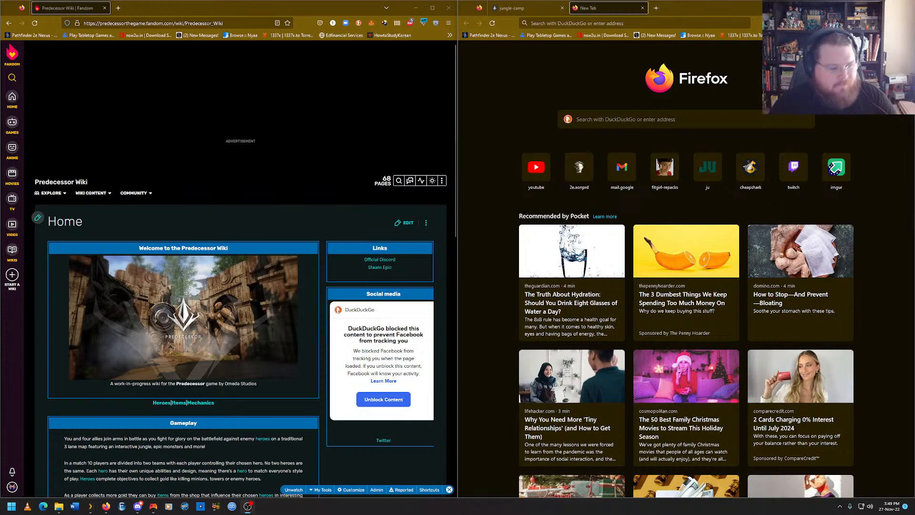
Search the web for "unreal assets" and open the Unreal Engine Marketplace store page.
{"action": "left_click", "coordinate": [587, 23]}
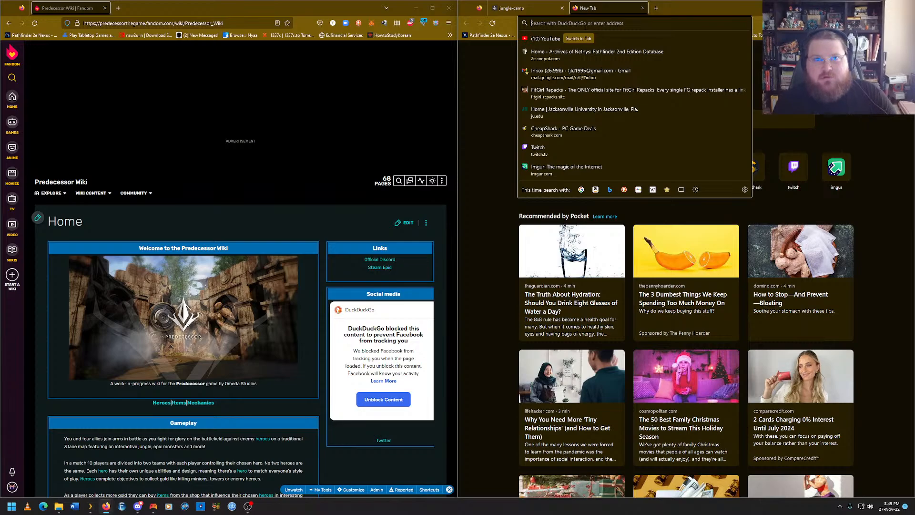
{"action": "type", "text": "unrea"}
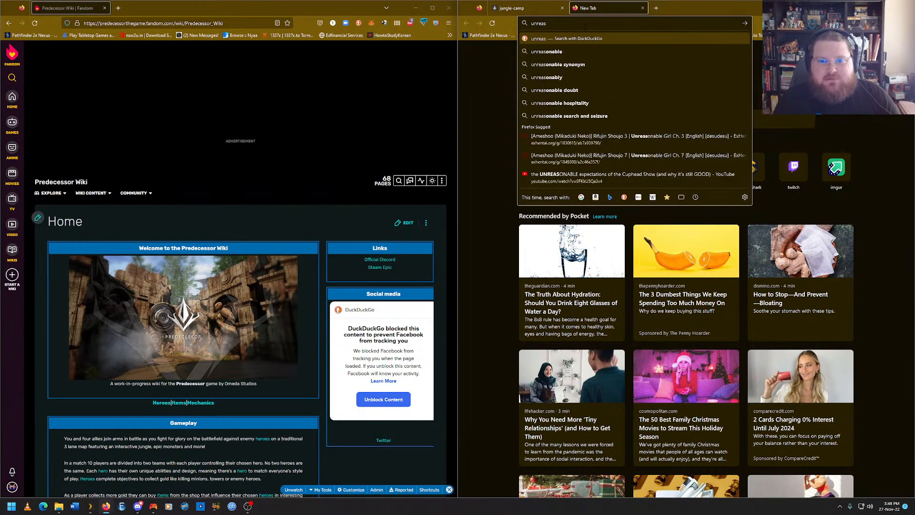
{"action": "type", "text": "l assets"}
{"action": "key", "text": "Return"}
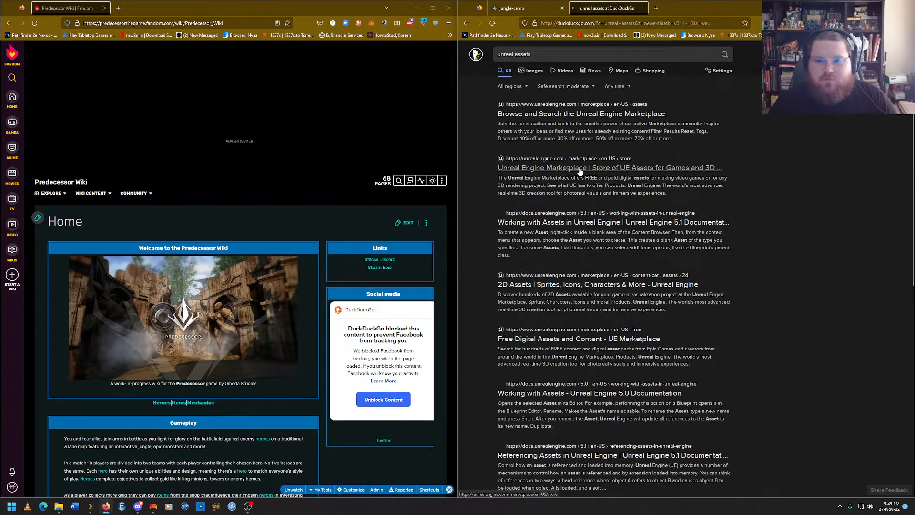
{"action": "left_click", "coordinate": [721, 184]}
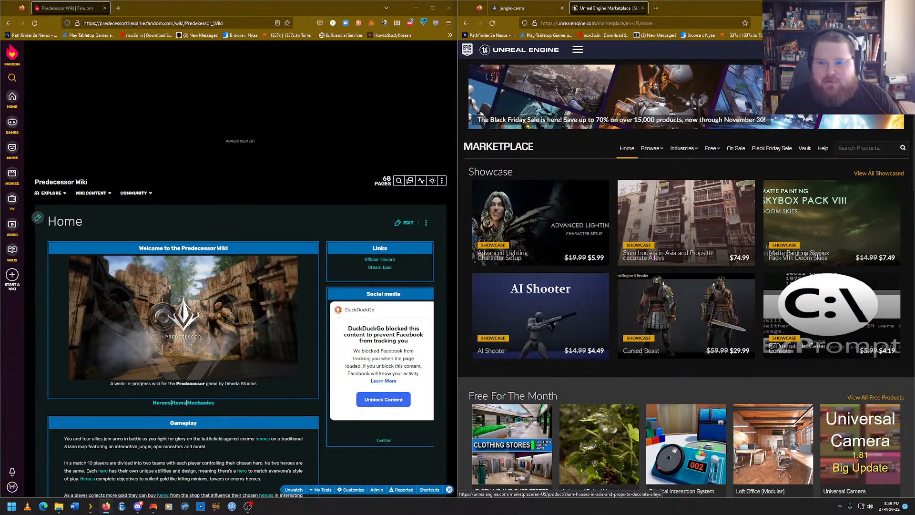
Search the marketplace for "paragon" and look over the first results.
{"action": "type", "text": "paragon"}
{"action": "key", "text": "Return"}
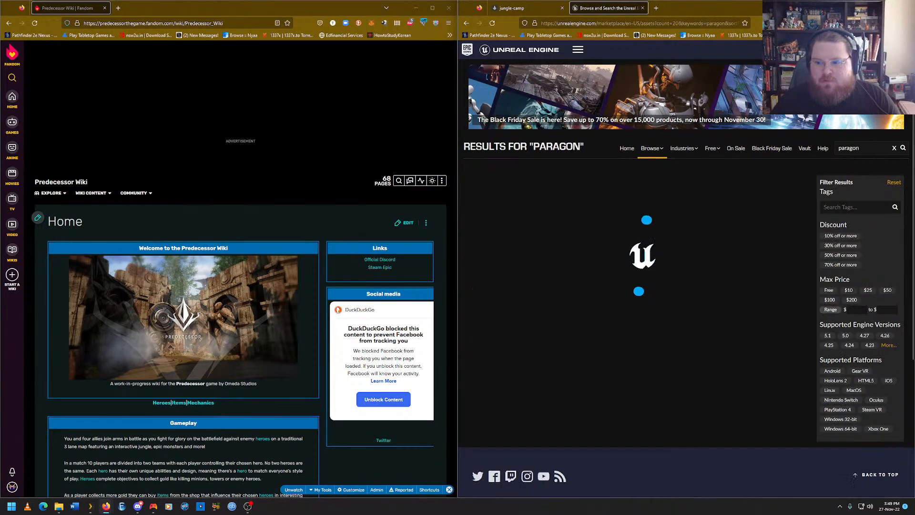
{"action": "scroll", "coordinate": [238, 286], "scroll_direction": "down", "scroll_amount": 3}
{"action": "scroll", "coordinate": [497, 224], "scroll_direction": "down", "scroll_amount": 2}
{"action": "scroll", "coordinate": [362, 279], "scroll_direction": "up", "scroll_amount": 4}
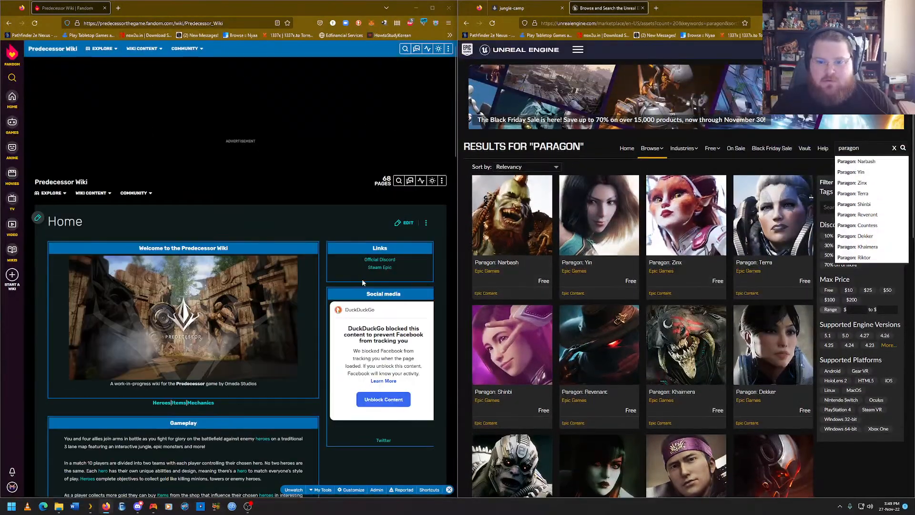
Look through pages 3, 2 and 1 of the Paragon search results for available free asset packs.
{"action": "scroll", "coordinate": [673, 302], "scroll_direction": "down", "scroll_amount": 10}
{"action": "left_click", "coordinate": [795, 248]}
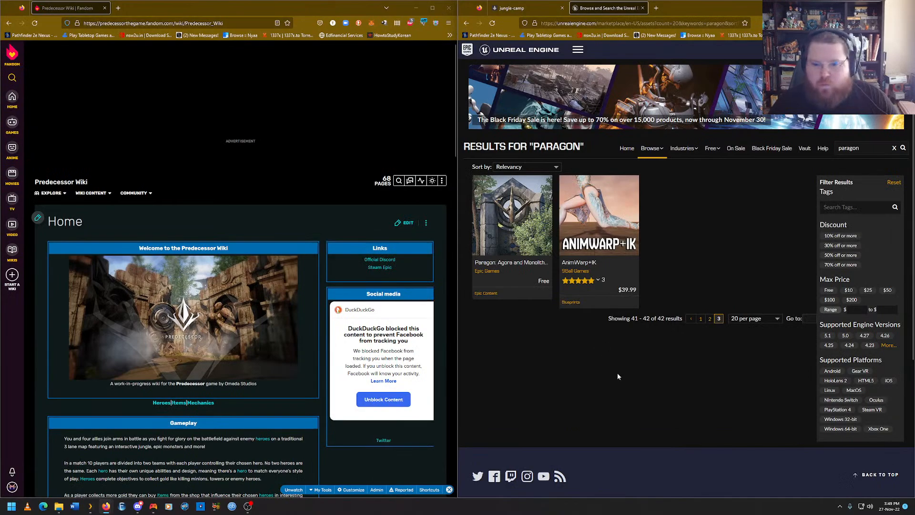
{"action": "left_click", "coordinate": [710, 319]}
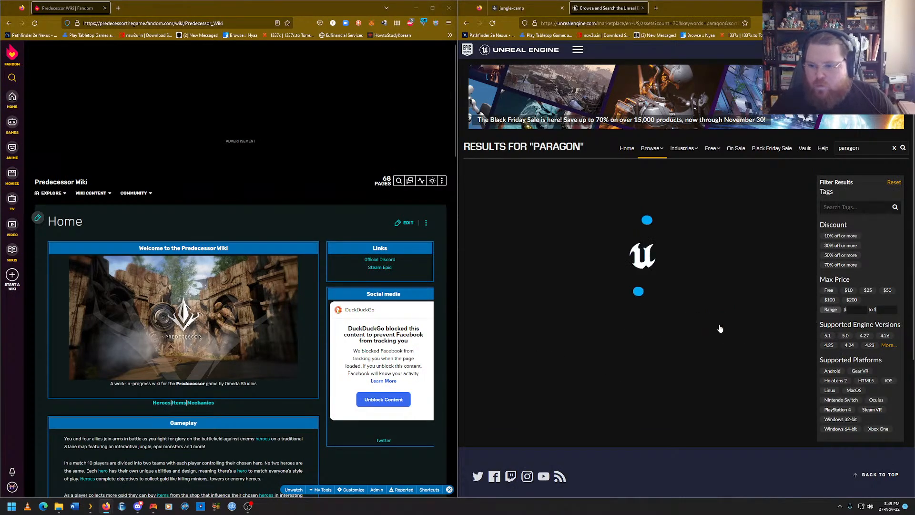
{"action": "scroll", "coordinate": [811, 334], "scroll_direction": "down", "scroll_amount": 10}
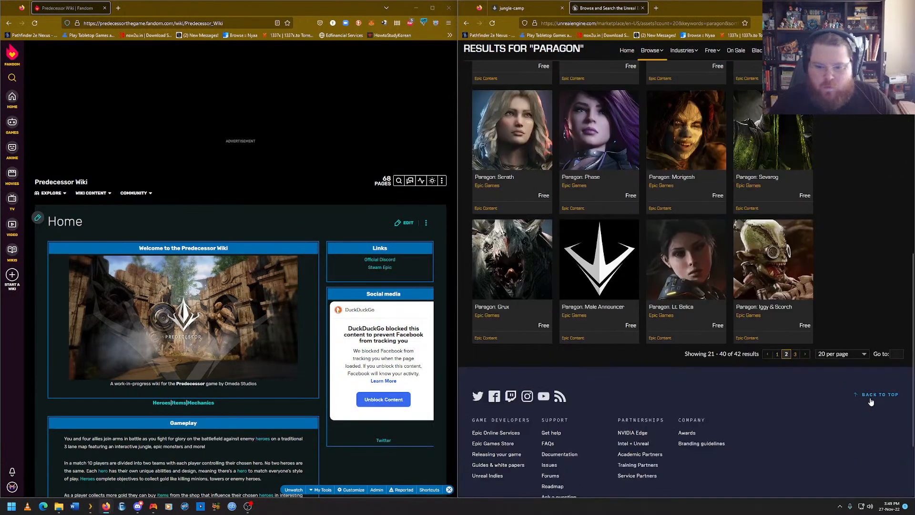
{"action": "left_click", "coordinate": [777, 353]}
{"action": "scroll", "coordinate": [850, 361], "scroll_direction": "down", "scroll_amount": 10}
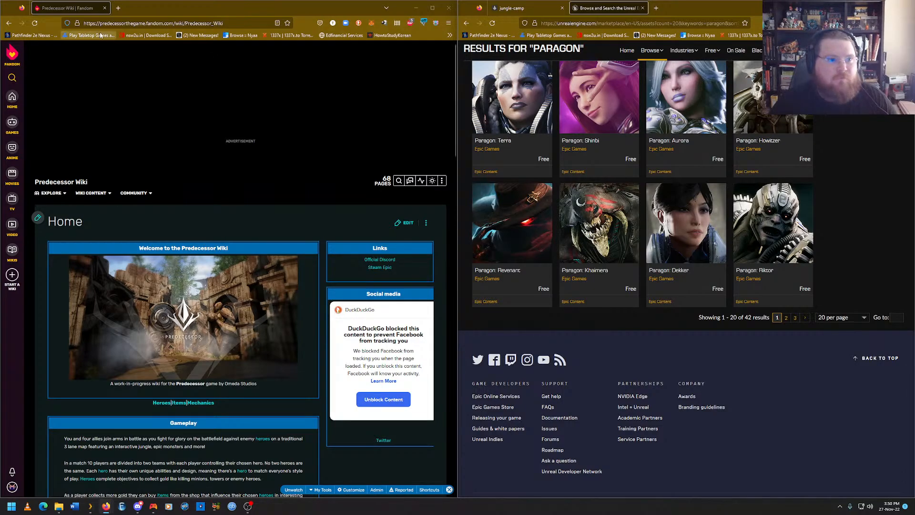
Open the Item category page of the Predecessor Wiki and check which item pages its site navigation offers.
{"action": "scroll", "coordinate": [276, 218], "scroll_direction": "down", "scroll_amount": 6}
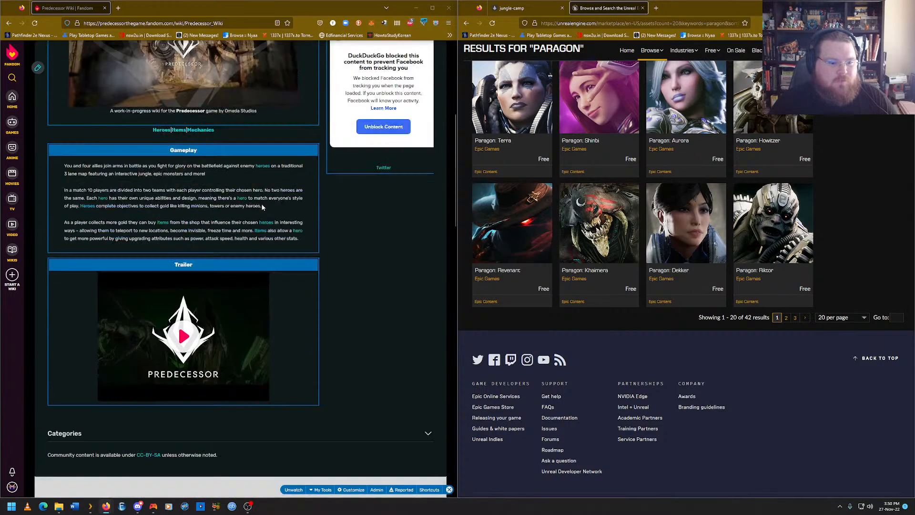
{"action": "scroll", "coordinate": [262, 204], "scroll_direction": "up", "scroll_amount": 6}
{"action": "mouse_move", "coordinate": [99, 196]}
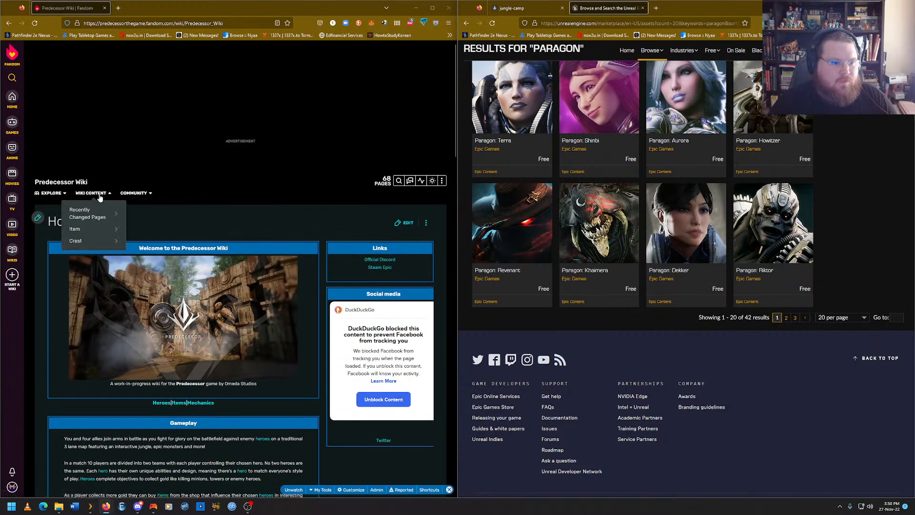
{"action": "left_click", "coordinate": [92, 232]}
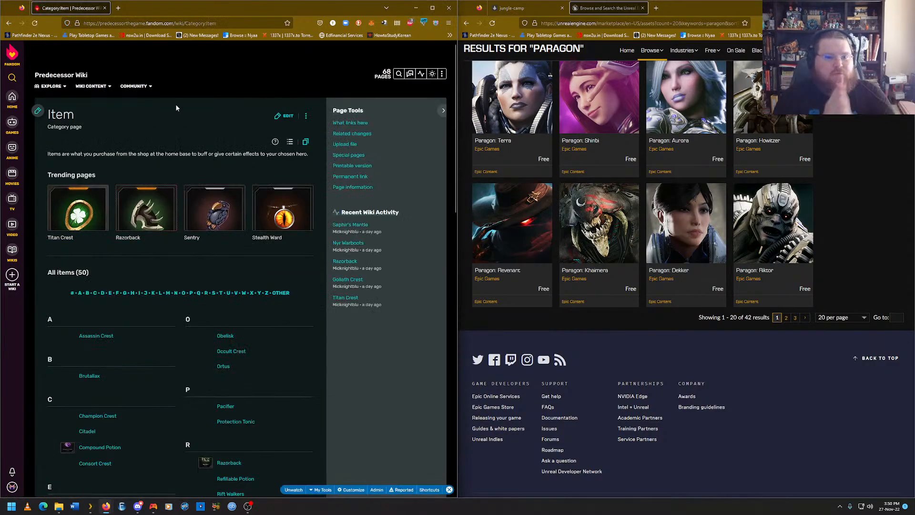
{"action": "mouse_move", "coordinate": [92, 88]}
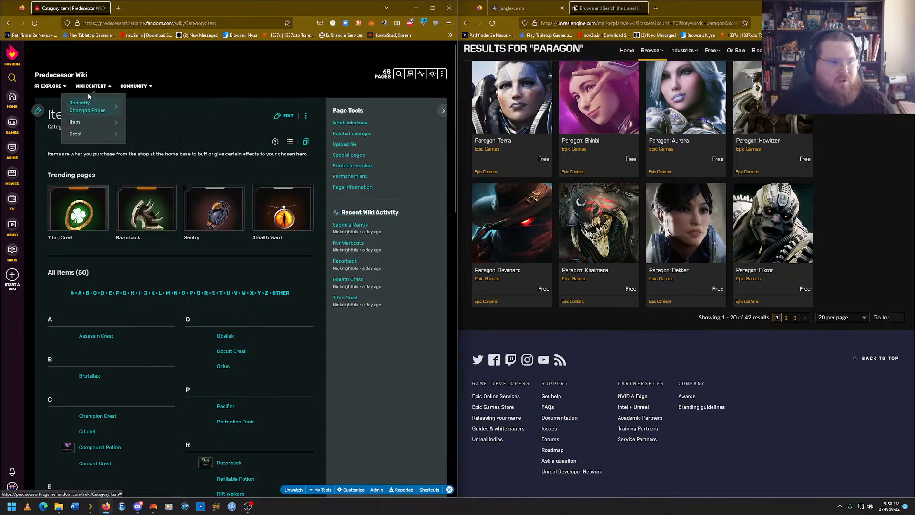
{"action": "mouse_move", "coordinate": [89, 114]}
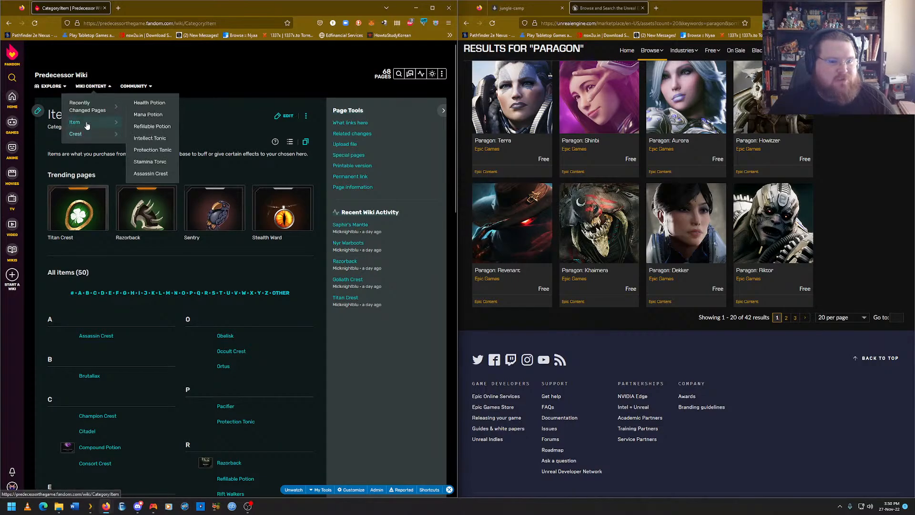
Add the category "Item" to the Item category page and save the change.
{"action": "scroll", "coordinate": [196, 113], "scroll_direction": "down", "scroll_amount": 15}
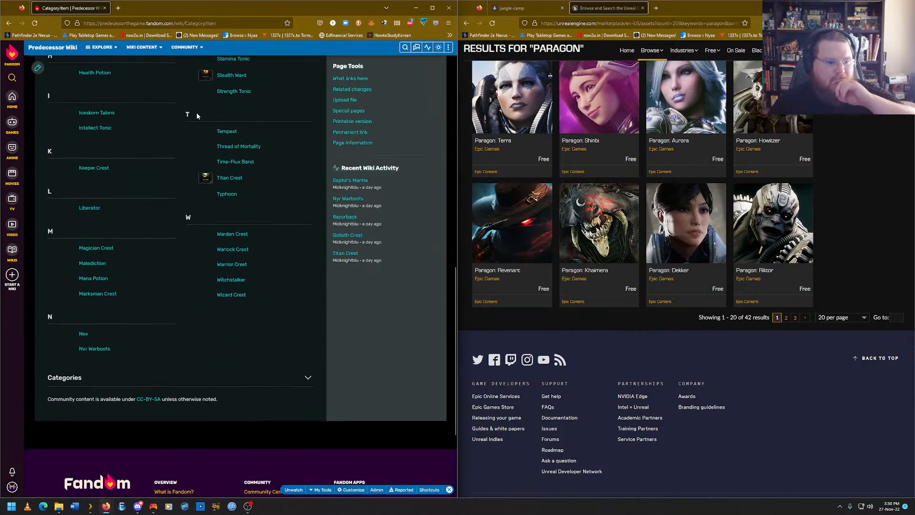
{"action": "left_click", "coordinate": [99, 240]}
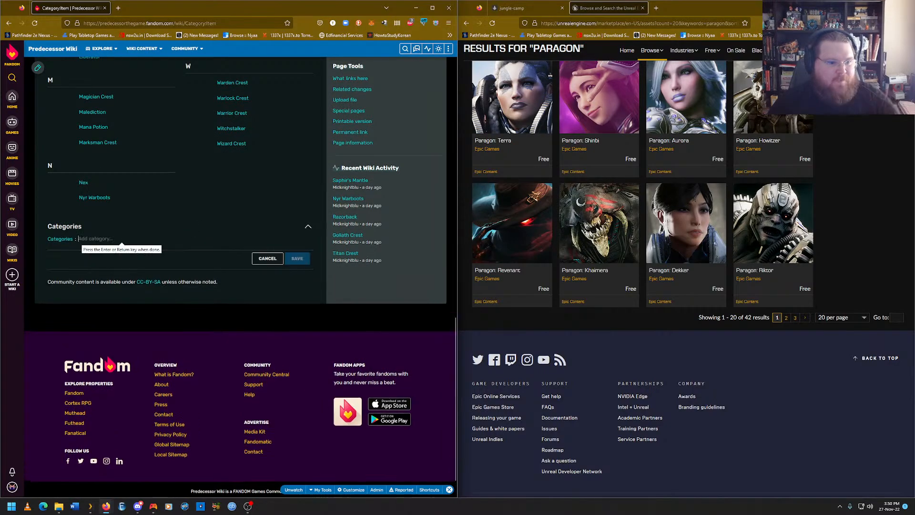
{"action": "type", "text": "It"}
{"action": "key", "text": "Return"}
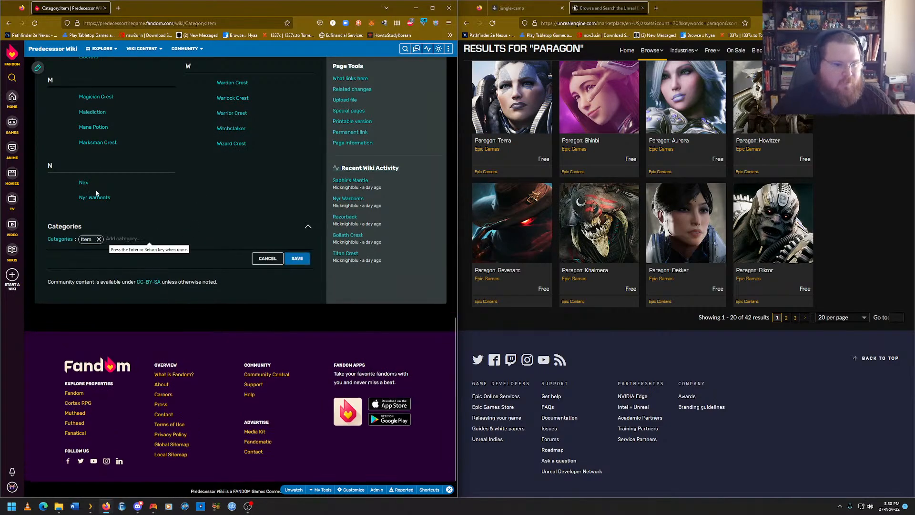
{"action": "left_click", "coordinate": [304, 263]}
Reload the wiki's Item category page and review its alphabetical list of items.
{"action": "scroll", "coordinate": [207, 261], "scroll_direction": "up", "scroll_amount": 15}
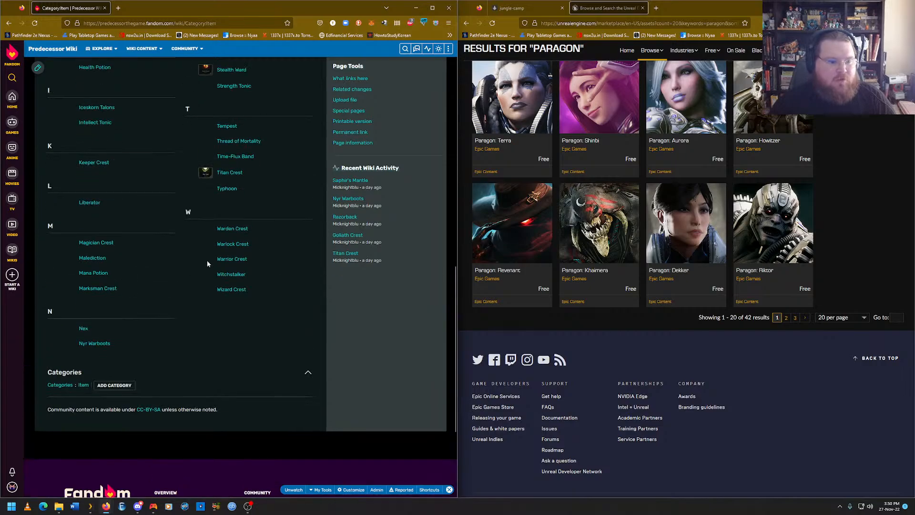
{"action": "mouse_move", "coordinate": [89, 122]}
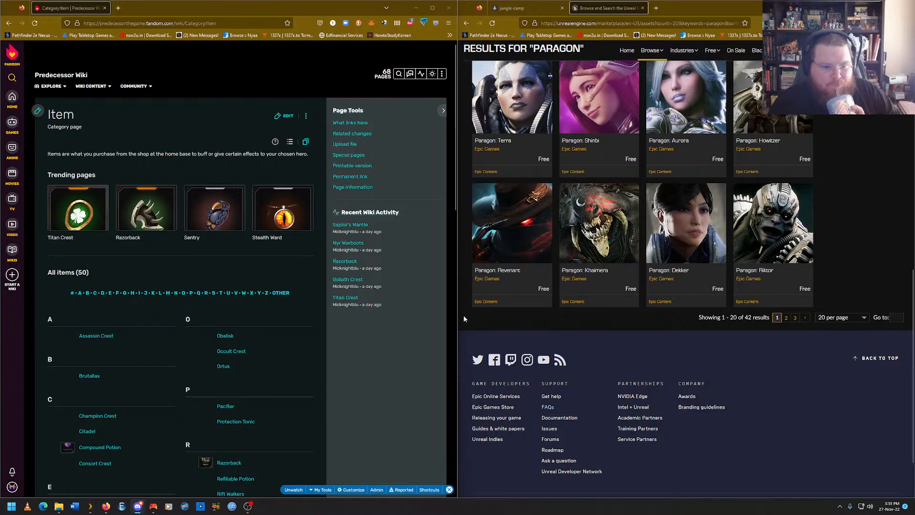
{"action": "scroll", "coordinate": [340, 364], "scroll_direction": "down", "scroll_amount": 3}
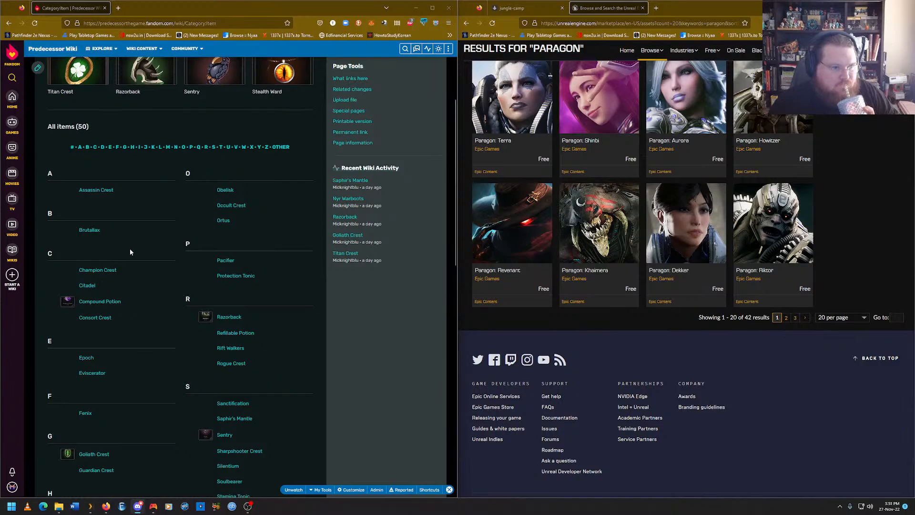
{"action": "scroll", "coordinate": [130, 248], "scroll_direction": "up", "scroll_amount": 3}
{"action": "left_click", "coordinate": [35, 23]}
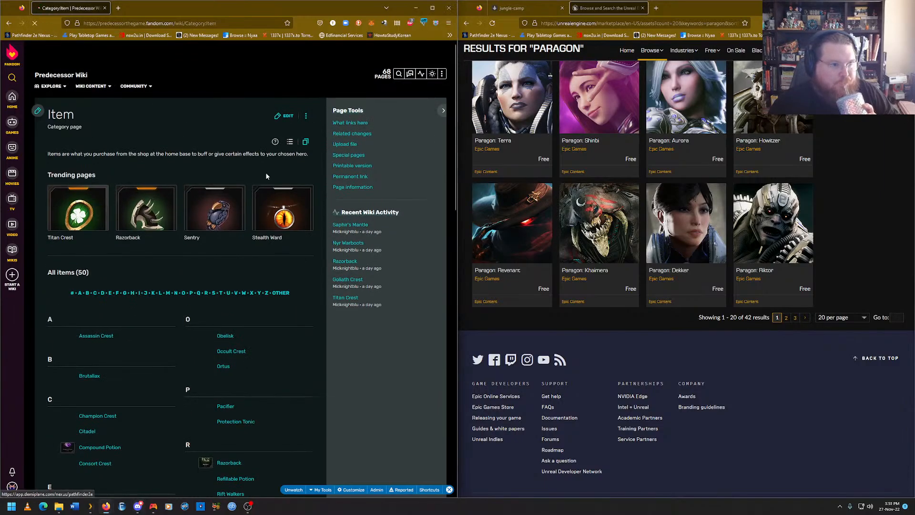
{"action": "scroll", "coordinate": [179, 277], "scroll_direction": "down", "scroll_amount": 3}
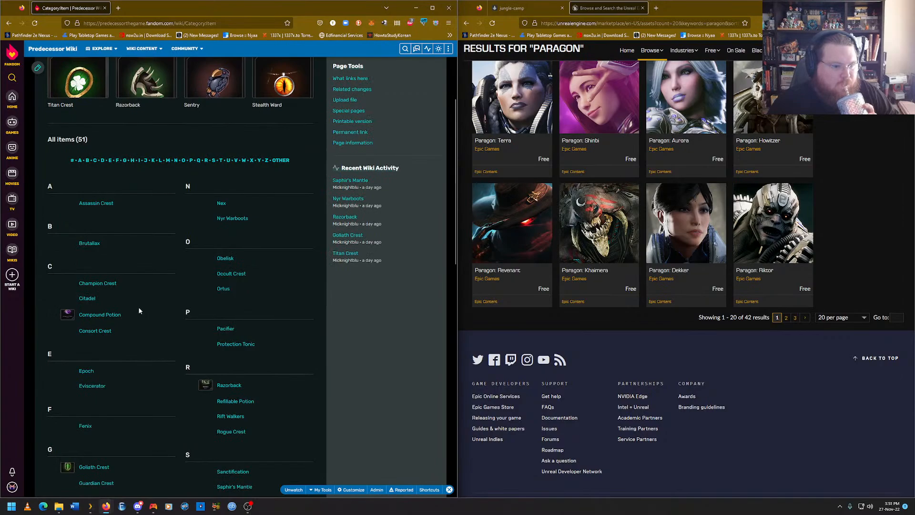
{"action": "scroll", "coordinate": [138, 307], "scroll_direction": "up", "scroll_amount": 3}
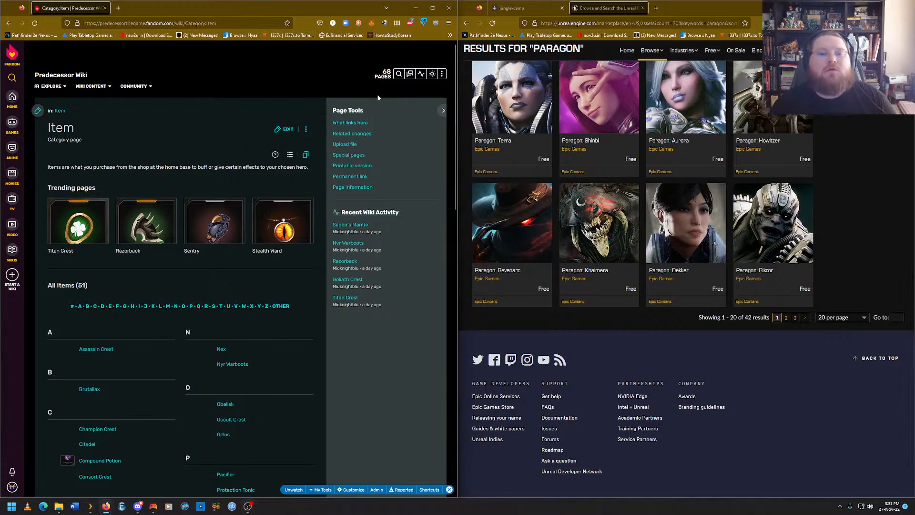
Switch to the Jungle Camp site, look through its item catalogue and show the details of Hunt.
{"action": "left_click", "coordinate": [548, 9]}
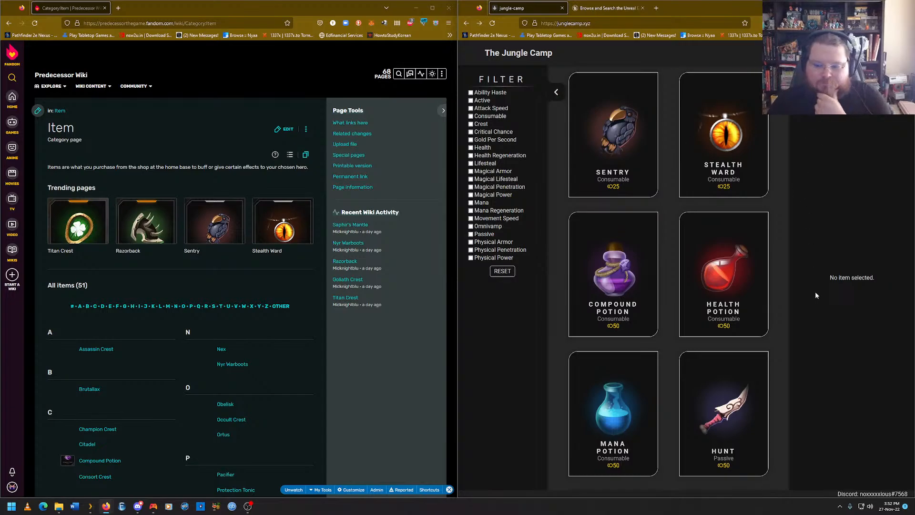
{"action": "scroll", "coordinate": [770, 291], "scroll_direction": "down", "scroll_amount": 10}
{"action": "scroll", "coordinate": [773, 290], "scroll_direction": "up", "scroll_amount": 6}
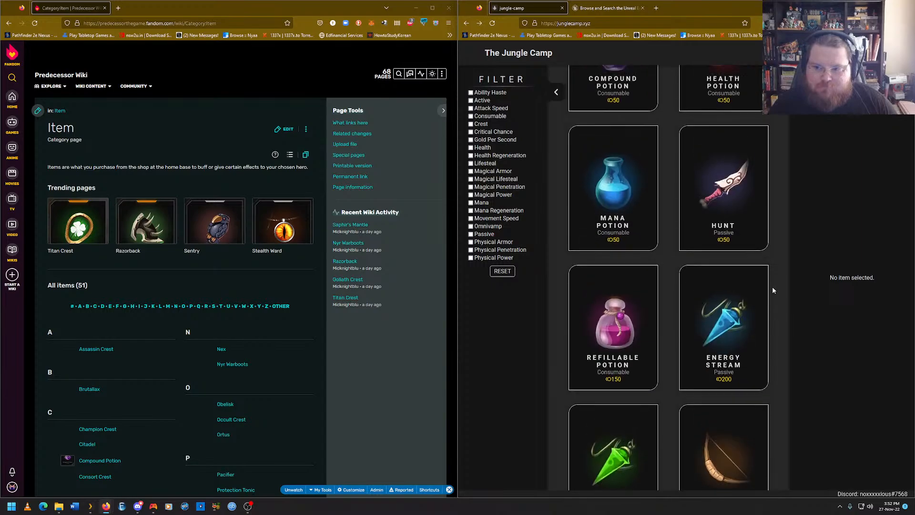
{"action": "scroll", "coordinate": [772, 289], "scroll_direction": "up", "scroll_amount": 3}
{"action": "left_click", "coordinate": [720, 334]}
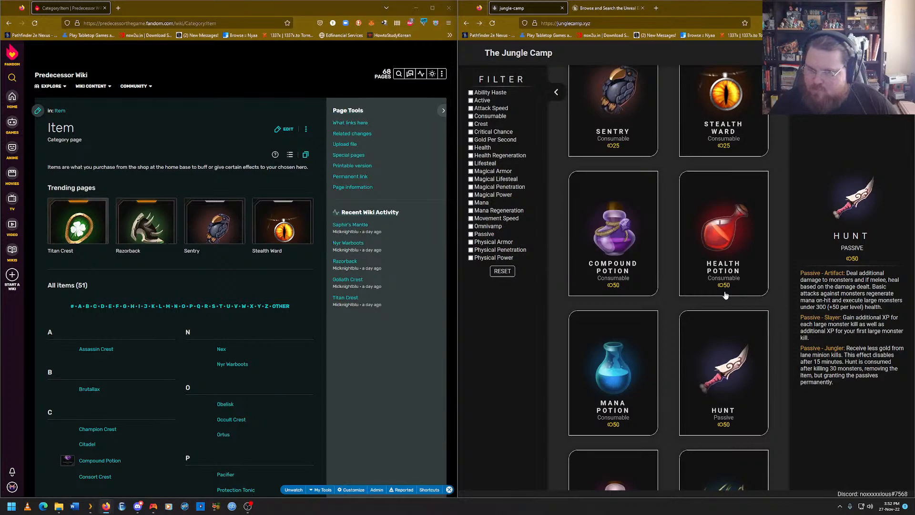
Filter the Jungle Camp items by Crest, look through the matching items and clear the filter.
{"action": "left_click", "coordinate": [479, 125]}
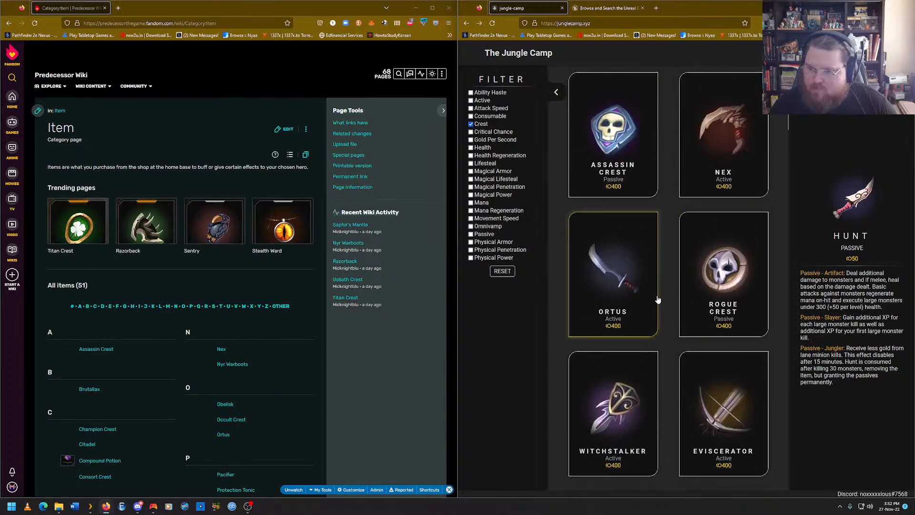
{"action": "scroll", "coordinate": [668, 300], "scroll_direction": "down", "scroll_amount": 10}
{"action": "scroll", "coordinate": [659, 299], "scroll_direction": "up", "scroll_amount": 5}
{"action": "scroll", "coordinate": [660, 299], "scroll_direction": "up", "scroll_amount": 5}
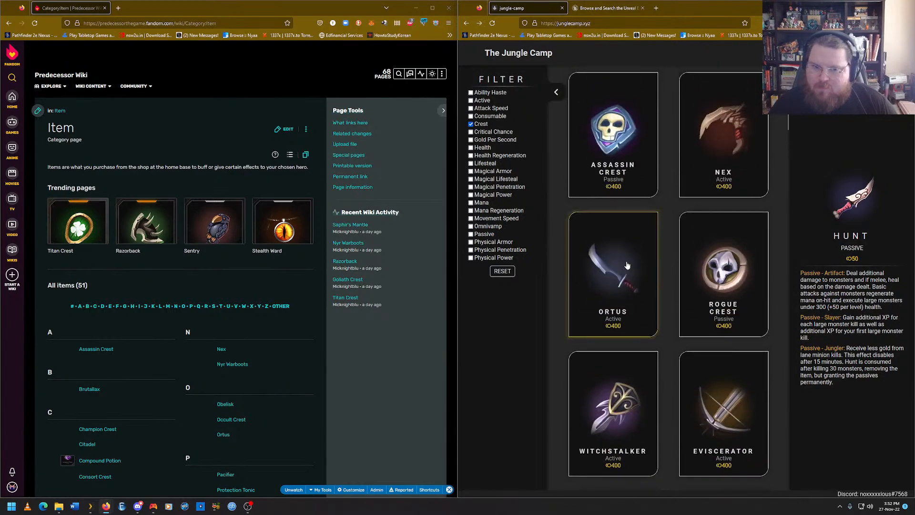
{"action": "left_click", "coordinate": [479, 124]}
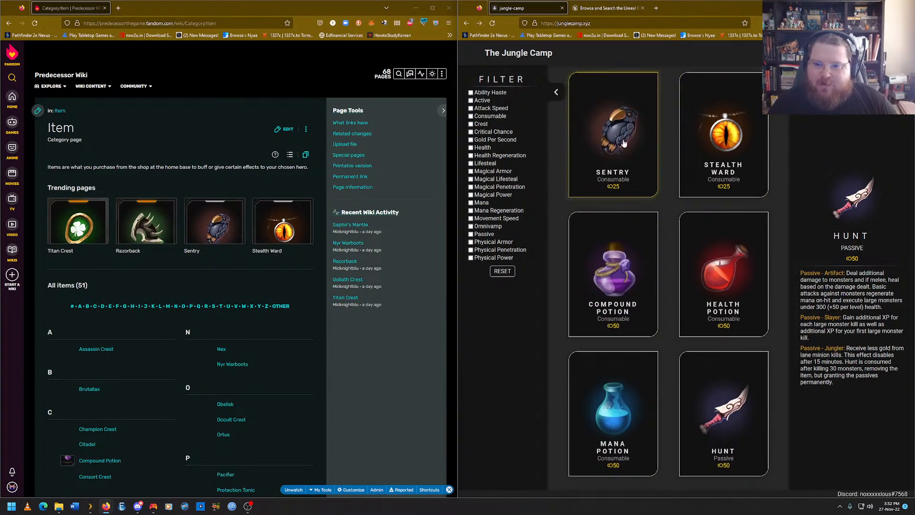
View the details of Sentry, Stealth Ward, Compound Potion, Health Potion, Mana Potion and Hunt one after another.
{"action": "scroll", "coordinate": [624, 143], "scroll_direction": "down", "scroll_amount": 3}
{"action": "scroll", "coordinate": [709, 147], "scroll_direction": "up", "scroll_amount": 3}
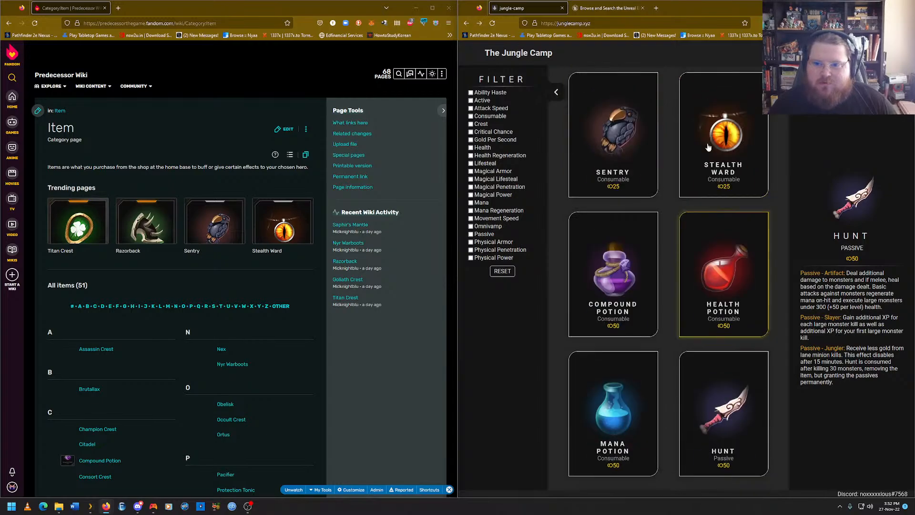
{"action": "left_click", "coordinate": [647, 151]}
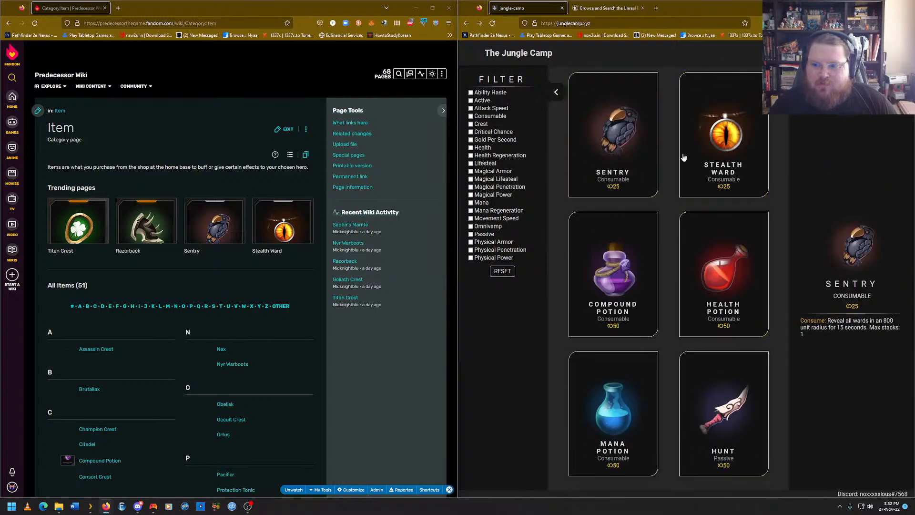
{"action": "left_click", "coordinate": [724, 156]}
{"action": "left_click", "coordinate": [618, 285]}
{"action": "left_click", "coordinate": [760, 268]}
{"action": "left_click", "coordinate": [641, 378]}
{"action": "left_click", "coordinate": [706, 374]}
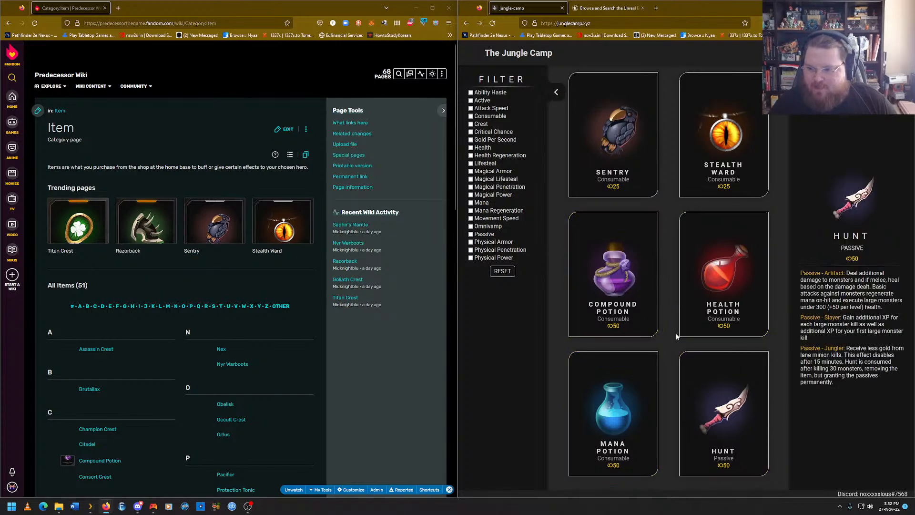
Look through the Jungle Camp item catalogue past Refillable Potion, Tunic, Vitality Beads and Rogue Crest, returning to the details of Hunt.
{"action": "scroll", "coordinate": [678, 337], "scroll_direction": "down", "scroll_amount": 4}
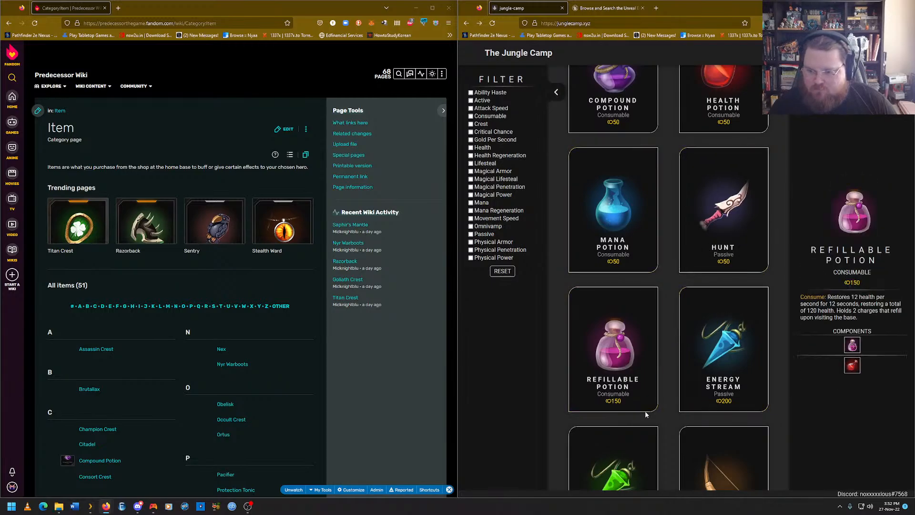
{"action": "scroll", "coordinate": [639, 353], "scroll_direction": "down", "scroll_amount": 3}
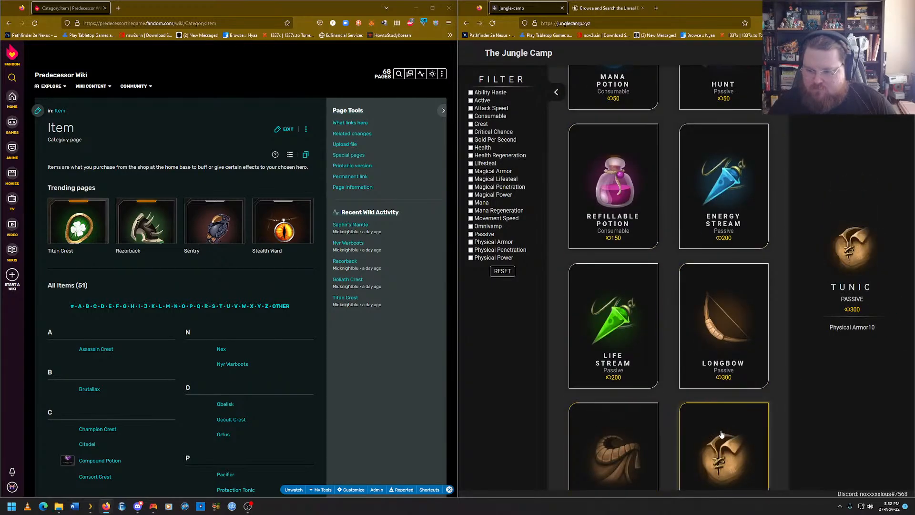
{"action": "scroll", "coordinate": [716, 419], "scroll_direction": "down", "scroll_amount": 3}
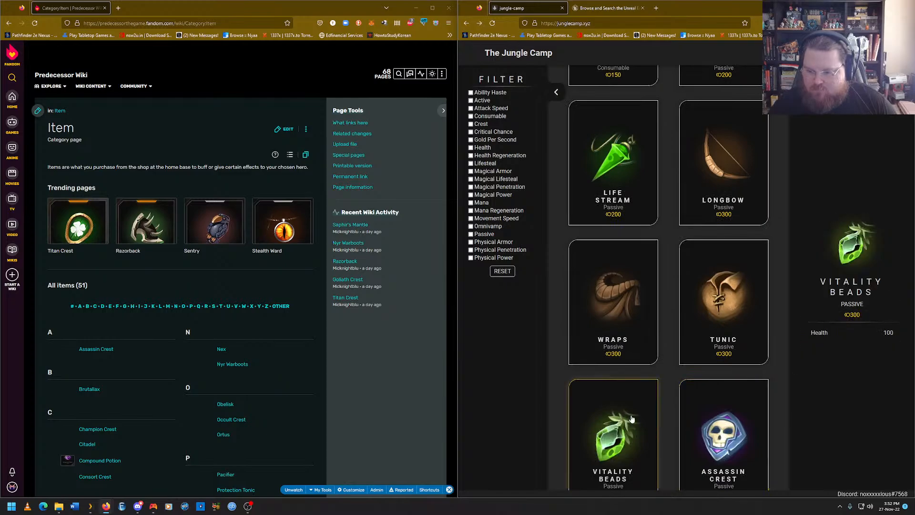
{"action": "scroll", "coordinate": [694, 286], "scroll_direction": "up", "scroll_amount": 6}
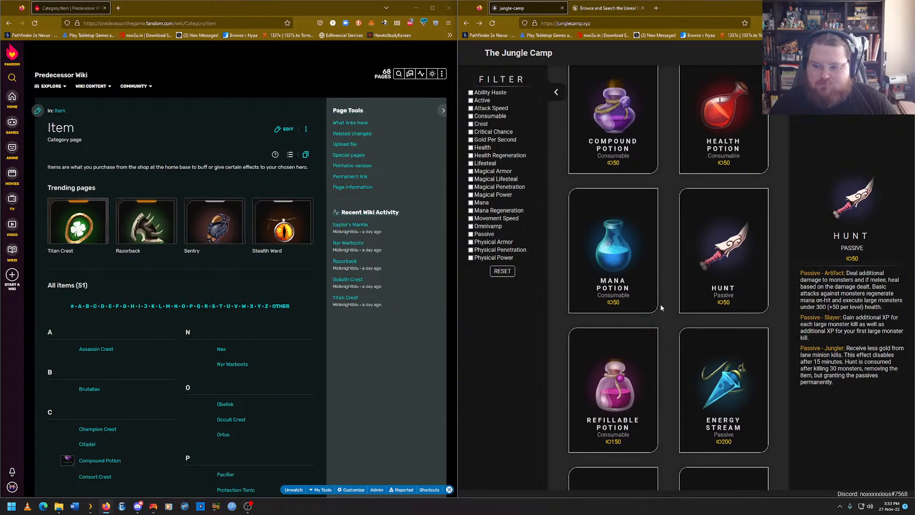
{"action": "scroll", "coordinate": [661, 308], "scroll_direction": "down", "scroll_amount": 9}
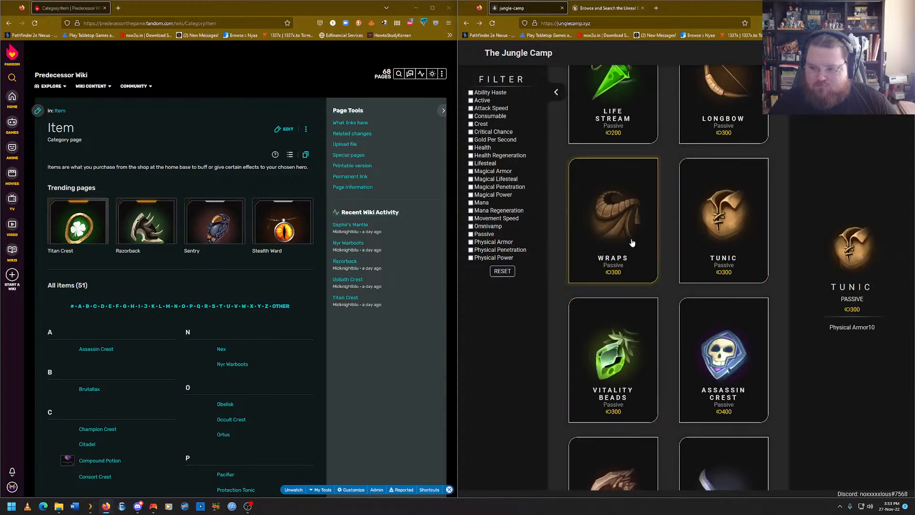
{"action": "scroll", "coordinate": [620, 300], "scroll_direction": "down", "scroll_amount": 5}
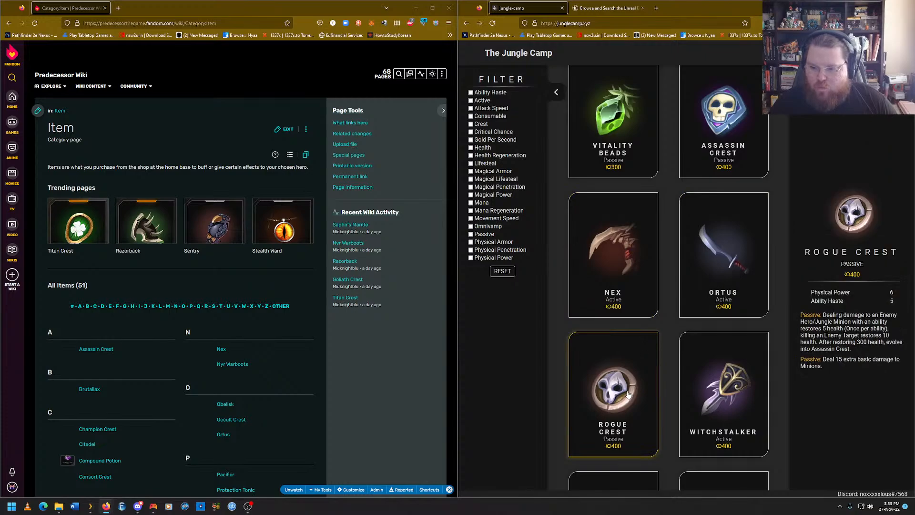
{"action": "scroll", "coordinate": [701, 312], "scroll_direction": "up", "scroll_amount": 10}
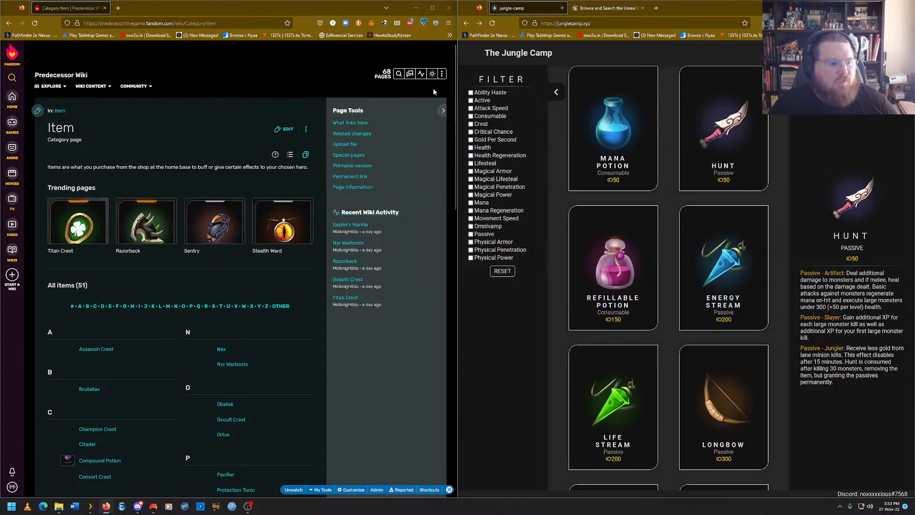
Create a new article titled "Hunt" on the Predecessor Wiki.
{"action": "left_click", "coordinate": [443, 74]}
{"action": "left_click", "coordinate": [408, 89]}
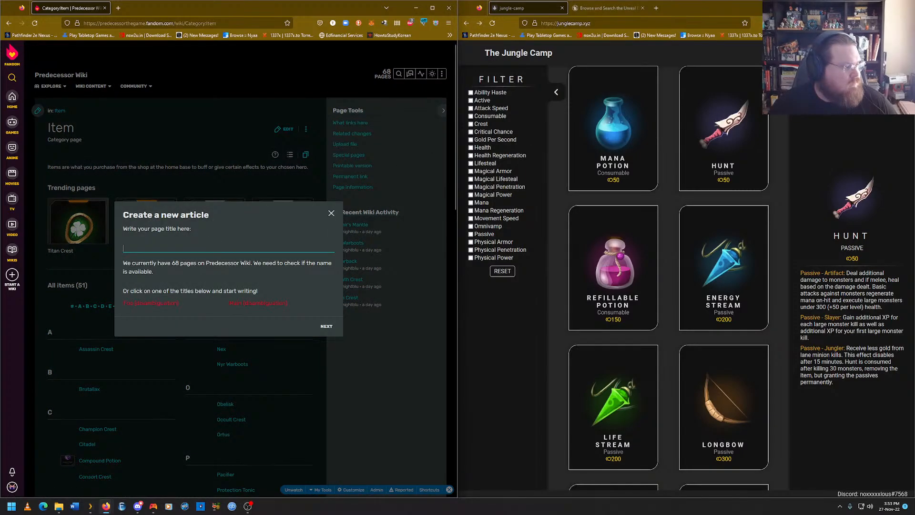
{"action": "key", "text": "alt+Tab"}
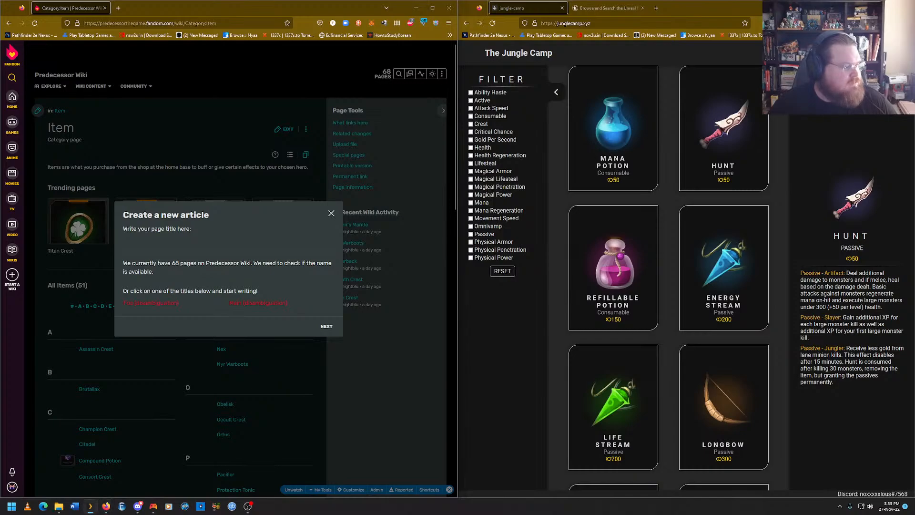
{"action": "key", "text": "alt+Tab"}
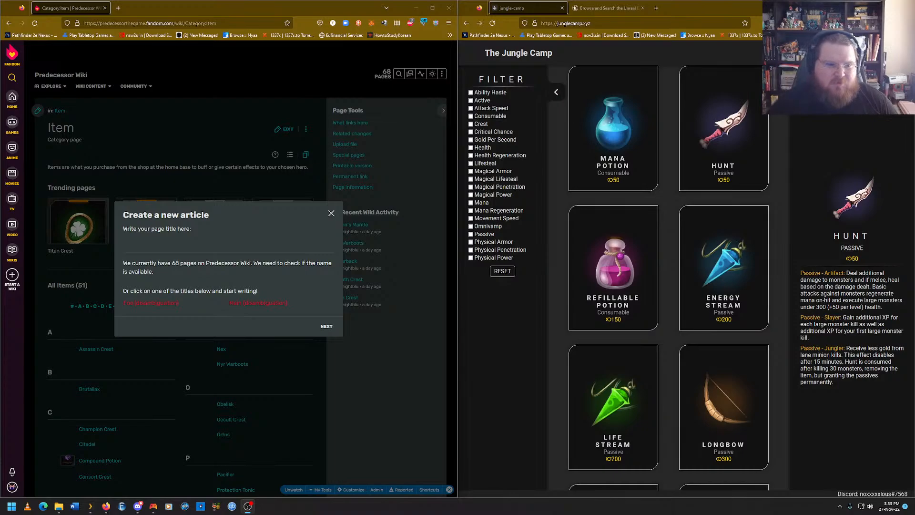
{"action": "left_click", "coordinate": [196, 249]}
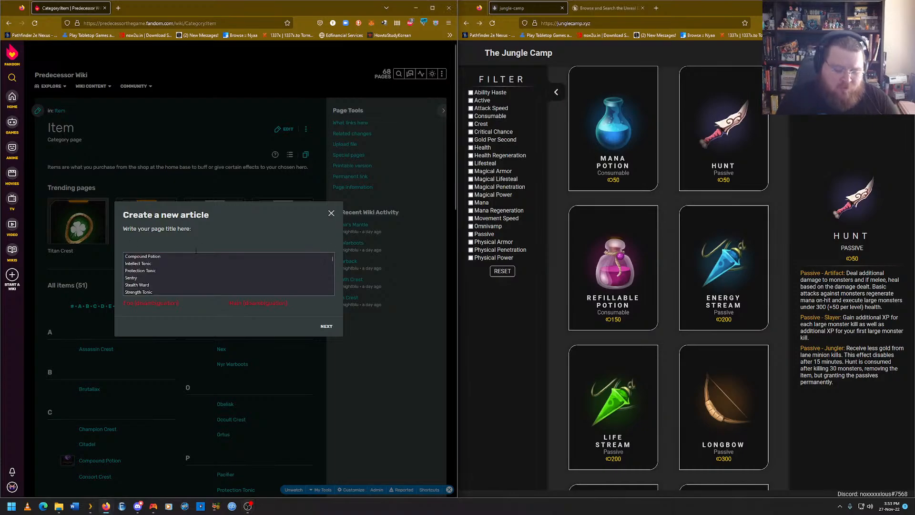
{"action": "type", "text": "Hunt"}
{"action": "key", "text": "Return"}
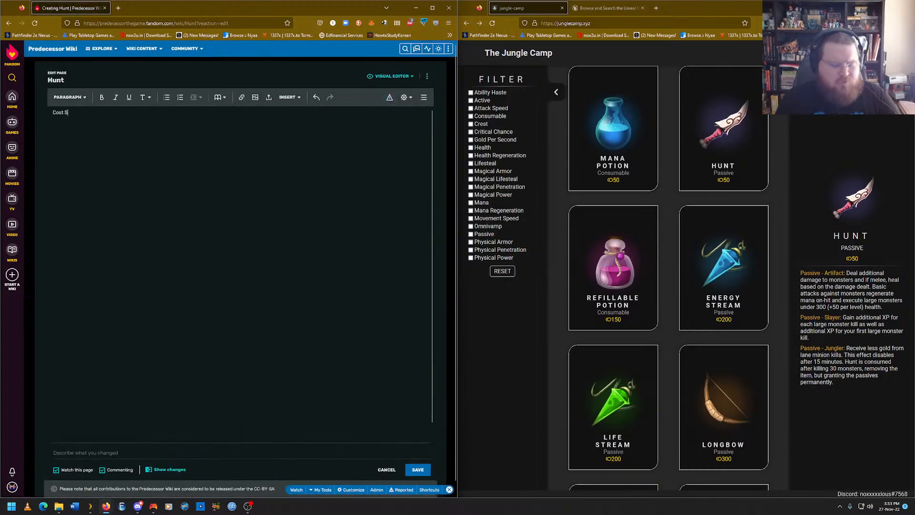
Enter "Cost: 50 Gold" as the first line of the Hunt page.
{"action": "type", "text": "50"}
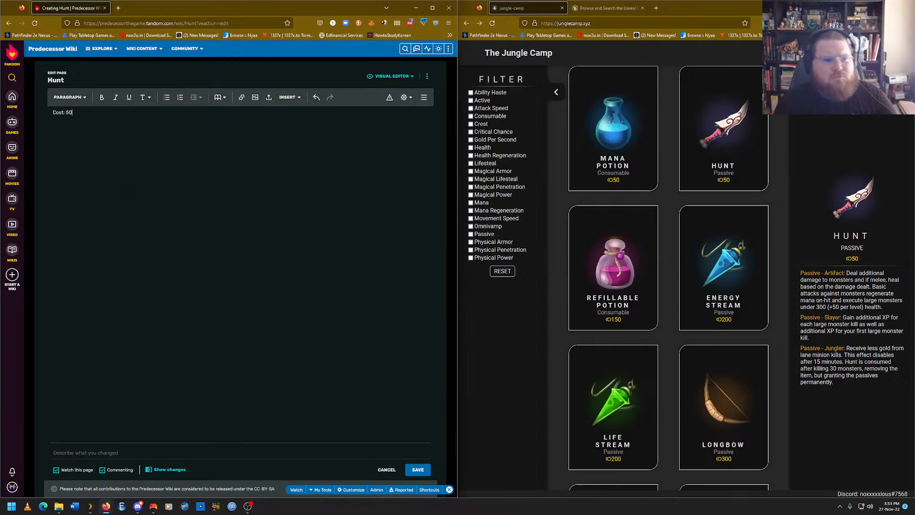
{"action": "type", "text": " goo"}
{"action": "key", "text": "BackSpace"}
{"action": "key", "text": "BackSpace"}
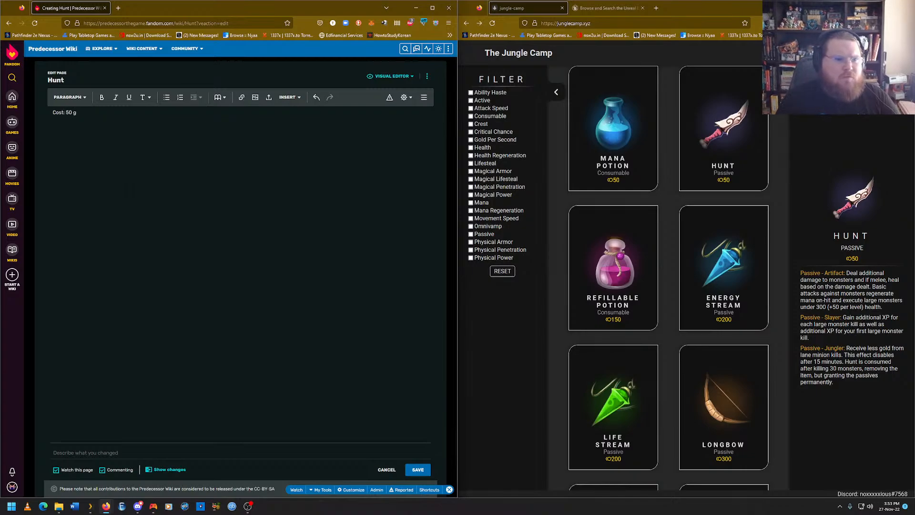
{"action": "type", "text": "Gopd"}
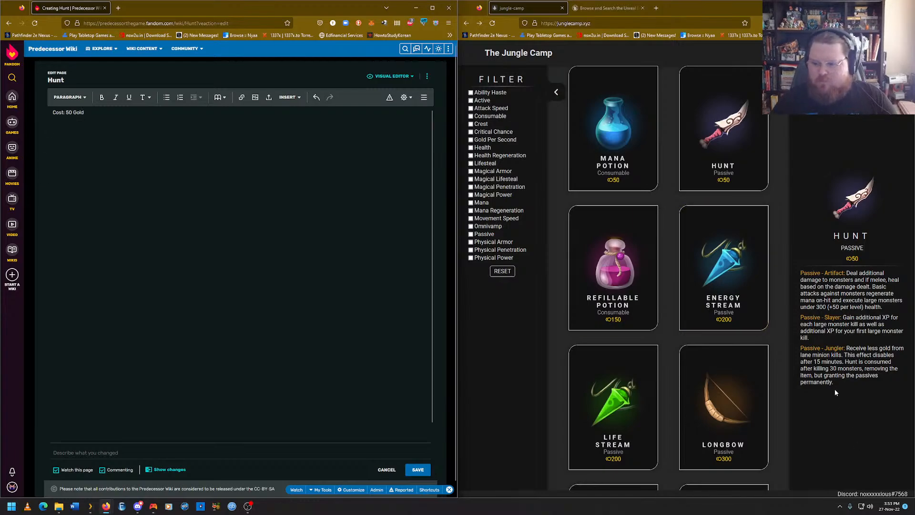
Copy Hunt's Artifact, Slayer and Jungler passive descriptions from Jungle Camp into the page below the cost, and save the page.
{"action": "left_click_drag", "start_coordinate": [834, 389], "coordinate": [799, 274]}
{"action": "right_click", "coordinate": [812, 281]}
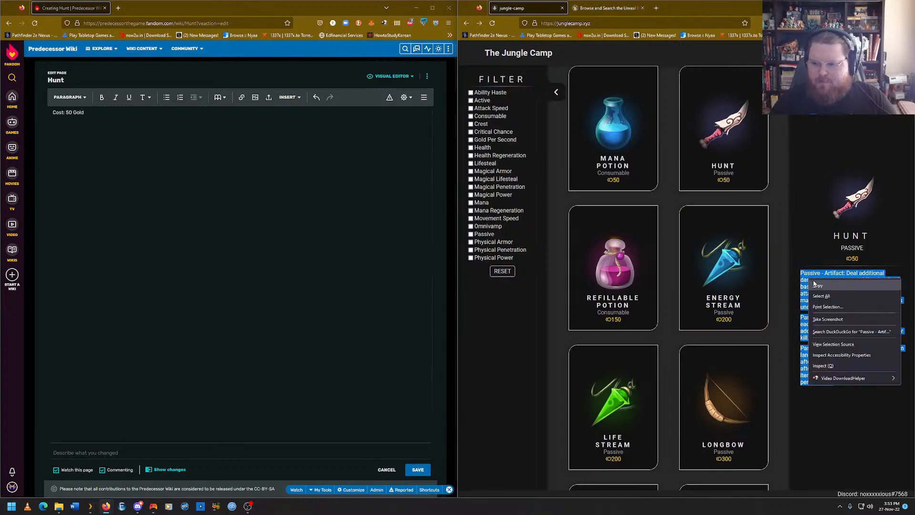
{"action": "left_click", "coordinate": [818, 285]}
{"action": "left_click", "coordinate": [191, 143]}
{"action": "key", "text": "ctrl+v"}
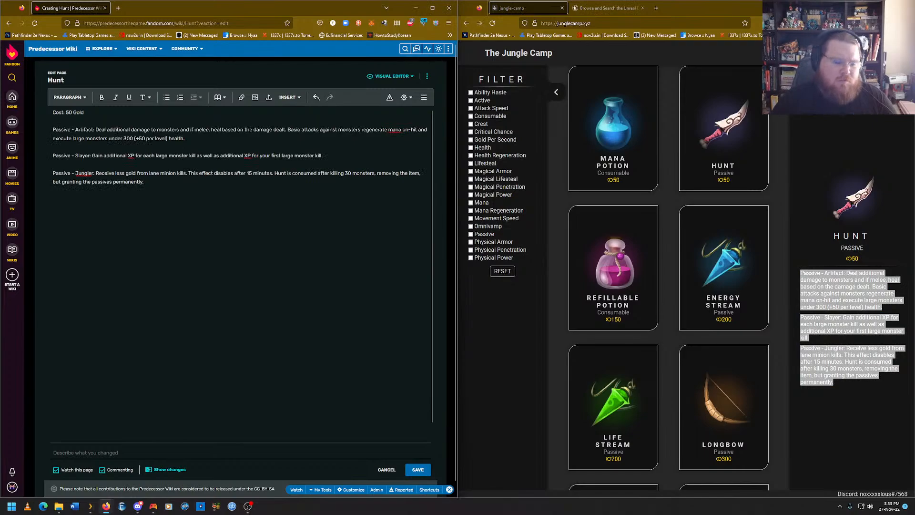
{"action": "scroll", "coordinate": [238, 148], "scroll_direction": "down", "scroll_amount": 1}
{"action": "left_click", "coordinate": [428, 471]}
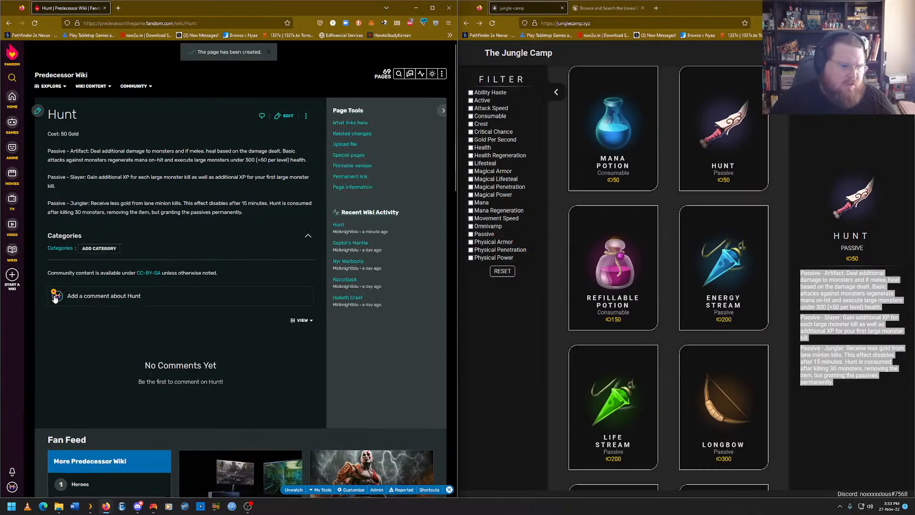
Start adding categories to the Hunt page and enter Item as the first one.
{"action": "left_click", "coordinate": [97, 248]}
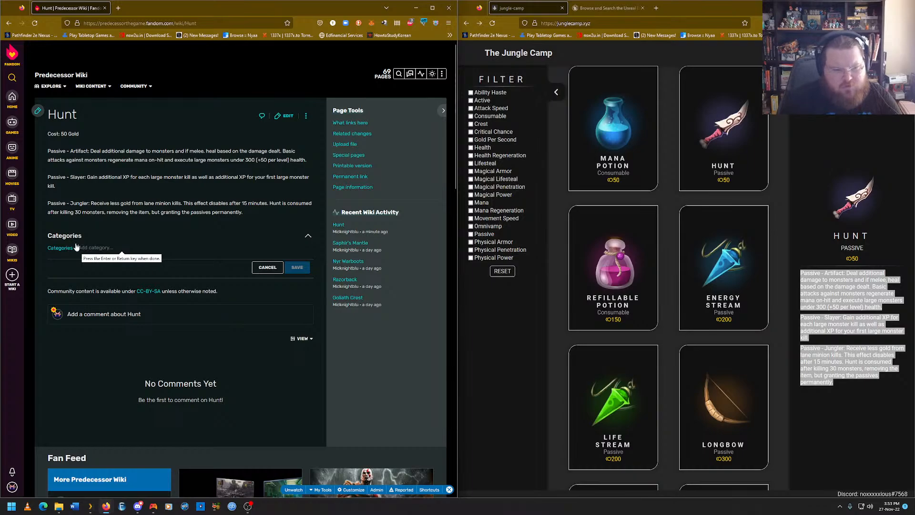
{"action": "type", "text": "I"}
{"action": "key", "text": "Return"}
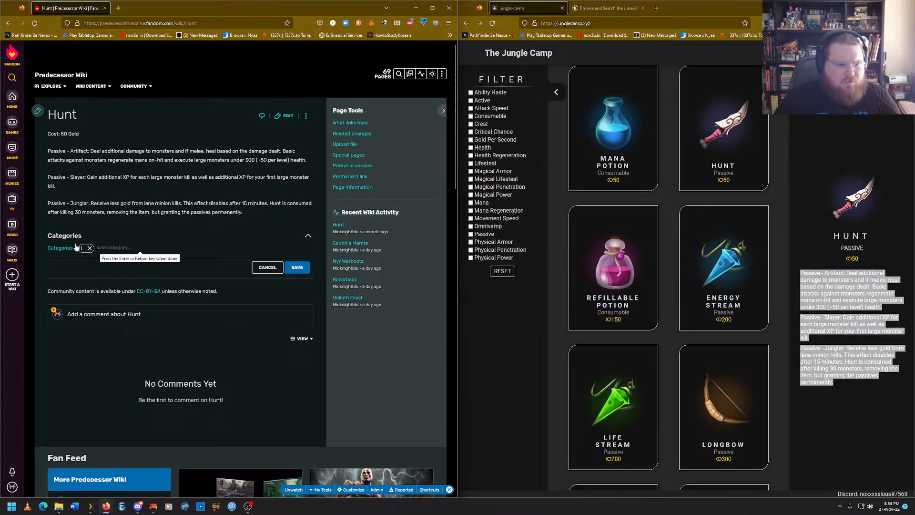
{"action": "left_click", "coordinate": [89, 249]}
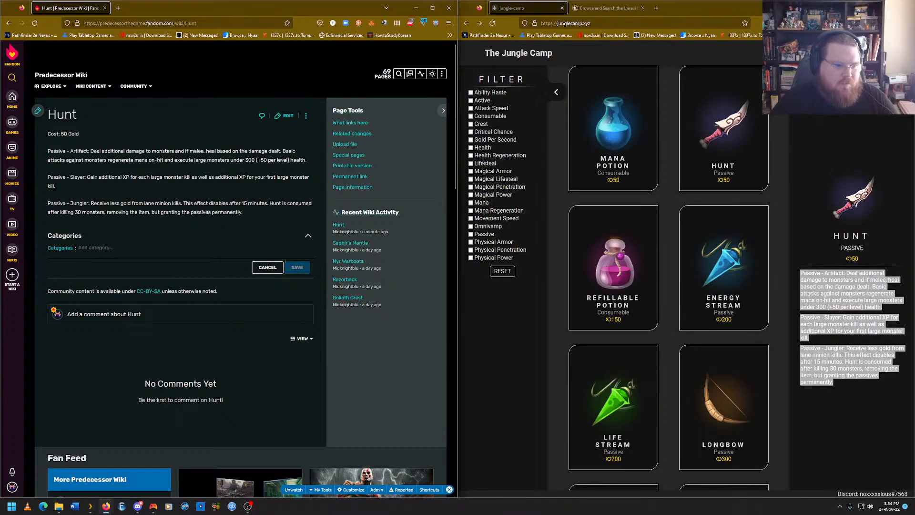
{"action": "type", "text": "Item"}
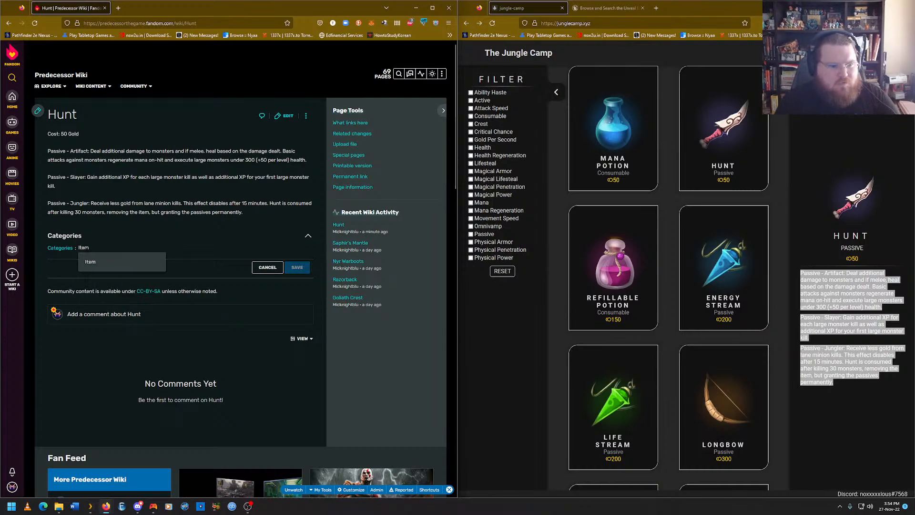
{"action": "key", "text": "Return"}
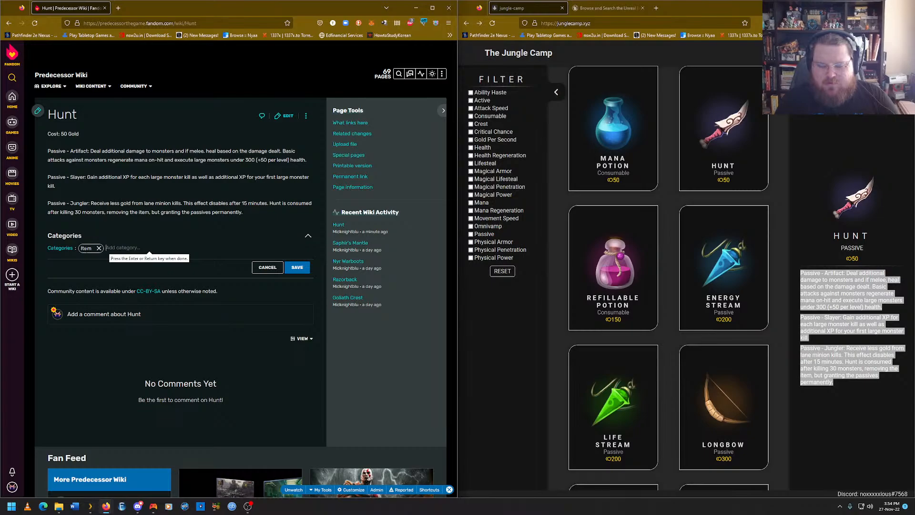
{"action": "type", "text": "Comm"}
{"action": "key", "text": "Return"}
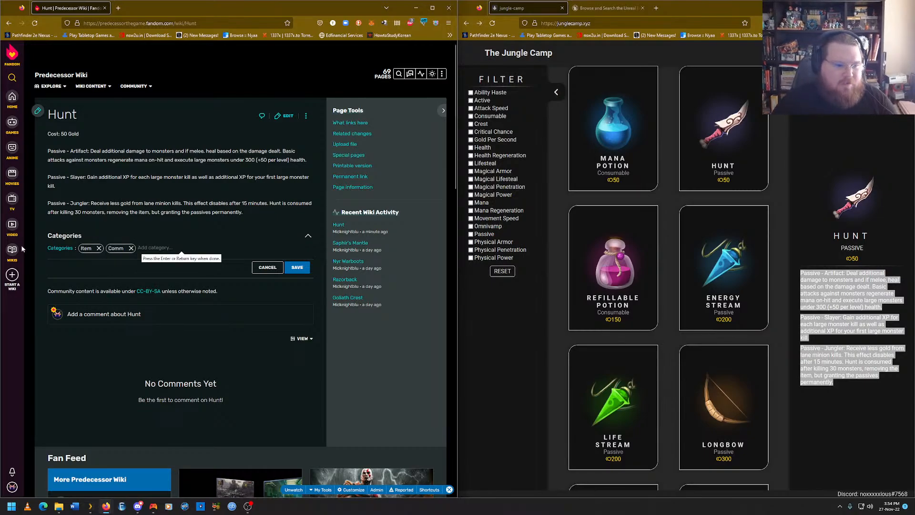
{"action": "left_click", "coordinate": [131, 248]}
{"action": "type", "text": "co"}
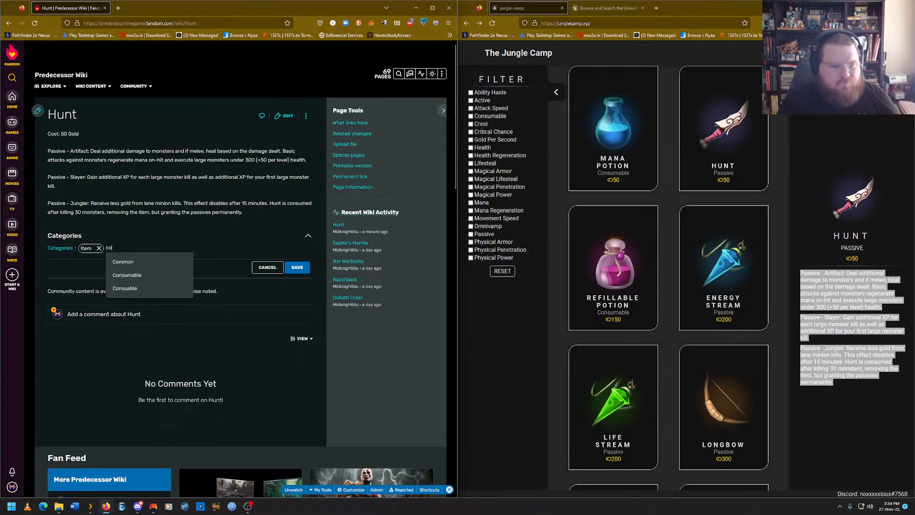
{"action": "left_click", "coordinate": [120, 262]}
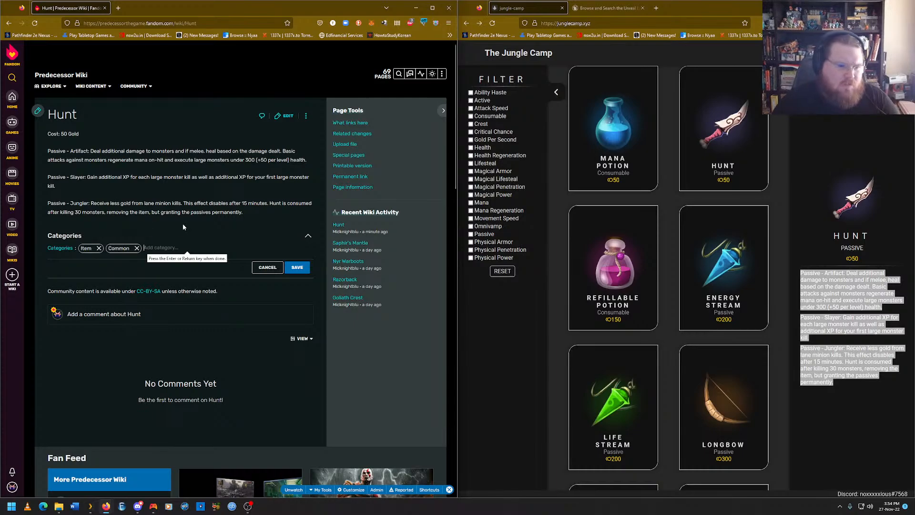
{"action": "left_click", "coordinate": [136, 248]}
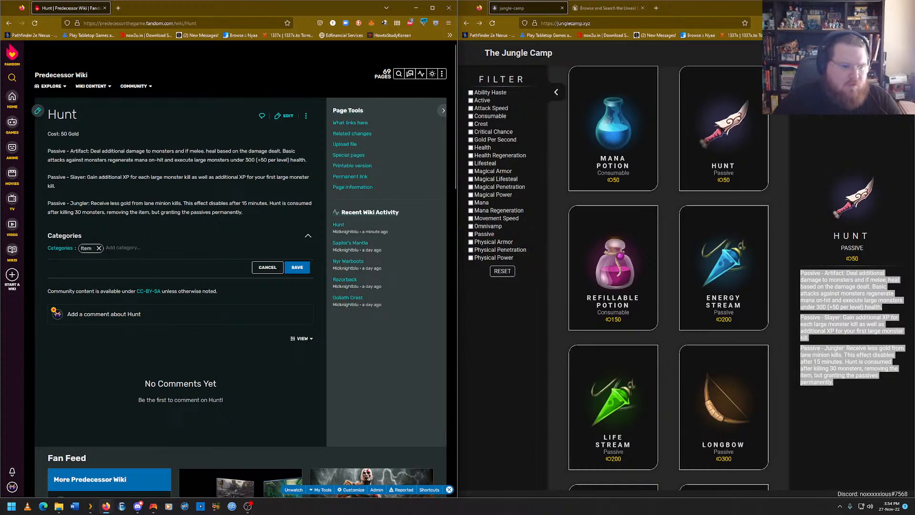
Add the Passive and Common categories after Item on the Hunt page and save the categories.
{"action": "left_click", "coordinate": [105, 246]}
{"action": "type", "text": "pa"}
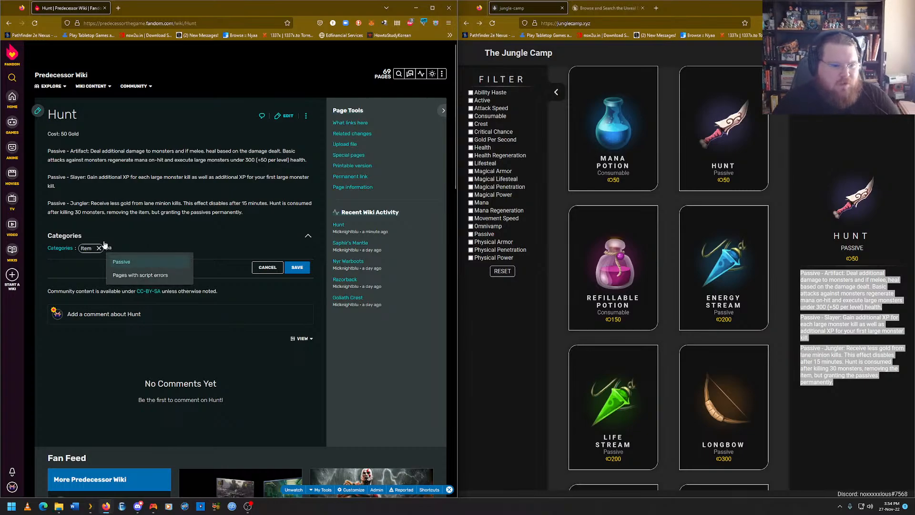
{"action": "key", "text": "Return"}
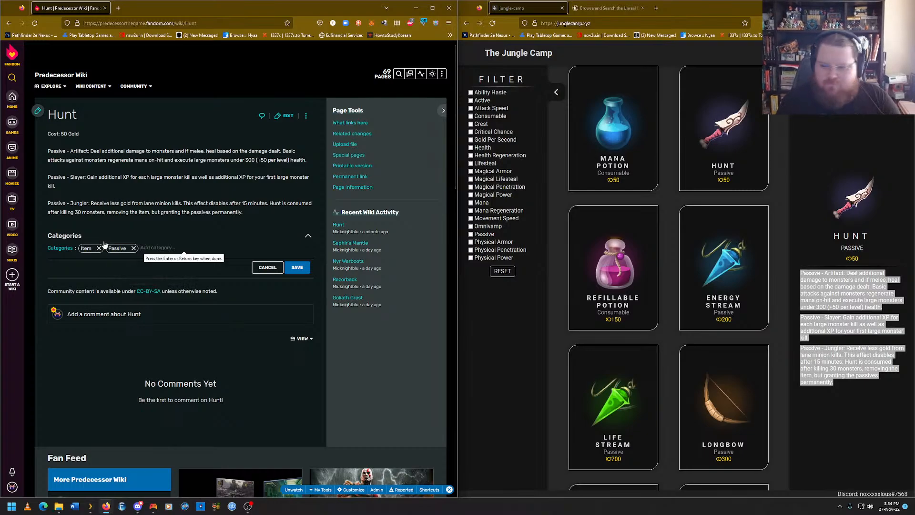
{"action": "type", "text": "co"}
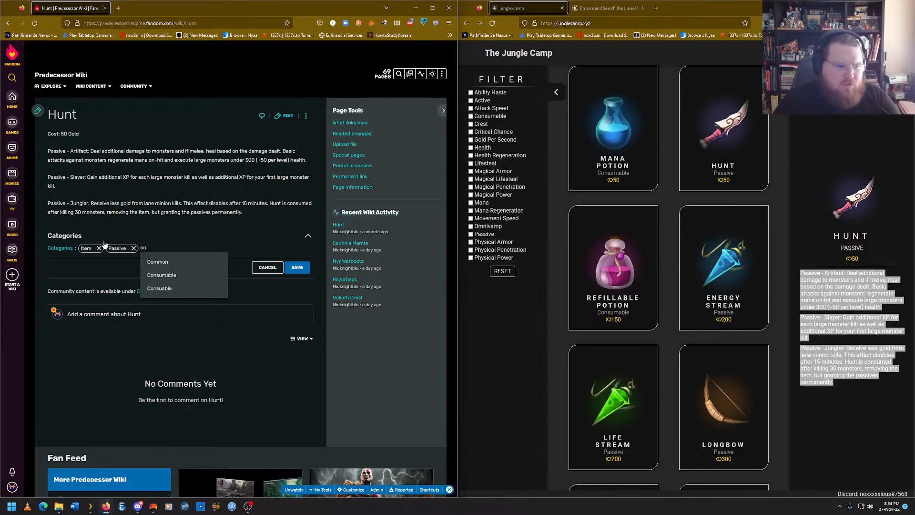
{"action": "key", "text": "Return"}
{"action": "left_click", "coordinate": [290, 268]}
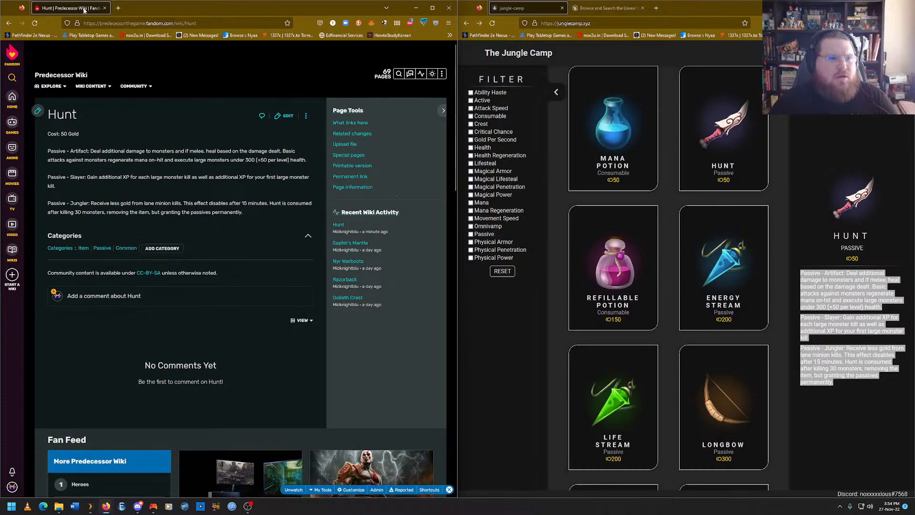
Open the wiki's new-article form in a separate browser tab and show the details of Energy Stream in the Jungle Camp catalogue.
{"action": "mouse_move", "coordinate": [442, 74]}
{"action": "right_click", "coordinate": [434, 93]}
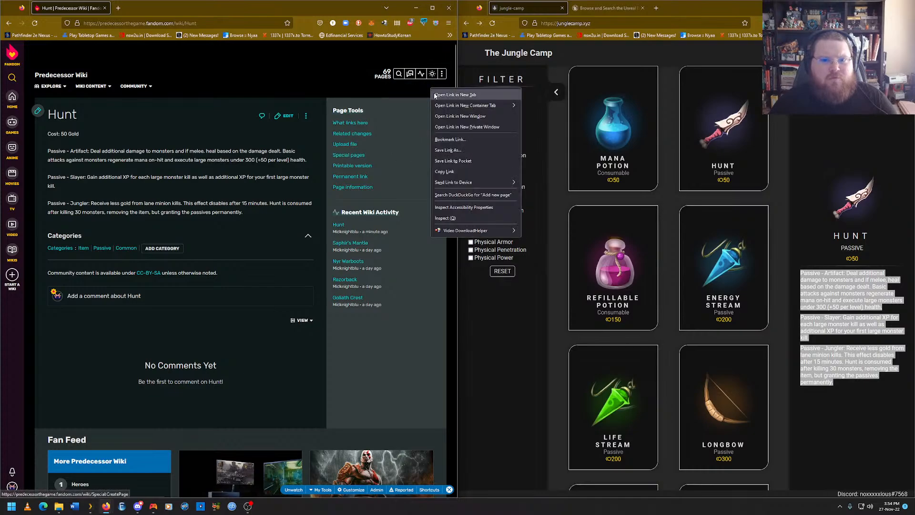
{"action": "left_click", "coordinate": [436, 95]}
{"action": "left_click", "coordinate": [147, 8]}
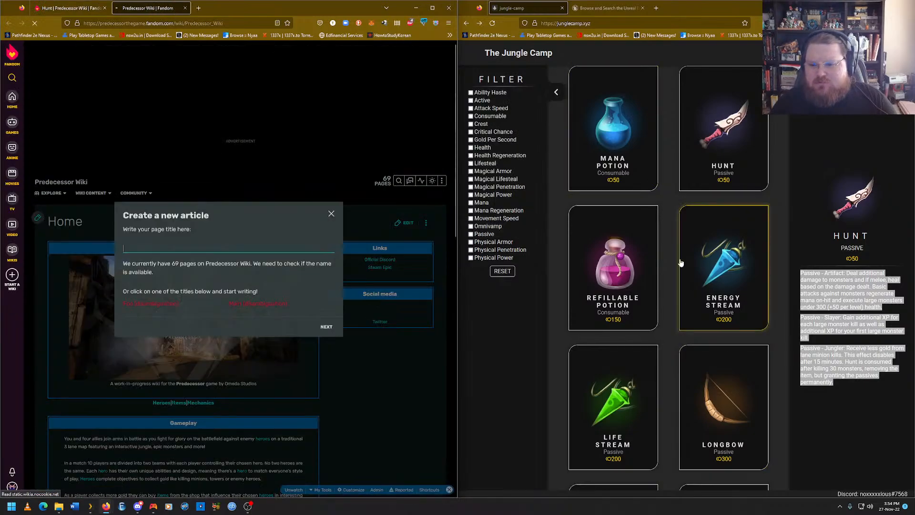
{"action": "scroll", "coordinate": [681, 263], "scroll_direction": "up", "scroll_amount": 4}
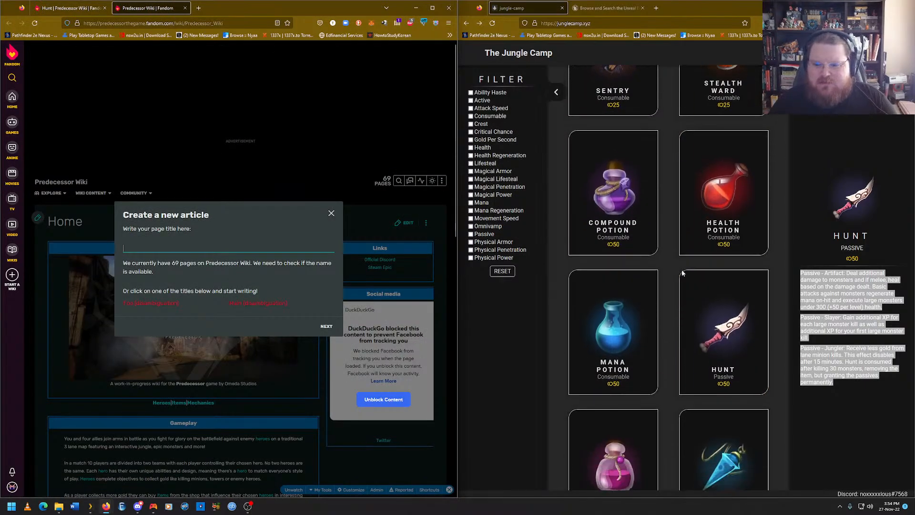
{"action": "scroll", "coordinate": [682, 273], "scroll_direction": "down", "scroll_amount": 3}
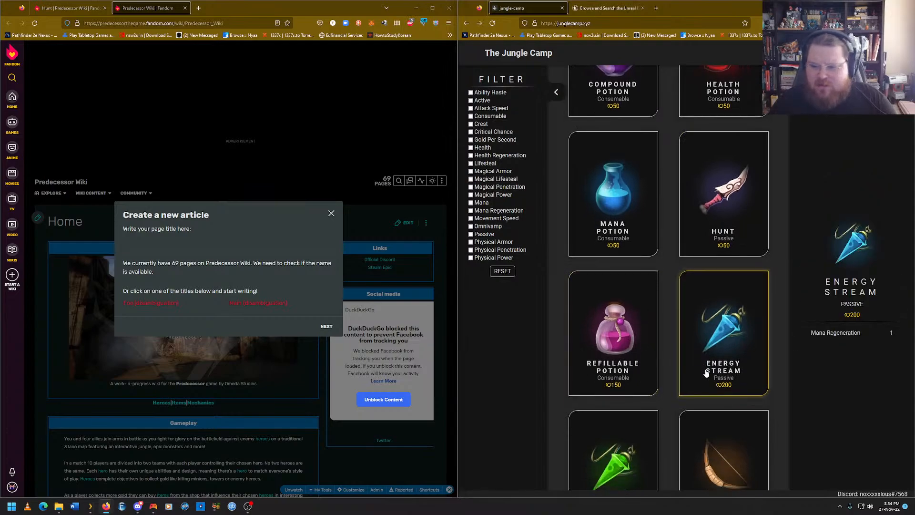
Start a new wiki article titled Energy Stream.
{"action": "scroll", "coordinate": [706, 374], "scroll_direction": "down", "scroll_amount": 2}
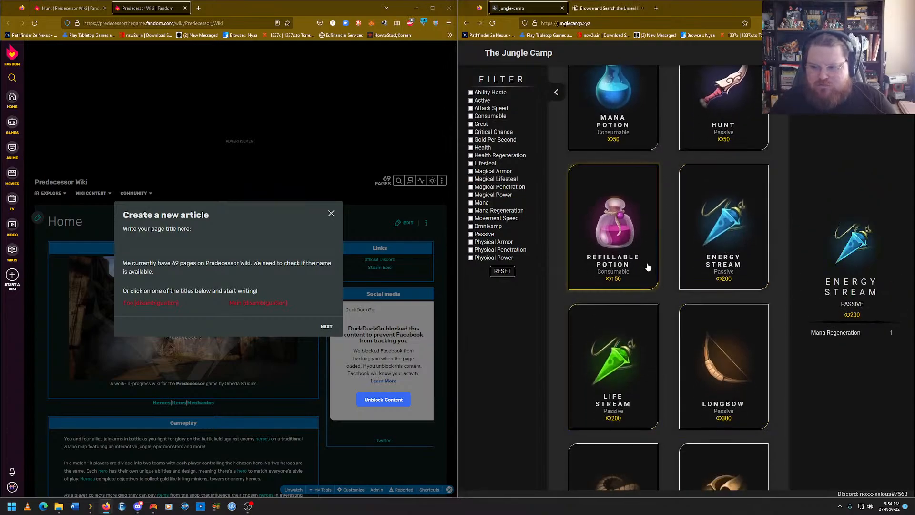
{"action": "scroll", "coordinate": [648, 267], "scroll_direction": "up", "scroll_amount": 3}
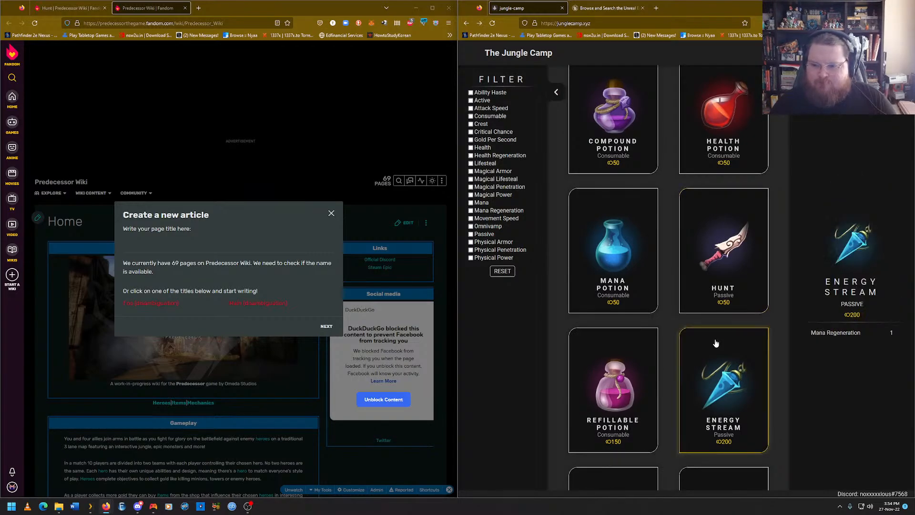
{"action": "scroll", "coordinate": [666, 360], "scroll_direction": "down", "scroll_amount": 3}
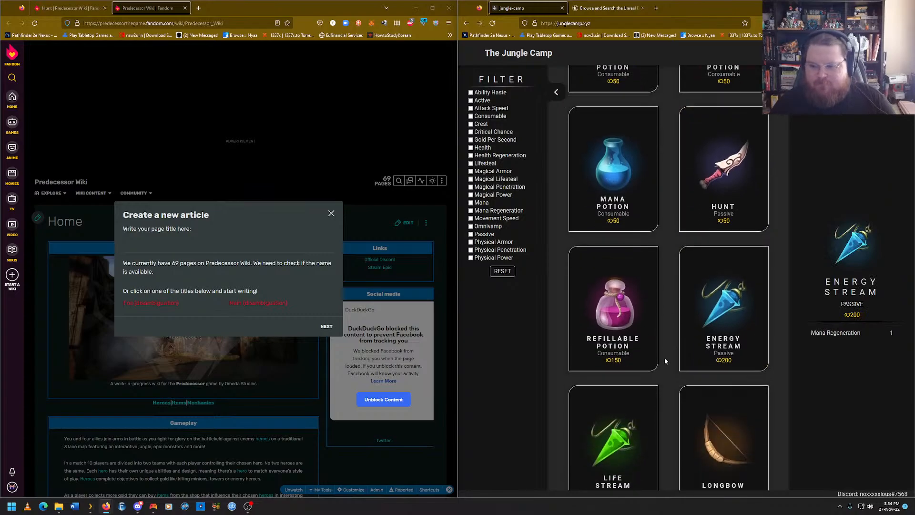
{"action": "left_click", "coordinate": [214, 248]}
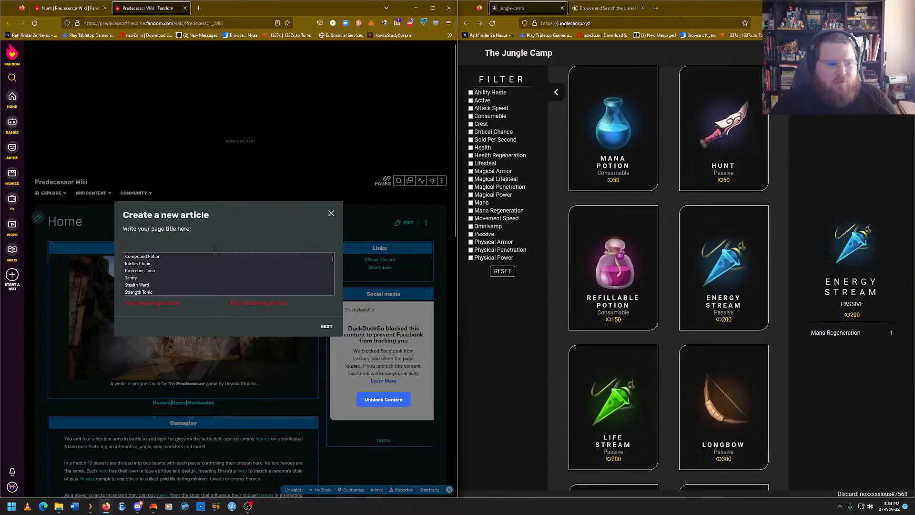
{"action": "type", "text": "Energy Stream"}
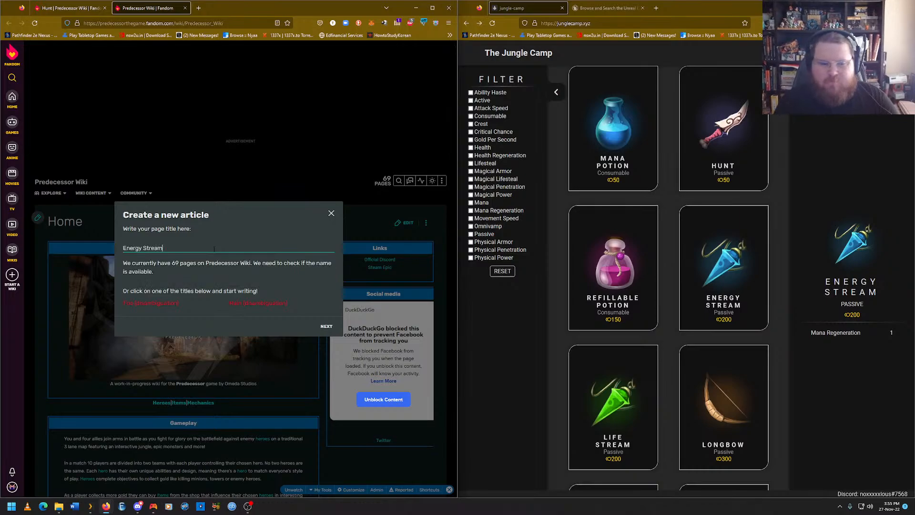
{"action": "key", "text": "Return"}
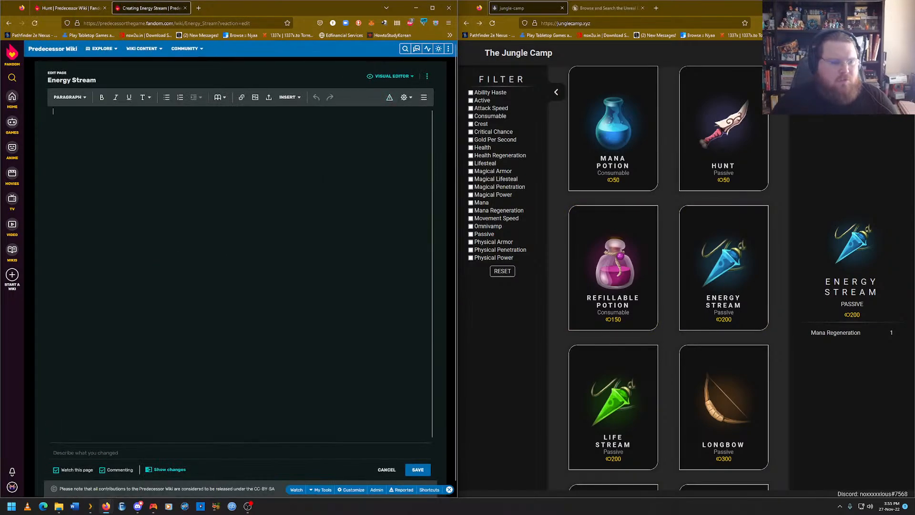
Enter Cost: 200 Gold and Mana Regeneration: 1 on separate lines of the Energy Stream page, copying the stat from Jungle Camp, and save it.
{"action": "type", "text": "Cost: "}
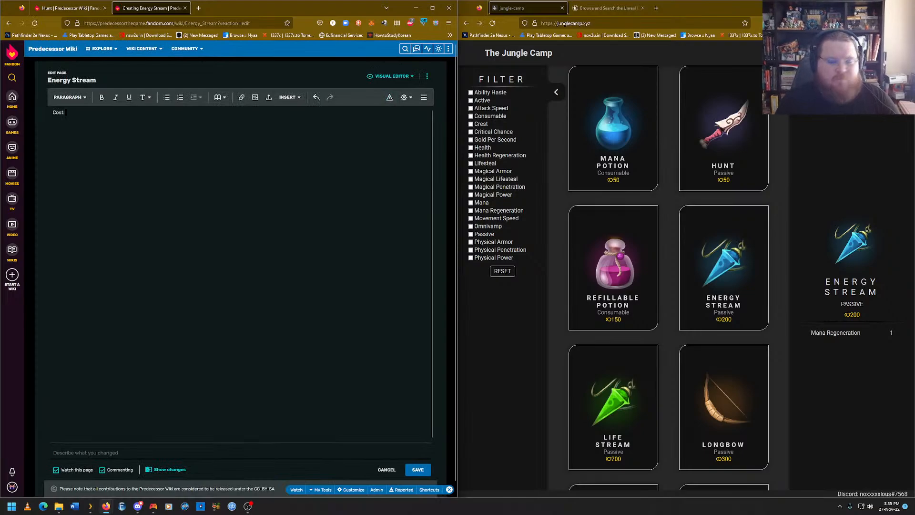
{"action": "type", "text": "200 Gold"}
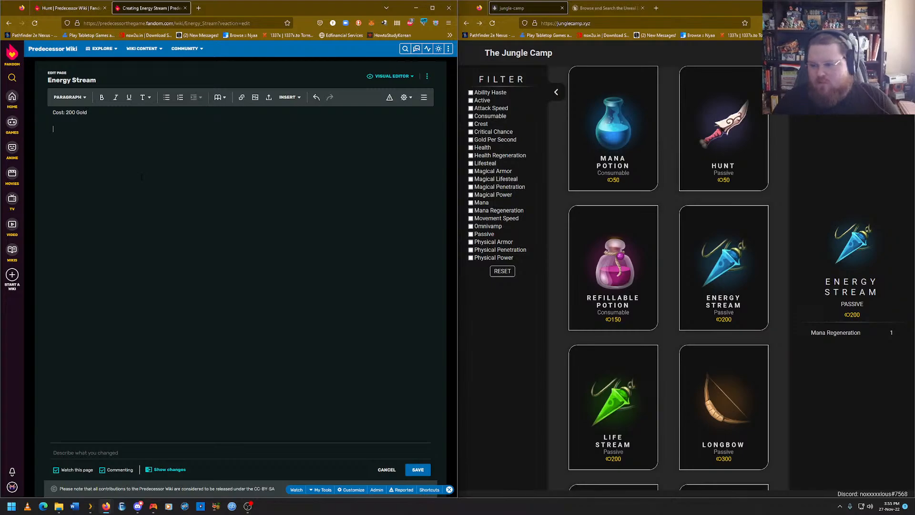
{"action": "left_click_drag", "start_coordinate": [899, 332], "coordinate": [811, 343]}
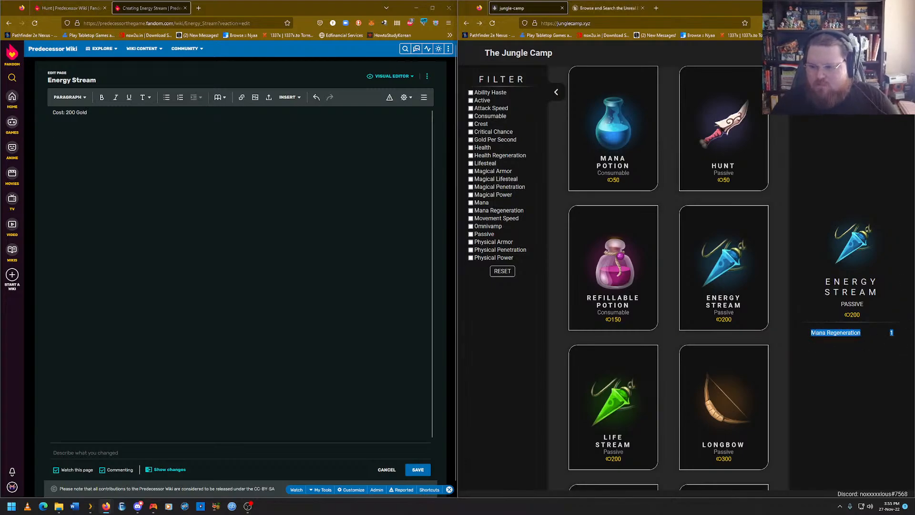
{"action": "right_click", "coordinate": [816, 333]}
{"action": "left_click", "coordinate": [822, 341]}
{"action": "left_click", "coordinate": [53, 129]}
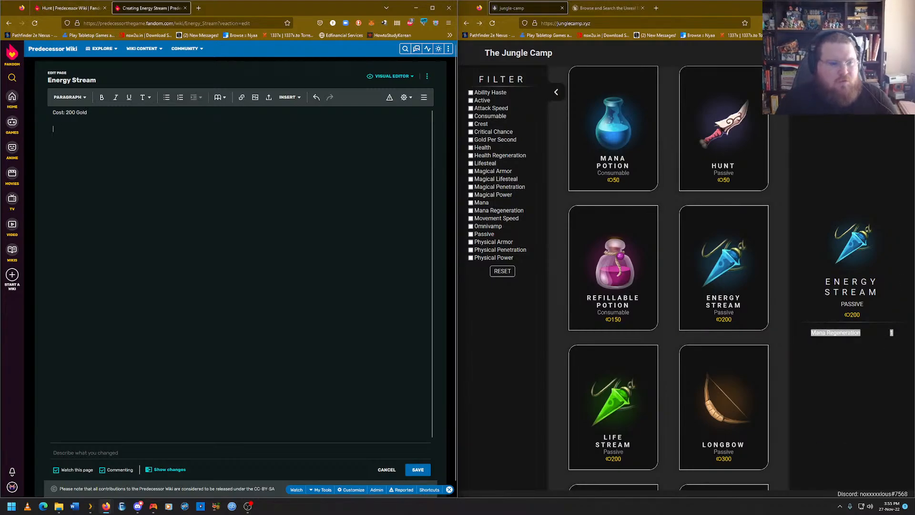
{"action": "key", "text": "ctrl+v"}
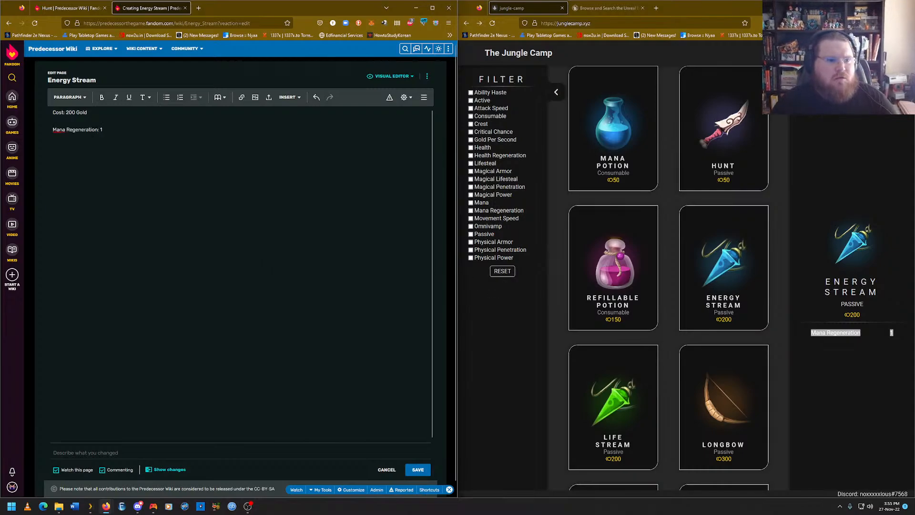
{"action": "left_click", "coordinate": [417, 470]}
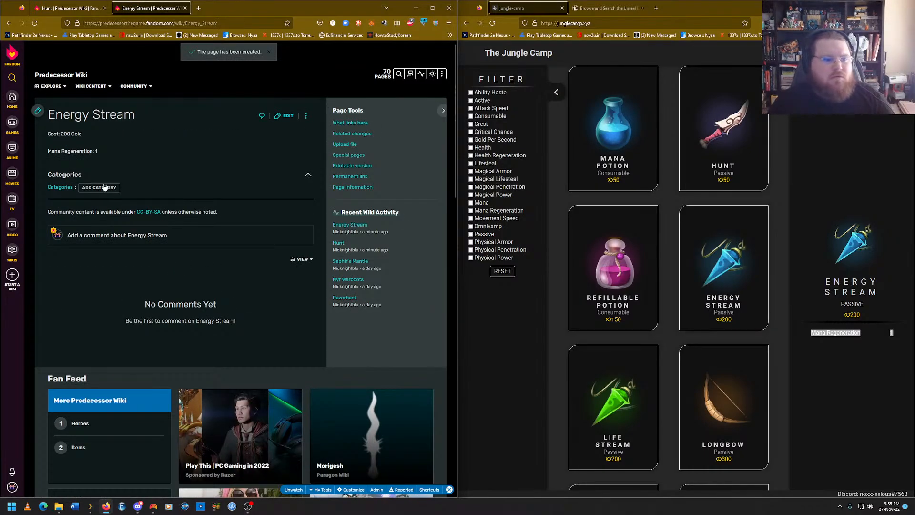
Add the categories Item, Passi and Common to the Energy Stream page and save them.
{"action": "left_click", "coordinate": [114, 187]}
{"action": "type", "text": "Item"}
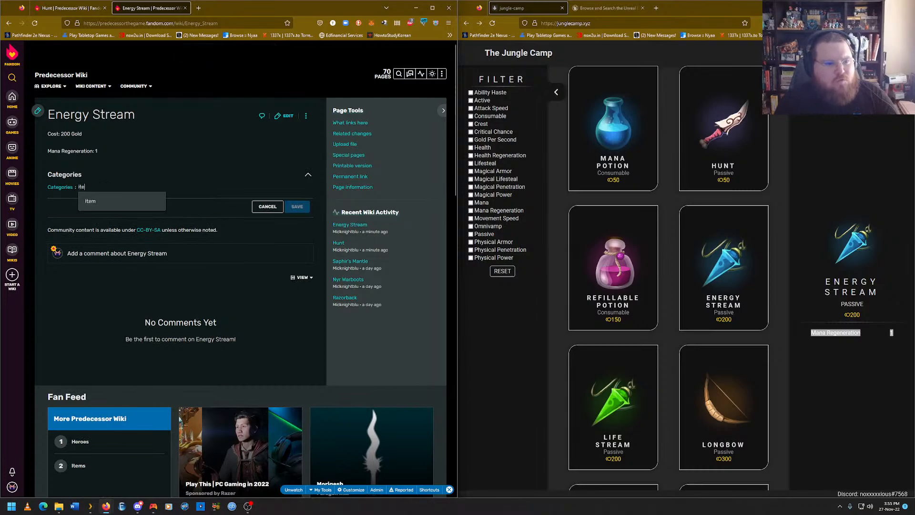
{"action": "key", "text": "Return"}
{"action": "type", "text": "passi"}
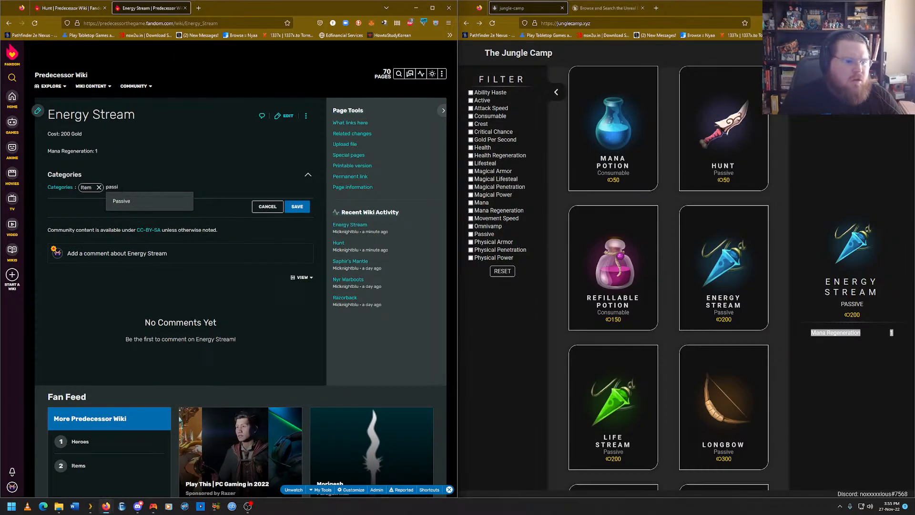
{"action": "key", "text": "Return"}
{"action": "type", "text": "common"}
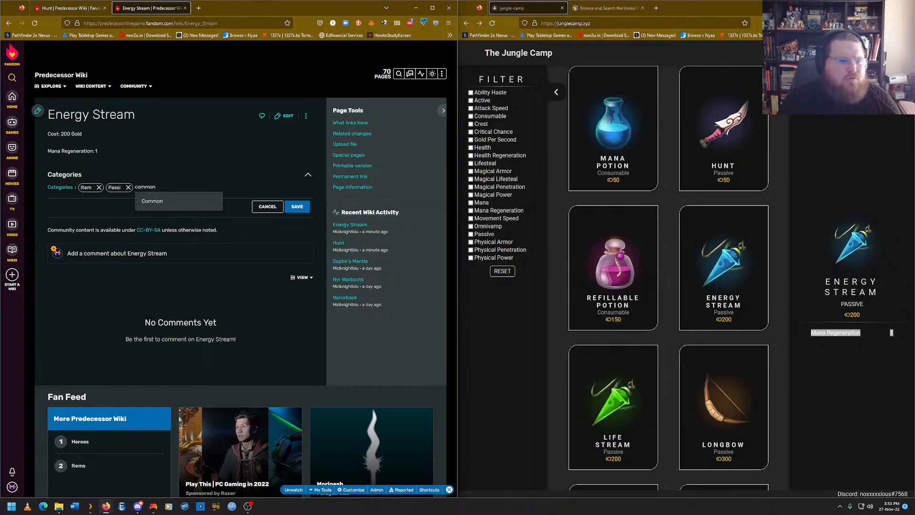
{"action": "key", "text": "Return"}
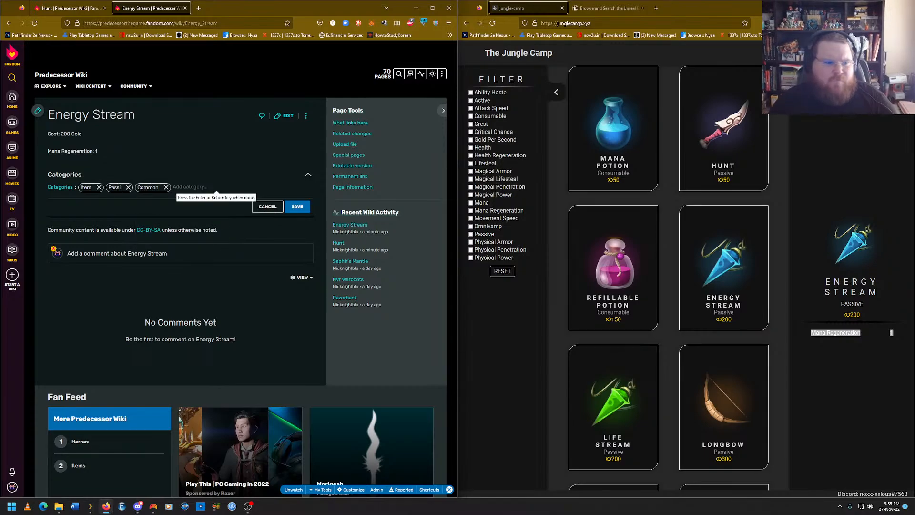
{"action": "left_click", "coordinate": [299, 207]}
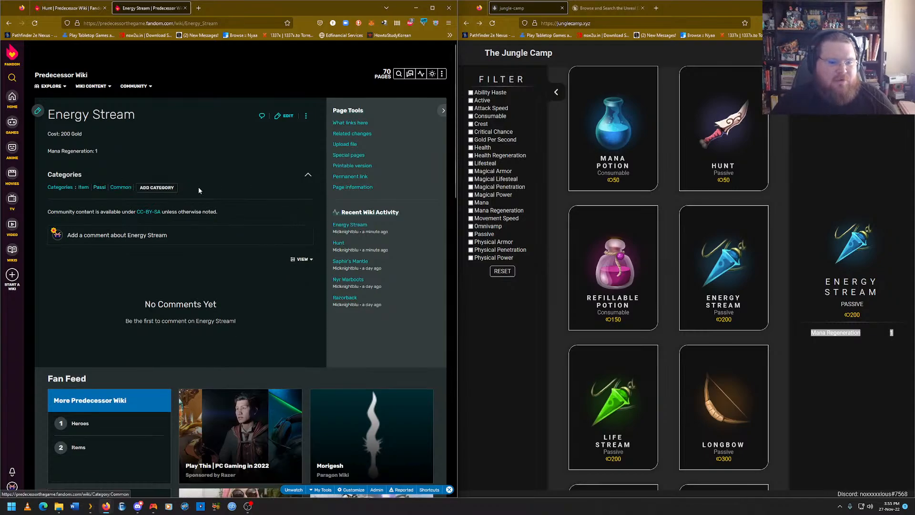
Inspect the Passi category page linked from Energy Stream and its purge option, and go back to the category page without purging.
{"action": "left_click", "coordinate": [142, 190]}
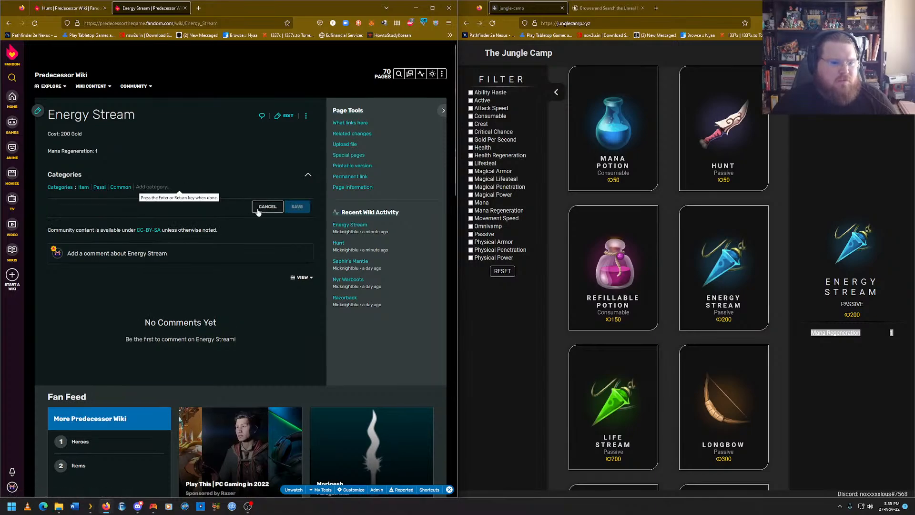
{"action": "left_click", "coordinate": [107, 190]}
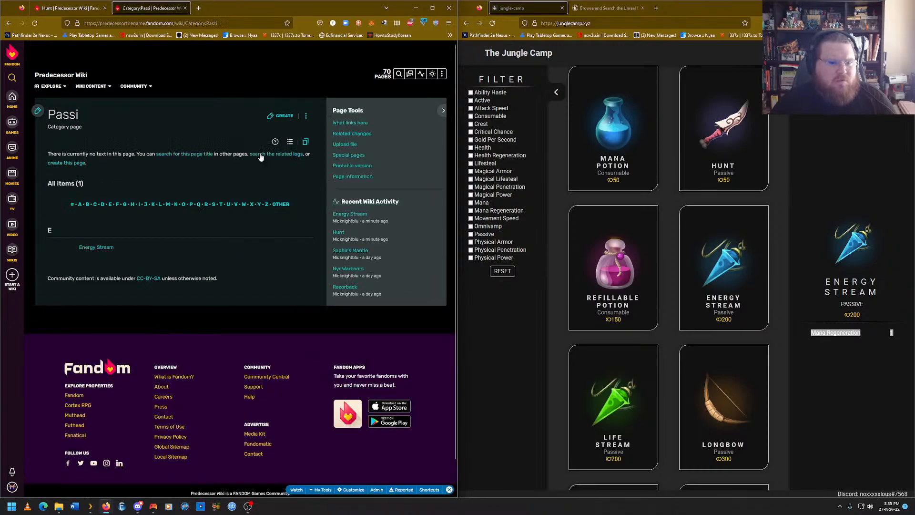
{"action": "mouse_move", "coordinate": [306, 116]}
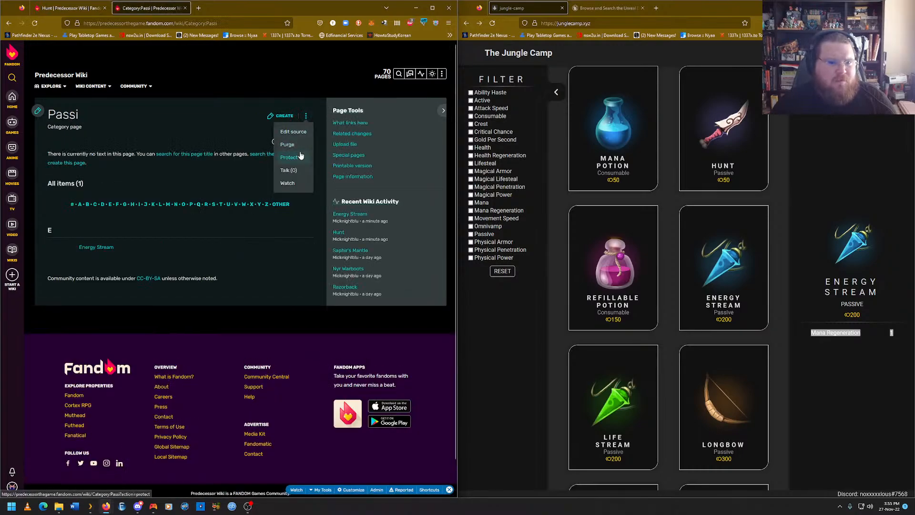
{"action": "left_click", "coordinate": [288, 145]}
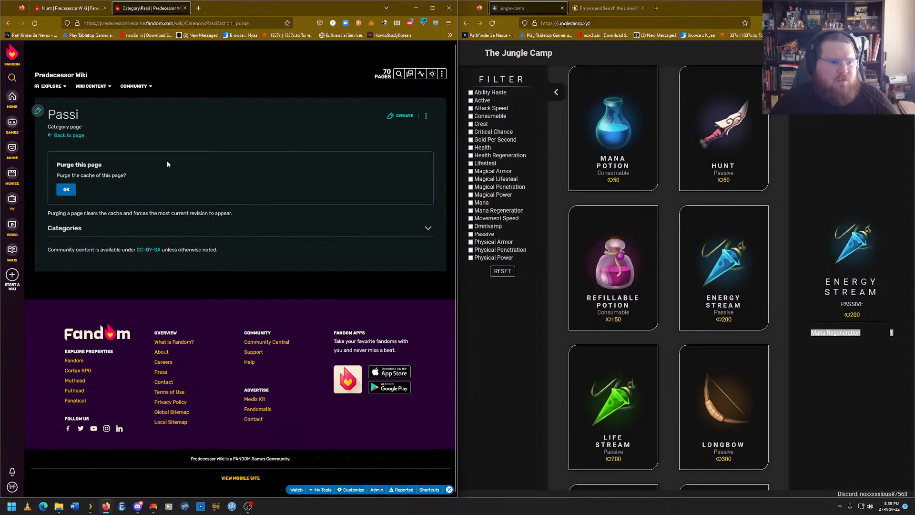
{"action": "left_click", "coordinate": [63, 136]}
{"action": "key", "text": "alt+Left"}
{"action": "key", "text": "alt+Right"}
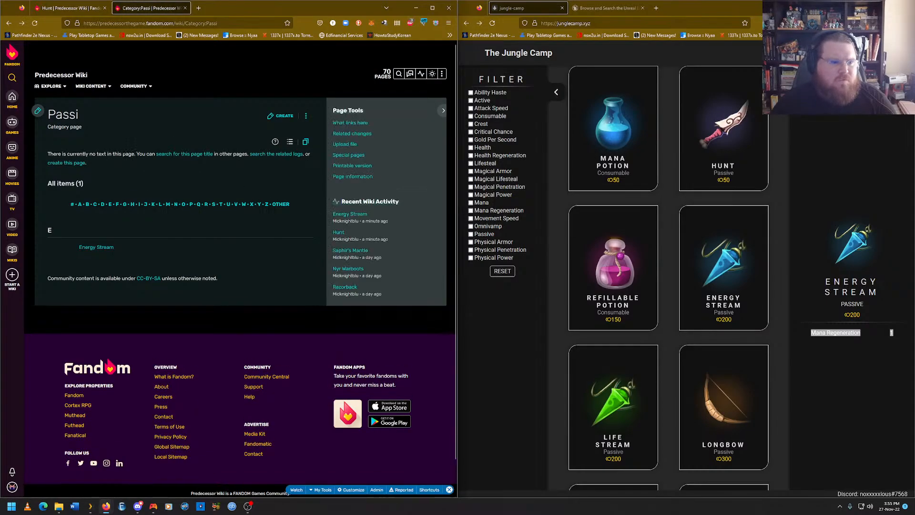
Reopen the Passi category from the Energy Stream page and purge the category page's cache.
{"action": "left_click", "coordinate": [103, 249]}
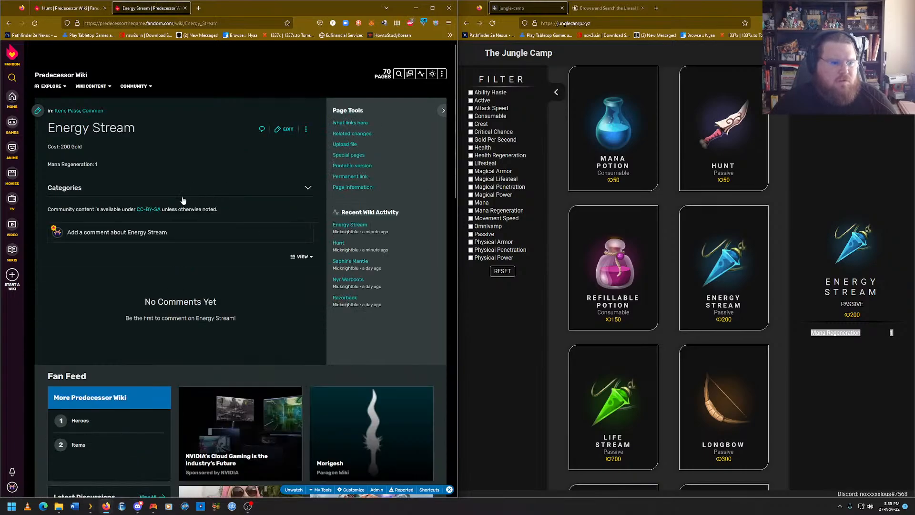
{"action": "left_click", "coordinate": [154, 191]}
{"action": "left_click", "coordinate": [100, 202]}
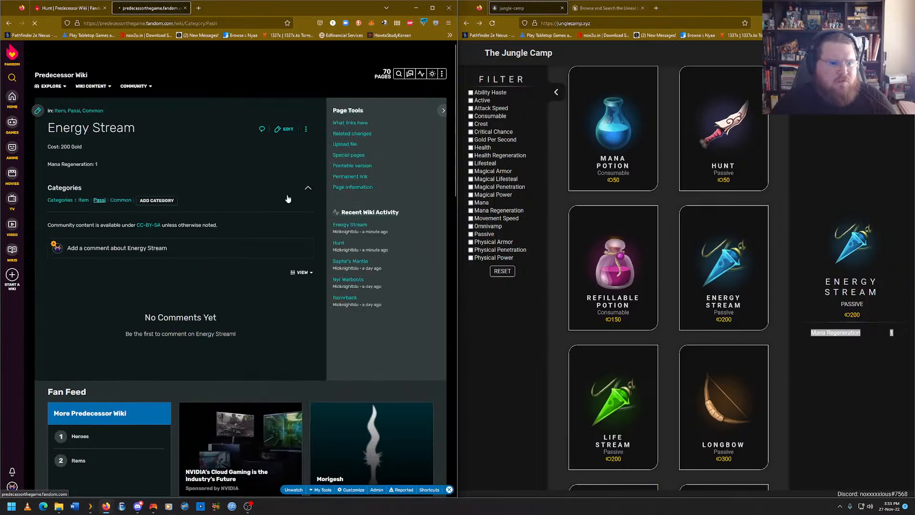
{"action": "mouse_move", "coordinate": [303, 117]}
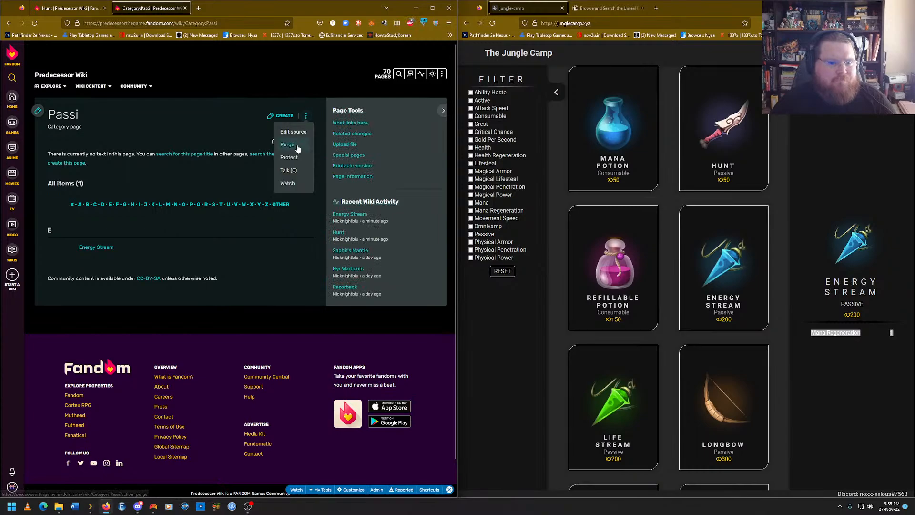
{"action": "left_click", "coordinate": [287, 145]}
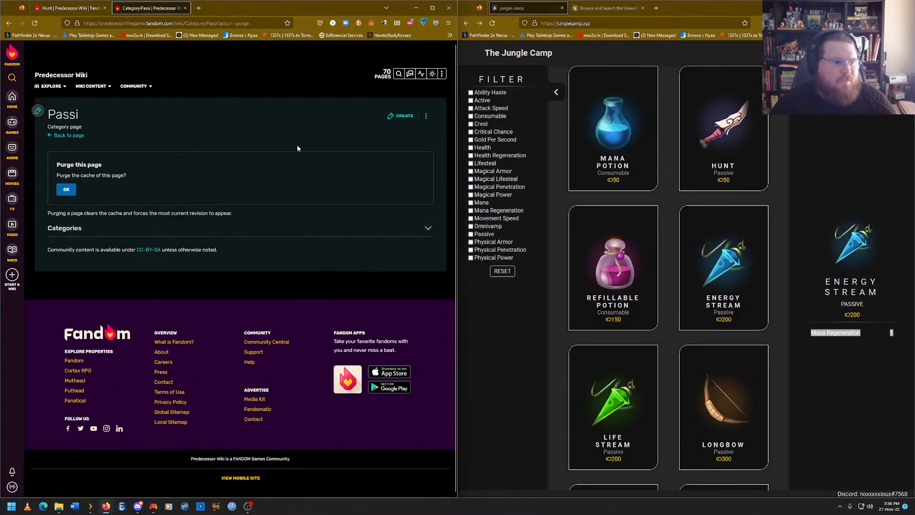
{"action": "left_click", "coordinate": [66, 189]}
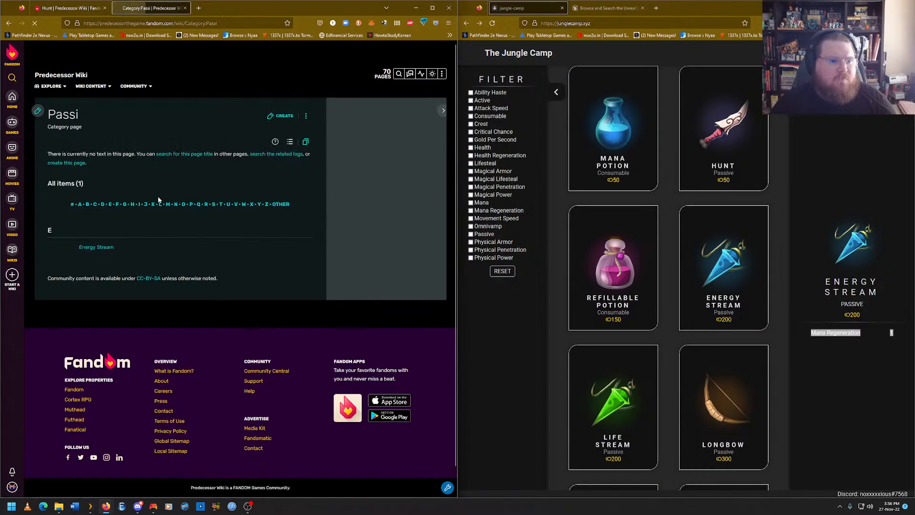
{"action": "mouse_move", "coordinate": [306, 110]}
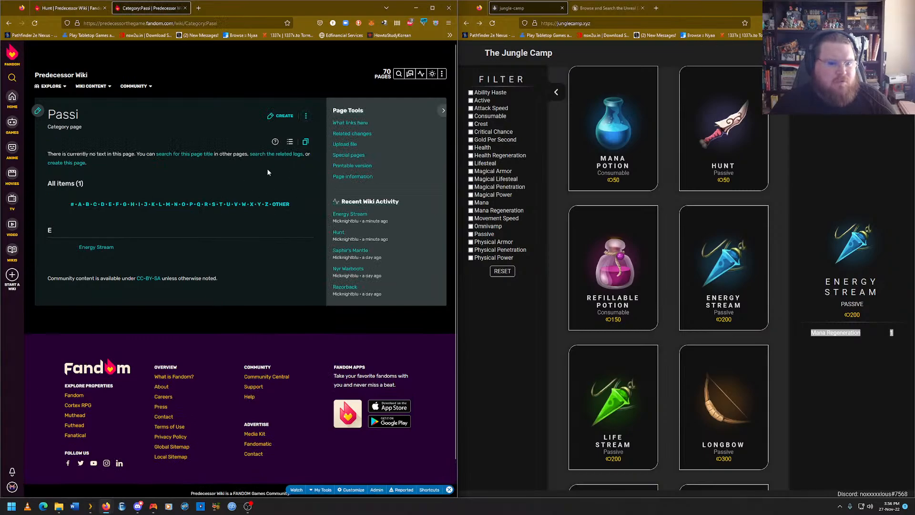
{"action": "left_click", "coordinate": [98, 248]}
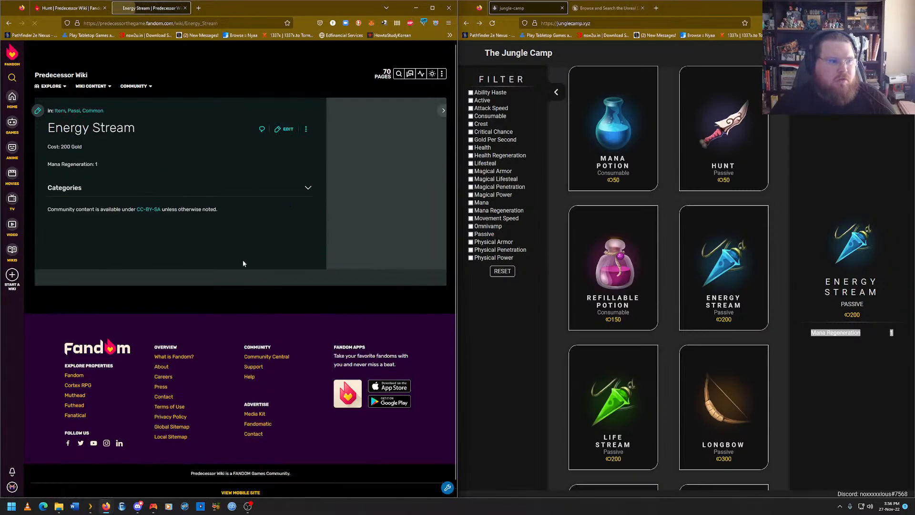
{"action": "left_click", "coordinate": [174, 199]}
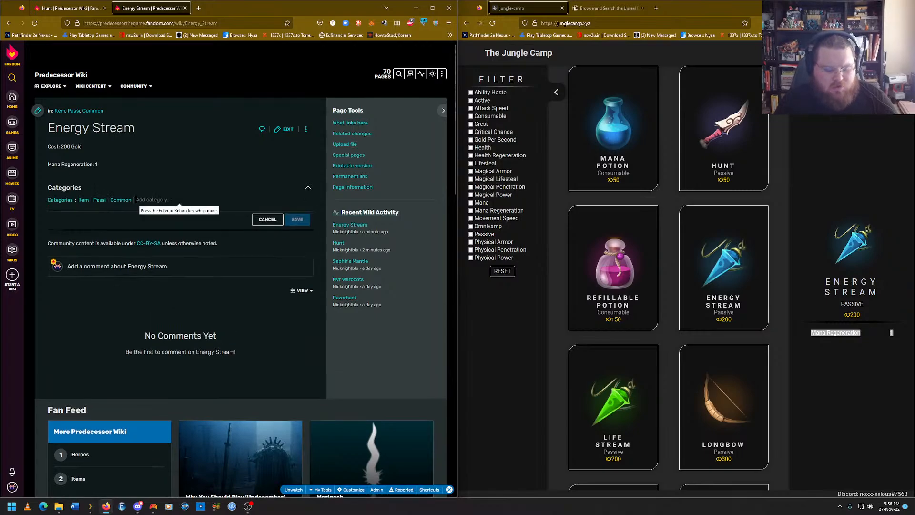
{"action": "type", "text": "P"}
{"action": "key", "text": "BackSpace"}
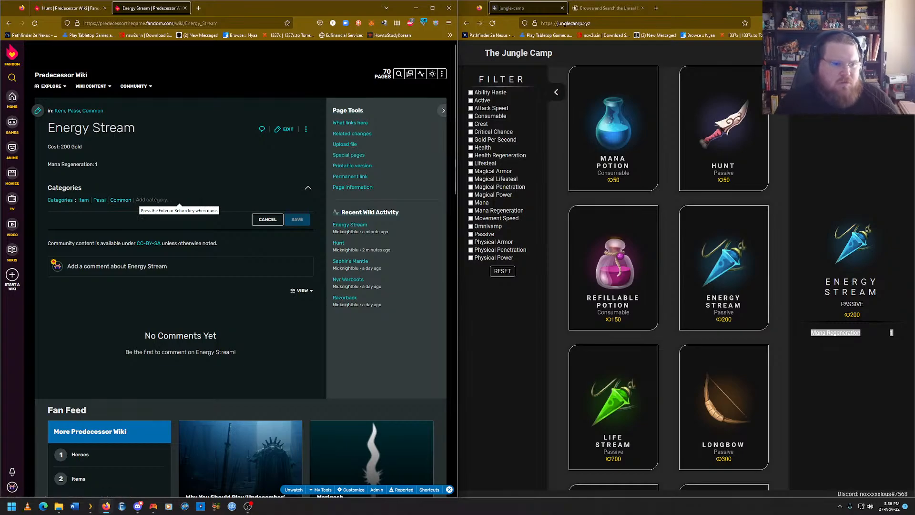
Examine the wiki's category list and the source editor of the Passi category, and return to the Energy Stream page without editing.
{"action": "left_click", "coordinate": [51, 201]}
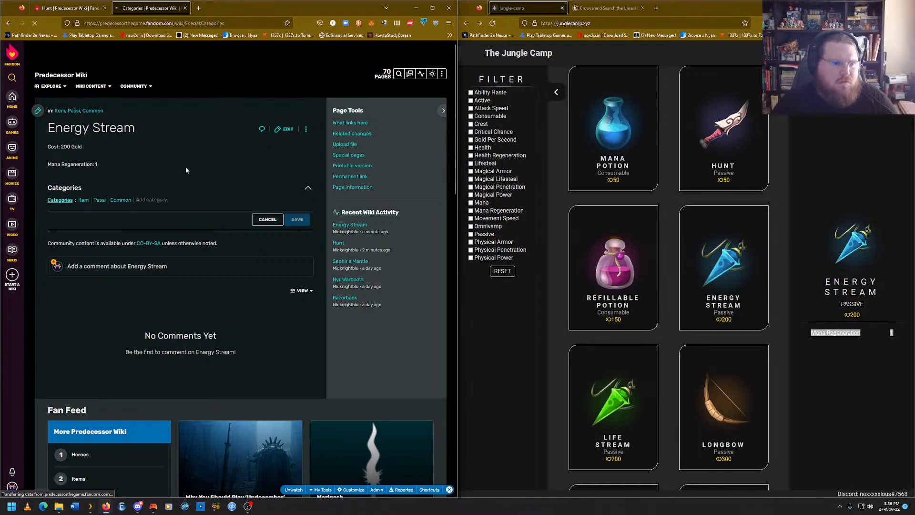
{"action": "scroll", "coordinate": [191, 171], "scroll_direction": "down", "scroll_amount": 3}
{"action": "scroll", "coordinate": [192, 176], "scroll_direction": "up", "scroll_amount": 1}
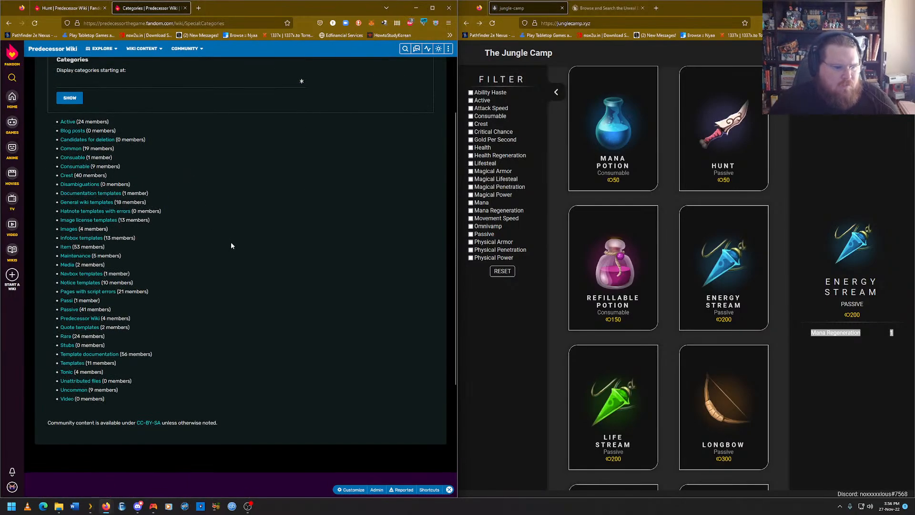
{"action": "left_click", "coordinate": [69, 301]}
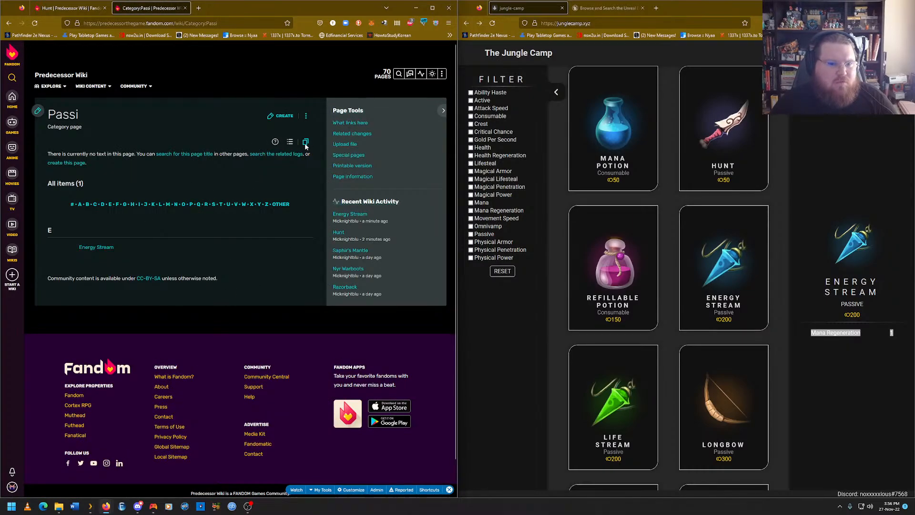
{"action": "left_click", "coordinate": [306, 117]}
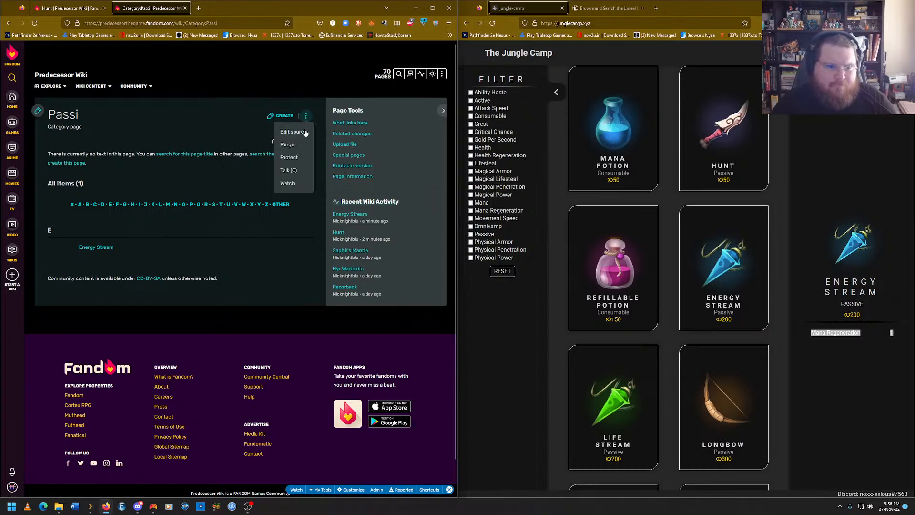
{"action": "left_click", "coordinate": [306, 132]}
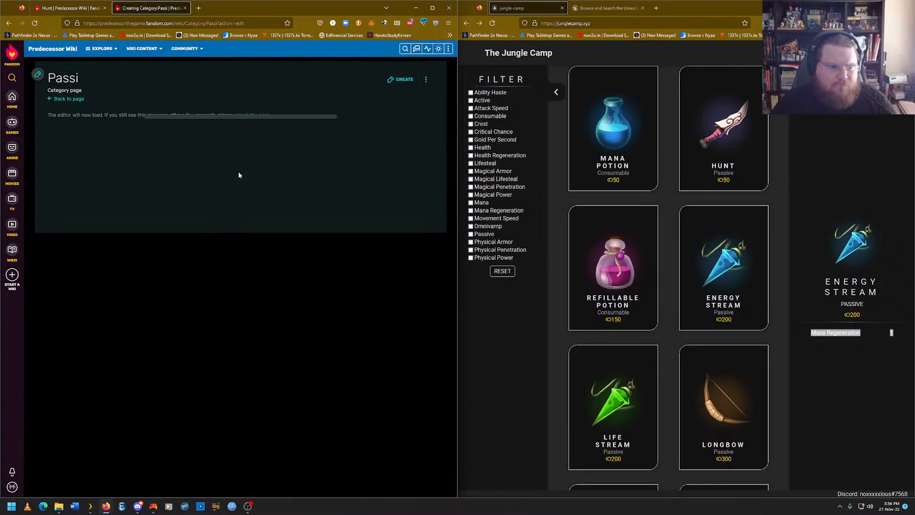
{"action": "left_click", "coordinate": [9, 23]}
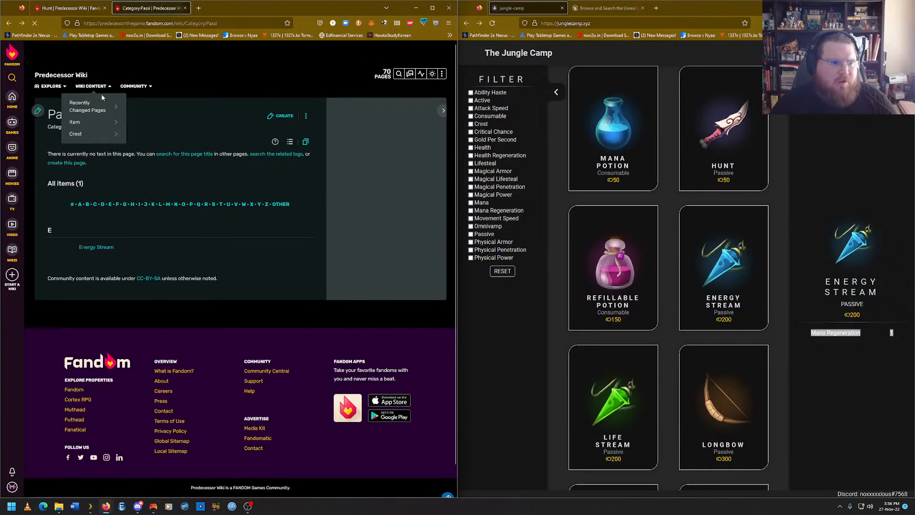
{"action": "key", "text": "alt+Left"}
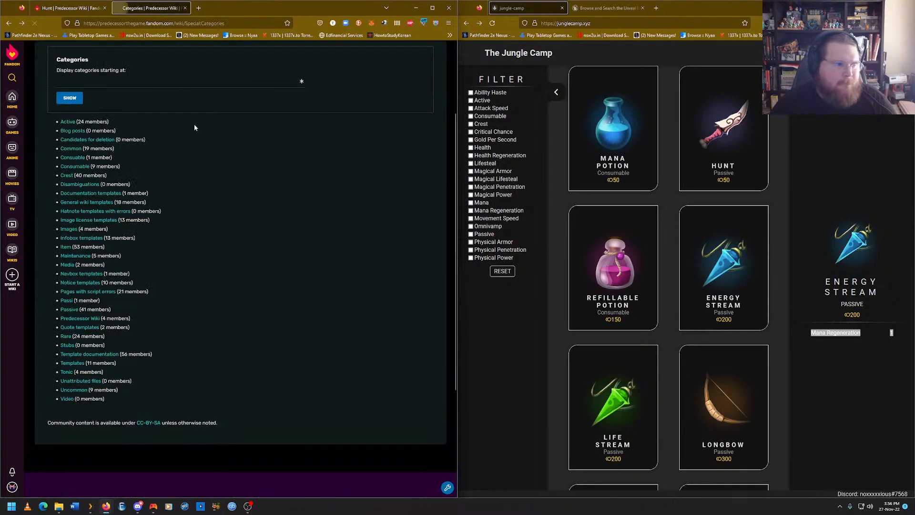
{"action": "key", "text": "alt+Left"}
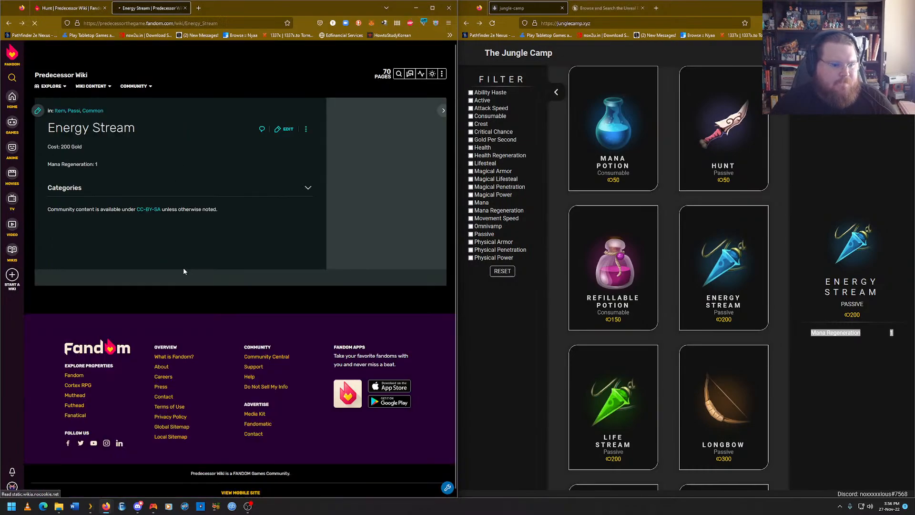
{"action": "left_click", "coordinate": [155, 193]}
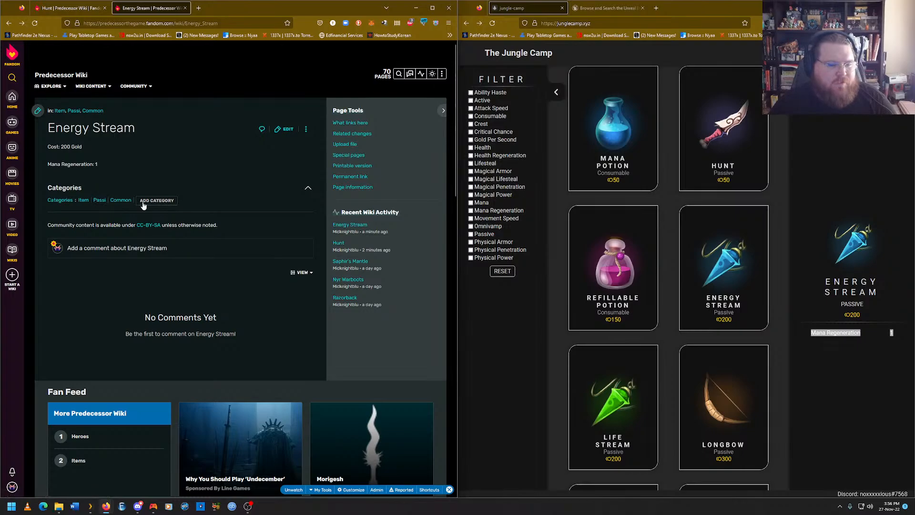
{"action": "left_click", "coordinate": [161, 205]}
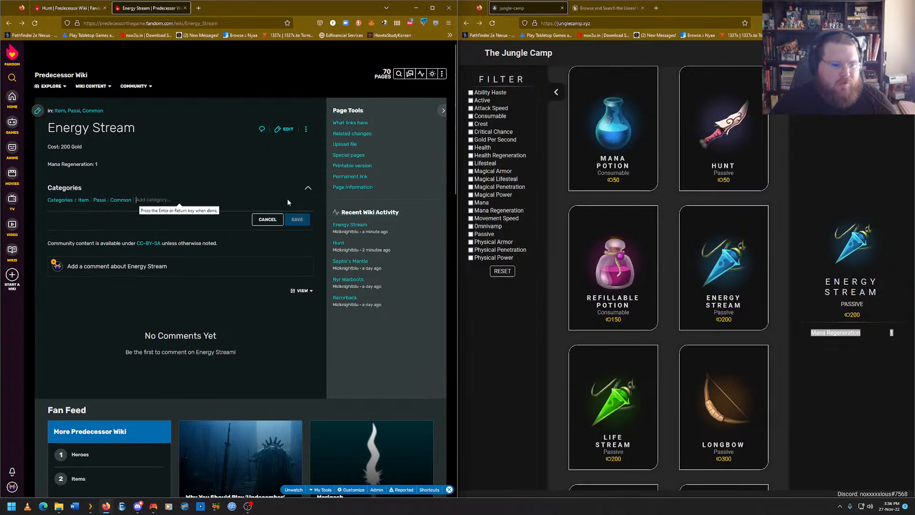
{"action": "type", "text": "Passive"}
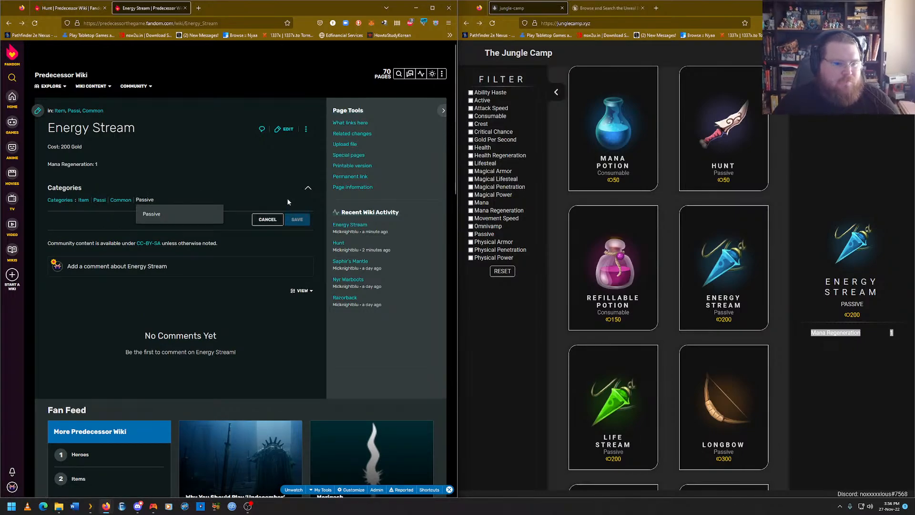
{"action": "left_click", "coordinate": [163, 214]}
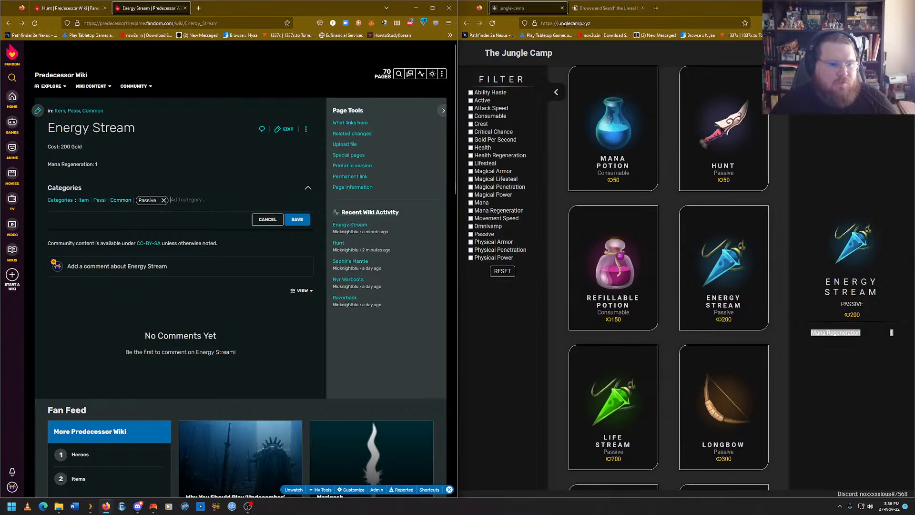
{"action": "left_click", "coordinate": [164, 200]}
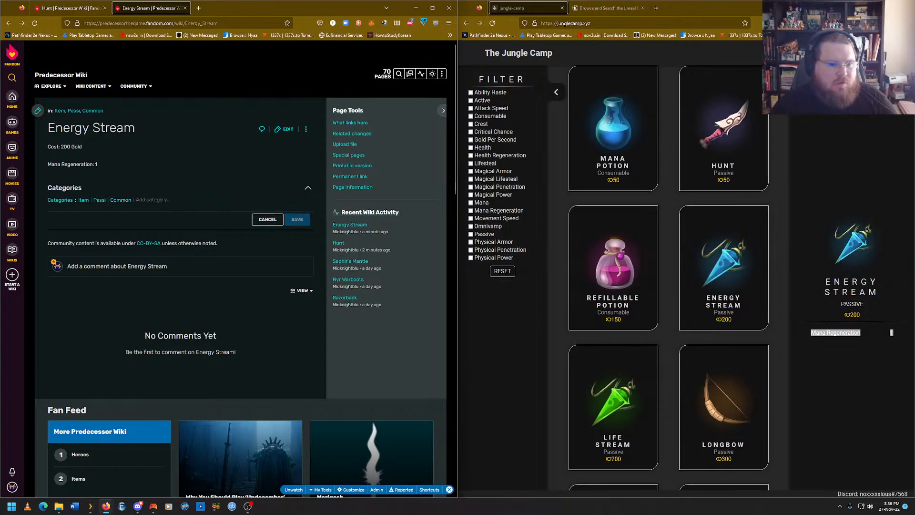
{"action": "type", "text": "Common"}
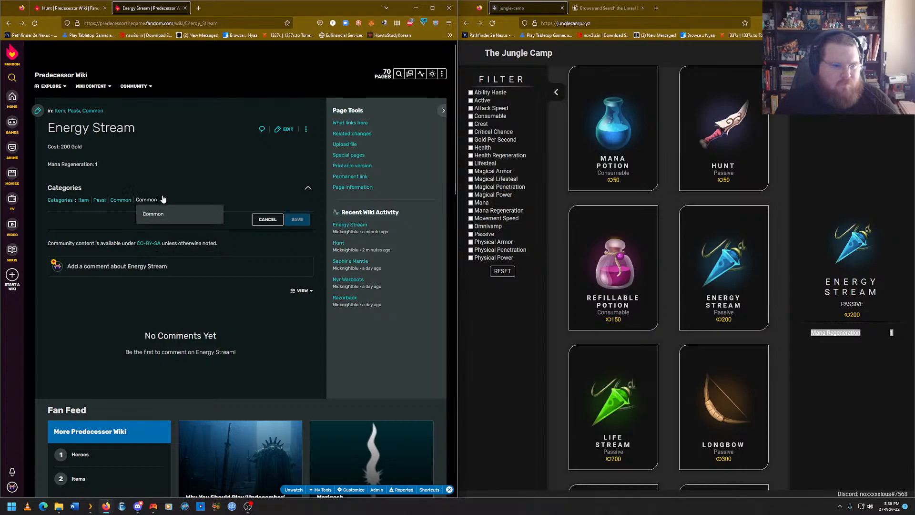
{"action": "key", "text": "BackSpace"}
{"action": "key", "text": "BackSpace"}
{"action": "key", "text": "BackSpace"}
{"action": "key", "text": "BackSpace"}
{"action": "key", "text": "BackSpace"}
{"action": "key", "text": "BackSpace"}
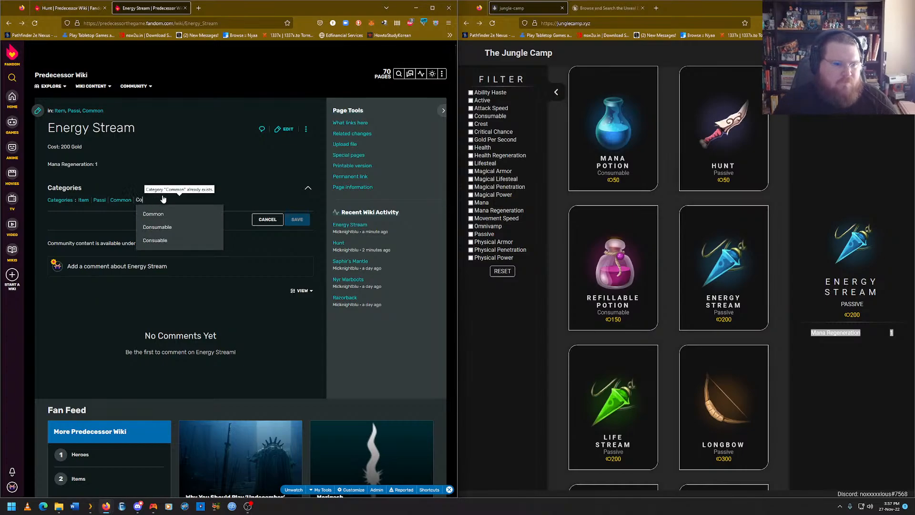
{"action": "left_click", "coordinate": [199, 8]}
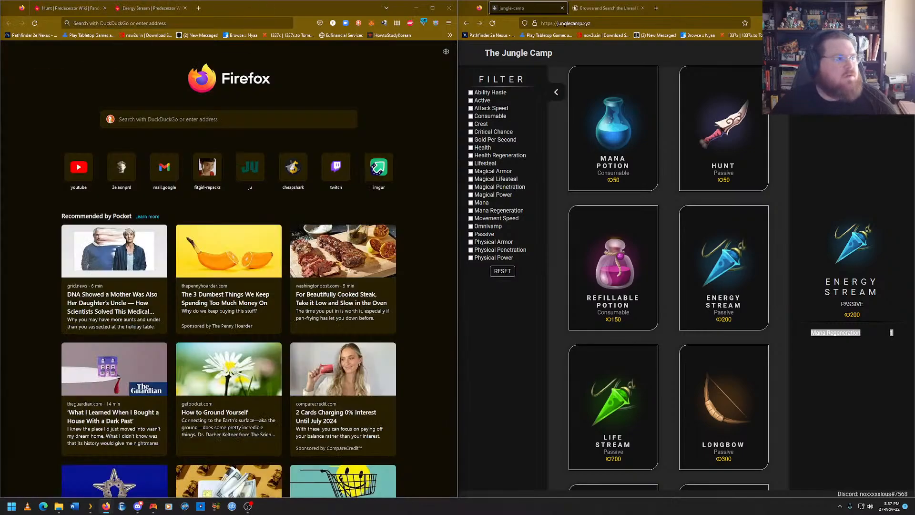
{"action": "key", "text": "ctrl+w"}
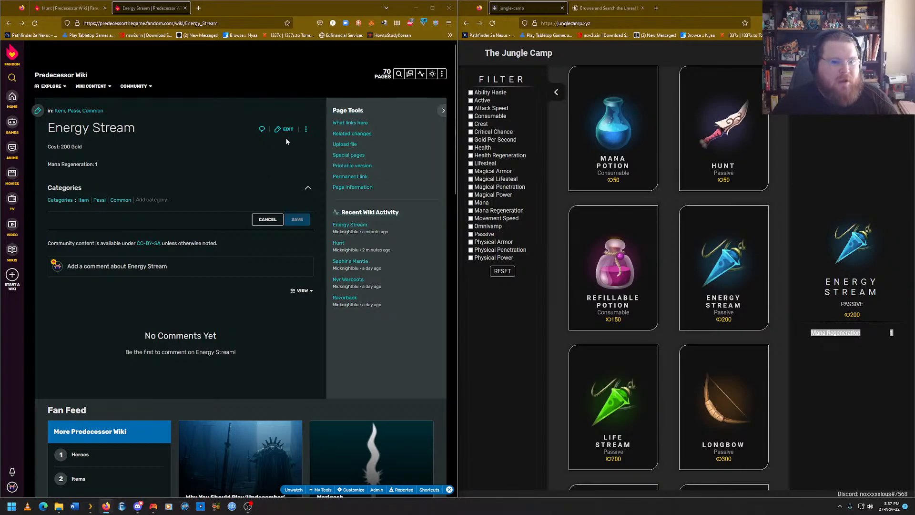
Delete the Passi and Common category lines from the Energy Stream page's source and save the page.
{"action": "mouse_move", "coordinate": [306, 130]}
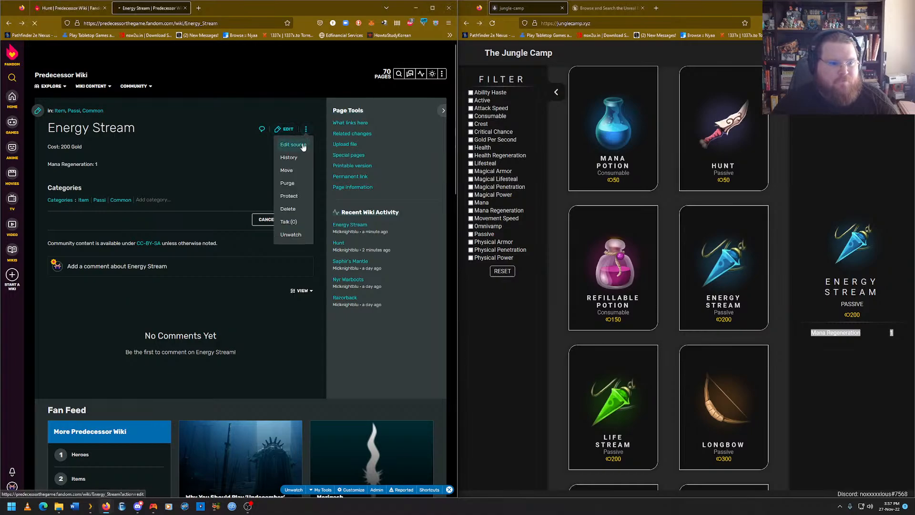
{"action": "left_click", "coordinate": [293, 144]}
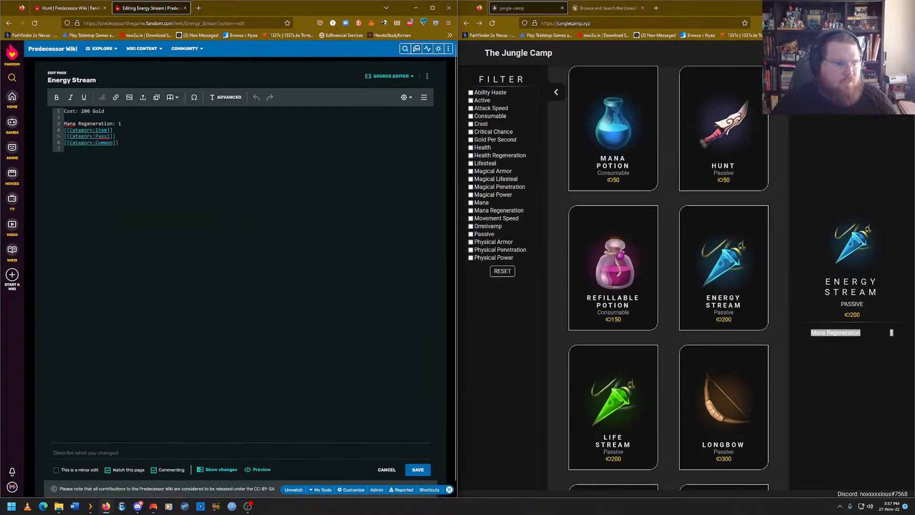
{"action": "left_click", "coordinate": [59, 136]}
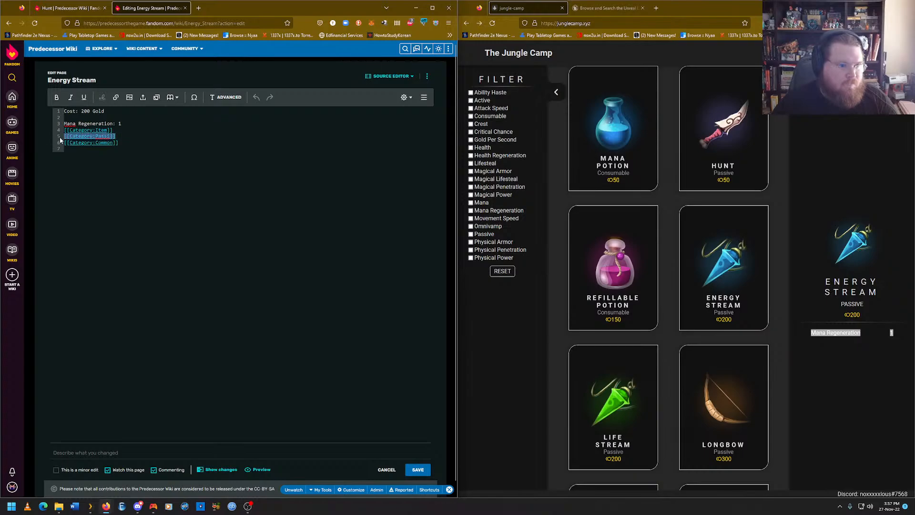
{"action": "left_click_drag", "start_coordinate": [59, 136], "coordinate": [59, 140]}
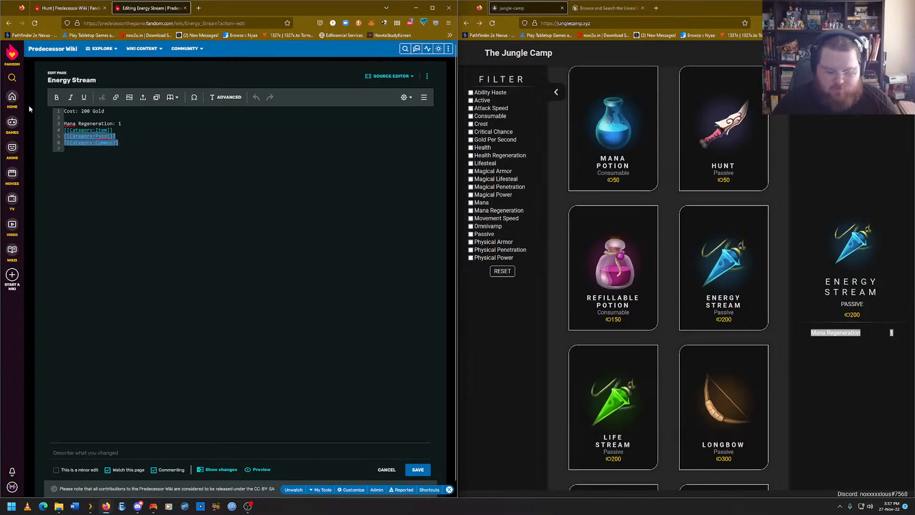
{"action": "key", "text": "BackSpace"}
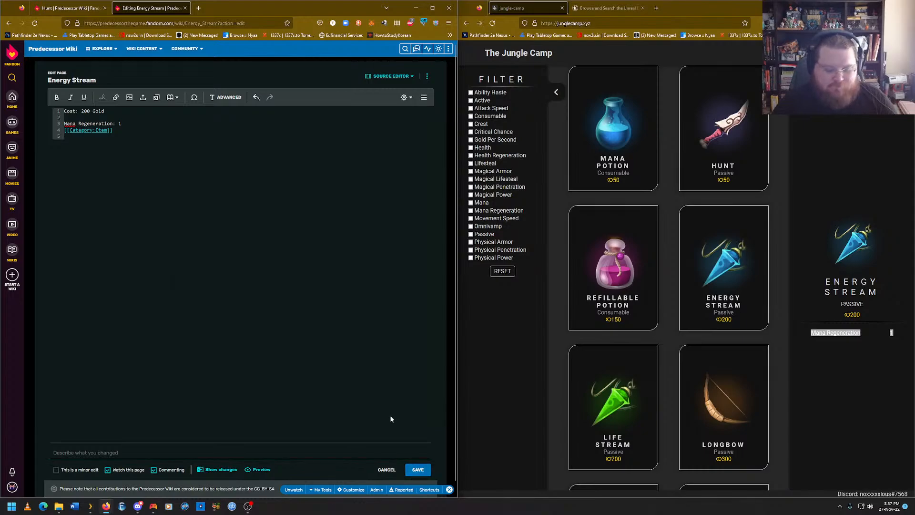
{"action": "key", "text": "BackSpace"}
{"action": "left_click", "coordinate": [418, 470]}
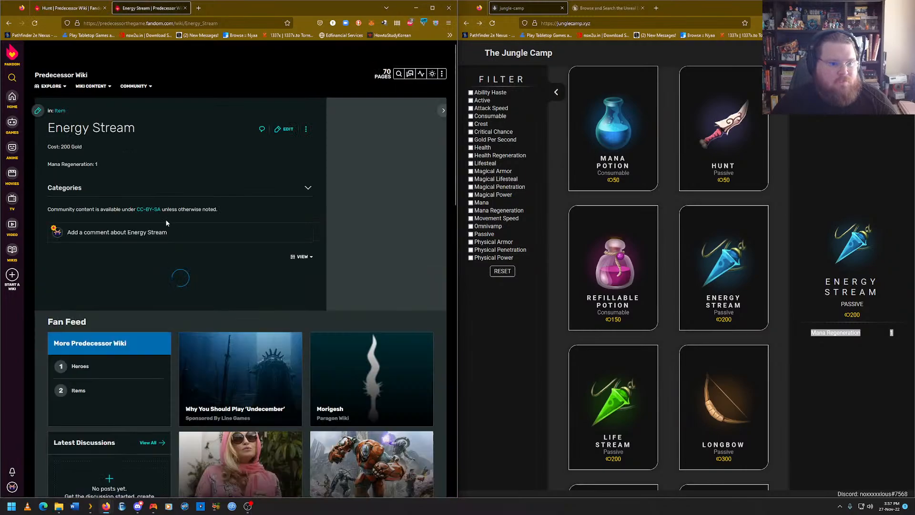
Add the categories Passive and Common to the Energy Stream page and save them.
{"action": "left_click", "coordinate": [120, 201]}
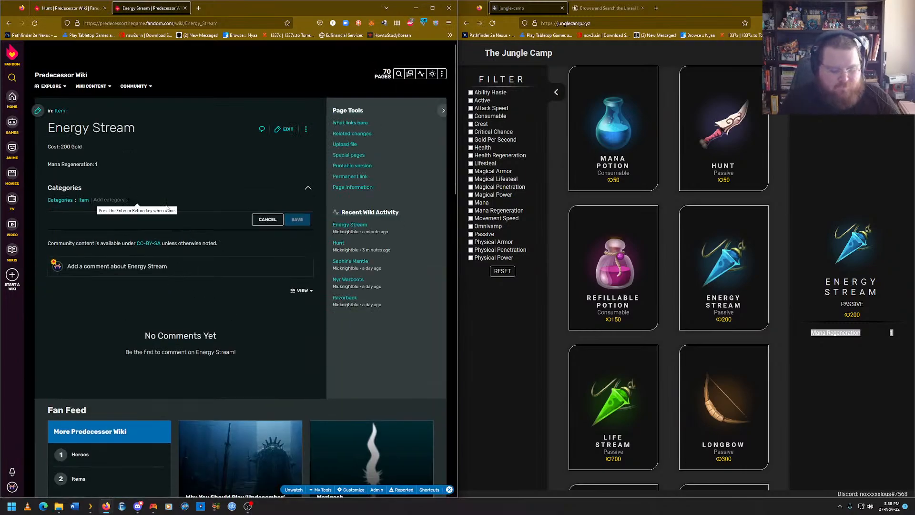
{"action": "type", "text": "Pas"}
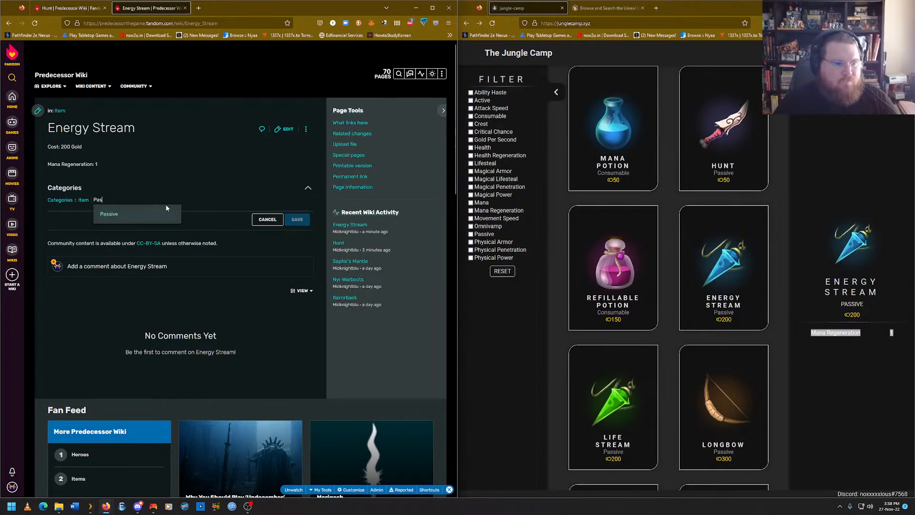
{"action": "left_click", "coordinate": [166, 208]}
{"action": "type", "text": "Comm"}
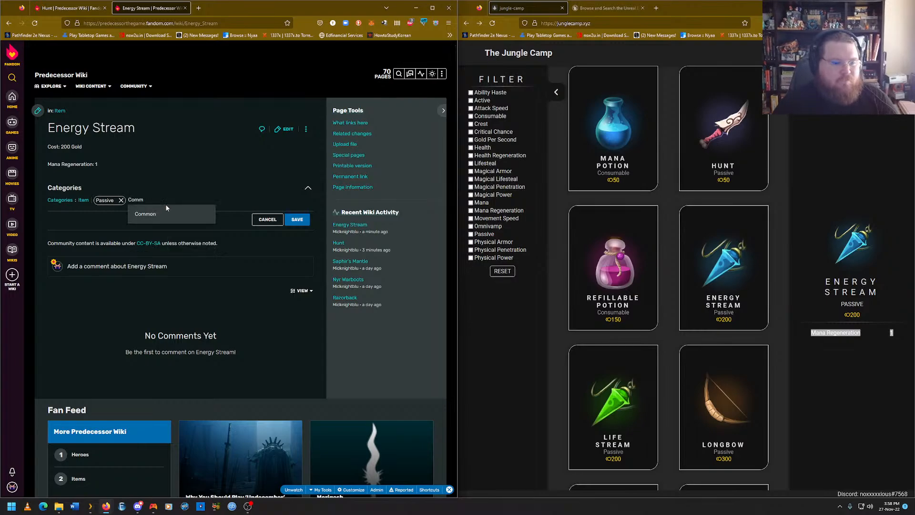
{"action": "left_click", "coordinate": [166, 207]}
{"action": "left_click", "coordinate": [297, 219]}
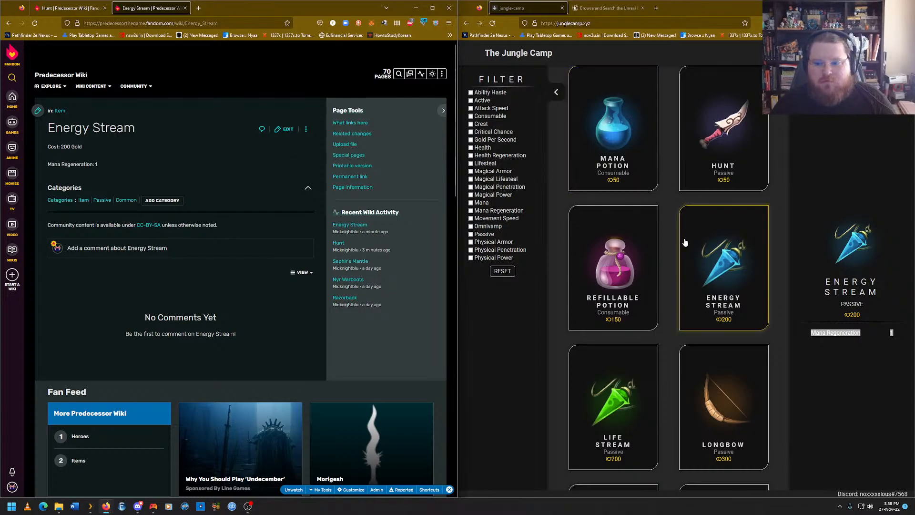
Review the details of the Jungle Camp items from Sentry and Stealth Ward through the potions and Hunt to Energy Stream.
{"action": "scroll", "coordinate": [685, 243], "scroll_direction": "up", "scroll_amount": 5}
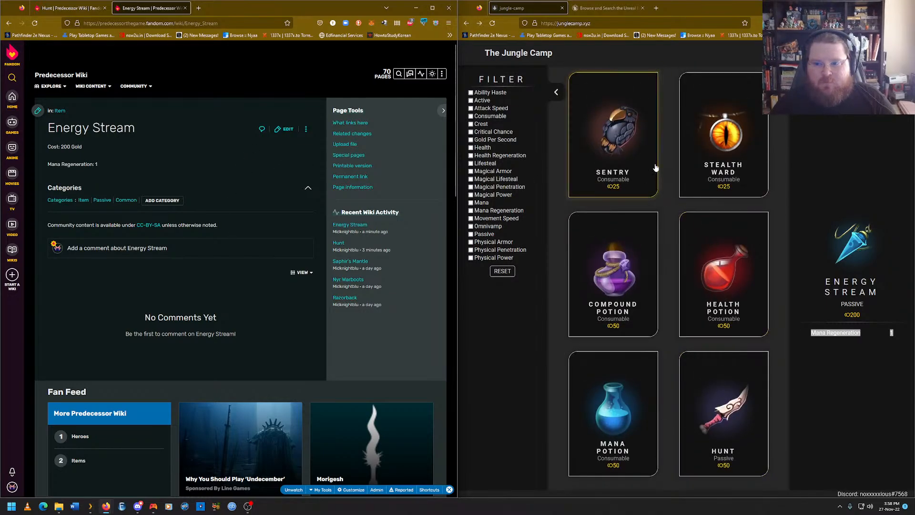
{"action": "left_click", "coordinate": [637, 171]}
{"action": "left_click", "coordinate": [717, 173]}
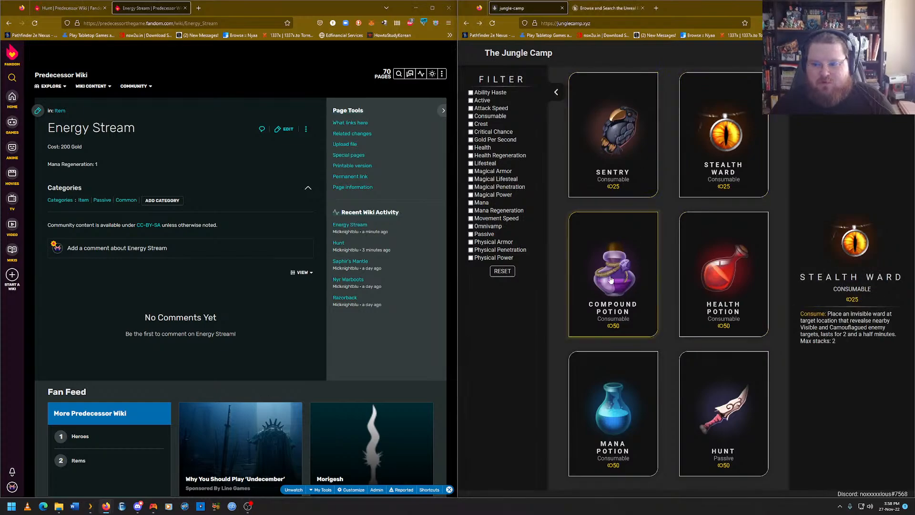
{"action": "left_click", "coordinate": [636, 257]}
{"action": "left_click", "coordinate": [714, 253]}
{"action": "scroll", "coordinate": [671, 284], "scroll_direction": "down", "scroll_amount": 3}
{"action": "left_click", "coordinate": [641, 291]}
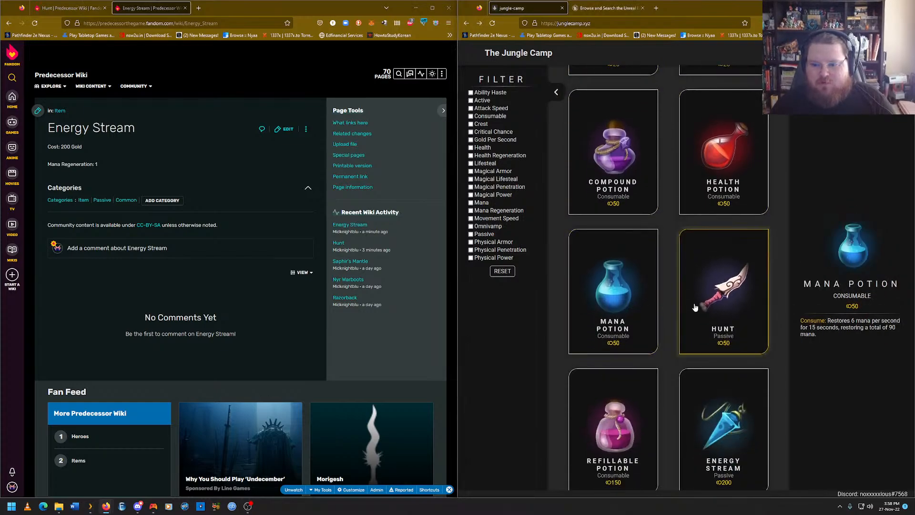
{"action": "left_click", "coordinate": [710, 302]}
{"action": "left_click", "coordinate": [634, 396]}
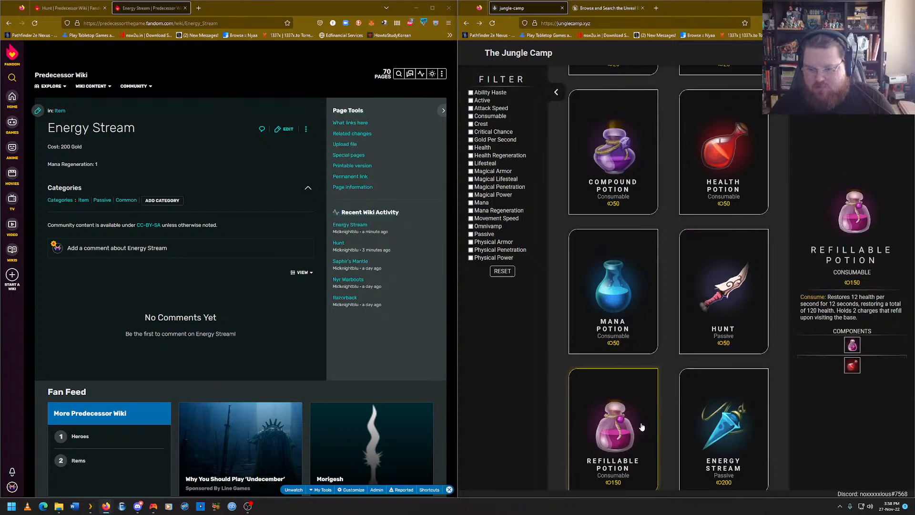
{"action": "scroll", "coordinate": [739, 353], "scroll_direction": "down", "scroll_amount": 3}
{"action": "left_click", "coordinate": [738, 353]}
{"action": "scroll", "coordinate": [671, 359], "scroll_direction": "down", "scroll_amount": 3}
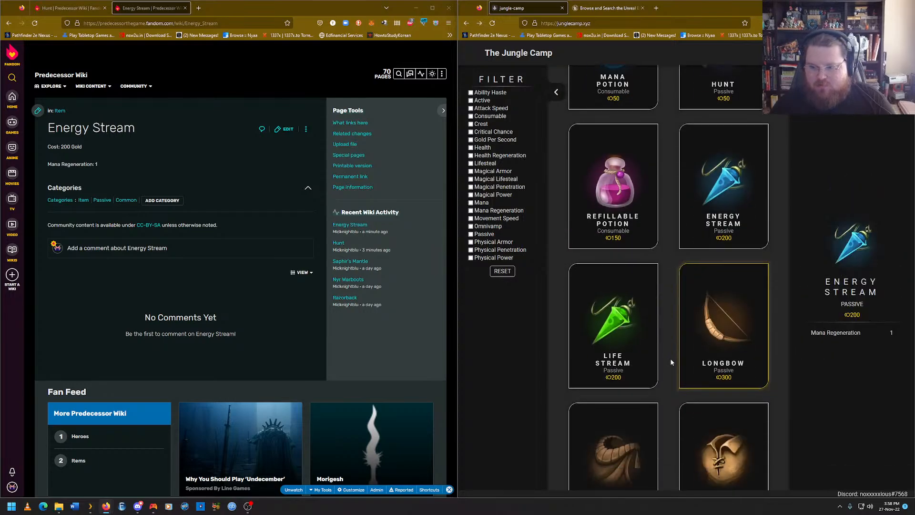
Show Life Stream's details on Jungle Camp and start a new wiki article titled Life Stream.
{"action": "left_click", "coordinate": [636, 323]}
{"action": "mouse_move", "coordinate": [442, 73]}
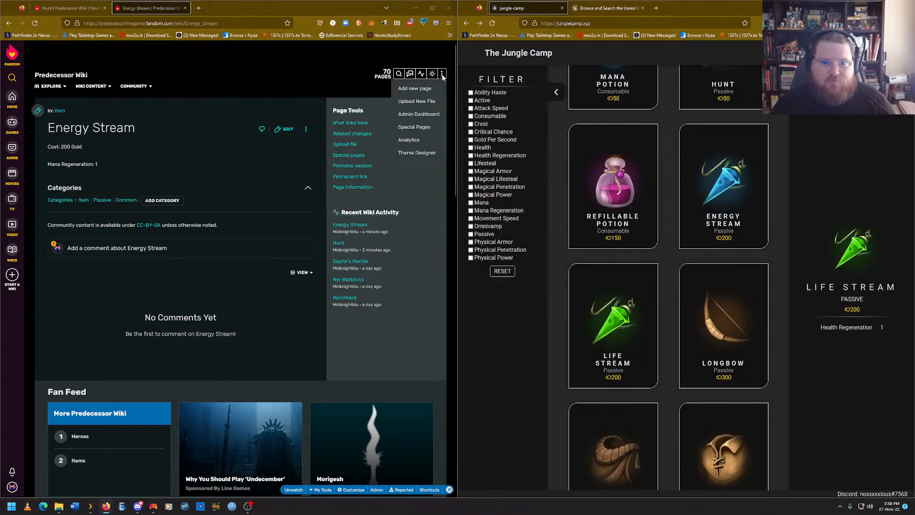
{"action": "left_click", "coordinate": [421, 93]}
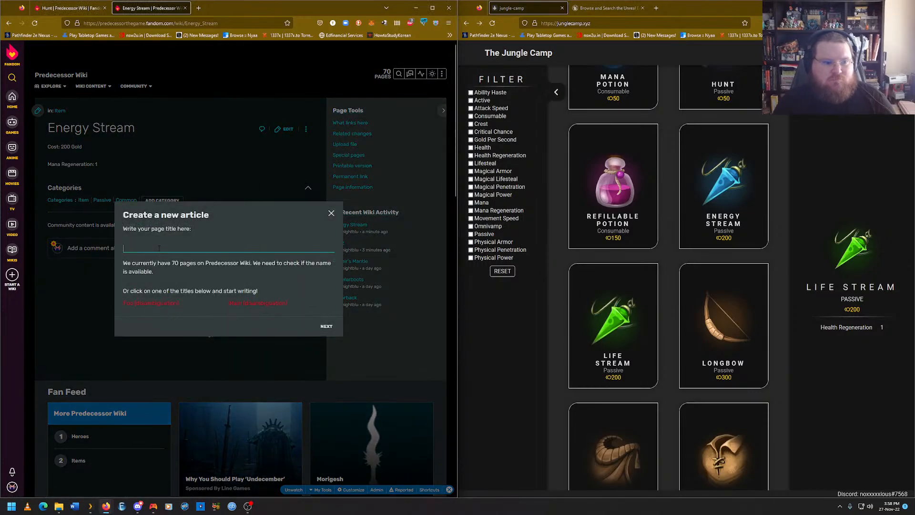
{"action": "type", "text": "Life Stream"}
{"action": "key", "text": "Return"}
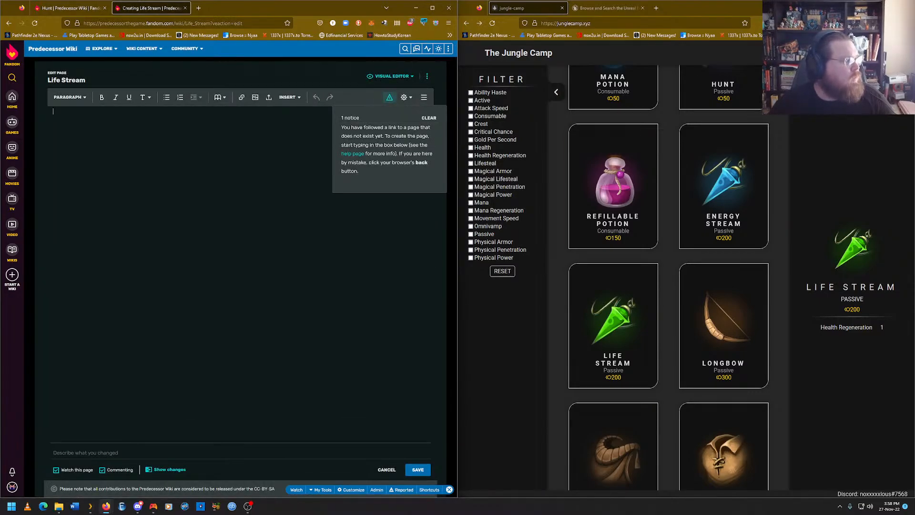
Enter "Cost: 200 Gold" as the first line of the Life Stream page.
{"action": "key", "text": "Escape"}
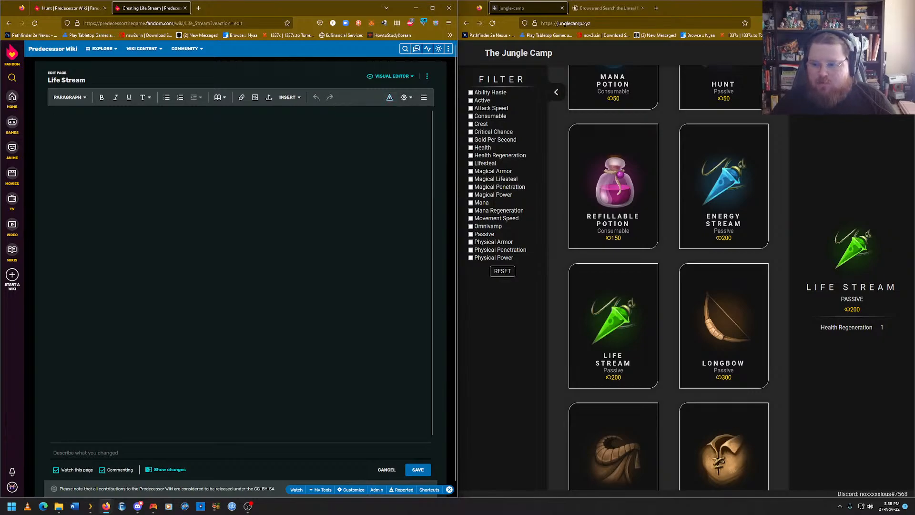
{"action": "type", "text": "Cost: "}
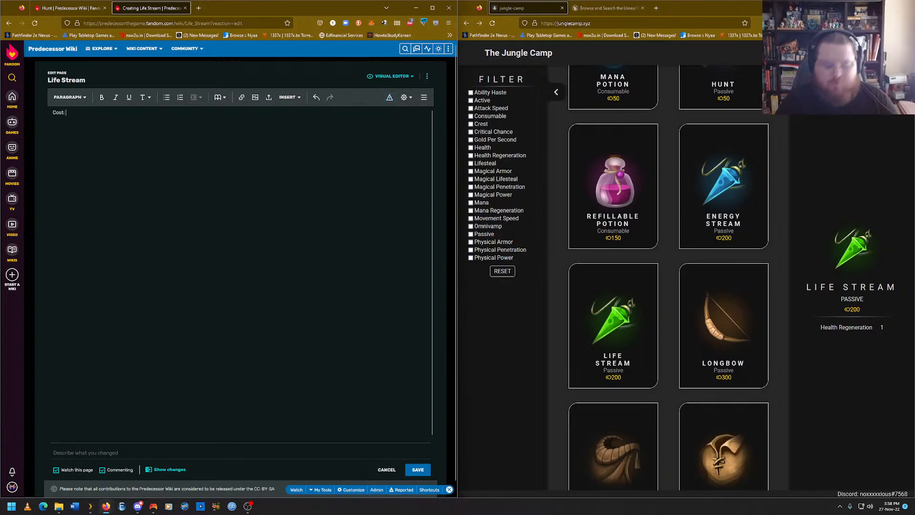
{"action": "type", "text": "200 Gold"}
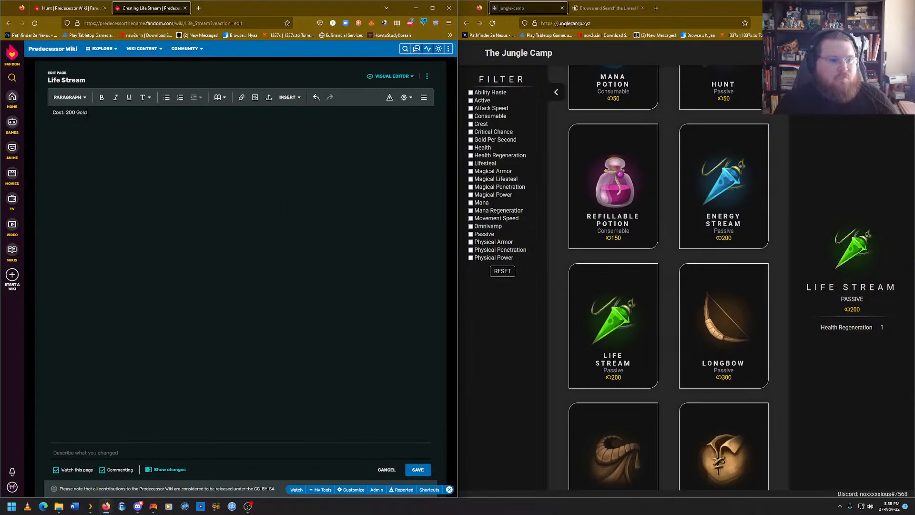
{"action": "key", "text": "Return"}
Copy Life Stream's stat from Jungle Camp into the page as "Health Regeneration: 1" and save the page.
{"action": "left_click_drag", "start_coordinate": [902, 344], "coordinate": [817, 329]}
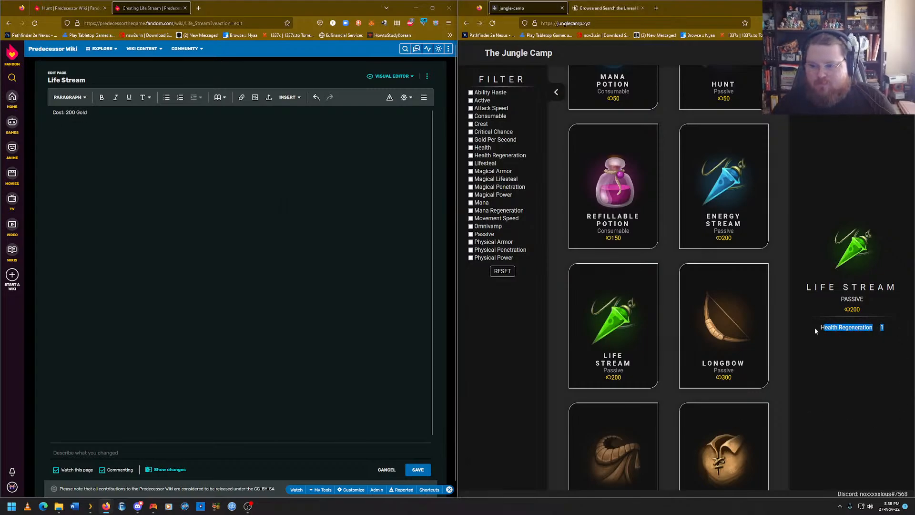
{"action": "right_click", "coordinate": [817, 328]}
{"action": "left_click", "coordinate": [835, 339]}
{"action": "left_click", "coordinate": [120, 266]}
{"action": "key", "text": "ctrl+v"}
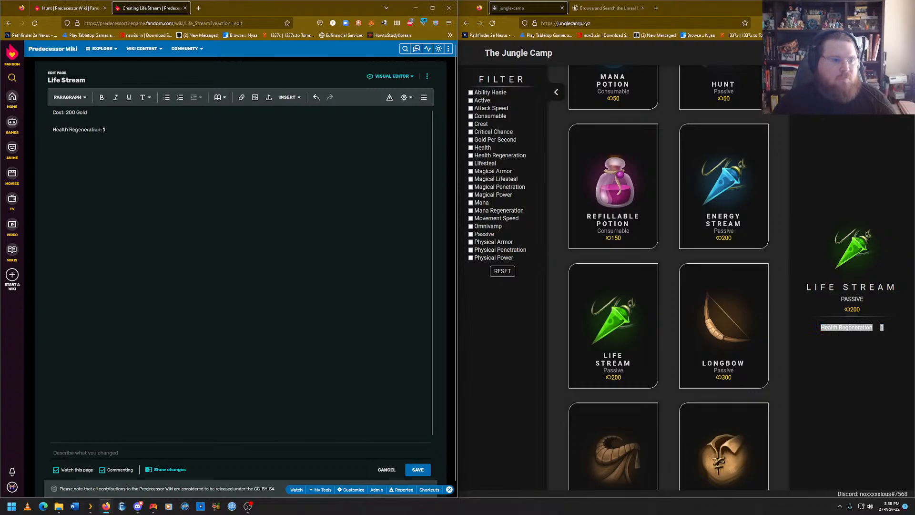
{"action": "left_click", "coordinate": [418, 471]}
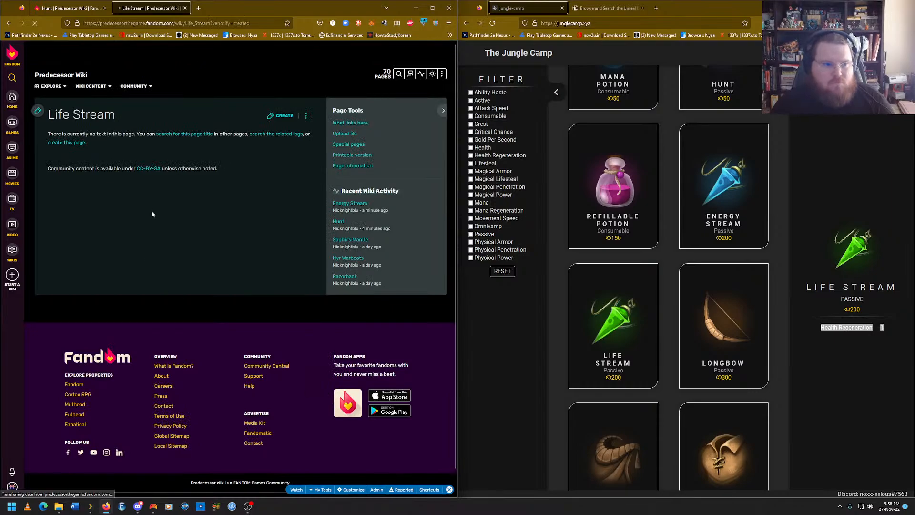
Add the categories Item, Passive and Common to the Life Stream page and save them.
{"action": "left_click", "coordinate": [99, 188]}
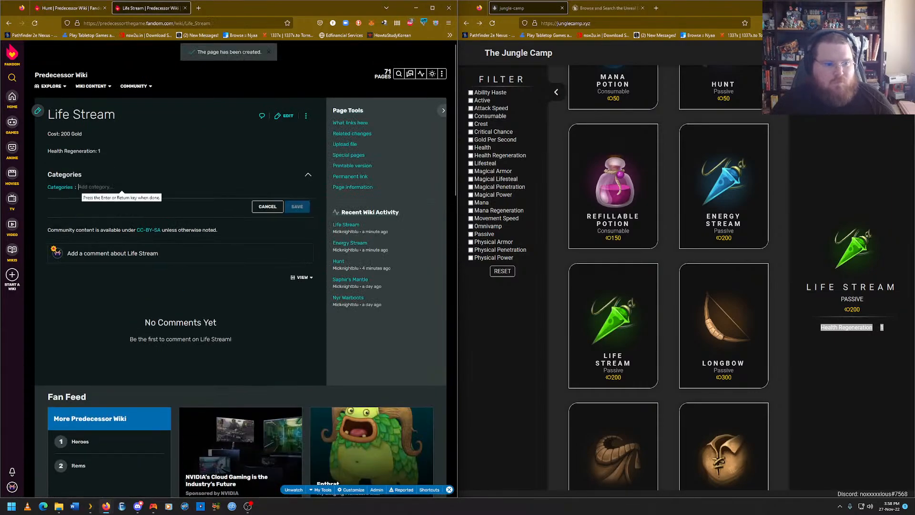
{"action": "type", "text": "Item"}
{"action": "key", "text": "Return"}
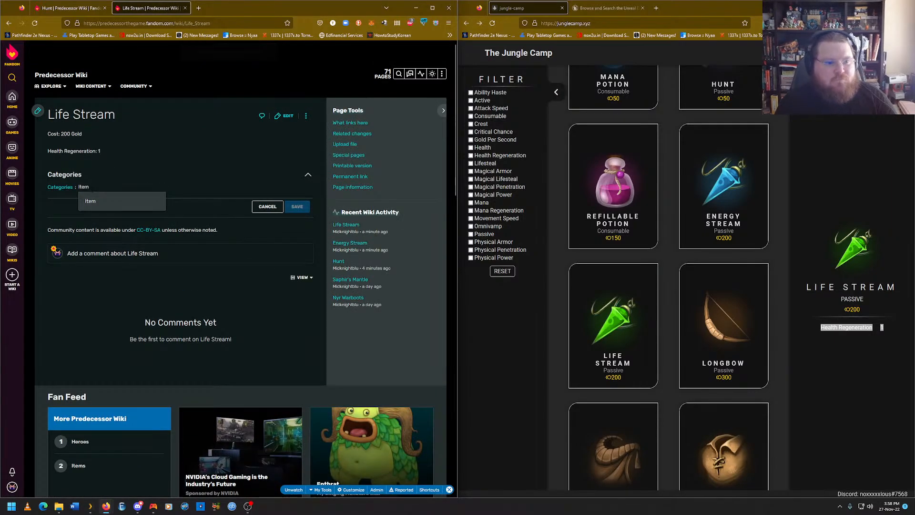
{"action": "type", "text": "Passive"}
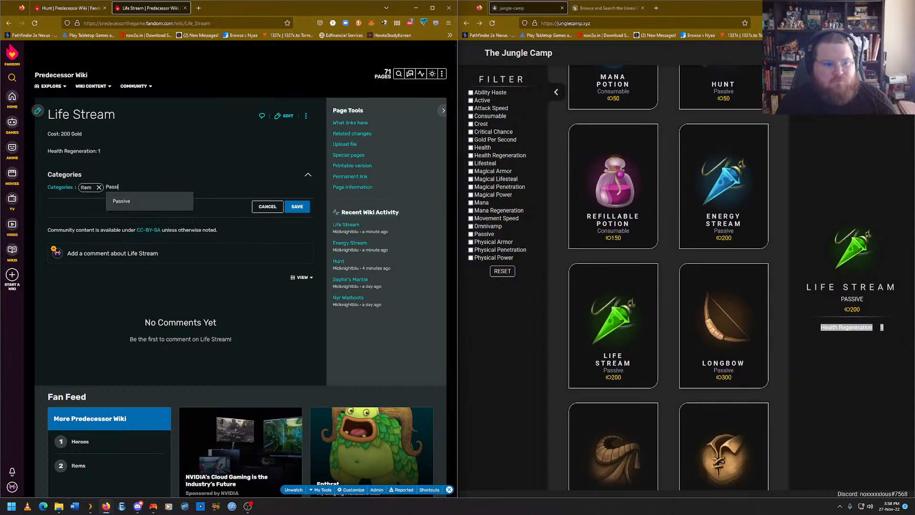
{"action": "key", "text": "Return"}
{"action": "type", "text": "Common"}
{"action": "key", "text": "Return"}
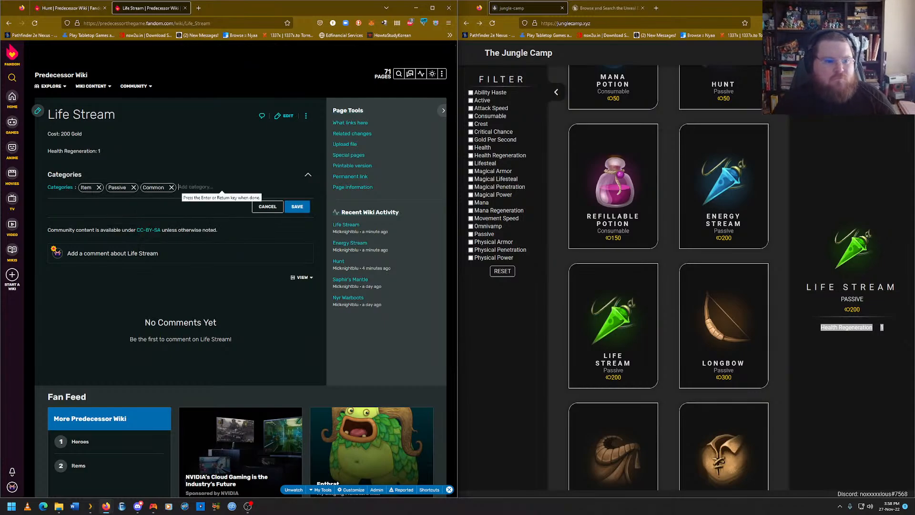
{"action": "left_click", "coordinate": [303, 209]}
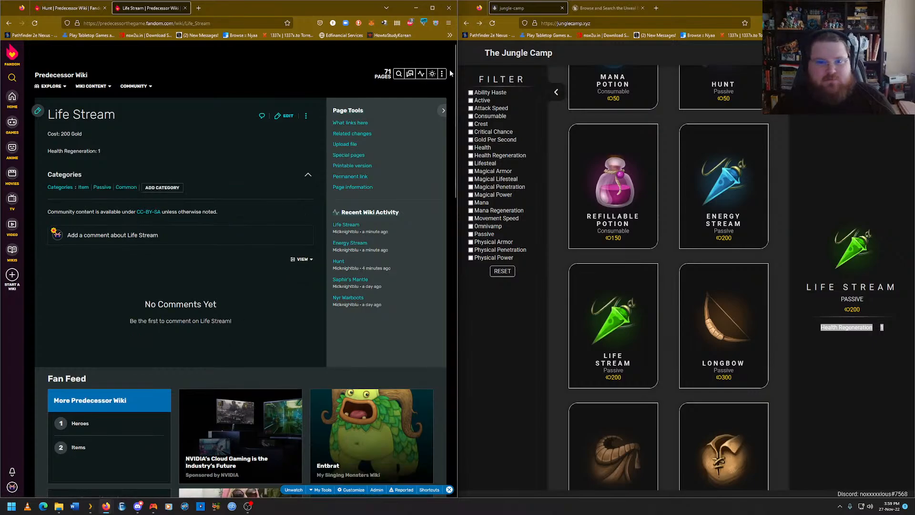
Show Longbow's details on Jungle Camp and start a new wiki article titled Longbow.
{"action": "mouse_move", "coordinate": [443, 74]}
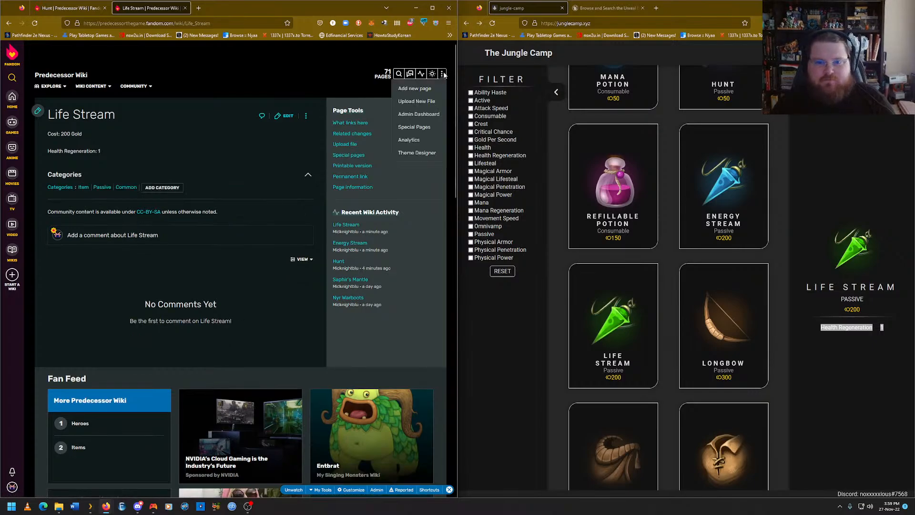
{"action": "left_click", "coordinate": [419, 88]}
{"action": "left_click", "coordinate": [724, 329]}
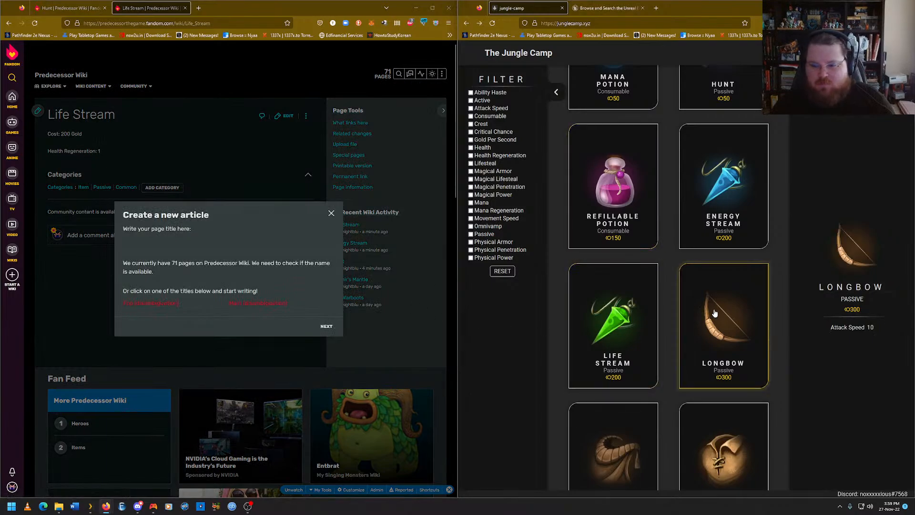
{"action": "left_click", "coordinate": [182, 248]}
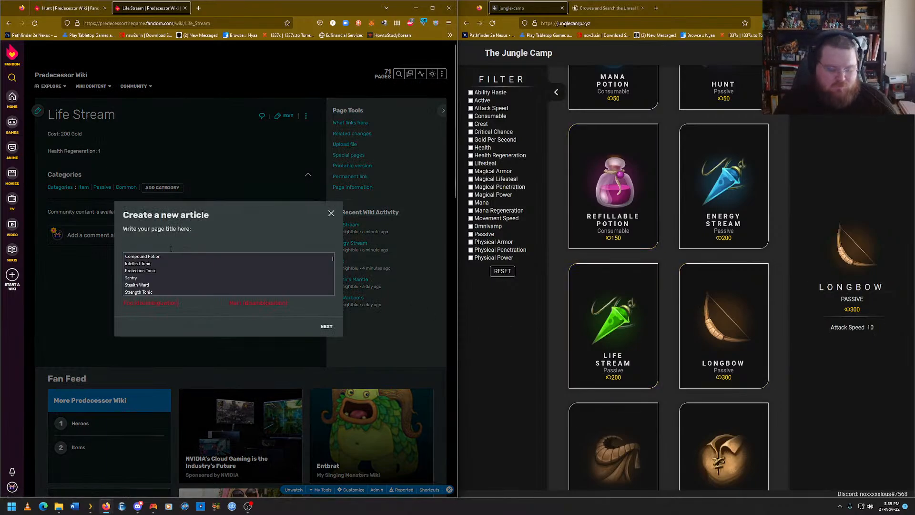
{"action": "type", "text": "Longbow"}
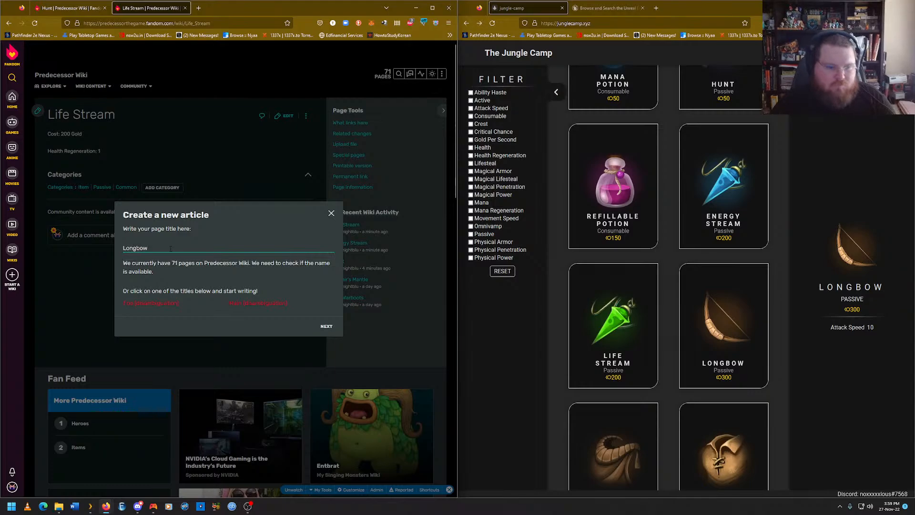
{"action": "key", "text": "Return"}
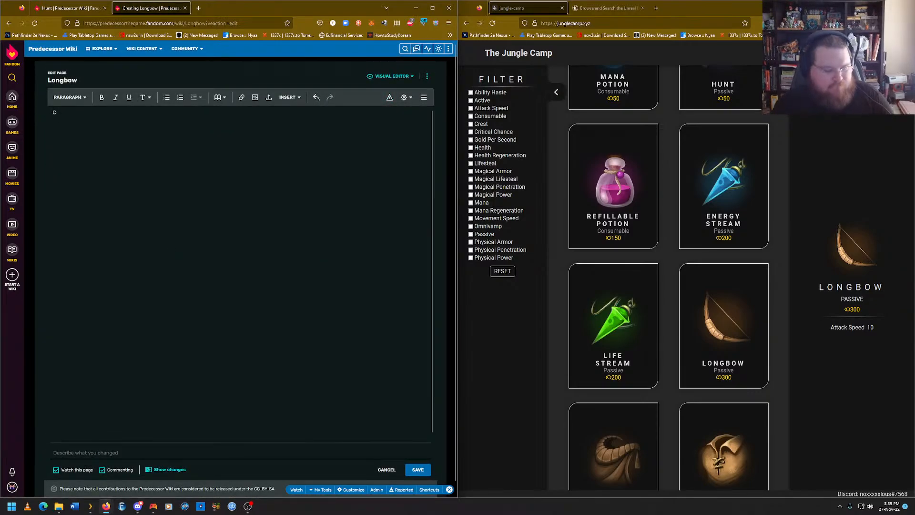
Write "Cost: 300 Gold" on the Longbow page and add the stat copied from Jungle Camp as "Attack Speed: 10".
{"action": "type", "text": "Cost: "}
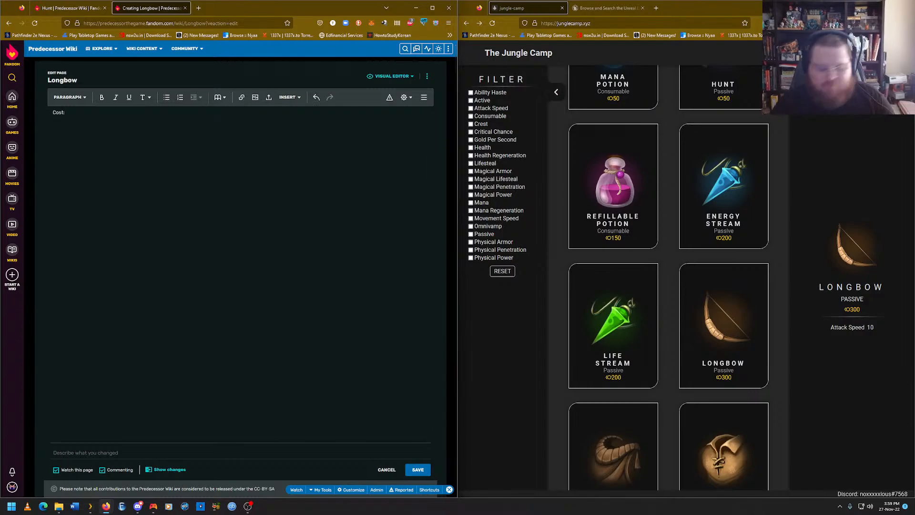
{"action": "type", "text": "300 Gold"}
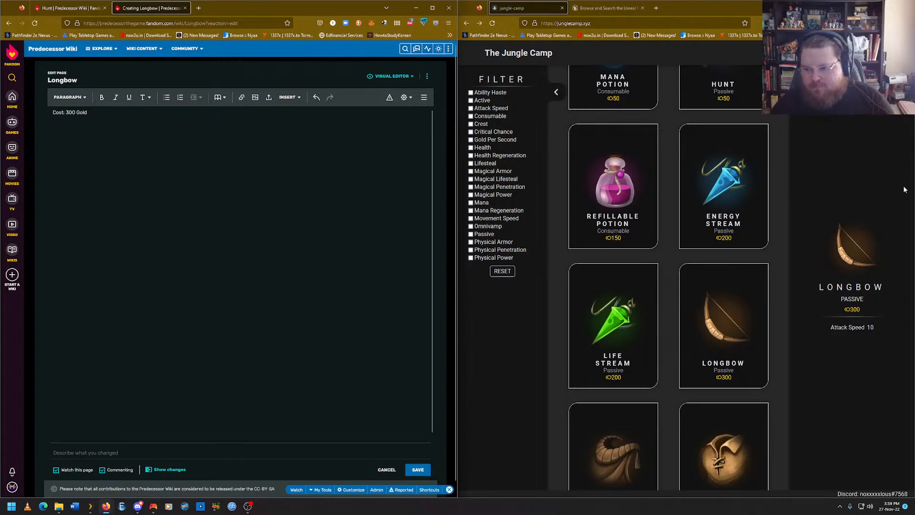
{"action": "left_click_drag", "start_coordinate": [897, 333], "coordinate": [827, 330]}
{"action": "right_click", "coordinate": [836, 327]}
{"action": "left_click", "coordinate": [838, 334]}
{"action": "left_click", "coordinate": [238, 153]}
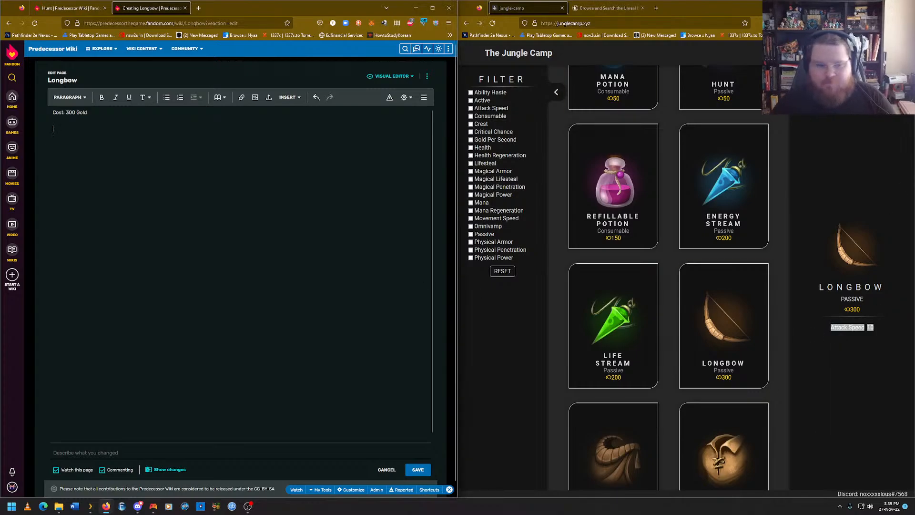
{"action": "key", "text": "ctrl+v"}
{"action": "key", "text": "Left"}
{"action": "key", "text": "Left"}
{"action": "type", "text": ":"}
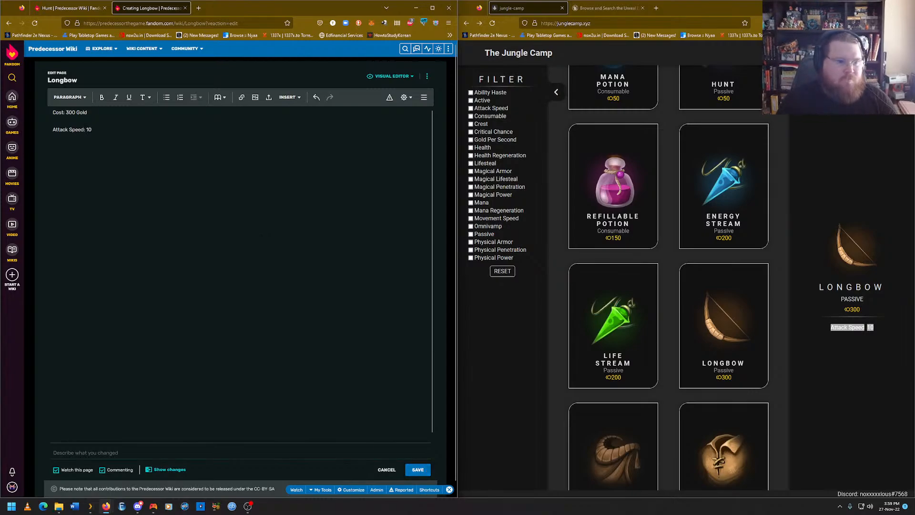
Add the line "Upgrades into" below the attack speed on the Longbow page and save the page.
{"action": "key", "text": "Return"}
{"action": "type", "text": "Upgrades into"}
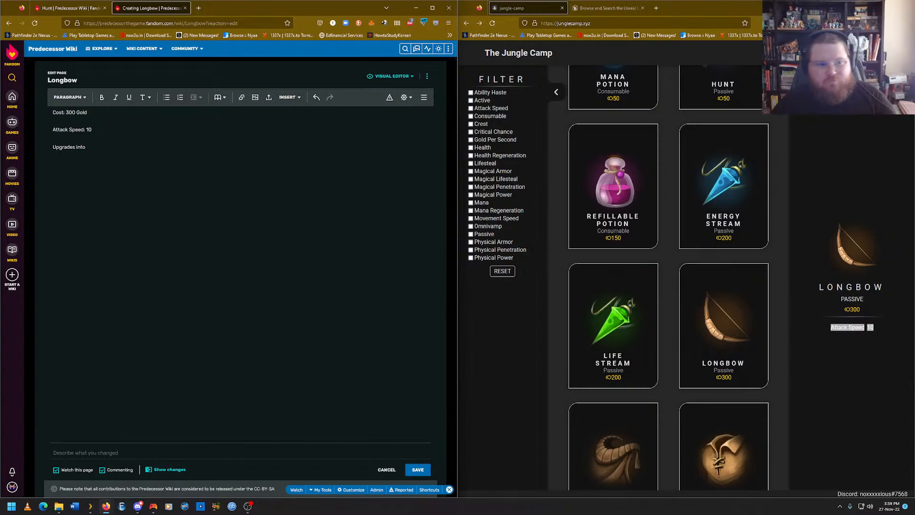
{"action": "left_click", "coordinate": [418, 470]}
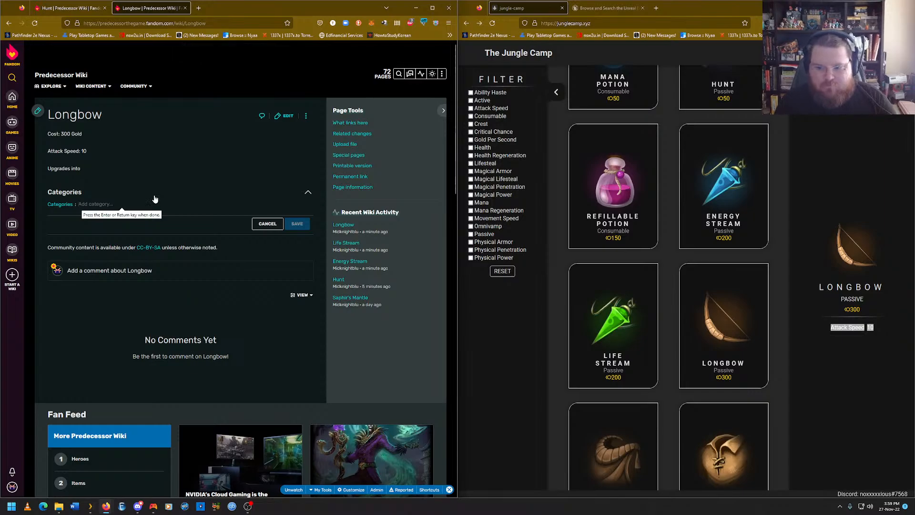
Add the categories Item, Passive and Common to the Longbow page and save them.
{"action": "type", "text": "it"}
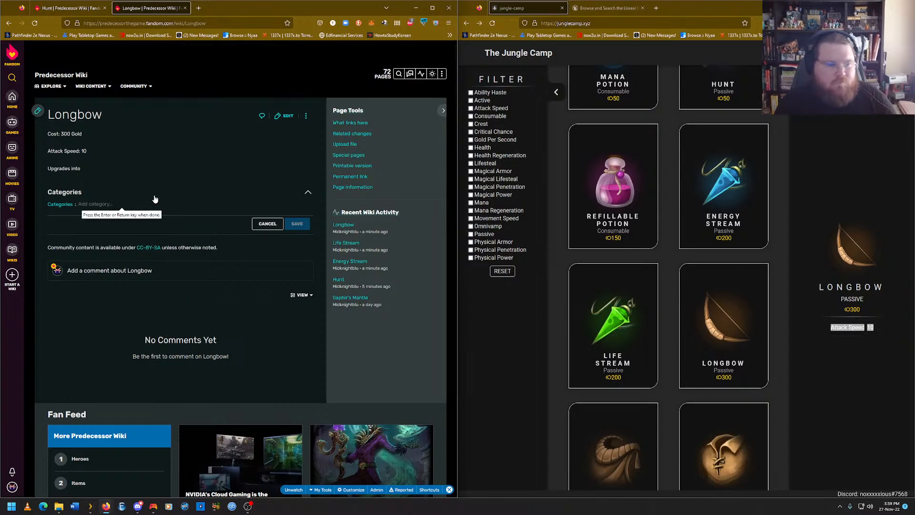
{"action": "type", "text": "em"}
{"action": "key", "text": "Return"}
{"action": "type", "text": "passive"}
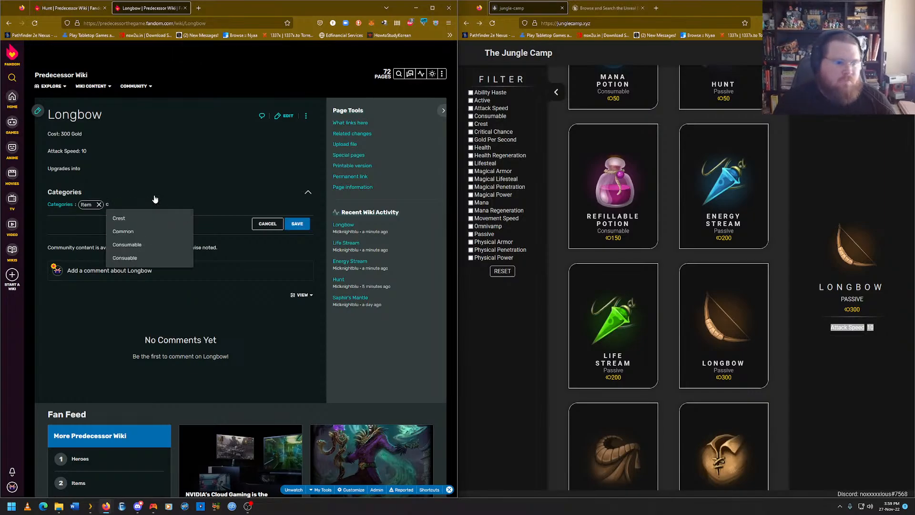
{"action": "key", "text": "Return"}
{"action": "type", "text": "common"}
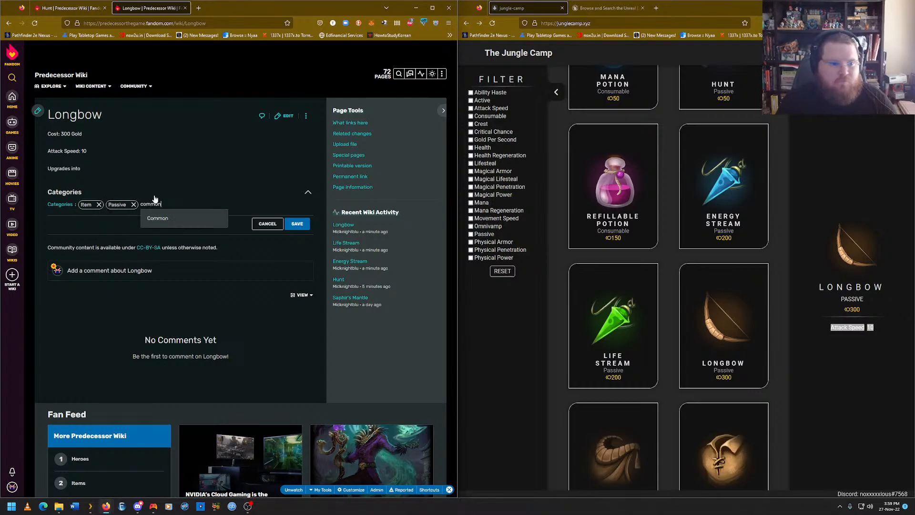
{"action": "key", "text": "Return"}
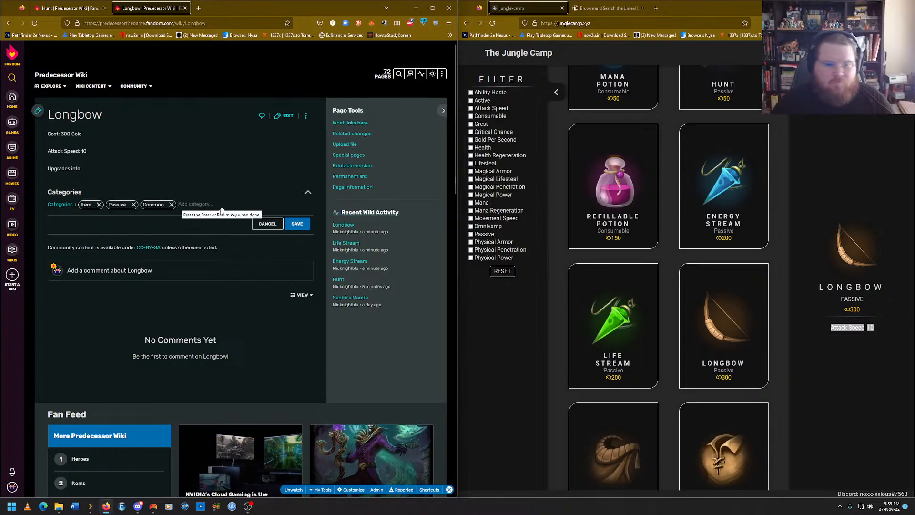
{"action": "left_click", "coordinate": [286, 224]}
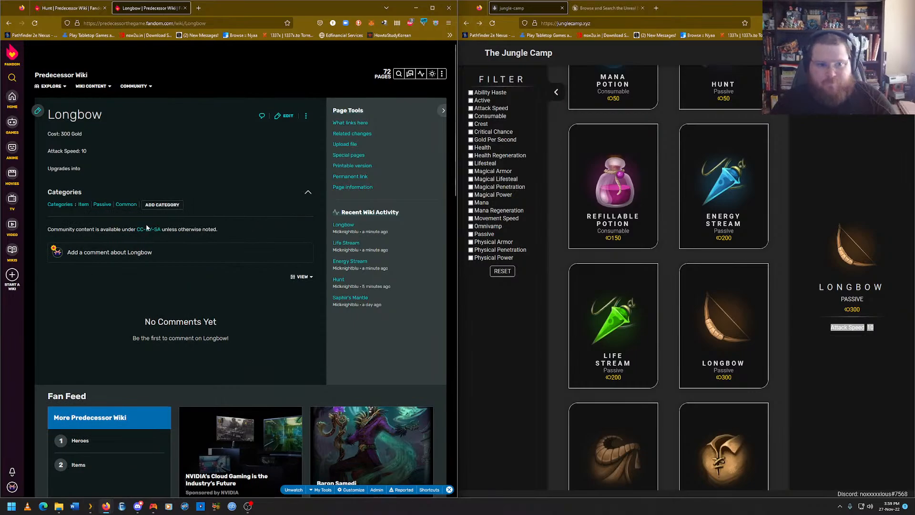
Show the details of Wraps on Jungle Camp and start a new wiki article titled Wraps.
{"action": "scroll", "coordinate": [671, 351], "scroll_direction": "down", "scroll_amount": 2}
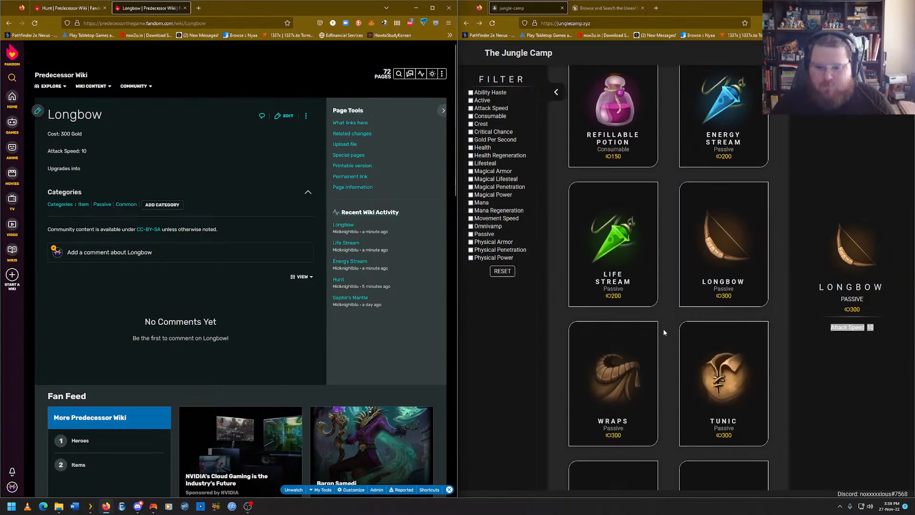
{"action": "left_click", "coordinate": [651, 336]}
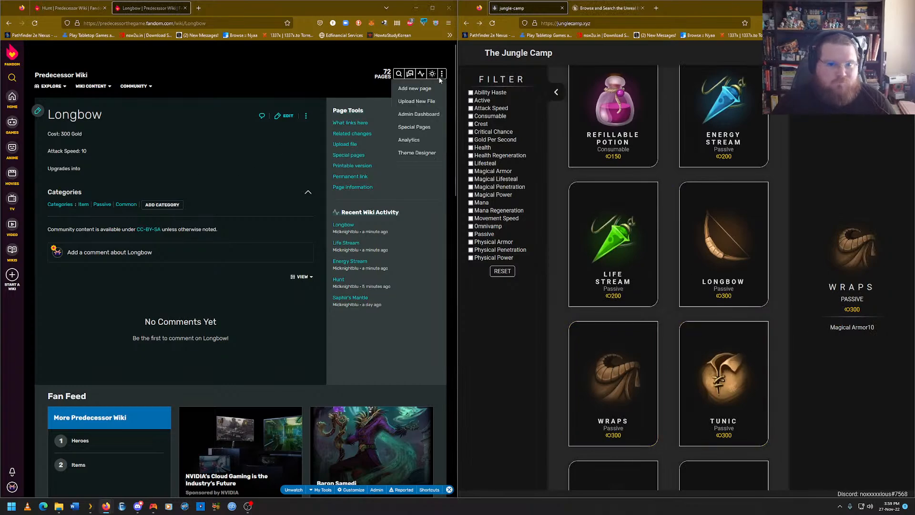
{"action": "left_click", "coordinate": [428, 91]}
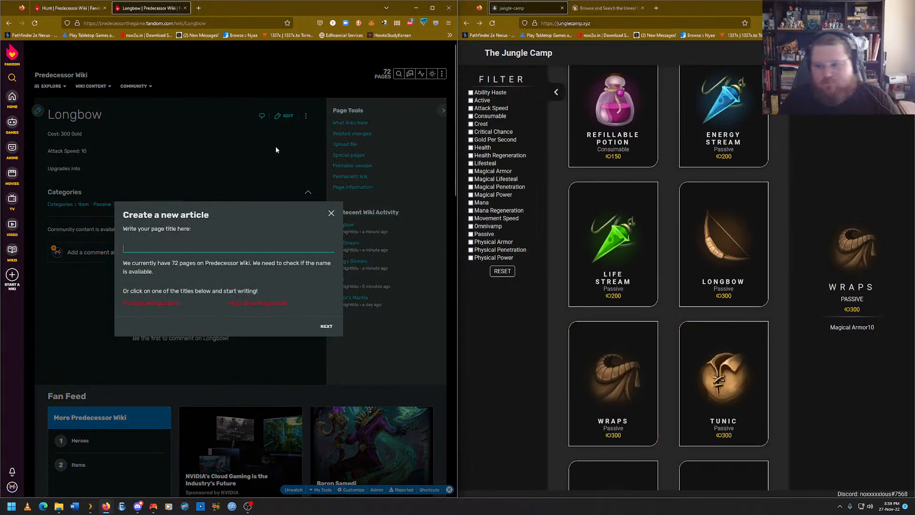
{"action": "type", "text": "Wraps"}
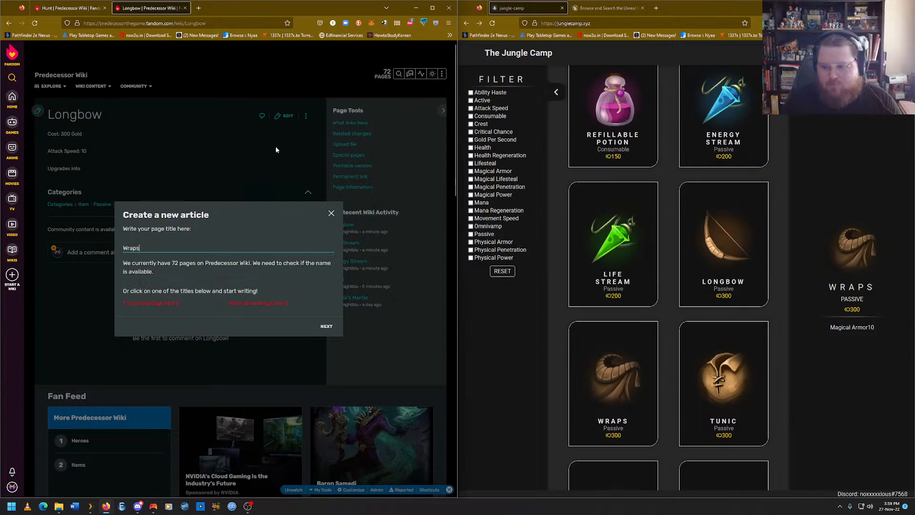
{"action": "key", "text": "Return"}
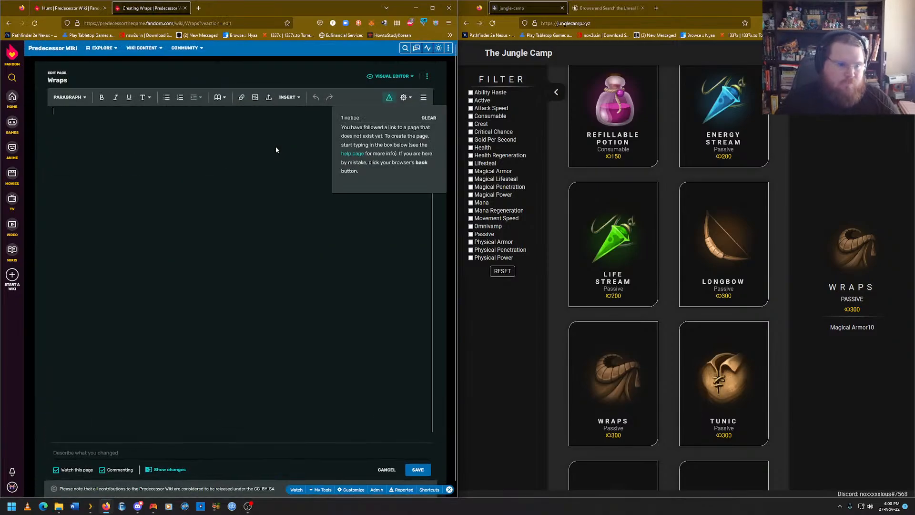
Enter "Cost: 300 Gold" as the first line of the Wraps page.
{"action": "type", "text": "Cost: "}
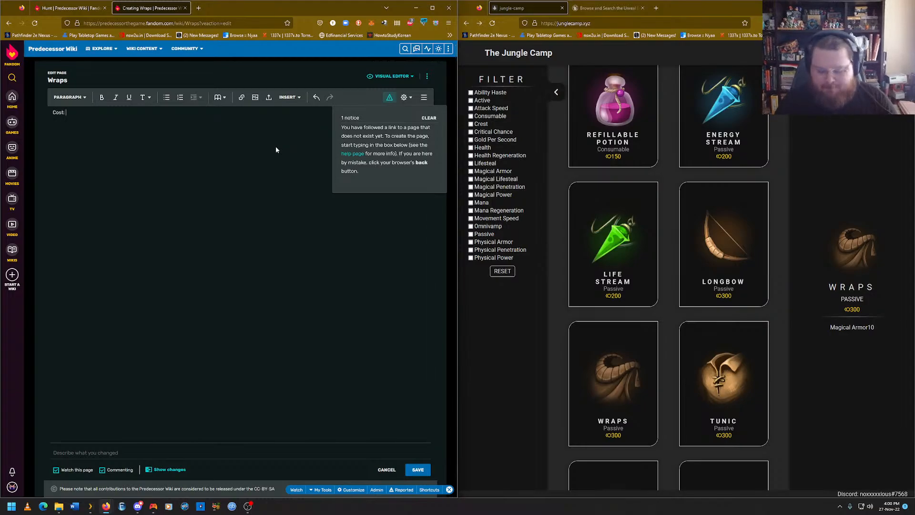
{"action": "type", "text": "300"}
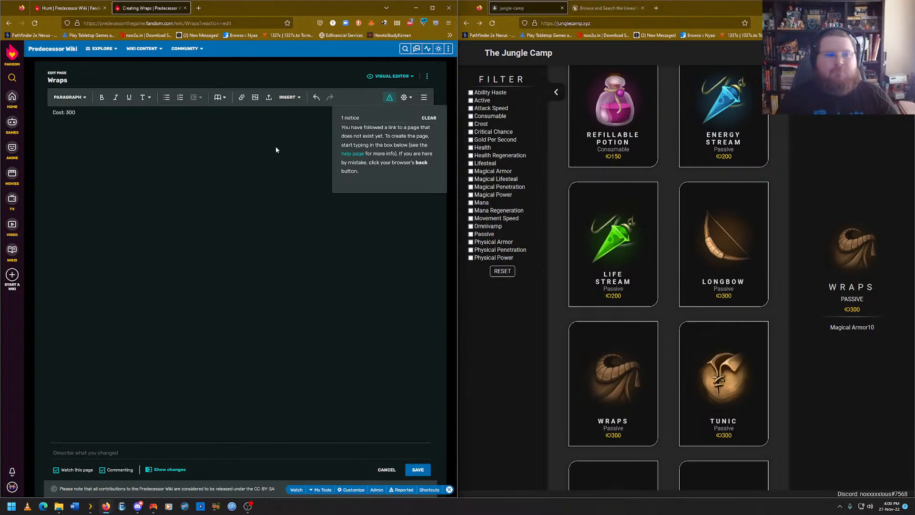
{"action": "type", "text": " Gold"}
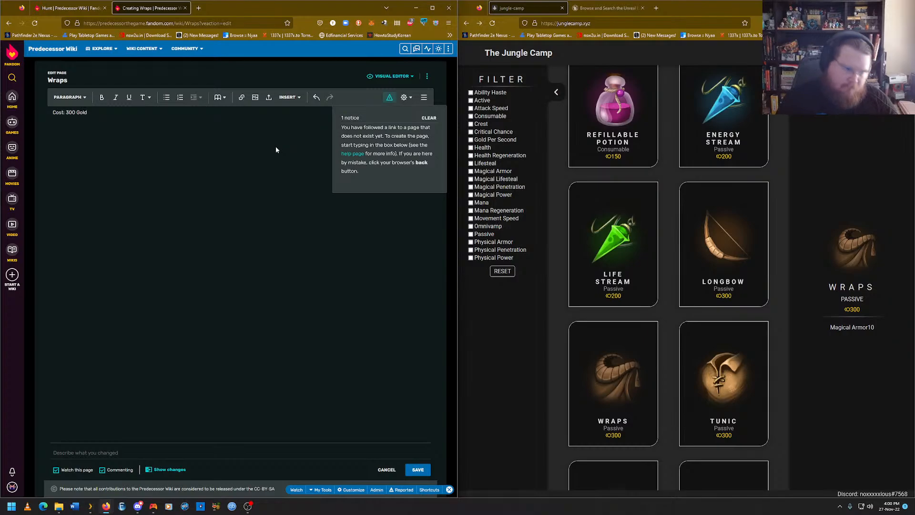
Copy the magical armor stat from Jungle Camp to the Wraps page as the line "Magical Armor: 10".
{"action": "key", "text": "Return"}
{"action": "mouse_move", "coordinate": [886, 327]}
{"action": "left_mouse_down"}
{"action": "mouse_move", "coordinate": [831, 327]}
{"action": "mouse_move", "coordinate": [879, 333]}
{"action": "left_mouse_up"}
{"action": "right_click", "coordinate": [868, 328]}
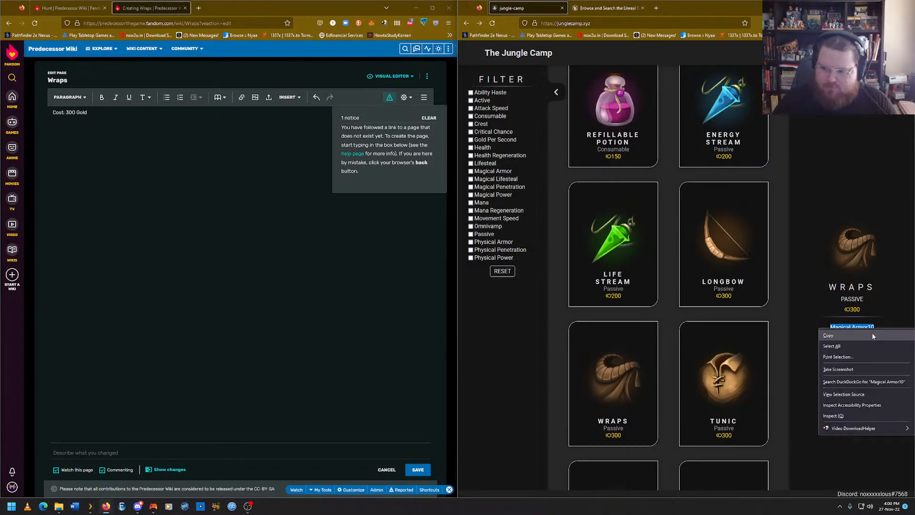
{"action": "left_click", "coordinate": [874, 335]}
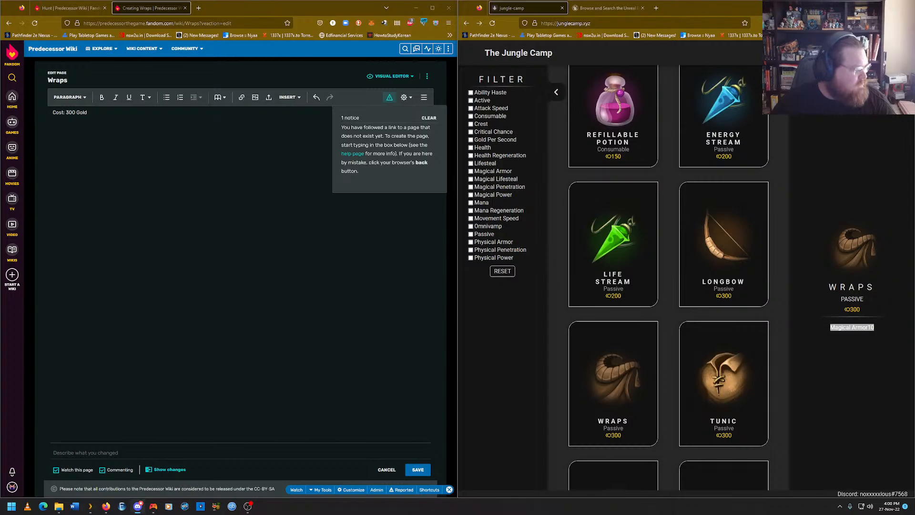
{"action": "left_click", "coordinate": [53, 129]}
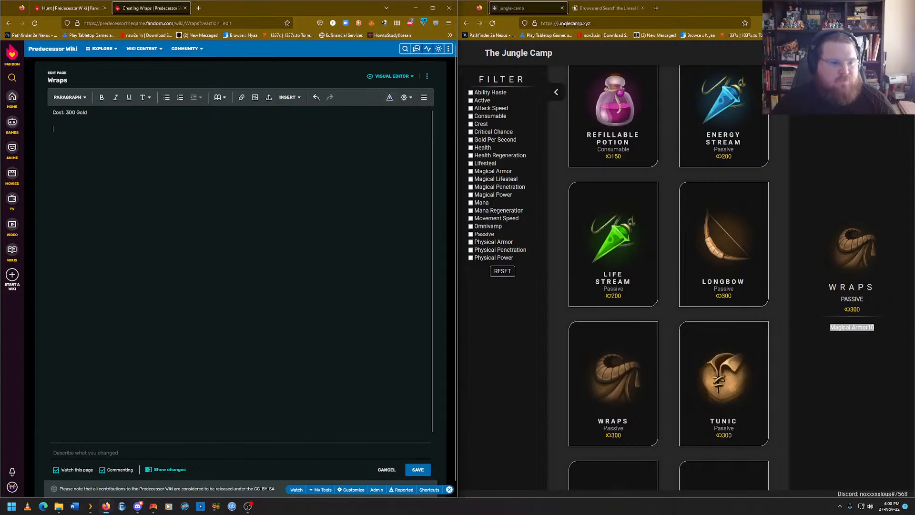
{"action": "key", "text": "ctrl+v"}
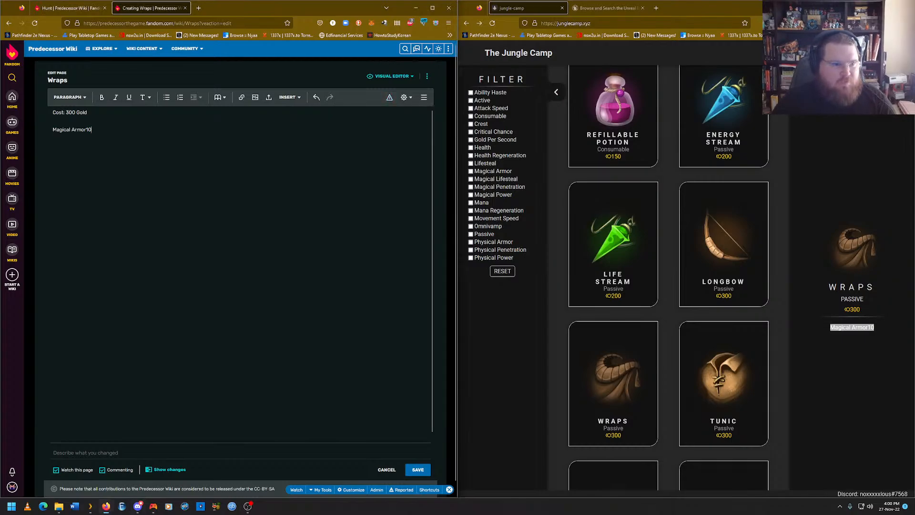
{"action": "left_click", "coordinate": [88, 129]}
{"action": "type", "text": ": "}
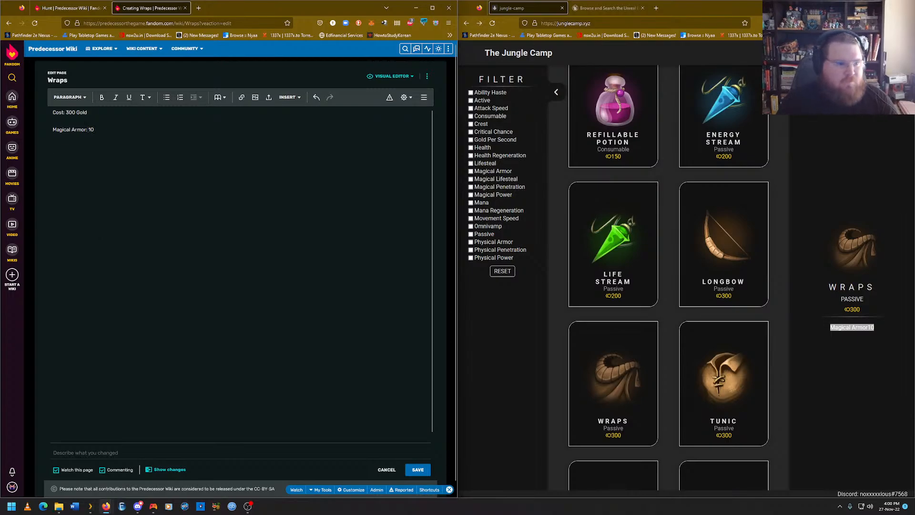
Add the line "Upgrades into" below the magical armor on the Wraps page and save the page.
{"action": "type", "text": "Upgrades into"}
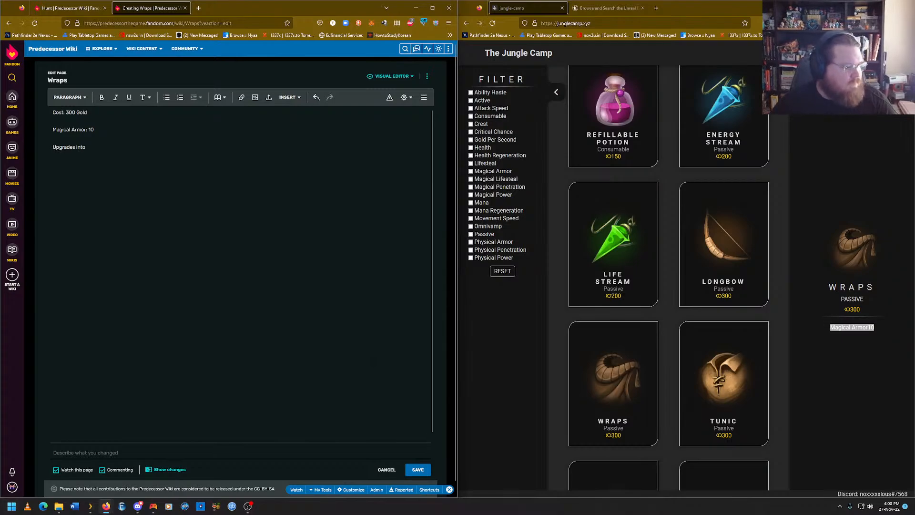
{"action": "key", "text": "alt+Tab"}
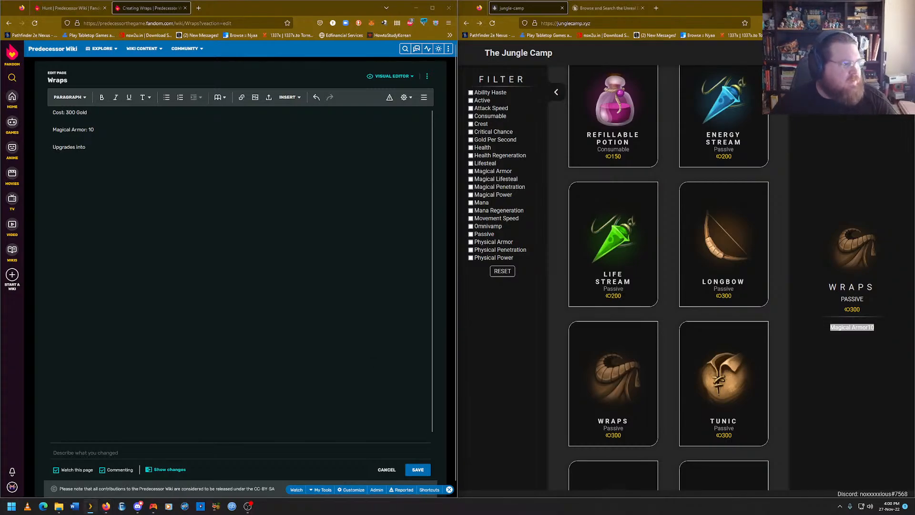
{"action": "key", "text": "alt+Tab"}
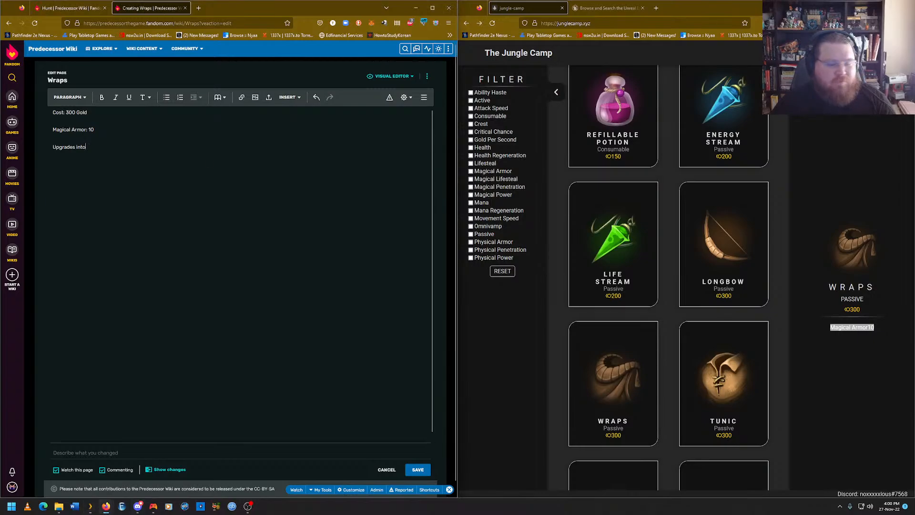
{"action": "left_click", "coordinate": [418, 470]}
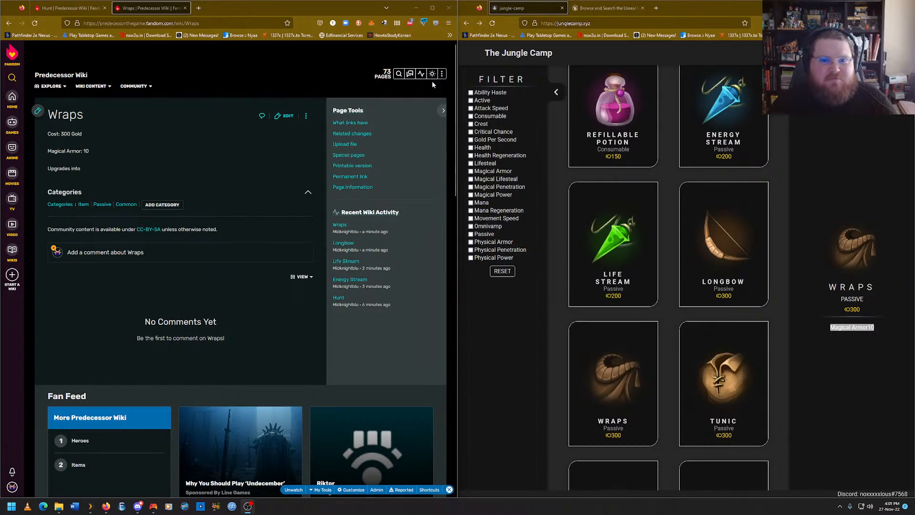
Show the details of Tunic on Jungle Camp and start a new wiki article titled Tunic.
{"action": "mouse_move", "coordinate": [433, 81]}
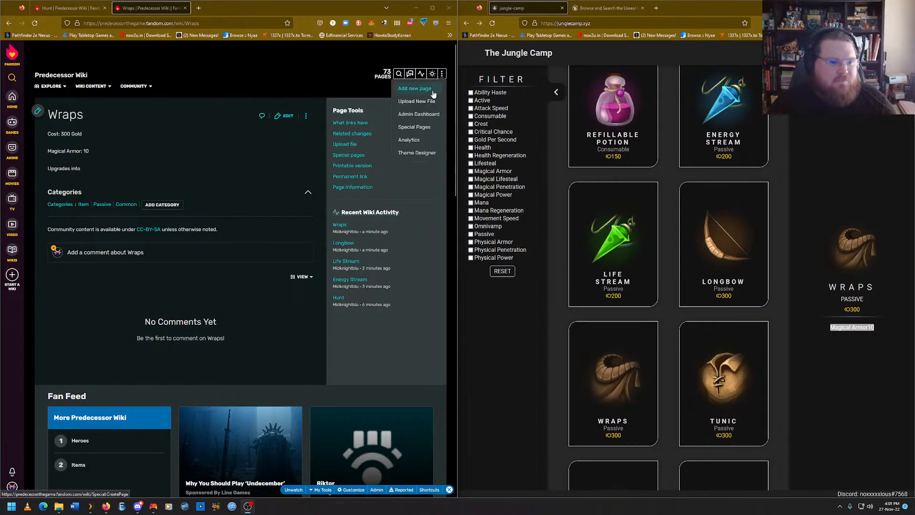
{"action": "left_click", "coordinate": [414, 88]}
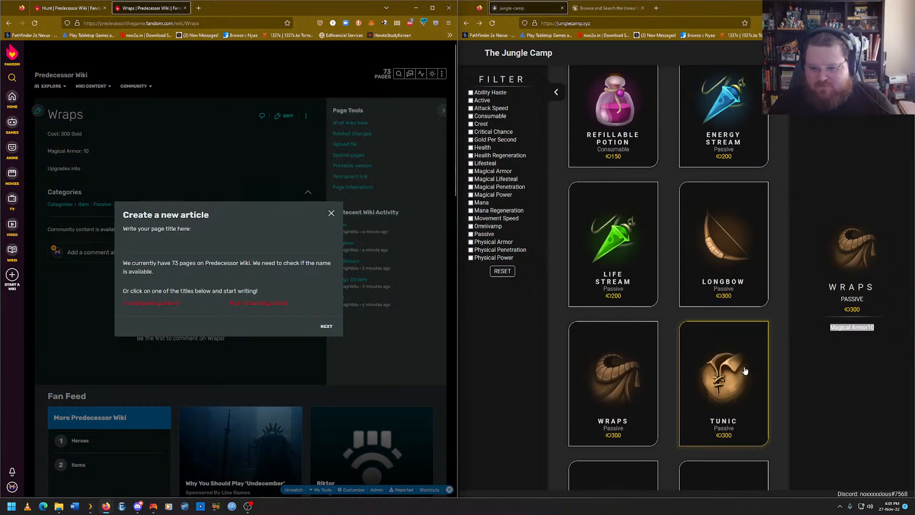
{"action": "left_click", "coordinate": [745, 371]}
{"action": "left_click", "coordinate": [156, 228]}
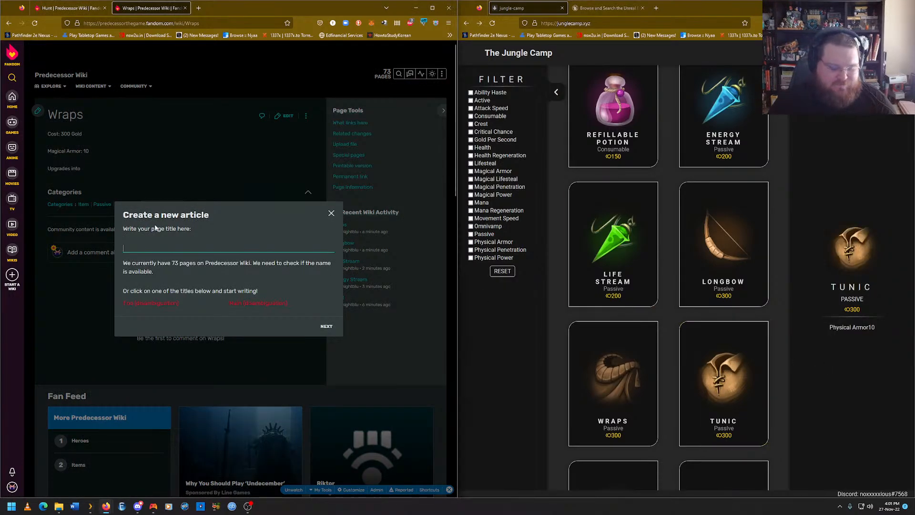
{"action": "type", "text": "Tunic"}
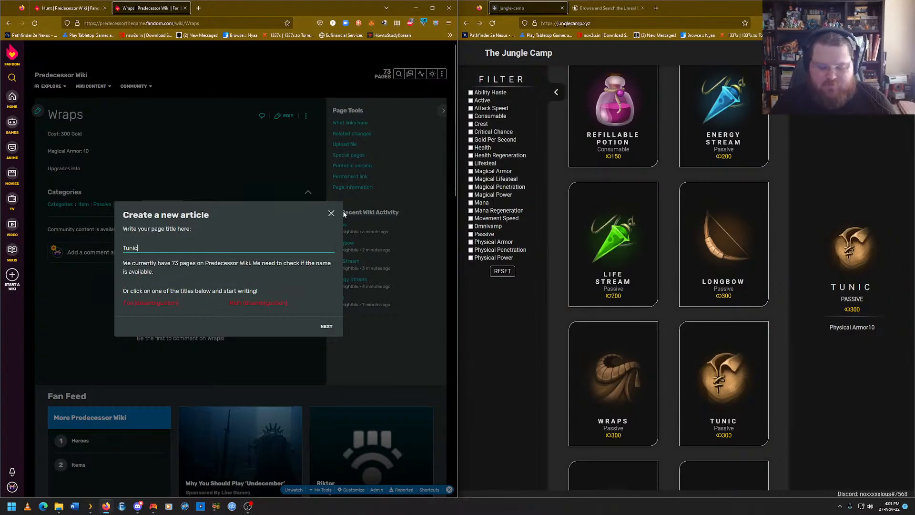
{"action": "key", "text": "Return"}
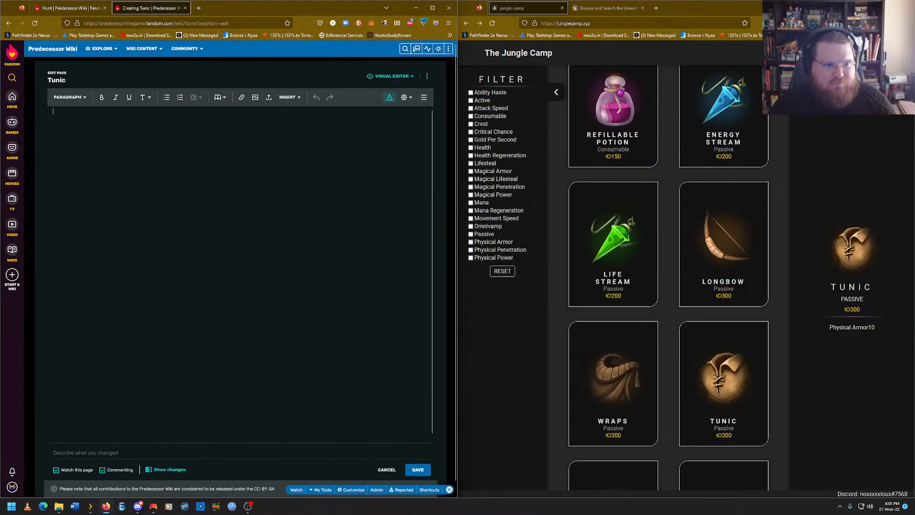
Enter "Cost: 300 Gold" as the first line of the Tunic page.
{"action": "type", "text": "Cost"}
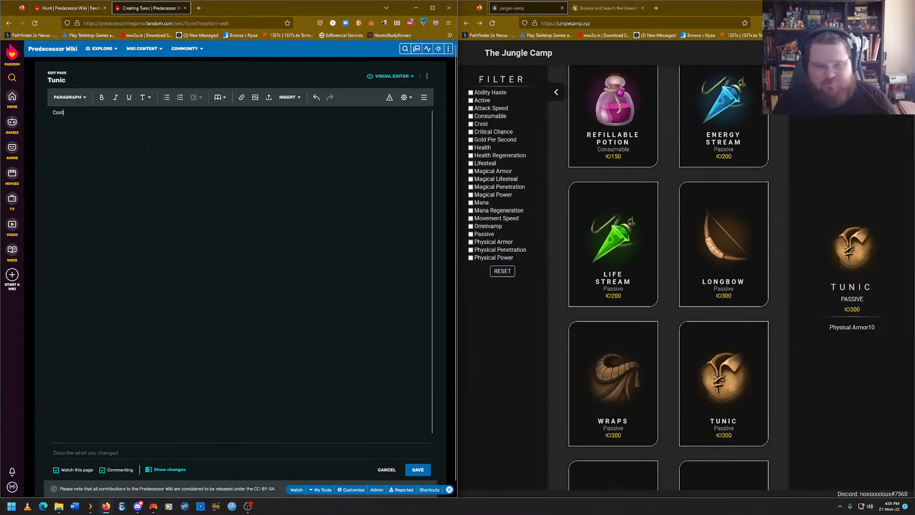
{"action": "type", "text": ": 300"}
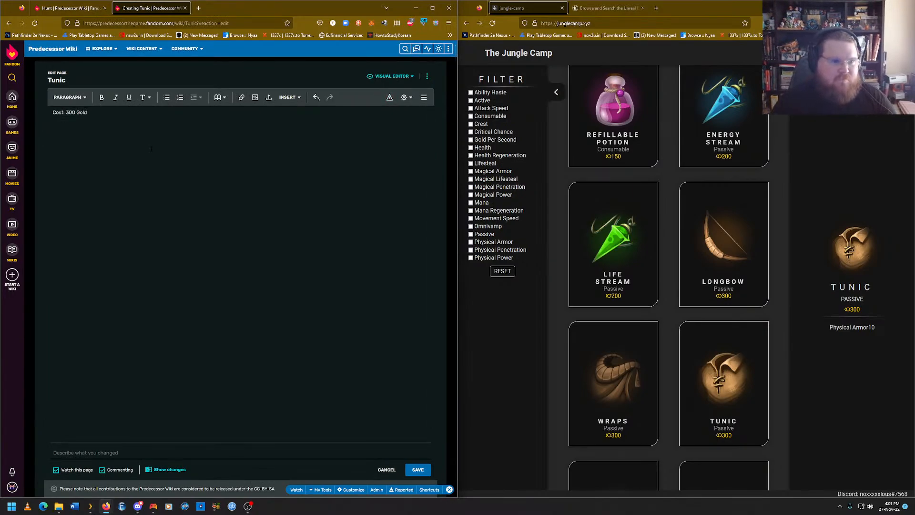
{"action": "type", "text": " Gold"}
{"action": "key", "text": "Return"}
Copy the physical armor stat from Jungle Camp to the Tunic page as "Physical Armor: 10" and save the page.
{"action": "left_click_drag", "start_coordinate": [909, 336], "coordinate": [830, 330]}
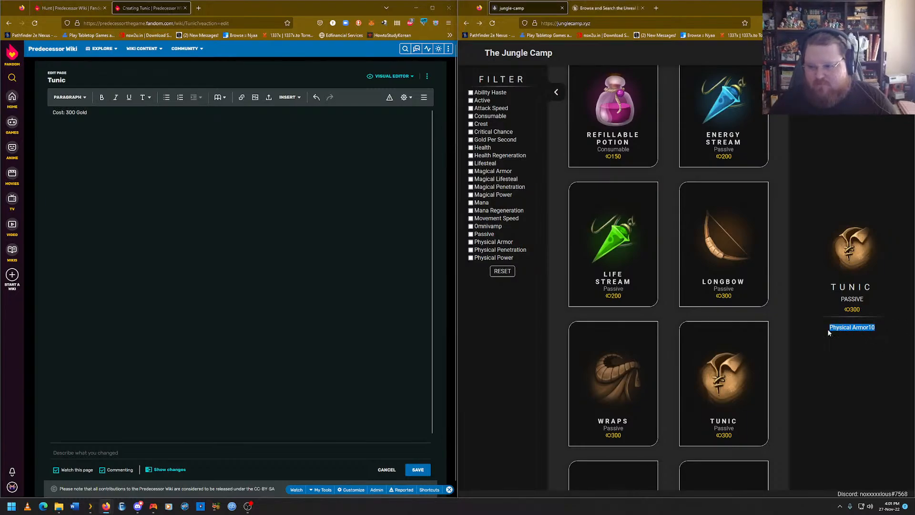
{"action": "right_click", "coordinate": [834, 336]}
{"action": "left_click", "coordinate": [835, 337]}
{"action": "key", "text": "alt+Tab"}
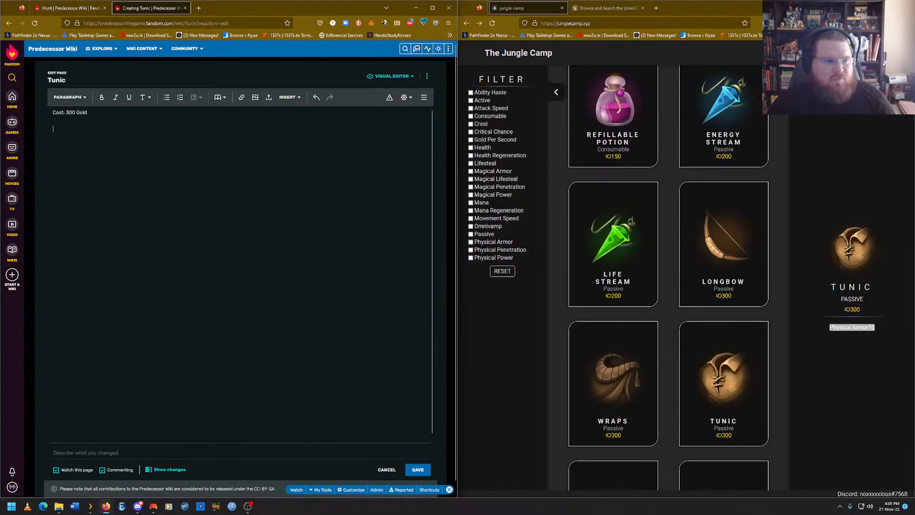
{"action": "key", "text": "ctrl+v"}
{"action": "type", "text": ":"}
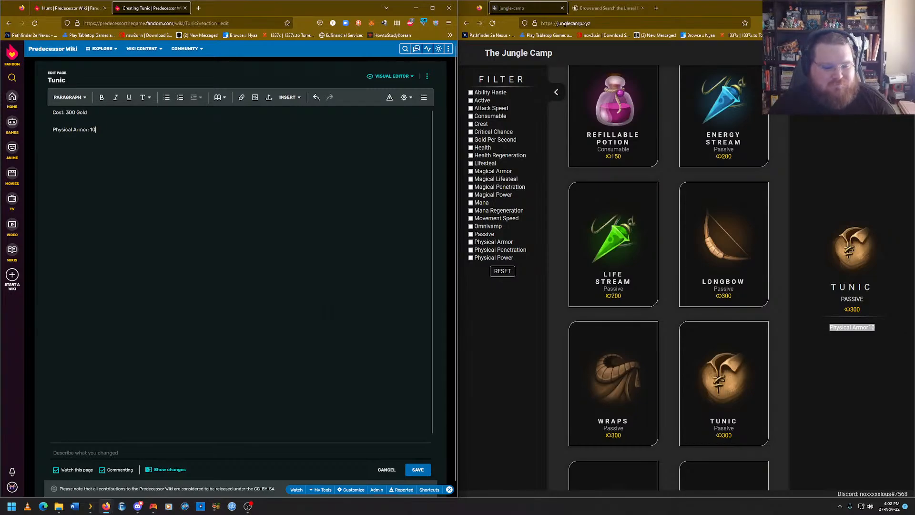
{"action": "left_click", "coordinate": [417, 470]}
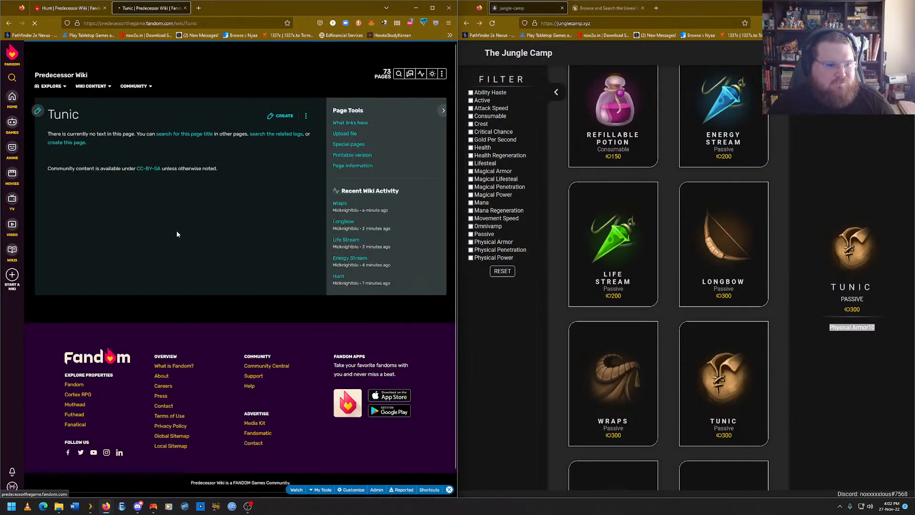
Add the categories Item, Passive and Common to the Tunic page and save them.
{"action": "left_click", "coordinate": [118, 188]}
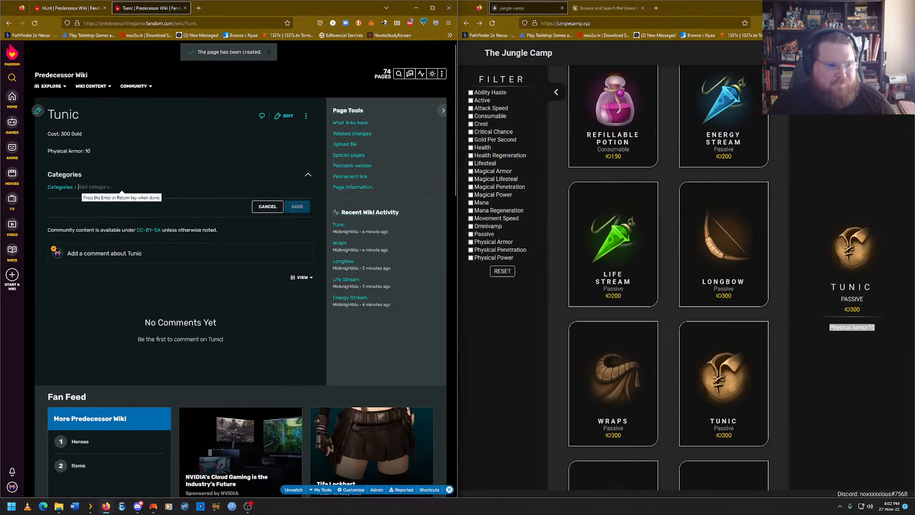
{"action": "type", "text": "Item"}
{"action": "key", "text": "Return"}
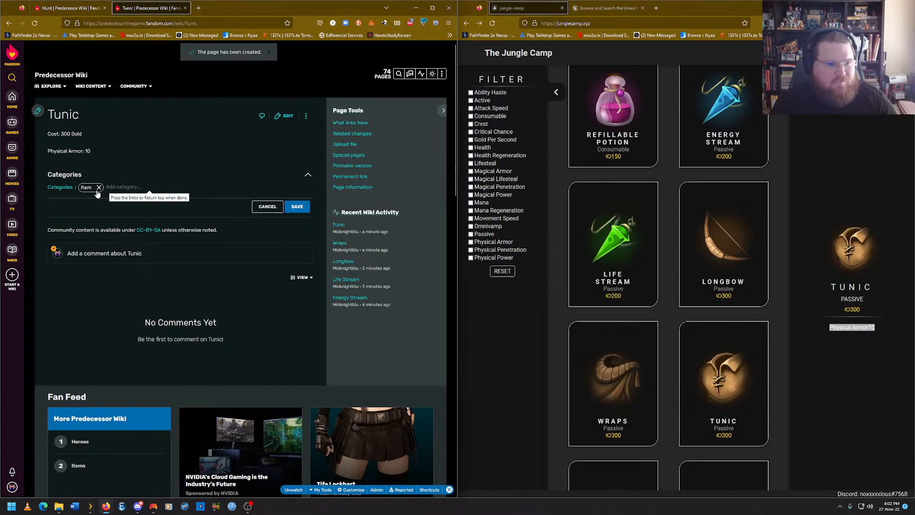
{"action": "type", "text": "Passive"}
{"action": "key", "text": "Return"}
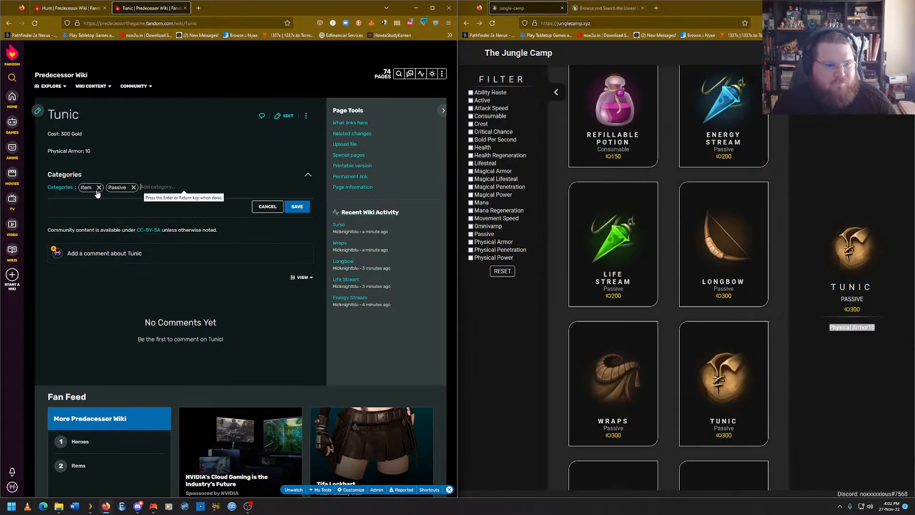
{"action": "type", "text": "Common"}
{"action": "key", "text": "Return"}
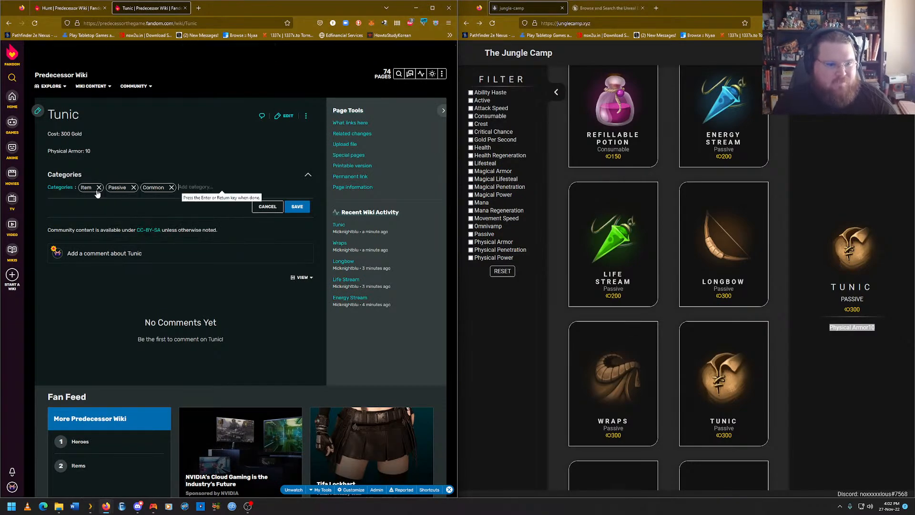
{"action": "left_click", "coordinate": [306, 207]}
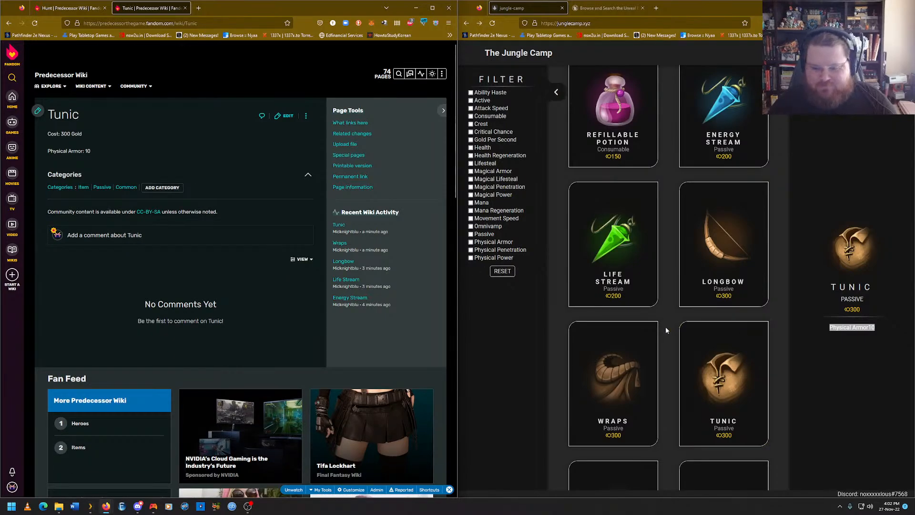
Show the details of Vitality Beads on Jungle Camp and start a new wiki article titled Vitality Beads.
{"action": "scroll", "coordinate": [655, 327], "scroll_direction": "down", "scroll_amount": 3}
{"action": "left_click", "coordinate": [639, 347]}
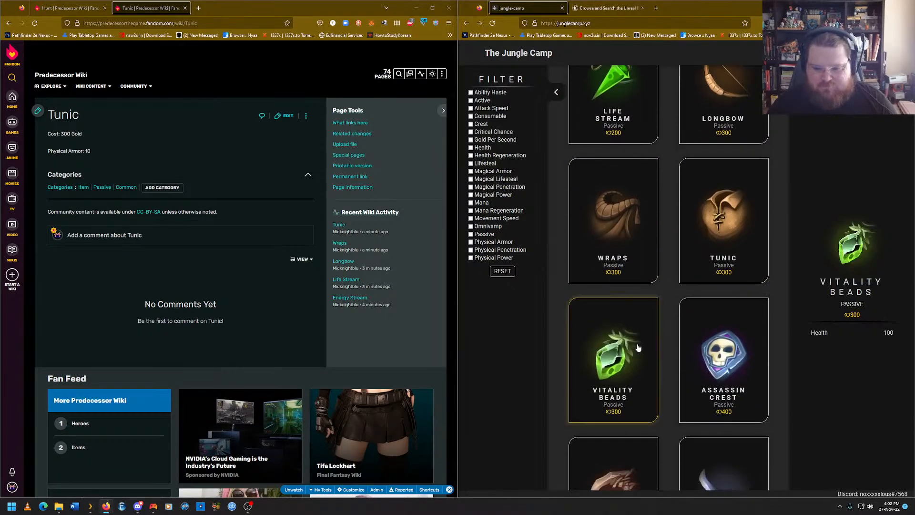
{"action": "mouse_move", "coordinate": [444, 75]}
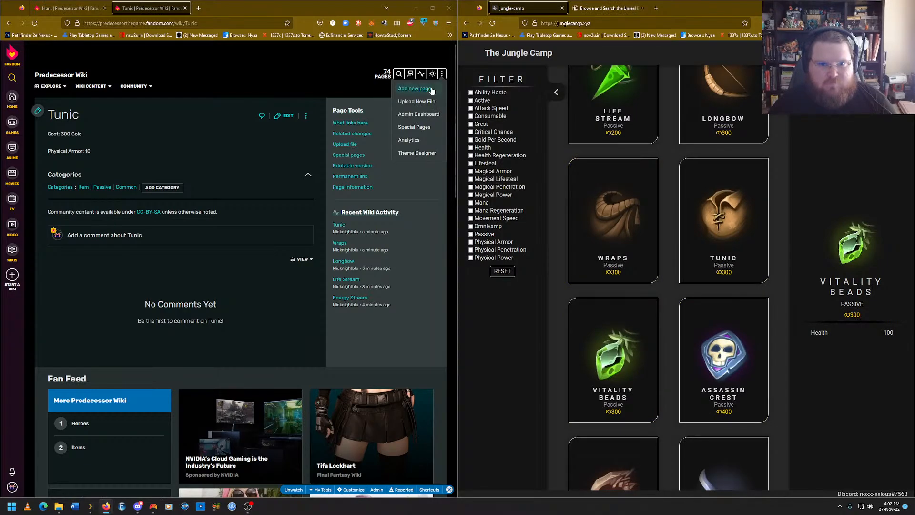
{"action": "left_click", "coordinate": [431, 89]}
{"action": "left_click", "coordinate": [187, 239]}
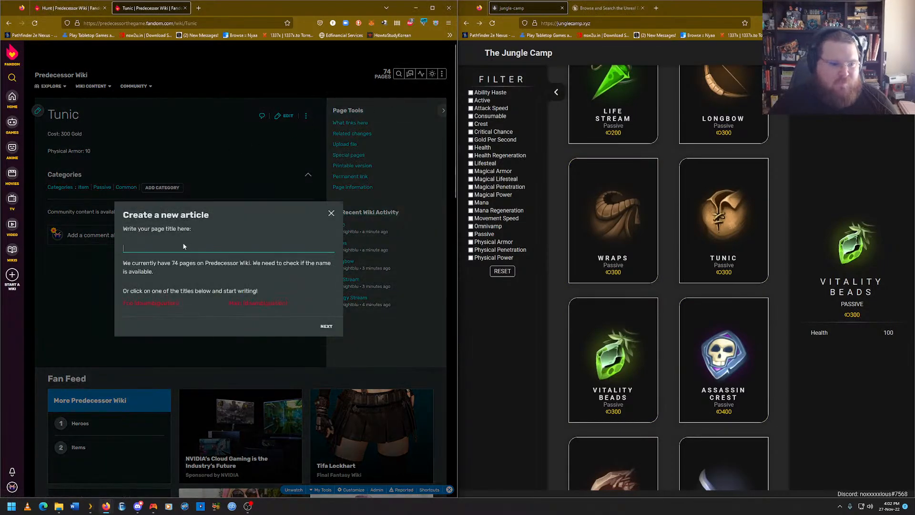
{"action": "type", "text": "Vitality B"}
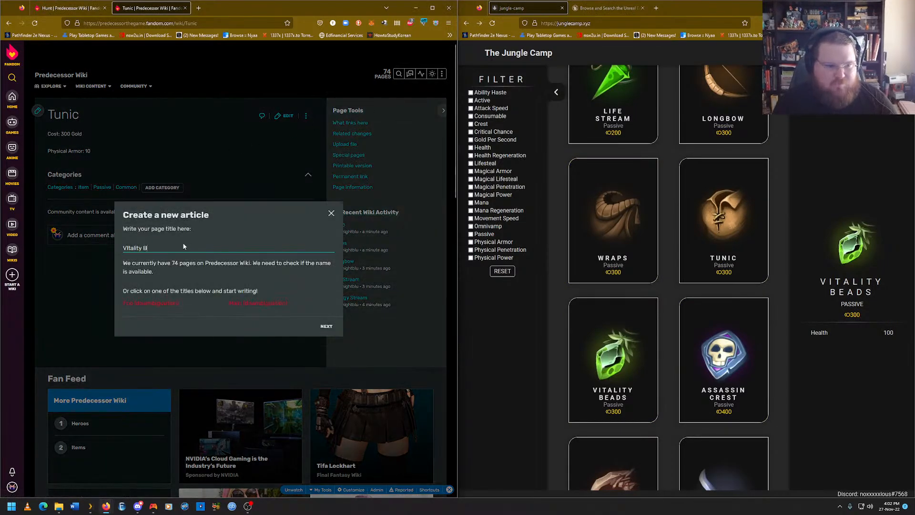
{"action": "type", "text": "eads"}
{"action": "key", "text": "Return"}
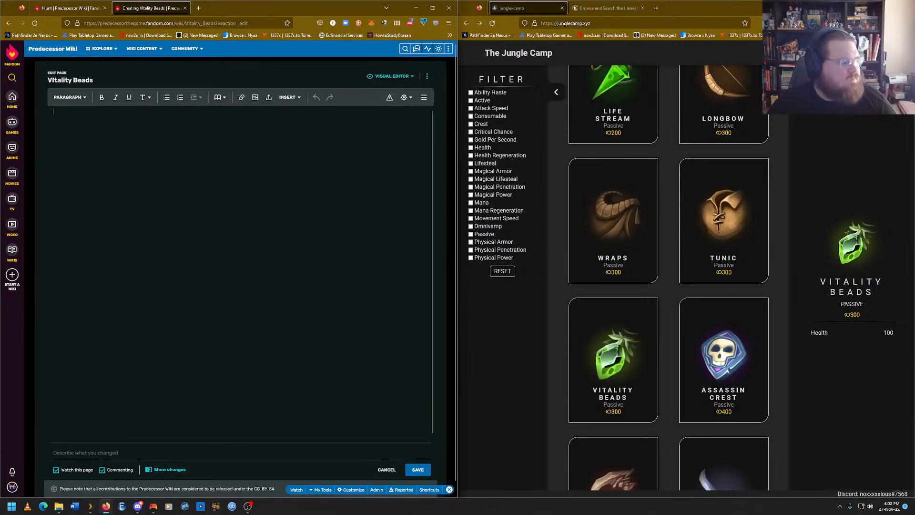
Enter "Cost: 300 Gold" as the first line of the Vitality Beads page.
{"action": "type", "text": "C"}
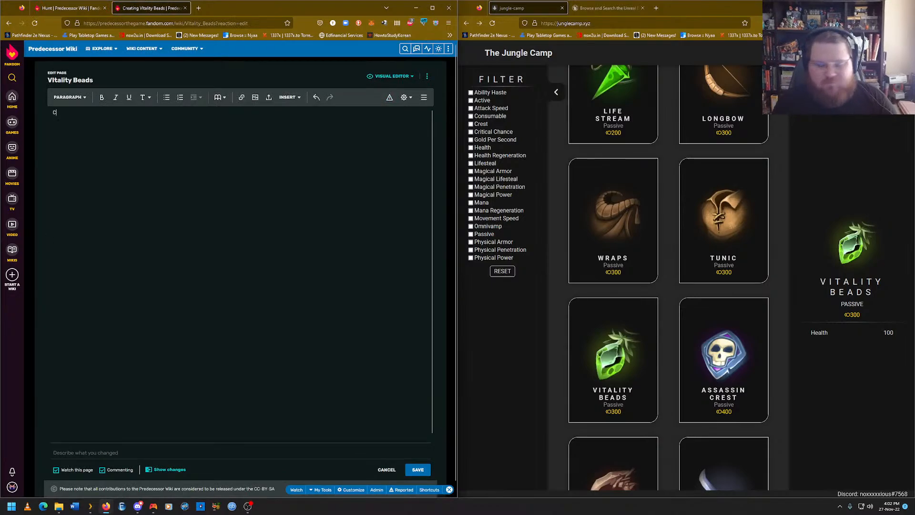
{"action": "type", "text": "ost: 30"}
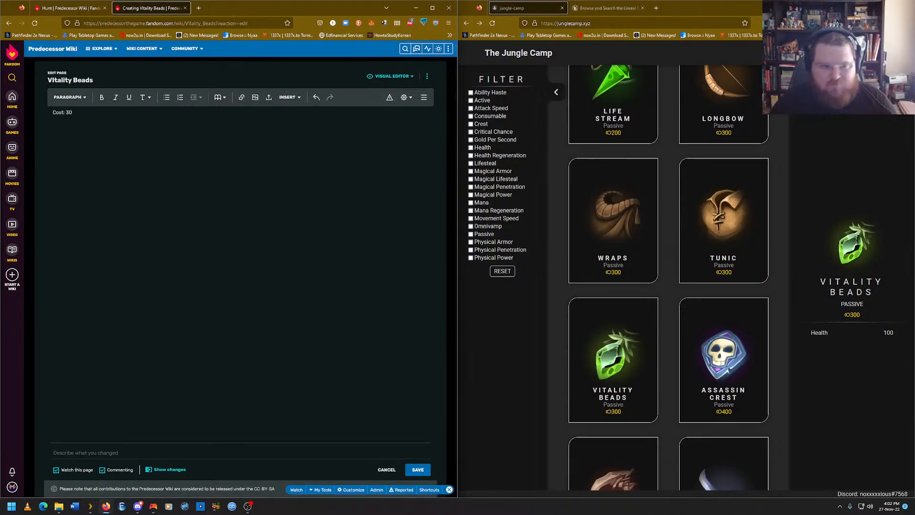
{"action": "type", "text": "0 Gold"}
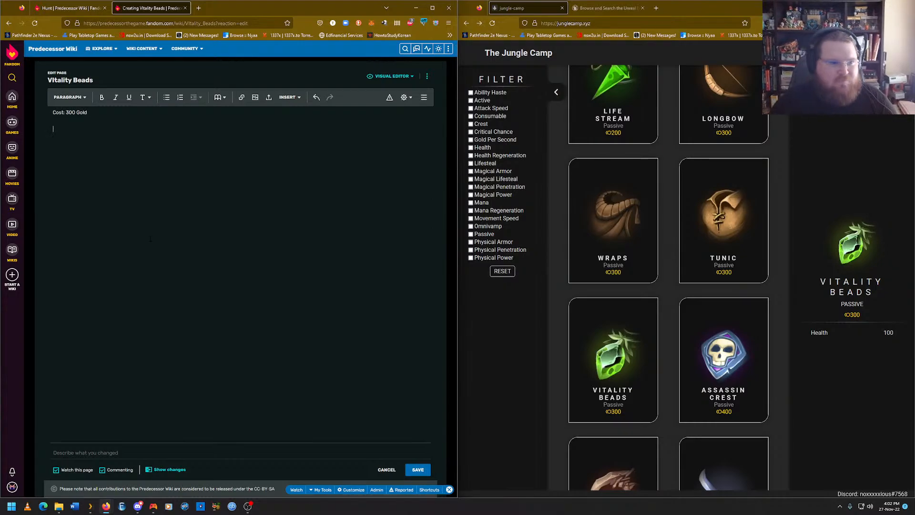
Copy the health stat from Jungle Camp to the Vitality Beads page as "Health: 100" and save the page.
{"action": "left_click_drag", "start_coordinate": [899, 336], "coordinate": [811, 334]}
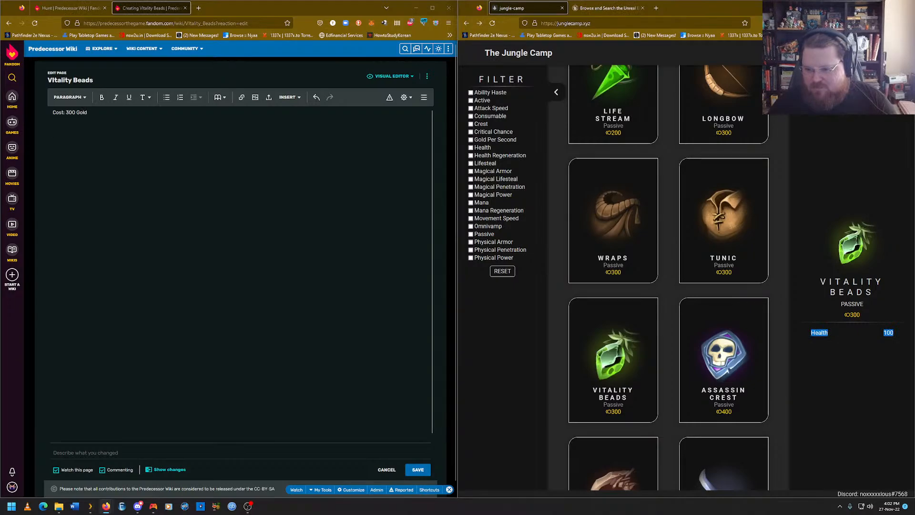
{"action": "right_click", "coordinate": [816, 333]}
{"action": "left_click", "coordinate": [832, 340]}
{"action": "left_click", "coordinate": [427, 271]}
{"action": "type", "text": "Health100"}
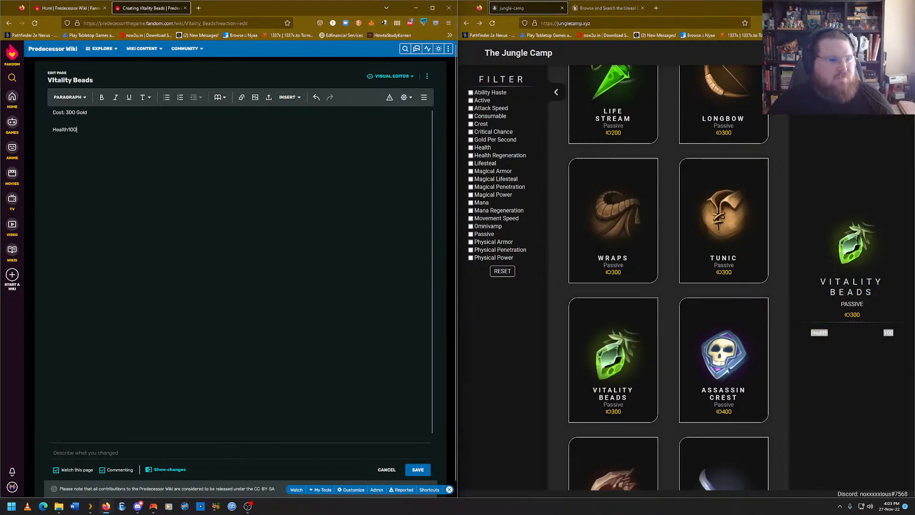
{"action": "type", "text": ":"}
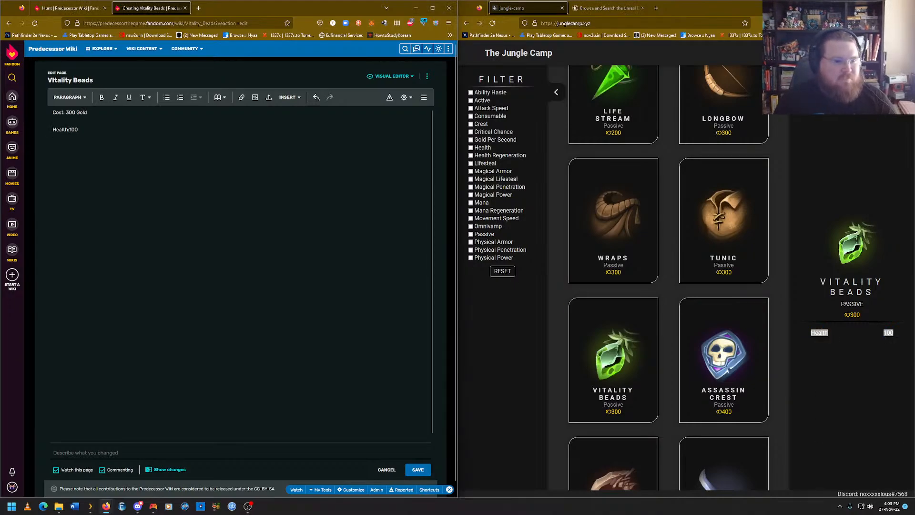
{"action": "left_click", "coordinate": [418, 469]}
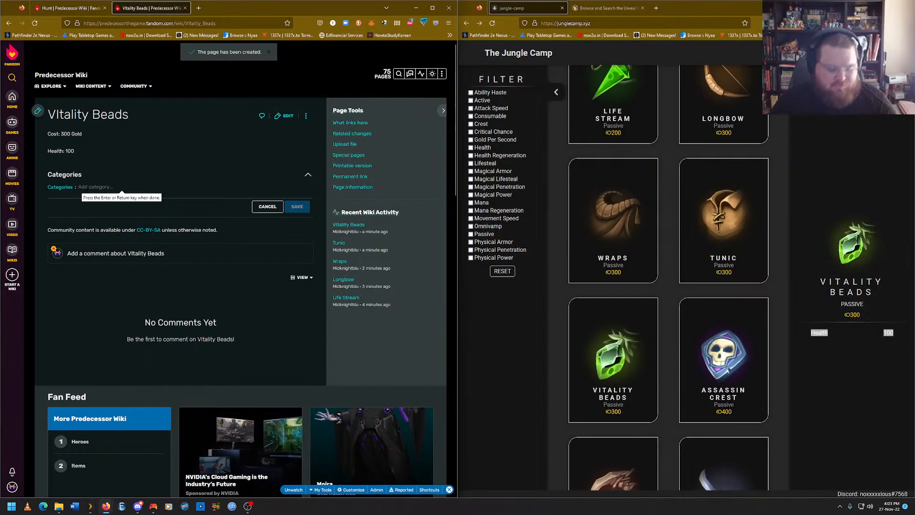
Add the categories Item, Passive and Common to the Vitality Beads page and save them.
{"action": "type", "text": "Item"}
{"action": "key", "text": "Return"}
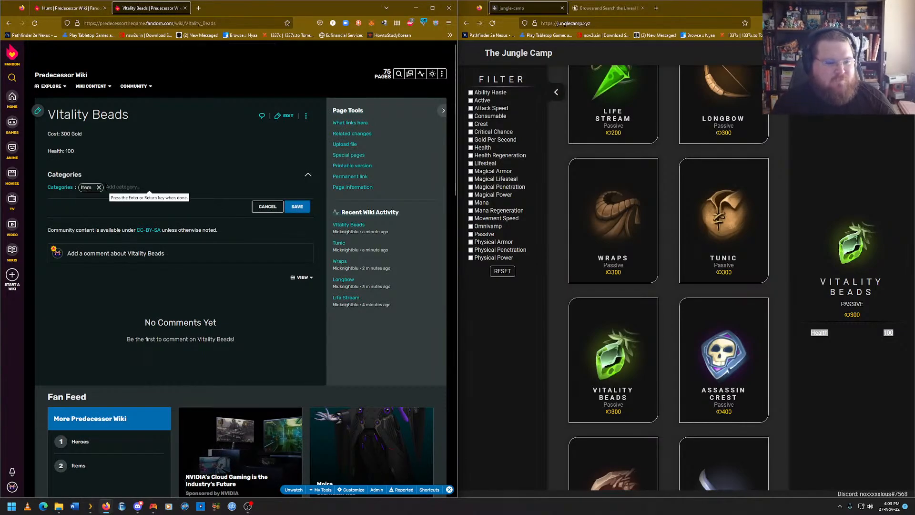
{"action": "type", "text": "Passive"}
{"action": "key", "text": "Return"}
{"action": "type", "text": "com"}
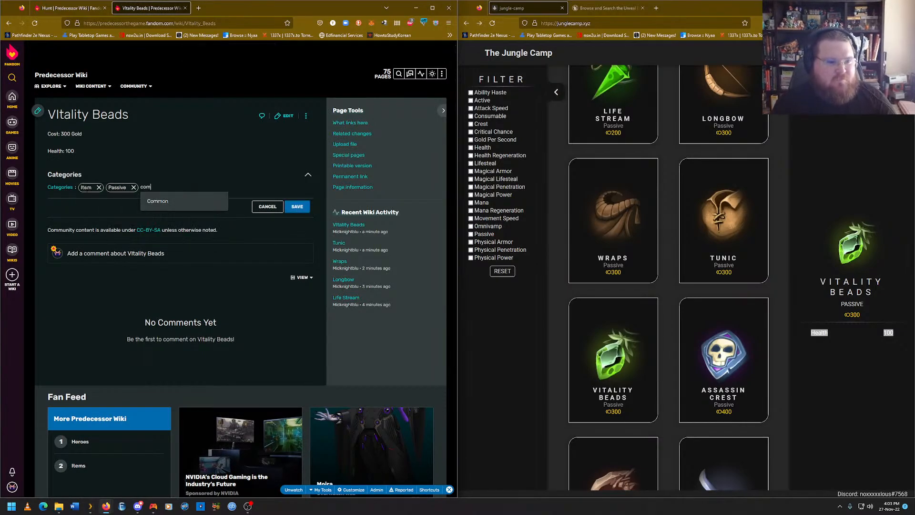
{"action": "type", "text": "mon"}
{"action": "key", "text": "Return"}
{"action": "left_click", "coordinate": [298, 207]}
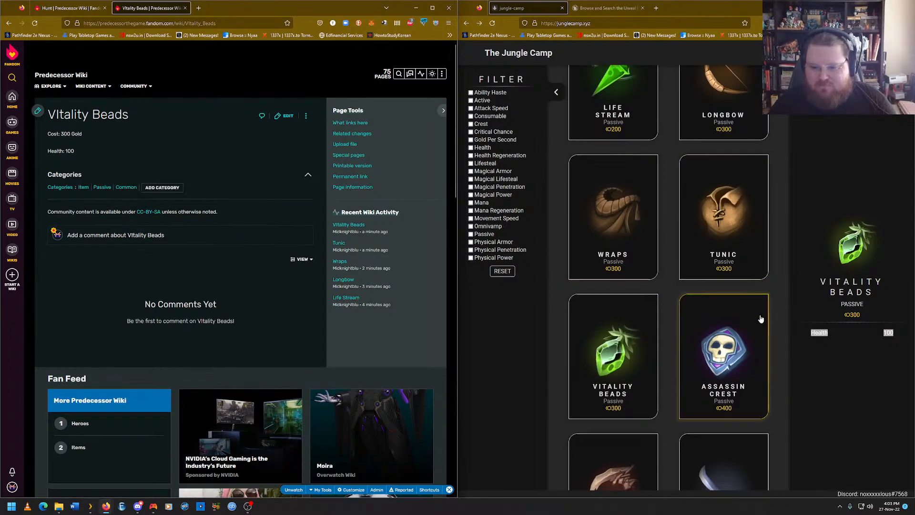
Look through the details of the Jungle Camp items from Assassin Crest to Sharpshooter Crest.
{"action": "scroll", "coordinate": [744, 334], "scroll_direction": "down", "scroll_amount": 1}
{"action": "left_click", "coordinate": [743, 310]}
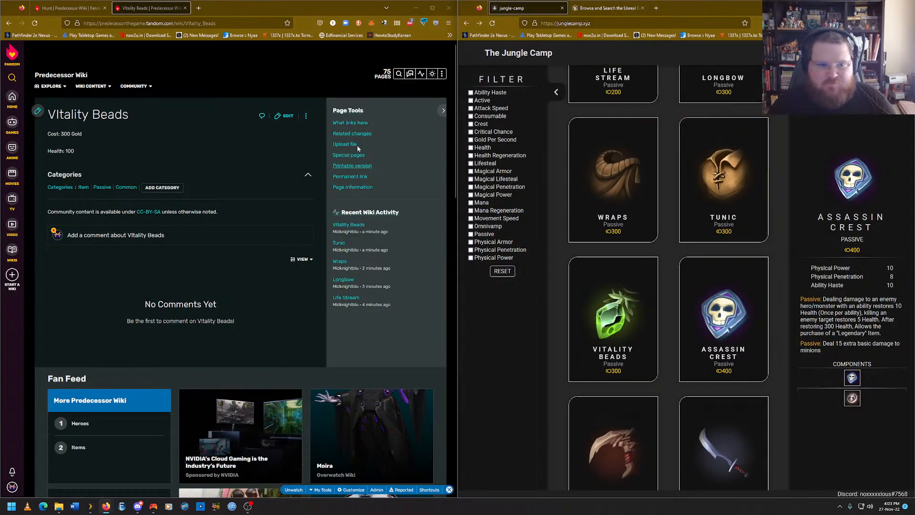
{"action": "scroll", "coordinate": [649, 336], "scroll_direction": "down", "scroll_amount": 3}
{"action": "left_click", "coordinate": [647, 336]}
{"action": "left_click", "coordinate": [751, 331]}
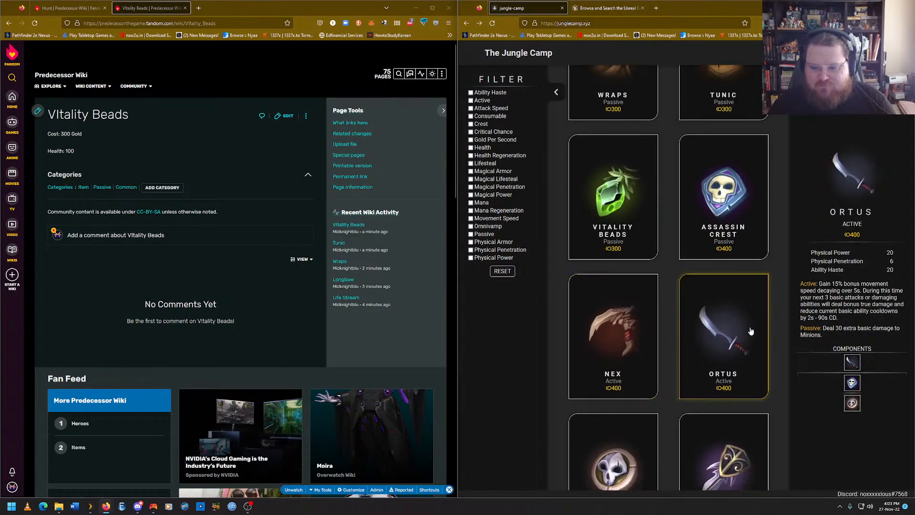
{"action": "scroll", "coordinate": [737, 326], "scroll_direction": "down", "scroll_amount": 3}
{"action": "left_click", "coordinate": [641, 335]}
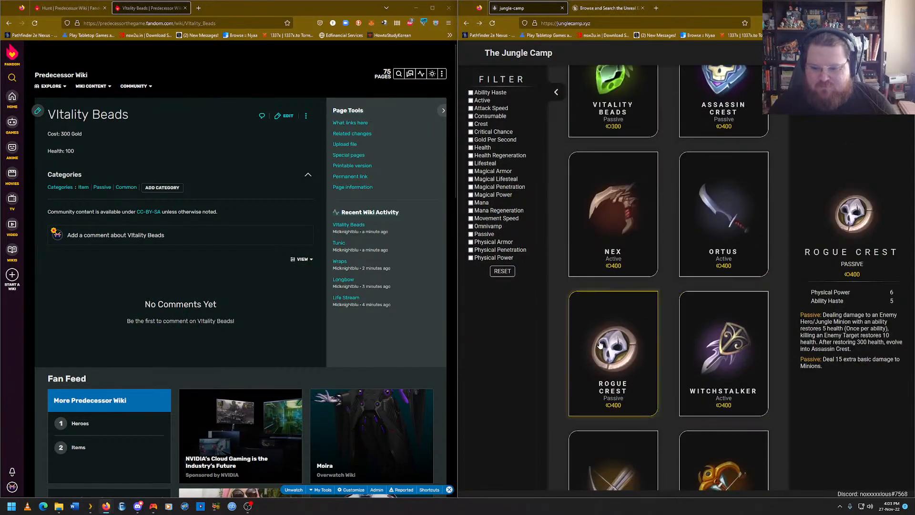
{"action": "left_click", "coordinate": [724, 339]}
{"action": "scroll", "coordinate": [715, 343], "scroll_direction": "down", "scroll_amount": 3}
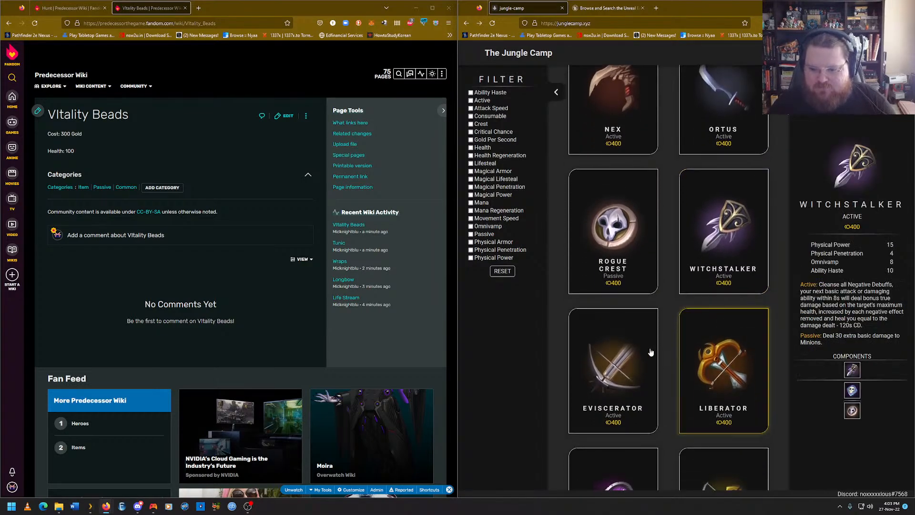
{"action": "left_click", "coordinate": [641, 360]}
{"action": "left_click", "coordinate": [704, 364]}
{"action": "scroll", "coordinate": [704, 363], "scroll_direction": "down", "scroll_amount": 3}
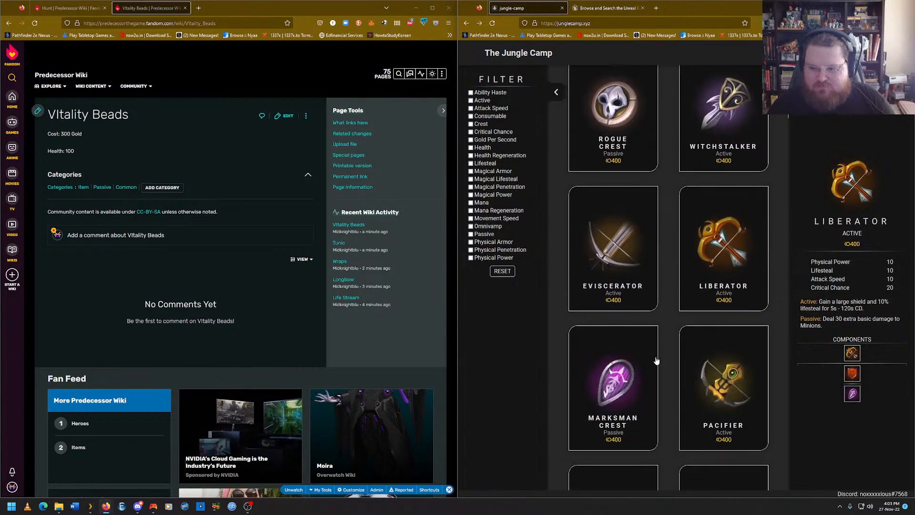
{"action": "left_click", "coordinate": [639, 363]}
{"action": "left_click", "coordinate": [708, 365]}
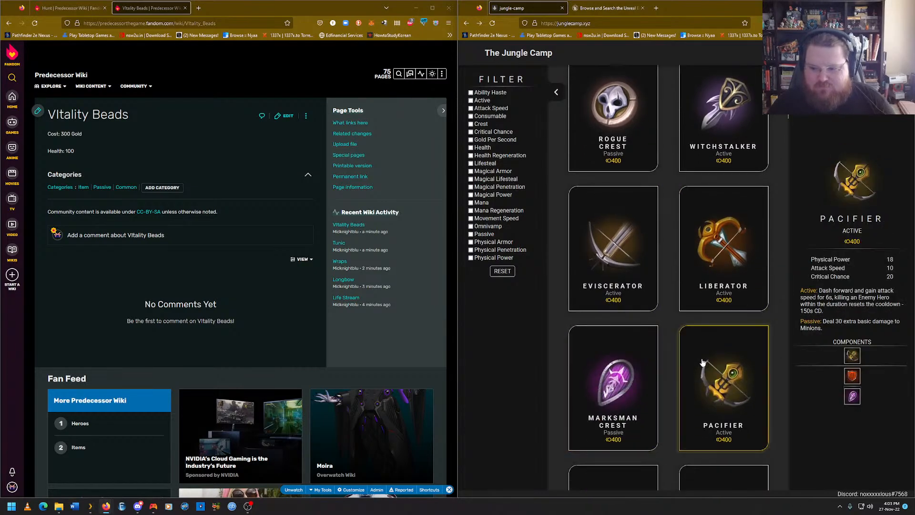
{"action": "scroll", "coordinate": [705, 363], "scroll_direction": "down", "scroll_amount": 4}
{"action": "left_click", "coordinate": [653, 363]}
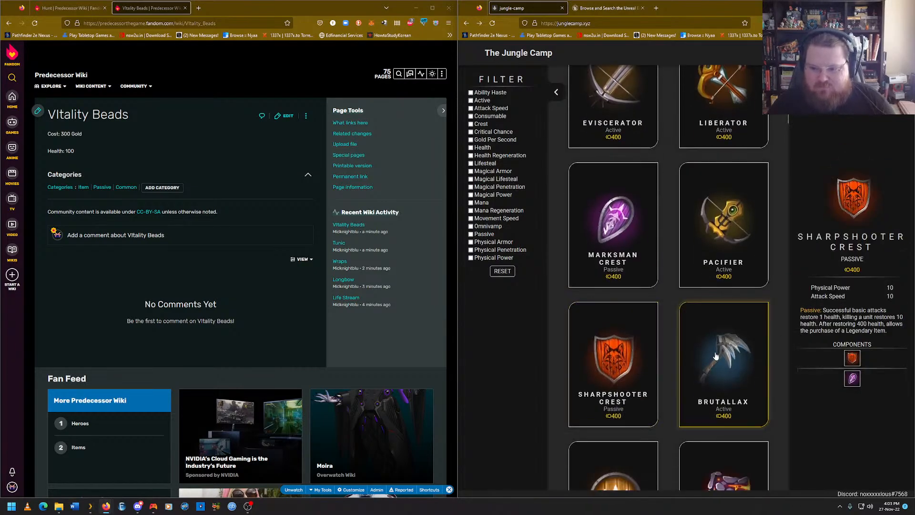
Examine the details of the Jungle Camp items from Brutallax to Occult Crest.
{"action": "mouse_move", "coordinate": [441, 76]}
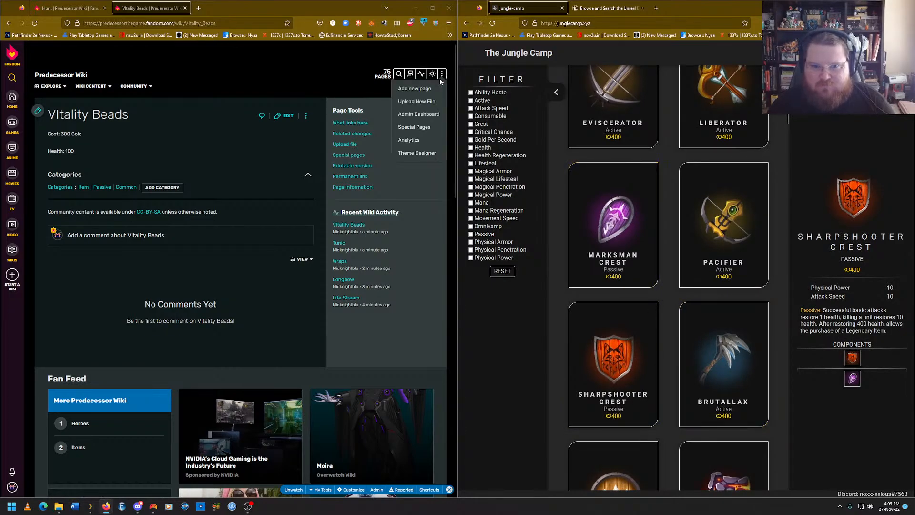
{"action": "left_click", "coordinate": [708, 340]}
{"action": "scroll", "coordinate": [658, 348], "scroll_direction": "down", "scroll_amount": 4}
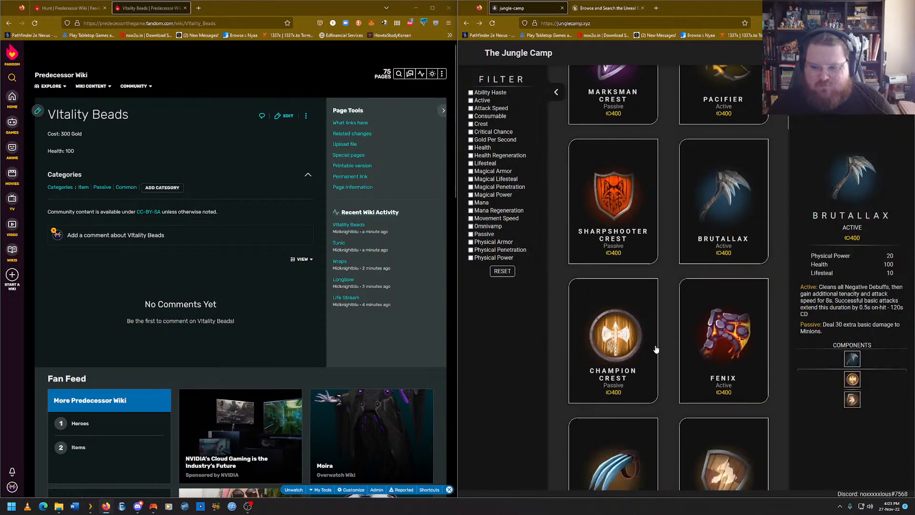
{"action": "left_click", "coordinate": [654, 349]}
{"action": "left_click", "coordinate": [720, 339]}
{"action": "scroll", "coordinate": [720, 340], "scroll_direction": "down", "scroll_amount": 4}
{"action": "left_click", "coordinate": [720, 338]}
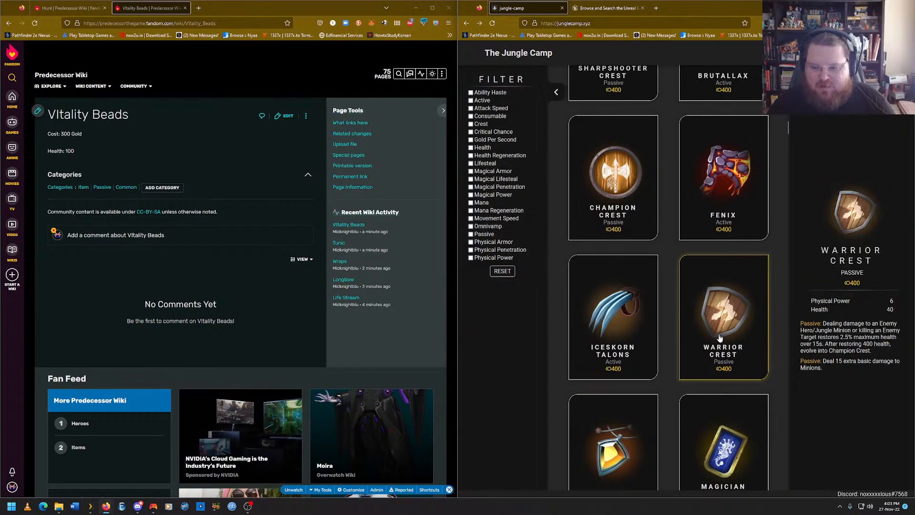
{"action": "scroll", "coordinate": [720, 337], "scroll_direction": "down", "scroll_amount": 3}
{"action": "left_click", "coordinate": [615, 329]}
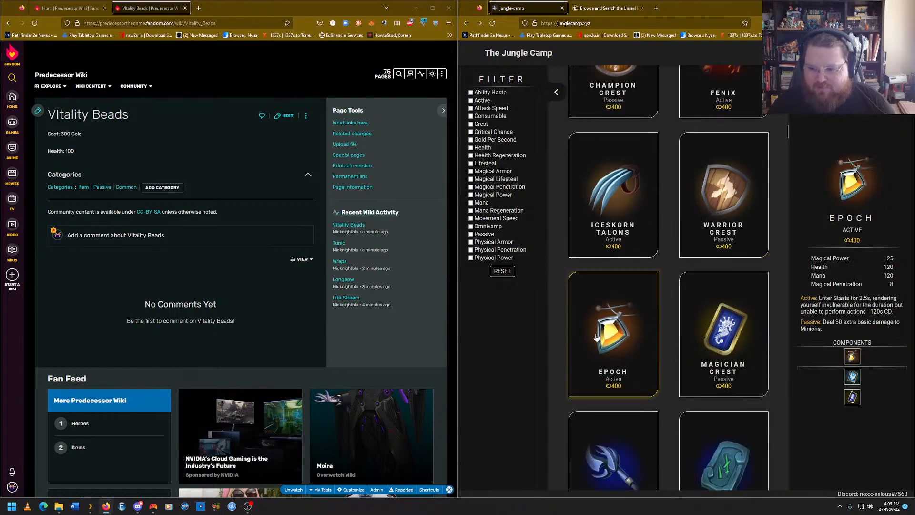
{"action": "left_click", "coordinate": [706, 228]}
{"action": "left_click", "coordinate": [631, 351]}
{"action": "left_click", "coordinate": [741, 325]}
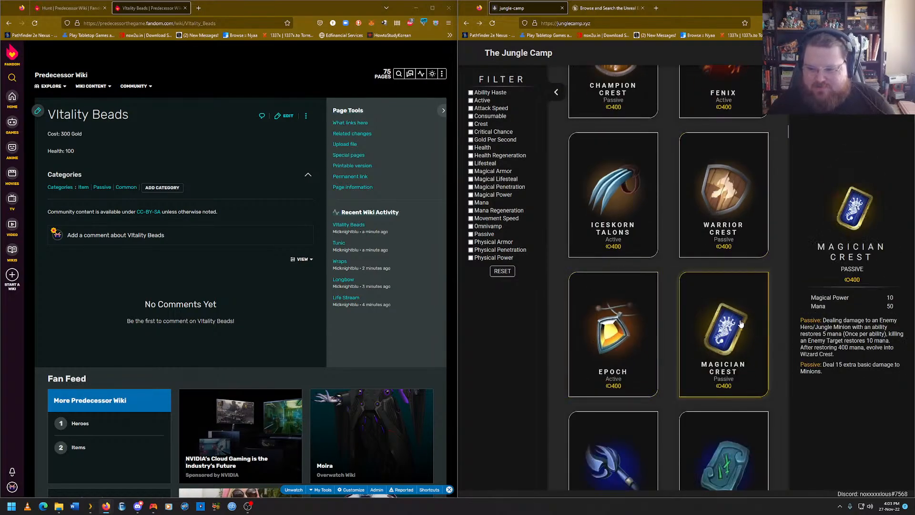
{"action": "scroll", "coordinate": [741, 324], "scroll_direction": "down", "scroll_amount": 3}
{"action": "left_click", "coordinate": [619, 339]}
{"action": "left_click", "coordinate": [717, 336]}
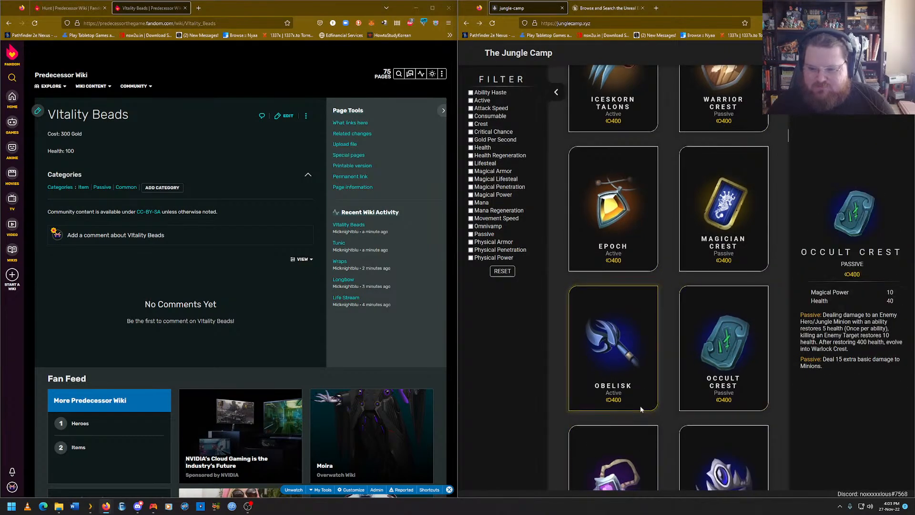
Examine the details of the Jungle Camp items from Soulbearer to Rift Walkers.
{"action": "scroll", "coordinate": [640, 409], "scroll_direction": "down", "scroll_amount": 3}
{"action": "left_click", "coordinate": [615, 343]}
{"action": "left_click", "coordinate": [723, 343]}
{"action": "scroll", "coordinate": [724, 343], "scroll_direction": "down", "scroll_amount": 3}
{"action": "left_click", "coordinate": [618, 325]}
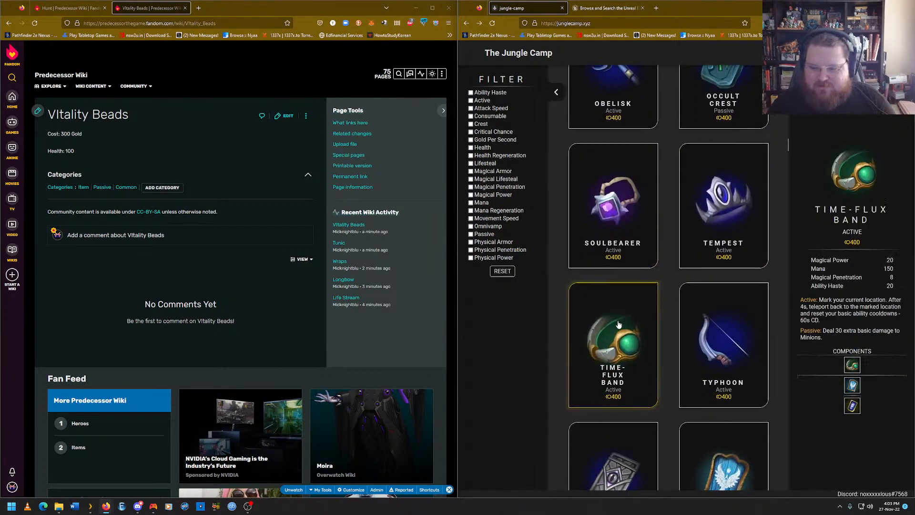
{"action": "left_click", "coordinate": [712, 338]}
{"action": "scroll", "coordinate": [711, 338], "scroll_direction": "down", "scroll_amount": 3}
{"action": "left_click", "coordinate": [695, 333]}
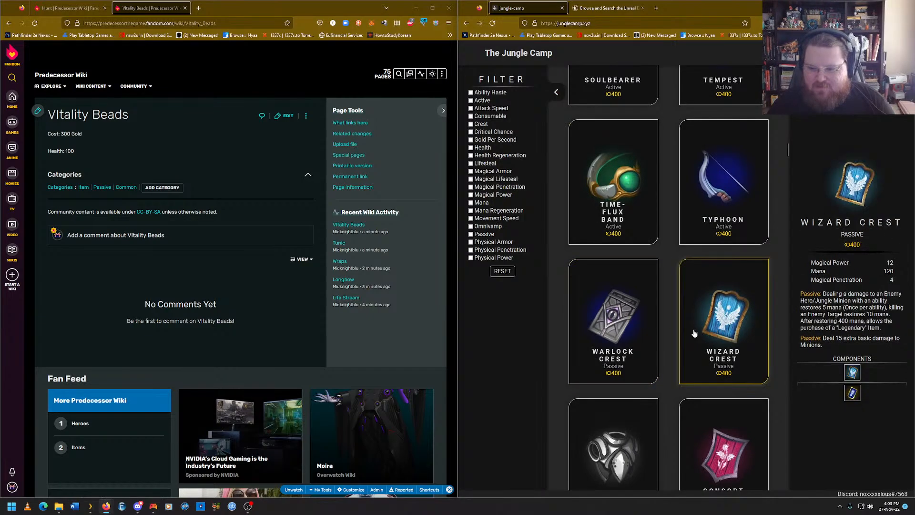
{"action": "scroll", "coordinate": [694, 333], "scroll_direction": "down", "scroll_amount": 3}
{"action": "left_click", "coordinate": [615, 334]}
{"action": "left_click", "coordinate": [720, 334]}
{"action": "scroll", "coordinate": [642, 349], "scroll_direction": "down", "scroll_amount": 3}
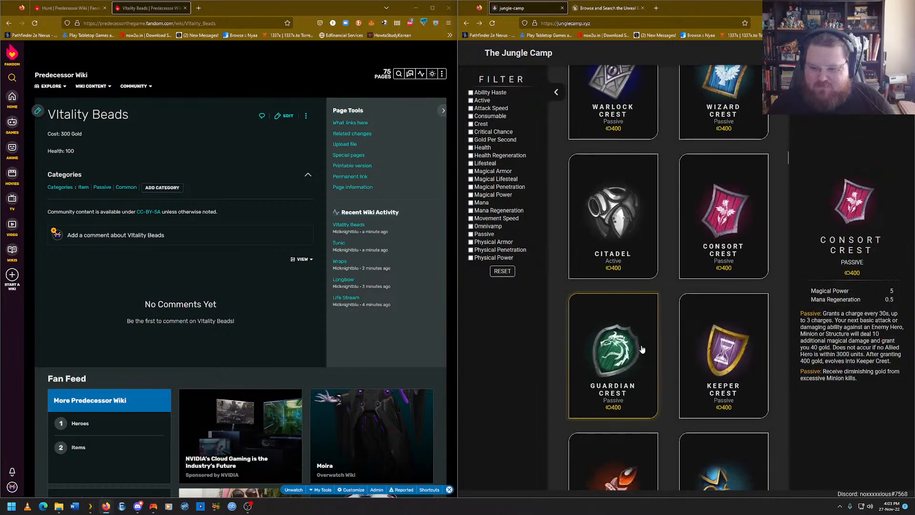
{"action": "left_click", "coordinate": [720, 343]}
{"action": "scroll", "coordinate": [720, 344], "scroll_direction": "down", "scroll_amount": 3}
{"action": "left_click", "coordinate": [602, 347]}
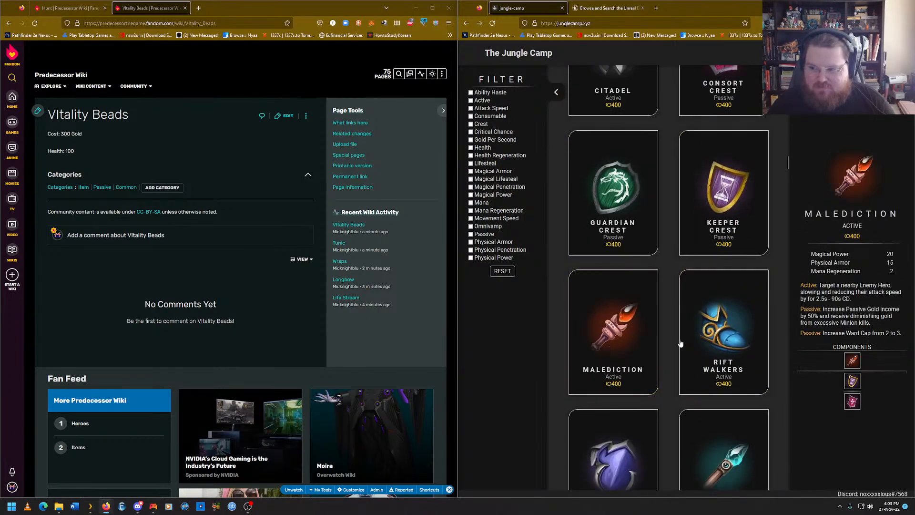
{"action": "left_click", "coordinate": [725, 343]}
Examine the details of the Jungle Camp items from Sanctification to Saphir's Mantle.
{"action": "scroll", "coordinate": [724, 343], "scroll_direction": "down", "scroll_amount": 3}
{"action": "left_click", "coordinate": [650, 321]}
{"action": "left_click", "coordinate": [710, 318]}
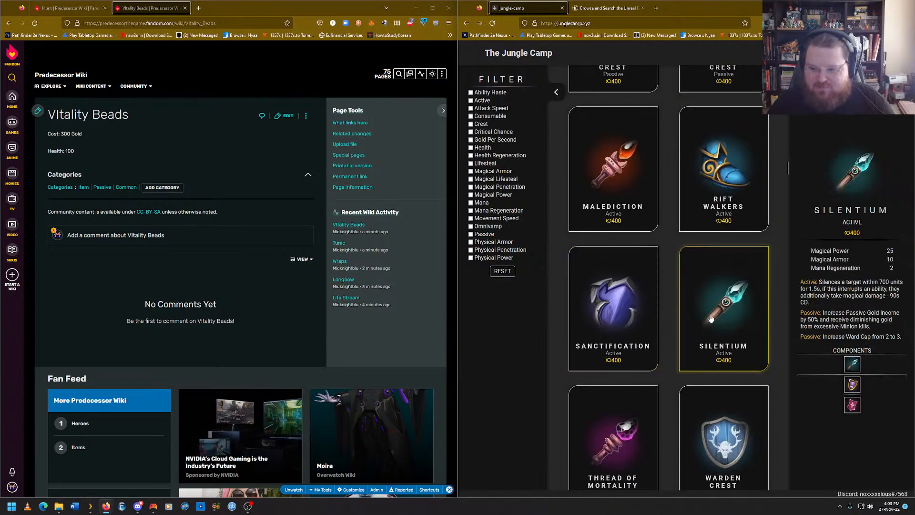
{"action": "scroll", "coordinate": [711, 318], "scroll_direction": "down", "scroll_amount": 2}
{"action": "left_click", "coordinate": [651, 323]}
{"action": "left_click", "coordinate": [699, 322]}
{"action": "scroll", "coordinate": [681, 319], "scroll_direction": "down", "scroll_amount": 2}
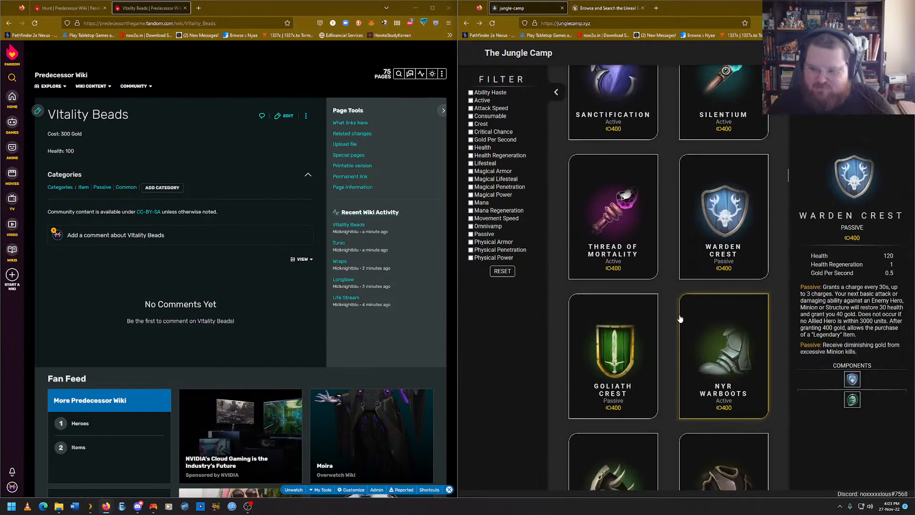
{"action": "left_click", "coordinate": [652, 323]}
{"action": "left_click", "coordinate": [699, 324]}
{"action": "scroll", "coordinate": [682, 324], "scroll_direction": "down", "scroll_amount": 3}
{"action": "left_click", "coordinate": [651, 329]}
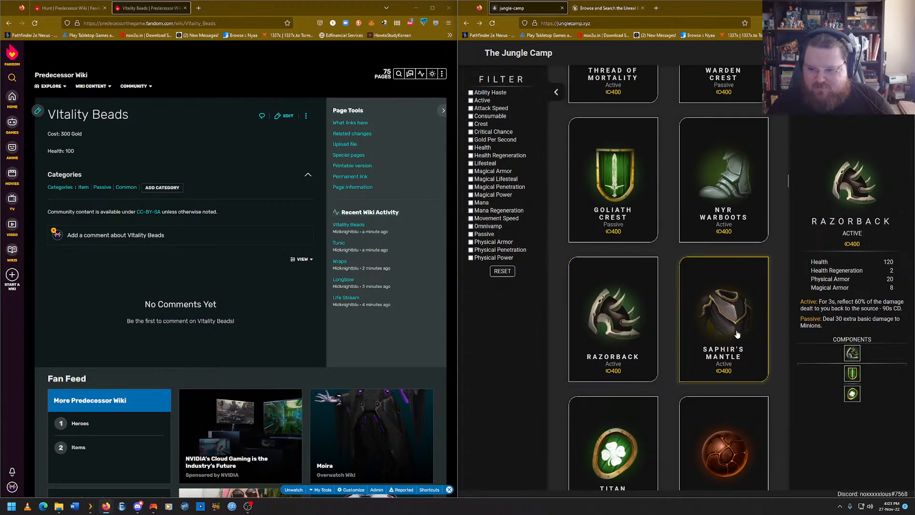
{"action": "left_click", "coordinate": [738, 334]}
Show the details of Nocstone on Jungle Camp and start a new wiki article titled Nocstone.
{"action": "scroll", "coordinate": [734, 332], "scroll_direction": "down", "scroll_amount": 3}
{"action": "left_click", "coordinate": [615, 325]}
{"action": "left_click", "coordinate": [717, 314]}
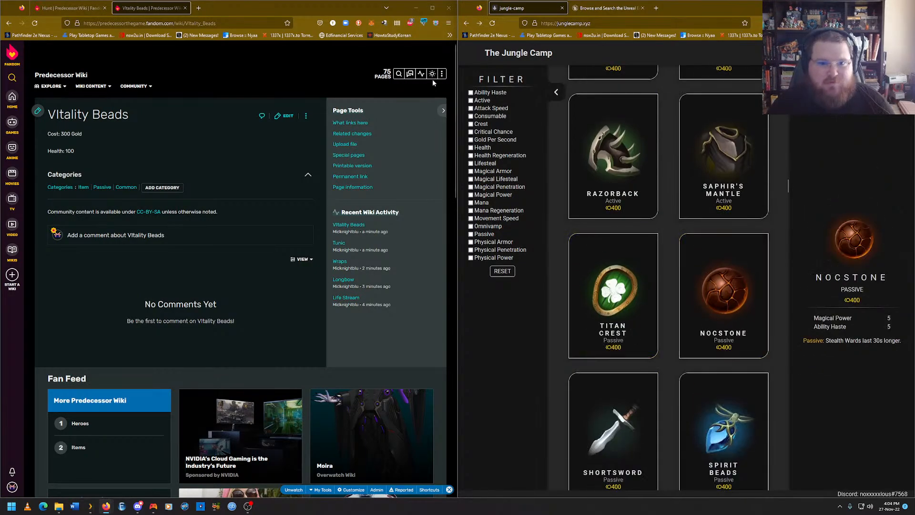
{"action": "mouse_move", "coordinate": [442, 75]}
{"action": "left_click", "coordinate": [408, 90]}
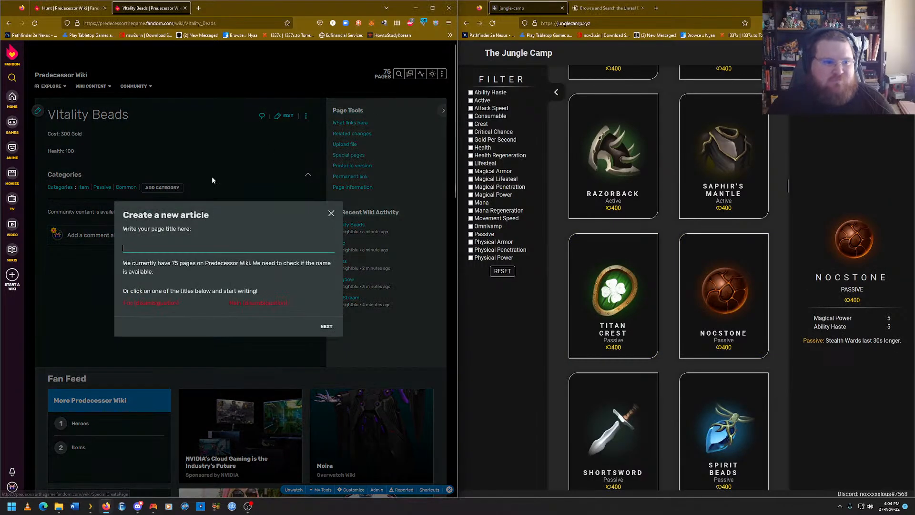
{"action": "left_click", "coordinate": [200, 208]}
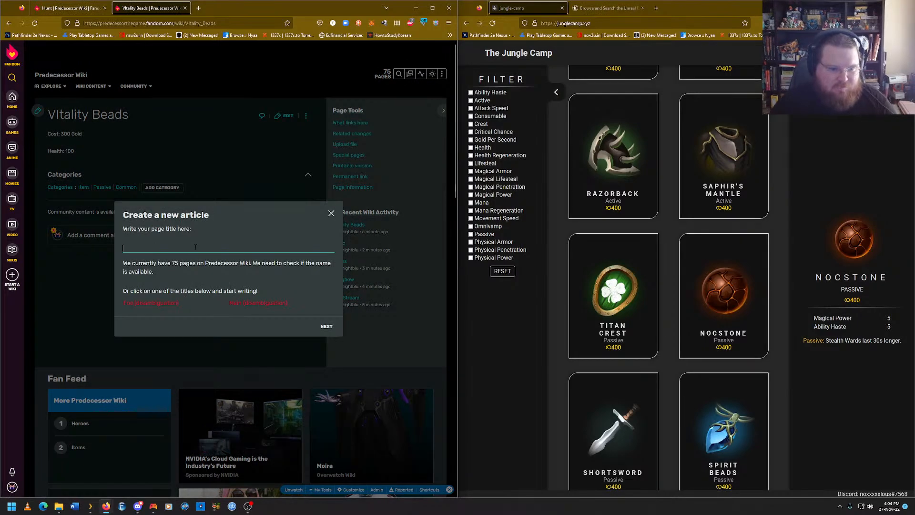
{"action": "type", "text": "Noc"}
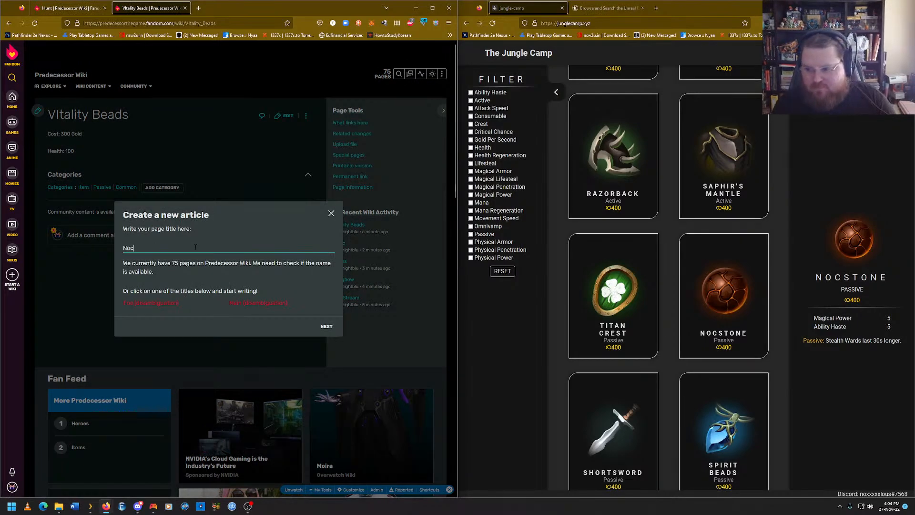
{"action": "type", "text": "stone"}
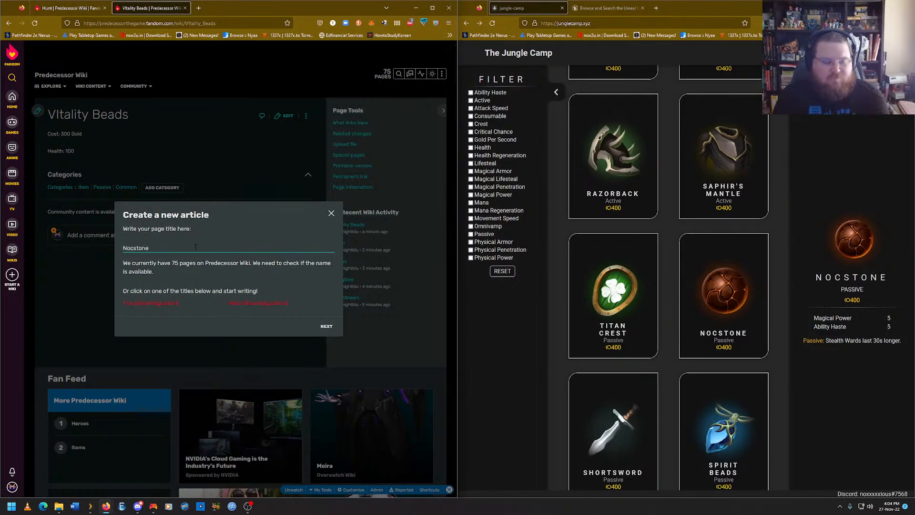
{"action": "key", "text": "Return"}
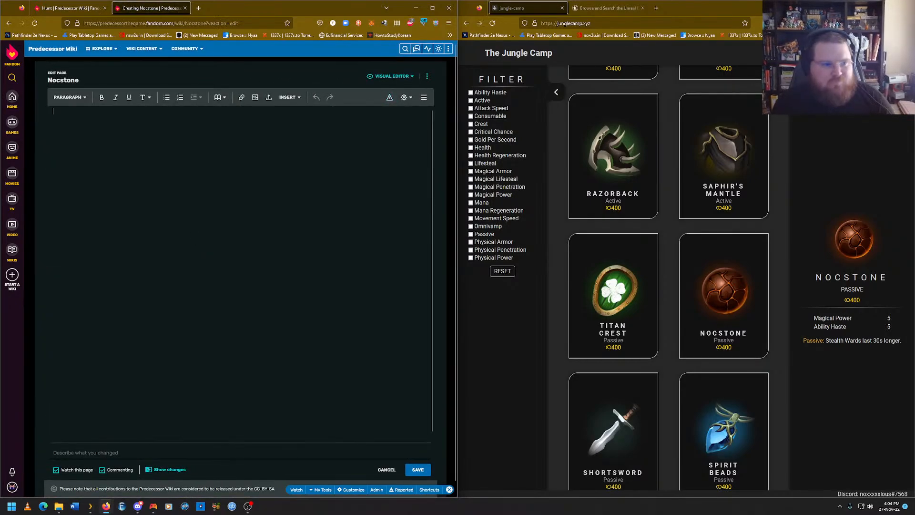
Write the Nocstone page with Cost: 400 Gold, Magical Power: 5, Ability Haste: 5 and the Stealth Wards passive from Jungle Camp, and save it.
{"action": "type", "text": "Cost: 400 Gold"}
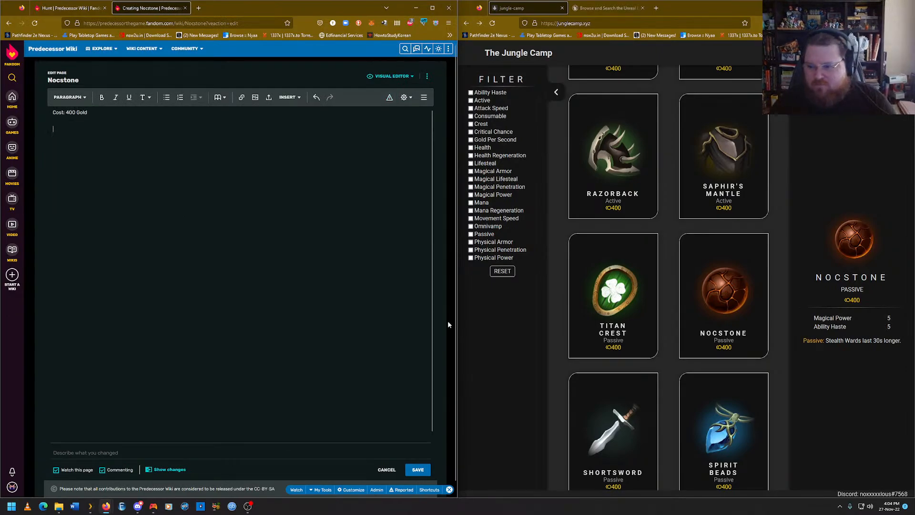
{"action": "left_click_drag", "start_coordinate": [903, 343], "coordinate": [814, 322]}
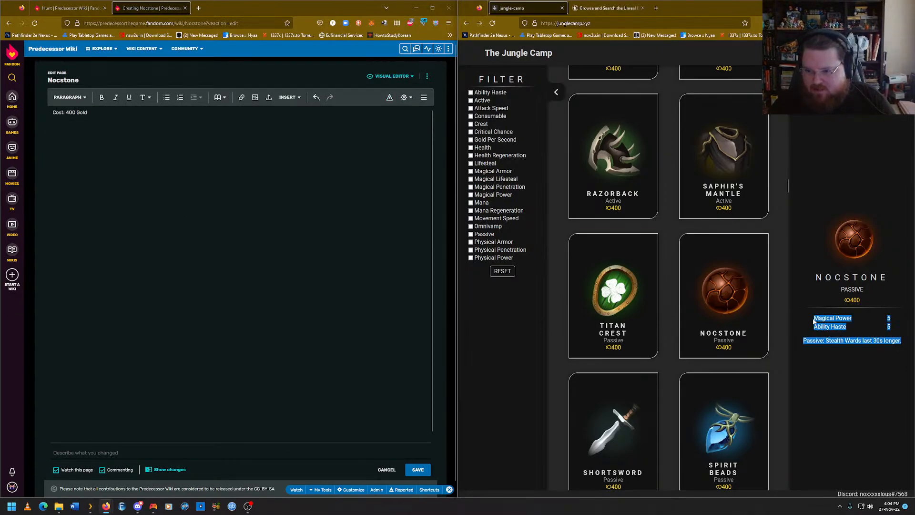
{"action": "key", "text": "ctrl+c"}
{"action": "key", "text": "alt+Tab"}
{"action": "key", "text": "ctrl+v"}
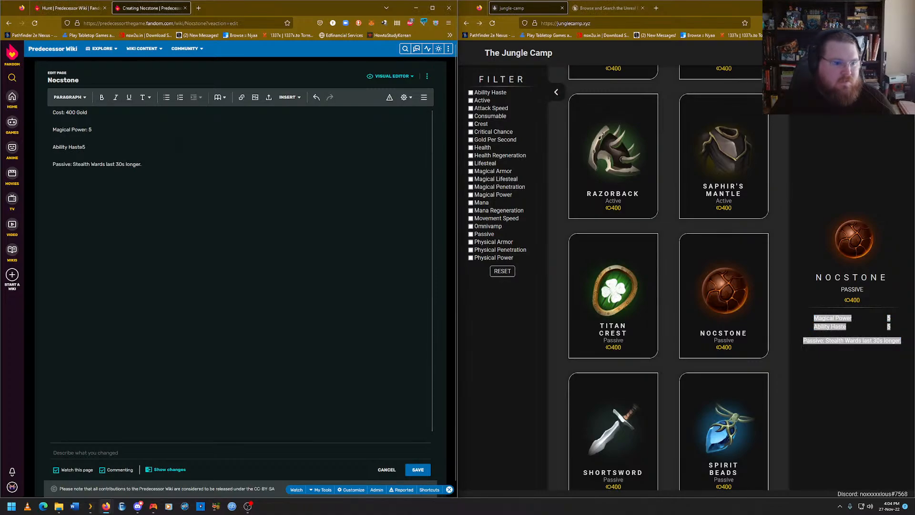
{"action": "key", "text": "Left"}
{"action": "type", "text": ": "}
{"action": "type", "text": ":"}
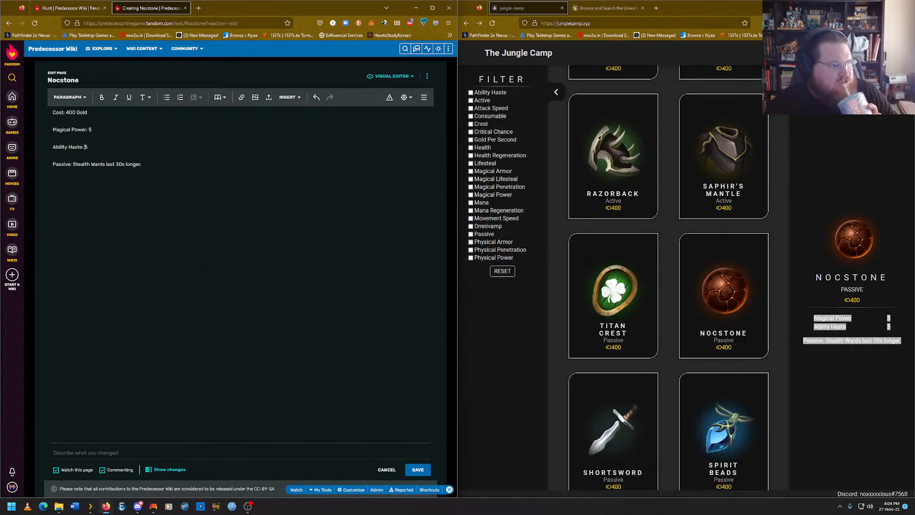
{"action": "left_click", "coordinate": [418, 470]}
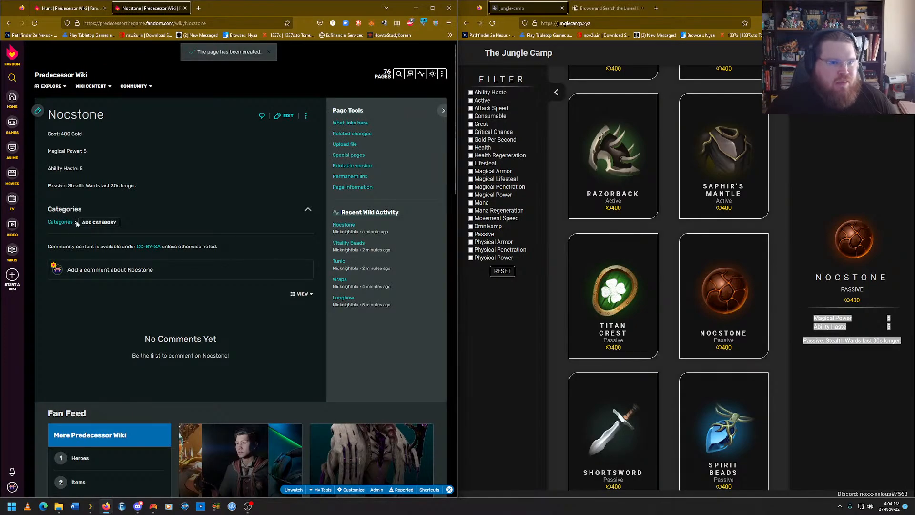
Enter the categories Item, Passive and Common for the Nocstone page.
{"action": "left_click", "coordinate": [100, 223]}
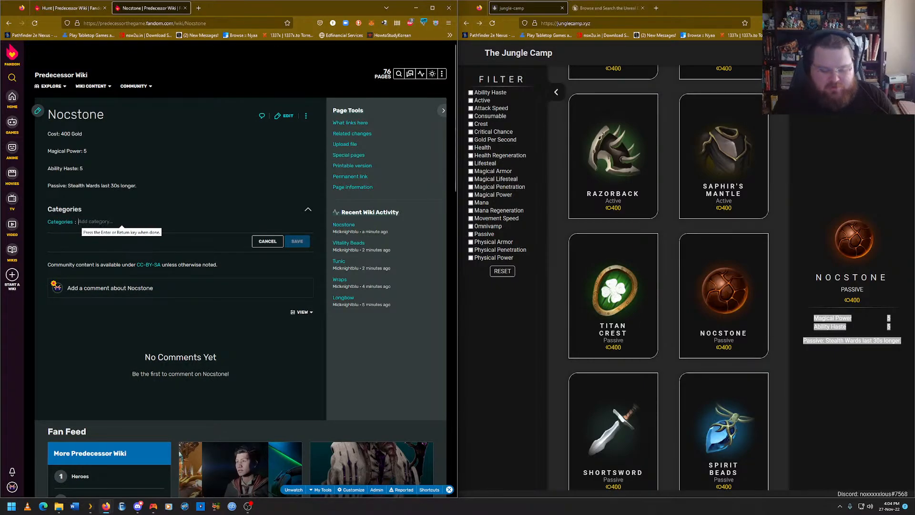
{"action": "type", "text": "Item"}
{"action": "key", "text": "Return"}
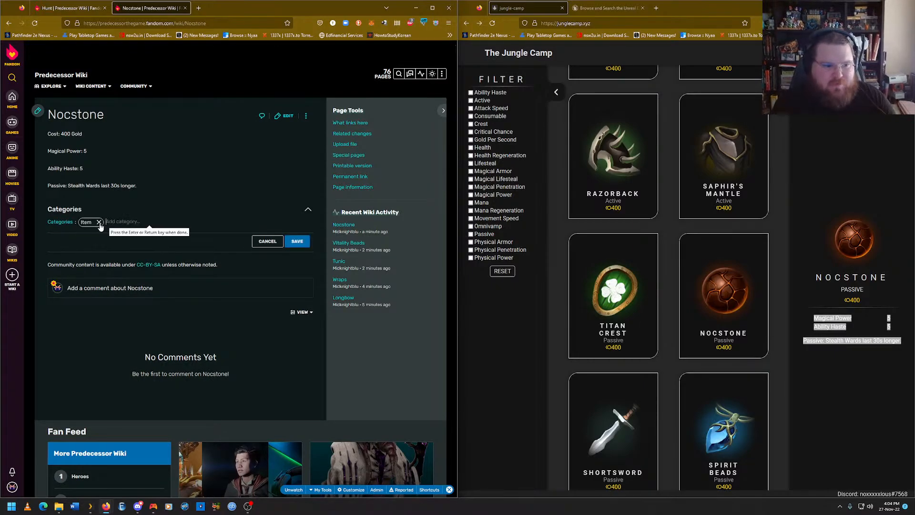
{"action": "type", "text": "passive"}
{"action": "key", "text": "Return"}
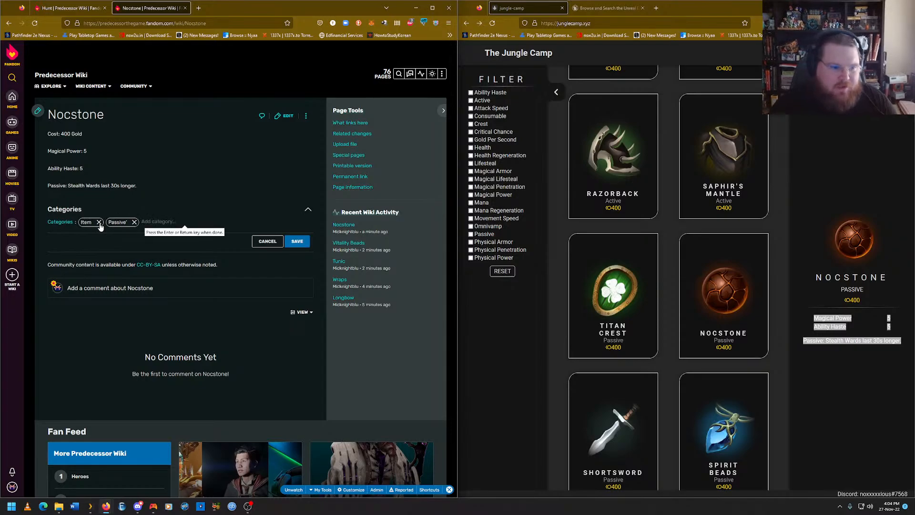
{"action": "left_click", "coordinate": [134, 222]}
{"action": "type", "text": "passive"}
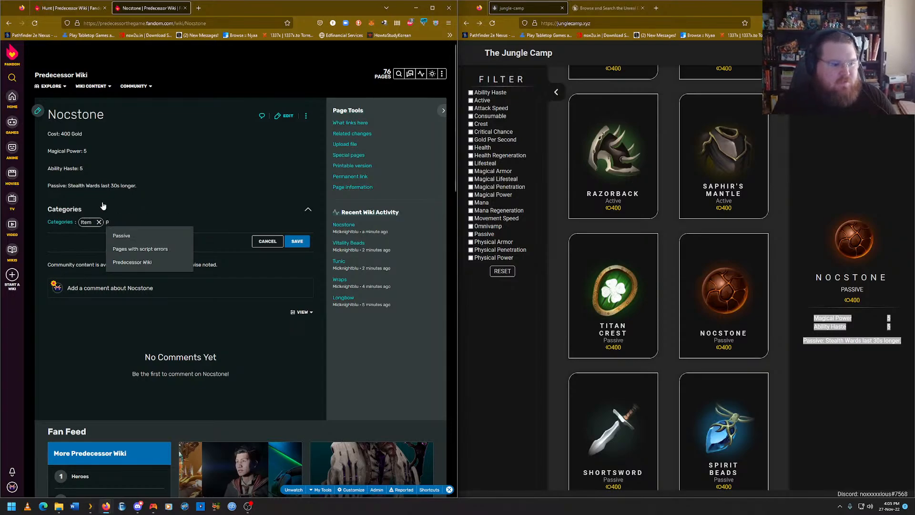
{"action": "key", "text": "Return"}
{"action": "type", "text": "common"}
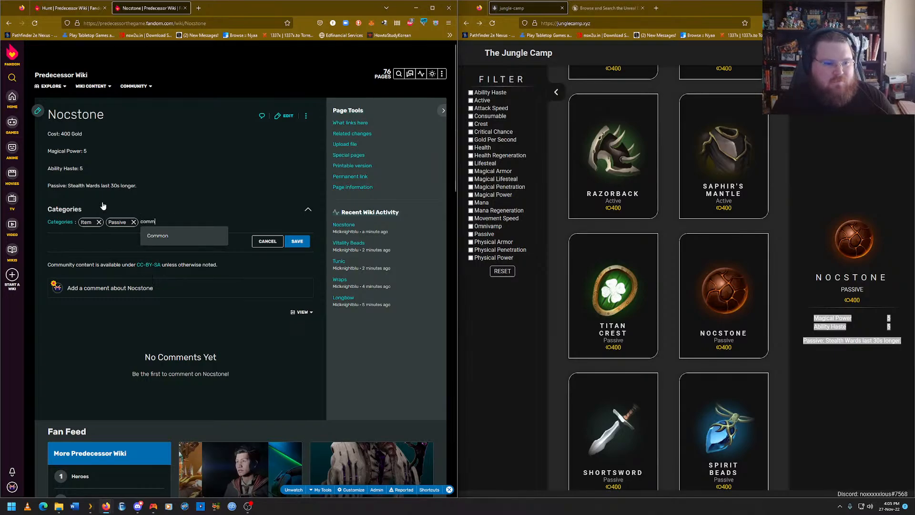
{"action": "key", "text": "Return"}
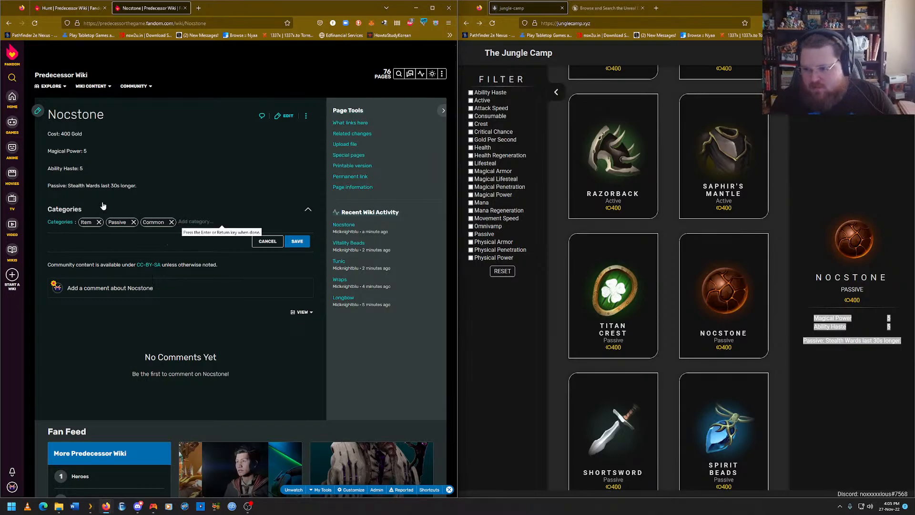
Add the categories Magical Power and Ability Haste to the Nocstone page and save the category list.
{"action": "type", "text": "Magical Power"}
{"action": "key", "text": "Return"}
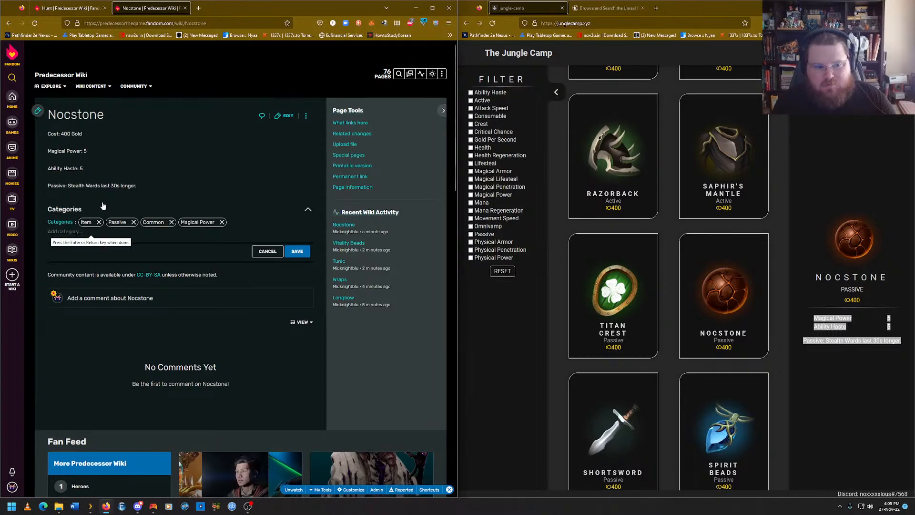
{"action": "type", "text": "Ability Haste"}
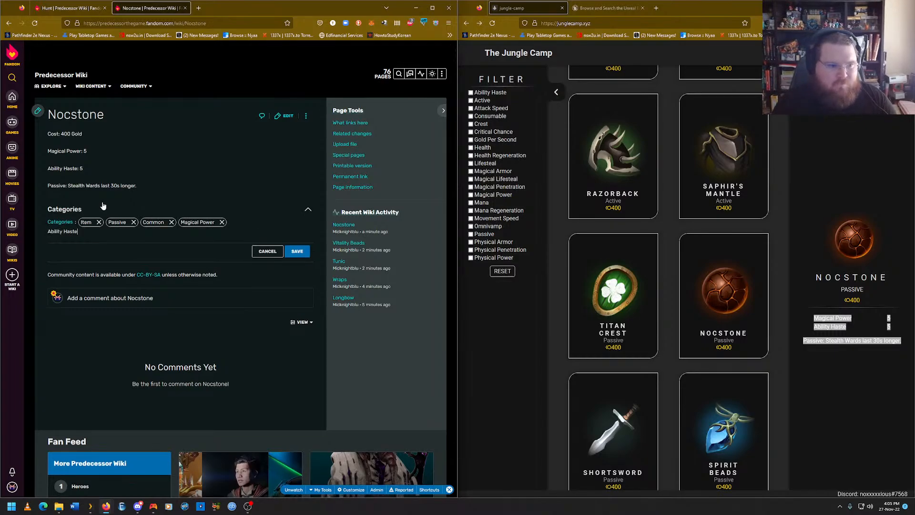
{"action": "key", "text": "Return"}
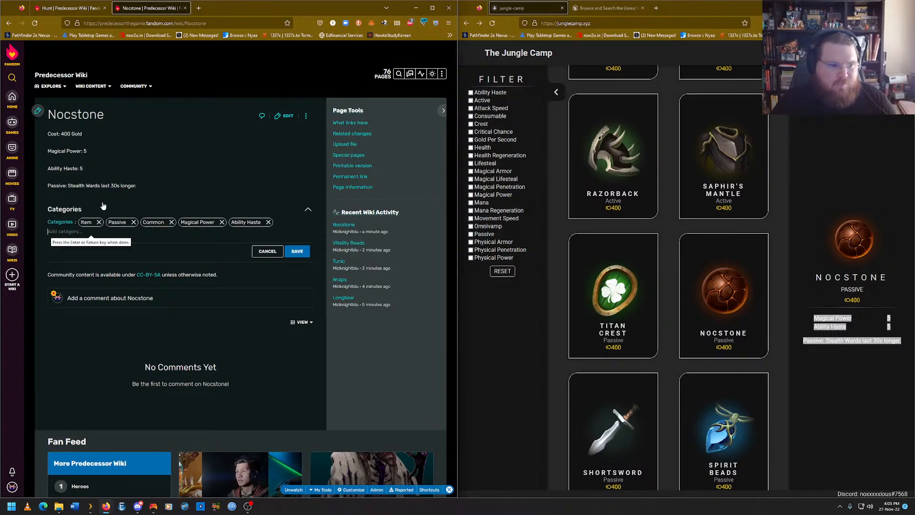
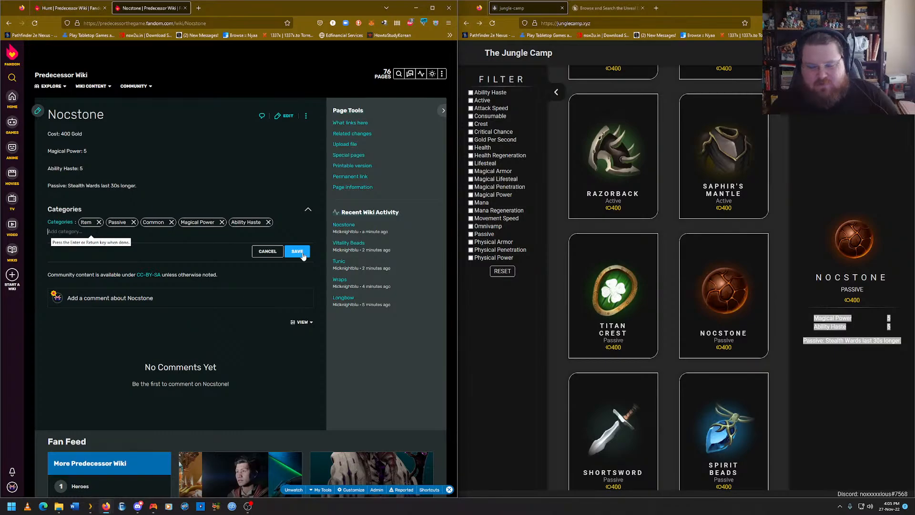
{"action": "left_click", "coordinate": [302, 253]}
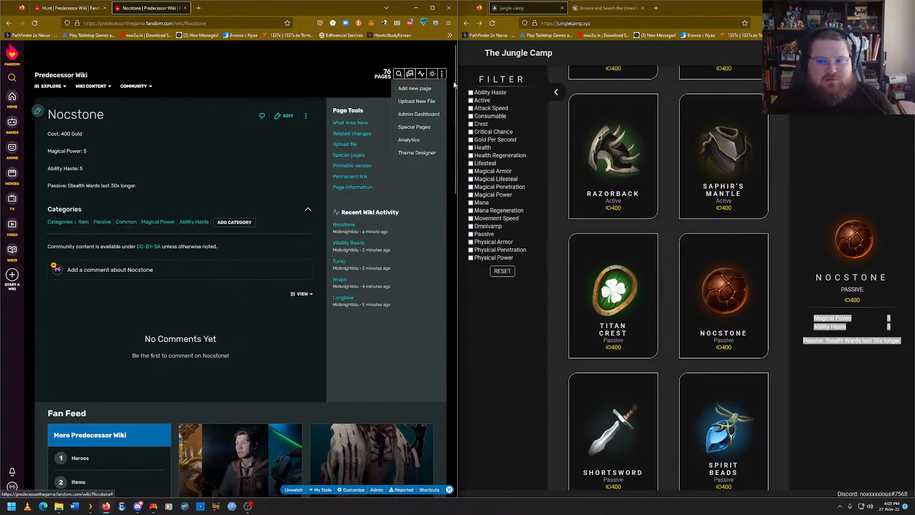
Examine the details of the Jungle Camp items from Sentry to Refillable Potion.
{"action": "scroll", "coordinate": [776, 257], "scroll_direction": "up", "scroll_amount": 4}
{"action": "scroll", "coordinate": [791, 193], "scroll_direction": "up", "scroll_amount": 8}
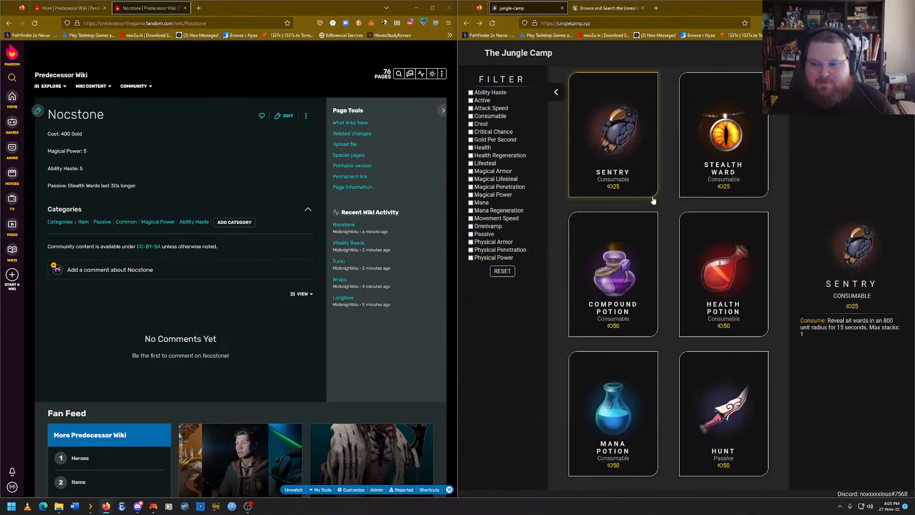
{"action": "left_click", "coordinate": [721, 151]}
{"action": "left_click", "coordinate": [623, 278]}
{"action": "left_click", "coordinate": [684, 292]}
{"action": "scroll", "coordinate": [634, 316], "scroll_direction": "down", "scroll_amount": 2}
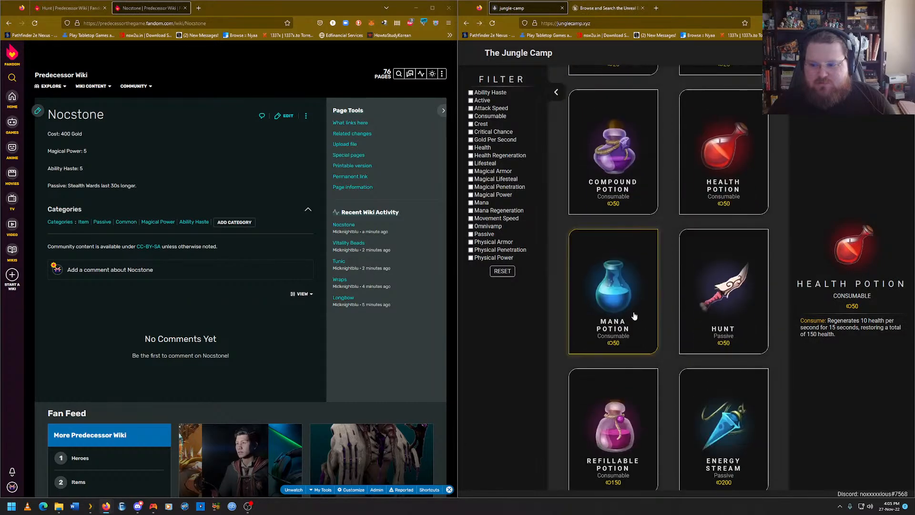
{"action": "left_click", "coordinate": [595, 302]}
{"action": "left_click", "coordinate": [728, 293]}
{"action": "scroll", "coordinate": [663, 245], "scroll_direction": "down", "scroll_amount": 2}
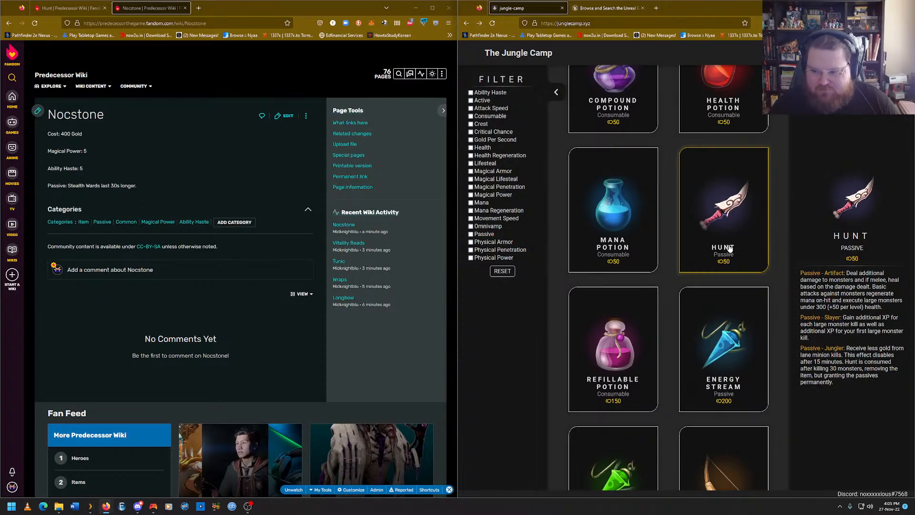
{"action": "scroll", "coordinate": [729, 248], "scroll_direction": "down", "scroll_amount": 2}
{"action": "left_click", "coordinate": [624, 264]}
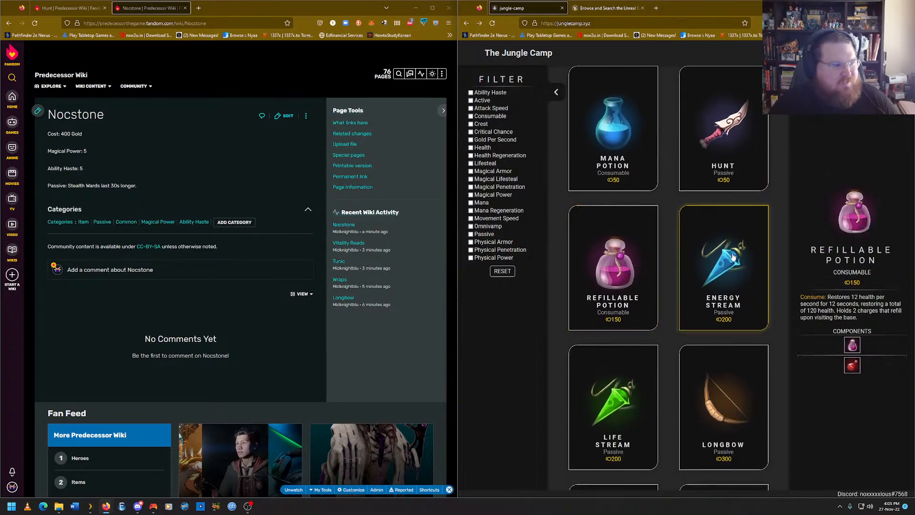
Show Energy Stream's details on Jungle Camp and open the existing wiki page by entering Energy Stream as a new article title.
{"action": "left_click", "coordinate": [705, 265]}
{"action": "scroll", "coordinate": [673, 292], "scroll_direction": "down", "scroll_amount": 2}
{"action": "scroll", "coordinate": [670, 262], "scroll_direction": "up", "scroll_amount": 3}
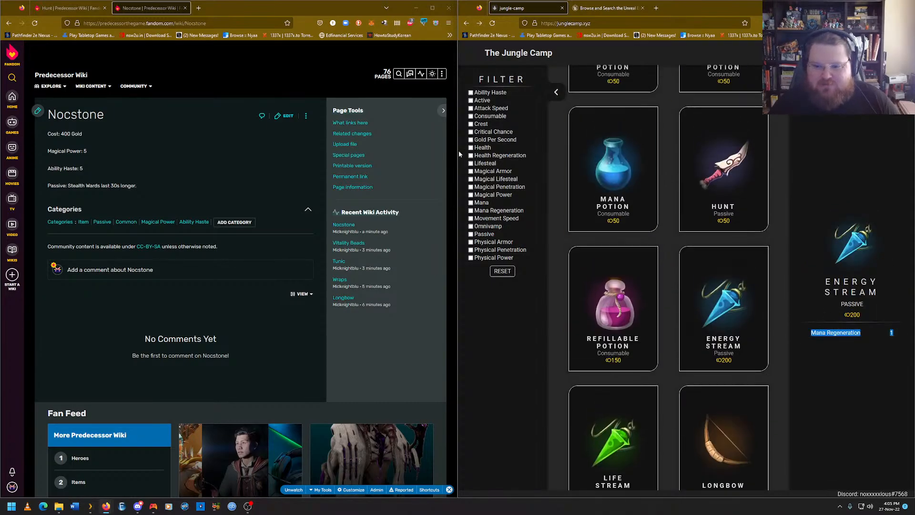
{"action": "mouse_move", "coordinate": [442, 74]}
{"action": "left_click", "coordinate": [414, 88]}
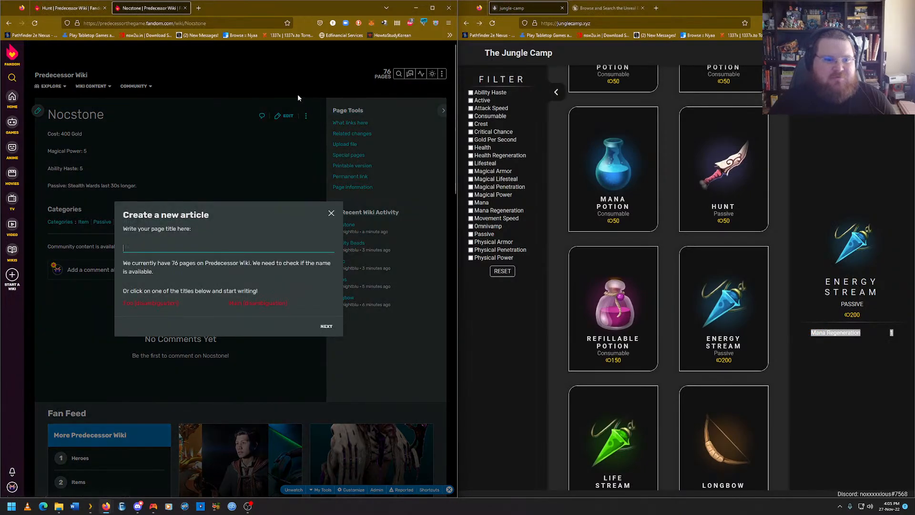
{"action": "type", "text": "Energy Stream"}
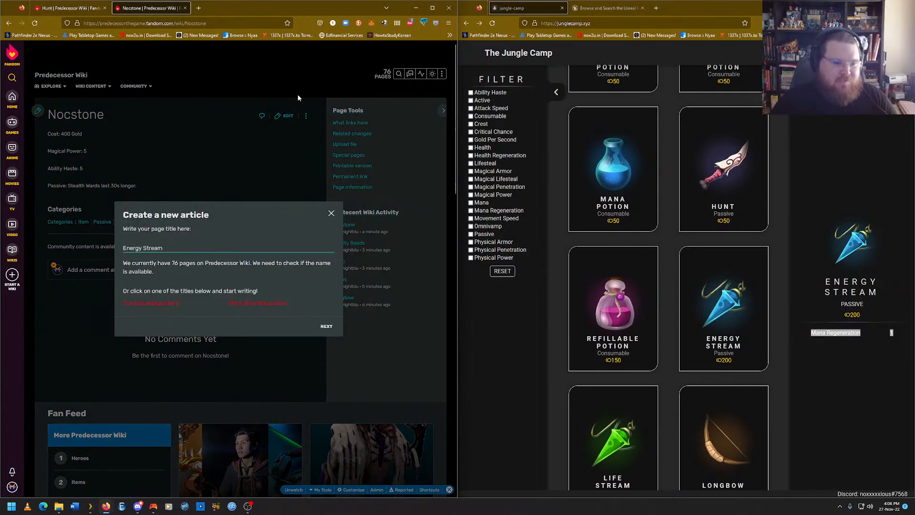
{"action": "left_click", "coordinate": [327, 326]}
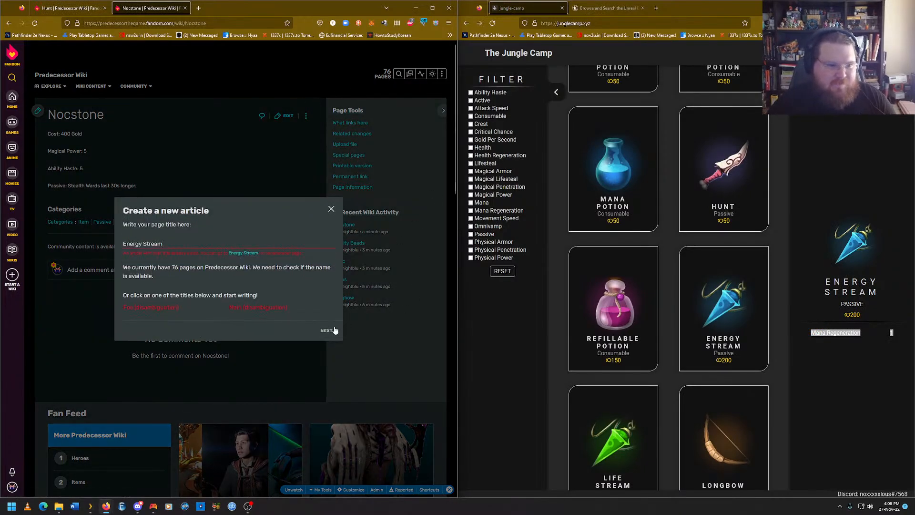
{"action": "left_click", "coordinate": [242, 253]}
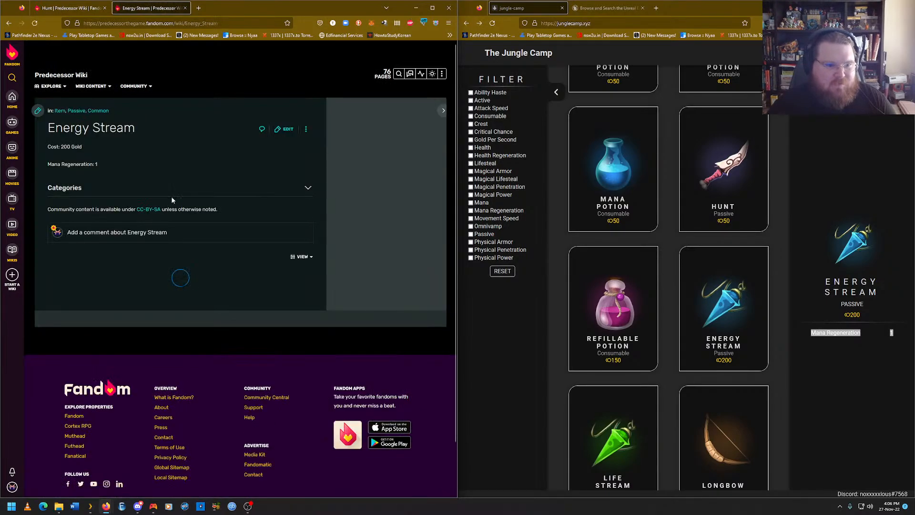
Add the category Mana Regeneration to the Energy Stream page and save it.
{"action": "left_click", "coordinate": [163, 201]}
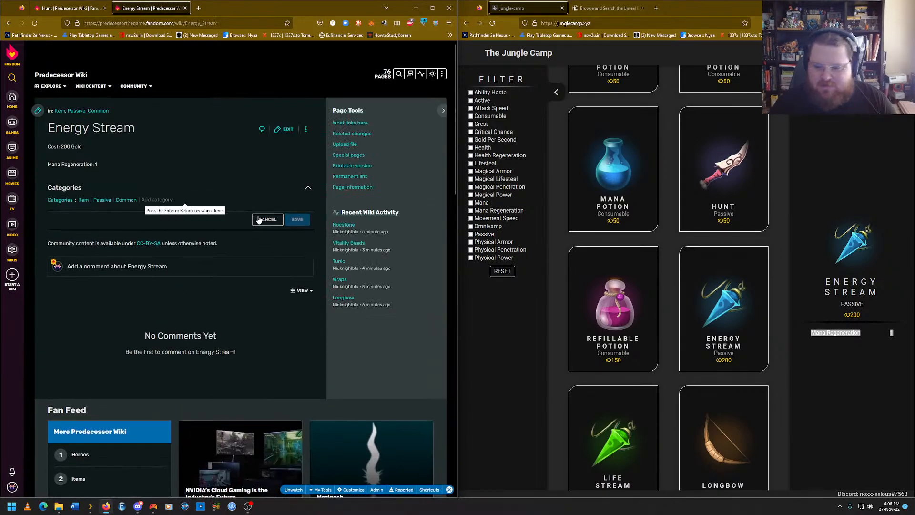
{"action": "type", "text": "Mana Regeneration"}
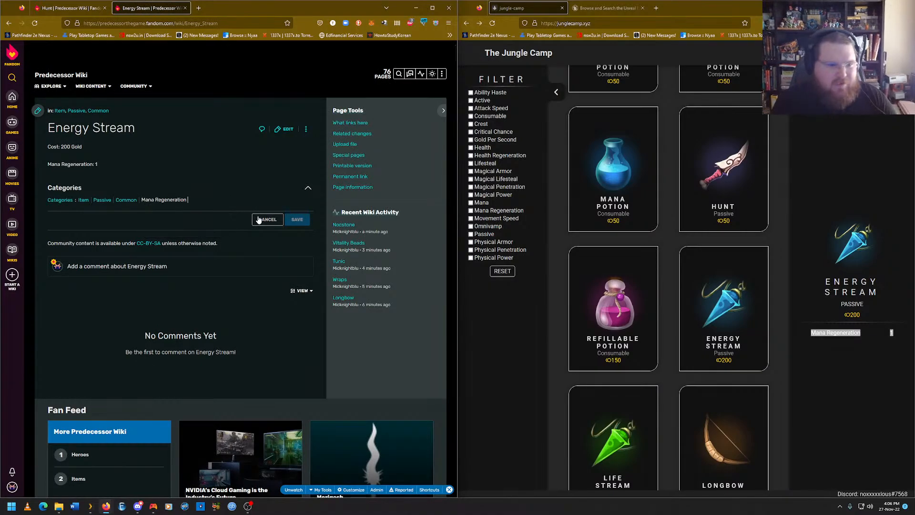
{"action": "key", "text": "Return"}
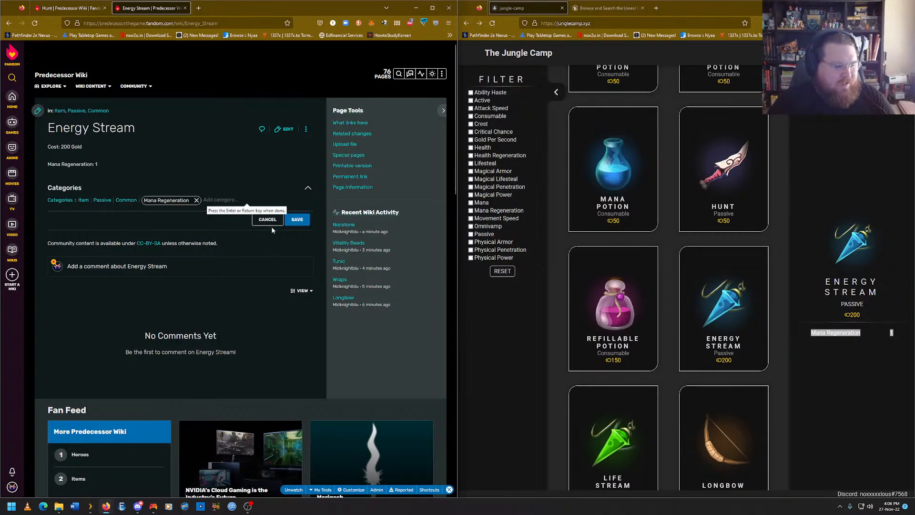
{"action": "left_click", "coordinate": [303, 219]}
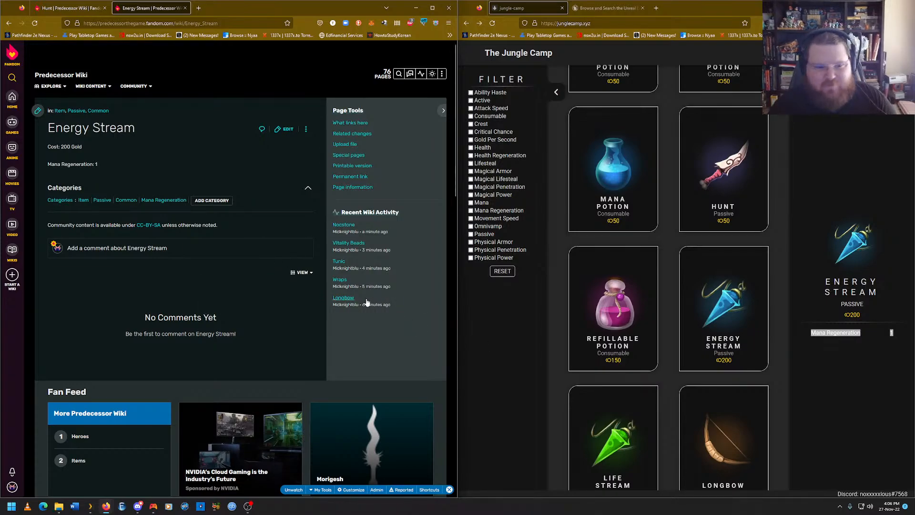
Show Life Stream's details on Jungle Camp and open the existing wiki page by entering Life Stream as a new article title.
{"action": "scroll", "coordinate": [665, 301], "scroll_direction": "down", "scroll_amount": 3}
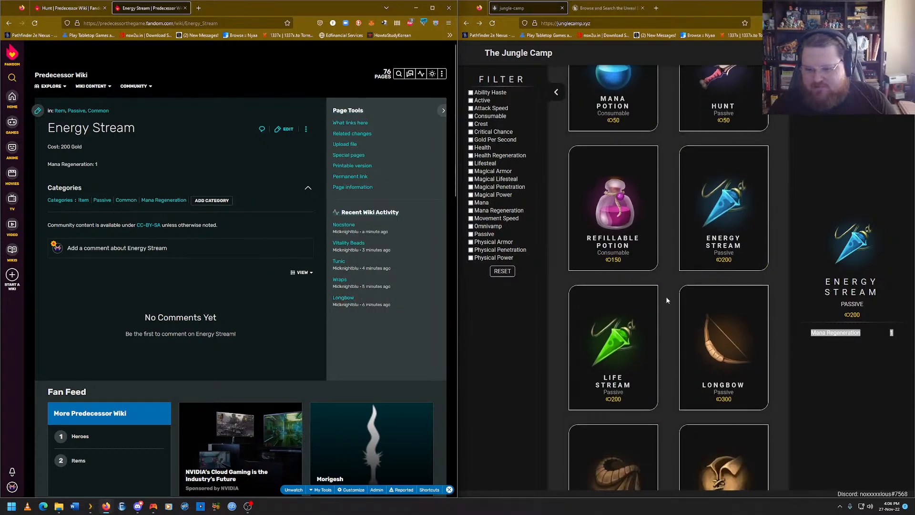
{"action": "left_click", "coordinate": [655, 306]}
{"action": "mouse_move", "coordinate": [442, 75]}
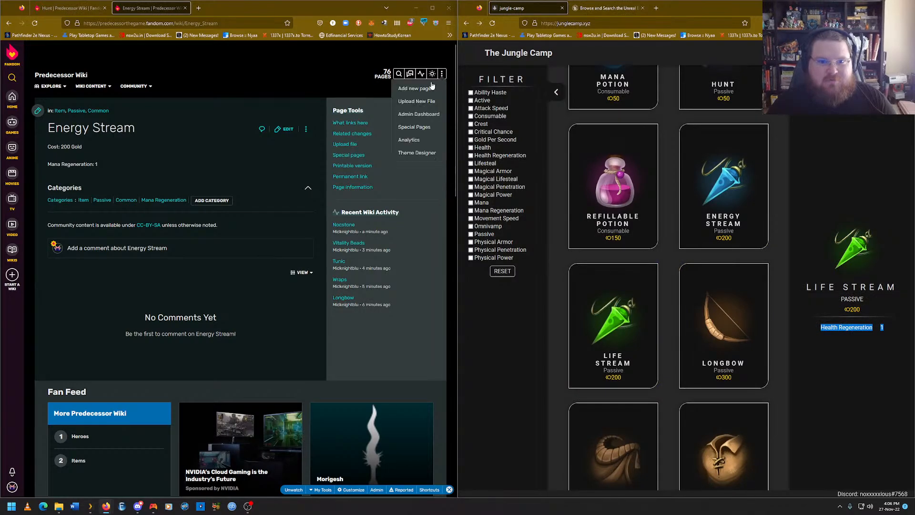
{"action": "left_click", "coordinate": [424, 88]}
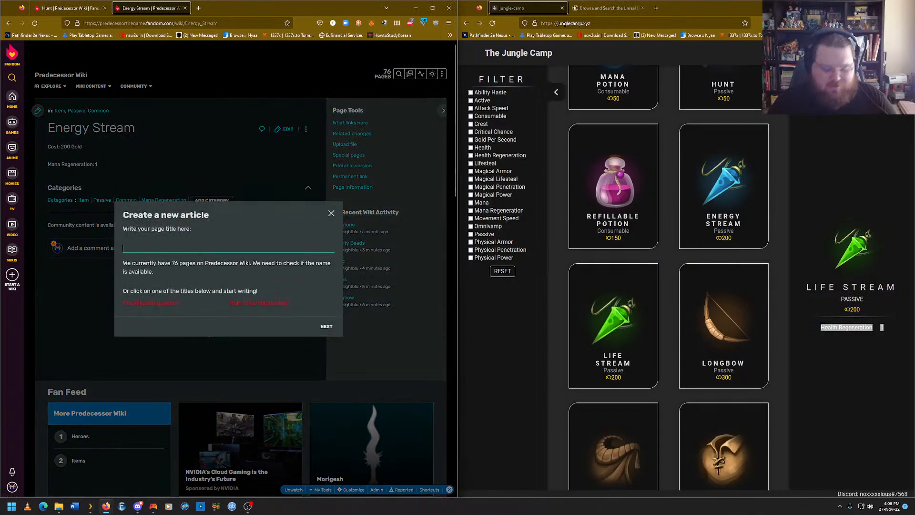
{"action": "type", "text": "Life Stream"}
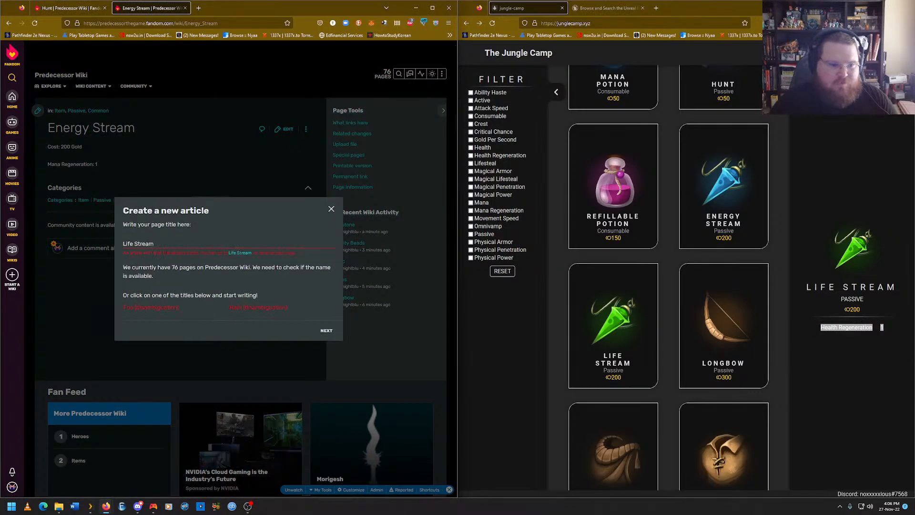
{"action": "left_click", "coordinate": [240, 253]}
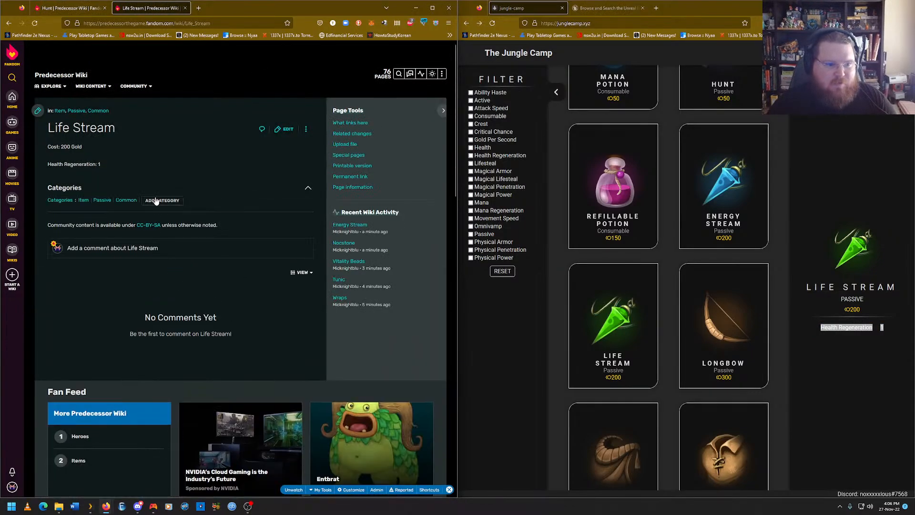
Add the category Health Regeneration to the Life Stream page and save it.
{"action": "left_click", "coordinate": [157, 200]}
{"action": "type", "text": "Hea"}
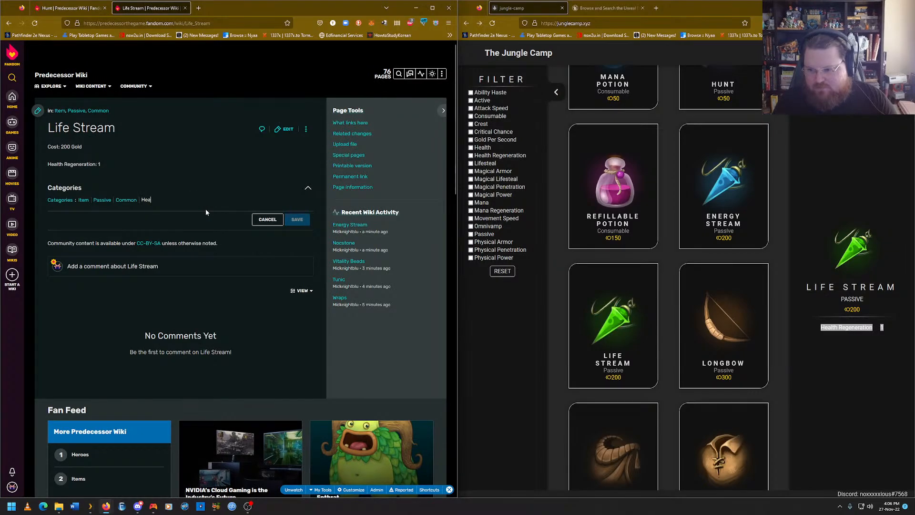
{"action": "type", "text": "lth Regeneration"}
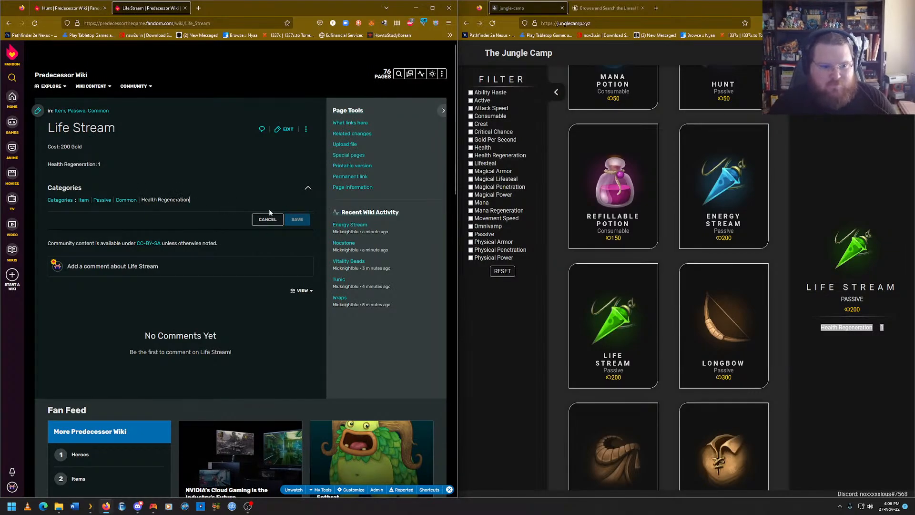
{"action": "left_click", "coordinate": [298, 219]}
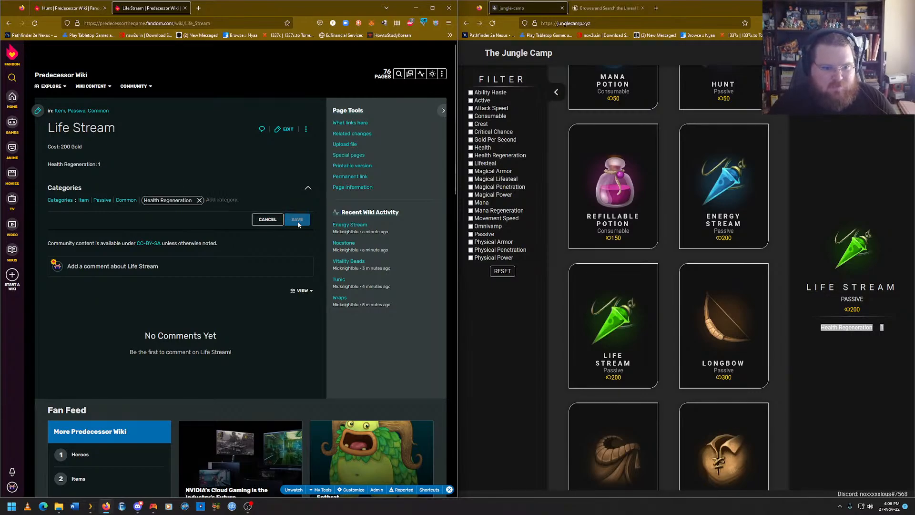
Show Longbow's details on Jungle Camp and open the existing wiki page by entering Longbow as a new article title.
{"action": "scroll", "coordinate": [667, 269], "scroll_direction": "down", "scroll_amount": 2}
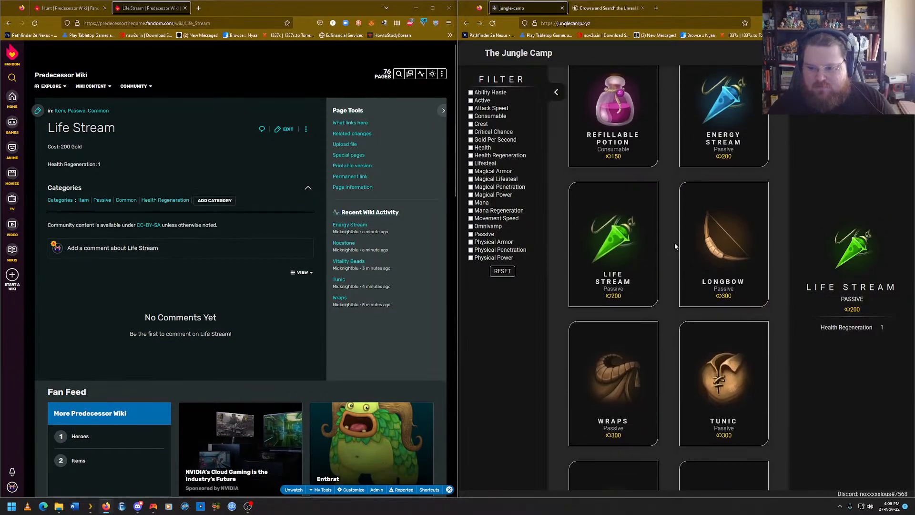
{"action": "left_click", "coordinate": [686, 248]}
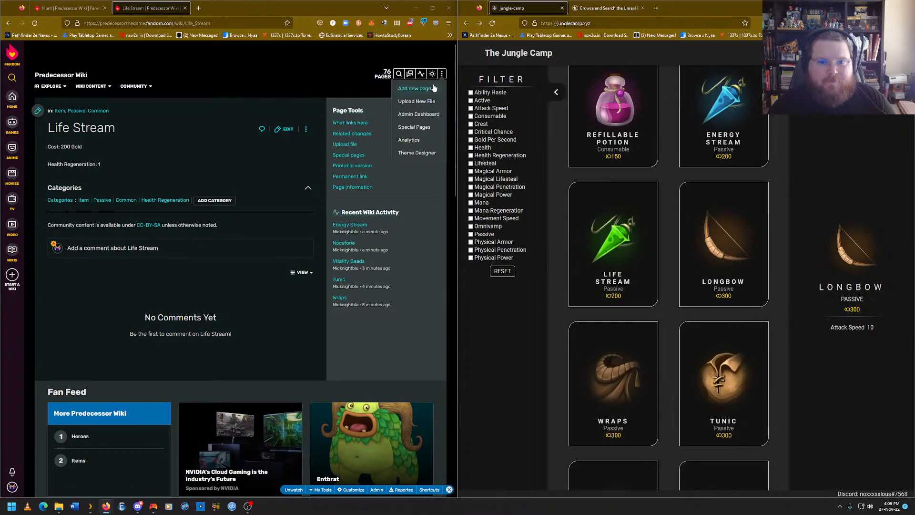
{"action": "left_click", "coordinate": [433, 88]}
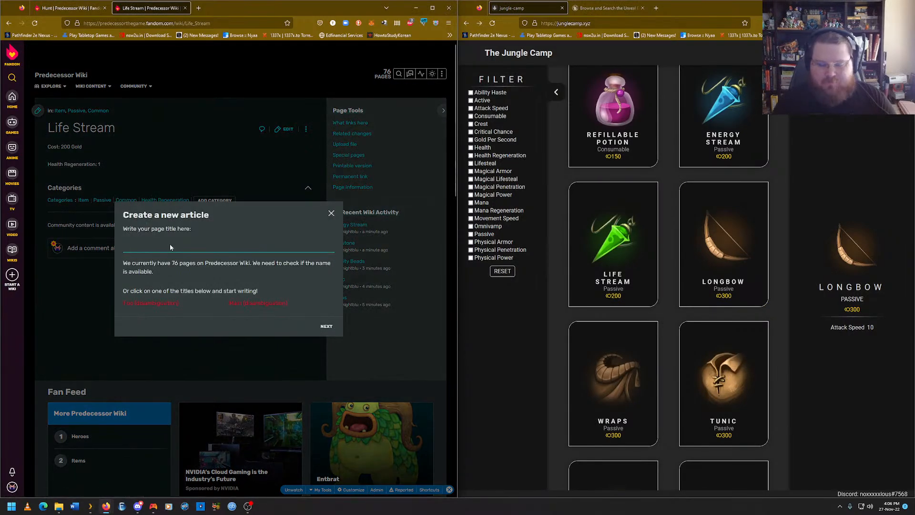
{"action": "type", "text": "Longbow"}
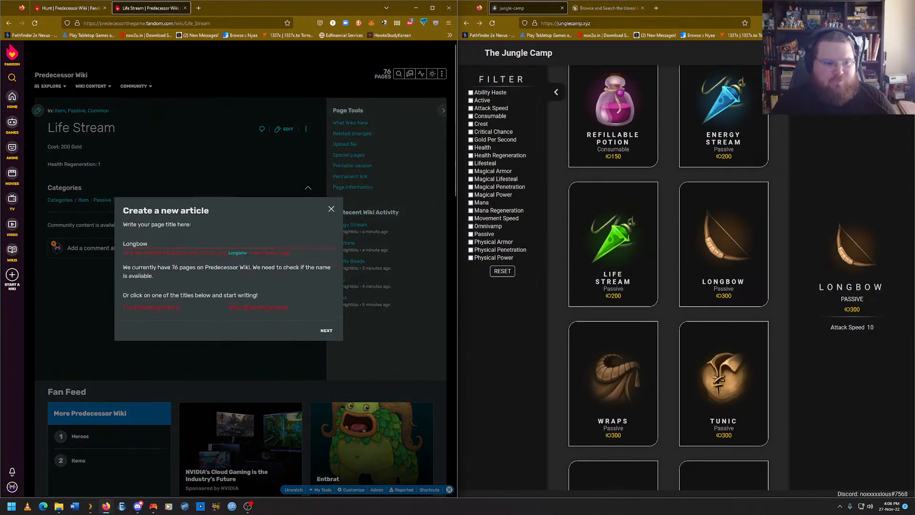
{"action": "left_click", "coordinate": [237, 253]}
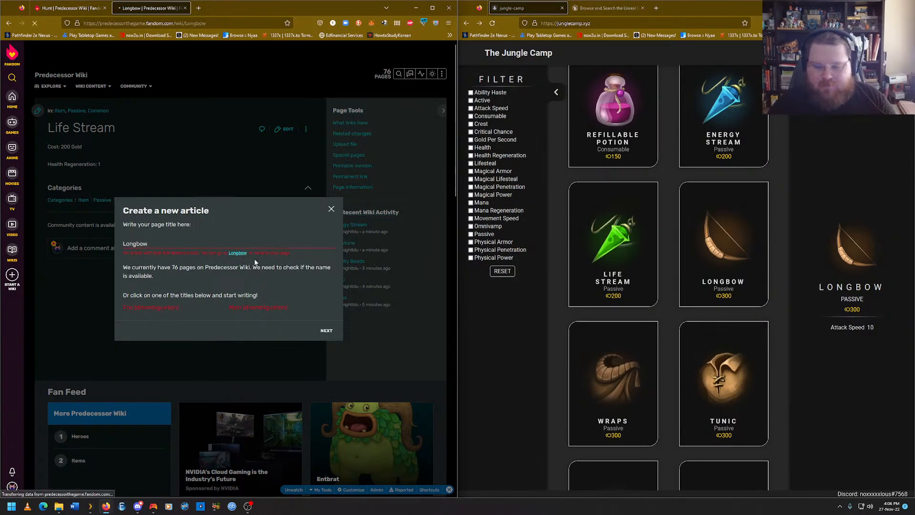
Add the category Attack Speed to the Longbow page and save it.
{"action": "left_click", "coordinate": [176, 219]}
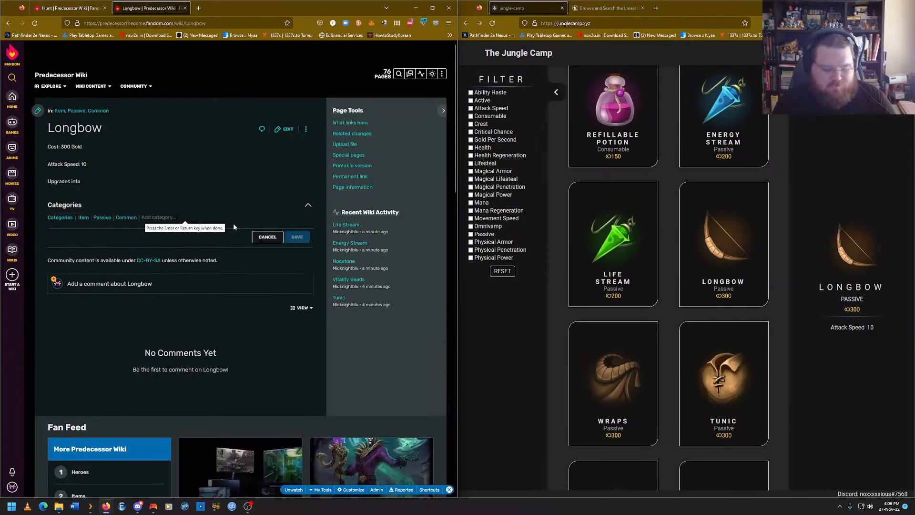
{"action": "type", "text": "Attack Speed"}
{"action": "key", "text": "Return"}
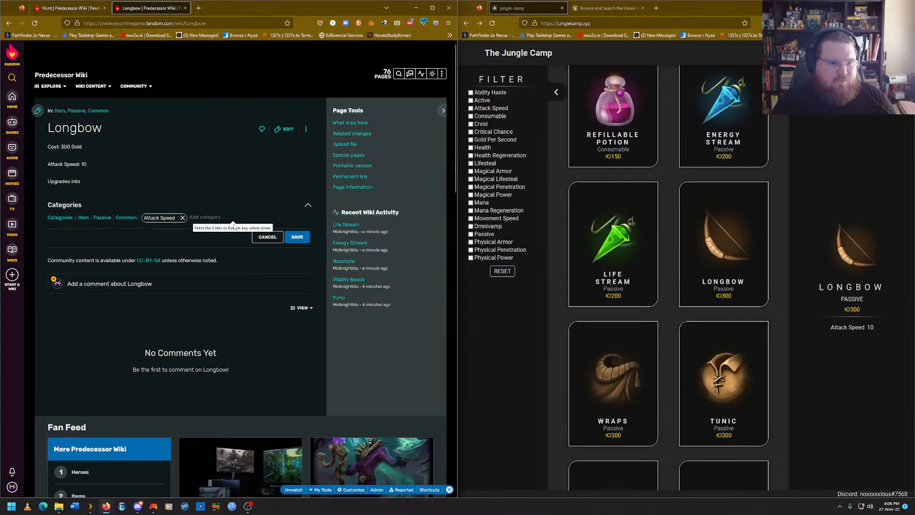
{"action": "left_click", "coordinate": [292, 238]}
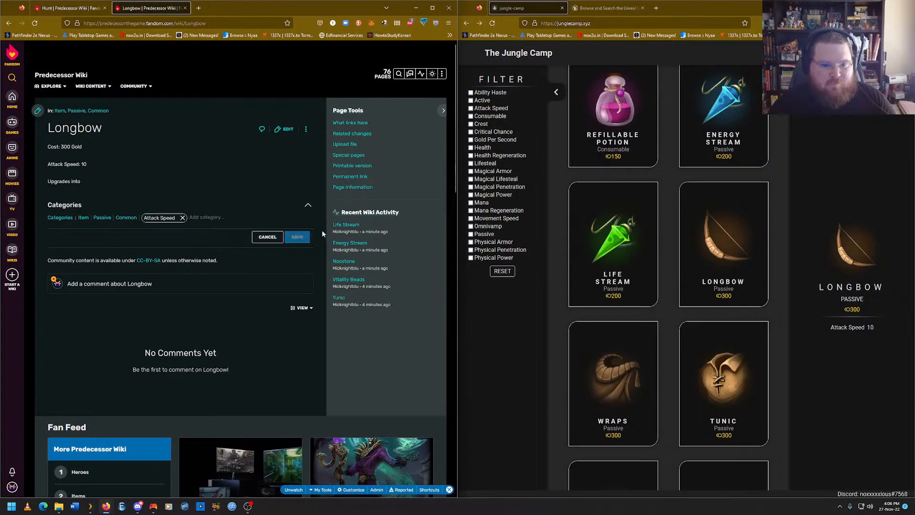
Show Wraps' details on Jungle Camp and open the existing wiki page by entering wraps as a new article title.
{"action": "left_click", "coordinate": [419, 86]}
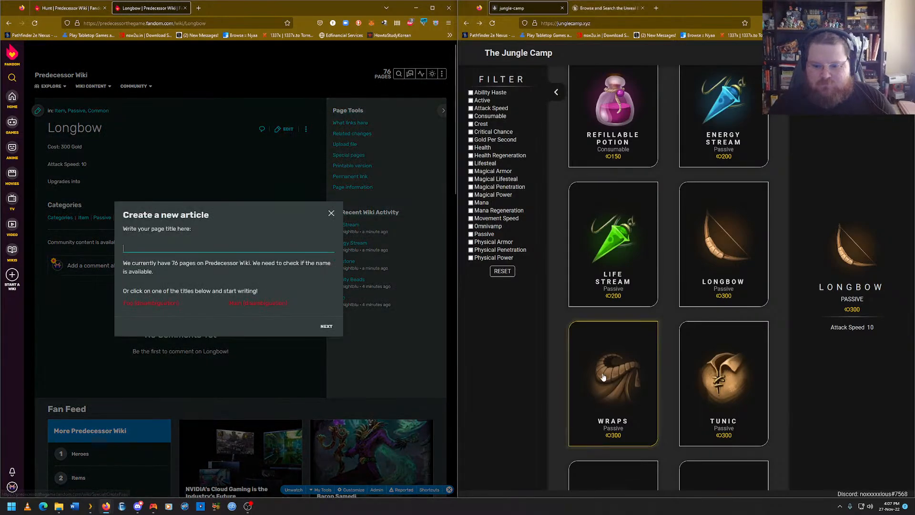
{"action": "left_click", "coordinate": [157, 247]}
{"action": "type", "text": "w"}
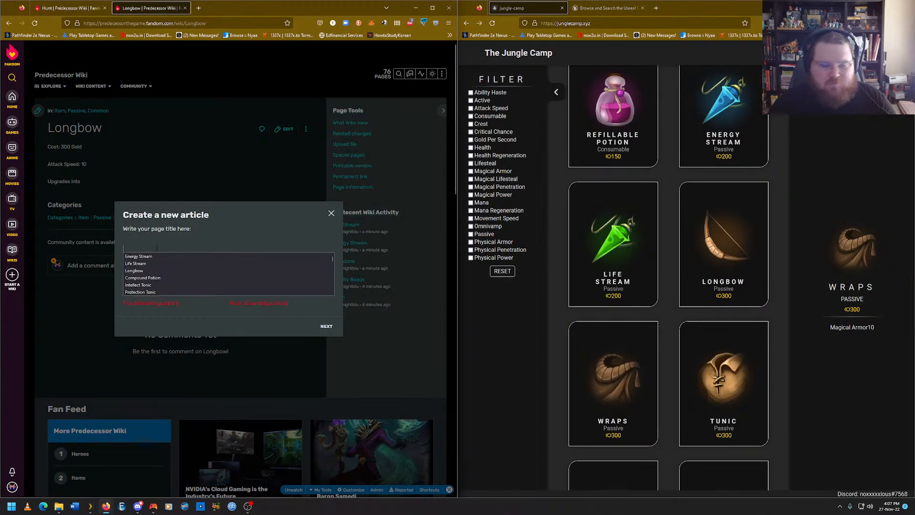
{"action": "type", "text": "raps"}
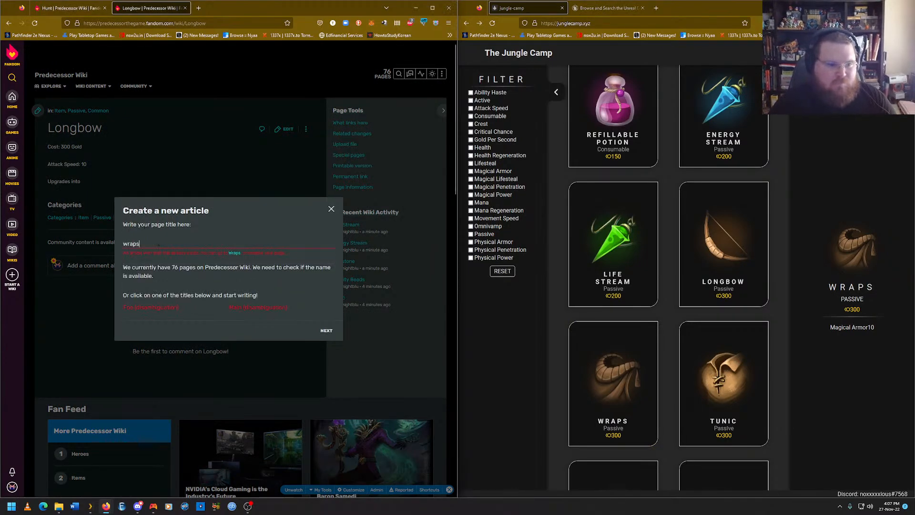
{"action": "left_click", "coordinate": [236, 254]}
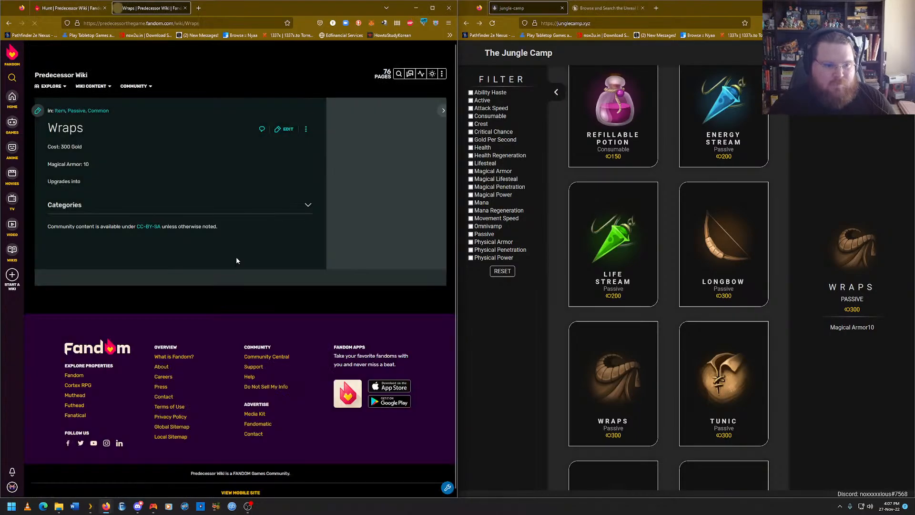
Add the category Magical Armor to the Wraps page and save it.
{"action": "left_click", "coordinate": [249, 205]}
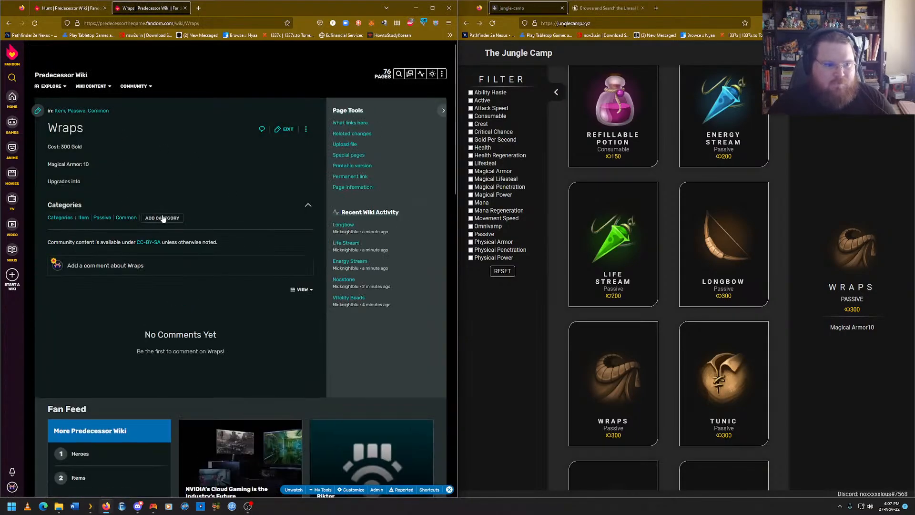
{"action": "type", "text": "Magi"}
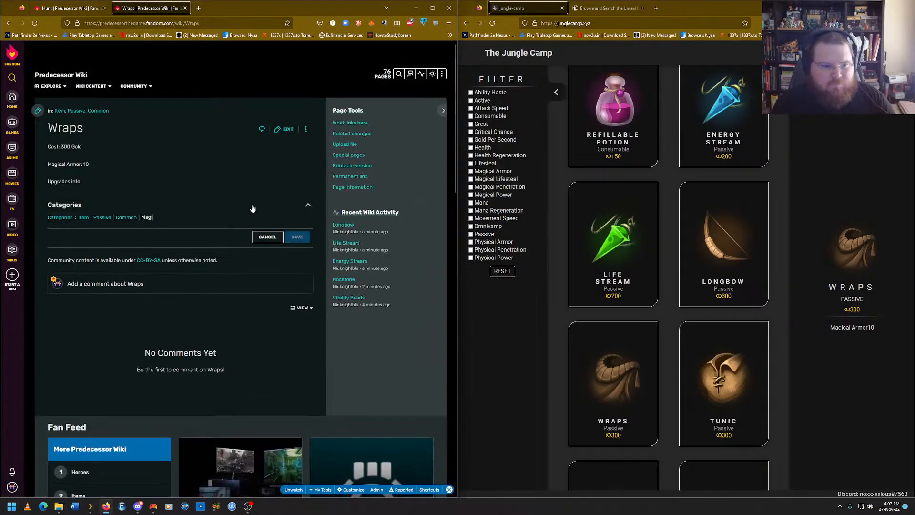
{"action": "type", "text": "cal Armor"}
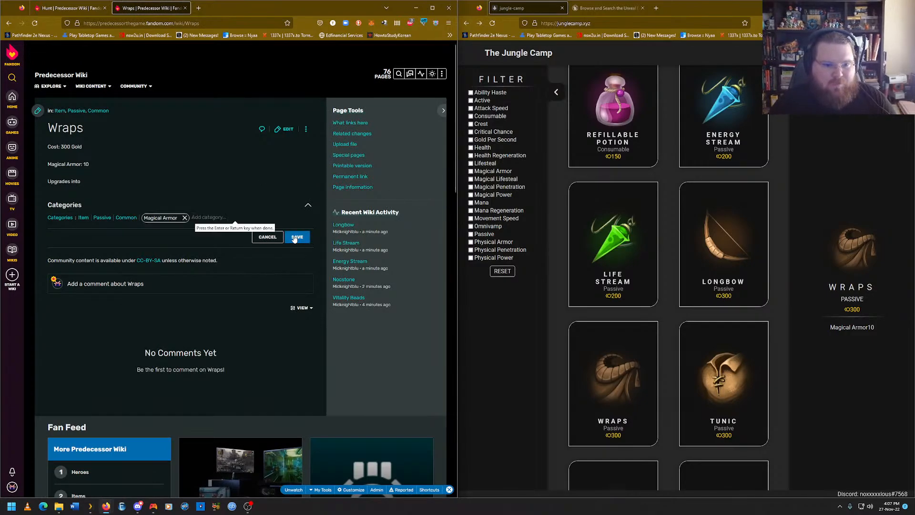
{"action": "left_click", "coordinate": [296, 238]}
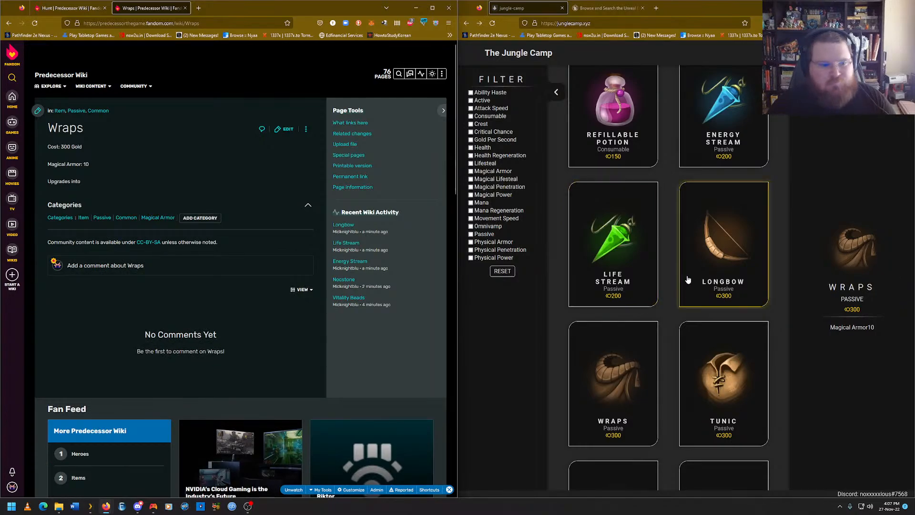
Show Tunic's details on Jungle Camp and open the existing wiki page by entering Tunic as a new article title.
{"action": "scroll", "coordinate": [672, 286], "scroll_direction": "down", "scroll_amount": 1}
{"action": "scroll", "coordinate": [673, 293], "scroll_direction": "down", "scroll_amount": 1}
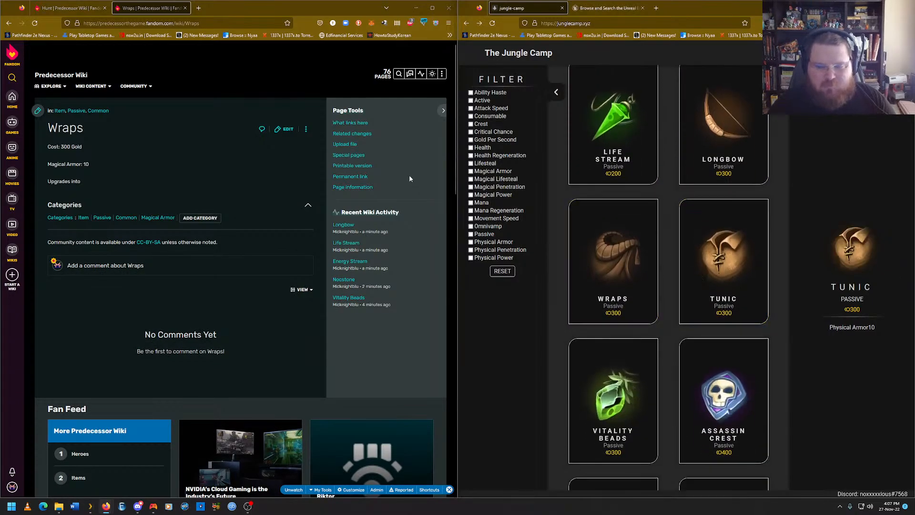
{"action": "mouse_move", "coordinate": [442, 75]}
{"action": "left_click", "coordinate": [415, 88]}
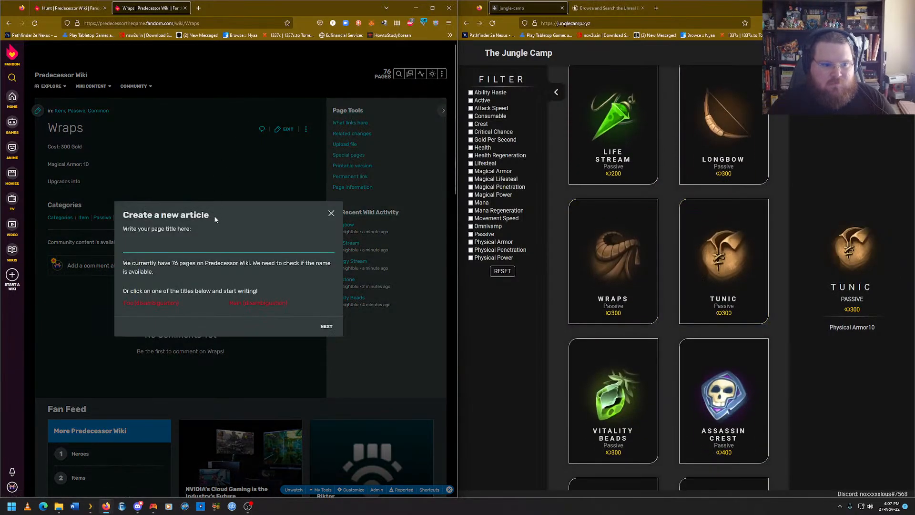
{"action": "type", "text": "Tun"}
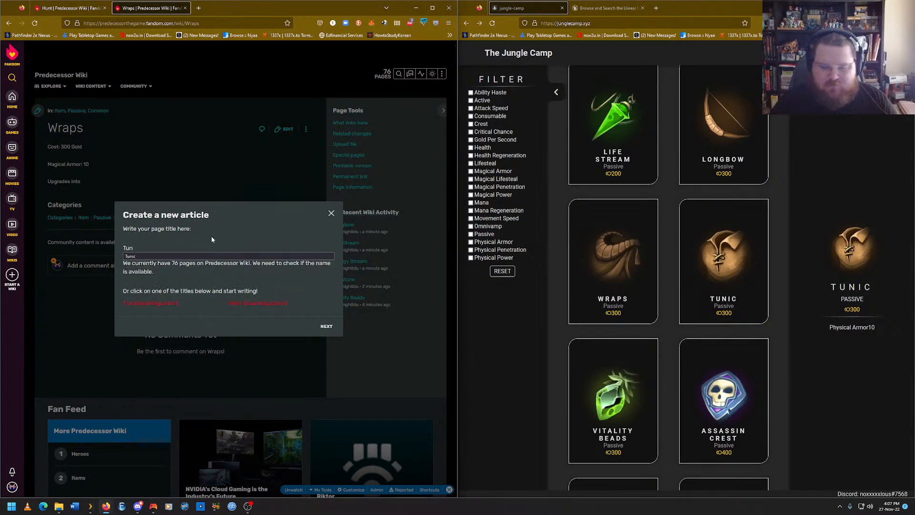
{"action": "key", "text": "Down"}
{"action": "key", "text": "Return"}
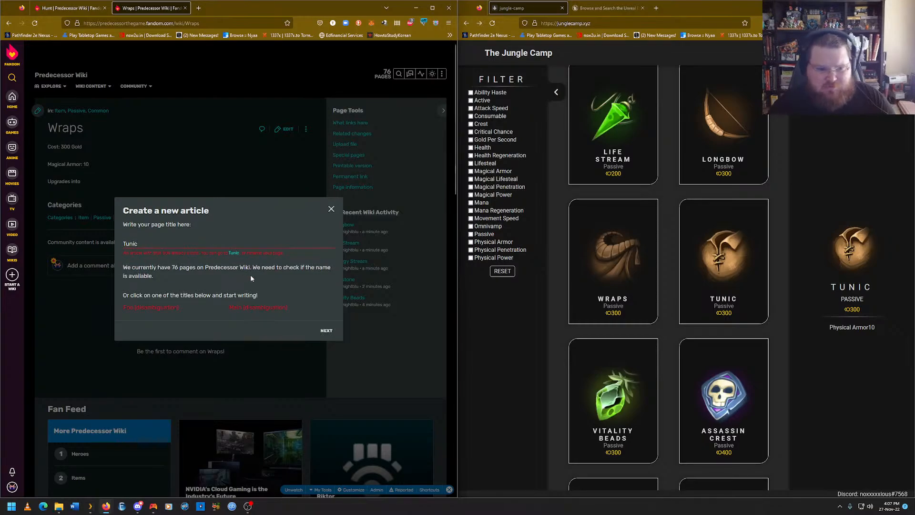
{"action": "left_click", "coordinate": [233, 253]}
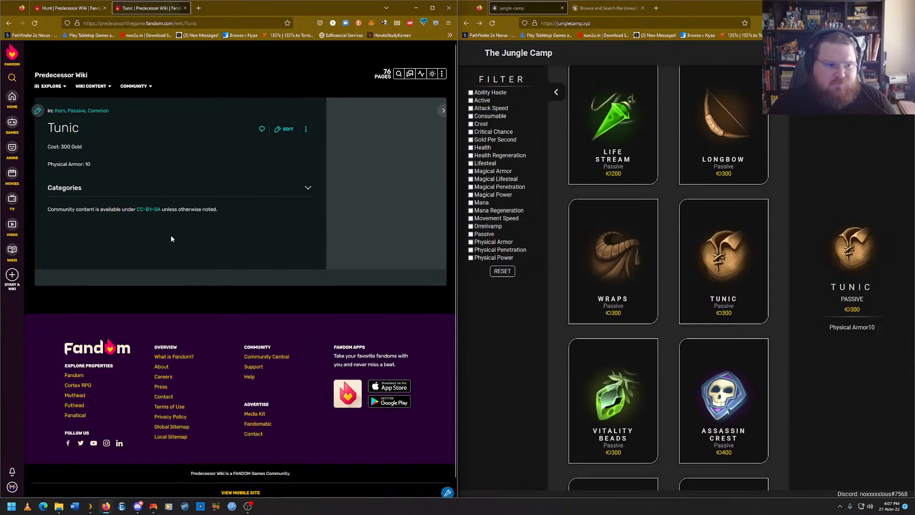
Add the category Physical Armor to the Tunic page and save it.
{"action": "left_click", "coordinate": [162, 201]}
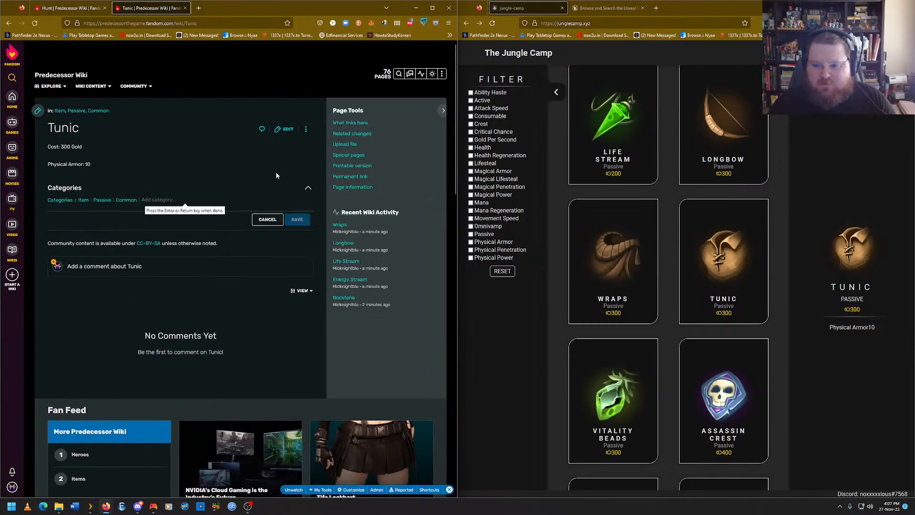
{"action": "type", "text": "Phy"}
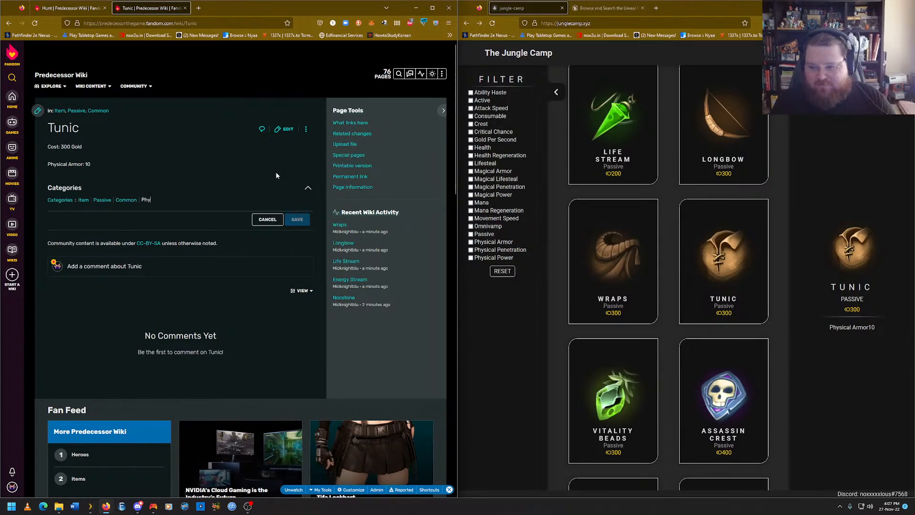
{"action": "type", "text": "sical Ar"}
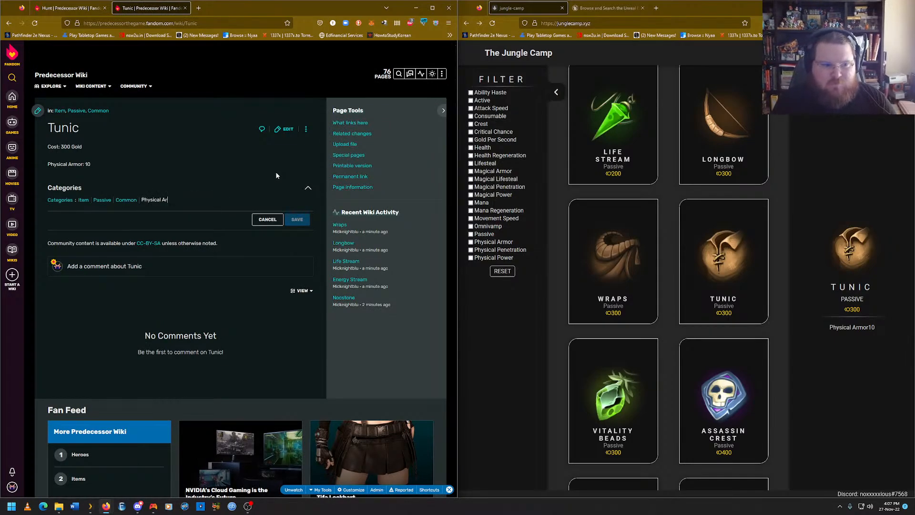
{"action": "type", "text": "mor"}
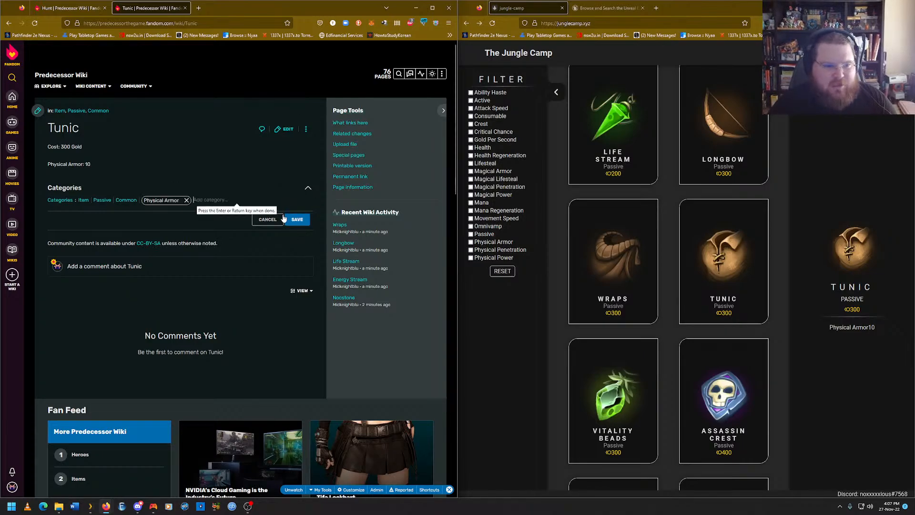
{"action": "key", "text": "Return"}
{"action": "left_click", "coordinate": [297, 220]}
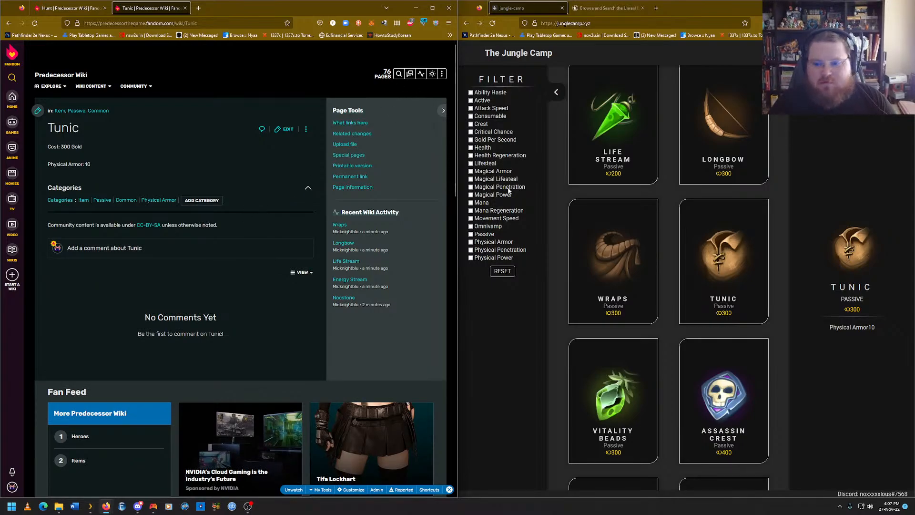
Open the existing Vitality Beads wiki page by entering its name as a new article title, and expand the page's categories.
{"action": "scroll", "coordinate": [681, 275], "scroll_direction": "down", "scroll_amount": 3}
{"action": "mouse_move", "coordinate": [444, 76]}
{"action": "left_click", "coordinate": [415, 88]}
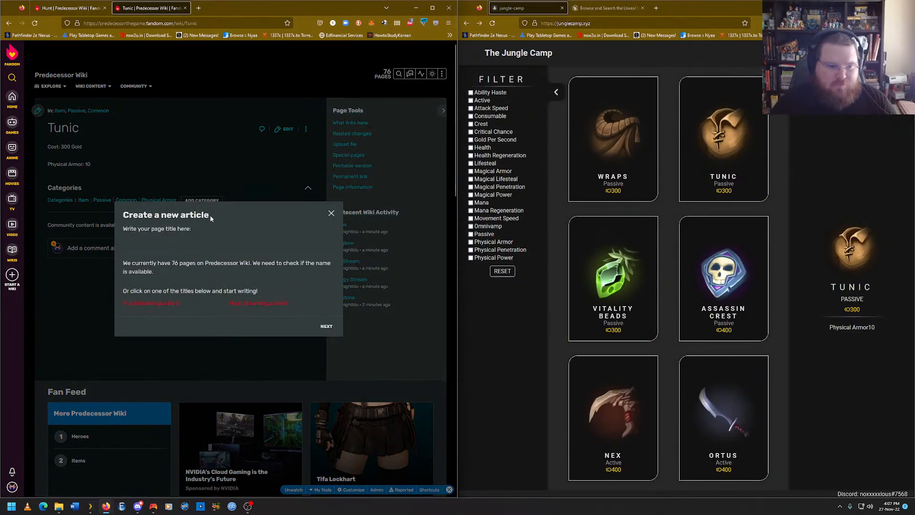
{"action": "type", "text": "V"}
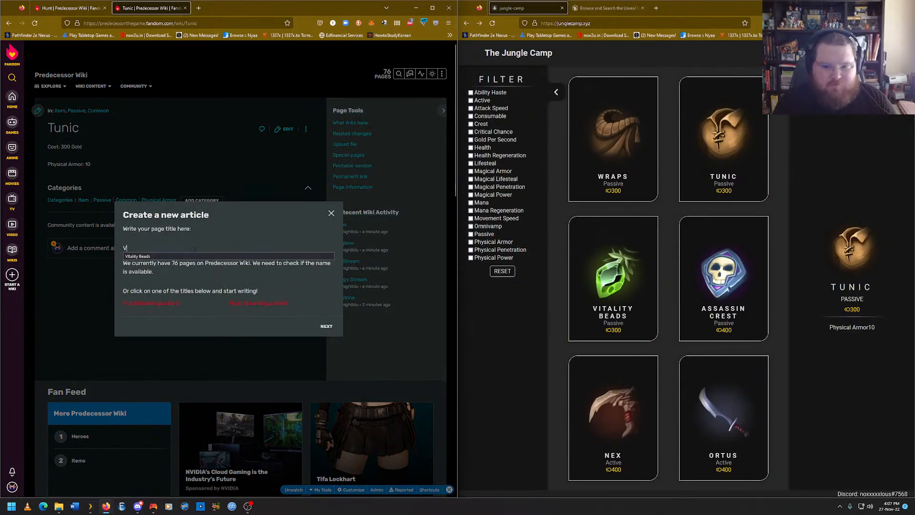
{"action": "type", "text": "itality"}
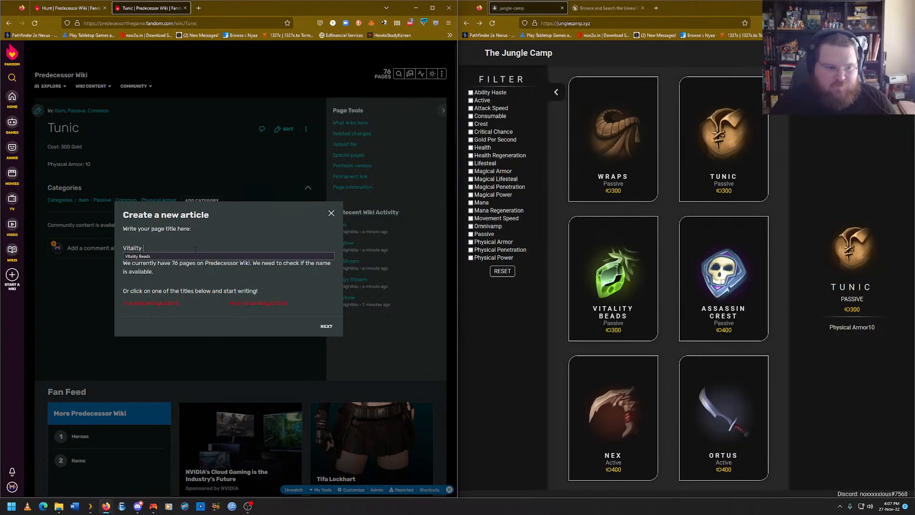
{"action": "key", "text": "Down"}
{"action": "key", "text": "Return"}
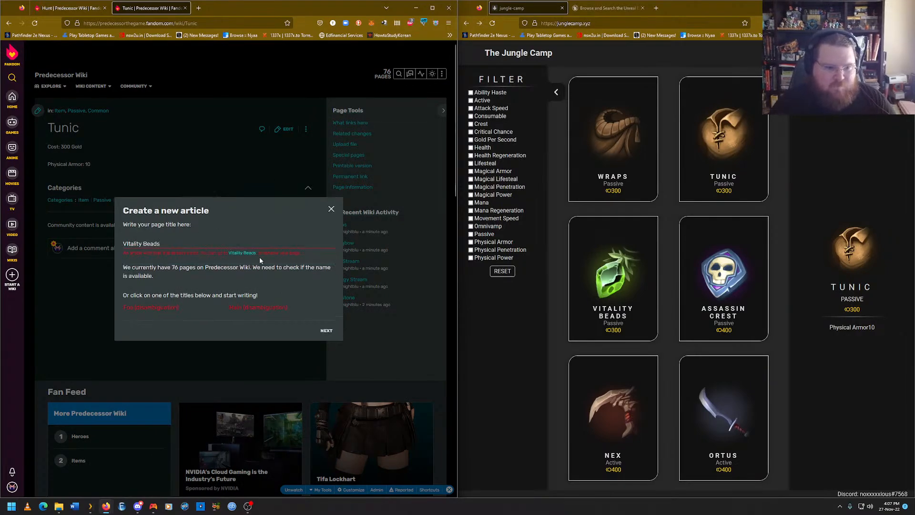
{"action": "left_click", "coordinate": [242, 256]}
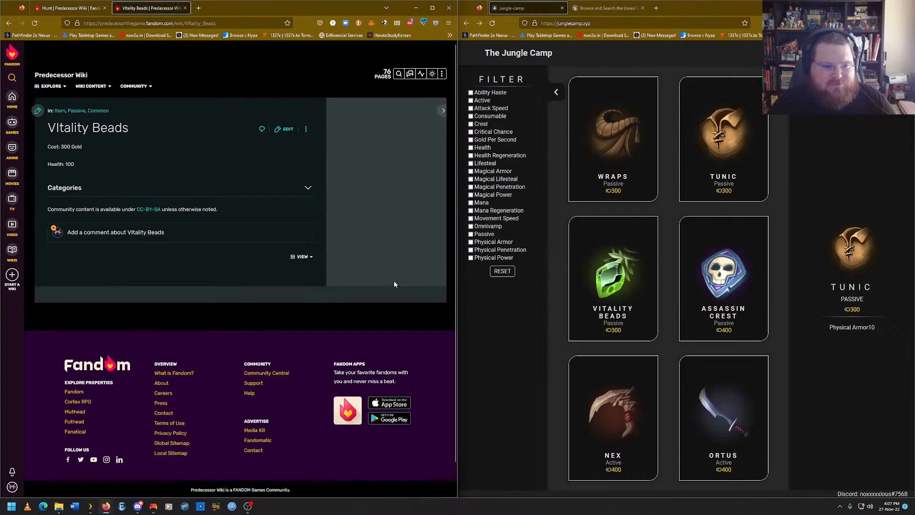
{"action": "left_click", "coordinate": [125, 197]}
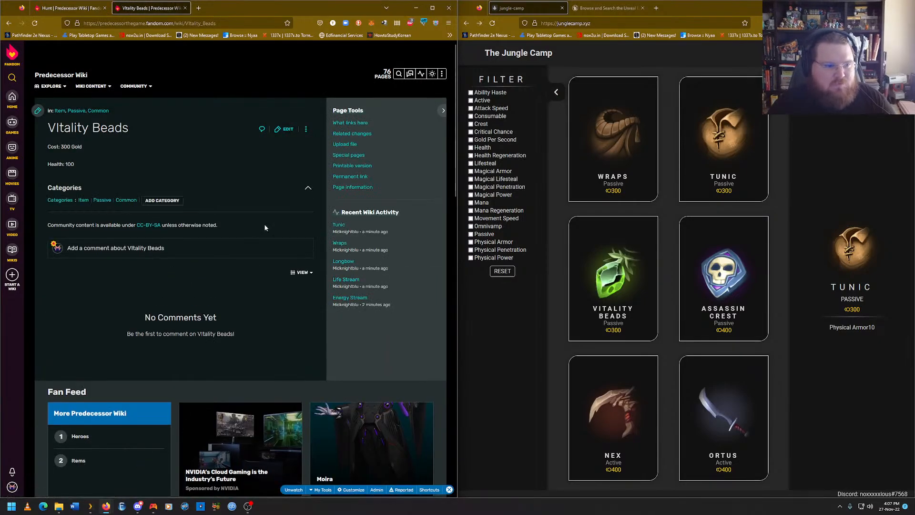
Show Vitality Beads' details on Jungle Camp, then add the category Health to its wiki page and save it.
{"action": "left_click", "coordinate": [619, 322]}
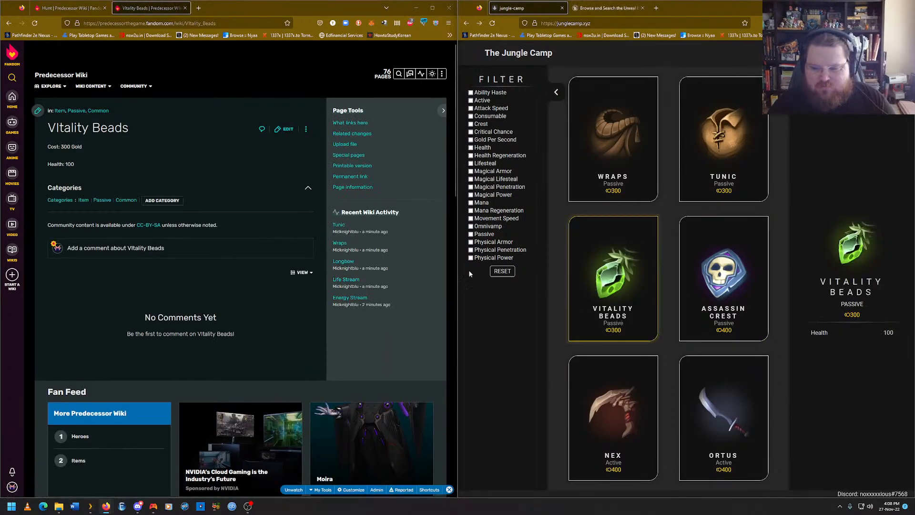
{"action": "left_click", "coordinate": [173, 202]}
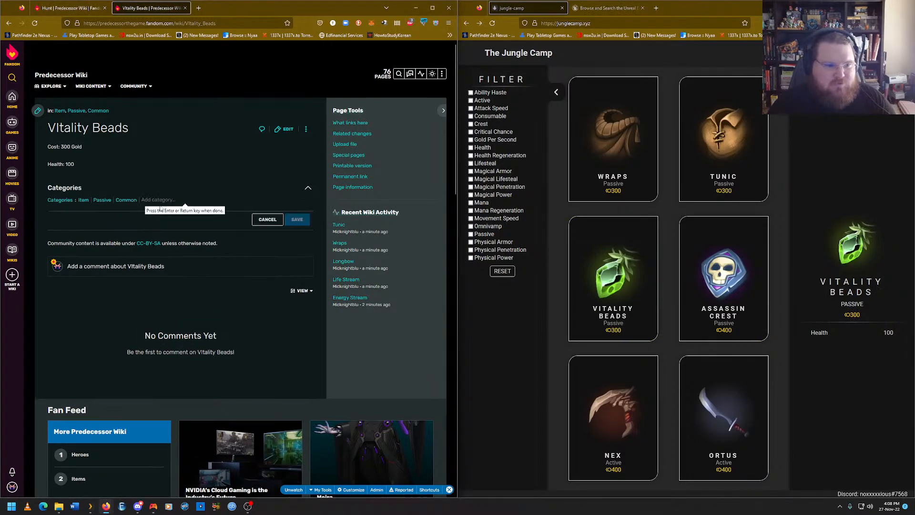
{"action": "type", "text": "Health"}
{"action": "key", "text": "Return"}
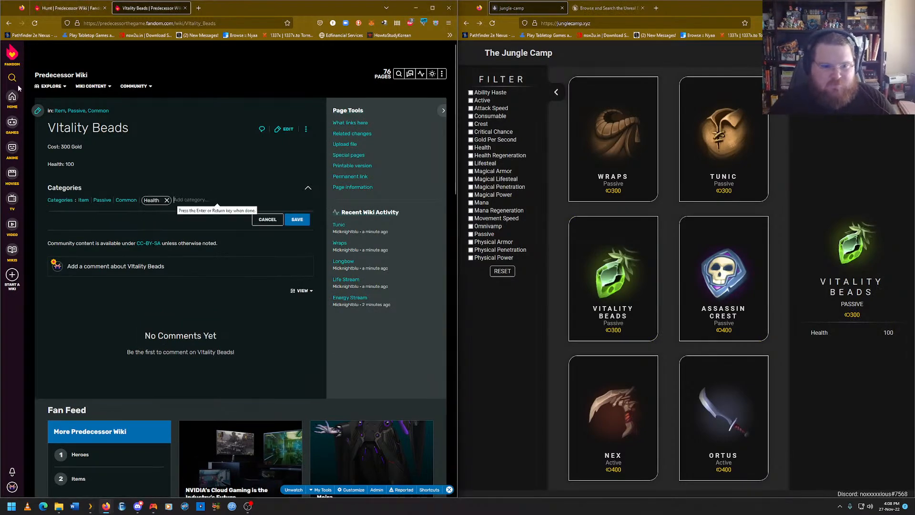
{"action": "left_click", "coordinate": [308, 220]}
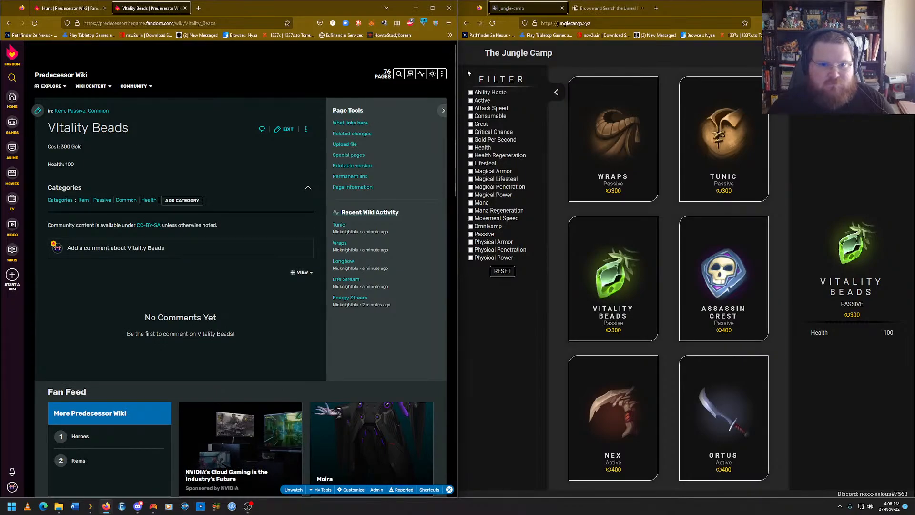
Open the existing Assassin Crest wiki page by entering its name as a new article title, and show the item's details on Jungle Camp.
{"action": "mouse_move", "coordinate": [442, 74]}
{"action": "left_click", "coordinate": [417, 89]}
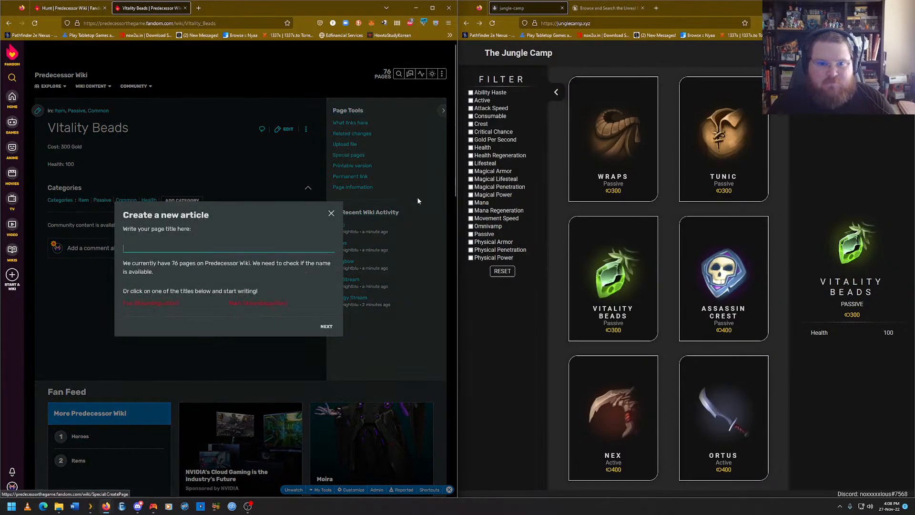
{"action": "left_click", "coordinate": [193, 246]}
{"action": "type", "text": "Ass"}
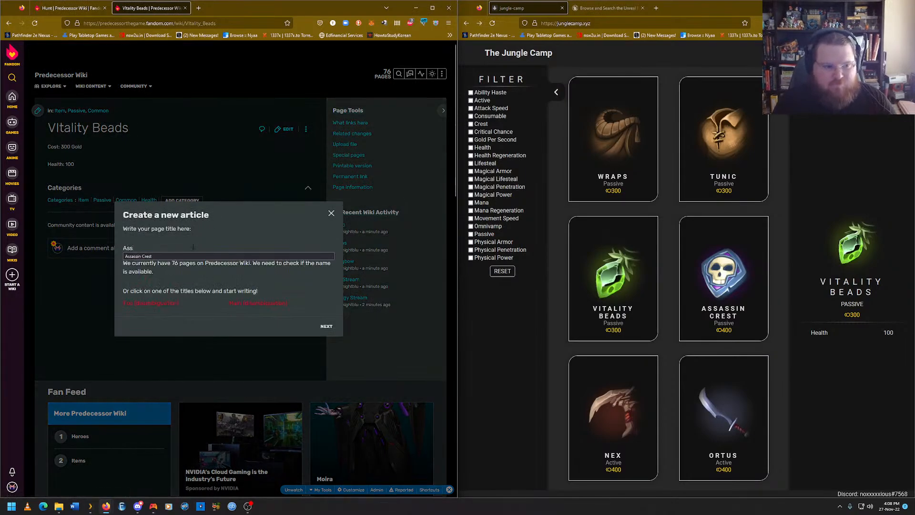
{"action": "type", "text": "assin"}
{"action": "key", "text": "Down"}
{"action": "key", "text": "Return"}
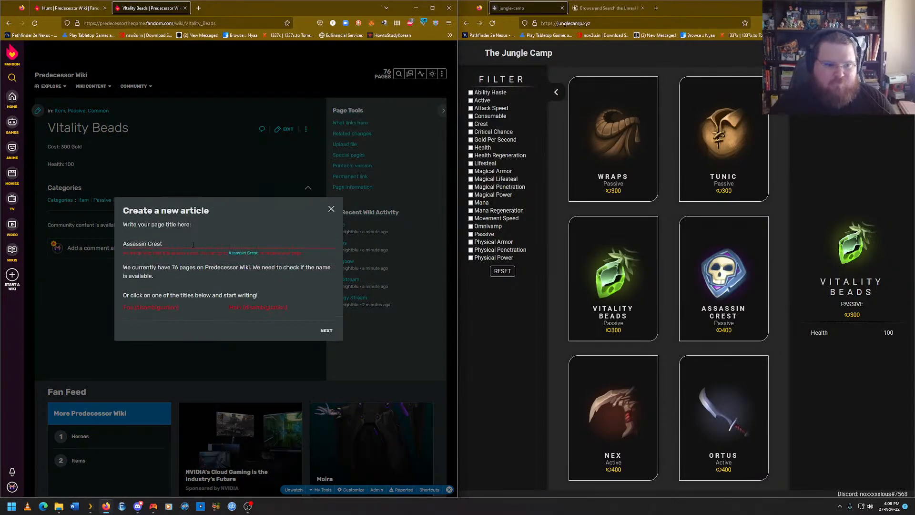
{"action": "left_click", "coordinate": [244, 253]}
{"action": "left_click", "coordinate": [747, 287]}
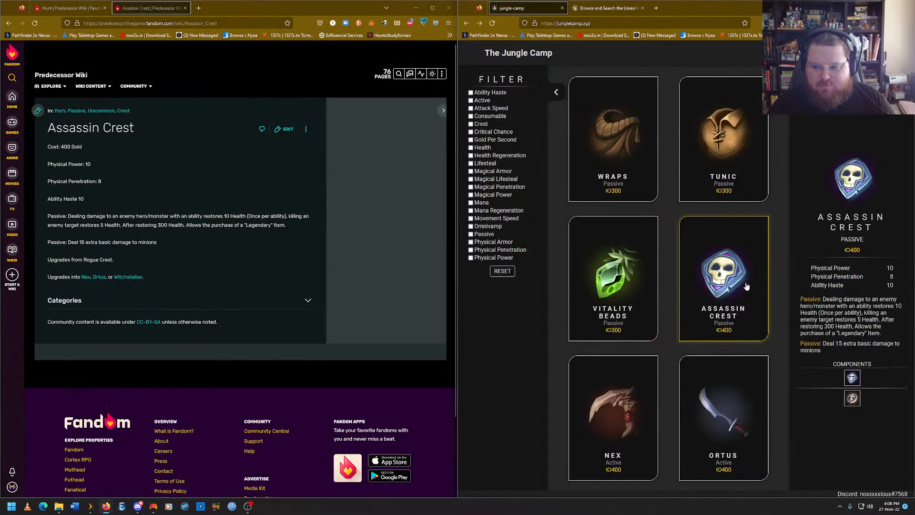
Add the categories Physical Power, Physical Penetration and Ability Haste to the Assassin Crest page and save it.
{"action": "left_click", "coordinate": [268, 303]}
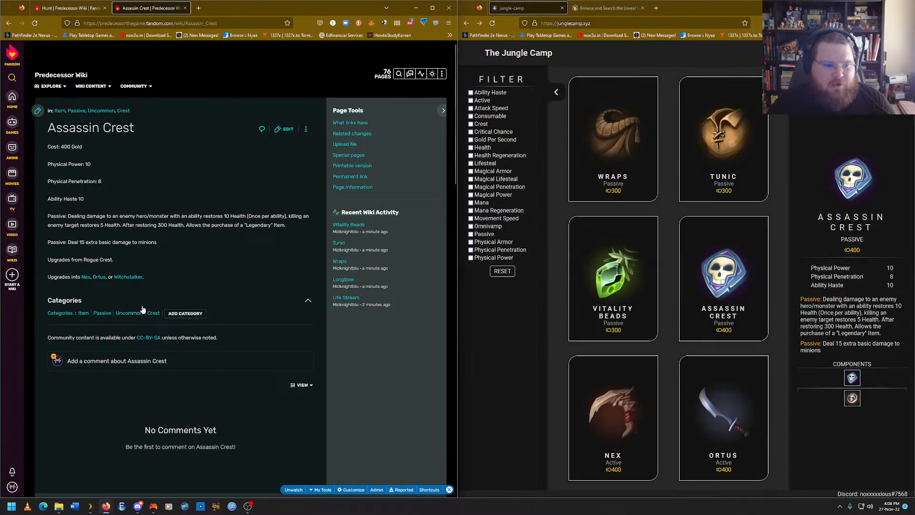
{"action": "left_click", "coordinate": [185, 313]}
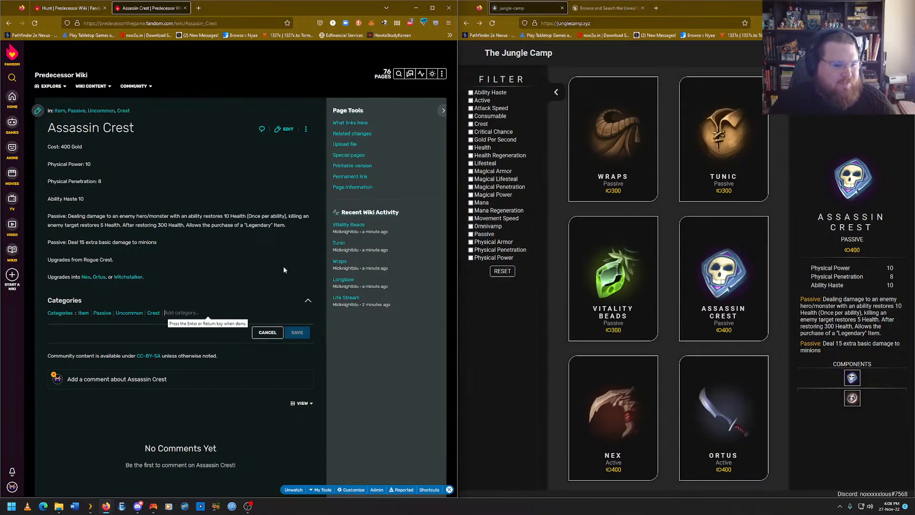
{"action": "type", "text": "Phy"}
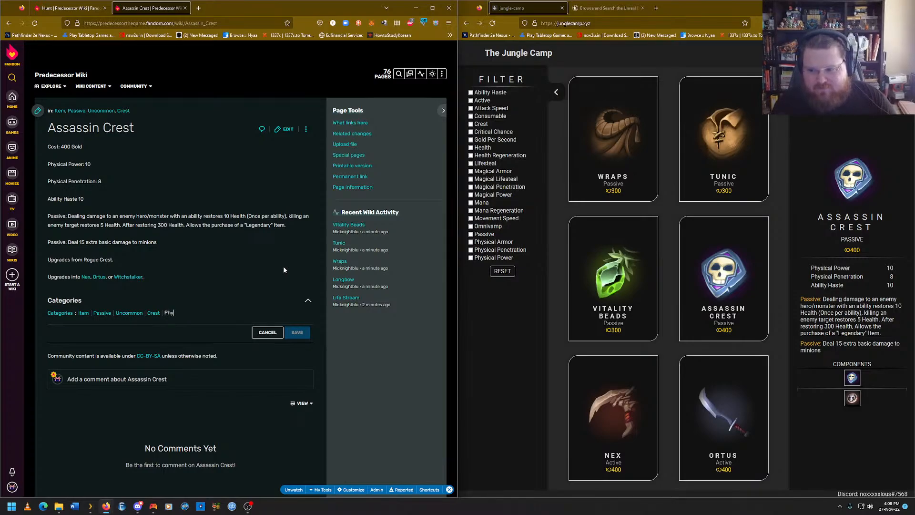
{"action": "type", "text": "sical Power"}
{"action": "key", "text": "Return"}
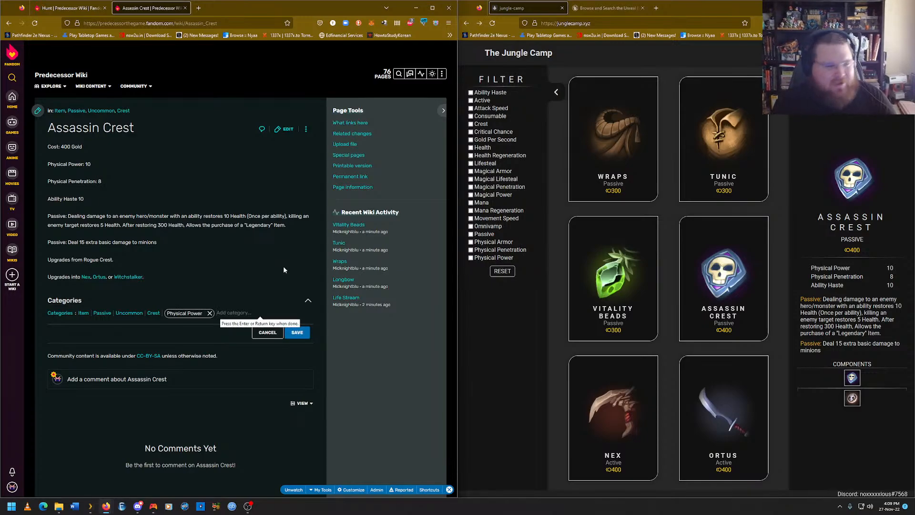
{"action": "type", "text": "Physical Penet"}
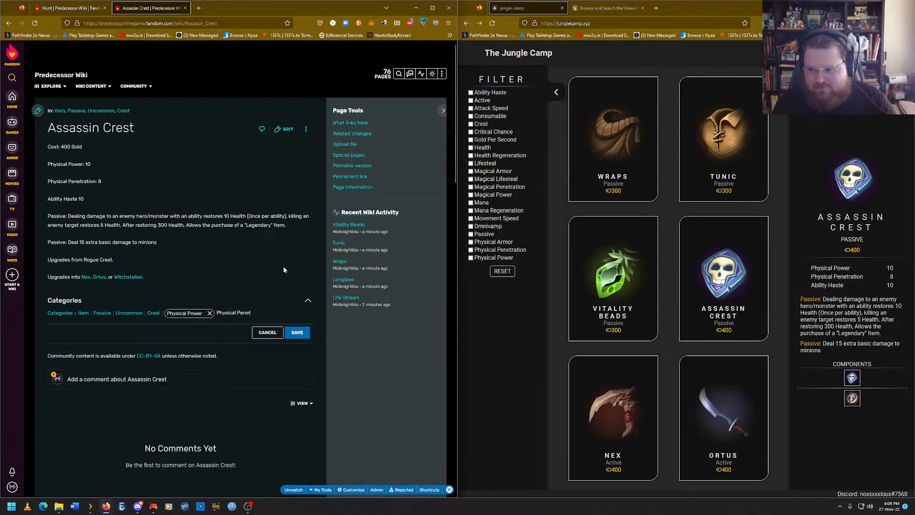
{"action": "type", "text": "ration"}
{"action": "key", "text": "Return"}
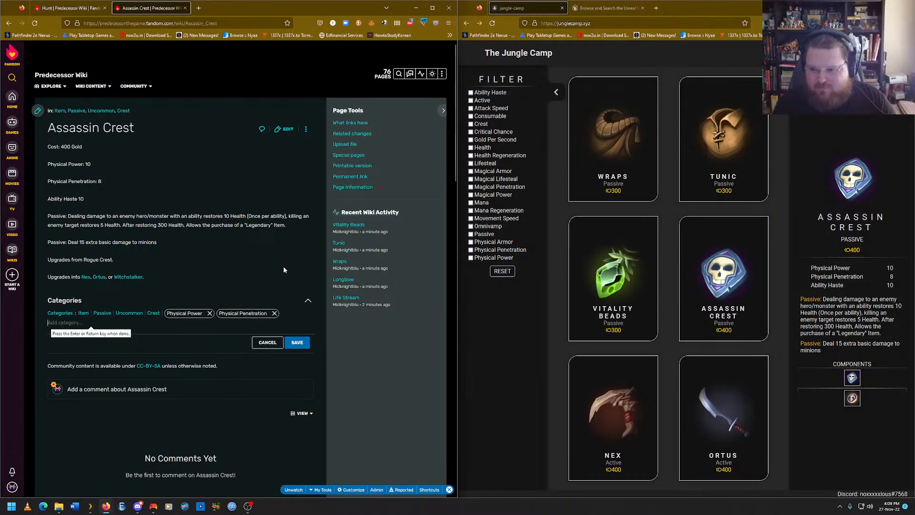
{"action": "type", "text": "Ability Haste"}
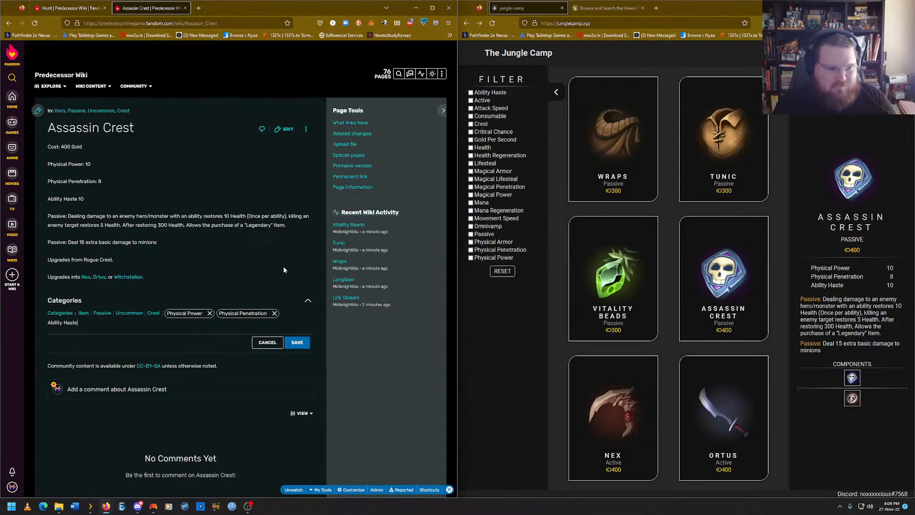
{"action": "key", "text": "Return"}
{"action": "left_click", "coordinate": [302, 342]}
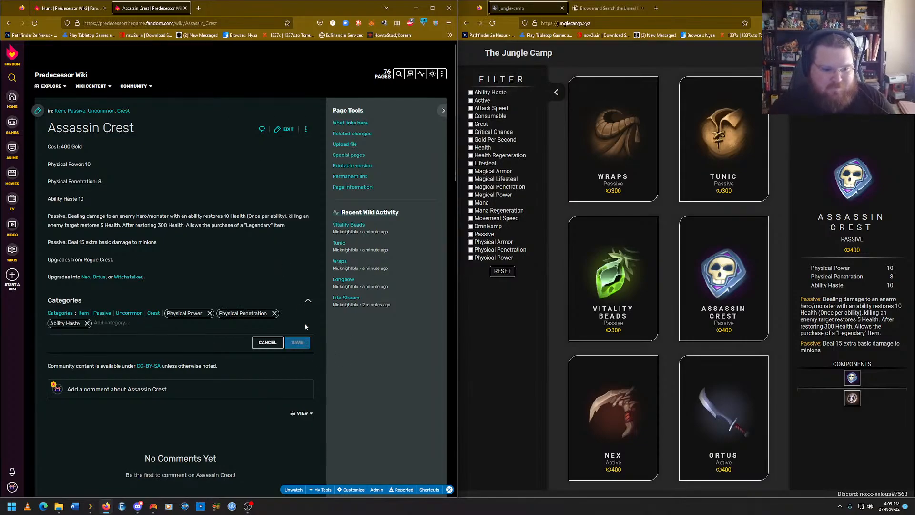
Show Nex's details on Jungle Camp and open the existing wiki page by entering Nex as a new article title.
{"action": "mouse_move", "coordinate": [442, 75]}
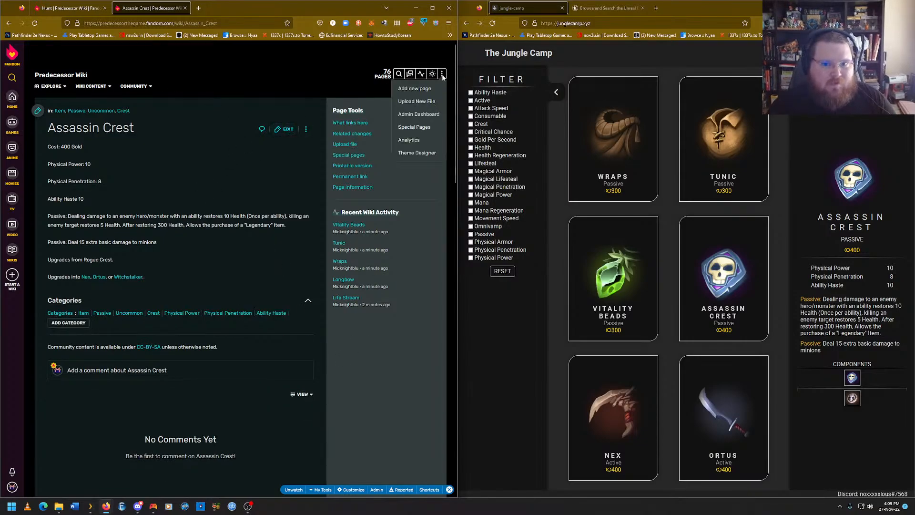
{"action": "scroll", "coordinate": [646, 305], "scroll_direction": "down", "scroll_amount": 3}
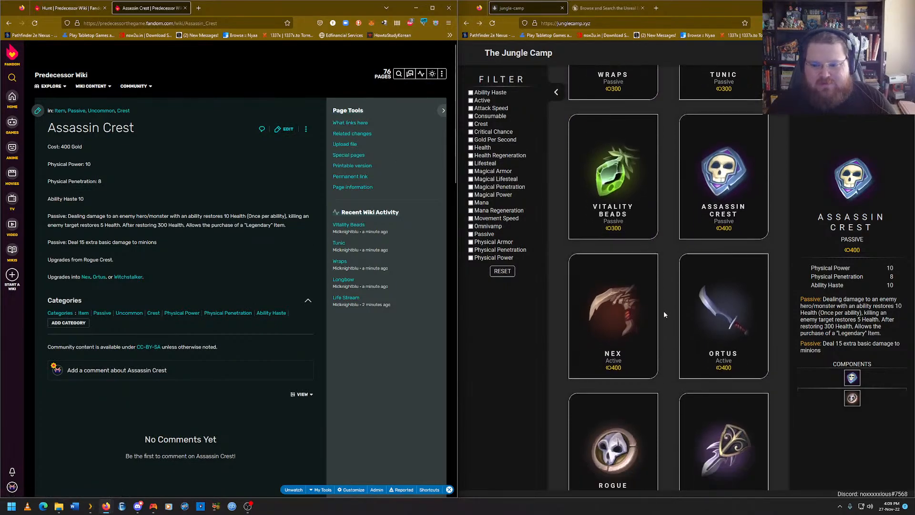
{"action": "left_click", "coordinate": [627, 313]}
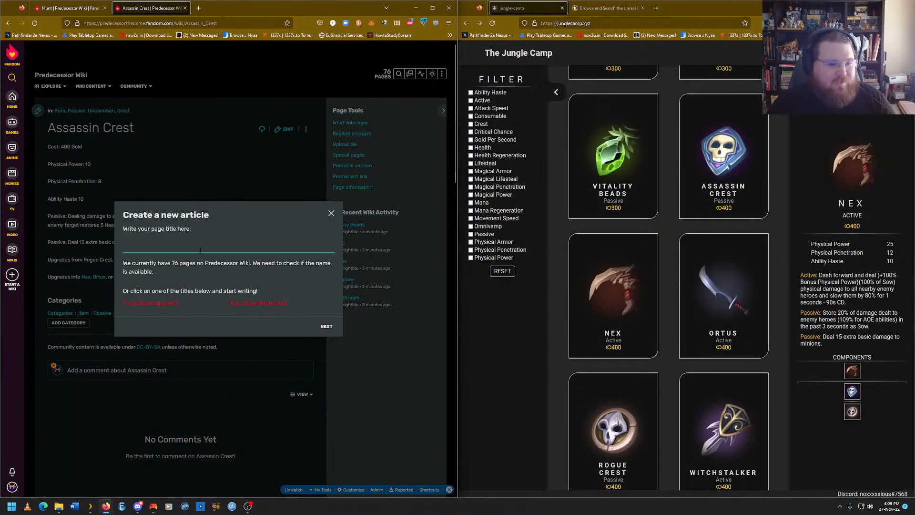
{"action": "left_click", "coordinate": [194, 251]}
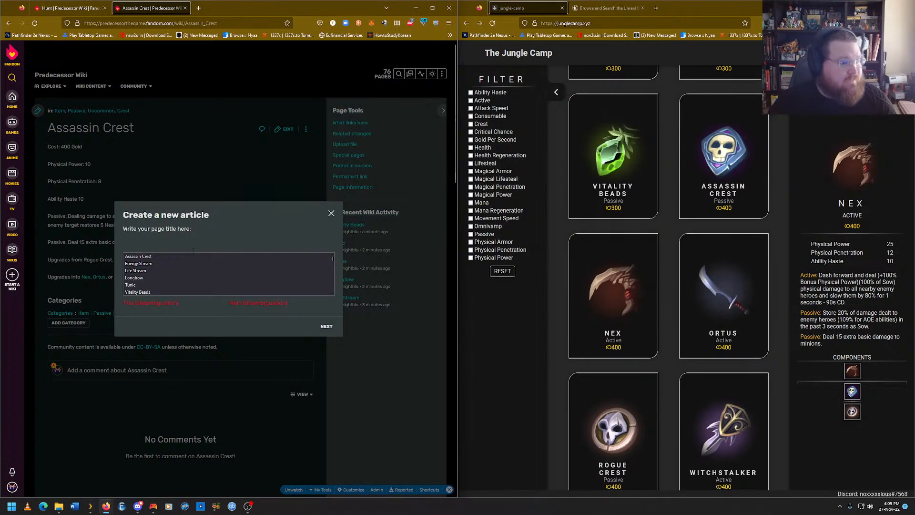
{"action": "type", "text": "Nex"}
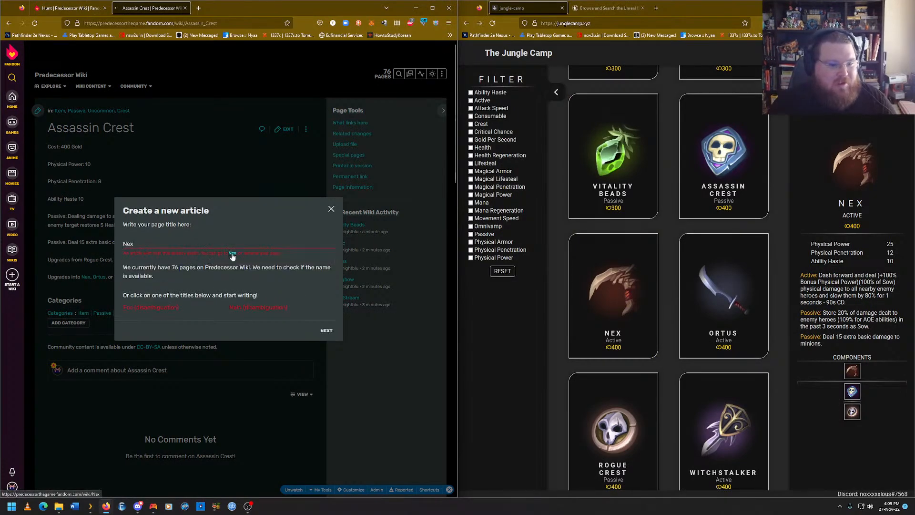
{"action": "left_click", "coordinate": [232, 253]}
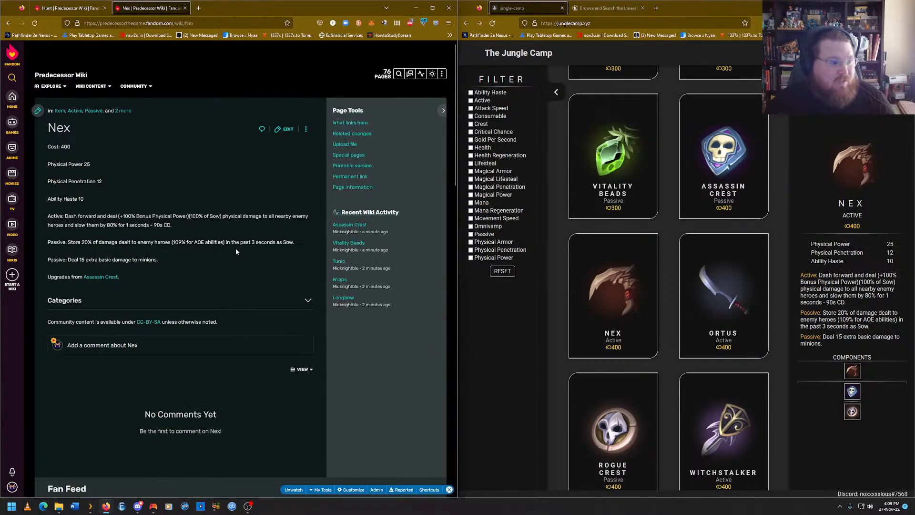
Add the categories Physical Power, Physical Penetration and Ability Haste to the Nex page and save it.
{"action": "left_click", "coordinate": [178, 306]}
{"action": "left_click", "coordinate": [188, 314]}
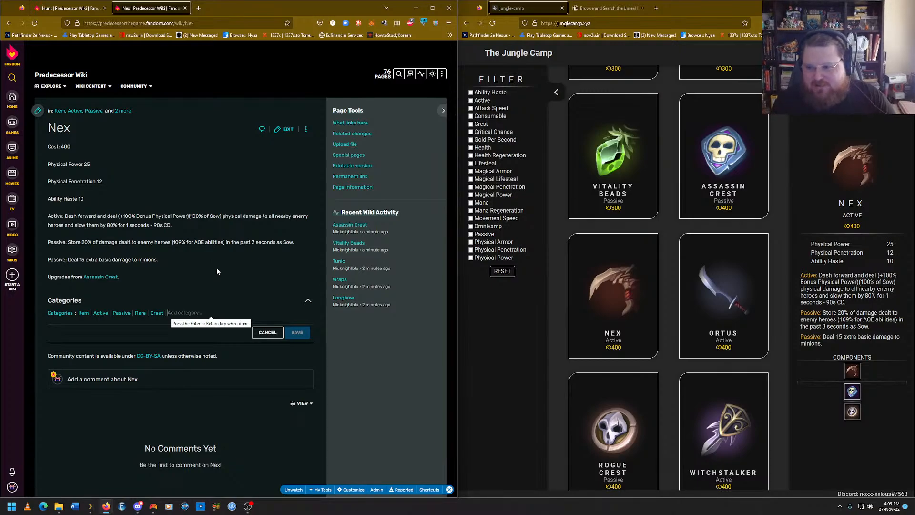
{"action": "type", "text": "Physical Pow"}
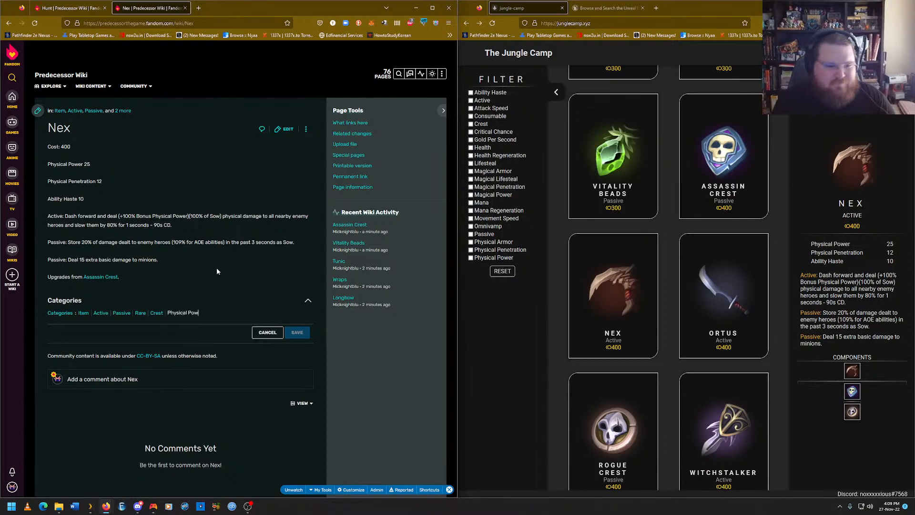
{"action": "type", "text": "er"}
{"action": "key", "text": "Return"}
{"action": "type", "text": "Physic"}
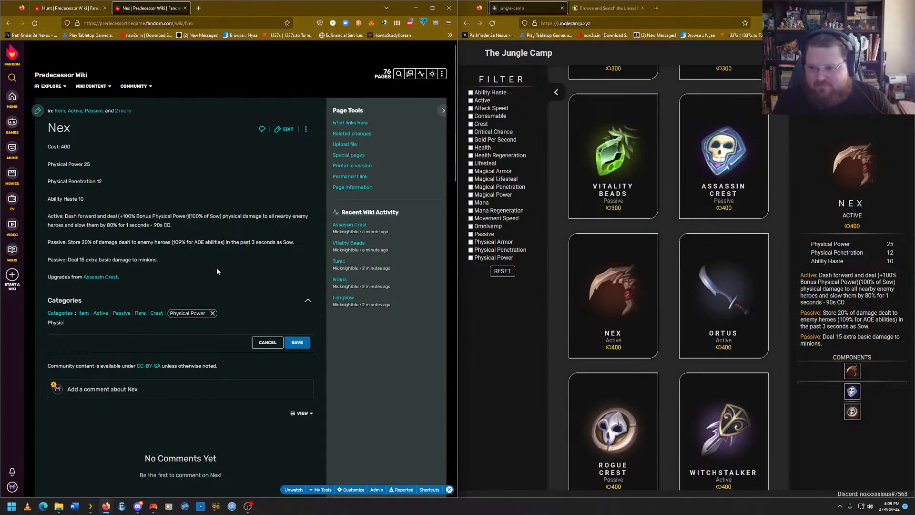
{"action": "type", "text": "al Penetration"}
{"action": "key", "text": "Return"}
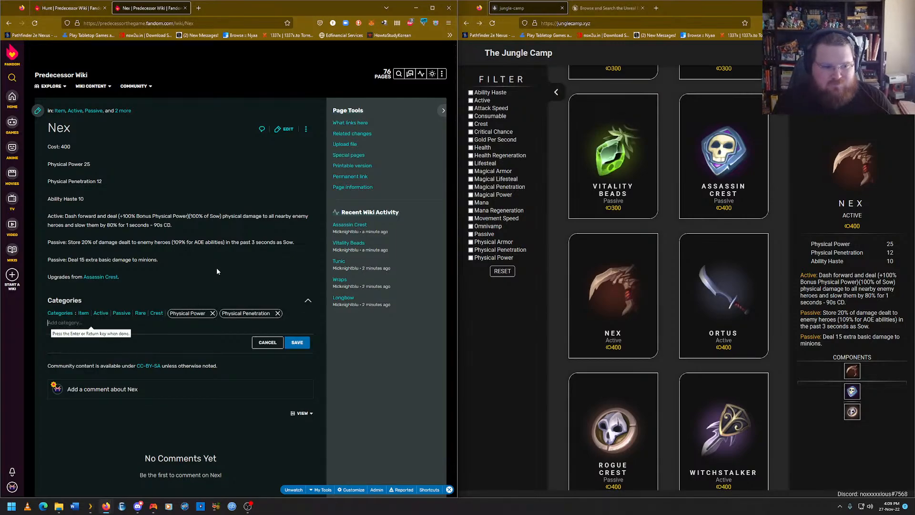
{"action": "type", "text": "lity"}
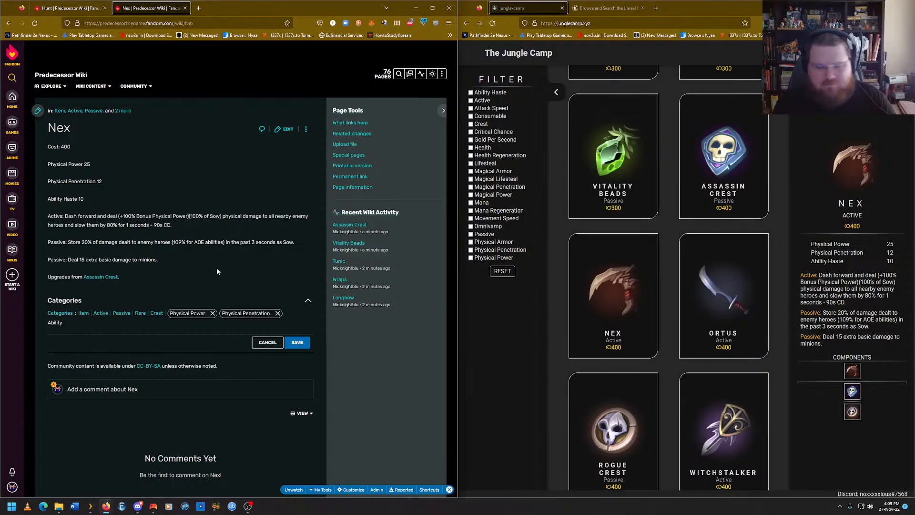
{"action": "type", "text": " Haste"}
{"action": "key", "text": "Return"}
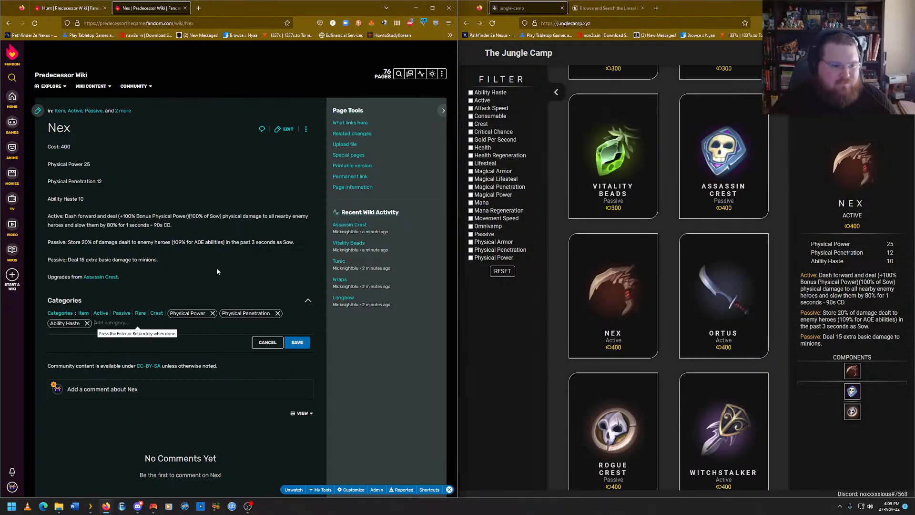
{"action": "left_click", "coordinate": [297, 342]}
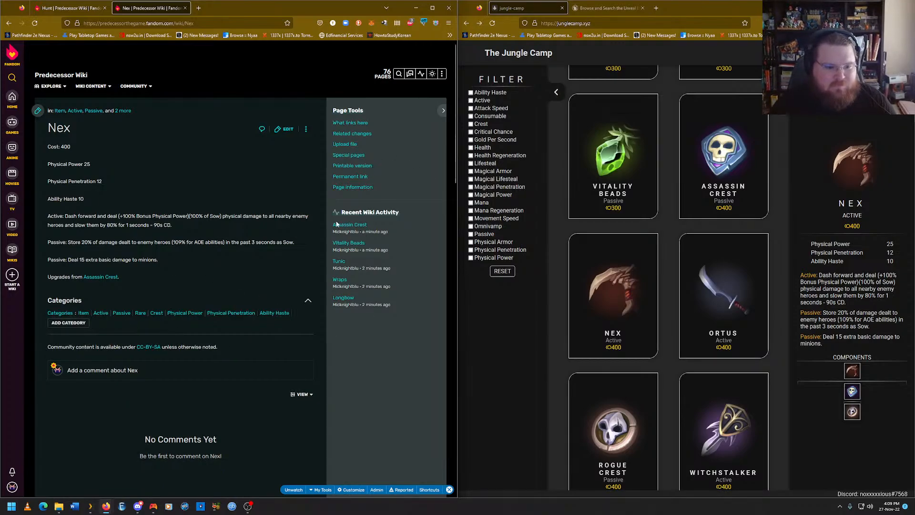
Show Ortus's details on Jungle Camp, open its existing wiki page by entering Ortus as a new article title, and expand the page's categories.
{"action": "left_click", "coordinate": [729, 266]}
{"action": "mouse_move", "coordinate": [442, 76]}
{"action": "left_click", "coordinate": [410, 86]}
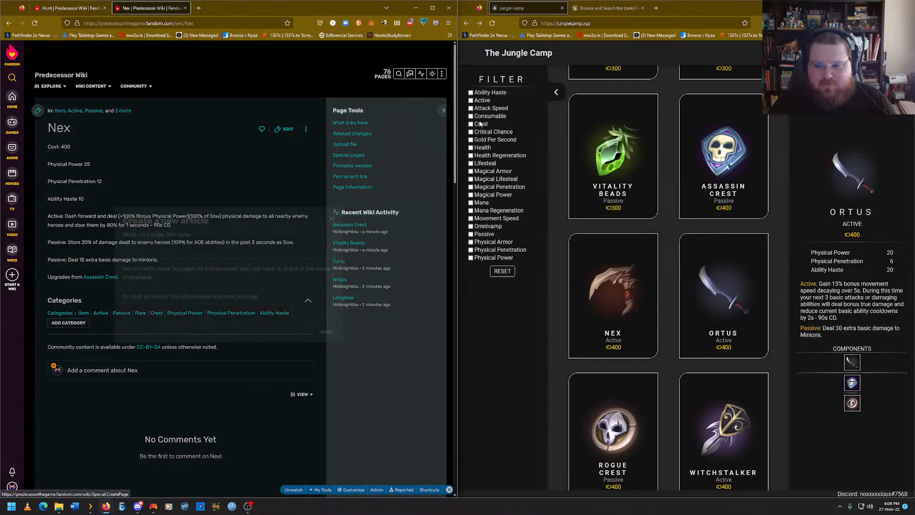
{"action": "type", "text": "Or"}
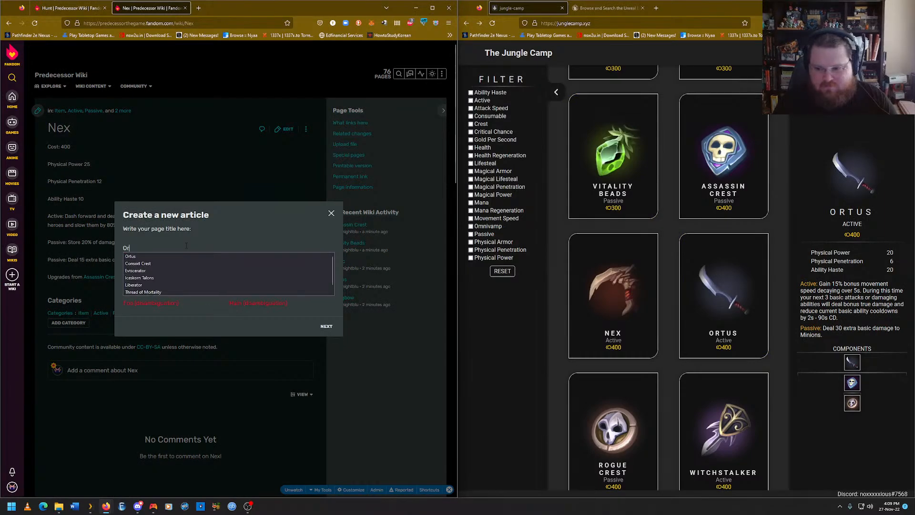
{"action": "type", "text": "tus"}
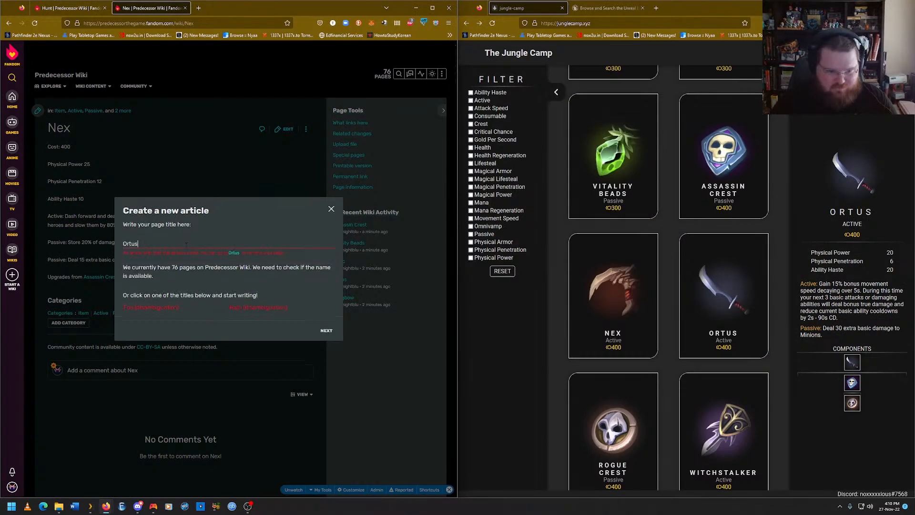
{"action": "left_click", "coordinate": [234, 253]}
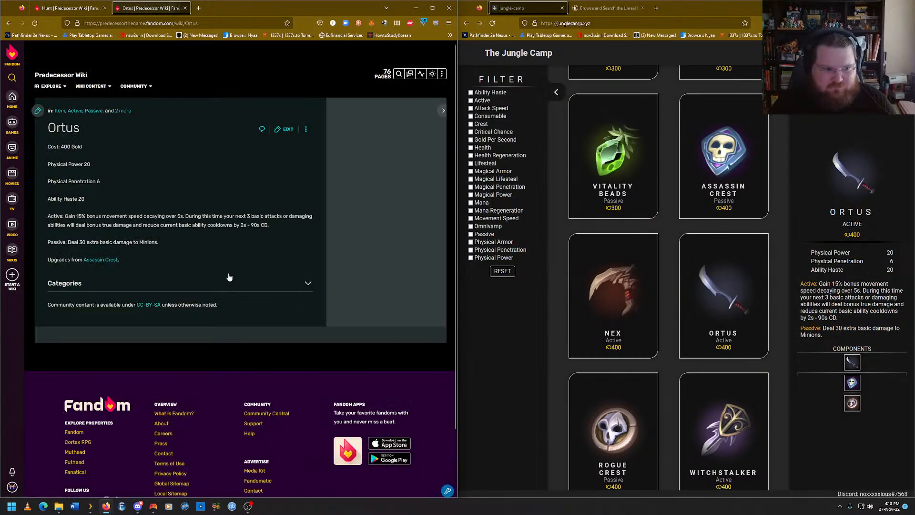
{"action": "left_click", "coordinate": [153, 291]}
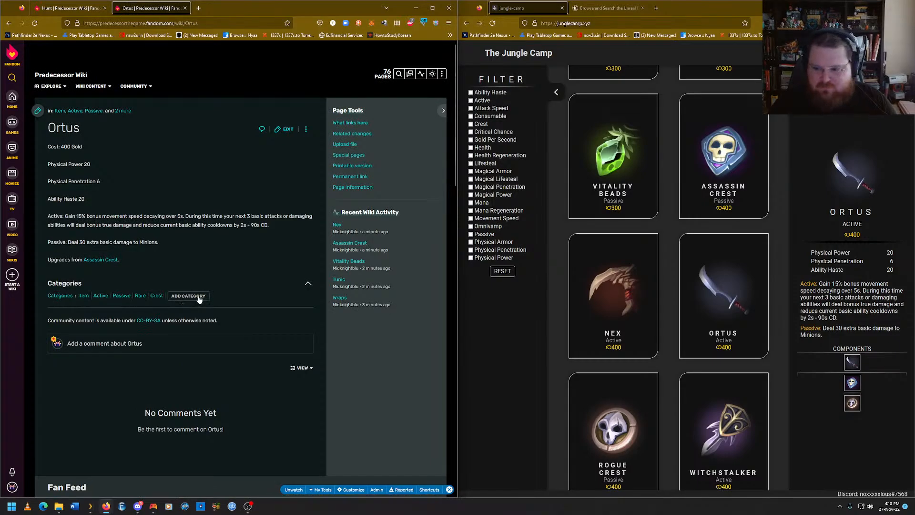
{"action": "left_click", "coordinate": [711, 273]}
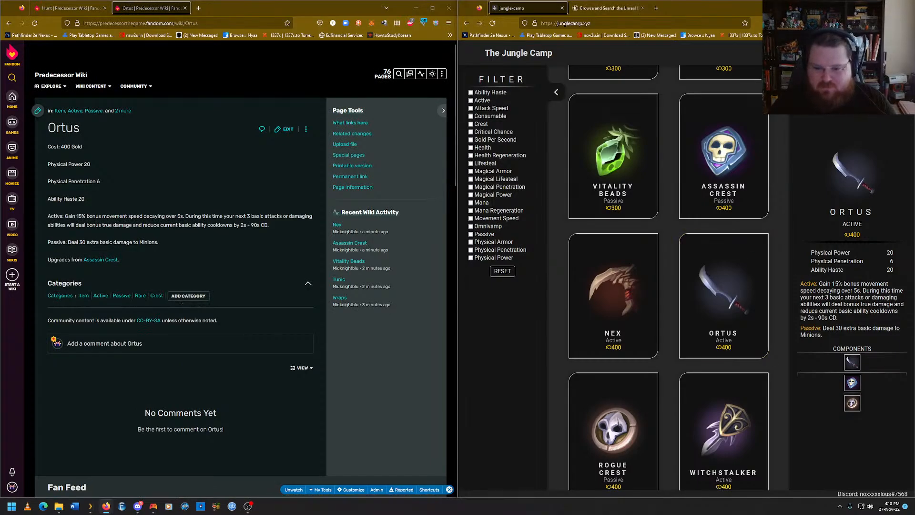
Add the categories Physical Power, Physical Penetration and Ability Haste to the Ortus page and save it.
{"action": "left_click", "coordinate": [188, 295]}
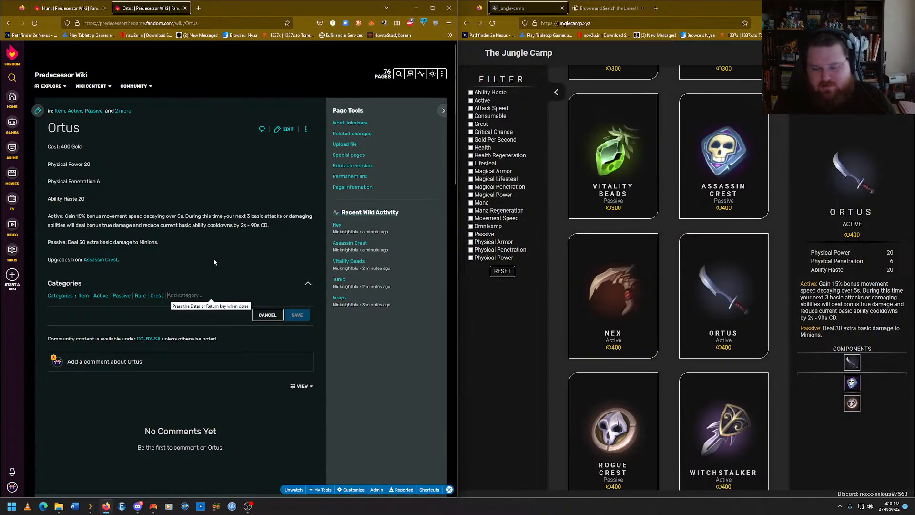
{"action": "type", "text": "Physical P"}
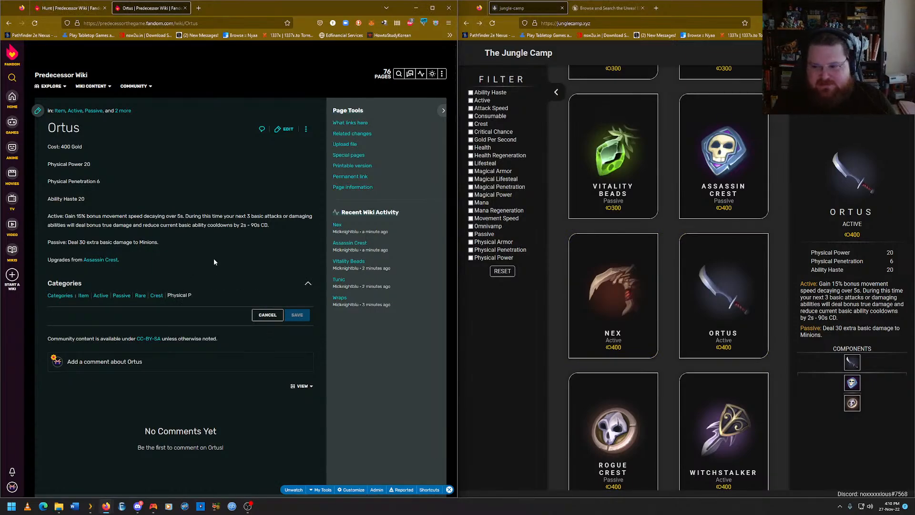
{"action": "type", "text": "owet"}
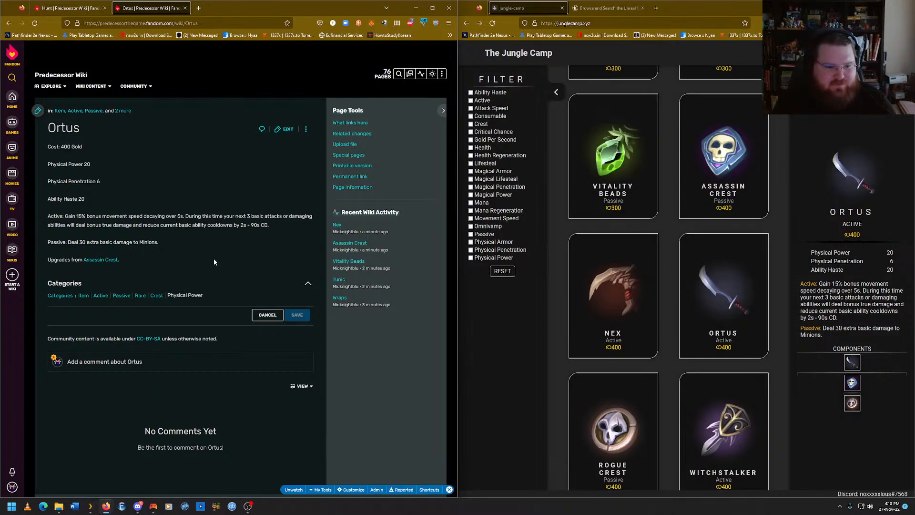
{"action": "key", "text": "Return"}
{"action": "type", "text": "Ph"}
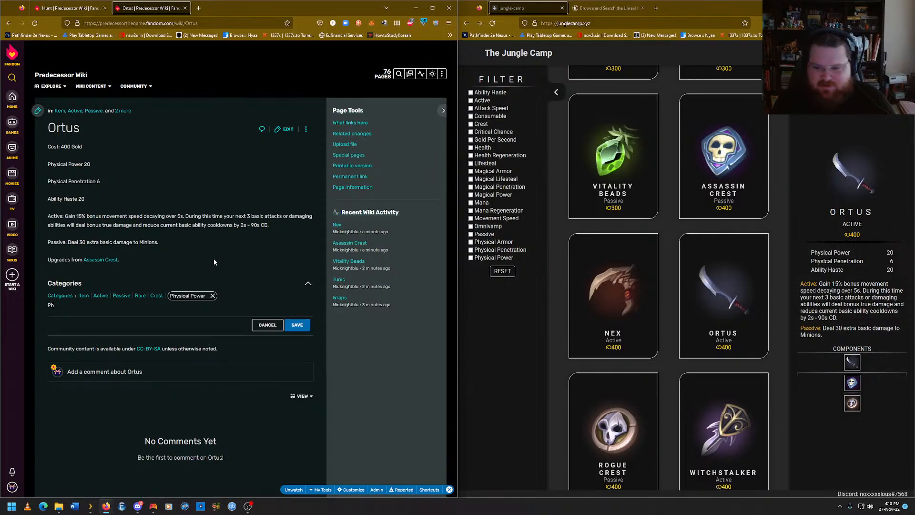
{"action": "type", "text": "ysical "}
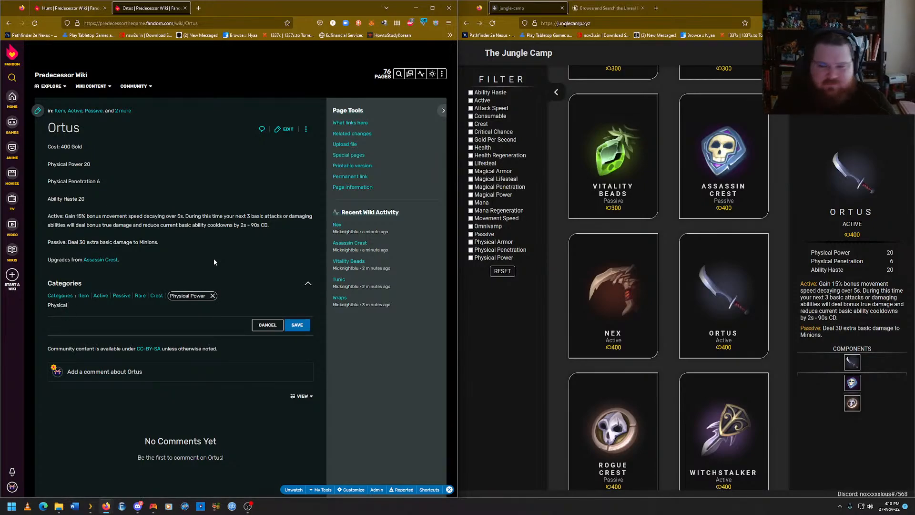
{"action": "type", "text": "Penetration"}
{"action": "key", "text": "Return"}
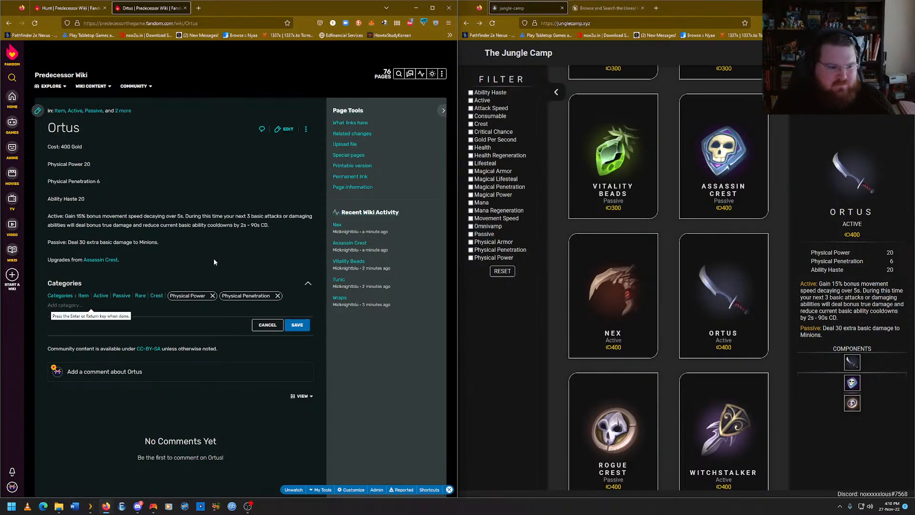
{"action": "type", "text": "Ability"}
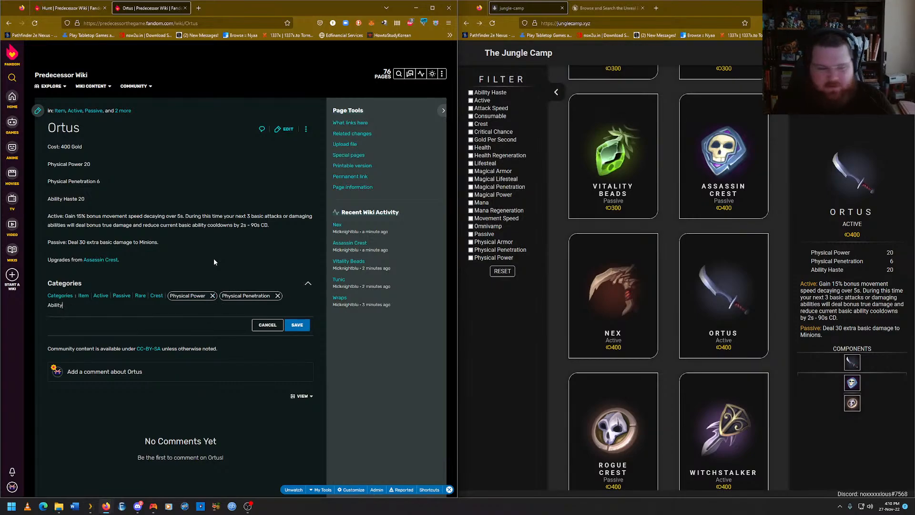
{"action": "type", "text": " Haste"}
{"action": "key", "text": "Return"}
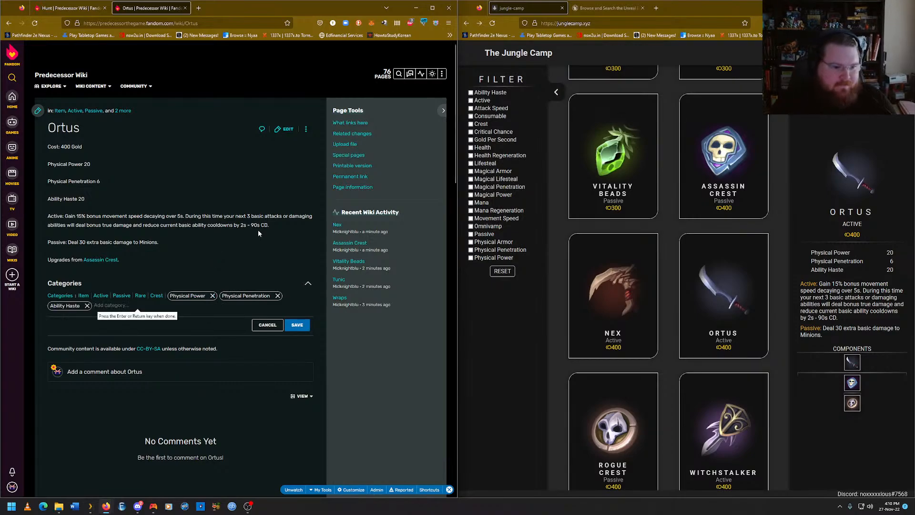
{"action": "left_click", "coordinate": [295, 326]}
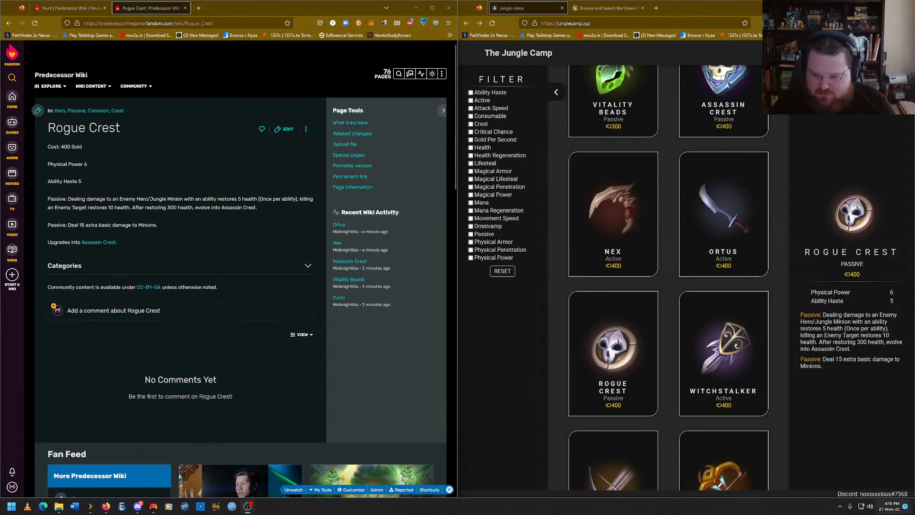
{"action": "left_click", "coordinate": [896, 506]}
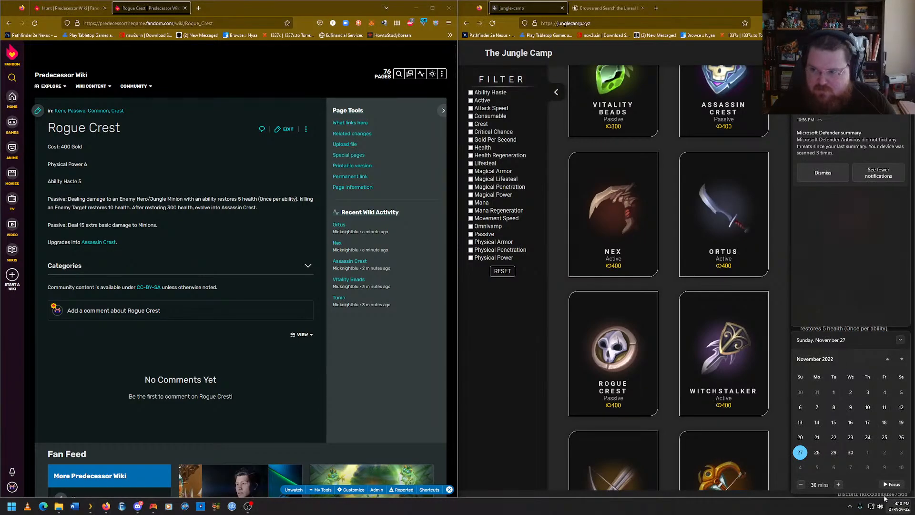
{"action": "left_click", "coordinate": [810, 76]}
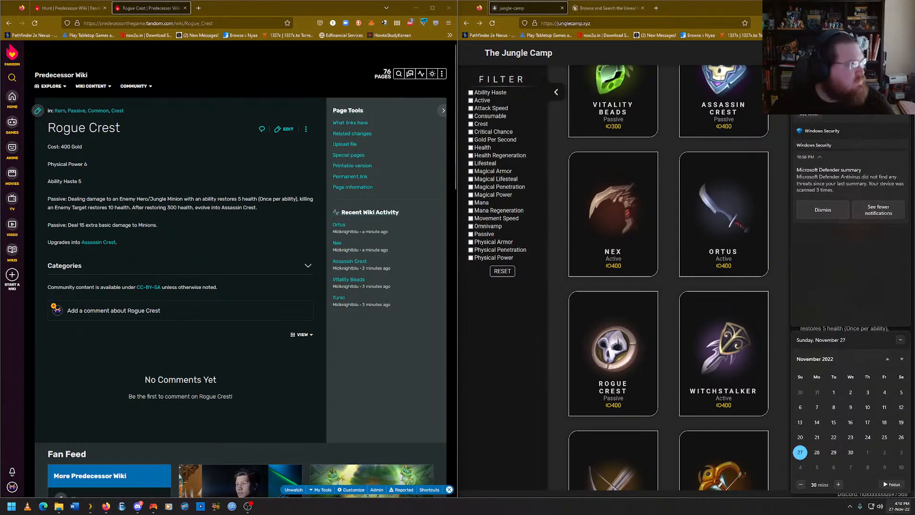
{"action": "left_click", "coordinate": [247, 507]}
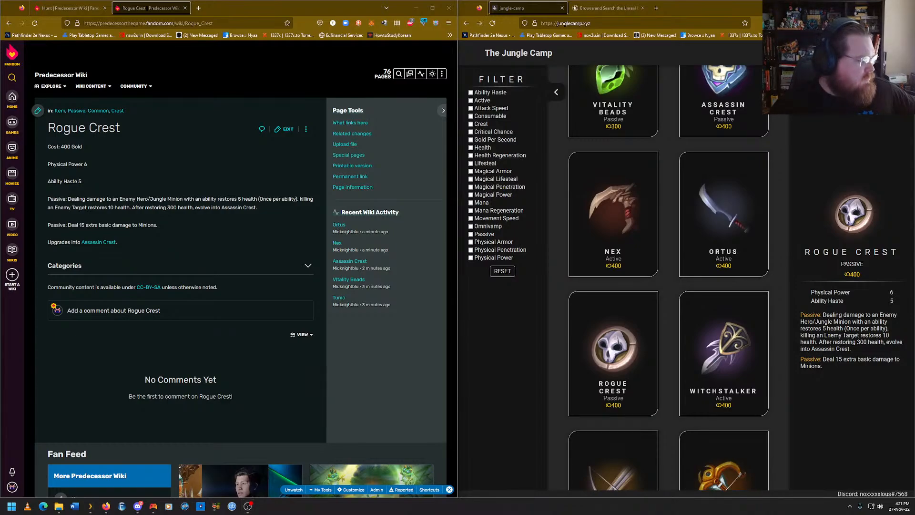
{"action": "key", "text": "super+d"}
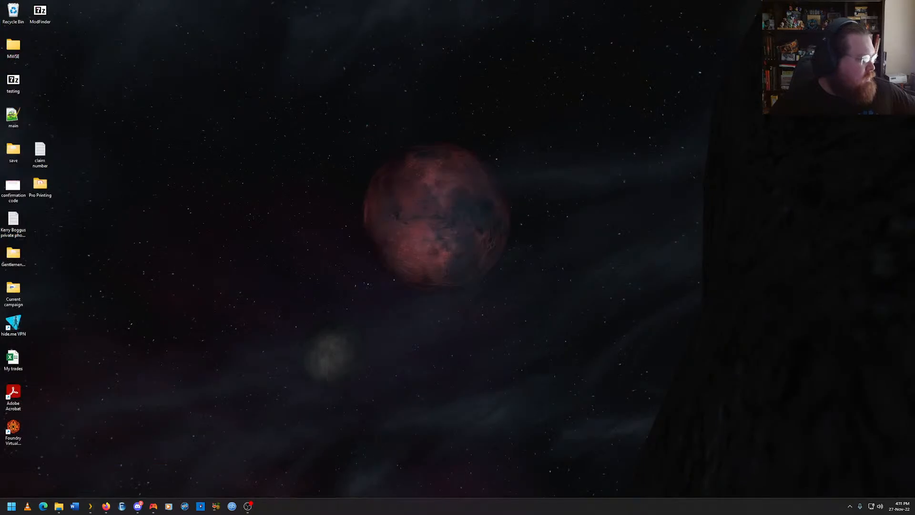
{"action": "key", "text": "super+d"}
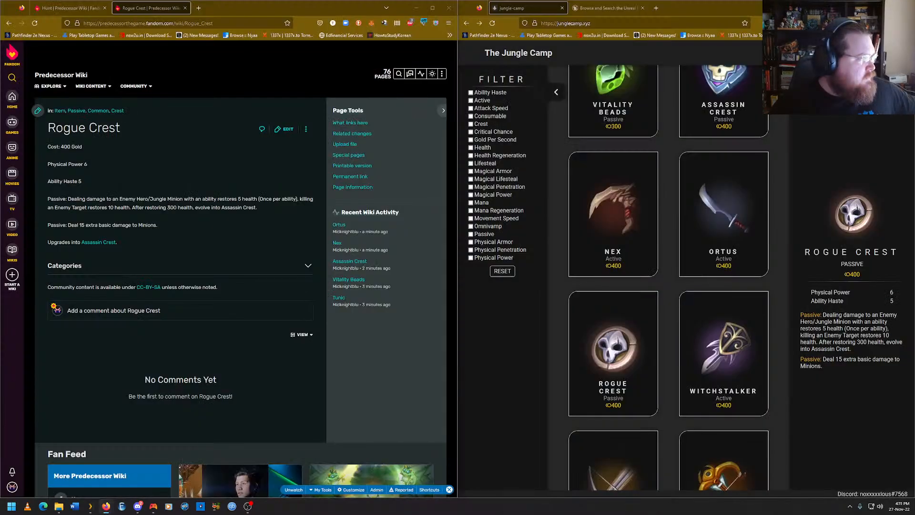
{"action": "key", "text": "super+d"}
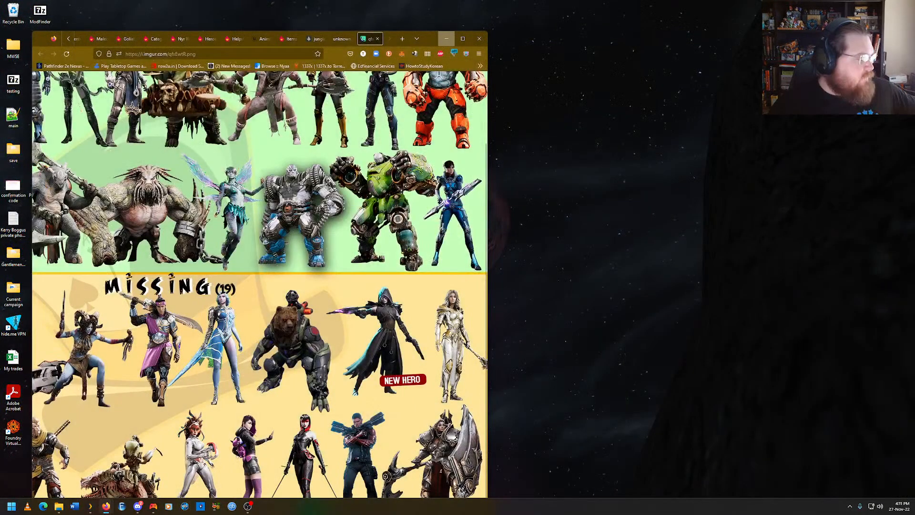
{"action": "key", "text": "super+d"}
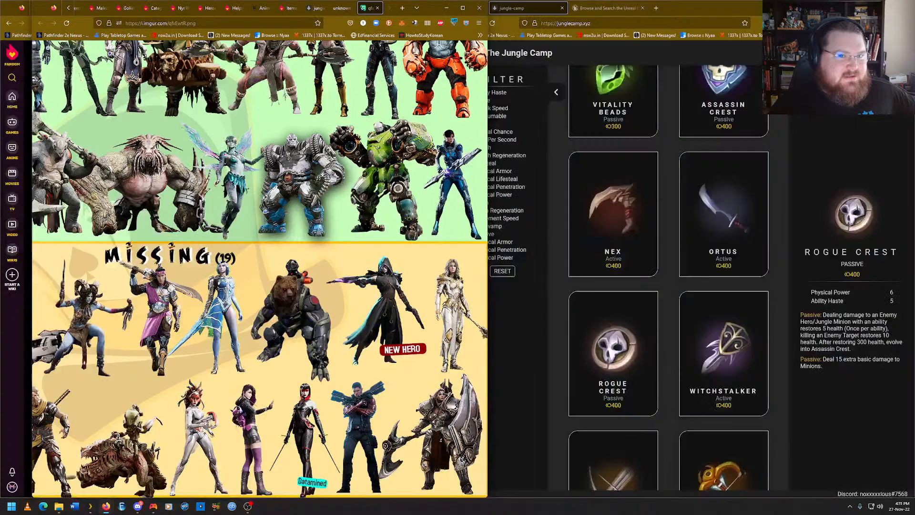
{"action": "scroll", "coordinate": [291, 8], "scroll_direction": "up", "scroll_amount": 3}
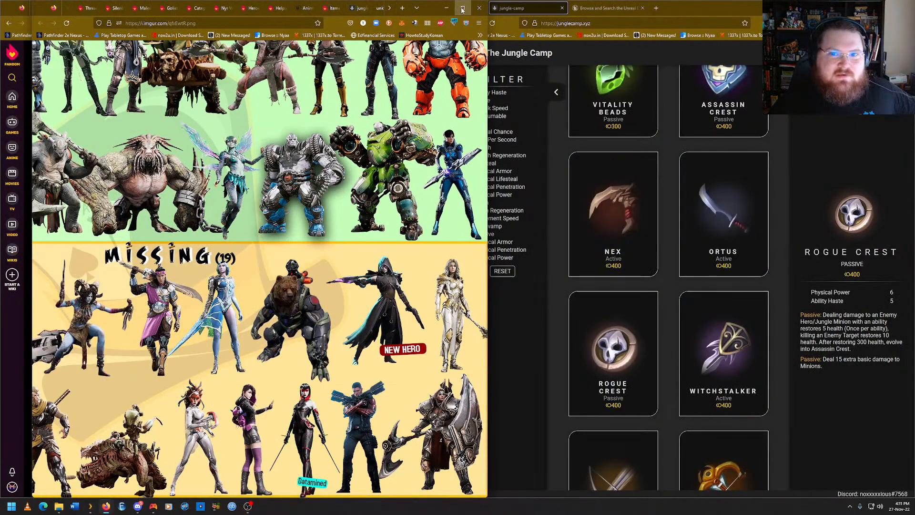
{"action": "left_click", "coordinate": [446, 8]}
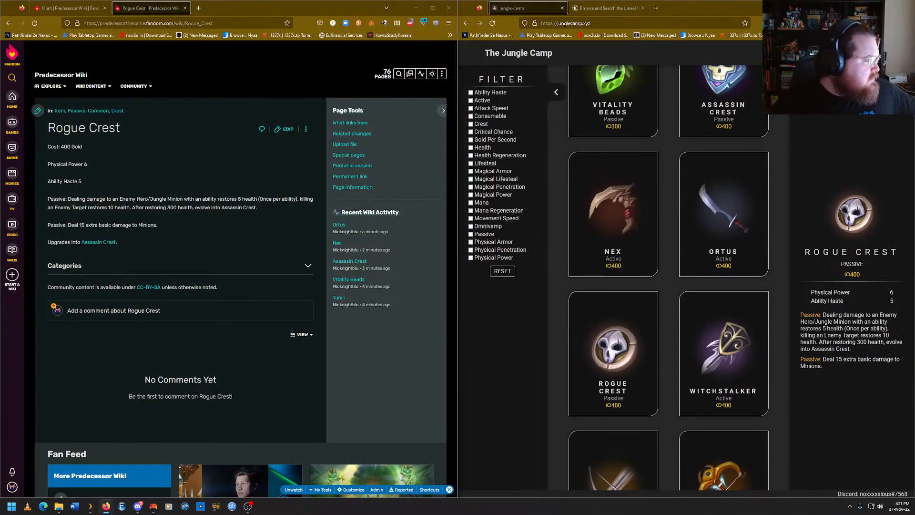
{"action": "left_click", "coordinate": [906, 8]}
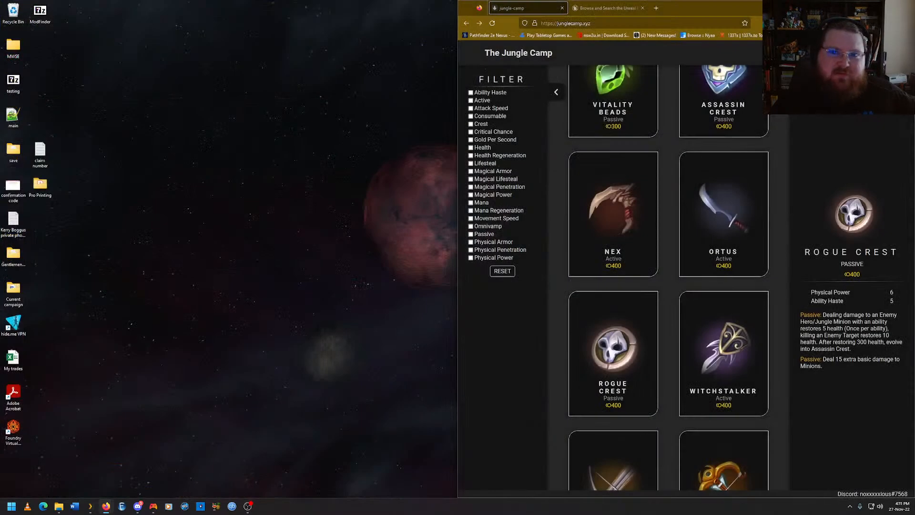
Expand the categories of the Rogue Crest wiki article and begin adding a category.
{"action": "left_click", "coordinate": [861, 8]}
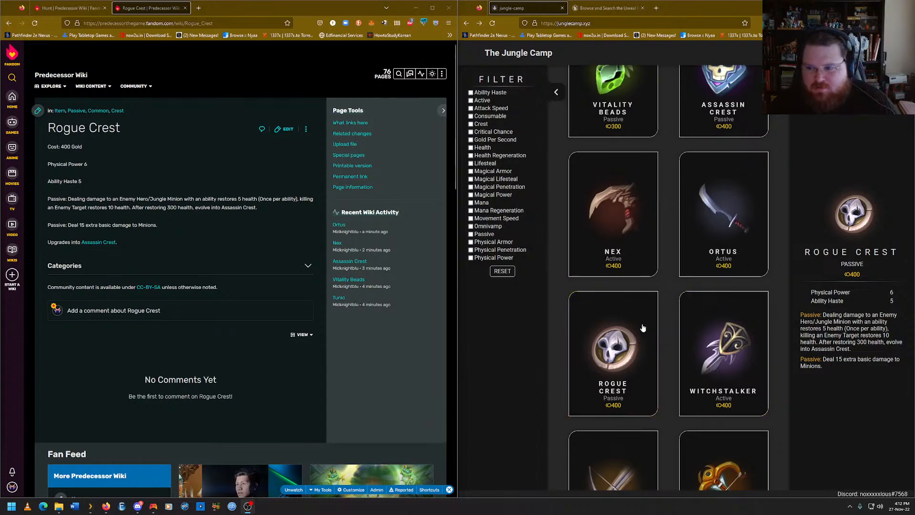
{"action": "left_click", "coordinate": [152, 266]}
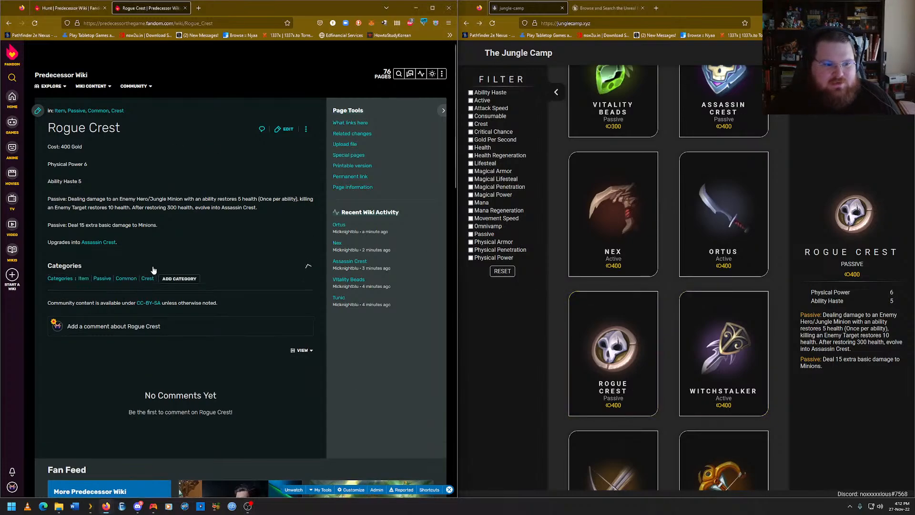
{"action": "left_click", "coordinate": [194, 279]}
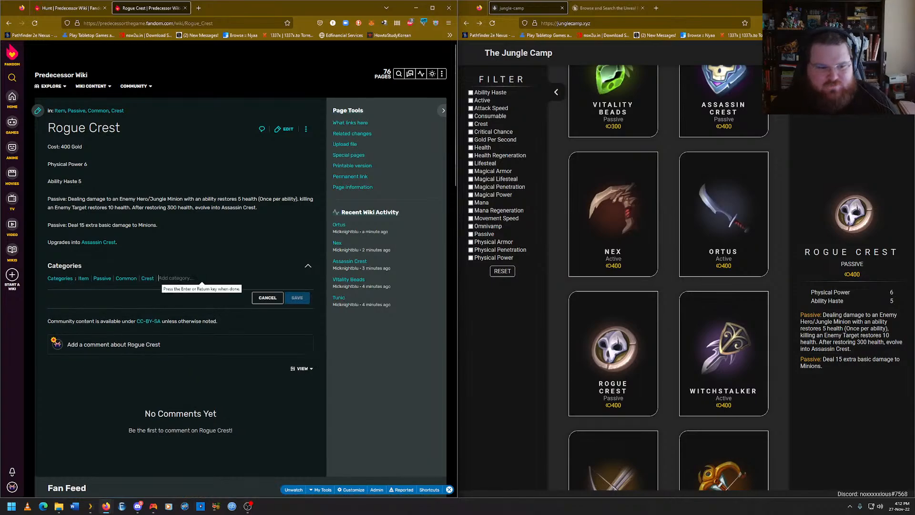
{"action": "type", "text": "R"}
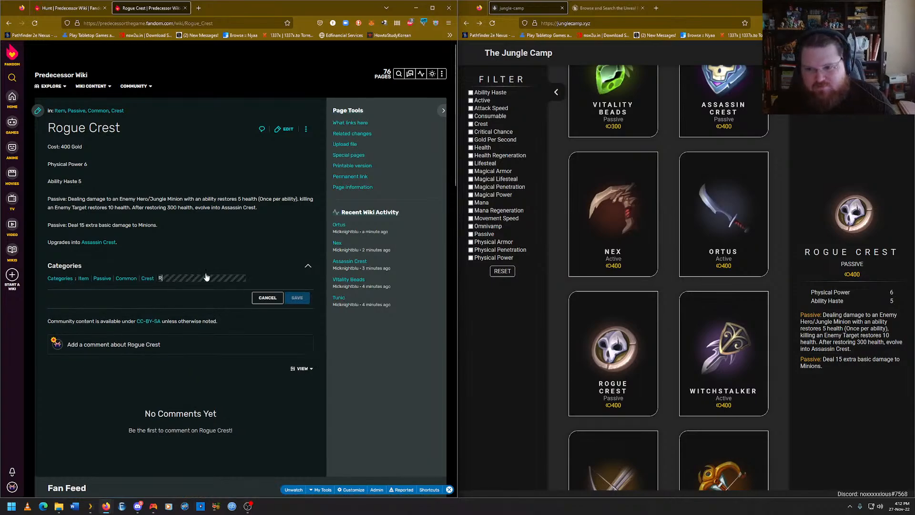
{"action": "type", "text": "oague"}
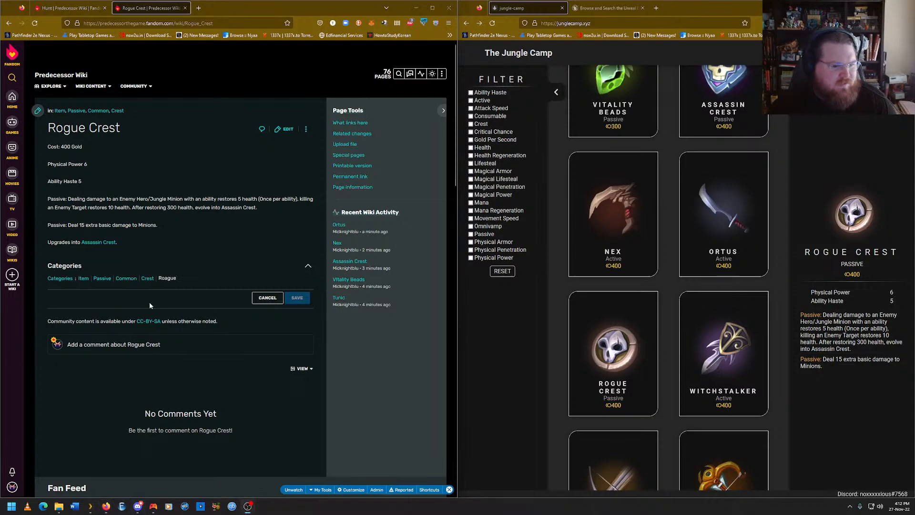
{"action": "left_click", "coordinate": [177, 279]}
{"action": "key", "text": "BackSpace"}
{"action": "key", "text": "BackSpace"}
{"action": "key", "text": "BackSpace"}
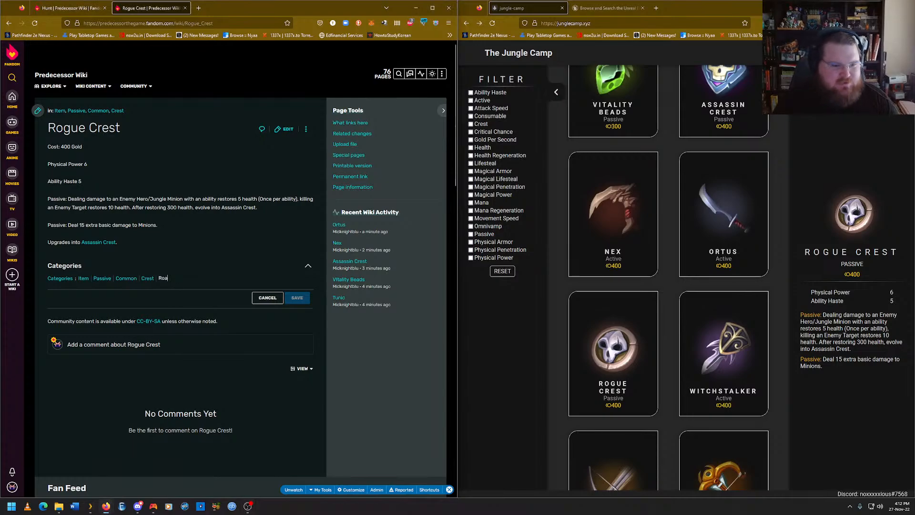
{"action": "type", "text": "gue"}
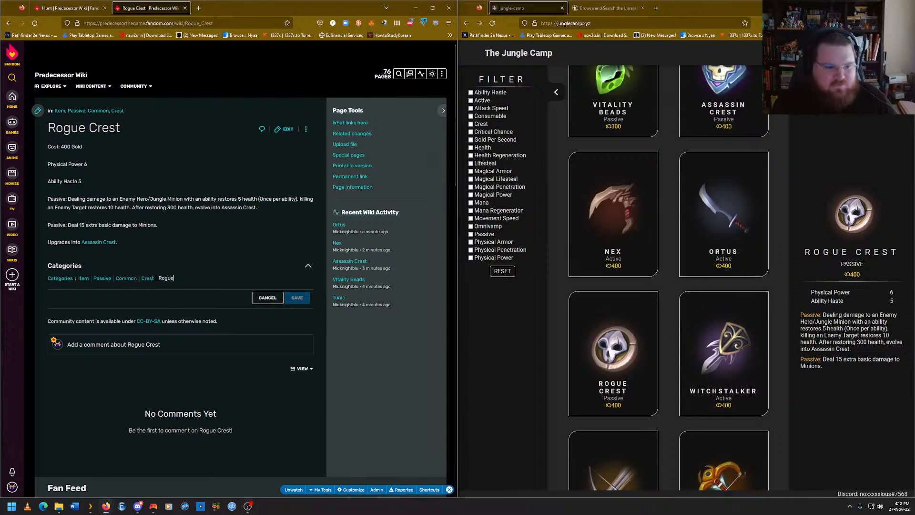
{"action": "type", "text": " Crest"}
{"action": "key", "text": "Return"}
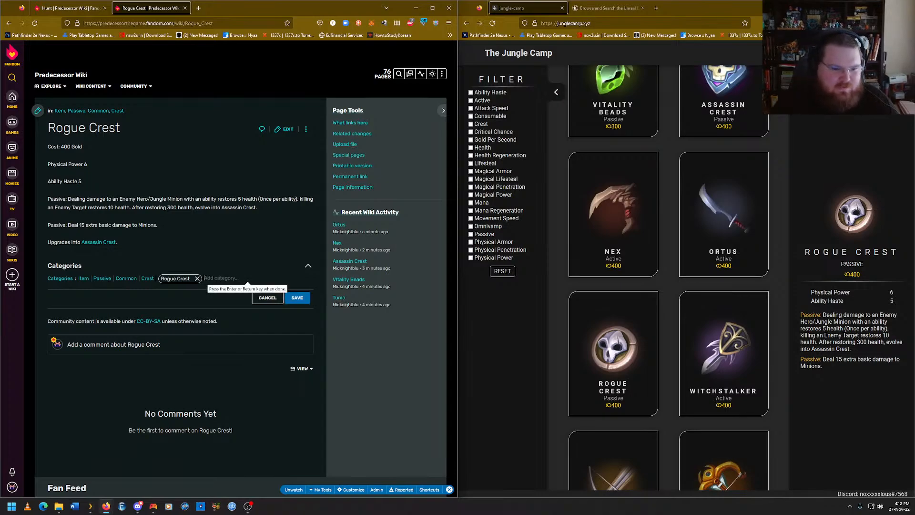
{"action": "left_click", "coordinate": [197, 279]}
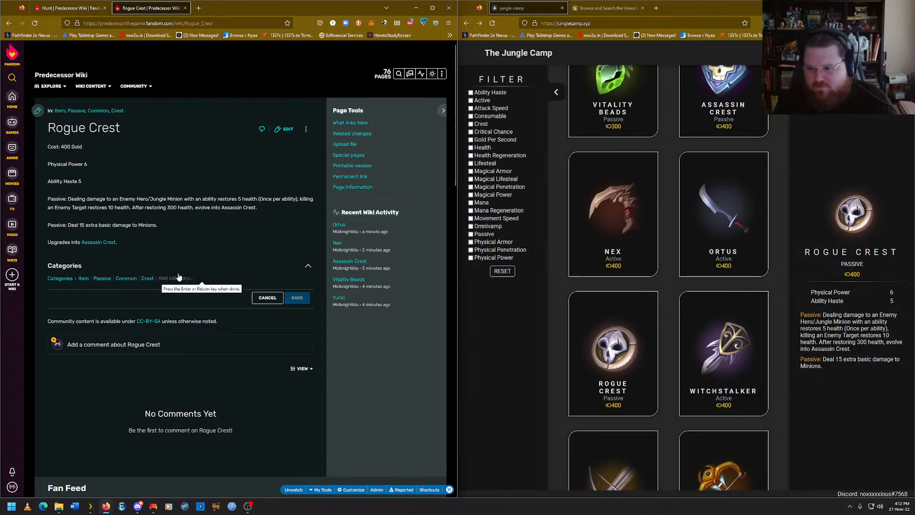
Add the categories Physical Power and Ability Haste to the Rogue Crest article and save them.
{"action": "type", "text": "Physical Power"}
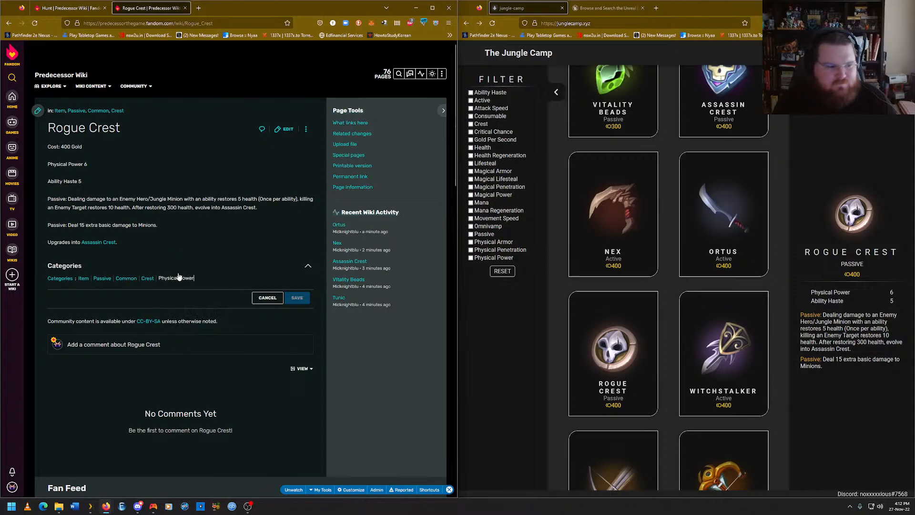
{"action": "key", "text": "Return"}
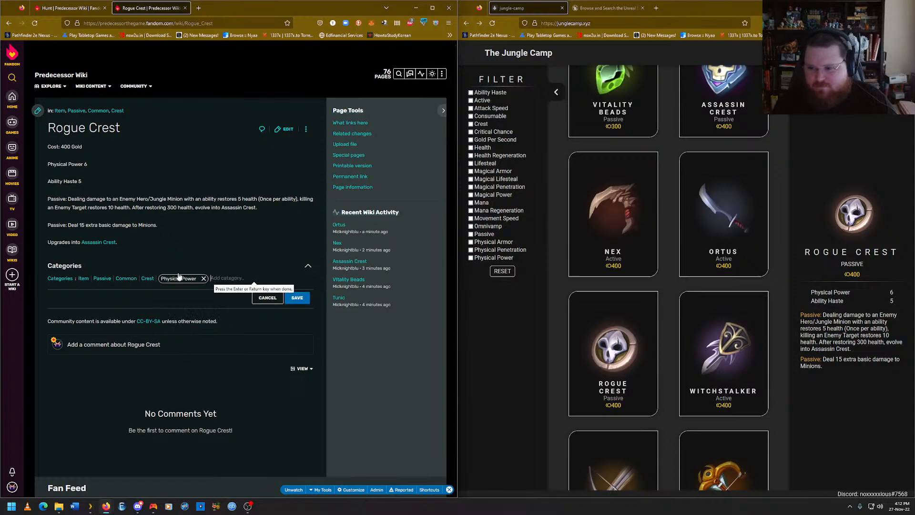
{"action": "type", "text": "Ability Haste"}
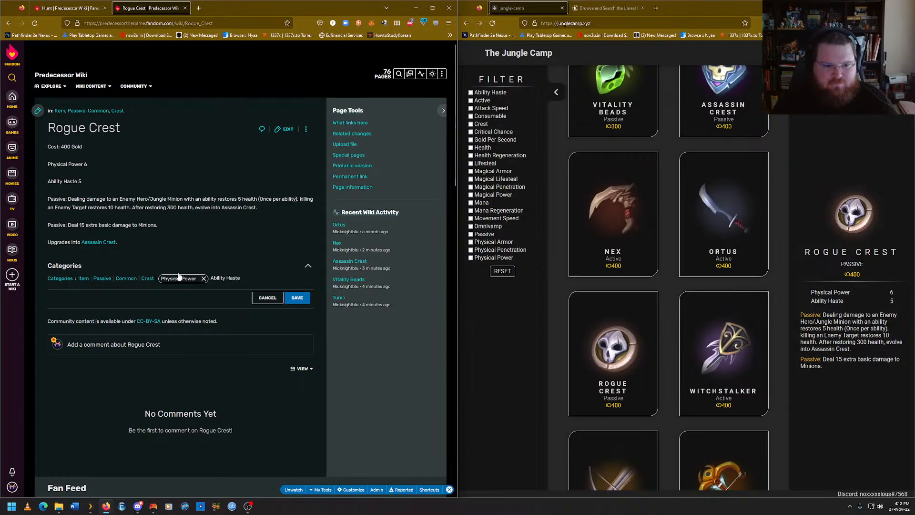
{"action": "key", "text": "Return"}
{"action": "left_click", "coordinate": [295, 298]}
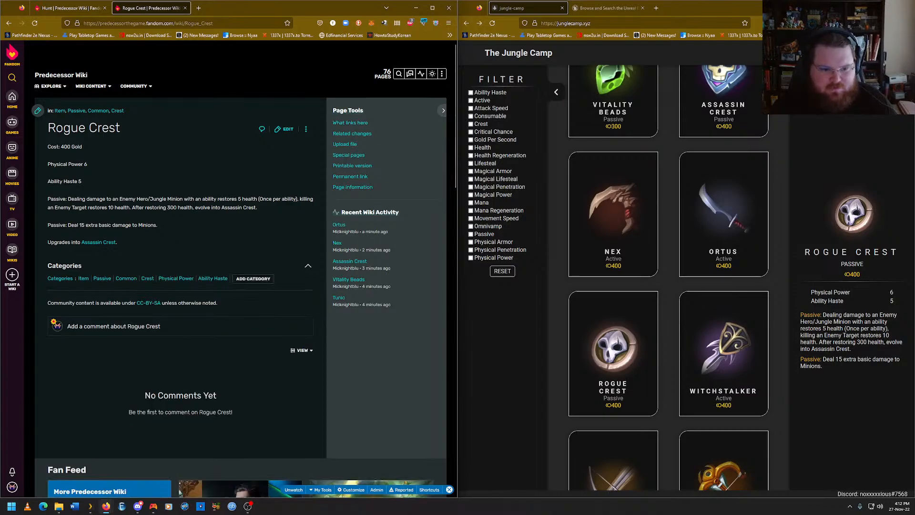
Show Witchstalker's details on The Jungle Camp, enter Witchstalker as a new article title, and open the existing wiki article of that name.
{"action": "mouse_move", "coordinate": [442, 74]}
{"action": "left_click", "coordinate": [433, 91]}
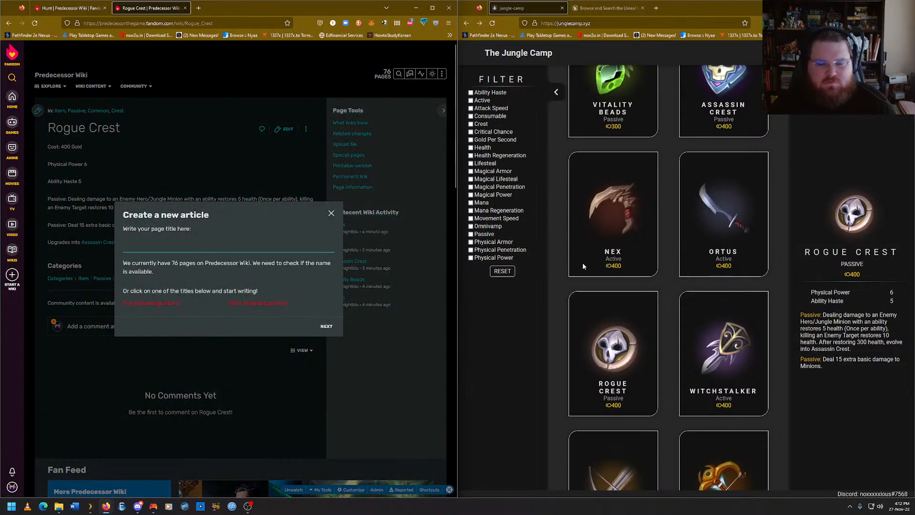
{"action": "scroll", "coordinate": [695, 280], "scroll_direction": "down", "scroll_amount": 2}
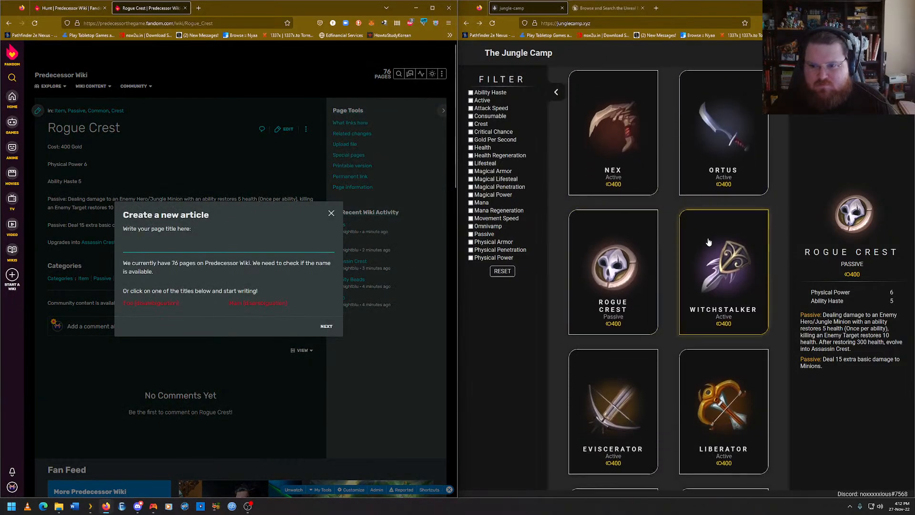
{"action": "left_click", "coordinate": [757, 313]}
{"action": "left_click", "coordinate": [184, 250]}
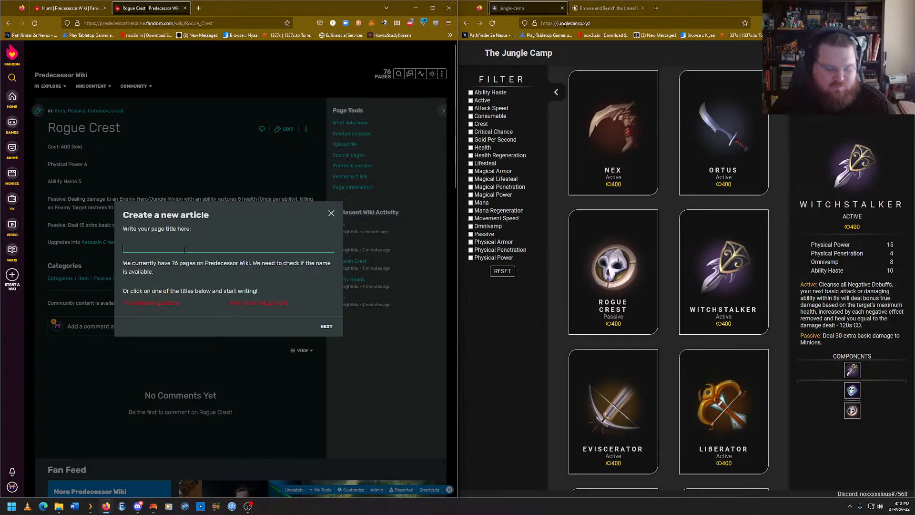
{"action": "type", "text": "Wit"}
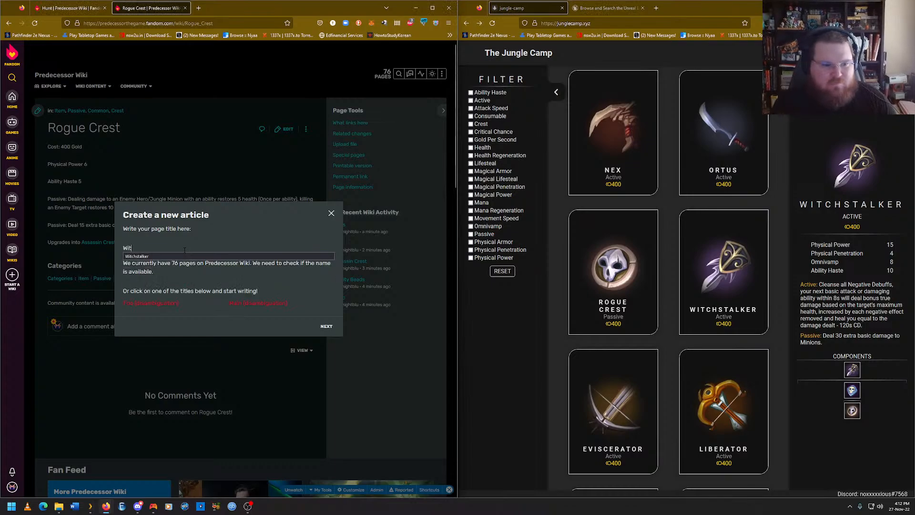
{"action": "type", "text": "chstalker"}
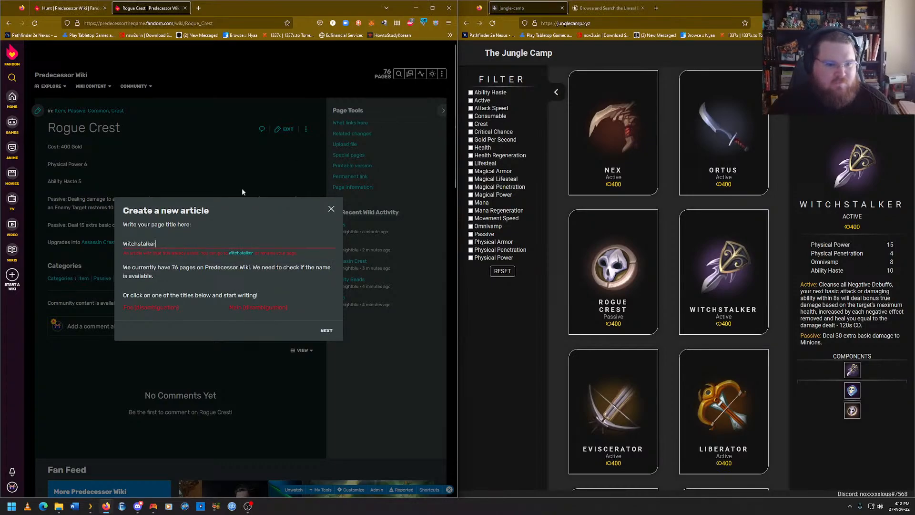
{"action": "left_click", "coordinate": [243, 253]}
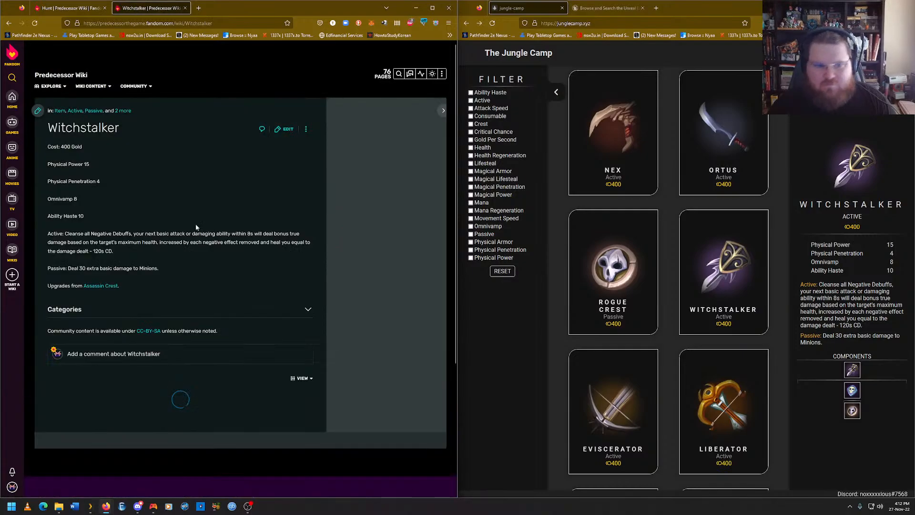
Add the categories Physical Power and Physical Penetration to the Witchstalker article.
{"action": "left_click", "coordinate": [174, 313]}
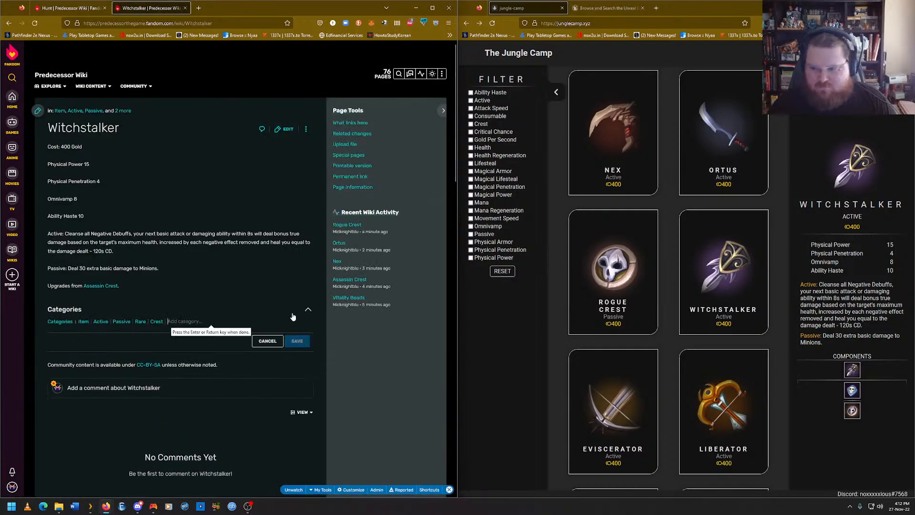
{"action": "type", "text": "Phy"}
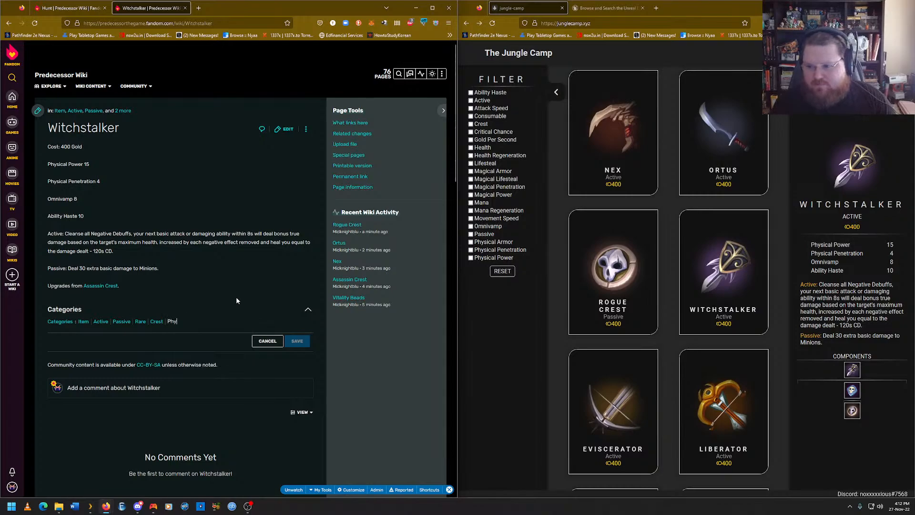
{"action": "type", "text": "sical Power"}
{"action": "key", "text": "Return"}
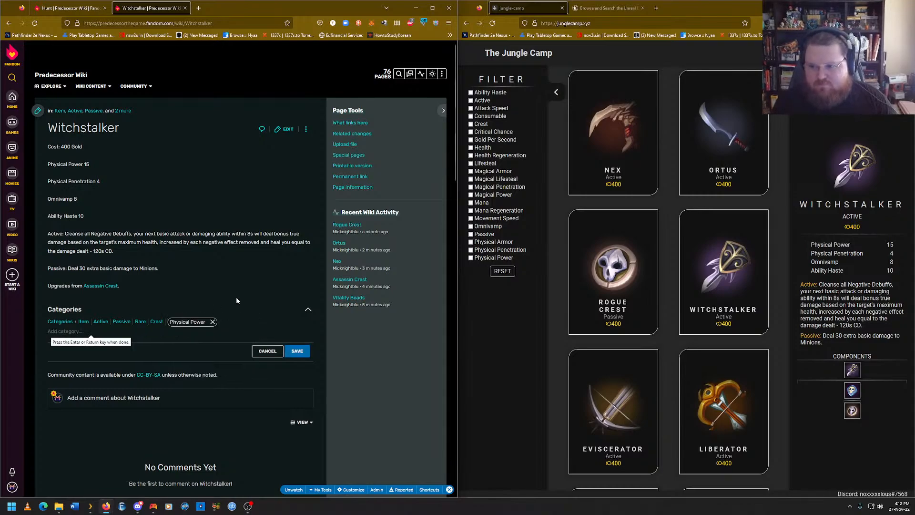
{"action": "type", "text": "Physical Penetration"}
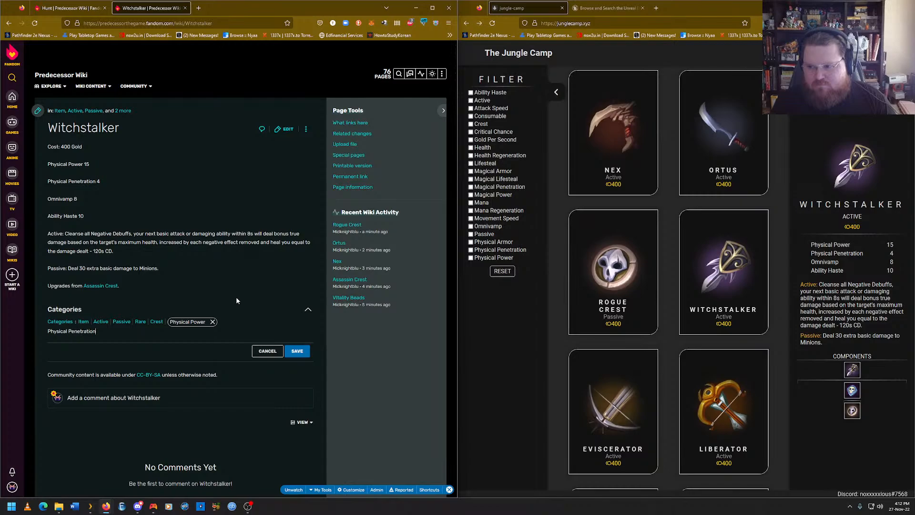
{"action": "key", "text": "Return"}
Add the categories Omnivamp and Ability Haste to the Witchstalker article and save the category changes.
{"action": "type", "text": "Omni"}
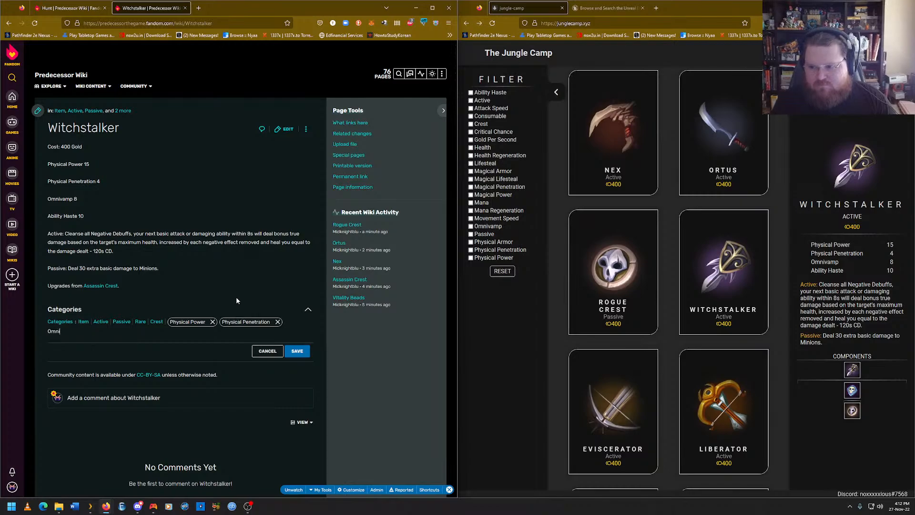
{"action": "type", "text": "vamp"}
{"action": "key", "text": "Return"}
{"action": "type", "text": "Ab"}
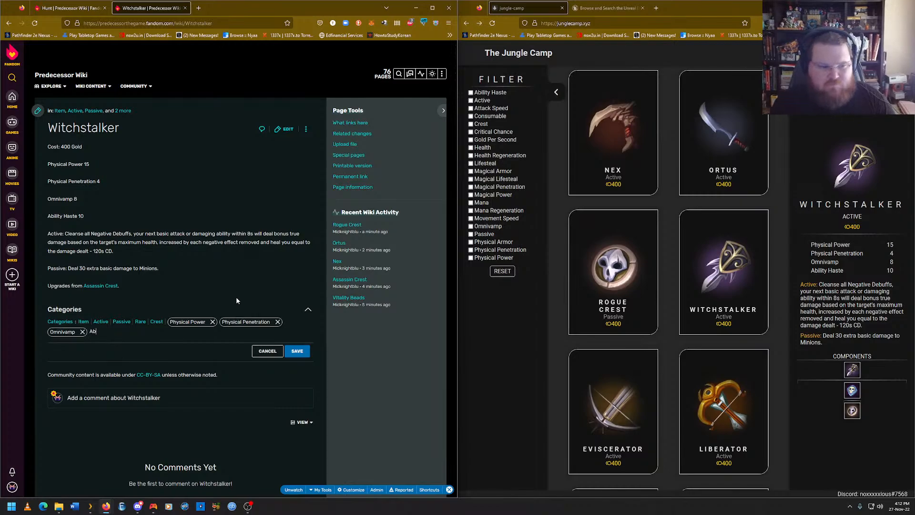
{"action": "type", "text": "ility Haste"}
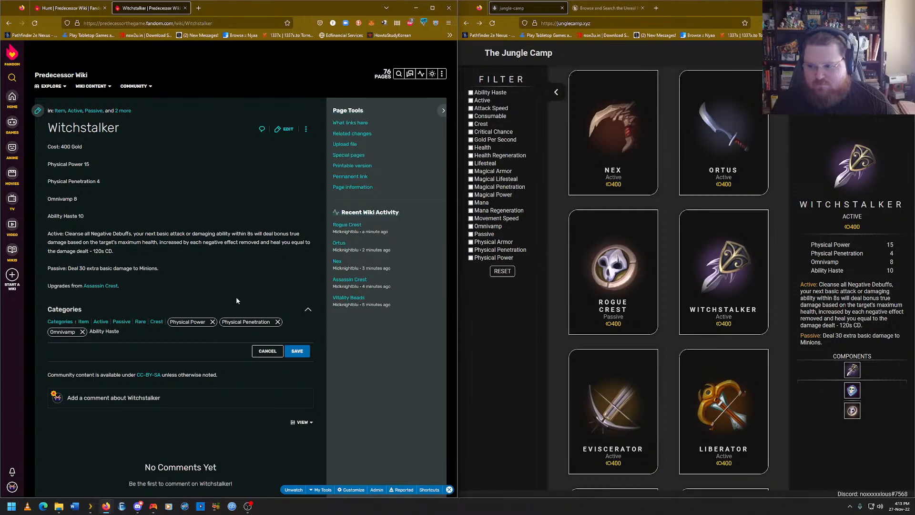
{"action": "key", "text": "Return"}
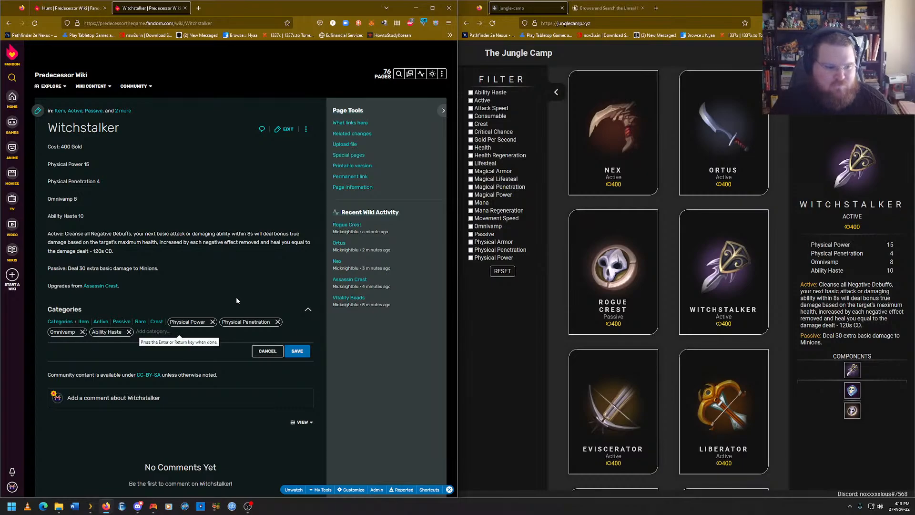
{"action": "left_click", "coordinate": [308, 351]}
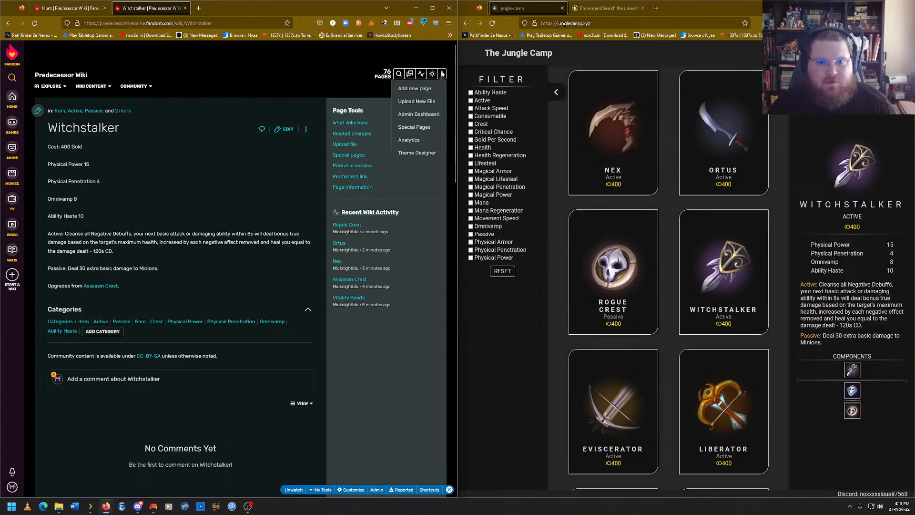
Display the Eviscerator item's details on The Jungle Camp site.
{"action": "mouse_move", "coordinate": [439, 76]}
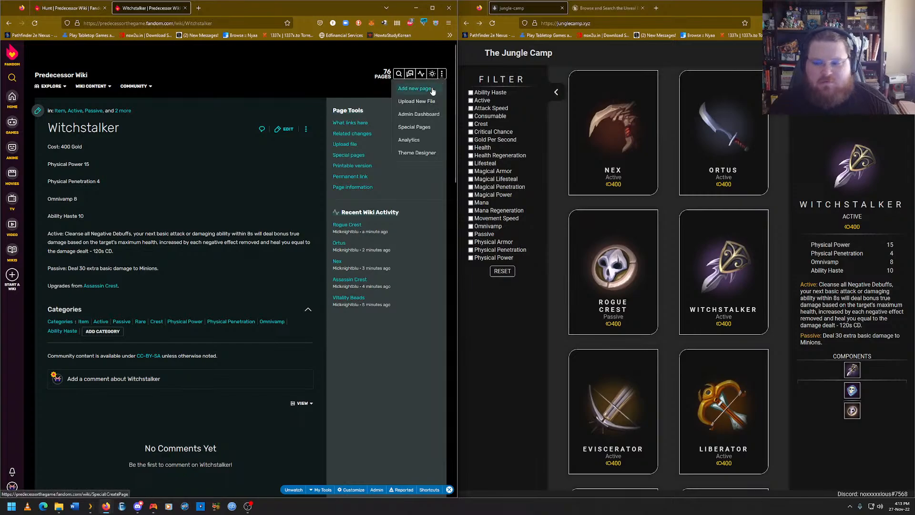
{"action": "scroll", "coordinate": [621, 315], "scroll_direction": "down", "scroll_amount": 3}
{"action": "left_click", "coordinate": [622, 315]}
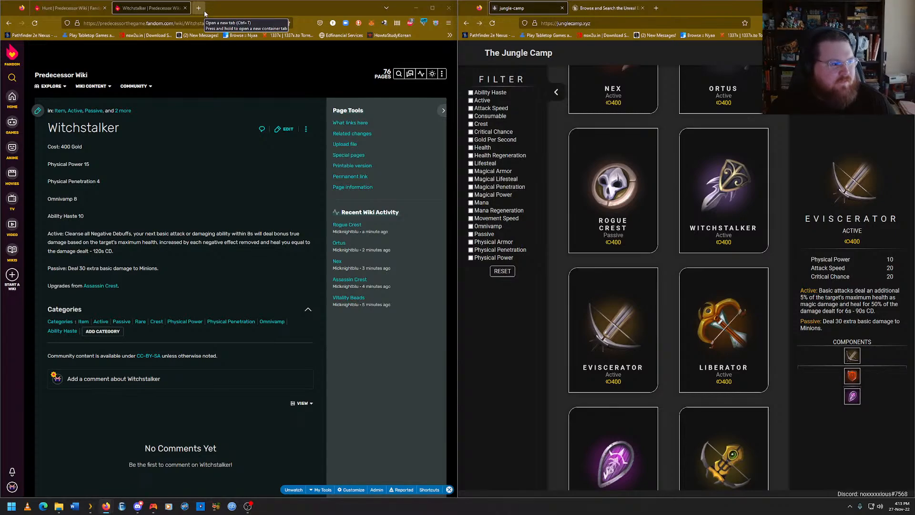
Open YouTube in a new browser tab beside the Witchstalker article.
{"action": "left_click", "coordinate": [198, 8]}
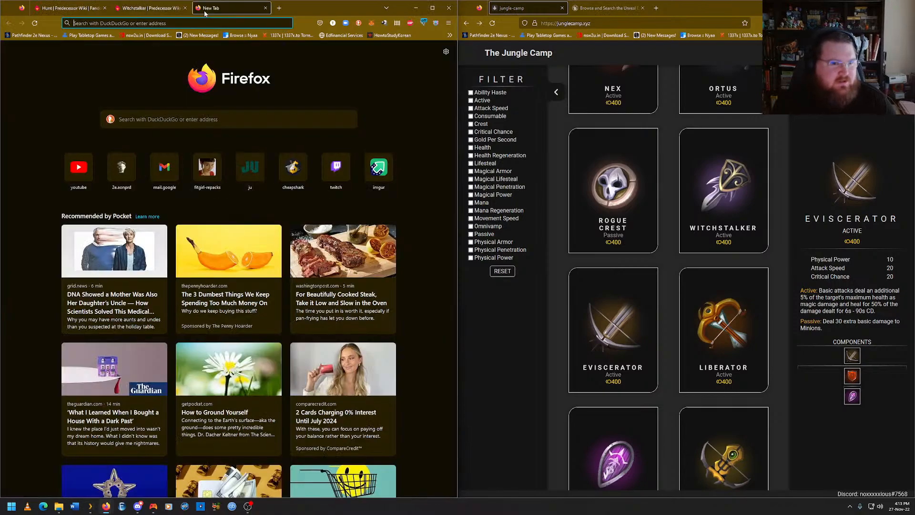
{"action": "type", "text": "h"}
{"action": "key", "text": "BackSpace"}
{"action": "key", "text": "BackSpace"}
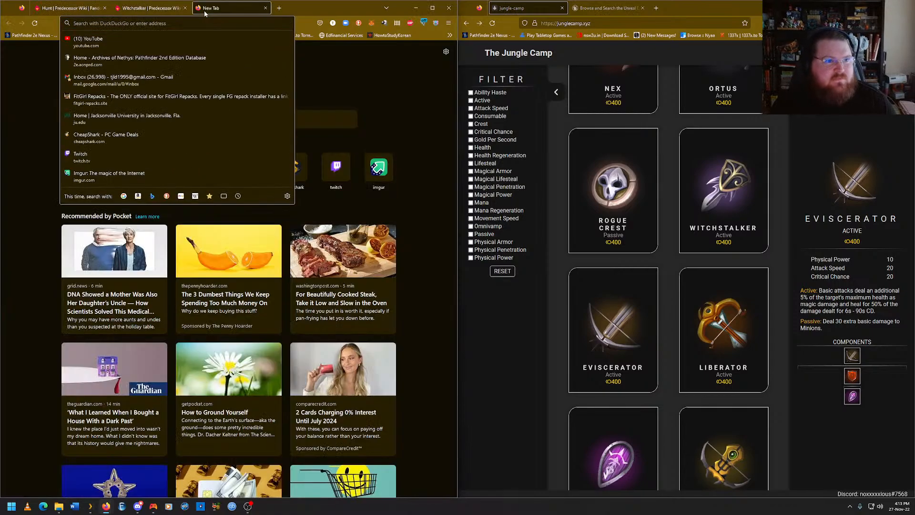
{"action": "type", "text": "youtube.com/"}
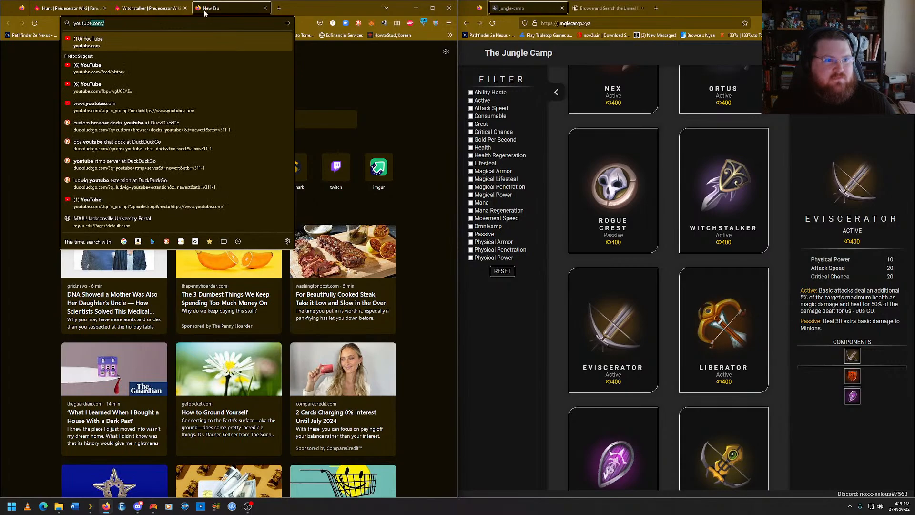
{"action": "key", "text": "Return"}
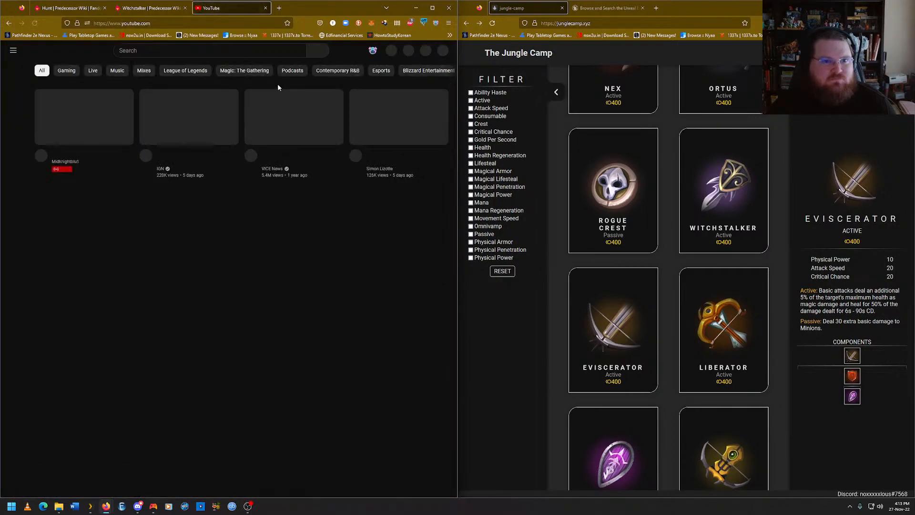
Search YouTube for "bullets per minute", play the video "8 Minutes of BPM: Bullets Per Minute Gameplay" and skip past its opening.
{"action": "left_click", "coordinate": [210, 53]}
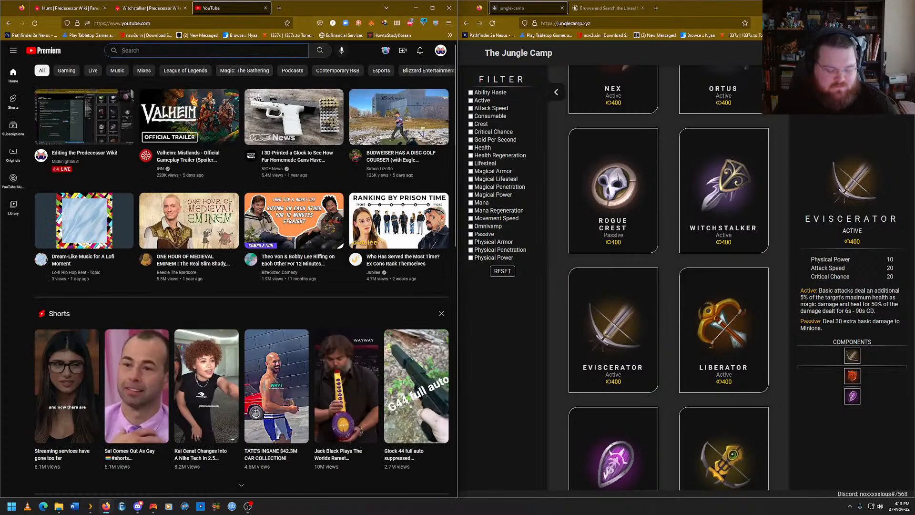
{"action": "type", "text": "bullets per minute"}
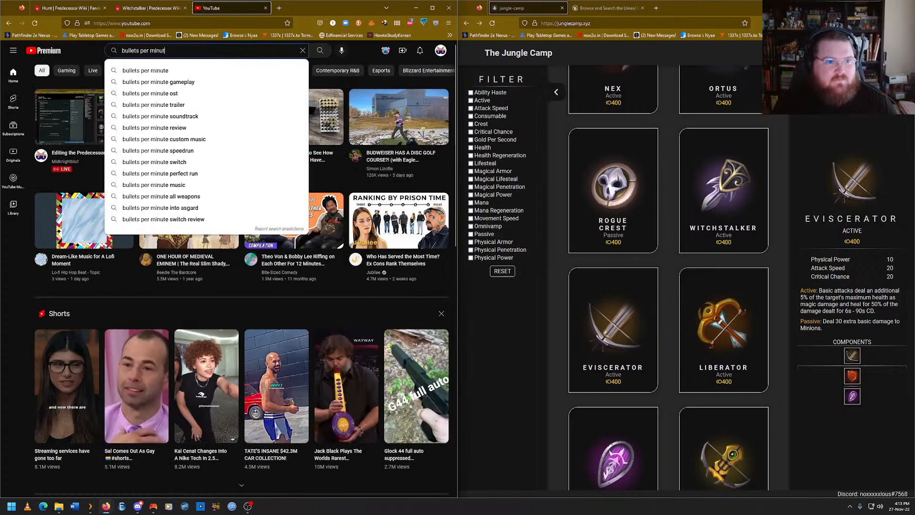
{"action": "key", "text": "Return"}
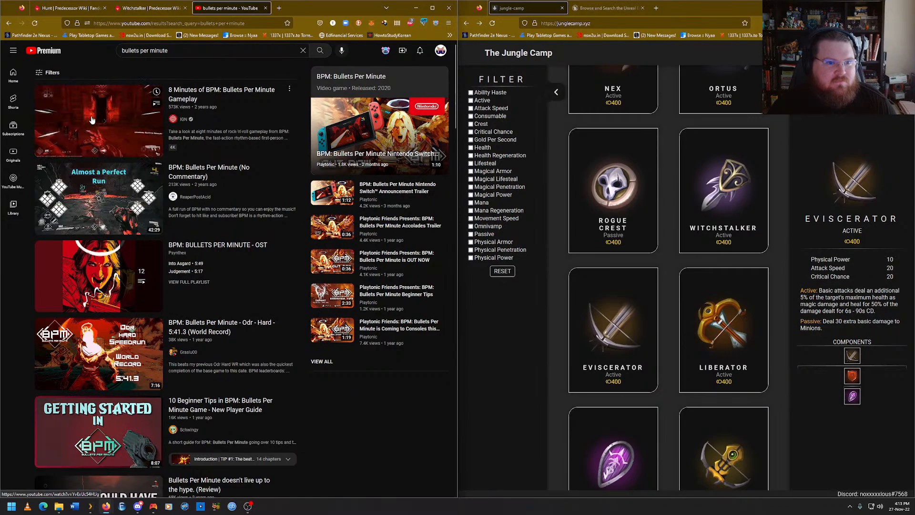
{"action": "left_click", "coordinate": [92, 120]}
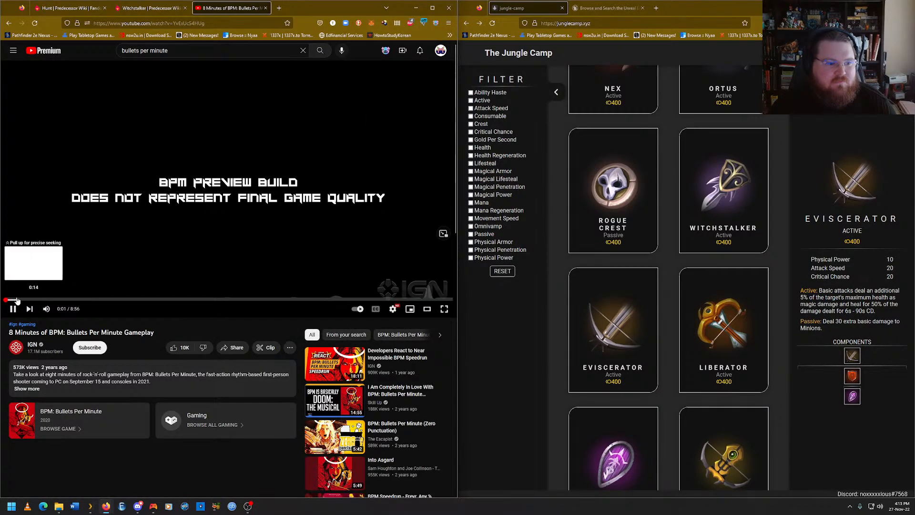
{"action": "left_click", "coordinate": [17, 300]}
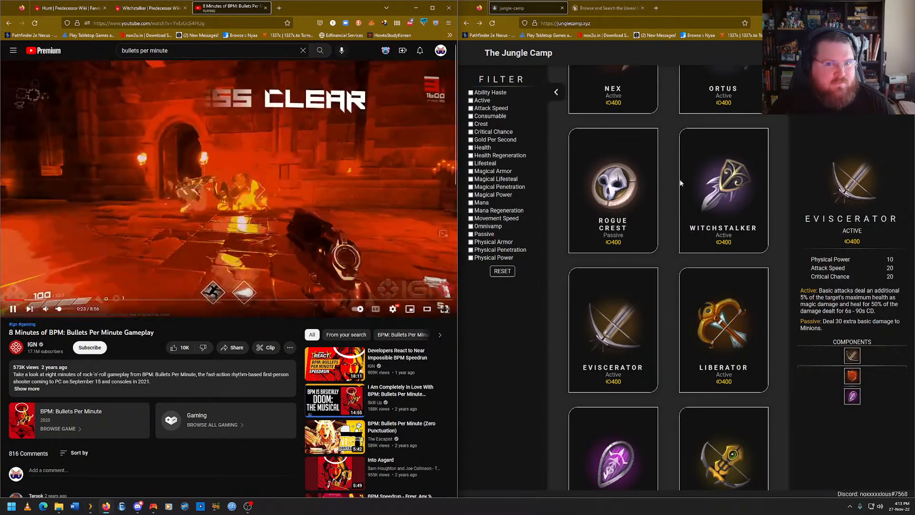
Look through the Unreal Engine marketplace results for "paragon", go to results page 2 and open the Paragon: Serath product page.
{"action": "left_click", "coordinate": [608, 8]}
{"action": "scroll", "coordinate": [667, 186], "scroll_direction": "up", "scroll_amount": 1}
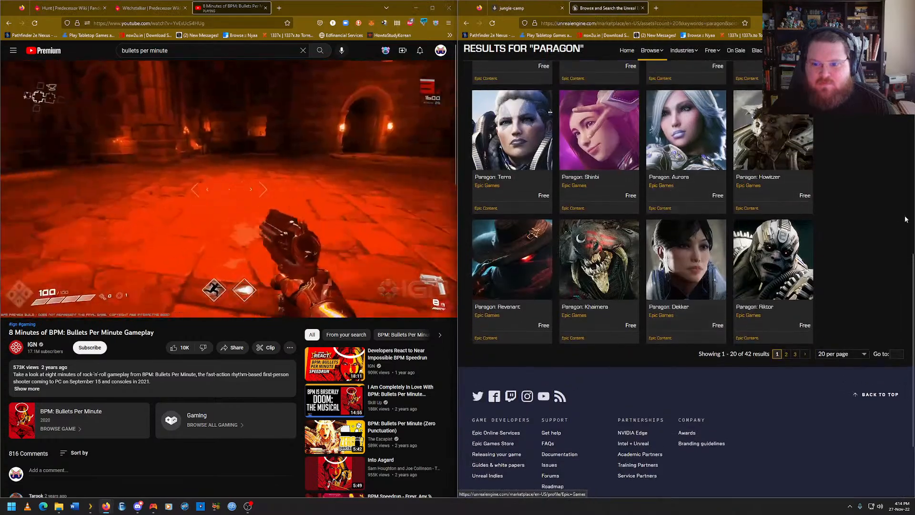
{"action": "scroll", "coordinate": [877, 236], "scroll_direction": "up", "scroll_amount": 4}
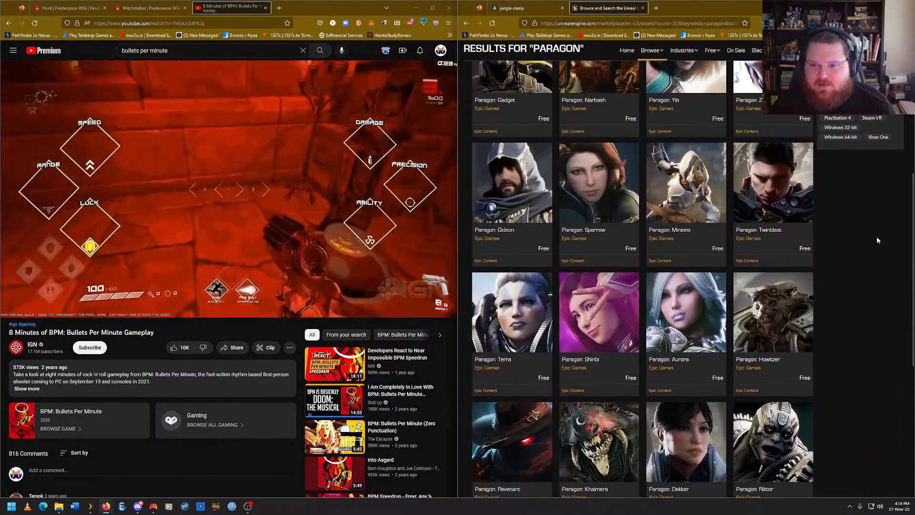
{"action": "scroll", "coordinate": [877, 236], "scroll_direction": "up", "scroll_amount": 6}
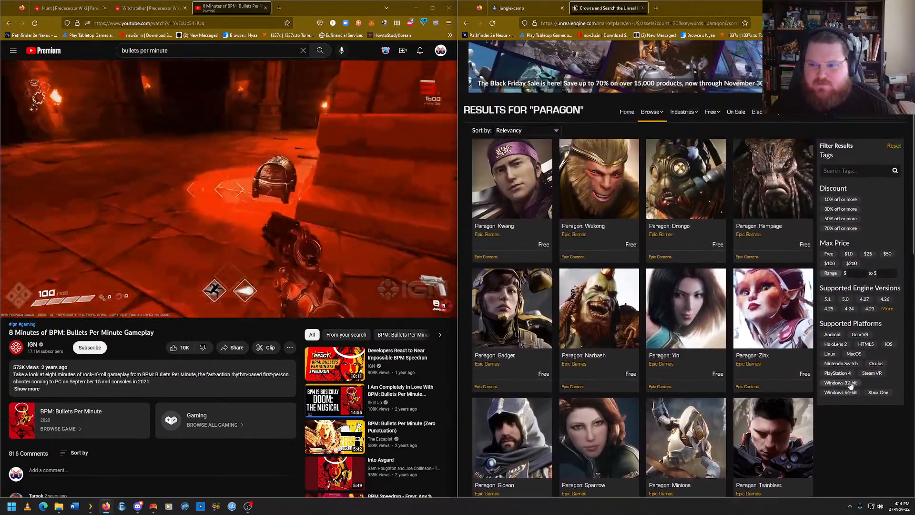
{"action": "scroll", "coordinate": [851, 385], "scroll_direction": "down", "scroll_amount": 10}
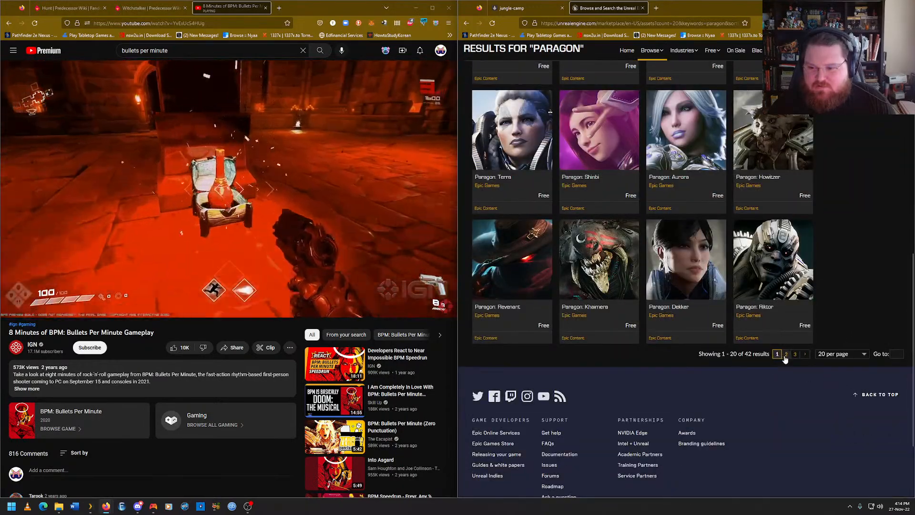
{"action": "left_click", "coordinate": [785, 355]}
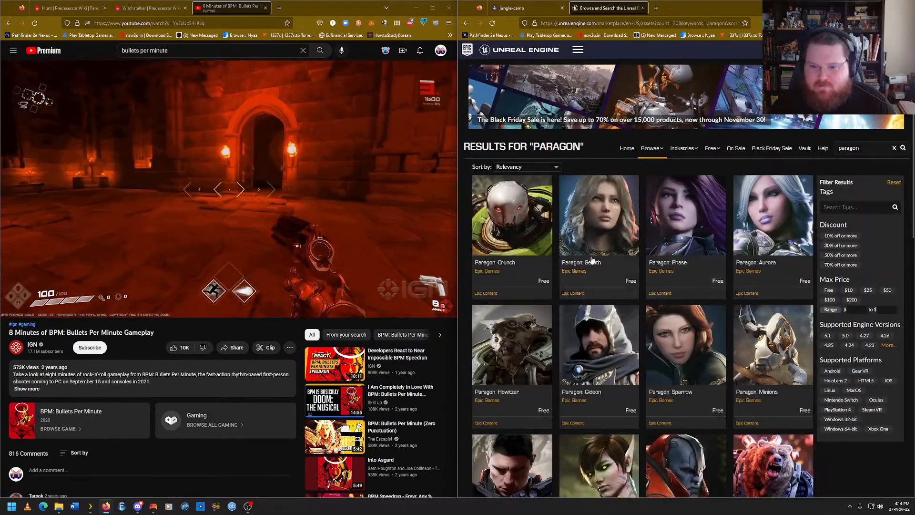
{"action": "left_click", "coordinate": [593, 239]}
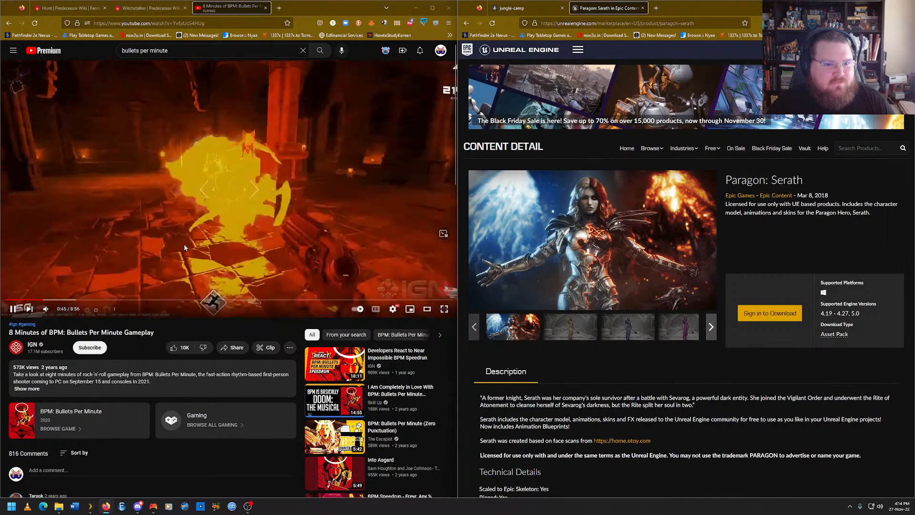
Return to the item list on The Jungle Camp and close the YouTube video to get back to the Witchstalker article.
{"action": "left_click", "coordinate": [523, 8]}
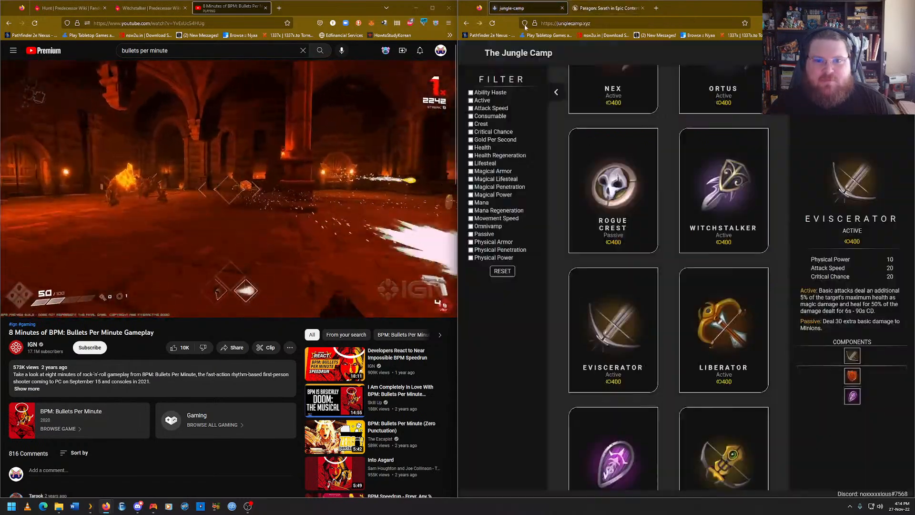
{"action": "left_click", "coordinate": [265, 8]}
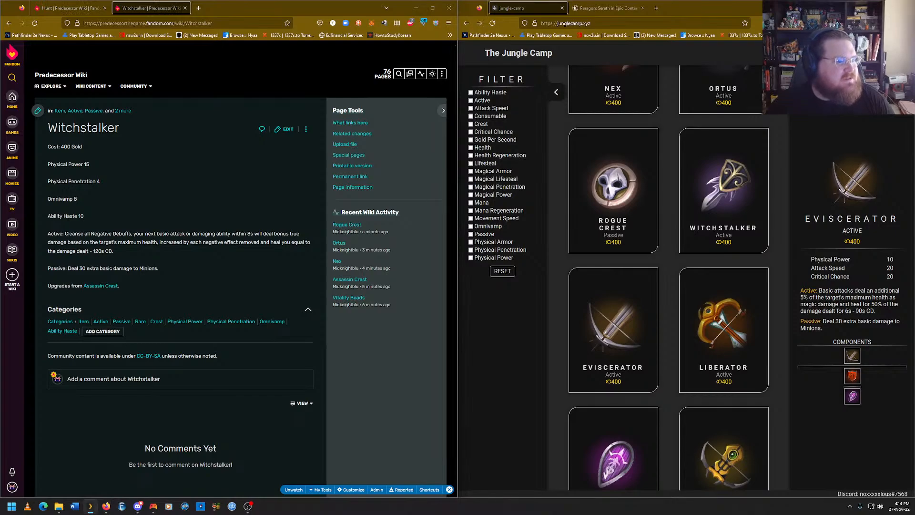
{"action": "left_click", "coordinate": [109, 161]}
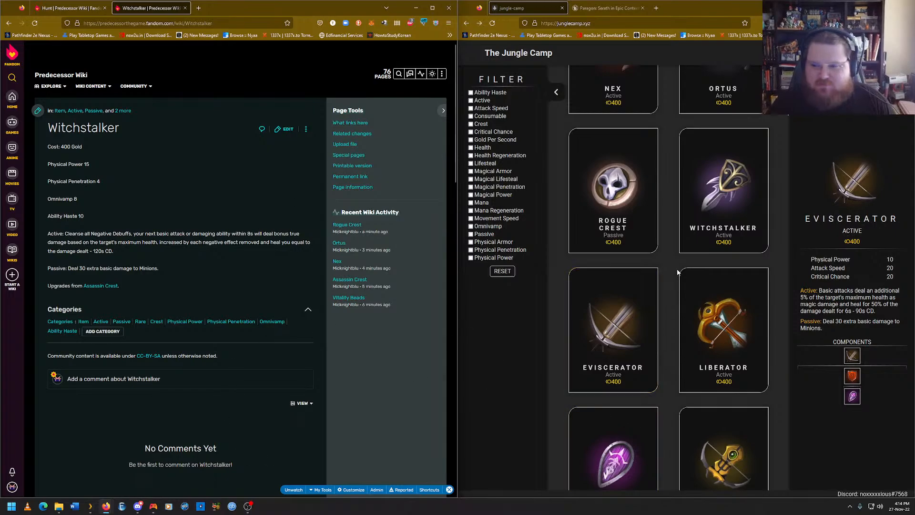
Enter Eviscerator as a new article title on the wiki and open the existing article of that name.
{"action": "left_click", "coordinate": [415, 91]}
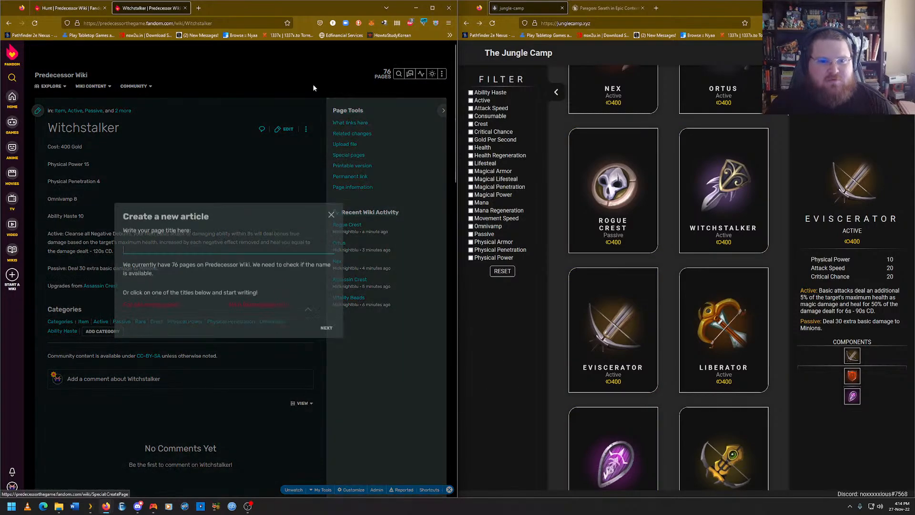
{"action": "left_click", "coordinate": [230, 254]}
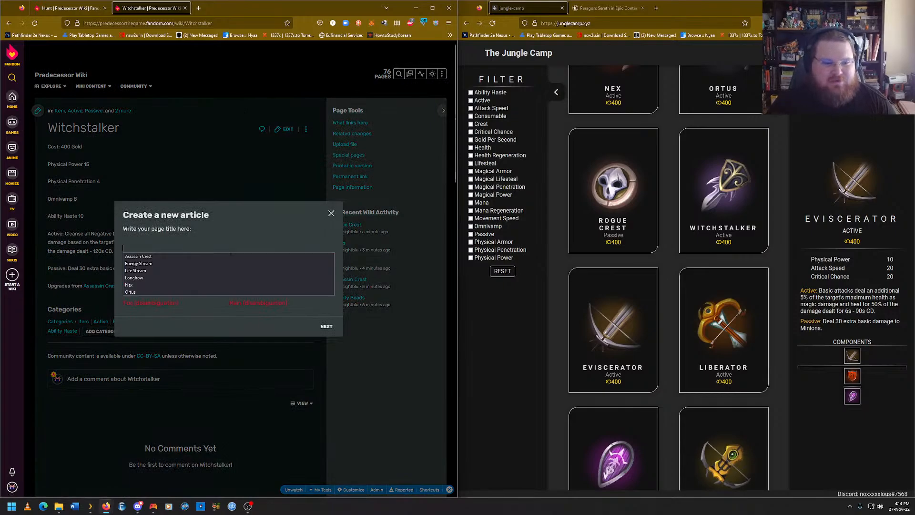
{"action": "left_click", "coordinate": [641, 316]}
{"action": "left_click", "coordinate": [159, 251]}
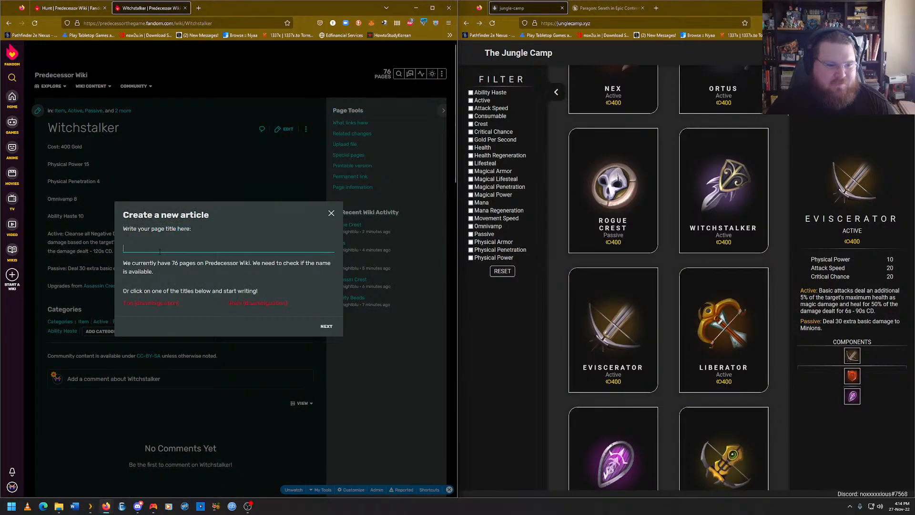
{"action": "type", "text": "Ev"}
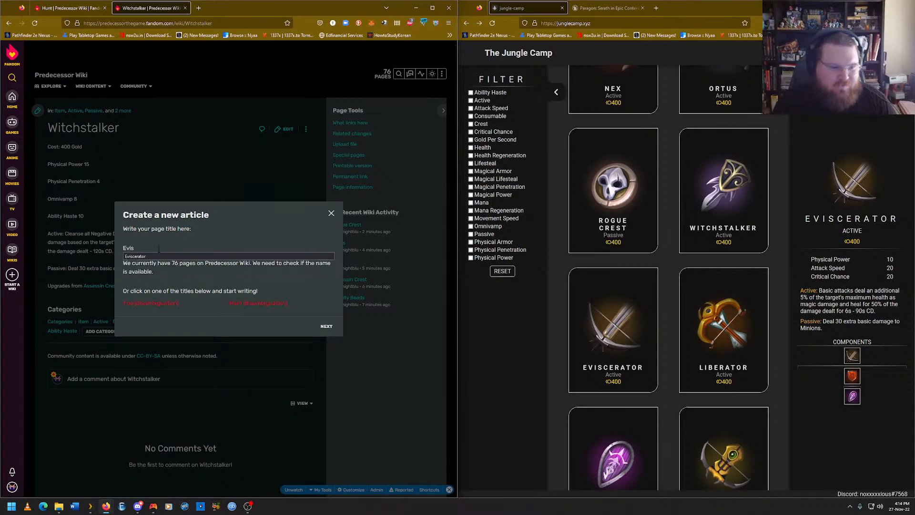
{"action": "type", "text": "is"}
{"action": "key", "text": "Down"}
{"action": "key", "text": "Return"}
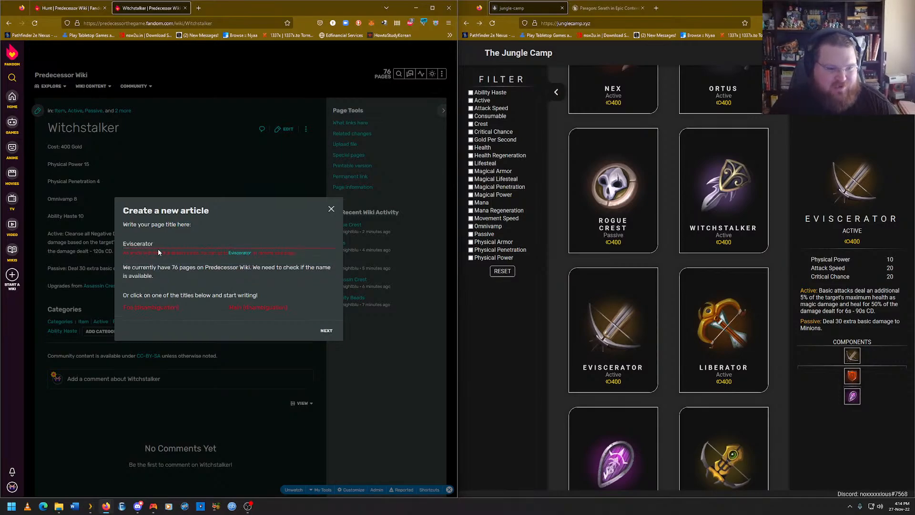
{"action": "left_click", "coordinate": [239, 253]}
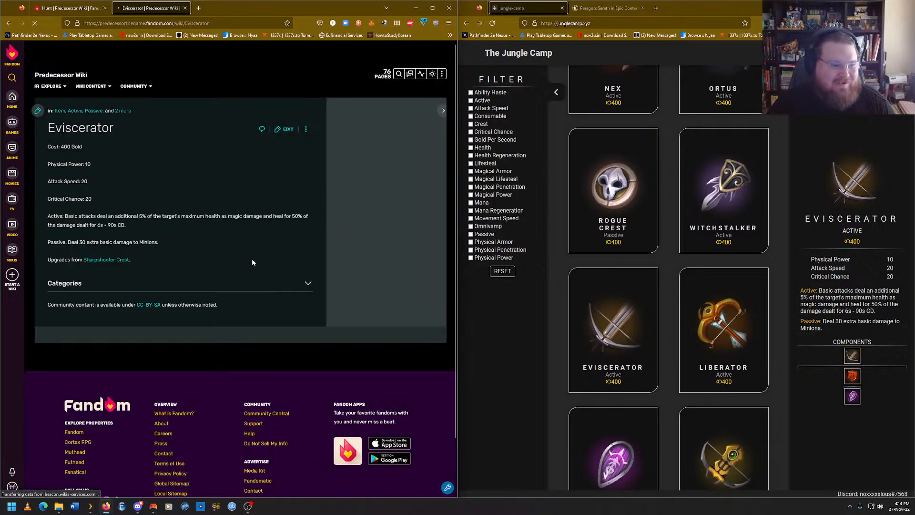
Add the categories Physical Power and Attack Speed to the Eviscerator article.
{"action": "left_click", "coordinate": [177, 285]}
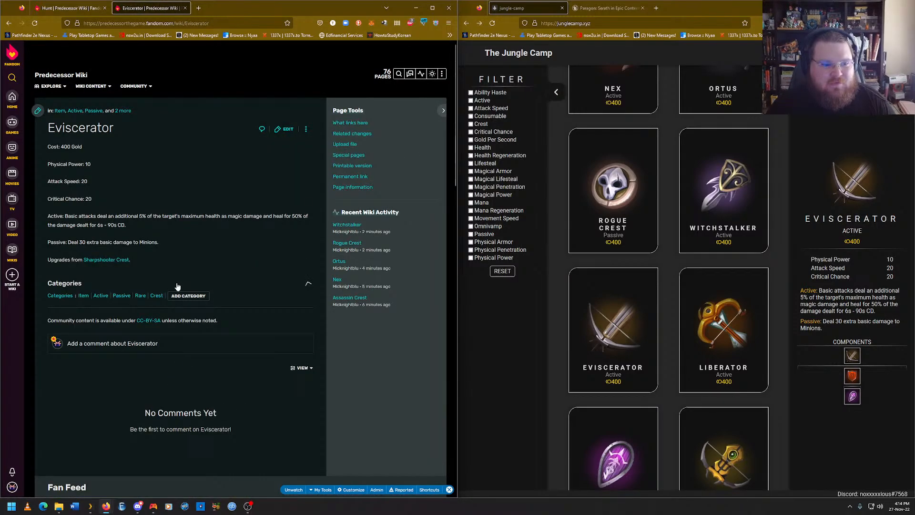
{"action": "left_click", "coordinate": [187, 295]}
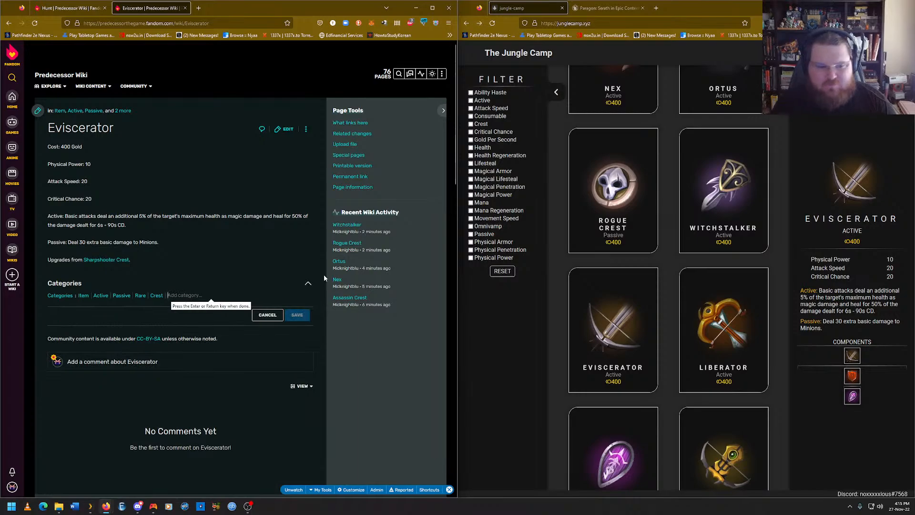
{"action": "type", "text": "P"}
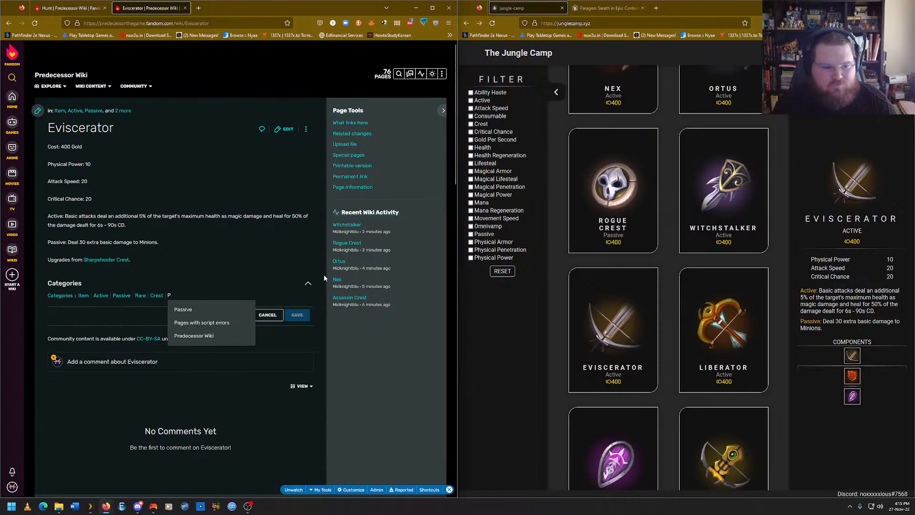
{"action": "type", "text": "hys"}
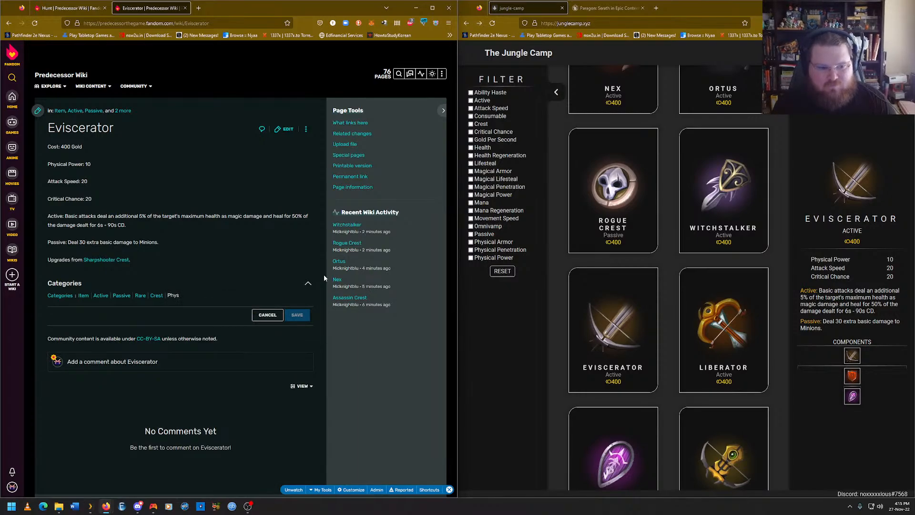
{"action": "type", "text": "ical Power"}
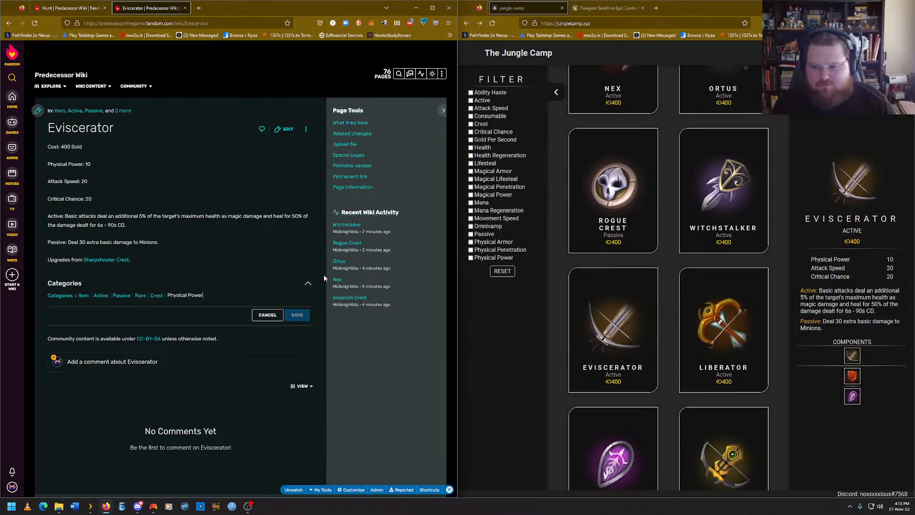
{"action": "key", "text": "Return"}
{"action": "type", "text": "Attack S"}
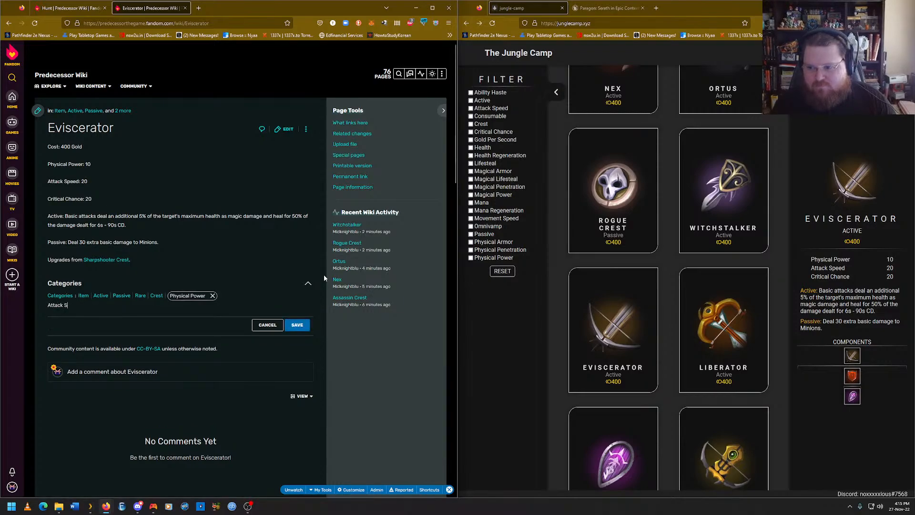
{"action": "type", "text": "peed"}
{"action": "key", "text": "Return"}
Add the category Critical Chance to the Eviscerator article and save the category changes.
{"action": "type", "text": "Crit"}
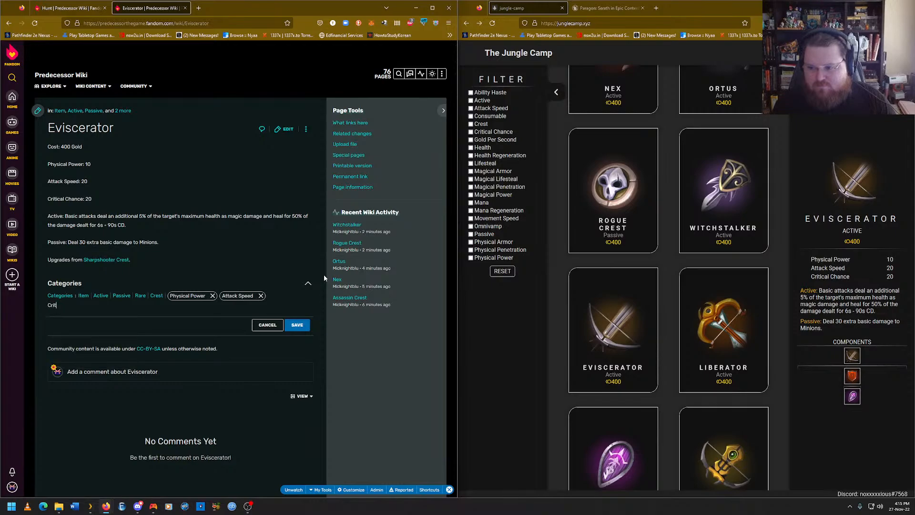
{"action": "type", "text": "ical Chance"}
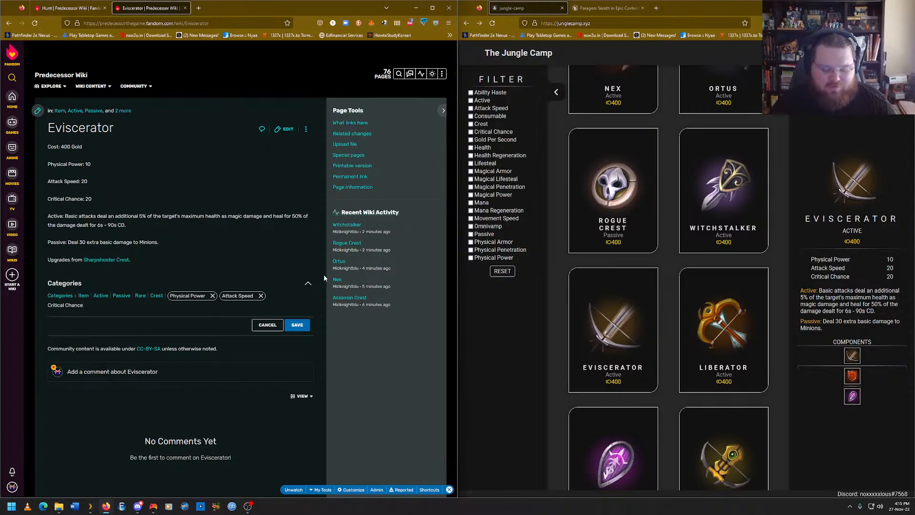
{"action": "key", "text": "Return"}
{"action": "left_click", "coordinate": [303, 327]}
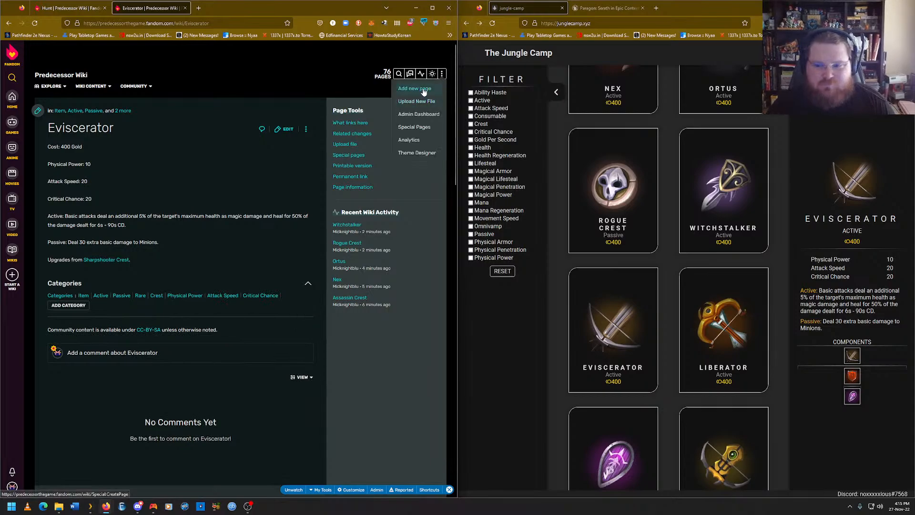
Show Liberator's stats on The Jungle Camp, enter Liberator as a new article title on the wiki and open the existing article.
{"action": "left_click", "coordinate": [724, 329]}
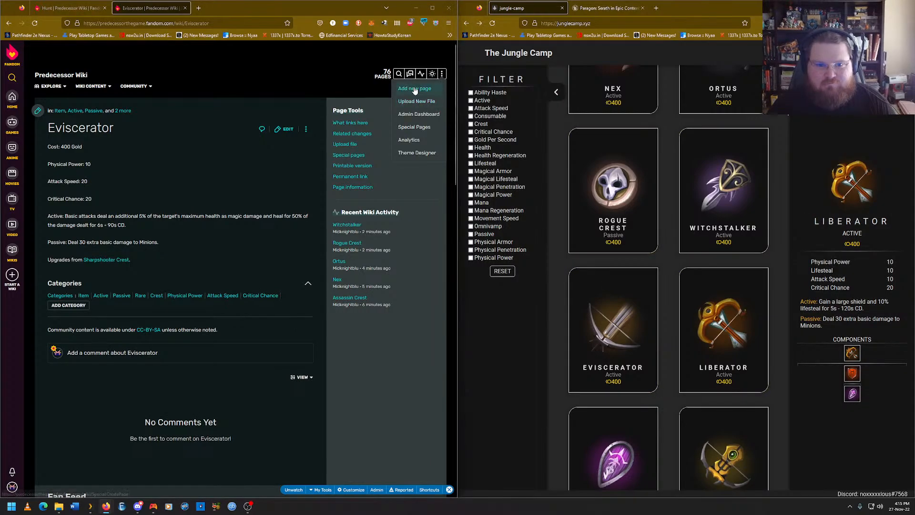
{"action": "left_click", "coordinate": [420, 102]}
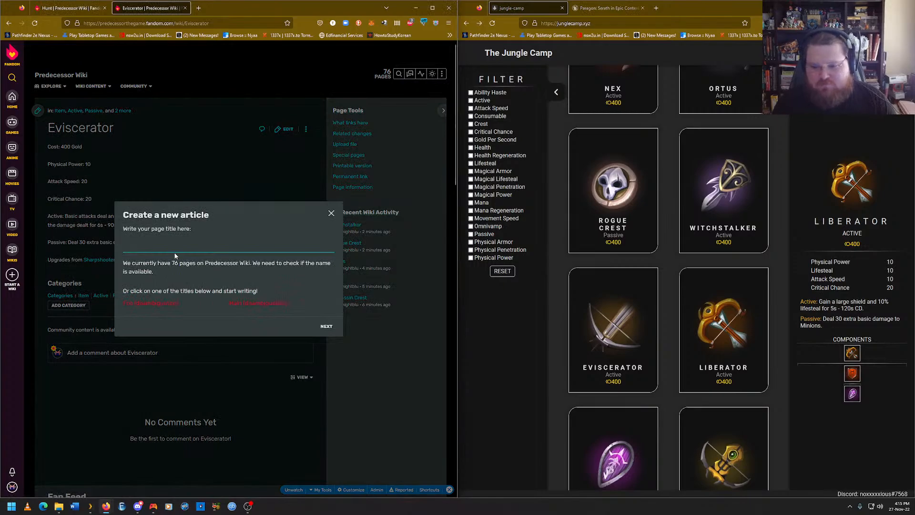
{"action": "type", "text": "Liberator"}
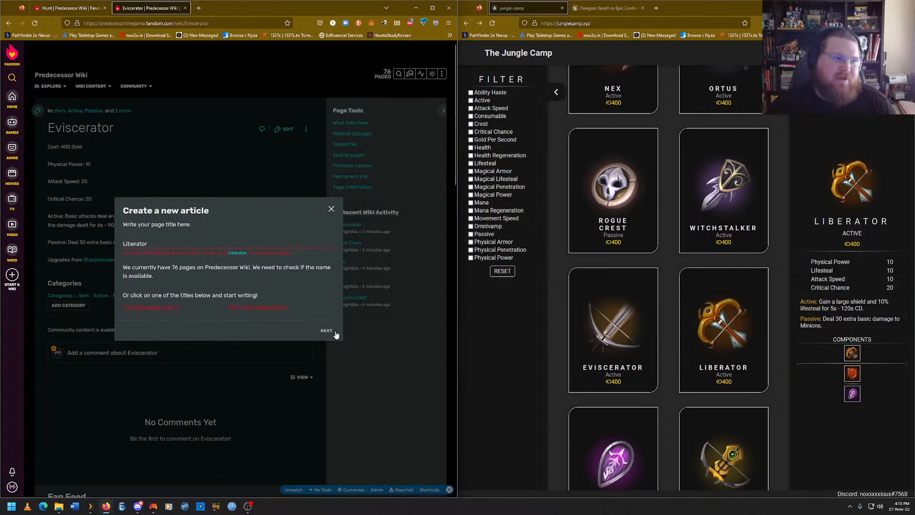
{"action": "left_click", "coordinate": [245, 254]}
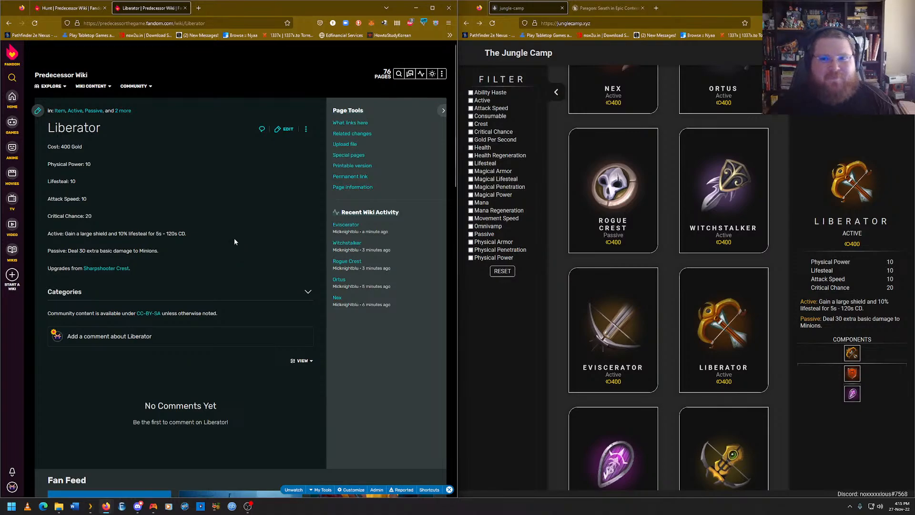
Expand the categories of the Liberator article and add Physical Power and Lifesteal.
{"action": "left_click", "coordinate": [153, 297]}
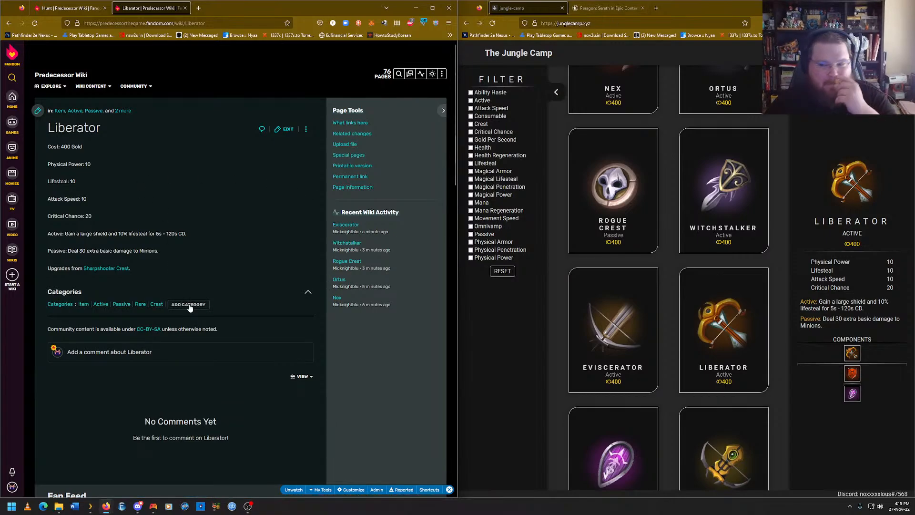
{"action": "left_click", "coordinate": [189, 305]}
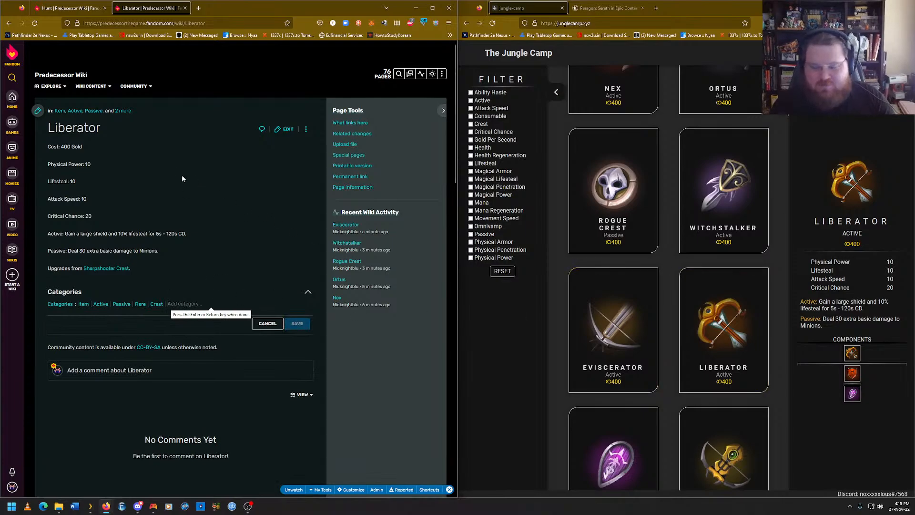
{"action": "type", "text": "Physical"}
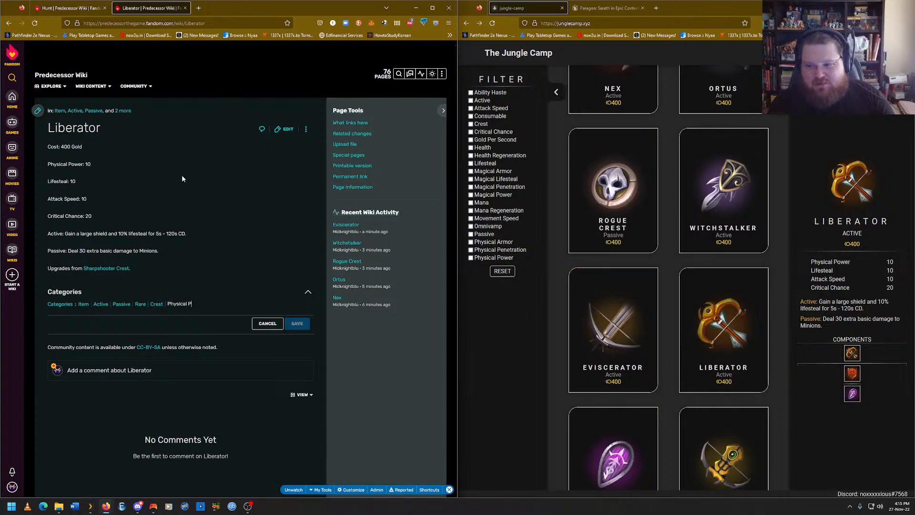
{"action": "type", "text": " Powe"}
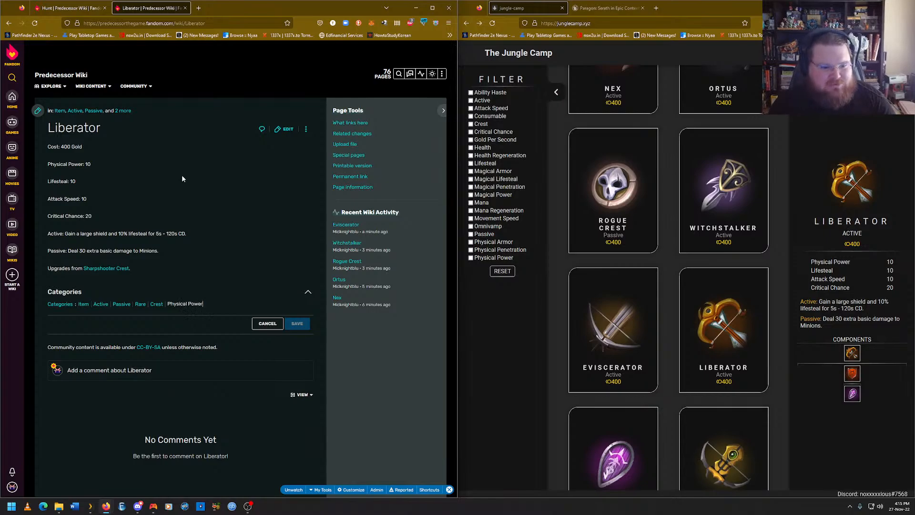
{"action": "type", "text": "r"}
{"action": "key", "text": "Return"}
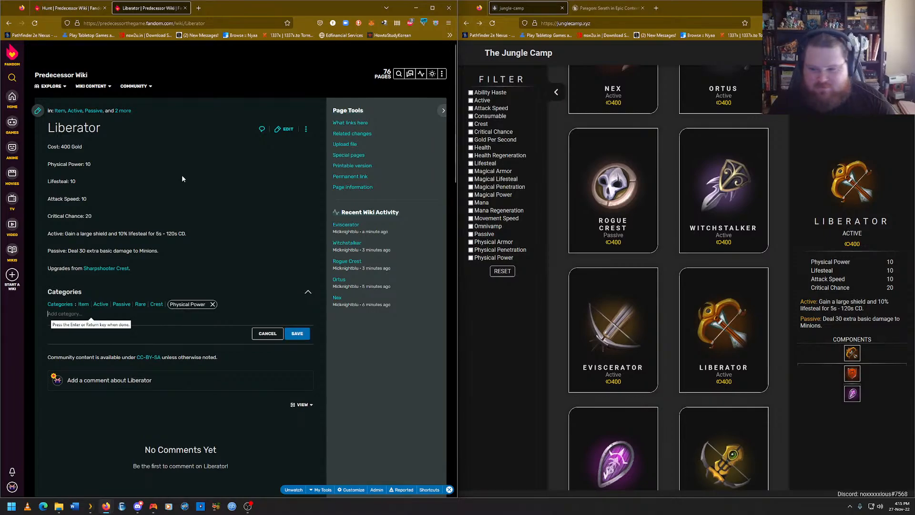
{"action": "type", "text": "Lifesteal"}
{"action": "key", "text": "Return"}
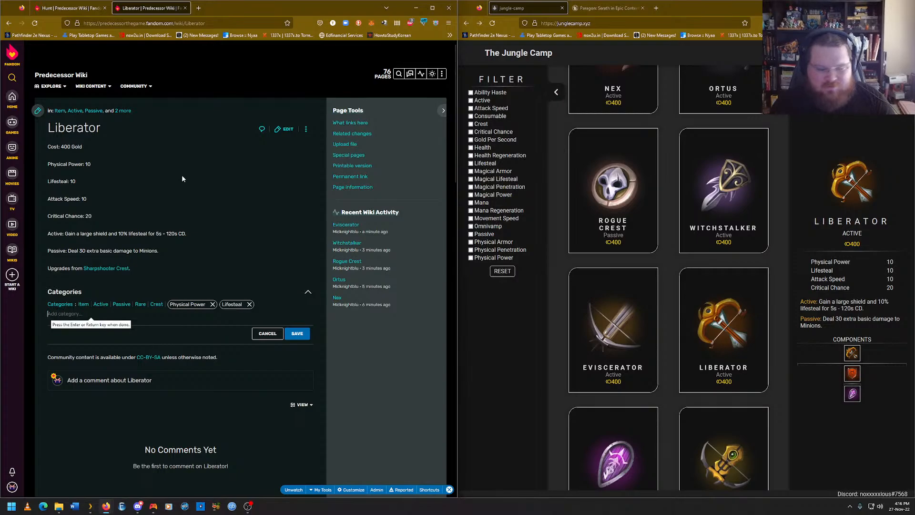
Add the categories Attack Speed and Critical Chance to the Liberator article and save the category changes.
{"action": "type", "text": "Attack Spe"}
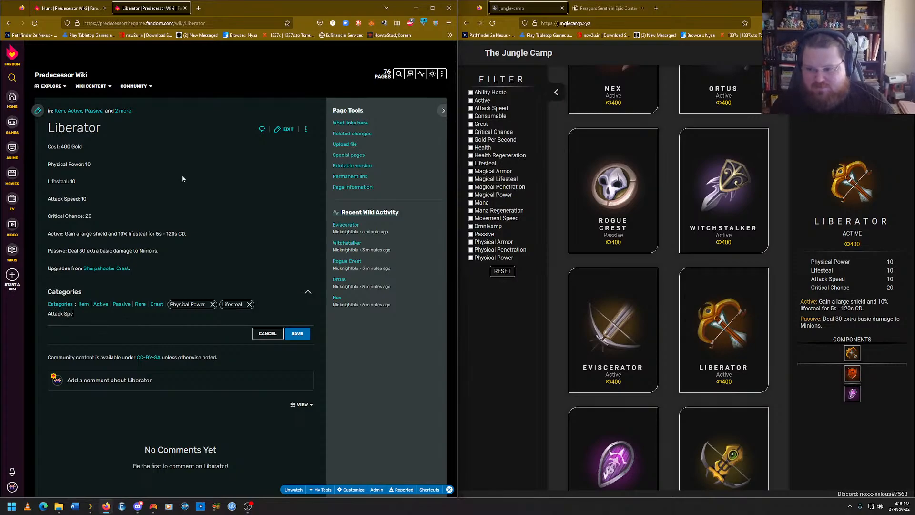
{"action": "type", "text": "ed"}
{"action": "key", "text": "Return"}
{"action": "type", "text": "Critical Cha"}
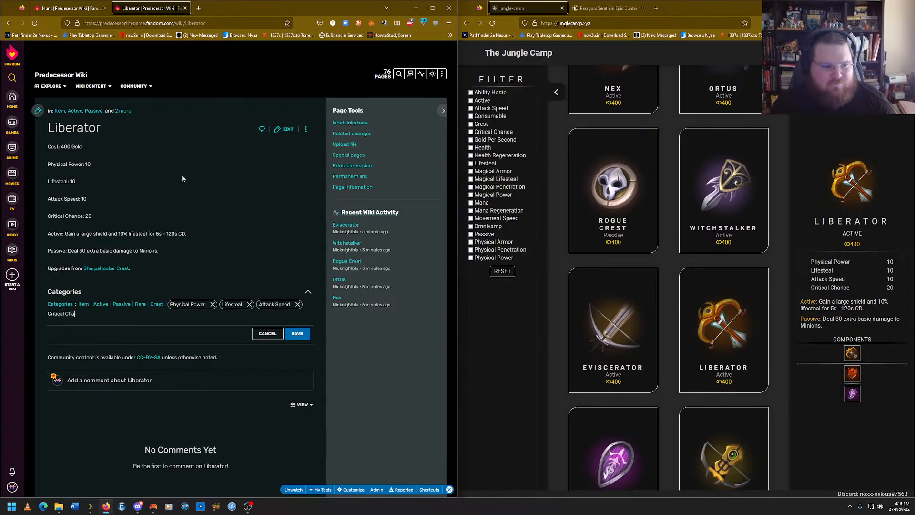
{"action": "type", "text": "nce"}
{"action": "key", "text": "Return"}
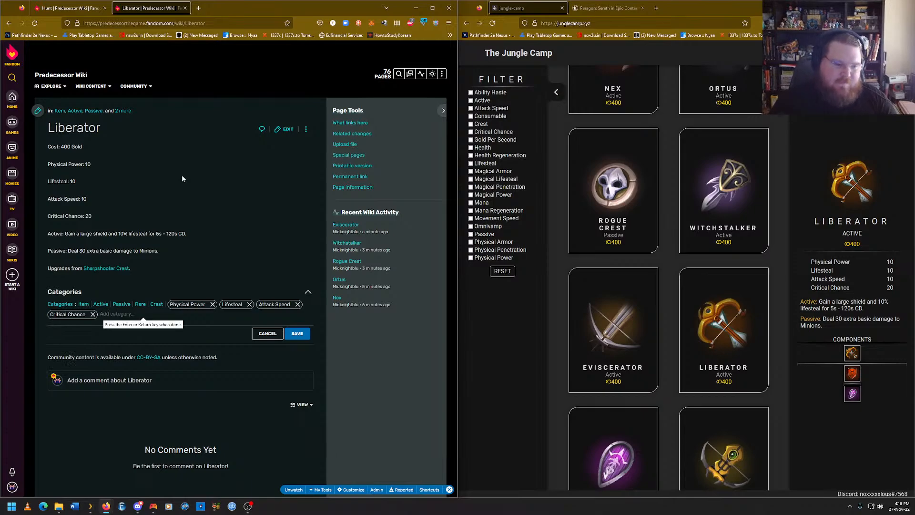
{"action": "left_click", "coordinate": [302, 334]}
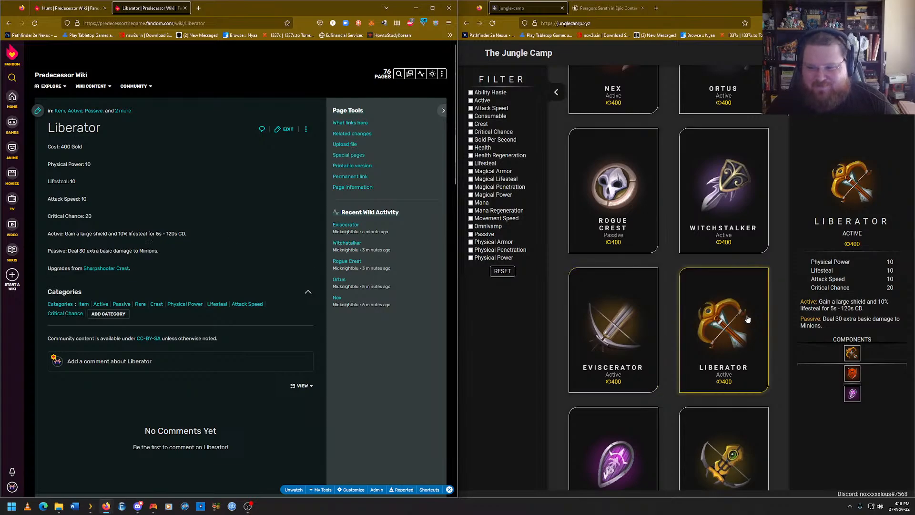
Show Marksman Crest's stats on The Jungle Camp, enter Marksman Crest as a new wiki article title and open the existing article.
{"action": "scroll", "coordinate": [691, 305], "scroll_direction": "down", "scroll_amount": 3}
{"action": "left_click", "coordinate": [654, 297]}
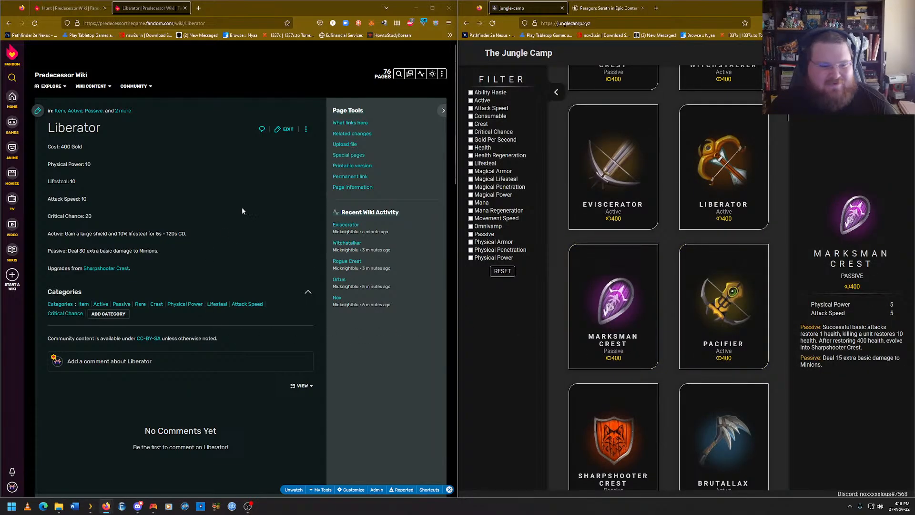
{"action": "mouse_move", "coordinate": [442, 76]}
{"action": "left_click", "coordinate": [433, 94]}
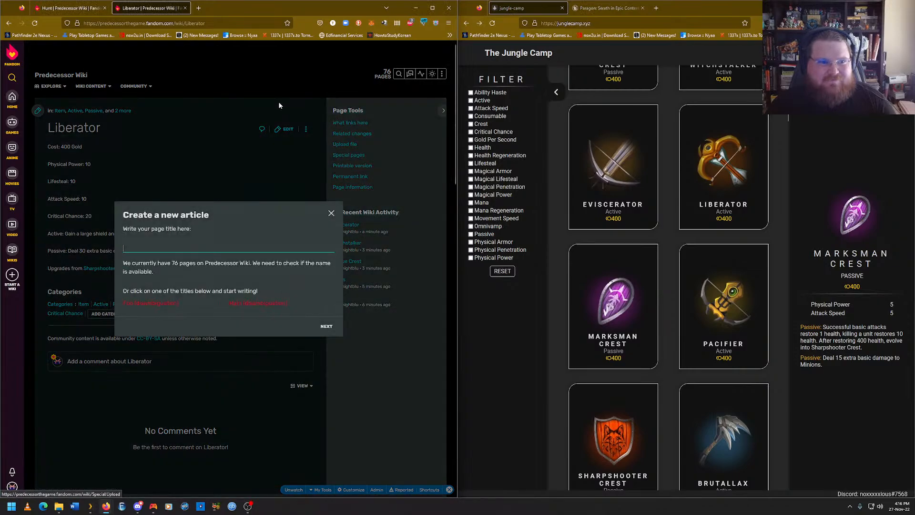
{"action": "type", "text": "Mar"}
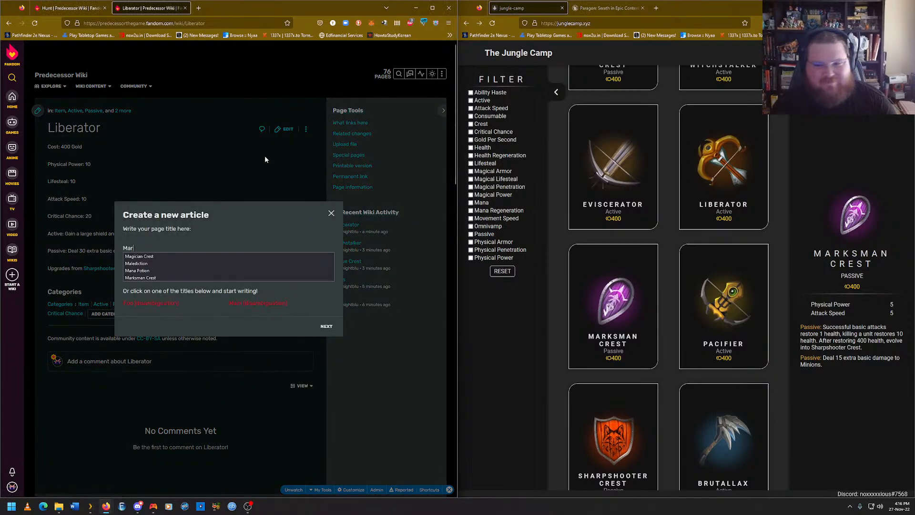
{"action": "type", "text": "ksman Crest"}
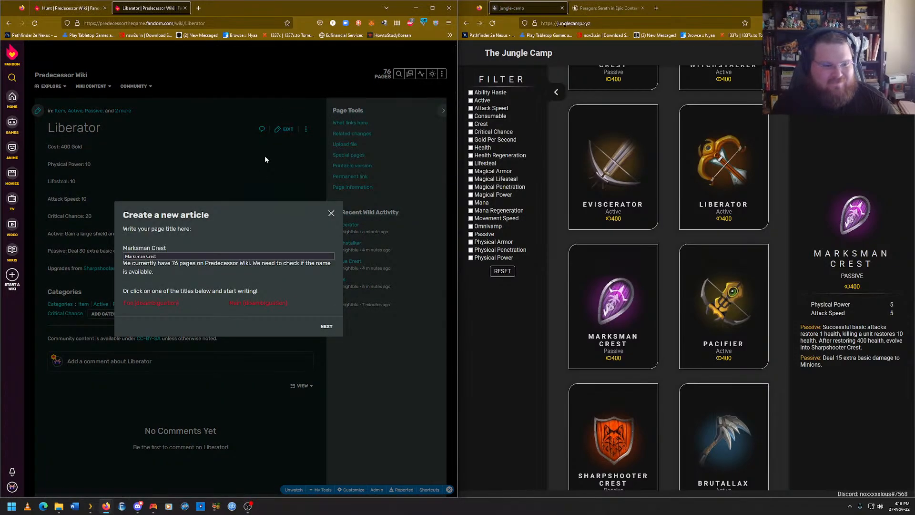
{"action": "left_click", "coordinate": [243, 253]}
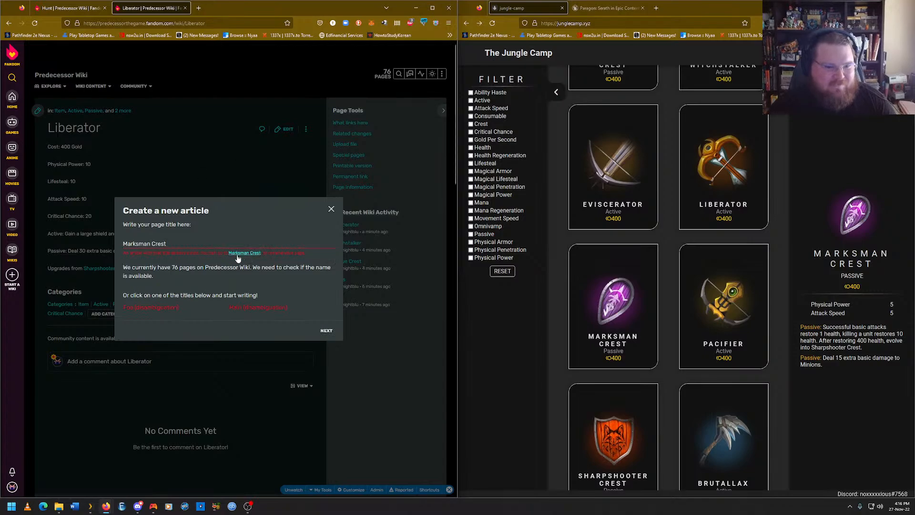
Expand the categories of the Marksman Crest article and add Physical Power.
{"action": "left_click", "coordinate": [196, 263]}
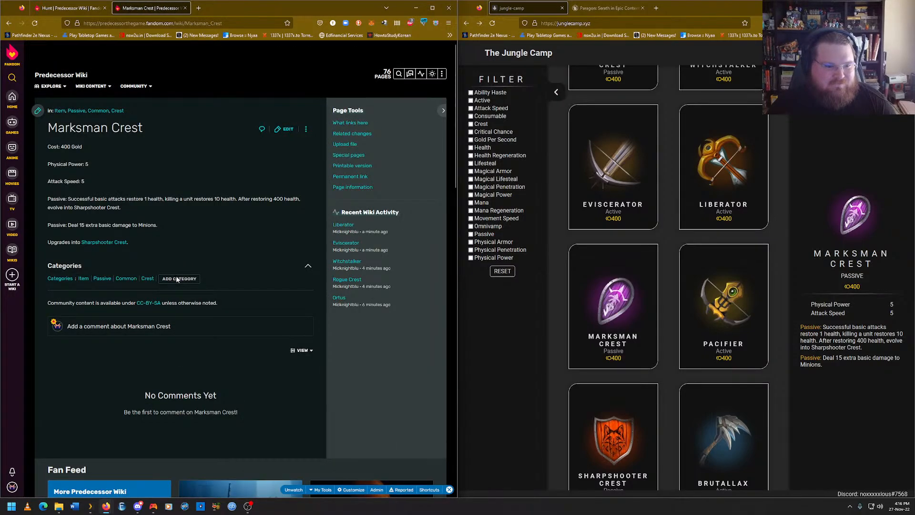
{"action": "left_click", "coordinate": [176, 278]}
{"action": "type", "text": "Physi"}
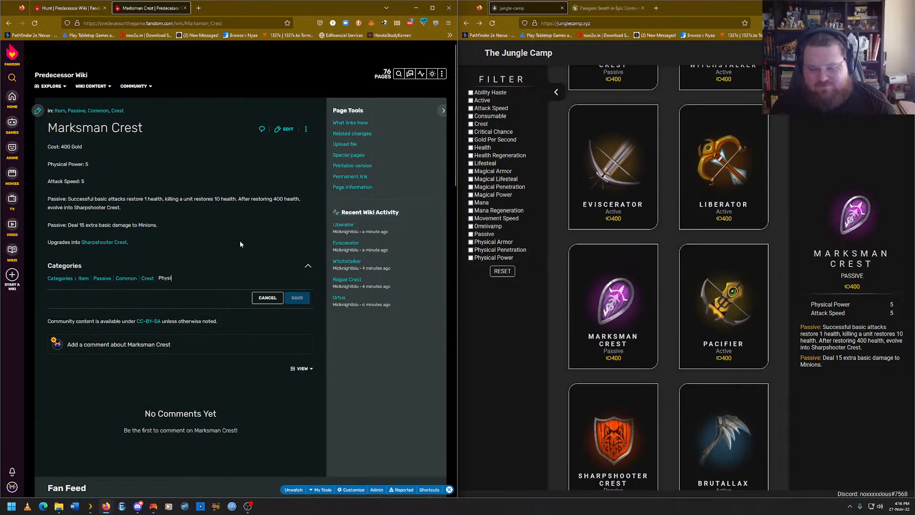
{"action": "type", "text": "cal Power"}
{"action": "key", "text": "Return"}
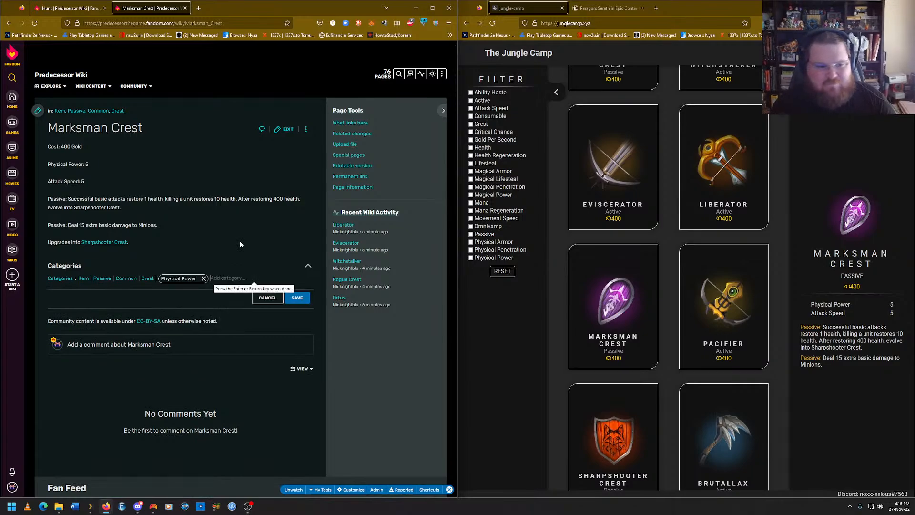
Add the category Attack Speed to the Marksman Crest article and save the category changes.
{"action": "type", "text": "Attac"}
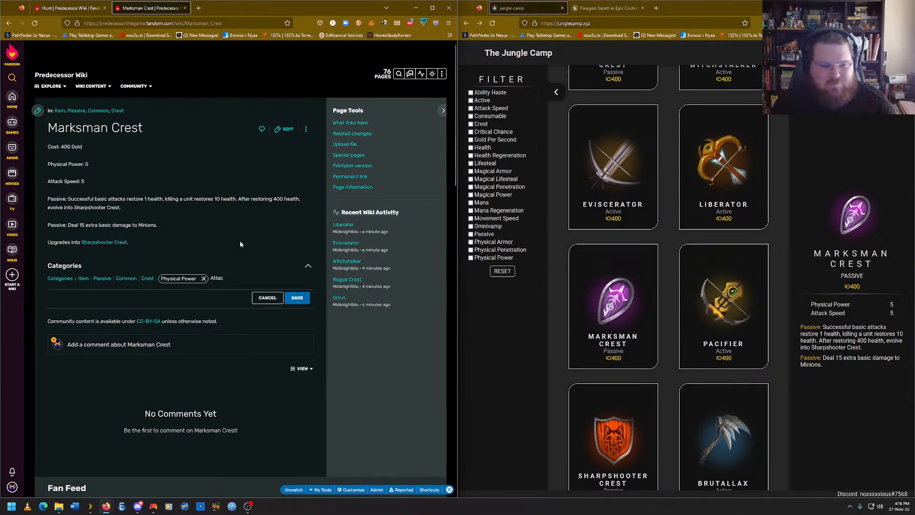
{"action": "type", "text": "k"}
{"action": "type", "text": " Pow"}
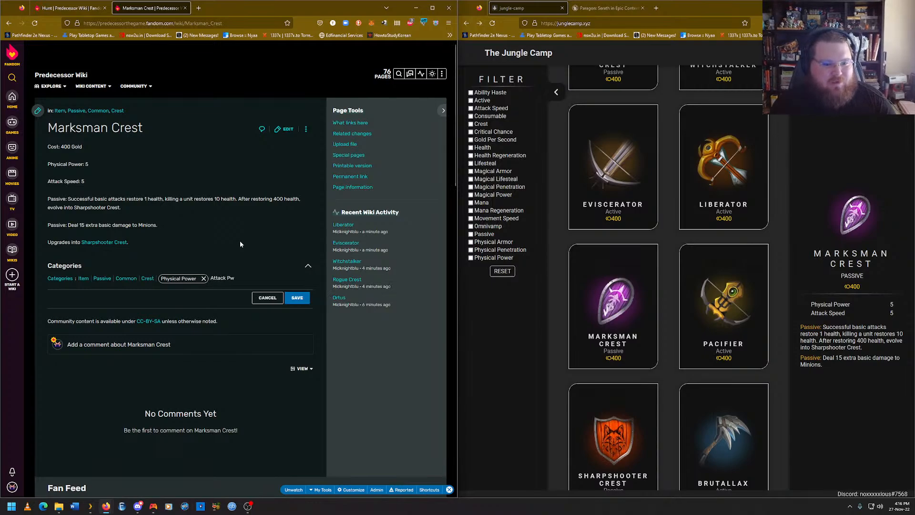
{"action": "type", "text": "er"}
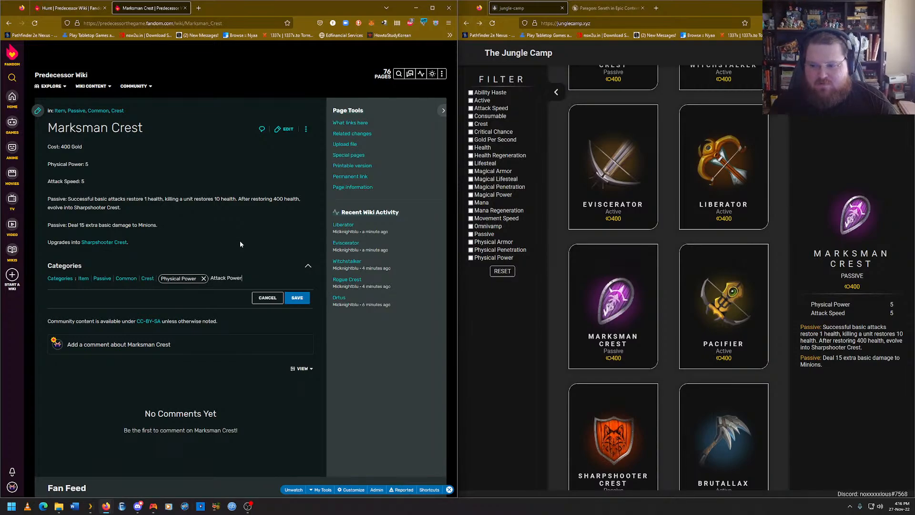
{"action": "key", "text": "BackSpace"}
{"action": "key", "text": "BackSpace"}
{"action": "key", "text": "BackSpace"}
{"action": "key", "text": "BackSpace"}
{"action": "key", "text": "BackSpace"}
{"action": "key", "text": "BackSpace"}
{"action": "type", "text": "peed"}
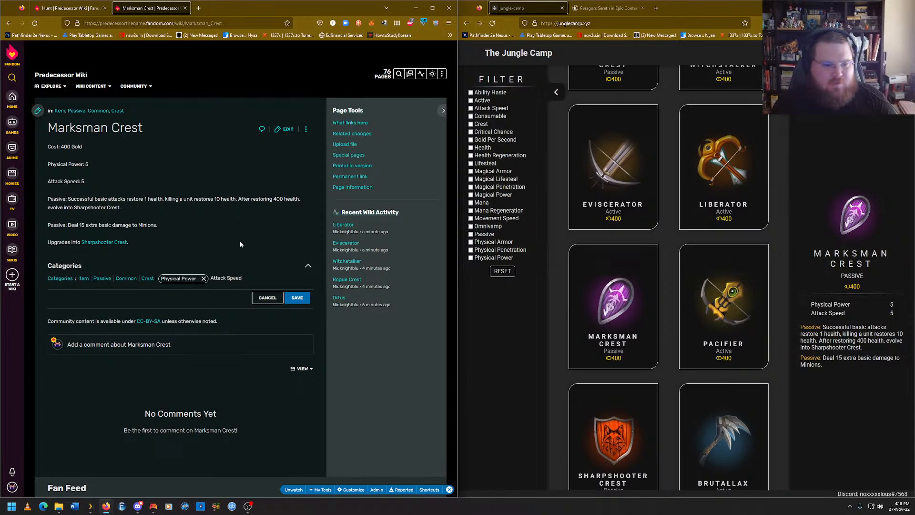
{"action": "key", "text": "Return"}
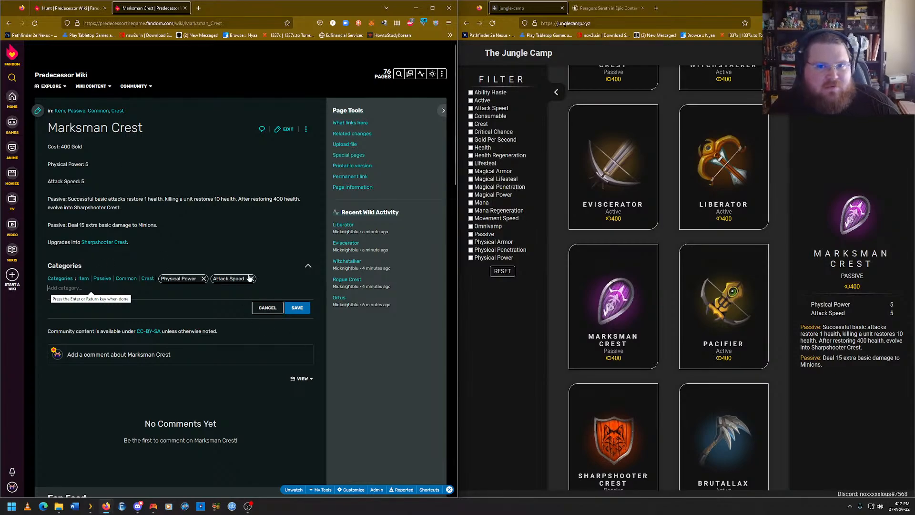
{"action": "left_click", "coordinate": [298, 310]}
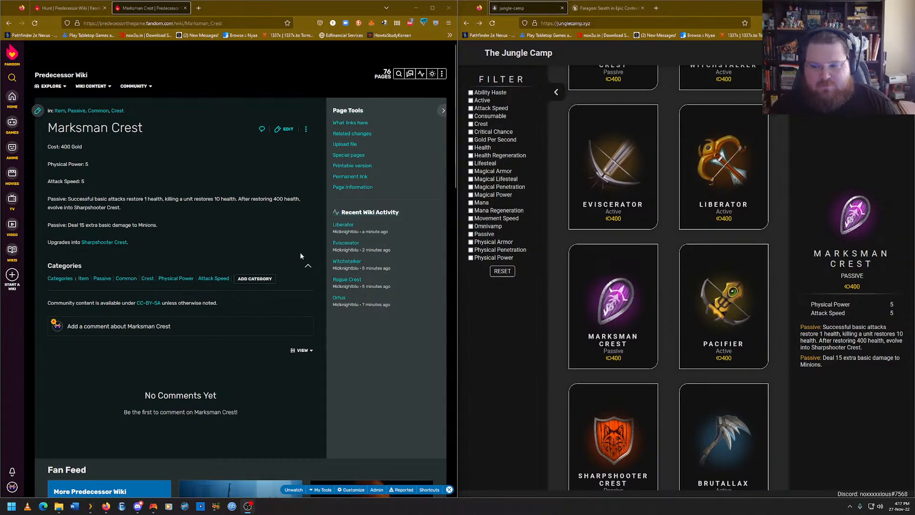
Show Pacifier's stats on The Jungle Camp, enter Pacifier as a new article title on the wiki and open the existing article.
{"action": "left_click", "coordinate": [718, 323]}
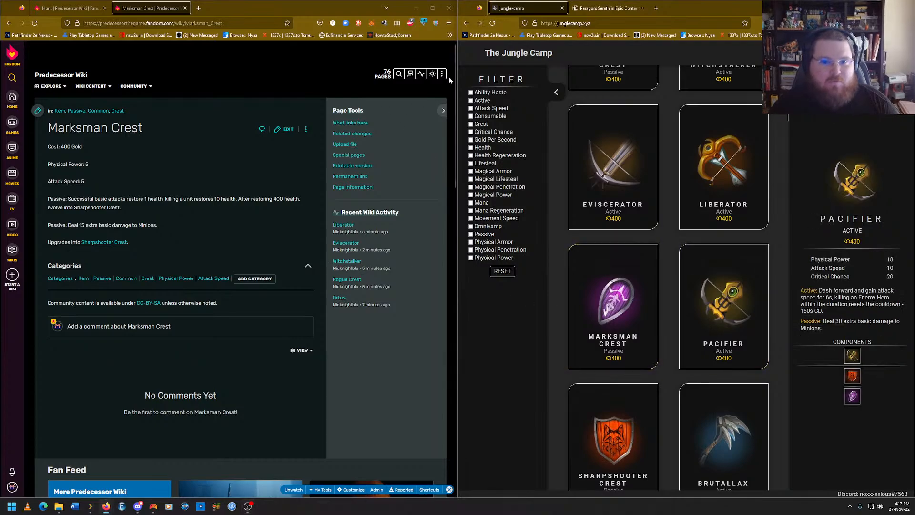
{"action": "mouse_move", "coordinate": [443, 75]}
{"action": "left_click", "coordinate": [408, 87]}
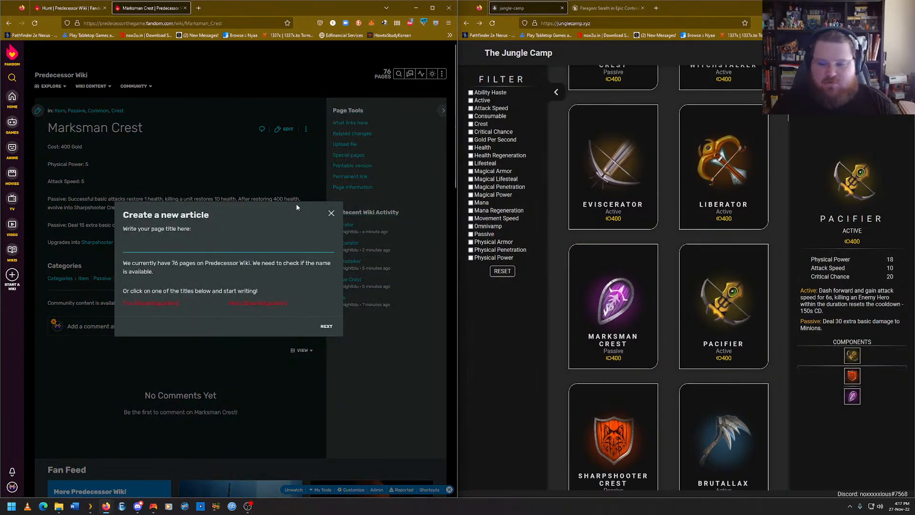
{"action": "type", "text": "Pacifier"}
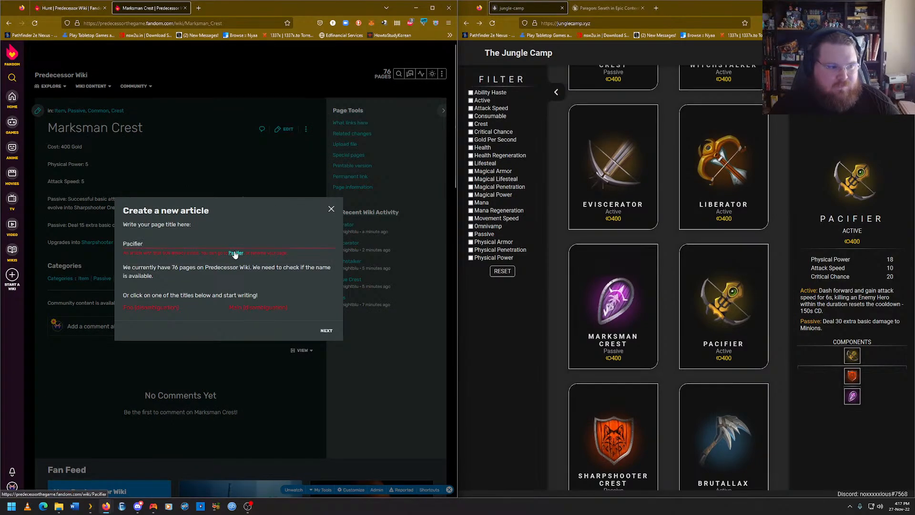
{"action": "left_click", "coordinate": [236, 253]}
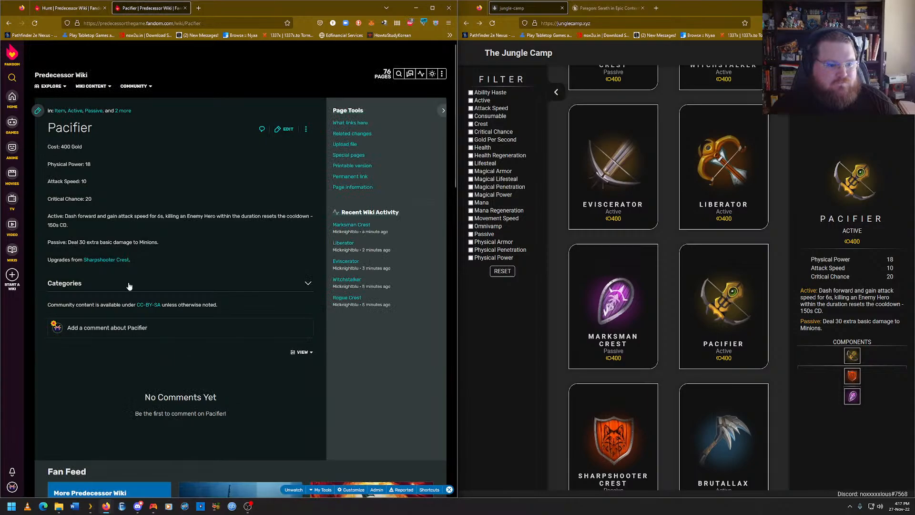
Try to save the new categories Physical Power, Attack Speed and Critical Chance on the Pacifier article, and reload the page.
{"action": "left_click", "coordinate": [129, 285]}
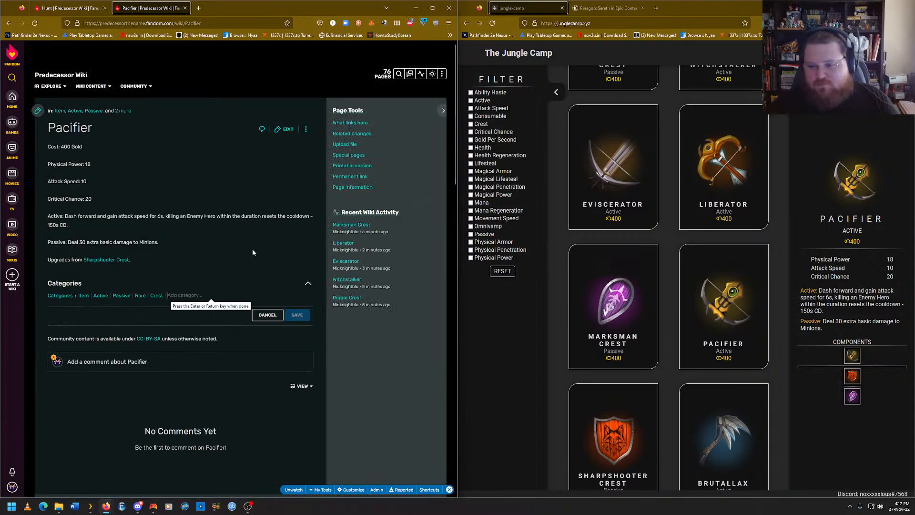
{"action": "type", "text": "Physical Power"}
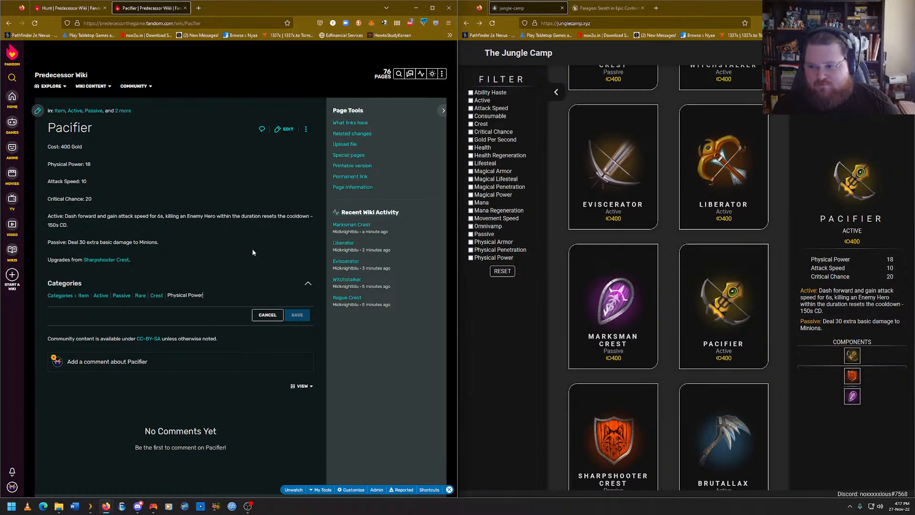
{"action": "key", "text": "Return"}
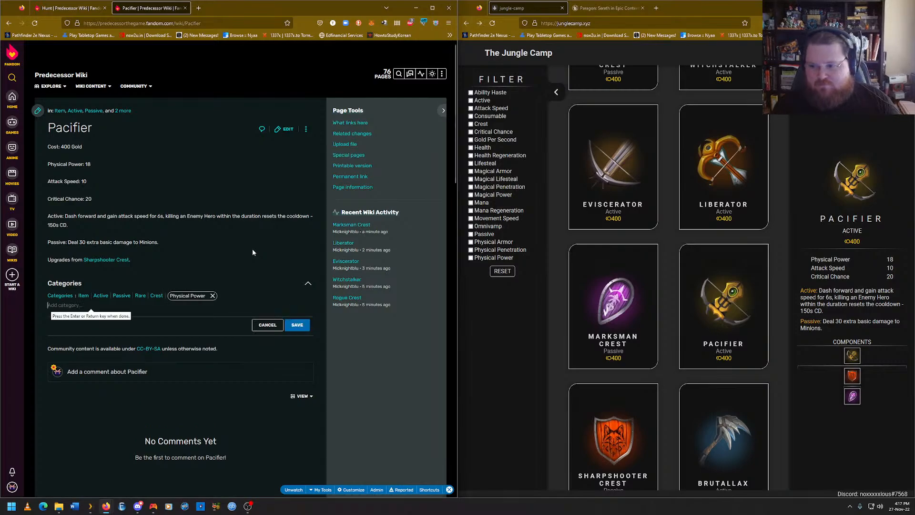
{"action": "type", "text": "Attack Speed"}
{"action": "key", "text": "Return"}
{"action": "type", "text": "Critical Chan"}
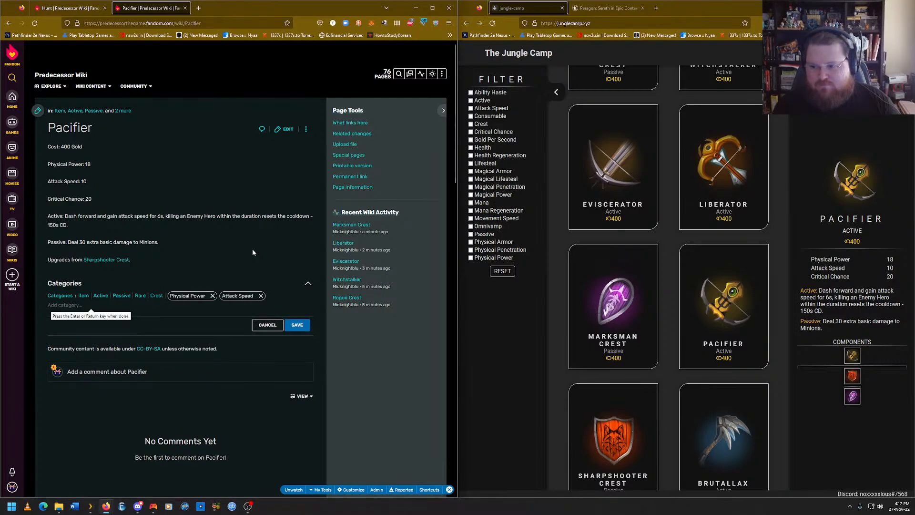
{"action": "type", "text": "ce"}
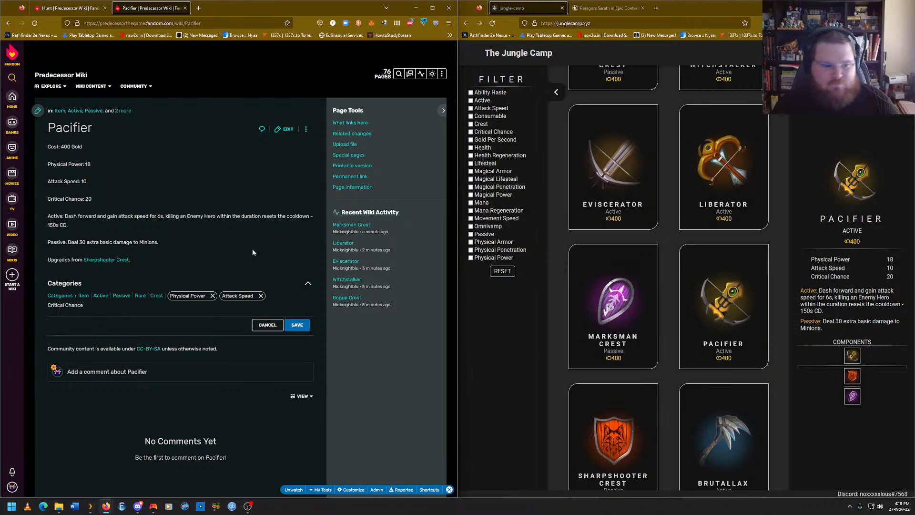
{"action": "key", "text": "Return"}
{"action": "left_click", "coordinate": [298, 326]}
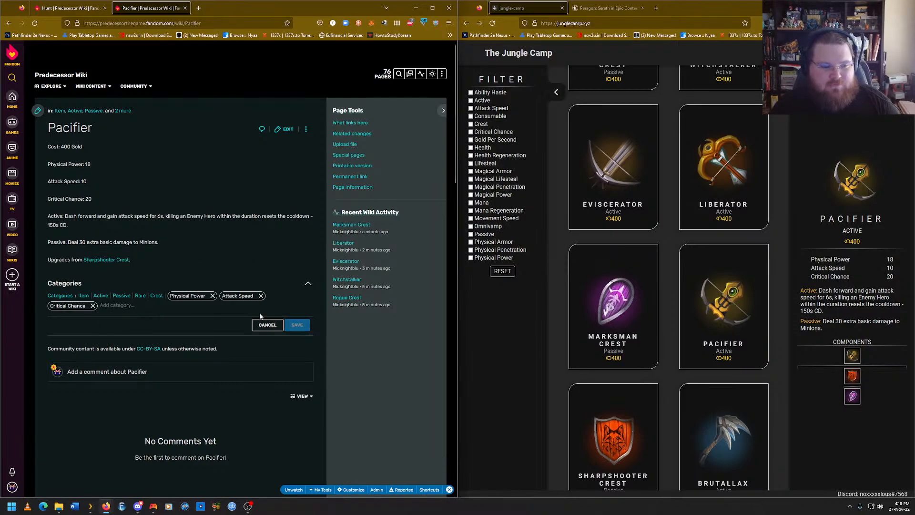
{"action": "left_click", "coordinate": [298, 327]}
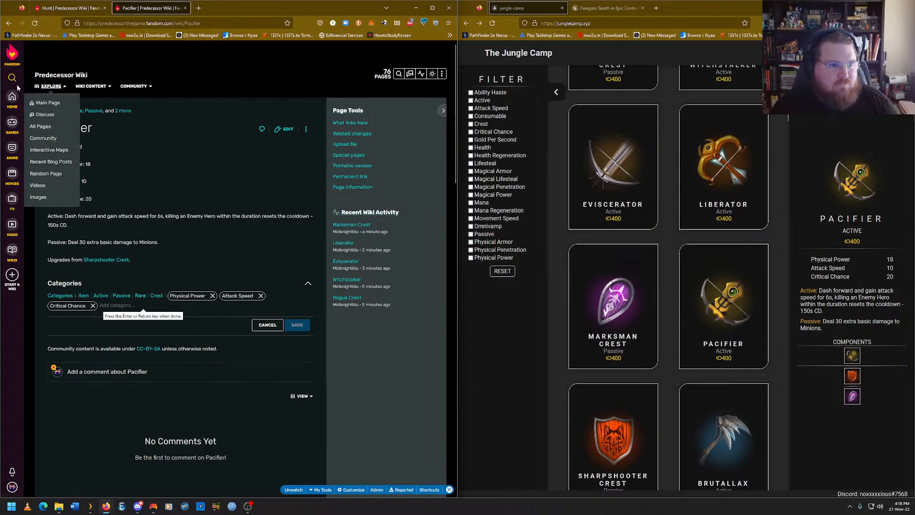
{"action": "left_click", "coordinate": [35, 23]}
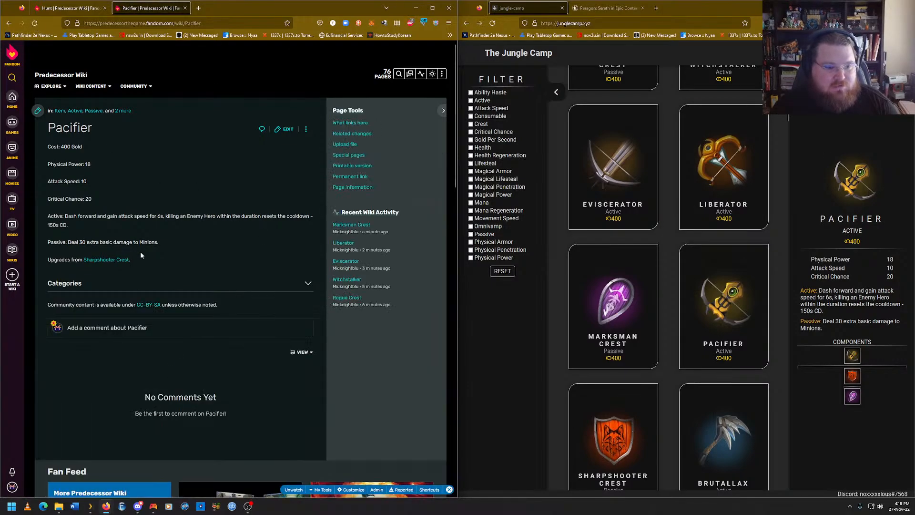
Add the categories Physical Power, Attack Speed and Critical Chance to the Pacifier article and save the category changes.
{"action": "left_click", "coordinate": [105, 287]}
{"action": "left_click", "coordinate": [179, 297]}
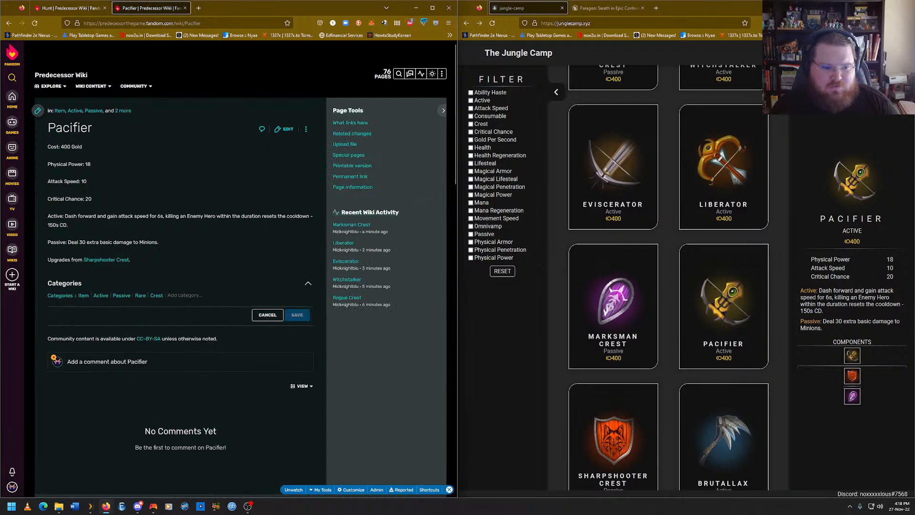
{"action": "type", "text": "Physica"}
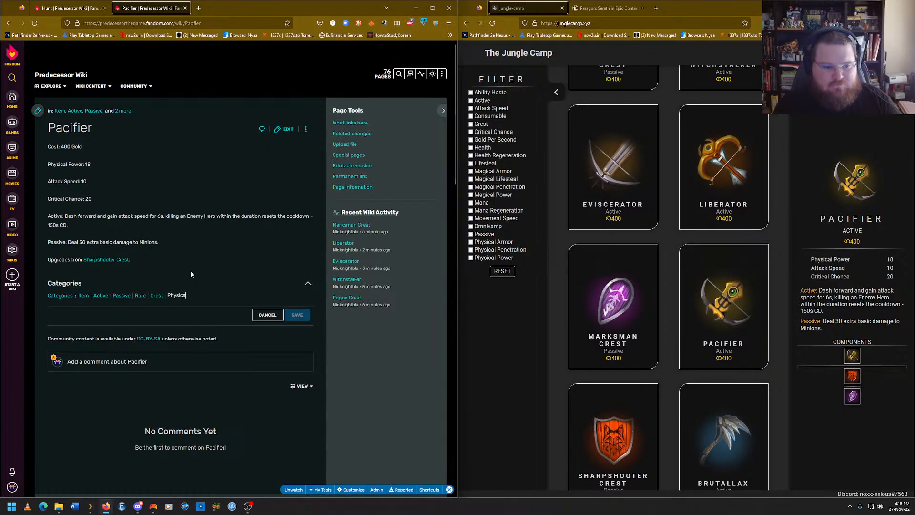
{"action": "type", "text": "l Power"}
{"action": "key", "text": "Return"}
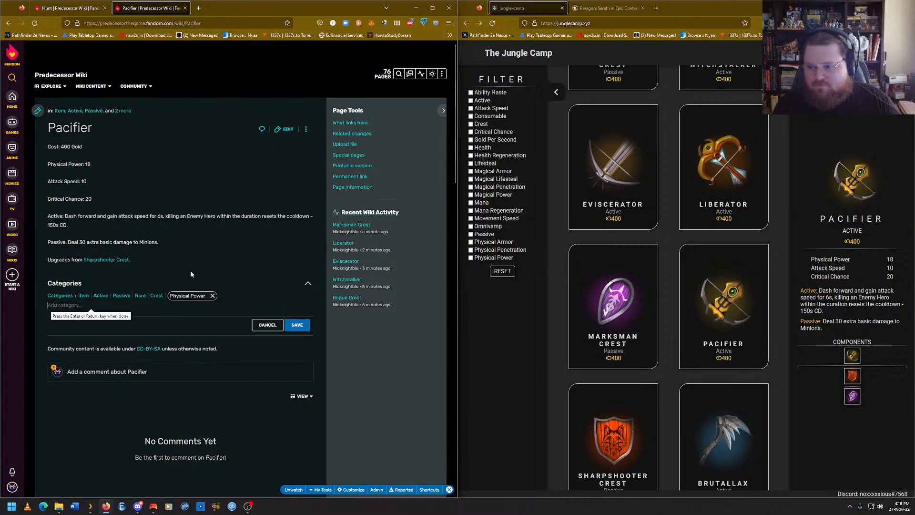
{"action": "type", "text": "Attack Speed"}
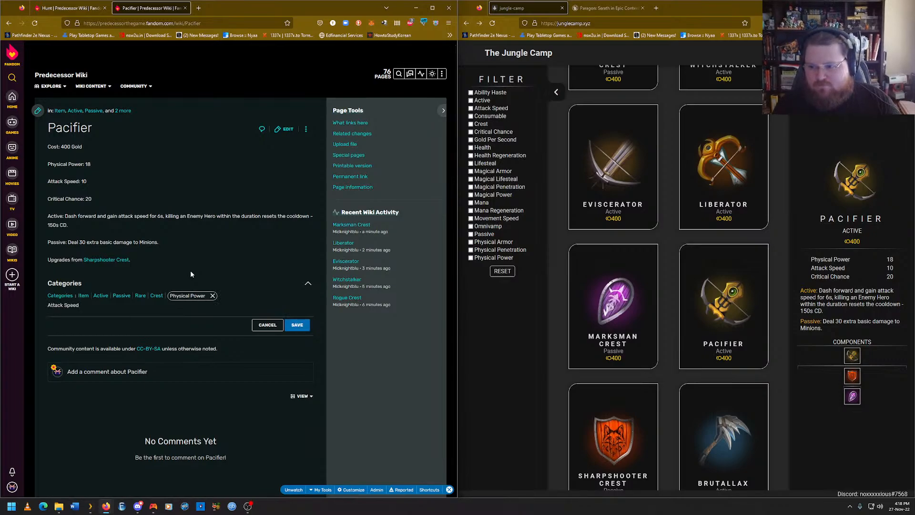
{"action": "key", "text": "Return"}
{"action": "type", "text": "Critical Chance"}
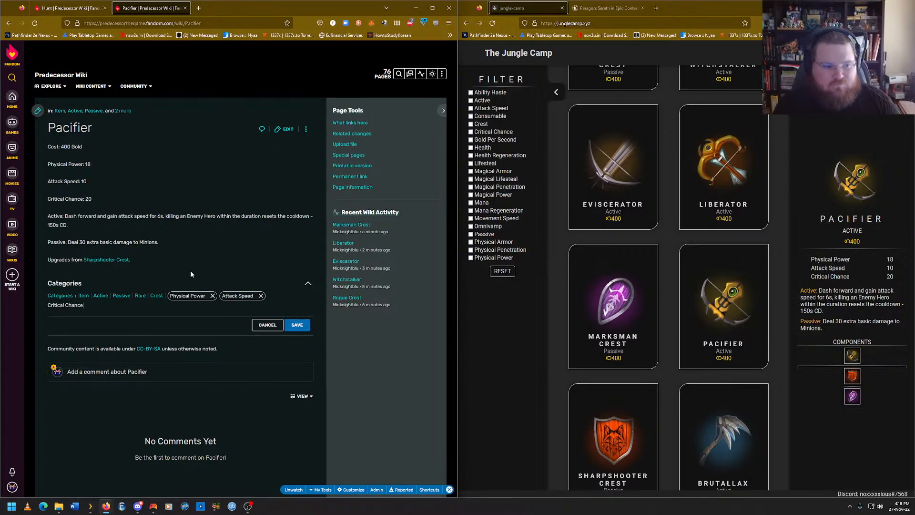
{"action": "key", "text": "Return"}
{"action": "left_click", "coordinate": [297, 325]}
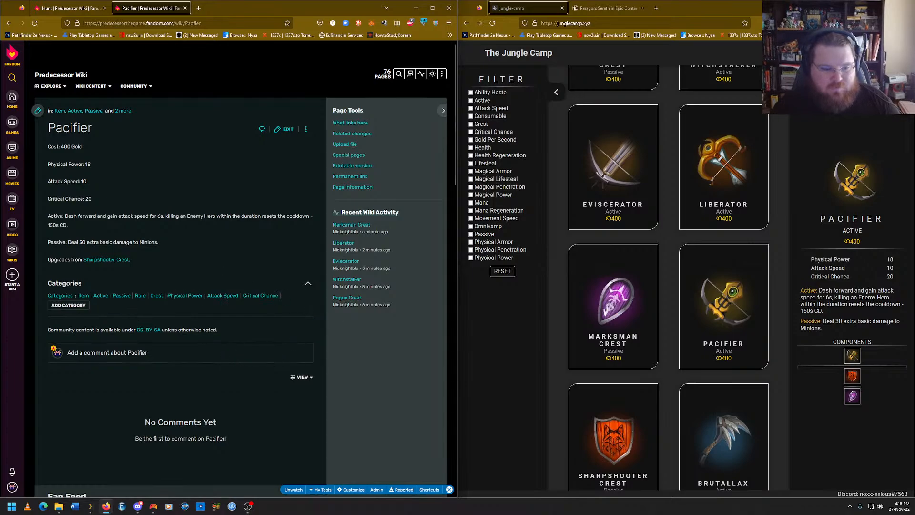
Show Sharpshooter Crest's stats on The Jungle Camp, enter Sharpshooter Crest as a new wiki article title and open the existing article.
{"action": "mouse_move", "coordinate": [442, 73]}
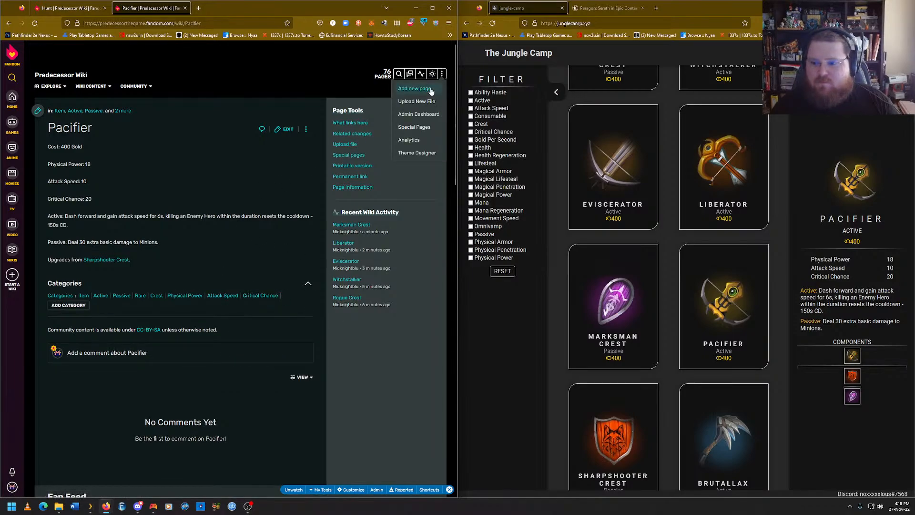
{"action": "left_click", "coordinate": [414, 89]}
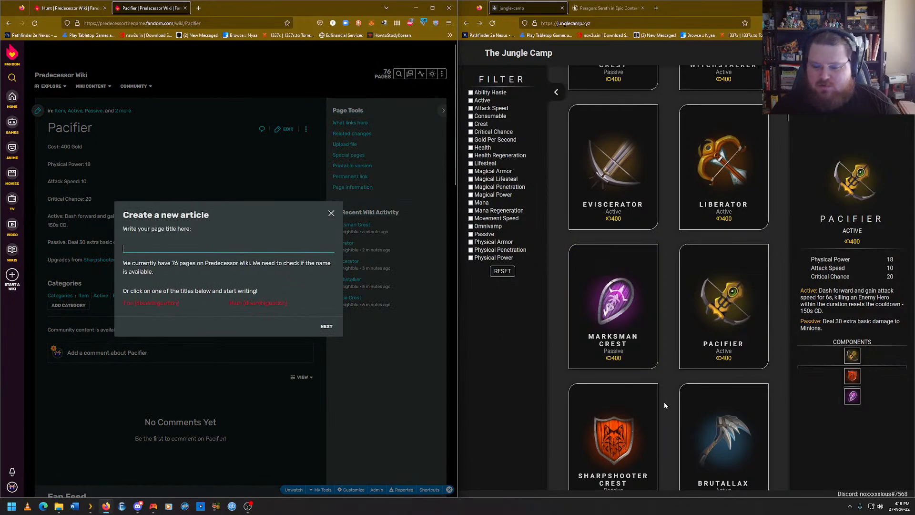
{"action": "scroll", "coordinate": [665, 401], "scroll_direction": "down", "scroll_amount": 3}
{"action": "left_click", "coordinate": [634, 315]}
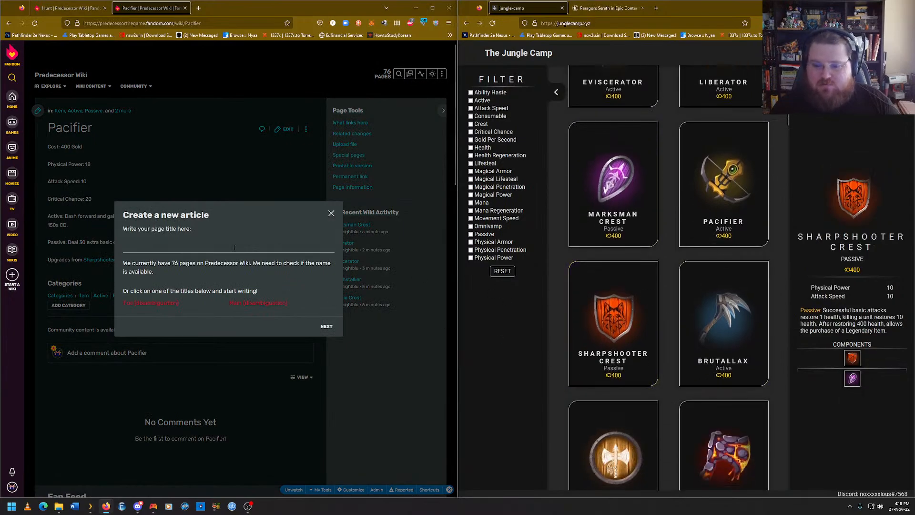
{"action": "left_click", "coordinate": [175, 245]}
{"action": "type", "text": "Sharpshoo"}
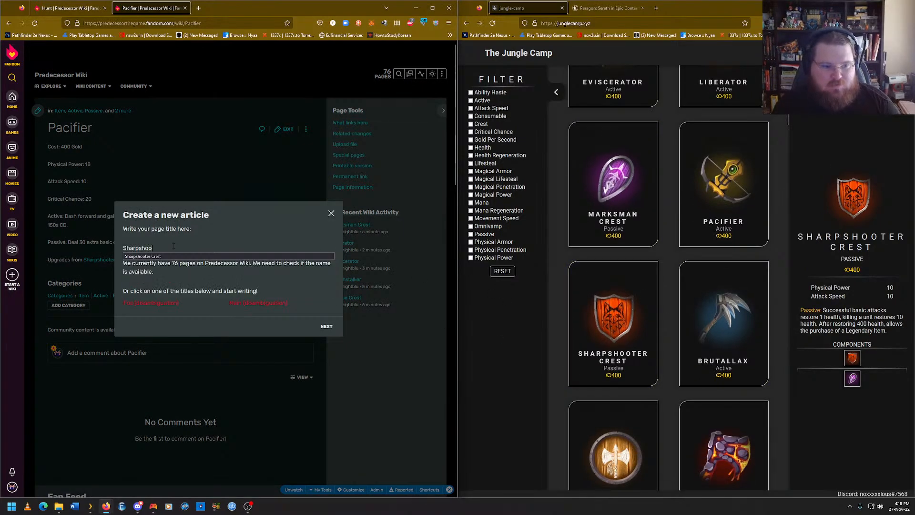
{"action": "type", "text": "ter Crest"}
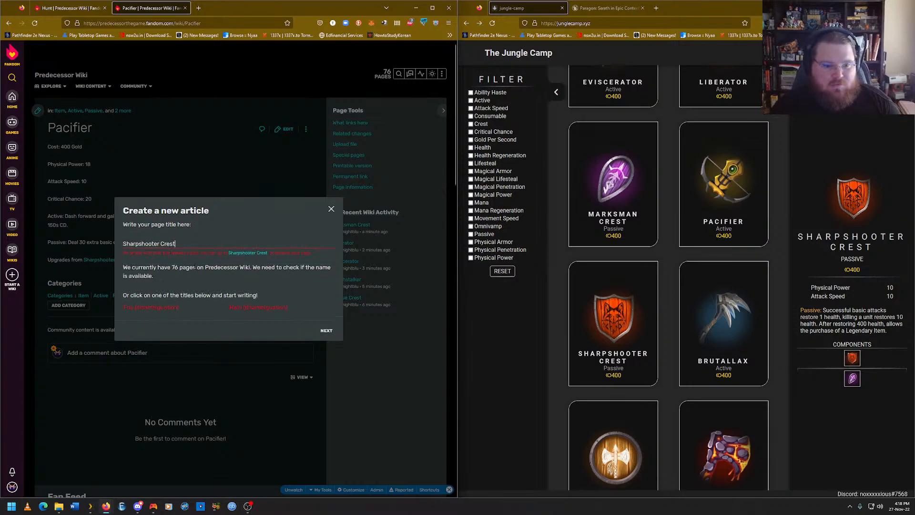
{"action": "left_click", "coordinate": [248, 254]}
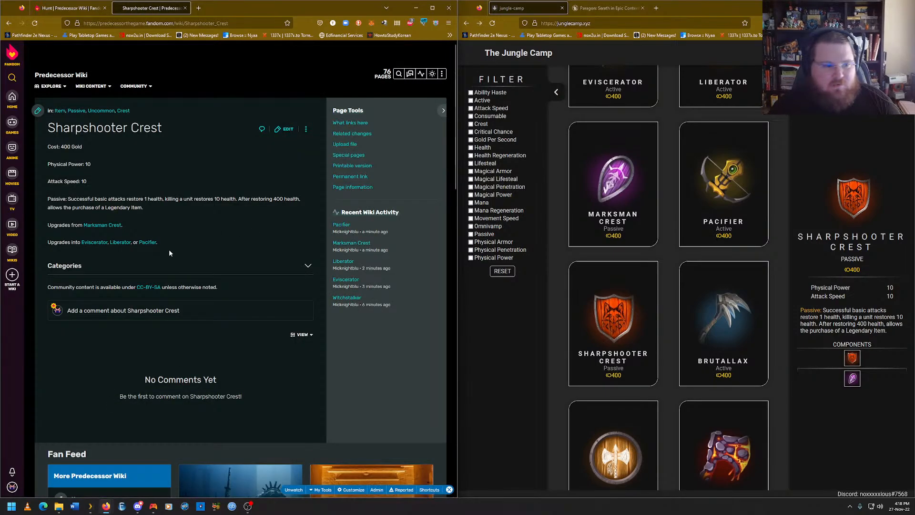
Add the categories Physical Power and Attack Speed to the Sharpshooter Crest article and save the category changes.
{"action": "left_click", "coordinate": [182, 266]}
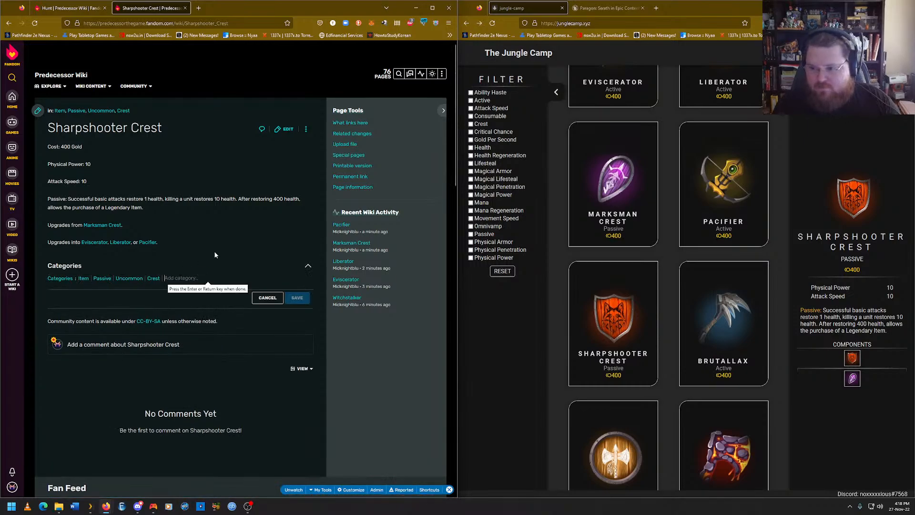
{"action": "type", "text": "Physical Power"}
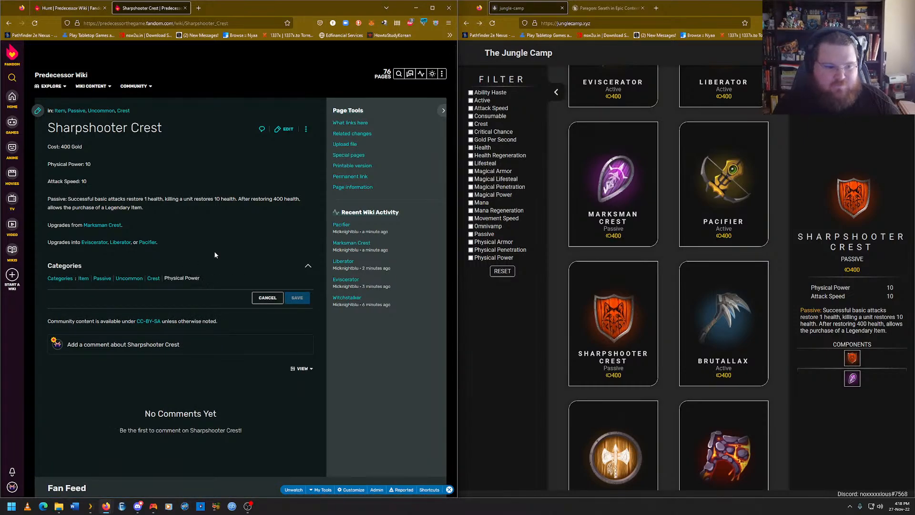
{"action": "key", "text": "Return"}
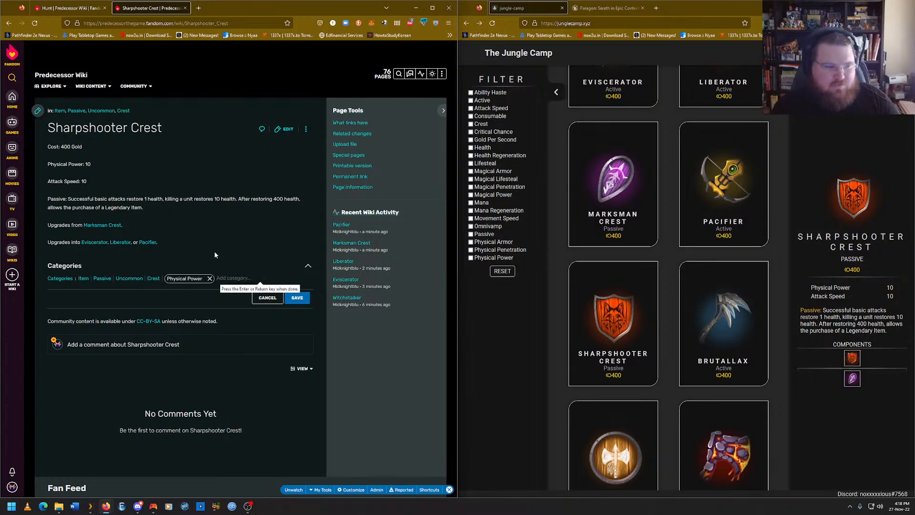
{"action": "type", "text": "Attack Speed"}
{"action": "key", "text": "Return"}
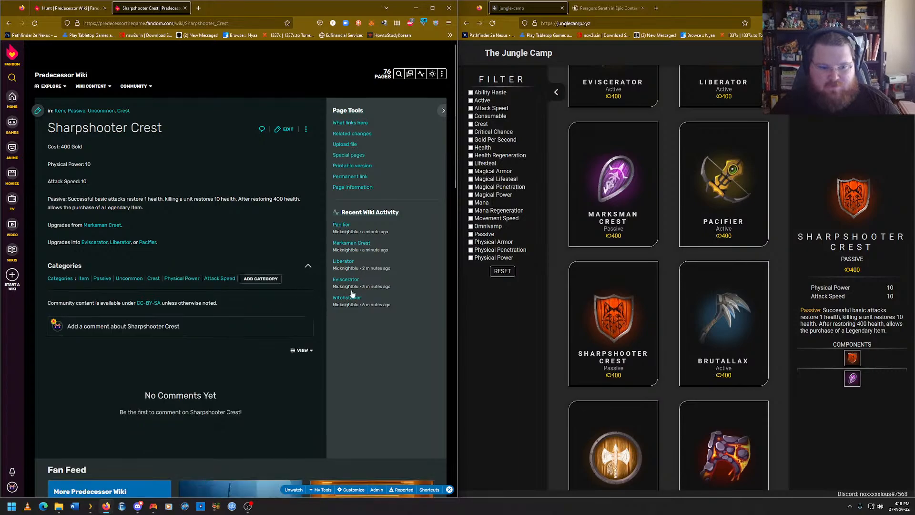
Show Brutallax's stats on The Jungle Camp, enter Brutallax as a new wiki article title and open the existing article.
{"action": "left_click", "coordinate": [682, 315]}
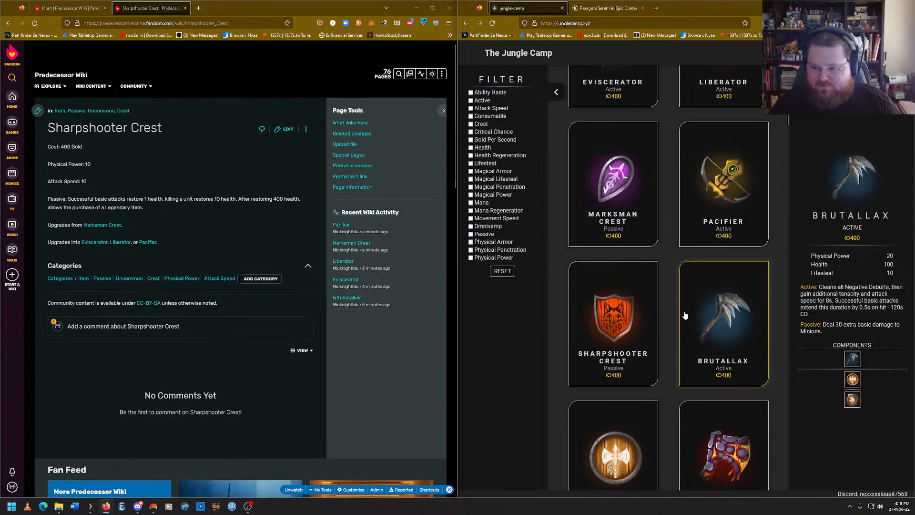
{"action": "left_click", "coordinate": [442, 73]}
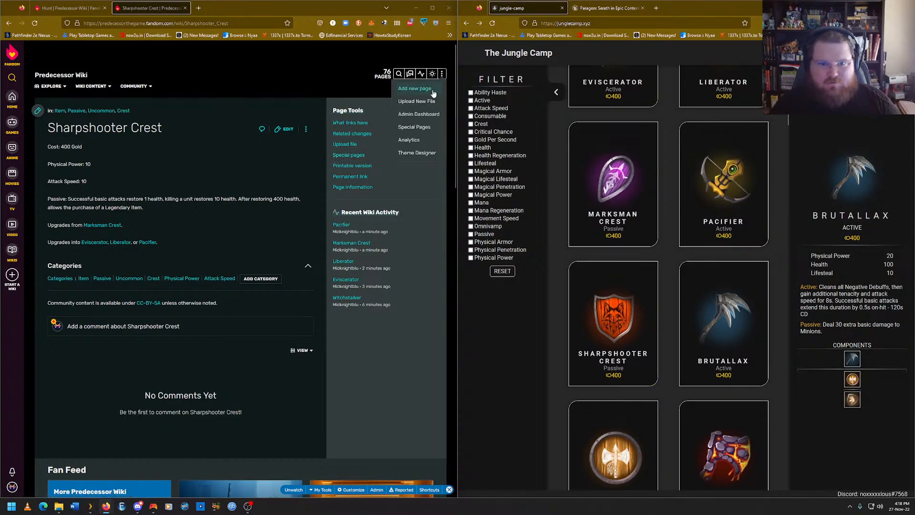
{"action": "left_click", "coordinate": [414, 89]}
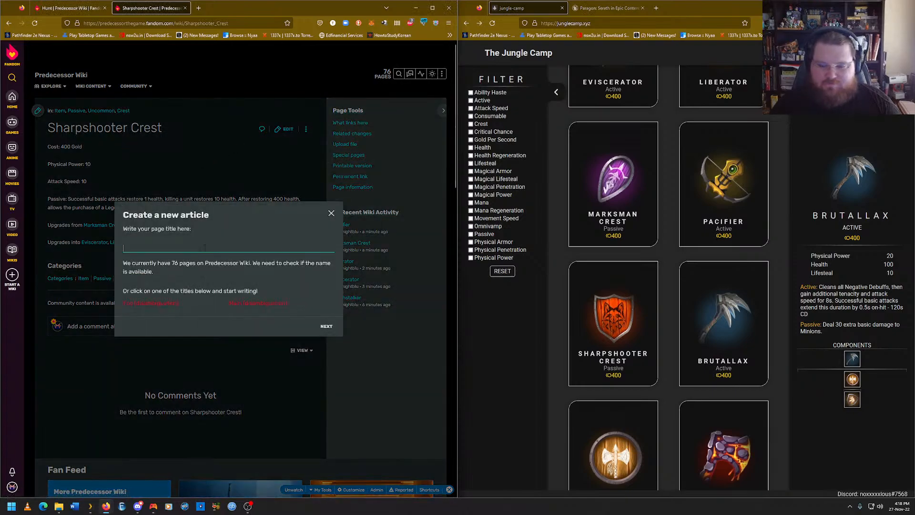
{"action": "type", "text": "Brutallax"}
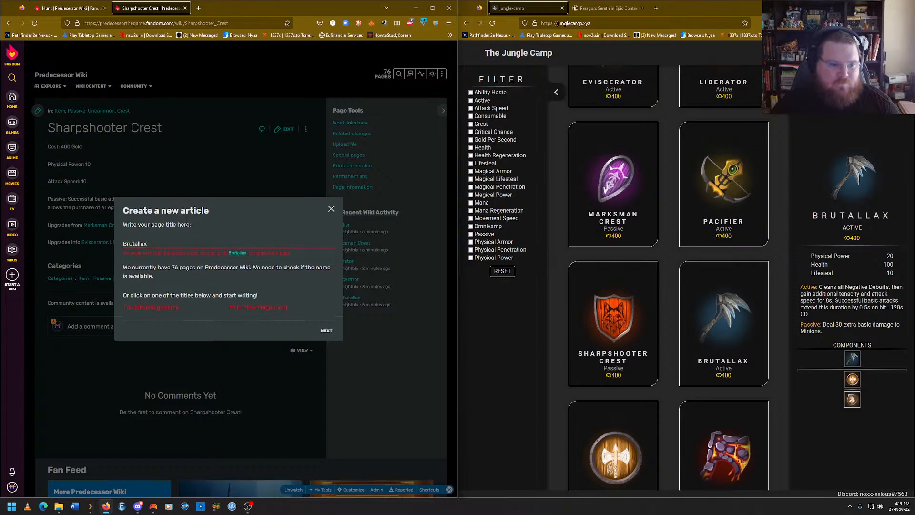
{"action": "left_click", "coordinate": [238, 253]}
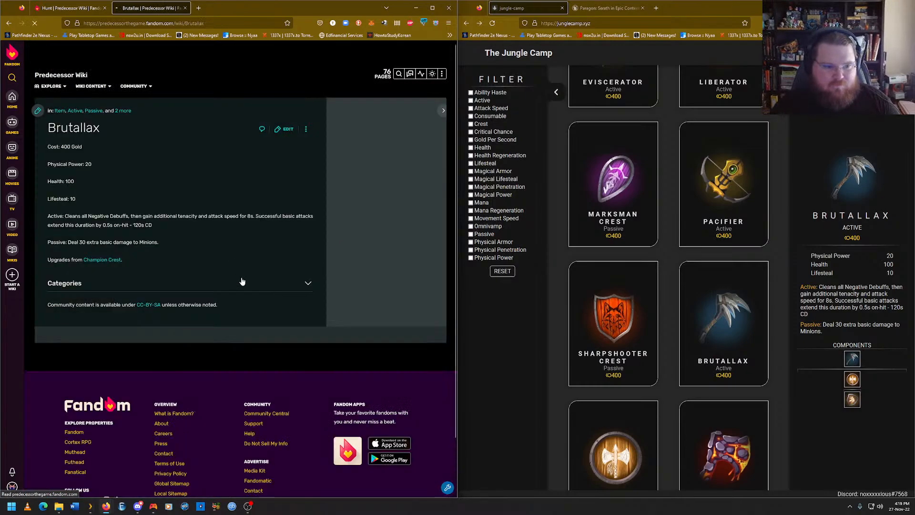
Add the categories Physical Power, Health and Lifesteal to the Brutallax article and save the category changes.
{"action": "left_click", "coordinate": [185, 296]}
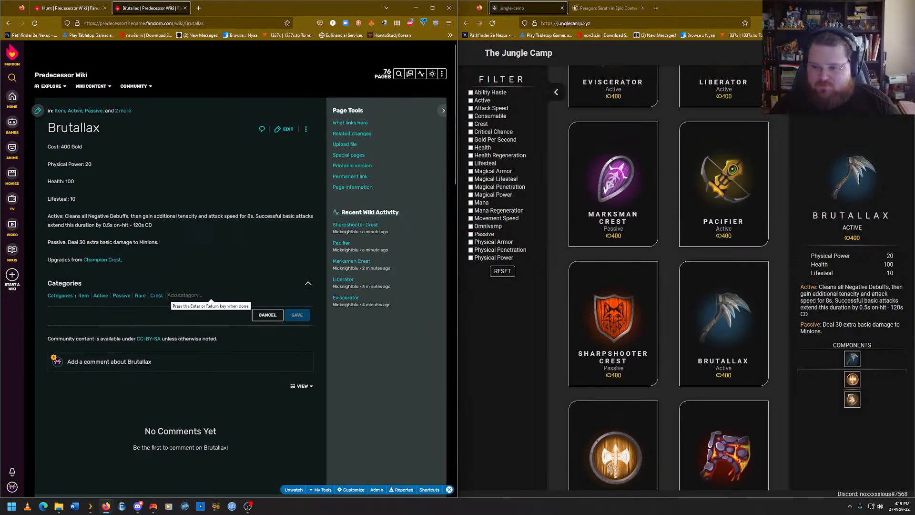
{"action": "type", "text": "Physical Power"}
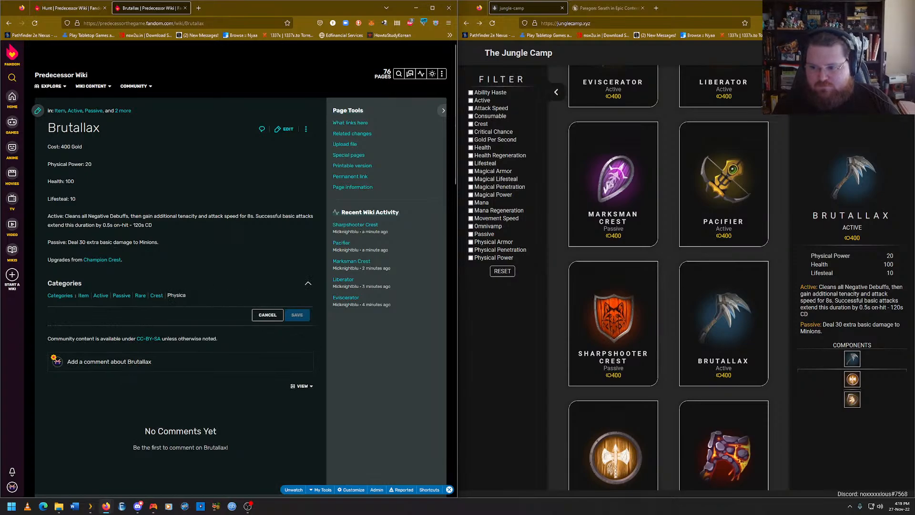
{"action": "key", "text": "Return"}
{"action": "type", "text": "H"}
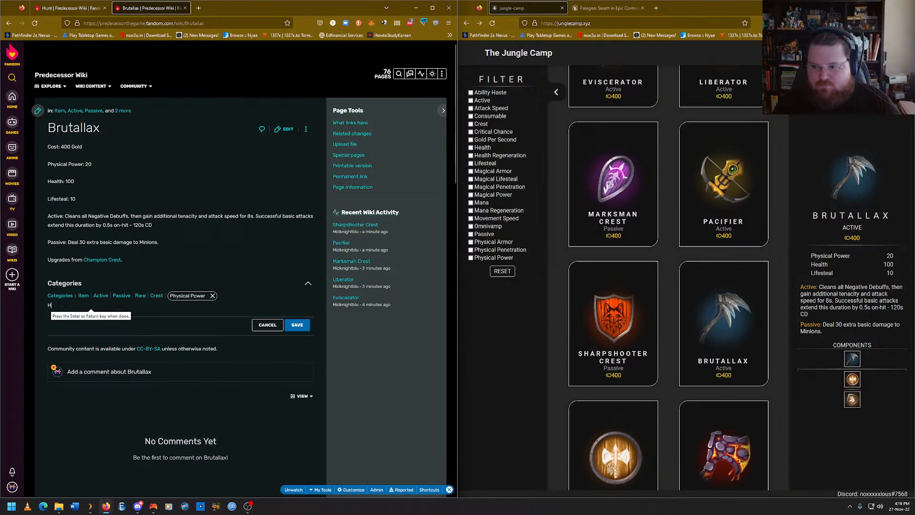
{"action": "type", "text": "ealth Ste"}
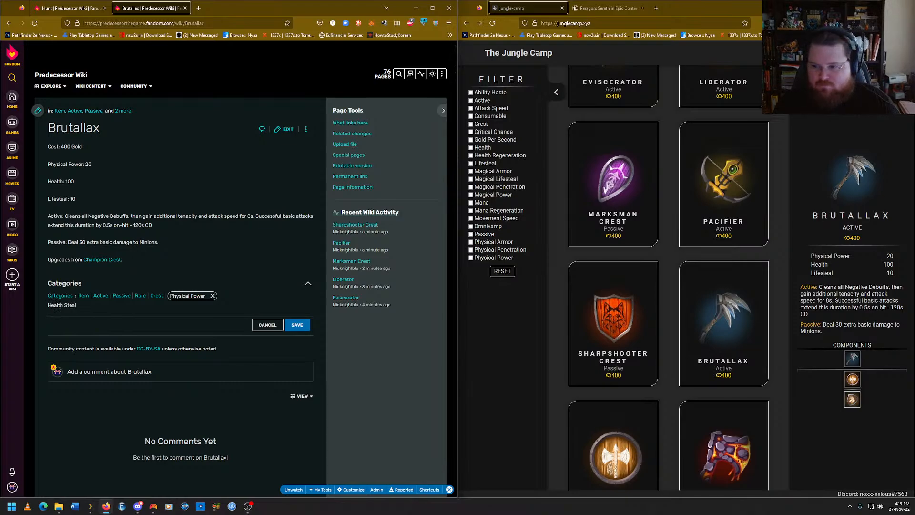
{"action": "key", "text": "BackSpace"}
{"action": "key", "text": "Return"}
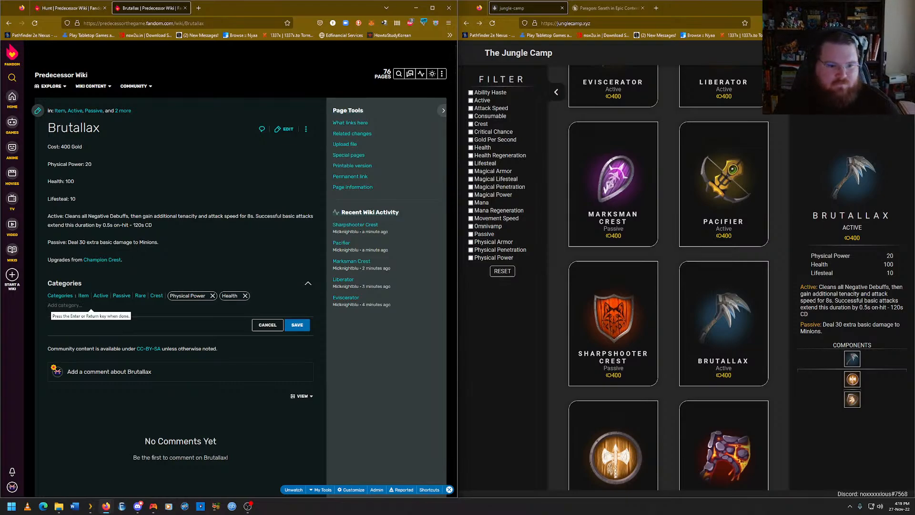
{"action": "type", "text": "Lifesteal"}
{"action": "key", "text": "Return"}
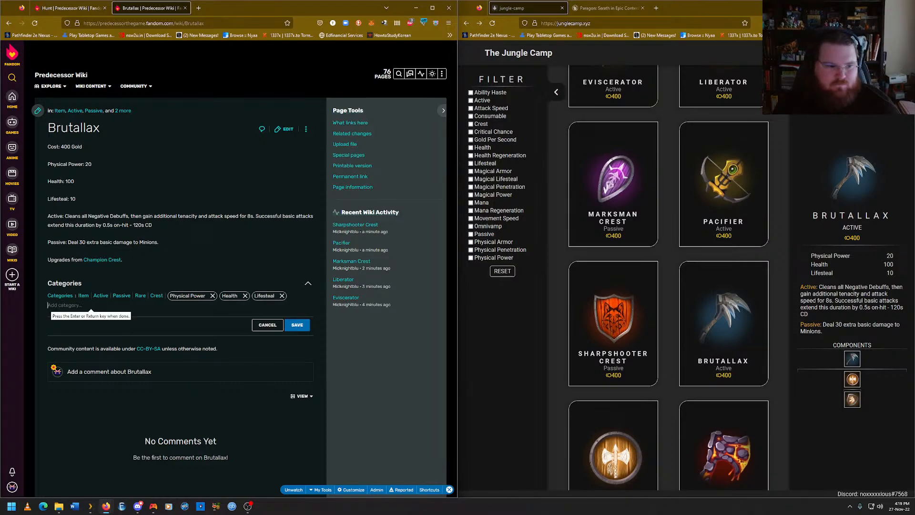
{"action": "left_click", "coordinate": [297, 325]}
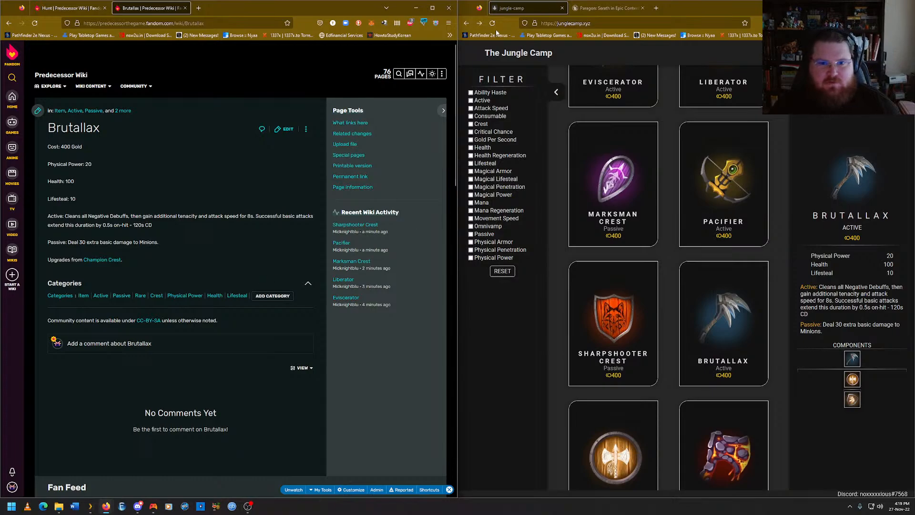
Show Champion Crest's stats on The Jungle Camp, enter Champion Crest as a new wiki article title and open the existing article.
{"action": "mouse_move", "coordinate": [442, 74]}
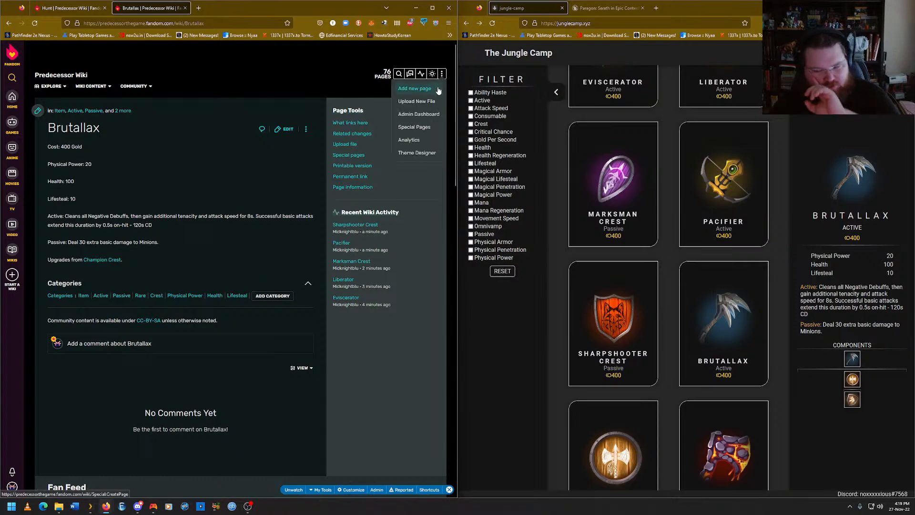
{"action": "scroll", "coordinate": [676, 271], "scroll_direction": "down", "scroll_amount": 1}
{"action": "scroll", "coordinate": [677, 272], "scroll_direction": "down", "scroll_amount": 1}
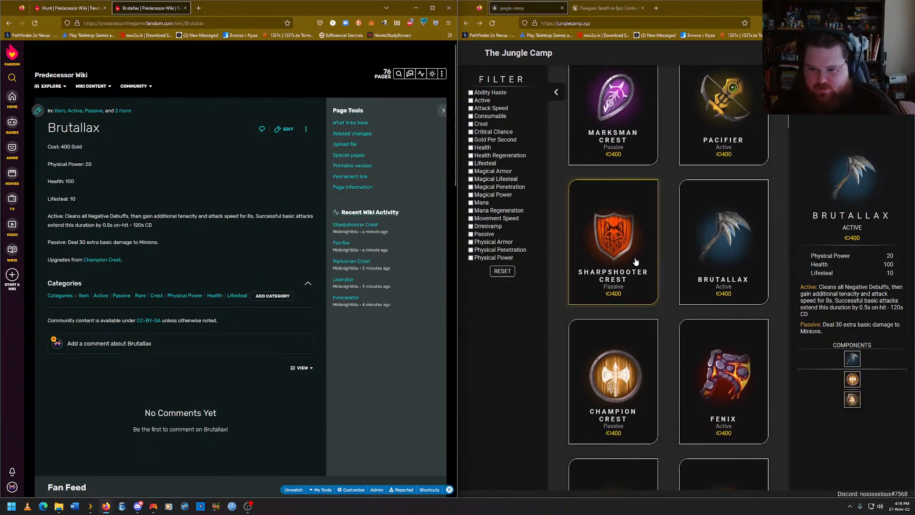
{"action": "left_click", "coordinate": [635, 261]}
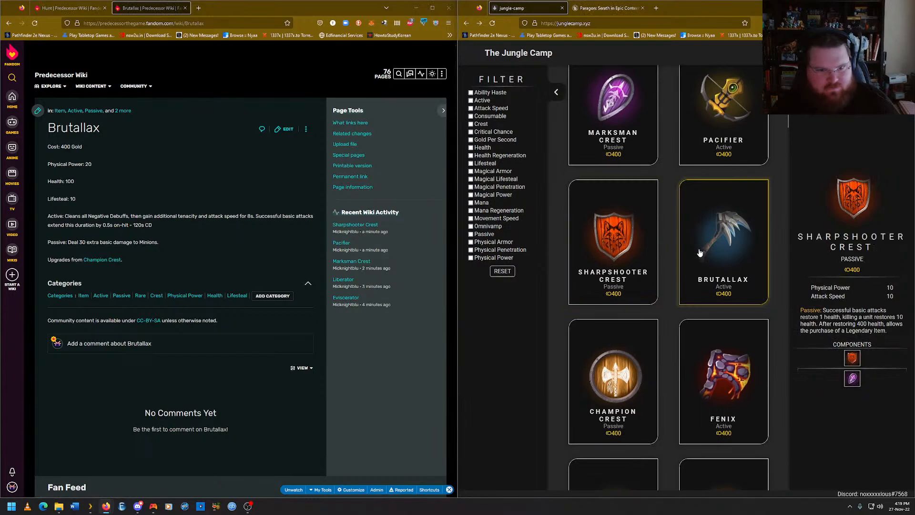
{"action": "left_click", "coordinate": [700, 253]}
{"action": "left_click", "coordinate": [615, 372]}
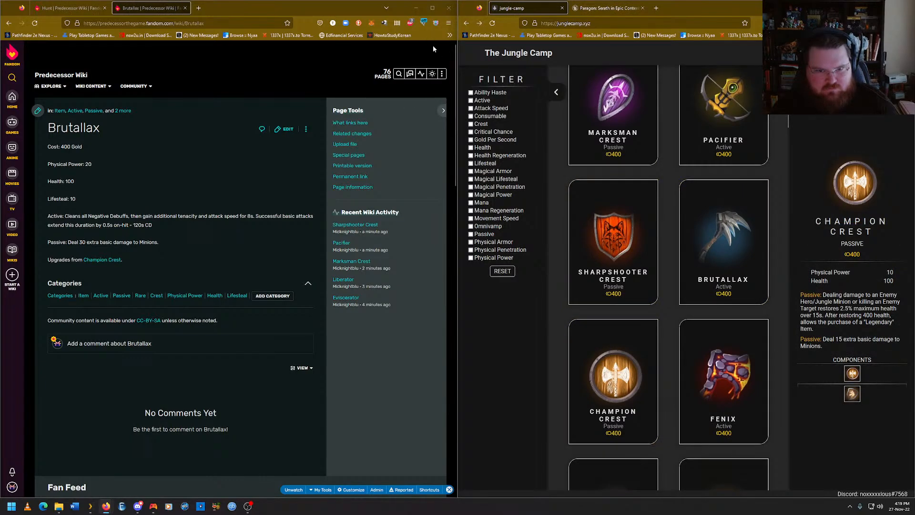
{"action": "mouse_move", "coordinate": [442, 75]}
{"action": "left_click", "coordinate": [414, 88]}
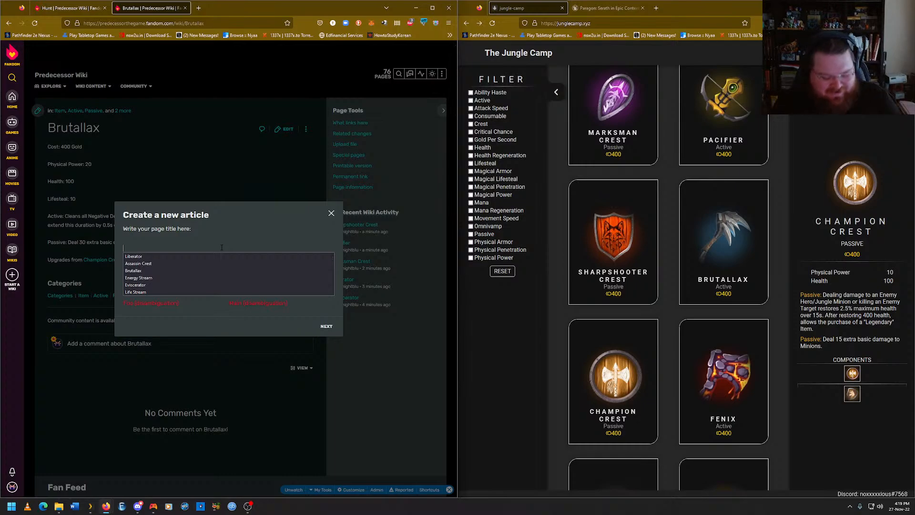
{"action": "type", "text": "Champ"}
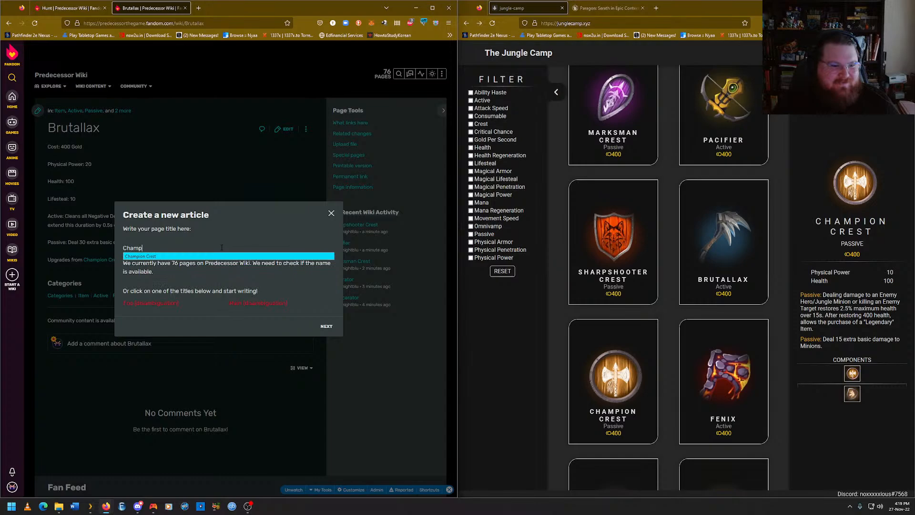
{"action": "left_click", "coordinate": [250, 257]}
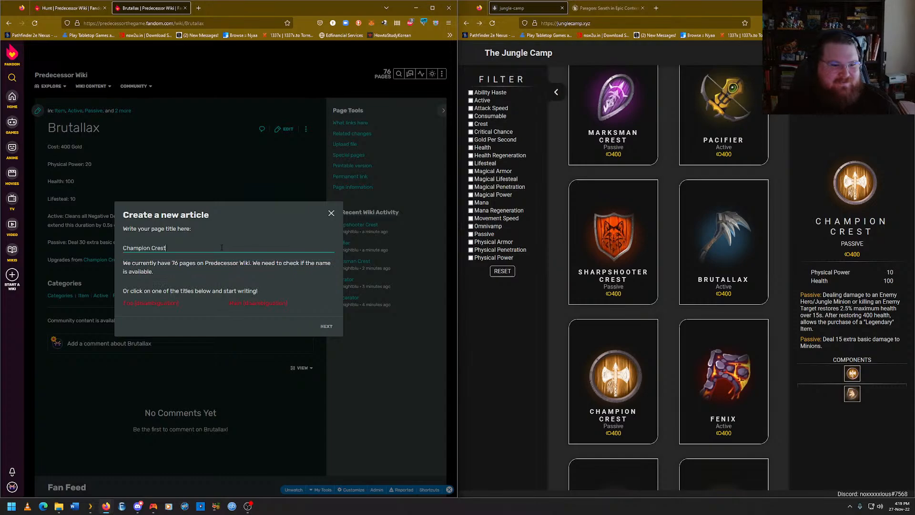
{"action": "left_click", "coordinate": [250, 252]}
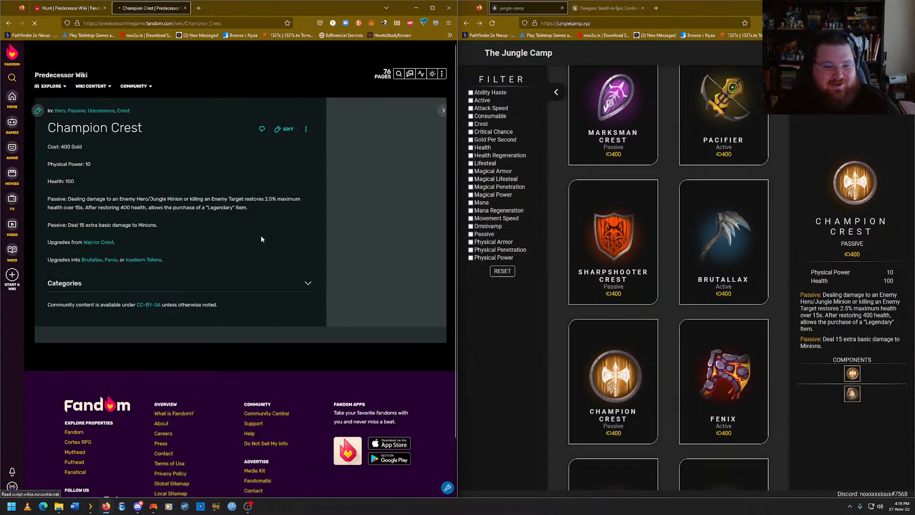
Add the categories Physical Power and Health to the Champion Crest article and save the category changes.
{"action": "left_click", "coordinate": [231, 283]}
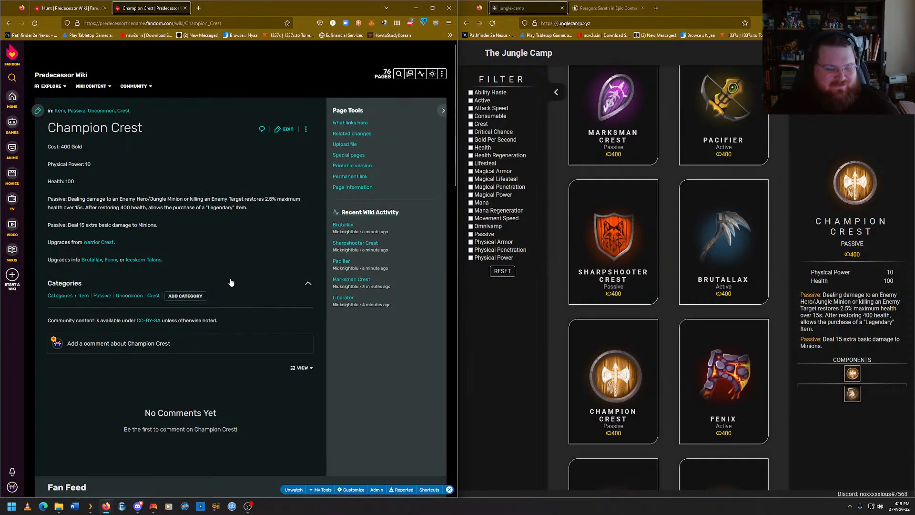
{"action": "left_click", "coordinate": [173, 297]}
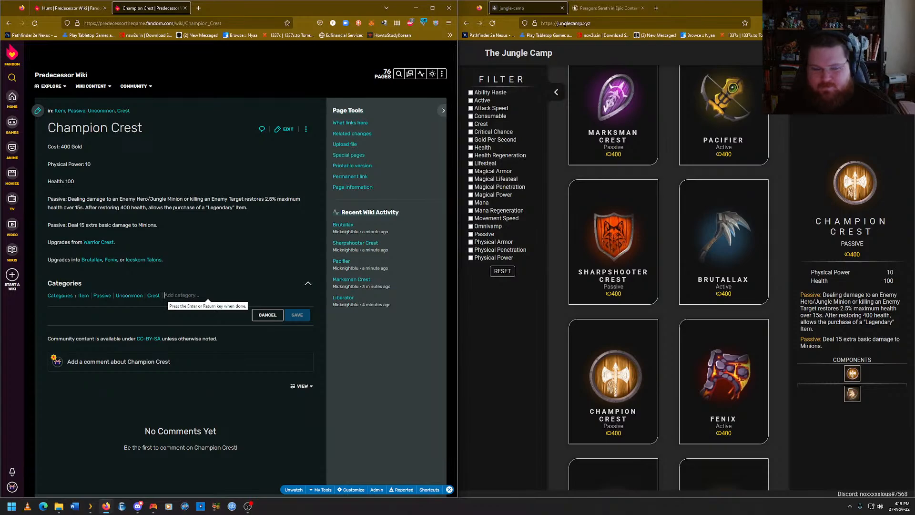
{"action": "type", "text": "Physical Power"}
{"action": "key", "text": "Return"}
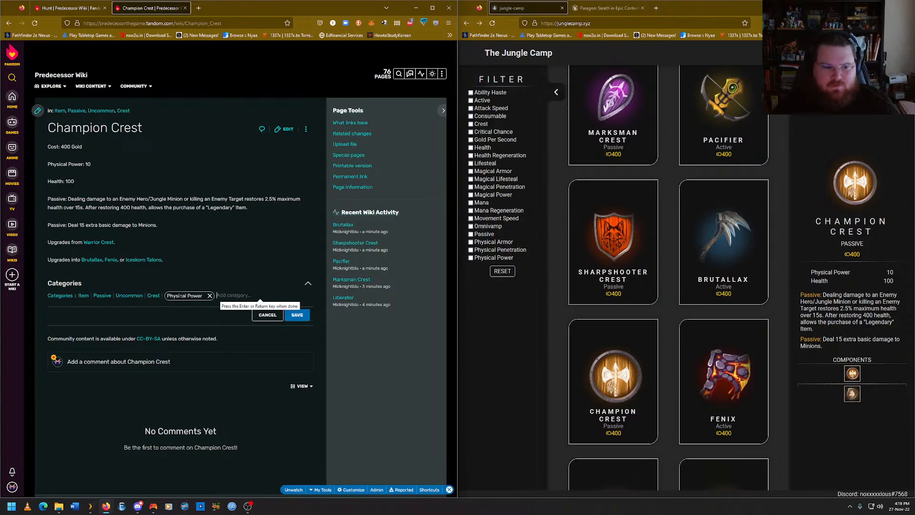
{"action": "type", "text": "Health"}
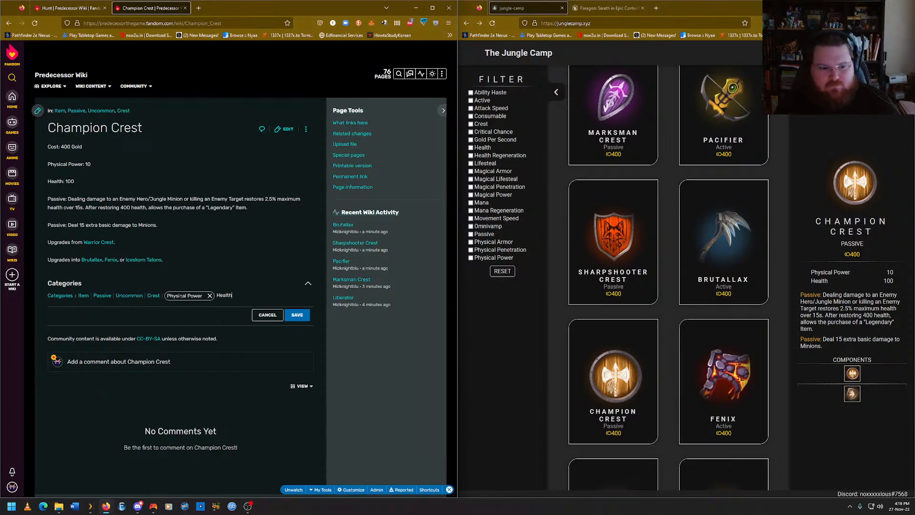
{"action": "key", "text": "Return"}
{"action": "left_click", "coordinate": [296, 324]}
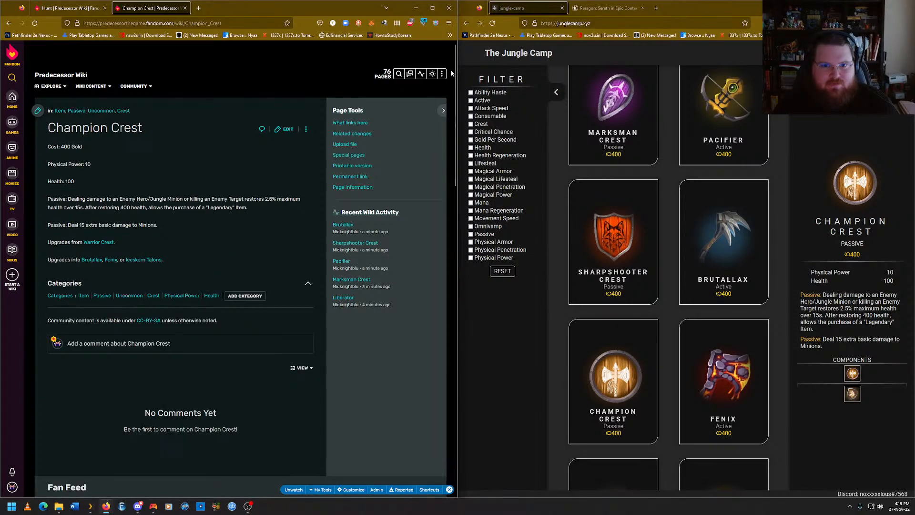
Show Fenix's stats on The Jungle Camp, enter Fenix as a new wiki article title and open the existing article.
{"action": "mouse_move", "coordinate": [442, 74]}
{"action": "left_click", "coordinate": [415, 95]}
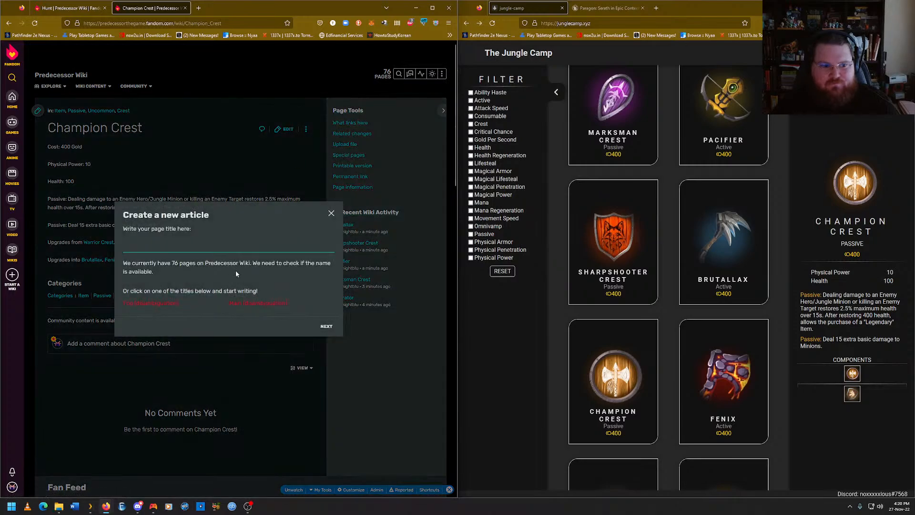
{"action": "scroll", "coordinate": [663, 342], "scroll_direction": "down", "scroll_amount": 1}
{"action": "left_click", "coordinate": [721, 357]}
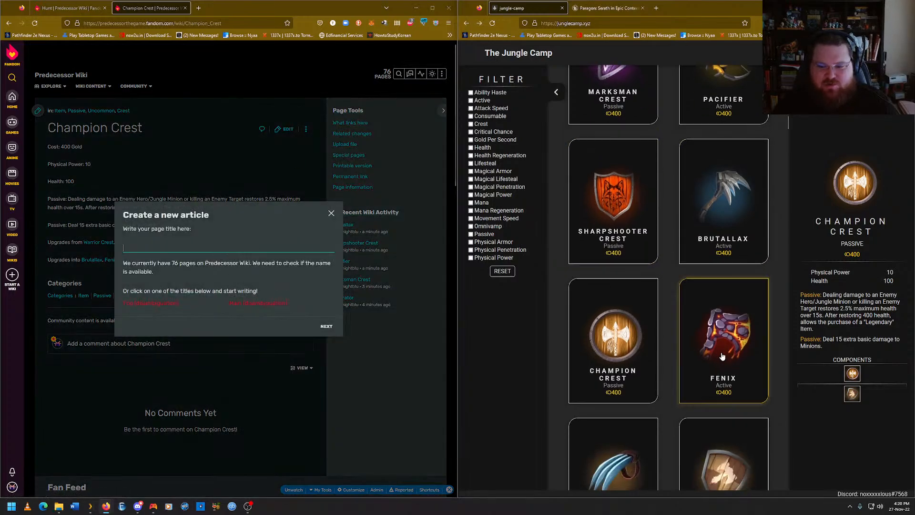
{"action": "left_click", "coordinate": [201, 248]}
{"action": "type", "text": "Fenix"}
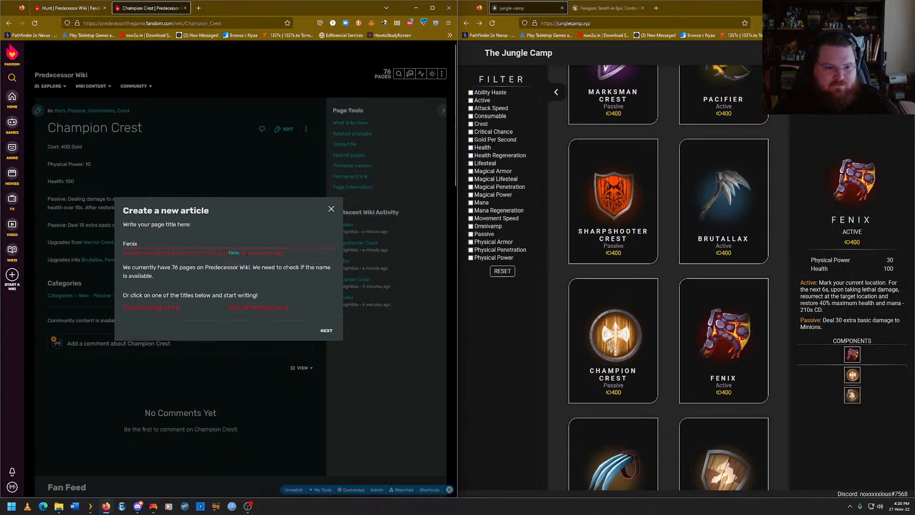
{"action": "left_click", "coordinate": [234, 253]}
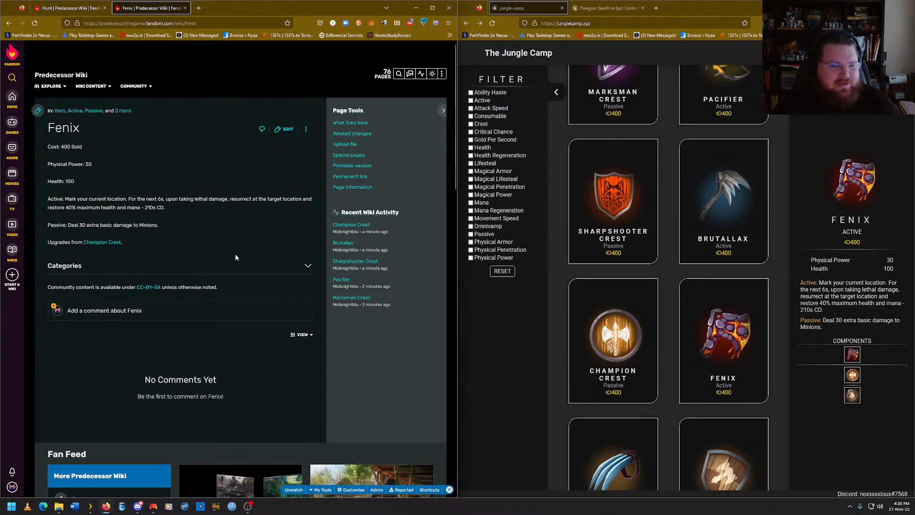
Add the categories Physical Power and Health to the Fenix article and save the category changes.
{"action": "left_click", "coordinate": [243, 265]}
{"action": "left_click", "coordinate": [197, 279]}
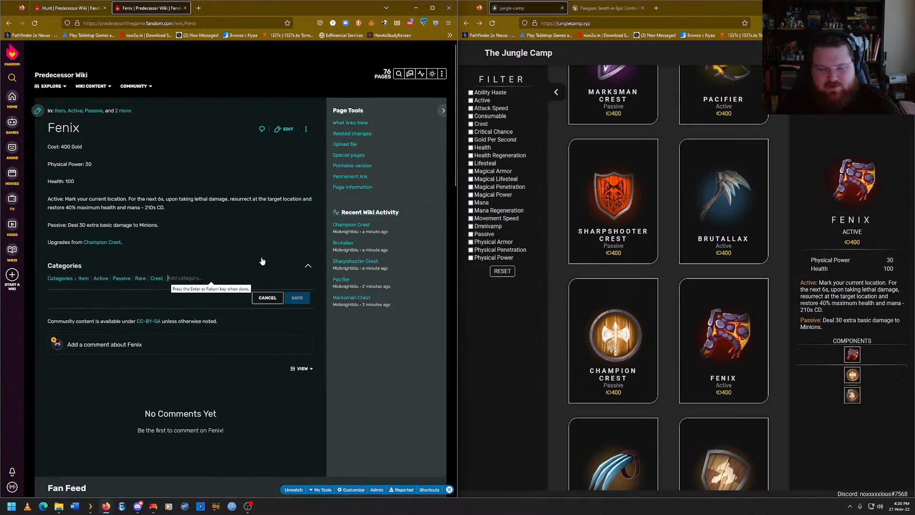
{"action": "type", "text": "Physi"}
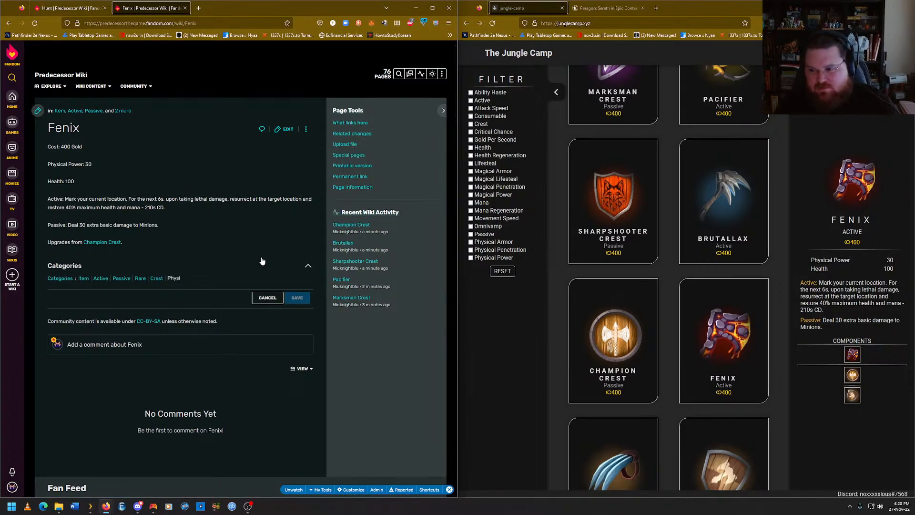
{"action": "type", "text": "cal Power"}
{"action": "key", "text": "Return"}
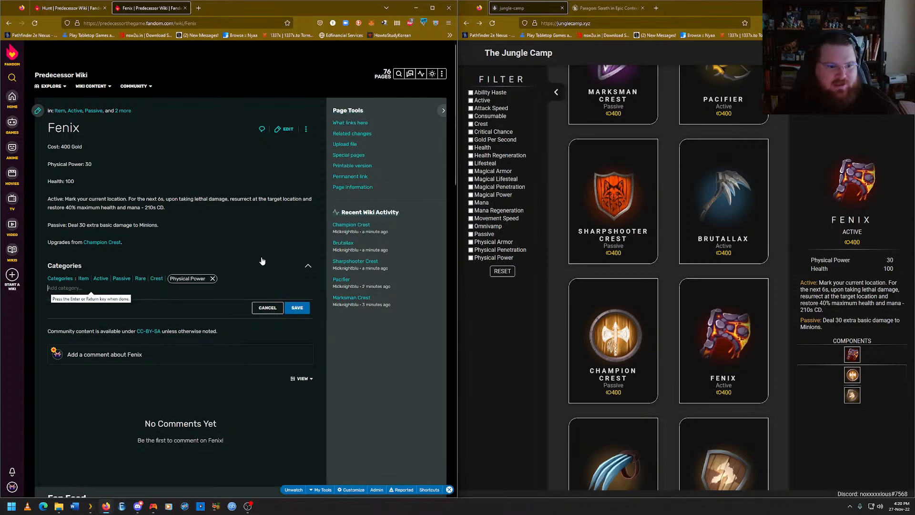
{"action": "type", "text": "Health"}
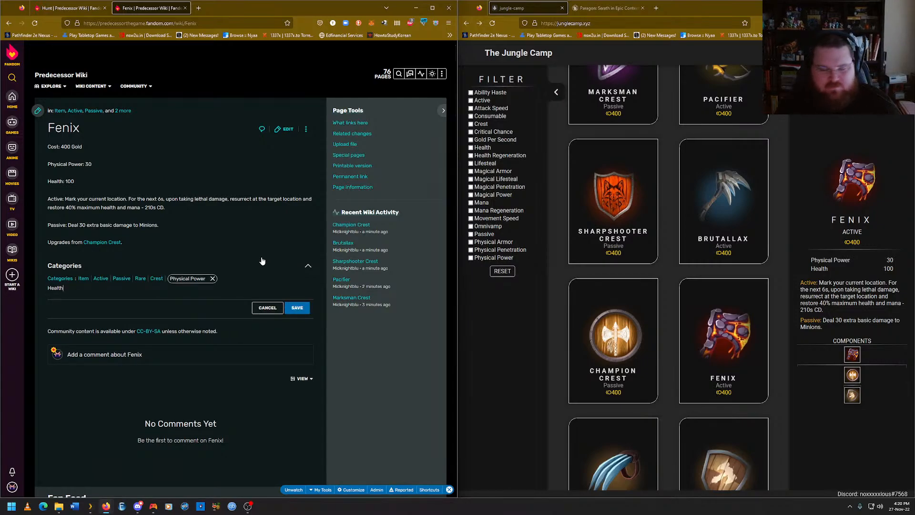
{"action": "key", "text": "Return"}
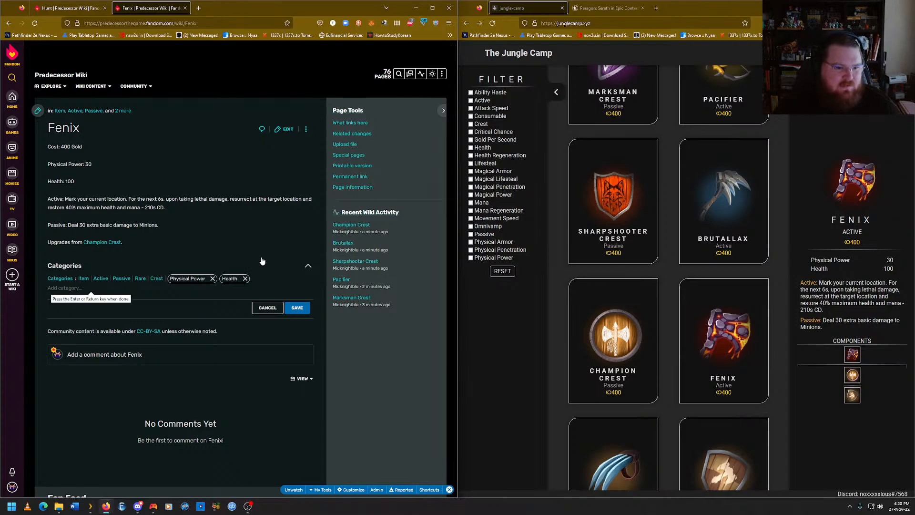
{"action": "left_click", "coordinate": [297, 308]}
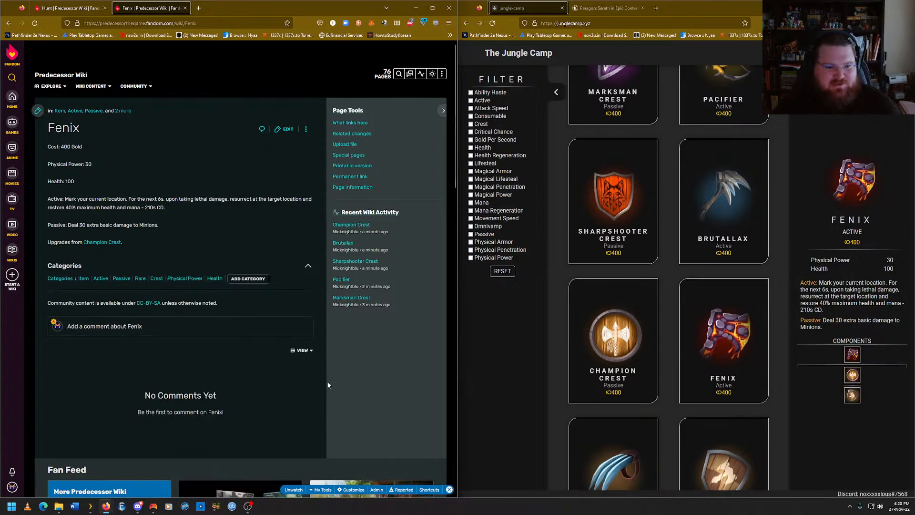
Show Iceskorn Talons' stats in the item list on The Jungle Camp.
{"action": "scroll", "coordinate": [680, 330], "scroll_direction": "down", "scroll_amount": 3}
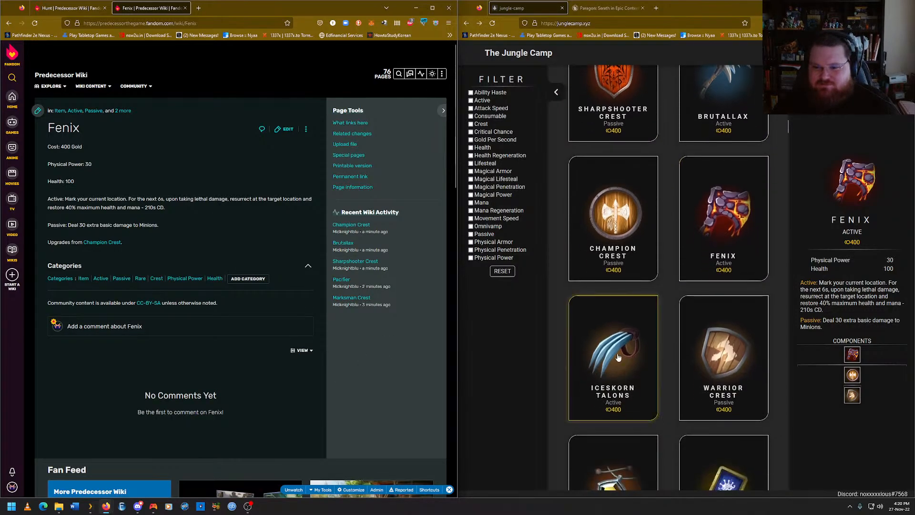
{"action": "left_click", "coordinate": [620, 359]}
{"action": "mouse_move", "coordinate": [442, 74]}
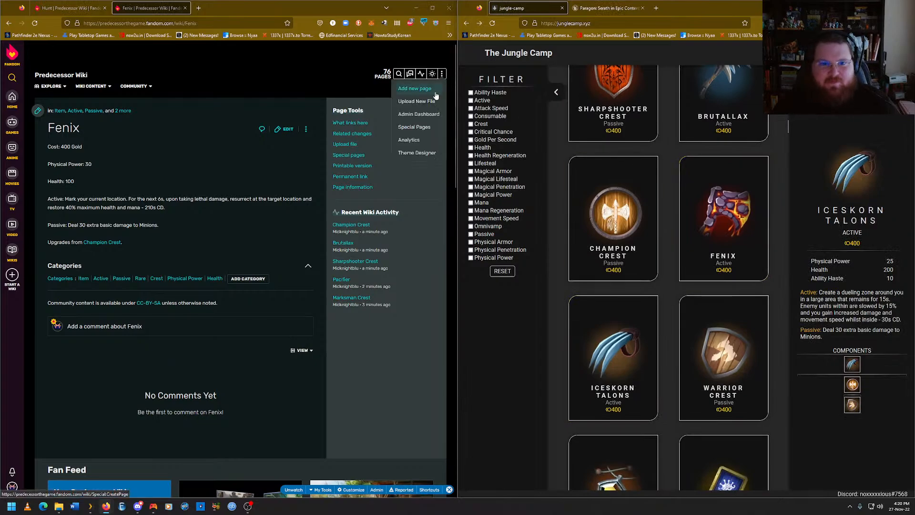
{"action": "left_click", "coordinate": [415, 89]}
{"action": "left_click", "coordinate": [222, 259]}
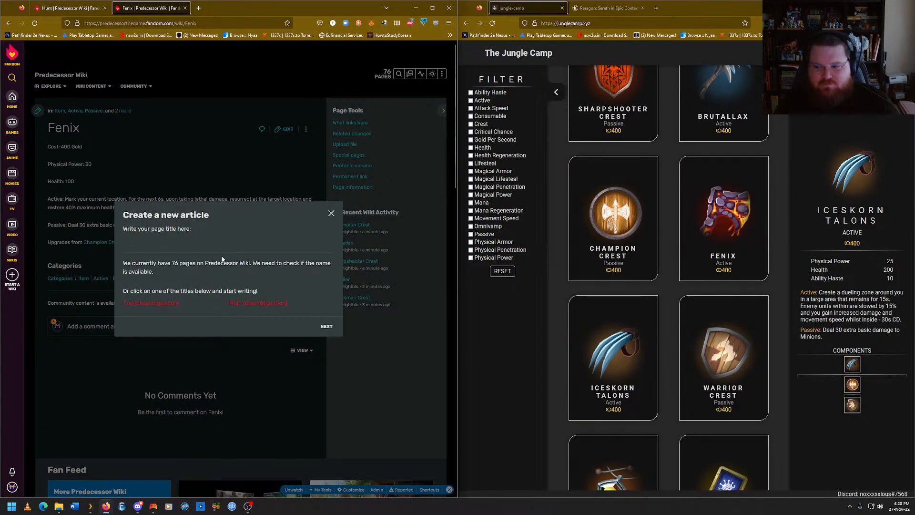
{"action": "key", "text": "e"}
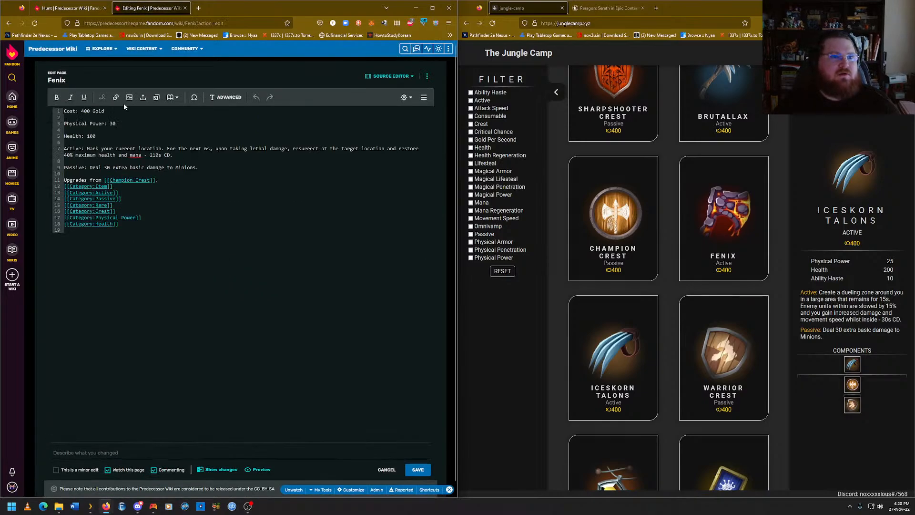
{"action": "key", "text": "alt+Left"}
Enter Iceskorn Talons as a new wiki article title and open the existing article.
{"action": "mouse_move", "coordinate": [442, 74]}
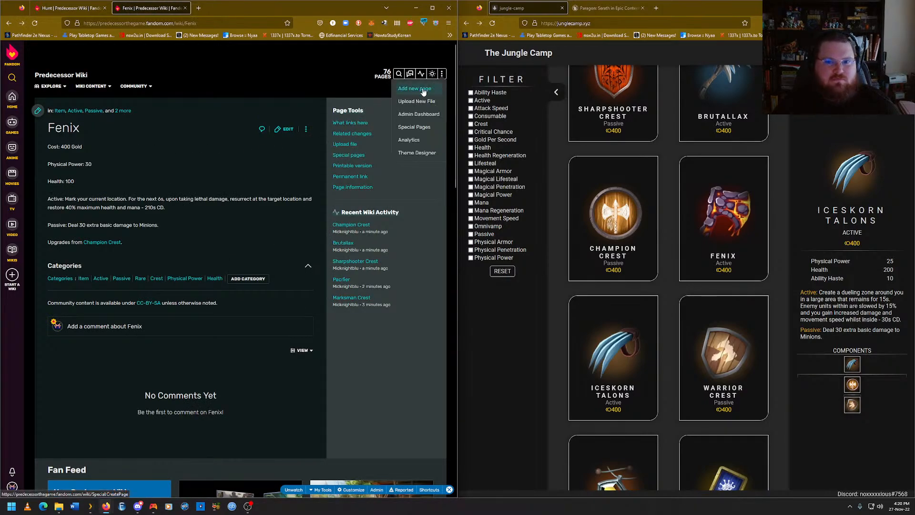
{"action": "left_click", "coordinate": [415, 89]}
{"action": "left_click", "coordinate": [165, 243]}
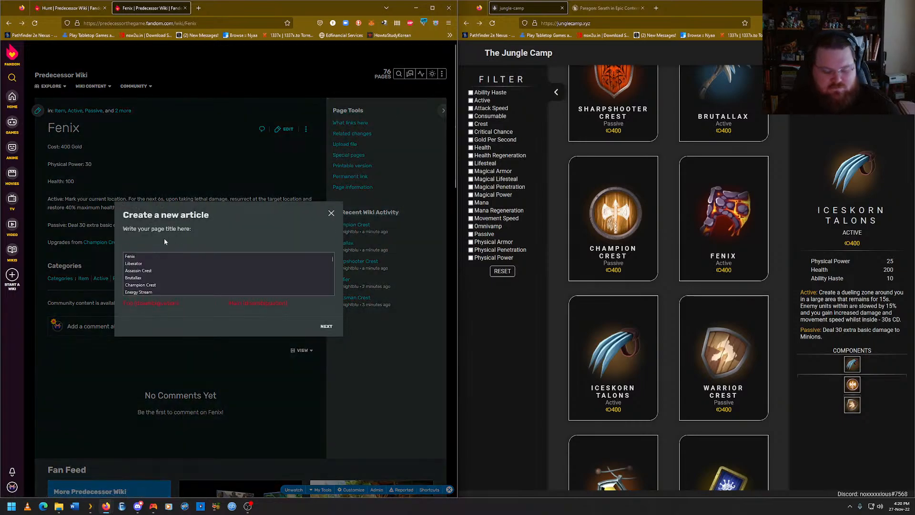
{"action": "type", "text": "Ice"}
{"action": "key", "text": "Down"}
{"action": "key", "text": "Return"}
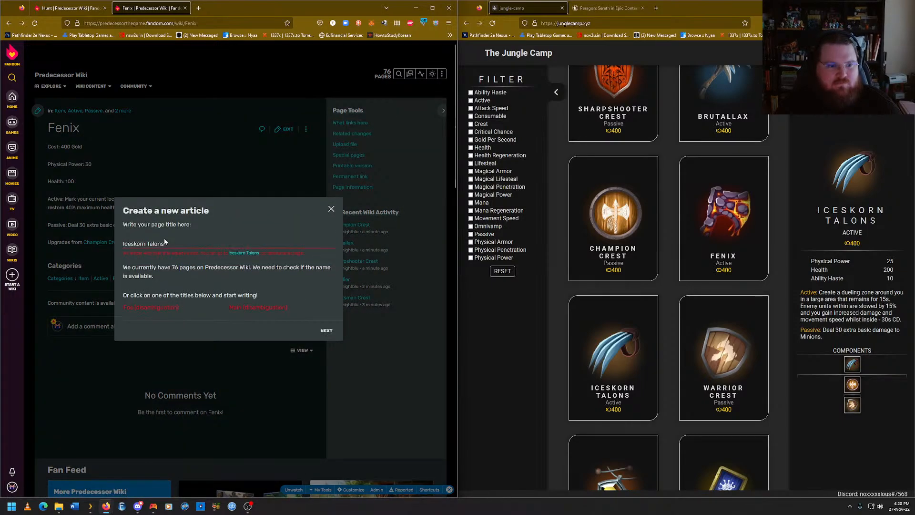
{"action": "left_click", "coordinate": [250, 255]}
Add the categories Physical Power, Health and Ability Haste to the Iceskorn Talons article and save the category changes.
{"action": "mouse_move", "coordinate": [311, 128]}
{"action": "left_click", "coordinate": [307, 284]}
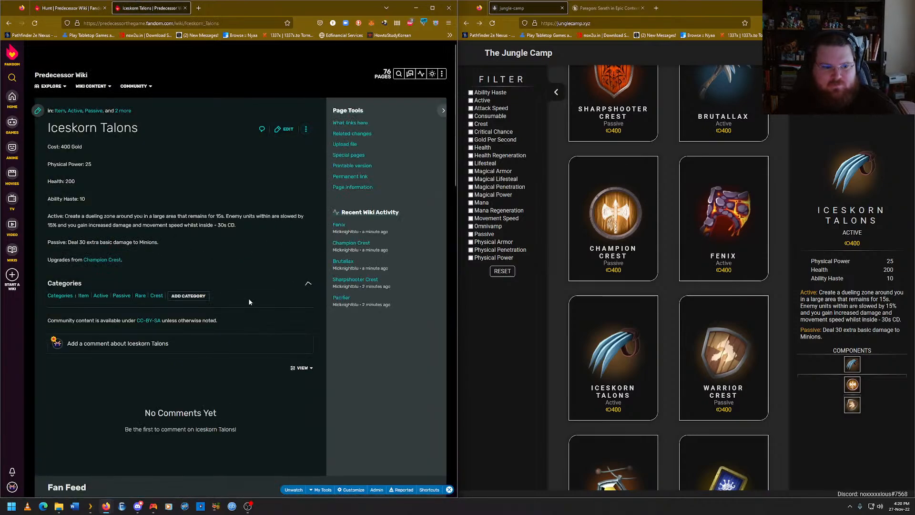
{"action": "left_click", "coordinate": [188, 296]}
{"action": "type", "text": "Phys"}
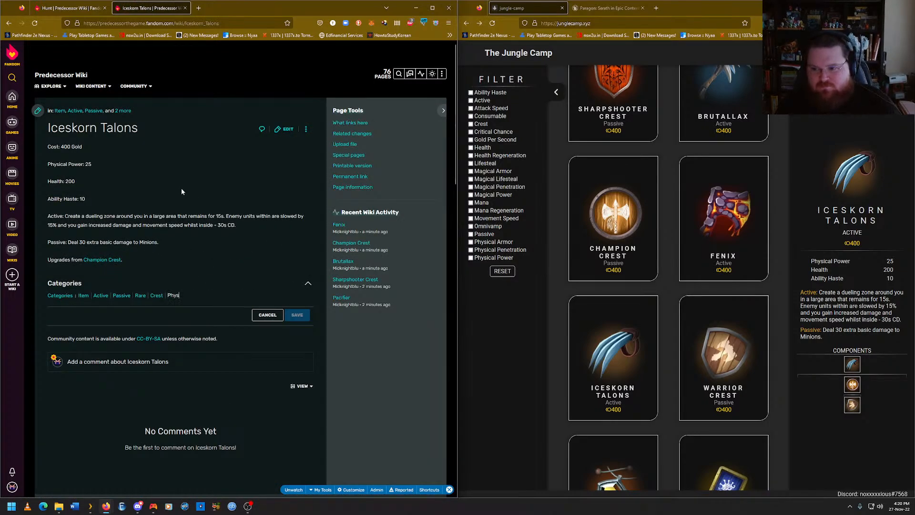
{"action": "type", "text": "ical Power"}
{"action": "key", "text": "Return"}
{"action": "type", "text": "He"}
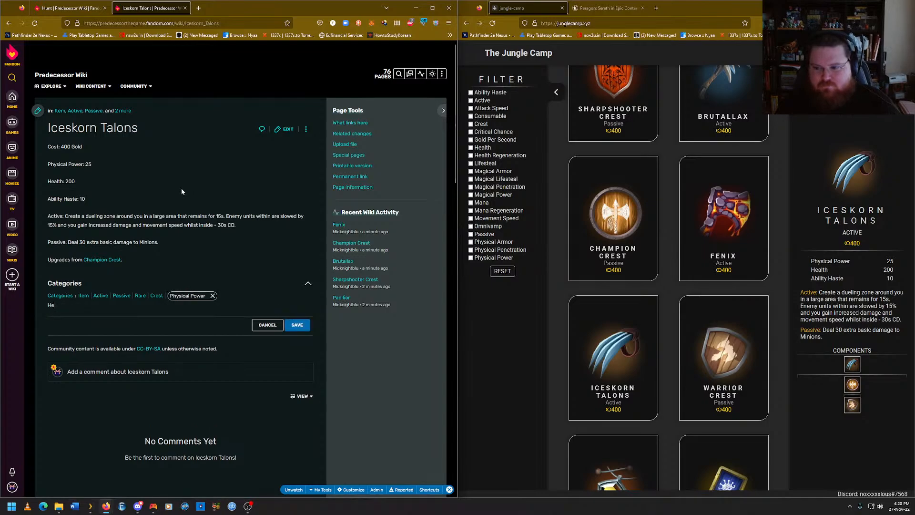
{"action": "type", "text": "alth"}
{"action": "key", "text": "Return"}
{"action": "type", "text": "Abil"}
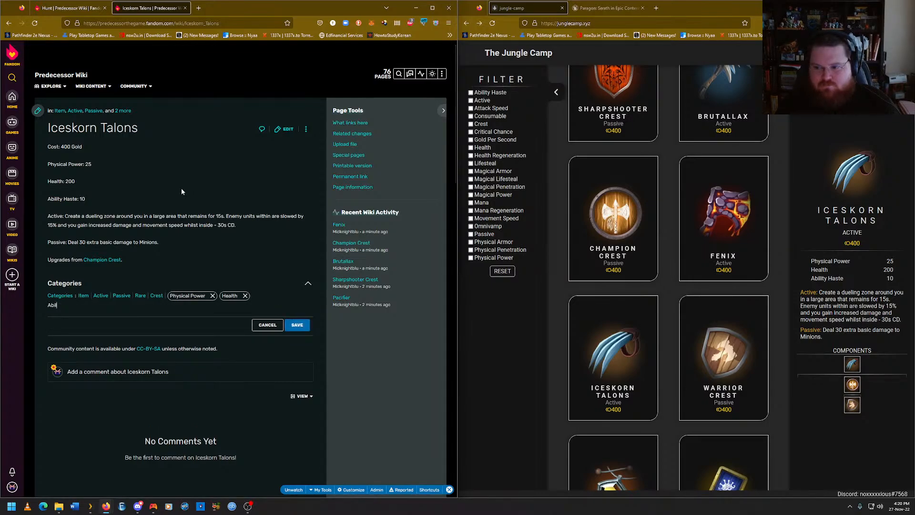
{"action": "type", "text": "ity Haste"}
{"action": "key", "text": "Return"}
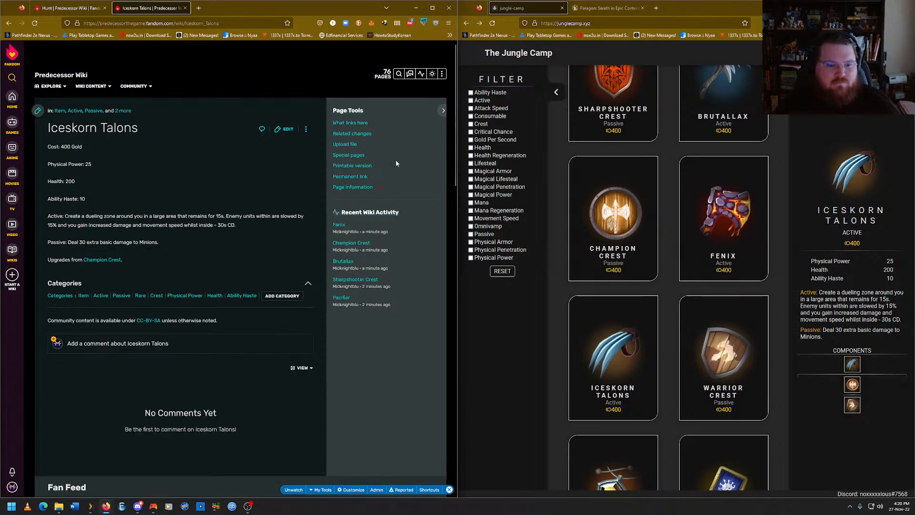
Show Warrior Crest's stats in the item list on The Jungle Camp.
{"action": "left_click", "coordinate": [697, 353]}
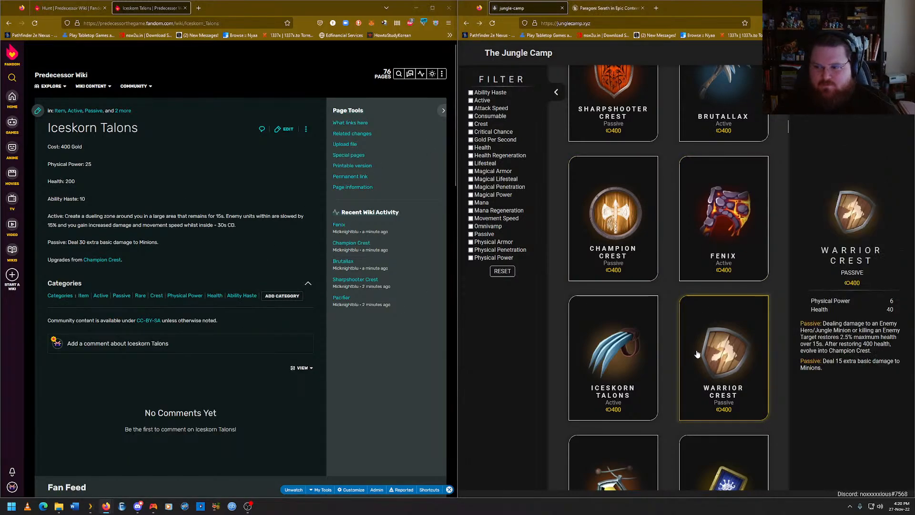
{"action": "mouse_move", "coordinate": [441, 75]}
{"action": "left_click", "coordinate": [433, 90]}
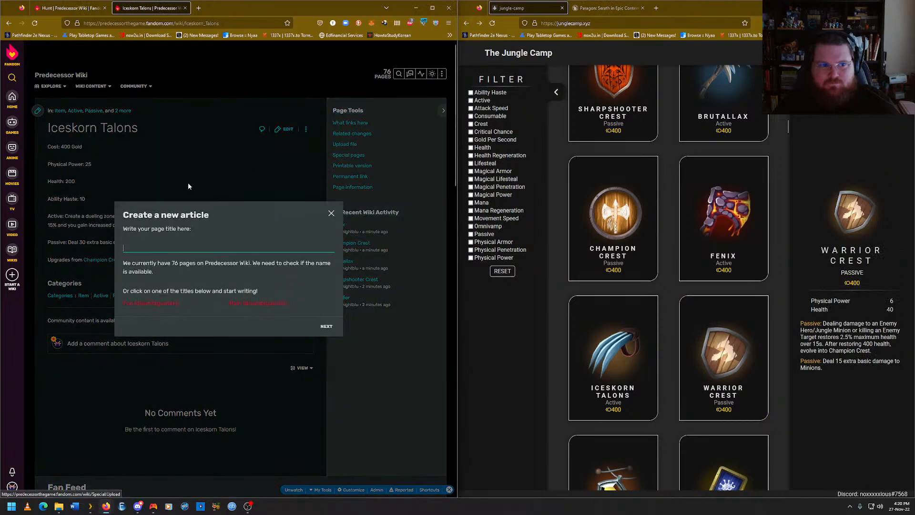
{"action": "left_click", "coordinate": [194, 247]}
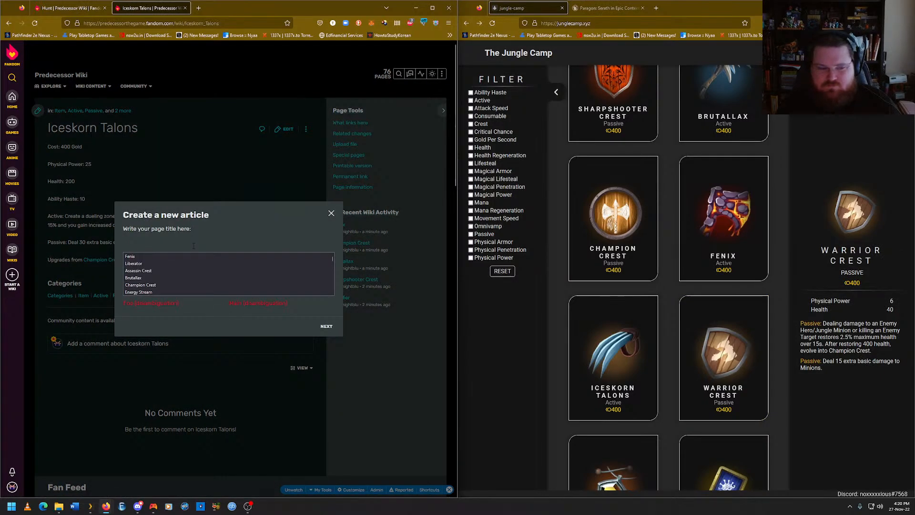
{"action": "type", "text": "Warrior"}
{"action": "key", "text": "Return"}
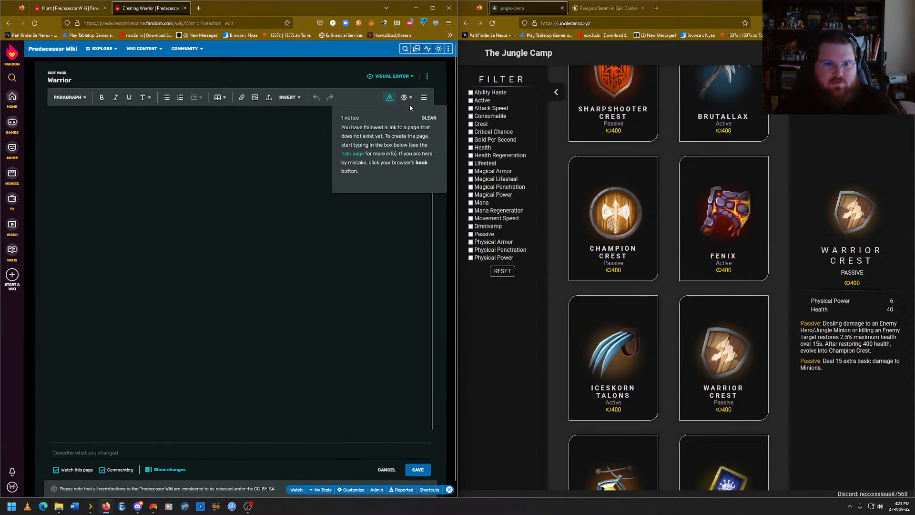
{"action": "left_click", "coordinate": [427, 77]}
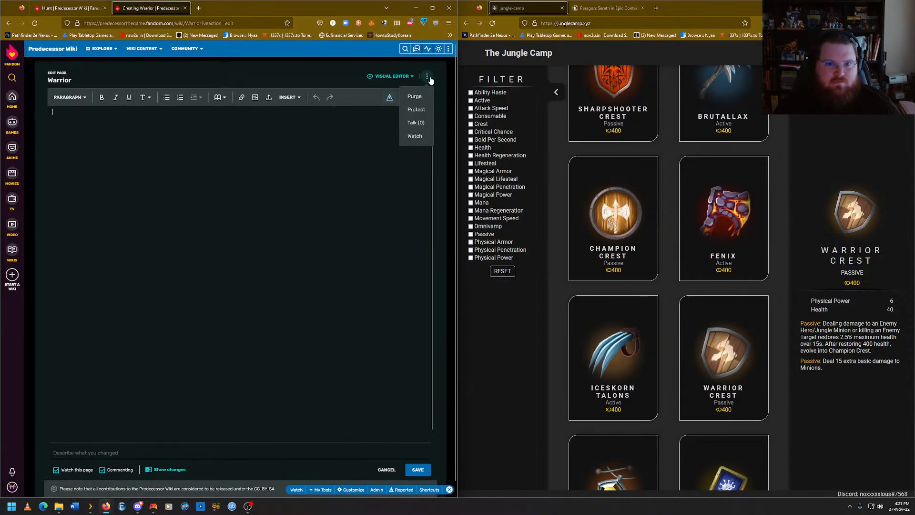
{"action": "left_click", "coordinate": [387, 469]}
{"action": "mouse_move", "coordinate": [306, 117]}
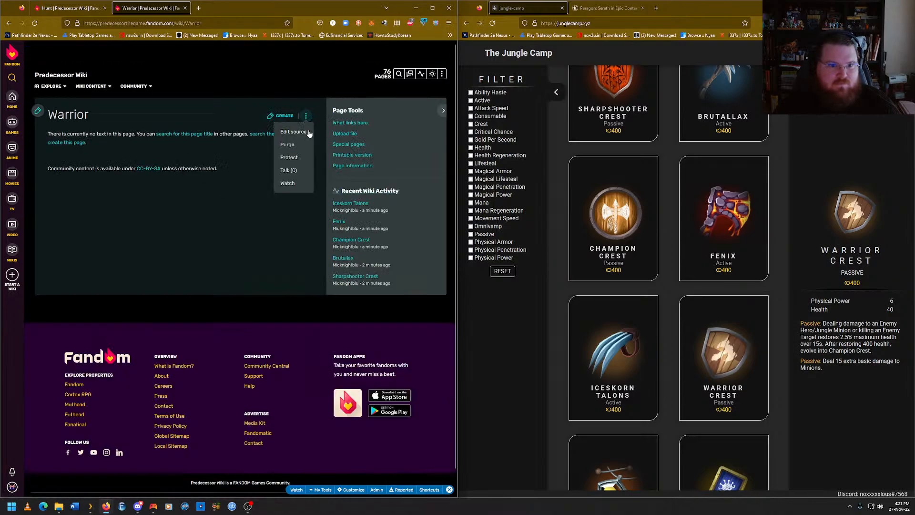
{"action": "left_click", "coordinate": [293, 132]}
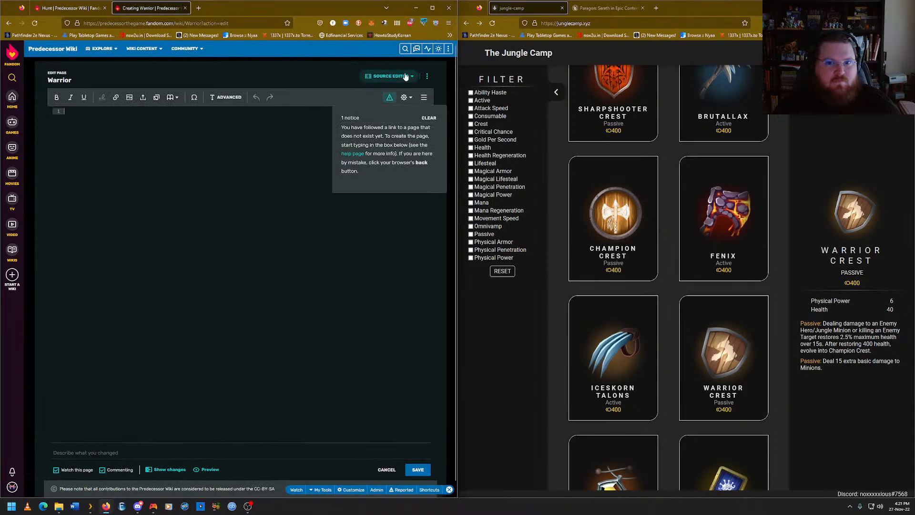
{"action": "left_click", "coordinate": [428, 76]}
{"action": "key", "text": "alt+Left"}
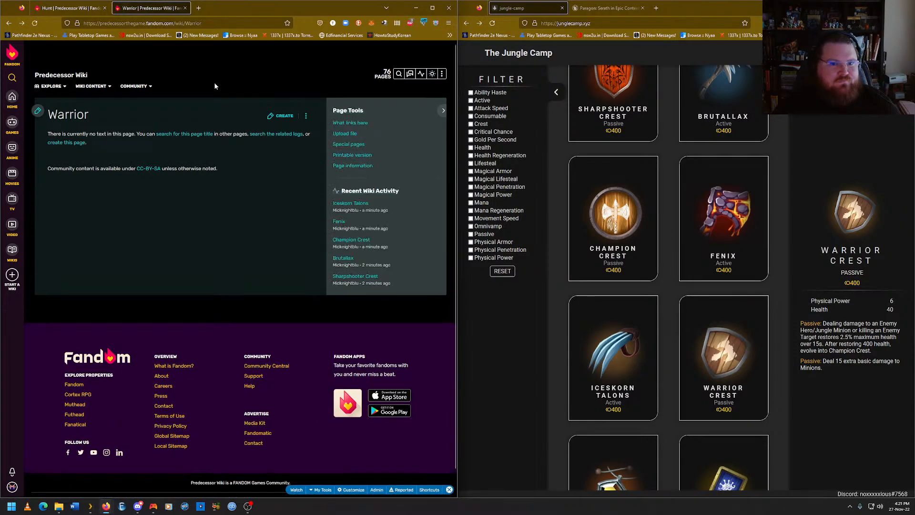
{"action": "left_click", "coordinate": [38, 112]}
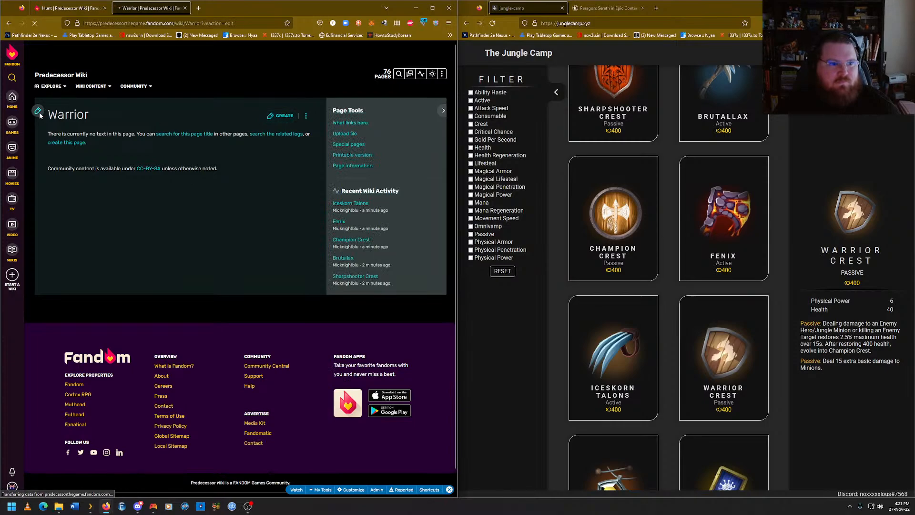
{"action": "key", "text": "alt+Left"}
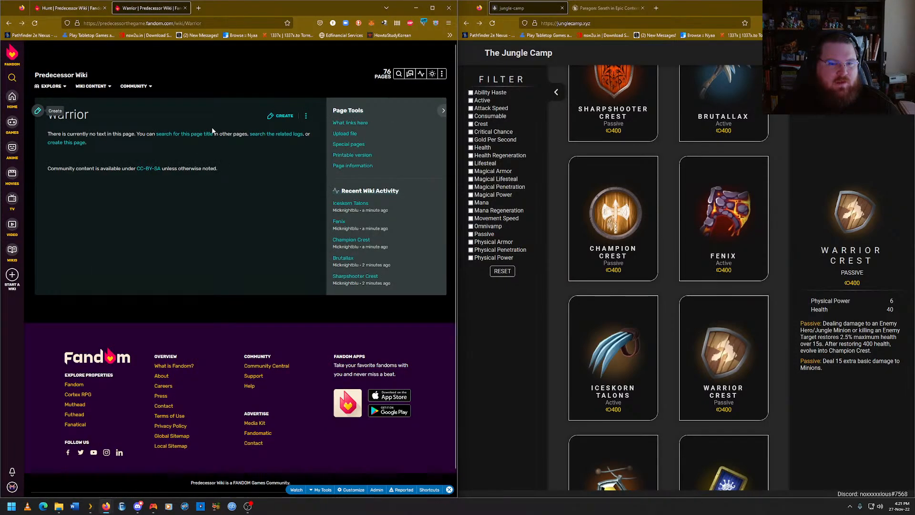
Enter Warrior Crest as a new wiki article title and open the existing article.
{"action": "mouse_move", "coordinate": [440, 76]}
{"action": "left_click", "coordinate": [414, 88]}
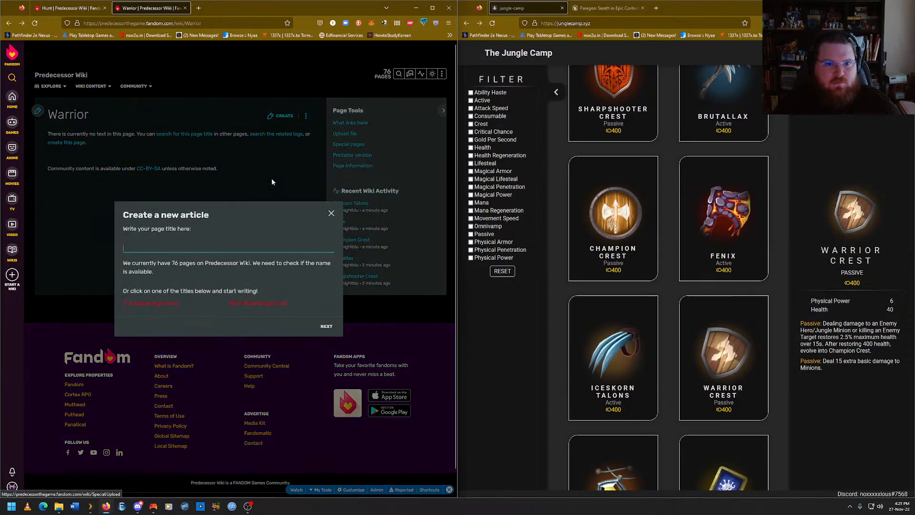
{"action": "left_click", "coordinate": [209, 242]}
{"action": "type", "text": "W"}
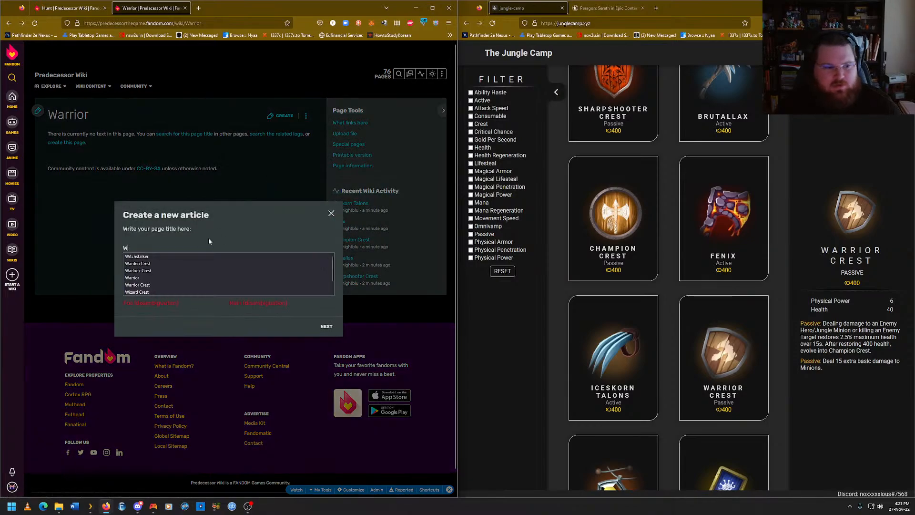
{"action": "type", "text": "arrior"}
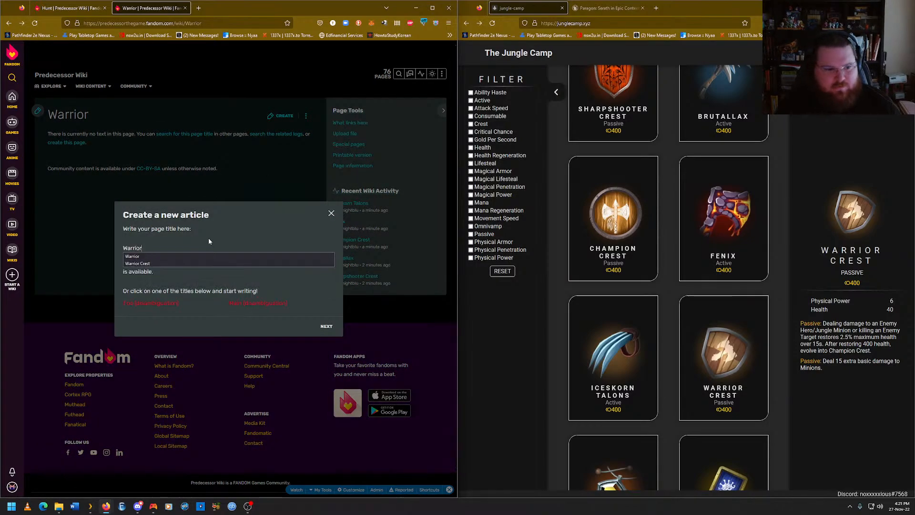
{"action": "key", "text": "Down"}
{"action": "key", "text": "Down"}
{"action": "key", "text": "Return"}
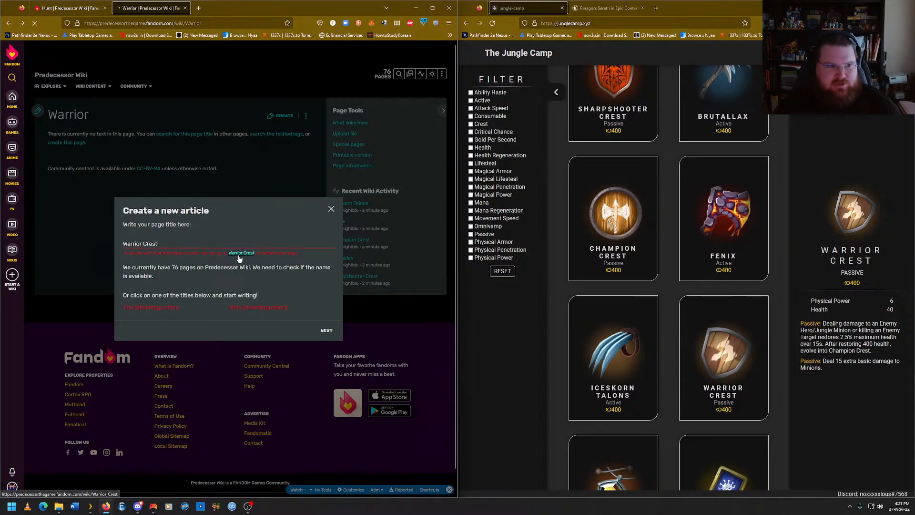
{"action": "left_click", "coordinate": [241, 253]}
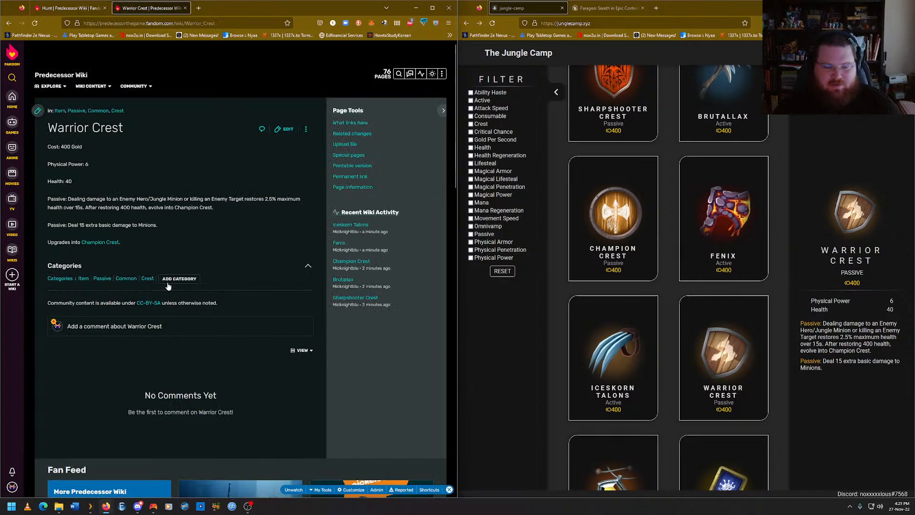
Add the categories Physical Power and Health to the Warrior Crest article and save the category changes.
{"action": "left_click", "coordinate": [168, 286]}
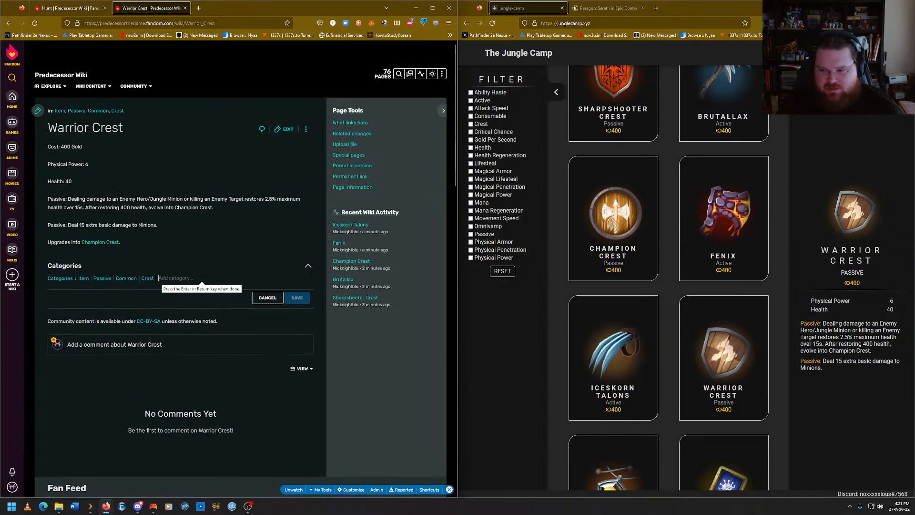
{"action": "type", "text": "Physical Power"}
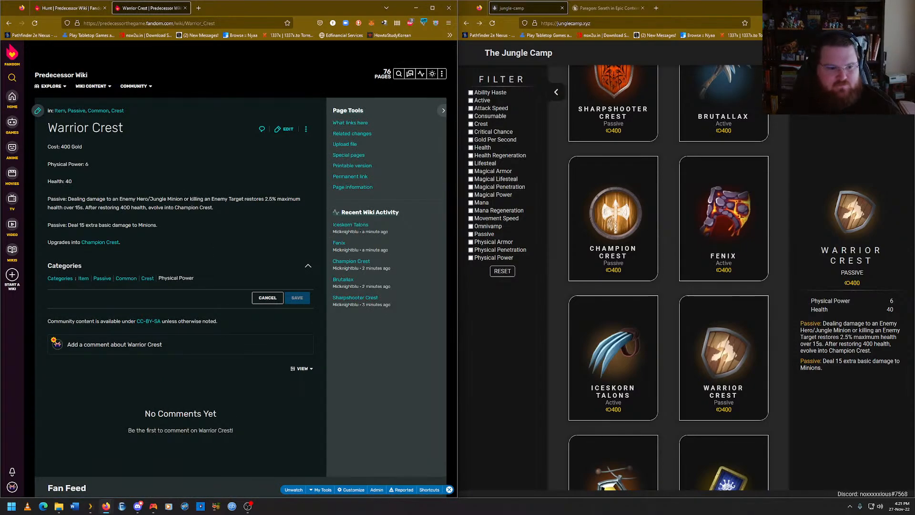
{"action": "key", "text": "Return"}
{"action": "type", "text": "Hea"}
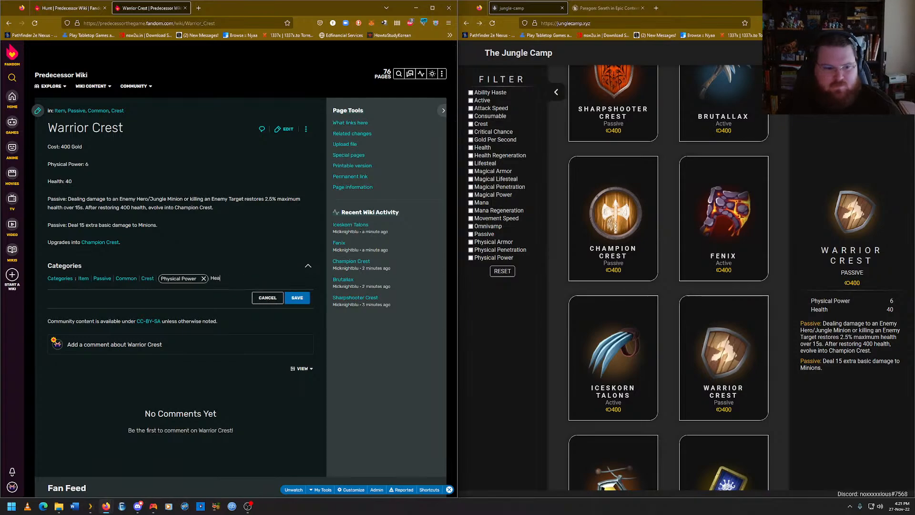
{"action": "type", "text": "lth"}
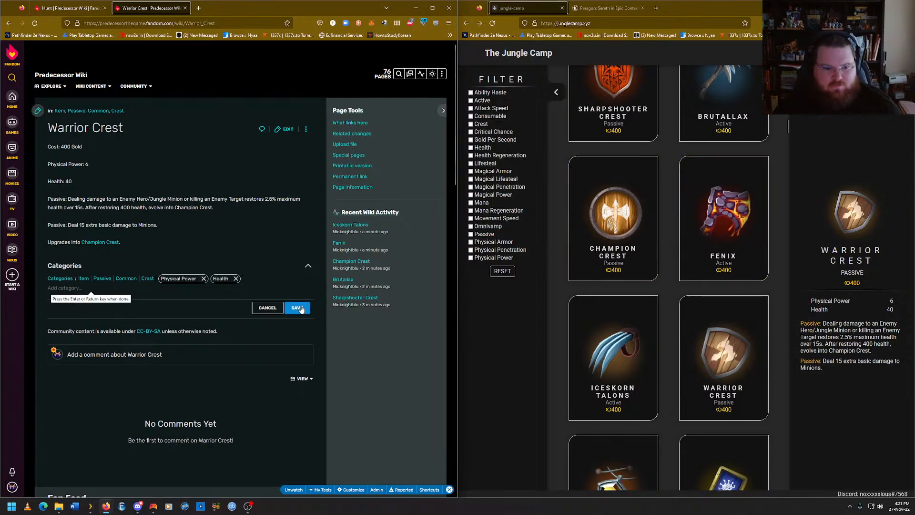
{"action": "left_click", "coordinate": [297, 298]}
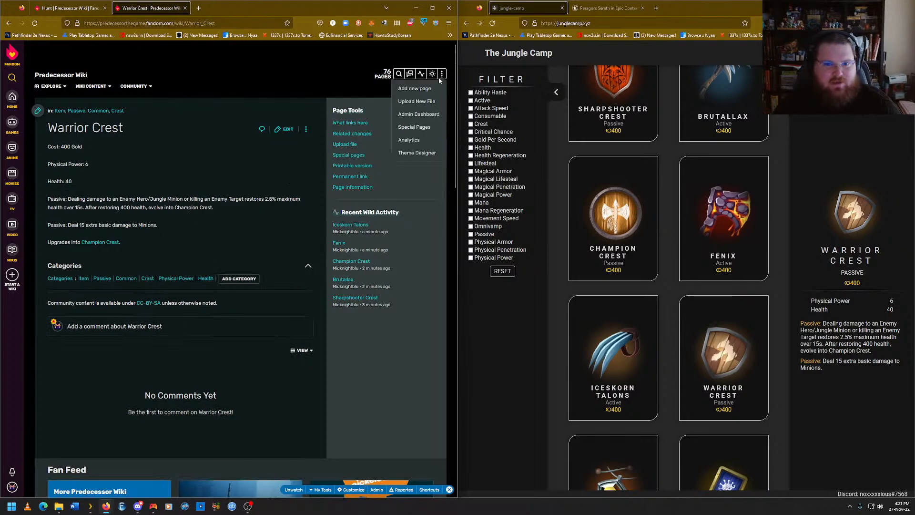
Open the suggested title Warrior as a new wiki article in a separate tab and cancel editing the page.
{"action": "right_click", "coordinate": [436, 90]}
{"action": "left_click", "coordinate": [457, 94]}
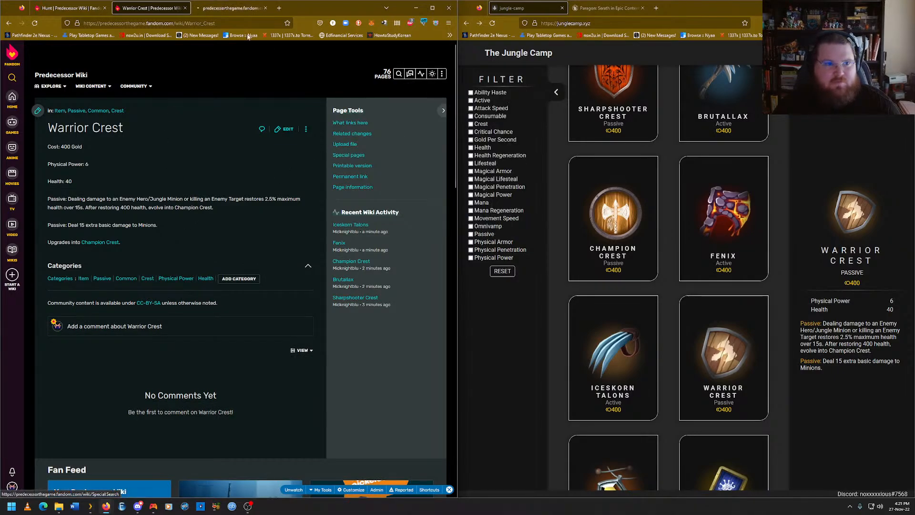
{"action": "left_click", "coordinate": [229, 7]}
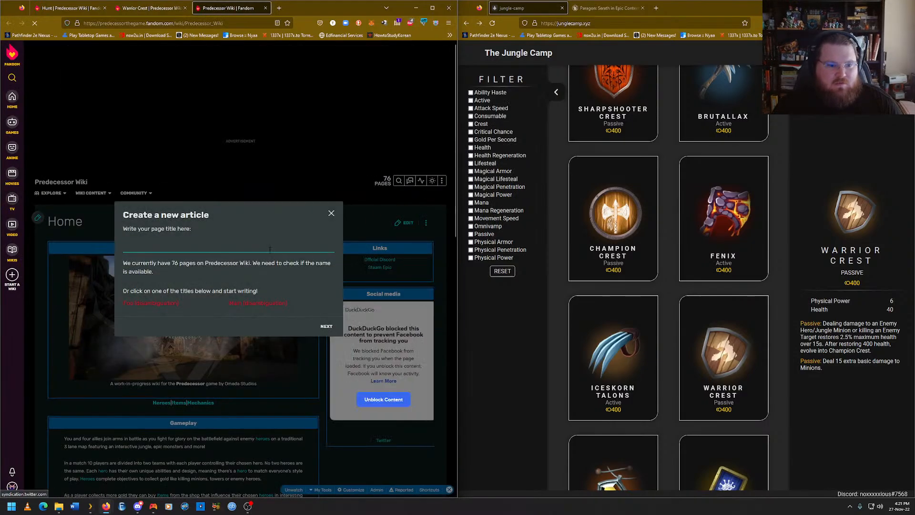
{"action": "type", "text": "warrior"}
{"action": "key", "text": "Down"}
{"action": "key", "text": "Down"}
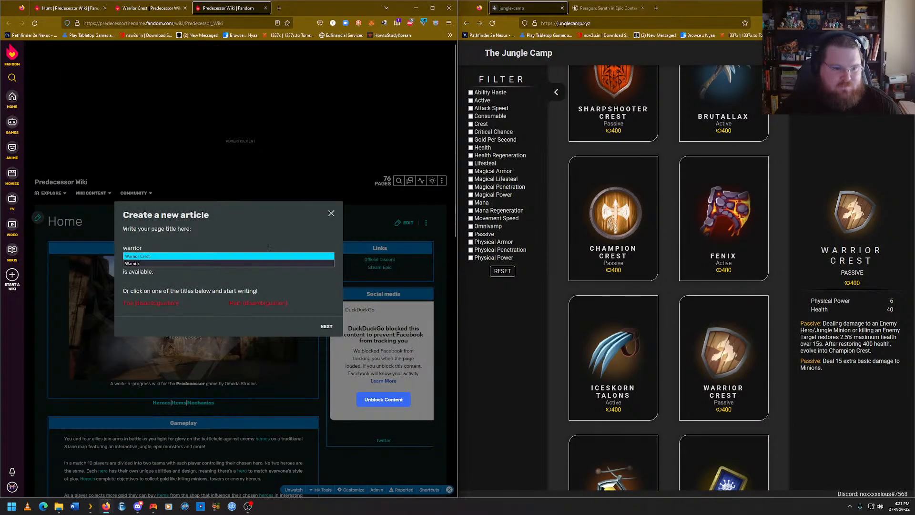
{"action": "key", "text": "Return"}
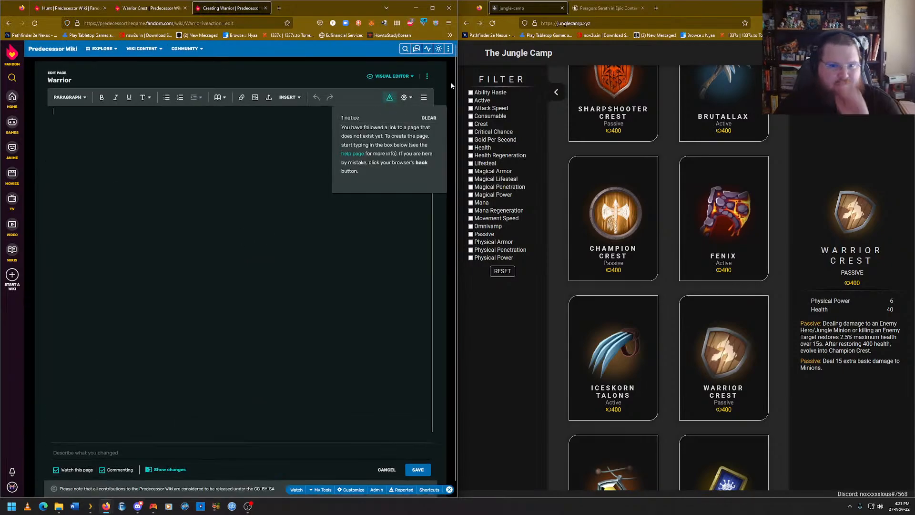
{"action": "left_click", "coordinate": [387, 470]}
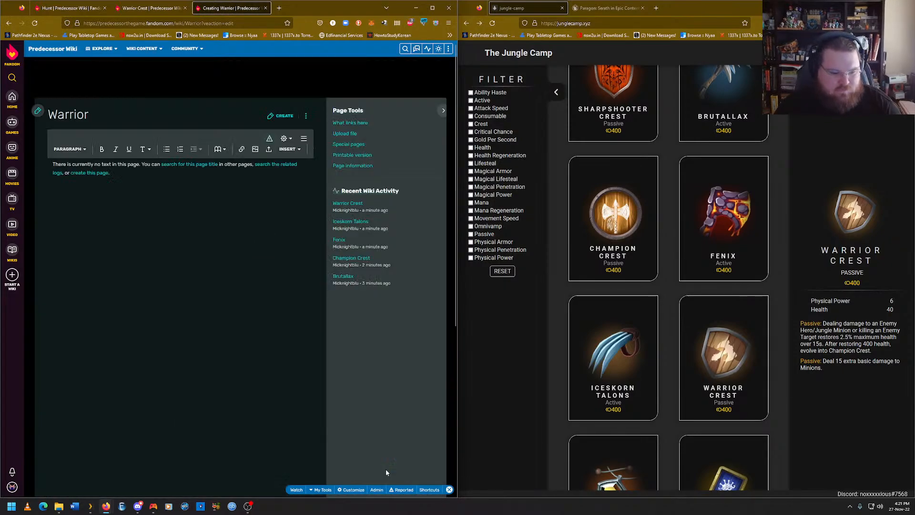
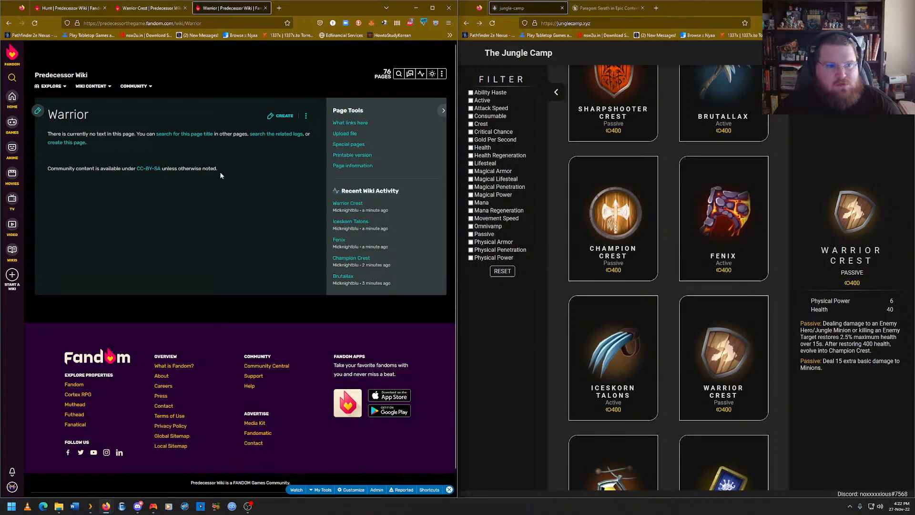
Purge the cache of the empty Warrior wiki page.
{"action": "mouse_move", "coordinate": [306, 115]}
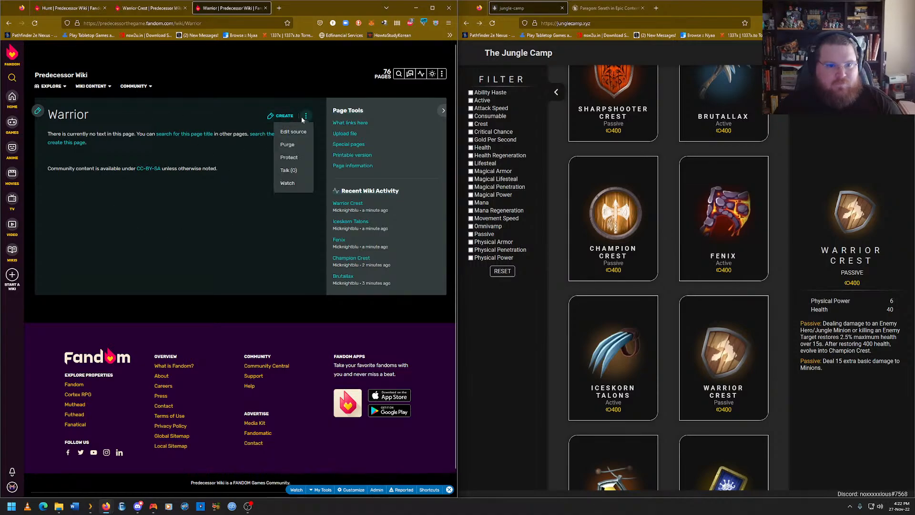
{"action": "left_click", "coordinate": [298, 153]}
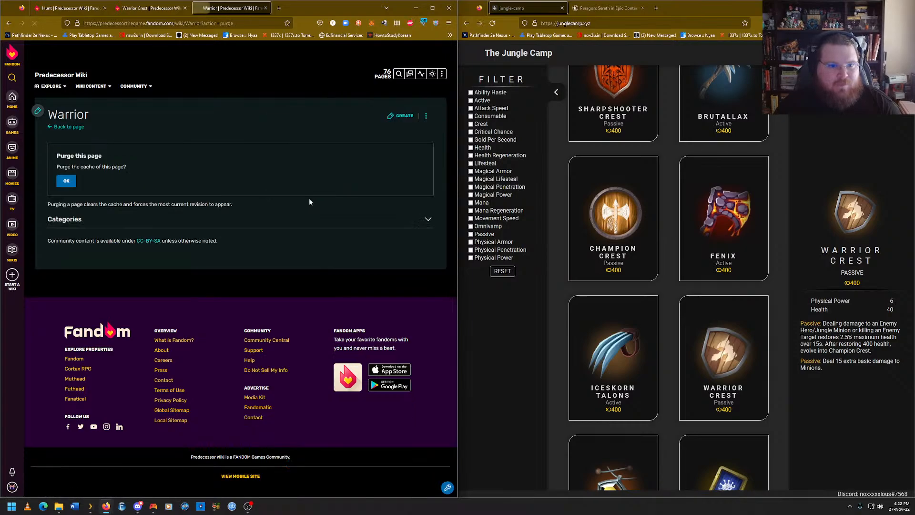
{"action": "left_click", "coordinate": [69, 186]}
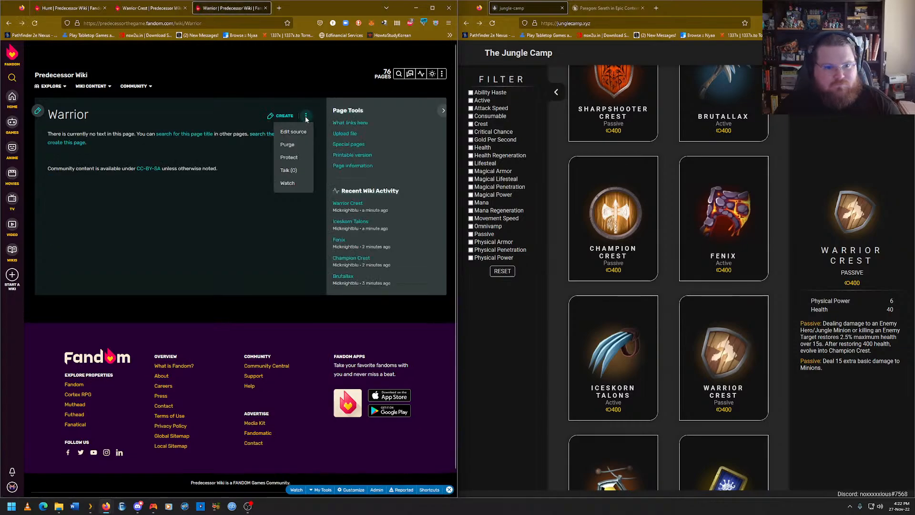
Return to the Warrior Crest article and show Epoch's stats in the item list on The Jungle Camp.
{"action": "left_click", "coordinate": [150, 8]}
{"action": "mouse_move", "coordinate": [440, 76]}
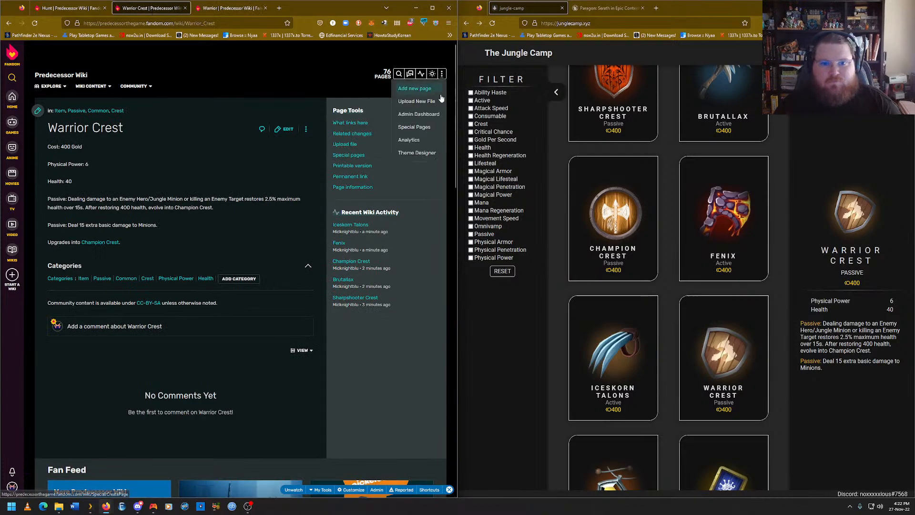
{"action": "scroll", "coordinate": [664, 336], "scroll_direction": "down", "scroll_amount": 3}
{"action": "left_click", "coordinate": [652, 366]}
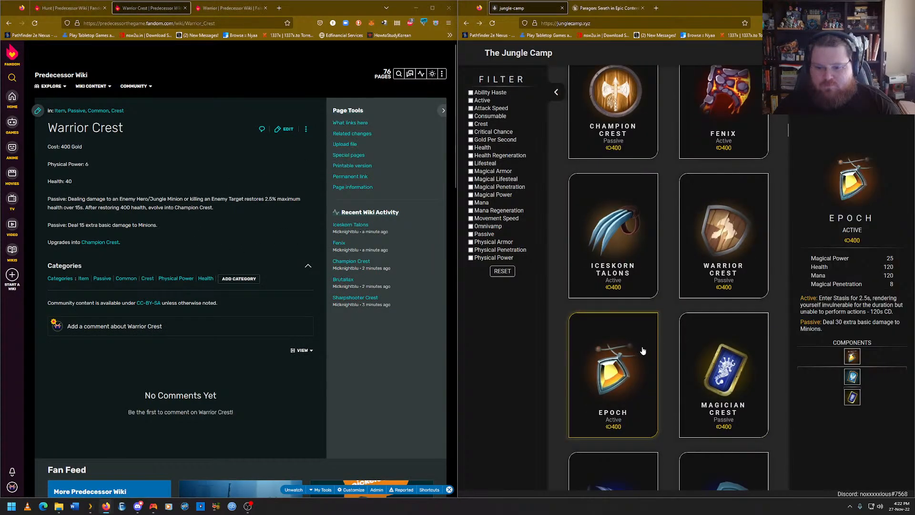
Enter Epoch as a new wiki article title and open the existing article.
{"action": "mouse_move", "coordinate": [442, 73]}
{"action": "left_click", "coordinate": [409, 89]}
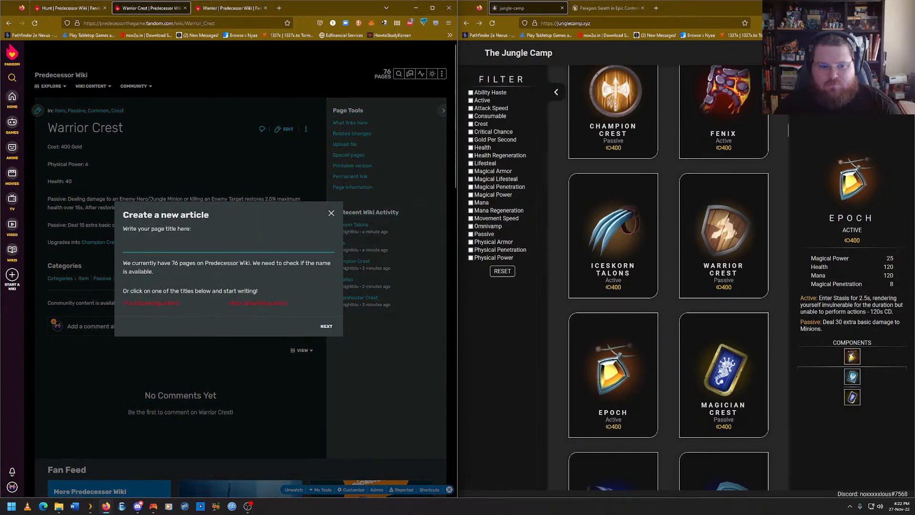
{"action": "left_click", "coordinate": [252, 245]}
{"action": "type", "text": "Epoch"}
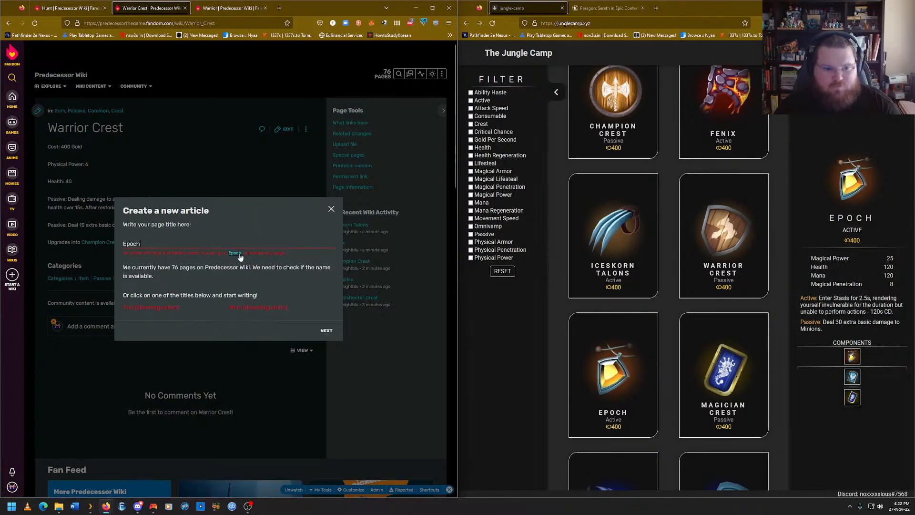
{"action": "left_click", "coordinate": [236, 253]}
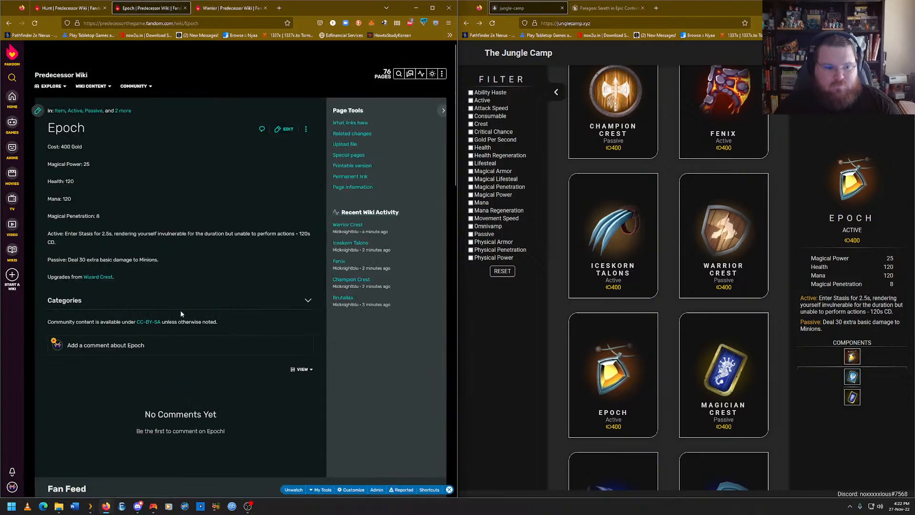
Add the categories Magical Power, Health, Mana and Magical Penetration to the Epoch article and save the category changes.
{"action": "left_click", "coordinate": [181, 313]}
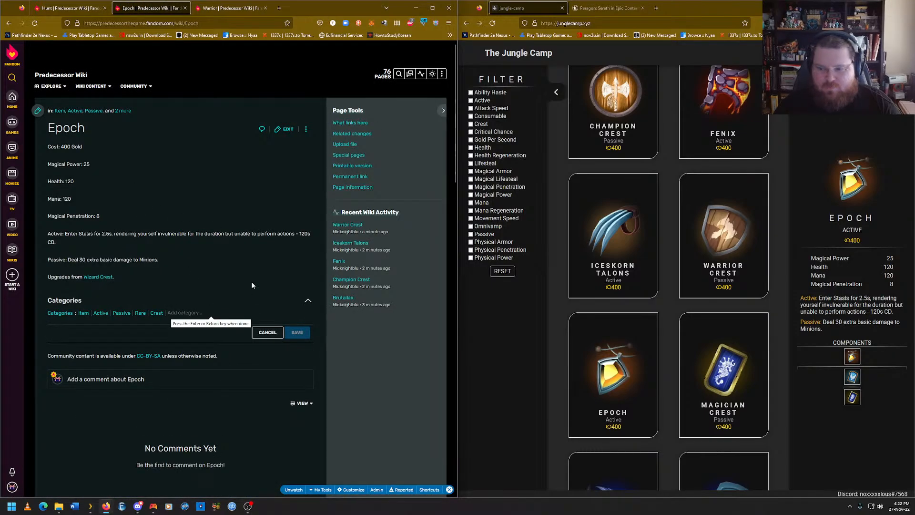
{"action": "type", "text": "Magical P"}
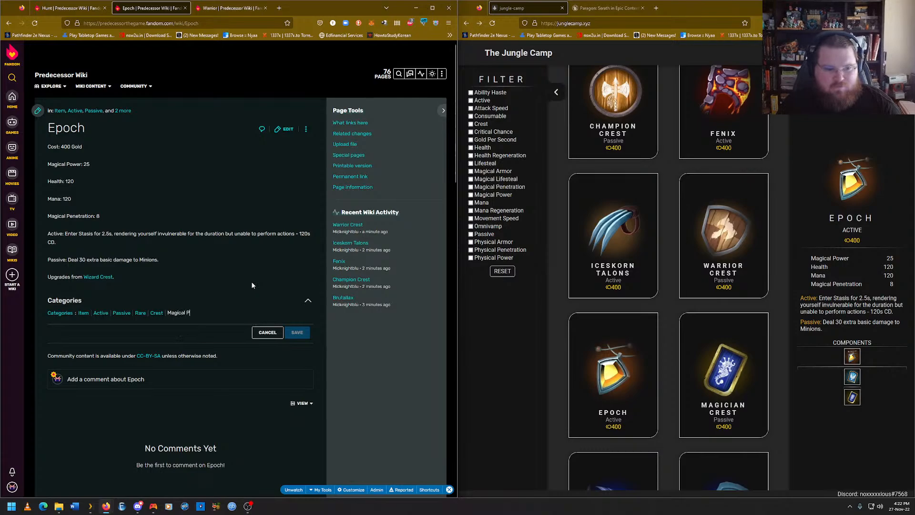
{"action": "type", "text": "ower"}
{"action": "key", "text": "Return"}
{"action": "type", "text": "Health"}
{"action": "key", "text": "Return"}
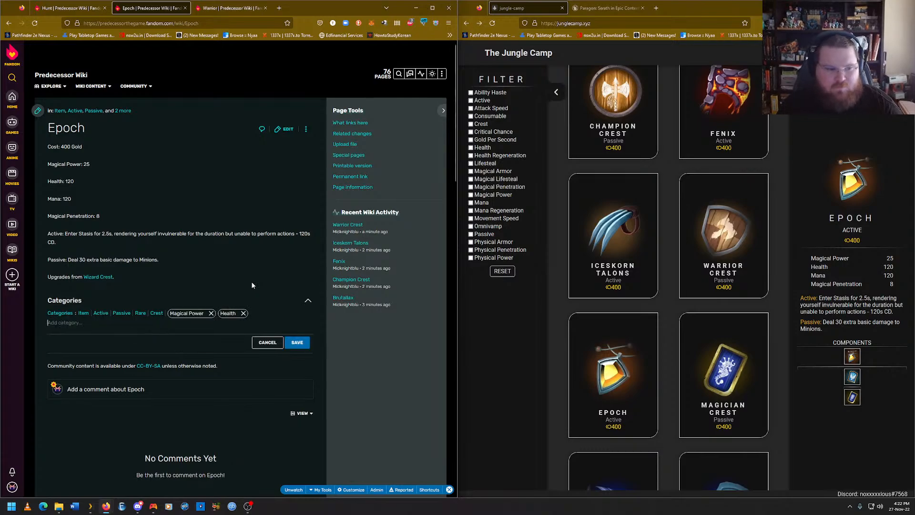
{"action": "type", "text": "Mana"}
{"action": "key", "text": "Return"}
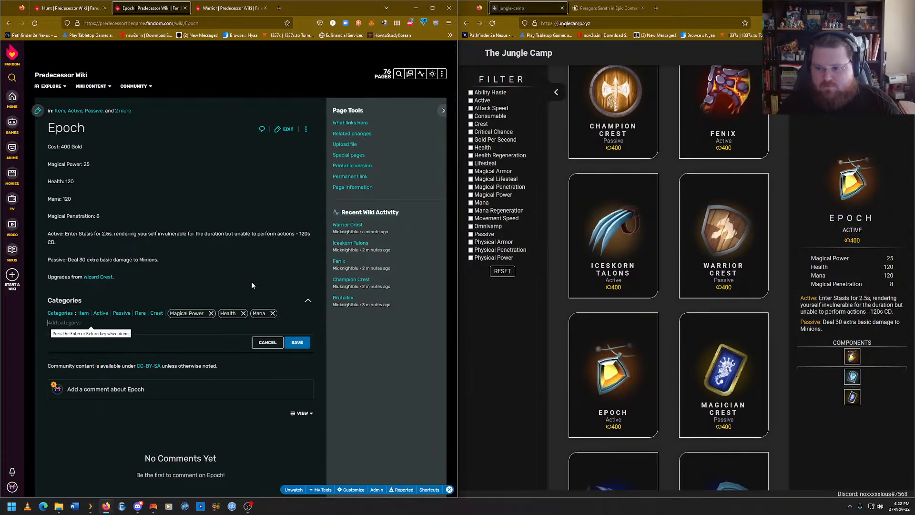
{"action": "type", "text": "Magical P"}
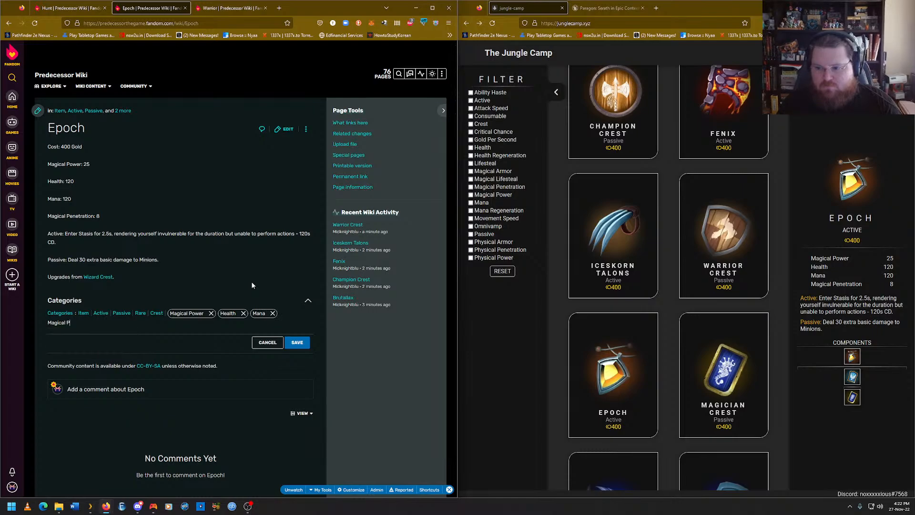
{"action": "type", "text": "enetration"}
{"action": "key", "text": "Return"}
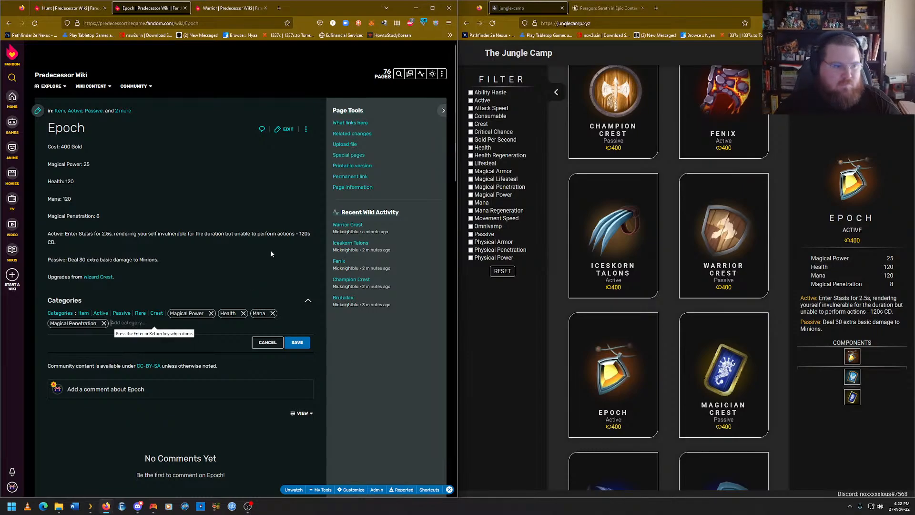
{"action": "left_click", "coordinate": [298, 342]}
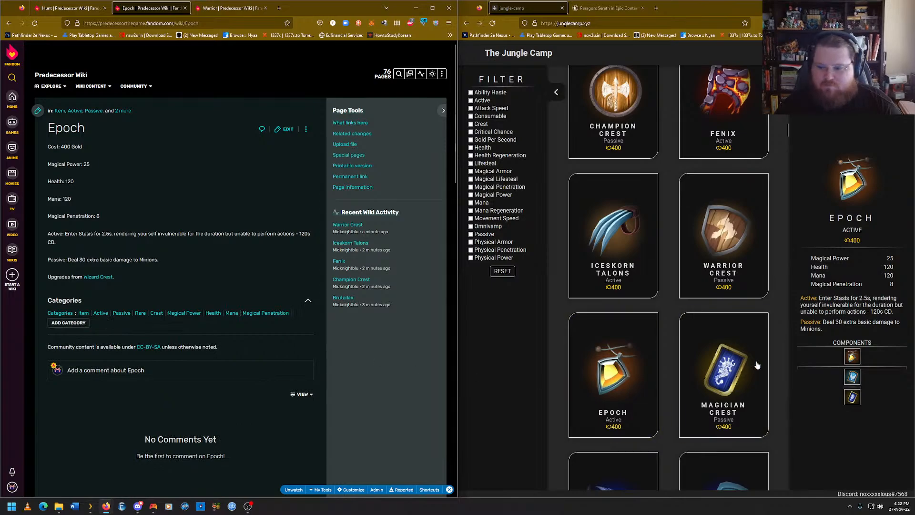
Show Magician Crest's stats in the item list on The Jungle Camp.
{"action": "scroll", "coordinate": [679, 352], "scroll_direction": "down", "scroll_amount": 2}
{"action": "scroll", "coordinate": [680, 351], "scroll_direction": "down", "scroll_amount": 1}
{"action": "left_click", "coordinate": [734, 309]}
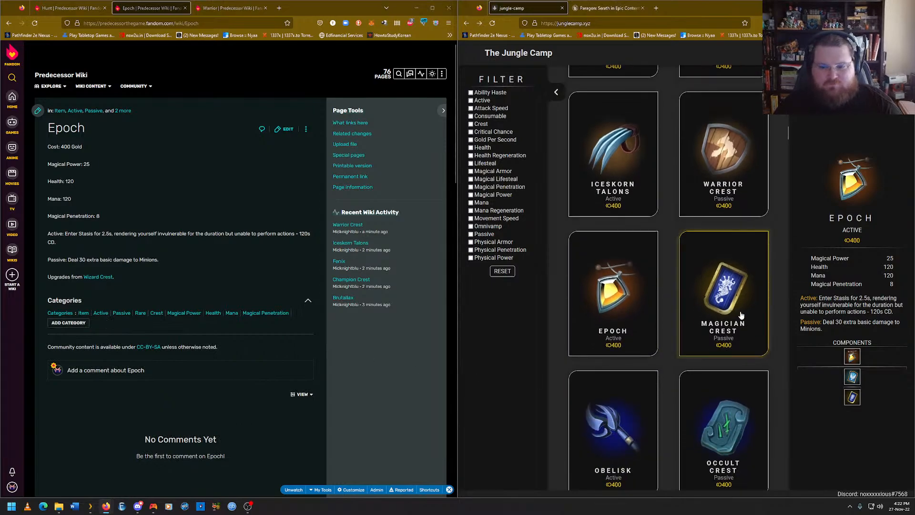
Enter Magician Crest as a new wiki article title and open the existing article.
{"action": "mouse_move", "coordinate": [444, 75]}
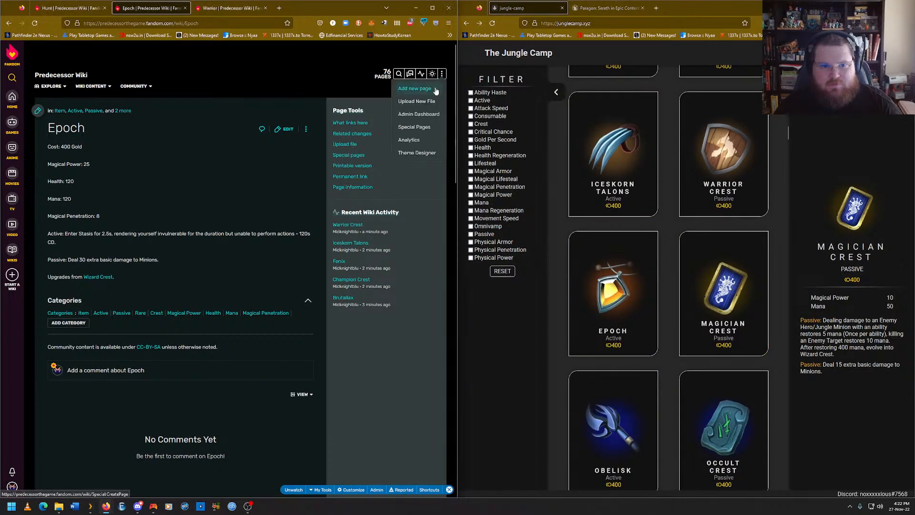
{"action": "left_click", "coordinate": [418, 88]}
{"action": "type", "text": "M"}
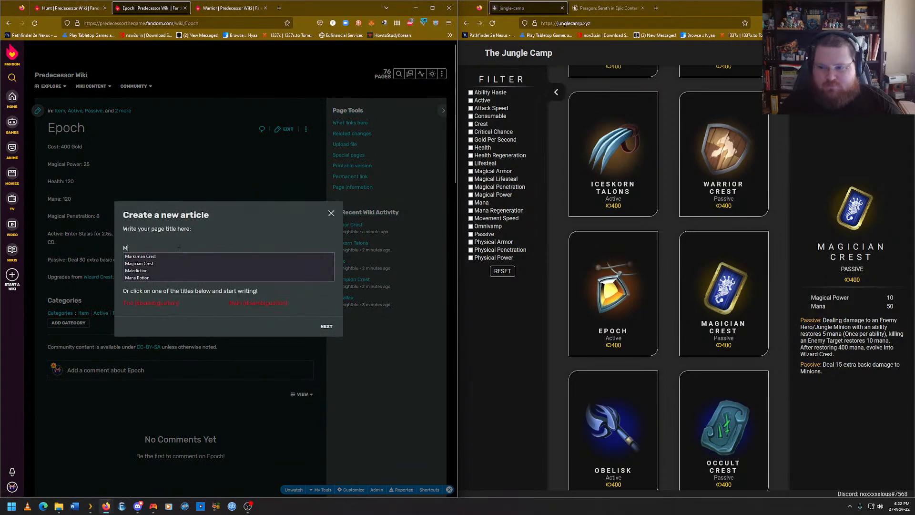
{"action": "type", "text": "agician"}
{"action": "key", "text": "Down"}
{"action": "key", "text": "Return"}
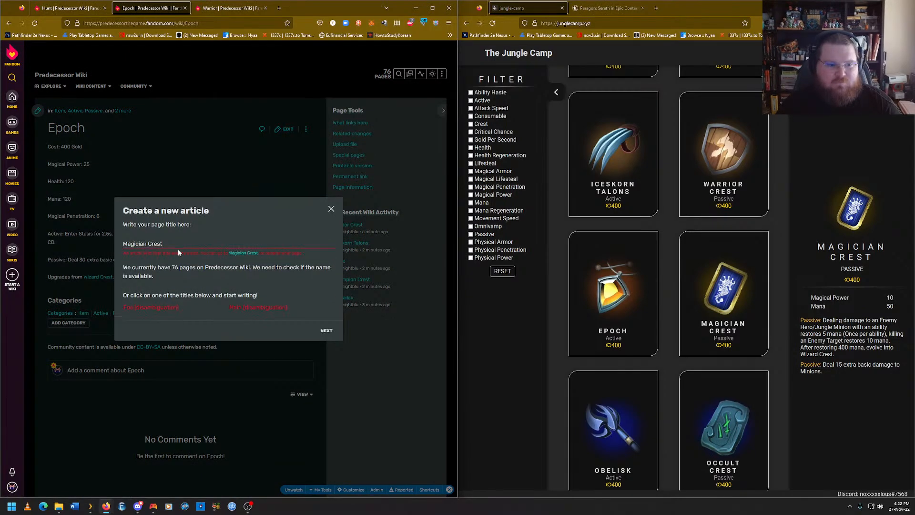
{"action": "left_click", "coordinate": [237, 254]}
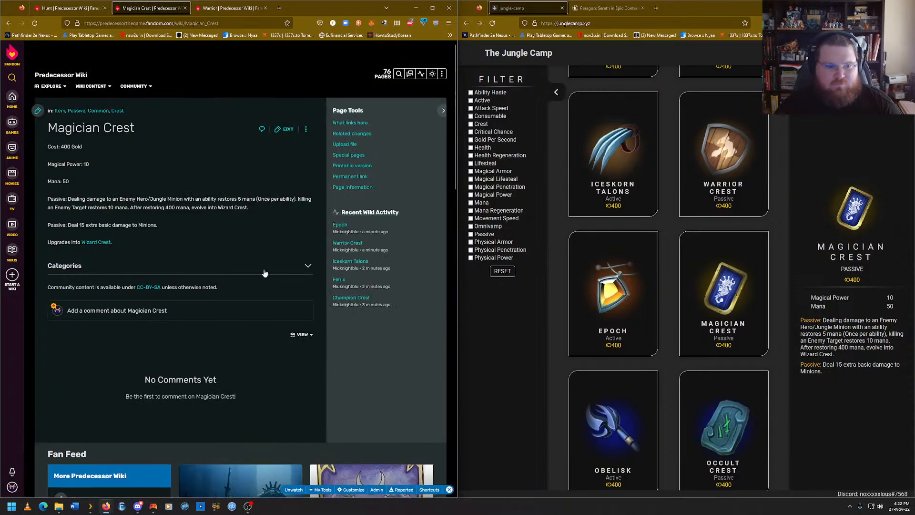
Add the categories Magical Power and Mana to the Magician Crest article and save the category changes.
{"action": "left_click", "coordinate": [265, 272]}
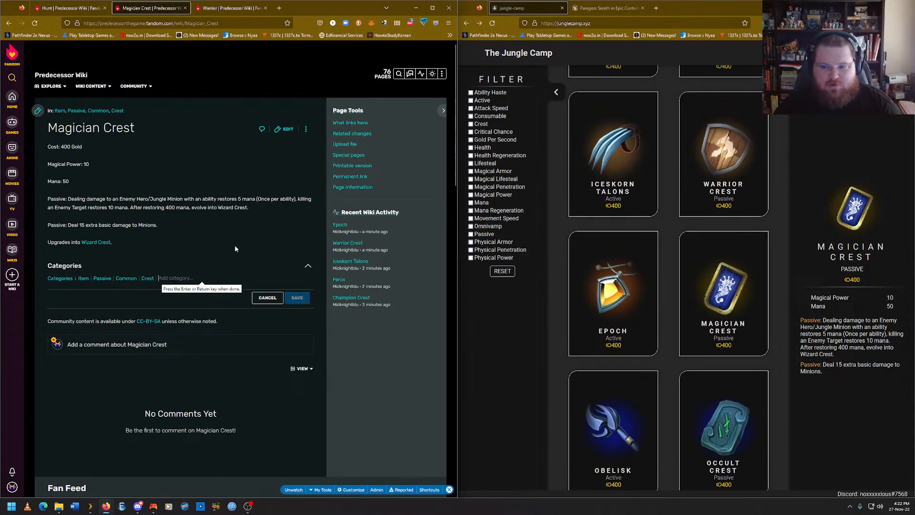
{"action": "type", "text": "Magical"}
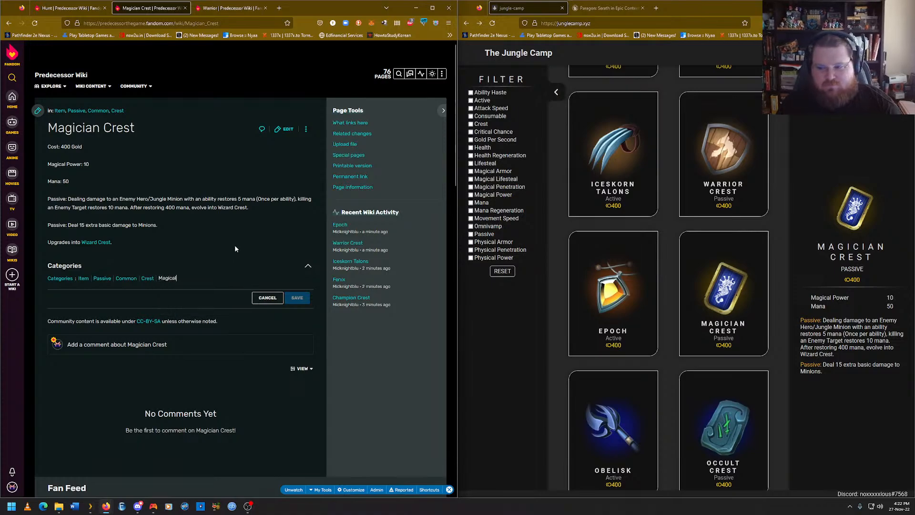
{"action": "type", "text": " Power"}
{"action": "key", "text": "Return"}
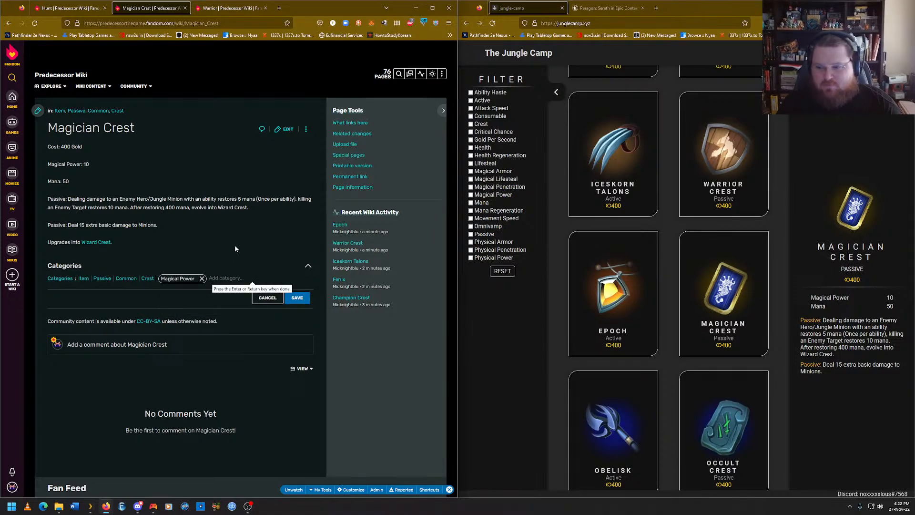
{"action": "type", "text": "Mana"}
{"action": "key", "text": "Return"}
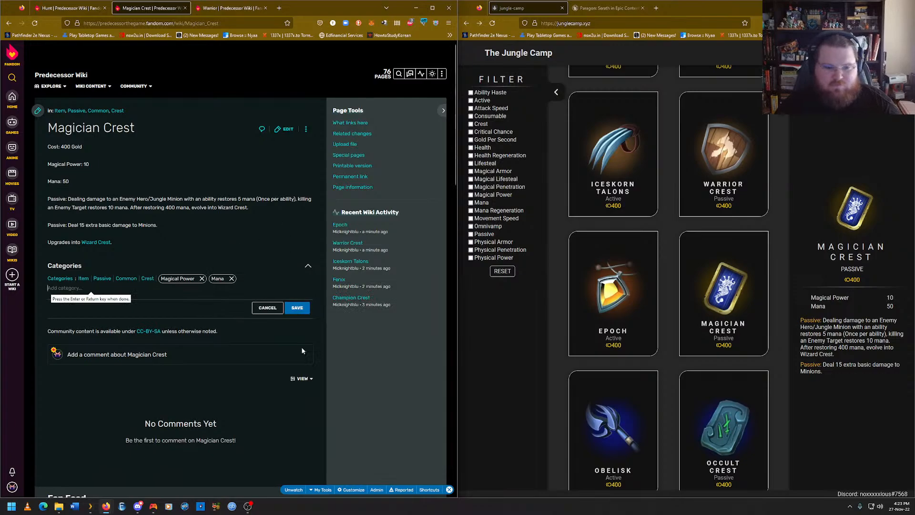
{"action": "left_click", "coordinate": [297, 307]}
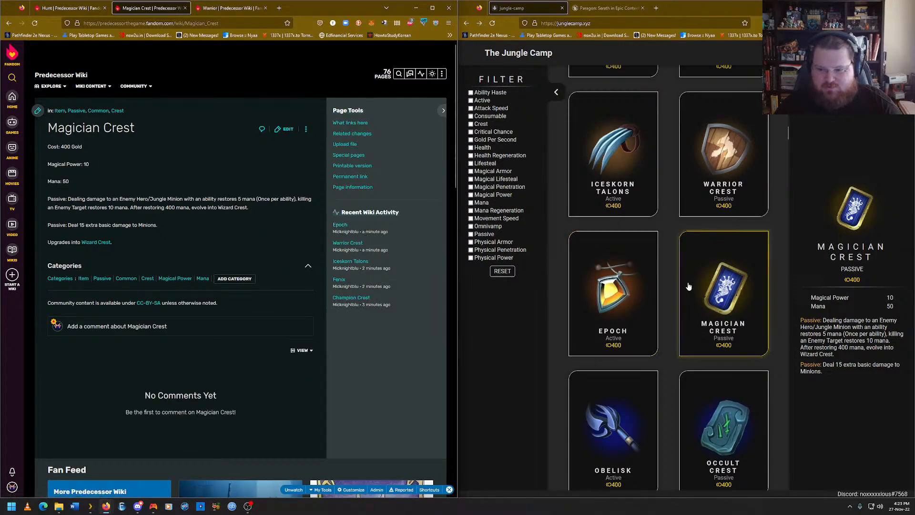
Show Obelisk's stats on The Jungle Camp and open the existing Obelisk article by entering its name as a new wiki article title.
{"action": "scroll", "coordinate": [627, 294], "scroll_direction": "down", "scroll_amount": 3}
{"action": "left_click", "coordinate": [627, 294]}
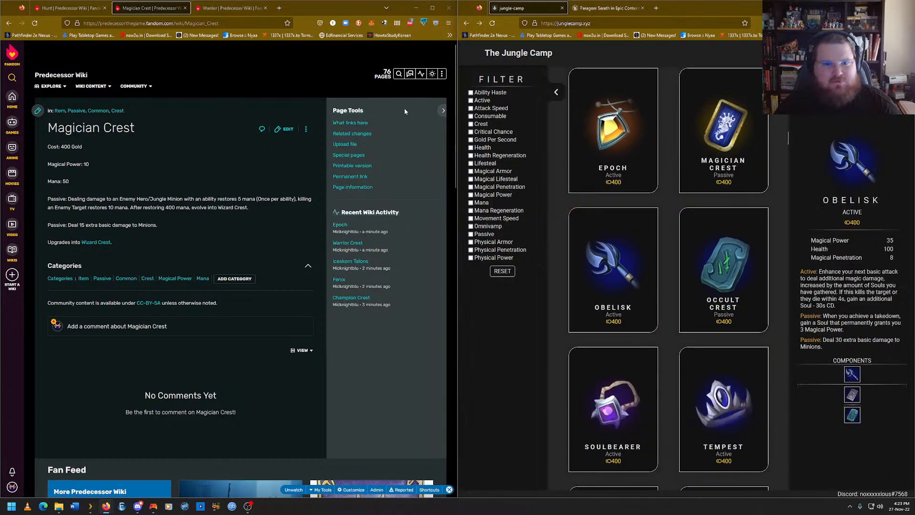
{"action": "mouse_move", "coordinate": [442, 74]}
{"action": "left_click", "coordinate": [429, 93]}
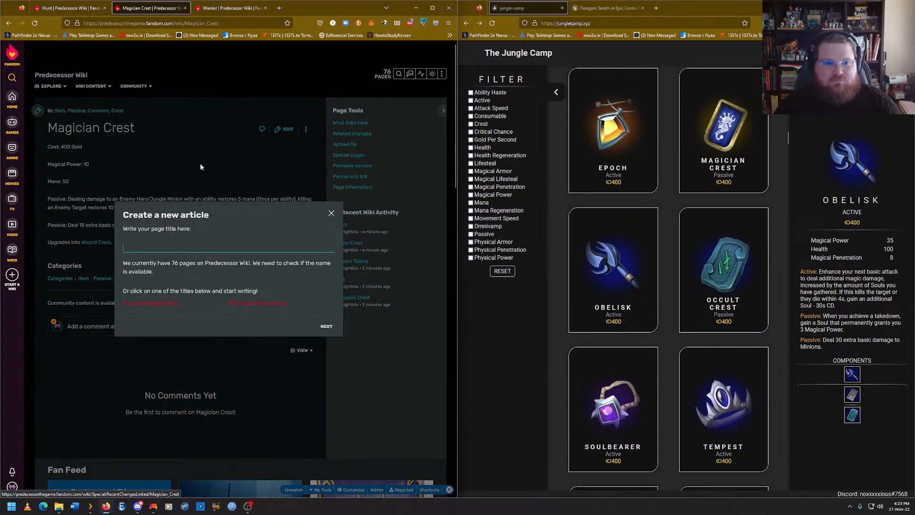
{"action": "left_click", "coordinate": [143, 247]}
{"action": "type", "text": "Obelisk"}
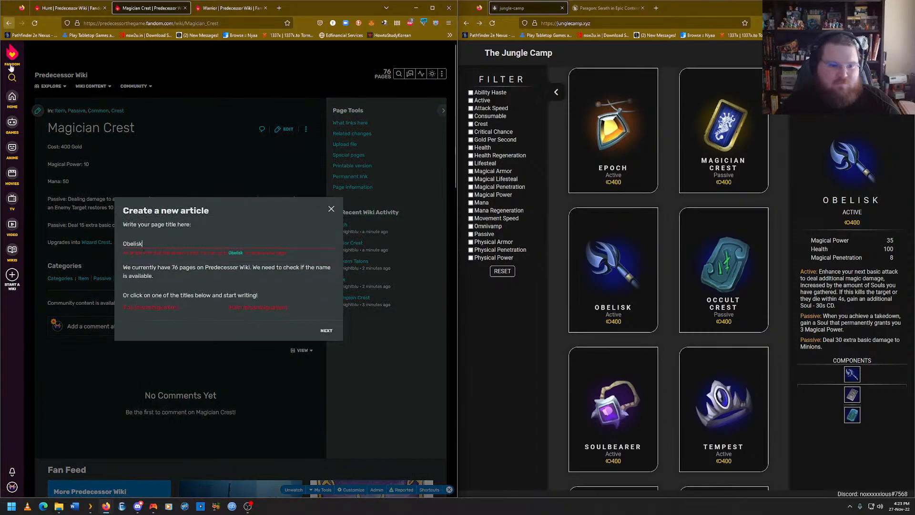
{"action": "left_click", "coordinate": [236, 253]}
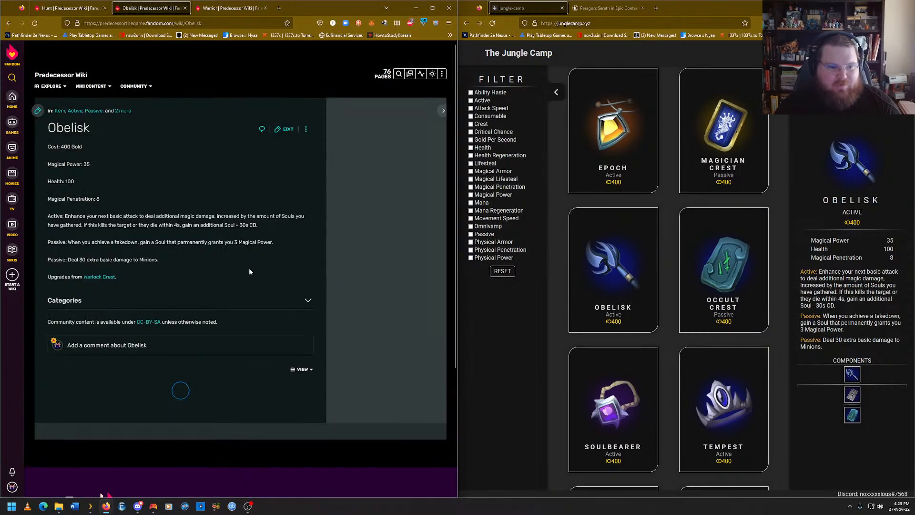
Add the categories Magical Power, Health and Magical Penetration to the Obelisk article and save the category changes.
{"action": "left_click", "coordinate": [205, 314]}
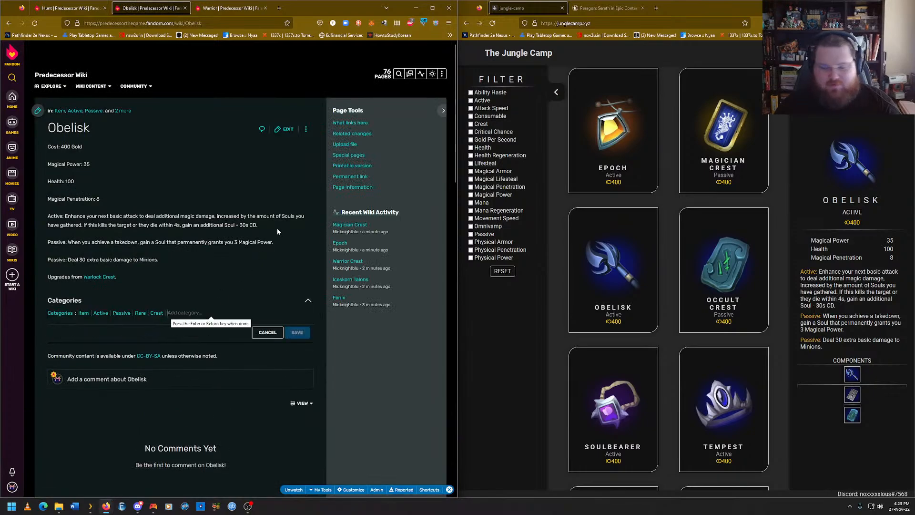
{"action": "type", "text": "Magical"}
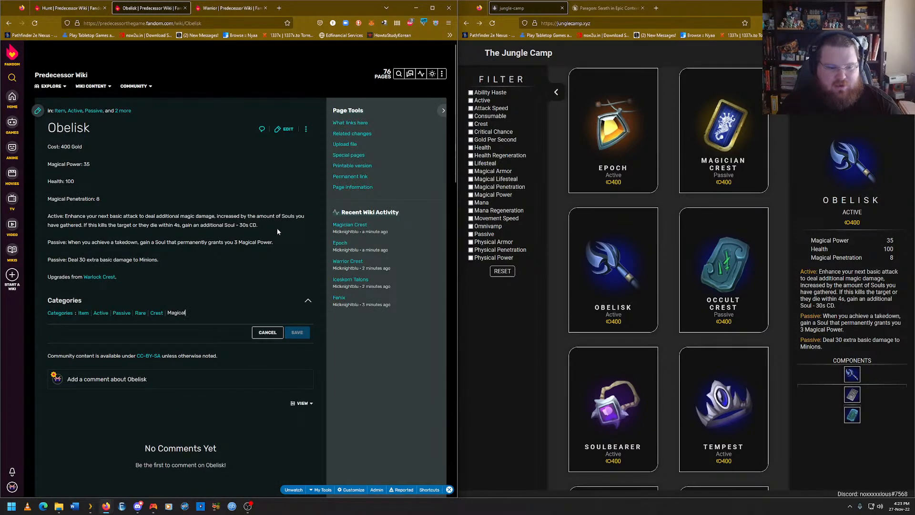
{"action": "type", "text": " Power"}
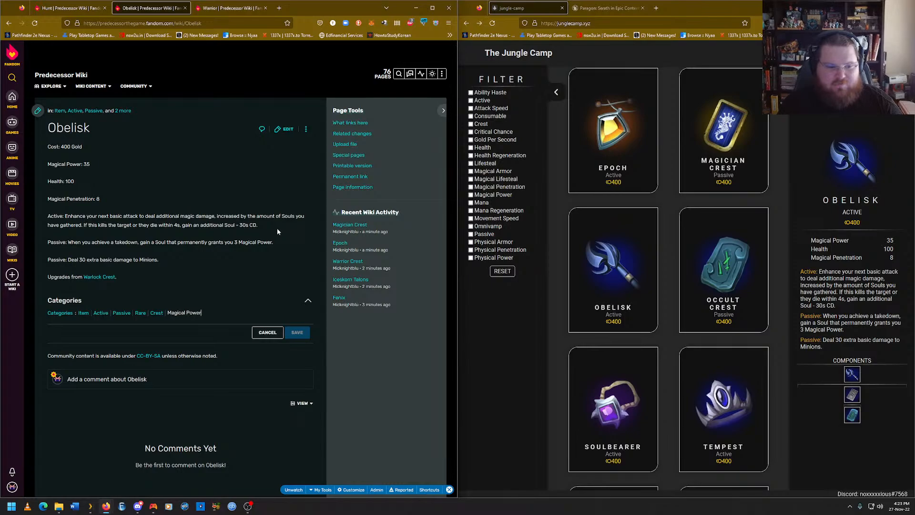
{"action": "key", "text": "Return"}
{"action": "type", "text": "Health"}
{"action": "key", "text": "Return"}
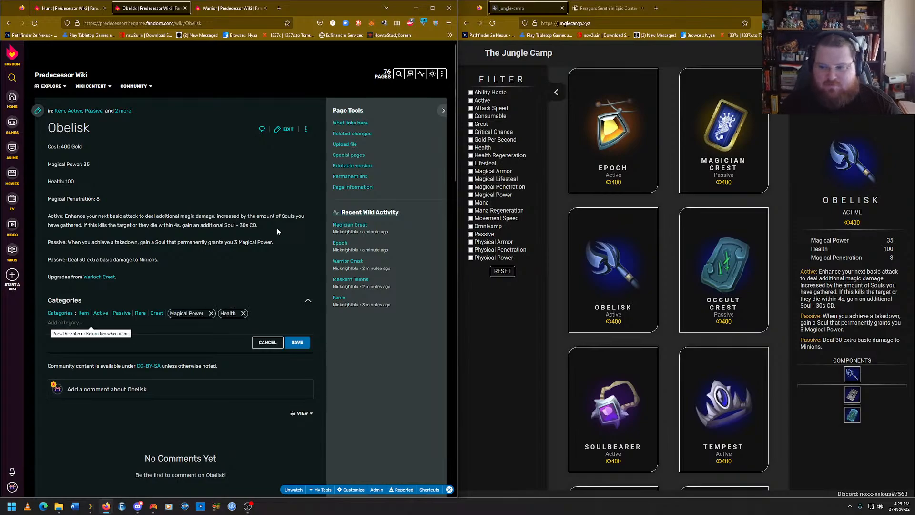
{"action": "type", "text": "Magical Pene"}
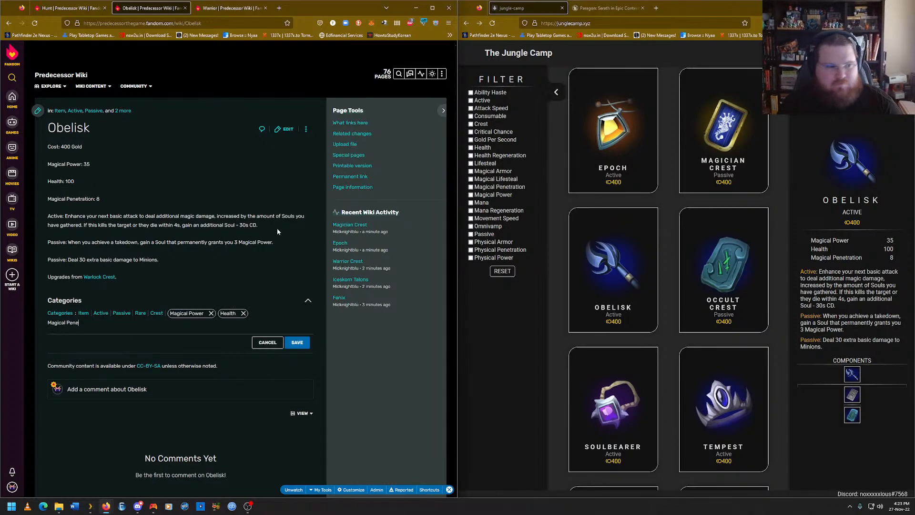
{"action": "type", "text": "tration"}
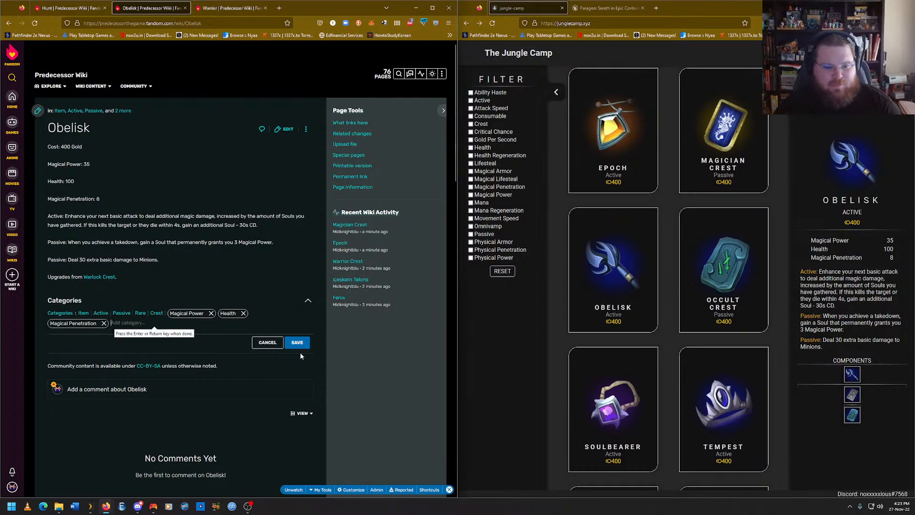
{"action": "key", "text": "Return"}
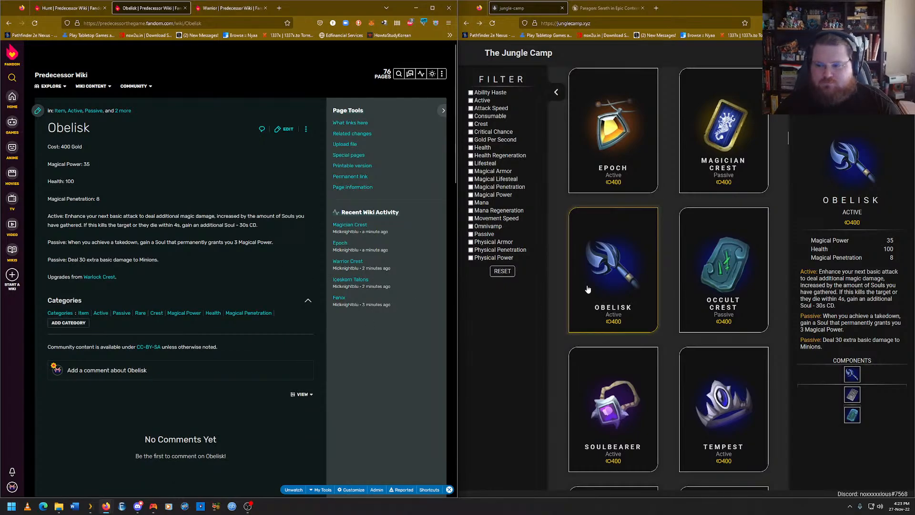
Show Occult Crest's stats on The Jungle Camp and open its existing article by entering its name as a new wiki article title.
{"action": "mouse_move", "coordinate": [441, 79]}
{"action": "left_click", "coordinate": [414, 89]}
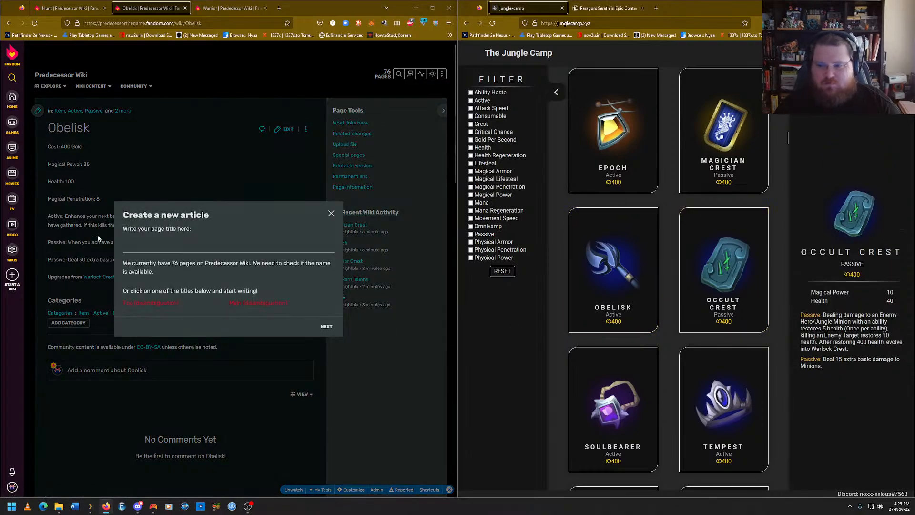
{"action": "left_click", "coordinate": [154, 246]}
{"action": "type", "text": "Occult Crest"}
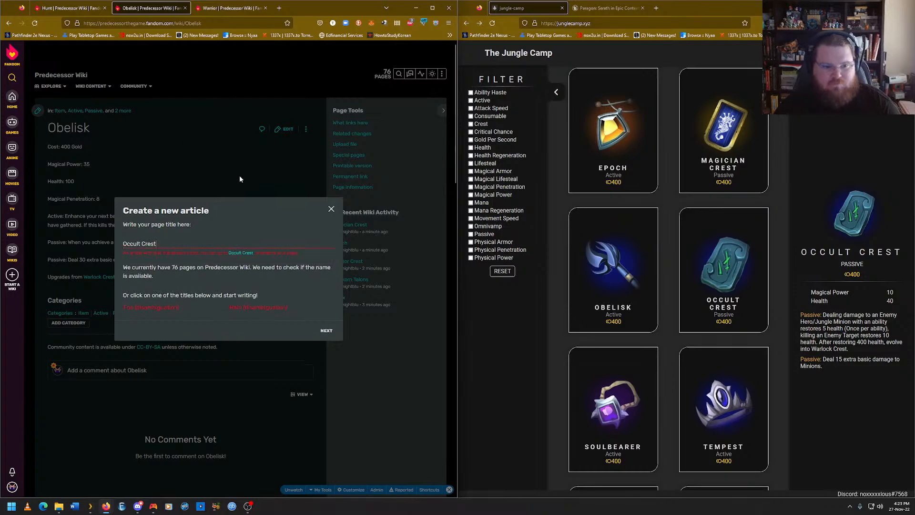
{"action": "left_click", "coordinate": [242, 254]}
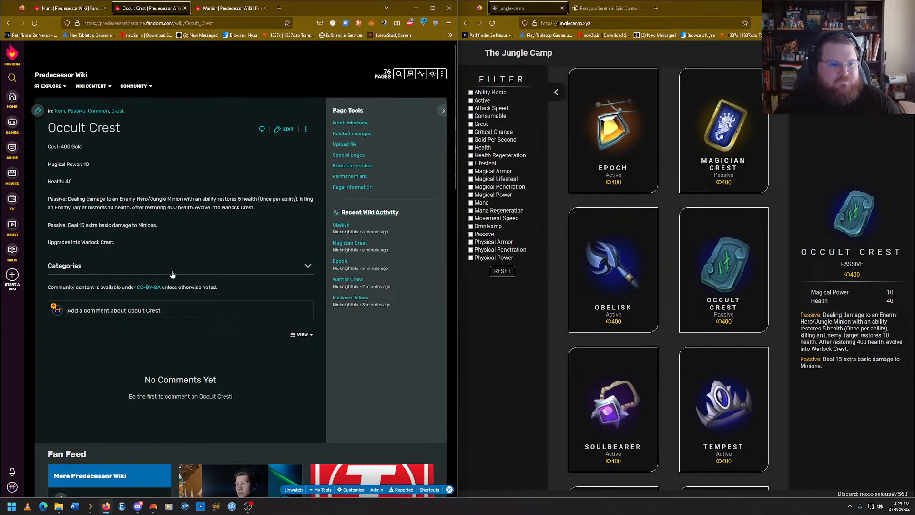
Add the categories Magical Power and Health to the Occult Crest article and save the category changes.
{"action": "left_click", "coordinate": [171, 267]}
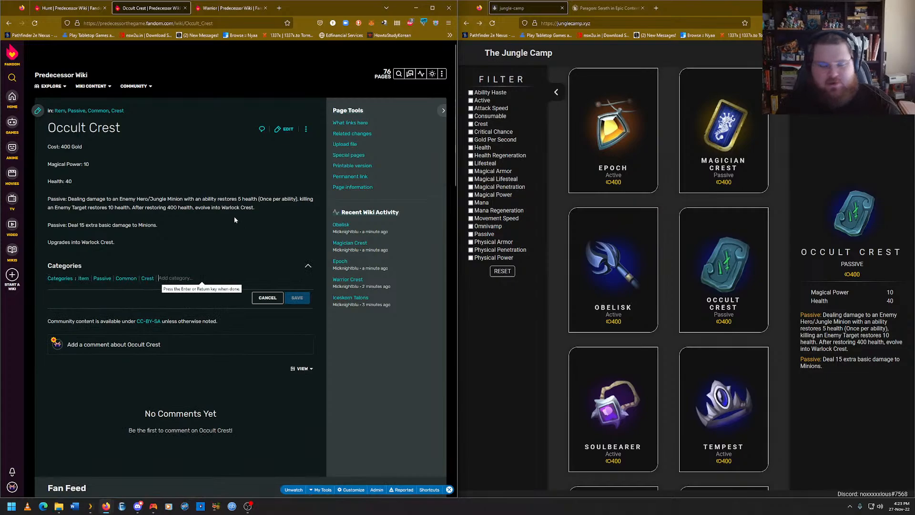
{"action": "type", "text": "Magical Power"}
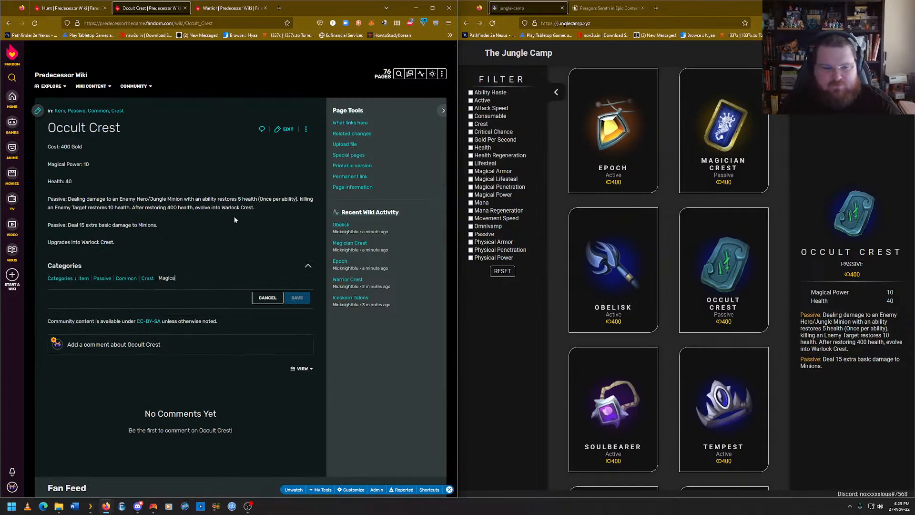
{"action": "key", "text": "Return"}
{"action": "type", "text": "Health"}
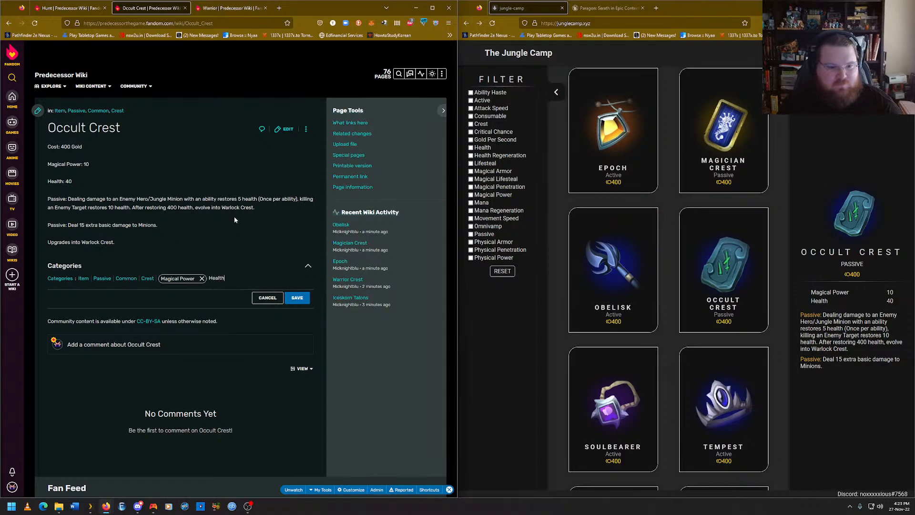
{"action": "key", "text": "Return"}
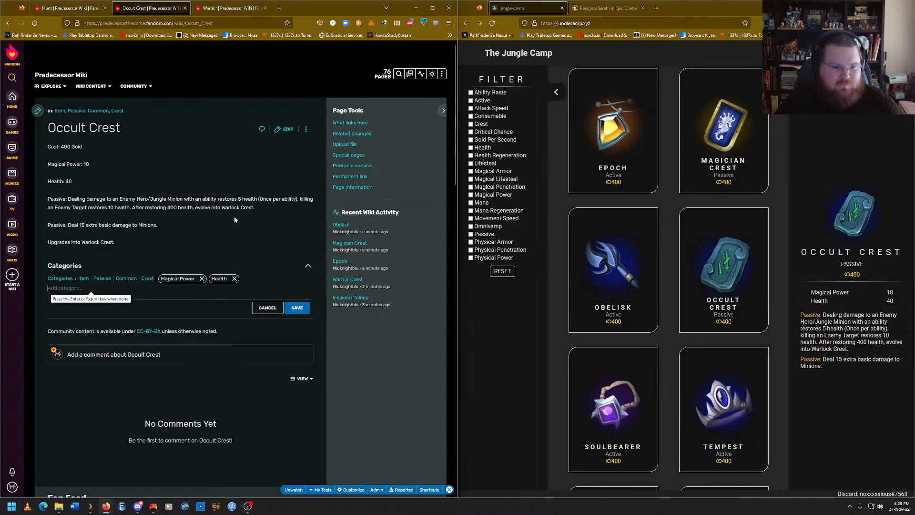
{"action": "left_click", "coordinate": [298, 299]}
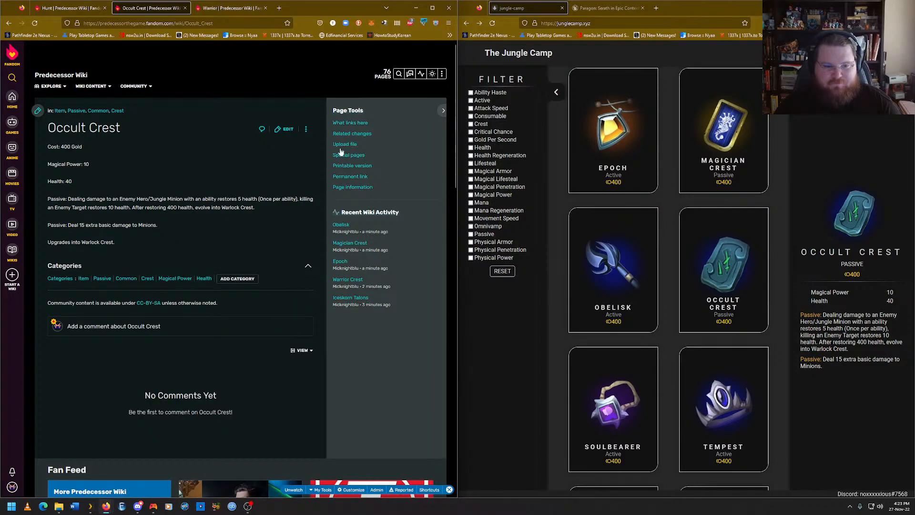
Show Soulbearer's stats on The Jungle Camp and open its existing article by entering its name as a new wiki article title.
{"action": "left_click", "coordinate": [635, 376]}
{"action": "scroll", "coordinate": [693, 368], "scroll_direction": "down", "scroll_amount": 2}
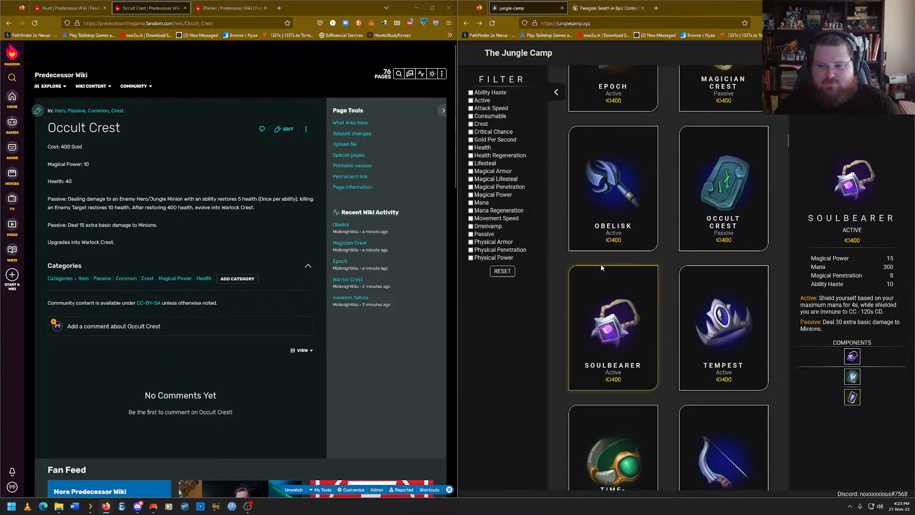
{"action": "left_click", "coordinate": [439, 88]}
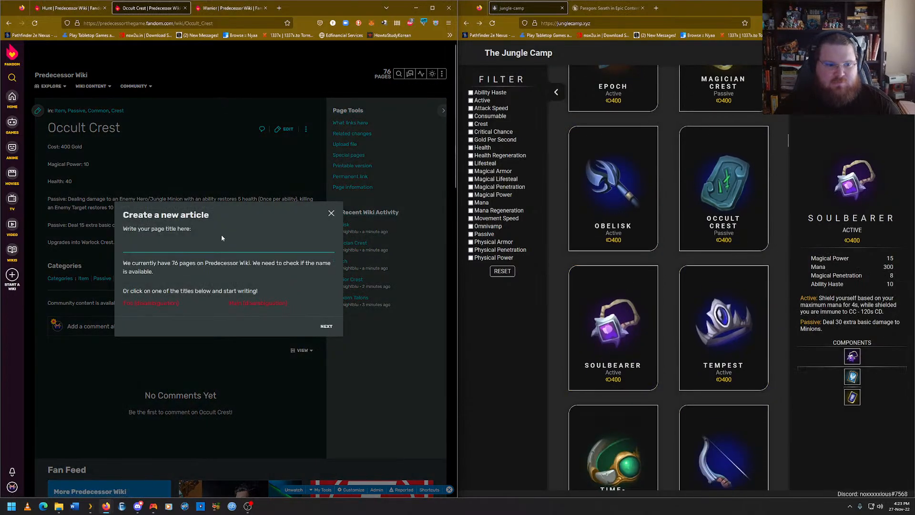
{"action": "type", "text": "Soulbr"}
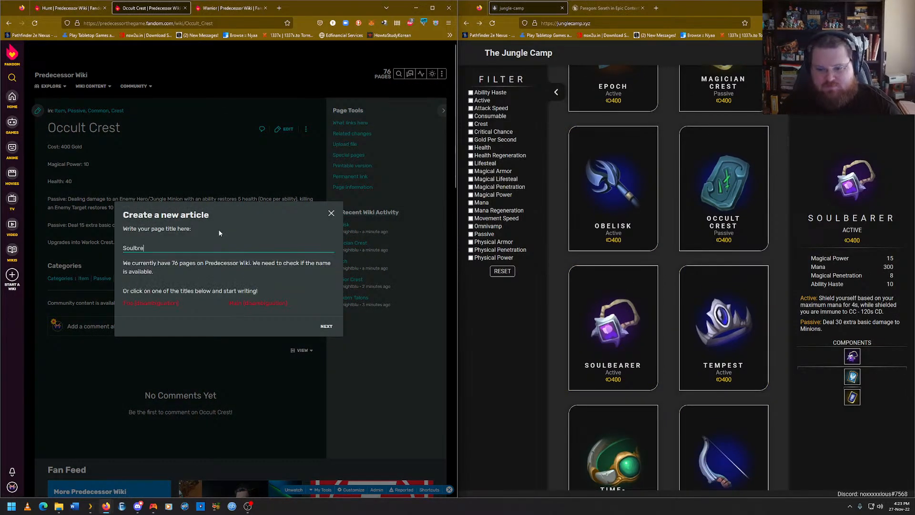
{"action": "key", "text": "BackSpace"}
{"action": "type", "text": "earer"}
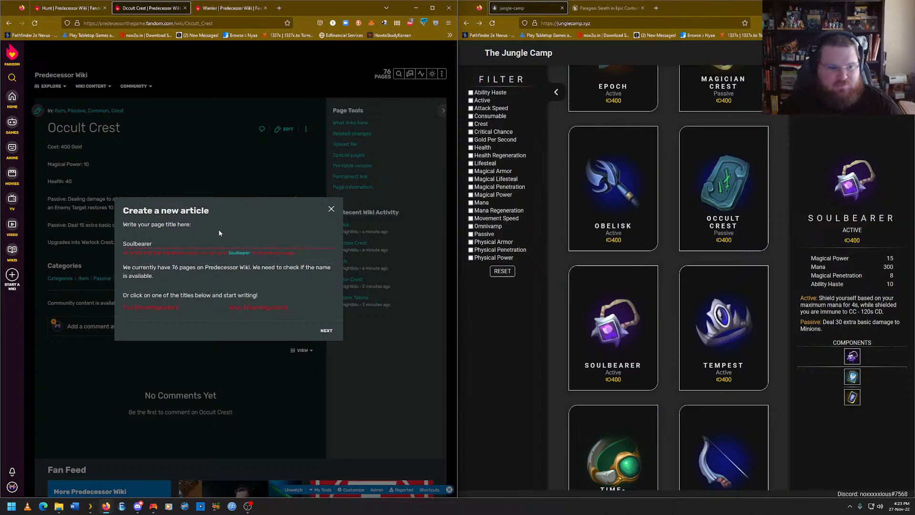
{"action": "left_click", "coordinate": [242, 254]}
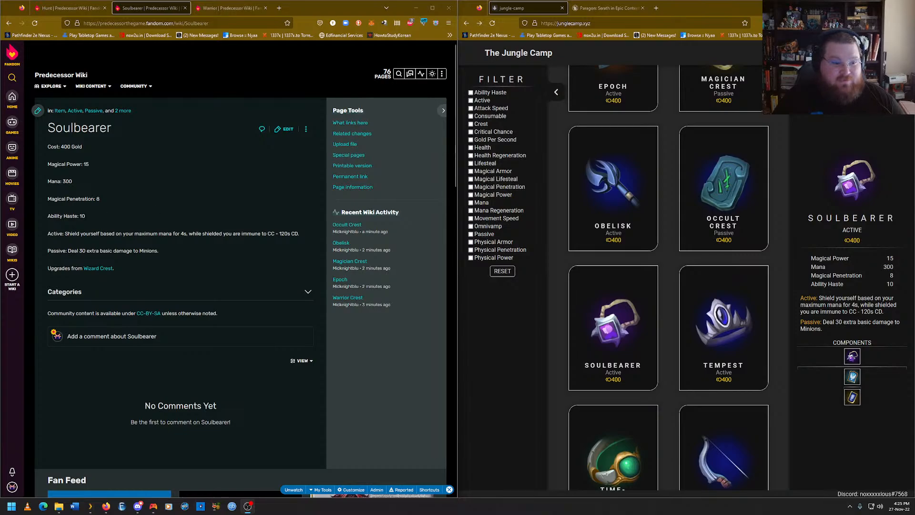
Add the categories Magical Power, Mana, Magical Penetration and Ability Haste to the Soulbearer article and save the category changes.
{"action": "left_click", "coordinate": [94, 300]}
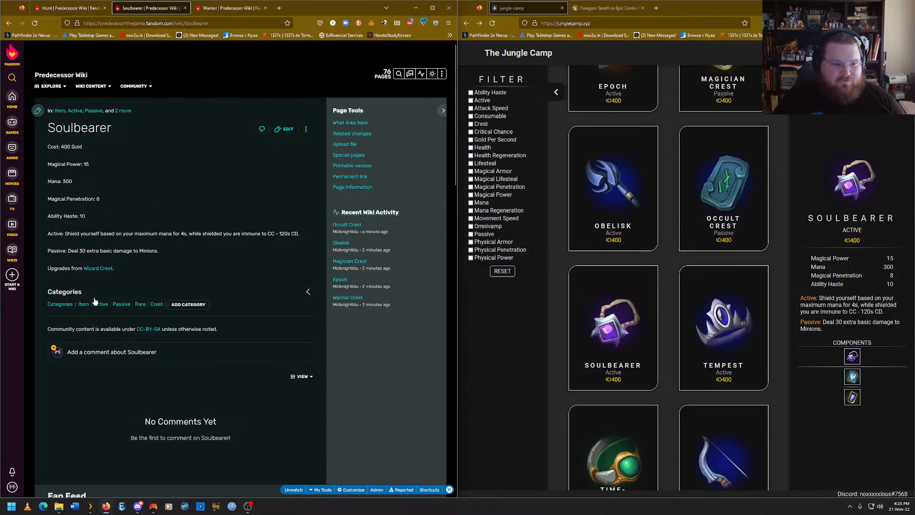
{"action": "left_click", "coordinate": [202, 304]}
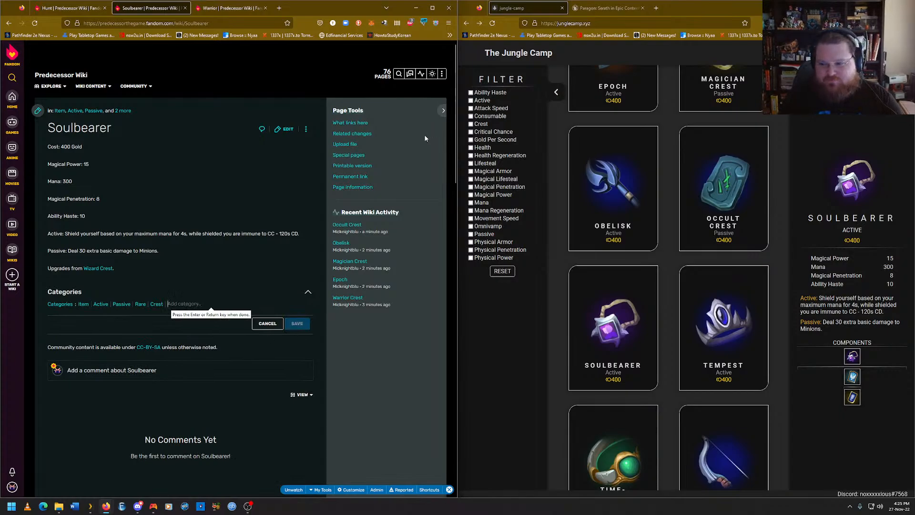
{"action": "type", "text": "Magic"}
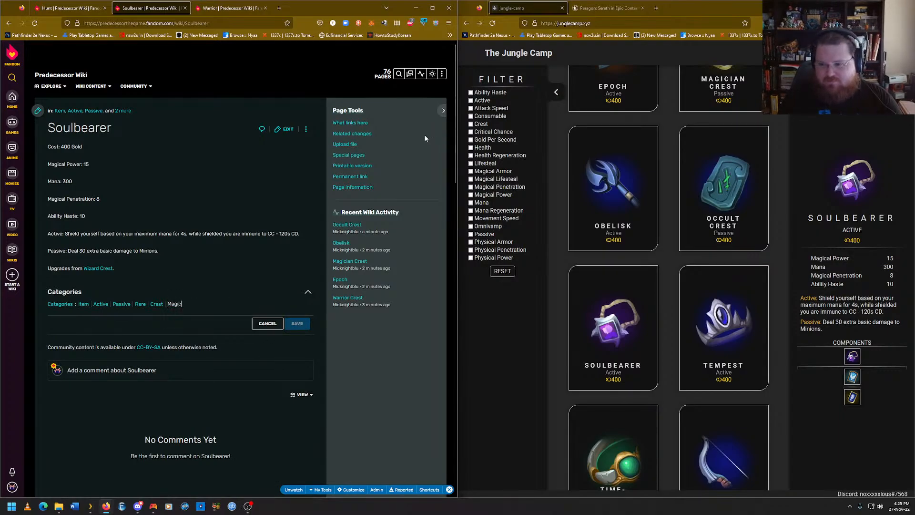
{"action": "type", "text": "al Power"}
{"action": "key", "text": "Return"}
{"action": "type", "text": "Mana"}
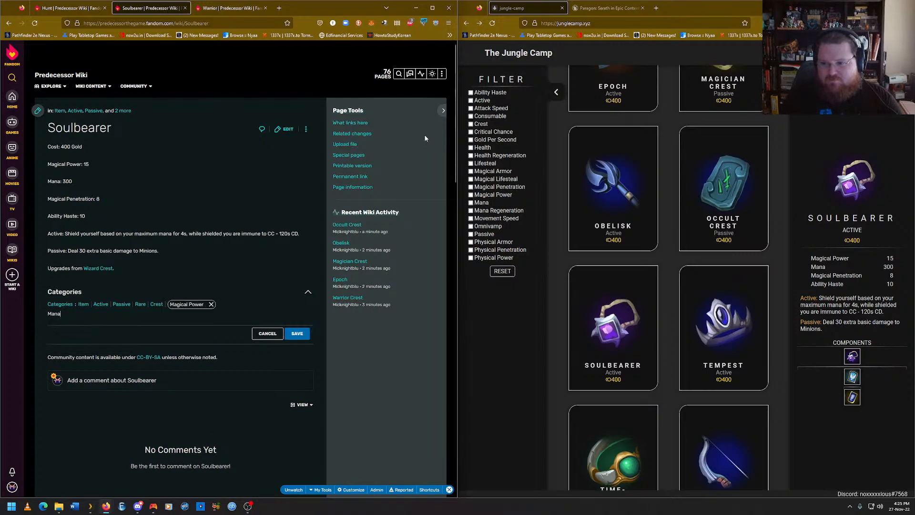
{"action": "key", "text": "Return"}
{"action": "type", "text": "Magical Penetration"}
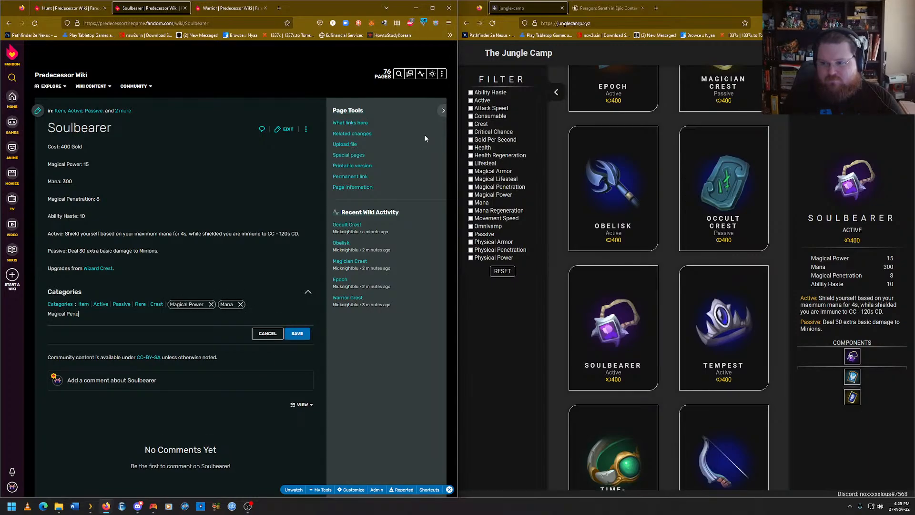
{"action": "key", "text": "Return"}
{"action": "type", "text": "Ability Hast"}
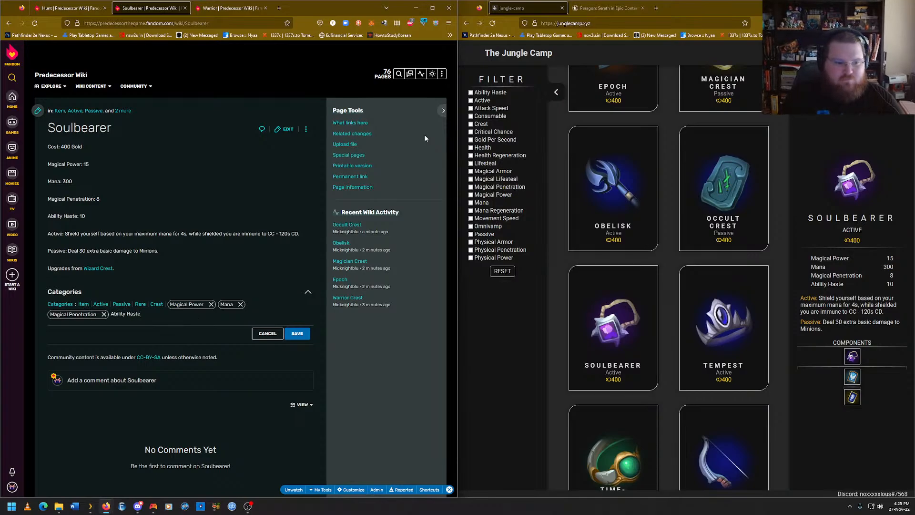
{"action": "type", "text": "e"}
{"action": "key", "text": "Return"}
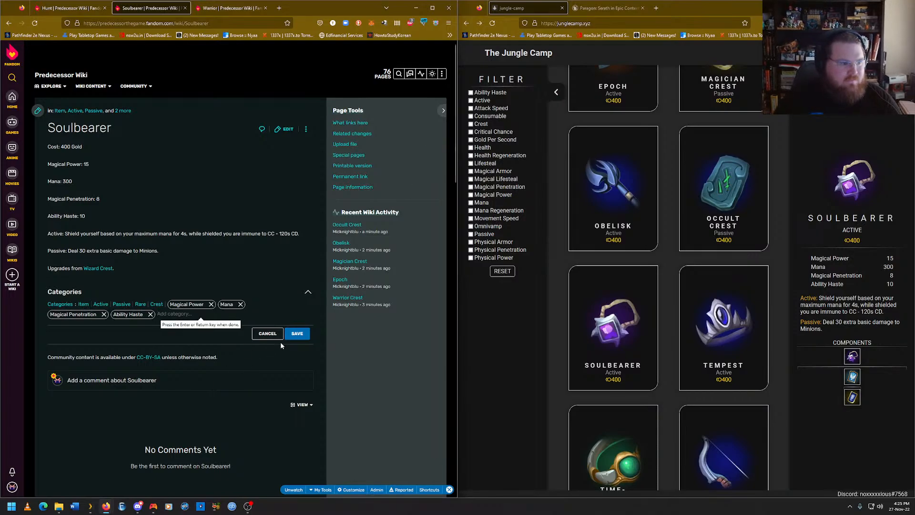
{"action": "left_click", "coordinate": [295, 336]}
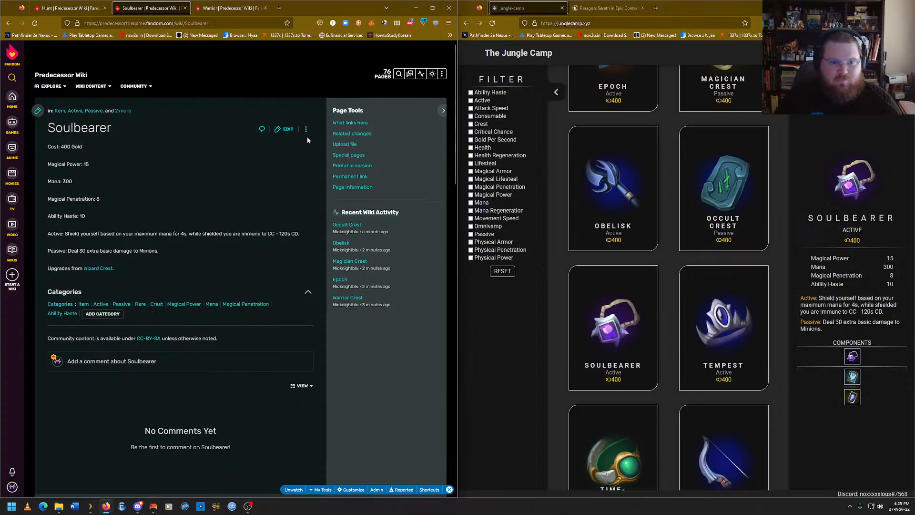
Show Tempest's stats on The Jungle Camp and open its existing article by entering its name as a new wiki article title.
{"action": "left_click", "coordinate": [724, 329]}
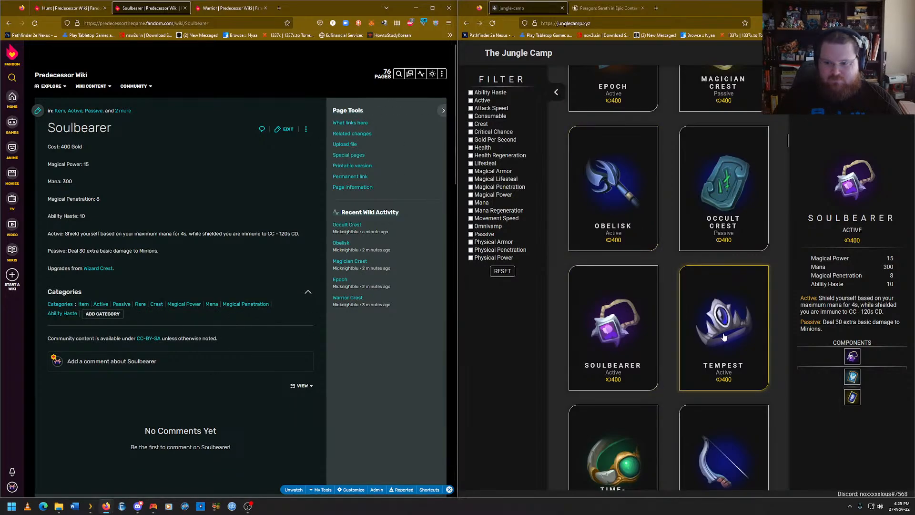
{"action": "mouse_move", "coordinate": [442, 74]}
{"action": "left_click", "coordinate": [407, 88]}
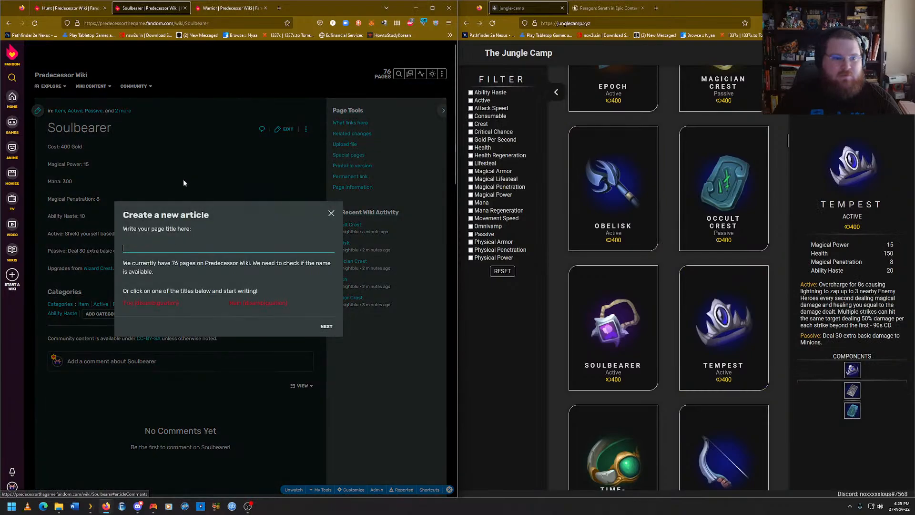
{"action": "type", "text": "Tempest"}
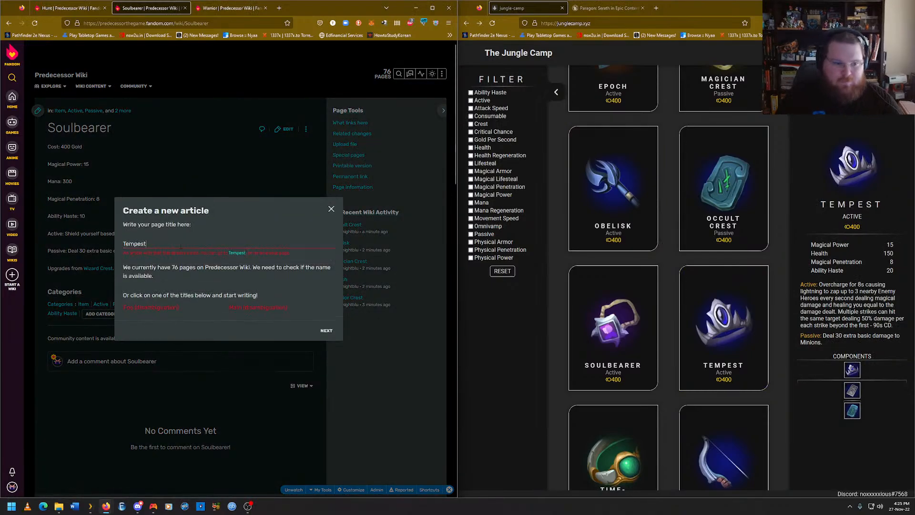
{"action": "left_click", "coordinate": [236, 254]}
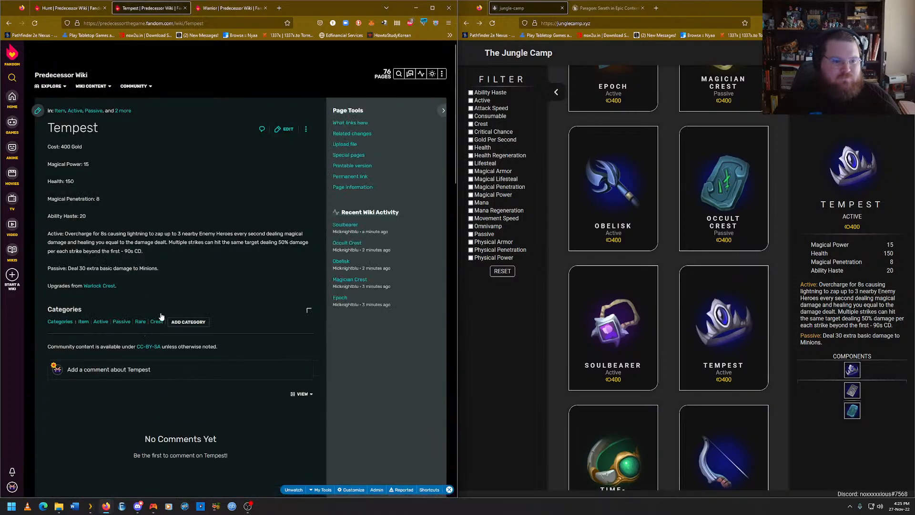
Add the categories Magical Power, Health, Magical Penetration and Ability Haste to the Tempest article and save the category changes.
{"action": "left_click", "coordinate": [179, 327]}
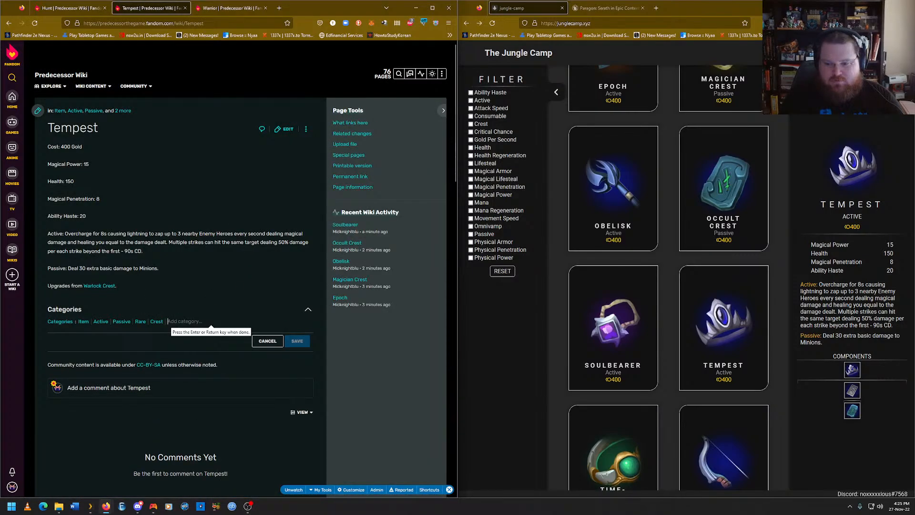
{"action": "type", "text": "Magical Power"}
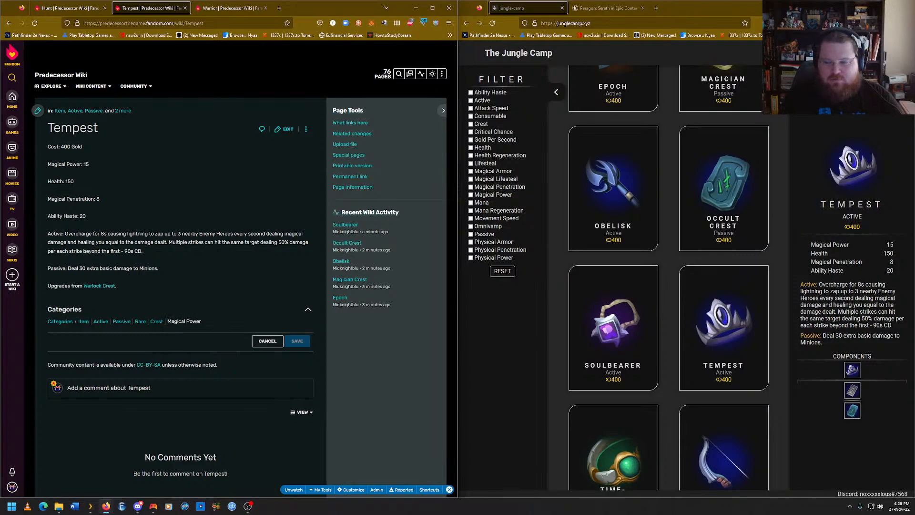
{"action": "key", "text": "Return"}
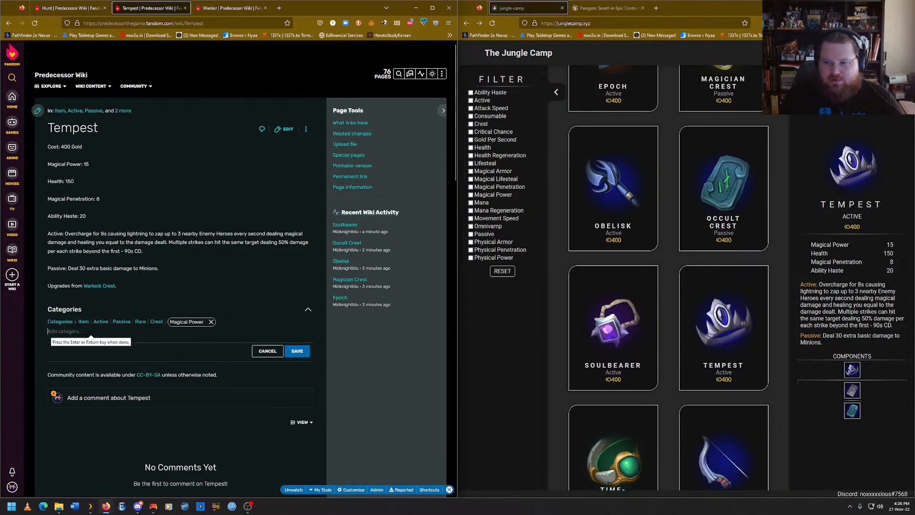
{"action": "type", "text": "Health"}
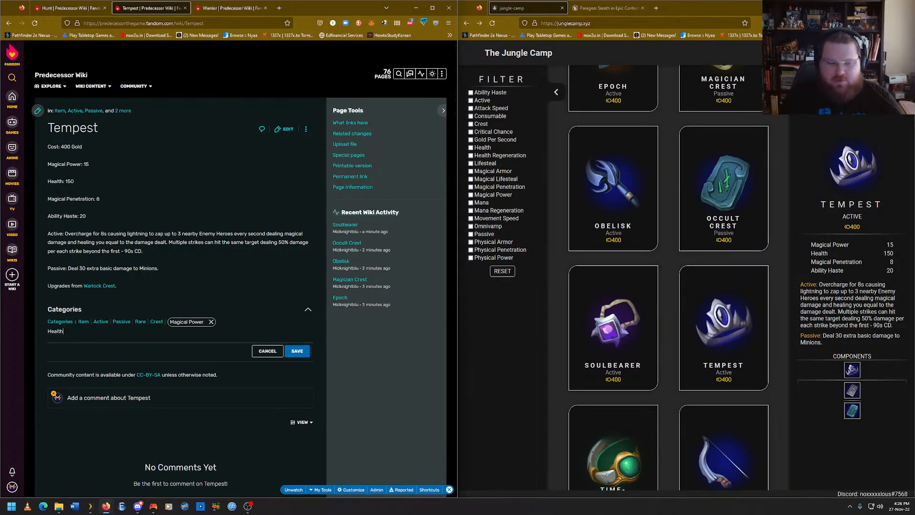
{"action": "key", "text": "Return"}
{"action": "type", "text": "Ma"}
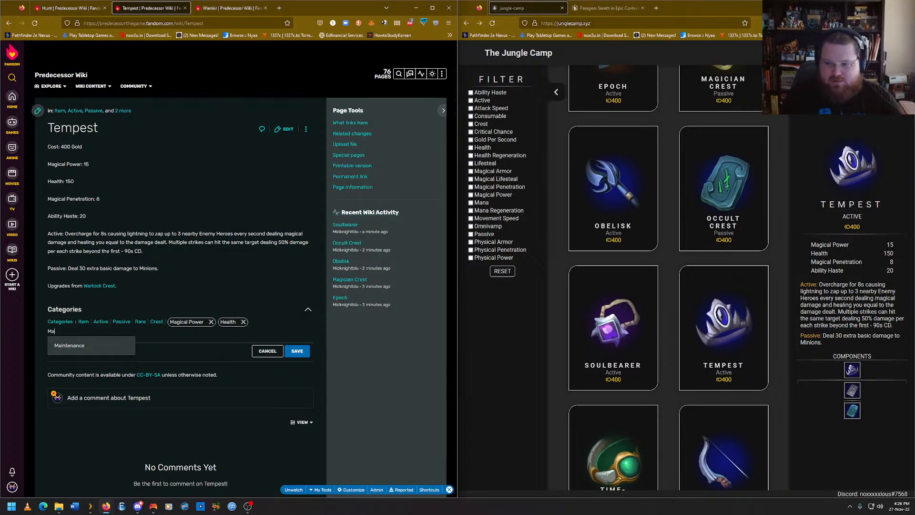
{"action": "type", "text": "gi"}
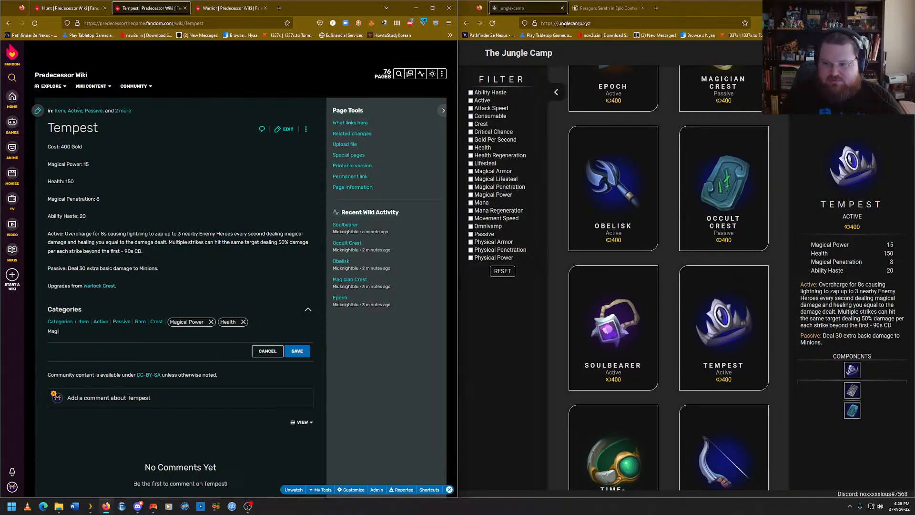
{"action": "type", "text": "cal Penetration"}
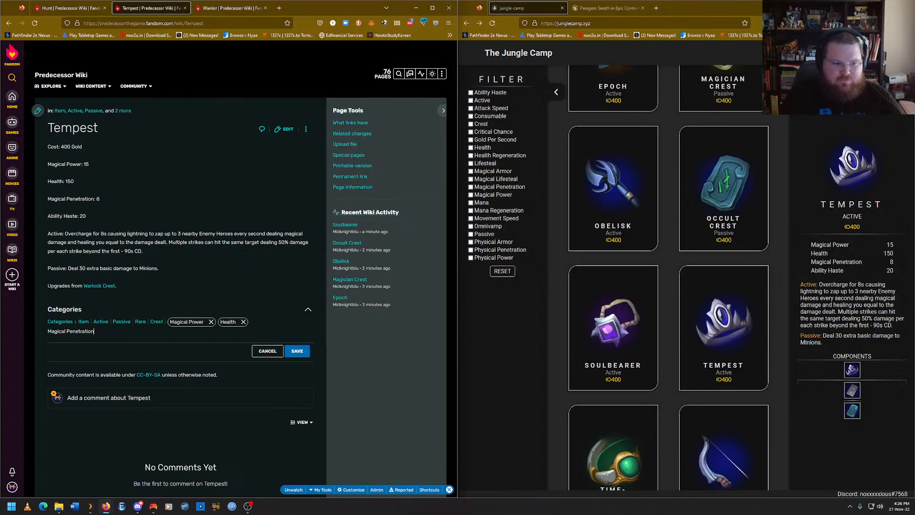
{"action": "key", "text": "Return"}
{"action": "type", "text": "Ab"}
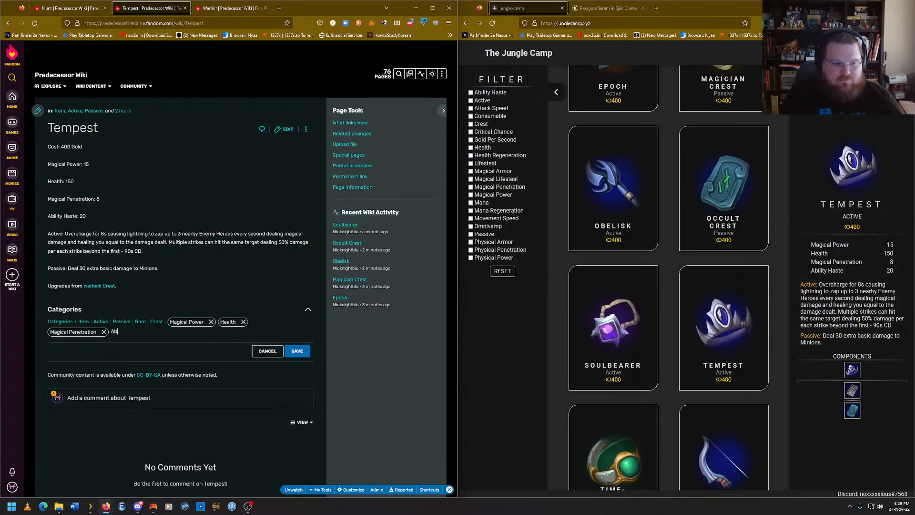
{"action": "type", "text": "ility Haste"}
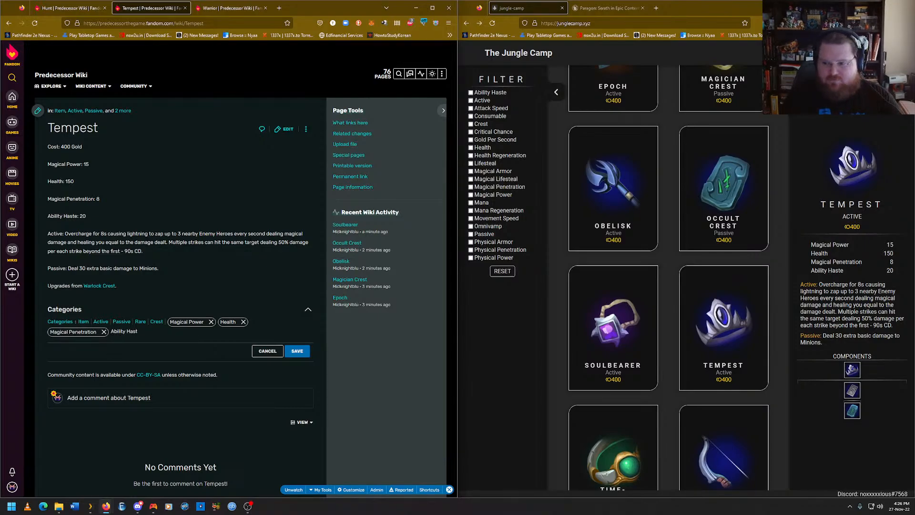
{"action": "key", "text": "Return"}
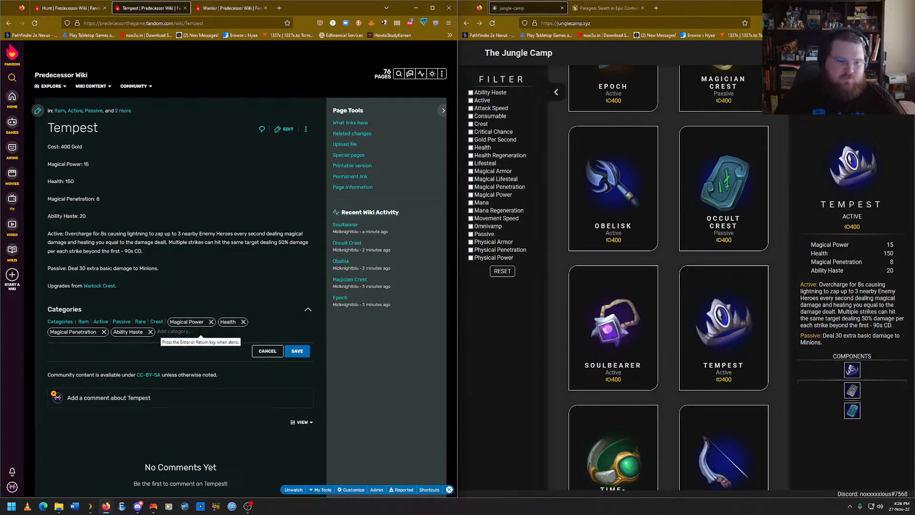
{"action": "left_click", "coordinate": [296, 351]}
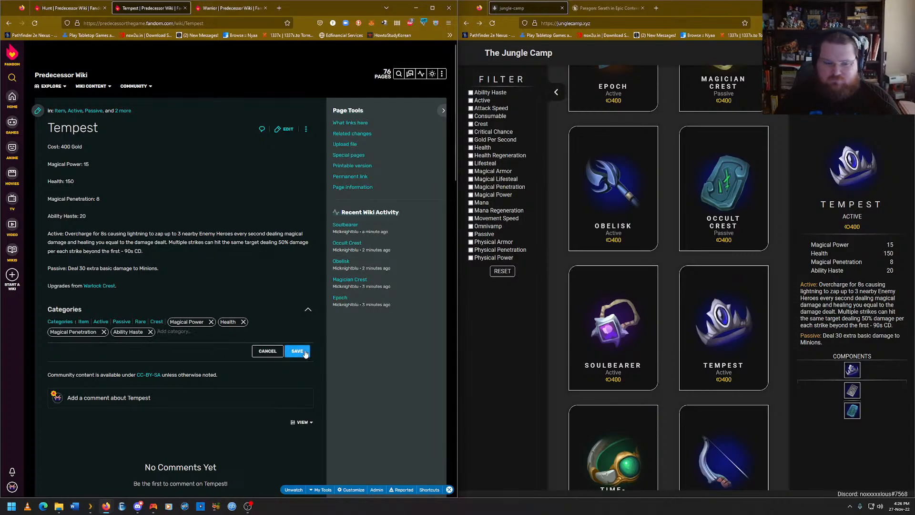
Show Time-Flux Band's stats on The Jungle Camp and open its existing article by entering its name as a new wiki article title.
{"action": "left_click", "coordinate": [437, 89]}
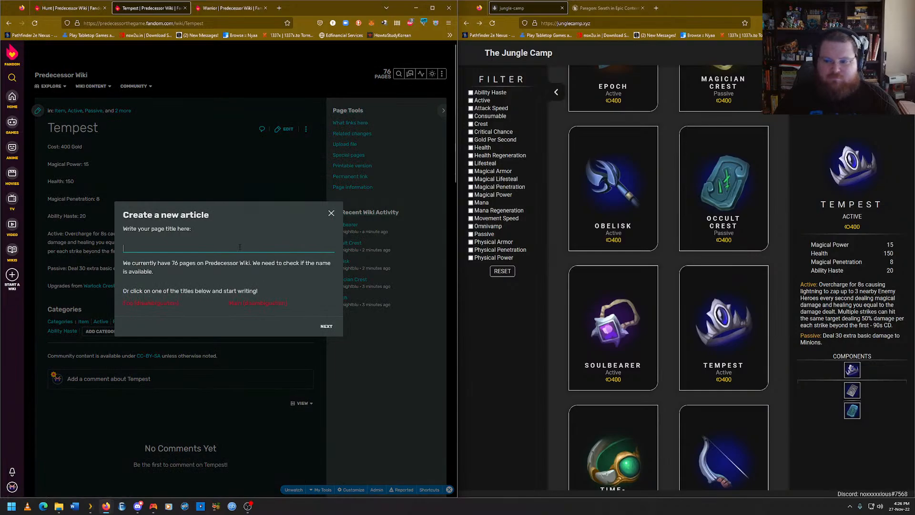
{"action": "scroll", "coordinate": [668, 286], "scroll_direction": "down", "scroll_amount": 3}
{"action": "left_click", "coordinate": [613, 305]}
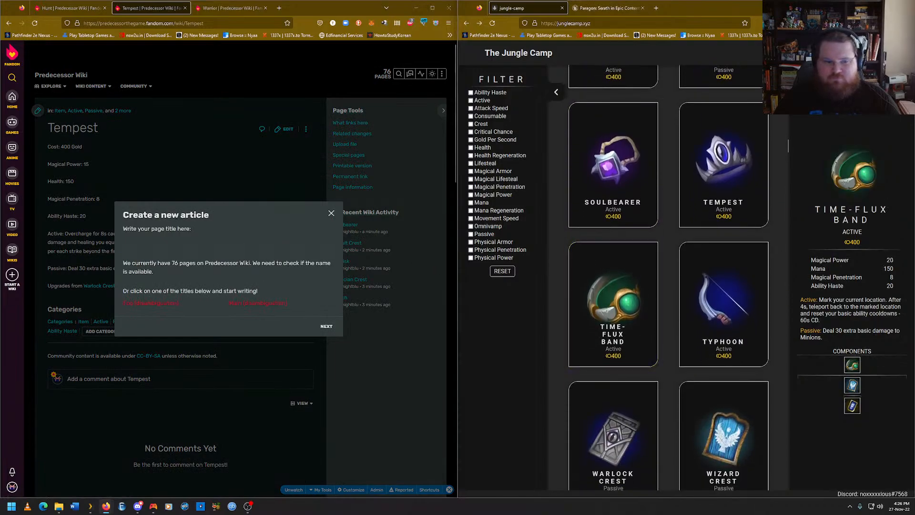
{"action": "left_click", "coordinate": [176, 249]}
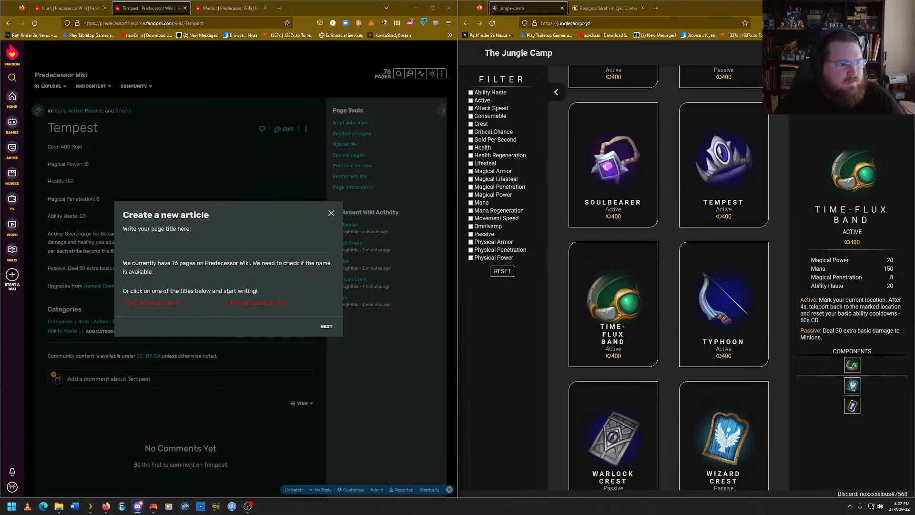
{"action": "left_click", "coordinate": [246, 246]}
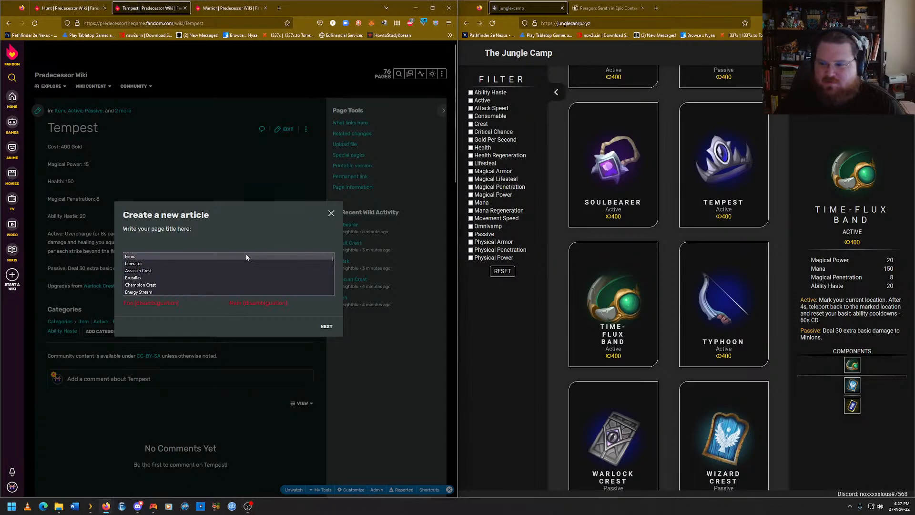
{"action": "type", "text": "Time-"}
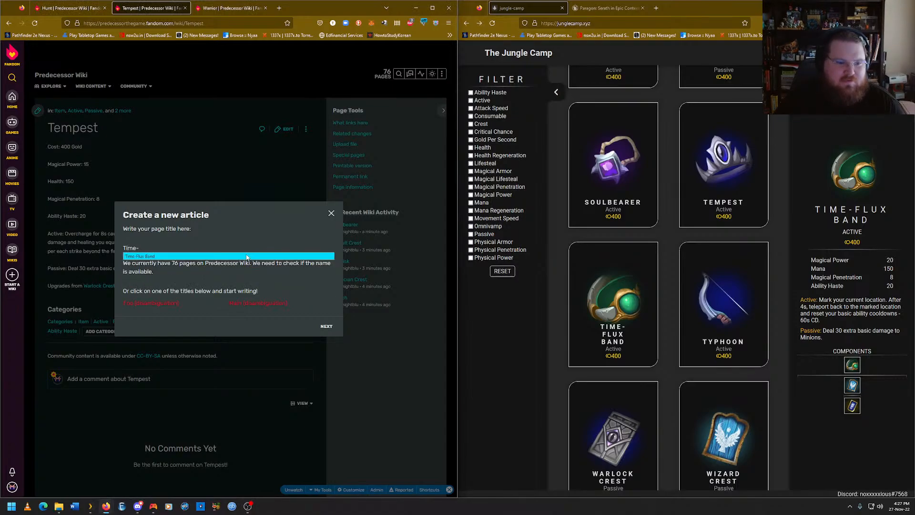
{"action": "left_click", "coordinate": [247, 257]}
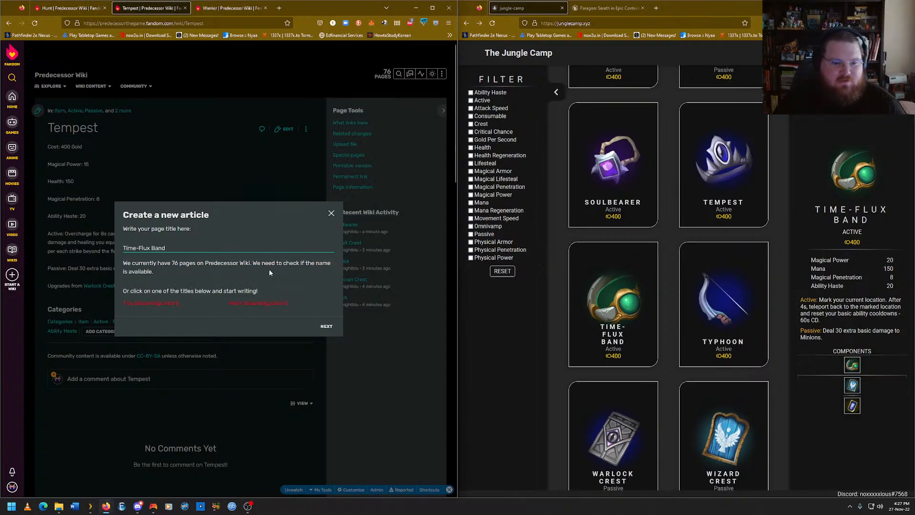
{"action": "type", "text": "."}
{"action": "key", "text": "BackSpace"}
{"action": "left_click", "coordinate": [255, 254]}
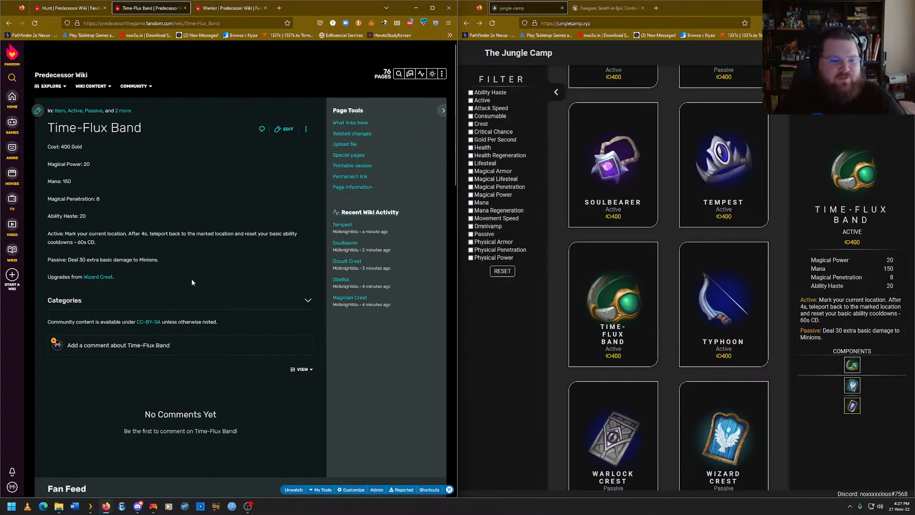
Add the categories Magical Power, Mana, Magical Penetration and Ability Haste to the Time-Flux Band article and save the category changes.
{"action": "left_click", "coordinate": [197, 307]}
{"action": "left_click", "coordinate": [185, 313]}
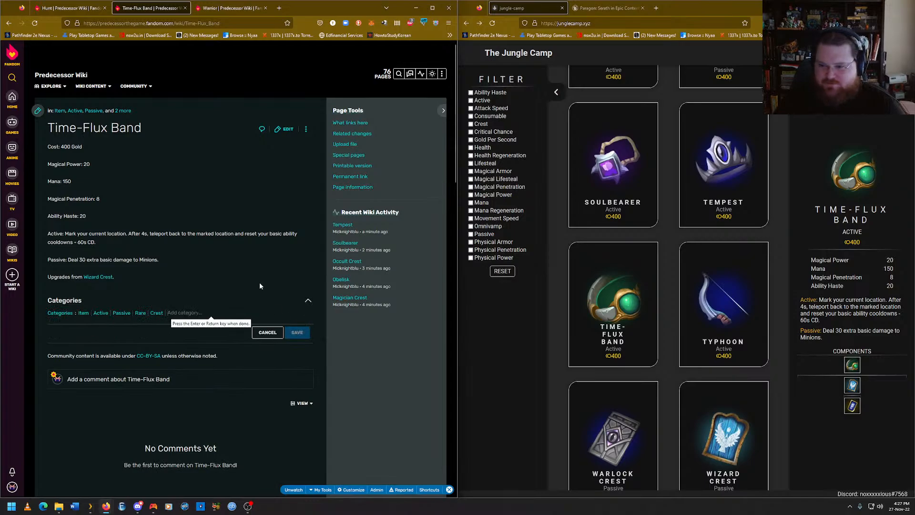
{"action": "type", "text": "Magical Power"}
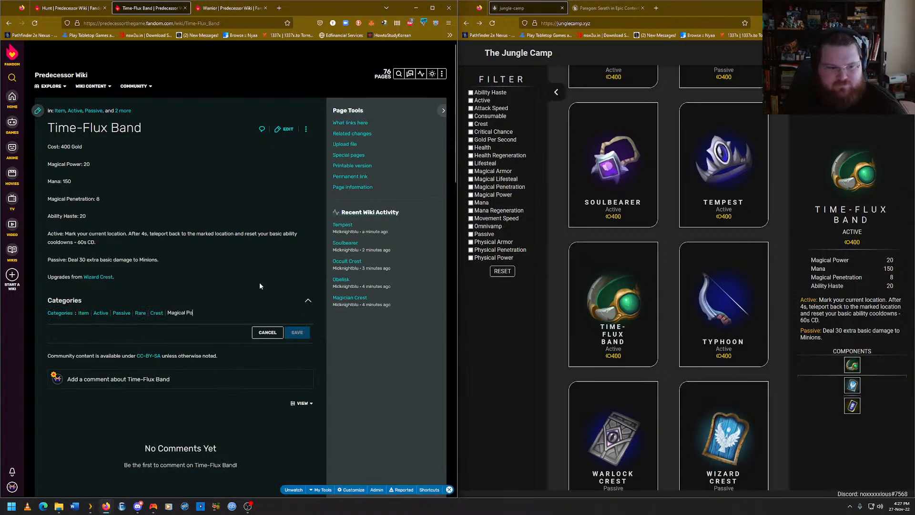
{"action": "key", "text": "Return"}
{"action": "type", "text": "Mana"}
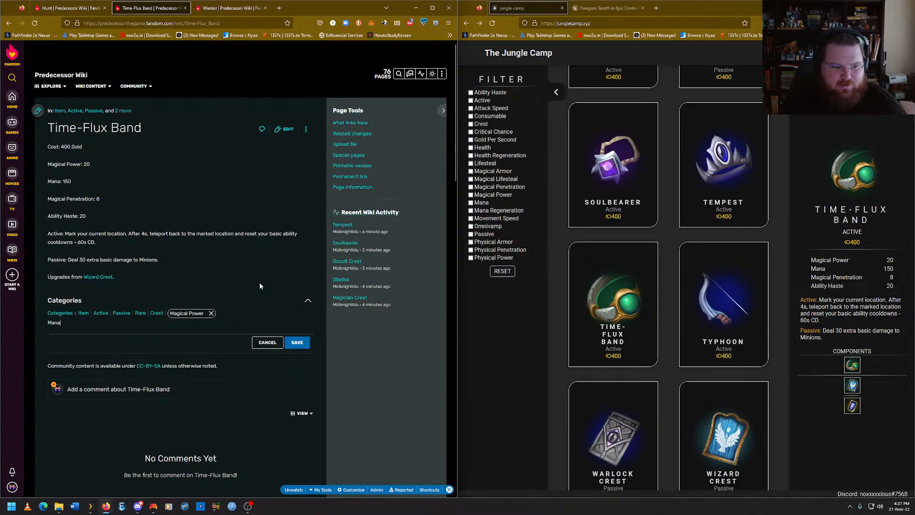
{"action": "key", "text": "Return"}
{"action": "type", "text": "Magic"}
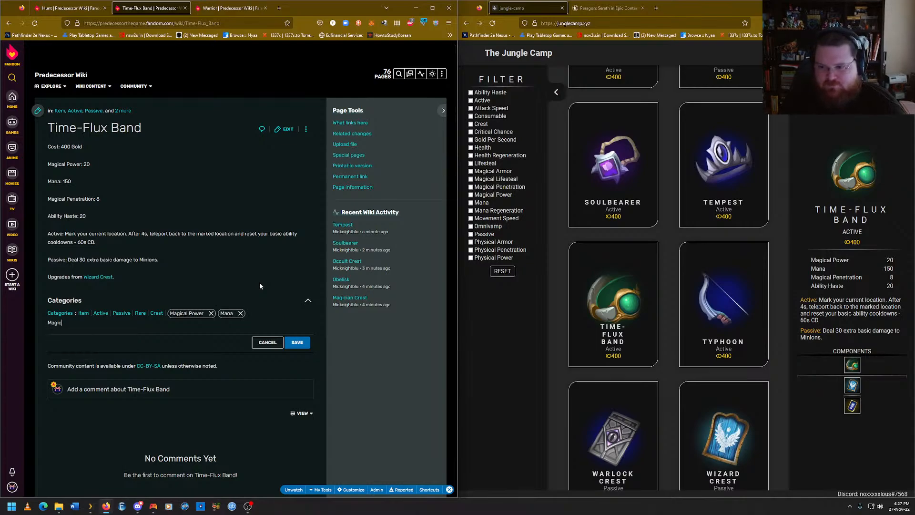
{"action": "type", "text": "al Penetration"}
{"action": "key", "text": "Return"}
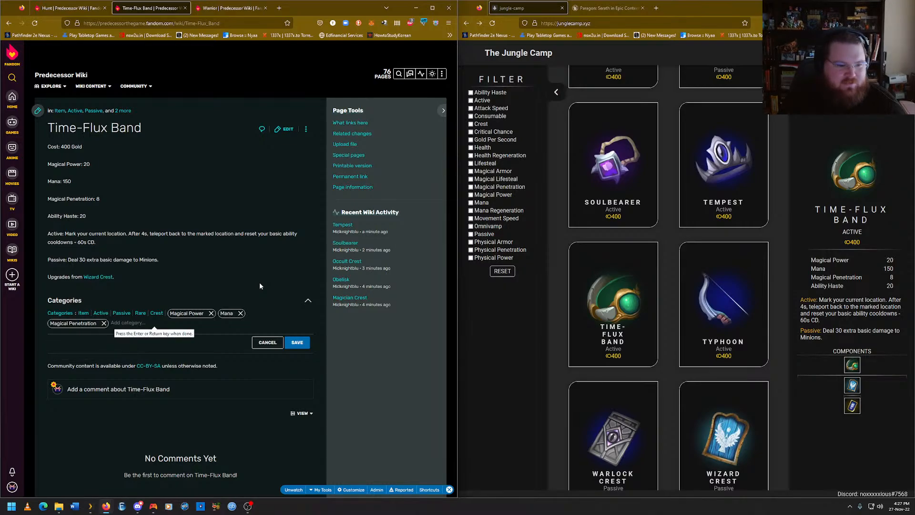
{"action": "type", "text": "Ab"}
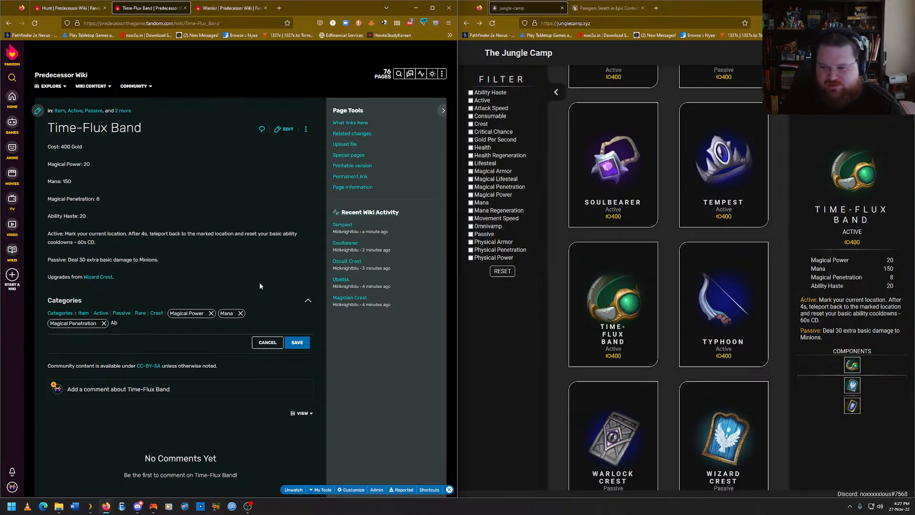
{"action": "type", "text": "ility "}
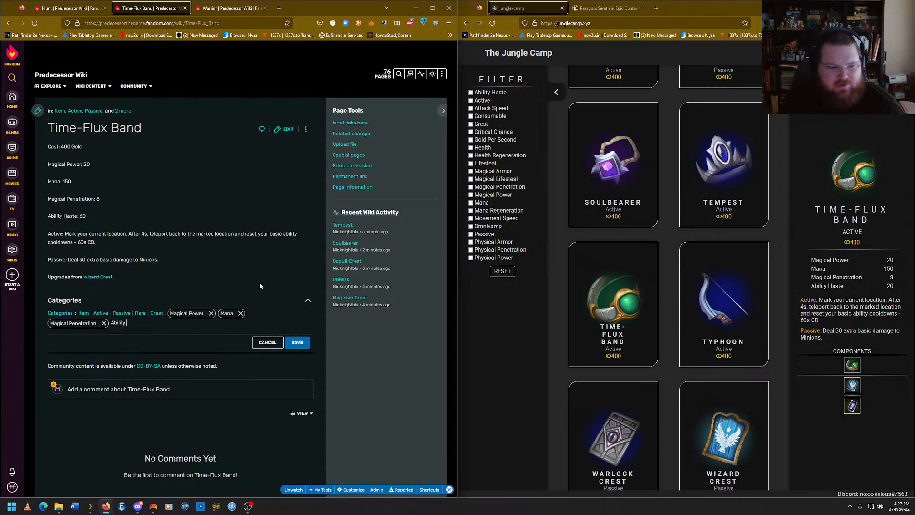
{"action": "type", "text": "He"}
{"action": "type", "text": "ste"}
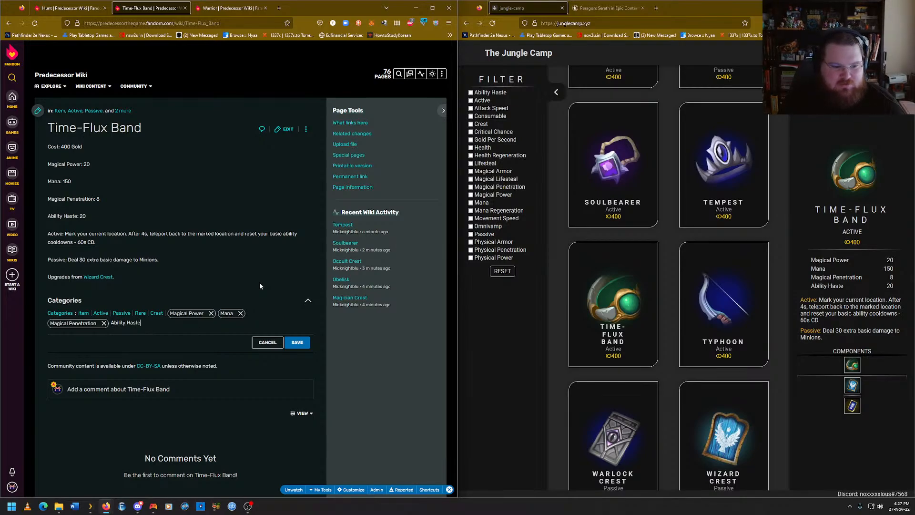
{"action": "key", "text": "Return"}
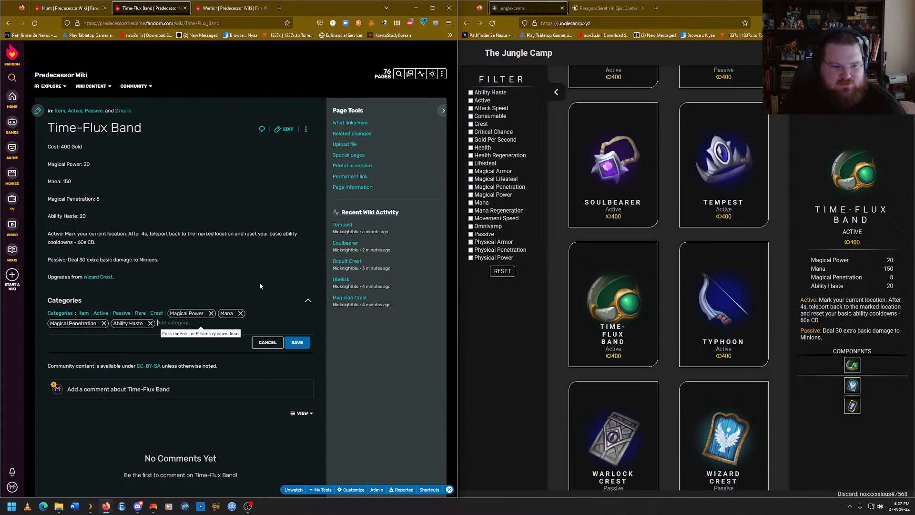
{"action": "left_click", "coordinate": [297, 343]}
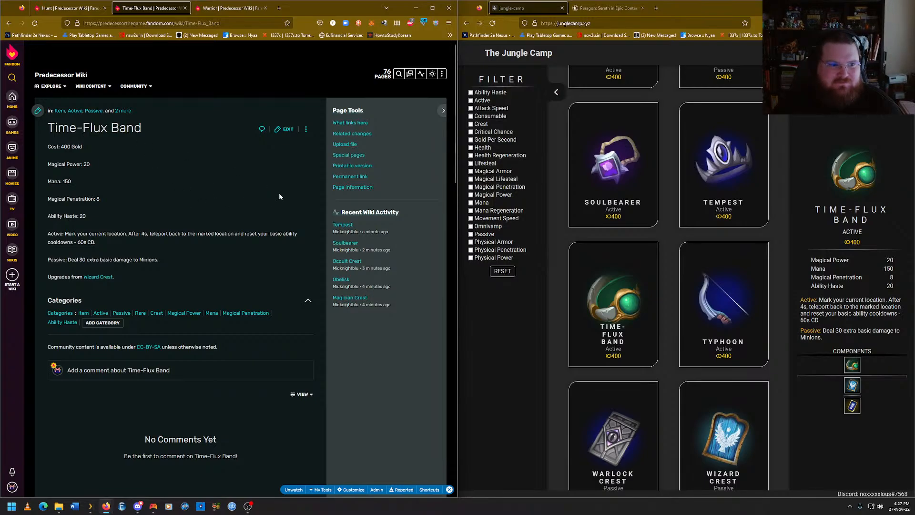
Show Typhoon's stats on The Jungle Camp and open its existing article by entering its name as a new wiki article title.
{"action": "left_click", "coordinate": [697, 308]}
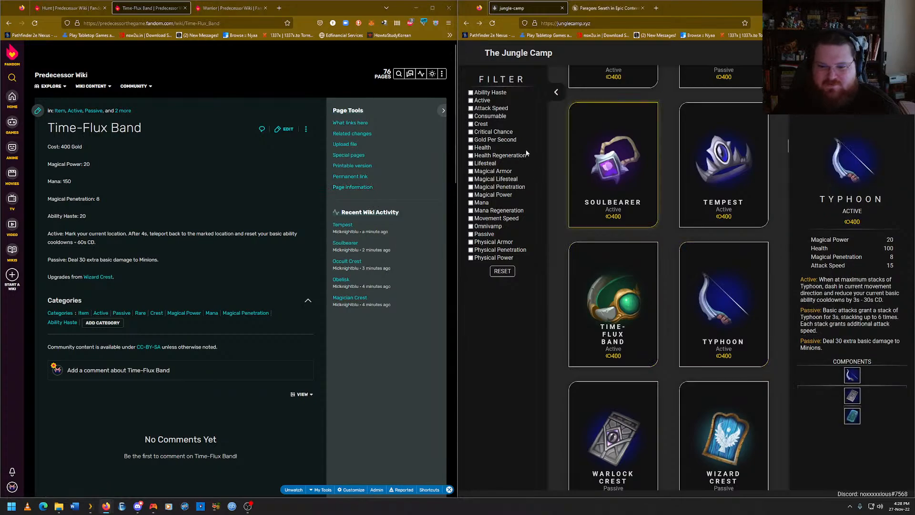
{"action": "left_click", "coordinate": [432, 90]}
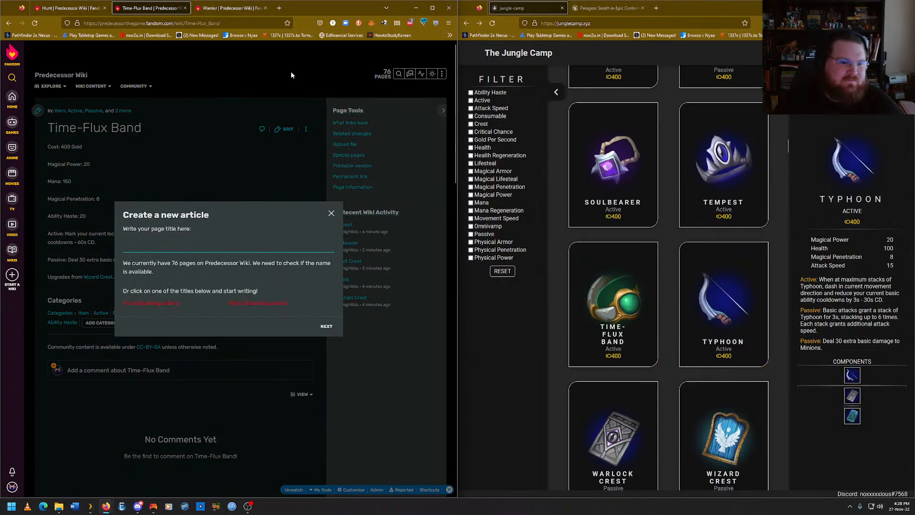
{"action": "type", "text": "Typhoon"}
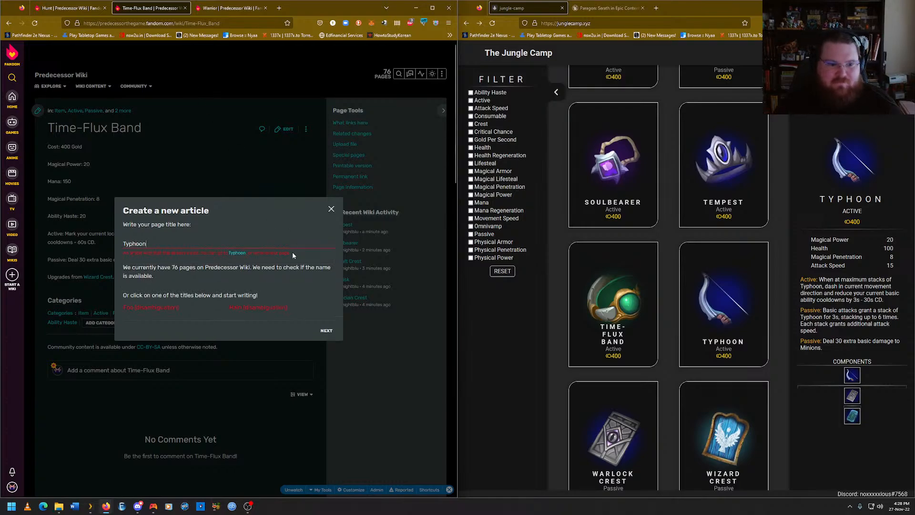
{"action": "left_click", "coordinate": [238, 253]}
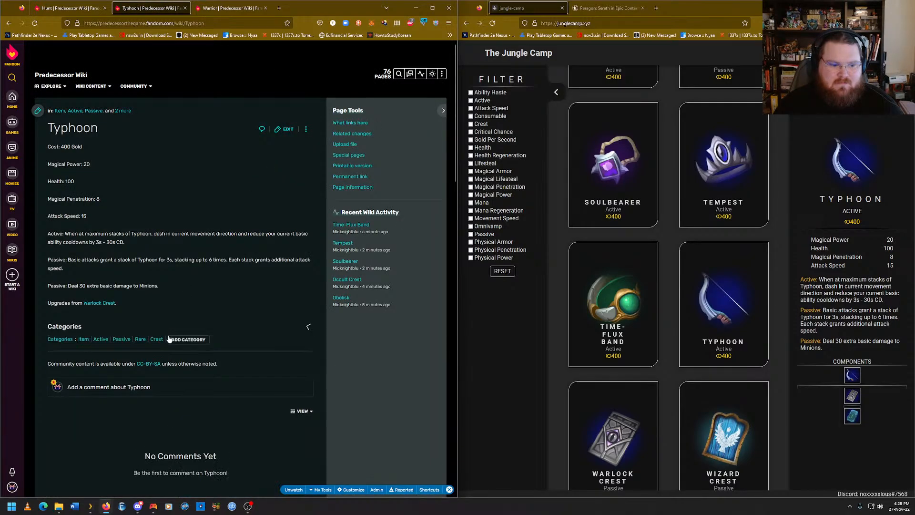
Add the categories Magical Power, Health, Magical Penetration and Attack Speed to the Typhoon article and save the category changes.
{"action": "left_click", "coordinate": [183, 340]}
{"action": "type", "text": "Magical Power"}
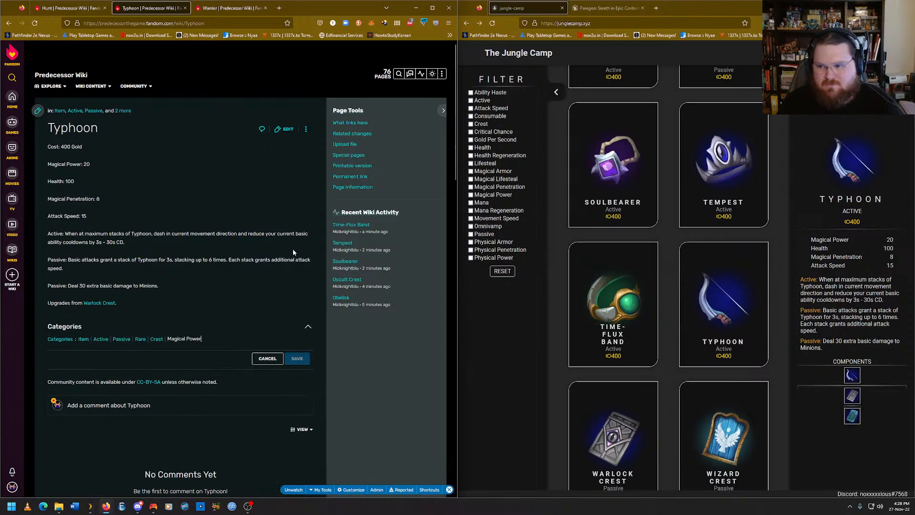
{"action": "key", "text": "Return"}
{"action": "type", "text": "Health"}
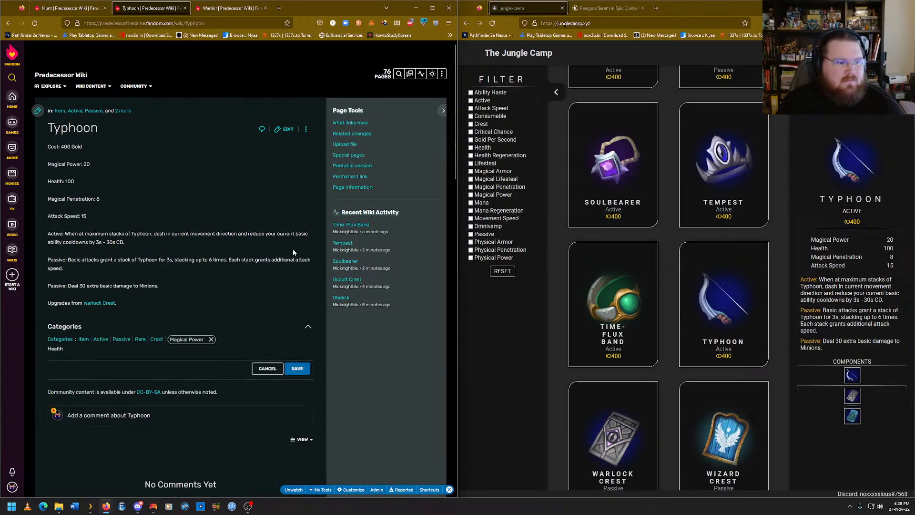
{"action": "key", "text": "Return"}
{"action": "type", "text": "M"}
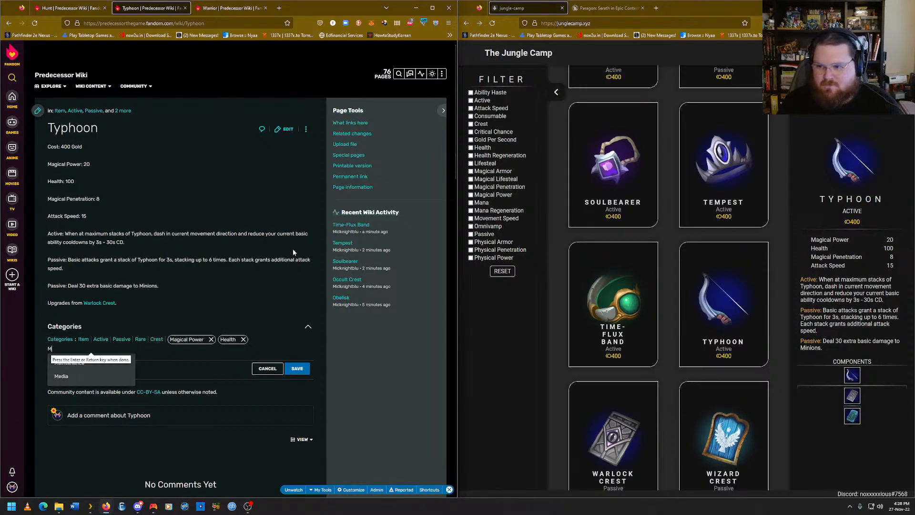
{"action": "type", "text": "agical Penetration"}
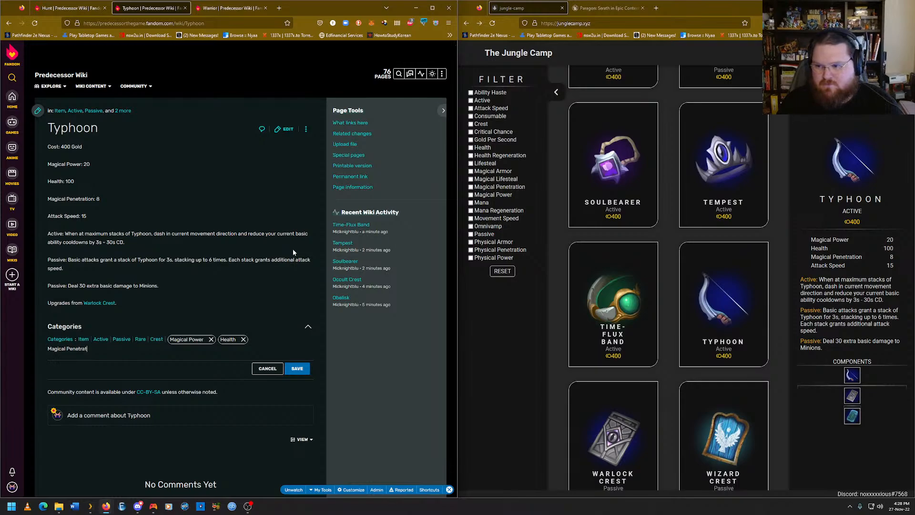
{"action": "key", "text": "Return"}
{"action": "type", "text": "Attack Speed"}
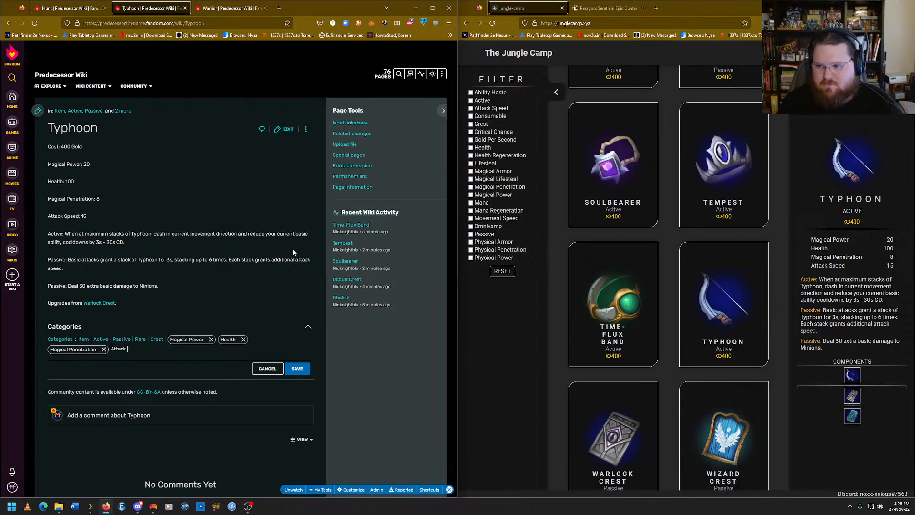
{"action": "key", "text": "Return"}
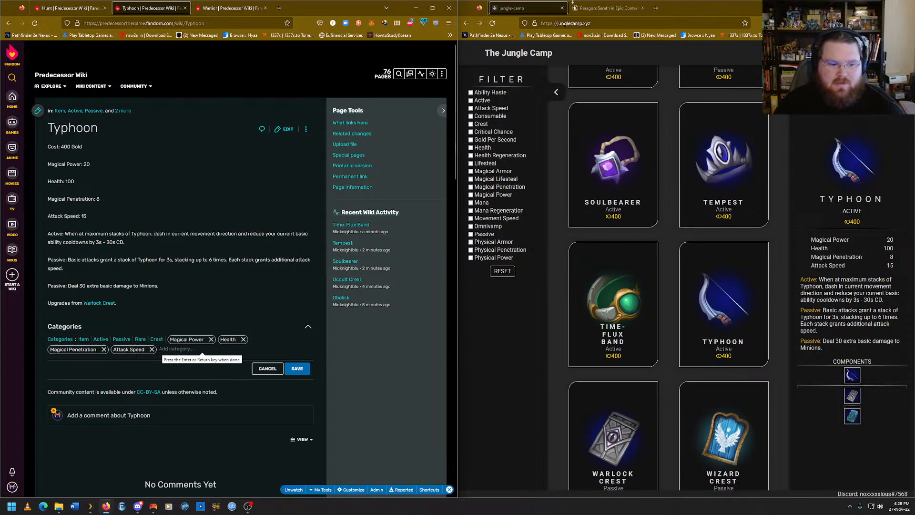
{"action": "left_click", "coordinate": [293, 371]}
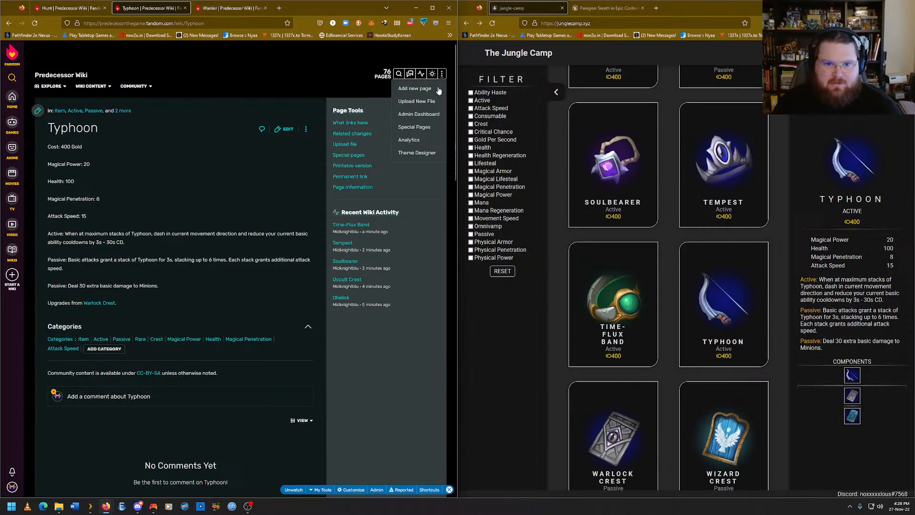
Show Warlock Crest's stats on The Jungle Camp and open its existing article by entering its name as a new wiki article title.
{"action": "scroll", "coordinate": [667, 343], "scroll_direction": "down", "scroll_amount": 2}
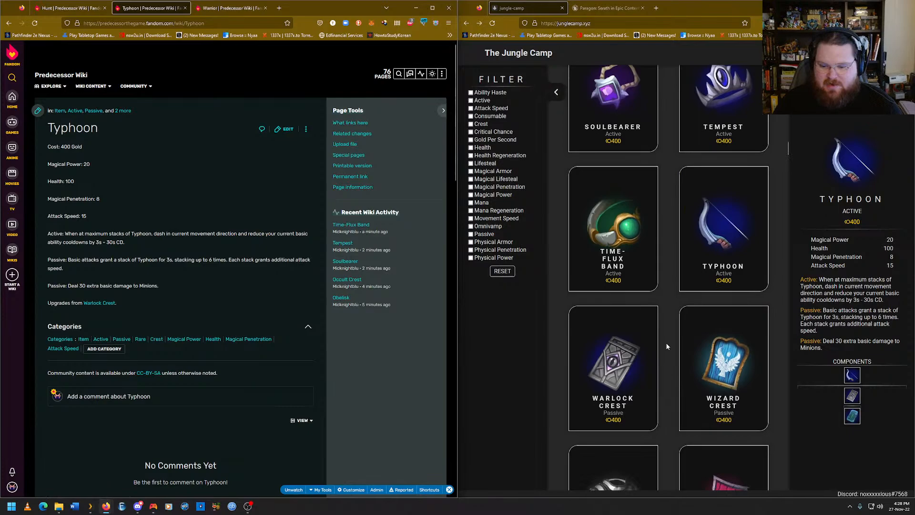
{"action": "left_click", "coordinate": [615, 334]}
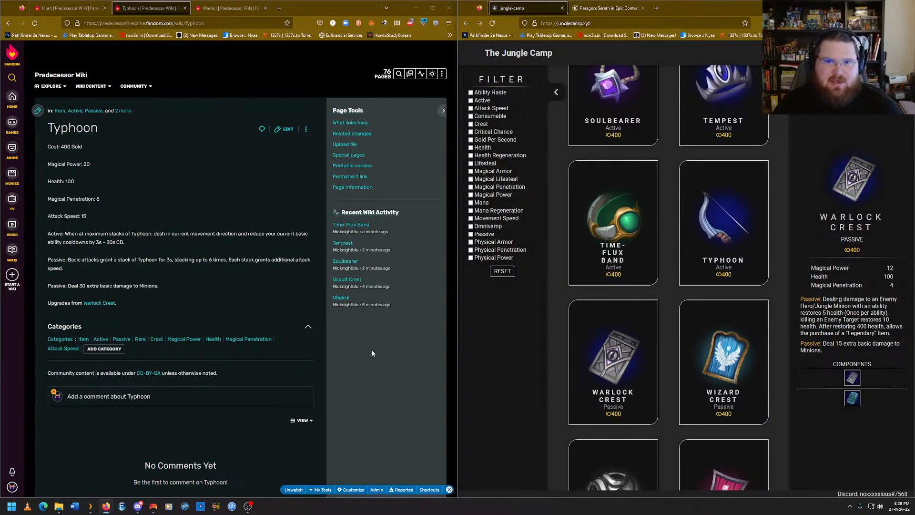
{"action": "mouse_move", "coordinate": [442, 74]}
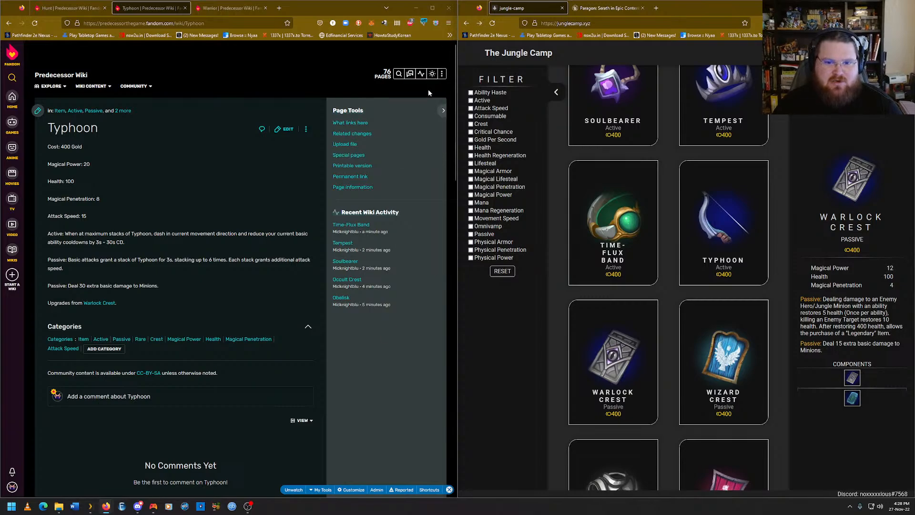
{"action": "left_click", "coordinate": [414, 89]}
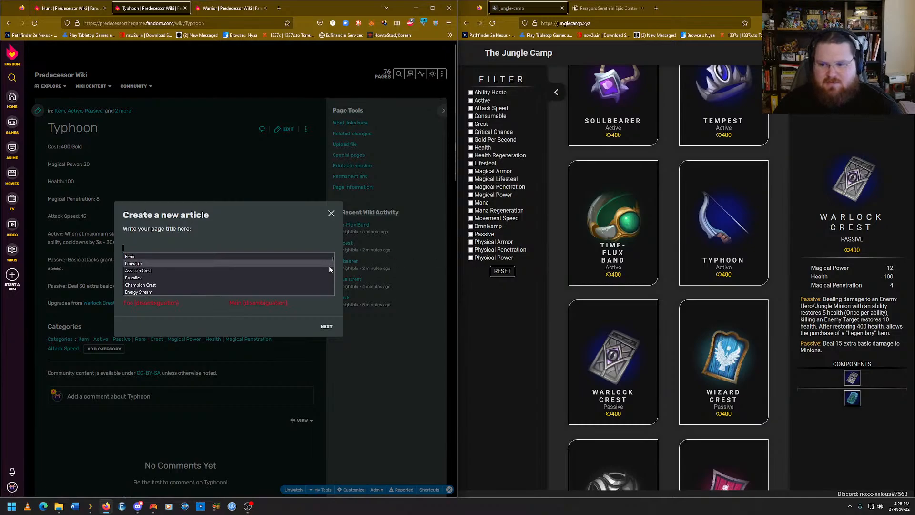
{"action": "type", "text": "Warlock Crest"}
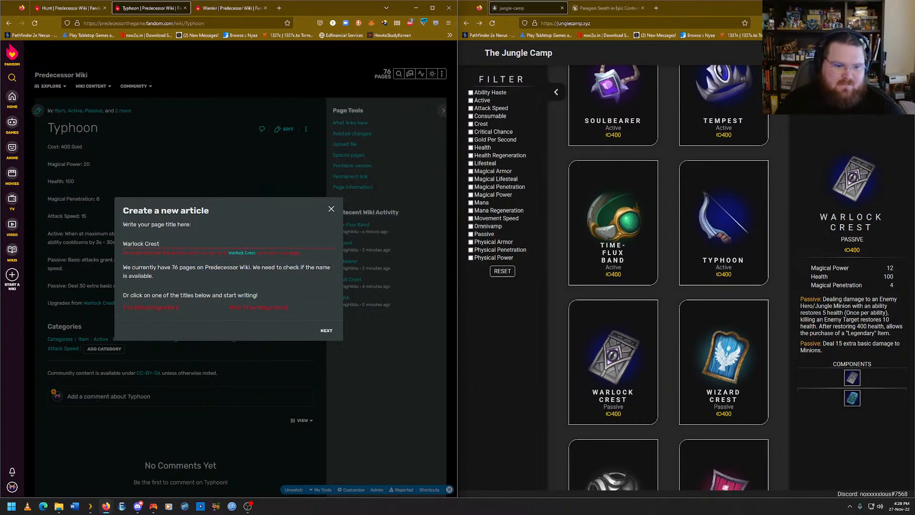
{"action": "left_click", "coordinate": [236, 254]}
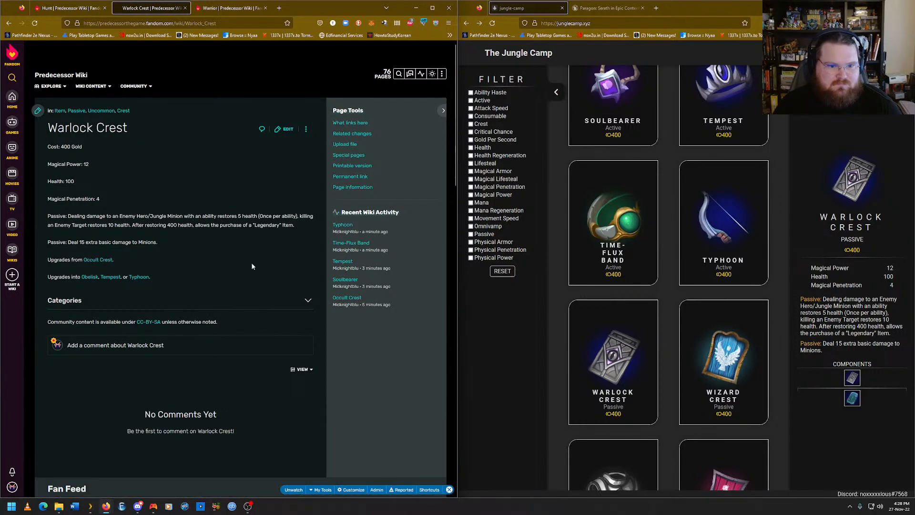
Add the categories Magical Power, Health and Magical Penetration to the Warlock Crest article and save the category changes.
{"action": "left_click", "coordinate": [247, 304]}
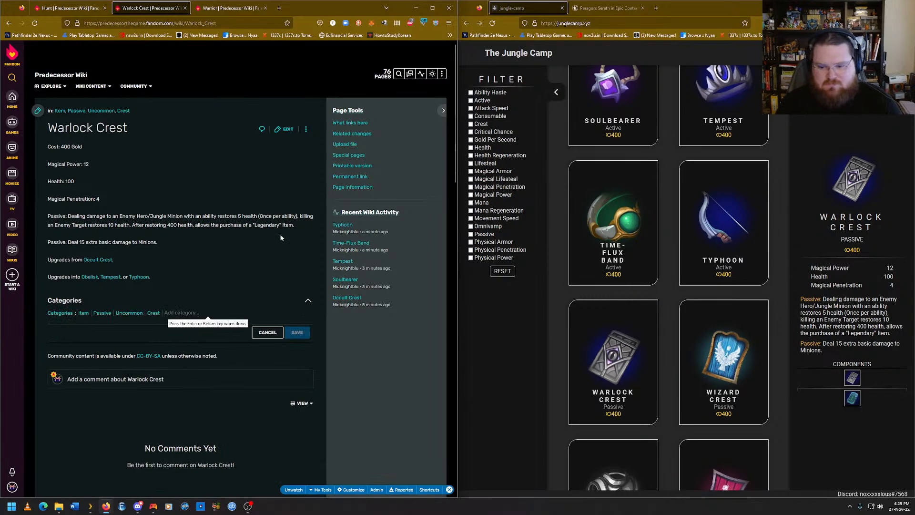
{"action": "type", "text": "Magical Power"}
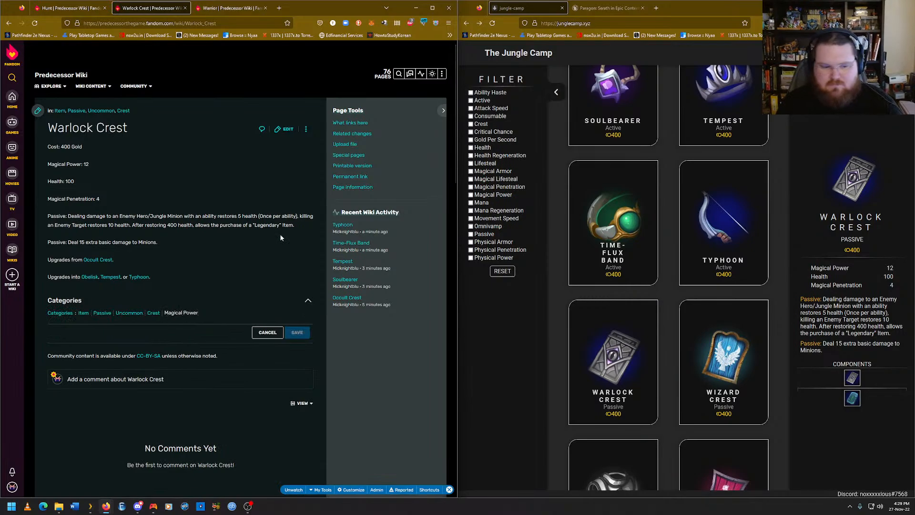
{"action": "key", "text": "Return"}
{"action": "type", "text": "Health"}
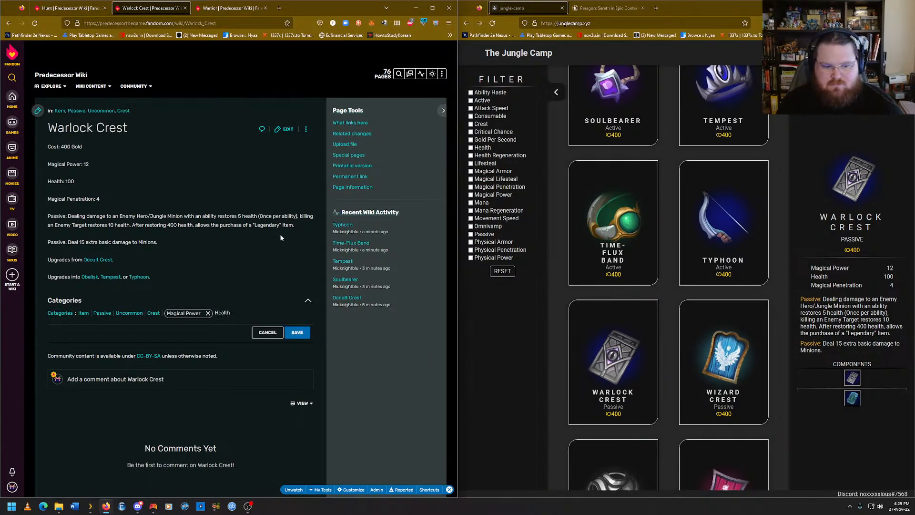
{"action": "key", "text": "Return"}
{"action": "type", "text": "Magical Pe"}
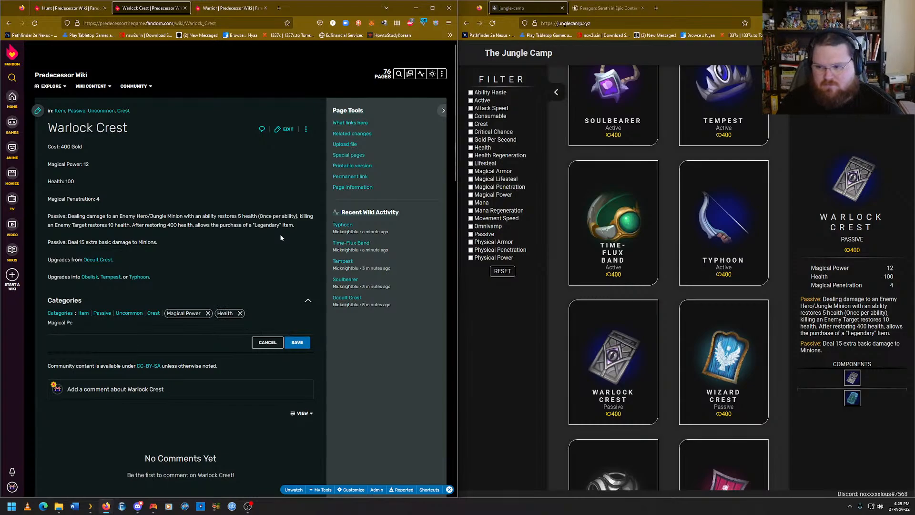
{"action": "type", "text": "netration"}
{"action": "key", "text": "Return"}
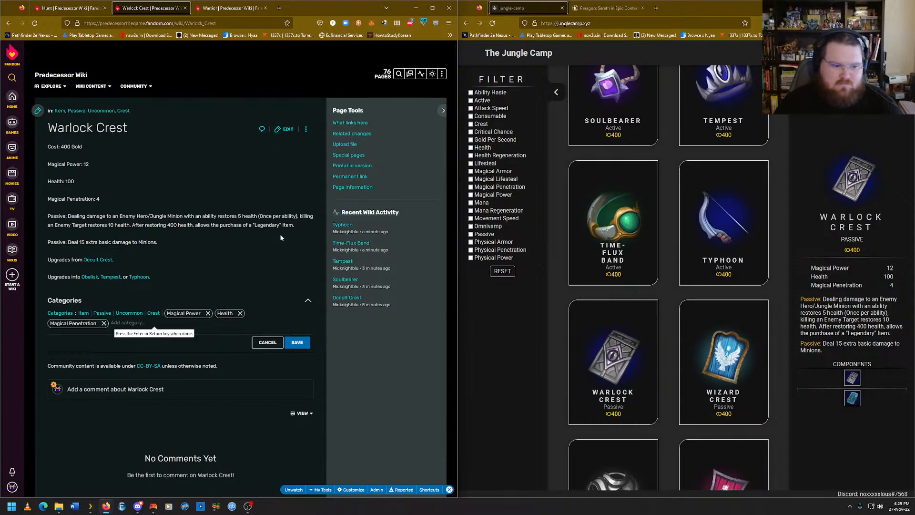
{"action": "left_click", "coordinate": [297, 343]}
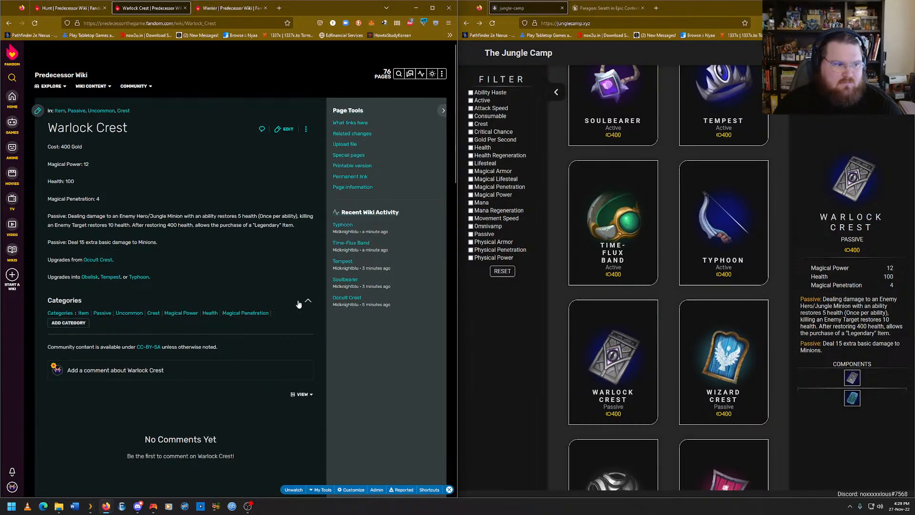
Show Wizard Crest's stats on The Jungle Camp and open its existing article by entering its name as a new wiki article title.
{"action": "mouse_move", "coordinate": [441, 75]}
{"action": "left_click", "coordinate": [415, 88]}
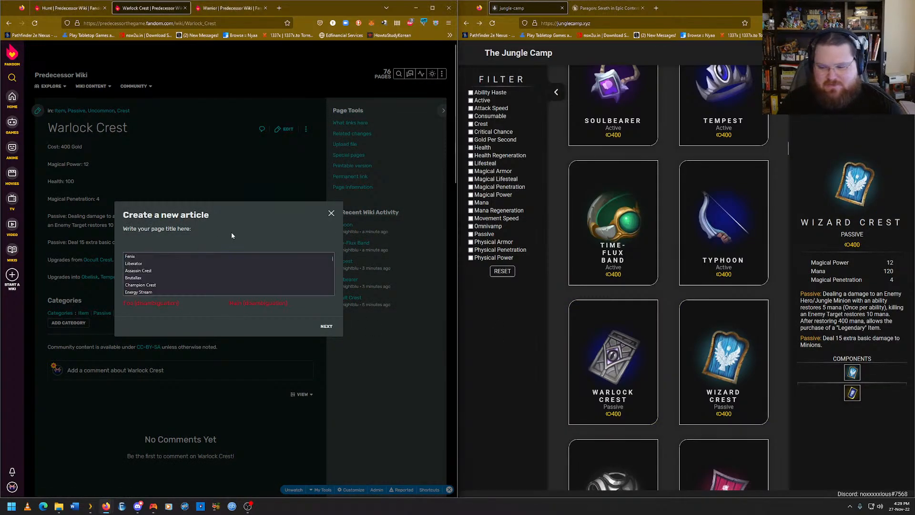
{"action": "type", "text": "Wizard Crest"}
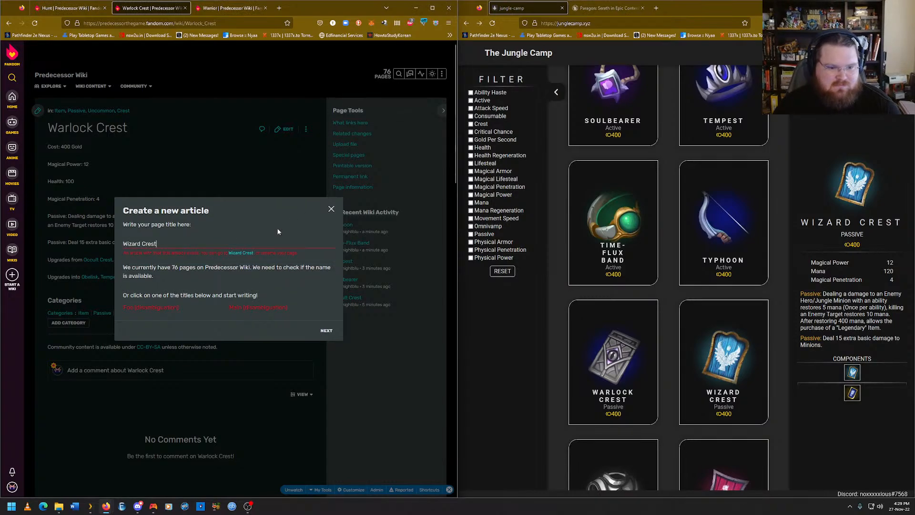
{"action": "left_click", "coordinate": [241, 252]}
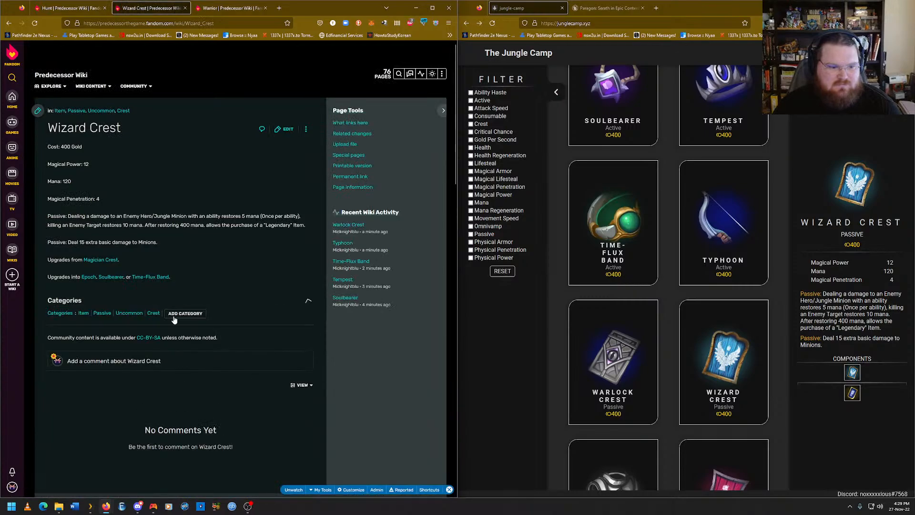
Add the categories Magical Power, Mana and Magical Penetration to the Wizard Crest article and save the category changes.
{"action": "left_click", "coordinate": [175, 315]}
{"action": "type", "text": "Magi"}
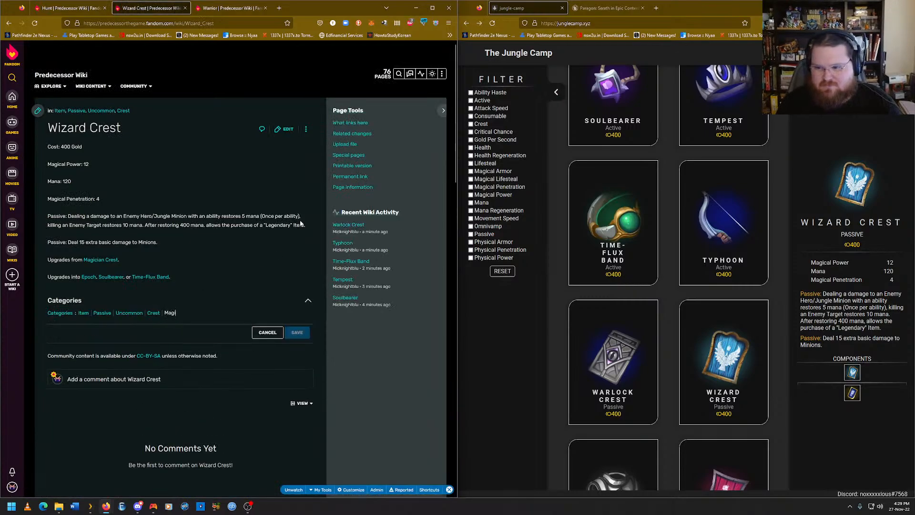
{"action": "type", "text": "cal Power"}
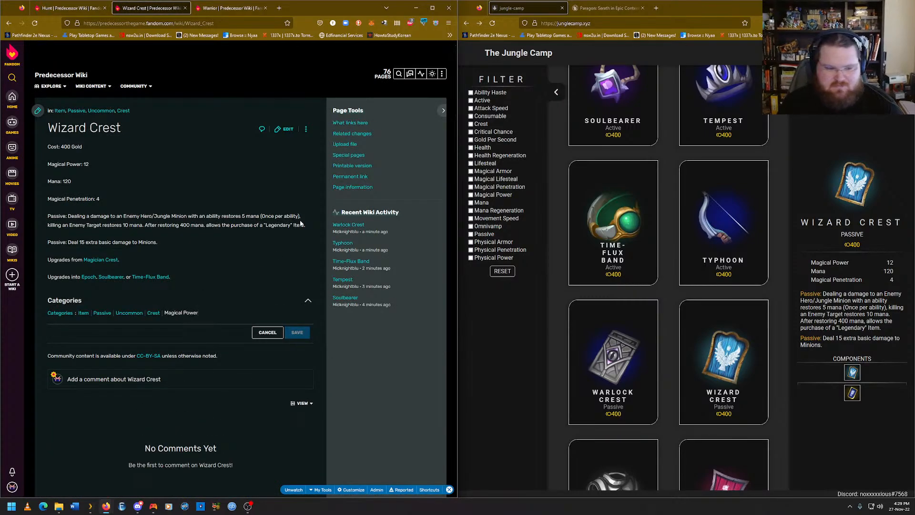
{"action": "key", "text": "Return"}
{"action": "type", "text": "Mana"}
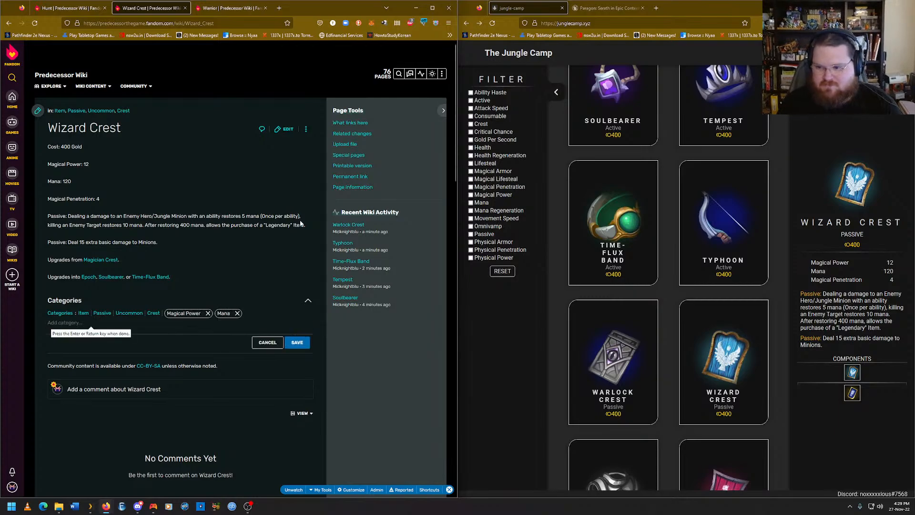
{"action": "key", "text": "Return"}
{"action": "type", "text": "Magical Penetration"}
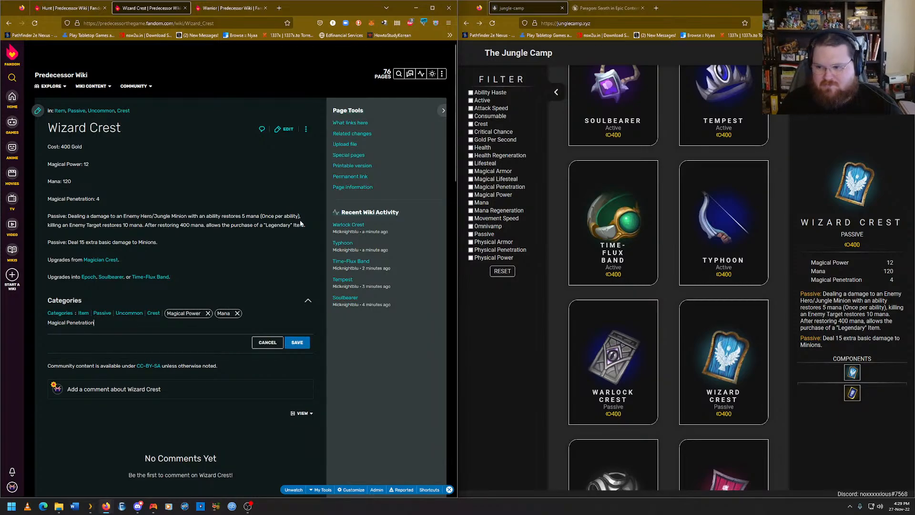
{"action": "key", "text": "Return"}
{"action": "left_click", "coordinate": [294, 344]}
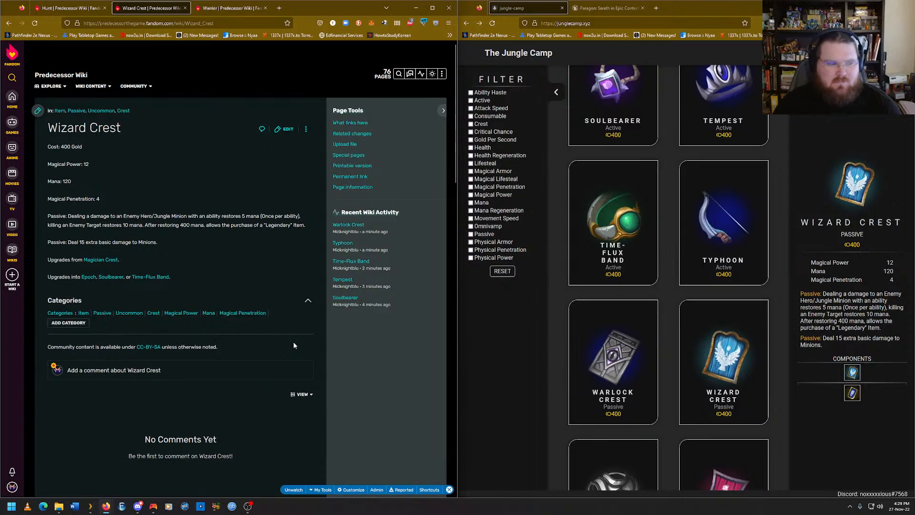
Show Citadel's stats on The Jungle Camp and open its existing article by entering its name as a new wiki article title.
{"action": "mouse_move", "coordinate": [442, 74]}
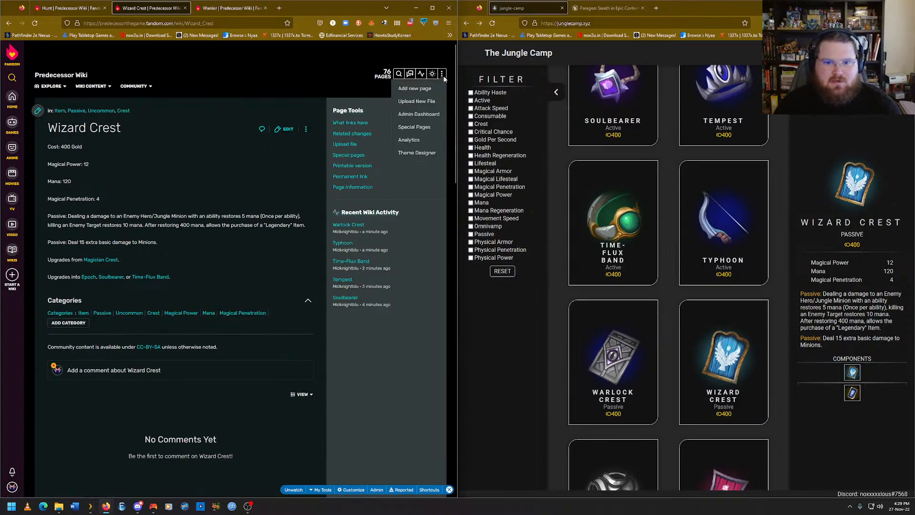
{"action": "left_click", "coordinate": [433, 89]}
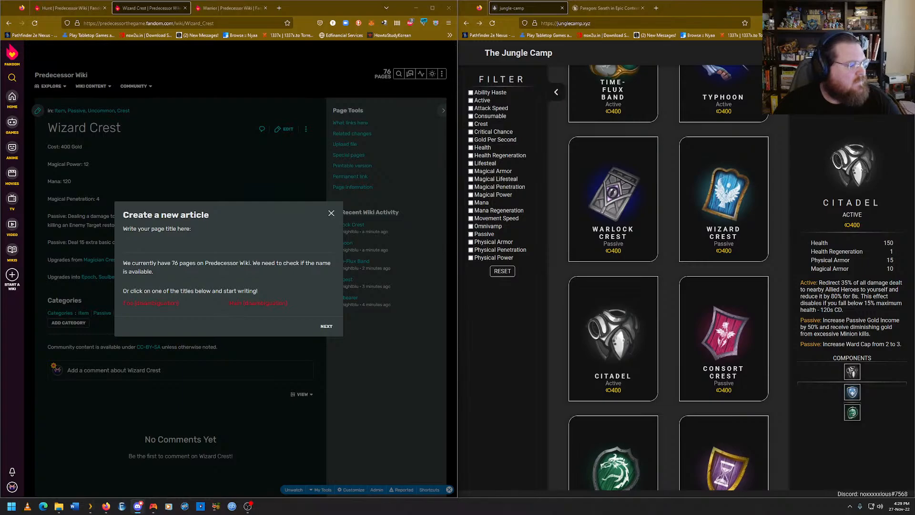
{"action": "left_click", "coordinate": [223, 245]}
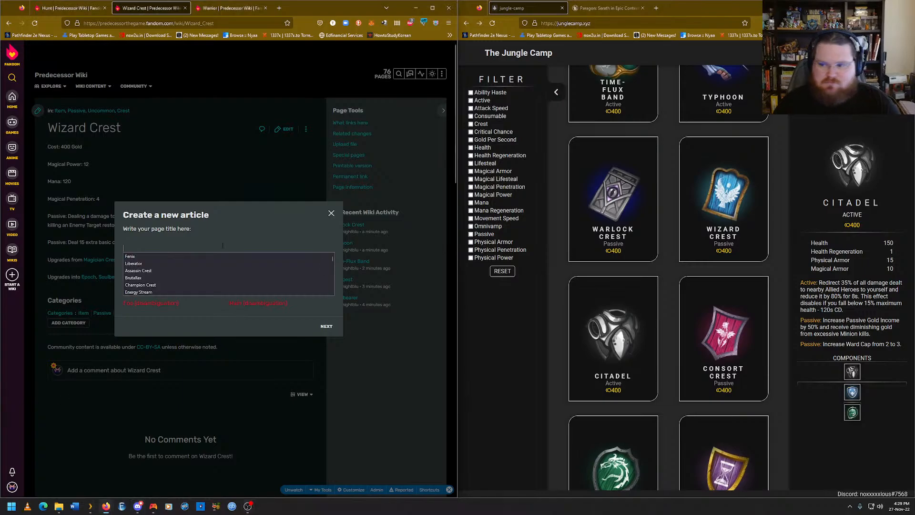
{"action": "type", "text": "Cita"}
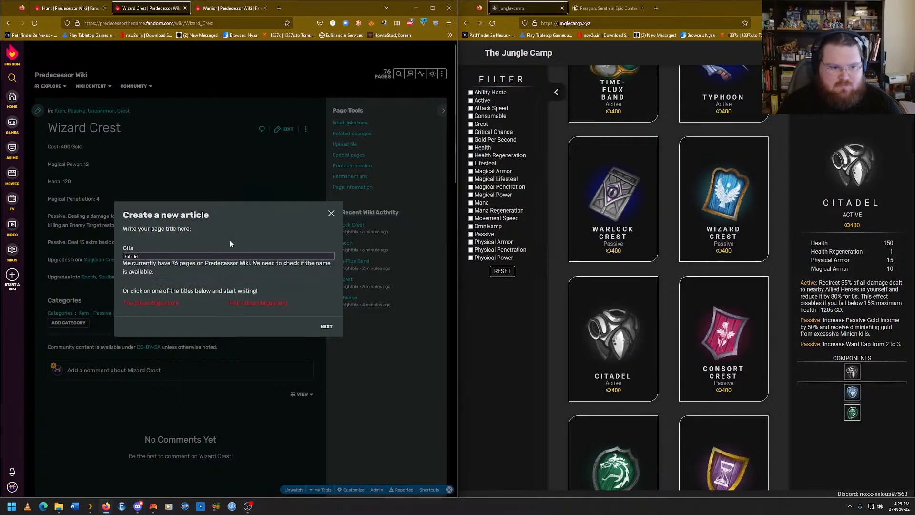
{"action": "type", "text": "del"}
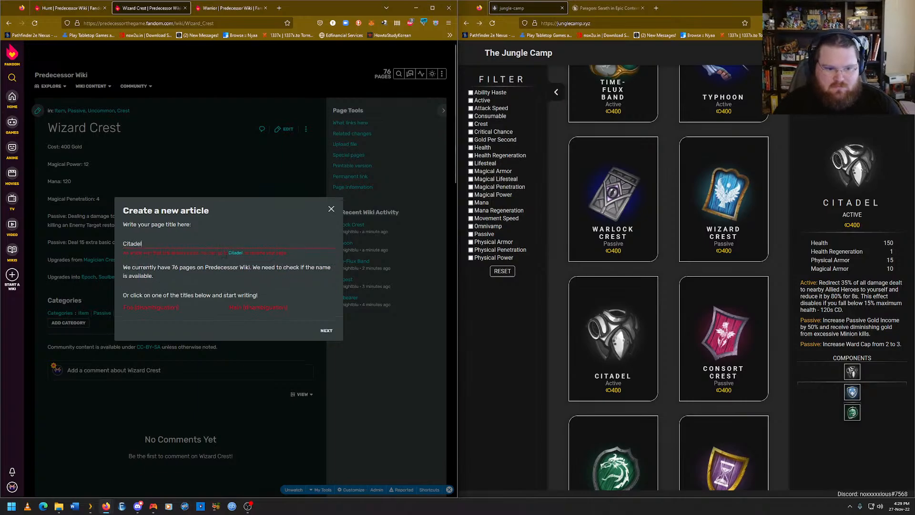
{"action": "left_click", "coordinate": [235, 253]}
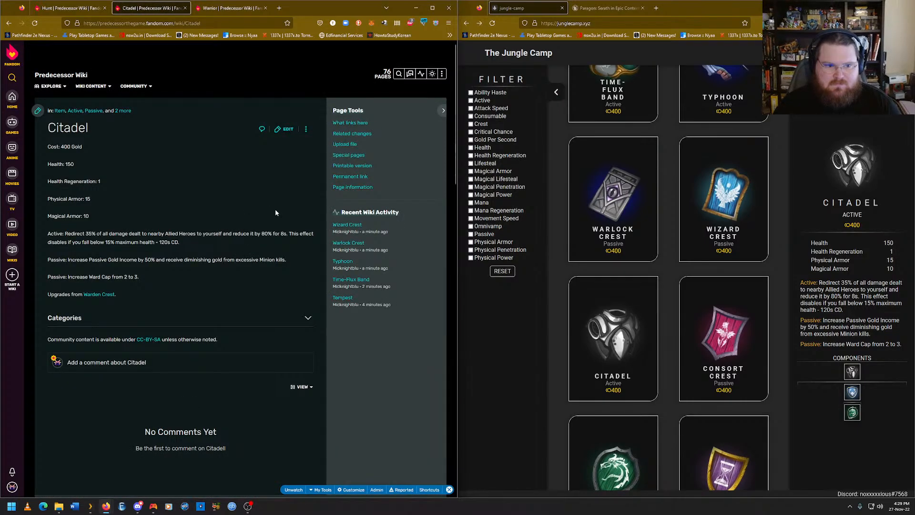
Add the categories Health, Health Regeneration, Physical Armor and Magical Armor to the Citadel article and save the category changes.
{"action": "left_click", "coordinate": [166, 319]}
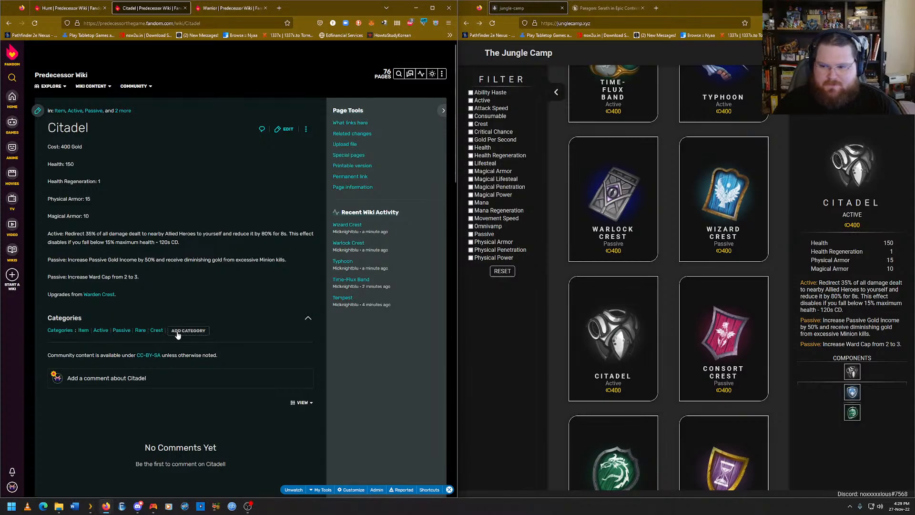
{"action": "left_click", "coordinate": [177, 332]}
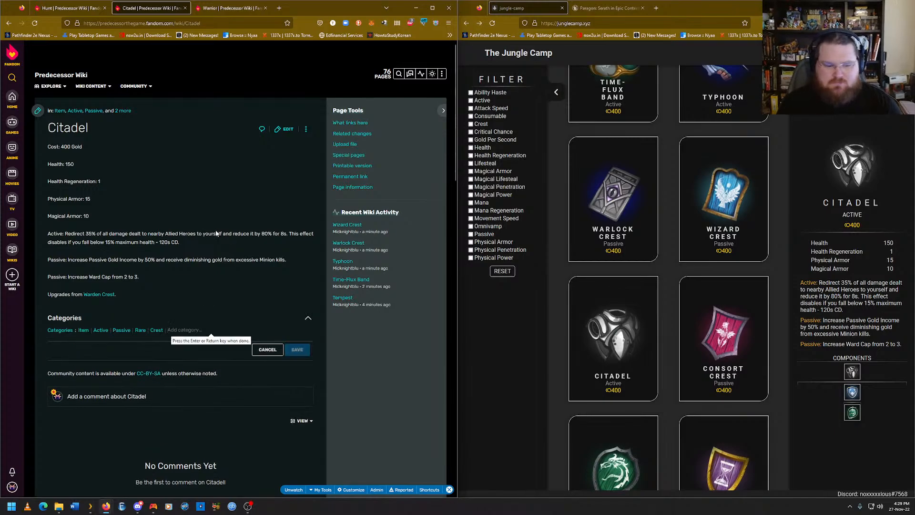
{"action": "type", "text": "Health"}
{"action": "key", "text": "Return"}
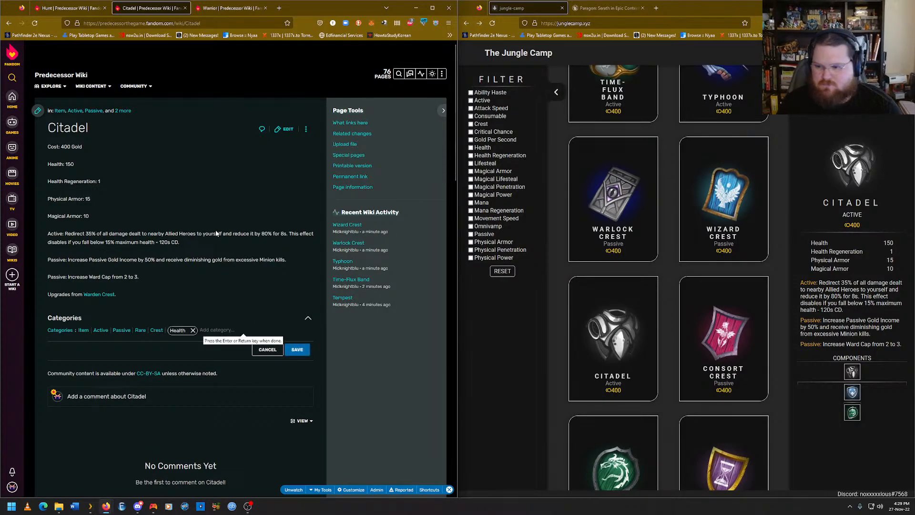
{"action": "type", "text": "Health re"}
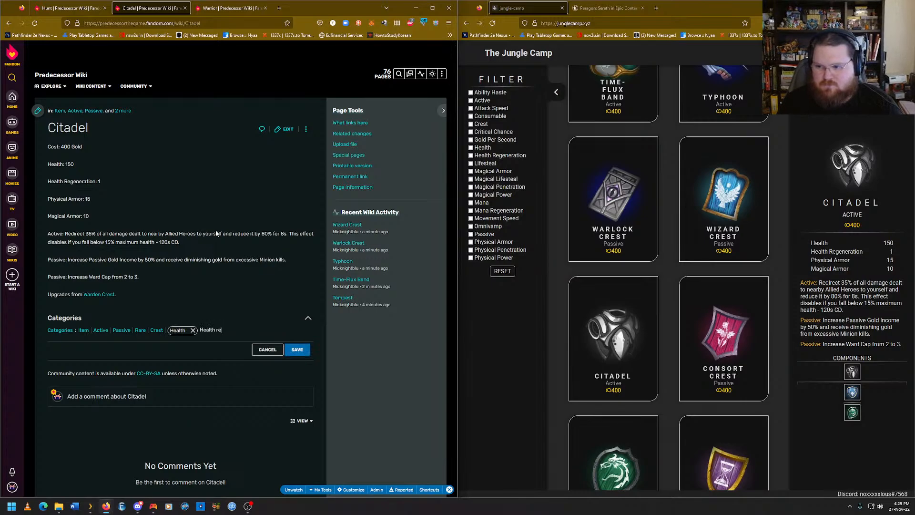
{"action": "key", "text": "BackSpace"}
{"action": "key", "text": "BackSpace"}
{"action": "type", "text": "Regeneration"}
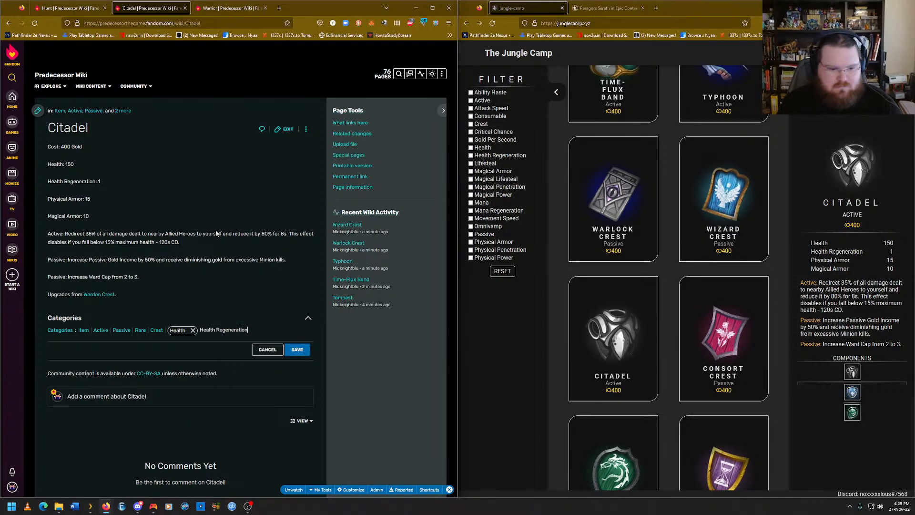
{"action": "key", "text": "Return"}
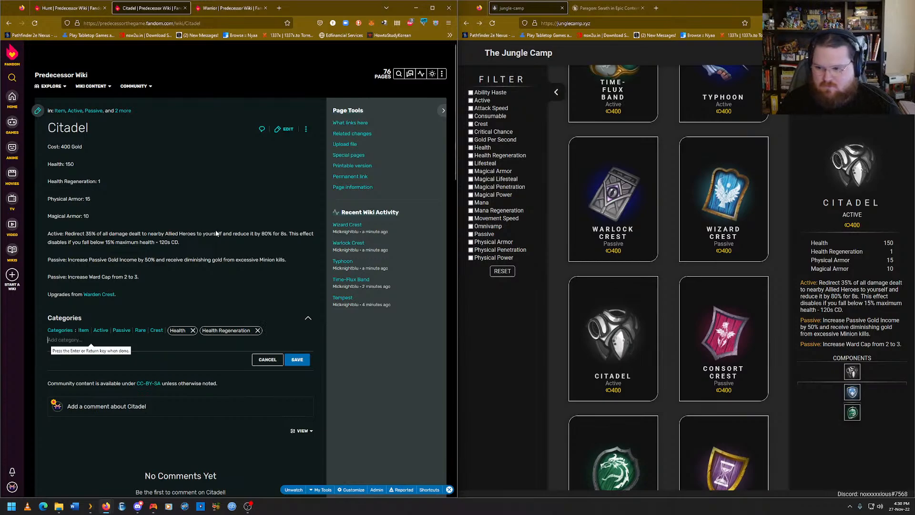
{"action": "type", "text": "Physical Armor"}
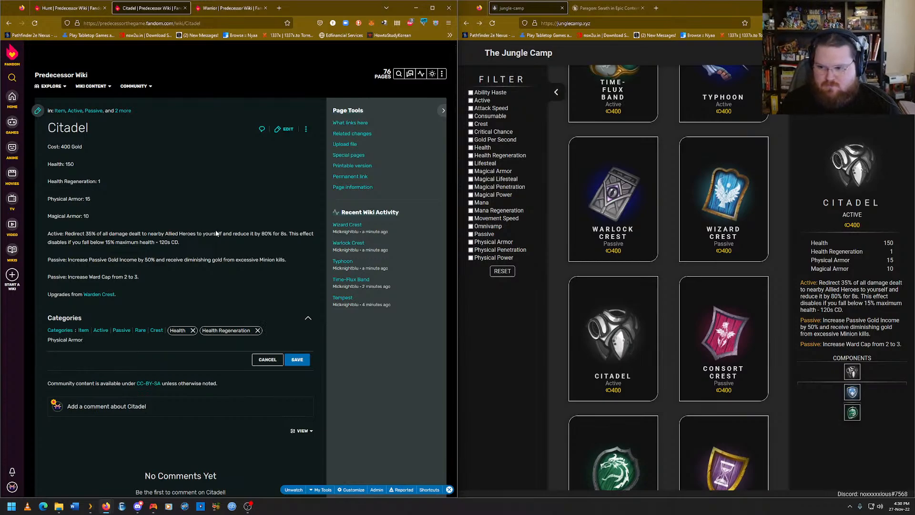
{"action": "key", "text": "Return"}
{"action": "type", "text": "Magical"}
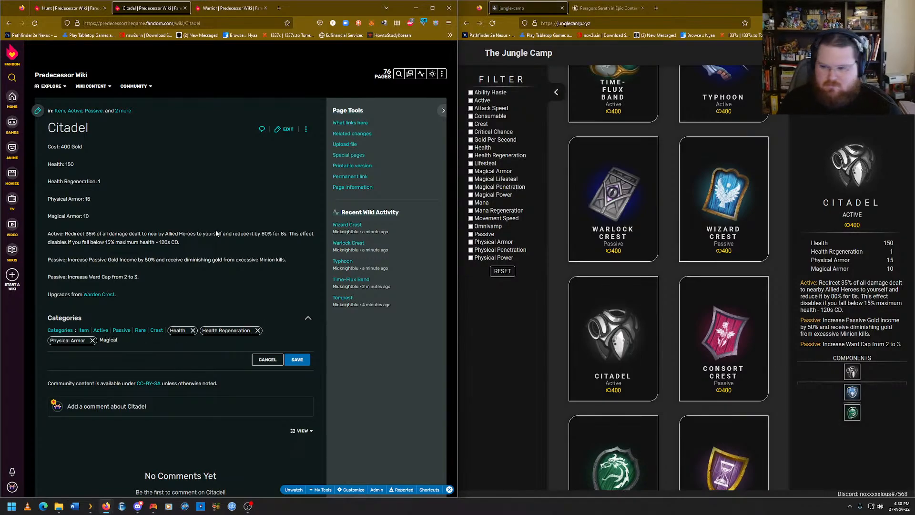
{"action": "type", "text": " Armor"}
{"action": "key", "text": "Return"}
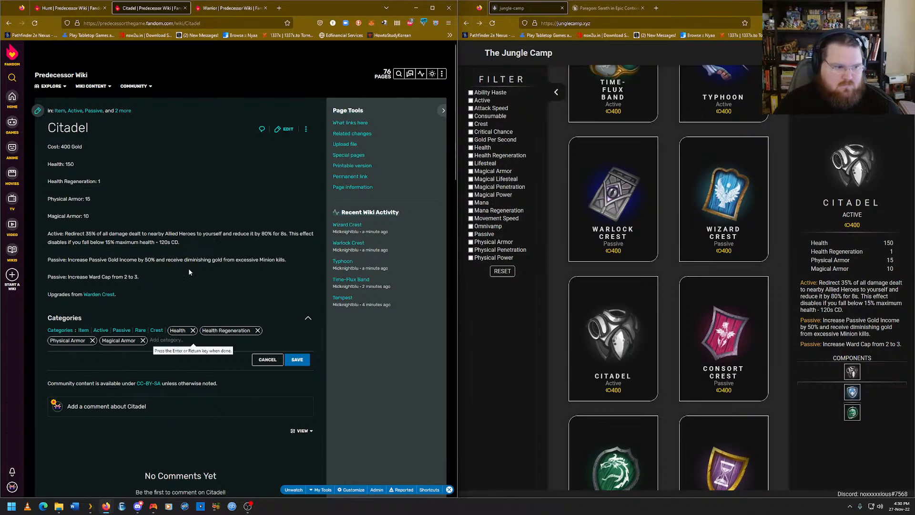
{"action": "left_click", "coordinate": [297, 360]}
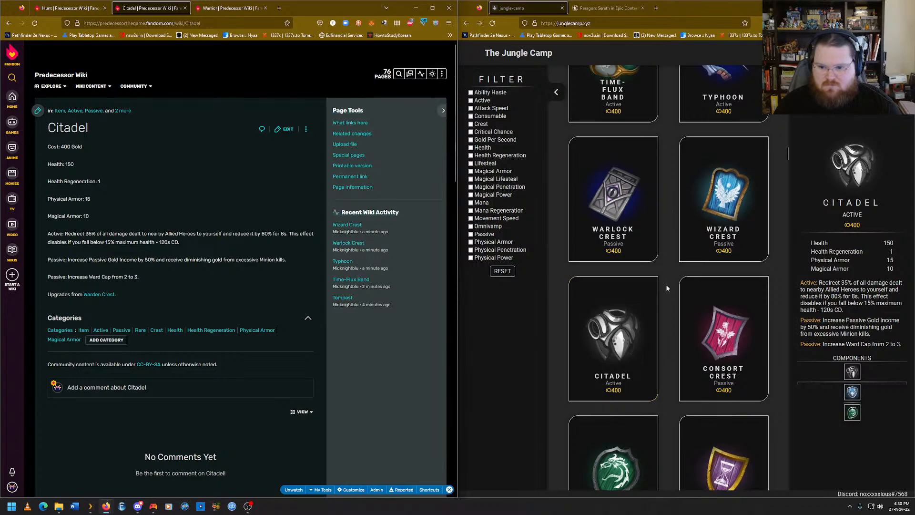
Show Consort Crest's stats on The Jungle Camp and open its existing article by entering its name as a new wiki article title.
{"action": "scroll", "coordinate": [677, 286], "scroll_direction": "down", "scroll_amount": 3}
{"action": "left_click", "coordinate": [716, 245]}
{"action": "mouse_move", "coordinate": [442, 74]}
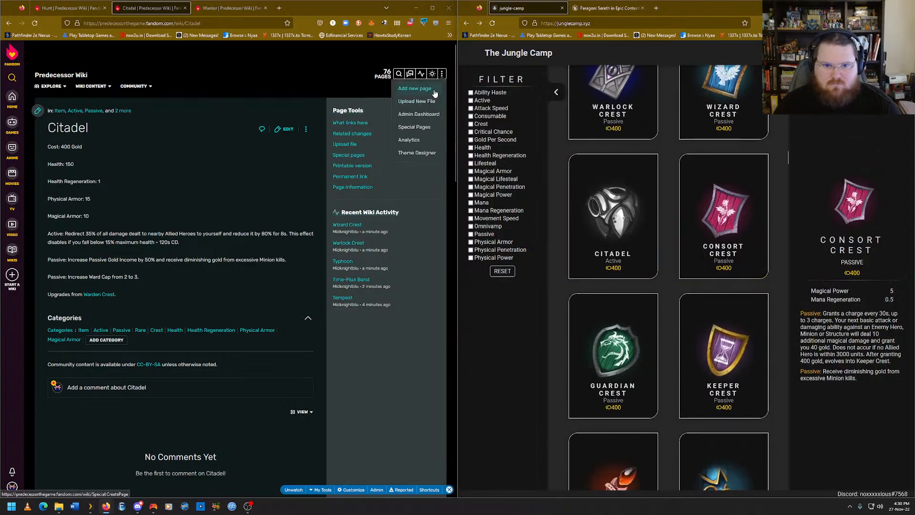
{"action": "left_click", "coordinate": [415, 89]}
{"action": "left_click", "coordinate": [190, 246]}
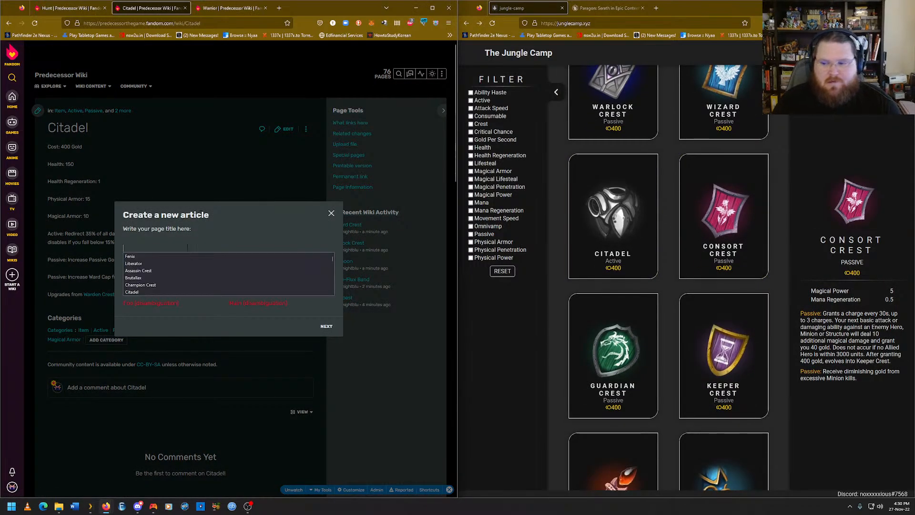
{"action": "type", "text": "Con"}
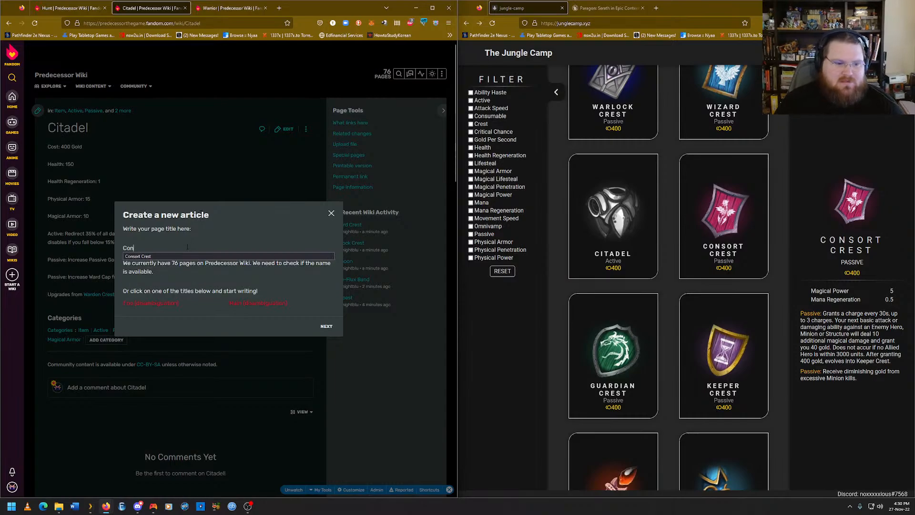
{"action": "key", "text": "Down"}
{"action": "key", "text": "Return"}
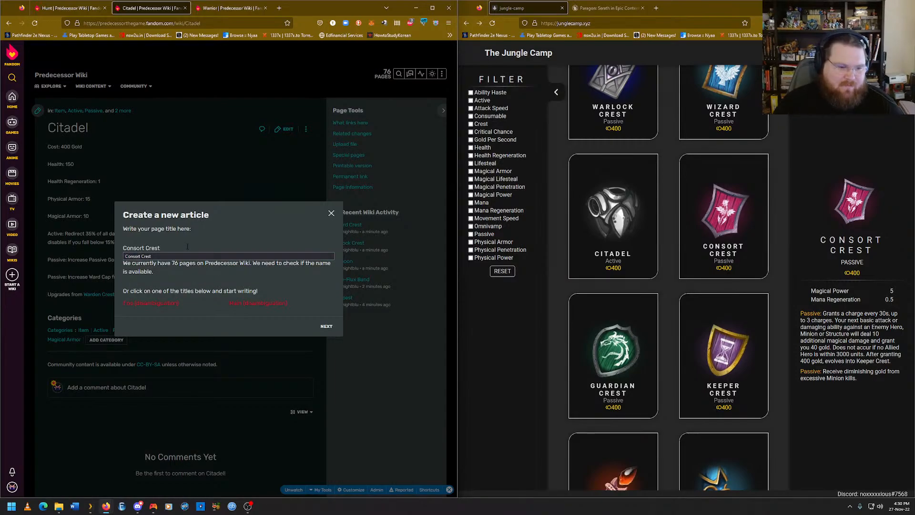
{"action": "left_click", "coordinate": [163, 257]}
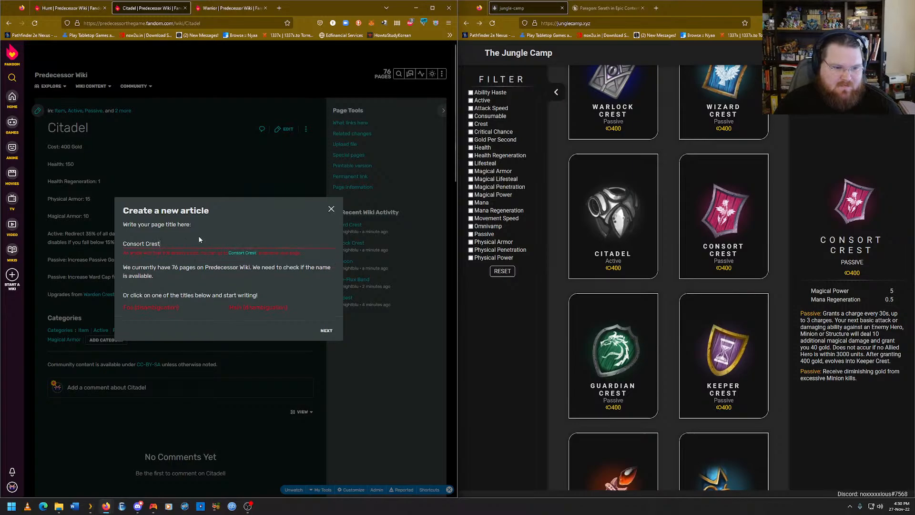
{"action": "left_click", "coordinate": [242, 253]}
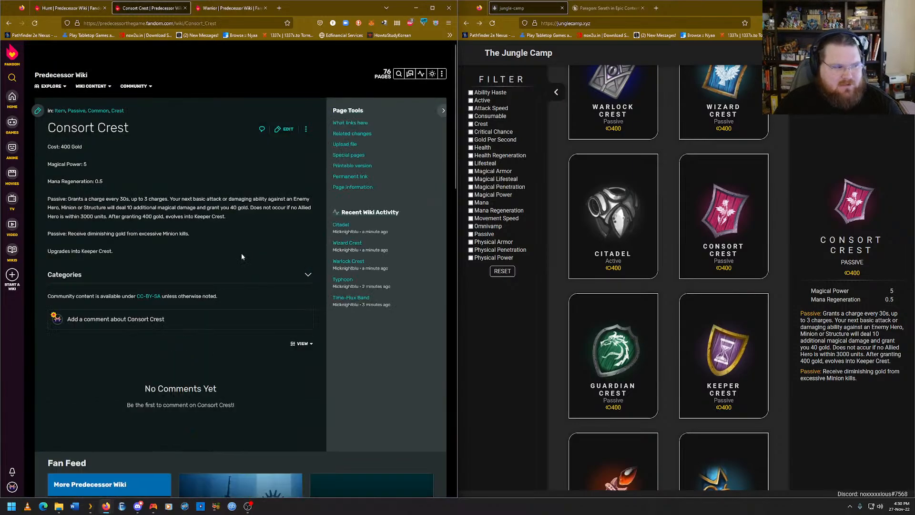
Add the categories Magical Power and Mana Regeneration to the Consort Crest article and save the category changes.
{"action": "left_click", "coordinate": [182, 277]}
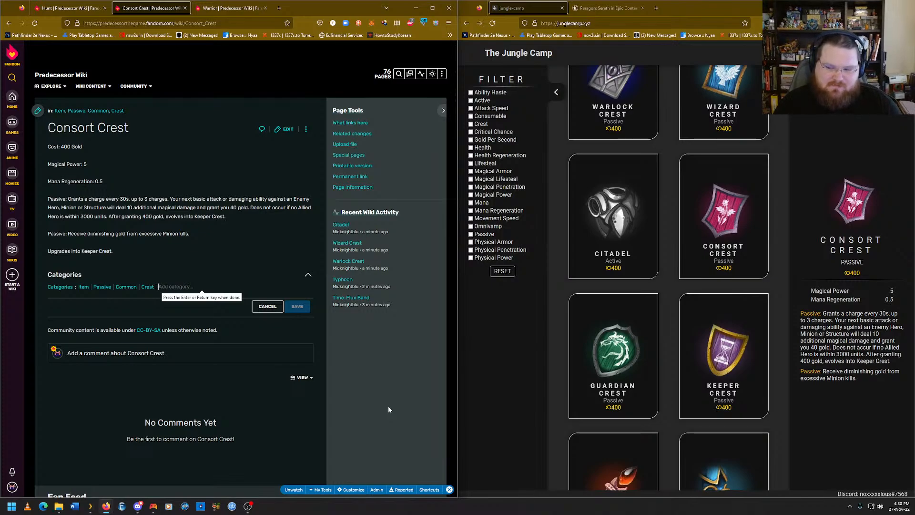
{"action": "type", "text": "Magical"}
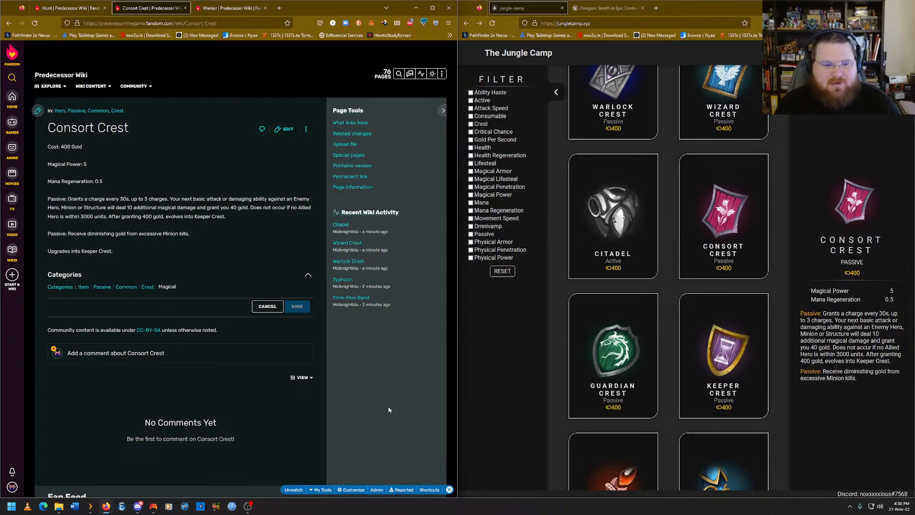
{"action": "type", "text": "Power"}
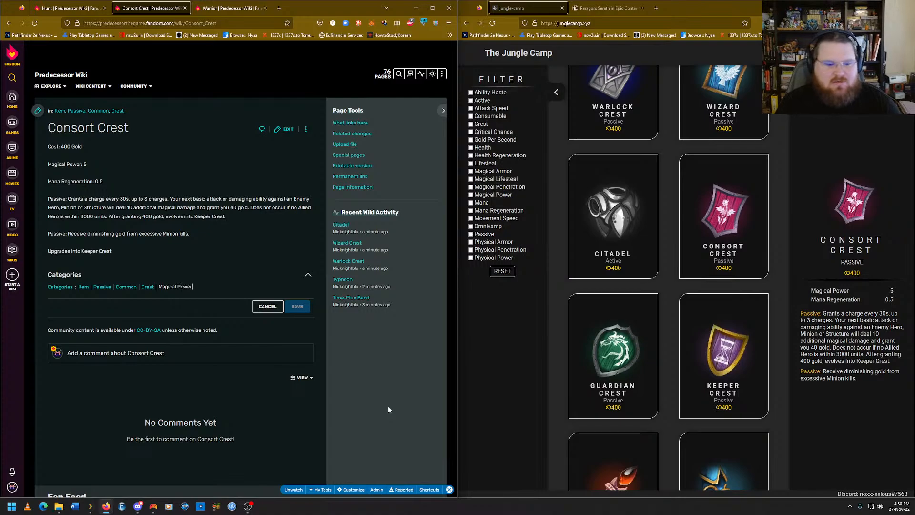
{"action": "key", "text": "Return"}
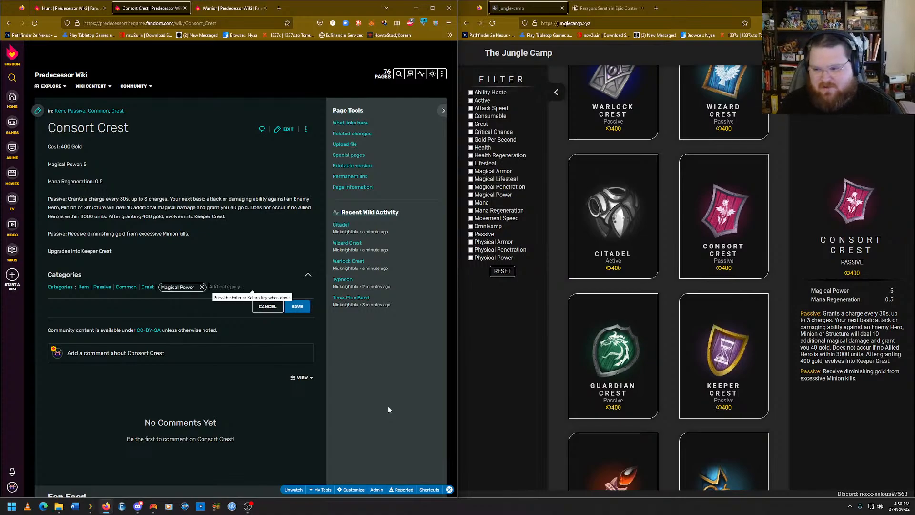
{"action": "type", "text": "Mana Rene"}
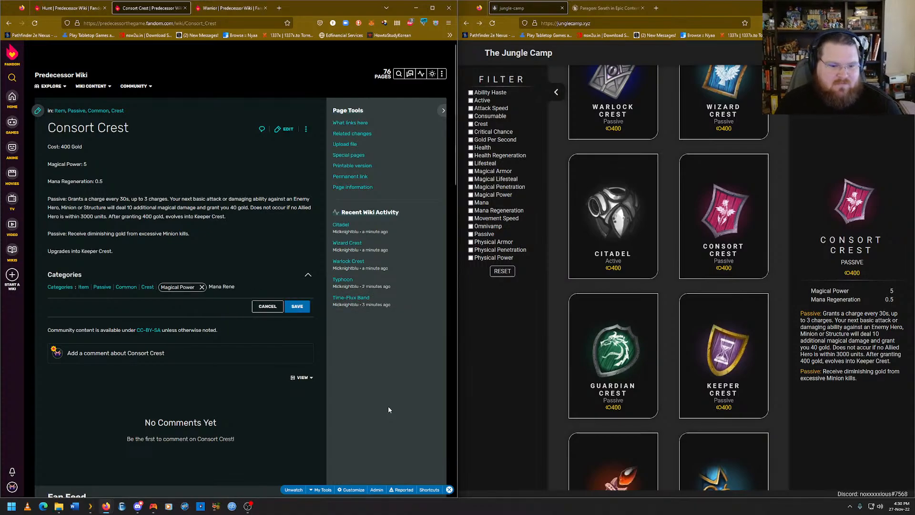
{"action": "type", "text": "er"}
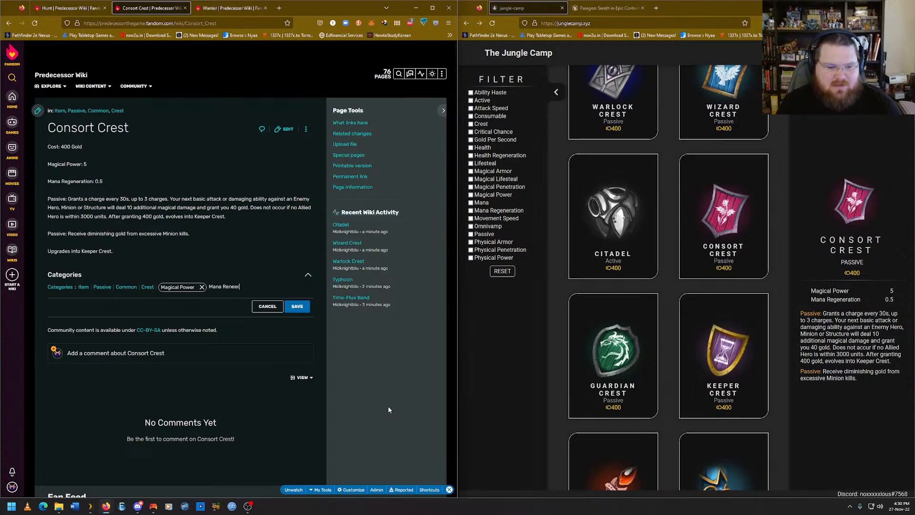
{"action": "key", "text": "BackSpace"}
{"action": "key", "text": "BackSpace"}
{"action": "key", "text": "BackSpace"}
{"action": "type", "text": "generation"}
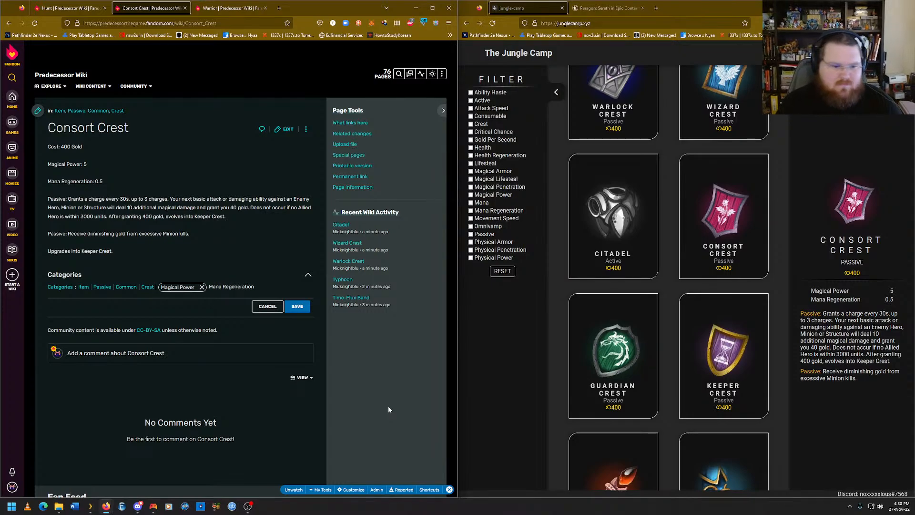
{"action": "key", "text": "Return"}
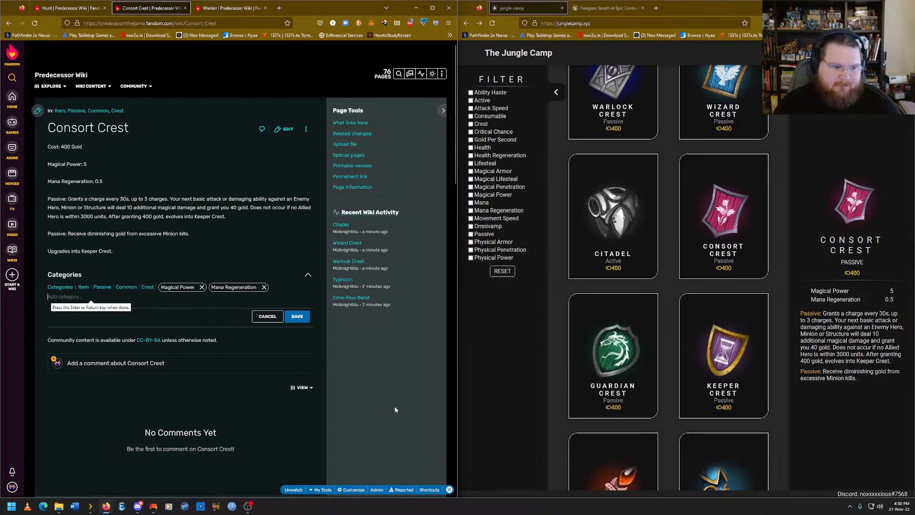
{"action": "left_click", "coordinate": [304, 321]}
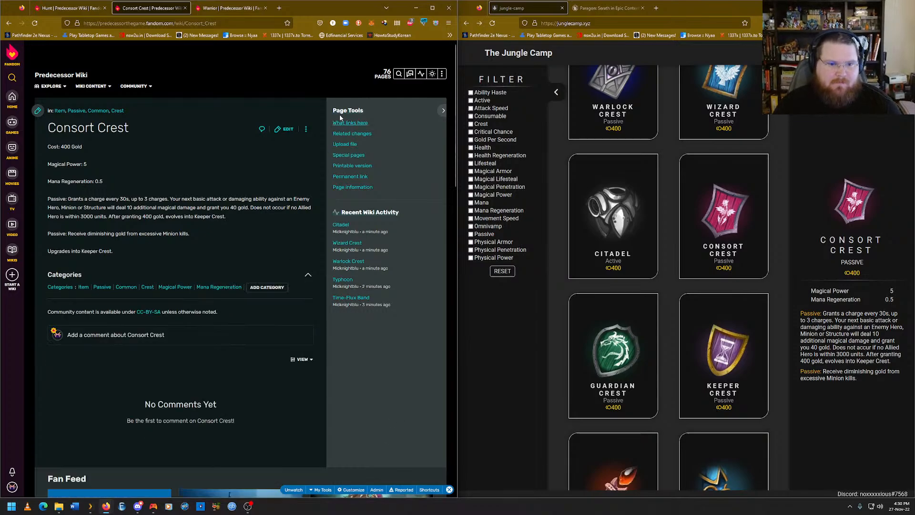
Show Guardian Crest's stats on The Jungle Camp and open its existing article by entering its name as a new wiki article title.
{"action": "scroll", "coordinate": [660, 265], "scroll_direction": "down", "scroll_amount": 2}
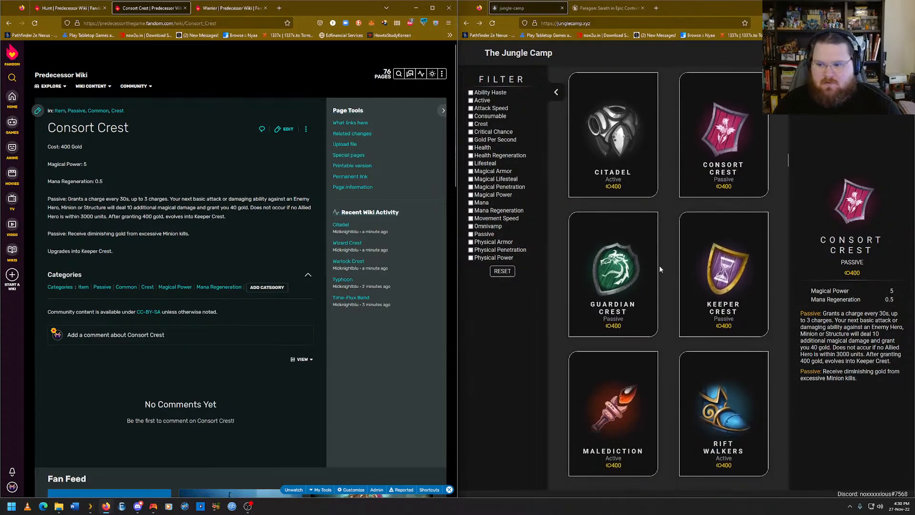
{"action": "left_click", "coordinate": [641, 259]}
{"action": "mouse_move", "coordinate": [442, 75]}
{"action": "left_click", "coordinate": [433, 90]}
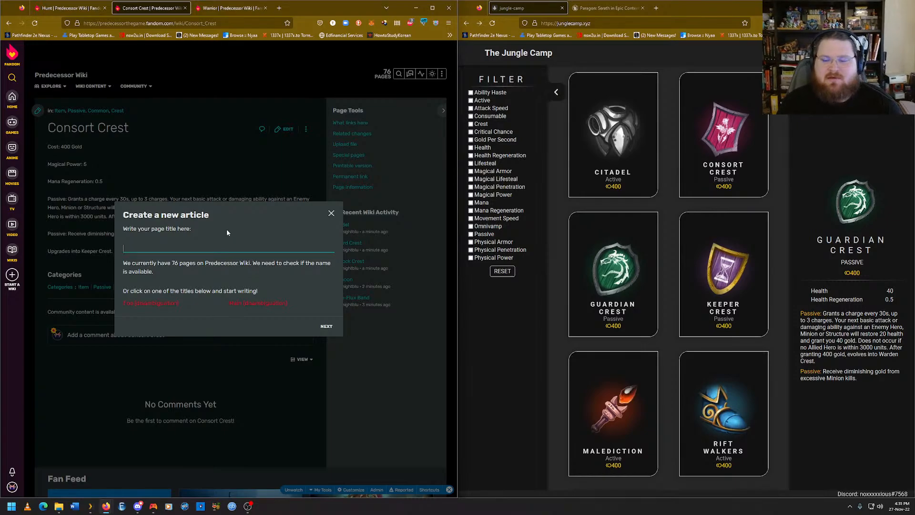
{"action": "type", "text": "Gua"}
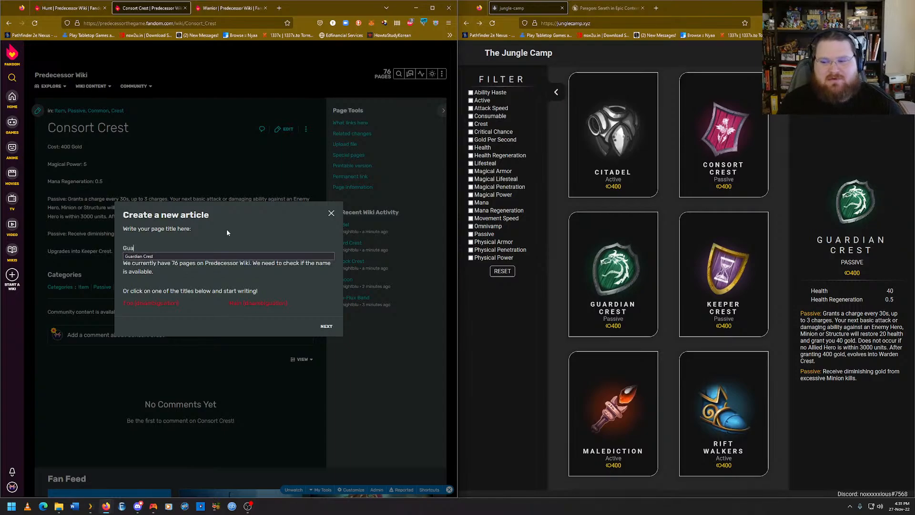
{"action": "type", "text": "rdian"}
{"action": "key", "text": "Down"}
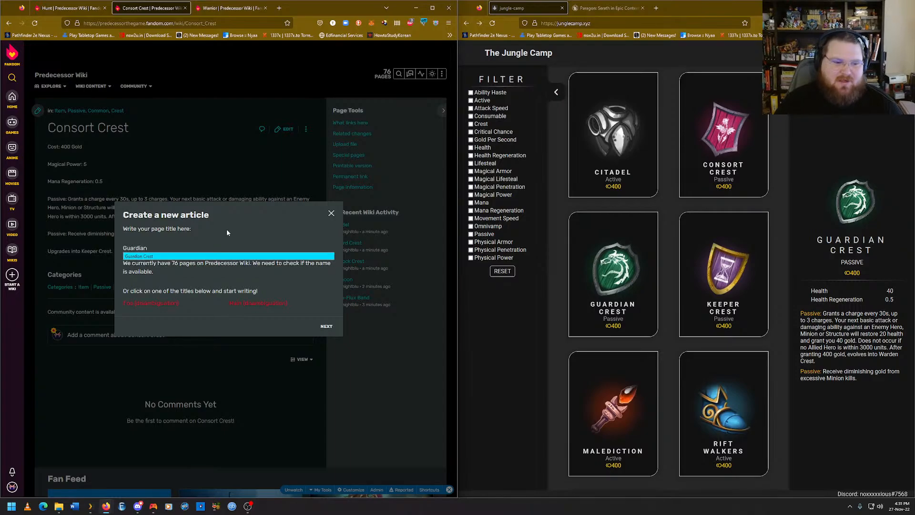
{"action": "key", "text": "Return"}
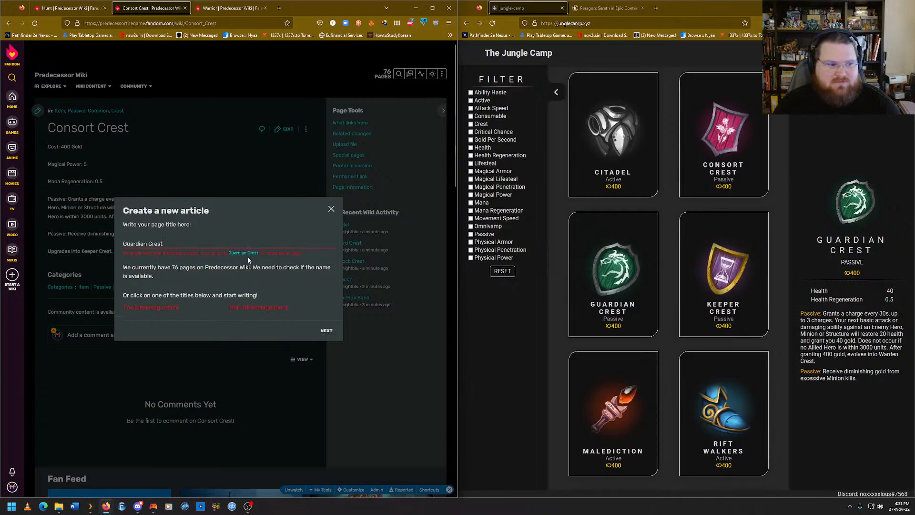
{"action": "left_click", "coordinate": [246, 254]}
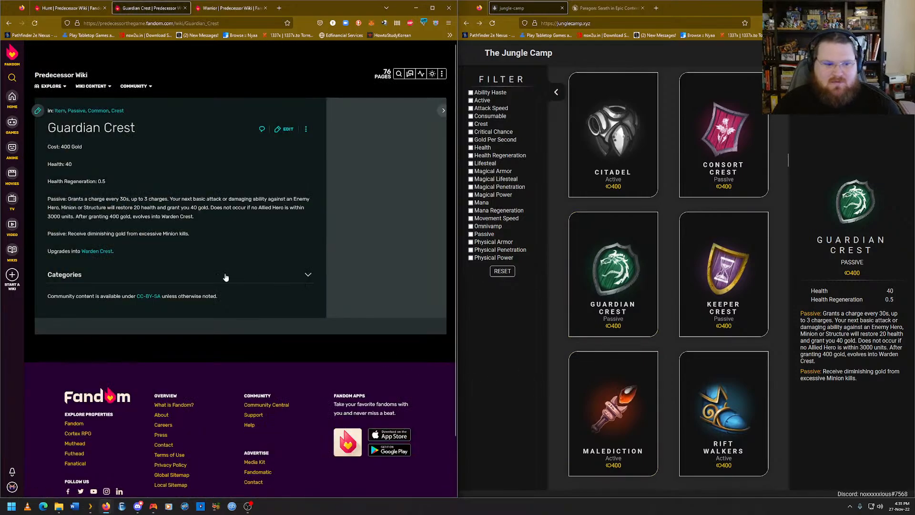
Add the categories Health and Health Regeneration to the Guardian Crest article and save the category changes.
{"action": "left_click", "coordinate": [225, 275]}
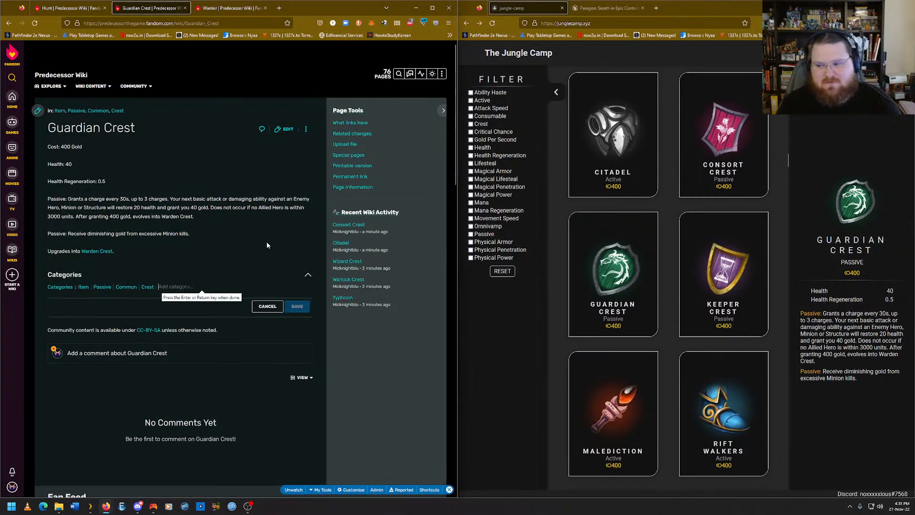
{"action": "type", "text": "Health"}
{"action": "key", "text": "Return"}
{"action": "type", "text": "Health"}
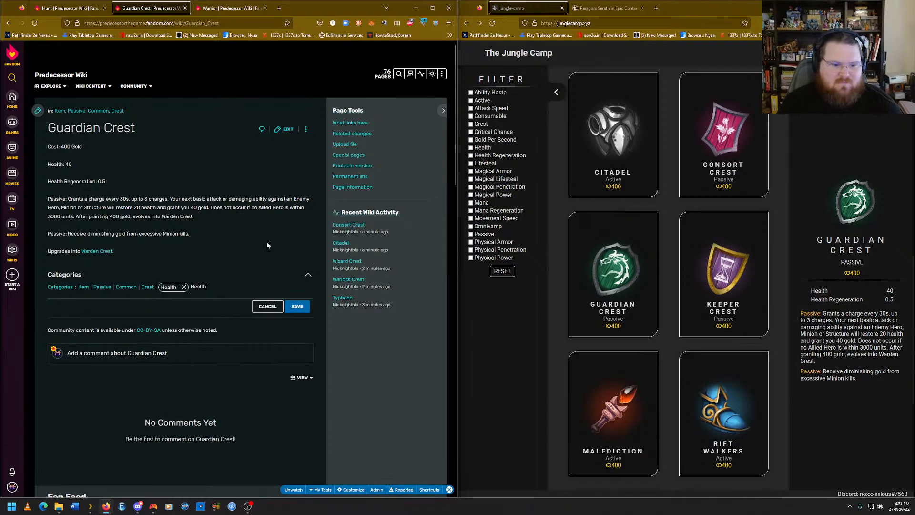
{"action": "type", "text": " Regeneration"}
{"action": "key", "text": "Return"}
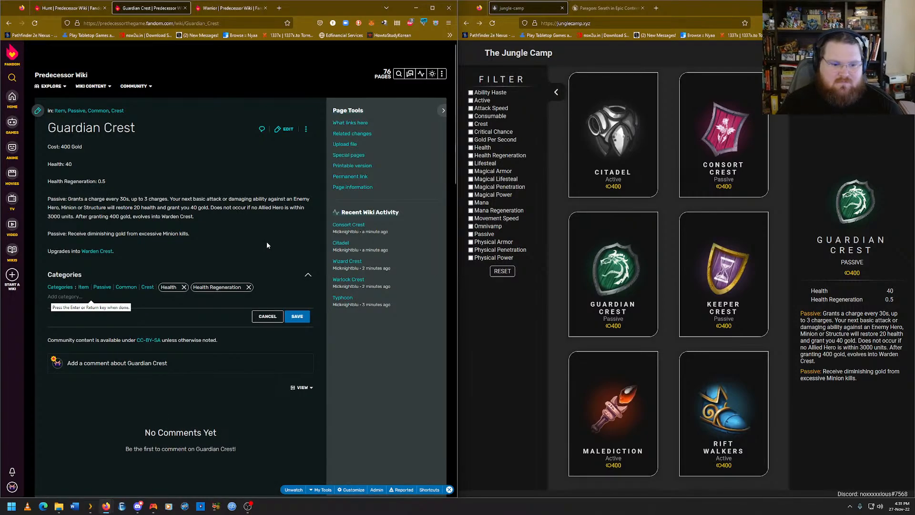
{"action": "left_click", "coordinate": [299, 317]}
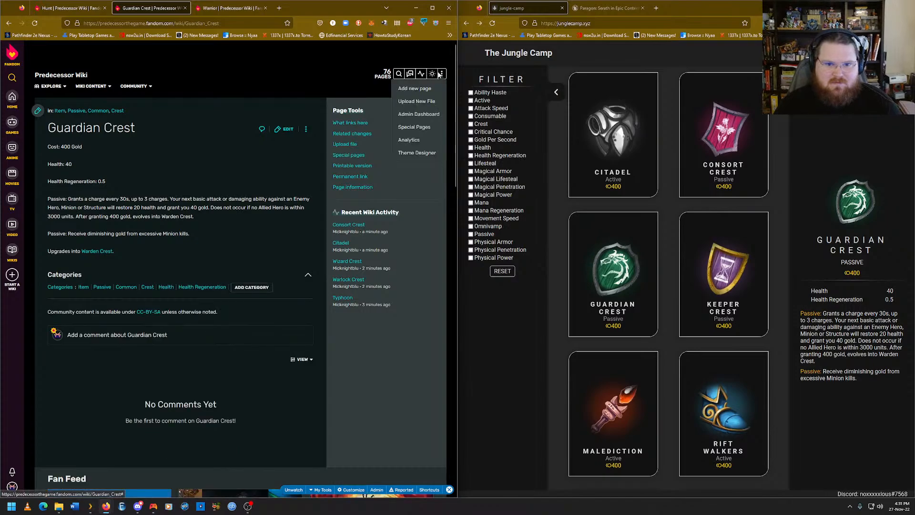
Show Keeper Crest's stats on The Jungle Camp and open its existing article by entering its name as a new wiki article title.
{"action": "left_click", "coordinate": [409, 76]}
{"action": "left_click", "coordinate": [726, 309]}
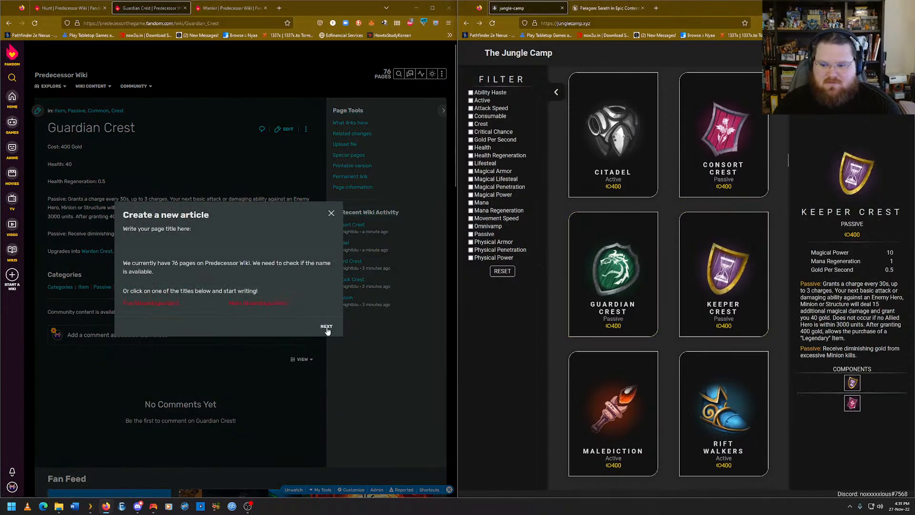
{"action": "left_click", "coordinate": [208, 246]}
{"action": "type", "text": "Kee"}
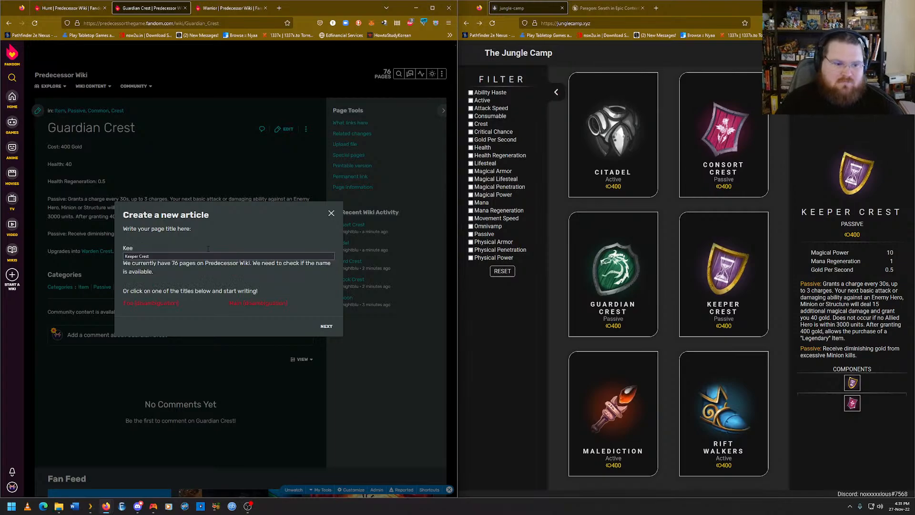
{"action": "left_click", "coordinate": [208, 256]}
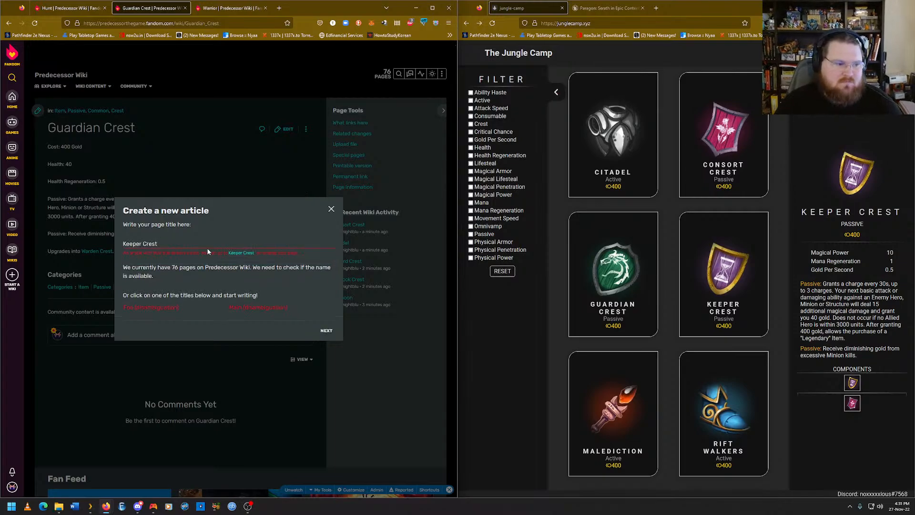
{"action": "left_click", "coordinate": [239, 253]}
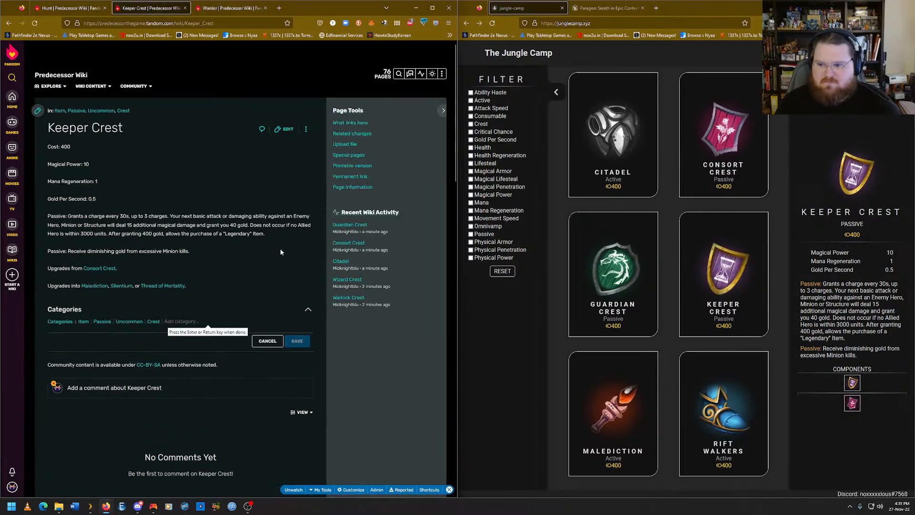
Add the categories Magical Power and Mana Regeneration to the Keeper Crest article.
{"action": "type", "text": "Magical Power"}
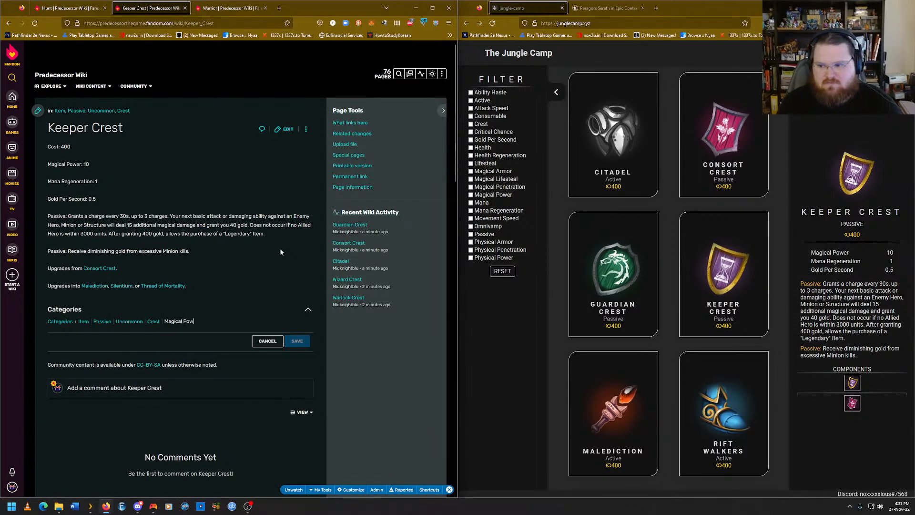
{"action": "key", "text": "Return"}
{"action": "type", "text": "Mana"}
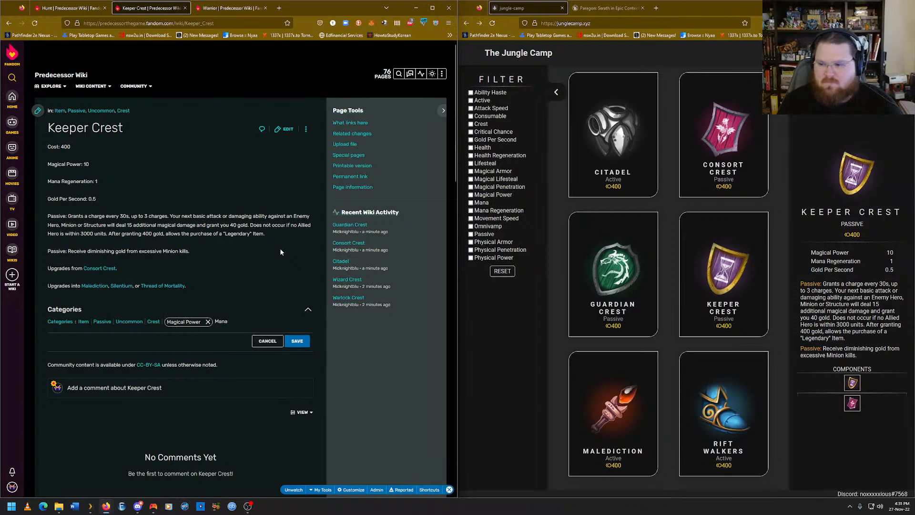
Add the Mana Regeneration and Gold Per Second categories to the Keeper Crest page and save the categories.
{"action": "type", "text": " Re"}
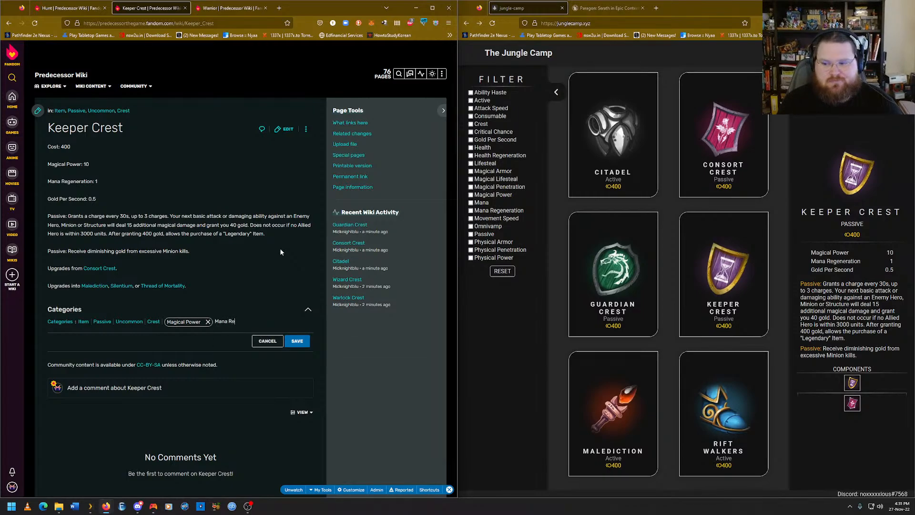
{"action": "type", "text": "generation"}
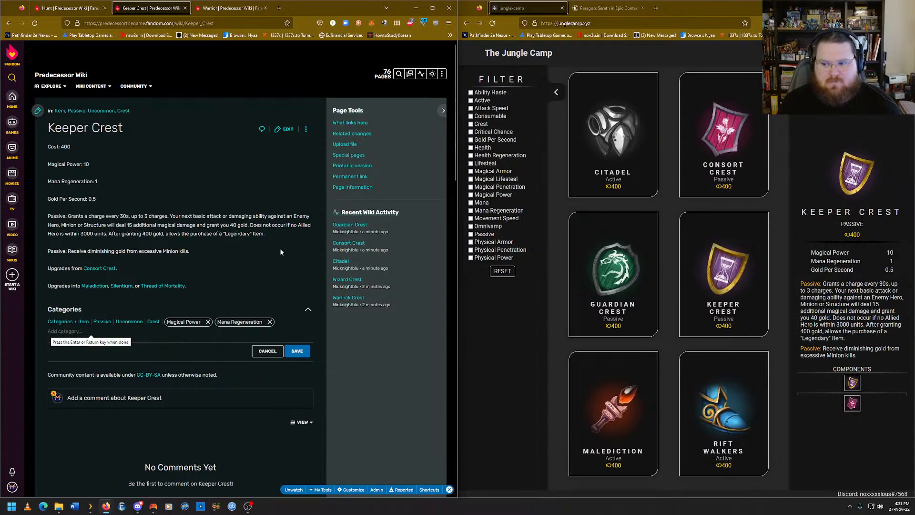
{"action": "key", "text": "Return"}
{"action": "type", "text": "Gold"}
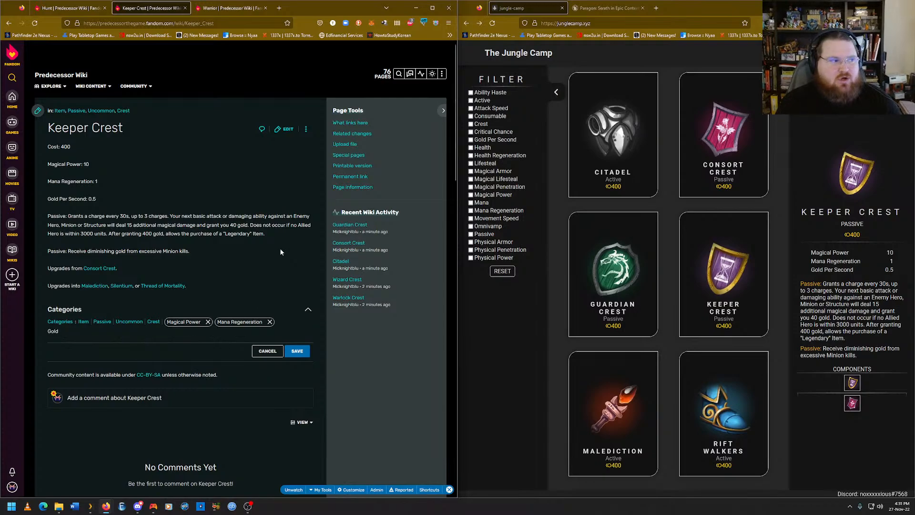
{"action": "type", "text": " Per Second"}
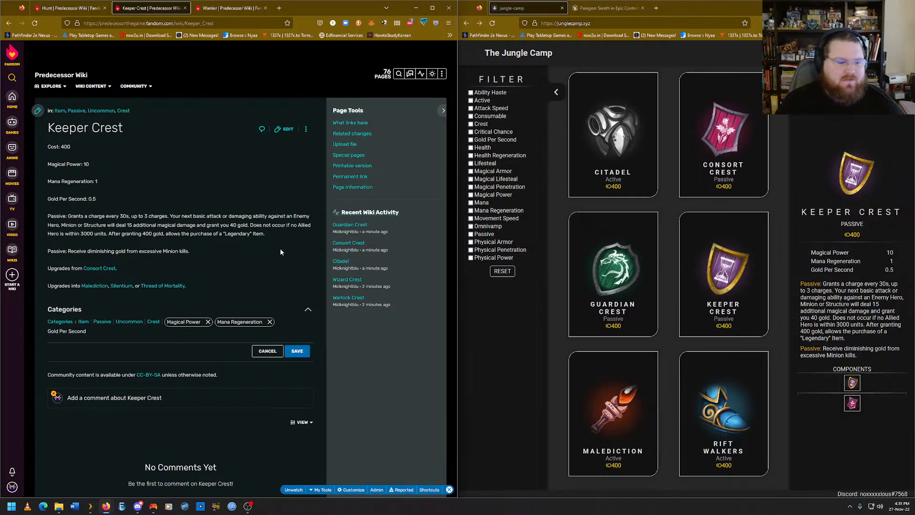
{"action": "key", "text": "Return"}
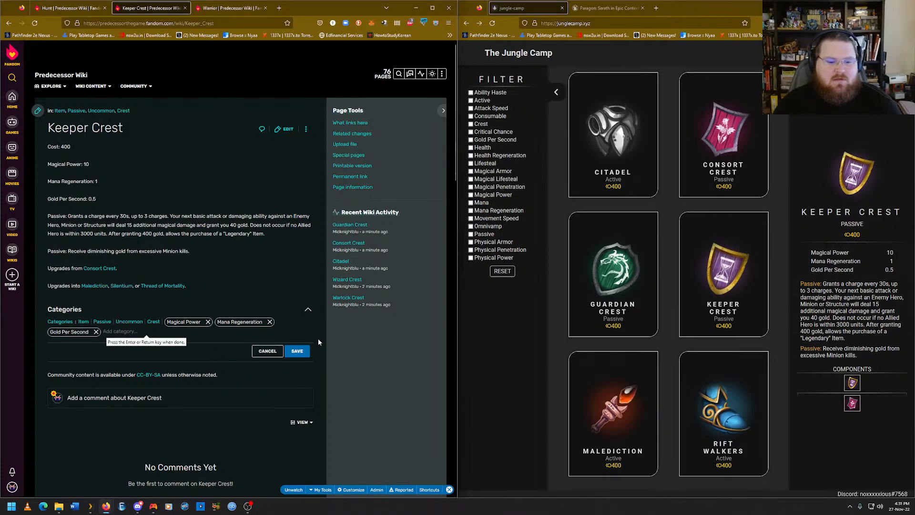
{"action": "left_click", "coordinate": [304, 353]}
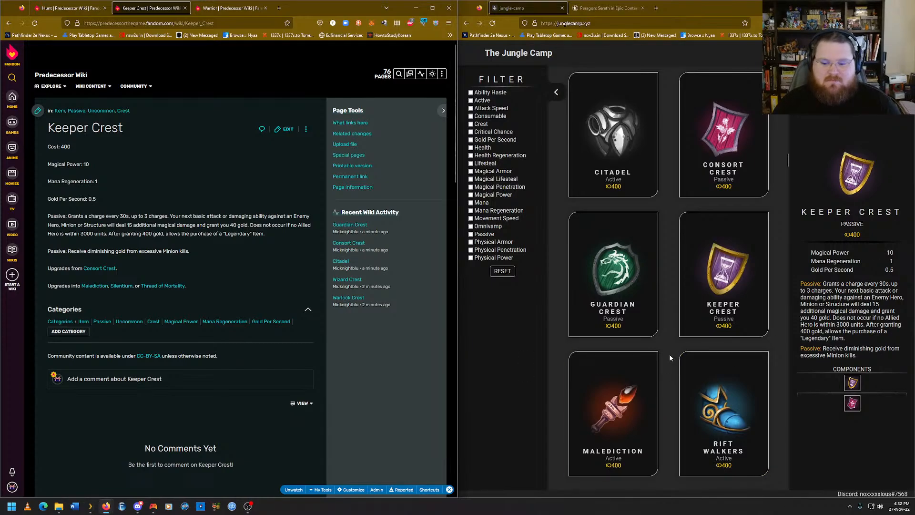
{"action": "scroll", "coordinate": [669, 355], "scroll_direction": "down", "scroll_amount": 1}
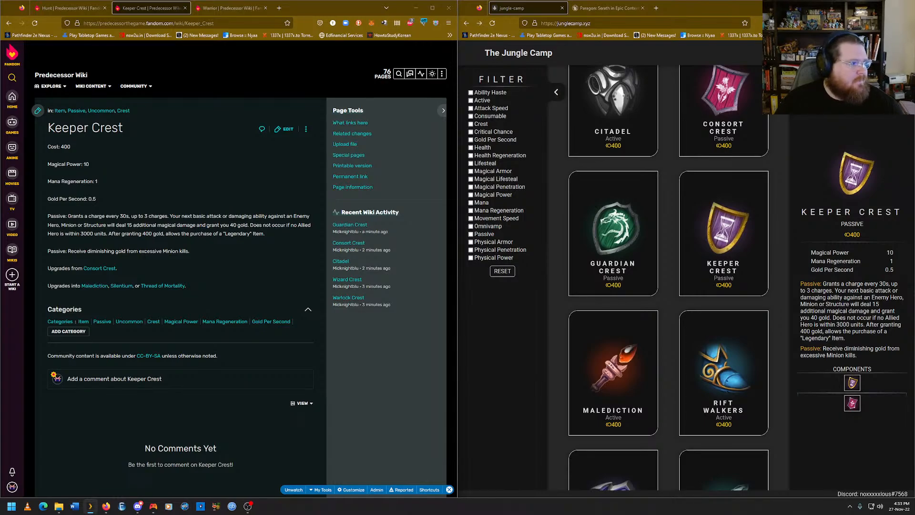
{"action": "left_click_drag", "start_coordinate": [0, 37], "coordinate": [502, 39]}
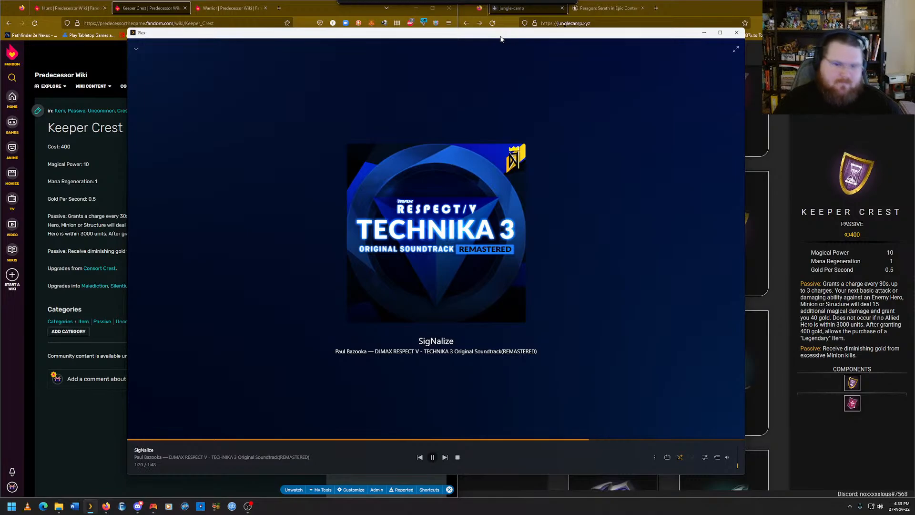
{"action": "left_click_drag", "start_coordinate": [501, 39], "coordinate": [914, 46]}
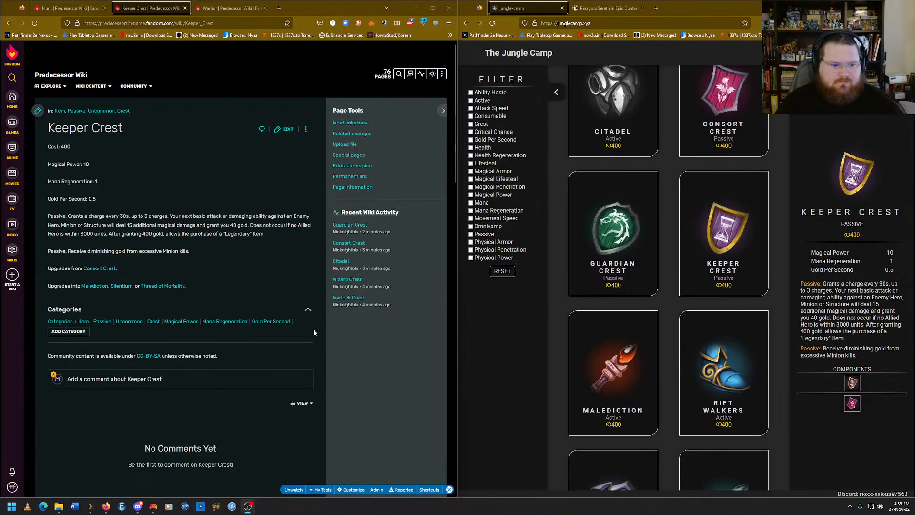
Show Malediction's item details on The Jungle Camp and open its existing wiki page by entering Malediction as a new article title.
{"action": "mouse_move", "coordinate": [440, 76]}
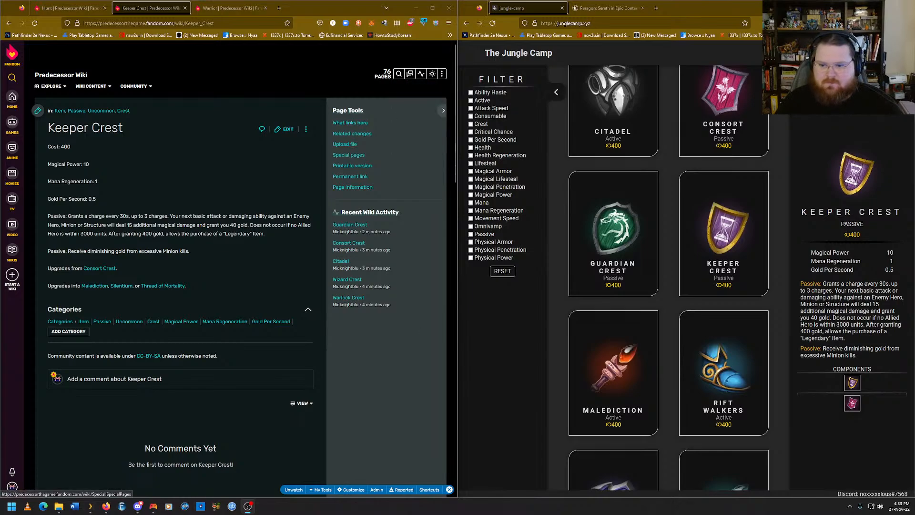
{"action": "left_click", "coordinate": [614, 372]}
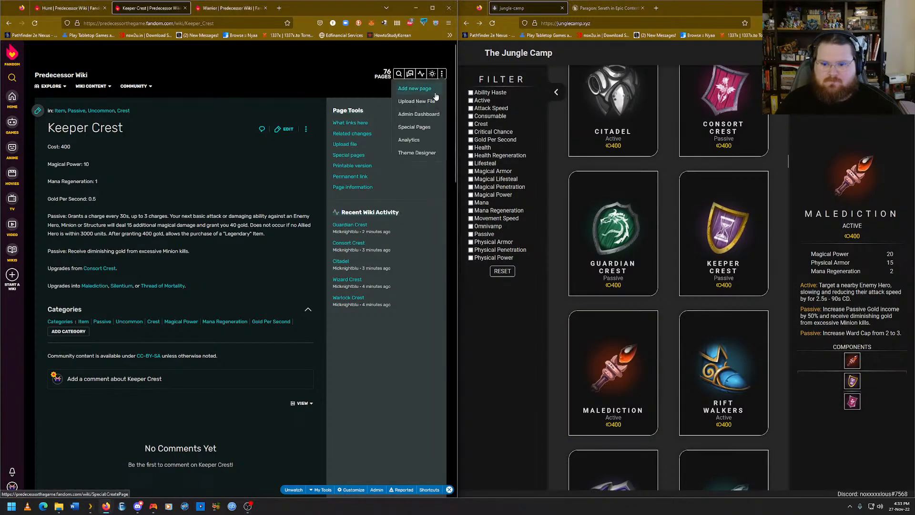
{"action": "left_click", "coordinate": [418, 88]}
{"action": "left_click", "coordinate": [142, 247]}
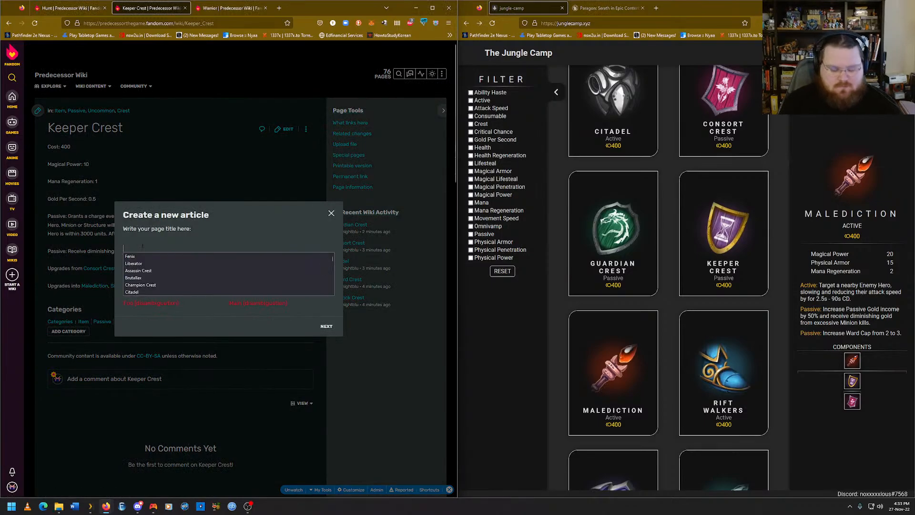
{"action": "type", "text": "Malediction"}
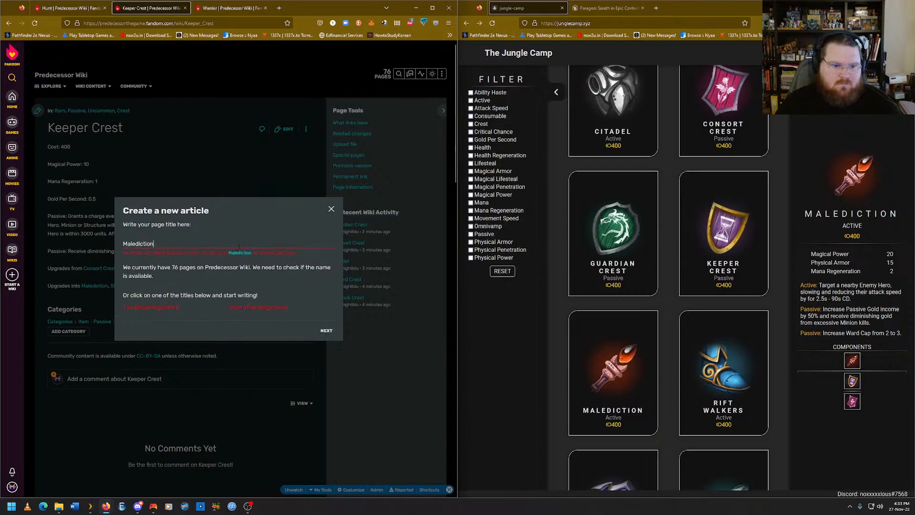
{"action": "left_click", "coordinate": [239, 253]}
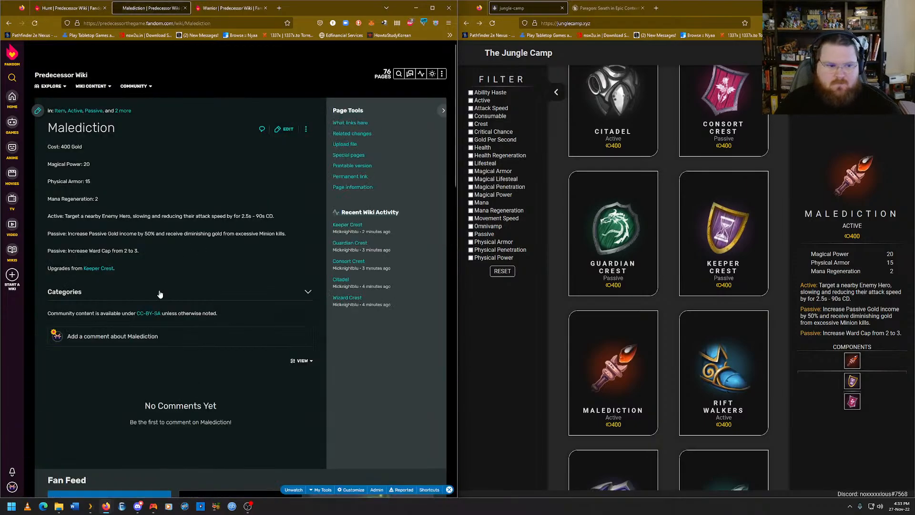
Add the categories Magical Power, Physical Armor and Mana Regeneration to the Malediction page and save them.
{"action": "left_click", "coordinate": [160, 293]}
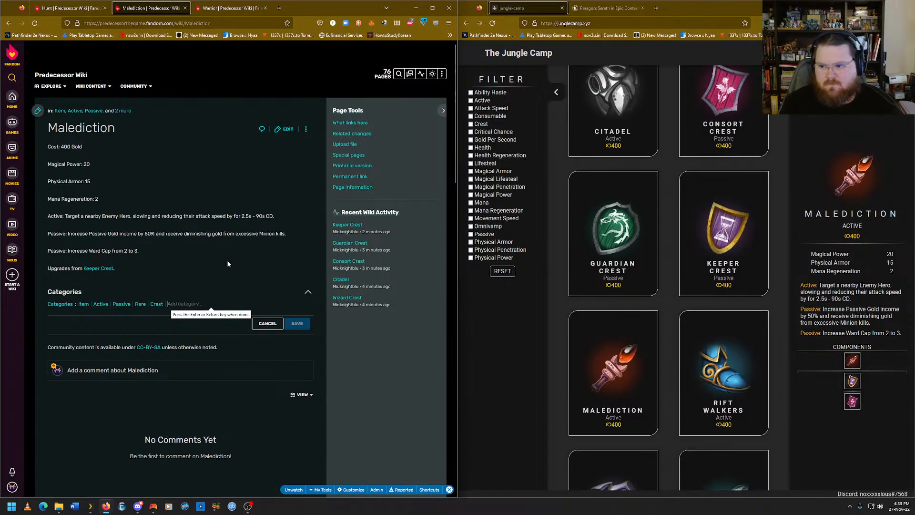
{"action": "type", "text": "Magical Powe"}
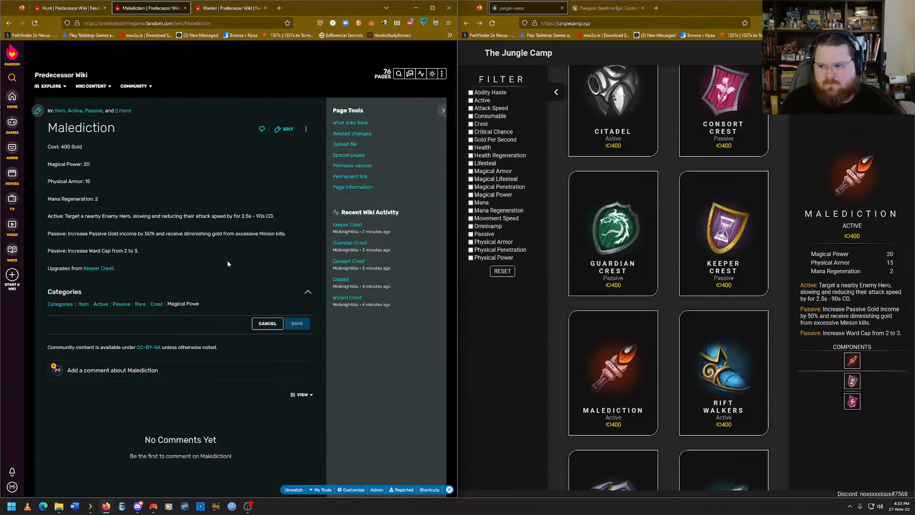
{"action": "type", "text": "r"}
{"action": "key", "text": "Return"}
{"action": "type", "text": "Physical "}
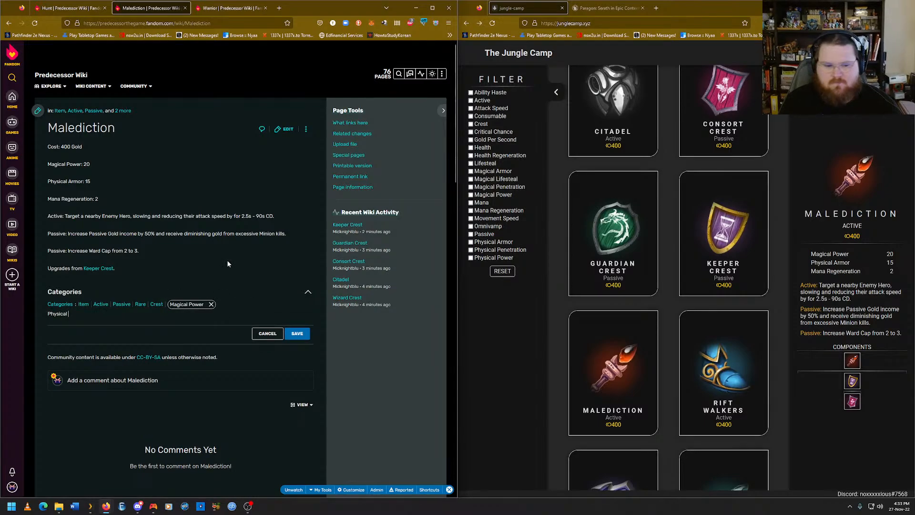
{"action": "type", "text": "Armor"}
{"action": "key", "text": "Return"}
{"action": "type", "text": "M"}
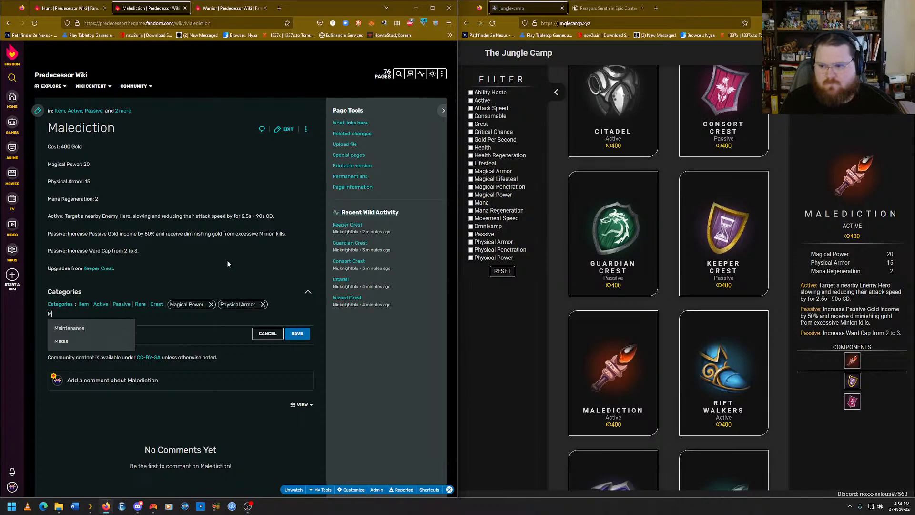
{"action": "type", "text": "ana Regeneration"}
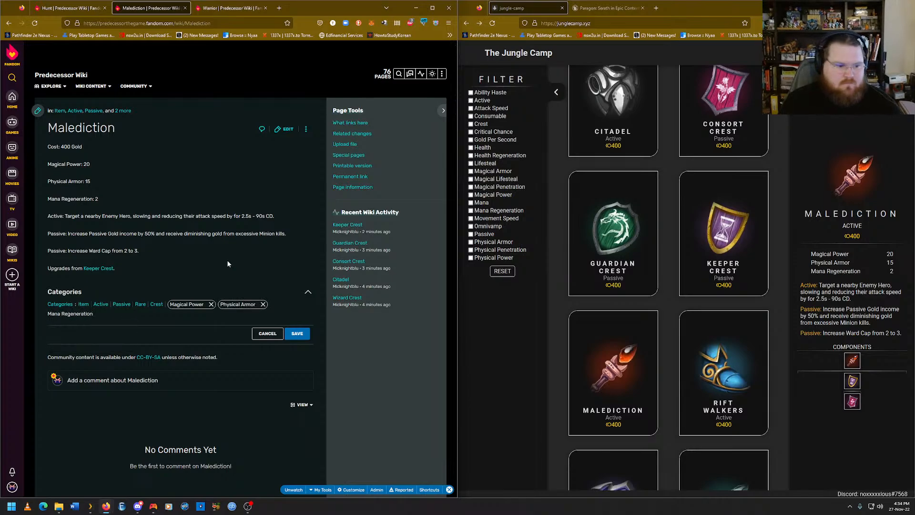
{"action": "key", "text": "Return"}
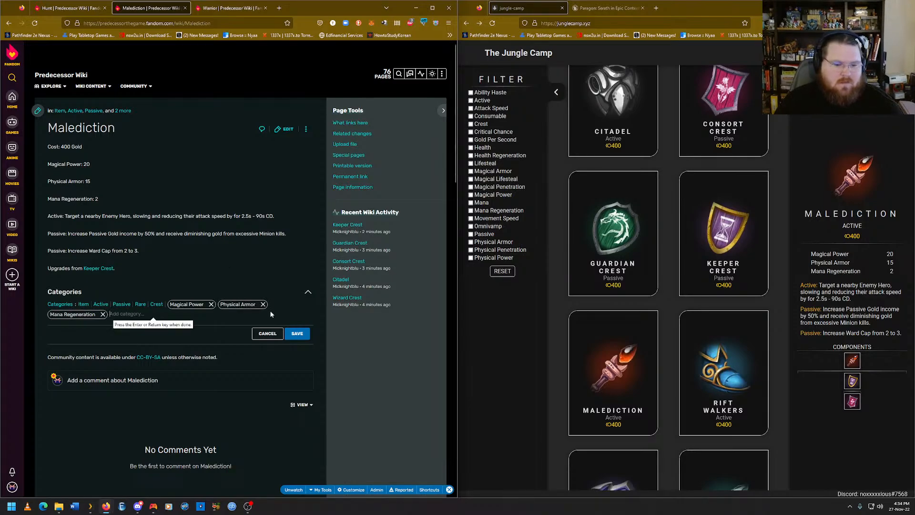
{"action": "left_click", "coordinate": [298, 333]}
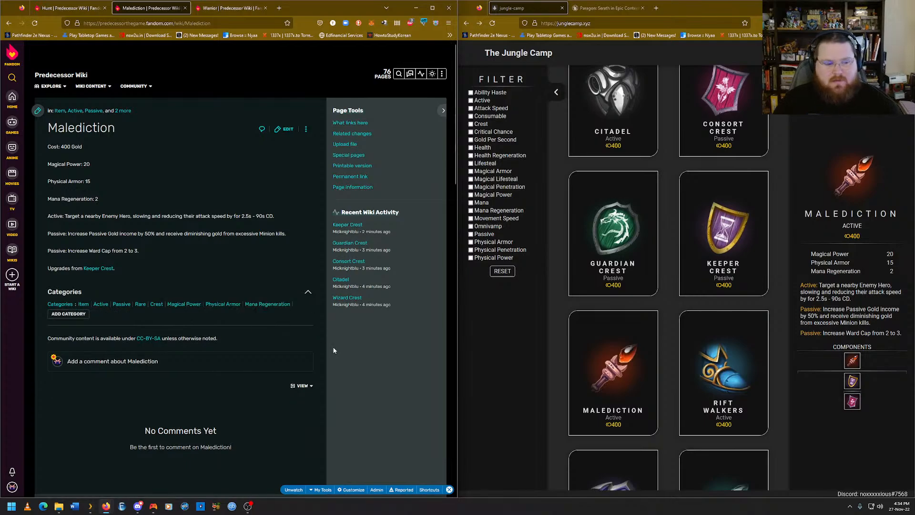
Show the Rift Walkers item details and open its existing wiki page by entering Rift Walkers as a new article title.
{"action": "left_click", "coordinate": [699, 336]}
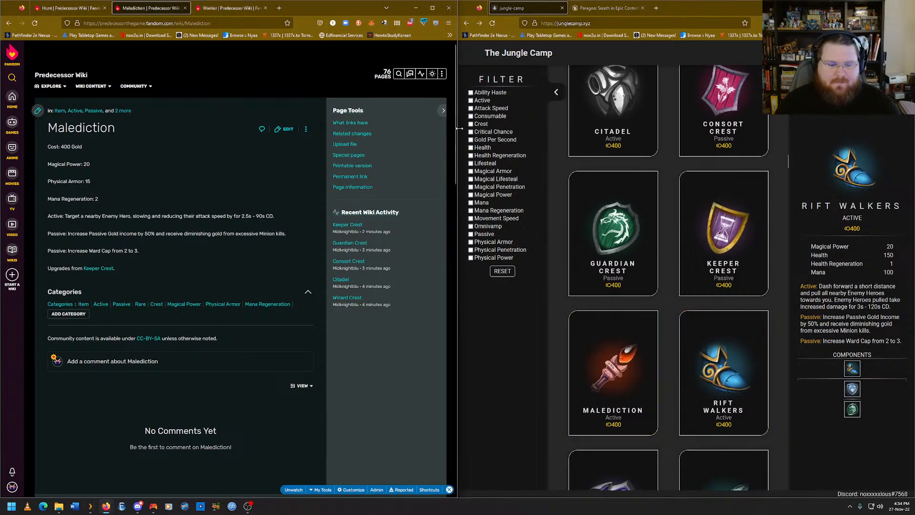
{"action": "left_click", "coordinate": [432, 89]}
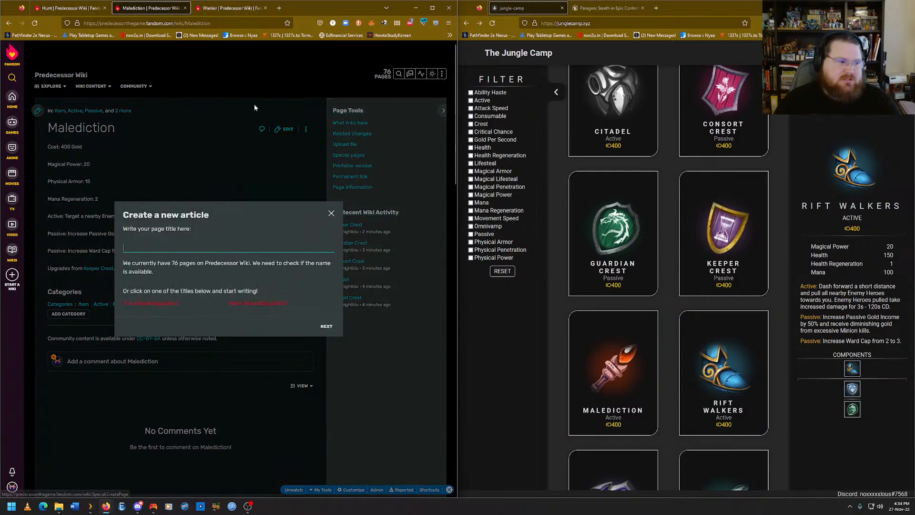
{"action": "left_click", "coordinate": [197, 248]}
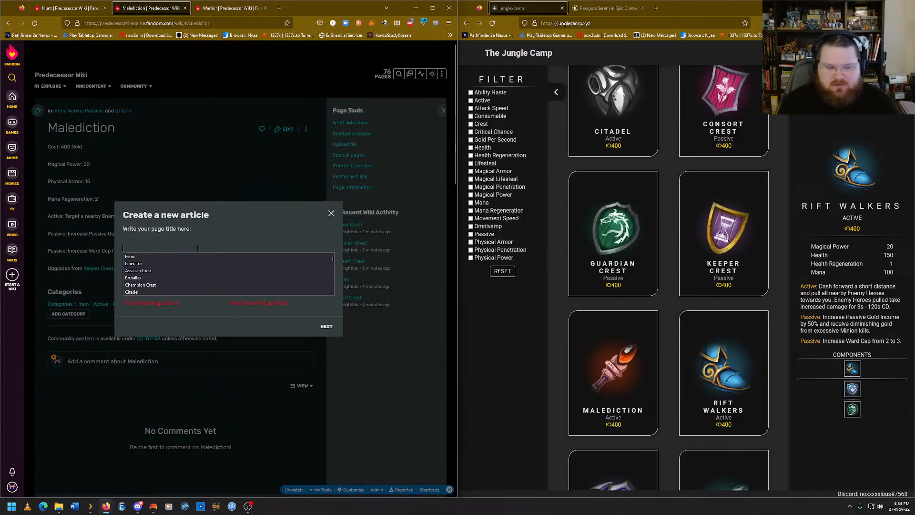
{"action": "type", "text": "Rift Walkers"}
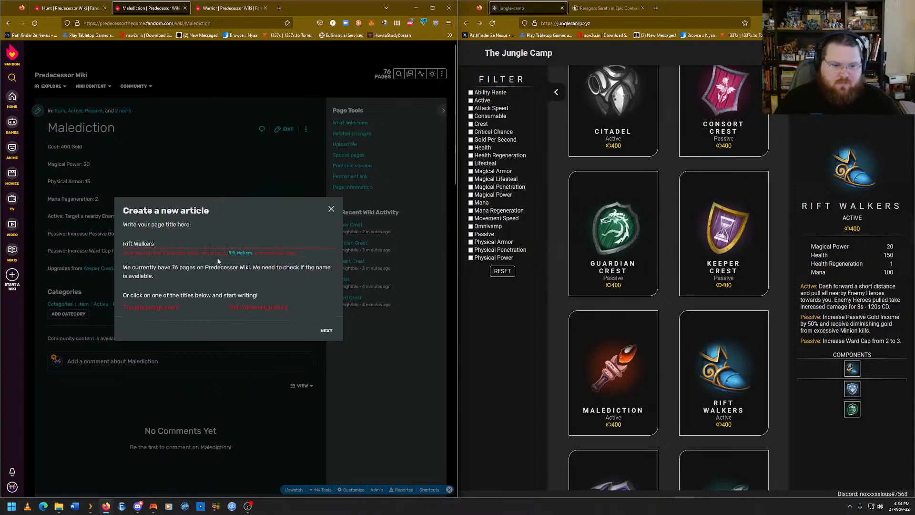
{"action": "left_click", "coordinate": [239, 254]}
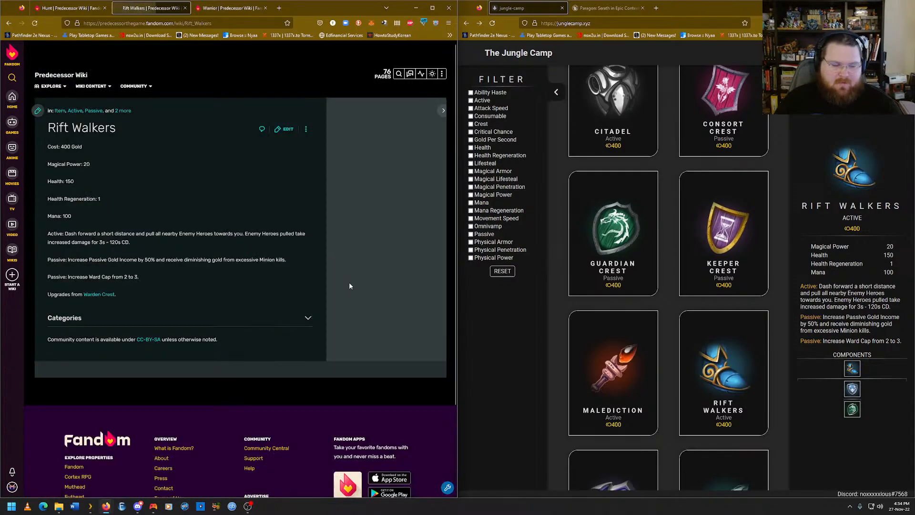
Expand the Rift Walkers page's categories and add Magical Power and Health.
{"action": "left_click", "coordinate": [279, 318]}
{"action": "left_click", "coordinate": [184, 331]}
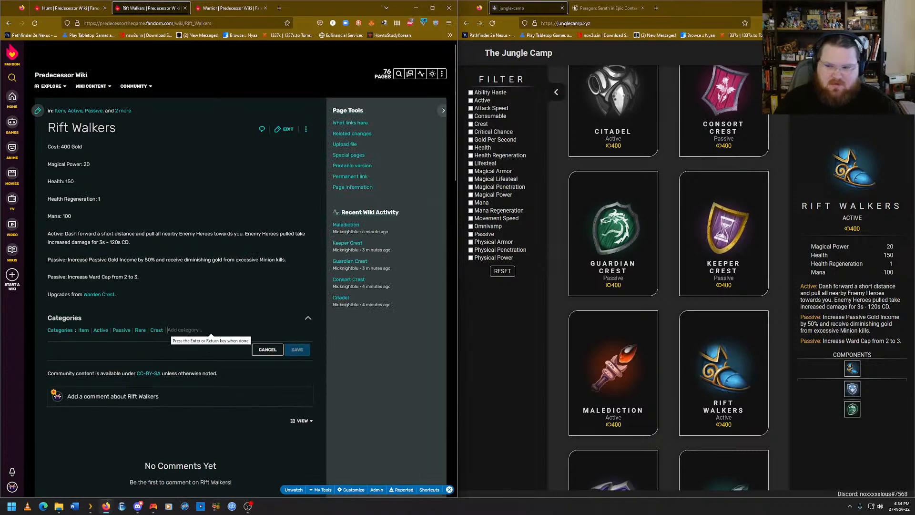
{"action": "type", "text": "Ma"}
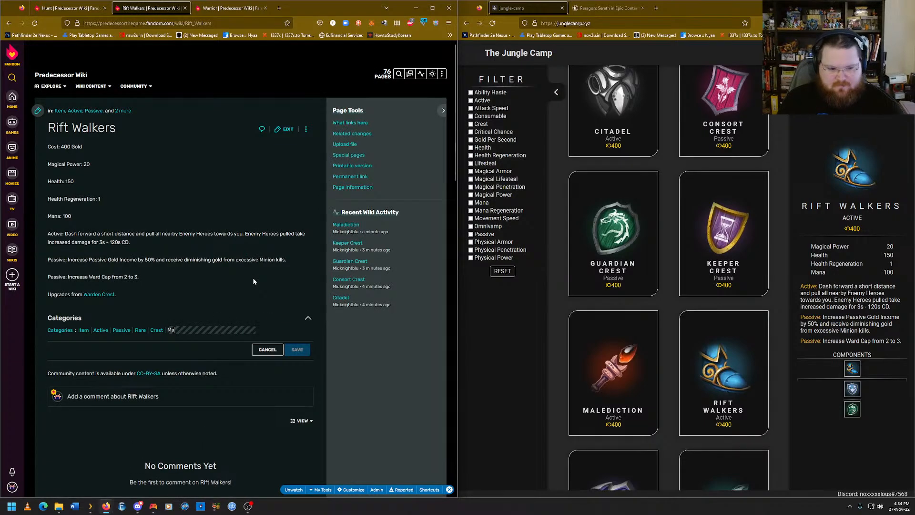
{"action": "type", "text": "gical Power"}
{"action": "key", "text": "Return"}
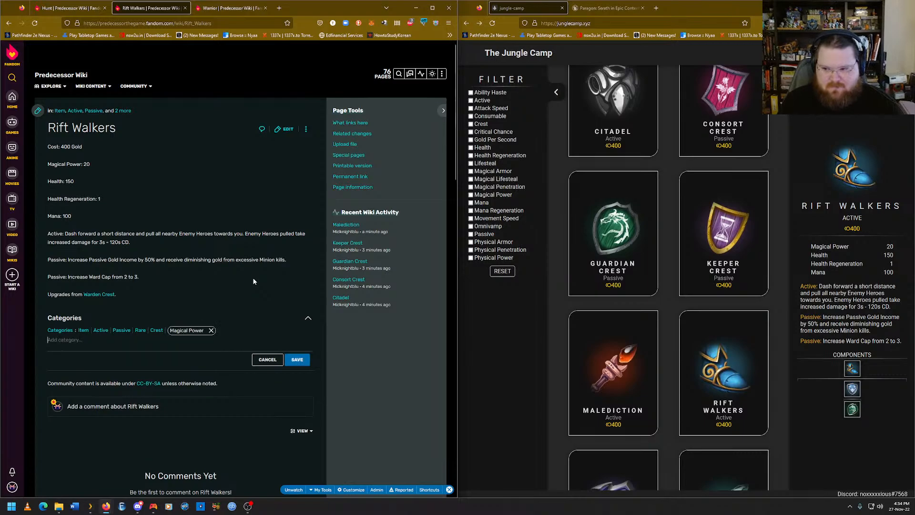
{"action": "type", "text": "Health"}
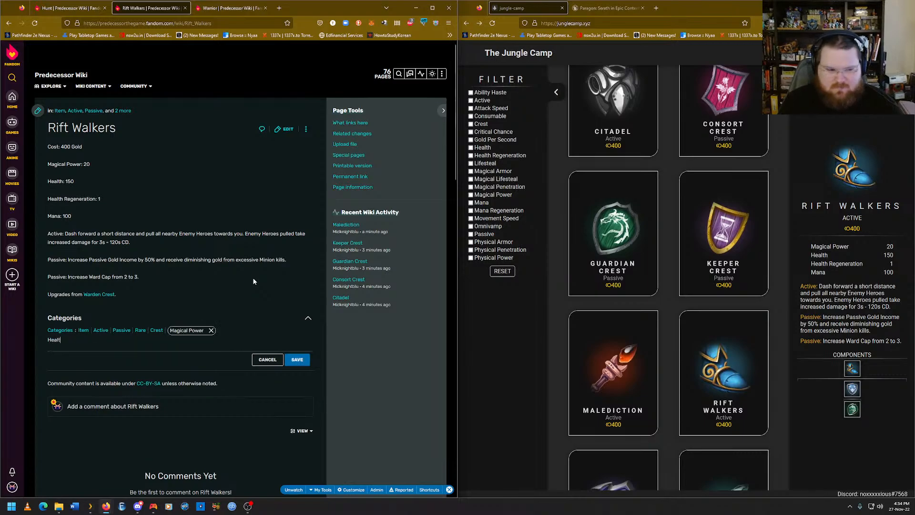
{"action": "key", "text": "Return"}
Add the Health Regeneration and Mana categories to the Rift Walkers page and save the categories.
{"action": "type", "text": "Health R"}
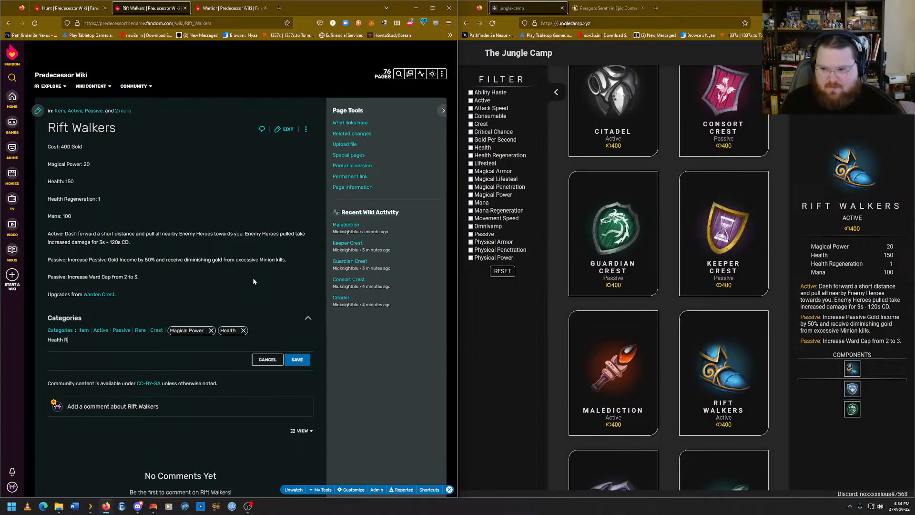
{"action": "type", "text": "egen"}
{"action": "type", "text": "e"}
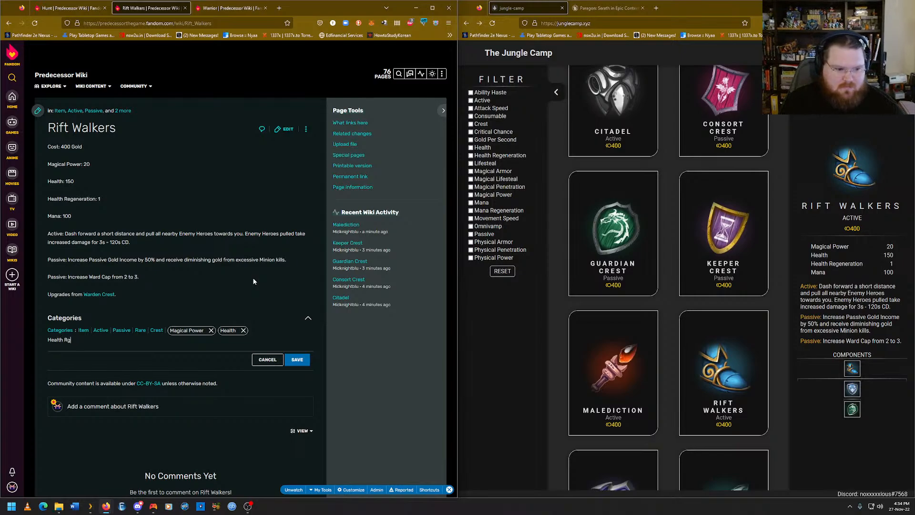
{"action": "type", "text": "eneration"}
{"action": "key", "text": "Return"}
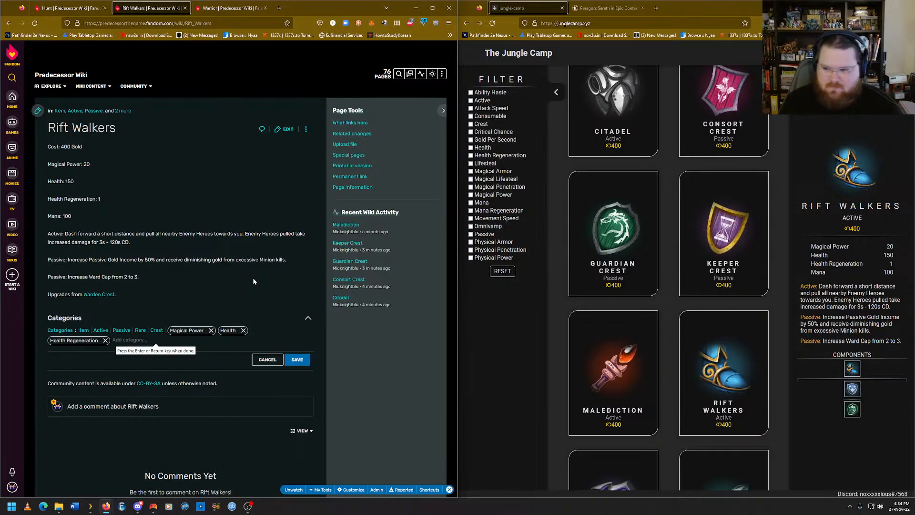
{"action": "type", "text": "Mana"}
{"action": "key", "text": "Return"}
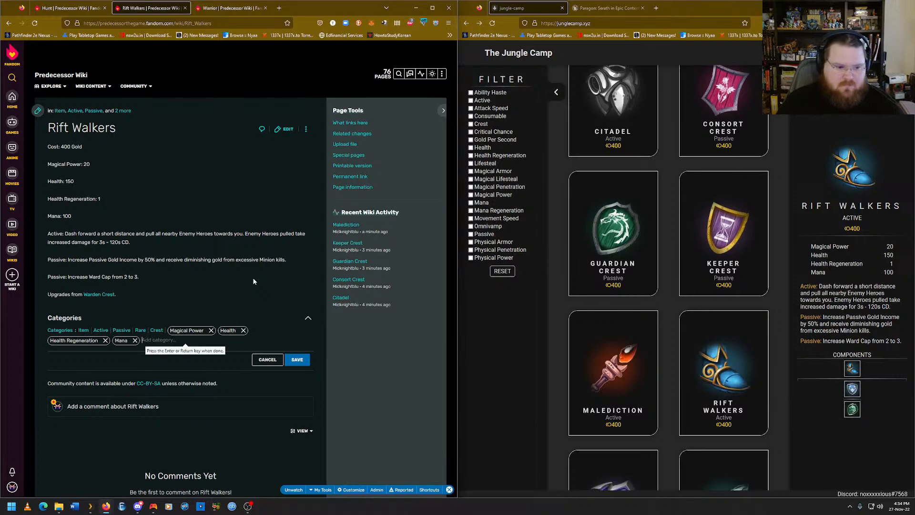
{"action": "left_click", "coordinate": [297, 360]}
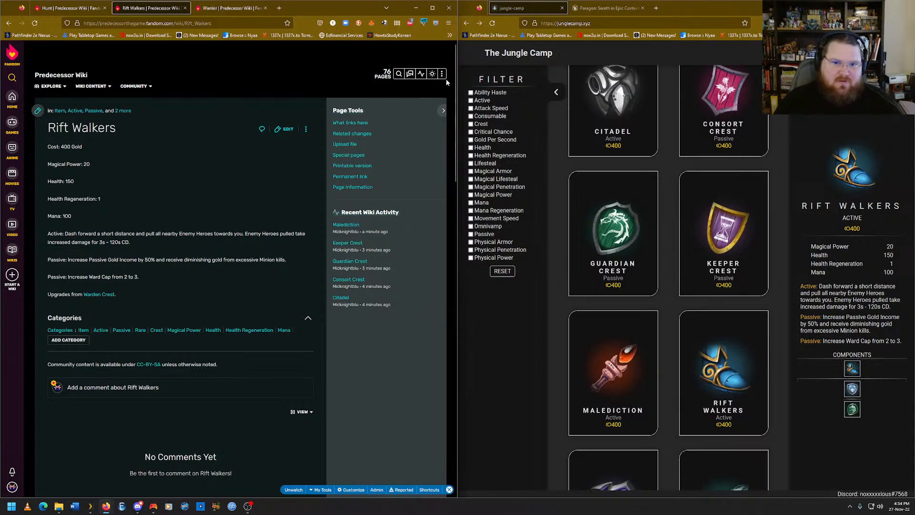
Show the Sanctification item details on The Jungle Camp.
{"action": "mouse_move", "coordinate": [443, 76]}
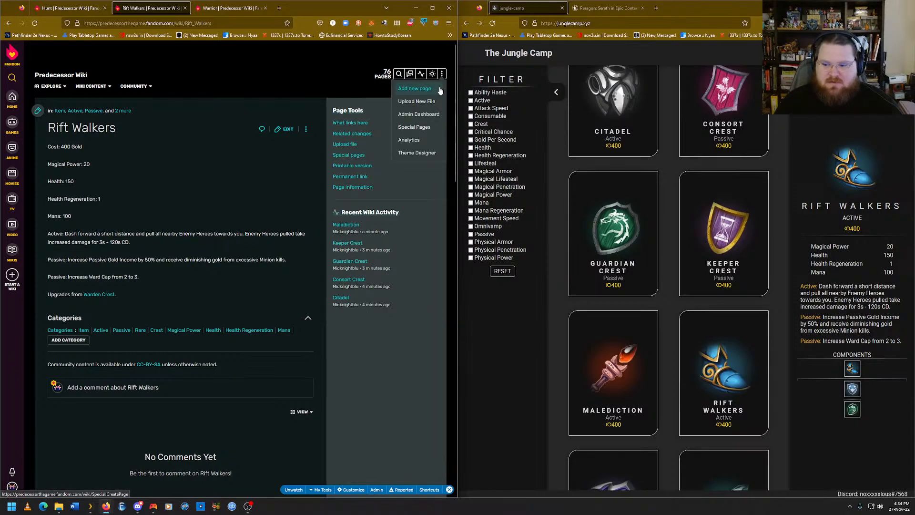
{"action": "scroll", "coordinate": [620, 286], "scroll_direction": "down", "scroll_amount": 4}
{"action": "left_click", "coordinate": [644, 329]}
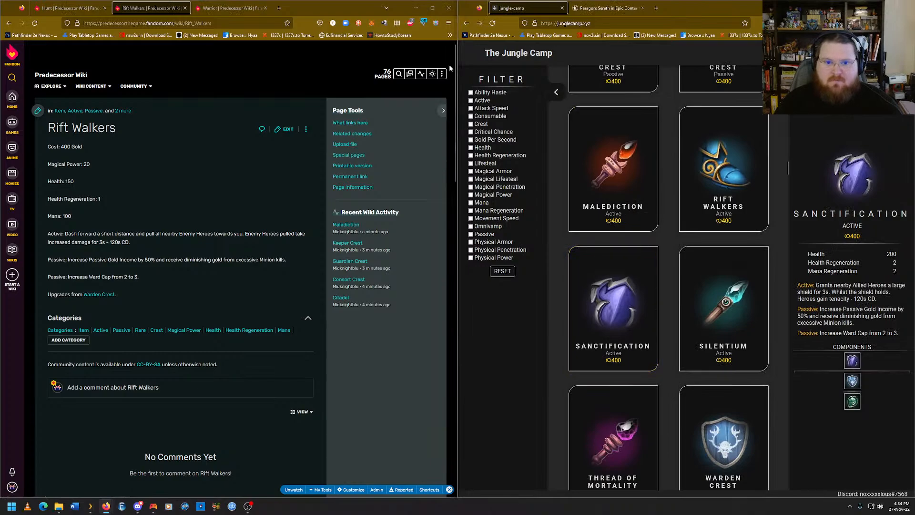
{"action": "mouse_move", "coordinate": [442, 74]}
{"action": "left_click", "coordinate": [415, 86]}
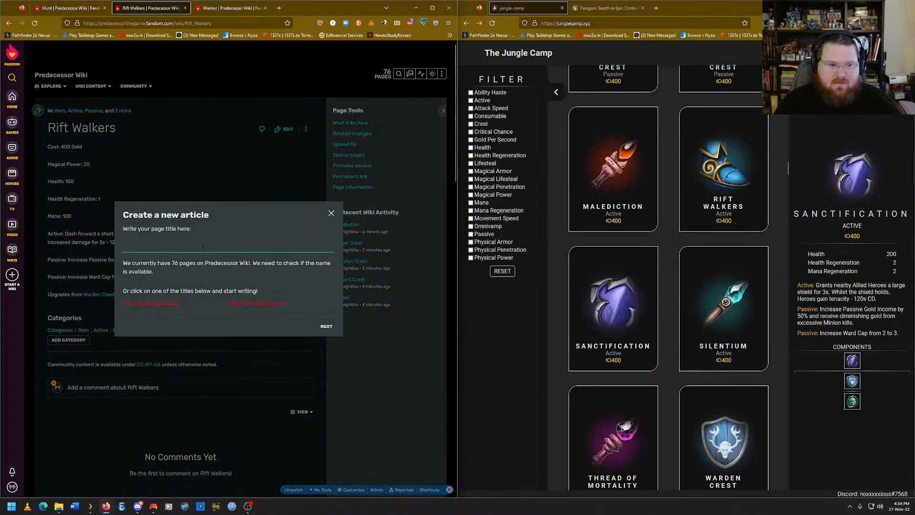
{"action": "left_click", "coordinate": [203, 247]}
{"action": "left_click", "coordinate": [201, 250]}
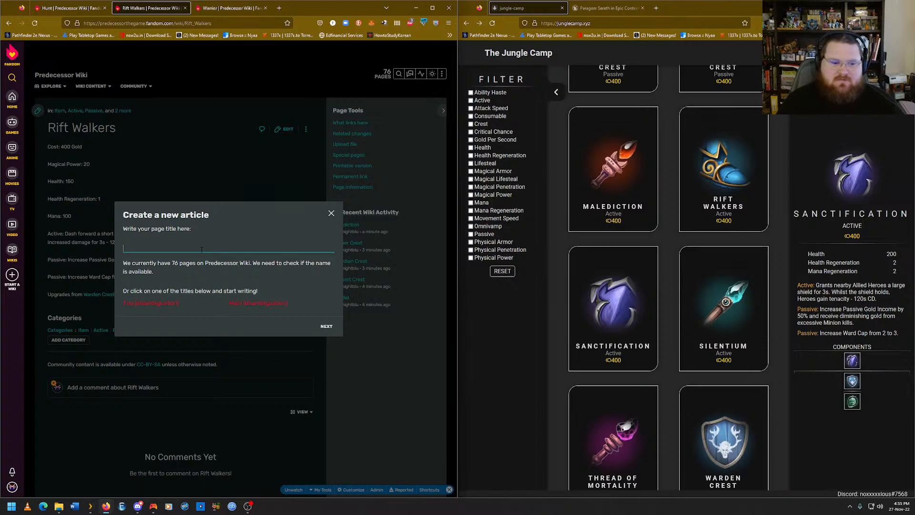
{"action": "type", "text": "Santification"}
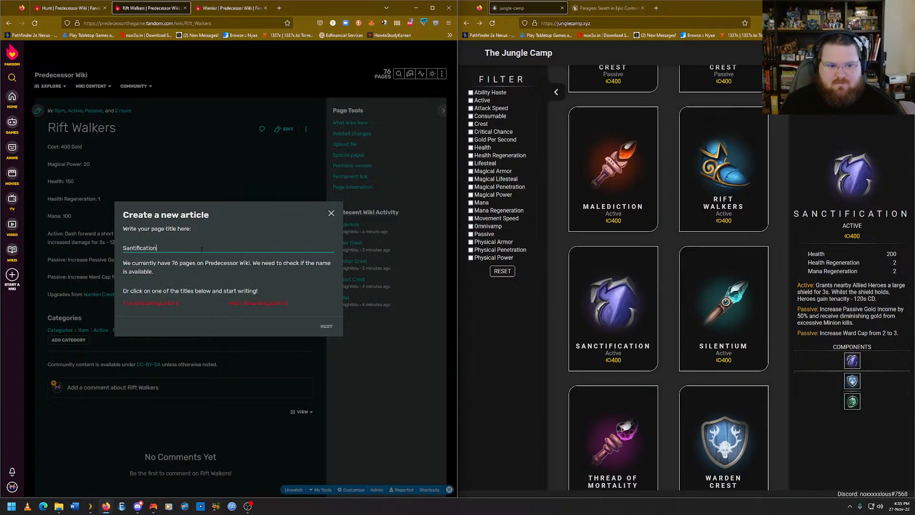
{"action": "key", "text": "Return"}
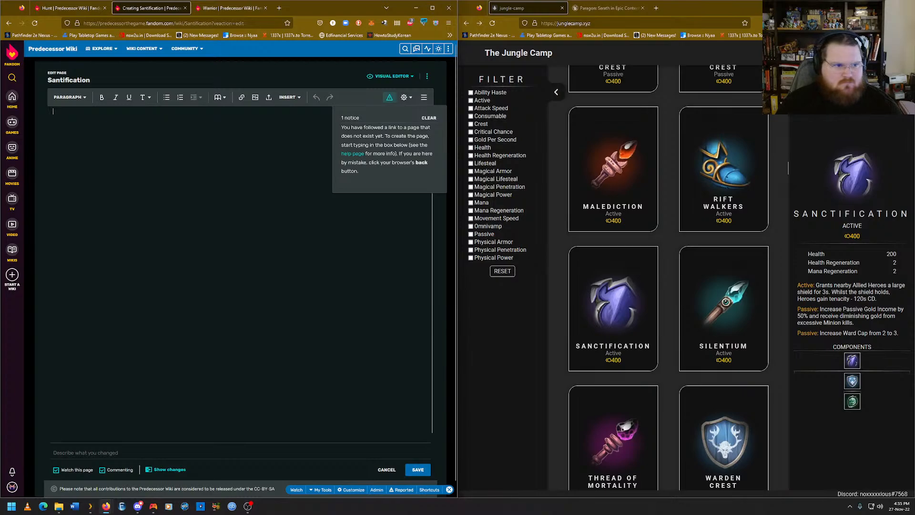
{"action": "key", "text": "alt+Left"}
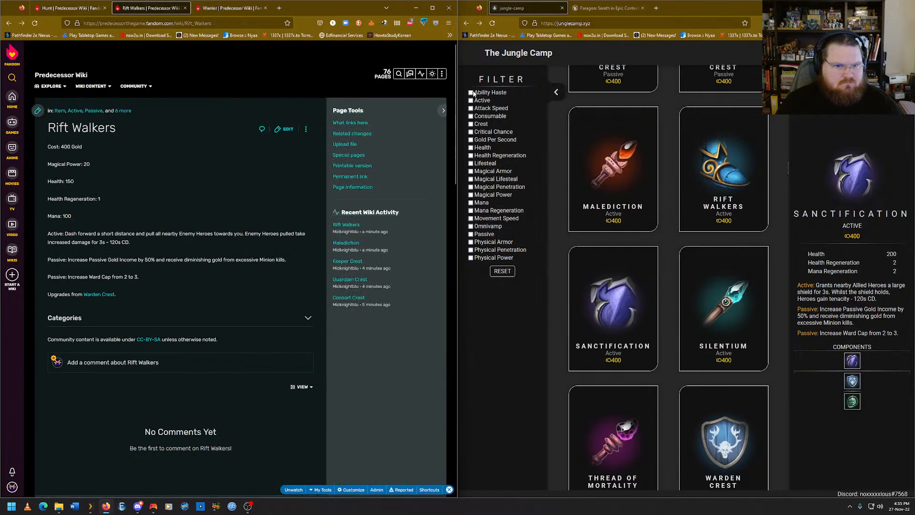
Open the existing Sanctification wiki page by choosing the suggested title Sanctification for a new article.
{"action": "mouse_move", "coordinate": [442, 73]}
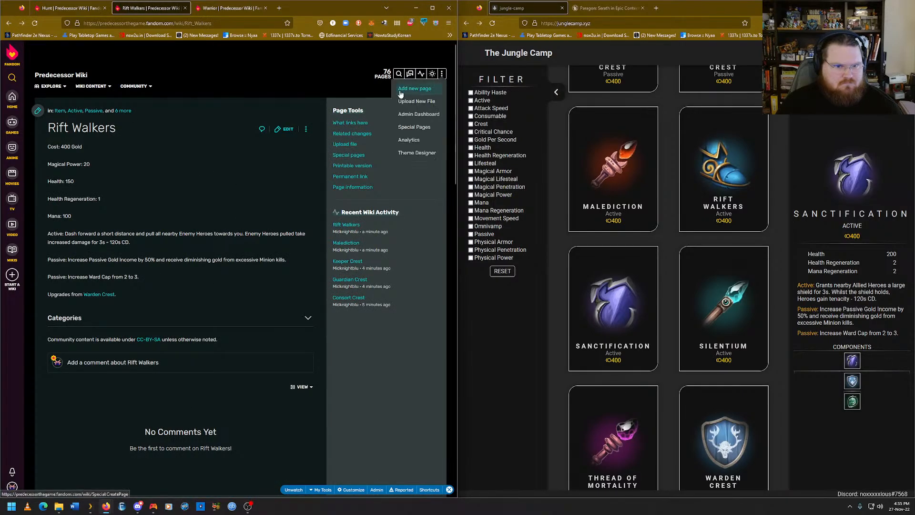
{"action": "left_click", "coordinate": [422, 91]}
{"action": "type", "text": "San"}
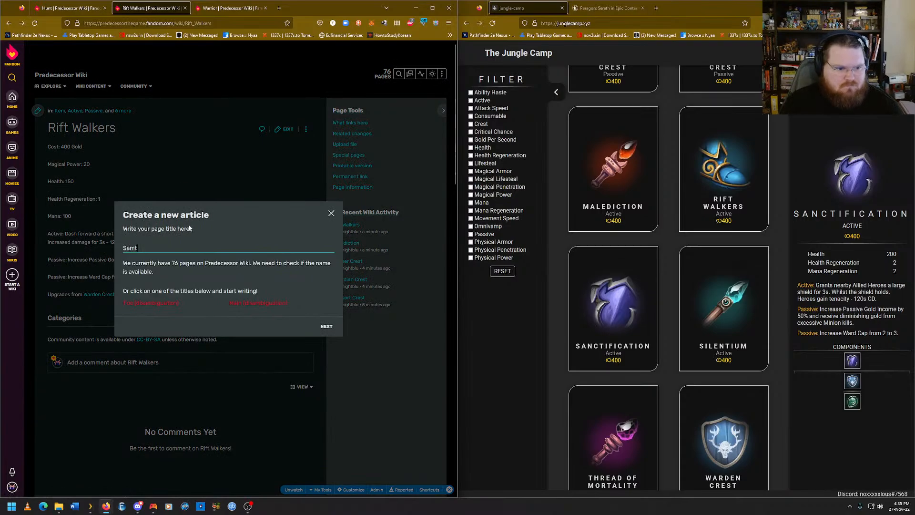
{"action": "type", "text": "t"}
{"action": "key", "text": "BackSpace"}
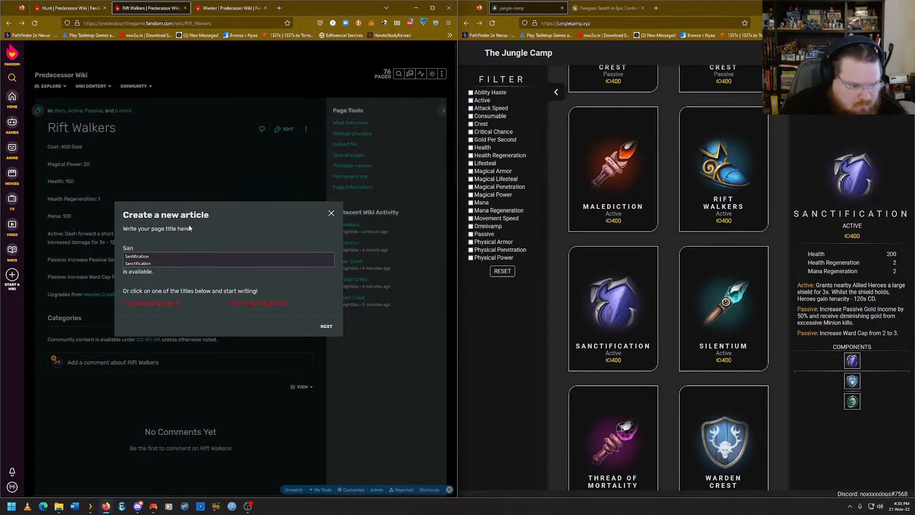
{"action": "key", "text": "Down"}
{"action": "key", "text": "Down"}
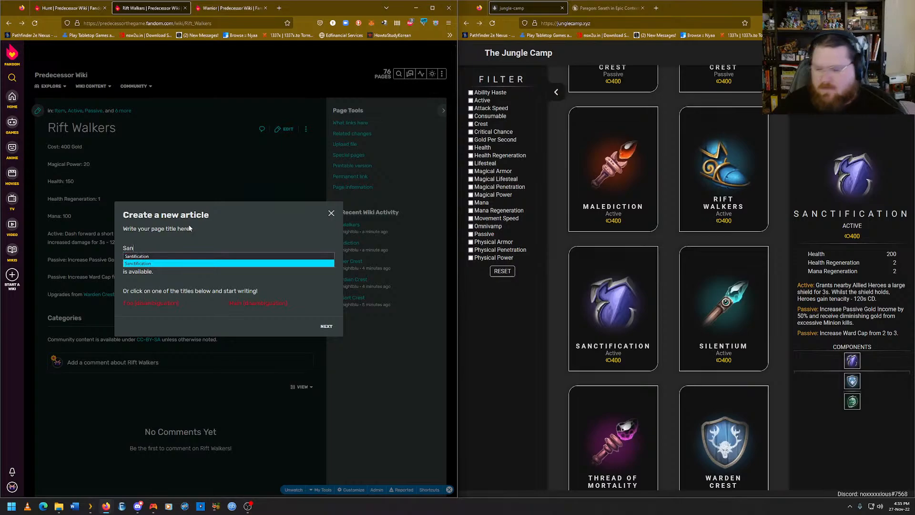
{"action": "key", "text": "Return"}
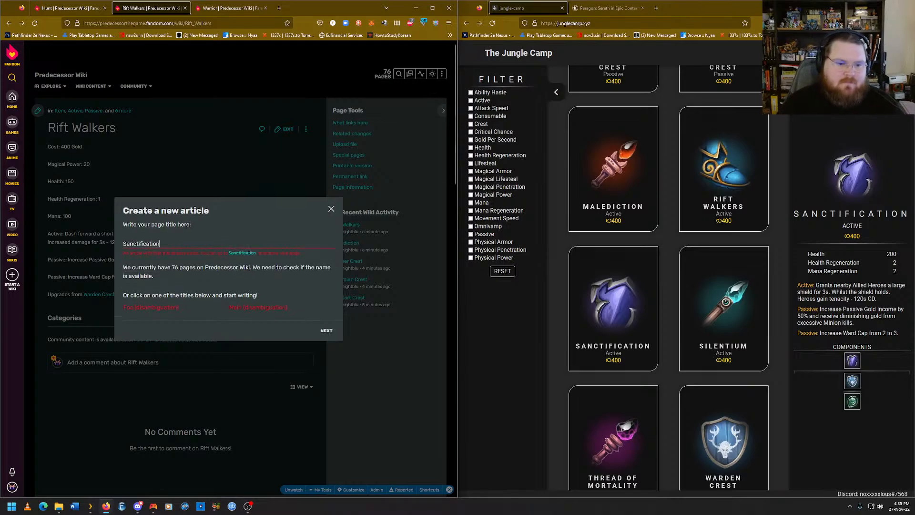
{"action": "left_click", "coordinate": [241, 253]}
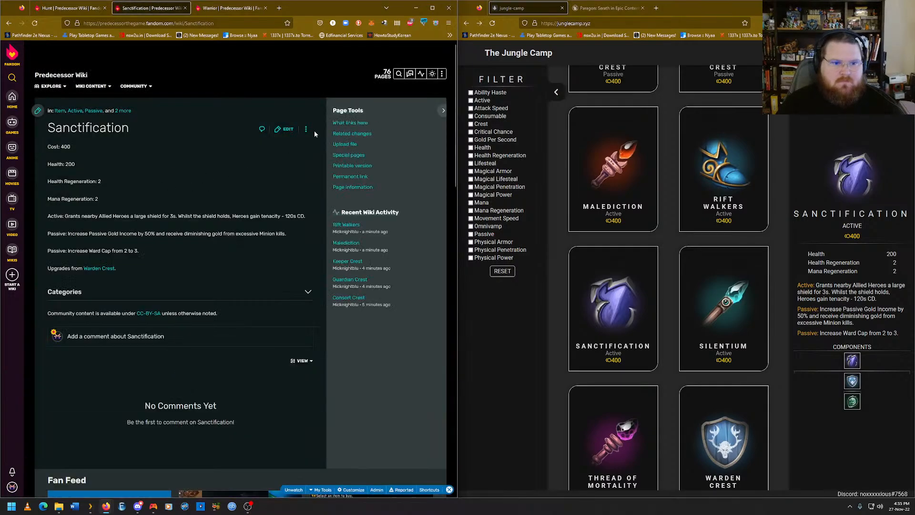
{"action": "mouse_move", "coordinate": [442, 74]}
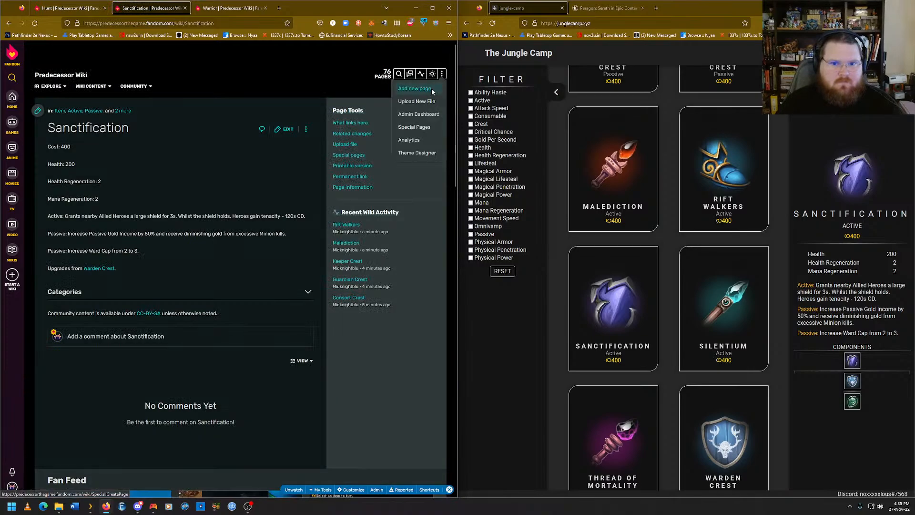
{"action": "left_click", "coordinate": [415, 88]}
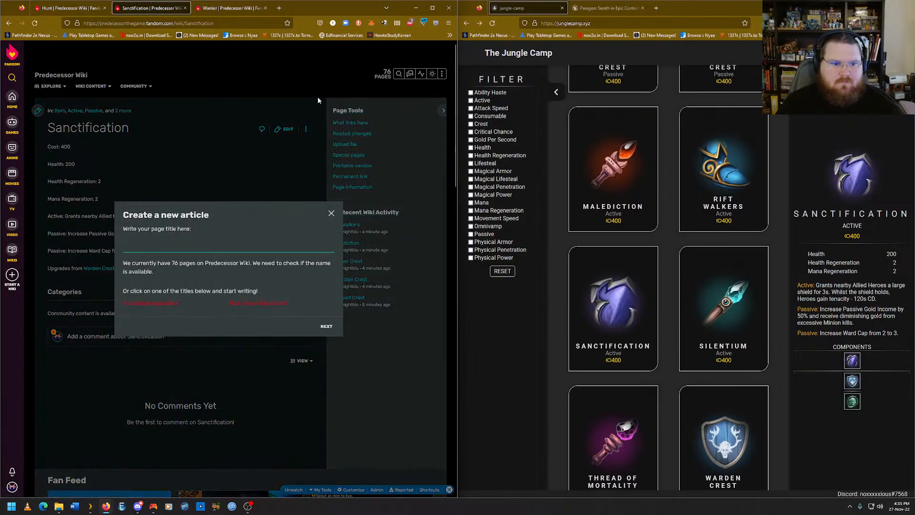
{"action": "key", "text": "alt+Right"}
{"action": "left_click", "coordinate": [331, 215]}
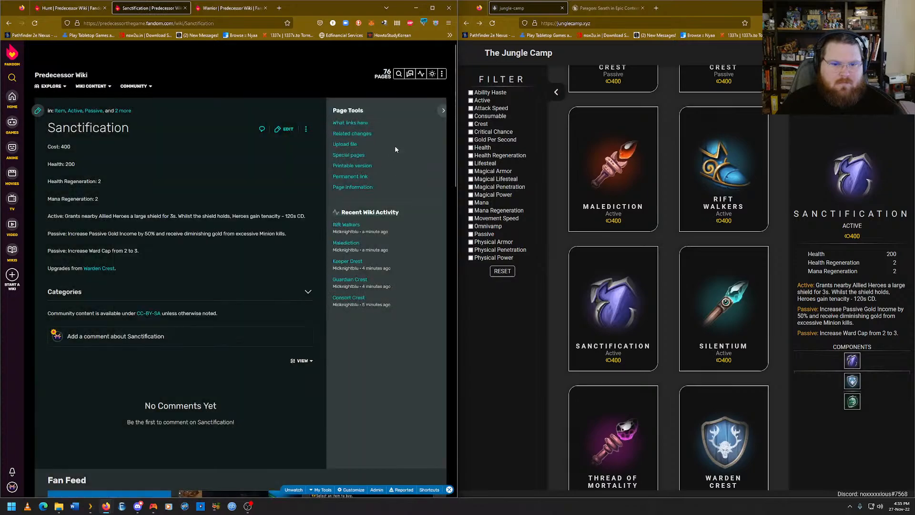
Check the misspelled title Santification through a new article in a separate tab, cancel its editor and return to the Sanctification page.
{"action": "right_click", "coordinate": [438, 91]}
{"action": "left_click", "coordinate": [445, 103]}
{"action": "left_click", "coordinate": [230, 8]}
{"action": "left_click", "coordinate": [316, 247]}
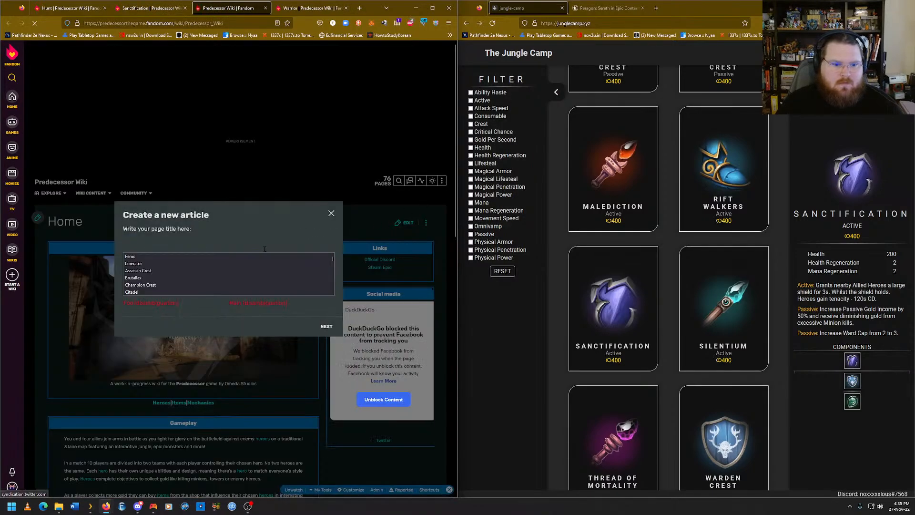
{"action": "type", "text": "san"}
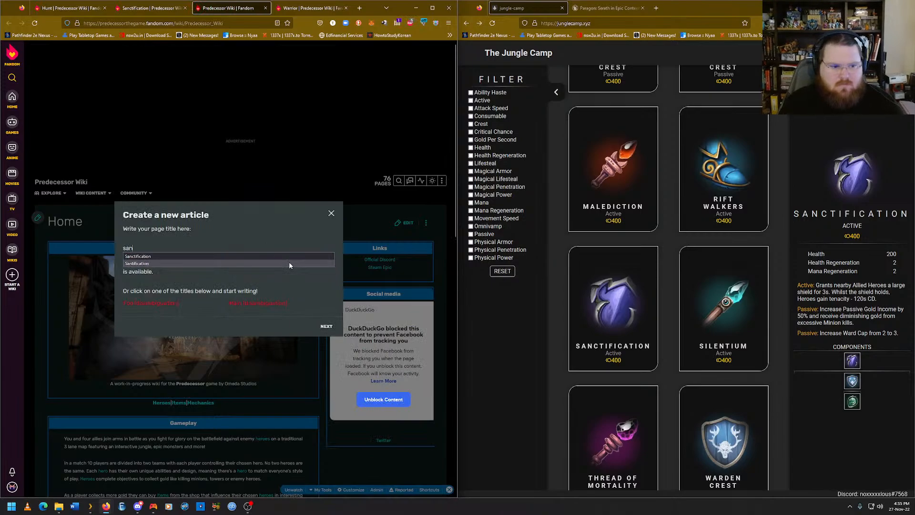
{"action": "left_click", "coordinate": [196, 263]}
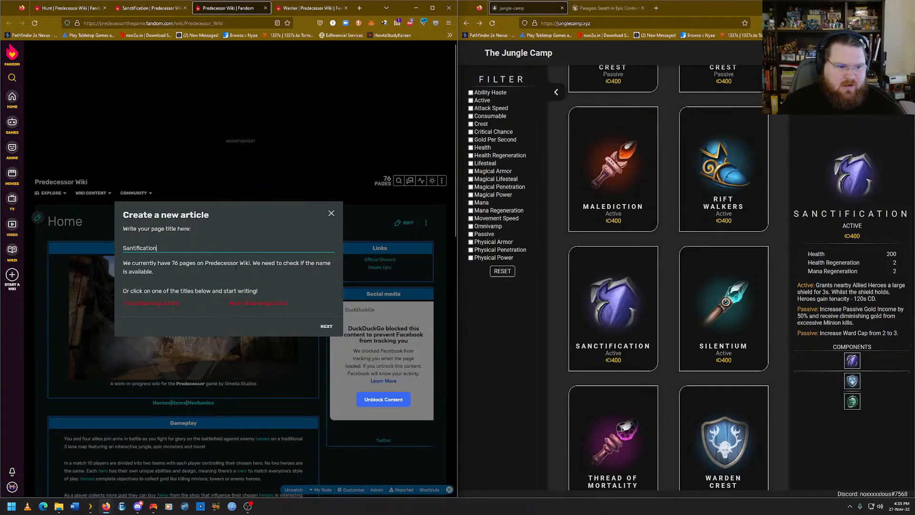
{"action": "left_click", "coordinate": [327, 327]}
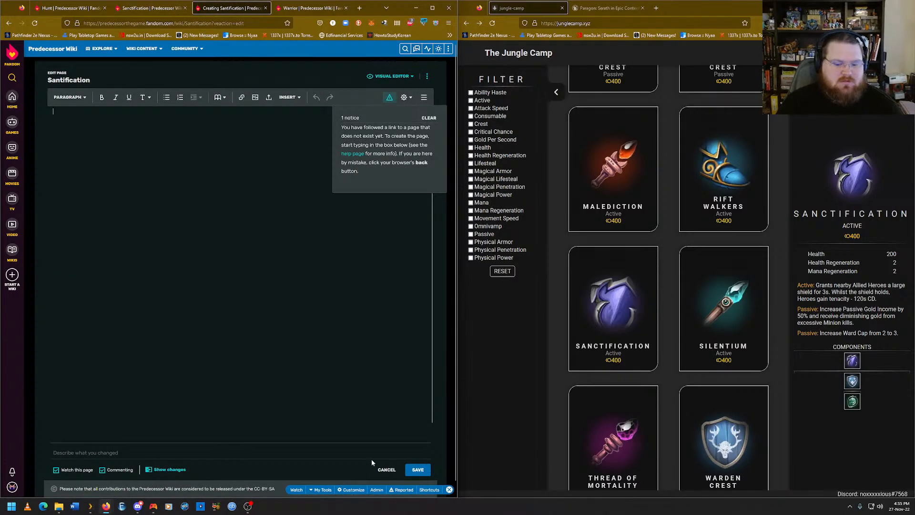
{"action": "left_click", "coordinate": [386, 470]}
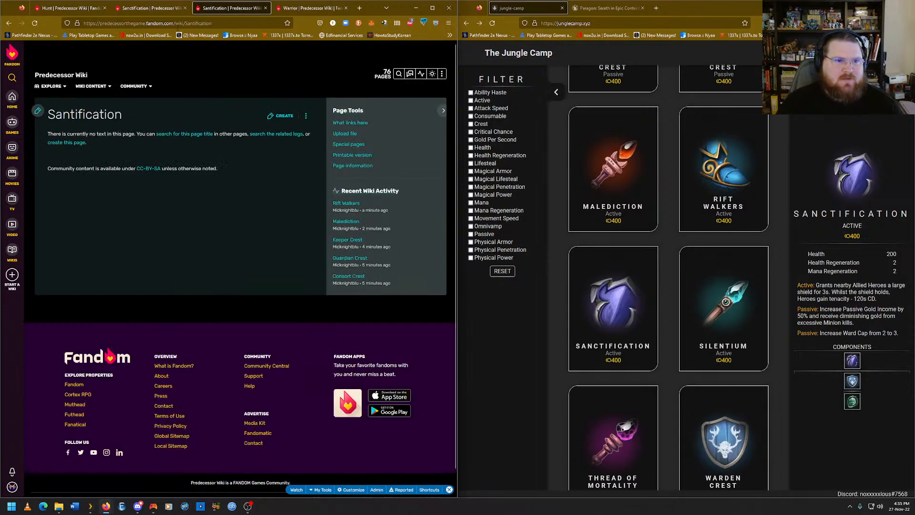
{"action": "left_click", "coordinate": [157, 11]}
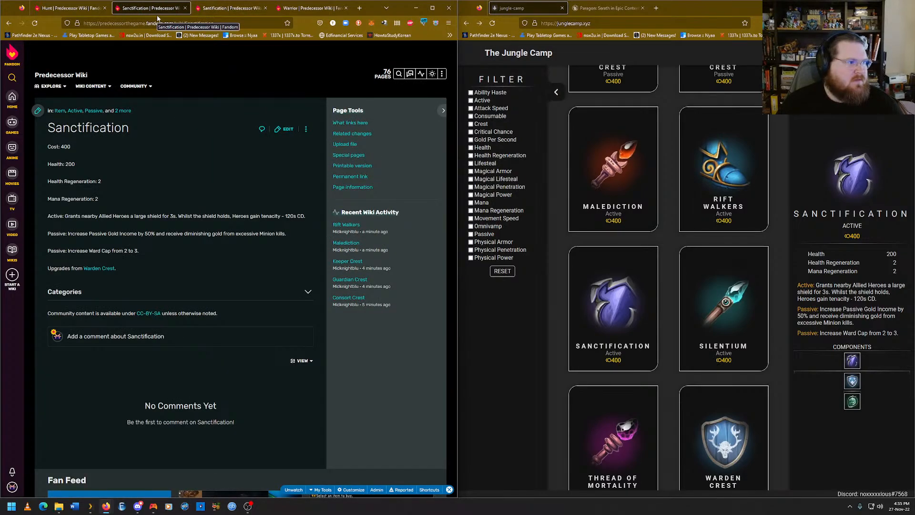
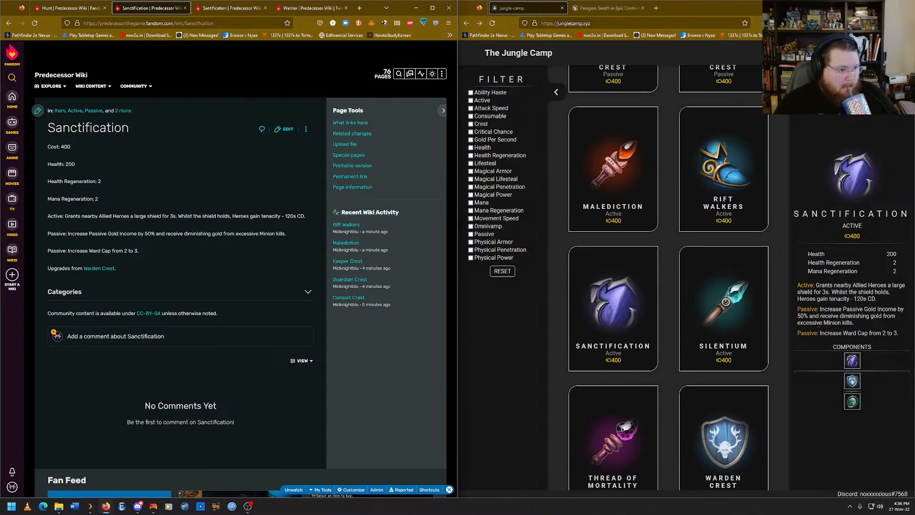
Open the Predecessor Wiki home page in a new tab from the Hunt page and copy its address.
{"action": "left_click", "coordinate": [72, 8]}
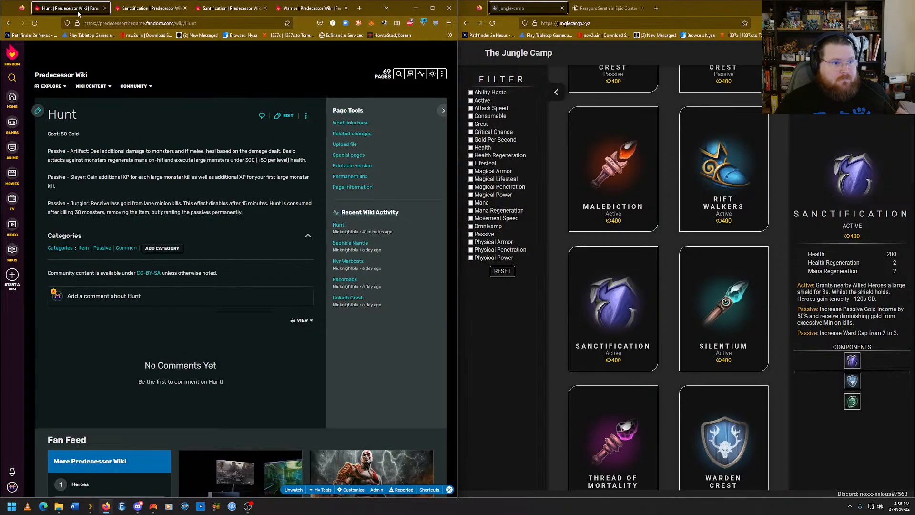
{"action": "right_click", "coordinate": [71, 76]}
{"action": "left_click", "coordinate": [95, 83]}
{"action": "left_click", "coordinate": [131, 8]}
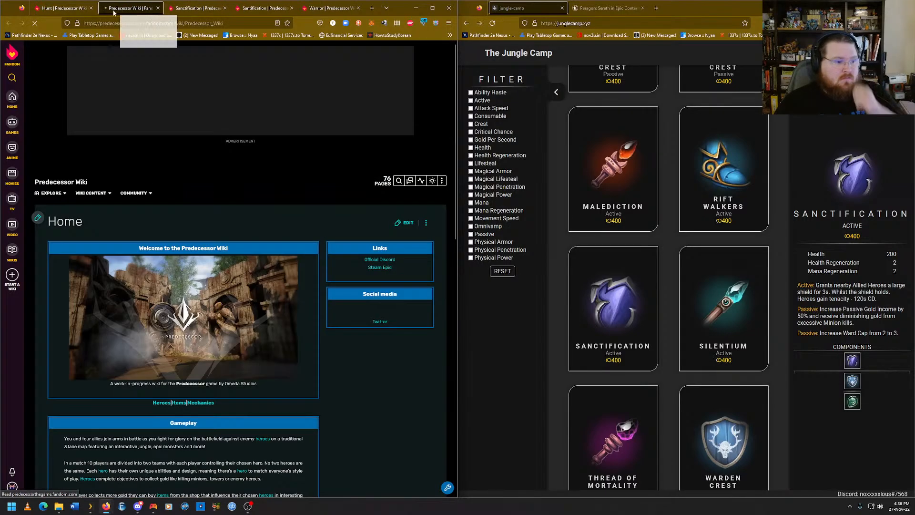
{"action": "left_click", "coordinate": [133, 23]}
{"action": "right_click", "coordinate": [137, 24]}
{"action": "left_click", "coordinate": [164, 71]}
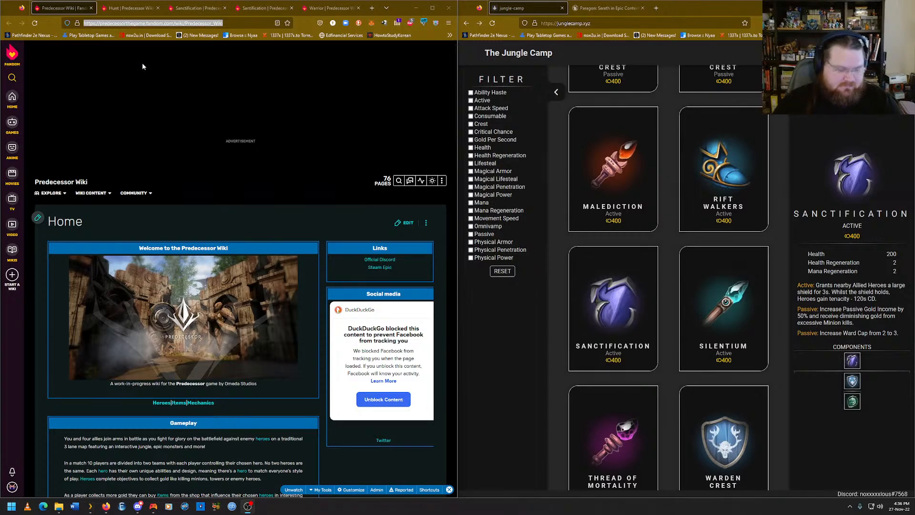
Return to the Sanctification page, expand its categories and start adding a category.
{"action": "left_click", "coordinate": [302, 2]}
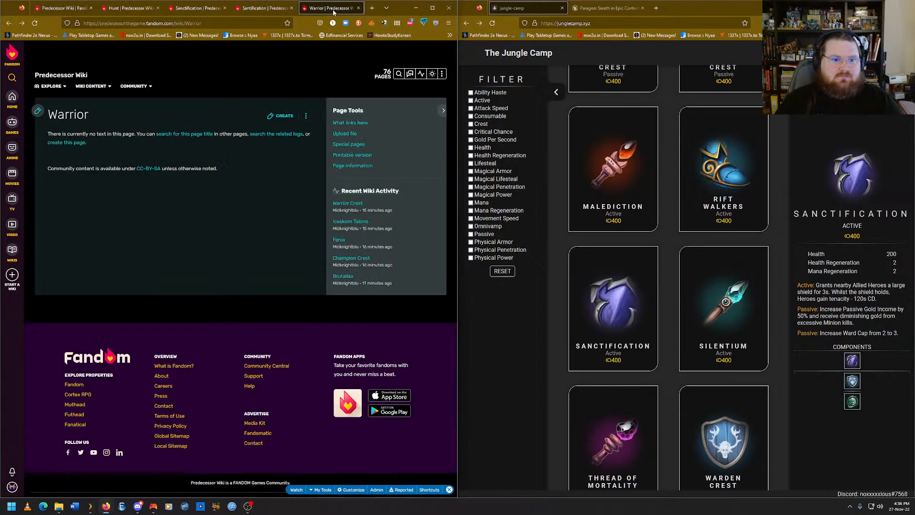
{"action": "left_click", "coordinate": [272, 5]}
{"action": "left_click", "coordinate": [197, 7]}
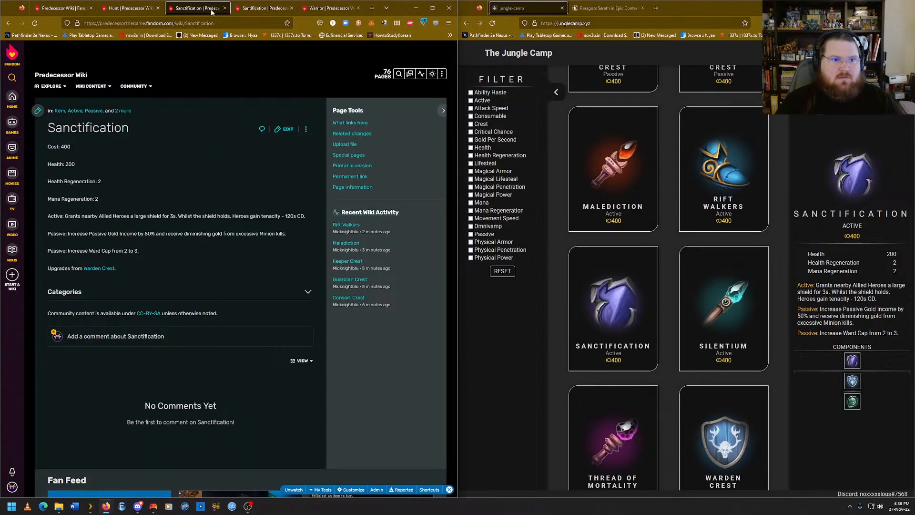
{"action": "left_click", "coordinate": [167, 295]}
{"action": "left_click", "coordinate": [185, 303]}
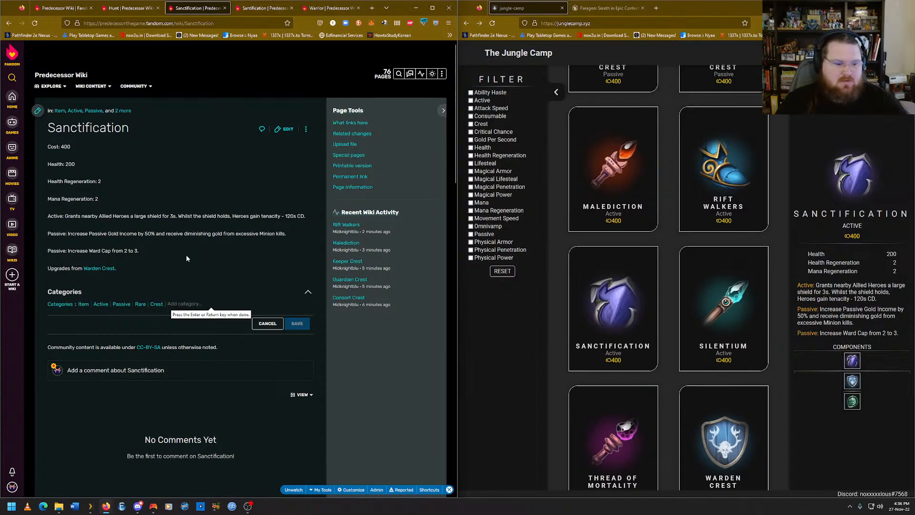
Open the Hunt page's protection settings and examine the edit permission options and the protection log.
{"action": "left_click", "coordinate": [306, 128]}
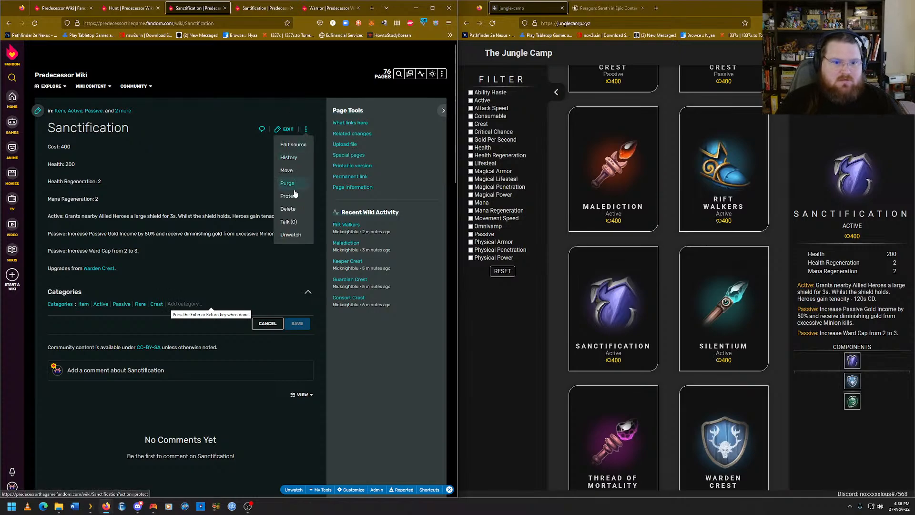
{"action": "key", "text": "ctrl+shift+Tab"}
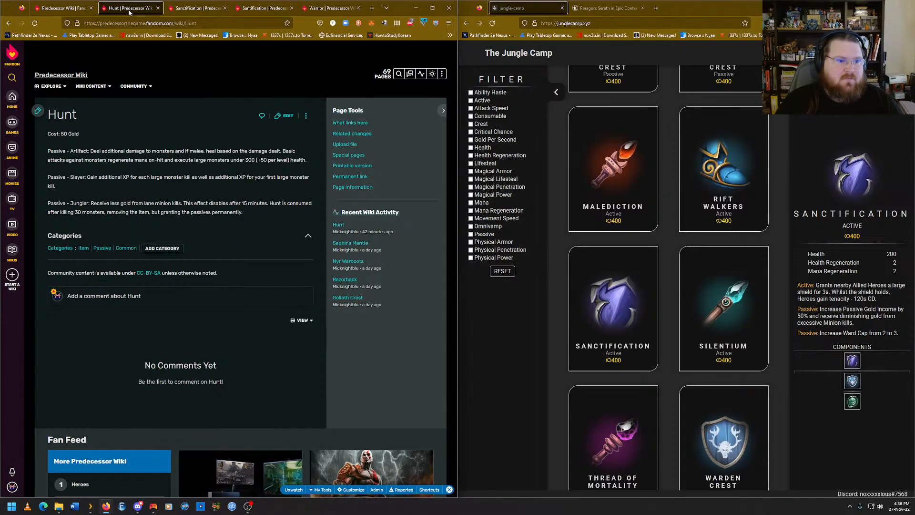
{"action": "mouse_move", "coordinate": [306, 116]}
{"action": "left_click", "coordinate": [291, 185]}
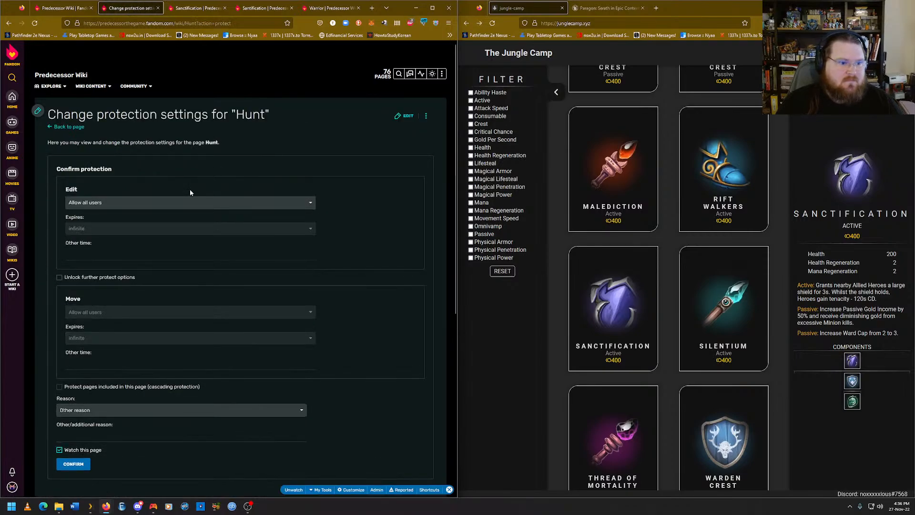
{"action": "left_click", "coordinate": [187, 202]}
{"action": "left_click", "coordinate": [167, 179]}
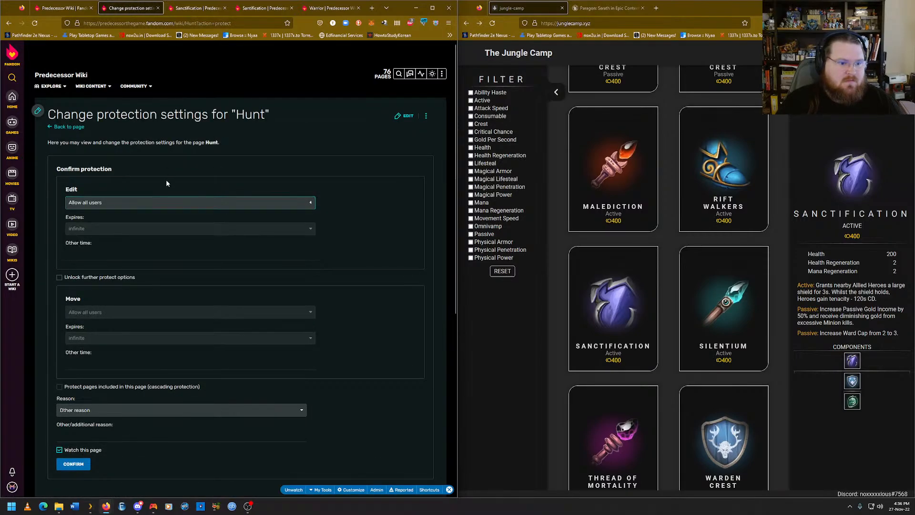
{"action": "scroll", "coordinate": [143, 278], "scroll_direction": "down", "scroll_amount": 5}
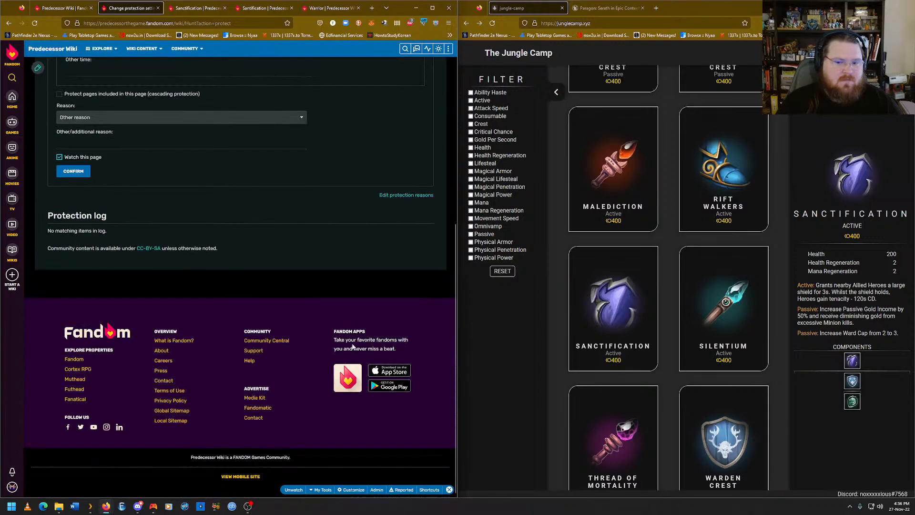
{"action": "scroll", "coordinate": [112, 253], "scroll_direction": "up", "scroll_amount": 5}
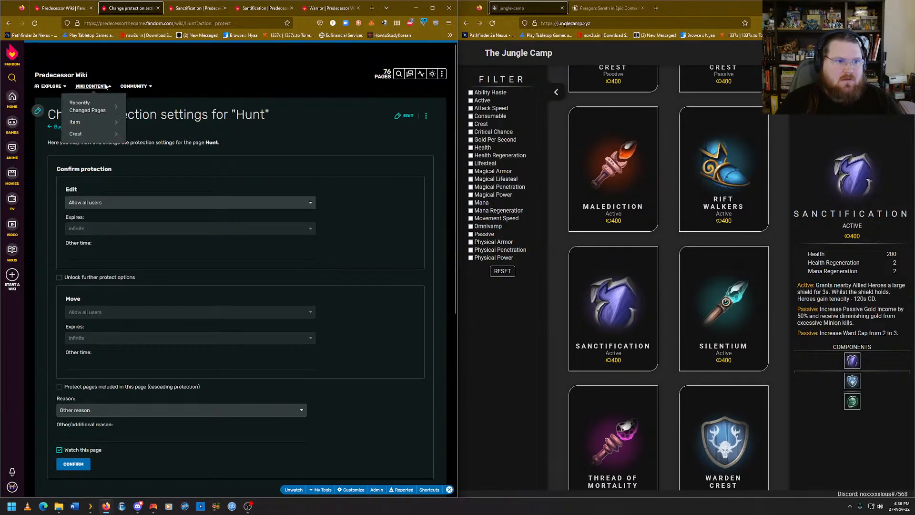
Glance at the wiki home page tab, then go back from the protection settings to the Hunt page.
{"action": "left_click", "coordinate": [62, 8]}
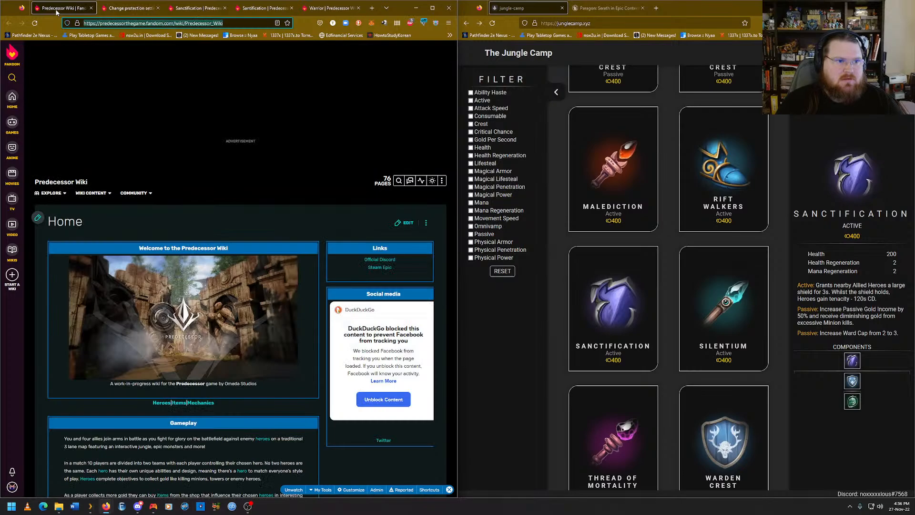
{"action": "left_click", "coordinate": [143, 9]}
{"action": "key", "text": "alt+Left"}
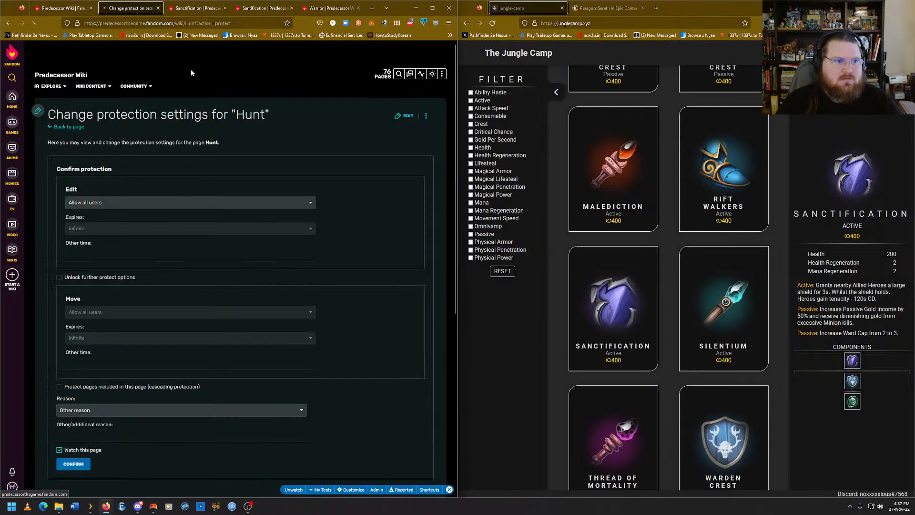
Add the categories Health, Health Regeneration and Mana Regeneration to the Hunt page and save them.
{"action": "left_click", "coordinate": [199, 255]}
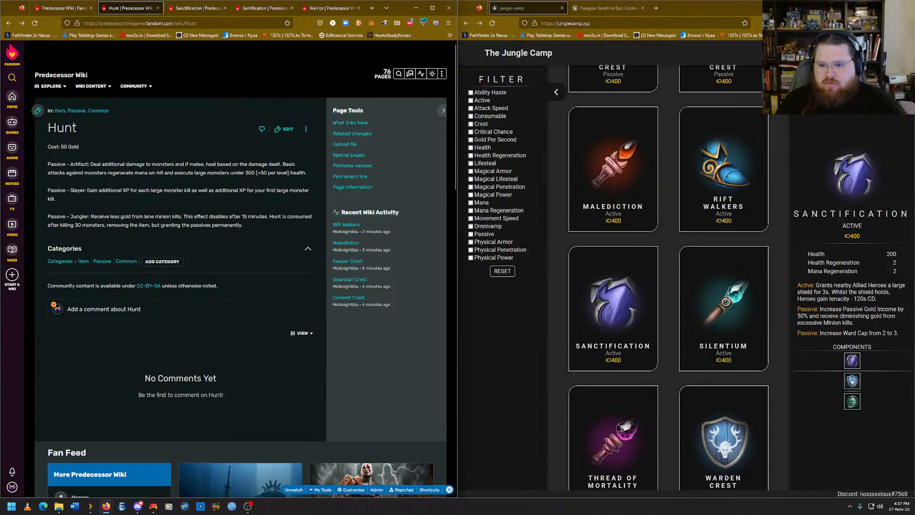
{"action": "left_click", "coordinate": [162, 261]}
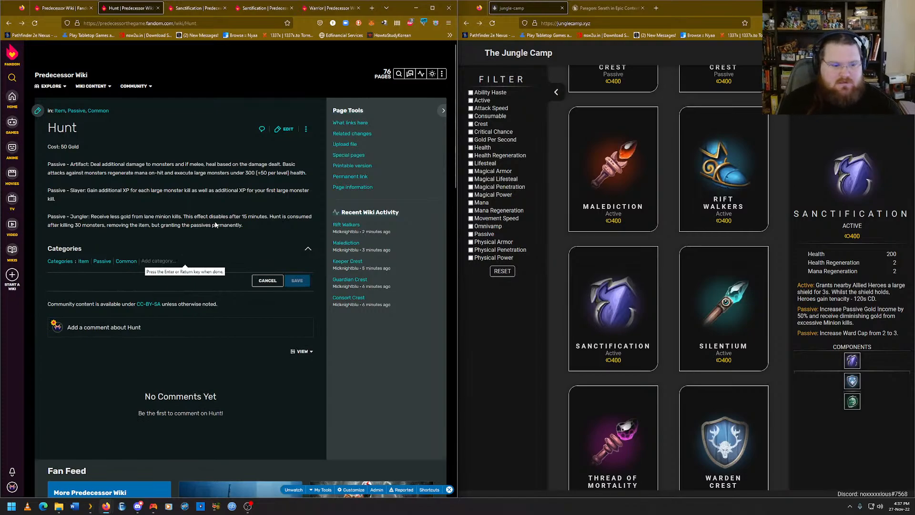
{"action": "type", "text": "Health"}
{"action": "key", "text": "Return"}
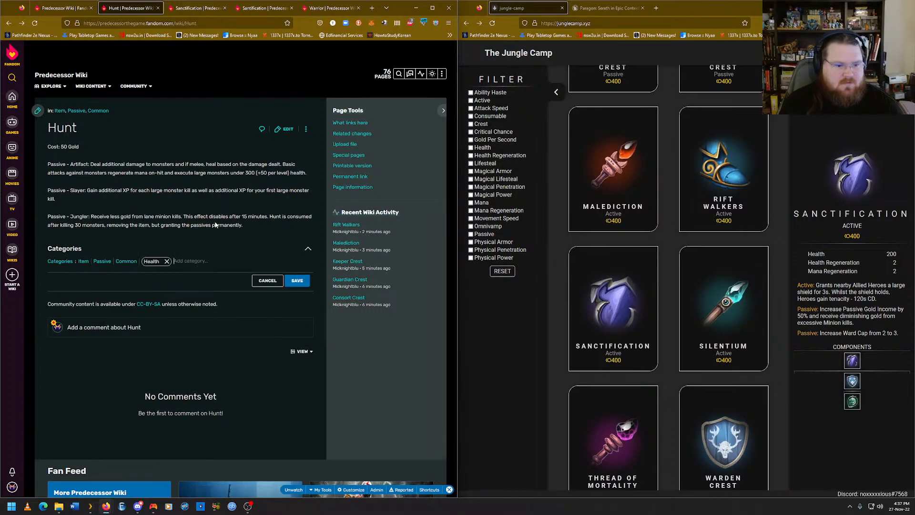
{"action": "type", "text": "He"}
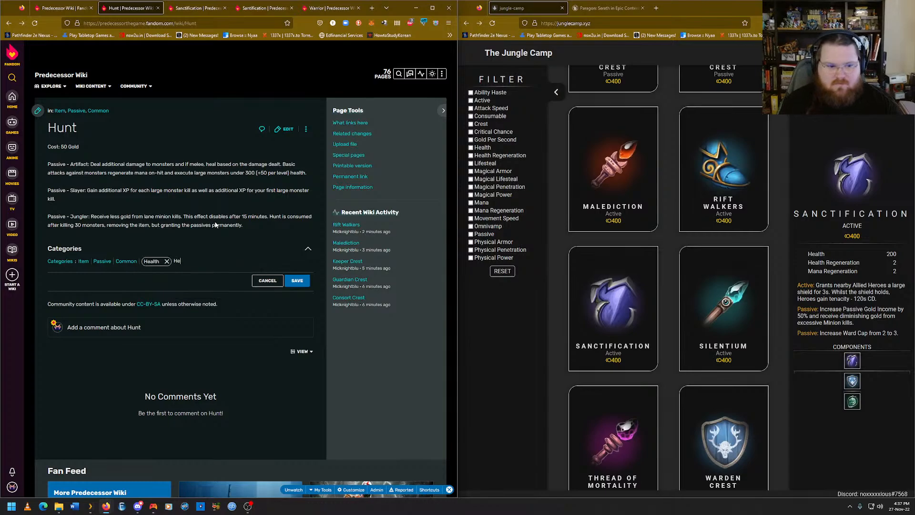
{"action": "type", "text": "alth Regeneration"}
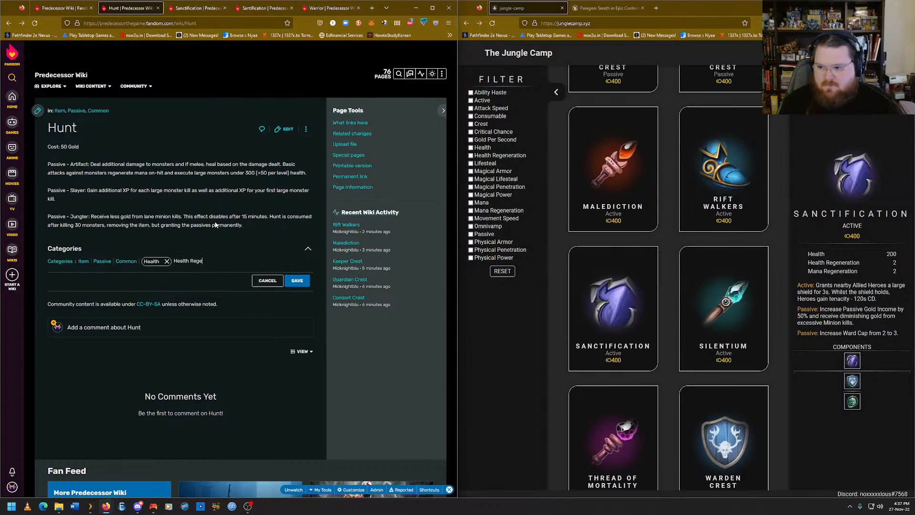
{"action": "key", "text": "Return"}
{"action": "type", "text": "Man"}
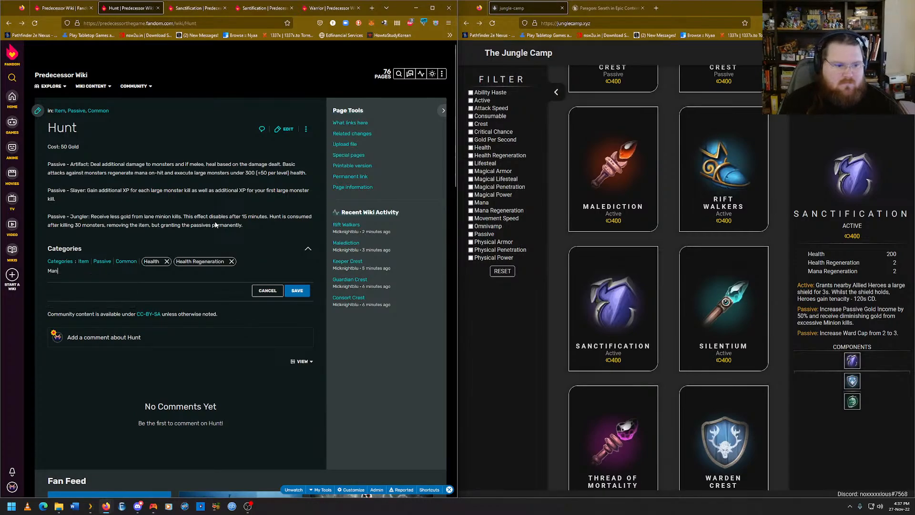
{"action": "type", "text": "a Regeneration"}
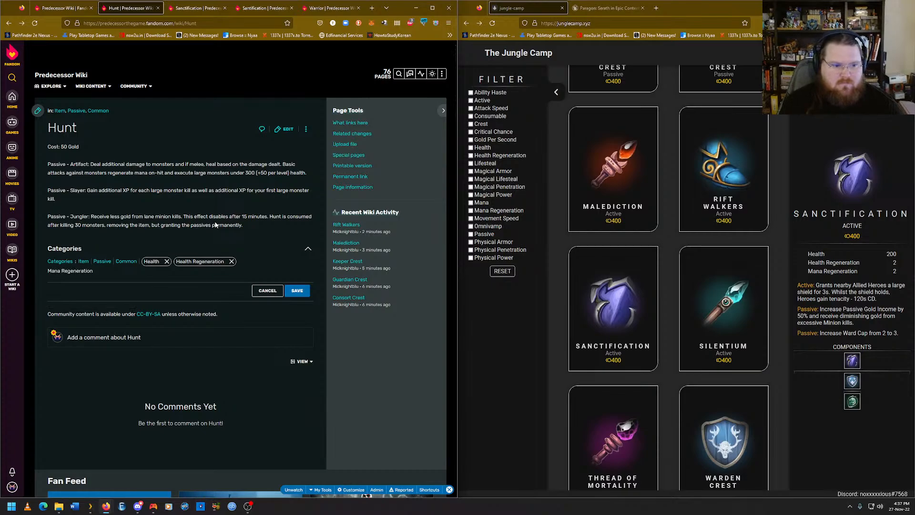
{"action": "key", "text": "Return"}
{"action": "left_click", "coordinate": [297, 291]}
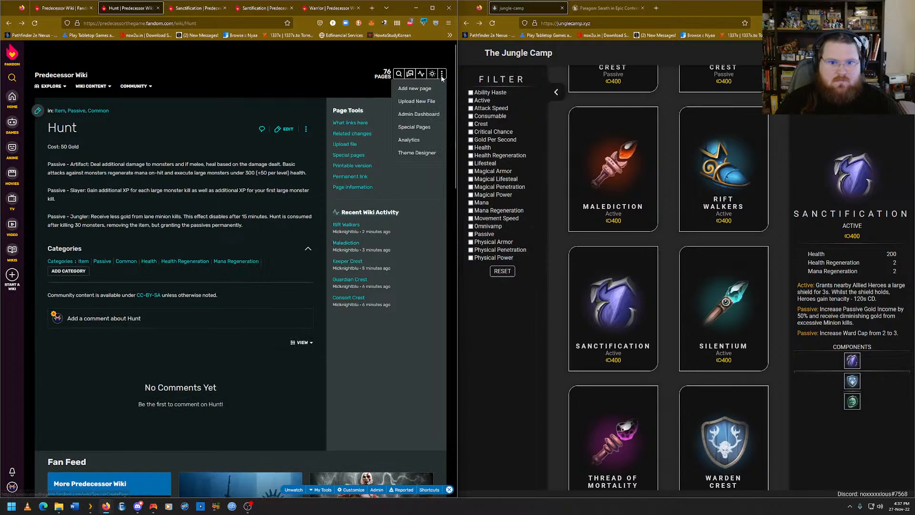
Show Silentium's stats on The Jungle Camp and open its existing wiki page by entering Silentium as a new article title.
{"action": "left_click", "coordinate": [684, 324]}
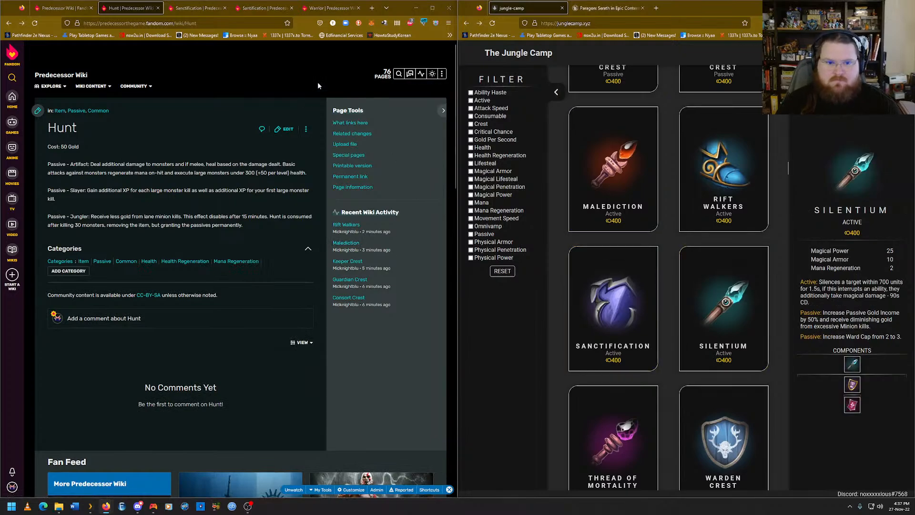
{"action": "left_click", "coordinate": [430, 89]}
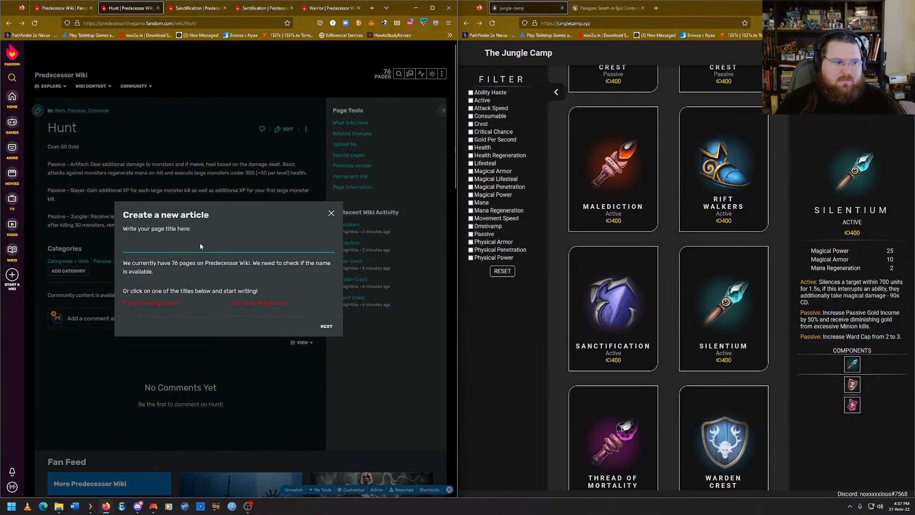
{"action": "left_click", "coordinate": [200, 246]}
{"action": "type", "text": "Silentium"}
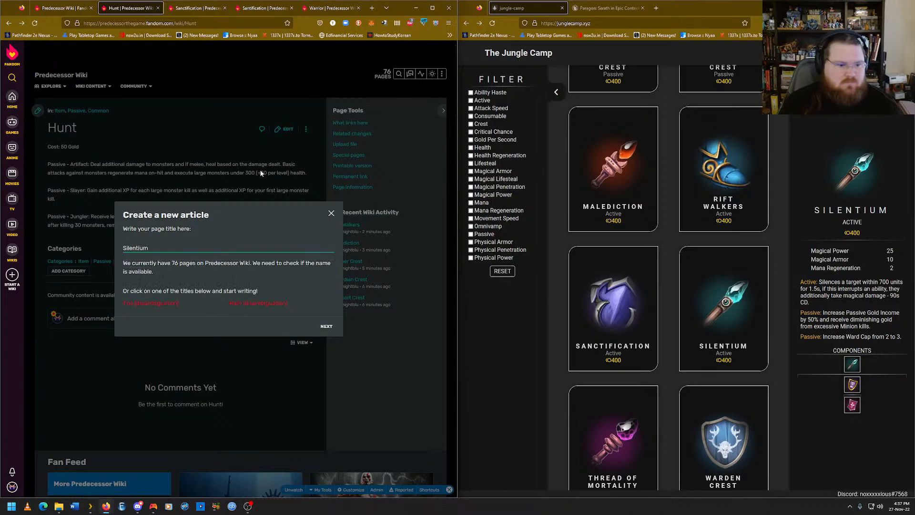
{"action": "left_click", "coordinate": [235, 253]}
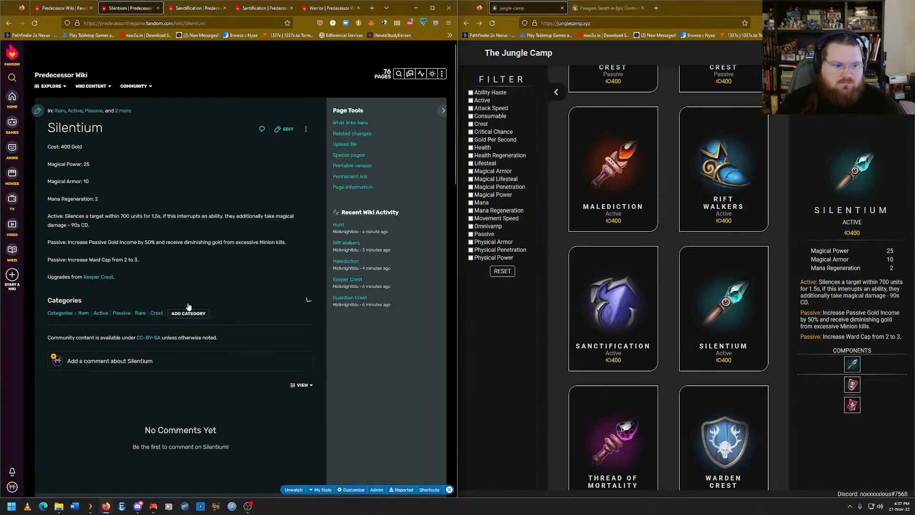
Add the categories Magical Power, Magical Armor and Mana Regeneration to the Silentium page and save them.
{"action": "left_click", "coordinate": [181, 314]}
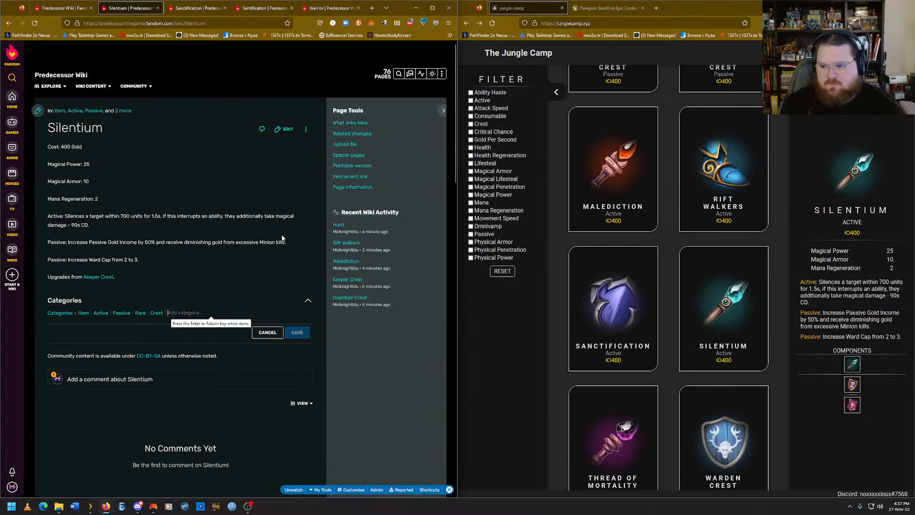
{"action": "type", "text": "Magical Power"}
{"action": "key", "text": "Return"}
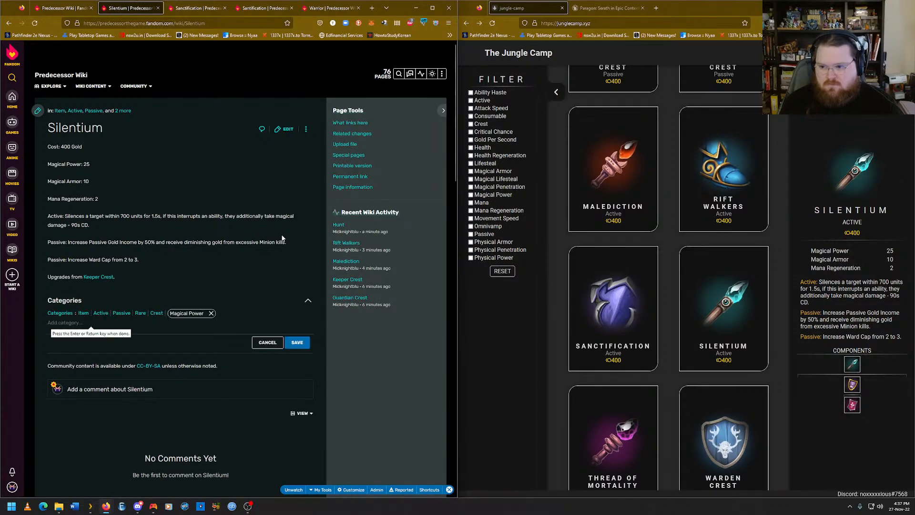
{"action": "type", "text": "Magical Ar"}
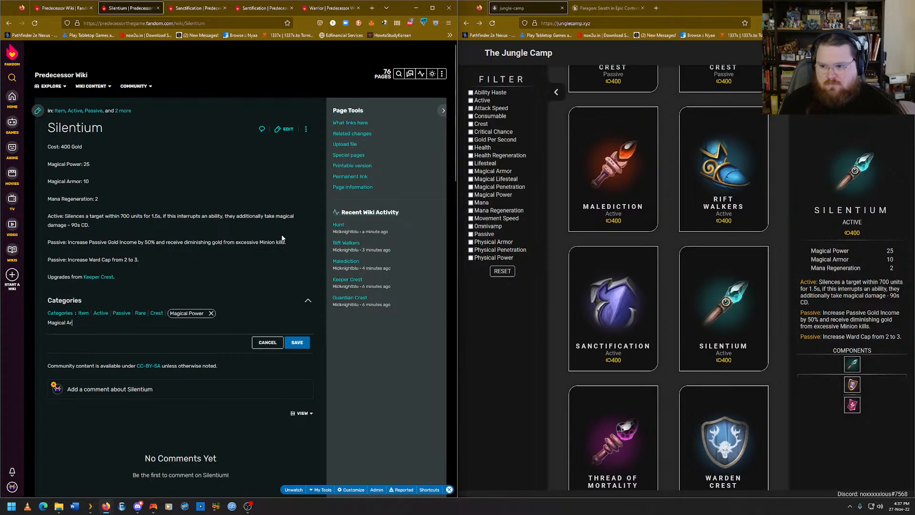
{"action": "type", "text": "mor"}
{"action": "key", "text": "Return"}
{"action": "type", "text": "Mana R"}
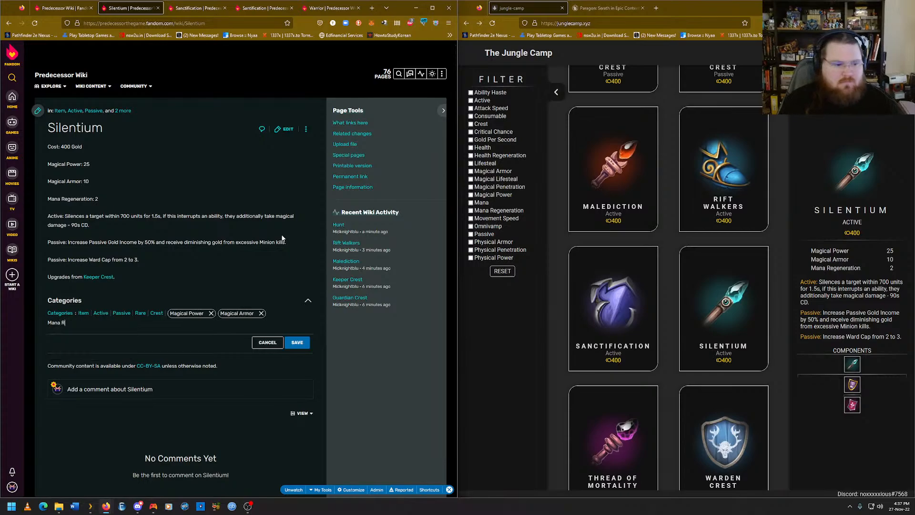
{"action": "type", "text": "egeneration"}
{"action": "key", "text": "Return"}
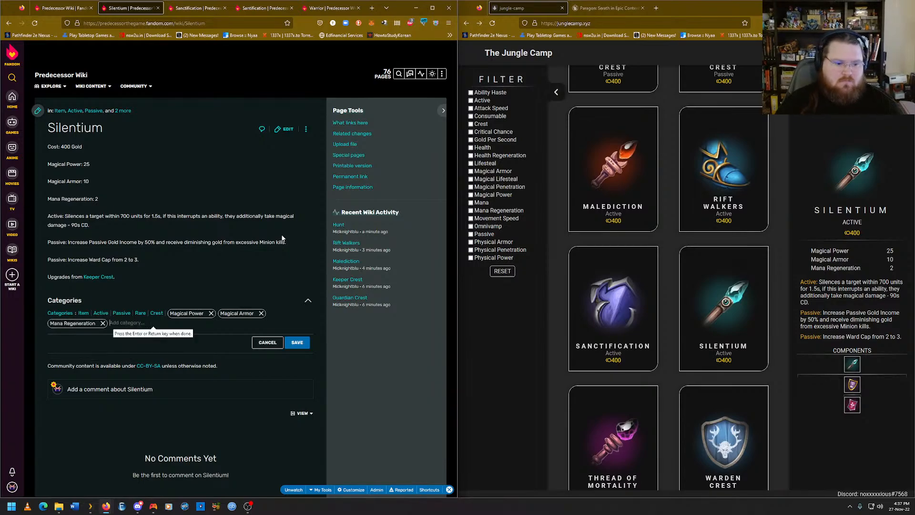
{"action": "left_click", "coordinate": [289, 341]}
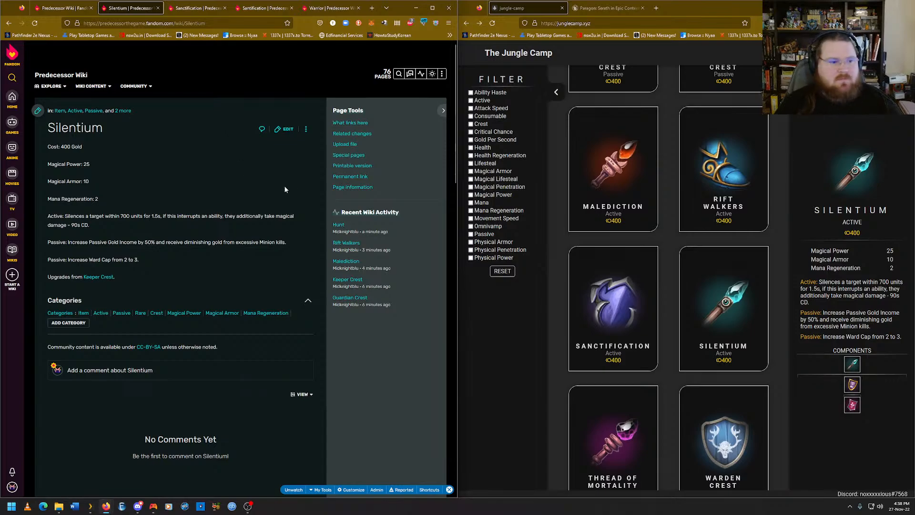
Show Thread of Mortality's stats on The Jungle Camp and open its existing wiki page through the new article title check.
{"action": "mouse_move", "coordinate": [442, 74]}
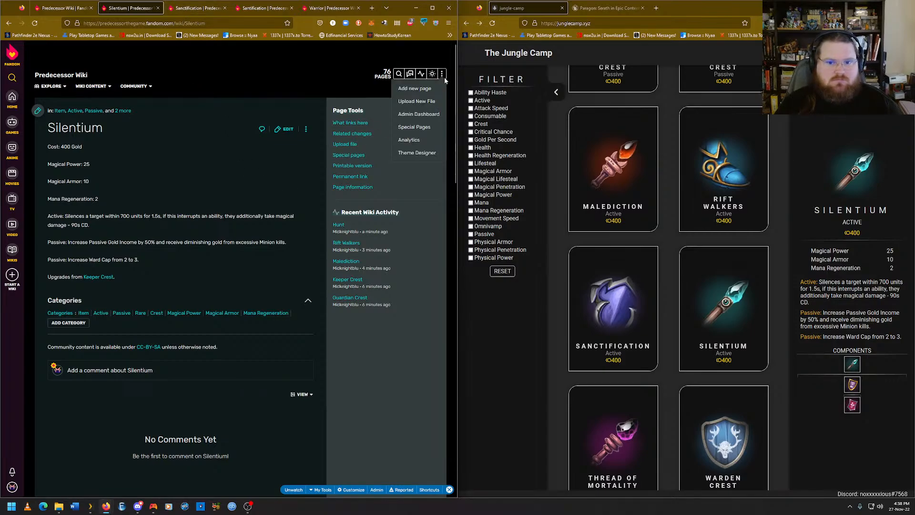
{"action": "left_click", "coordinate": [433, 90]}
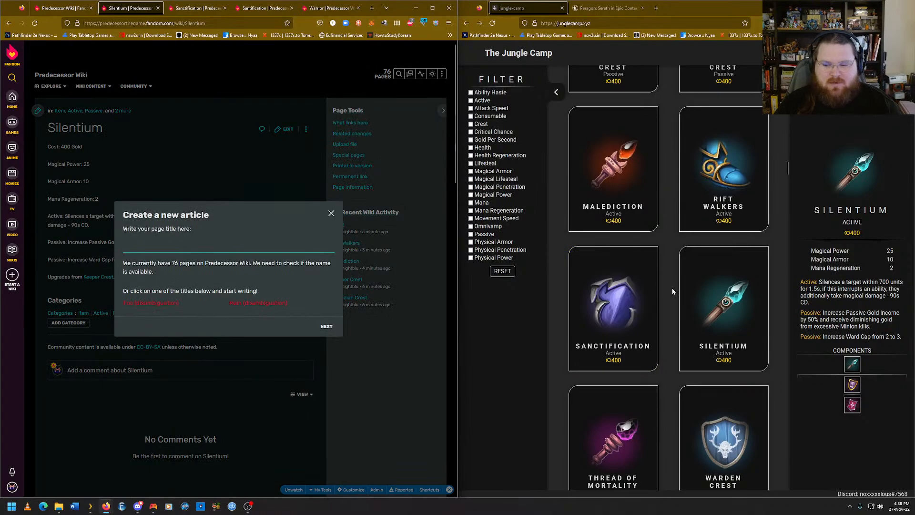
{"action": "scroll", "coordinate": [674, 291], "scroll_direction": "down", "scroll_amount": 3}
{"action": "left_click", "coordinate": [651, 302]}
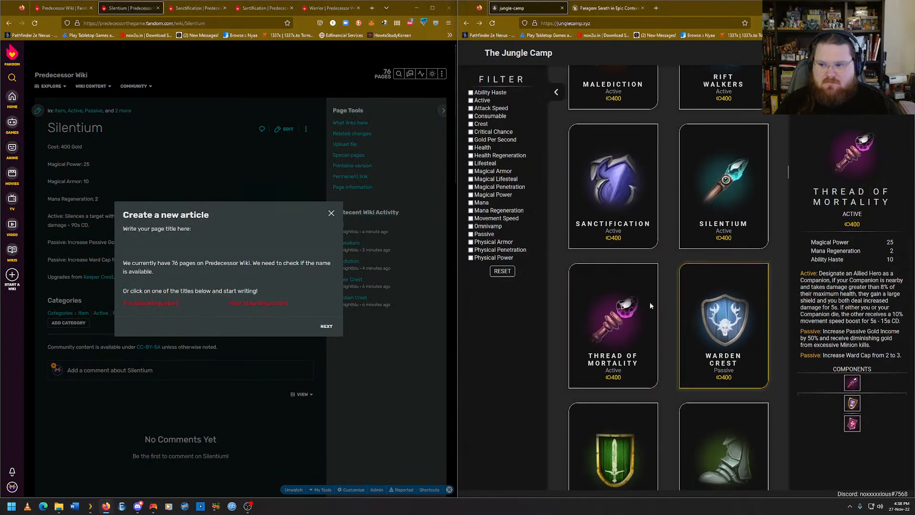
{"action": "left_click", "coordinate": [239, 246]}
{"action": "type", "text": "Thread"}
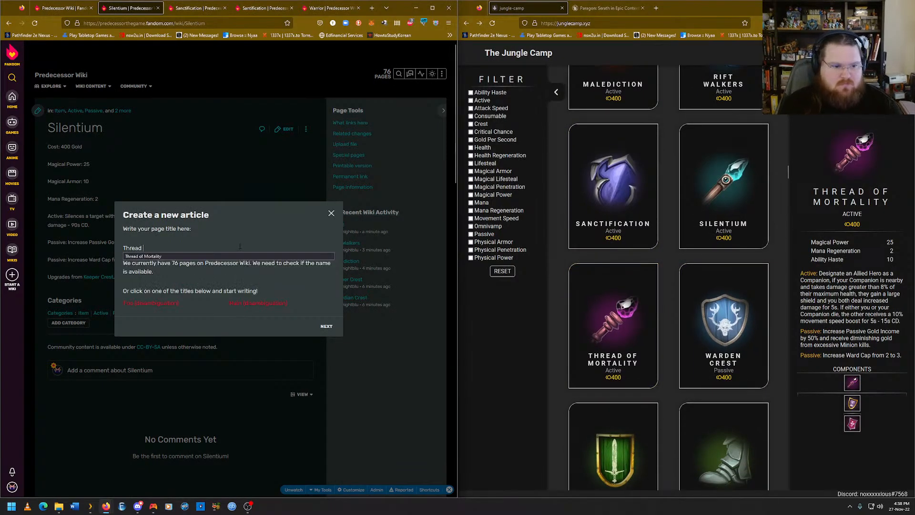
{"action": "key", "text": "Down"}
{"action": "key", "text": "Return"}
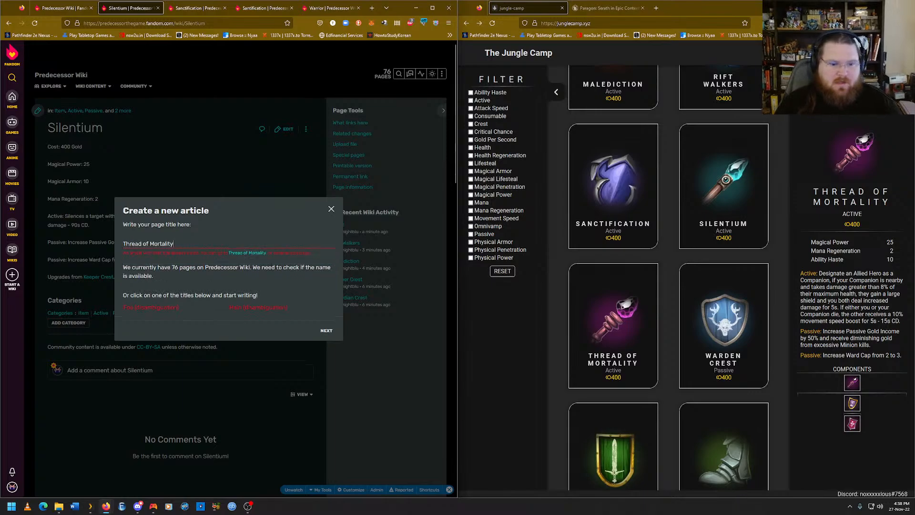
{"action": "left_click", "coordinate": [255, 253]}
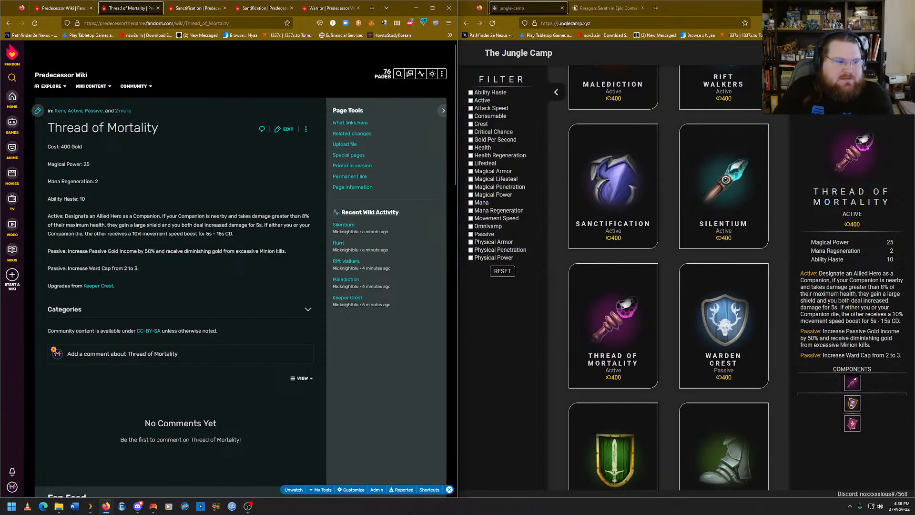
Add the categories Magical Power, Mana Regeneration and Ability Haste to the Thread of Mortality page and save them.
{"action": "left_click", "coordinate": [204, 309]}
{"action": "left_click", "coordinate": [175, 321]}
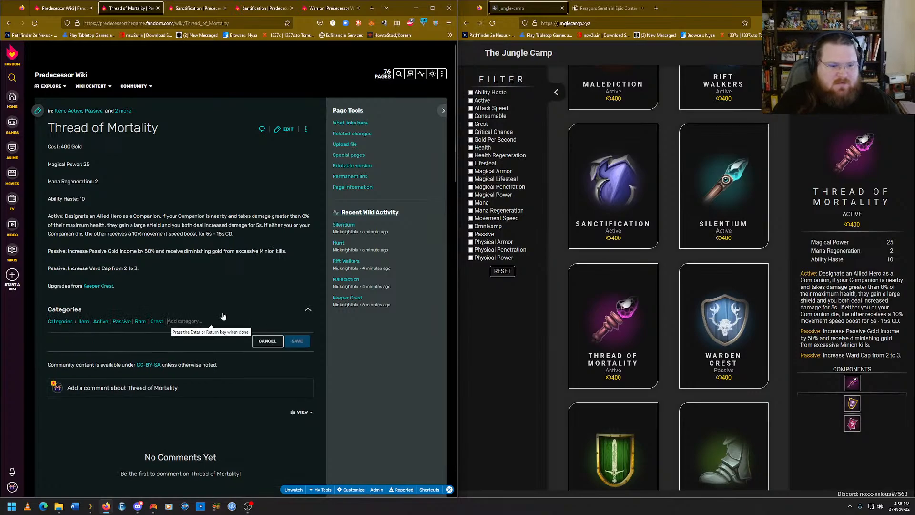
{"action": "type", "text": "Magical Power"}
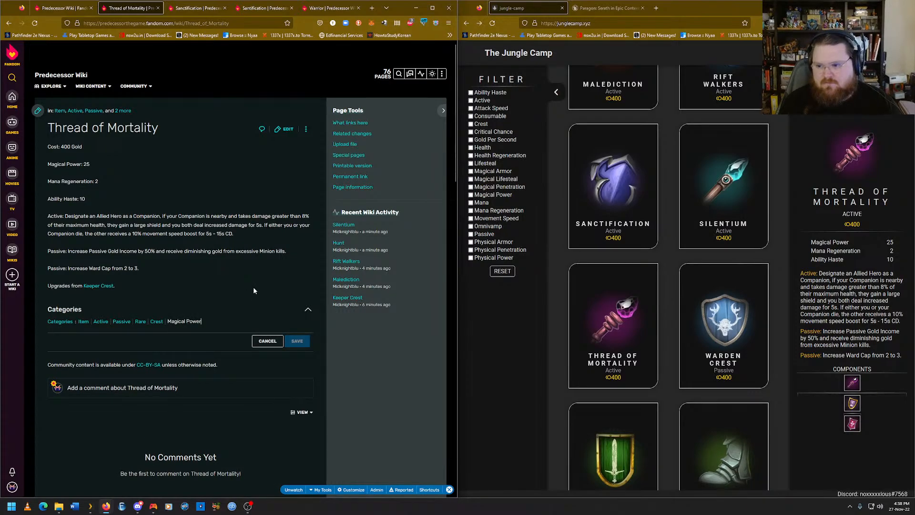
{"action": "key", "text": "Return"}
{"action": "type", "text": "Man"}
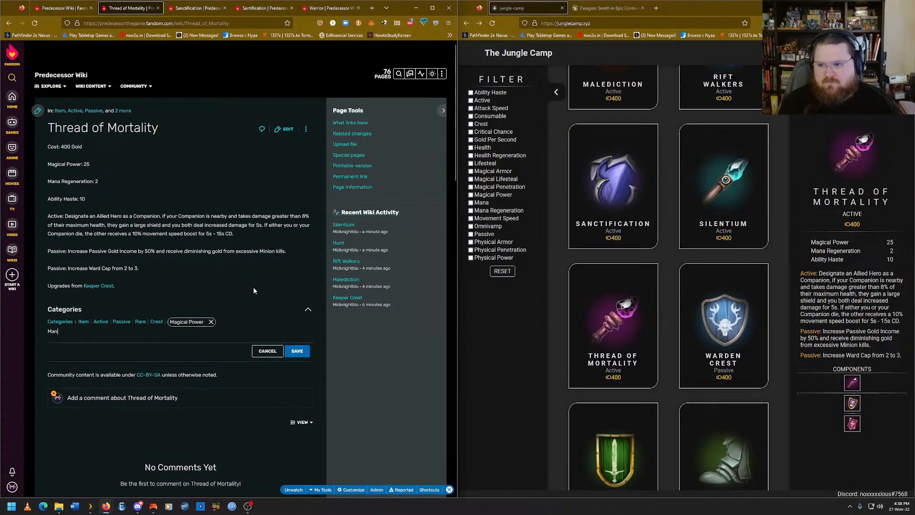
{"action": "type", "text": "a Regen"}
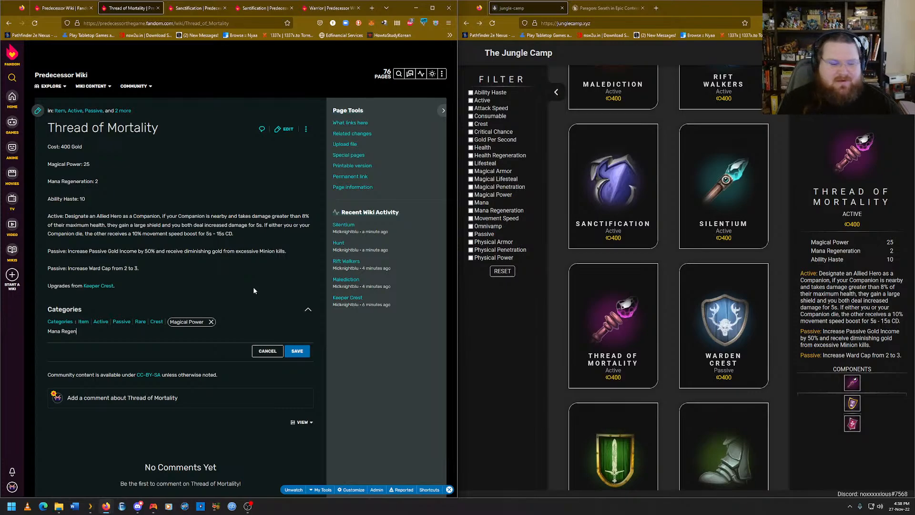
{"action": "type", "text": "eration"}
{"action": "key", "text": "Return"}
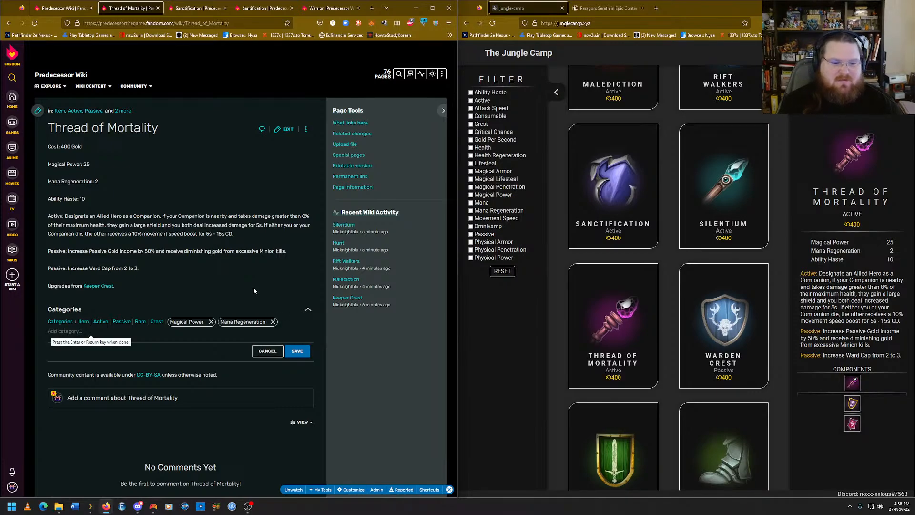
{"action": "type", "text": "Ab"}
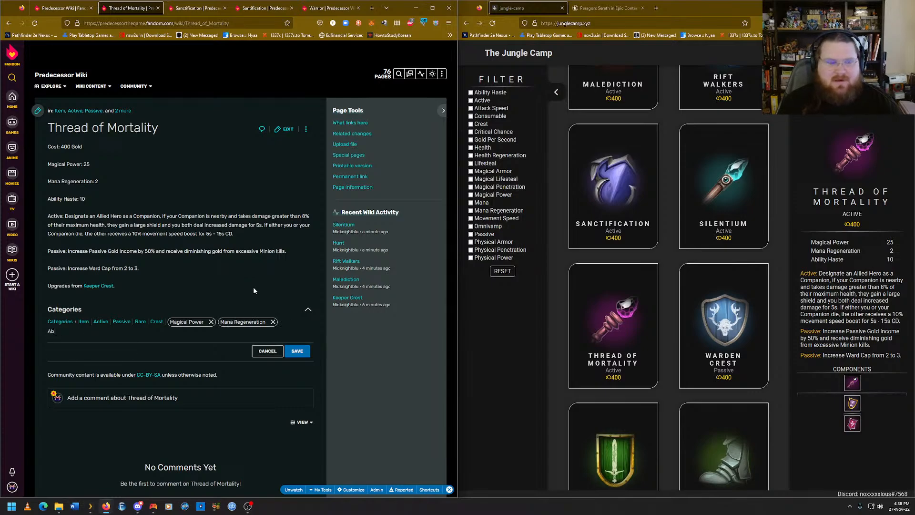
{"action": "type", "text": "ilit"}
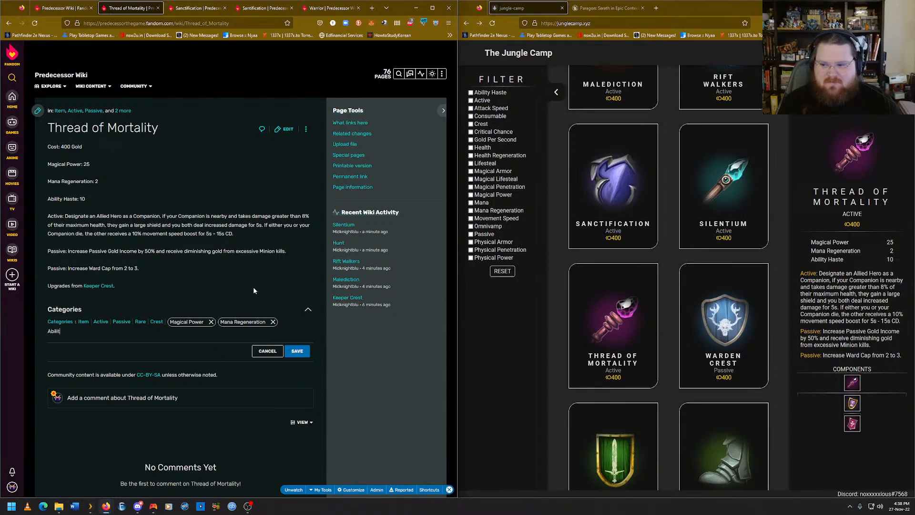
{"action": "type", "text": "y Haste"}
{"action": "key", "text": "Return"}
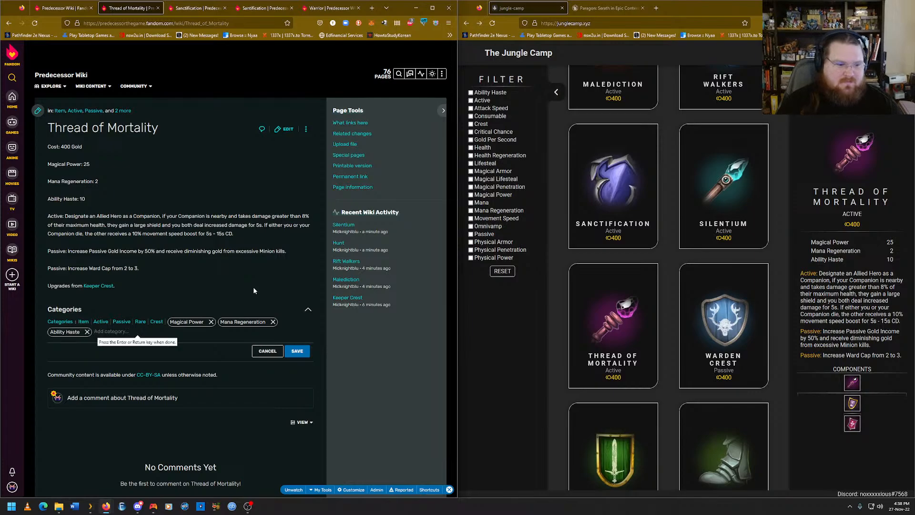
{"action": "left_click", "coordinate": [308, 350]}
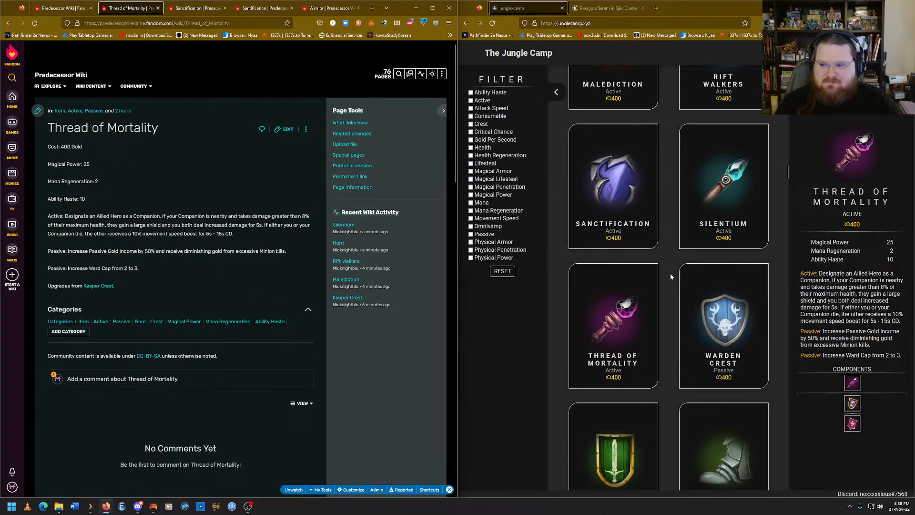
Show Warden Crest's stats on The Jungle Camp and open its existing wiki page by entering Warden Crest as a new article title.
{"action": "scroll", "coordinate": [670, 274], "scroll_direction": "down", "scroll_amount": 2}
{"action": "left_click", "coordinate": [695, 279]}
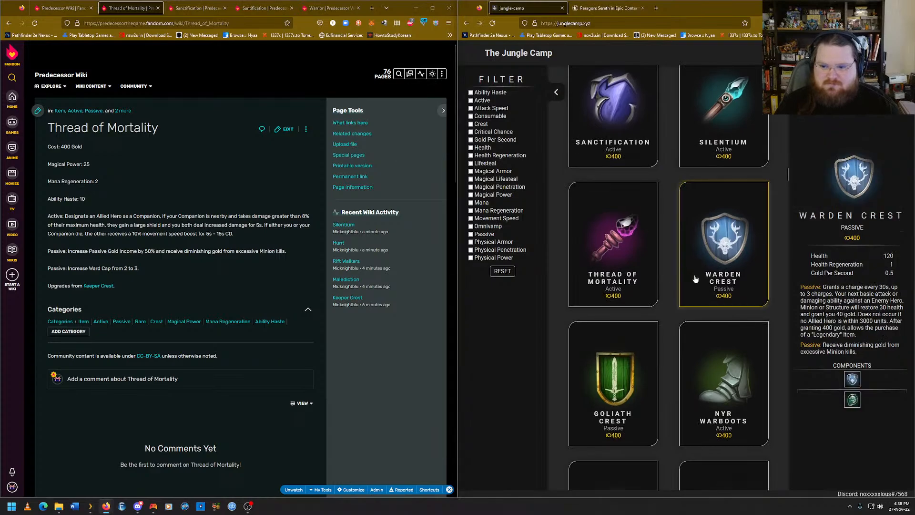
{"action": "mouse_move", "coordinate": [442, 74]}
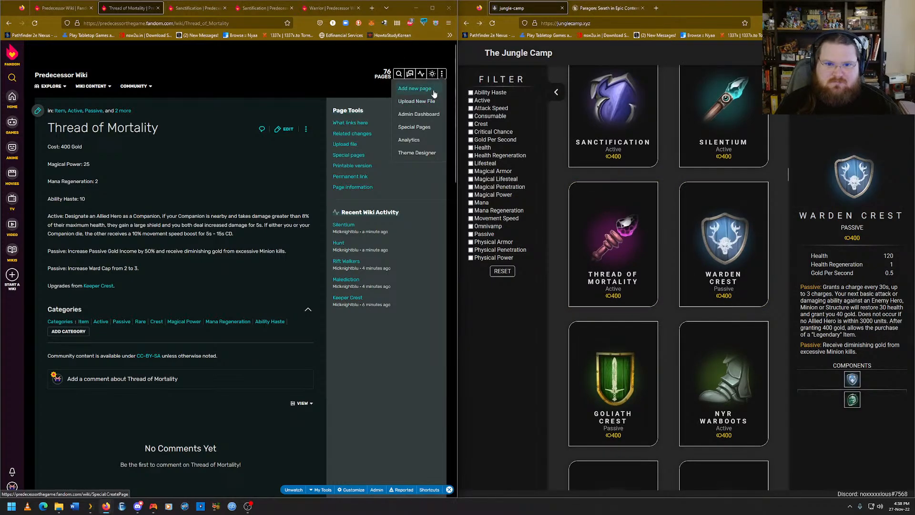
{"action": "left_click", "coordinate": [429, 88]}
{"action": "type", "text": "Warden"}
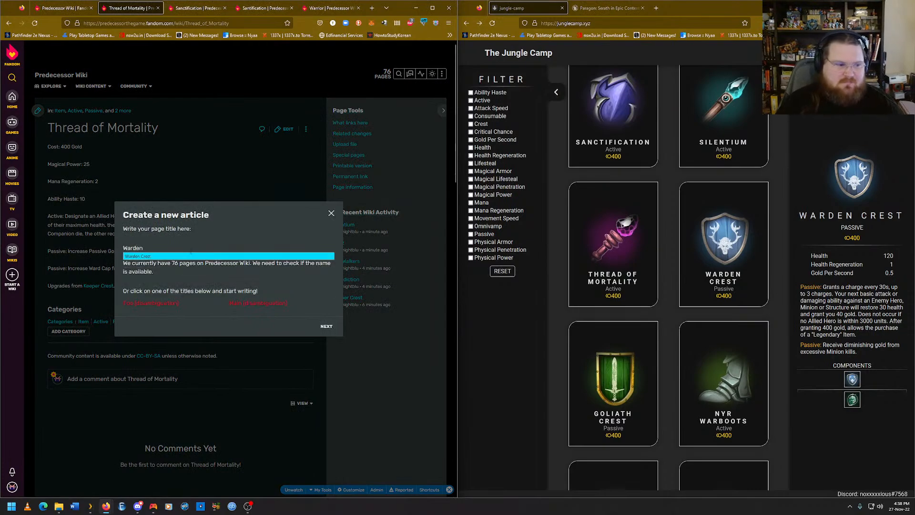
{"action": "left_click", "coordinate": [191, 256]}
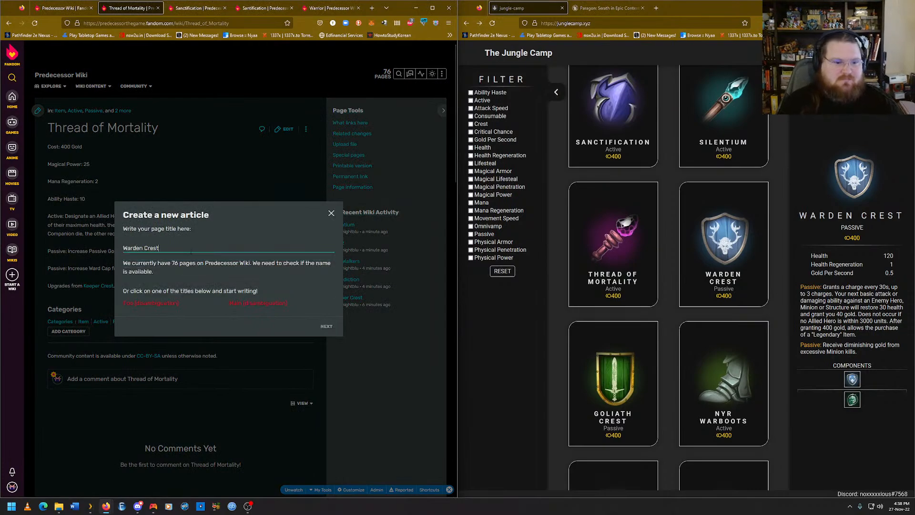
{"action": "left_click", "coordinate": [240, 254]}
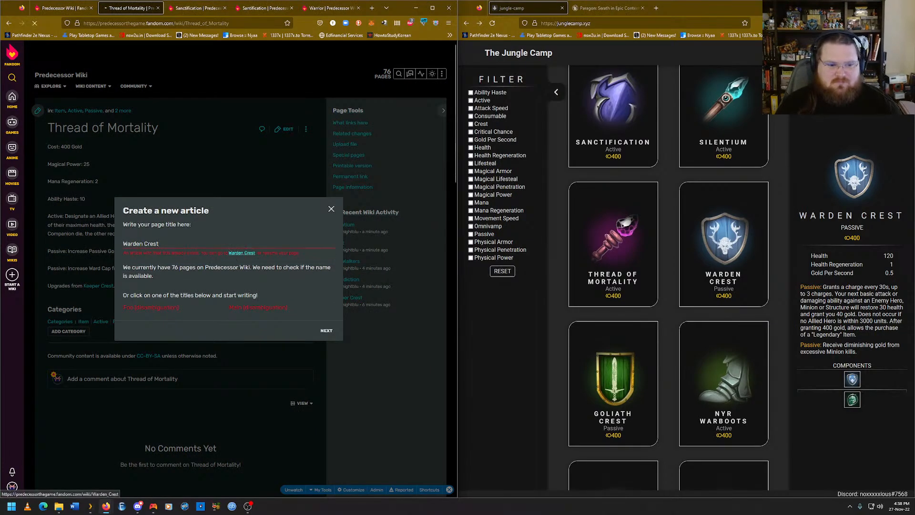
Add the categories Health, Health Regeneration and Gold Per Second to the Warden Crest page and save them.
{"action": "left_click", "coordinate": [184, 322]}
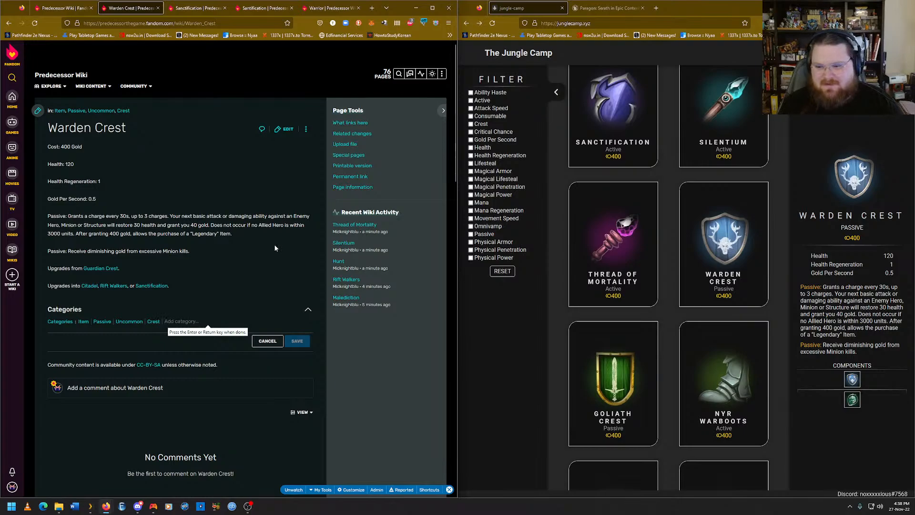
{"action": "type", "text": "Health"}
{"action": "key", "text": "Return"}
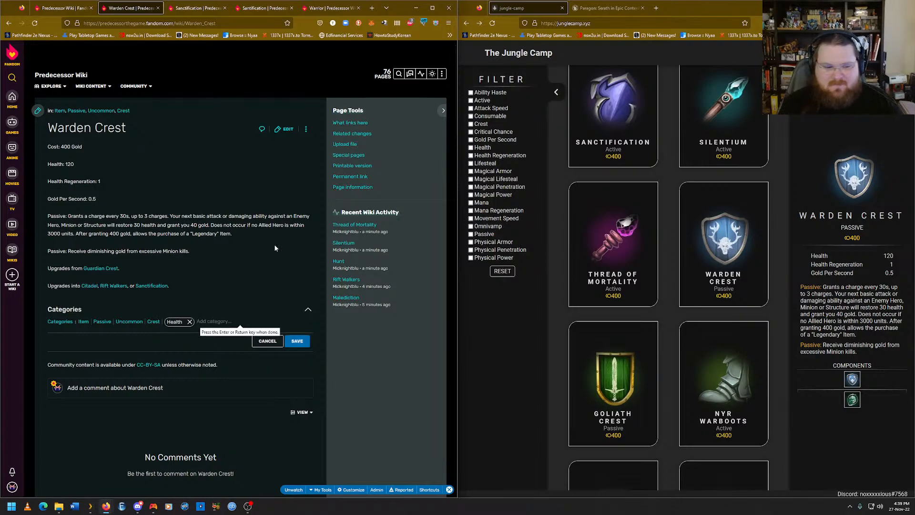
{"action": "type", "text": "Health Re"}
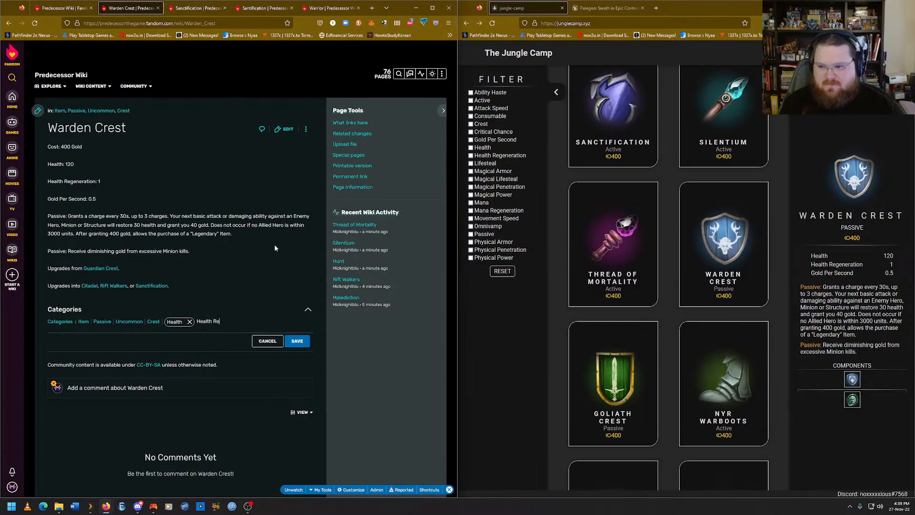
{"action": "type", "text": "generation"}
{"action": "key", "text": "Return"}
{"action": "type", "text": "G"}
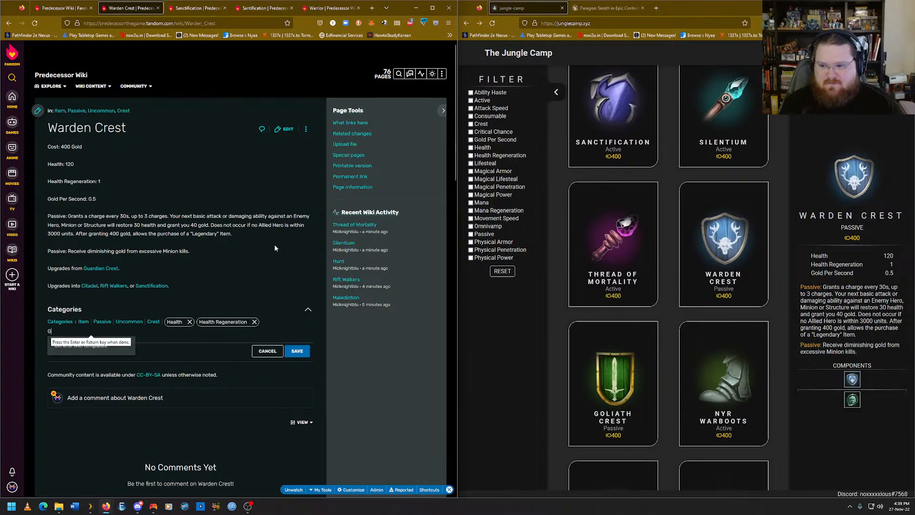
{"action": "type", "text": "old Per "}
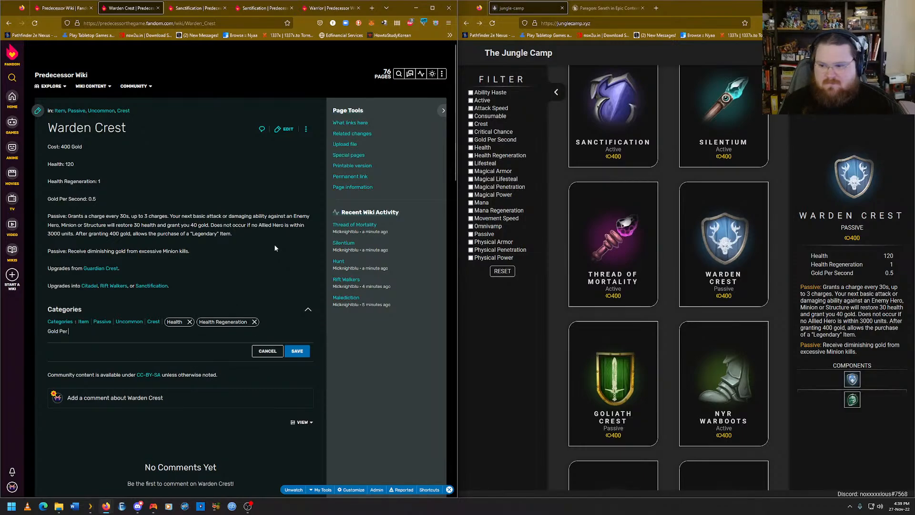
{"action": "type", "text": "second"}
{"action": "key", "text": "Return"}
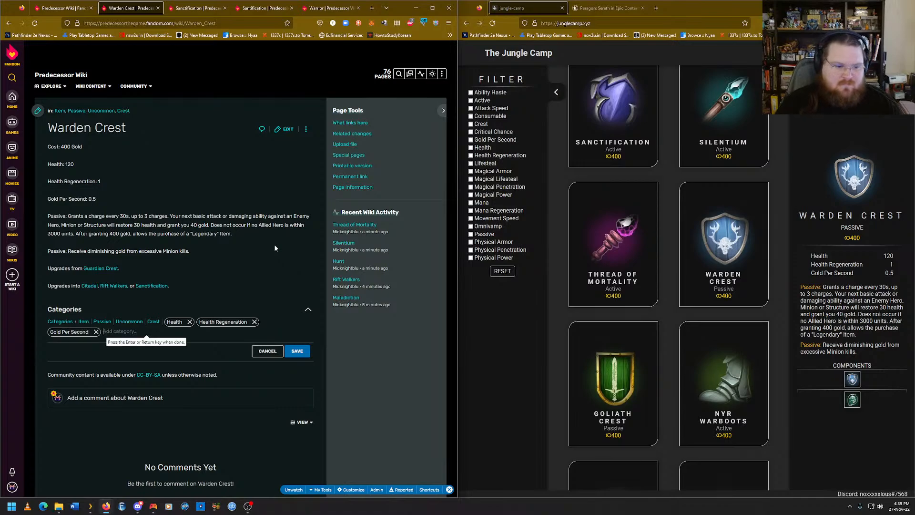
{"action": "left_click", "coordinate": [302, 354]}
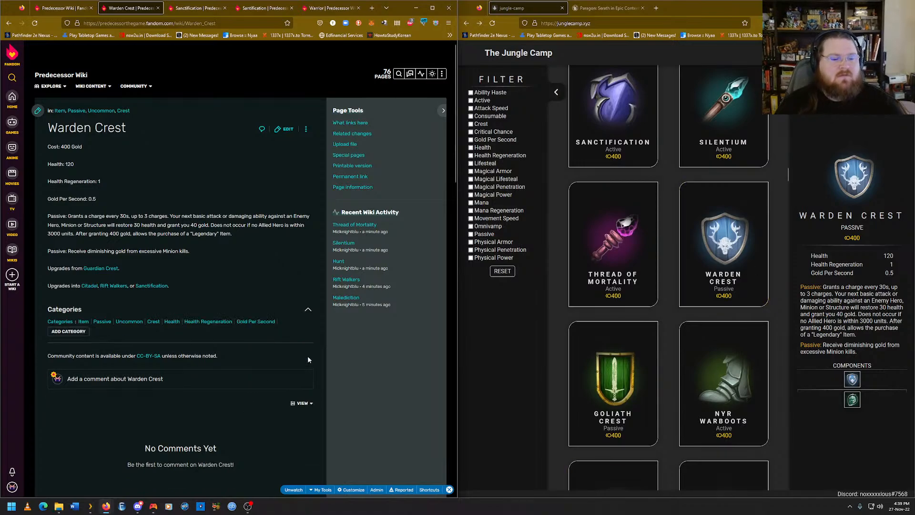
Show Goliath Crest's stats on The Jungle Camp and open its existing wiki page through the new article title check.
{"action": "mouse_move", "coordinate": [442, 74]}
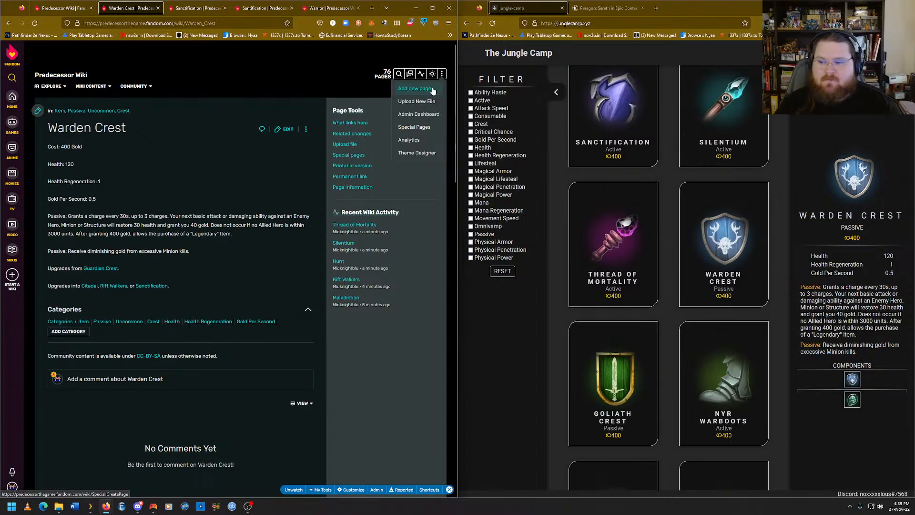
{"action": "left_click", "coordinate": [415, 89]}
{"action": "left_click", "coordinate": [630, 348]}
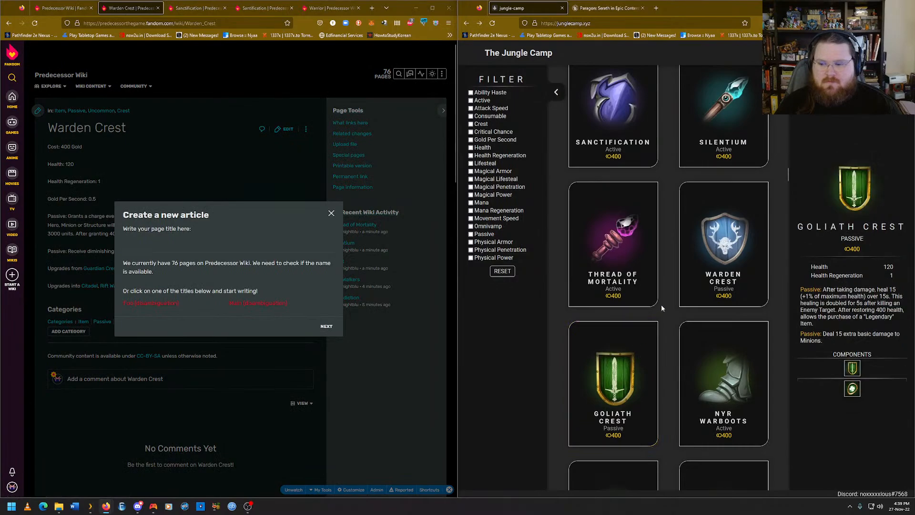
{"action": "scroll", "coordinate": [662, 308], "scroll_direction": "down", "scroll_amount": 2}
{"action": "left_click", "coordinate": [257, 229]}
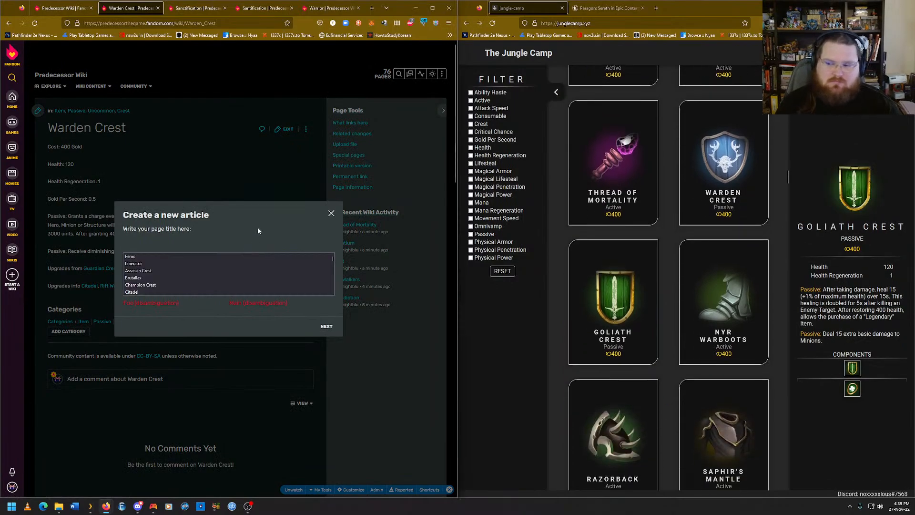
{"action": "type", "text": "Goliath Crest"}
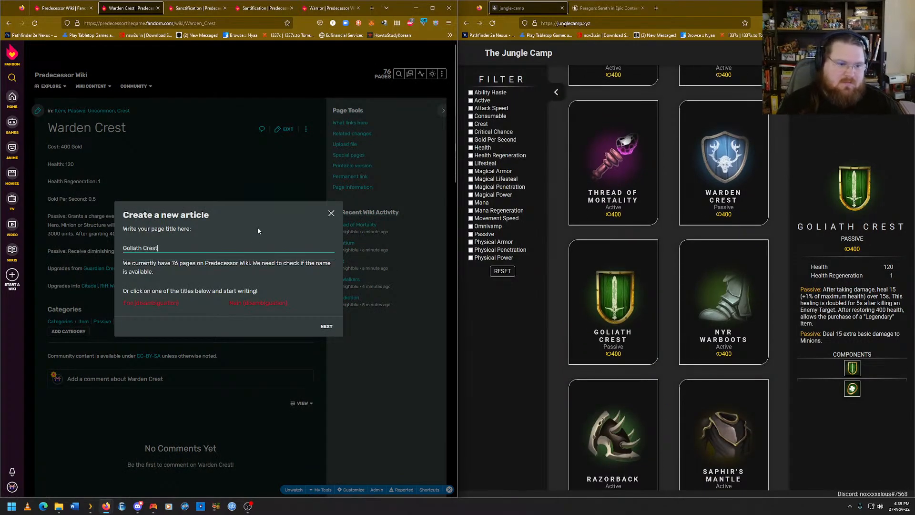
{"action": "left_click", "coordinate": [241, 254]}
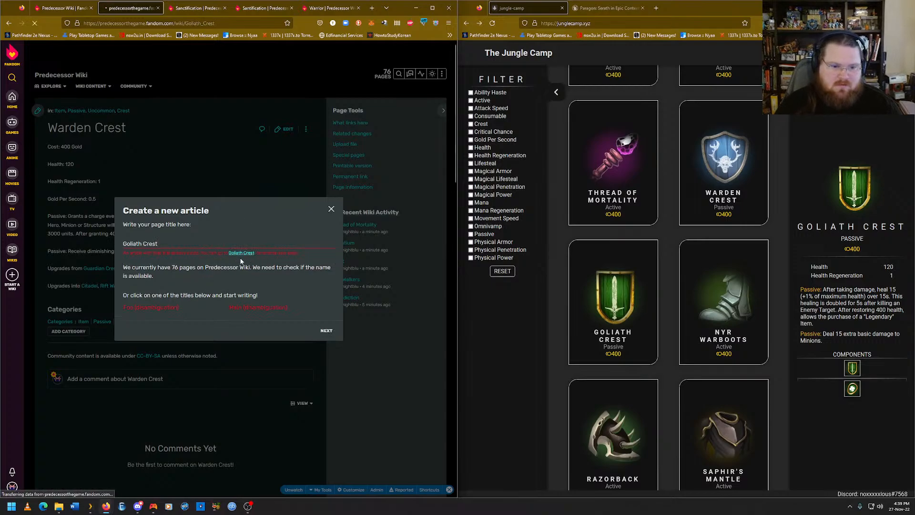
Add the categories Health and Health Regeneration to the Goliath Crest page and save them.
{"action": "scroll", "coordinate": [186, 324], "scroll_direction": "down", "scroll_amount": 5}
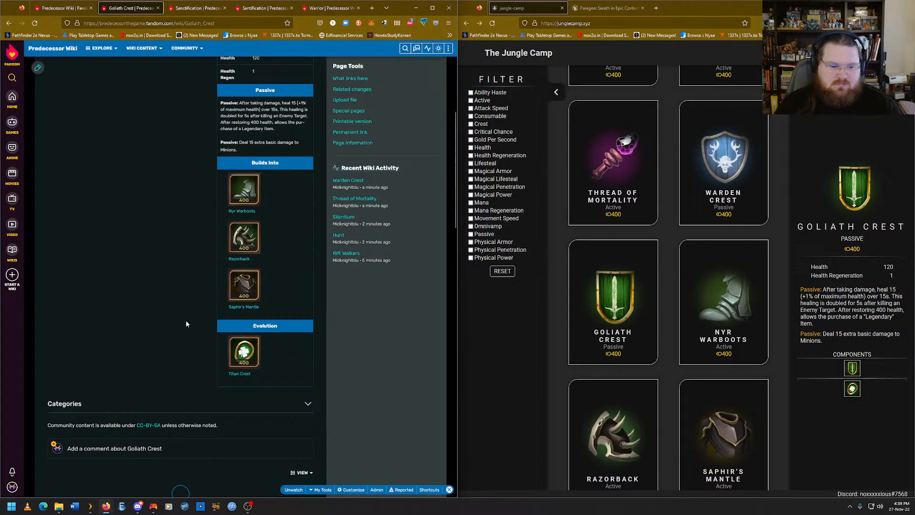
{"action": "scroll", "coordinate": [186, 323], "scroll_direction": "down", "scroll_amount": 2}
{"action": "left_click", "coordinate": [233, 292]}
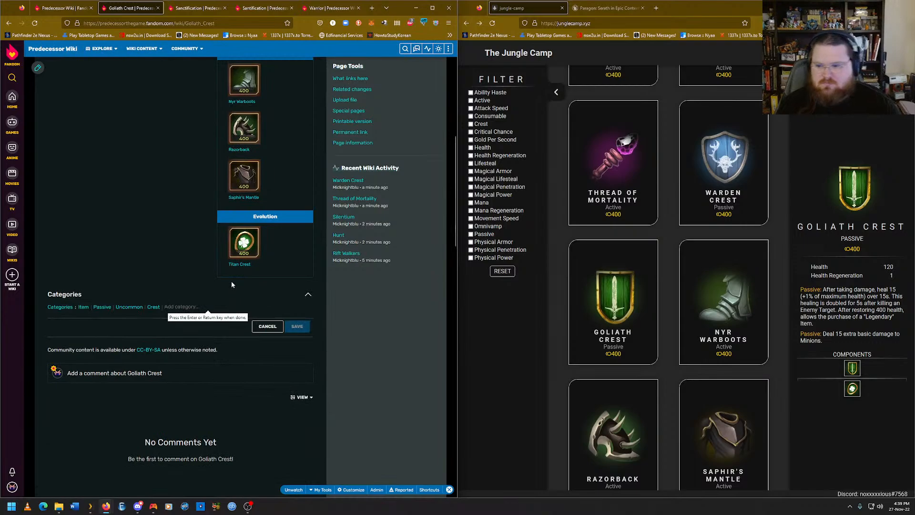
{"action": "type", "text": "Health"}
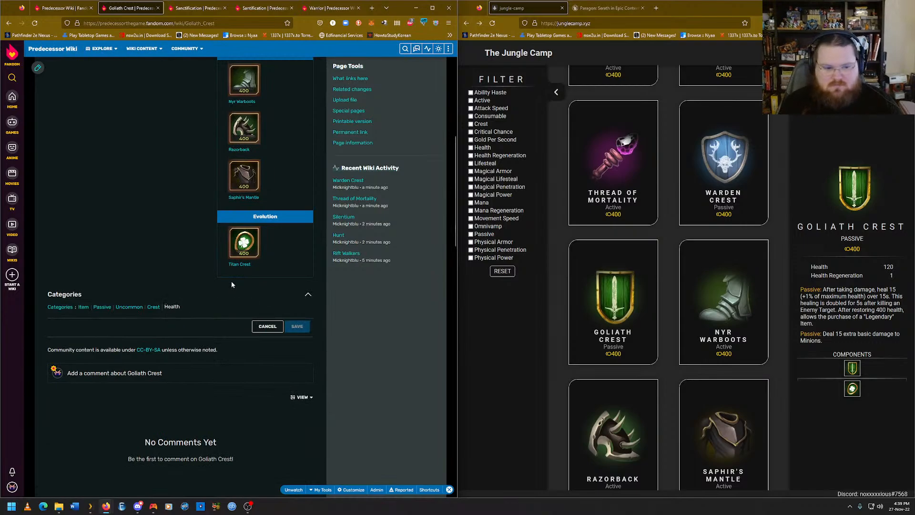
{"action": "key", "text": "Return"}
{"action": "type", "text": "Health R"}
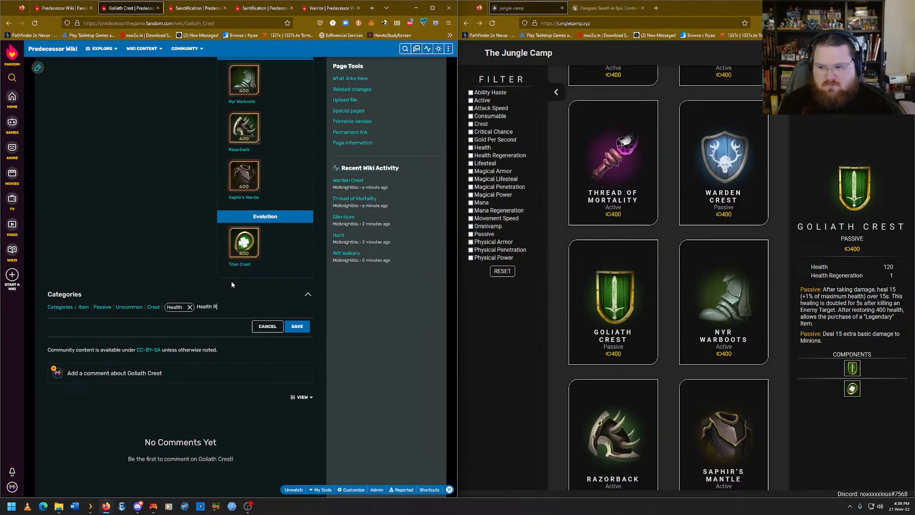
{"action": "type", "text": "egeneration"}
{"action": "key", "text": "Return"}
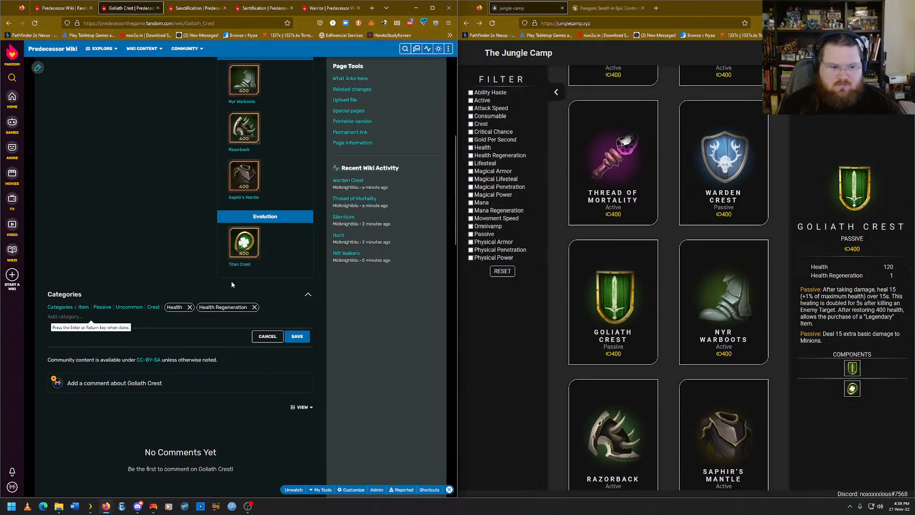
{"action": "left_click", "coordinate": [298, 336]}
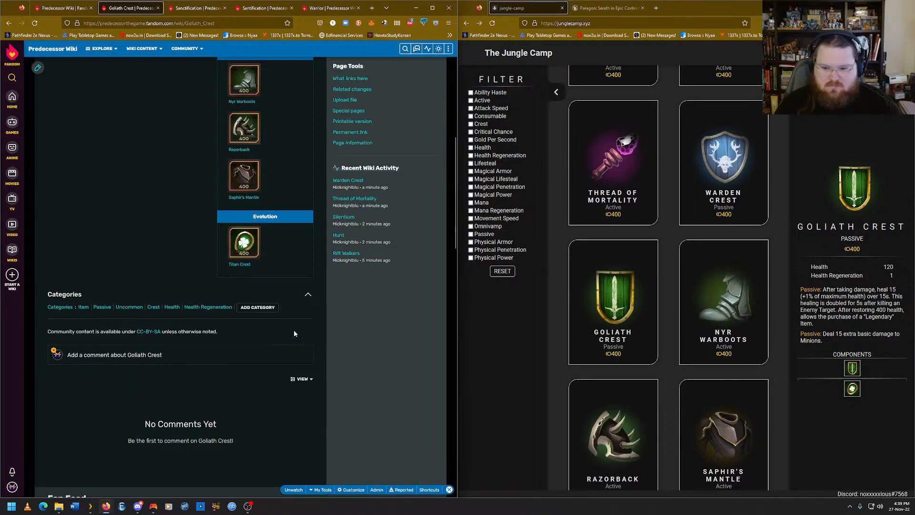
Show Nyr Warboots' stats on The Jungle Camp and open its wiki page from the items Goliath Crest builds into.
{"action": "left_click", "coordinate": [723, 306]}
{"action": "scroll", "coordinate": [315, 352], "scroll_direction": "up", "scroll_amount": 7}
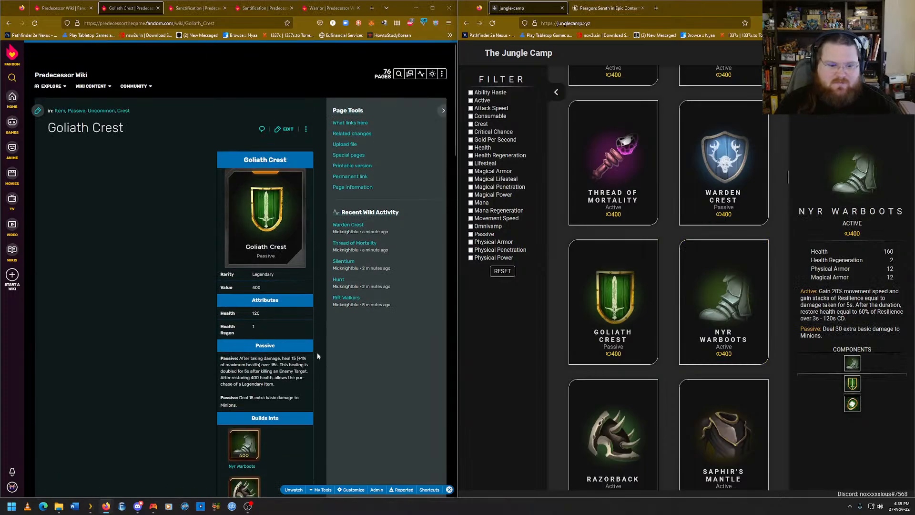
{"action": "scroll", "coordinate": [235, 326], "scroll_direction": "down", "scroll_amount": 3}
{"action": "left_click", "coordinate": [235, 323]}
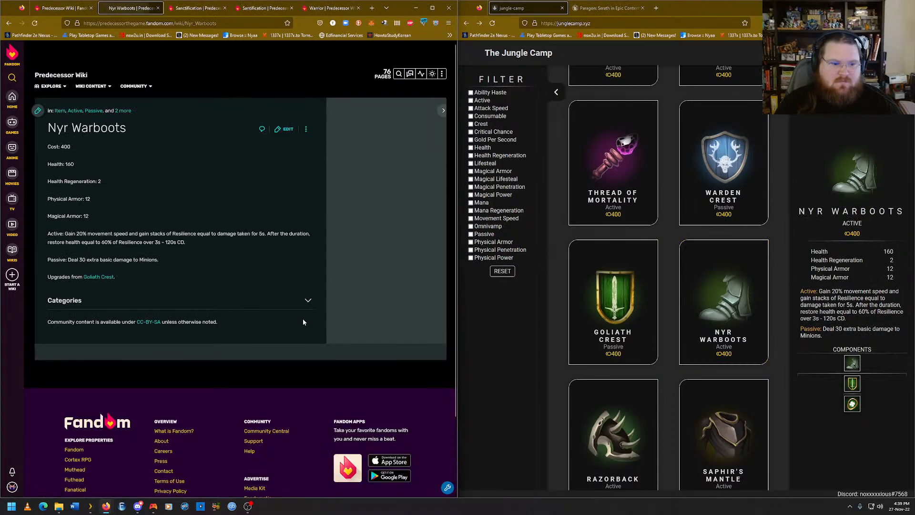
Add the categories Health and Health Regeneration to the Nyr Warboots page.
{"action": "left_click", "coordinate": [188, 313]}
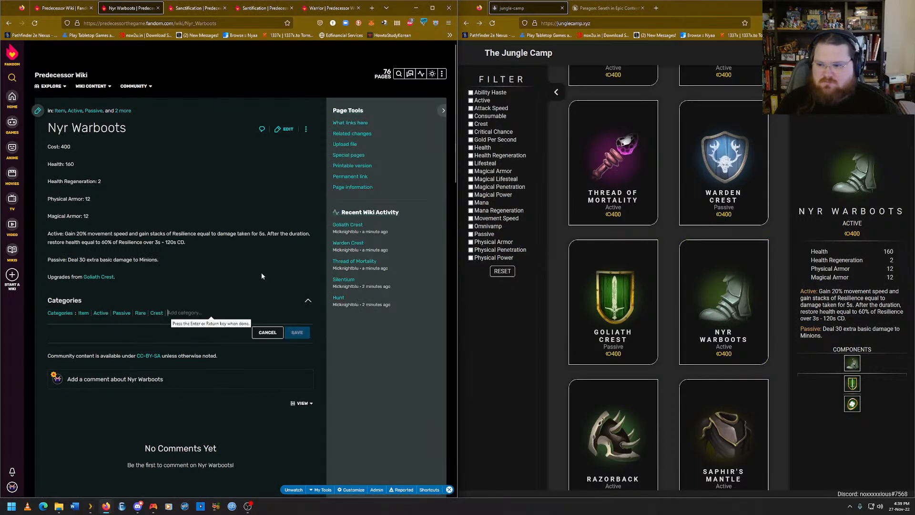
{"action": "type", "text": "Health"}
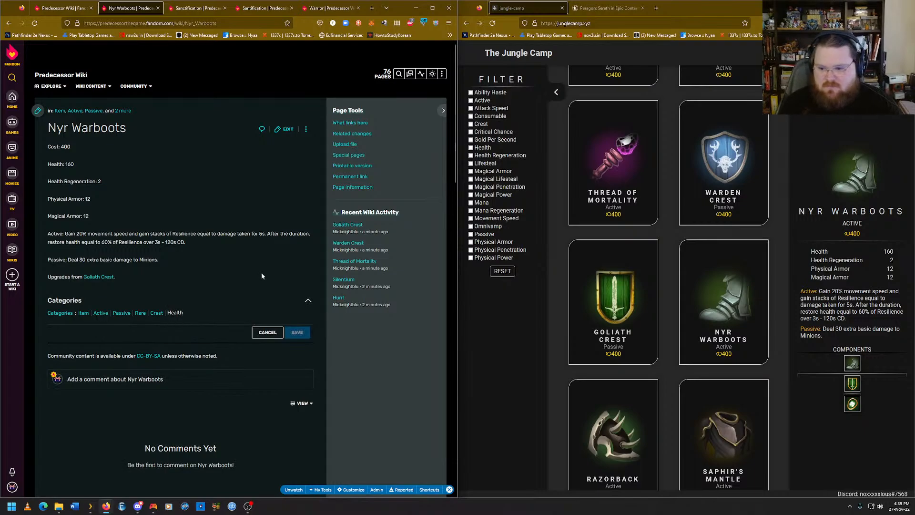
{"action": "key", "text": "Return"}
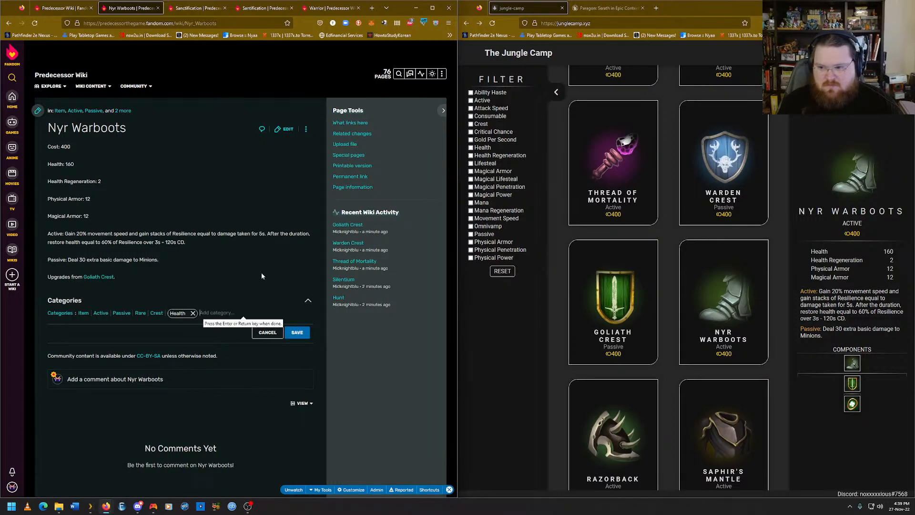
{"action": "type", "text": "He"}
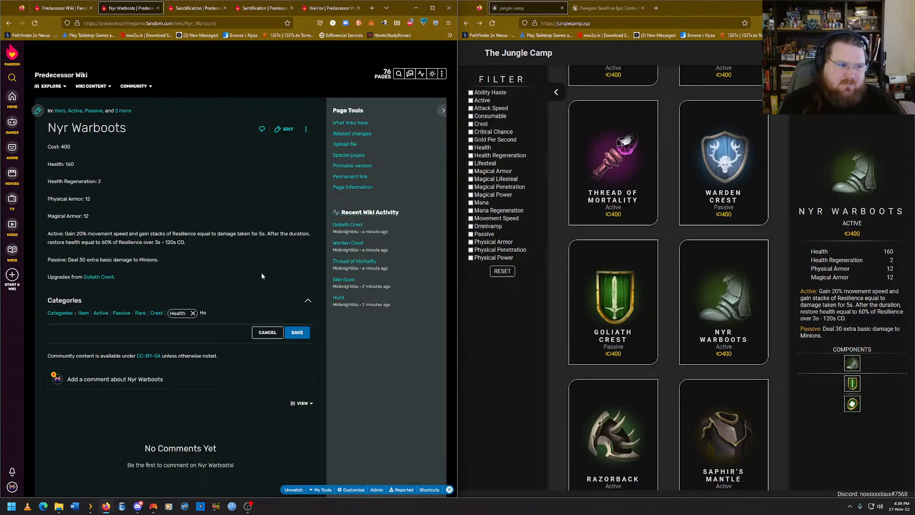
{"action": "type", "text": "alth Re"}
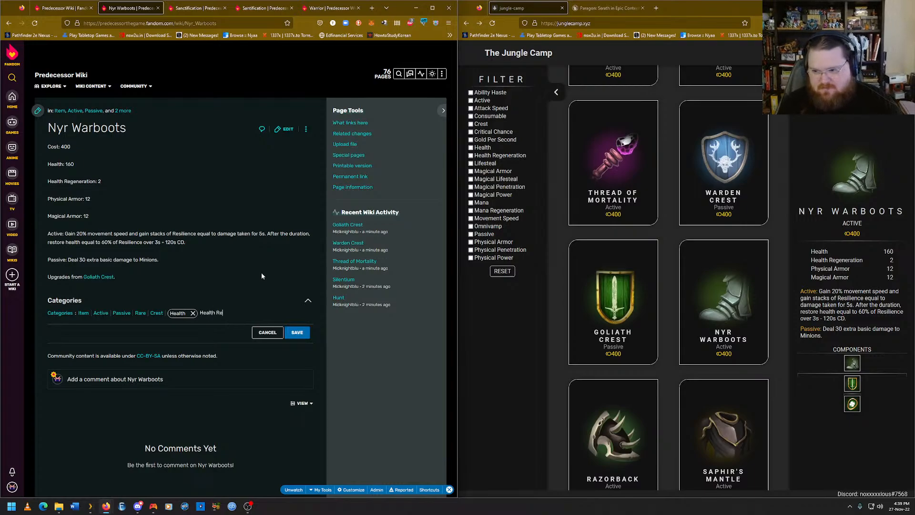
{"action": "type", "text": "generation"}
{"action": "key", "text": "Return"}
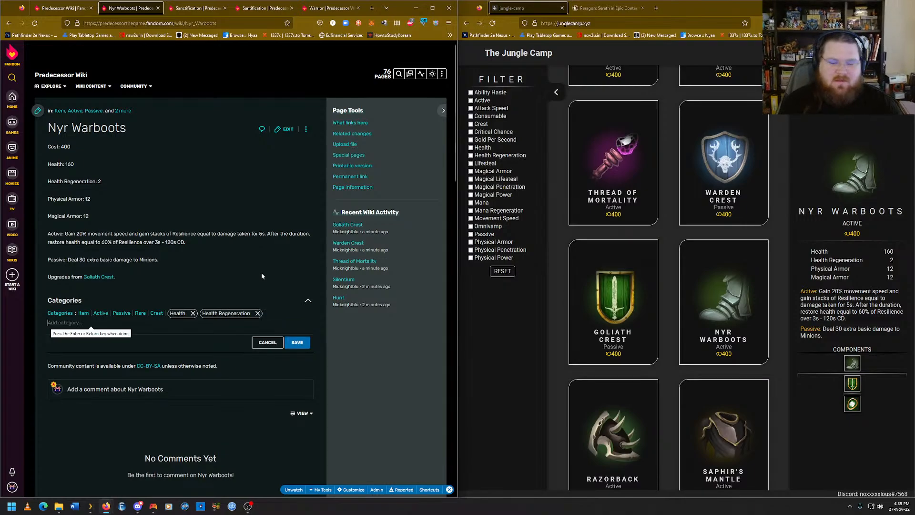
Add the categories Physical Armor and Magical Armor to the Nyr Warboots page and save its categories.
{"action": "type", "text": "Phyeis"}
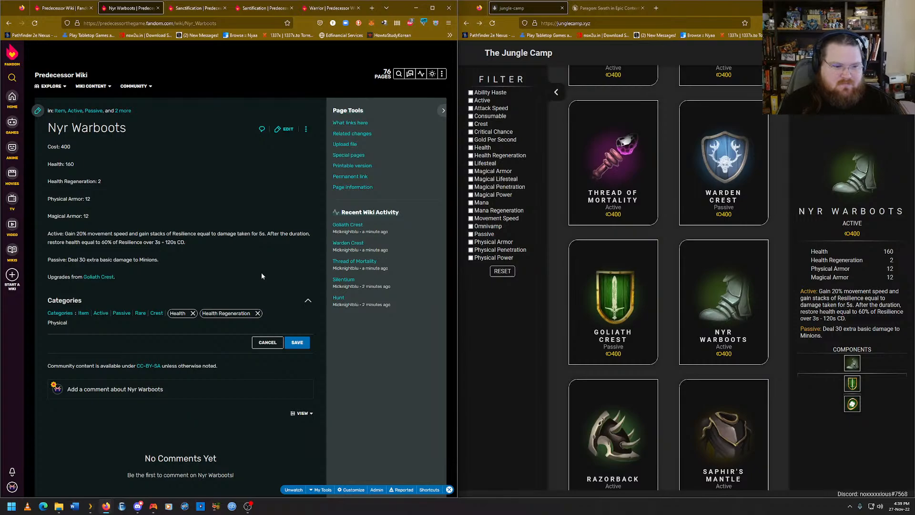
{"action": "type", "text": "rmor"}
{"action": "key", "text": "Return"}
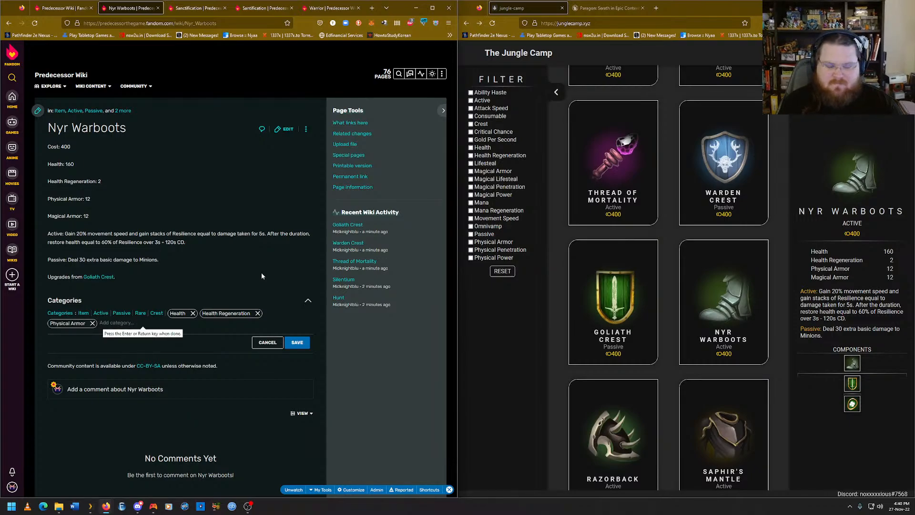
{"action": "type", "text": "Magical "}
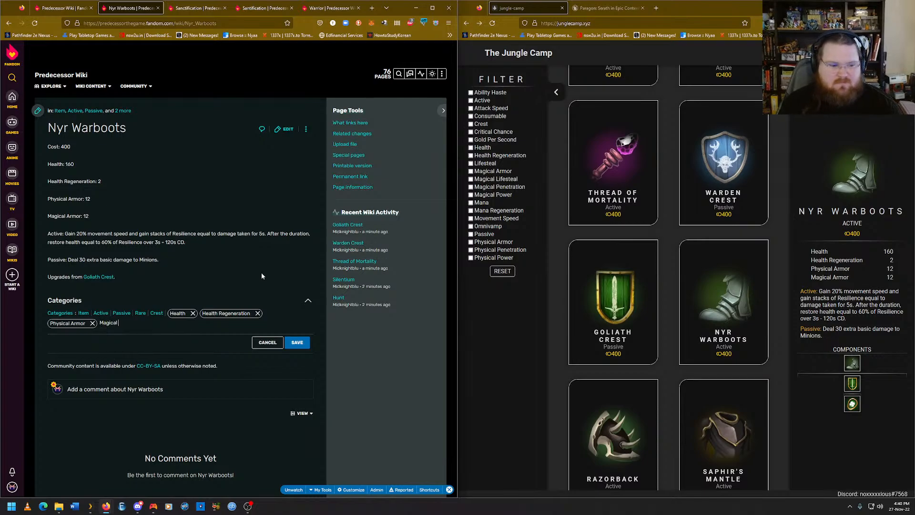
{"action": "type", "text": "Armor"}
{"action": "key", "text": "Return"}
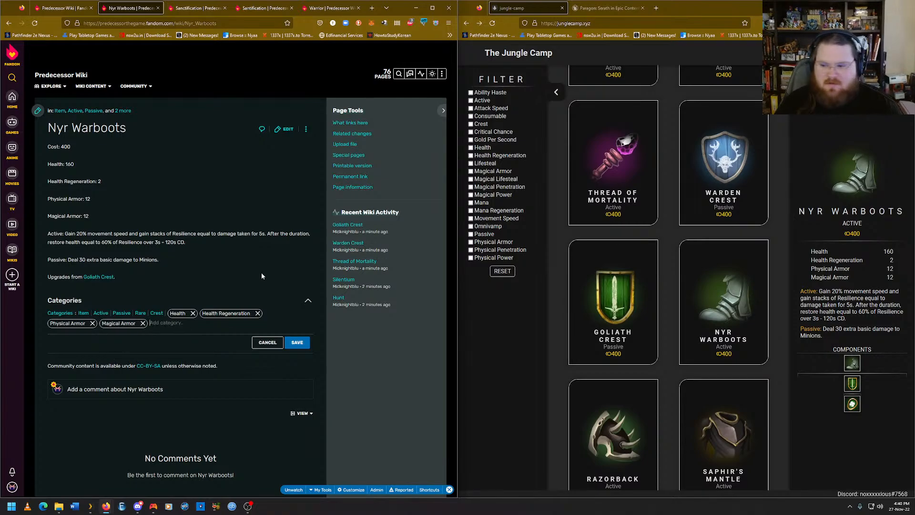
{"action": "left_click", "coordinate": [297, 343]}
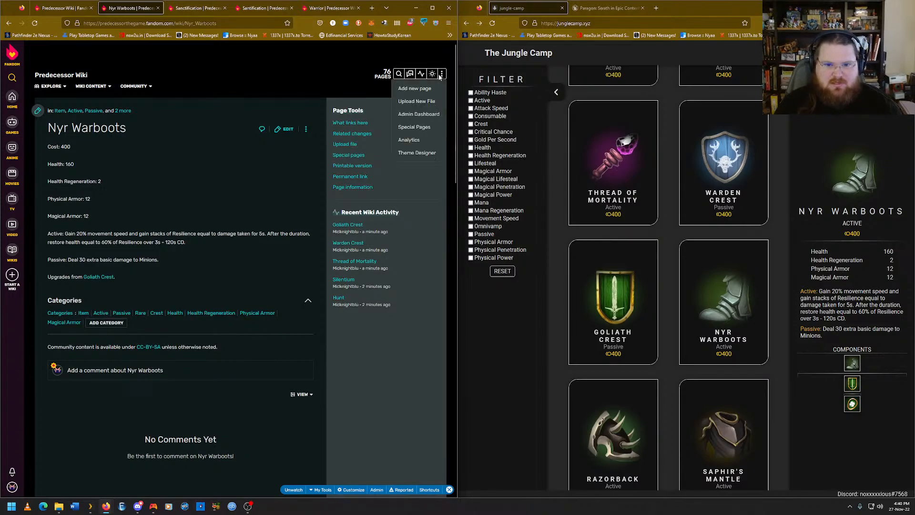
Show Razorback's stats on The Jungle Camp and open its existing wiki page through the new article title check.
{"action": "scroll", "coordinate": [679, 285], "scroll_direction": "down", "scroll_amount": 2}
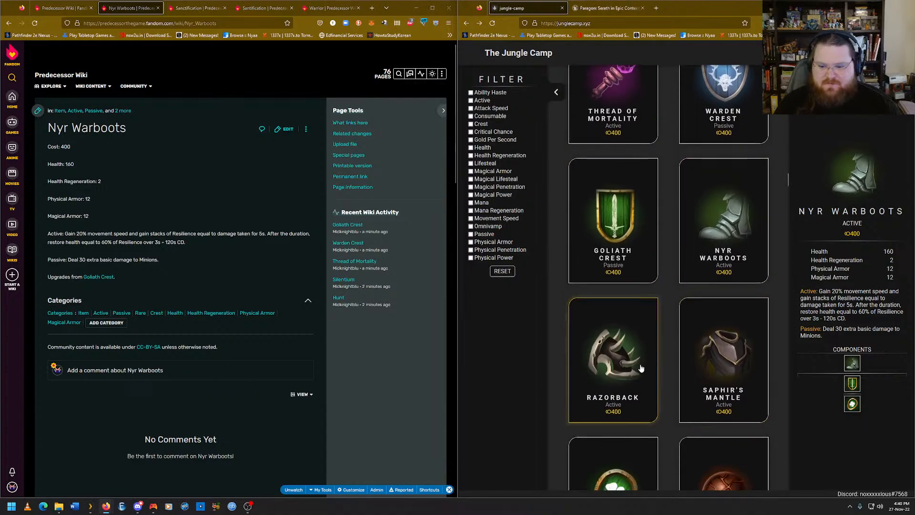
{"action": "left_click", "coordinate": [615, 344]}
{"action": "left_click", "coordinate": [443, 75]}
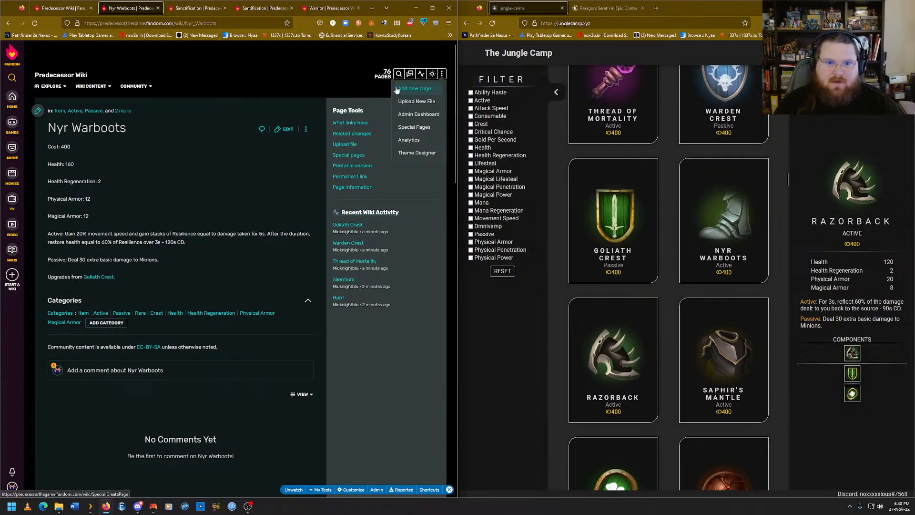
{"action": "left_click", "coordinate": [426, 89]}
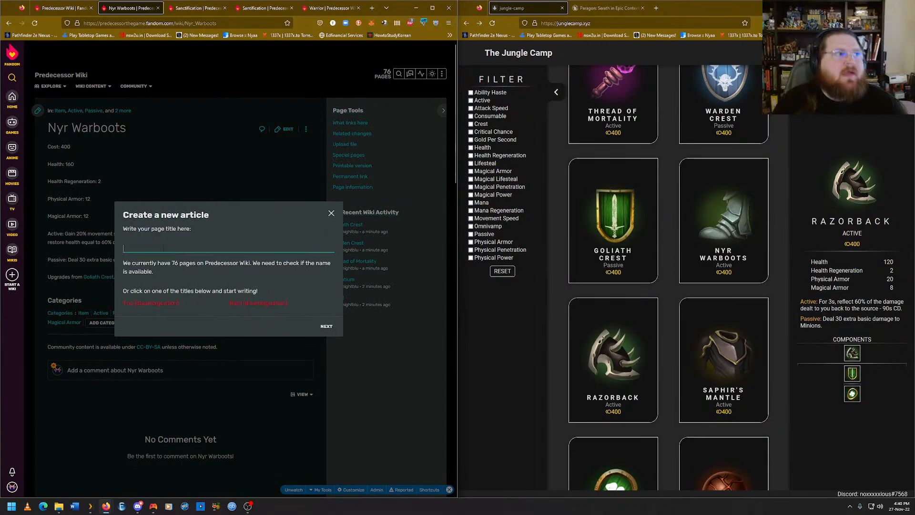
{"action": "left_click", "coordinate": [163, 246]}
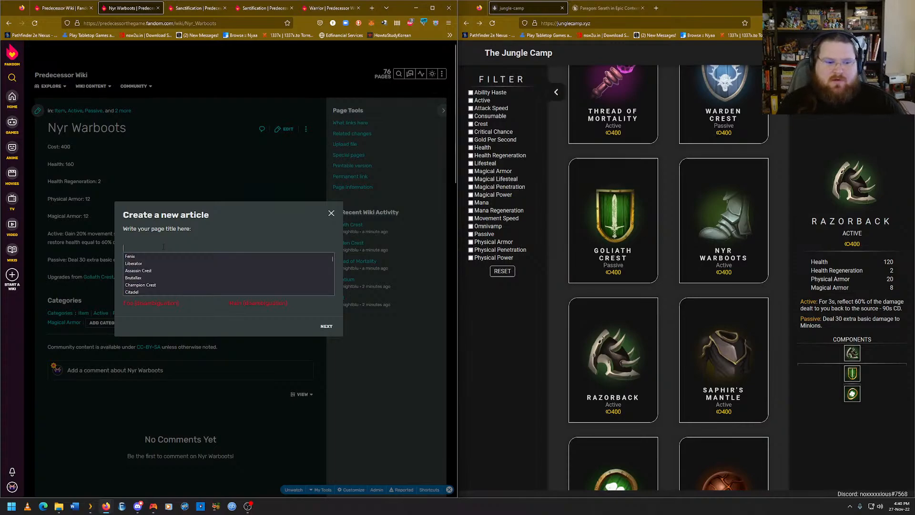
{"action": "type", "text": "Razorback"}
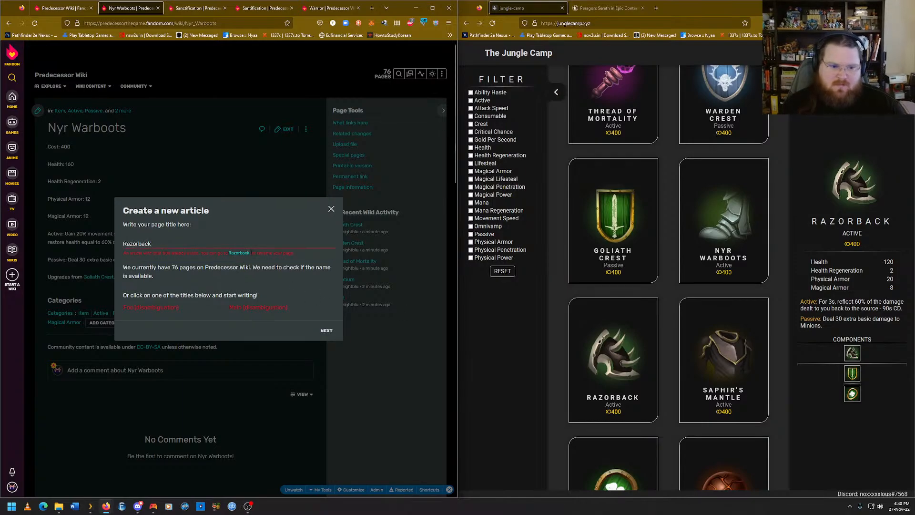
{"action": "left_click", "coordinate": [240, 253]}
Add the categories Health and Health Regeneration to the Razorback page.
{"action": "scroll", "coordinate": [237, 325], "scroll_direction": "down", "scroll_amount": 5}
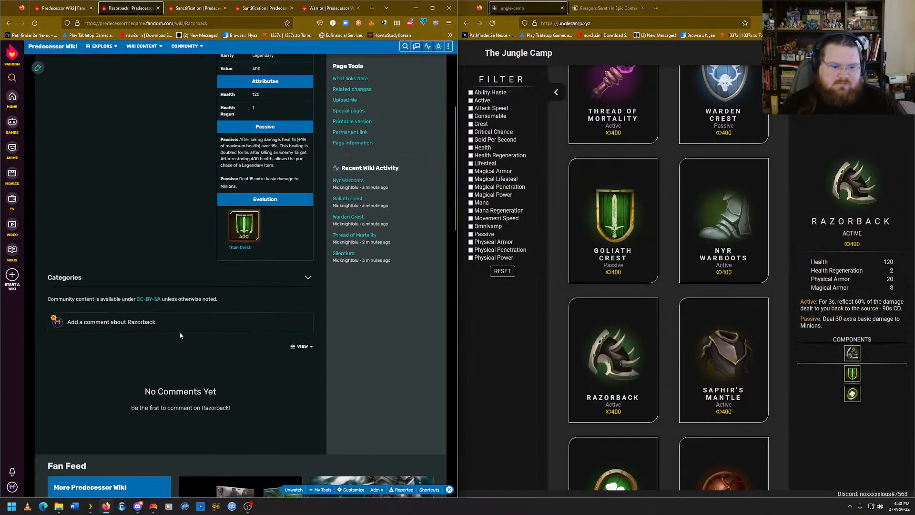
{"action": "left_click", "coordinate": [143, 280]}
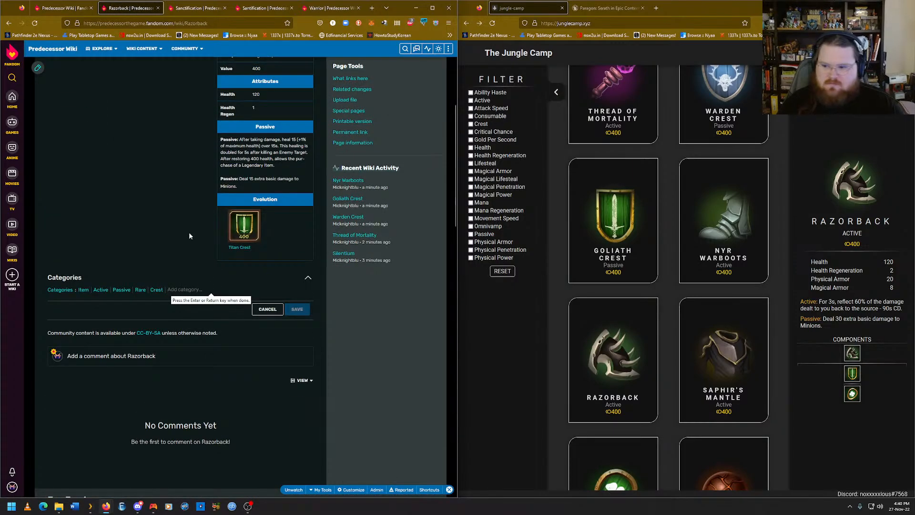
{"action": "type", "text": "Health"}
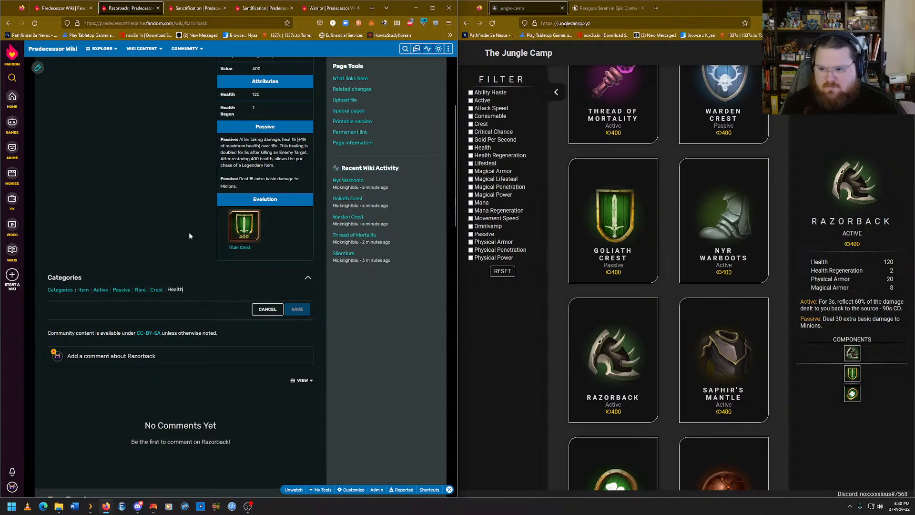
{"action": "key", "text": "Return"}
{"action": "type", "text": "He"}
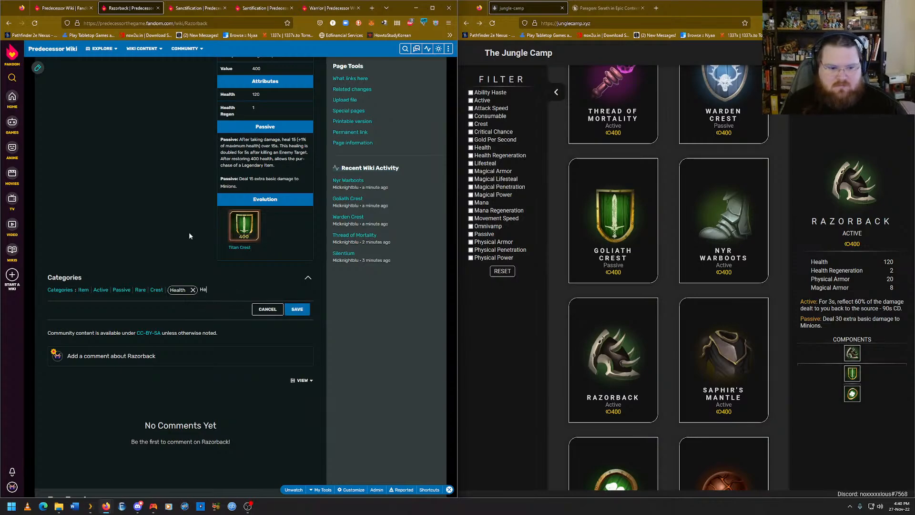
{"action": "type", "text": "alth Regeneration"}
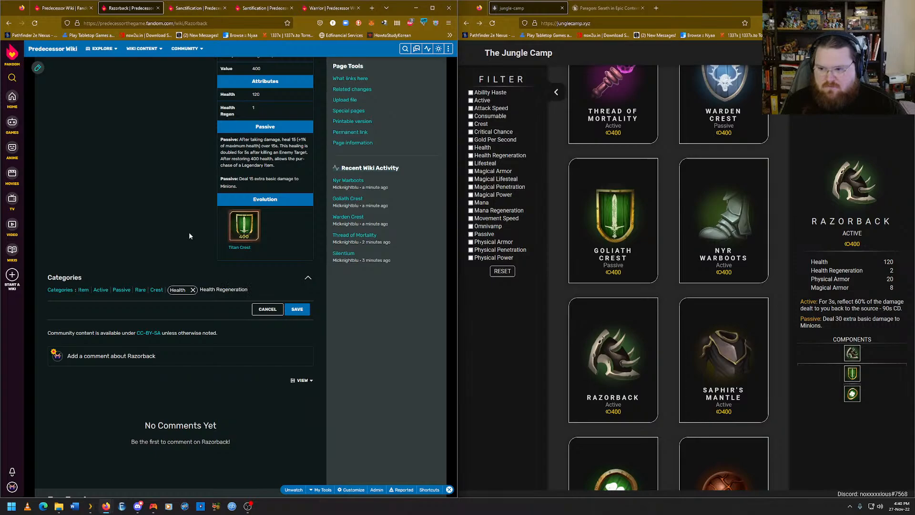
{"action": "key", "text": "Return"}
Add the categories Physical Armor and Magical Armor to the Razorback page and save its categories.
{"action": "type", "text": "Physical Armor"}
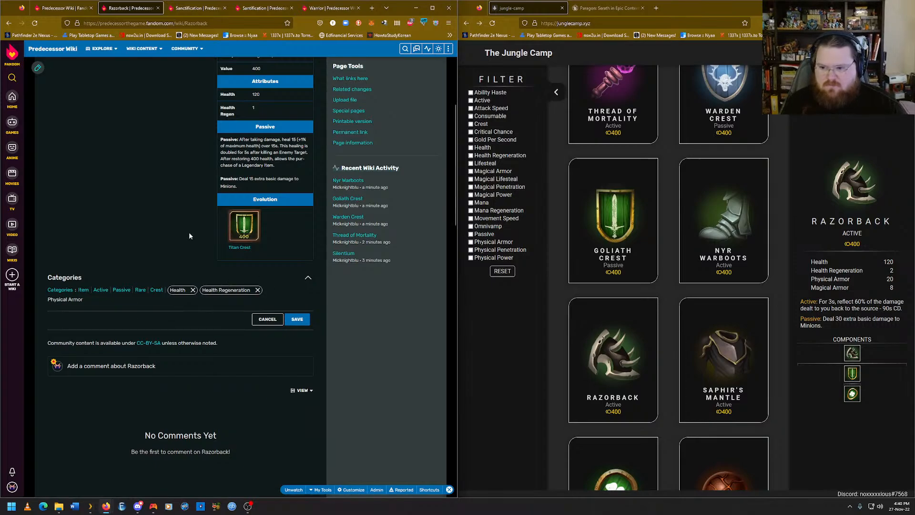
{"action": "key", "text": "Return"}
{"action": "type", "text": "Magical"}
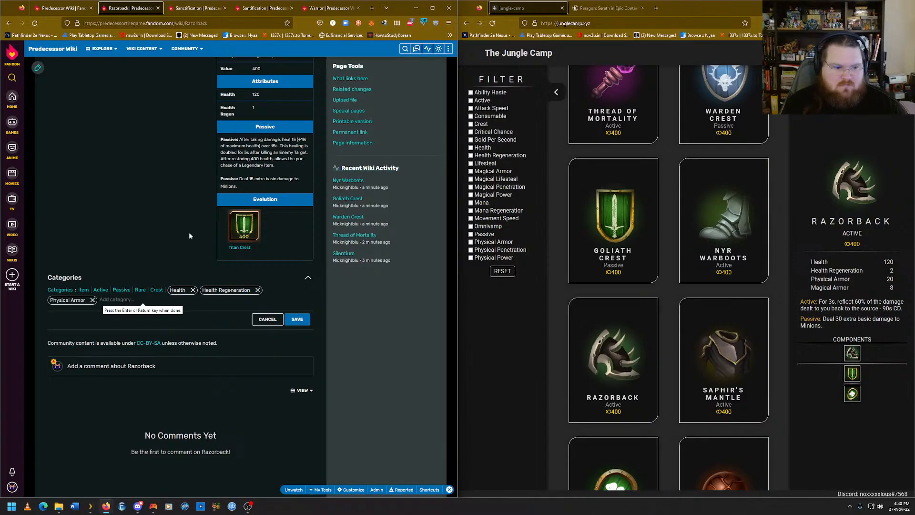
{"action": "type", "text": " Armor"}
{"action": "key", "text": "Return"}
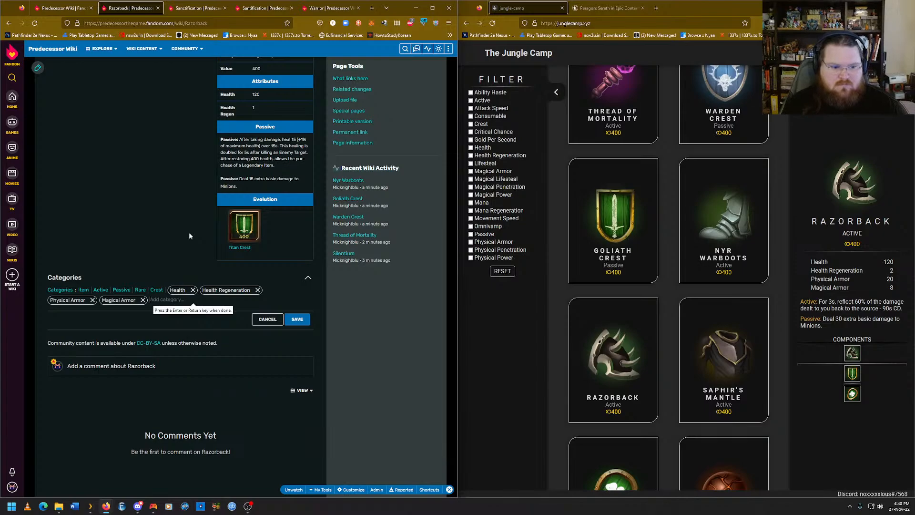
{"action": "left_click", "coordinate": [294, 320]}
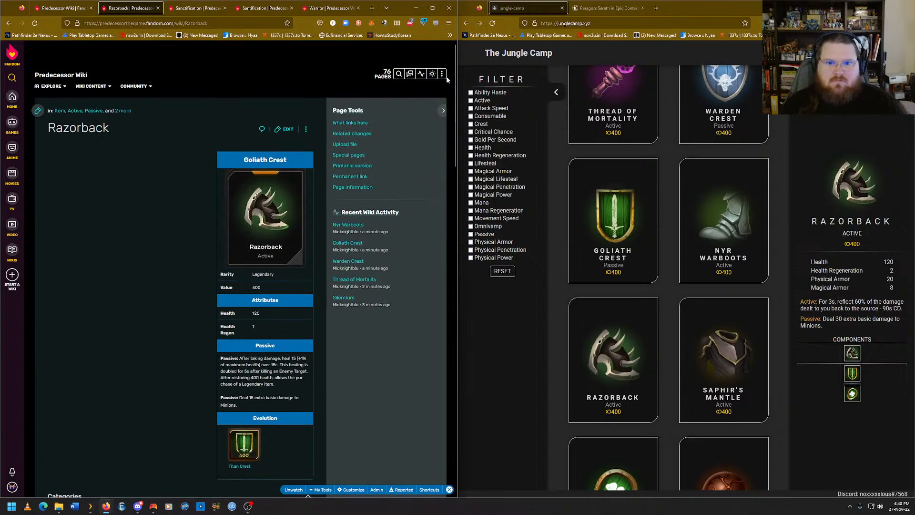
Start a new article on the wiki to bring up the page title check.
{"action": "mouse_move", "coordinate": [444, 76]}
{"action": "left_click", "coordinate": [418, 89]}
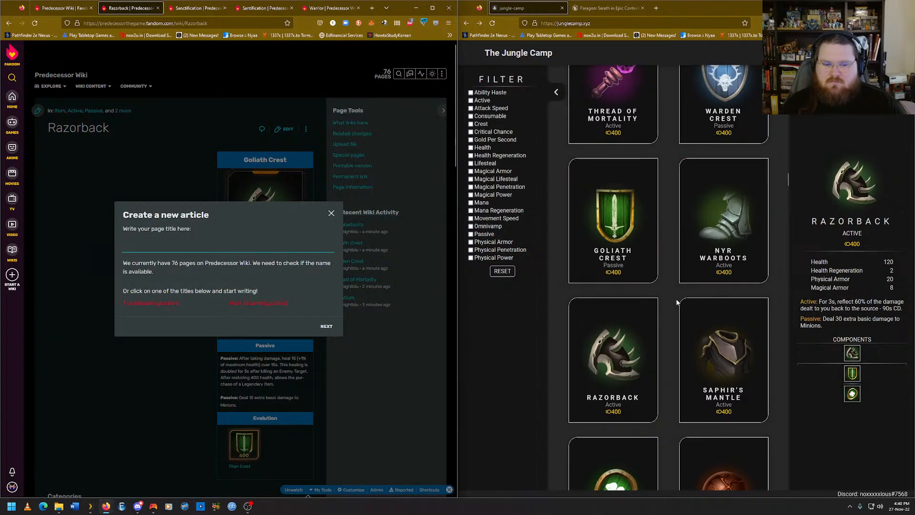
Switch to the Unreal Engine marketplace, return to the "paragon" search results and show their first page.
{"action": "left_click", "coordinate": [608, 8]}
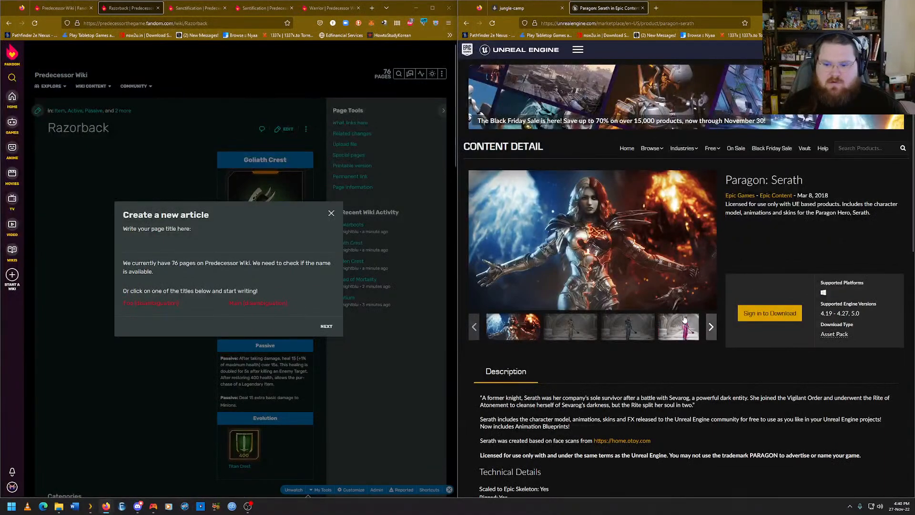
{"action": "key", "text": "alt+Left"}
{"action": "scroll", "coordinate": [845, 410], "scroll_direction": "down", "scroll_amount": 2}
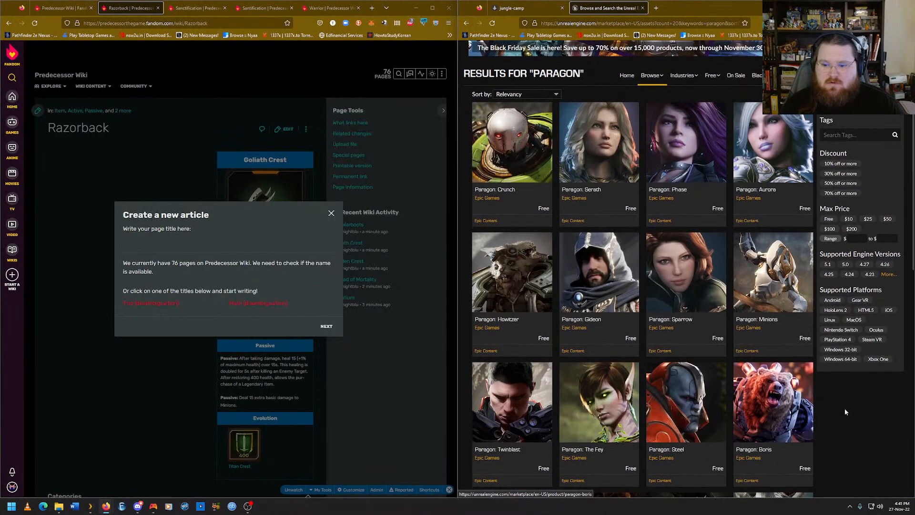
{"action": "scroll", "coordinate": [845, 412], "scroll_direction": "down", "scroll_amount": 10}
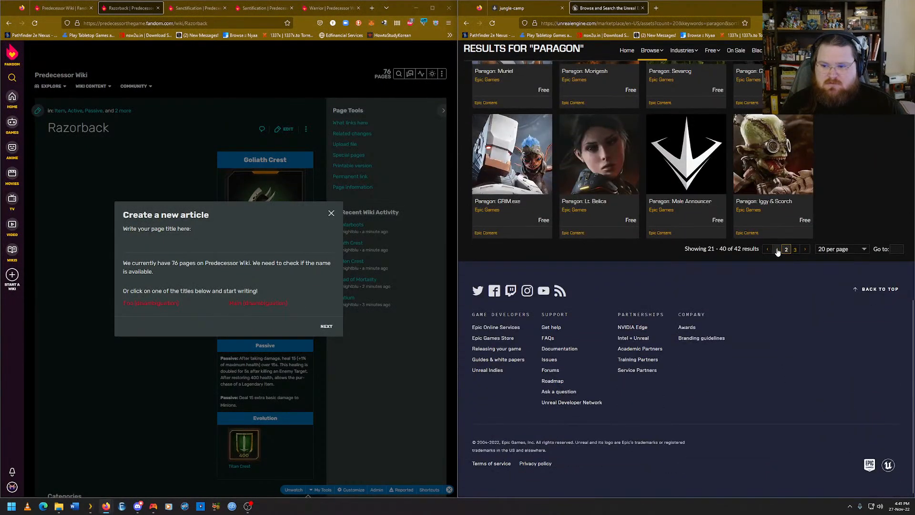
{"action": "left_click", "coordinate": [777, 249]}
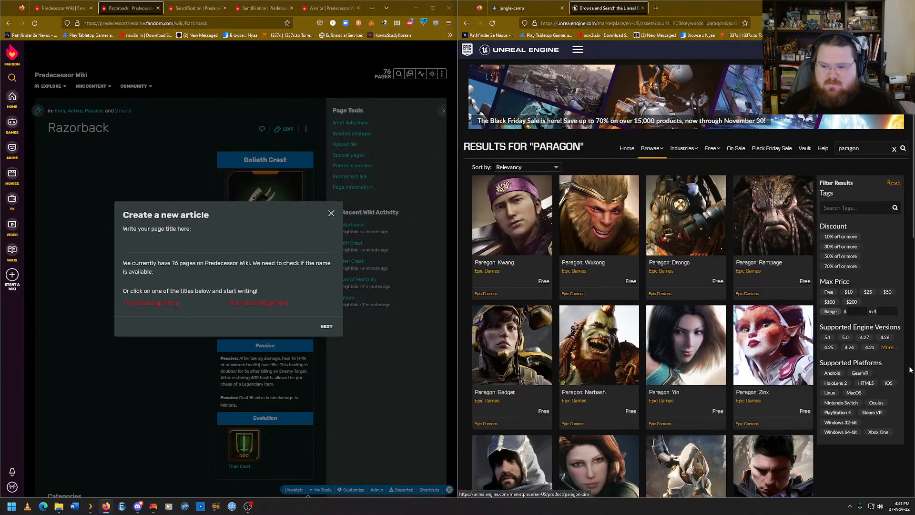
View the preview images of the Paragon: Zinx asset, then go back through the results to The Jungle Camp.
{"action": "left_click", "coordinate": [782, 381]}
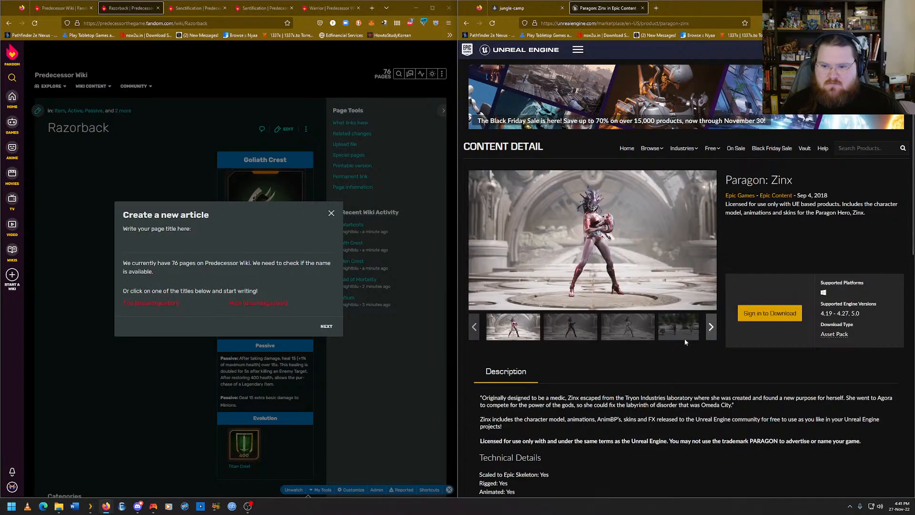
{"action": "left_click", "coordinate": [569, 334]}
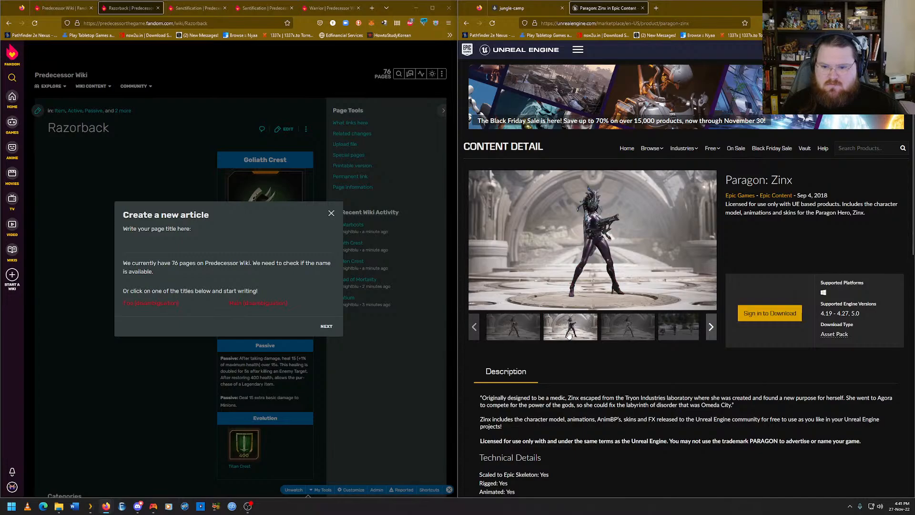
{"action": "left_click", "coordinate": [624, 336]}
{"action": "key", "text": "alt+Left"}
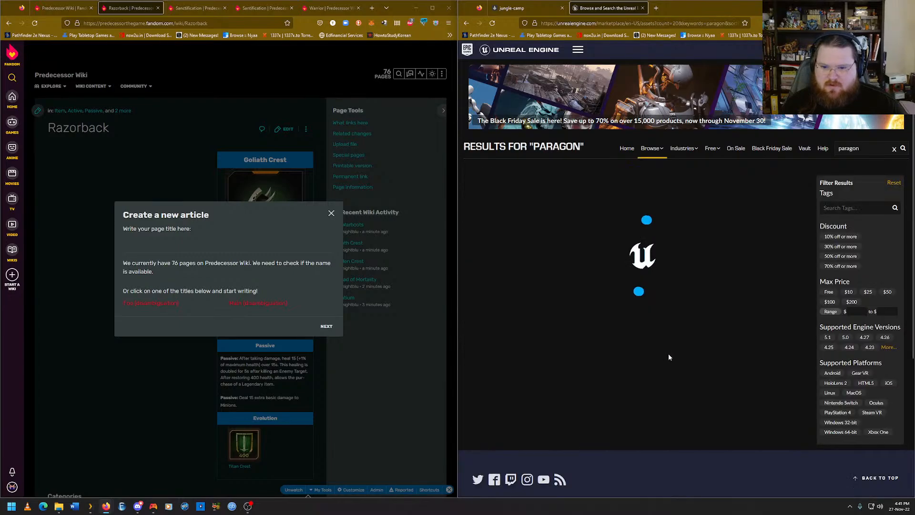
{"action": "scroll", "coordinate": [843, 407], "scroll_direction": "down", "scroll_amount": 3}
{"action": "scroll", "coordinate": [844, 410], "scroll_direction": "down", "scroll_amount": 3}
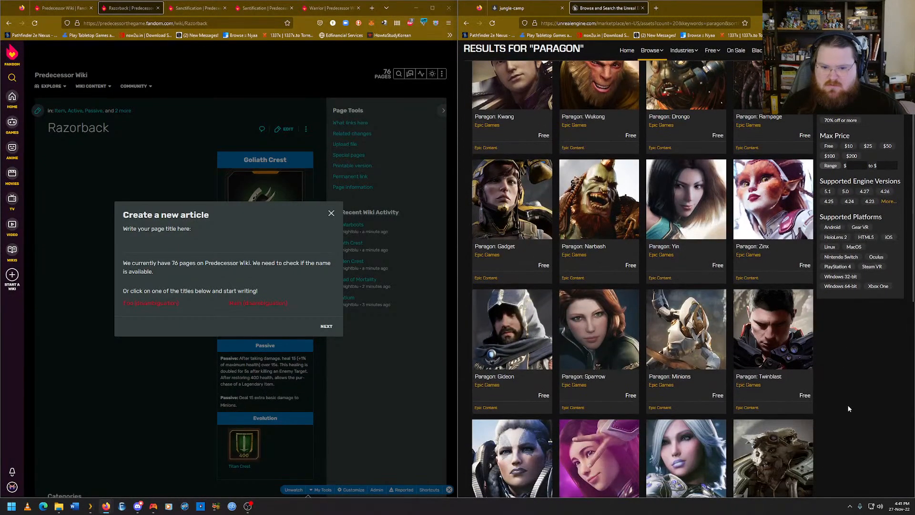
{"action": "left_click", "coordinate": [525, 8]}
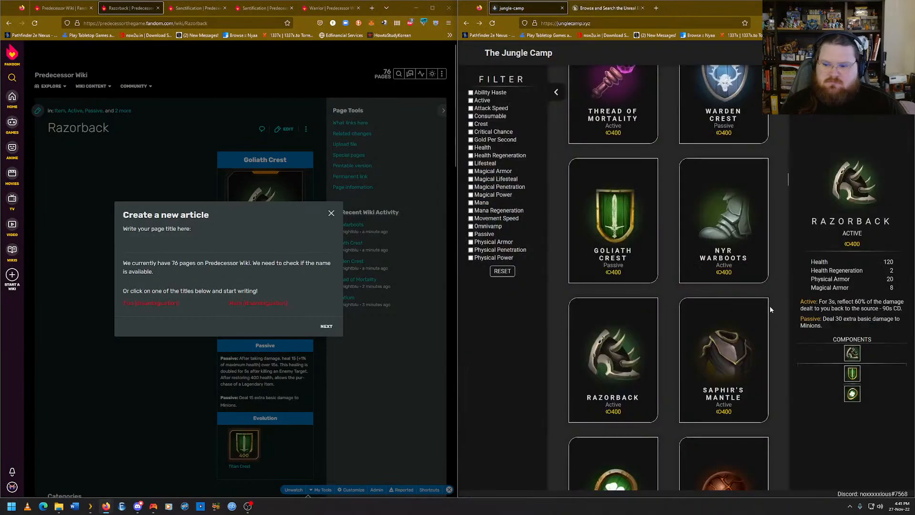
Show Saphir's Mantle's stats in The Jungle Camp and open its existing wiki page through the new article title check.
{"action": "left_click", "coordinate": [761, 333]}
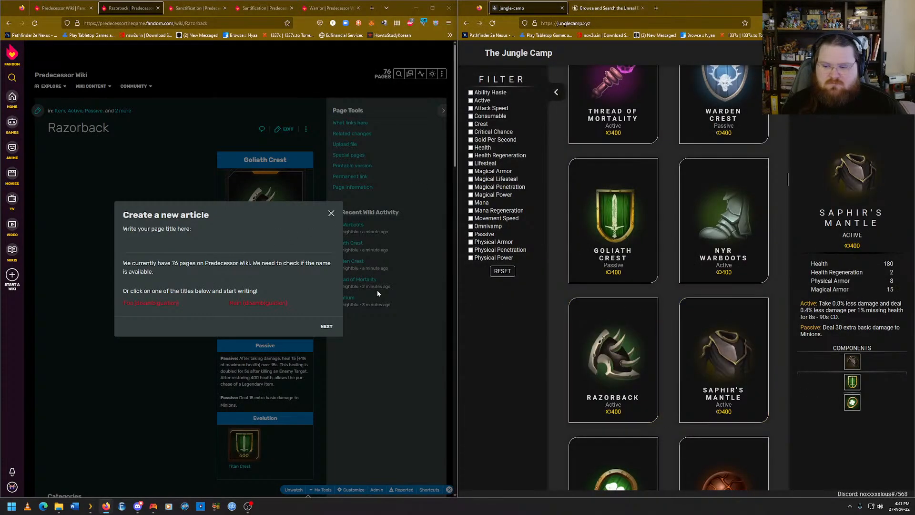
{"action": "left_click", "coordinate": [200, 248]}
{"action": "type", "text": "S"}
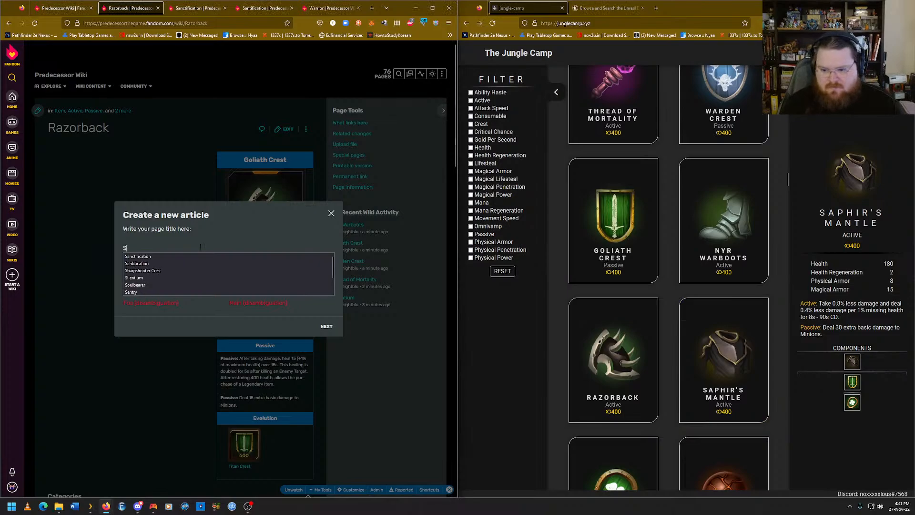
{"action": "type", "text": "aphir's"}
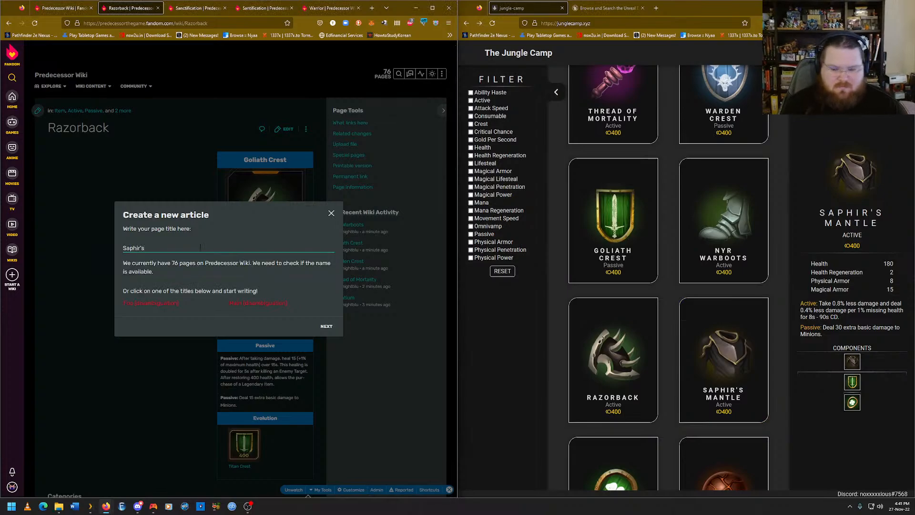
{"action": "type", "text": " Mantle"}
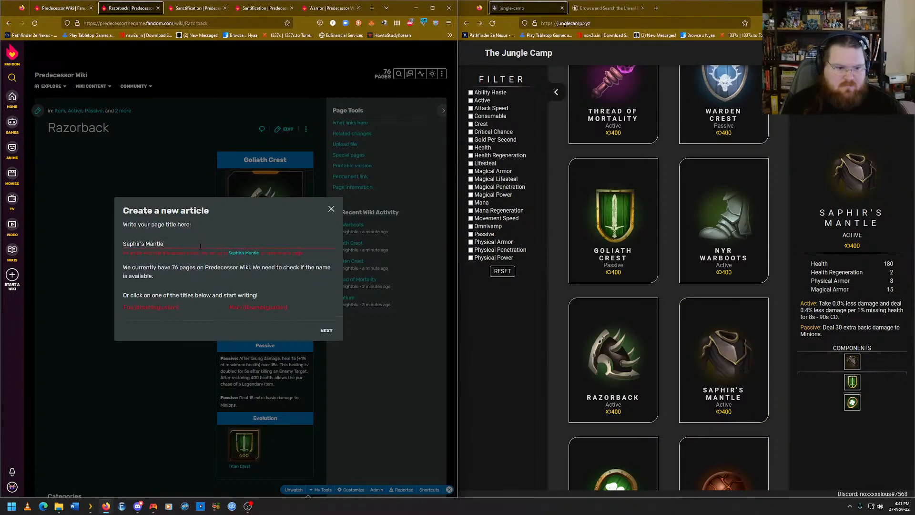
{"action": "left_click", "coordinate": [240, 254]}
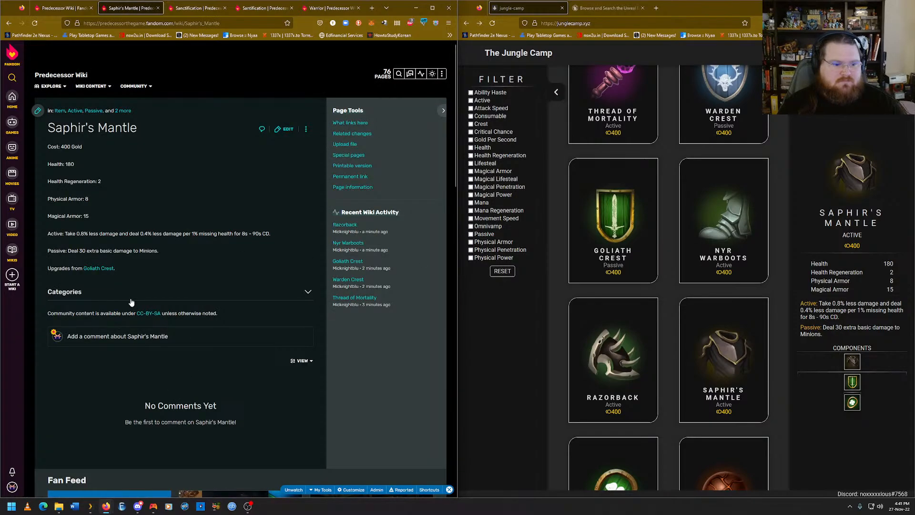
Add the categories Health and Health Regeneration to the Saphir's Mantle page.
{"action": "left_click", "coordinate": [185, 303]}
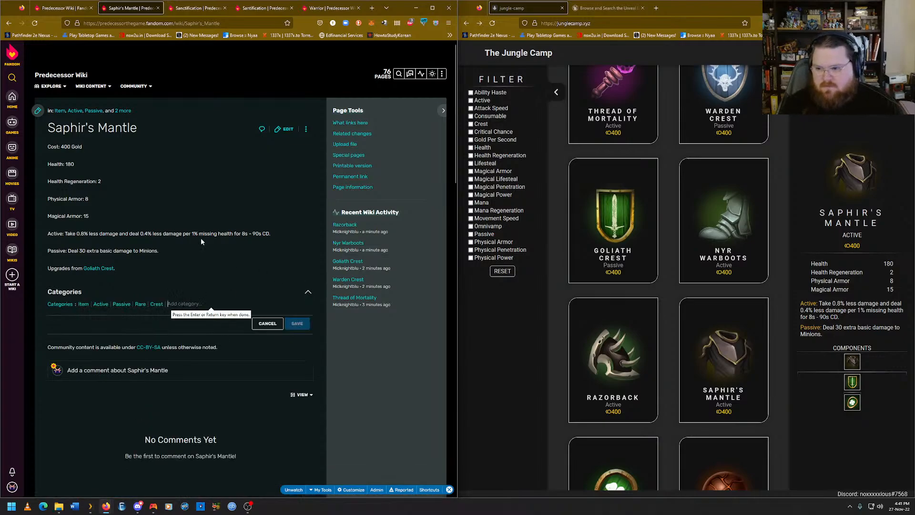
{"action": "type", "text": "Health"}
{"action": "key", "text": "Return"}
{"action": "type", "text": "H"}
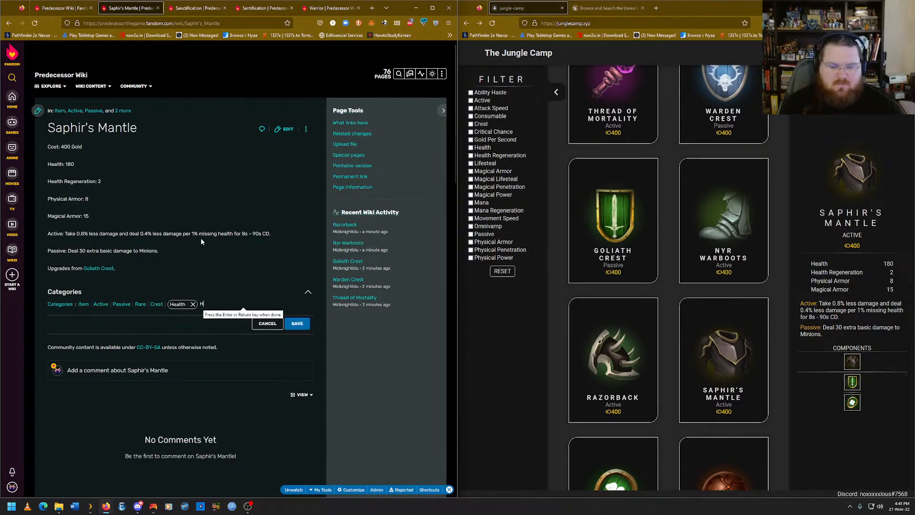
{"action": "type", "text": "ealth Regenerat"}
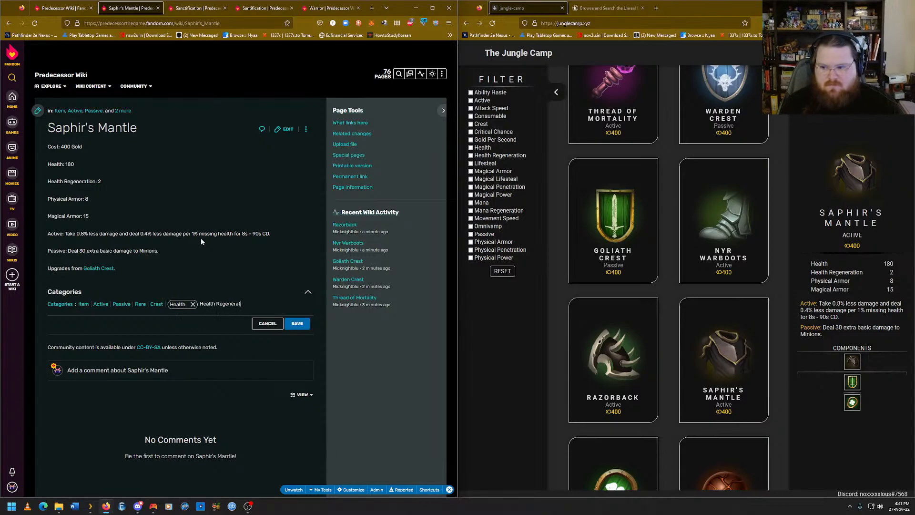
{"action": "type", "text": "ion"}
{"action": "key", "text": "Return"}
Add the categories Physical Armor and Magical Armor to the Saphir's Mantle page and save its categories.
{"action": "type", "text": "Physical Armor"}
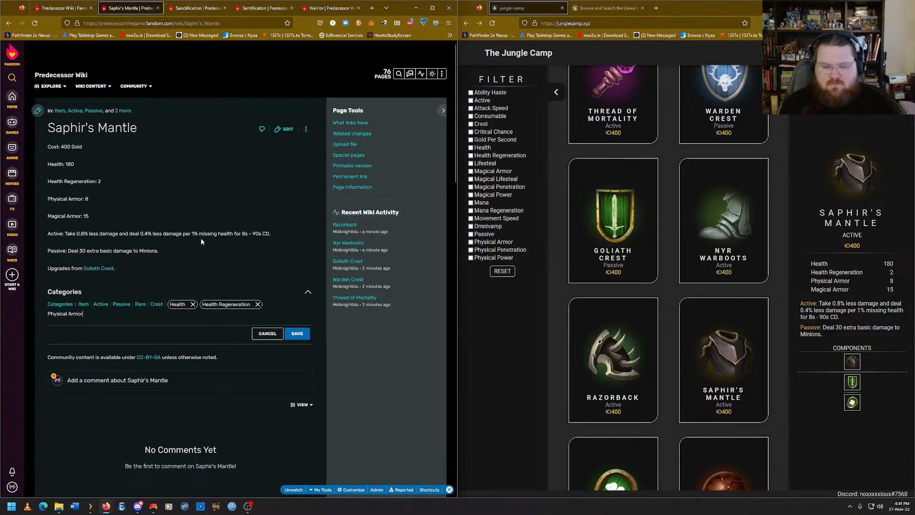
{"action": "key", "text": "Return"}
{"action": "type", "text": "Magical Armor"}
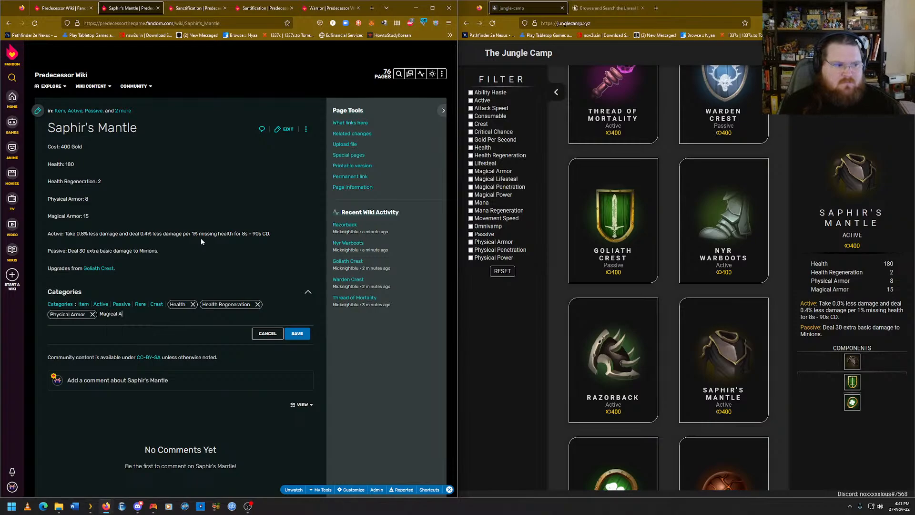
{"action": "key", "text": "Return"}
{"action": "left_click", "coordinate": [297, 333]}
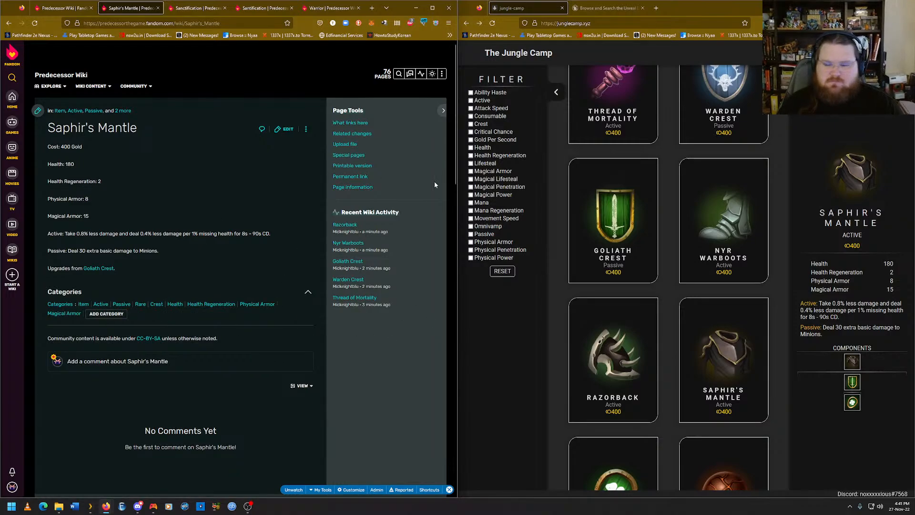
Show Titan Crest's stats in The Jungle Camp and open its existing wiki page through the new article title check.
{"action": "scroll", "coordinate": [670, 334], "scroll_direction": "down", "scroll_amount": 3}
{"action": "left_click", "coordinate": [650, 353]}
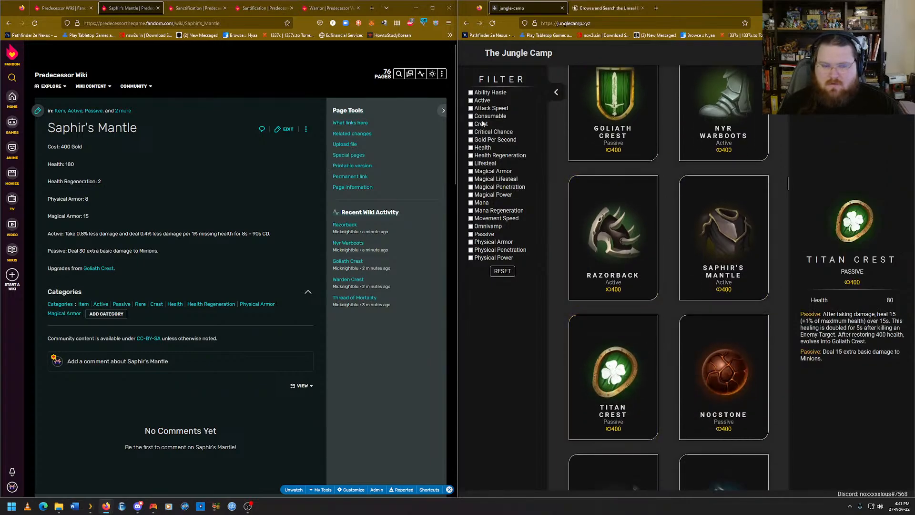
{"action": "left_click", "coordinate": [437, 89]}
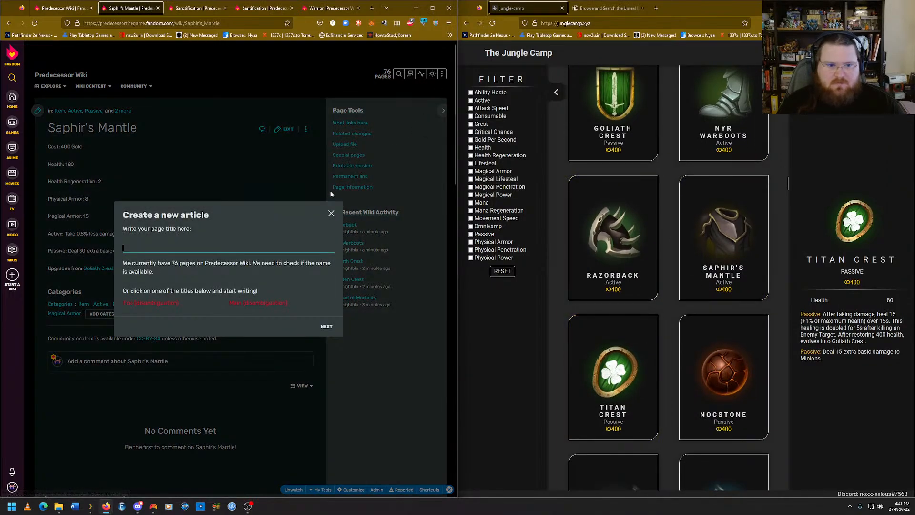
{"action": "left_click", "coordinate": [237, 246]}
{"action": "type", "text": "Titan"}
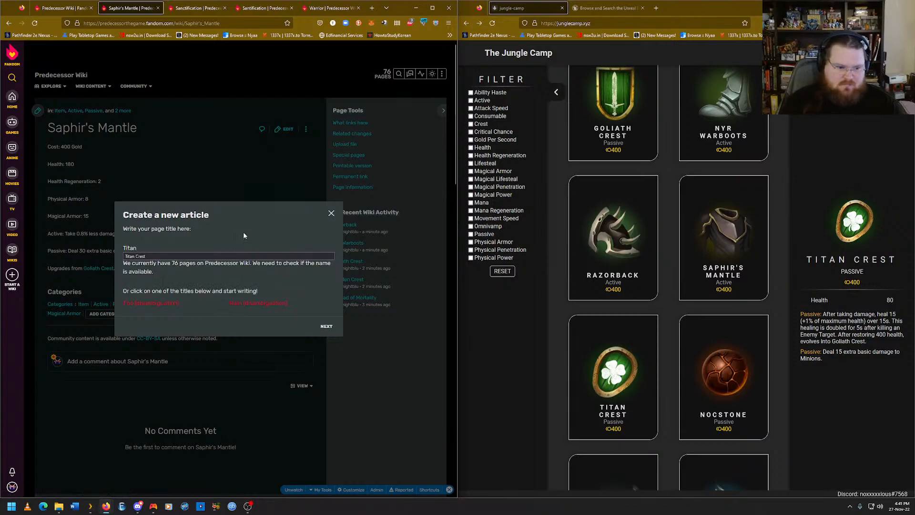
{"action": "key", "text": "Down"}
{"action": "key", "text": "Return"}
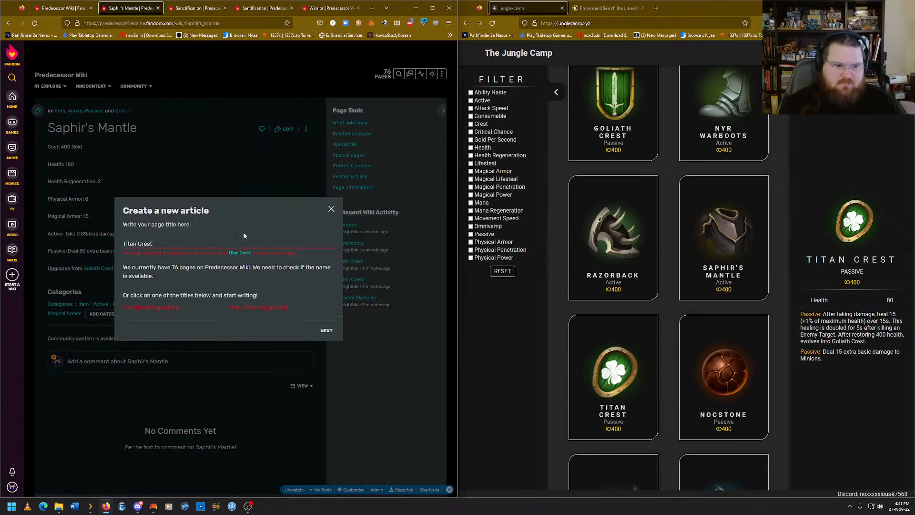
{"action": "left_click", "coordinate": [237, 254]}
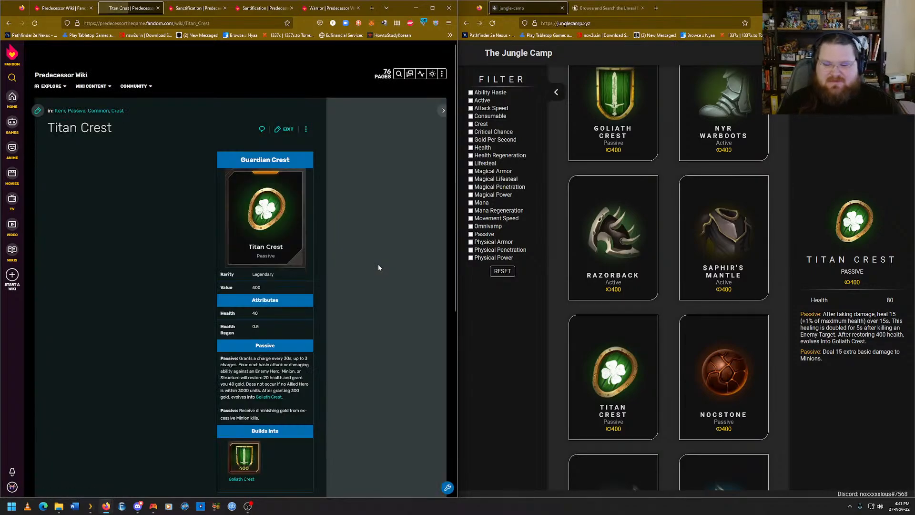
Add the category Health to the Titan Crest page and save its categories.
{"action": "scroll", "coordinate": [202, 318], "scroll_direction": "down", "scroll_amount": 5}
{"action": "left_click", "coordinate": [110, 221]}
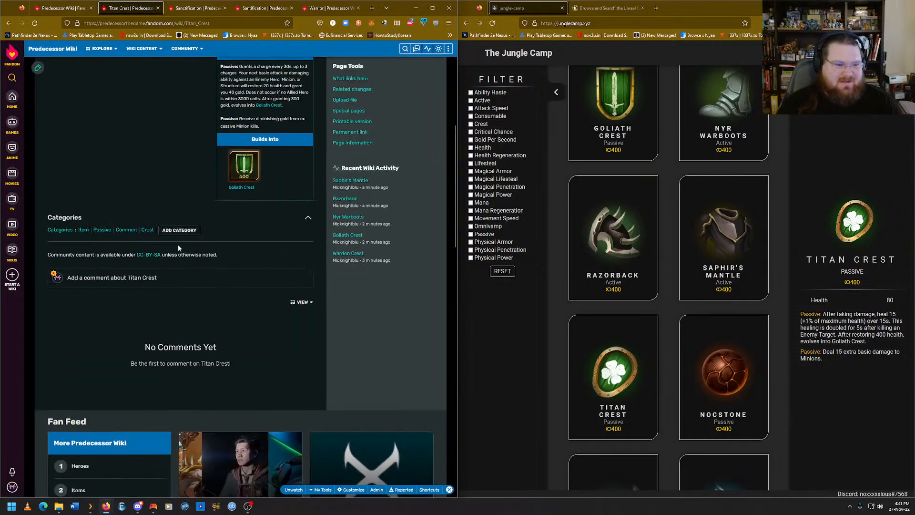
{"action": "left_click", "coordinate": [179, 231]}
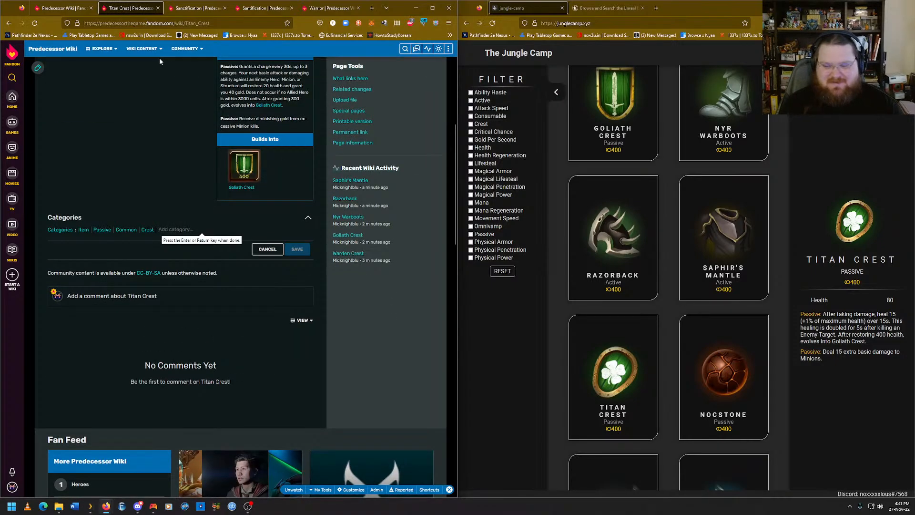
{"action": "type", "text": "Health"}
{"action": "key", "text": "Return"}
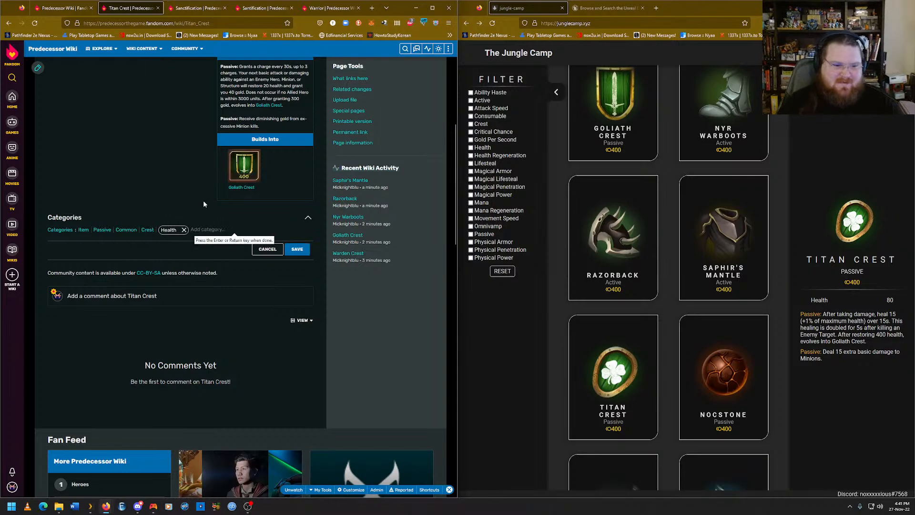
{"action": "left_click", "coordinate": [297, 250]}
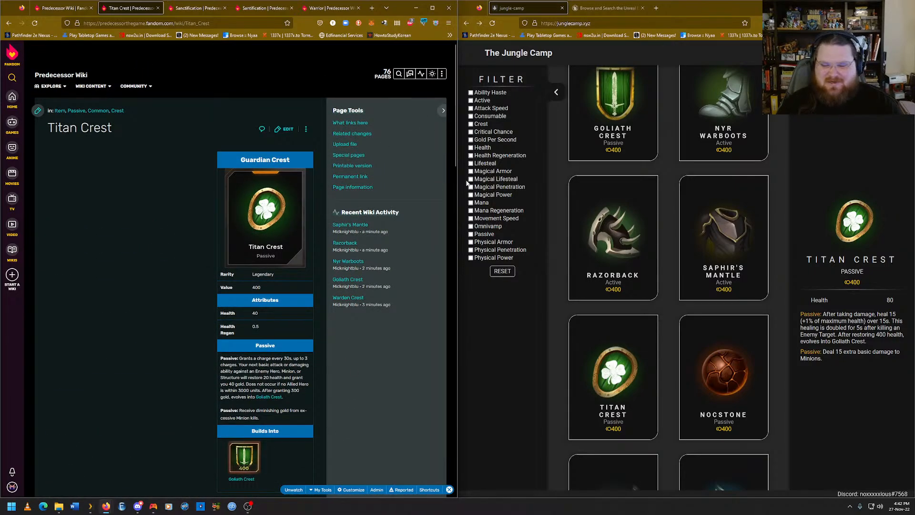
Show Nocstone's stats in The Jungle Camp, open its existing wiki page and check its categories against them.
{"action": "left_click", "coordinate": [751, 376]}
{"action": "mouse_move", "coordinate": [446, 76]}
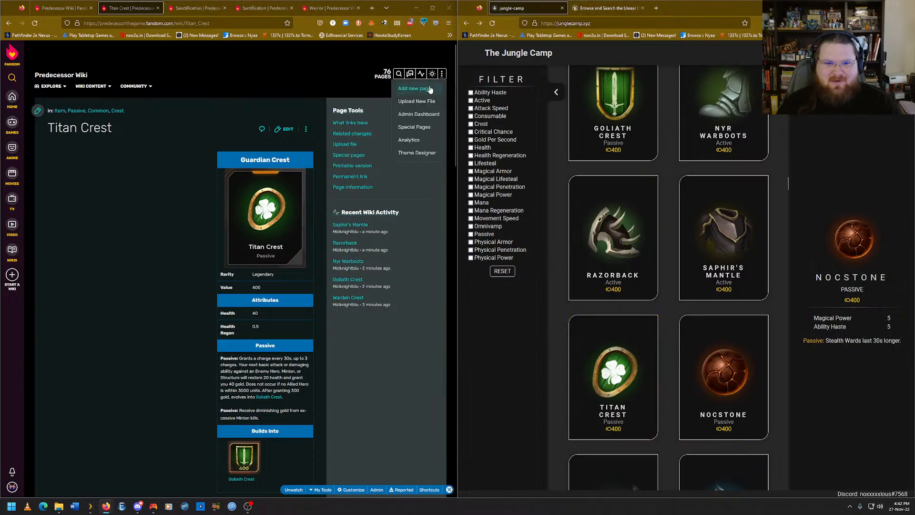
{"action": "left_click", "coordinate": [414, 89]}
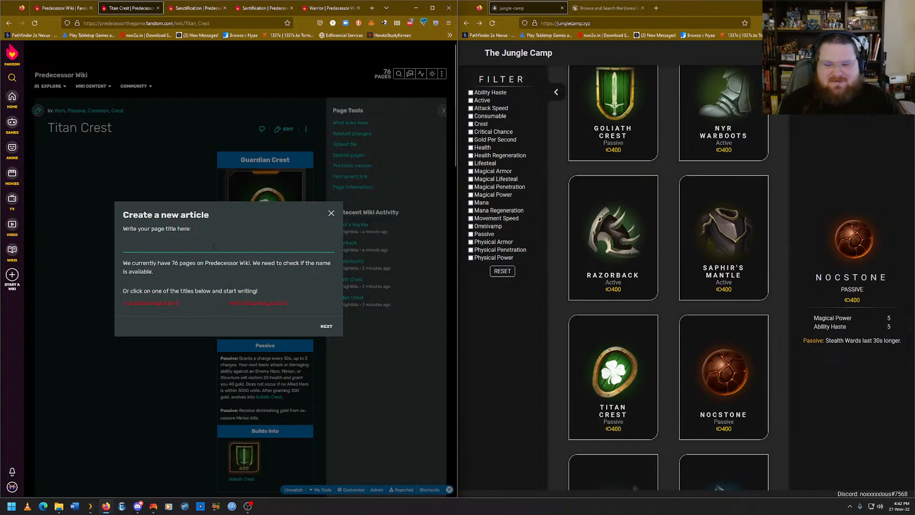
{"action": "type", "text": "Nocstone"}
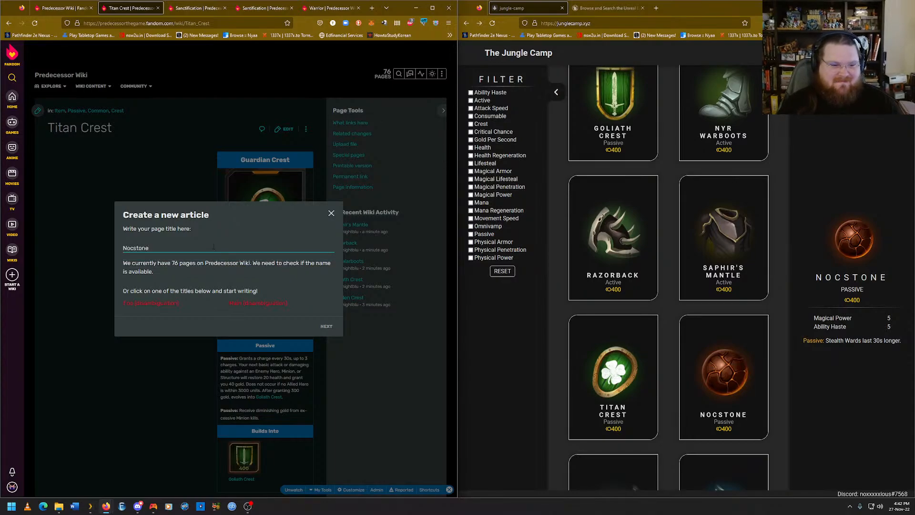
{"action": "left_click", "coordinate": [213, 263]}
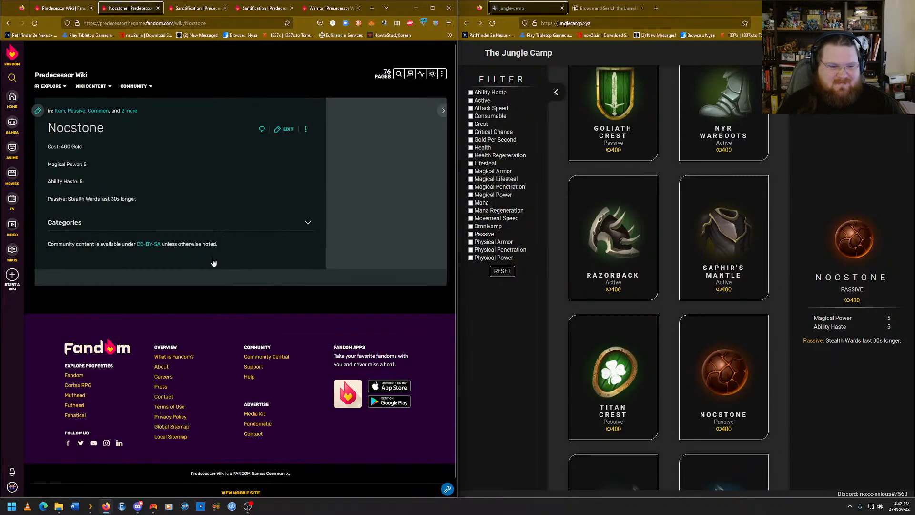
{"action": "left_click", "coordinate": [222, 234]}
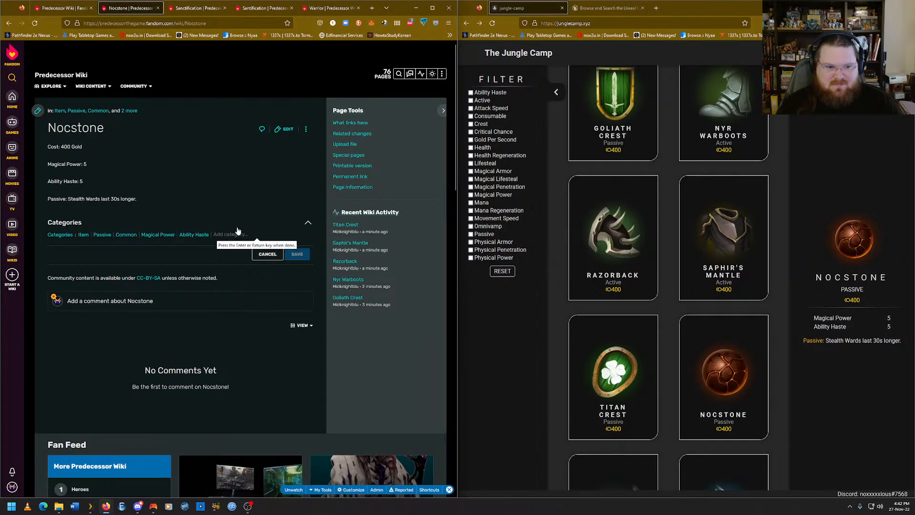
{"action": "left_click", "coordinate": [268, 254]}
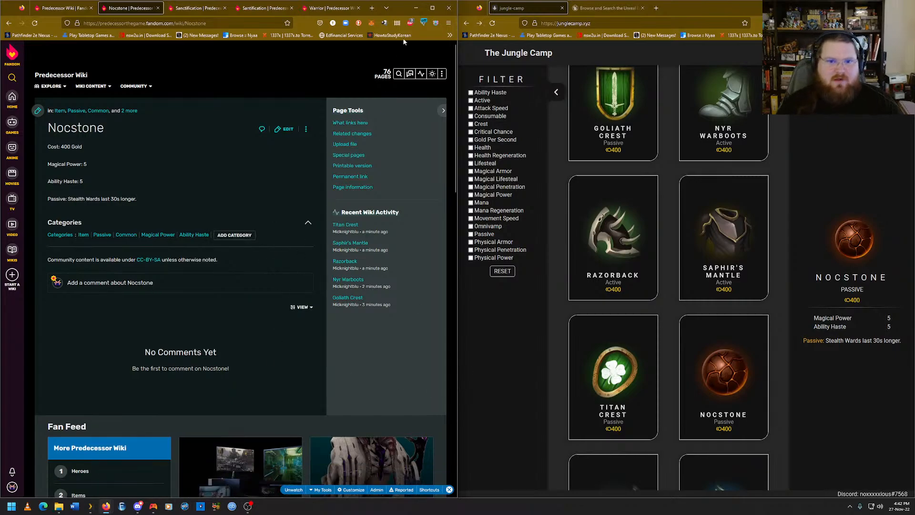
{"action": "left_click", "coordinate": [898, 507]}
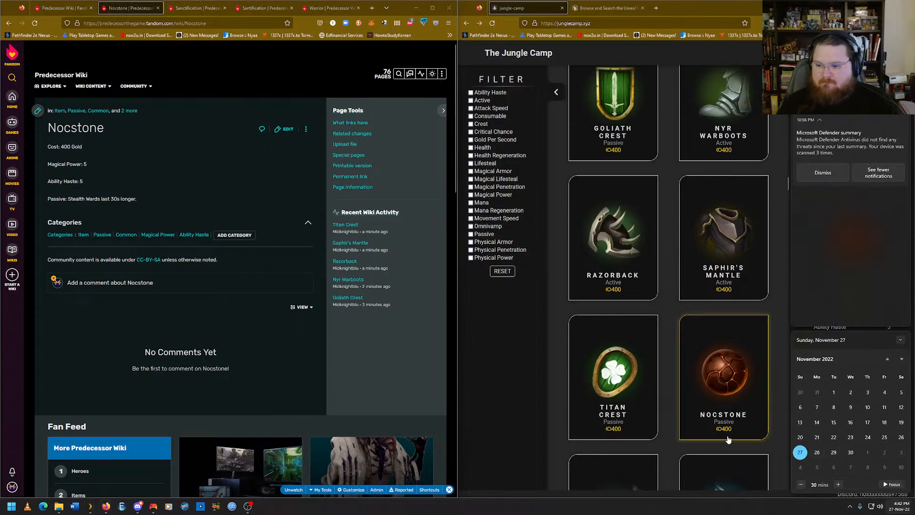
{"action": "left_click", "coordinate": [501, 359]}
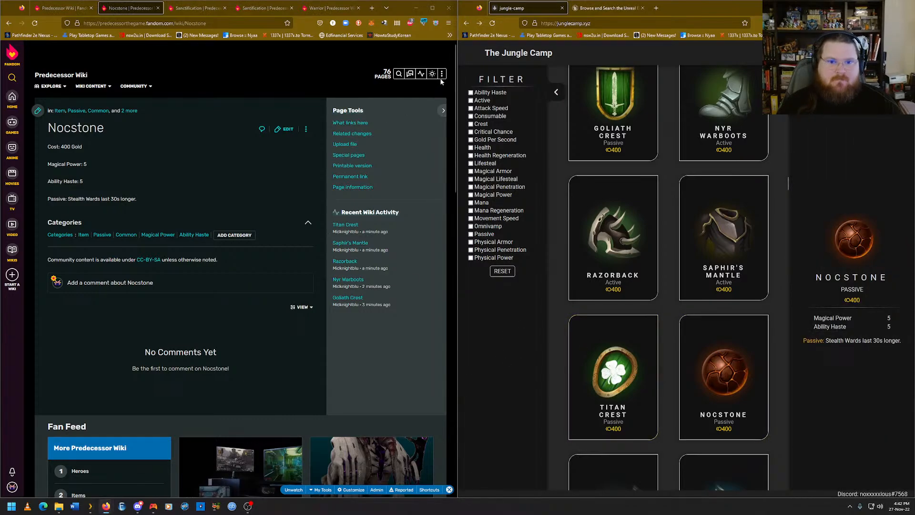
{"action": "mouse_move", "coordinate": [441, 79]}
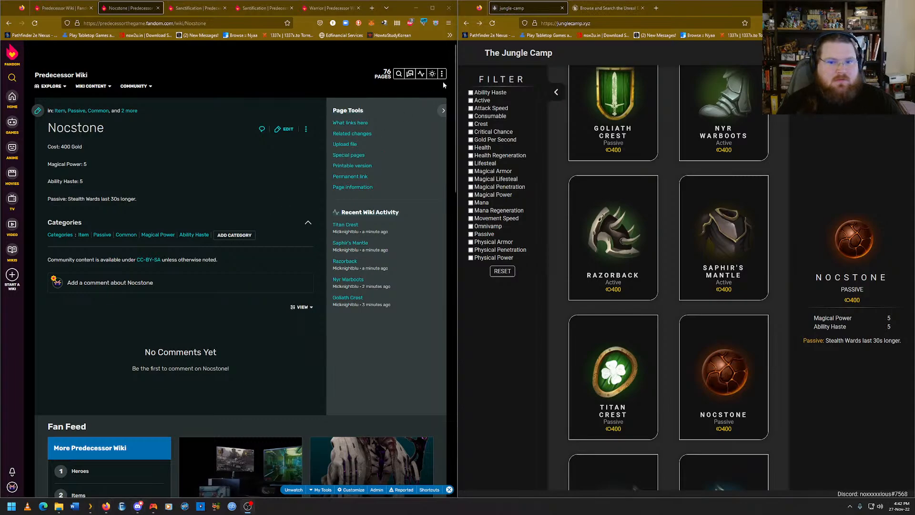
View the Shortsword's stats in The Jungle Camp, then return to the cheaper items and show the Longbow's stats.
{"action": "scroll", "coordinate": [578, 384], "scroll_direction": "down", "scroll_amount": 3}
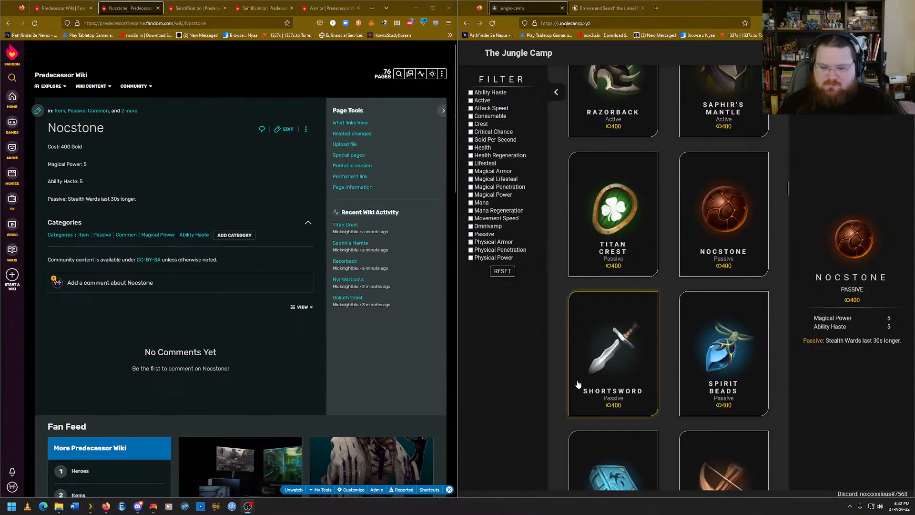
{"action": "left_click", "coordinate": [578, 383]}
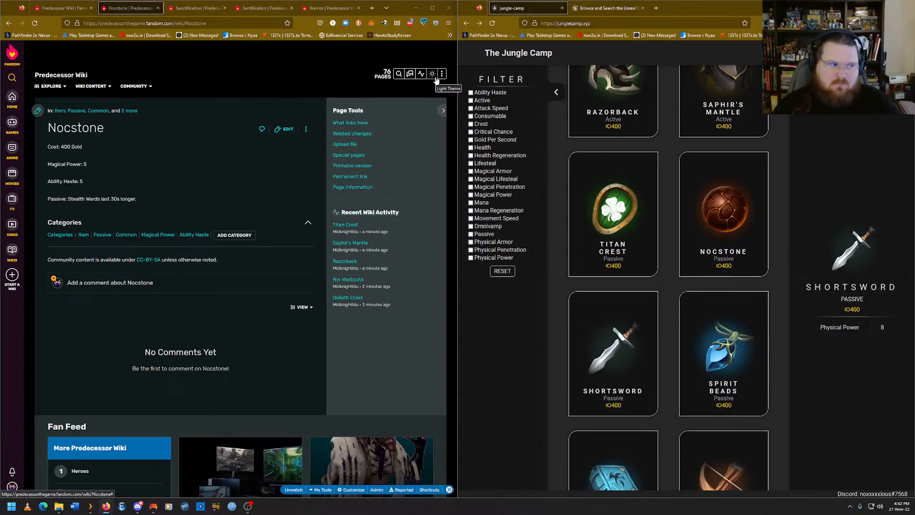
{"action": "scroll", "coordinate": [677, 267], "scroll_direction": "up", "scroll_amount": 10}
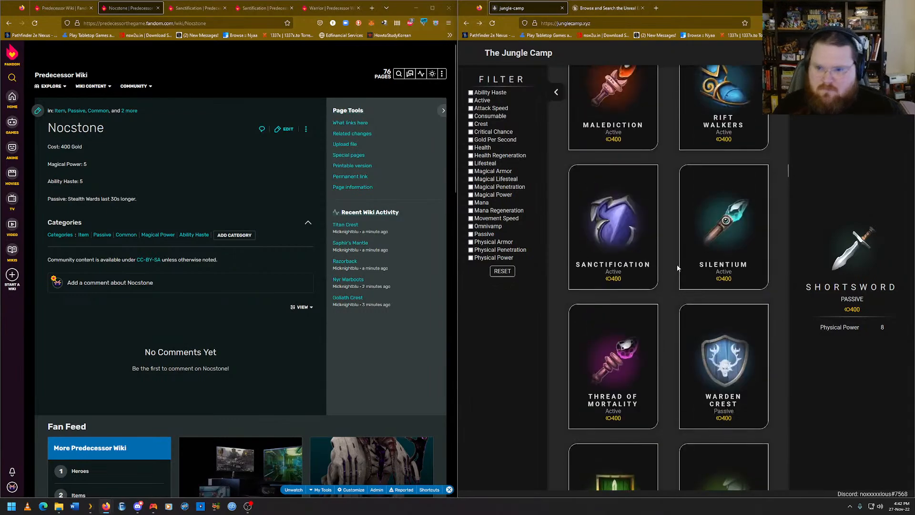
{"action": "scroll", "coordinate": [678, 268], "scroll_direction": "up", "scroll_amount": 10}
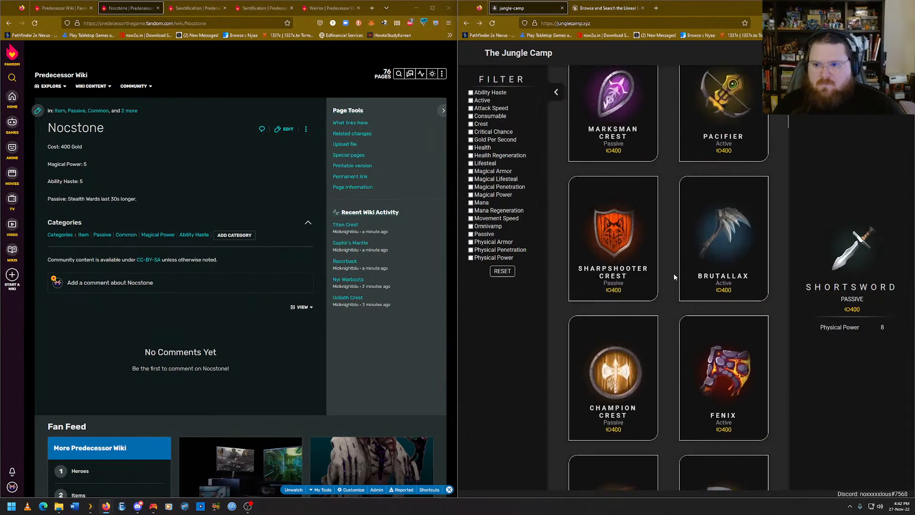
{"action": "scroll", "coordinate": [672, 271], "scroll_direction": "up", "scroll_amount": 10}
{"action": "scroll", "coordinate": [670, 267], "scroll_direction": "up", "scroll_amount": 10}
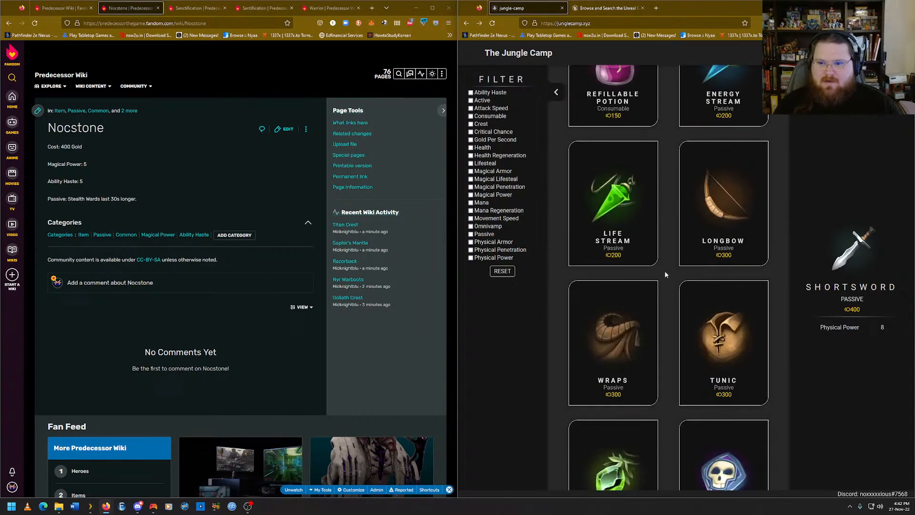
{"action": "scroll", "coordinate": [665, 271], "scroll_direction": "up", "scroll_amount": 3}
{"action": "scroll", "coordinate": [665, 271], "scroll_direction": "down", "scroll_amount": 3}
{"action": "left_click", "coordinate": [704, 219]}
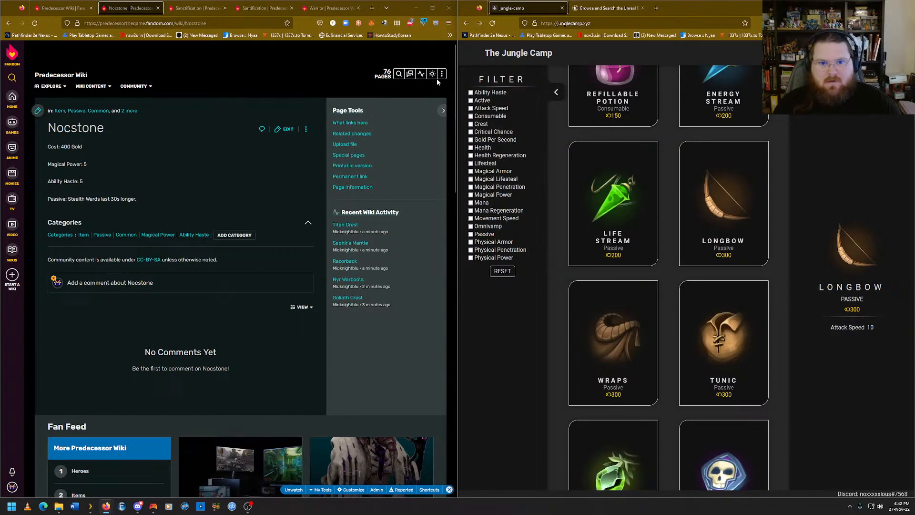
Open Longbow's existing wiki page through the new article title check and expand its categories to compare them with its stats.
{"action": "left_click", "coordinate": [419, 91]}
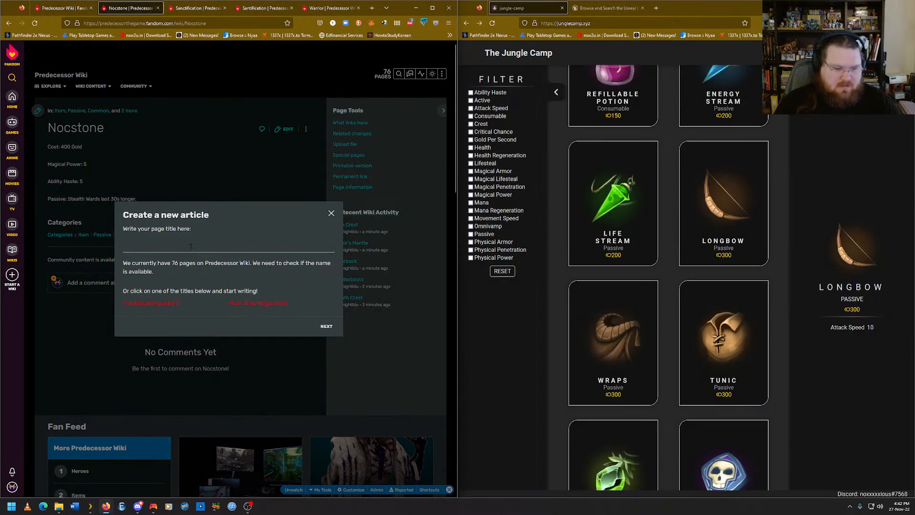
{"action": "type", "text": "Long"}
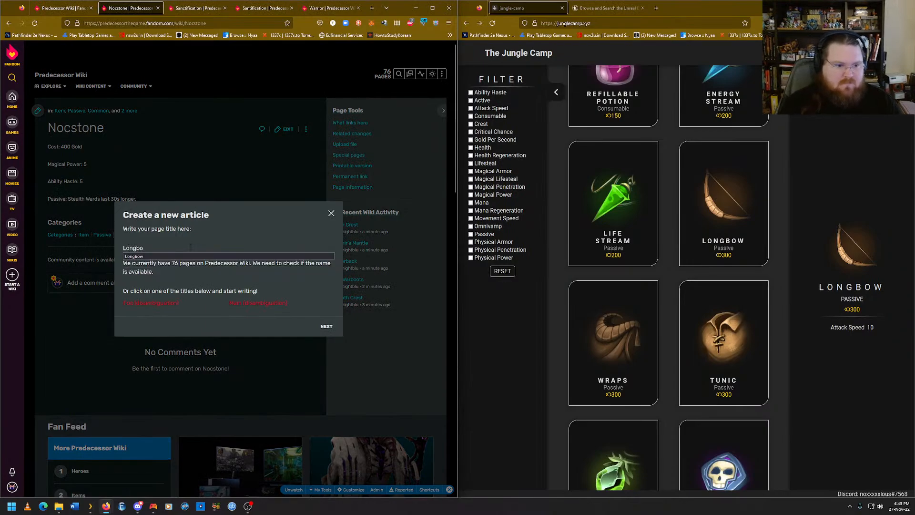
{"action": "type", "text": "bo"}
{"action": "left_click", "coordinate": [229, 257]}
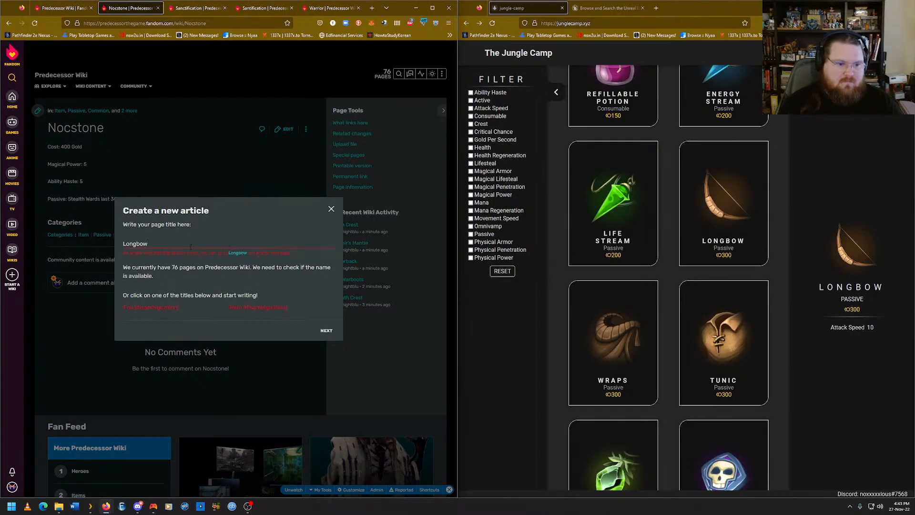
{"action": "left_click", "coordinate": [237, 253]}
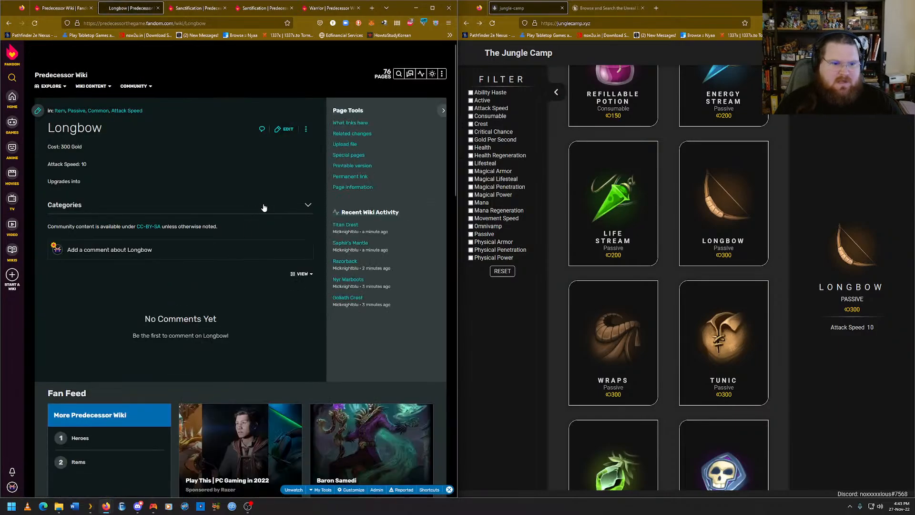
{"action": "left_click", "coordinate": [250, 215]}
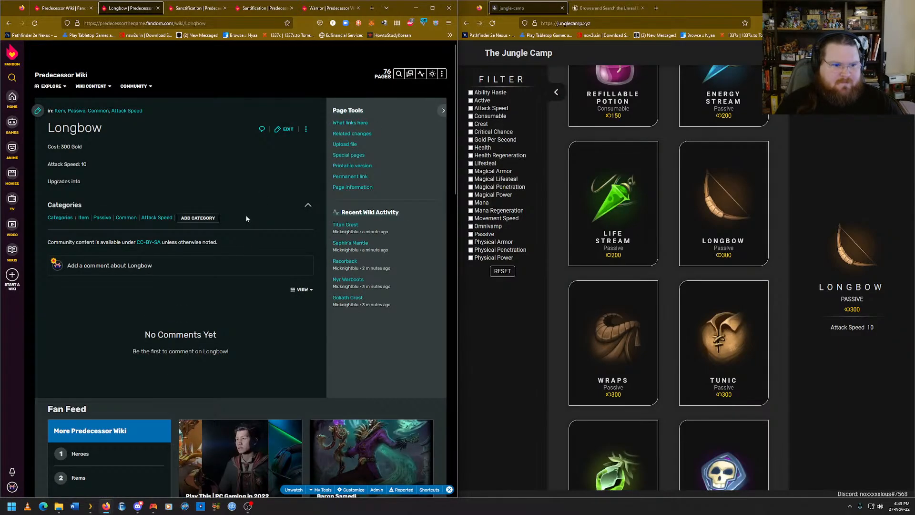
Show the Shortsword's stats in The Jungle Camp and start a new wiki article titled Shortsword.
{"action": "scroll", "coordinate": [648, 247], "scroll_direction": "down", "scroll_amount": 10}
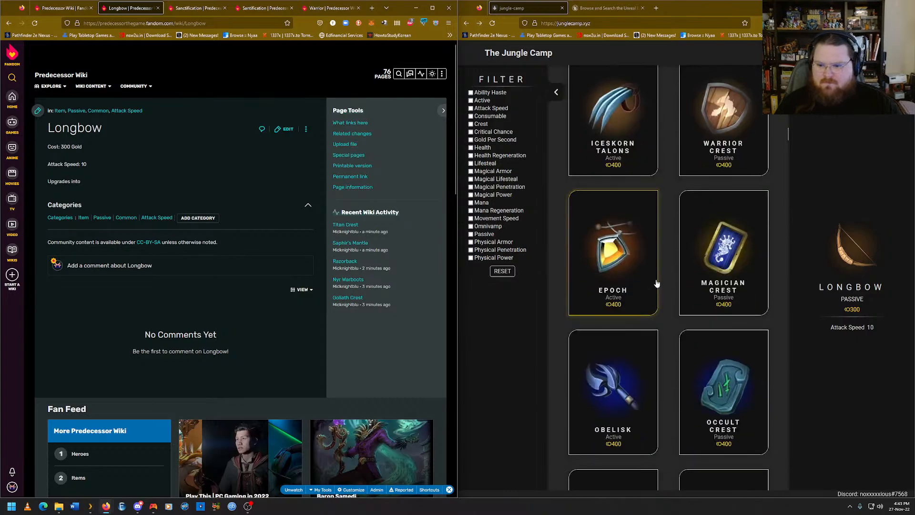
{"action": "scroll", "coordinate": [657, 286], "scroll_direction": "down", "scroll_amount": 15}
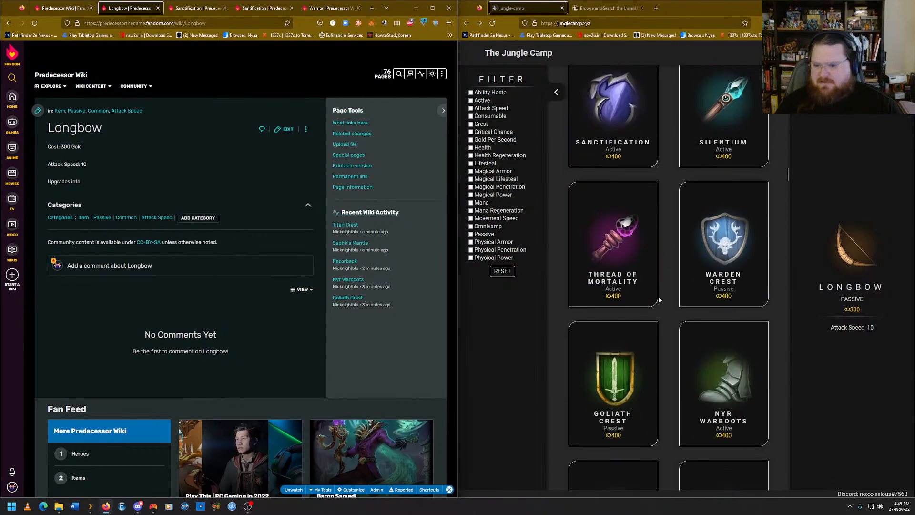
{"action": "scroll", "coordinate": [660, 300], "scroll_direction": "down", "scroll_amount": 10}
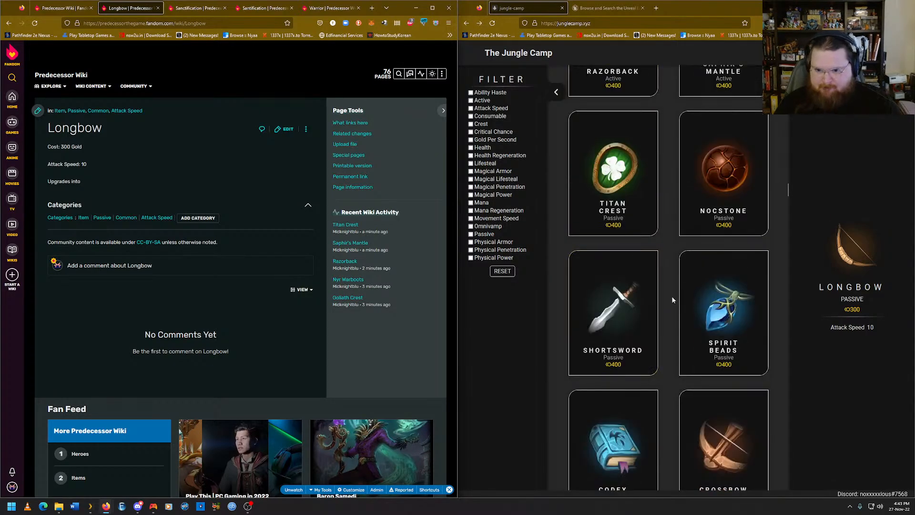
{"action": "left_click", "coordinate": [657, 300]}
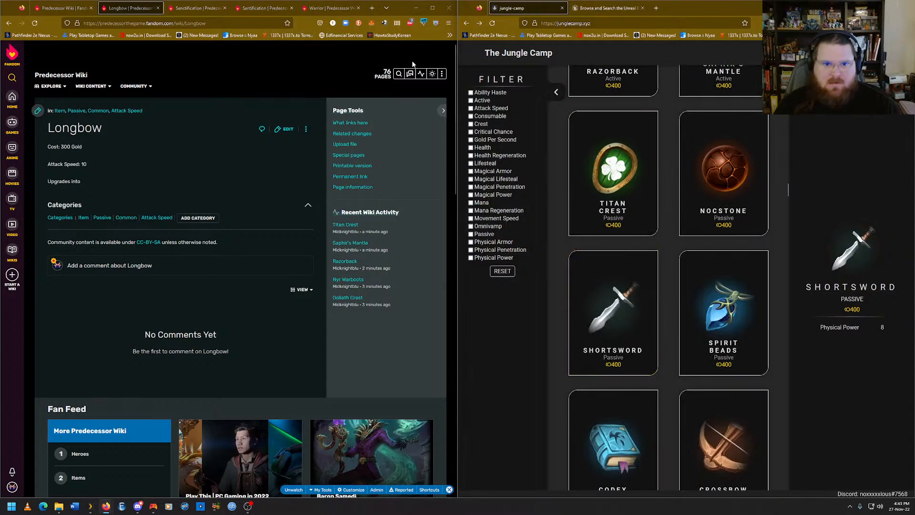
{"action": "left_click", "coordinate": [442, 74]}
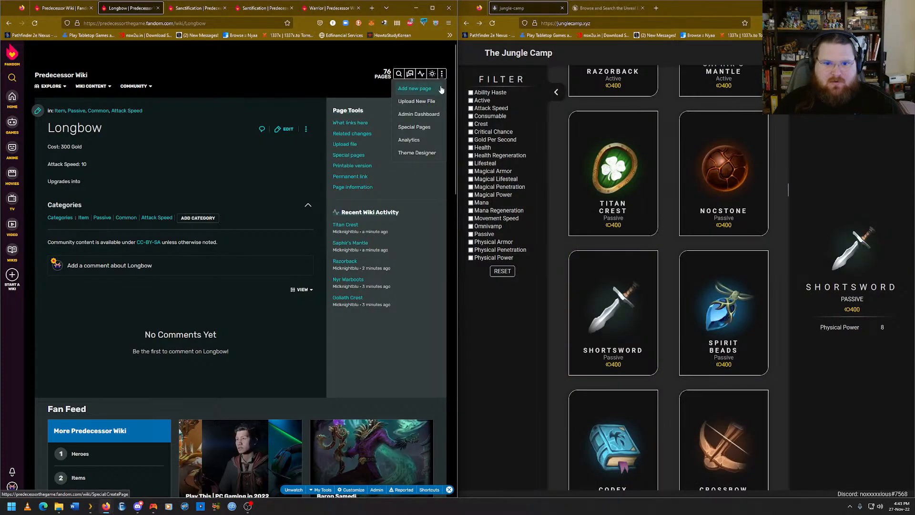
{"action": "left_click", "coordinate": [415, 89]}
{"action": "left_click", "coordinate": [220, 248]}
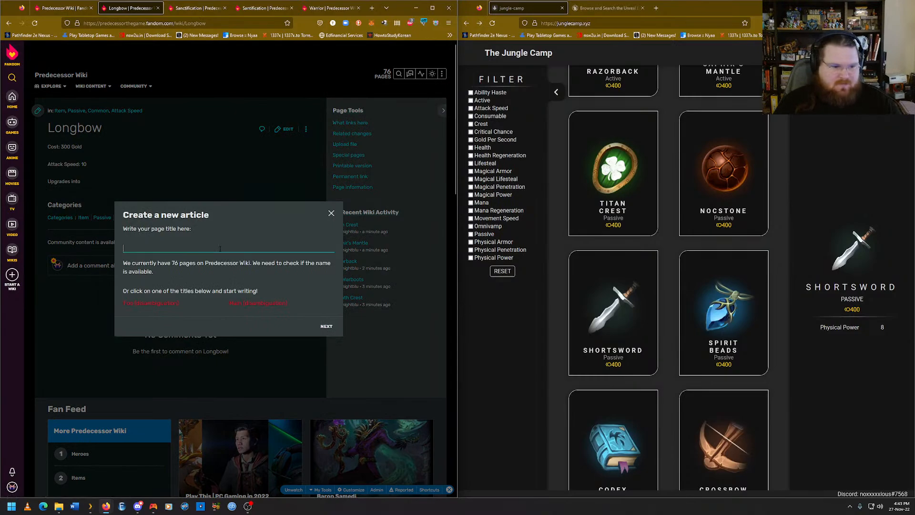
{"action": "type", "text": "Shortsword"}
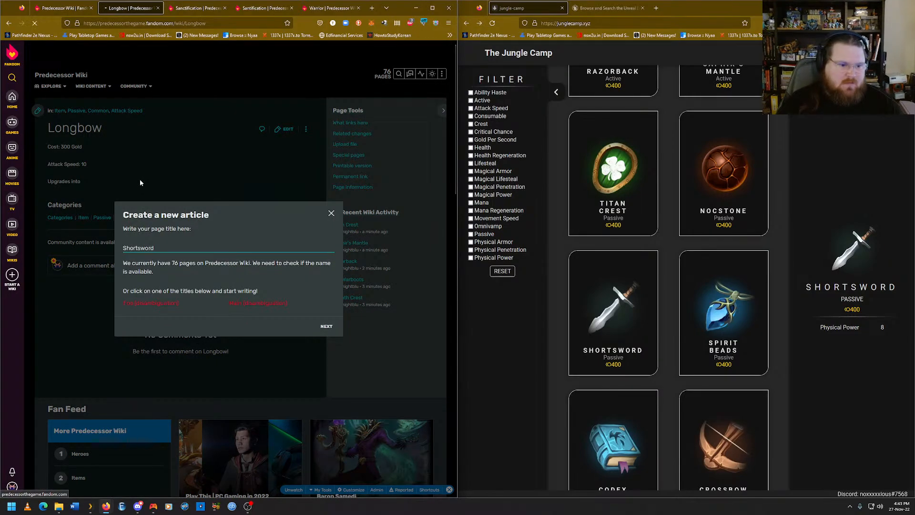
{"action": "key", "text": "Return"}
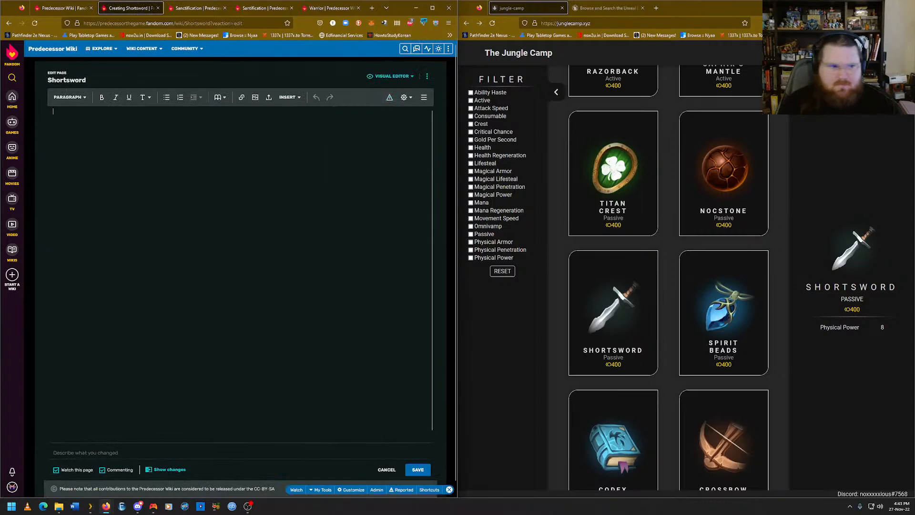
Fill the Shortsword page with "Cost: 400 Gold" and the copied stat as "Physical Power: 8", and save the page.
{"action": "type", "text": "Cost: 400 Gold"}
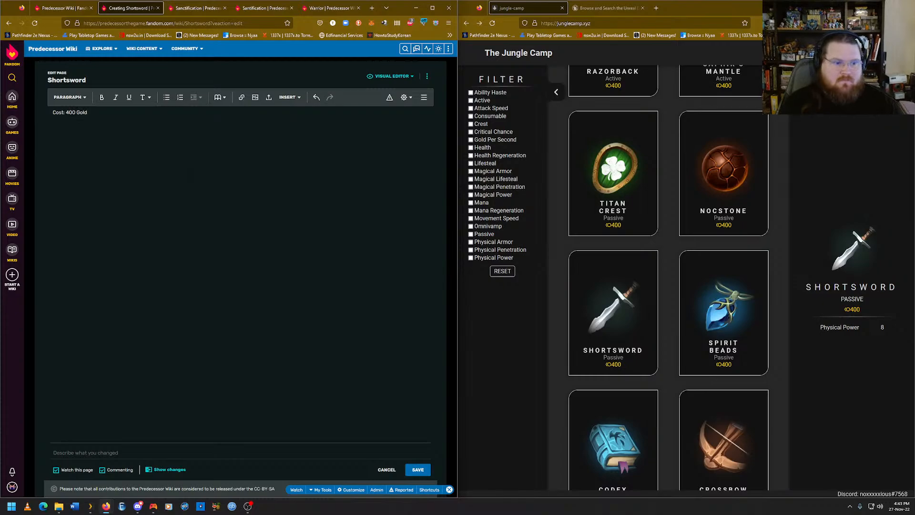
{"action": "left_click_drag", "start_coordinate": [888, 333], "coordinate": [819, 328]}
{"action": "right_click", "coordinate": [819, 328]}
{"action": "left_click", "coordinate": [833, 334]}
{"action": "key", "text": "ctrl+v"}
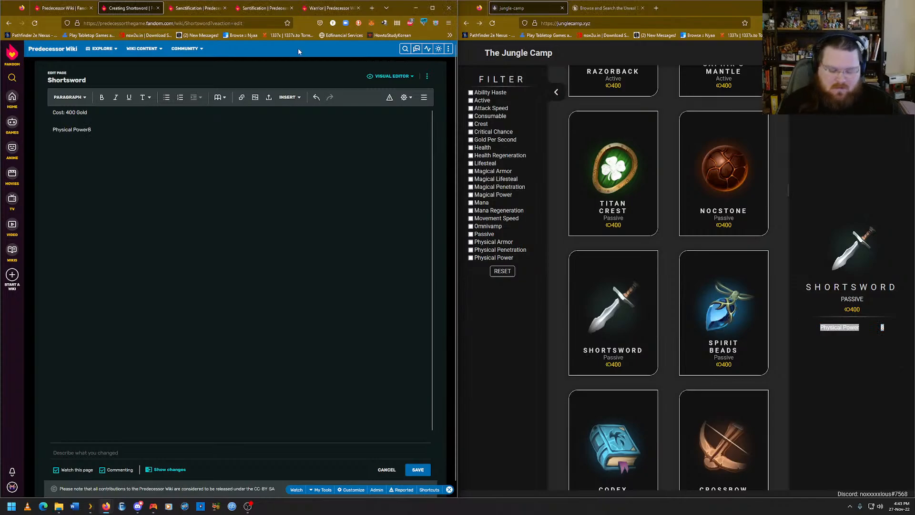
{"action": "key", "text": "Left"}
{"action": "type", "text": ":"}
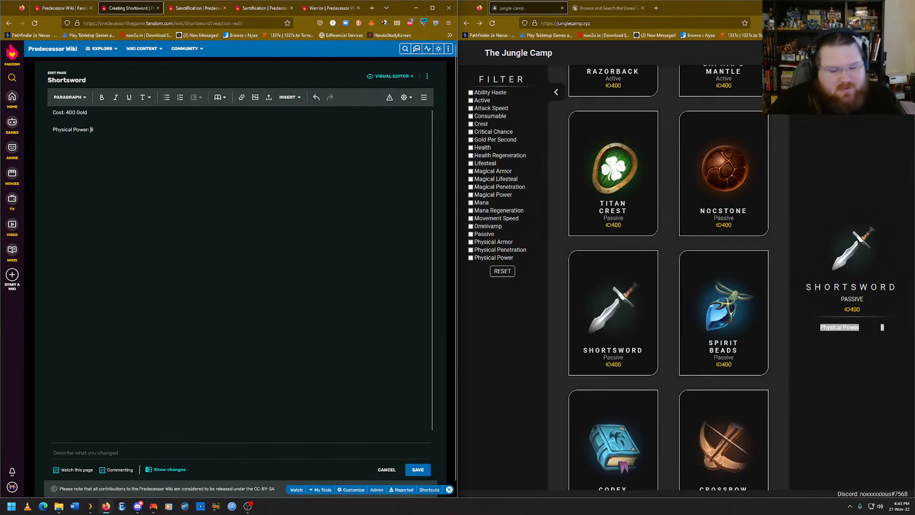
{"action": "left_click", "coordinate": [418, 470]}
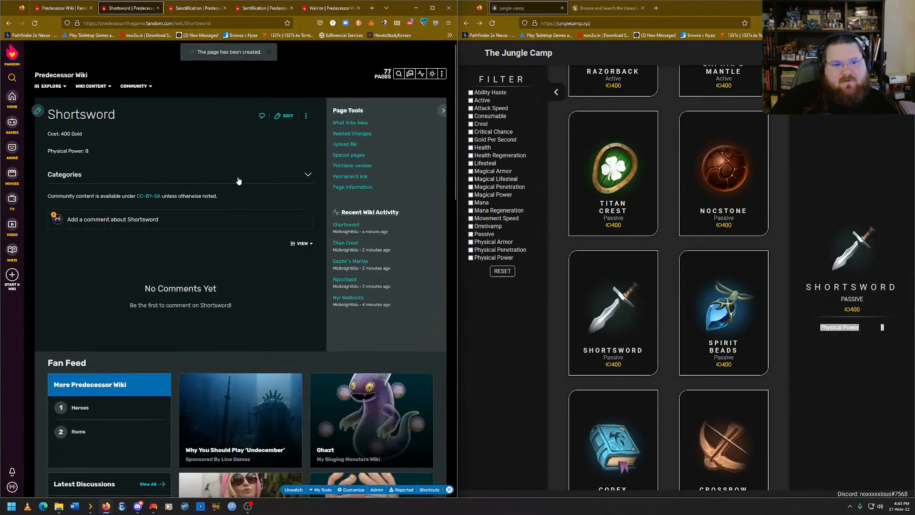
Add the categories Item, Passive, Common and Physical Power to the Shortsword page and save them.
{"action": "left_click", "coordinate": [238, 181]}
{"action": "left_click", "coordinate": [48, 188]}
{"action": "type", "text": "item"}
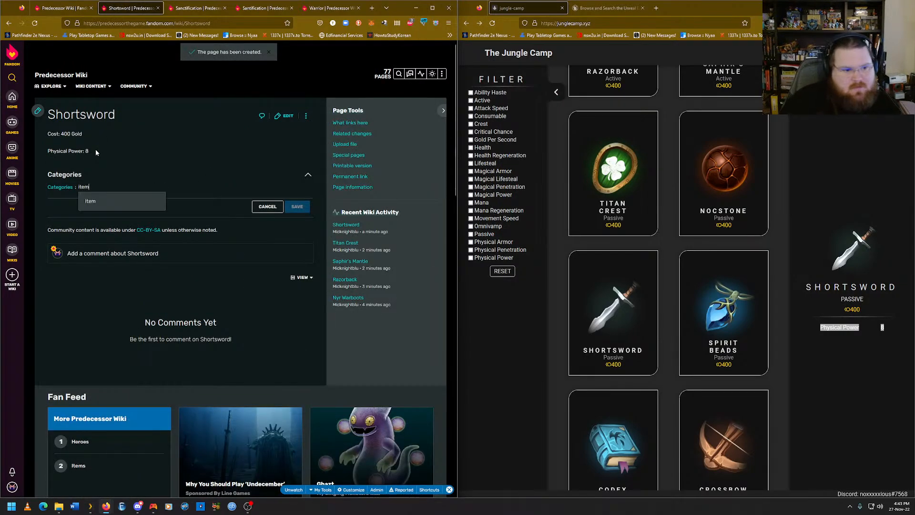
{"action": "key", "text": "Return"}
{"action": "type", "text": "passive"}
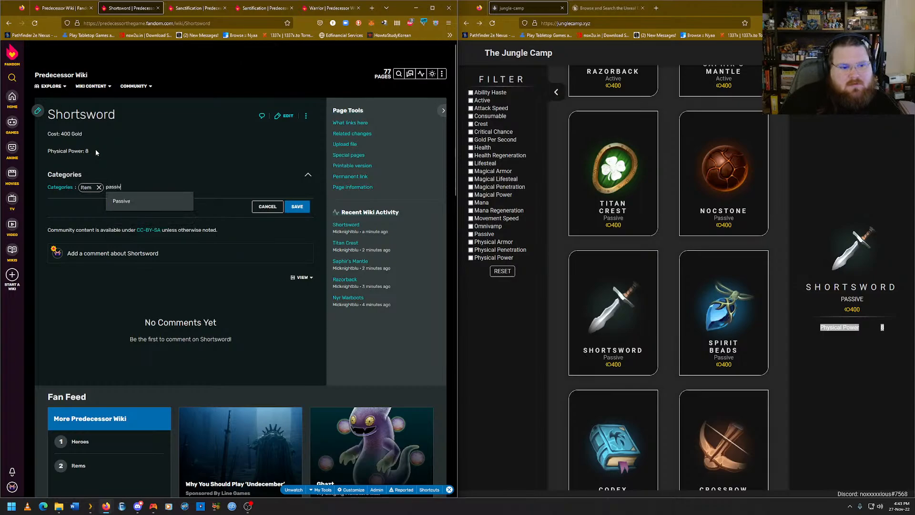
{"action": "key", "text": "Return"}
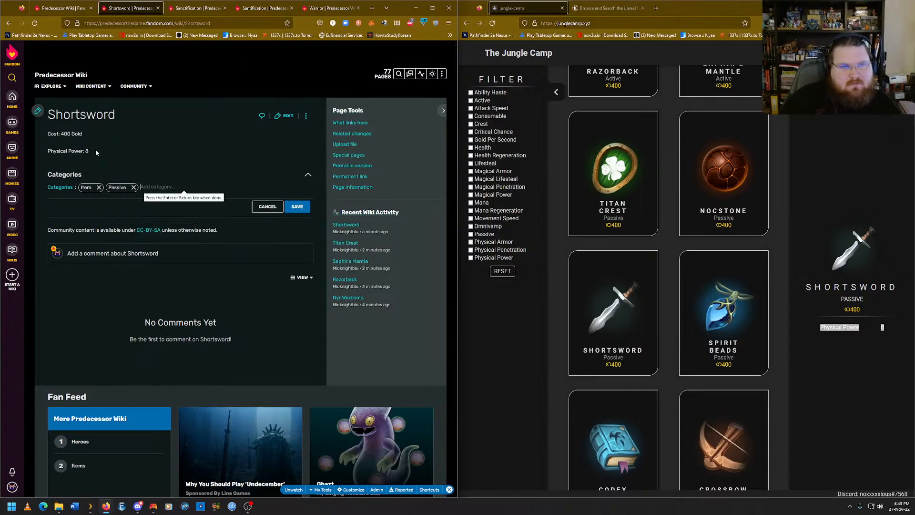
{"action": "type", "text": "common"}
{"action": "key", "text": "Return"}
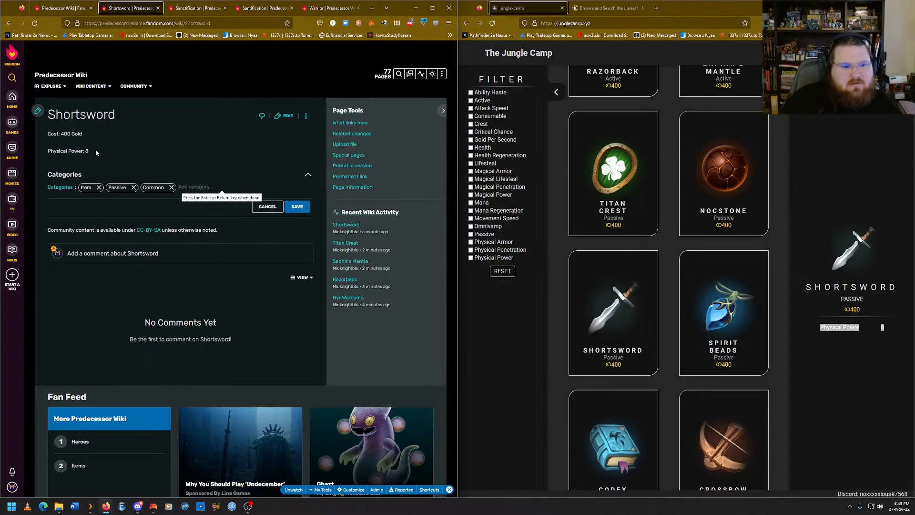
{"action": "type", "text": "physical"}
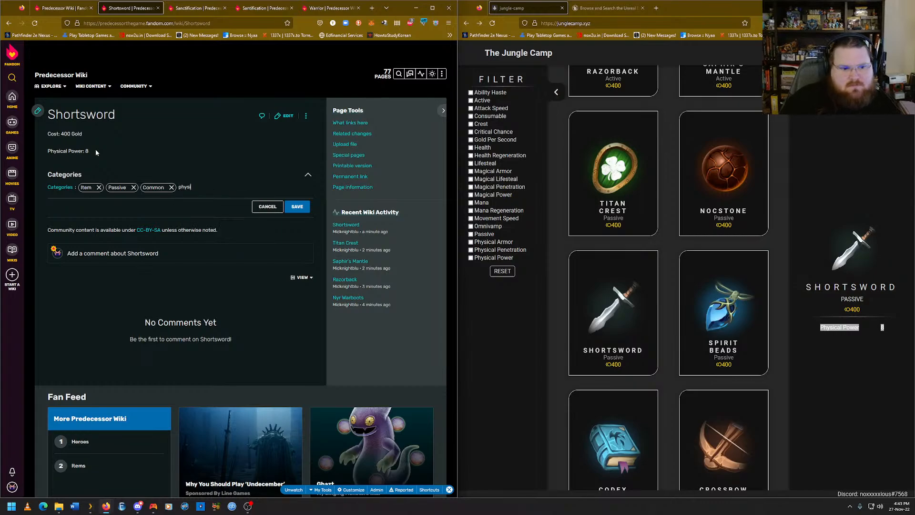
{"action": "key", "text": "BackSpace"}
{"action": "key", "text": "BackSpace"}
{"action": "key", "text": "BackSpace"}
{"action": "key", "text": "BackSpace"}
{"action": "key", "text": "BackSpace"}
{"action": "key", "text": "BackSpace"}
{"action": "key", "text": "BackSpace"}
{"action": "key", "text": "BackSpace"}
{"action": "key", "text": "BackSpace"}
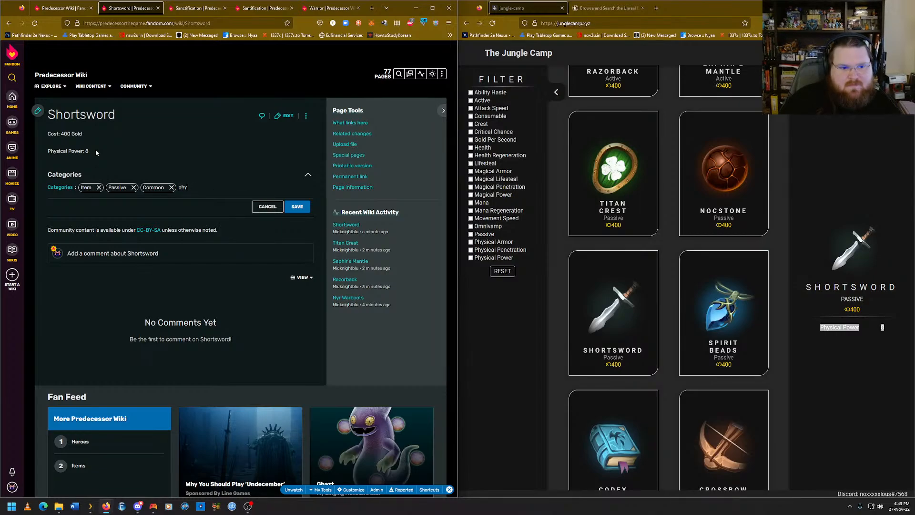
{"action": "type", "text": "Physical Power"}
{"action": "key", "text": "Return"}
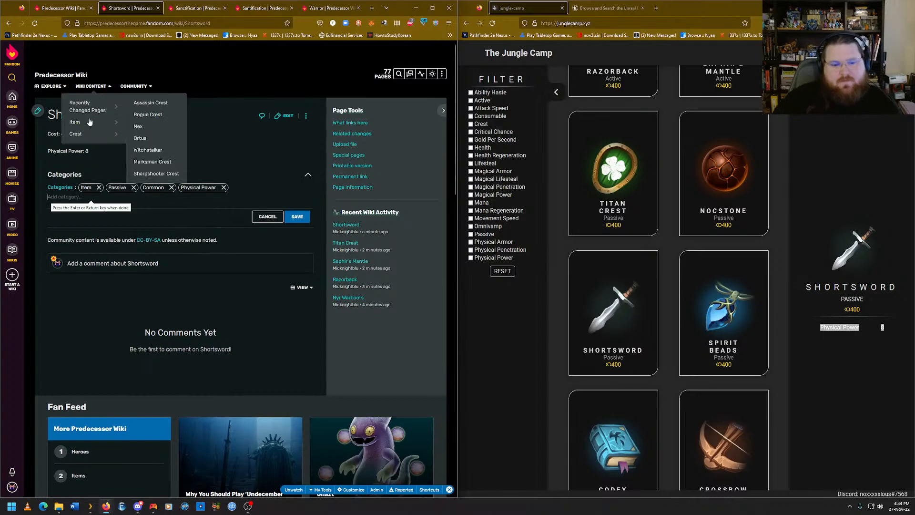
{"action": "left_click", "coordinate": [300, 217]}
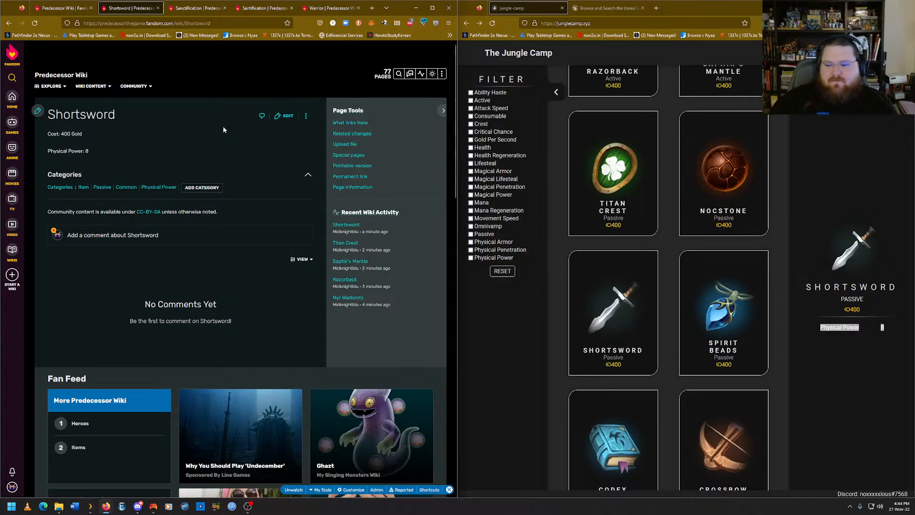
Show the Spirit Beads' stats in The Jungle Camp and start a new wiki article titled Spirit Beads.
{"action": "left_click", "coordinate": [753, 332]}
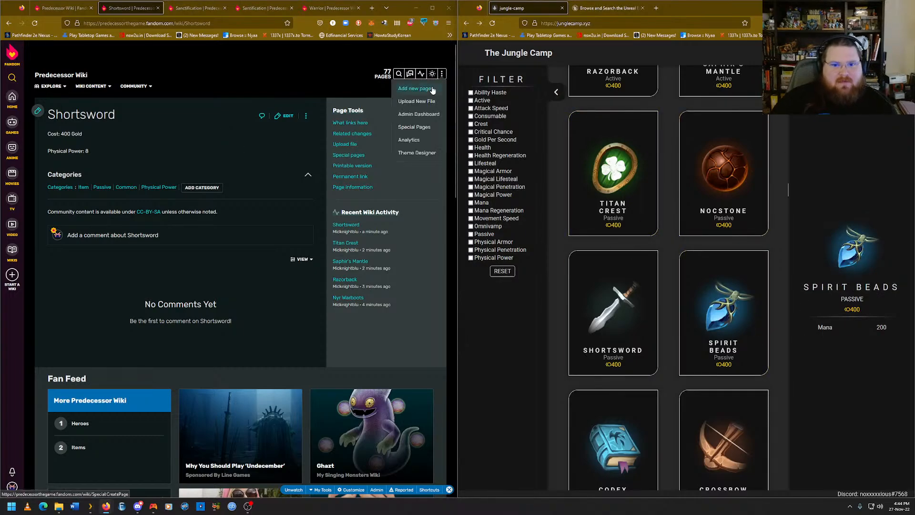
{"action": "left_click", "coordinate": [432, 88]}
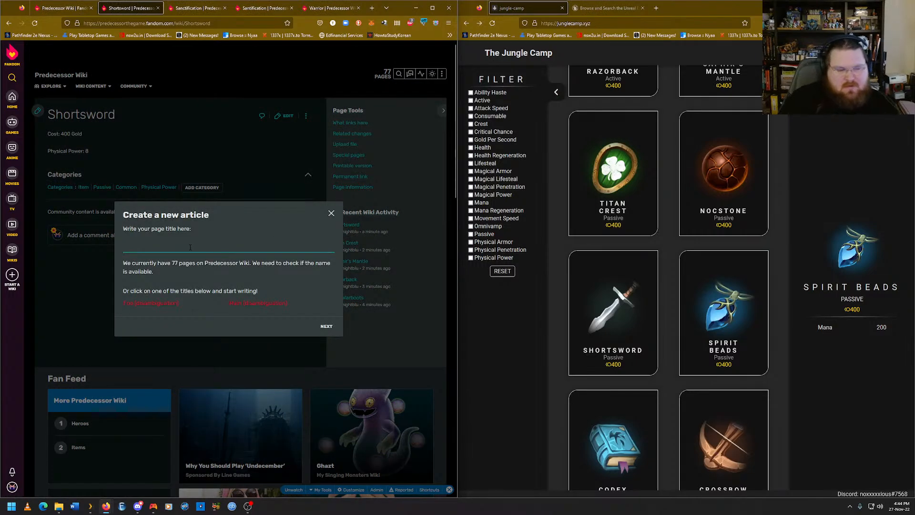
{"action": "type", "text": "Sp"}
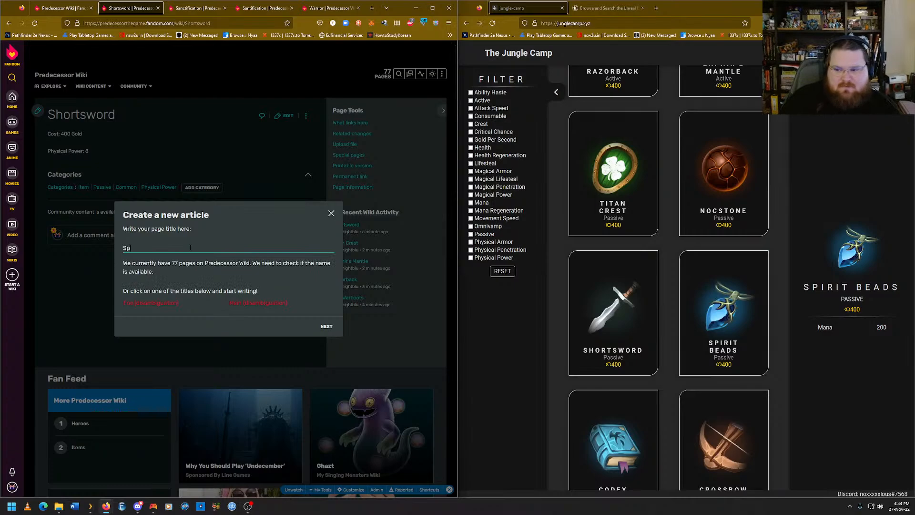
{"action": "type", "text": "irit Be"}
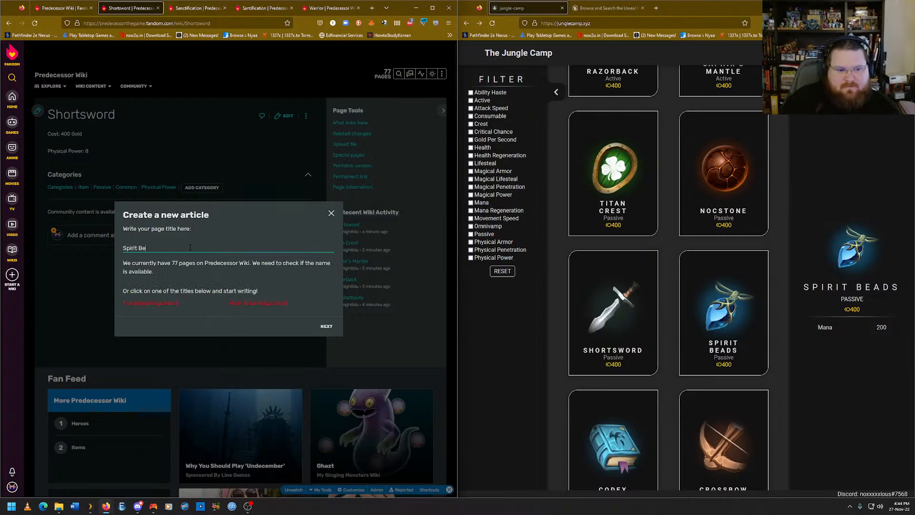
{"action": "type", "text": "ads"}
{"action": "key", "text": "Return"}
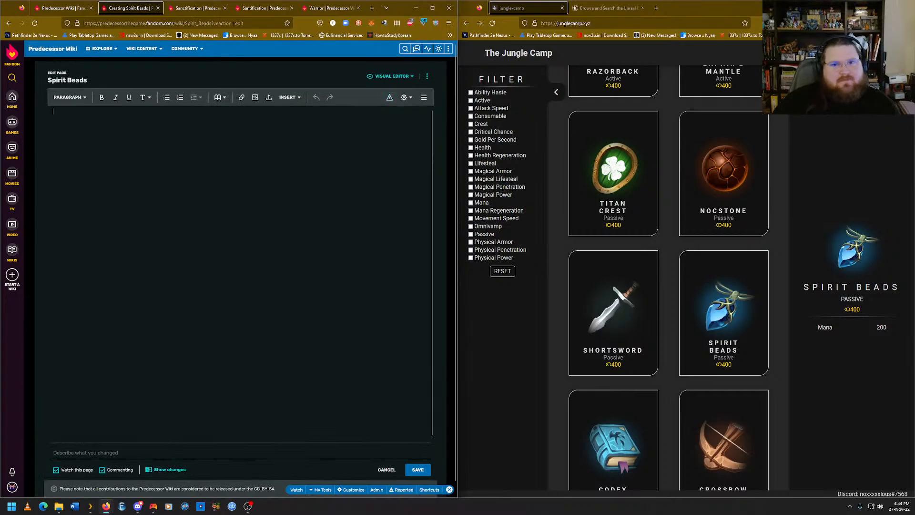
Fill the Spirit Beads page with "Cost: 400 Gold" and the copied stat as "Mana: 200", and save the page.
{"action": "type", "text": "Cost: 400"}
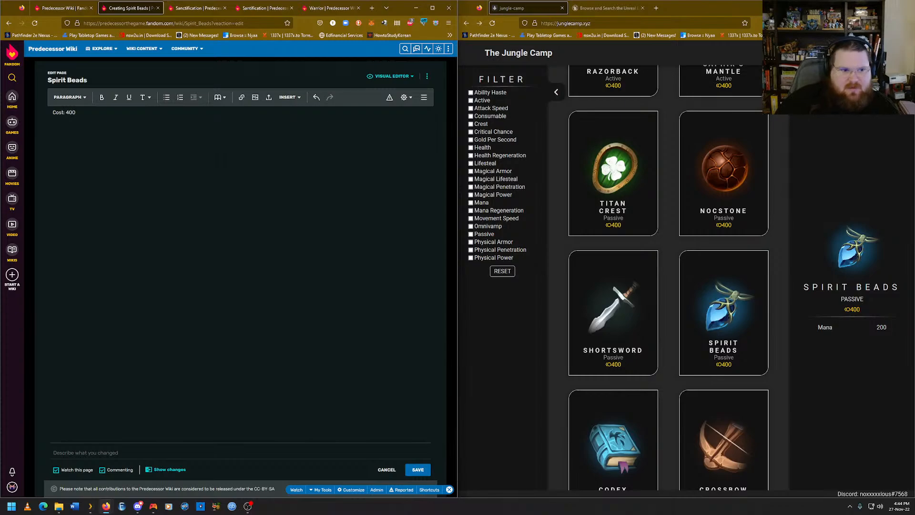
{"action": "type", "text": " Gold"}
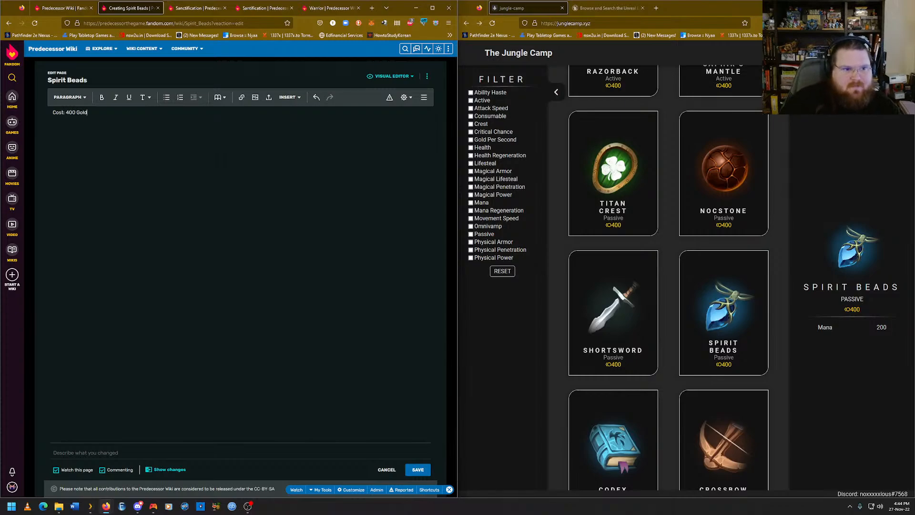
{"action": "key", "text": "Return"}
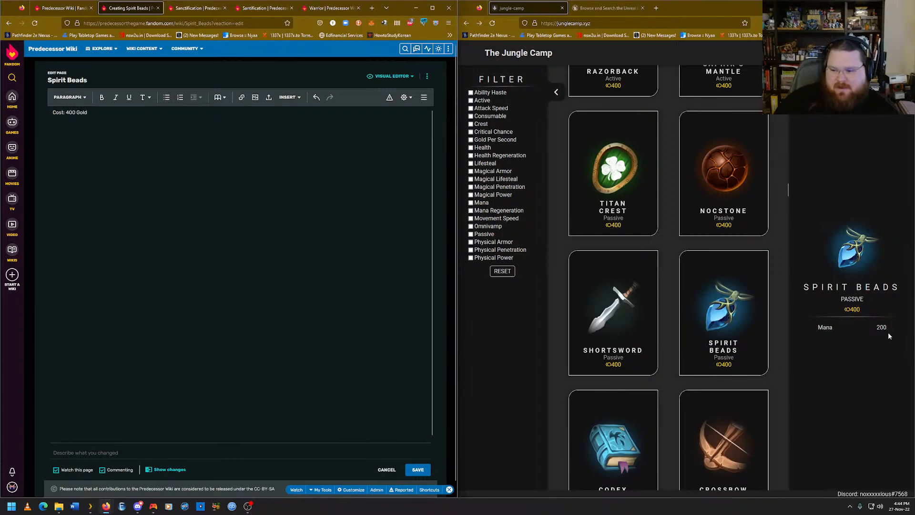
{"action": "left_click_drag", "start_coordinate": [888, 333], "coordinate": [819, 328]}
{"action": "right_click", "coordinate": [822, 328]}
{"action": "left_click", "coordinate": [831, 335]}
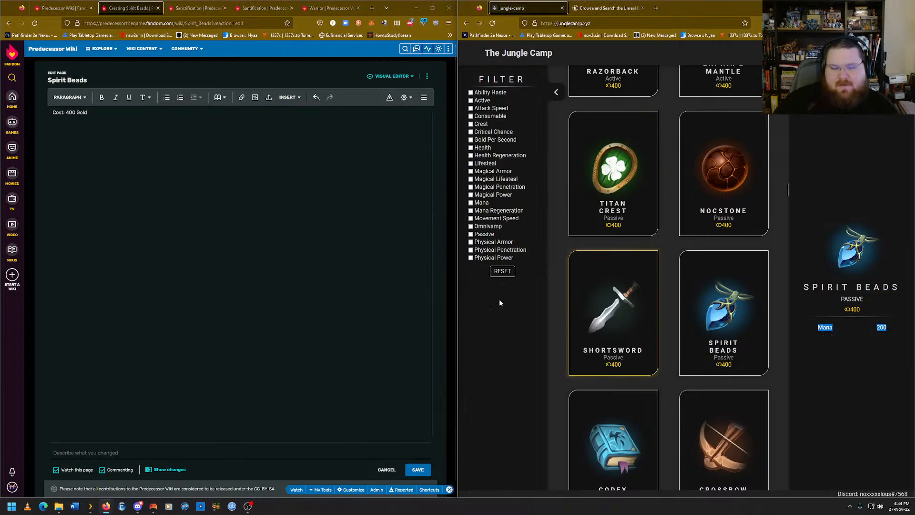
{"action": "left_click", "coordinate": [53, 129]}
{"action": "key", "text": "ctrl+v"}
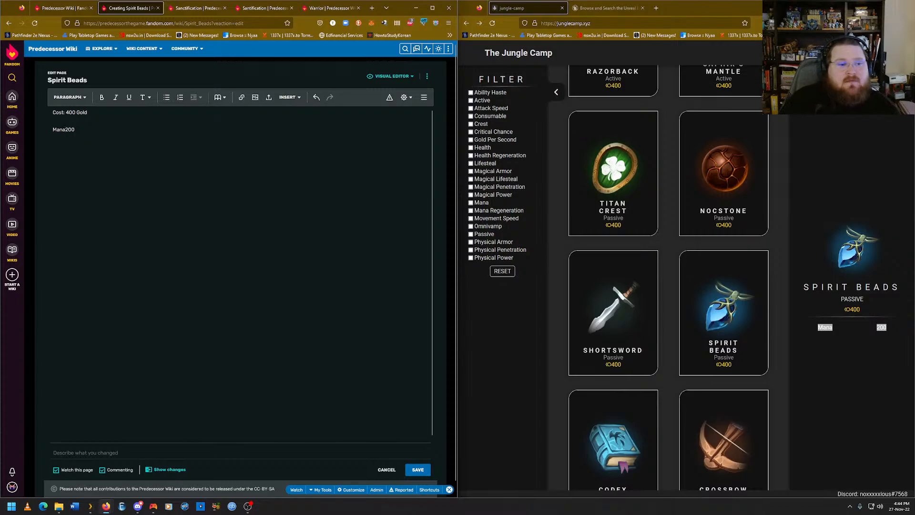
{"action": "key", "text": "Left"}
{"action": "key", "text": "Left"}
{"action": "key", "text": "Left"}
{"action": "type", "text": ":"}
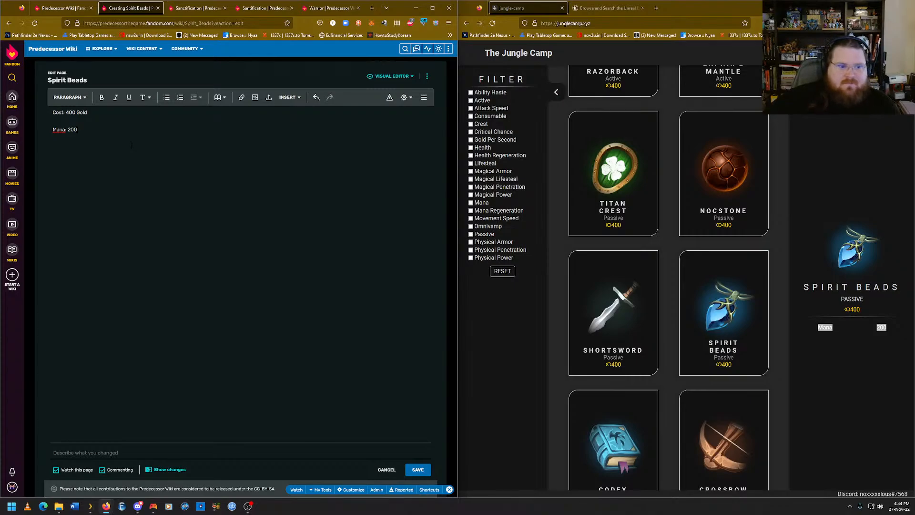
{"action": "left_click", "coordinate": [418, 470]}
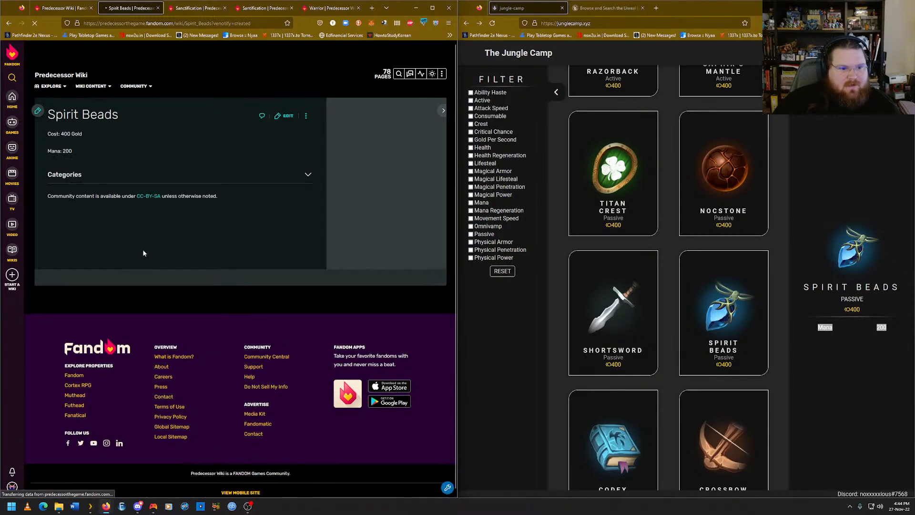
Add the categories Item, Passive, Common and Mana to the Spirit Beads page and save them.
{"action": "left_click", "coordinate": [114, 188]}
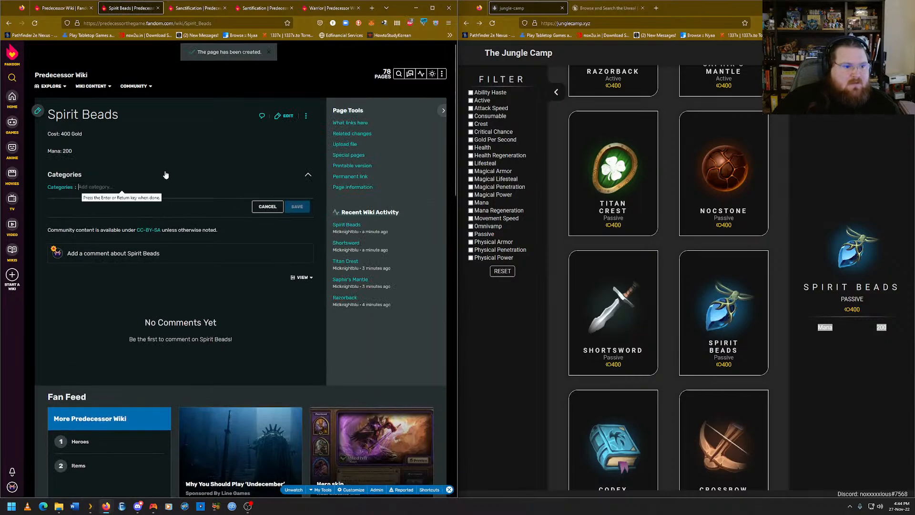
{"action": "type", "text": "itme"}
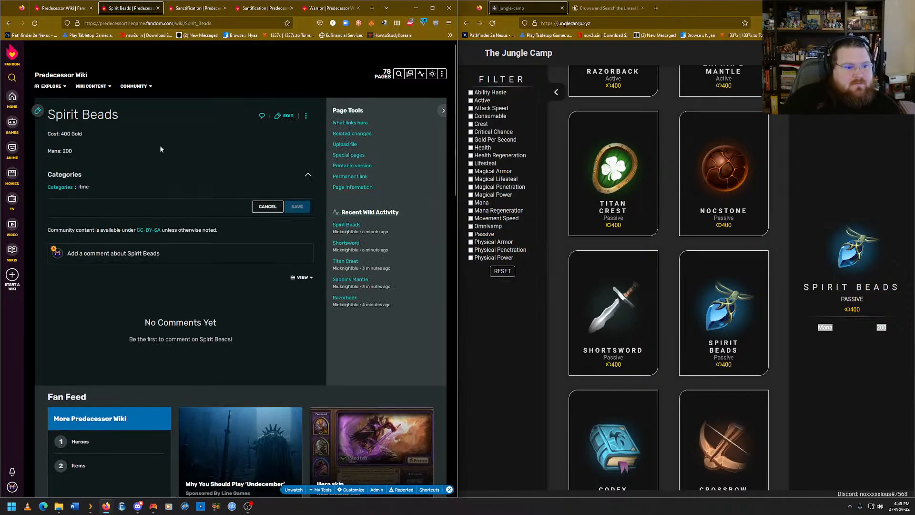
{"action": "key", "text": "BackSpace"}
{"action": "key", "text": "BackSpace"}
{"action": "type", "text": "em"}
{"action": "key", "text": "Return"}
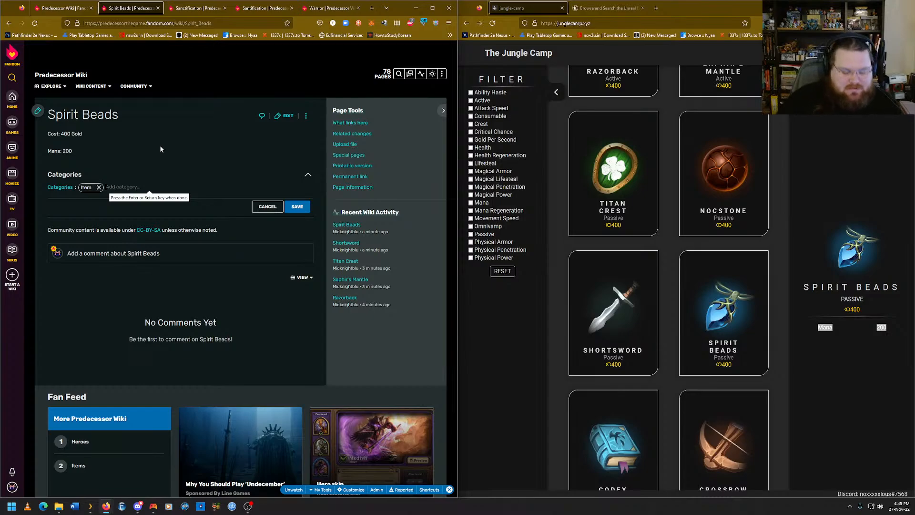
{"action": "type", "text": "passive"}
{"action": "key", "text": "Return"}
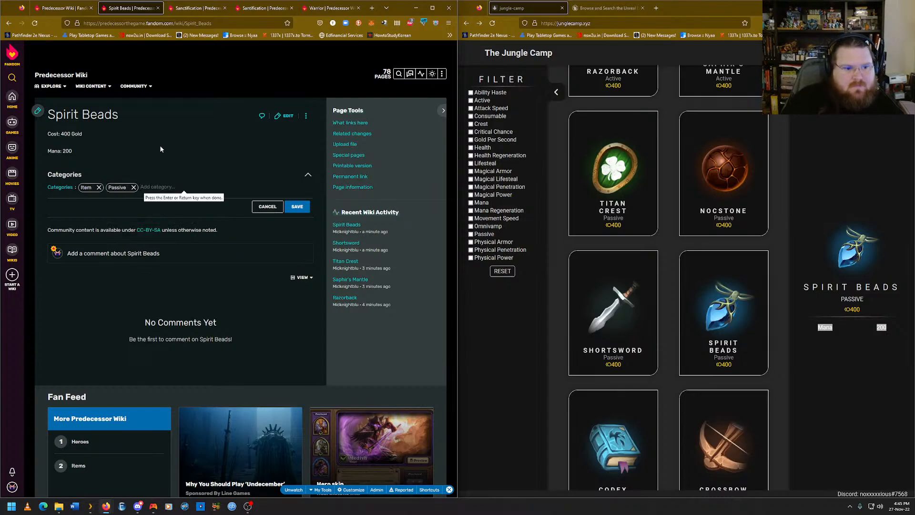
{"action": "type", "text": "common"}
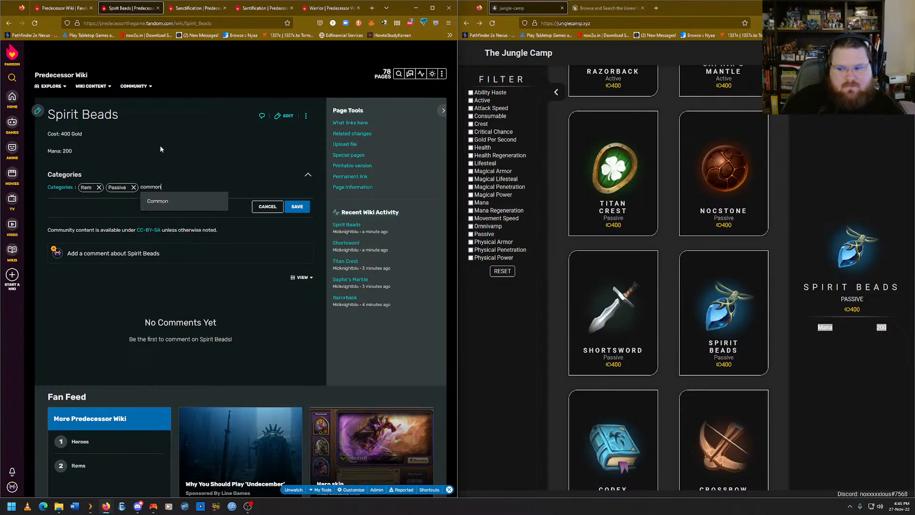
{"action": "key", "text": "Return"}
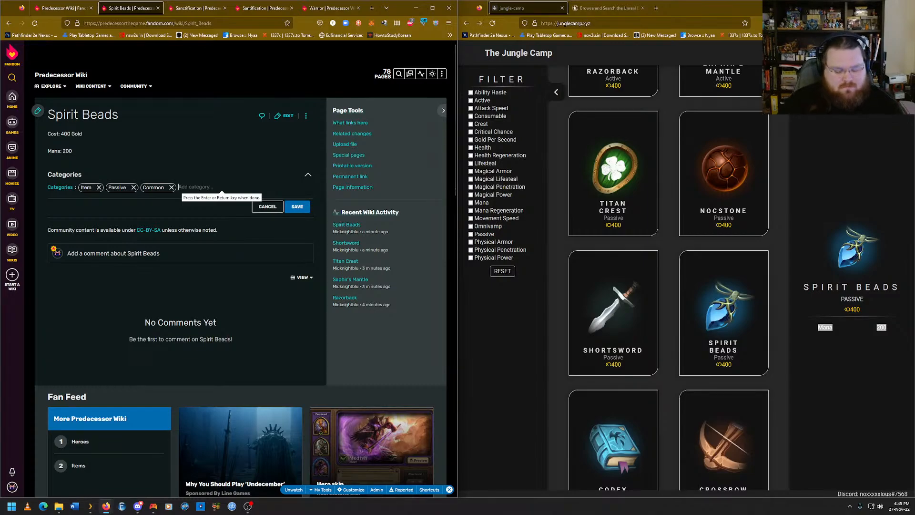
{"action": "type", "text": "Mana"}
{"action": "key", "text": "Return"}
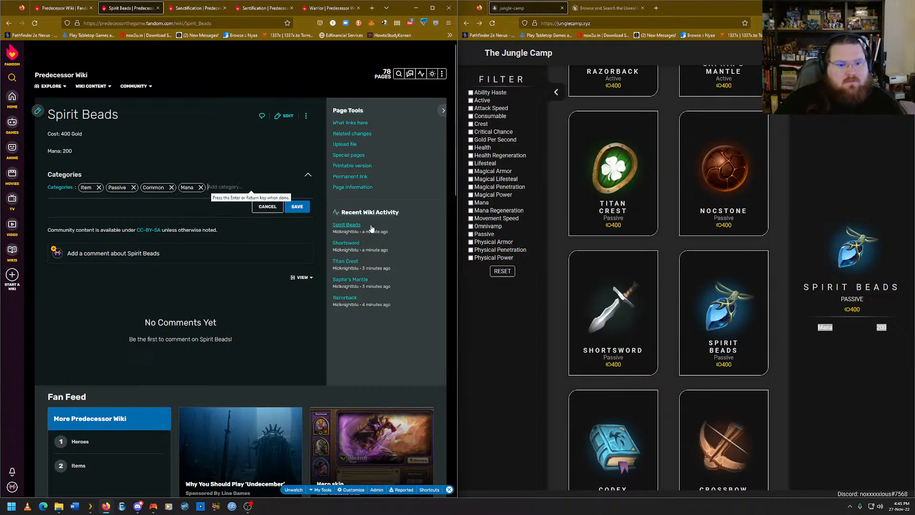
{"action": "left_click", "coordinate": [297, 210]}
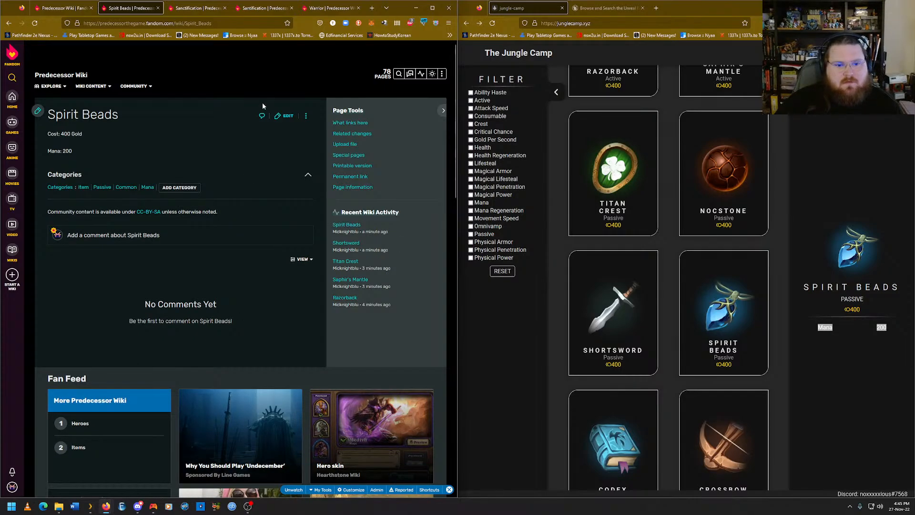
Show the Codex's stats in The Jungle Camp and start a new wiki article titled Codex.
{"action": "mouse_move", "coordinate": [442, 74]}
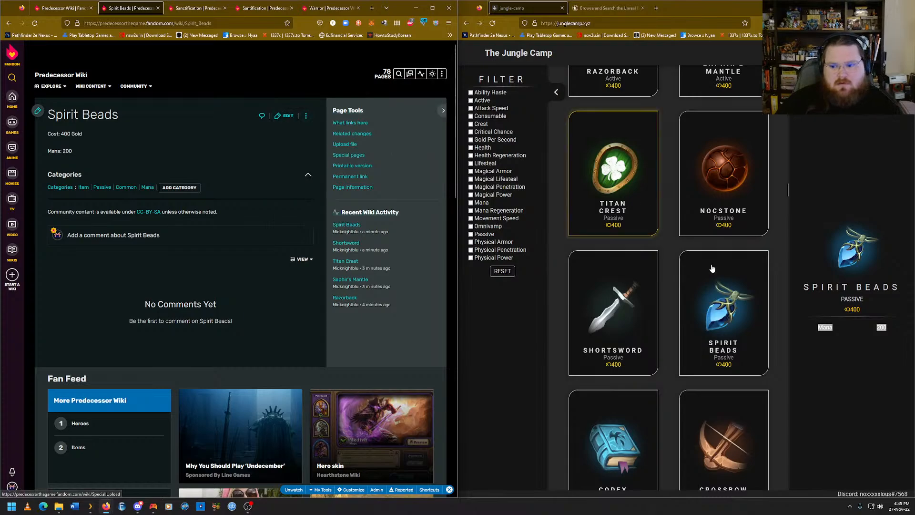
{"action": "scroll", "coordinate": [691, 296], "scroll_direction": "down", "scroll_amount": 3}
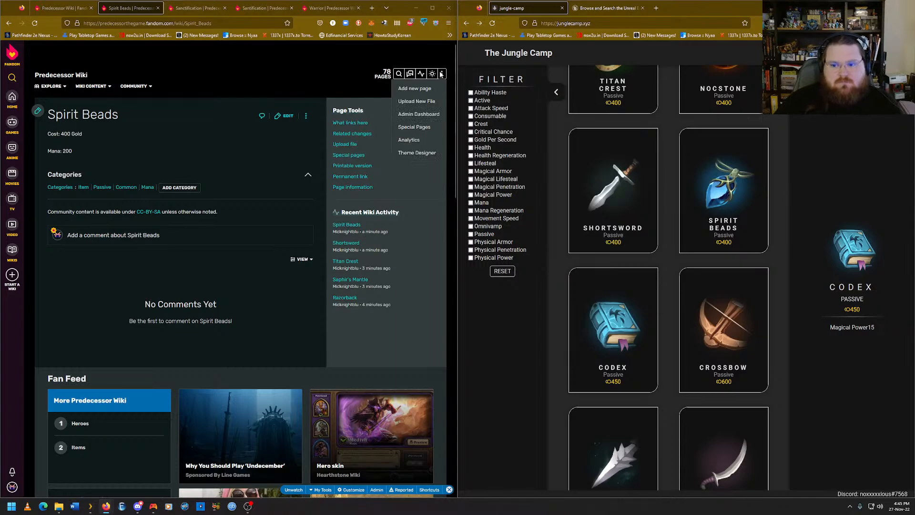
{"action": "left_click", "coordinate": [435, 89]}
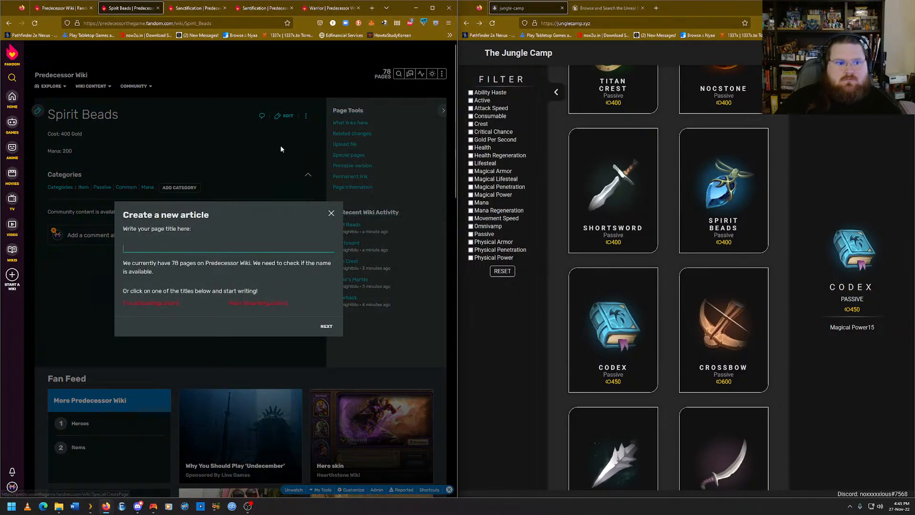
{"action": "left_click", "coordinate": [214, 247]}
{"action": "type", "text": "Codex"}
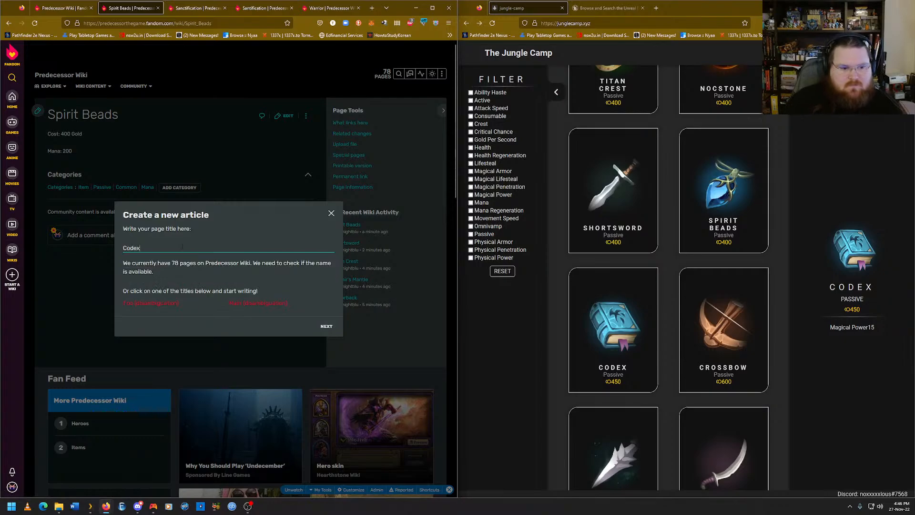
{"action": "key", "text": "Return"}
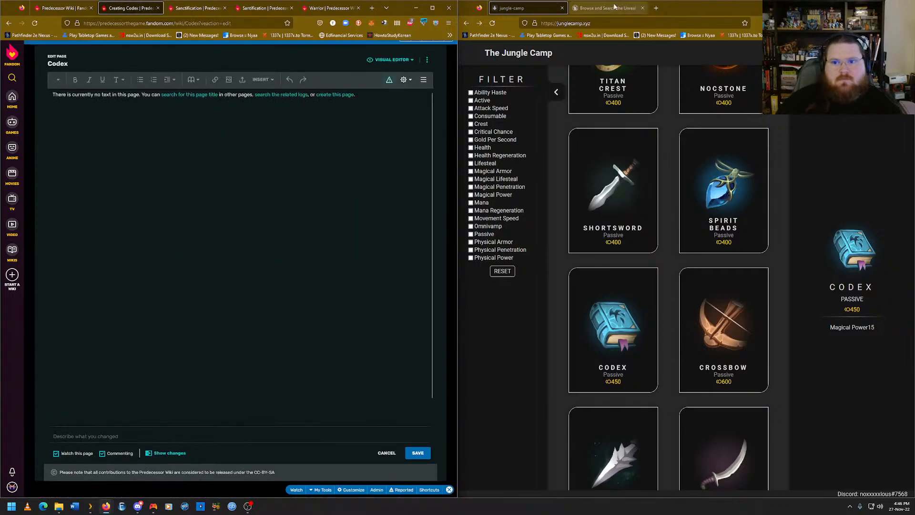
Look through the first two pages of Paragon results in the Unreal Engine Marketplace for the available hero assets.
{"action": "left_click", "coordinate": [607, 8]}
{"action": "scroll", "coordinate": [616, 232], "scroll_direction": "down", "scroll_amount": 2}
{"action": "scroll", "coordinate": [616, 233], "scroll_direction": "down", "scroll_amount": 4}
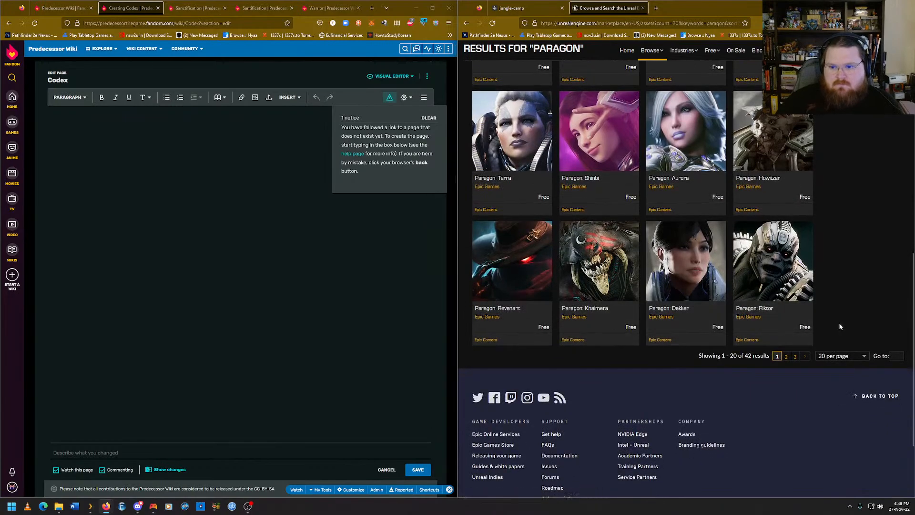
{"action": "left_click", "coordinate": [785, 357]}
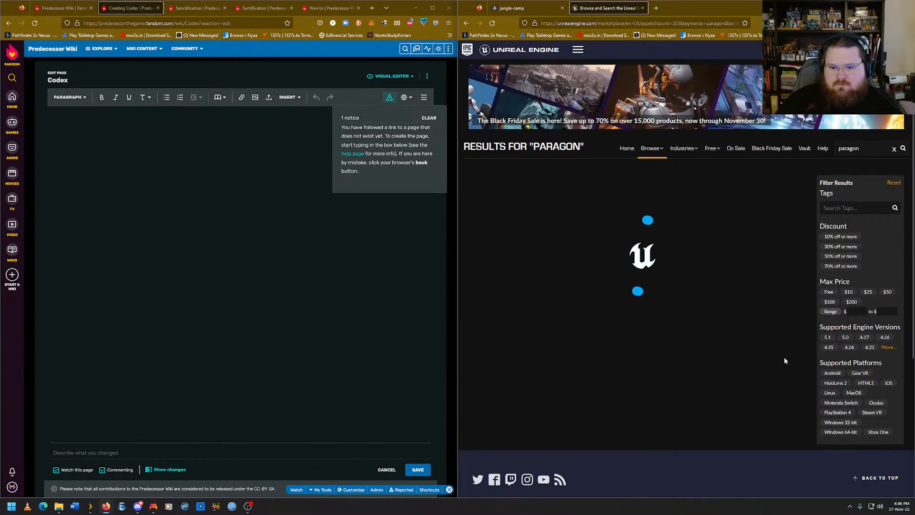
{"action": "scroll", "coordinate": [778, 244], "scroll_direction": "down", "scroll_amount": 2}
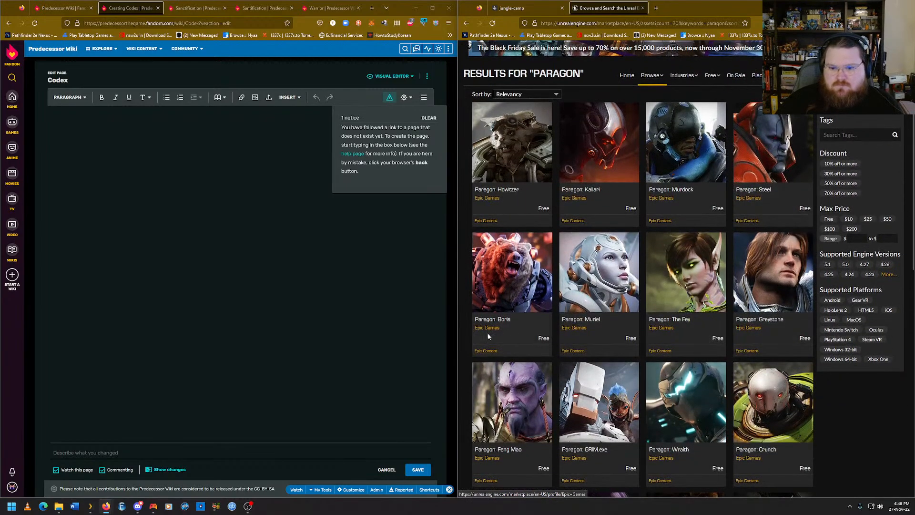
{"action": "scroll", "coordinate": [548, 353], "scroll_direction": "down", "scroll_amount": 2}
{"action": "scroll", "coordinate": [548, 354], "scroll_direction": "down", "scroll_amount": 8}
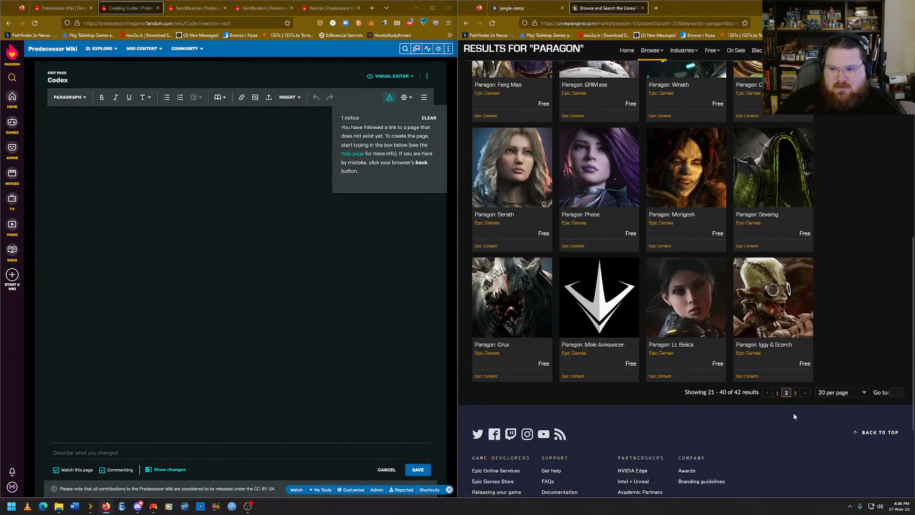
{"action": "scroll", "coordinate": [781, 386], "scroll_direction": "up", "scroll_amount": 10}
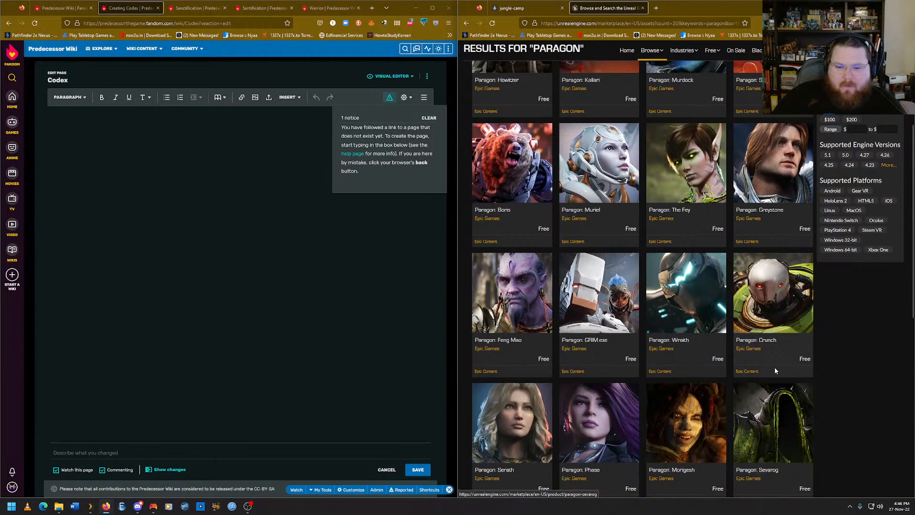
{"action": "scroll", "coordinate": [776, 373], "scroll_direction": "up", "scroll_amount": 2}
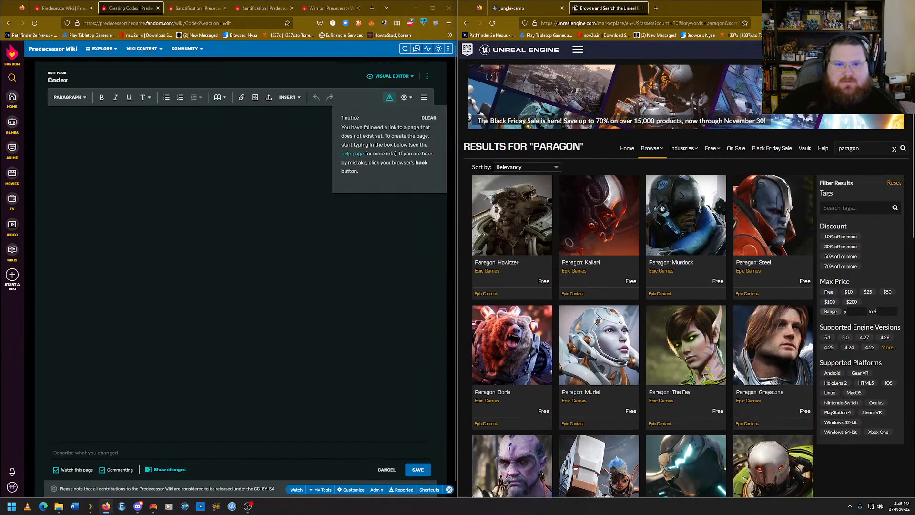
Return to The Jungle Camp's Codex stats, fill the Codex page with "Cost: 450 Gold" and "Magical Power: 15", and save the page.
{"action": "left_click", "coordinate": [267, 181]}
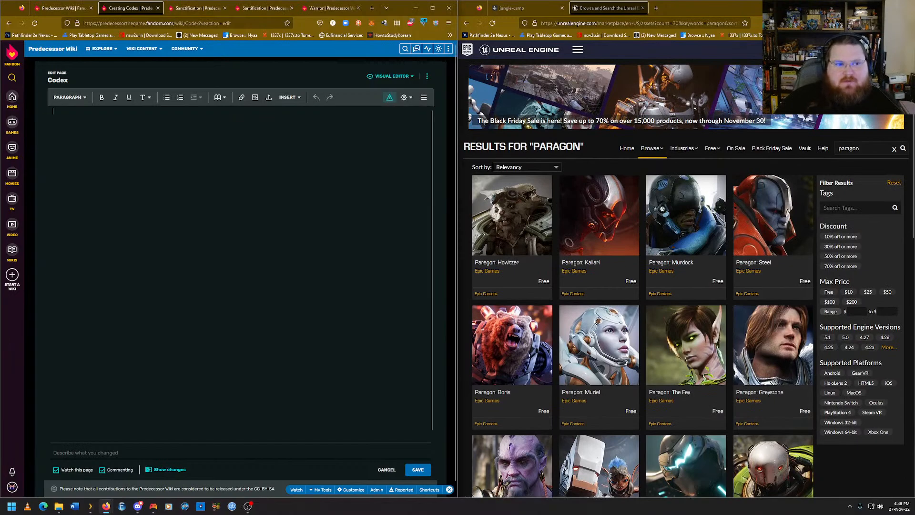
{"action": "left_click", "coordinate": [509, 9]}
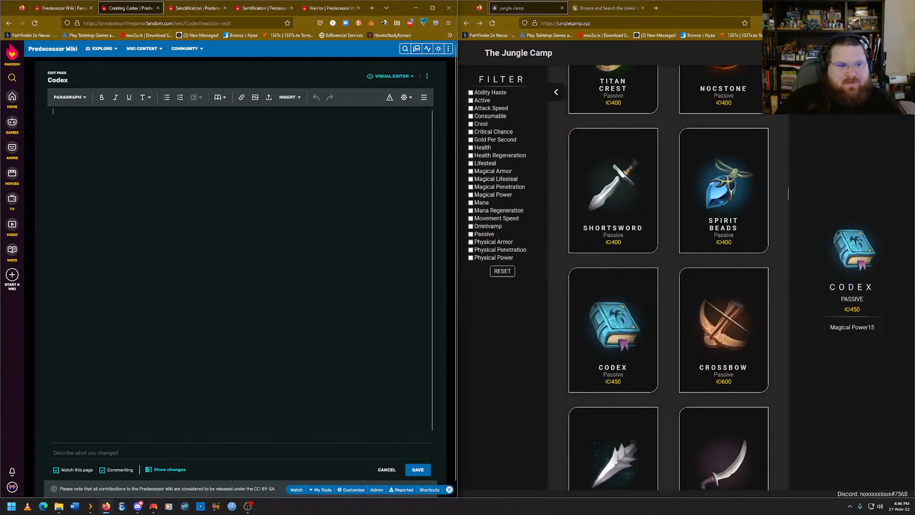
{"action": "type", "text": "Cost:"}
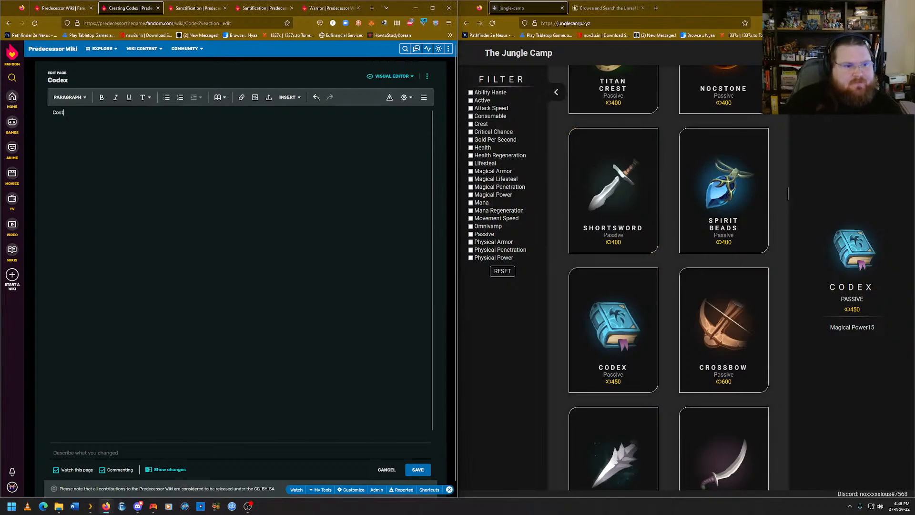
{"action": "type", "text": " 450"}
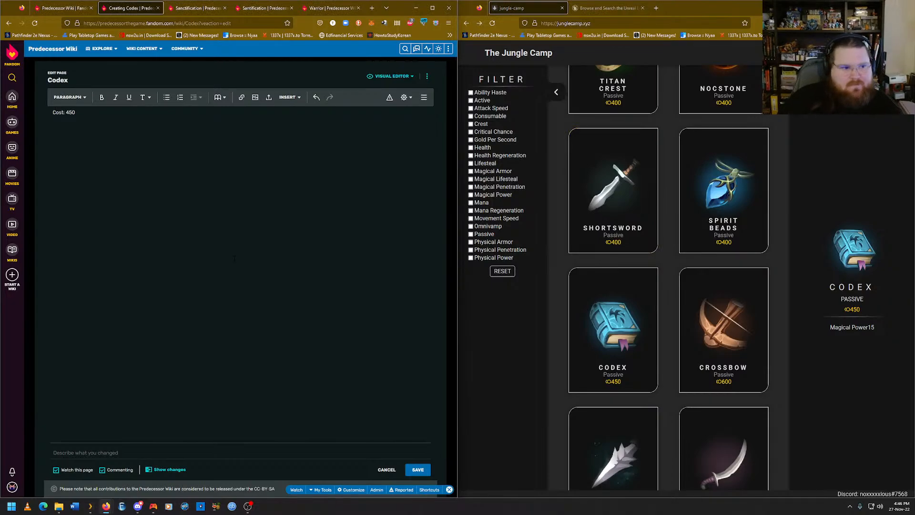
{"action": "type", "text": " Gold "}
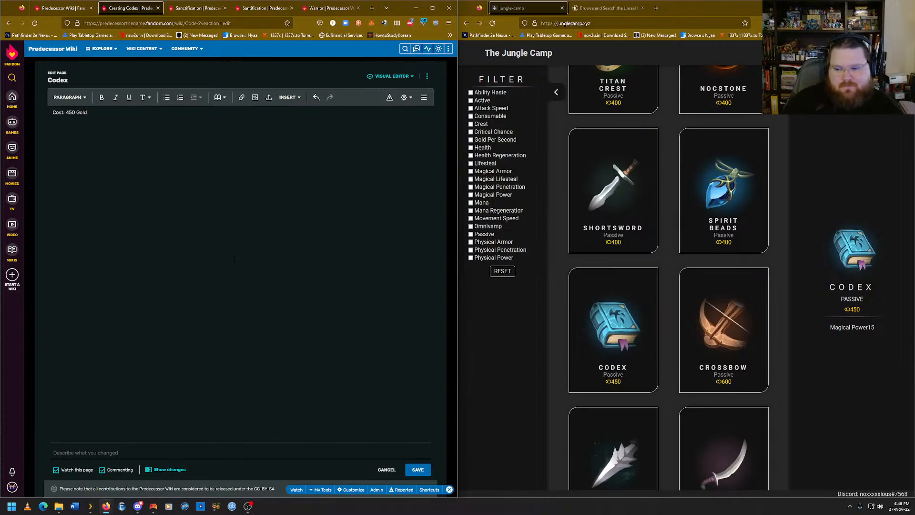
{"action": "type", "text": "Magical"}
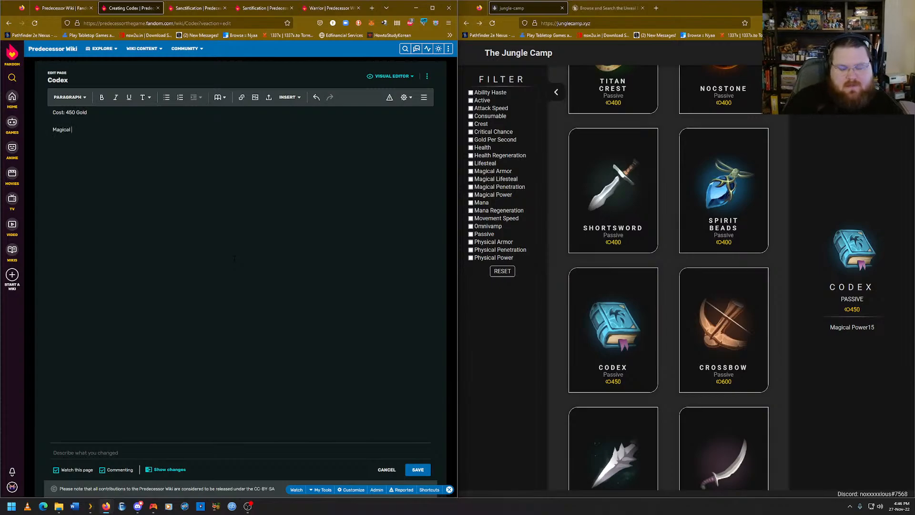
{"action": "type", "text": " Power: 15"}
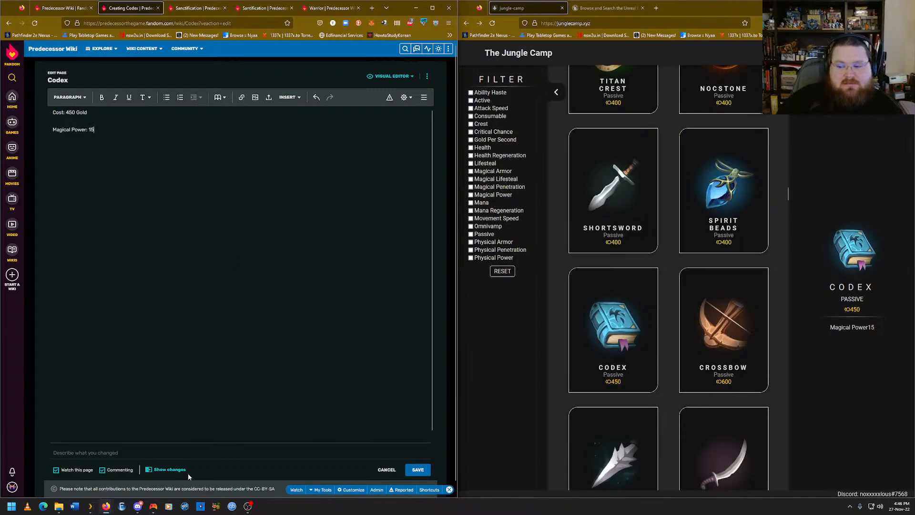
{"action": "left_click", "coordinate": [419, 470]}
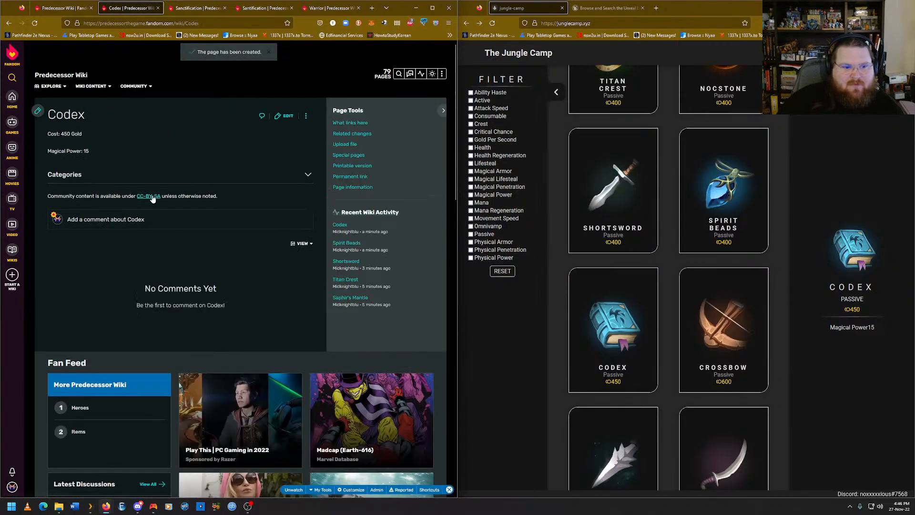
Add the categories Item, Passive, Common and Magical power to the Codex page and save them.
{"action": "left_click", "coordinate": [159, 180]}
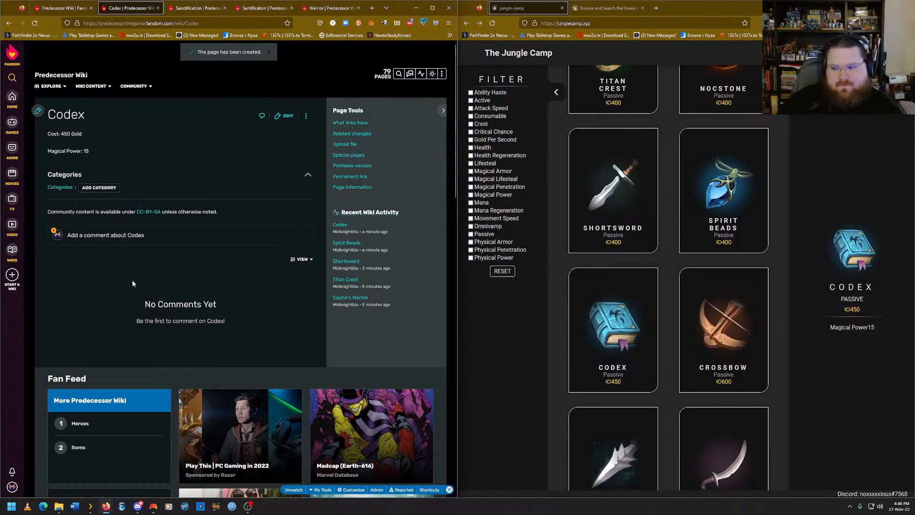
{"action": "left_click", "coordinate": [99, 187]}
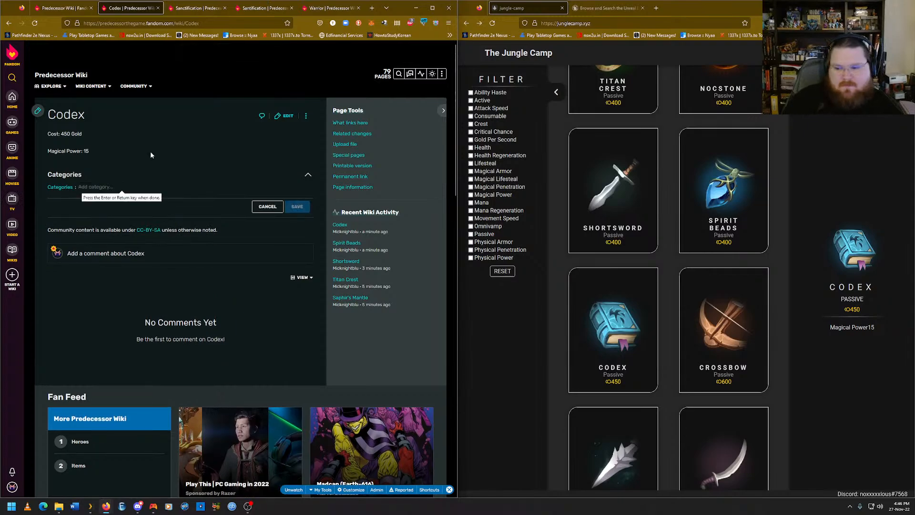
{"action": "type", "text": "Item"}
{"action": "key", "text": "Return"}
{"action": "type", "text": "p"}
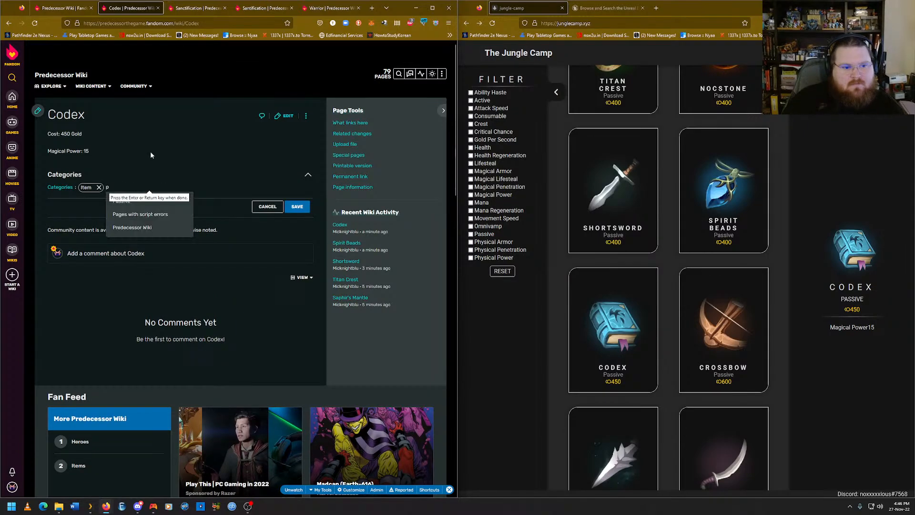
{"action": "type", "text": "assive"}
{"action": "key", "text": "Return"}
{"action": "type", "text": "c"}
{"action": "type", "text": "on"}
{"action": "key", "text": "Return"}
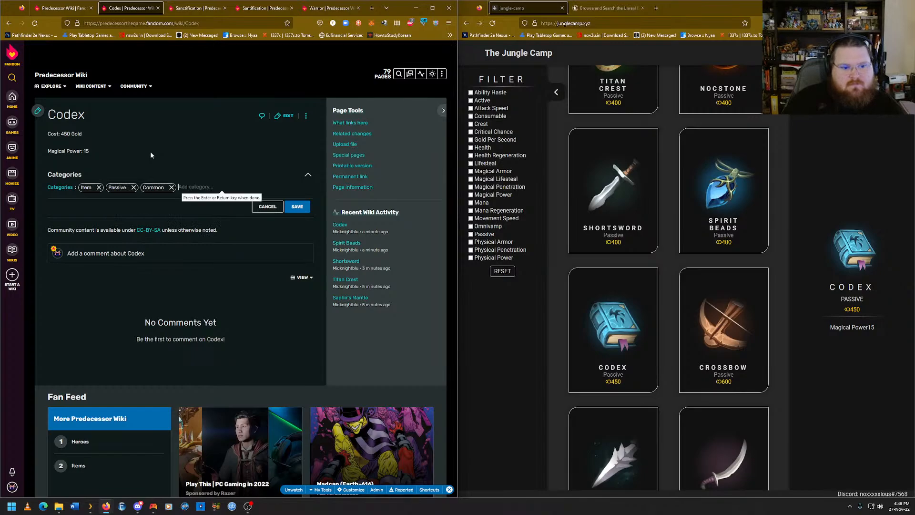
{"action": "type", "text": "magical power"}
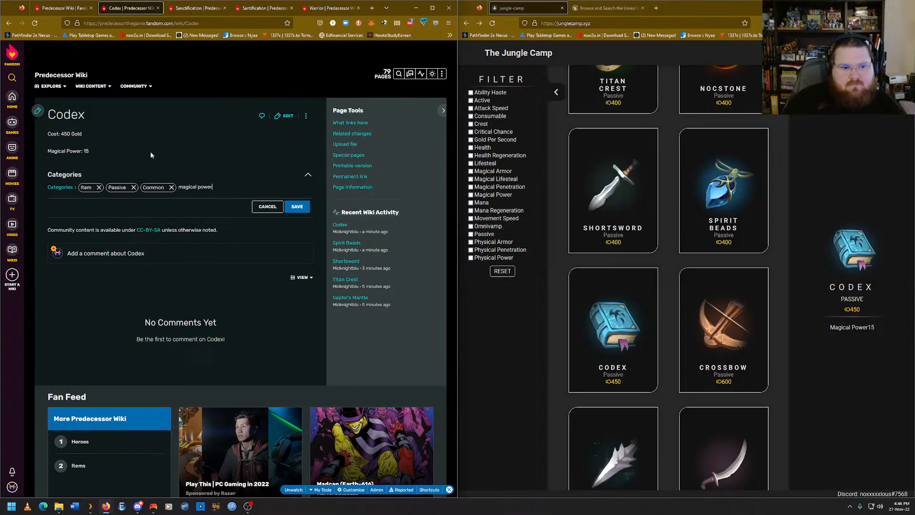
{"action": "key", "text": "Return"}
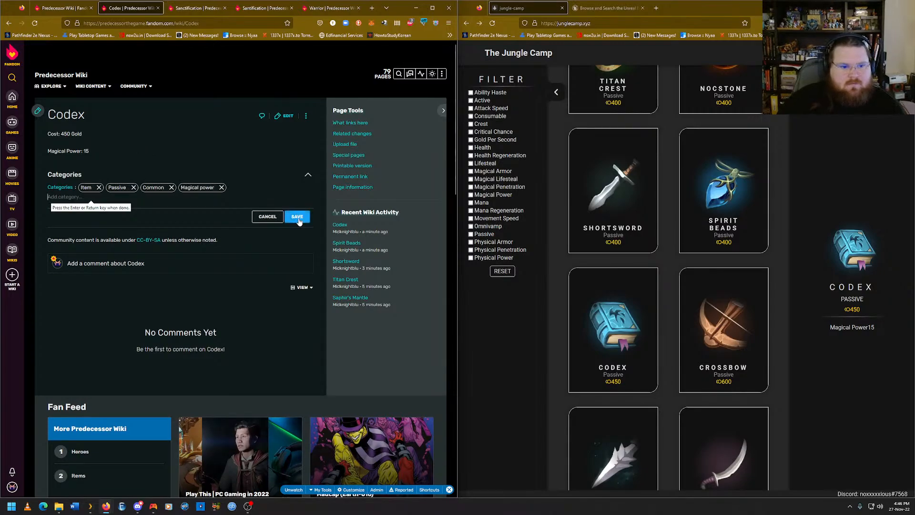
{"action": "left_click", "coordinate": [297, 217]}
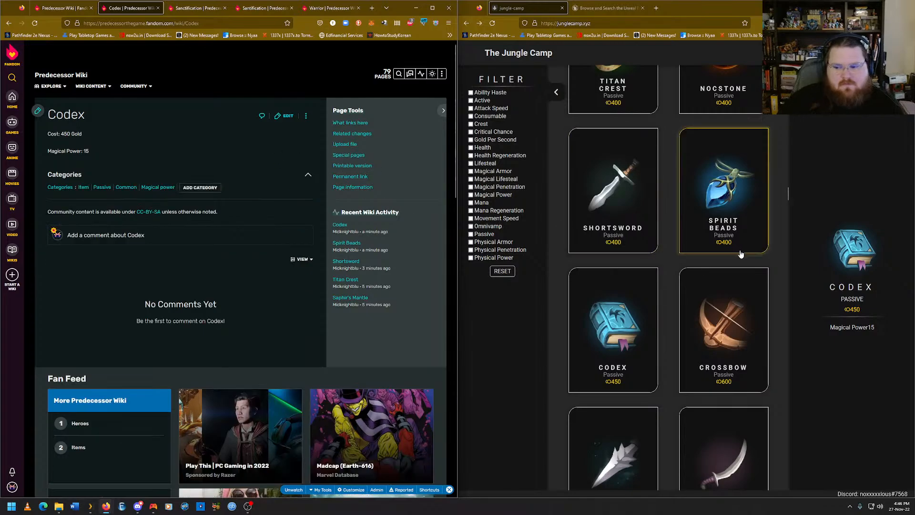
Show the Crossbow's stats in The Jungle Camp and start a new wiki article titled Crossbow.
{"action": "scroll", "coordinate": [671, 267], "scroll_direction": "down", "scroll_amount": 2}
{"action": "left_click", "coordinate": [717, 248]}
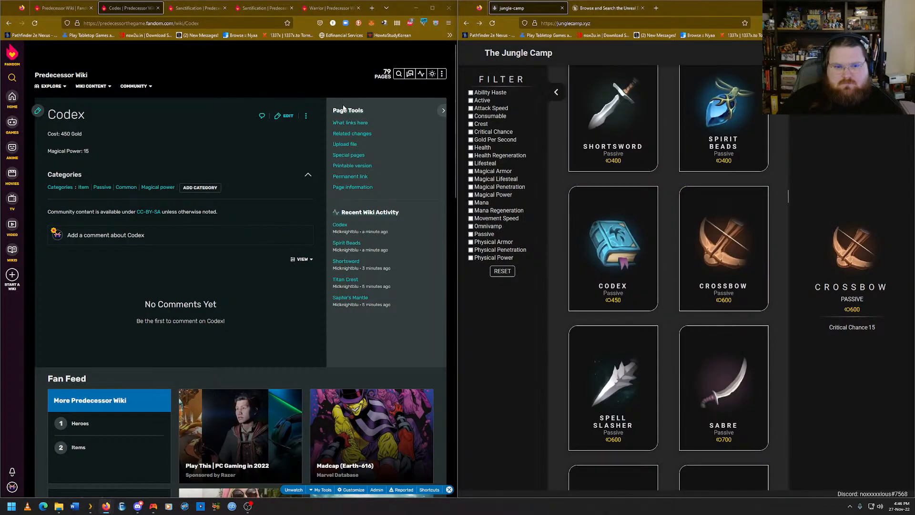
{"action": "mouse_move", "coordinate": [442, 74]}
{"action": "left_click", "coordinate": [409, 88]}
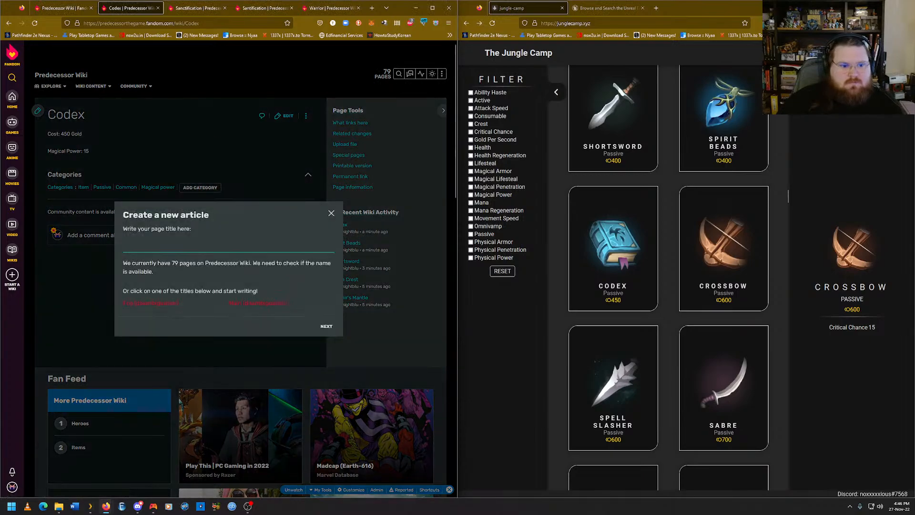
{"action": "left_click", "coordinate": [219, 248]}
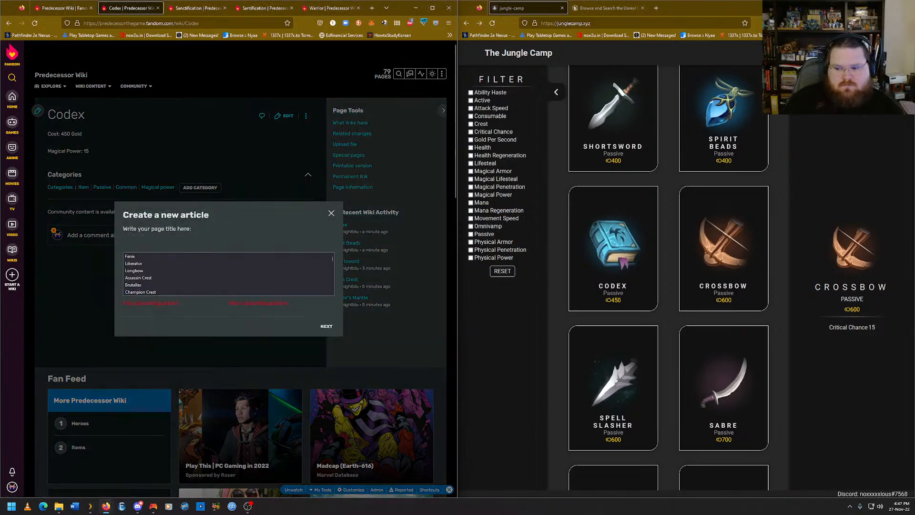
{"action": "type", "text": "Crossb"}
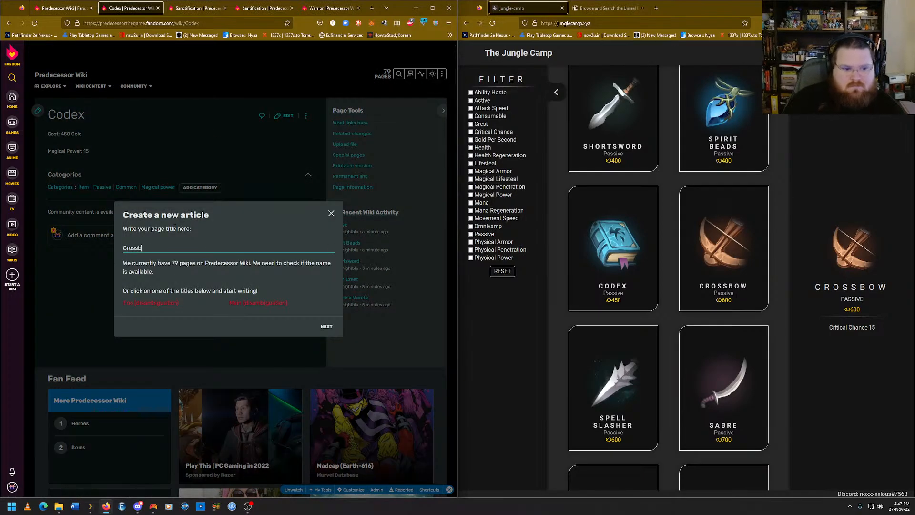
{"action": "type", "text": "ow"}
{"action": "key", "text": "Return"}
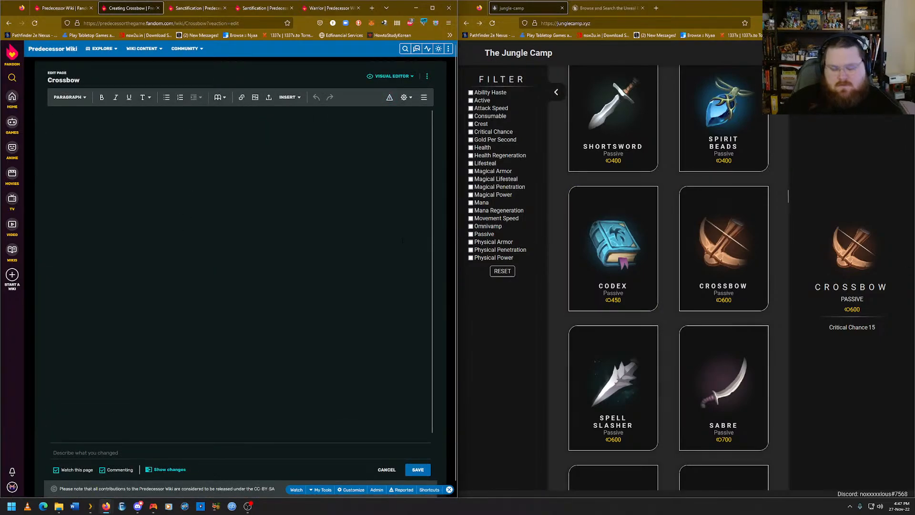
Fill the Crossbow page with "Cost: 600 Gold" and the copied stat as "Critical Chance: 15", and save the page.
{"action": "type", "text": "Cost: "}
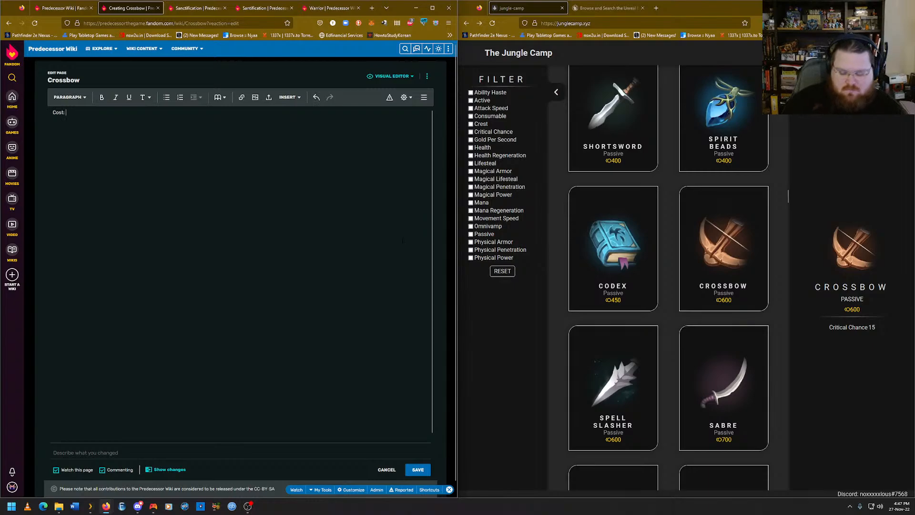
{"action": "type", "text": "600 Gold"}
{"action": "key", "text": "Return"}
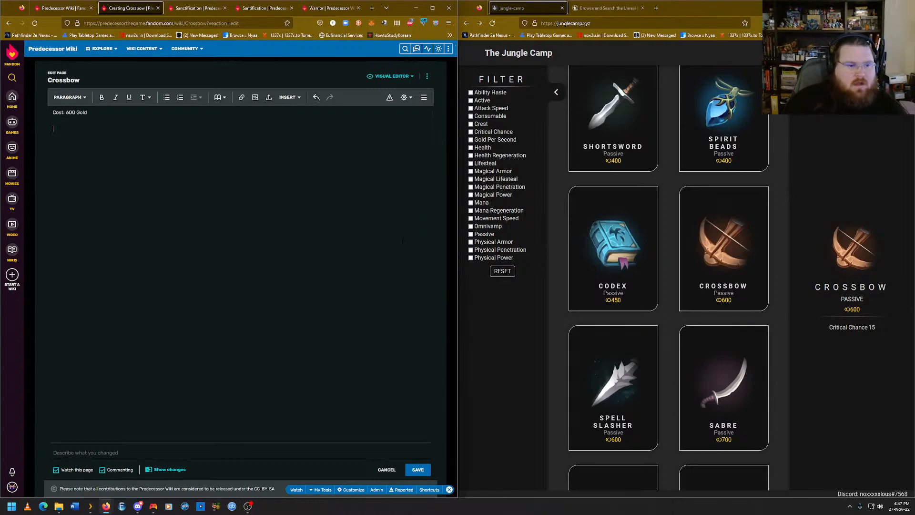
{"action": "left_click", "coordinate": [885, 337]}
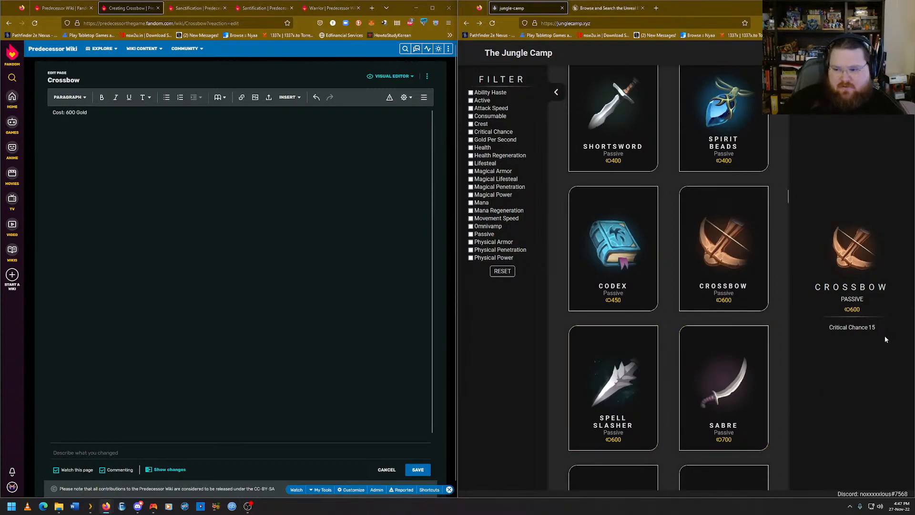
{"action": "right_click", "coordinate": [825, 342]}
{"action": "left_click", "coordinate": [831, 339]}
{"action": "key", "text": "alt+Tab"}
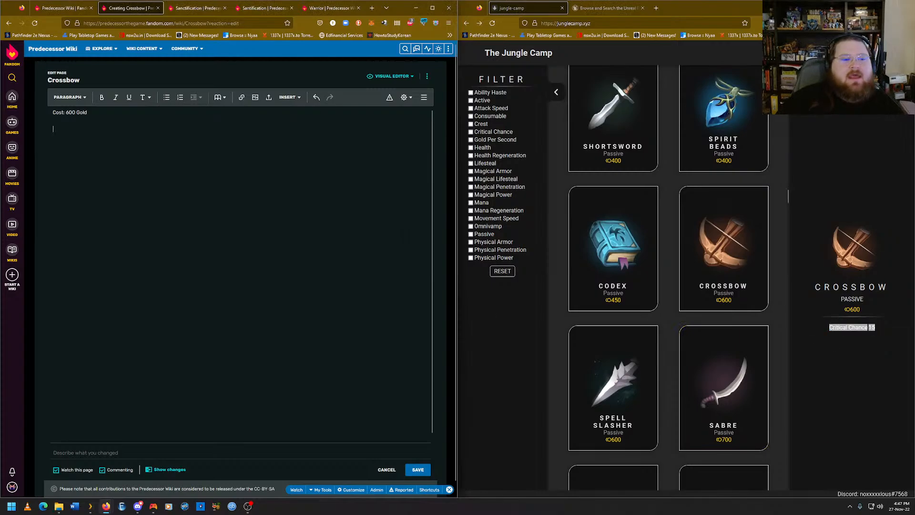
{"action": "type", "text": "Critical Chance15"}
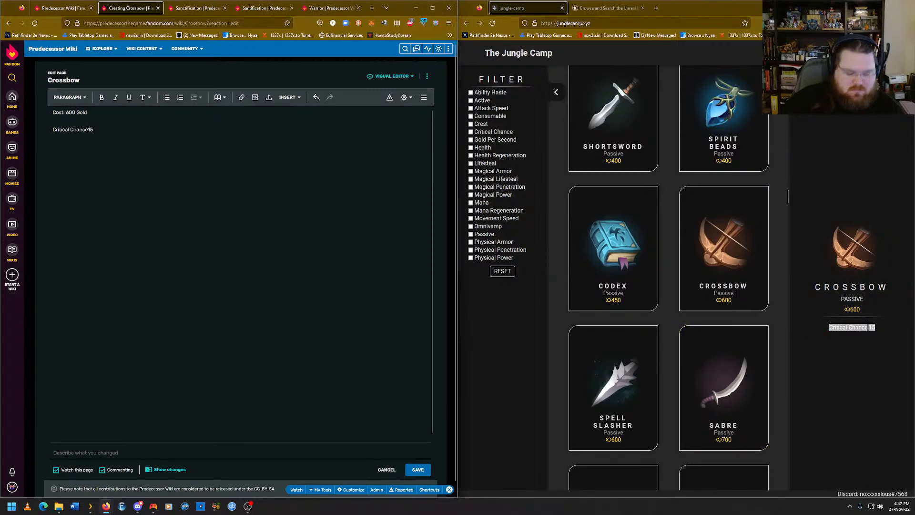
{"action": "left_click", "coordinate": [88, 129]}
{"action": "type", "text": ":"}
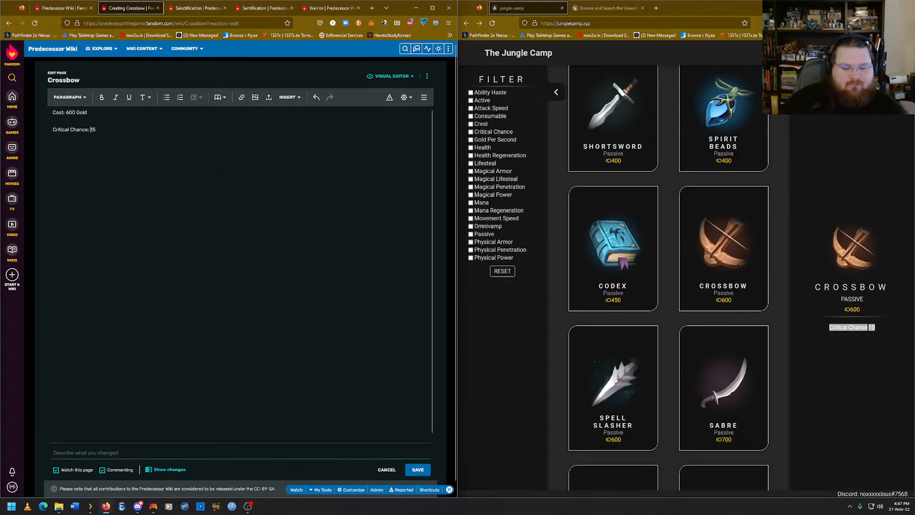
{"action": "left_click", "coordinate": [418, 470]}
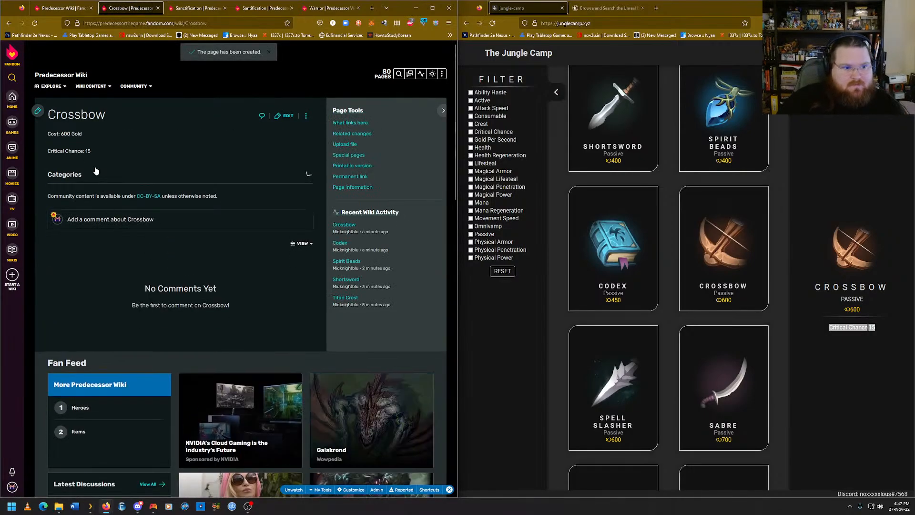
Add the categories Item, Passive, Common and Critical Chance to the Crossbow page and save them.
{"action": "left_click", "coordinate": [95, 184]}
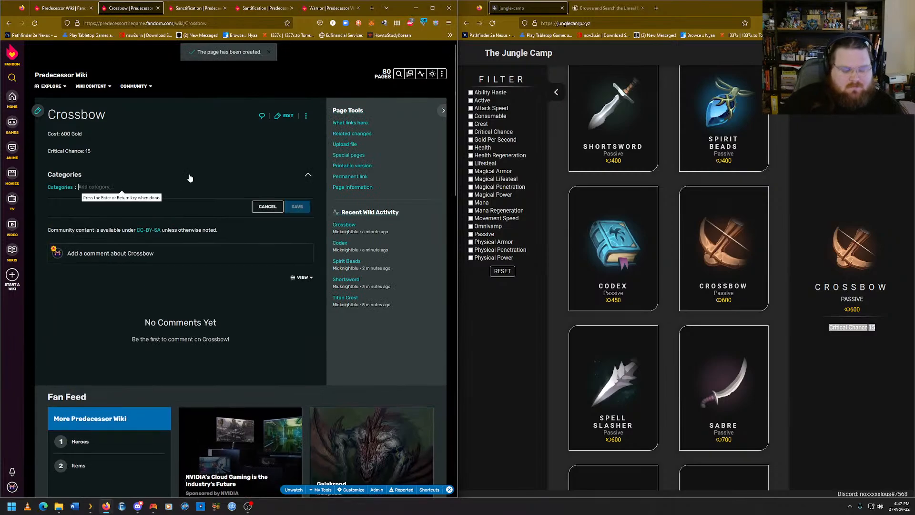
{"action": "type", "text": "Item"}
{"action": "key", "text": "Return"}
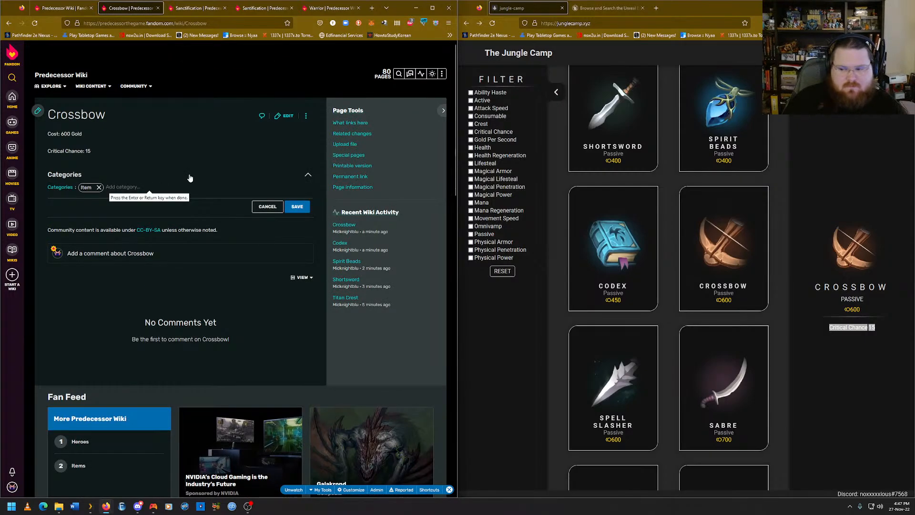
{"action": "type", "text": "Passive"}
{"action": "key", "text": "Return"}
{"action": "type", "text": "cam"}
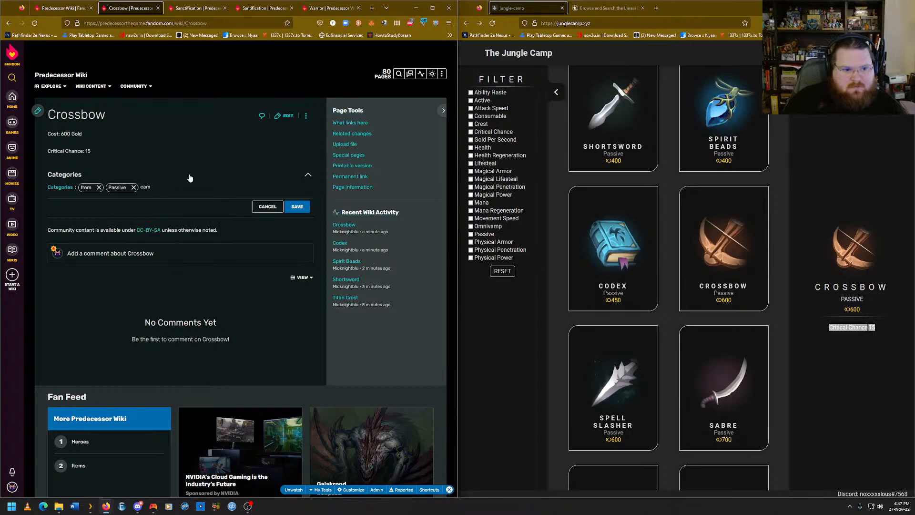
{"action": "type", "text": "mon"}
{"action": "key", "text": "Return"}
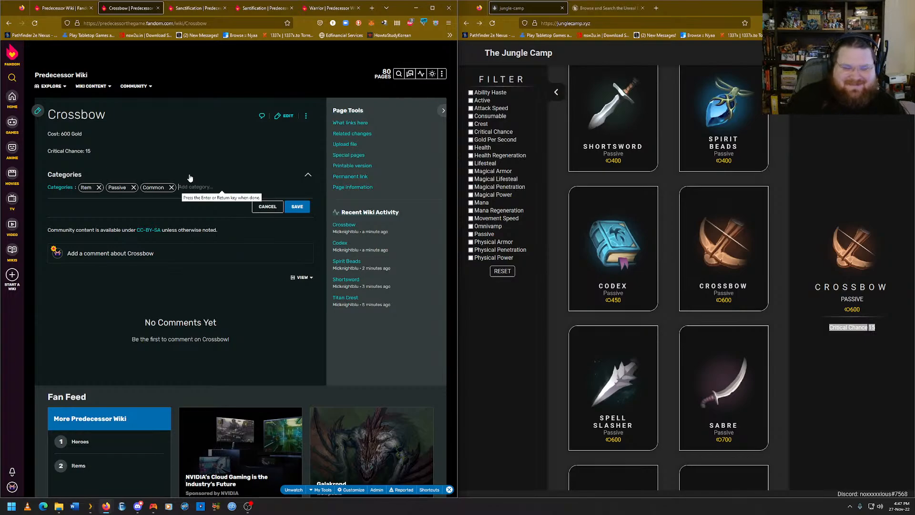
{"action": "type", "text": "Cr"}
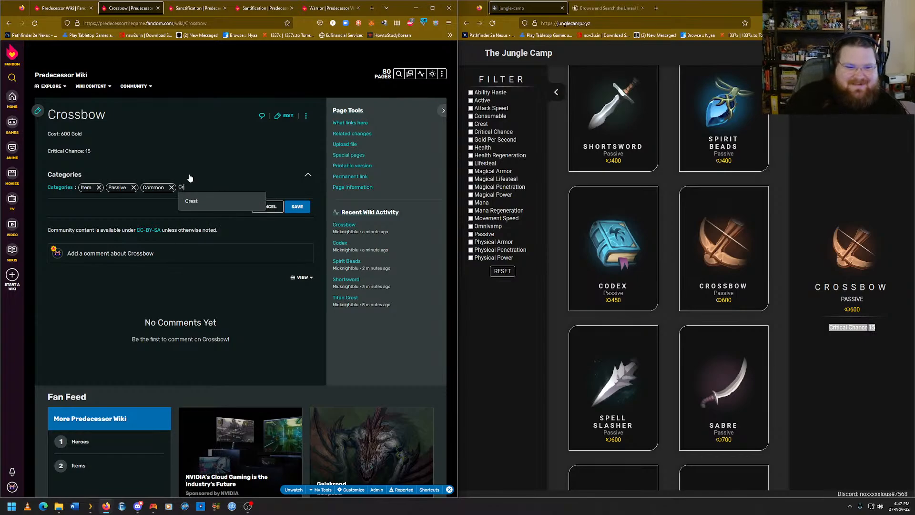
{"action": "type", "text": "itical Chance"}
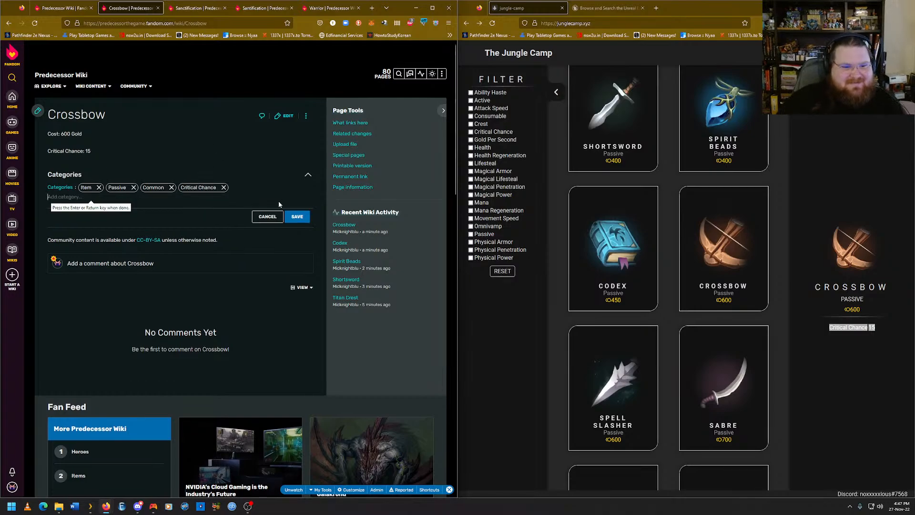
{"action": "left_click", "coordinate": [297, 208]}
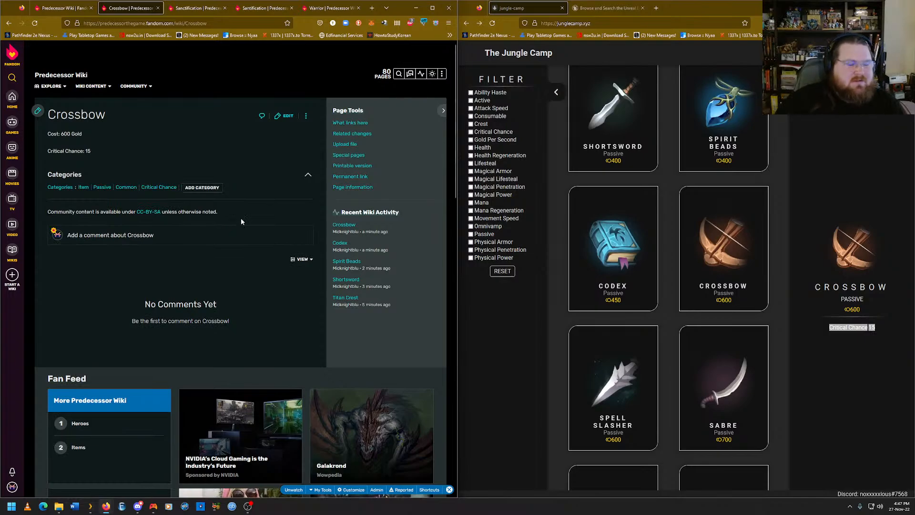
{"action": "left_click", "coordinate": [250, 182]}
{"action": "left_click", "coordinate": [224, 174]}
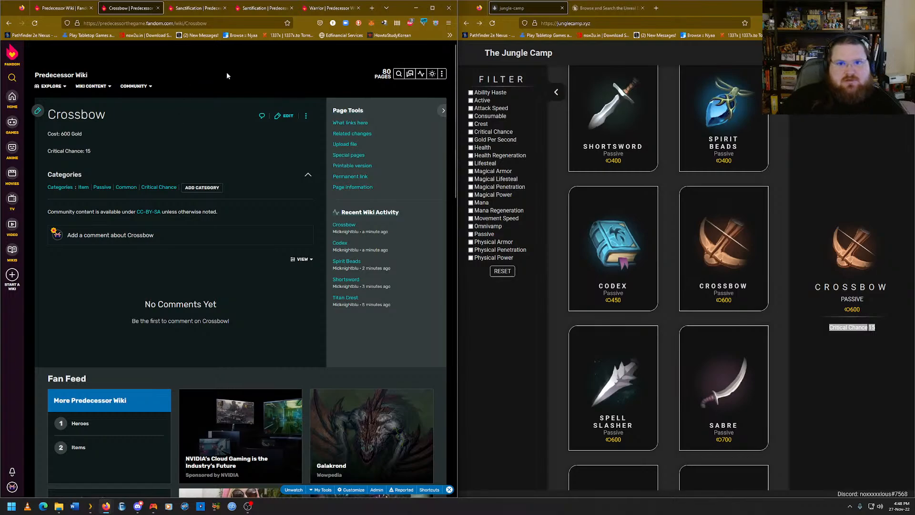
Start a new wiki article titled Spell Slasher, with the item's stats shown in The Jungle Camp.
{"action": "mouse_move", "coordinate": [442, 76]}
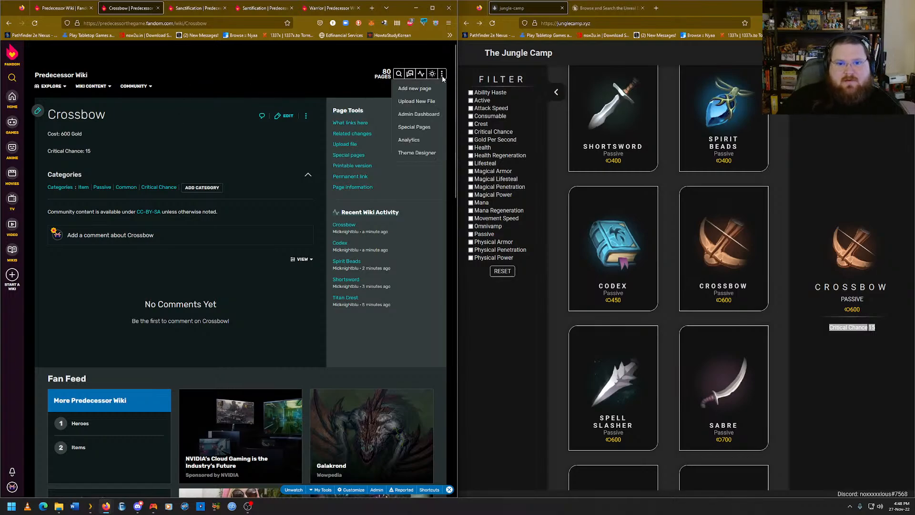
{"action": "left_click", "coordinate": [409, 89]}
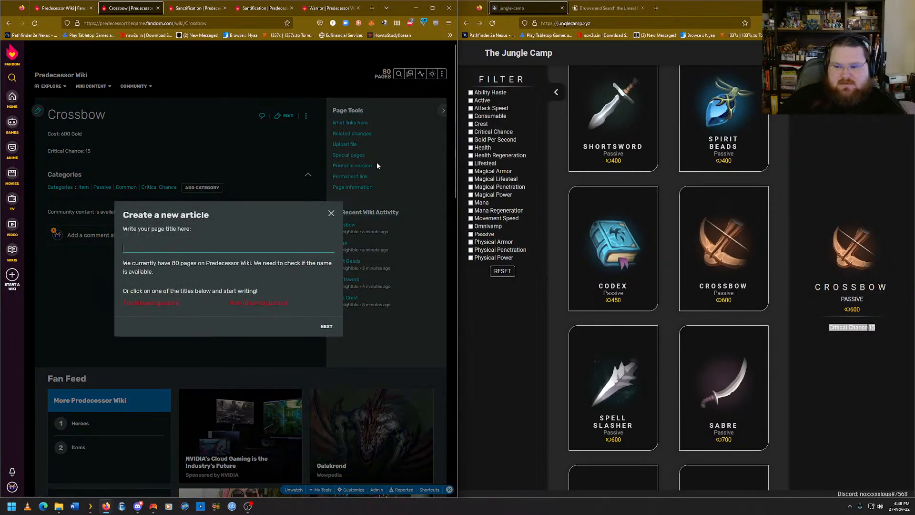
{"action": "left_click", "coordinate": [630, 405]}
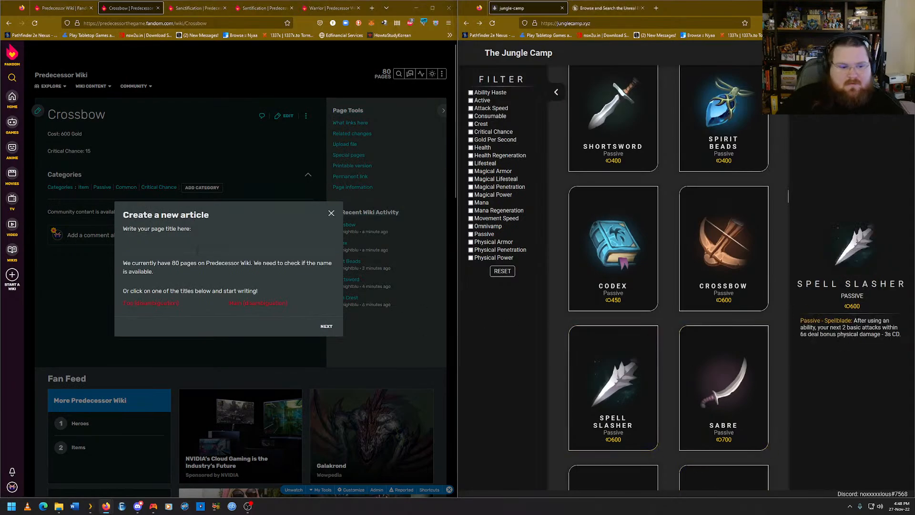
{"action": "left_click", "coordinate": [211, 249]}
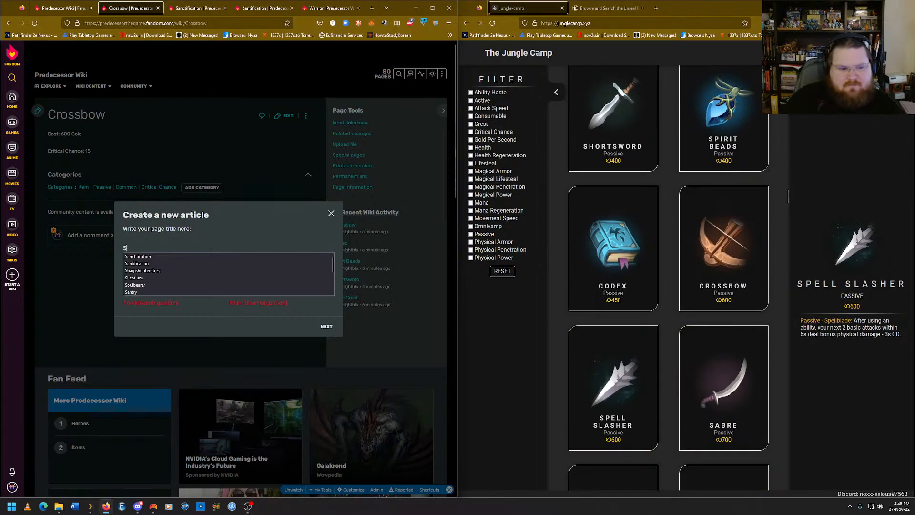
{"action": "type", "text": "S"}
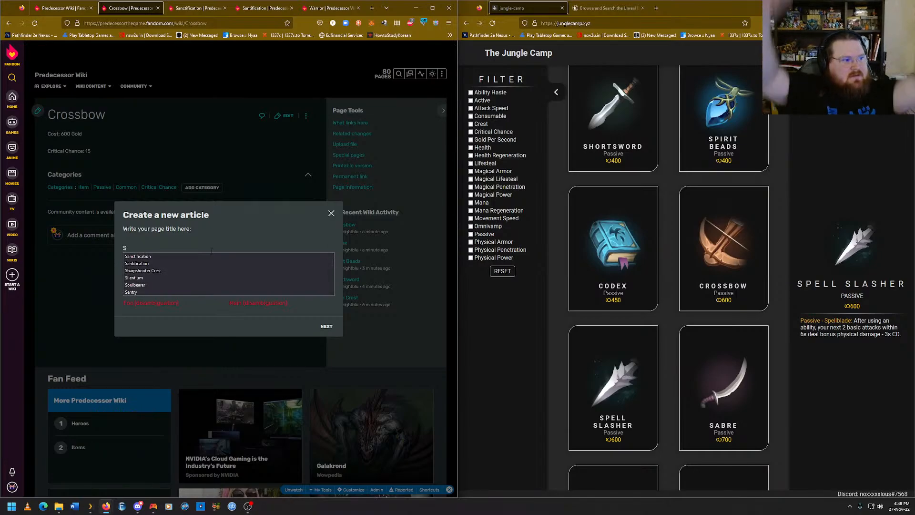
{"action": "type", "text": "p"}
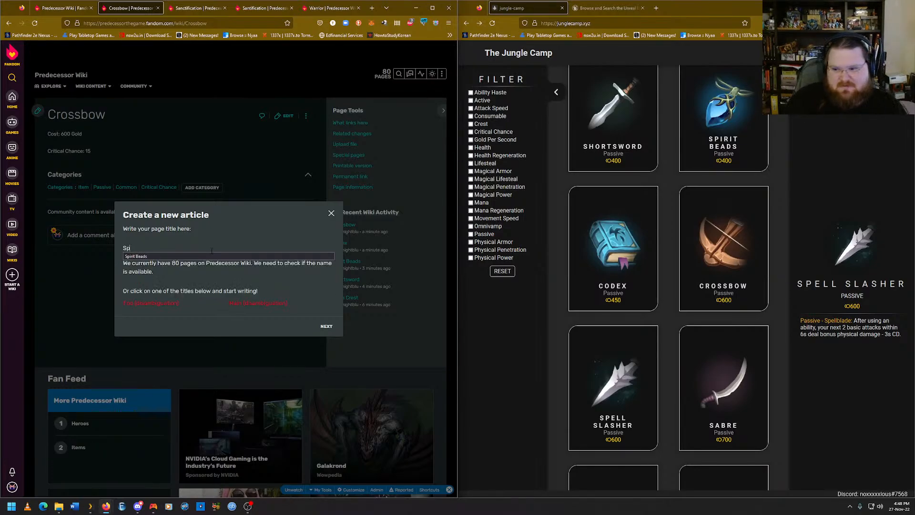
{"action": "type", "text": "ell Slasher"}
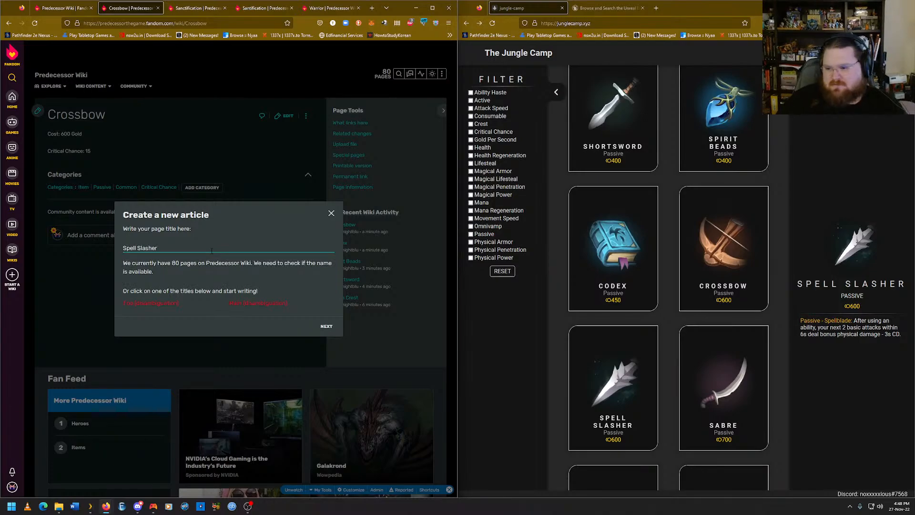
{"action": "key", "text": "Return"}
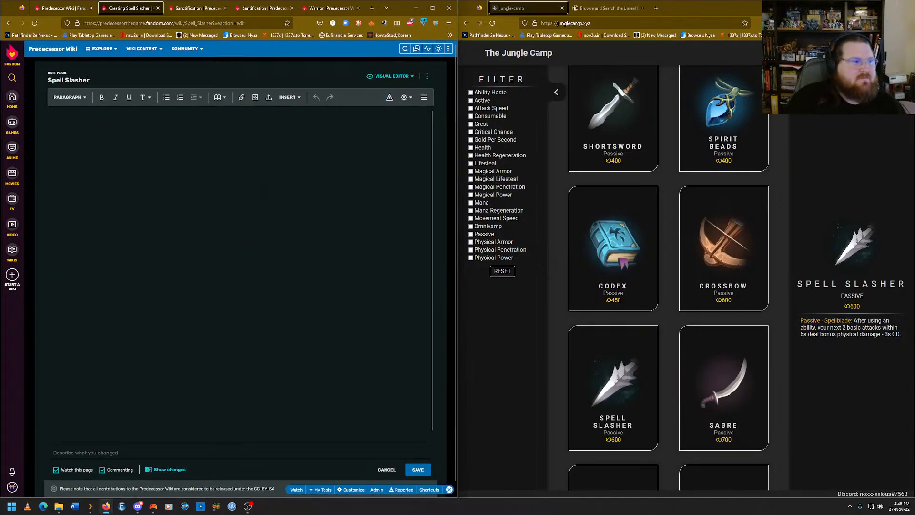
Fill the Spell Slasher page with "Cost: 600 Gold" and the Spellblade passive text copied from The Jungle Camp.
{"action": "type", "text": "Cost"}
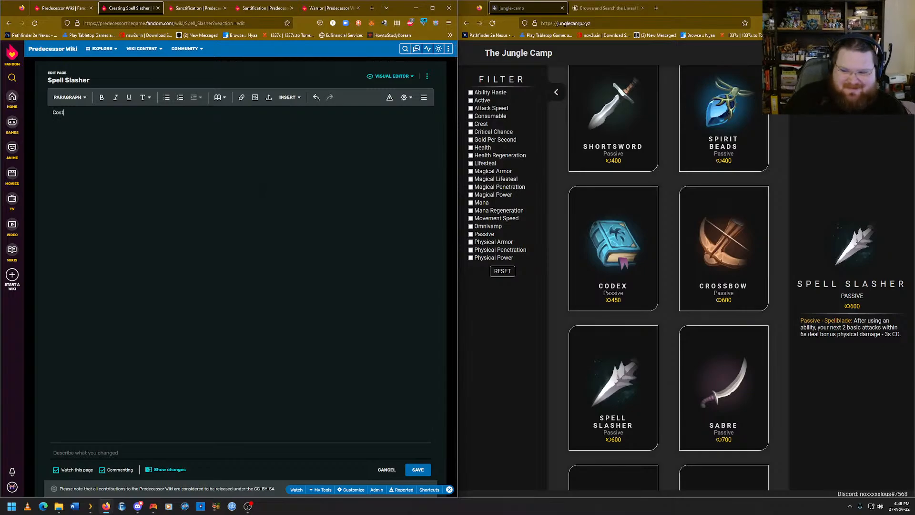
{"action": "type", "text": ": "}
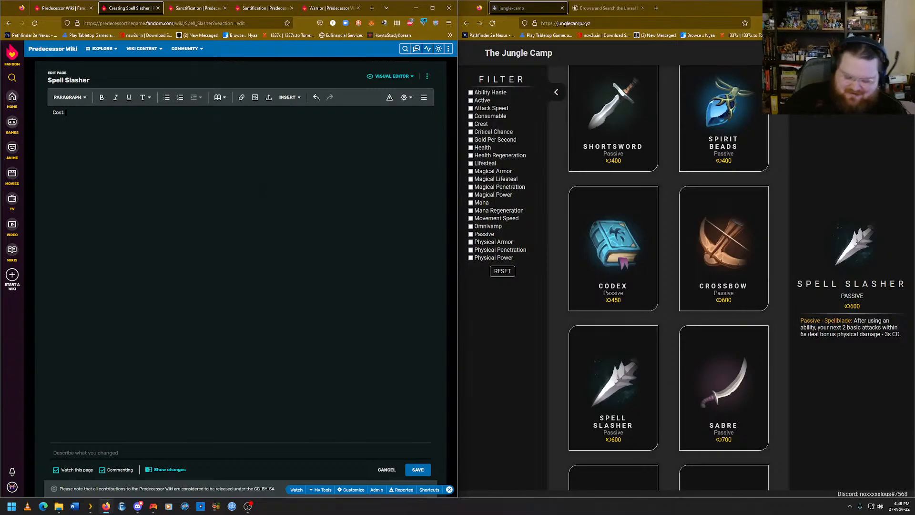
{"action": "type", "text": "600 Gold"}
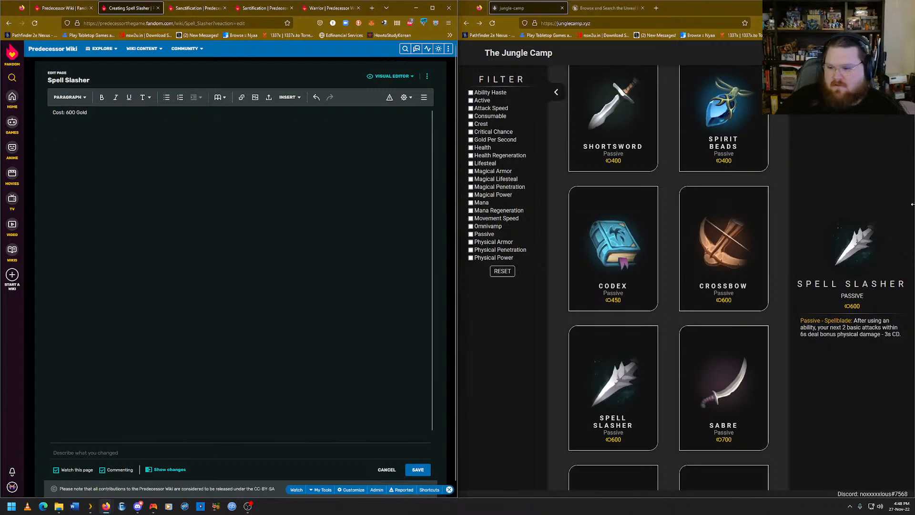
{"action": "left_click_drag", "start_coordinate": [907, 335], "coordinate": [800, 319]}
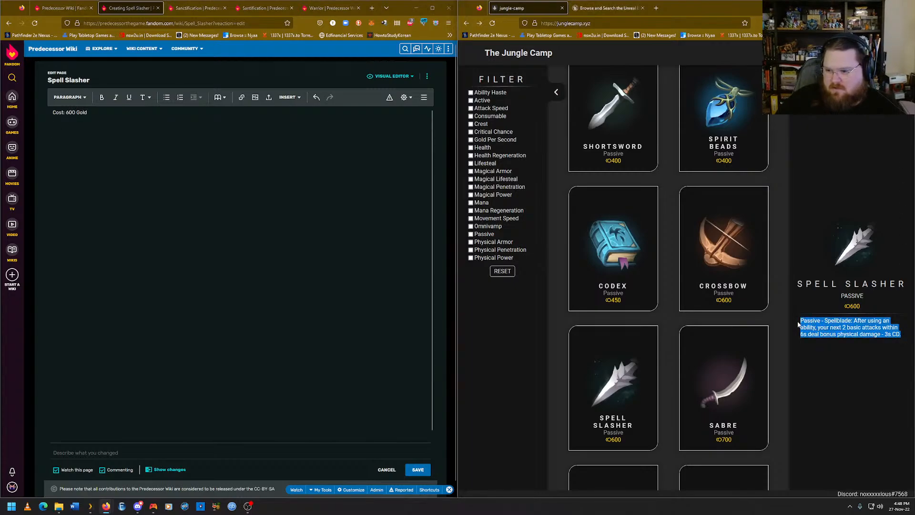
{"action": "right_click", "coordinate": [820, 330]}
{"action": "left_click", "coordinate": [820, 331]}
{"action": "key", "text": "alt+Tab"}
{"action": "key", "text": "Return"}
{"action": "key", "text": "ctrl+v"}
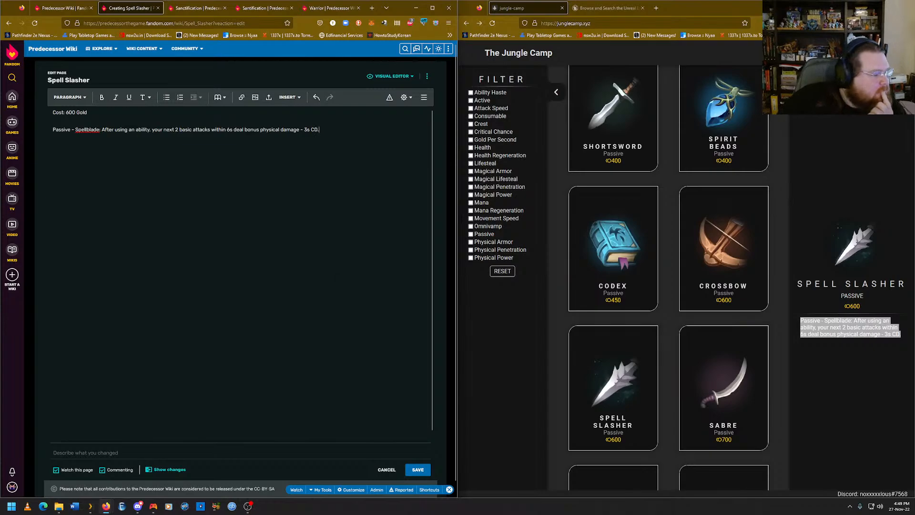
Open the account's own YouTube channel page in a new tab and copy its web address.
{"action": "left_click", "coordinate": [62, 8]}
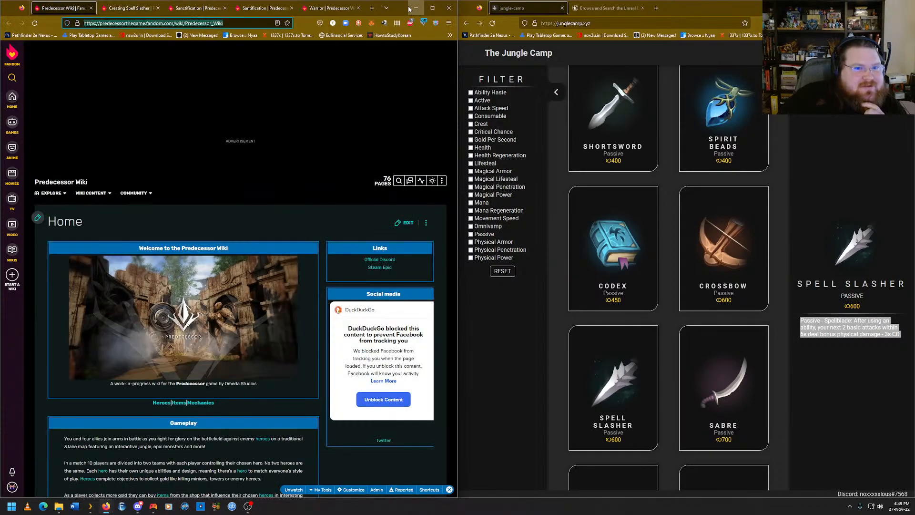
{"action": "left_click", "coordinate": [372, 8]}
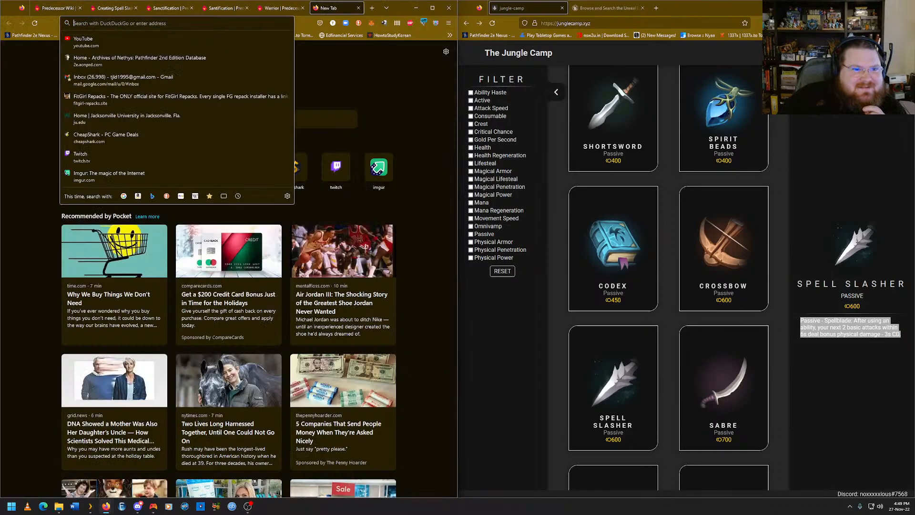
{"action": "type", "text": "youtube.com"}
{"action": "key", "text": "Return"}
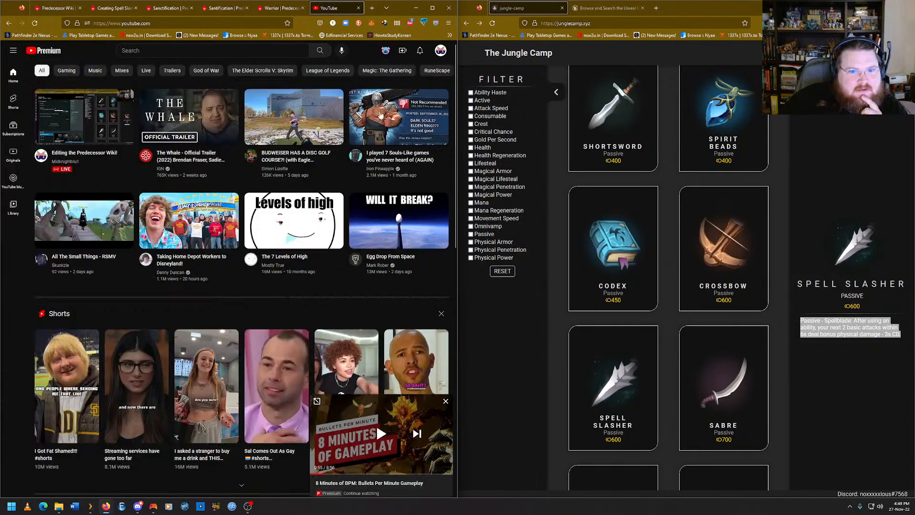
{"action": "left_click", "coordinate": [440, 50]}
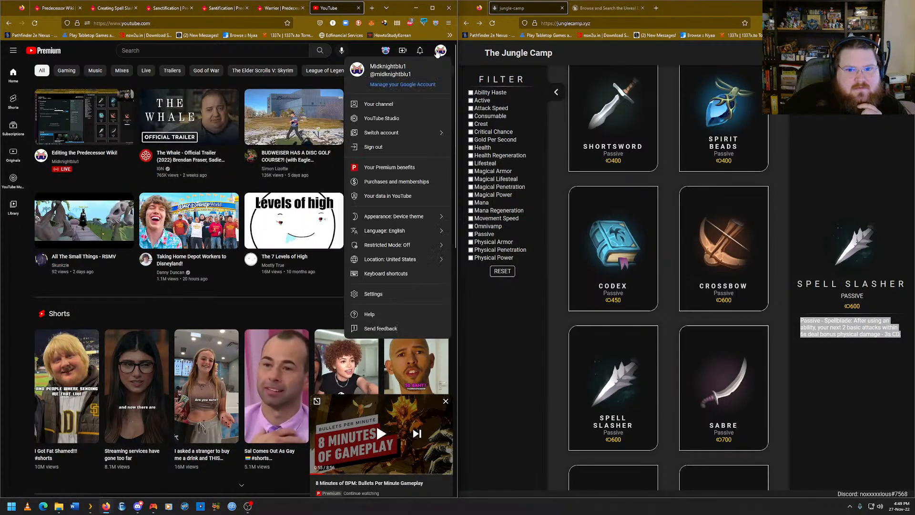
{"action": "left_click", "coordinate": [377, 105]}
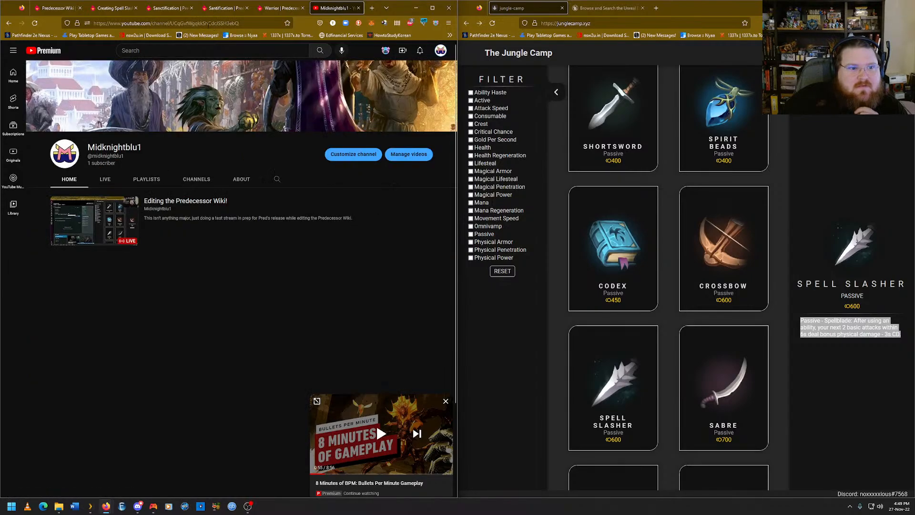
{"action": "left_click", "coordinate": [175, 22]}
{"action": "right_click", "coordinate": [176, 23]}
{"action": "left_click", "coordinate": [194, 67]}
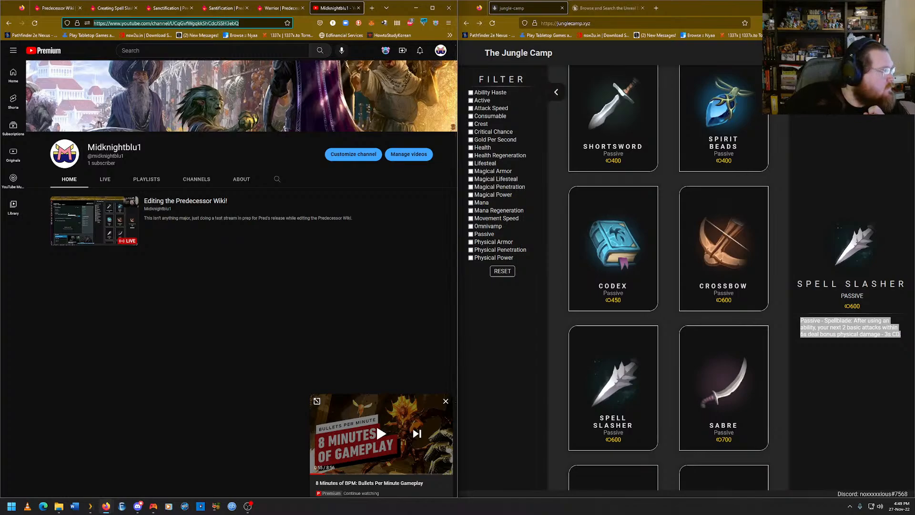
Dismiss the mini player on the YouTube channel page and close the YouTube tab.
{"action": "key", "text": "alt+Tab"}
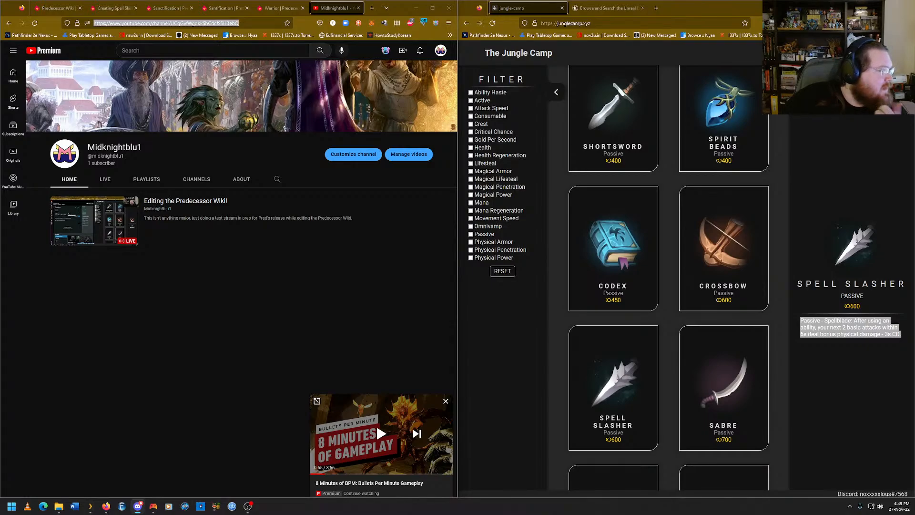
{"action": "key", "text": "alt+Tab"}
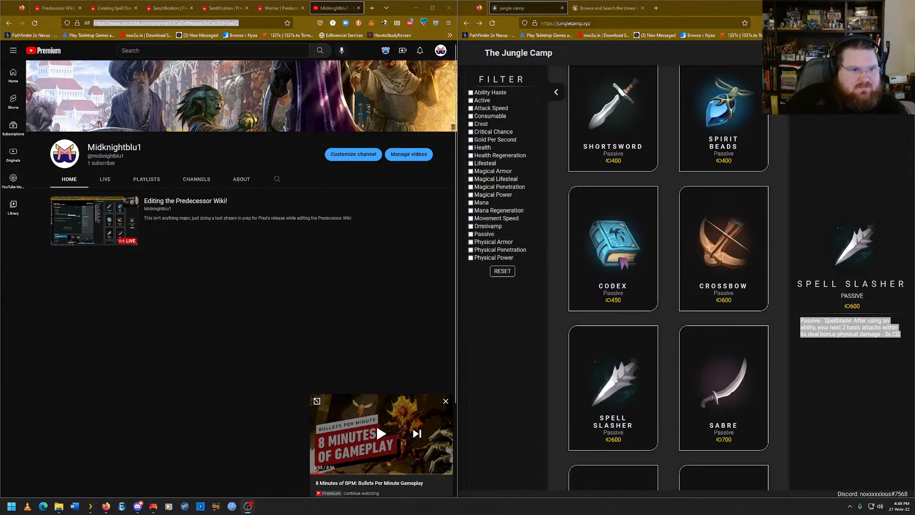
{"action": "left_click", "coordinate": [150, 155]}
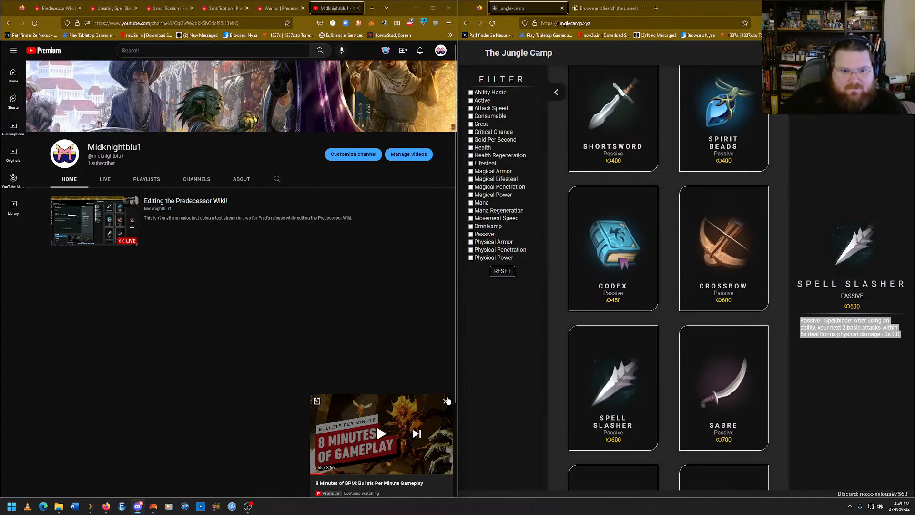
{"action": "left_click", "coordinate": [446, 401]}
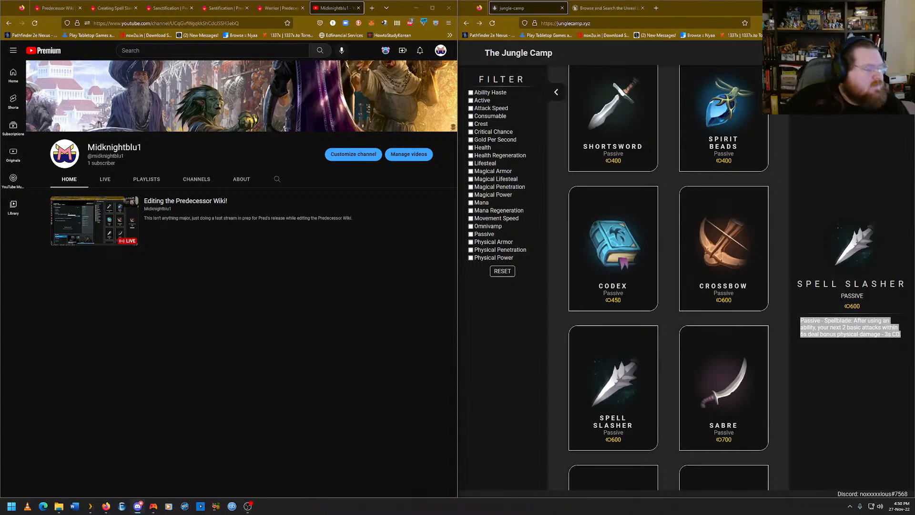
{"action": "left_click", "coordinate": [360, 10]}
Save the Spell Slasher page and add Item, Passive and Common to its categories.
{"action": "left_click", "coordinate": [129, 8]}
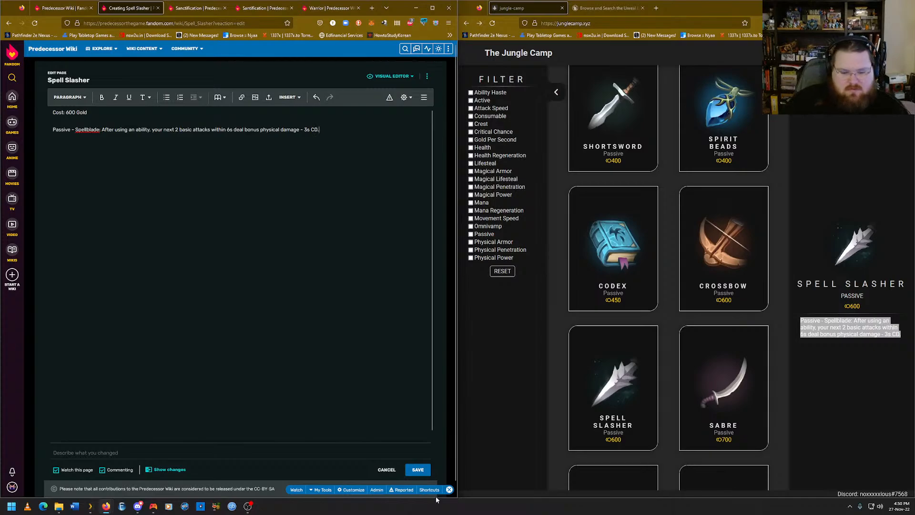
{"action": "left_click", "coordinate": [426, 472]}
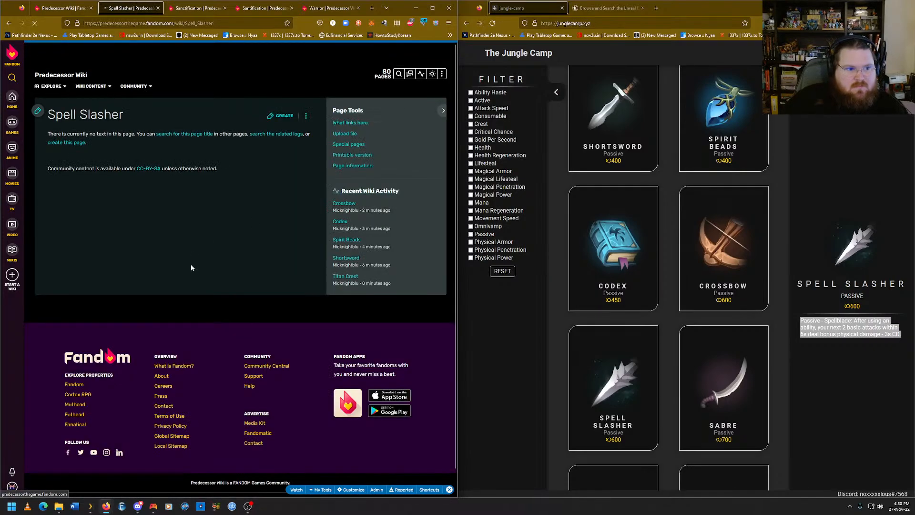
{"action": "left_click", "coordinate": [110, 184]}
{"action": "left_click", "coordinate": [108, 196]}
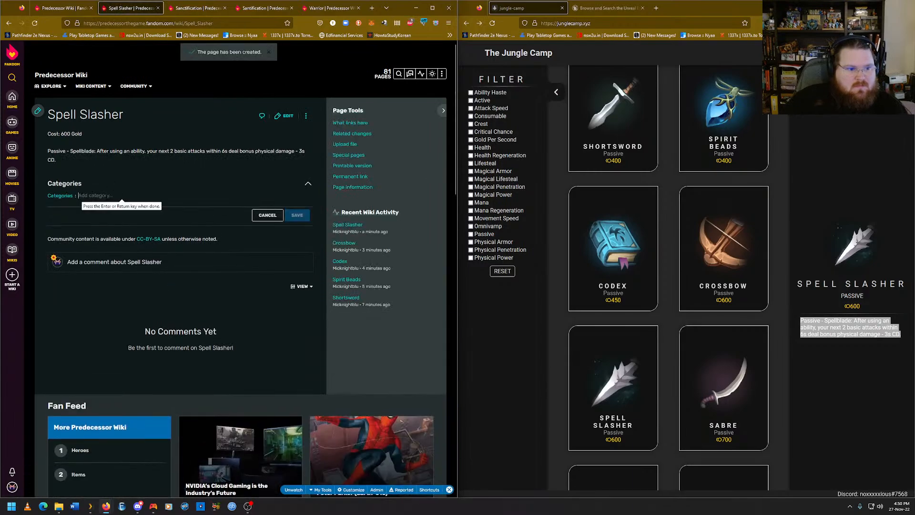
{"action": "type", "text": "Item"}
{"action": "key", "text": "Return"}
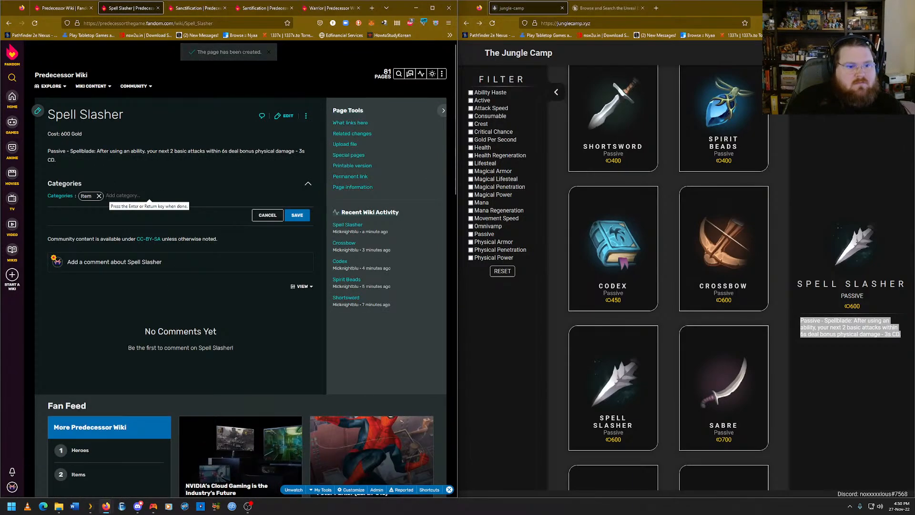
{"action": "type", "text": "Passive"}
{"action": "key", "text": "Return"}
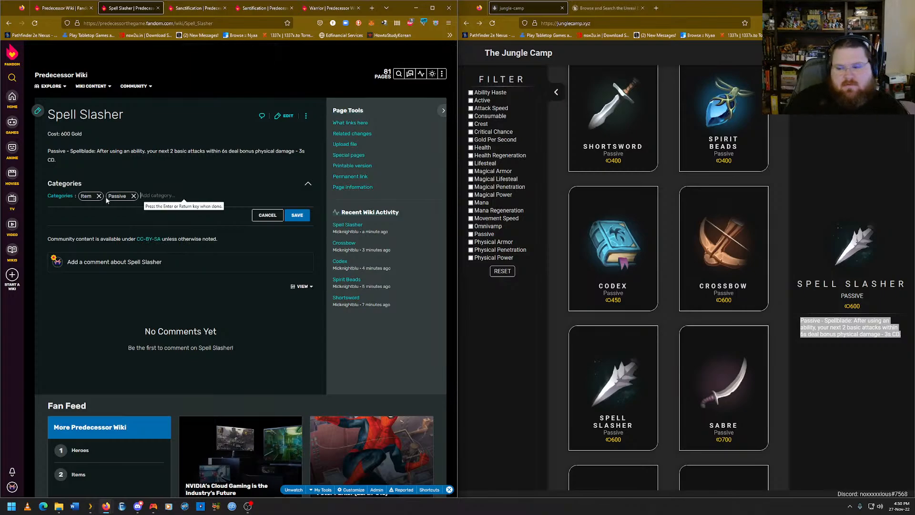
{"action": "type", "text": "Common"}
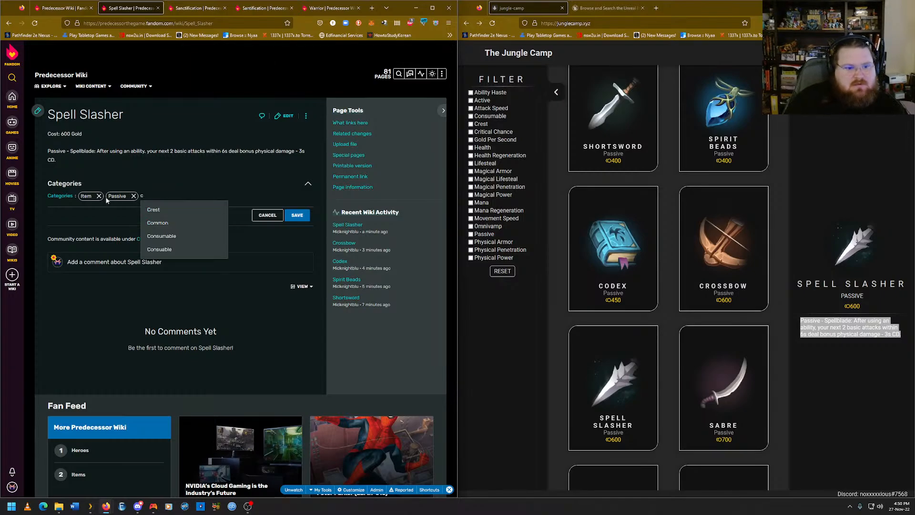
{"action": "key", "text": "Return"}
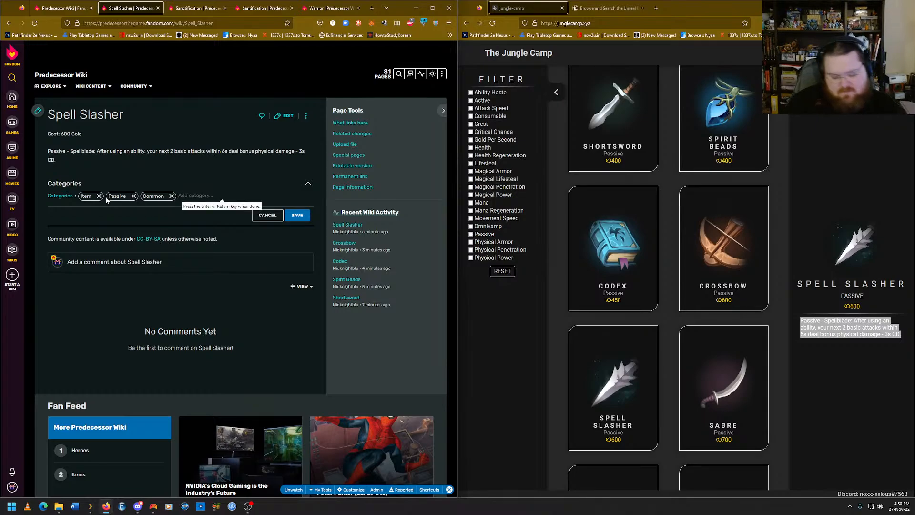
Try Spellblade as a further category, comparing the passives of Hunt and Spell Slasher in The Jungle Camp, and remove it.
{"action": "type", "text": "Spellblade"}
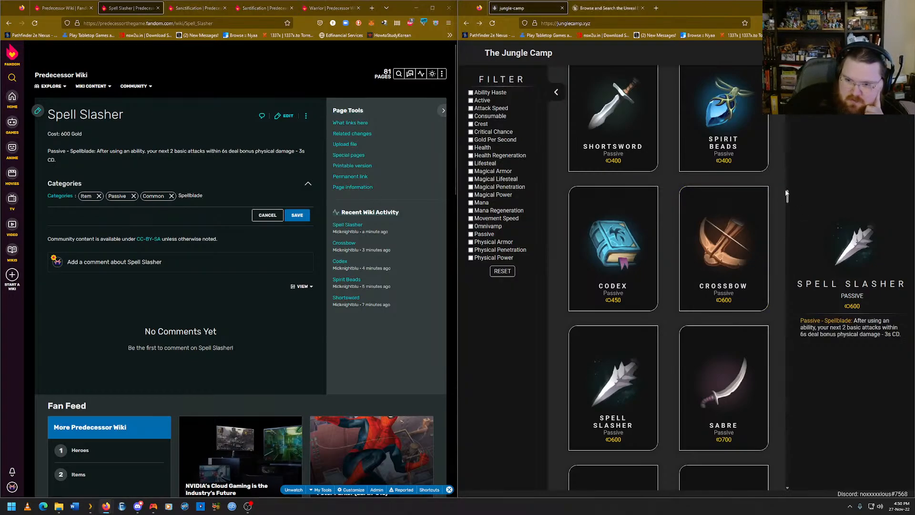
{"action": "left_click_drag", "start_coordinate": [792, 187], "coordinate": [782, 76]}
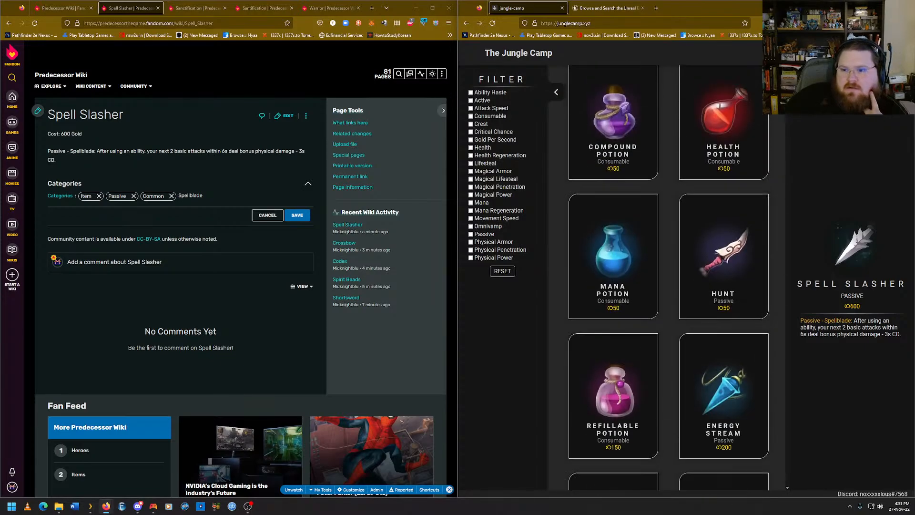
{"action": "left_click", "coordinate": [760, 250]}
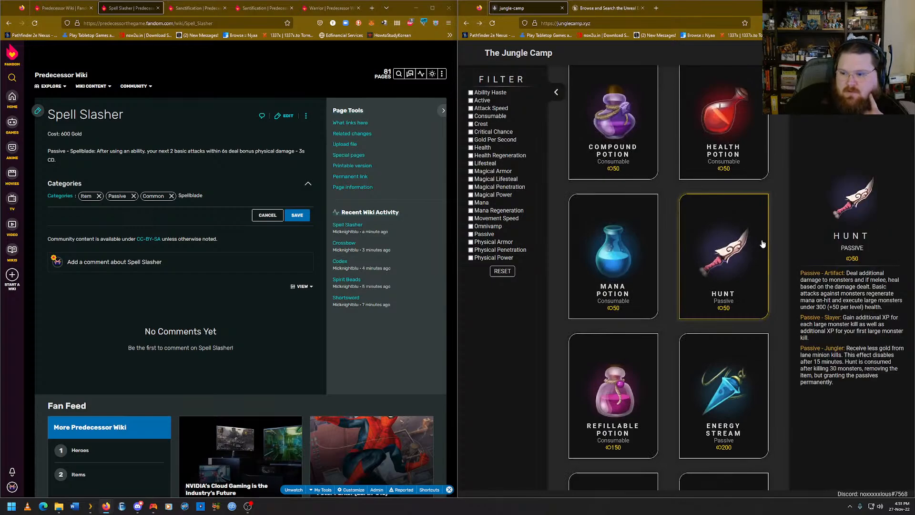
{"action": "left_click_drag", "start_coordinate": [787, 76], "coordinate": [782, 196]}
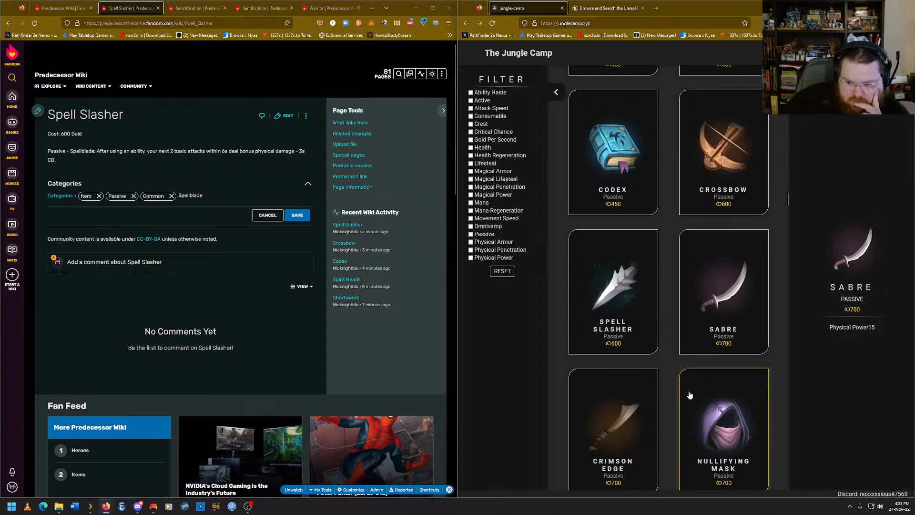
{"action": "left_click", "coordinate": [626, 281]}
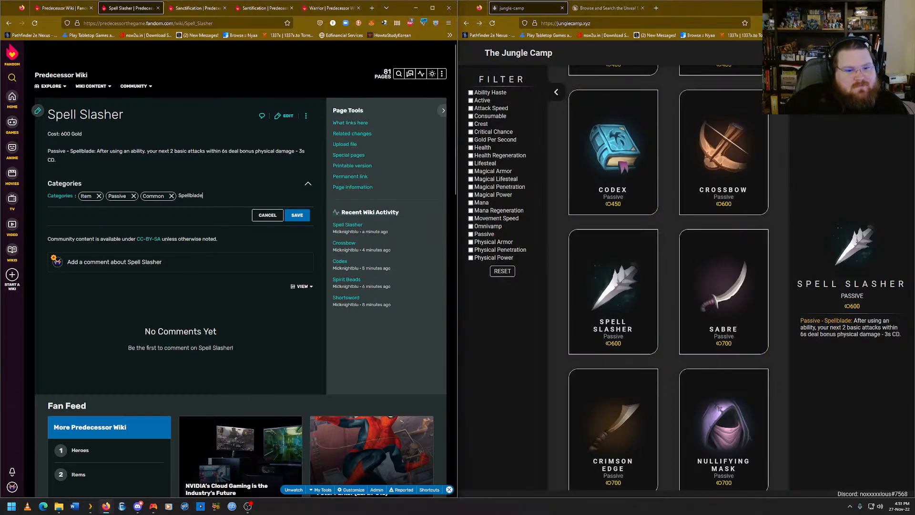
{"action": "key", "text": "Return"}
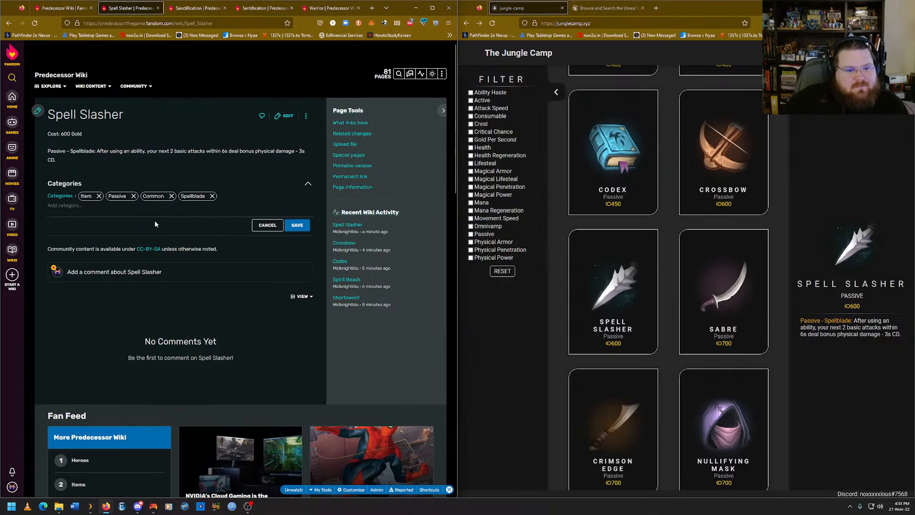
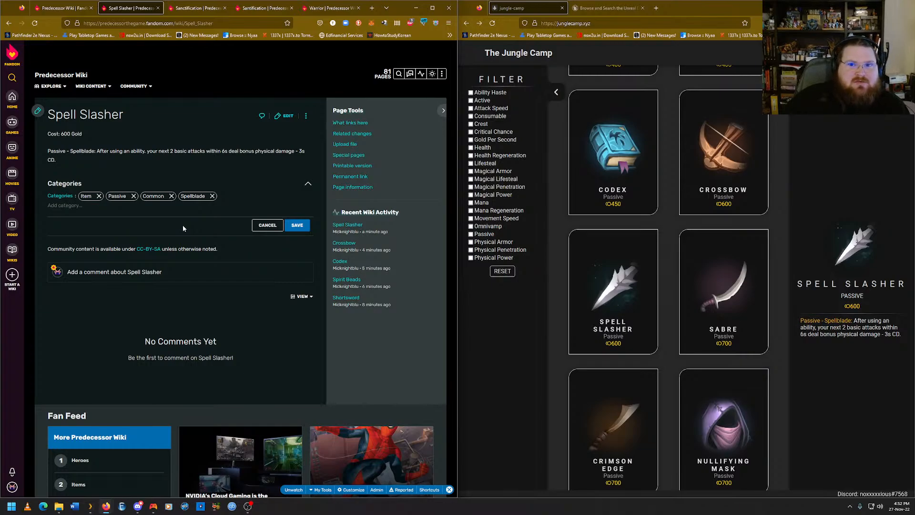
{"action": "left_click", "coordinate": [212, 196]}
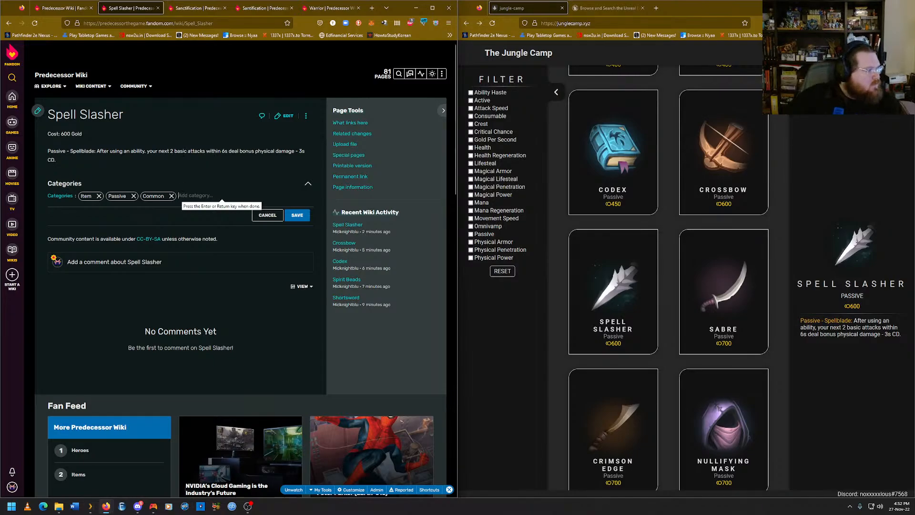
Add the category Special to the Spell Slasher page and save its categories.
{"action": "key", "text": "alt+Tab"}
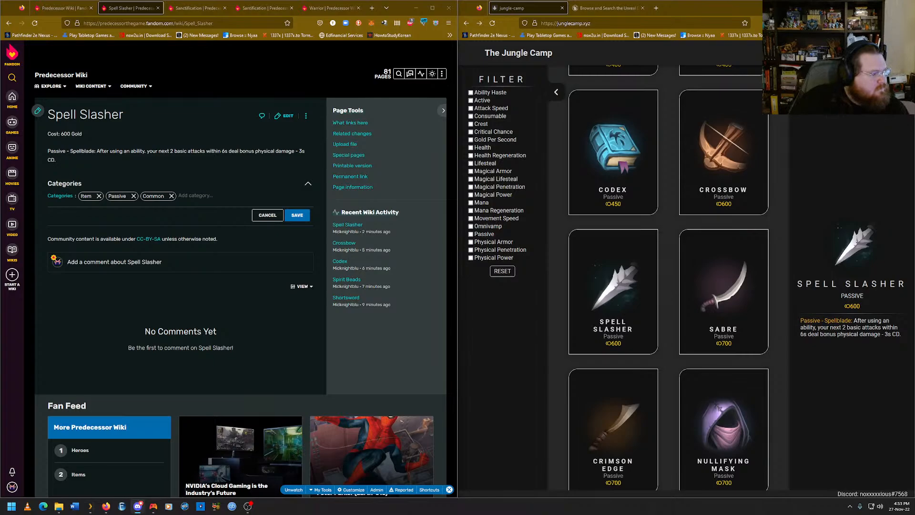
{"action": "key", "text": "alt+Tab"}
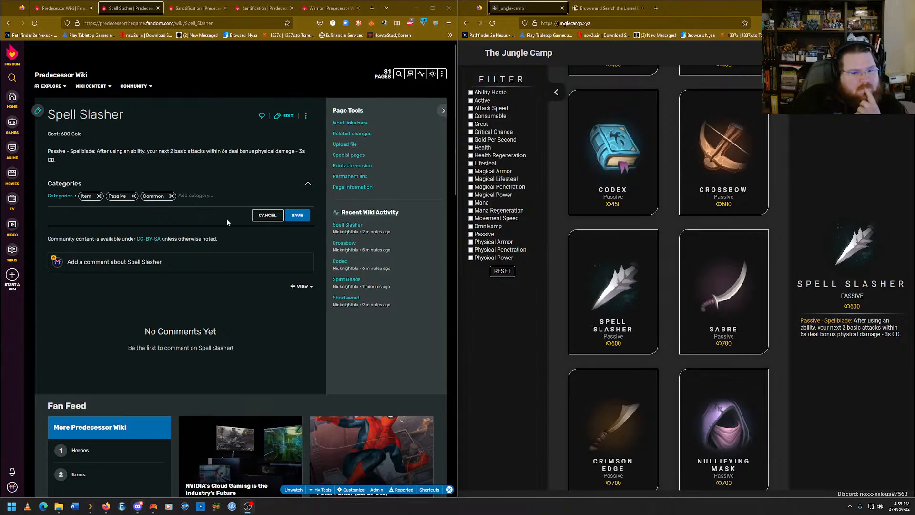
{"action": "left_click", "coordinate": [213, 196]}
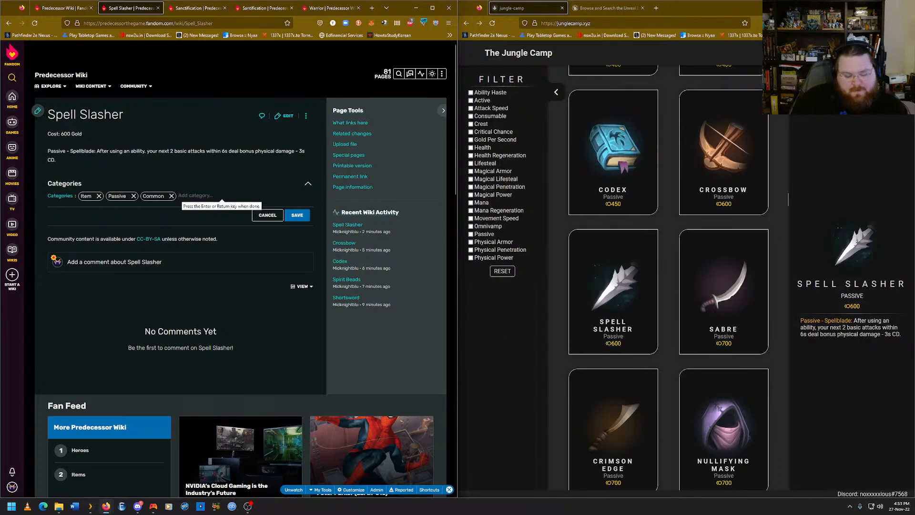
{"action": "type", "text": "Special"}
{"action": "key", "text": "Return"}
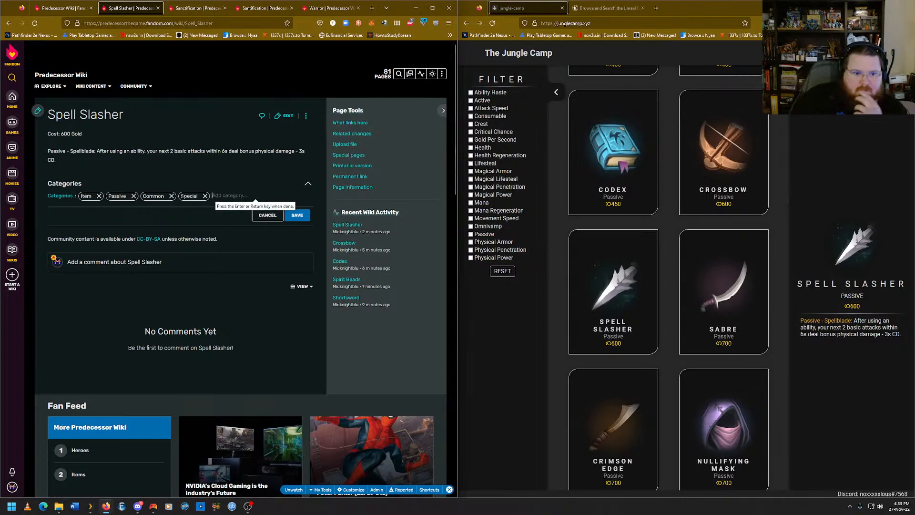
{"action": "left_click", "coordinate": [297, 215]}
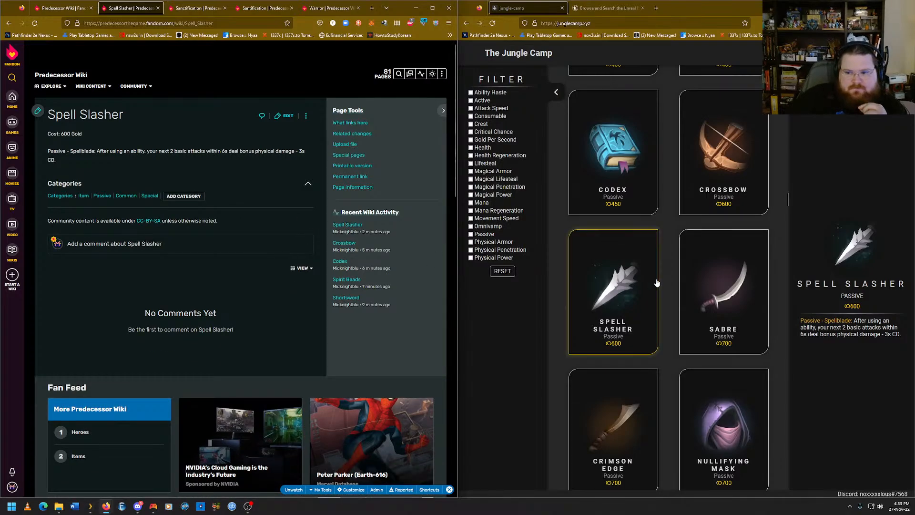
Find the Hunt item in The Jungle Camp's list and show its details.
{"action": "scroll", "coordinate": [657, 283], "scroll_direction": "up", "scroll_amount": 10}
{"action": "scroll", "coordinate": [693, 335], "scroll_direction": "down", "scroll_amount": 4}
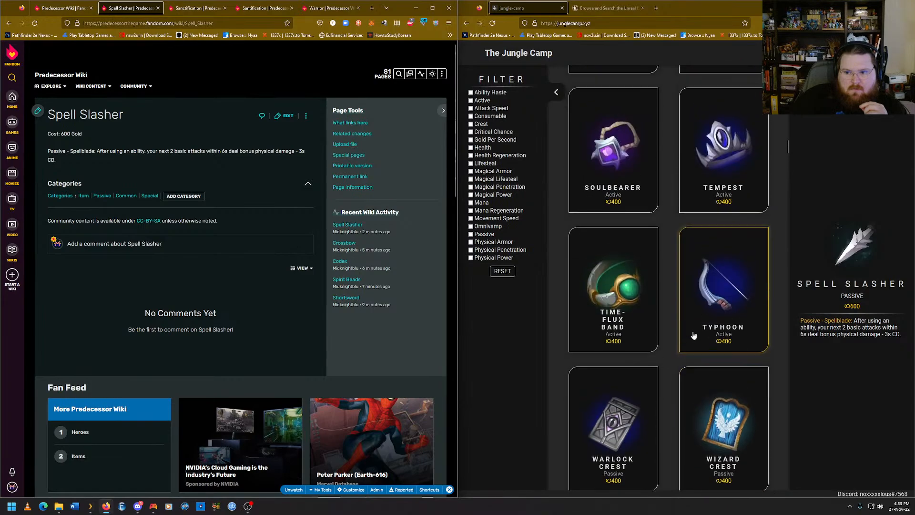
{"action": "scroll", "coordinate": [694, 335], "scroll_direction": "up", "scroll_amount": 15}
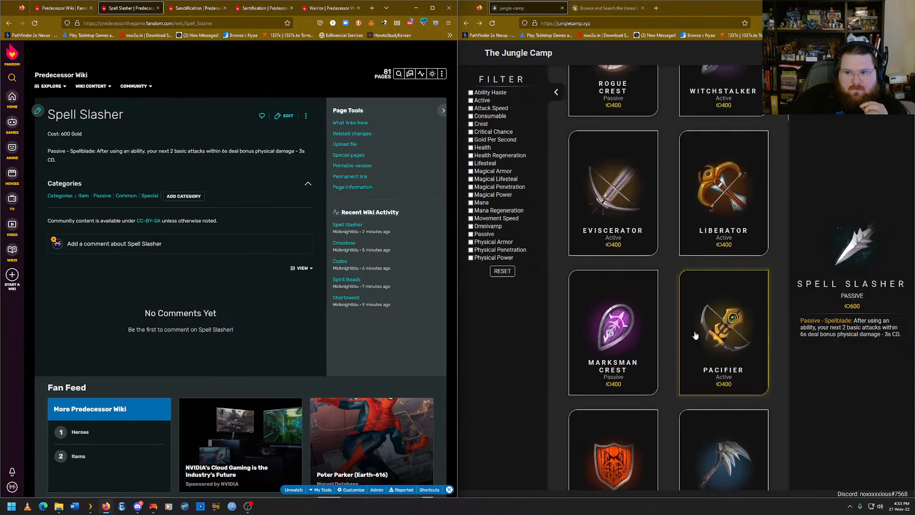
{"action": "scroll", "coordinate": [696, 335], "scroll_direction": "up", "scroll_amount": 5}
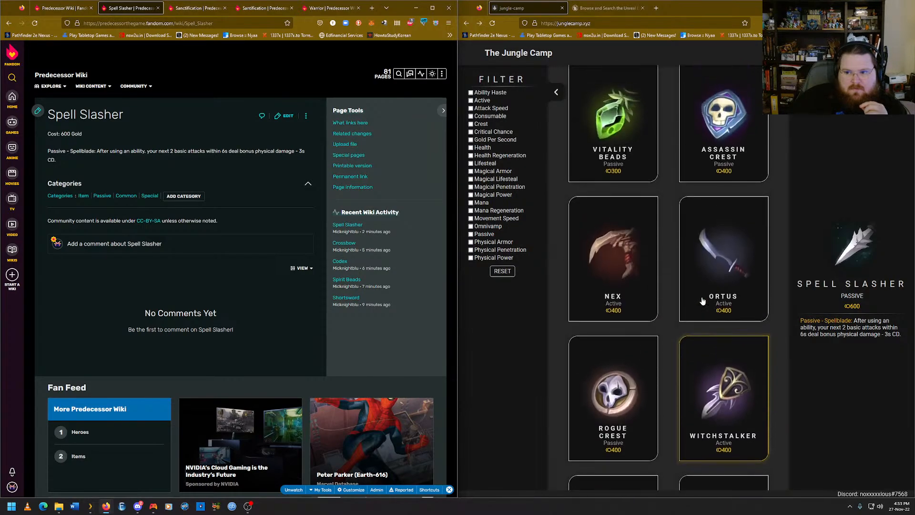
{"action": "scroll", "coordinate": [703, 301], "scroll_direction": "up", "scroll_amount": 12}
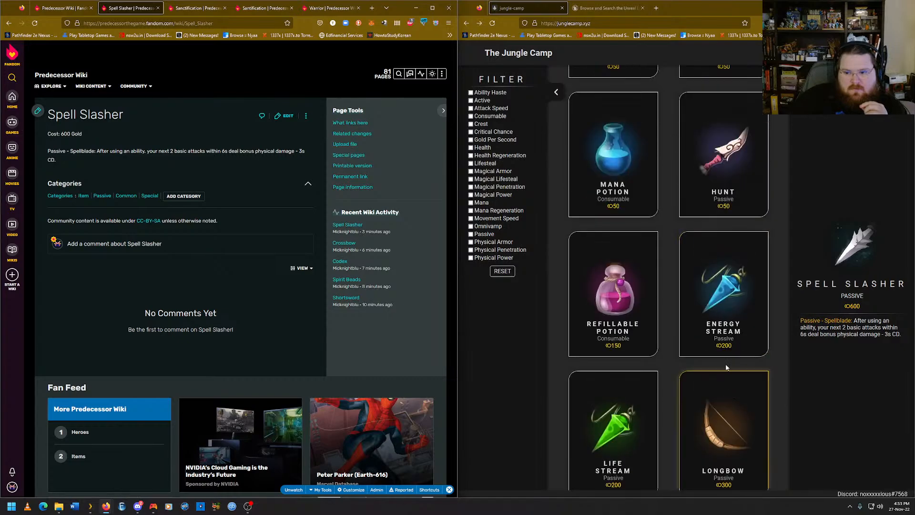
{"action": "scroll", "coordinate": [726, 368], "scroll_direction": "up", "scroll_amount": 3}
{"action": "mouse_move", "coordinate": [442, 77]}
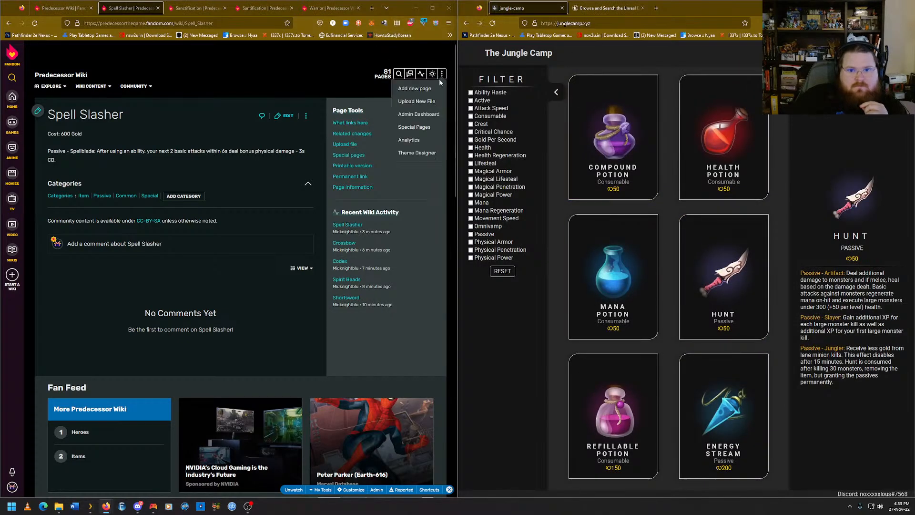
{"action": "left_click", "coordinate": [414, 89]}
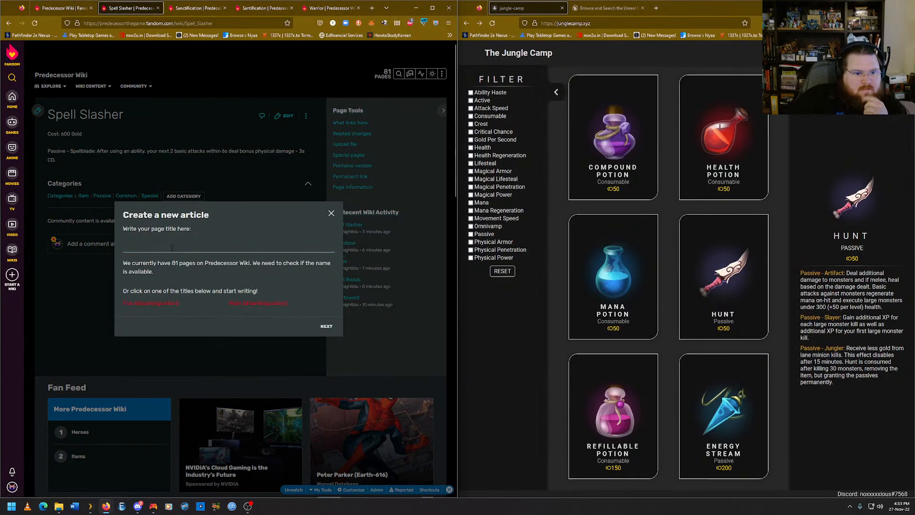
{"action": "key", "text": "super"}
{"action": "type", "text": "hunt"}
{"action": "key", "text": "Escape"}
{"action": "key", "text": "Escape"}
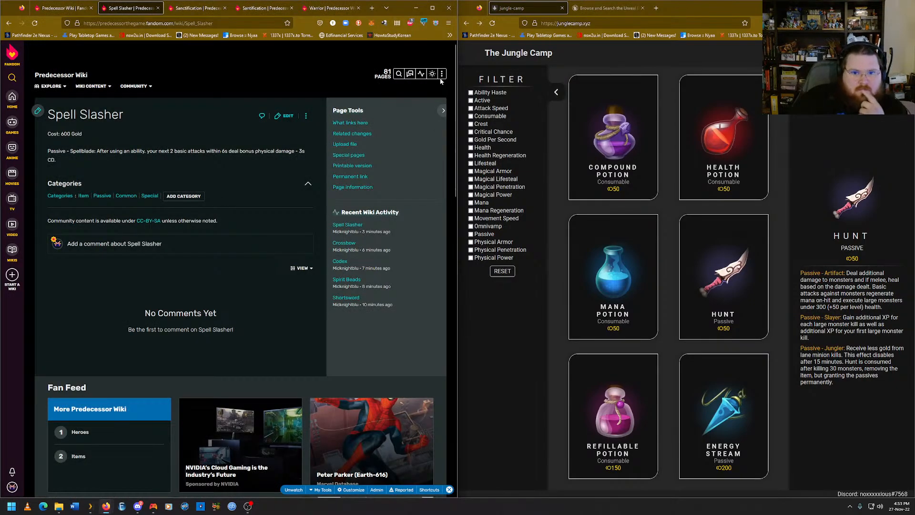
Check the title Hunt for a new wiki article and open the existing Hunt page from the title check.
{"action": "mouse_move", "coordinate": [441, 78]}
{"action": "left_click", "coordinate": [414, 89]}
{"action": "left_click", "coordinate": [189, 248]}
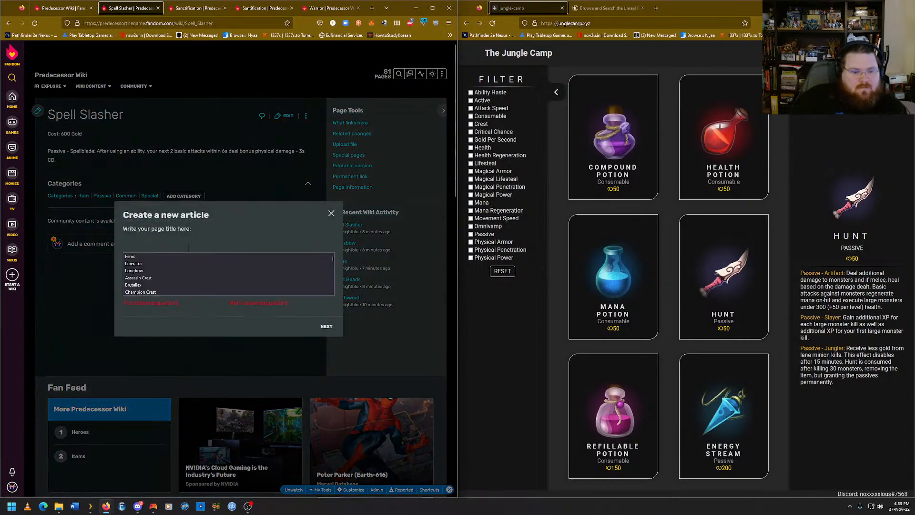
{"action": "type", "text": "Hunt"}
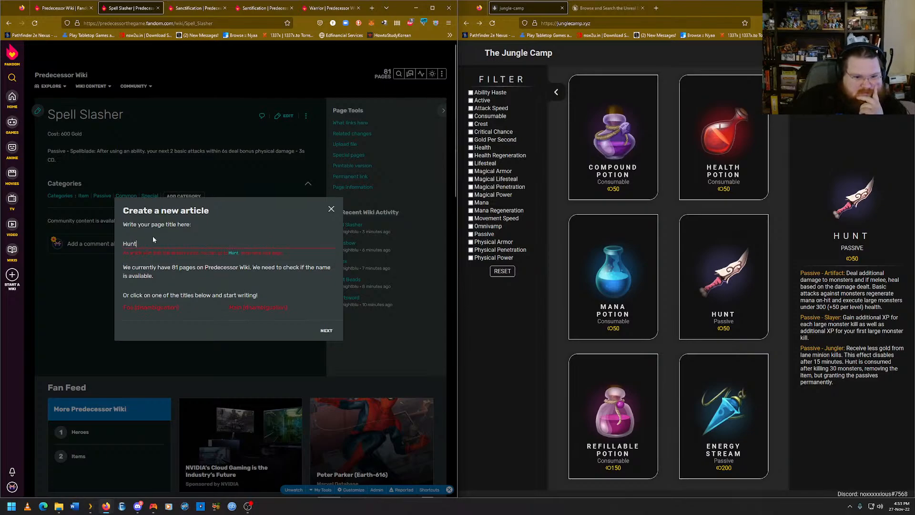
{"action": "left_click", "coordinate": [233, 252]}
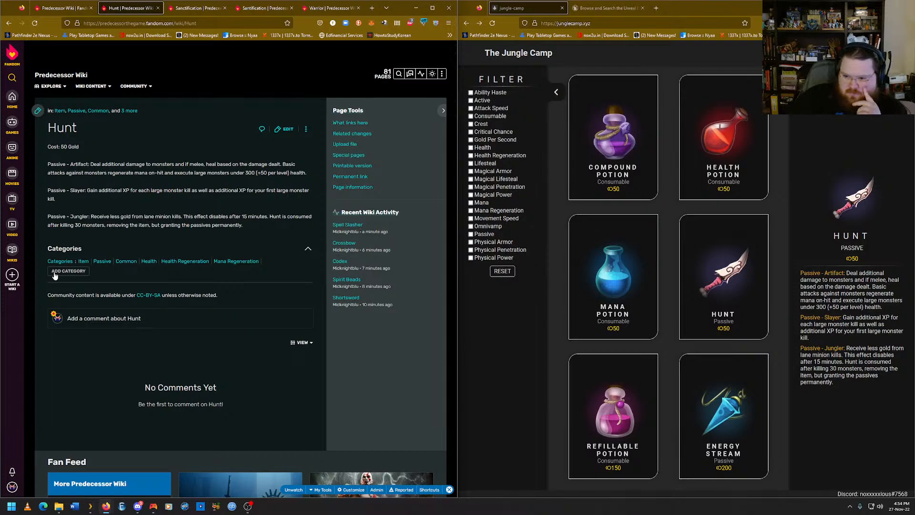
Remove the Health, Health Regeneration and Mana Regeneration categories from the Hunt page's source and save the page.
{"action": "left_click", "coordinate": [55, 274]}
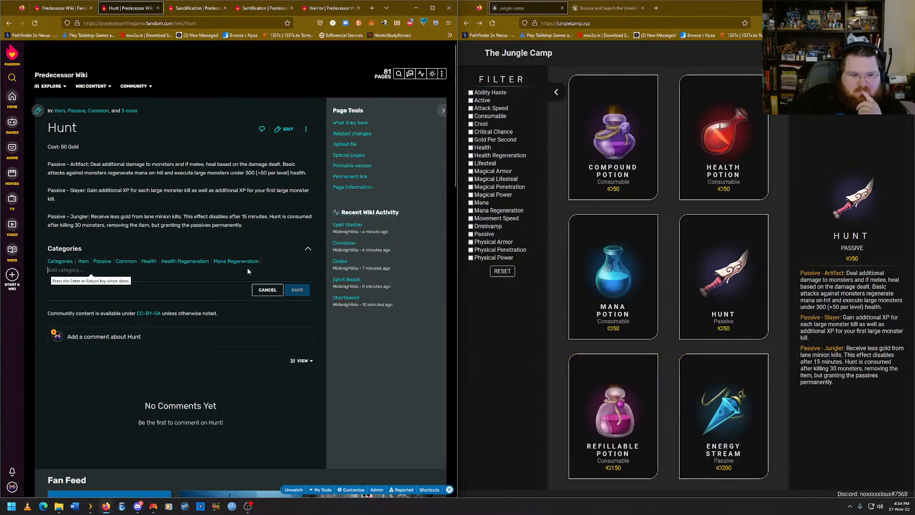
{"action": "left_click", "coordinate": [302, 131]}
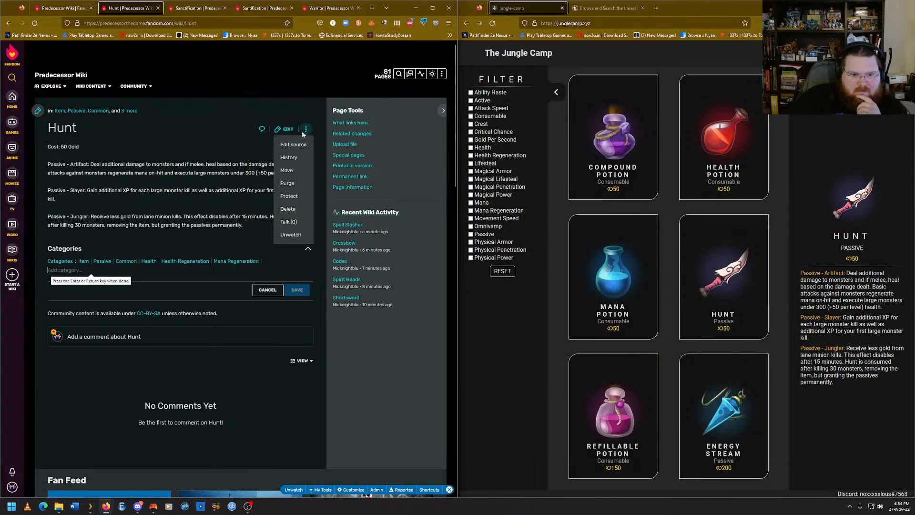
{"action": "left_click", "coordinate": [303, 148]}
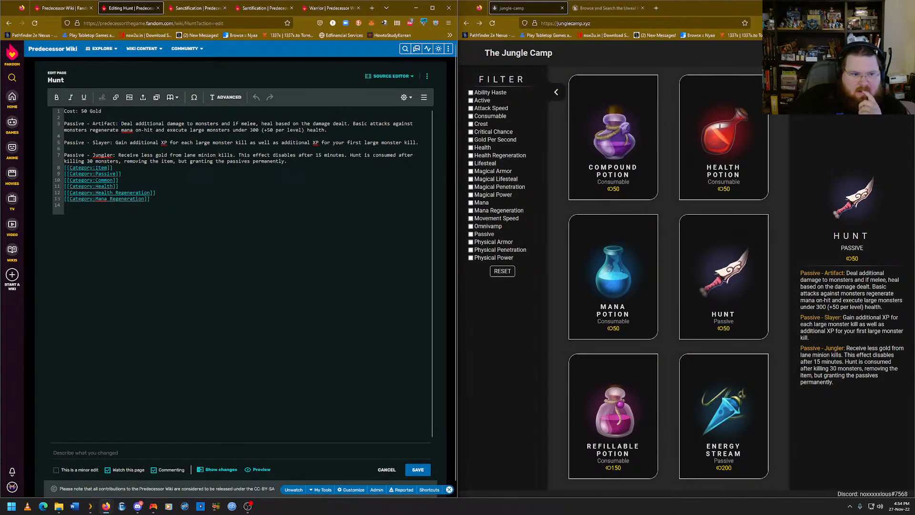
{"action": "left_click_drag", "start_coordinate": [151, 199], "coordinate": [66, 193]}
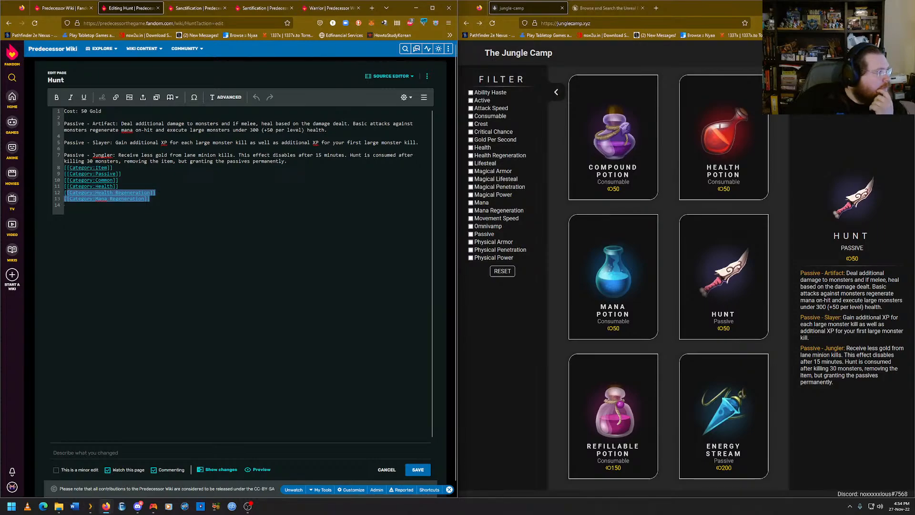
{"action": "key", "text": "alt+Tab"}
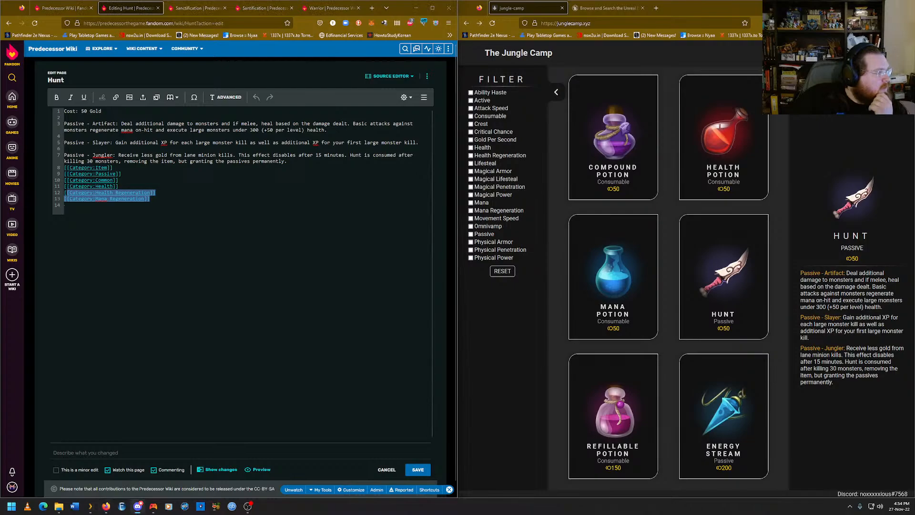
{"action": "left_click", "coordinate": [65, 205]}
{"action": "left_click_drag", "start_coordinate": [65, 205], "coordinate": [64, 189]}
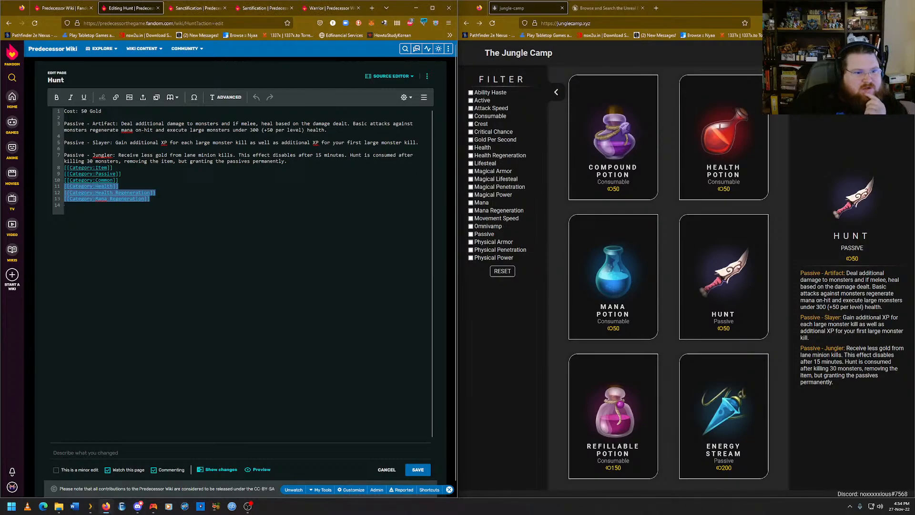
{"action": "key", "text": "BackSpace"}
{"action": "key", "text": "BackSpace"}
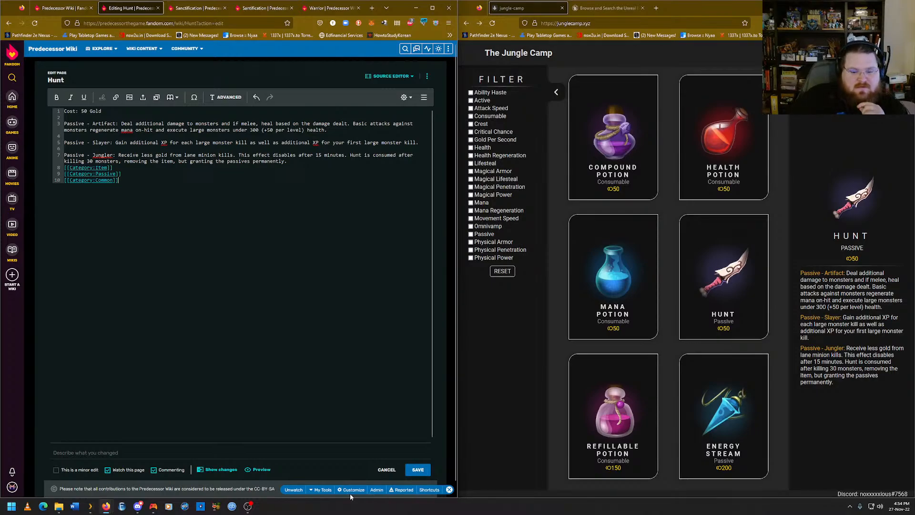
{"action": "left_click", "coordinate": [418, 469]}
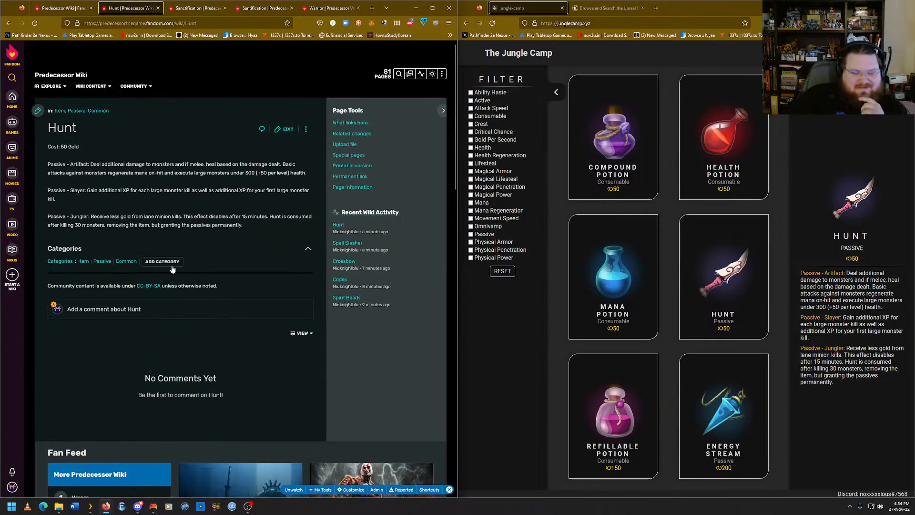
Add the category Special to the Hunt page and save its categories.
{"action": "left_click", "coordinate": [181, 262]}
{"action": "type", "text": "Special"}
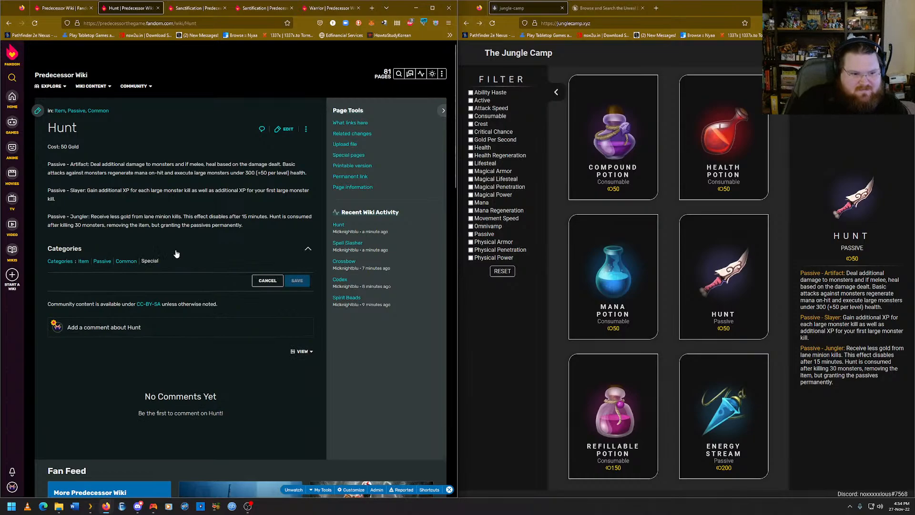
{"action": "key", "text": "Return"}
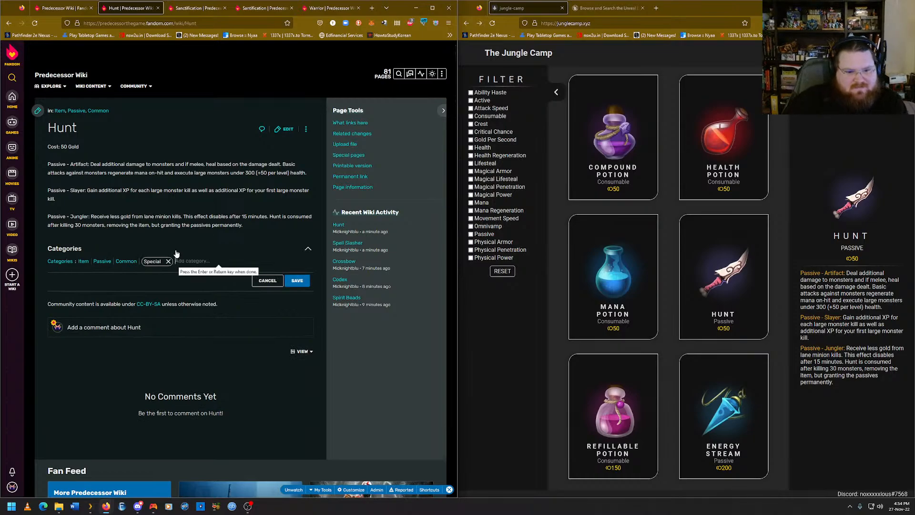
{"action": "left_click", "coordinate": [297, 280]}
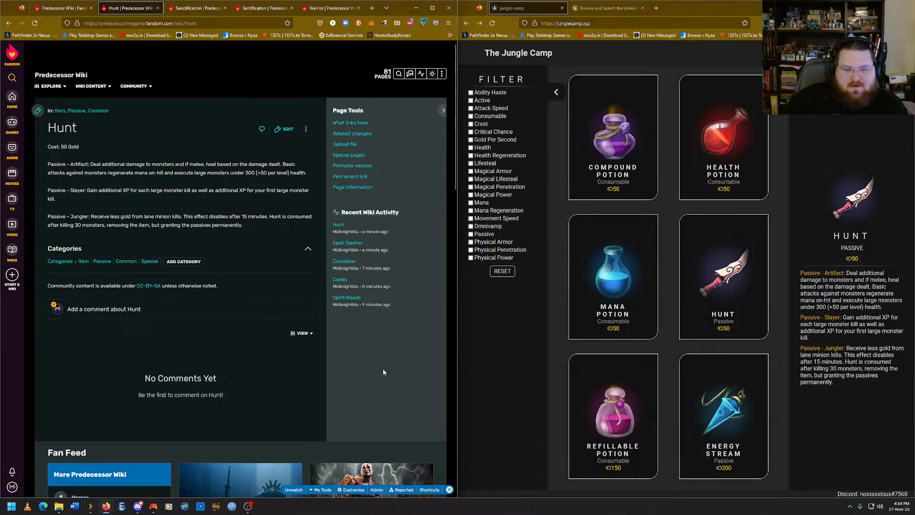
Return to the items following Spell Slasher in The Jungle Camp's list.
{"action": "scroll", "coordinate": [683, 310], "scroll_direction": "down", "scroll_amount": 9}
{"action": "scroll", "coordinate": [683, 311], "scroll_direction": "down", "scroll_amount": 20}
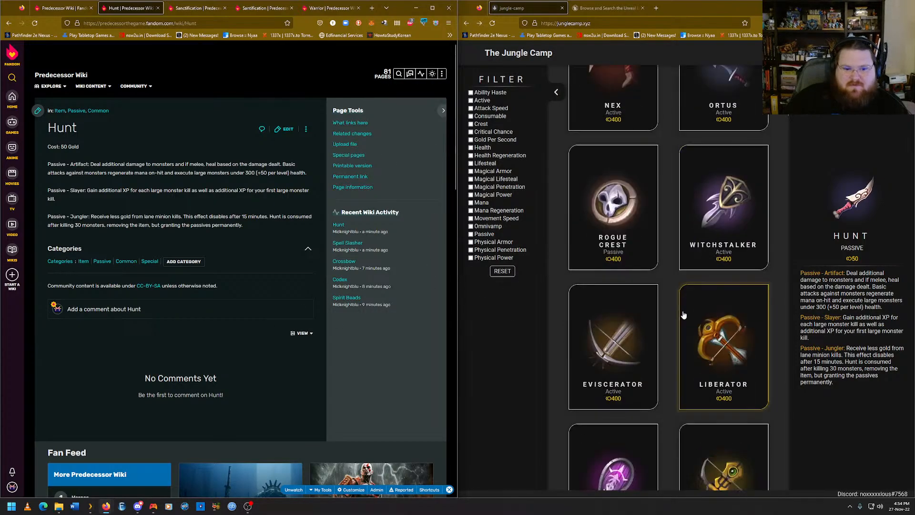
{"action": "scroll", "coordinate": [671, 313], "scroll_direction": "down", "scroll_amount": 20}
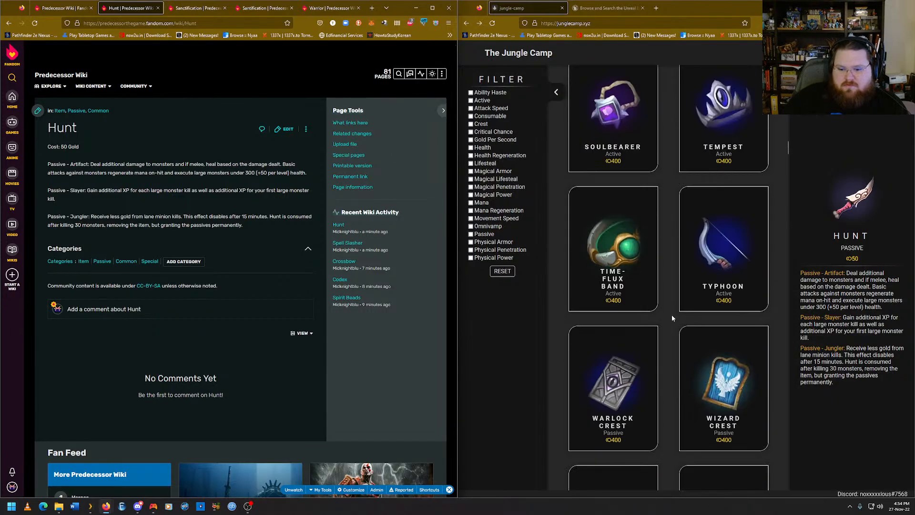
{"action": "scroll", "coordinate": [680, 333], "scroll_direction": "down", "scroll_amount": 18}
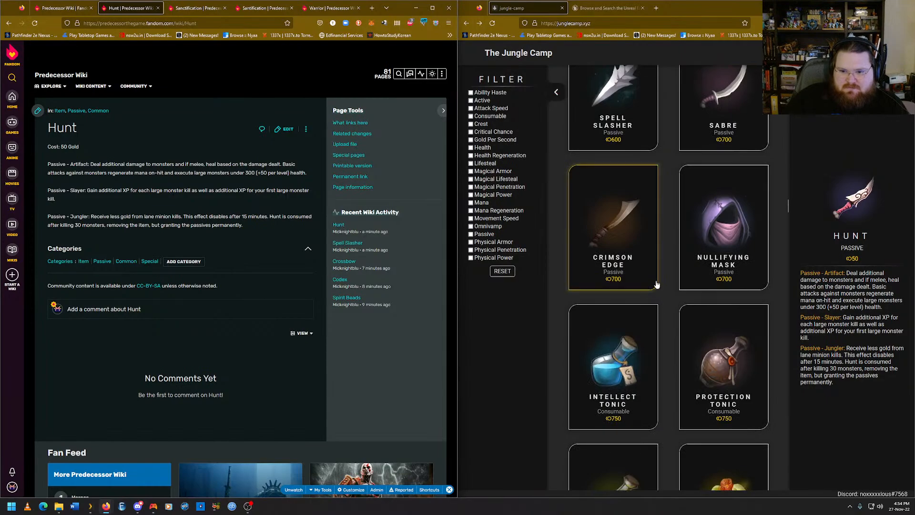
Display the Sabre item's details on The Jungle Camp and create a new wiki article titled "Sabre".
{"action": "scroll", "coordinate": [647, 291], "scroll_direction": "down", "scroll_amount": 3}
{"action": "scroll", "coordinate": [629, 265], "scroll_direction": "up", "scroll_amount": 10}
{"action": "left_click", "coordinate": [628, 333]}
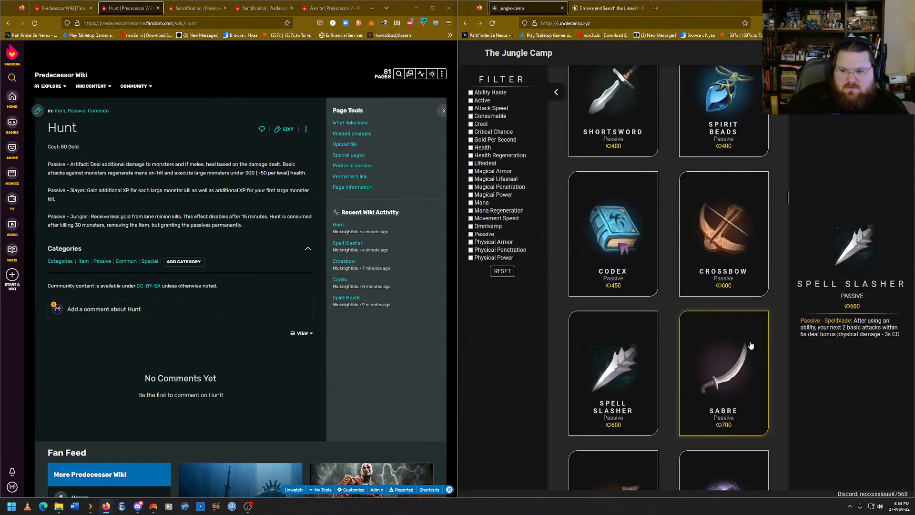
{"action": "left_click", "coordinate": [689, 329]}
{"action": "mouse_move", "coordinate": [442, 74]}
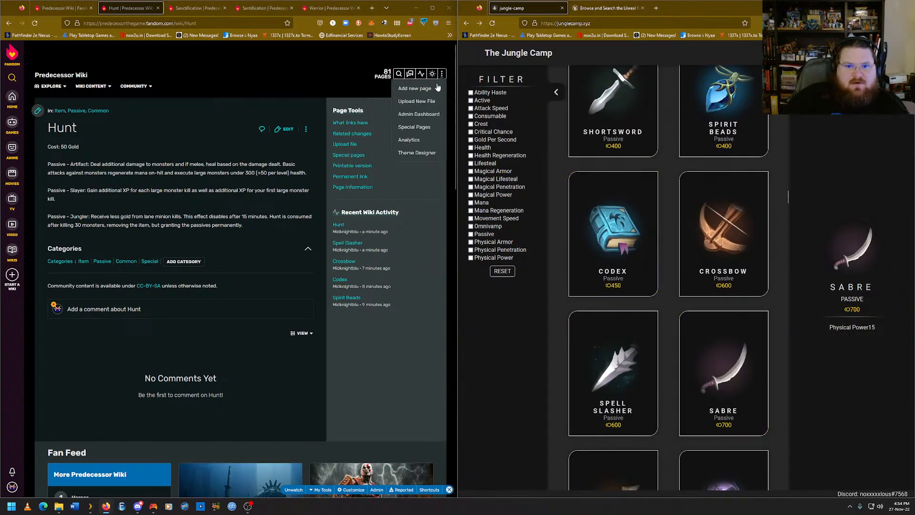
{"action": "left_click", "coordinate": [418, 88]}
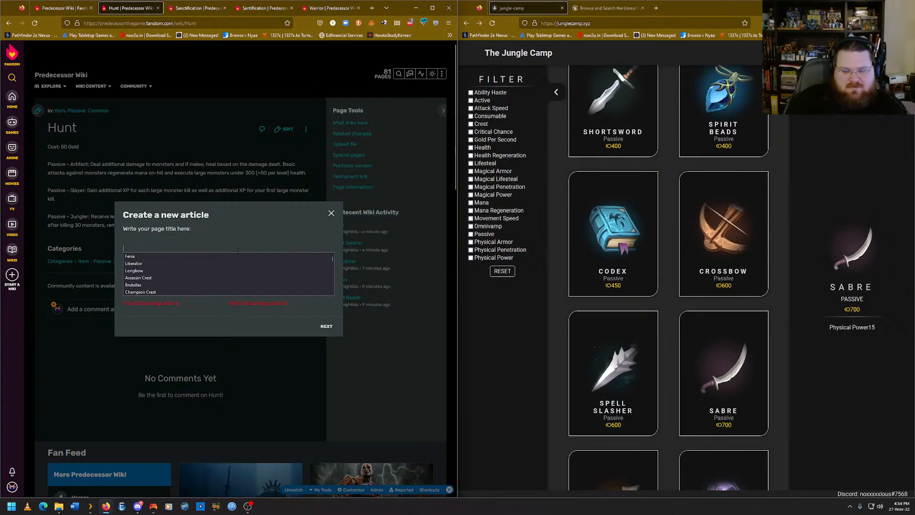
{"action": "type", "text": "Sabre"}
{"action": "key", "text": "Return"}
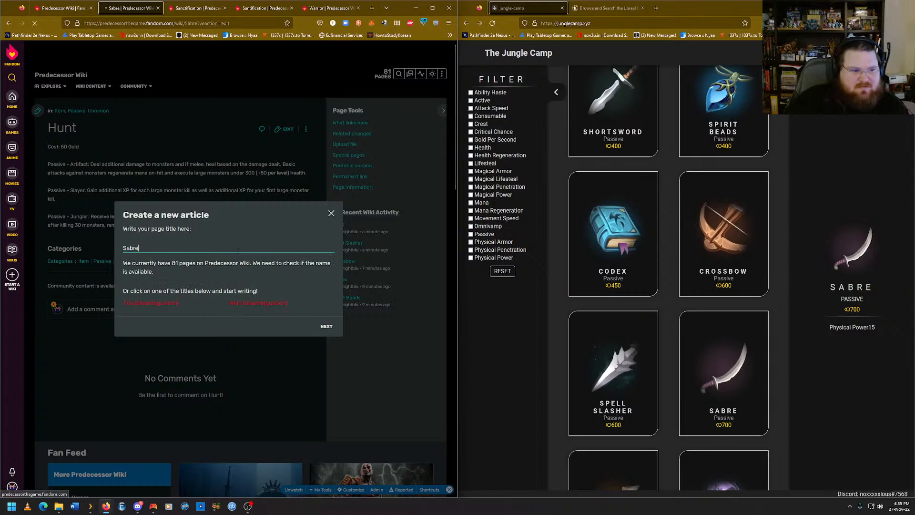
Enter "Cost: 600 Gold" as the first line of the Sabre article and start a new line.
{"action": "left_click", "coordinate": [217, 191]}
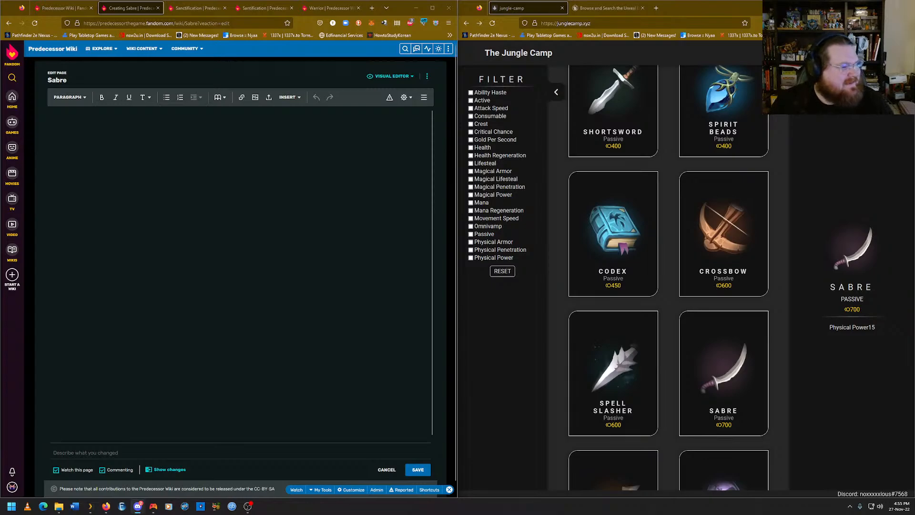
{"action": "left_click", "coordinate": [54, 112]}
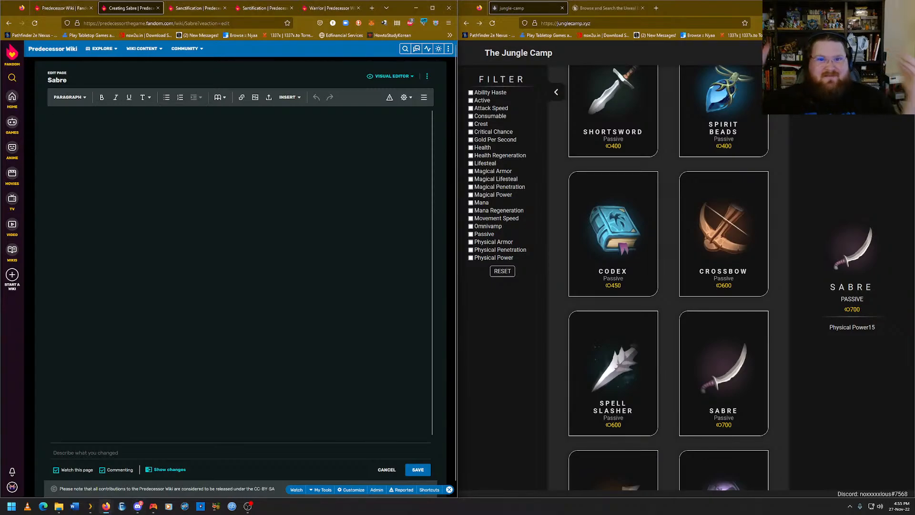
{"action": "type", "text": "Cost"}
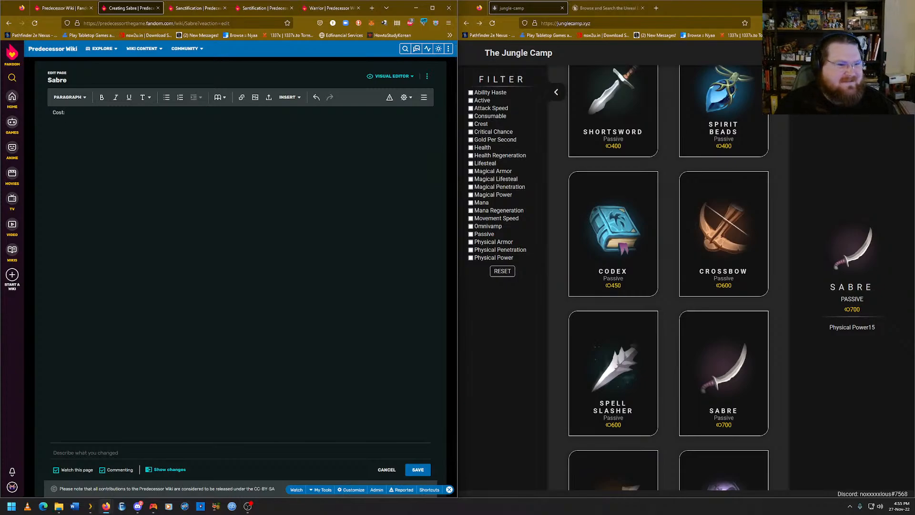
{"action": "type", "text": ": "}
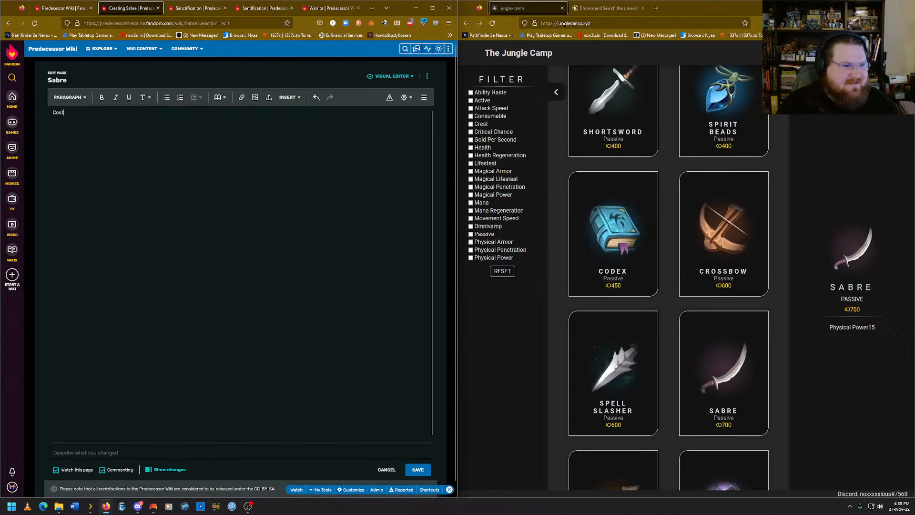
{"action": "type", "text": ": 600 Gold"}
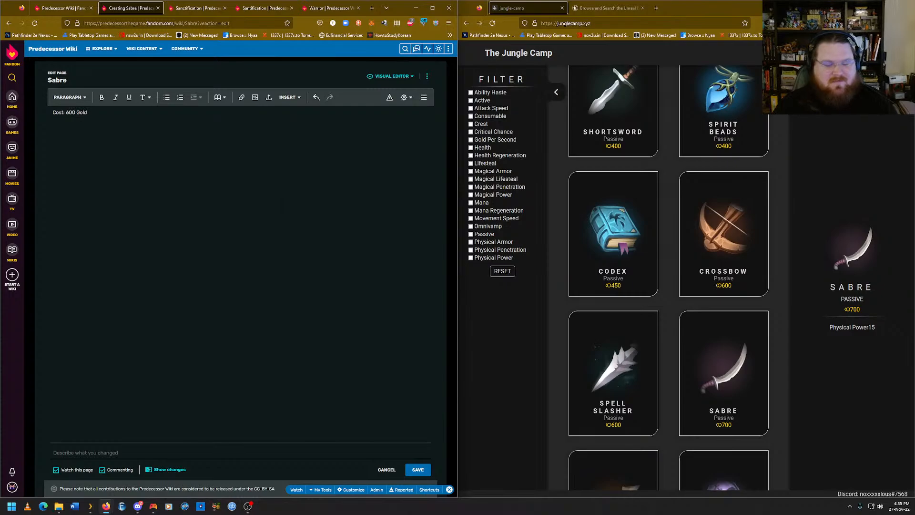
{"action": "key", "text": "Return"}
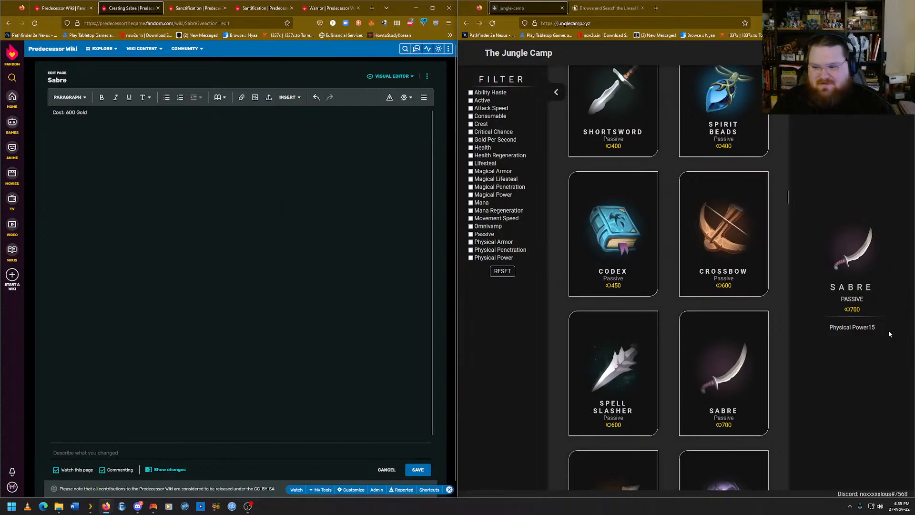
Copy the Sabre's physical power stat into the article as "Physical Power: 15" and save the page.
{"action": "left_click_drag", "start_coordinate": [889, 329], "coordinate": [830, 327]}
{"action": "right_click", "coordinate": [839, 329]}
{"action": "left_click", "coordinate": [827, 336]}
{"action": "left_click", "coordinate": [53, 130]}
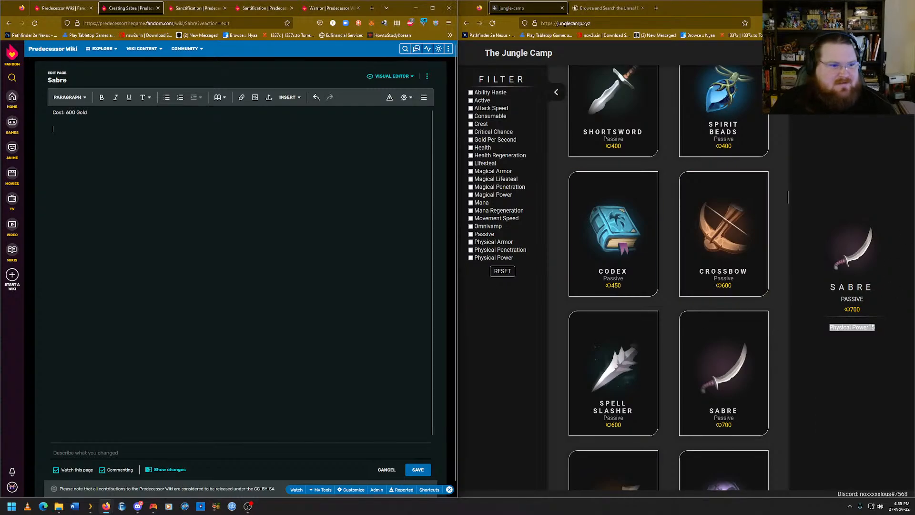
{"action": "key", "text": "ctrl+v"}
{"action": "type", "text": ":"}
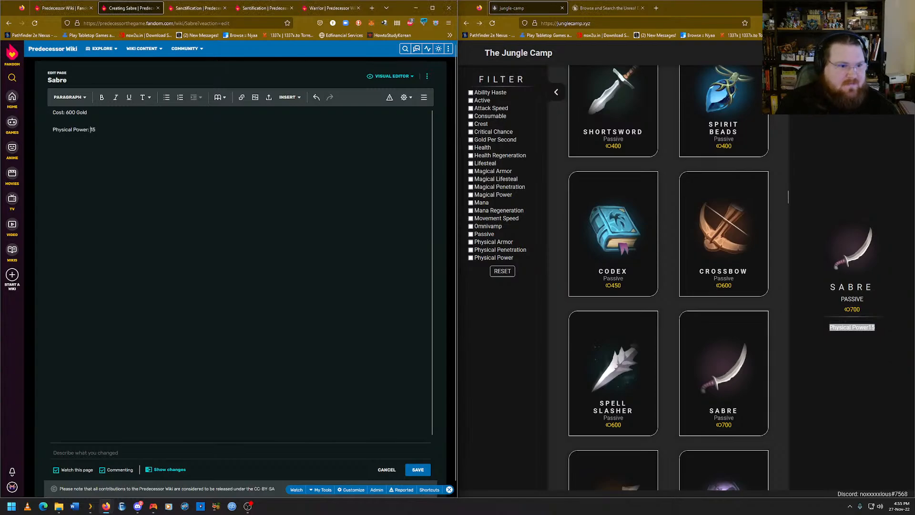
{"action": "key", "text": "End"}
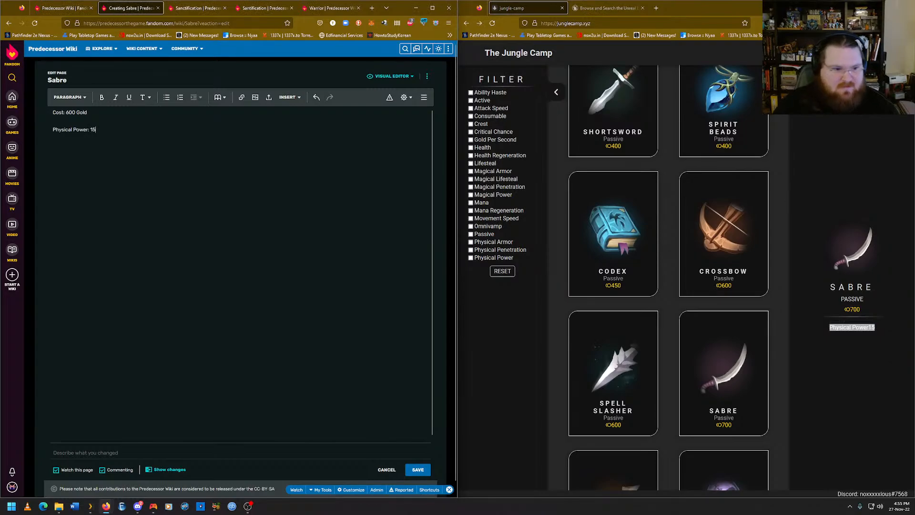
{"action": "left_click", "coordinate": [420, 470]}
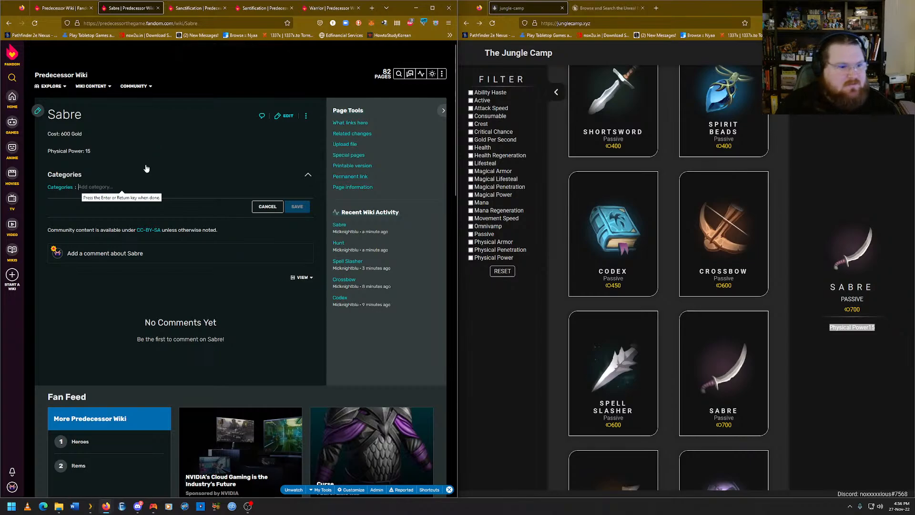
Add the categories Item, Passive, Common and Physical Power to the Sabre page and save them.
{"action": "type", "text": "Item"}
{"action": "key", "text": "Return"}
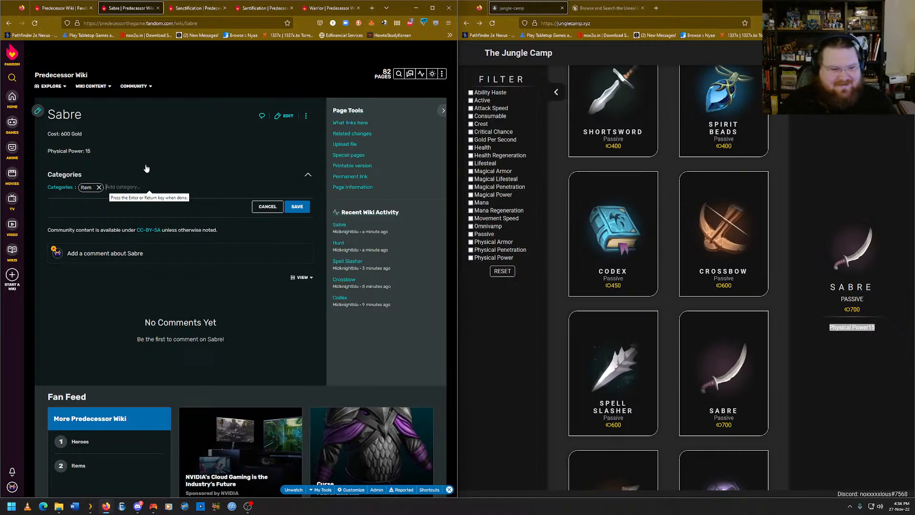
{"action": "type", "text": "Passive"}
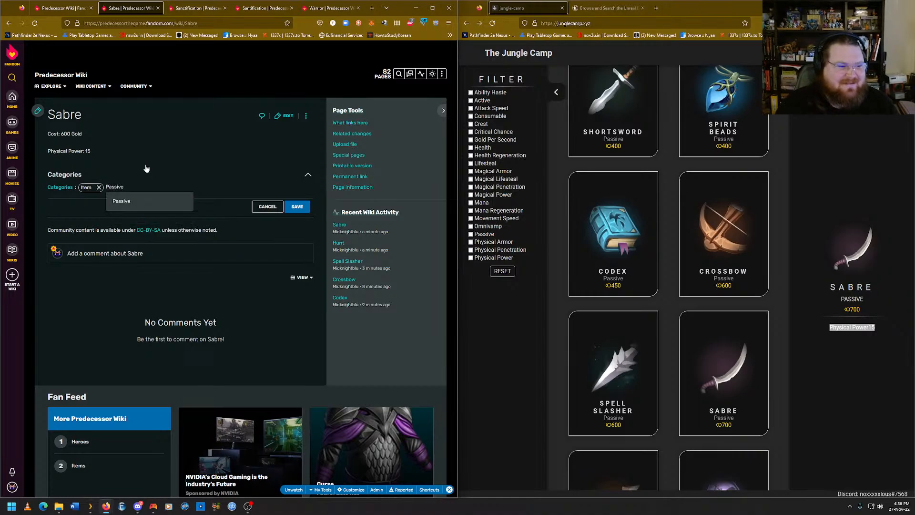
{"action": "key", "text": "Return"}
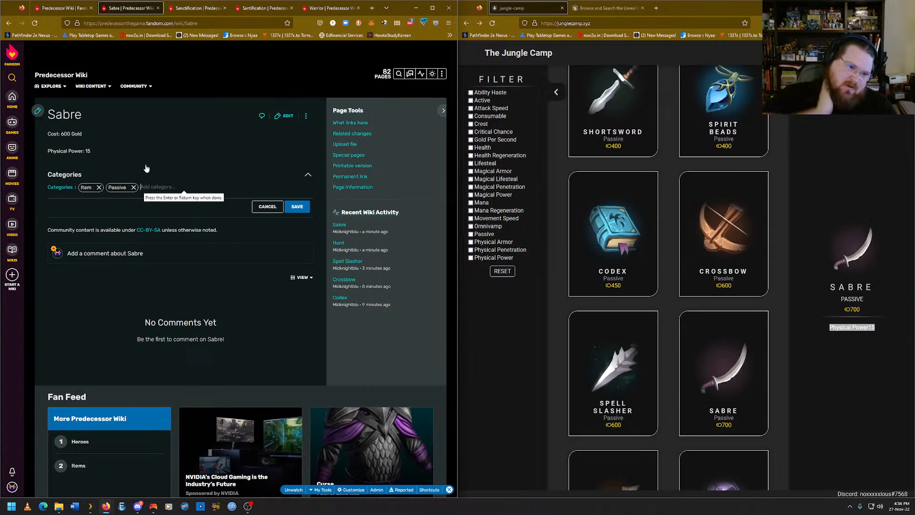
{"action": "type", "text": "Common"}
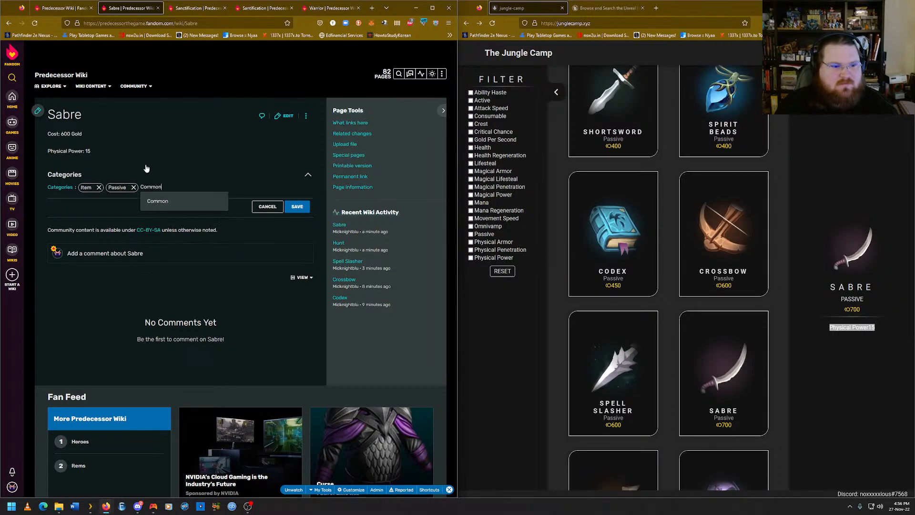
{"action": "key", "text": "Return"}
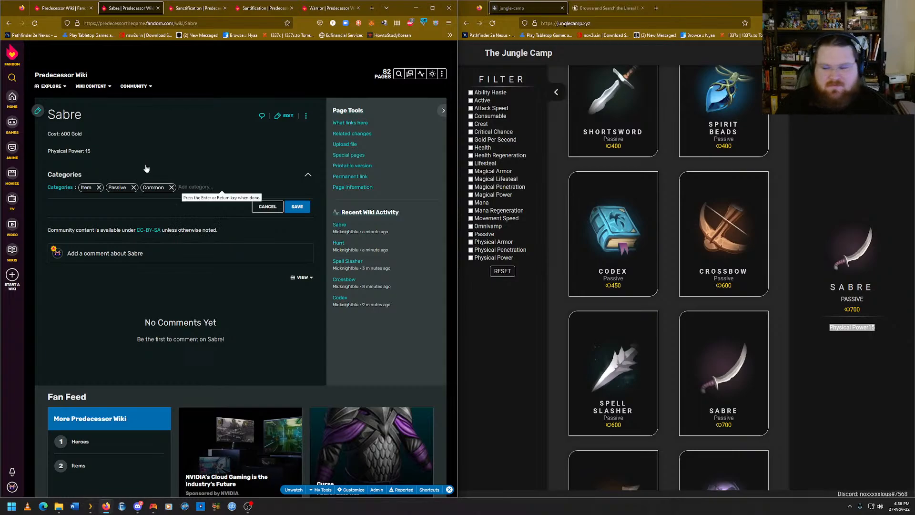
{"action": "type", "text": "Physical"}
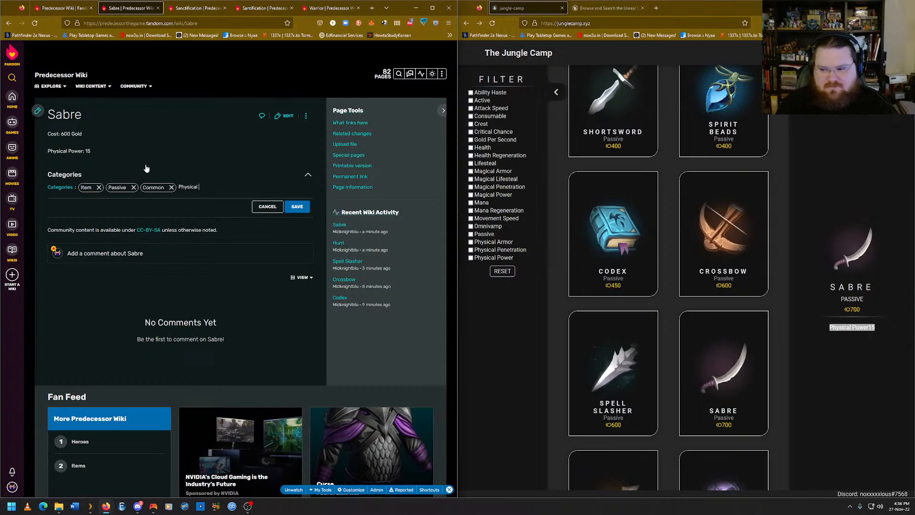
{"action": "type", "text": " Power"}
{"action": "key", "text": "Return"}
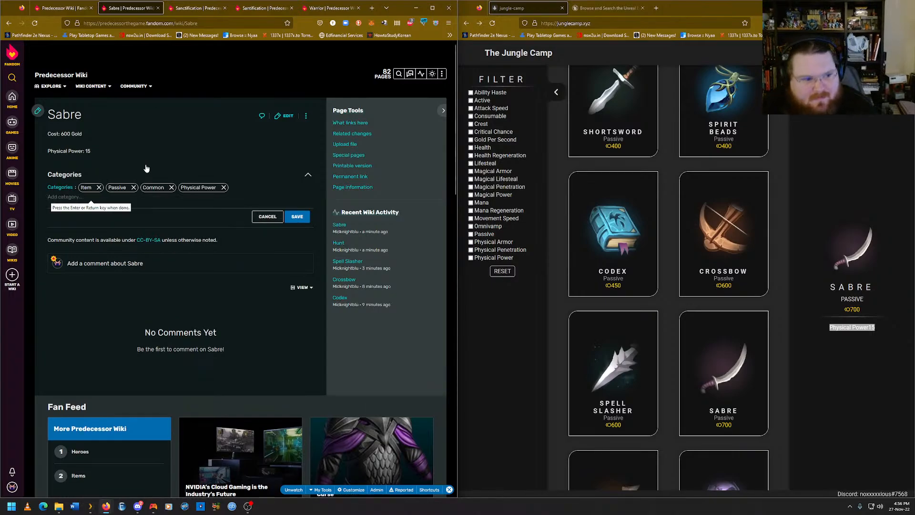
{"action": "left_click", "coordinate": [293, 222]}
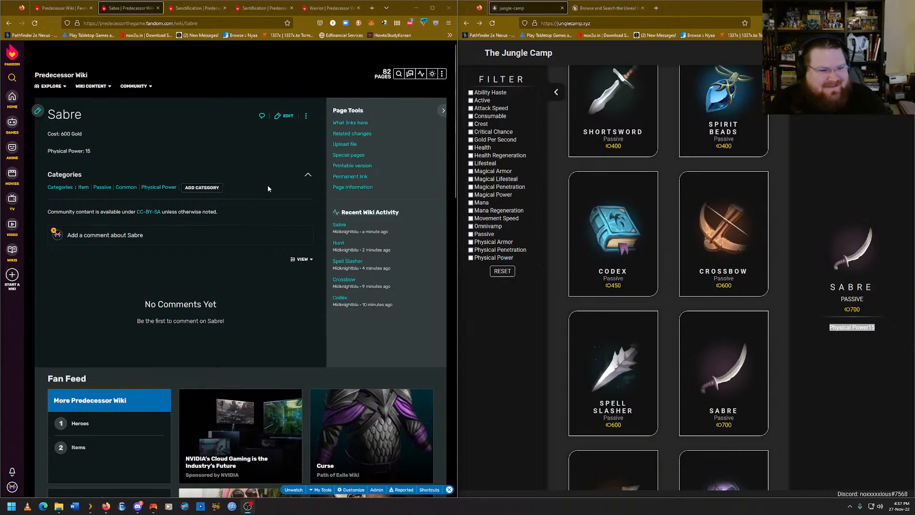
Display the Crimson Edge item's details and create a new wiki article titled "Crimson Edge".
{"action": "mouse_move", "coordinate": [442, 73]}
{"action": "left_click", "coordinate": [409, 89]}
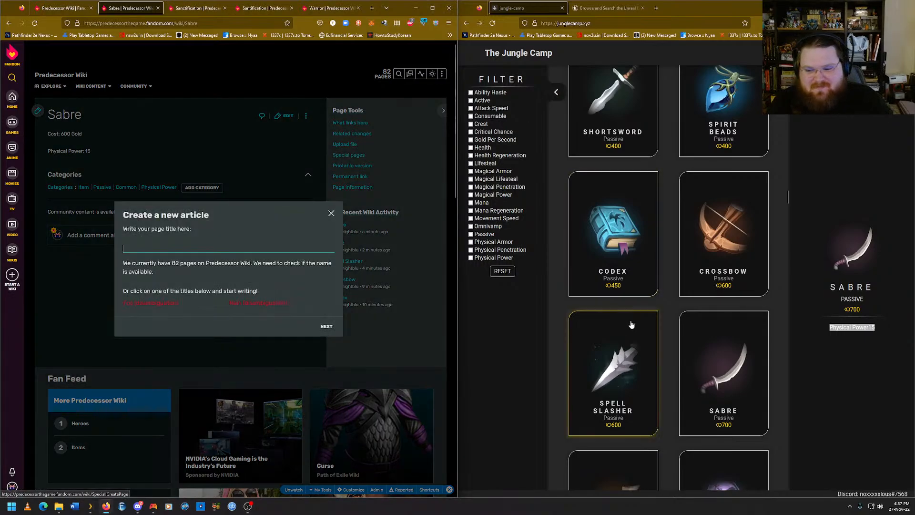
{"action": "scroll", "coordinate": [650, 338], "scroll_direction": "down", "scroll_amount": 3}
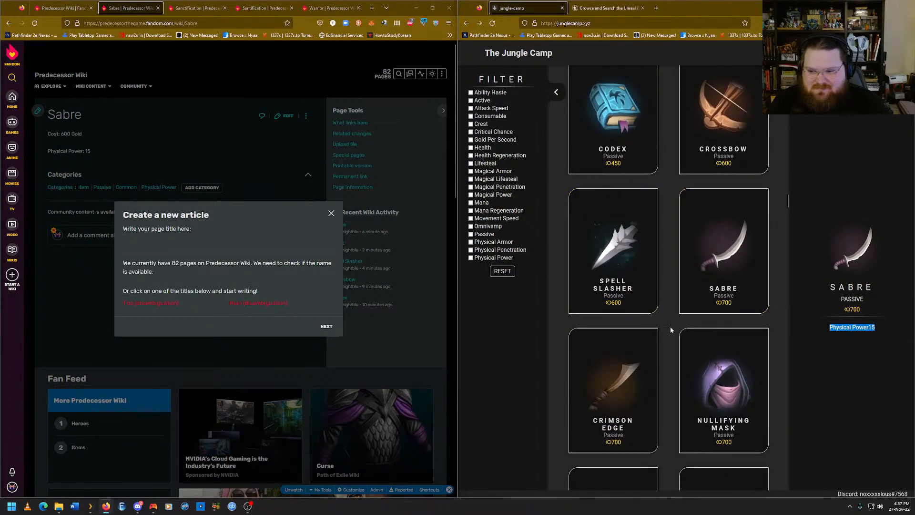
{"action": "left_click", "coordinate": [633, 378]}
{"action": "left_click", "coordinate": [180, 246]}
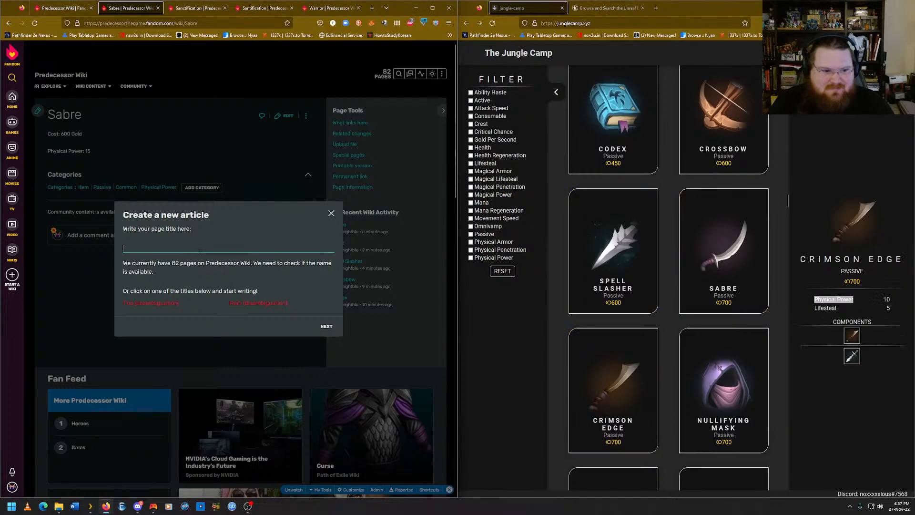
{"action": "type", "text": "Crimson"}
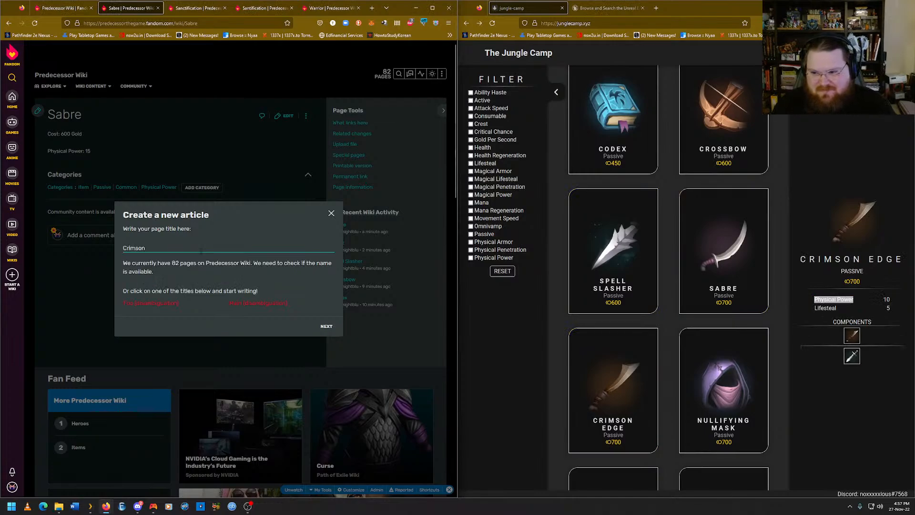
{"action": "type", "text": " Edge"}
{"action": "key", "text": "Return"}
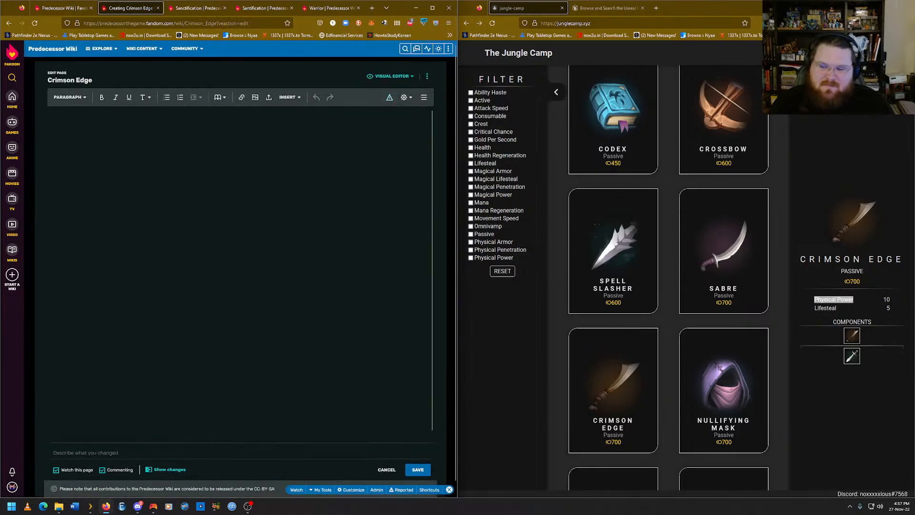
Enter "Cost: 700 Gold" as the first line of the Crimson Edge article.
{"action": "type", "text": "Cost: 700"}
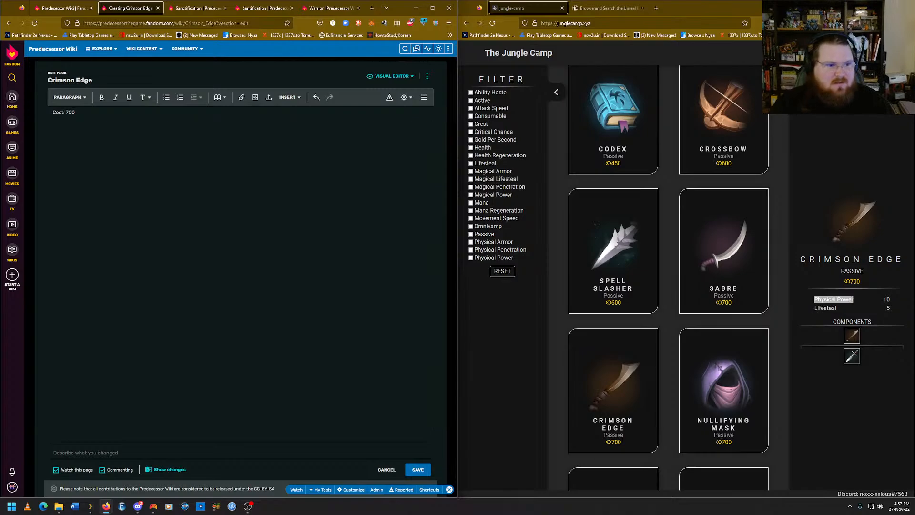
{"action": "type", "text": " Gold"}
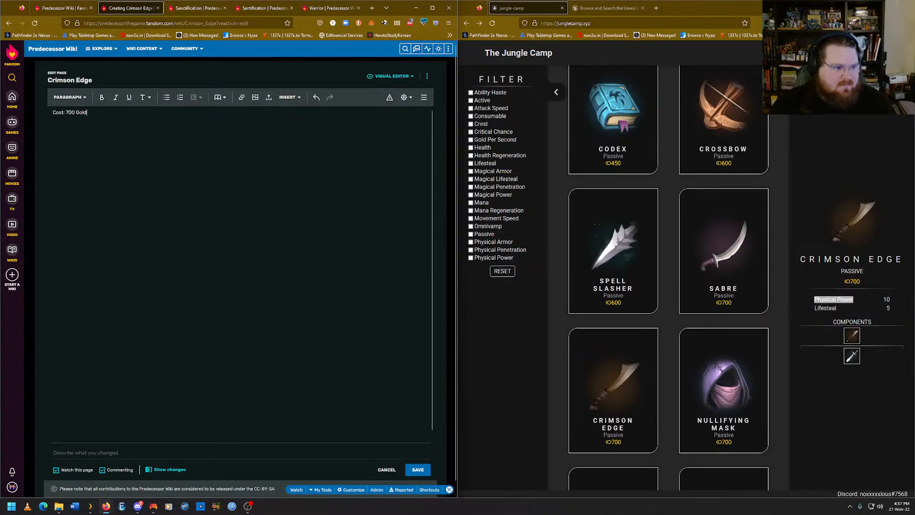
{"action": "key", "text": "alt+Tab"}
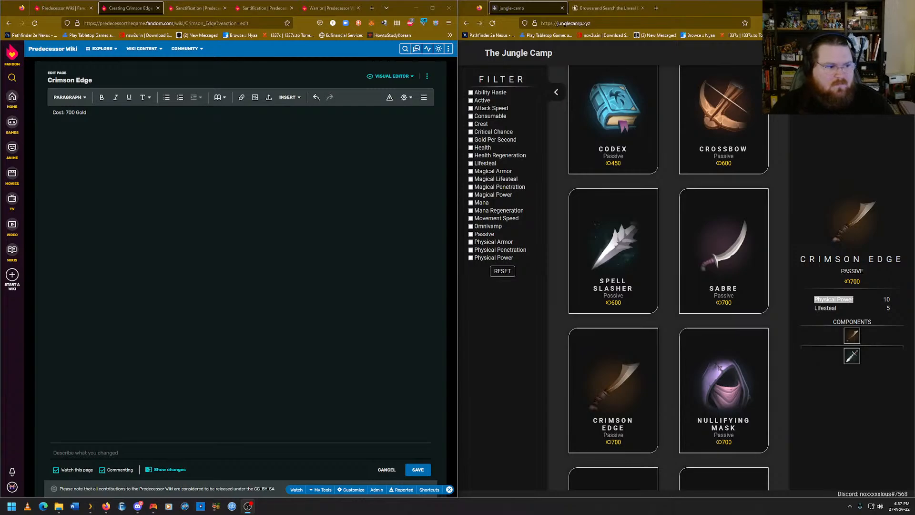
{"action": "left_click", "coordinate": [86, 112]}
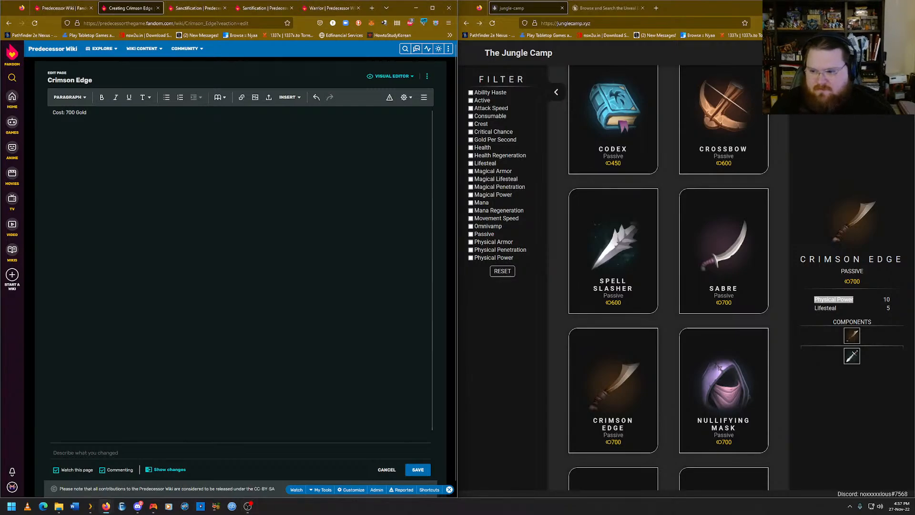
Copy the Crimson Edge stats into the article below the cost, formatted as "Physical Power: 10" and "Lifesteal: 5".
{"action": "left_click_drag", "start_coordinate": [892, 309], "coordinate": [815, 299]}
{"action": "right_click", "coordinate": [818, 300]}
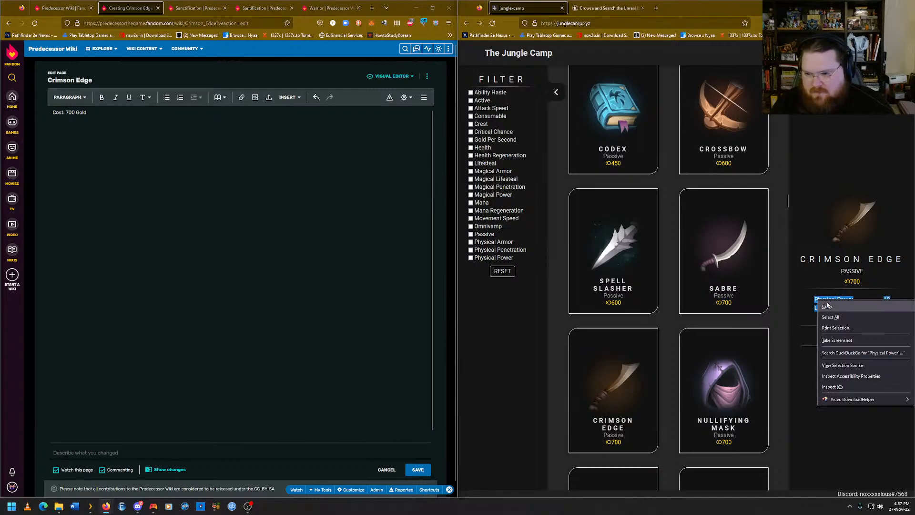
{"action": "left_click", "coordinate": [828, 305]}
{"action": "left_click", "coordinate": [53, 129]}
{"action": "key", "text": "ctrl+v"}
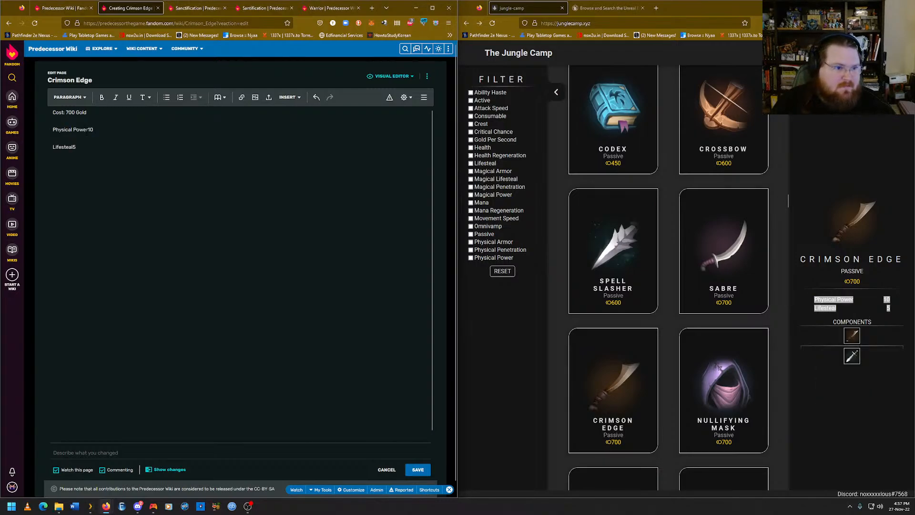
{"action": "type", "text": ":"}
{"action": "key", "text": "Down"}
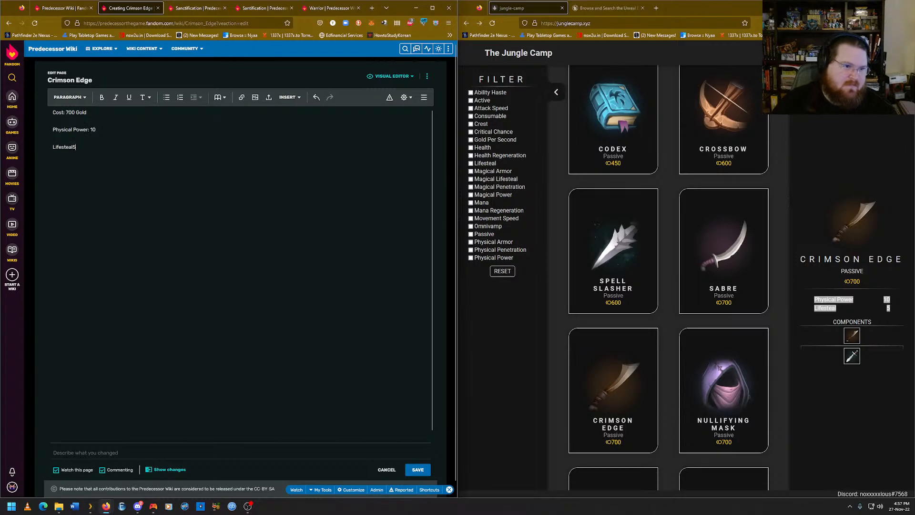
{"action": "key", "text": "Left"}
{"action": "type", "text": ":"}
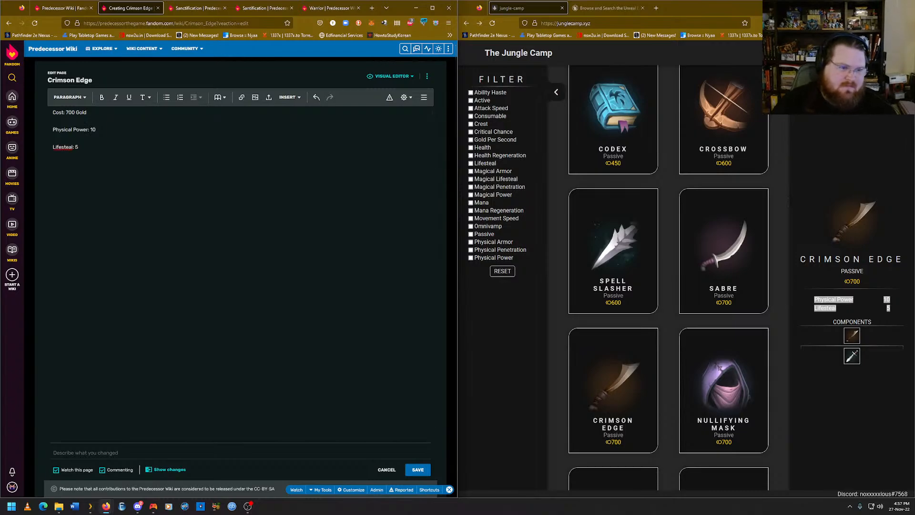
Save the Crimson Edge page and give it the categories Item, Passive, Common, Physical Power and Lifesteal.
{"action": "left_click", "coordinate": [415, 470]}
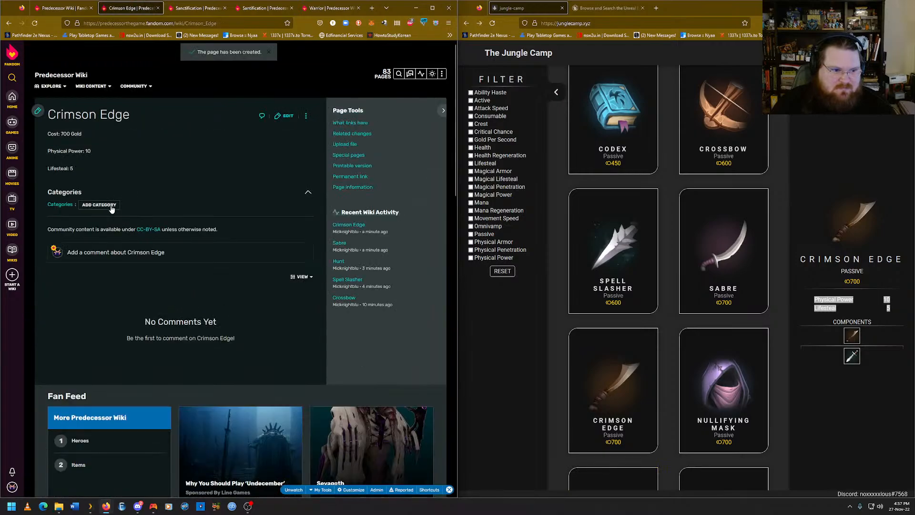
{"action": "type", "text": "Item"}
{"action": "key", "text": "Return"}
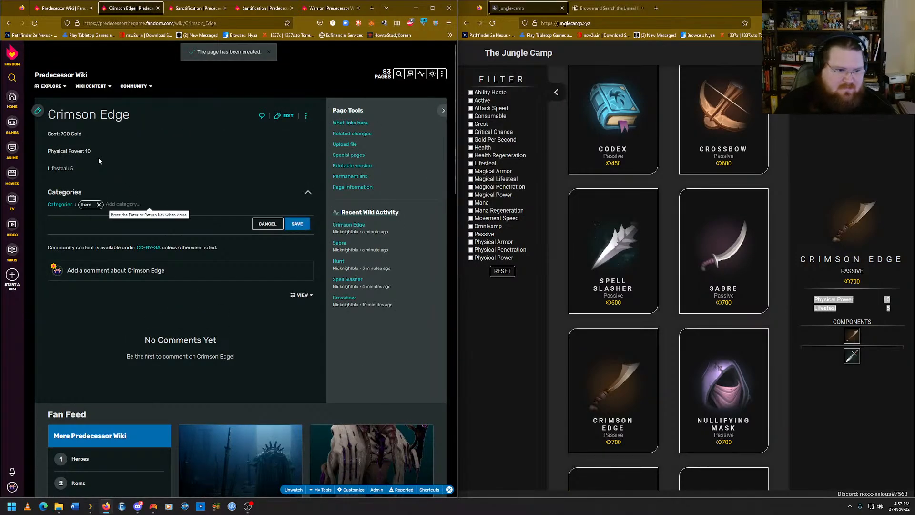
{"action": "type", "text": "pass"}
{"action": "key", "text": "Return"}
{"action": "type", "text": "common"}
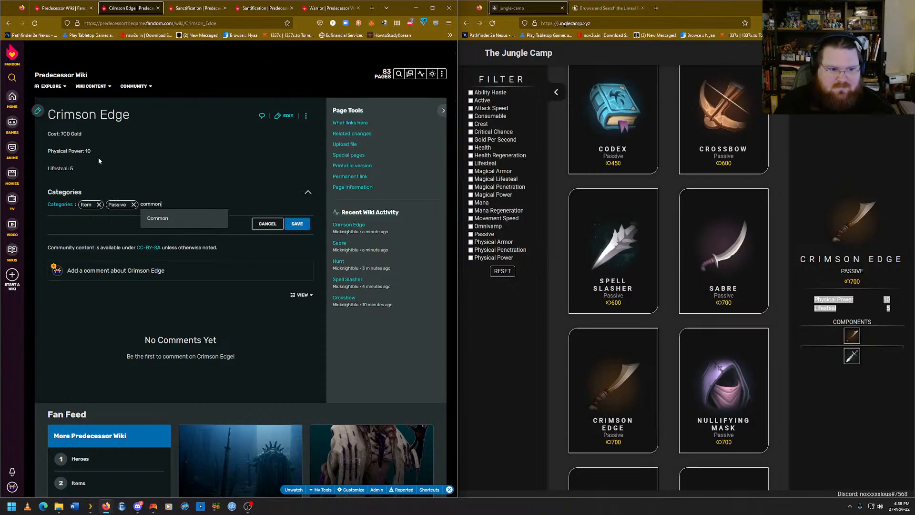
{"action": "key", "text": "Return"}
{"action": "type", "text": "Phy"}
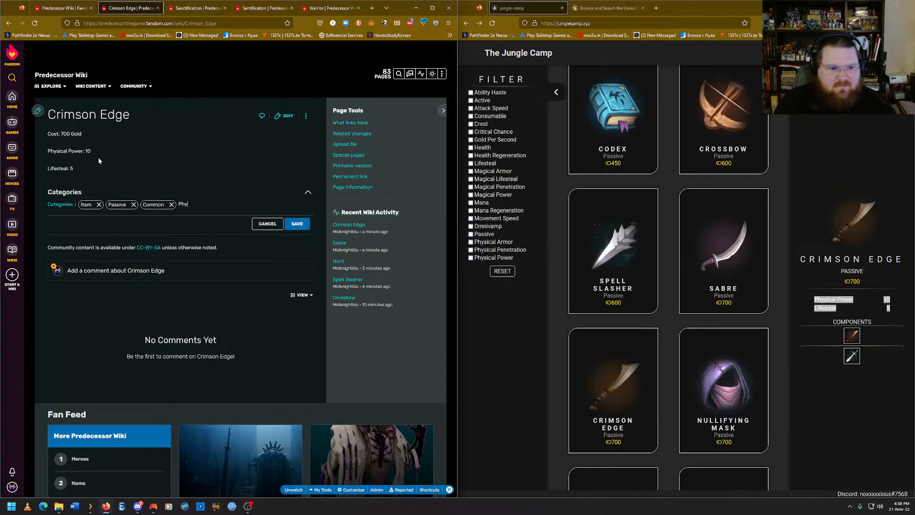
{"action": "type", "text": "sical Power"}
{"action": "key", "text": "Return"}
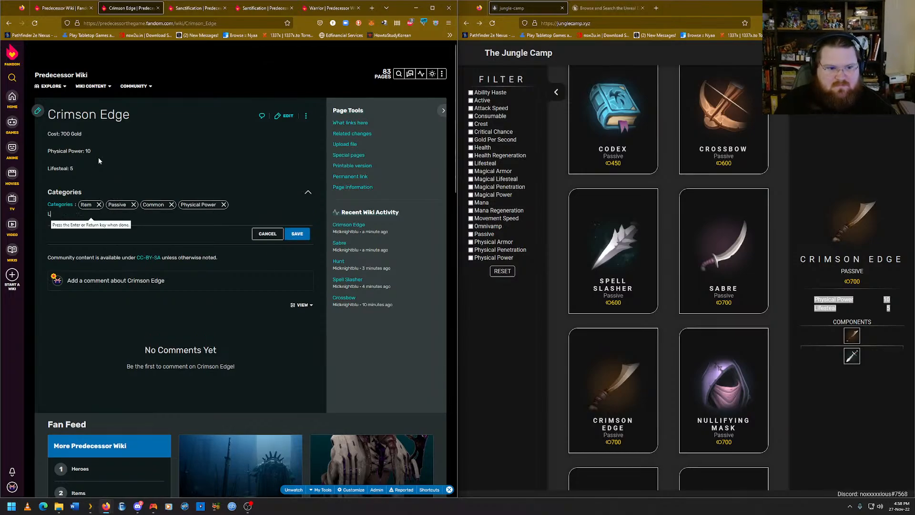
{"action": "type", "text": "Lifesteal"}
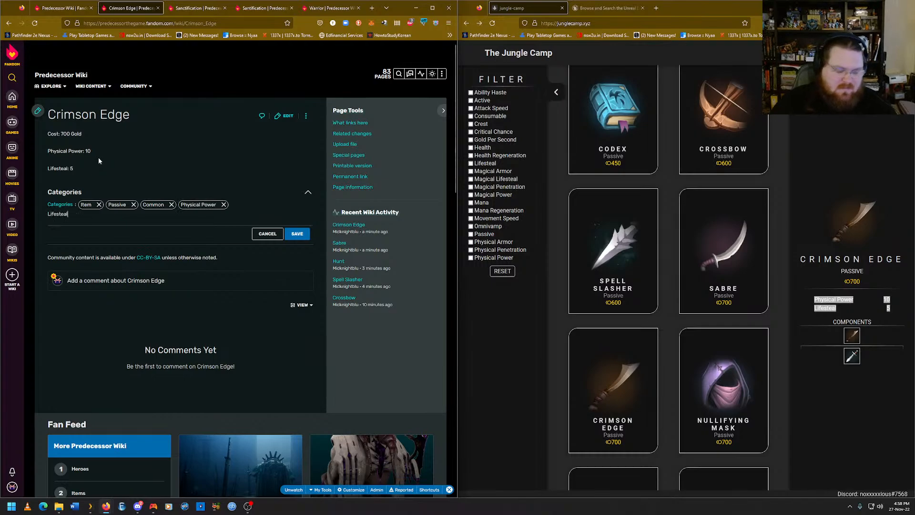
{"action": "key", "text": "Return"}
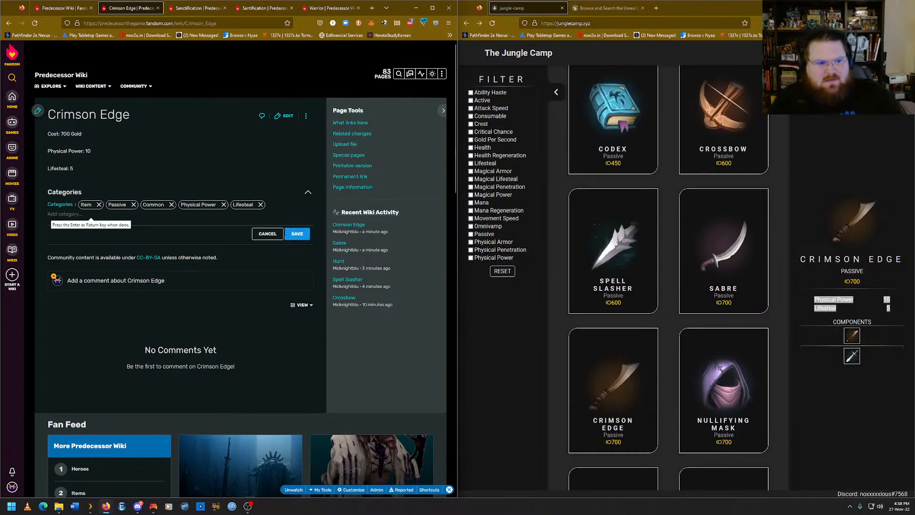
{"action": "left_click", "coordinate": [299, 236]}
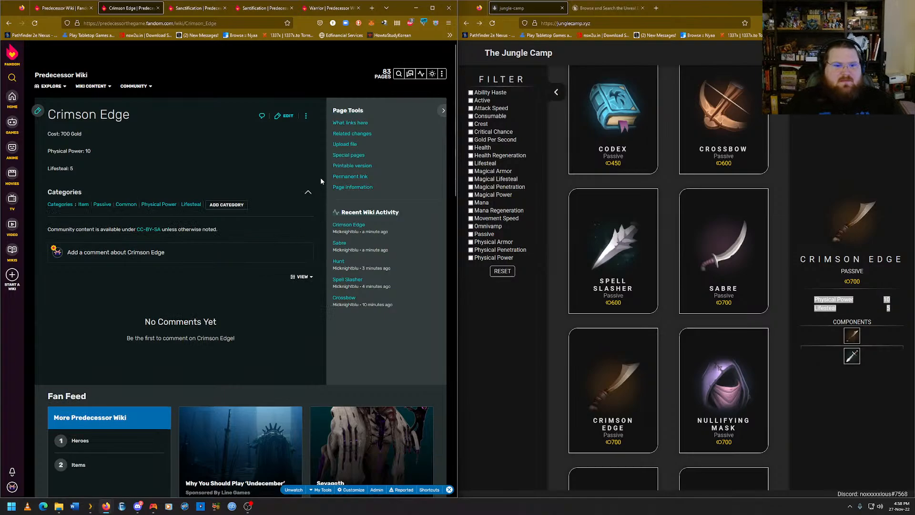
Reopen the Crimson Edge page for editing and add the line "Upgraded from Shortsword" below the Lifesteal stat.
{"action": "left_click", "coordinate": [286, 116]}
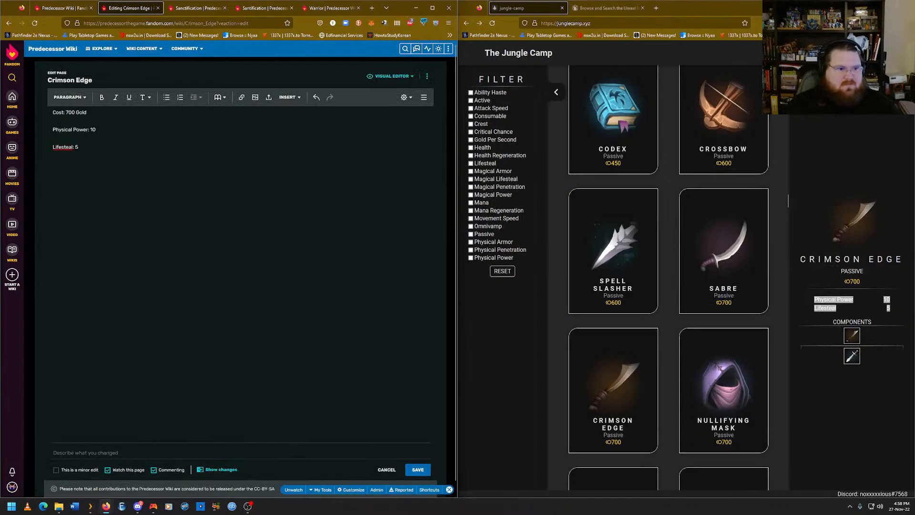
{"action": "type", "text": "graded from"}
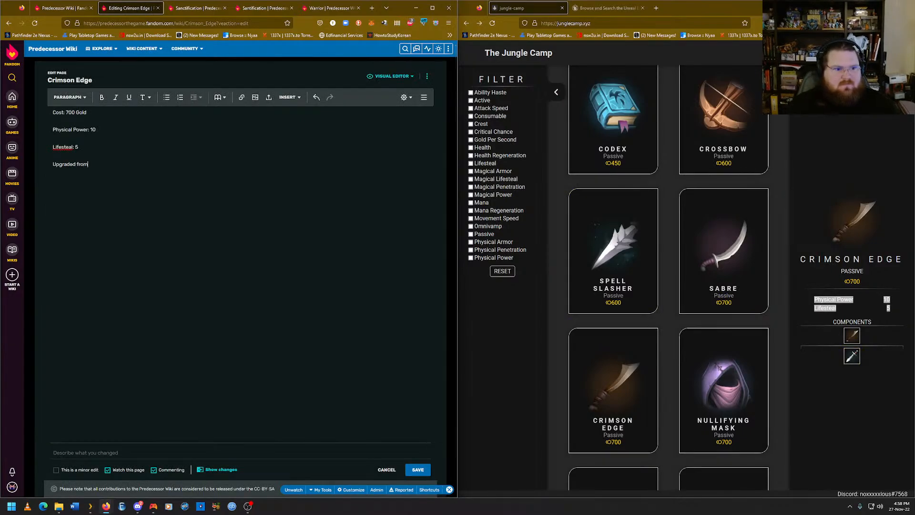
{"action": "type", "text": " Shor"}
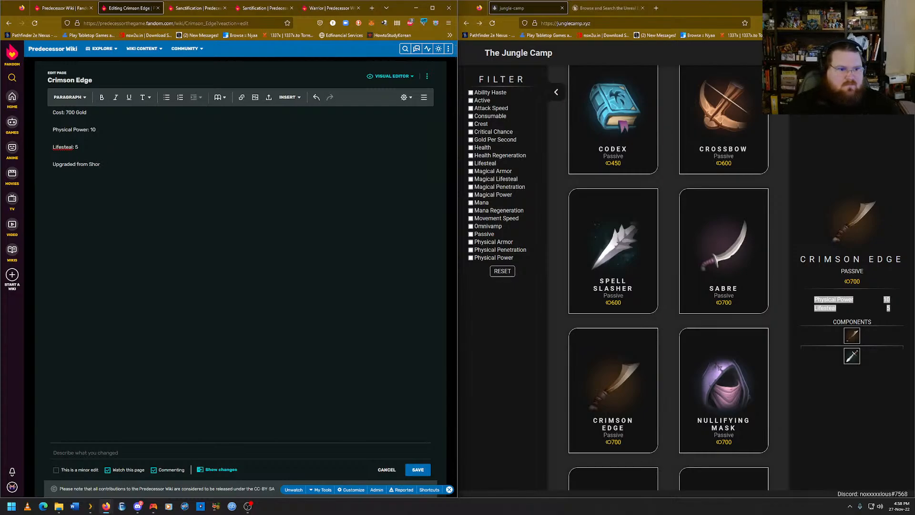
{"action": "type", "text": "tstoword"}
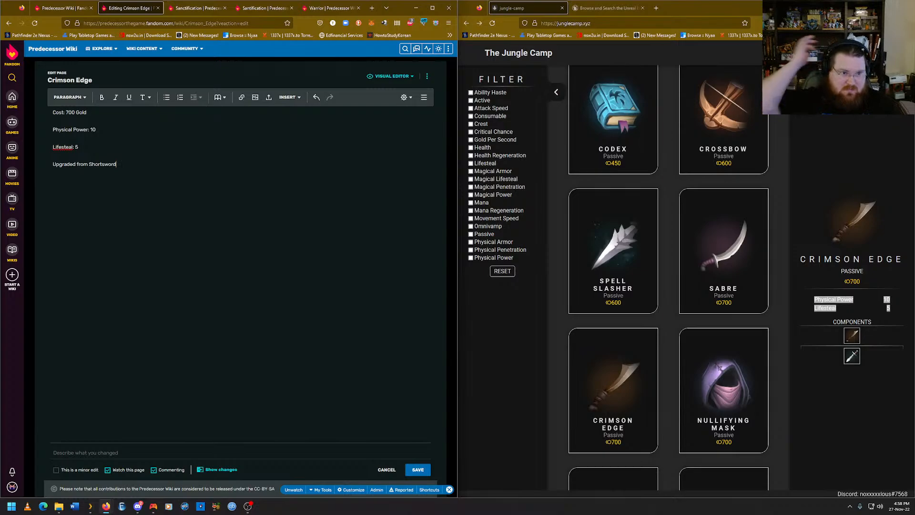
Find the existing Shortsword wiki page by entering its title for a new article, open it and copy its web address.
{"action": "key", "text": "ctrl+Tab"}
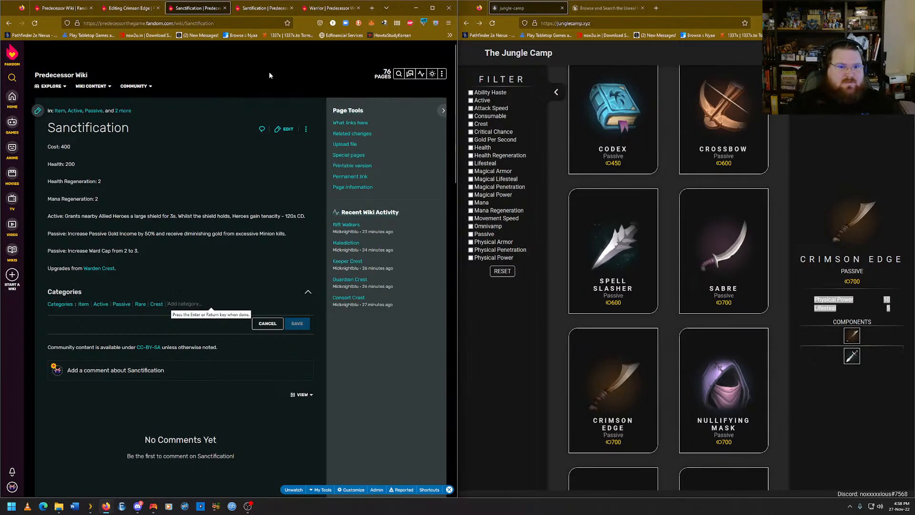
{"action": "mouse_move", "coordinate": [443, 75]}
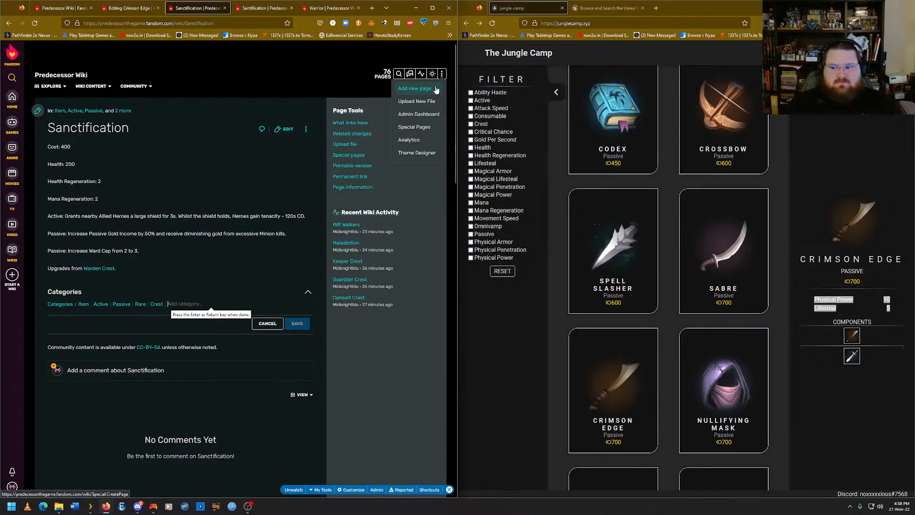
{"action": "left_click", "coordinate": [436, 89]}
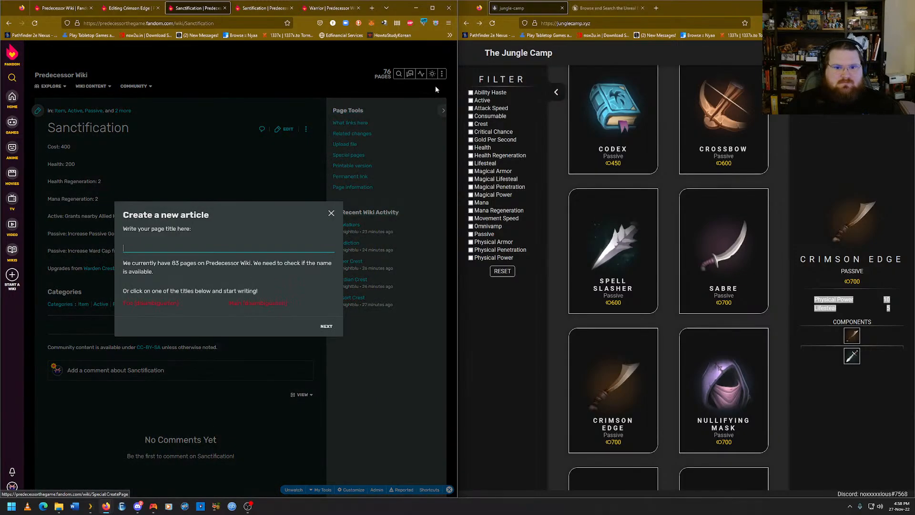
{"action": "left_click", "coordinate": [243, 247]}
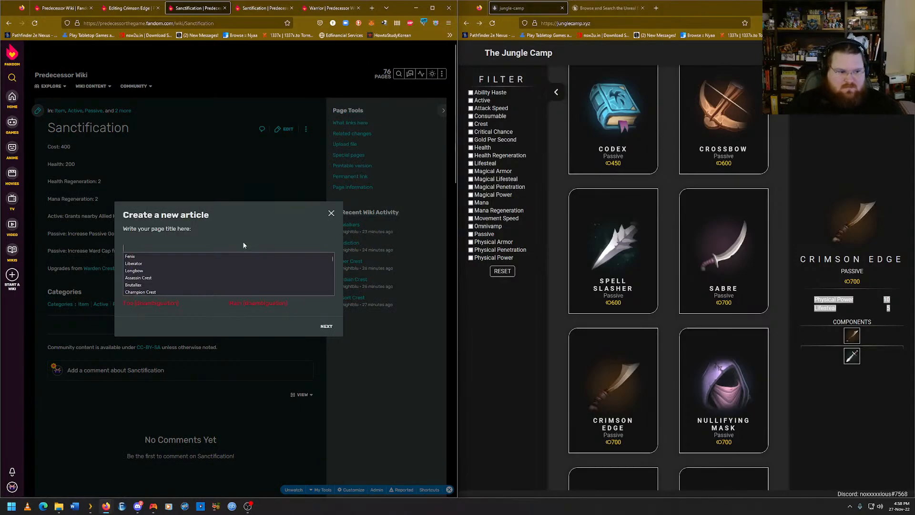
{"action": "type", "text": "short"}
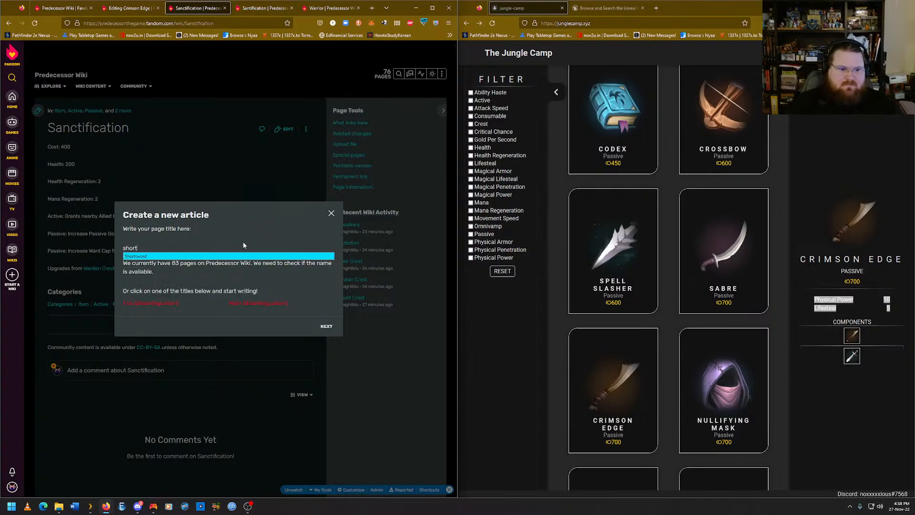
{"action": "key", "text": "Return"}
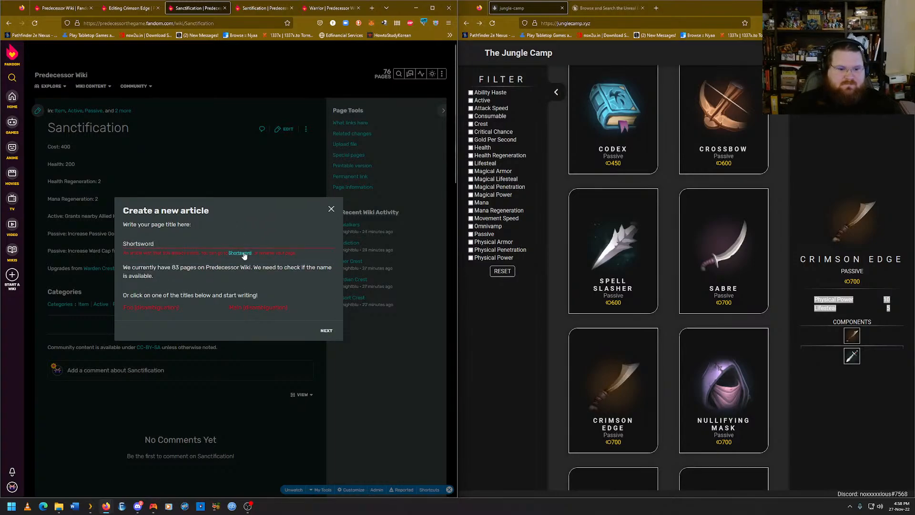
{"action": "left_click", "coordinate": [240, 253]}
{"action": "left_click", "coordinate": [154, 23]}
{"action": "right_click", "coordinate": [154, 25]}
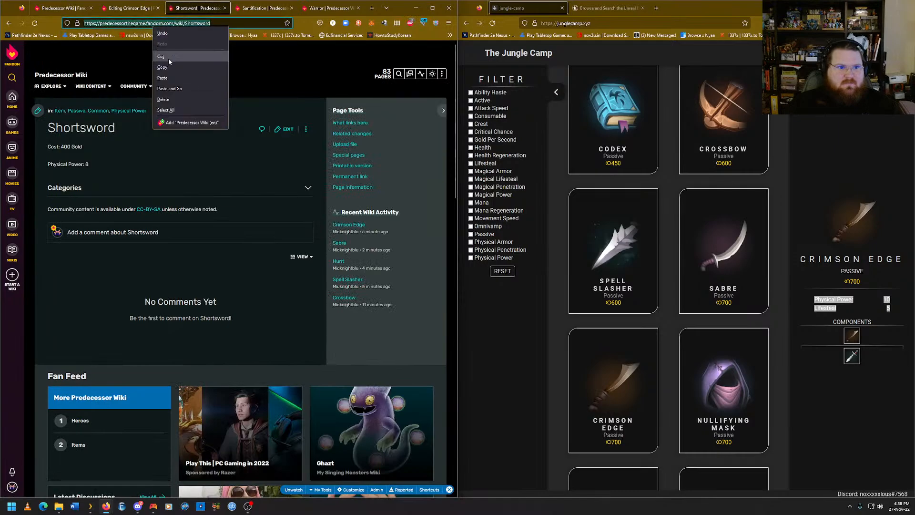
{"action": "left_click", "coordinate": [162, 68]}
Link the word "Shortsword" in the Crimson Edge article to the copied page address and save the article.
{"action": "left_click", "coordinate": [130, 8]}
{"action": "left_click_drag", "start_coordinate": [116, 164], "coordinate": [89, 164]}
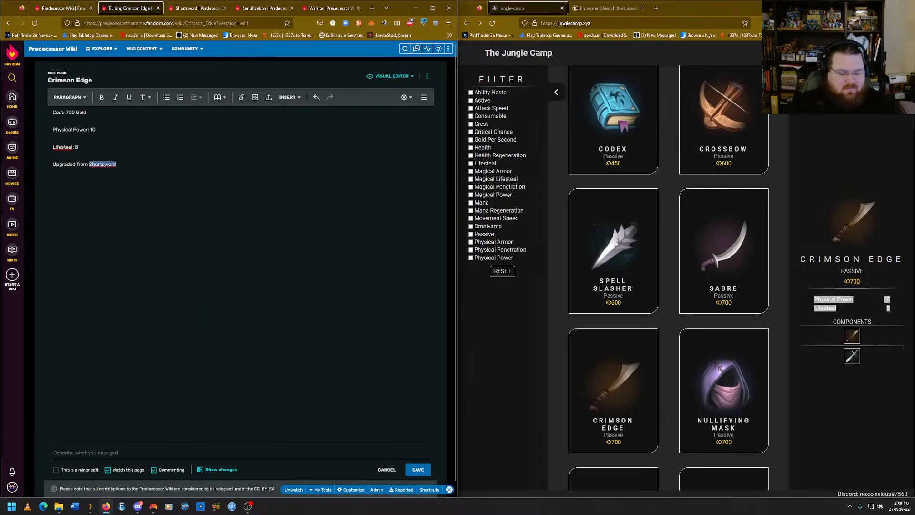
{"action": "key", "text": "ctrl+v"}
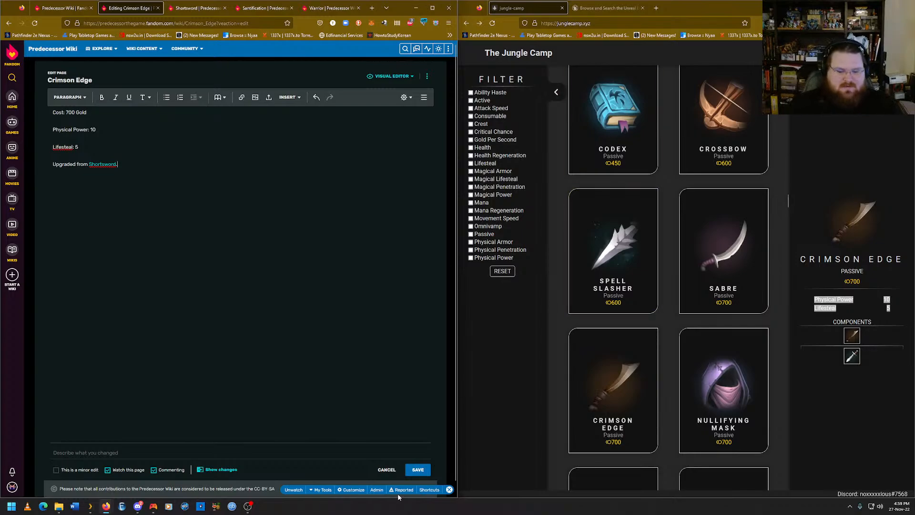
{"action": "left_click", "coordinate": [417, 470]}
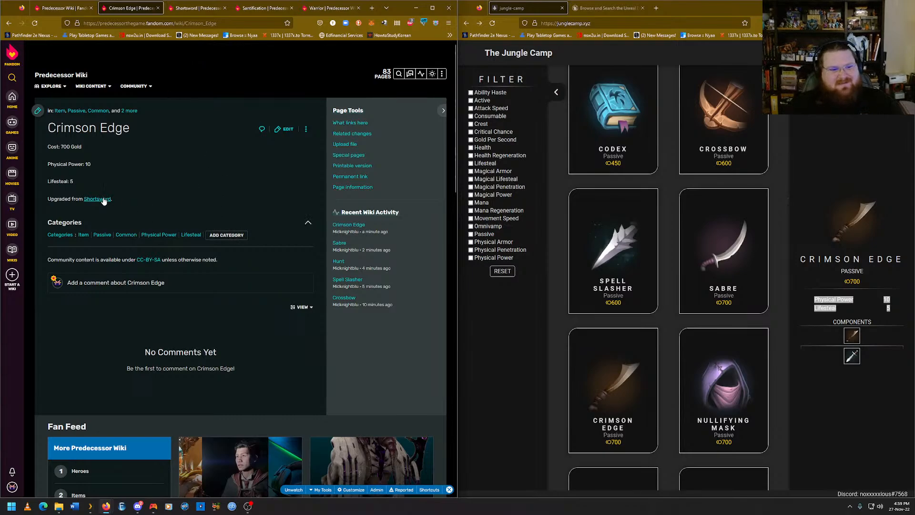
Add the line "Upgrades into Crimson Edge." to the Shortsword page, with the item name linked to the Crimson Edge page, and save it.
{"action": "left_click", "coordinate": [143, 23]}
{"action": "right_click", "coordinate": [142, 23]}
{"action": "left_click", "coordinate": [157, 60]}
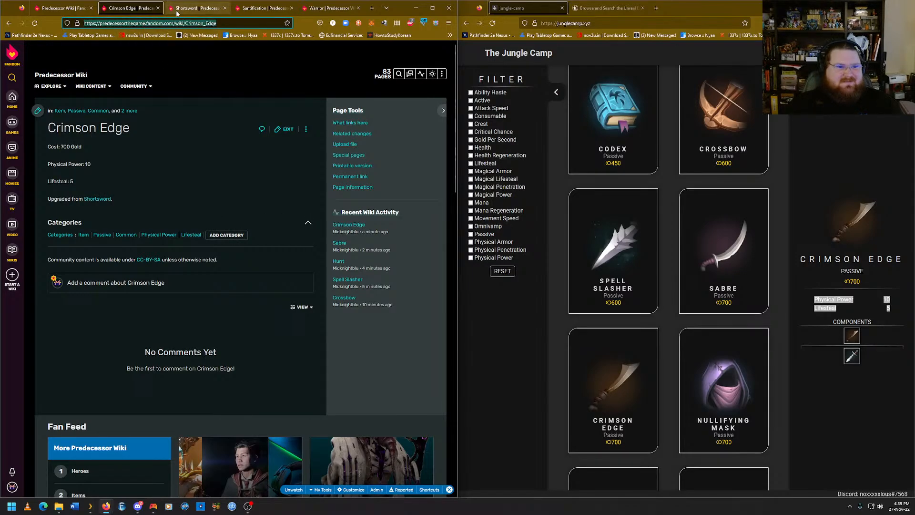
{"action": "left_click", "coordinate": [177, 12]}
{"action": "left_click", "coordinate": [286, 130]}
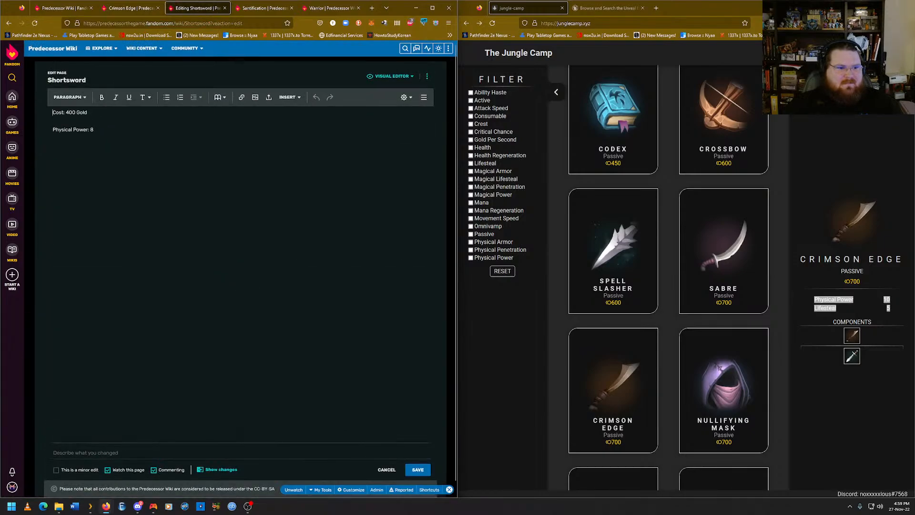
{"action": "key", "text": "Return"}
{"action": "type", "text": "Upg"}
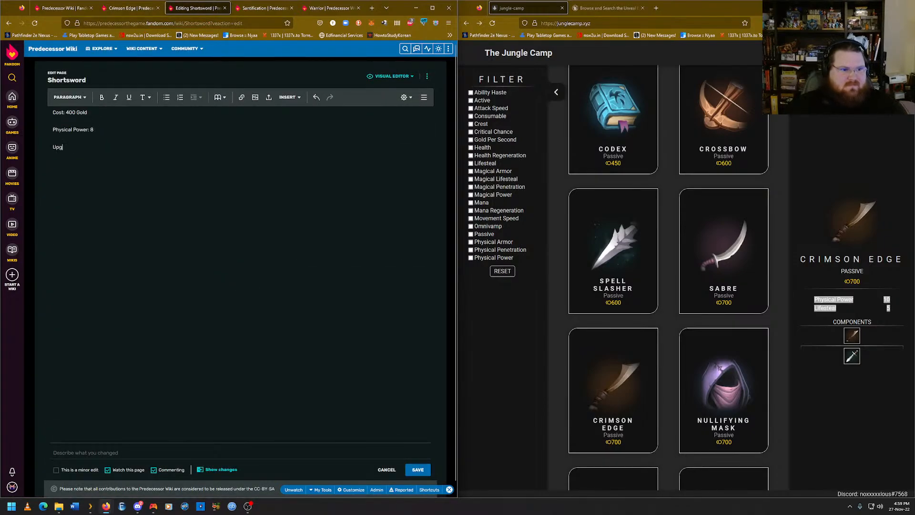
{"action": "type", "text": "rades into"}
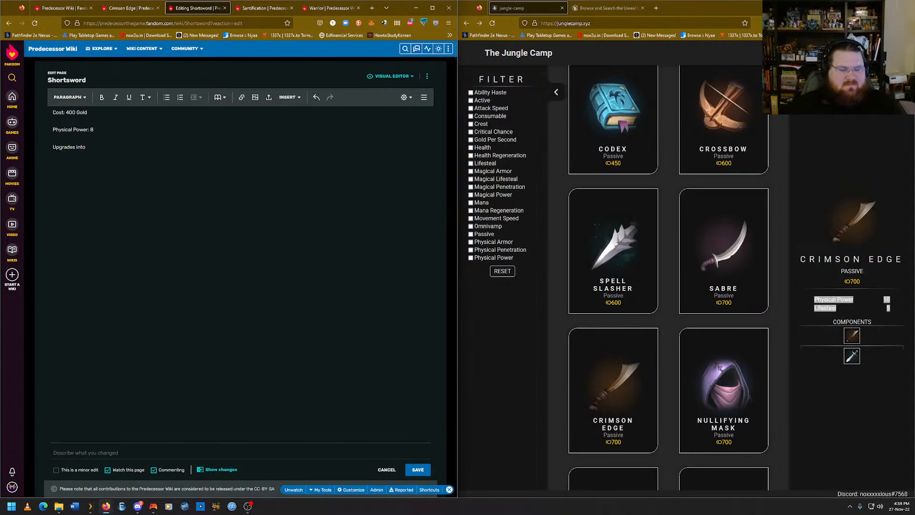
{"action": "key", "text": "ctrl+v"}
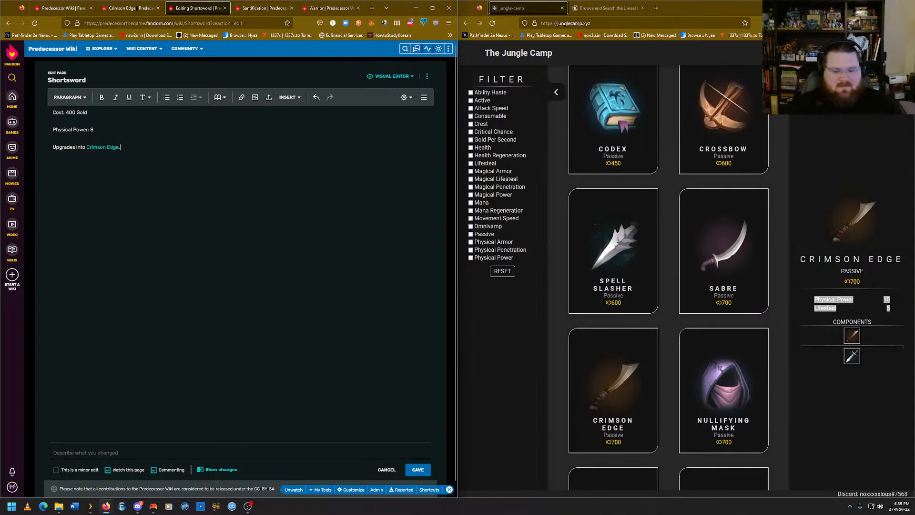
{"action": "scroll", "coordinate": [241, 277], "scroll_direction": "down", "scroll_amount": 1}
{"action": "left_click", "coordinate": [422, 459]}
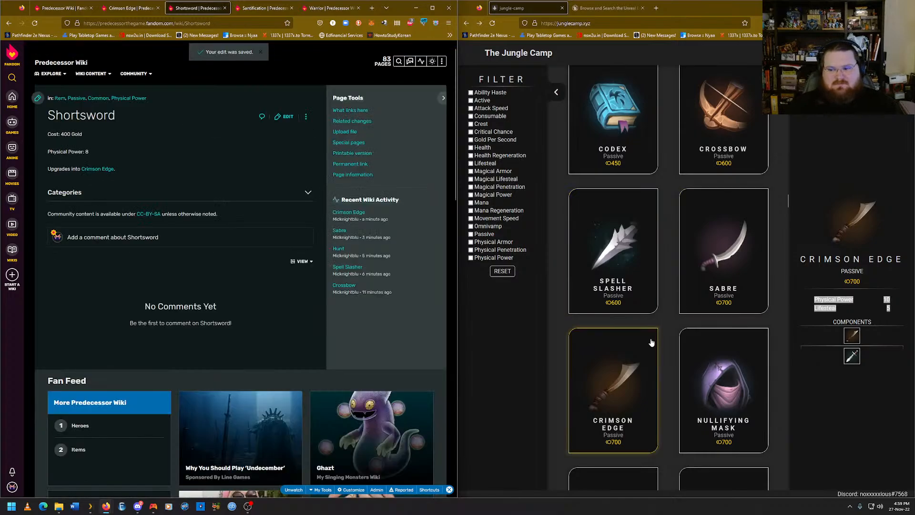
Display the Nullifying Mask item's details and create a new wiki article titled "Nullifying Mask".
{"action": "left_click", "coordinate": [724, 386]}
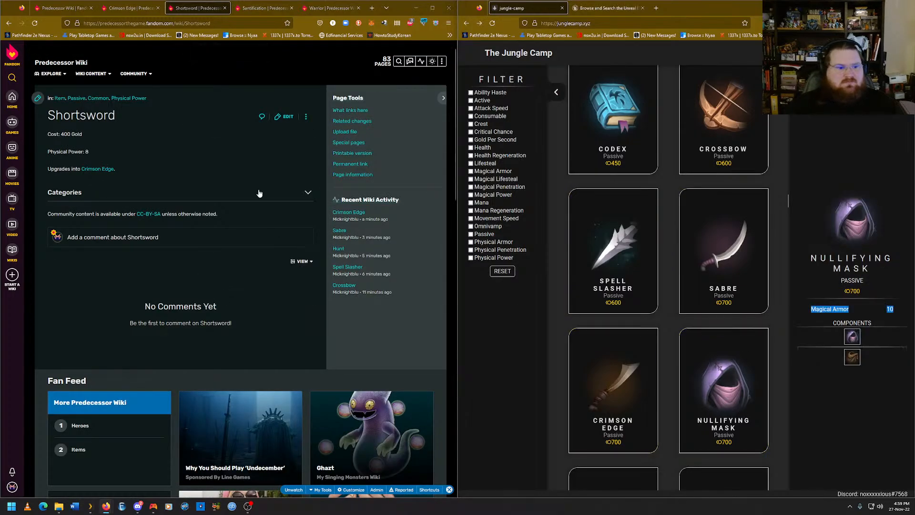
{"action": "left_click", "coordinate": [131, 8]}
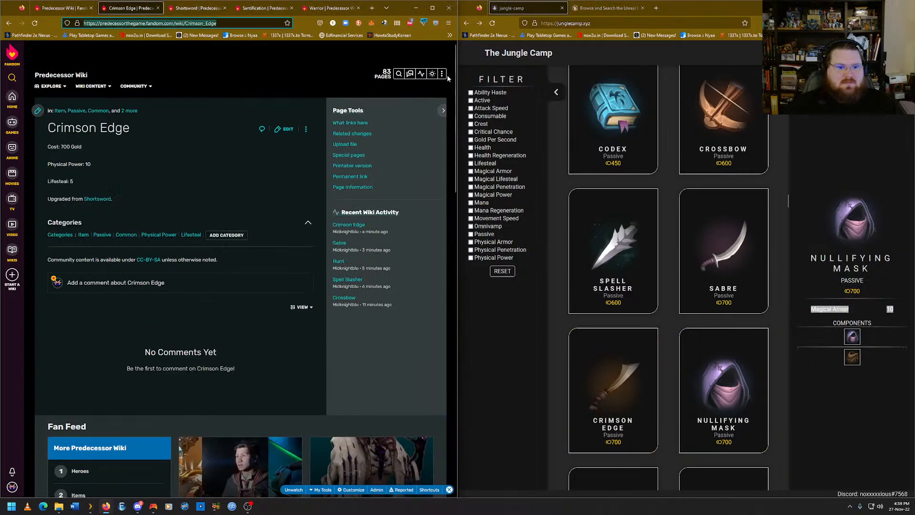
{"action": "mouse_move", "coordinate": [443, 74]}
{"action": "left_click", "coordinate": [411, 88]}
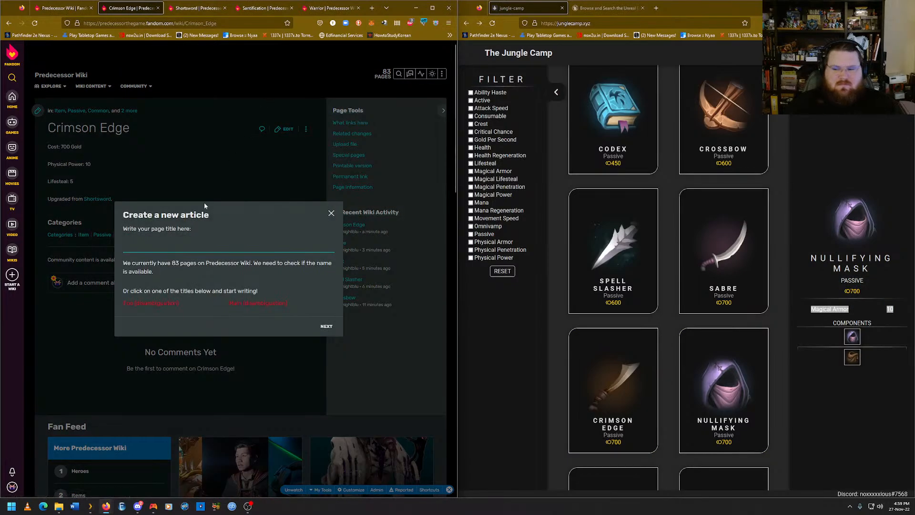
{"action": "type", "text": "Null"}
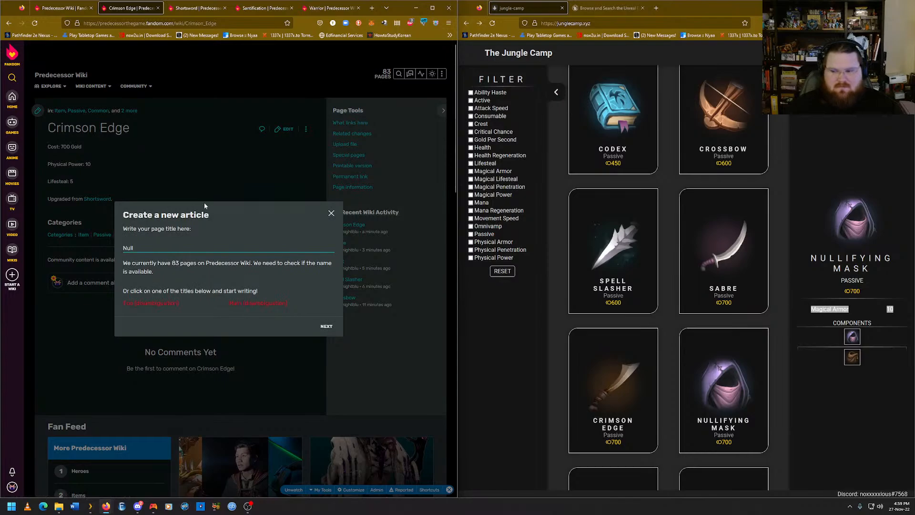
{"action": "type", "text": "ifying"}
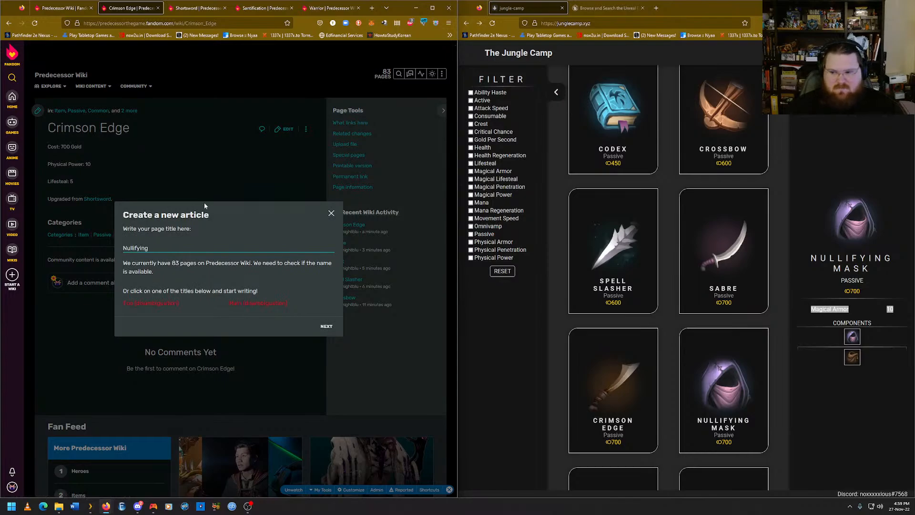
{"action": "type", "text": " Mask"}
{"action": "key", "text": "Return"}
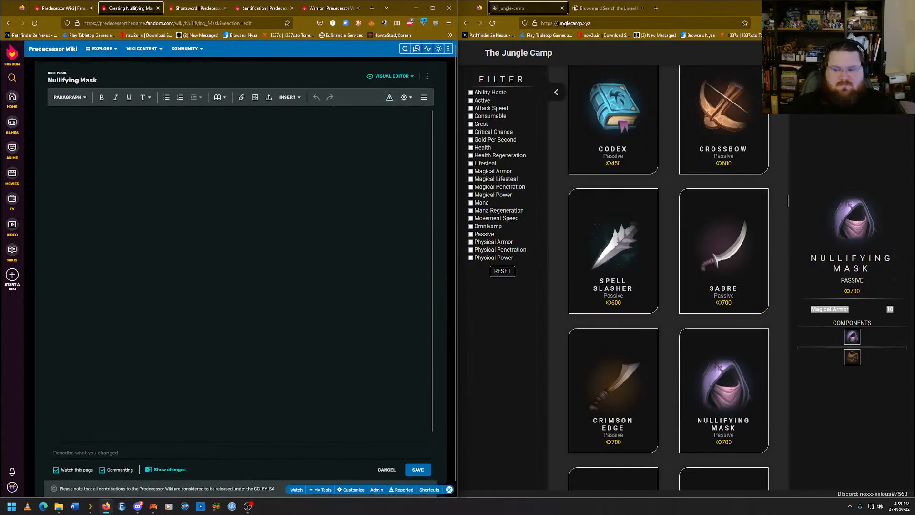
Write "Cost: 700 Gold" and "Magical Armor: 10" as separate lines in the Nullifying Mask article and save the page.
{"action": "type", "text": "Cost:"}
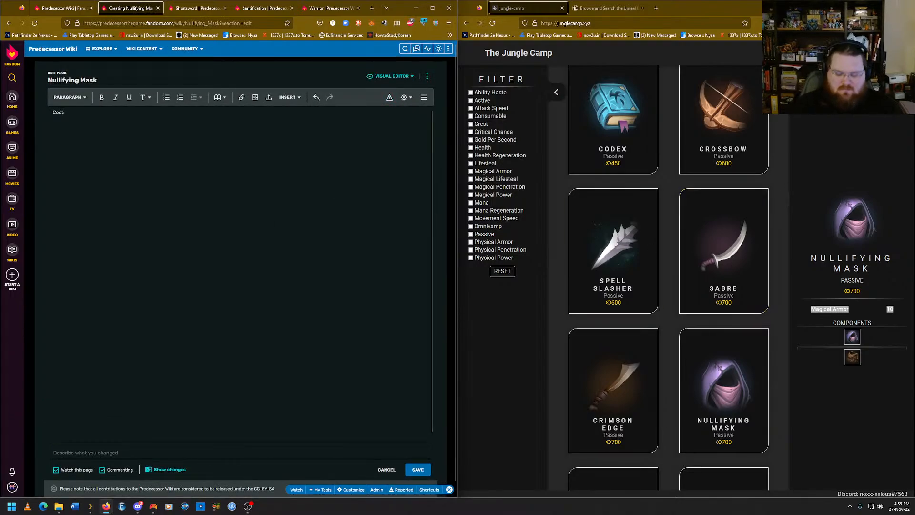
{"action": "type", "text": " 700 Gol"}
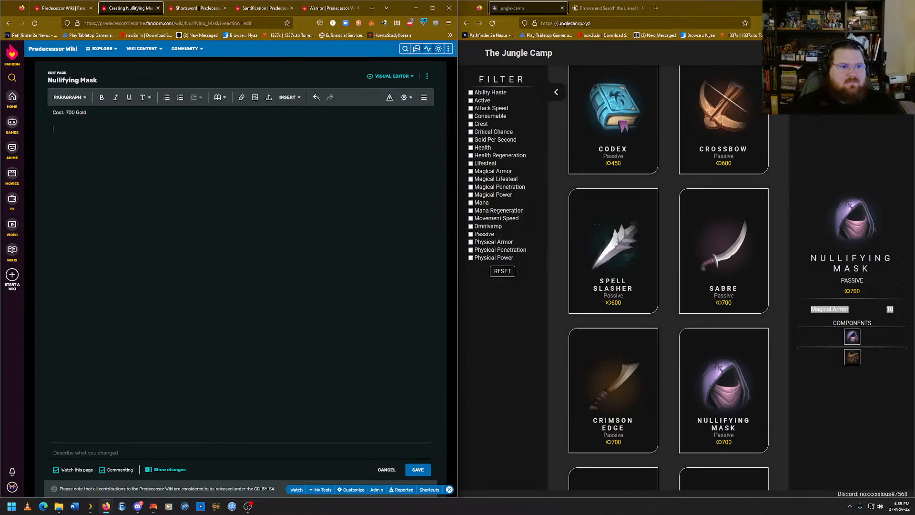
{"action": "type", "text": "d"}
{"action": "key", "text": "Return"}
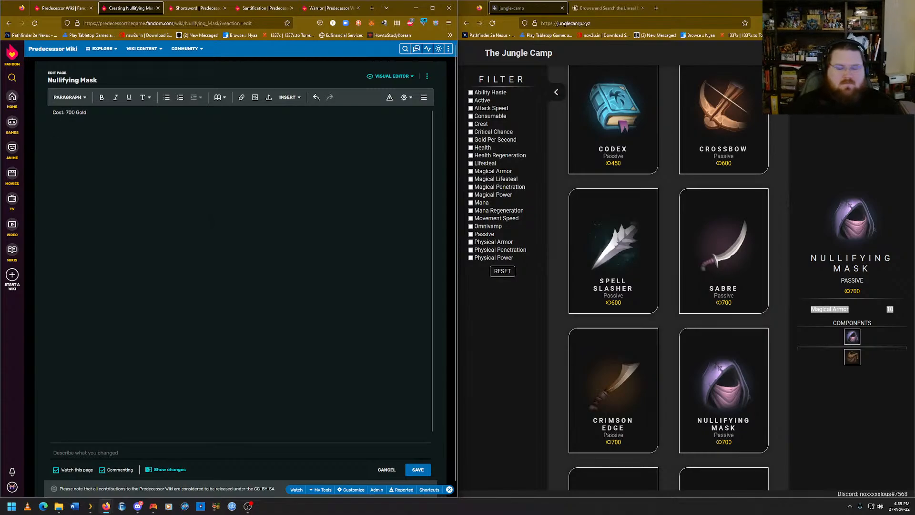
{"action": "right_click", "coordinate": [819, 310]}
{"action": "left_click", "coordinate": [840, 318]}
{"action": "left_click", "coordinate": [53, 129]}
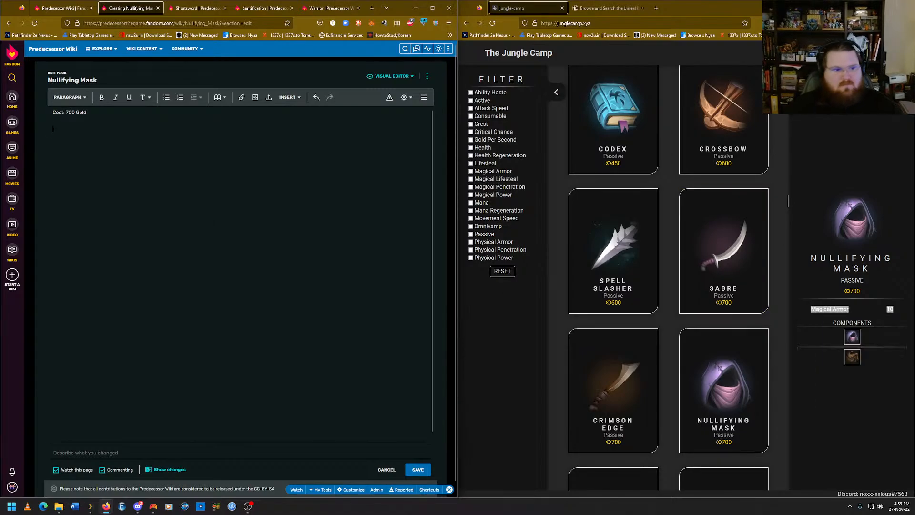
{"action": "type", "text": "Magical Armor10"}
{"action": "type", "text": ":"}
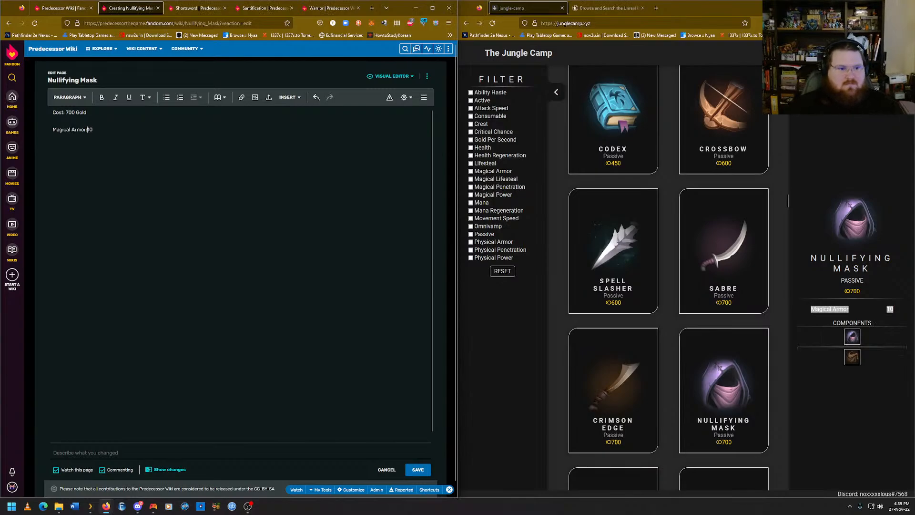
{"action": "left_click", "coordinate": [418, 470]}
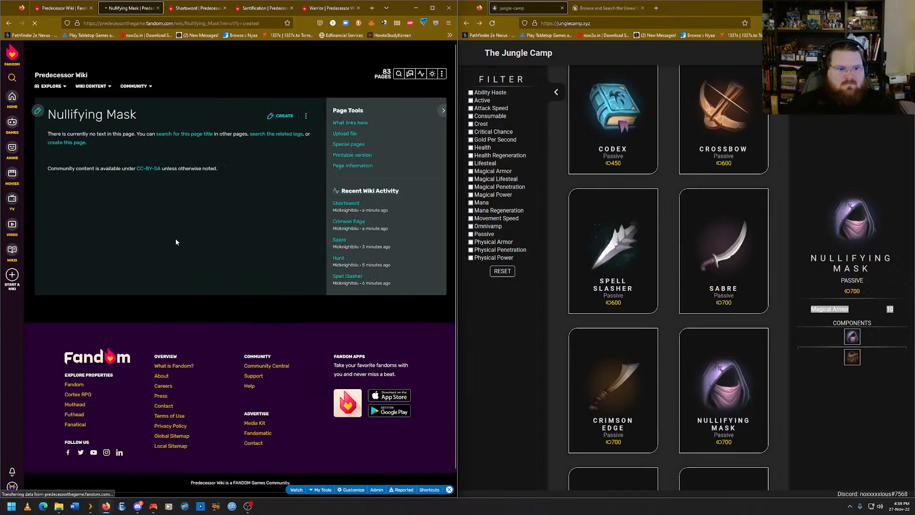
Add the categories Item, Passive, Common and Magical Armor to the Nullifying Mask page and save them.
{"action": "left_click", "coordinate": [103, 184]}
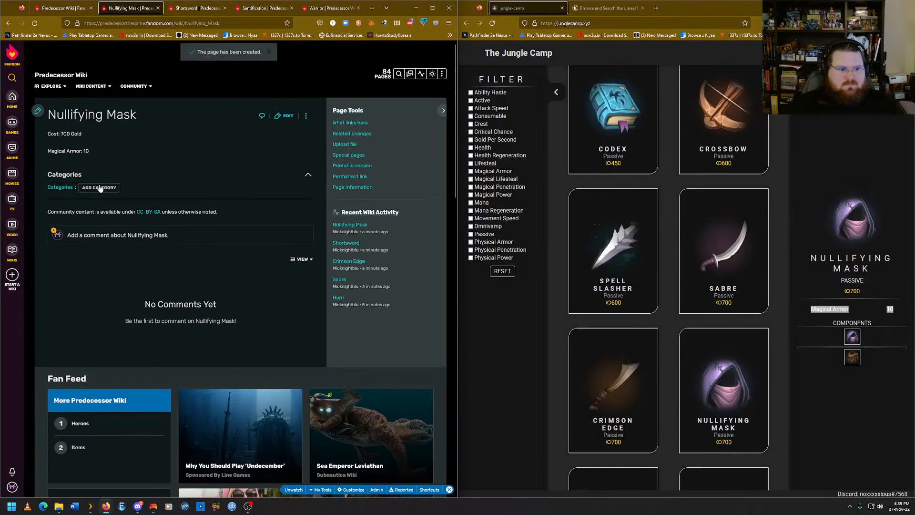
{"action": "type", "text": "it"}
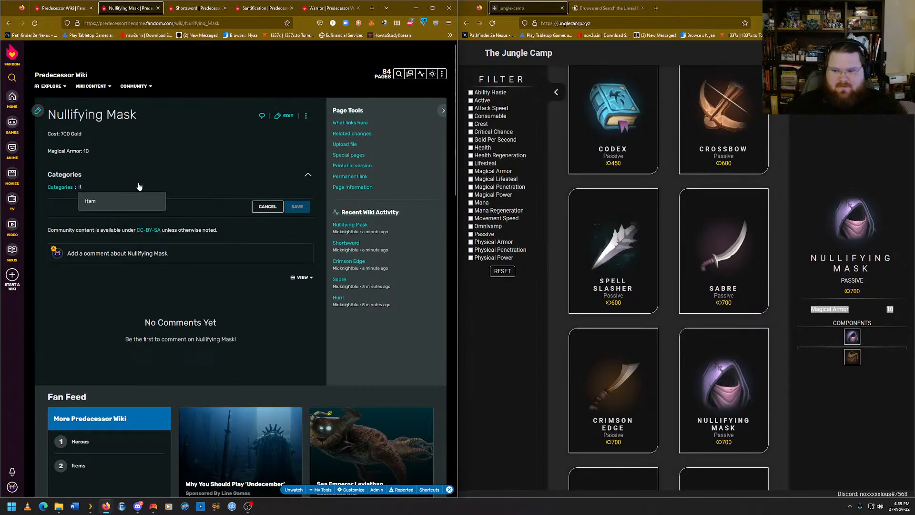
{"action": "key", "text": "Return"}
{"action": "type", "text": "passiv"}
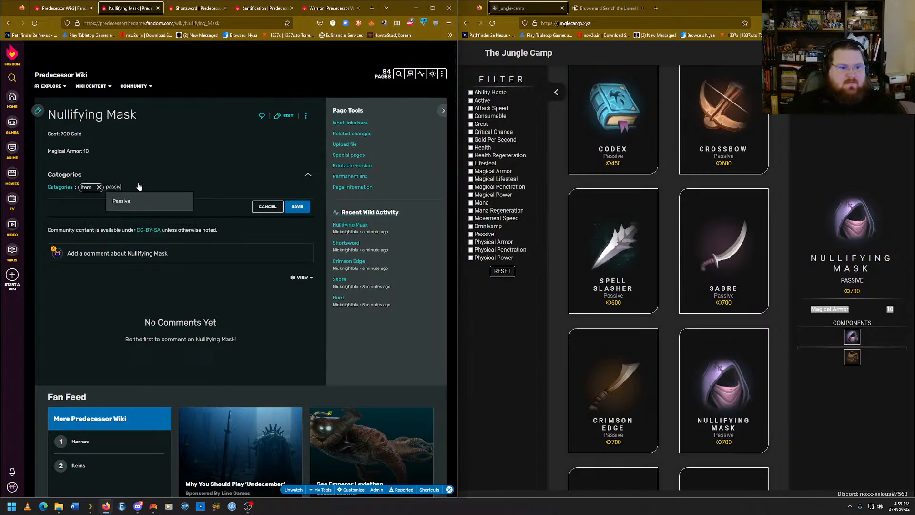
{"action": "key", "text": "Return"}
{"action": "type", "text": "common"}
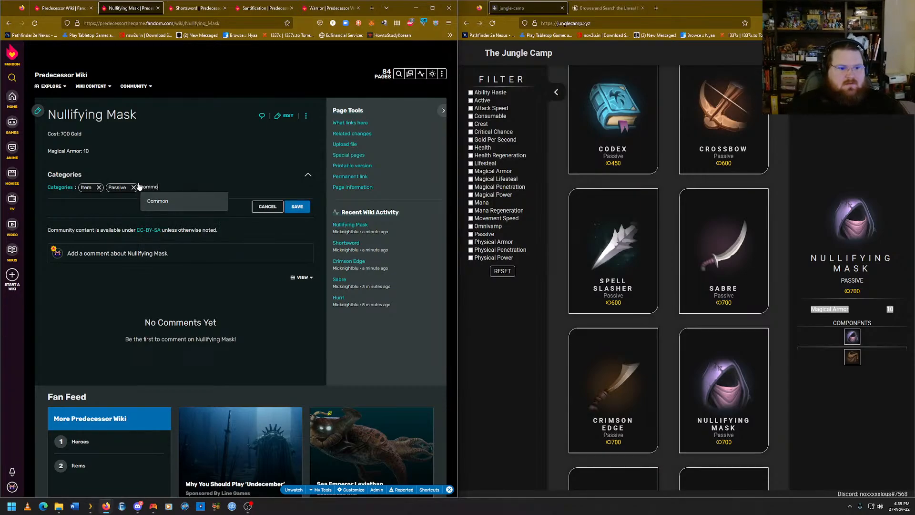
{"action": "key", "text": "Return"}
{"action": "type", "text": "Magi"}
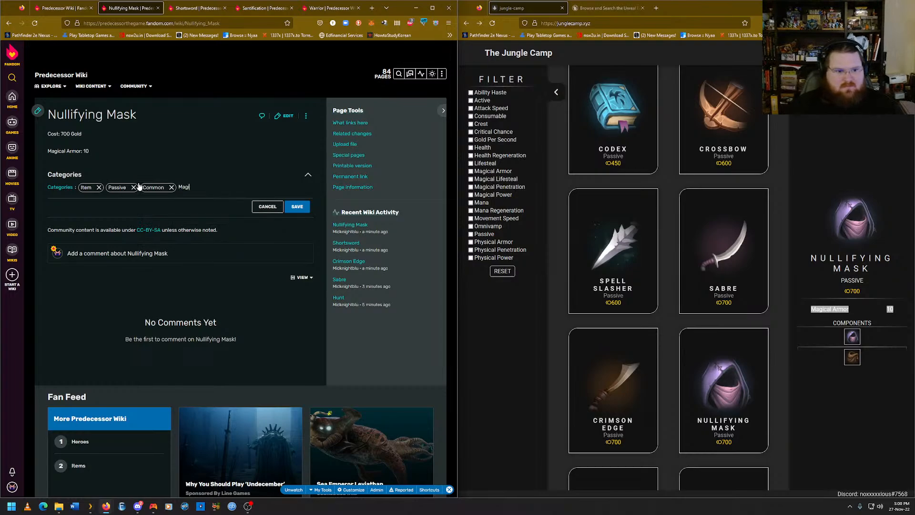
{"action": "type", "text": "cal Armor"}
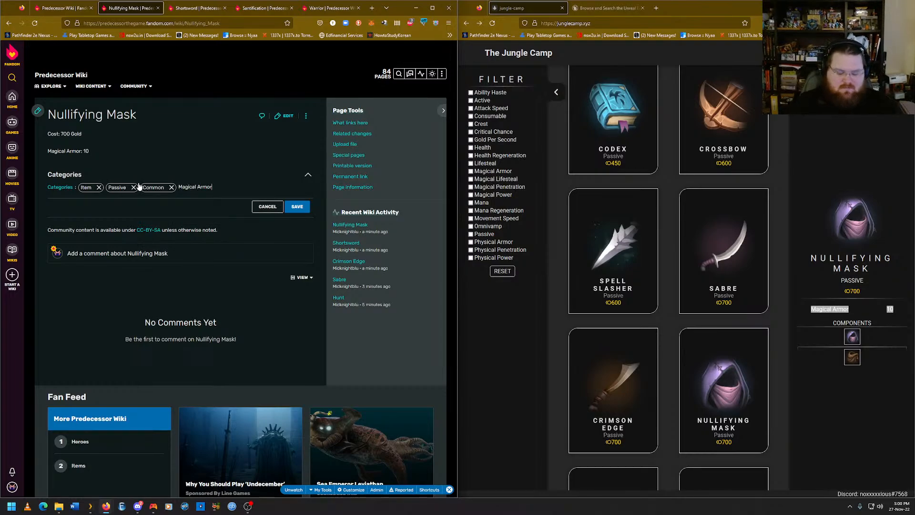
{"action": "key", "text": "Return"}
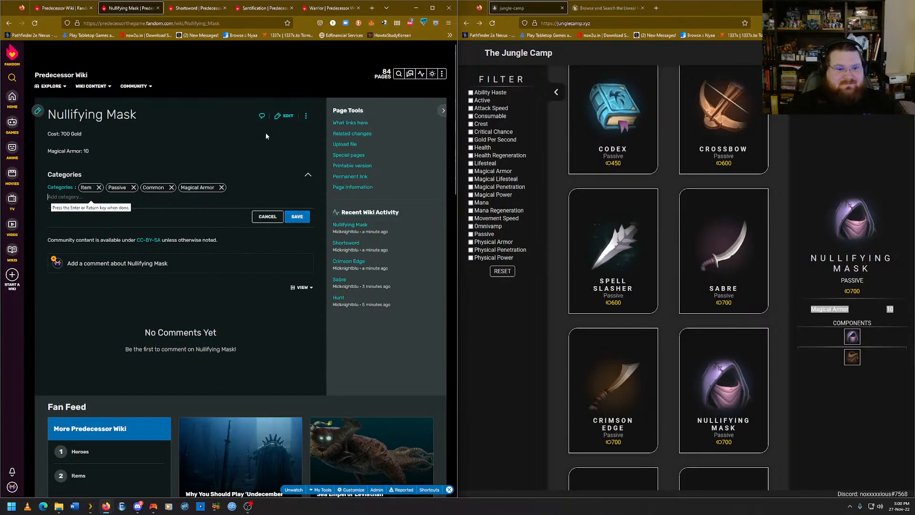
{"action": "left_click", "coordinate": [297, 217]}
Open the Nullifying Mask page for editing, and find and open the existing Wraps page by entering its title for a new article.
{"action": "left_click", "coordinate": [287, 116]}
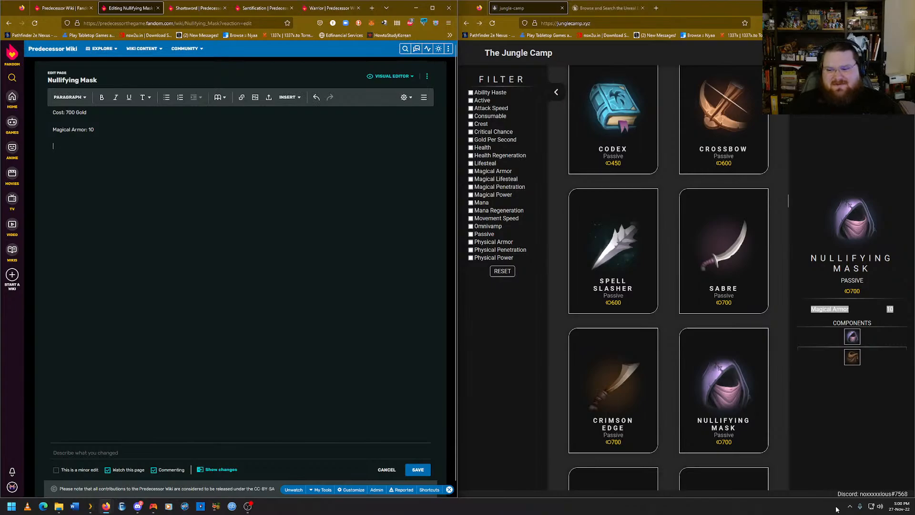
{"action": "left_click", "coordinate": [852, 357]}
{"action": "right_click", "coordinate": [853, 358]}
{"action": "left_click", "coordinate": [310, 200]}
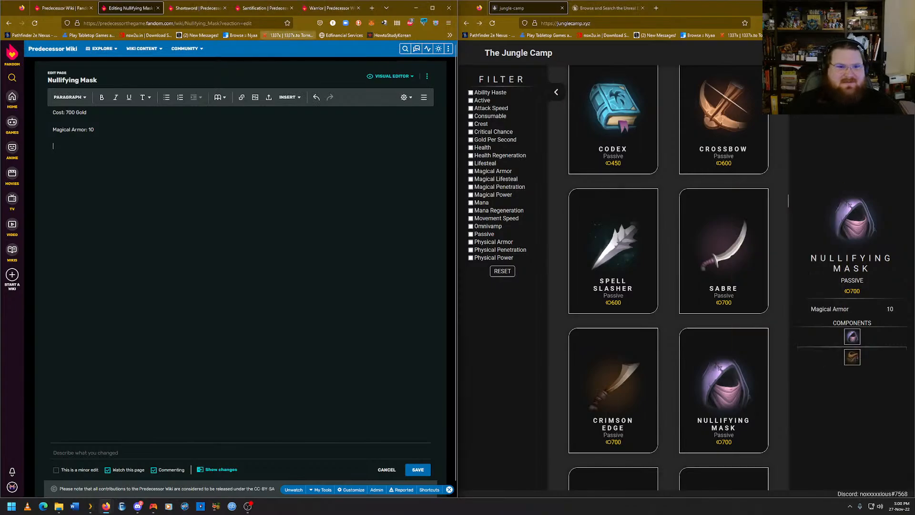
{"action": "left_click", "coordinate": [205, 8]}
{"action": "mouse_move", "coordinate": [442, 62]}
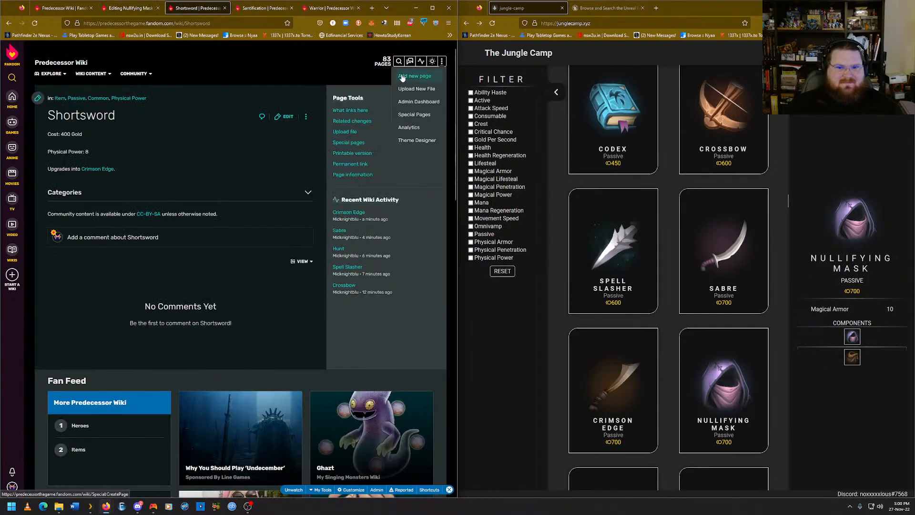
{"action": "left_click", "coordinate": [415, 77]}
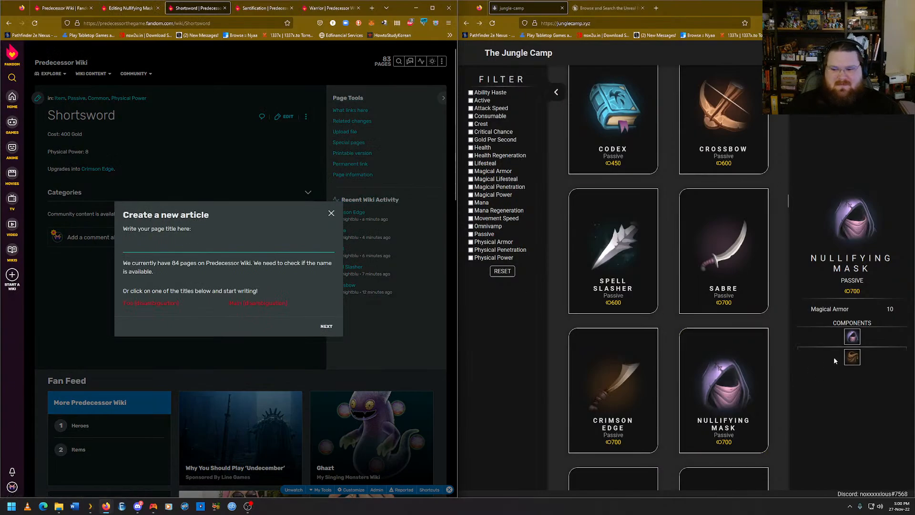
{"action": "left_click", "coordinate": [200, 250]}
{"action": "type", "text": "wraps"}
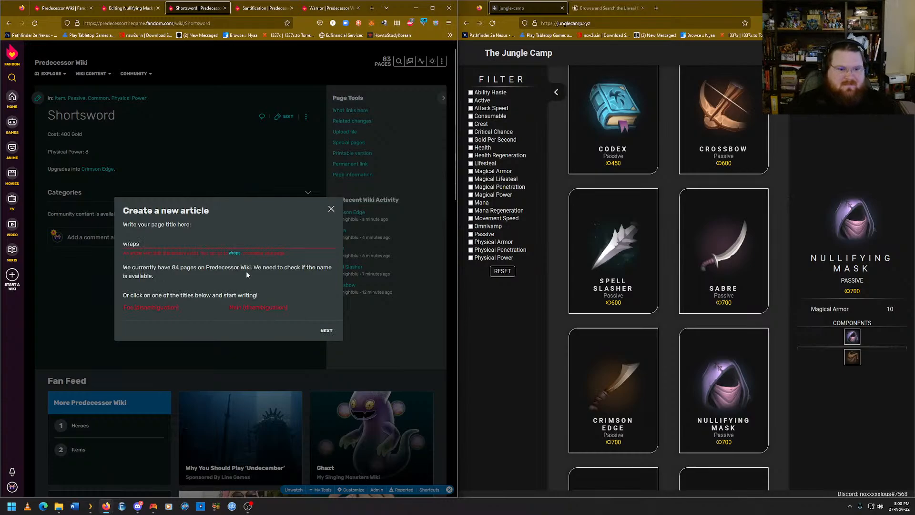
{"action": "left_click", "coordinate": [235, 253]}
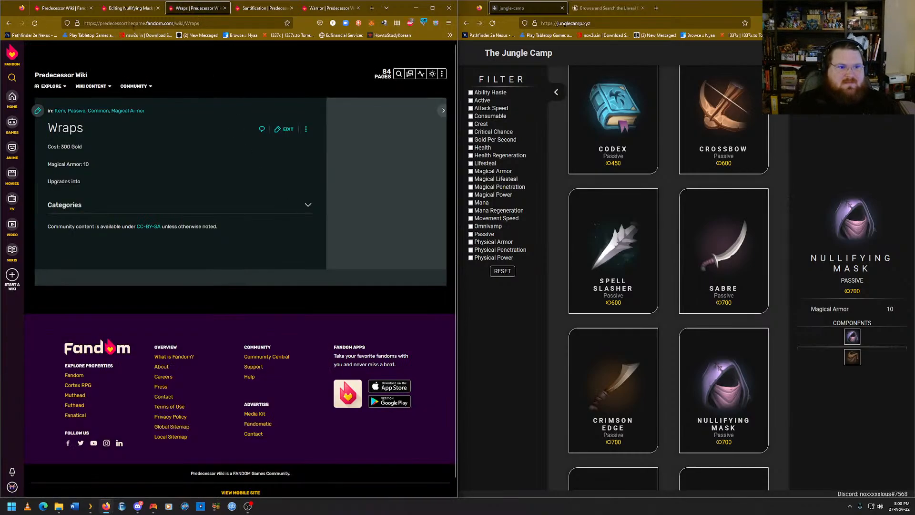
Add the line "Upgrades from Wraps." to the Nullifying Mask article, with "Wraps" linked to its copied page address, and save it.
{"action": "left_click", "coordinate": [133, 9]}
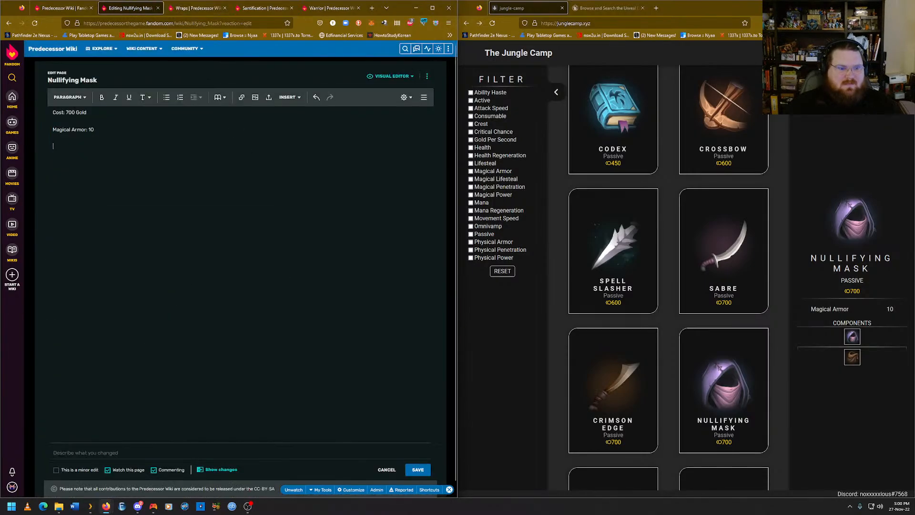
{"action": "type", "text": "pgrades from:"}
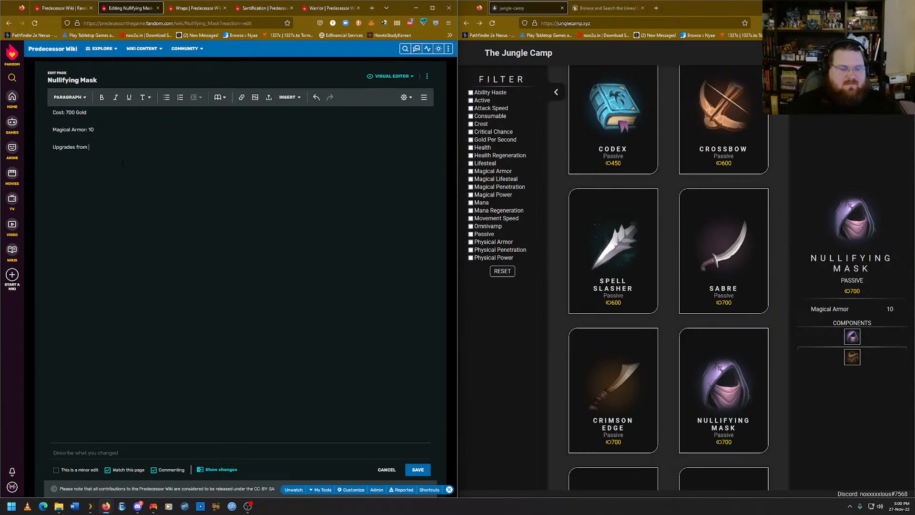
{"action": "left_click", "coordinate": [196, 8]}
{"action": "left_click", "coordinate": [190, 23]}
{"action": "right_click", "coordinate": [191, 23]}
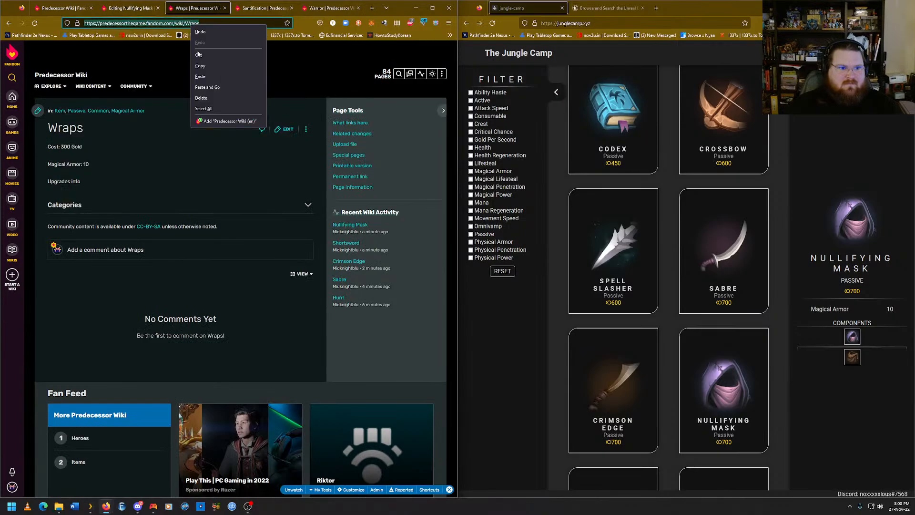
{"action": "left_click", "coordinate": [201, 66]}
{"action": "left_click", "coordinate": [131, 8]}
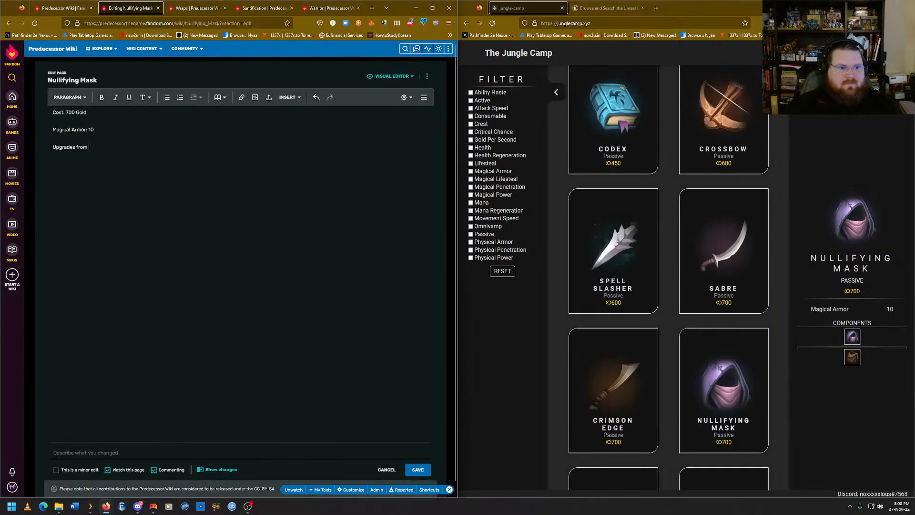
{"action": "type", "text": "Wraps"}
{"action": "type", "text": "."}
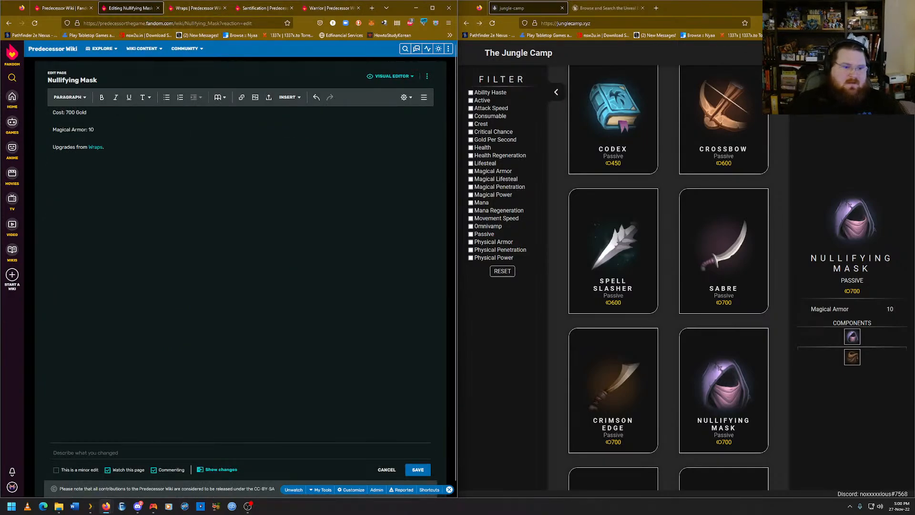
{"action": "left_click", "coordinate": [418, 470]}
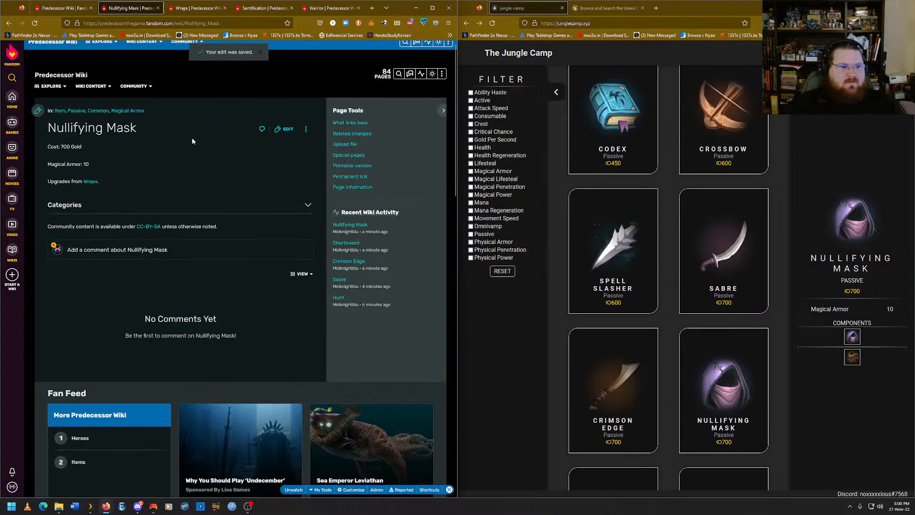
Copy the web address of the Nullifying Mask page and return to the Wraps page.
{"action": "left_click", "coordinate": [187, 9]}
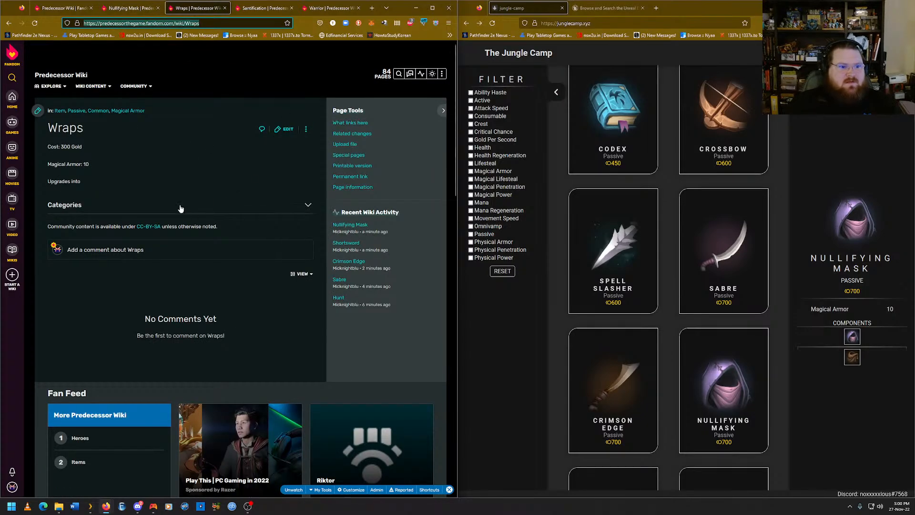
{"action": "left_click", "coordinate": [128, 8]}
{"action": "left_click", "coordinate": [124, 24]}
{"action": "right_click", "coordinate": [125, 25]}
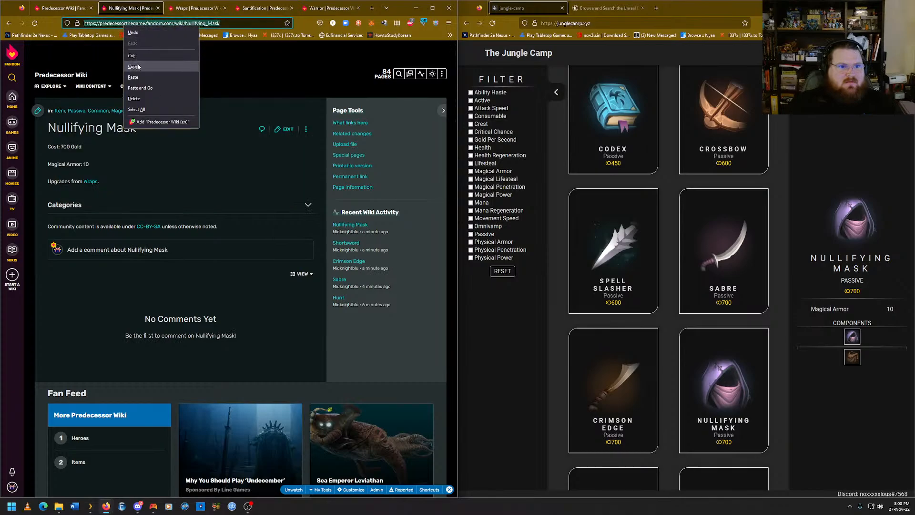
{"action": "left_click", "coordinate": [138, 67]}
{"action": "left_click", "coordinate": [188, 9]}
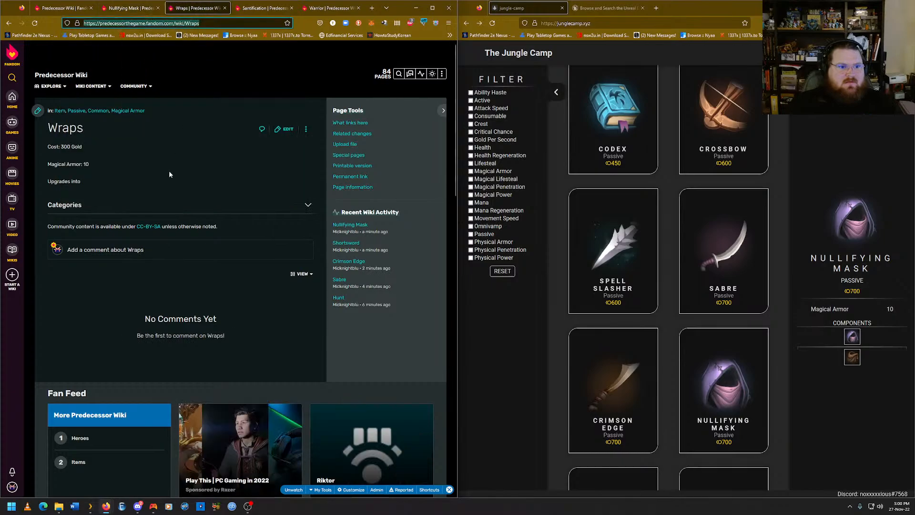
Complete the Wraps page's "Upgrades into" line with "Nullifying Mask.", the item name linked to its page, and save the edit.
{"action": "left_click", "coordinate": [114, 9]}
{"action": "left_click", "coordinate": [191, 8]}
{"action": "mouse_move", "coordinate": [294, 134]}
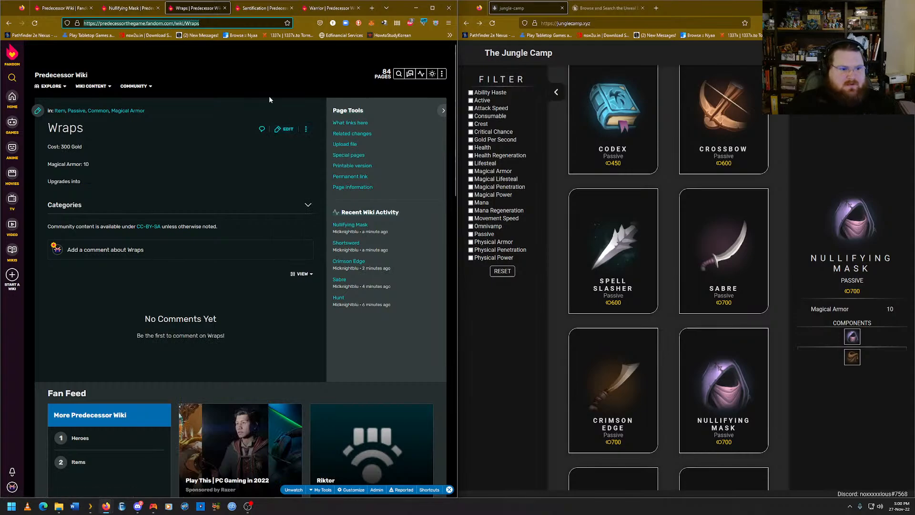
{"action": "left_click", "coordinate": [286, 129]}
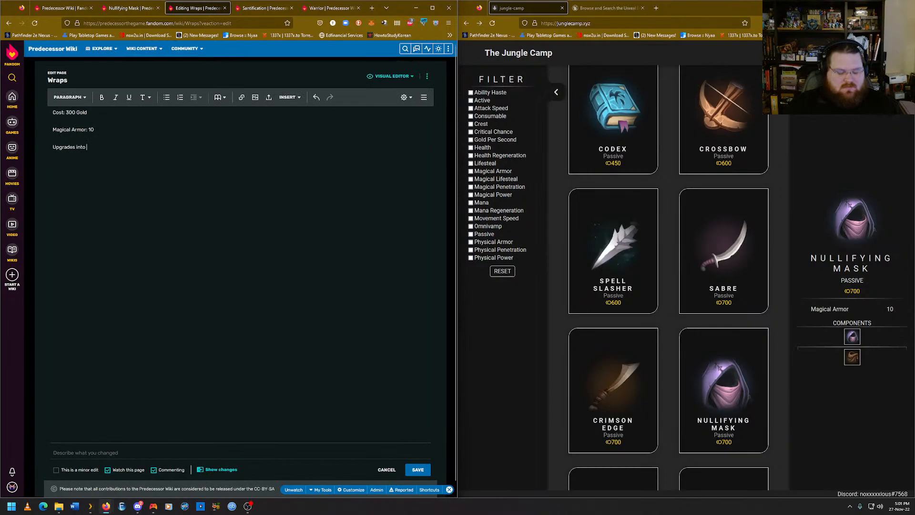
{"action": "key", "text": "ctrl+v"}
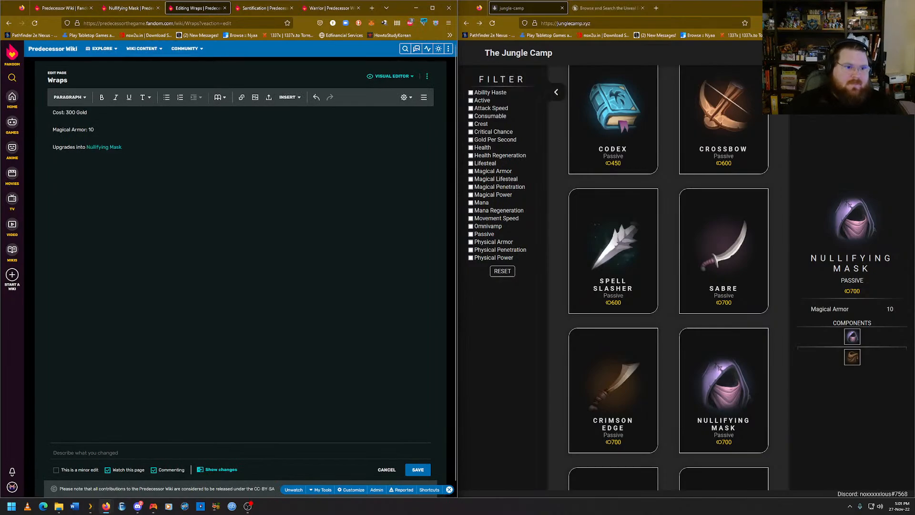
{"action": "left_click", "coordinate": [422, 473]}
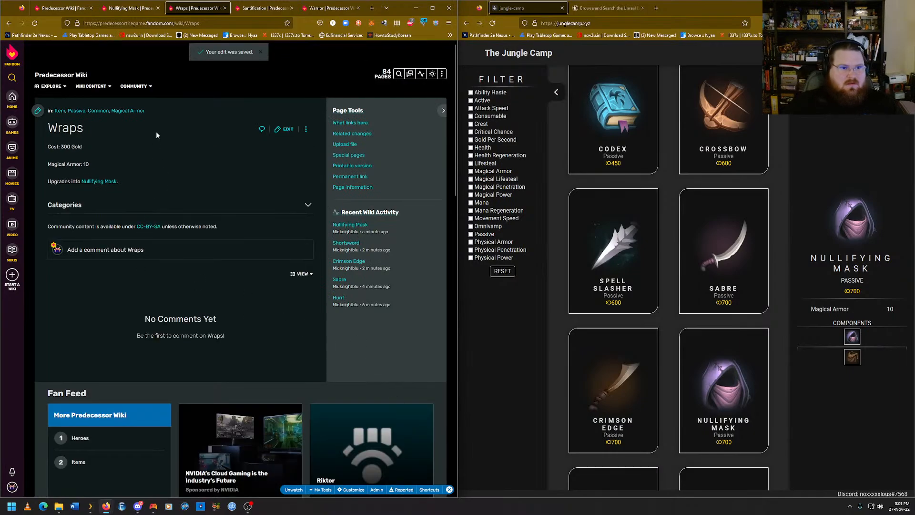
{"action": "left_click", "coordinate": [129, 9]}
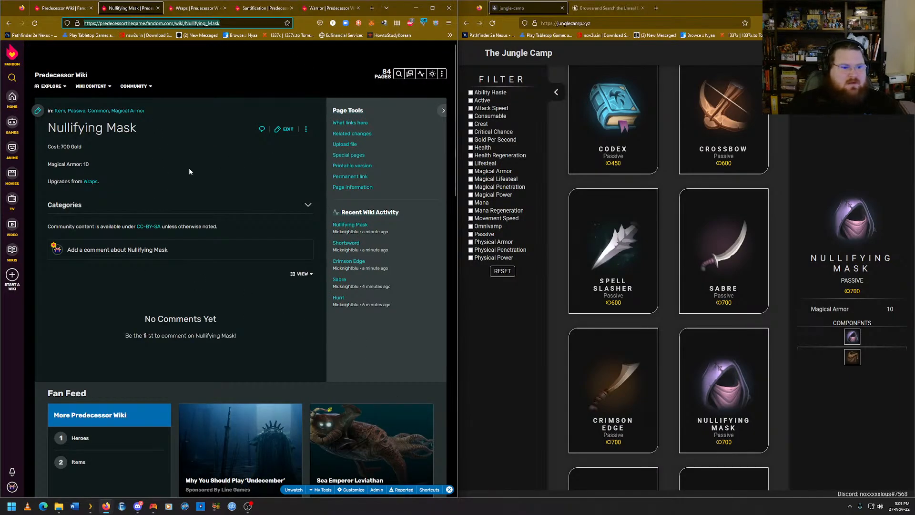
{"action": "left_click", "coordinate": [184, 10]}
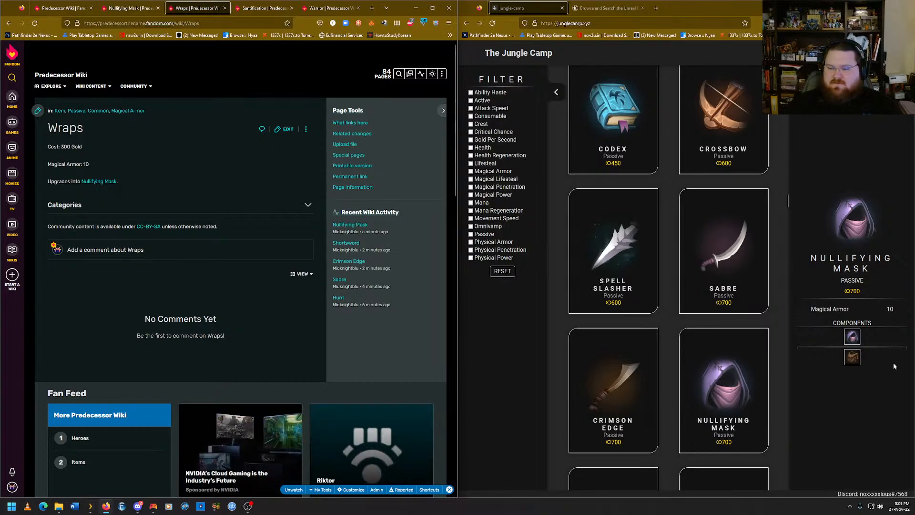
{"action": "scroll", "coordinate": [672, 330], "scroll_direction": "down", "scroll_amount": 3}
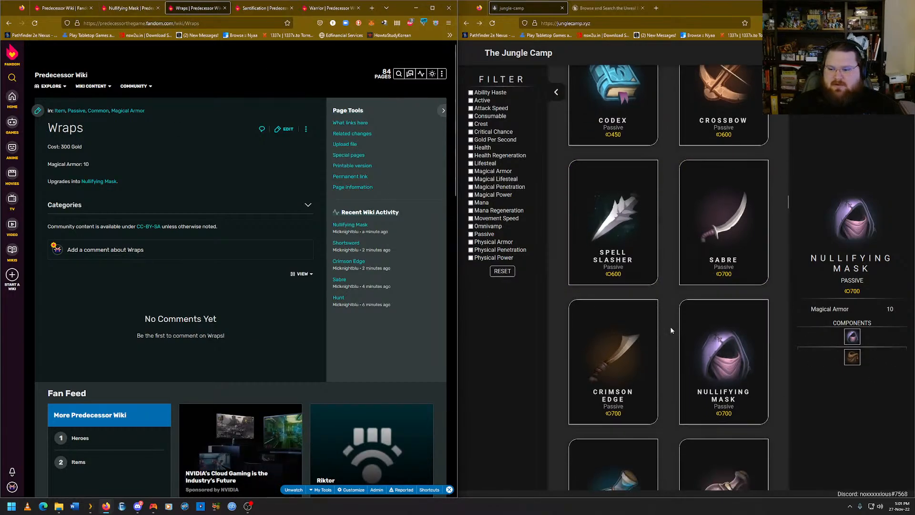
Review the Intellect Tonic and Nullifying Mask details in The Jungle Camp's item list, ending on Intellect Tonic.
{"action": "left_click", "coordinate": [620, 391]}
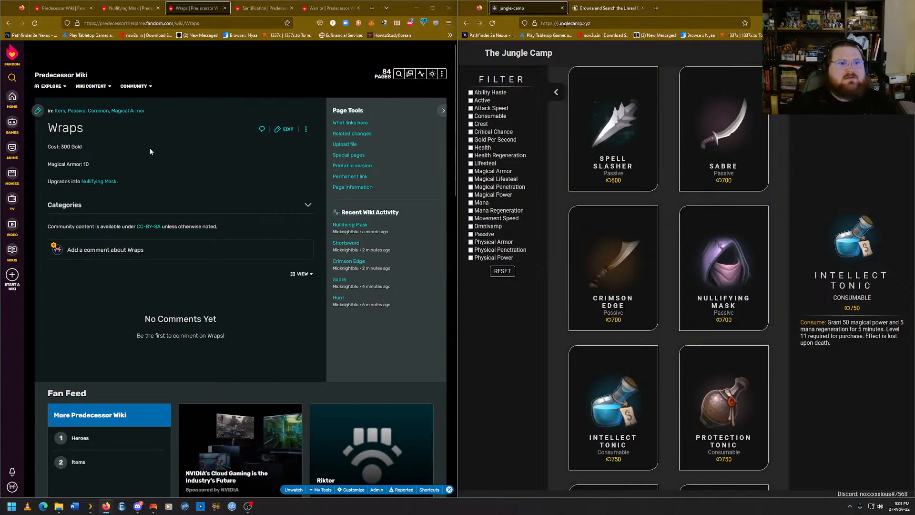
{"action": "left_click", "coordinate": [129, 8]}
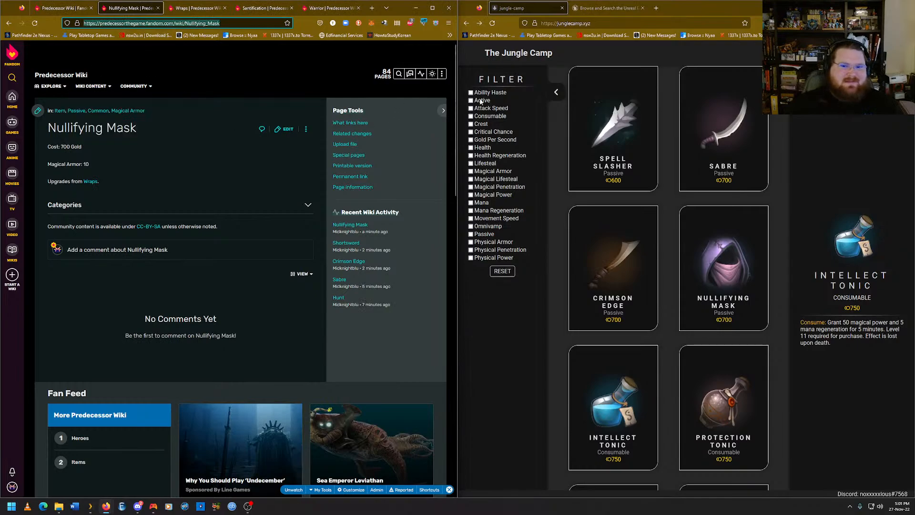
{"action": "left_click", "coordinate": [689, 279]}
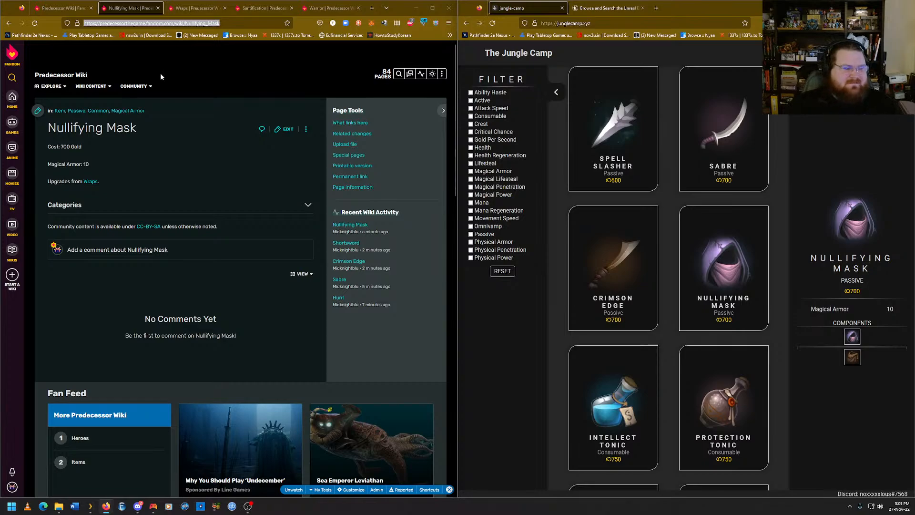
{"action": "left_click", "coordinate": [615, 400]}
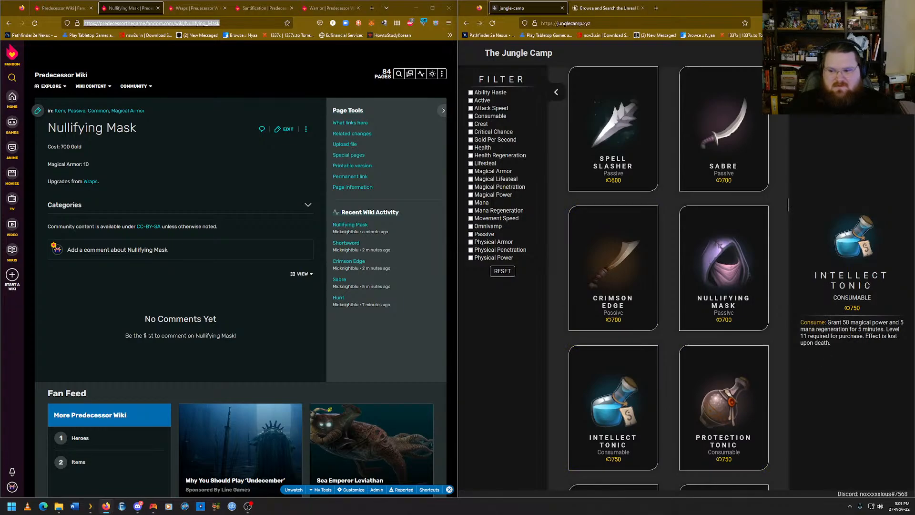
{"action": "left_click_drag", "start_coordinate": [856, 329], "coordinate": [805, 329]}
{"action": "left_click", "coordinate": [811, 331]}
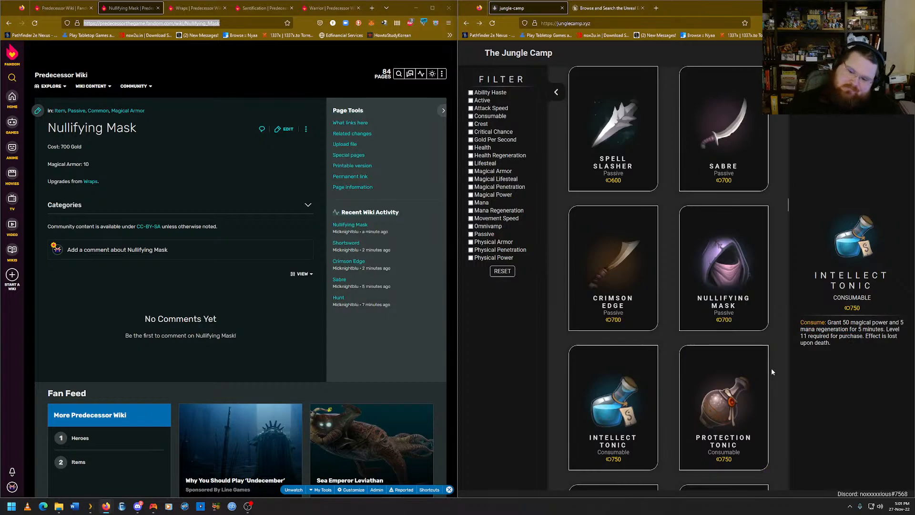
{"action": "scroll", "coordinate": [772, 368], "scroll_direction": "down", "scroll_amount": 2}
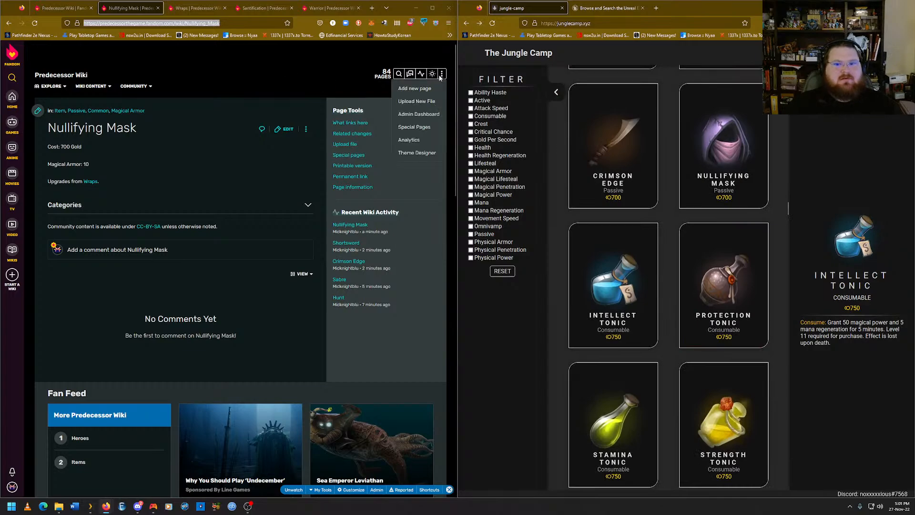
{"action": "left_click", "coordinate": [429, 86]}
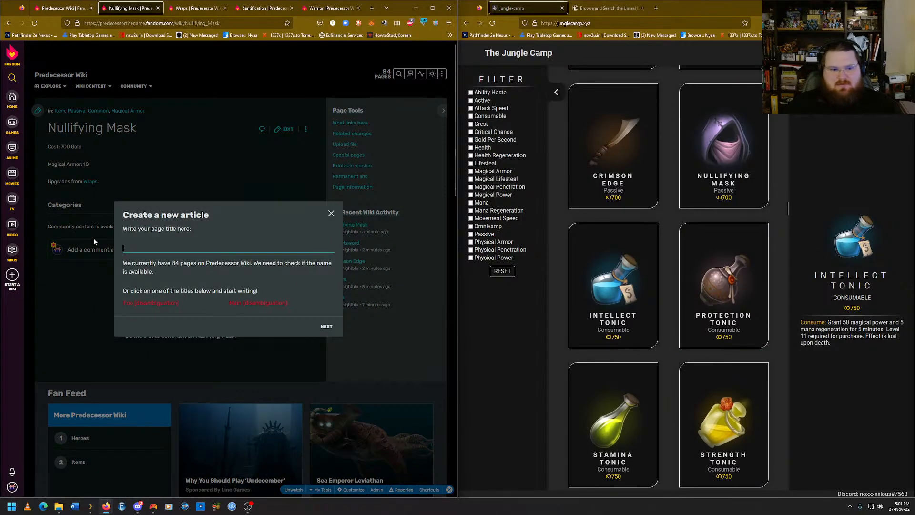
{"action": "left_click", "coordinate": [176, 242]}
{"action": "type", "text": "Itellect "}
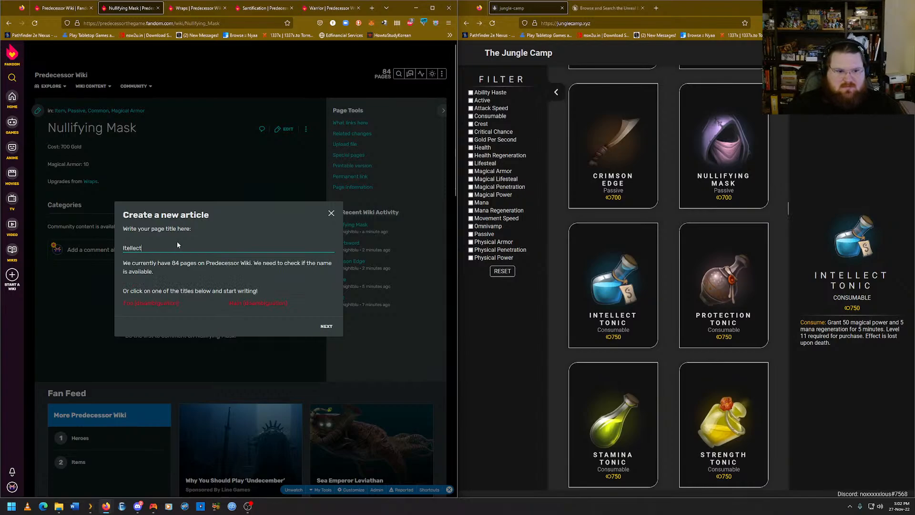
{"action": "type", "text": "Tonic"}
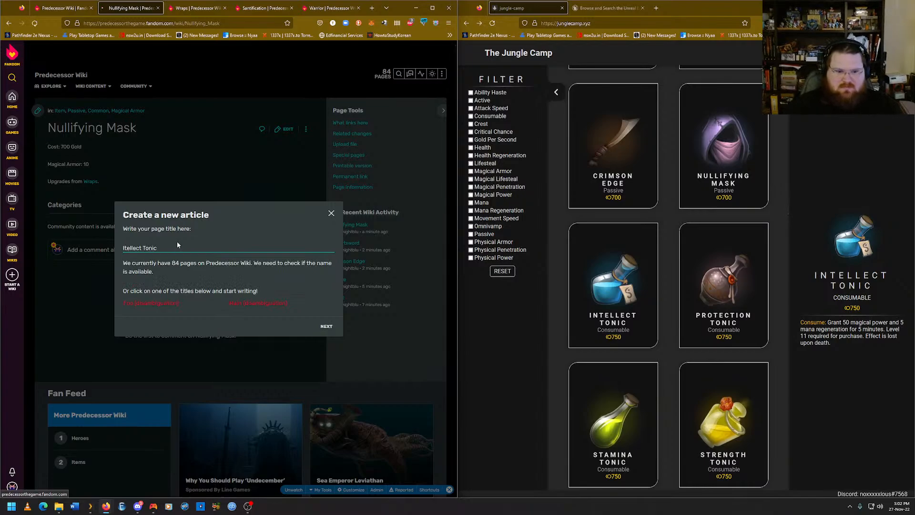
{"action": "key", "text": "Return"}
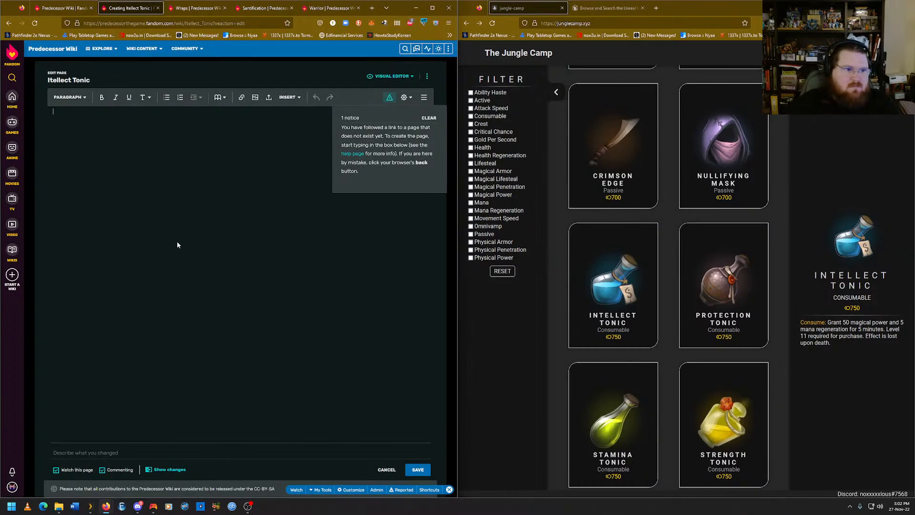
{"action": "left_click", "coordinate": [177, 242]}
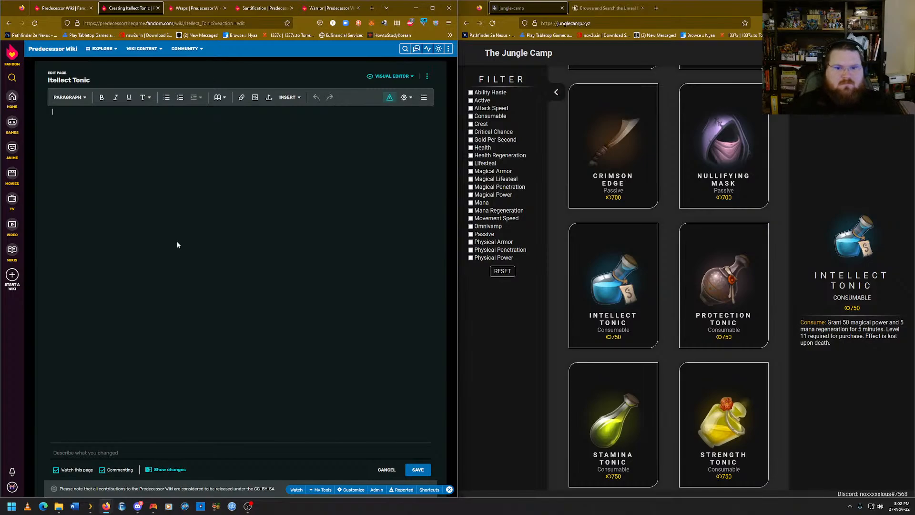
{"action": "key", "text": "alt+Left"}
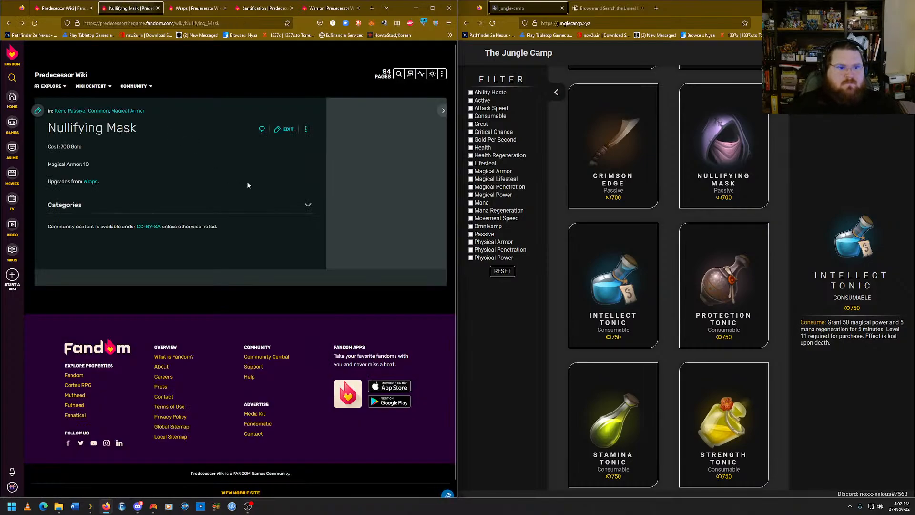
{"action": "left_click", "coordinate": [489, 117]}
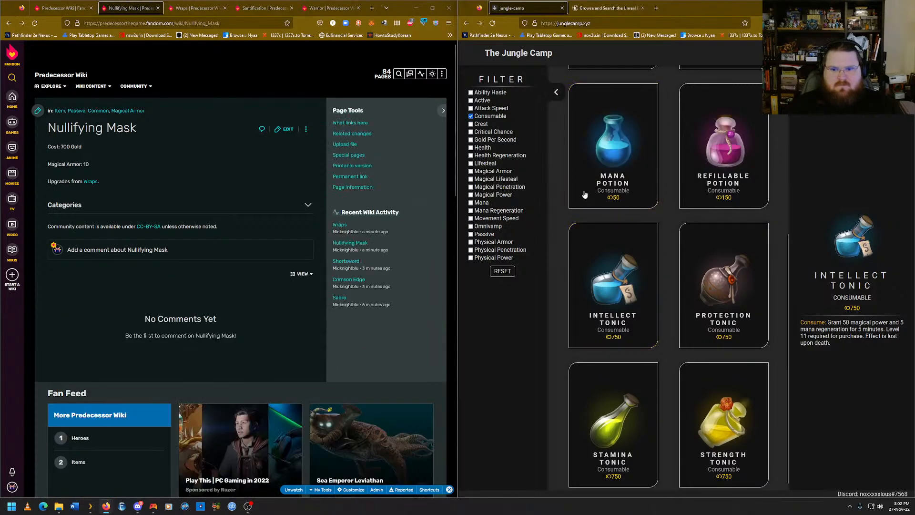
{"action": "left_click", "coordinate": [488, 116]}
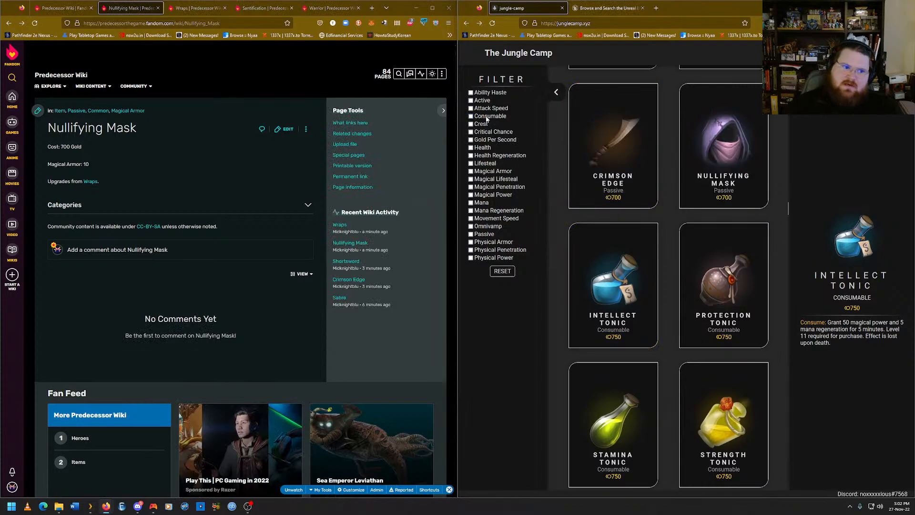
Open the wiki's Item category in a new tab from the Nullifying Mask page and open the existing Intellect Tonic page.
{"action": "left_click", "coordinate": [90, 205]}
{"action": "right_click", "coordinate": [84, 217]}
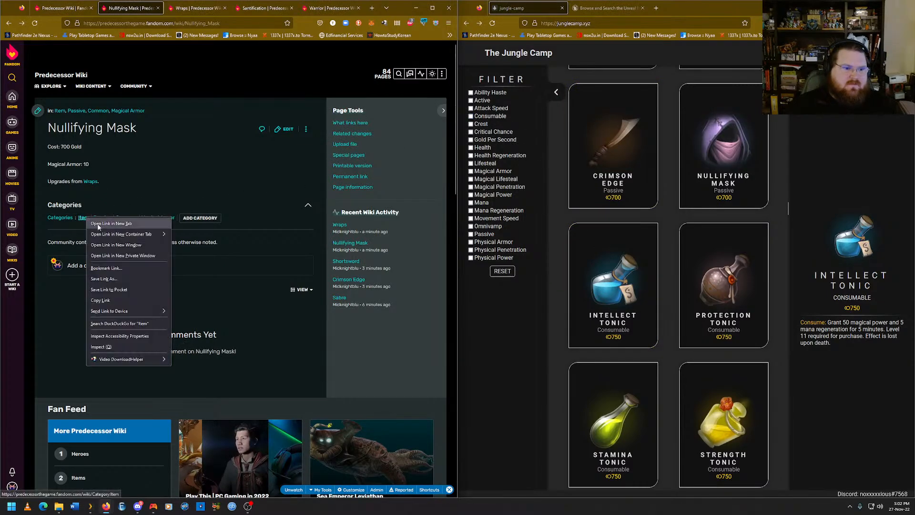
{"action": "left_click", "coordinate": [111, 222]}
{"action": "left_click", "coordinate": [174, 11]}
{"action": "scroll", "coordinate": [253, 380], "scroll_direction": "down", "scroll_amount": 10}
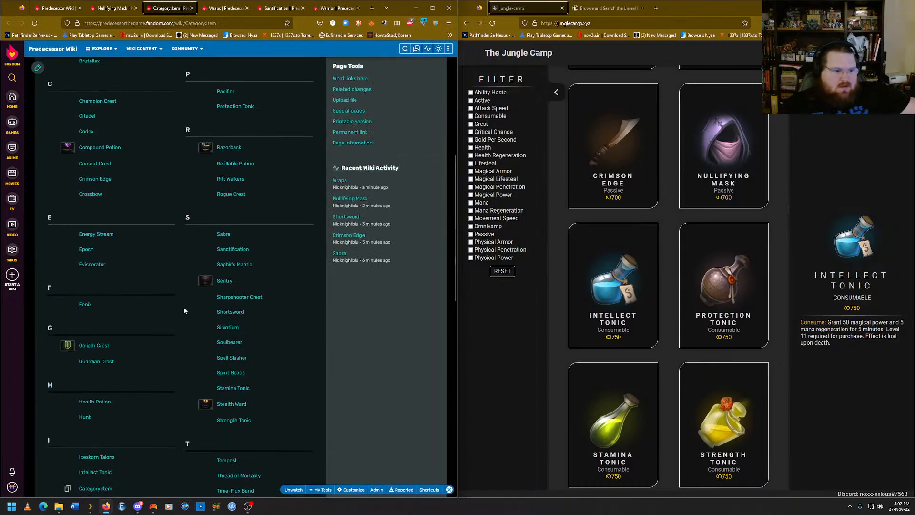
{"action": "scroll", "coordinate": [184, 307], "scroll_direction": "down", "scroll_amount": 4}
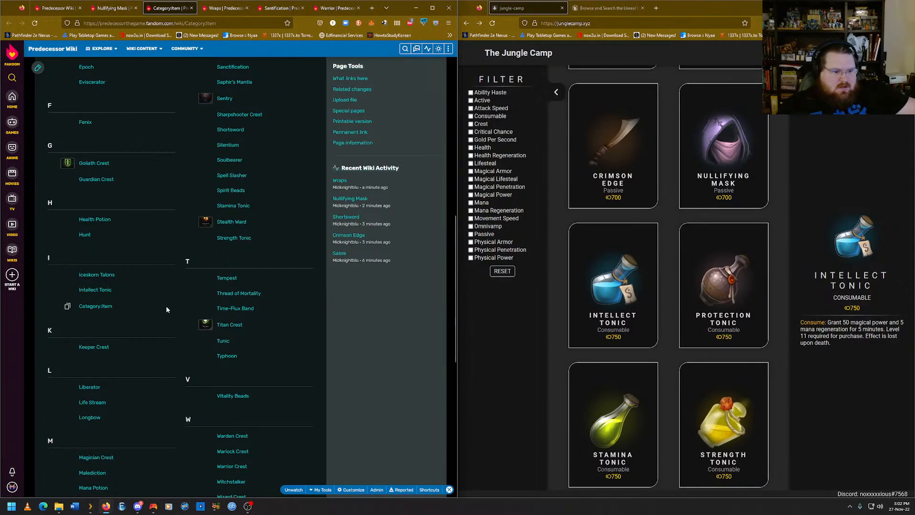
{"action": "left_click", "coordinate": [94, 290]}
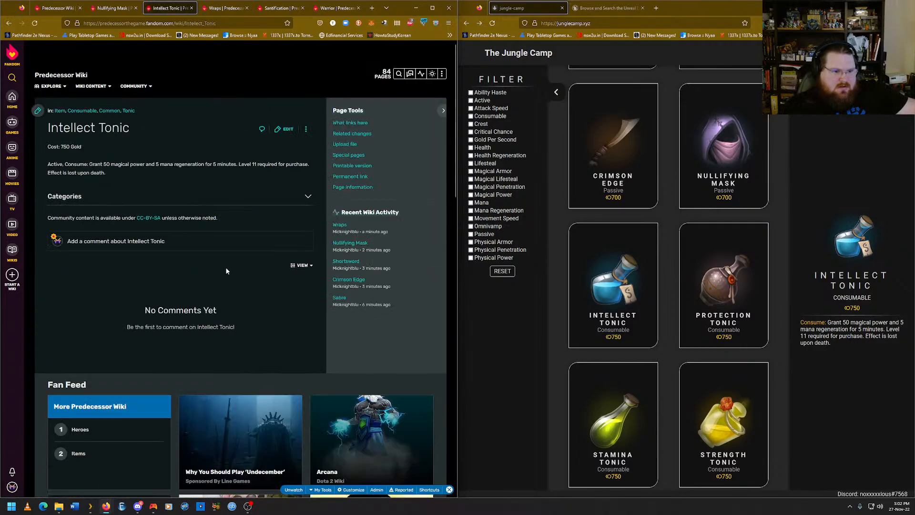
{"action": "left_click", "coordinate": [179, 198]}
{"action": "left_click", "coordinate": [180, 198]}
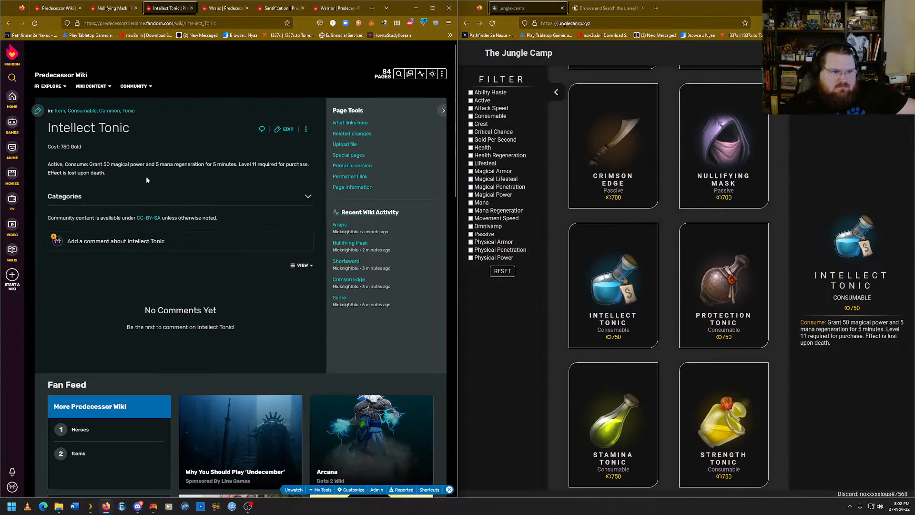
{"action": "mouse_move", "coordinate": [49, 128]}
{"action": "left_mouse_down"}
{"action": "mouse_move", "coordinate": [99, 127]}
{"action": "mouse_move", "coordinate": [48, 128]}
{"action": "left_mouse_up"}
{"action": "left_click", "coordinate": [100, 128]}
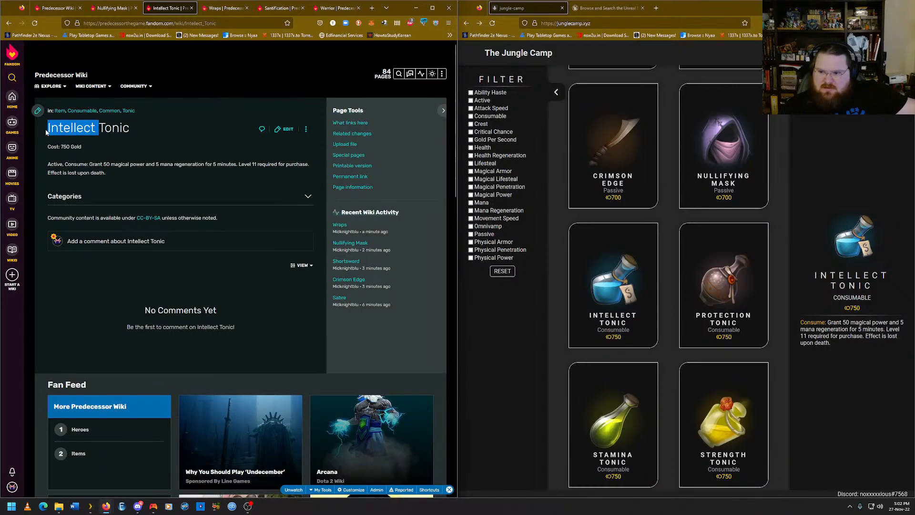
{"action": "left_click", "coordinate": [168, 162]}
Add the categories "Magical Power" and "Mana Regeneration" to the Intellect Tonic page and save them.
{"action": "left_click", "coordinate": [173, 199]}
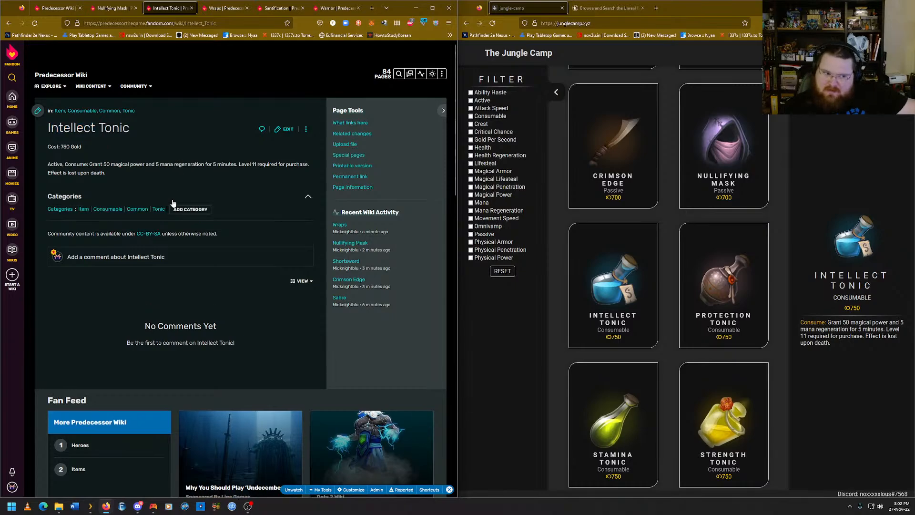
{"action": "left_click", "coordinate": [174, 210]}
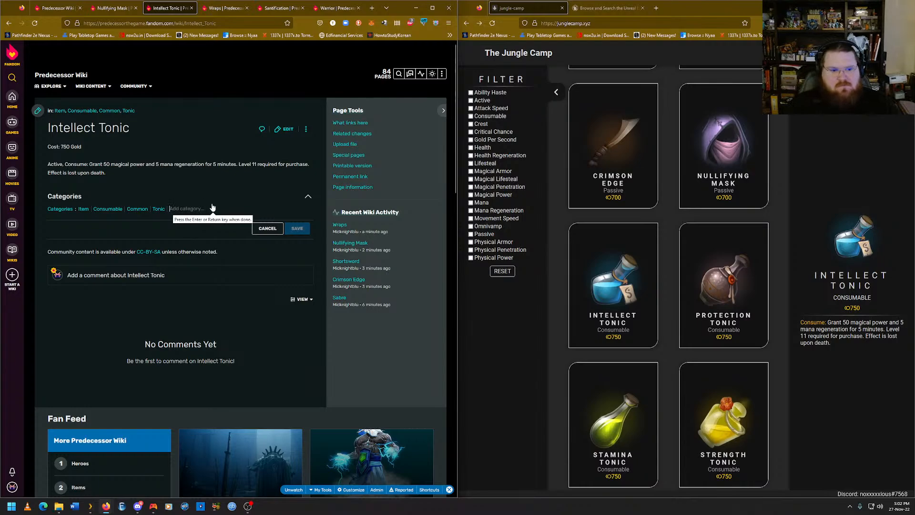
{"action": "type", "text": "Magical Power"}
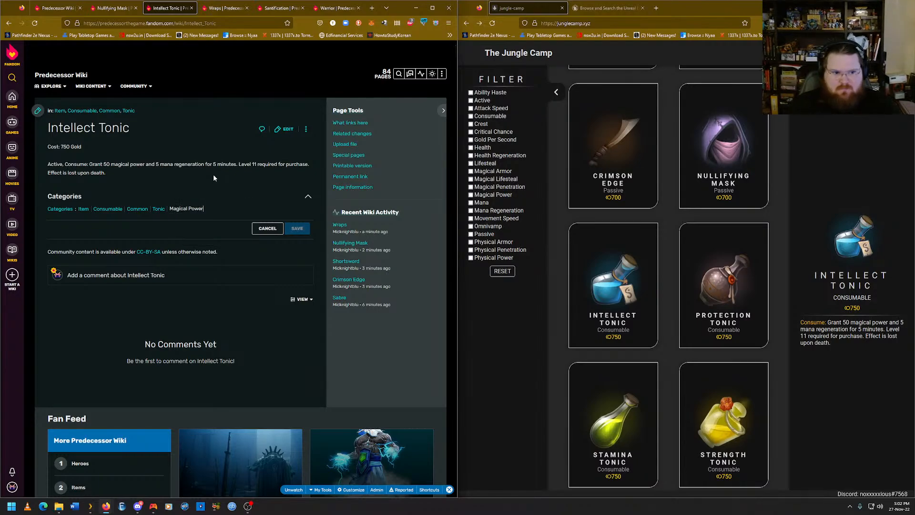
{"action": "key", "text": "Return"}
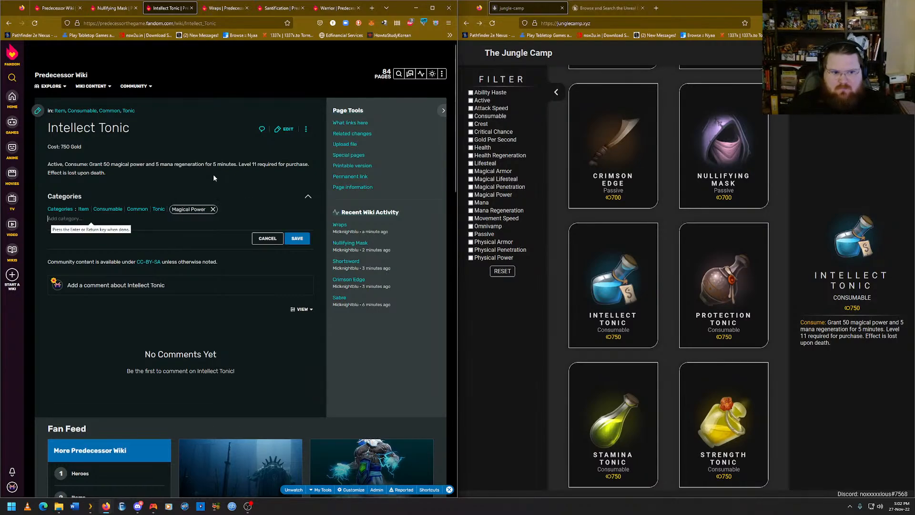
{"action": "type", "text": "Ma"}
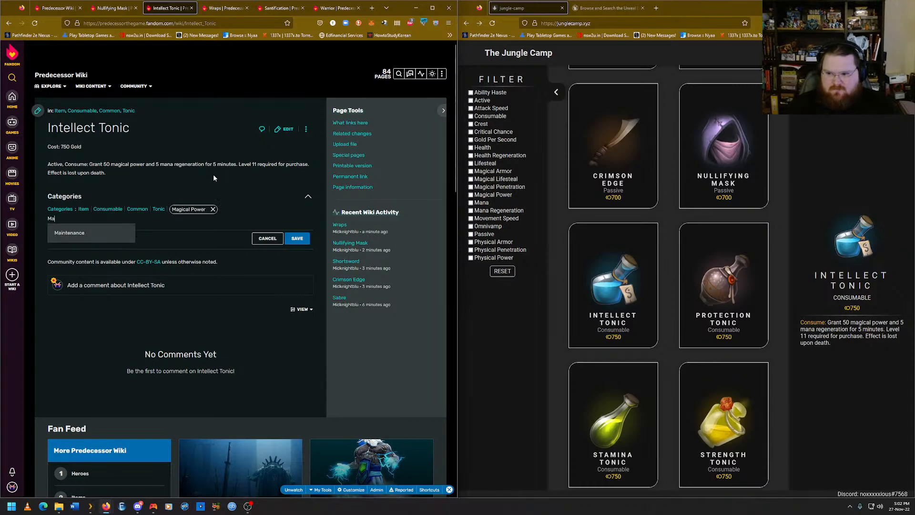
{"action": "type", "text": "na Regeneration"}
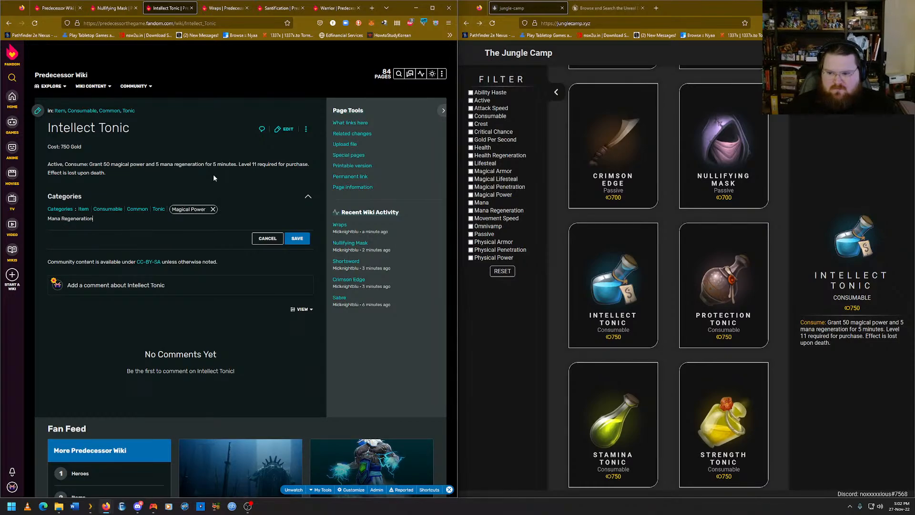
{"action": "key", "text": "Return"}
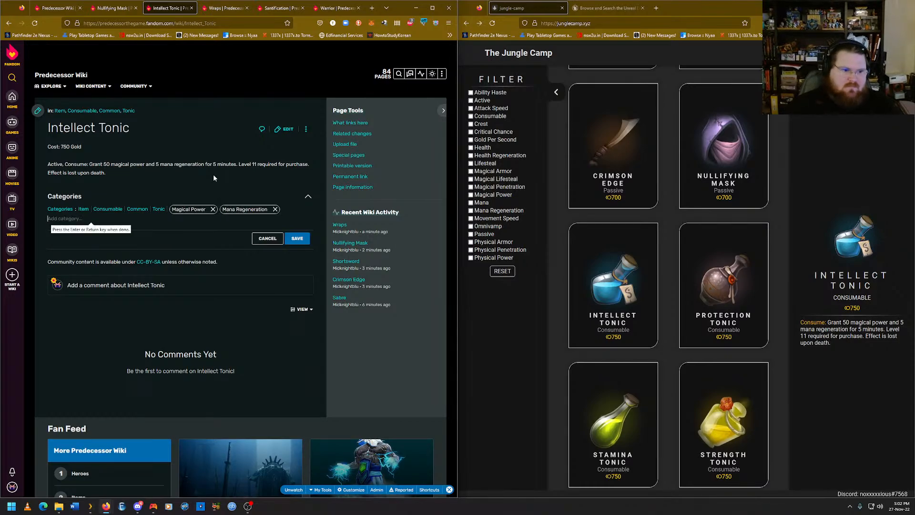
{"action": "left_click", "coordinate": [292, 238]}
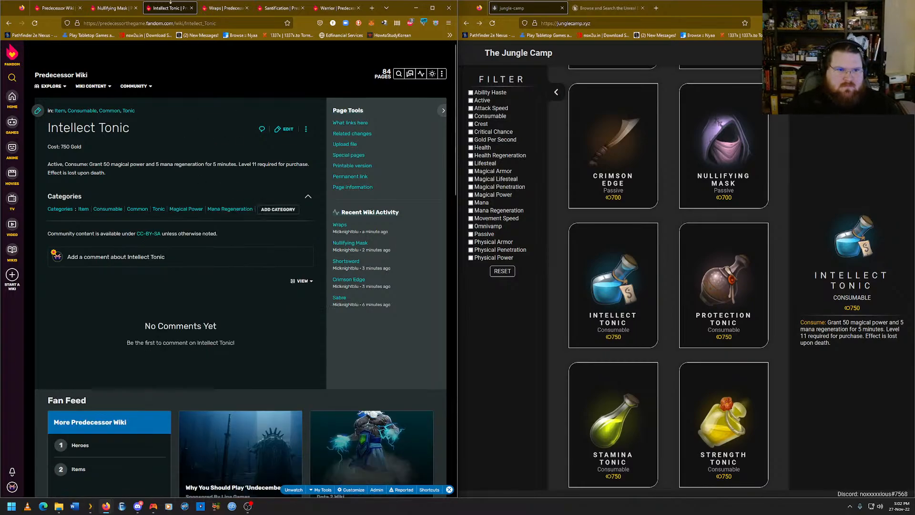
Show Protection Tonic's details in The Jungle Camp, and open its wiki page from the Tonic category, ready for adding a category.
{"action": "left_click", "coordinate": [724, 286]}
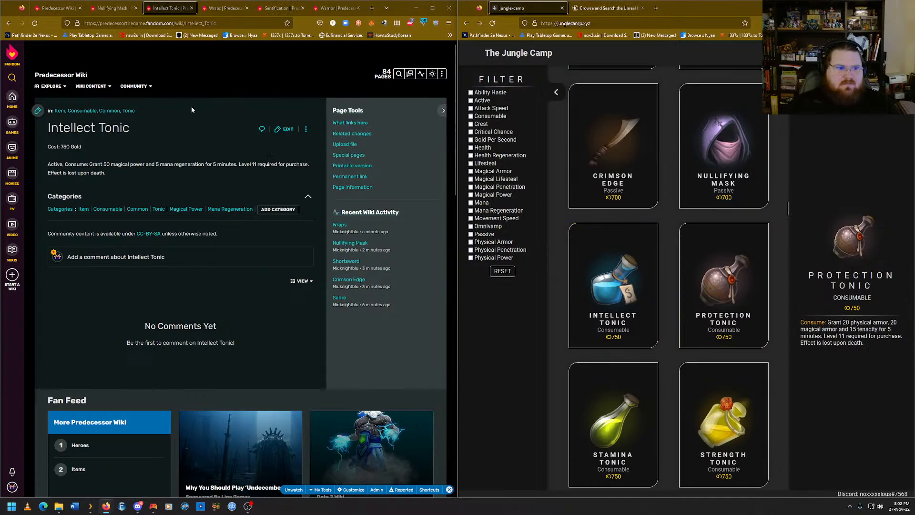
{"action": "left_click", "coordinate": [158, 209]}
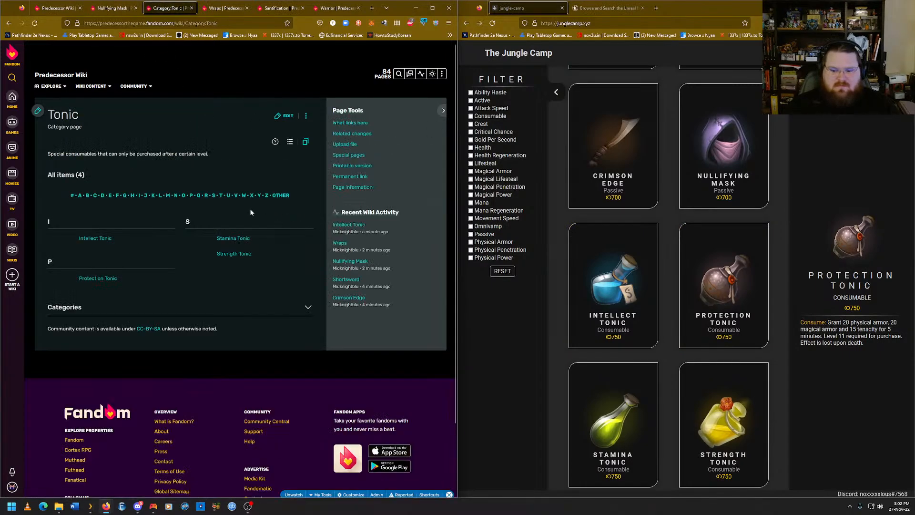
{"action": "left_click", "coordinate": [90, 281]}
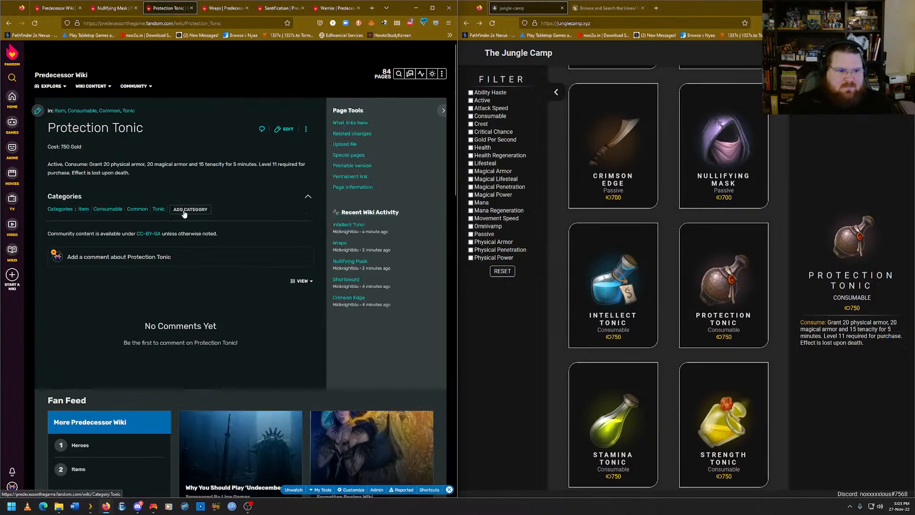
{"action": "left_click", "coordinate": [190, 210]}
{"action": "type", "text": "Ph"}
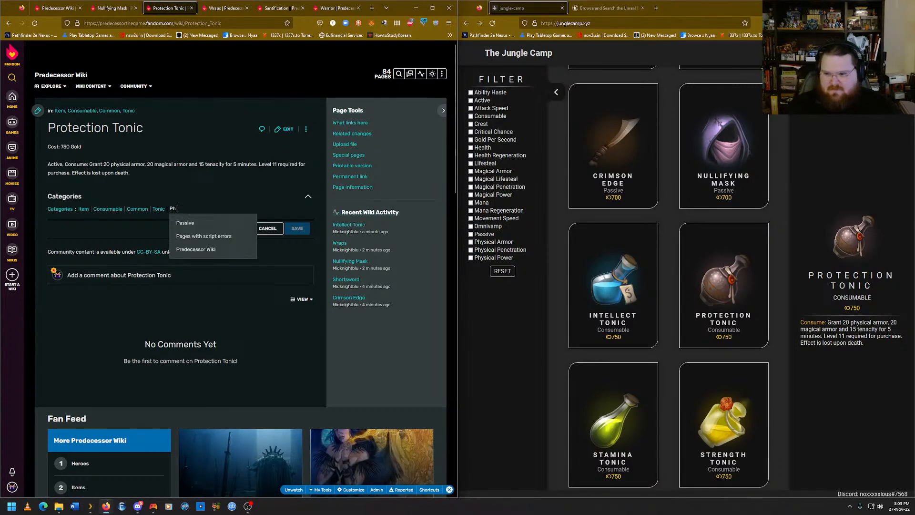
{"action": "type", "text": "ysical Power"}
{"action": "key", "text": "Return"}
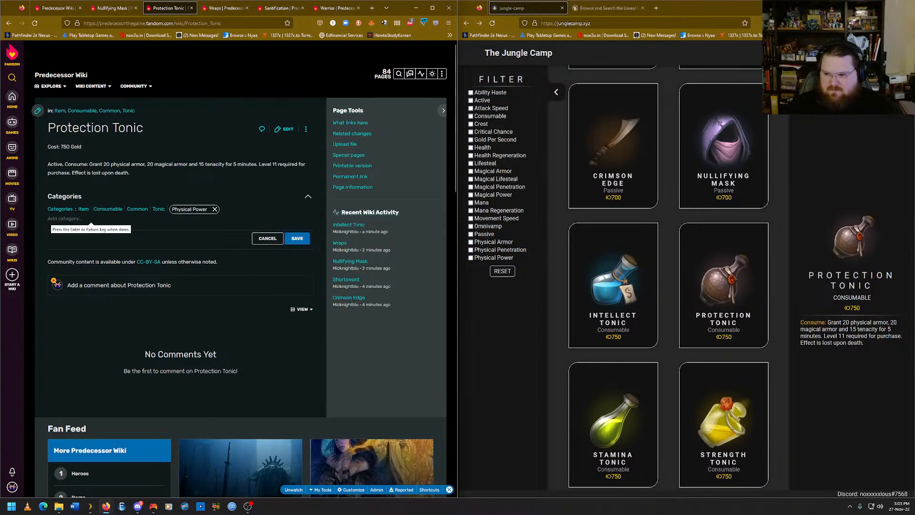
{"action": "left_click", "coordinate": [215, 209]}
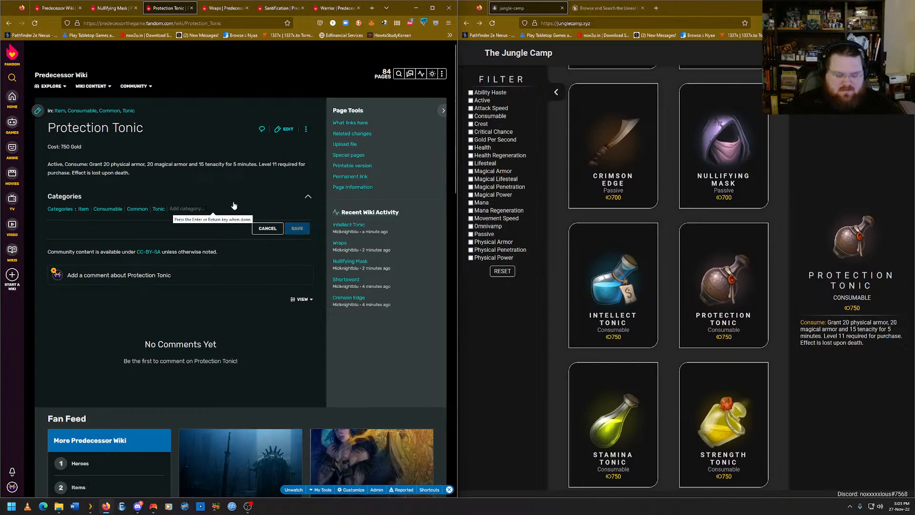
Add the categories "Physical Armor", "Magical Armor" and "Tenacity" to the Protection Tonic page and save them.
{"action": "type", "text": "Physical"}
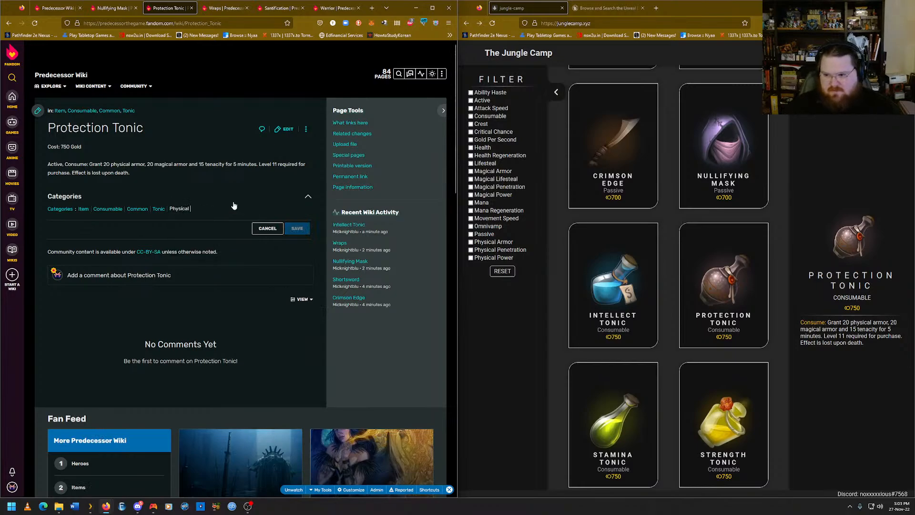
{"action": "type", "text": " Armor"}
{"action": "key", "text": "Return"}
{"action": "type", "text": "Magica"}
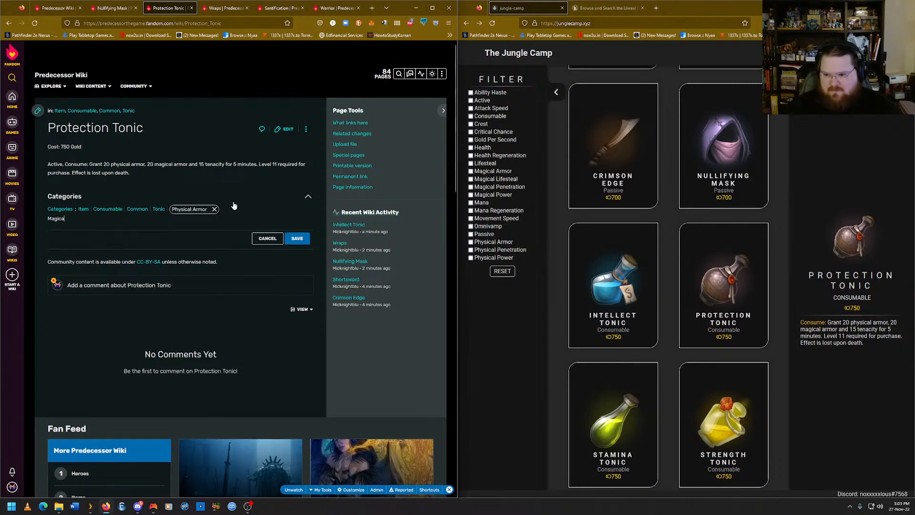
{"action": "type", "text": "l Armor"}
{"action": "key", "text": "Return"}
{"action": "type", "text": "Tenas"}
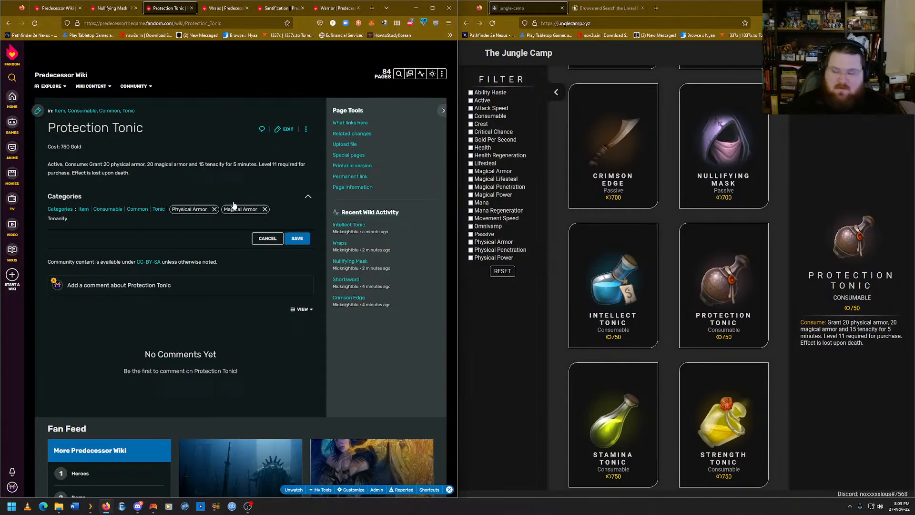
{"action": "type", "text": "ity"}
{"action": "key", "text": "Return"}
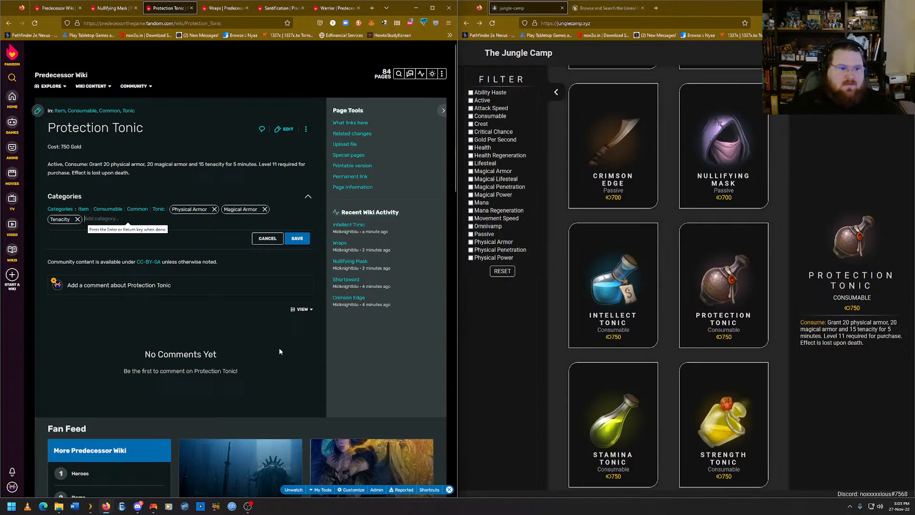
{"action": "left_click", "coordinate": [296, 237]}
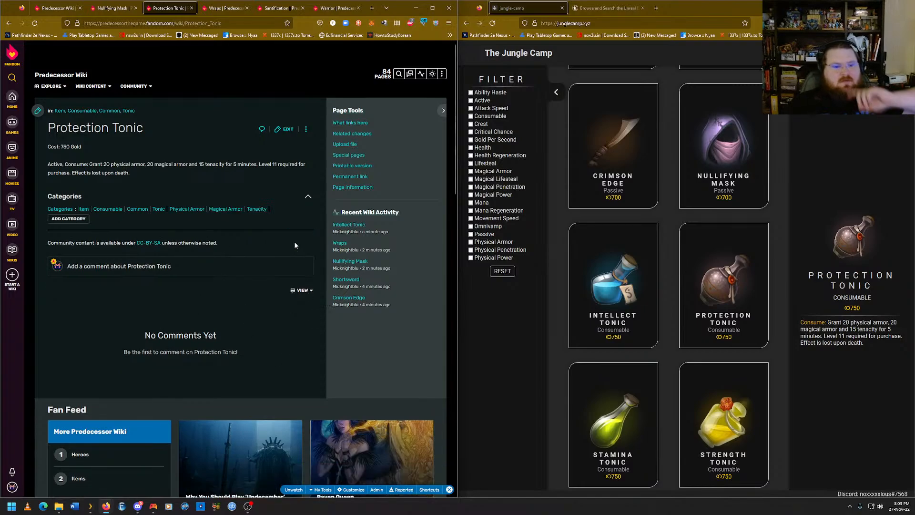
Open the wiki's Tonic category from the Protection Tonic page and bring the Stamina and Strength Tonics into view in The Jungle Camp.
{"action": "left_click", "coordinate": [119, 8]}
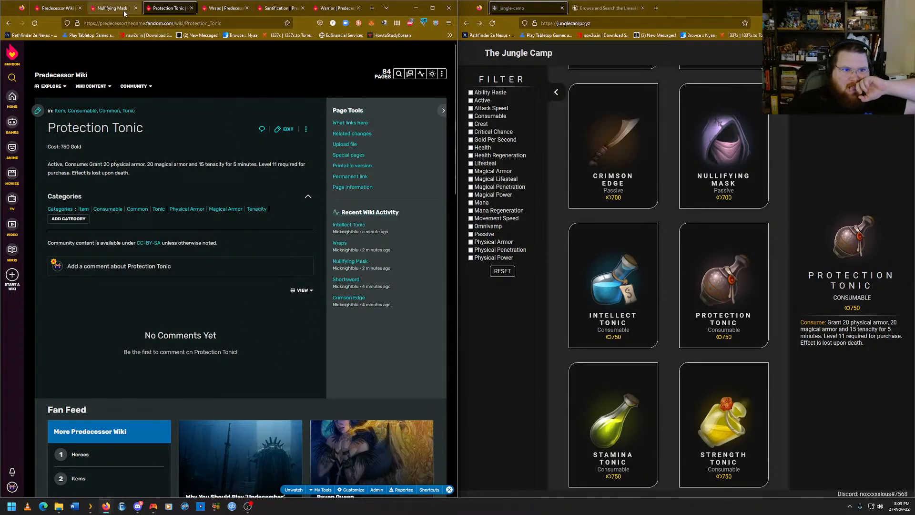
{"action": "left_click", "coordinate": [167, 8]}
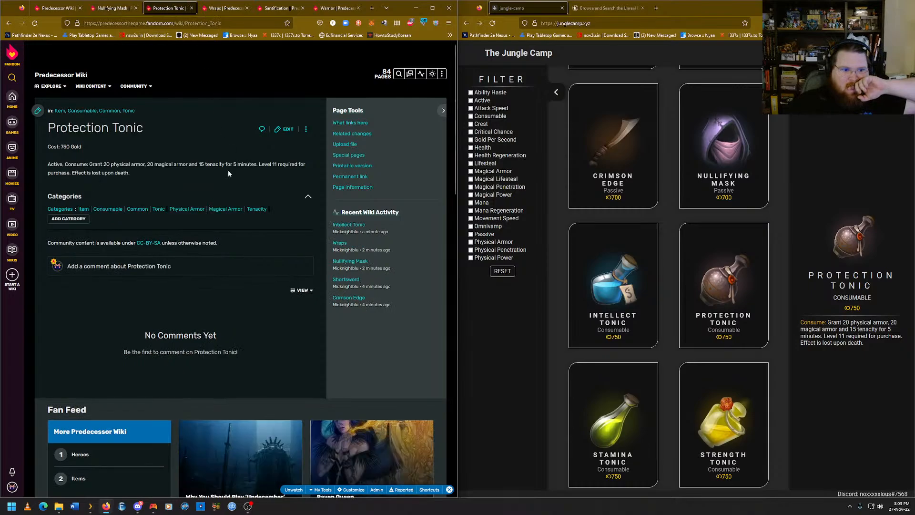
{"action": "left_click", "coordinate": [159, 215]}
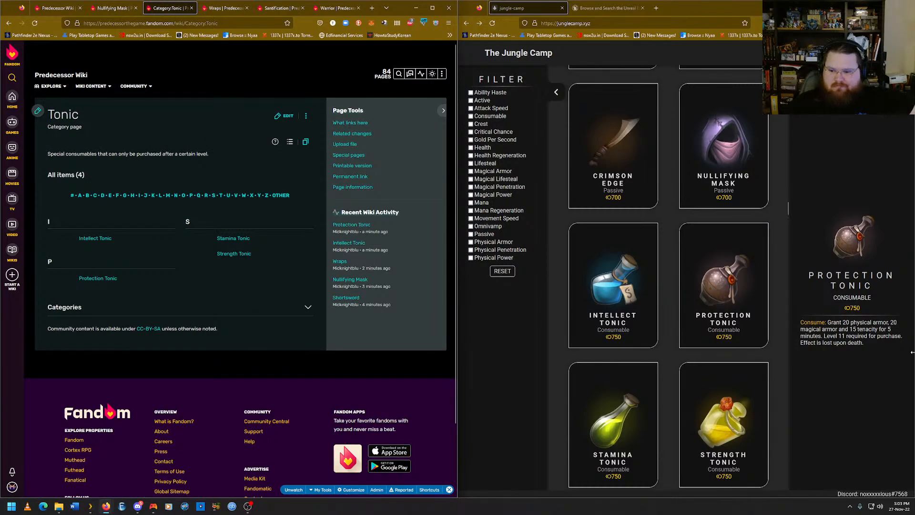
{"action": "scroll", "coordinate": [744, 344], "scroll_direction": "down", "scroll_amount": 3}
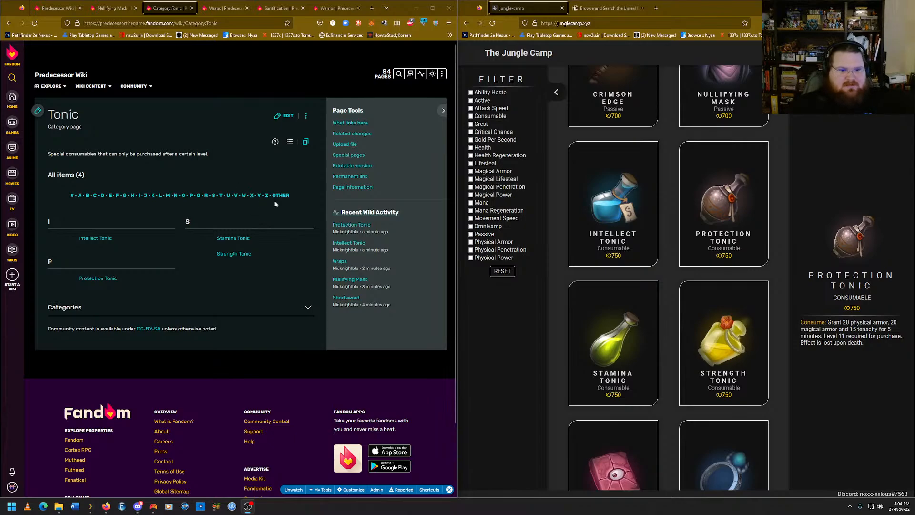
{"action": "left_click", "coordinate": [113, 8]}
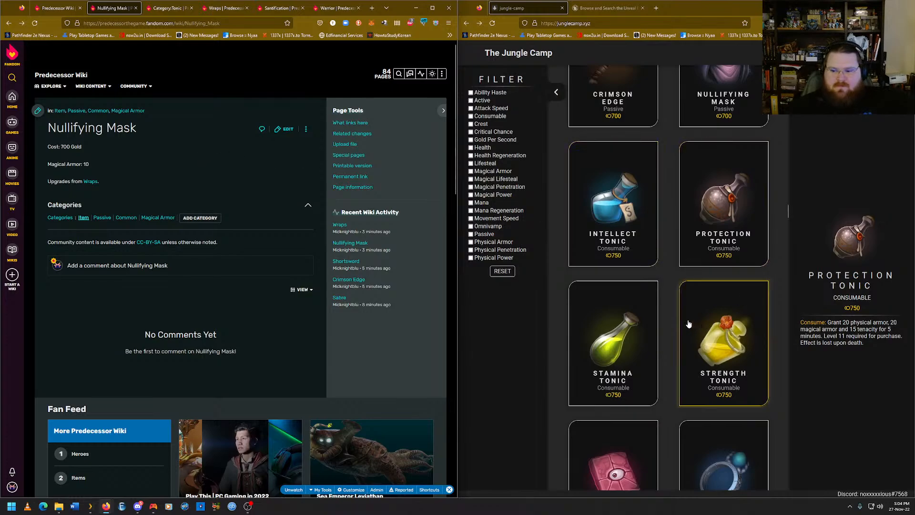
{"action": "left_click", "coordinate": [181, 12]}
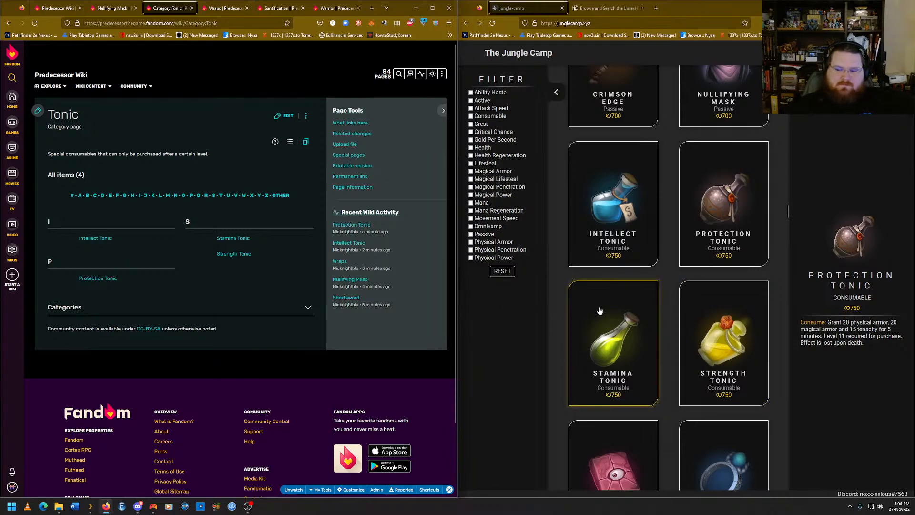
Recheck the categories on the Protection Tonic page and return to the Tonic category.
{"action": "left_click", "coordinate": [109, 278]}
{"action": "left_click", "coordinate": [144, 197]}
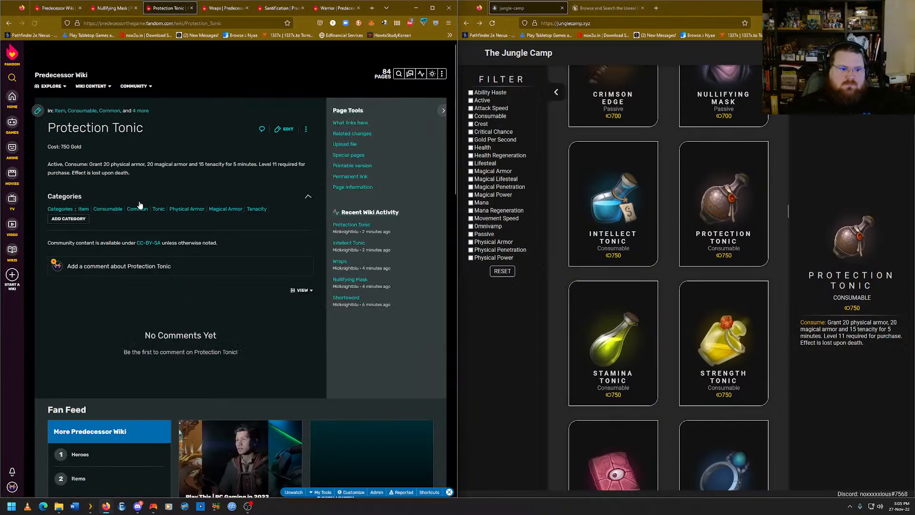
{"action": "left_click", "coordinate": [158, 209]}
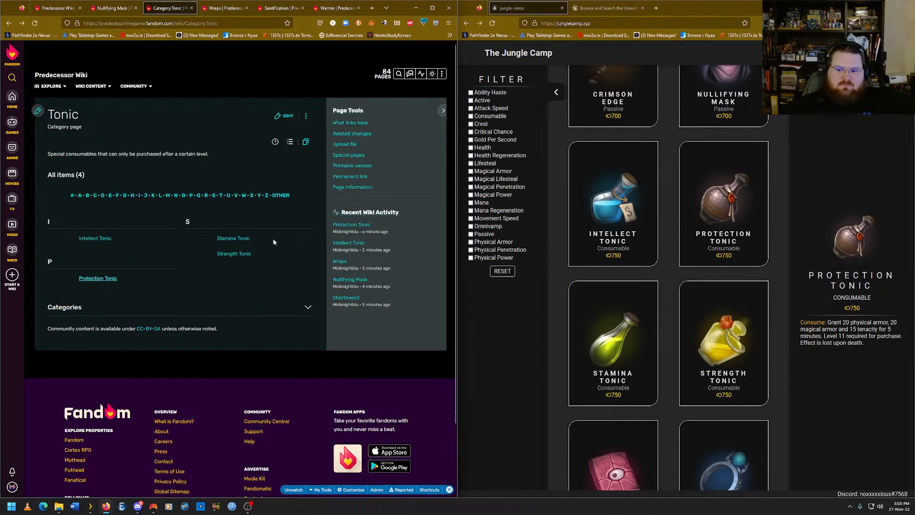
Open the Stamina Tonic wiki page, show the item's details in The Jungle Camp, and enter "Health" as a new category.
{"action": "left_click", "coordinate": [233, 239]}
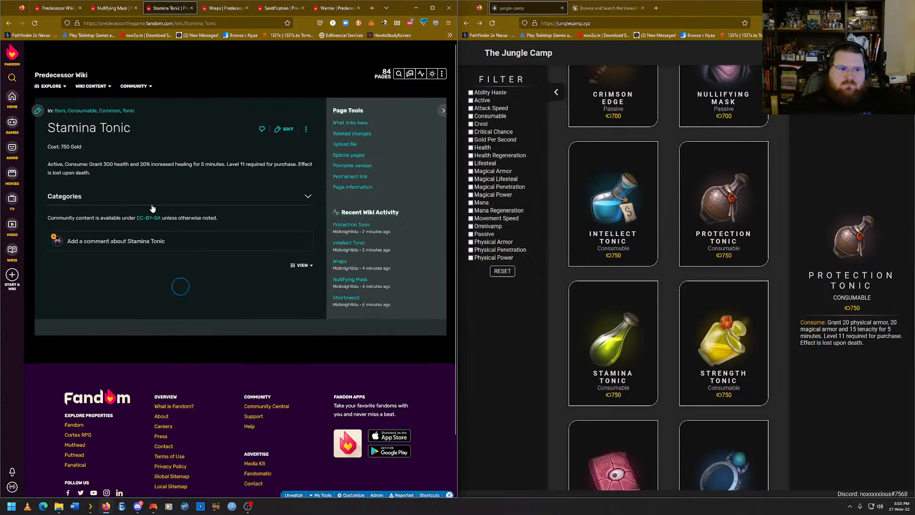
{"action": "left_click", "coordinate": [154, 199]}
{"action": "left_click", "coordinate": [191, 209]}
{"action": "left_click", "coordinate": [578, 326]}
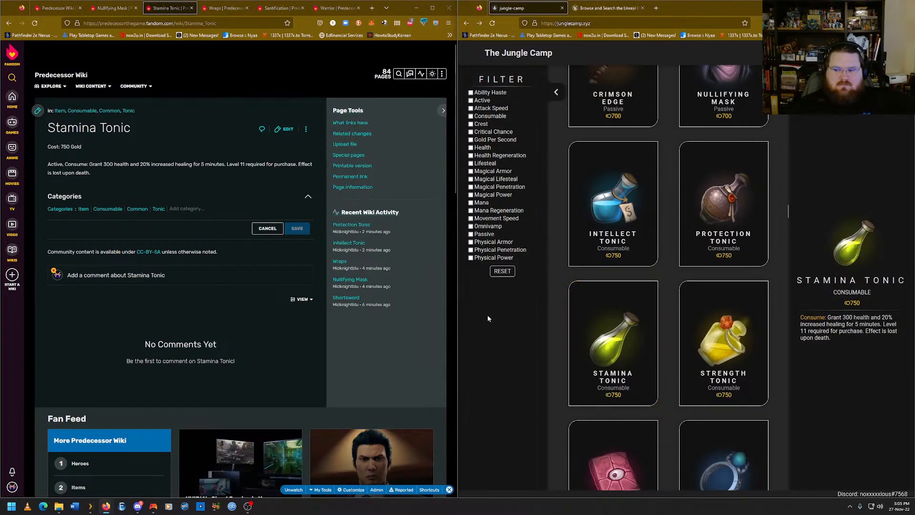
{"action": "left_click", "coordinate": [195, 209]}
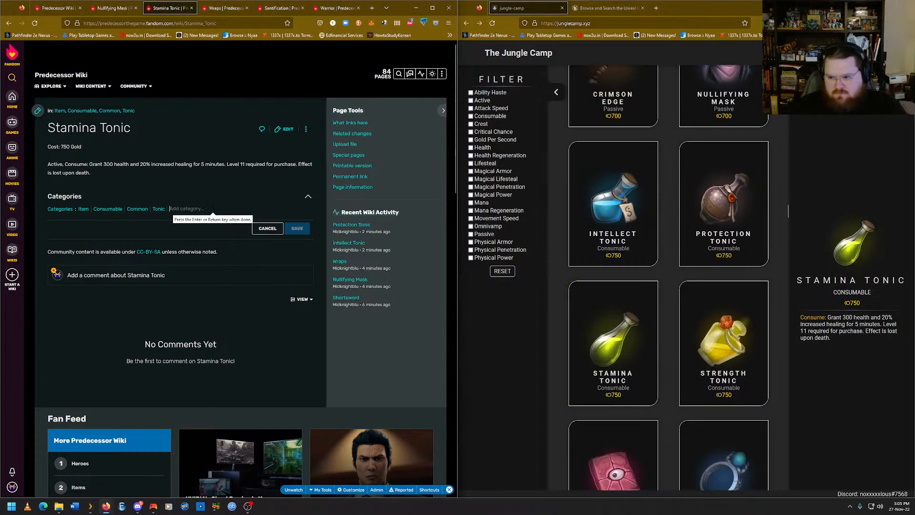
{"action": "type", "text": "Health"}
{"action": "key", "text": "Return"}
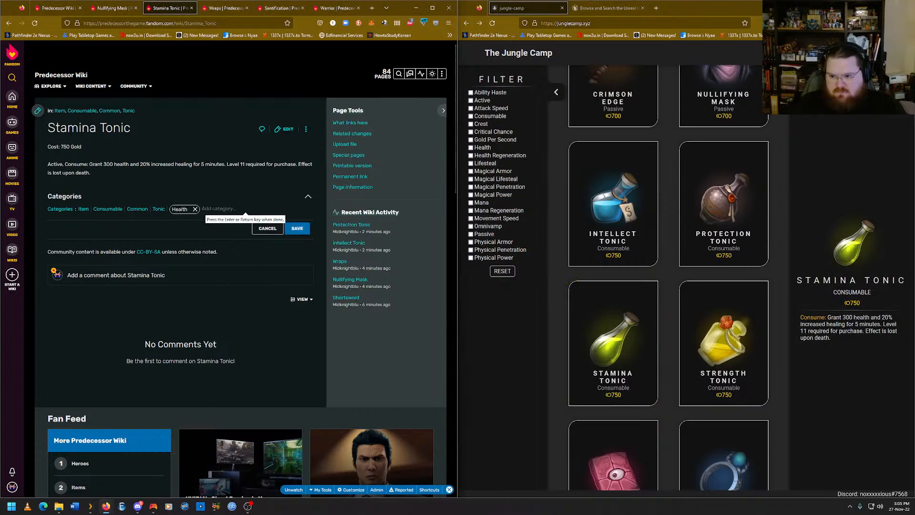
Try to add the category "Healing Effectivness" to the Stamina Tonic page.
{"action": "type", "text": "H"}
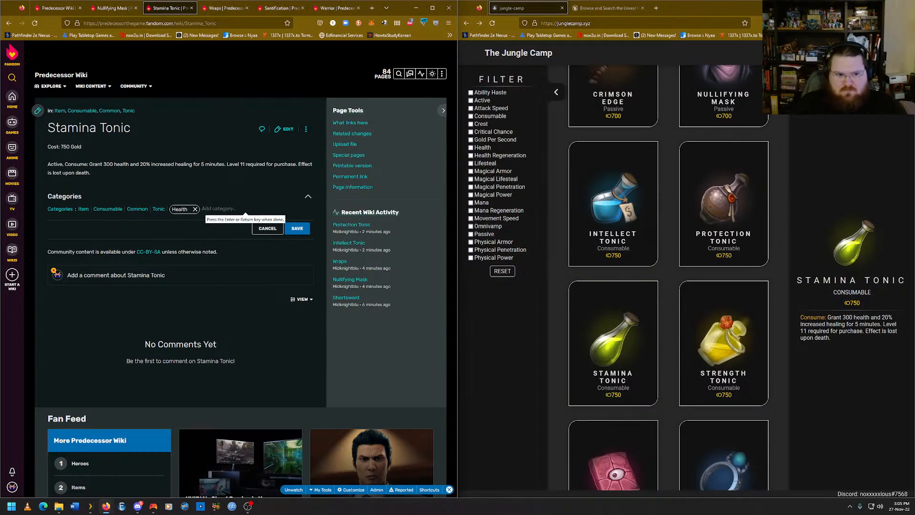
{"action": "type", "text": "eal"}
{"action": "key", "text": "BackSpace"}
{"action": "key", "text": "BackSpace"}
{"action": "key", "text": "BackSpace"}
{"action": "key", "text": "BackSpace"}
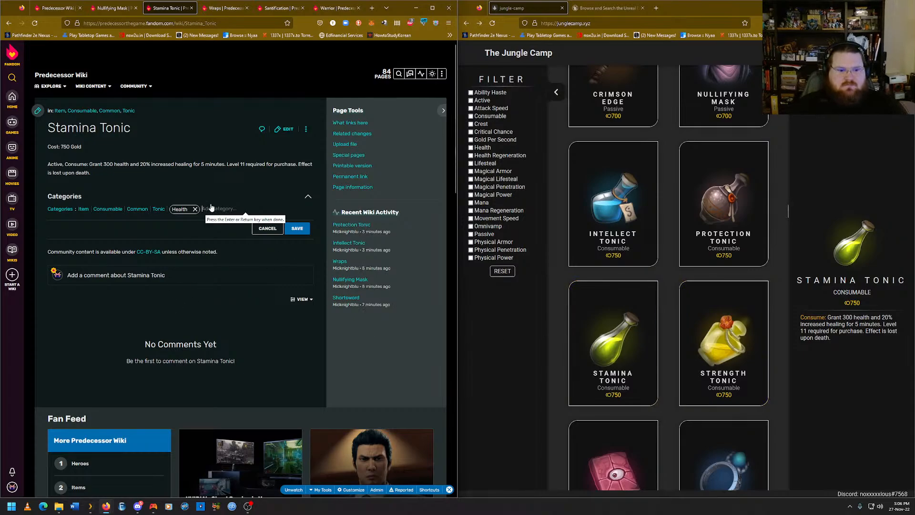
{"action": "mouse_move", "coordinate": [846, 324]}
{"action": "left_mouse_down"}
{"action": "mouse_move", "coordinate": [794, 326]}
{"action": "mouse_move", "coordinate": [845, 325]}
{"action": "left_mouse_up"}
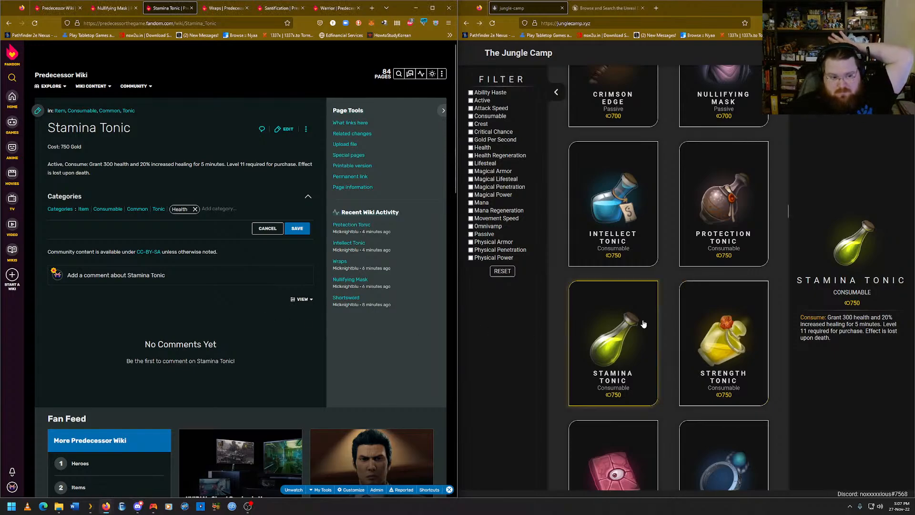
{"action": "left_click", "coordinate": [231, 203]}
{"action": "left_click", "coordinate": [221, 203]}
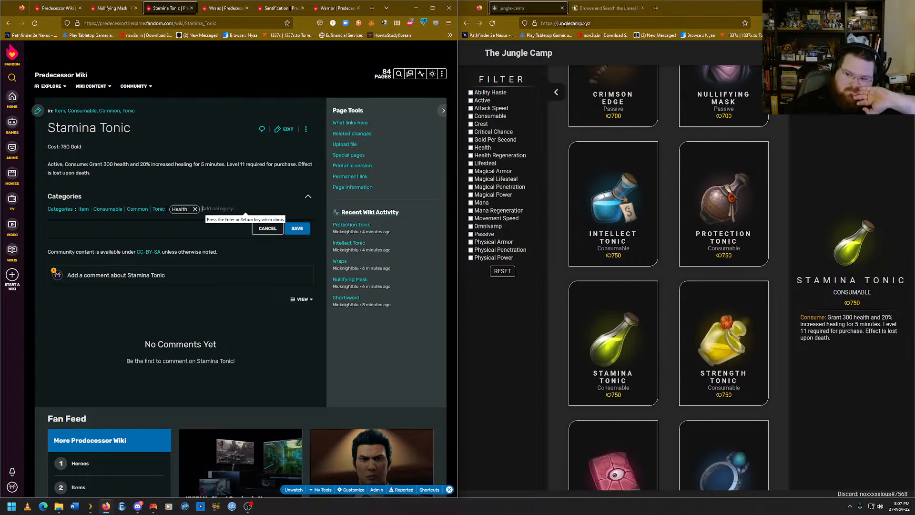
{"action": "type", "text": "H"}
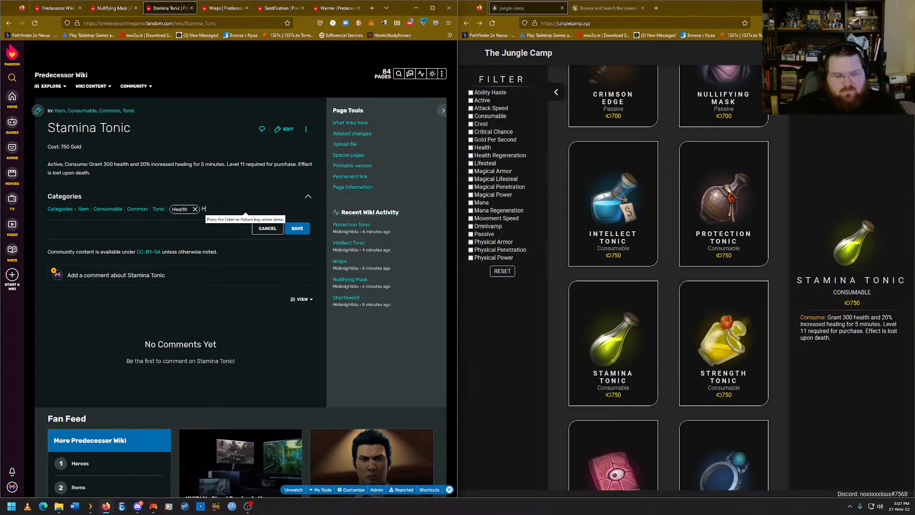
{"action": "type", "text": "ealing Effectivnes"}
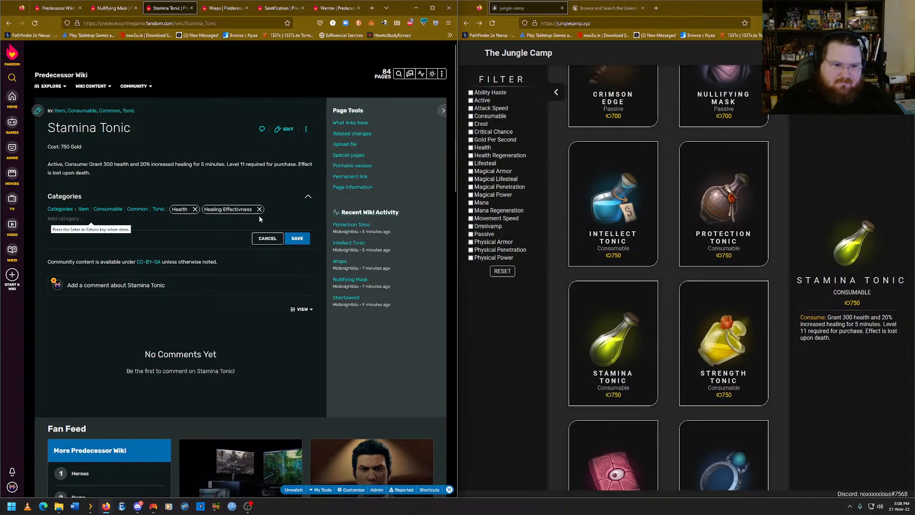
{"action": "key", "text": "ctrl+a"}
{"action": "key", "text": "BackSpace"}
Save the Stamina Tonic page's categories and show Strength Tonic's details in The Jungle Camp.
{"action": "left_click", "coordinate": [297, 229]}
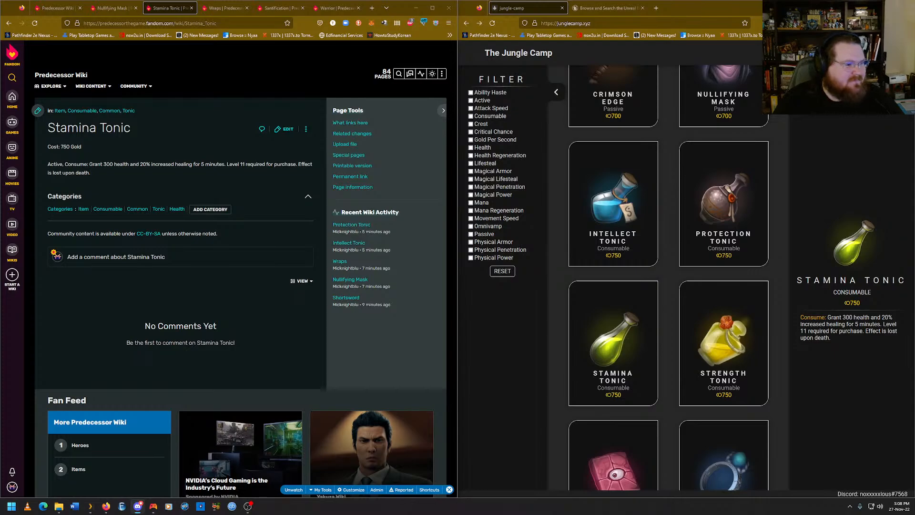
{"action": "left_click", "coordinate": [516, 352]}
{"action": "left_click", "coordinate": [706, 359]}
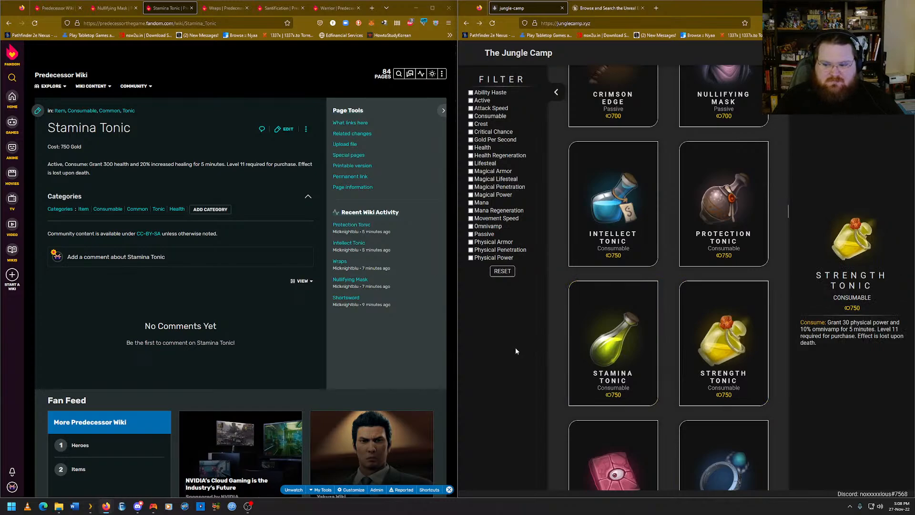
{"action": "mouse_move", "coordinate": [442, 74]}
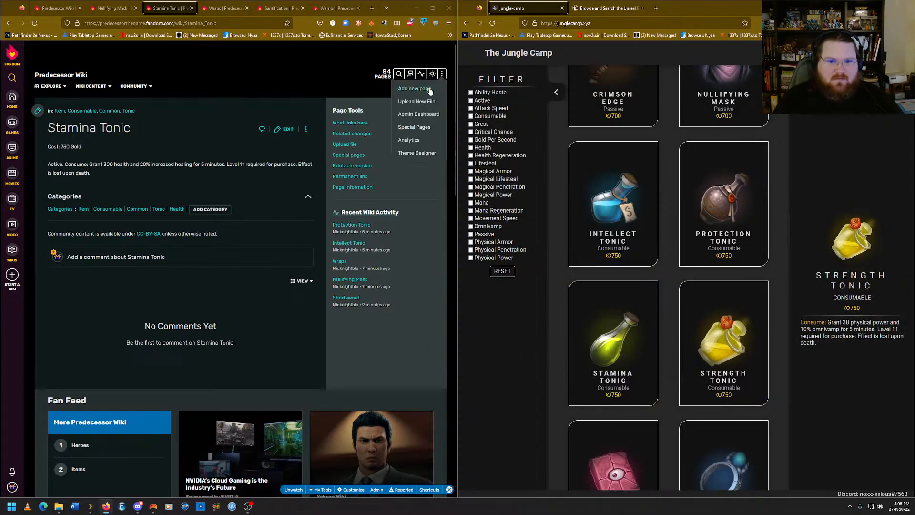
{"action": "left_click", "coordinate": [415, 89]}
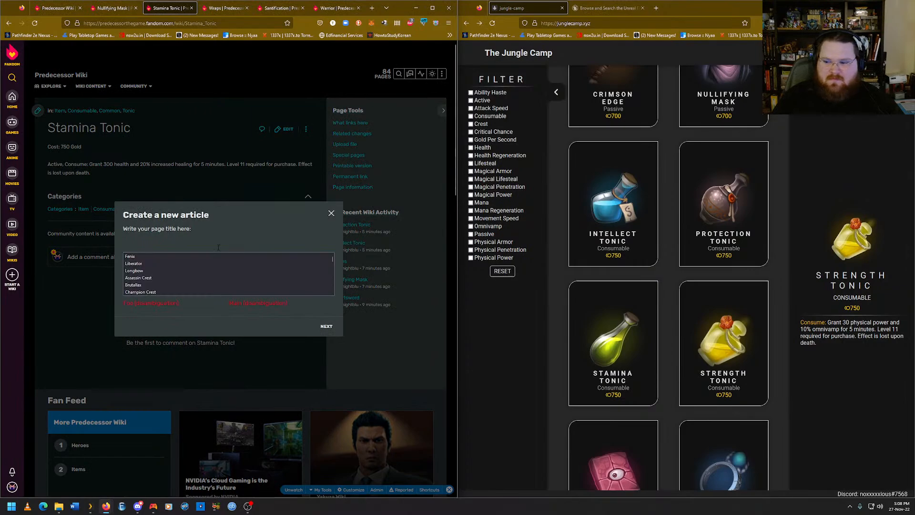
{"action": "type", "text": "st"}
{"action": "key", "text": "Escape"}
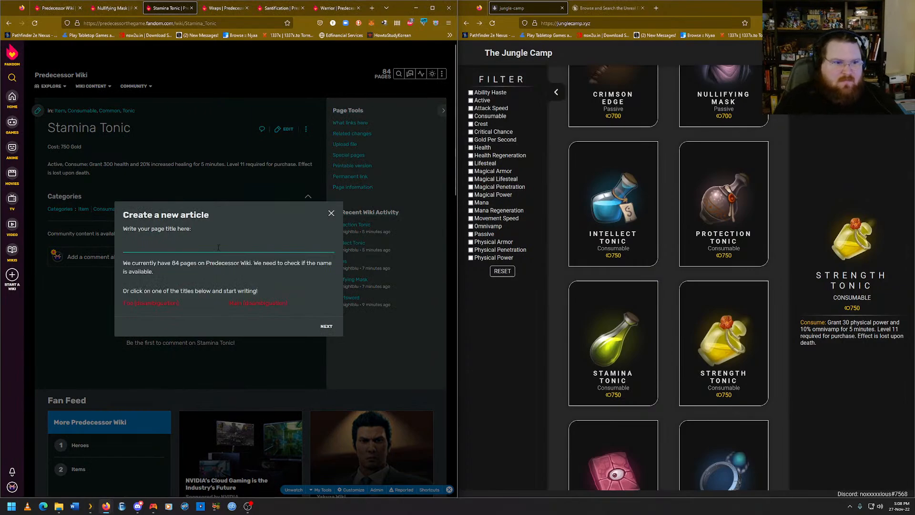
{"action": "key", "text": "Escape"}
Open the Strength Tonic wiki page from the Tonic category and save the new categories "Physical Power" and "Omnivamp" on it.
{"action": "left_click", "coordinate": [157, 211]}
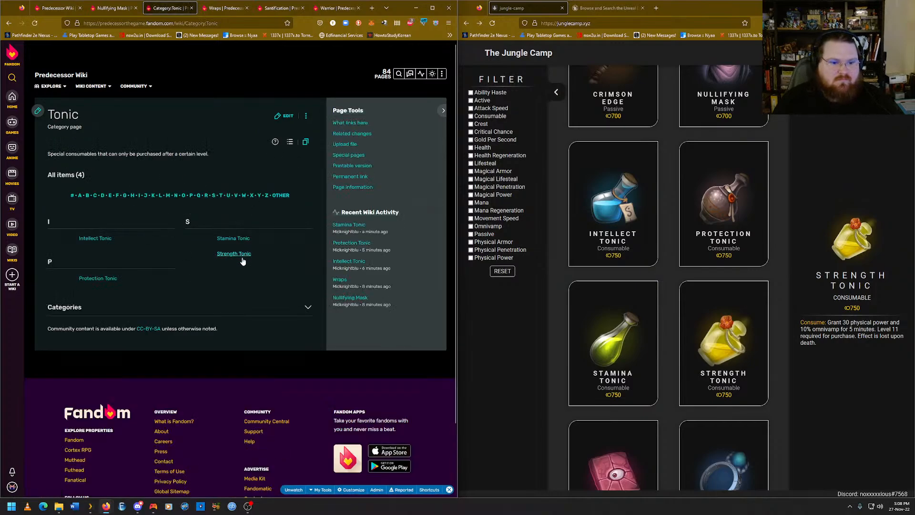
{"action": "left_click", "coordinate": [235, 254]}
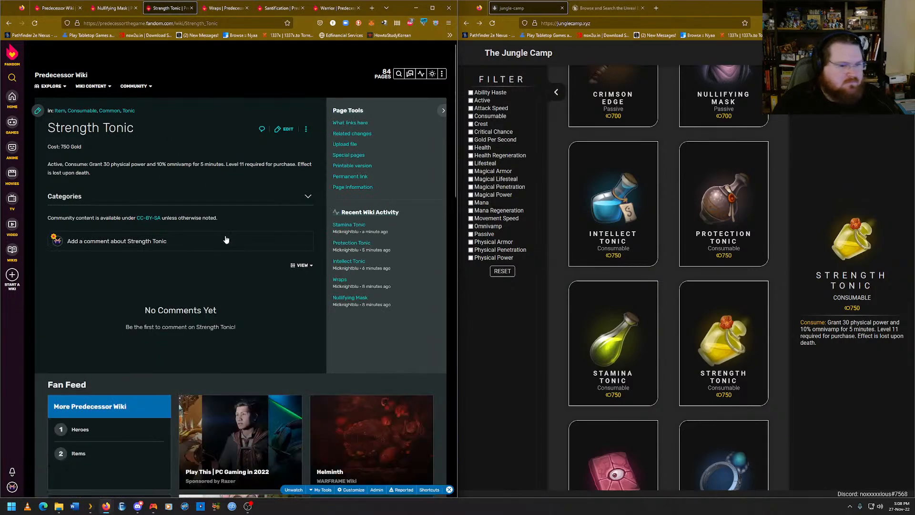
{"action": "left_click", "coordinate": [155, 198]}
{"action": "left_click", "coordinate": [190, 210]}
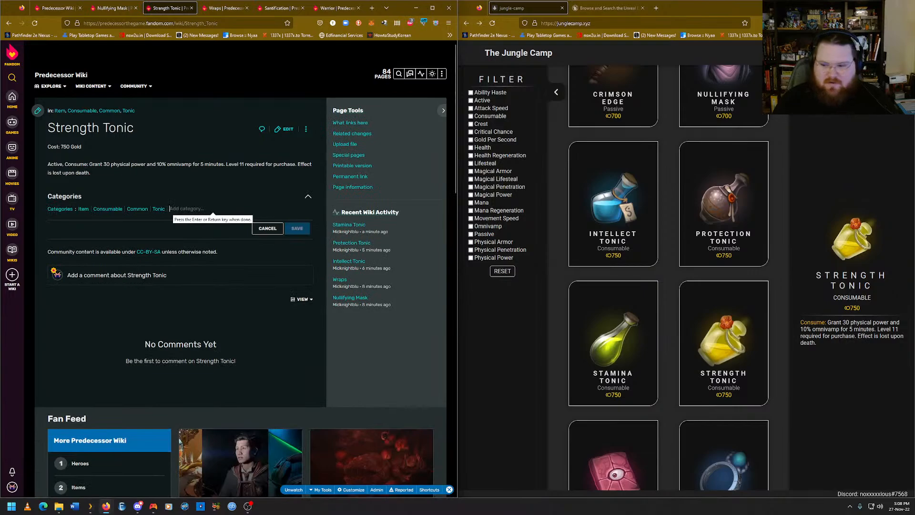
{"action": "type", "text": "Physical Power"}
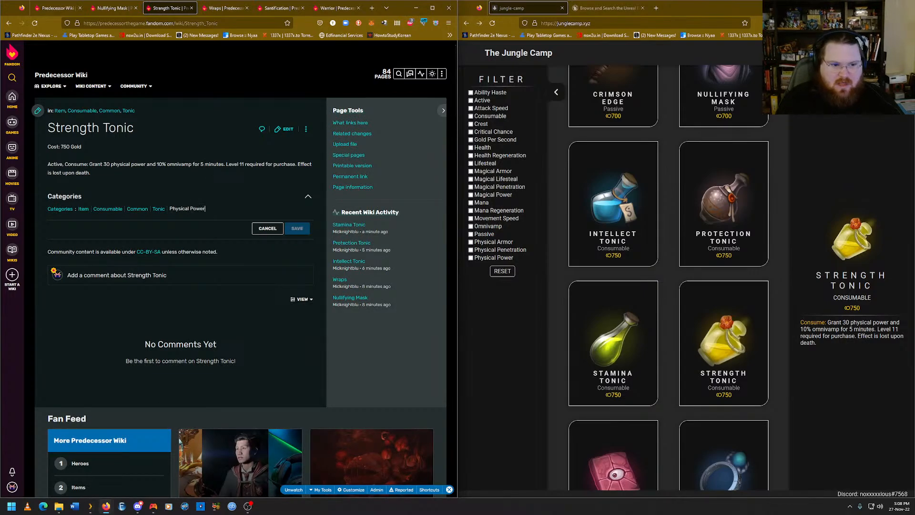
{"action": "key", "text": "Return"}
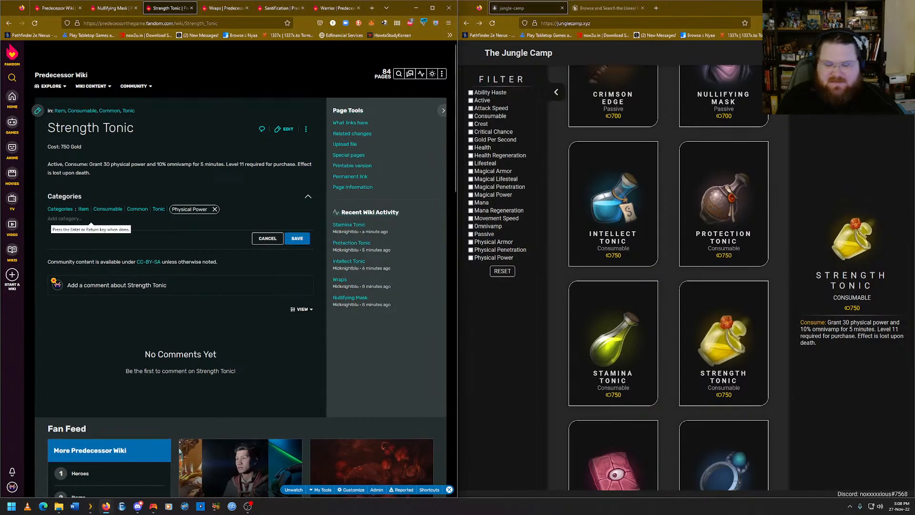
{"action": "type", "text": "Omnivamp"}
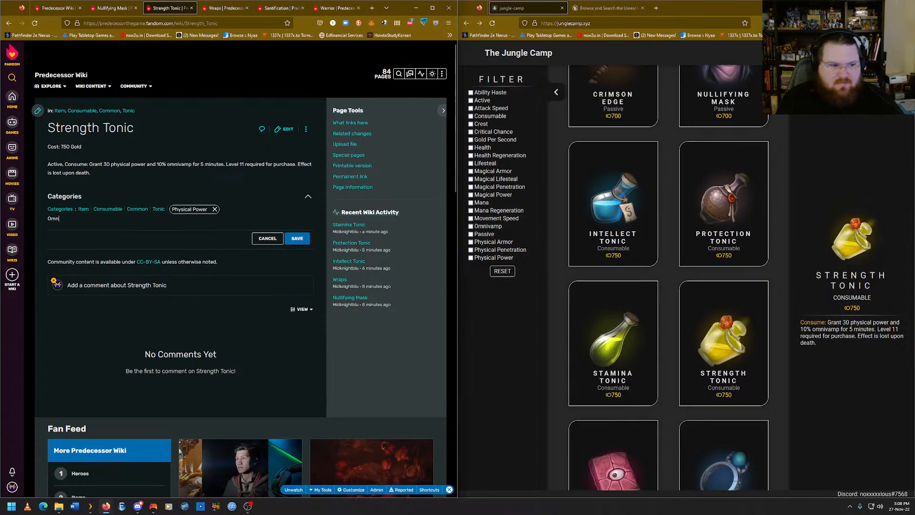
{"action": "key", "text": "Return"}
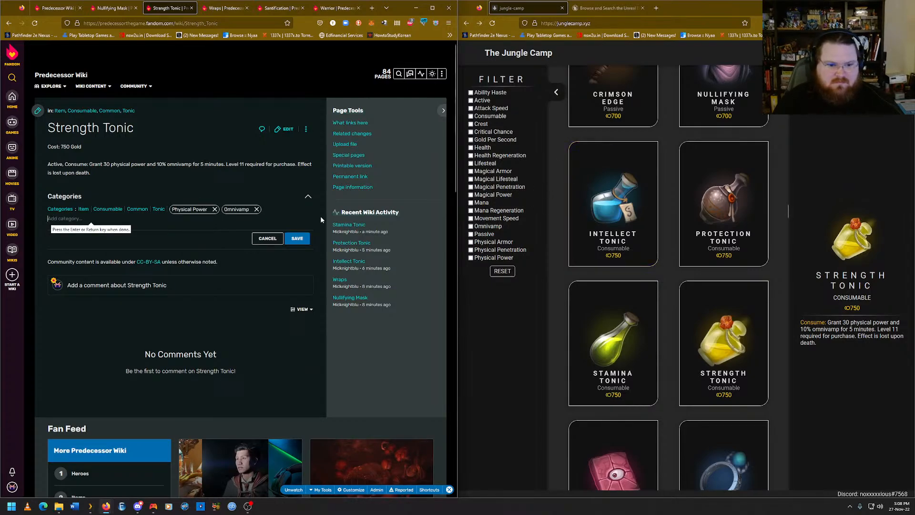
{"action": "left_click", "coordinate": [300, 240]}
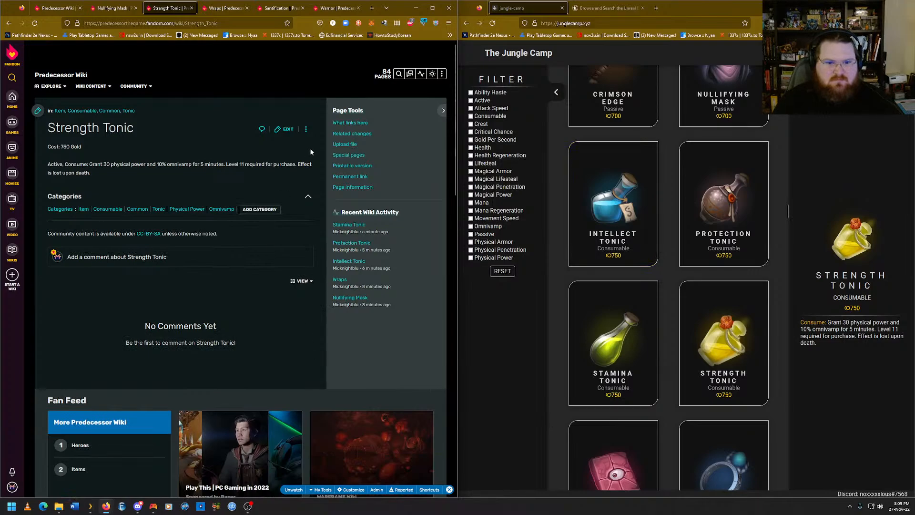
Show Blood Tome's details in The Jungle Camp and create a new wiki page titled "Blood Tome".
{"action": "scroll", "coordinate": [638, 310], "scroll_direction": "down", "scroll_amount": 3}
{"action": "left_click", "coordinate": [615, 355]}
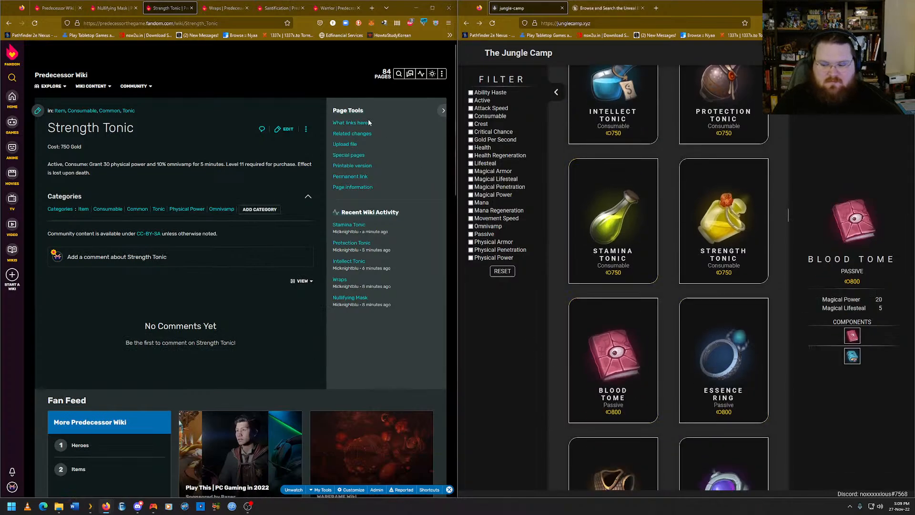
{"action": "mouse_move", "coordinate": [442, 74]}
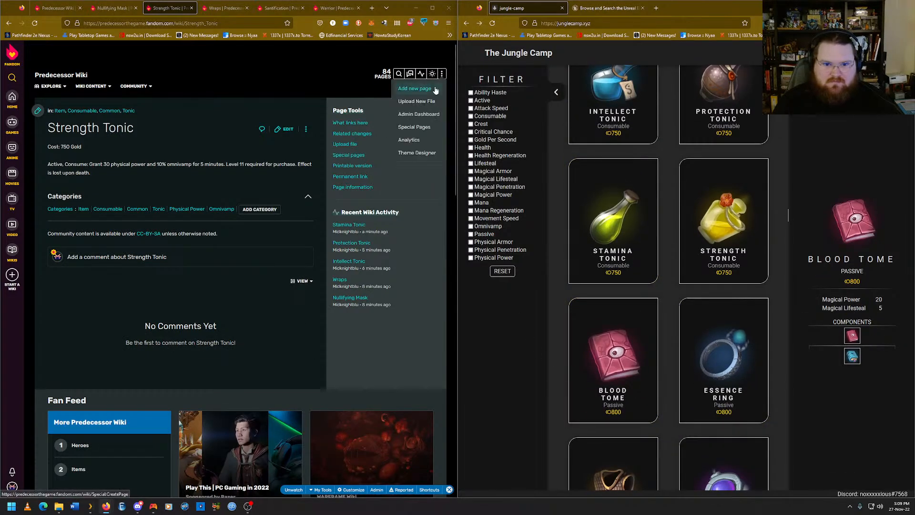
{"action": "left_click", "coordinate": [415, 88]}
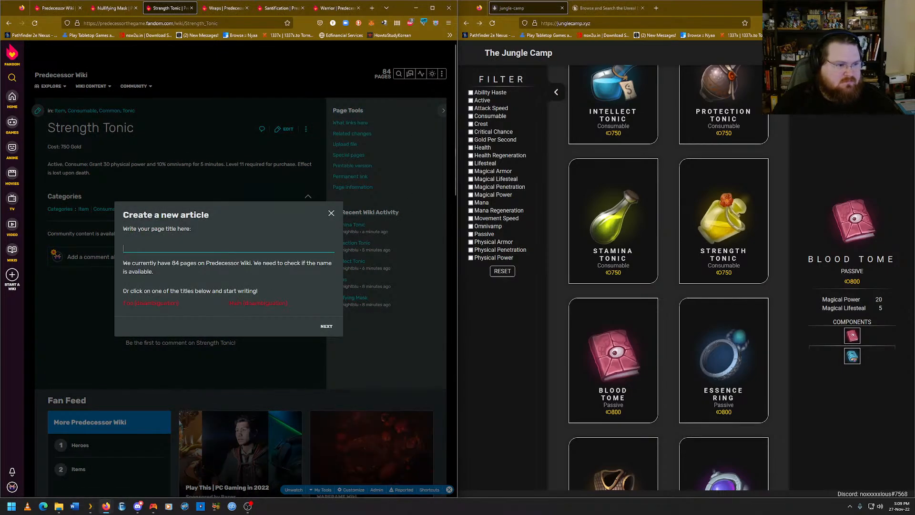
{"action": "left_click", "coordinate": [221, 249]}
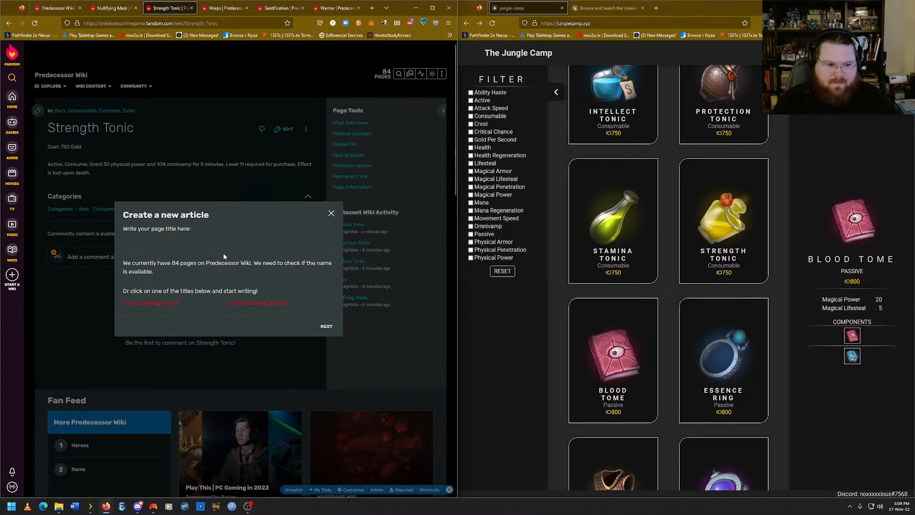
{"action": "type", "text": "Blood "}
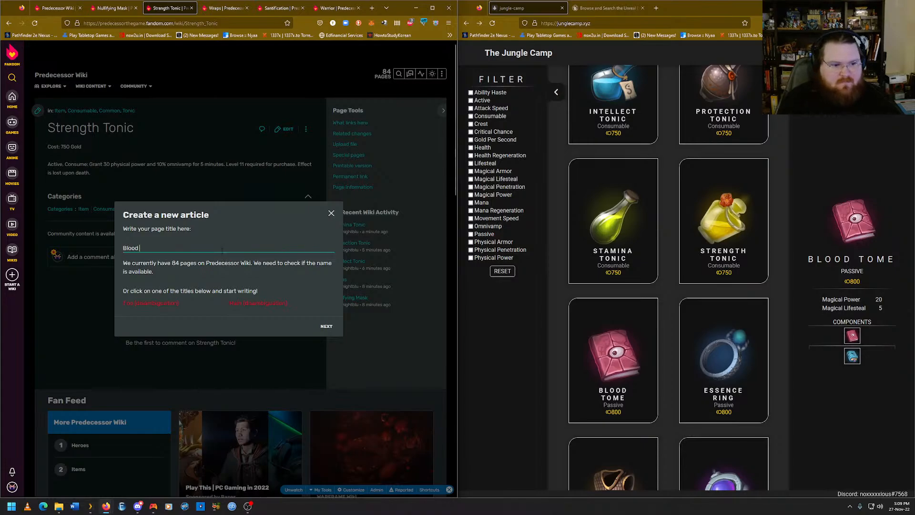
{"action": "type", "text": "Tome"}
{"action": "key", "text": "Return"}
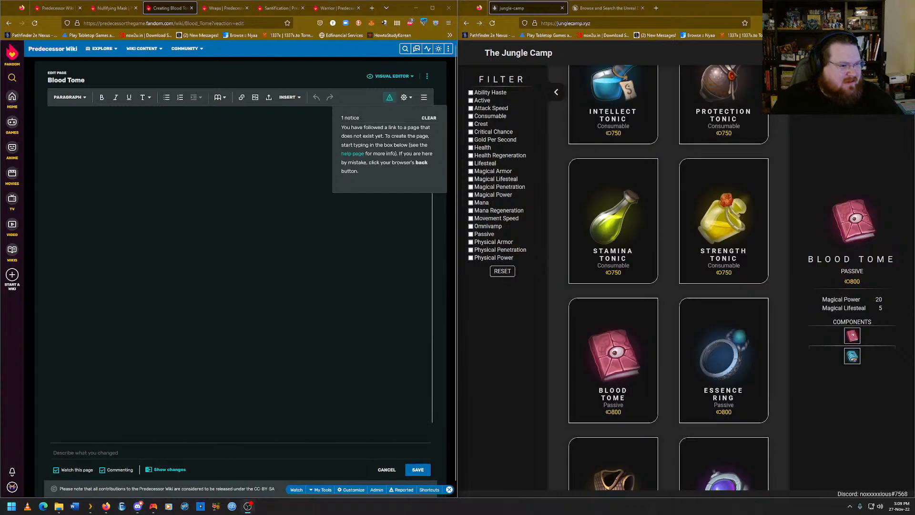
Enter "Cost: 800 Gold" as the first line of the Blood Tome page and start a new paragraph.
{"action": "left_click", "coordinate": [53, 111]}
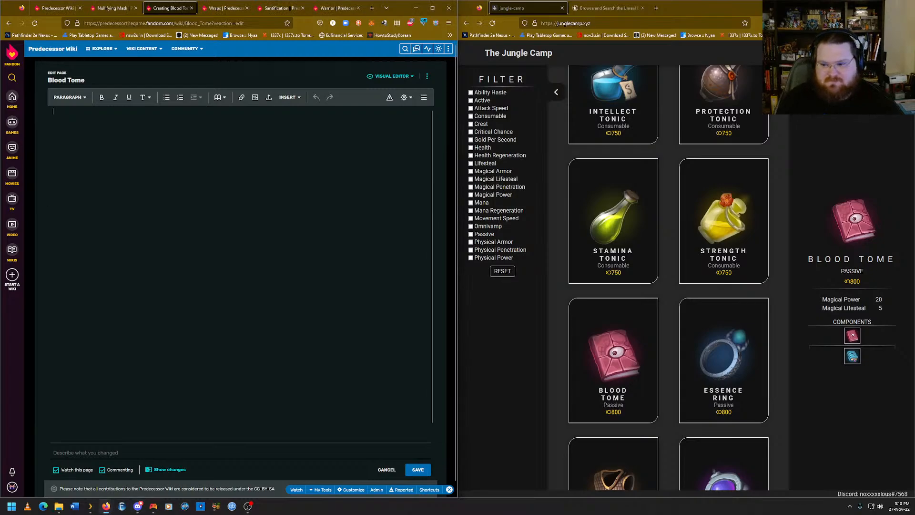
{"action": "type", "text": "Cost: "}
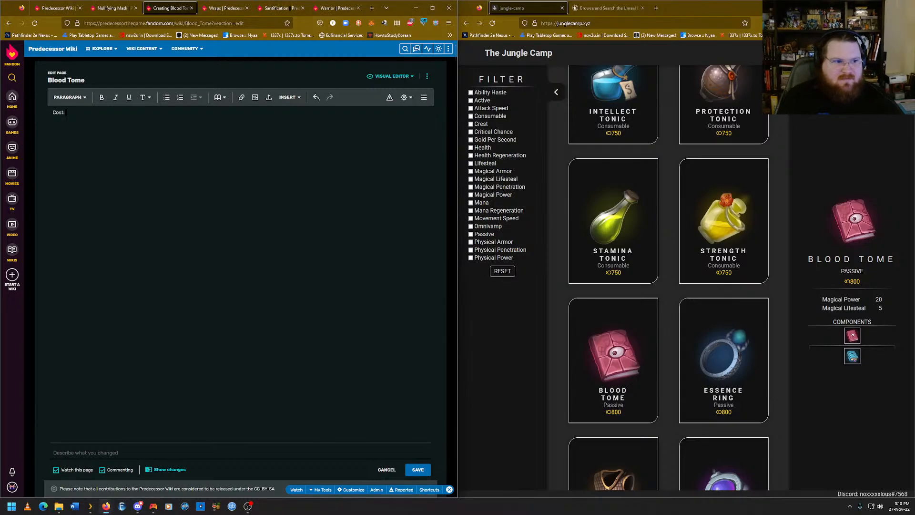
{"action": "type", "text": "800"}
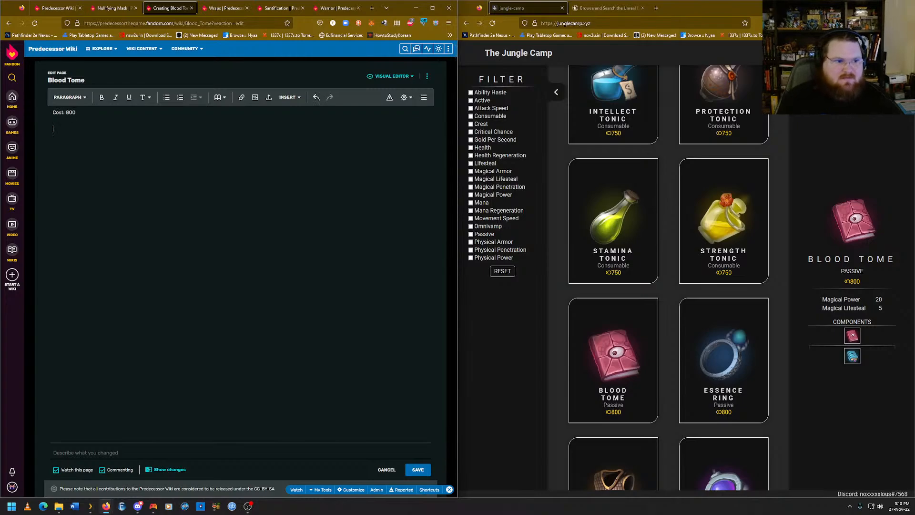
{"action": "type", "text": " Gold"}
{"action": "key", "text": "Return"}
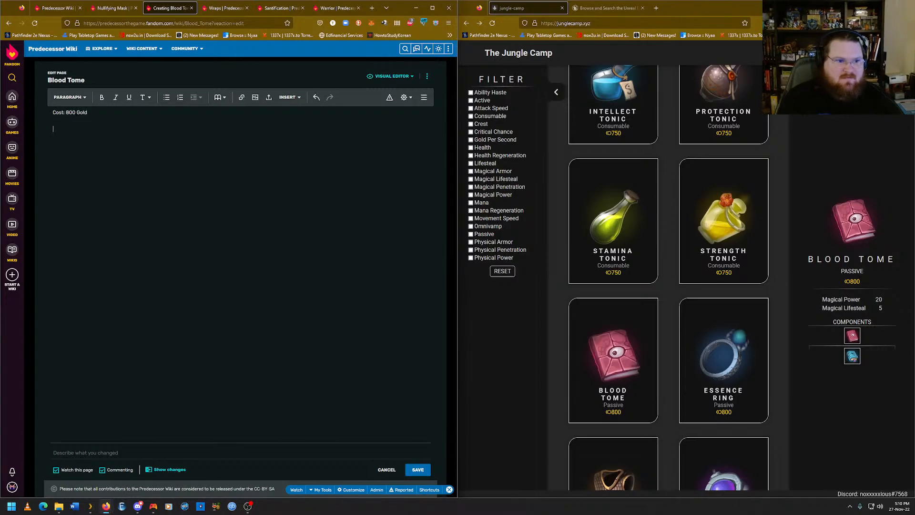
{"action": "key", "text": "Return"}
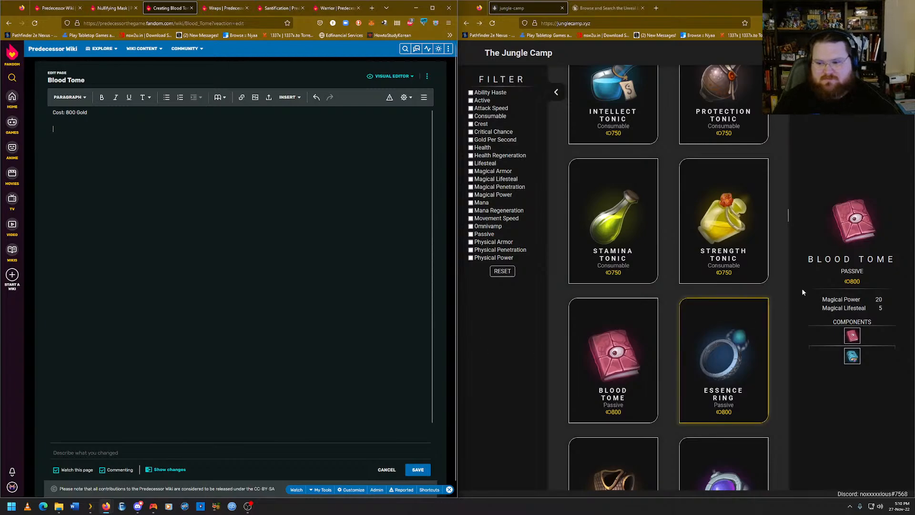
Copy Blood Tome's Magical Power and Magical Lifesteal stats from The Jungle Camp into the wiki page below the cost.
{"action": "left_click_drag", "start_coordinate": [885, 310], "coordinate": [788, 215]}
{"action": "right_click", "coordinate": [817, 299]}
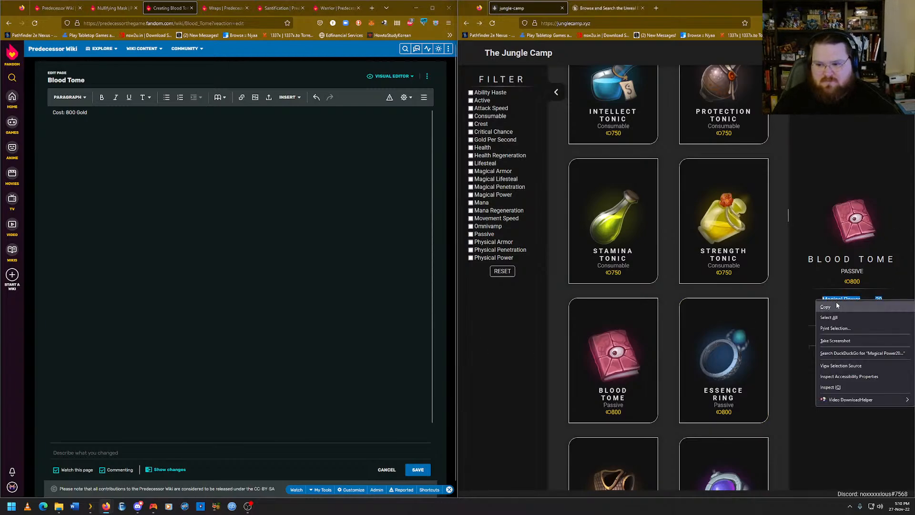
{"action": "left_click", "coordinate": [833, 308]}
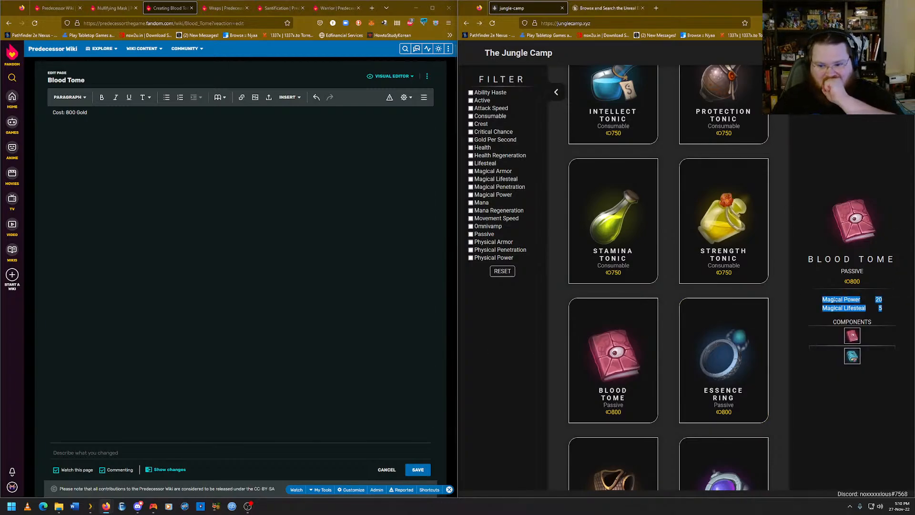
{"action": "key", "text": "alt+Tab"}
{"action": "key", "text": "ctrl+v"}
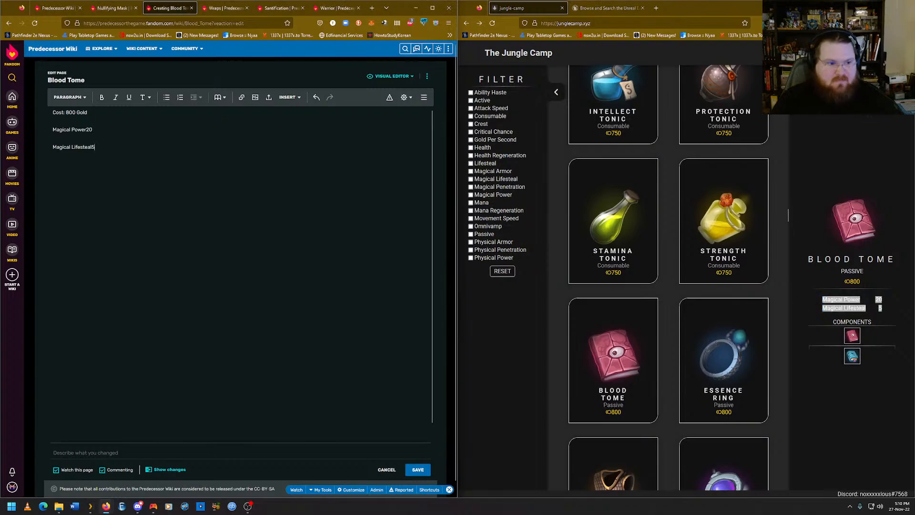
Format the stats as "Magical Power: 20" and "Magical Lifesteal: 5", and save the Blood Tome page.
{"action": "key", "text": "Up"}
{"action": "key", "text": "Left"}
{"action": "key", "text": "Left"}
{"action": "type", "text": ":"}
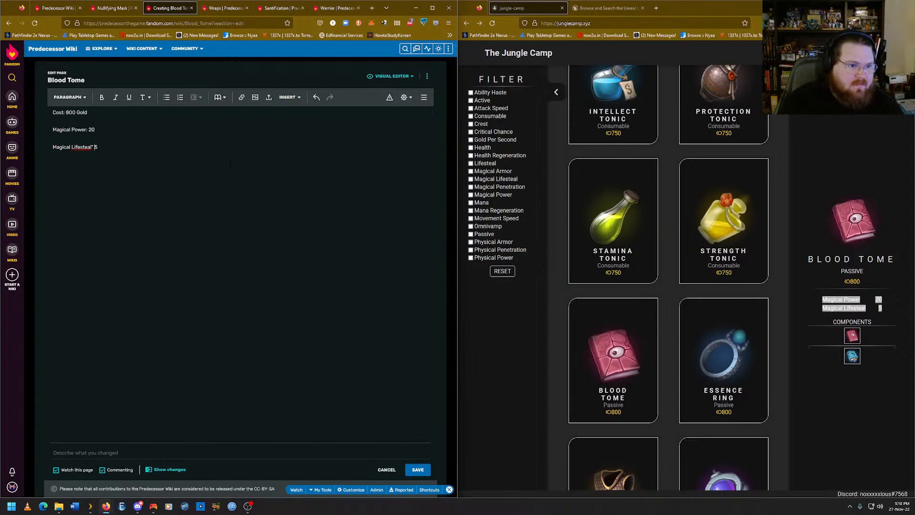
{"action": "key", "text": "Down"}
{"action": "type", "text": ":"}
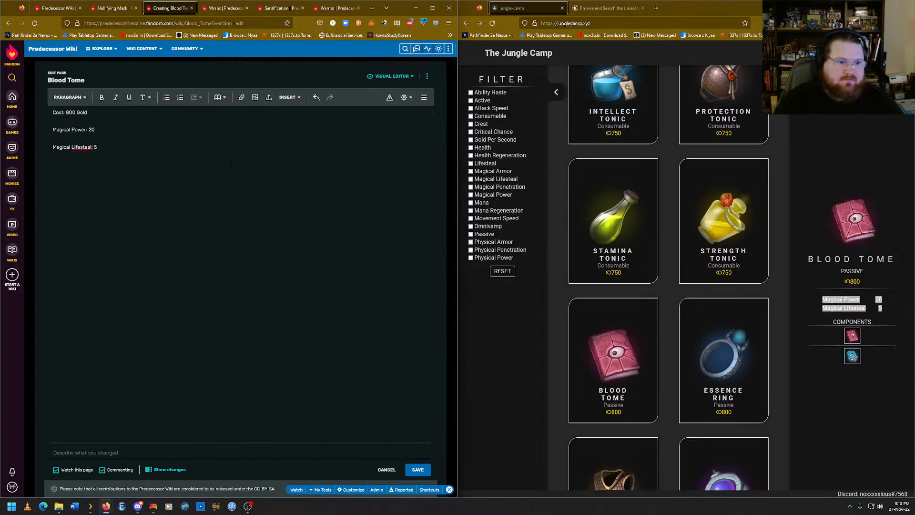
{"action": "left_click", "coordinate": [418, 470]}
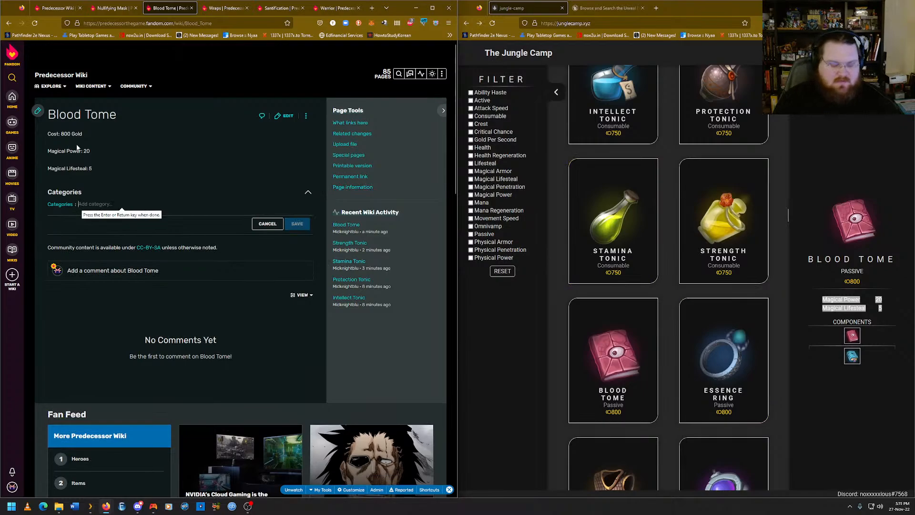
Enter the categories "Item", "Passive" and "Uncommon" for the Blood Tome page.
{"action": "type", "text": "item"}
{"action": "key", "text": "Return"}
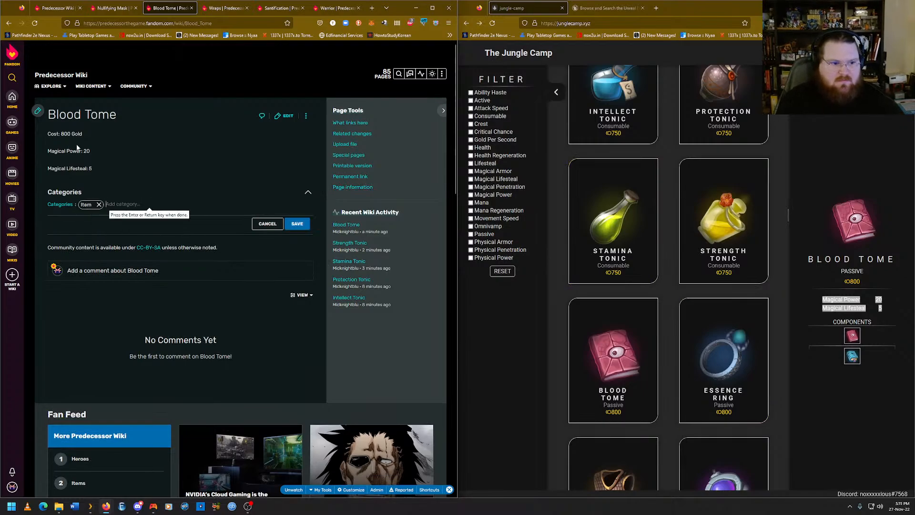
{"action": "type", "text": "passive"}
{"action": "key", "text": "Return"}
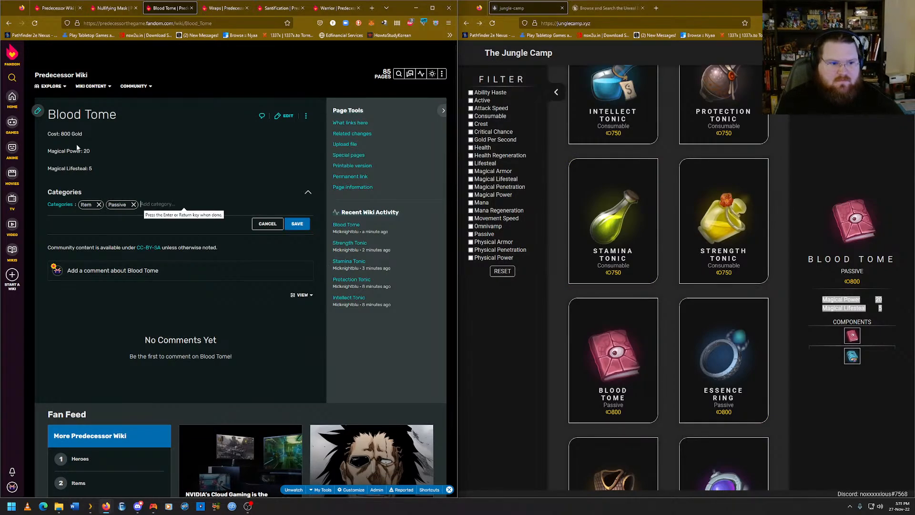
{"action": "type", "text": "uncommon"}
{"action": "key", "text": "Return"}
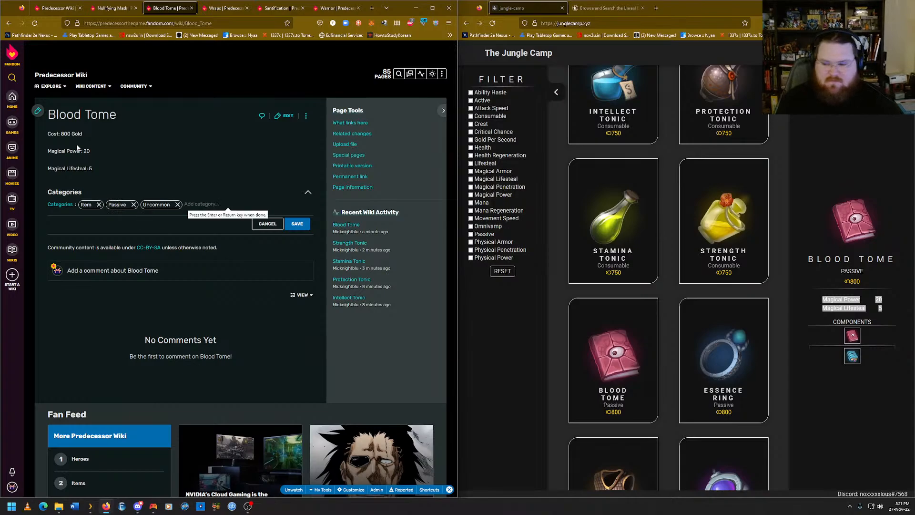
Add the categories "Magical power" and "Magical lifesteal" to the Blood Tome page and save its categories.
{"action": "type", "text": "magi"}
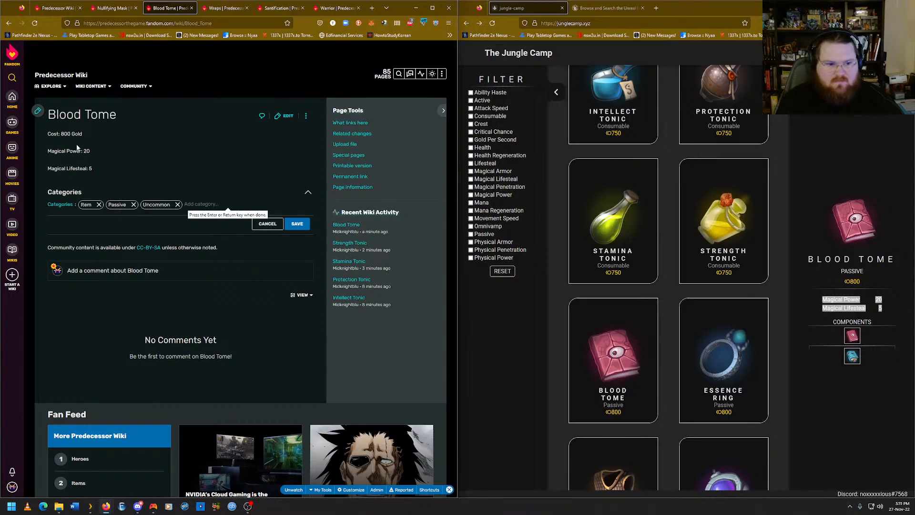
{"action": "type", "text": "cal "}
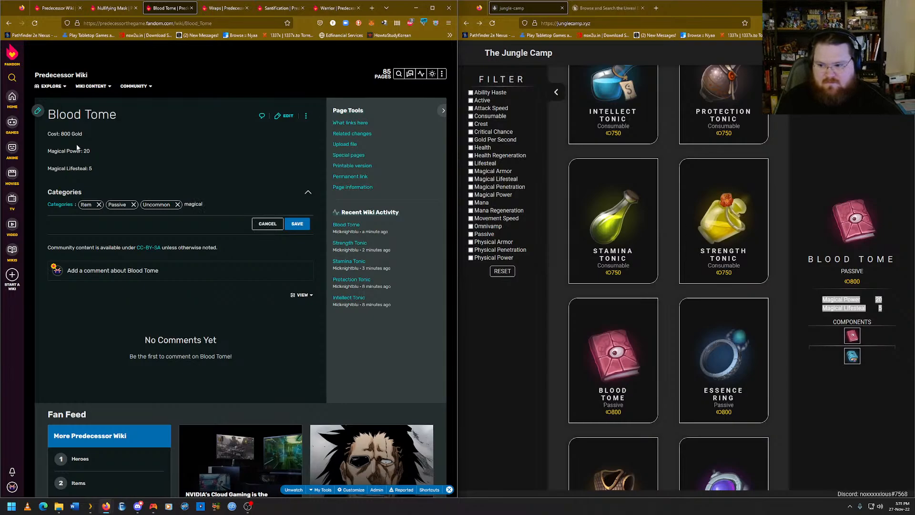
{"action": "type", "text": "power"}
{"action": "key", "text": "Return"}
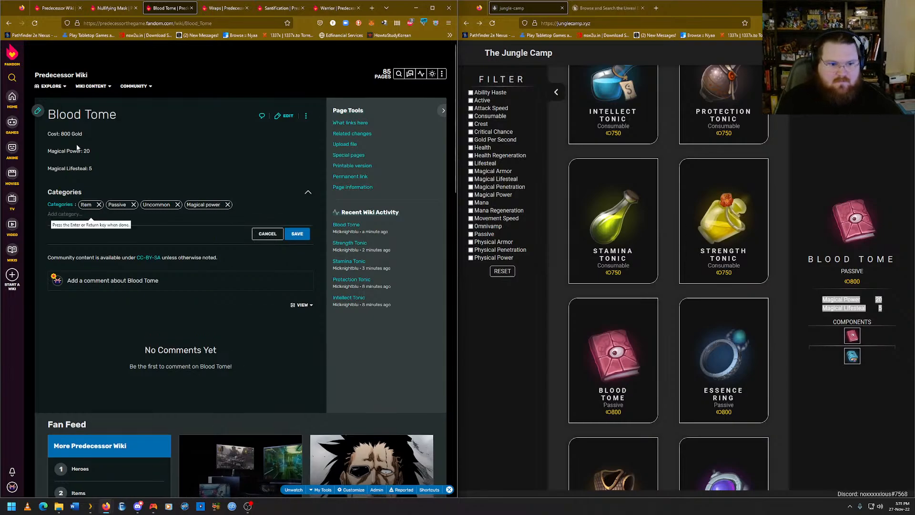
{"action": "type", "text": "magical "}
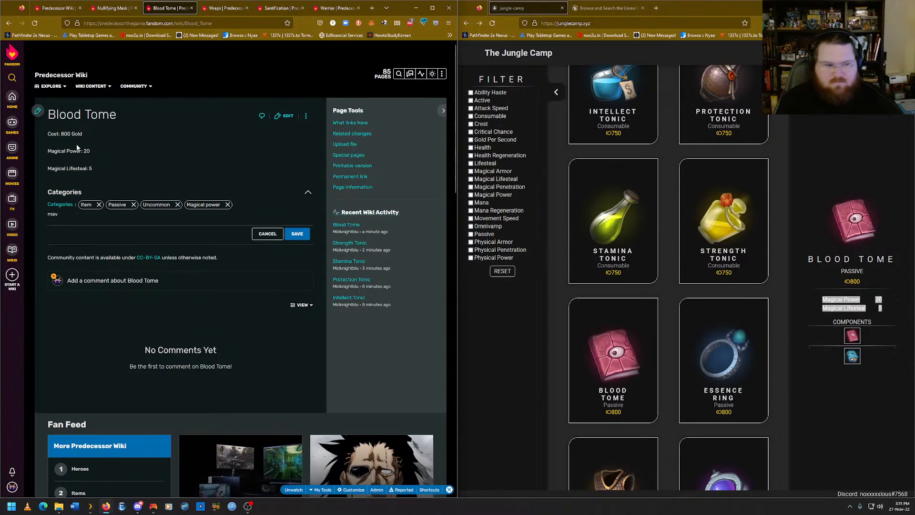
{"action": "type", "text": "lifesteal"}
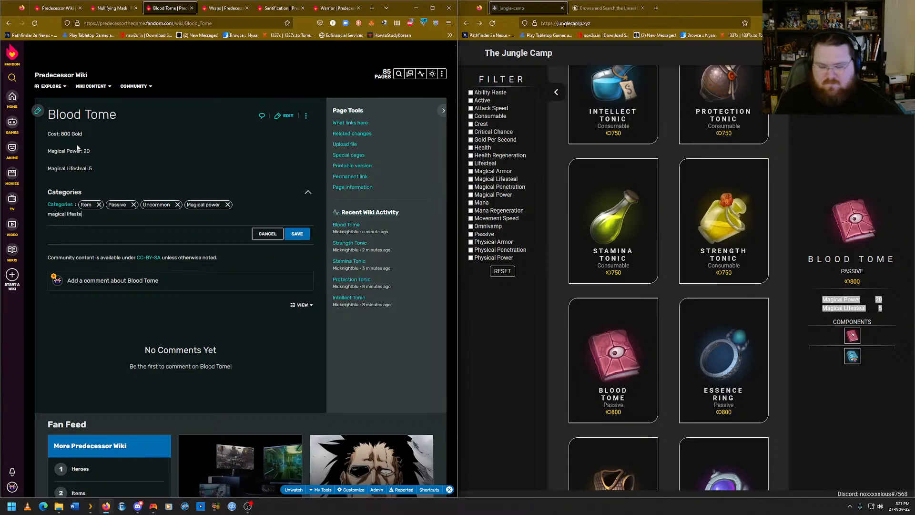
{"action": "key", "text": "Return"}
{"action": "left_click", "coordinate": [299, 238]}
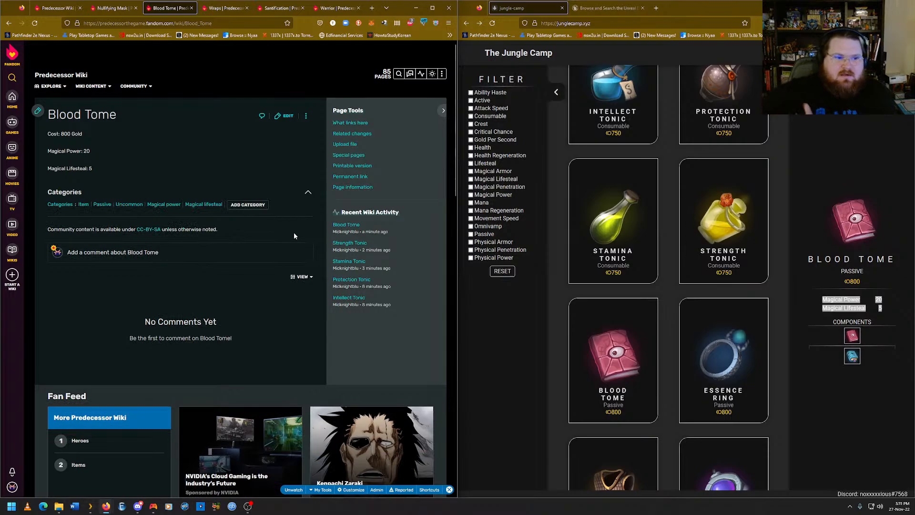
Display the Nullifying Mask's cost, stats and components on The Jungle Camp.
{"action": "scroll", "coordinate": [660, 270], "scroll_direction": "up", "scroll_amount": 2}
{"action": "scroll", "coordinate": [660, 269], "scroll_direction": "up", "scroll_amount": 5}
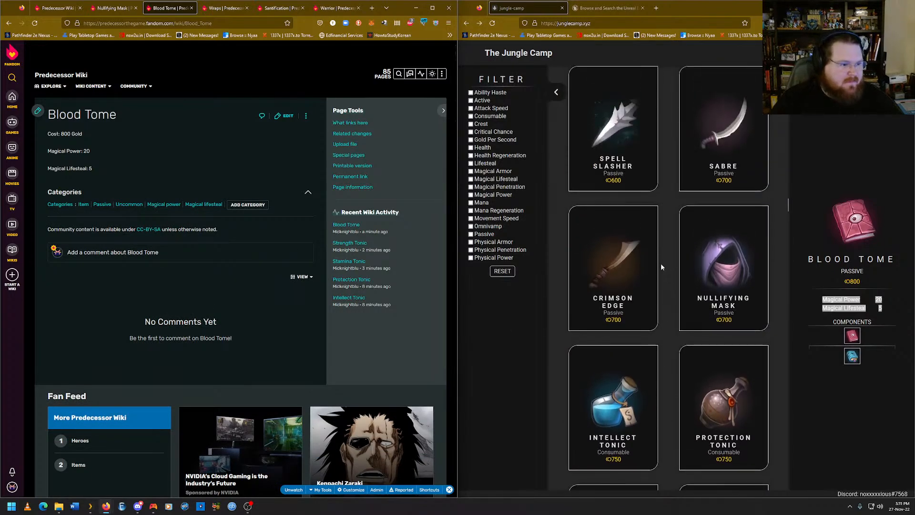
{"action": "left_click", "coordinate": [720, 275]}
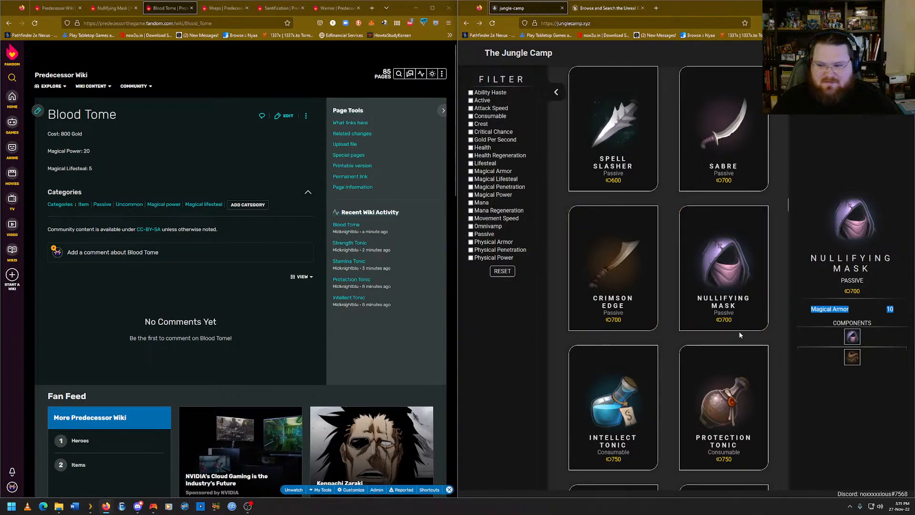
{"action": "left_click", "coordinate": [853, 310]}
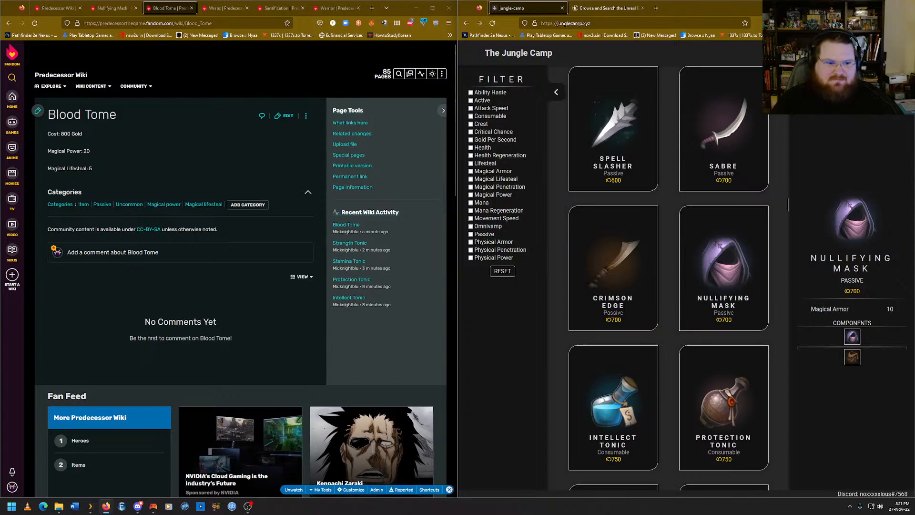
Enter "Nullifying Mask" as a new article title on the wiki and open the existing page of that name.
{"action": "left_click", "coordinate": [298, 335]}
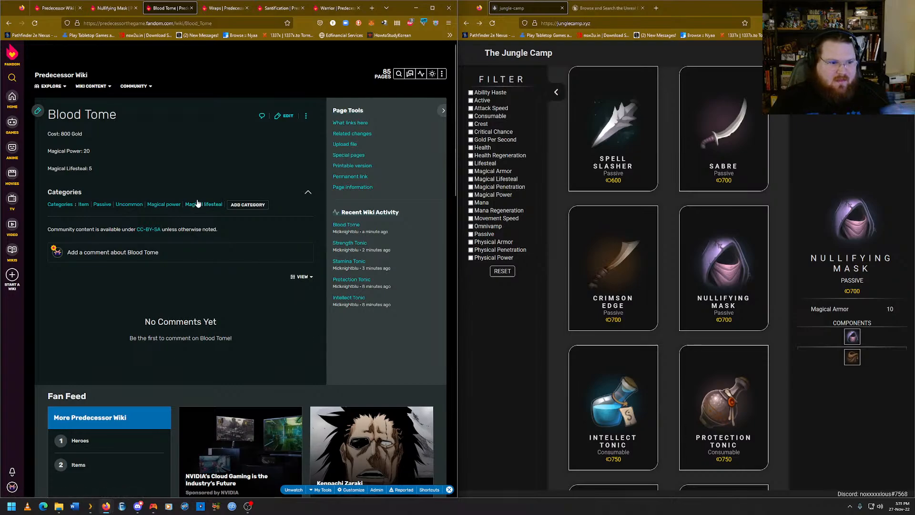
{"action": "mouse_move", "coordinate": [442, 74]}
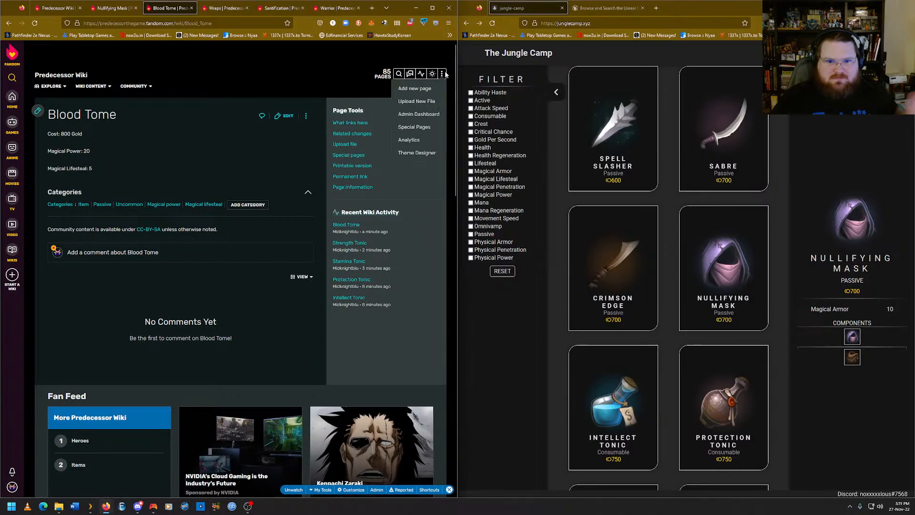
{"action": "left_click", "coordinate": [430, 90]}
{"action": "left_click", "coordinate": [168, 246]}
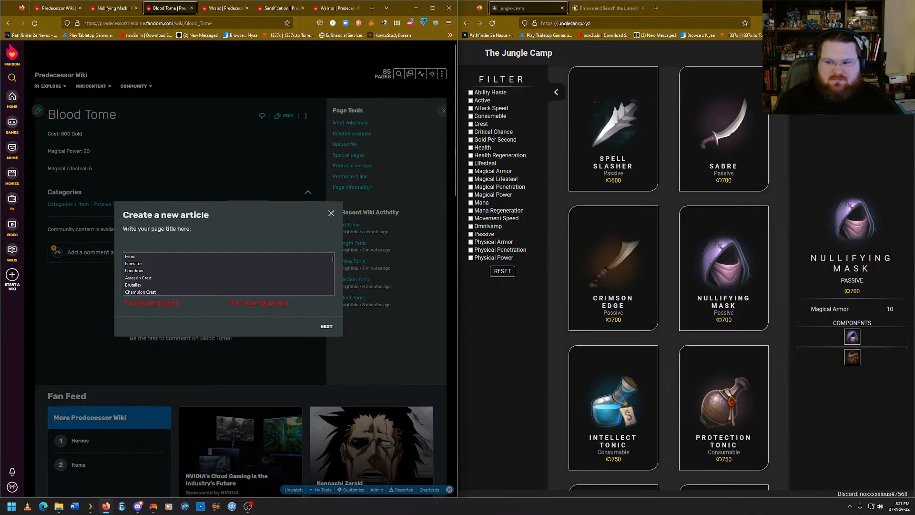
{"action": "type", "text": "Nullifying Mask"}
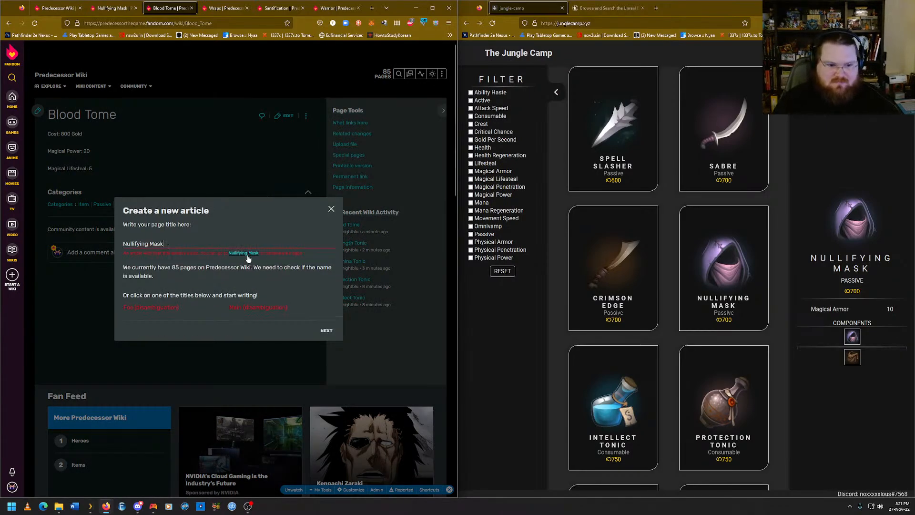
{"action": "left_click", "coordinate": [248, 254]}
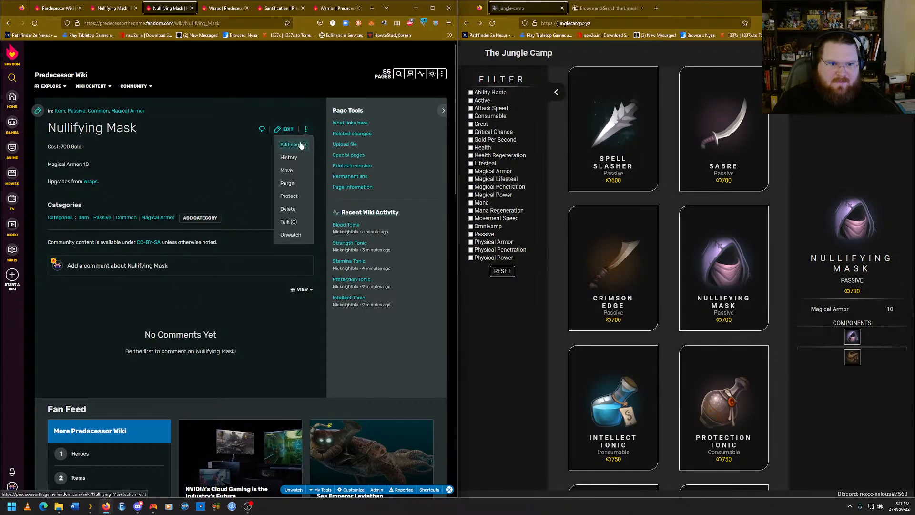
Change the Nullifying Mask page's "Common" category to "Uncommon" in its source and save the page.
{"action": "left_click", "coordinate": [301, 142]}
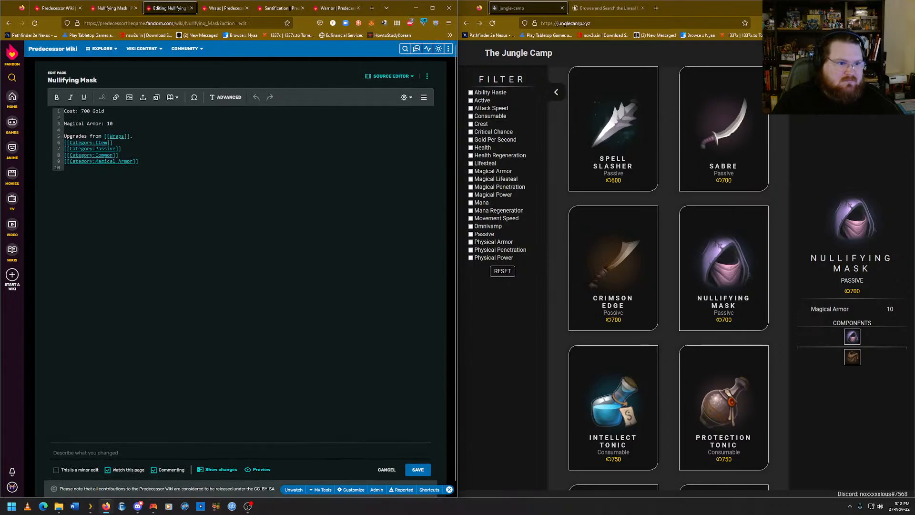
{"action": "key", "text": "BackSpace"}
{"action": "type", "text": "Unc"}
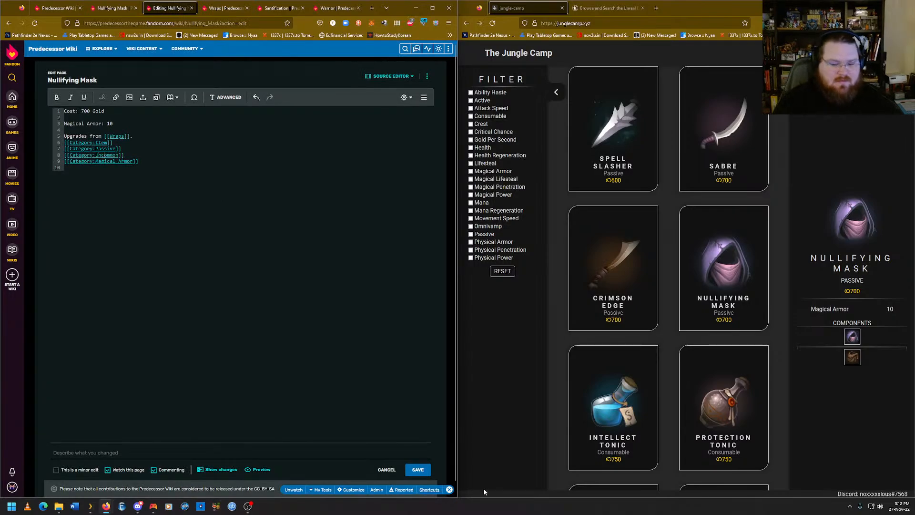
{"action": "left_click", "coordinate": [415, 471]}
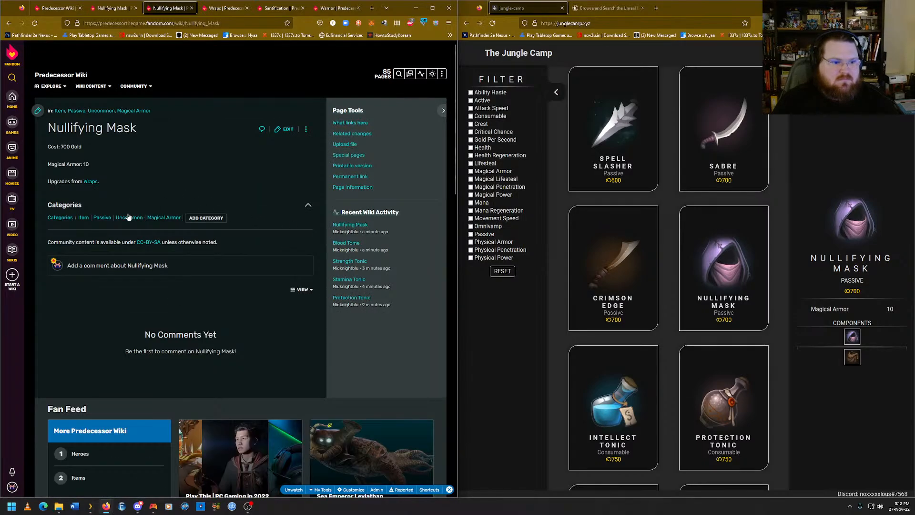
Go back from the Nullifying Mask page to the Blood Tome wiki page.
{"action": "left_click", "coordinate": [129, 218]}
{"action": "left_click", "coordinate": [218, 242]}
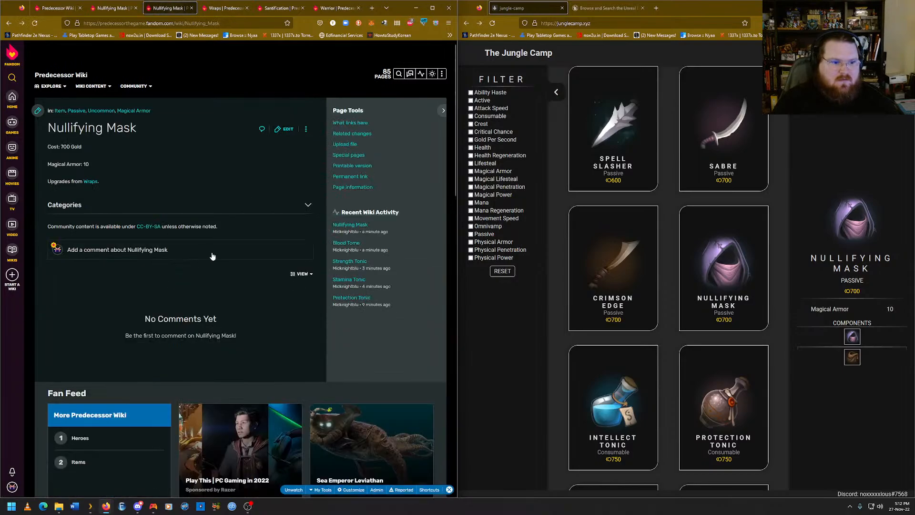
{"action": "left_click", "coordinate": [285, 129]}
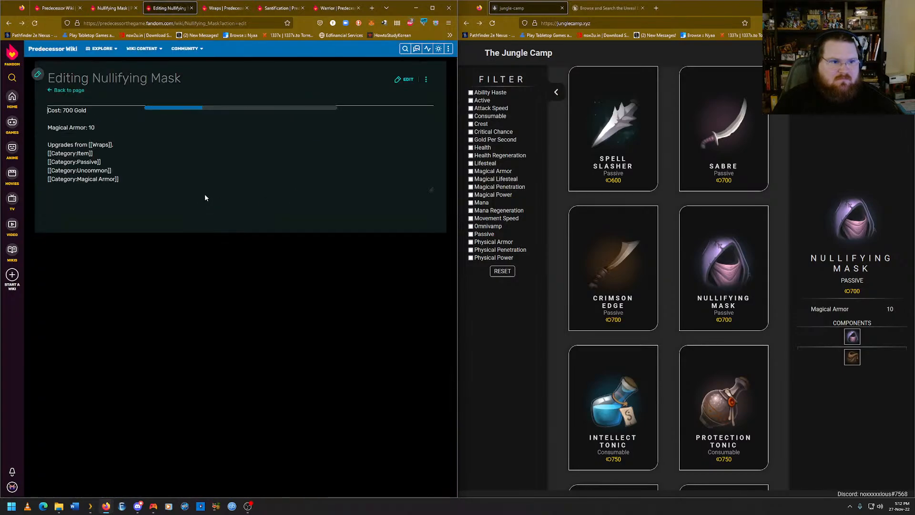
{"action": "key", "text": "alt+Left"}
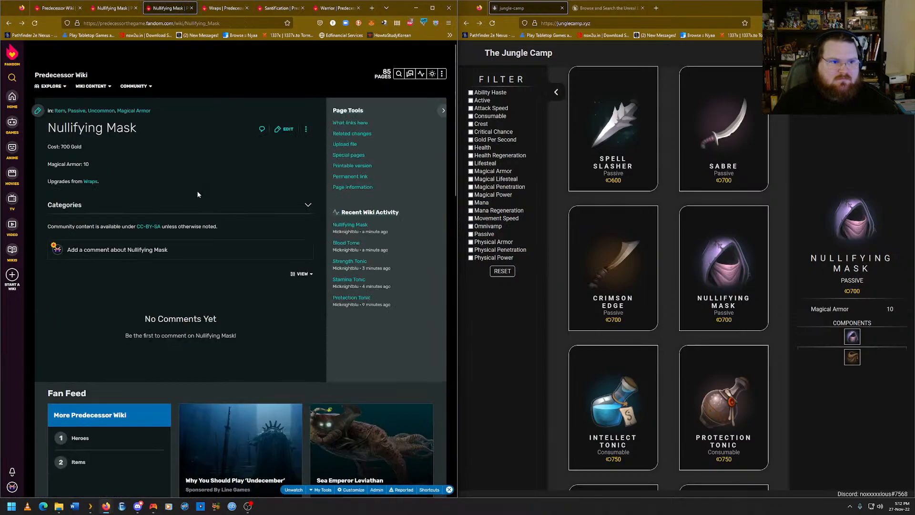
{"action": "key", "text": "alt+Left"}
{"action": "key", "text": "alt+Left"}
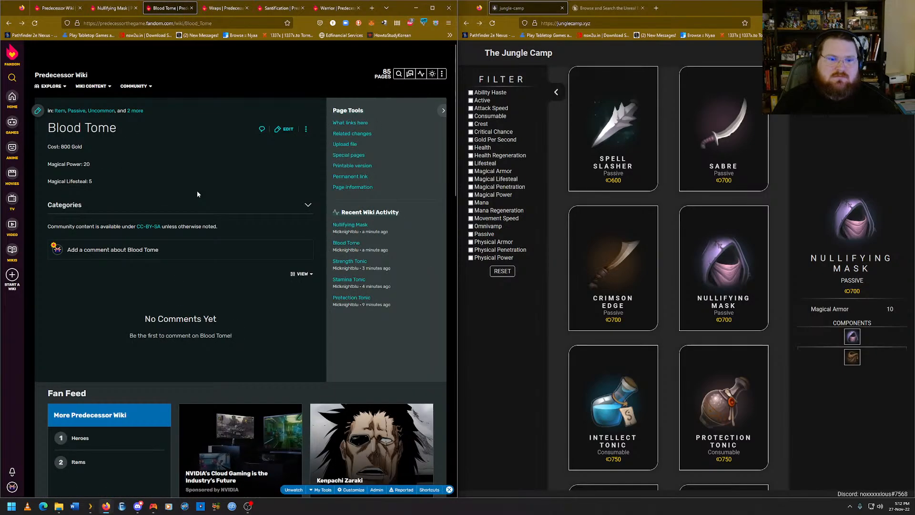
{"action": "left_click", "coordinate": [135, 204]}
{"action": "left_click", "coordinate": [135, 204]}
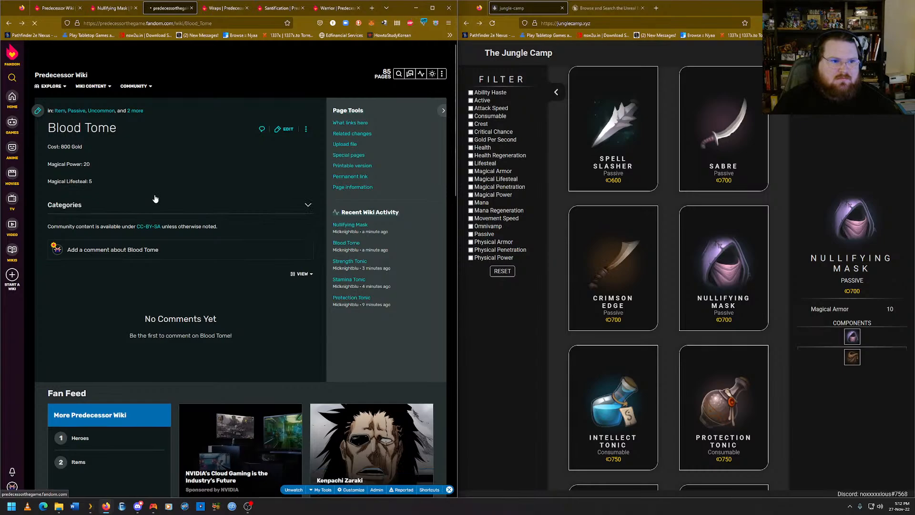
{"action": "left_click", "coordinate": [139, 206]}
{"action": "left_click", "coordinate": [140, 206]}
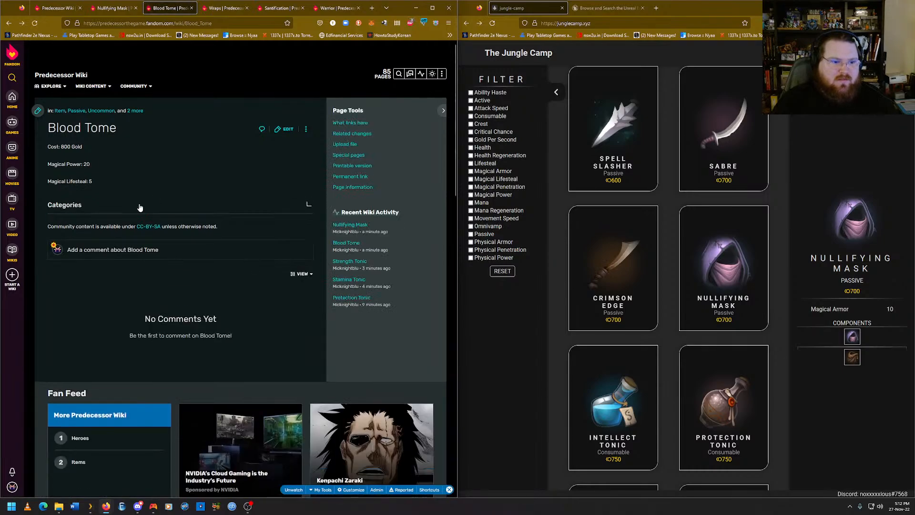
{"action": "left_click", "coordinate": [139, 206]}
{"action": "left_click", "coordinate": [139, 206]}
Browse The Jungle Camp's item cards around Spell Slasher and Crimson Edge and examine their details.
{"action": "mouse_move", "coordinate": [442, 76]}
{"action": "scroll", "coordinate": [691, 212], "scroll_direction": "up", "scroll_amount": 4}
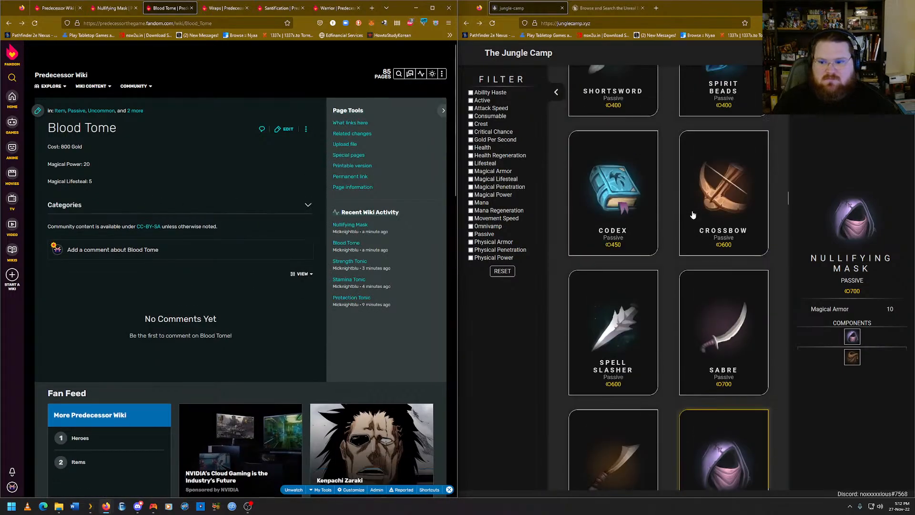
{"action": "left_click", "coordinate": [691, 231]}
{"action": "scroll", "coordinate": [668, 260], "scroll_direction": "down", "scroll_amount": 3}
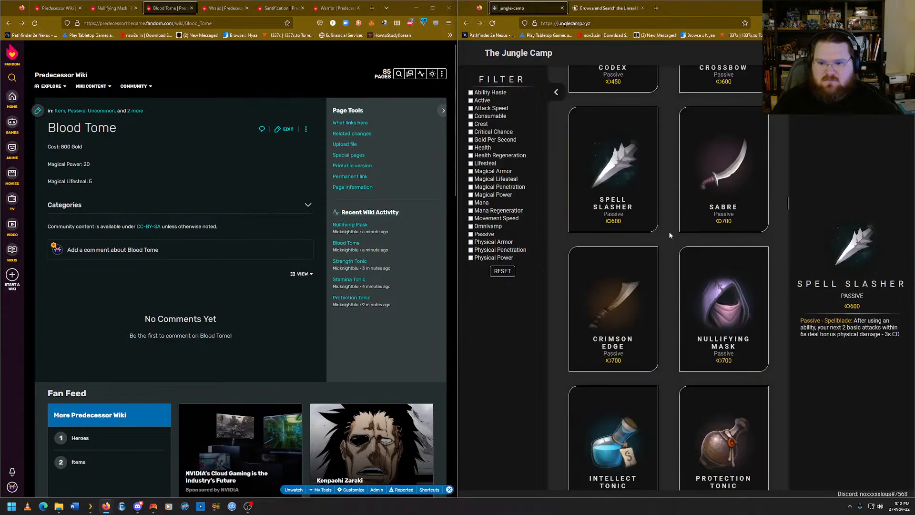
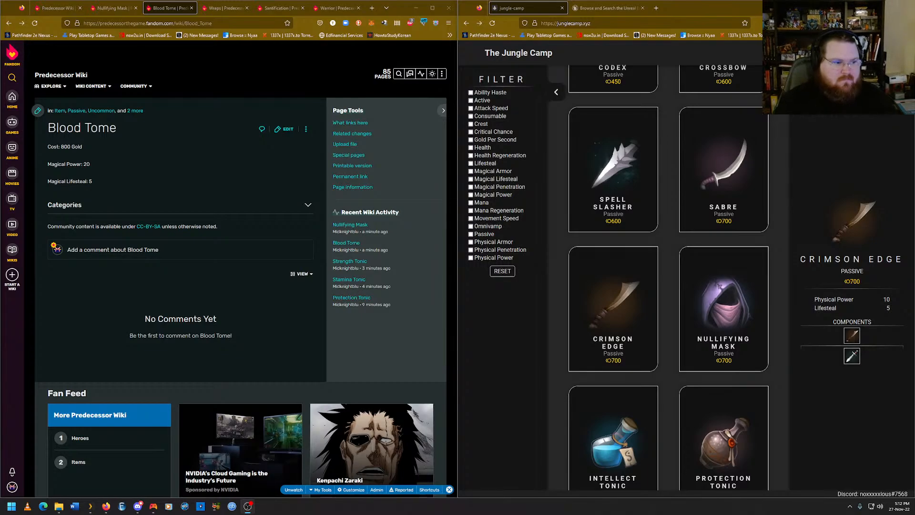
Enter "Crimson Edge" as a new article title on the wiki and open the existing page of that name.
{"action": "left_click", "coordinate": [165, 210]}
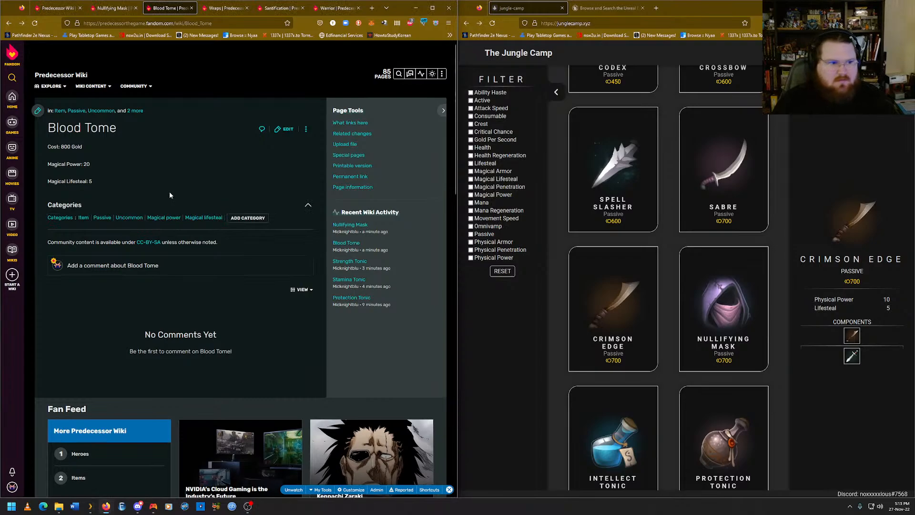
{"action": "left_click", "coordinate": [428, 88]}
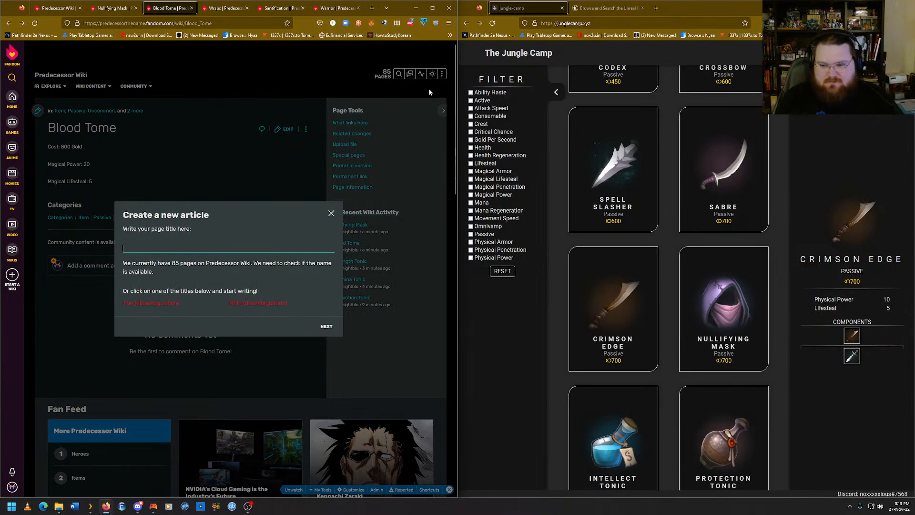
{"action": "type", "text": "Crim"}
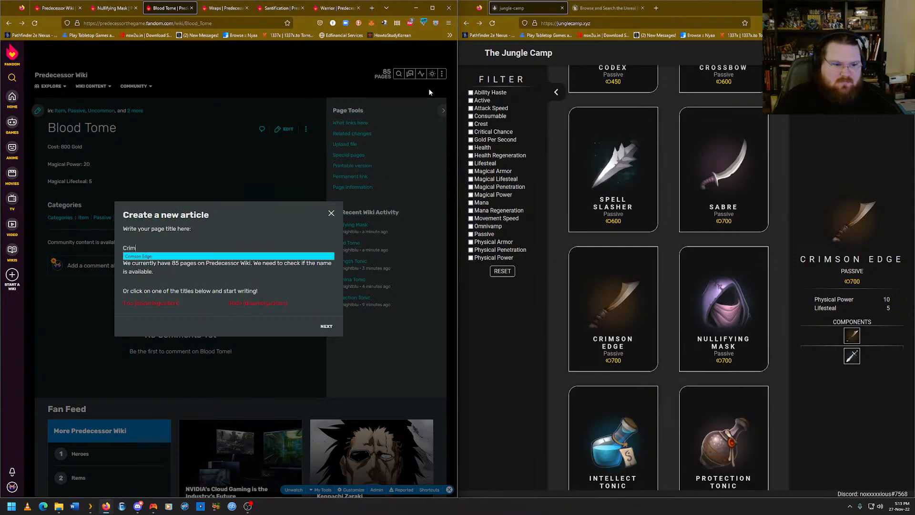
{"action": "key", "text": "Return"}
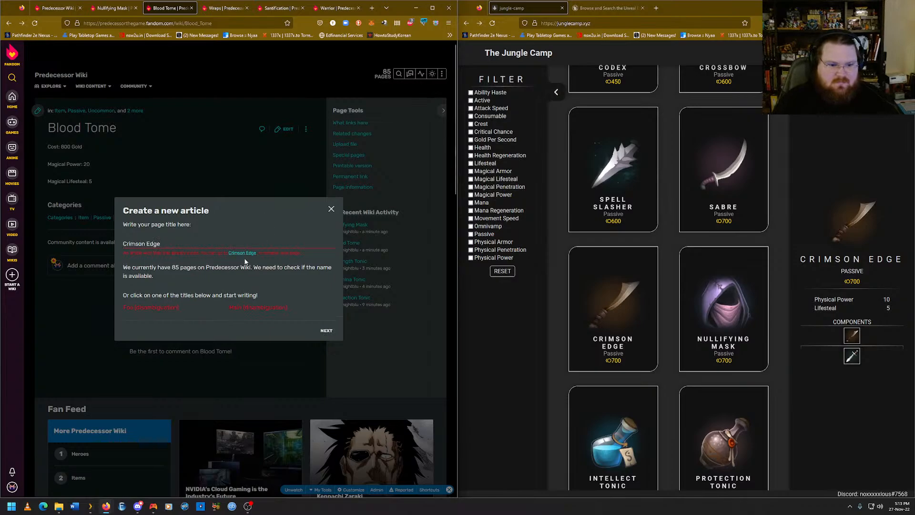
{"action": "left_click", "coordinate": [242, 253]}
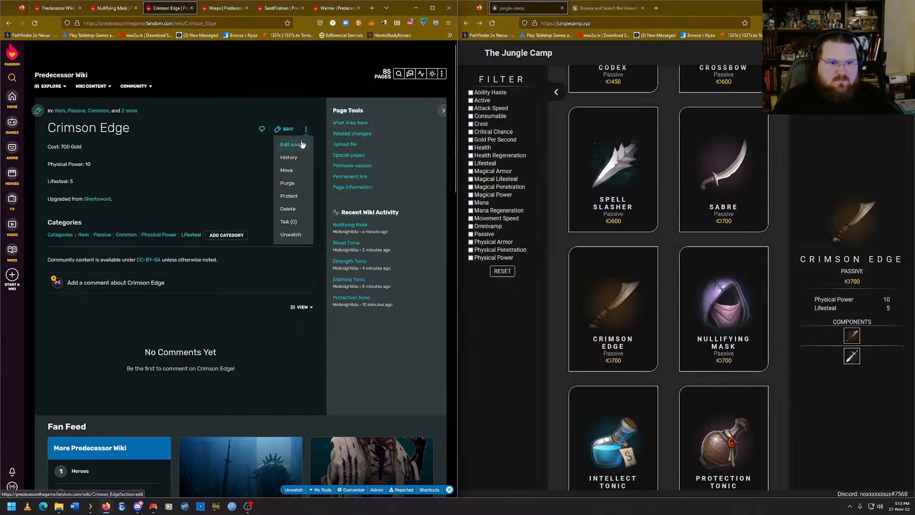
Change the Crimson Edge page's "Common" category to "Uncommon" in its source and save the page.
{"action": "left_click", "coordinate": [302, 144]}
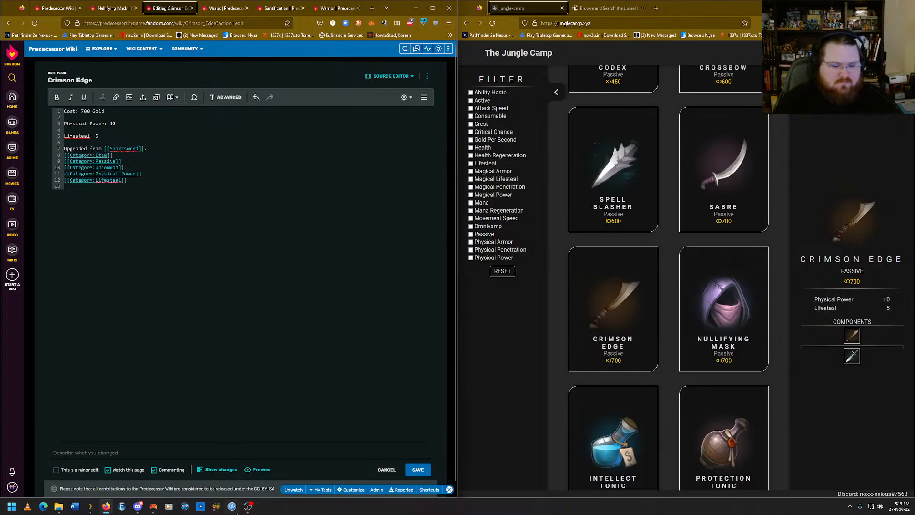
{"action": "key", "text": "BackSpace"}
{"action": "key", "text": "BackSpace"}
{"action": "key", "text": "BackSpace"}
{"action": "type", "text": "Un"}
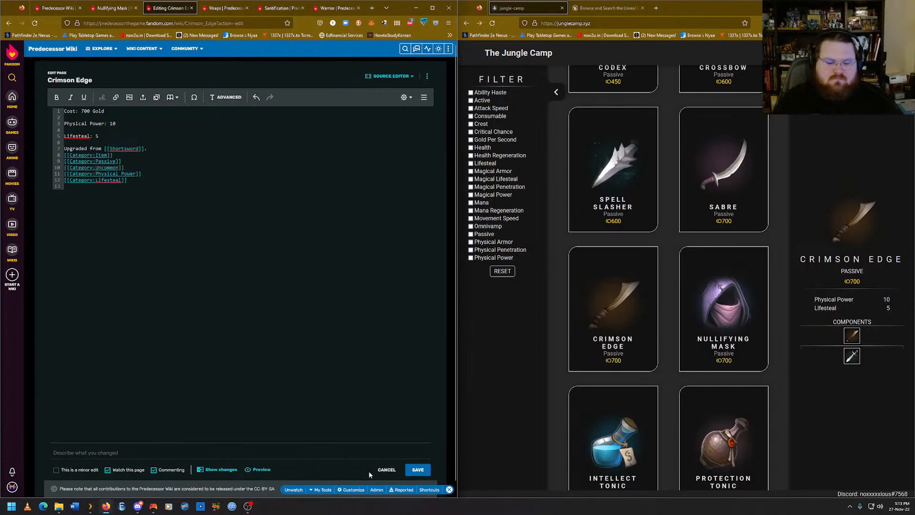
{"action": "left_click", "coordinate": [418, 469]}
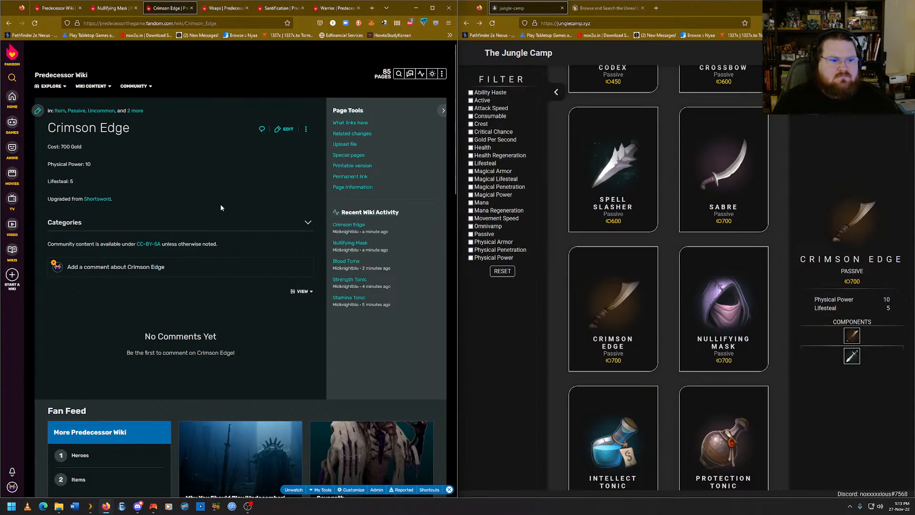
{"action": "double_click", "coordinate": [128, 222]}
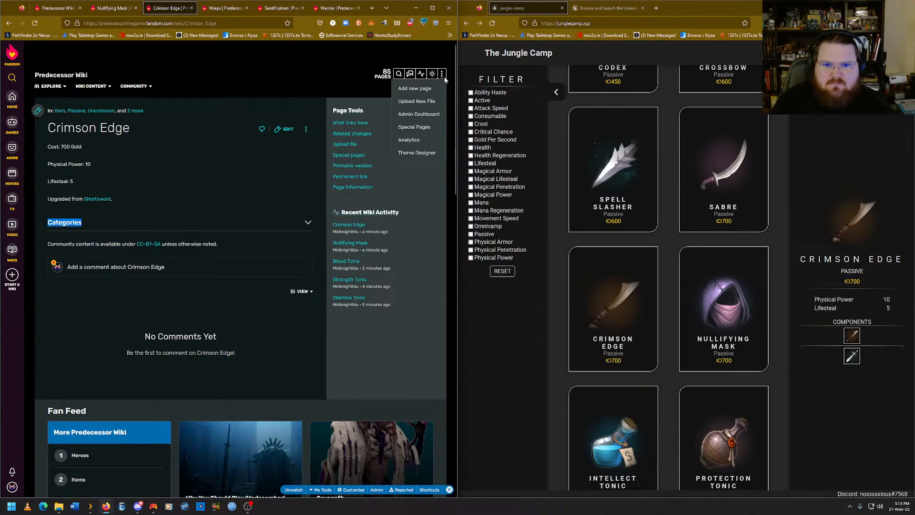
Show Blood Tome's details on The Jungle Camp, and open its existing wiki page by entering "Blood Tome" as a new article title.
{"action": "scroll", "coordinate": [724, 313], "scroll_direction": "down", "scroll_amount": 7}
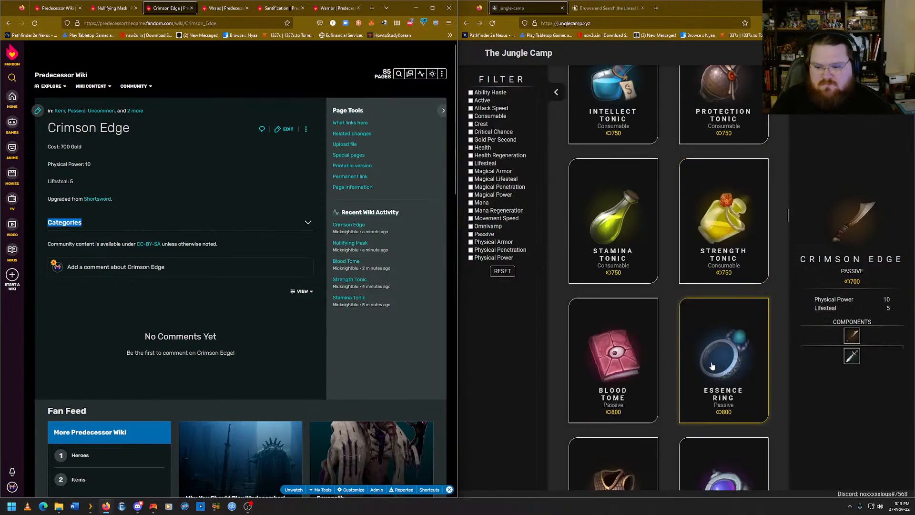
{"action": "left_click", "coordinate": [614, 355]}
{"action": "mouse_move", "coordinate": [438, 75]}
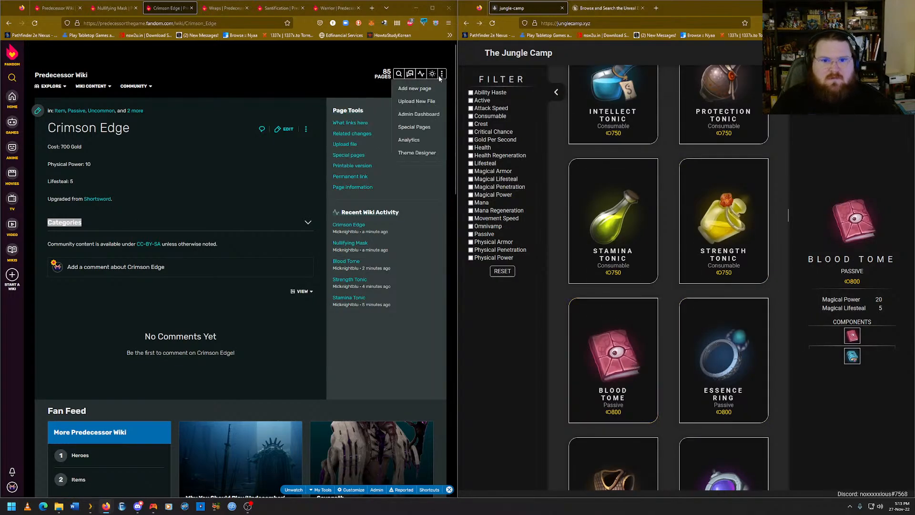
{"action": "left_click", "coordinate": [415, 88]}
{"action": "left_click", "coordinate": [218, 237]}
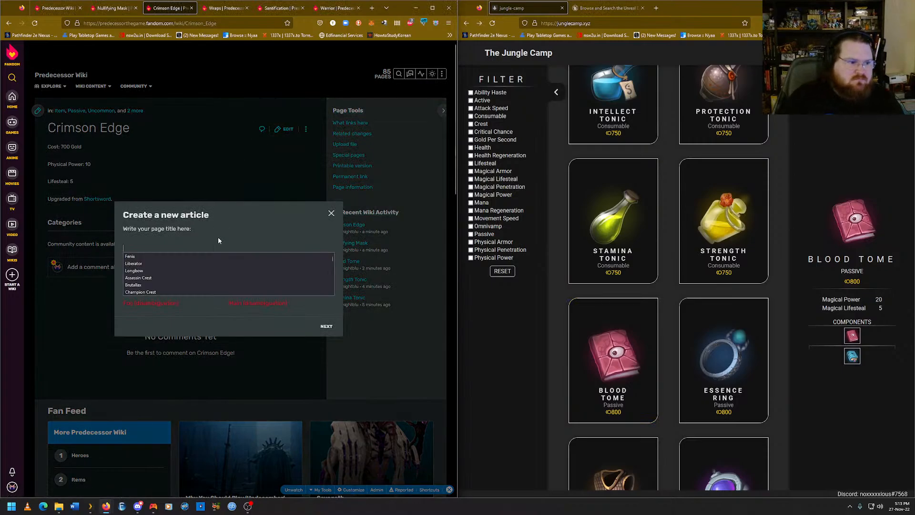
{"action": "type", "text": "N:p"}
{"action": "key", "text": "BackSpace"}
{"action": "key", "text": "BackSpace"}
{"action": "key", "text": "BackSpace"}
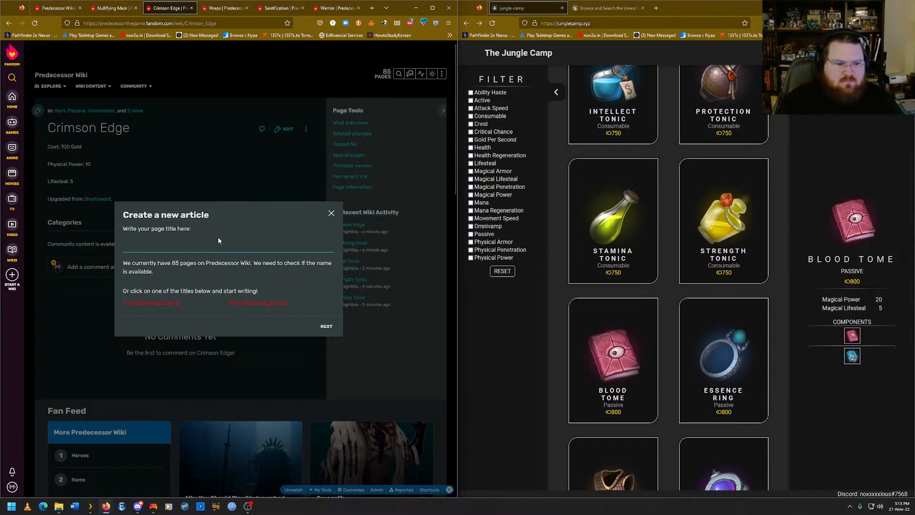
{"action": "type", "text": "Blood"}
{"action": "key", "text": "Down"}
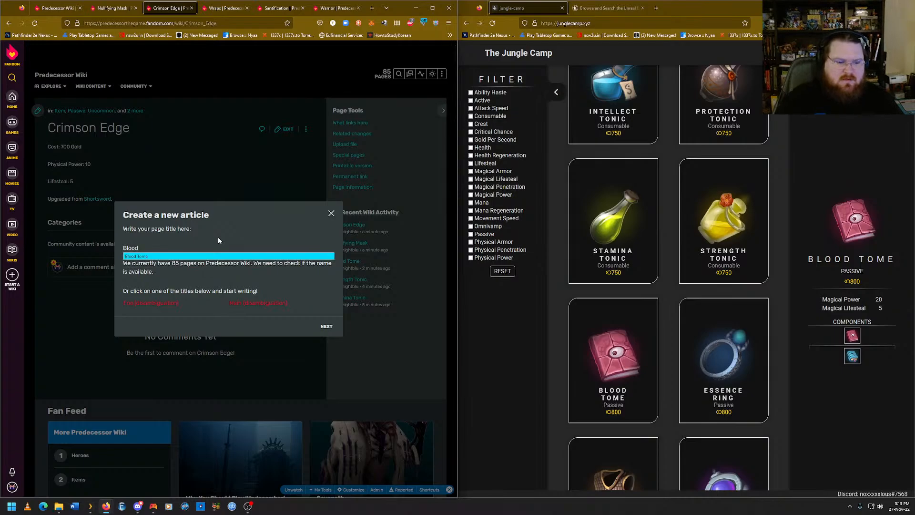
{"action": "key", "text": "Return"}
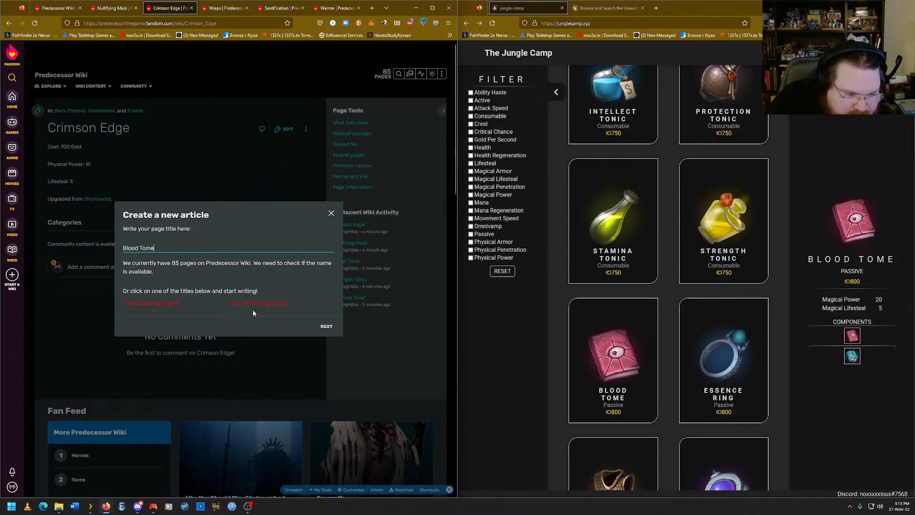
{"action": "left_click", "coordinate": [241, 254]}
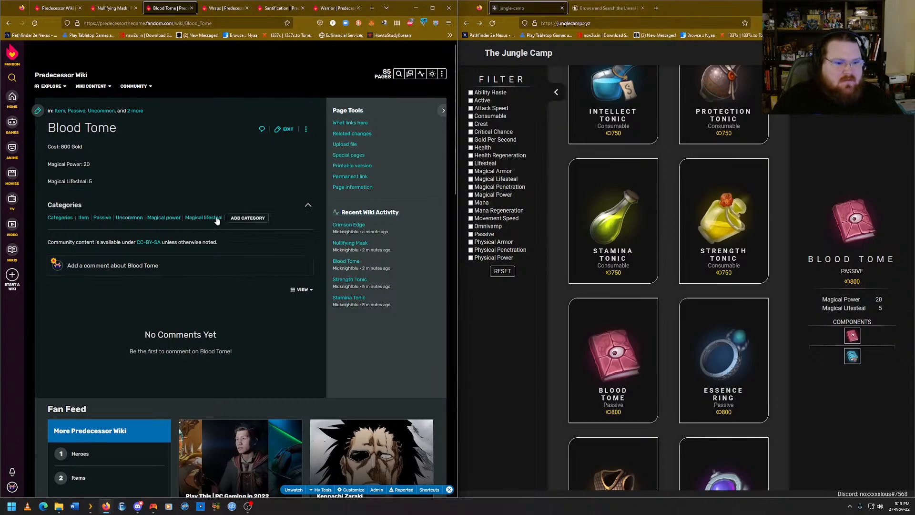
Open the Blood Tome page for editing, and replace the Wraps page with the existing Codex page via the new article title "codex".
{"action": "left_click", "coordinate": [292, 142]}
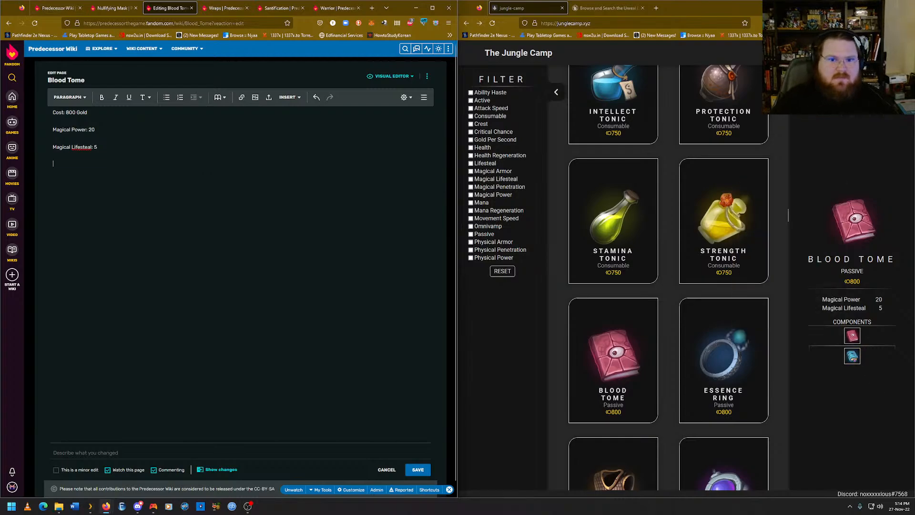
{"action": "key", "text": "ctrl+Tab"}
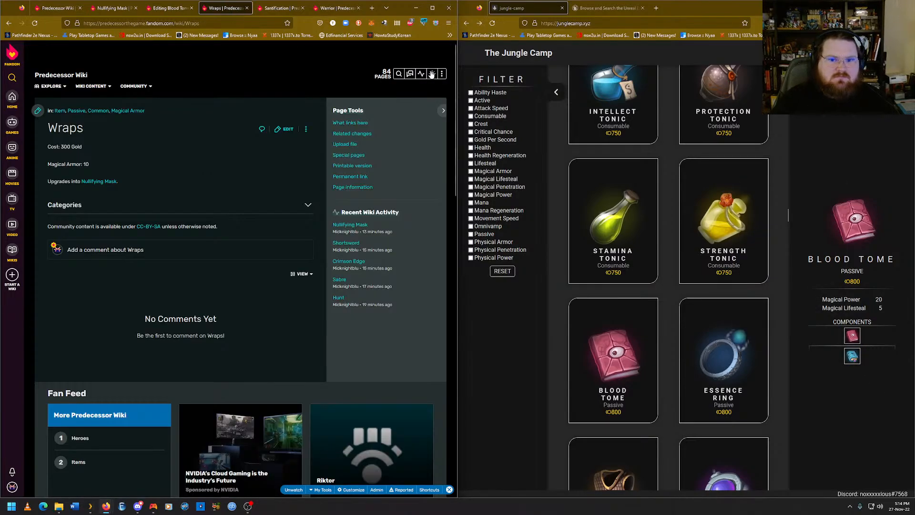
{"action": "mouse_move", "coordinate": [442, 75]}
{"action": "left_click", "coordinate": [414, 89]}
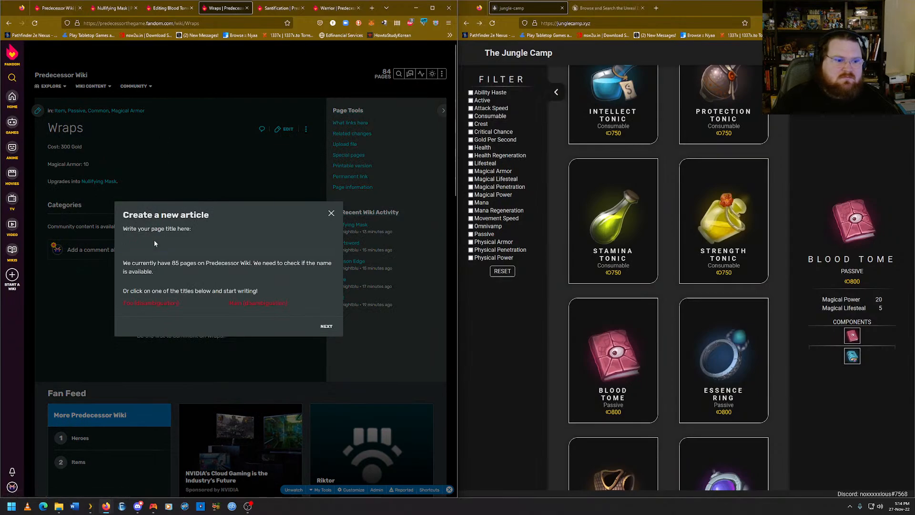
{"action": "type", "text": "codex"}
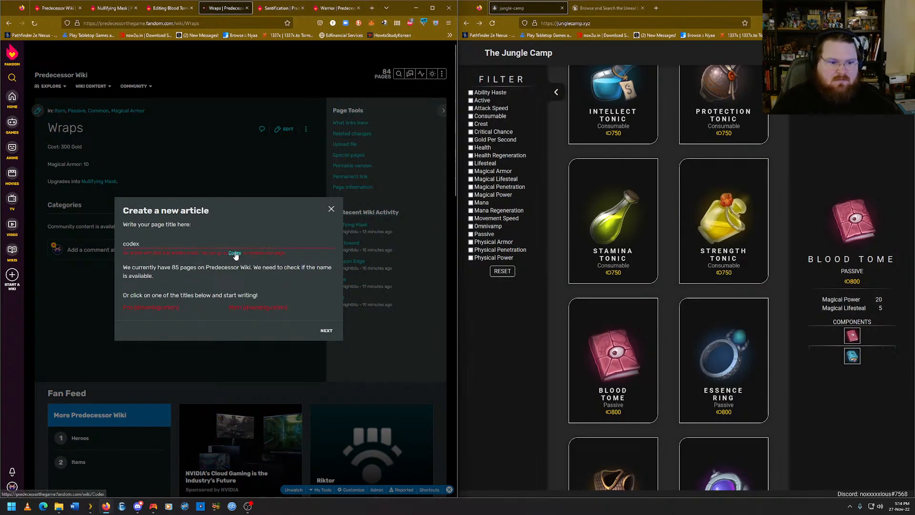
{"action": "left_click", "coordinate": [235, 253]}
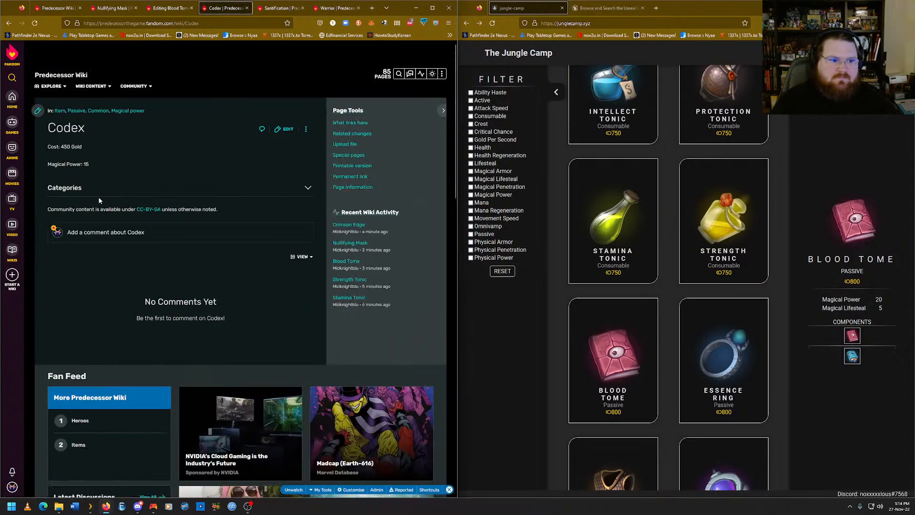
Add a line reading "Upgrades from" below the Magical Lifesteal line of the Blood Tome page.
{"action": "left_click", "coordinate": [162, 16]}
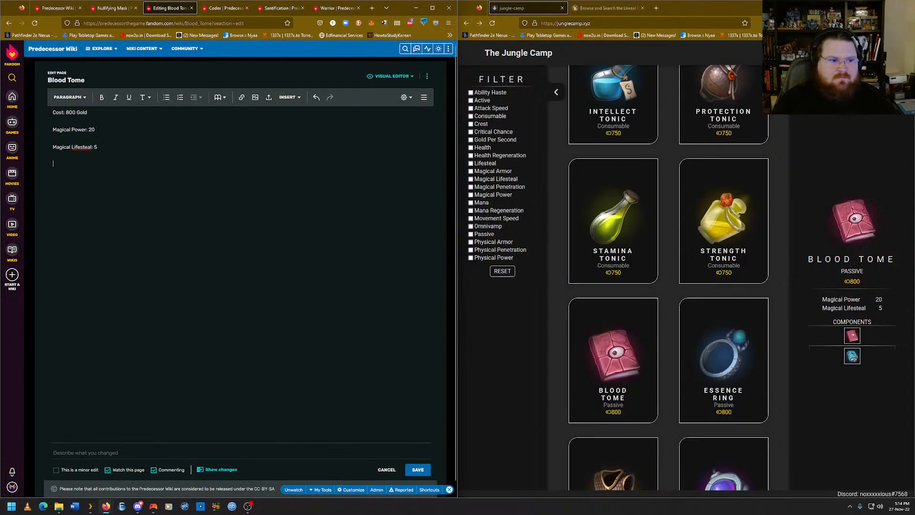
{"action": "key", "text": "Return"}
{"action": "type", "text": "Upgra"}
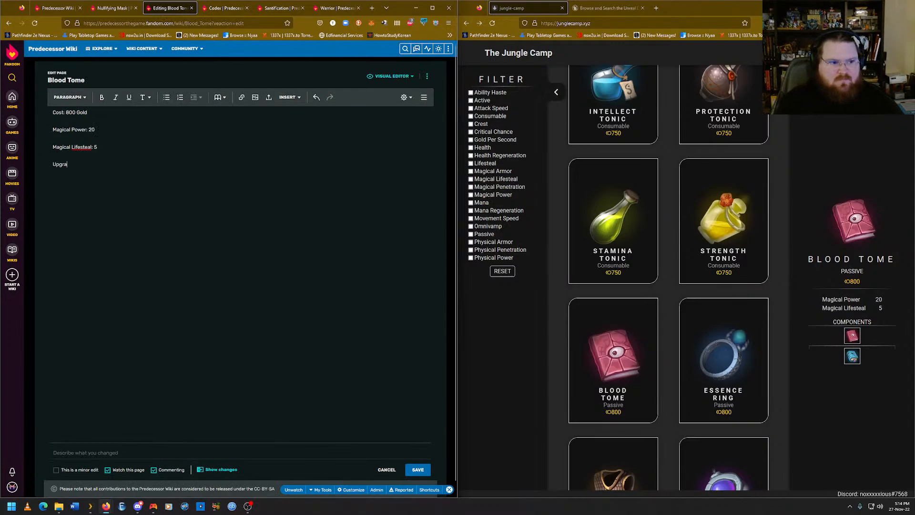
{"action": "type", "text": "des From"}
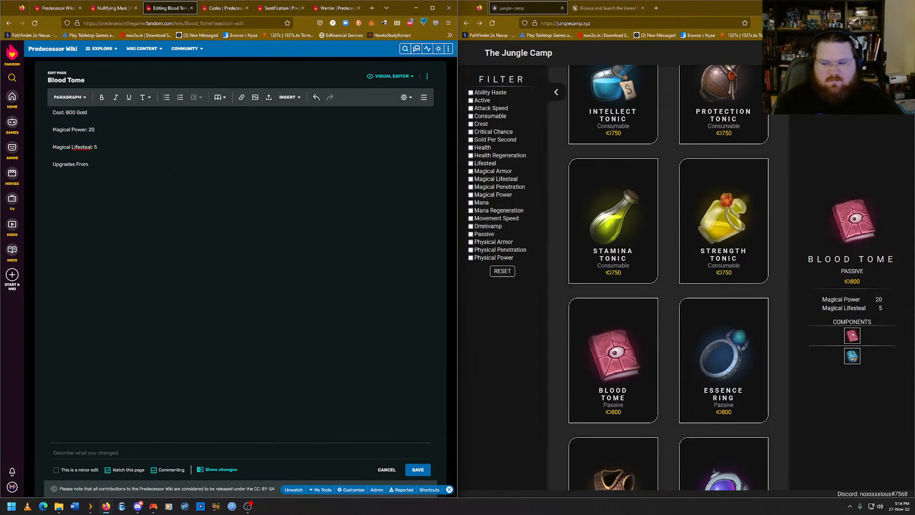
{"action": "type", "text": " Codex"}
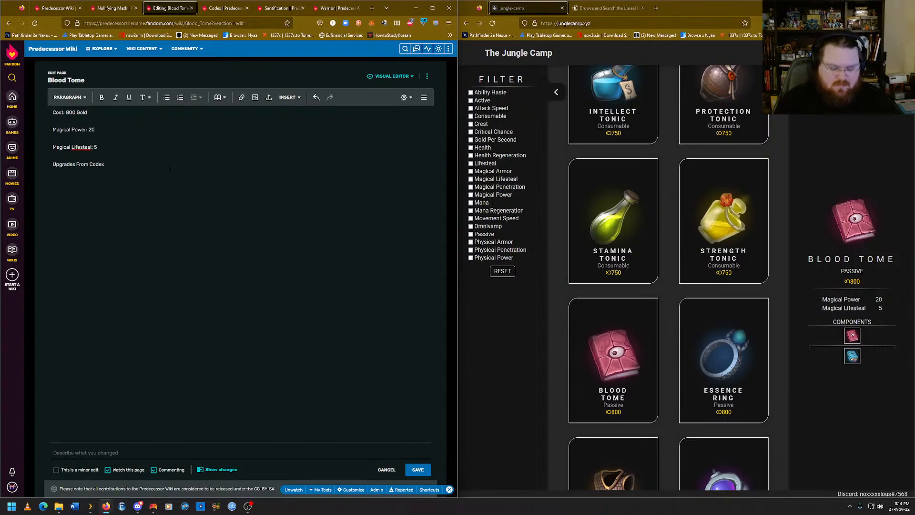
{"action": "key", "text": "BackSpace"}
{"action": "key", "text": "BackSpace"}
{"action": "key", "text": "BackSpace"}
{"action": "key", "text": "BackSpace"}
{"action": "key", "text": "BackSpace"}
{"action": "key", "text": "BackSpace"}
{"action": "key", "text": "BackSpace"}
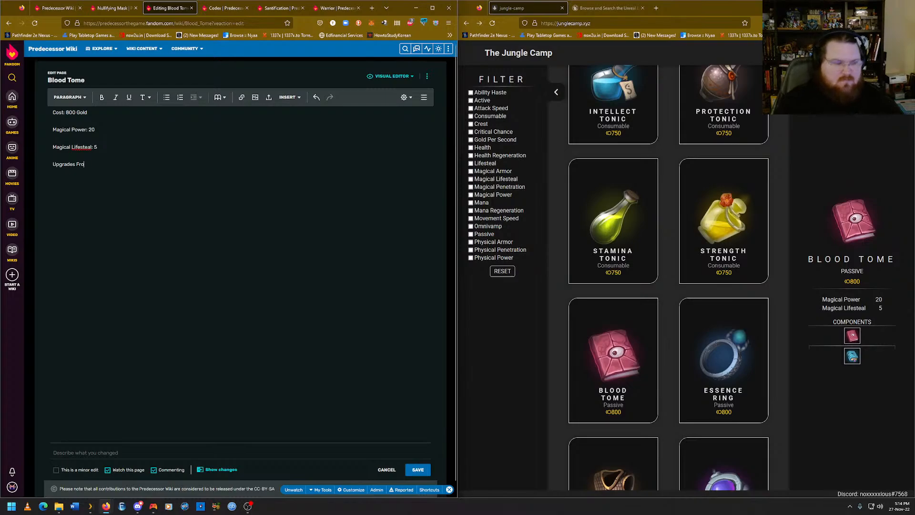
{"action": "key", "text": "BackSpace"}
{"action": "key", "text": "BackSpace"}
{"action": "key", "text": "BackSpace"}
{"action": "type", "text": "from"}
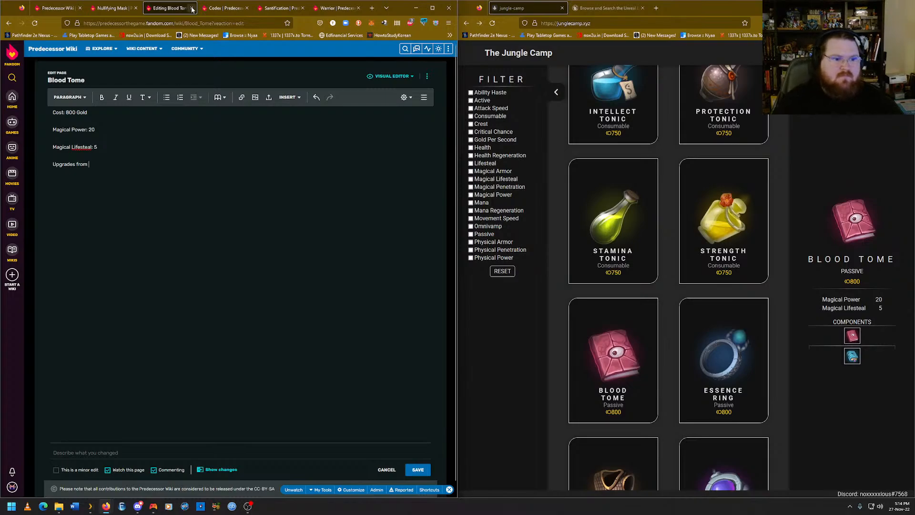
Complete the "Upgrades from" line with a "Codex" link using the Codex page's copied address, and save the Blood Tome page.
{"action": "left_click", "coordinate": [224, 8]}
{"action": "right_click", "coordinate": [213, 26]}
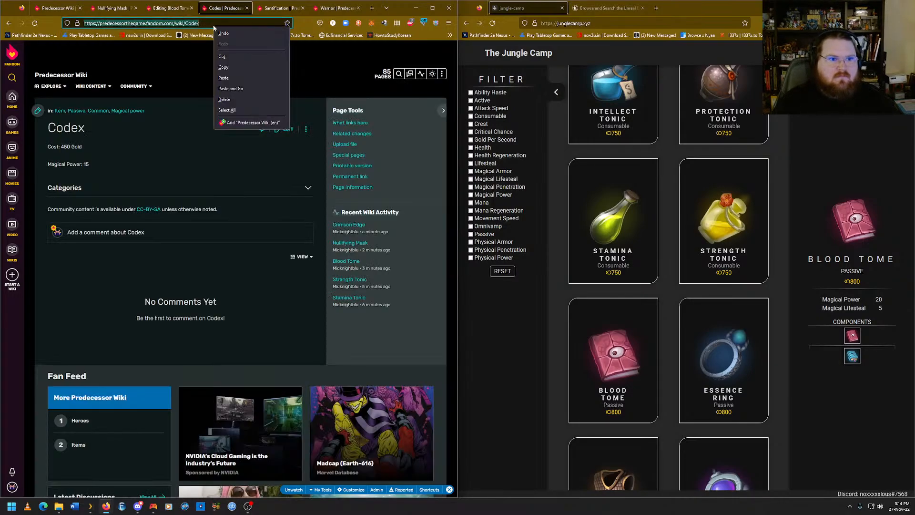
{"action": "left_click", "coordinate": [223, 67]}
{"action": "left_click", "coordinate": [170, 9]}
{"action": "key", "text": "ctrl+v"}
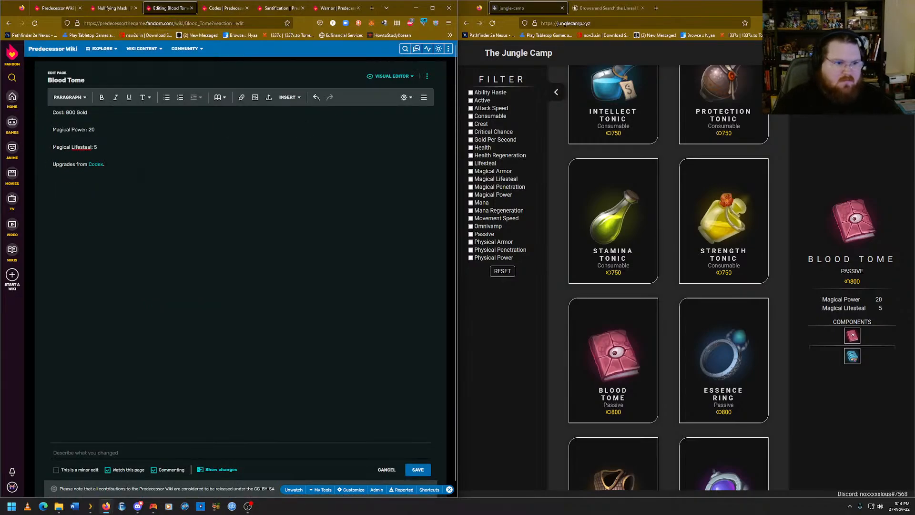
{"action": "scroll", "coordinate": [240, 277], "scroll_direction": "down", "scroll_amount": 1}
{"action": "left_click", "coordinate": [414, 460]}
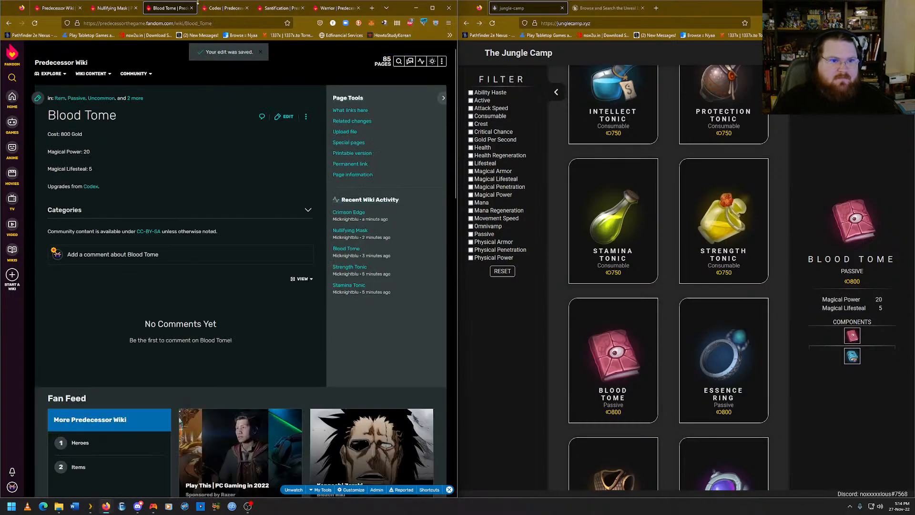
Add the line "Upgrades into Blood Tome." to the Codex page, linked with the Blood Tome page's copied address, and save it.
{"action": "left_click", "coordinate": [135, 22]}
{"action": "right_click", "coordinate": [135, 22]}
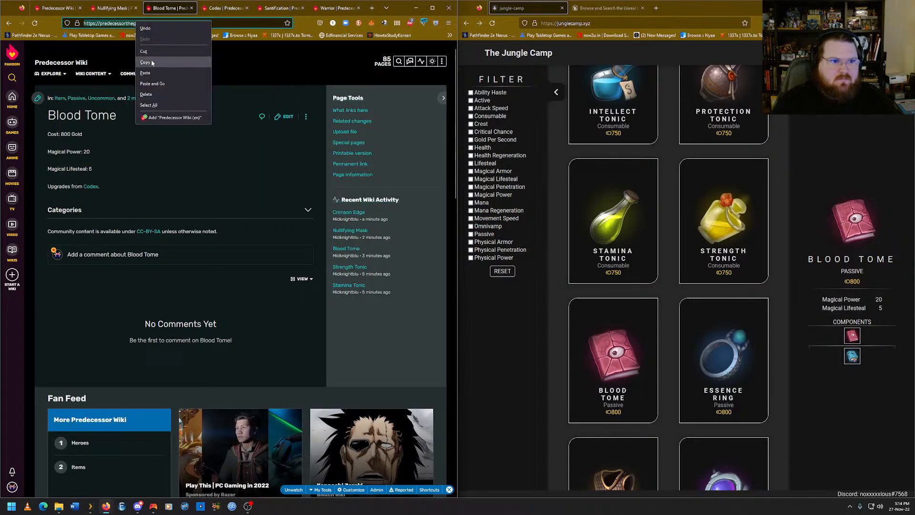
{"action": "left_click", "coordinate": [152, 63]}
{"action": "left_click", "coordinate": [224, 7]}
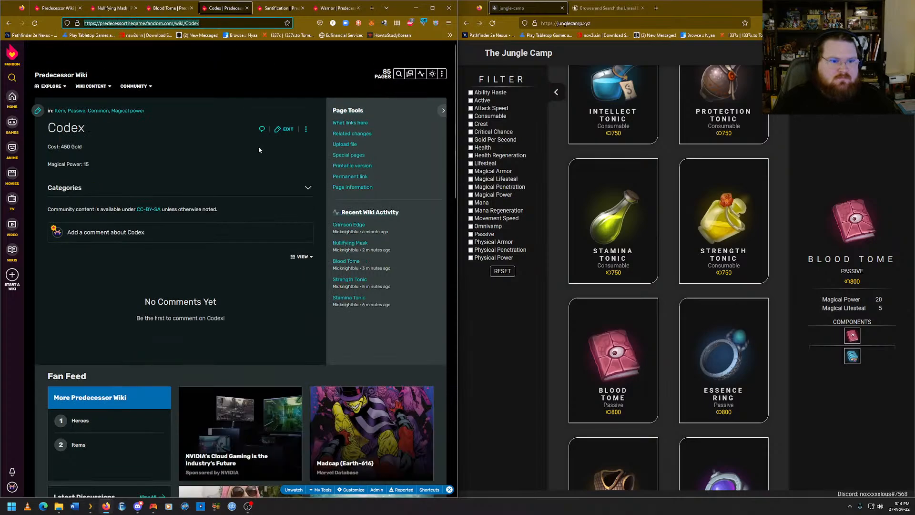
{"action": "left_click", "coordinate": [287, 130]}
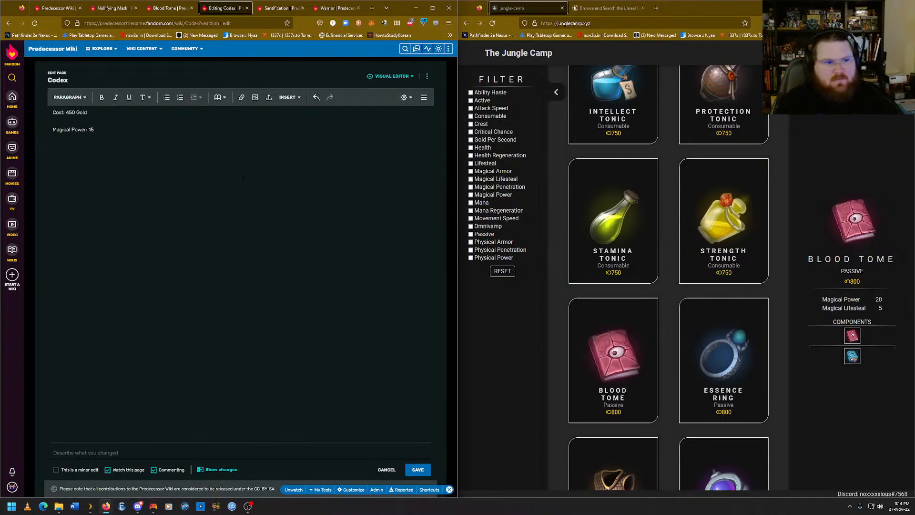
{"action": "type", "text": "Upgra"}
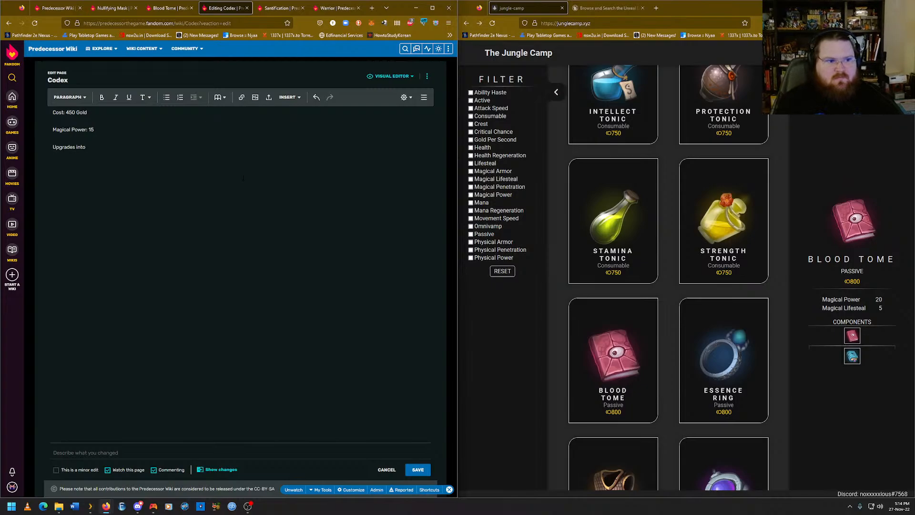
{"action": "type", "text": "des into"}
{"action": "key", "text": "ctrl+v"}
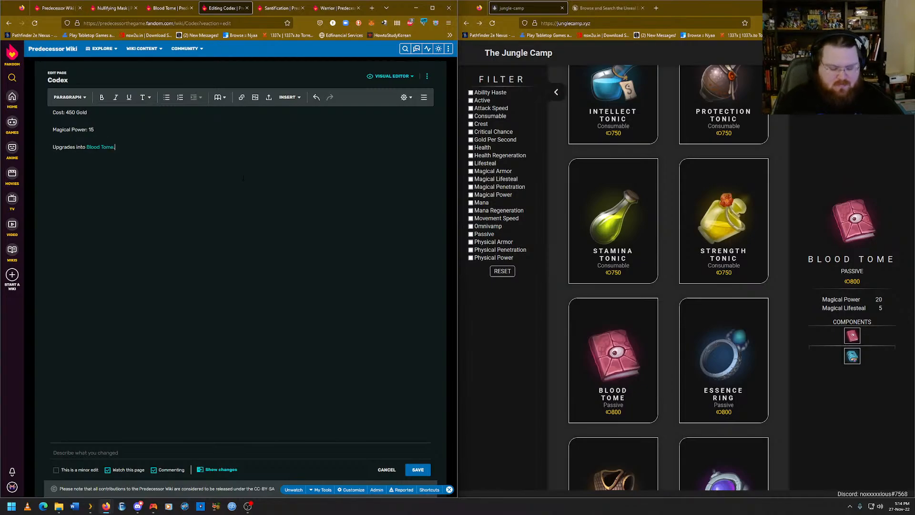
{"action": "scroll", "coordinate": [243, 178], "scroll_direction": "down", "scroll_amount": 2}
{"action": "left_click", "coordinate": [418, 458]}
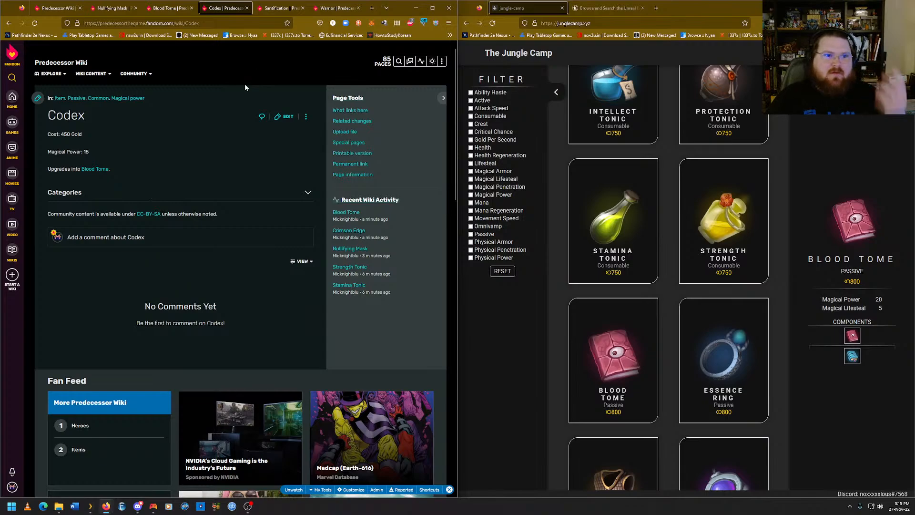
Show Essence Ring's details on The Jungle Camp and create a new wiki article titled "Essence Ring" from the Blood Tome page.
{"action": "left_click", "coordinate": [166, 8]}
{"action": "left_click", "coordinate": [720, 362]}
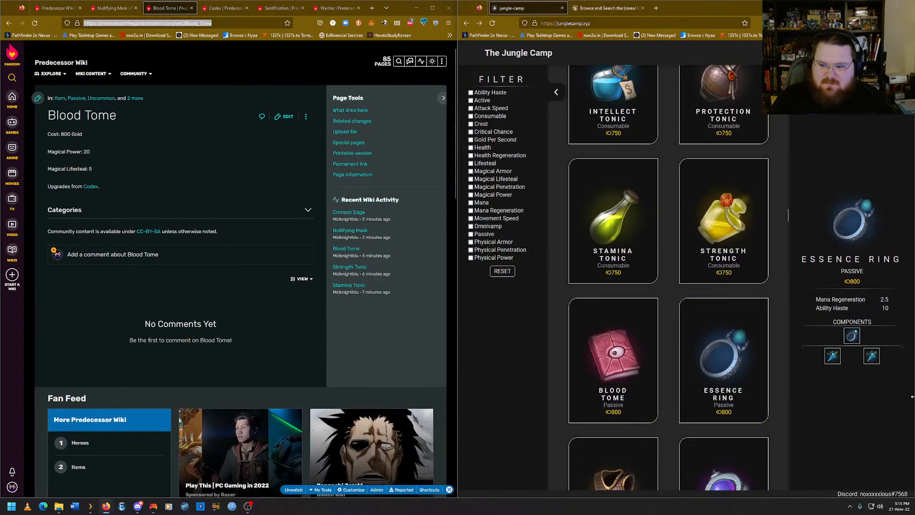
{"action": "mouse_move", "coordinate": [835, 360]}
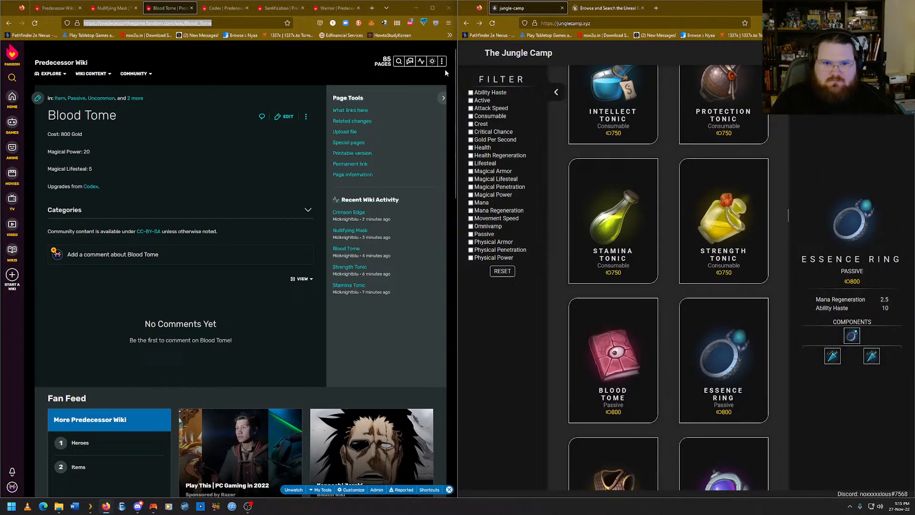
{"action": "left_click", "coordinate": [431, 76]}
{"action": "left_click", "coordinate": [173, 248]}
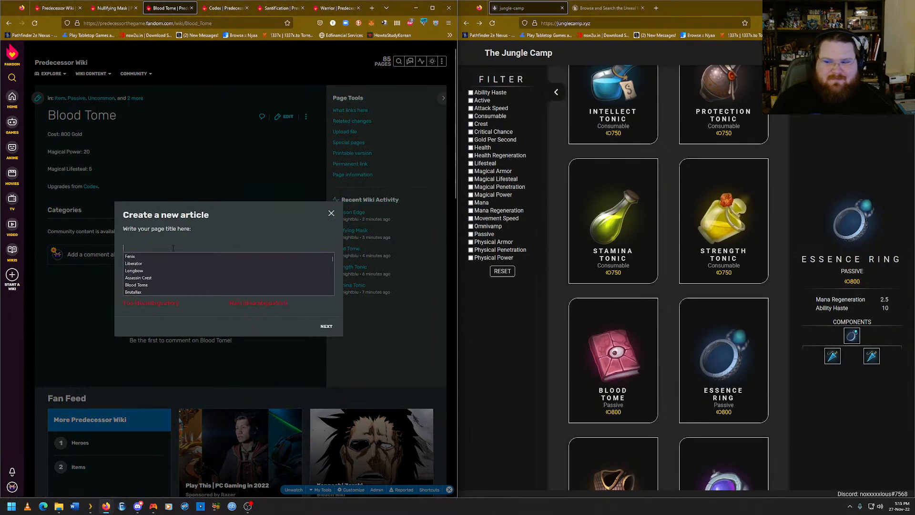
{"action": "type", "text": "Essence"}
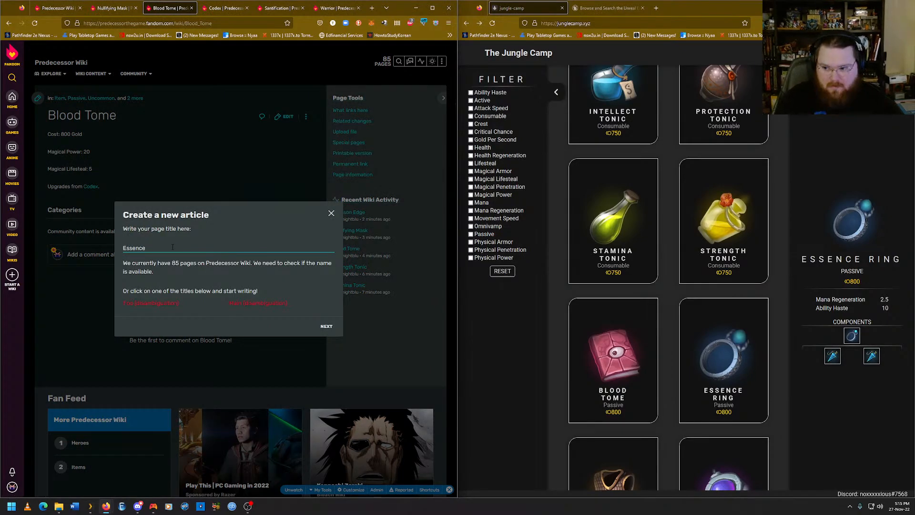
{"action": "type", "text": " Ring"}
{"action": "key", "text": "Return"}
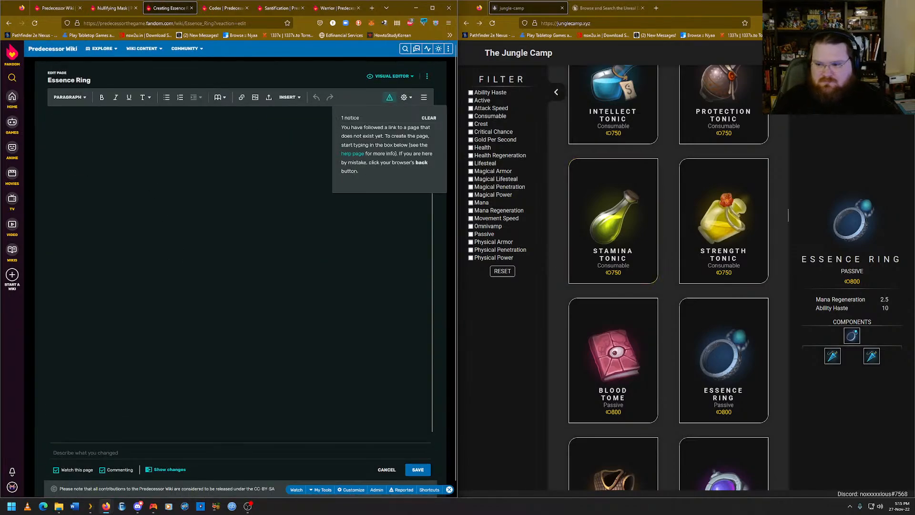
Enter "Cost: 800 Gold" as the first line of the Essence Ring page.
{"action": "type", "text": "Cost:"}
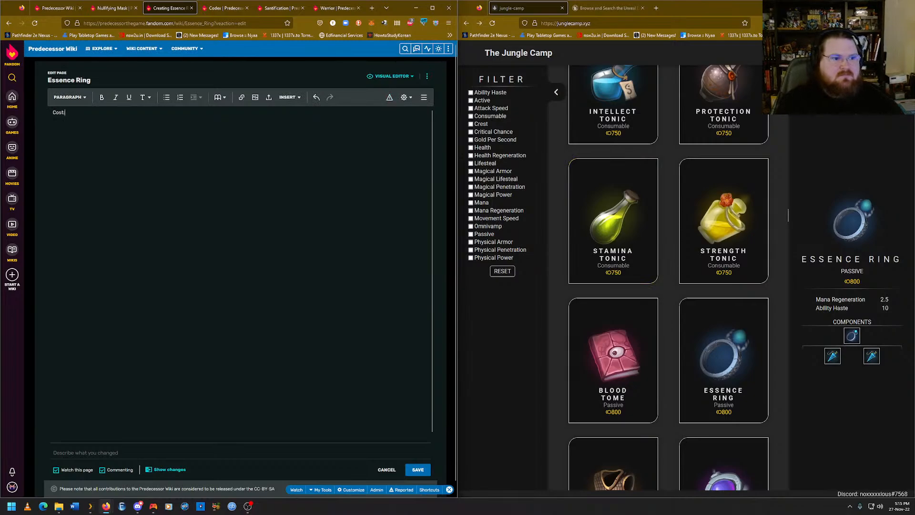
{"action": "type", "text": " 800"}
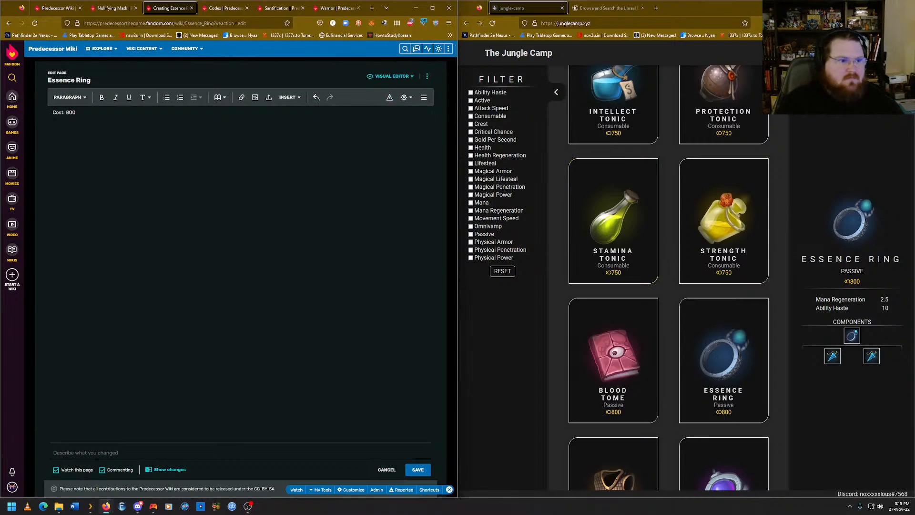
{"action": "type", "text": " Gold"}
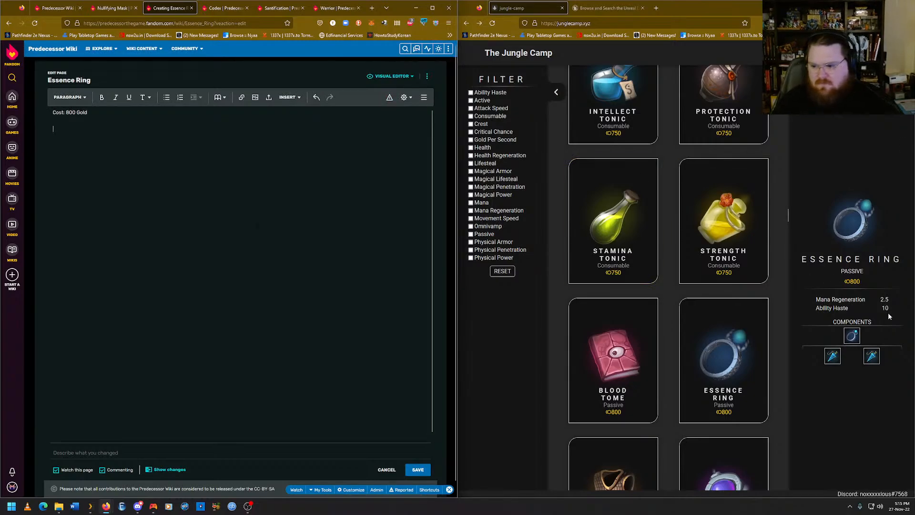
Copy Essence Ring's stats from The Jungle Camp into the page, formatted as "Mana Regeneration: 2.5" and "Ability Haste: 10".
{"action": "left_click_drag", "start_coordinate": [888, 311], "coordinate": [815, 297]}
{"action": "right_click", "coordinate": [817, 302]}
{"action": "left_click", "coordinate": [828, 310]}
{"action": "left_click", "coordinate": [229, 181]}
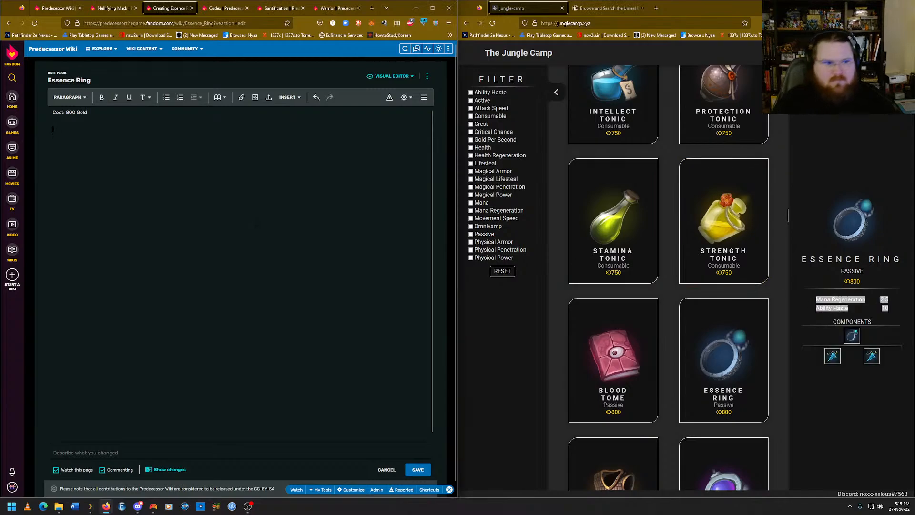
{"action": "key", "text": "ctrl+v"}
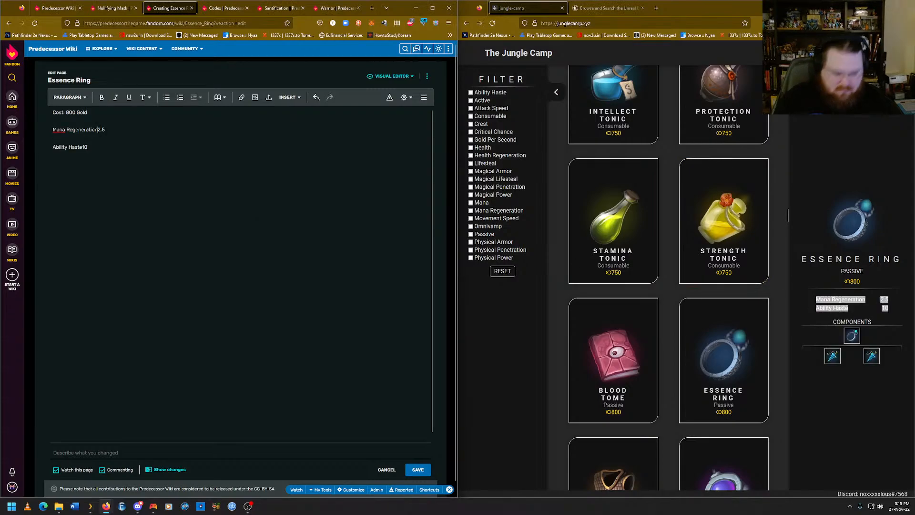
{"action": "type", "text": ": "}
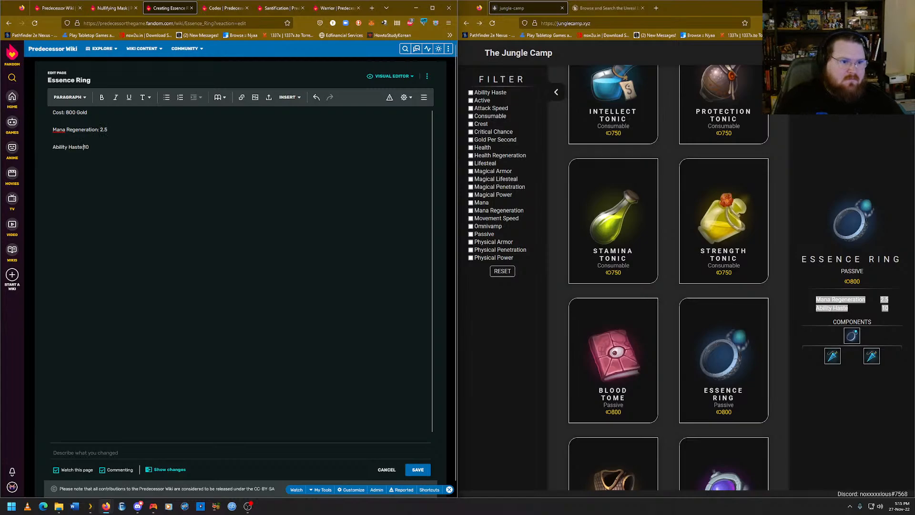
{"action": "type", "text": ": "}
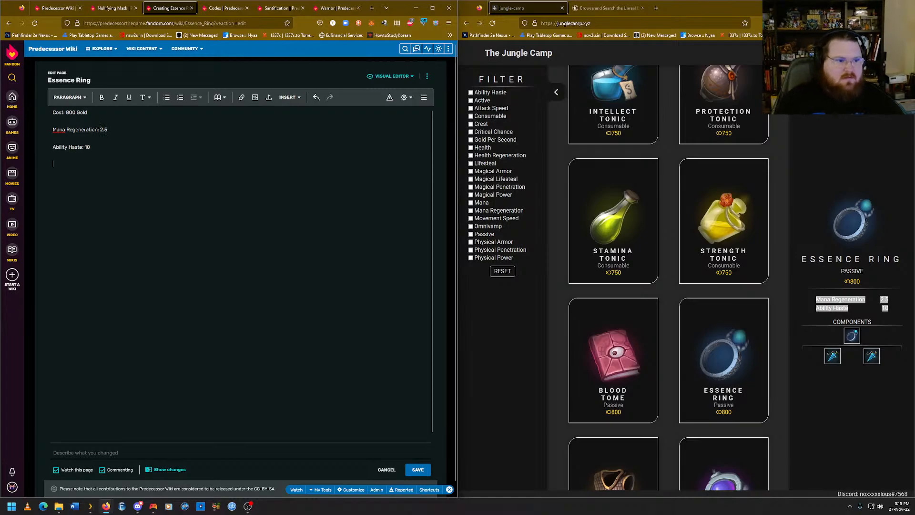
Add an "Upgrades from" line below Ability Haste and bring up the existing Energy Stream page in place of the Nullifying Mask page.
{"action": "type", "text": "Upgrades from"}
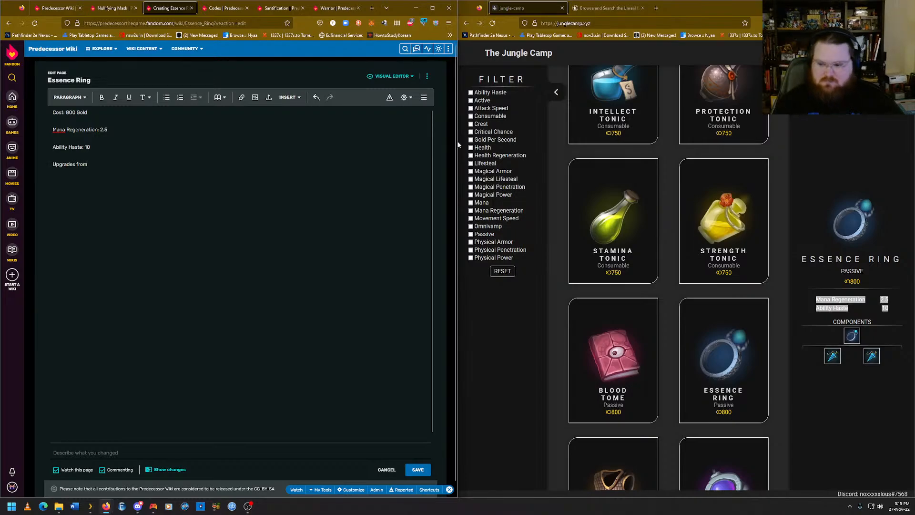
{"action": "left_click", "coordinate": [112, 9]}
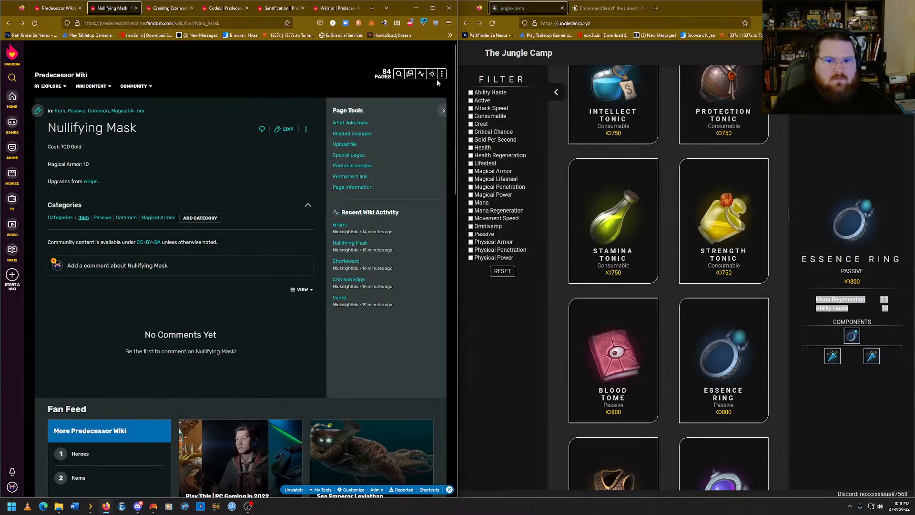
{"action": "mouse_move", "coordinate": [442, 75]}
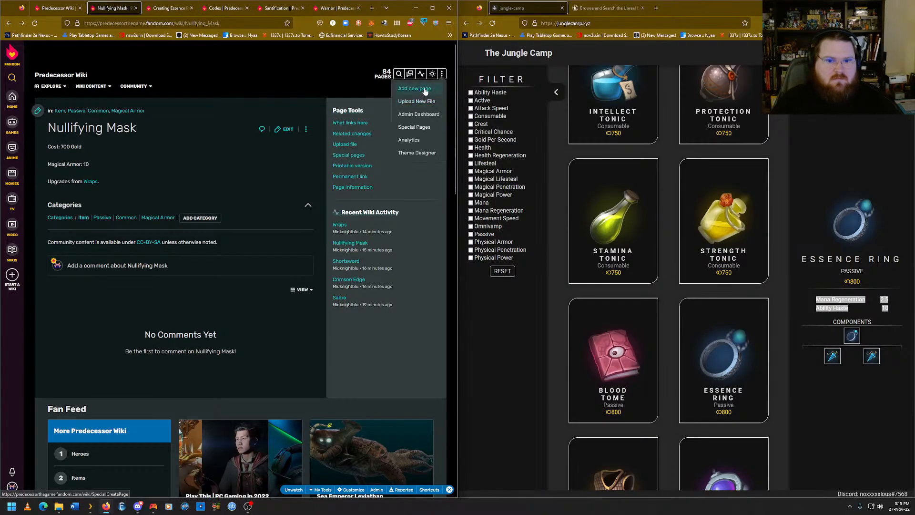
{"action": "left_click", "coordinate": [429, 93]}
{"action": "type", "text": "energy"}
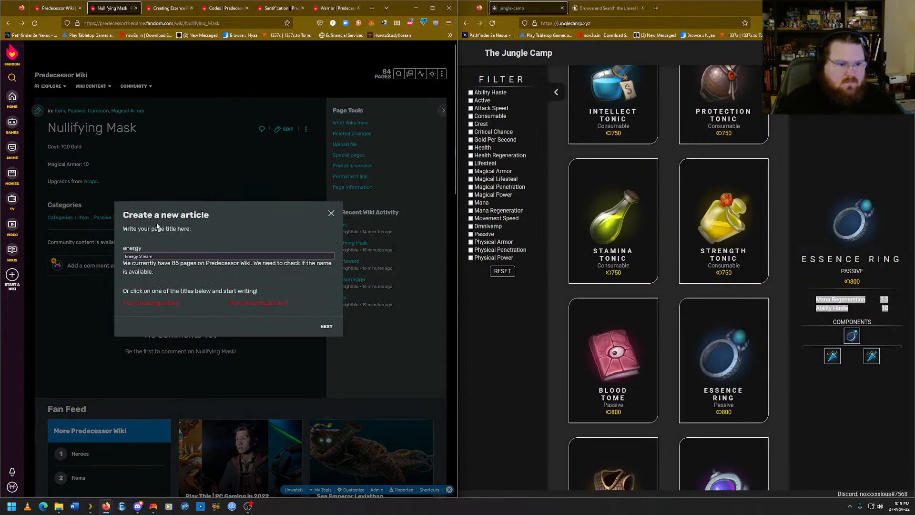
{"action": "key", "text": "Down"}
{"action": "key", "text": "Return"}
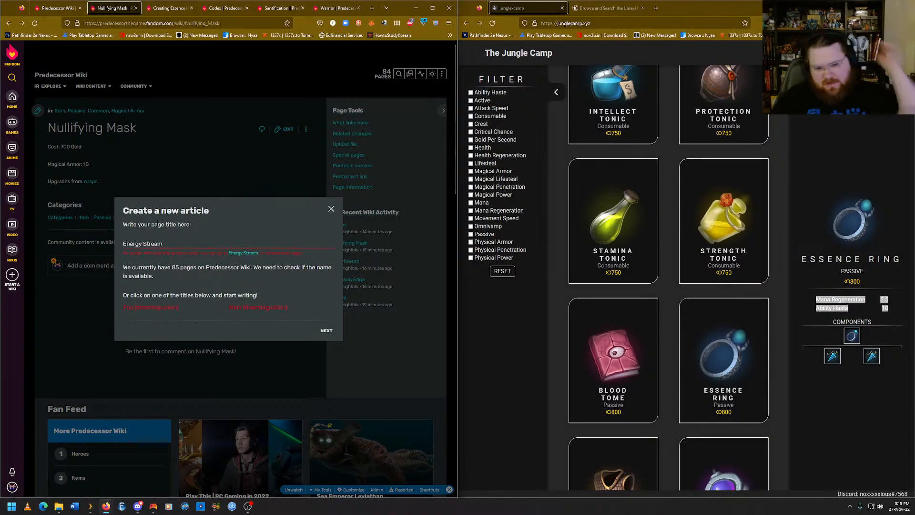
{"action": "left_click", "coordinate": [244, 254]}
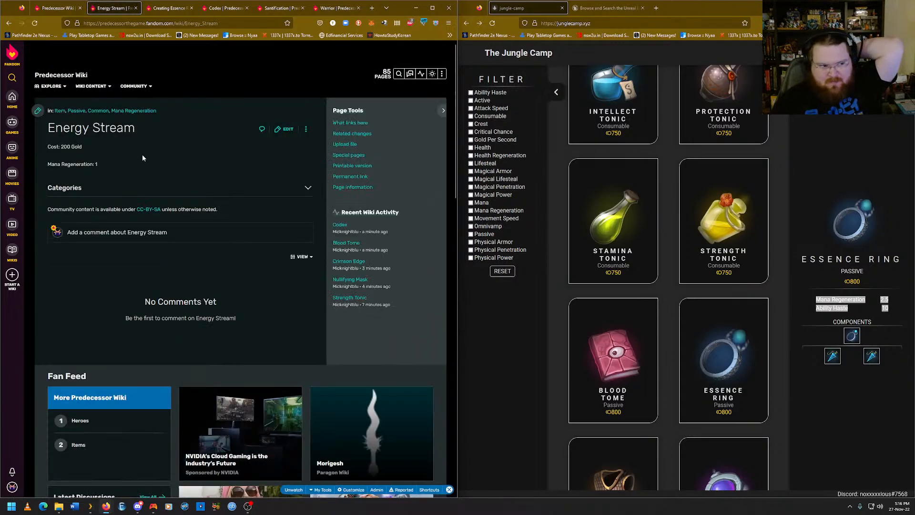
Complete the "Upgrades from" line with an "Energy Stream" link using that page's copied address, and save the Essence Ring page.
{"action": "left_click", "coordinate": [163, 23]}
{"action": "right_click", "coordinate": [161, 24]}
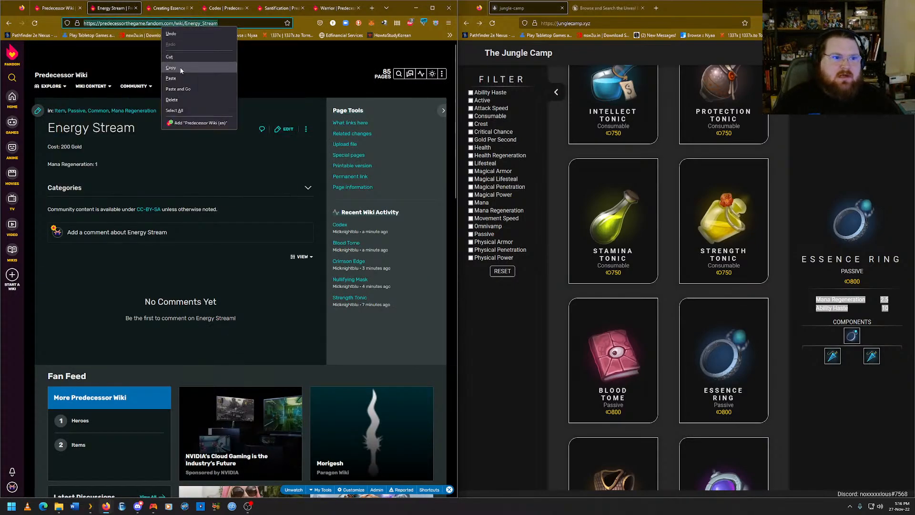
{"action": "left_click", "coordinate": [180, 69]}
{"action": "left_click", "coordinate": [173, 8]}
{"action": "key", "text": "ctrl+v"}
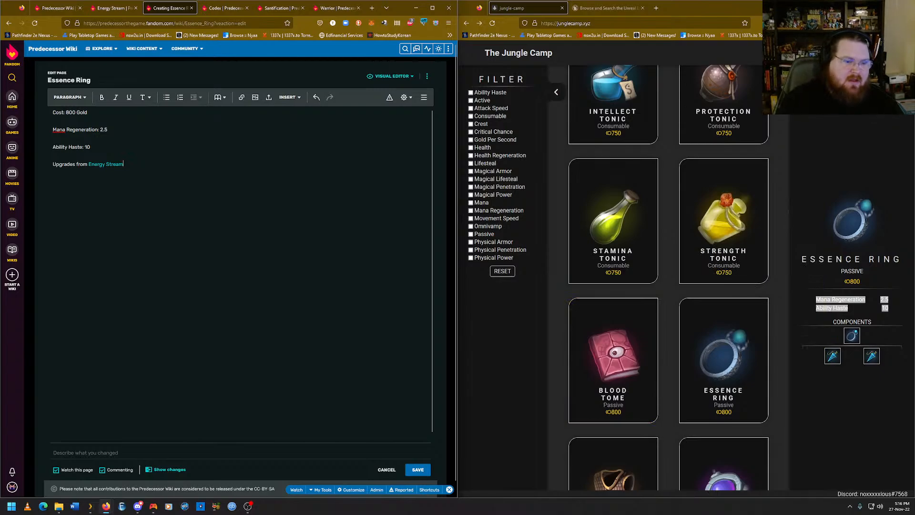
{"action": "type", "text": "."}
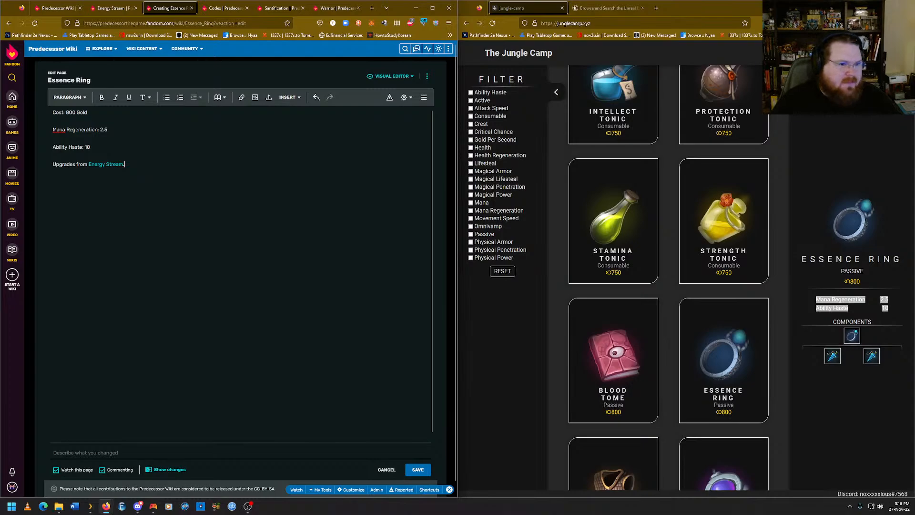
{"action": "left_click", "coordinate": [422, 471]}
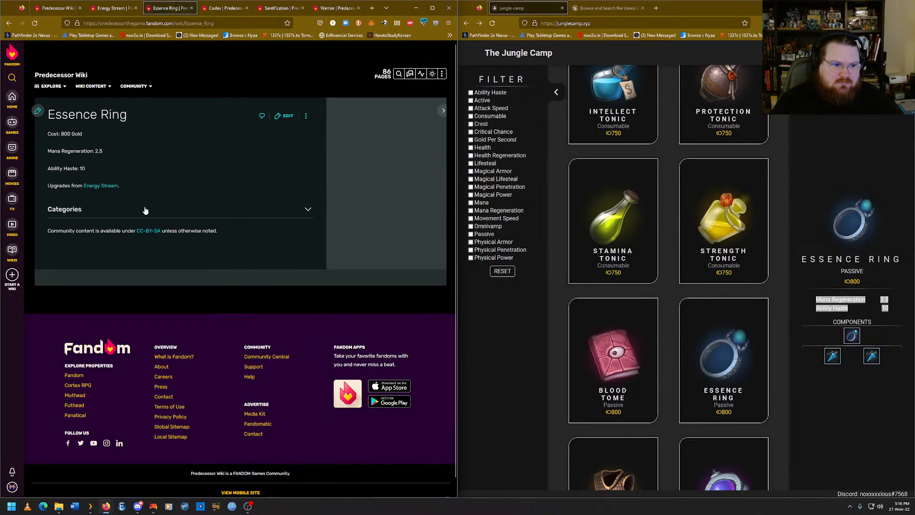
Add the category "Item" to the Essence Ring page.
{"action": "left_click", "coordinate": [98, 223]}
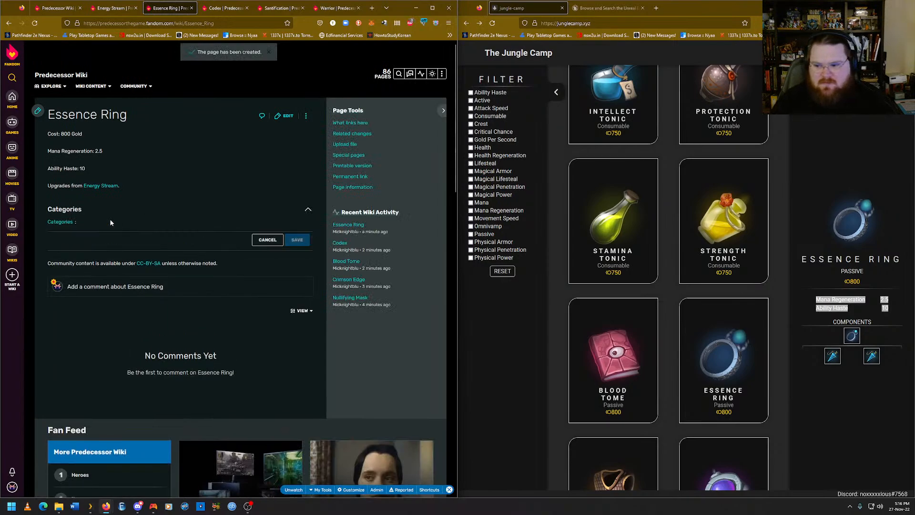
{"action": "type", "text": "it"}
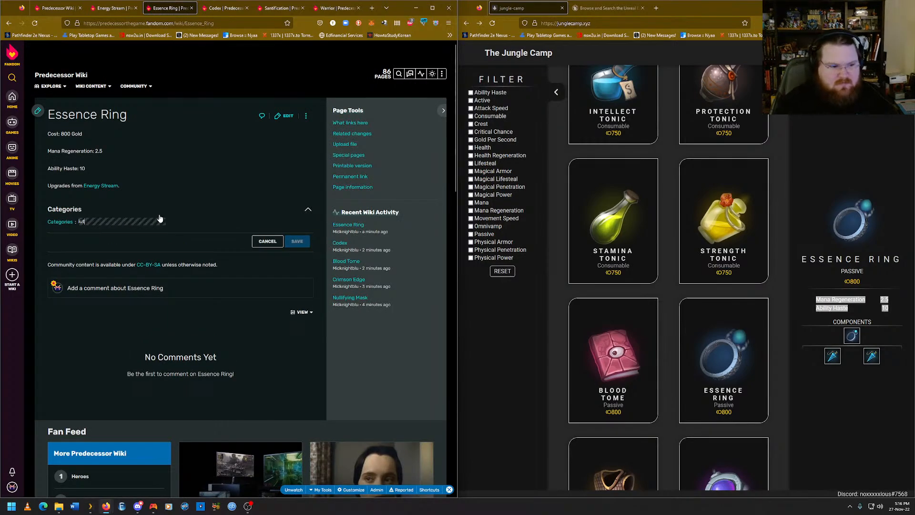
{"action": "type", "text": "em"}
{"action": "key", "text": "Return"}
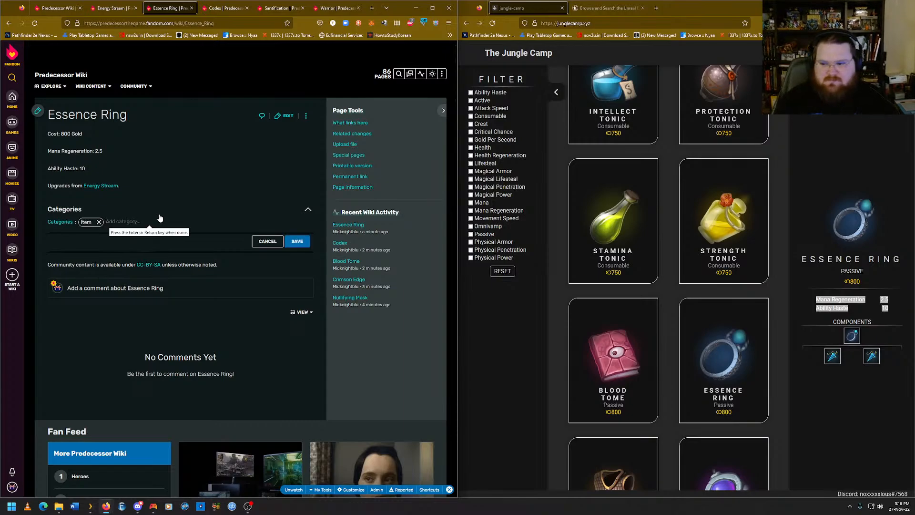
{"action": "type", "text": "u"}
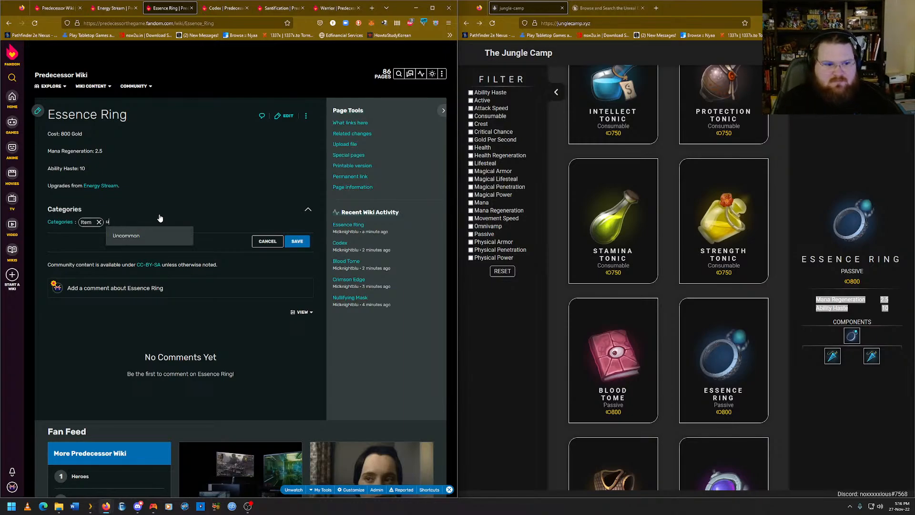
{"action": "key", "text": "BackSpace"}
{"action": "type", "text": "u"}
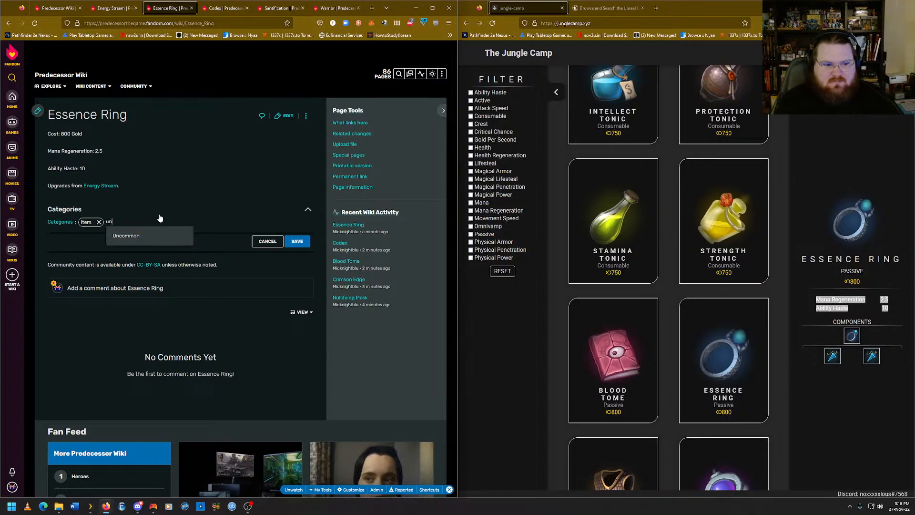
{"action": "key", "text": "BackSpace"}
{"action": "type", "text": "uncommon"}
{"action": "key", "text": "Return"}
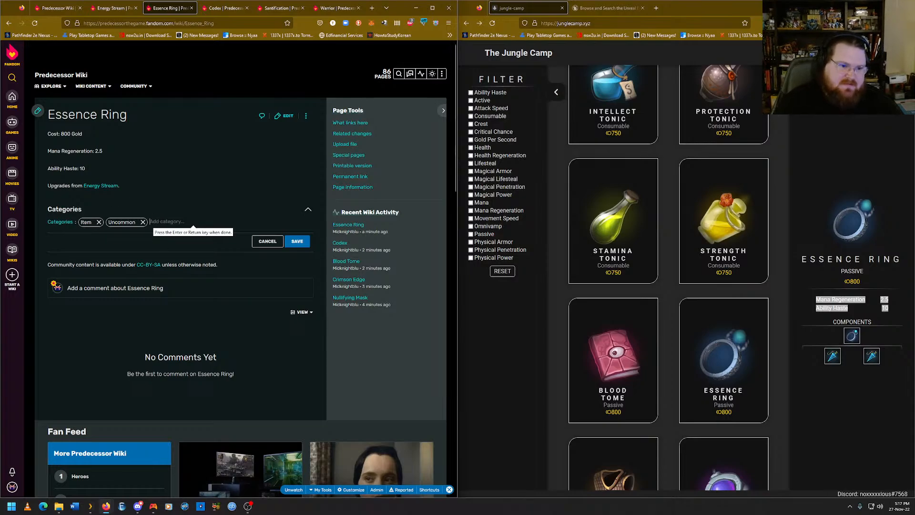
{"action": "key", "text": "BackSpace"}
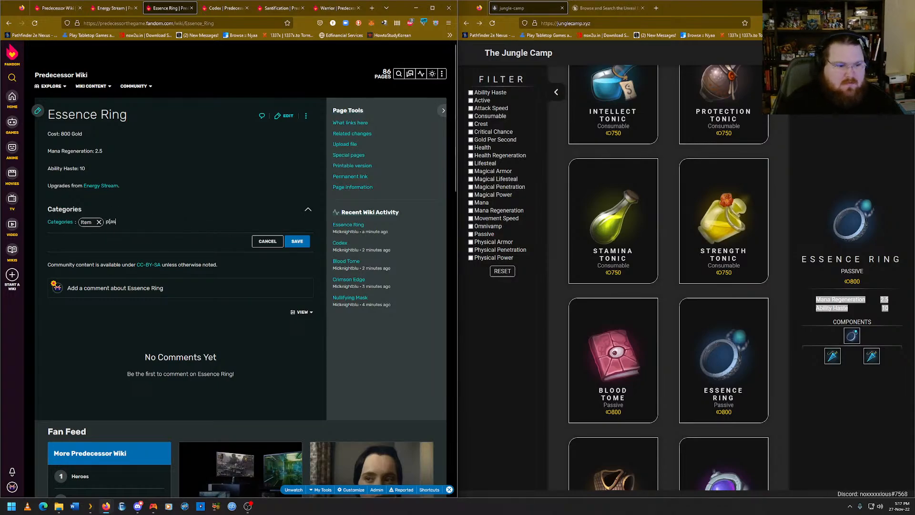
Add the categories "Passive" and "Uncommon" to the Essence Ring page.
{"action": "type", "text": "passiv"}
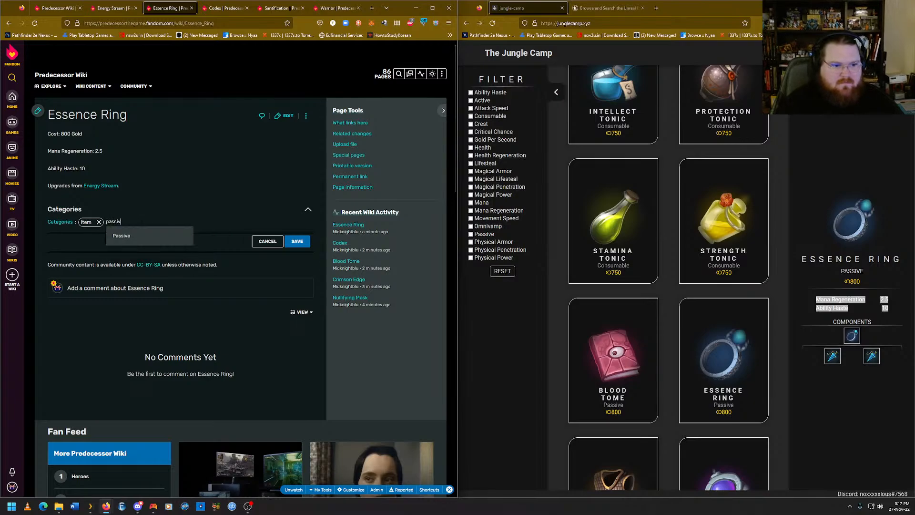
{"action": "key", "text": "Return"}
{"action": "type", "text": "uncommon"}
{"action": "key", "text": "Return"}
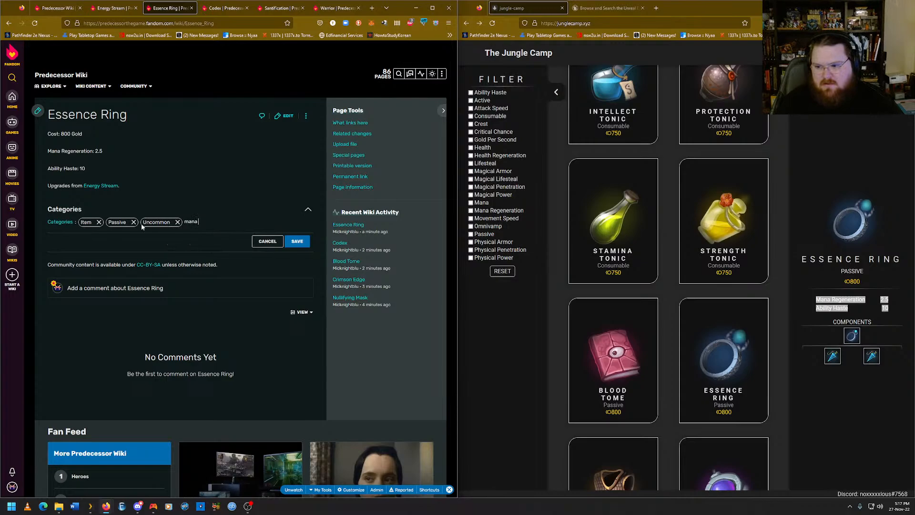
{"action": "type", "text": "ation"}
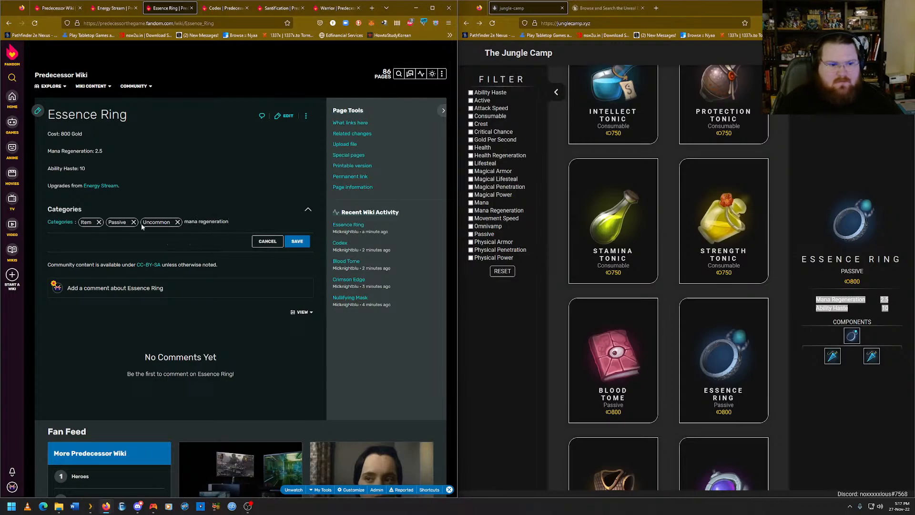
{"action": "key", "text": "Return"}
{"action": "type", "text": "ability haste"}
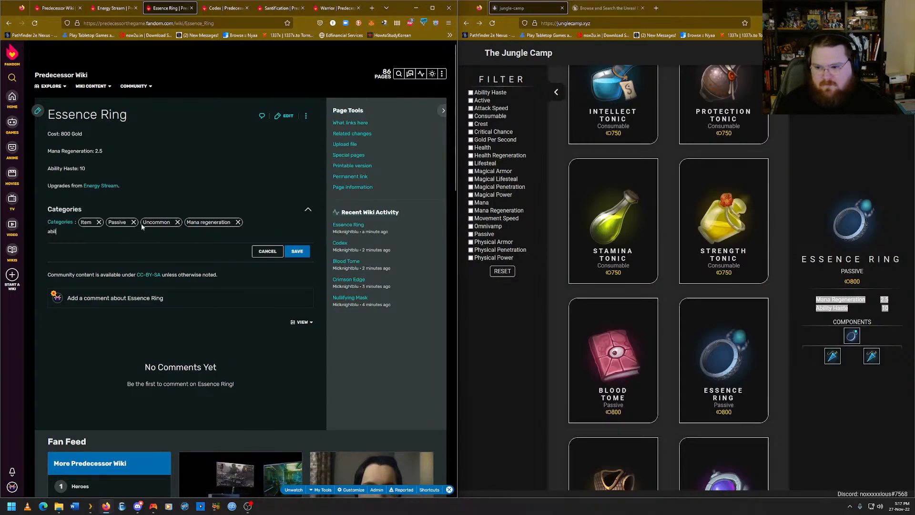
{"action": "key", "text": "Return"}
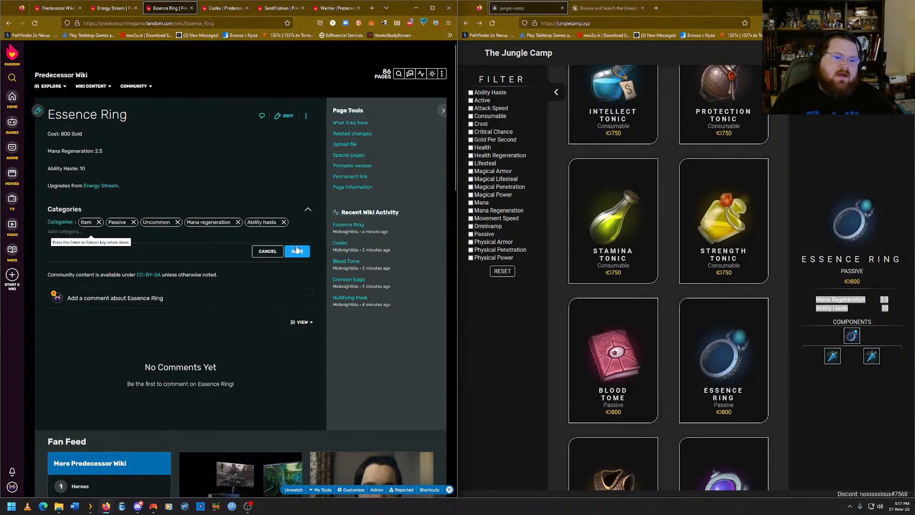
{"action": "left_click", "coordinate": [284, 222]}
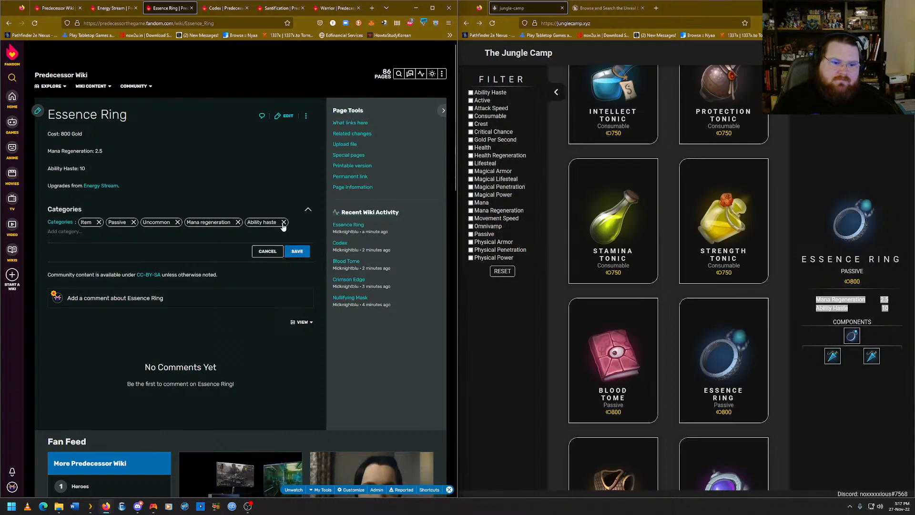
{"action": "left_click", "coordinate": [238, 221]}
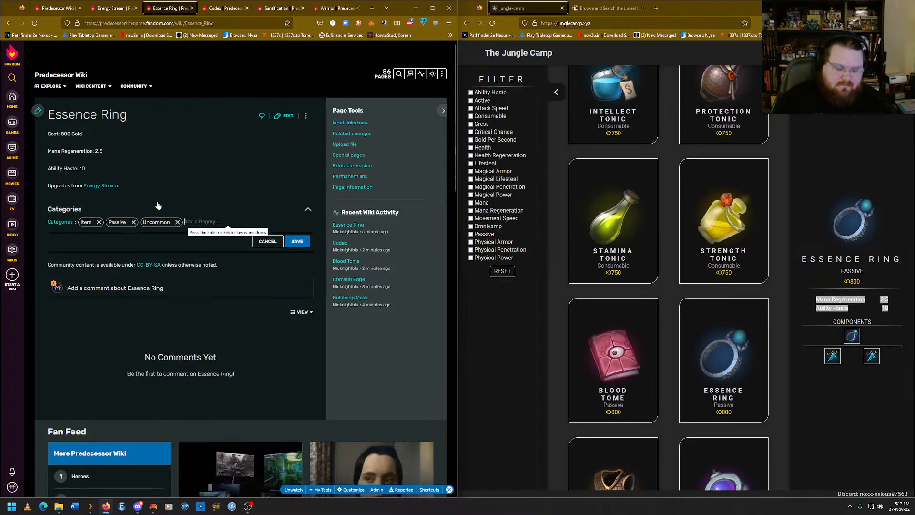
Add the categories "Mana Regeneration" and "Ability Haste" to the Essence Ring page, with both words capitalized.
{"action": "type", "text": "Mana Regeneration"}
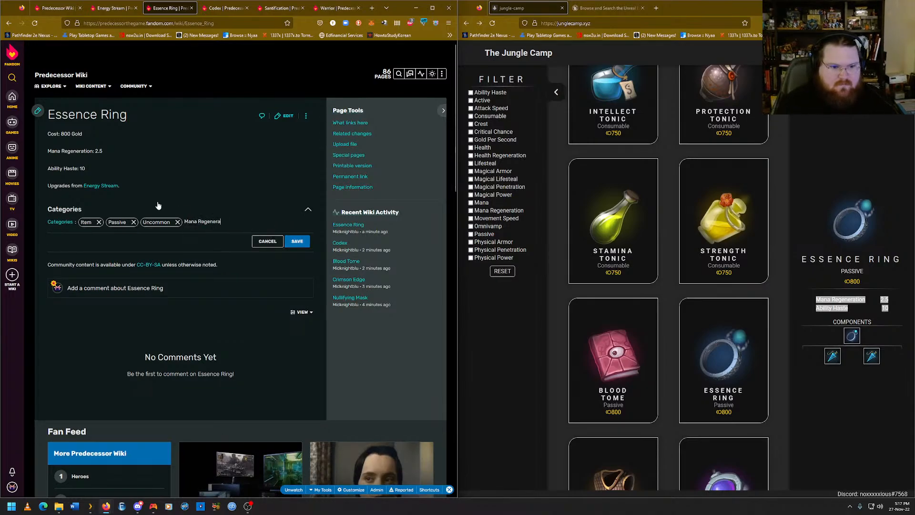
{"action": "key", "text": "Return"}
{"action": "type", "text": "A"}
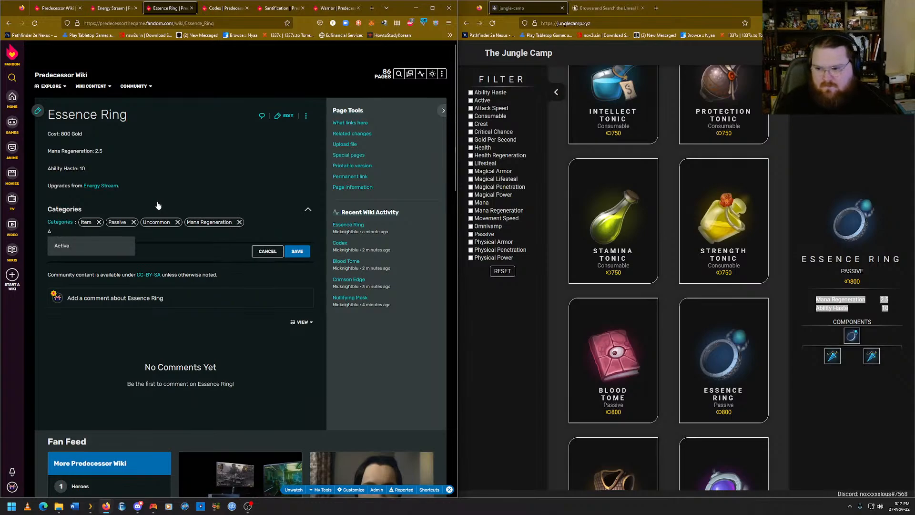
{"action": "type", "text": "bility Haste"}
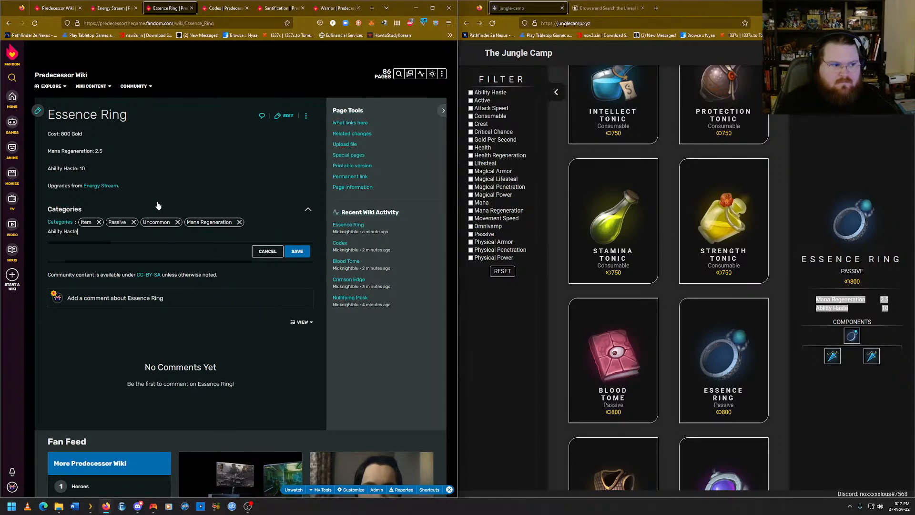
{"action": "key", "text": "Return"}
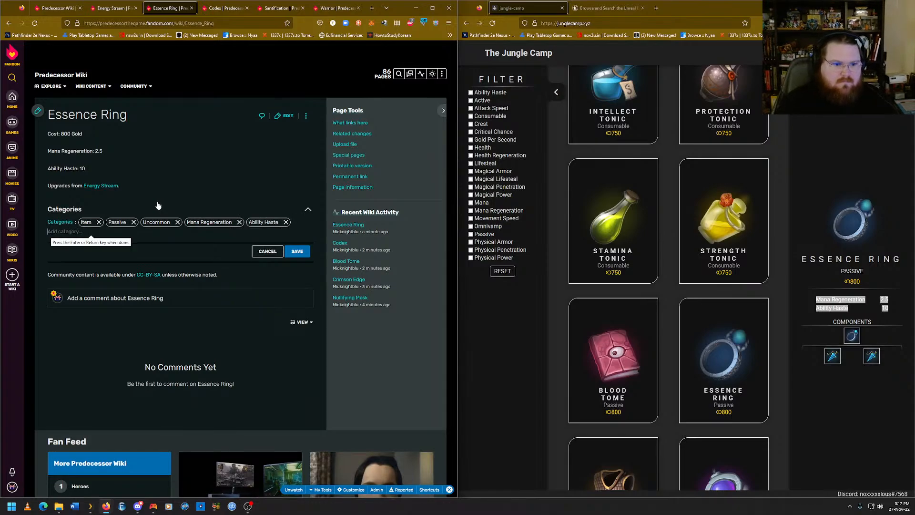
Save the Essence Ring page's categories and copy the page's address.
{"action": "left_click", "coordinate": [296, 251]}
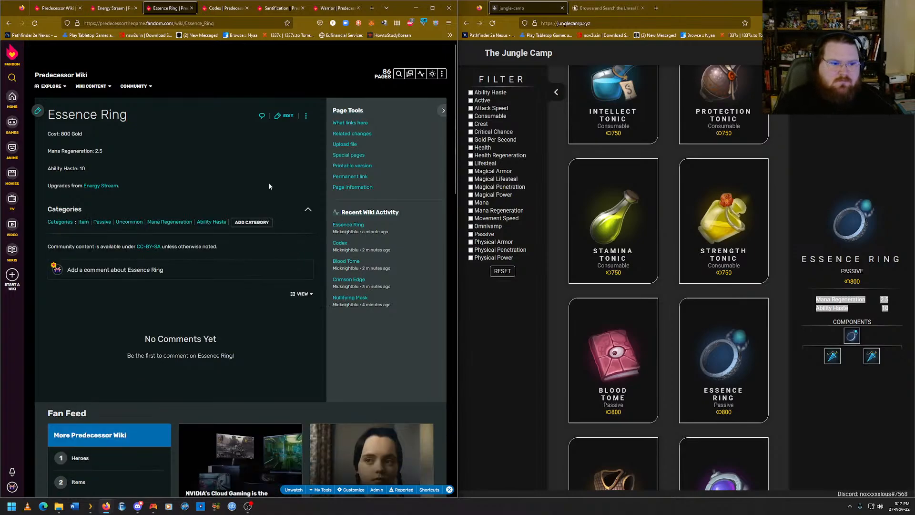
{"action": "left_click", "coordinate": [145, 23]}
{"action": "right_click", "coordinate": [167, 22]}
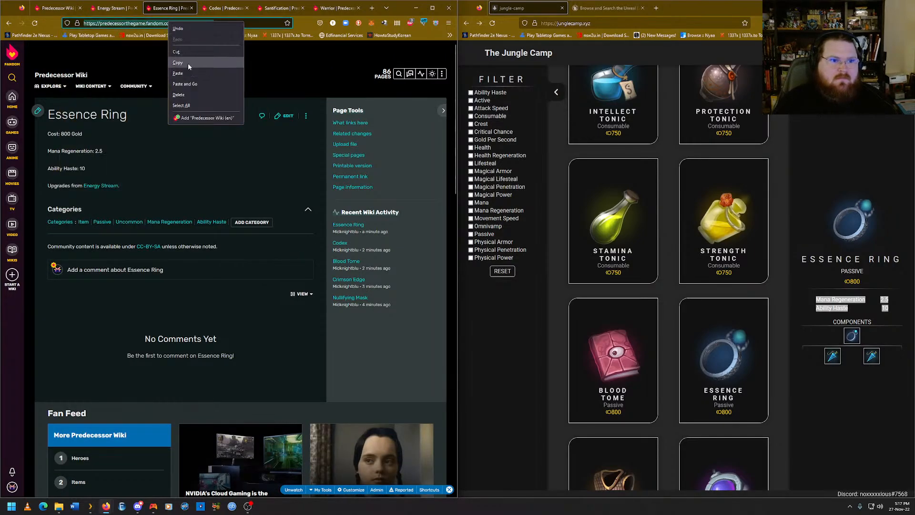
{"action": "left_click", "coordinate": [190, 66]}
Add the line "Upgrades into Essence Ring." to the Energy Stream page, linking the item name with the copied address, and save the page.
{"action": "left_click", "coordinate": [106, 9]}
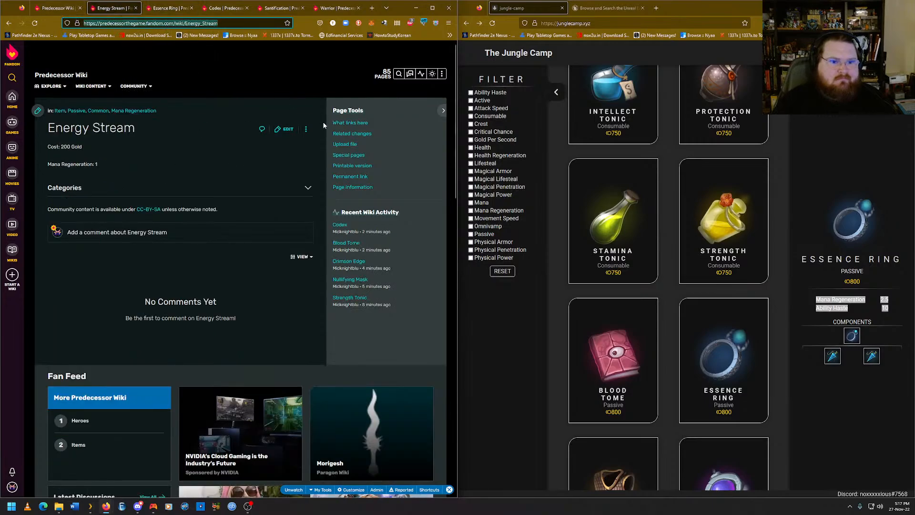
{"action": "left_click", "coordinate": [286, 128]}
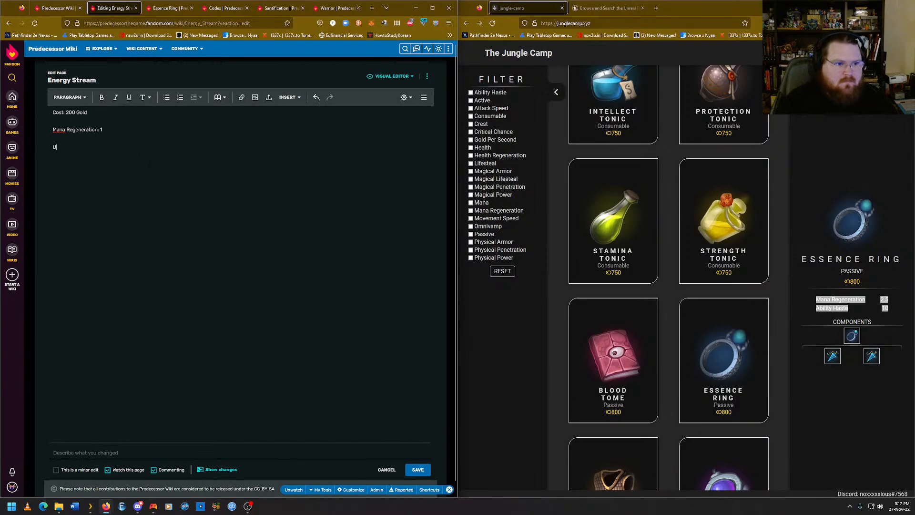
{"action": "type", "text": "ades into"}
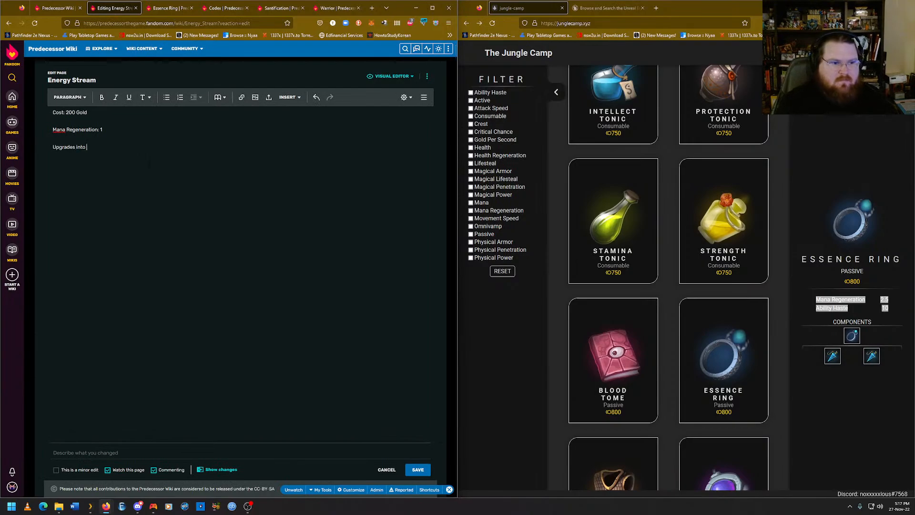
{"action": "key", "text": "ctrl+v"}
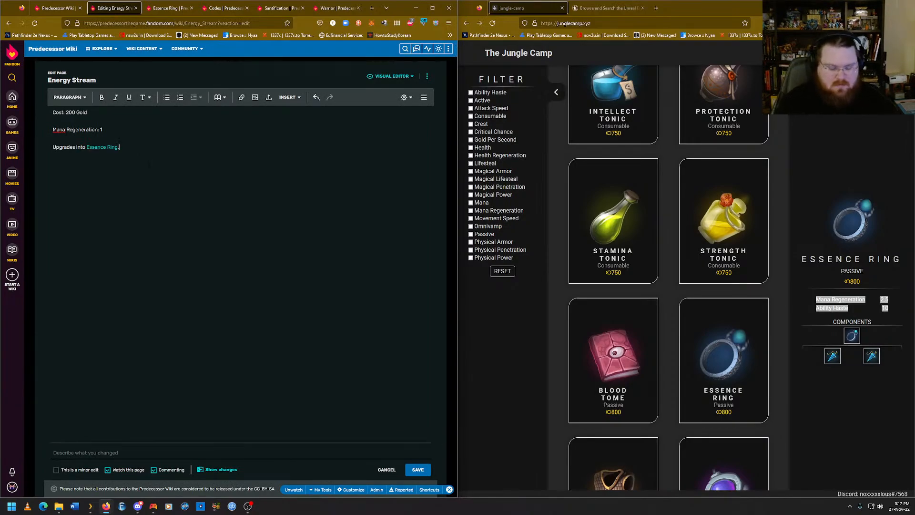
{"action": "left_click", "coordinate": [418, 470]}
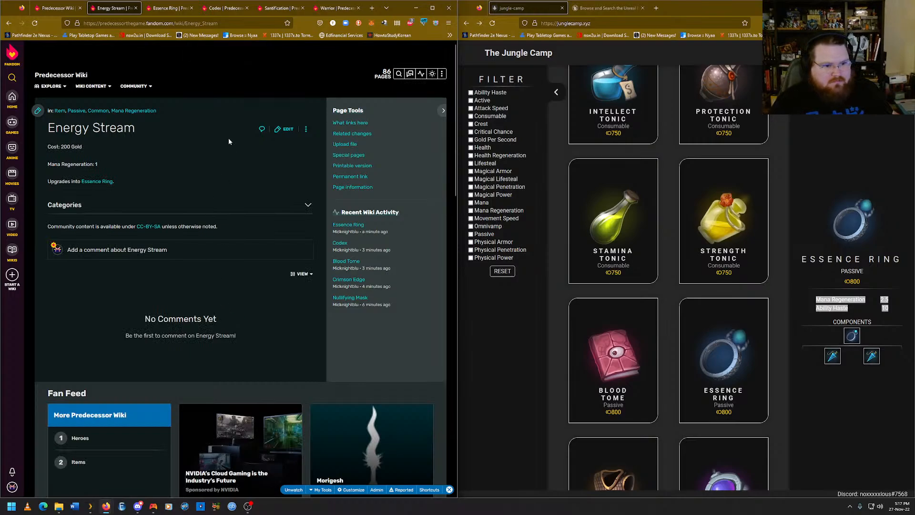
Display Steel Mail's details on The Jungle Camp and create a new wiki article titled "Steel Mail".
{"action": "left_click", "coordinate": [169, 8]}
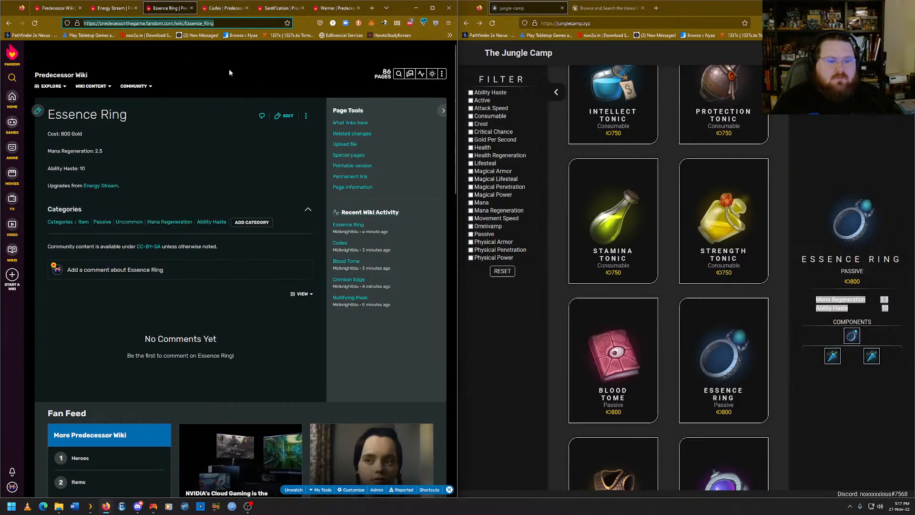
{"action": "left_click", "coordinate": [843, 401]}
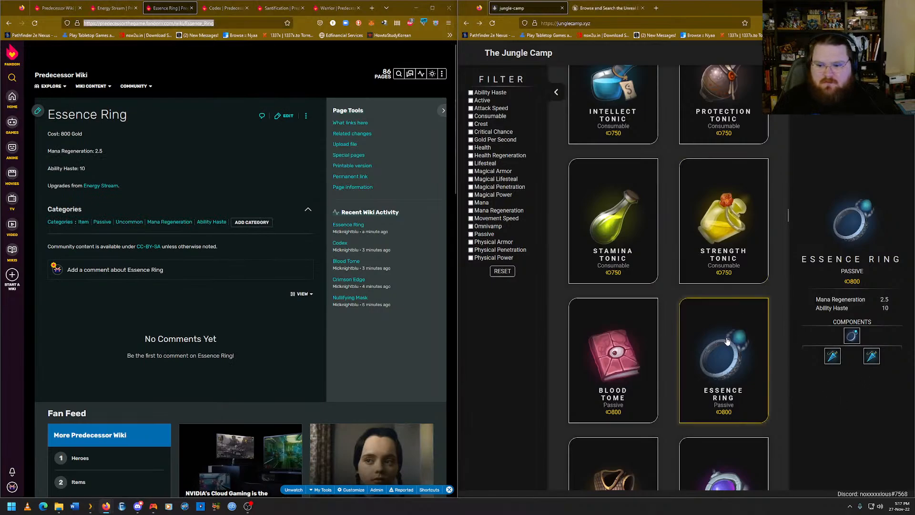
{"action": "scroll", "coordinate": [727, 342], "scroll_direction": "down", "scroll_amount": 2}
{"action": "left_click", "coordinate": [646, 358]}
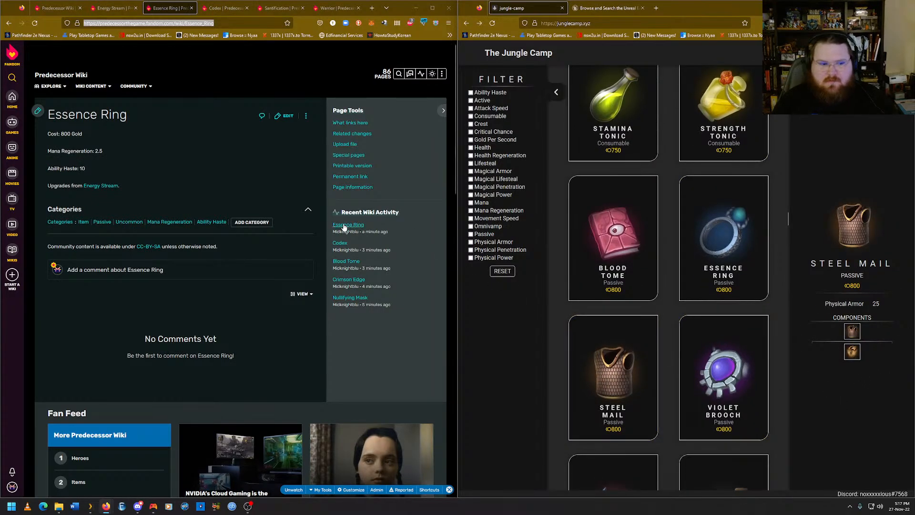
{"action": "mouse_move", "coordinate": [442, 74]}
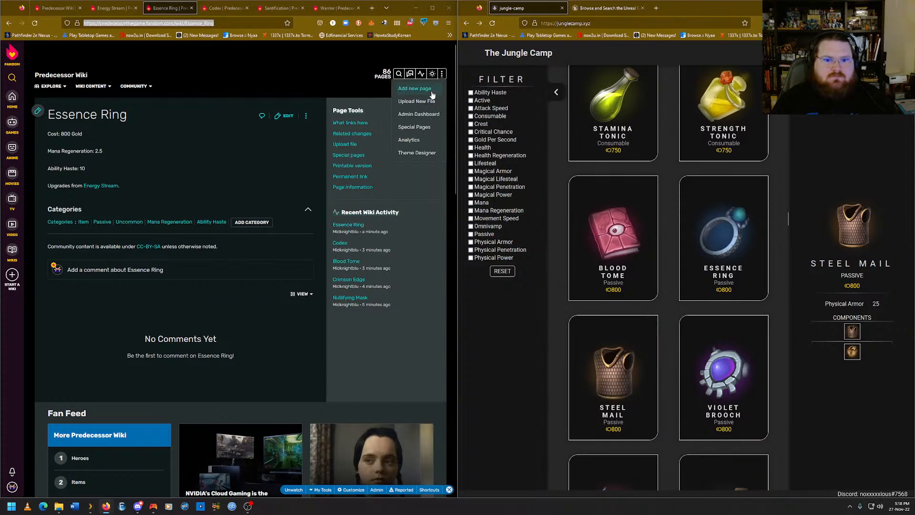
{"action": "left_click", "coordinate": [405, 88]}
{"action": "type", "text": "Steel"}
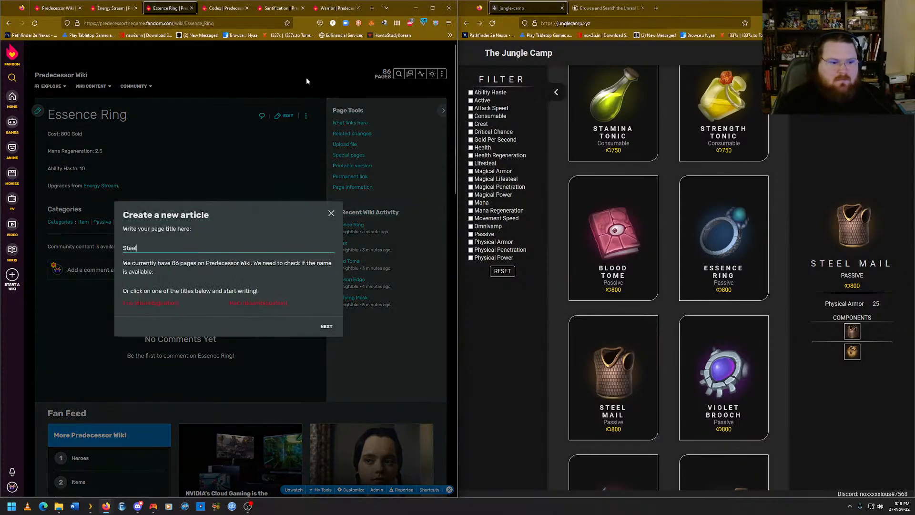
{"action": "type", "text": " Mail"}
{"action": "key", "text": "Return"}
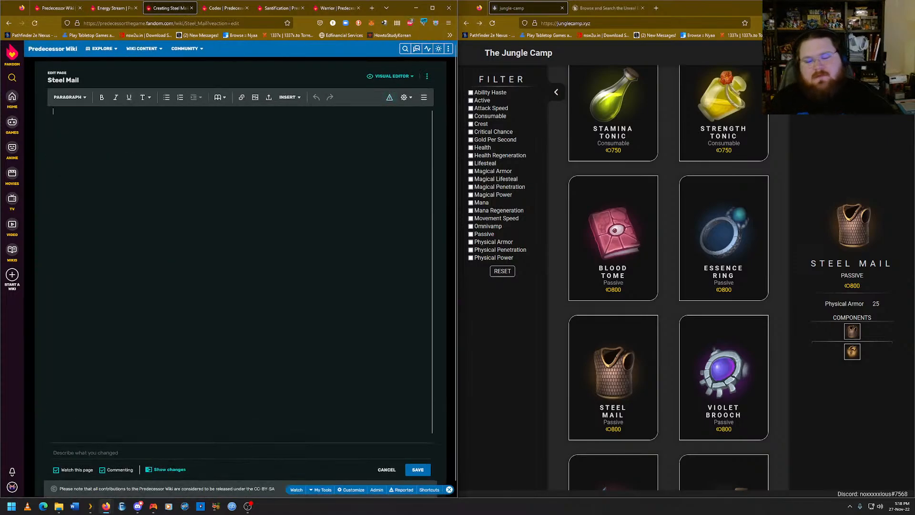
Enter "Cost: 800 Gold" as the first line of the Steel Mail article.
{"action": "type", "text": "Cost"}
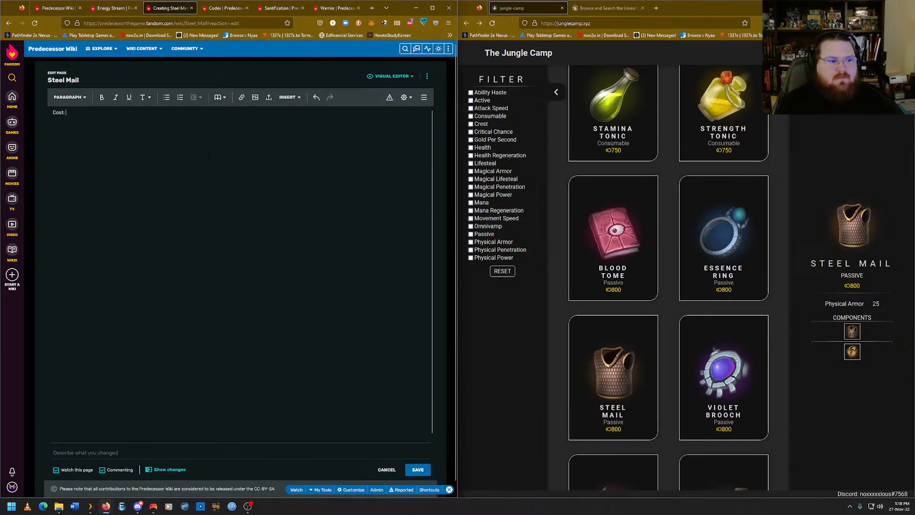
{"action": "type", "text": ": 800 n"}
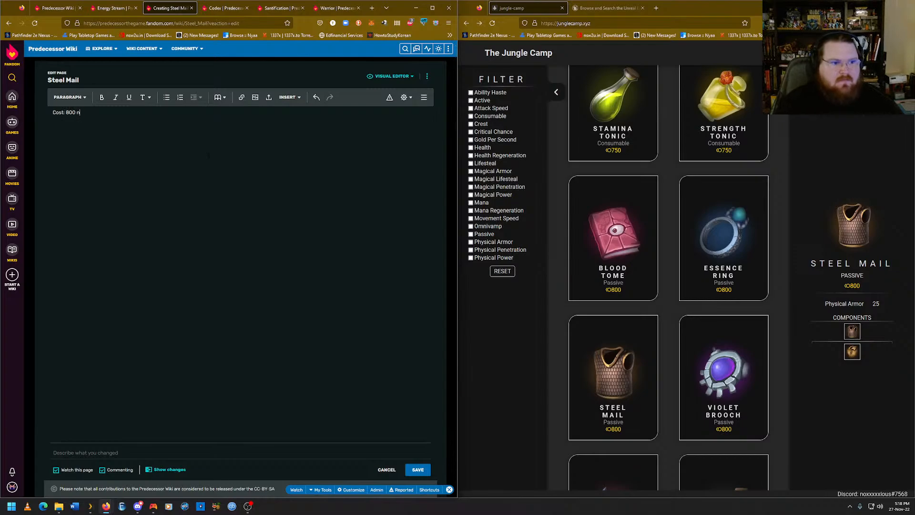
{"action": "key", "text": "Return"}
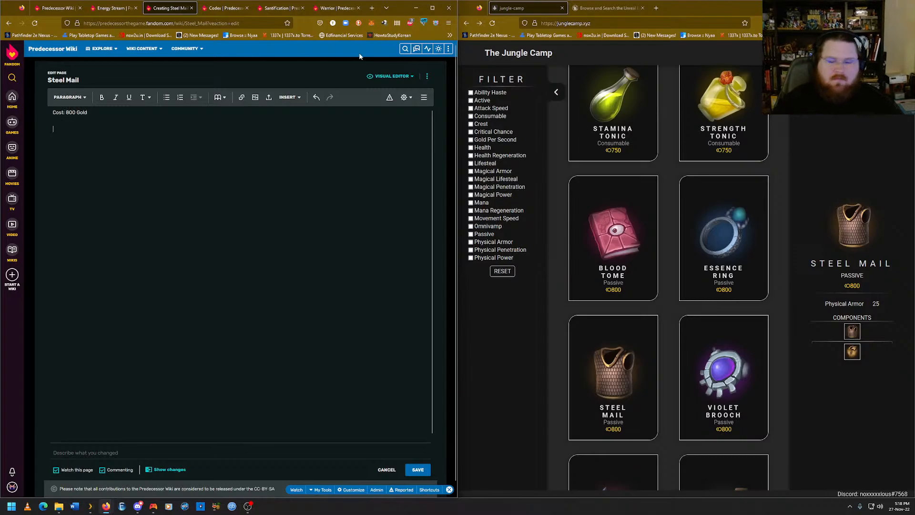
Copy the Physical Armor stat from The Jungle Camp into the Steel Mail article, formatted as "Physical Armor: 25".
{"action": "left_click_drag", "start_coordinate": [885, 305], "coordinate": [825, 304]}
{"action": "right_click", "coordinate": [834, 305]}
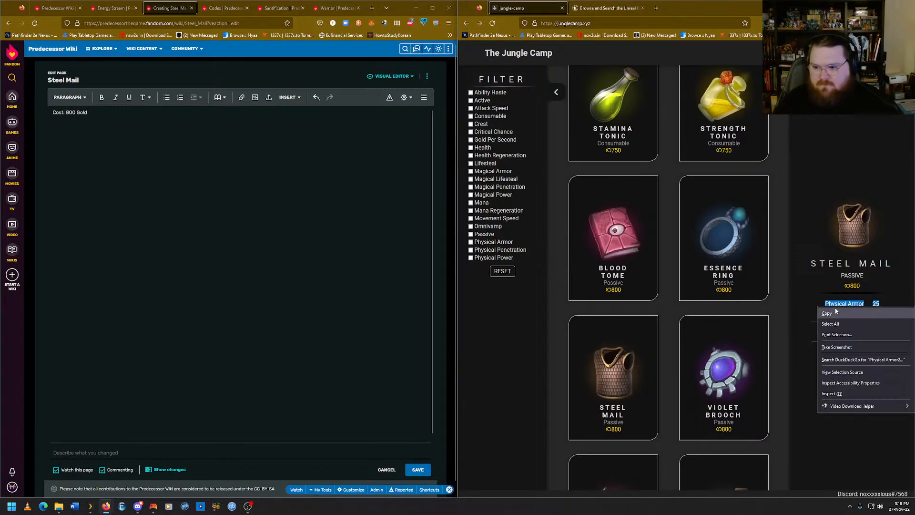
{"action": "left_click", "coordinate": [835, 312]}
{"action": "left_click", "coordinate": [53, 129]}
{"action": "key", "text": "ctrl+v"}
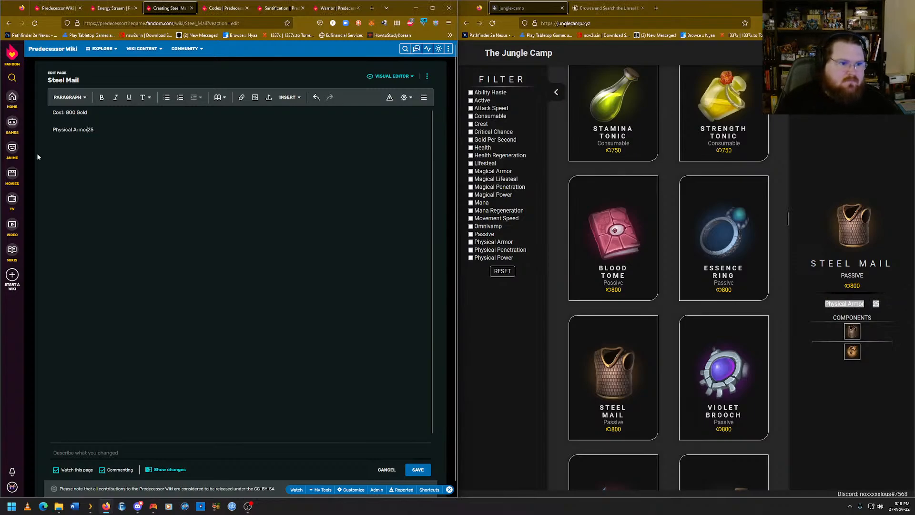
{"action": "type", "text": ": "}
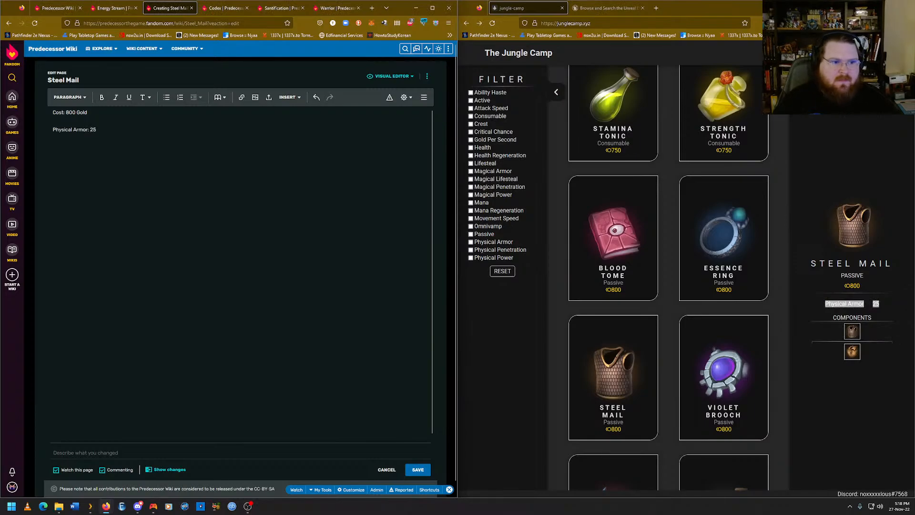
Start an "Upgrades from" line in the Steel Mail article and open the existing Tunic page in the Energy Stream page's place.
{"action": "type", "text": "Upgrad"}
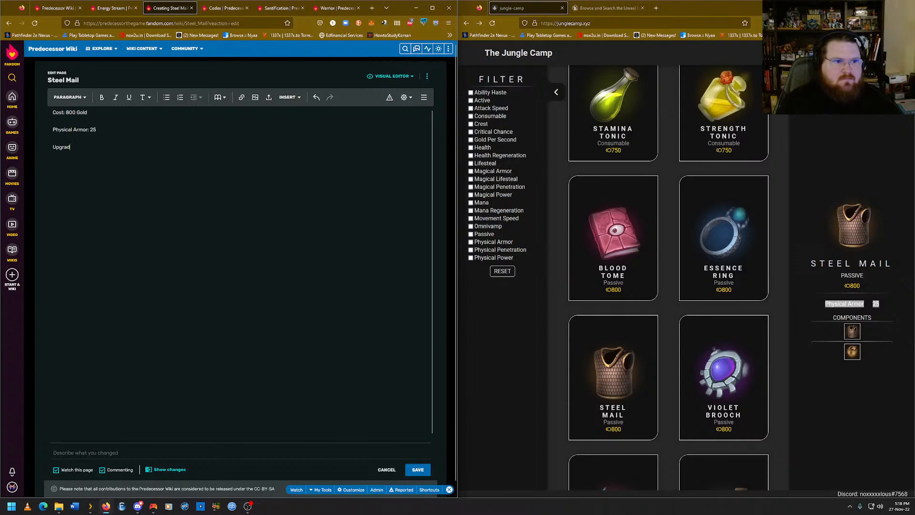
{"action": "type", "text": "es from"}
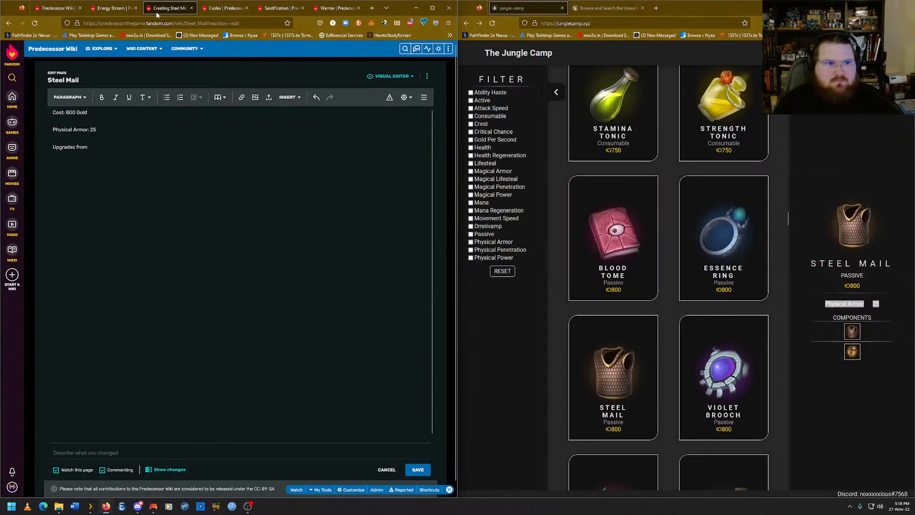
{"action": "left_click", "coordinate": [113, 8]}
{"action": "mouse_move", "coordinate": [441, 75]}
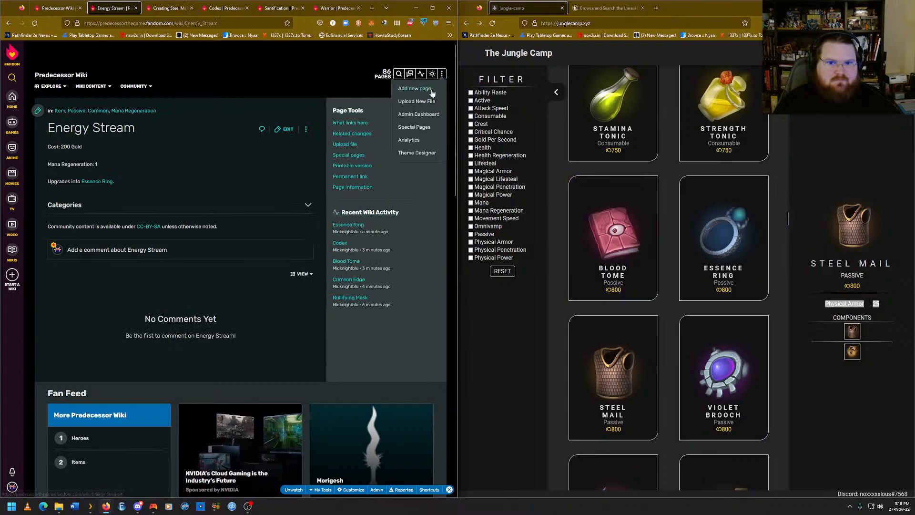
{"action": "left_click", "coordinate": [431, 90]}
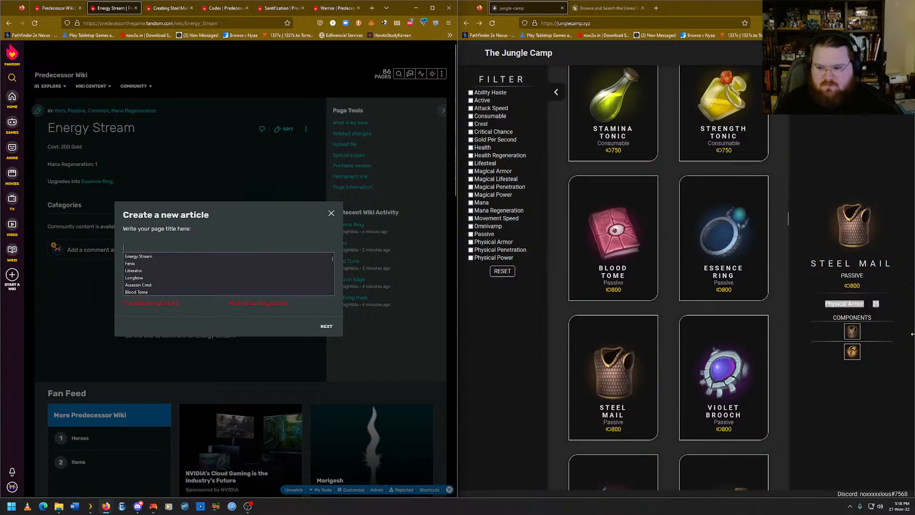
{"action": "type", "text": "T"}
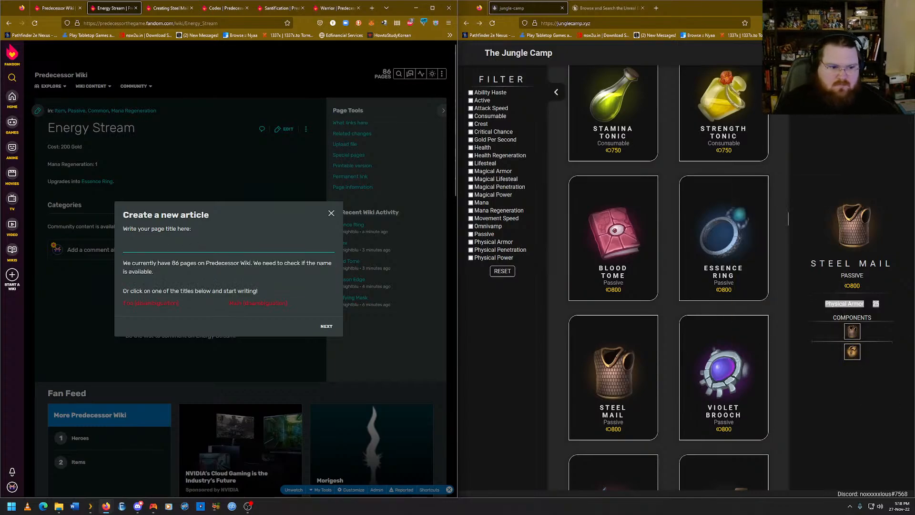
{"action": "type", "text": "unic"}
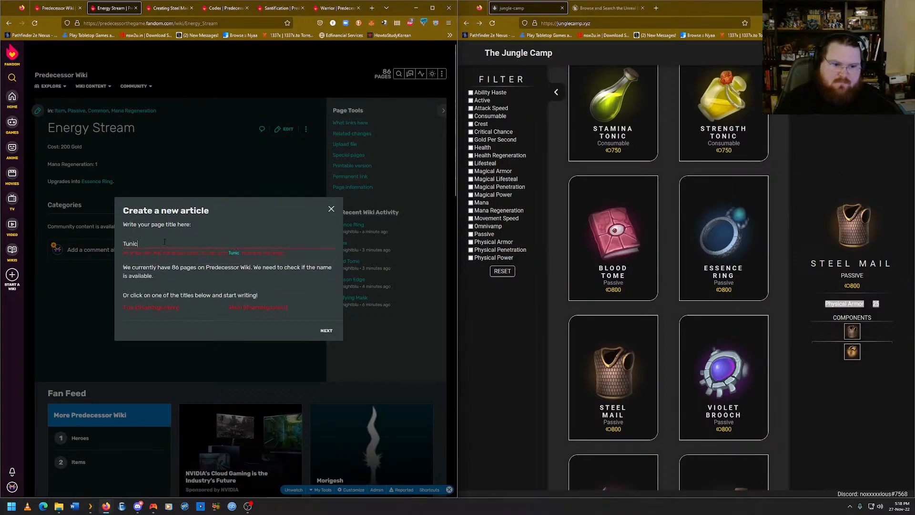
{"action": "left_click", "coordinate": [233, 253]}
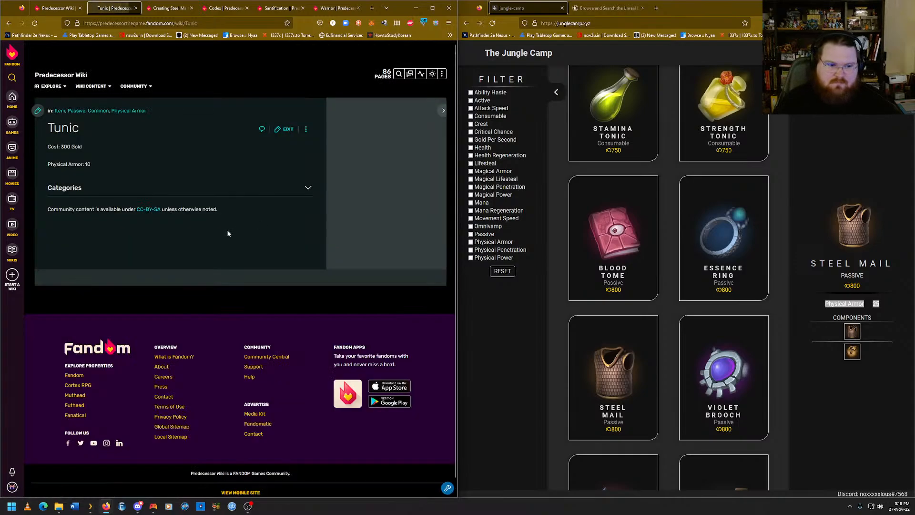
Complete the "Upgrades from" line with a "Tunic" link using that page's copied address, and save the Steel Mail page.
{"action": "right_click", "coordinate": [123, 24]}
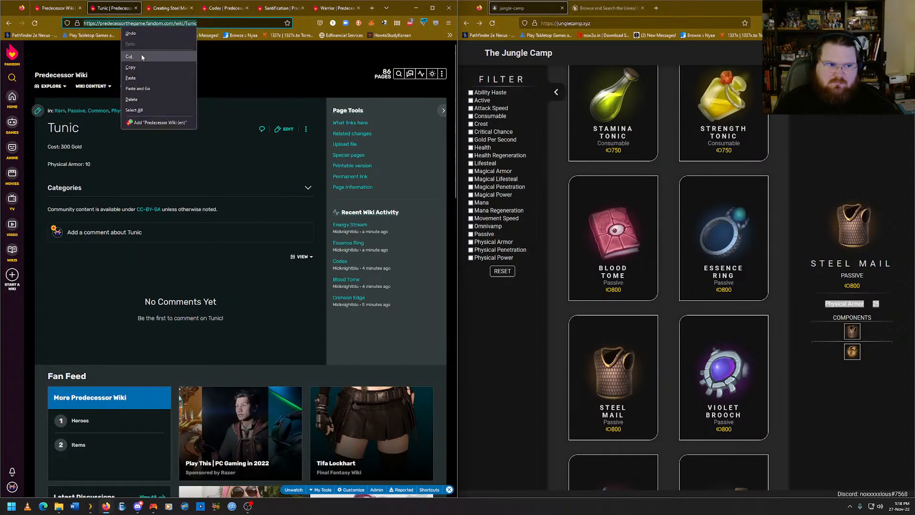
{"action": "left_click", "coordinate": [139, 67]}
{"action": "left_click", "coordinate": [168, 7]}
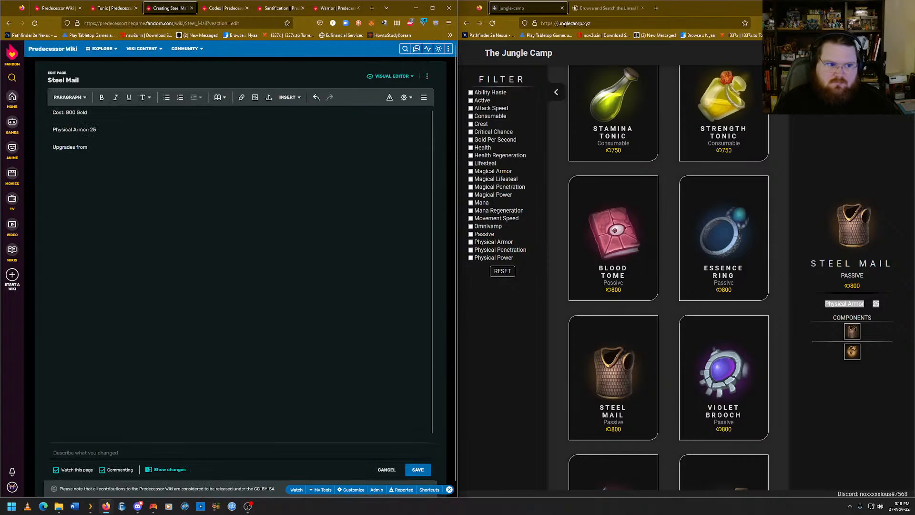
{"action": "key", "text": "ctrl+v"}
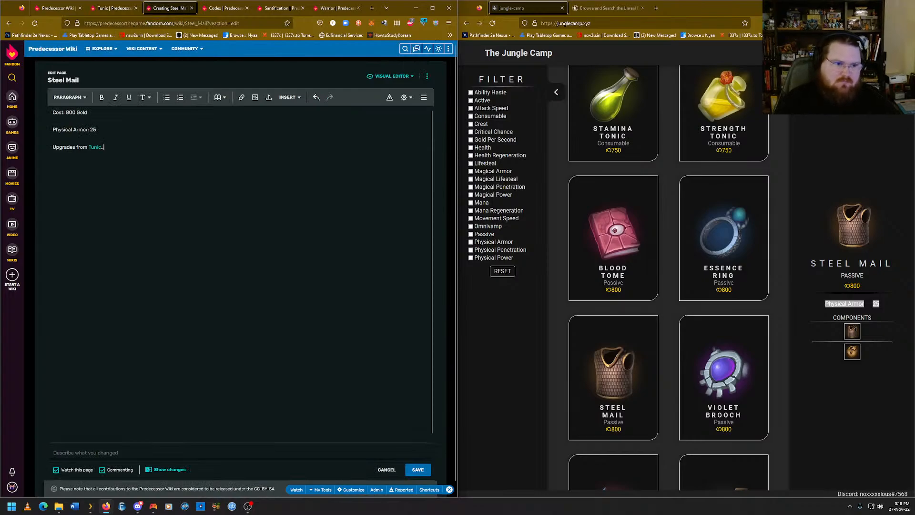
{"action": "type", "text": ","}
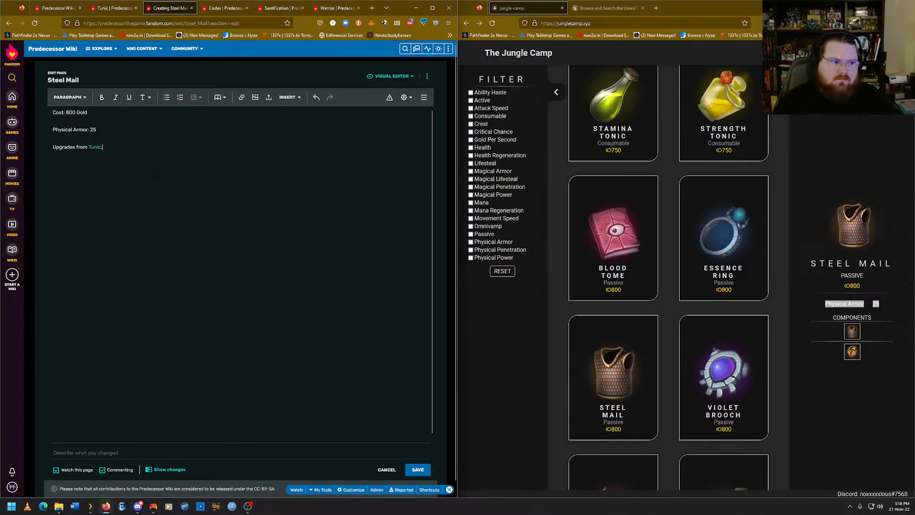
{"action": "left_click", "coordinate": [417, 470]}
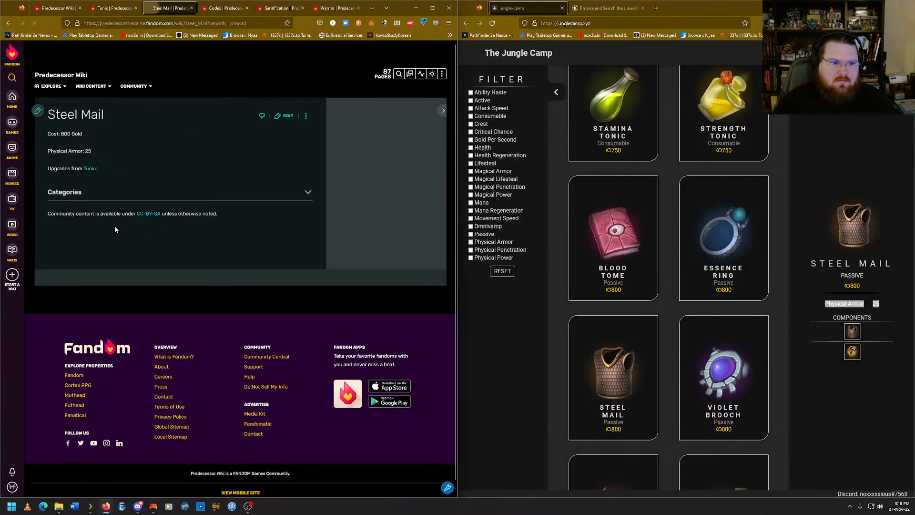
Add the categories Item, Passive, Uncommon and Physical Armor to the Steel Mail page and save them.
{"action": "left_click", "coordinate": [108, 193]}
{"action": "left_click", "coordinate": [104, 205]}
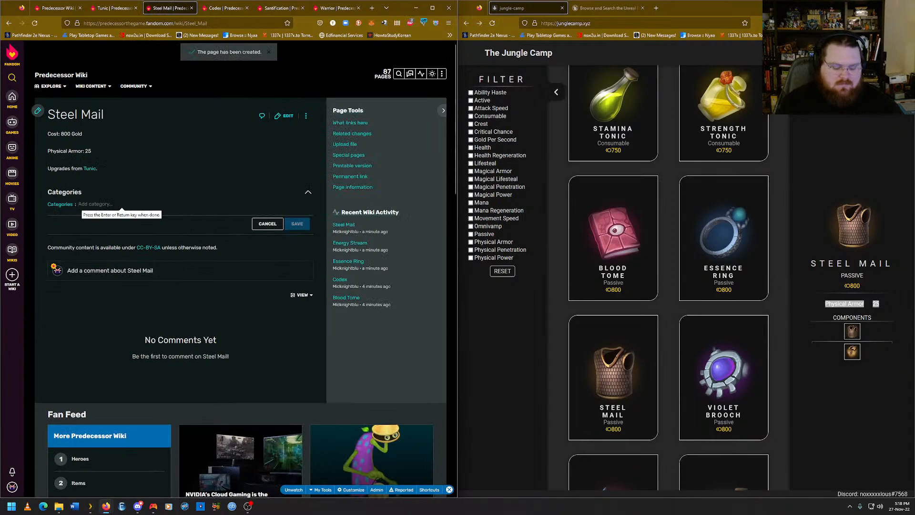
{"action": "type", "text": "Item"}
{"action": "key", "text": "Return"}
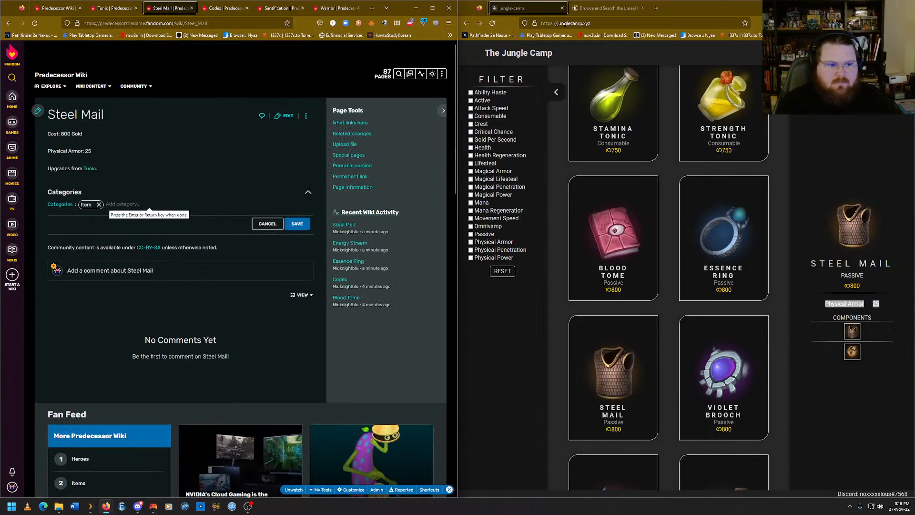
{"action": "type", "text": "passive"}
{"action": "key", "text": "Return"}
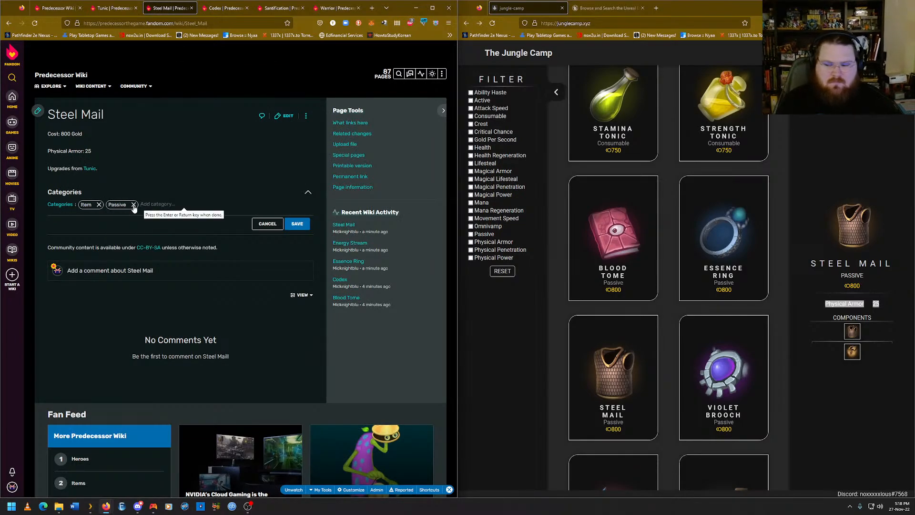
{"action": "type", "text": "uncommon"}
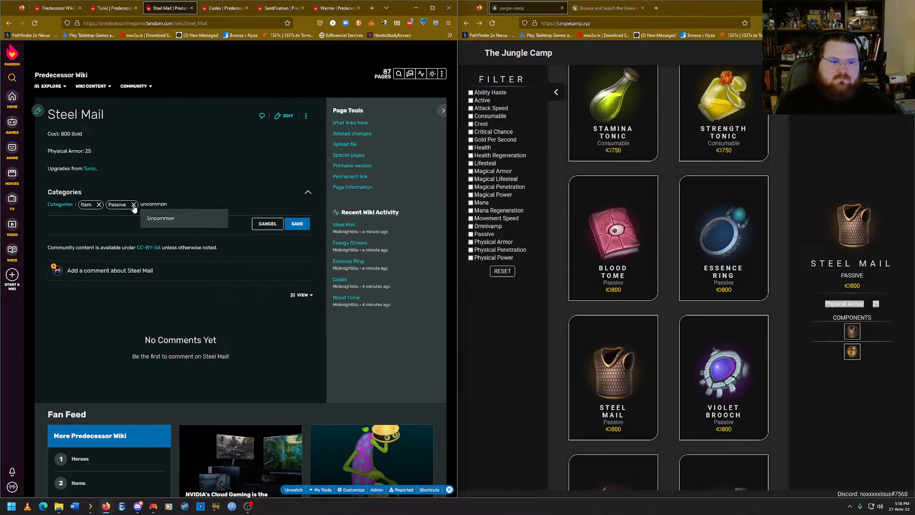
{"action": "key", "text": "Return"}
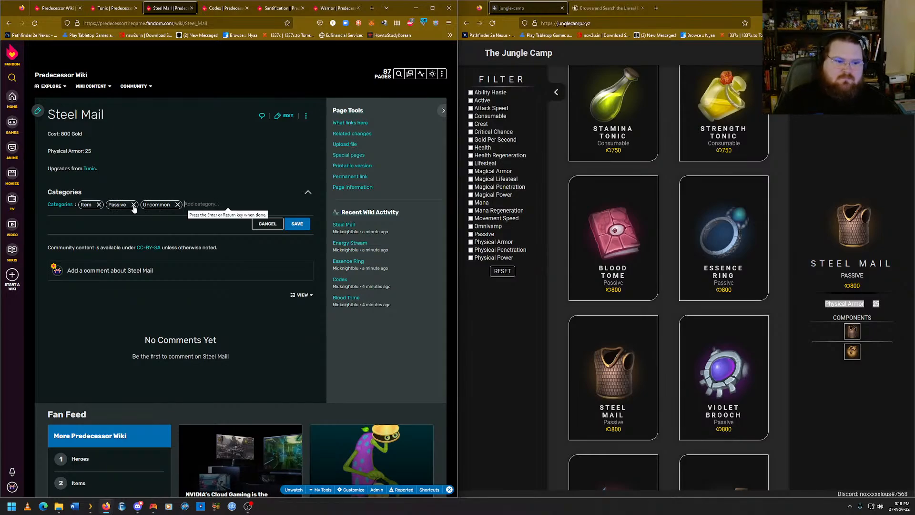
{"action": "type", "text": "Ph"}
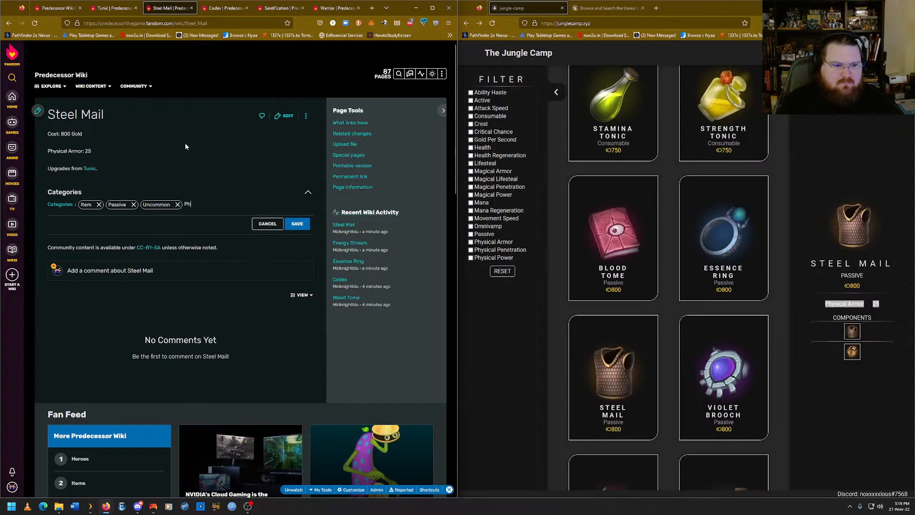
{"action": "type", "text": "ysical Armor"}
{"action": "key", "text": "Return"}
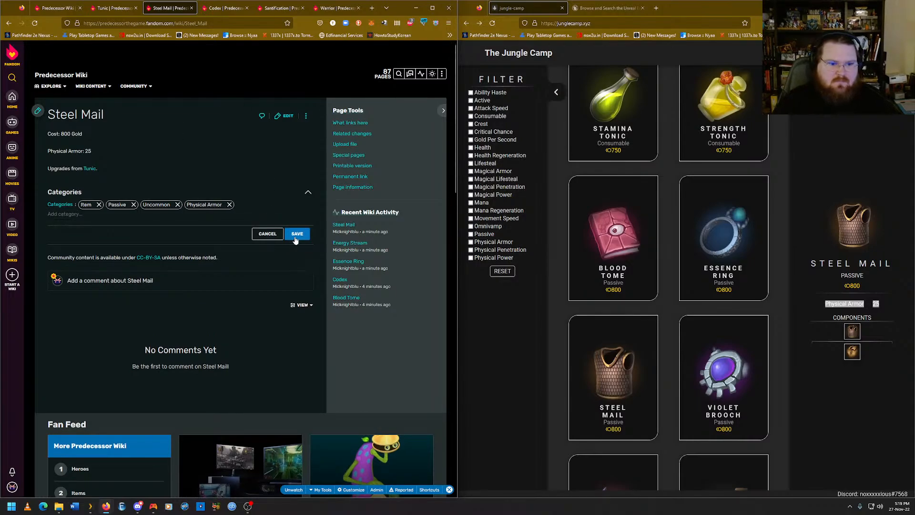
{"action": "left_click", "coordinate": [293, 237]}
Add an "Upgrades from Steel Mail" line to the Tunic page, linked with the Steel Mail page's copied address, and save the edit.
{"action": "left_click", "coordinate": [235, 23]}
{"action": "right_click", "coordinate": [235, 24]}
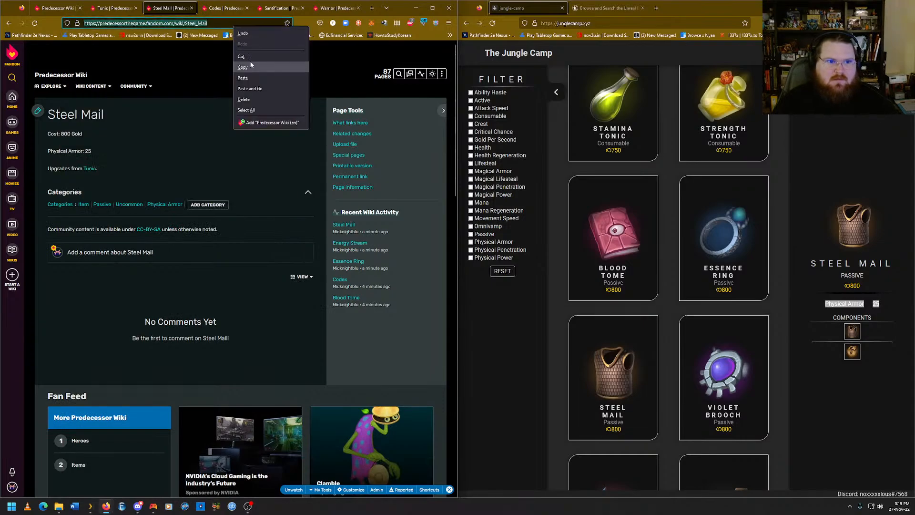
{"action": "left_click", "coordinate": [253, 66]}
{"action": "left_click", "coordinate": [100, 11]}
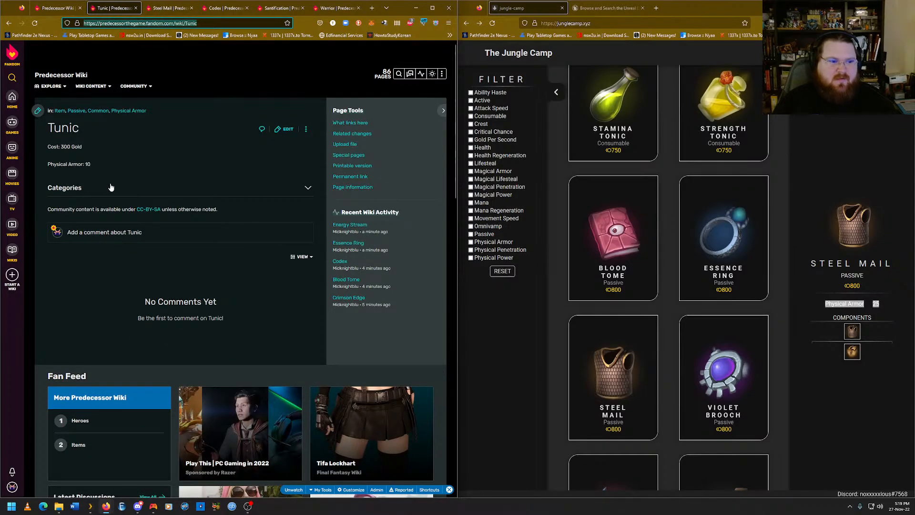
{"action": "left_click", "coordinate": [286, 129]}
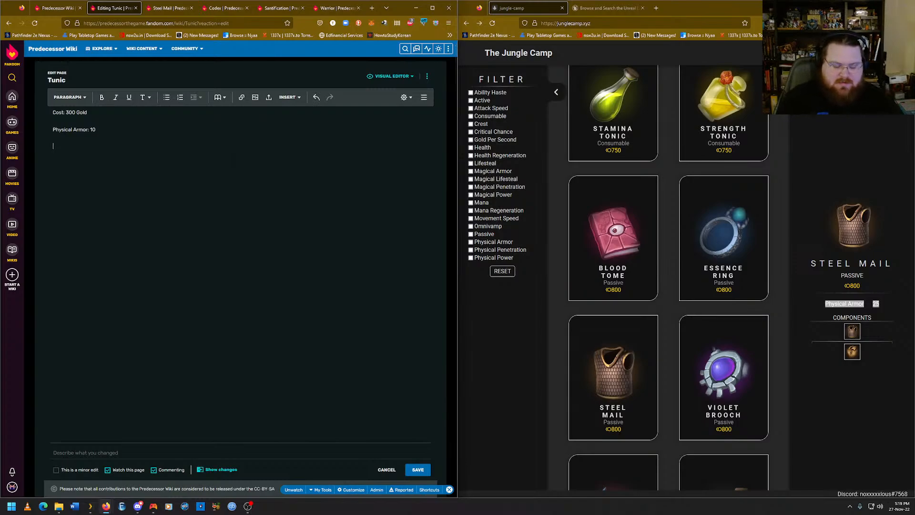
{"action": "type", "text": "rad"}
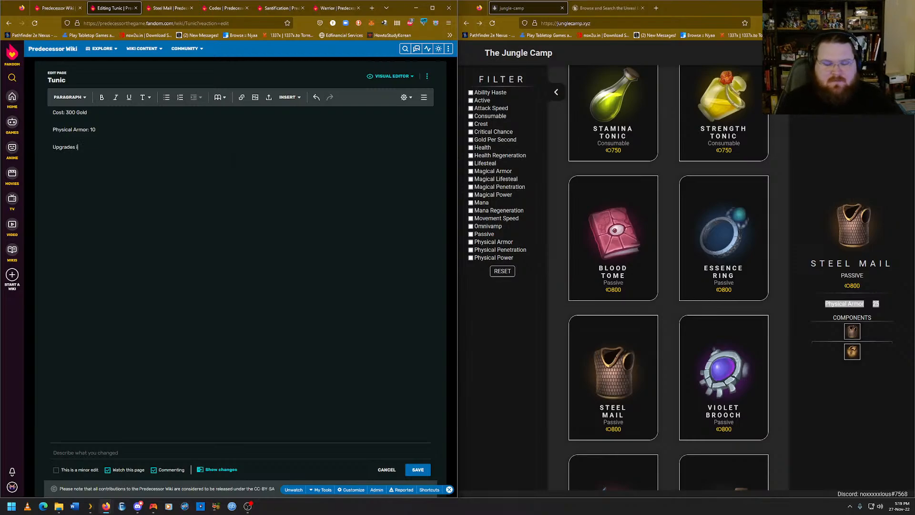
{"action": "type", "text": "es "}
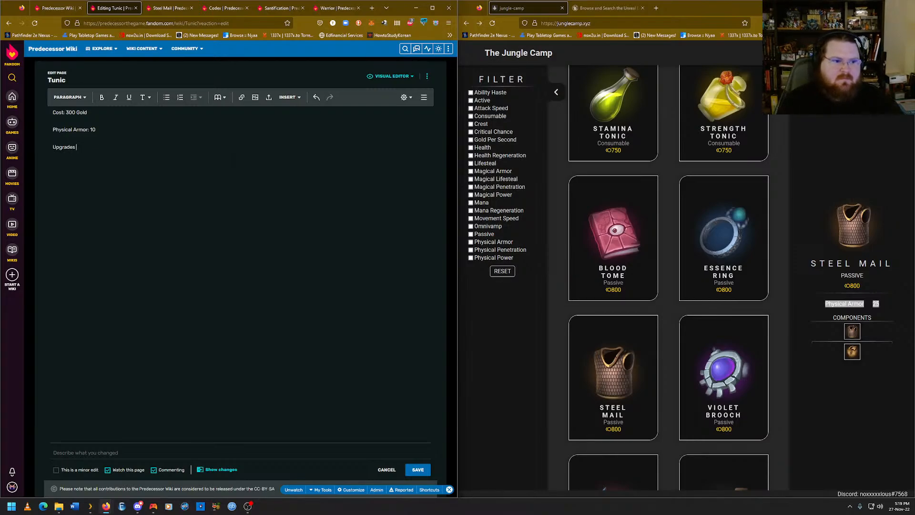
{"action": "type", "text": "from"}
{"action": "key", "text": "ctrl+v"}
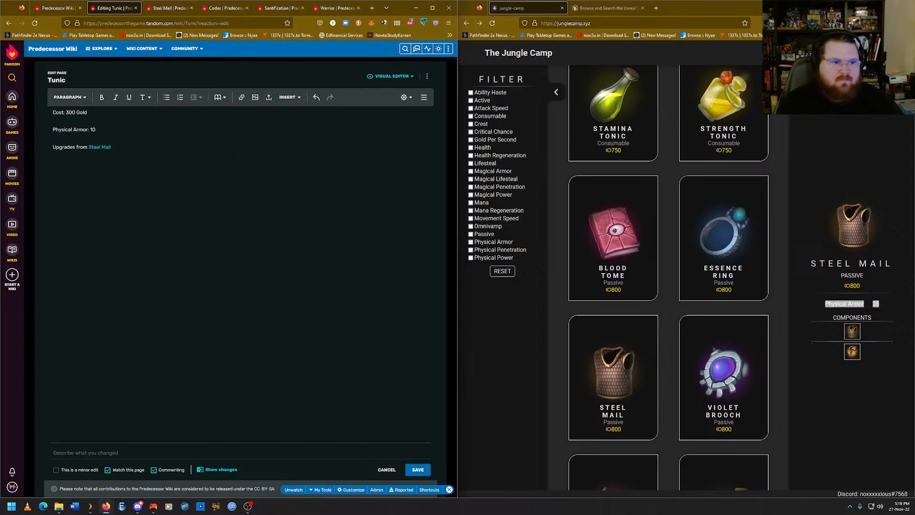
{"action": "left_click", "coordinate": [417, 469]}
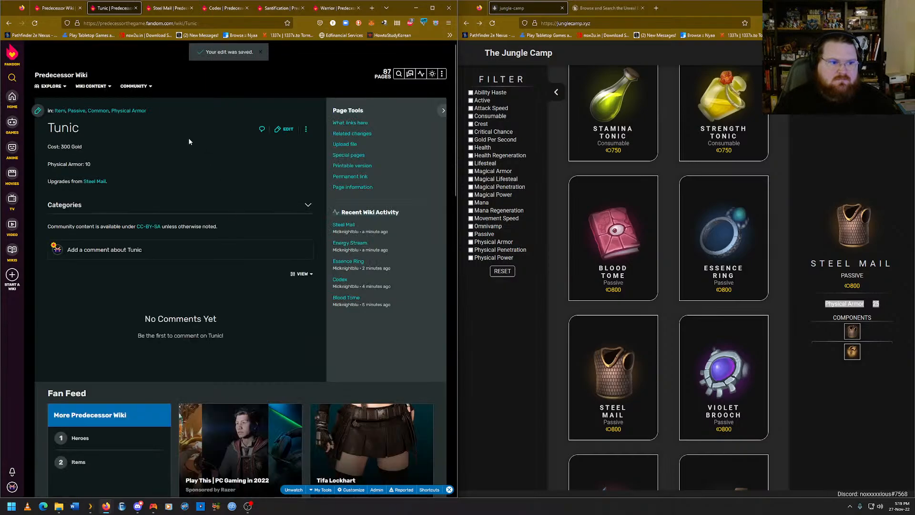
Open the Violet Brooch details on The Jungle Camp and check which item is its component.
{"action": "left_click", "coordinate": [185, 5]}
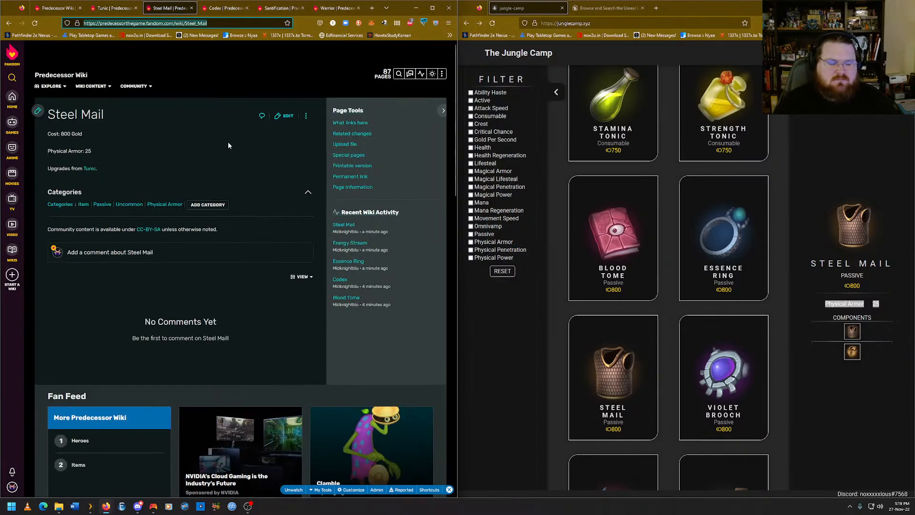
{"action": "left_click", "coordinate": [238, 191]}
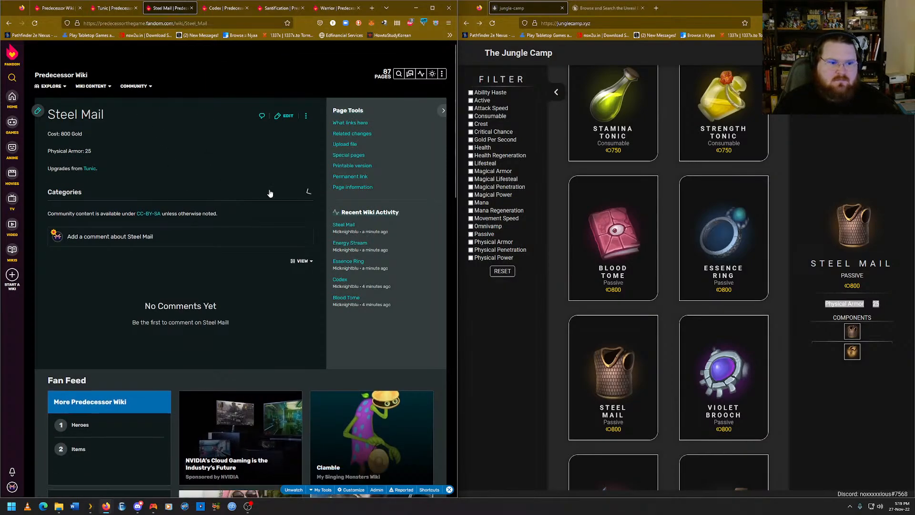
{"action": "scroll", "coordinate": [667, 286], "scroll_direction": "down", "scroll_amount": 3}
{"action": "left_click", "coordinate": [724, 253]}
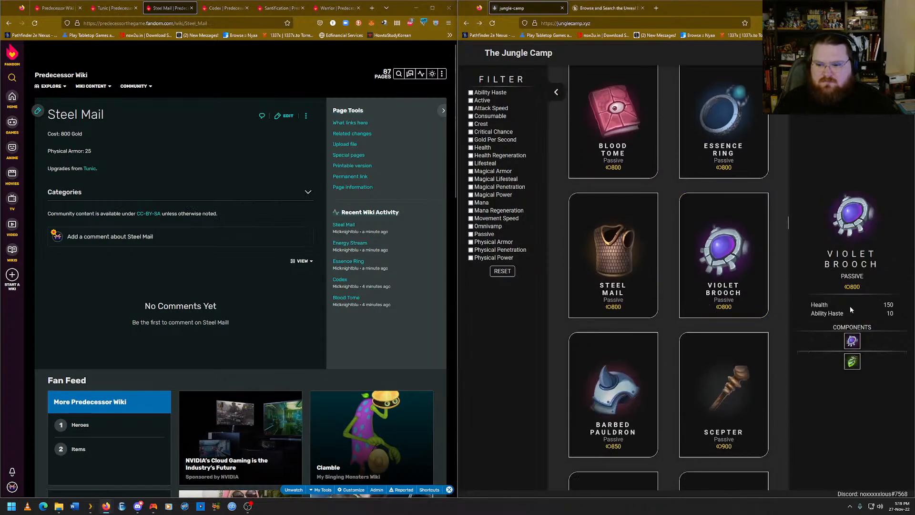
{"action": "mouse_move", "coordinate": [856, 369]}
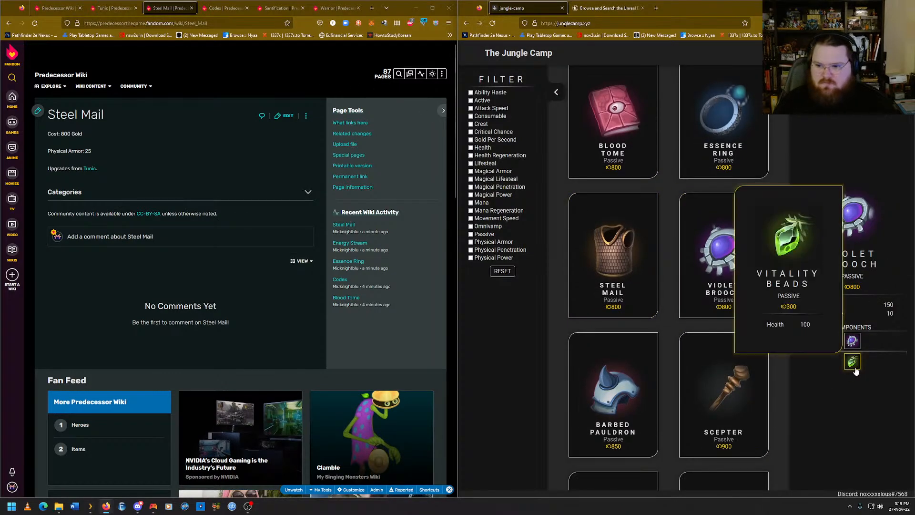
Create a new wiki article titled "Violet Brooch" in the Steel Mail page's place and enter "Cost: 800 Gold" as its first line.
{"action": "left_click", "coordinate": [112, 8]}
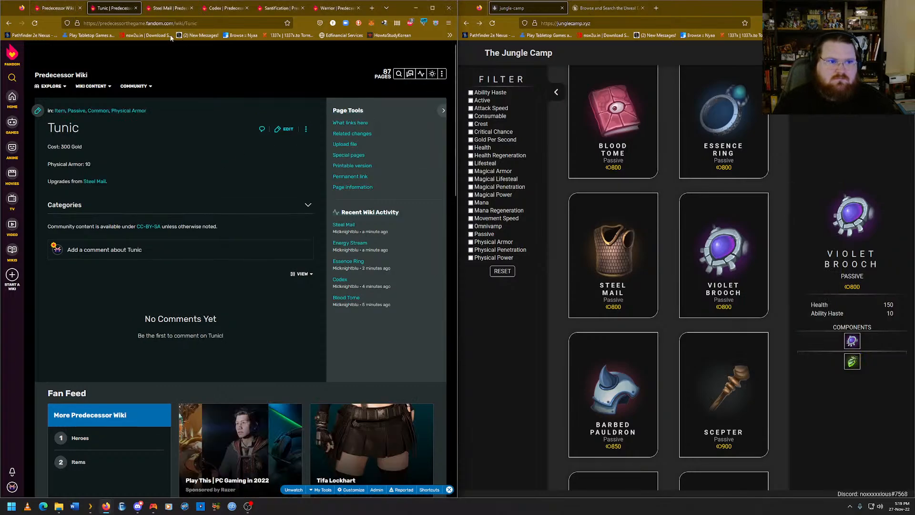
{"action": "key", "text": "ctrl+Tab"}
{"action": "mouse_move", "coordinate": [442, 73]}
{"action": "left_click", "coordinate": [420, 90]}
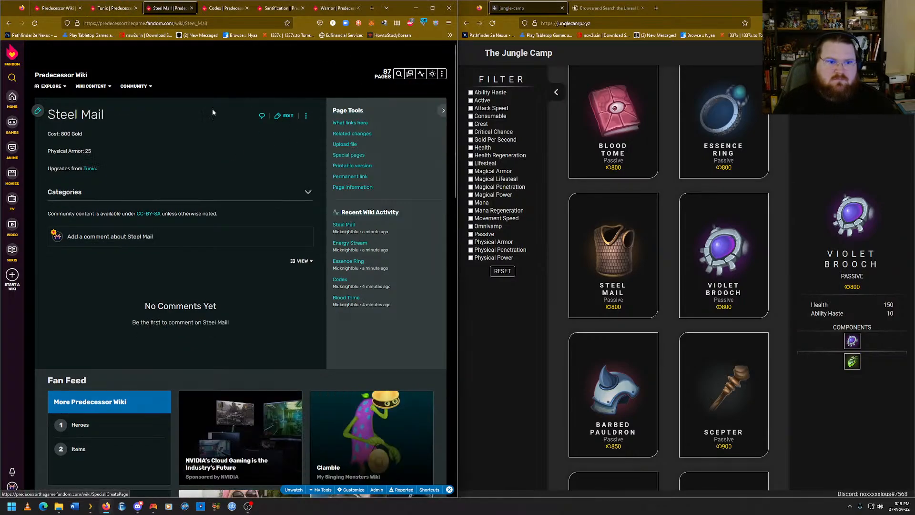
{"action": "left_click", "coordinate": [166, 247]}
{"action": "type", "text": "V"}
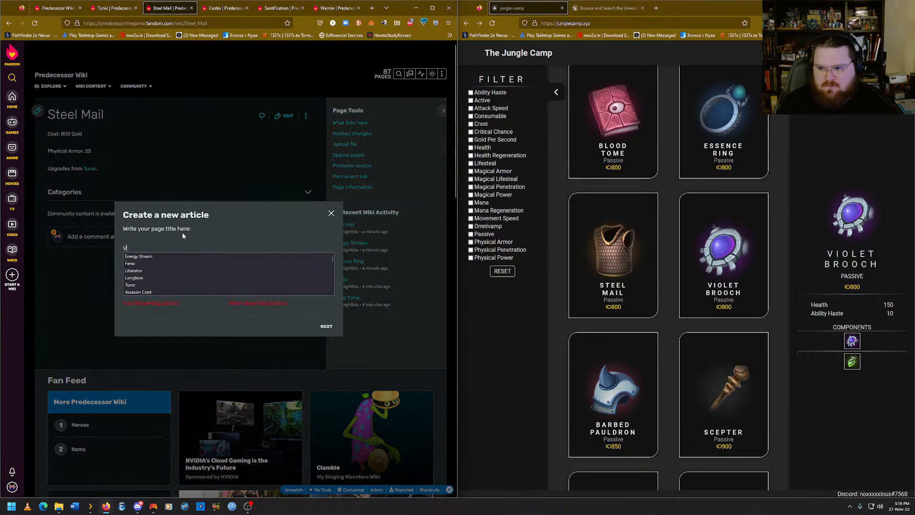
{"action": "type", "text": "iolet Brooch"}
{"action": "key", "text": "Return"}
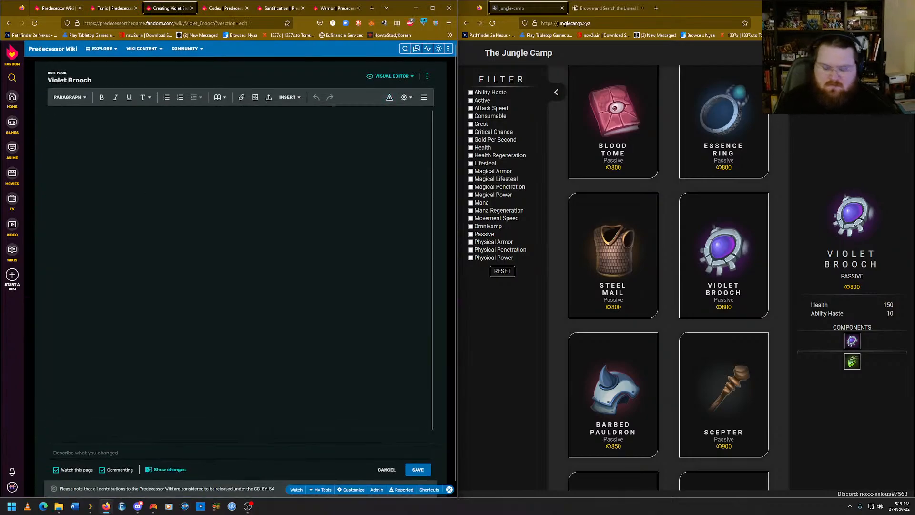
{"action": "type", "text": "Cost:"}
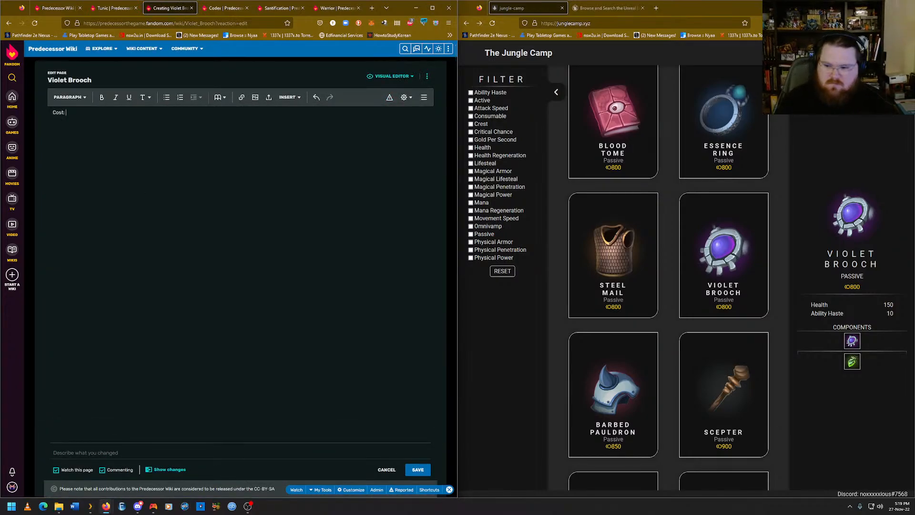
{"action": "type", "text": " 800 Gold"}
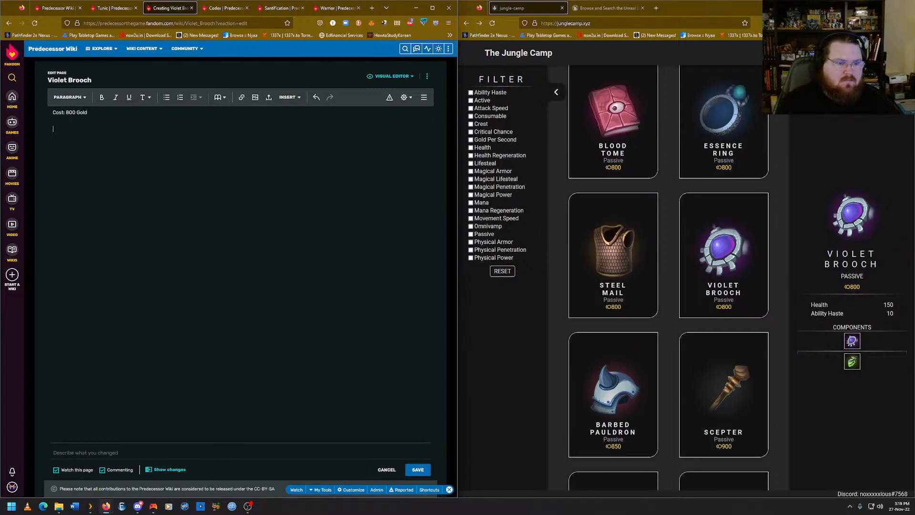
Copy the Violet Brooch stats from The Jungle Camp into the article, formatted as "Health: 150" and "Ability Haste: 10".
{"action": "left_click_drag", "start_coordinate": [896, 317], "coordinate": [809, 303]}
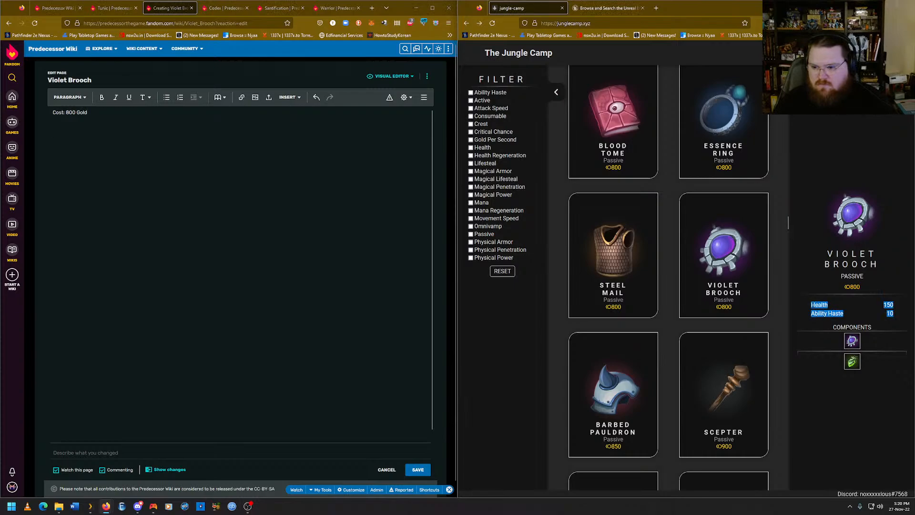
{"action": "right_click", "coordinate": [813, 306]}
{"action": "left_click", "coordinate": [823, 312]}
{"action": "left_click", "coordinate": [95, 130]}
{"action": "type", "text": "Health150 Ability Haste10"}
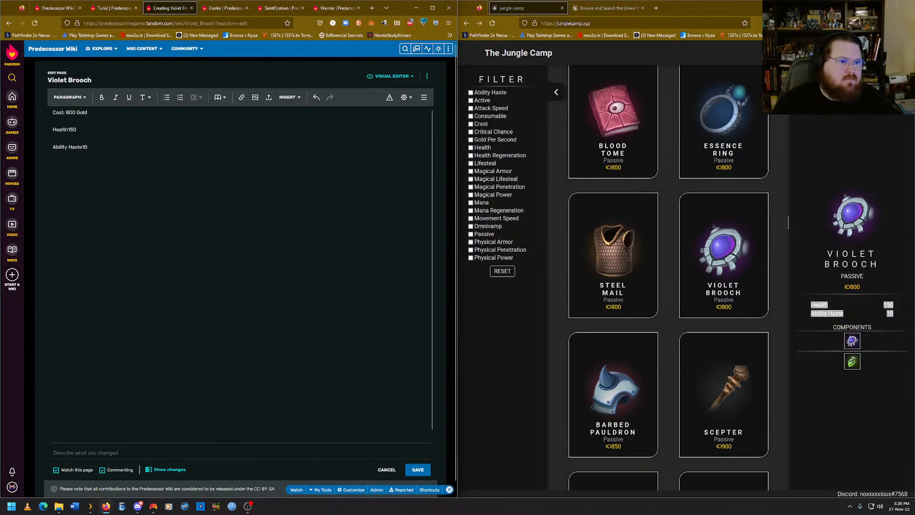
{"action": "left_click", "coordinate": [67, 130]}
{"action": "type", "text": ":"}
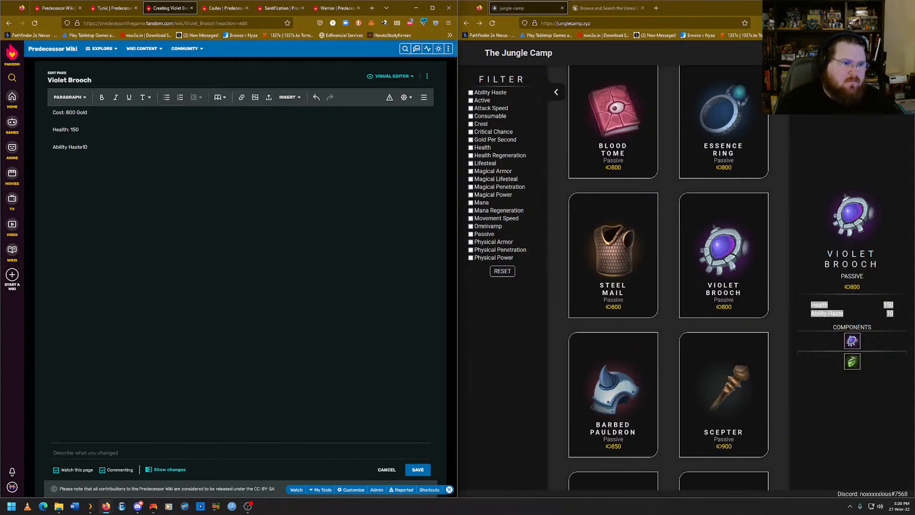
{"action": "left_click", "coordinate": [84, 147]}
{"action": "type", "text": ":"}
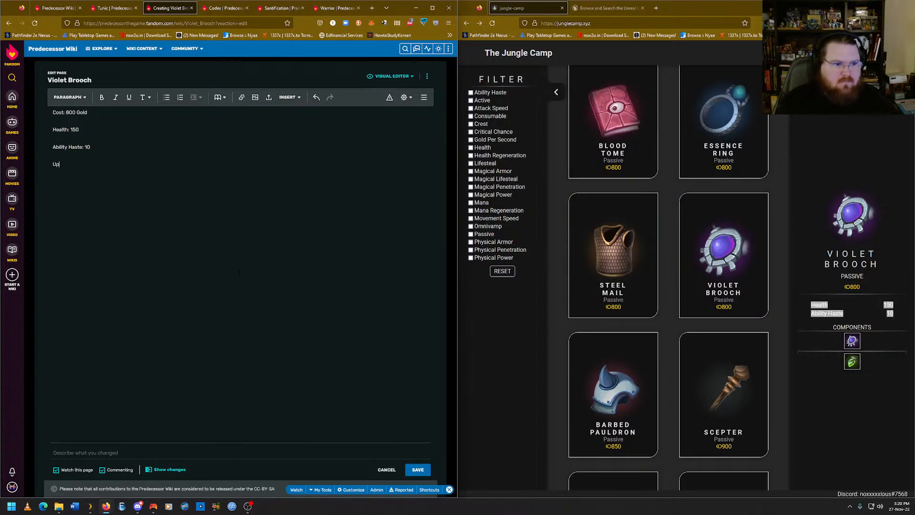
Start an "Upgrades from" line in the Violet Brooch article and look up the Vitality Beads page title from the Tunic page.
{"action": "type", "text": "grades from"}
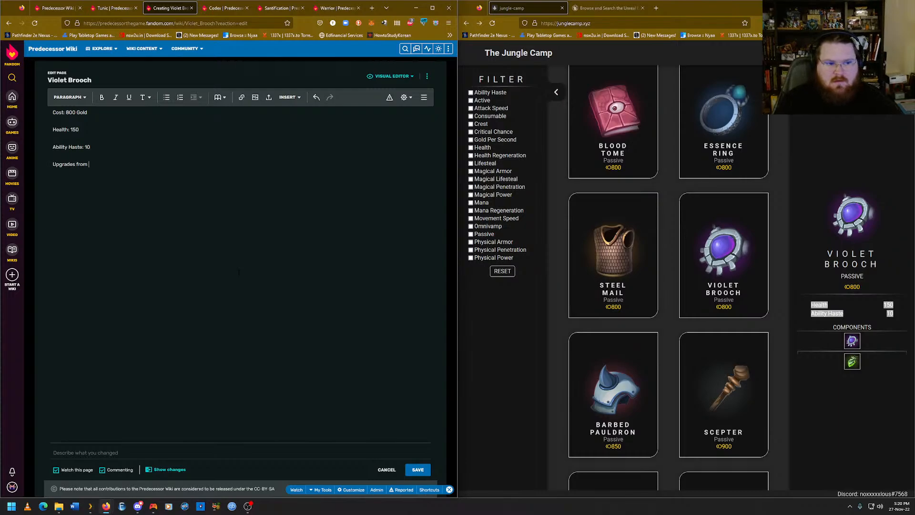
{"action": "mouse_move", "coordinate": [852, 363]}
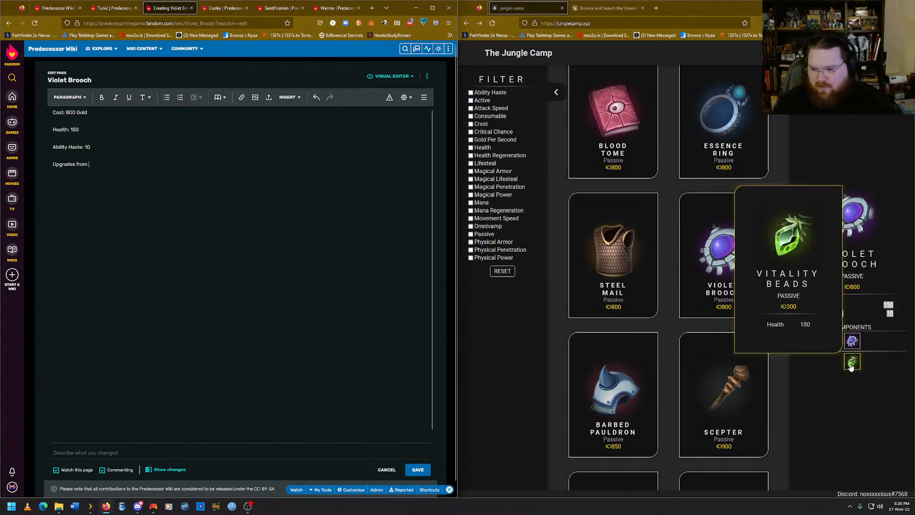
{"action": "left_click", "coordinate": [114, 8]}
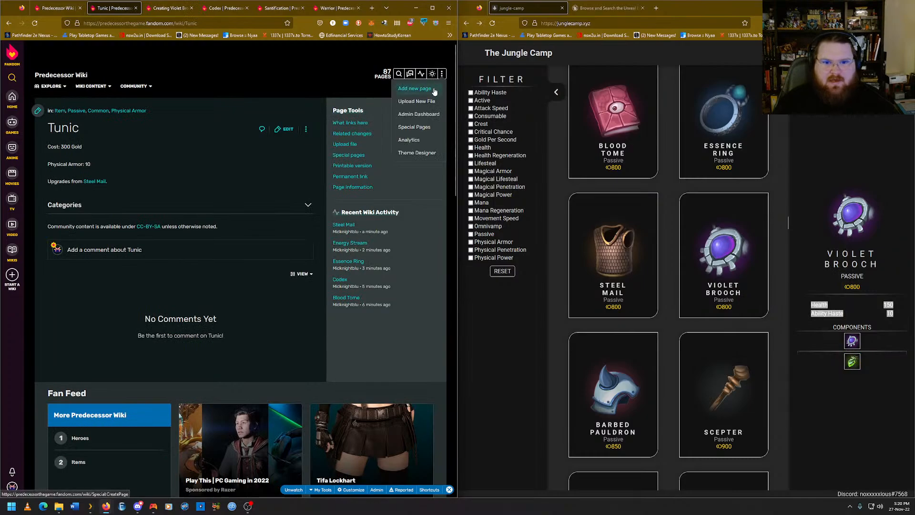
{"action": "left_click", "coordinate": [432, 88]}
{"action": "type", "text": "Vitality"}
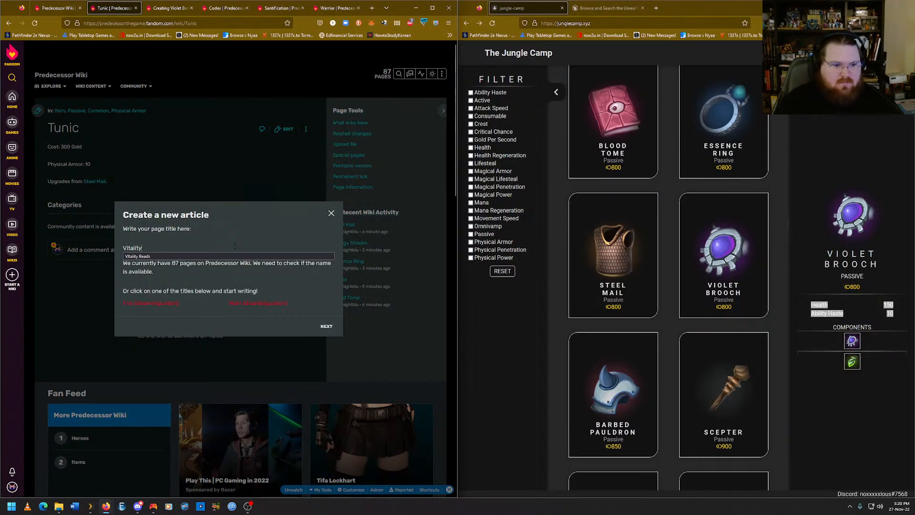
Choose Vitality Beads as the article title, open that existing page and copy its address.
{"action": "left_click", "coordinate": [236, 256]}
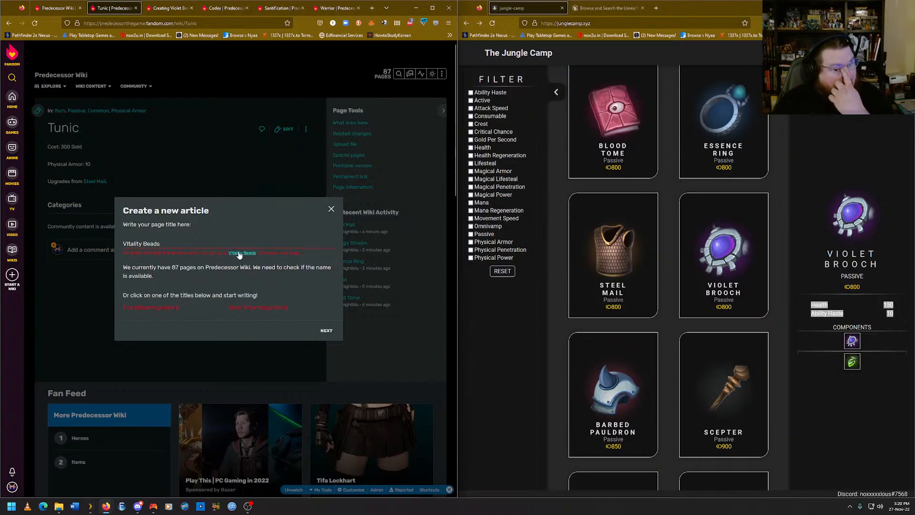
{"action": "left_click", "coordinate": [239, 254]}
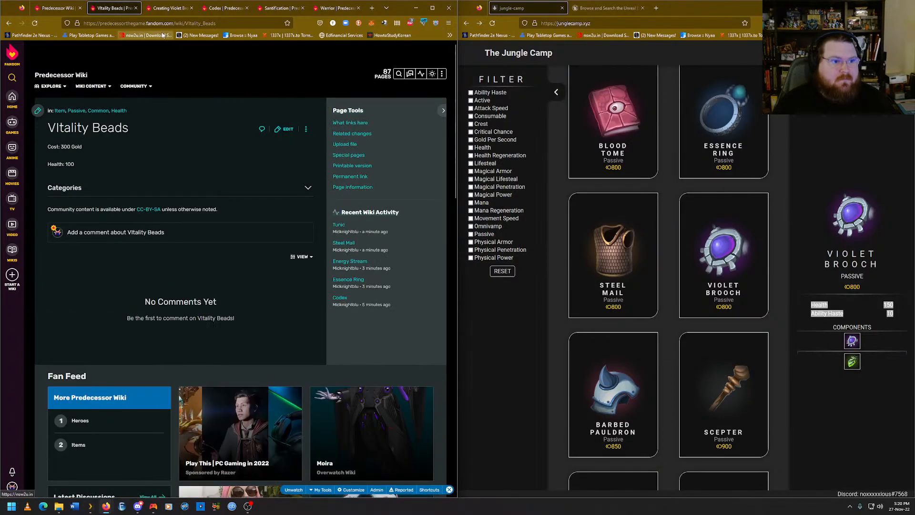
{"action": "left_click", "coordinate": [160, 23]}
{"action": "right_click", "coordinate": [160, 24]}
Complete the "Upgrades from" line in the Violet Brooch draft with a link to Vitality Beads and a period.
{"action": "key", "text": "ctrl+Tab"}
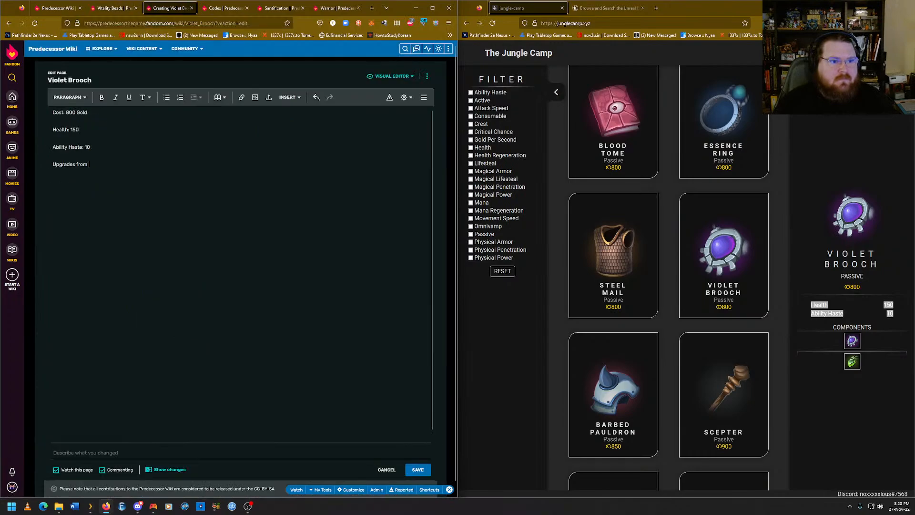
{"action": "type", "text": "Vitality Beads"}
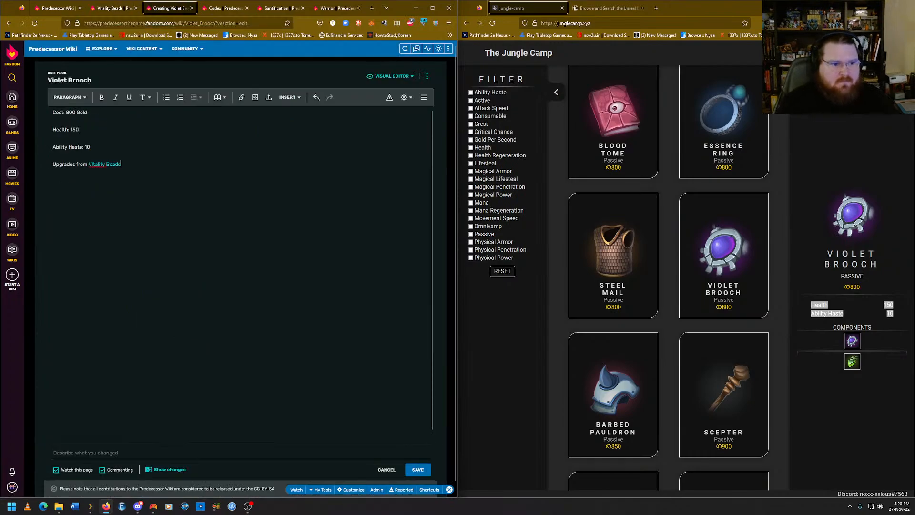
{"action": "type", "text": "."}
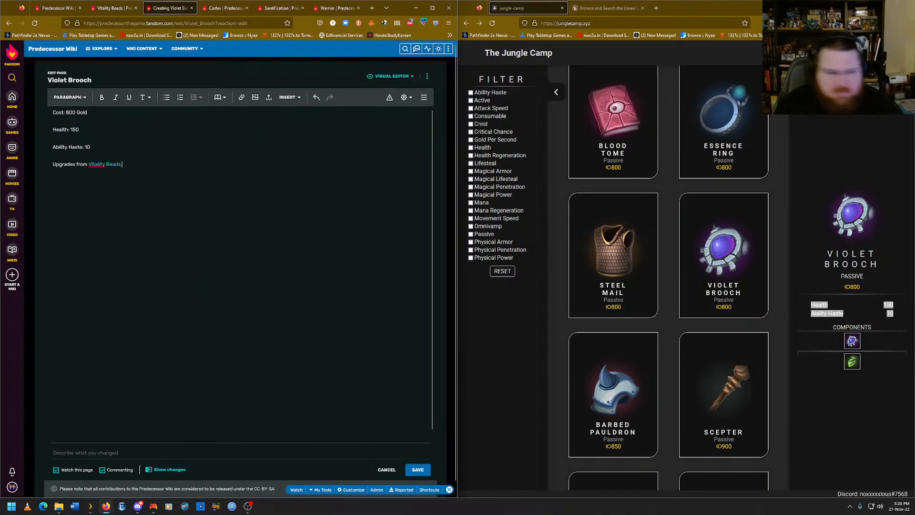
Correct the spelling of the link text in the Violet Brooch draft to "Vitality" using the suggested word.
{"action": "right_click", "coordinate": [91, 166]}
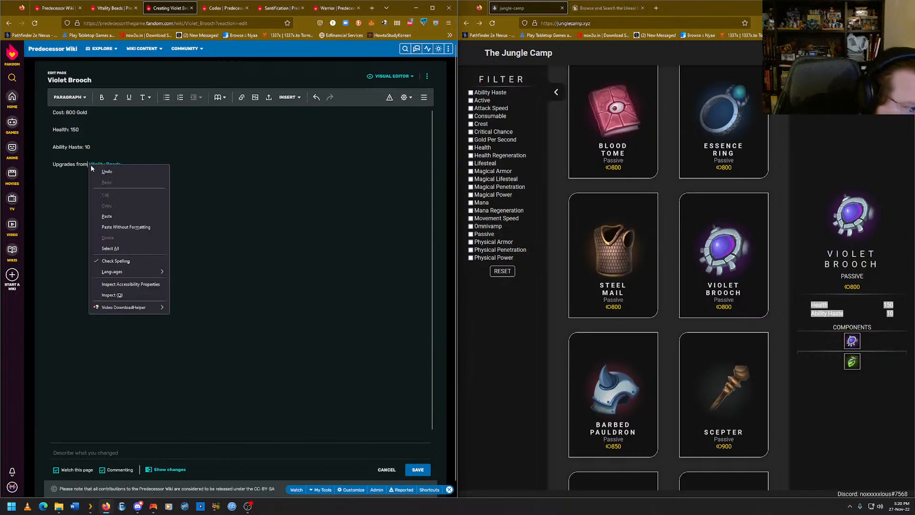
{"action": "left_click", "coordinate": [95, 165]}
{"action": "right_click", "coordinate": [97, 166]}
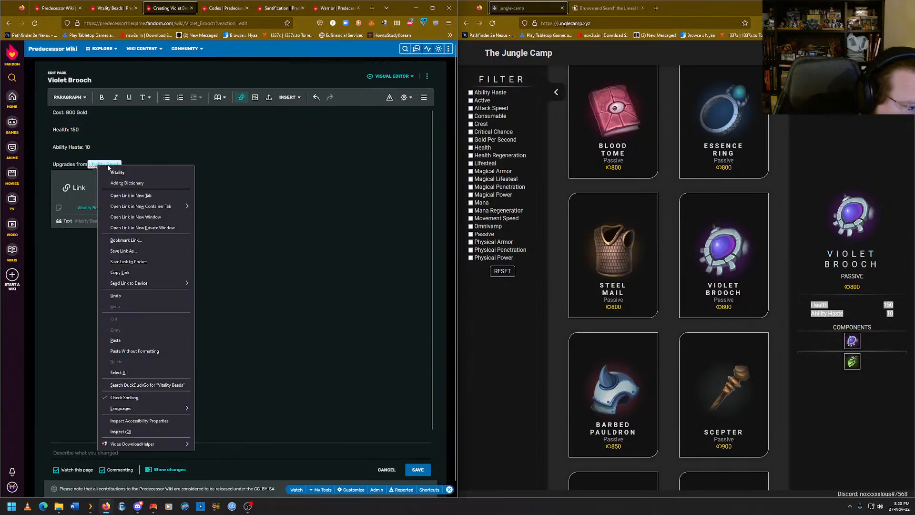
{"action": "left_click", "coordinate": [121, 173]}
{"action": "left_click", "coordinate": [163, 167]}
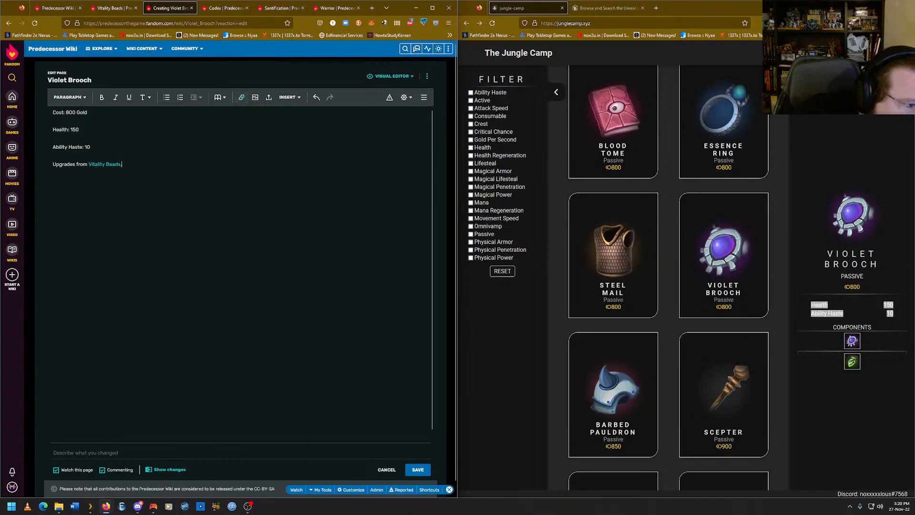
Check the Vitality Beads page's source and visual editors for a way to correct the capitalization of its title.
{"action": "left_click", "coordinate": [114, 8]}
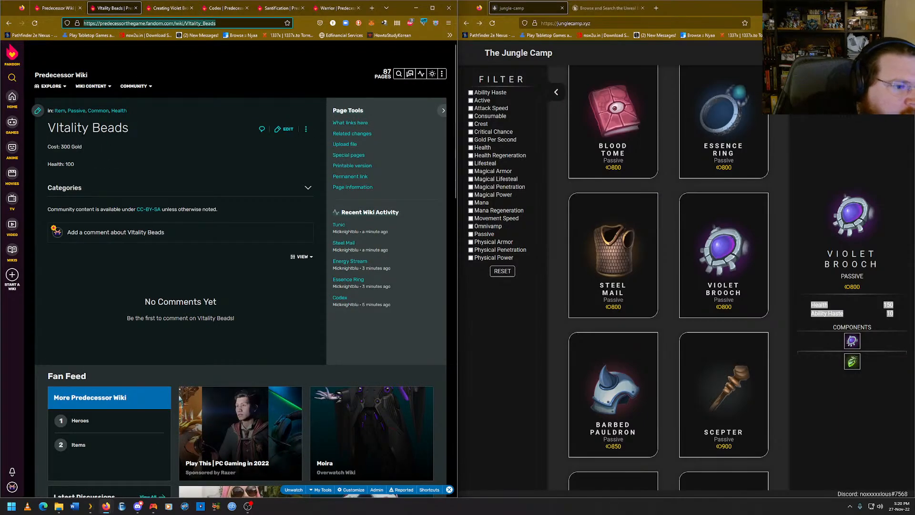
{"action": "mouse_move", "coordinate": [306, 129]}
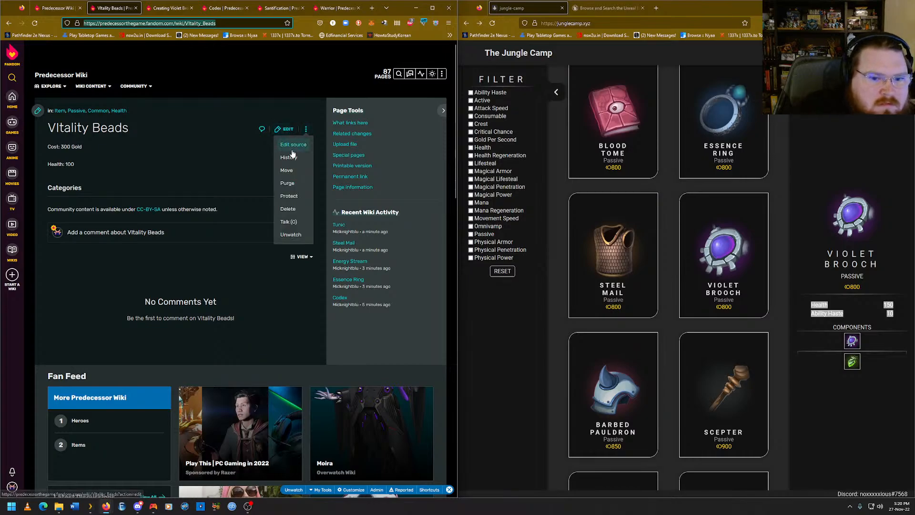
{"action": "left_click", "coordinate": [292, 146]}
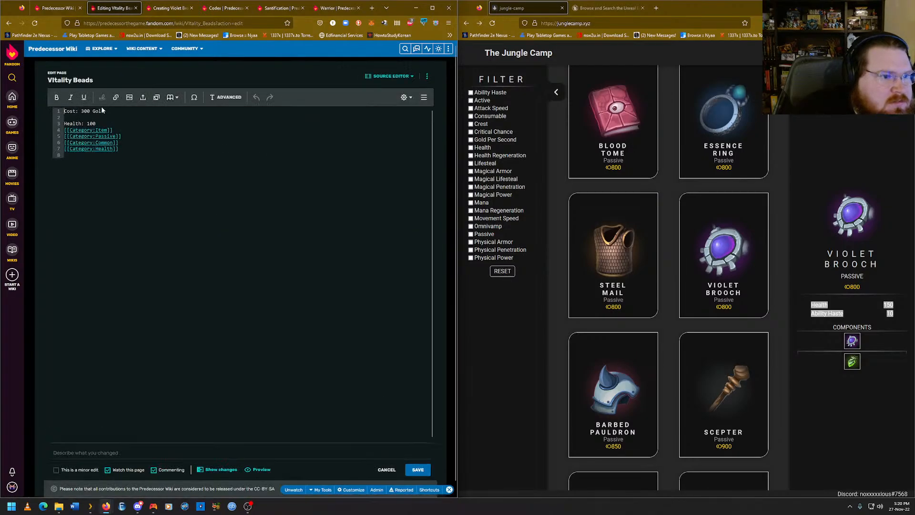
{"action": "left_click", "coordinate": [76, 80]}
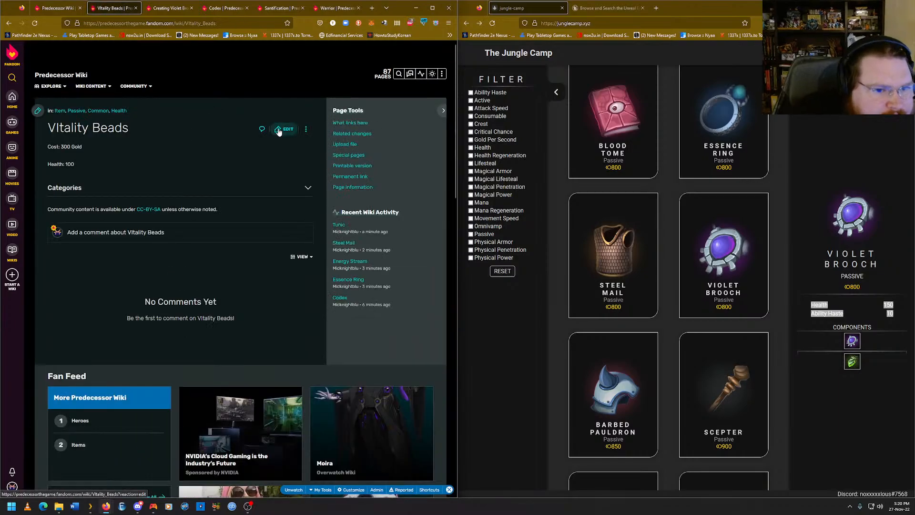
{"action": "left_click", "coordinate": [286, 129]}
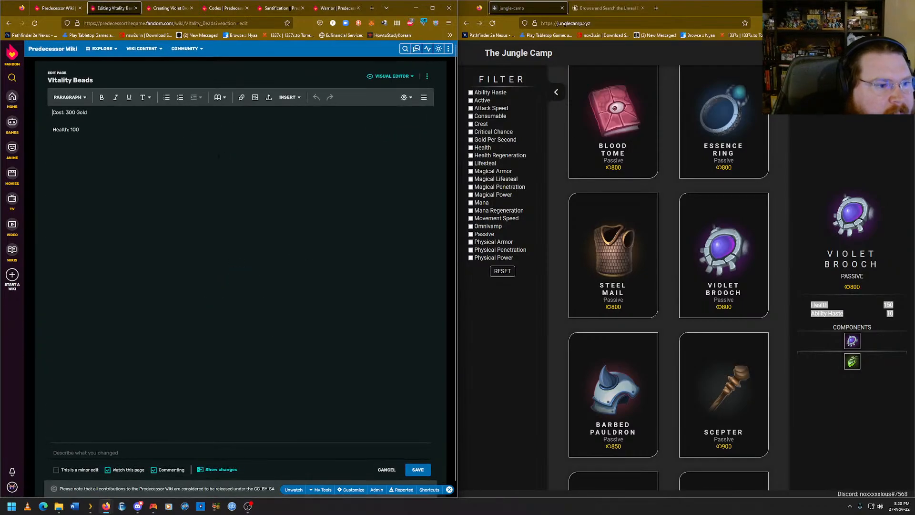
{"action": "key", "text": "alt+Left"}
{"action": "mouse_move", "coordinate": [306, 130]}
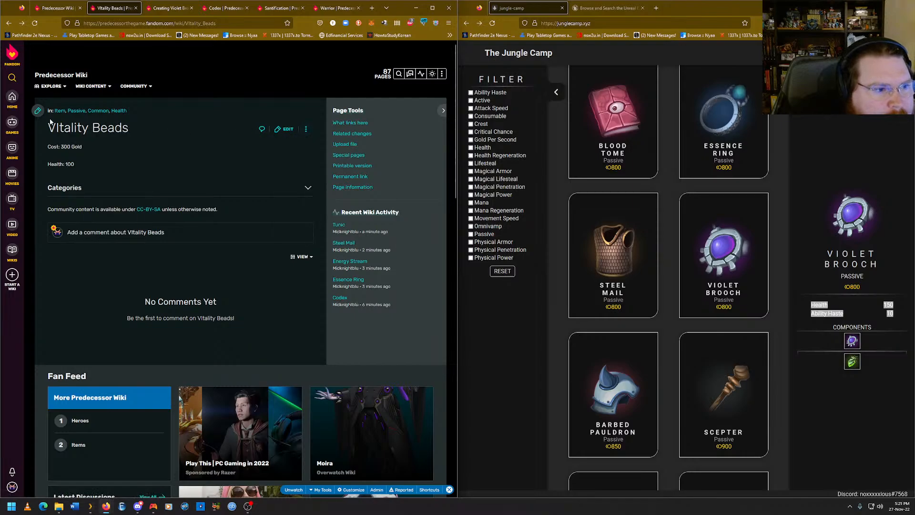
{"action": "left_click", "coordinate": [37, 112]}
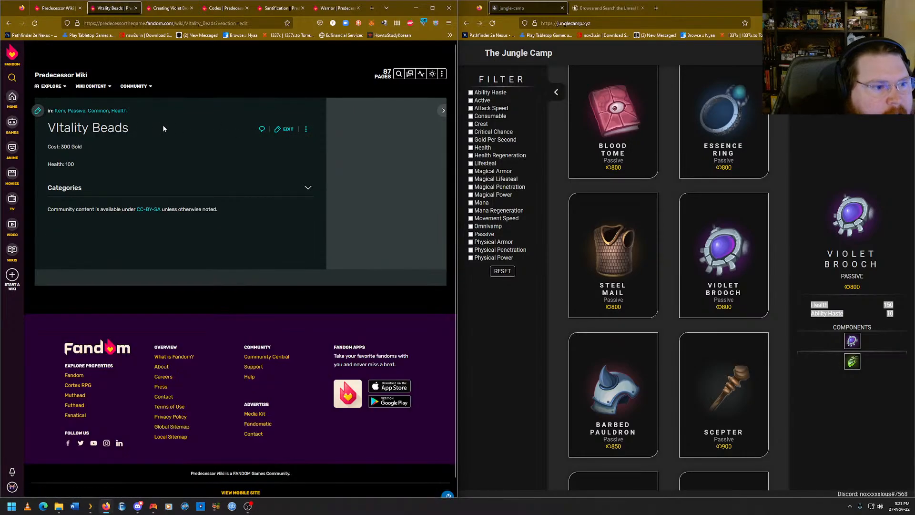
{"action": "left_click", "coordinate": [65, 82]}
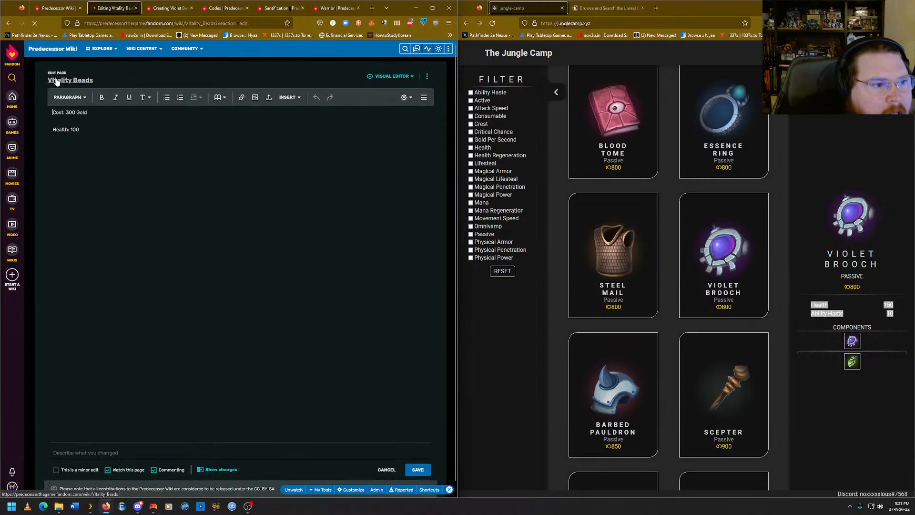
Open the Vitality Beads page in the visual editor and check the available editor modes and page options.
{"action": "left_click", "coordinate": [38, 111]}
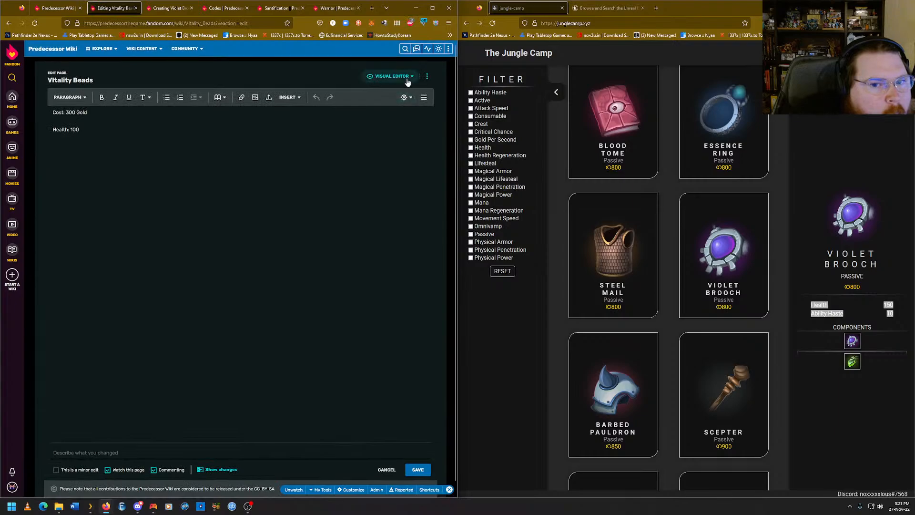
{"action": "left_click", "coordinate": [407, 79]}
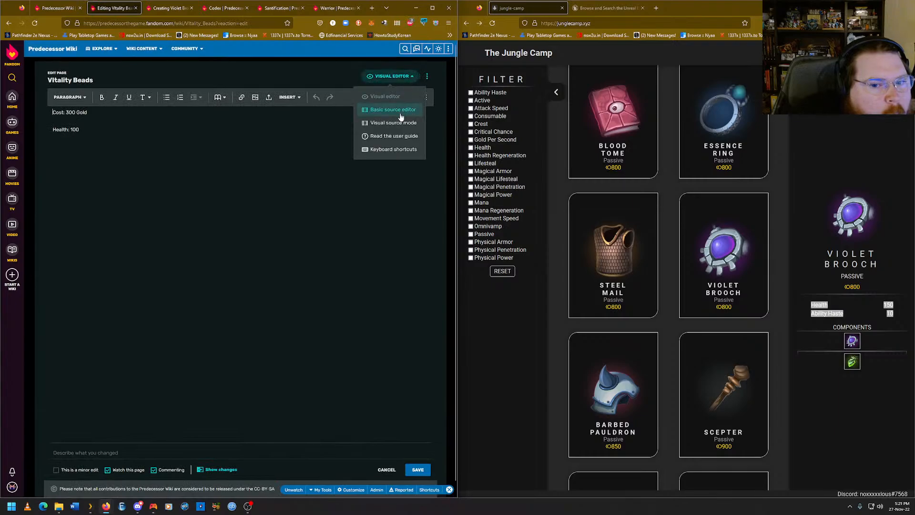
{"action": "left_click", "coordinate": [429, 167]}
{"action": "left_click", "coordinate": [427, 79]}
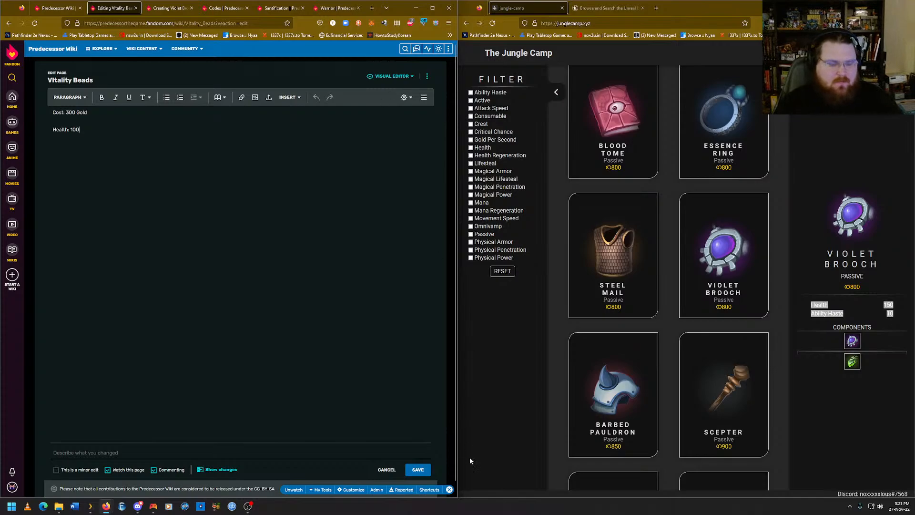
Save the new Violet Brooch page and copy its address.
{"action": "left_click", "coordinate": [169, 8]}
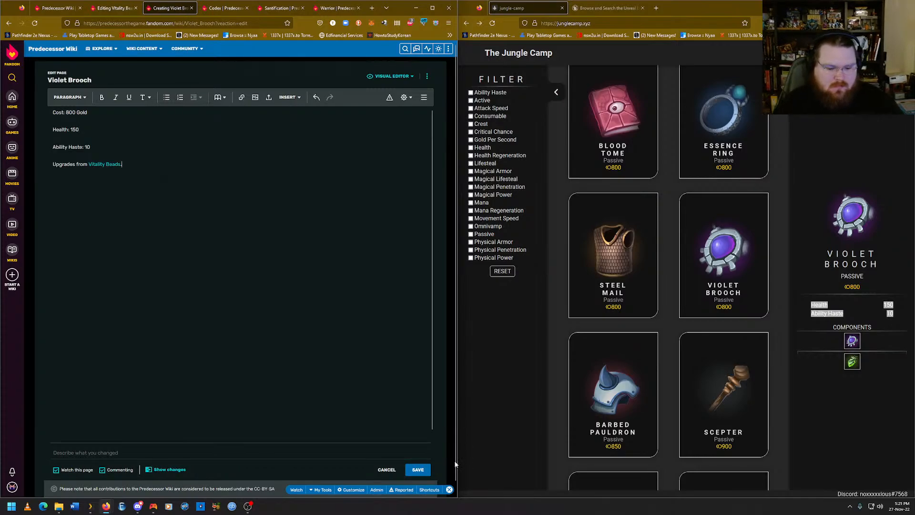
{"action": "left_click", "coordinate": [418, 469]}
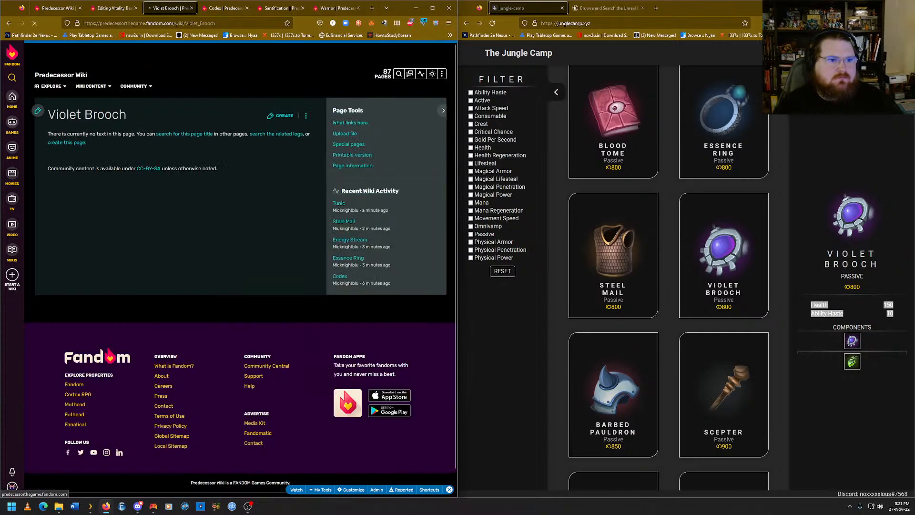
{"action": "left_click", "coordinate": [170, 23]}
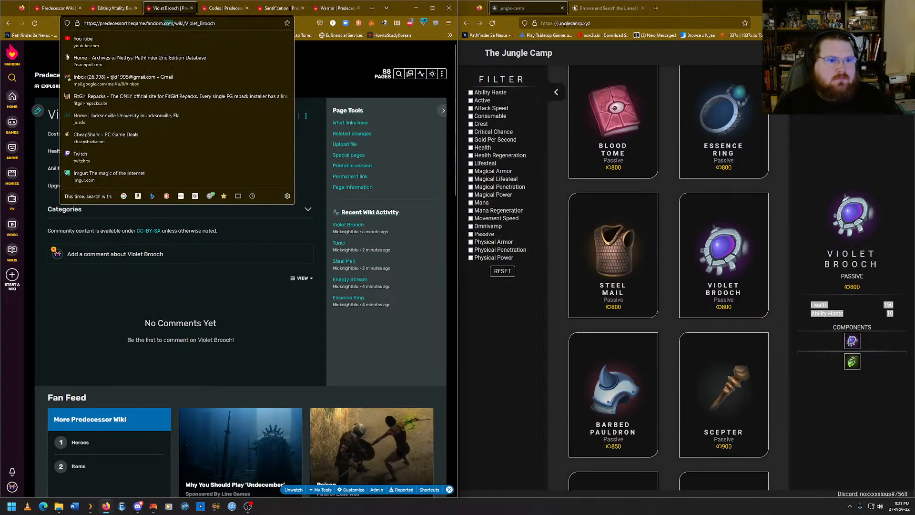
{"action": "triple_click", "coordinate": [170, 26]}
{"action": "right_click", "coordinate": [170, 26]}
{"action": "left_click", "coordinate": [196, 69]}
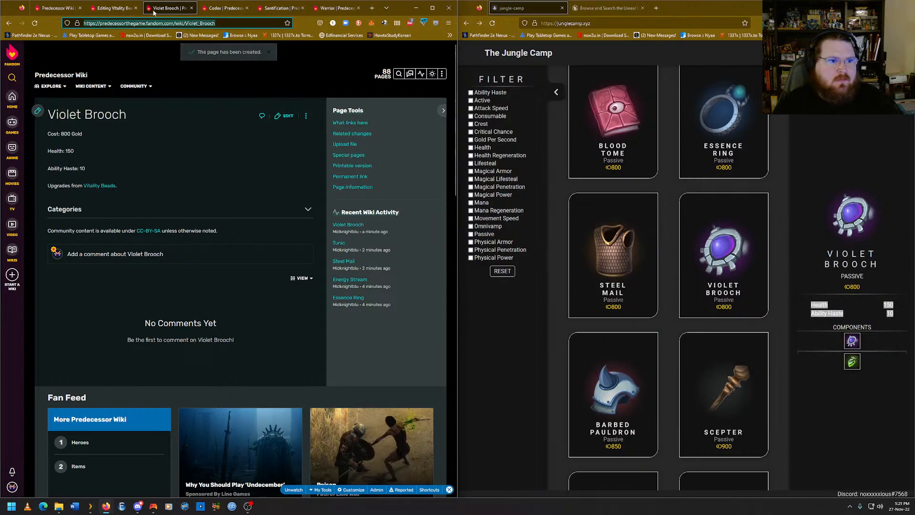
Start a new line reading "Upgrades" below the Health value on the Vitality Beads page.
{"action": "left_click", "coordinate": [114, 8]}
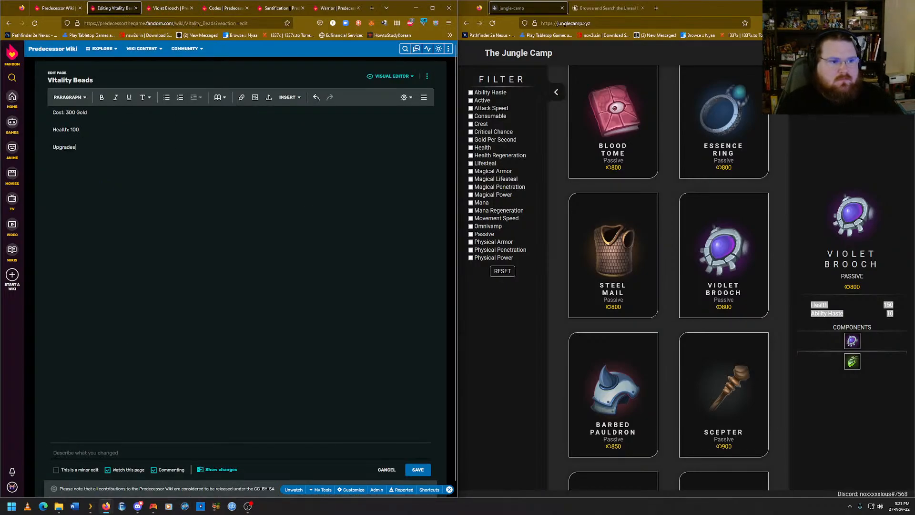
{"action": "type", "text": "from"}
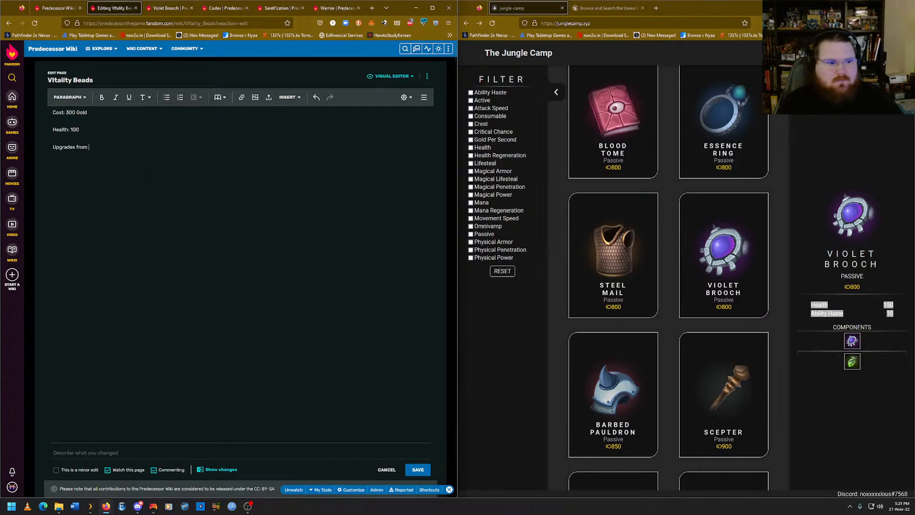
{"action": "key", "text": "ctrl+v"}
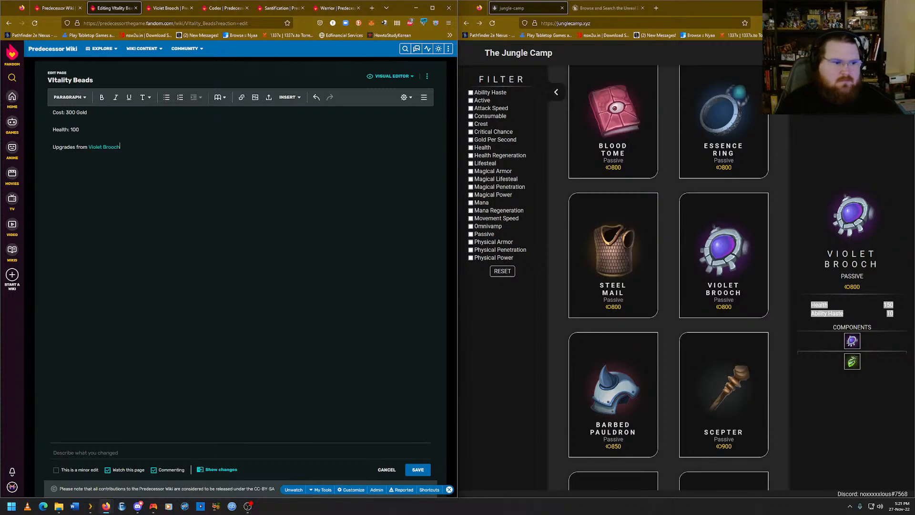
{"action": "key", "text": "BackSpace"}
{"action": "key", "text": "BackSpace"}
{"action": "key", "text": "BackSpace"}
{"action": "key", "text": "BackSpace"}
{"action": "key", "text": "BackSpace"}
{"action": "key", "text": "BackSpace"}
{"action": "key", "text": "BackSpace"}
{"action": "key", "text": "BackSpace"}
{"action": "key", "text": "BackSpace"}
{"action": "key", "text": "BackSpace"}
{"action": "key", "text": "BackSpace"}
{"action": "key", "text": "BackSpace"}
{"action": "key", "text": "BackSpace"}
{"action": "key", "text": "BackSpace"}
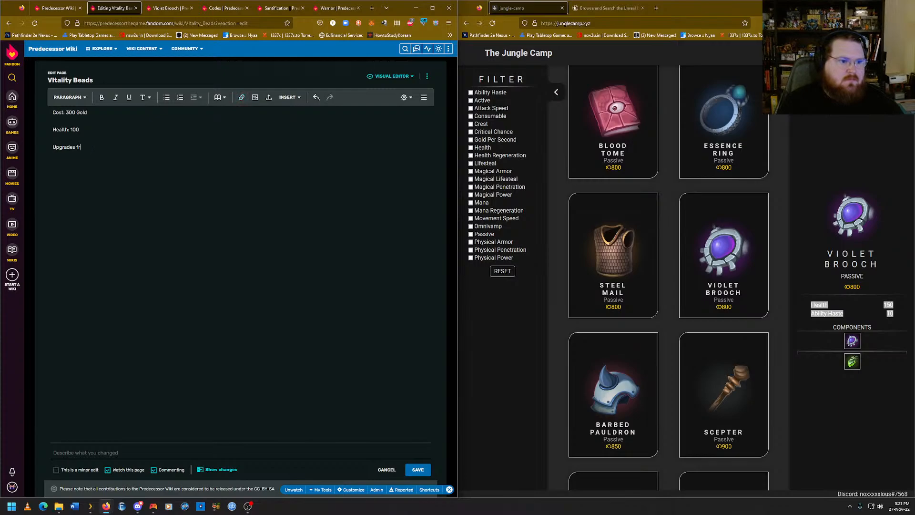
Complete the Vitality Beads line as "Upgrades into Violet Brooch." with a link to that page, and save the edit.
{"action": "type", "text": "into"}
{"action": "key", "text": "ctrl+v"}
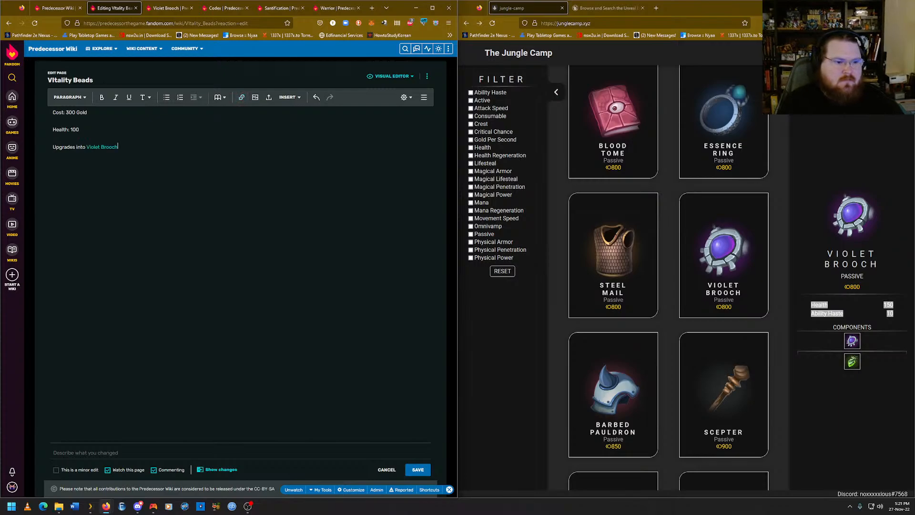
{"action": "left_click", "coordinate": [418, 470]}
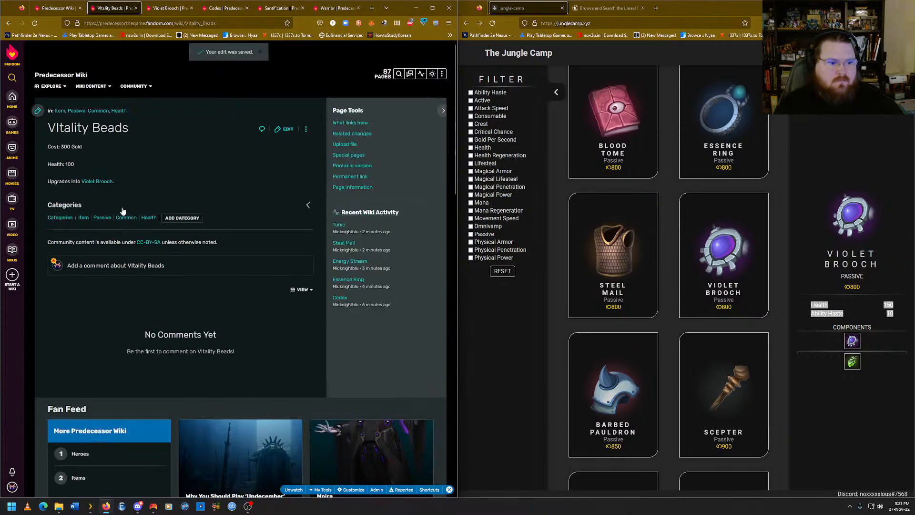
Add the categories Item, Passive and Uncommon to the Violet Brooch page.
{"action": "key", "text": "ctrl+Tab"}
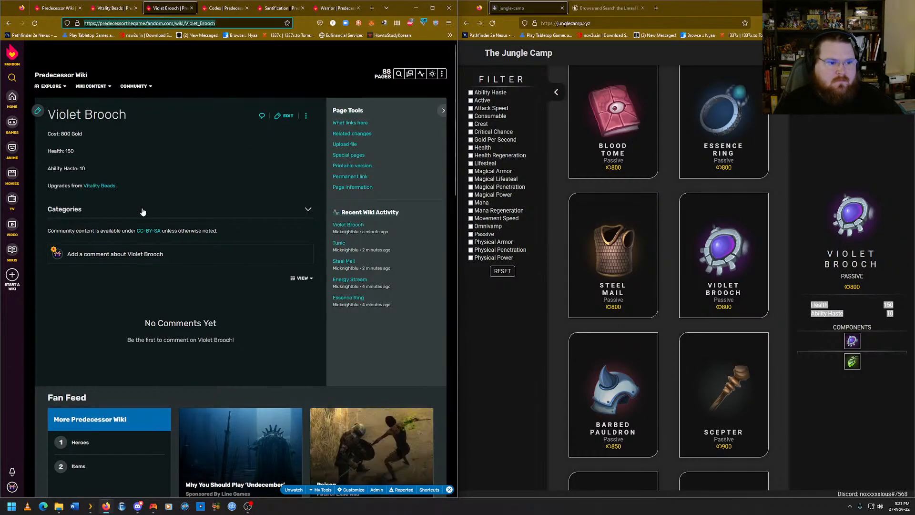
{"action": "left_click", "coordinate": [137, 214]}
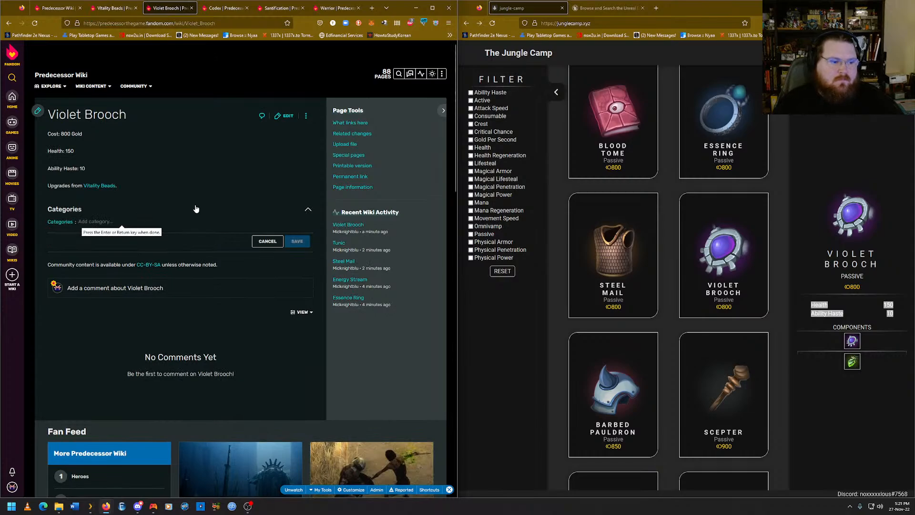
{"action": "type", "text": "Item"}
{"action": "key", "text": "Return"}
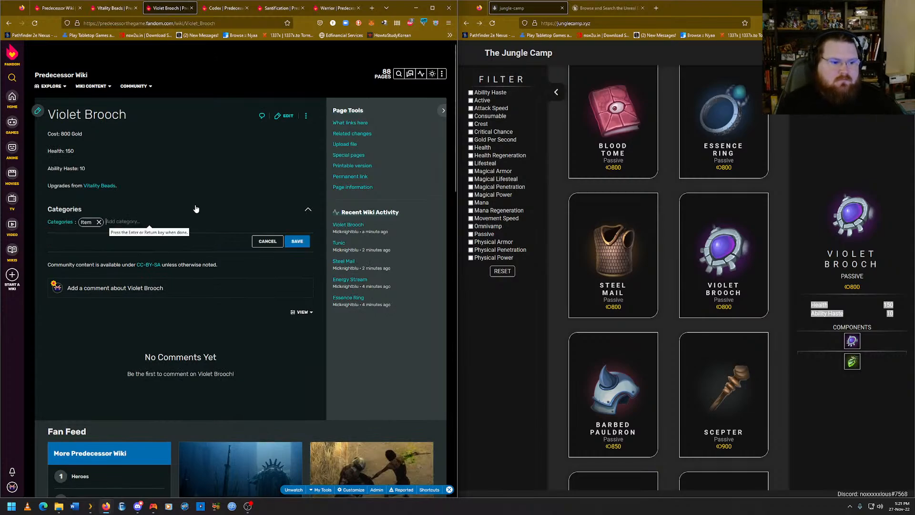
{"action": "type", "text": "passive"}
{"action": "key", "text": "Return"}
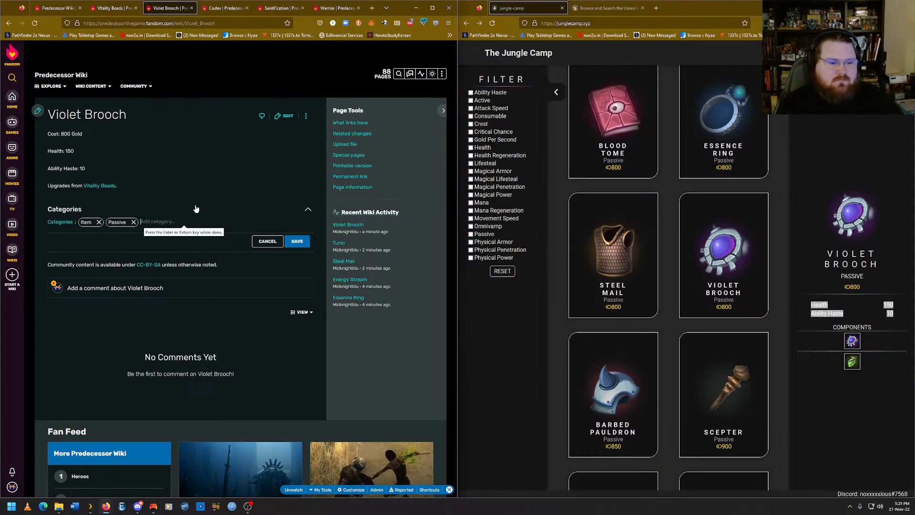
{"action": "type", "text": "u"}
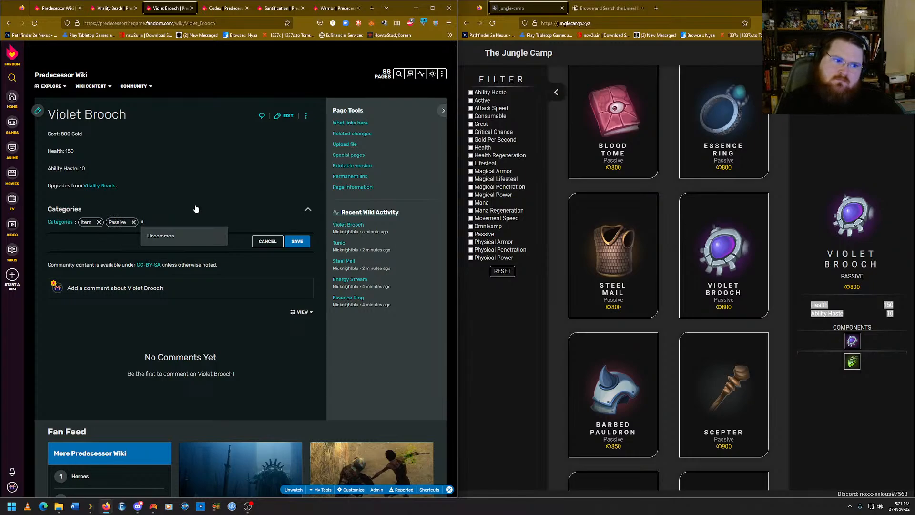
{"action": "type", "text": "ncommon"}
{"action": "key", "text": "Return"}
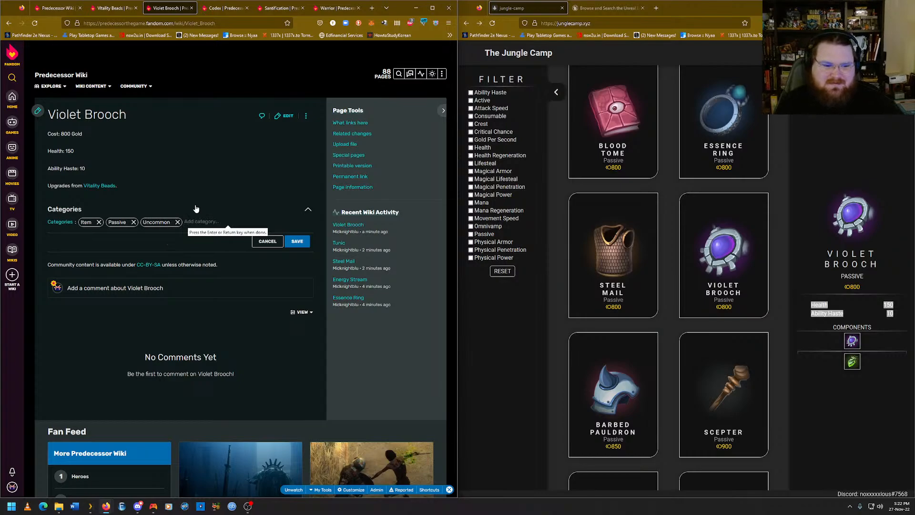
Add the Health and Ability Haste categories to Violet Brooch and save the category changes.
{"action": "type", "text": "Hea"}
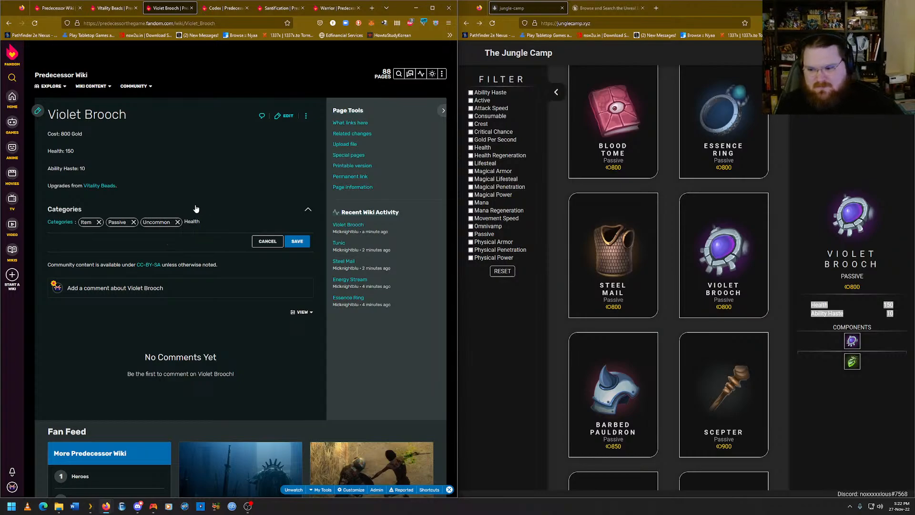
{"action": "type", "text": "lth"}
{"action": "key", "text": "Return"}
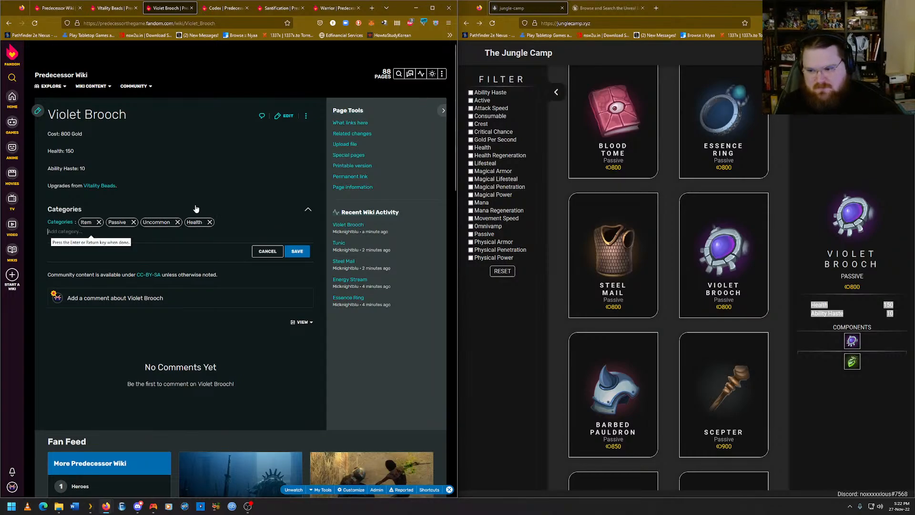
{"action": "type", "text": "Ability Haste"}
{"action": "key", "text": "Return"}
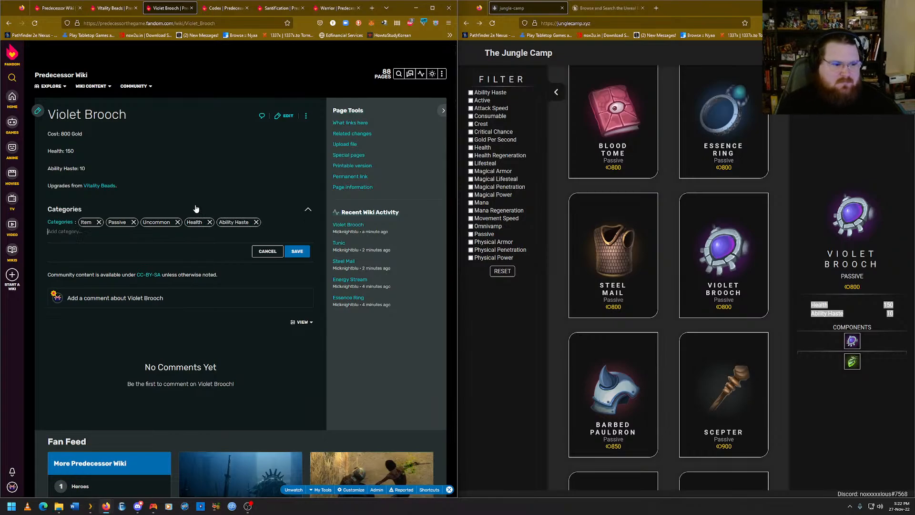
{"action": "left_click", "coordinate": [297, 252]}
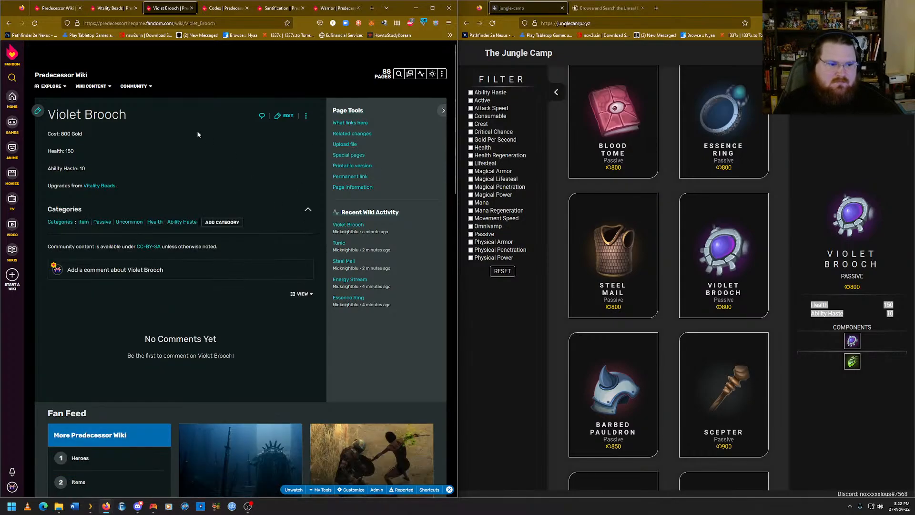
Check the category sections of the Vitality Beads and Violet Brooch pages.
{"action": "left_click", "coordinate": [114, 8]}
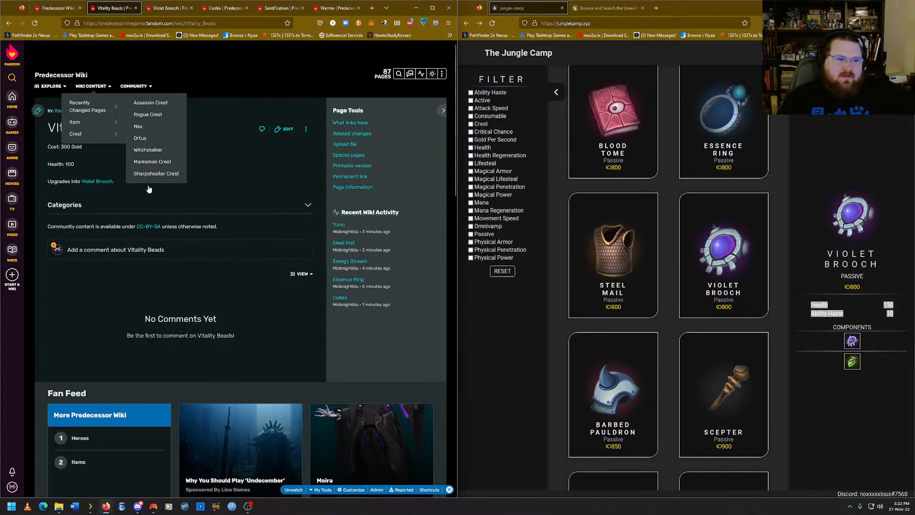
{"action": "left_click", "coordinate": [116, 208]}
{"action": "left_click", "coordinate": [130, 210]}
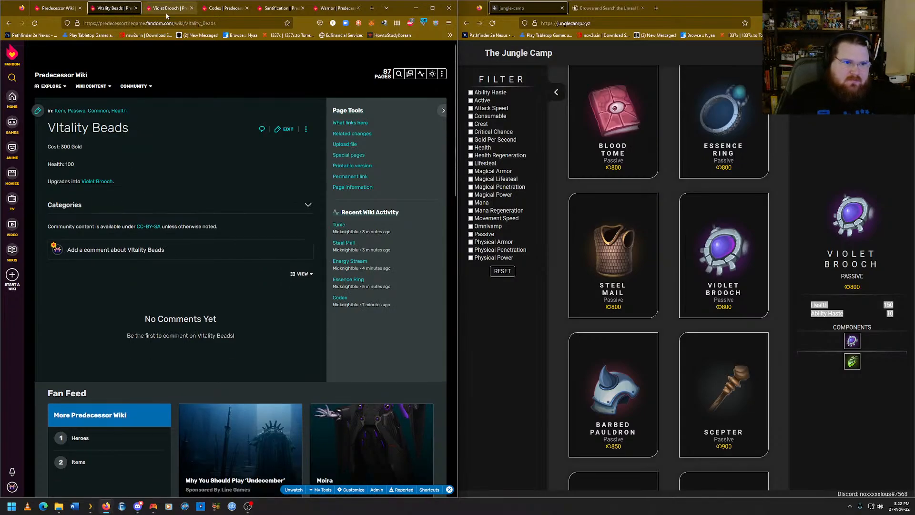
{"action": "left_click", "coordinate": [166, 8]}
{"action": "double_click", "coordinate": [163, 208]}
{"action": "left_click", "coordinate": [162, 207]}
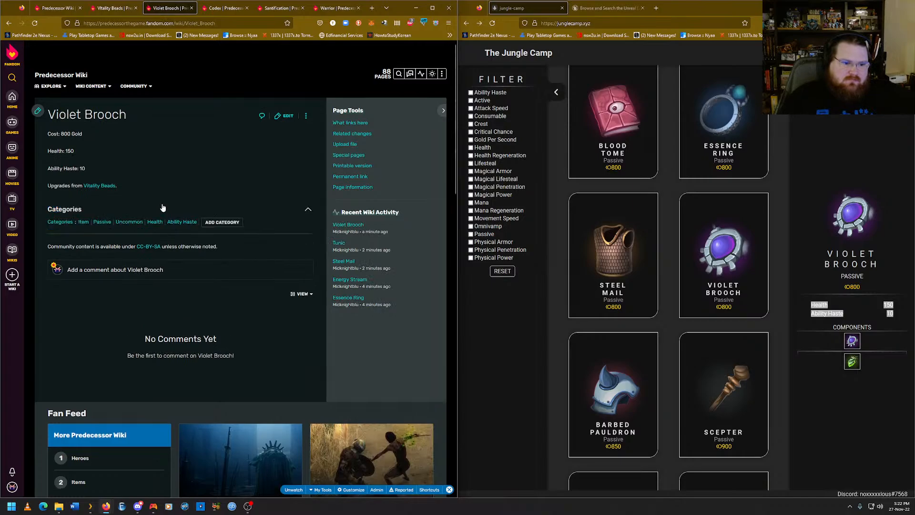
{"action": "left_click", "coordinate": [163, 208]}
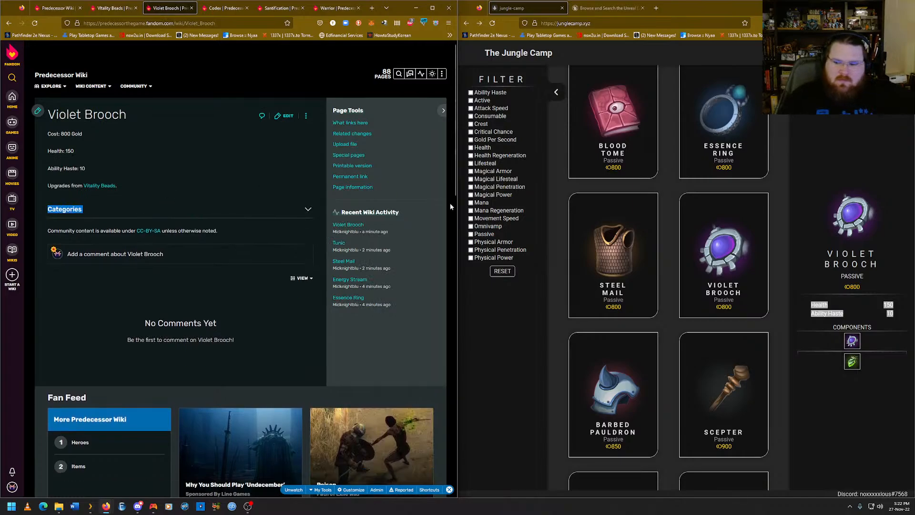
Show the Barbed Pauldron's details on the Jungle Camp site and read its passive description.
{"action": "left_click", "coordinate": [640, 363]}
{"action": "left_click", "coordinate": [670, 329]}
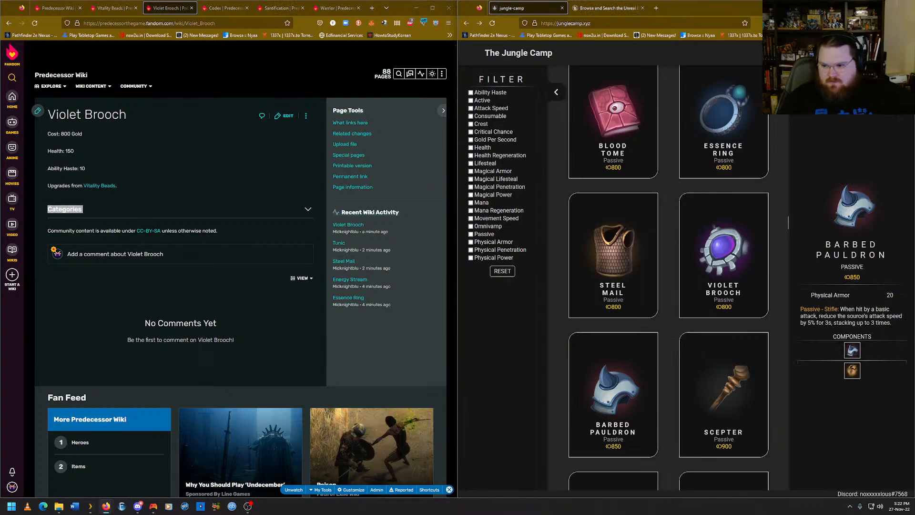
{"action": "left_click_drag", "start_coordinate": [893, 324], "coordinate": [800, 310]}
{"action": "left_click", "coordinate": [799, 309]}
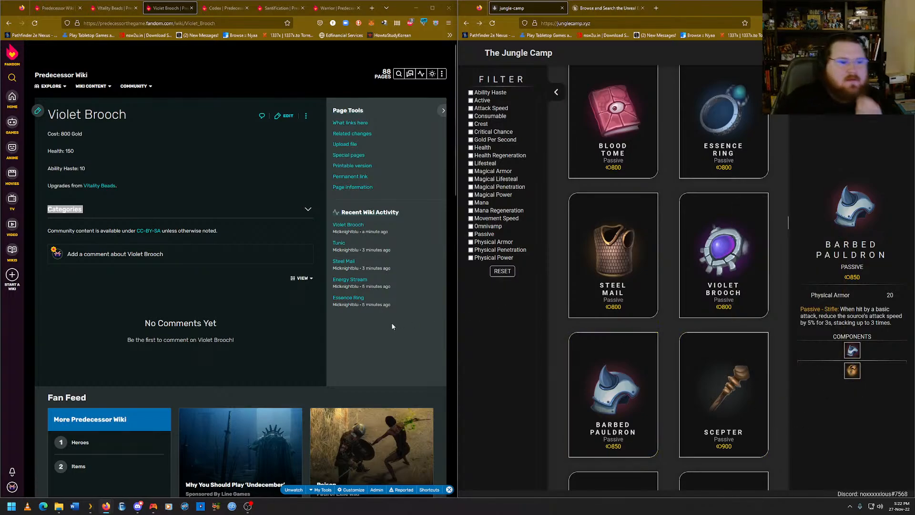
Compare the layout and content of the Vitality Beads and Violet Brooch pages.
{"action": "left_click", "coordinate": [163, 208]}
{"action": "left_click", "coordinate": [169, 210]}
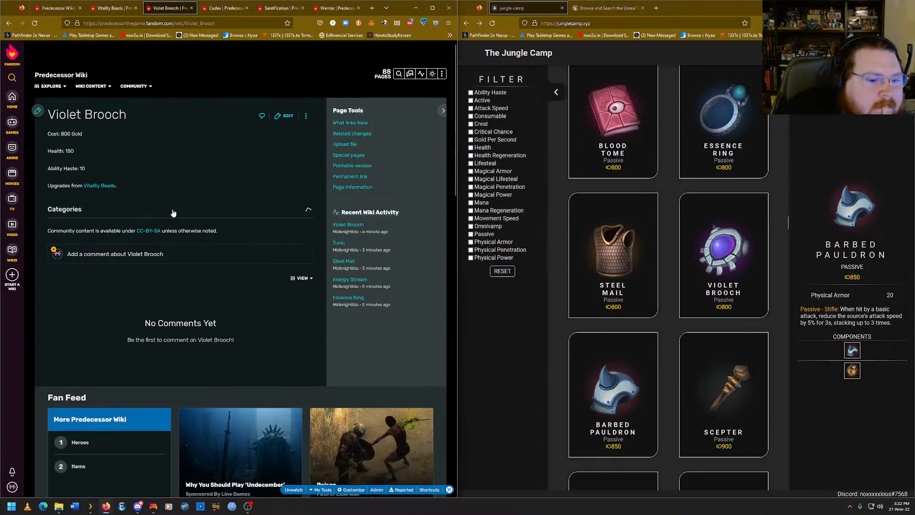
{"action": "left_click", "coordinate": [114, 9]}
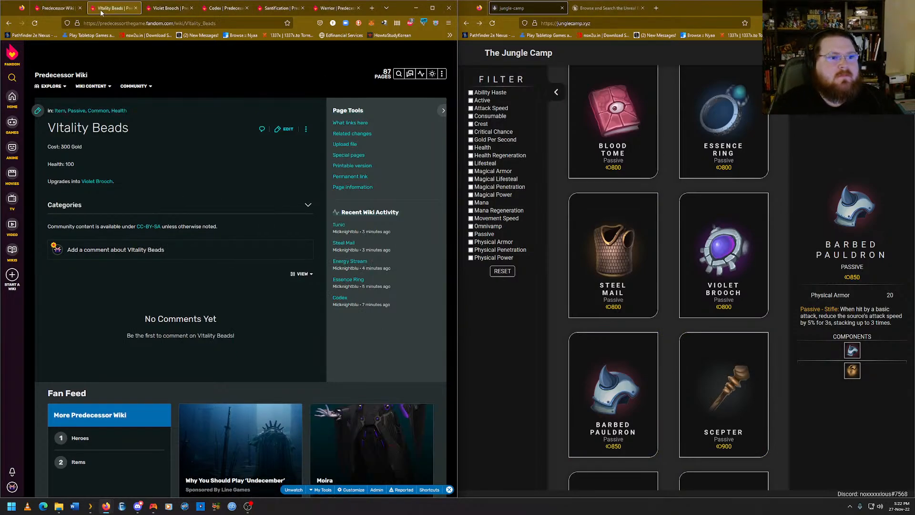
{"action": "left_click", "coordinate": [162, 14]}
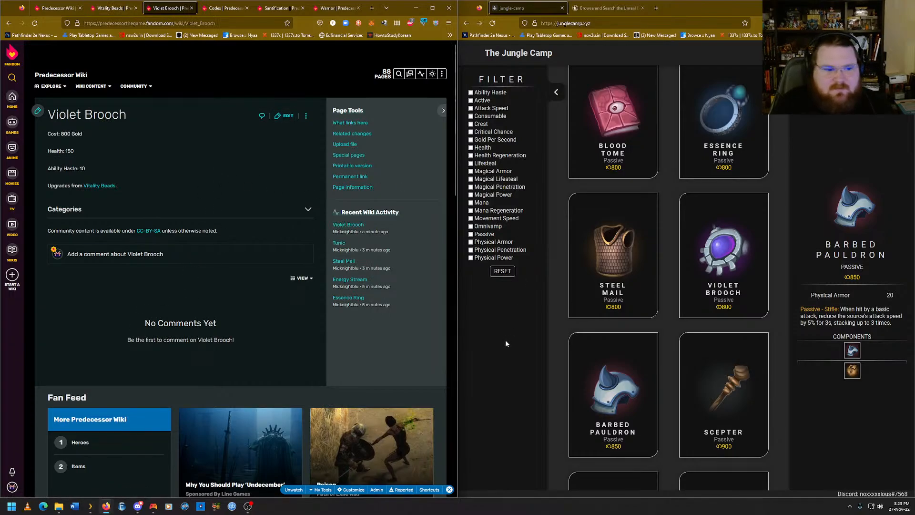
{"action": "left_click", "coordinate": [114, 8]}
{"action": "left_click", "coordinate": [160, 14]}
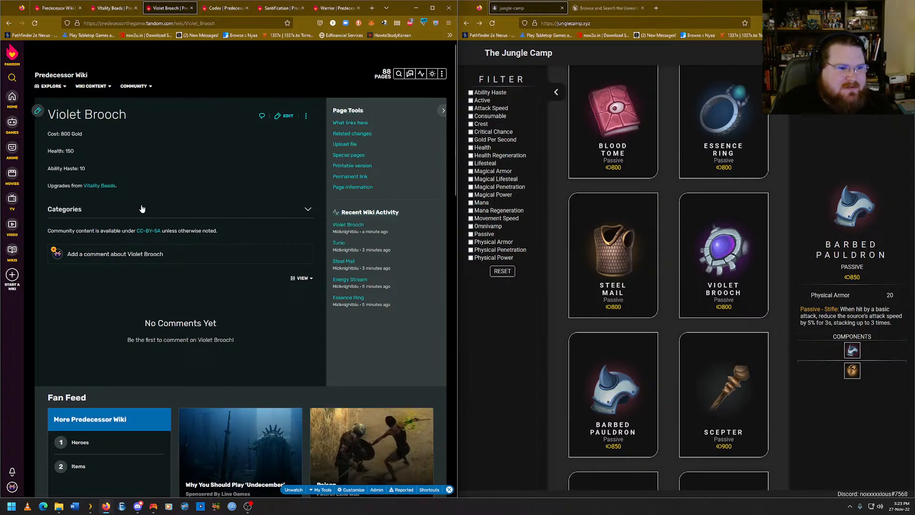
{"action": "left_click", "coordinate": [117, 22]}
{"action": "left_click", "coordinate": [116, 14]}
{"action": "left_click", "coordinate": [167, 13]}
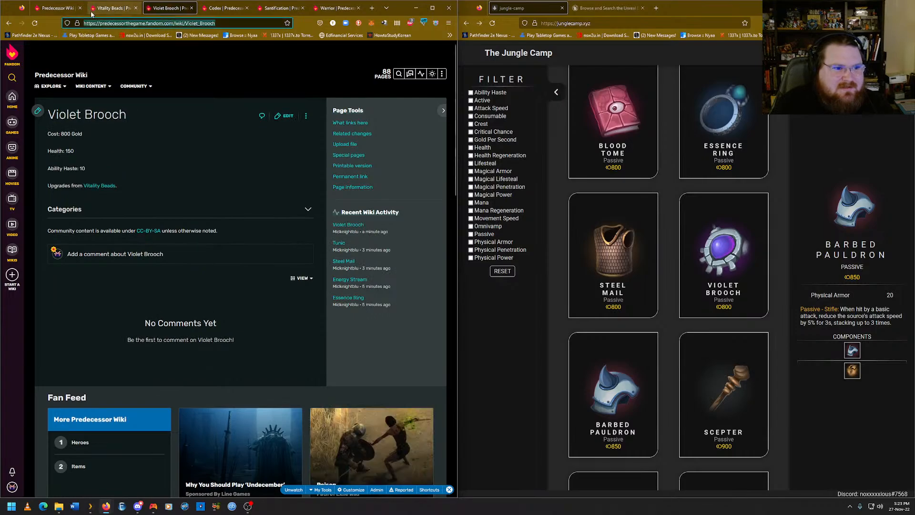
{"action": "left_click", "coordinate": [119, 11]}
{"action": "left_click", "coordinate": [163, 14]}
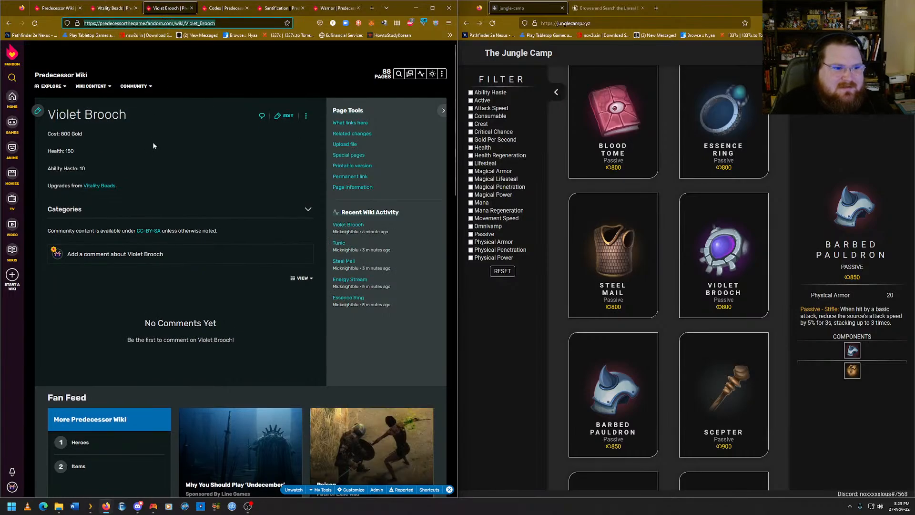
{"action": "left_click", "coordinate": [117, 11]}
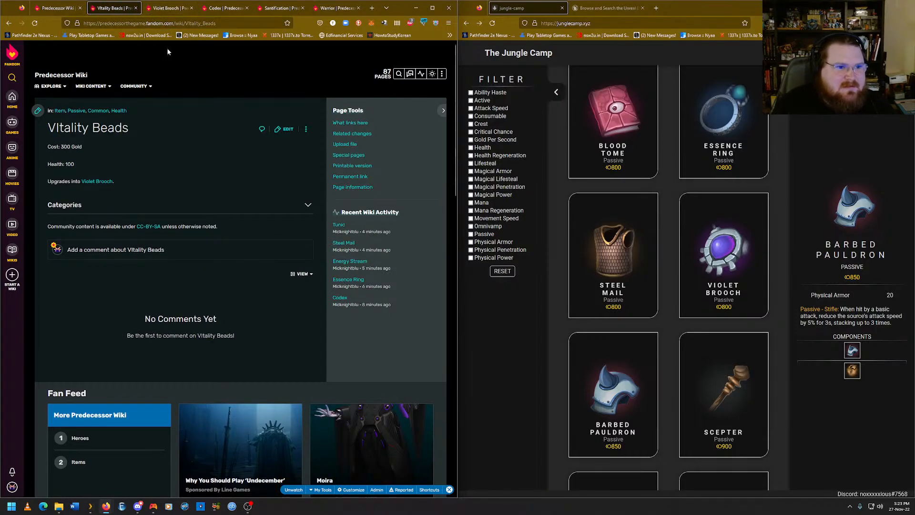
{"action": "left_click", "coordinate": [166, 8]}
{"action": "left_click", "coordinate": [114, 8]}
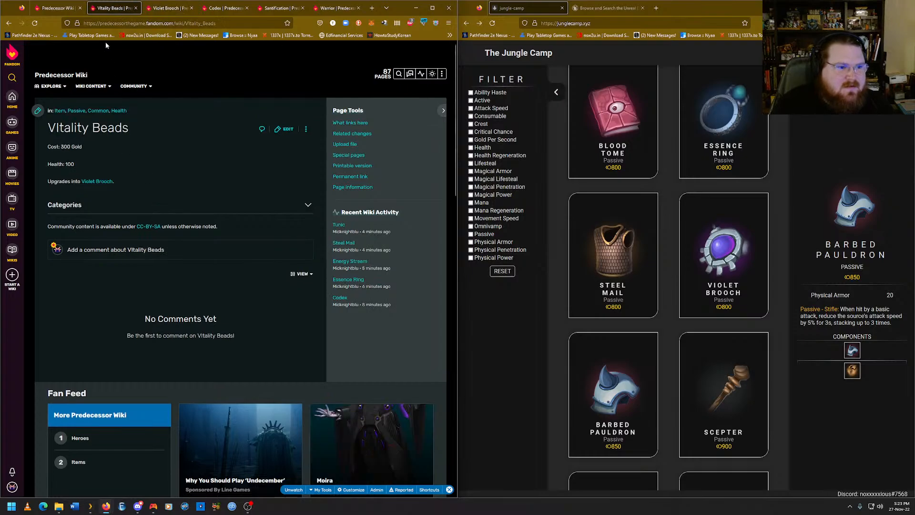
Move the Vitality Beads, Santification and Warrior pages into the Jungle Camp browser window, keeping Codex in the window with Violet Brooch.
{"action": "left_click_drag", "start_coordinate": [109, 10], "coordinate": [689, 8]}
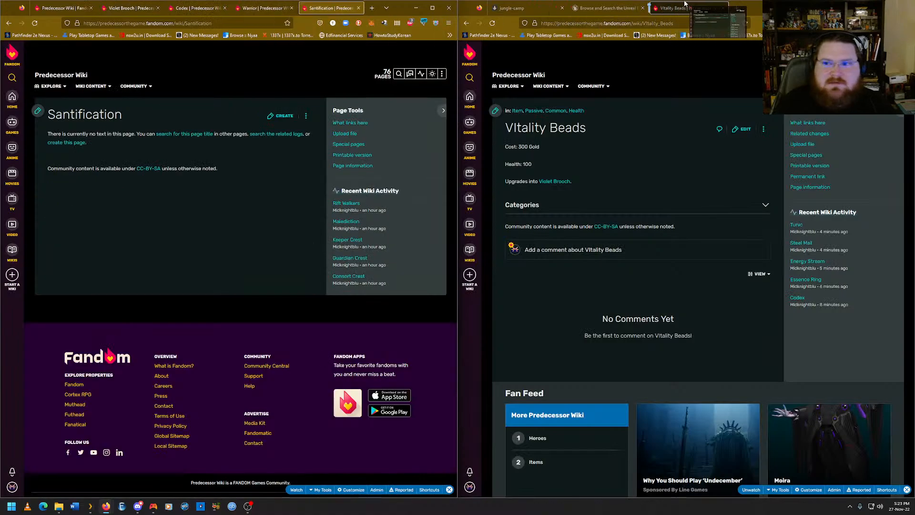
{"action": "left_click_drag", "start_coordinate": [231, 8], "coordinate": [760, 9]}
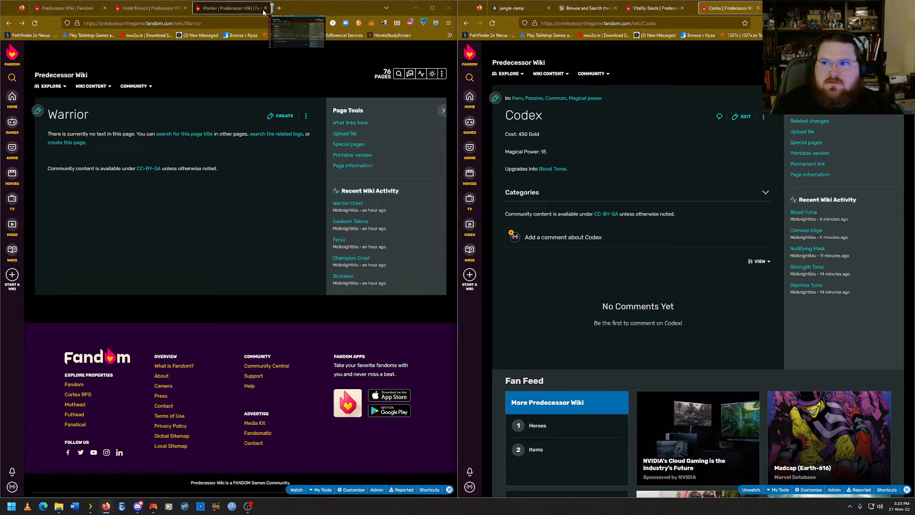
{"action": "left_click_drag", "start_coordinate": [263, 12], "coordinate": [266, 12]}
{"action": "left_click", "coordinate": [704, 12]}
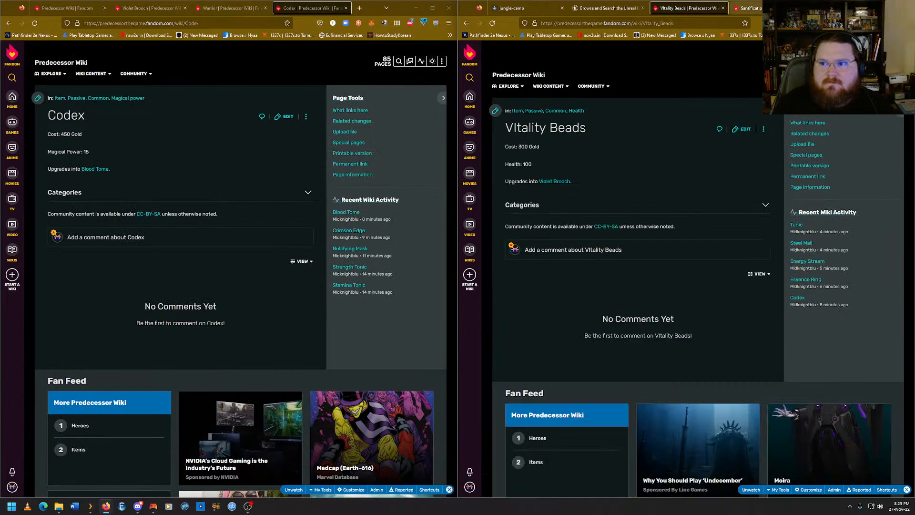
{"action": "left_click", "coordinate": [748, 8]}
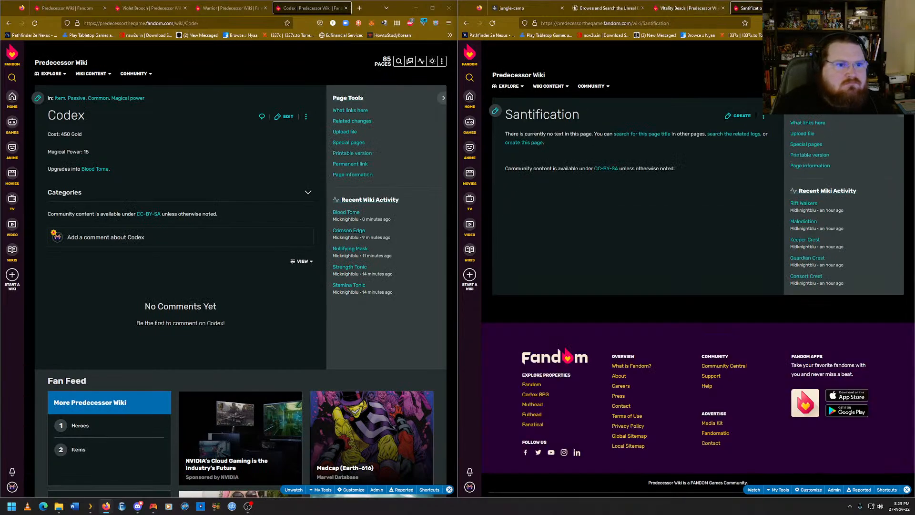
{"action": "left_click_drag", "start_coordinate": [199, 8], "coordinate": [700, 19]}
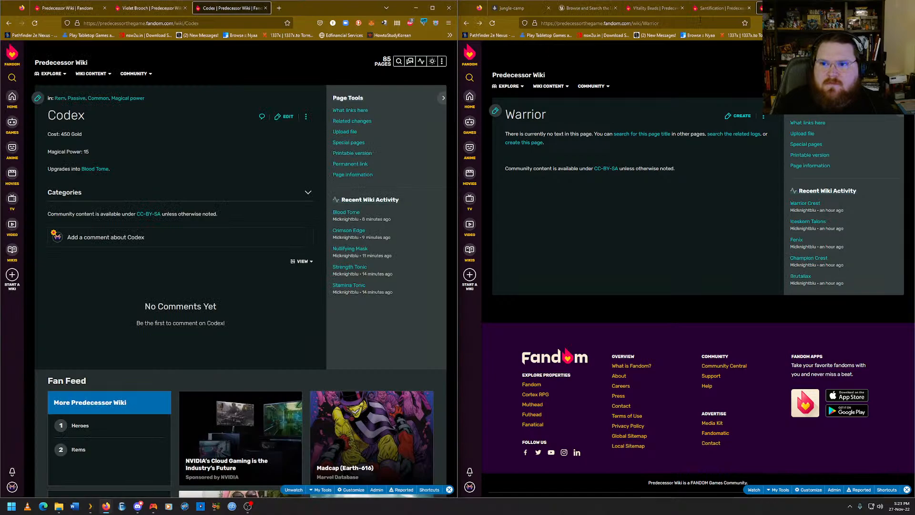
Bring up the Violet Brooch wiki page beside the Jungle Camp item list.
{"action": "left_click", "coordinate": [145, 10]}
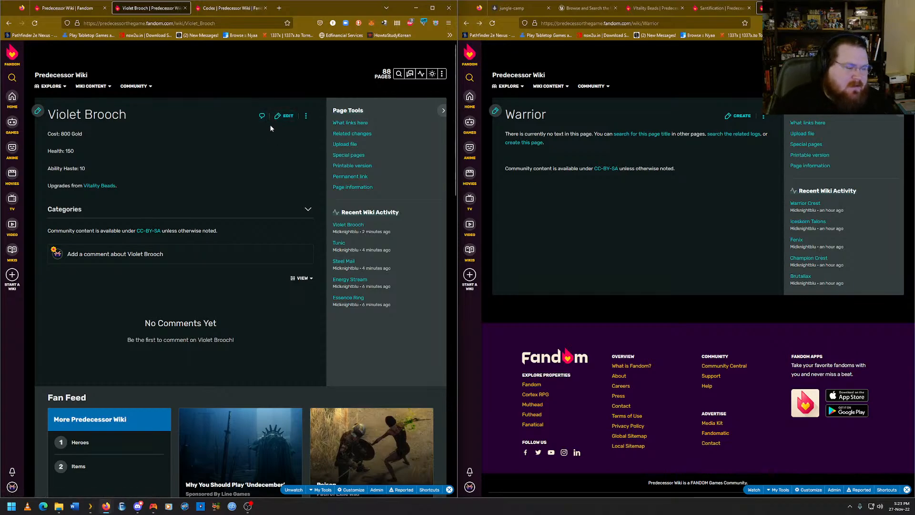
{"action": "left_click", "coordinate": [71, 8]}
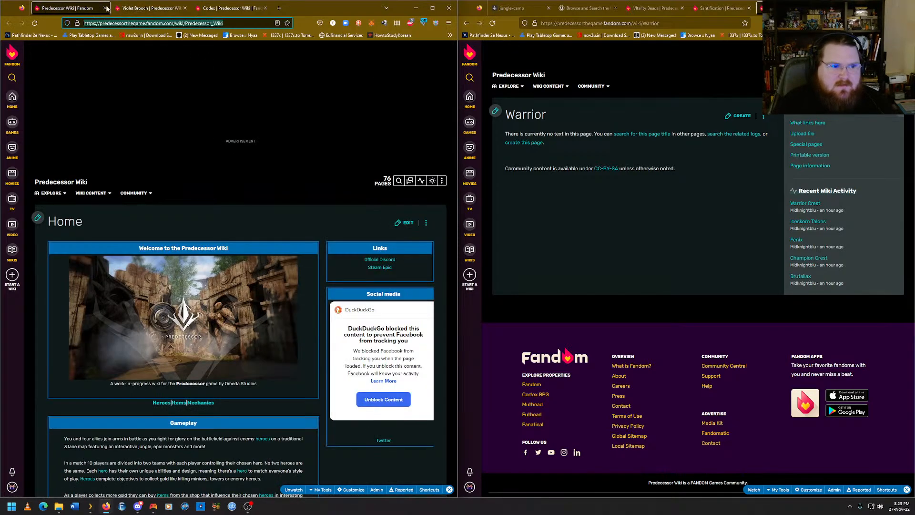
{"action": "left_click", "coordinate": [143, 8]}
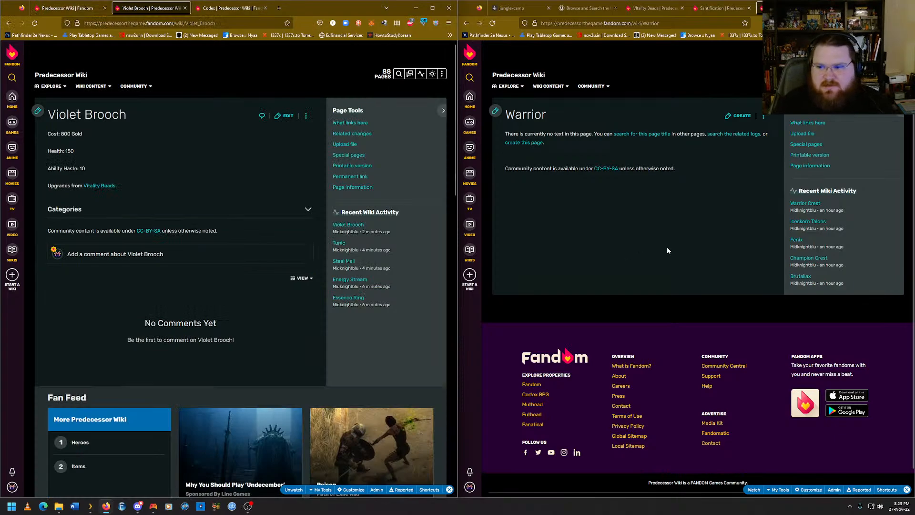
{"action": "left_click", "coordinate": [512, 8]}
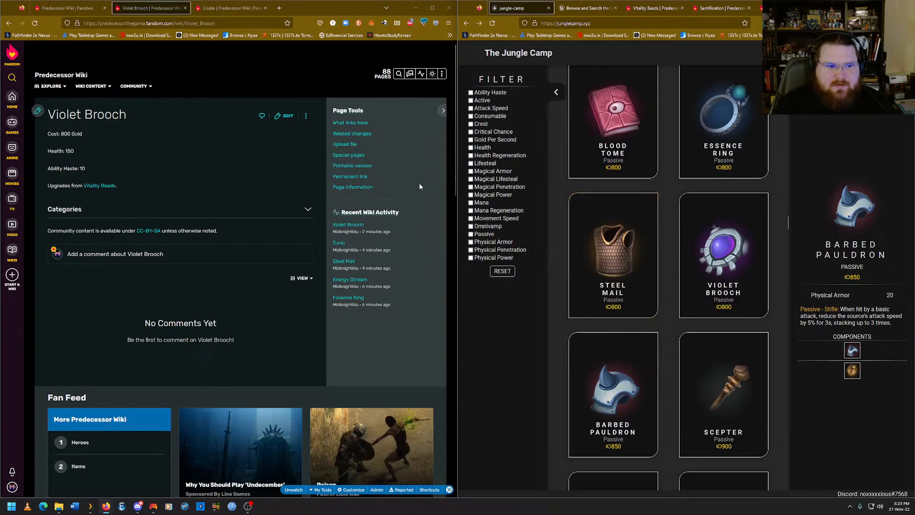
Create a new wiki article titled "Barbed Pauldron".
{"action": "left_click", "coordinate": [442, 73]}
{"action": "left_click", "coordinate": [411, 89]}
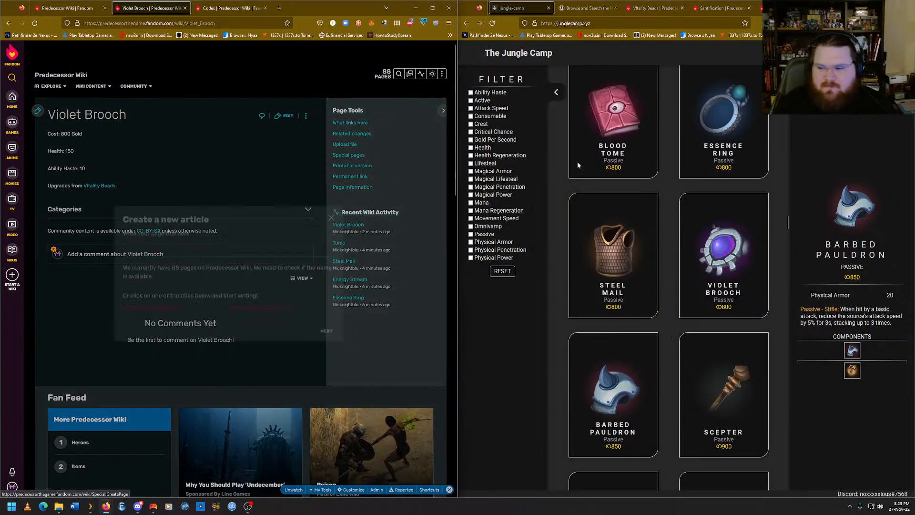
{"action": "left_click", "coordinate": [233, 247]}
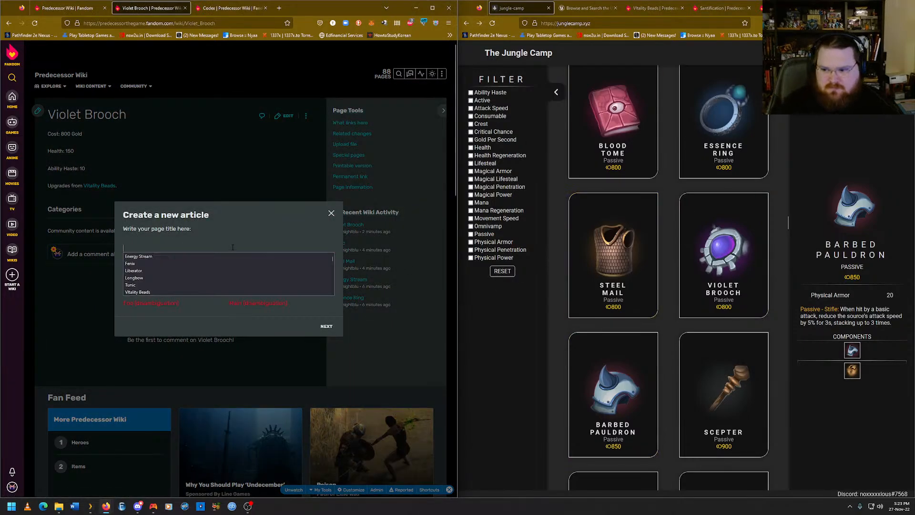
{"action": "type", "text": "Barbed Pauldron"}
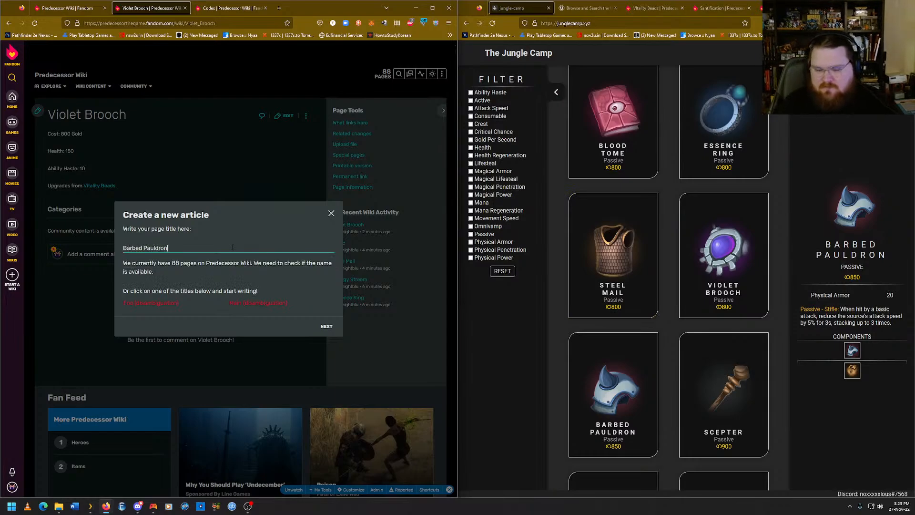
{"action": "key", "text": "Return"}
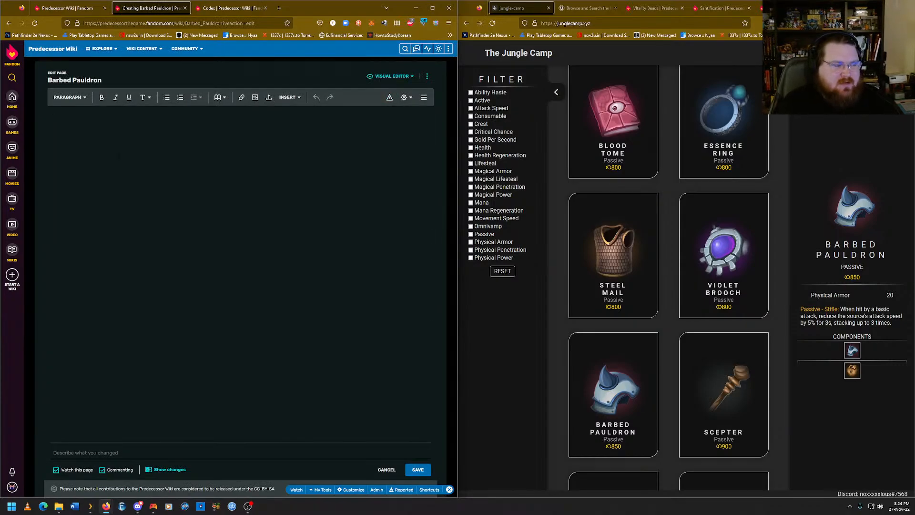
Enter "Cost: 850 Gold" as the first line of the Barbed Pauldron article.
{"action": "type", "text": "Cost:"}
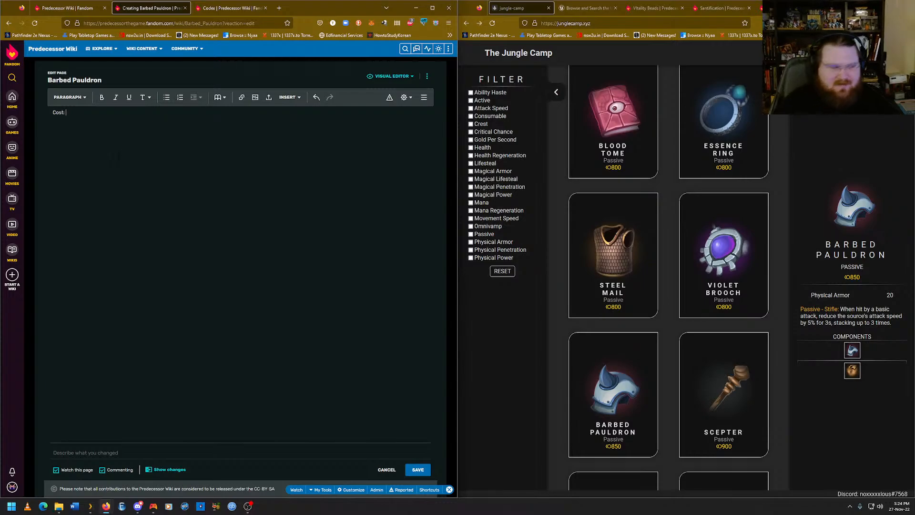
{"action": "type", "text": "850"}
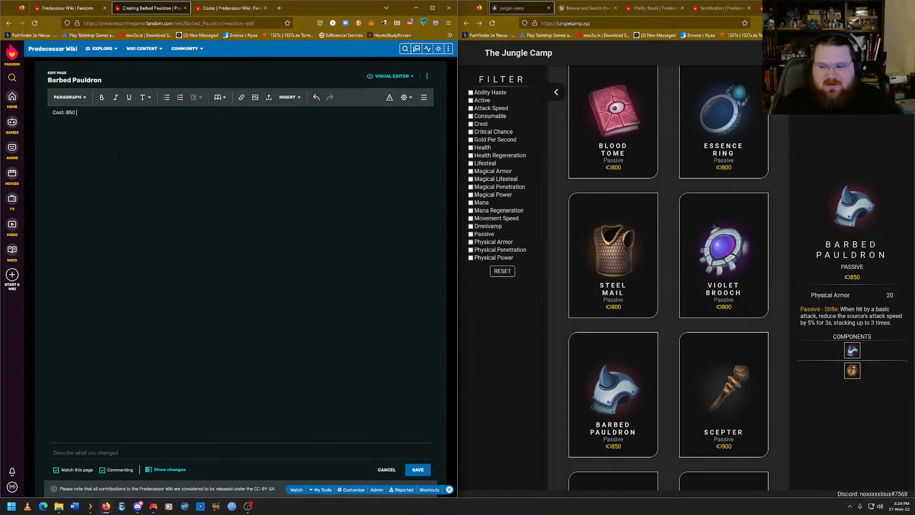
{"action": "type", "text": "ld"}
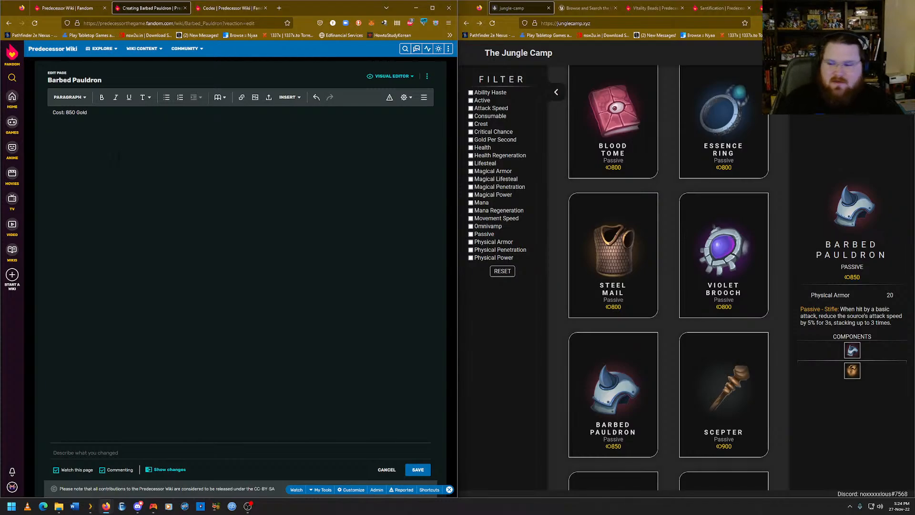
Copy the physical armor and Stifle passive text from Jungle Camp below the cost, format it as "Physical Armor: 20", and save the page.
{"action": "left_click_drag", "start_coordinate": [900, 327], "coordinate": [807, 296]}
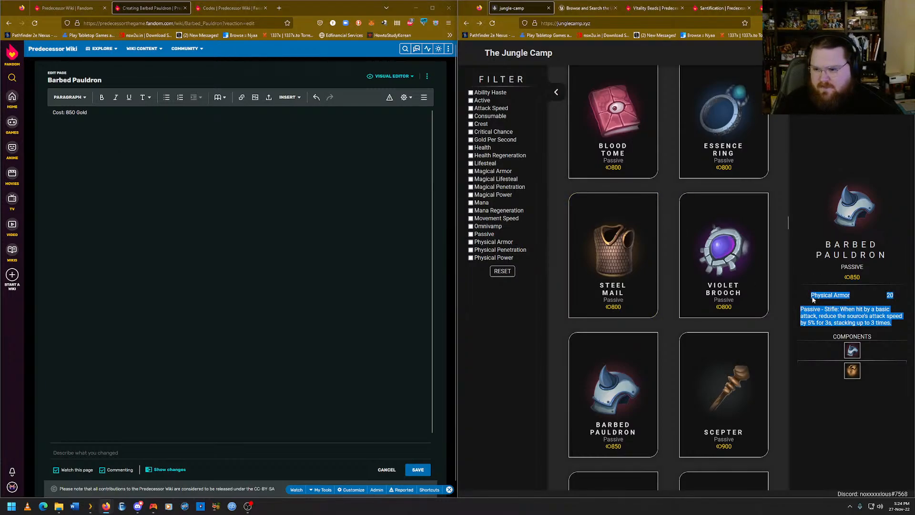
{"action": "right_click", "coordinate": [812, 297]}
{"action": "left_click", "coordinate": [824, 304]}
{"action": "left_click", "coordinate": [53, 129]}
{"action": "key", "text": "ctrl+v"}
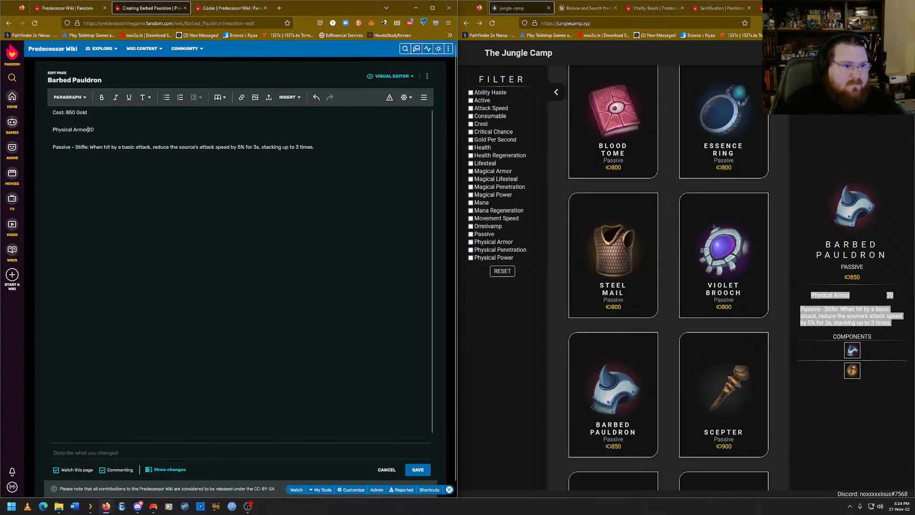
{"action": "type", "text": ":"}
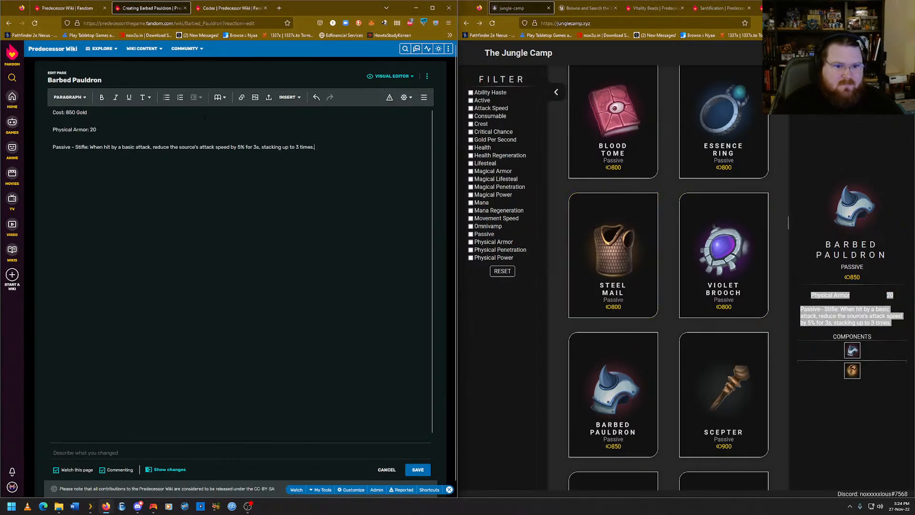
{"action": "left_click", "coordinate": [418, 469]}
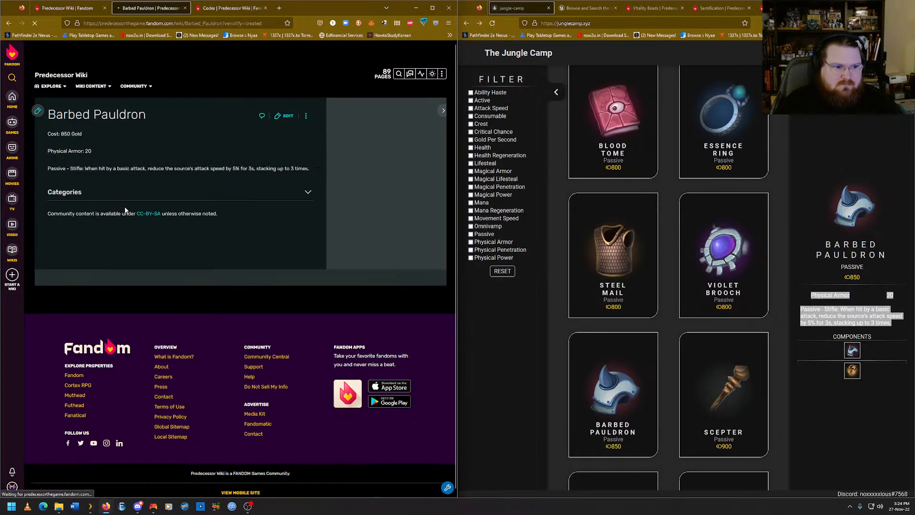
Add the categories Item, Passive, Uncommon and Physical Armor to the Barbed Pauldron page and save them.
{"action": "left_click", "coordinate": [97, 205]}
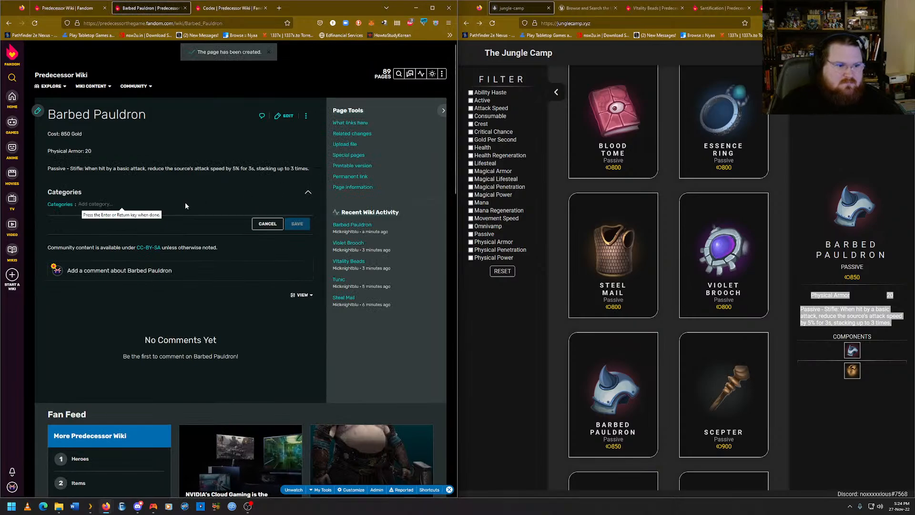
{"action": "type", "text": "item"}
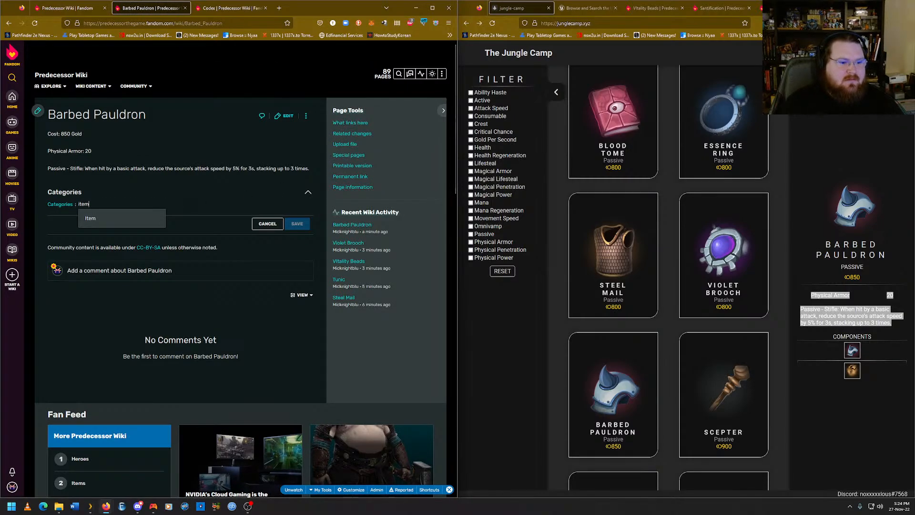
{"action": "key", "text": "Return"}
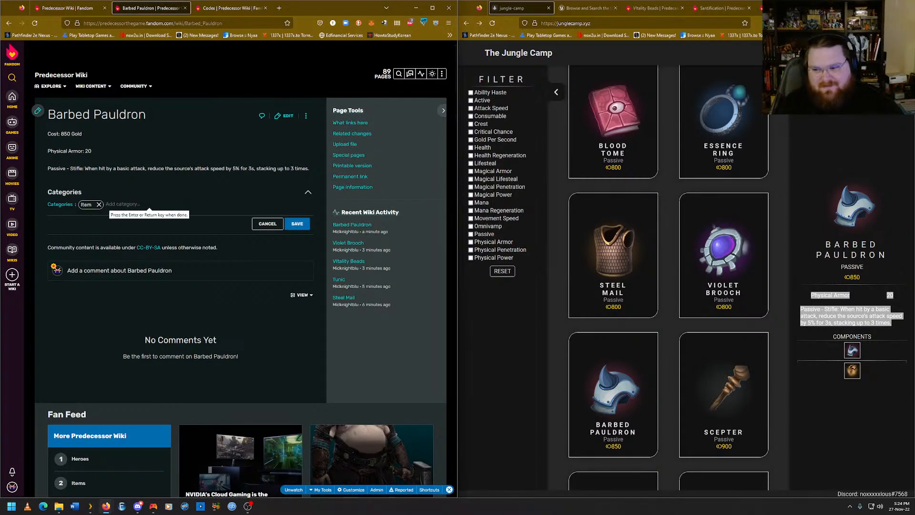
{"action": "type", "text": "passive"}
{"action": "key", "text": "Return"}
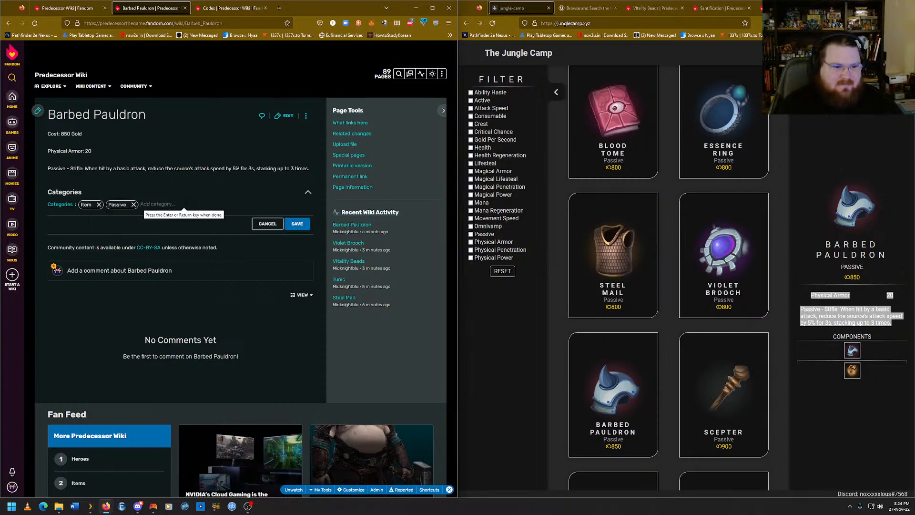
{"action": "type", "text": "uncommon"}
{"action": "key", "text": "Return"}
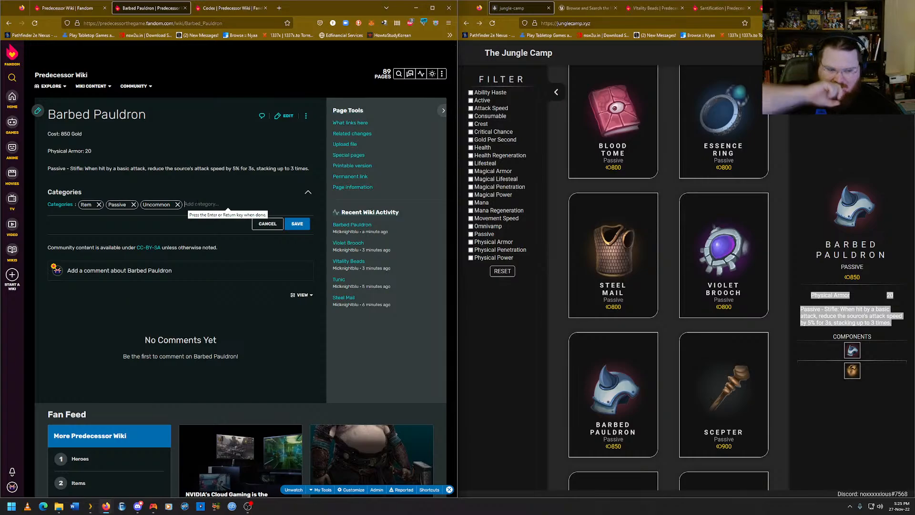
{"action": "type", "text": "Physical"}
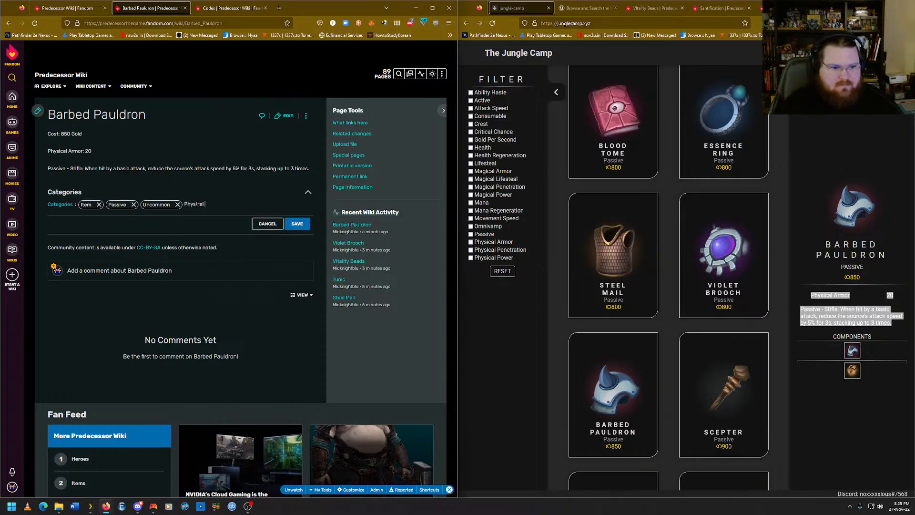
{"action": "type", "text": " Armor"}
{"action": "key", "text": "Return"}
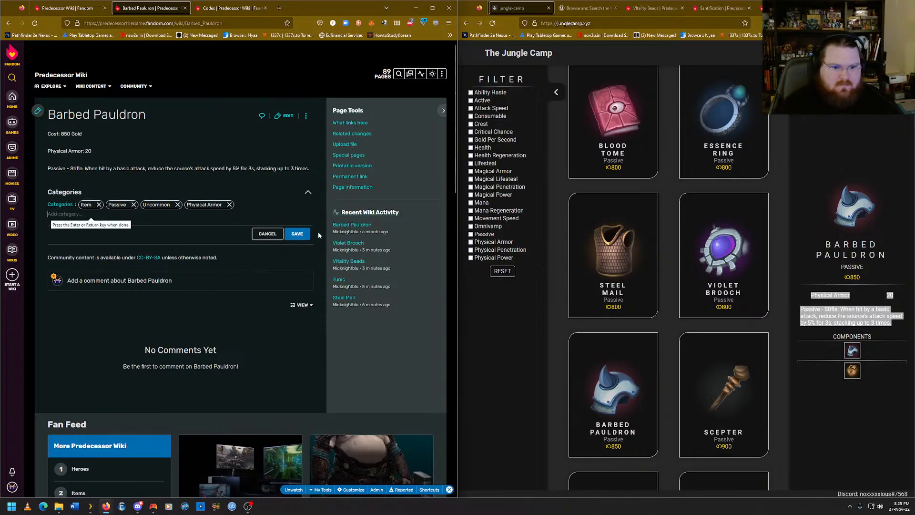
{"action": "left_click", "coordinate": [298, 233]}
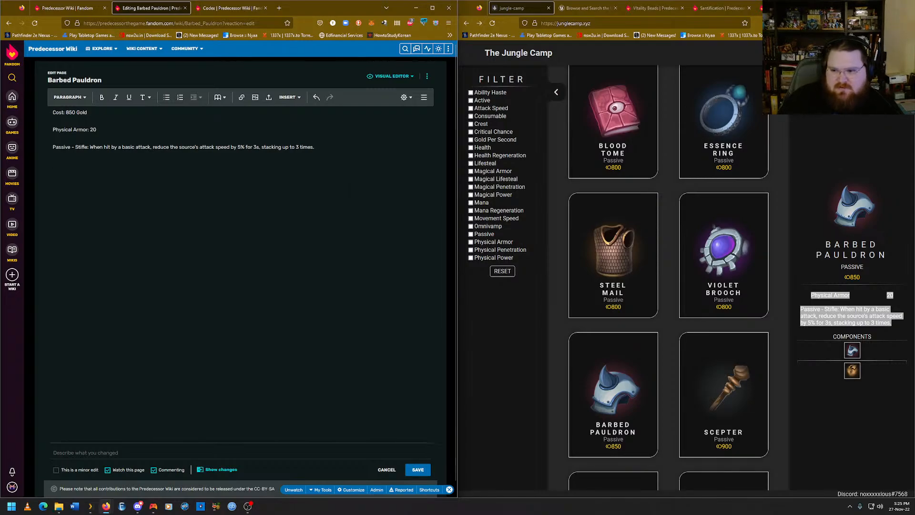
Check the Barbed Pauldron's component on Jungle Camp and open the existing Tunic wiki page in place of Codex.
{"action": "key", "text": "Return"}
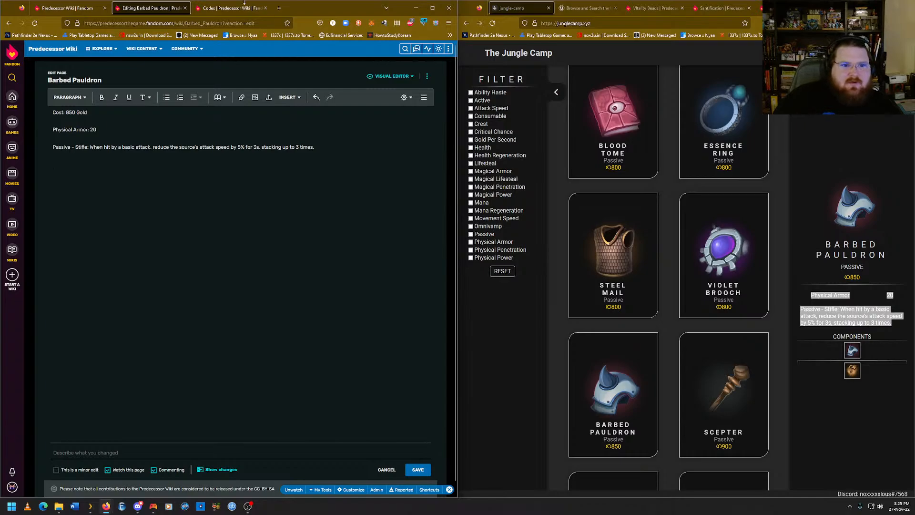
{"action": "left_click", "coordinate": [245, 3]}
{"action": "mouse_move", "coordinate": [853, 371]}
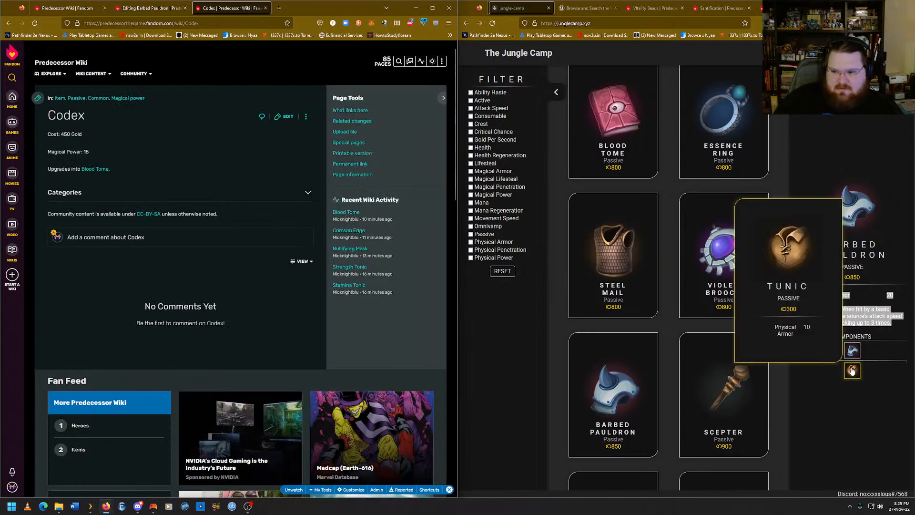
{"action": "mouse_move", "coordinate": [442, 62]}
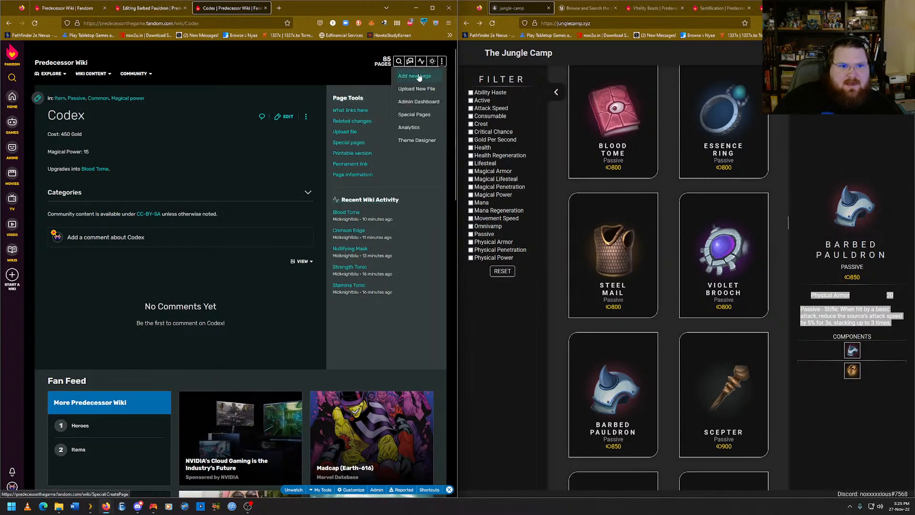
{"action": "left_click", "coordinate": [419, 76]}
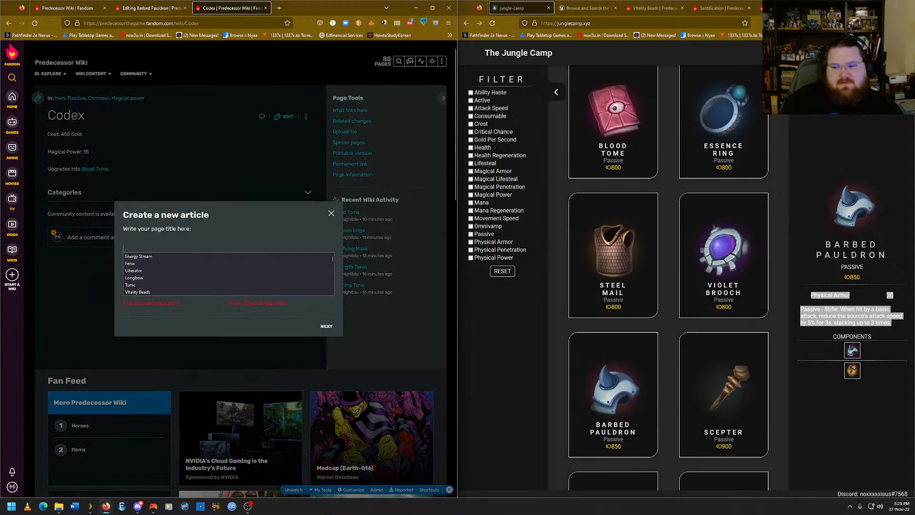
{"action": "type", "text": "Tunic"}
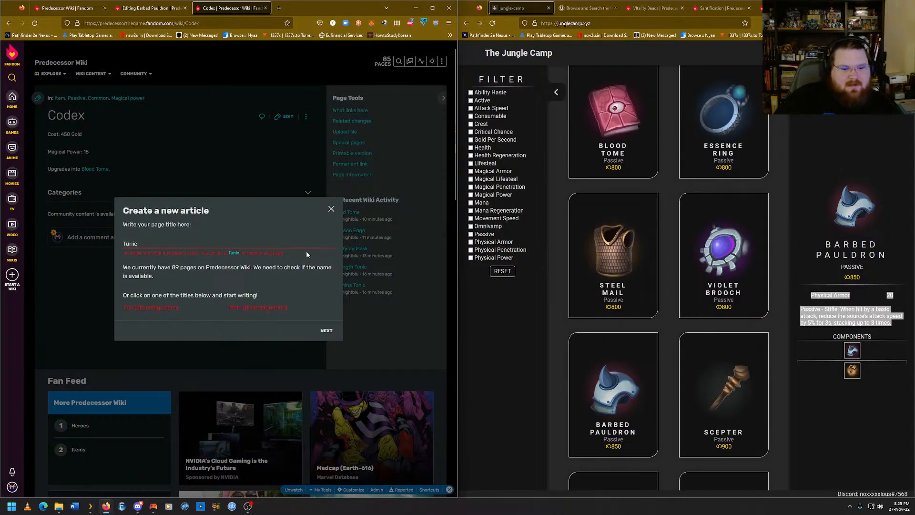
{"action": "left_click", "coordinate": [234, 254]}
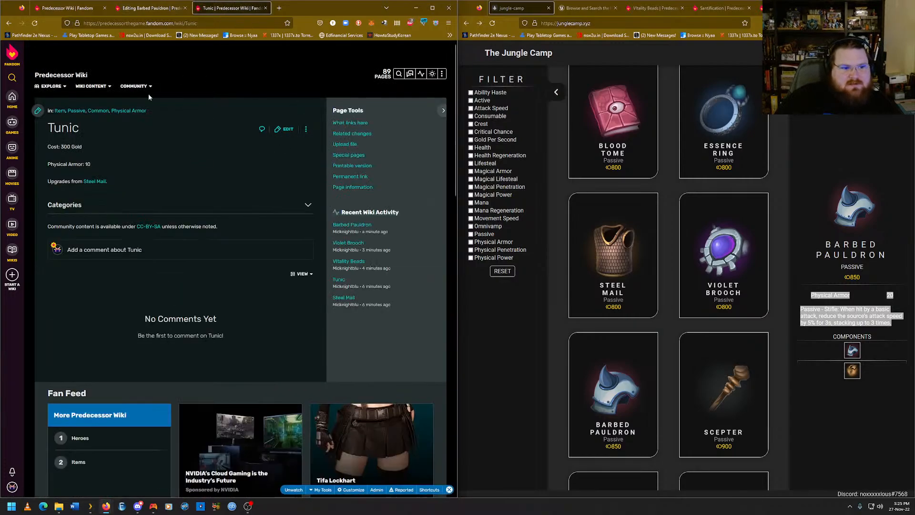
Start a line with "Upgrades" below the passive description in the Barbed Pauldron article.
{"action": "left_click", "coordinate": [150, 10]}
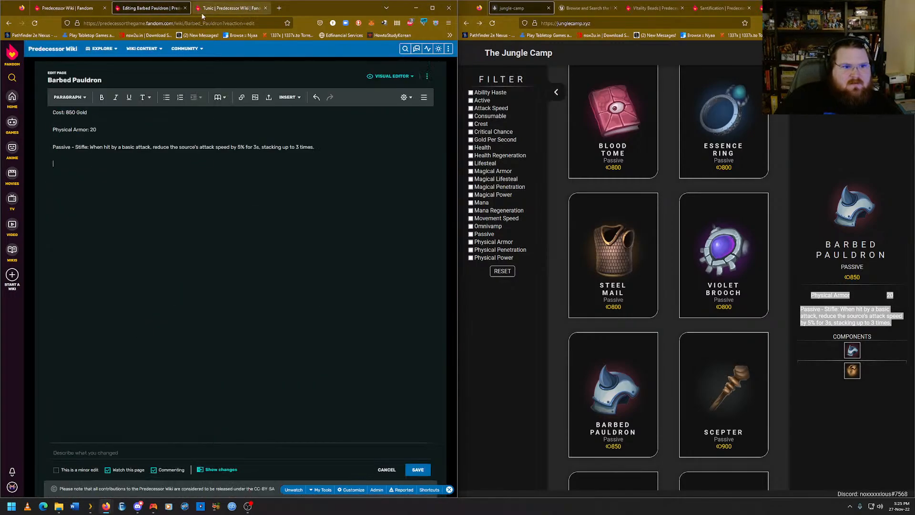
{"action": "key", "text": "Return"}
{"action": "type", "text": "Up"}
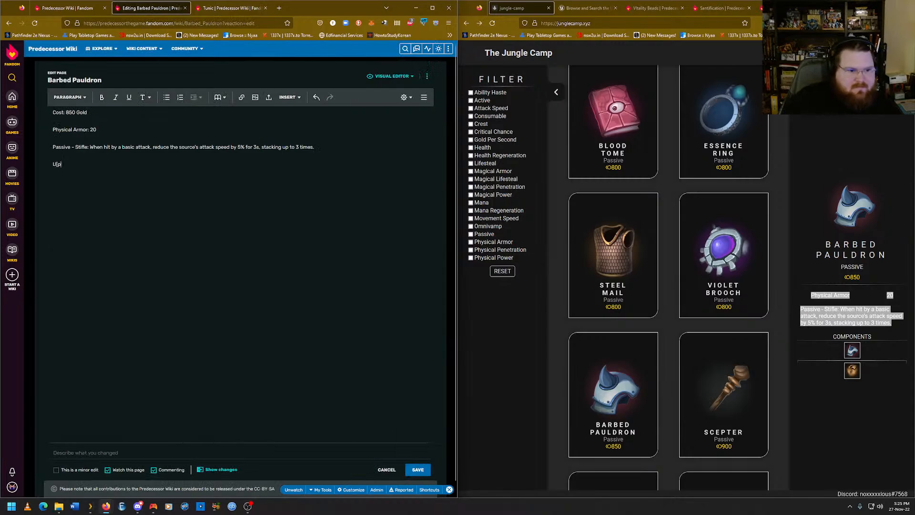
{"action": "type", "text": "grades"}
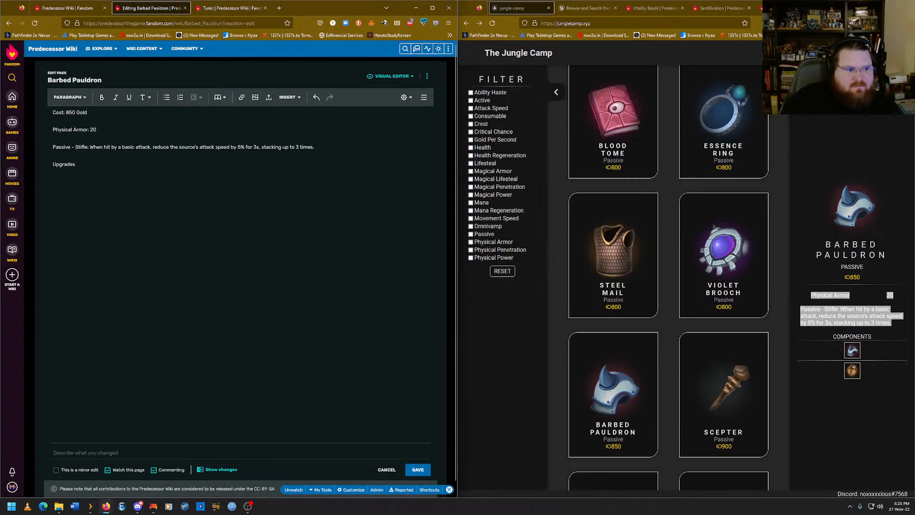
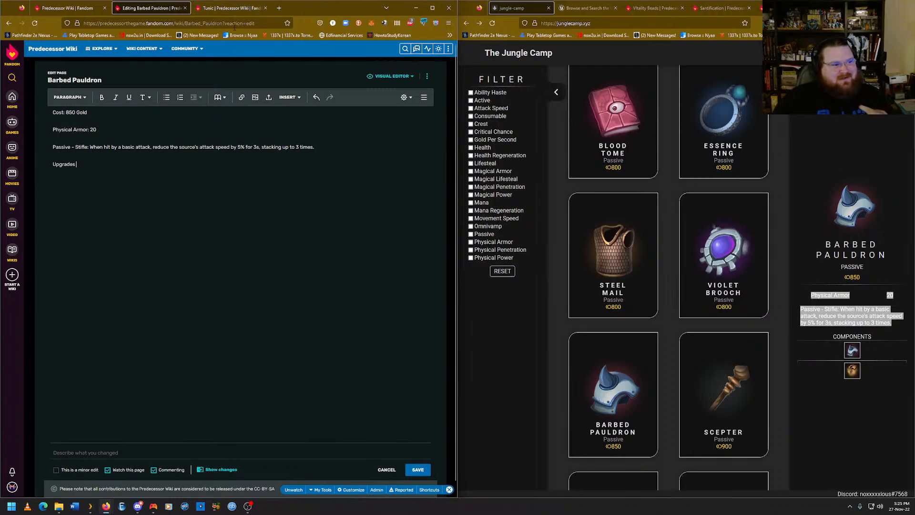
Copy the web address of the Tunic wiki page and return to the Barbed Pauldron edit.
{"action": "left_click", "coordinate": [229, 9]}
{"action": "left_click", "coordinate": [191, 23]}
{"action": "right_click", "coordinate": [230, 23]}
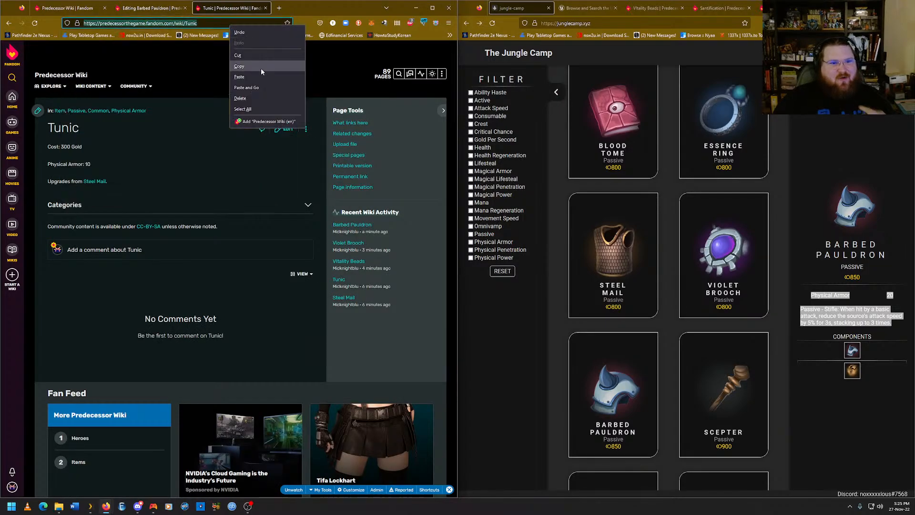
{"action": "left_click", "coordinate": [261, 66]}
{"action": "left_click", "coordinate": [150, 8]}
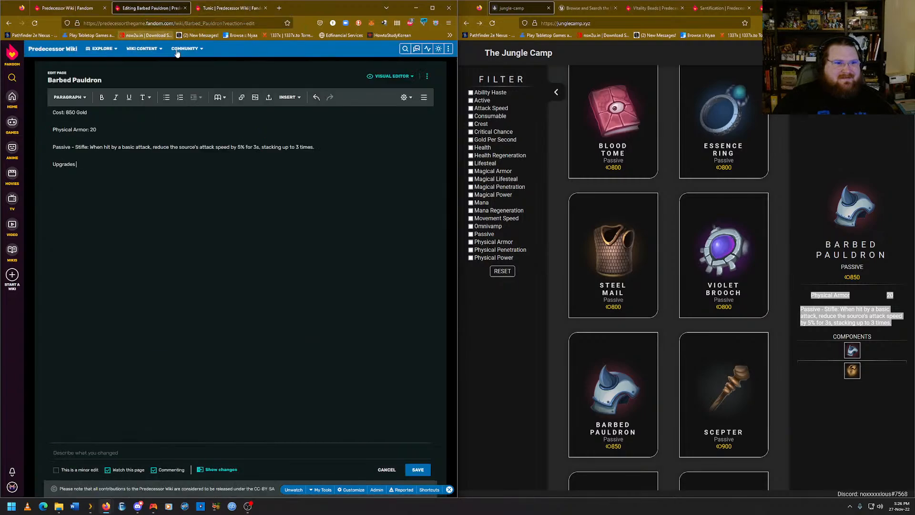
Complete the line as "Upgrades from Tunic." with Tunic linked to its wiki page, and save the Barbed Pauldron article.
{"action": "type", "text": "from"}
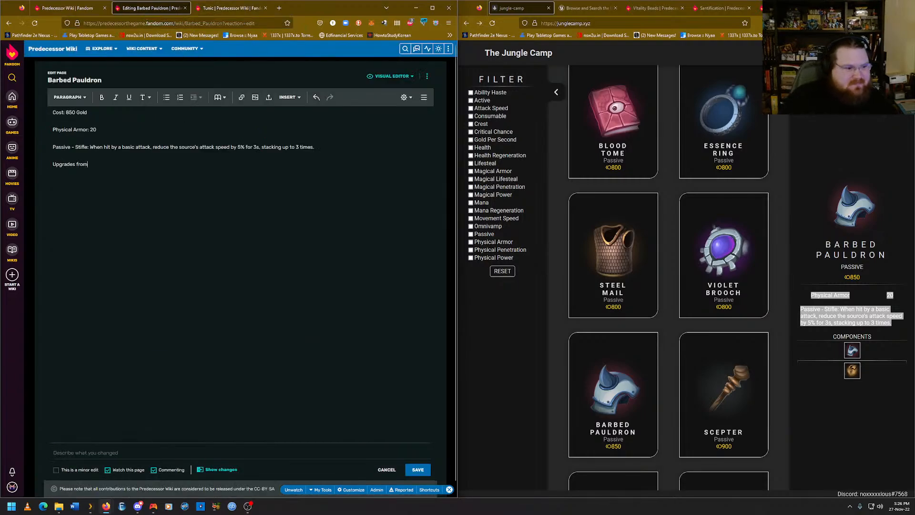
{"action": "type", "text": "Tunic"}
{"action": "key", "text": "ctrl+f"}
{"action": "key", "text": "Escape"}
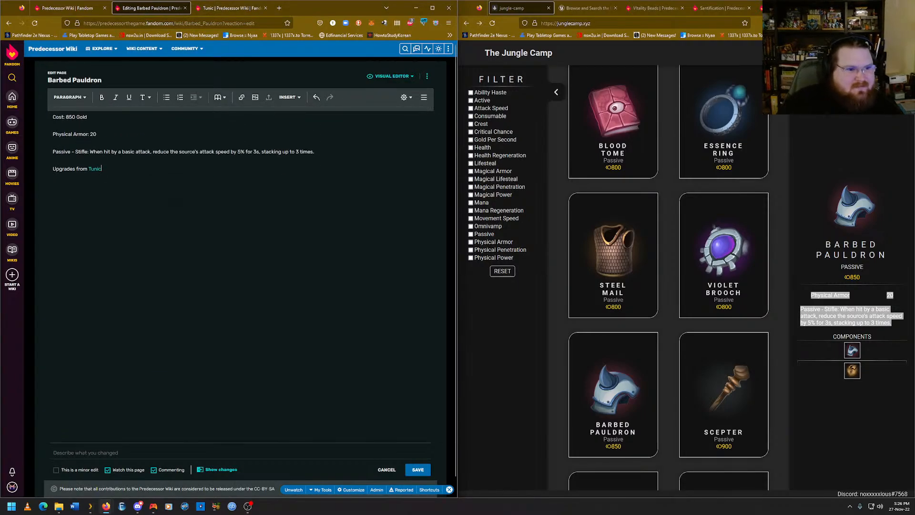
{"action": "type", "text": "."}
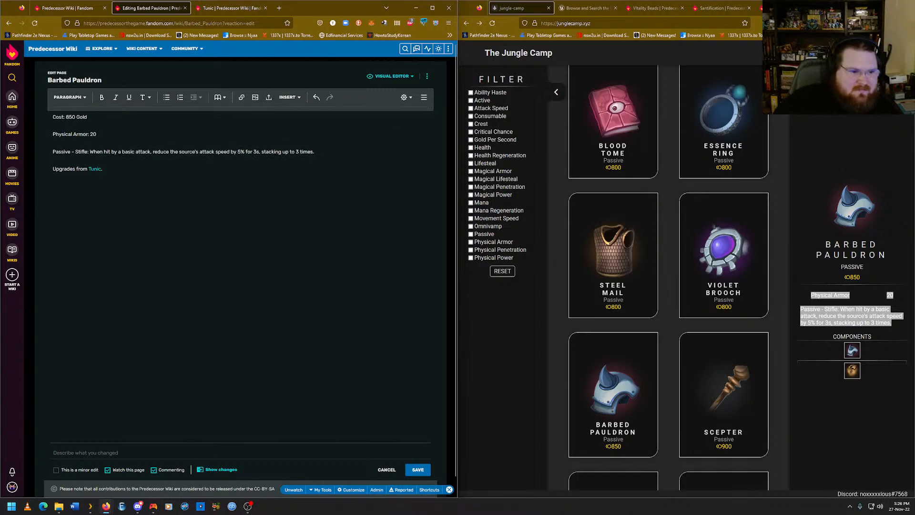
{"action": "left_click", "coordinate": [418, 470]}
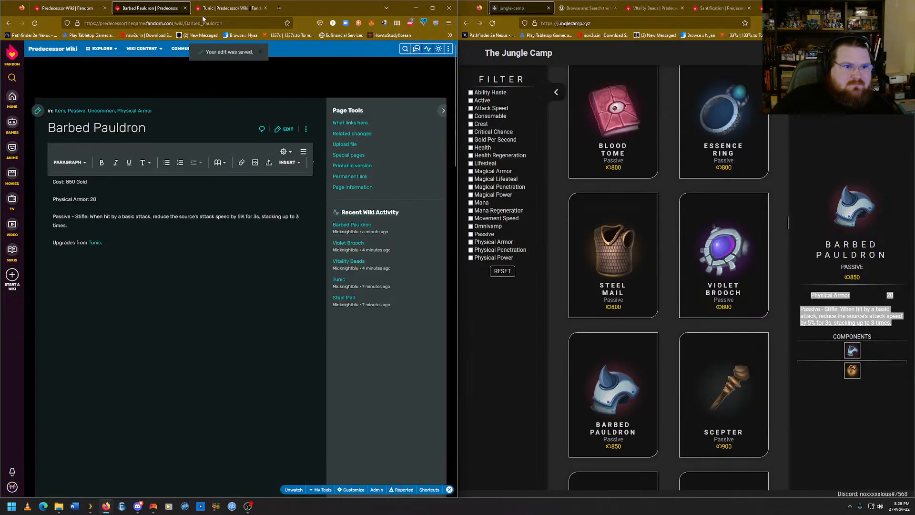
Edit the Tunic article so its upgrade line reads "Upgrades into" before the Steel Mail link, ready for another entry.
{"action": "left_click", "coordinate": [289, 132]}
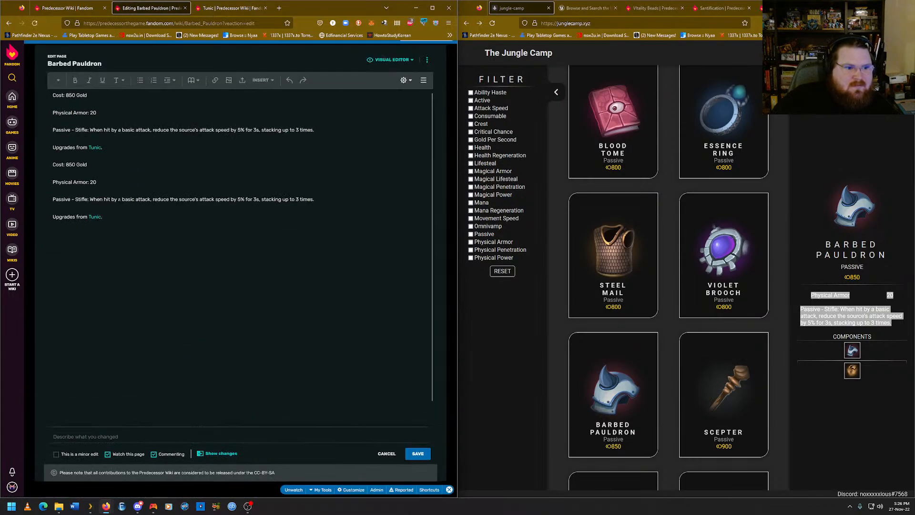
{"action": "key", "text": "alt+Left"}
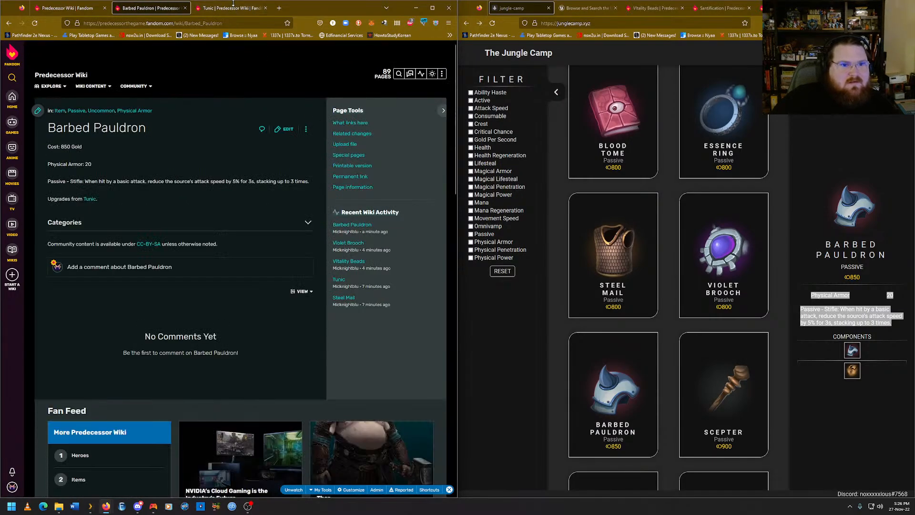
{"action": "left_click", "coordinate": [234, 8]}
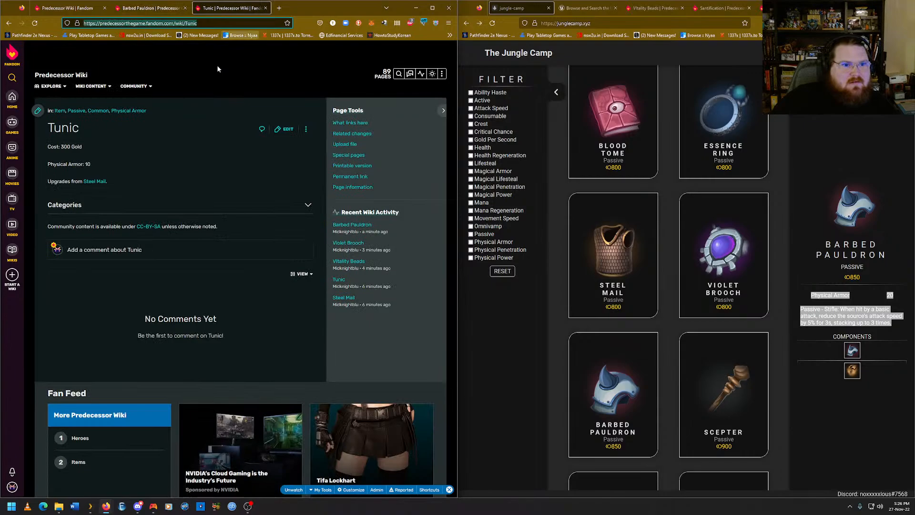
{"action": "left_click", "coordinate": [286, 129]}
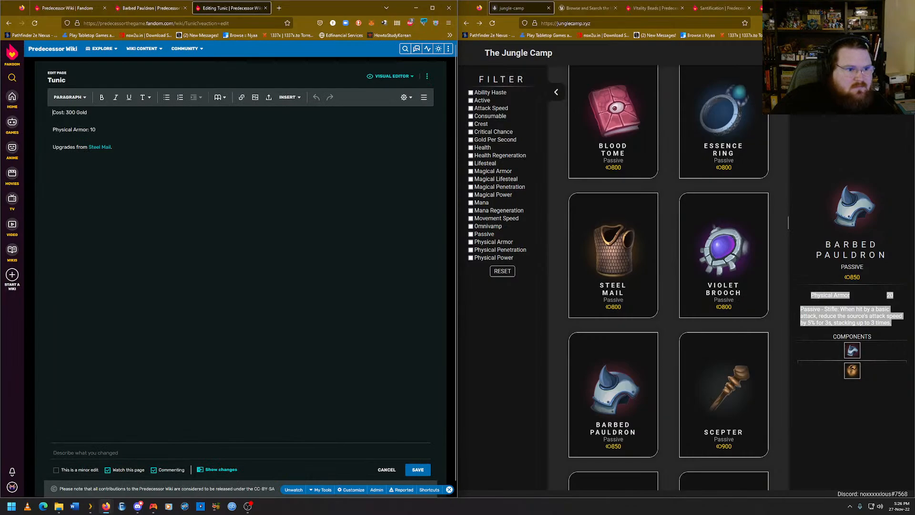
{"action": "double_click", "coordinate": [82, 147]}
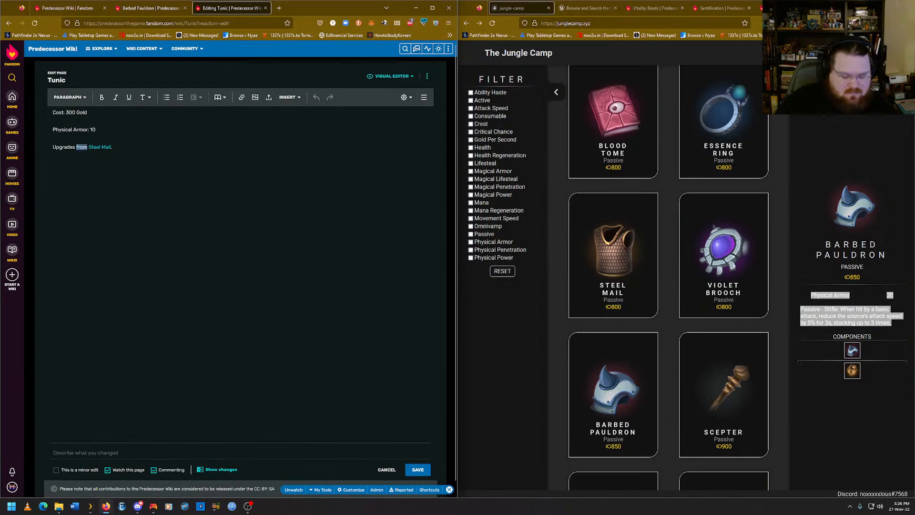
{"action": "type", "text": "into"}
{"action": "key", "text": "BackSpace"}
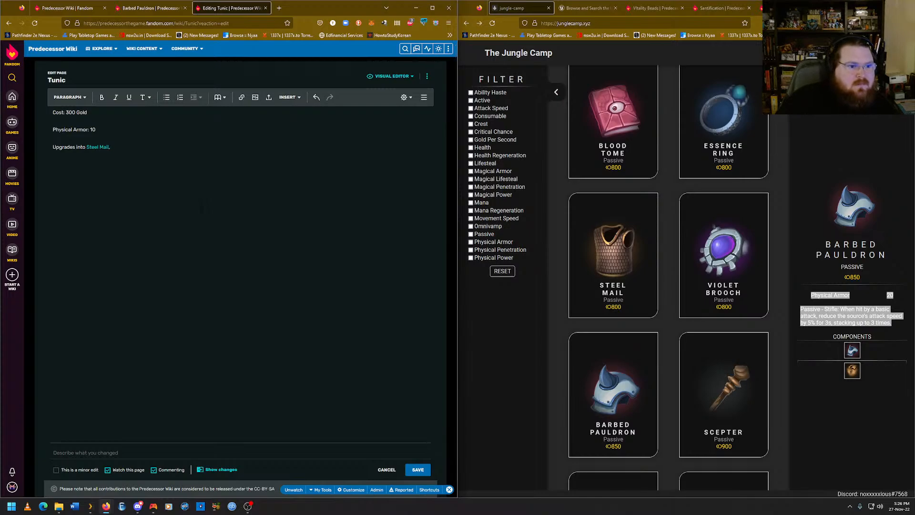
Copy the web address of the Barbed Pauldron wiki page and return to the Tunic edit.
{"action": "left_click", "coordinate": [154, 10]}
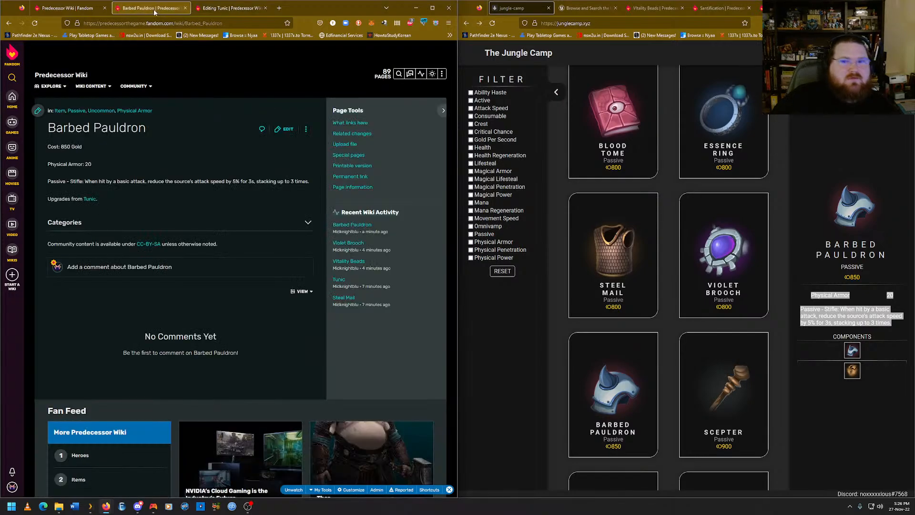
{"action": "left_click", "coordinate": [158, 23]}
{"action": "right_click", "coordinate": [159, 23]}
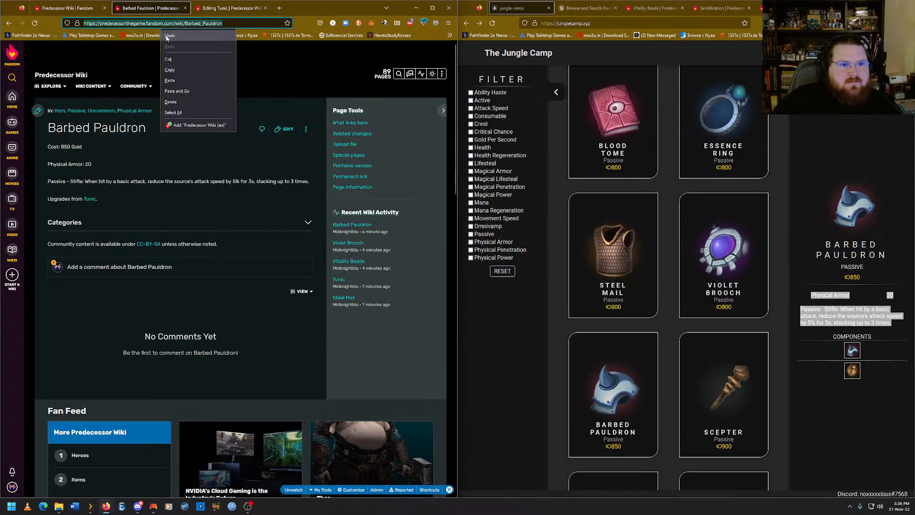
{"action": "left_click", "coordinate": [179, 70]}
{"action": "left_click", "coordinate": [232, 8]}
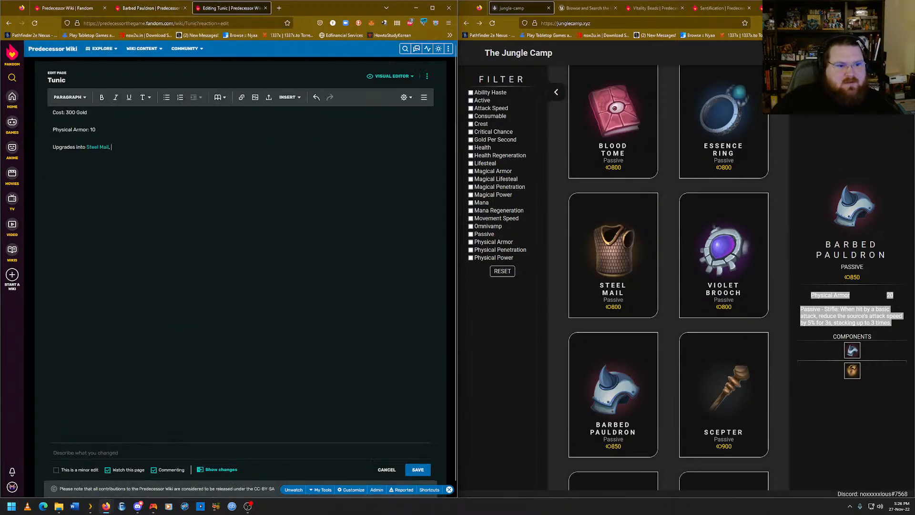
Add "Barbed Pauldron" after Steel Mail, linked to its wiki page and ending with a period, and save the Tunic article.
{"action": "type", "text": "Barbed Pauldron"}
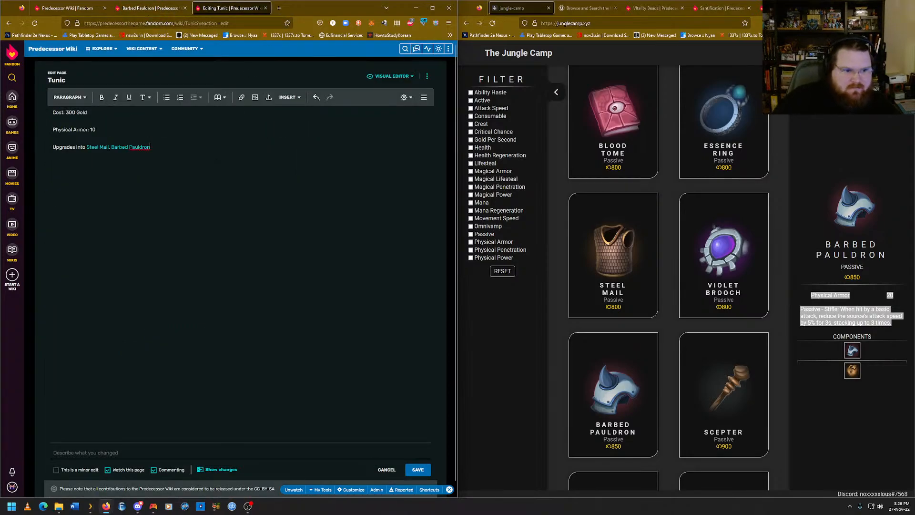
{"action": "type", "text": "."}
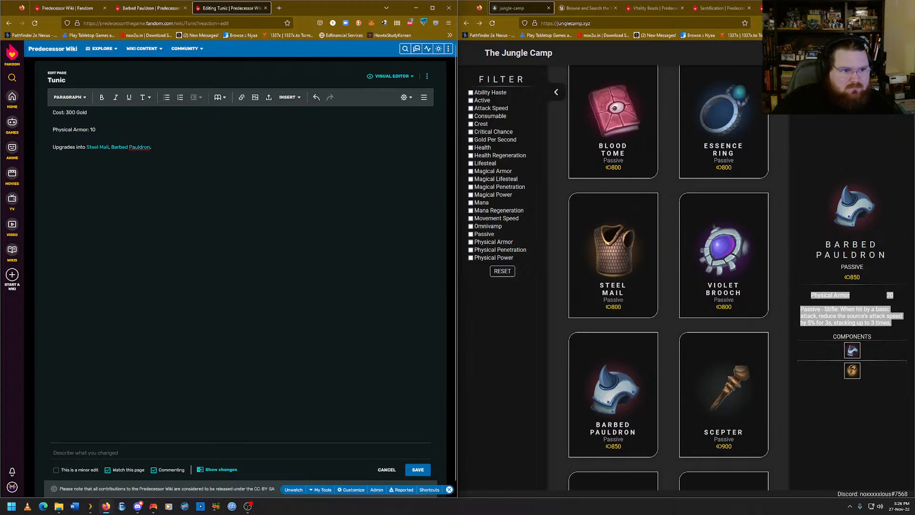
{"action": "left_click", "coordinate": [414, 470]}
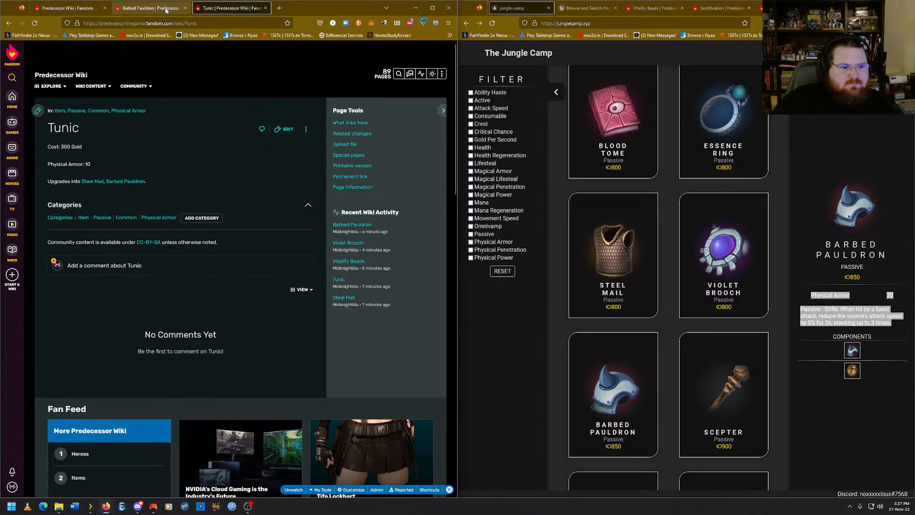
Open the Scepter's details on Jungle Camp and create a new wiki article titled "Scepter".
{"action": "left_click", "coordinate": [150, 8]}
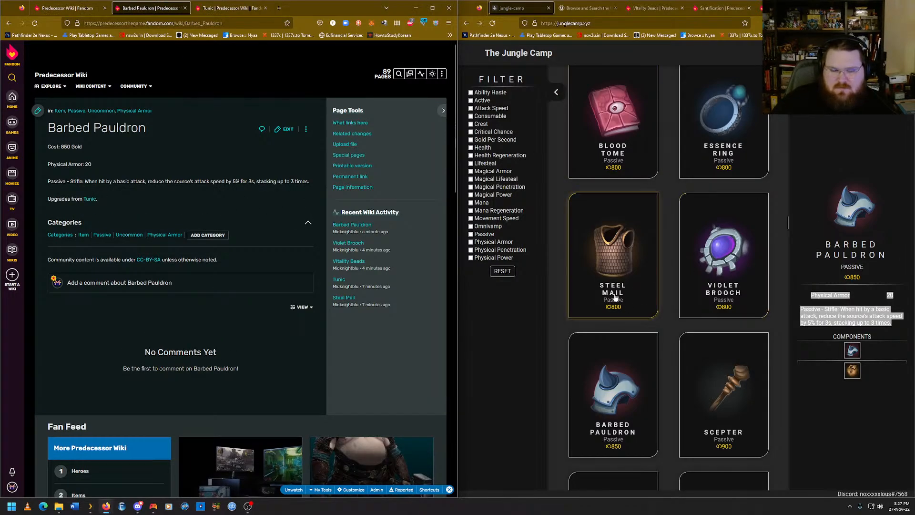
{"action": "scroll", "coordinate": [749, 334], "scroll_direction": "down", "scroll_amount": 4}
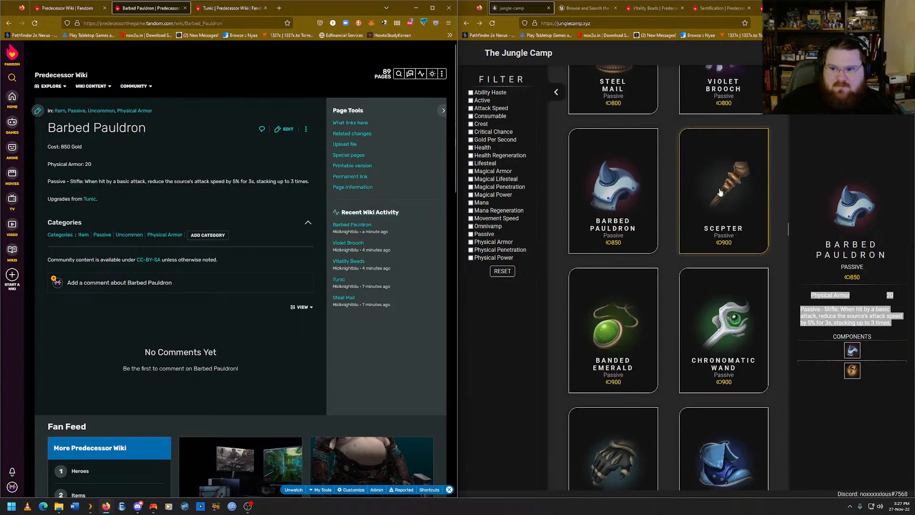
{"action": "left_click", "coordinate": [720, 193]}
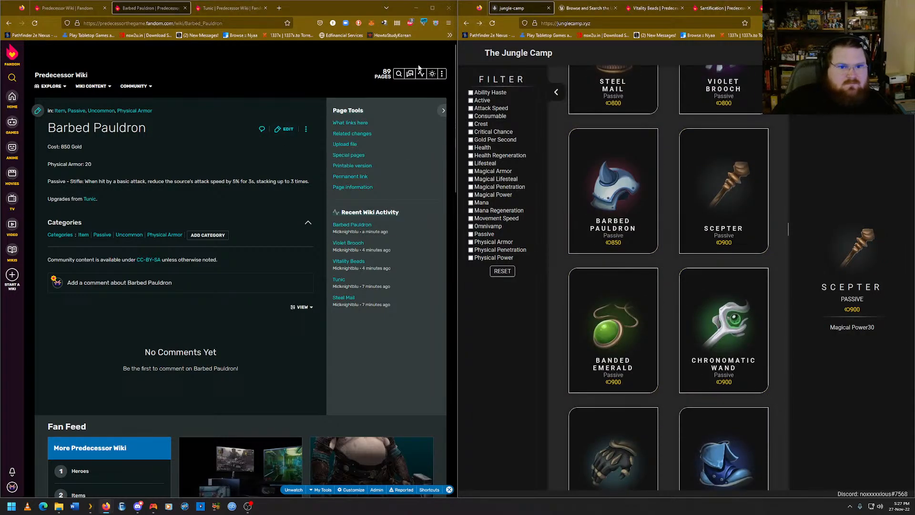
{"action": "mouse_move", "coordinate": [442, 74]}
{"action": "left_click", "coordinate": [438, 89]}
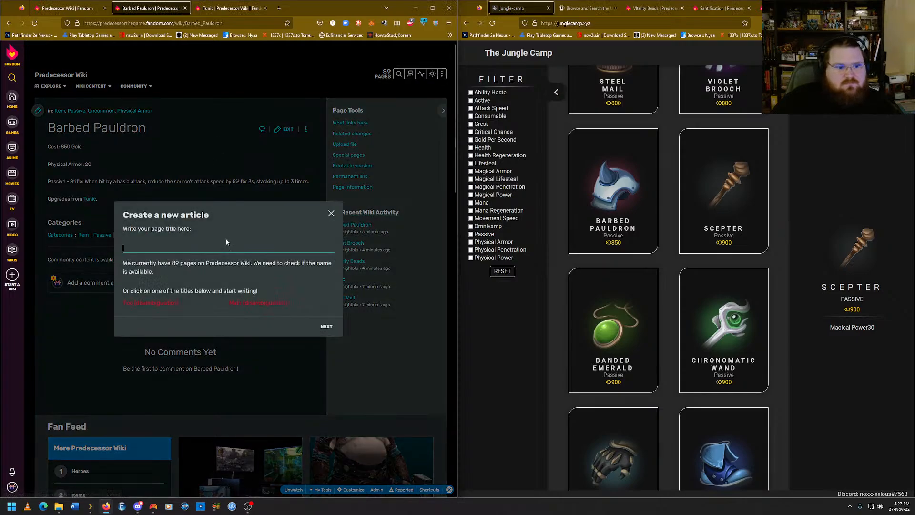
{"action": "left_click", "coordinate": [226, 242]}
{"action": "type", "text": "Scepter"}
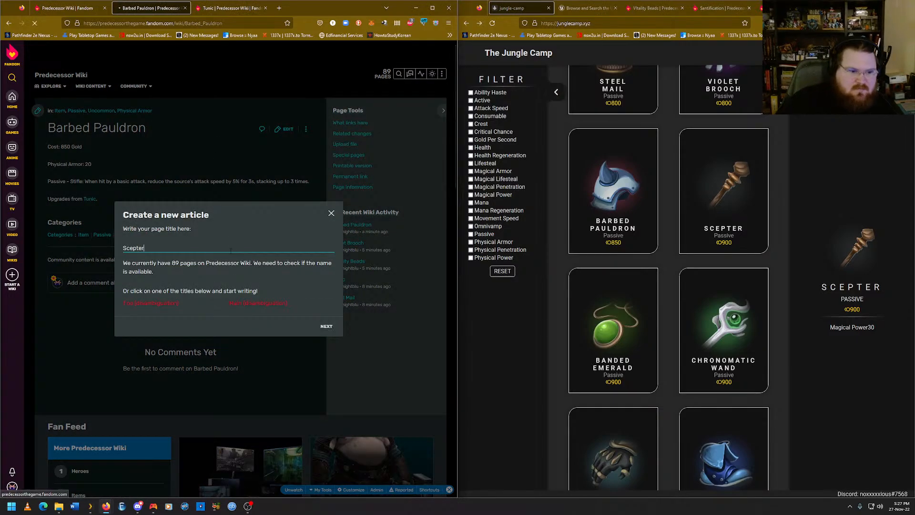
{"action": "key", "text": "Return"}
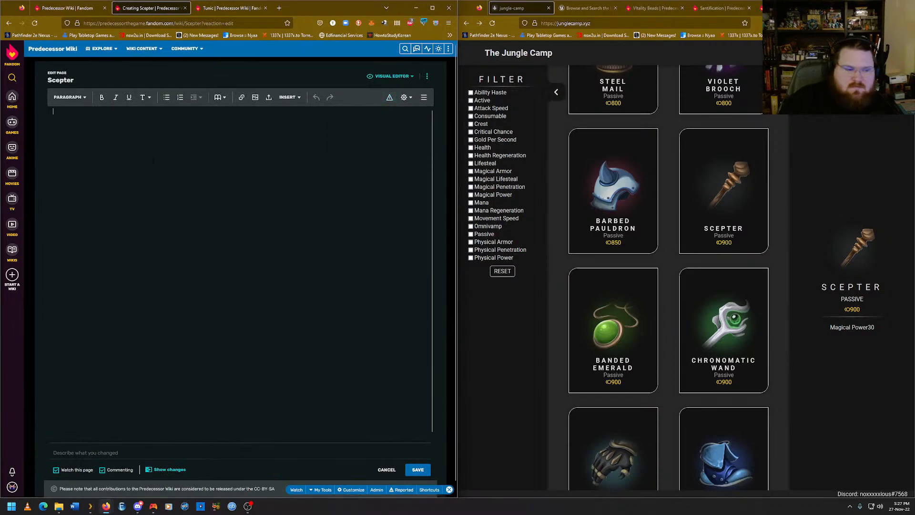
Enter "Cost: 900 Gold" and, copied from Jungle Camp, "Magical Power: 30" as separate lines in the Scepter article.
{"action": "type", "text": "Cost: 900"}
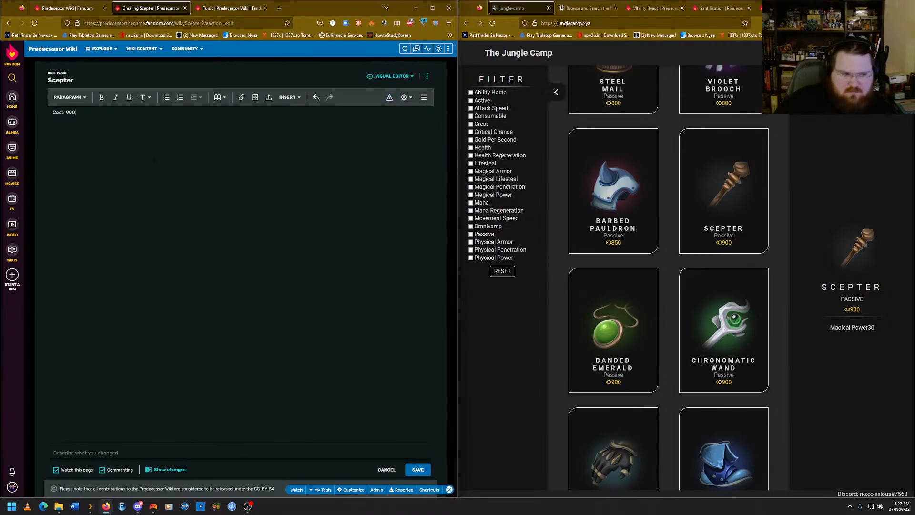
{"action": "type", "text": " Gold"}
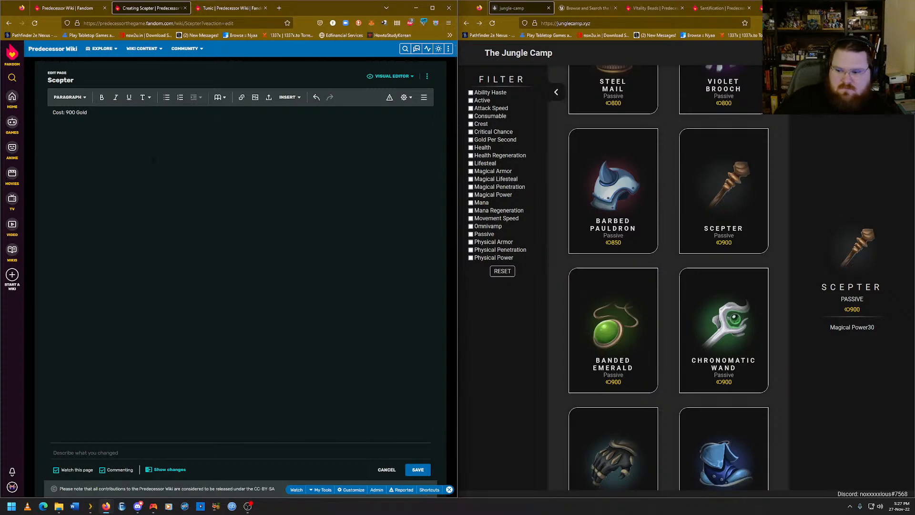
{"action": "key", "text": "Return"}
{"action": "left_click_drag", "start_coordinate": [872, 303], "coordinate": [828, 339]}
{"action": "right_click", "coordinate": [829, 331]}
{"action": "left_click", "coordinate": [834, 336]}
{"action": "key", "text": "alt+Tab"}
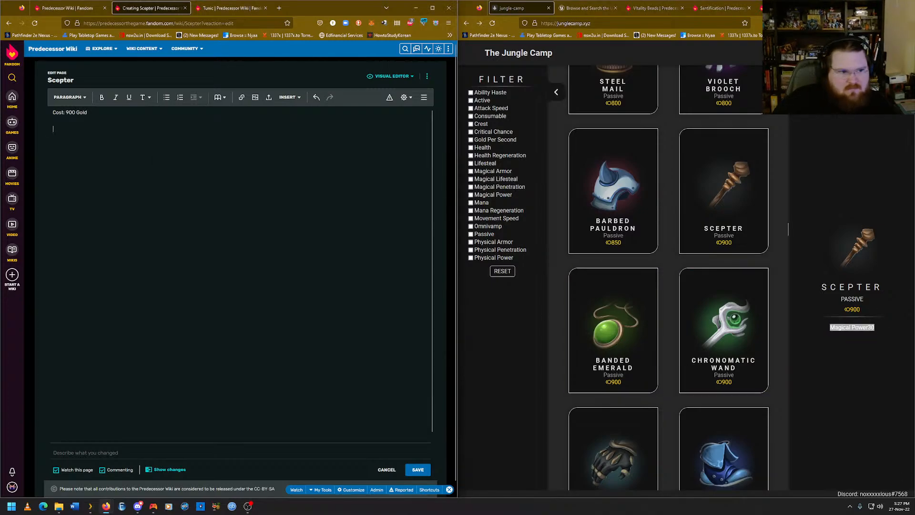
{"action": "key", "text": "ctrl+v"}
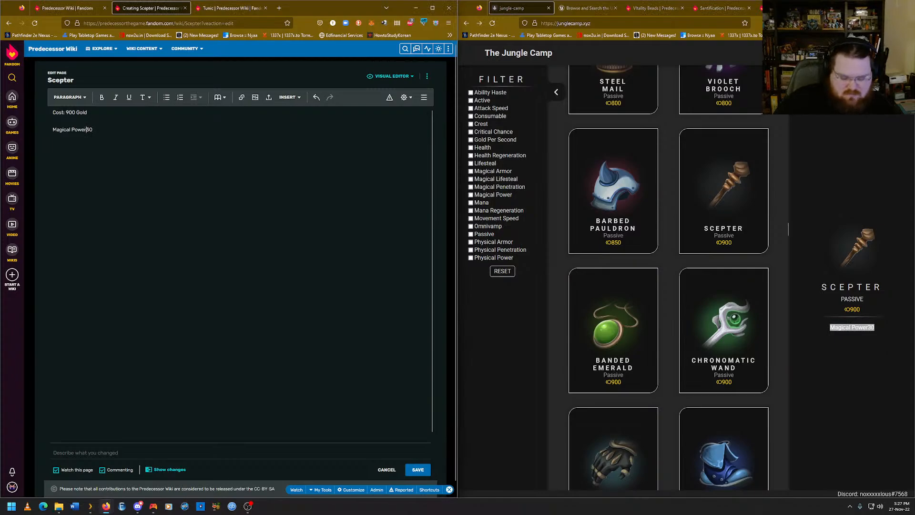
{"action": "type", "text": ":"}
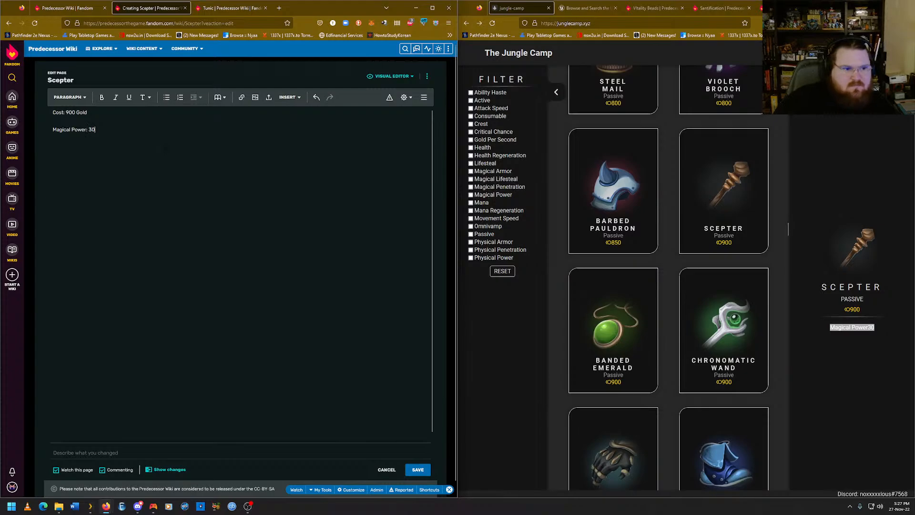
Add a line reading "Upgrades into" below the Magical Power line and save the Scepter article.
{"action": "key", "text": "Return"}
{"action": "type", "text": "Upgrades into"}
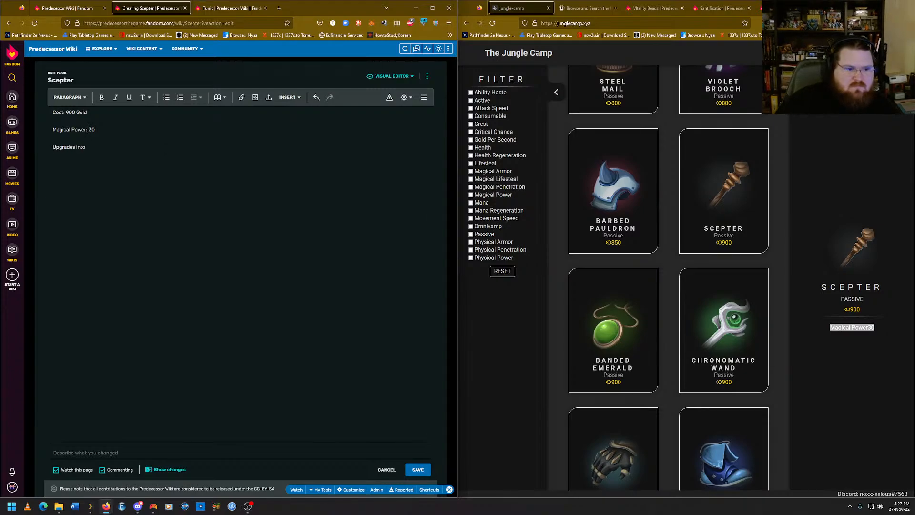
{"action": "left_click", "coordinate": [423, 473]}
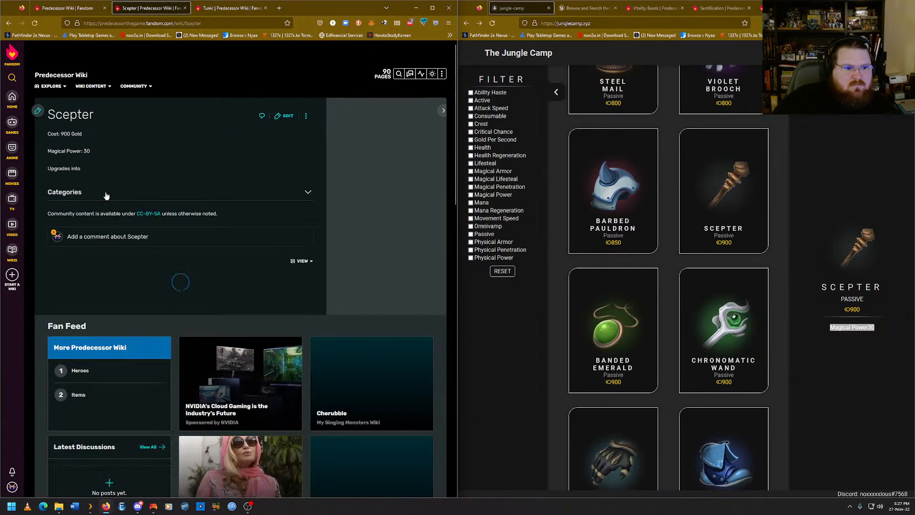
Add the categories Item and Passive to the Scepter page.
{"action": "left_click", "coordinate": [87, 203]}
{"action": "type", "text": "Item"}
{"action": "key", "text": "Return"}
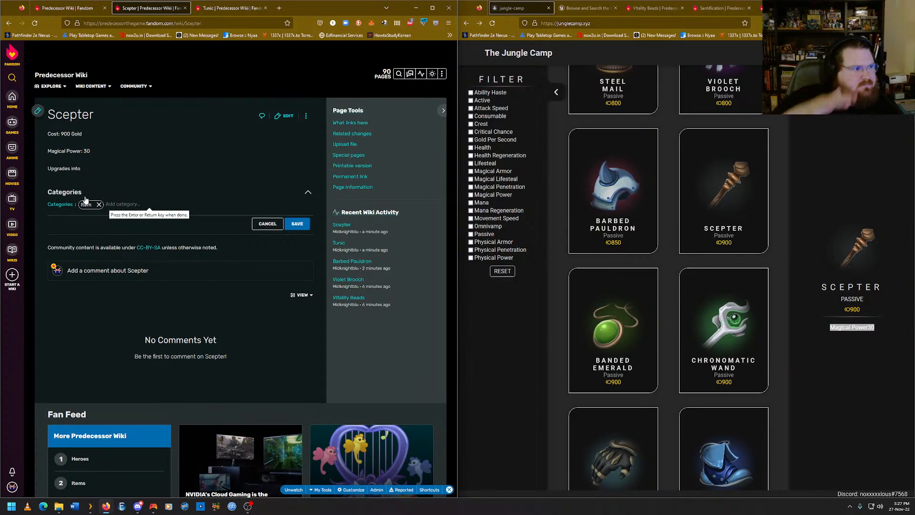
{"action": "type", "text": "Passive"}
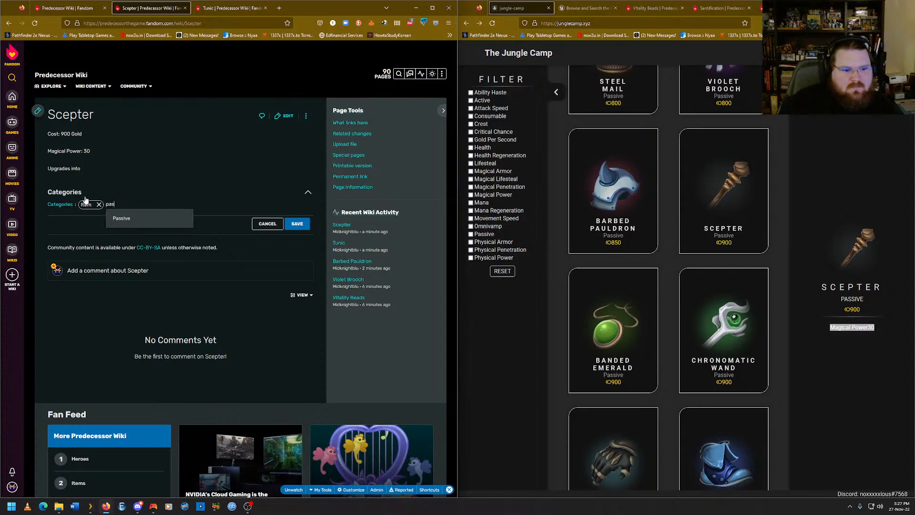
{"action": "key", "text": "Return"}
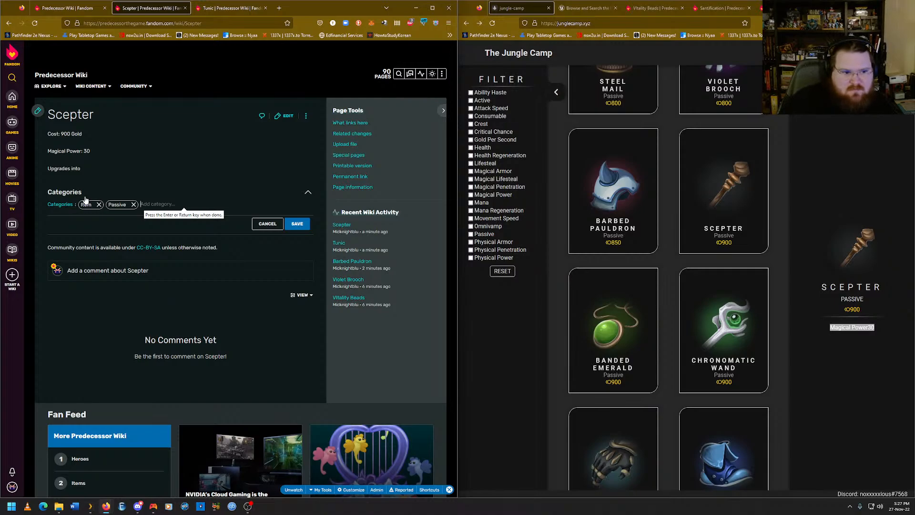
{"action": "type", "text": "uncommon"}
{"action": "key", "text": "Return"}
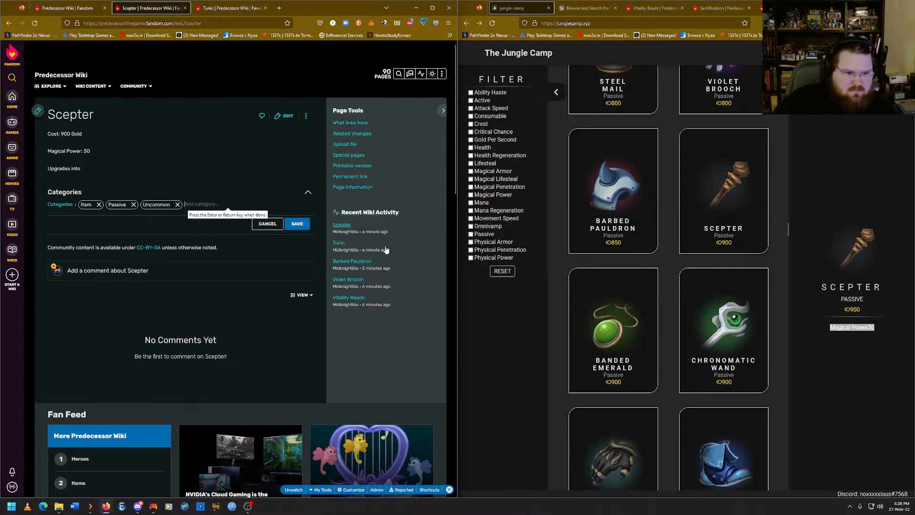
{"action": "left_click", "coordinate": [177, 204]}
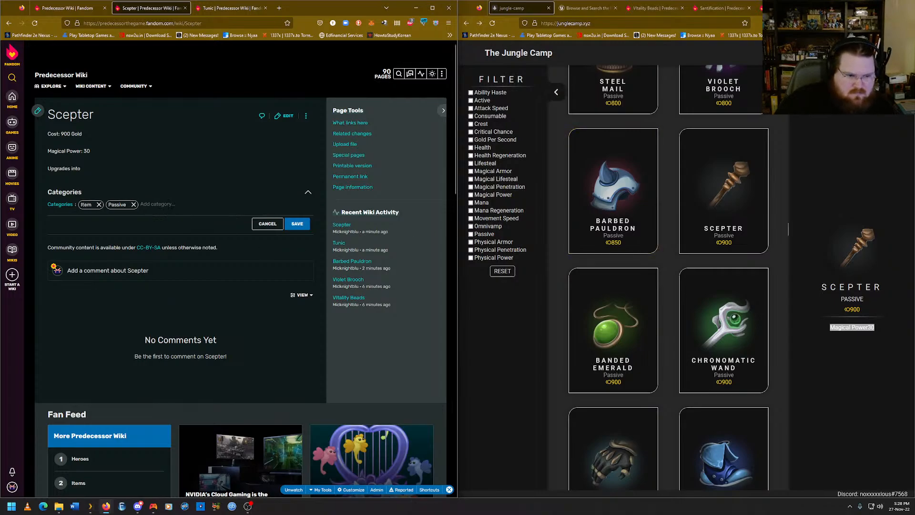
Add the categories Common and Magical Power to the Scepter page and save the categories.
{"action": "left_click", "coordinate": [150, 204]}
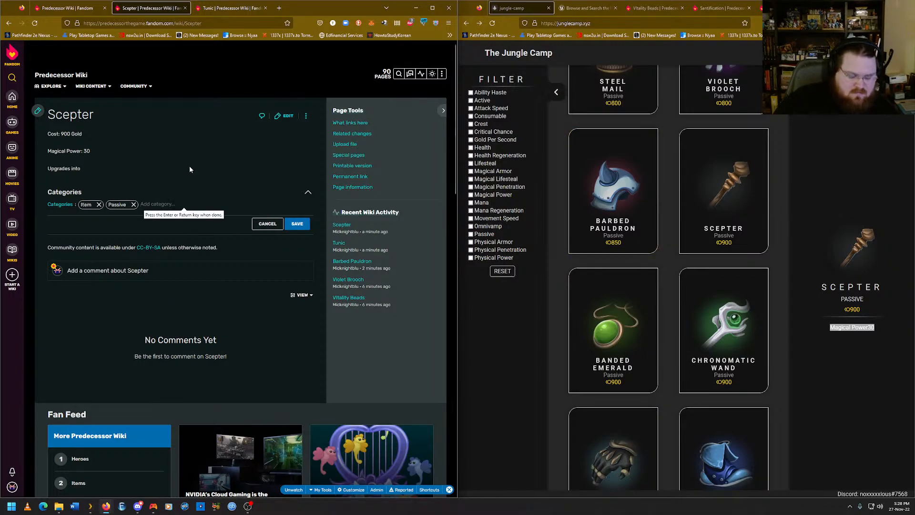
{"action": "type", "text": "Common"}
{"action": "key", "text": "Return"}
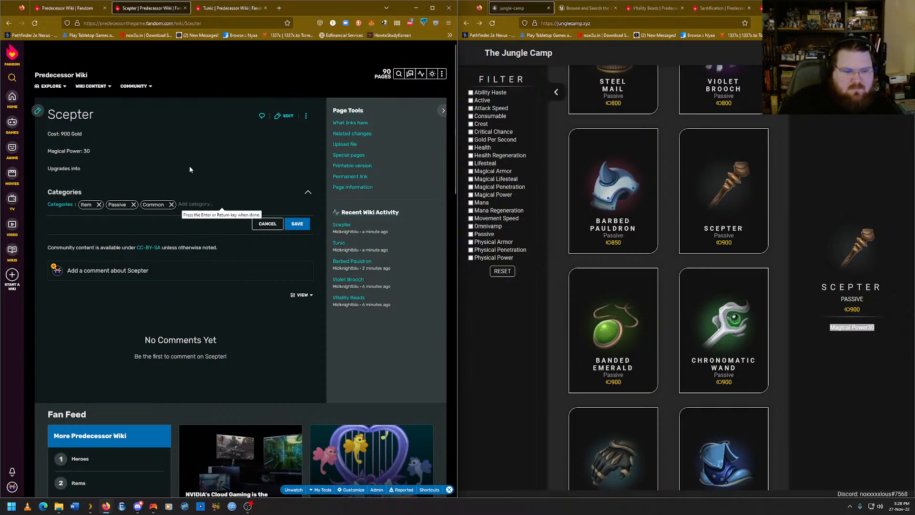
{"action": "type", "text": "Magical Power"}
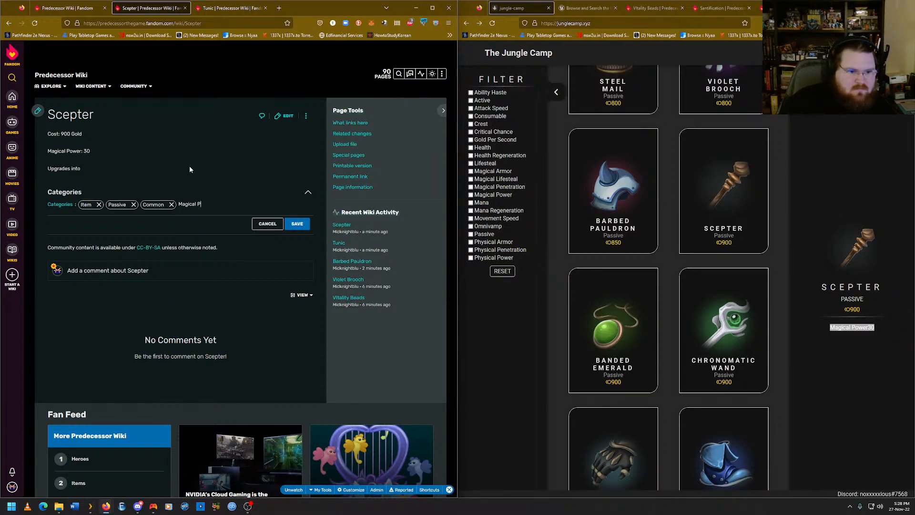
{"action": "key", "text": "Return"}
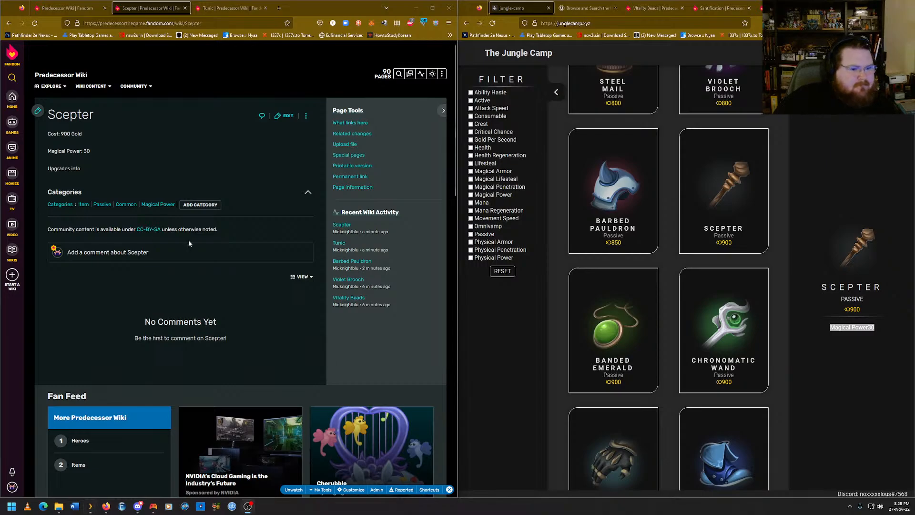
Show the Banded Emerald details on Jungle Camp and create a new wiki article titled "Banded Emerald".
{"action": "left_click", "coordinate": [442, 73]}
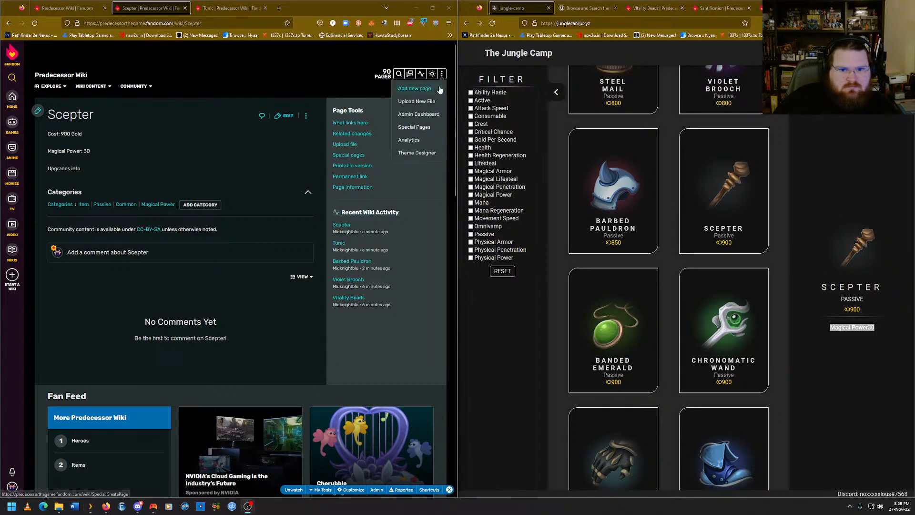
{"action": "left_click", "coordinate": [650, 324]}
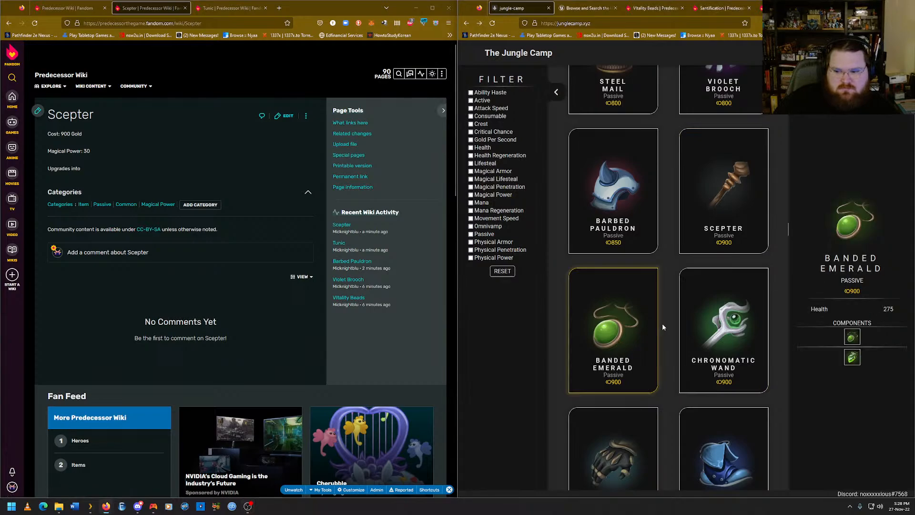
{"action": "mouse_move", "coordinate": [853, 360]}
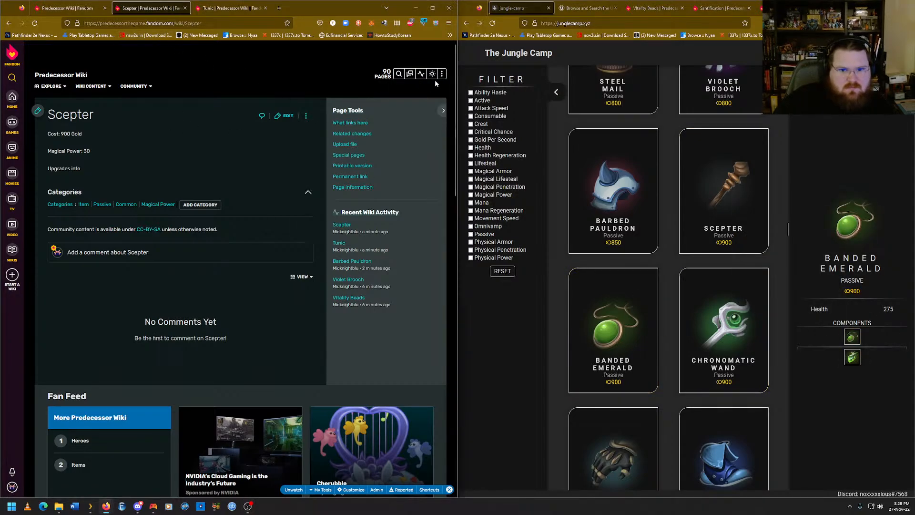
{"action": "mouse_move", "coordinate": [442, 75]}
{"action": "left_click", "coordinate": [441, 92]}
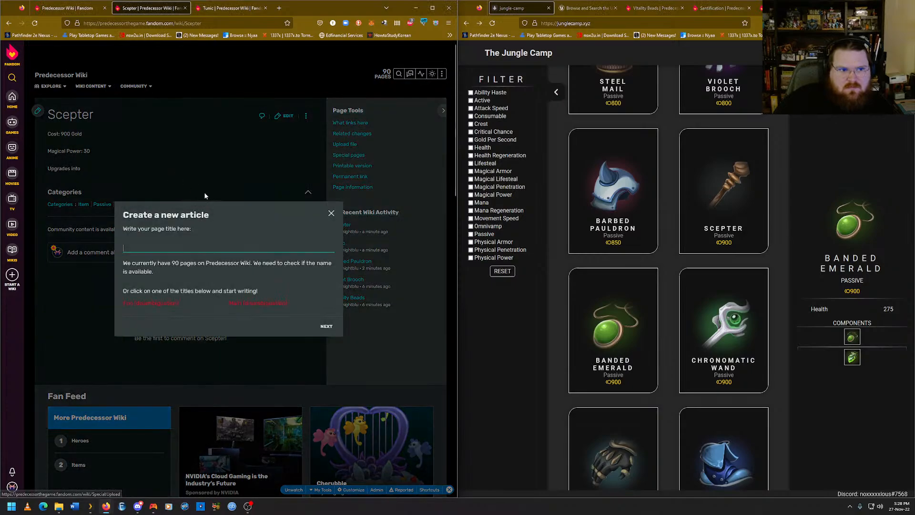
{"action": "left_click", "coordinate": [197, 249]}
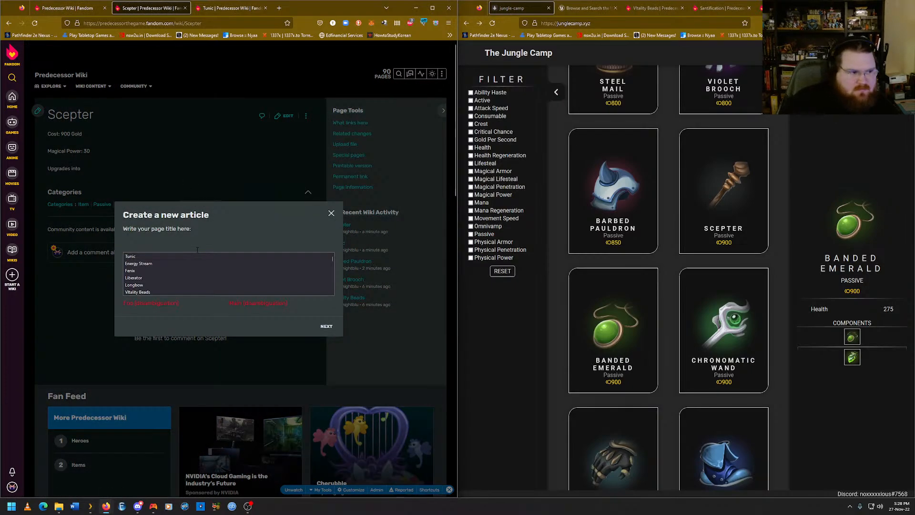
{"action": "type", "text": "Bande"}
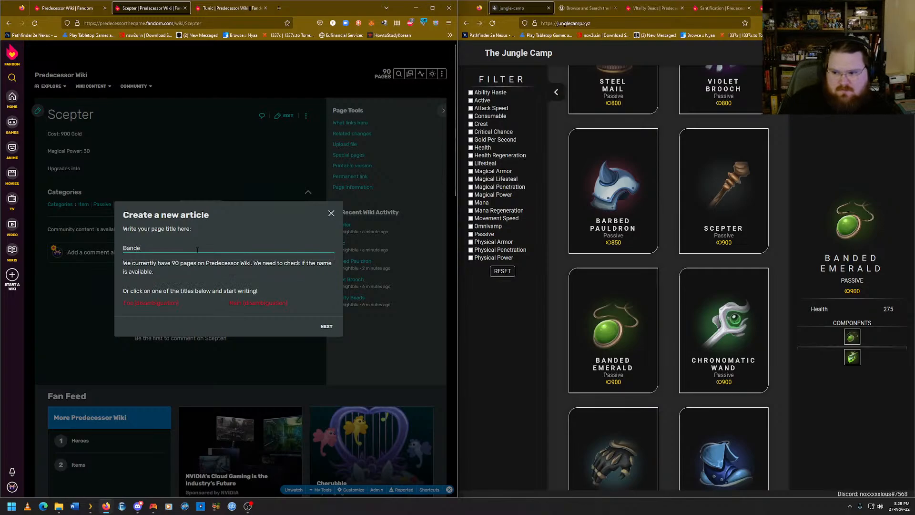
{"action": "type", "text": "d Emeral"}
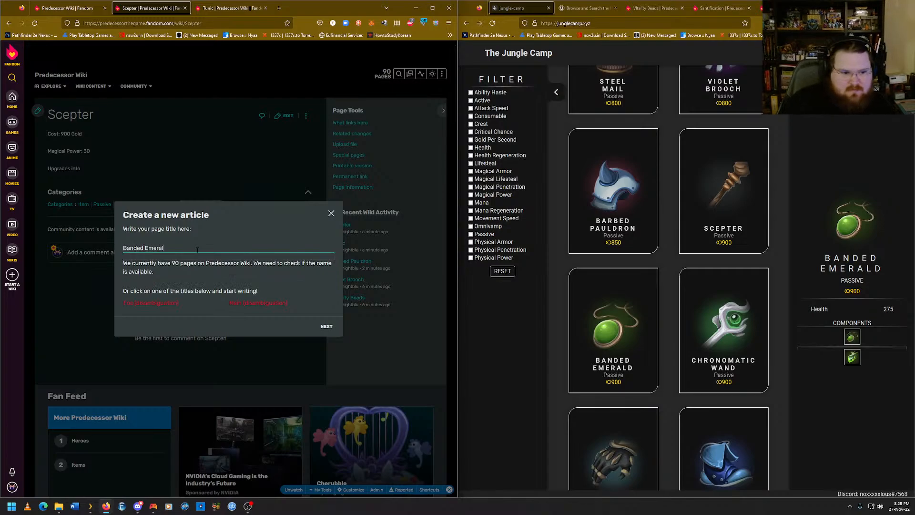
{"action": "type", "text": "d"}
{"action": "key", "text": "Return"}
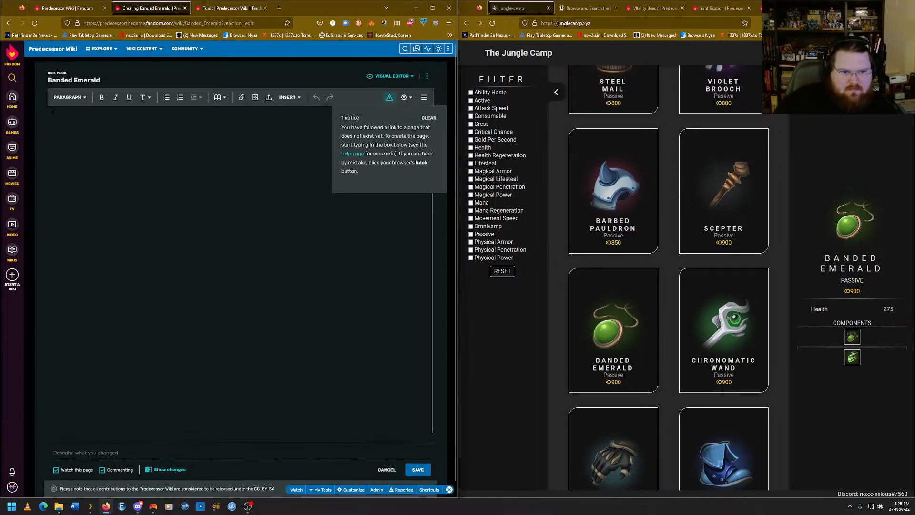
Enter "Cost: 900 Gold" and, copied from Jungle Camp, "Health: 275" as separate lines in the Banded Emerald article.
{"action": "type", "text": "C"}
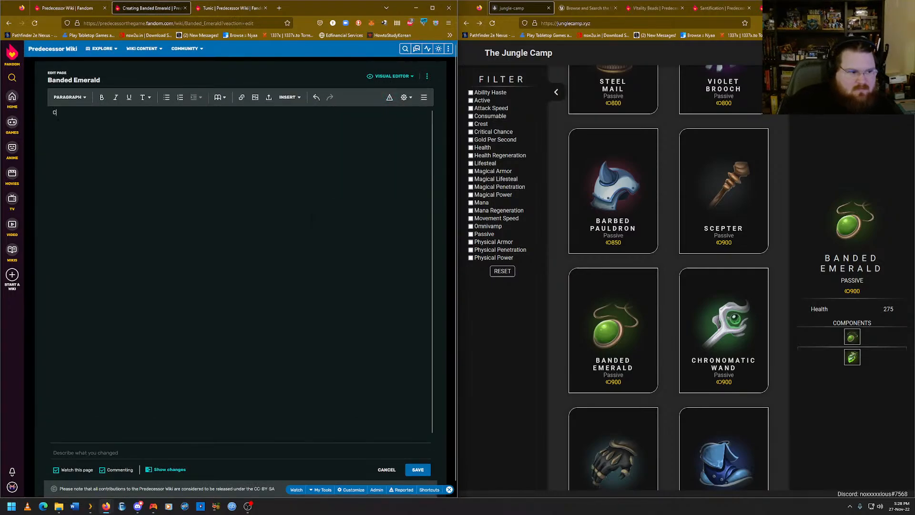
{"action": "type", "text": "ost: 900"}
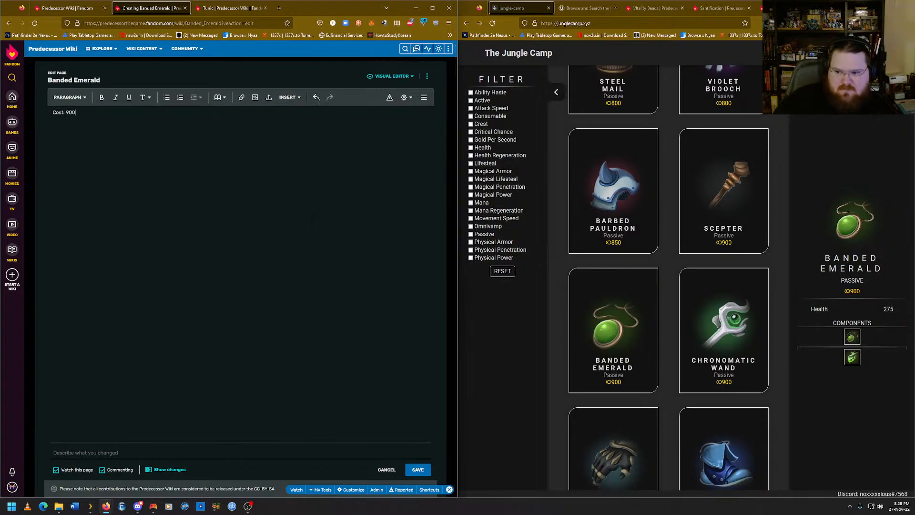
{"action": "type", "text": " Gold"}
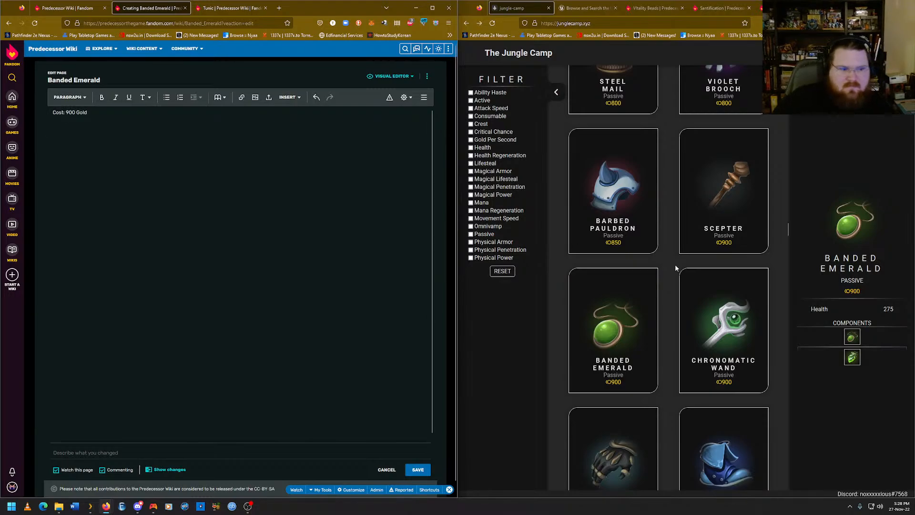
{"action": "left_click_drag", "start_coordinate": [900, 312], "coordinate": [808, 314]}
{"action": "right_click", "coordinate": [808, 313]}
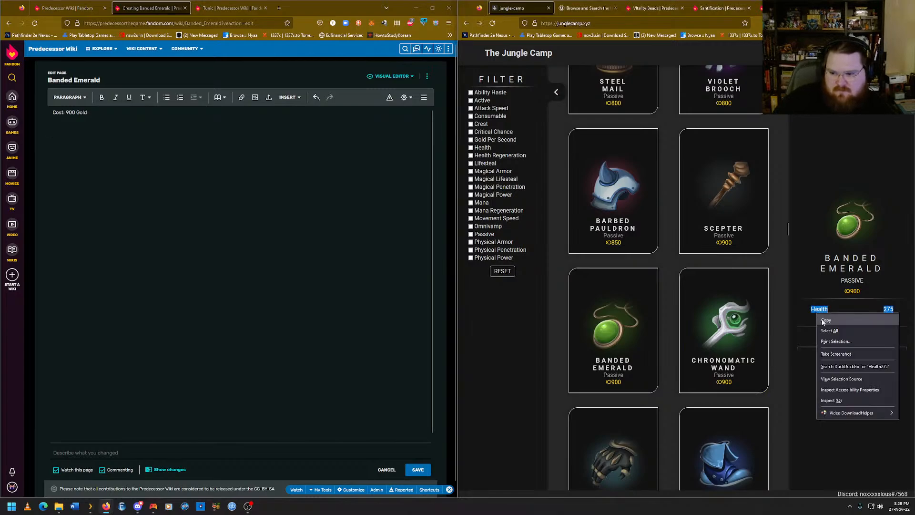
{"action": "left_click", "coordinate": [825, 318]}
{"action": "key", "text": "alt+Tab"}
{"action": "type", "text": "Health275"}
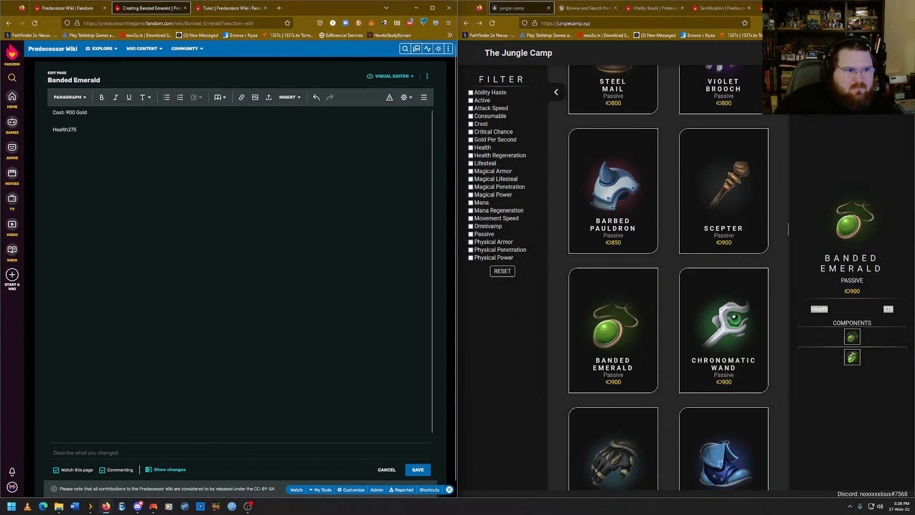
{"action": "left_click", "coordinate": [68, 129]}
{"action": "type", "text": ":"}
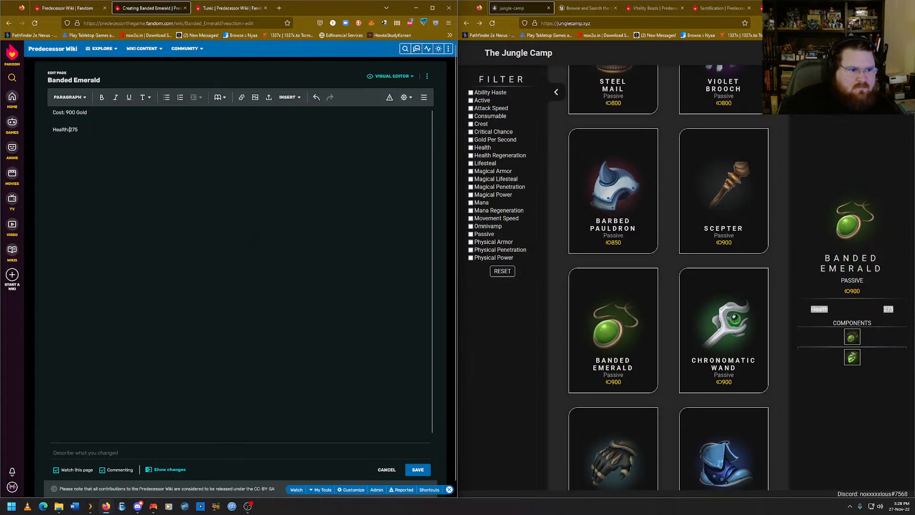
Add a line reading "Upgrades from" below the Health line in the Banded Emerald article.
{"action": "key", "text": "End"}
{"action": "key", "text": "Return"}
{"action": "type", "text": "Upgrades"}
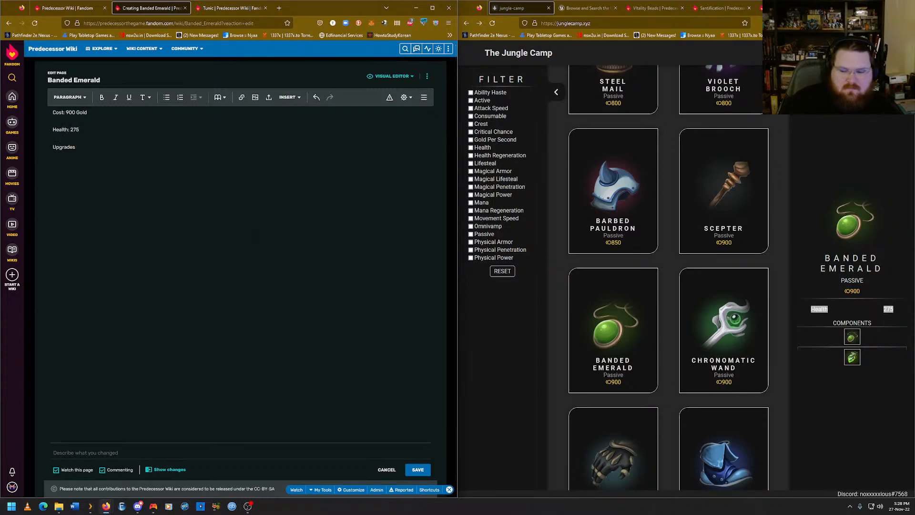
{"action": "type", "text": " from"}
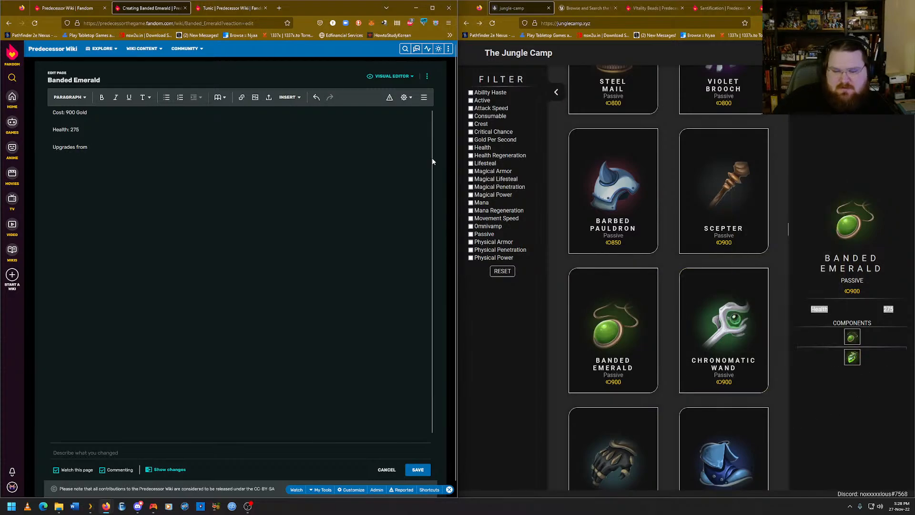
Check Banded Emerald's component on Jungle Camp and open the existing Vitality Beads wiki page in place of Tunic through the new-article title lookup.
{"action": "left_click", "coordinate": [237, 9]}
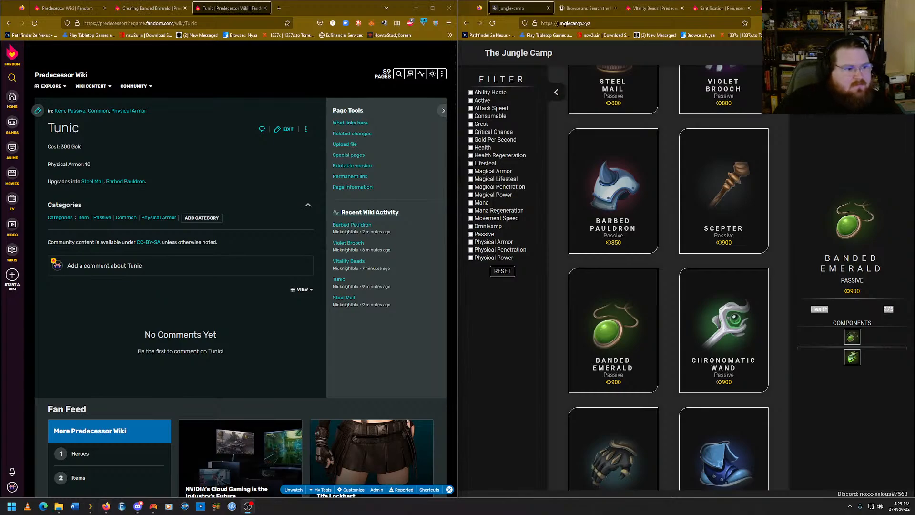
{"action": "left_click", "coordinate": [148, 10]}
{"action": "left_click", "coordinate": [227, 8]}
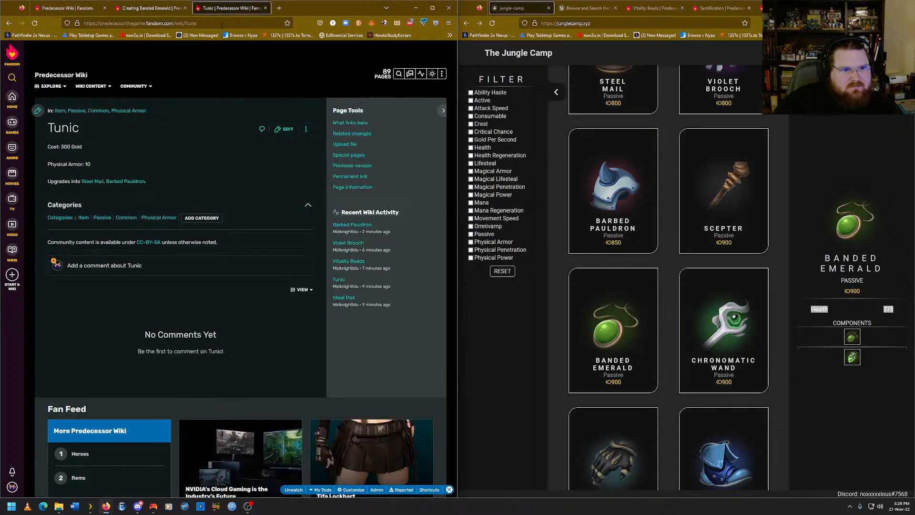
{"action": "mouse_move", "coordinate": [442, 79]}
{"action": "left_click", "coordinate": [414, 88]}
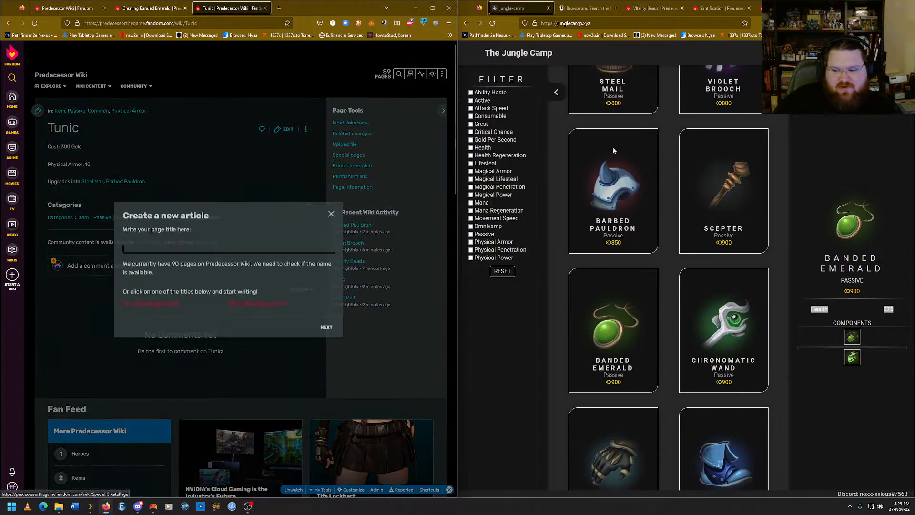
{"action": "left_click", "coordinate": [225, 248]}
{"action": "key", "text": "alt+Tab"}
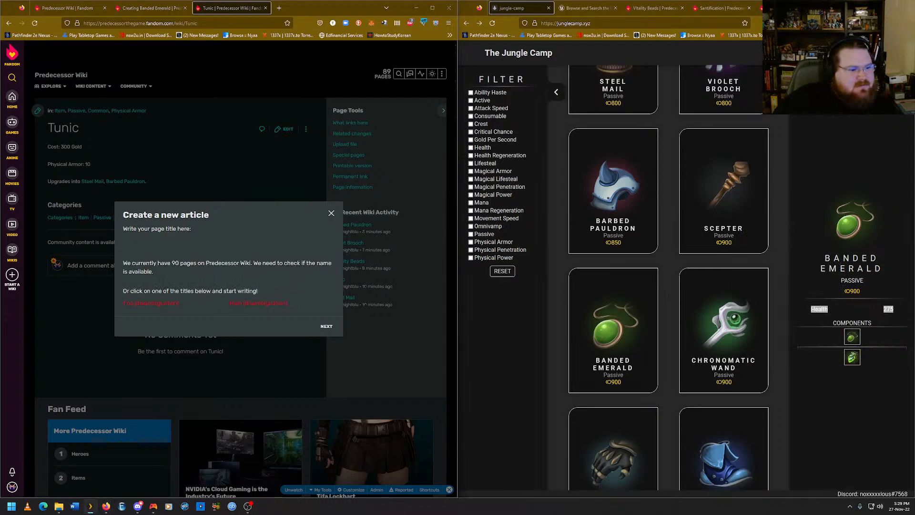
{"action": "left_click", "coordinate": [173, 244]}
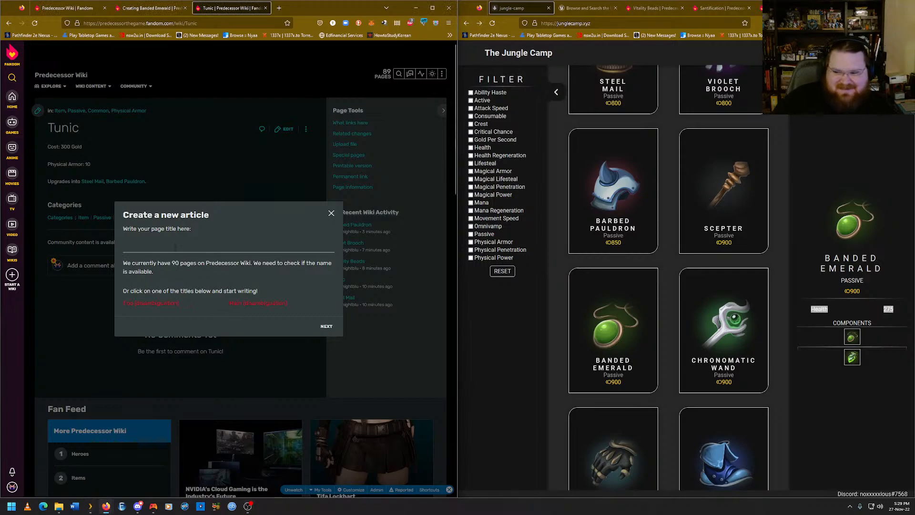
{"action": "left_click", "coordinate": [194, 251]}
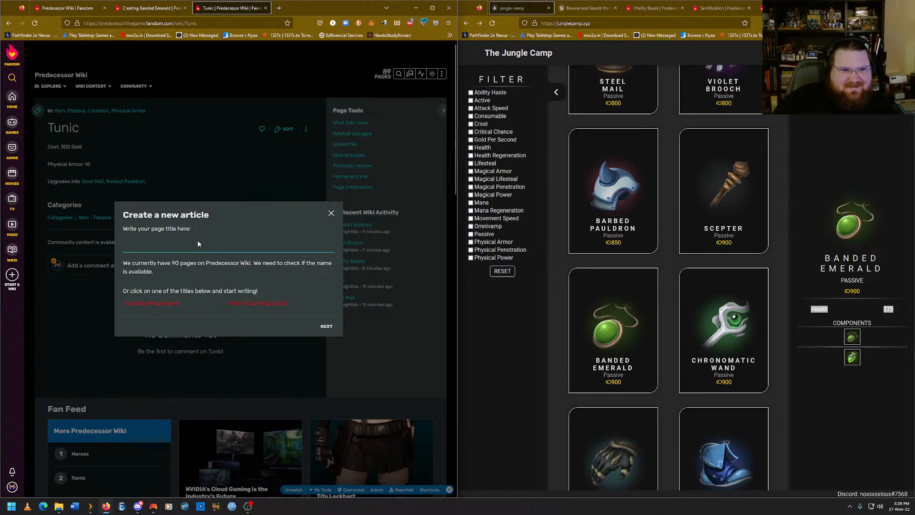
{"action": "mouse_move", "coordinate": [856, 363]}
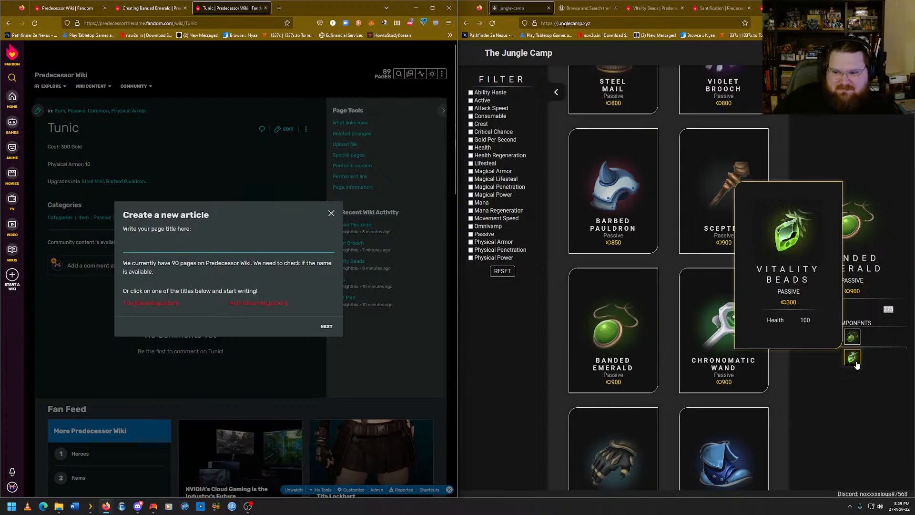
{"action": "type", "text": "Vitality"}
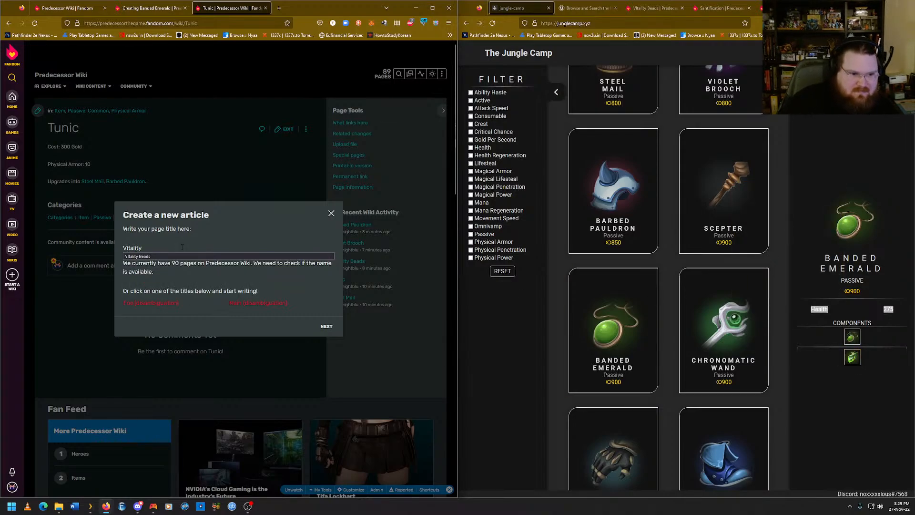
{"action": "key", "text": "Down"}
{"action": "key", "text": "Return"}
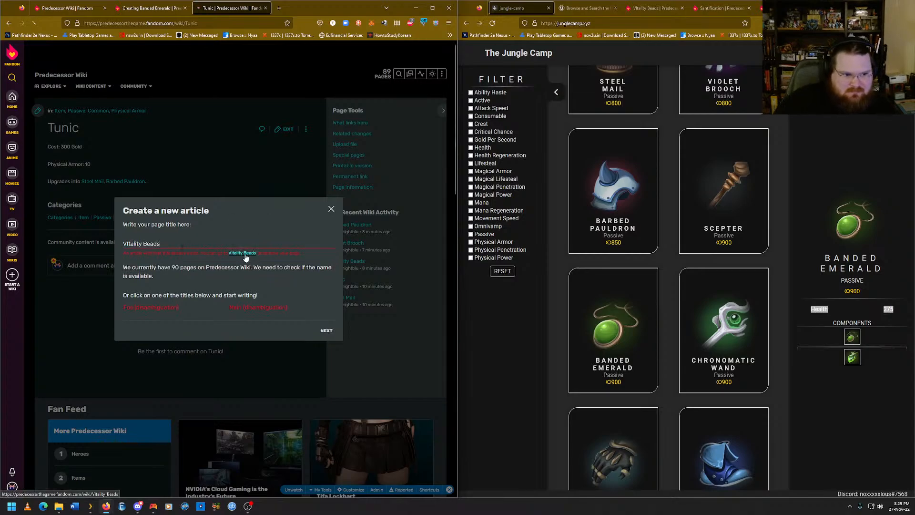
{"action": "left_click", "coordinate": [244, 253]}
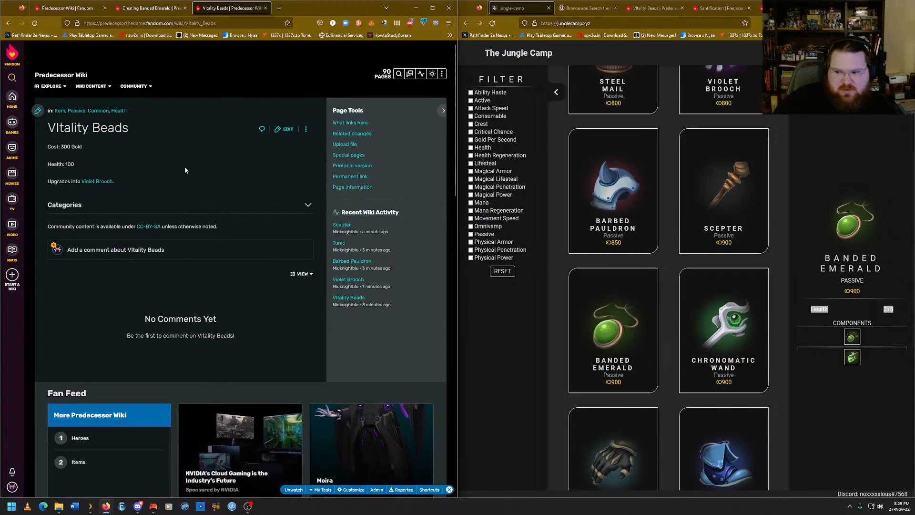
Insert a link to the Vitality Beads page after "Upgrades from" in the Banded Emerald article and save it.
{"action": "right_click", "coordinate": [150, 26]}
{"action": "left_click", "coordinate": [182, 64]}
{"action": "key", "text": "ctrl+shift+Tab"}
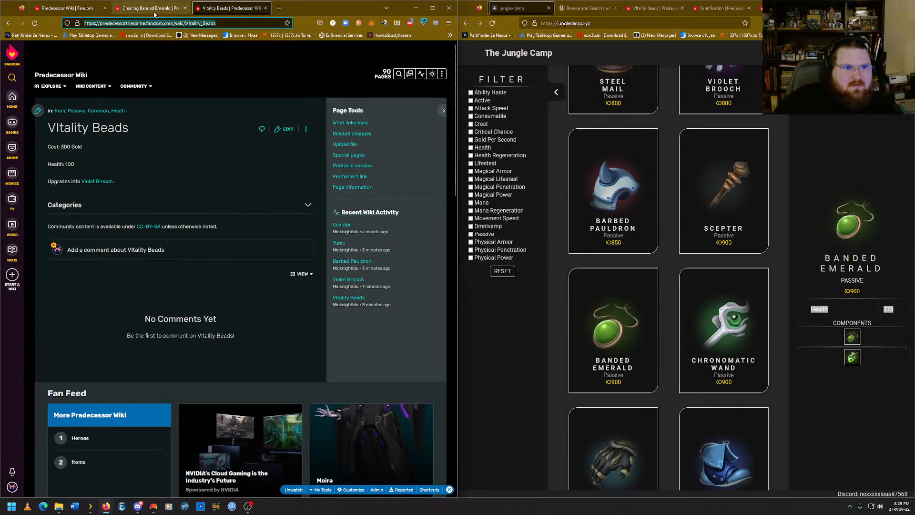
{"action": "key", "text": "ctrl+v"}
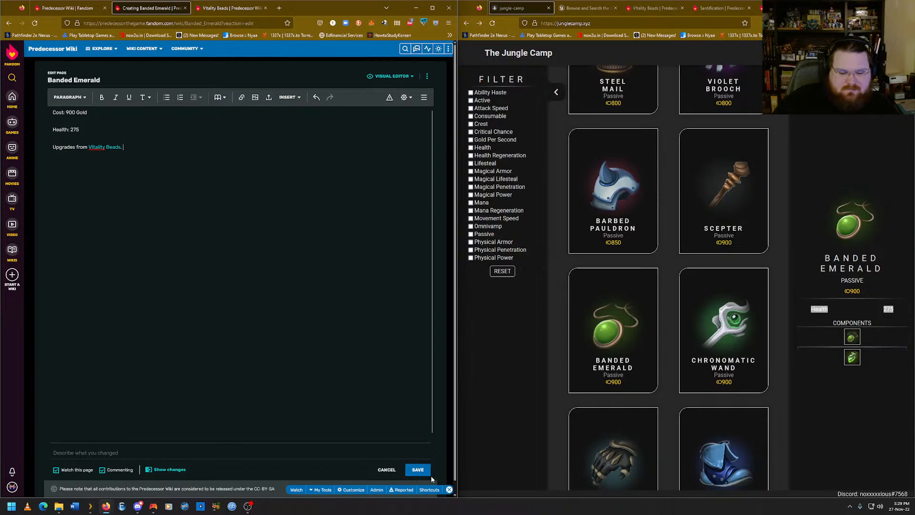
{"action": "left_click", "coordinate": [419, 471]}
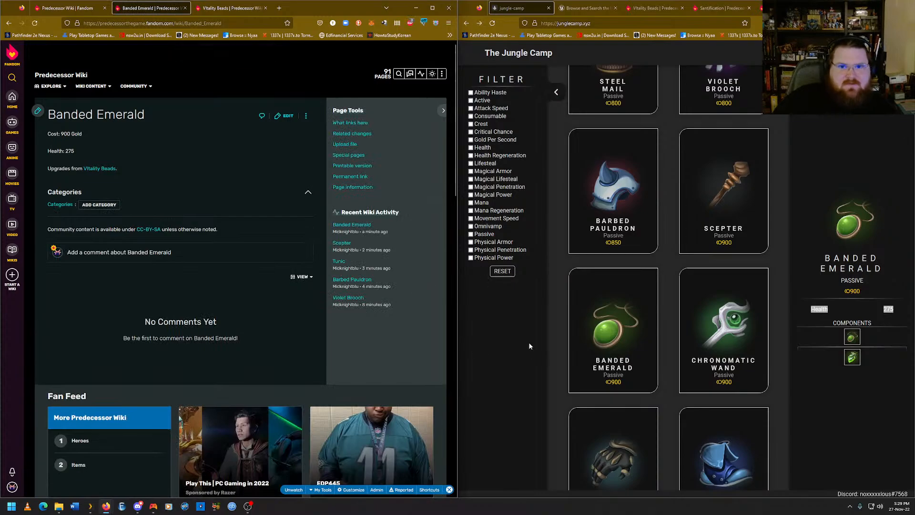
Add the category Item to the Banded Emerald page.
{"action": "left_click", "coordinate": [99, 205]}
{"action": "type", "text": "item"}
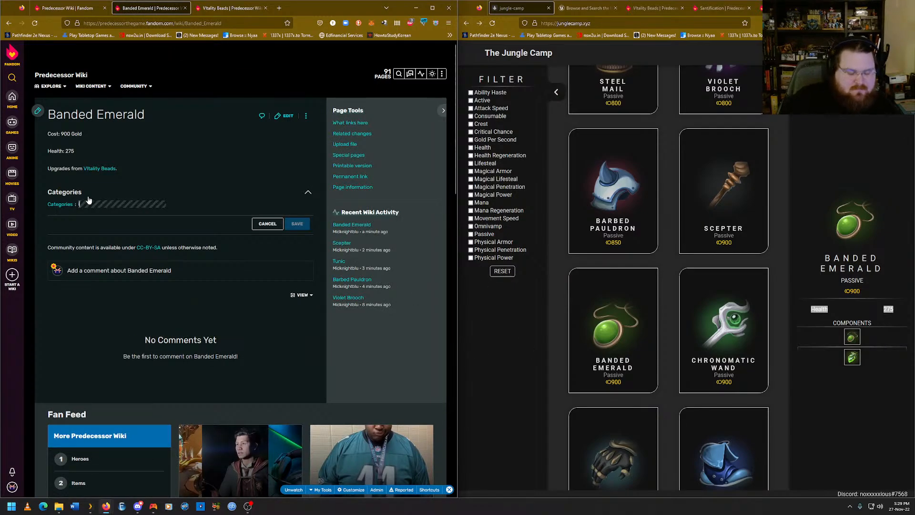
{"action": "key", "text": "Return"}
{"action": "type", "text": "uncommon"}
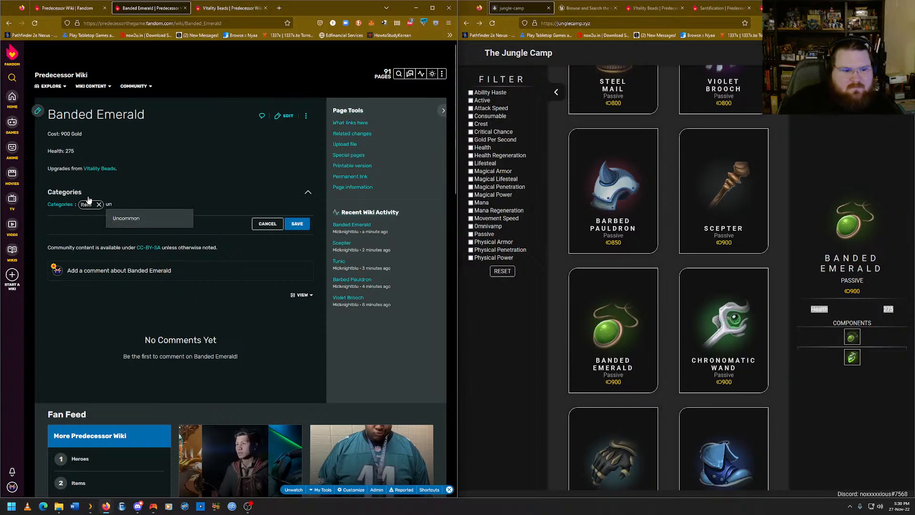
{"action": "key", "text": "BackSpace"}
{"action": "key", "text": "BackSpace"}
{"action": "key", "text": "BackSpace"}
{"action": "key", "text": "BackSpace"}
{"action": "key", "text": "BackSpace"}
{"action": "key", "text": "BackSpace"}
{"action": "key", "text": "BackSpace"}
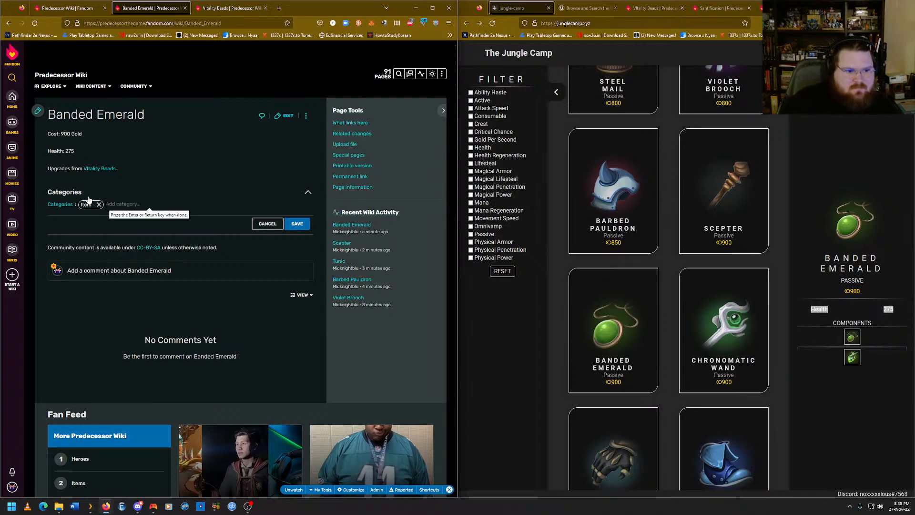
Add the categories Passive and Uncommon to the Banded Emerald page.
{"action": "type", "text": "passiv"}
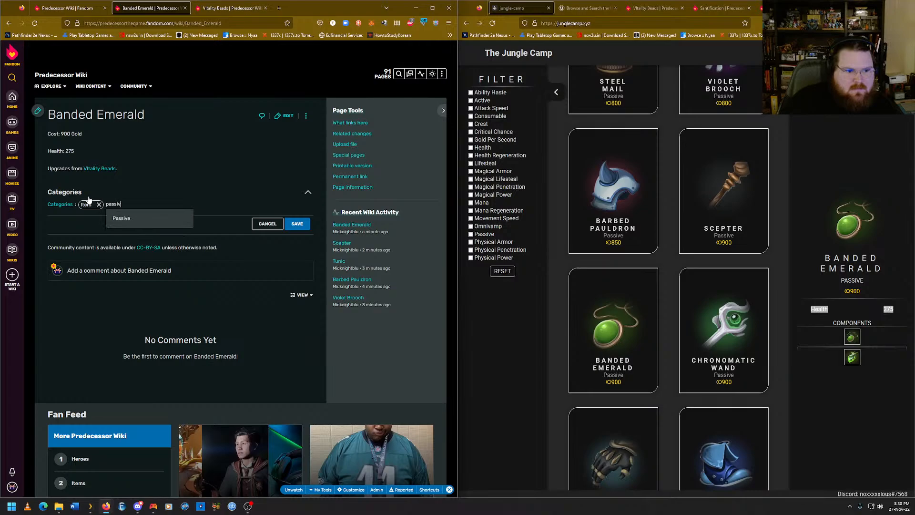
{"action": "key", "text": "Return"}
{"action": "type", "text": "uncommon"}
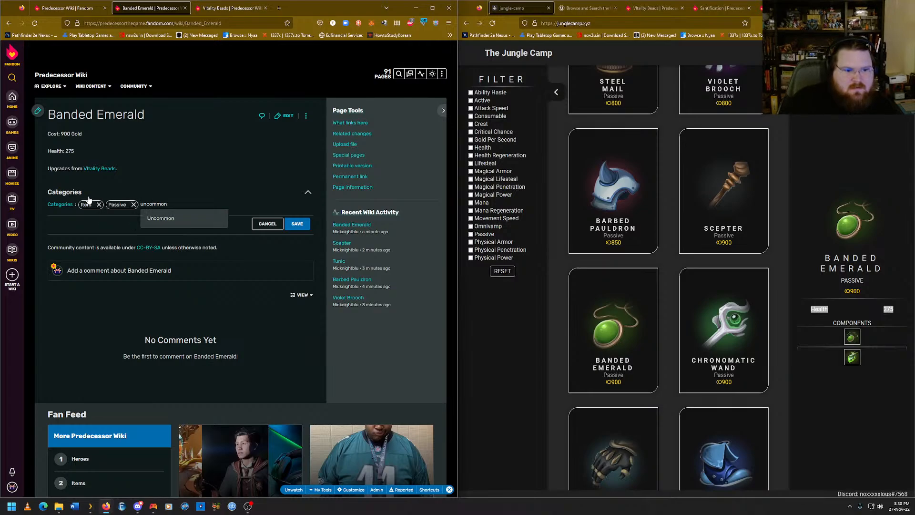
{"action": "key", "text": "Return"}
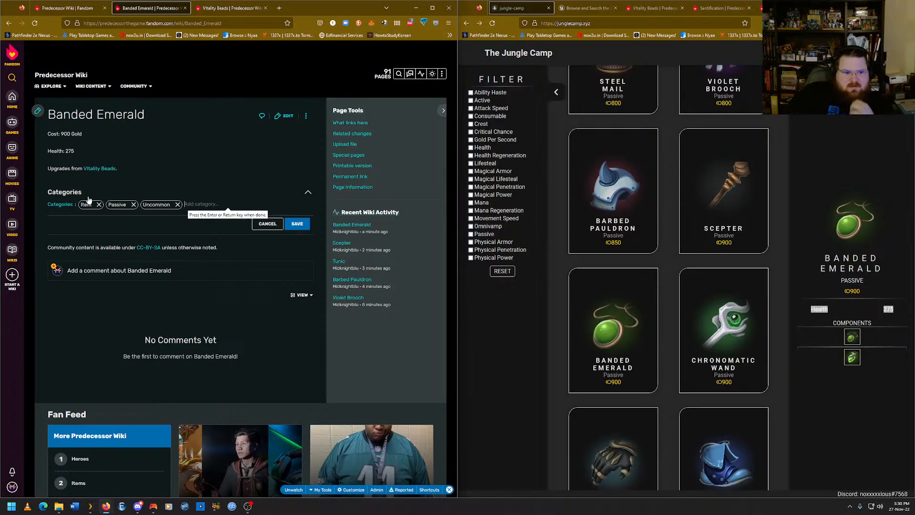
Add the category Health to the Banded Emerald page and save its categories.
{"action": "type", "text": "Health"}
{"action": "key", "text": "Return"}
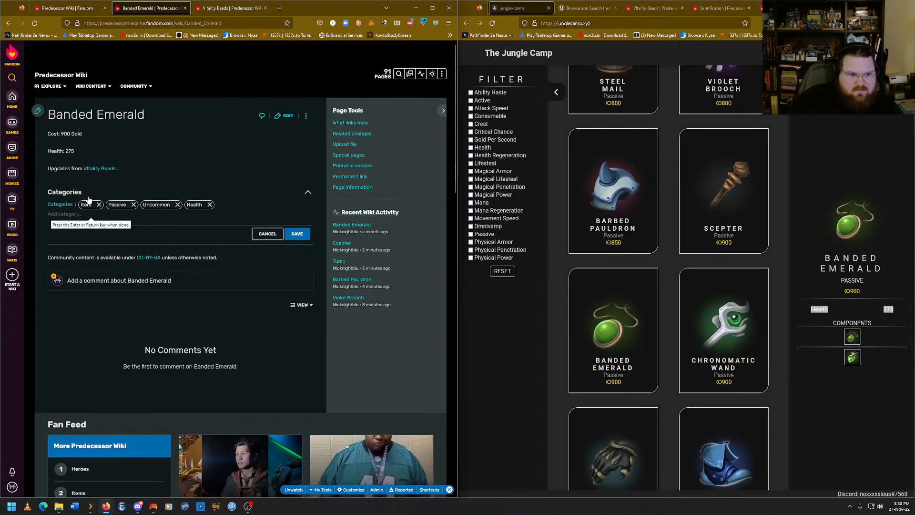
{"action": "left_click", "coordinate": [297, 234]}
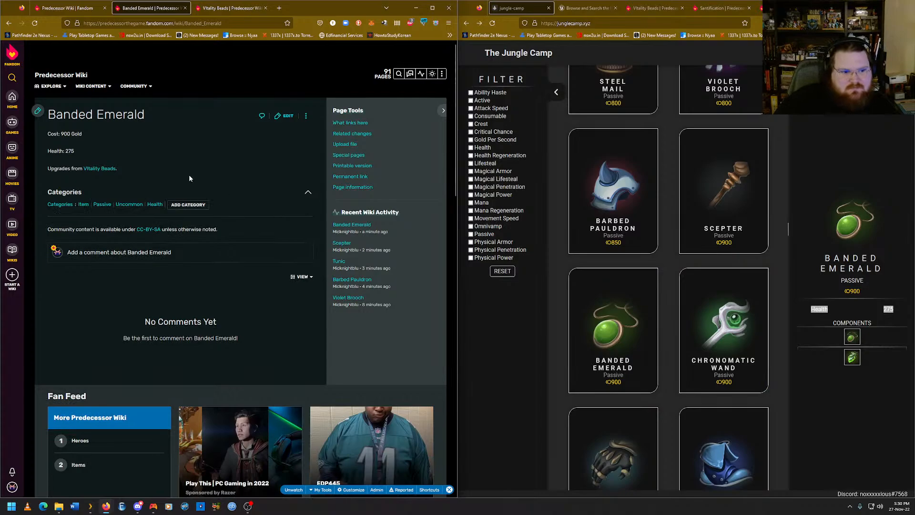
Add a link to the Banded Emerald page after Violet Brooch in the Vitality Beads "Upgrades into" line and save the article.
{"action": "left_click", "coordinate": [153, 22]}
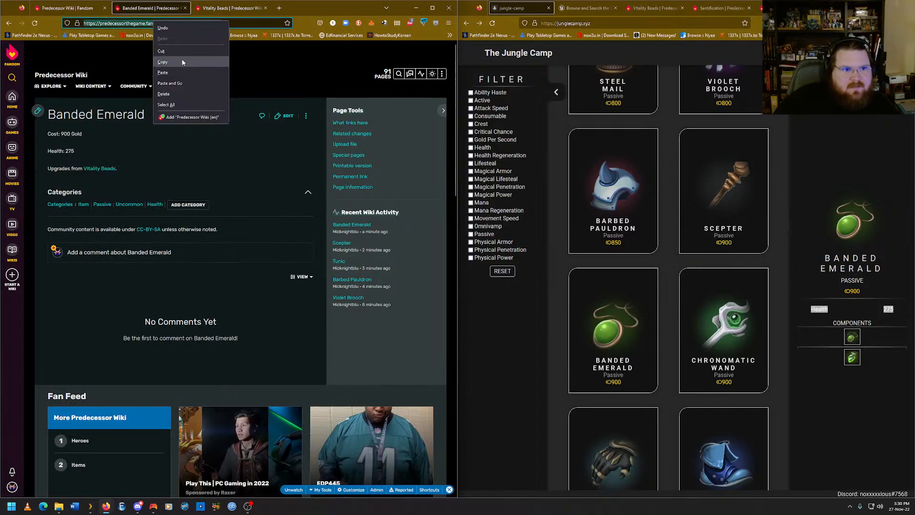
{"action": "left_click", "coordinate": [208, 10]}
{"action": "left_click", "coordinate": [288, 129]}
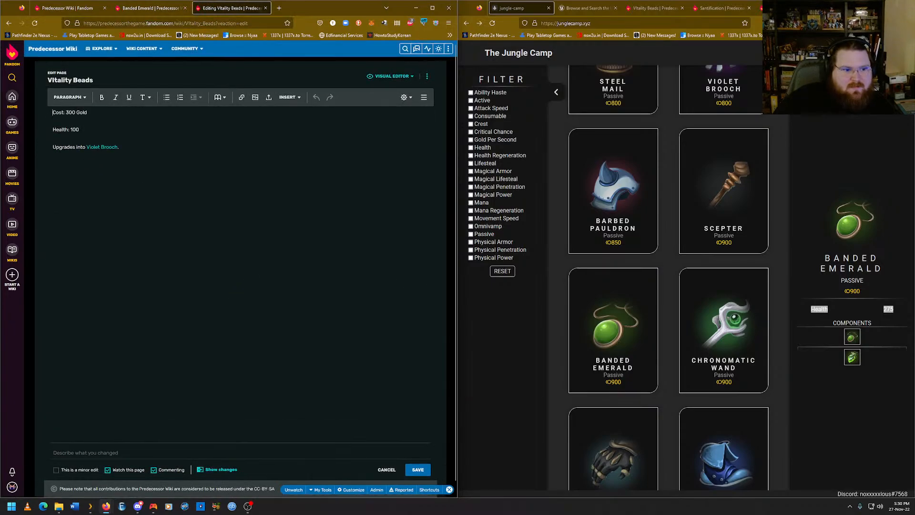
{"action": "key", "text": "BackSpace"}
{"action": "type", "text": ","}
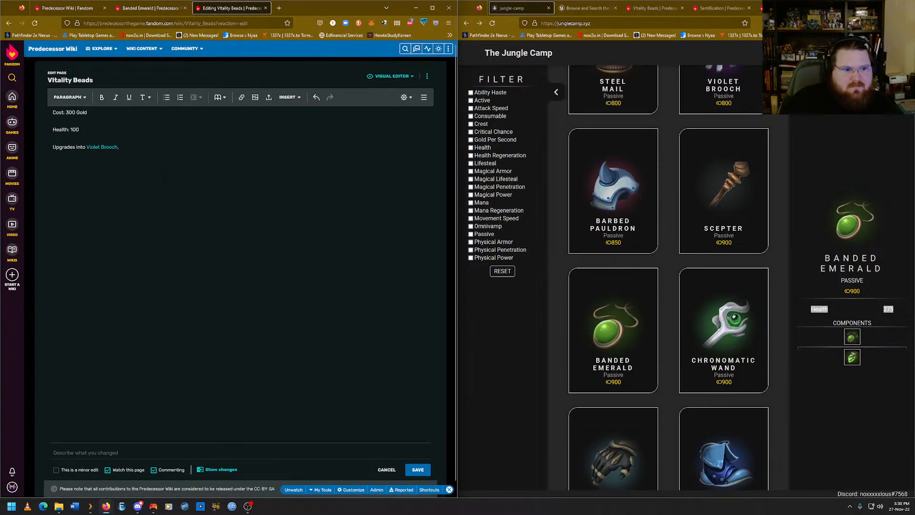
{"action": "type", "text": "Banded Emerald"}
{"action": "type", "text": "."}
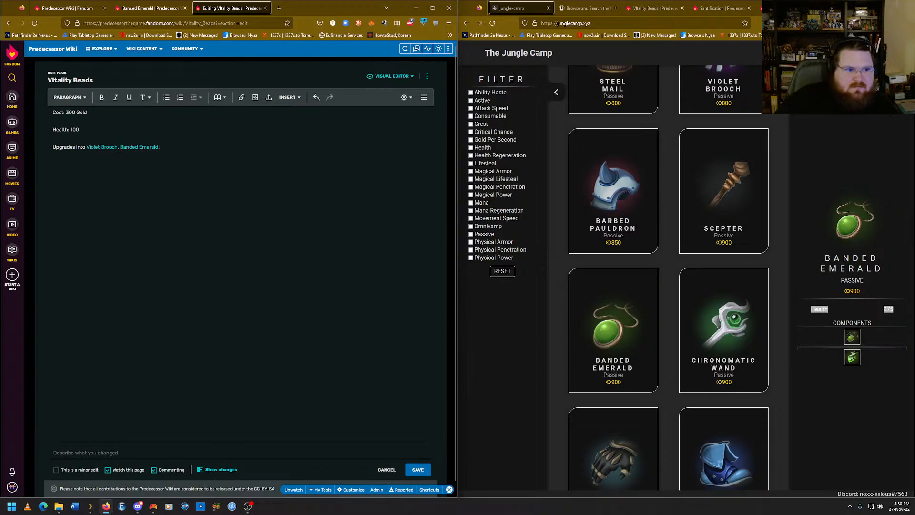
{"action": "left_click", "coordinate": [418, 469]}
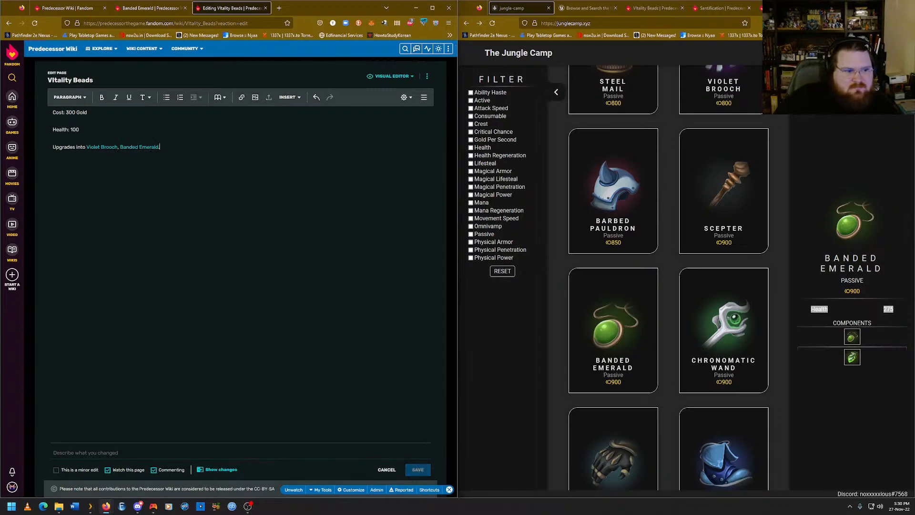
Show Chronomatic Wand's details on Jungle Camp and create a new wiki article titled "Chronomatic Wand".
{"action": "key", "text": "ctrl+Page_Up"}
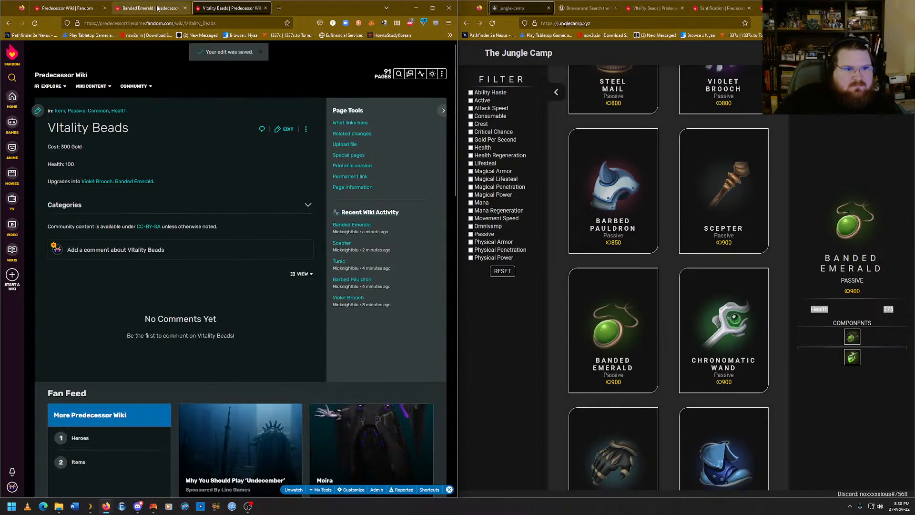
{"action": "left_click", "coordinate": [235, 8]}
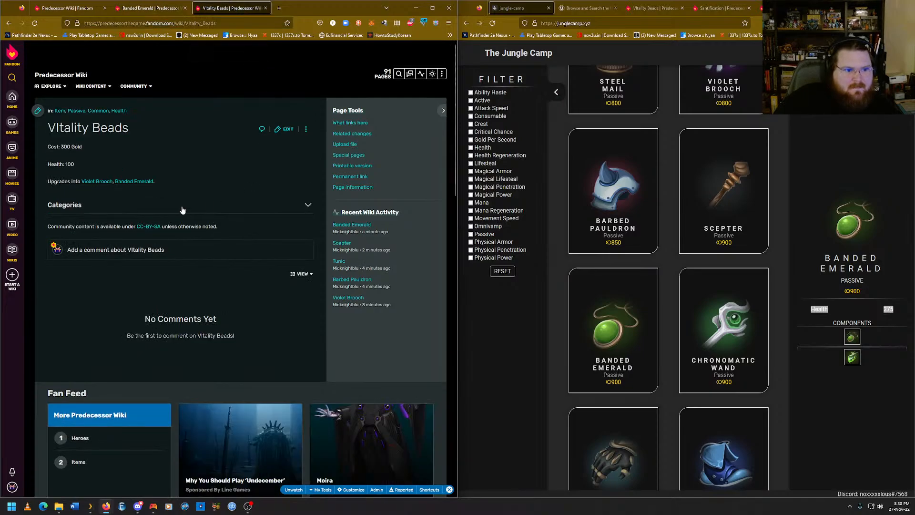
{"action": "key", "text": "ctrl+Page_Up"}
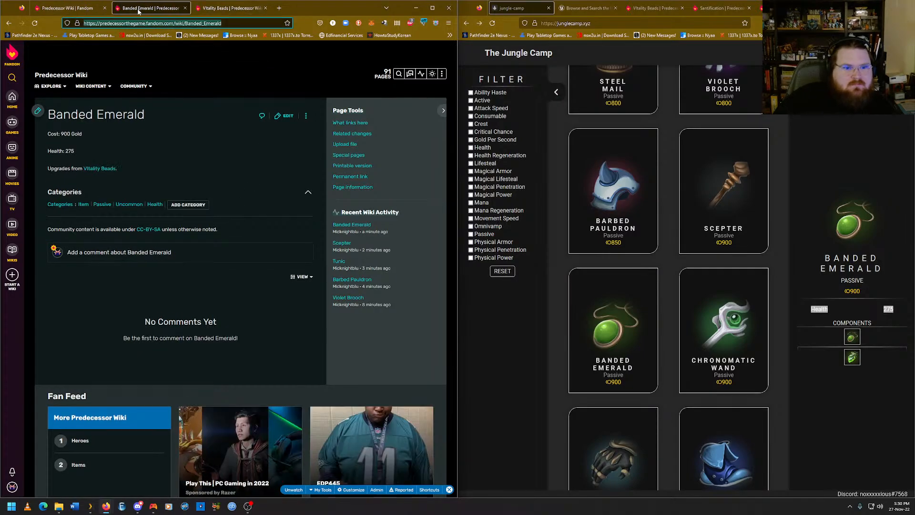
{"action": "left_click", "coordinate": [691, 346]}
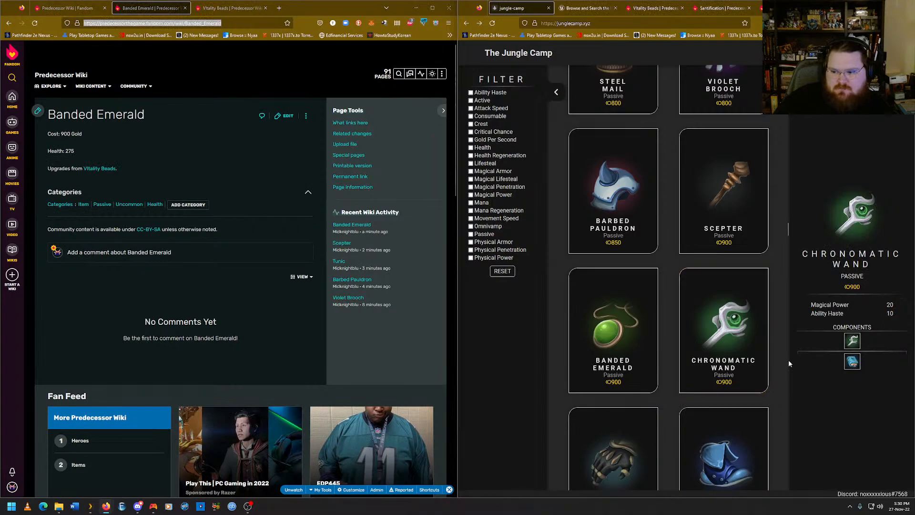
{"action": "mouse_move", "coordinate": [442, 73]}
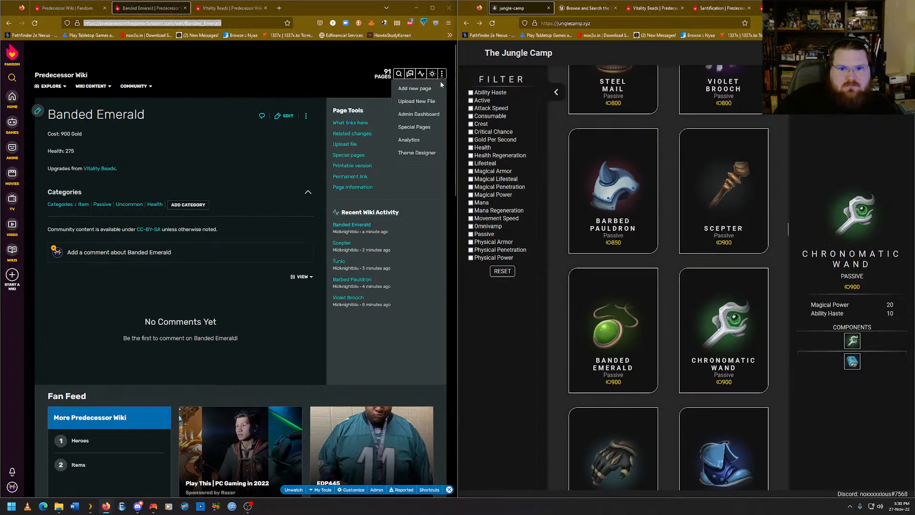
{"action": "left_click", "coordinate": [412, 89]}
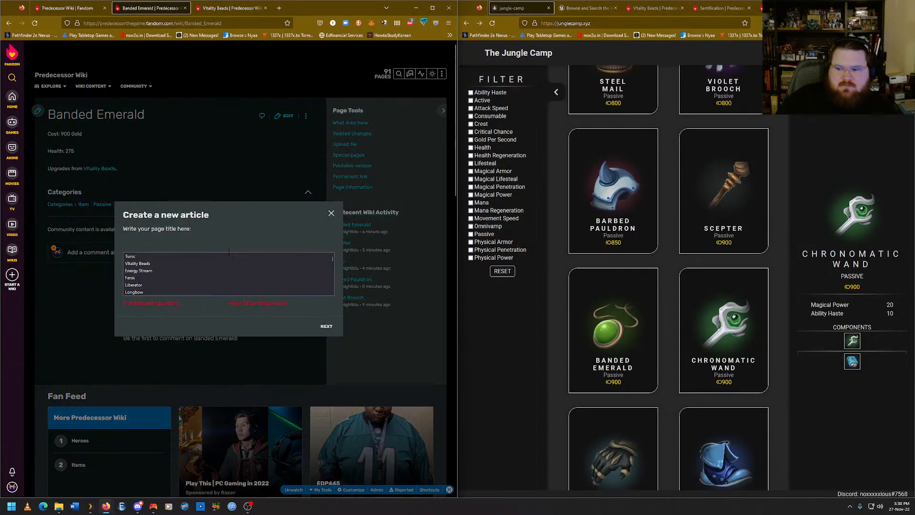
{"action": "type", "text": "Chronomatic "}
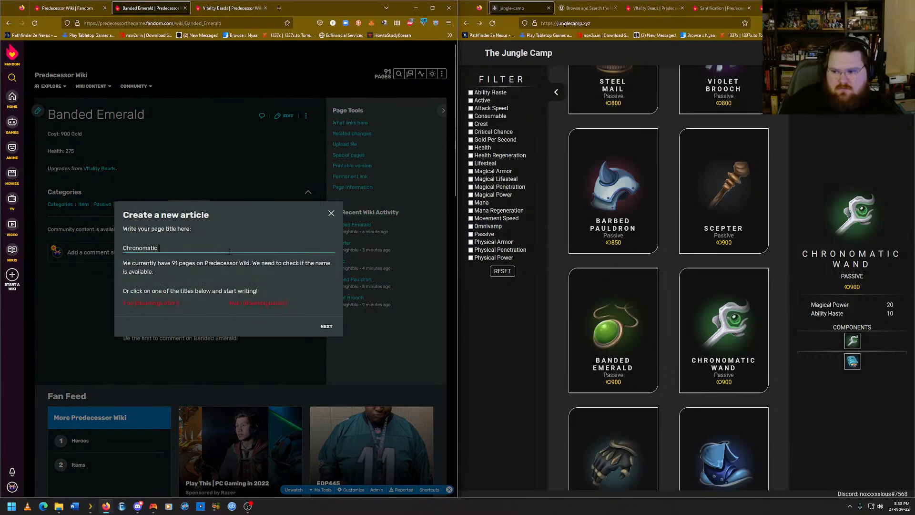
{"action": "type", "text": "Wand"}
{"action": "key", "text": "Return"}
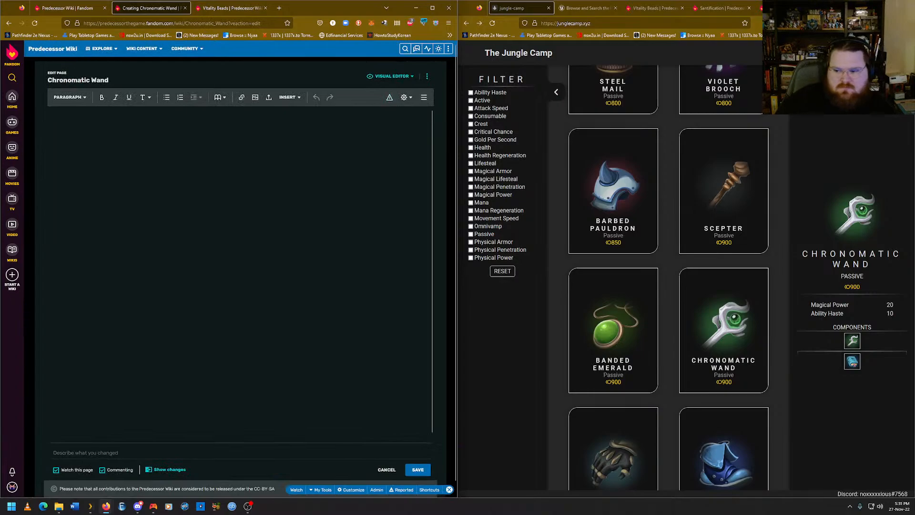
Enter "Cost: 900 Gold" as the first line of the Chronomatic Wand article.
{"action": "type", "text": "Cost"}
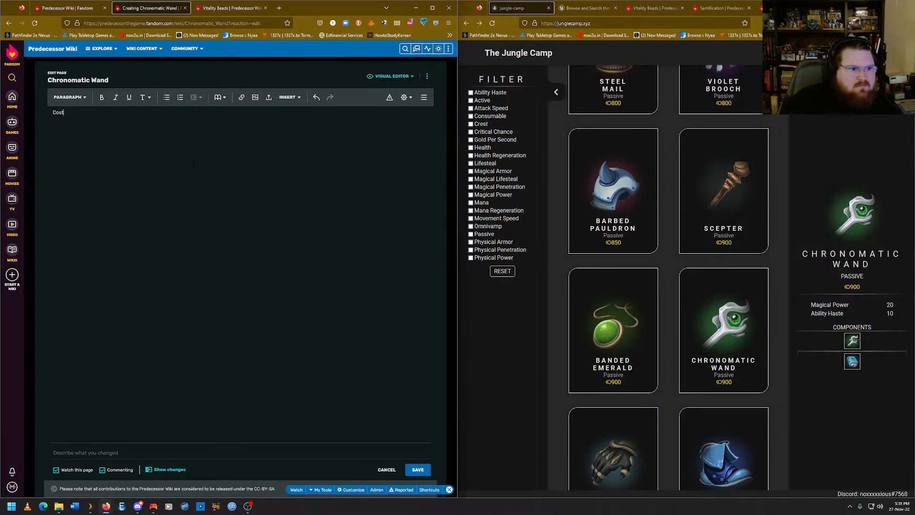
{"action": "type", "text": ": "}
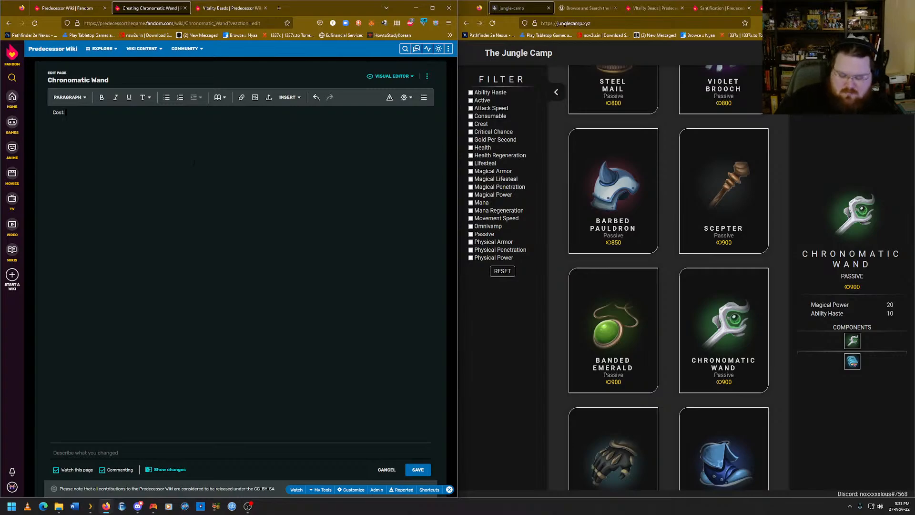
{"action": "type", "text": "900 Gold"}
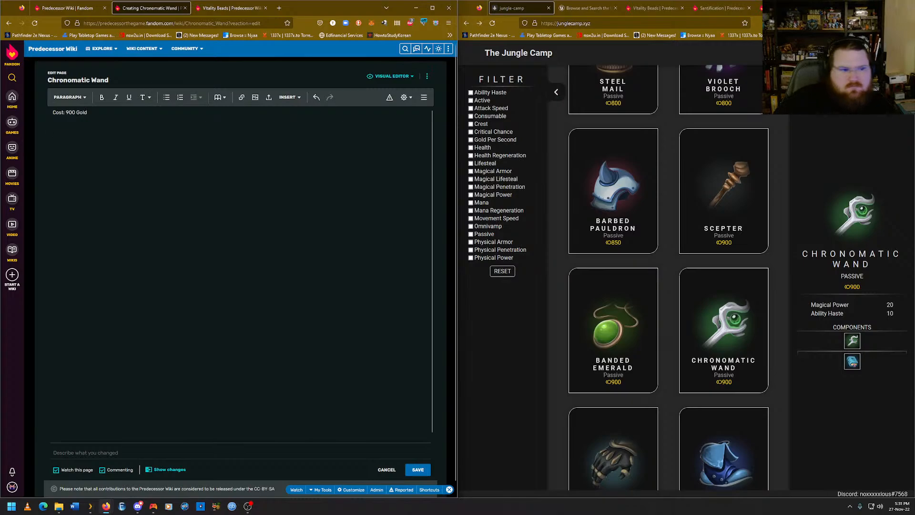
{"action": "key", "text": "Return"}
Copy the stats from Jungle Camp into the article as "Magical Power: 20" and "Ability Haste: 10", and save the page.
{"action": "left_click_drag", "start_coordinate": [902, 326], "coordinate": [811, 303]}
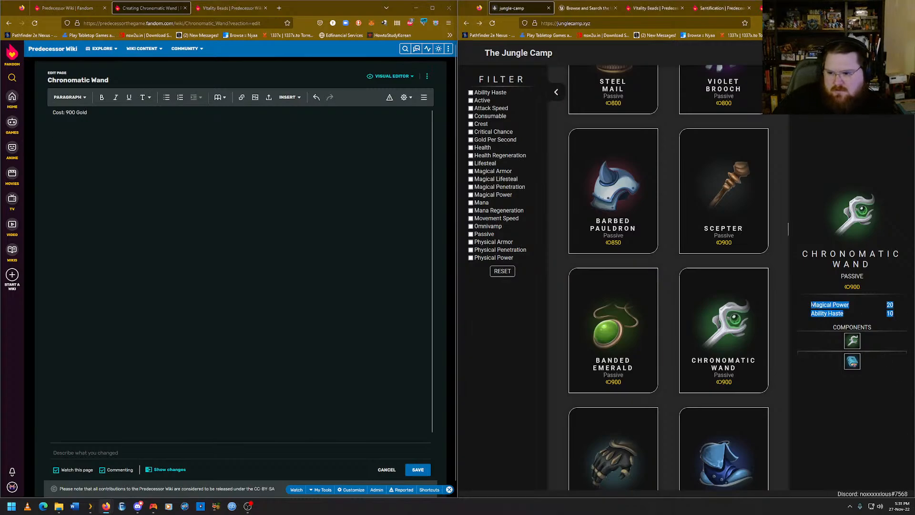
{"action": "right_click", "coordinate": [811, 304]}
{"action": "left_click", "coordinate": [824, 312]}
{"action": "key", "text": "alt+Tab"}
{"action": "key", "text": "ctrl+v"}
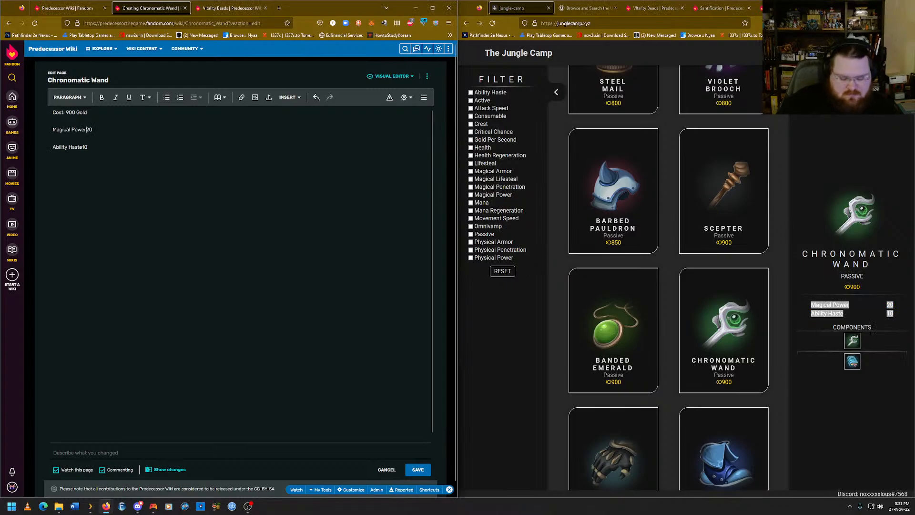
{"action": "type", "text": ": "}
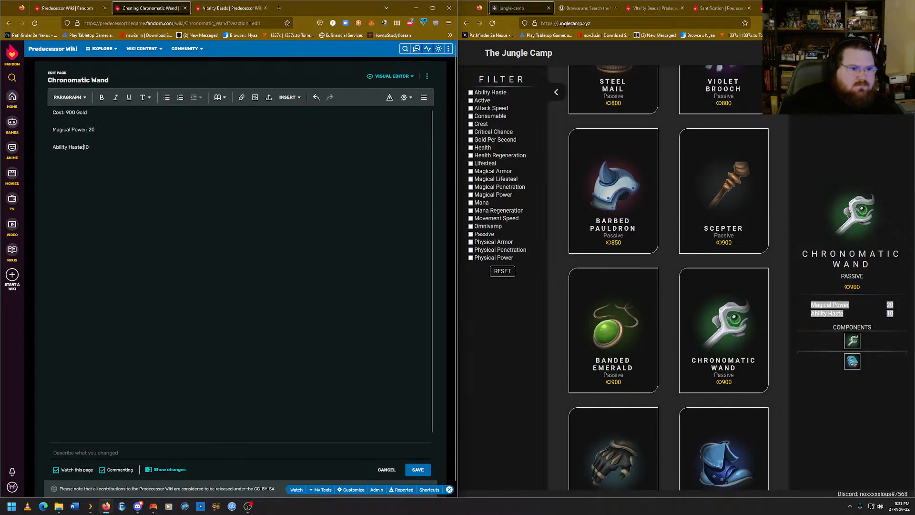
{"action": "type", "text": ":"}
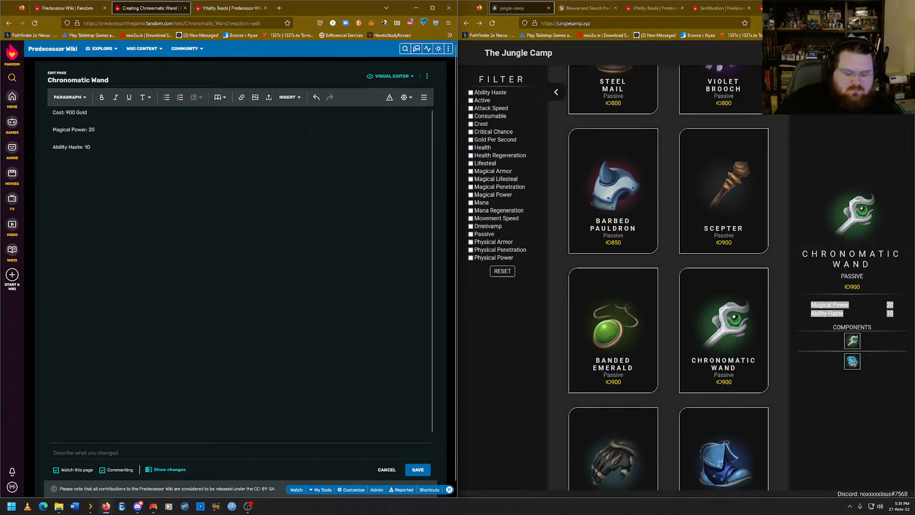
{"action": "left_click", "coordinate": [418, 469]}
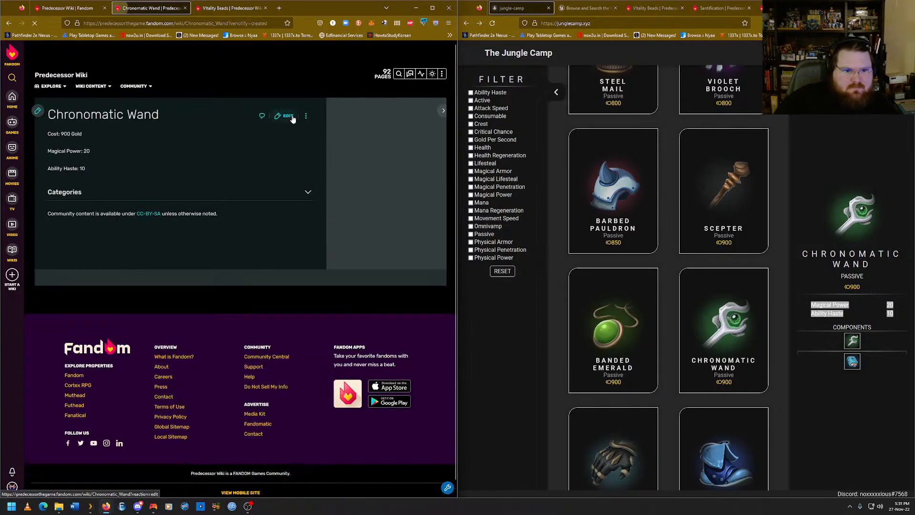
Reopen the Chronomatic Wand article for editing and add an "Upgrades from" line below Ability Haste.
{"action": "left_click", "coordinate": [285, 116]}
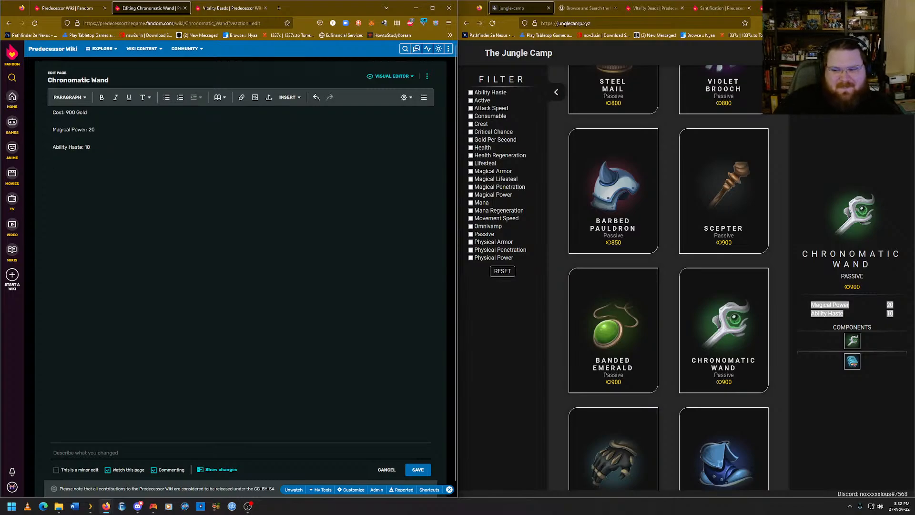
{"action": "key", "text": "Return"}
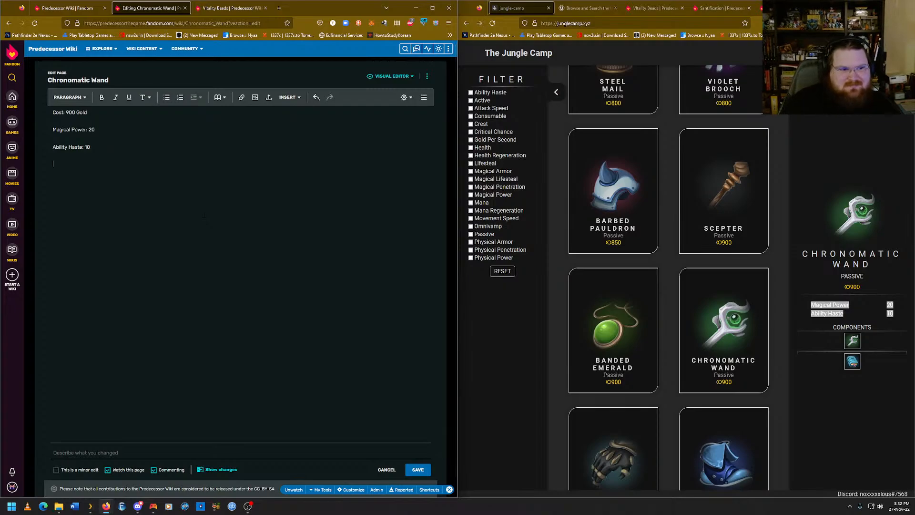
{"action": "type", "text": "Upgrades from"}
Open the existing Codex wiki page in place of Vitality Beads through the new-article title lookup.
{"action": "left_click", "coordinate": [228, 14]}
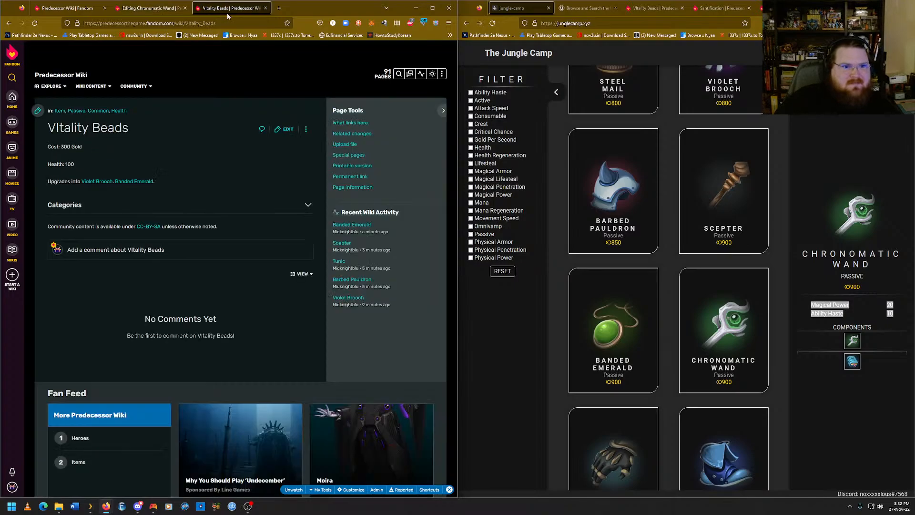
{"action": "mouse_move", "coordinate": [442, 74]}
{"action": "left_click", "coordinate": [419, 90]}
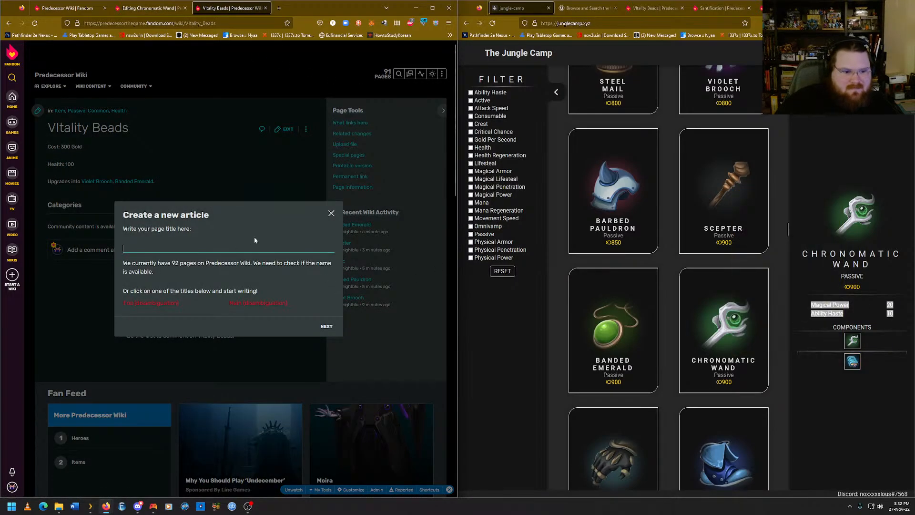
{"action": "type", "text": "Codex"}
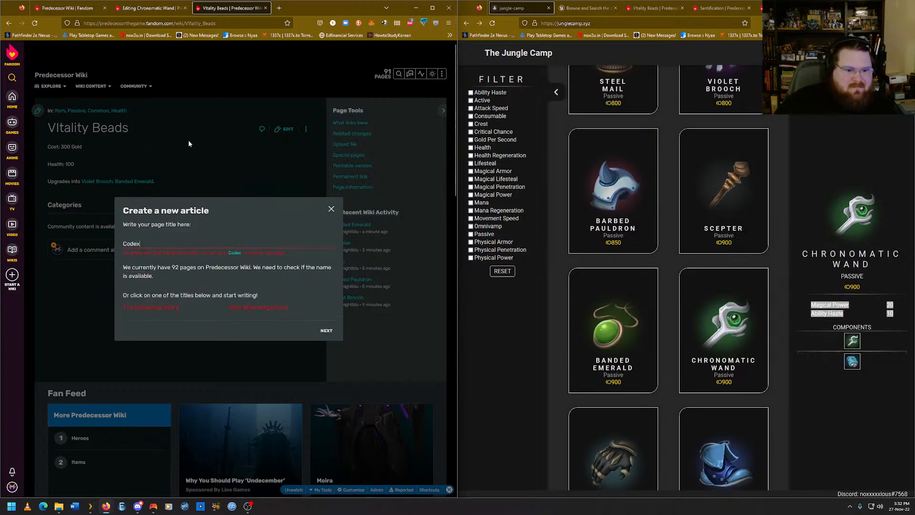
{"action": "left_click", "coordinate": [235, 252]}
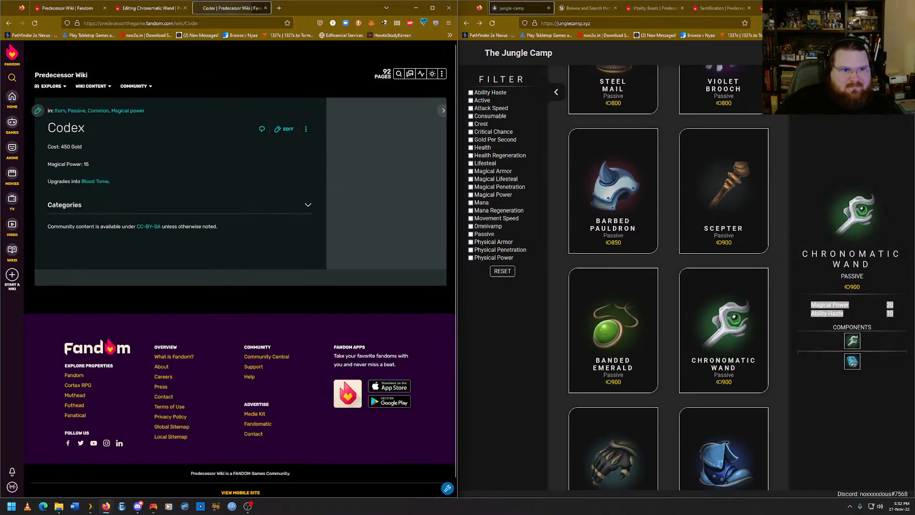
Insert a link to the Codex page after "Upgrades from" in the Chronomatic Wand article and save it.
{"action": "right_click", "coordinate": [197, 24]}
{"action": "left_click", "coordinate": [227, 70]}
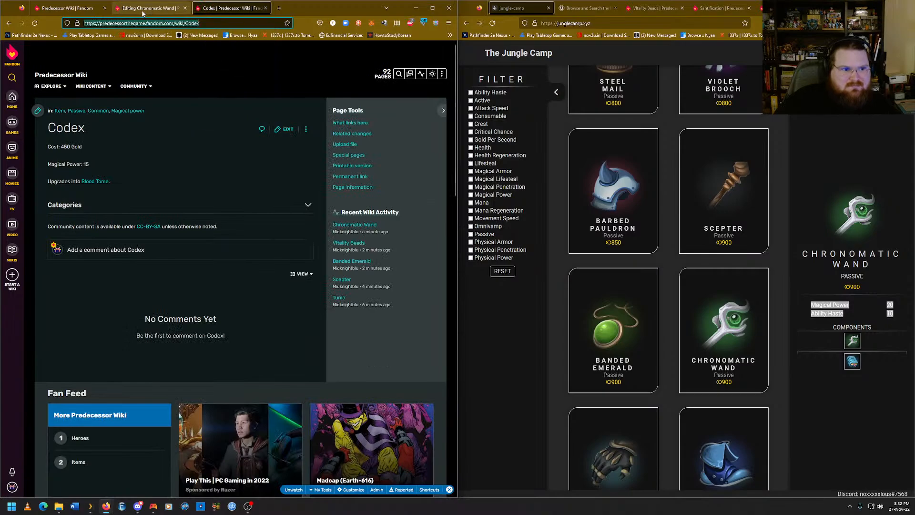
{"action": "left_click", "coordinate": [142, 9]}
{"action": "key", "text": "ctrl+v"}
{"action": "type", "text": "."}
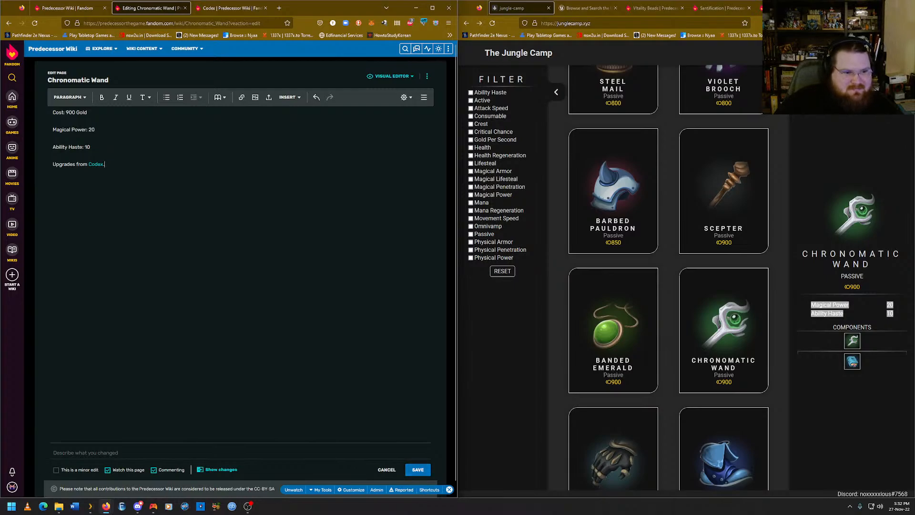
{"action": "left_click", "coordinate": [418, 469]}
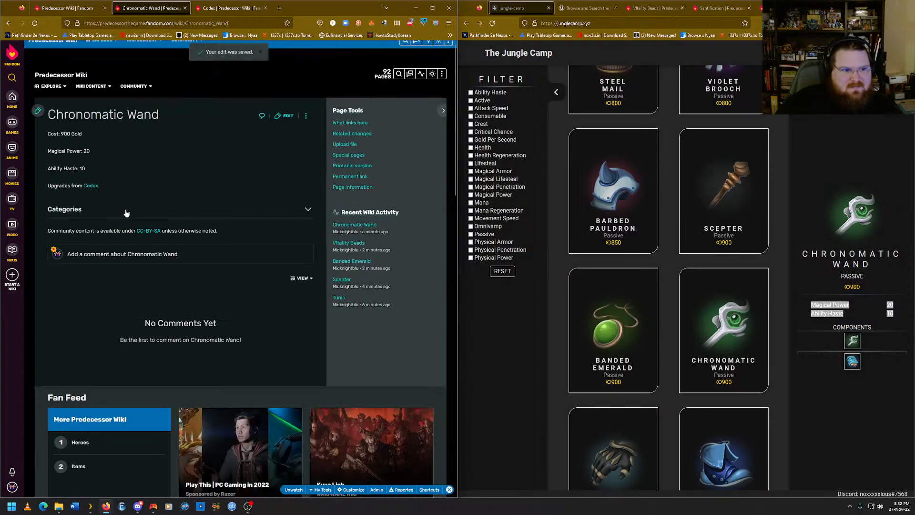
Add the categories Item, Passive and Uncommon to the Chronomatic Wand page.
{"action": "left_click", "coordinate": [127, 212]}
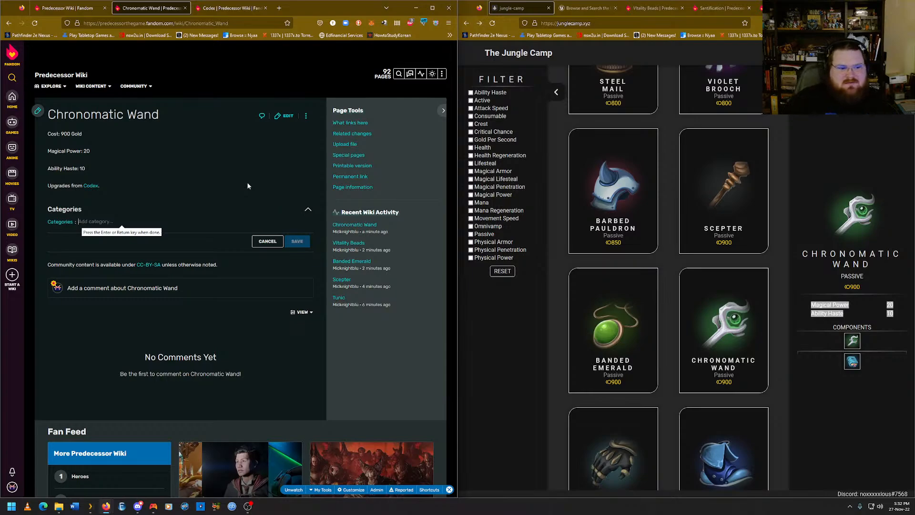
{"action": "type", "text": "Item"}
{"action": "key", "text": "Return"}
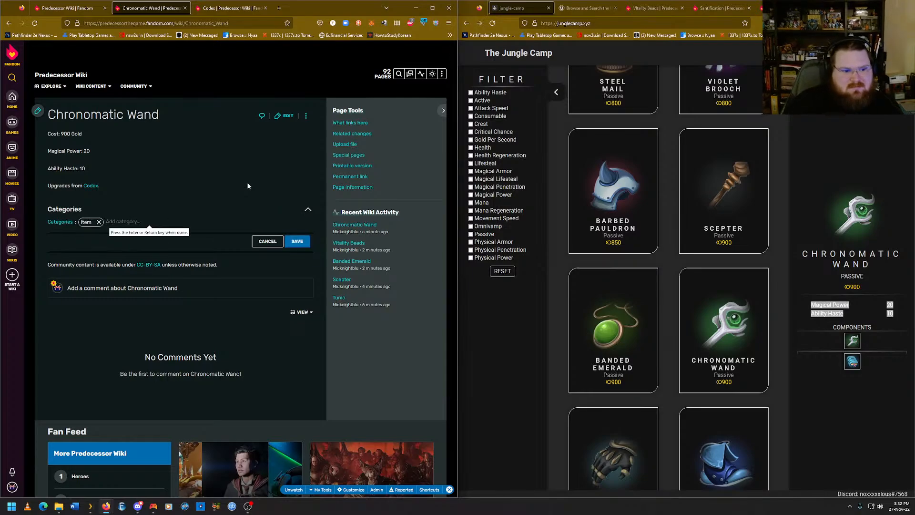
{"action": "type", "text": "Passive"}
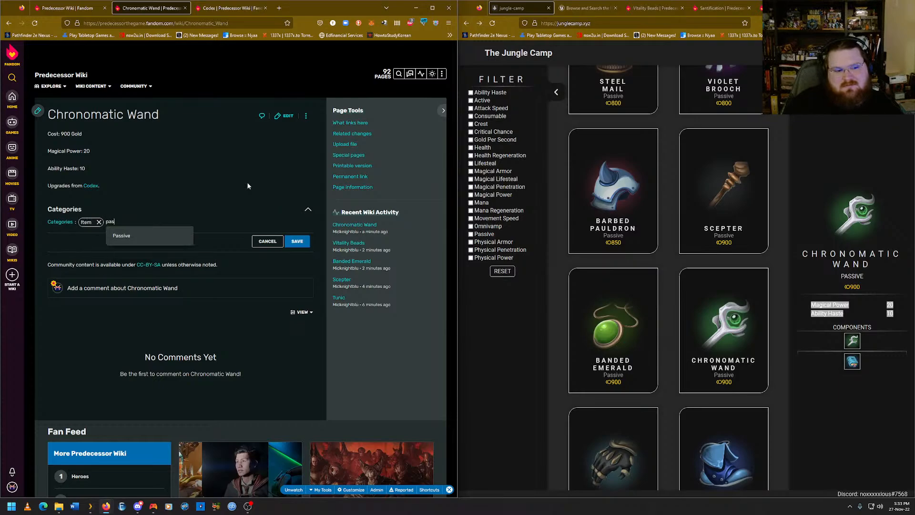
{"action": "key", "text": "Return"}
{"action": "type", "text": "uncommon"}
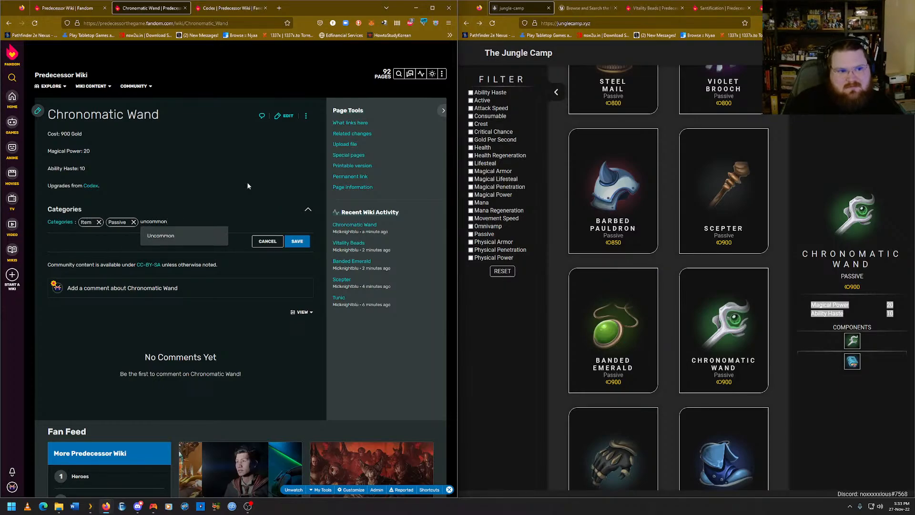
{"action": "key", "text": "Return"}
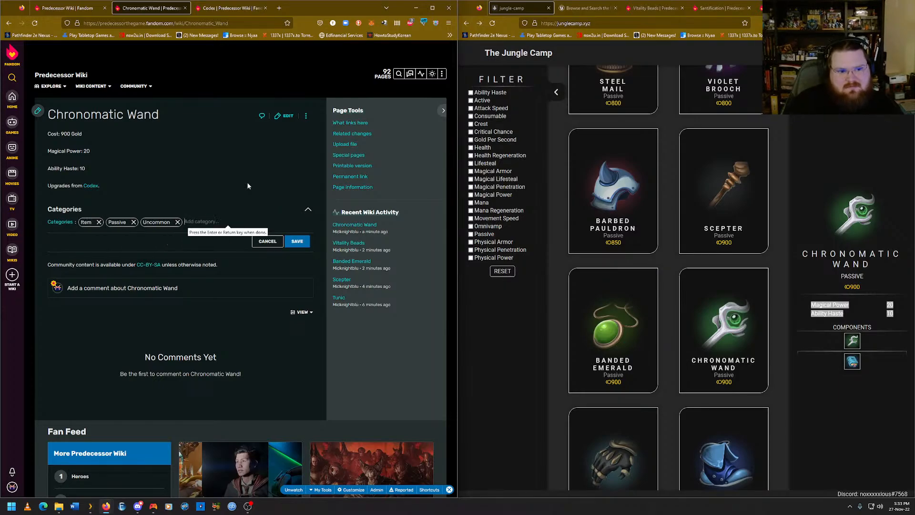
Add the categories Magical Power and Ability Haste to the Chronomatic Wand page and save the category list.
{"action": "type", "text": "Mag"}
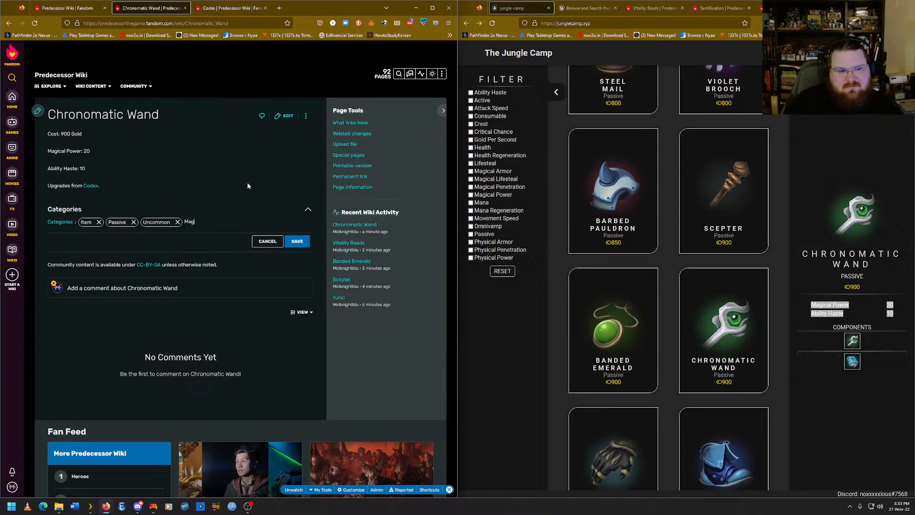
{"action": "type", "text": "ical Power"}
{"action": "key", "text": "Return"}
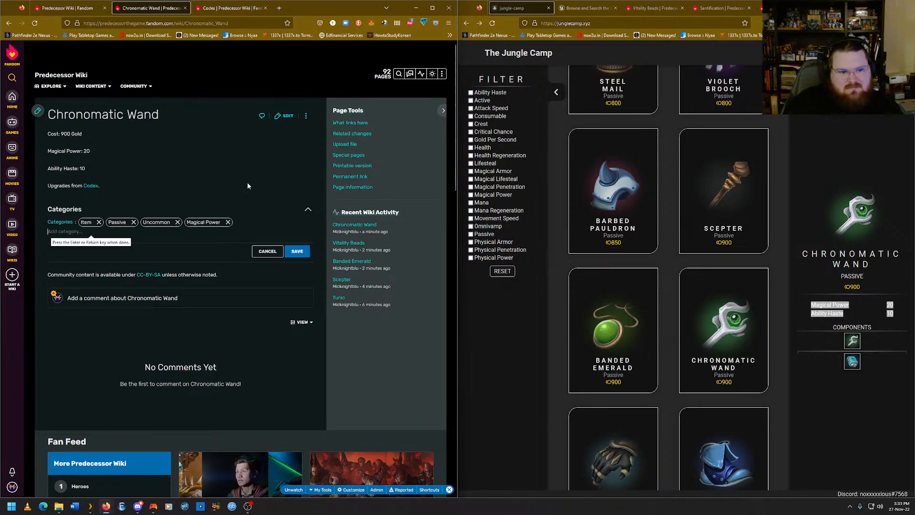
{"action": "type", "text": "Ability Haste"}
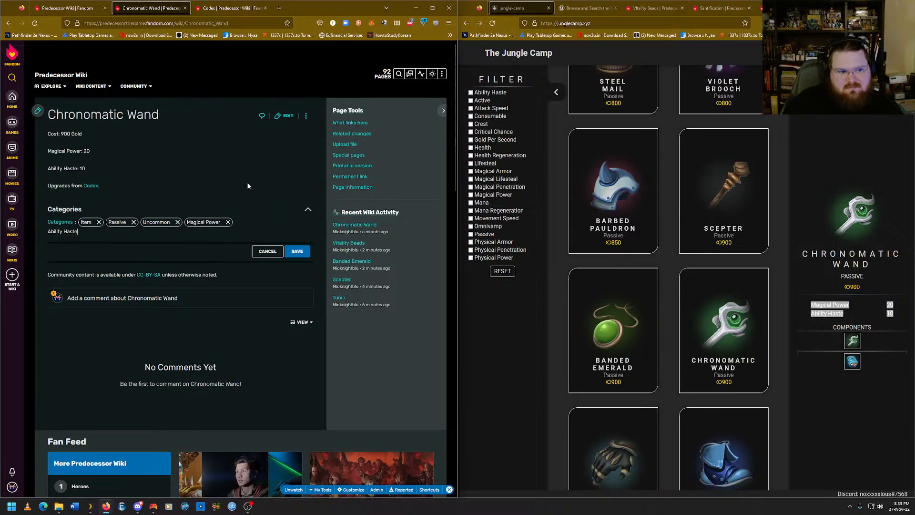
{"action": "key", "text": "Return"}
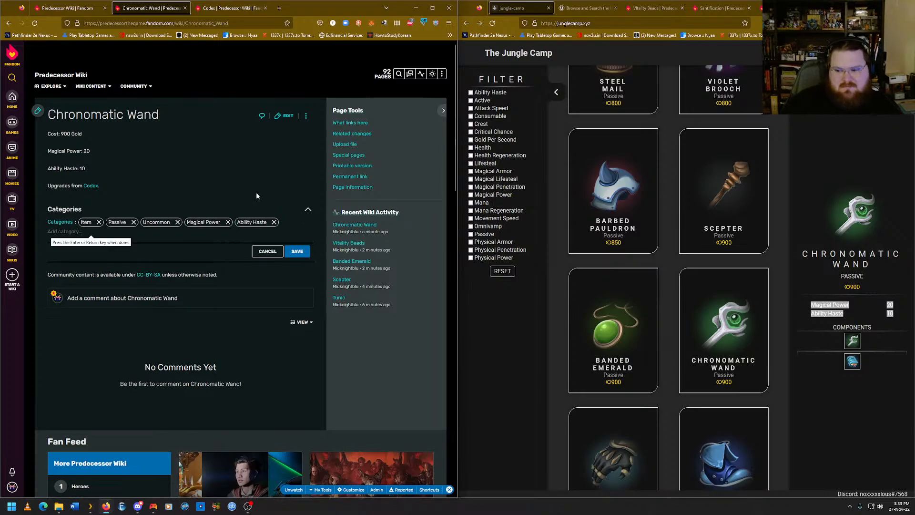
{"action": "left_click", "coordinate": [300, 259]}
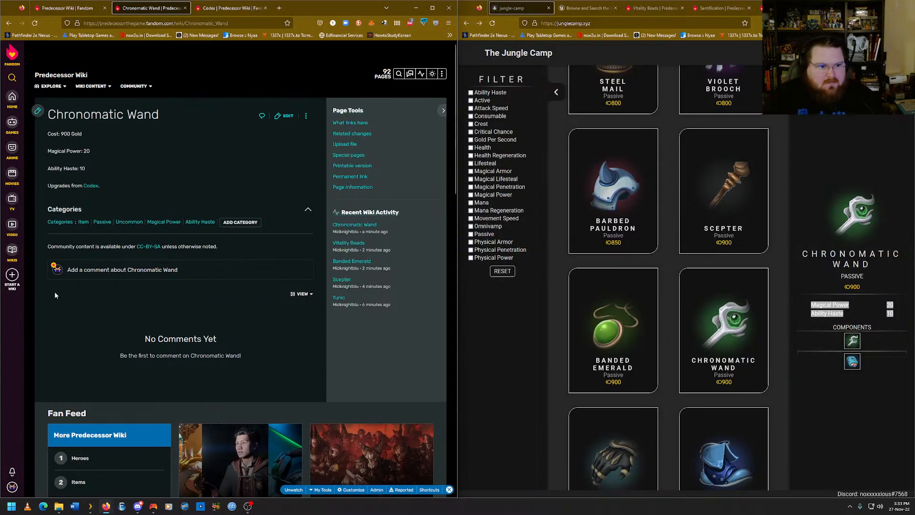
Switch to the Codex wiki page and open it for editing.
{"action": "left_click", "coordinate": [230, 8]}
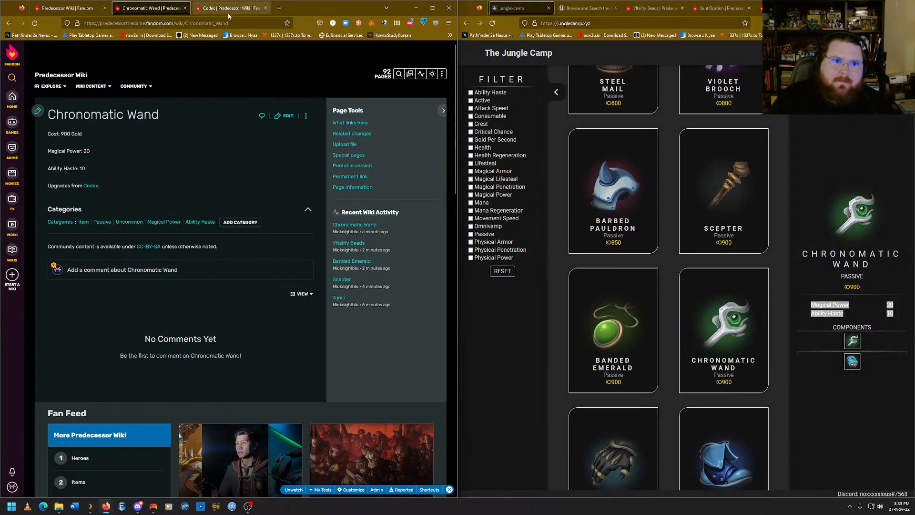
{"action": "left_click", "coordinate": [242, 202]}
{"action": "left_click", "coordinate": [242, 201]}
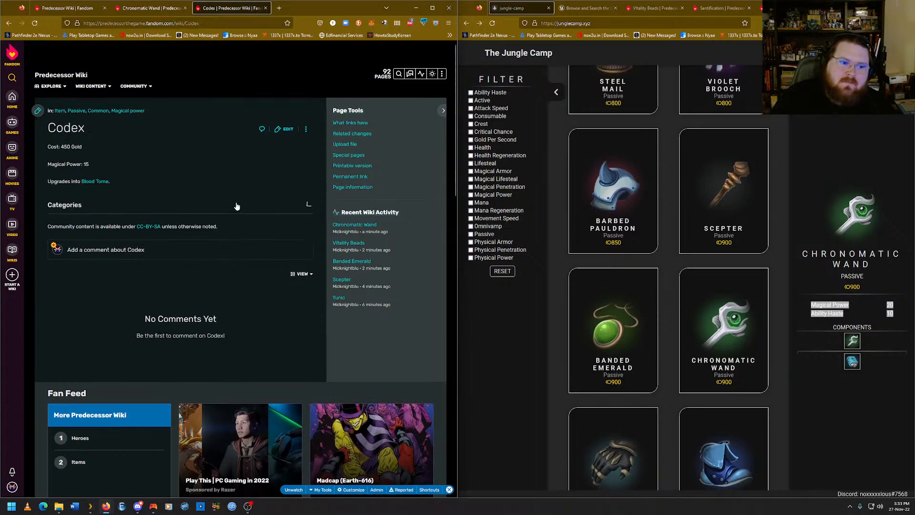
{"action": "left_click", "coordinate": [286, 130]}
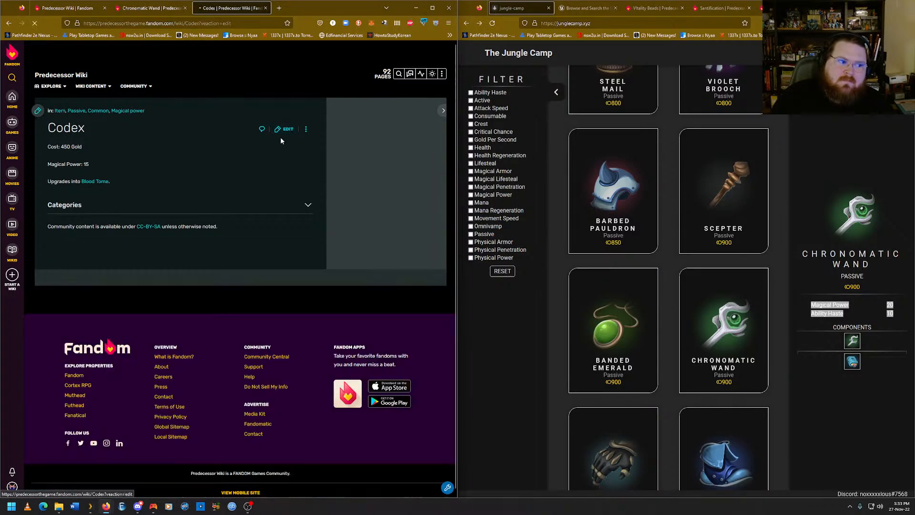
Copy the web address of the Chronomatic Wand wiki page.
{"action": "left_click", "coordinate": [151, 8]}
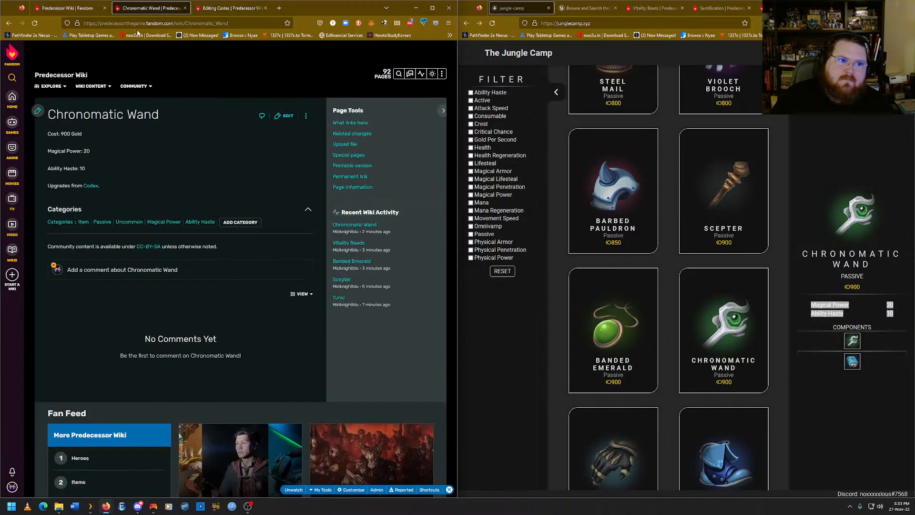
{"action": "right_click", "coordinate": [141, 24]}
{"action": "left_click", "coordinate": [167, 69]}
{"action": "left_click", "coordinate": [215, 19]}
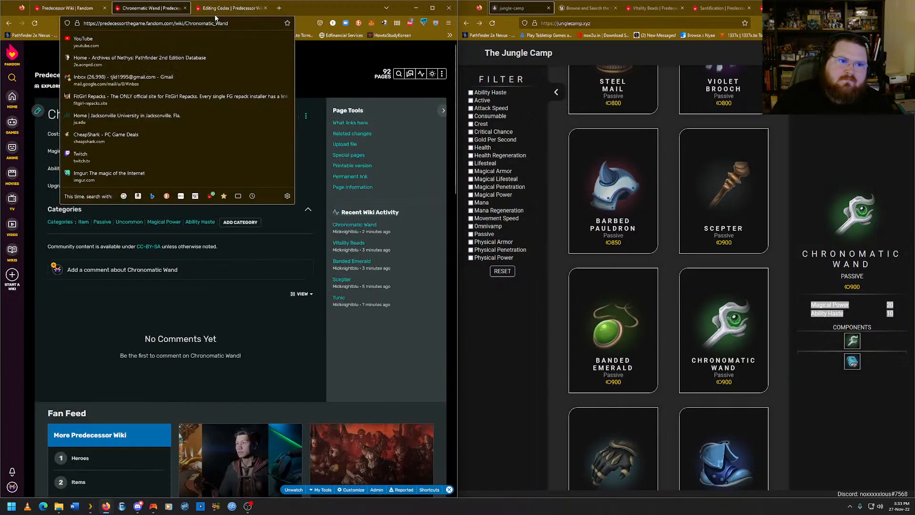
{"action": "left_click", "coordinate": [215, 14]}
{"action": "left_click", "coordinate": [143, 10]}
{"action": "right_click", "coordinate": [159, 24]}
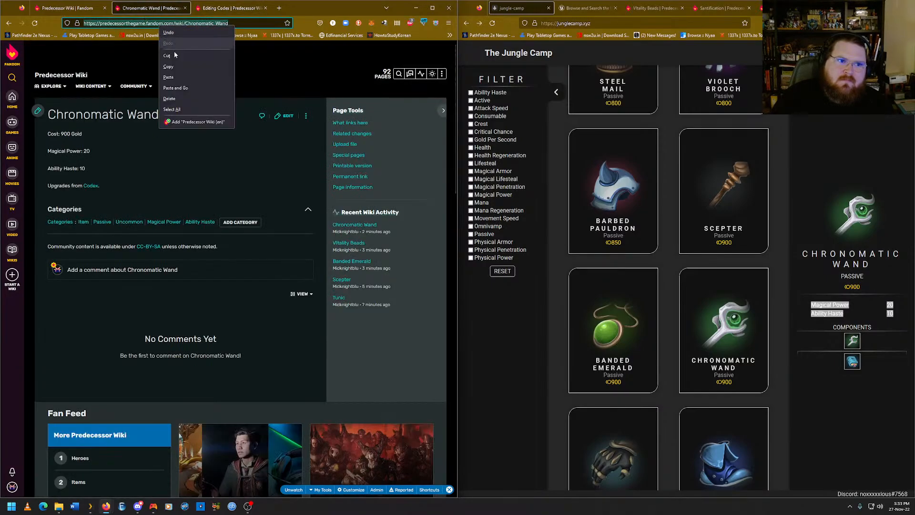
{"action": "left_click", "coordinate": [179, 67]}
Insert a link to Chronomatic Wand after Blood Tome in the Codex article's "Upgrades into" line and save the page.
{"action": "left_click", "coordinate": [215, 10]}
{"action": "key", "text": "BackSpace"}
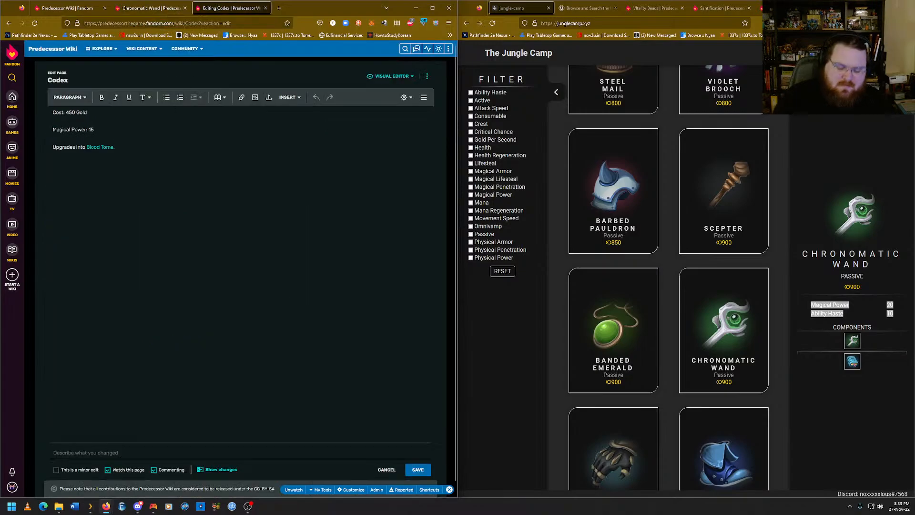
{"action": "key", "text": "ctrl+v"}
{"action": "type", "text": "."}
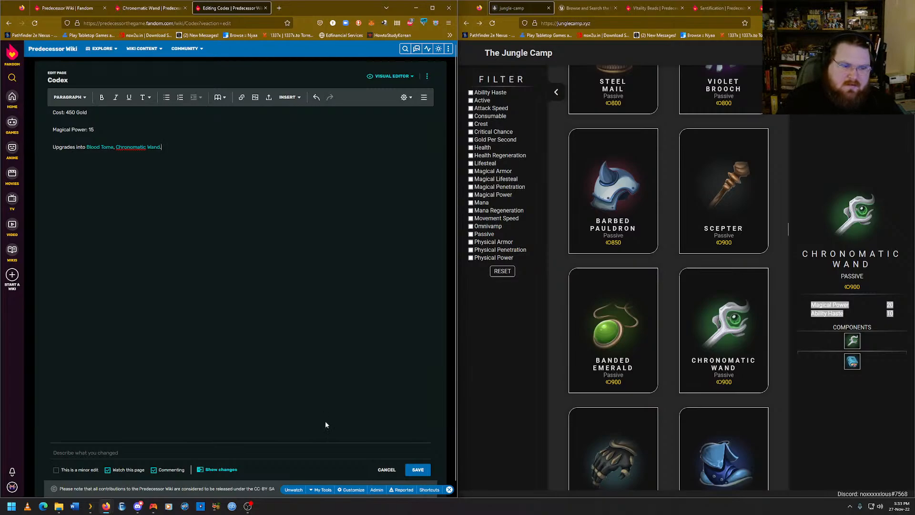
{"action": "left_click", "coordinate": [419, 470]}
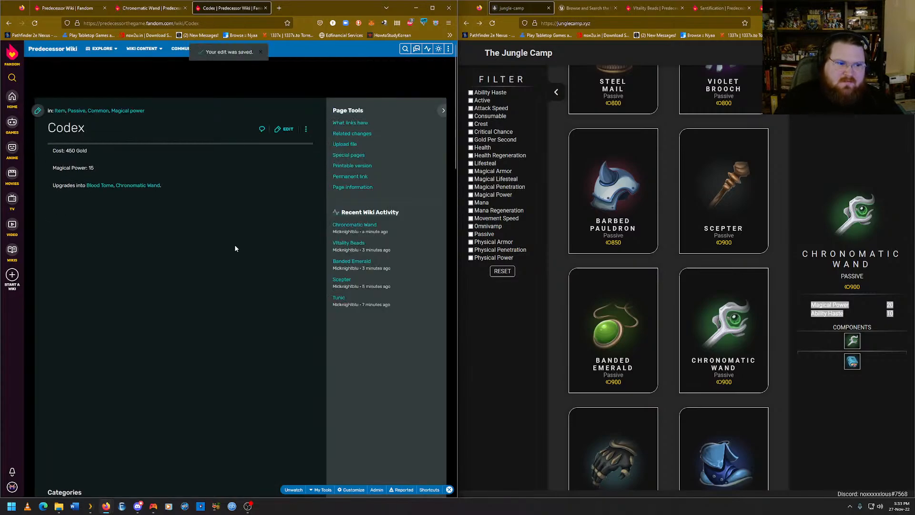
Display the Stalwart Gauntlets details on Jungle Camp and create a new wiki article titled "Stalwart Gauntlets".
{"action": "left_click", "coordinate": [163, 4]}
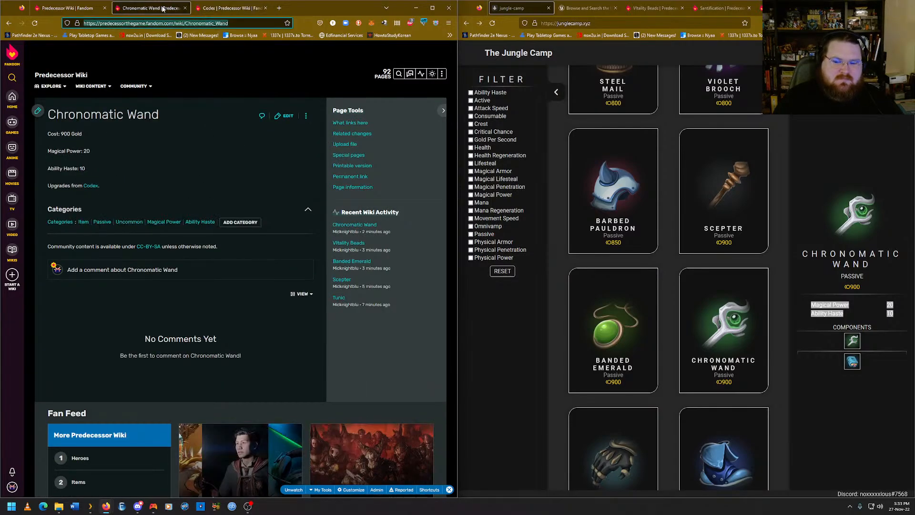
{"action": "scroll", "coordinate": [679, 295], "scroll_direction": "down", "scroll_amount": 2}
{"action": "scroll", "coordinate": [678, 294], "scroll_direction": "down", "scroll_amount": 1}
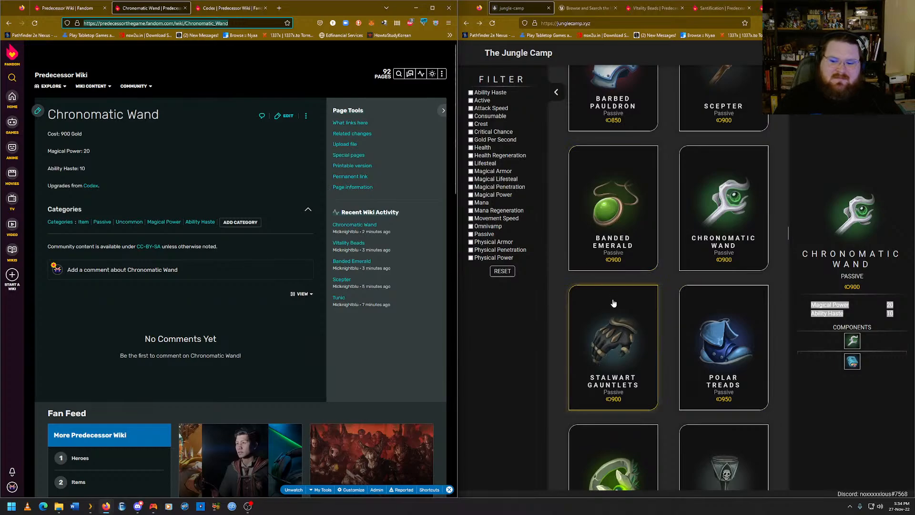
{"action": "left_click", "coordinate": [620, 343]}
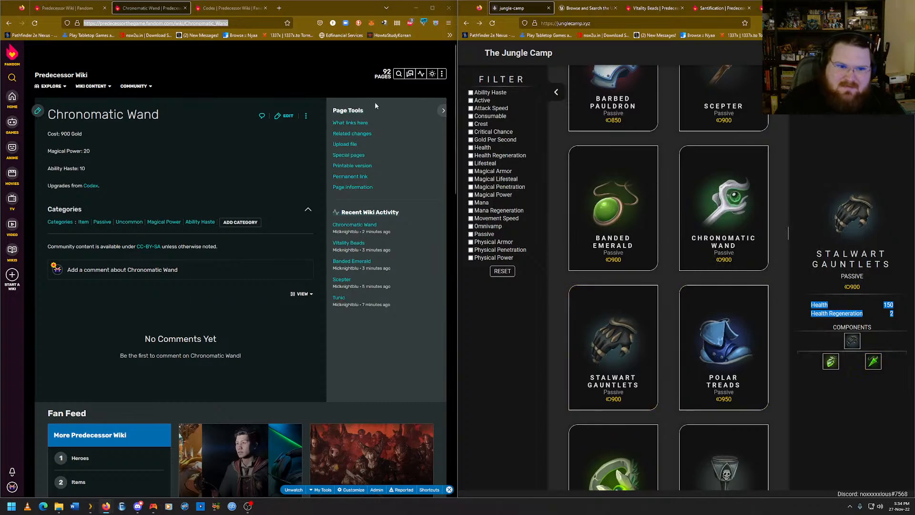
{"action": "mouse_move", "coordinate": [442, 74]}
{"action": "left_click", "coordinate": [414, 89]}
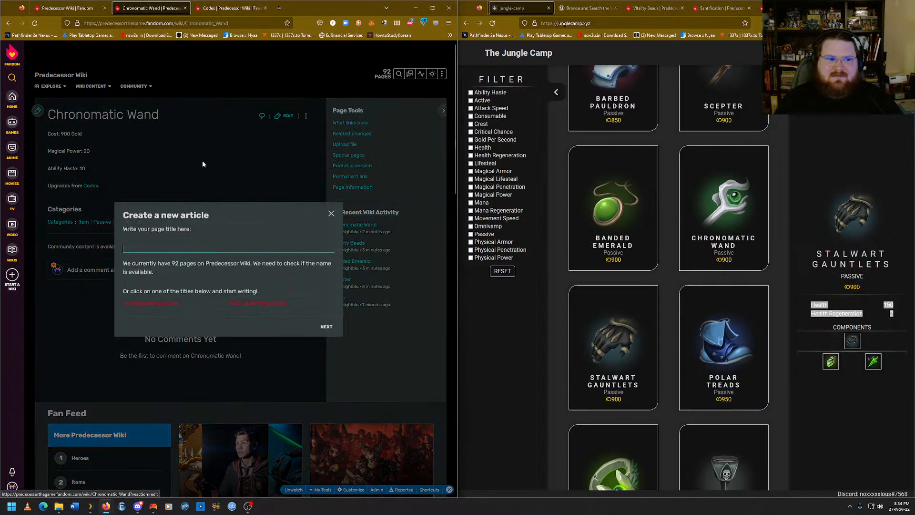
{"action": "type", "text": "Stalwart"}
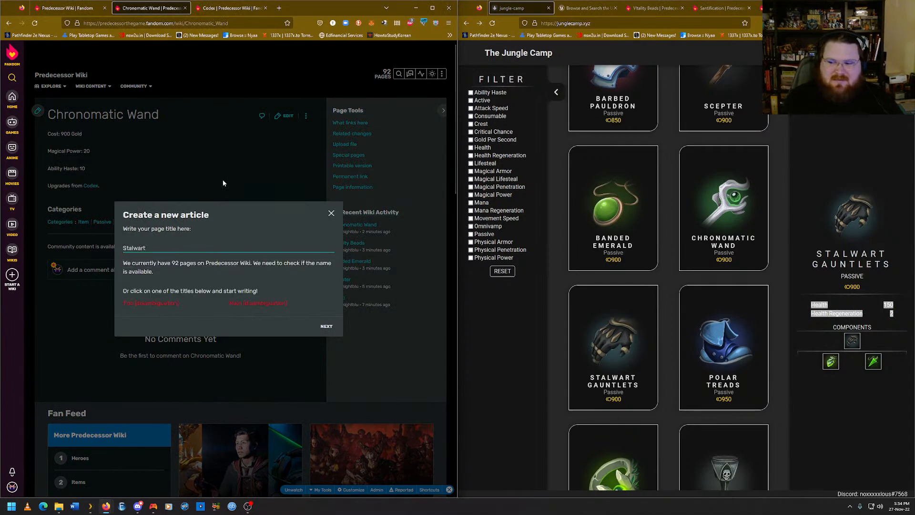
{"action": "type", "text": " Gauntlets"}
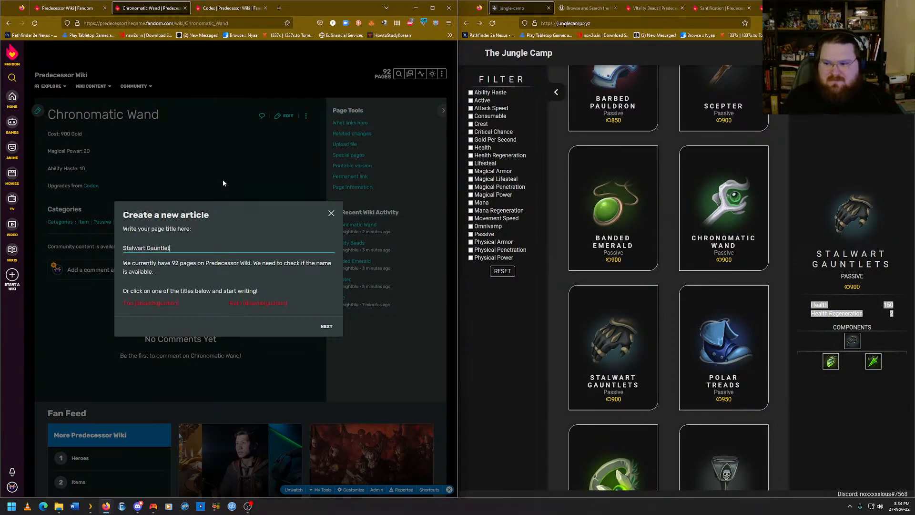
{"action": "key", "text": "Return"}
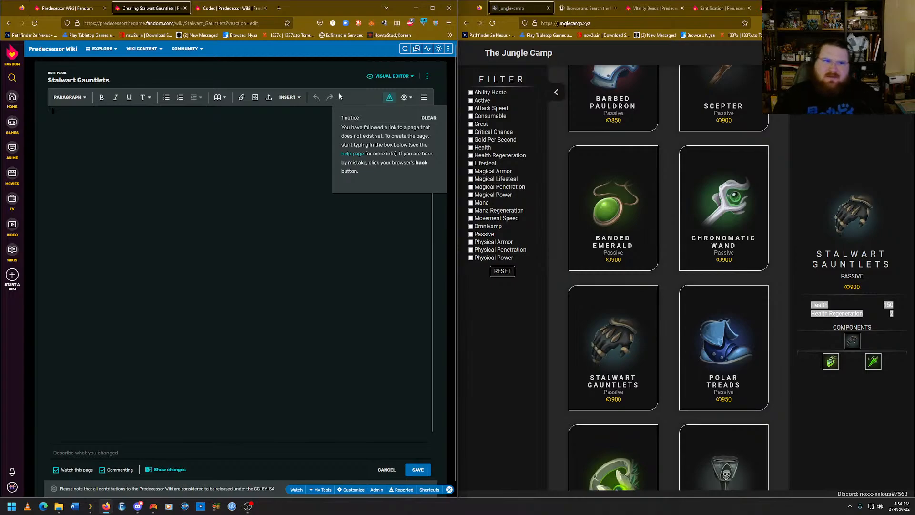
{"action": "left_click", "coordinate": [279, 8]}
{"action": "left_click_drag", "start_coordinate": [279, 8], "coordinate": [181, 9]}
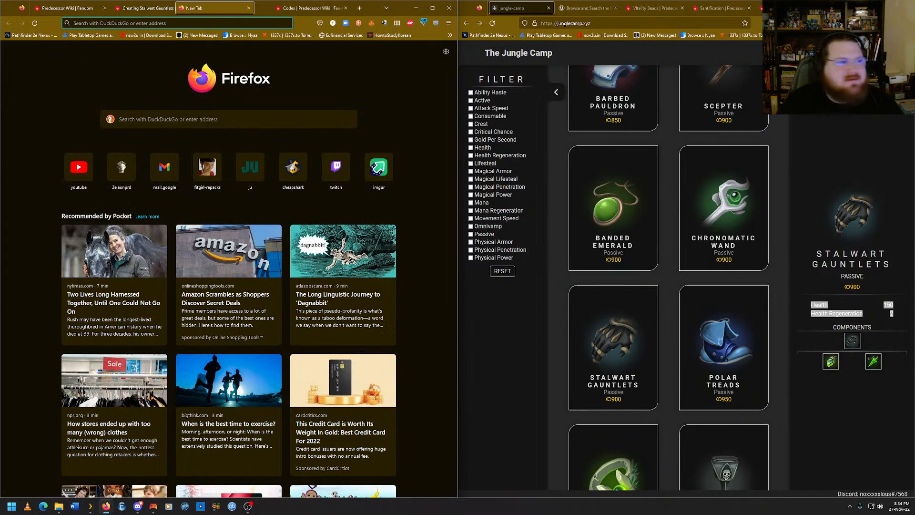
{"action": "key", "text": "ctrl+w"}
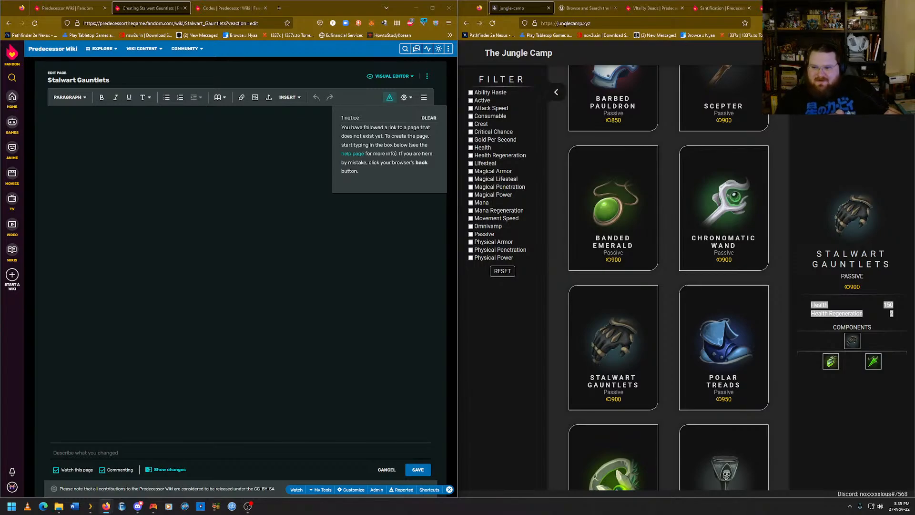
Check the Life Stream component of Stalwart Gauntlets on Jungle Camp and return to the Stalwart Gauntlets details.
{"action": "left_click", "coordinate": [879, 361]}
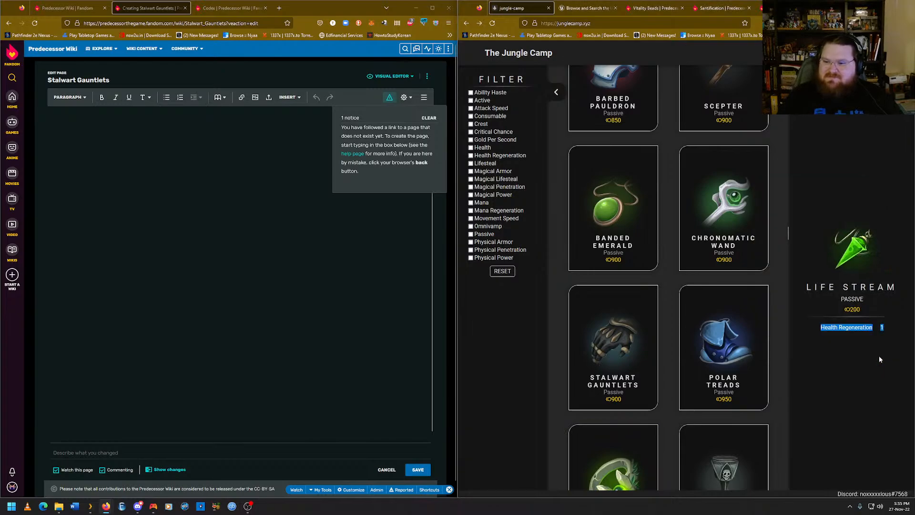
{"action": "left_click", "coordinate": [656, 314]}
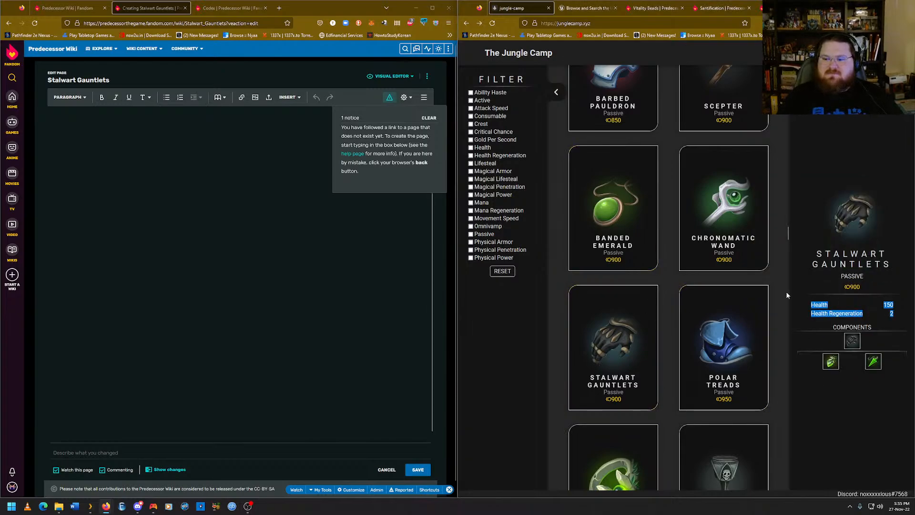
{"action": "left_click", "coordinate": [855, 308]}
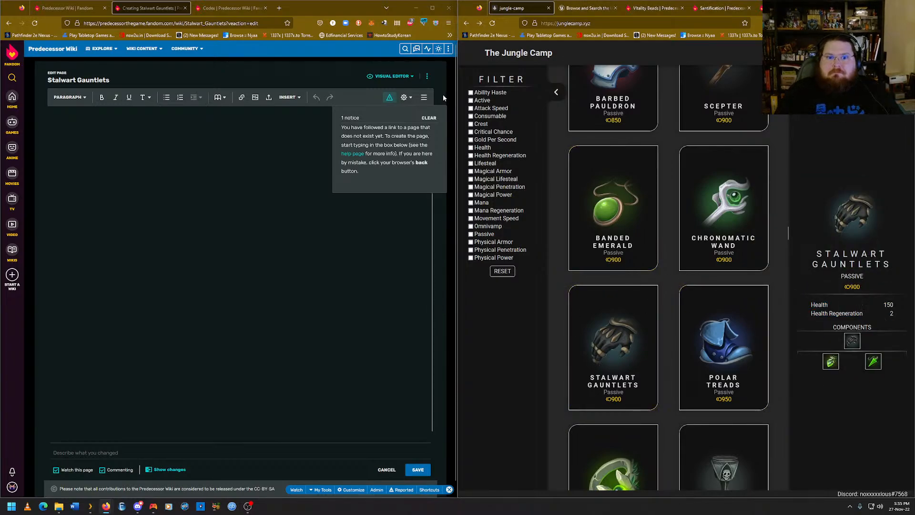
Clear the new-page notice and enter "Cost: 900 Gold" as the first line of the Stalwart Gauntlets article.
{"action": "left_click", "coordinate": [433, 119]}
{"action": "left_click", "coordinate": [371, 98]}
{"action": "left_click", "coordinate": [334, 143]}
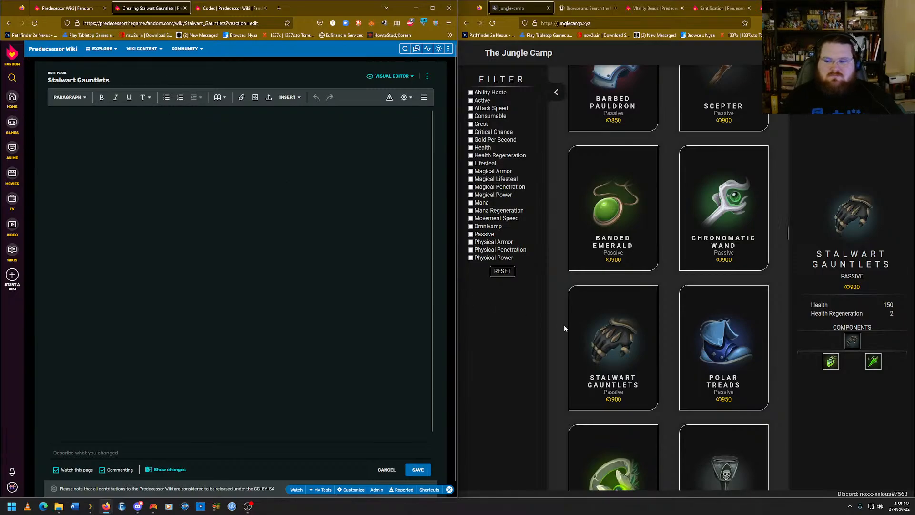
{"action": "type", "text": "Cos"}
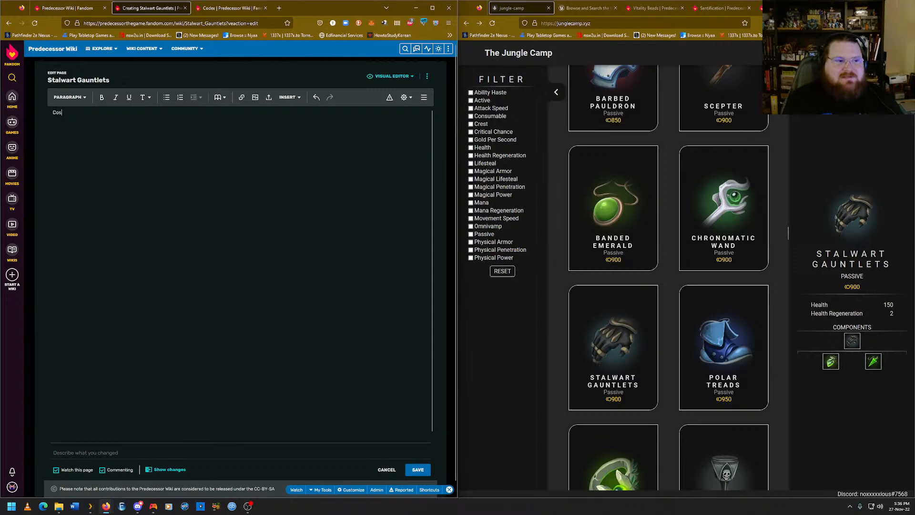
{"action": "type", "text": "t:"}
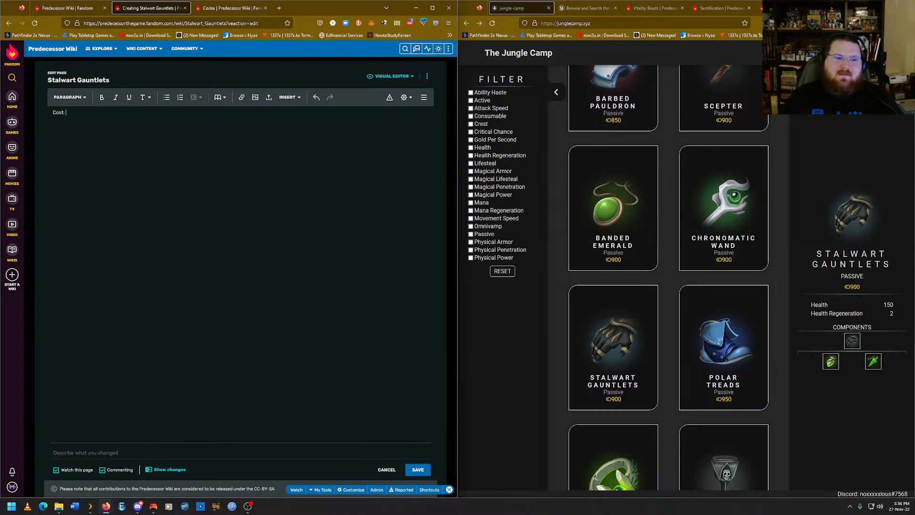
{"action": "type", "text": " 90"}
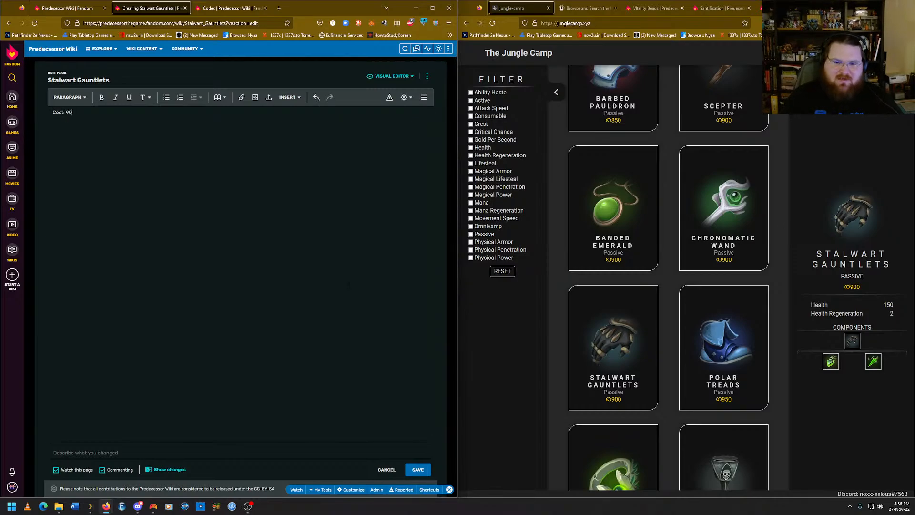
{"action": "type", "text": "0 Gold"}
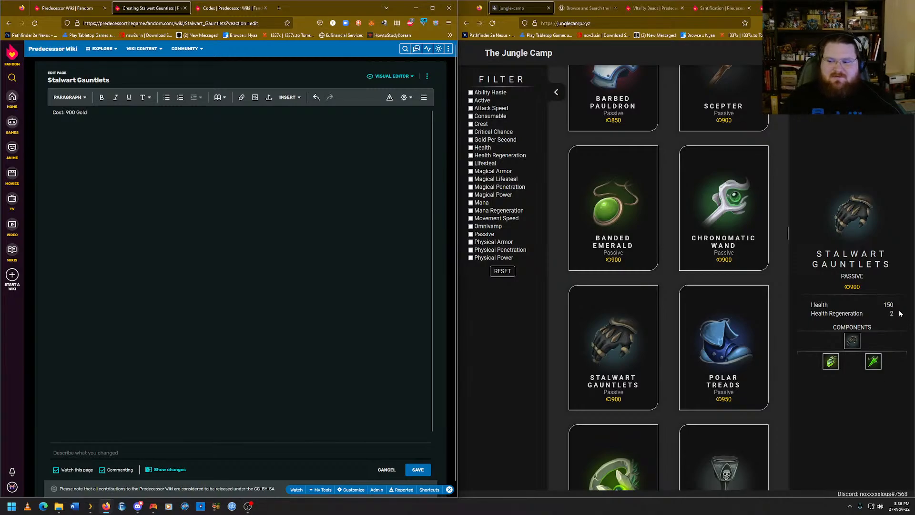
Copy the Health and Health Regeneration stats of Stalwart Gauntlets from Jungle Camp into the article below the cost line.
{"action": "left_click_drag", "start_coordinate": [902, 316], "coordinate": [811, 305]}
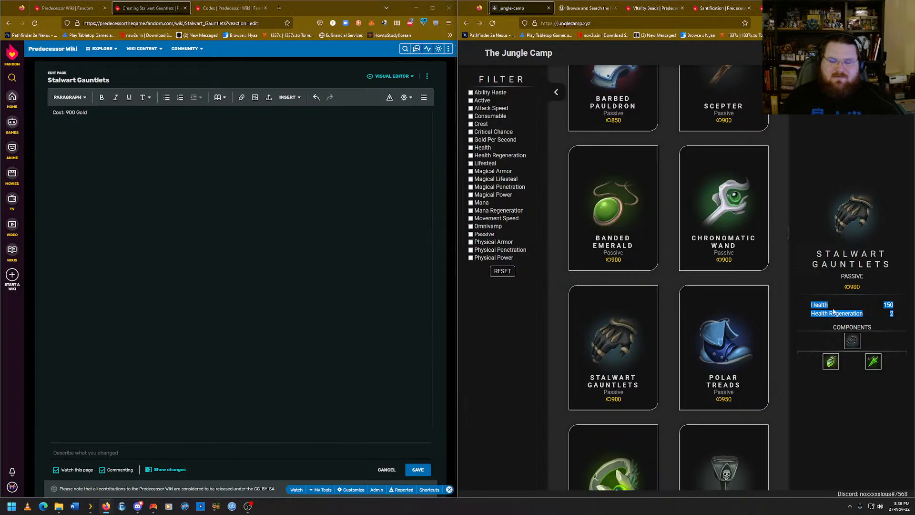
{"action": "right_click", "coordinate": [819, 307]}
{"action": "left_click", "coordinate": [827, 313]}
{"action": "key", "text": "alt+Tab"}
{"action": "key", "text": "Return"}
{"action": "type", "text": "Health150 Health Regeneration2"}
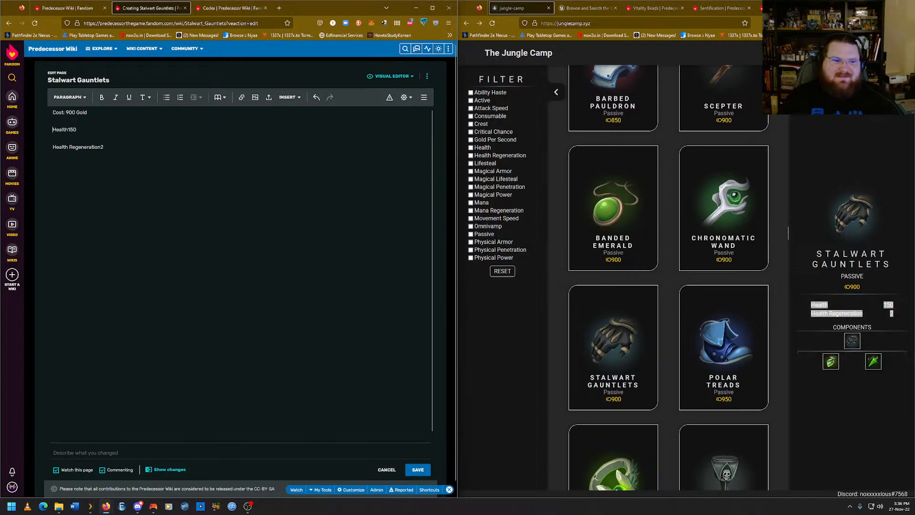
Format the pasted stats as "Health: 150" and "Health Regeneration: 2", and start an "Upgrades from" line below them.
{"action": "type", "text": ":"}
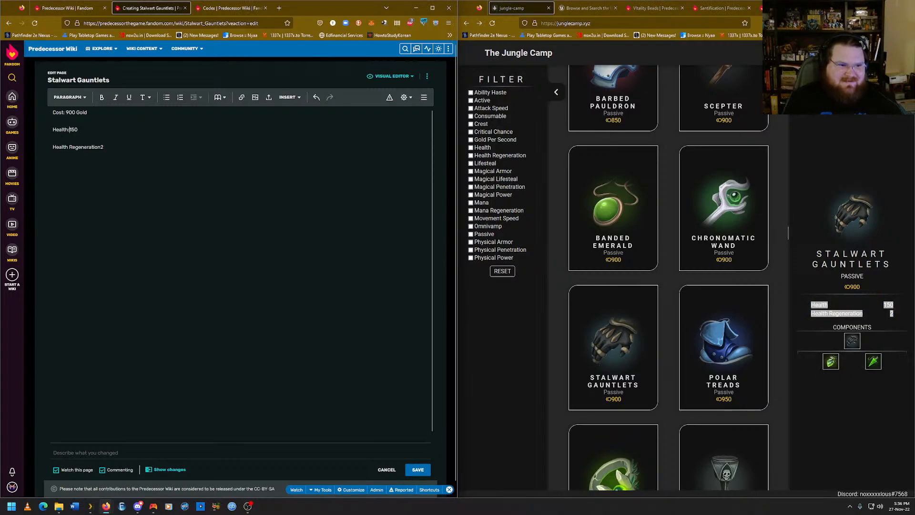
{"action": "key", "text": "Down"}
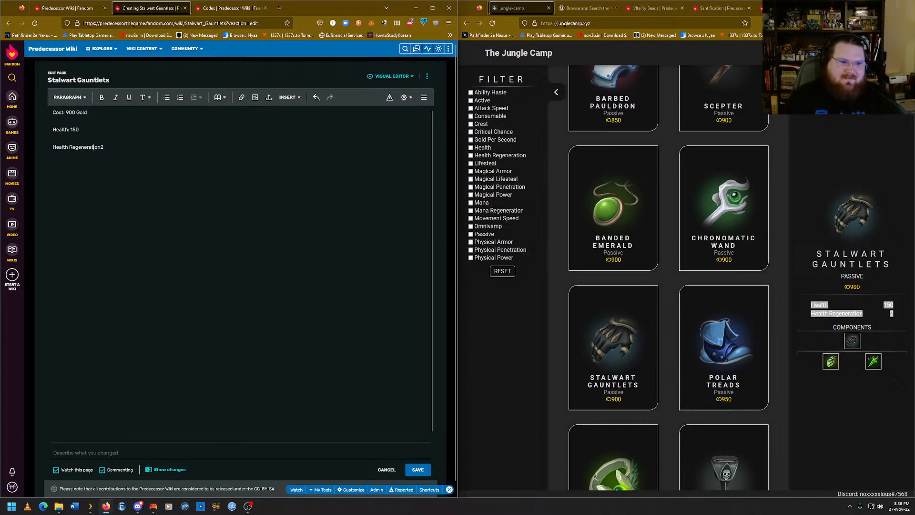
{"action": "left_click", "coordinate": [101, 146]}
{"action": "type", "text": ":"}
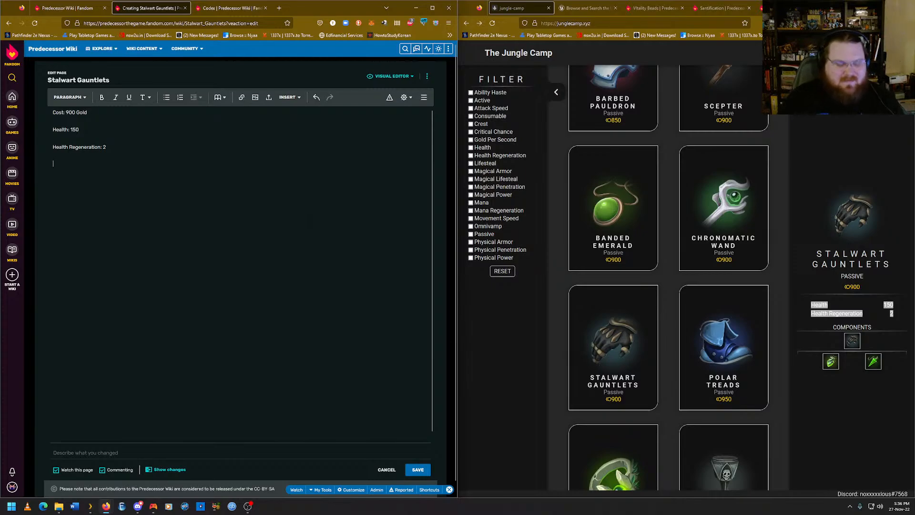
{"action": "type", "text": "Upgrades from"}
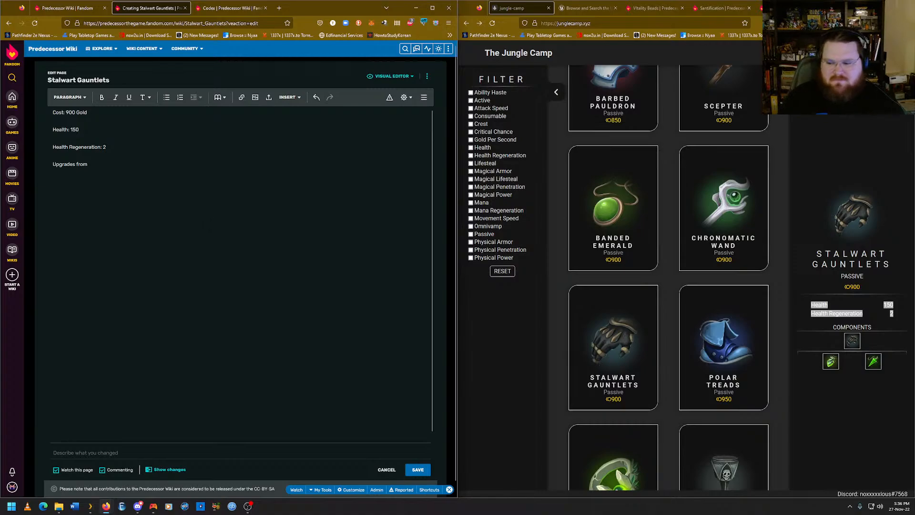
Look up the existing Vitality Beads wiki page and insert a link to it after "Upgrades from" in the Stalwart Gauntlets article.
{"action": "left_click", "coordinate": [228, 9]}
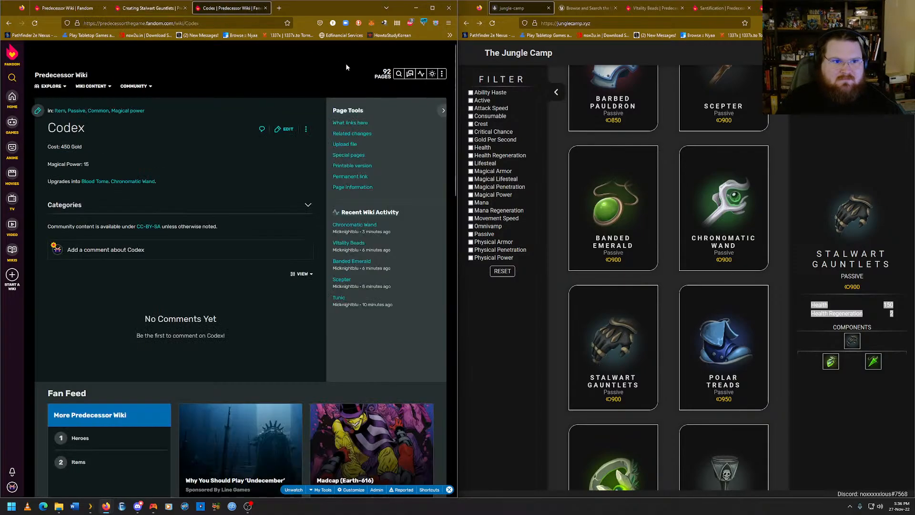
{"action": "mouse_move", "coordinate": [444, 80]}
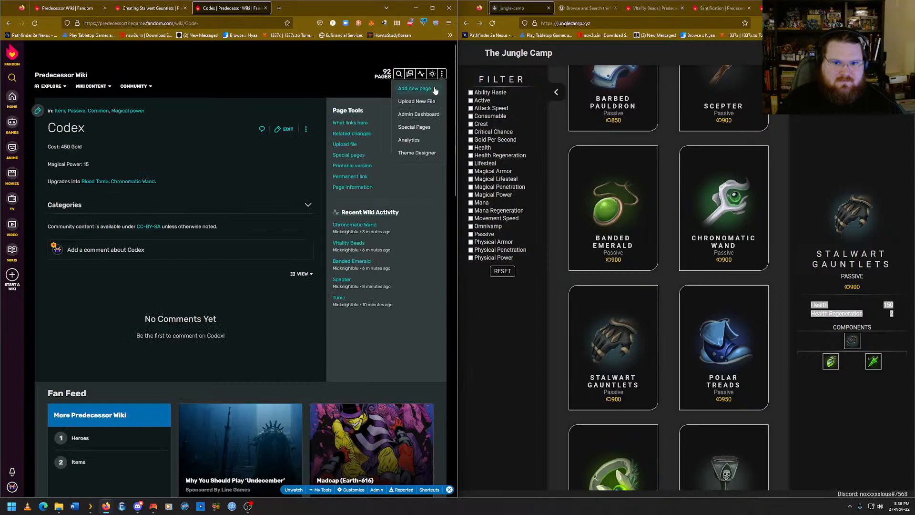
{"action": "left_click", "coordinate": [415, 88]}
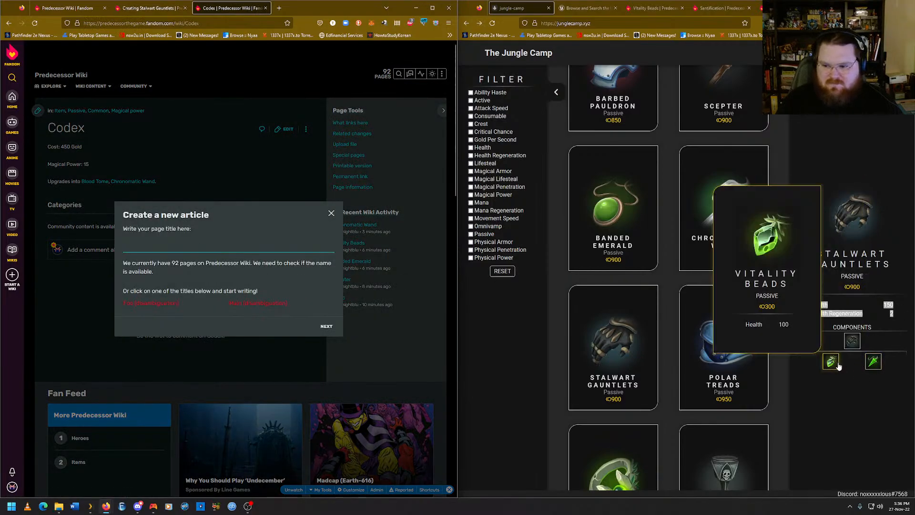
{"action": "type", "text": "Vitality Beads"}
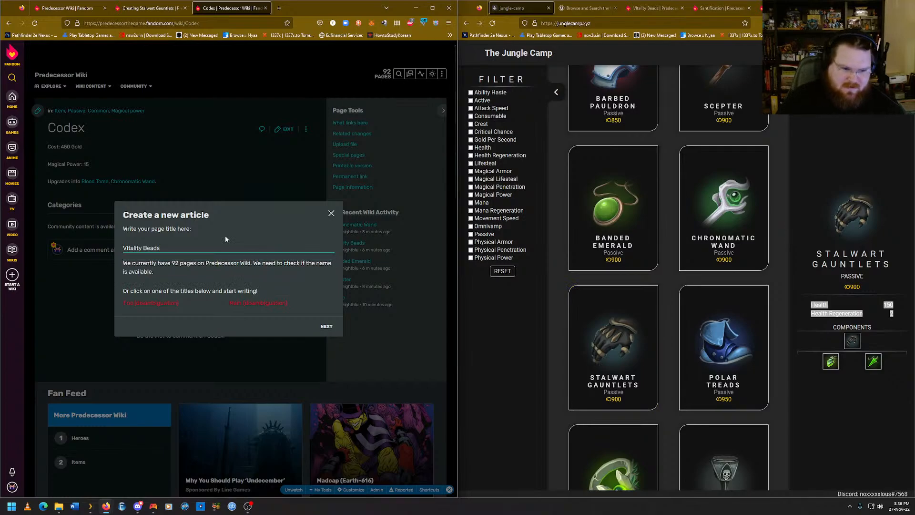
{"action": "left_click", "coordinate": [235, 254]}
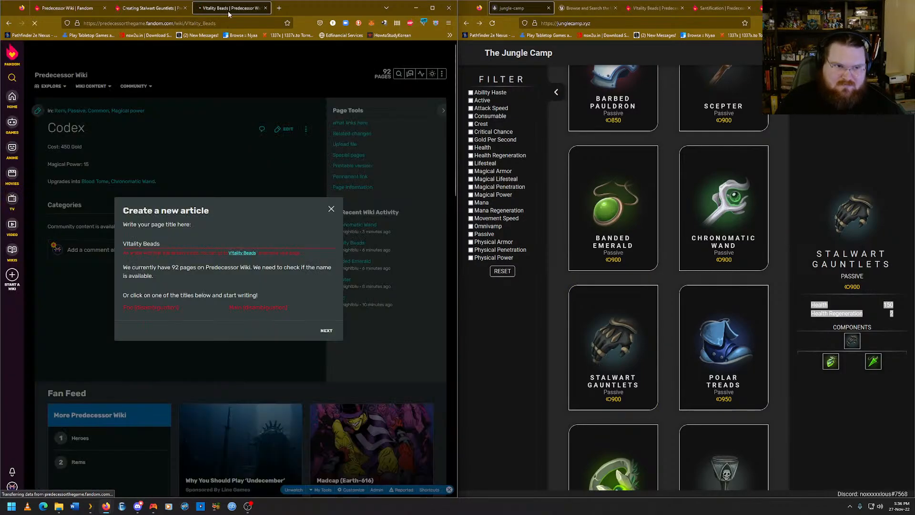
{"action": "left_click", "coordinate": [153, 22]}
{"action": "right_click", "coordinate": [153, 23]}
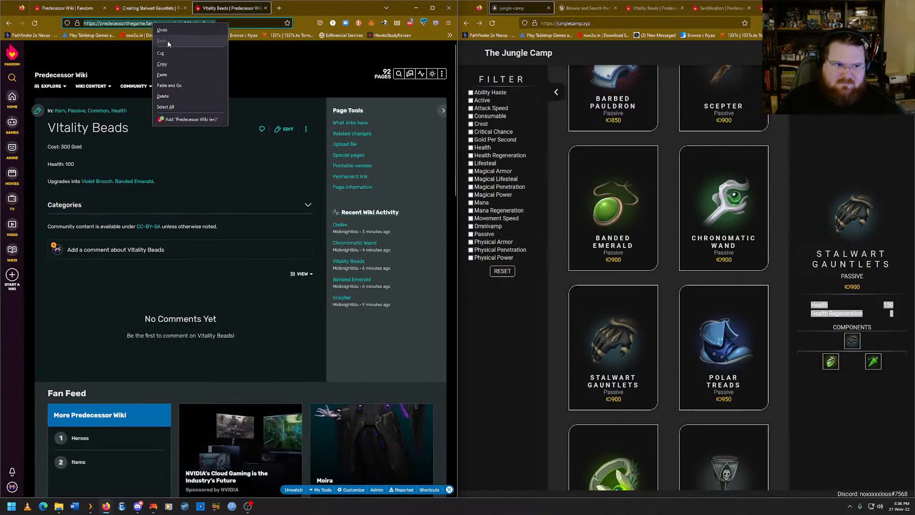
{"action": "left_click", "coordinate": [173, 63]}
{"action": "left_click", "coordinate": [150, 9]}
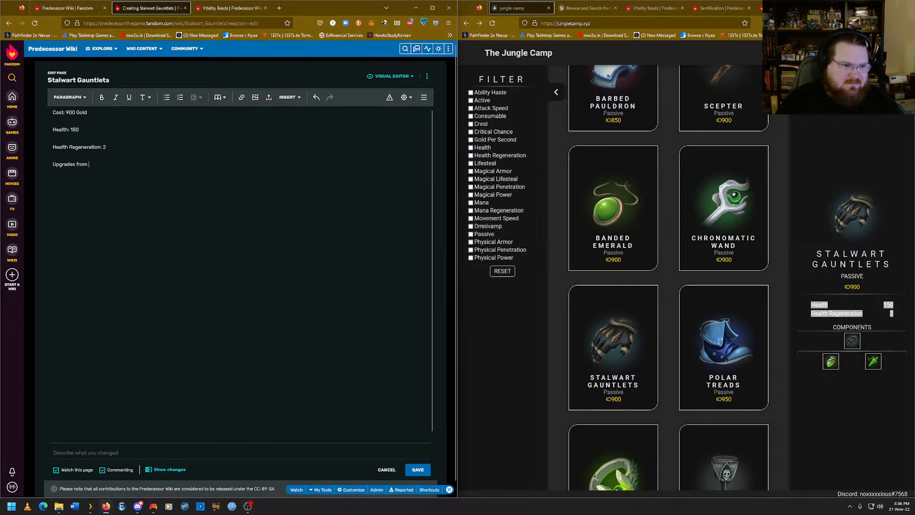
{"action": "key", "text": "ctrl+v"}
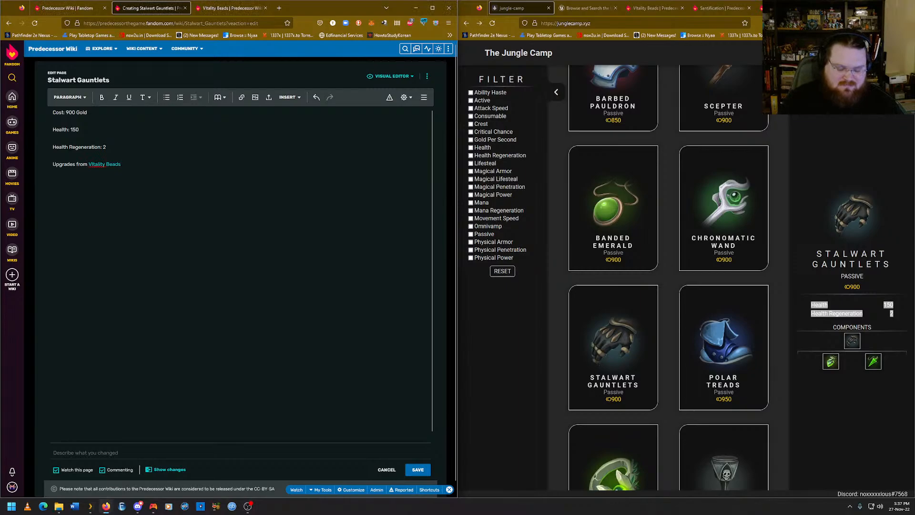
Open the existing Life Stream wiki page through the new-article title check and copy its web address.
{"action": "left_click", "coordinate": [230, 8]}
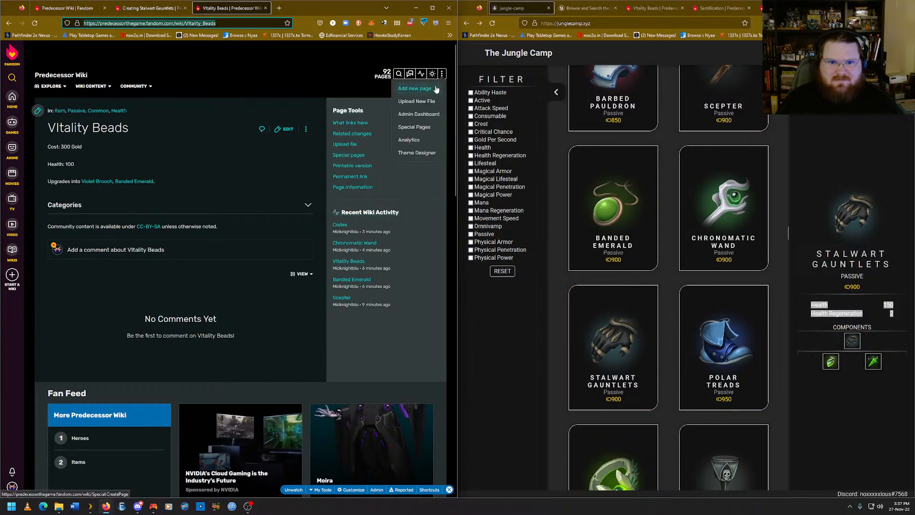
{"action": "left_click", "coordinate": [436, 89]}
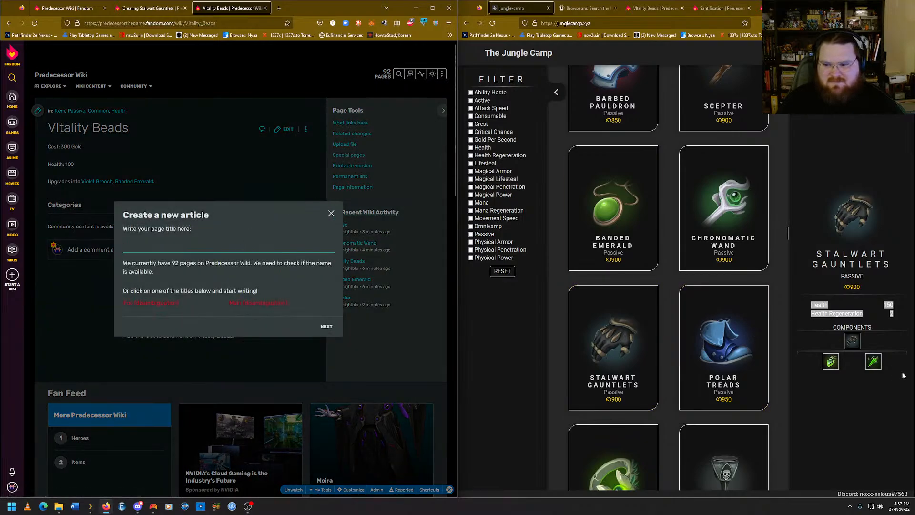
{"action": "left_click", "coordinate": [158, 246]}
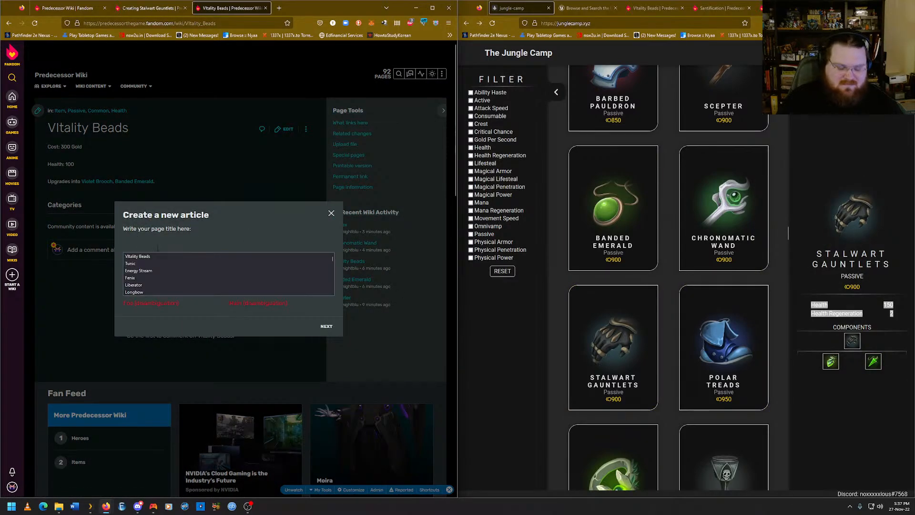
{"action": "type", "text": "Lifes"}
{"action": "type", "text": "Stream"}
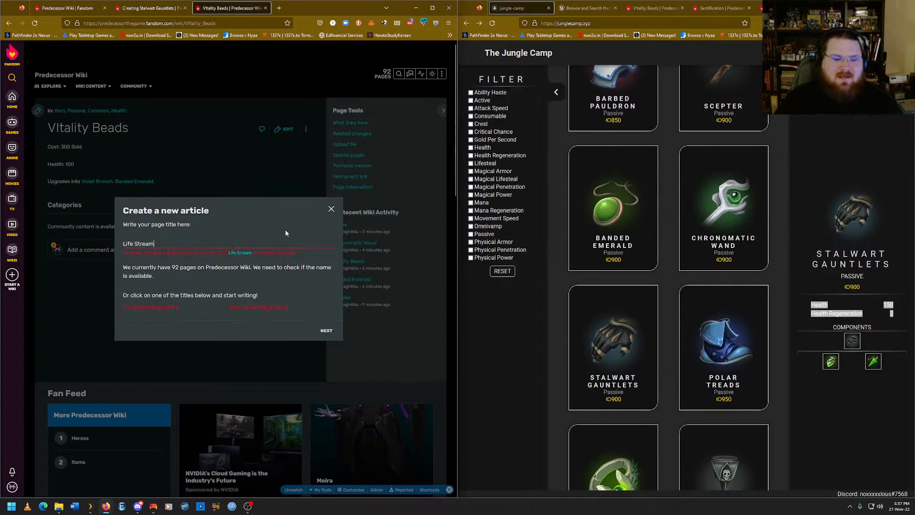
{"action": "left_click", "coordinate": [245, 254]}
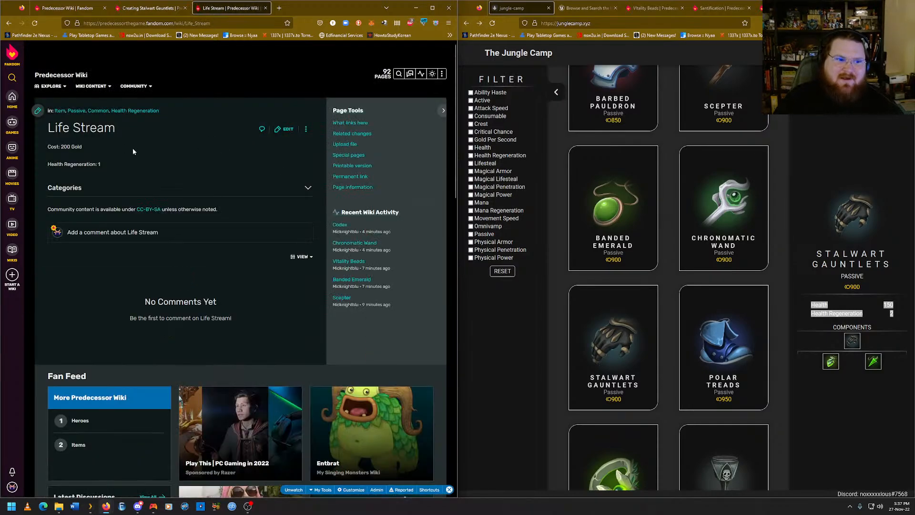
{"action": "left_click", "coordinate": [163, 23]}
{"action": "right_click", "coordinate": [163, 23]}
{"action": "left_click", "coordinate": [184, 63]}
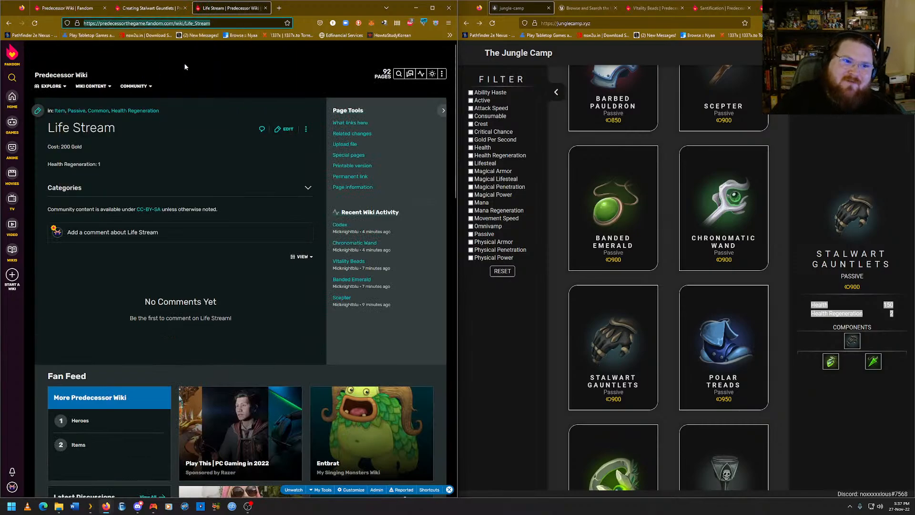
Insert a link to Life Stream after Vitality Beads in the "Upgrades from" line and save the Stalwart Gauntlets page.
{"action": "left_click", "coordinate": [161, 9]}
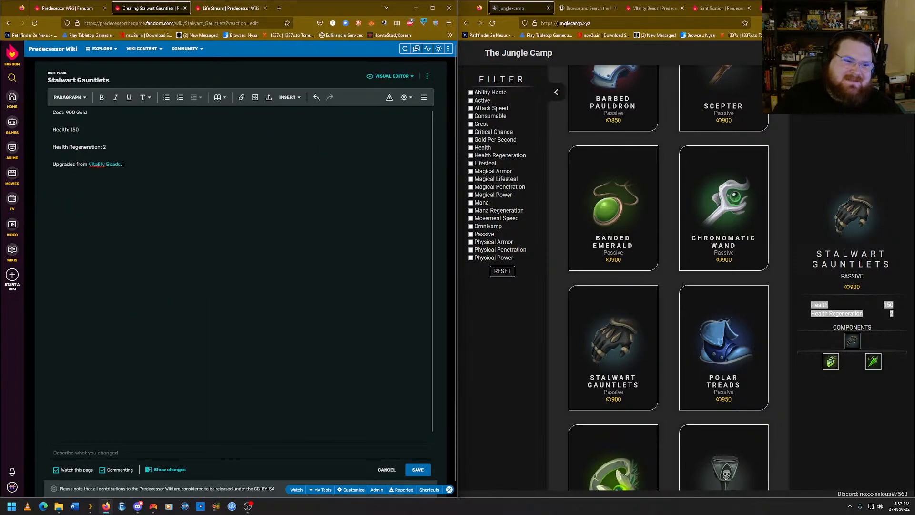
{"action": "key", "text": "ctrl+v"}
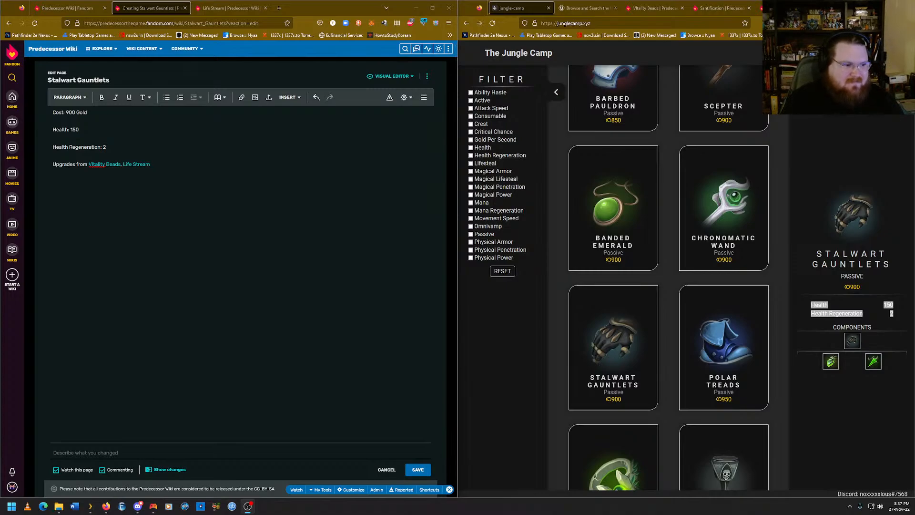
{"action": "left_click", "coordinate": [150, 164]}
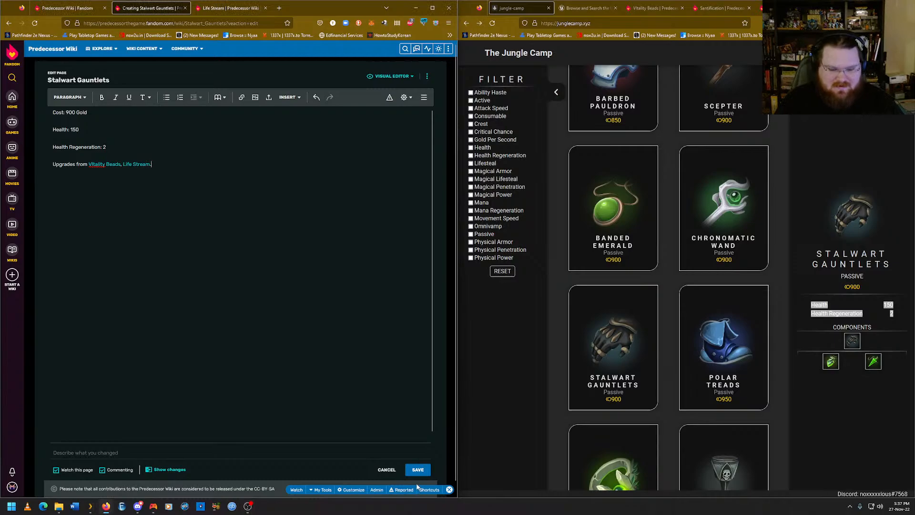
{"action": "left_click", "coordinate": [417, 470]}
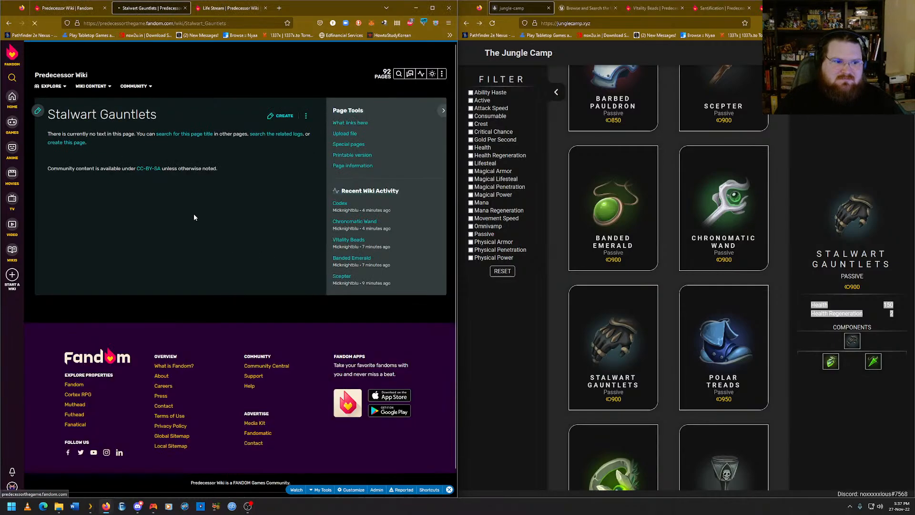
Add the categories Item, Passive and Uncommon to the Stalwart Gauntlets page.
{"action": "left_click", "coordinate": [184, 209]}
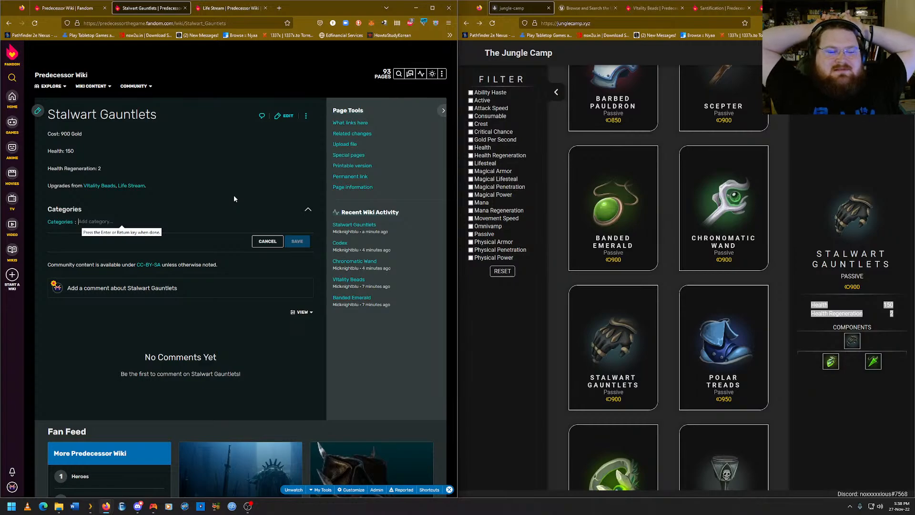
{"action": "type", "text": "item"}
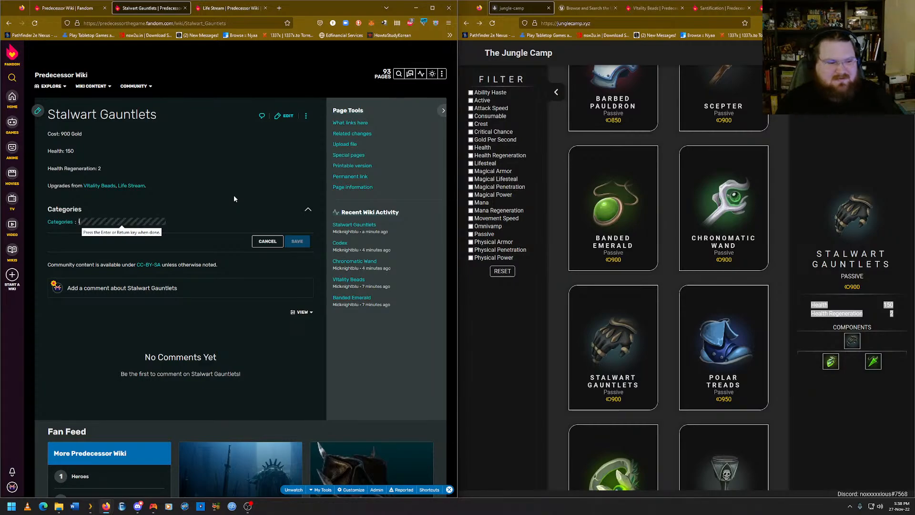
{"action": "key", "text": "Return"}
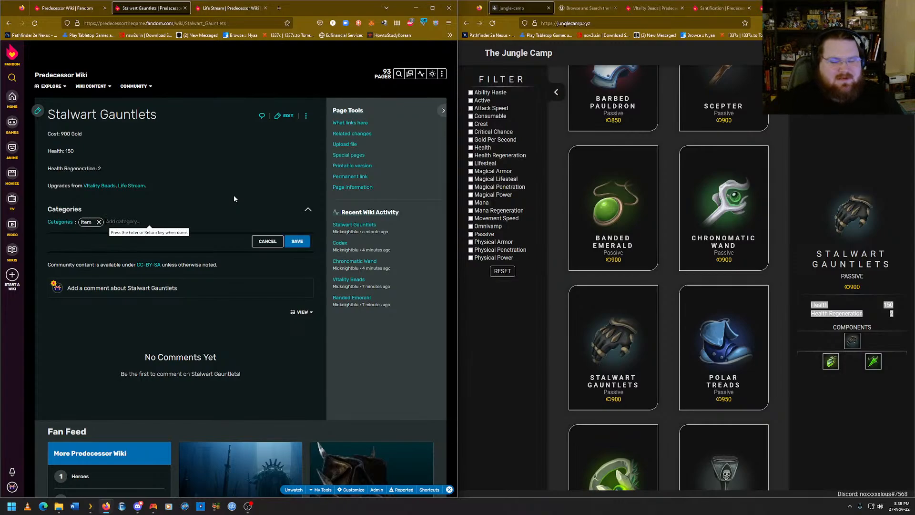
{"action": "type", "text": "pass"}
{"action": "key", "text": "Return"}
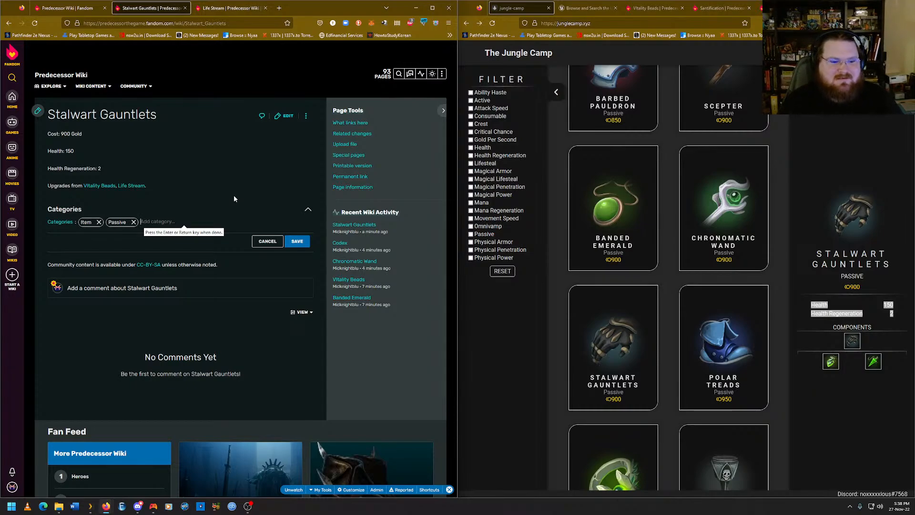
{"action": "type", "text": "uncommon"}
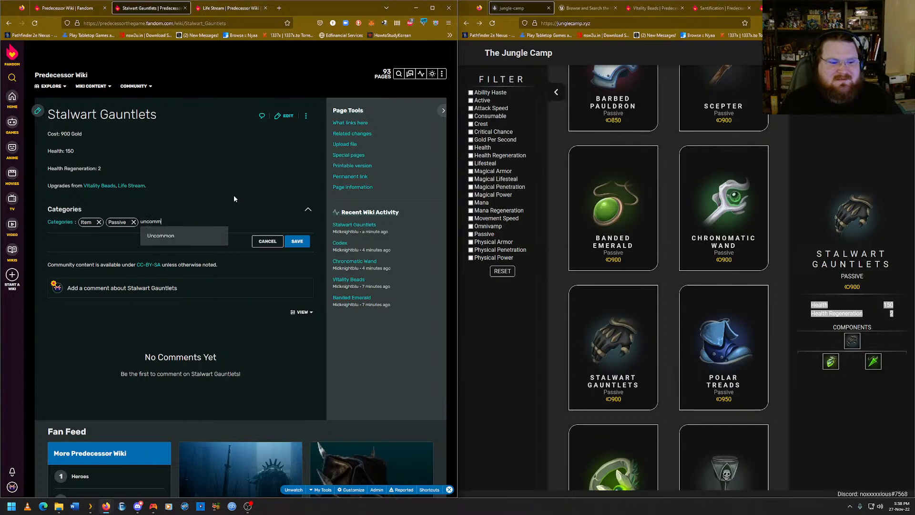
{"action": "key", "text": "Return"}
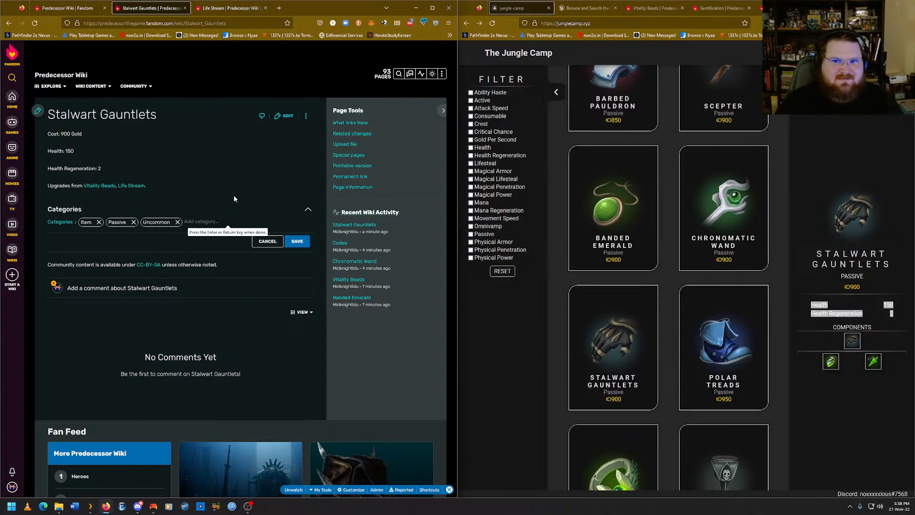
Switch to the Unreal Engine Marketplace and look through all three pages of the Paragon search results.
{"action": "left_click", "coordinate": [586, 7]}
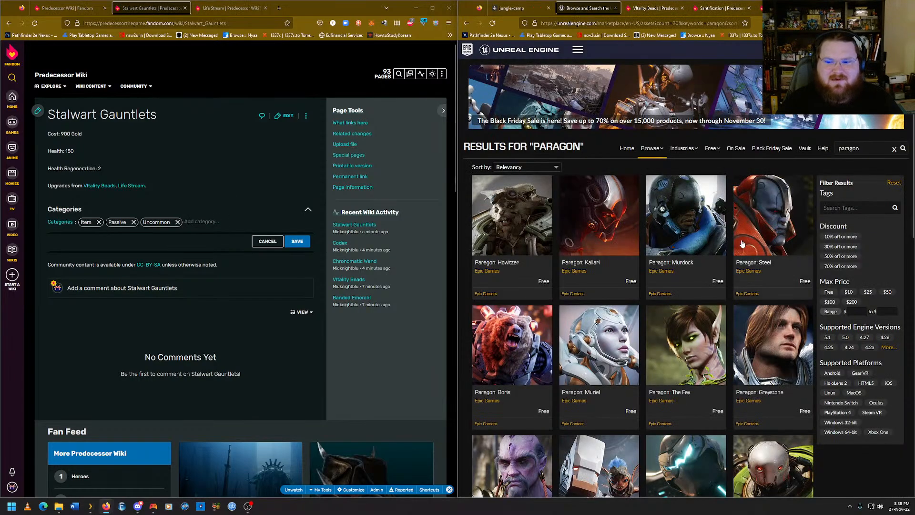
{"action": "scroll", "coordinate": [742, 244], "scroll_direction": "down", "scroll_amount": 9}
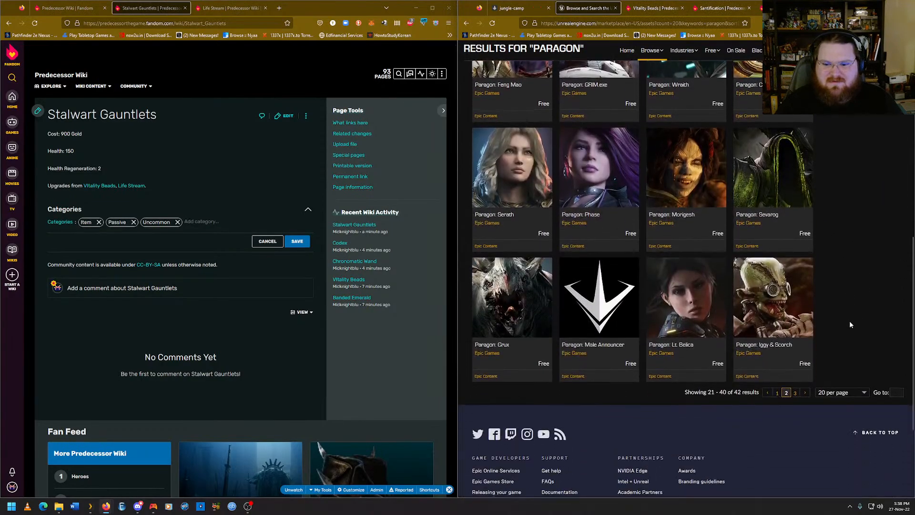
{"action": "left_click", "coordinate": [778, 393]}
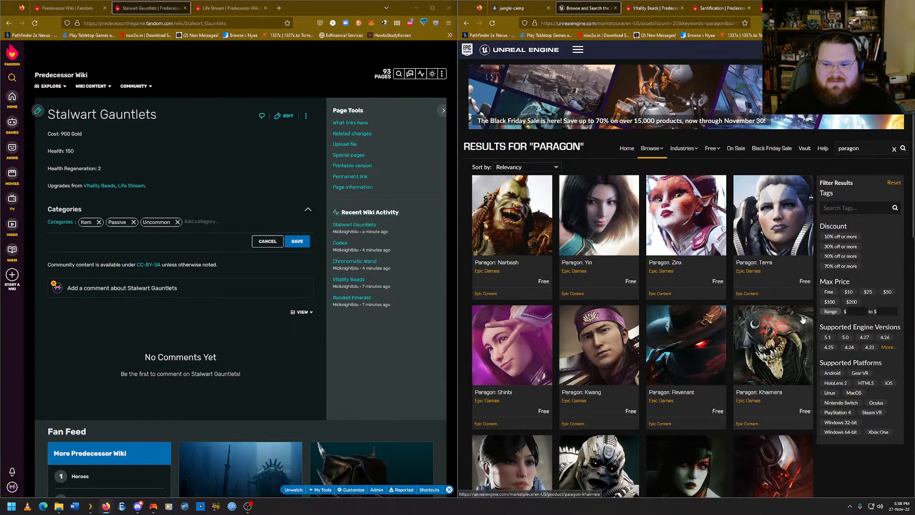
{"action": "scroll", "coordinate": [857, 404], "scroll_direction": "down", "scroll_amount": 2}
{"action": "scroll", "coordinate": [877, 409], "scroll_direction": "down", "scroll_amount": 5}
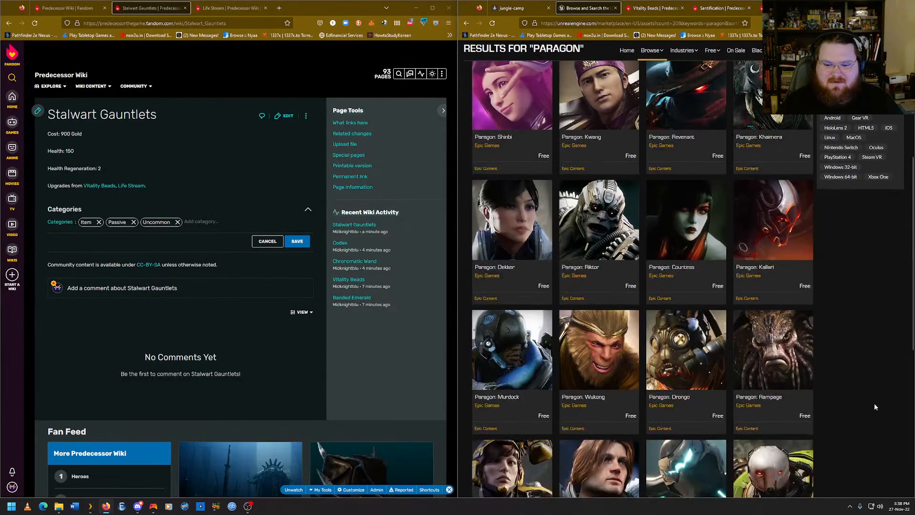
{"action": "scroll", "coordinate": [873, 392], "scroll_direction": "down", "scroll_amount": 4}
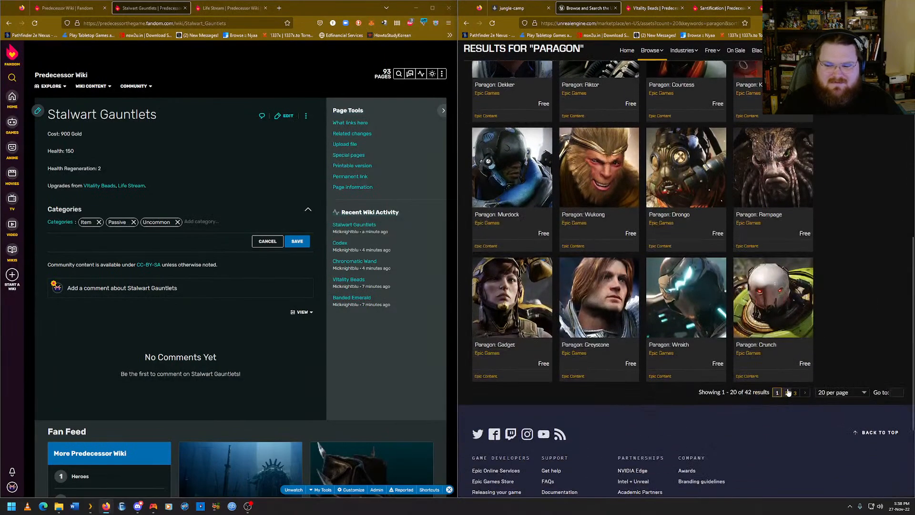
{"action": "left_click", "coordinate": [793, 393]}
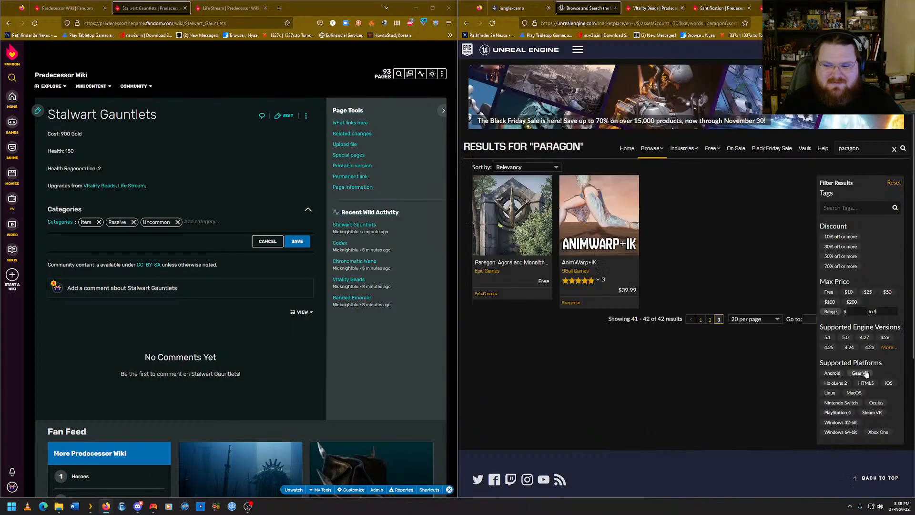
{"action": "left_click", "coordinate": [710, 323]}
{"action": "scroll", "coordinate": [738, 322], "scroll_direction": "down", "scroll_amount": 4}
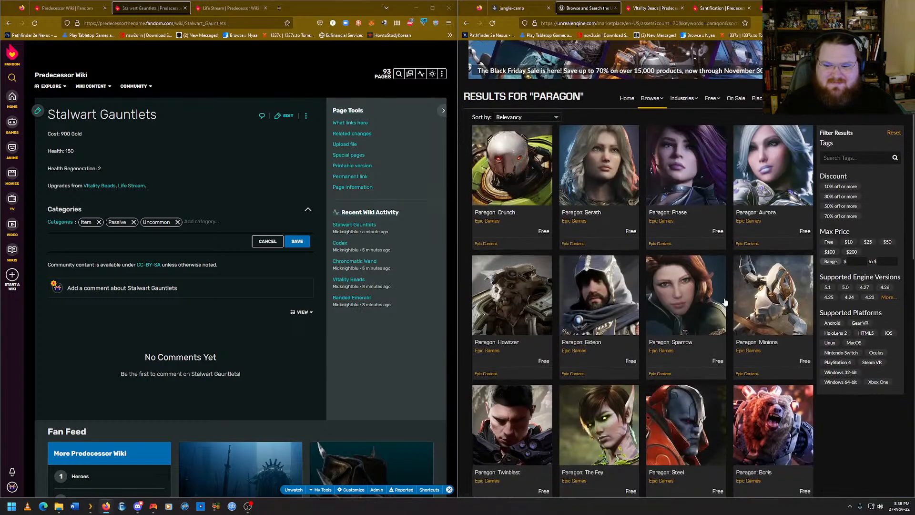
{"action": "scroll", "coordinate": [737, 322], "scroll_direction": "down", "scroll_amount": 5}
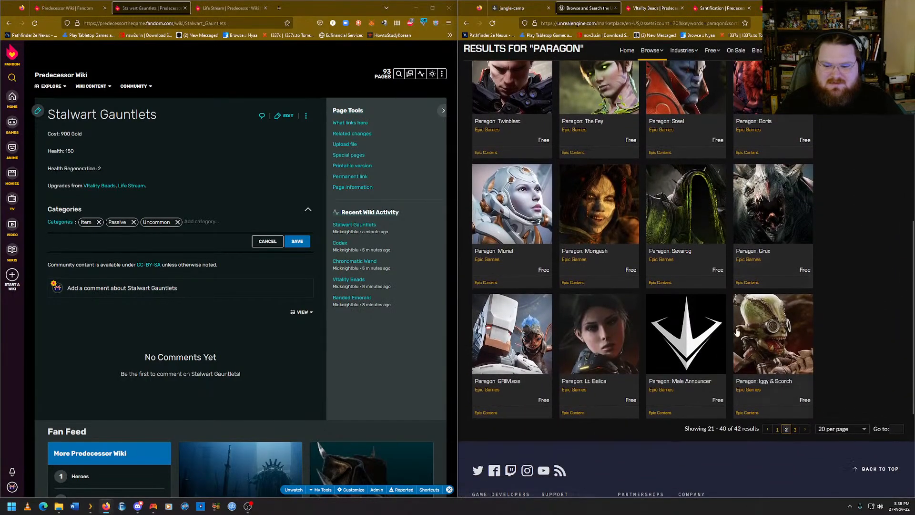
Examine the first page of Paragon results again and view the Paragon: Feng Mao product details before returning to the results.
{"action": "left_click", "coordinate": [778, 428]}
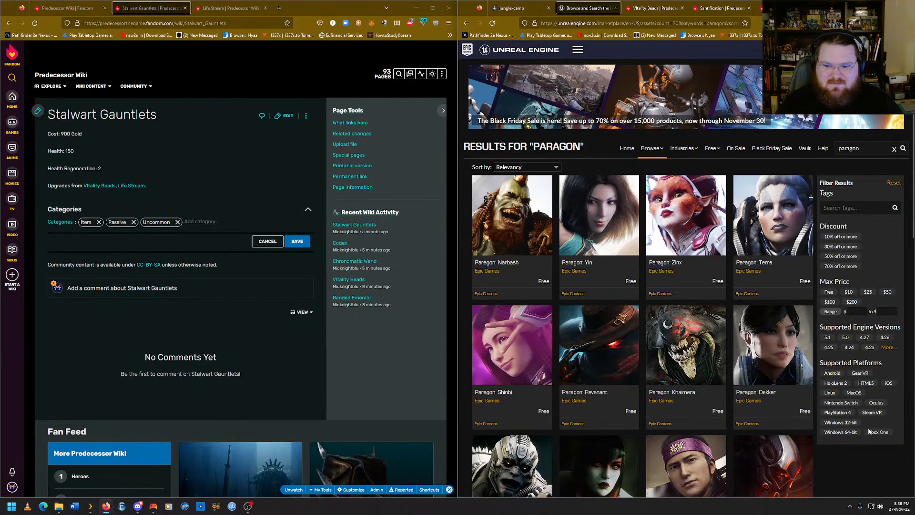
{"action": "scroll", "coordinate": [892, 471], "scroll_direction": "down", "scroll_amount": 1}
{"action": "scroll", "coordinate": [891, 467], "scroll_direction": "down", "scroll_amount": 2}
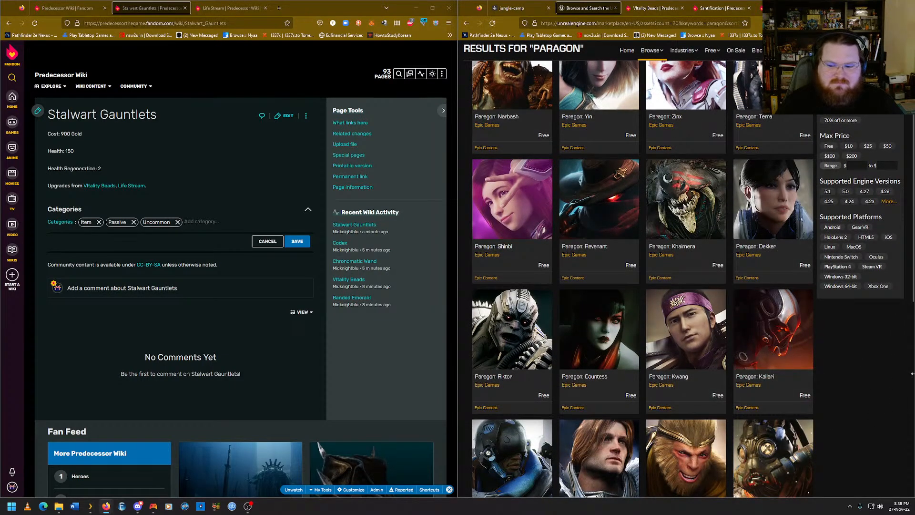
{"action": "scroll", "coordinate": [838, 390], "scroll_direction": "down", "scroll_amount": 2}
{"action": "scroll", "coordinate": [838, 390], "scroll_direction": "down", "scroll_amount": 3}
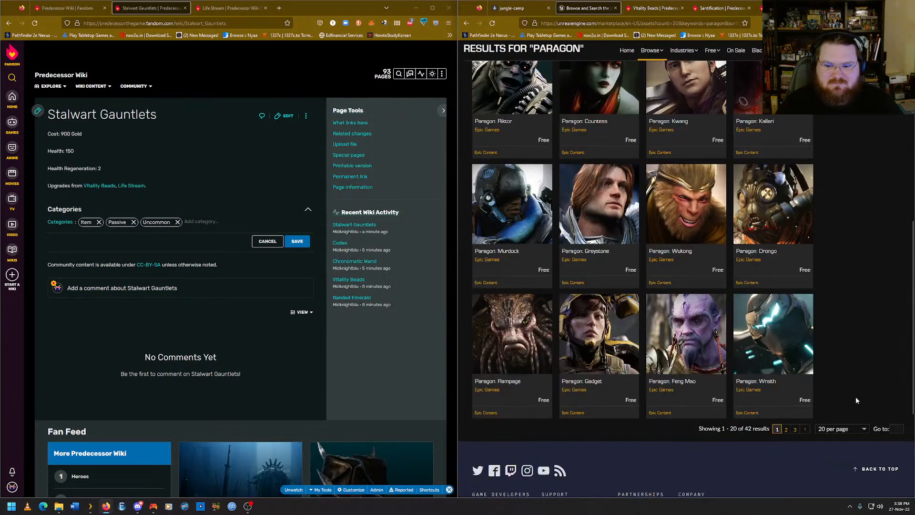
{"action": "left_click", "coordinate": [689, 352]}
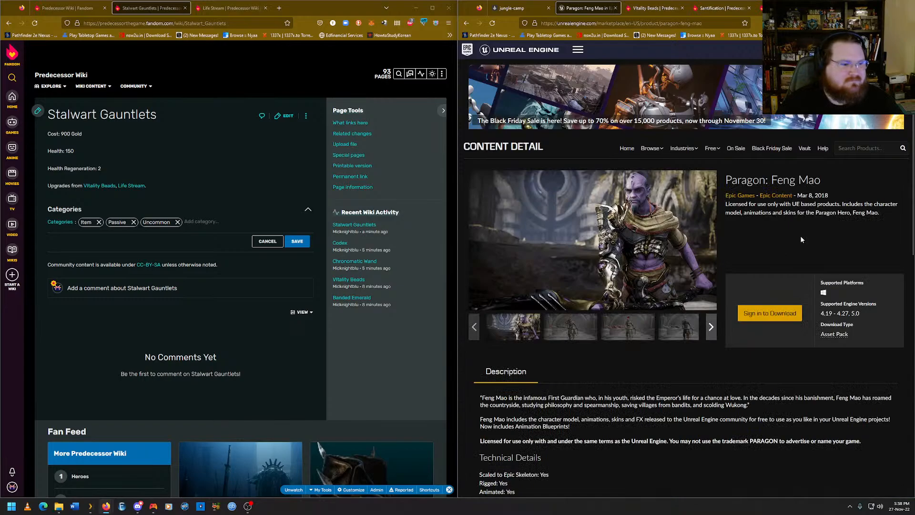
{"action": "key", "text": "alt+Left"}
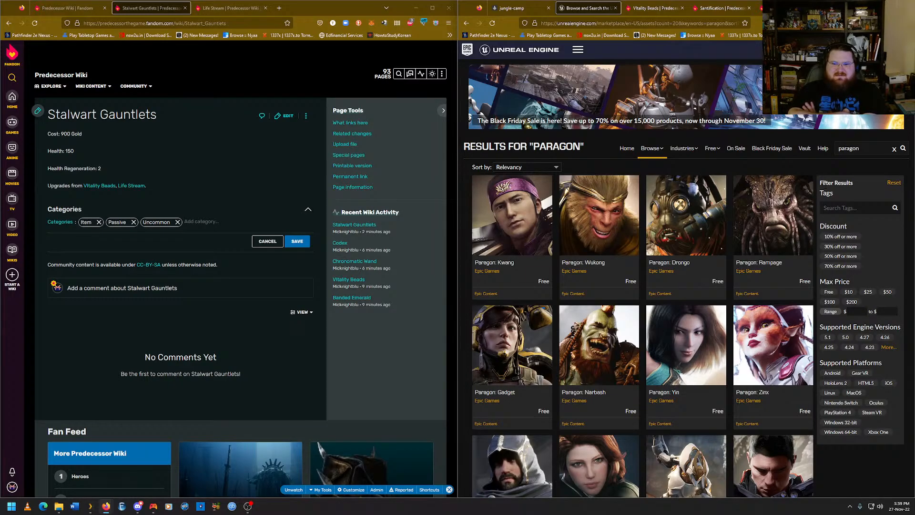
Review the characters on the first and second Paragon result pages once more.
{"action": "scroll", "coordinate": [818, 191], "scroll_direction": "down", "scroll_amount": 10}
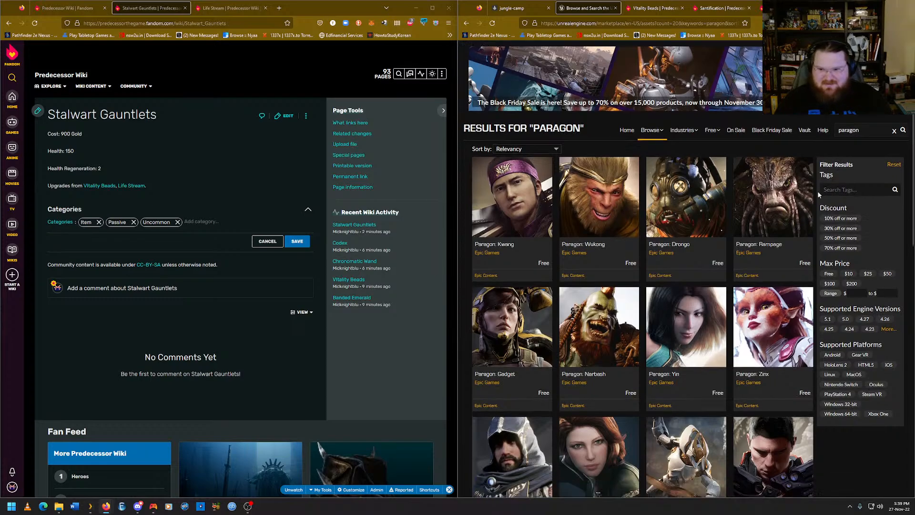
{"action": "scroll", "coordinate": [829, 358], "scroll_direction": "up", "scroll_amount": 2}
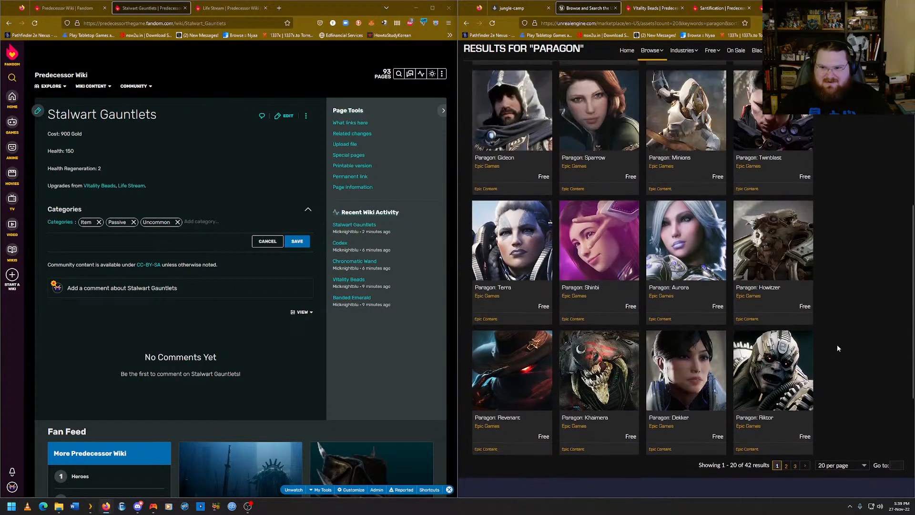
{"action": "scroll", "coordinate": [862, 334], "scroll_direction": "up", "scroll_amount": 2}
{"action": "scroll", "coordinate": [863, 339], "scroll_direction": "down", "scroll_amount": 4}
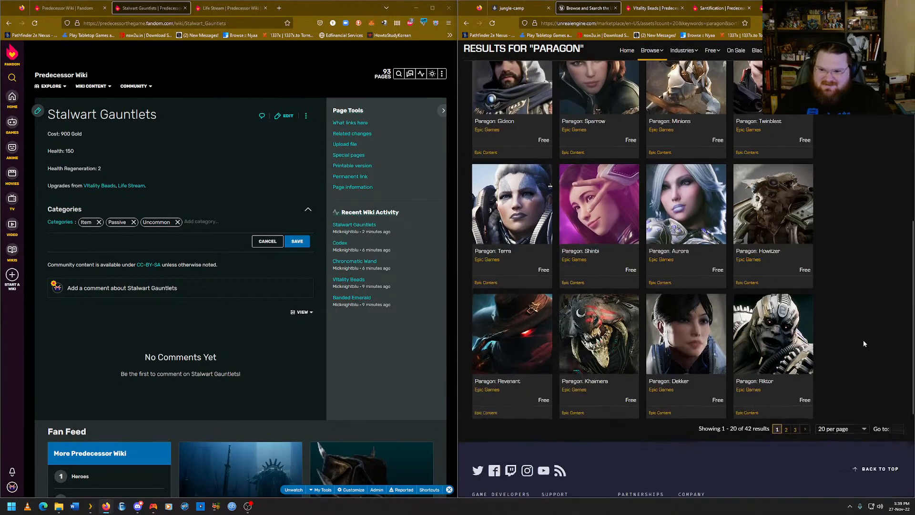
{"action": "left_click", "coordinate": [787, 355]}
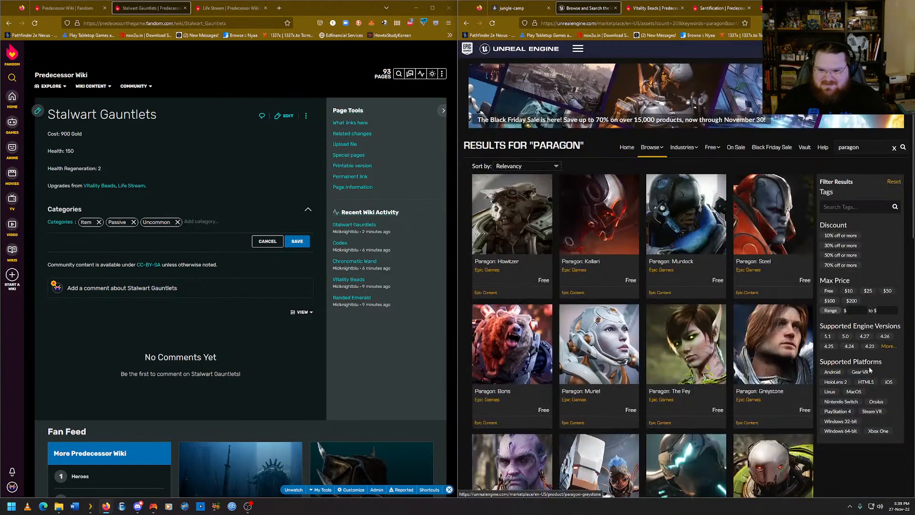
{"action": "scroll", "coordinate": [869, 367], "scroll_direction": "down", "scroll_amount": 5}
{"action": "scroll", "coordinate": [882, 379], "scroll_direction": "down", "scroll_amount": 3}
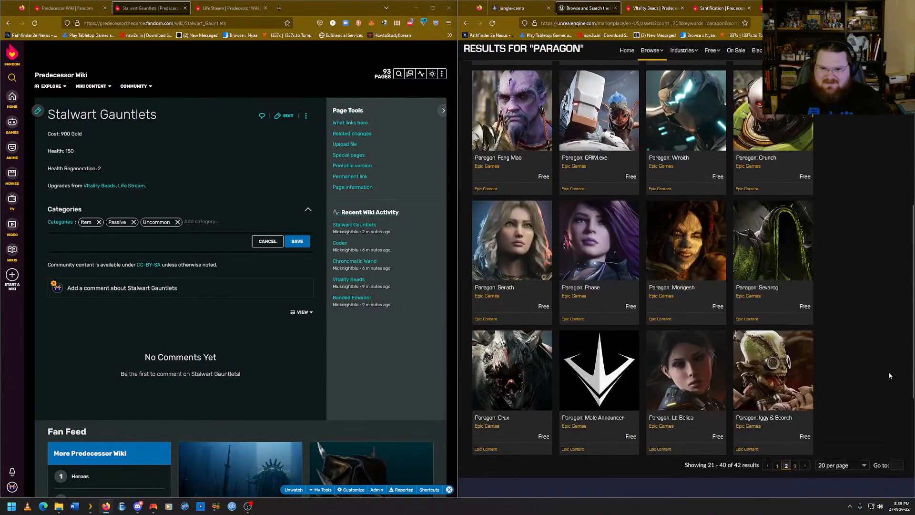
{"action": "scroll", "coordinate": [896, 375], "scroll_direction": "down", "scroll_amount": 2}
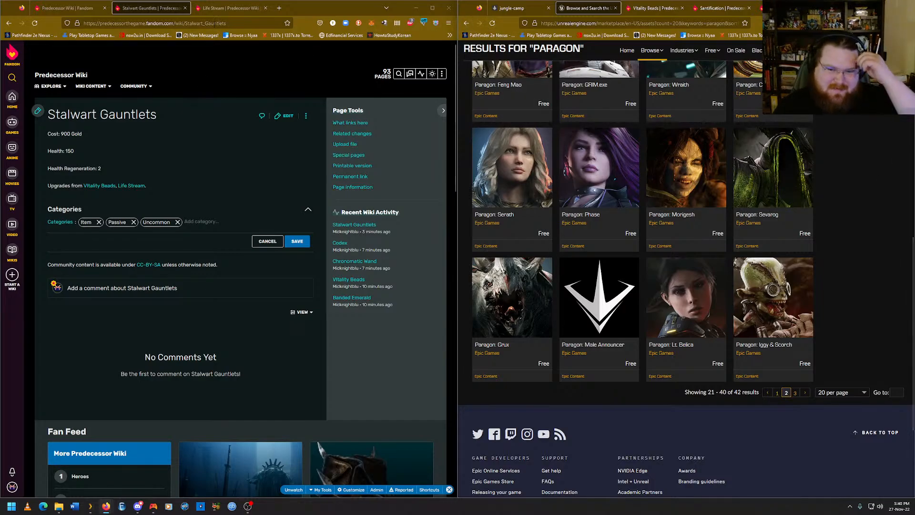
Open the Life Stream wiki page for editing and start an "Upgrades into" line below its Health Regeneration stat.
{"action": "left_click", "coordinate": [240, 8]}
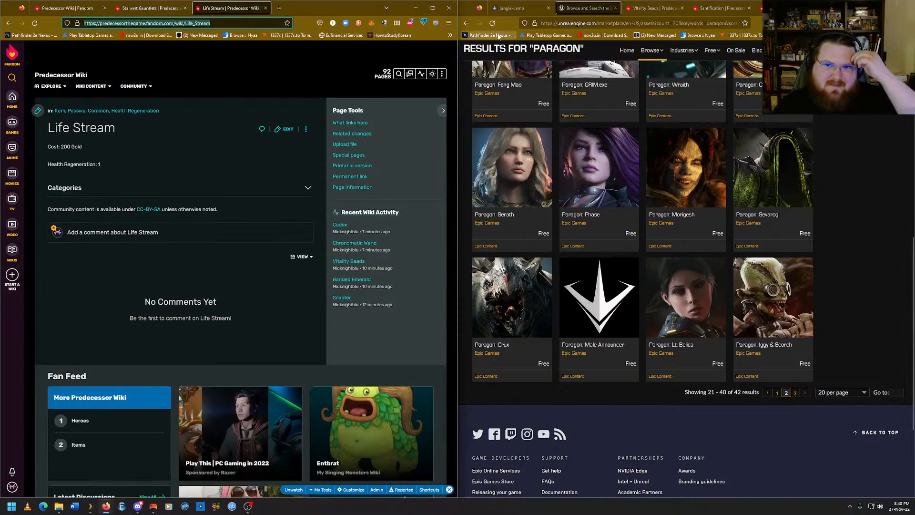
{"action": "left_click", "coordinate": [512, 8]}
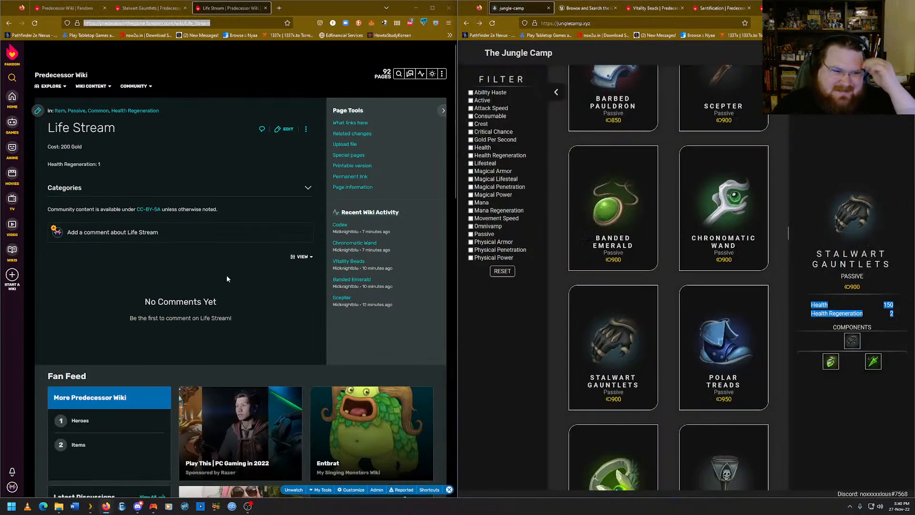
{"action": "mouse_move", "coordinate": [832, 363]}
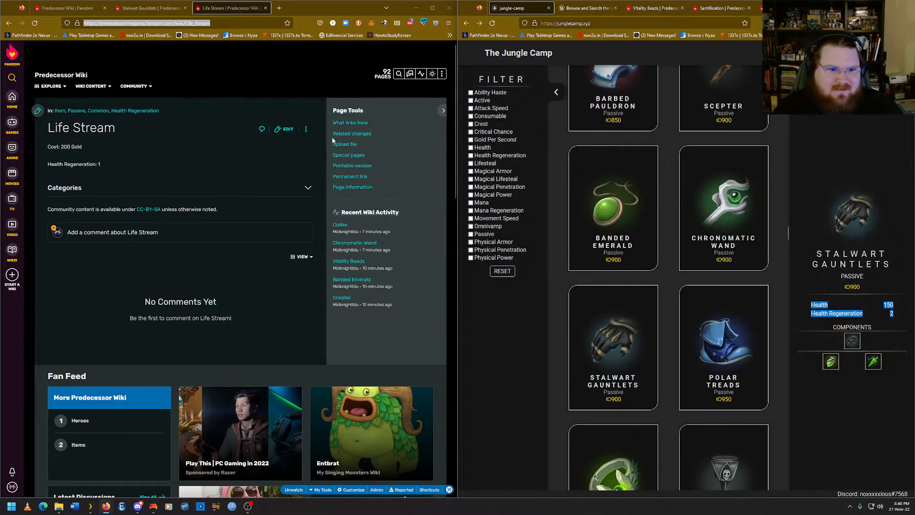
{"action": "left_click", "coordinate": [284, 129]}
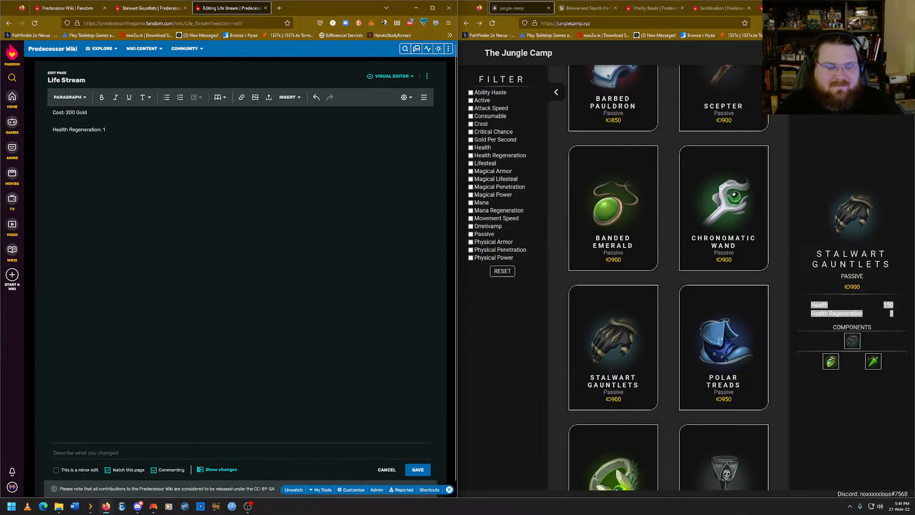
{"action": "type", "text": "Upgrades"}
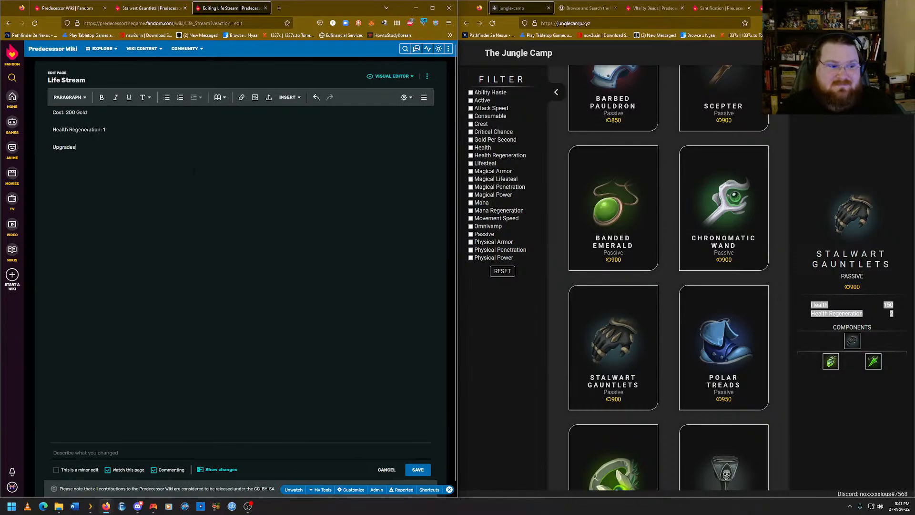
{"action": "type", "text": " into"}
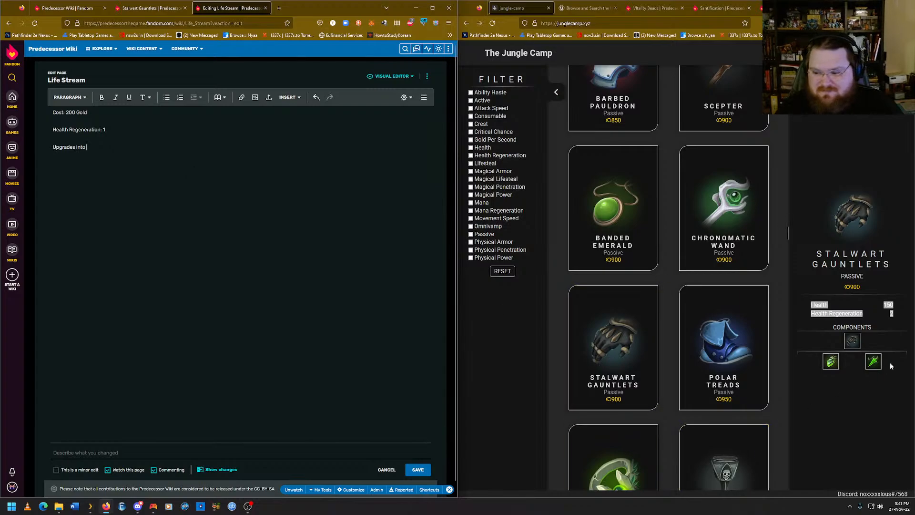
Copy the Stalwart Gauntlets page address and insert it as a link after "Upgrades into" in the Life Stream article.
{"action": "mouse_move", "coordinate": [874, 366]}
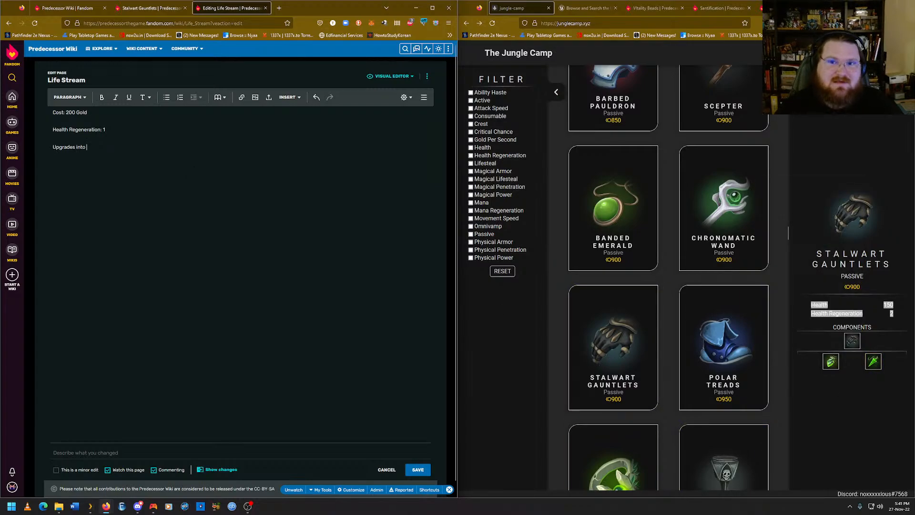
{"action": "left_click", "coordinate": [149, 8]}
{"action": "right_click", "coordinate": [165, 24]}
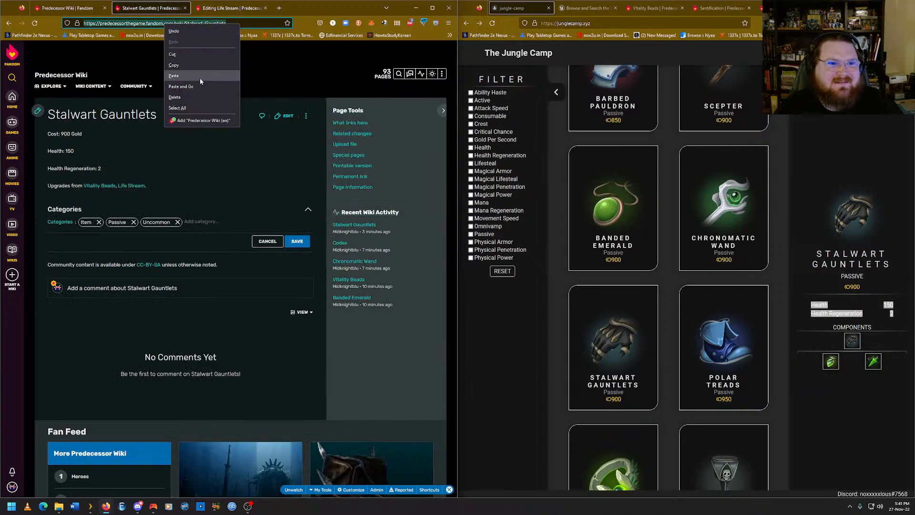
{"action": "left_click", "coordinate": [196, 65]}
{"action": "left_click", "coordinate": [231, 8]}
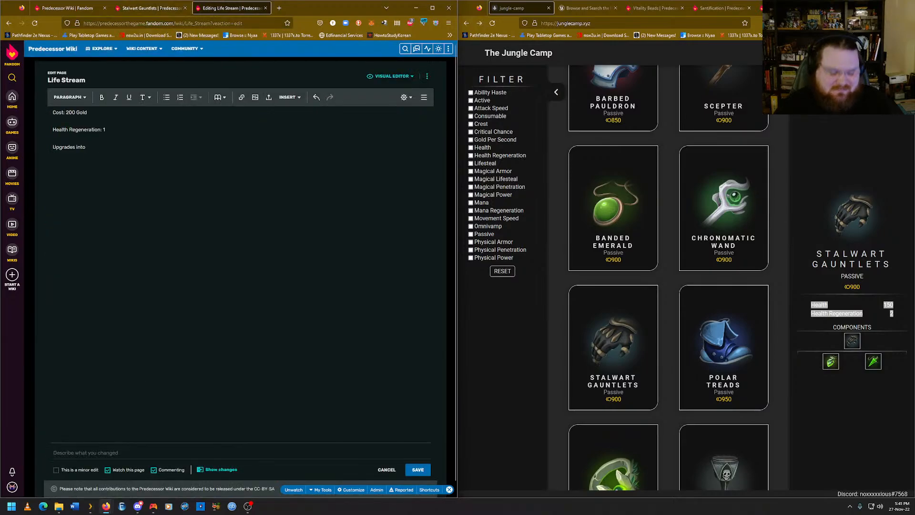
{"action": "key", "text": "ctrl+v"}
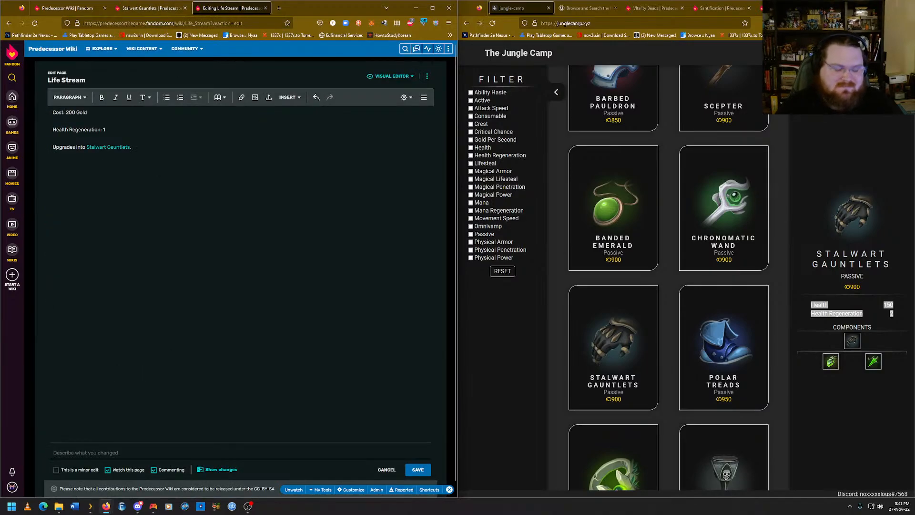
Save the Life Stream edit and open the existing Vitality Beads wiki page through the new-article title lookup.
{"action": "left_click", "coordinate": [417, 470]}
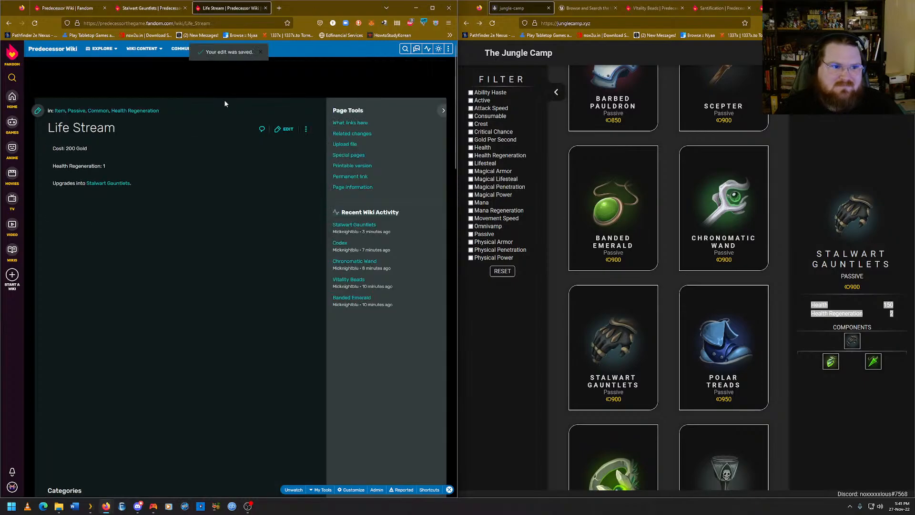
{"action": "mouse_move", "coordinate": [442, 74]}
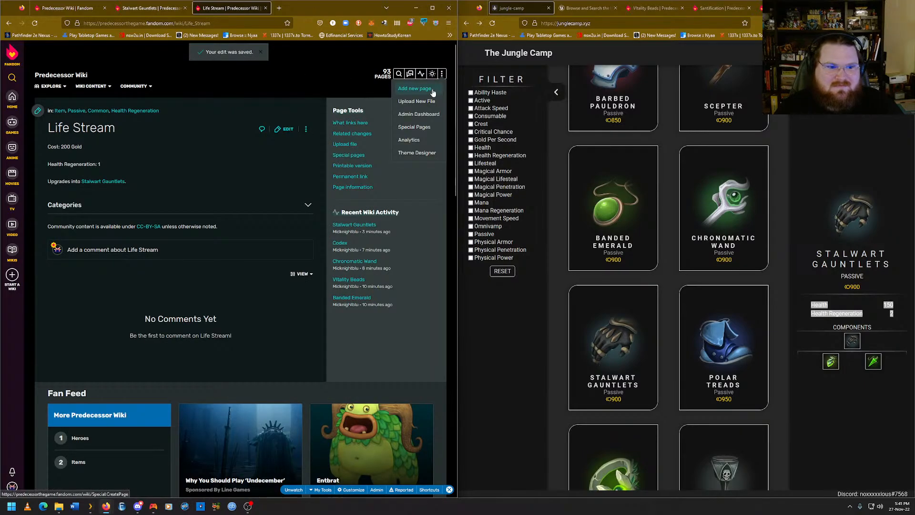
{"action": "left_click", "coordinate": [432, 90]}
{"action": "mouse_move", "coordinate": [831, 363]}
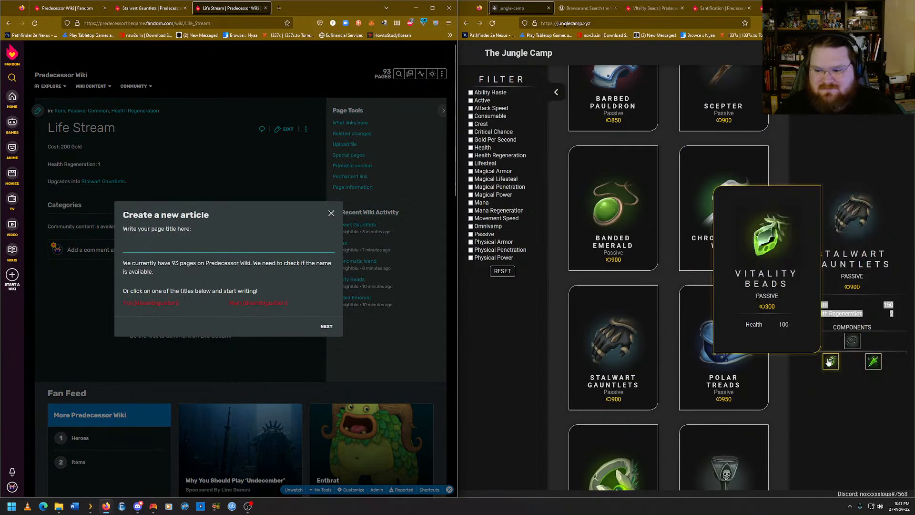
{"action": "left_click", "coordinate": [206, 249]}
{"action": "type", "text": "Vitality"}
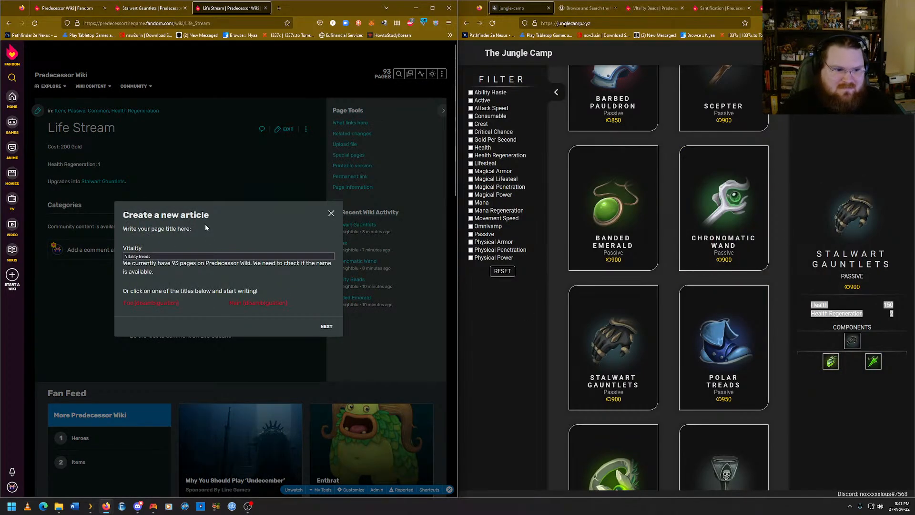
{"action": "key", "text": "Down"}
{"action": "key", "text": "Return"}
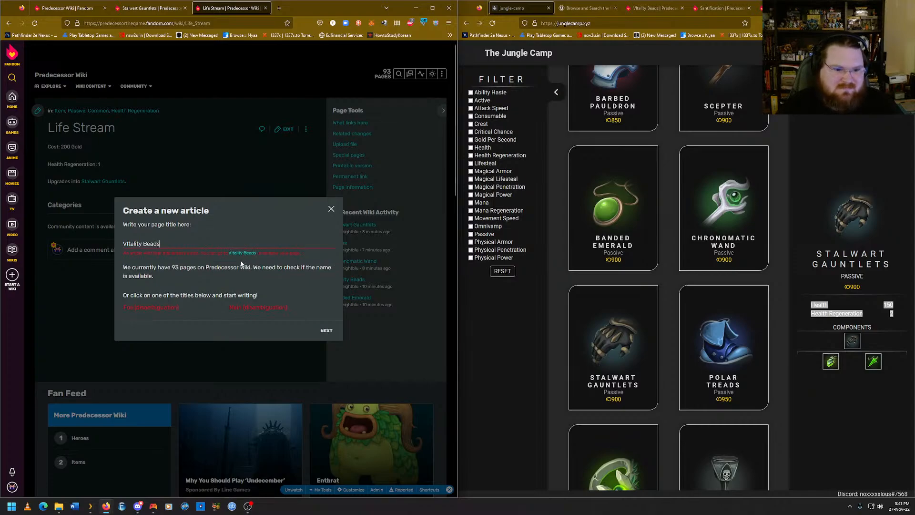
{"action": "left_click", "coordinate": [243, 254]}
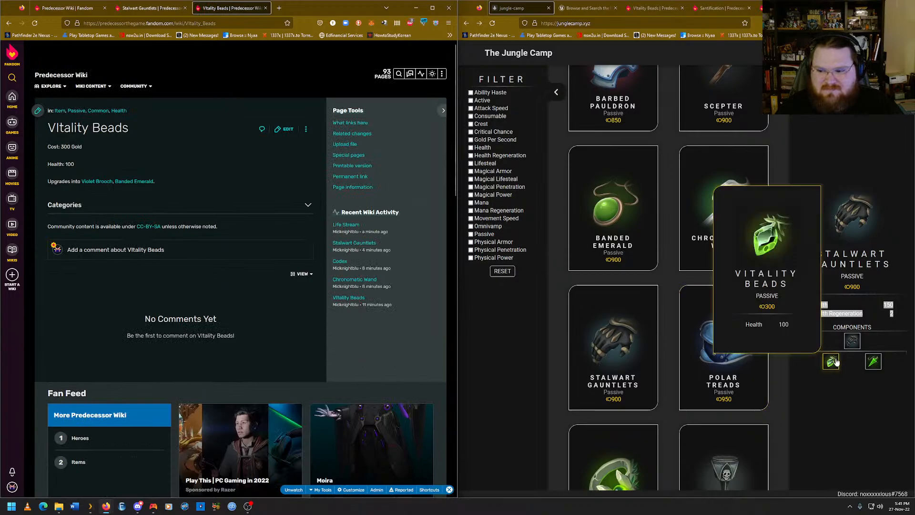
Add a Stalwart Gauntlets link after Banded Emerald in the Vitality Beads "Upgrades into" line and save the page.
{"action": "left_click", "coordinate": [285, 135]}
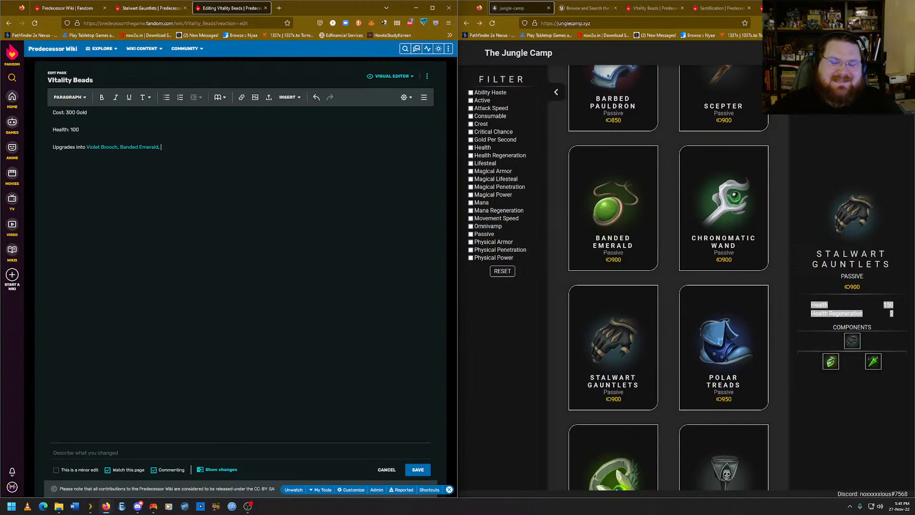
{"action": "key", "text": "ctrl+v"}
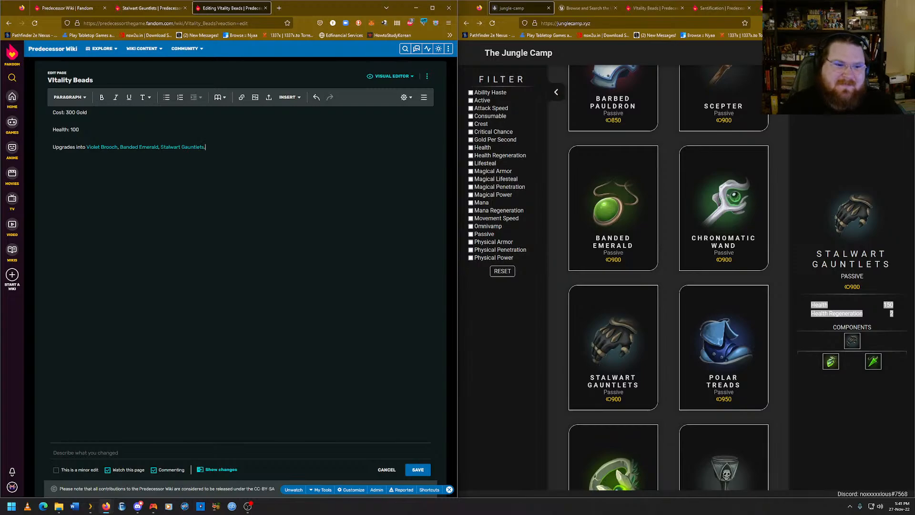
{"action": "left_click", "coordinate": [416, 471]}
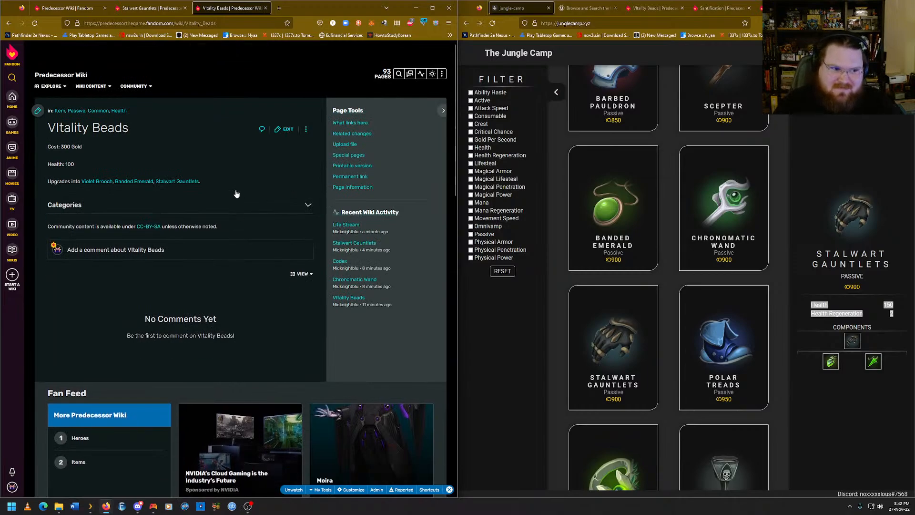
Add the categories Health and Health Regeneration to the Stalwart Gauntlets page and save them.
{"action": "key", "text": "ctrl+shift+Tab"}
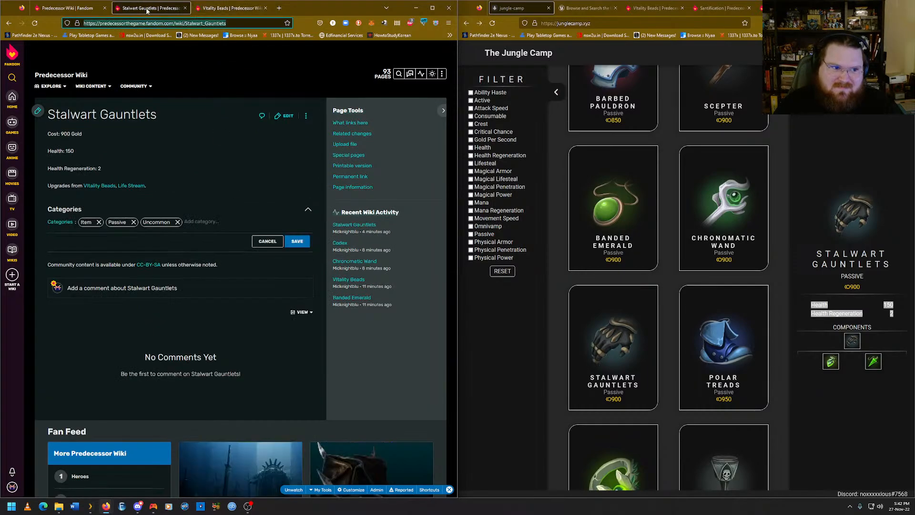
{"action": "left_click", "coordinate": [229, 214]}
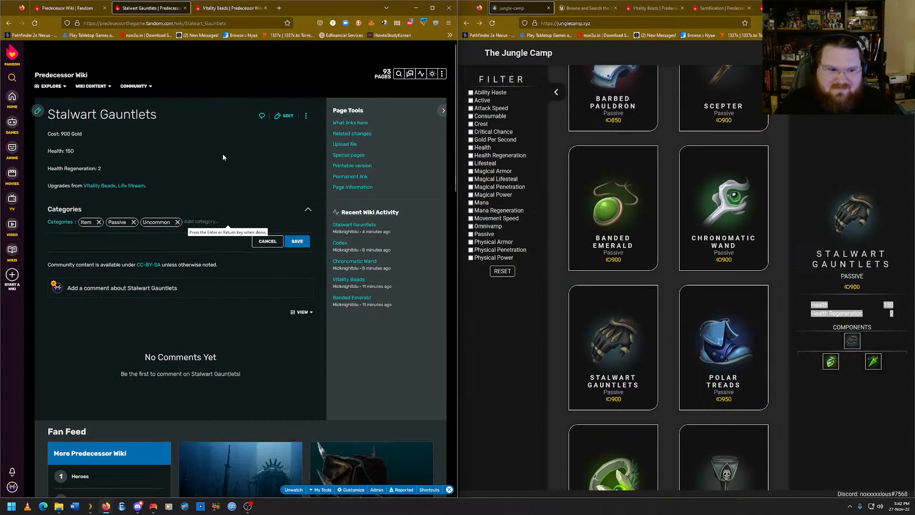
{"action": "type", "text": "Health"}
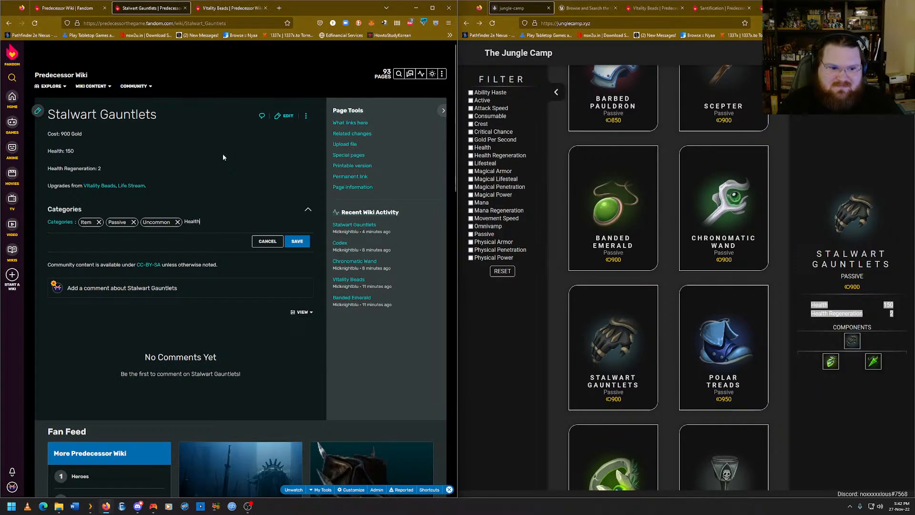
{"action": "key", "text": "Return"}
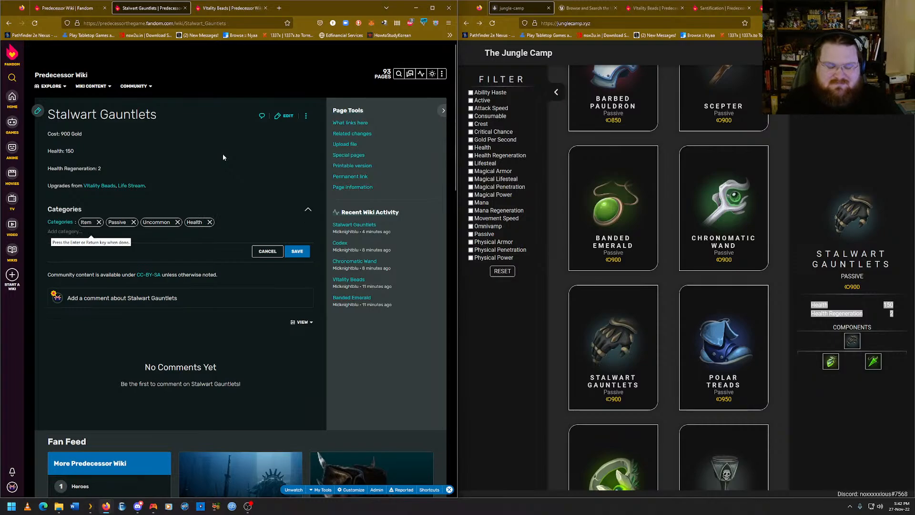
{"action": "type", "text": "Health R"}
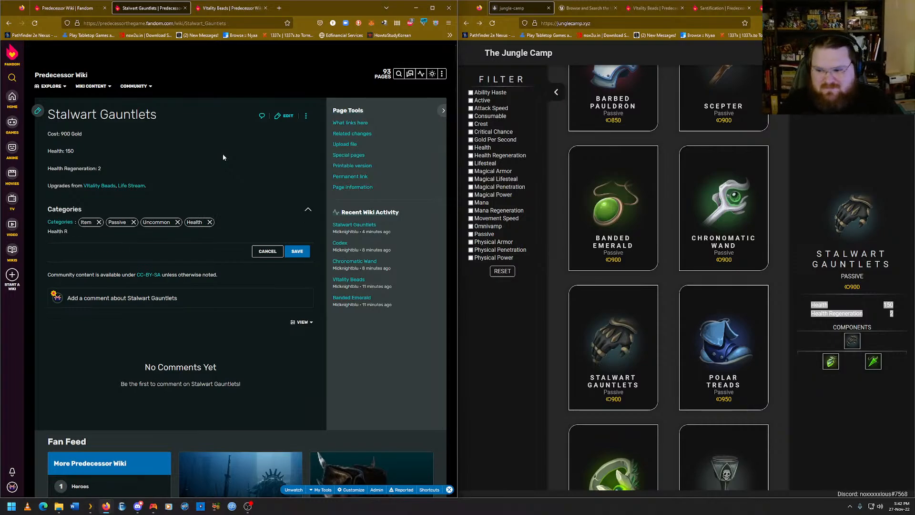
{"action": "type", "text": "egeneration"}
{"action": "key", "text": "Return"}
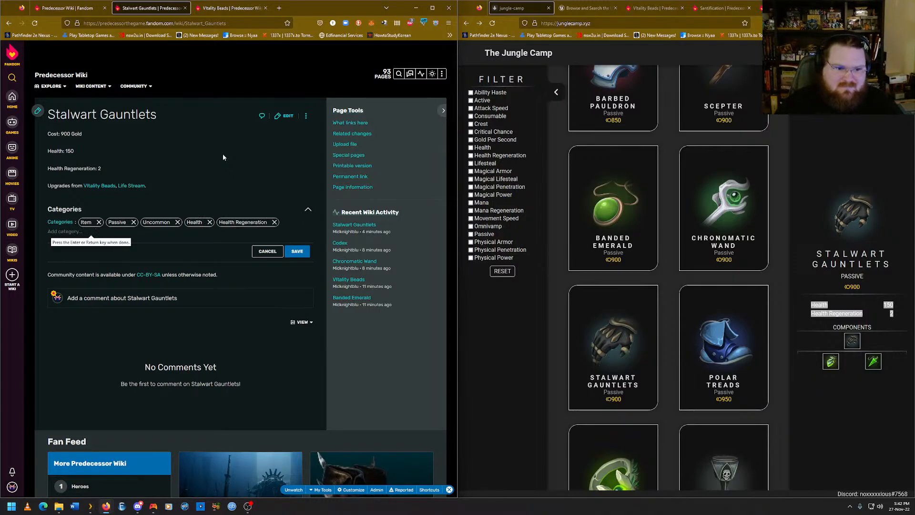
{"action": "left_click", "coordinate": [301, 253]}
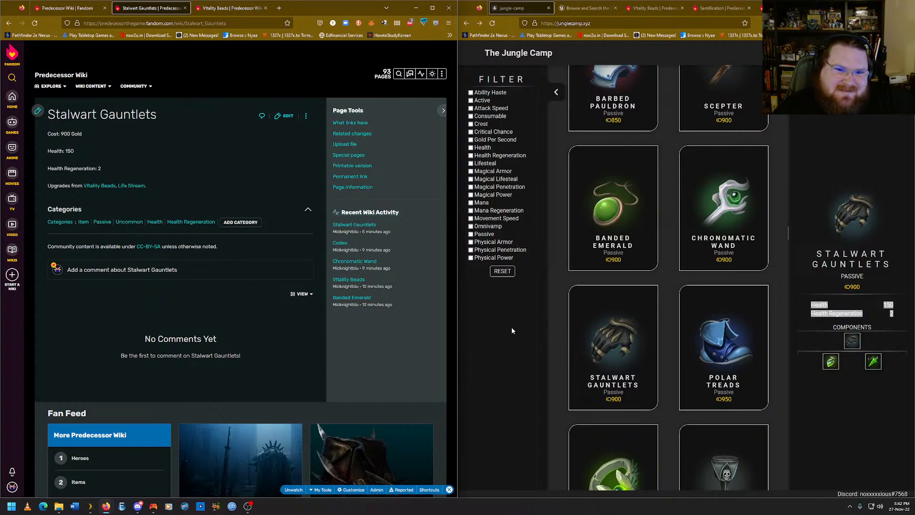
Show the Polar Treads details on Jungle Camp and create a Polar Treads wiki article beginning with "Cost: 950 Gold".
{"action": "left_click", "coordinate": [720, 344]}
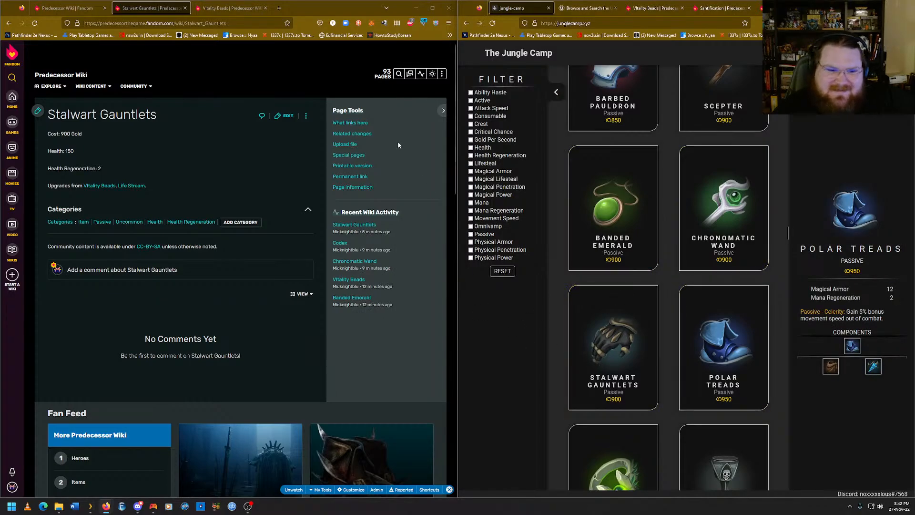
{"action": "mouse_move", "coordinate": [442, 74]}
{"action": "left_click", "coordinate": [431, 90]}
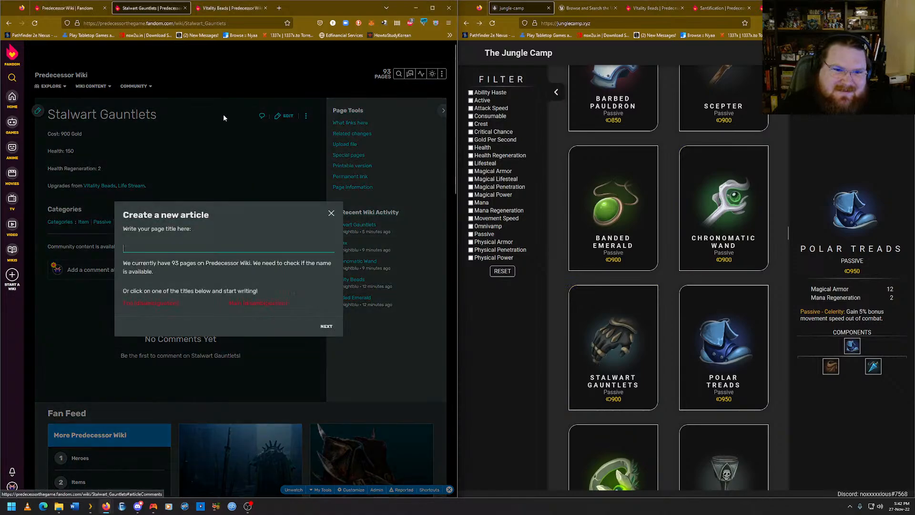
{"action": "left_click", "coordinate": [243, 251]}
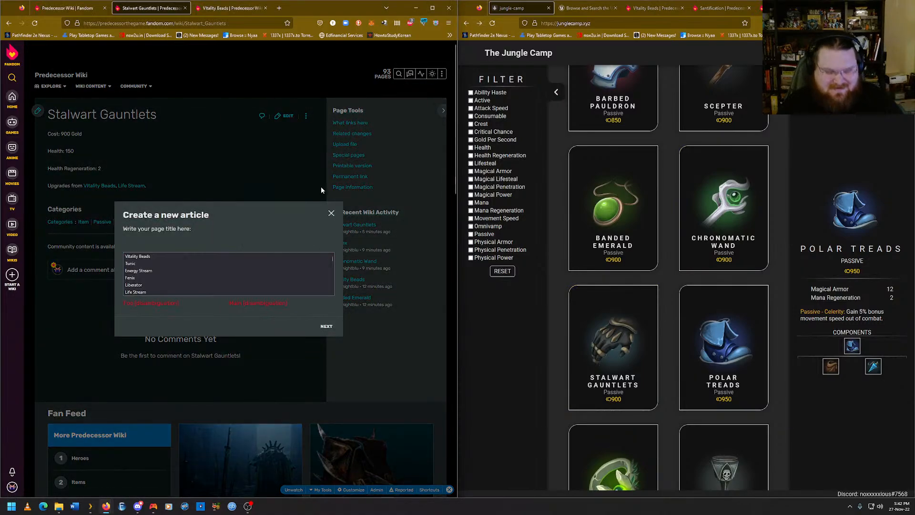
{"action": "type", "text": "Polar Treads"}
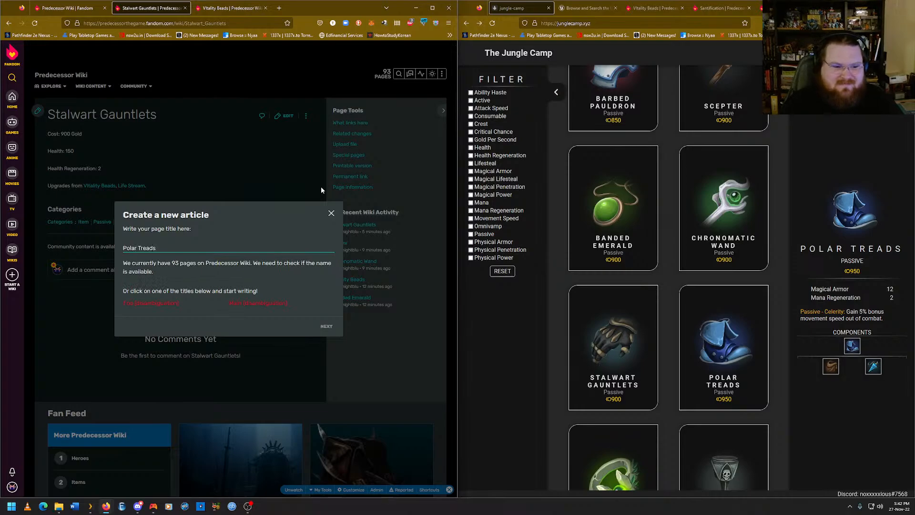
{"action": "key", "text": "Return"}
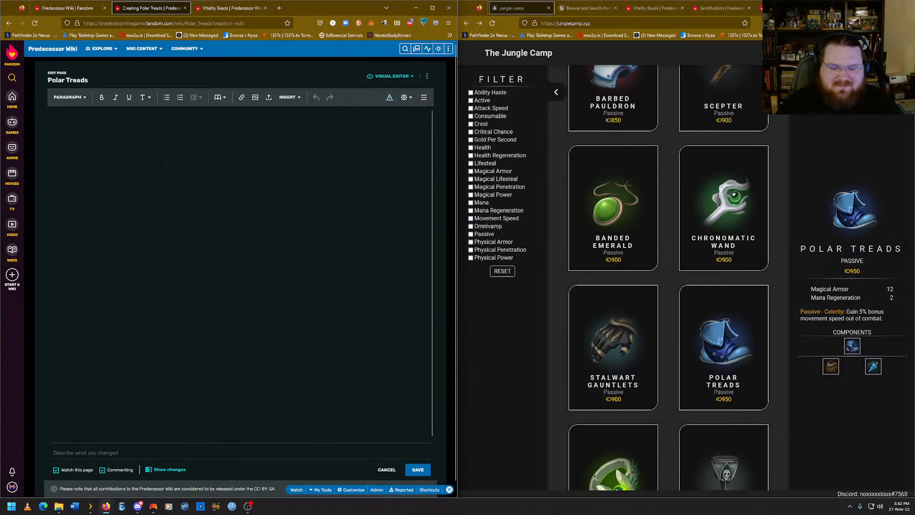
{"action": "type", "text": "Cost:"}
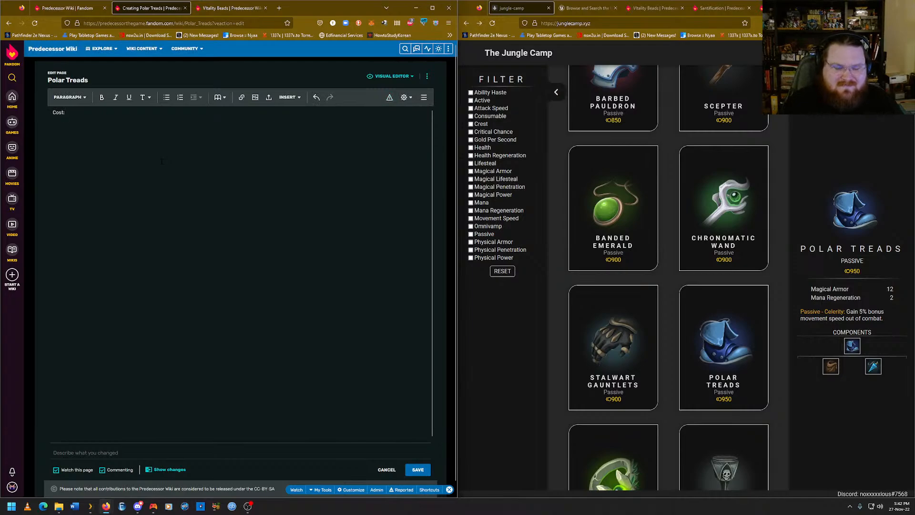
{"action": "type", "text": " 950 Gold"}
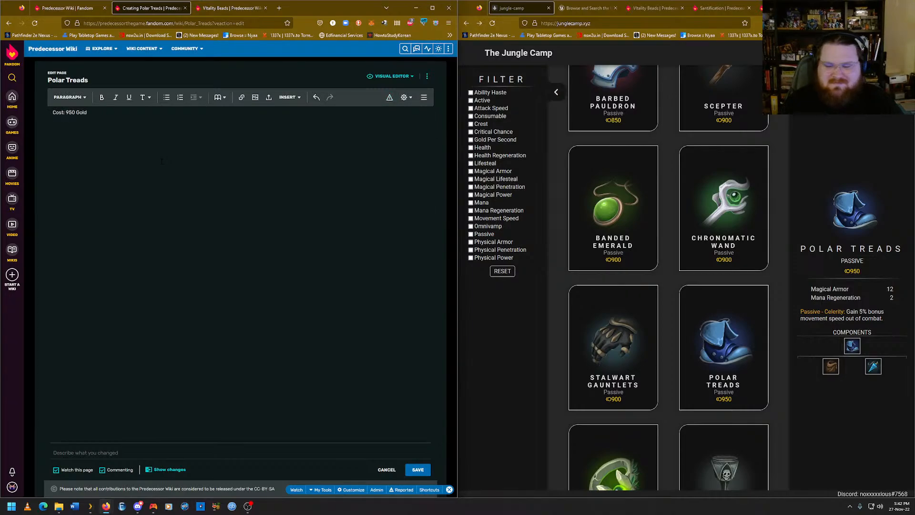
{"action": "key", "text": "Return"}
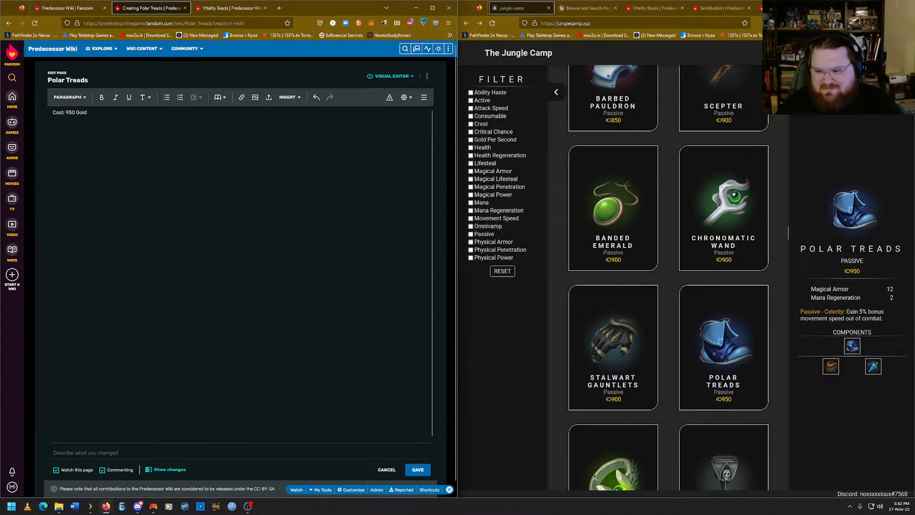
Copy the Magical Armor, Mana Regeneration and Celerity passive text from Jungle Camp into the Polar Treads article, separating stat names and values with colons.
{"action": "left_click_drag", "start_coordinate": [884, 319], "coordinate": [811, 289]}
{"action": "right_click", "coordinate": [815, 291]}
{"action": "left_click", "coordinate": [826, 299]}
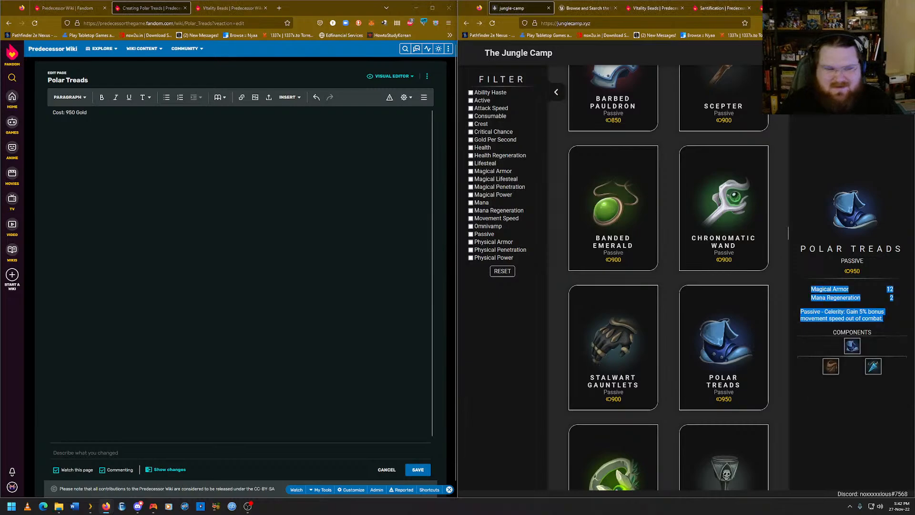
{"action": "key", "text": "alt+Tab"}
{"action": "key", "text": "ctrl+v"}
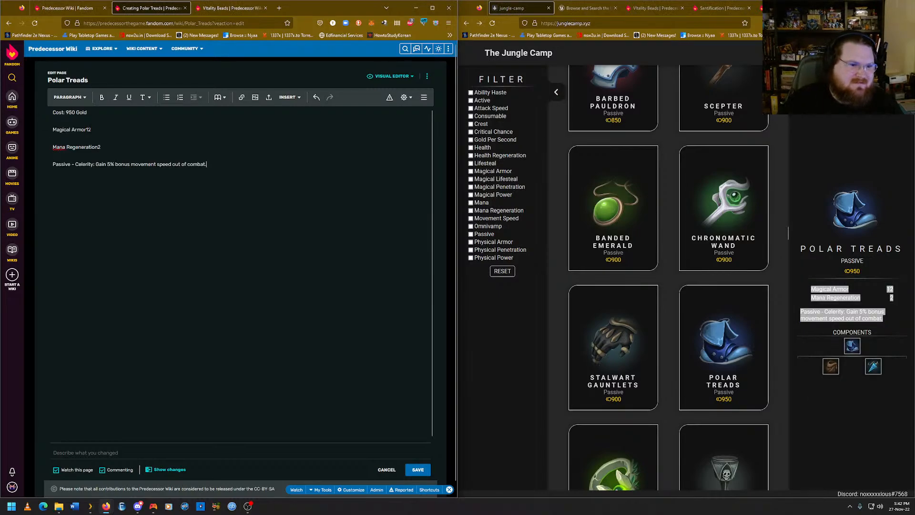
{"action": "type", "text": ": "}
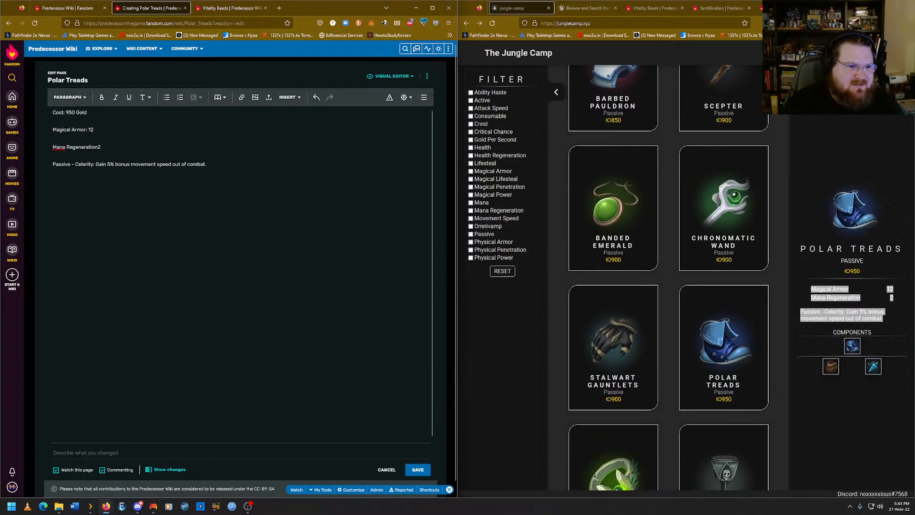
{"action": "type", "text": ":"}
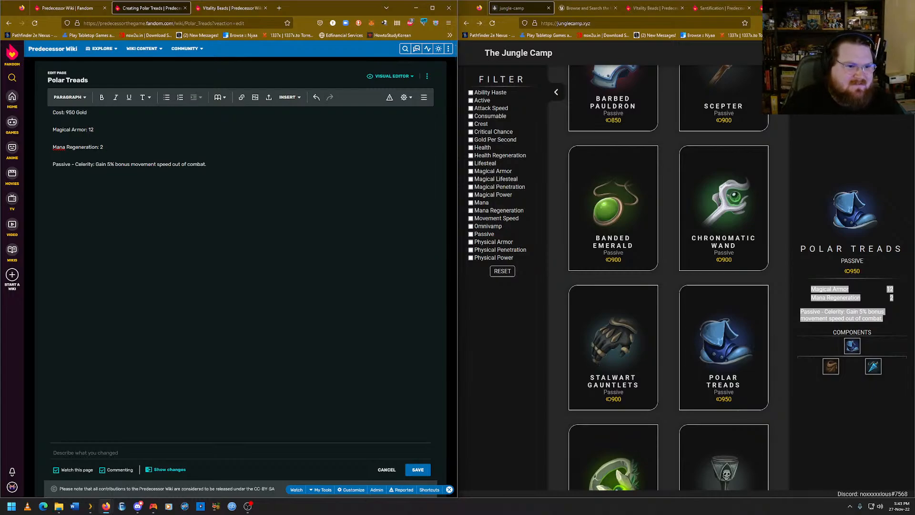
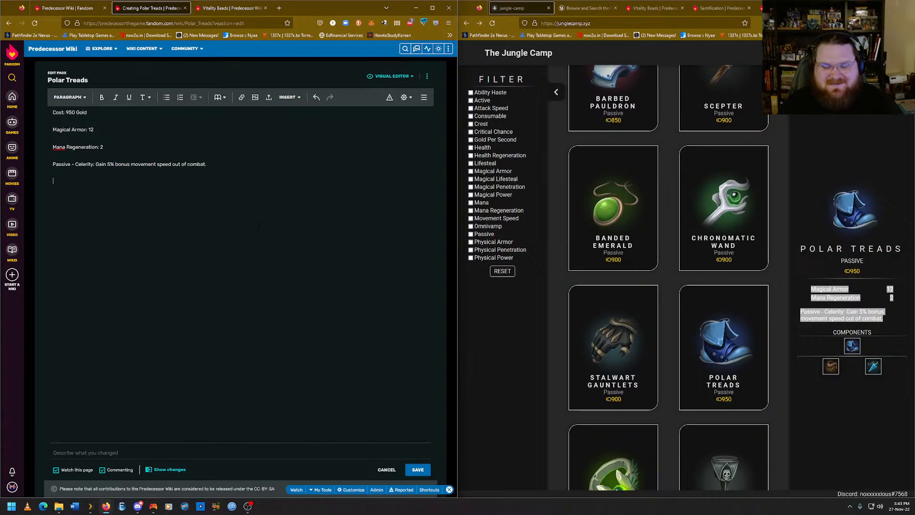
Start an "Upgrades from" line below the Polar Treads passive and open the Wraps wiki page in the Vitality Beads tab.
{"action": "type", "text": "Upgr"}
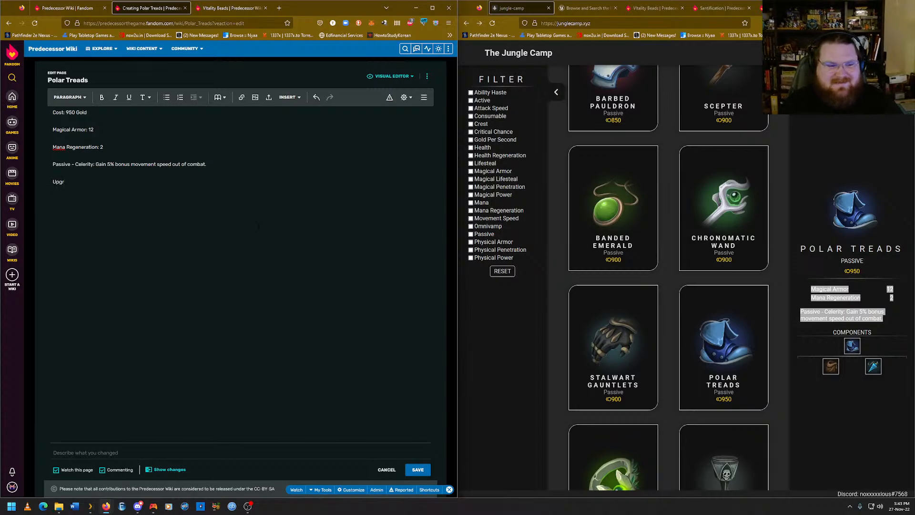
{"action": "type", "text": "ades from"}
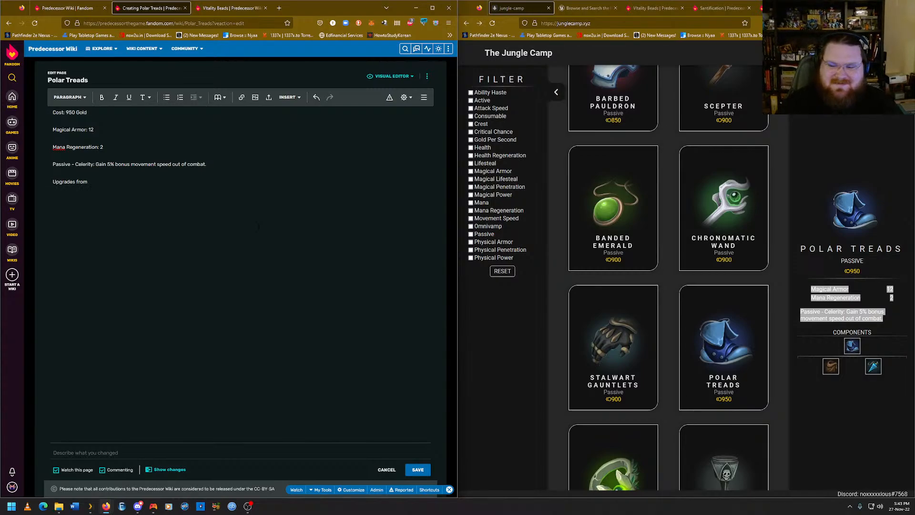
{"action": "left_click", "coordinate": [240, 11]}
{"action": "mouse_move", "coordinate": [442, 74]}
{"action": "left_click", "coordinate": [431, 89]}
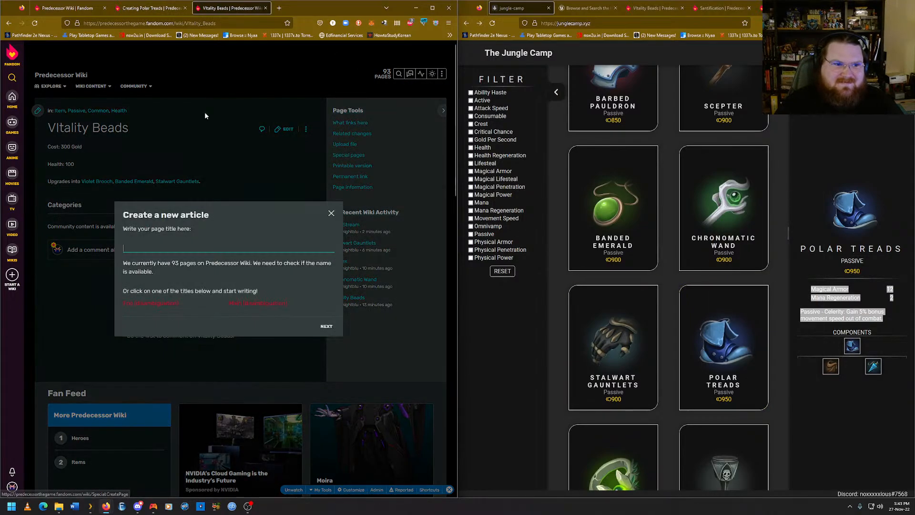
{"action": "type", "text": "wra"}
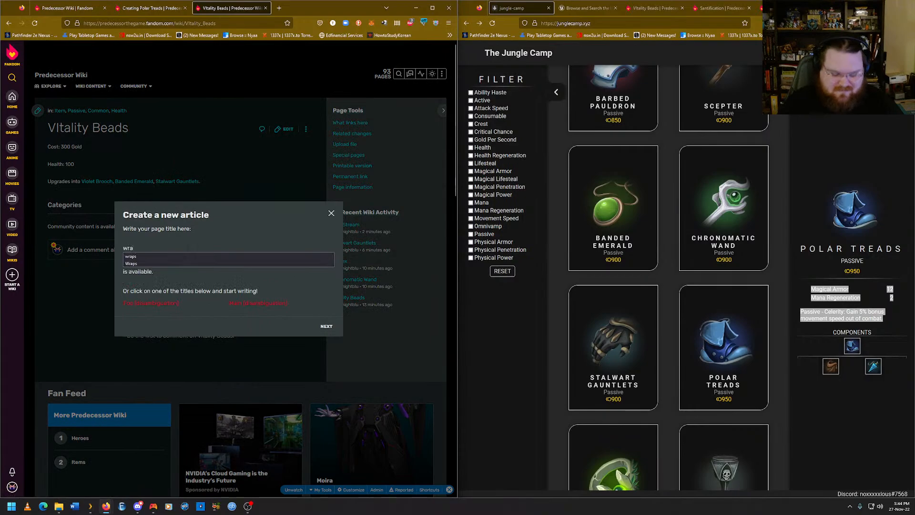
{"action": "left_click", "coordinate": [200, 264]}
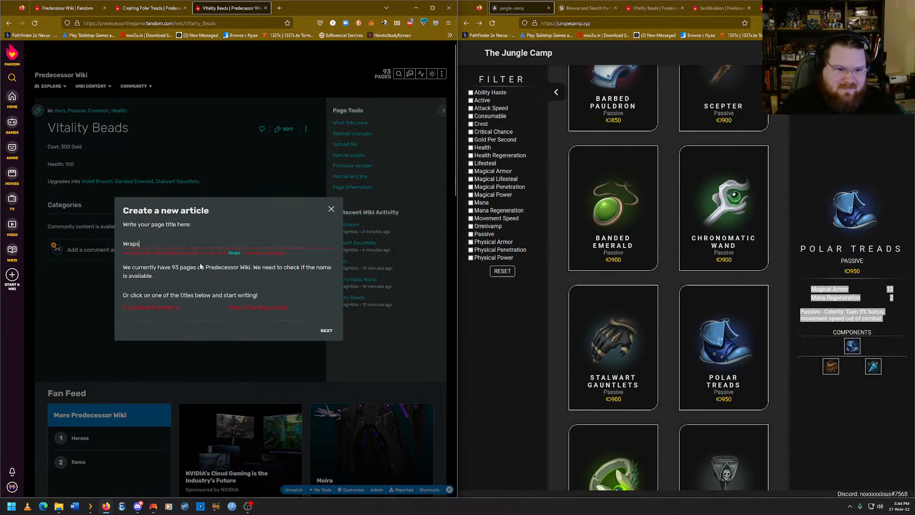
{"action": "left_click", "coordinate": [236, 253]}
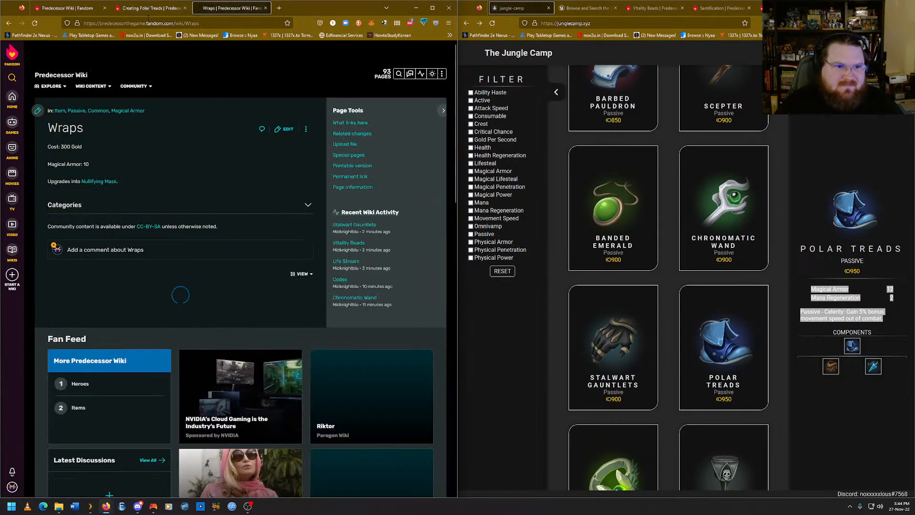
Copy the Wraps page address and insert a linked "Wraps" followed by a comma in the Polar Treads article's "Upgrades from" line.
{"action": "left_click", "coordinate": [148, 21]}
{"action": "right_click", "coordinate": [152, 23]}
{"action": "left_click", "coordinate": [168, 59]}
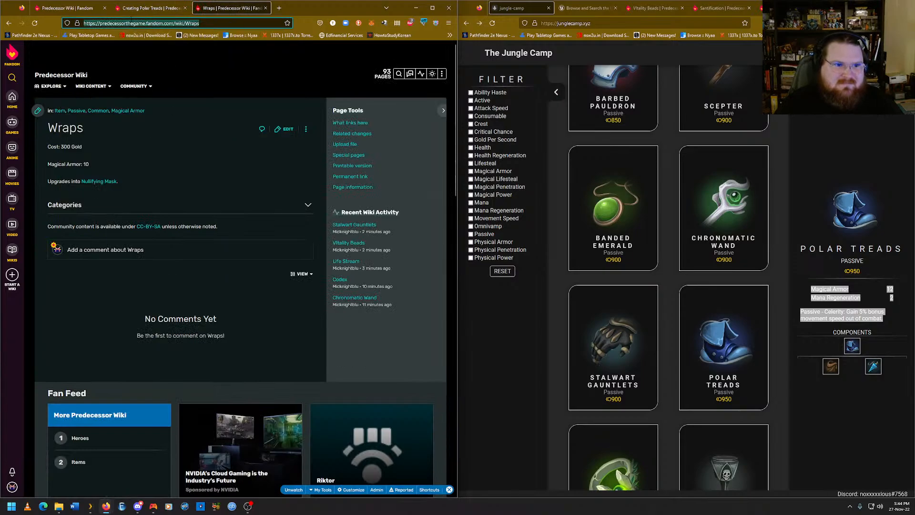
{"action": "left_click", "coordinate": [132, 9]}
{"action": "type", "text": "Wraps"}
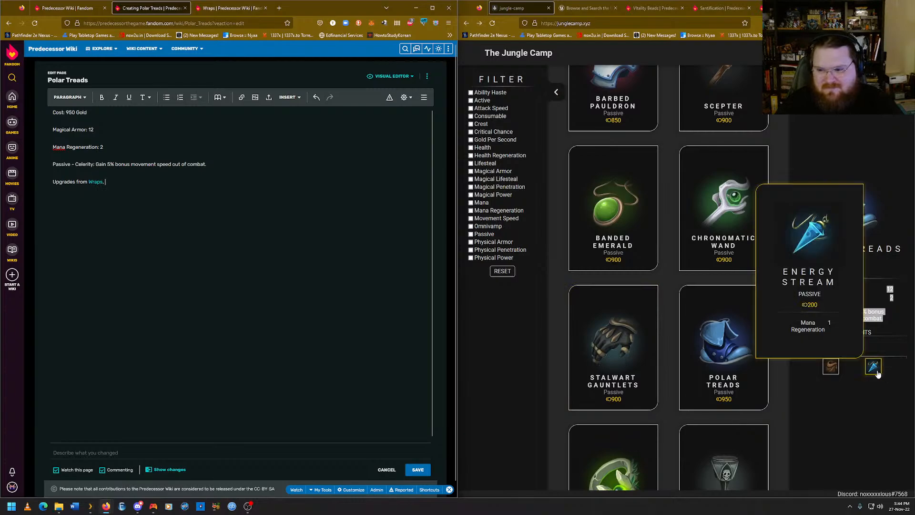
Look up the title Energy Stream through the new-article prompt in the Wraps tab and open its existing wiki page.
{"action": "left_click", "coordinate": [227, 9]}
{"action": "mouse_move", "coordinate": [442, 74]}
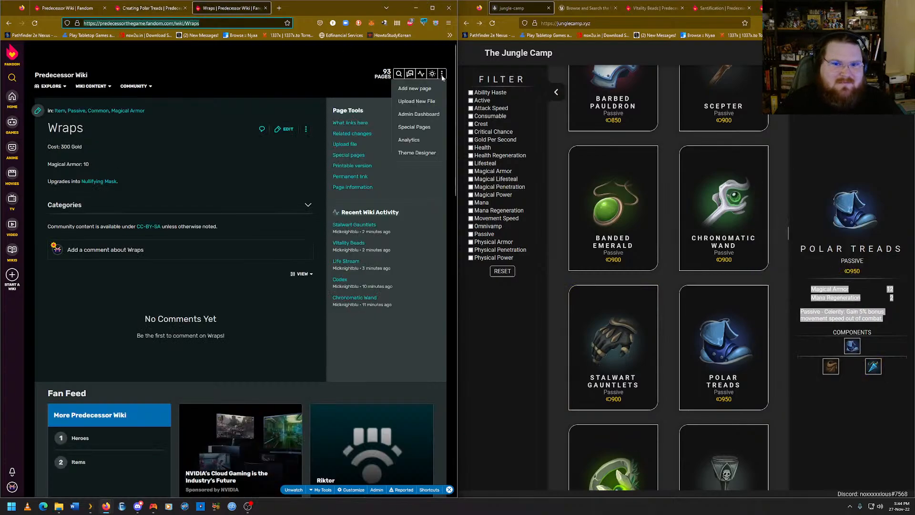
{"action": "left_click", "coordinate": [421, 88]}
{"action": "type", "text": "E"}
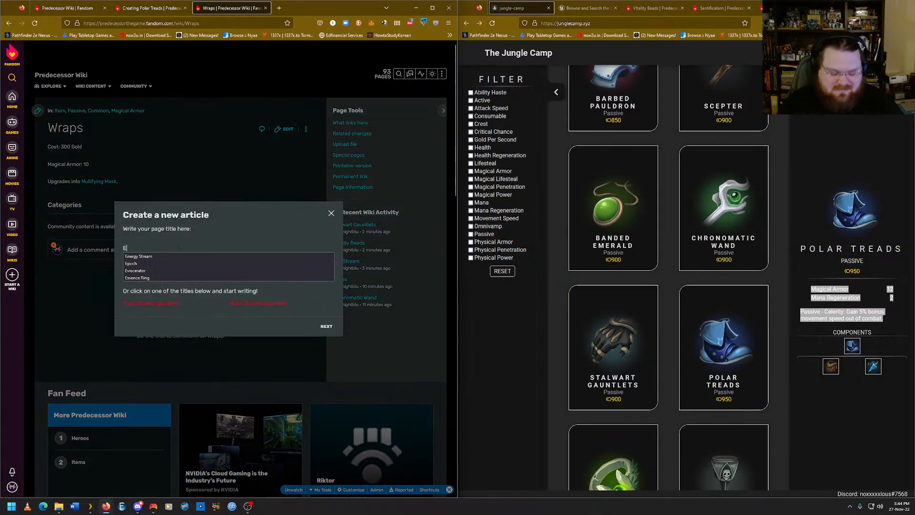
{"action": "type", "text": "nergy"}
{"action": "key", "text": "Down"}
{"action": "key", "text": "Return"}
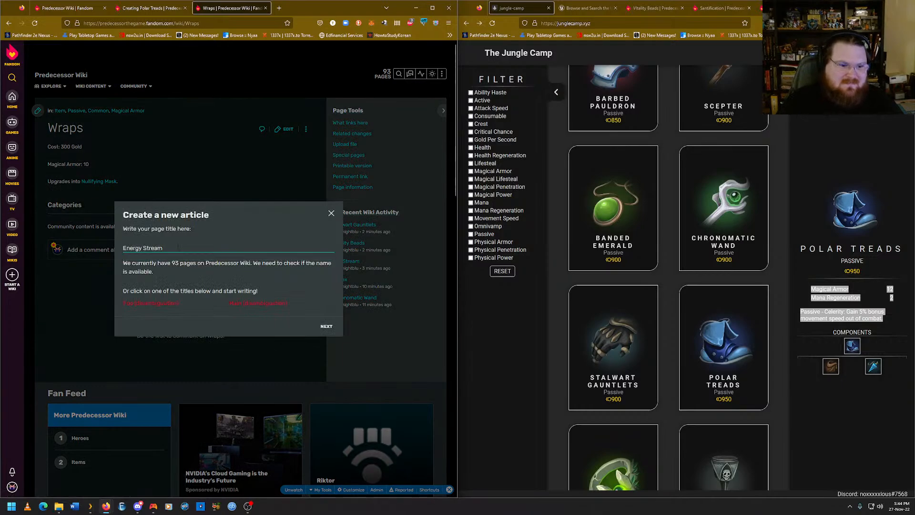
{"action": "left_click", "coordinate": [241, 253]}
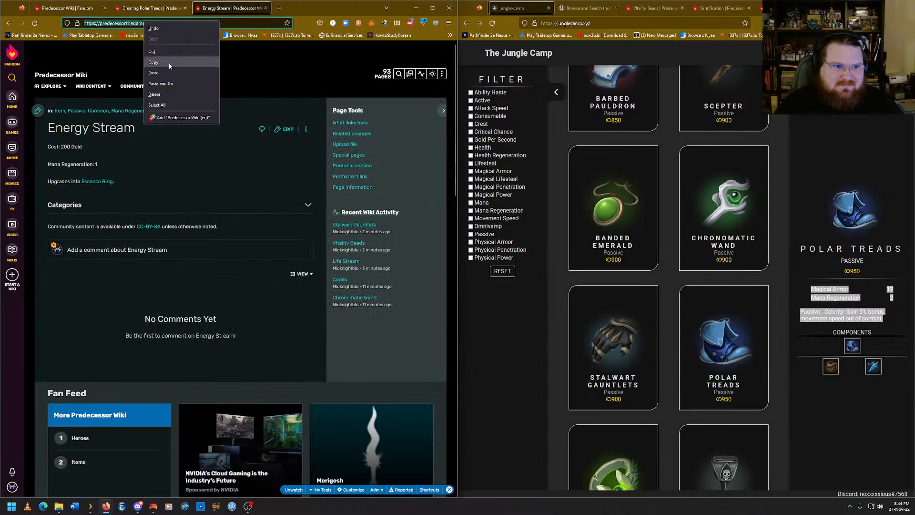
Add a linked "Energy Stream" and a closing period to the Polar Treads "Upgrades from" line and save the article.
{"action": "left_click", "coordinate": [151, 8]}
{"action": "type", "text": "Energy Stream"}
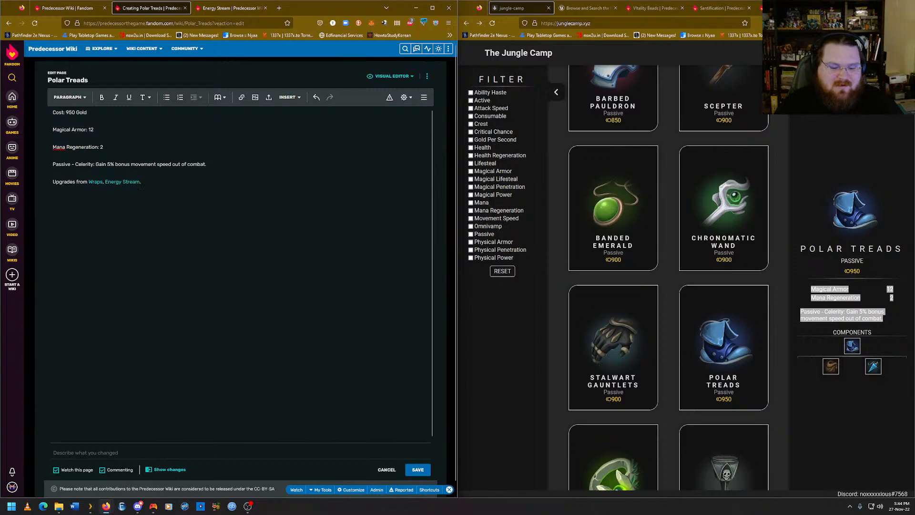
{"action": "left_click", "coordinate": [418, 470]}
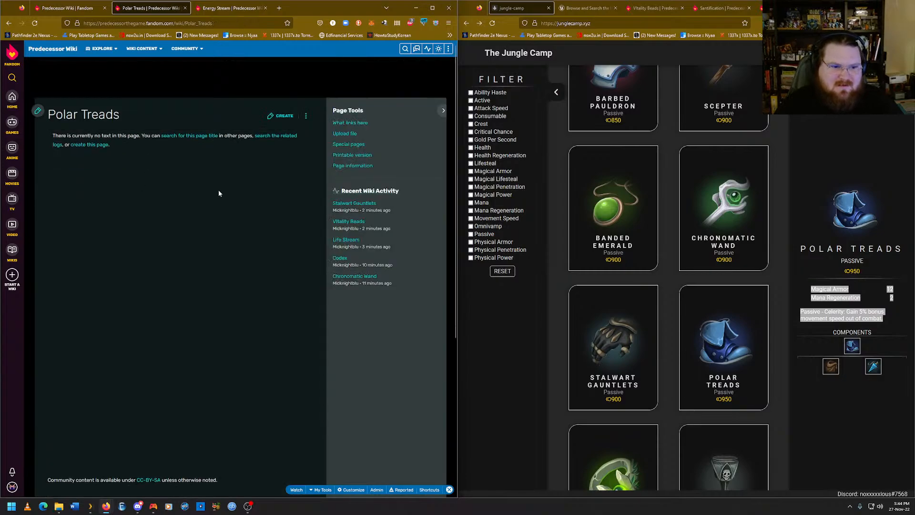
Add the categories Item, Passive and Uncommon to the Polar Treads page.
{"action": "left_click", "coordinate": [118, 237]}
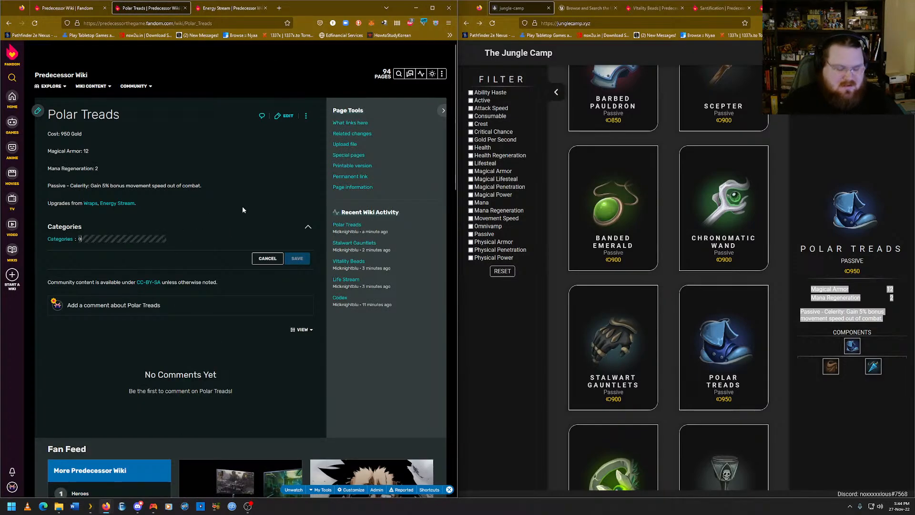
{"action": "type", "text": "item"}
{"action": "key", "text": "Return"}
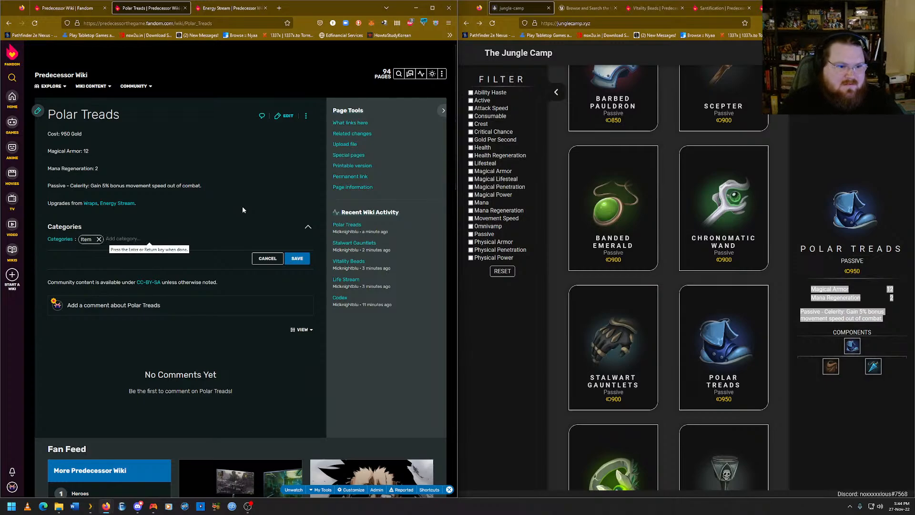
{"action": "type", "text": "passive"}
{"action": "key", "text": "Return"}
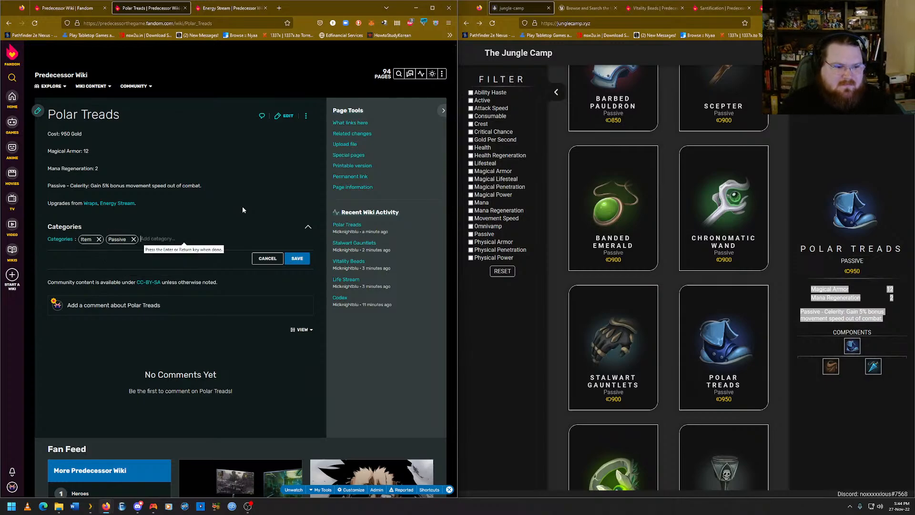
{"action": "type", "text": "uncom"}
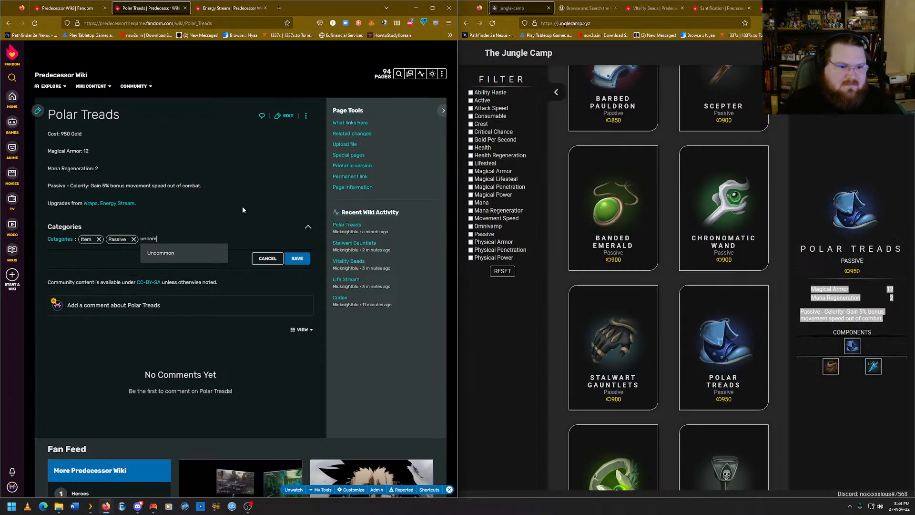
{"action": "key", "text": "Down"}
{"action": "key", "text": "Return"}
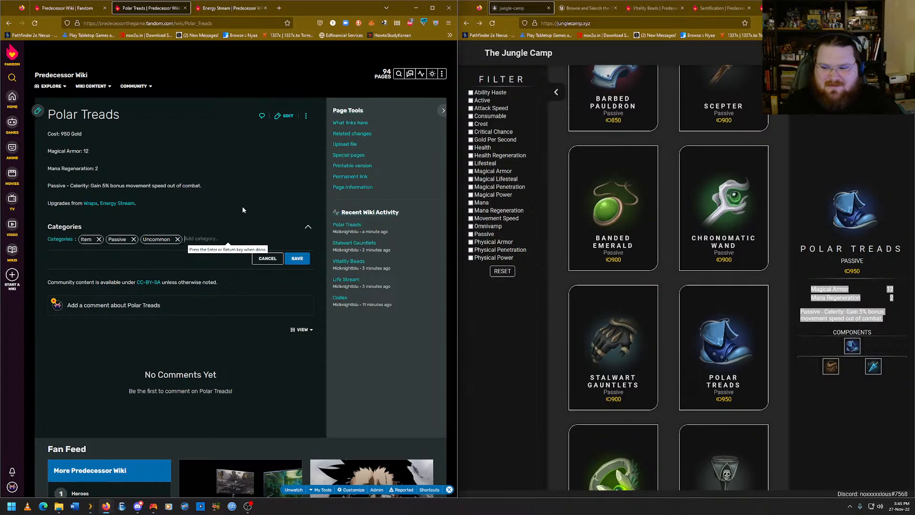
Add the categories Magical Armor and Mana Regeneration to the Polar Treads page and save the categories.
{"action": "type", "text": "Magical"}
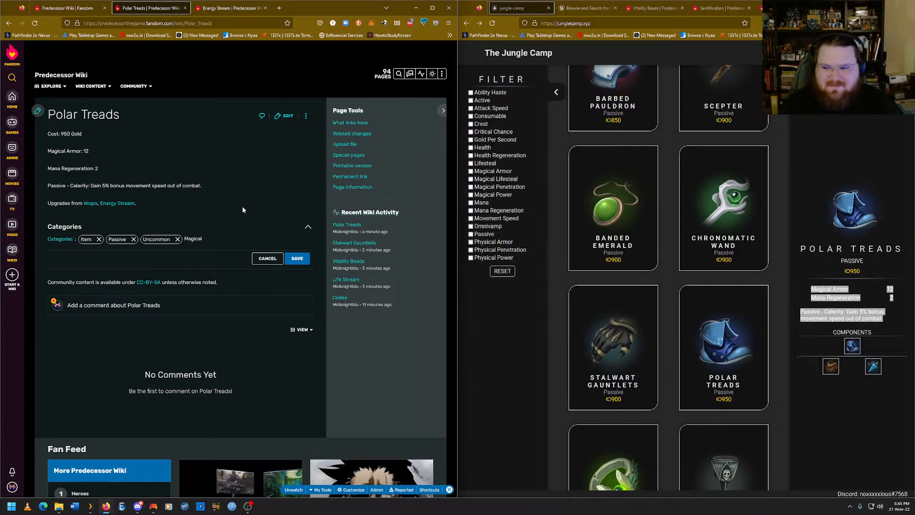
{"action": "type", "text": " Prmor"}
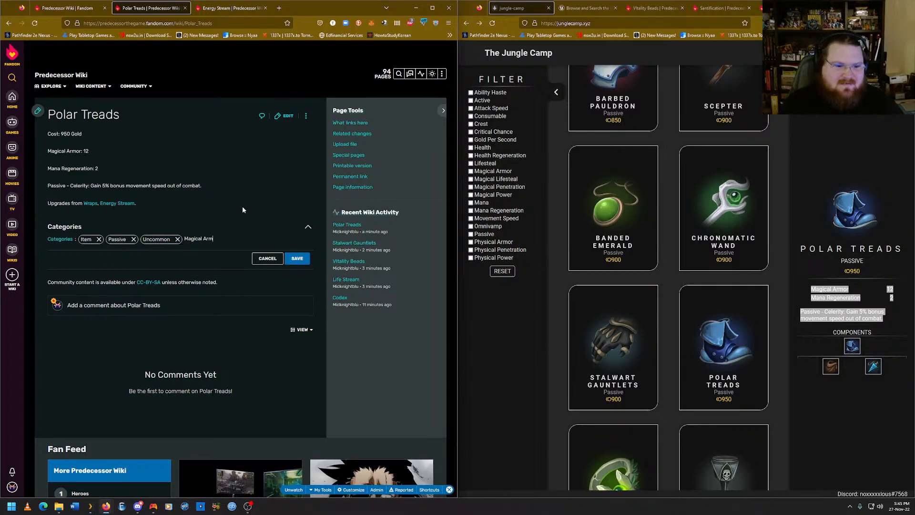
{"action": "key", "text": "Return"}
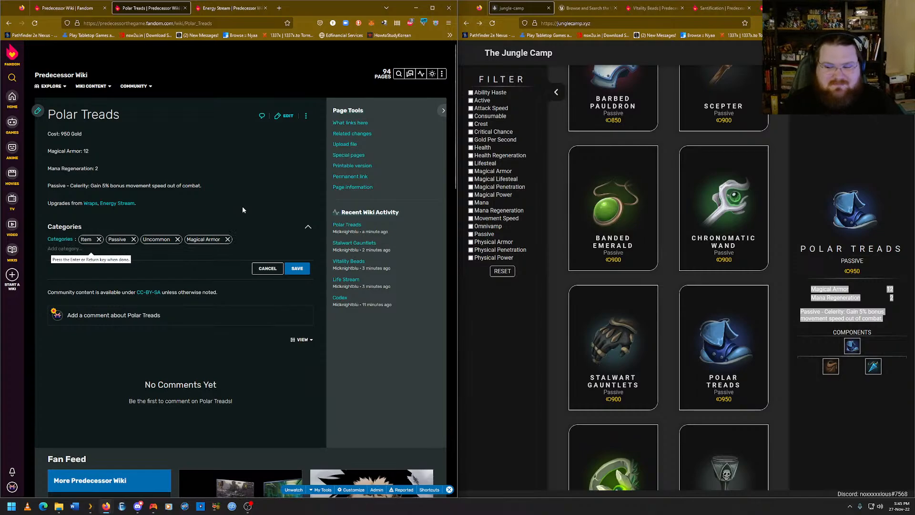
{"action": "type", "text": "Manag"}
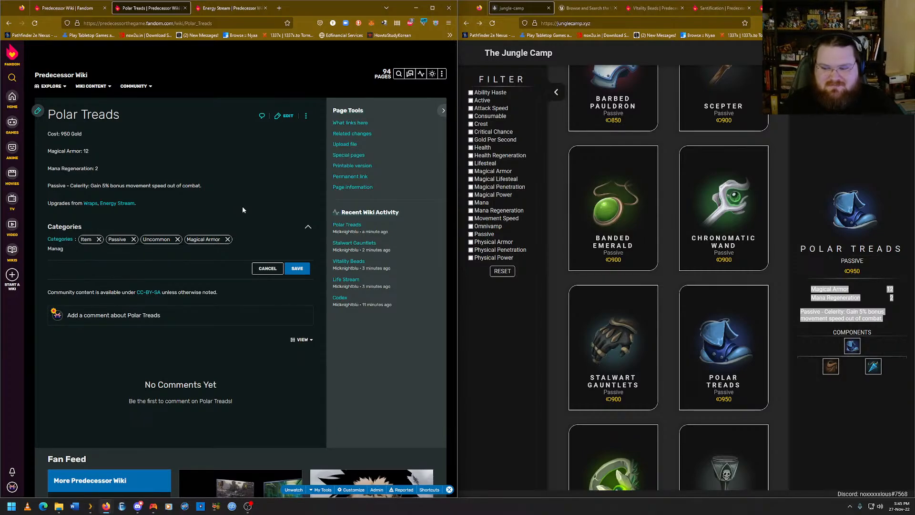
{"action": "type", "text": " Regeneration"}
{"action": "key", "text": "Return"}
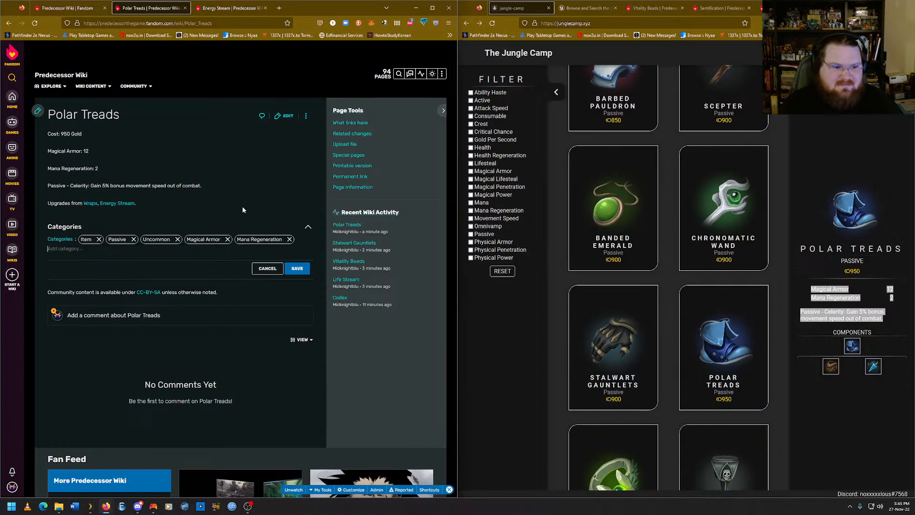
{"action": "left_click", "coordinate": [303, 269]}
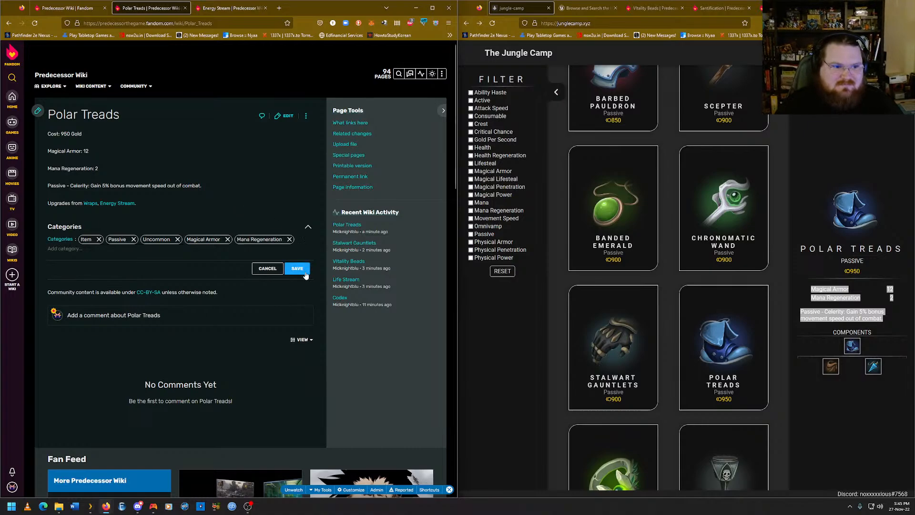
Copy the web address of the Polar Treads wiki page.
{"action": "left_click", "coordinate": [231, 8]}
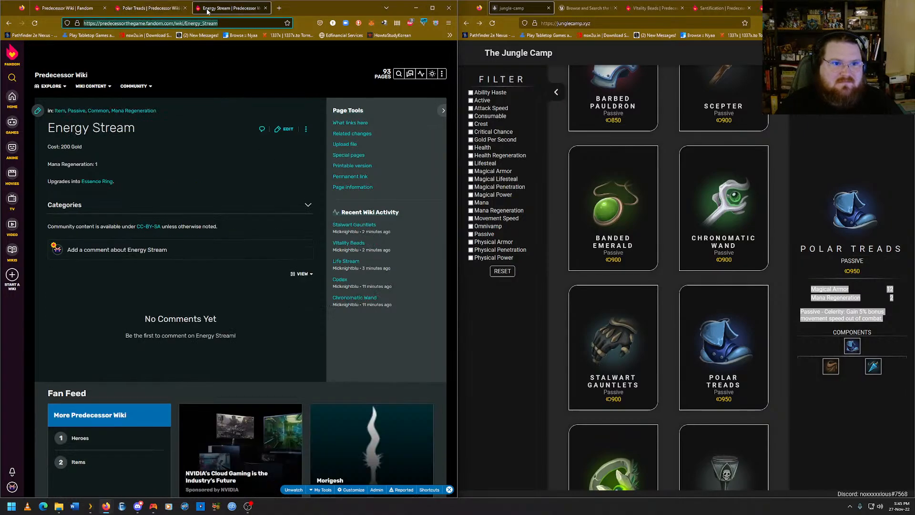
{"action": "left_click", "coordinate": [69, 8]}
{"action": "left_click", "coordinate": [145, 8]}
{"action": "left_click", "coordinate": [133, 24]}
{"action": "right_click", "coordinate": [133, 25]}
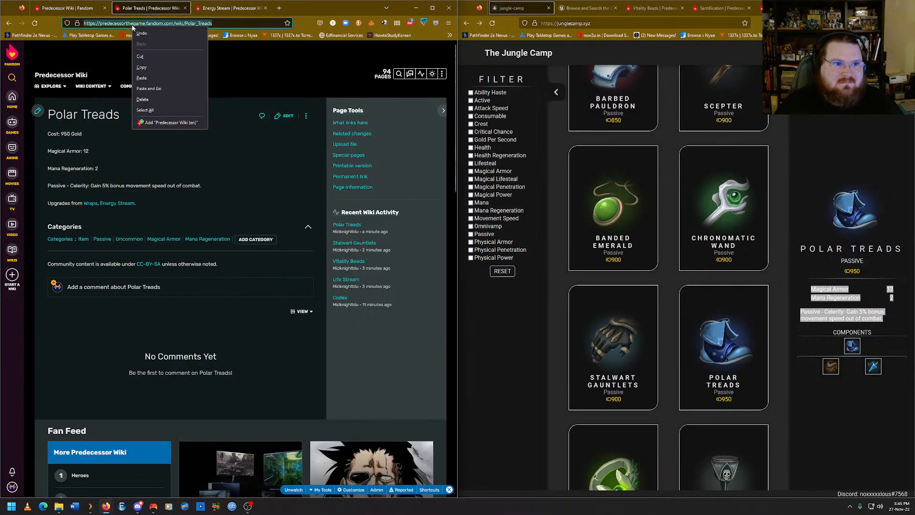
{"action": "left_click", "coordinate": [176, 66]}
Add a linked "Polar Treads" after Essence Ring in the Energy Stream page's "Upgrades into" line, end it with a period, and save.
{"action": "left_click", "coordinate": [232, 8]}
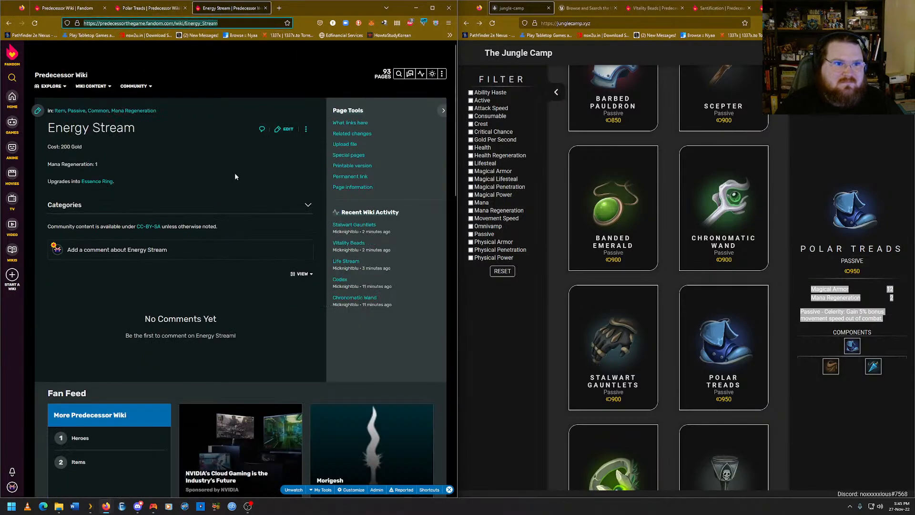
{"action": "left_click", "coordinate": [285, 129]}
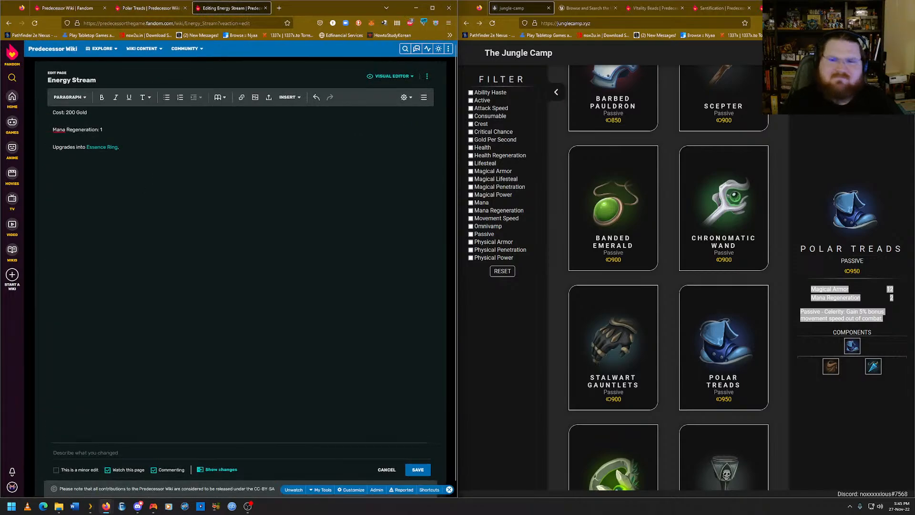
{"action": "key", "text": "ctrl+v"}
{"action": "type", "text": ","}
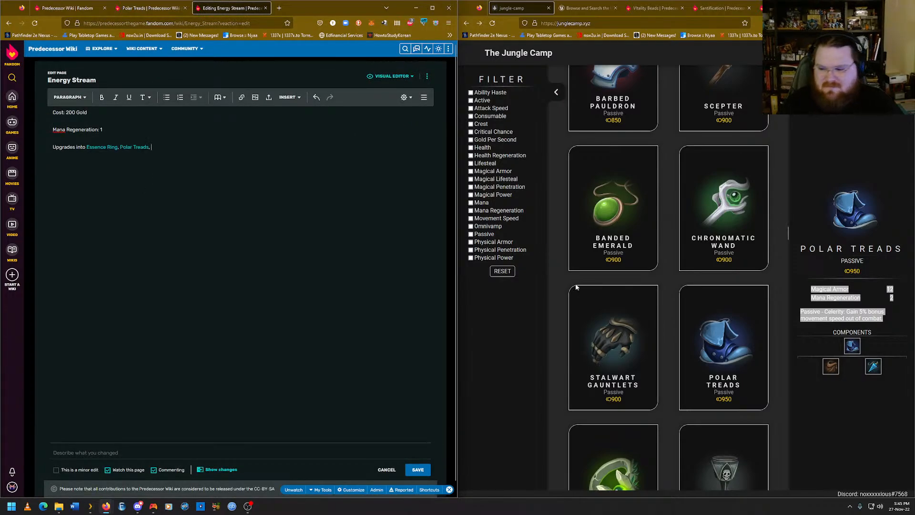
{"action": "mouse_move", "coordinate": [873, 371]}
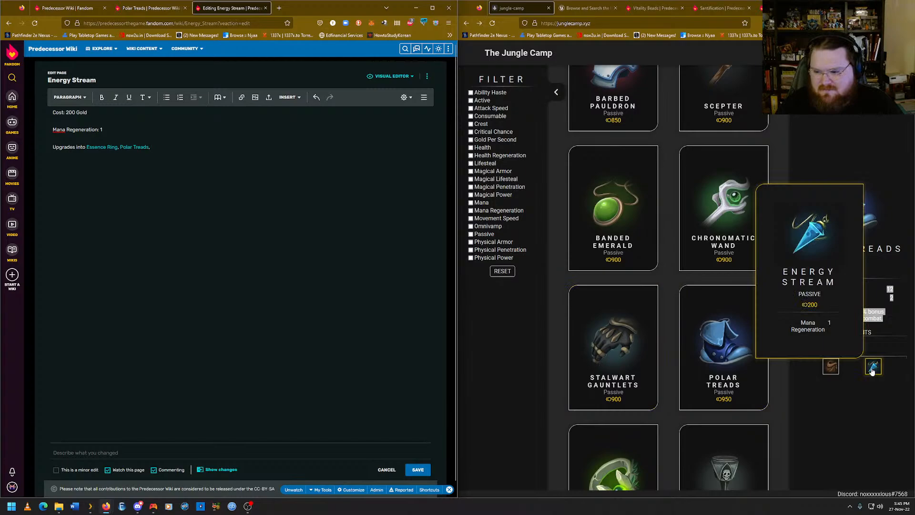
{"action": "left_click", "coordinate": [418, 469]}
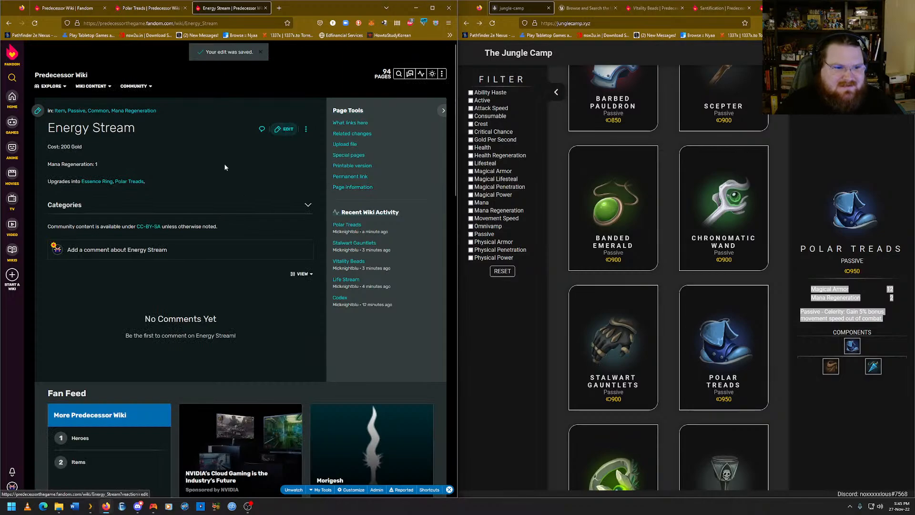
{"action": "left_click", "coordinate": [286, 130]}
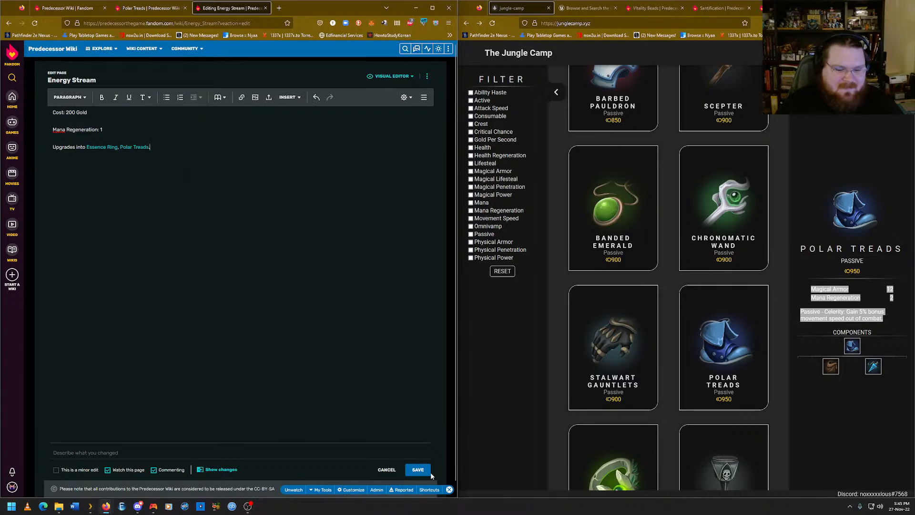
{"action": "left_click", "coordinate": [431, 472]}
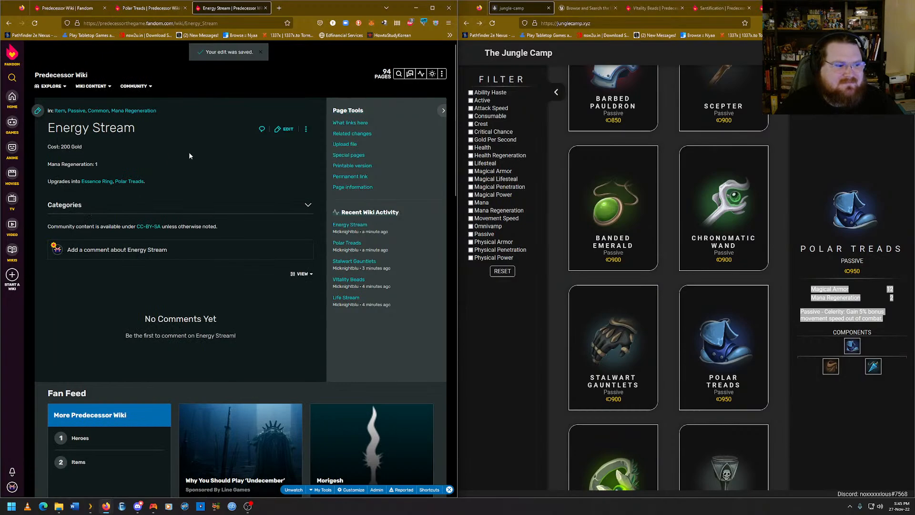
Open the new-article title prompt in the Energy Stream tab.
{"action": "left_click", "coordinate": [149, 9]}
{"action": "left_click", "coordinate": [230, 8]}
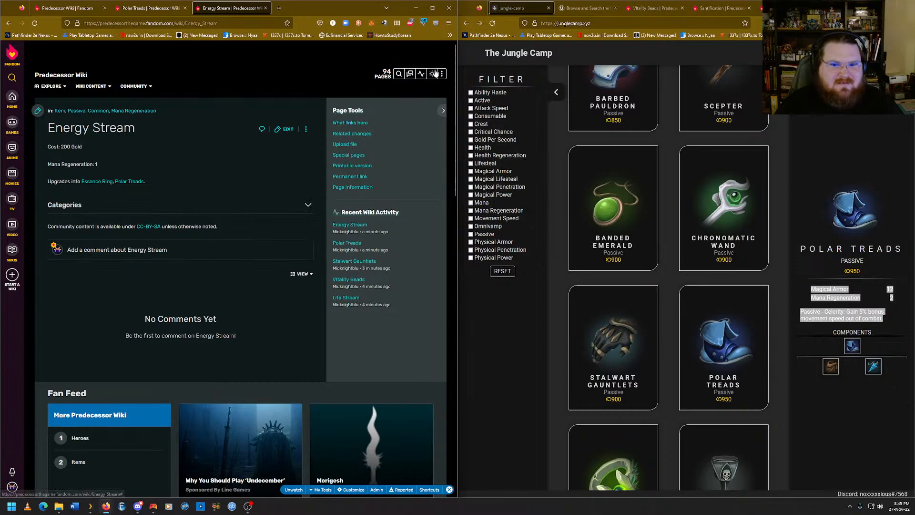
{"action": "mouse_move", "coordinate": [441, 75]}
{"action": "left_click", "coordinate": [428, 89]}
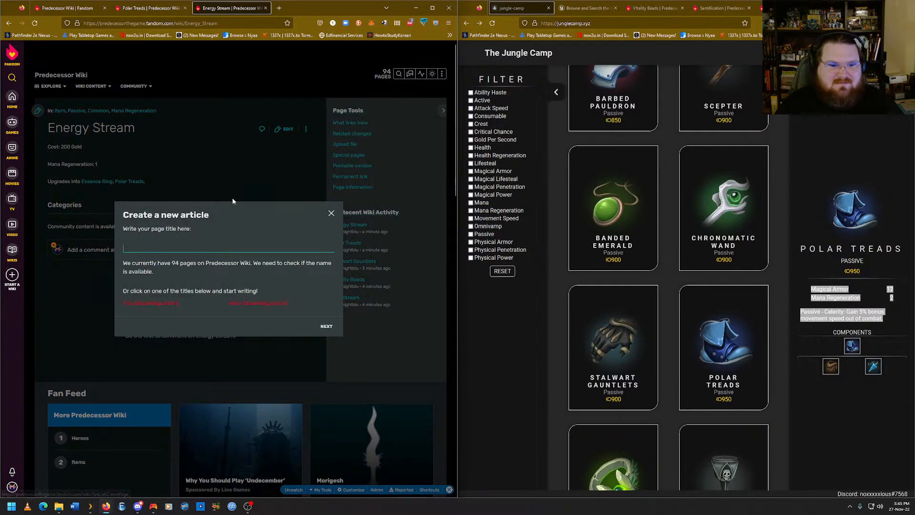
Look up the title Wraps in the new-article dialog and open the existing Wraps page.
{"action": "left_click", "coordinate": [201, 243]}
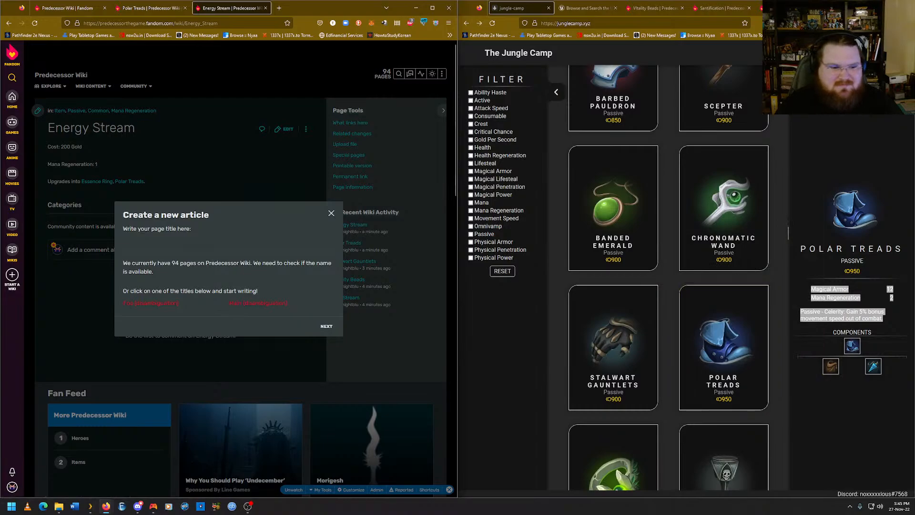
{"action": "type", "text": "wraps"}
{"action": "key", "text": "Down"}
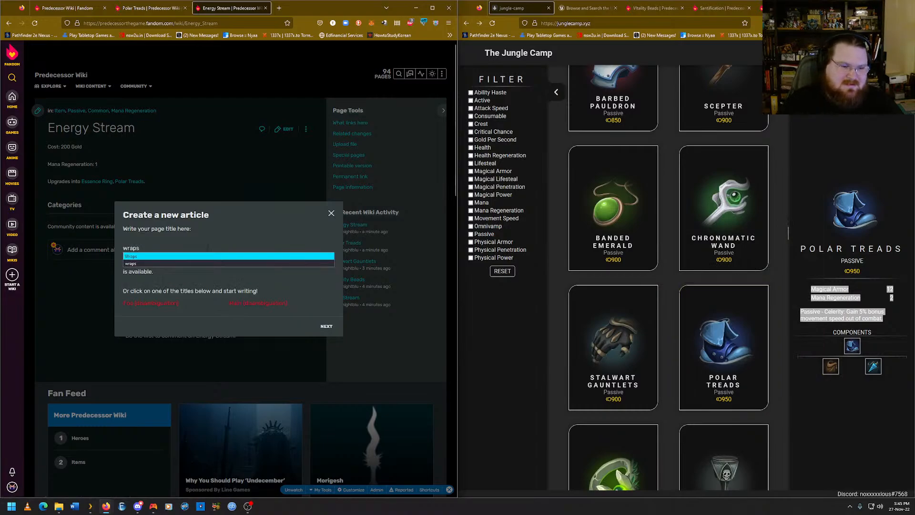
{"action": "key", "text": "Return"}
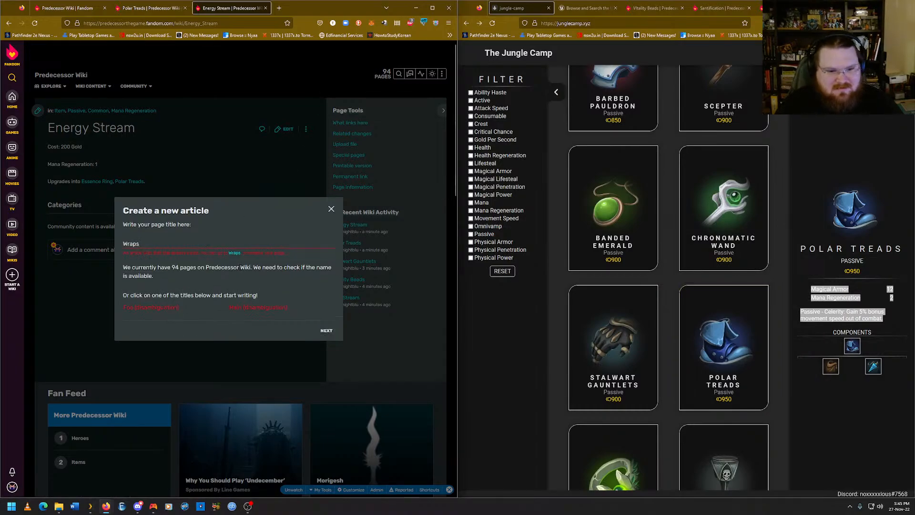
{"action": "left_click", "coordinate": [235, 253]}
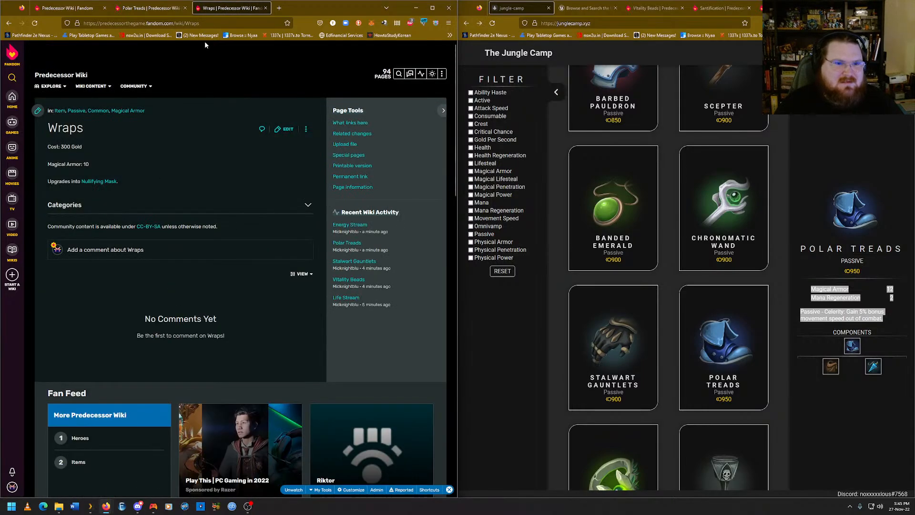
Copy the Polar Treads page address, add a linked Polar Treads to the Wraps page's "Upgrades into" line, and save.
{"action": "left_click", "coordinate": [162, 8]}
{"action": "right_click", "coordinate": [163, 25]}
{"action": "left_click", "coordinate": [190, 67]}
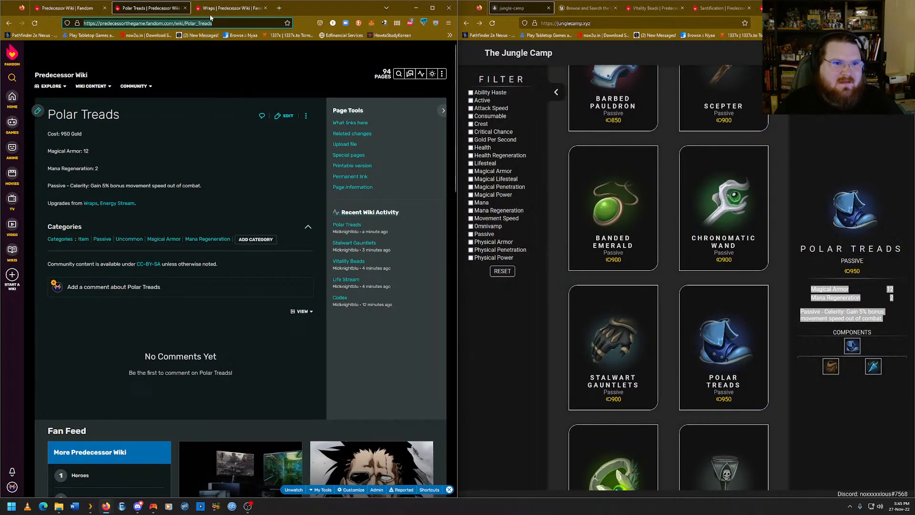
{"action": "left_click", "coordinate": [209, 10]}
{"action": "left_click", "coordinate": [286, 128]}
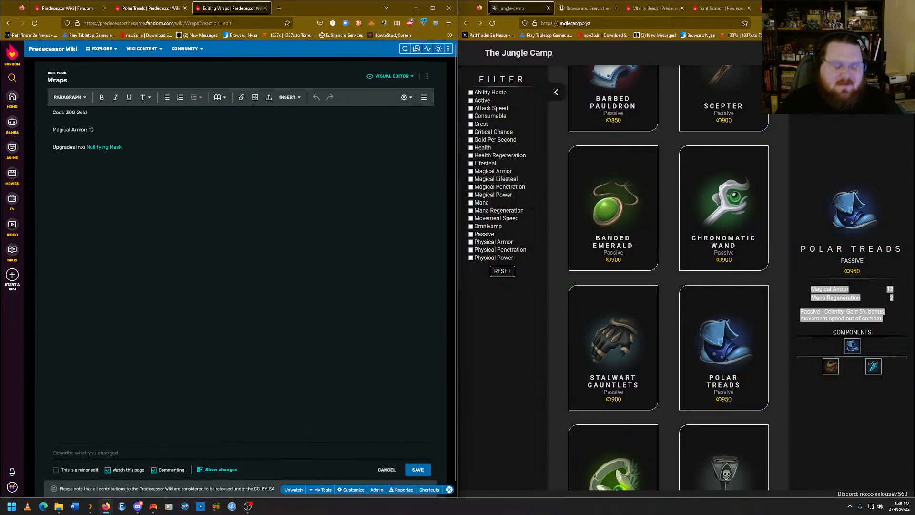
{"action": "type", "text": "Polar Treads"}
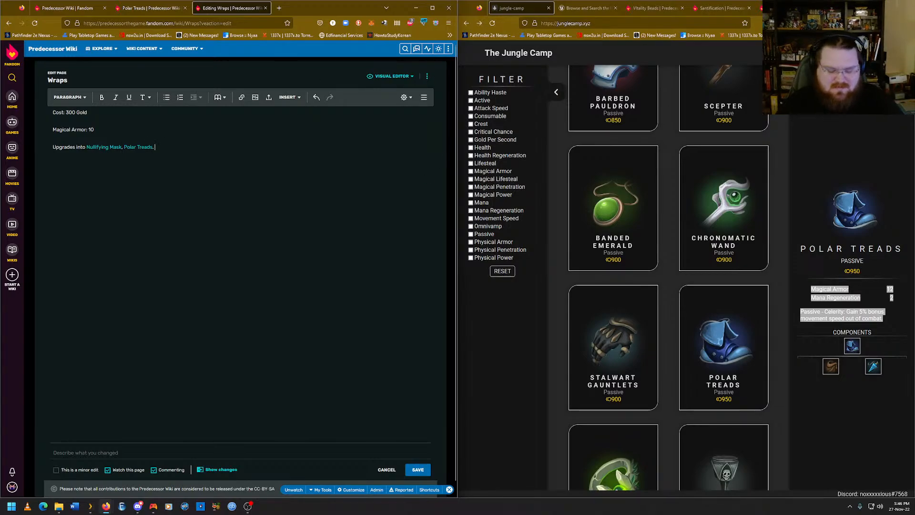
{"action": "left_click", "coordinate": [418, 458]}
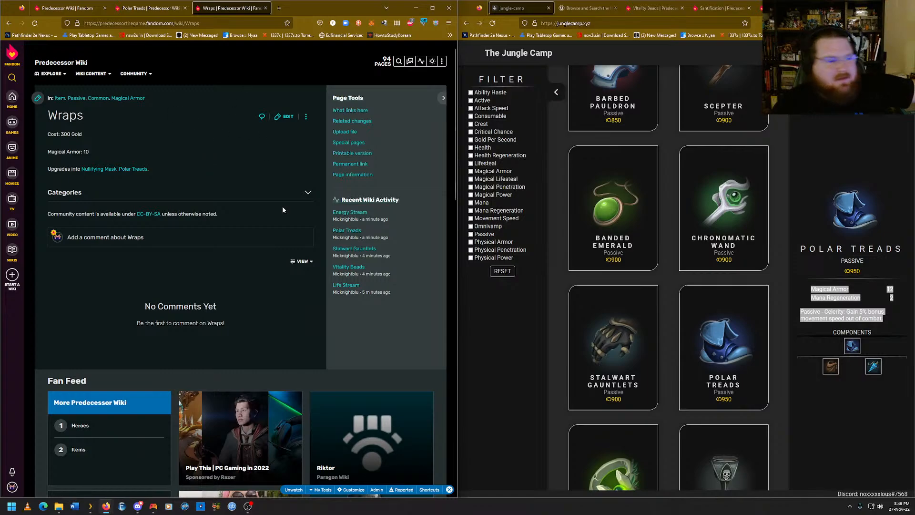
Show the Divine Wreath item on The Jungle Camp and create a new wiki article titled Divine Wreath.
{"action": "scroll", "coordinate": [639, 326], "scroll_direction": "down", "scroll_amount": 3}
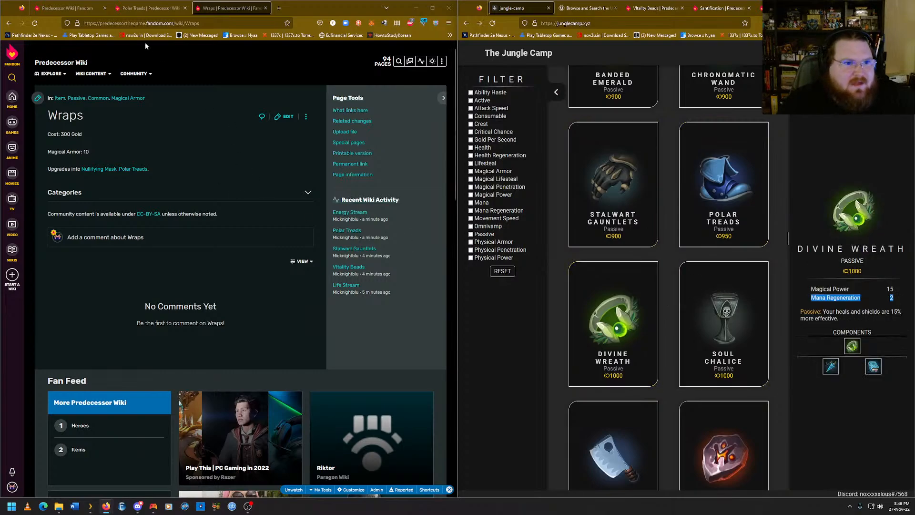
{"action": "left_click", "coordinate": [149, 8]}
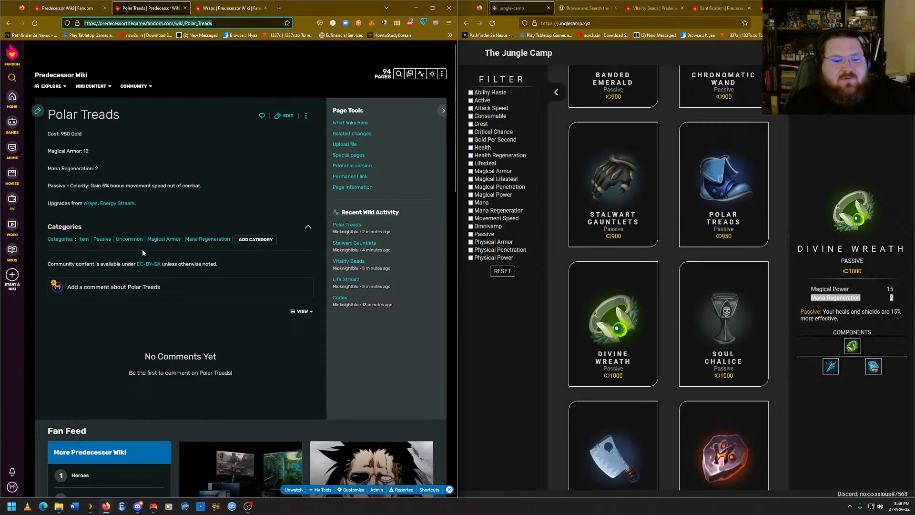
{"action": "left_click", "coordinate": [159, 226]}
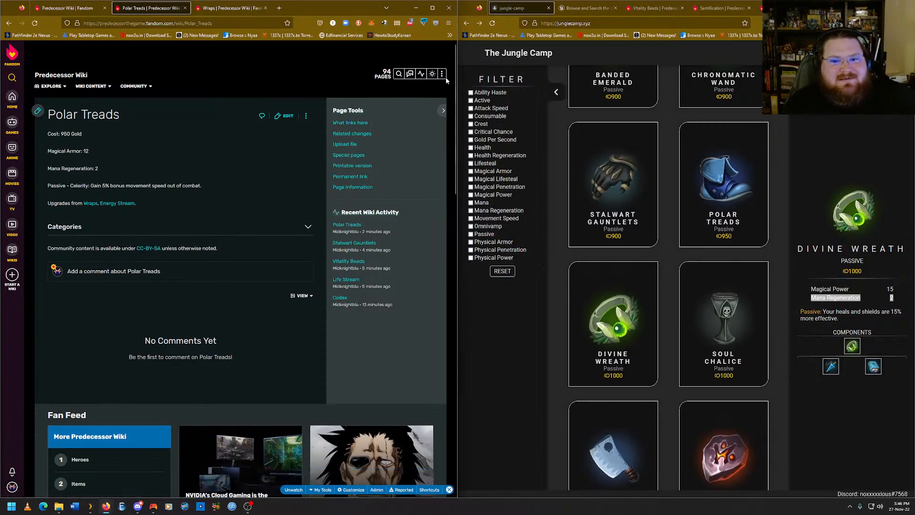
{"action": "mouse_move", "coordinate": [443, 79]}
{"action": "left_click", "coordinate": [405, 88]}
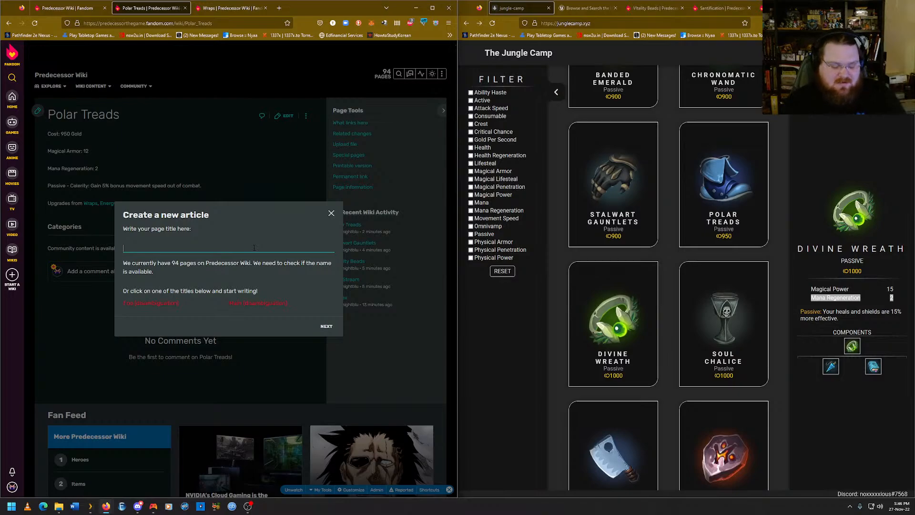
{"action": "type", "text": "Divin"}
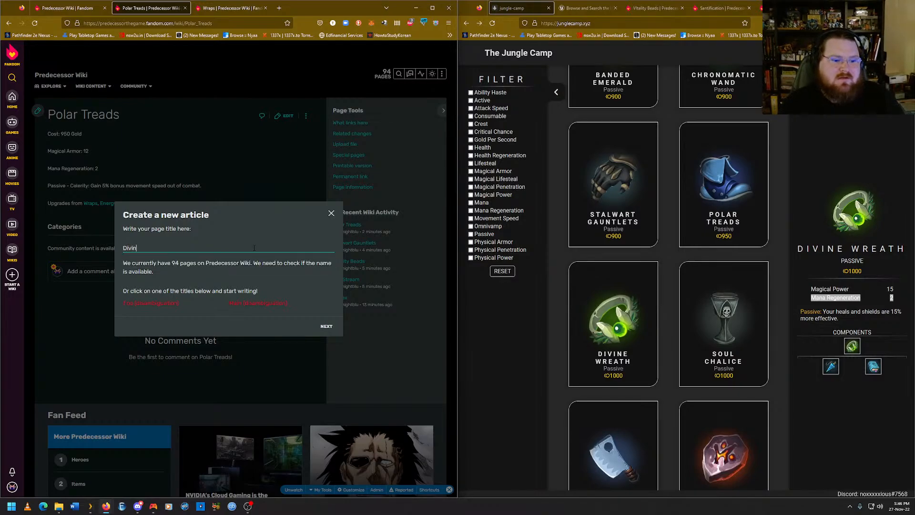
{"action": "type", "text": "e Wreath"}
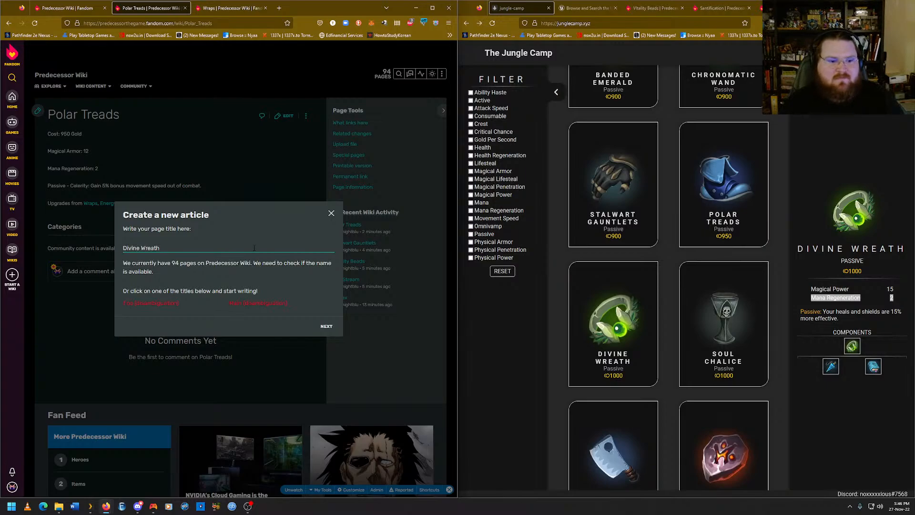
{"action": "key", "text": "Return"}
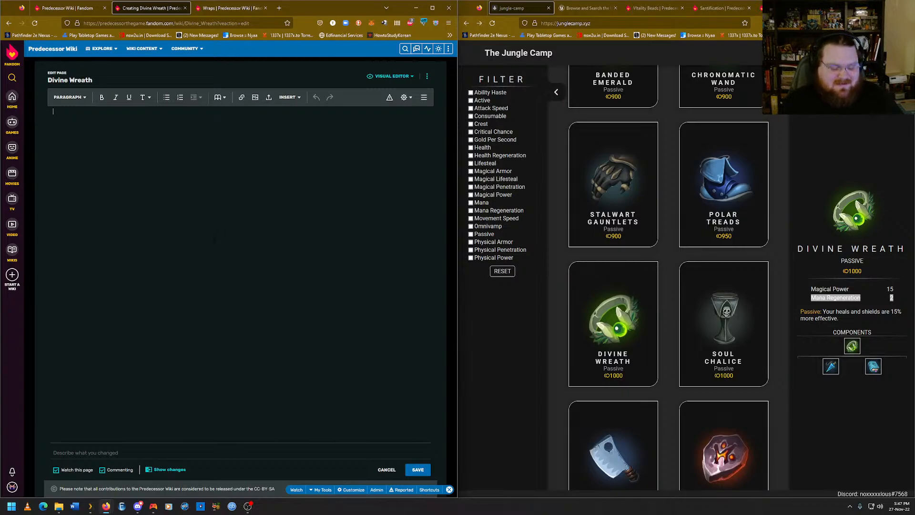
Enter "Cost: 1000" and copy Divine Wreath's Magical Power, Mana Regeneration and Passive text from The Jungle Camp into the article.
{"action": "type", "text": "Cost"}
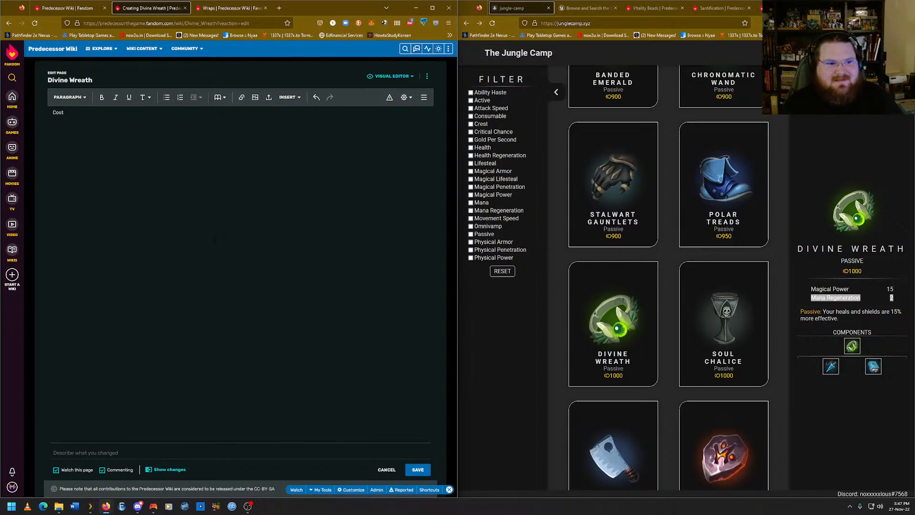
{"action": "type", "text": "1000"}
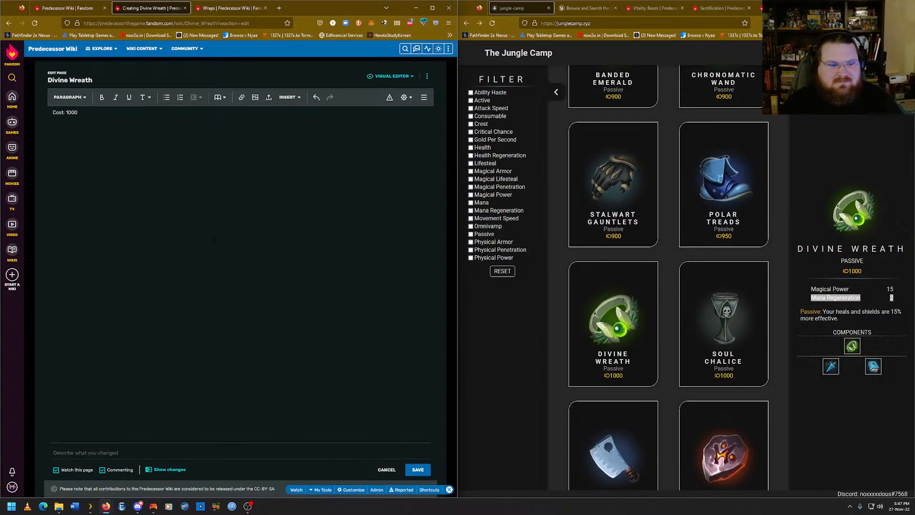
{"action": "left_click_drag", "start_coordinate": [840, 319], "coordinate": [818, 296]}
{"action": "right_click", "coordinate": [818, 296]}
{"action": "left_click", "coordinate": [835, 298]}
{"action": "left_click", "coordinate": [267, 267]}
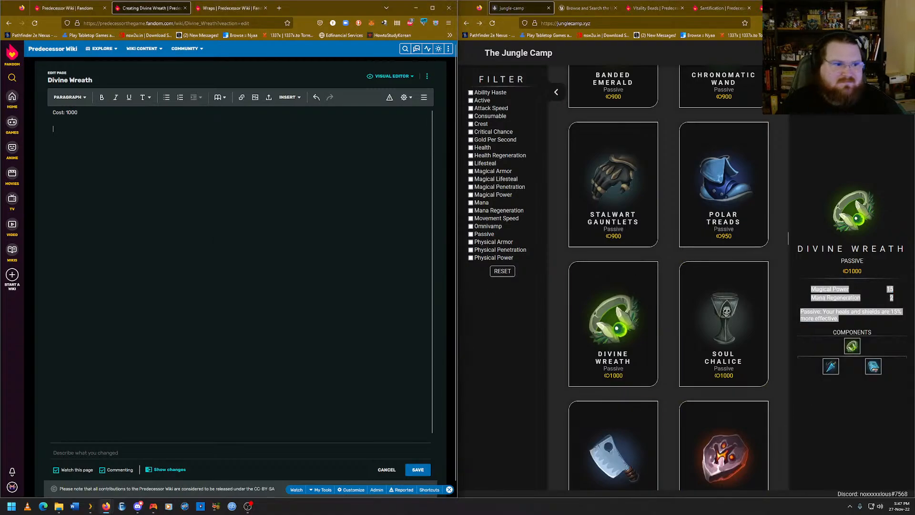
{"action": "type", "text": "Magical Power15 Mana Regeneration2 Passive: Your heals and shields are 15% more effective."}
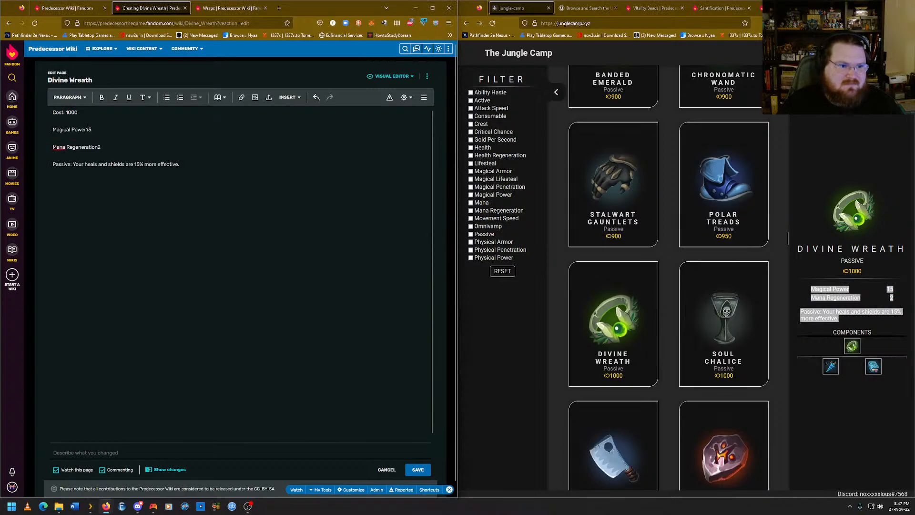
Separate the names from the values with a colon and space in the Magical Power and Mana Regeneration lines.
{"action": "double_click", "coordinate": [86, 129]}
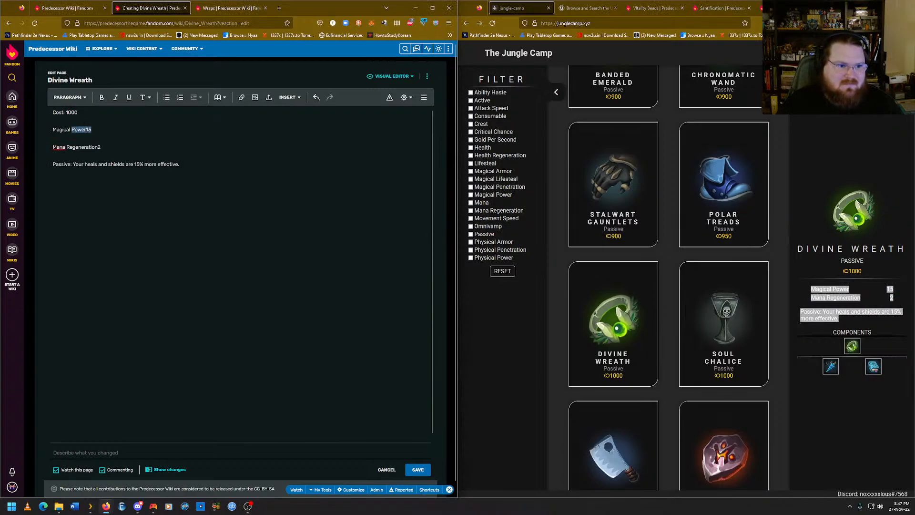
{"action": "left_click", "coordinate": [86, 129]}
{"action": "type", "text": ": "}
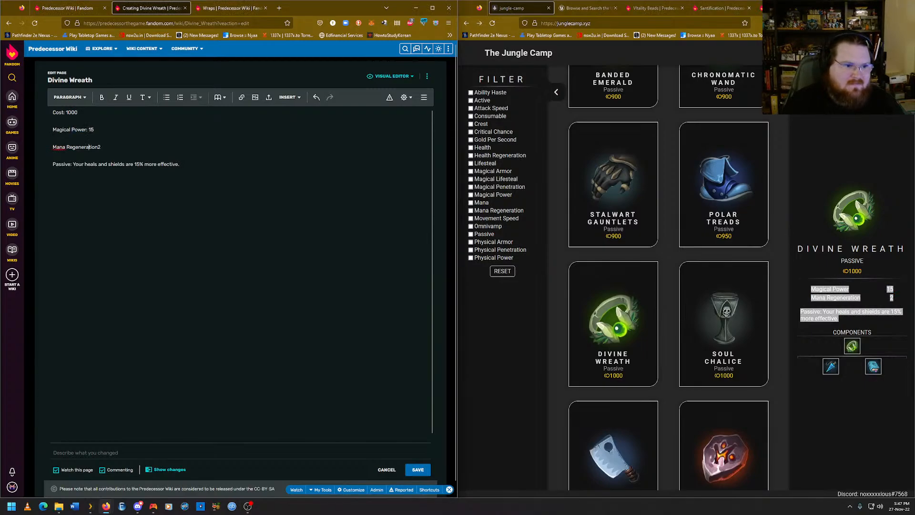
{"action": "type", "text": ":"}
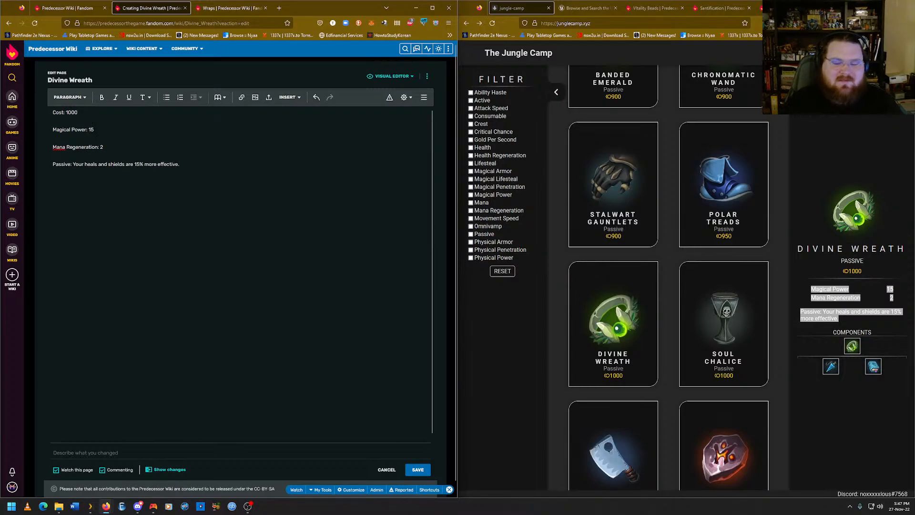
Add a new line reading "Upgrades from" below the Passive text.
{"action": "key", "text": "Return"}
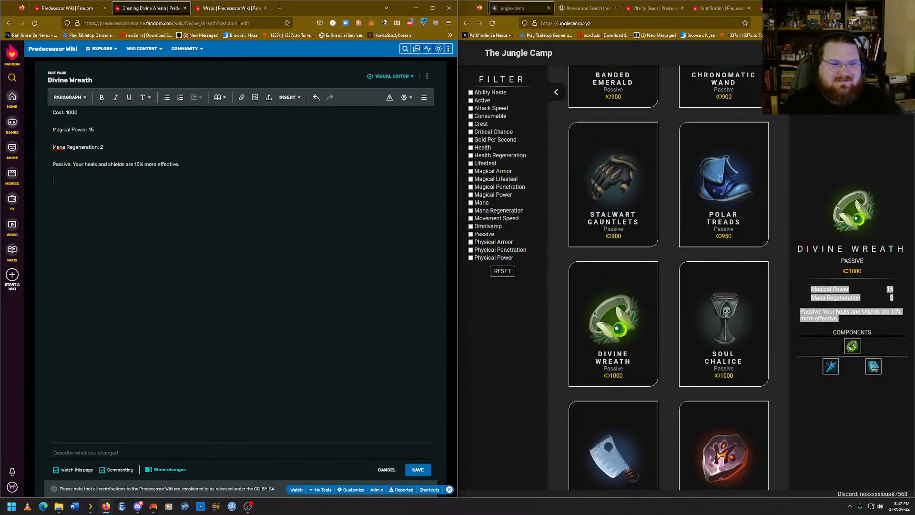
{"action": "type", "text": "Upgrade"}
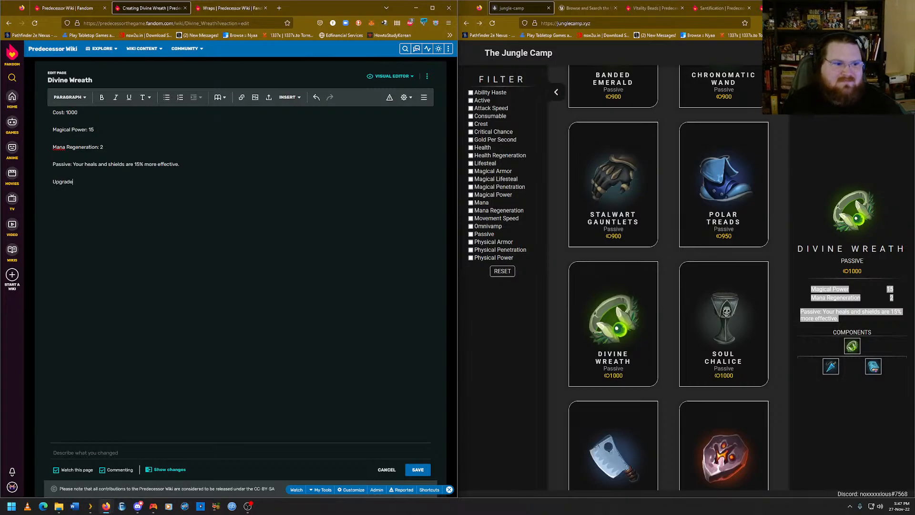
{"action": "type", "text": "s from"}
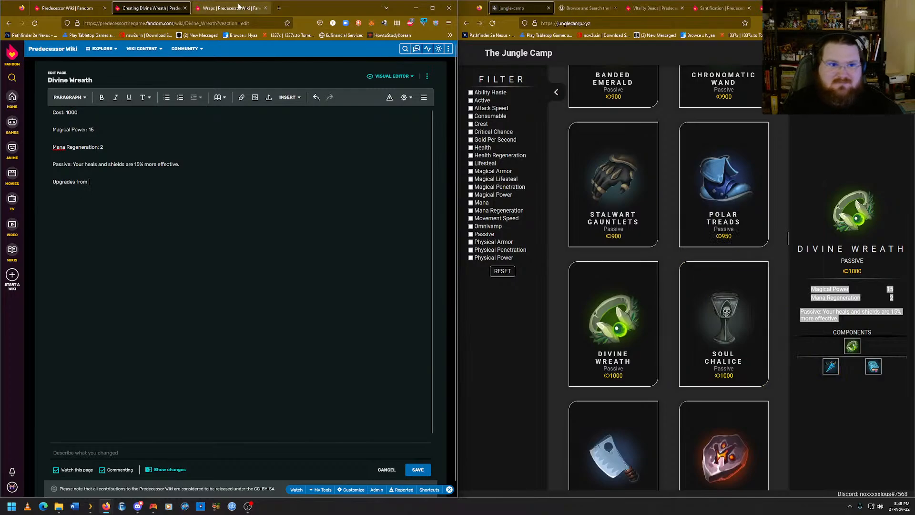
From the Wraps page, look up the title Energy Stream in the new-article dialog and open its existing page.
{"action": "left_click", "coordinate": [239, 6]}
{"action": "mouse_move", "coordinate": [442, 62]}
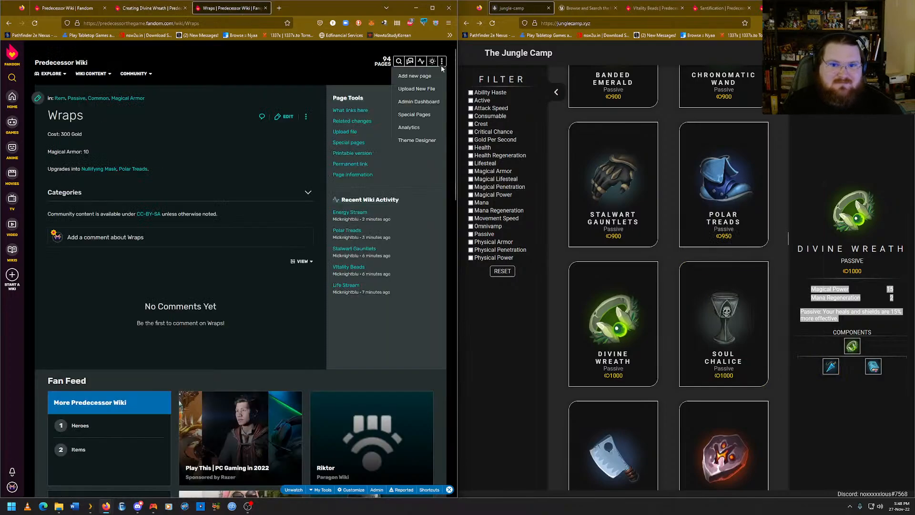
{"action": "left_click", "coordinate": [415, 76]}
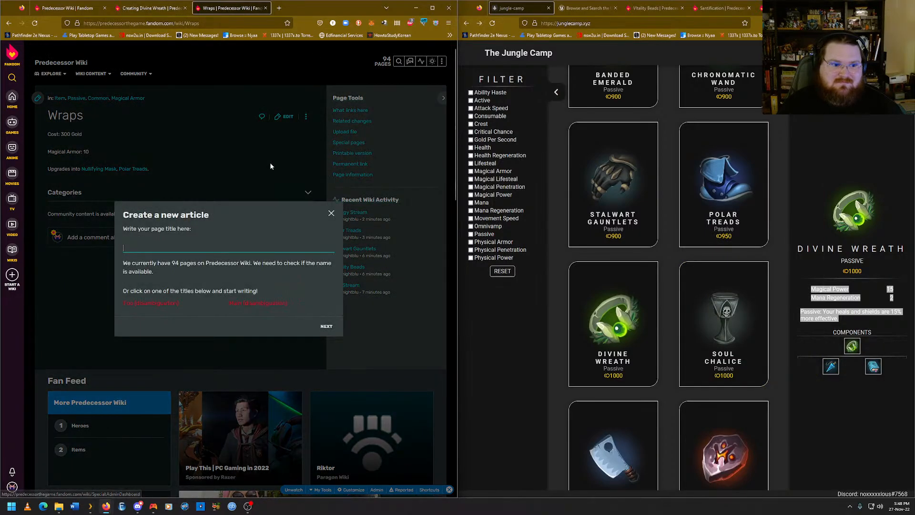
{"action": "left_click", "coordinate": [229, 245]}
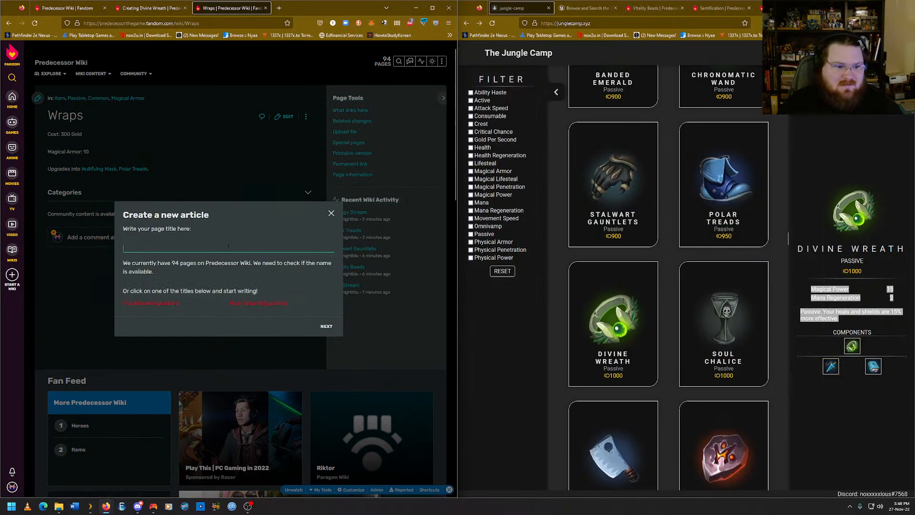
{"action": "type", "text": "Energy Stre"}
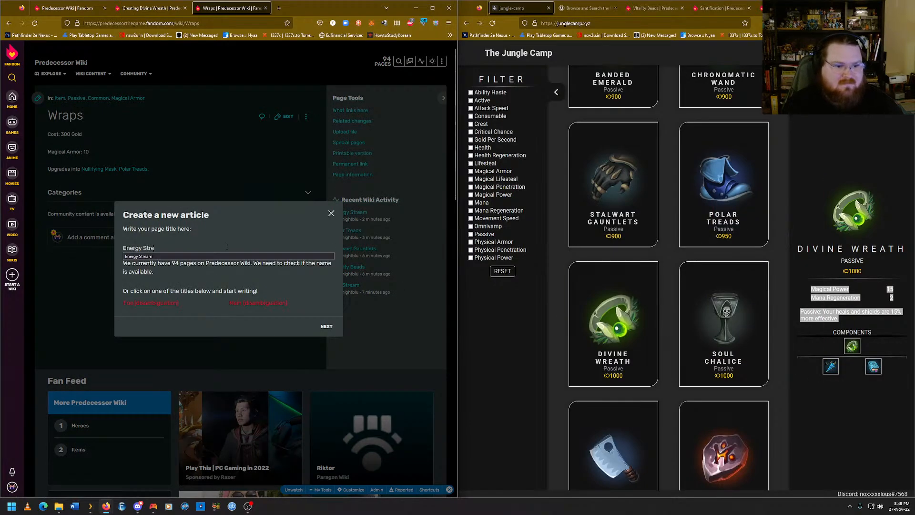
{"action": "type", "text": "am"}
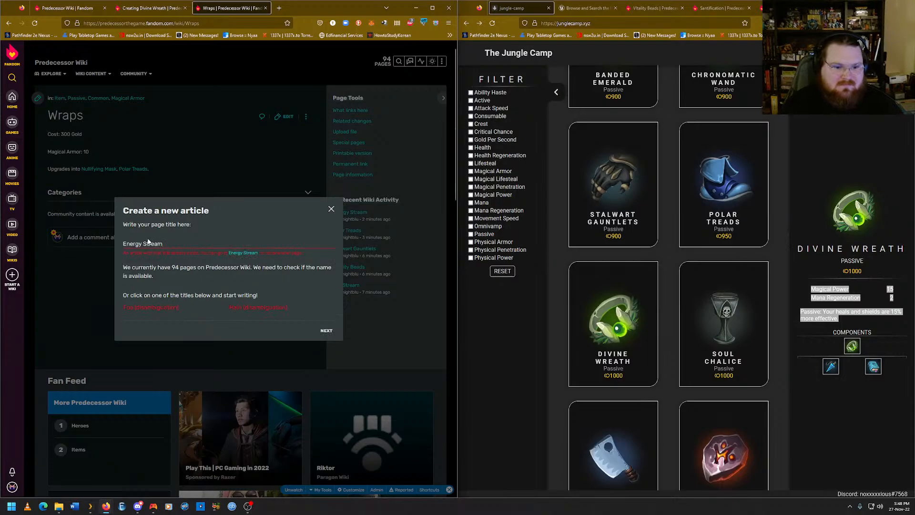
{"action": "left_click", "coordinate": [243, 252]}
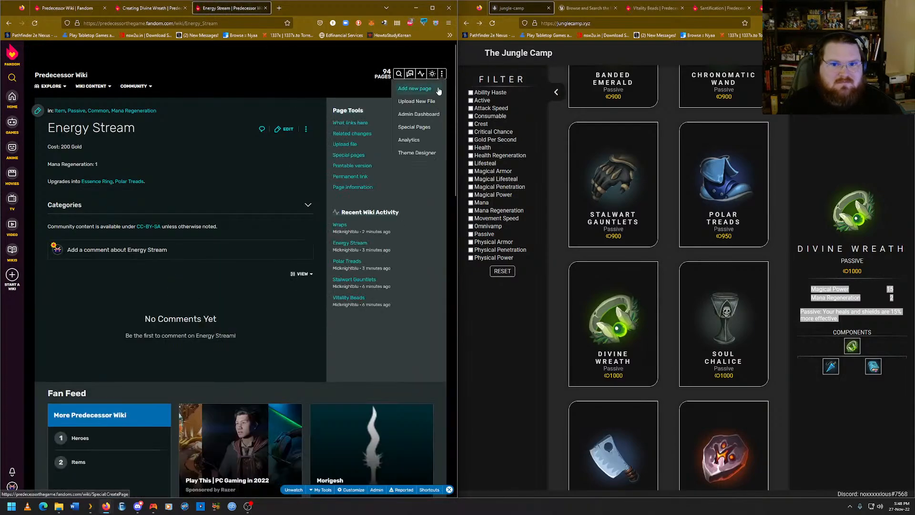
Dismiss the new-article dialog, open the add-new-page link in a separate browser tab, and return to the Divine Wreath draft.
{"action": "left_click", "coordinate": [438, 89]}
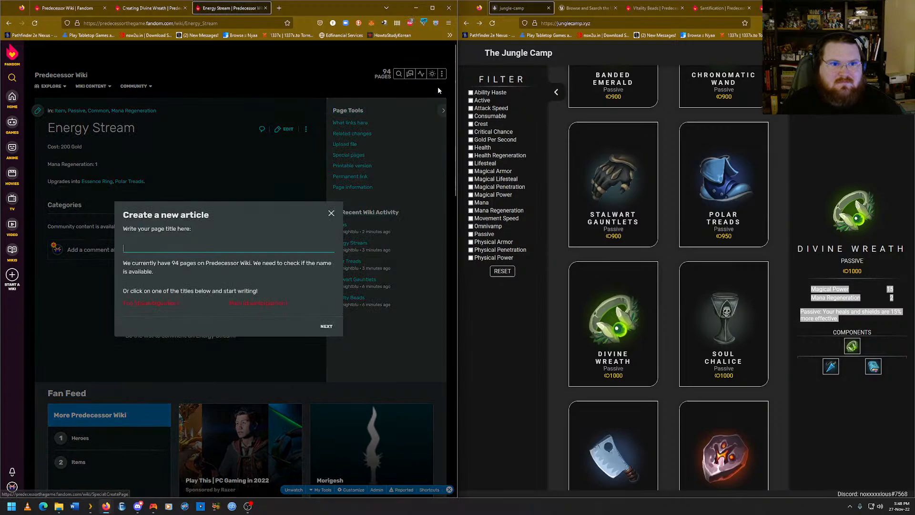
{"action": "left_click", "coordinate": [331, 215]}
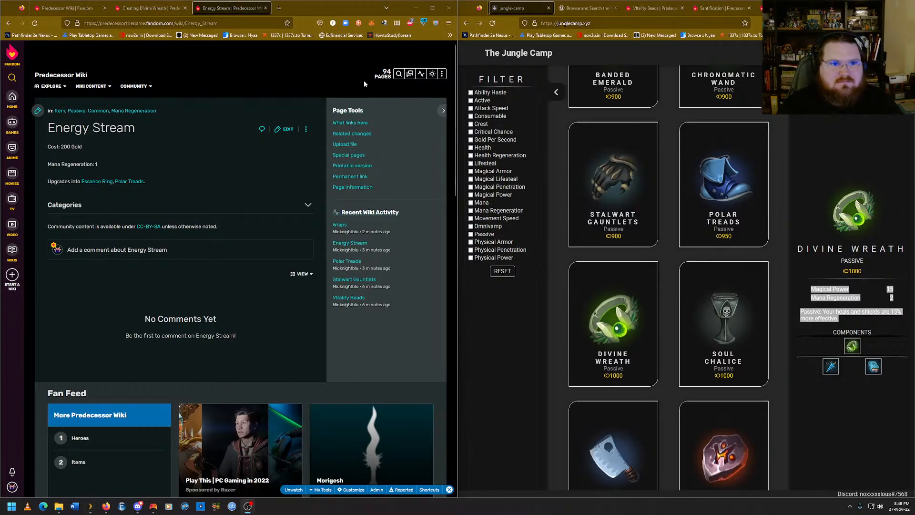
{"action": "mouse_move", "coordinate": [442, 74]}
{"action": "right_click", "coordinate": [431, 90]}
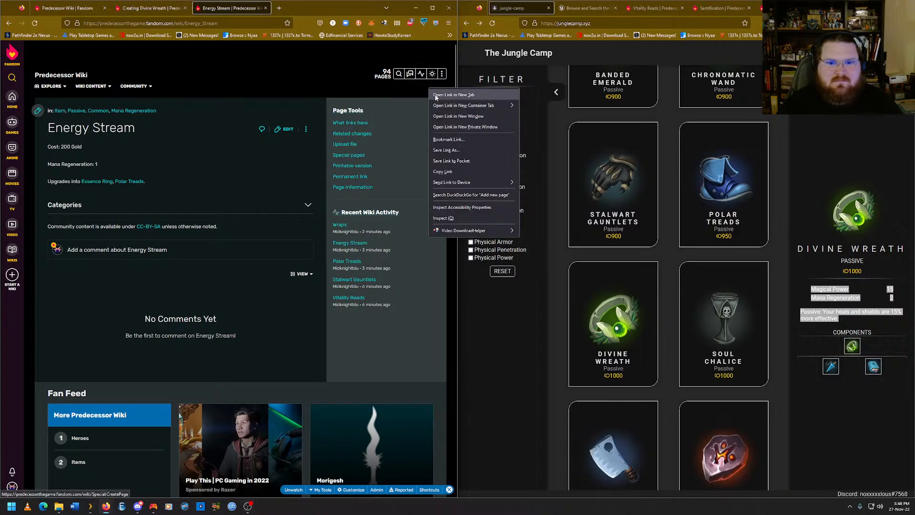
{"action": "left_click", "coordinate": [436, 95]}
{"action": "left_click", "coordinate": [147, 8]}
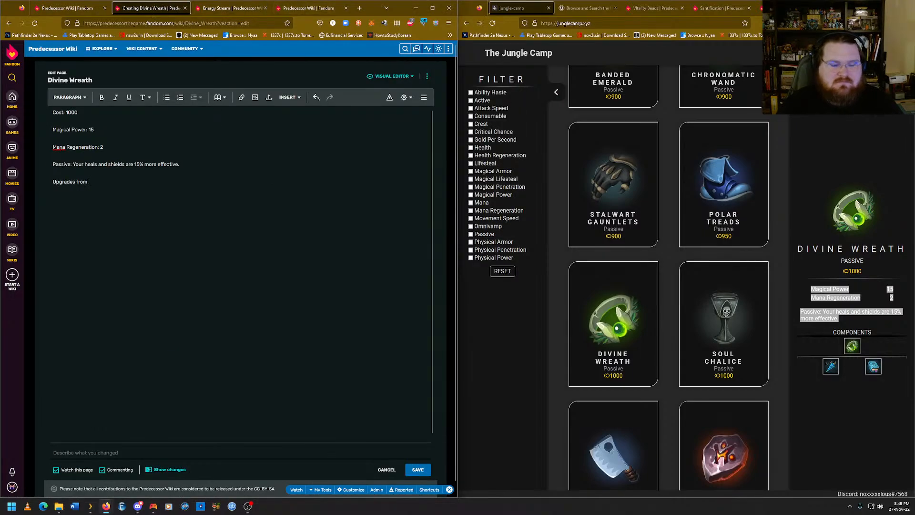
Look up the title Codex in the new-article dialog, open its existing page, and return to the Divine Wreath draft.
{"action": "left_click", "coordinate": [309, 8]}
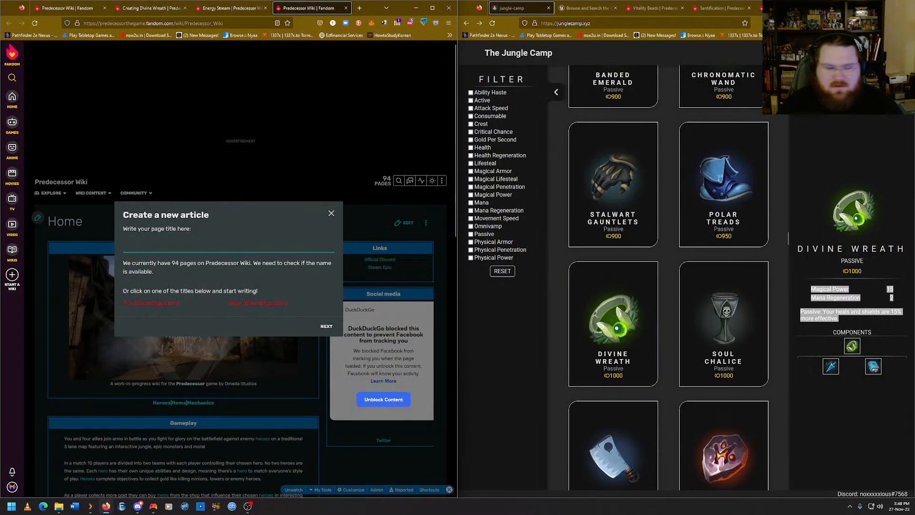
{"action": "left_click", "coordinate": [195, 248]}
{"action": "type", "text": "Codex"}
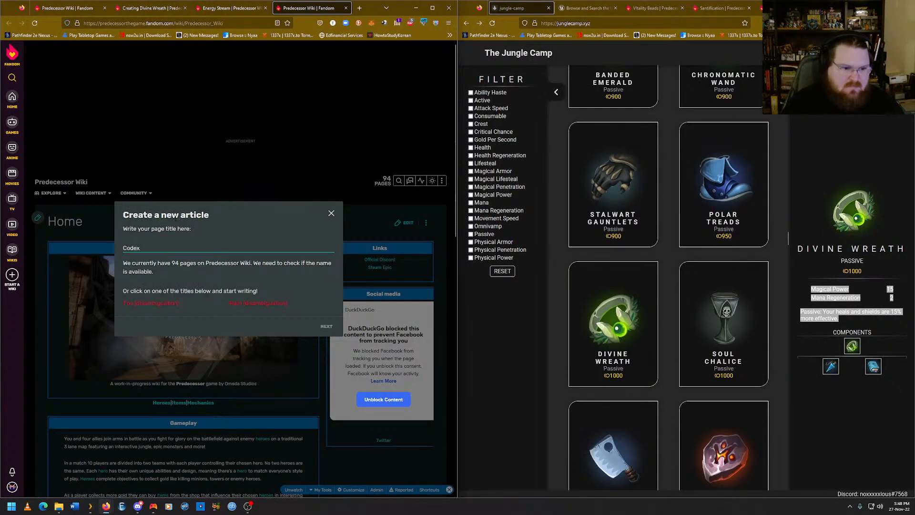
{"action": "left_click", "coordinate": [234, 253]}
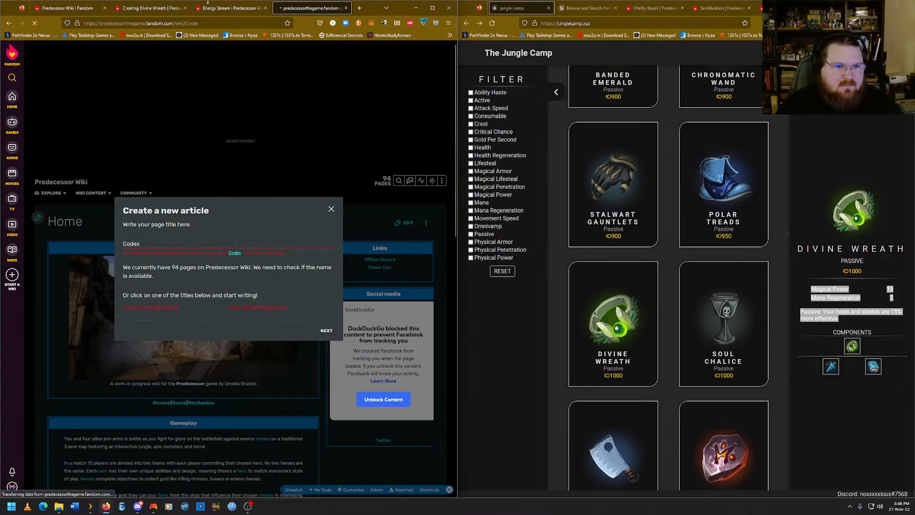
{"action": "left_click", "coordinate": [160, 10]}
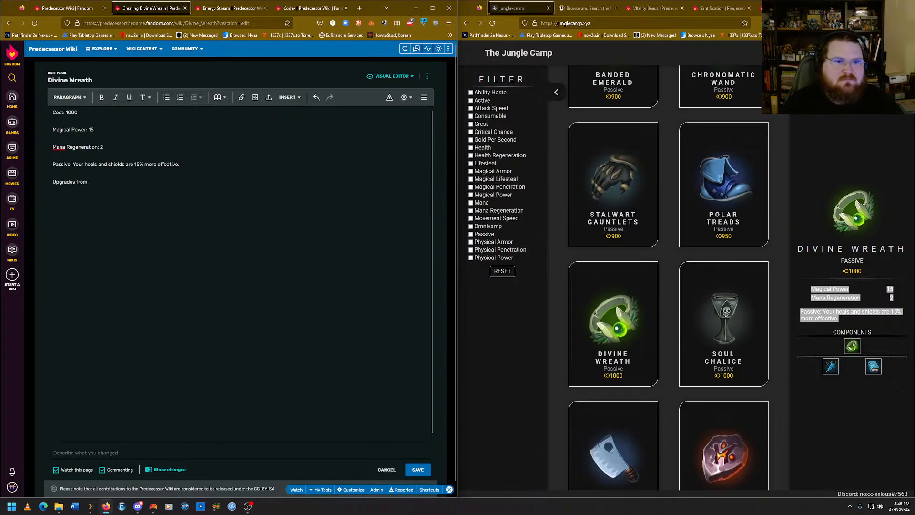
Copy the Energy Stream page's address and insert it as an Energy Stream link after "Upgrades from" in the Divine Wreath draft.
{"action": "left_click", "coordinate": [221, 9]}
{"action": "right_click", "coordinate": [197, 24]}
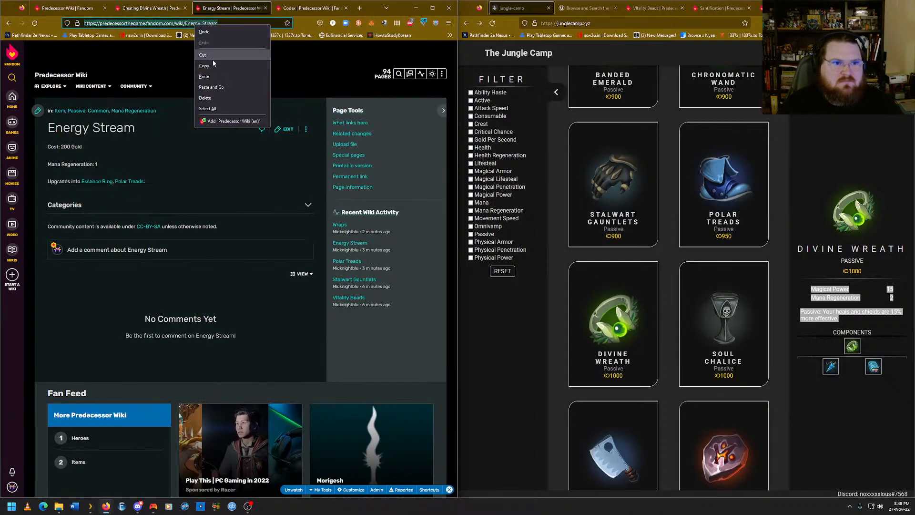
{"action": "left_click", "coordinate": [204, 65]}
{"action": "left_click", "coordinate": [152, 8]}
{"action": "key", "text": "ctrl+v"}
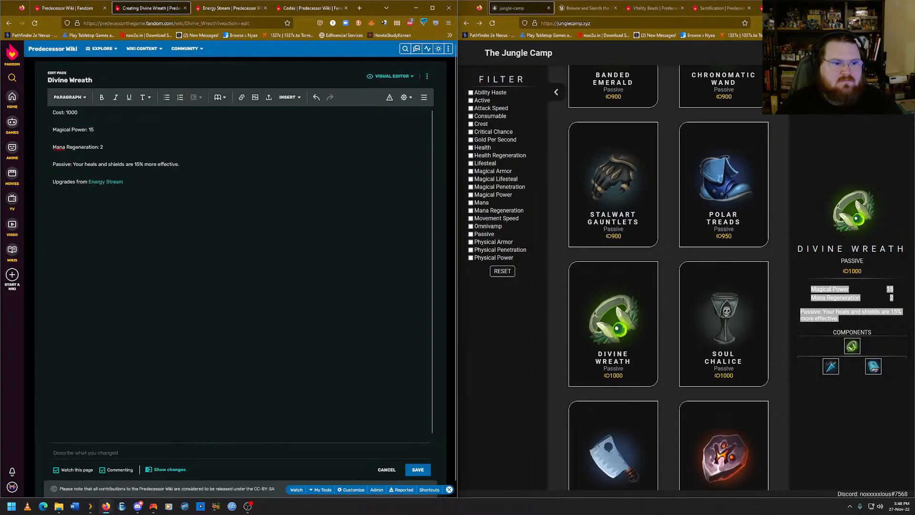
Add a link to the Codex page after Energy Stream in the "Upgrades from" line and save the Divine Wreath page.
{"action": "left_click", "coordinate": [312, 8]}
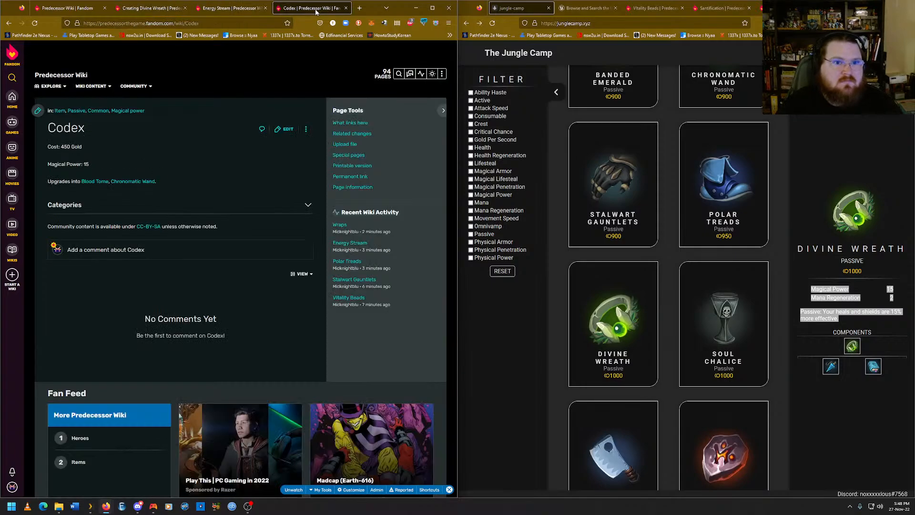
{"action": "right_click", "coordinate": [212, 23]}
{"action": "left_click", "coordinate": [220, 65]}
{"action": "left_click", "coordinate": [152, 8]}
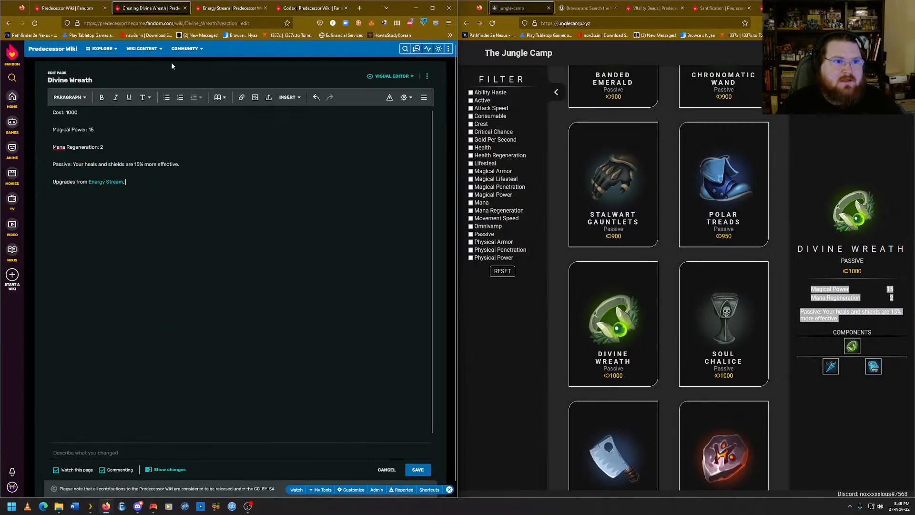
{"action": "key", "text": "ctrl+v"}
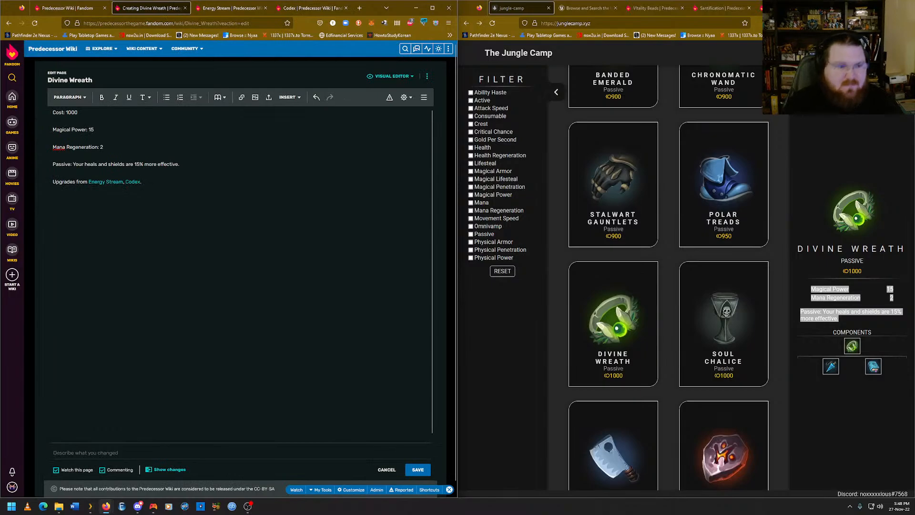
{"action": "left_click", "coordinate": [418, 469]}
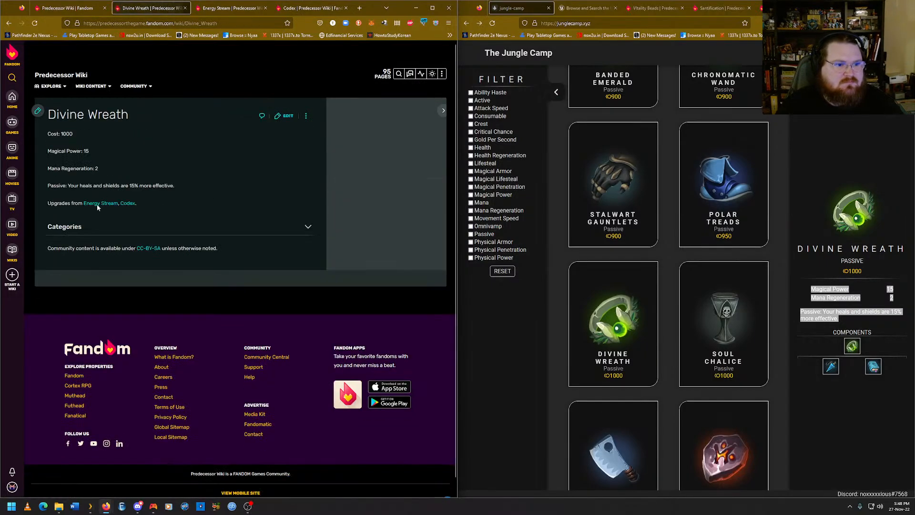
Add the categories Item, Passive, Uncommon, Magical Power and Mana Regeneration to the Divine Wreath page and save them.
{"action": "left_click", "coordinate": [105, 245]}
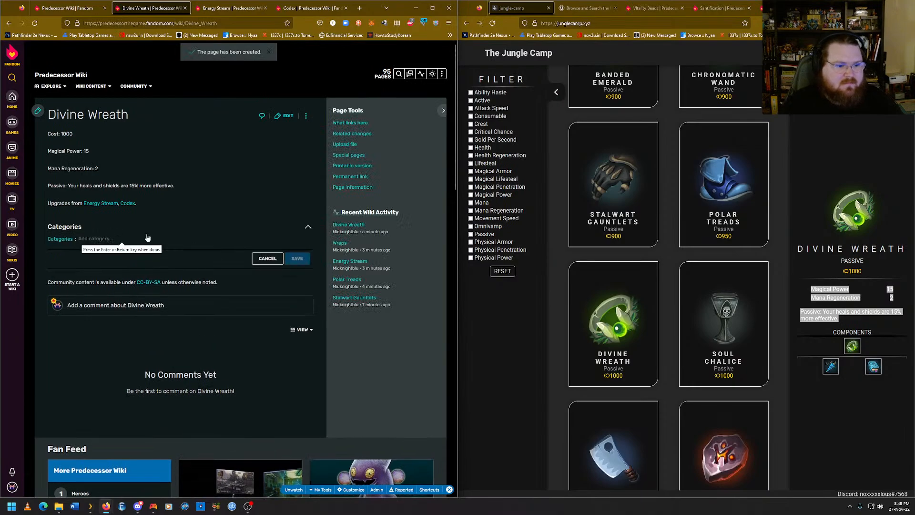
{"action": "type", "text": "Item"}
{"action": "key", "text": "Return"}
{"action": "type", "text": "Passive"}
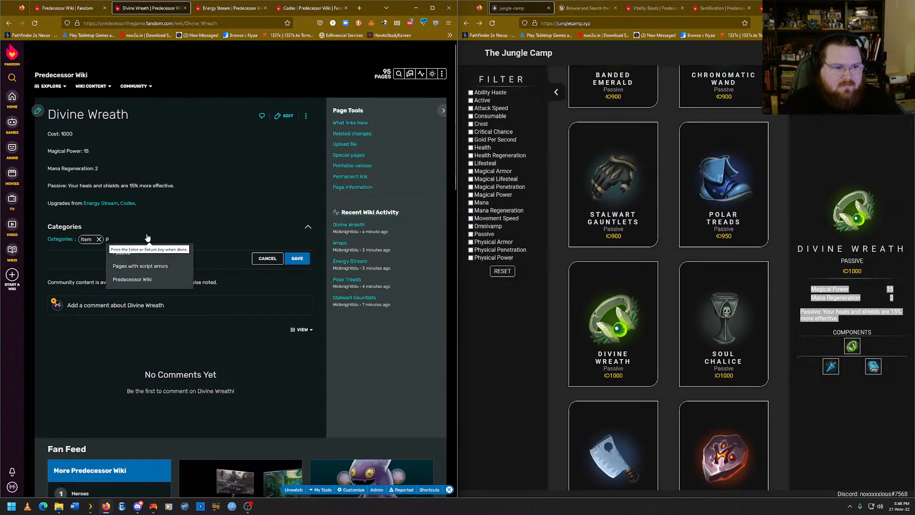
{"action": "key", "text": "Return"}
{"action": "type", "text": "Uncommon"}
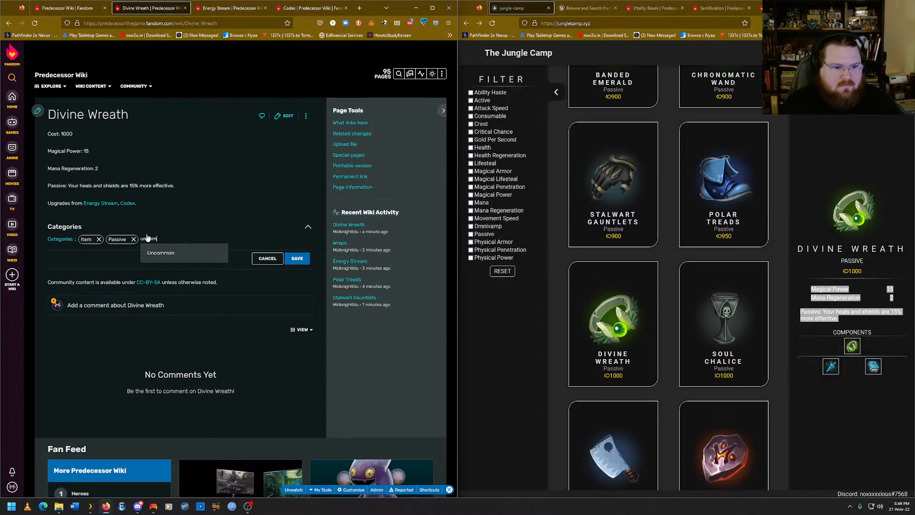
{"action": "key", "text": "Return"}
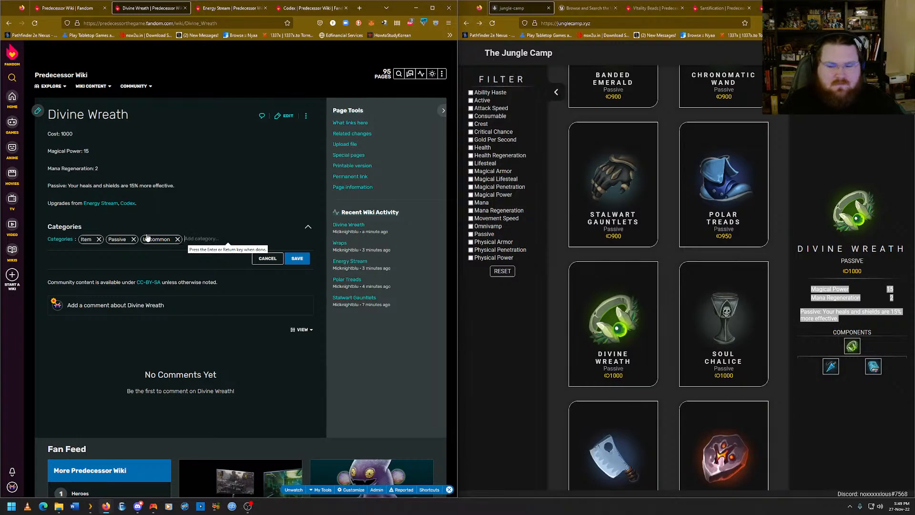
{"action": "type", "text": "Magical Power"}
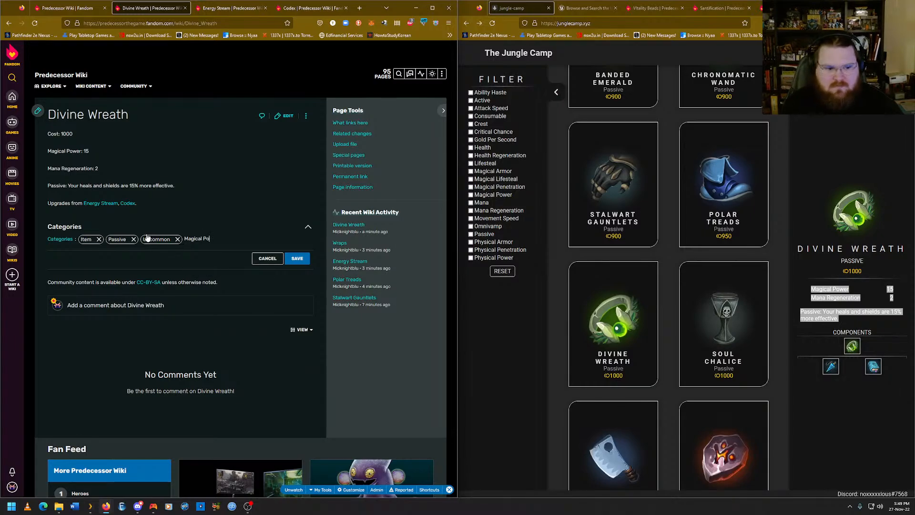
{"action": "key", "text": "Return"}
{"action": "type", "text": "Ma"}
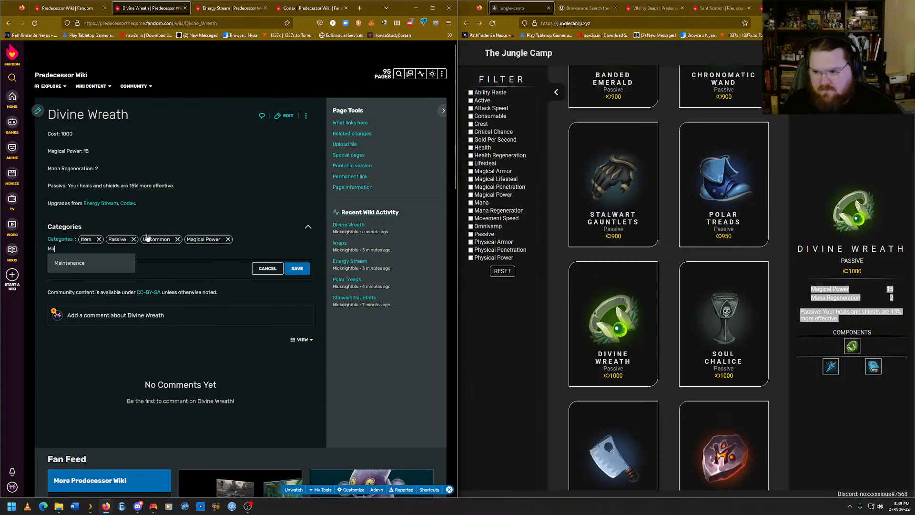
{"action": "type", "text": "na Regeneration"}
{"action": "key", "text": "Return"}
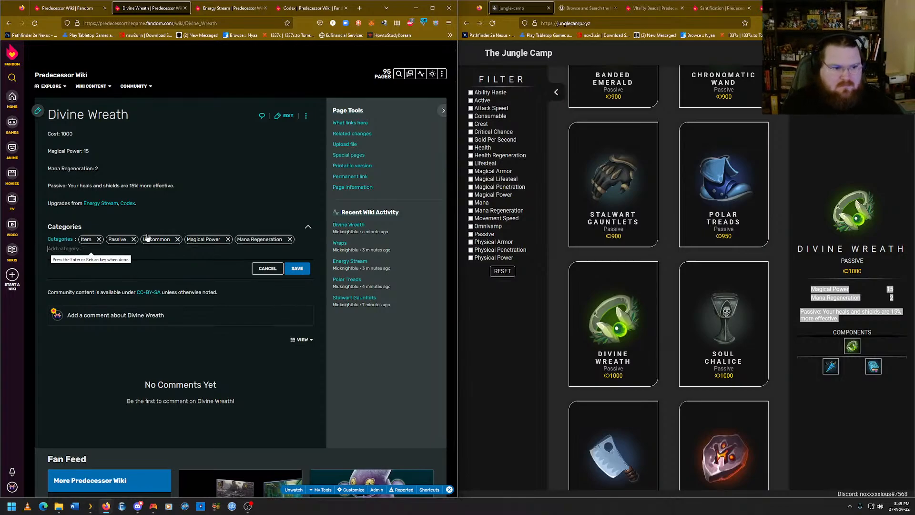
{"action": "left_click", "coordinate": [294, 268]}
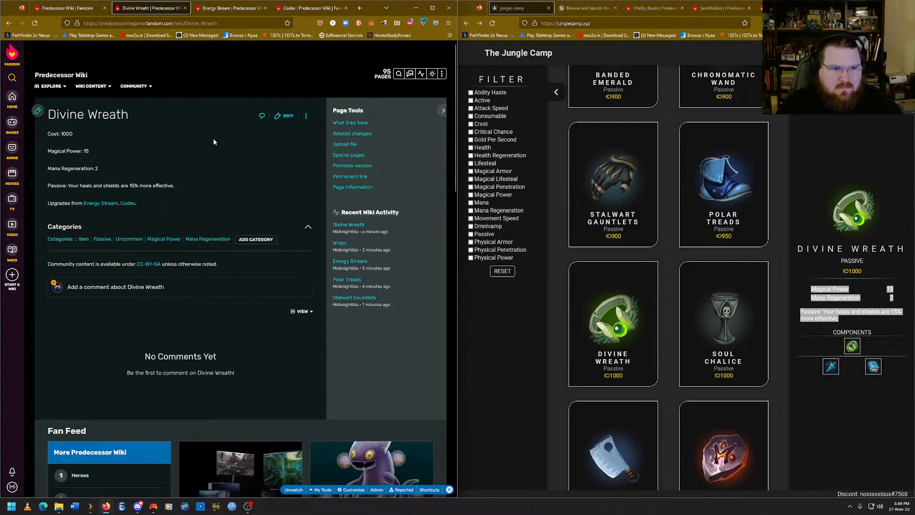
{"action": "left_click", "coordinate": [231, 8]}
{"action": "left_click", "coordinate": [143, 11]}
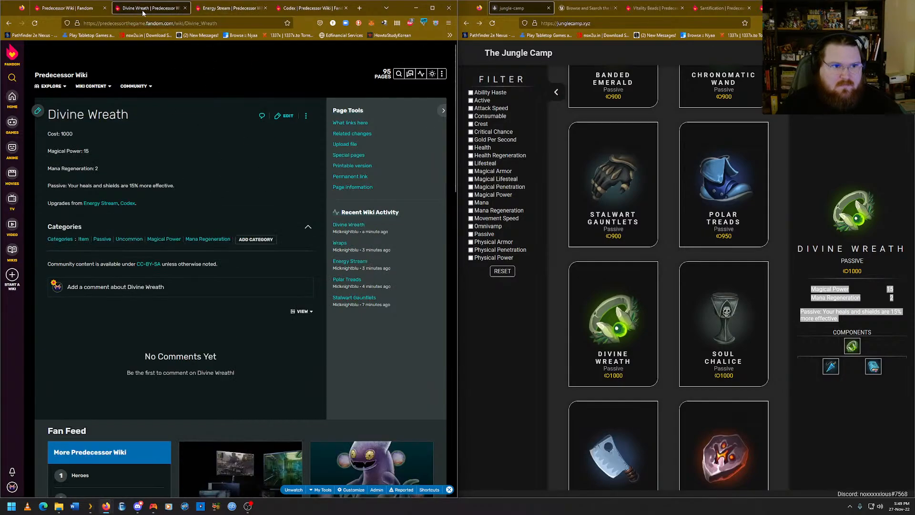
{"action": "left_click", "coordinate": [228, 8]}
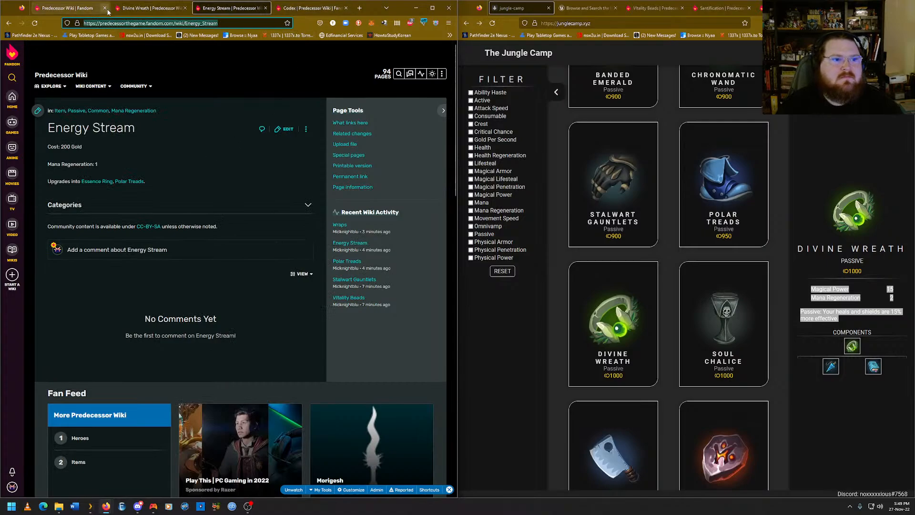
{"action": "left_click", "coordinate": [143, 8]}
{"action": "left_click", "coordinate": [153, 22]}
{"action": "right_click", "coordinate": [152, 23]}
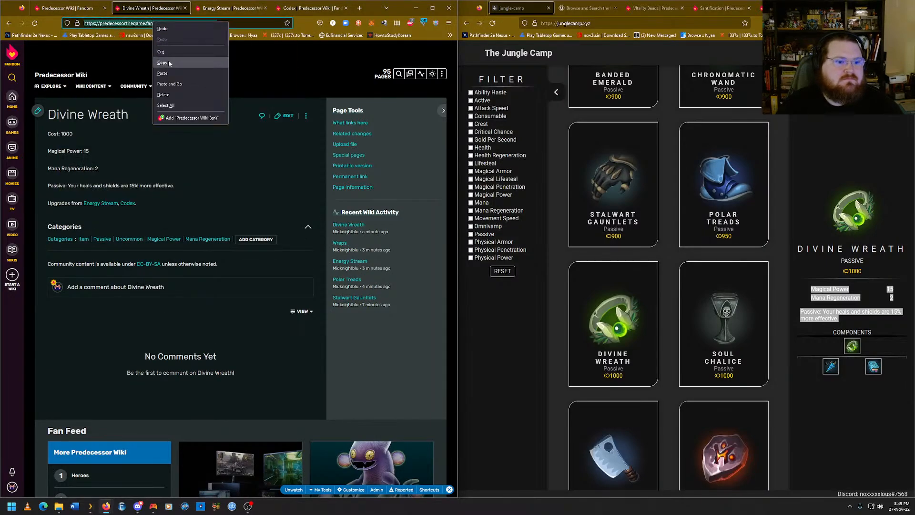
{"action": "left_click", "coordinate": [149, 204]}
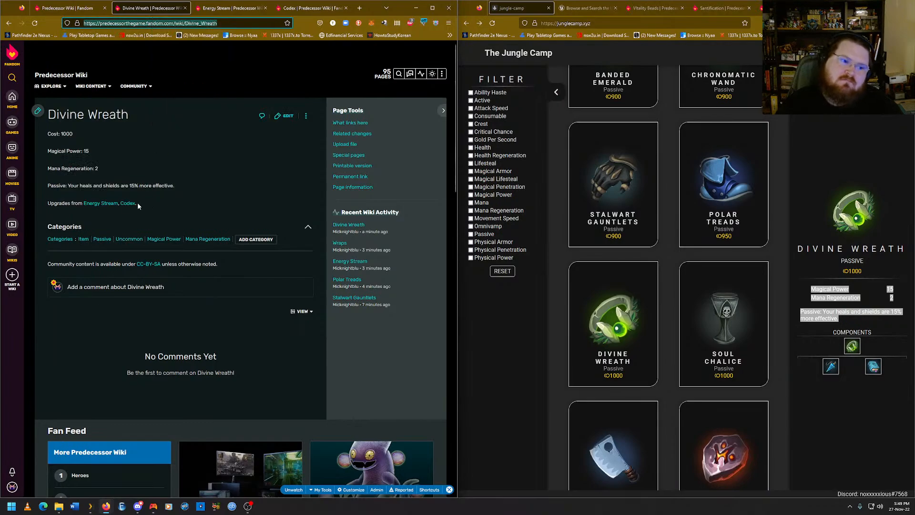
Check the Codex and Energy Stream links on the Divine Wreath page by opening each in a separate browser tab and closing it.
{"action": "right_click", "coordinate": [127, 203]}
{"action": "left_click", "coordinate": [153, 211]}
{"action": "left_click", "coordinate": [208, 12]}
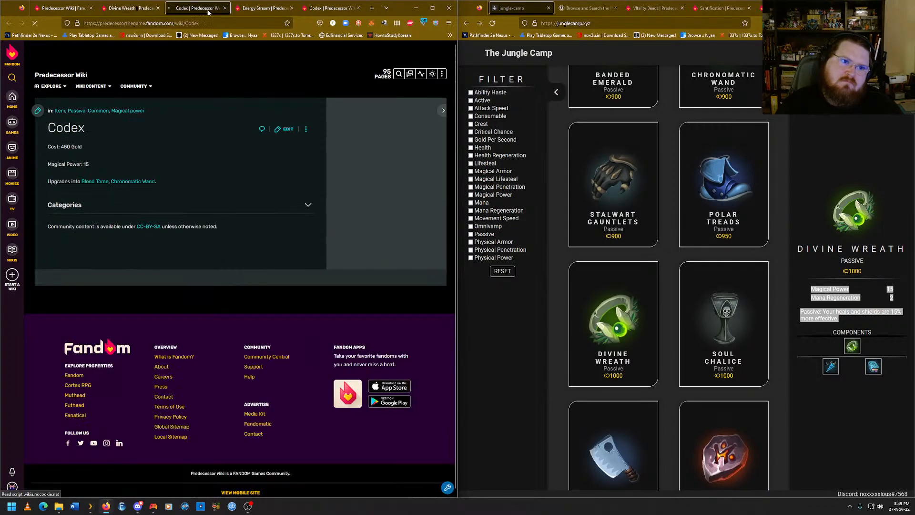
{"action": "left_click", "coordinate": [224, 8]}
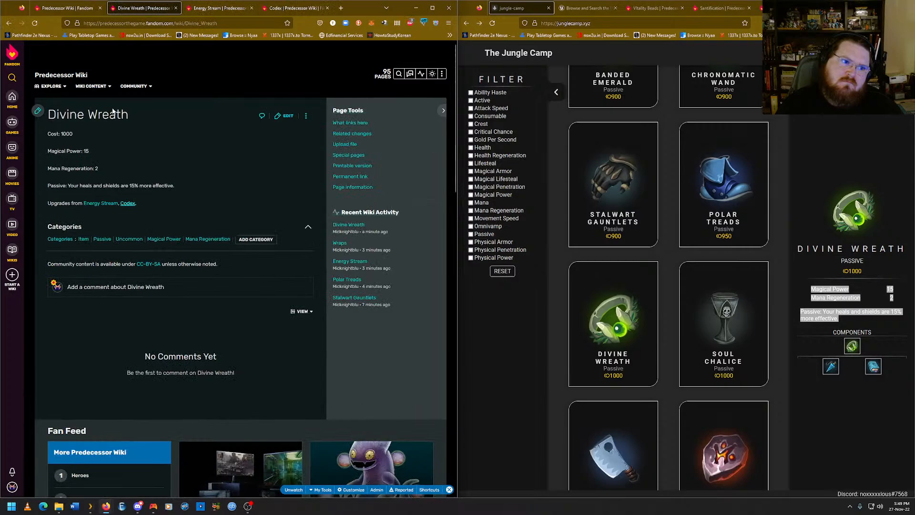
{"action": "right_click", "coordinate": [101, 204]}
{"action": "left_click", "coordinate": [126, 211]}
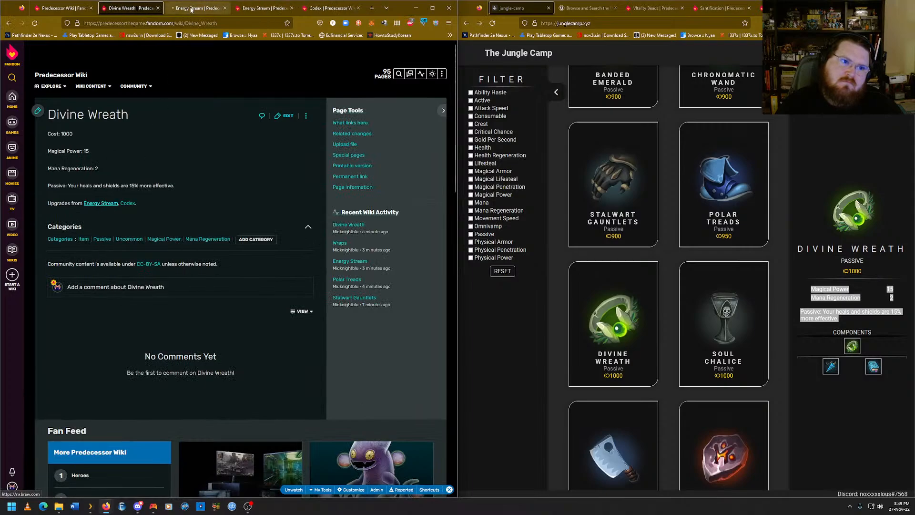
{"action": "left_click", "coordinate": [191, 8]}
{"action": "left_click", "coordinate": [225, 8]}
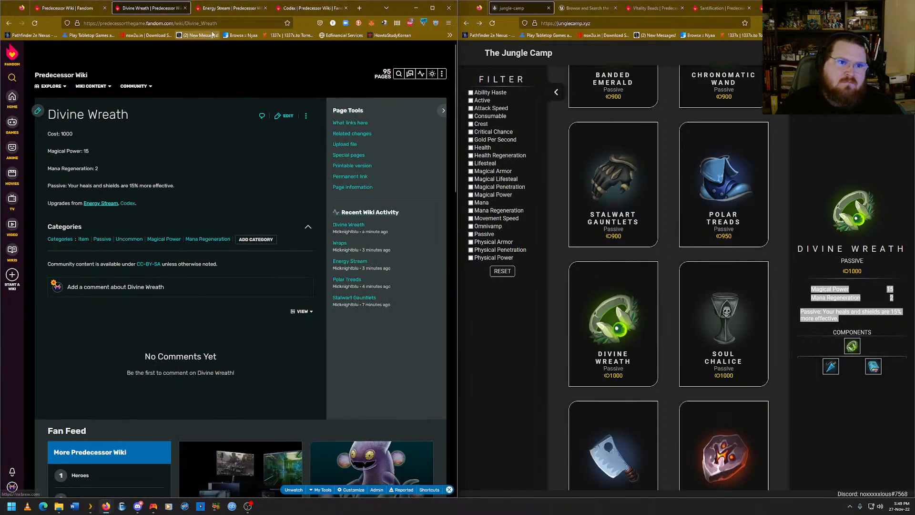
Copy the Divine Wreath page's address, add it as a link ending Energy Stream's "Upgrades into" list, and save the page.
{"action": "left_click", "coordinate": [190, 23]}
{"action": "right_click", "coordinate": [191, 23]}
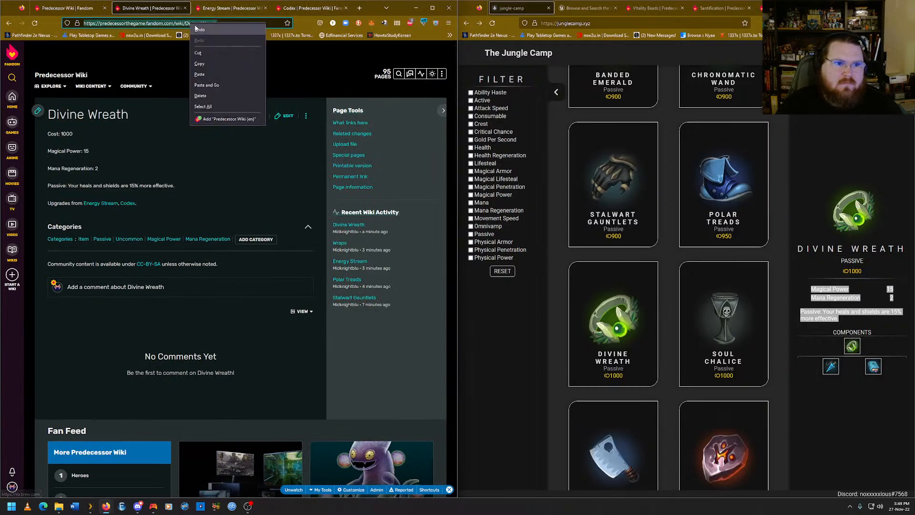
{"action": "left_click", "coordinate": [224, 63]}
{"action": "key", "text": "ctrl+Tab"}
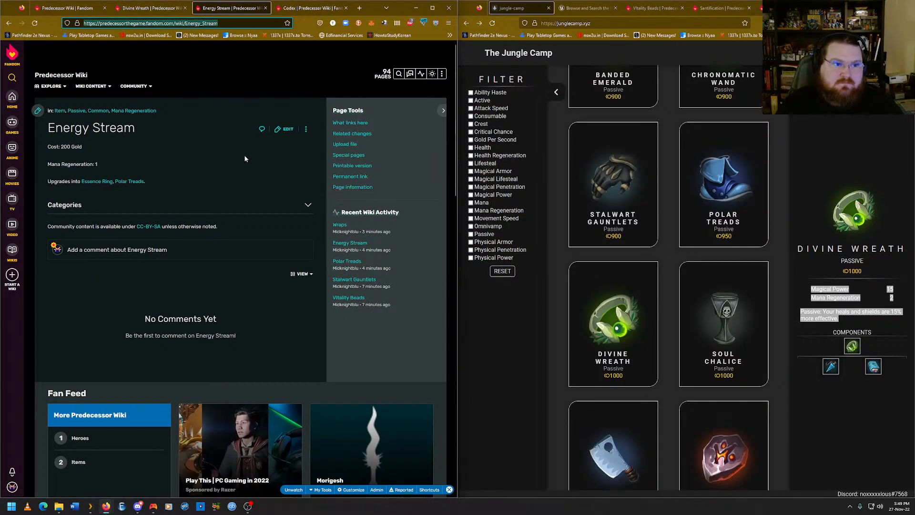
{"action": "left_click", "coordinate": [288, 130]}
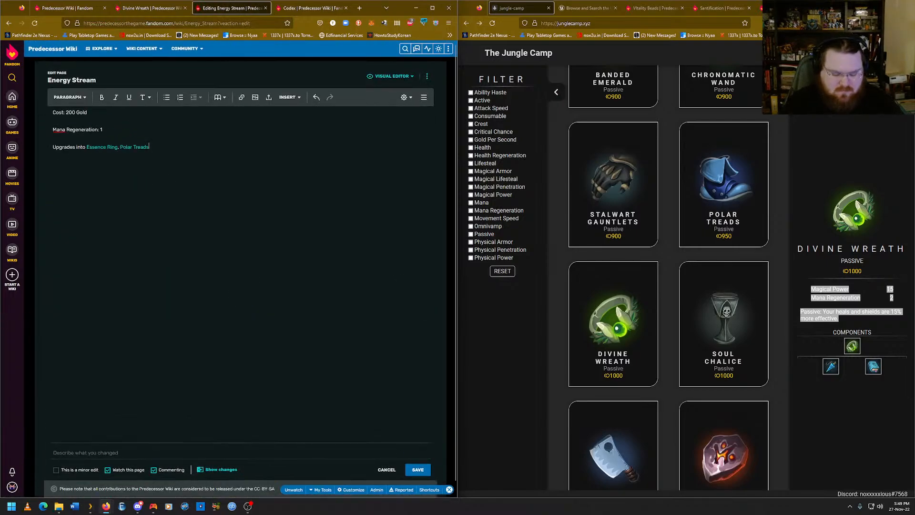
{"action": "key", "text": "ctrl+v"}
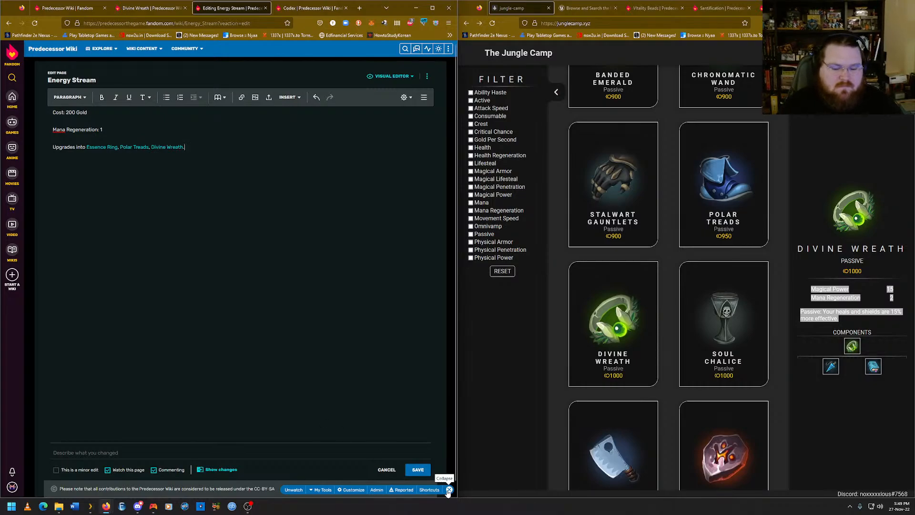
{"action": "left_click", "coordinate": [418, 470]}
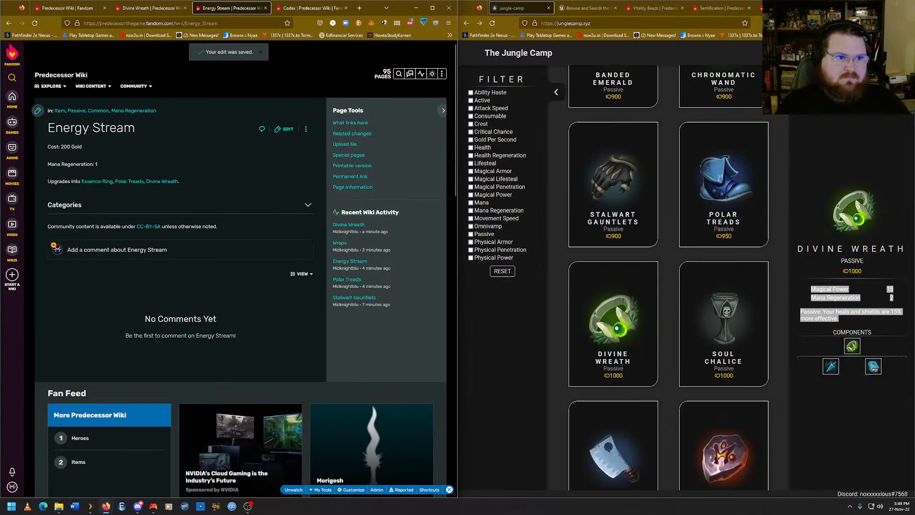
Copy the Divine Wreath page's address, add it as a link ending Codex's "Upgrades into" list, and save the page.
{"action": "left_click", "coordinate": [164, 9]}
{"action": "right_click", "coordinate": [170, 22]}
{"action": "left_click", "coordinate": [188, 62]}
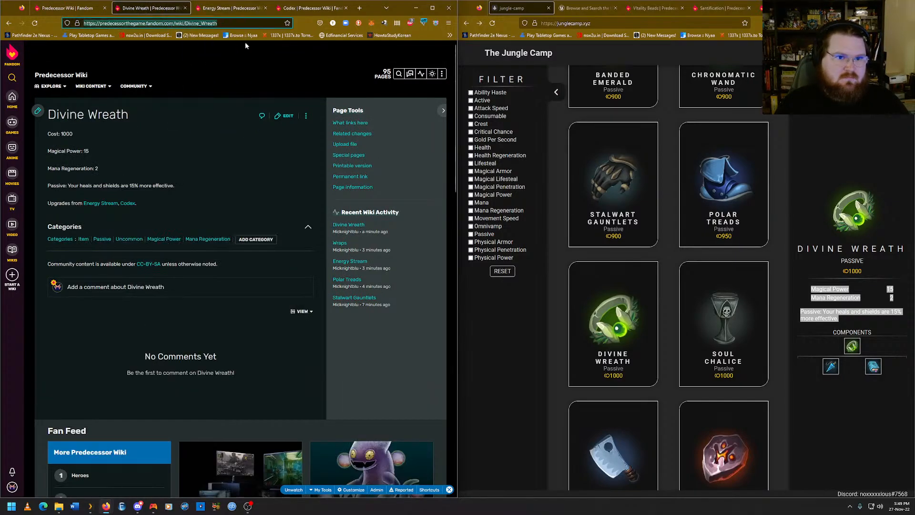
{"action": "left_click", "coordinate": [320, 22]}
{"action": "left_click", "coordinate": [312, 8]}
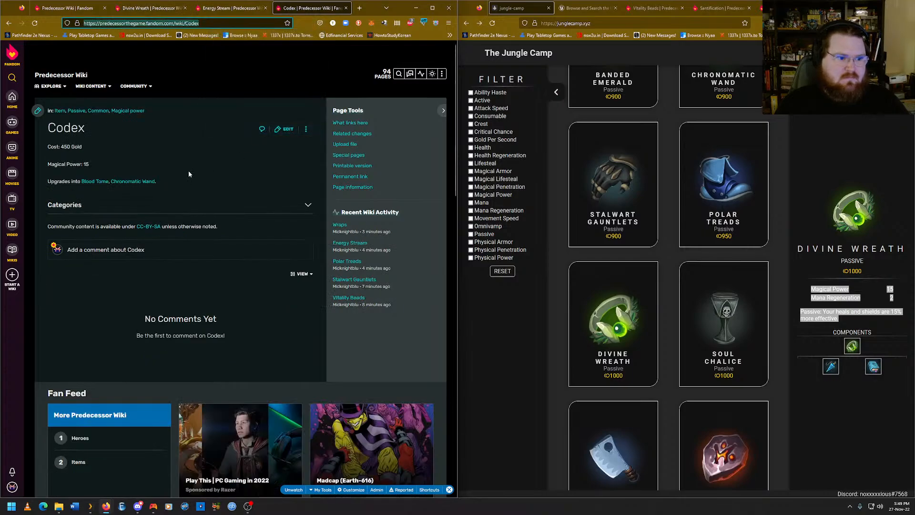
{"action": "left_click", "coordinate": [286, 129]}
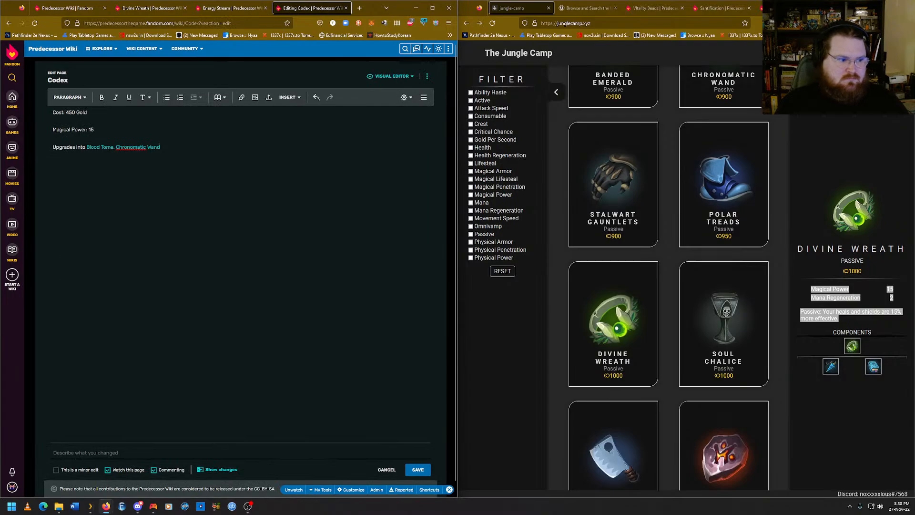
{"action": "type", "text": "."}
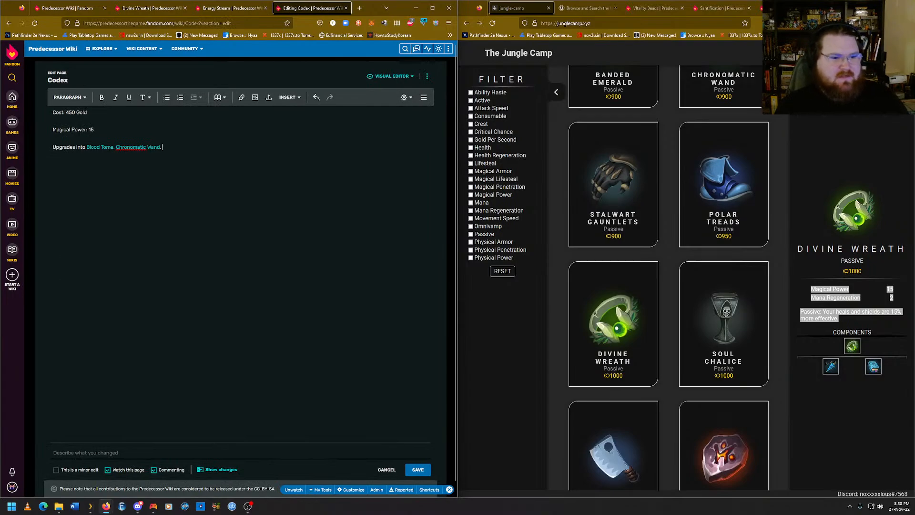
{"action": "key", "text": "ctrl+v"}
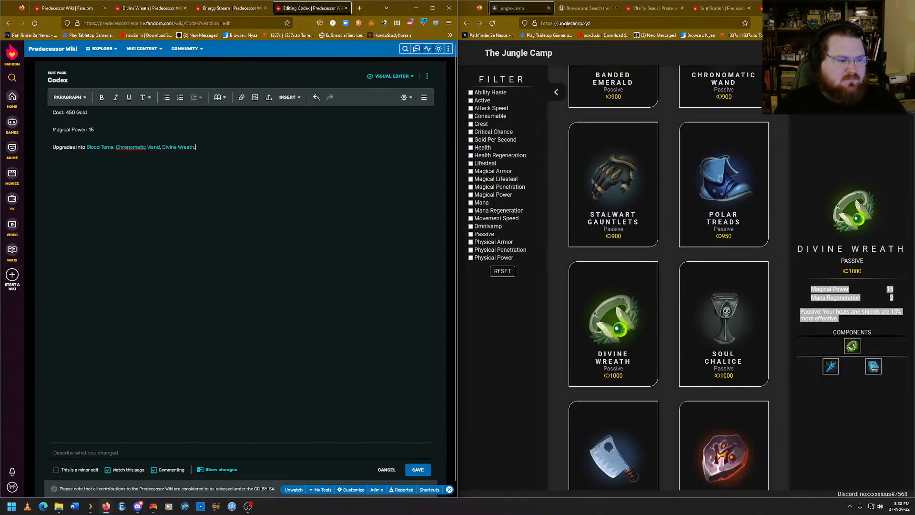
{"action": "left_click", "coordinate": [422, 470]}
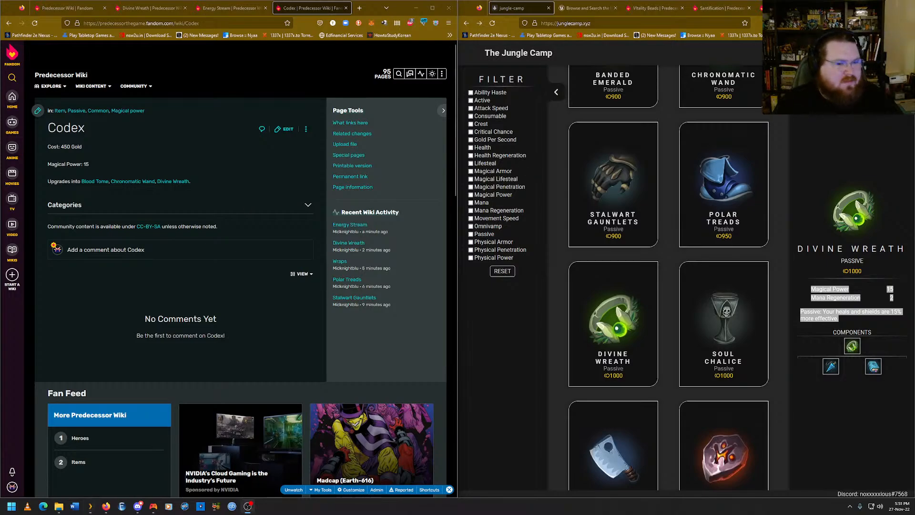
{"action": "left_click", "coordinate": [184, 206]}
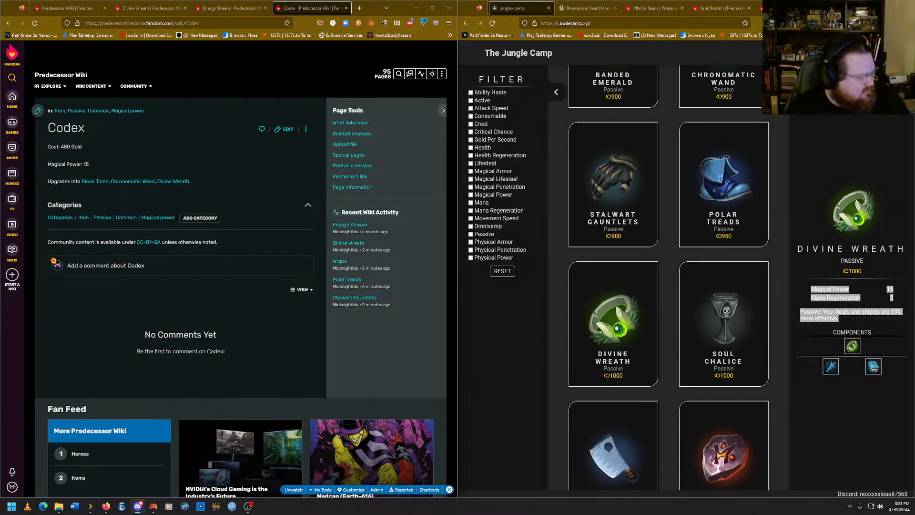
{"action": "left_click", "coordinate": [236, 210]}
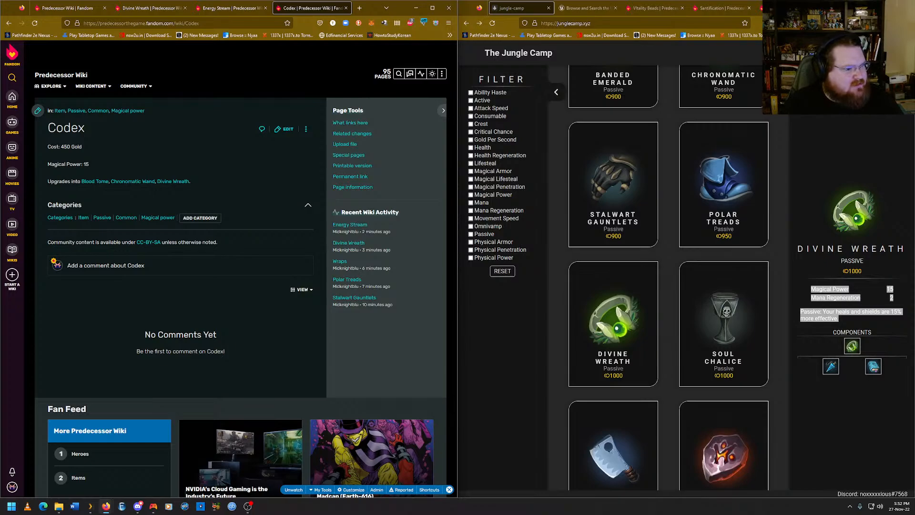
{"action": "key", "text": "alt+Tab"}
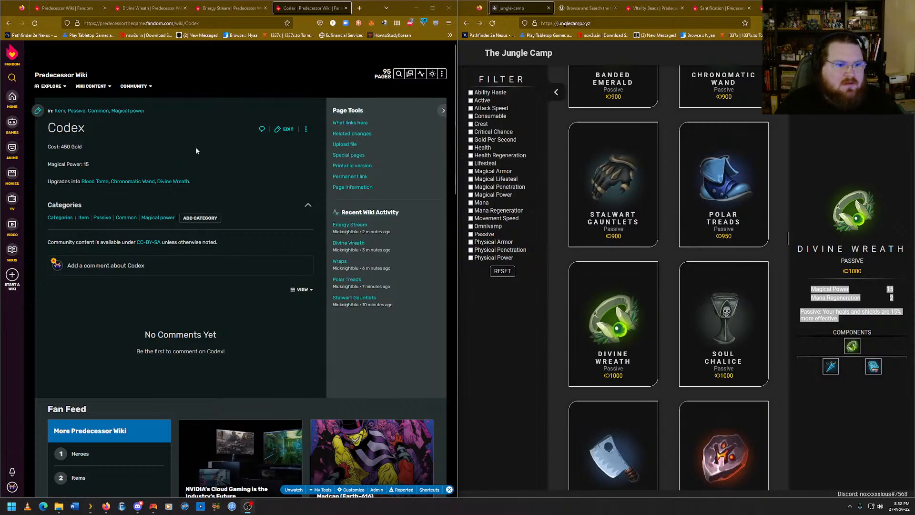
Move the imgur hero roster image's tab into the other browser window and return to The Jungle Camp's item list.
{"action": "left_click", "coordinate": [231, 7]}
{"action": "left_click", "coordinate": [148, 8]}
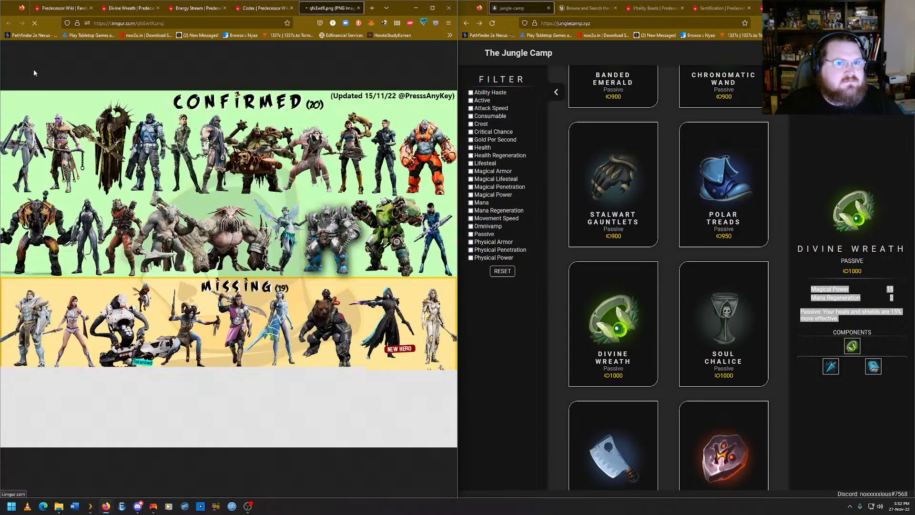
{"action": "left_click_drag", "start_coordinate": [329, 9], "coordinate": [685, 9]}
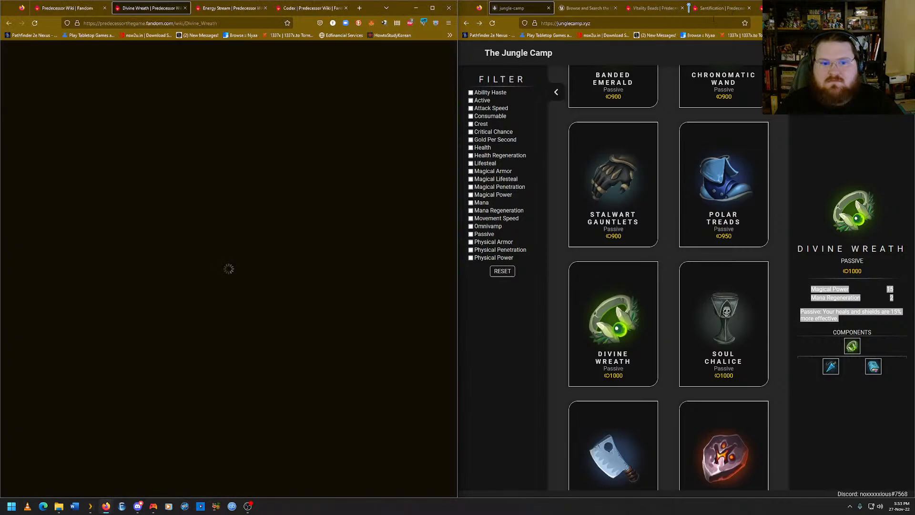
{"action": "left_click", "coordinate": [511, 8]}
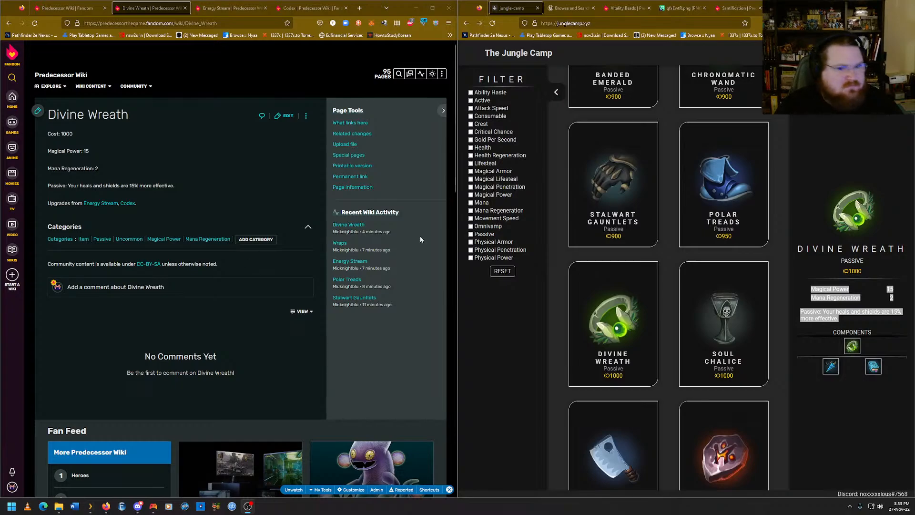
{"action": "left_click", "coordinate": [556, 162]}
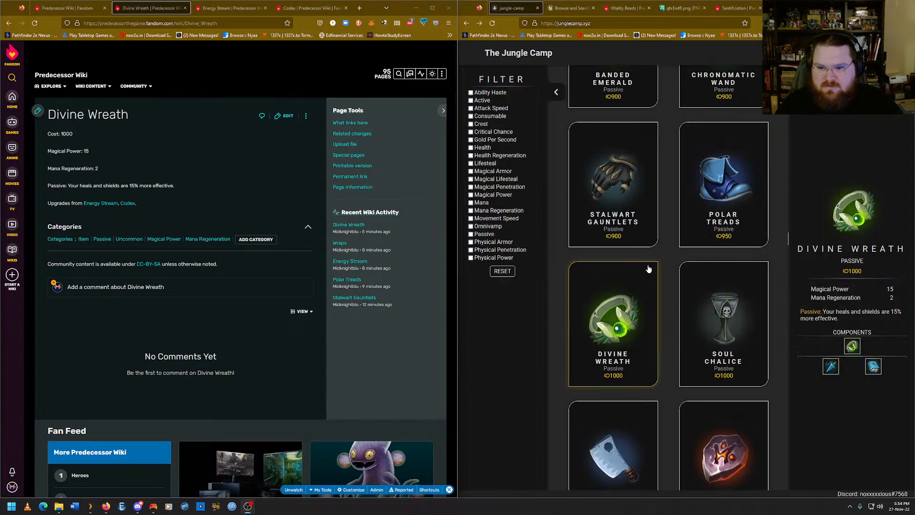
Show the Soul Chalice details in The Jungle Camp and create a new wiki article titled "Soul Chalice".
{"action": "left_click", "coordinate": [721, 286]}
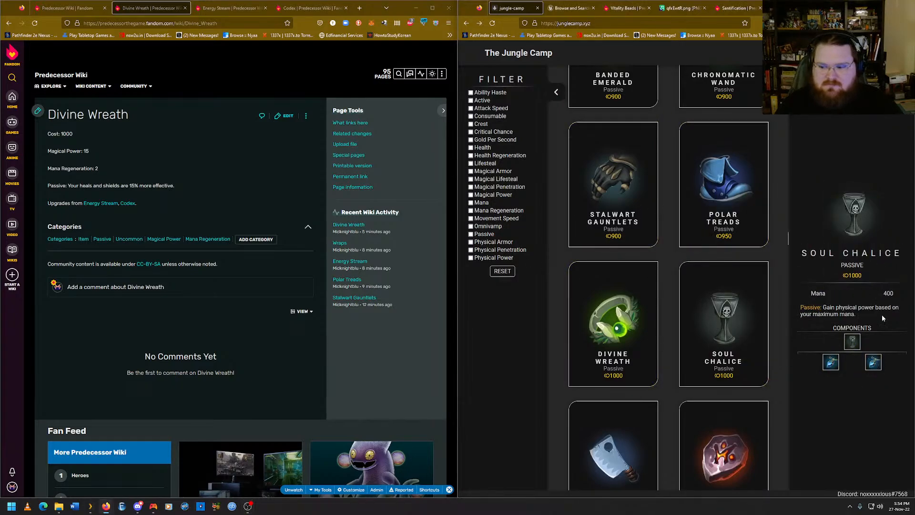
{"action": "mouse_move", "coordinate": [442, 83]}
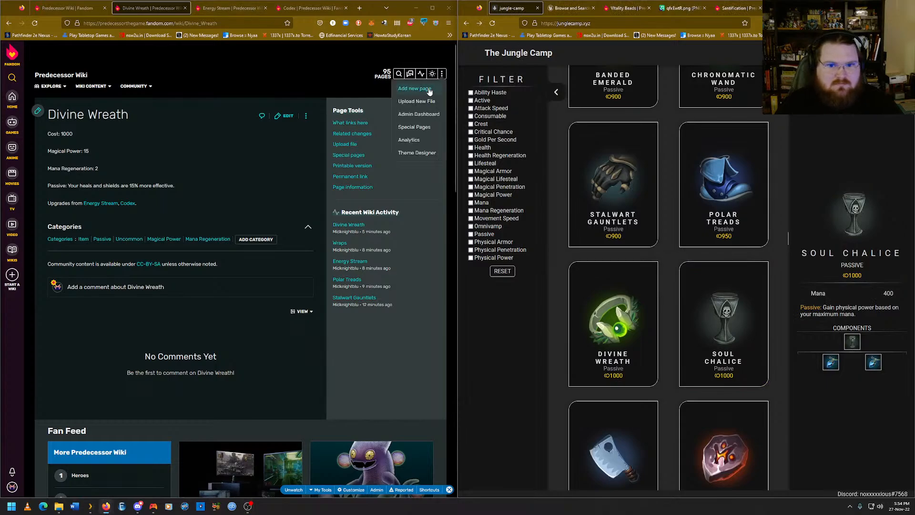
{"action": "left_click", "coordinate": [415, 95]}
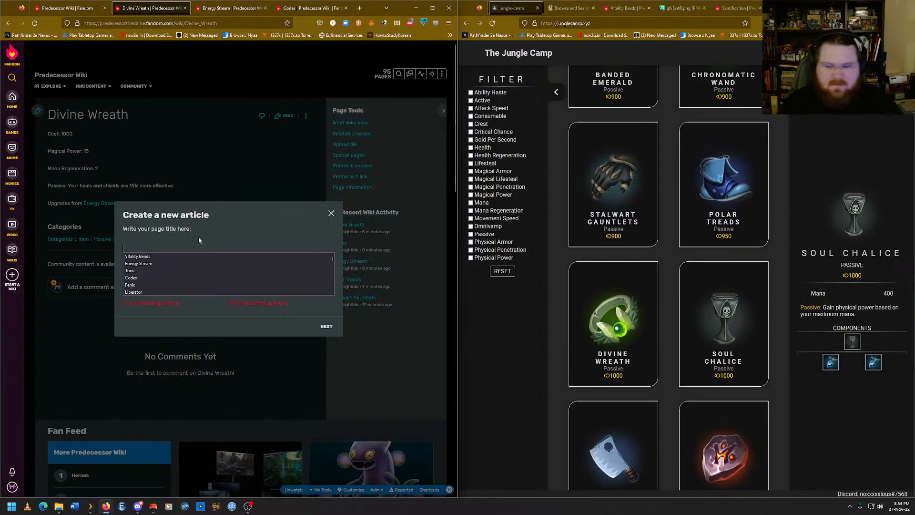
{"action": "type", "text": "Soul Chalice"}
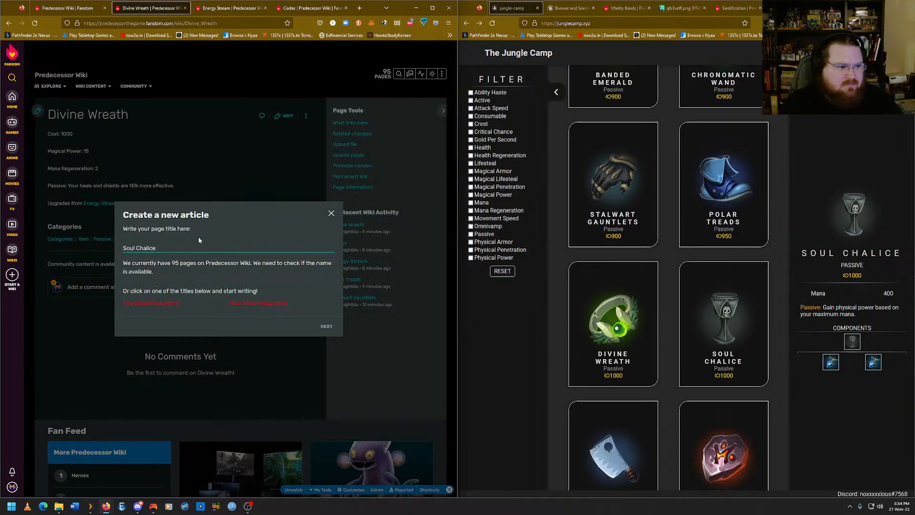
{"action": "key", "text": "Return"}
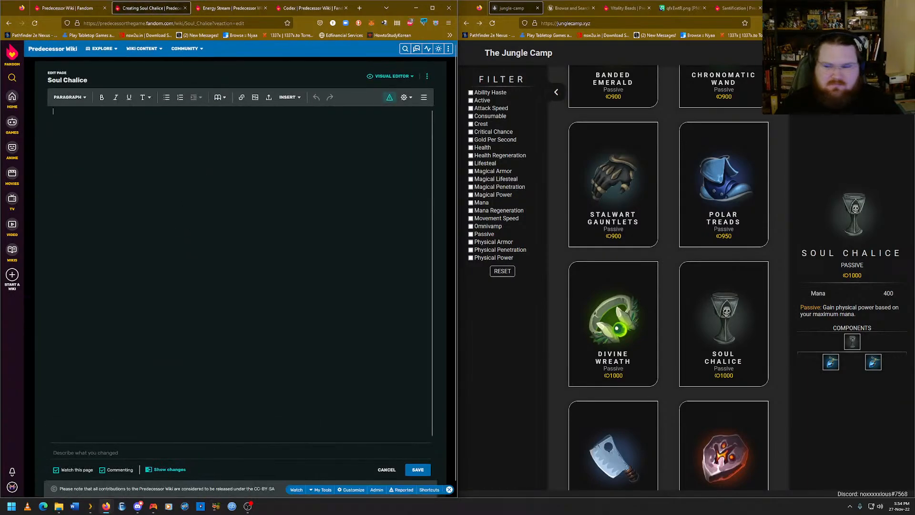
Enter "Cost: 1000" as the first line of the Soul Chalice page and start a new line.
{"action": "type", "text": "C"}
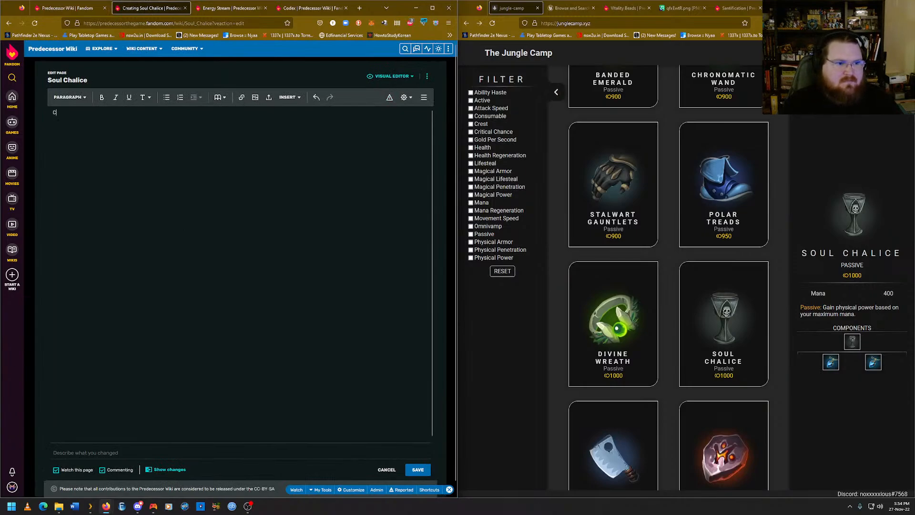
{"action": "type", "text": "ost: 1000"}
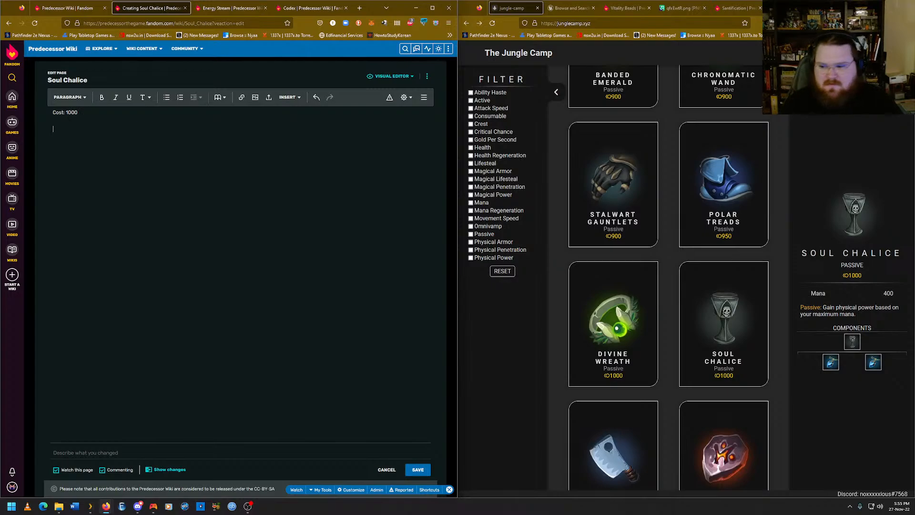
{"action": "key", "text": "Return"}
Copy Soul Chalice's mana and passive text from The Jungle Camp below the cost, format the stat as "Mana: 400", and add "Upgrades from".
{"action": "left_click_drag", "start_coordinate": [865, 317], "coordinate": [811, 296]}
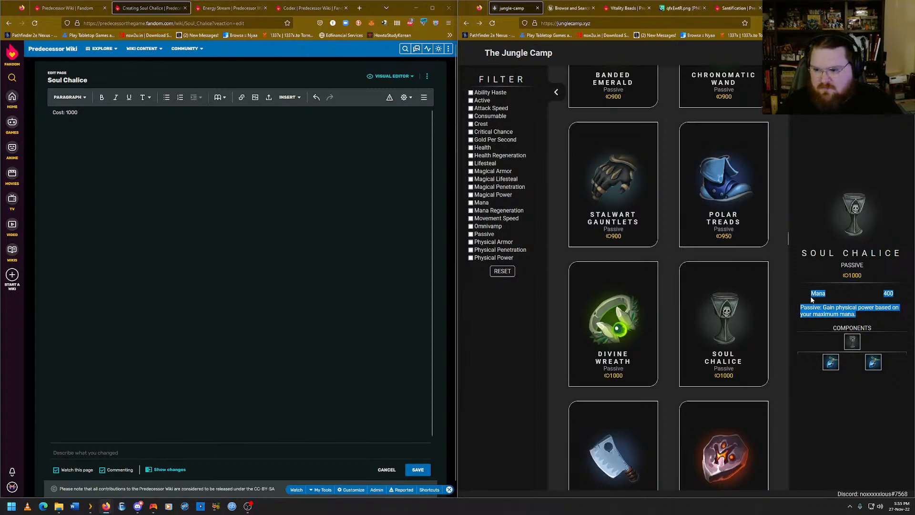
{"action": "right_click", "coordinate": [814, 295]}
{"action": "left_click", "coordinate": [829, 300]}
{"action": "left_click_drag", "start_coordinate": [458, 315], "coordinate": [456, 314]}
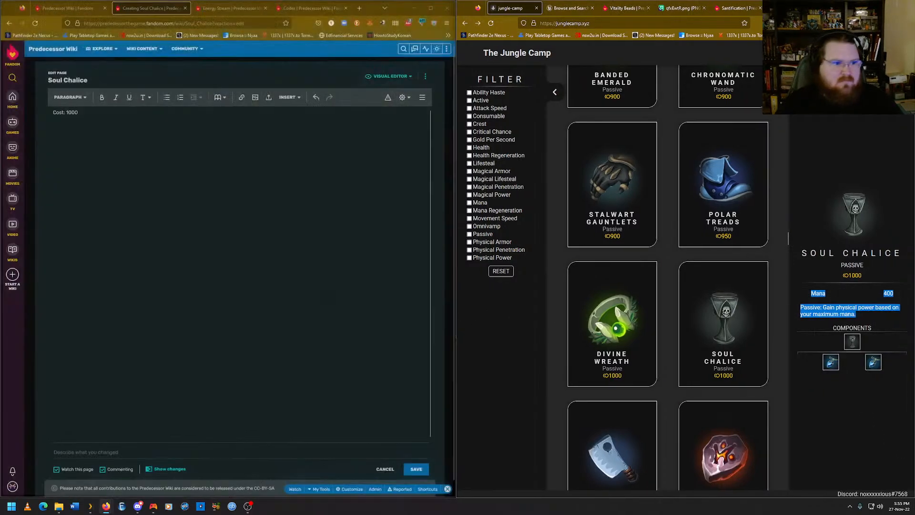
{"action": "key", "text": "alt+Tab"}
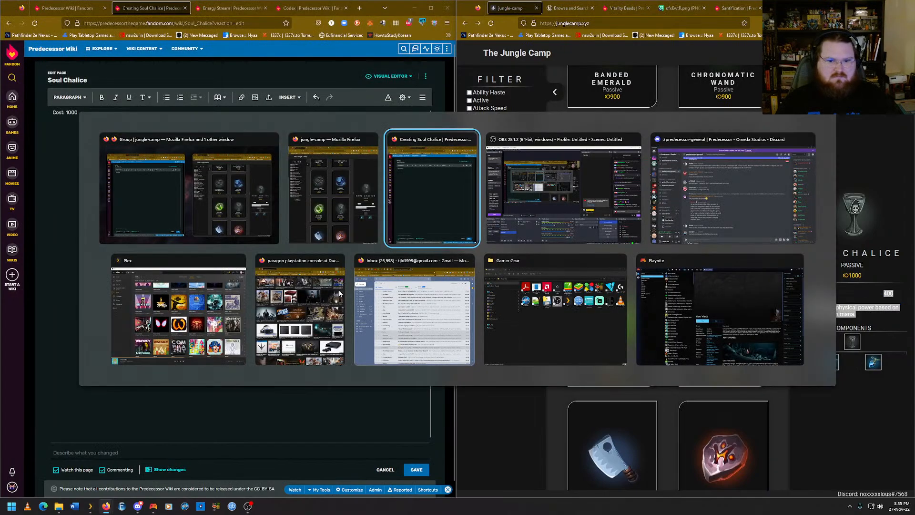
{"action": "left_click_drag", "start_coordinate": [399, 3], "coordinate": [2, 173]}
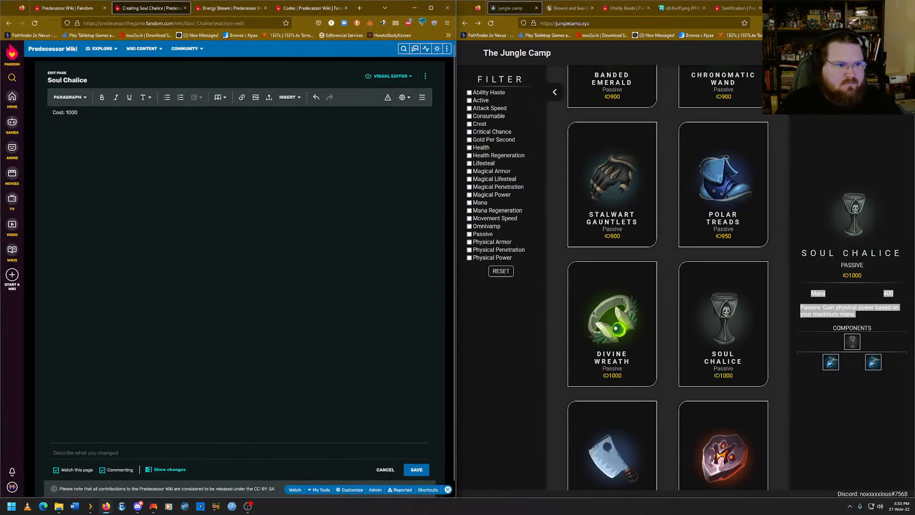
{"action": "key", "text": "ctrl+v"}
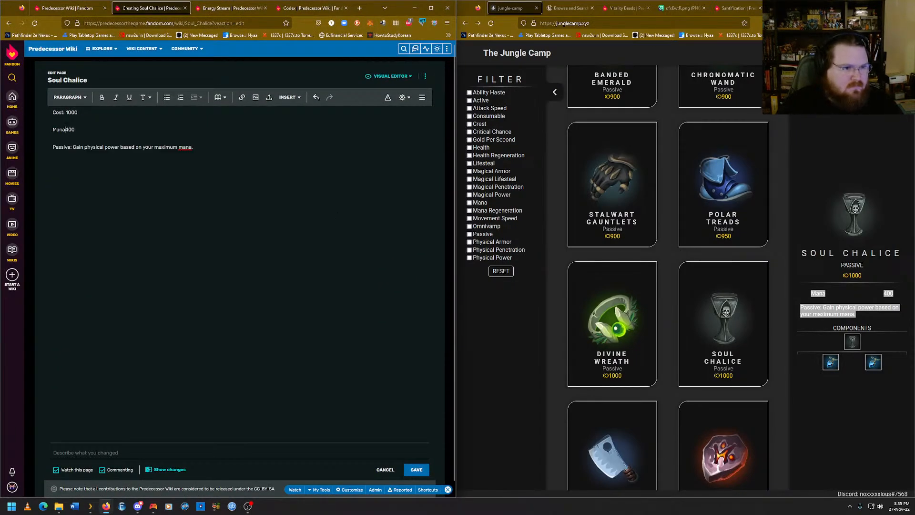
{"action": "type", "text": ": "}
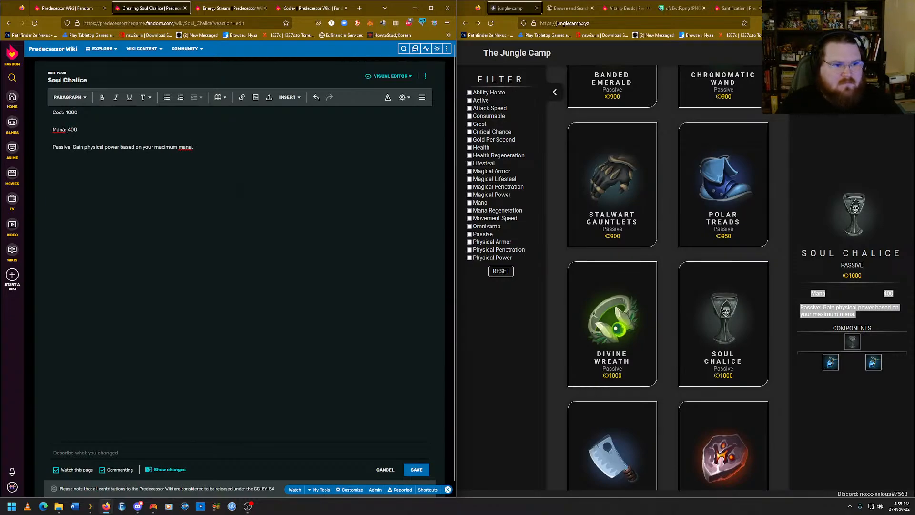
{"action": "type", "text": "Upgrades from"}
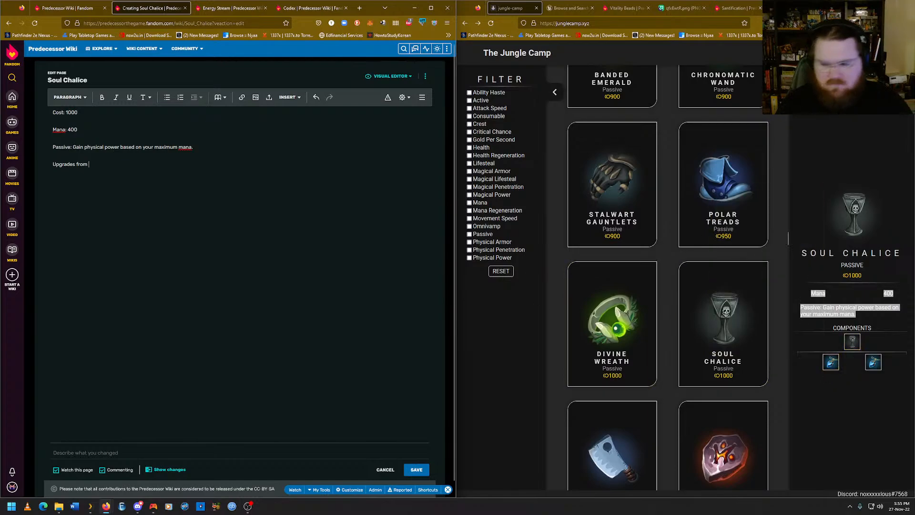
{"action": "type", "text": "Spirit"}
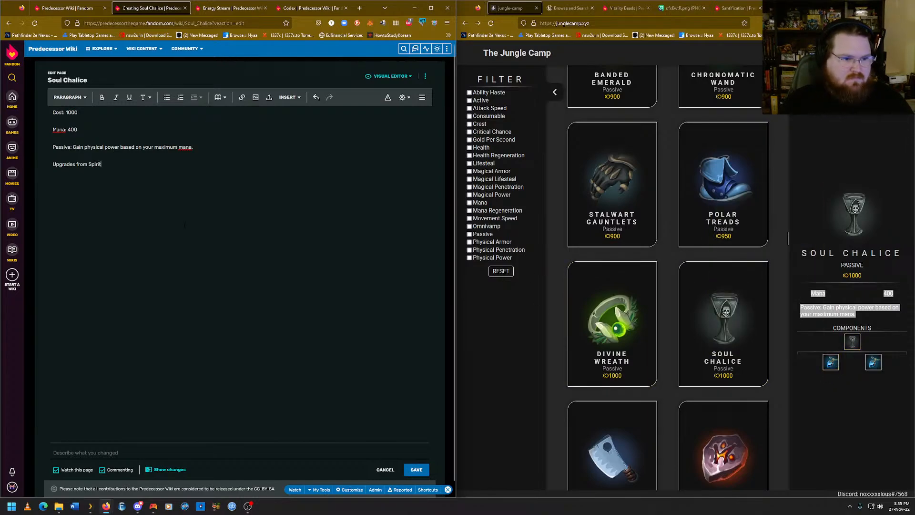
{"action": "type", "text": " Beads"}
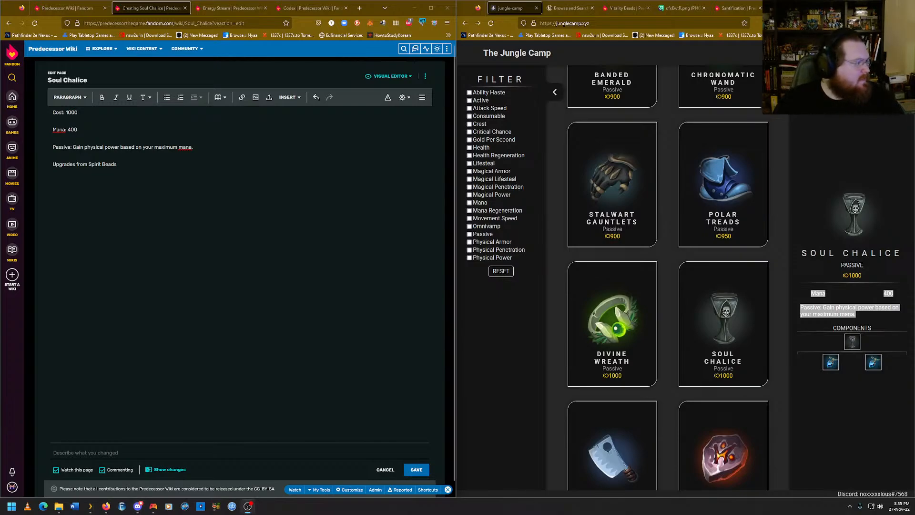
{"action": "key", "text": "ctrl+shift+Left"}
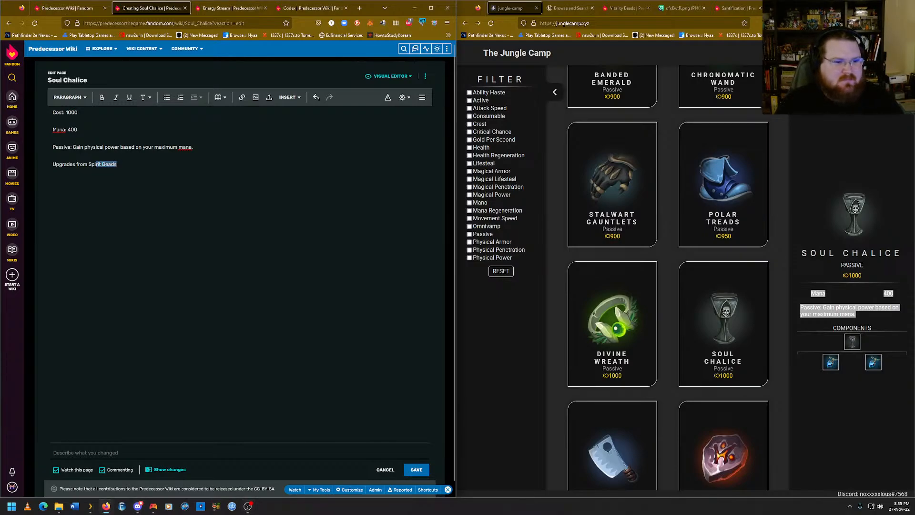
{"action": "key", "text": "ctrl+shift+Left"}
{"action": "key", "text": "ctrl+shift+Left"}
{"action": "key", "text": "ctrl+shift+Right"}
{"action": "key", "text": "BackSpace"}
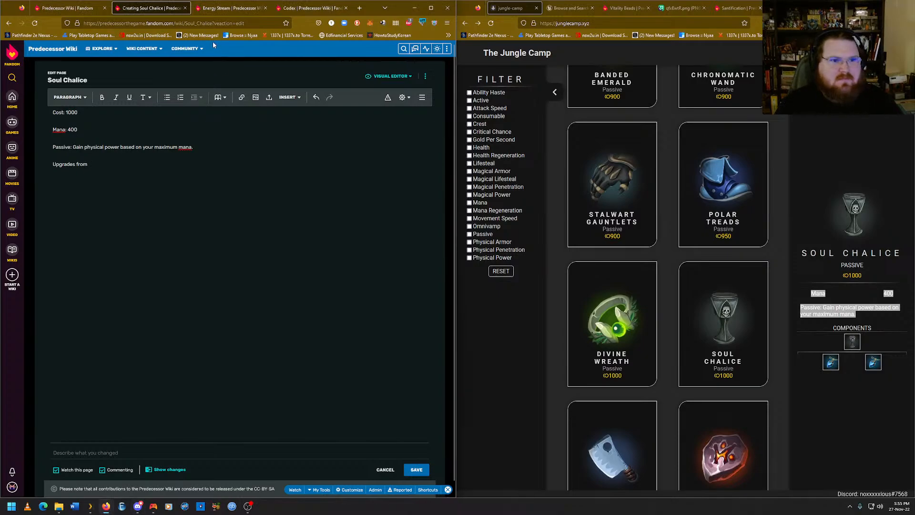
Check Soul Chalice's component in The Jungle Camp and open the existing Spirit Beads wiki page by entering its title for a new article.
{"action": "mouse_move", "coordinate": [832, 373]}
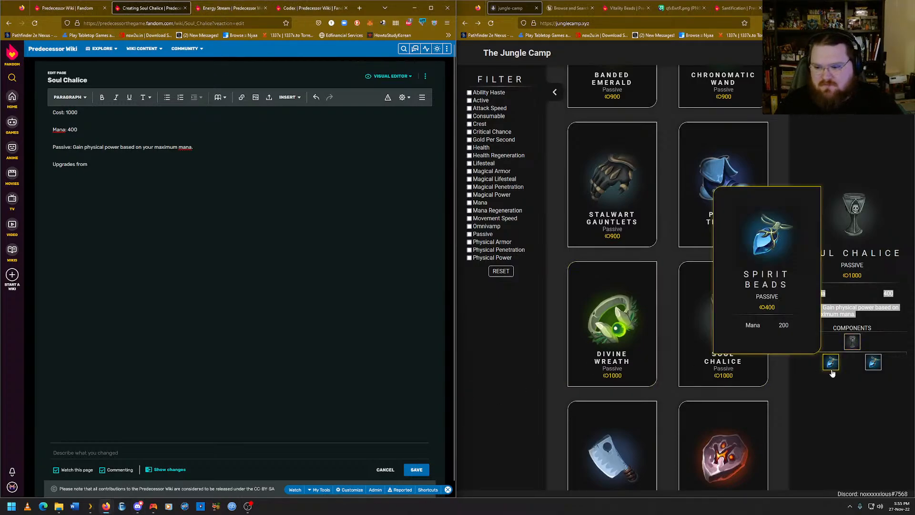
{"action": "key", "text": "ctrl+Tab"}
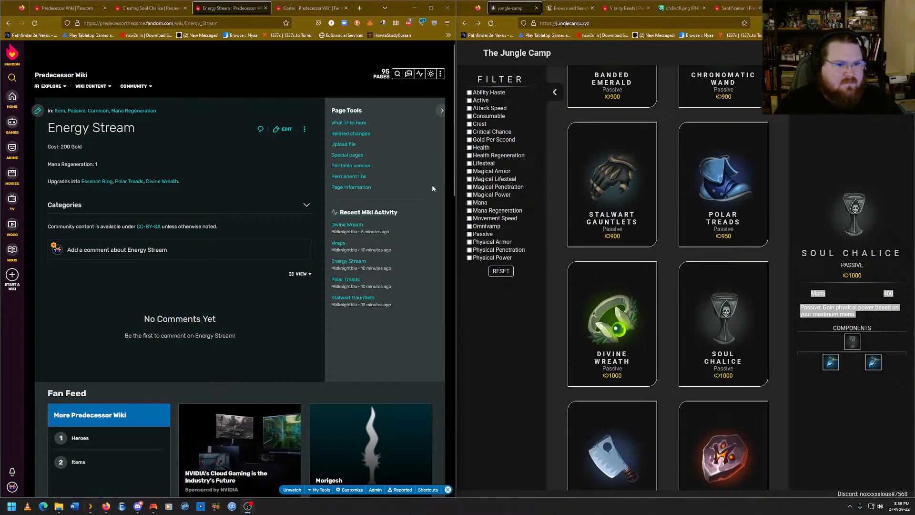
{"action": "mouse_move", "coordinate": [441, 74]}
{"action": "left_click", "coordinate": [413, 89]}
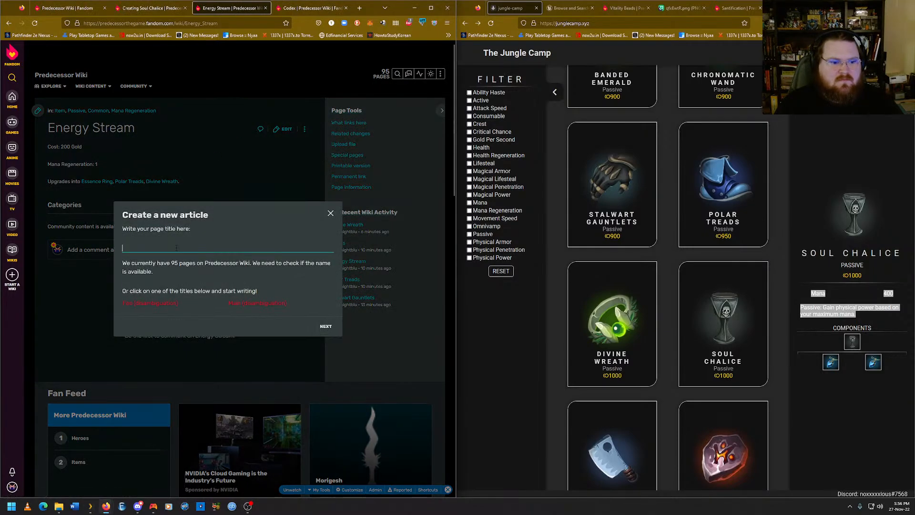
{"action": "type", "text": "Spirit"}
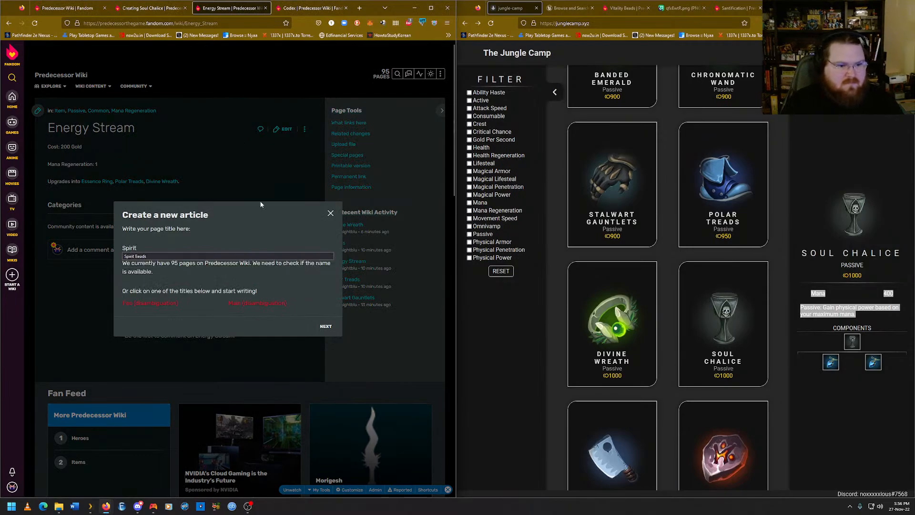
{"action": "left_click", "coordinate": [235, 256]}
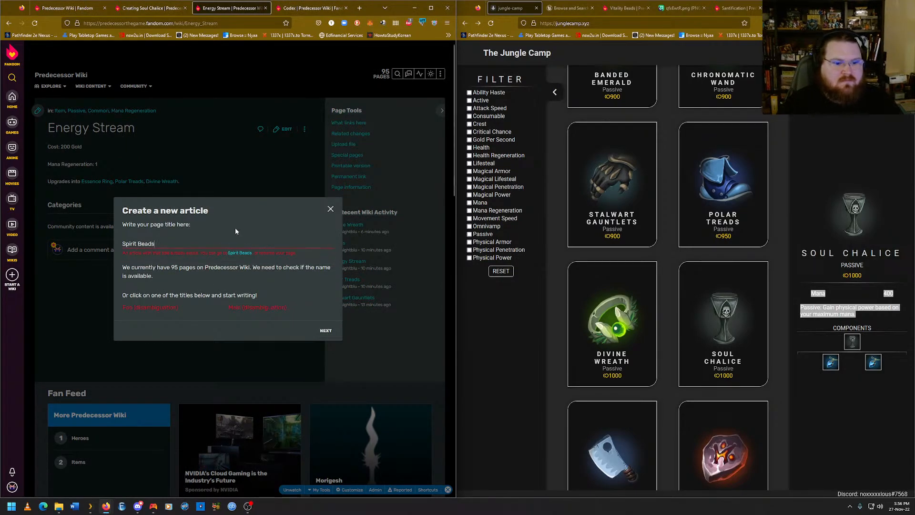
{"action": "left_click", "coordinate": [240, 253]}
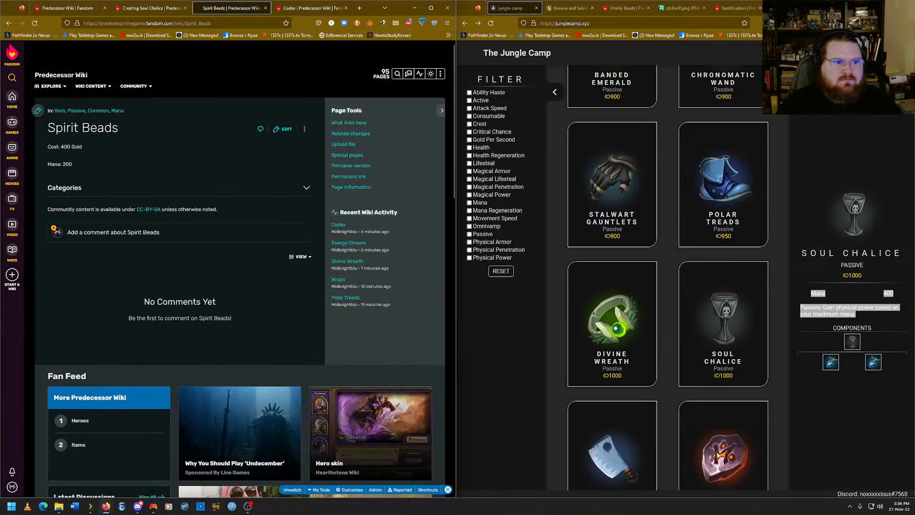
Copy the Spirit Beads page address, paste it as a link after "Upgrades from" on the Soul Chalice page, and save the page.
{"action": "left_click", "coordinate": [210, 24]}
{"action": "right_click", "coordinate": [210, 23]}
{"action": "left_click", "coordinate": [231, 64]}
{"action": "left_click", "coordinate": [160, 9]}
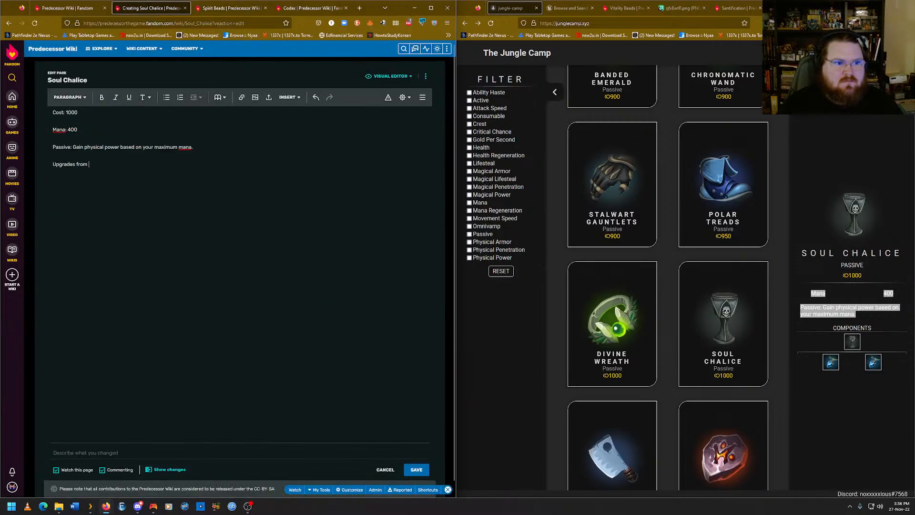
{"action": "key", "text": "ctrl+v"}
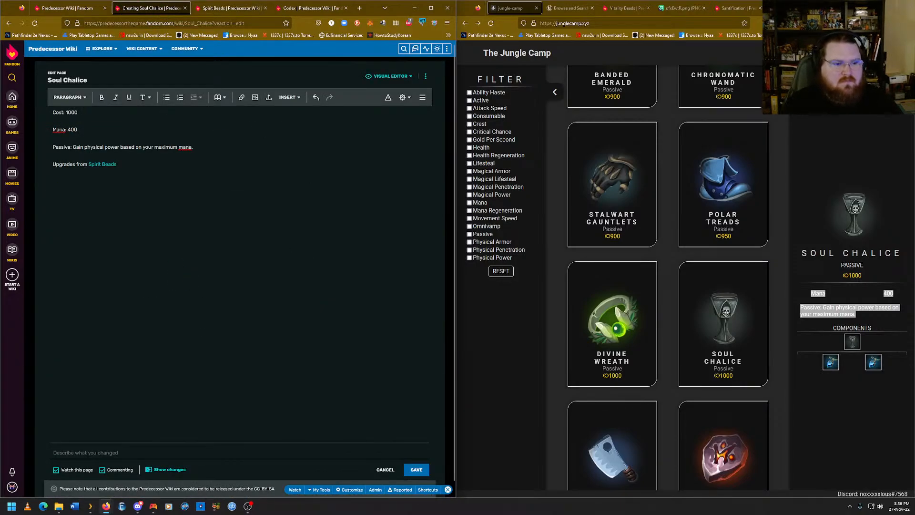
{"action": "left_click", "coordinate": [416, 469]}
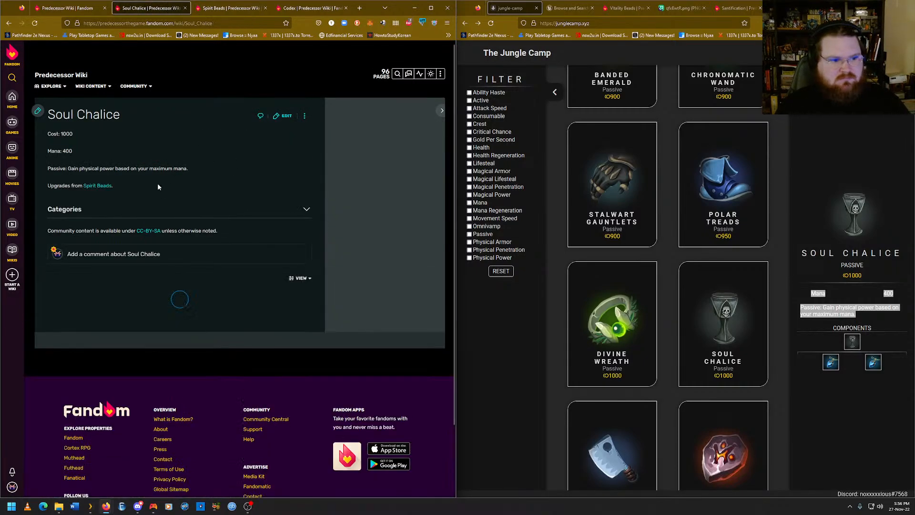
Copy the Soul Chalice page address and paste it as a link on a new line below the mana on the Spirit Beads page.
{"action": "left_click", "coordinate": [146, 35]}
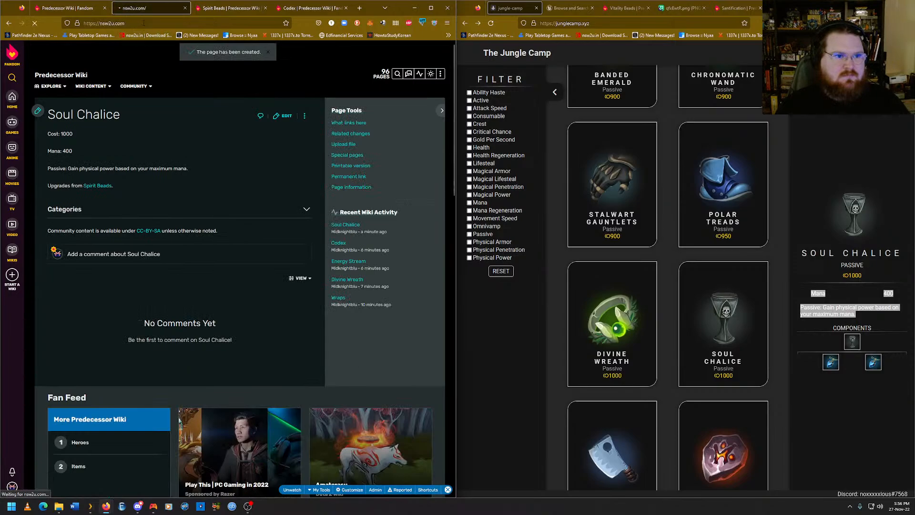
{"action": "key", "text": "alt+Left"}
{"action": "right_click", "coordinate": [136, 23]}
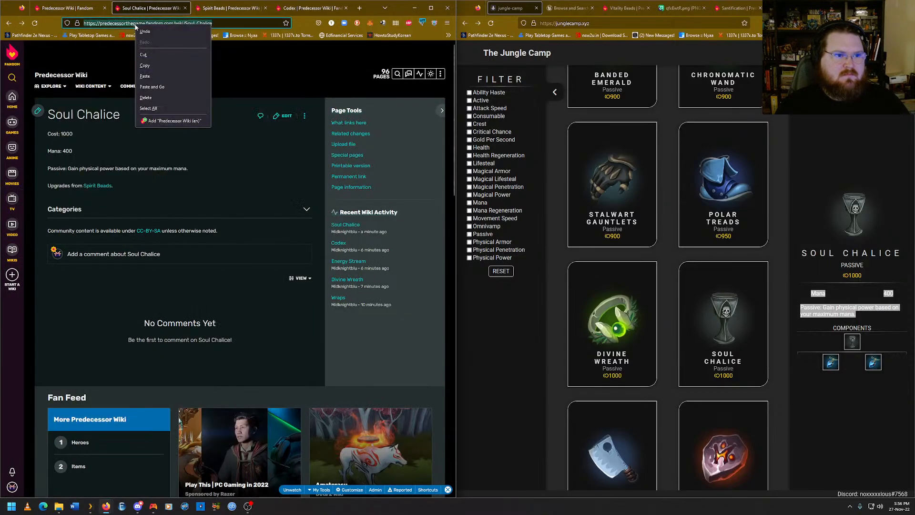
{"action": "left_click", "coordinate": [153, 66]}
{"action": "left_click", "coordinate": [220, 8]}
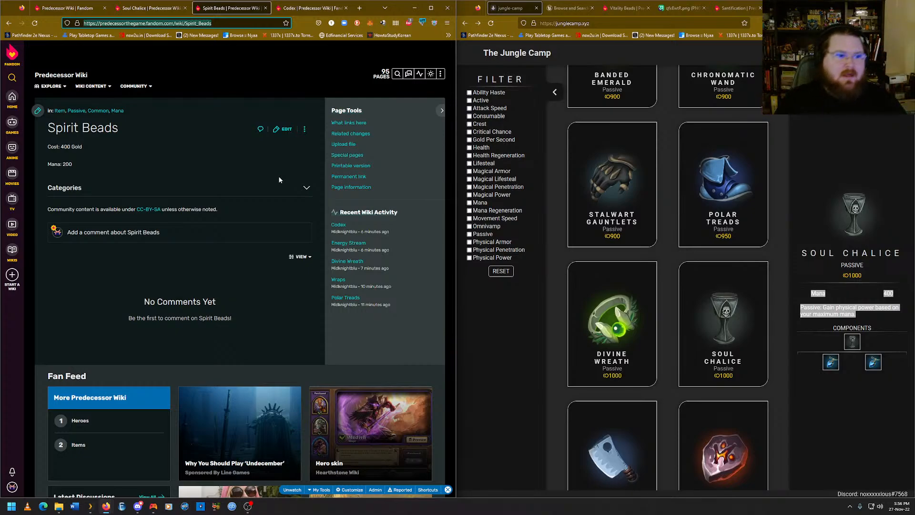
{"action": "left_click", "coordinate": [196, 189]}
{"action": "left_click", "coordinate": [194, 189]}
{"action": "left_click", "coordinate": [164, 8]}
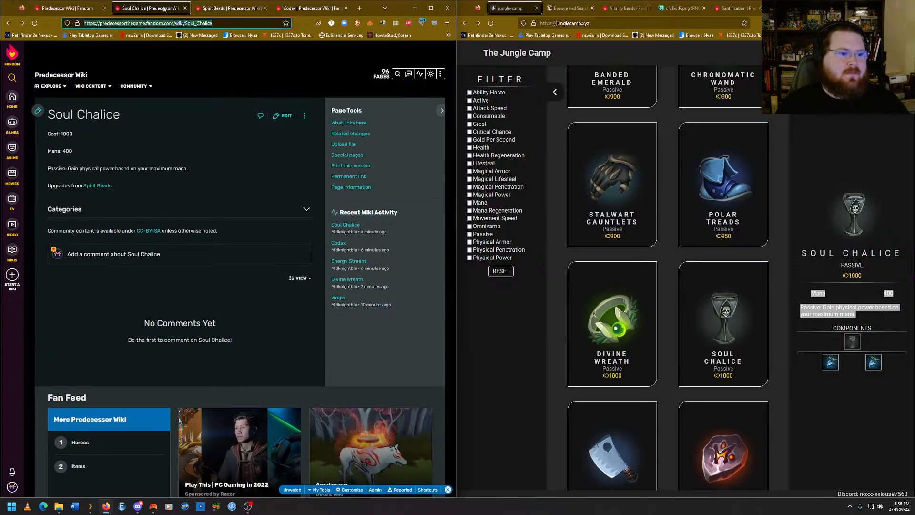
{"action": "left_click", "coordinate": [207, 7]}
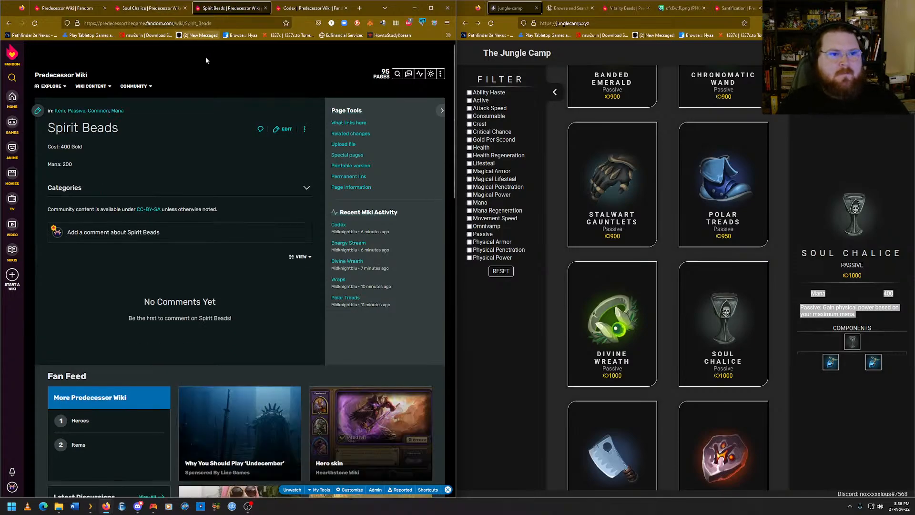
{"action": "left_click", "coordinate": [285, 129]}
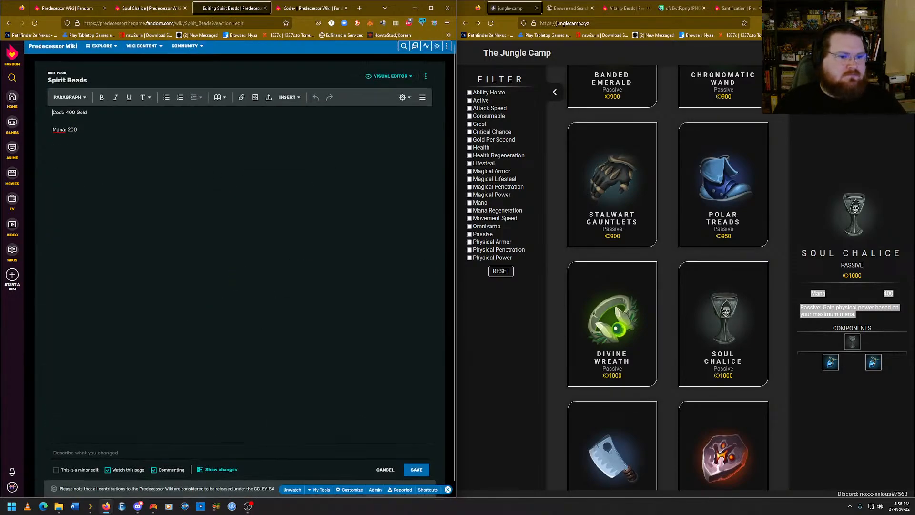
{"action": "key", "text": "ctrl+v"}
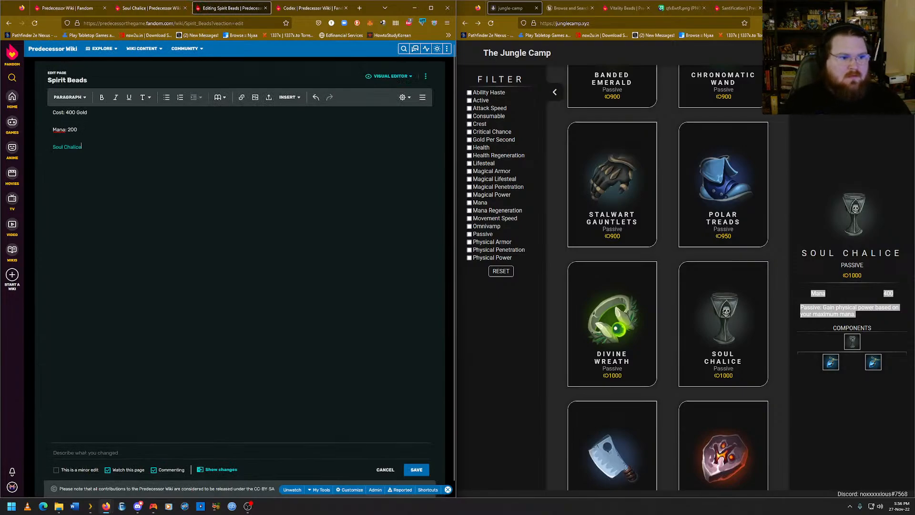
Complete the linked line as "Upgrades into Soul Chalice." and save the Spirit Beads page.
{"action": "left_click_drag", "start_coordinate": [52, 148], "coordinate": [82, 148]}
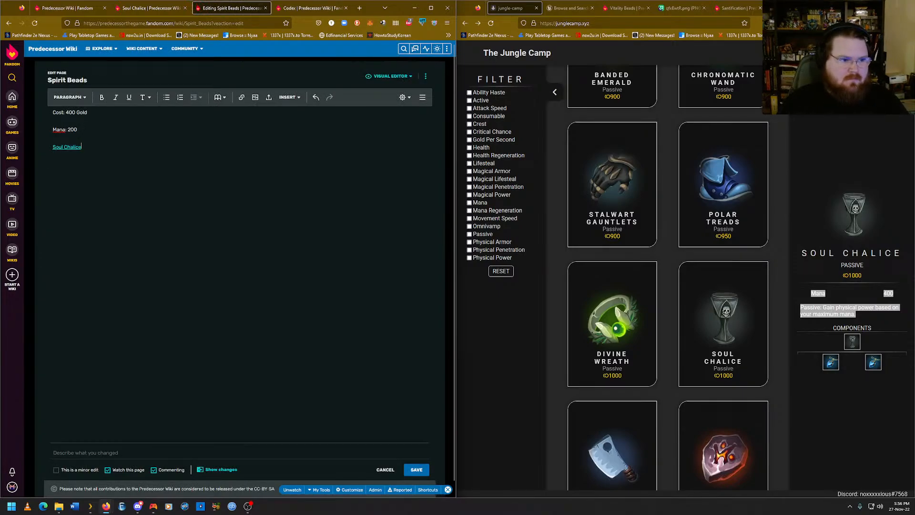
{"action": "key", "text": "Left"}
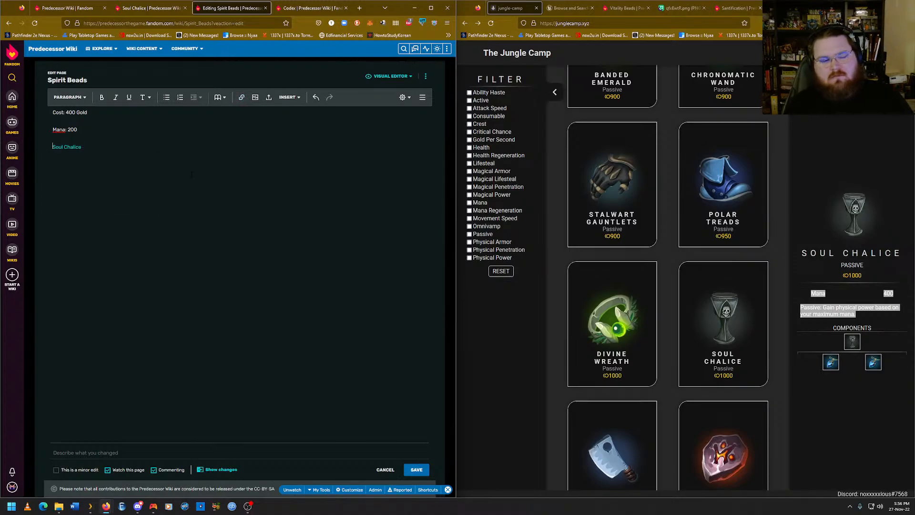
{"action": "type", "text": "Upgrades into Soul"}
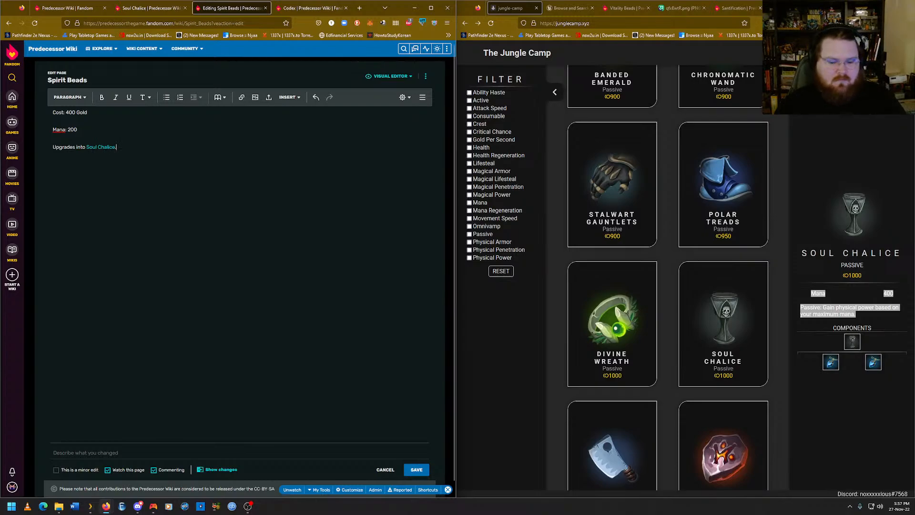
{"action": "left_click", "coordinate": [416, 469]}
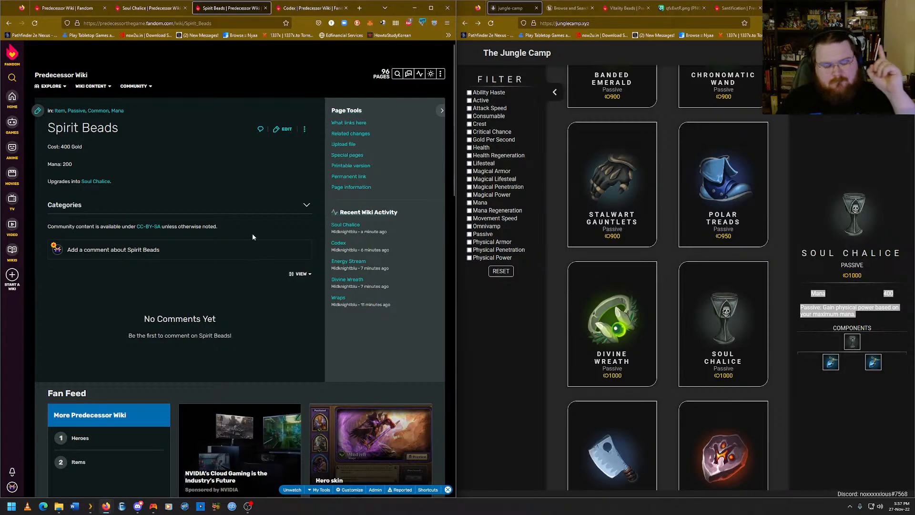
Add the categories Item, Passive, Uncommon and Mana to the Soul Chalice page and save them.
{"action": "left_click", "coordinate": [162, 204]}
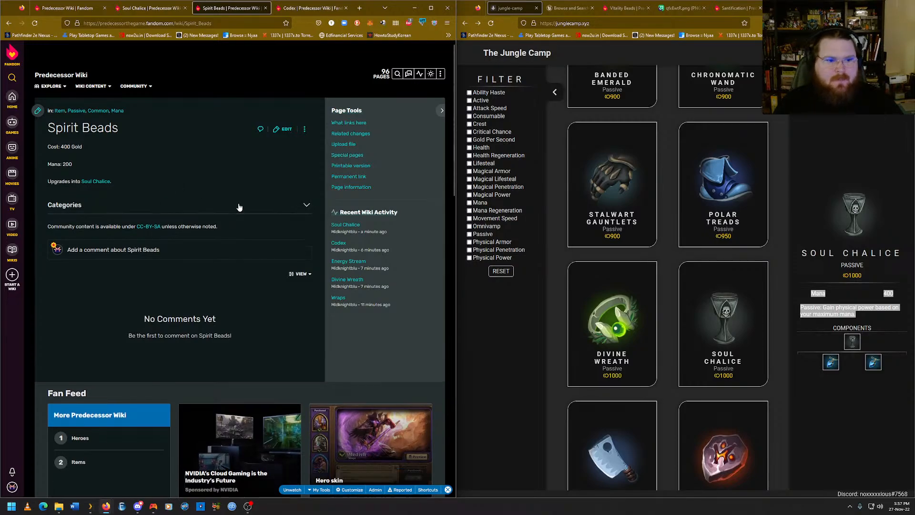
{"action": "left_click", "coordinate": [149, 7]}
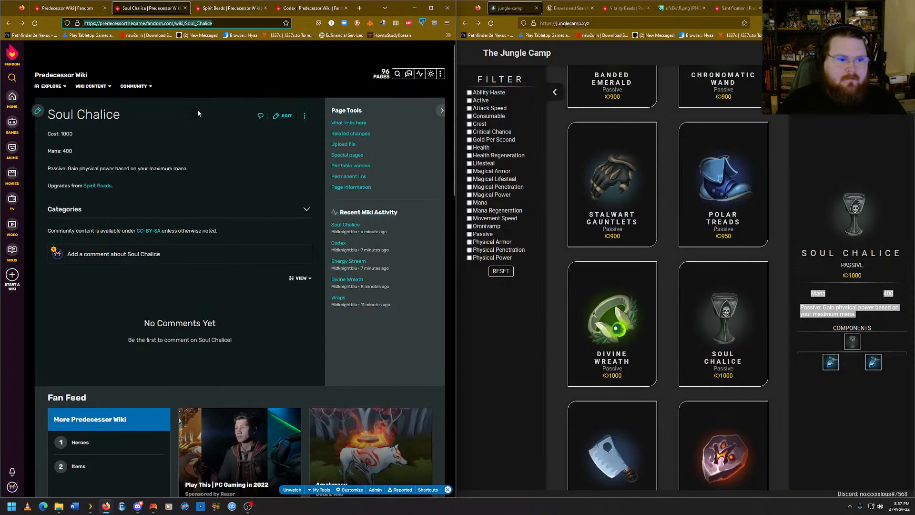
{"action": "left_click", "coordinate": [171, 210]}
{"action": "left_click", "coordinate": [111, 213]}
{"action": "left_click", "coordinate": [108, 214]}
{"action": "left_click", "coordinate": [111, 220]}
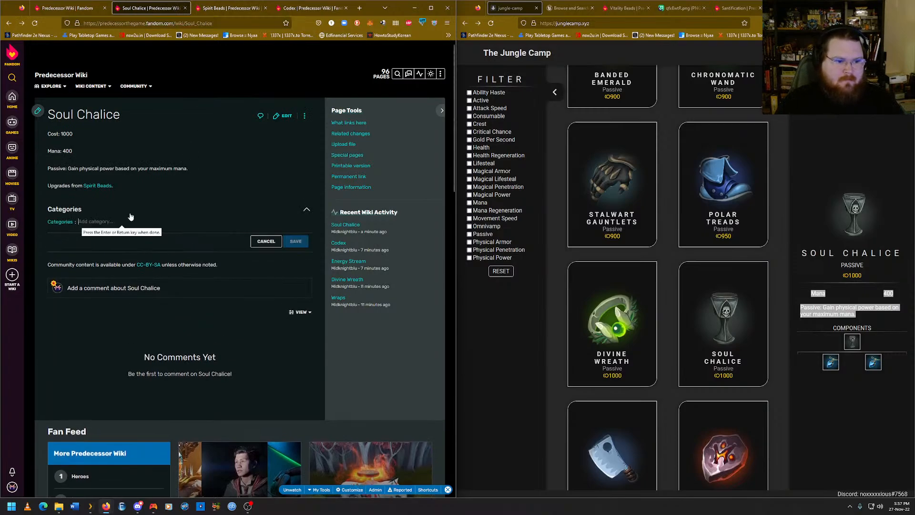
{"action": "type", "text": "Item"}
{"action": "key", "text": "Return"}
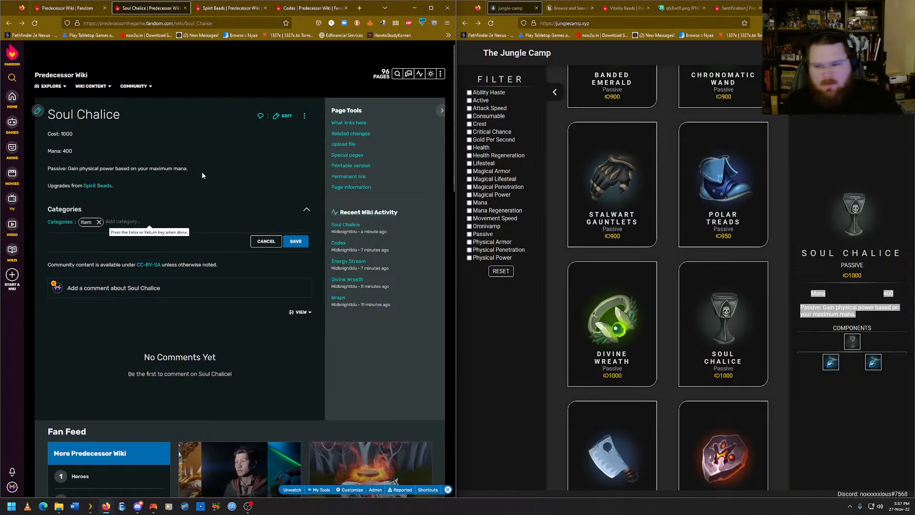
{"action": "type", "text": "Passive"}
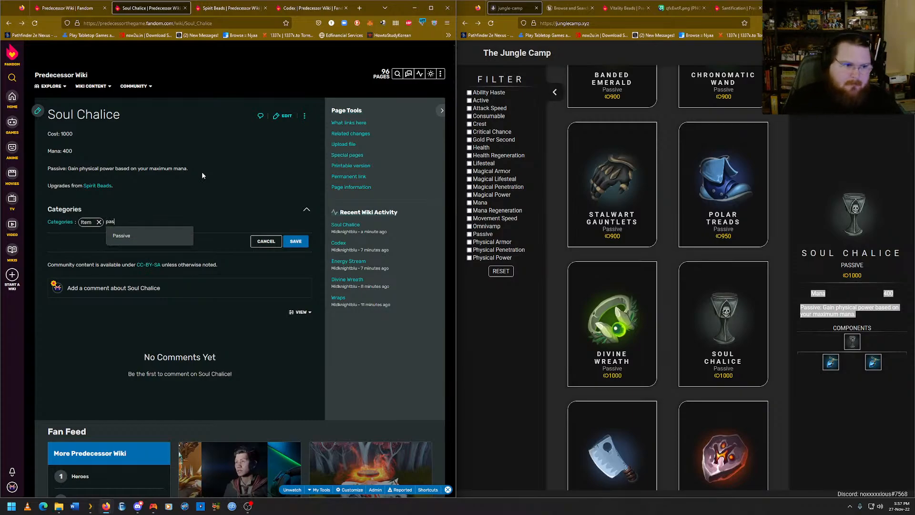
{"action": "key", "text": "Return"}
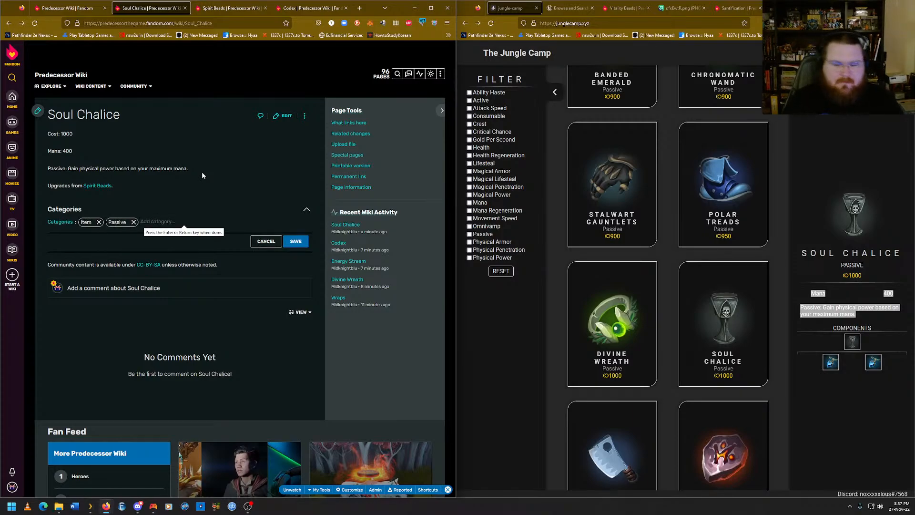
{"action": "type", "text": "Uncommon"}
{"action": "key", "text": "Return"}
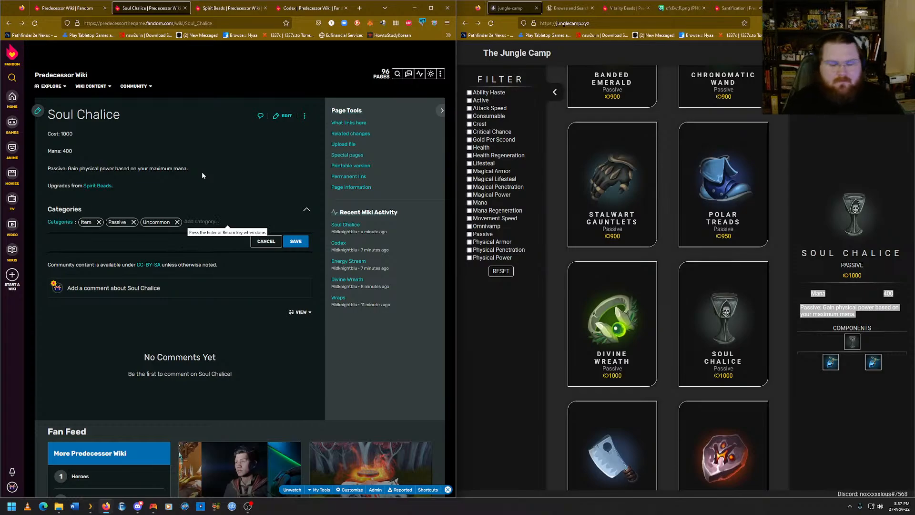
{"action": "type", "text": "Mana"}
{"action": "key", "text": "Return"}
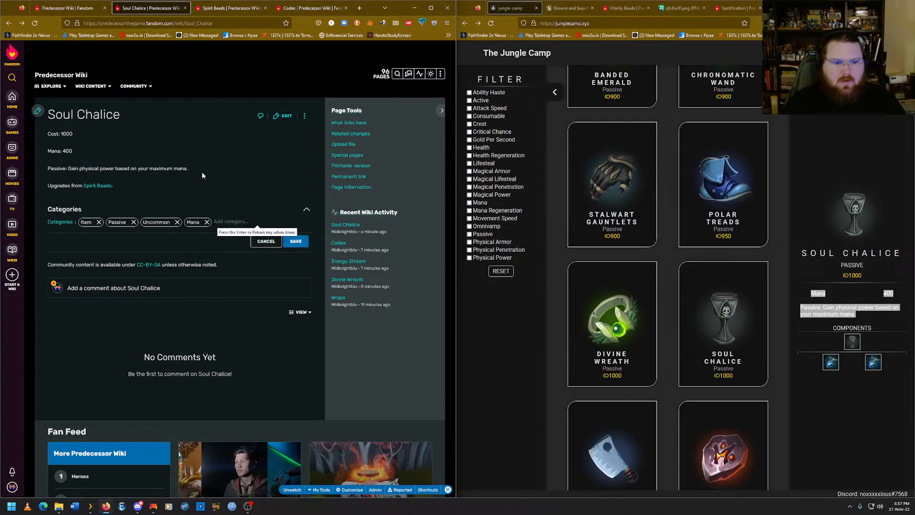
{"action": "left_click", "coordinate": [292, 242]}
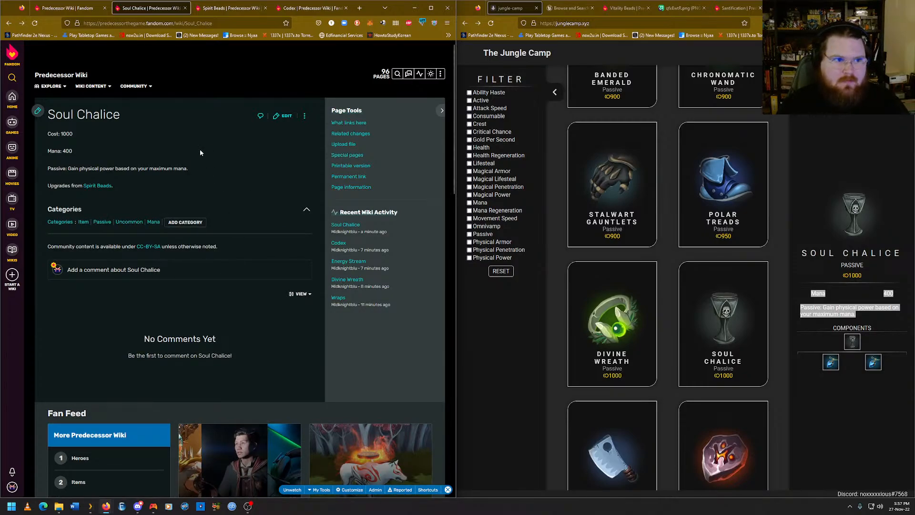
Show the Barbaric Cleaver details in The Jungle Camp and create a new wiki article titled "Barbaric Cleaver".
{"action": "scroll", "coordinate": [673, 251], "scroll_direction": "down", "scroll_amount": 2}
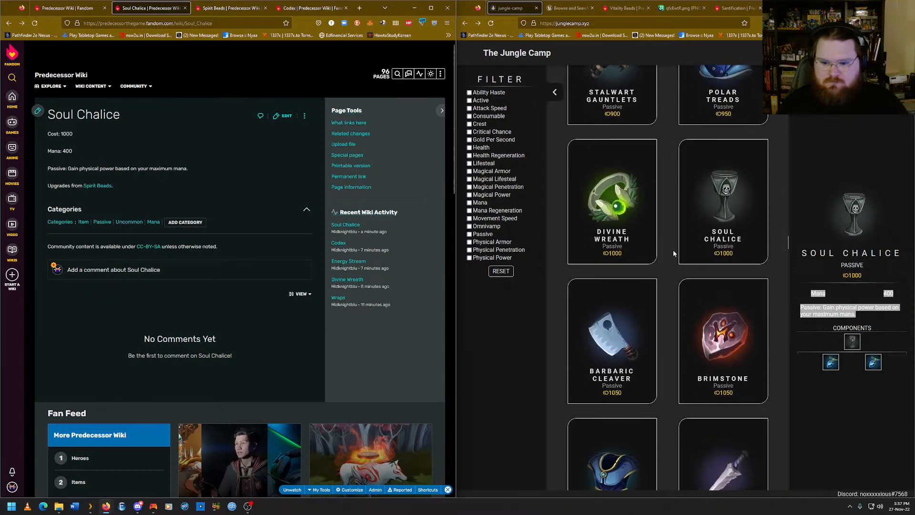
{"action": "left_click", "coordinate": [618, 328]}
{"action": "scroll", "coordinate": [657, 259], "scroll_direction": "down", "scroll_amount": 1}
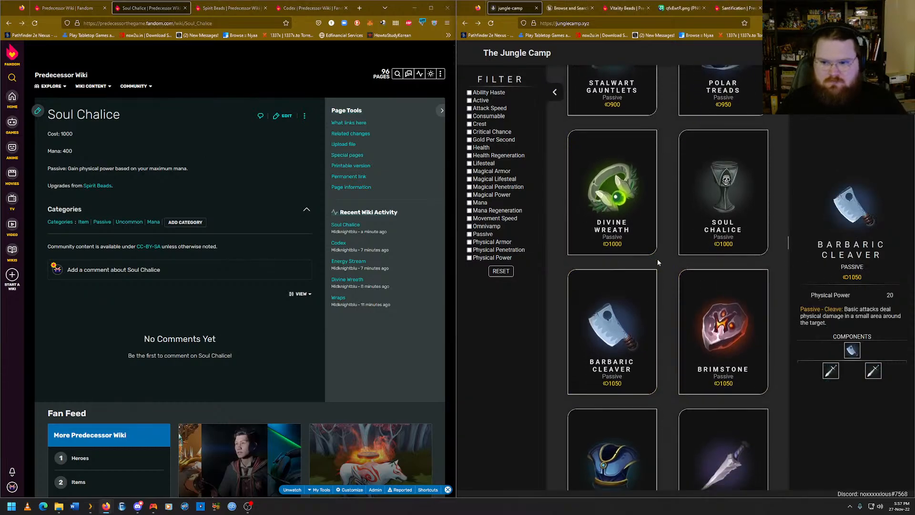
{"action": "scroll", "coordinate": [658, 262], "scroll_direction": "down", "scroll_amount": 1}
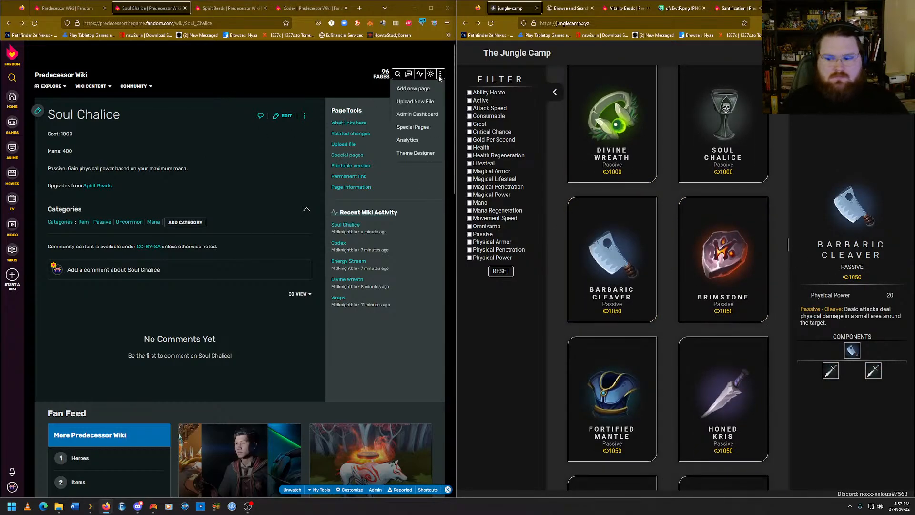
{"action": "left_click", "coordinate": [434, 90]}
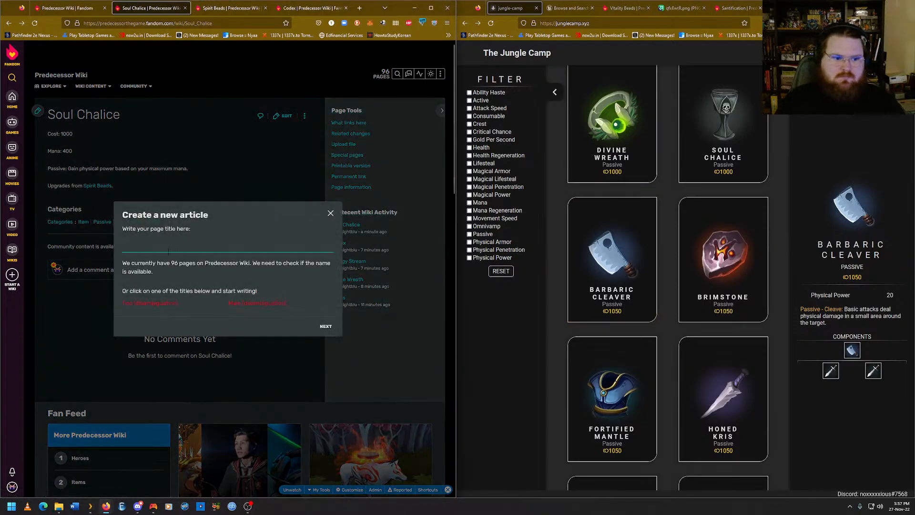
{"action": "type", "text": "Bar"}
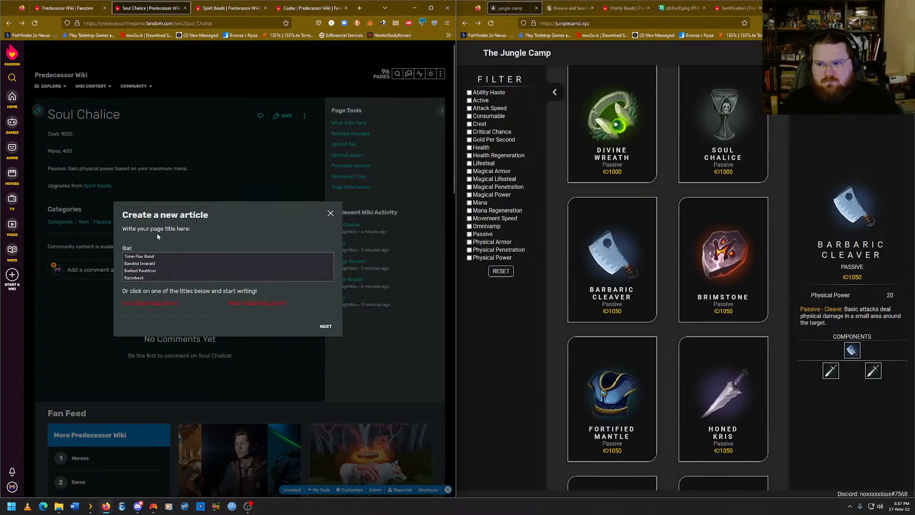
{"action": "type", "text": "baric Cleaver"}
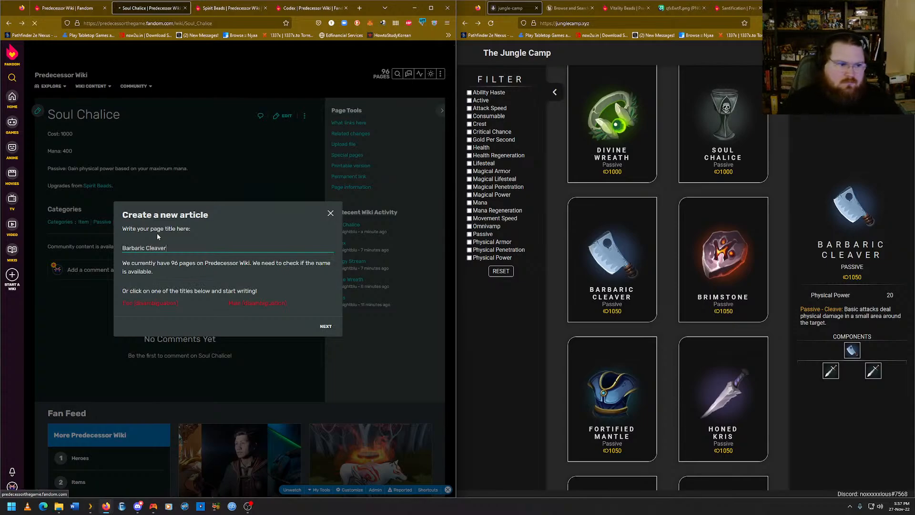
Open the new Barbaric Cleaver article for editing and enter "Cost: 1050 Gold" as its first line.
{"action": "key", "text": "Return"}
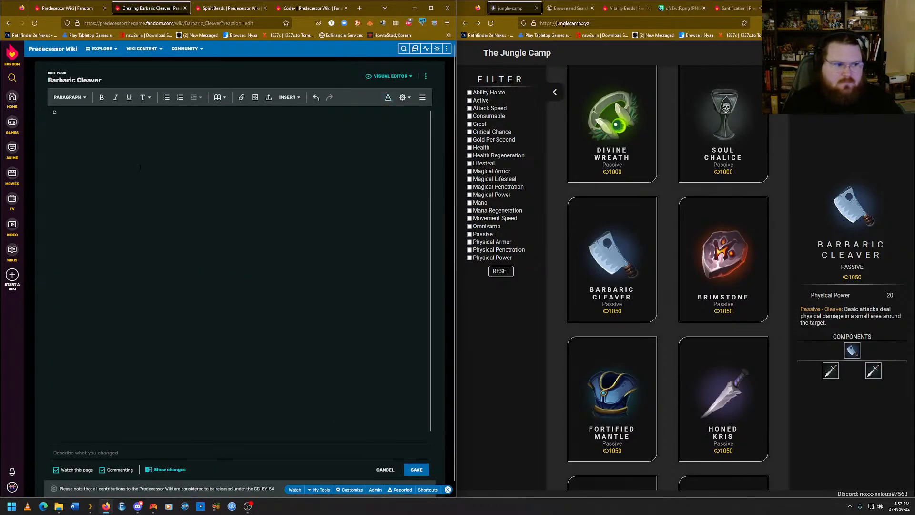
{"action": "type", "text": "ost: 10"}
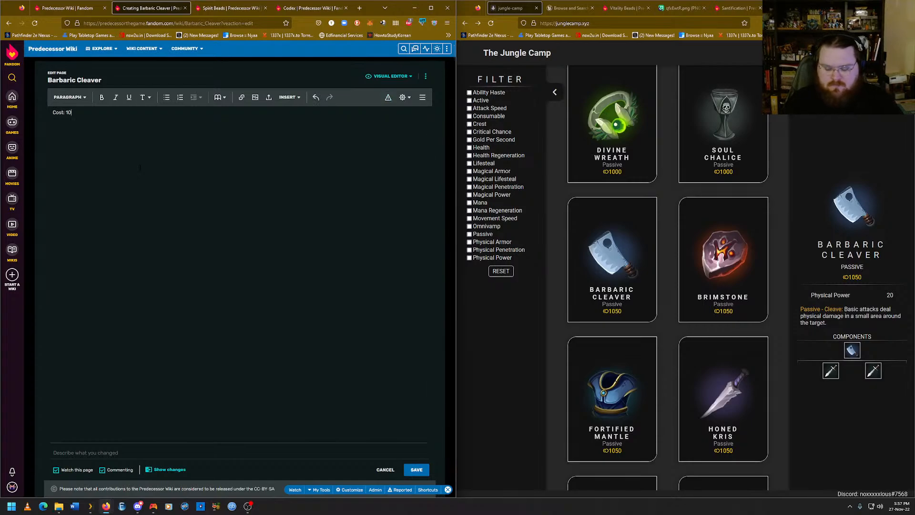
{"action": "type", "text": "50 G"}
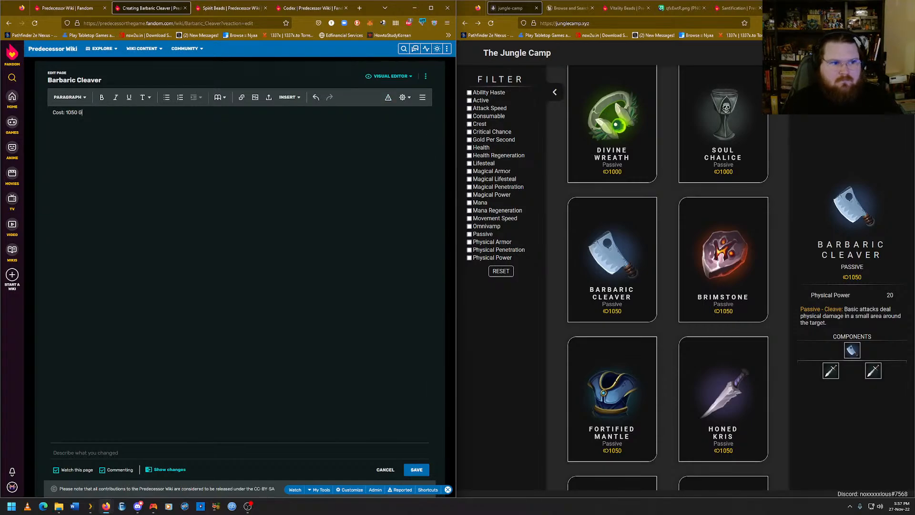
{"action": "type", "text": "old"}
{"action": "key", "text": "Return"}
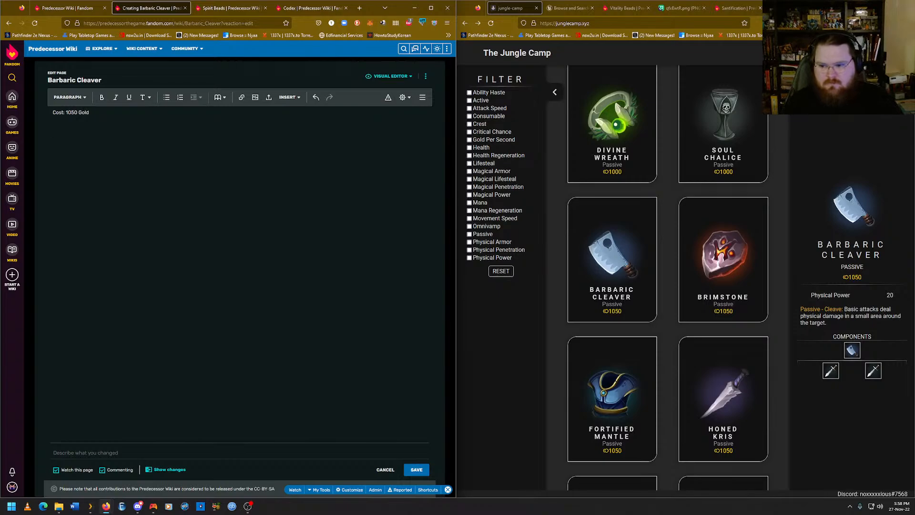
Copy Barbaric Cleaver's stat and passive text from The Jungle Camp into the article, and format the stat as "Physical Power: 20".
{"action": "left_click_drag", "start_coordinate": [828, 324], "coordinate": [809, 297]}
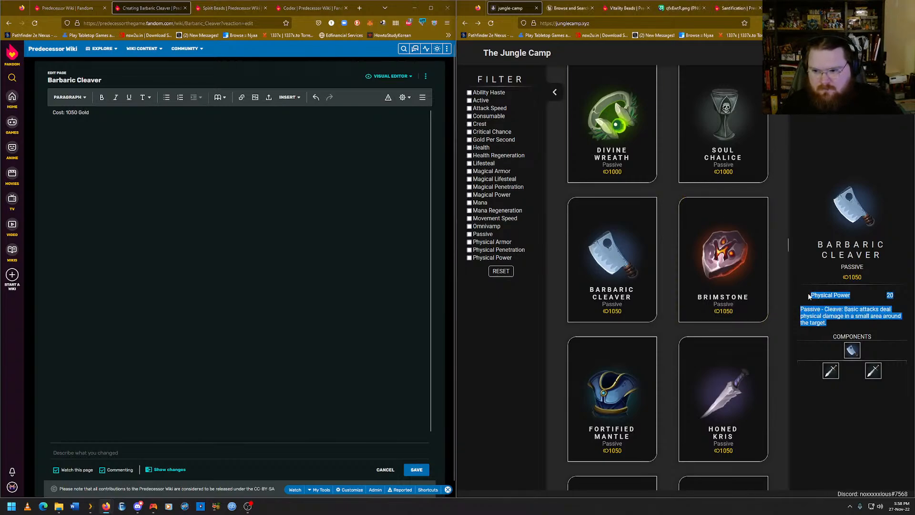
{"action": "right_click", "coordinate": [809, 297]}
{"action": "left_click", "coordinate": [825, 302]}
{"action": "left_click", "coordinate": [434, 288]}
{"action": "type", "text": "Physical Power20 Passive - Cleave: Basic attacks deal physical damage in a small area around the target."}
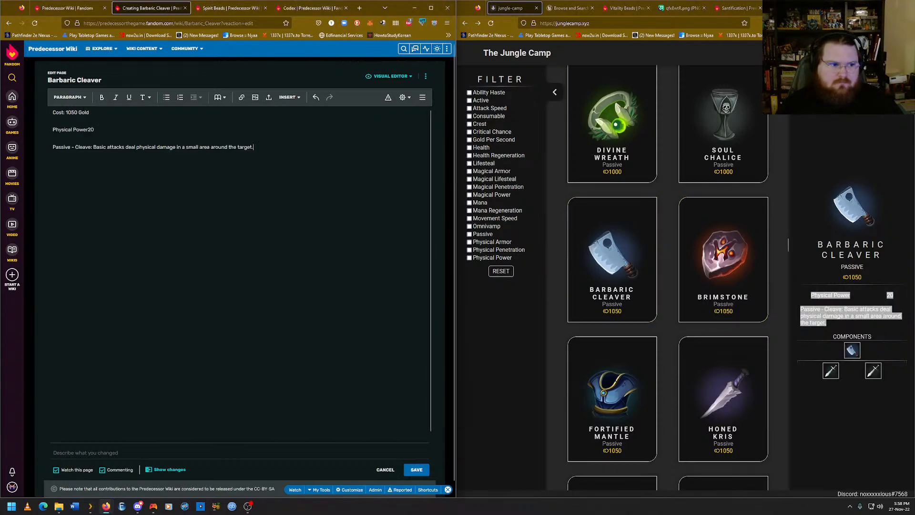
{"action": "left_click", "coordinate": [89, 129]}
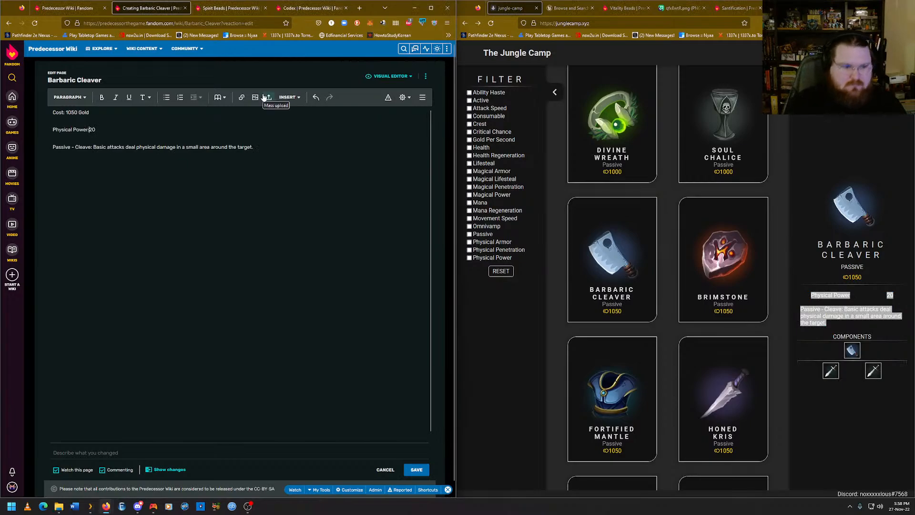
{"action": "type", "text": ": "}
{"action": "type", "text": ":"}
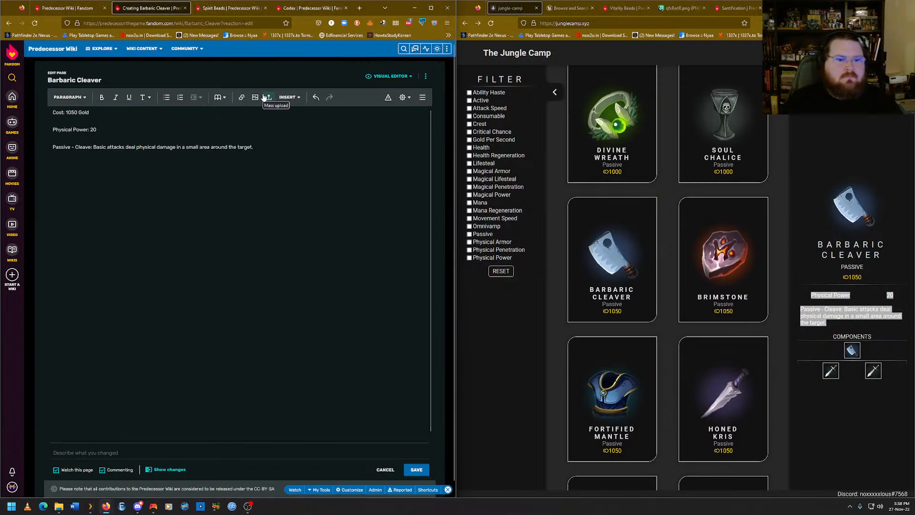
{"action": "key", "text": "End"}
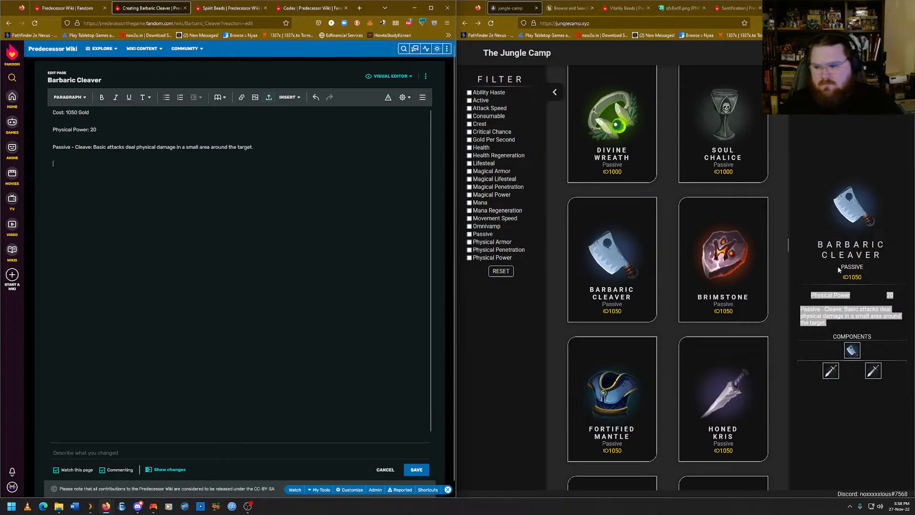
Check Barbaric Cleaver's component in The Jungle Camp and add a line reading "Upgrades from" below the passive.
{"action": "mouse_move", "coordinate": [832, 377]}
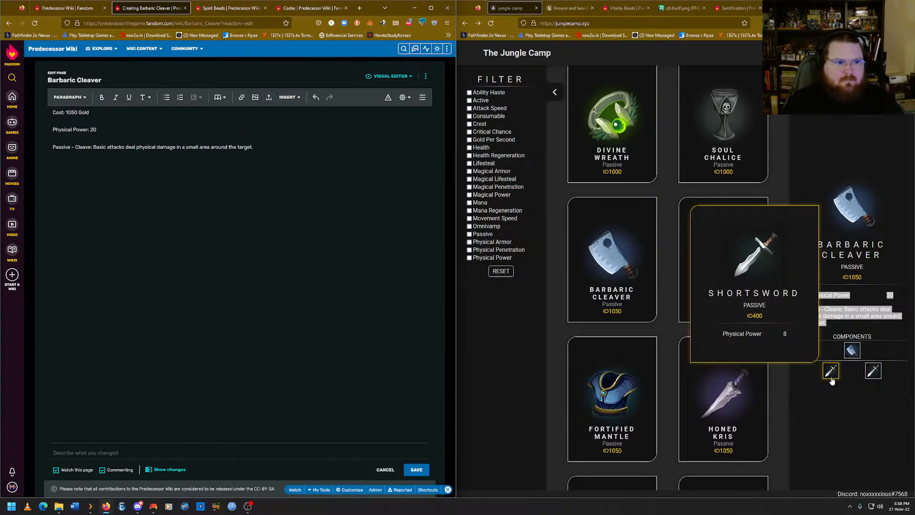
{"action": "key", "text": "Return"}
{"action": "type", "text": "Upgrades from"}
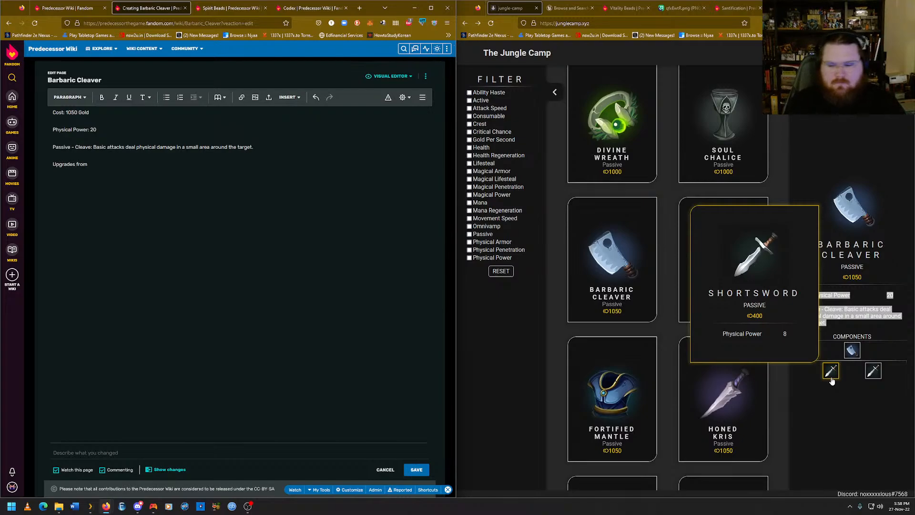
From the Spirit Beads page, check the new article title "Shortsword" and open the existing Shortsword page.
{"action": "left_click", "coordinate": [229, 8]}
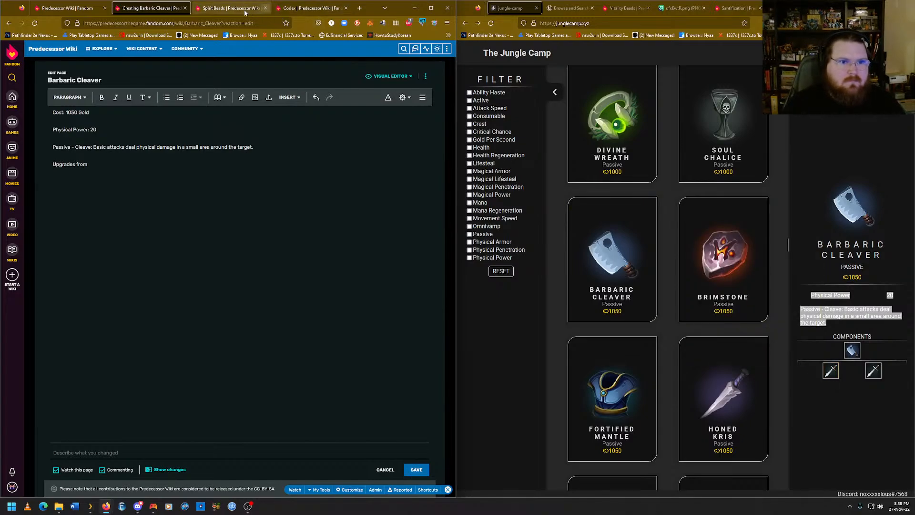
{"action": "mouse_move", "coordinate": [440, 77]}
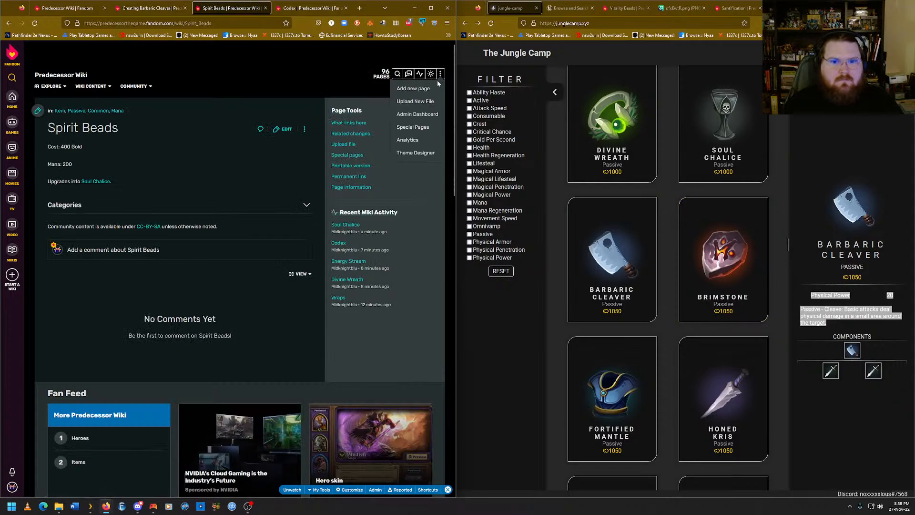
{"action": "left_click", "coordinate": [419, 90]}
{"action": "type", "text": "Short"}
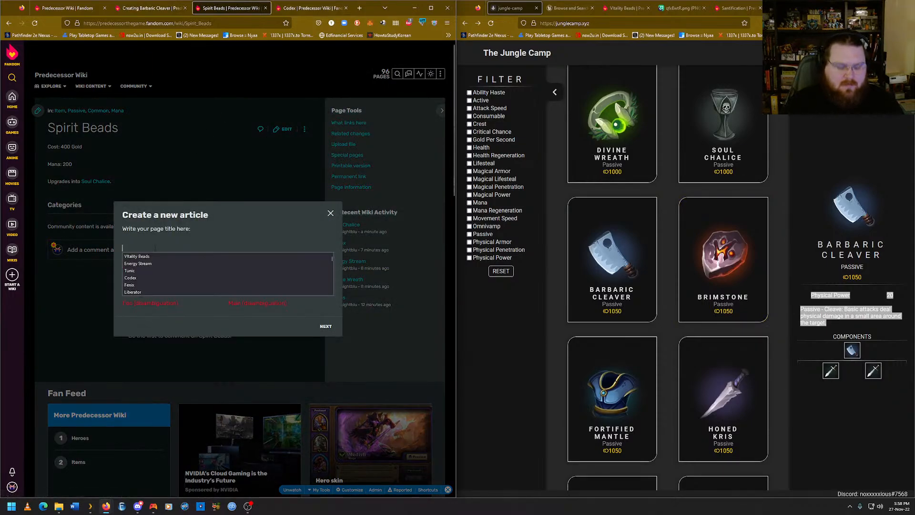
{"action": "type", "text": "sword"}
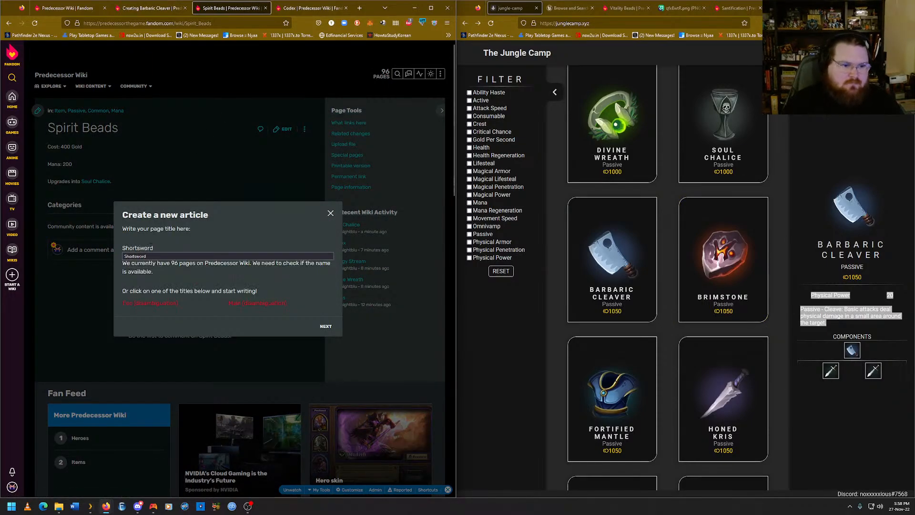
{"action": "key", "text": "Down"}
{"action": "key", "text": "Return"}
{"action": "key", "text": "Return"}
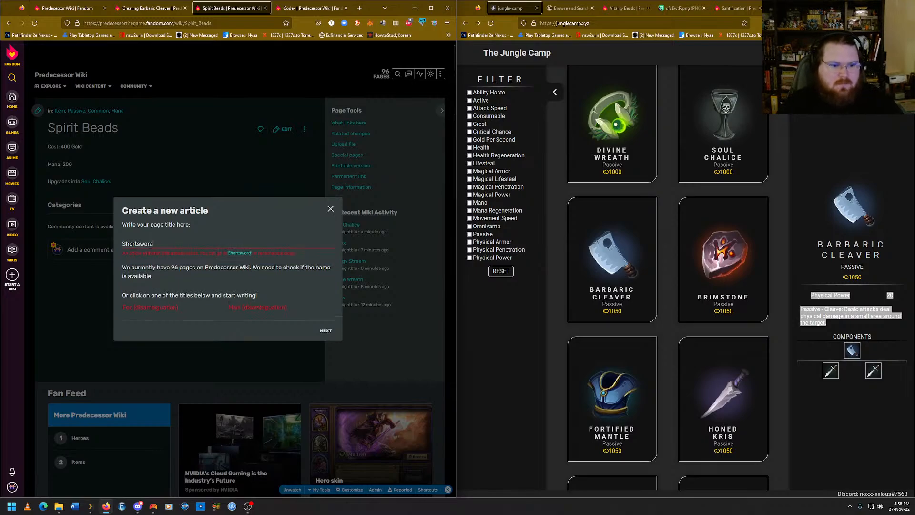
{"action": "left_click", "coordinate": [239, 254]}
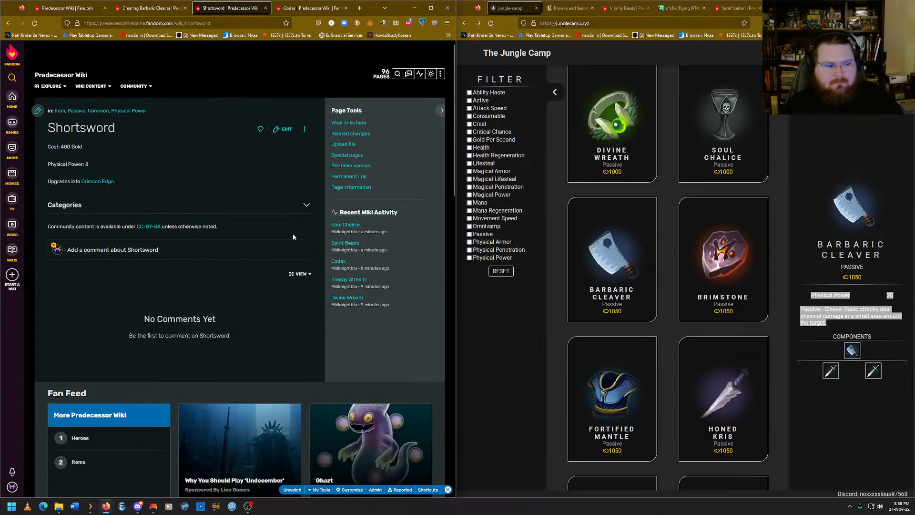
Copy the Shortsword page address, complete the Barbaric Cleaver line as "Upgrades from Shortsword." with a link, and save the page.
{"action": "left_click", "coordinate": [143, 23]}
{"action": "right_click", "coordinate": [144, 25]}
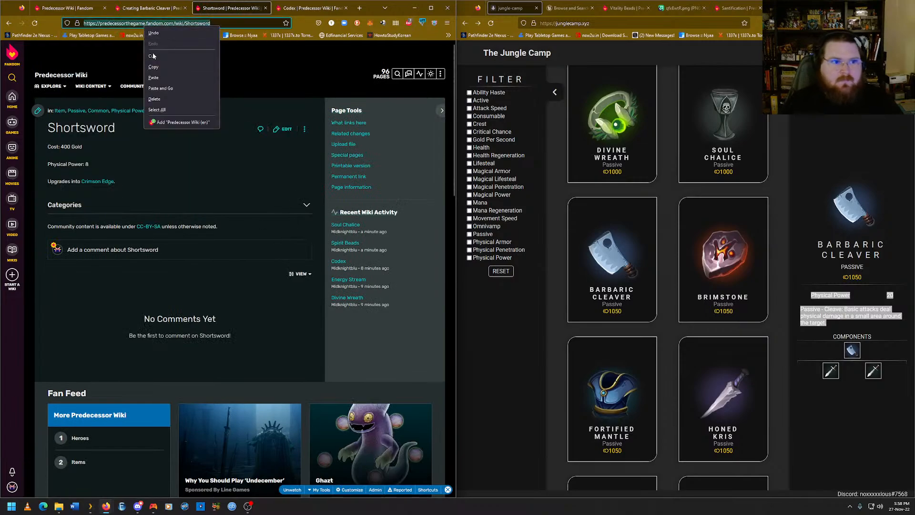
{"action": "left_click", "coordinate": [163, 70]}
{"action": "left_click", "coordinate": [150, 8]}
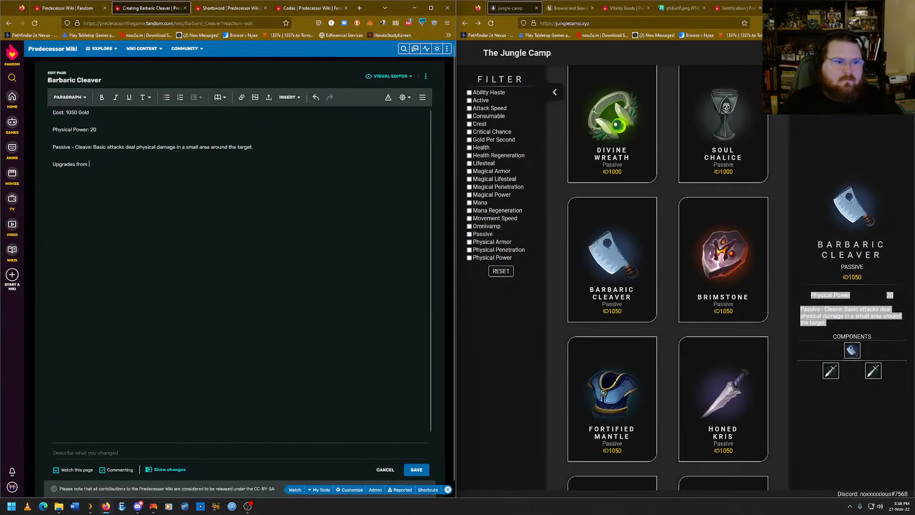
{"action": "key", "text": "ctrl+v"}
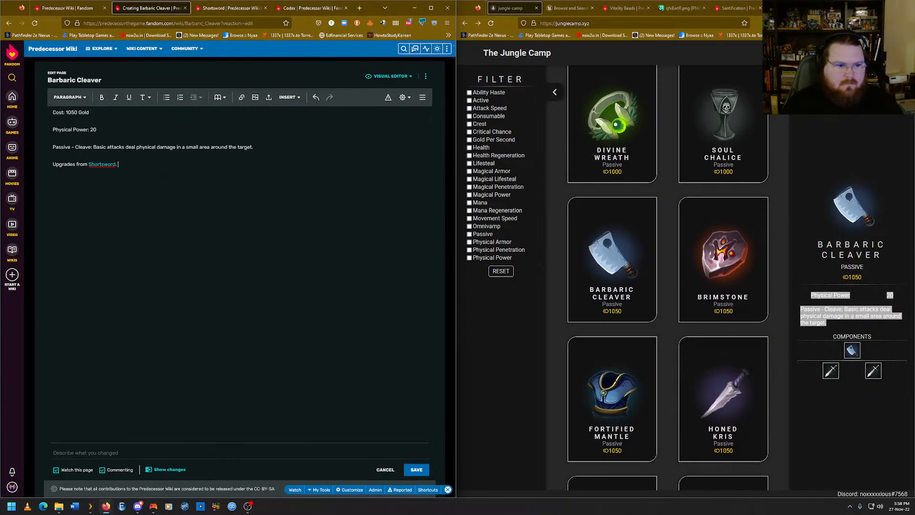
{"action": "left_click", "coordinate": [419, 471]}
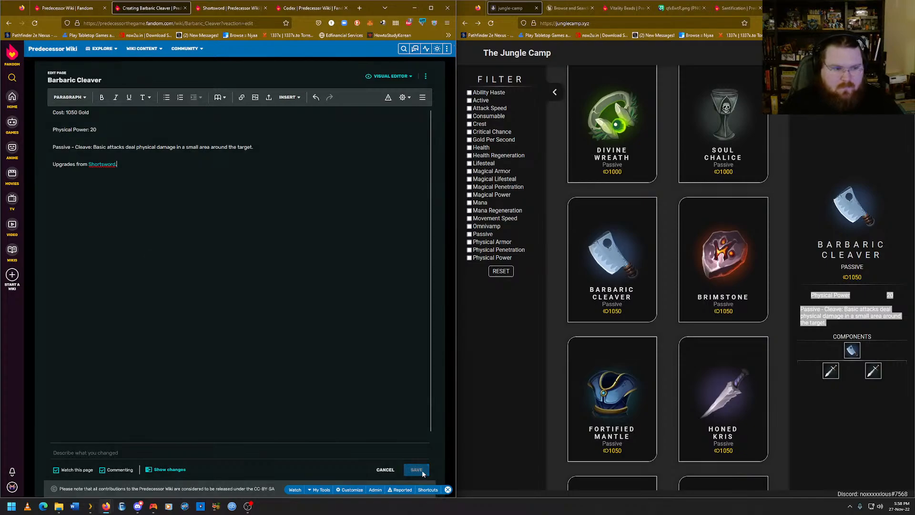
Copy the Barbaric Cleaver page address and return to the Shortsword page.
{"action": "key", "text": "ctrl+l"}
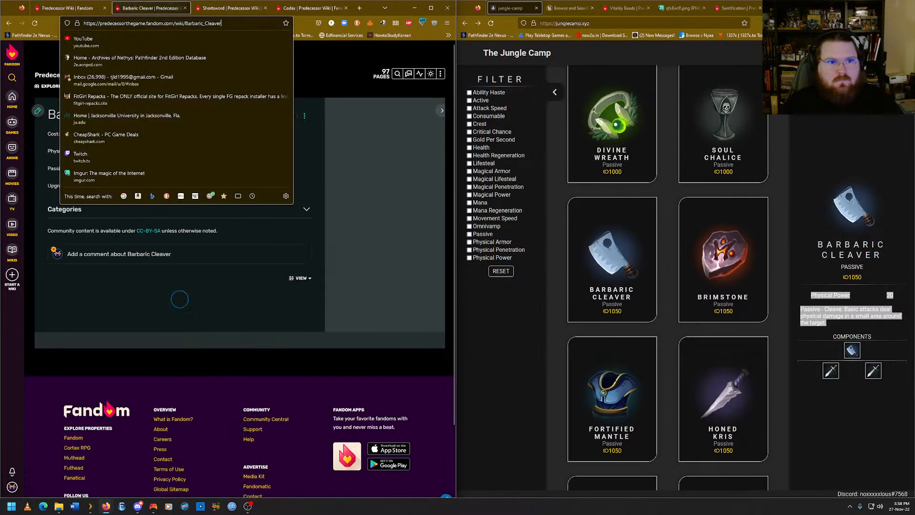
{"action": "right_click", "coordinate": [176, 23]}
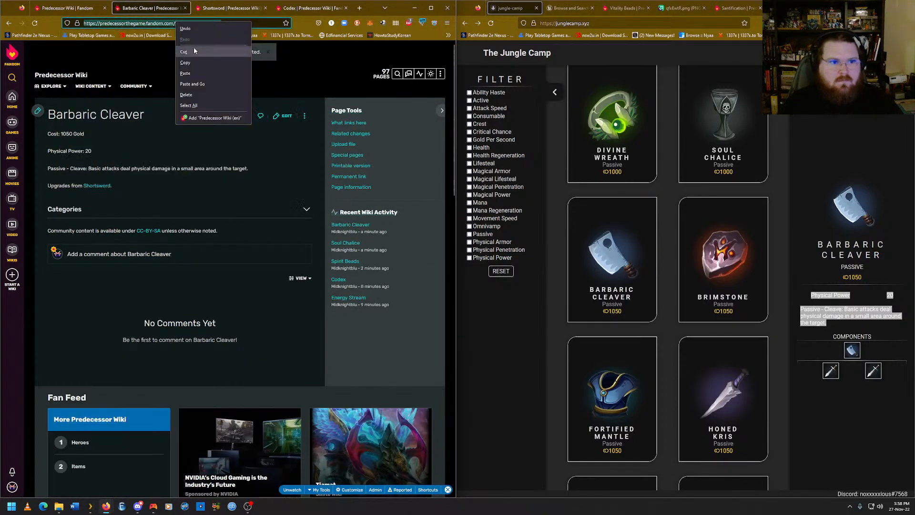
{"action": "left_click", "coordinate": [194, 61]}
{"action": "left_click", "coordinate": [232, 9]}
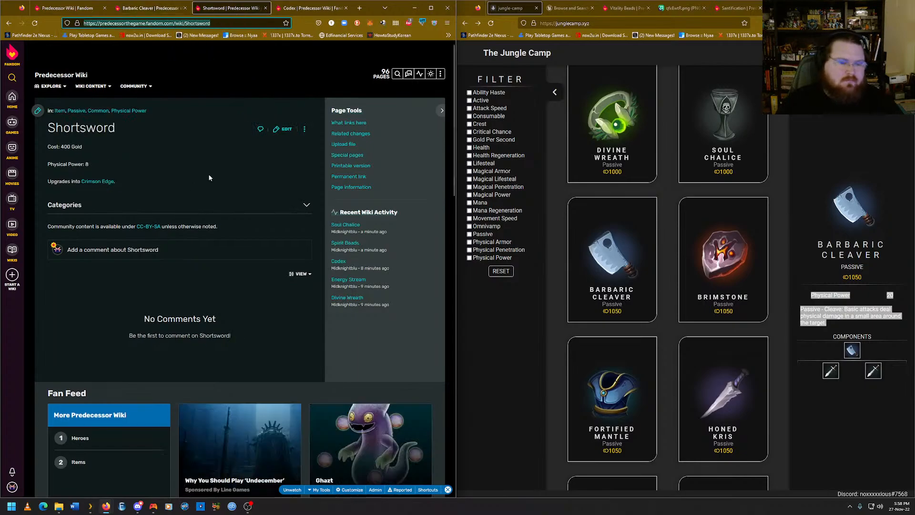
{"action": "left_click", "coordinate": [281, 208]}
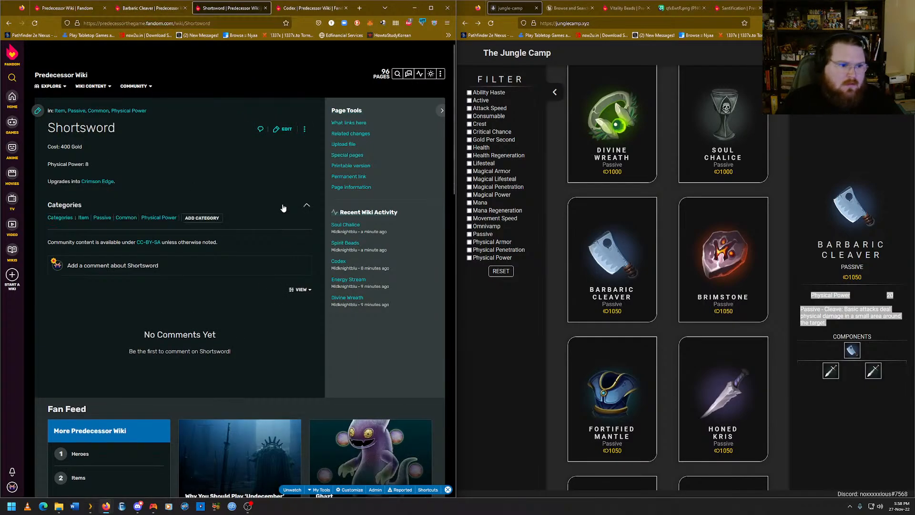
{"action": "left_click", "coordinate": [282, 209]}
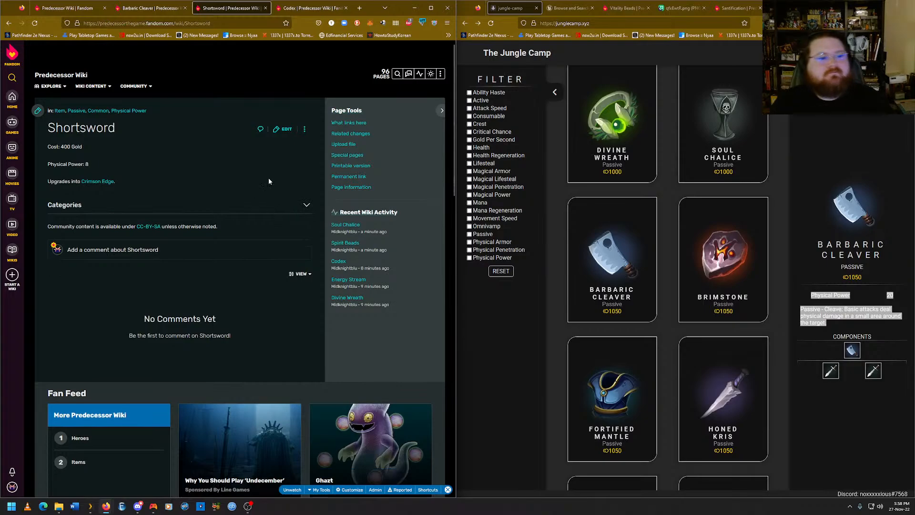
Add a Barbaric Cleaver link after Crimson Edge in the Shortsword page's "Upgrades into" line and save the page.
{"action": "left_click", "coordinate": [284, 129]}
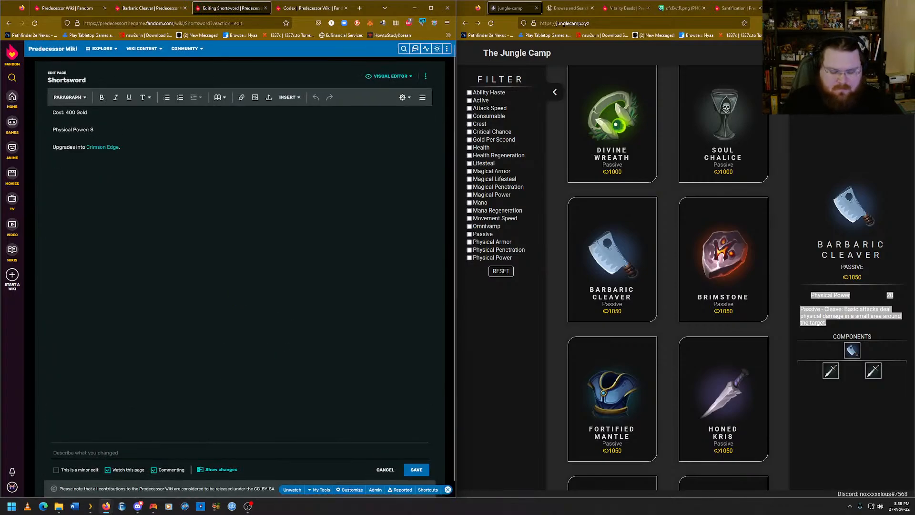
{"action": "type", "text": ","}
{"action": "key", "text": "ctrl+v"}
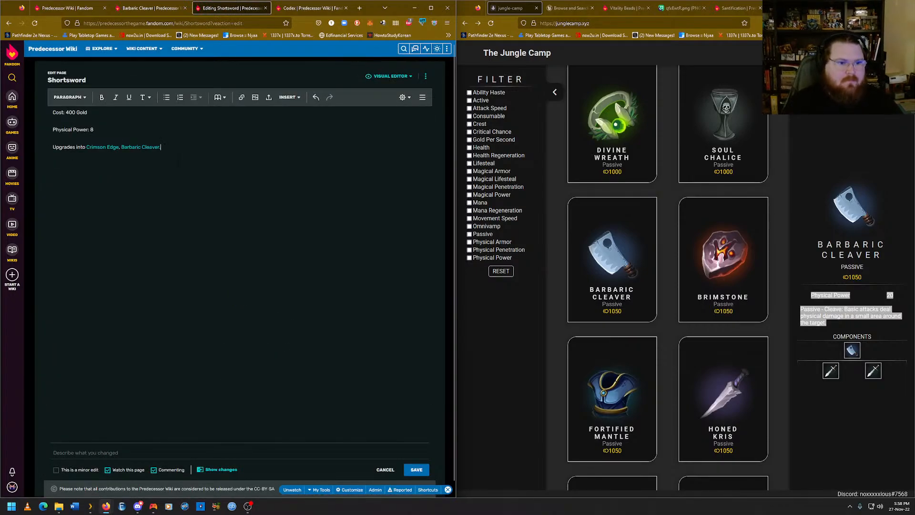
{"action": "left_click", "coordinate": [412, 470]}
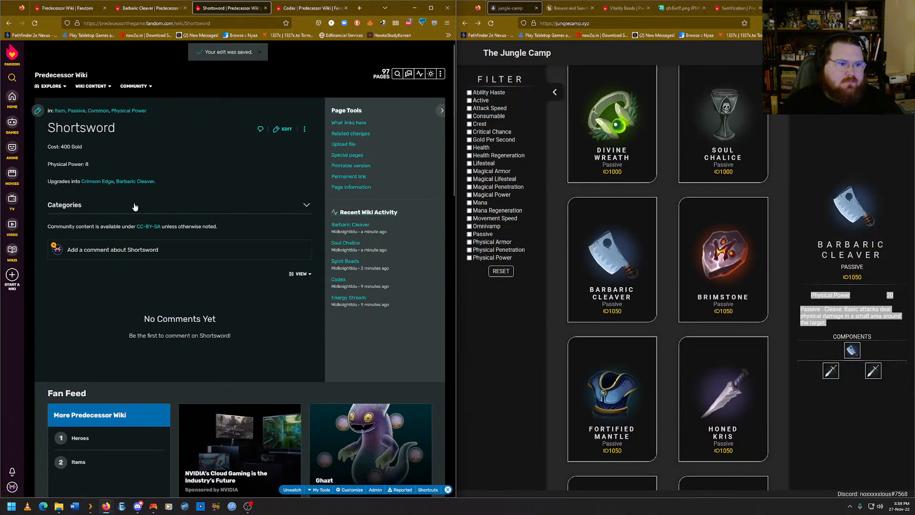
Return to the Barbaric Cleaver page and add the categories Item and Passive.
{"action": "key", "text": "ctrl+shift+Tab"}
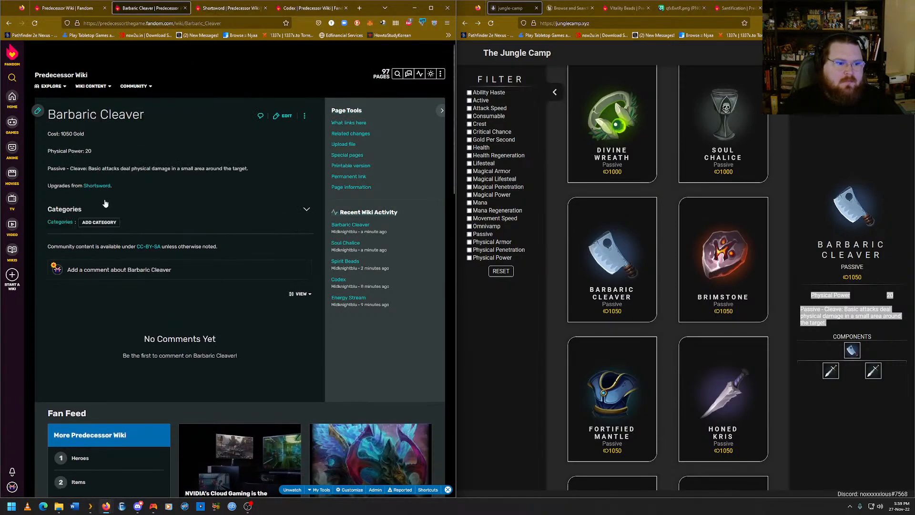
{"action": "left_click", "coordinate": [114, 221]}
{"action": "type", "text": "item"}
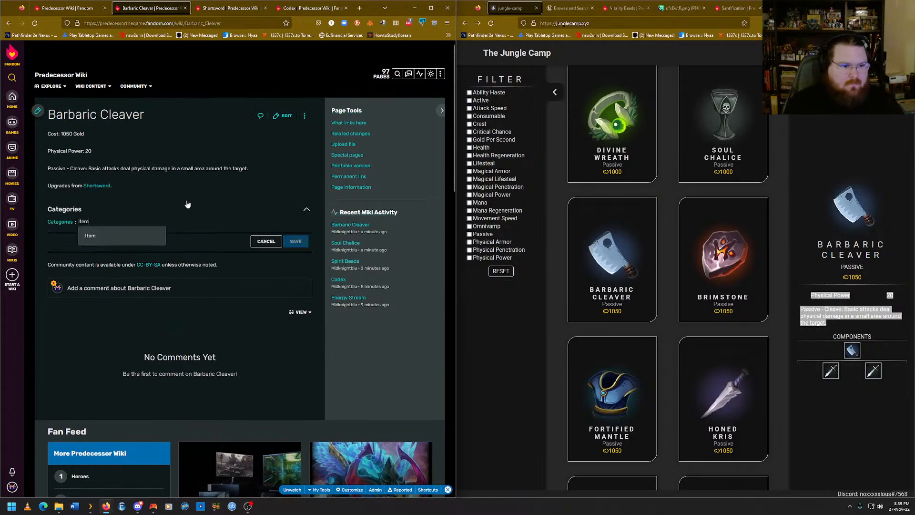
{"action": "key", "text": "Return"}
{"action": "type", "text": "passvie"}
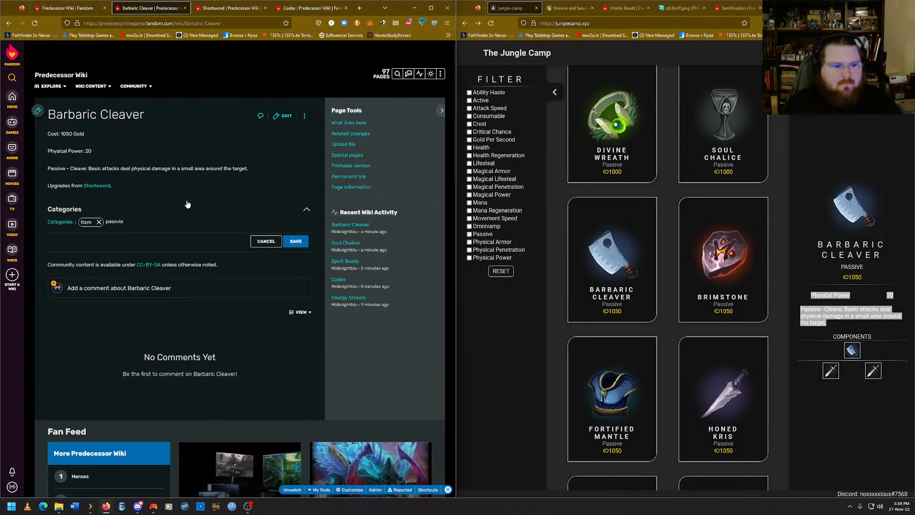
{"action": "key", "text": "BackSpace"}
{"action": "key", "text": "BackSpace"}
{"action": "key", "text": "BackSpace"}
{"action": "key", "text": "BackSpace"}
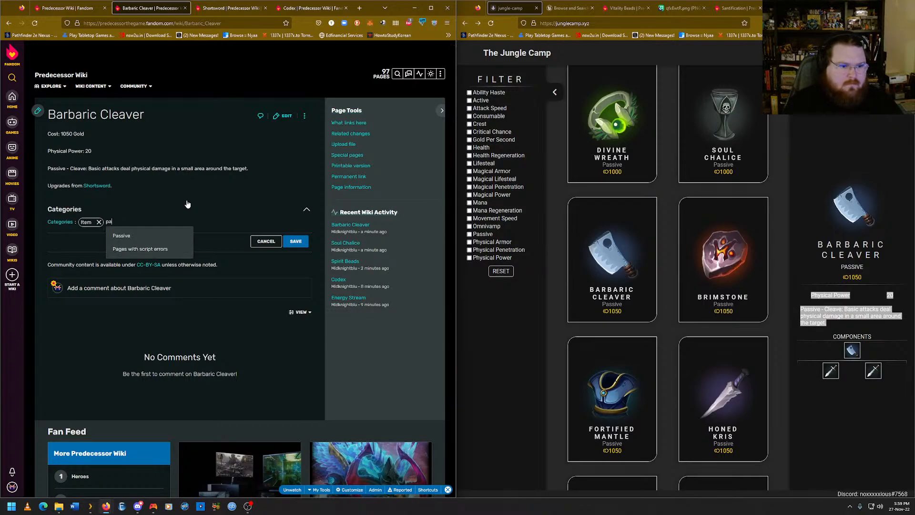
{"action": "key", "text": "Return"}
Add the categories Uncommon and Physical Power to Barbaric Cleaver and save the categories.
{"action": "type", "text": "uncommon"}
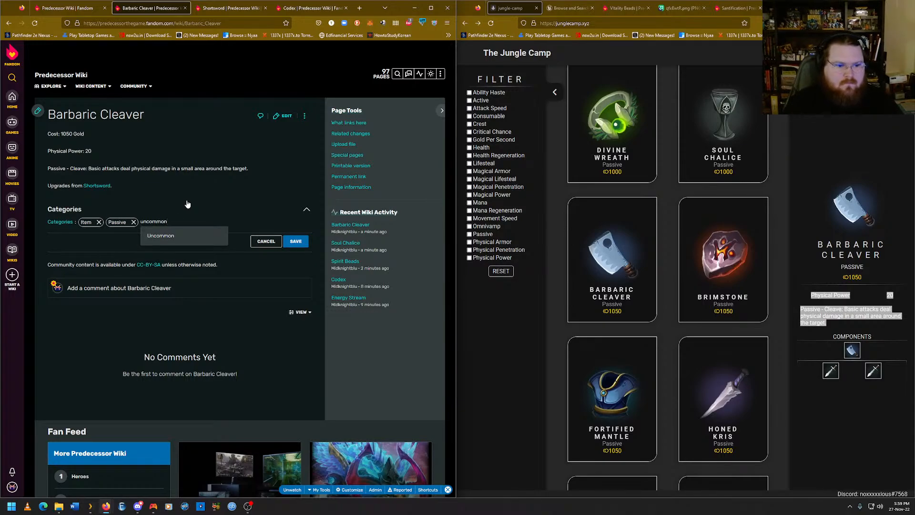
{"action": "key", "text": "Return"}
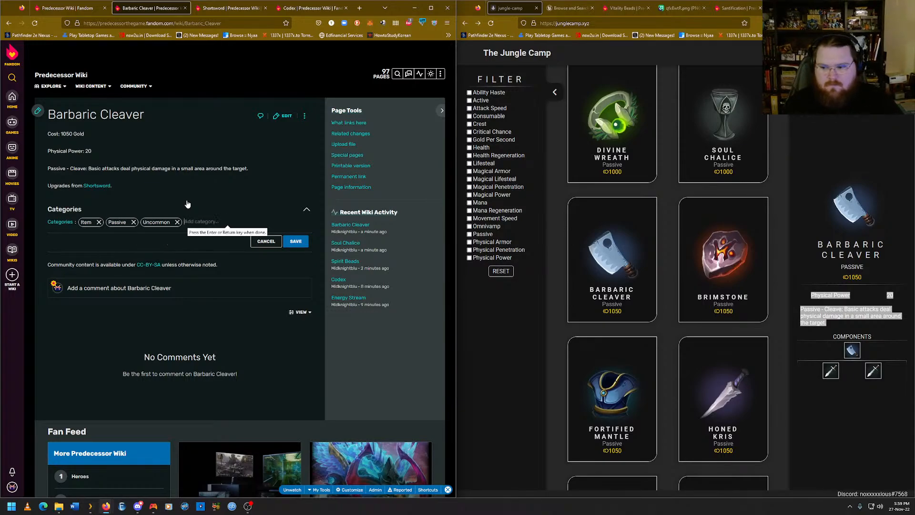
{"action": "type", "text": "Physical Power"}
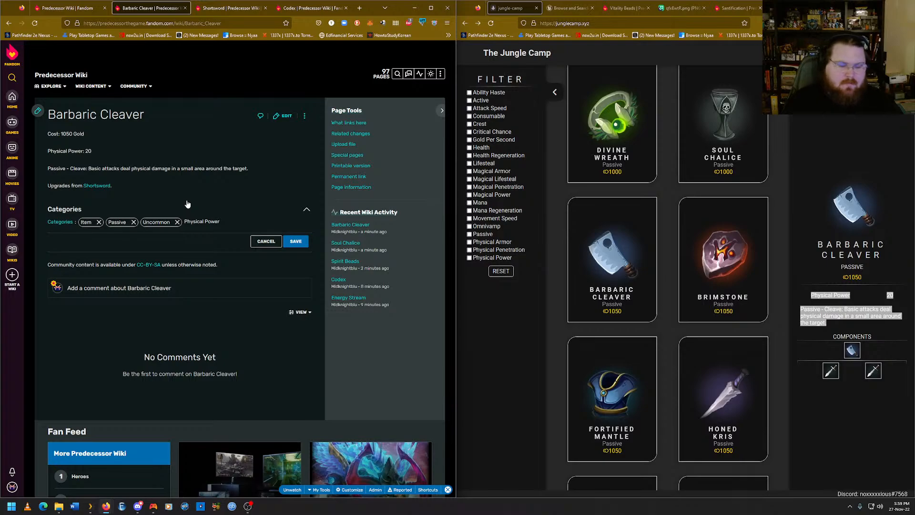
{"action": "key", "text": "Return"}
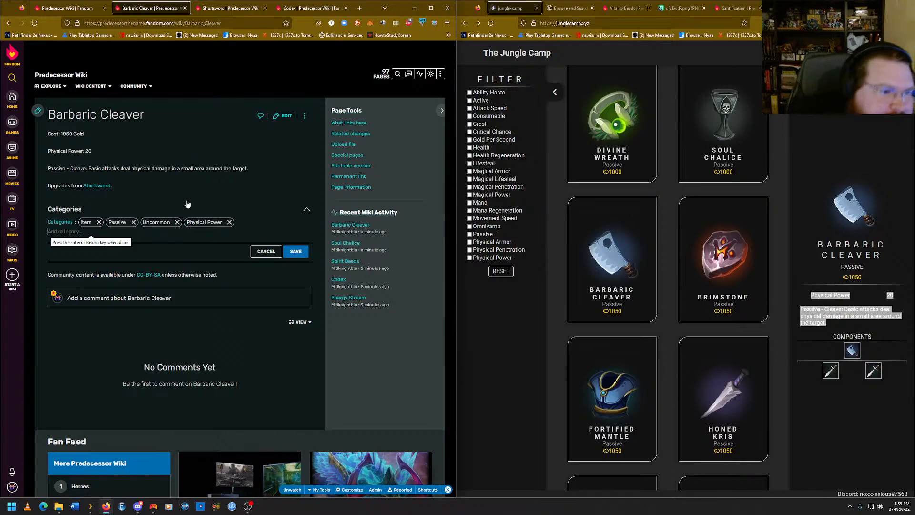
{"action": "left_click", "coordinate": [296, 251]}
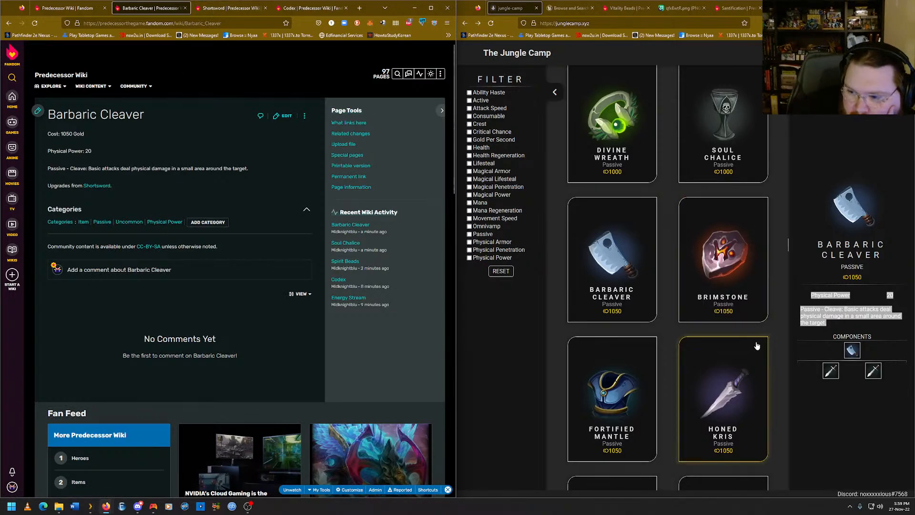
Show Brimstone's details on The Jungle Camp and create a new wiki article titled "Brimstone".
{"action": "left_click", "coordinate": [713, 282]}
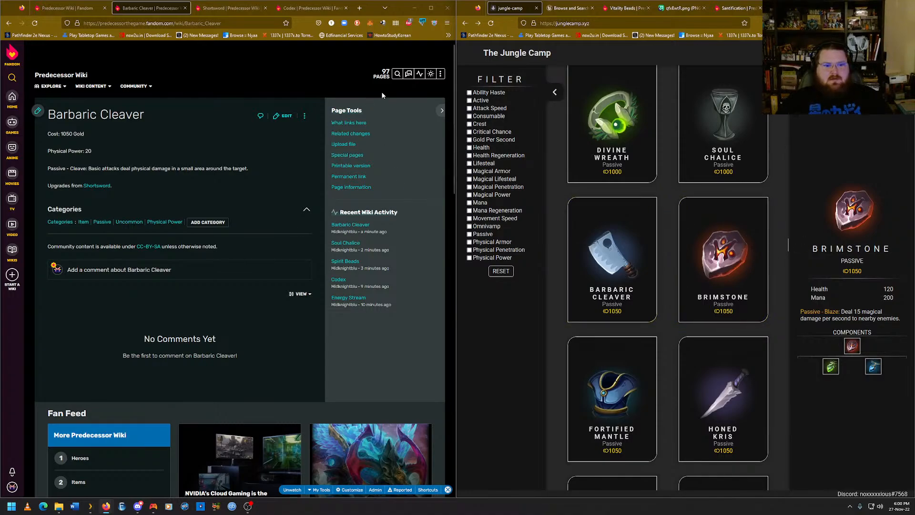
{"action": "mouse_move", "coordinate": [440, 75]}
{"action": "left_click", "coordinate": [419, 89]}
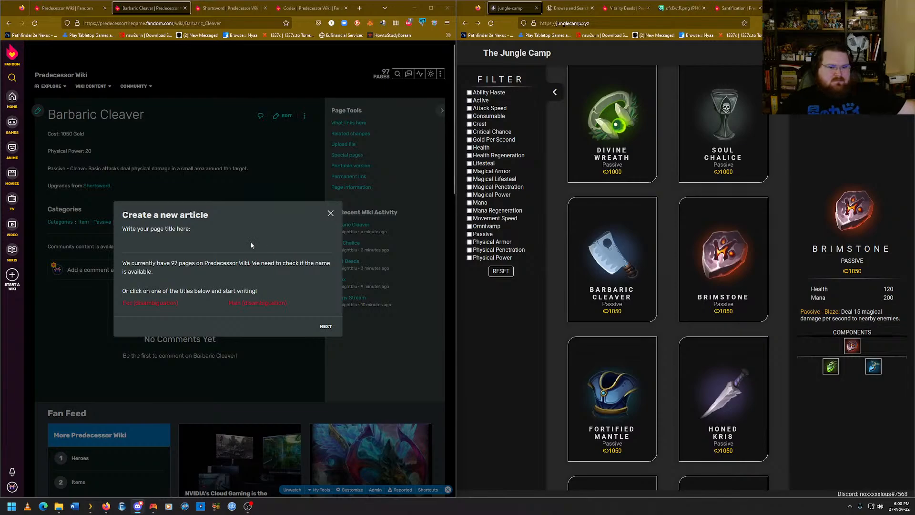
{"action": "left_click", "coordinate": [234, 246]}
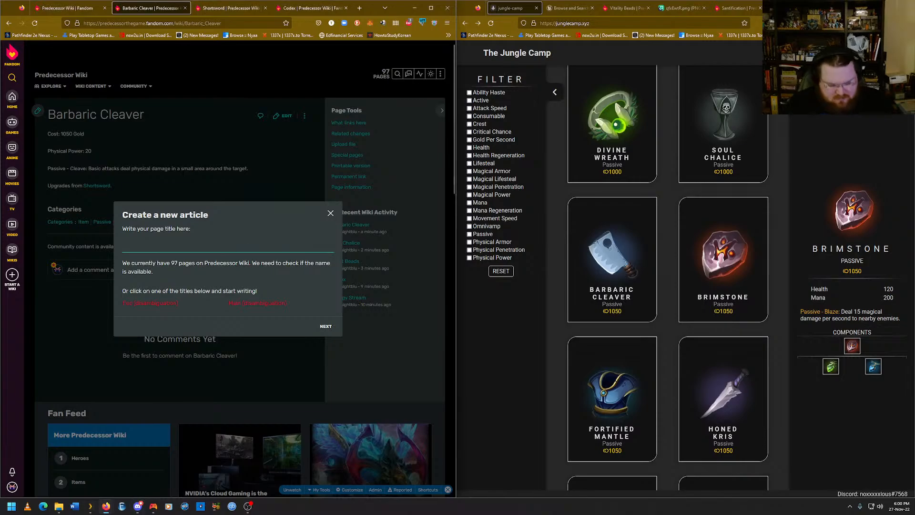
{"action": "type", "text": "Brim"}
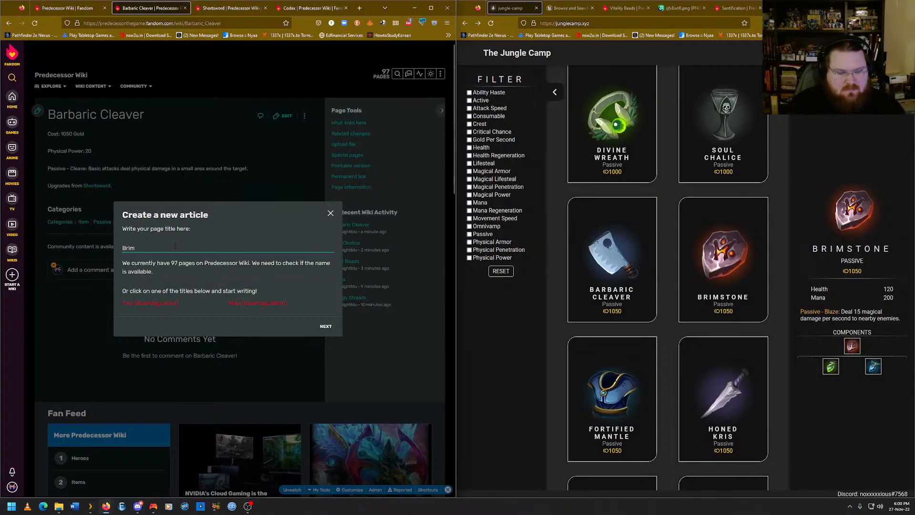
{"action": "type", "text": "stone"}
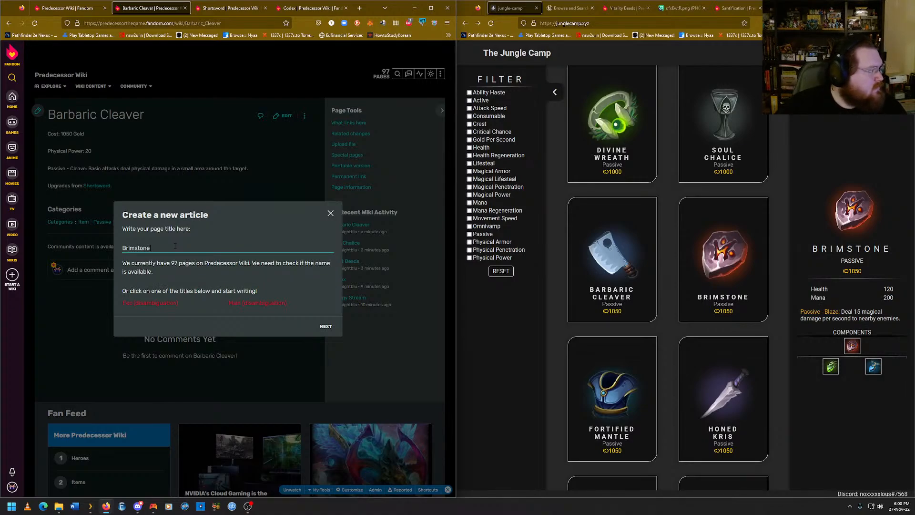
{"action": "key", "text": "Return"}
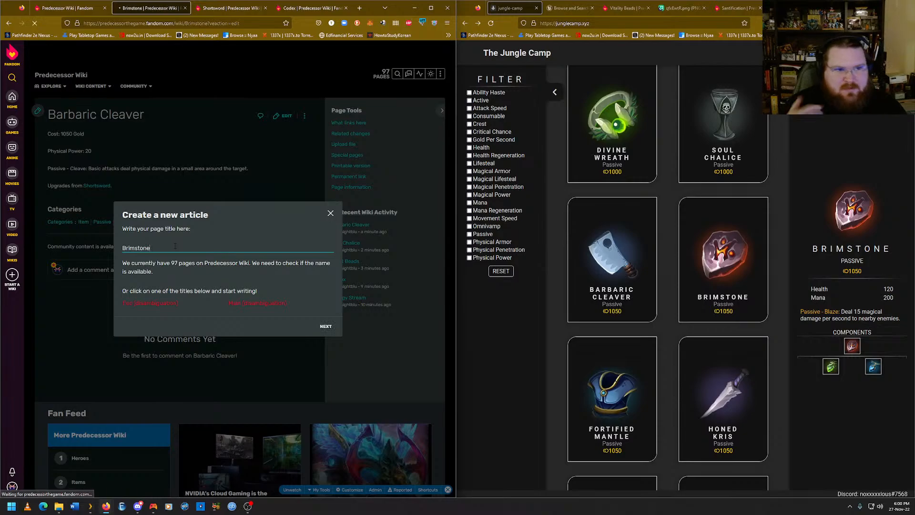
Write "Cost: 1050 Gold" as the first line of the Brimstone article.
{"action": "left_click", "coordinate": [53, 112]}
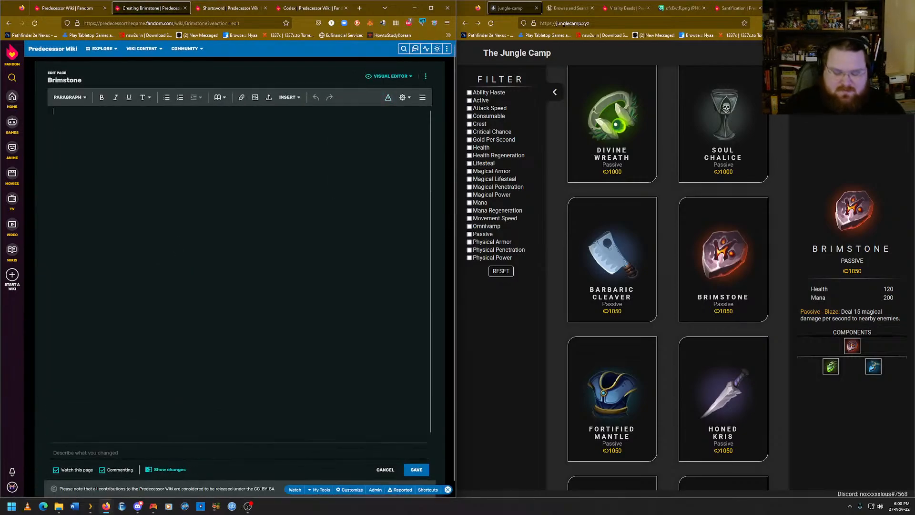
{"action": "type", "text": "Cost"}
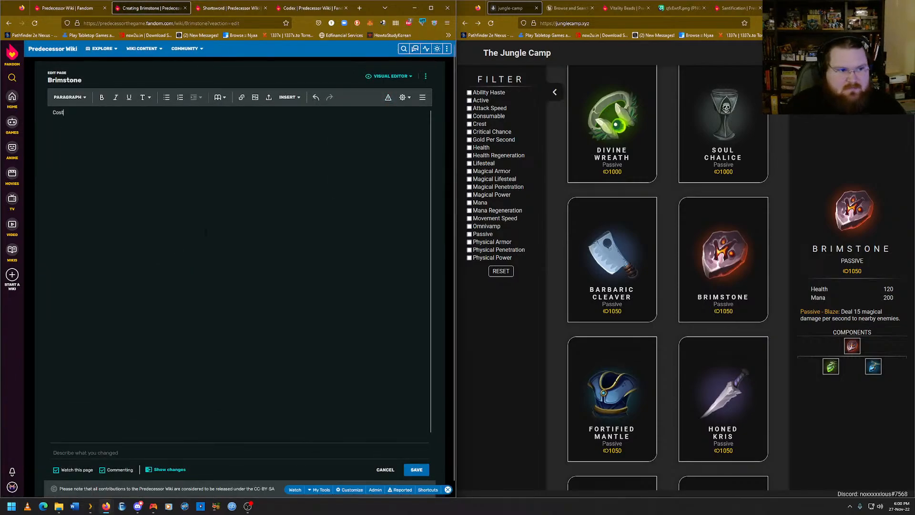
{"action": "type", "text": ": 10"}
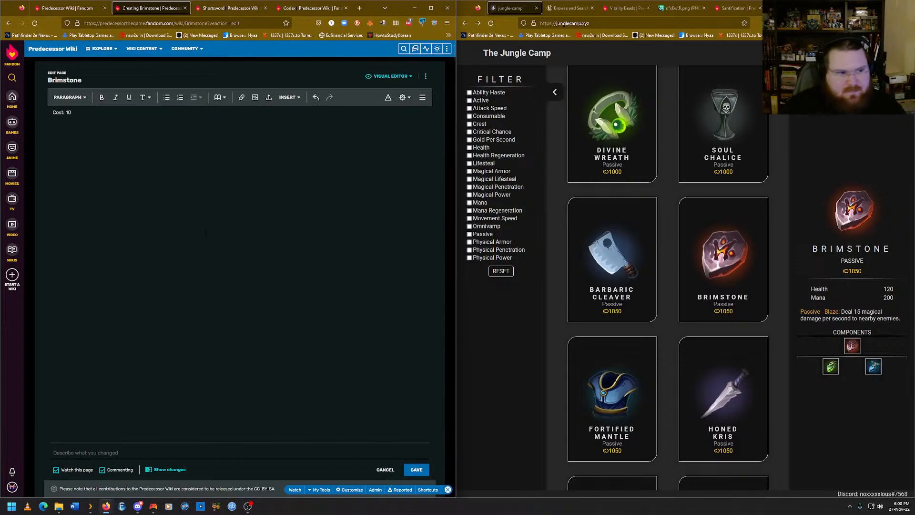
{"action": "type", "text": "50"}
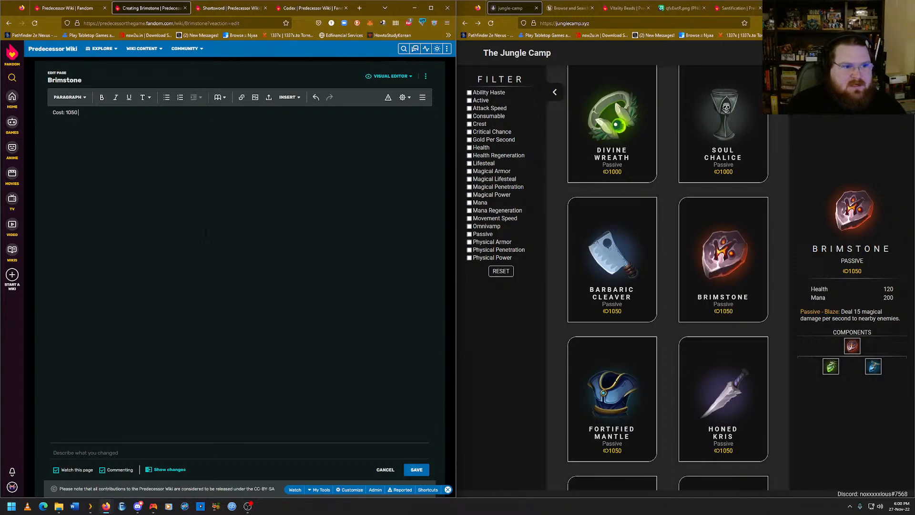
{"action": "type", "text": " Gold"}
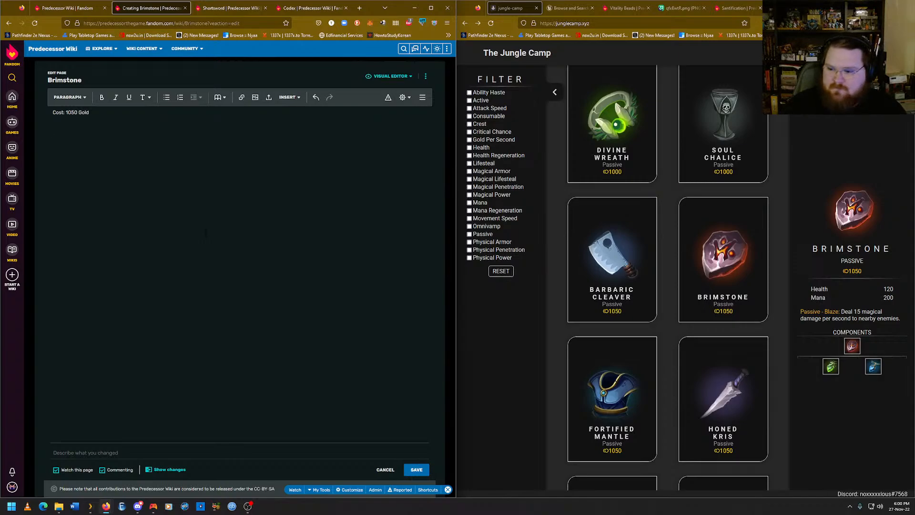
Copy Brimstone's stats and passive text from The Jungle Camp into the article, formatting them as "Health: 120" and "Mana: 200".
{"action": "mouse_move", "coordinate": [907, 325]}
{"action": "left_mouse_down"}
{"action": "mouse_move", "coordinate": [803, 309]}
{"action": "mouse_move", "coordinate": [810, 292]}
{"action": "left_mouse_up"}
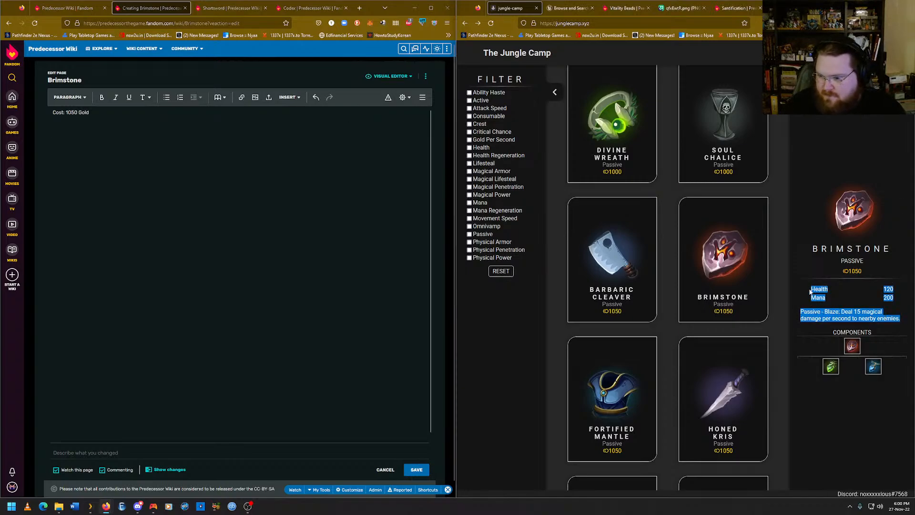
{"action": "right_click", "coordinate": [811, 292]}
{"action": "left_click", "coordinate": [830, 296]}
{"action": "key", "text": "super"}
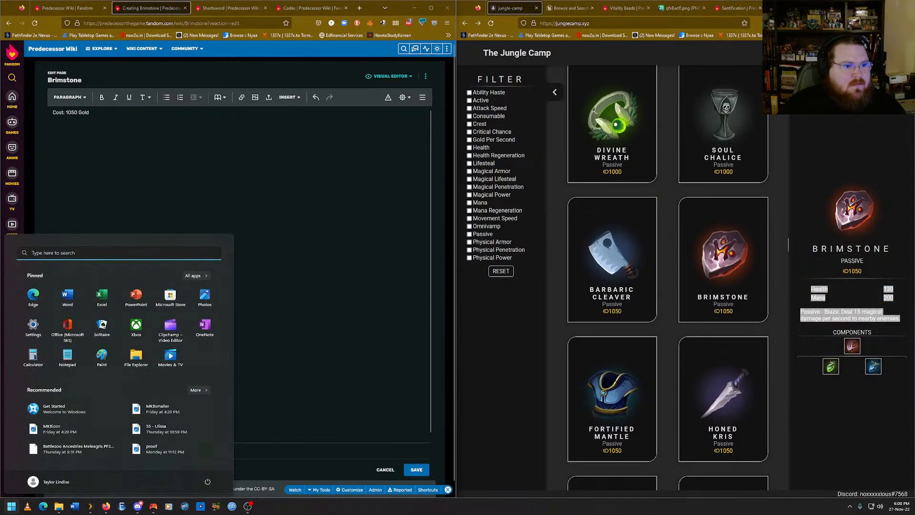
{"action": "left_click", "coordinate": [185, 183]}
{"action": "key", "text": "Escape"}
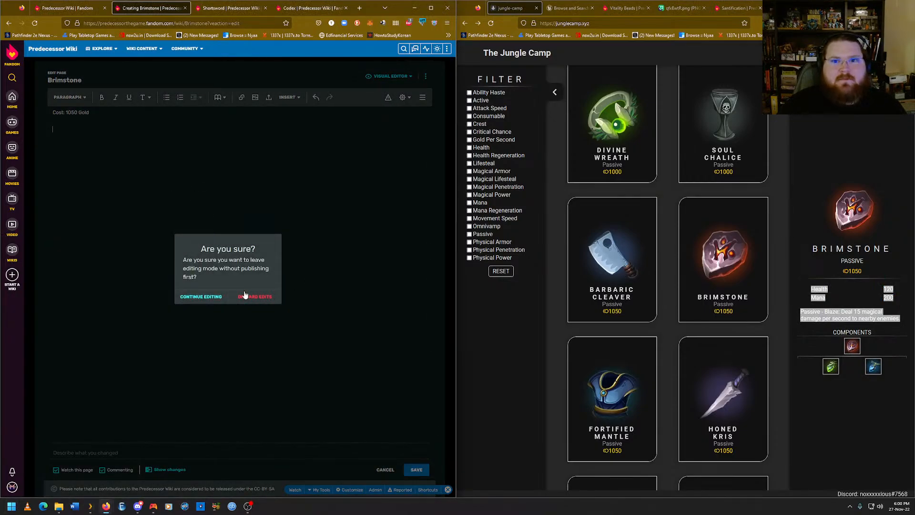
{"action": "left_click", "coordinate": [202, 298]}
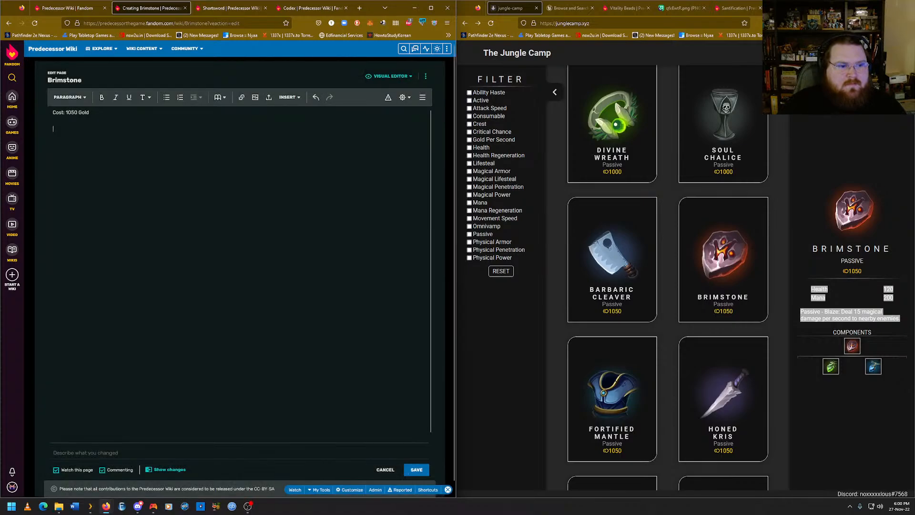
{"action": "key", "text": "ctrl+v"}
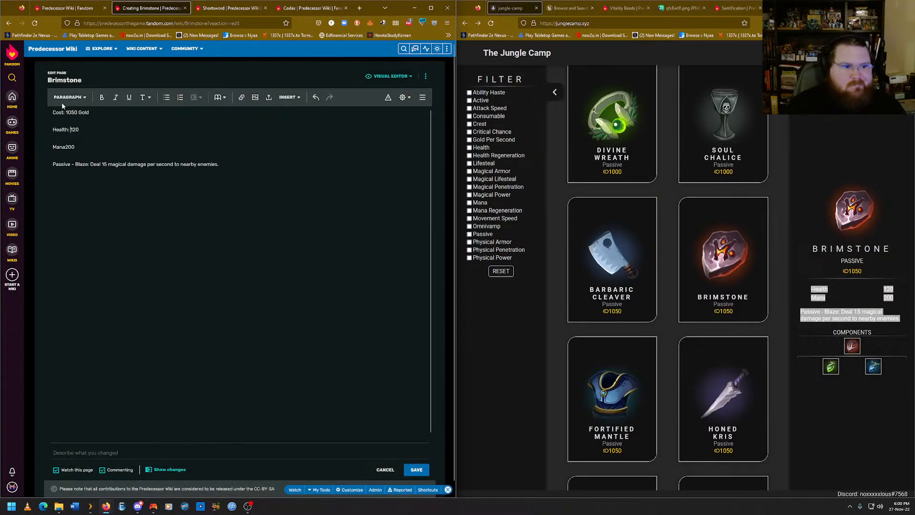
{"action": "type", "text": ":"}
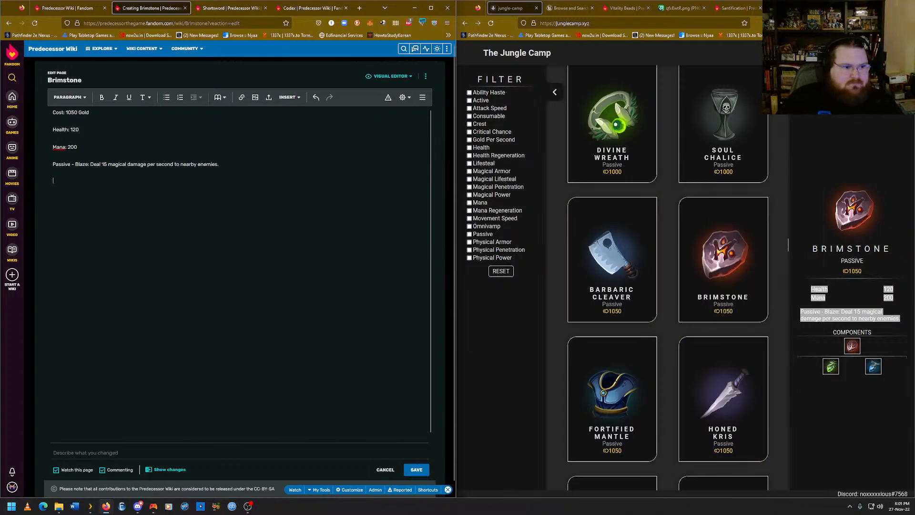
Start a new line reading "Upgrades from" below the Blaze passive in the Brimstone article.
{"action": "type", "text": "Upgrades"}
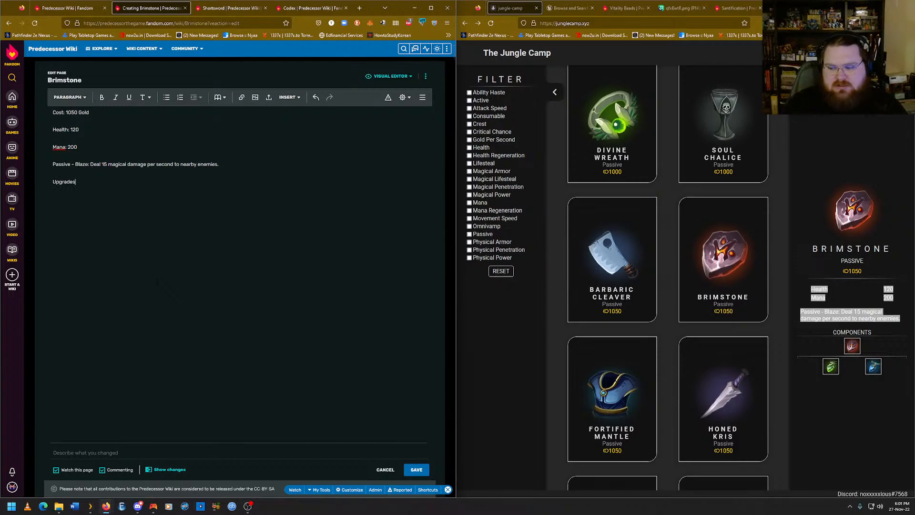
{"action": "type", "text": " fr"}
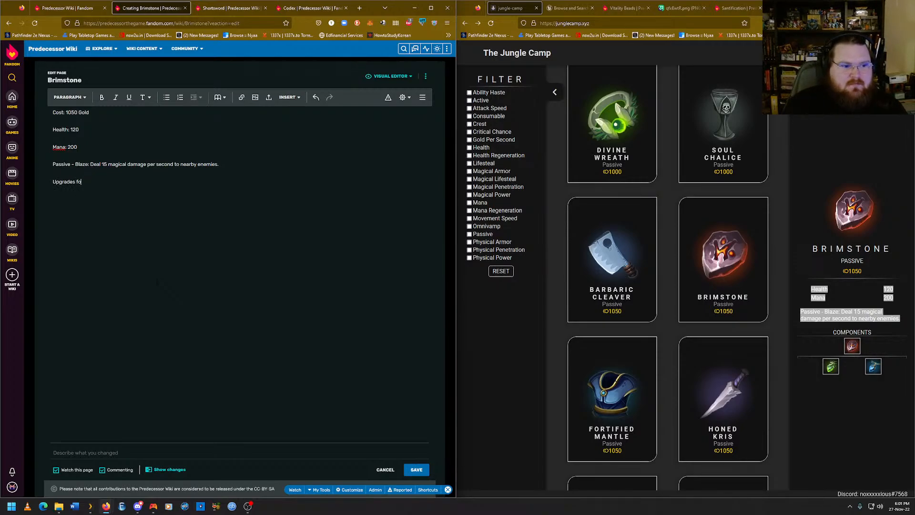
{"action": "type", "text": "om"}
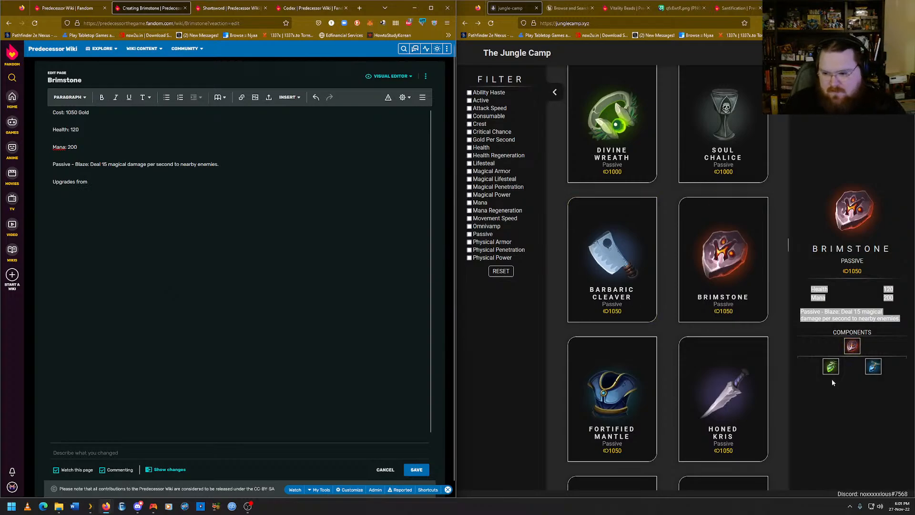
From the Shortsword page, check the new article title "Vitality Beads" and open the existing Vitality Beads page.
{"action": "left_click", "coordinate": [229, 8]}
{"action": "mouse_move", "coordinate": [439, 75]}
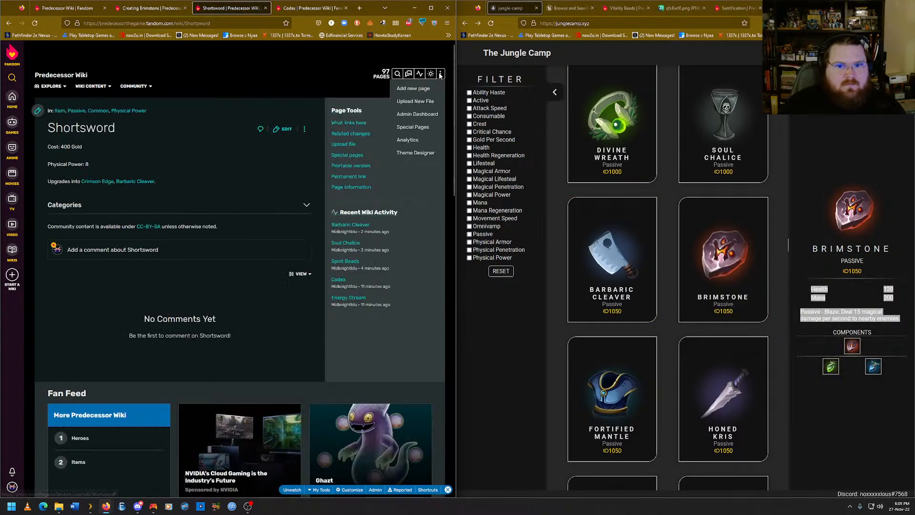
{"action": "left_click", "coordinate": [429, 90]}
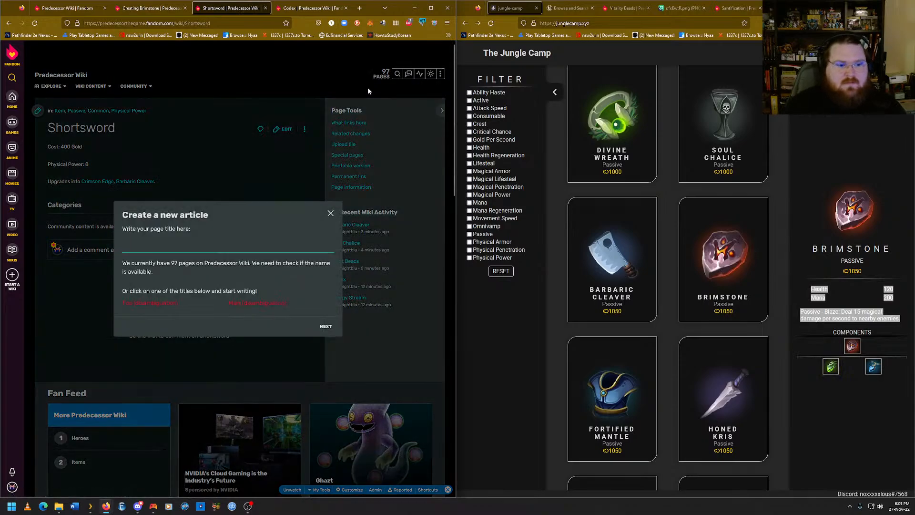
{"action": "type", "text": "Vitality"}
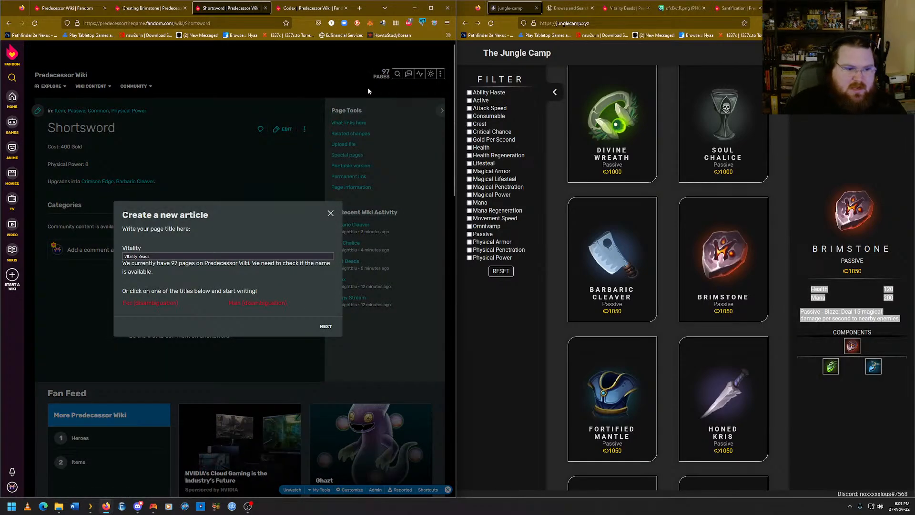
{"action": "key", "text": "Down"}
{"action": "key", "text": "Return"}
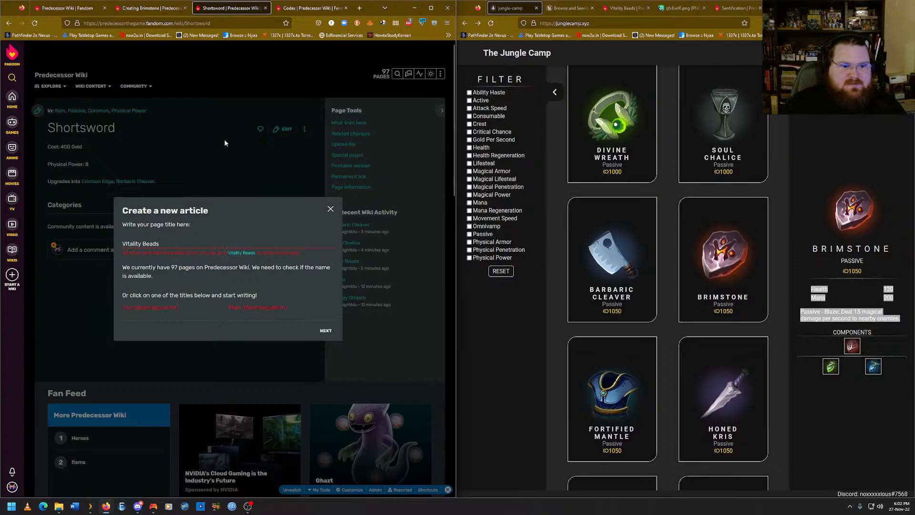
{"action": "left_click", "coordinate": [241, 252]}
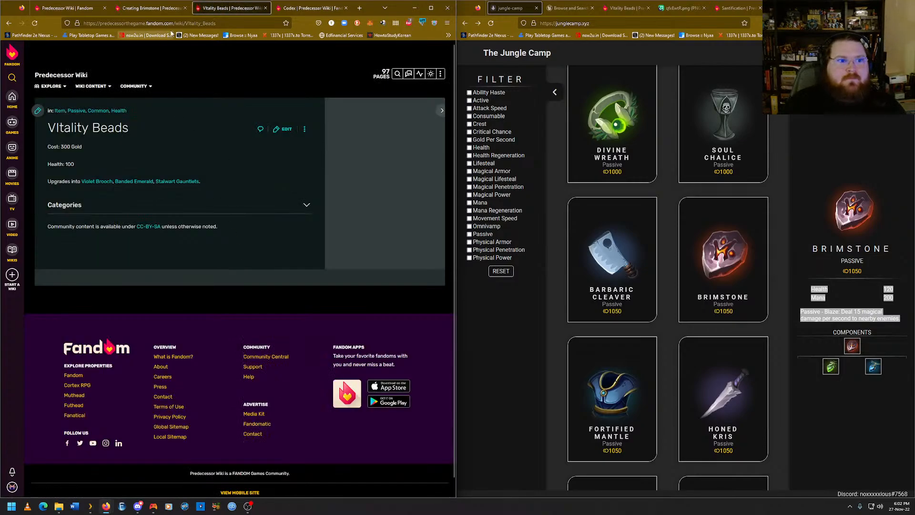
Copy the Vitality Beads page address and return to the Brimstone draft.
{"action": "right_click", "coordinate": [178, 27]}
{"action": "left_click", "coordinate": [187, 67]}
{"action": "left_click", "coordinate": [150, 8]}
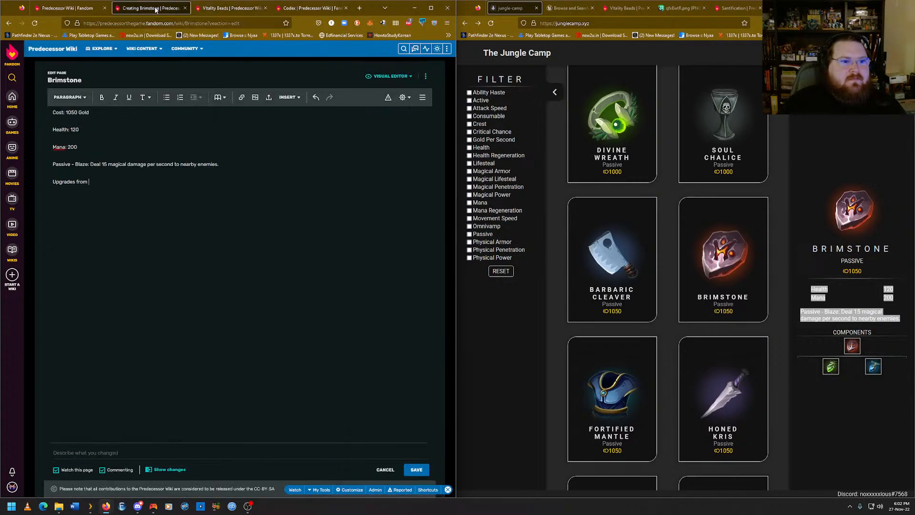
Insert the Vitality Beads page link after "Upgrades from" in the Brimstone article.
{"action": "key", "text": "ctrl+v"}
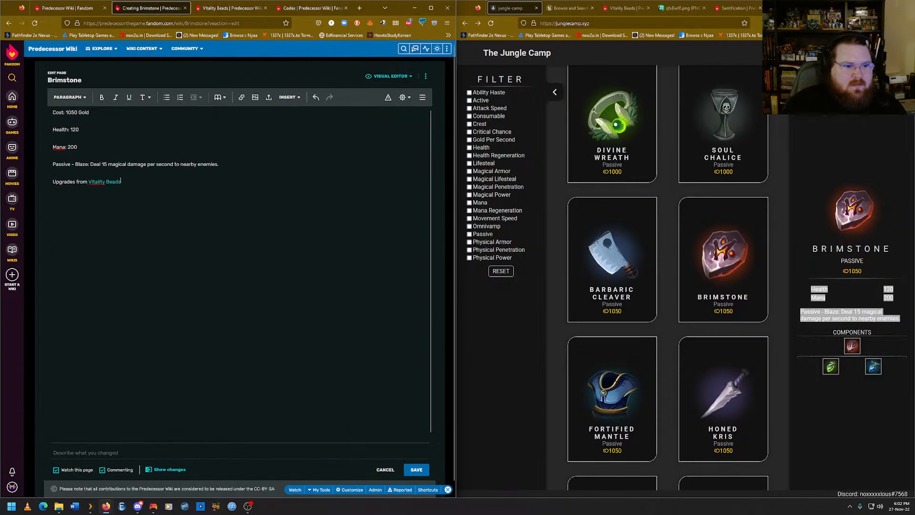
{"action": "key", "text": "BackSpace"}
{"action": "key", "text": "BackSpace"}
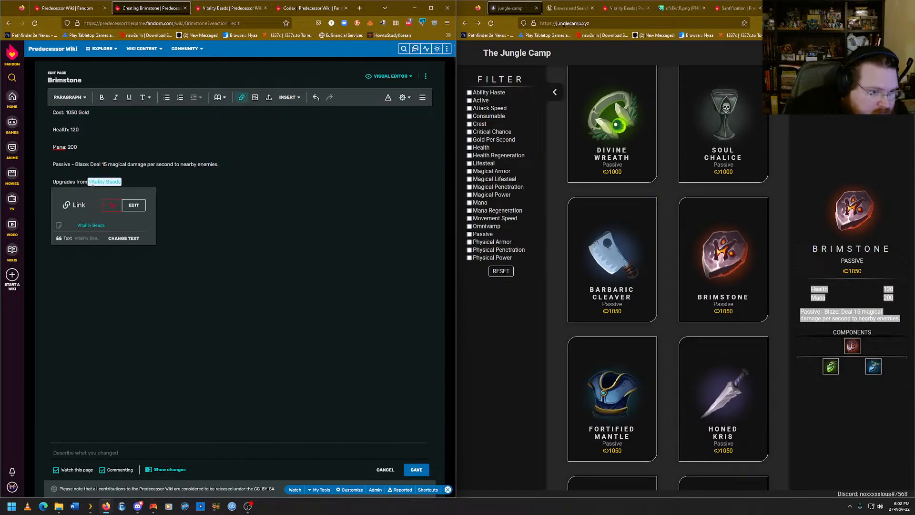
{"action": "type", "text": "."}
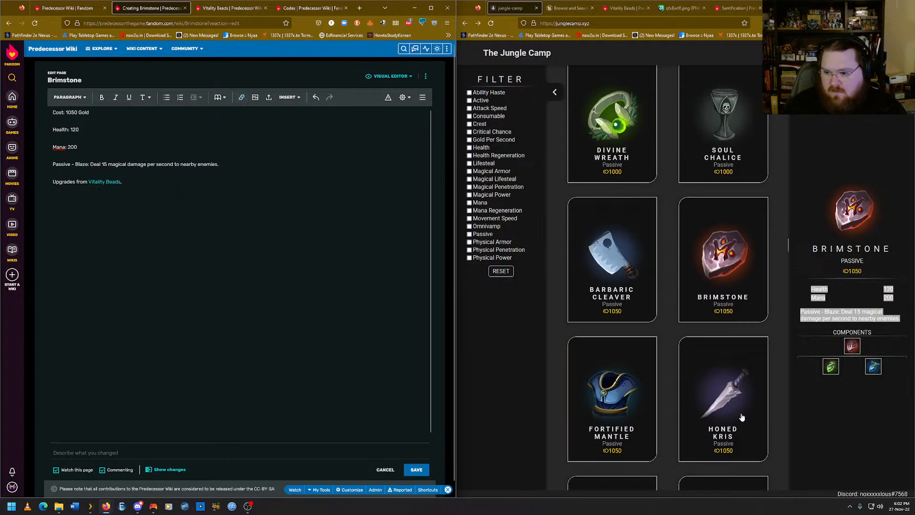
From the Codex page, check the new article title "Spirit Beads" and open the existing Spirit Beads page.
{"action": "left_click", "coordinate": [310, 8]}
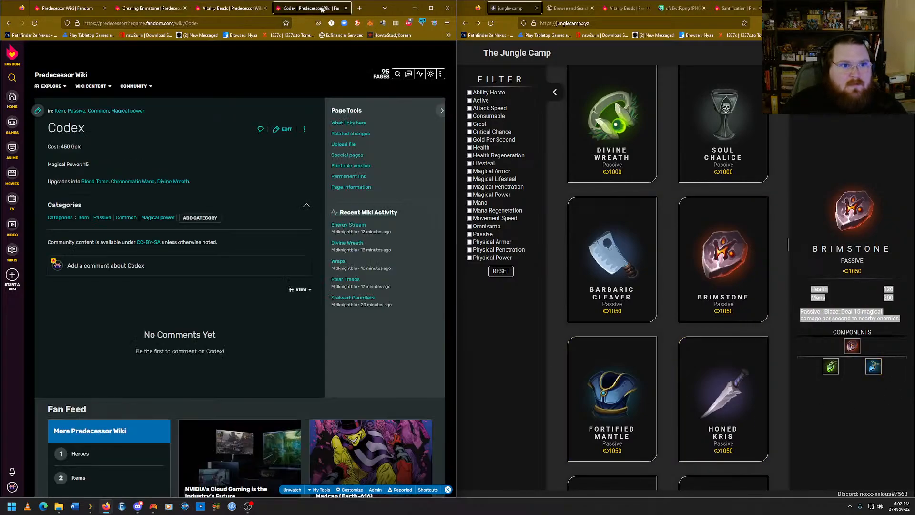
{"action": "mouse_move", "coordinate": [441, 73]}
{"action": "left_click", "coordinate": [413, 89]}
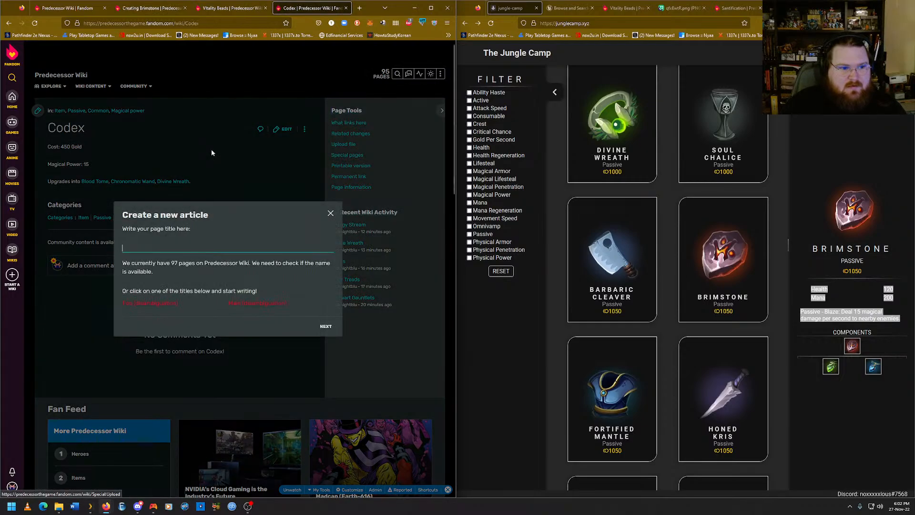
{"action": "left_click", "coordinate": [163, 251]}
{"action": "type", "text": "Sp"}
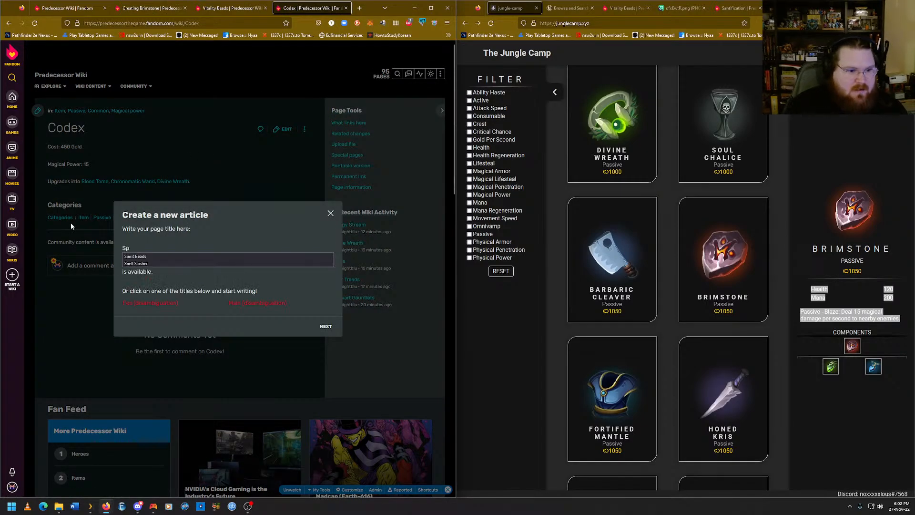
{"action": "mouse_move", "coordinate": [873, 373]}
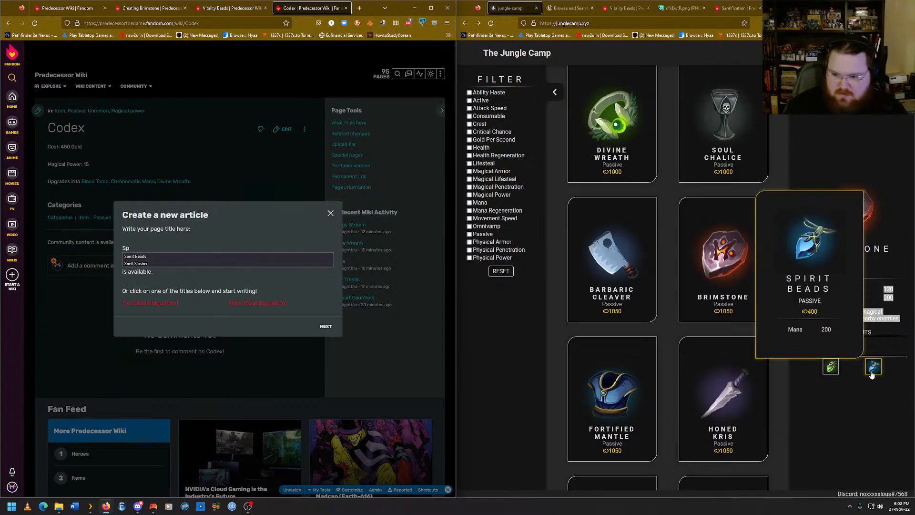
{"action": "key", "text": "Down"}
{"action": "key", "text": "Return"}
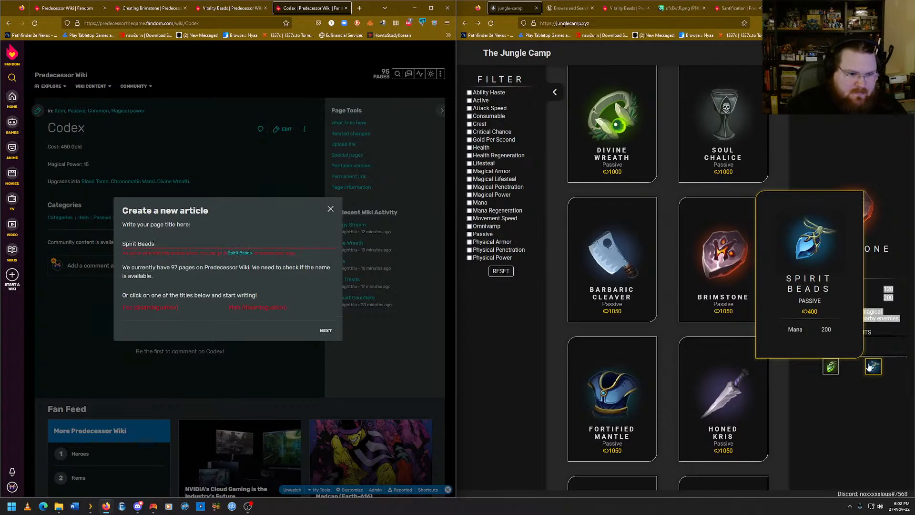
{"action": "left_click", "coordinate": [239, 253]}
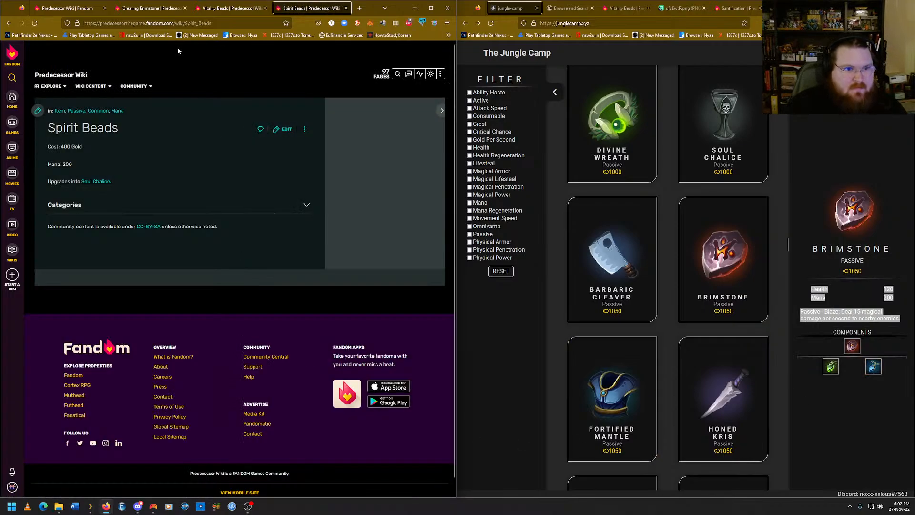
Add the Spirit Beads page link after Vitality Beads in Brimstone's "Upgrades from" line and save the article.
{"action": "left_click", "coordinate": [181, 24]}
{"action": "right_click", "coordinate": [181, 24]}
{"action": "left_click", "coordinate": [193, 65]}
{"action": "left_click", "coordinate": [152, 8]}
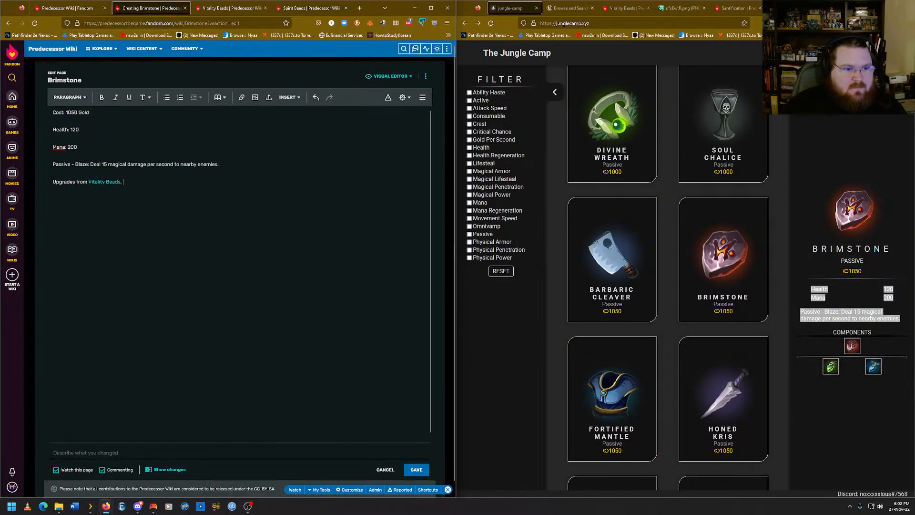
{"action": "key", "text": "ctrl+v"}
{"action": "type", "text": "."}
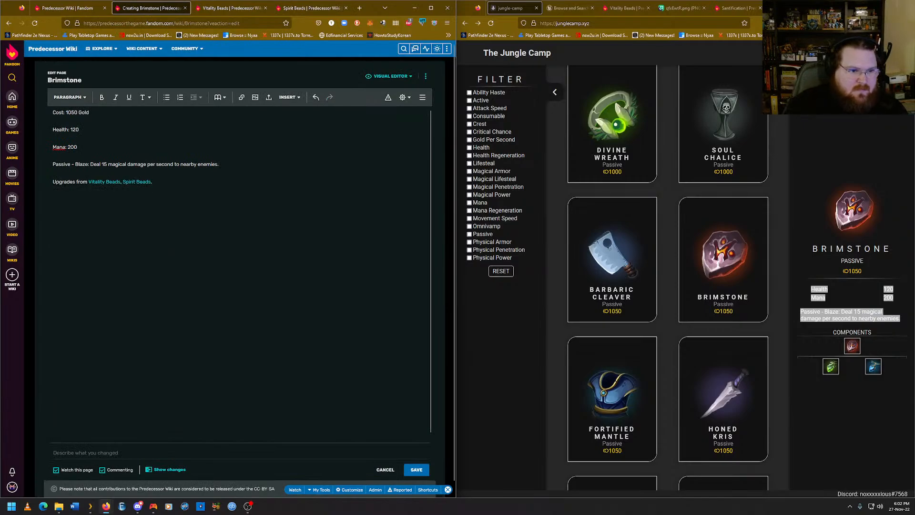
{"action": "left_click", "coordinate": [416, 470]}
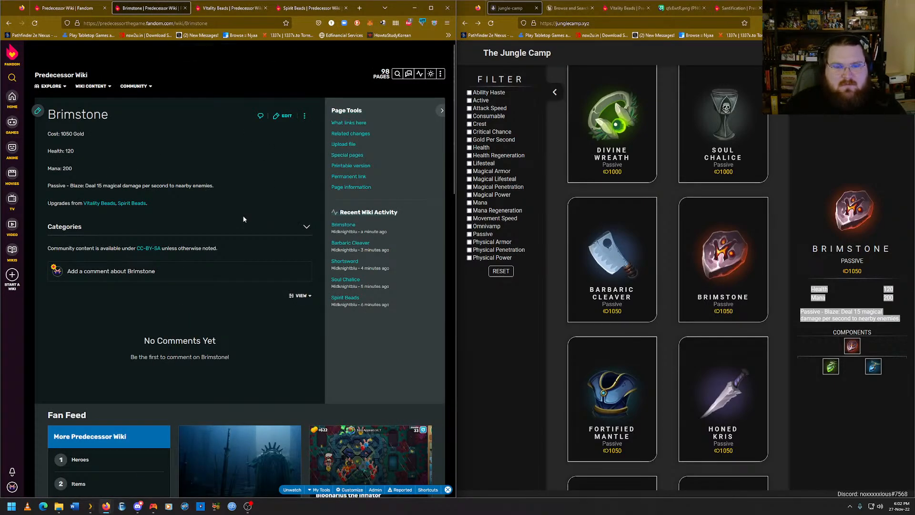
Start categorizing the Brimstone page by adding the Item and Passive categories.
{"action": "left_click", "coordinate": [161, 225]}
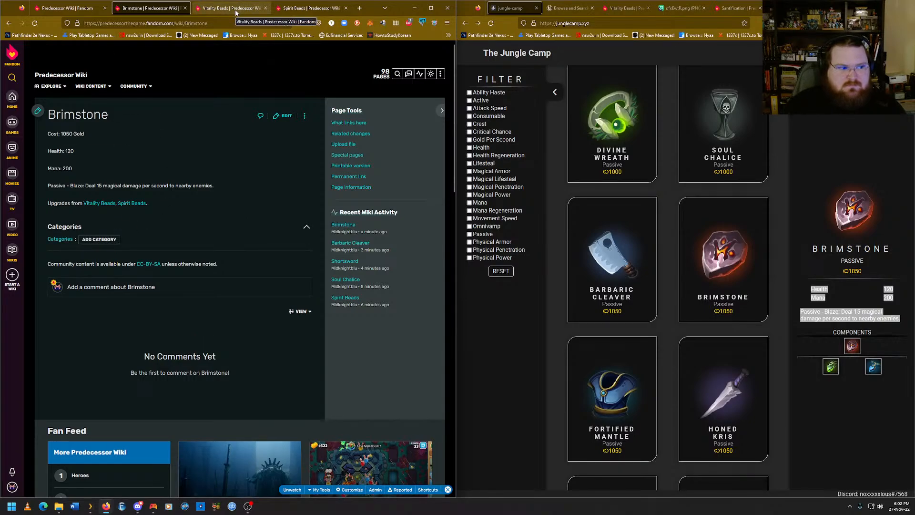
{"action": "left_click", "coordinate": [99, 240]}
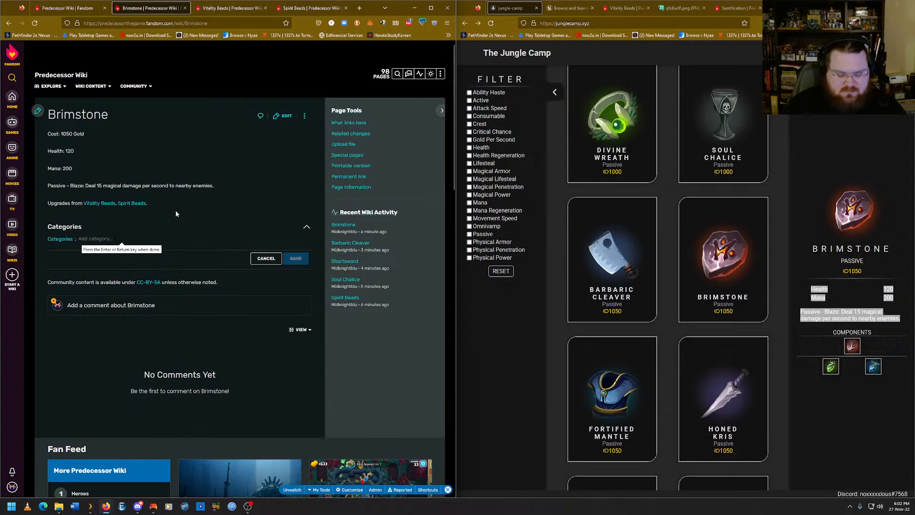
{"action": "type", "text": "ite"}
{"action": "key", "text": "Down"}
{"action": "key", "text": "Return"}
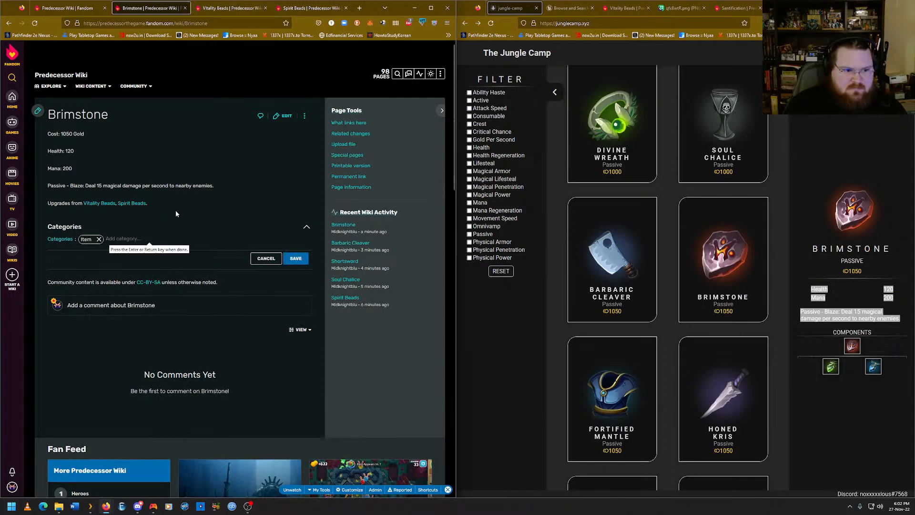
{"action": "type", "text": "P"}
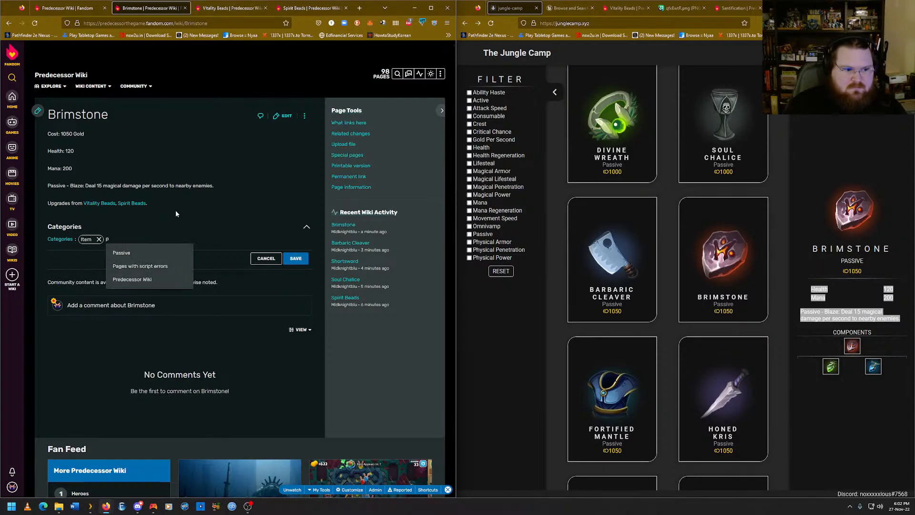
{"action": "type", "text": "assiv"}
{"action": "key", "text": "Down"}
{"action": "key", "text": "Return"}
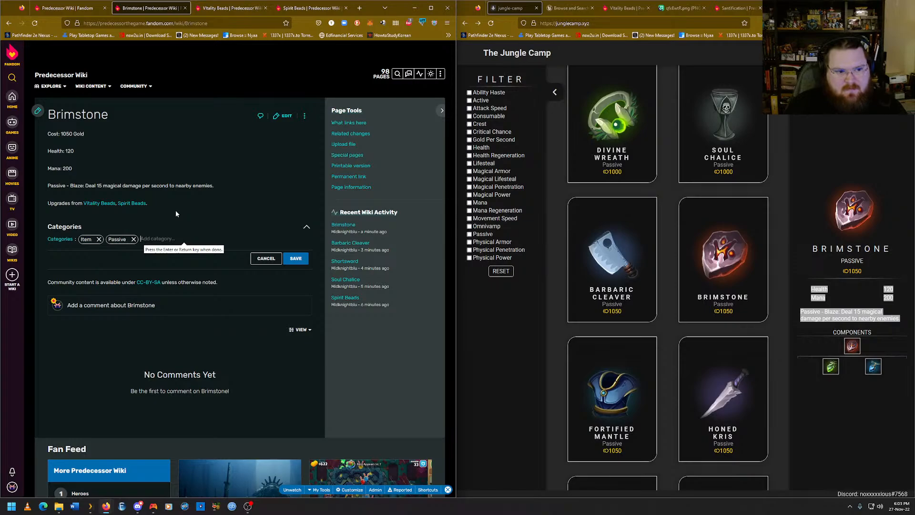
Add the Uncommon, Health and Mana categories to the Brimstone page and save the categories.
{"action": "type", "text": "un"}
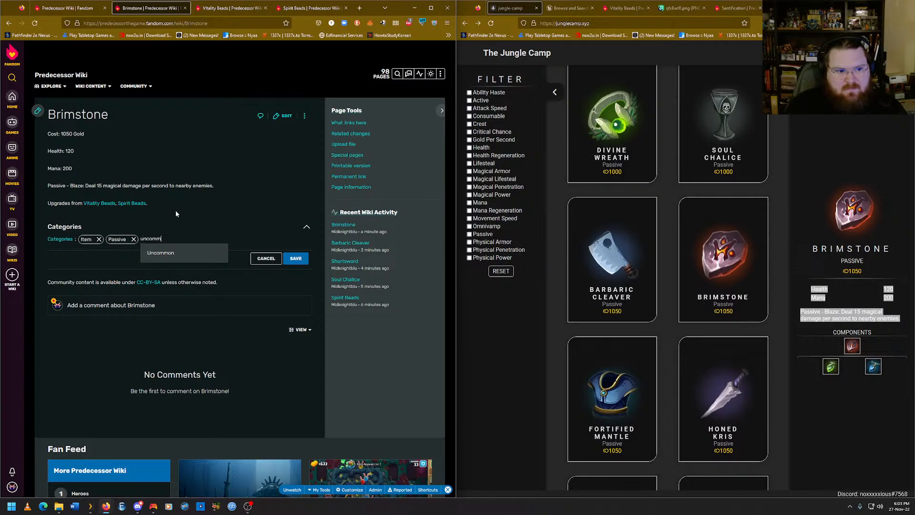
{"action": "type", "text": "comm"}
{"action": "key", "text": "Return"}
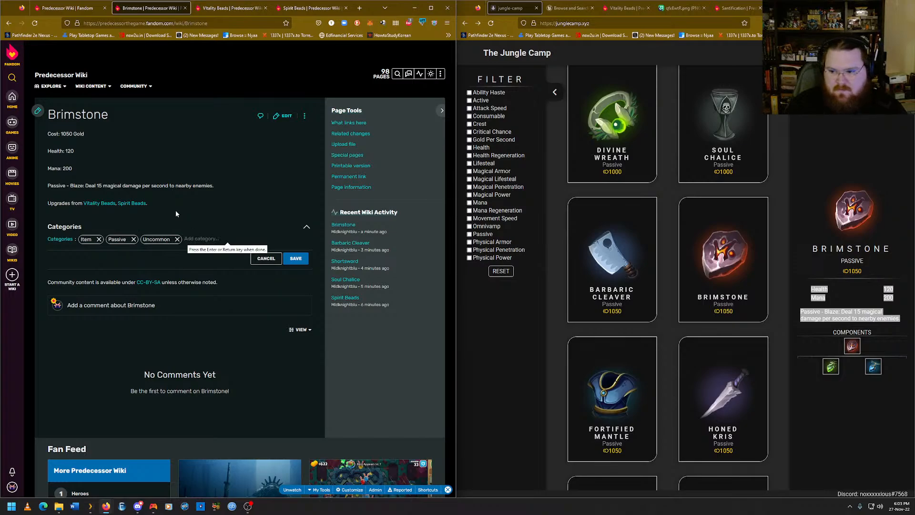
{"action": "type", "text": "Health"}
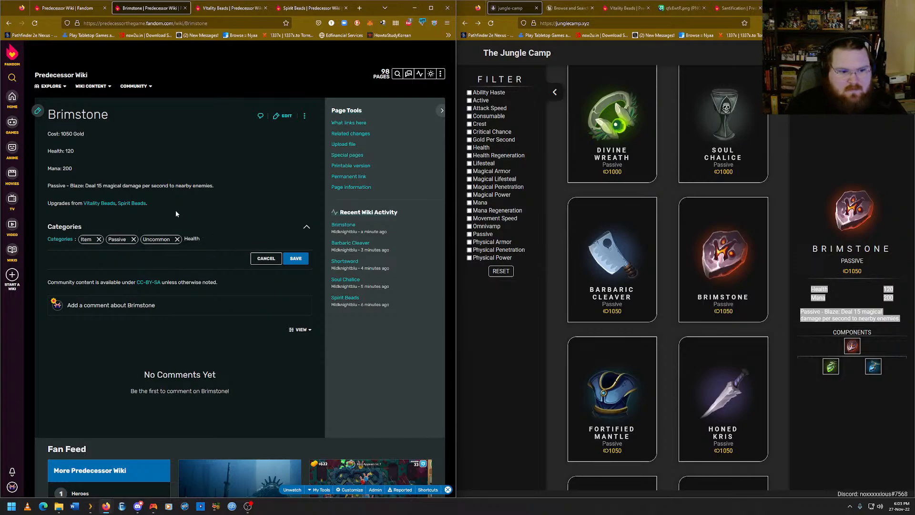
{"action": "key", "text": "Return"}
{"action": "type", "text": "Mana"}
{"action": "key", "text": "Return"}
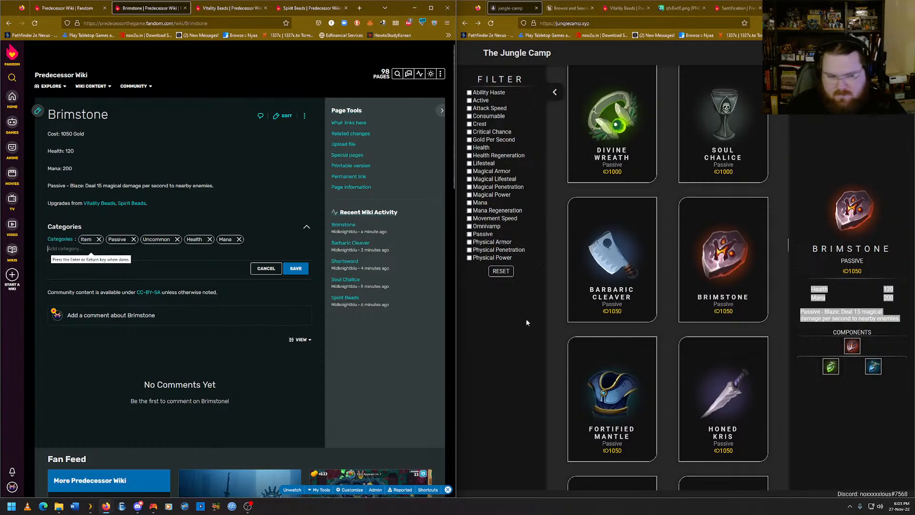
{"action": "left_click", "coordinate": [296, 269]}
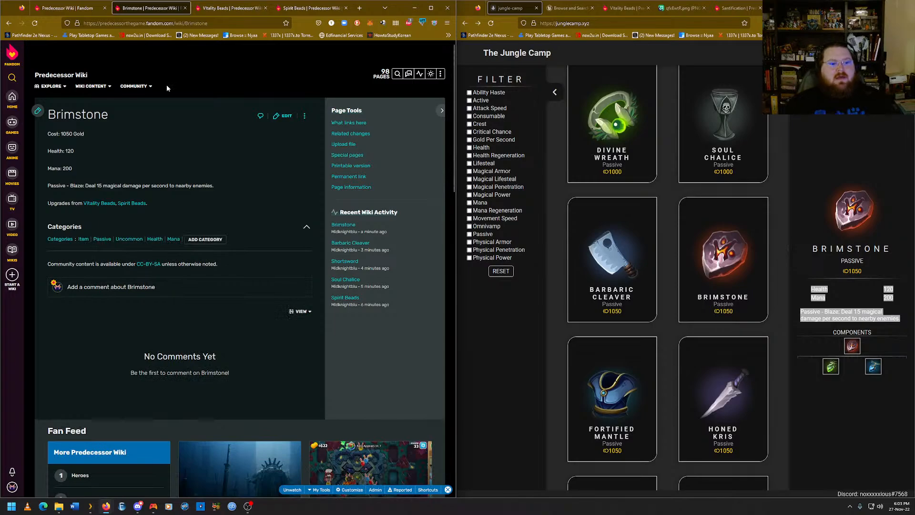
Copy the Brimstone page address and switch to the Vitality Beads page.
{"action": "right_click", "coordinate": [202, 25]}
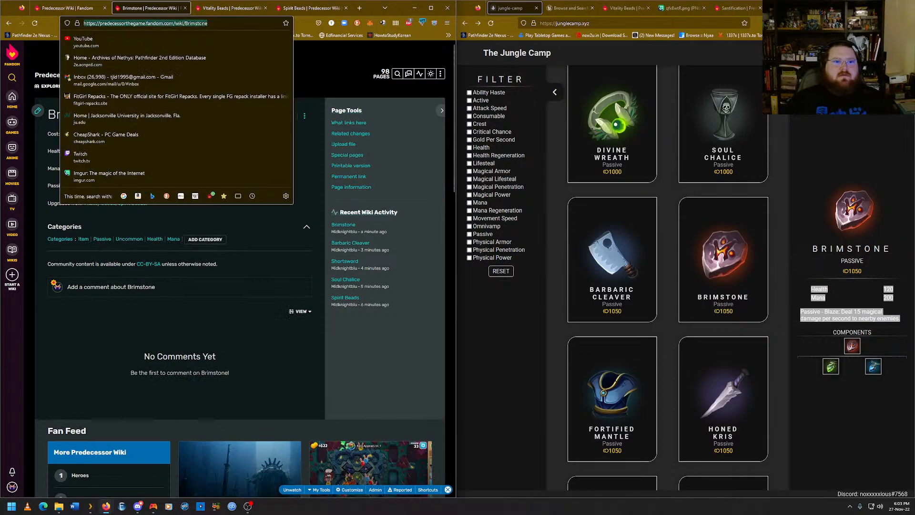
{"action": "left_click", "coordinate": [228, 66]}
{"action": "left_click", "coordinate": [237, 9]}
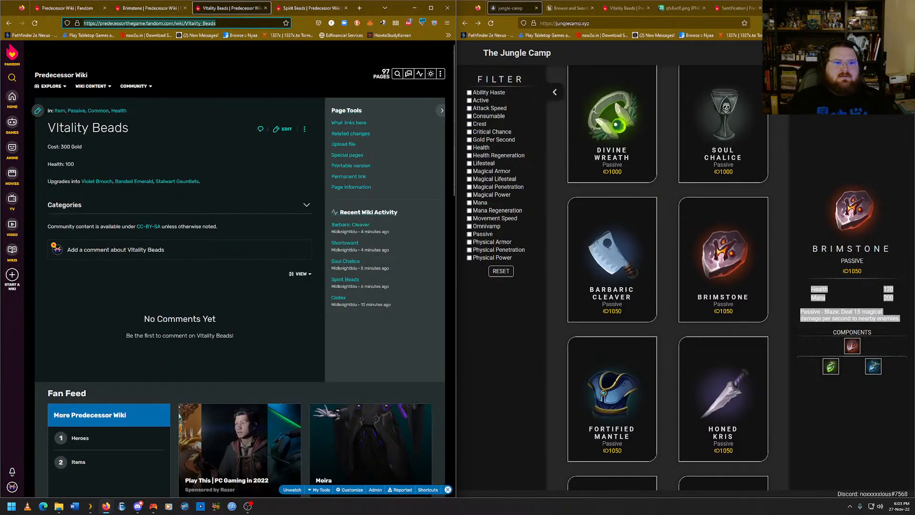
{"action": "left_click", "coordinate": [165, 10]}
{"action": "left_click", "coordinate": [229, 9]}
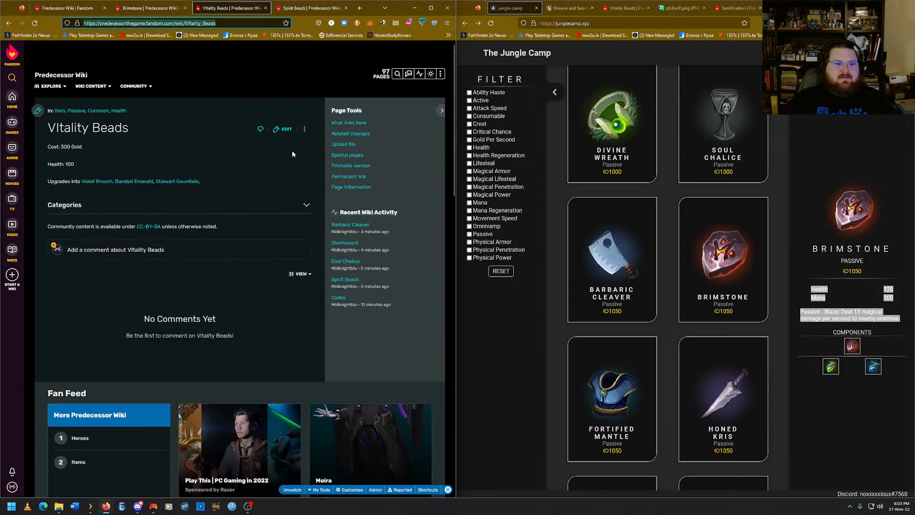
Add the Brimstone link after Stalwart Gauntlets in Vitality Beads' "Upgrades into" line and save the page.
{"action": "left_click", "coordinate": [286, 129]}
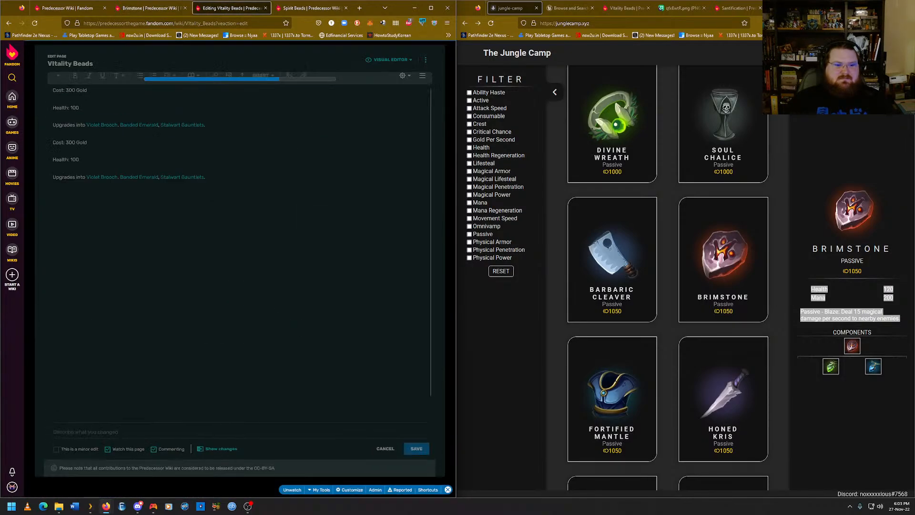
{"action": "type", "text": ","}
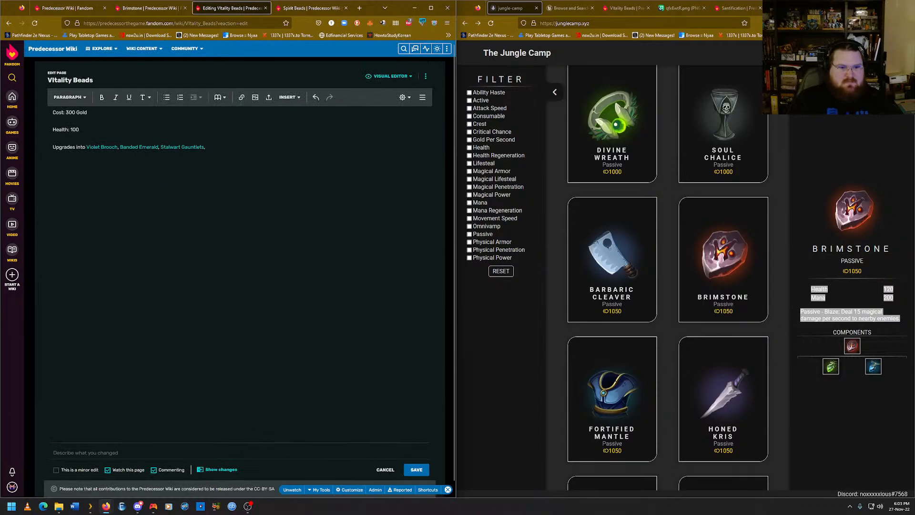
{"action": "key", "text": "ctrl+v"}
{"action": "type", "text": "."}
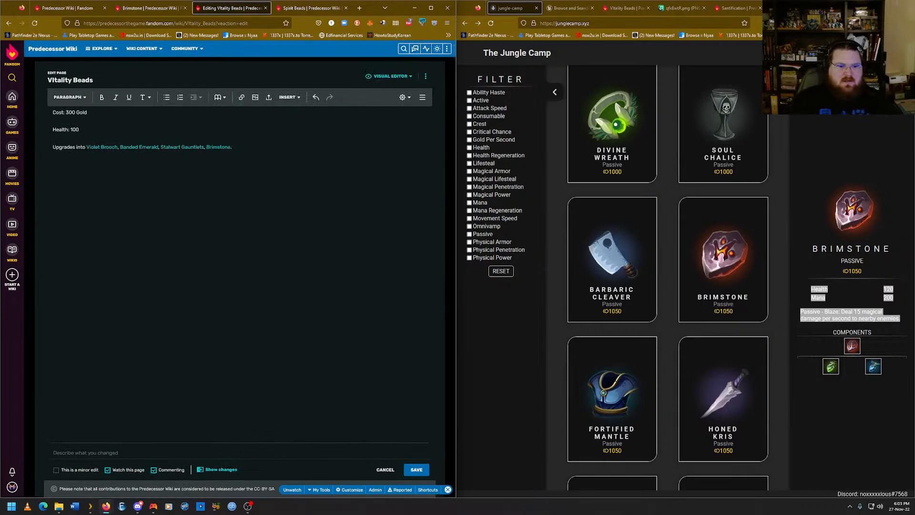
{"action": "left_click", "coordinate": [417, 470]}
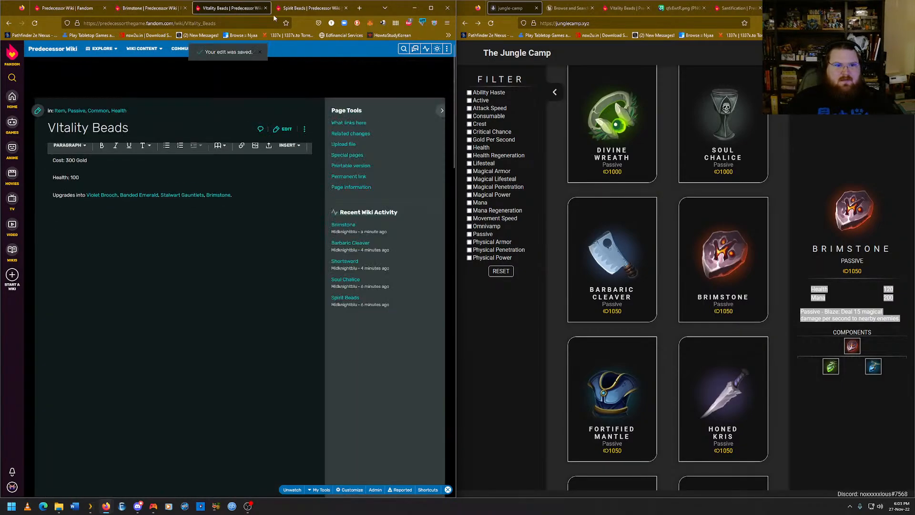
Add the Brimstone link after Soul Chalice in Spirit Beads' "Upgrades into" line and save the page.
{"action": "left_click", "coordinate": [307, 9]}
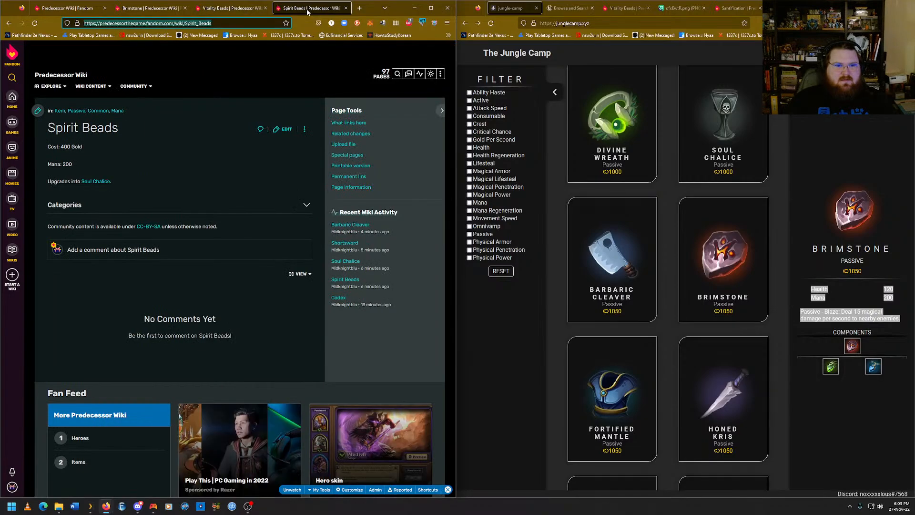
{"action": "left_click", "coordinate": [287, 129]}
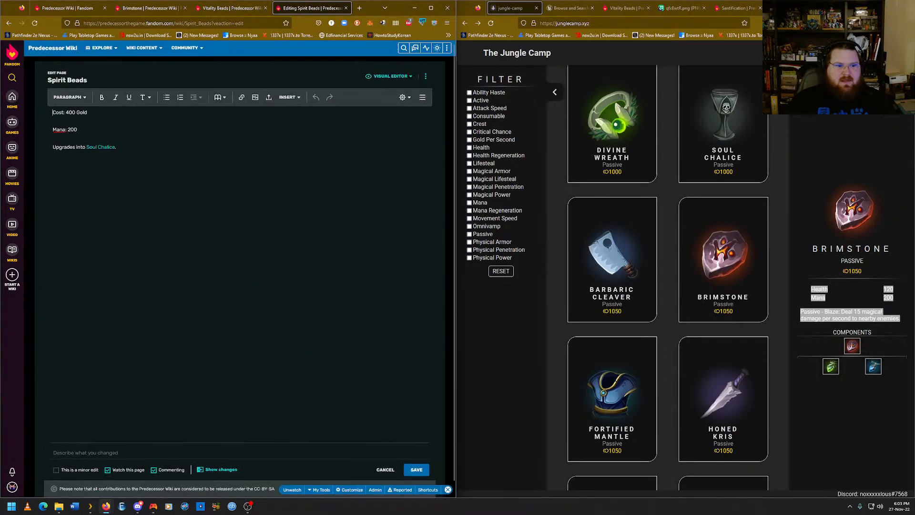
{"action": "key", "text": "ctrl+v"}
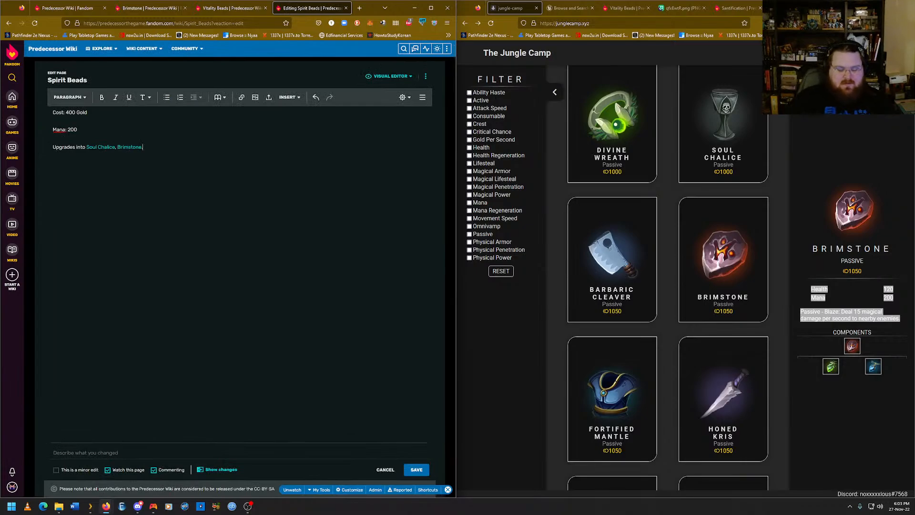
{"action": "left_click", "coordinate": [416, 469]}
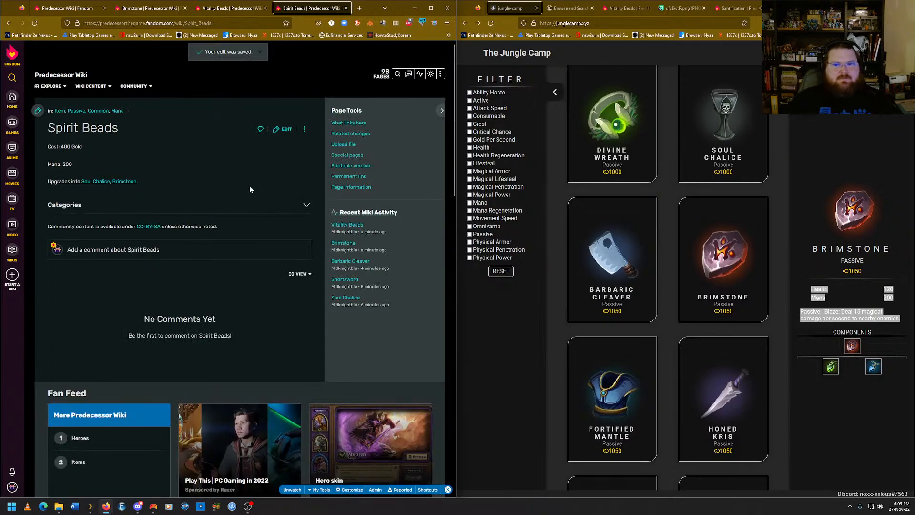
Return to the Brimstone wiki page and open the Fortified Mantle item details on The Jungle Camp.
{"action": "left_click", "coordinate": [148, 8]}
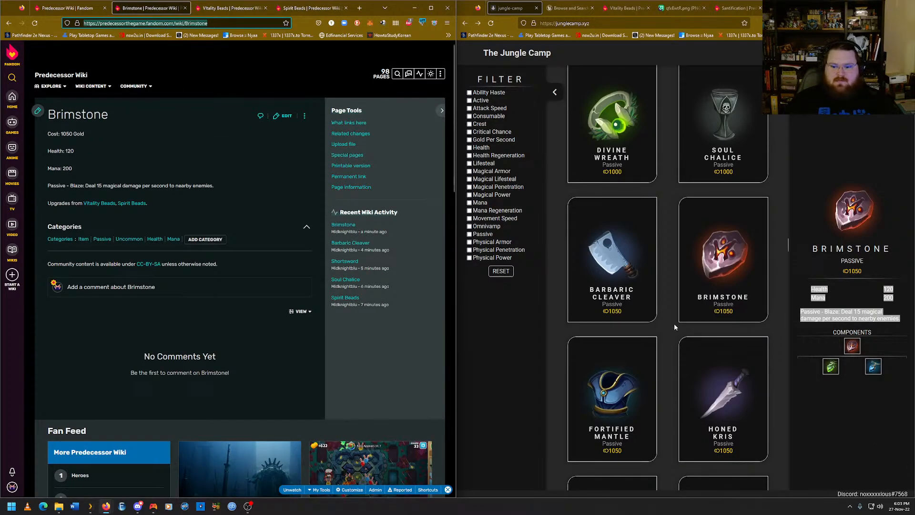
{"action": "scroll", "coordinate": [675, 323], "scroll_direction": "down", "scroll_amount": 3}
{"action": "left_click", "coordinate": [612, 325]}
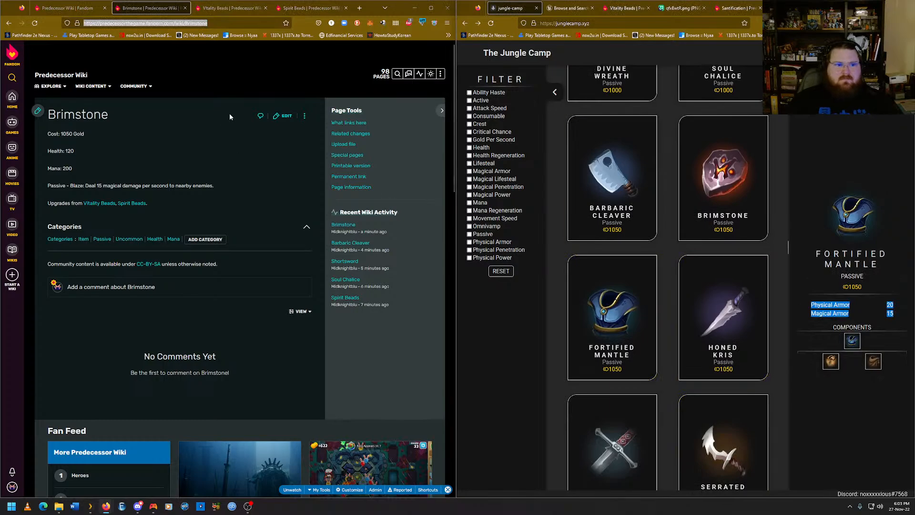
Create a new wiki article titled "Fortified Mantle".
{"action": "mouse_move", "coordinate": [442, 74]}
{"action": "left_click", "coordinate": [424, 89]}
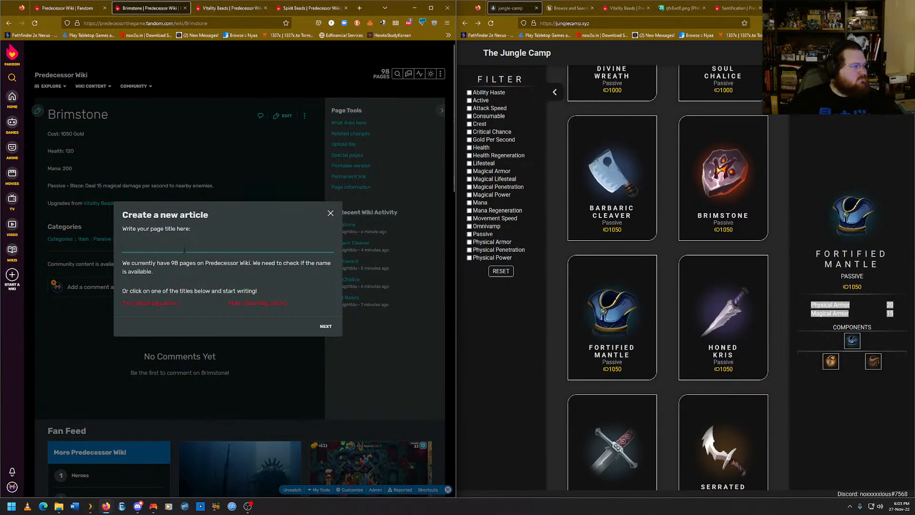
{"action": "left_click", "coordinate": [201, 248]}
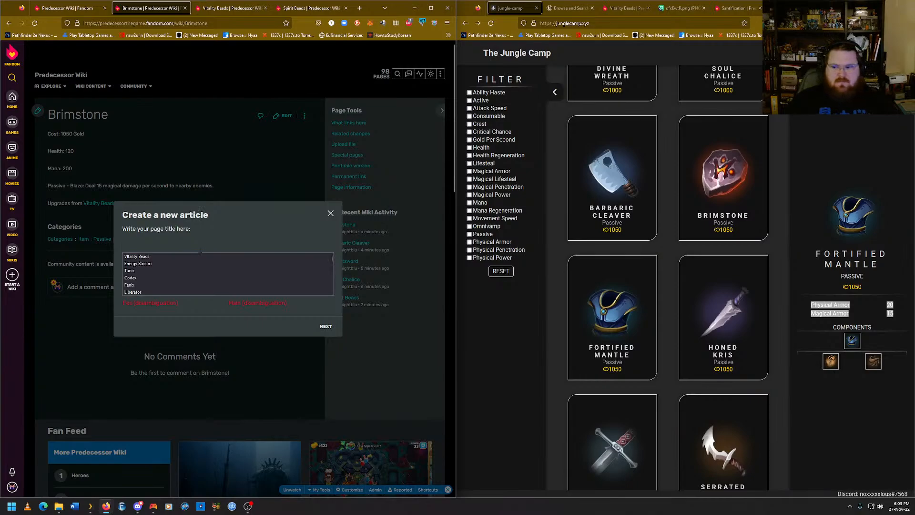
{"action": "type", "text": "For"}
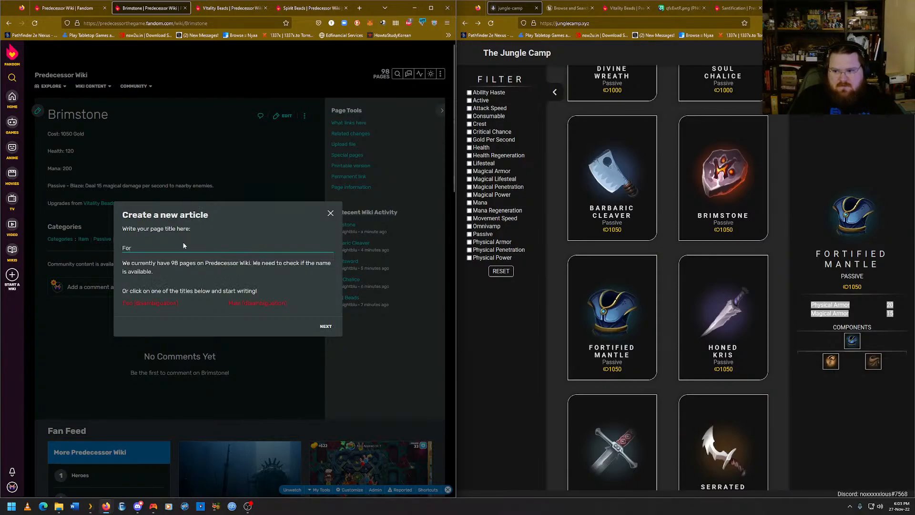
{"action": "type", "text": "tified Mantle"}
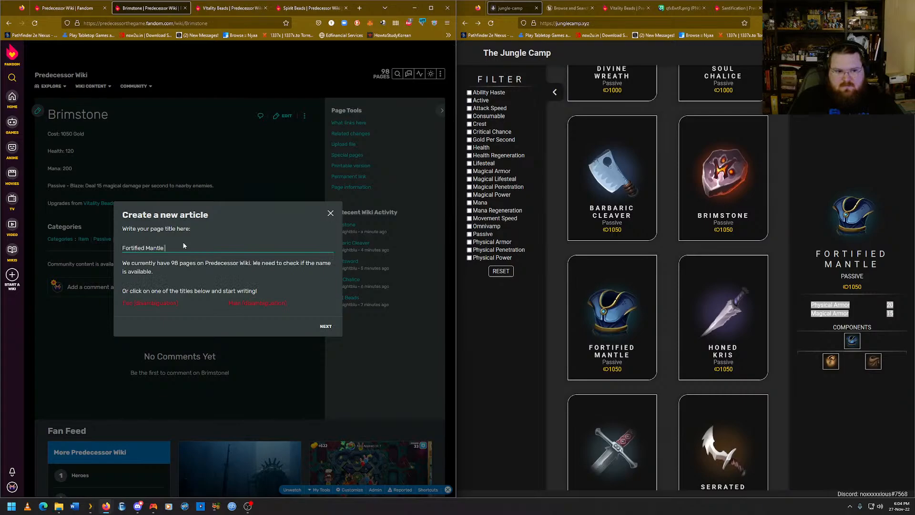
{"action": "key", "text": "Return"}
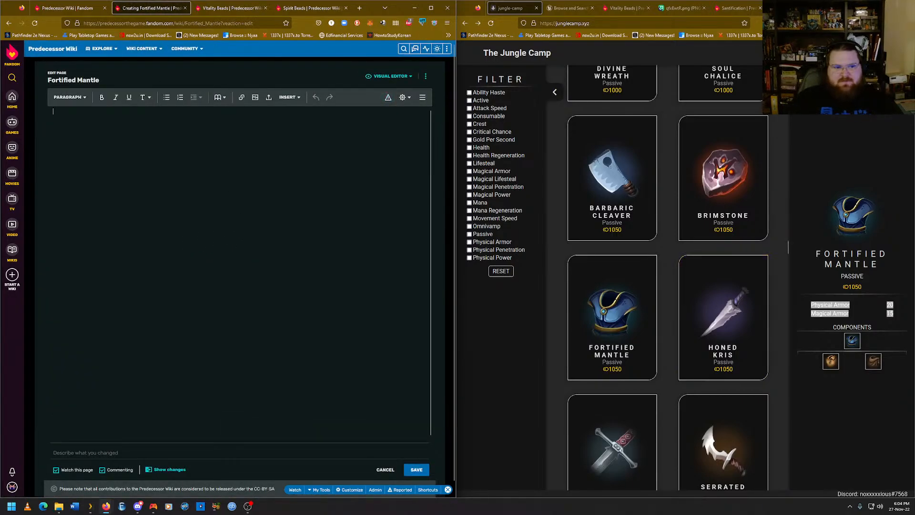
Enter the line "Cost: 1050" at the start of the Fortified Mantle article.
{"action": "type", "text": "c"}
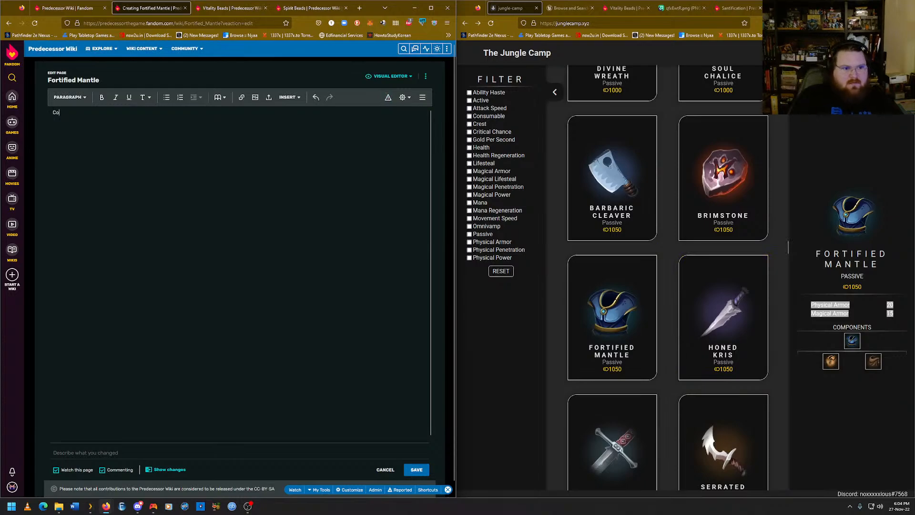
{"action": "key", "text": "BackSpace"}
{"action": "key", "text": "BackSpace"}
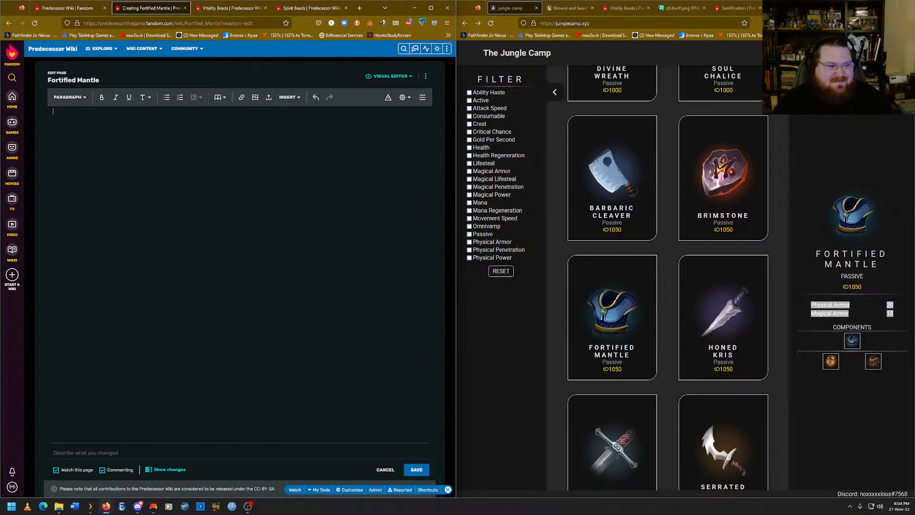
{"action": "type", "text": "Cost: 1050"}
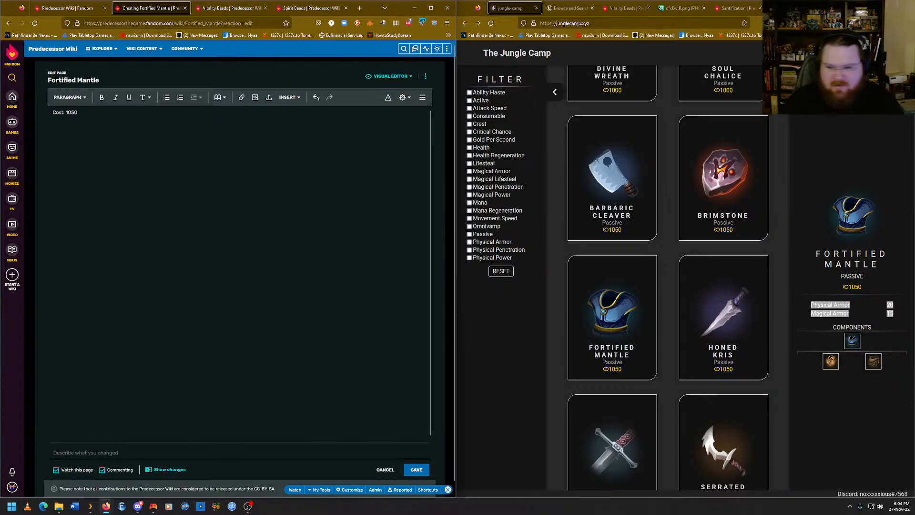
Copy the armor stats from The Jungle Camp into the article and format them as "Physical Armor: 20" and "Magical Armor: 15".
{"action": "right_click", "coordinate": [845, 308]}
{"action": "left_click", "coordinate": [848, 315]}
{"action": "left_click", "coordinate": [54, 130]}
{"action": "key", "text": "ctrl+v"}
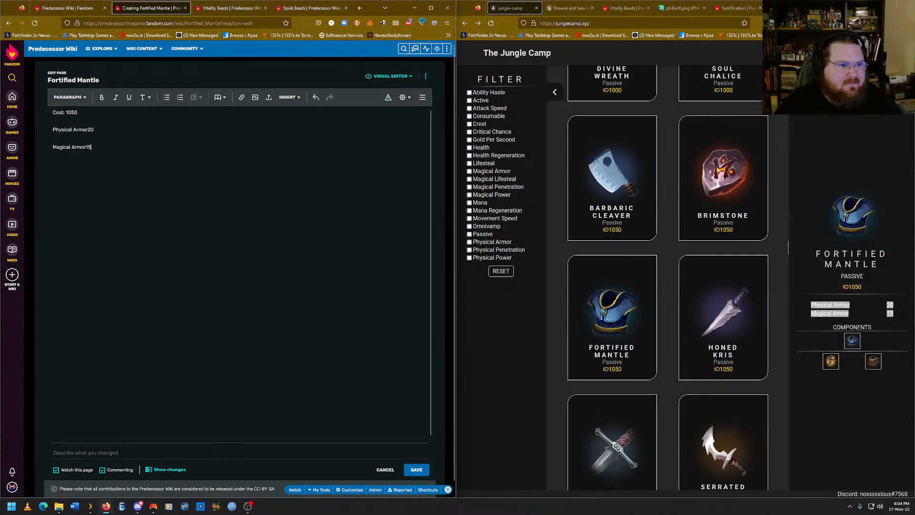
{"action": "left_click", "coordinate": [87, 129]}
{"action": "type", "text": ": "}
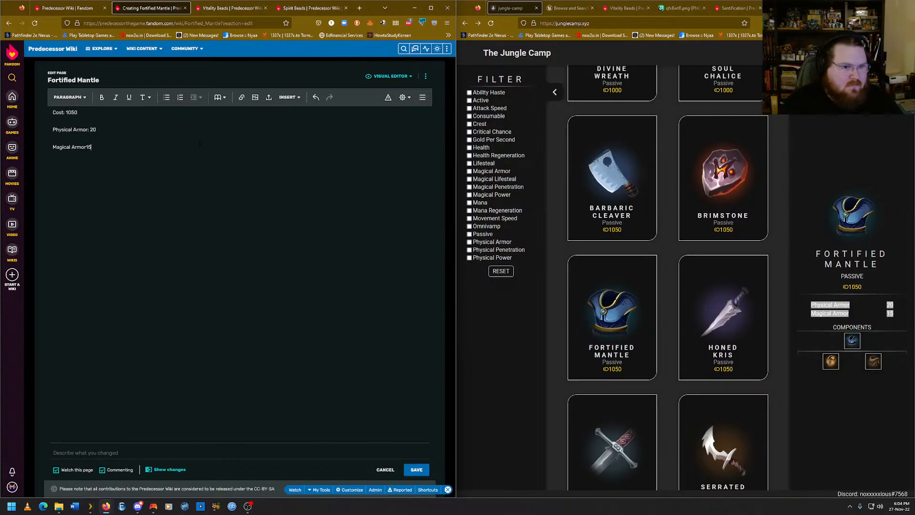
{"action": "type", "text": ": "}
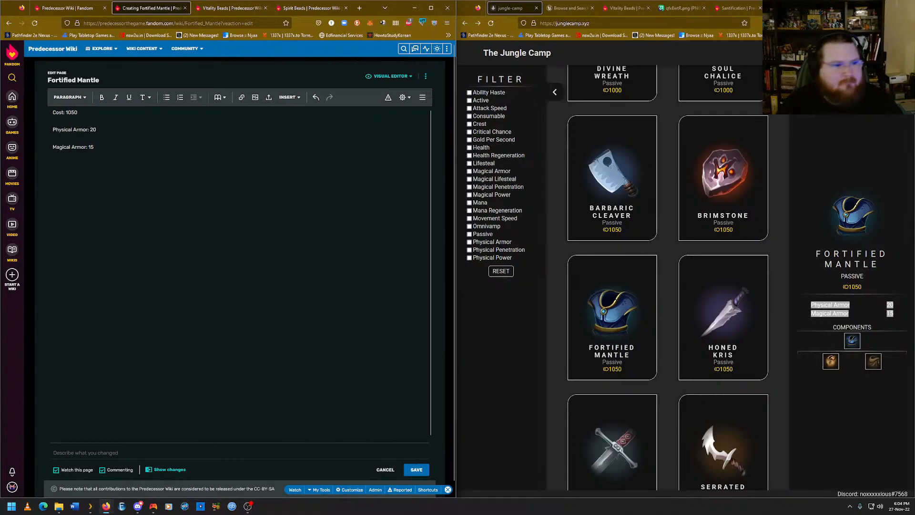
Start an "Upgrades from" line in the article and bring up the existing Tunic wiki page in place of Vitality Beads.
{"action": "type", "text": "Upgrades from"}
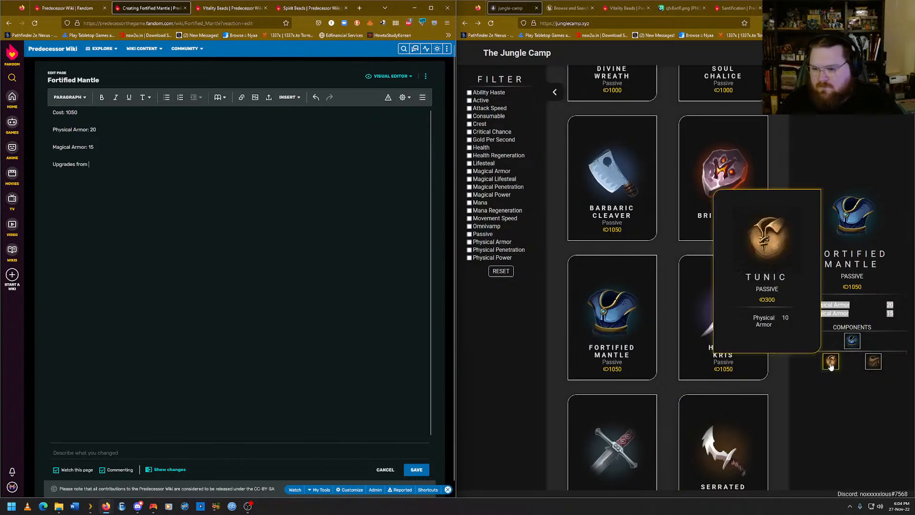
{"action": "left_click", "coordinate": [250, 5]}
{"action": "mouse_move", "coordinate": [440, 73]}
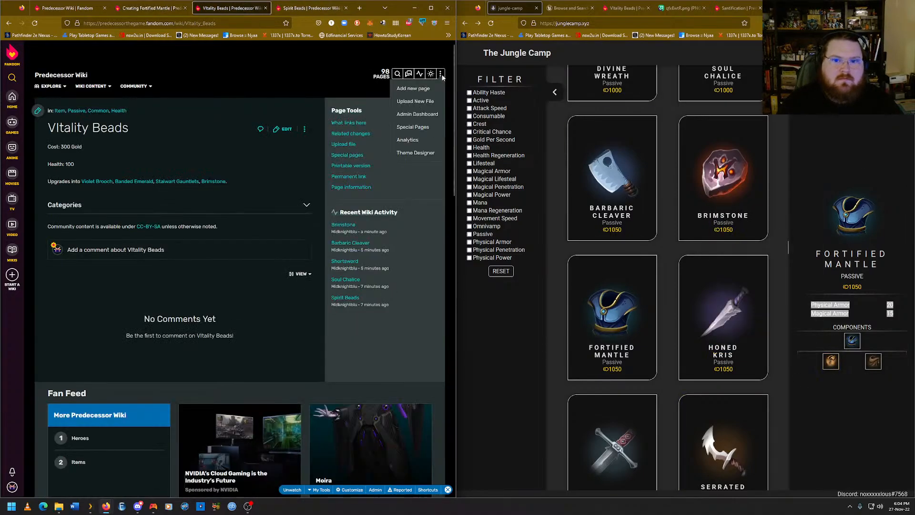
{"action": "left_click", "coordinate": [427, 90]}
{"action": "type", "text": "Tunic"}
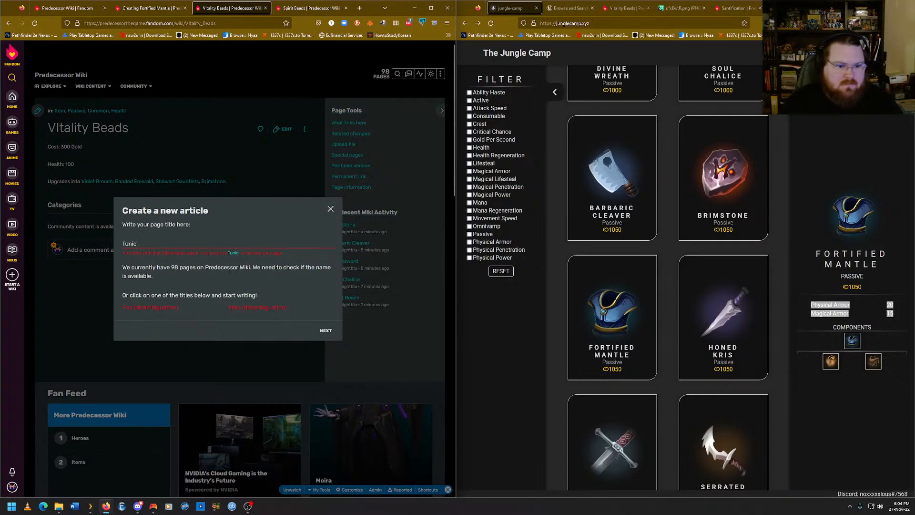
{"action": "left_click", "coordinate": [232, 253]}
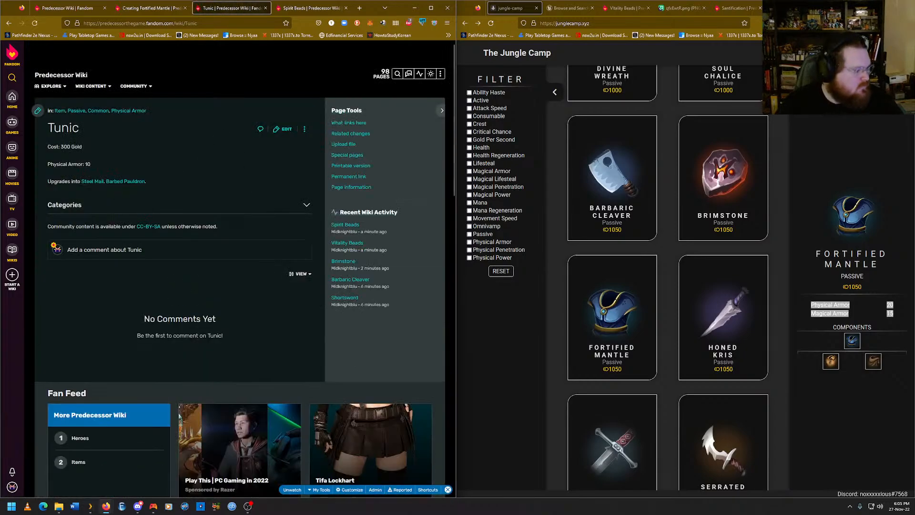
Copy the Tunic page address and add a Tunic link followed by a comma to Fortified Mantle's "Upgrades from" line.
{"action": "key", "text": "alt+Tab"}
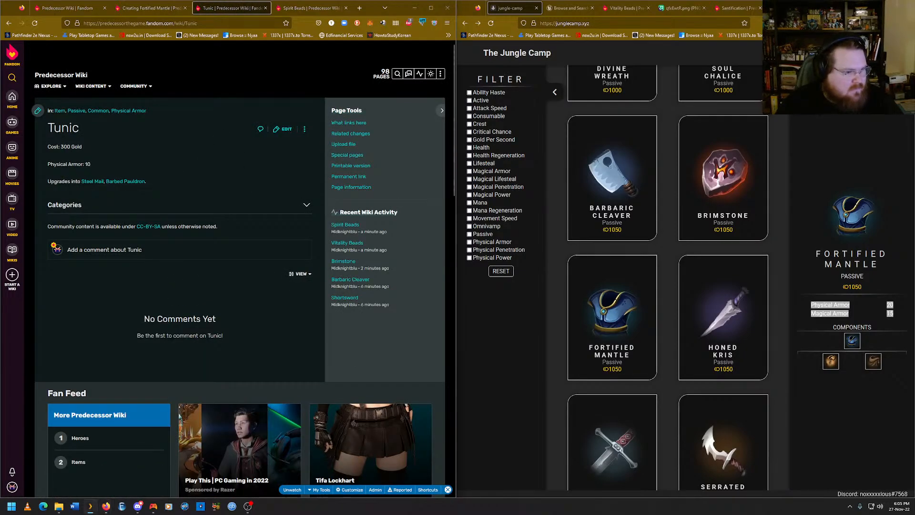
{"action": "key", "text": "alt+Tab"}
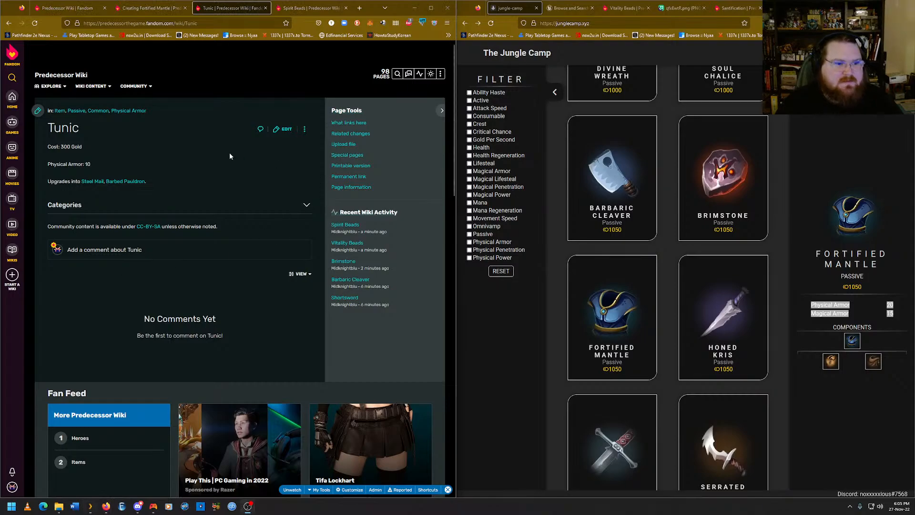
{"action": "left_click", "coordinate": [157, 23]}
{"action": "right_click", "coordinate": [157, 23]}
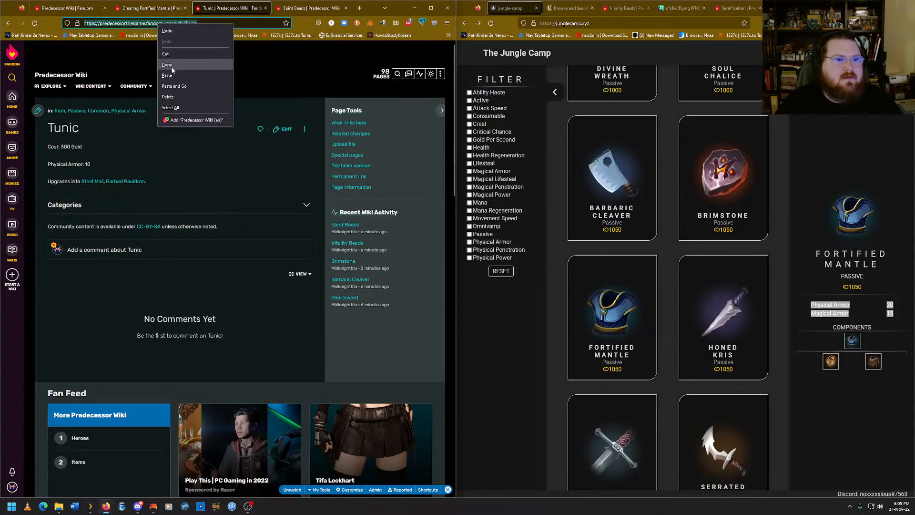
{"action": "left_click", "coordinate": [170, 65]}
{"action": "key", "text": "ctrl+shift+Tab"}
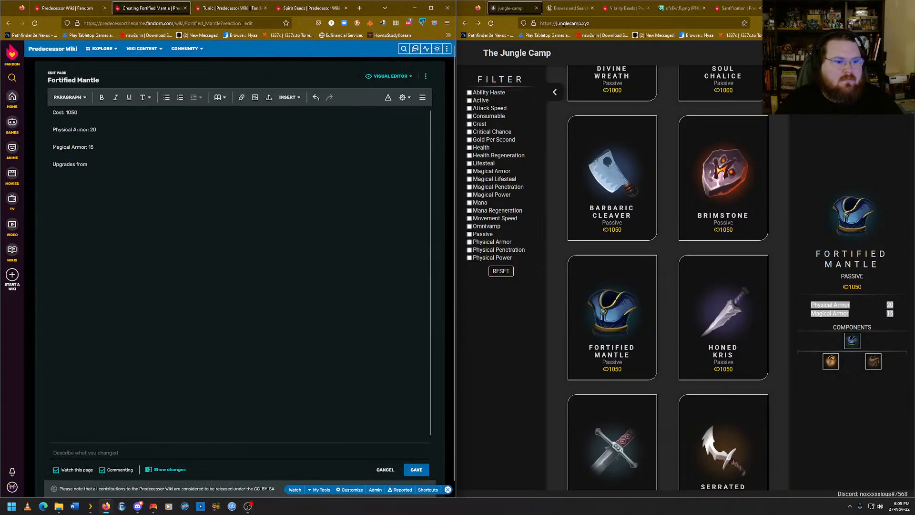
{"action": "key", "text": "ctrl+v"}
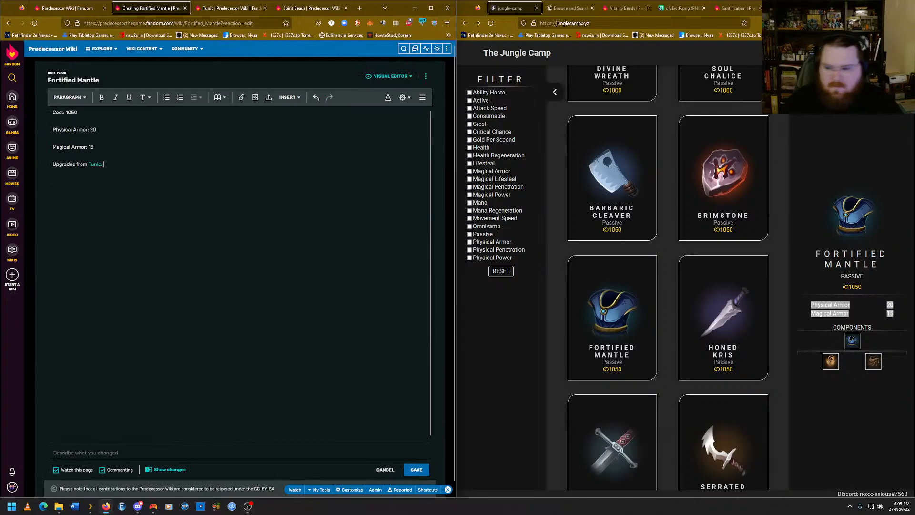
Bring up the existing Wraps wiki page in place of the Spirit Beads page.
{"action": "left_click", "coordinate": [307, 8]}
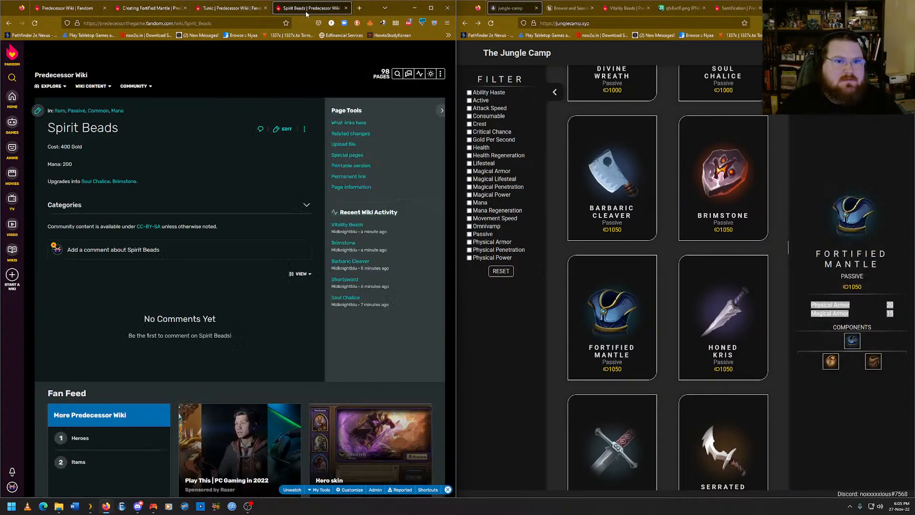
{"action": "mouse_move", "coordinate": [441, 73]}
{"action": "left_click", "coordinate": [427, 94]}
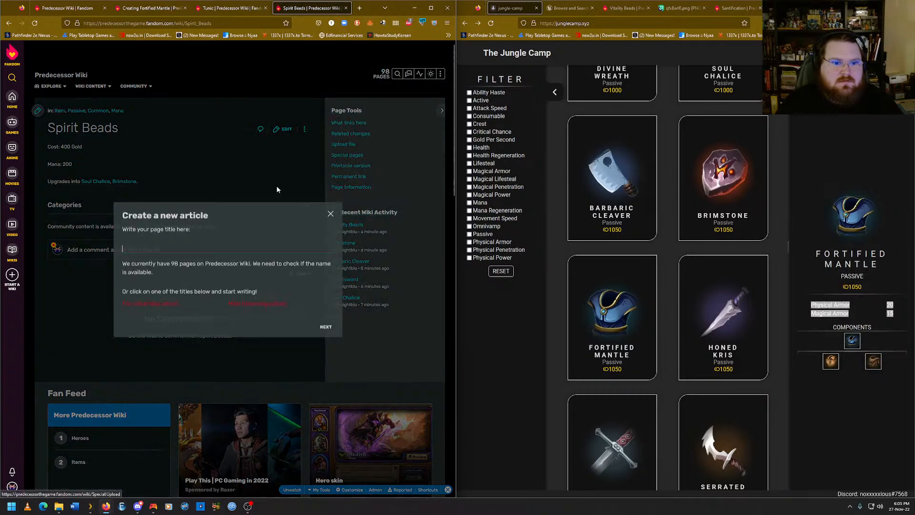
{"action": "type", "text": "Wraps"}
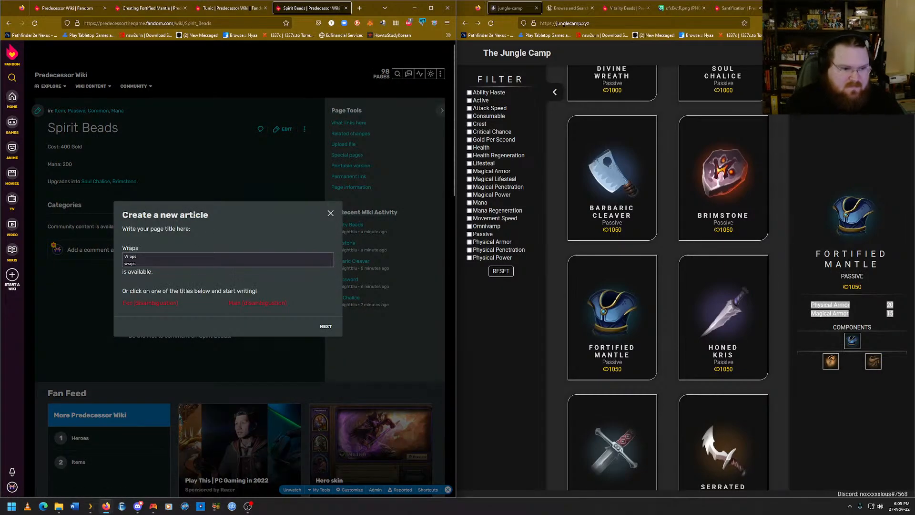
{"action": "left_click", "coordinate": [233, 254]}
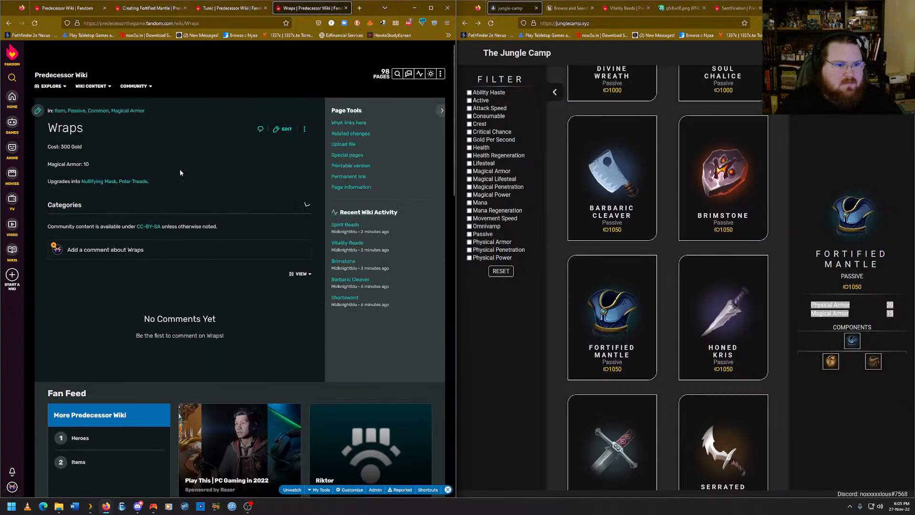
Add the Wraps link after Tunic in Fortified Mantle's "Upgrades from" line and save the page.
{"action": "right_click", "coordinate": [170, 24]}
{"action": "left_click", "coordinate": [188, 66]}
{"action": "key", "text": "ctrl+2"}
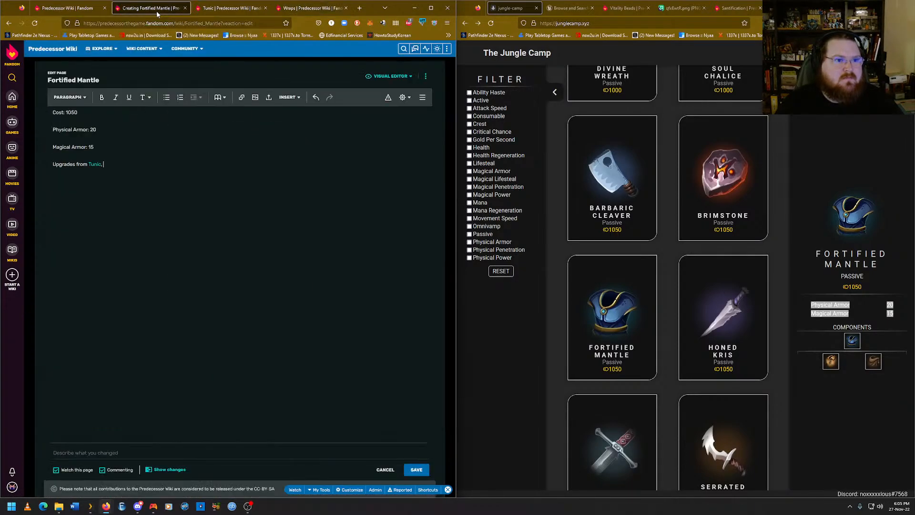
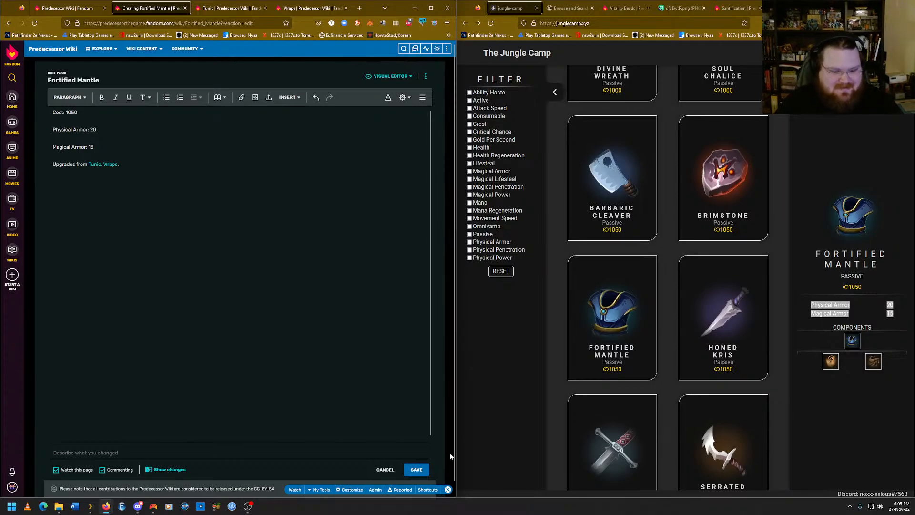
{"action": "left_click", "coordinate": [417, 469]}
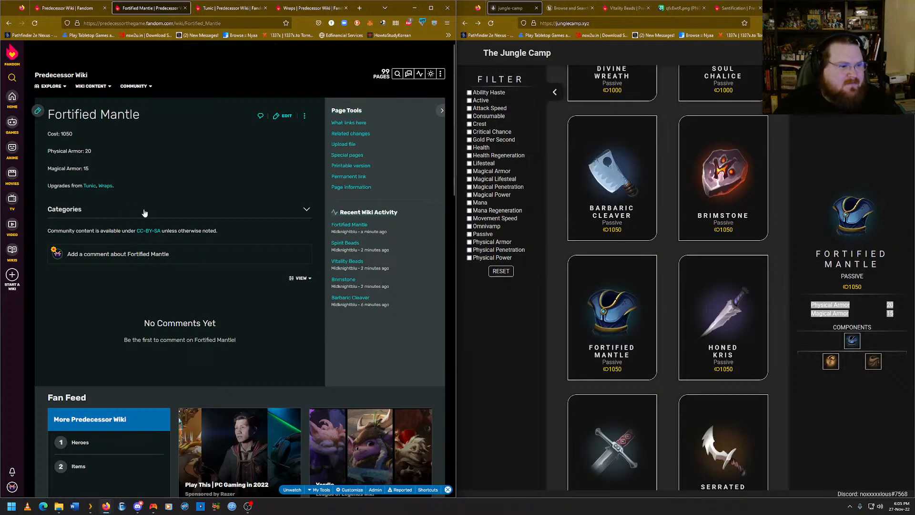
Copy the Fortified Mantle page address and switch to the Tunic page.
{"action": "left_click", "coordinate": [229, 23]}
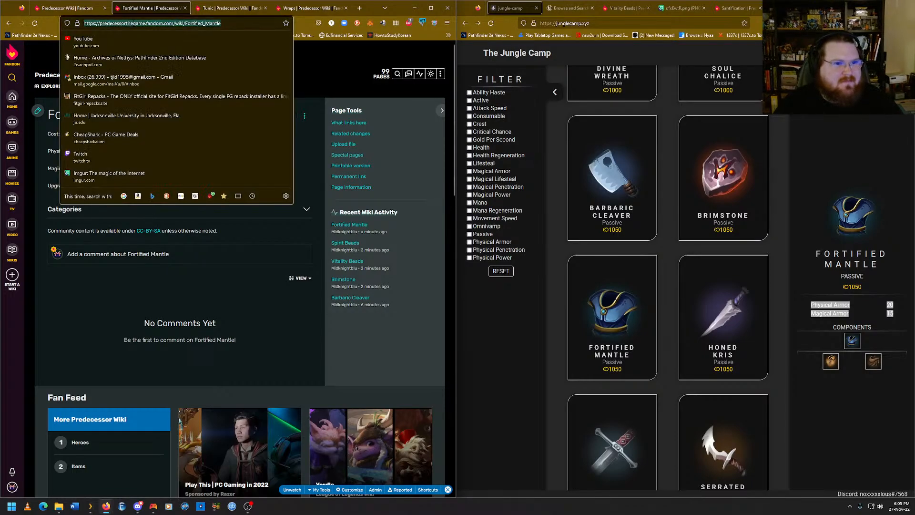
{"action": "right_click", "coordinate": [229, 23]}
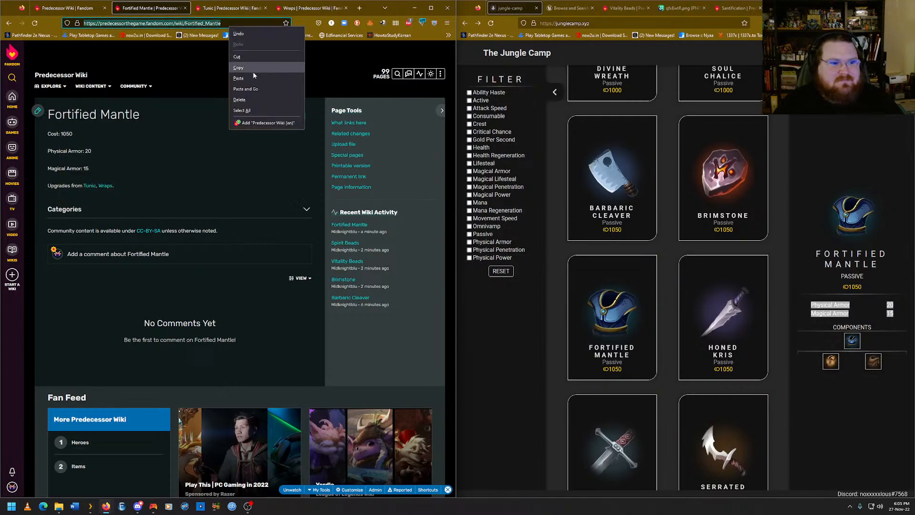
{"action": "left_click", "coordinate": [228, 11]}
Add the Fortified Mantle link after Barbed Pauldron in Tunic's "Upgrades into" line and save the page.
{"action": "left_click", "coordinate": [285, 129]}
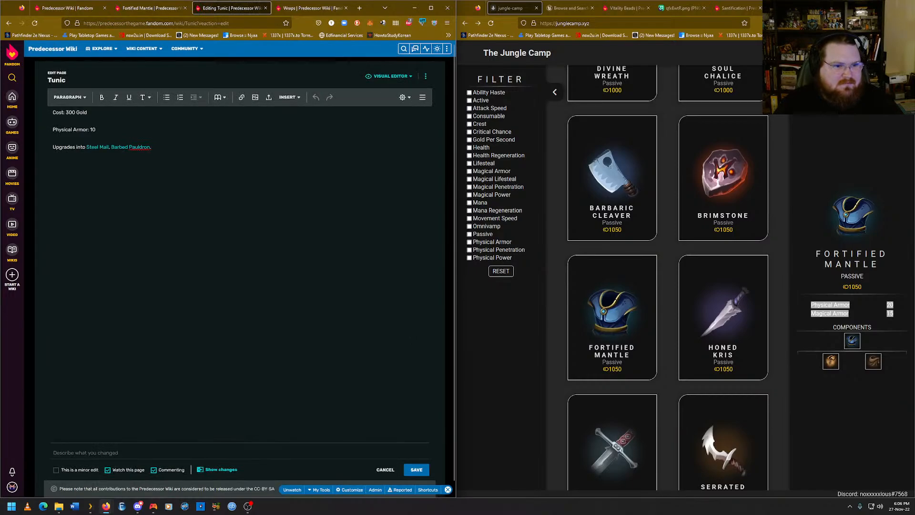
{"action": "left_click", "coordinate": [161, 147]}
{"action": "key", "text": "BackSpace"}
{"action": "type", "text": ","}
{"action": "type", "text": "Fortified Mantle"}
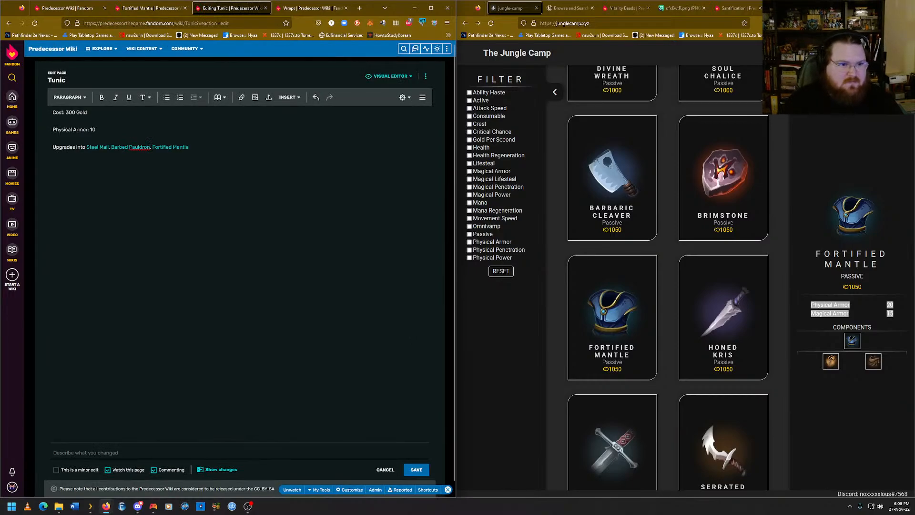
{"action": "right_click", "coordinate": [138, 147]}
{"action": "left_click", "coordinate": [190, 147]}
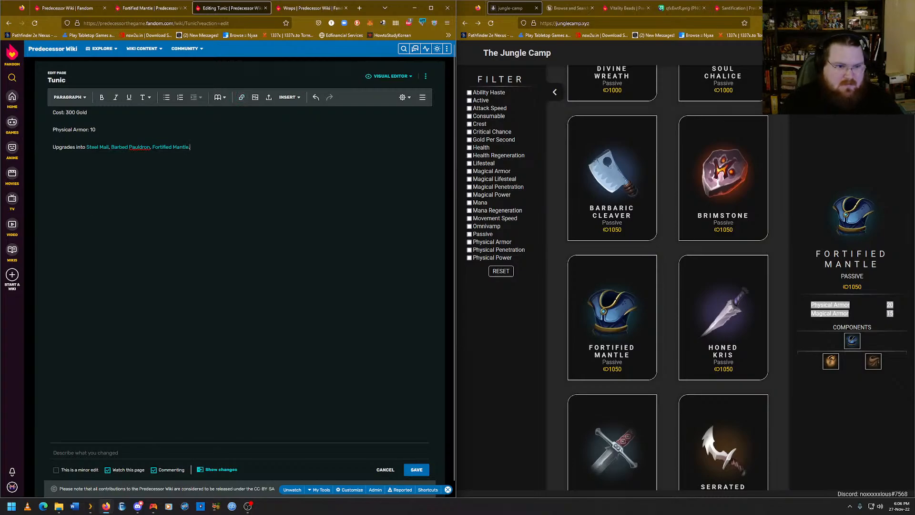
{"action": "left_click", "coordinate": [421, 472]}
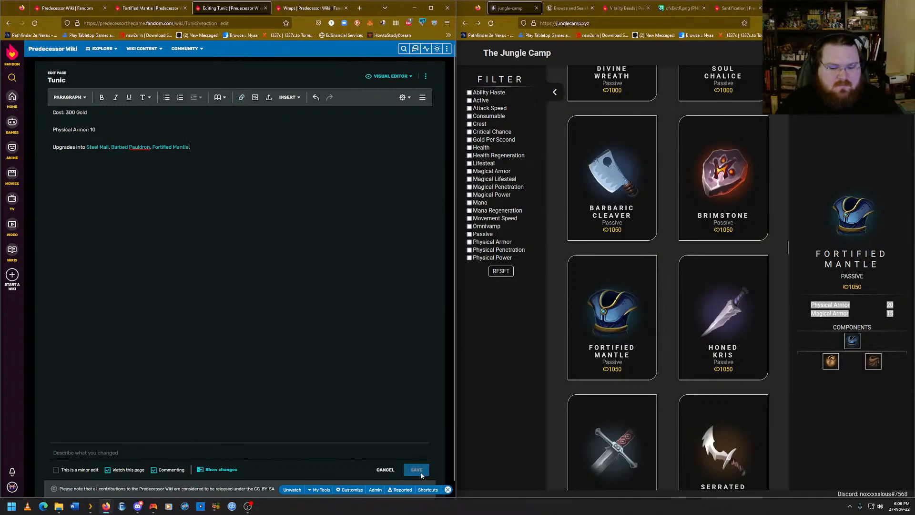
Add the Fortified Mantle link after Polar Treads in Wraps' "Upgrades into" line and save the page.
{"action": "left_click", "coordinate": [310, 8]}
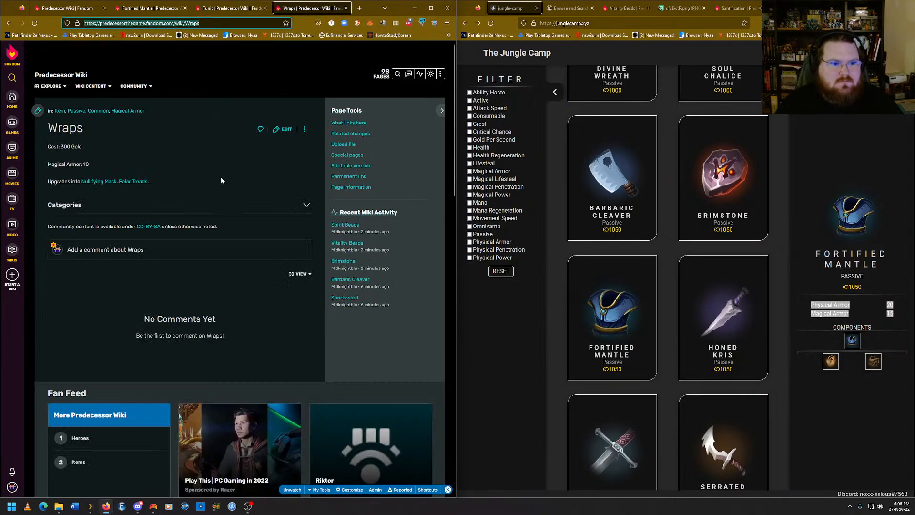
{"action": "left_click", "coordinate": [286, 129]}
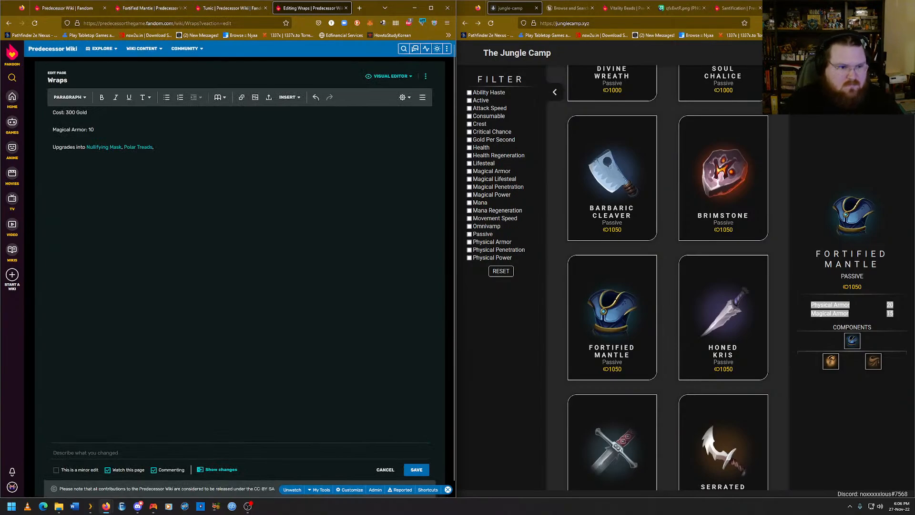
{"action": "type", "text": "Fortified Mantle"}
{"action": "type", "text": "."}
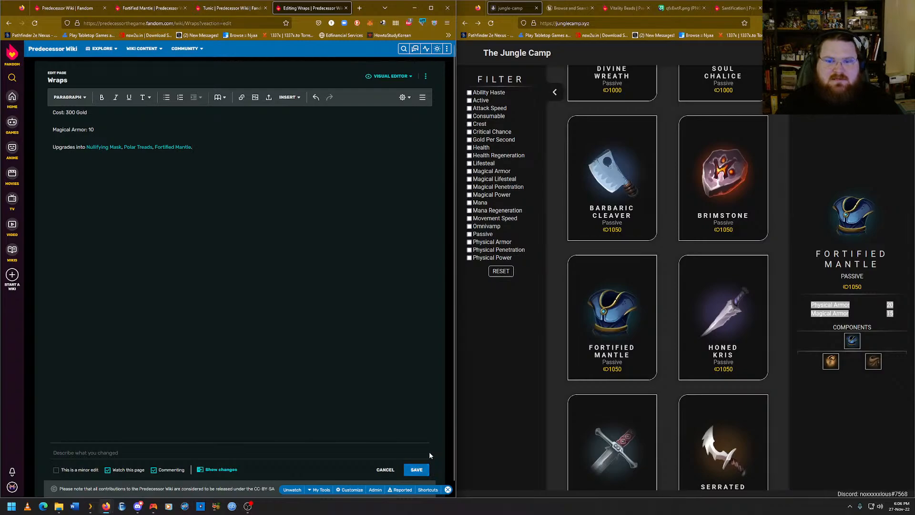
{"action": "left_click", "coordinate": [417, 473]}
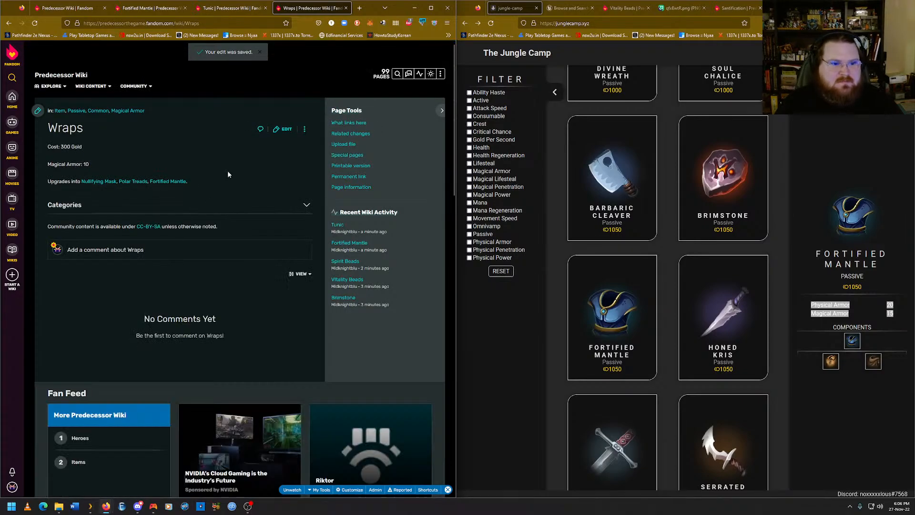
Add the categories Item, Passive, Uncommon, Physical Armor and Magical Armor to the Fortified Mantle page and save them.
{"action": "key", "text": "ctrl+Page_Up"}
{"action": "key", "text": "ctrl+Page_Up"}
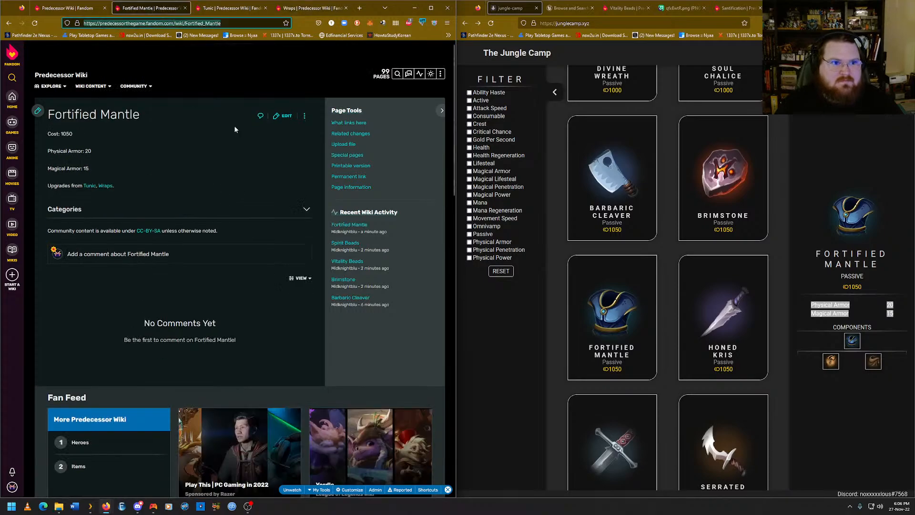
{"action": "type", "text": "item"}
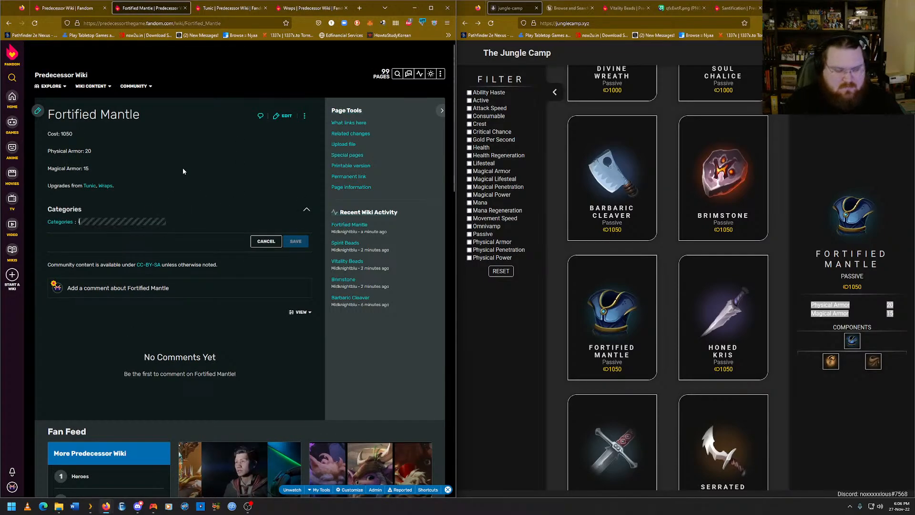
{"action": "key", "text": "Return"}
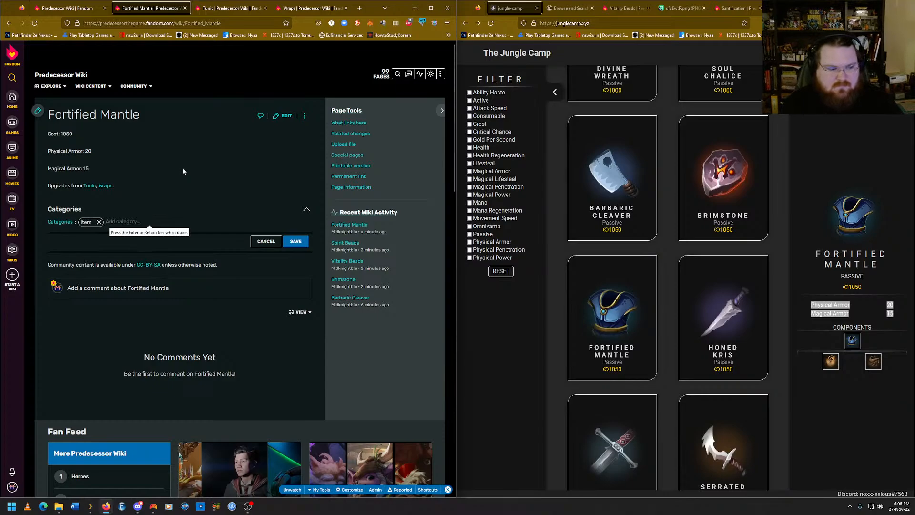
{"action": "type", "text": "passive"}
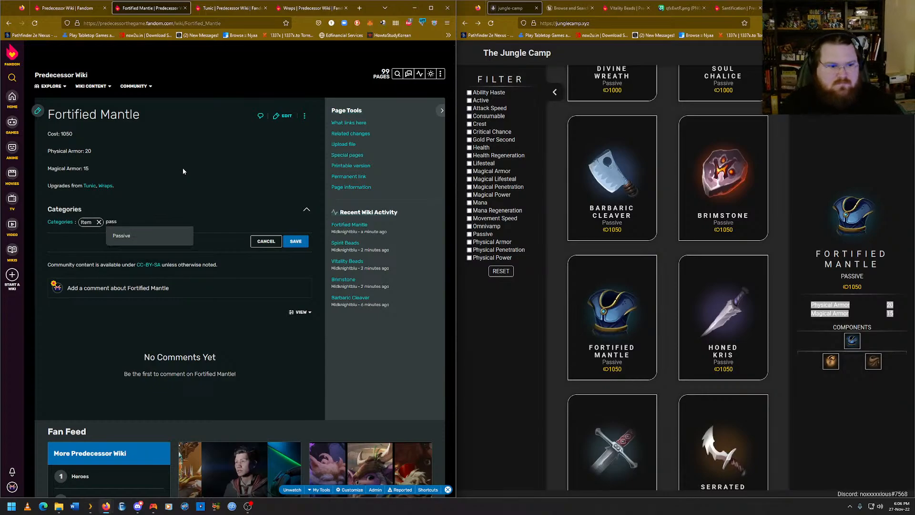
{"action": "key", "text": "Return"}
{"action": "type", "text": "uncommon"}
{"action": "key", "text": "Return"}
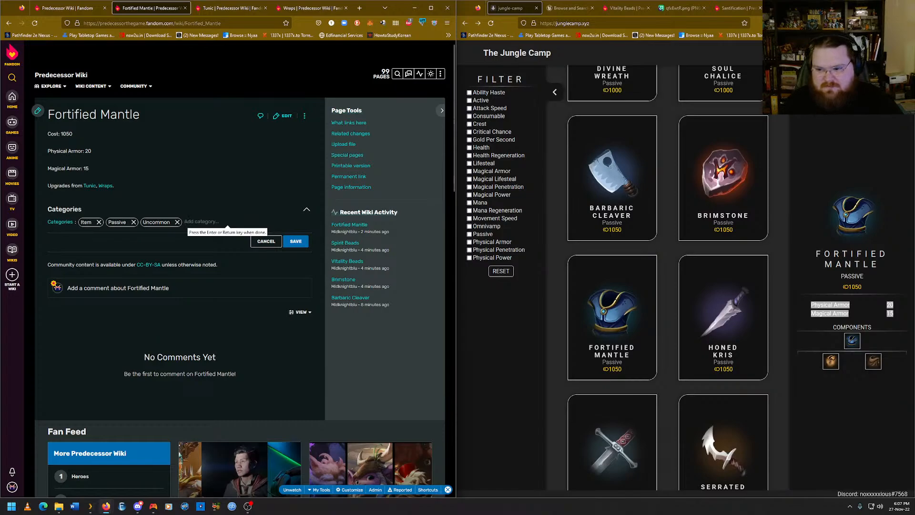
{"action": "type", "text": "Physical Armor"}
{"action": "key", "text": "Return"}
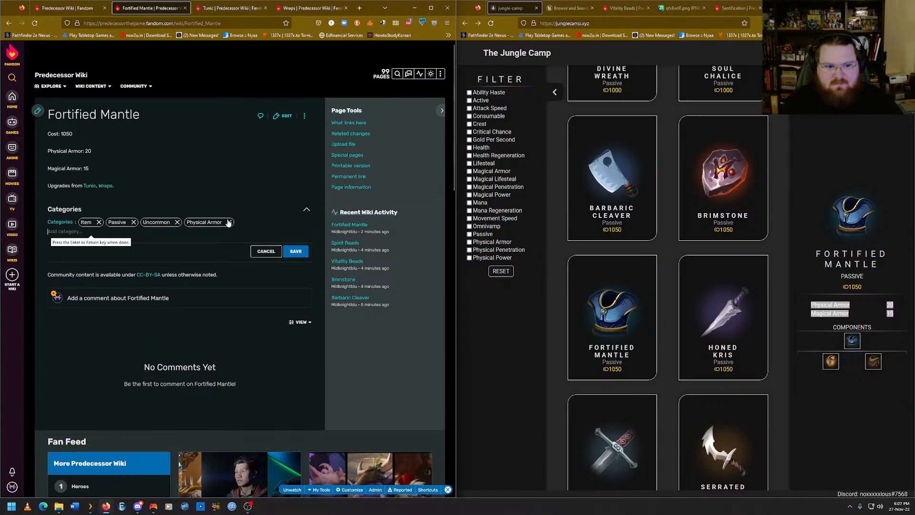
{"action": "type", "text": "Magical Armor"}
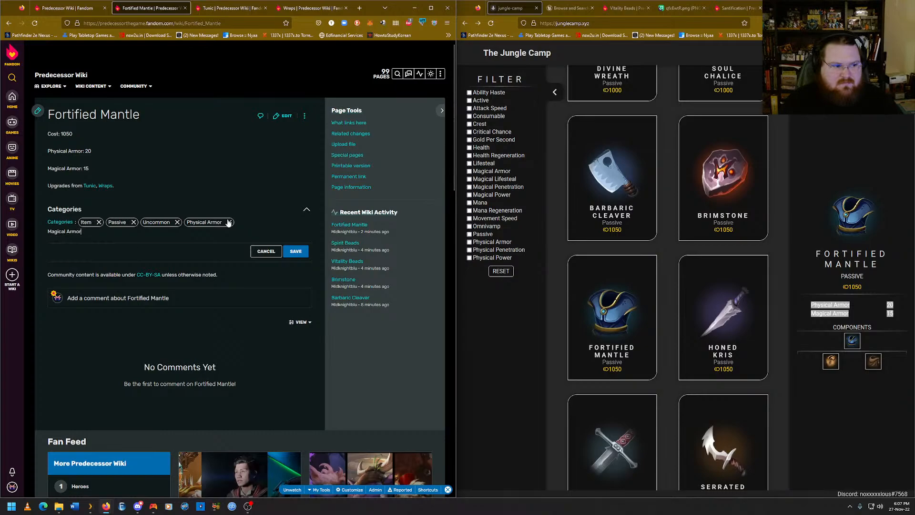
{"action": "key", "text": "Return"}
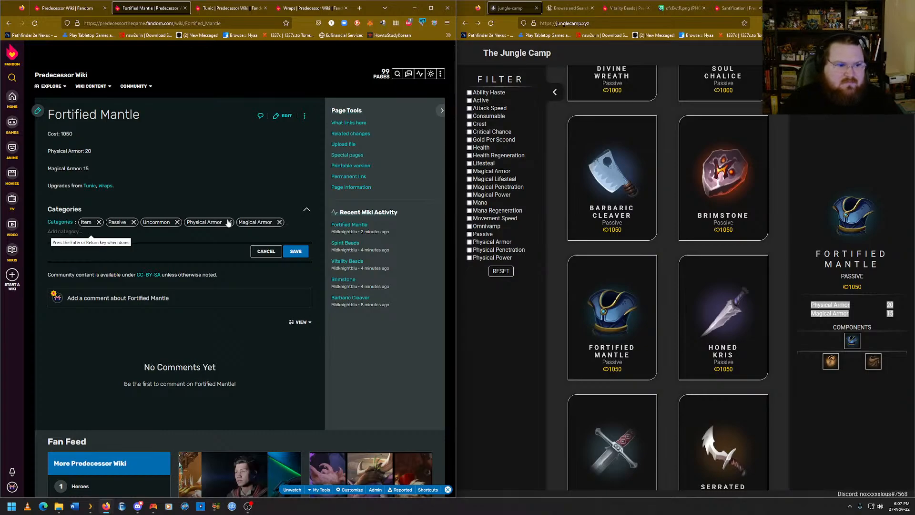
{"action": "left_click", "coordinate": [296, 252]}
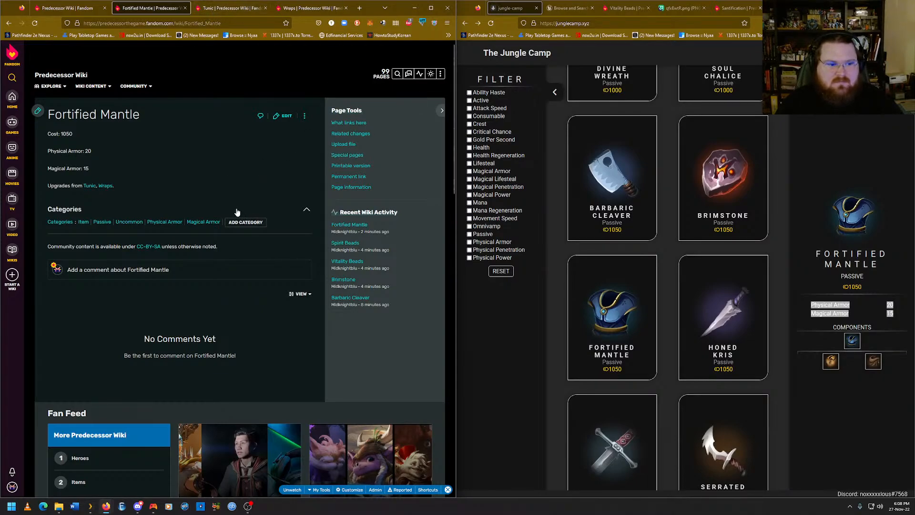
Show the Honed Kris details in The Jungle Camp and create a new wiki article titled "Honed Kris".
{"action": "left_click", "coordinate": [228, 8]}
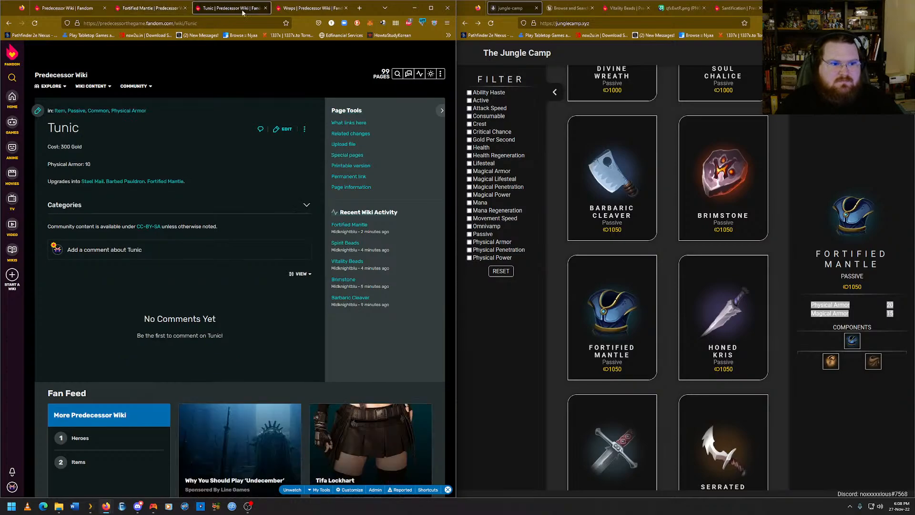
{"action": "left_click", "coordinate": [152, 8]}
{"action": "mouse_move", "coordinate": [439, 81]}
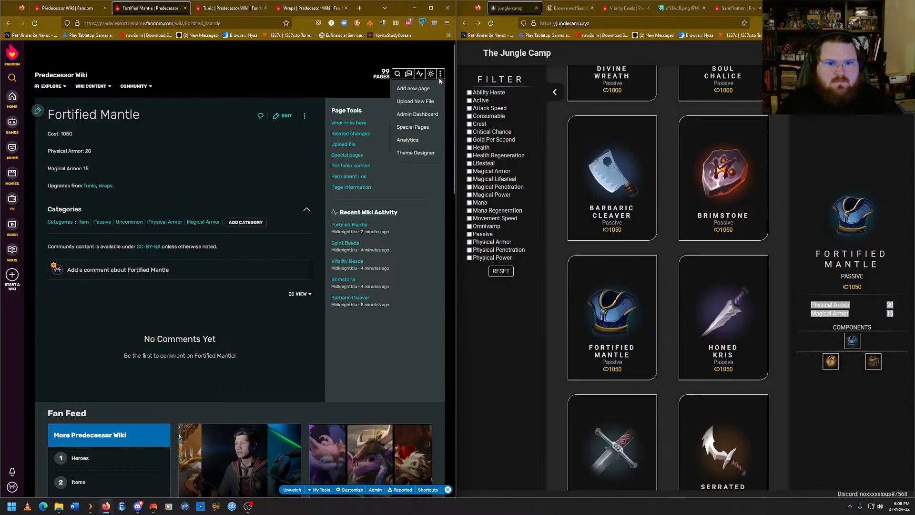
{"action": "left_click", "coordinate": [413, 89]}
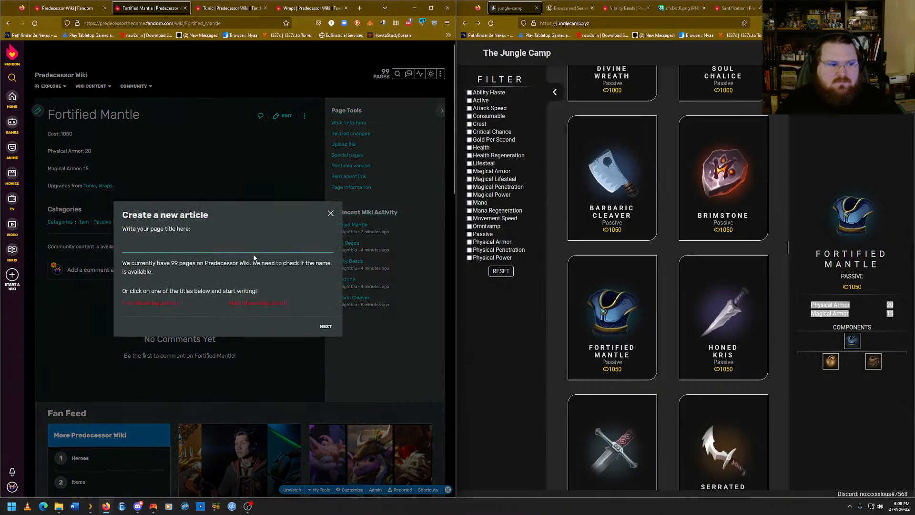
{"action": "left_click", "coordinate": [254, 247]}
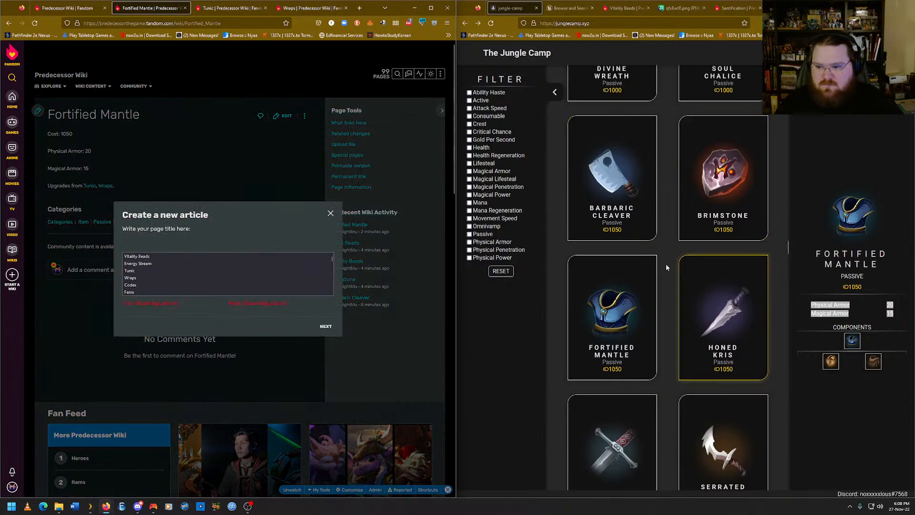
{"action": "left_click", "coordinate": [723, 315]}
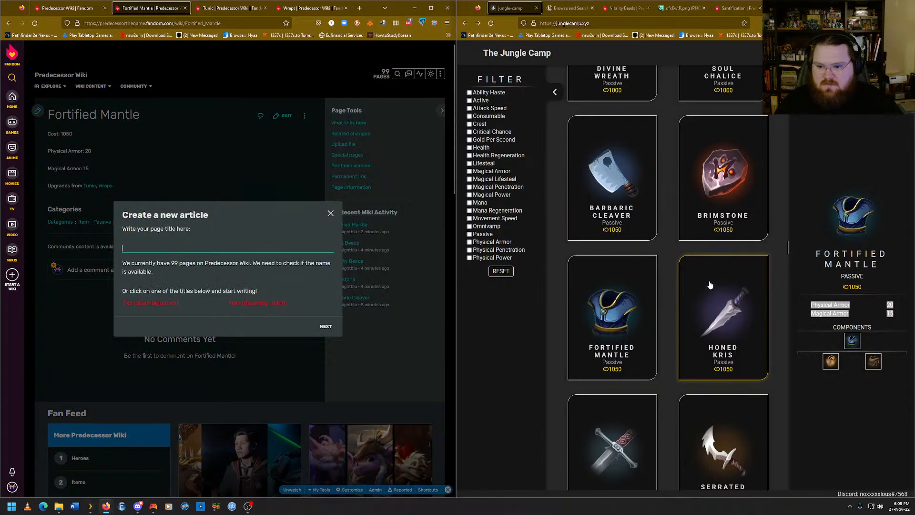
{"action": "left_click", "coordinate": [248, 248]}
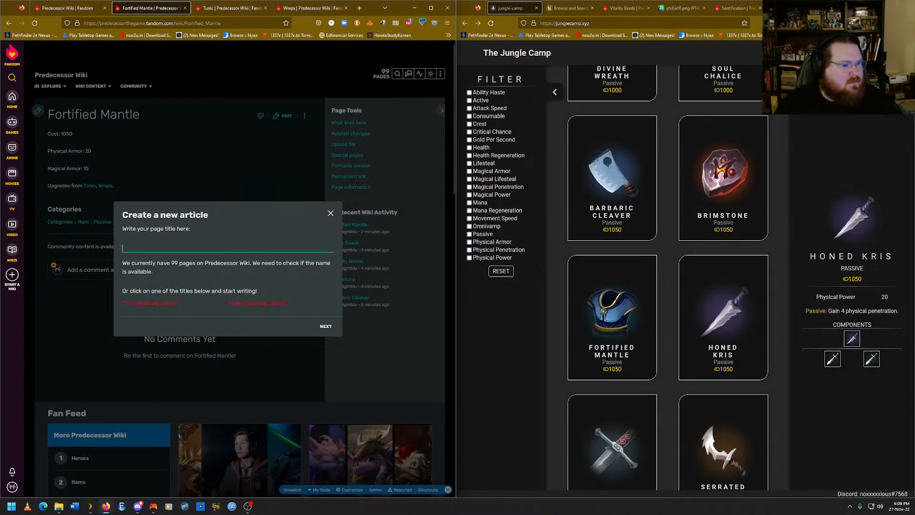
{"action": "key", "text": "alt+Tab"}
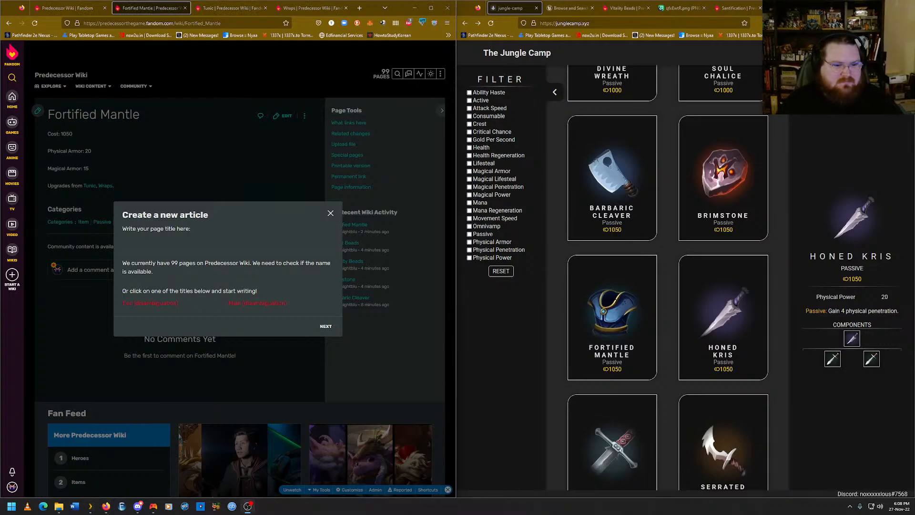
{"action": "left_click", "coordinate": [190, 245]}
{"action": "left_click", "coordinate": [187, 247]}
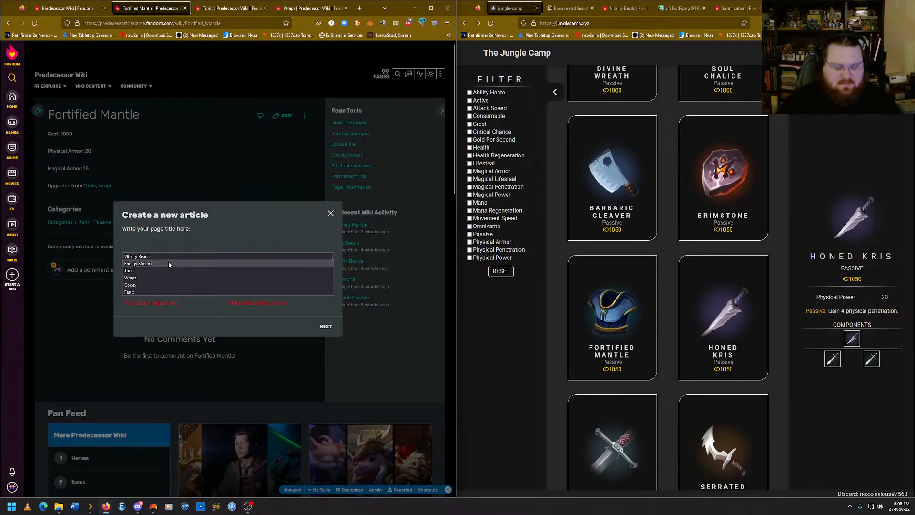
{"action": "type", "text": "Honed Kris"}
{"action": "key", "text": "Return"}
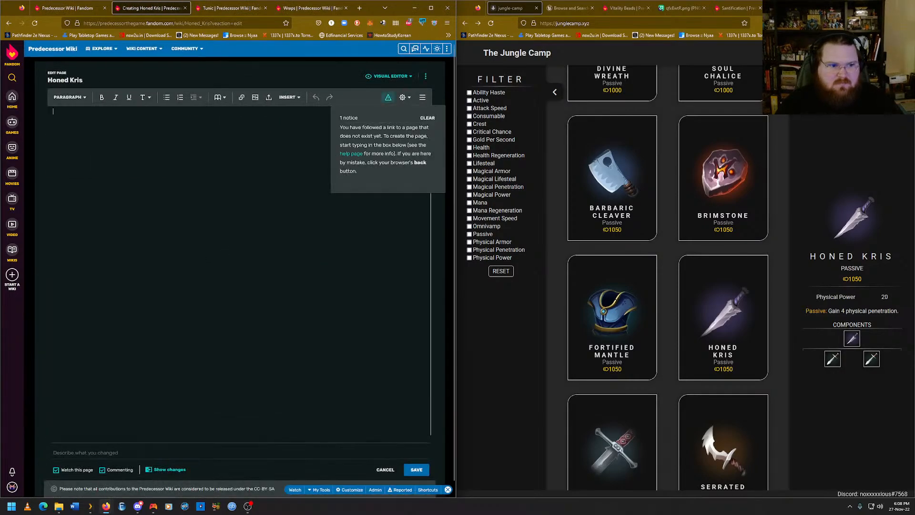
Enter "Cost: 1050 Gold" as the first line of the Honed Kris page.
{"action": "type", "text": "Cost: "}
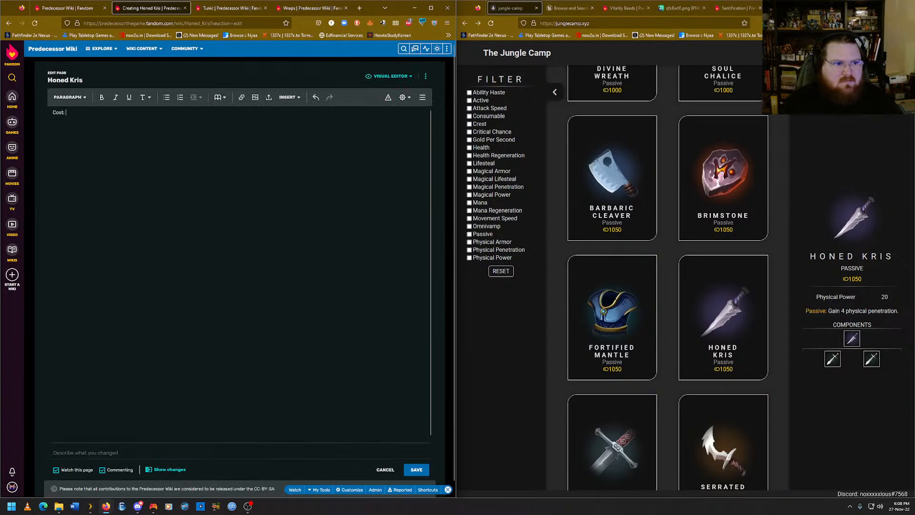
{"action": "type", "text": "1050"}
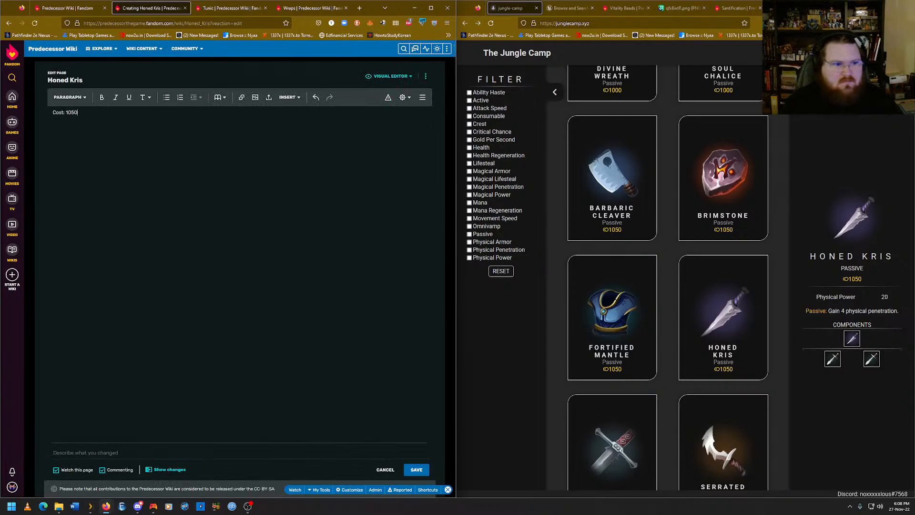
{"action": "type", "text": " Gold"}
{"action": "key", "text": "Return"}
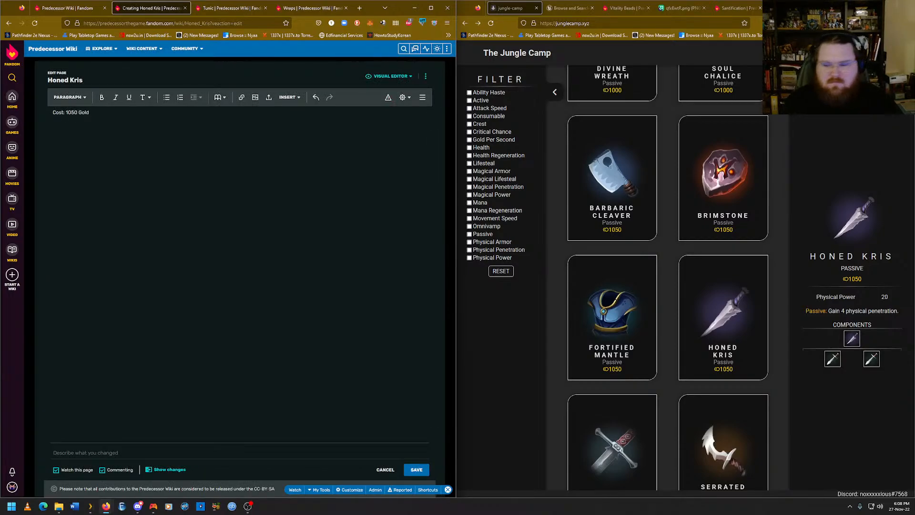
Copy Honed Kris's stats and passive from The Jungle Camp into the article, formatting the stat line as "Physical Power: 20".
{"action": "left_click_drag", "start_coordinate": [900, 314], "coordinate": [817, 296]}
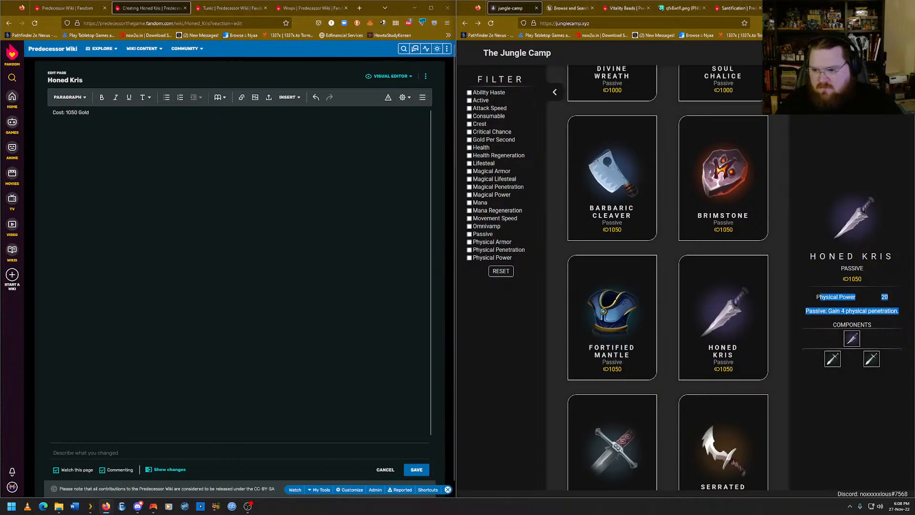
{"action": "right_click", "coordinate": [816, 295]}
{"action": "left_click", "coordinate": [829, 303]}
{"action": "key", "text": "alt+Tab"}
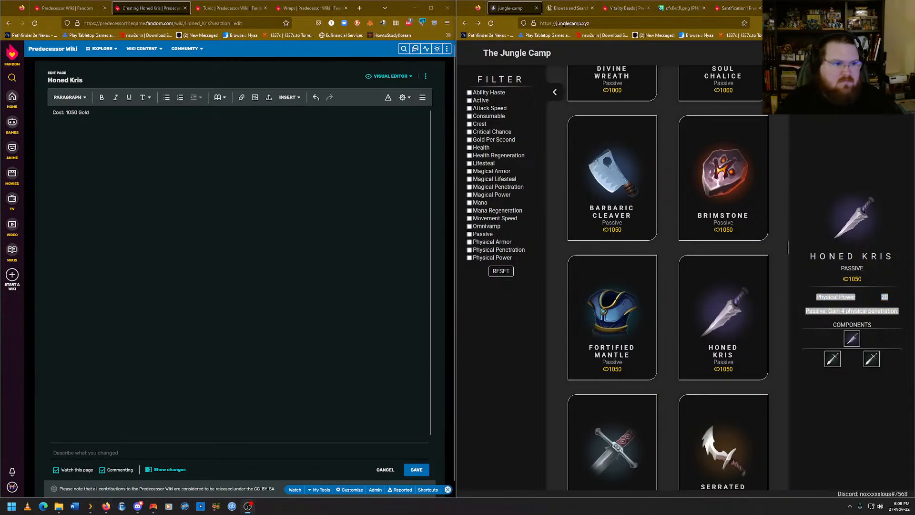
{"action": "key", "text": "ctrl+v"}
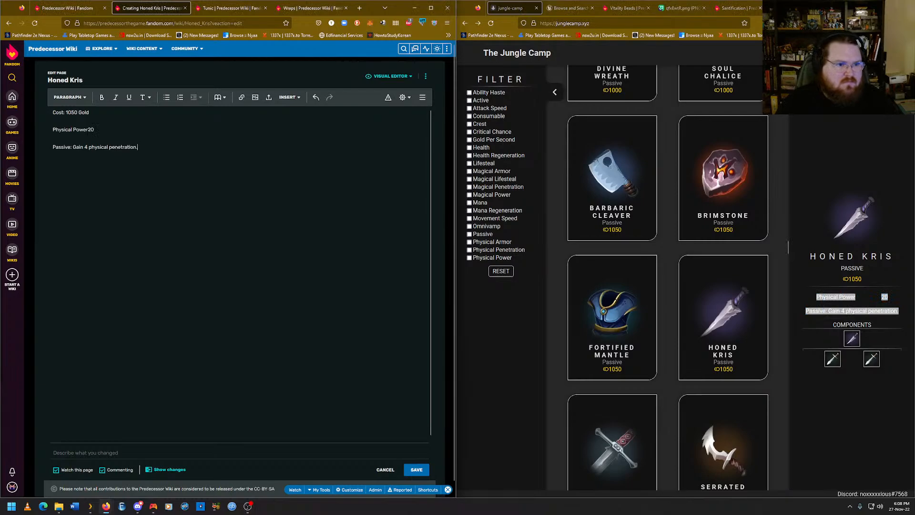
{"action": "type", "text": ":"}
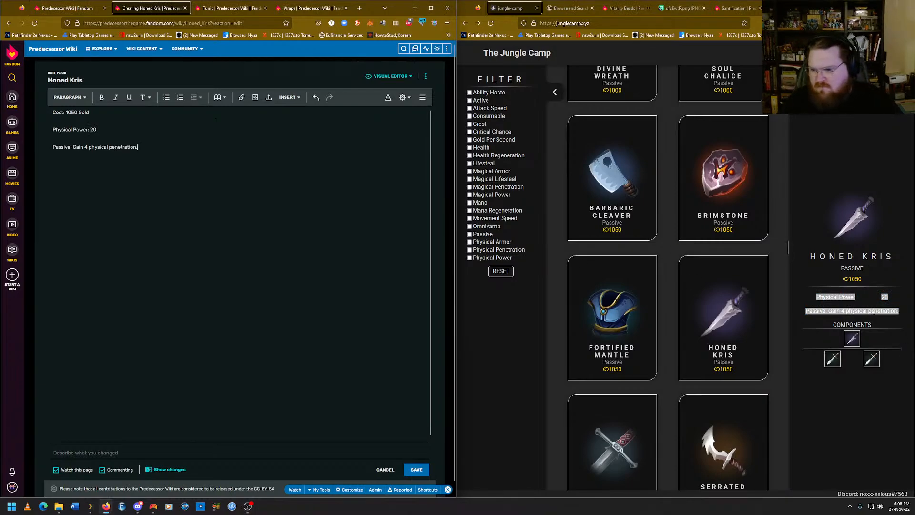
{"action": "left_click", "coordinate": [891, 318]}
{"action": "left_click_drag", "start_coordinate": [900, 312], "coordinate": [873, 311]}
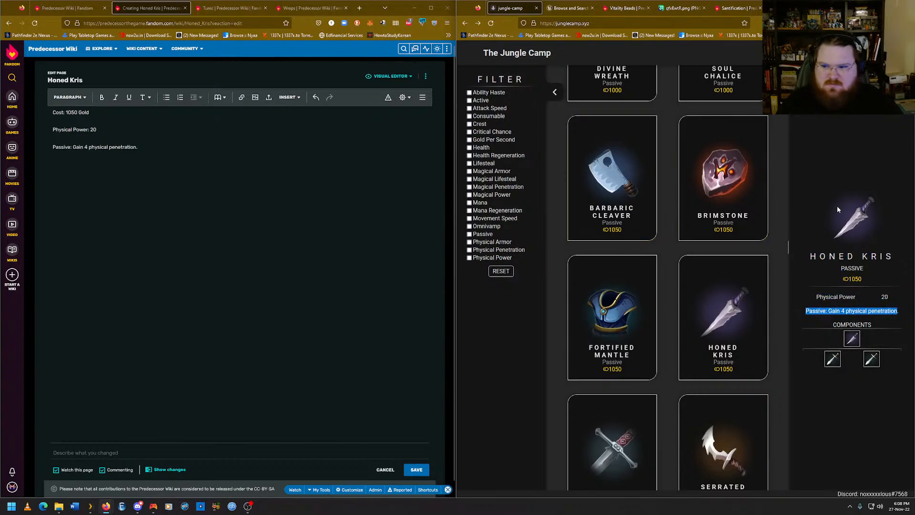
{"action": "left_click", "coordinate": [138, 147]}
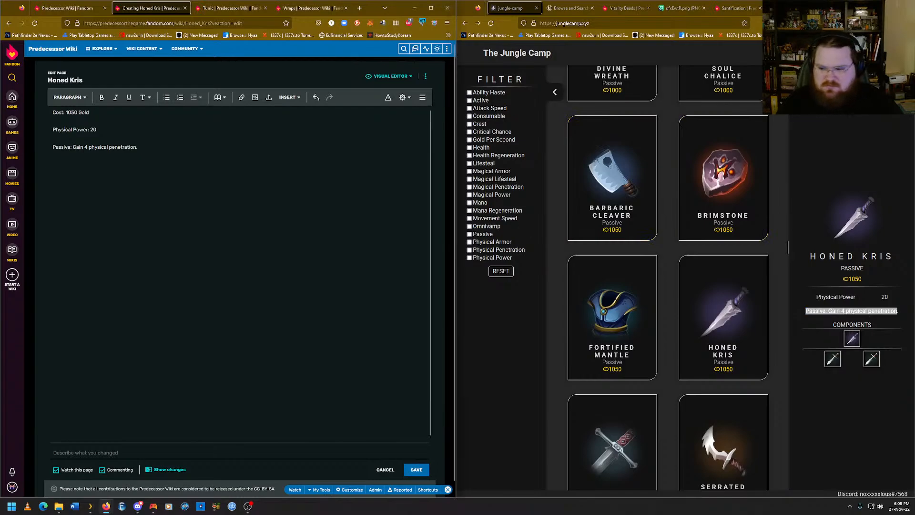
{"action": "left_click", "coordinate": [861, 312]}
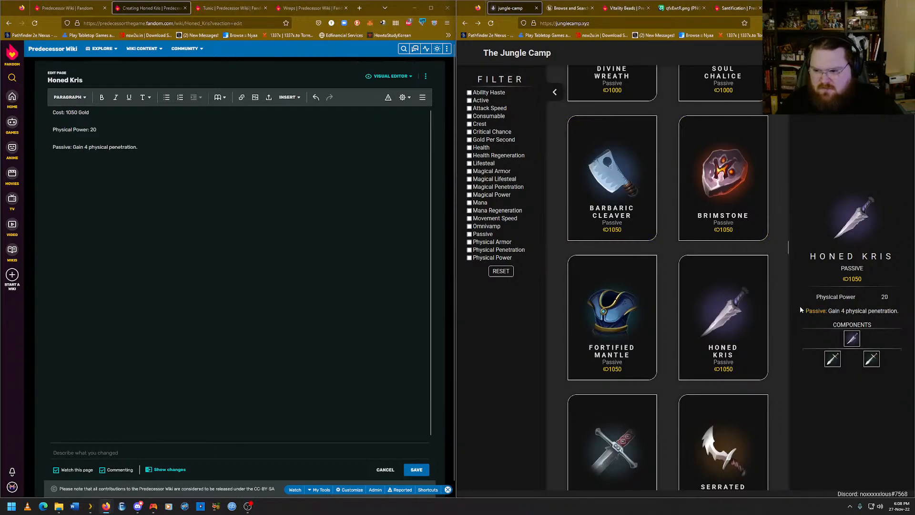
{"action": "left_click_drag", "start_coordinate": [803, 310], "coordinate": [903, 312]}
{"action": "left_click", "coordinate": [902, 312]}
{"action": "left_click", "coordinate": [902, 312]}
{"action": "scroll", "coordinate": [785, 281], "scroll_direction": "down", "scroll_amount": 1}
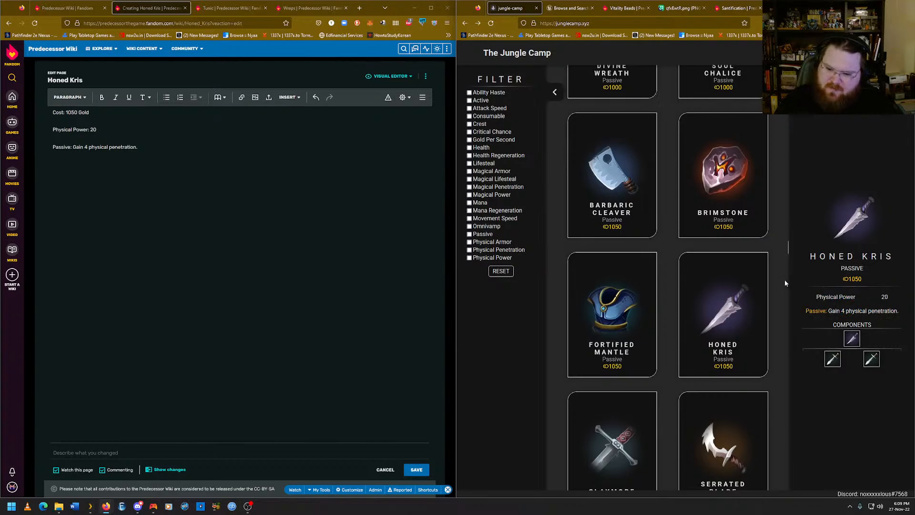
{"action": "scroll", "coordinate": [785, 280], "scroll_direction": "down", "scroll_amount": 2}
{"action": "scroll", "coordinate": [773, 274], "scroll_direction": "up", "scroll_amount": 1}
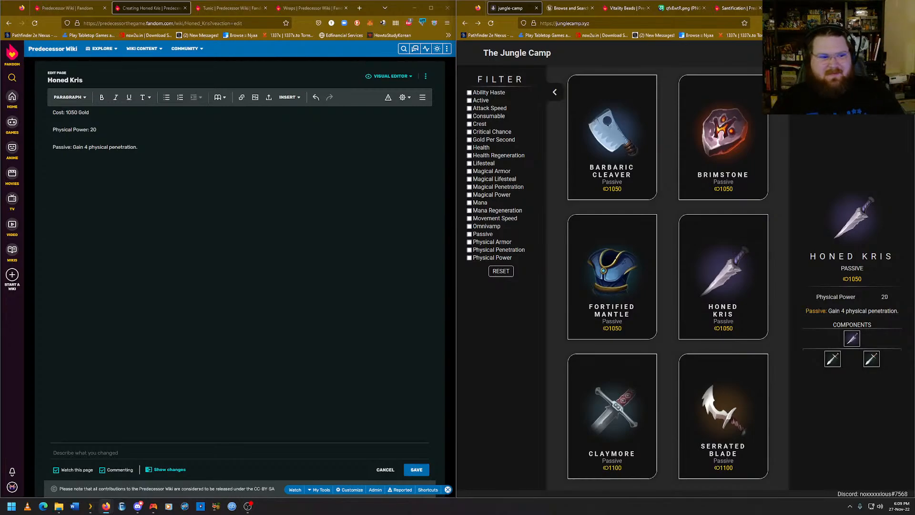
{"action": "left_click_drag", "start_coordinate": [899, 319], "coordinate": [797, 298]}
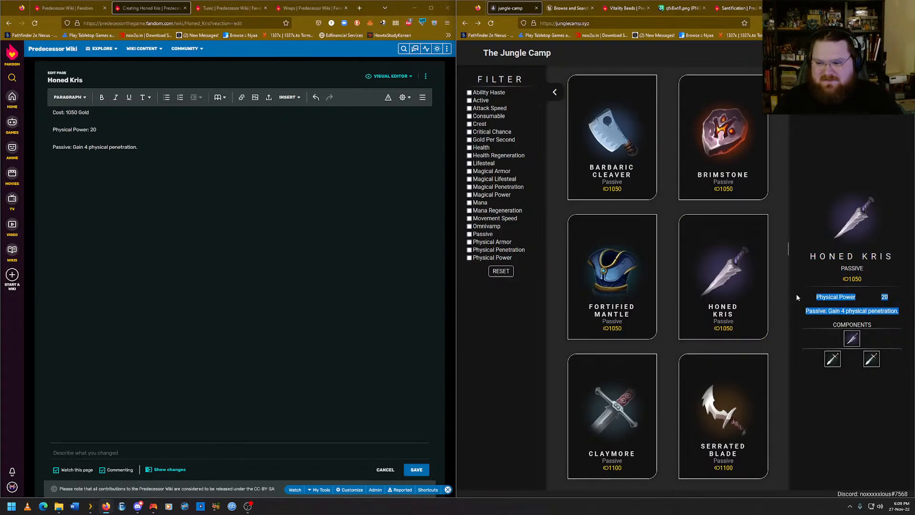
{"action": "right_click", "coordinate": [819, 296]}
{"action": "left_click", "coordinate": [832, 304]}
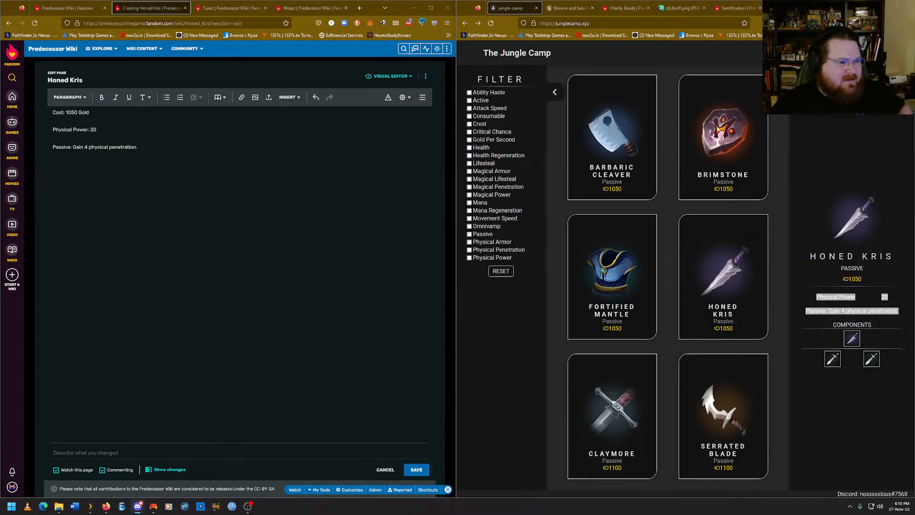
{"action": "left_click", "coordinate": [138, 147]}
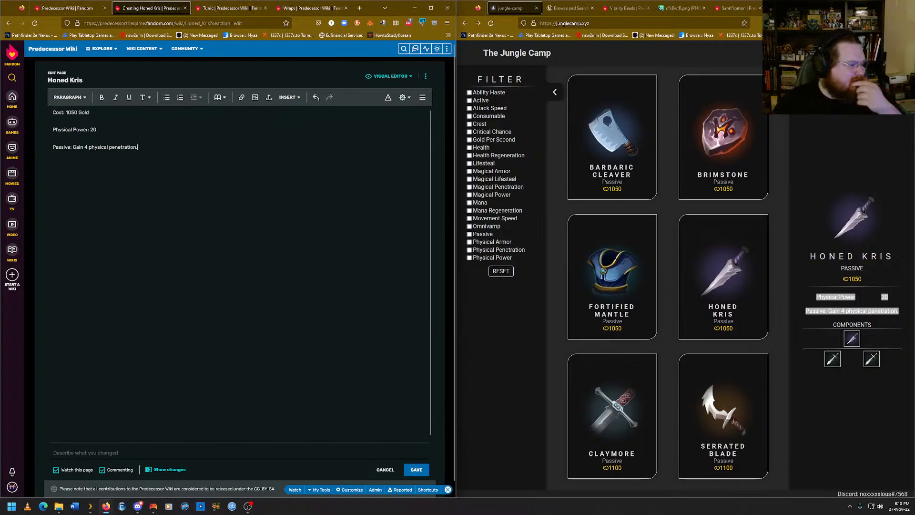
{"action": "scroll", "coordinate": [663, 243], "scroll_direction": "down", "scroll_amount": 2}
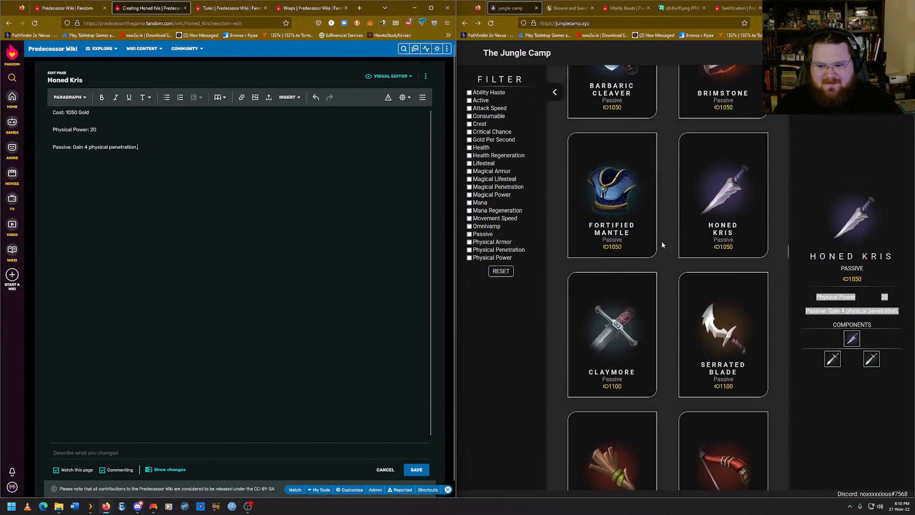
{"action": "scroll", "coordinate": [662, 245], "scroll_direction": "up", "scroll_amount": 1}
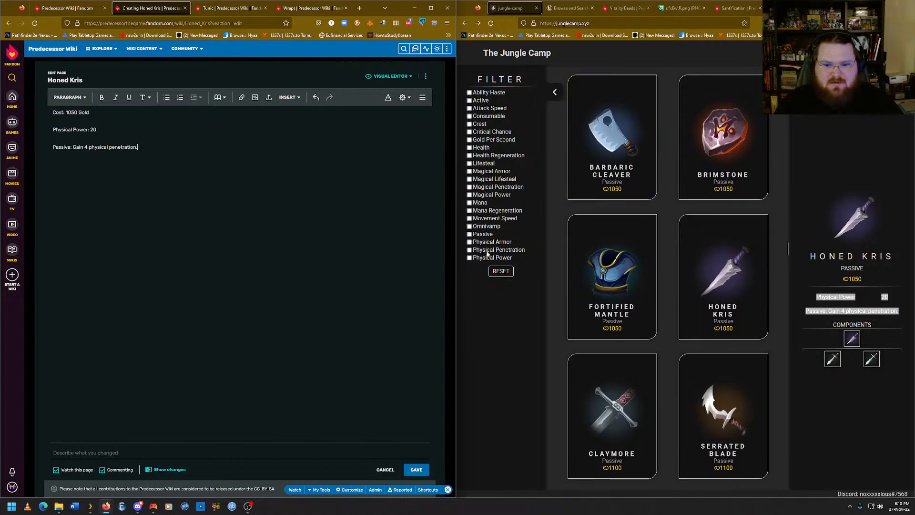
Filter The Jungle Camp items by Physical Penetration and examine the stats and passives of Omen, Nightfall, Painweaver and Insanity.
{"action": "left_click", "coordinate": [487, 249]}
{"action": "left_click", "coordinate": [640, 289]}
{"action": "left_click", "coordinate": [706, 313]}
{"action": "left_click", "coordinate": [711, 376]}
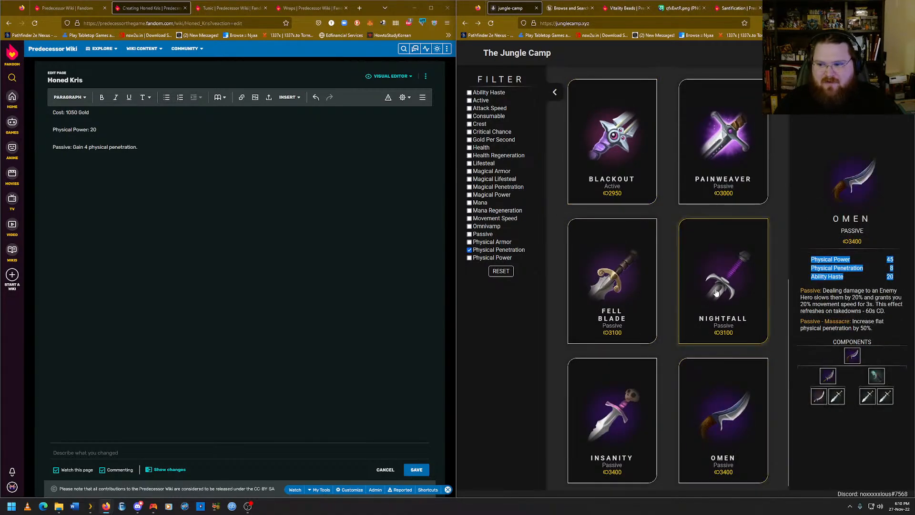
{"action": "left_click", "coordinate": [708, 315]}
{"action": "left_click", "coordinate": [722, 143]}
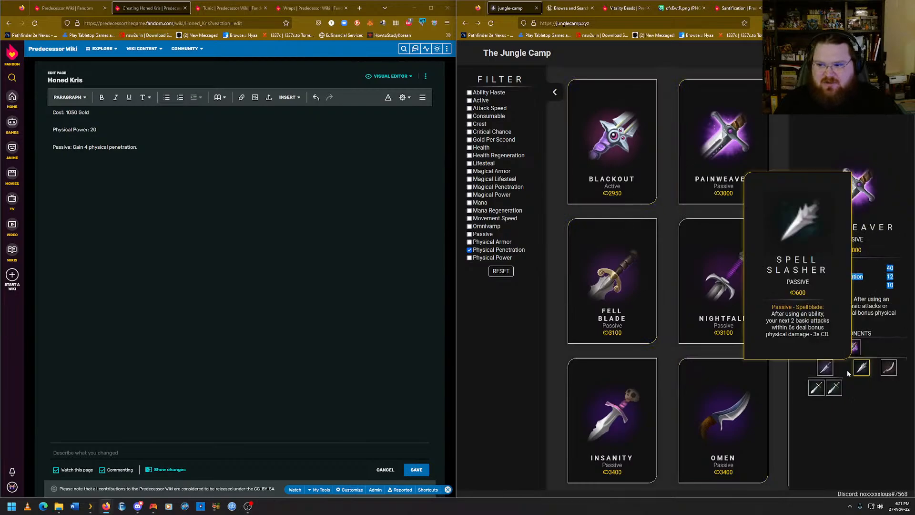
{"action": "left_click", "coordinate": [742, 426]}
{"action": "left_click", "coordinate": [599, 433]}
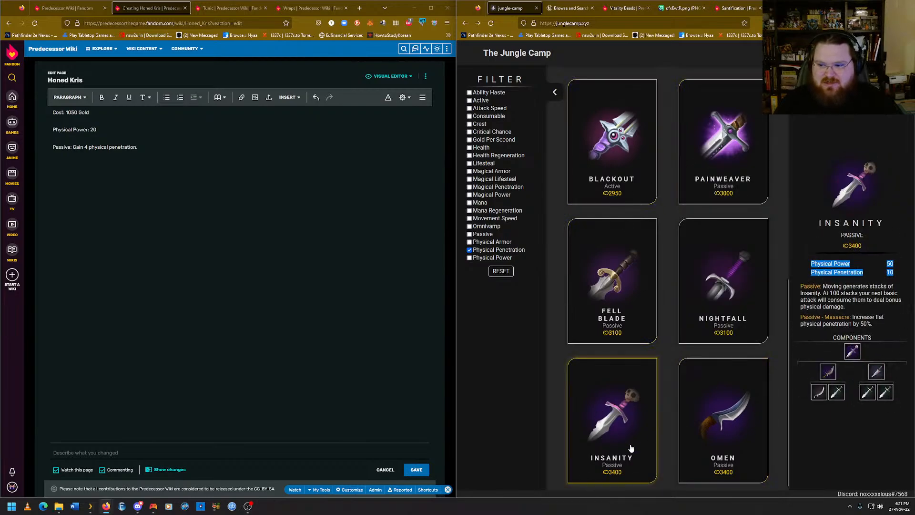
{"action": "scroll", "coordinate": [659, 412], "scroll_direction": "up", "scroll_amount": 9}
{"action": "scroll", "coordinate": [658, 405], "scroll_direction": "down", "scroll_amount": 6}
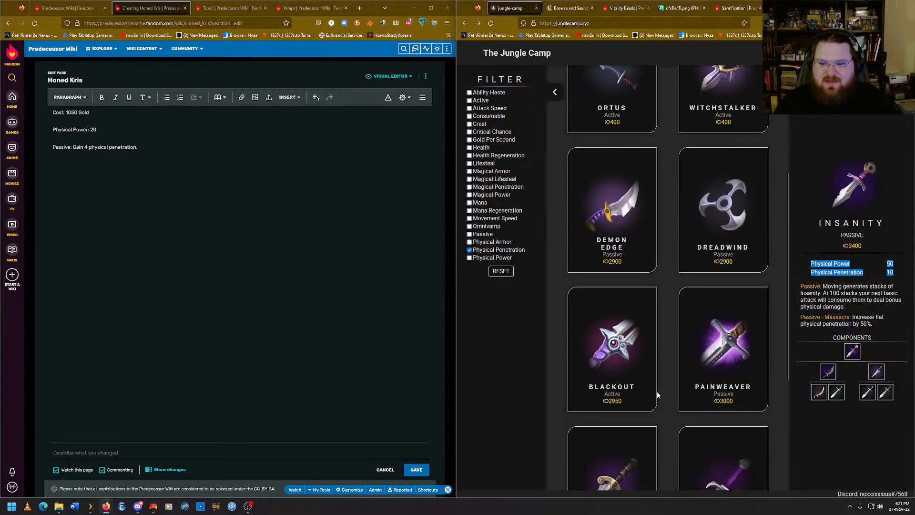
Remove the Physical Penetration filter and show the Honed Kris details again in The Jungle Camp.
{"action": "scroll", "coordinate": [659, 401], "scroll_direction": "up", "scroll_amount": 6}
{"action": "left_click", "coordinate": [504, 251]}
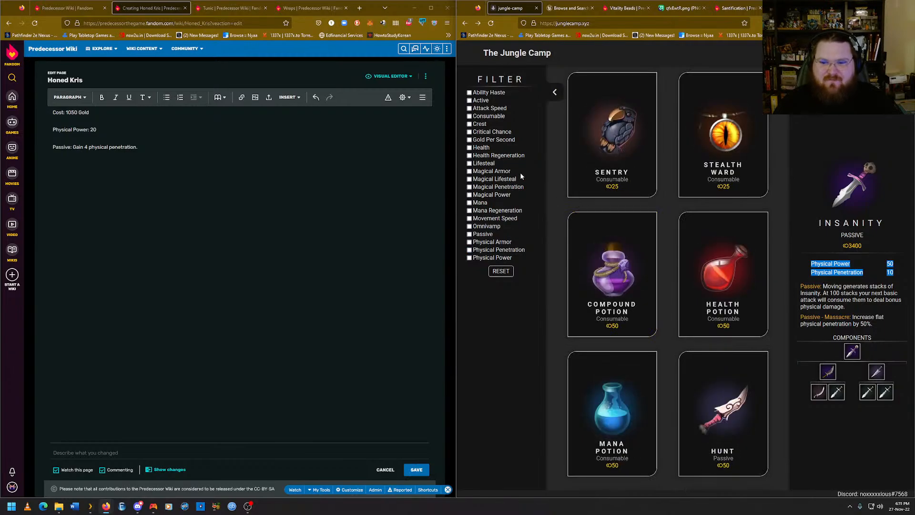
{"action": "scroll", "coordinate": [668, 317], "scroll_direction": "down", "scroll_amount": 15}
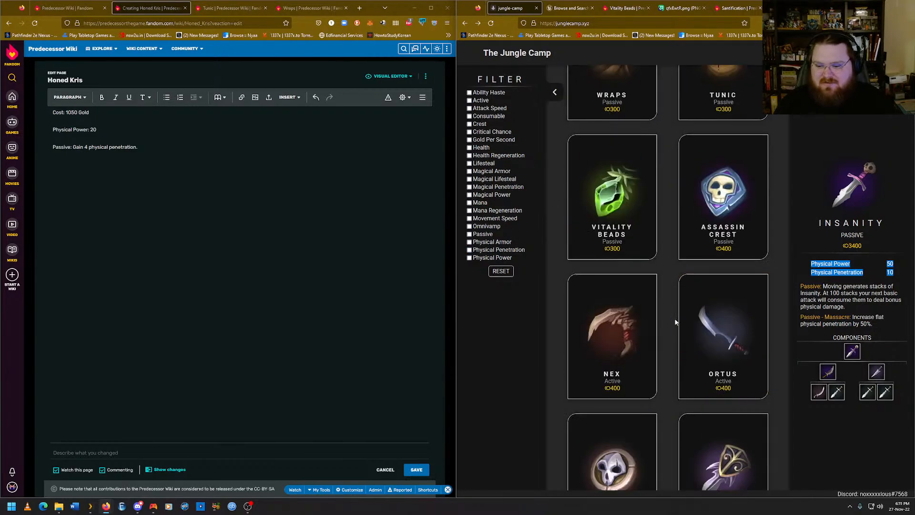
{"action": "scroll", "coordinate": [667, 314], "scroll_direction": "down", "scroll_amount": 20}
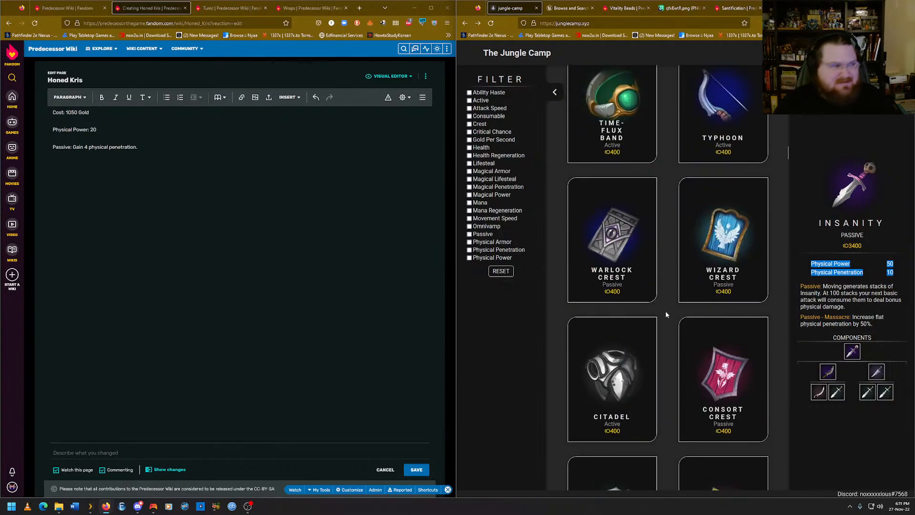
{"action": "scroll", "coordinate": [664, 311], "scroll_direction": "down", "scroll_amount": 10}
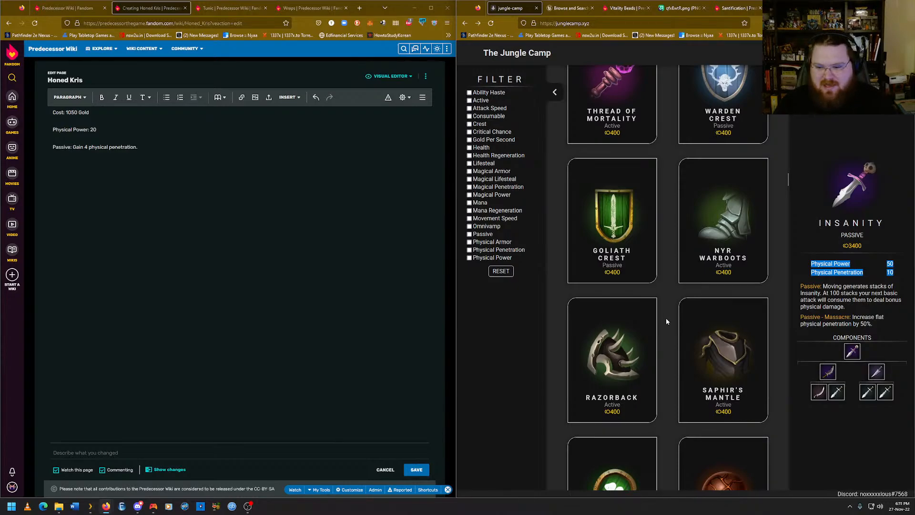
{"action": "scroll", "coordinate": [665, 318], "scroll_direction": "down", "scroll_amount": 8}
{"action": "scroll", "coordinate": [665, 316], "scroll_direction": "down", "scroll_amount": 2}
{"action": "scroll", "coordinate": [666, 319], "scroll_direction": "down", "scroll_amount": 9}
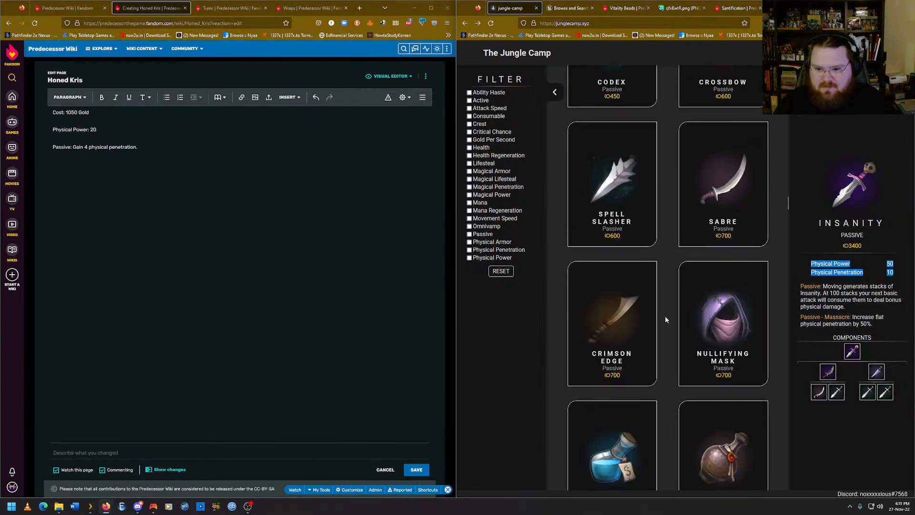
{"action": "scroll", "coordinate": [667, 318], "scroll_direction": "up", "scroll_amount": 3}
{"action": "scroll", "coordinate": [665, 316], "scroll_direction": "down", "scroll_amount": 20}
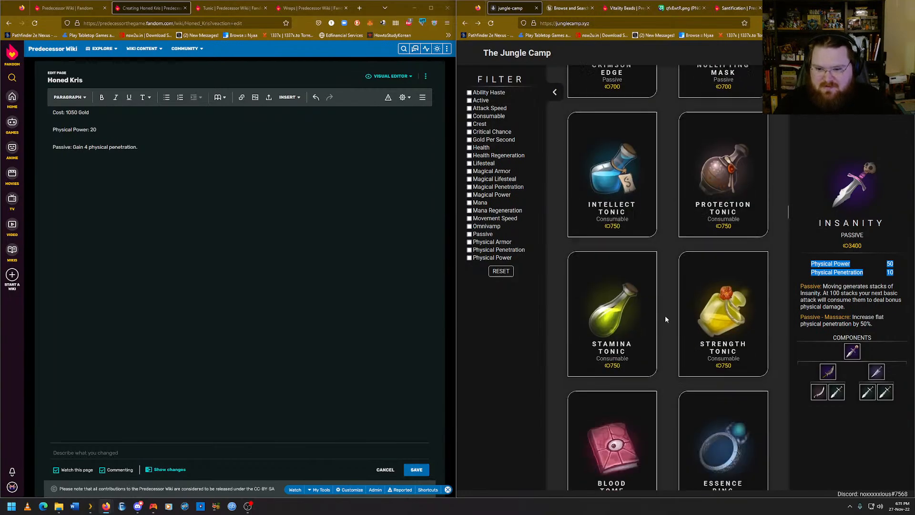
{"action": "scroll", "coordinate": [667, 323], "scroll_direction": "down", "scroll_amount": 6}
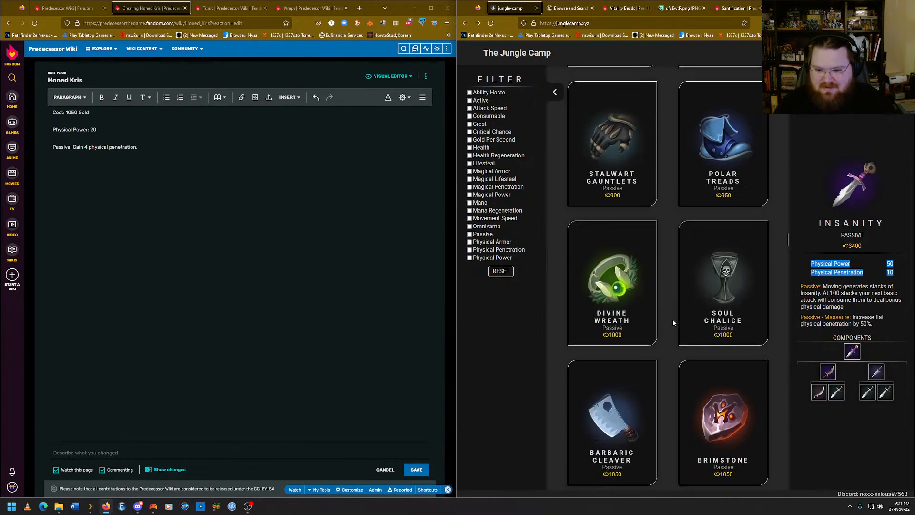
{"action": "left_click", "coordinate": [719, 320]}
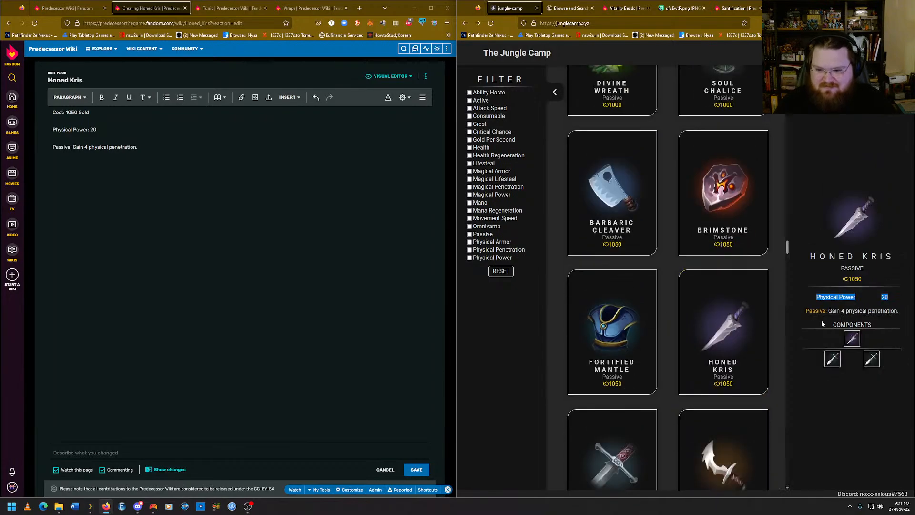
Start a new line reading "Upgrades from" below the passive in the Honed Kris article.
{"action": "left_click", "coordinate": [284, 224]}
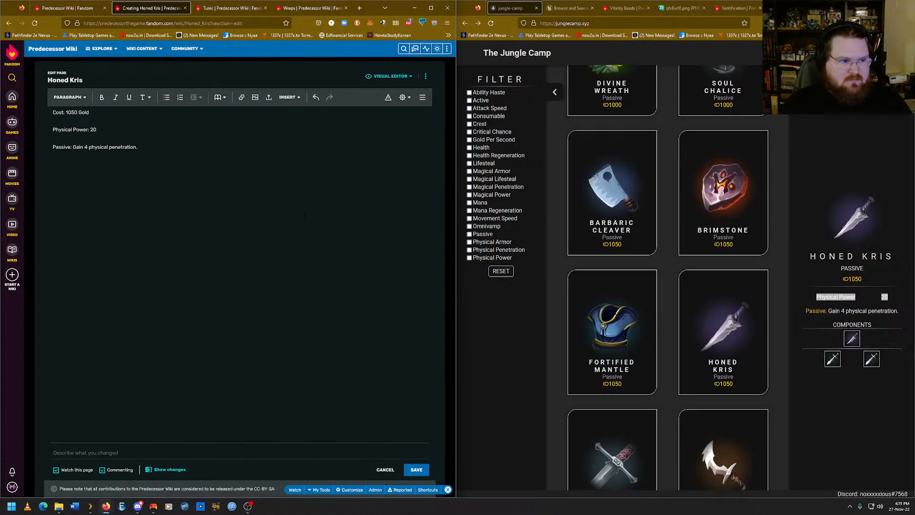
{"action": "type", "text": "Upg"}
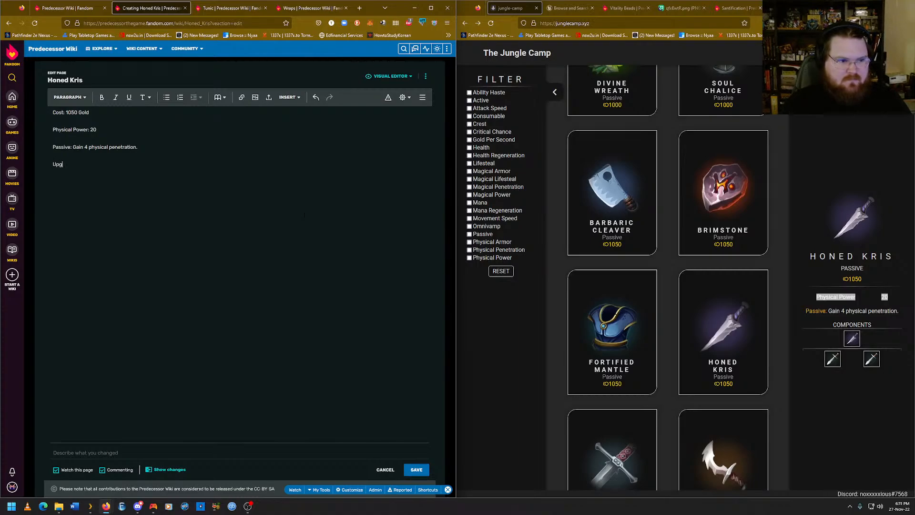
{"action": "type", "text": "rades from"}
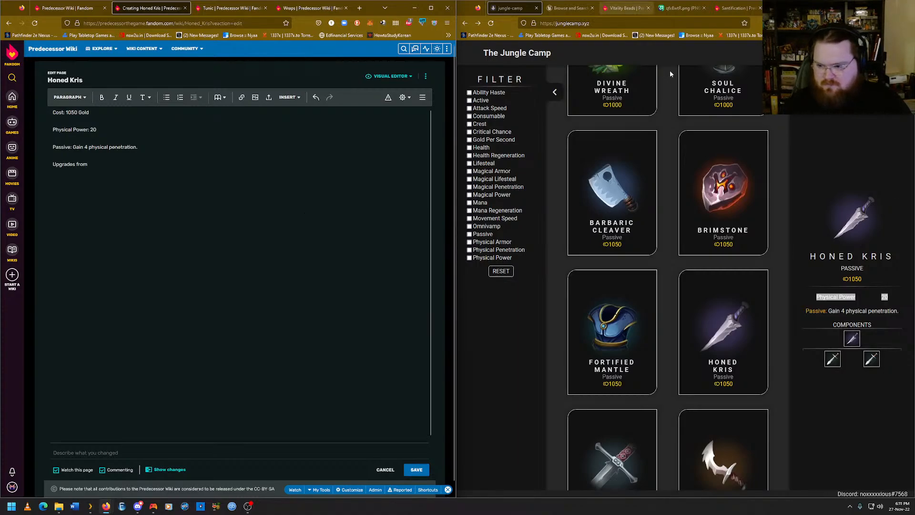
{"action": "mouse_move", "coordinate": [868, 363]}
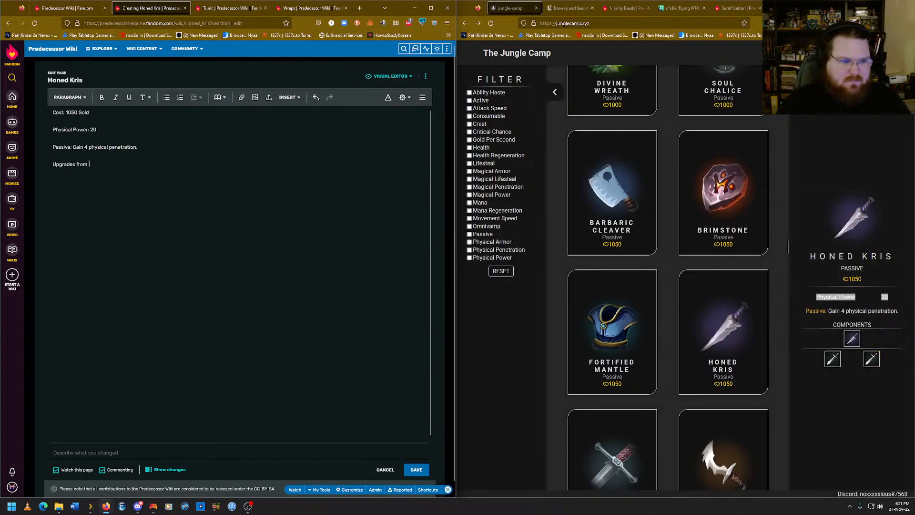
{"action": "type", "text": "Shortsword"}
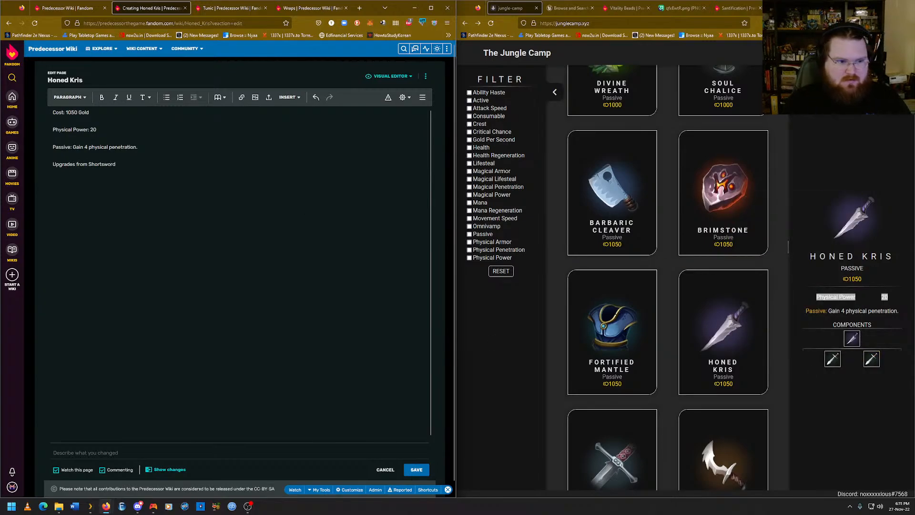
{"action": "key", "text": "BackSpace"}
{"action": "key", "text": "BackSpace"}
{"action": "key", "text": "BackSpace"}
{"action": "key", "text": "BackSpace"}
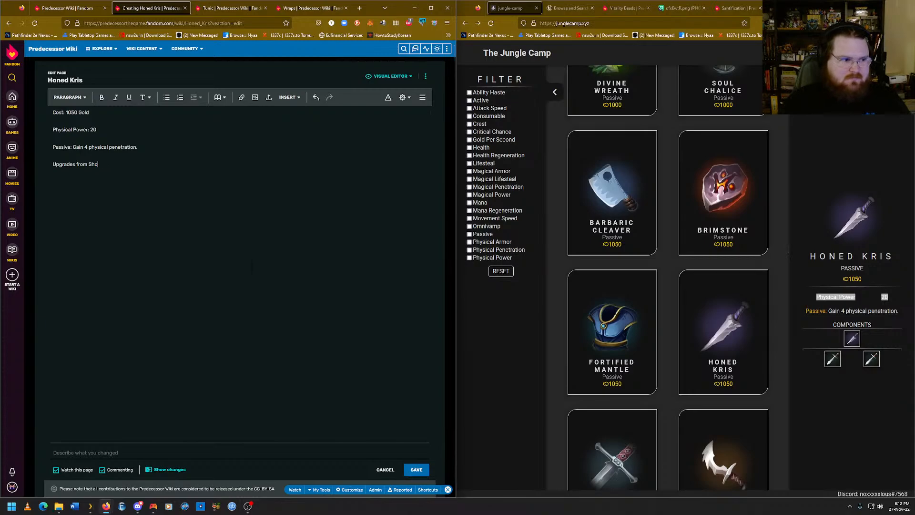
Look up the title "Shortsword" through new-article creation on the Tunic page and open the existing Shortsword page.
{"action": "left_click", "coordinate": [224, 8]}
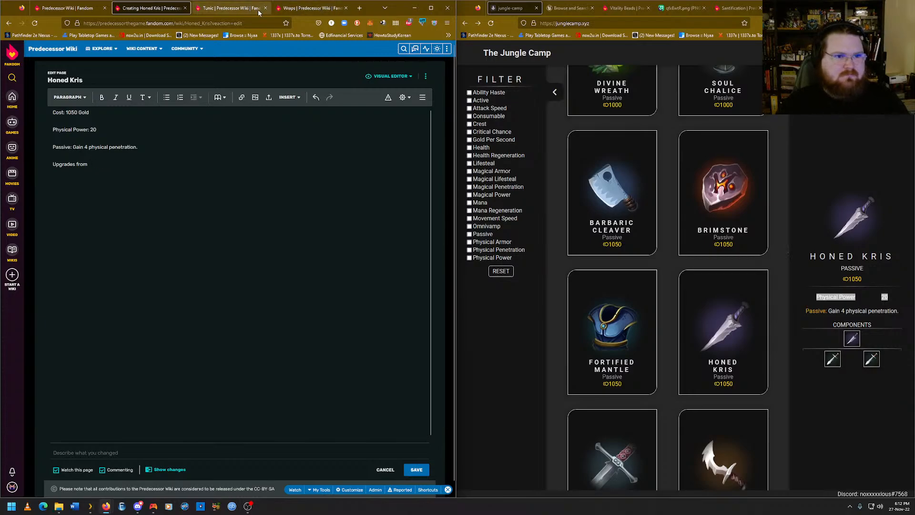
{"action": "mouse_move", "coordinate": [440, 77]}
{"action": "left_click", "coordinate": [413, 88]}
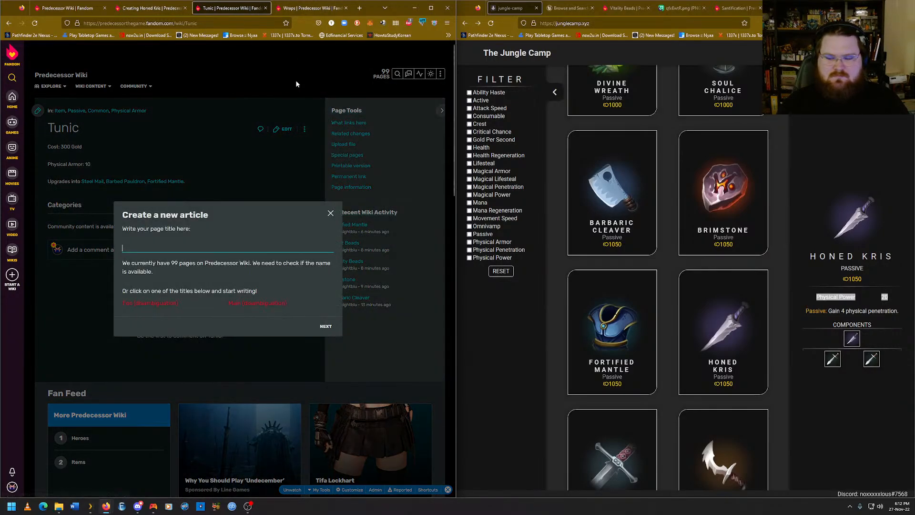
{"action": "type", "text": "Shorts"}
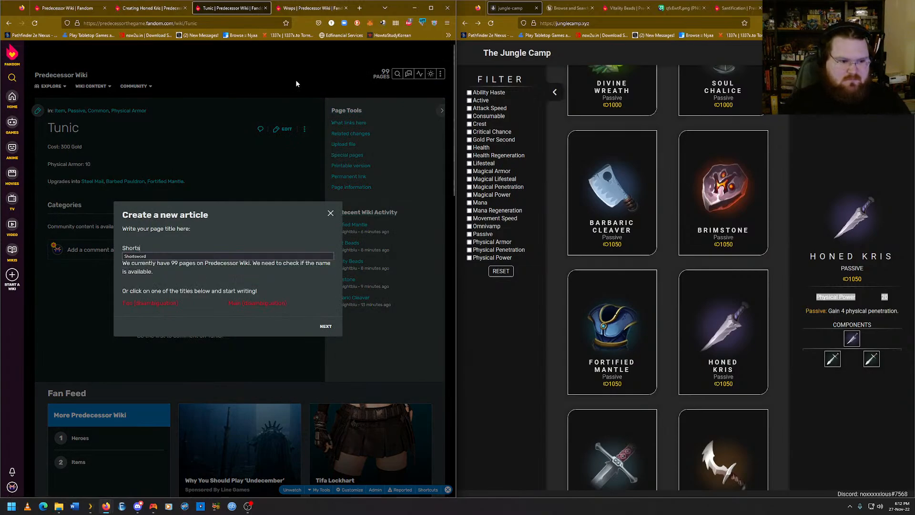
{"action": "key", "text": "Down"}
{"action": "key", "text": "Return"}
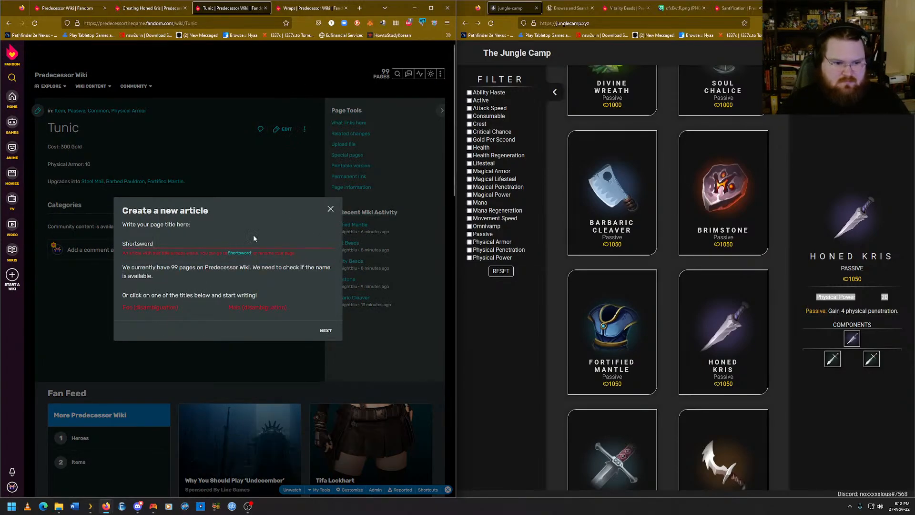
{"action": "left_click", "coordinate": [245, 253]}
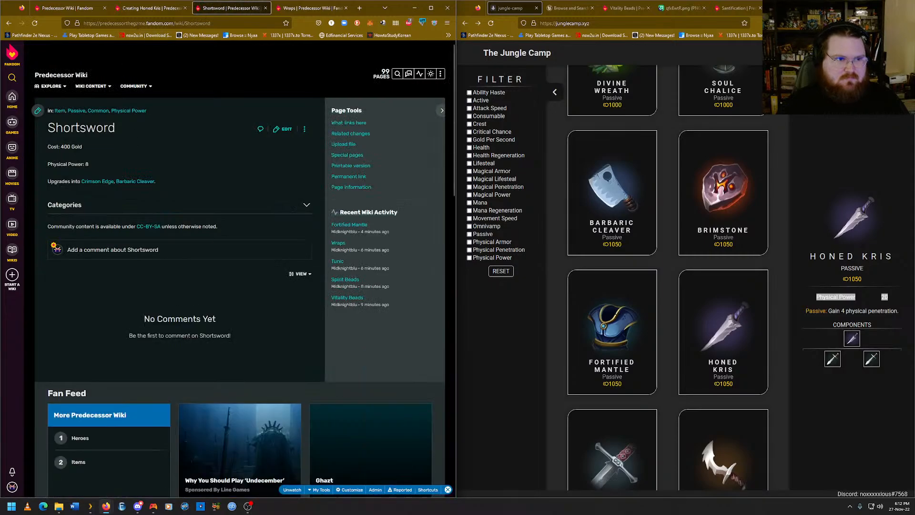
Copy the Shortsword page address, insert it as the link after "Upgrades from" on the Honed Kris page, and save the page.
{"action": "right_click", "coordinate": [140, 24]}
{"action": "left_click", "coordinate": [147, 68]}
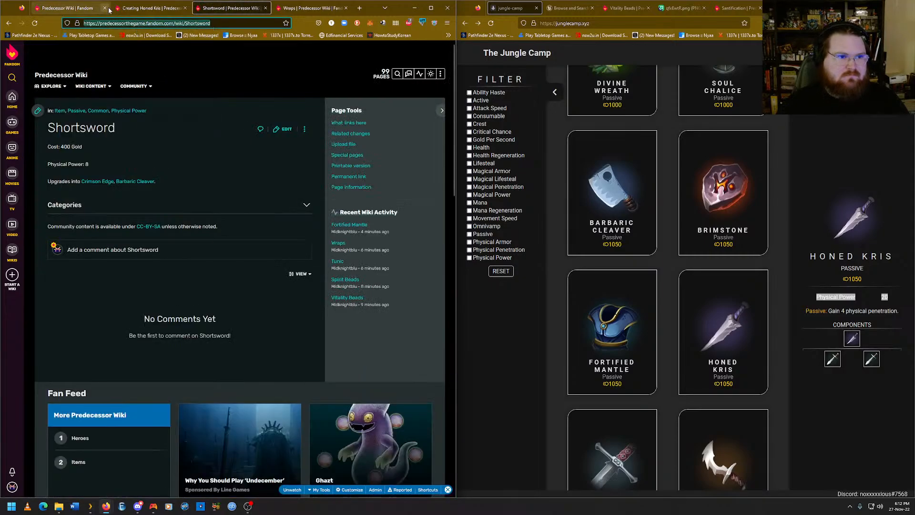
{"action": "left_click", "coordinate": [150, 9]}
{"action": "key", "text": "ctrl+v"}
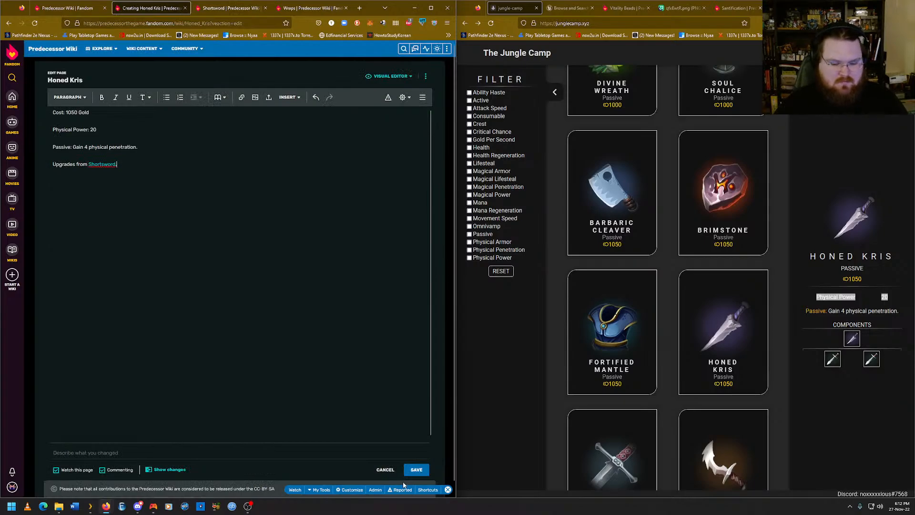
{"action": "left_click", "coordinate": [416, 471]}
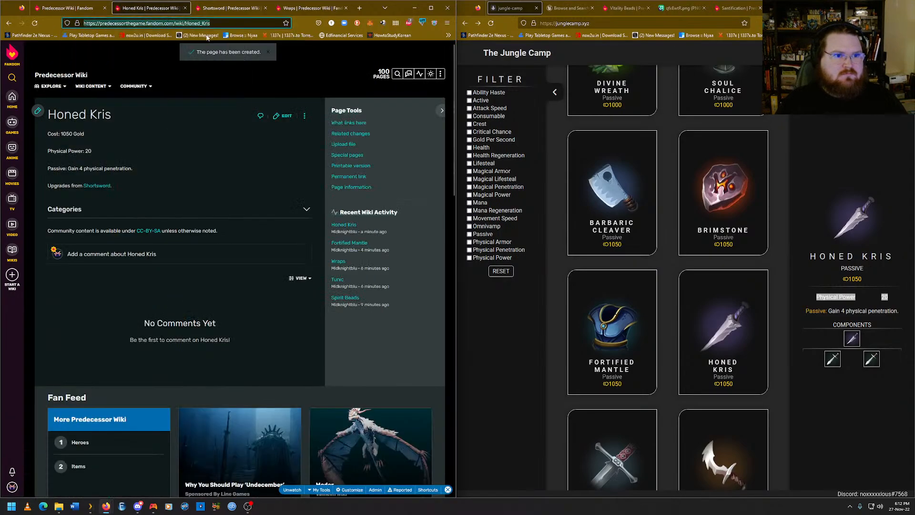
Add a Honed Kris link after Barbaric Cleaver in the "Upgrades into" line of the Shortsword page, save, and expand its categories.
{"action": "left_click", "coordinate": [209, 9]}
{"action": "left_click", "coordinate": [162, 206]}
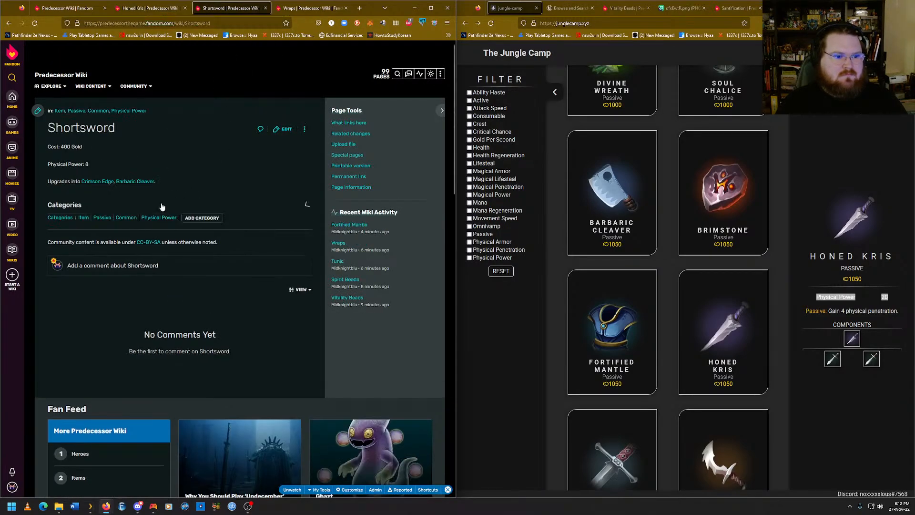
{"action": "left_click", "coordinate": [281, 133]}
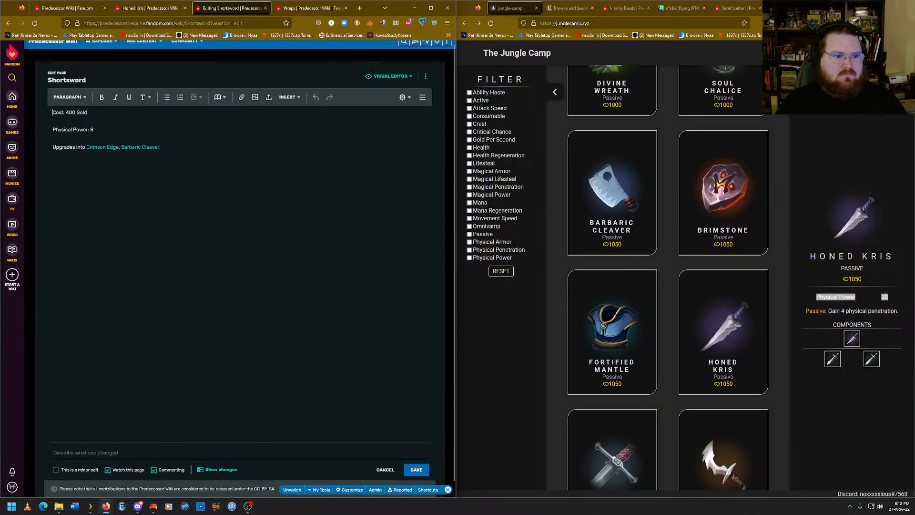
{"action": "type", "text": ","}
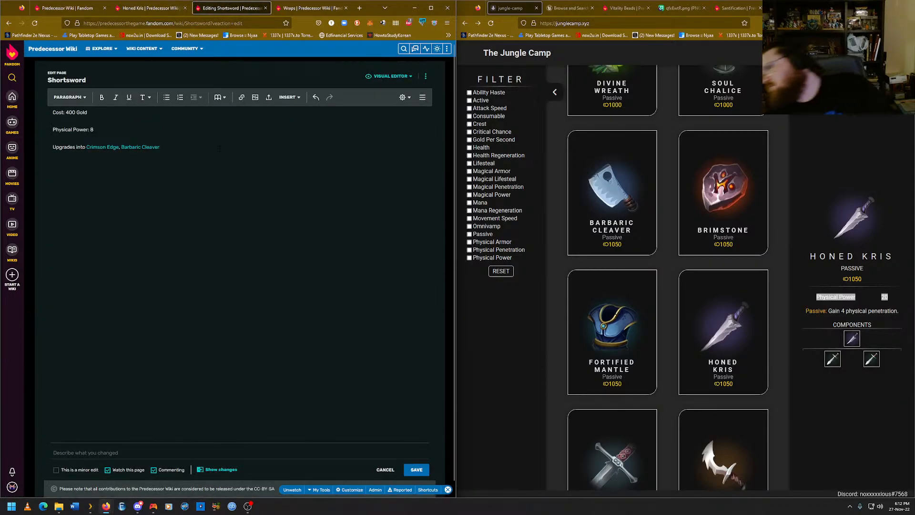
{"action": "key", "text": "BackSpace"}
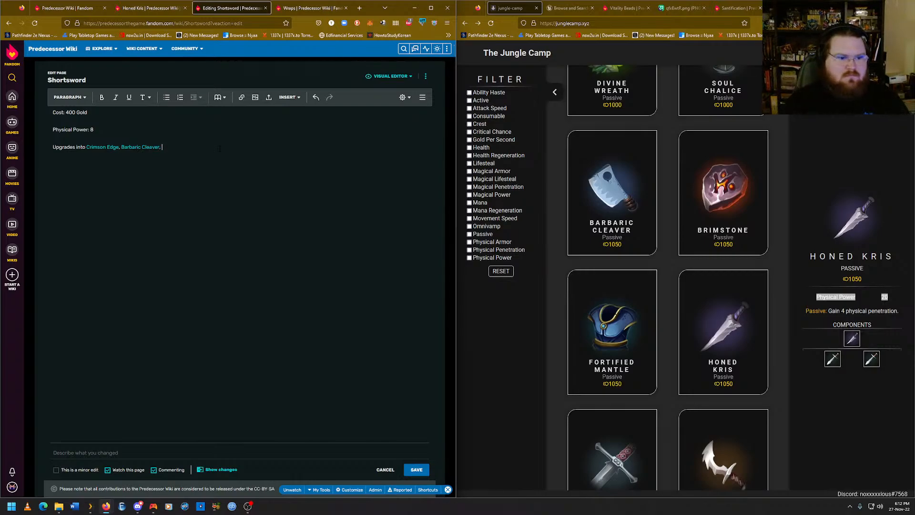
{"action": "key", "text": "ctrl+v"}
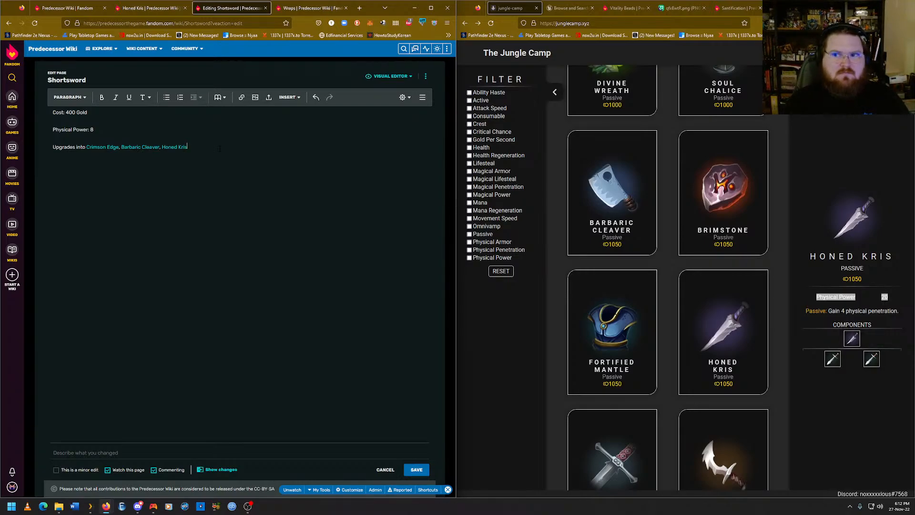
{"action": "left_click", "coordinate": [416, 470]}
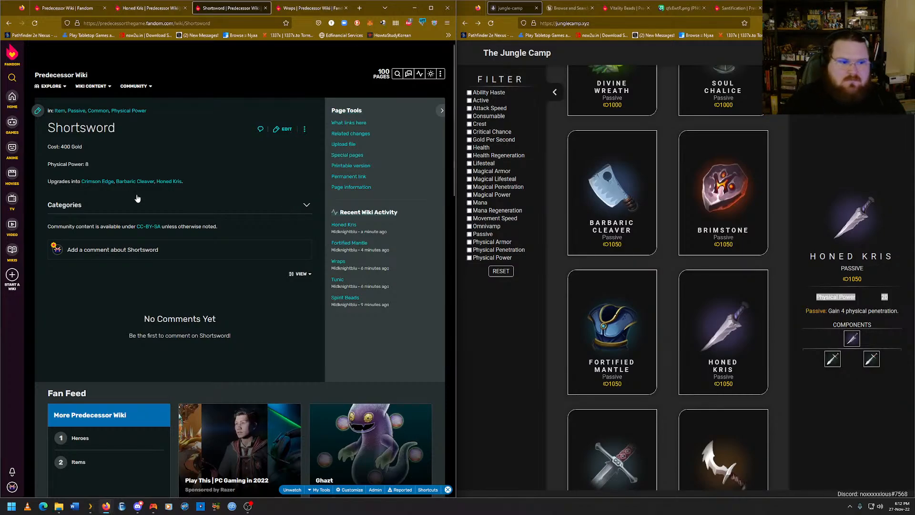
{"action": "left_click", "coordinate": [158, 211]}
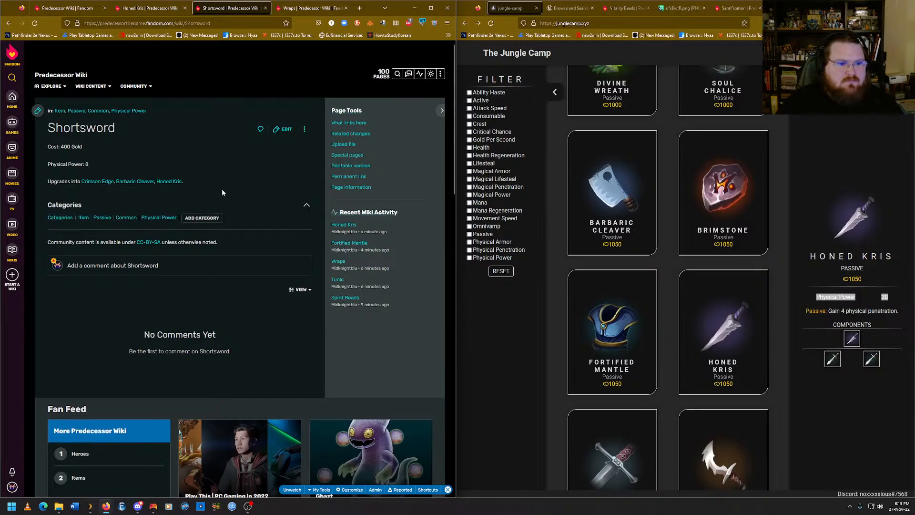
Assign the categories Item, Passive, Uncommon and Physical Power to the Honed Kris page and save them.
{"action": "left_click", "coordinate": [142, 9]}
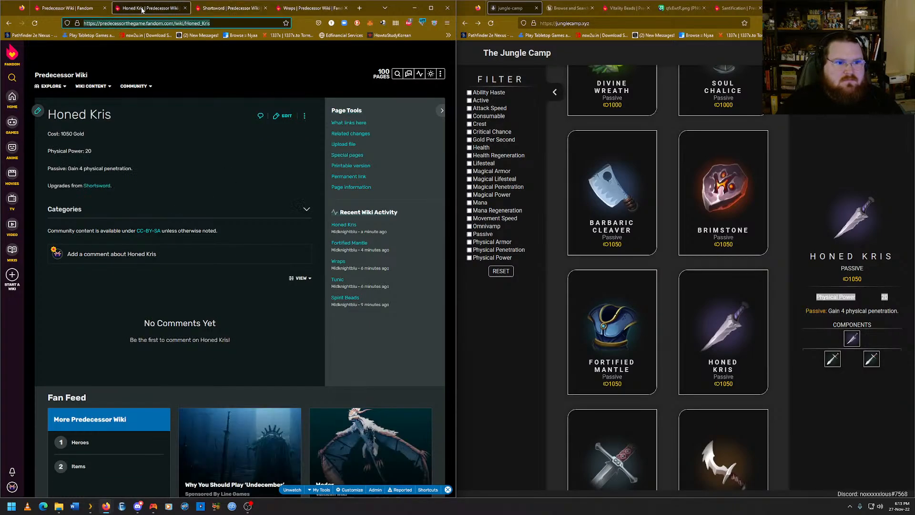
{"action": "left_click", "coordinate": [172, 209]}
{"action": "left_click", "coordinate": [115, 222]}
{"action": "type", "text": "Item"}
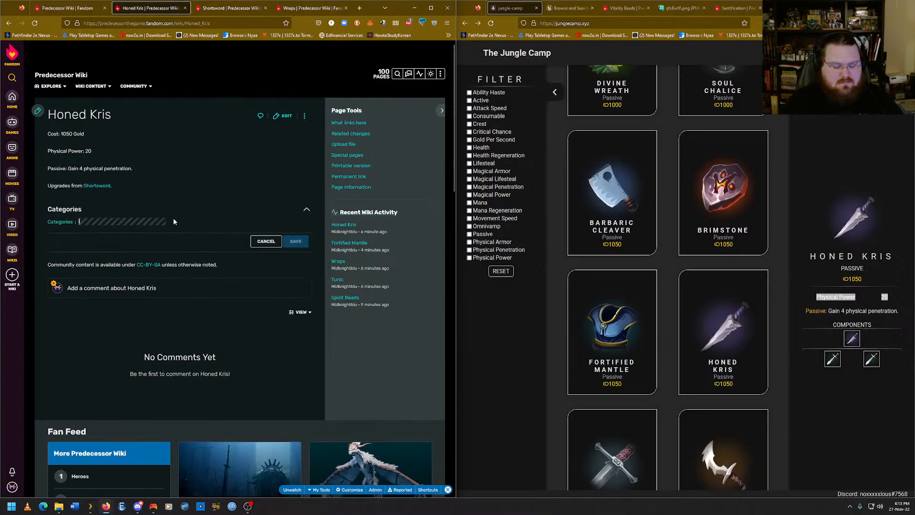
{"action": "key", "text": "Return"}
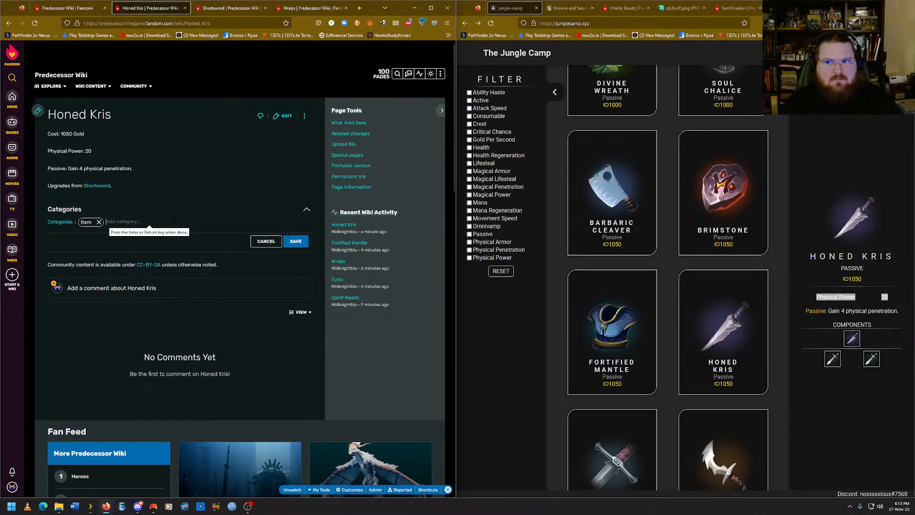
{"action": "type", "text": "Passive"}
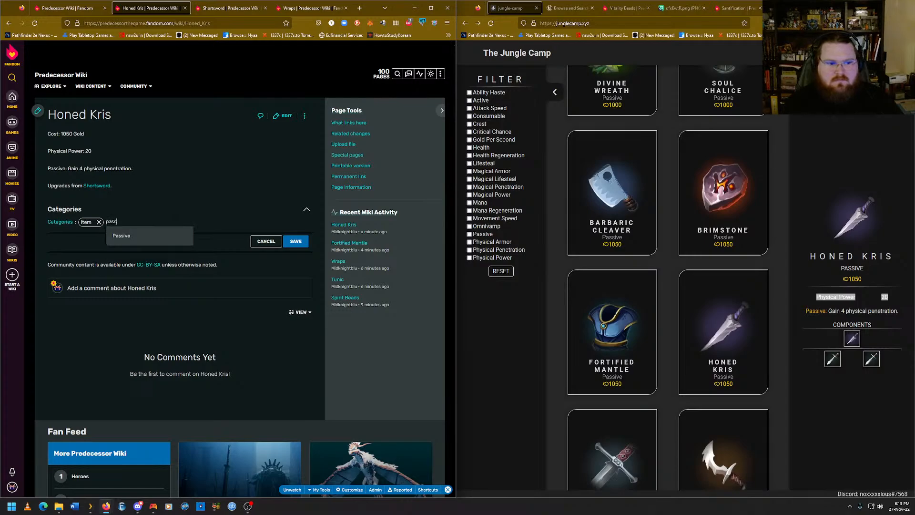
{"action": "key", "text": "Return"}
{"action": "type", "text": "uncommon"}
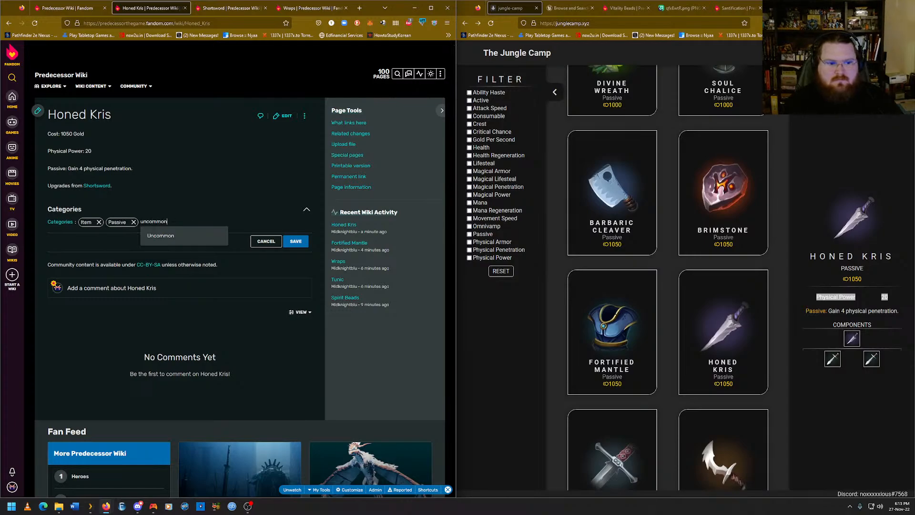
{"action": "key", "text": "Return"}
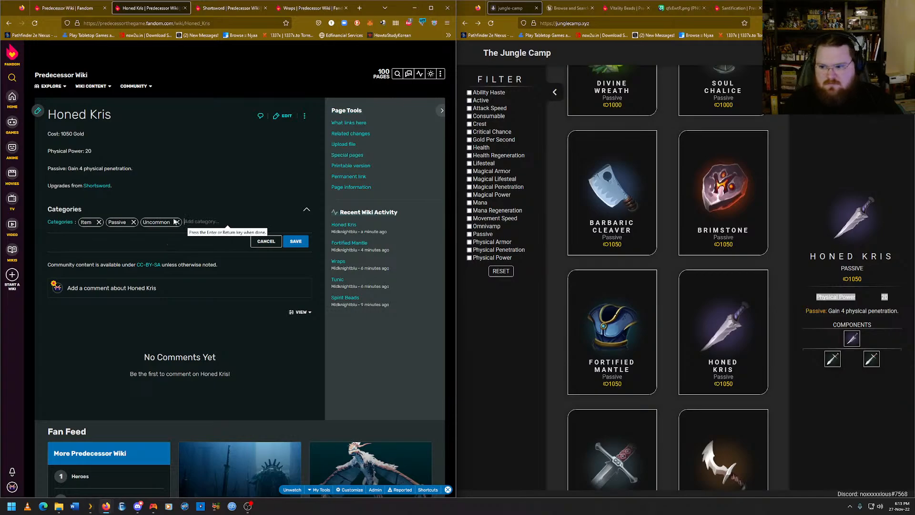
{"action": "type", "text": "Phyusi"}
{"action": "key", "text": "BackSpace"}
{"action": "key", "text": "BackSpace"}
{"action": "type", "text": "ysical Power"}
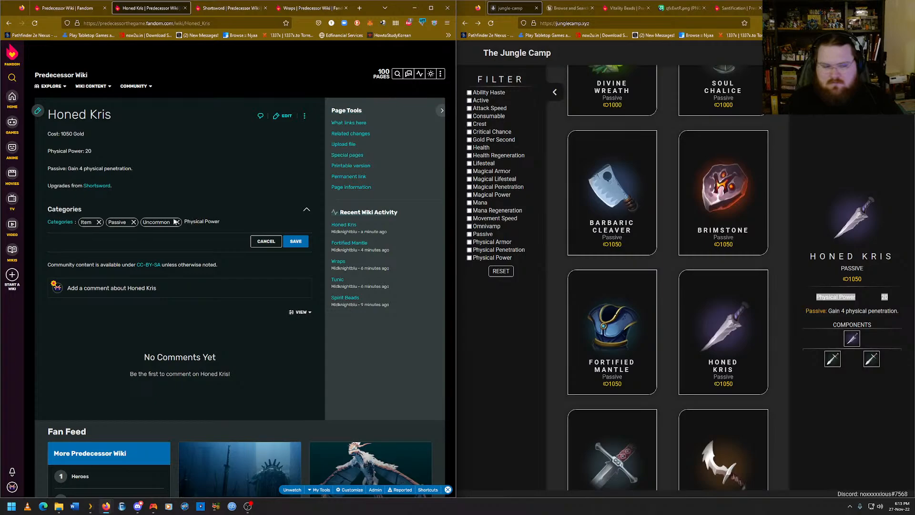
{"action": "key", "text": "Return"}
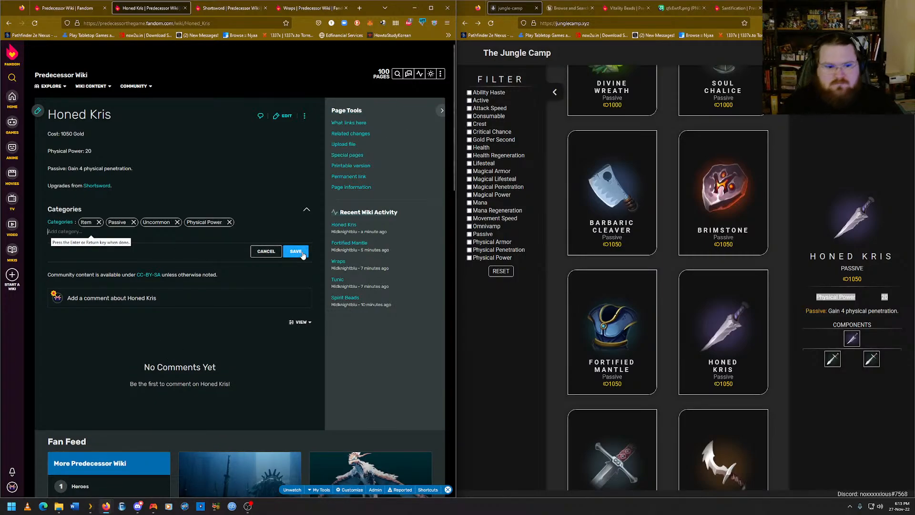
{"action": "left_click", "coordinate": [303, 255]}
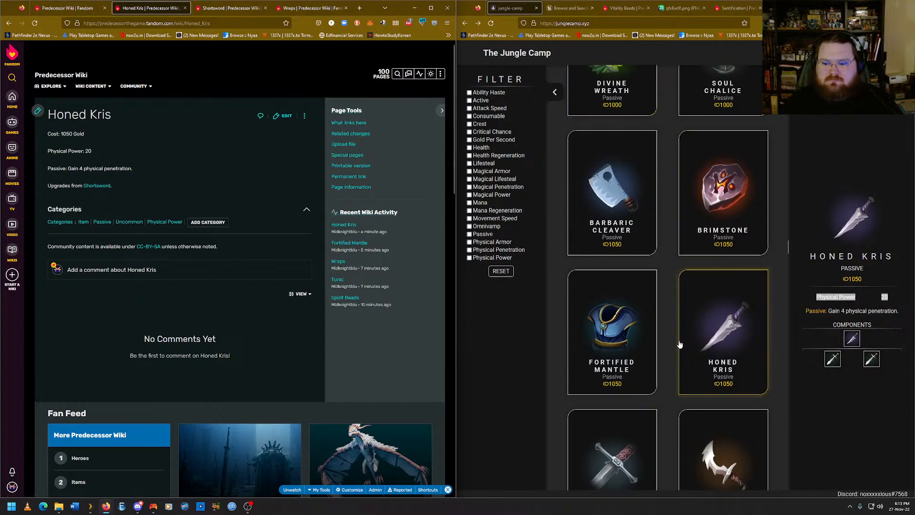
Show the Claymore details in The Jungle Camp and create a new wiki article titled "Claymore".
{"action": "scroll", "coordinate": [653, 324], "scroll_direction": "down", "scroll_amount": 2}
{"action": "left_click", "coordinate": [652, 323]}
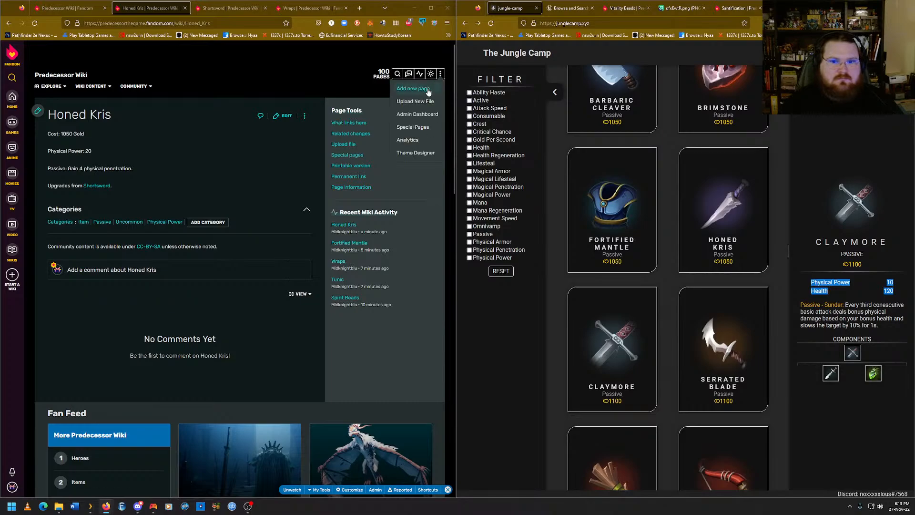
{"action": "left_click", "coordinate": [420, 92]}
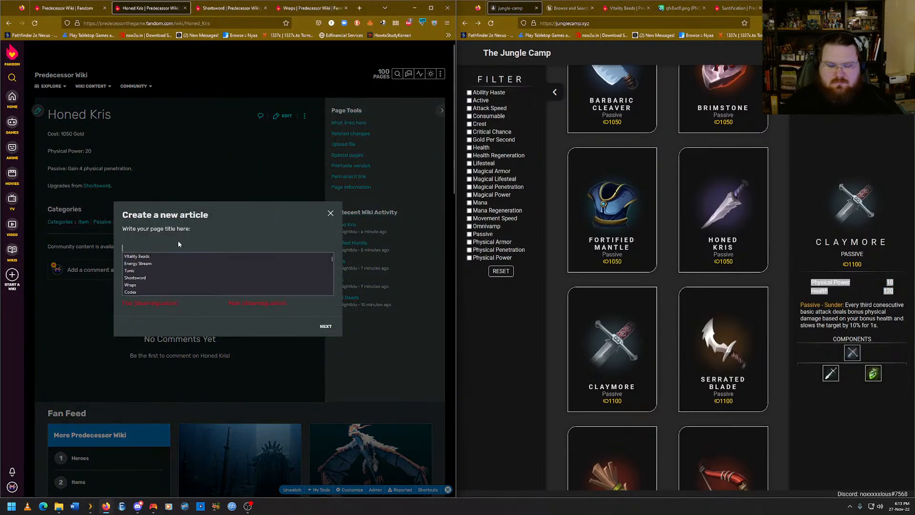
{"action": "type", "text": "Clay"}
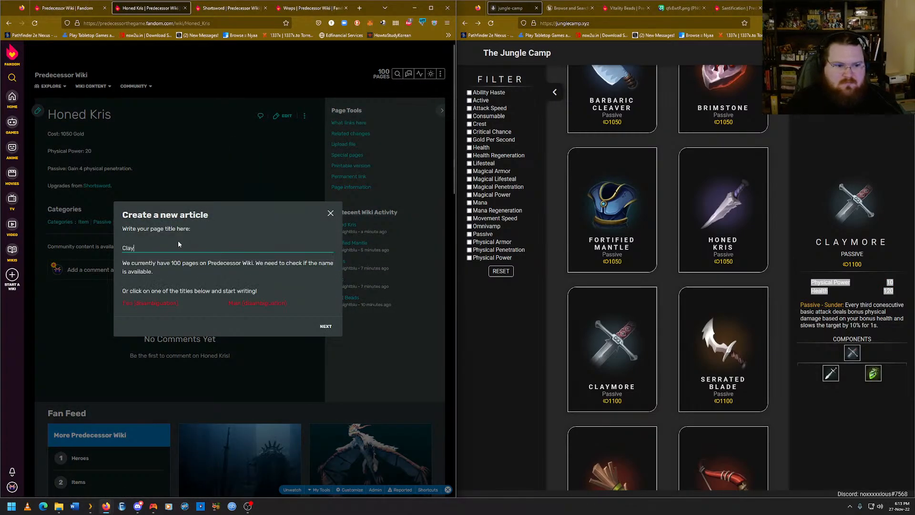
{"action": "type", "text": "more"}
{"action": "key", "text": "Return"}
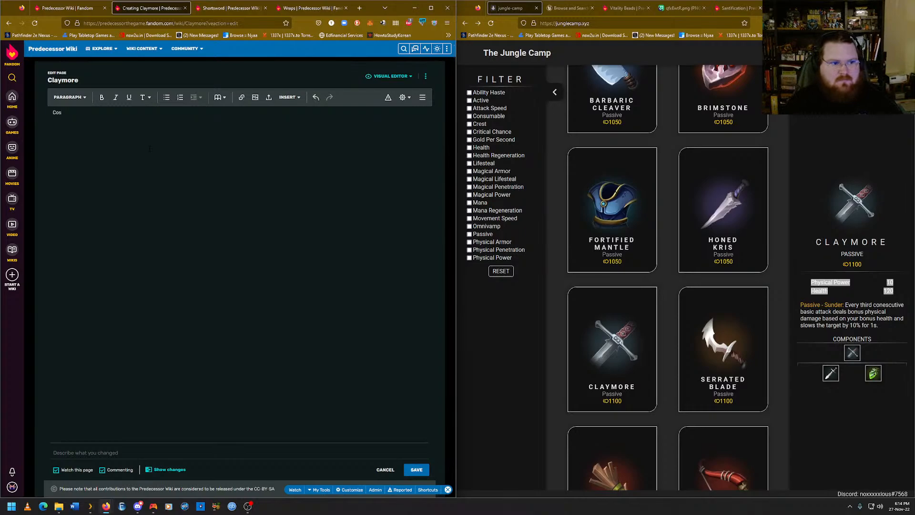
Fill the Claymore article with "Cost: 1100 Gold", "Physical Power: 10", "Health: 120" and the Sunder passive text copied from The Jungle Camp.
{"action": "type", "text": "100 Gold"}
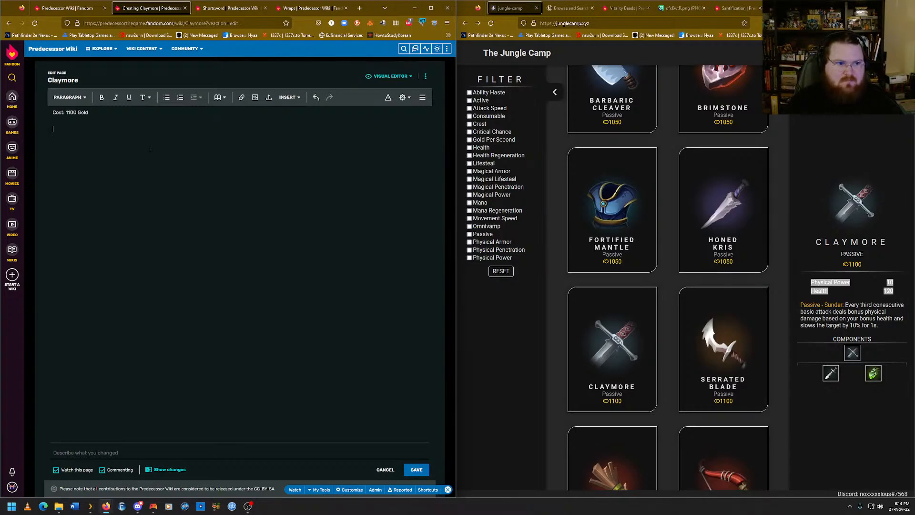
{"action": "left_click_drag", "start_coordinate": [896, 325], "coordinate": [812, 282]}
{"action": "right_click", "coordinate": [813, 282]}
{"action": "left_click", "coordinate": [822, 290]}
{"action": "left_click", "coordinate": [53, 129]}
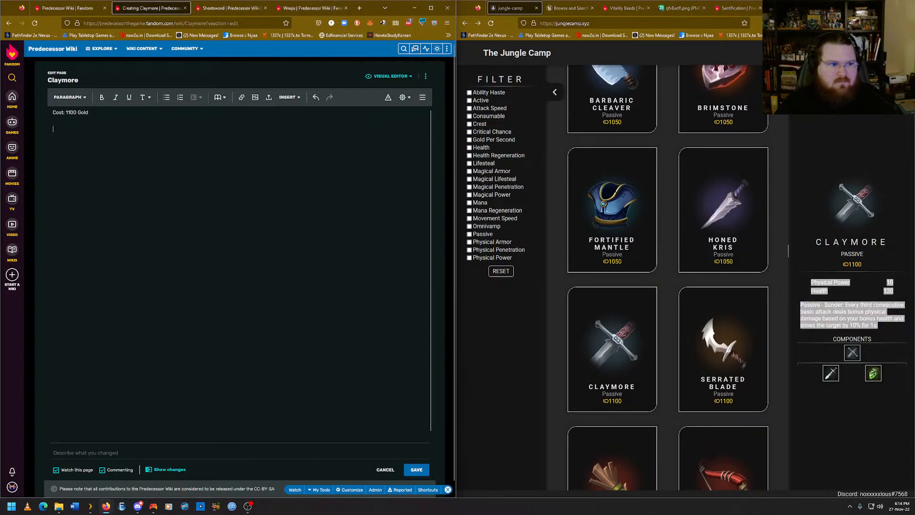
{"action": "key", "text": "ctrl+v"}
{"action": "type", "text": ": "}
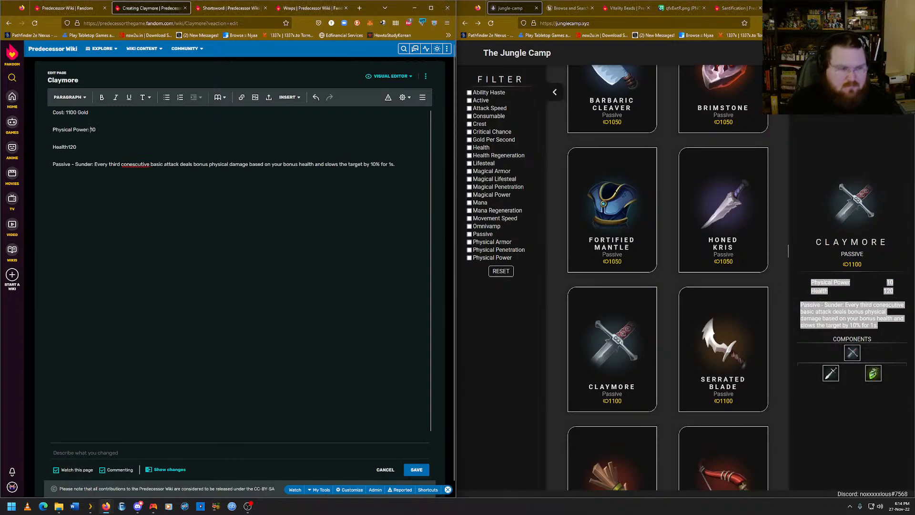
{"action": "type", "text": ": "}
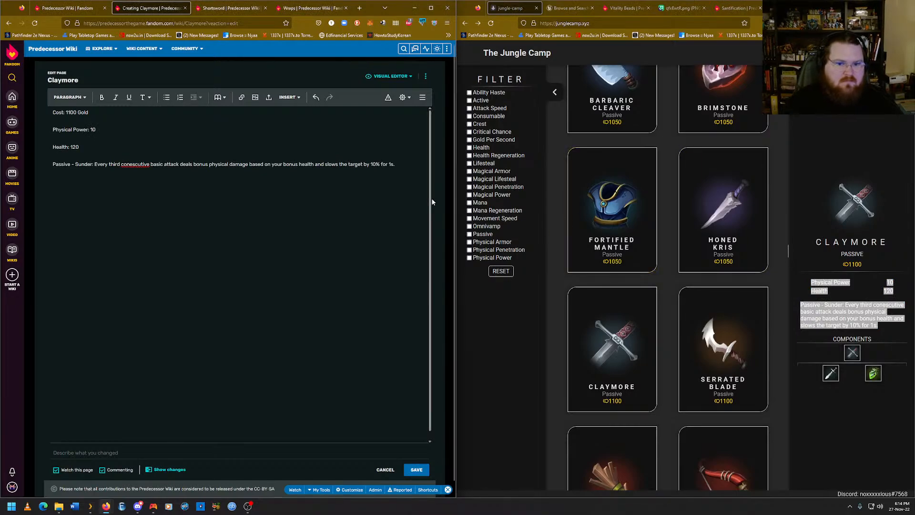
Start a new line reading "Upgrades from" below the passive in the Claymore article and bring up the Shortsword page.
{"action": "type", "text": "\\"}
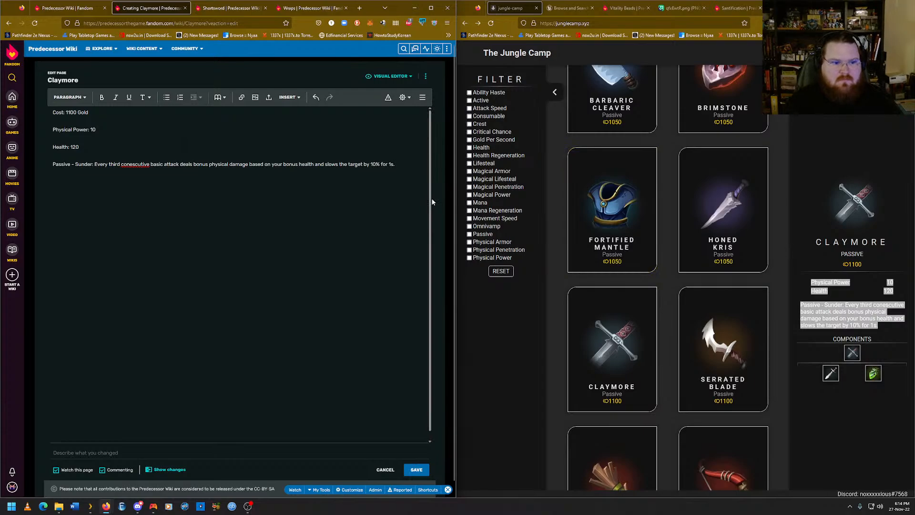
{"action": "key", "text": "Return"}
{"action": "type", "text": "Upgrades"}
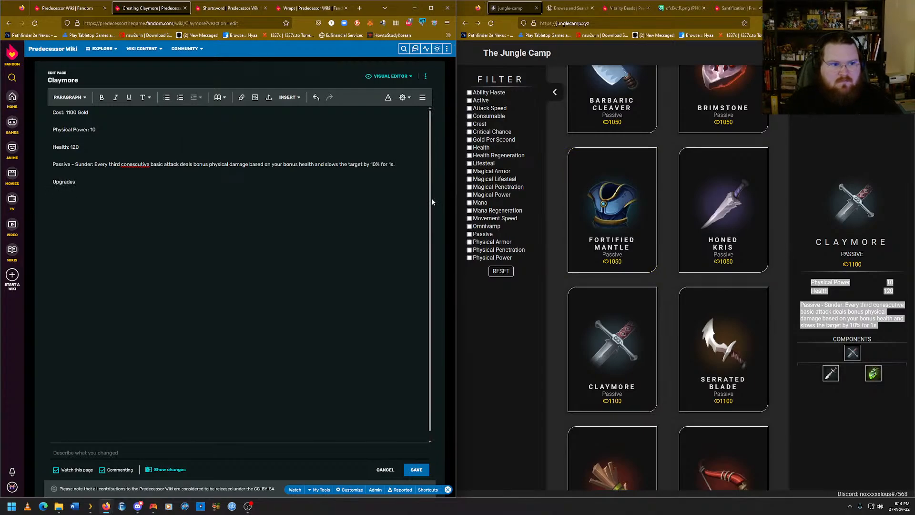
{"action": "type", "text": " from"}
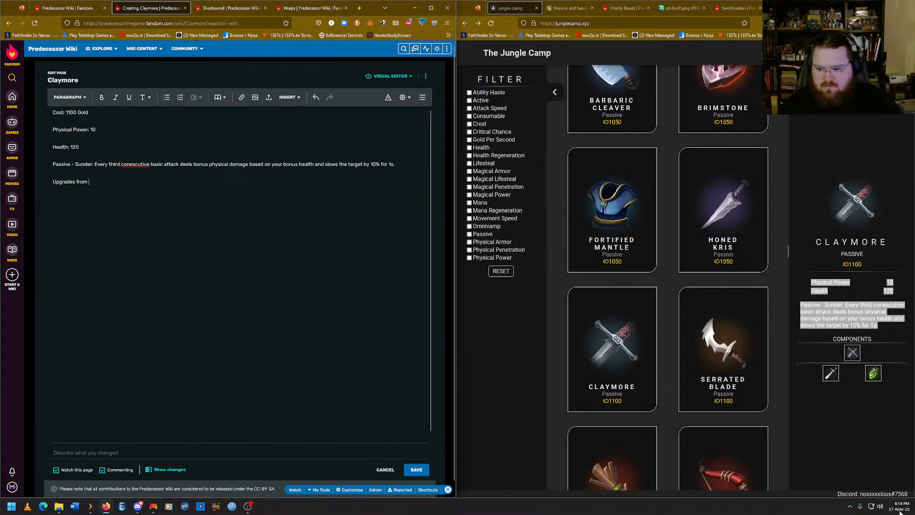
{"action": "mouse_move", "coordinate": [832, 377]}
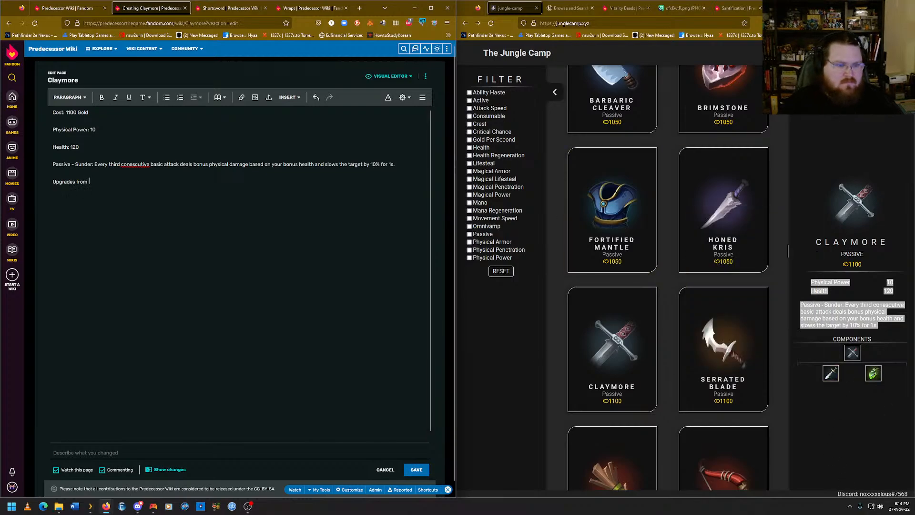
{"action": "type", "text": "Short"}
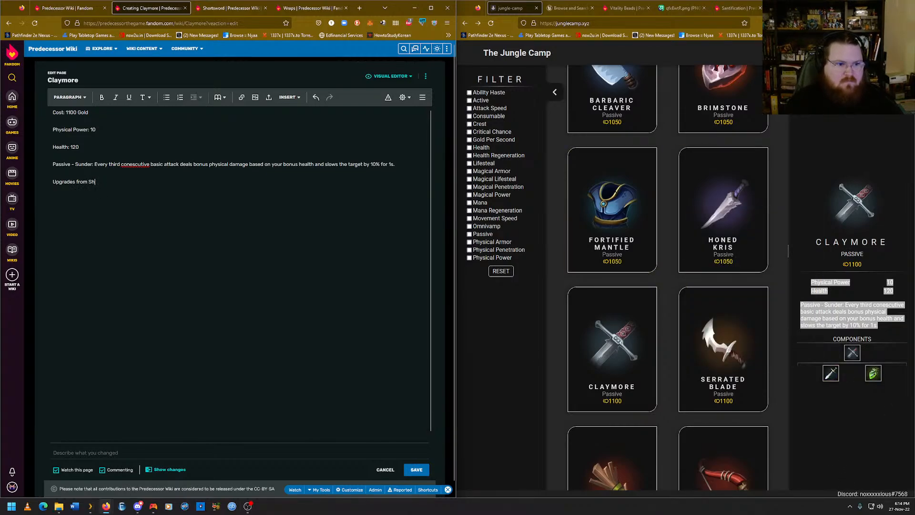
{"action": "key", "text": "BackSpace"}
{"action": "key", "text": "BackSpace"}
{"action": "left_click", "coordinate": [233, 8]}
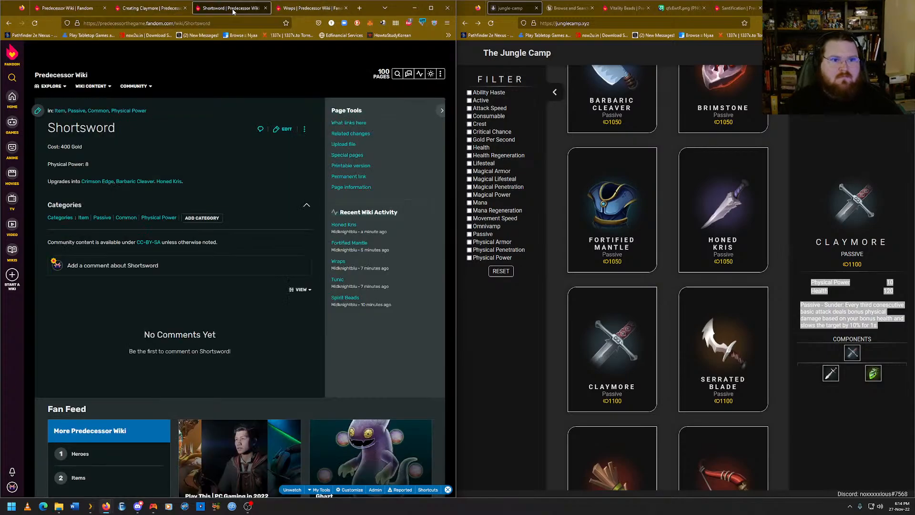
Copy the Shortsword page's address and insert it as a link after "Upgrades from" in the Claymore article.
{"action": "left_click", "coordinate": [228, 23]}
{"action": "right_click", "coordinate": [213, 23]}
{"action": "left_click", "coordinate": [225, 64]}
{"action": "key", "text": "ctrl+shift+Tab"}
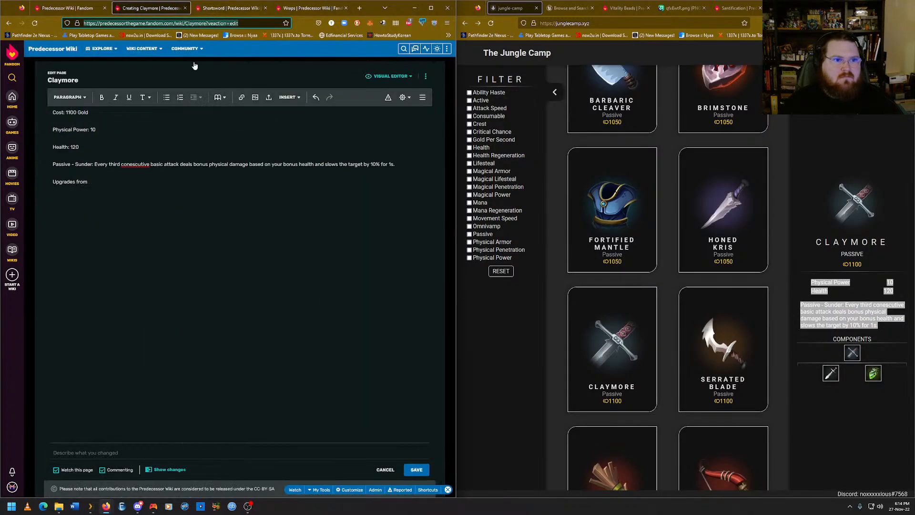
{"action": "key", "text": "ctrl+v"}
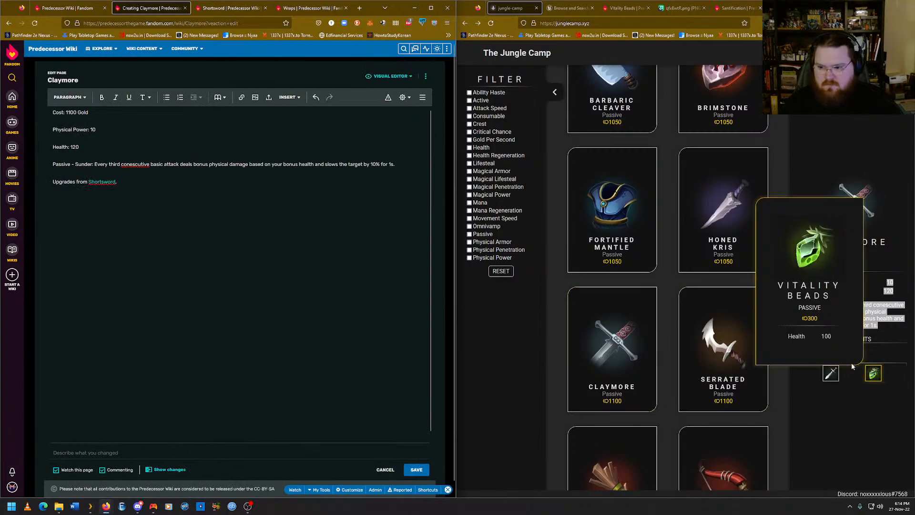
Look up the title Vitality Beads for a new article and open its existing wiki page.
{"action": "left_click", "coordinate": [333, 8]}
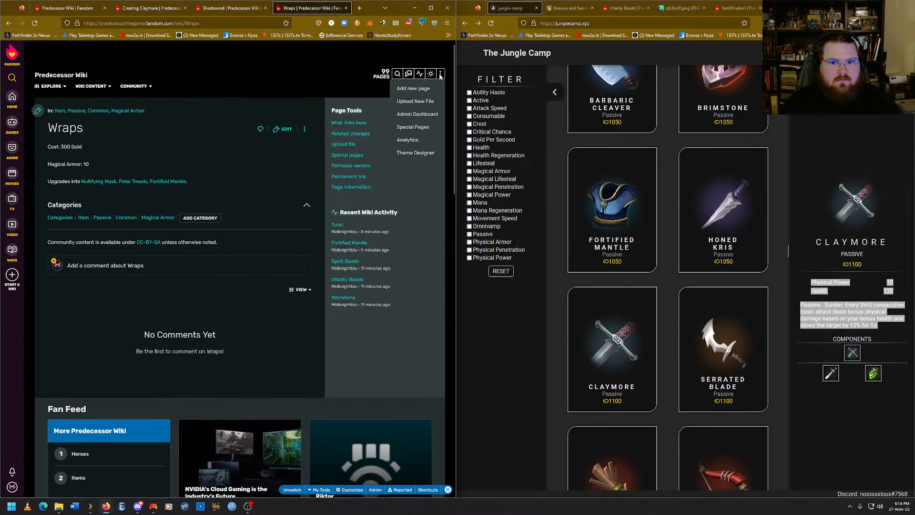
{"action": "left_click", "coordinate": [413, 88]}
{"action": "type", "text": "vitality"}
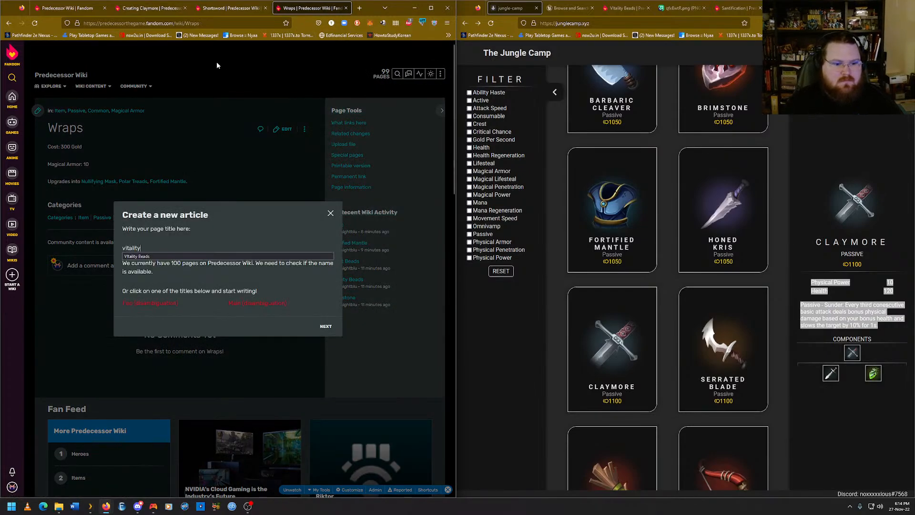
{"action": "key", "text": "Down"}
{"action": "key", "text": "Return"}
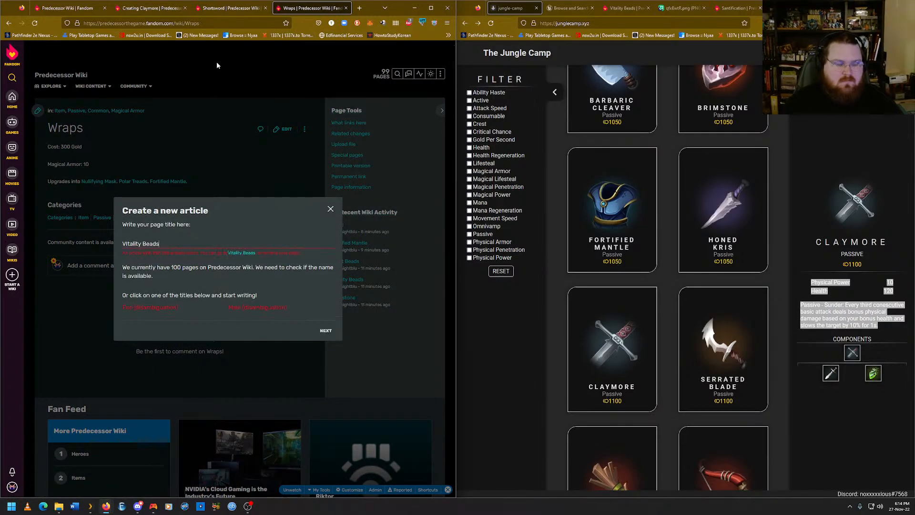
{"action": "left_click", "coordinate": [241, 253]}
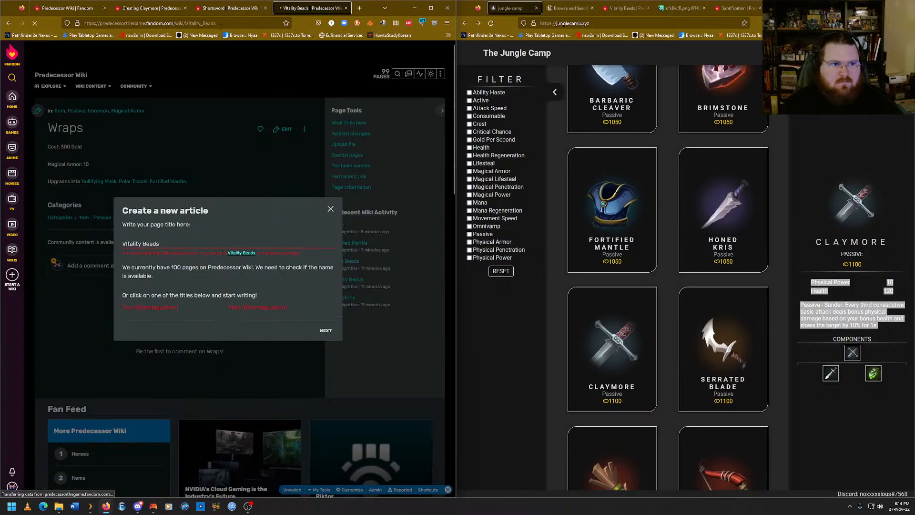
Add a copied link to the Vitality Beads page after Shortsword in Claymore's upgrades line and save the article.
{"action": "key", "text": "ctrl+l"}
{"action": "right_click", "coordinate": [210, 24]}
{"action": "left_click", "coordinate": [229, 65]}
{"action": "left_click", "coordinate": [150, 9]}
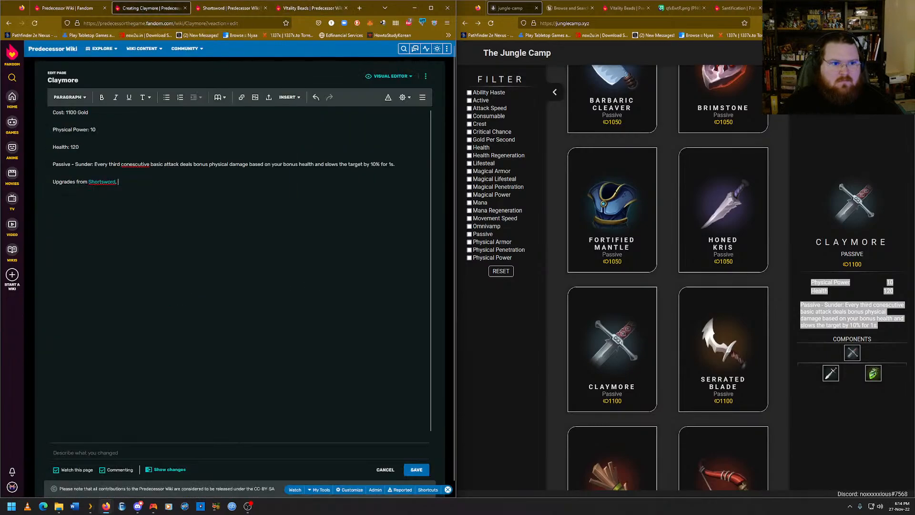
{"action": "key", "text": "ctrl+v"}
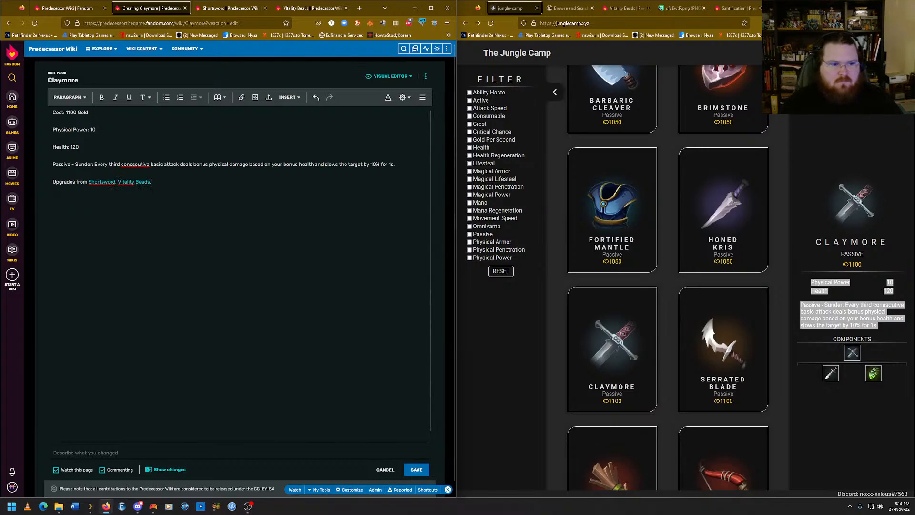
{"action": "left_click", "coordinate": [395, 471]}
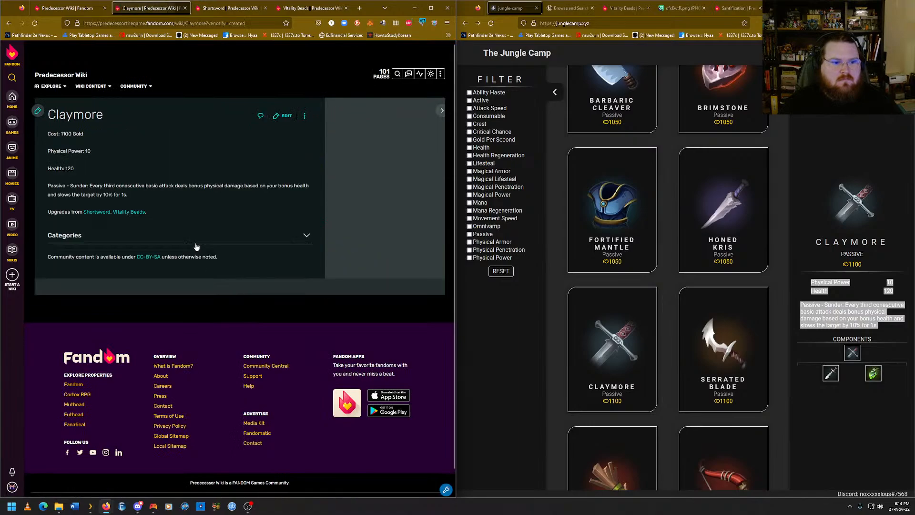
Add the categories Item, Passive and Uncommon to the Claymore page.
{"action": "left_click", "coordinate": [181, 236]}
{"action": "left_click", "coordinate": [97, 250]}
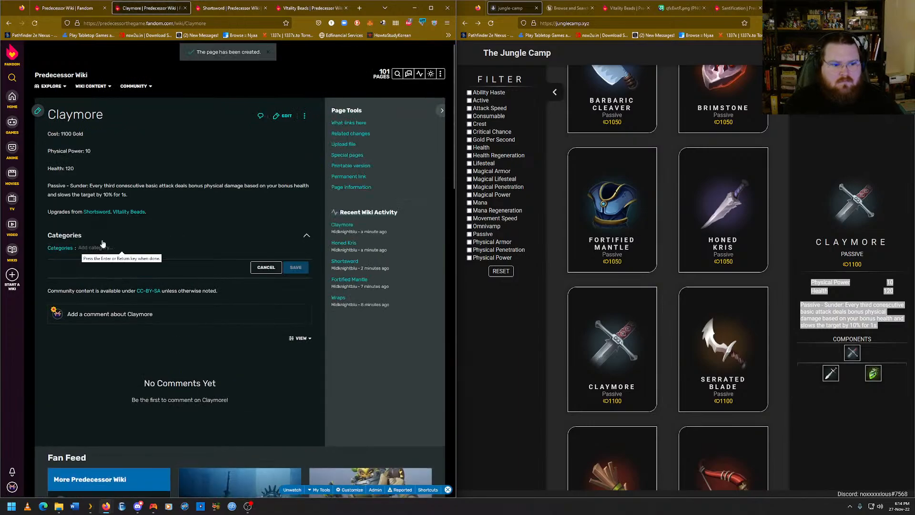
{"action": "type", "text": "Item"}
{"action": "key", "text": "Return"}
{"action": "type", "text": "pas"}
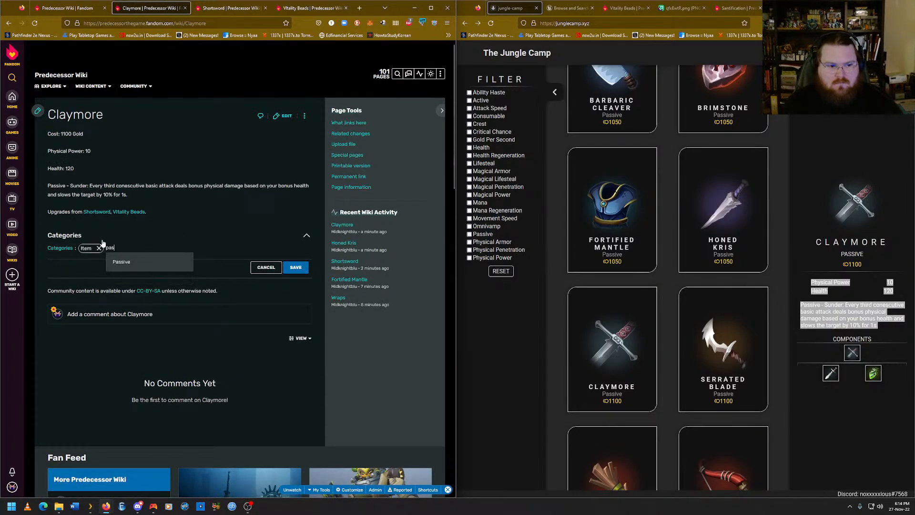
{"action": "type", "text": "sive"}
{"action": "key", "text": "Return"}
{"action": "type", "text": "uncommon"}
{"action": "key", "text": "Return"}
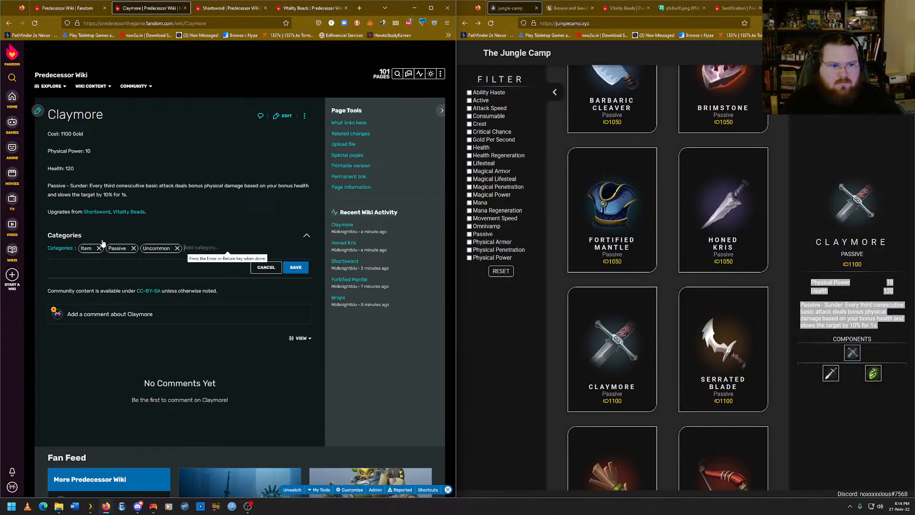
Add the categories Physical Power and Health to the Claymore page and save the categories.
{"action": "type", "text": "Physical Power"}
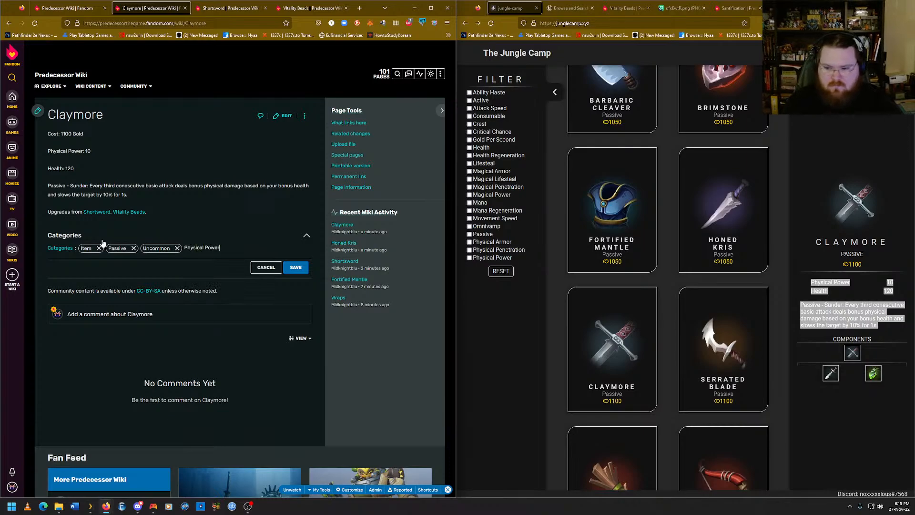
{"action": "key", "text": "Return"}
{"action": "type", "text": "health"}
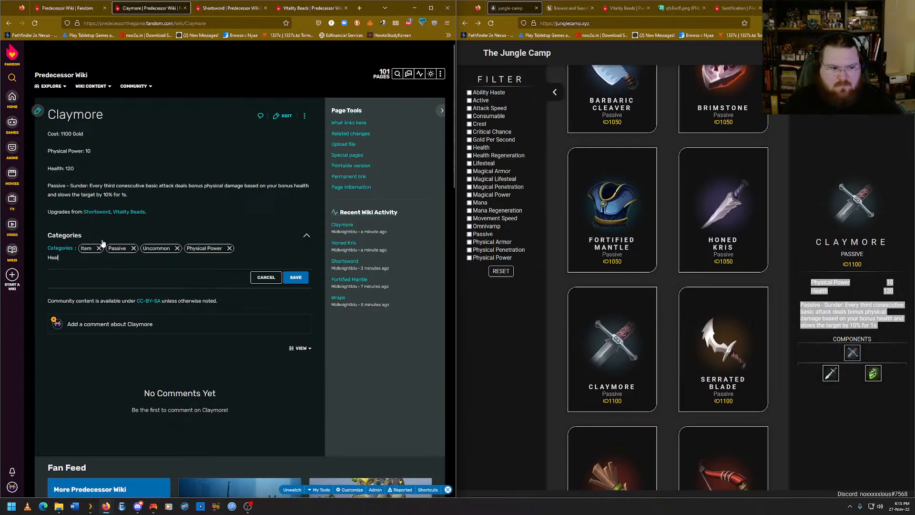
{"action": "key", "text": "Return"}
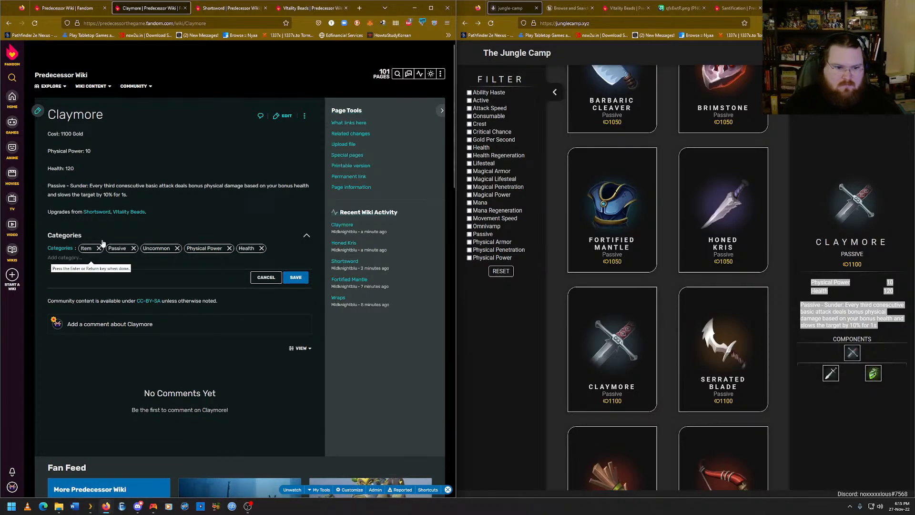
{"action": "left_click", "coordinate": [296, 276]}
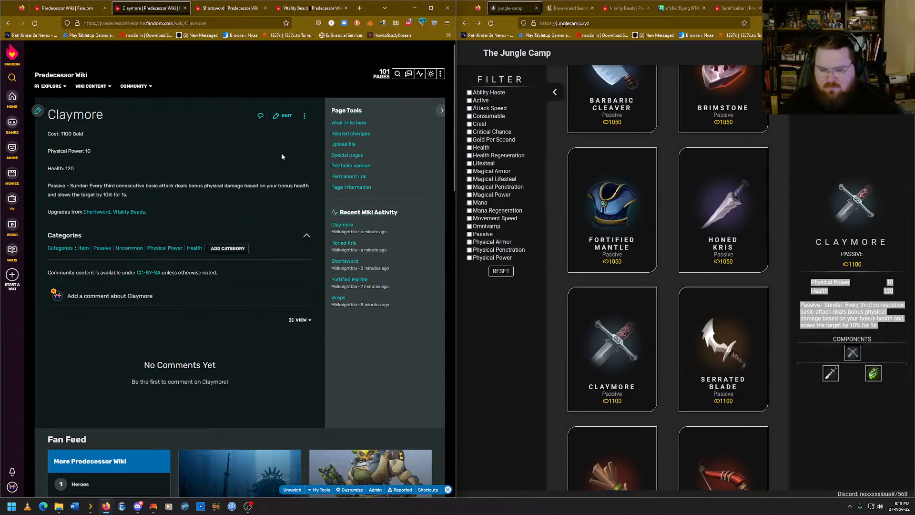
Add a Claymore link to the end of the "Upgrades into" line on the Shortsword page and save the edit.
{"action": "left_click", "coordinate": [229, 8]}
{"action": "left_click", "coordinate": [148, 10]}
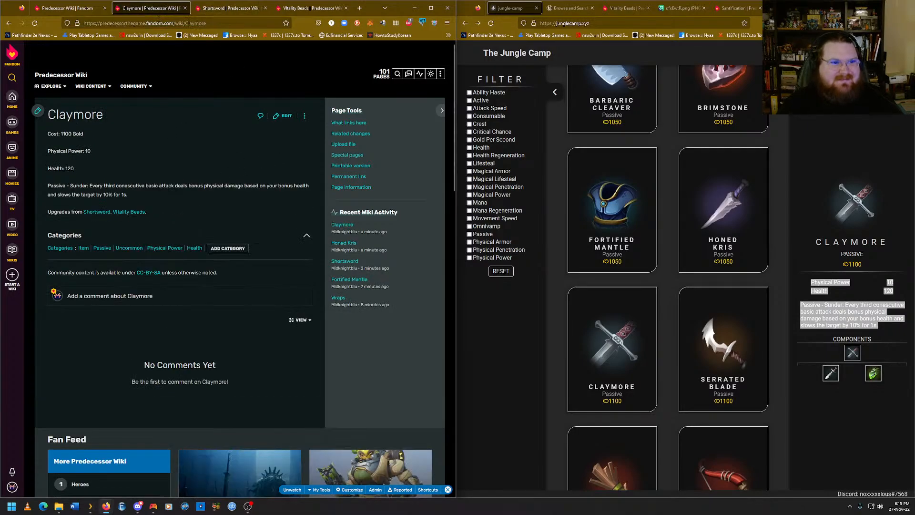
{"action": "right_click", "coordinate": [158, 14]}
{"action": "left_click", "coordinate": [223, 14]}
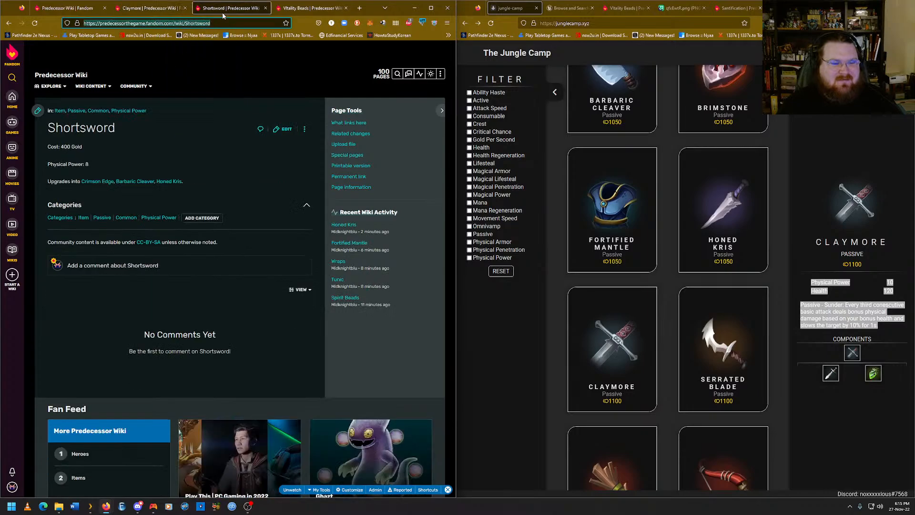
{"action": "left_click", "coordinate": [286, 129]}
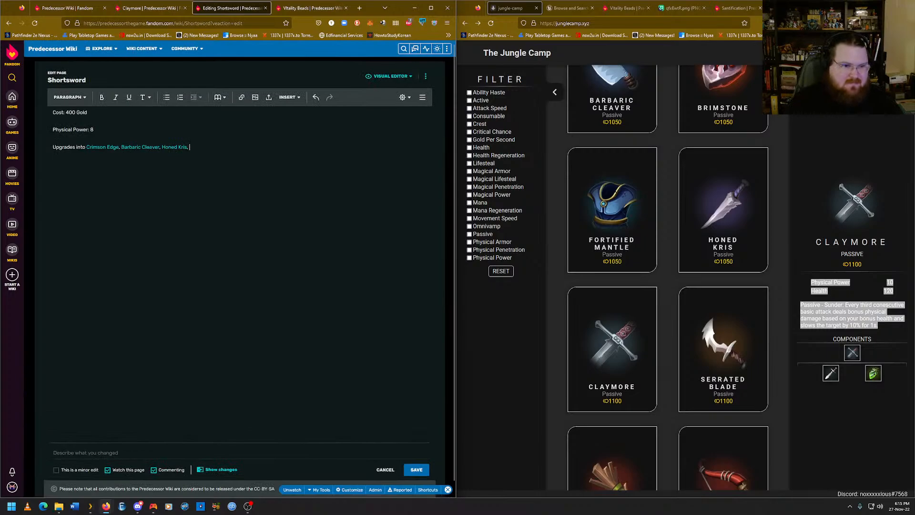
{"action": "type", "text": ", Claymore"}
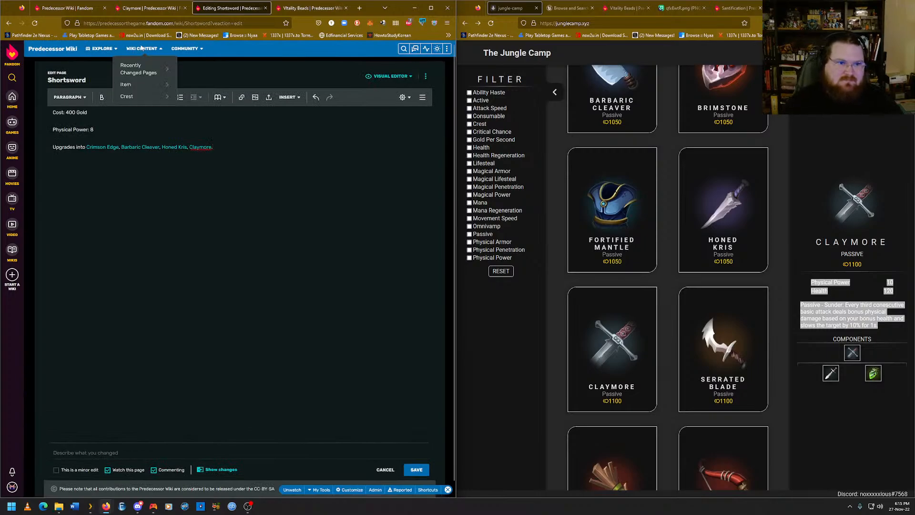
{"action": "type", "text": ","}
{"action": "left_click", "coordinate": [417, 470]}
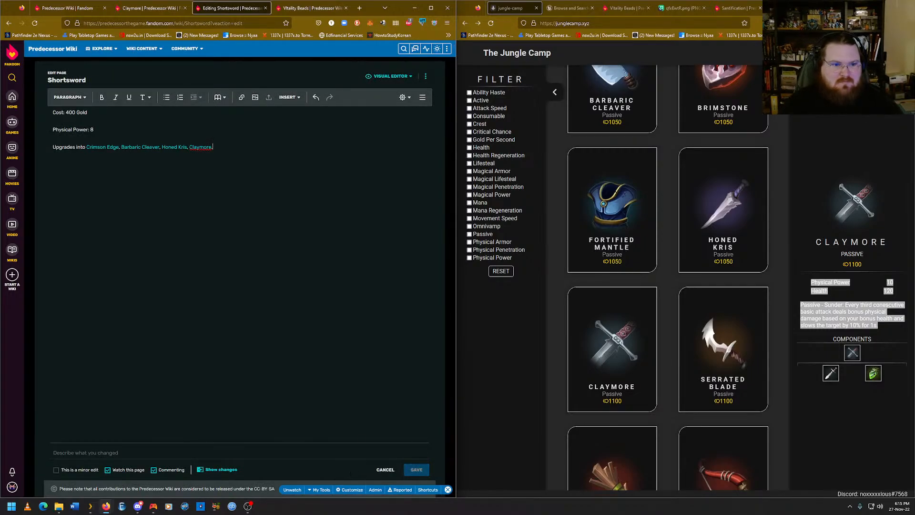
Add a Claymore link after Brimstone in the Vitality Beads page's "Upgrades into" line and save the edit.
{"action": "left_click", "coordinate": [299, 10]}
{"action": "left_click", "coordinate": [285, 128]}
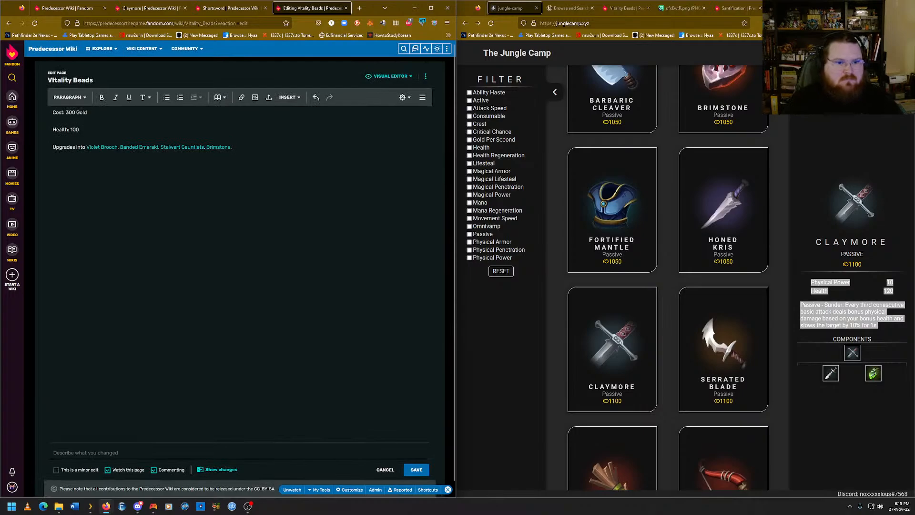
{"action": "type", "text": "Claymore,"}
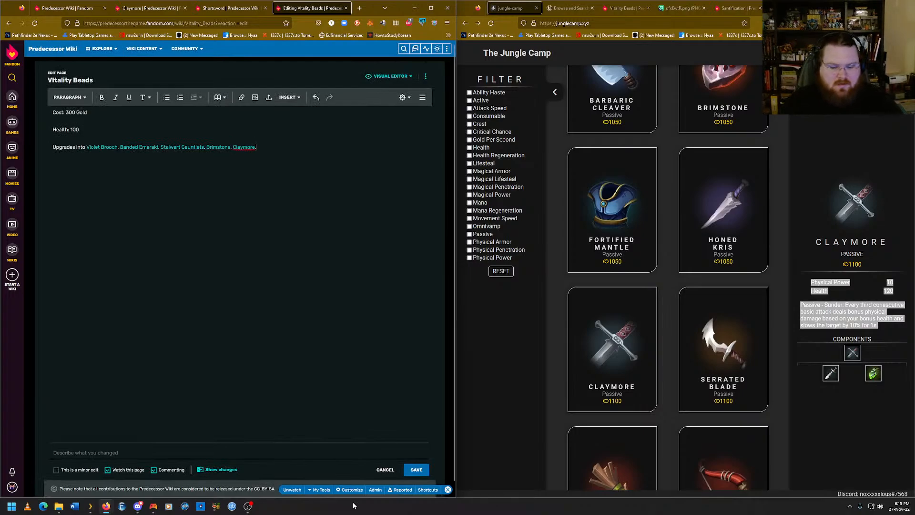
{"action": "left_click", "coordinate": [418, 471]}
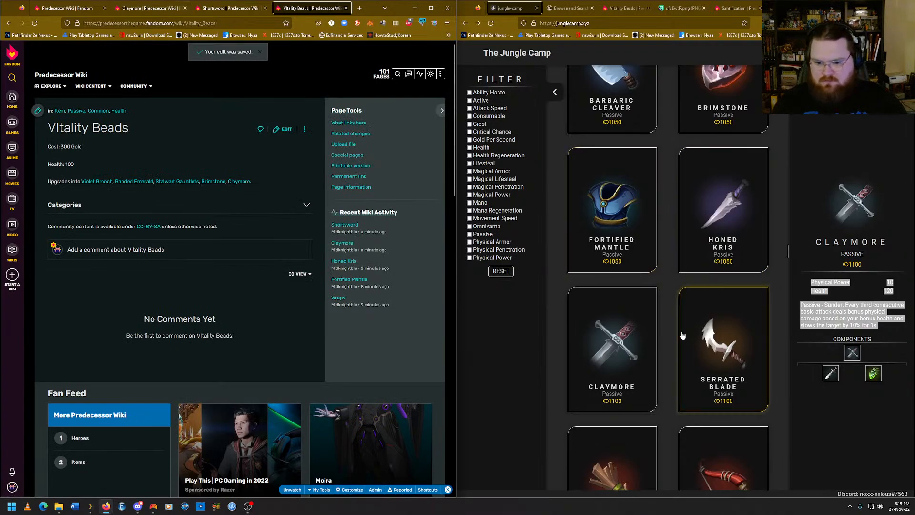
Show the Serrated Blade's details in the Jungle Camp item list and create a new wiki article titled "Serrated Blade".
{"action": "left_click", "coordinate": [729, 330]}
{"action": "scroll", "coordinate": [729, 330], "scroll_direction": "down", "scroll_amount": 3}
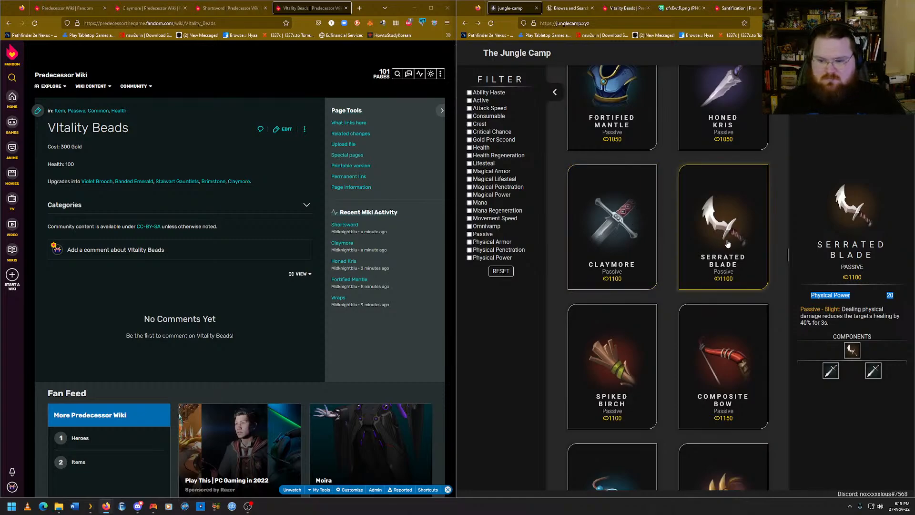
{"action": "mouse_move", "coordinate": [440, 75]}
{"action": "left_click", "coordinate": [413, 89]}
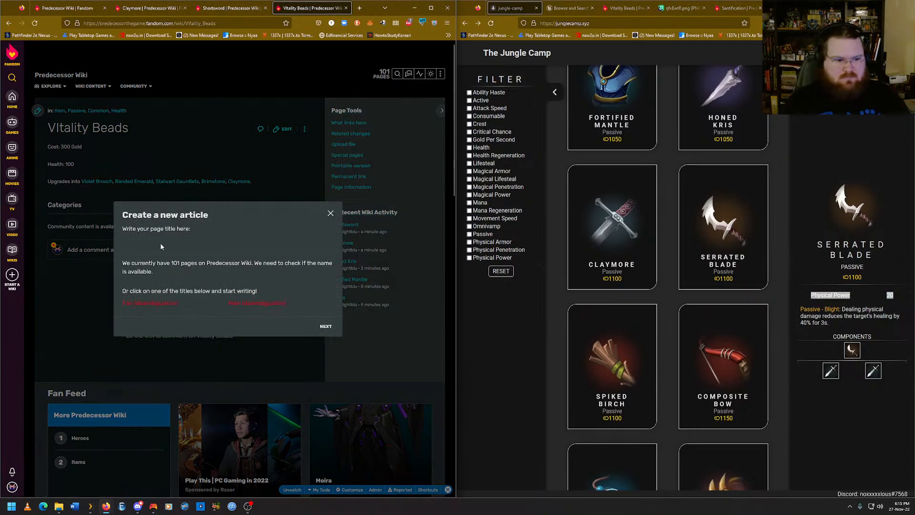
{"action": "left_click", "coordinate": [163, 248]}
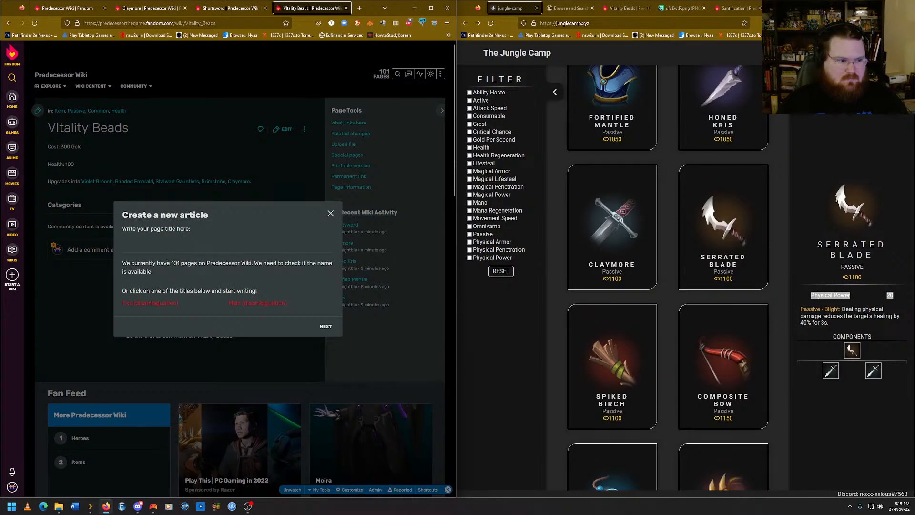
{"action": "type", "text": "Serrated "}
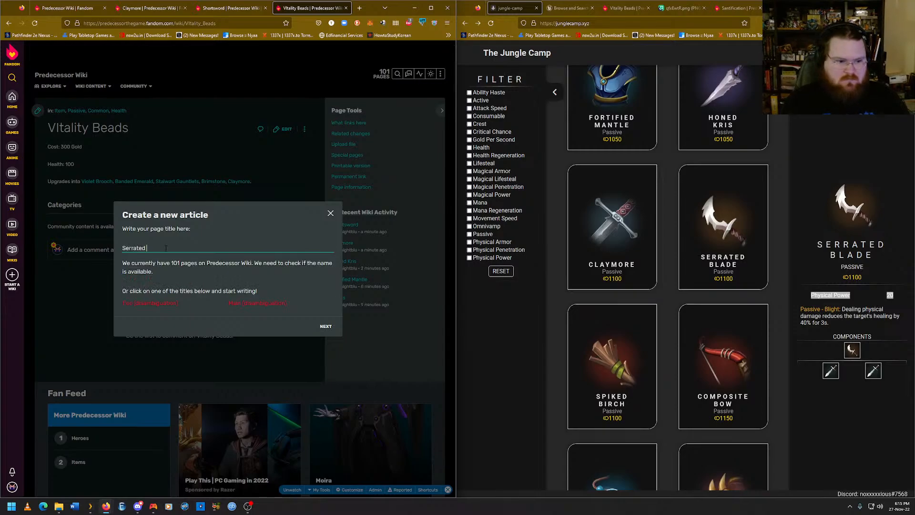
{"action": "type", "text": "Blade"}
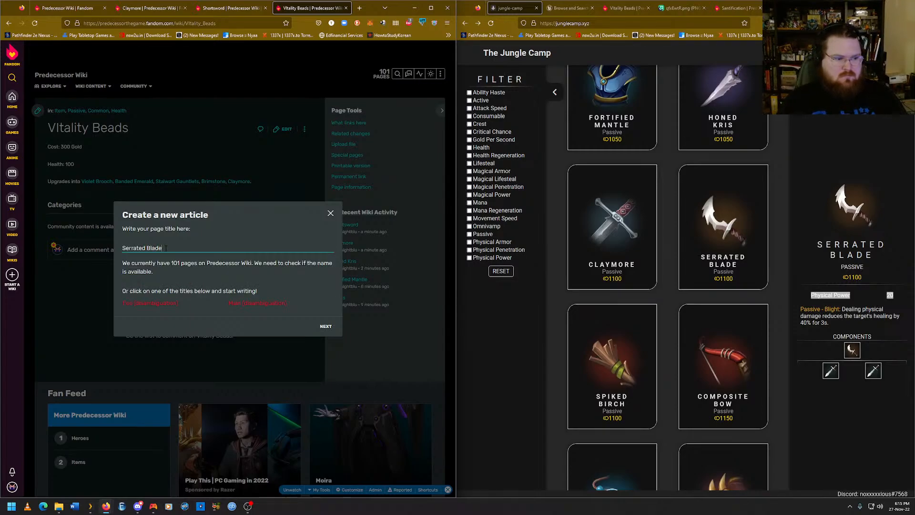
{"action": "key", "text": "Return"}
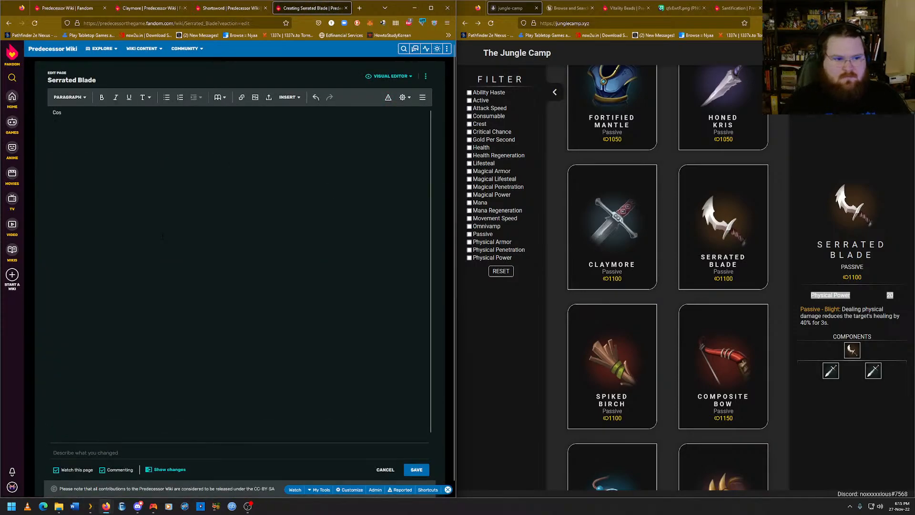
Enter "Cost: 1100 Gold" and add the copied Serrated Blade stats below it, formatted as "Physical Power: 20" plus the Passive - Blight description.
{"action": "type", "text": "Cost: 1100 Gold"}
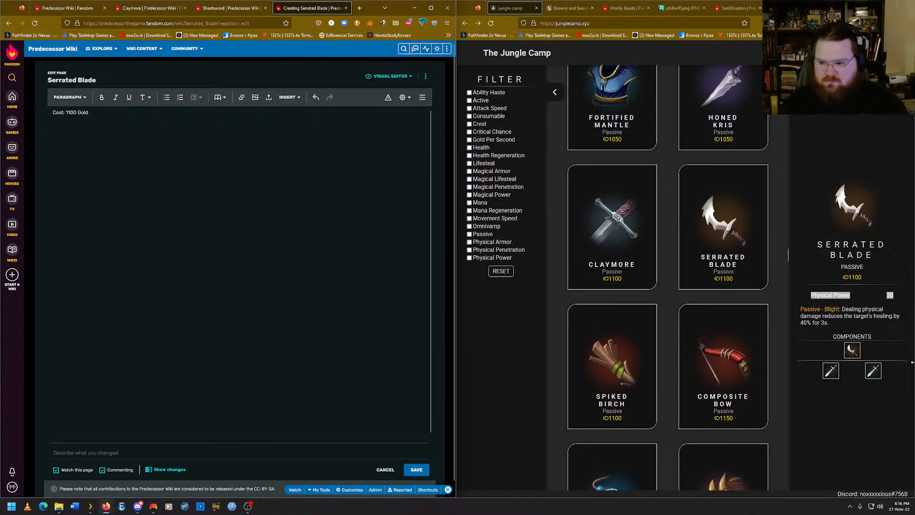
{"action": "left_click_drag", "start_coordinate": [830, 324], "coordinate": [811, 295]}
{"action": "right_click", "coordinate": [814, 299]}
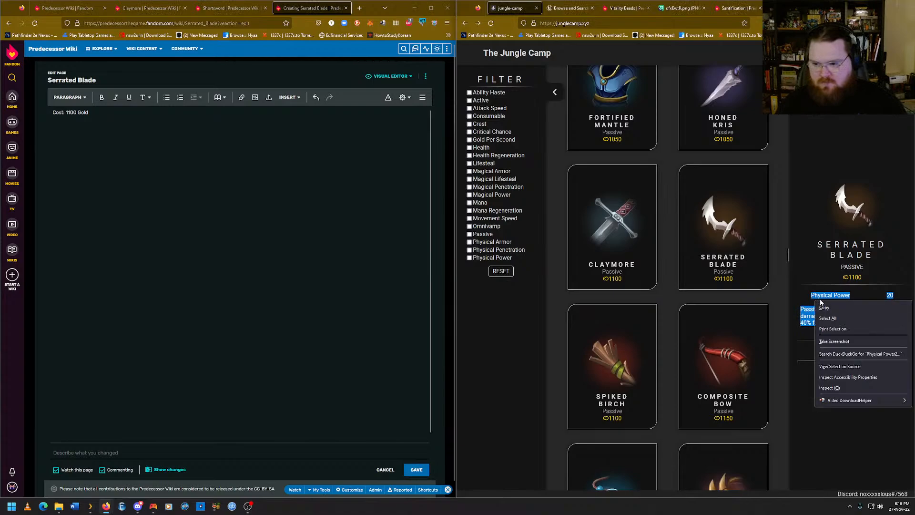
{"action": "left_click", "coordinate": [823, 305]}
{"action": "right_click", "coordinate": [817, 297]}
{"action": "left_click", "coordinate": [827, 305]}
{"action": "key", "text": "ctrl+v"}
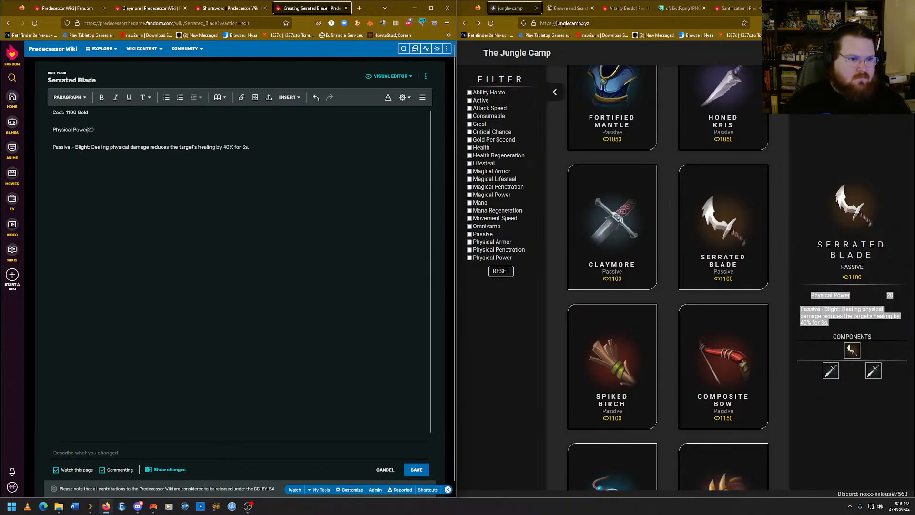
{"action": "type", "text": ":"}
Add the line "Upgrades from Shortsword." below the Serrated Blade passive, with Shortsword linked to its wiki page, and save the new page.
{"action": "key", "text": "Down"}
{"action": "key", "text": "Down"}
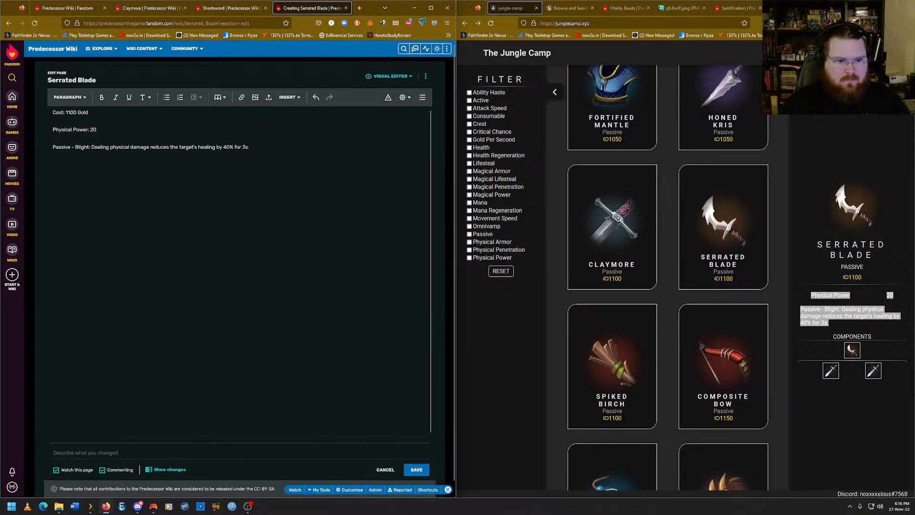
{"action": "type", "text": "Upgra"}
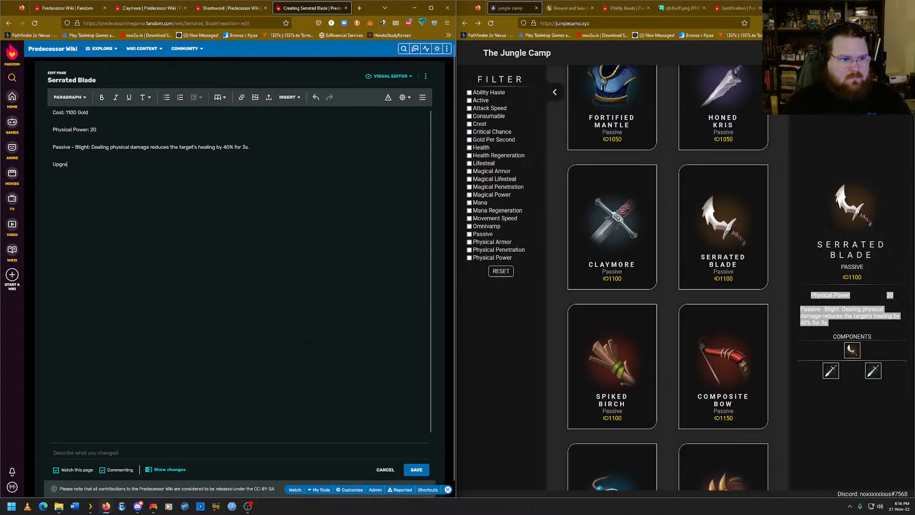
{"action": "type", "text": "des from"}
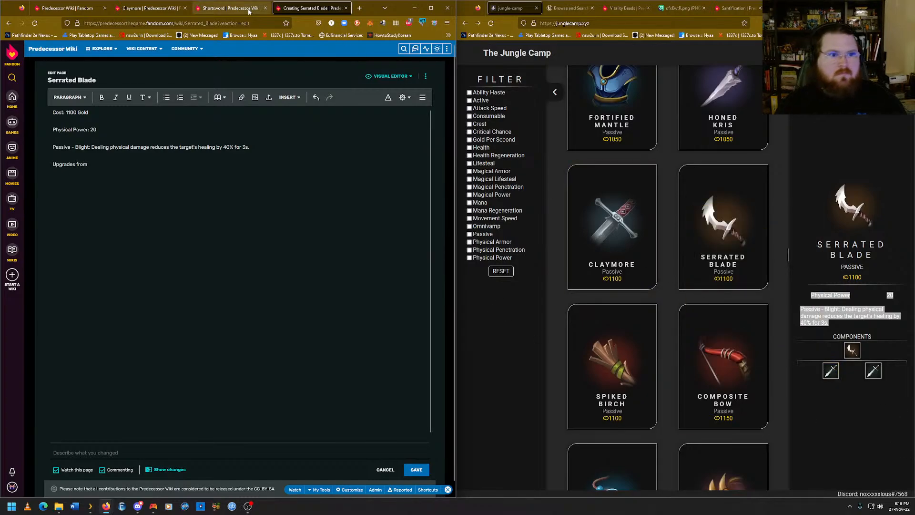
{"action": "left_click", "coordinate": [249, 10]}
{"action": "left_click", "coordinate": [228, 23]}
{"action": "right_click", "coordinate": [227, 24]}
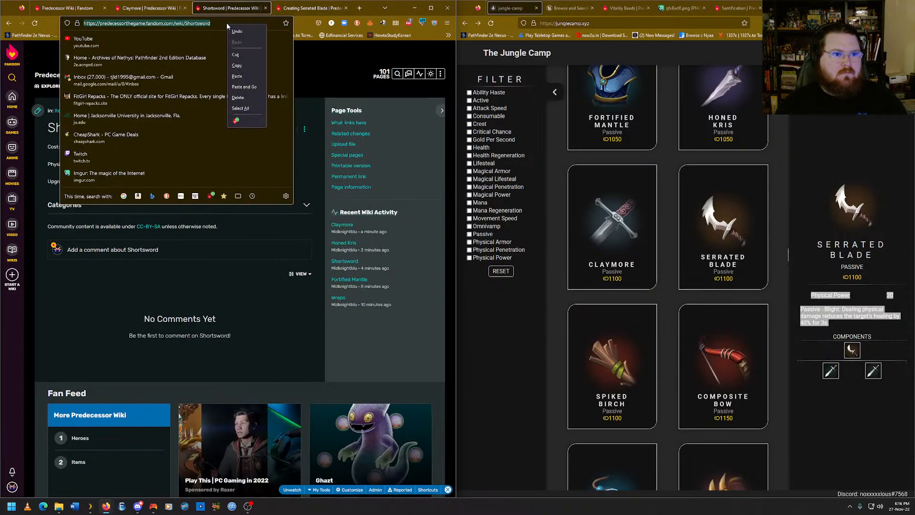
{"action": "left_click", "coordinate": [238, 65]}
{"action": "left_click", "coordinate": [310, 9]}
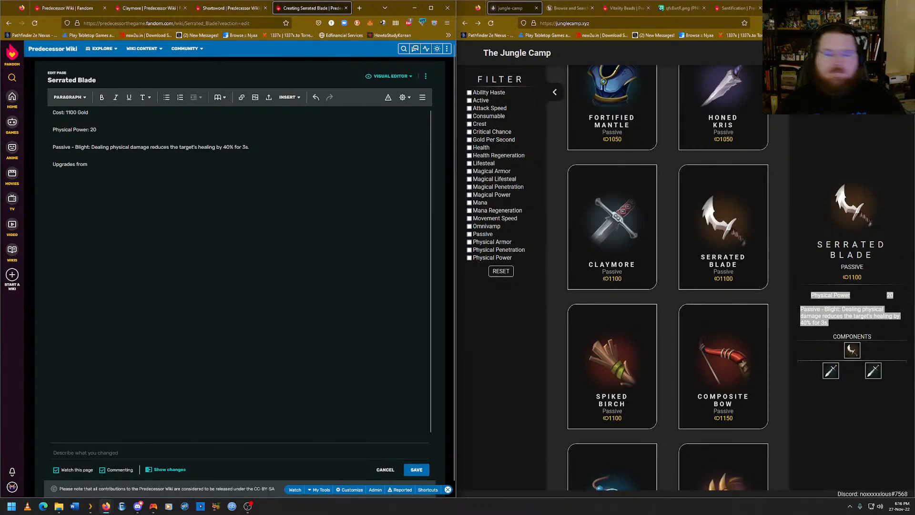
{"action": "key", "text": "ctrl+v"}
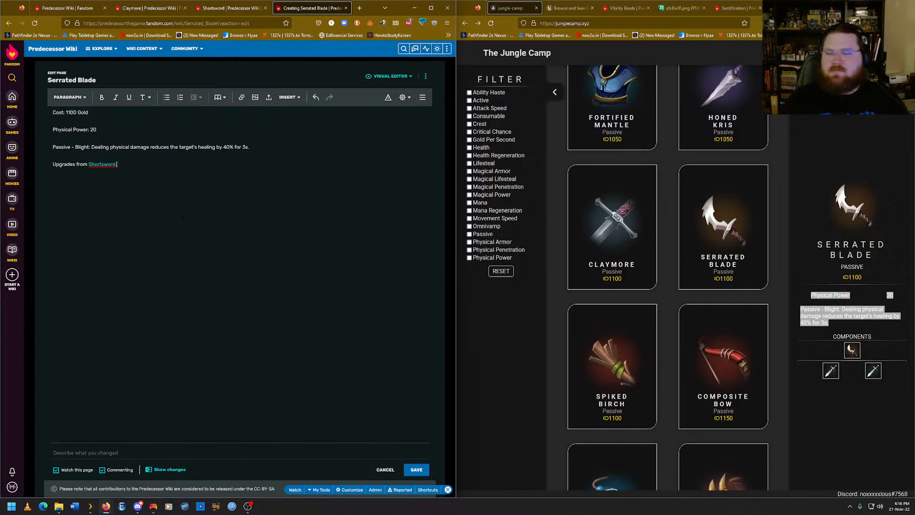
{"action": "left_click", "coordinate": [413, 469]}
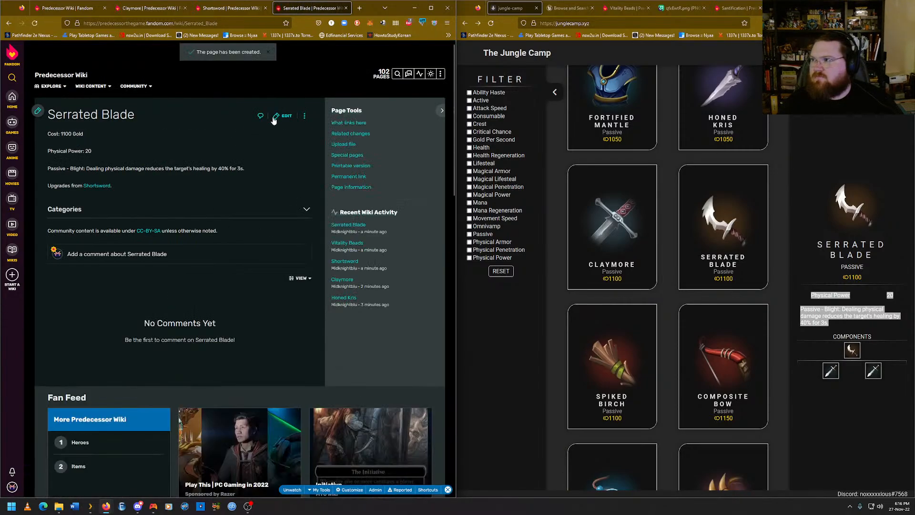
Add a Serrated Blade link after Claymore in the Shortsword page's "Upgrades into" line and save the edit.
{"action": "left_click", "coordinate": [200, 24]}
{"action": "right_click", "coordinate": [200, 23]}
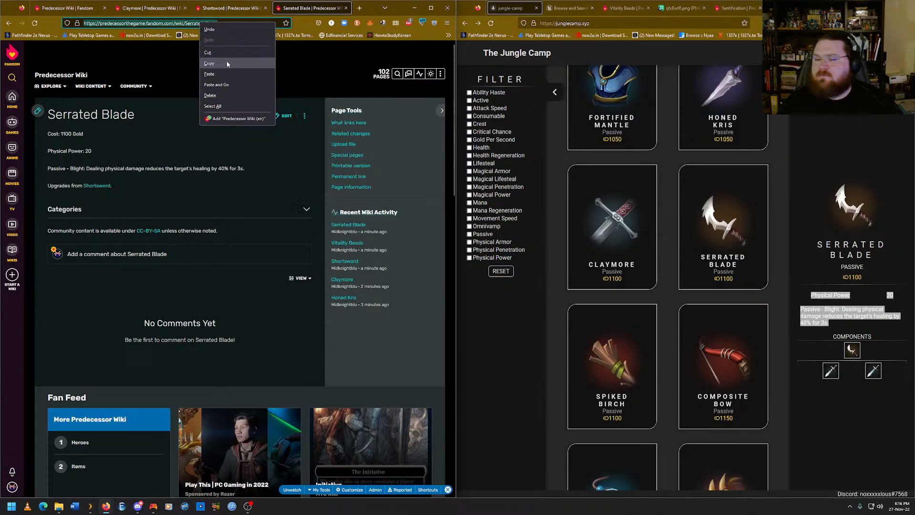
{"action": "left_click", "coordinate": [227, 62]}
{"action": "left_click", "coordinate": [120, 9]}
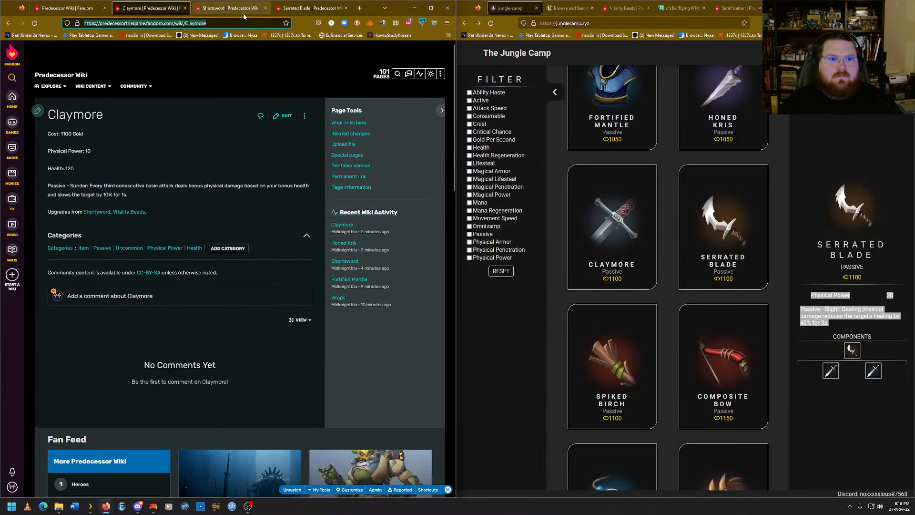
{"action": "left_click", "coordinate": [229, 8]}
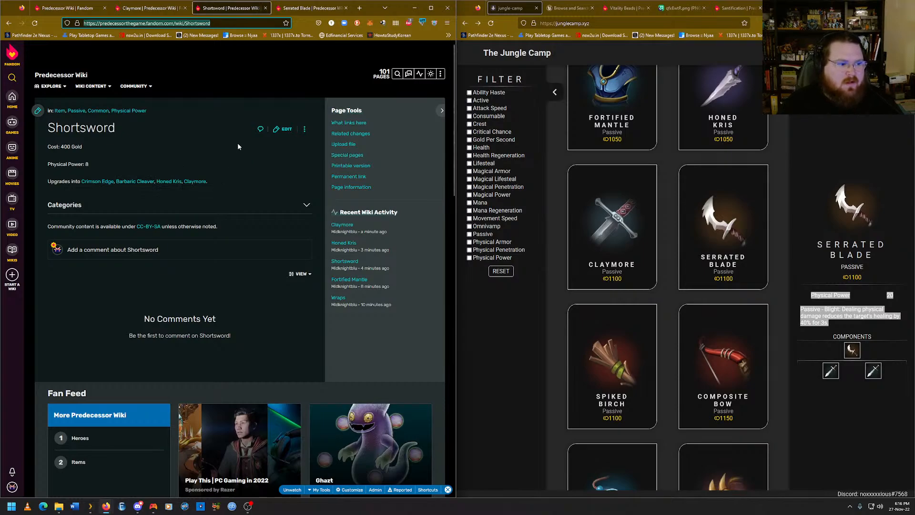
{"action": "left_click", "coordinate": [285, 130]}
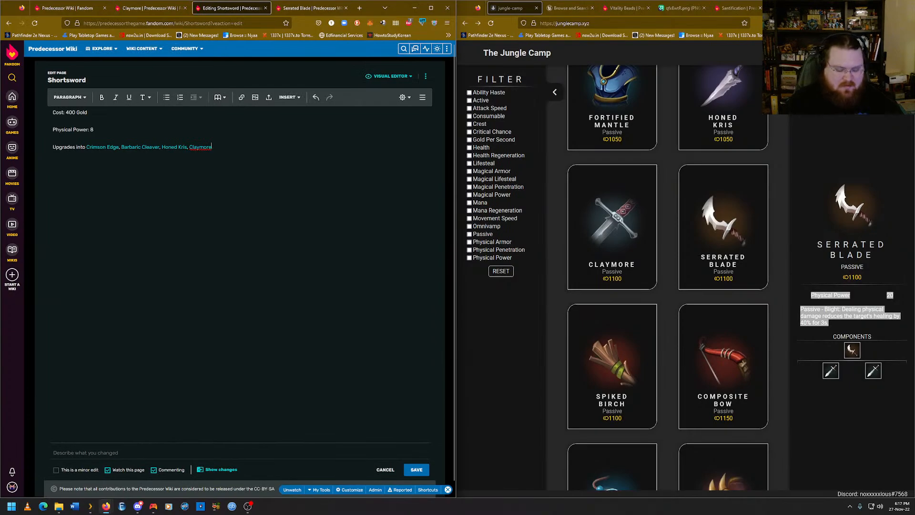
{"action": "key", "text": "ctrl+v"}
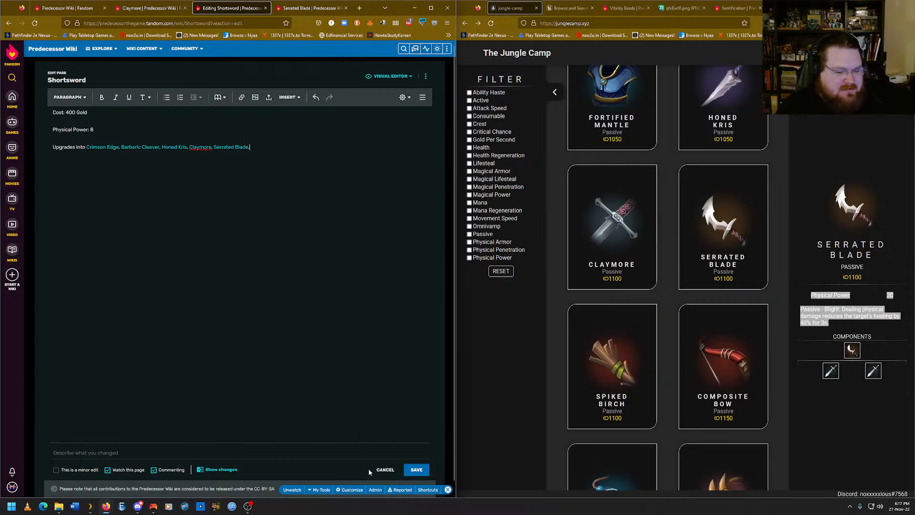
{"action": "left_click", "coordinate": [416, 469]}
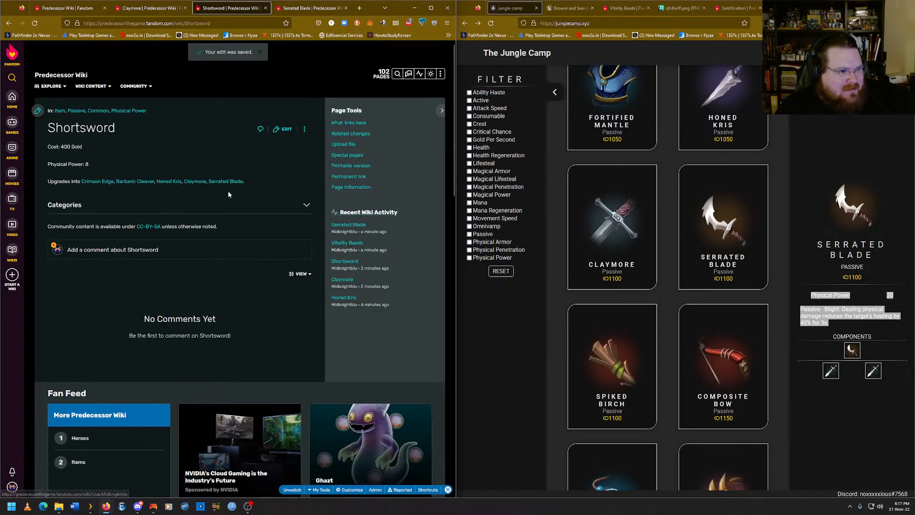
{"action": "left_click", "coordinate": [261, 210]}
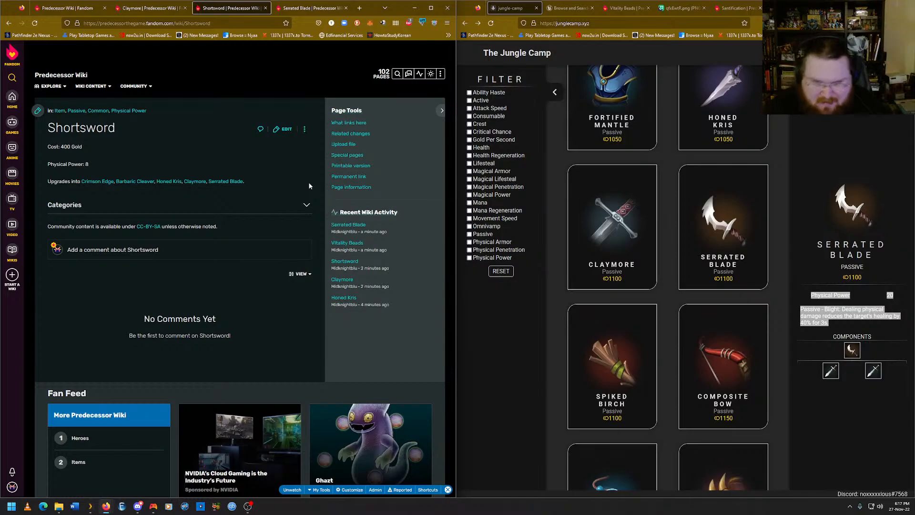
Start the category list of the Serrated Blade page with the category Item.
{"action": "left_click", "coordinate": [312, 3]}
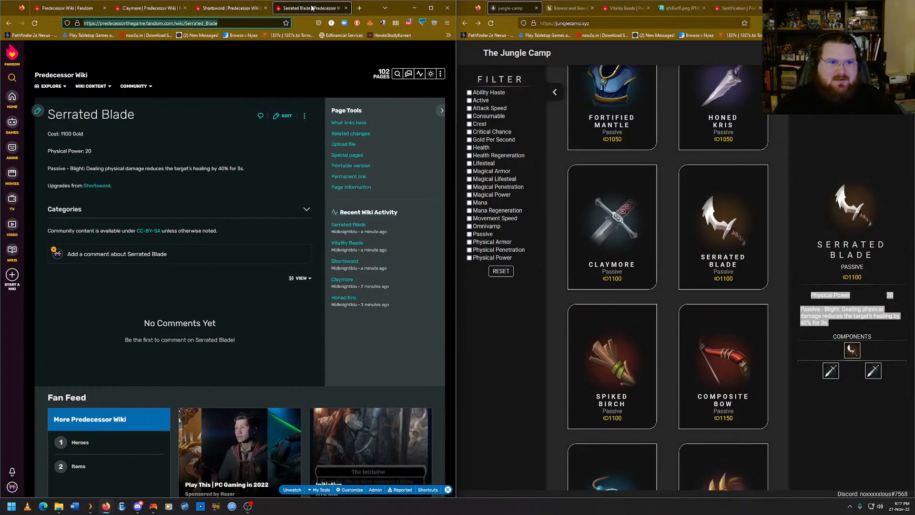
{"action": "left_click", "coordinate": [217, 210]}
{"action": "left_click", "coordinate": [98, 222]}
{"action": "type", "text": "Item"}
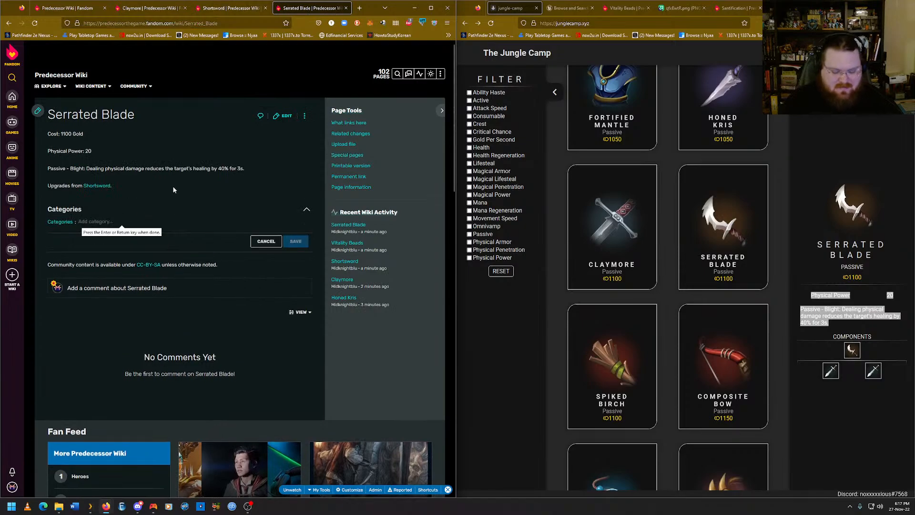
{"action": "key", "text": "Return"}
{"action": "type", "text": "Uncommon"}
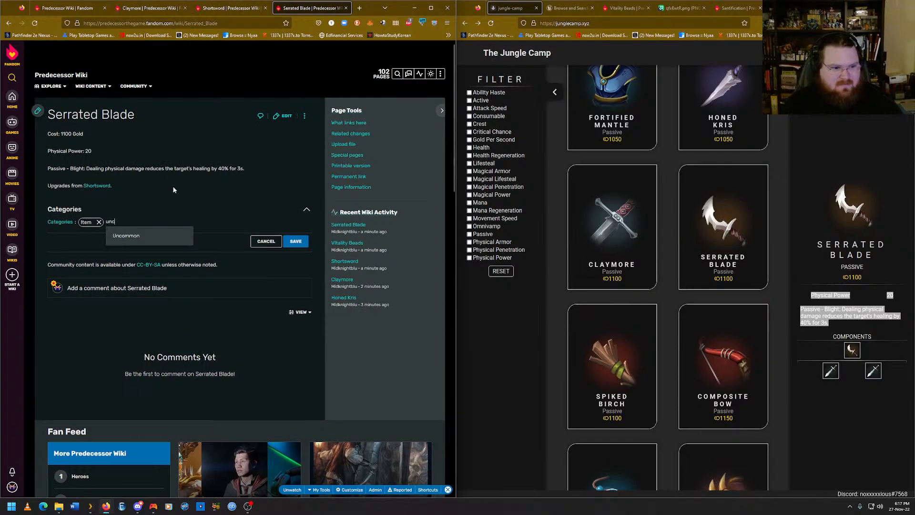
{"action": "key", "text": "Return"}
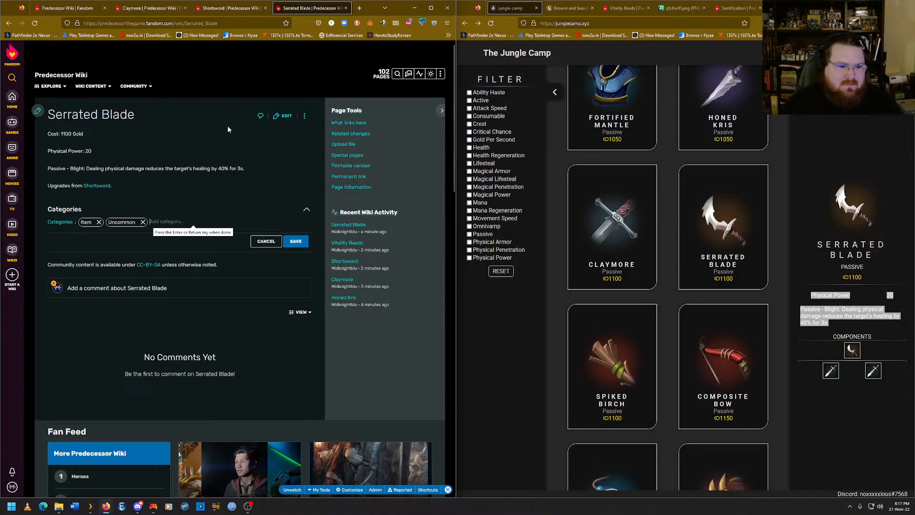
{"action": "left_click", "coordinate": [143, 222]}
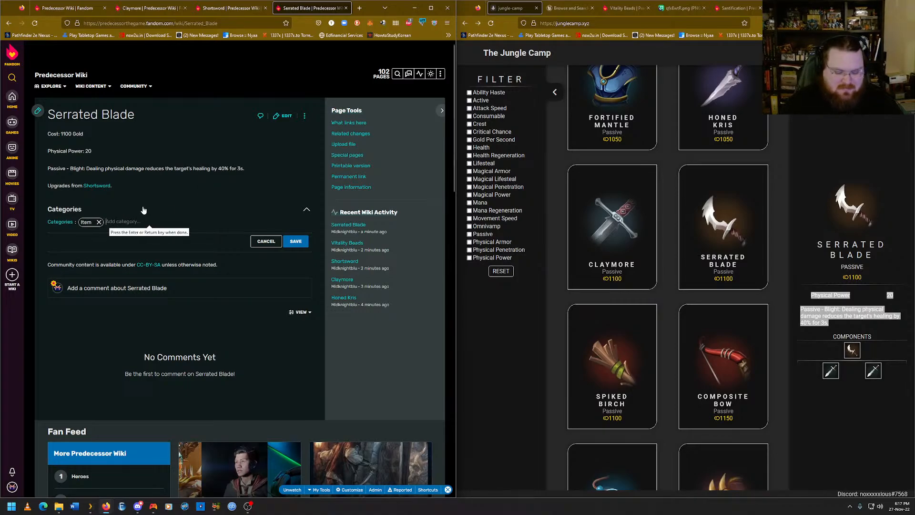
Add the categories Passive, Uncommon and Physical Power after Item on the Serrated Blade page and save them.
{"action": "type", "text": "Passive"}
{"action": "key", "text": "Return"}
{"action": "type", "text": "Uncommon"}
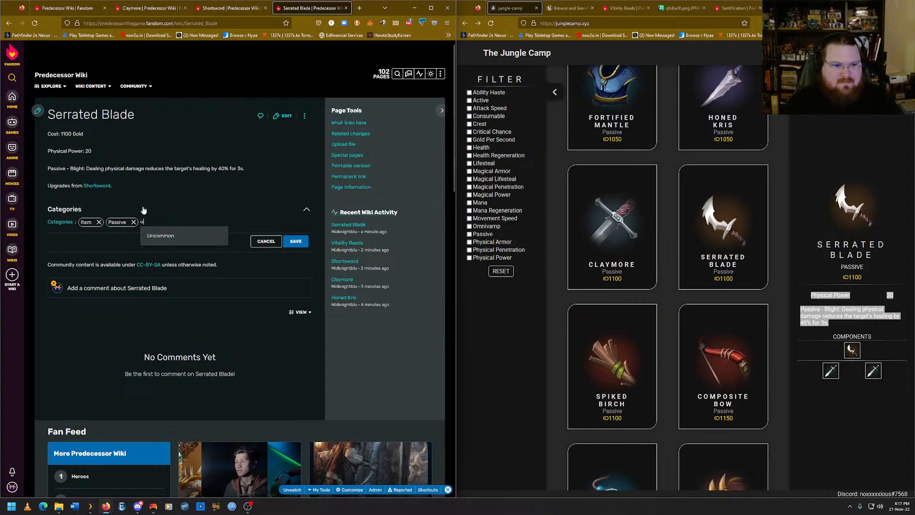
{"action": "key", "text": "Return"}
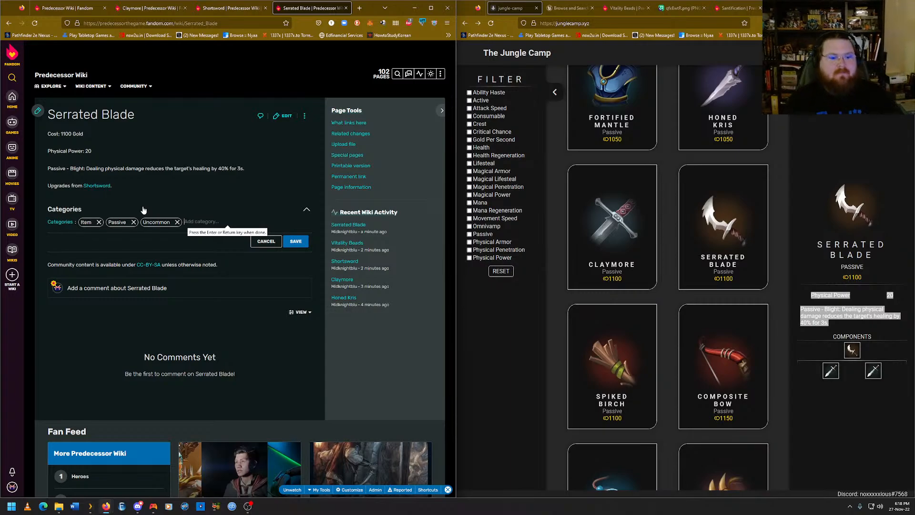
{"action": "type", "text": "Physical Power"}
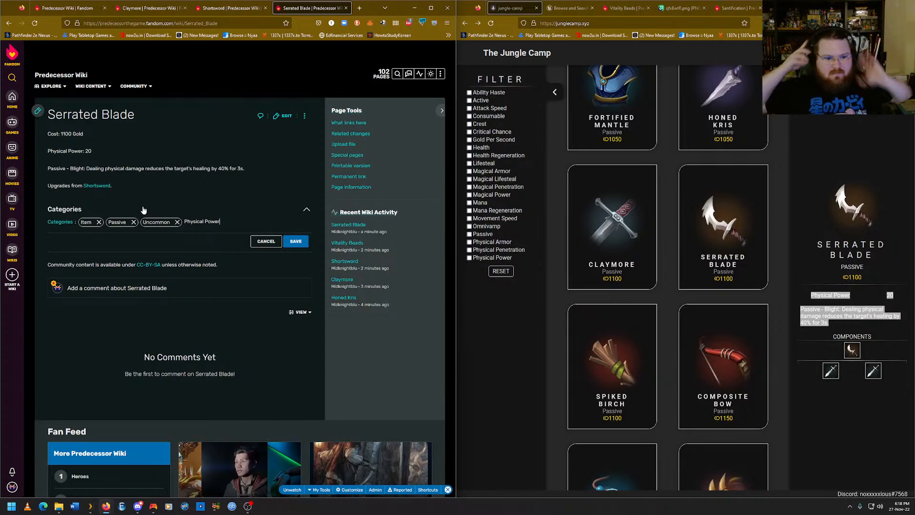
{"action": "key", "text": "Return"}
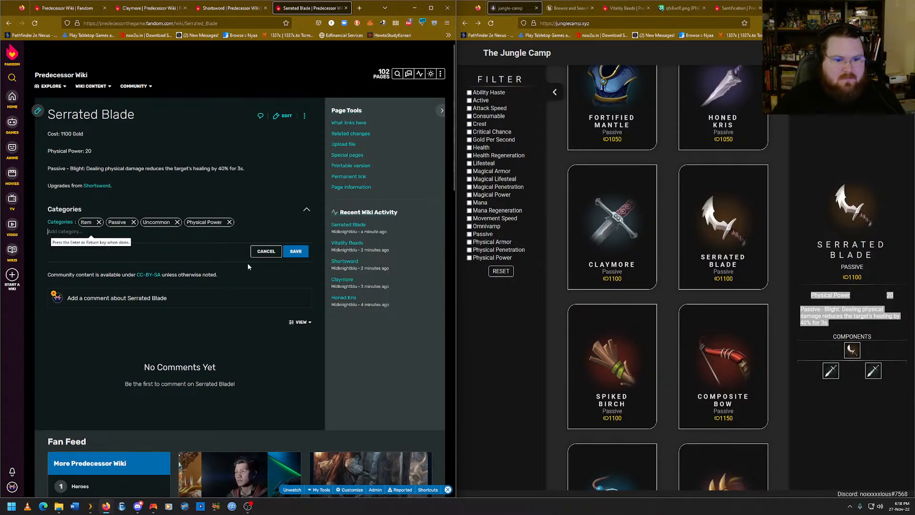
{"action": "left_click", "coordinate": [299, 251]}
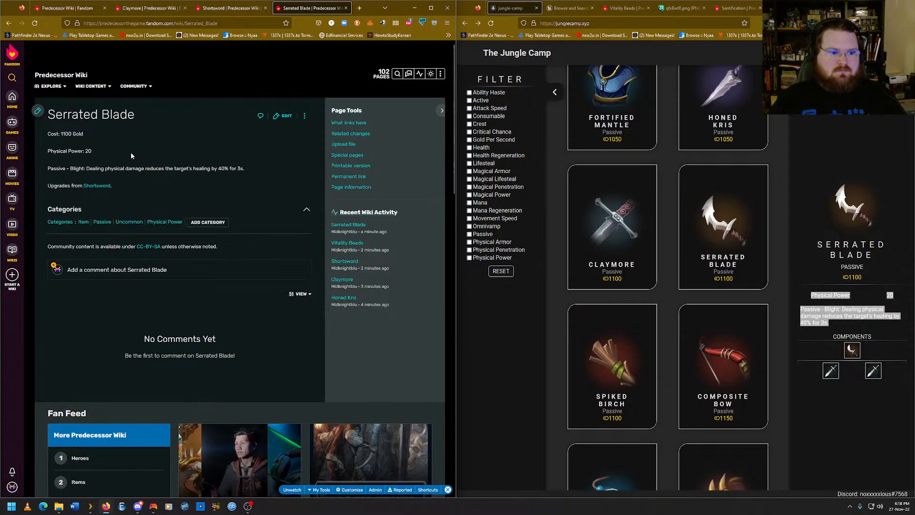
{"action": "left_click", "coordinate": [224, 9]}
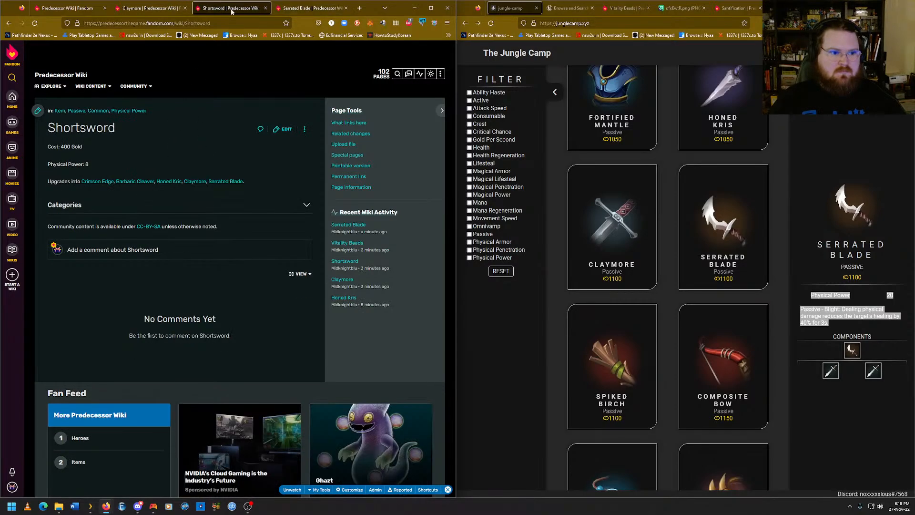
{"action": "left_click", "coordinate": [295, 10]}
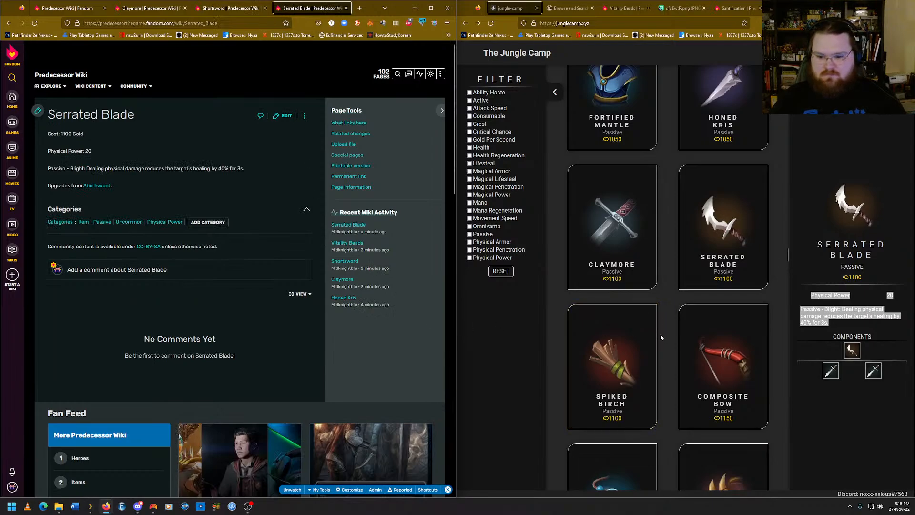
Show the Spiked Birch's details in the Jungle Camp item list and create a new wiki article titled "Spiked Birch".
{"action": "left_click", "coordinate": [634, 341]}
{"action": "scroll", "coordinate": [773, 253], "scroll_direction": "down", "scroll_amount": 3}
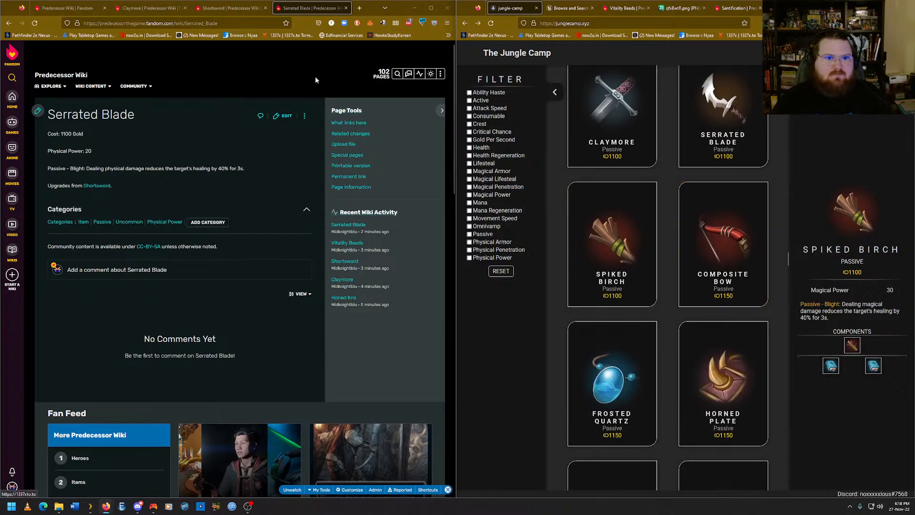
{"action": "mouse_move", "coordinate": [442, 76]}
{"action": "left_click", "coordinate": [413, 89]}
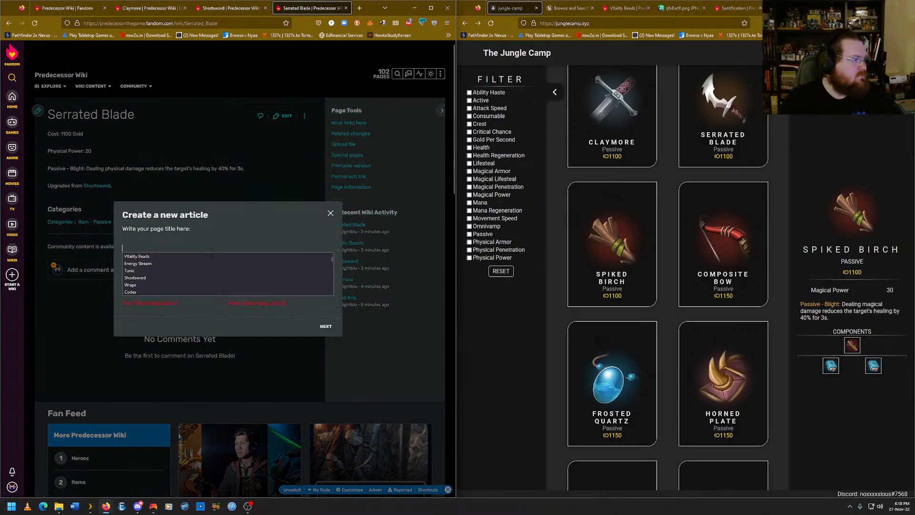
{"action": "type", "text": "Spiked"}
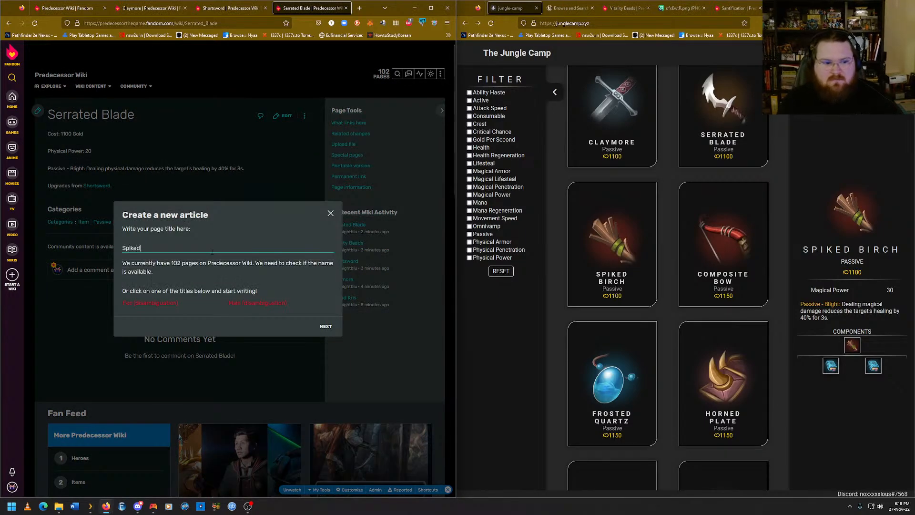
{"action": "type", "text": " Birch"}
{"action": "key", "text": "Return"}
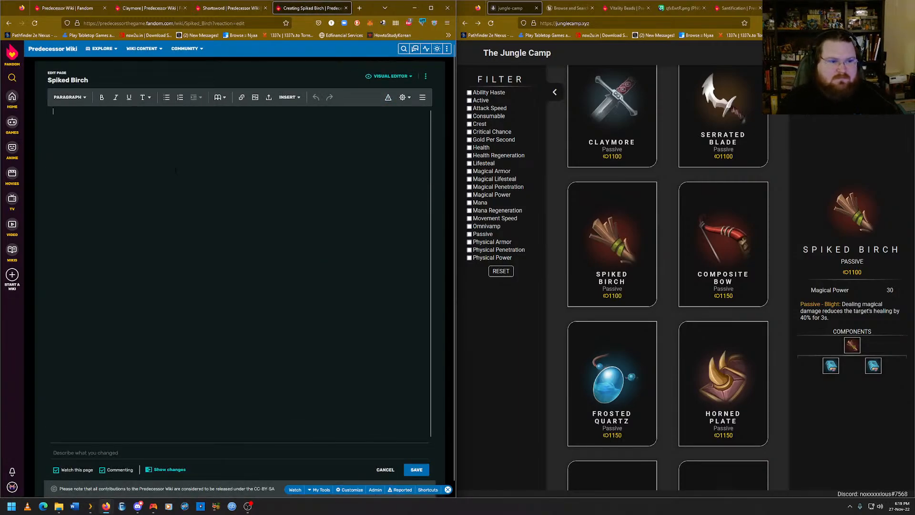
Enter "Cost: 1100 Gold" and paste the Magical Power stat and Passive - Blight description copied from the Spiked Birch details below it.
{"action": "type", "text": "Cost: "}
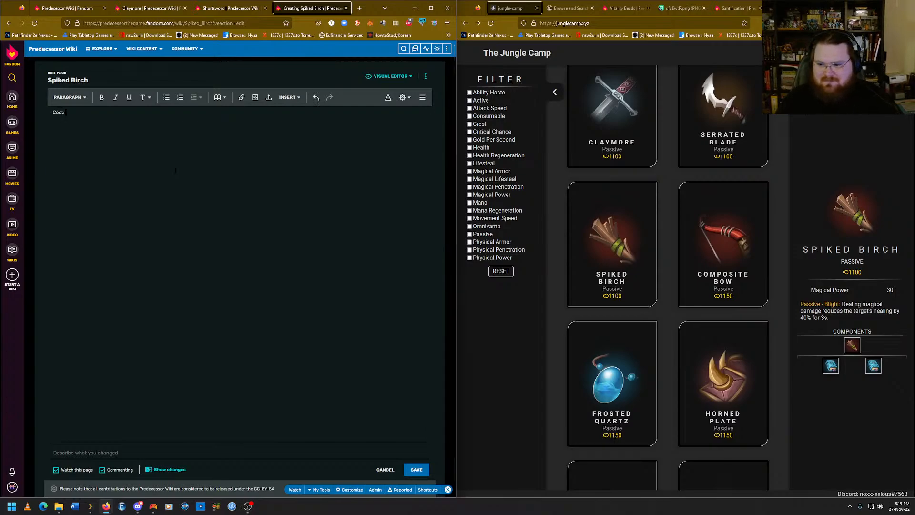
{"action": "type", "text": "1100 G"}
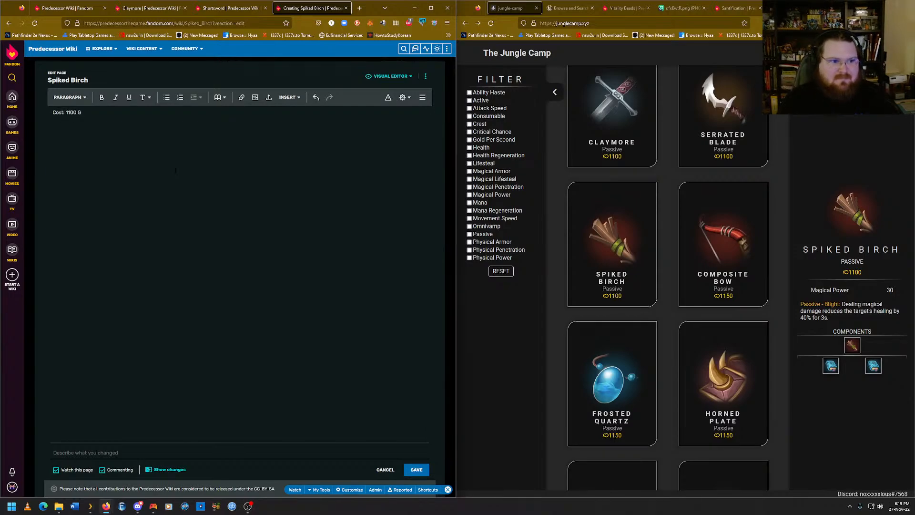
{"action": "type", "text": "old"}
{"action": "key", "text": "Return"}
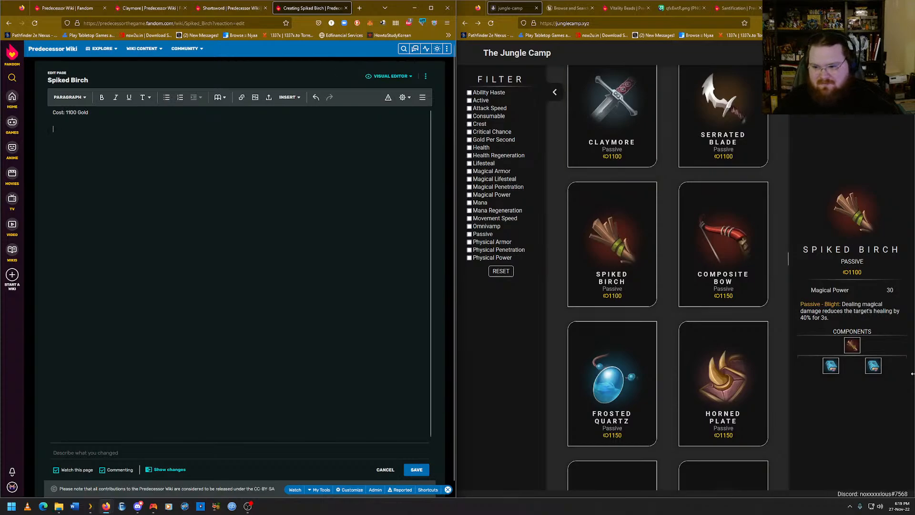
{"action": "left_click_drag", "start_coordinate": [823, 327], "coordinate": [805, 291]}
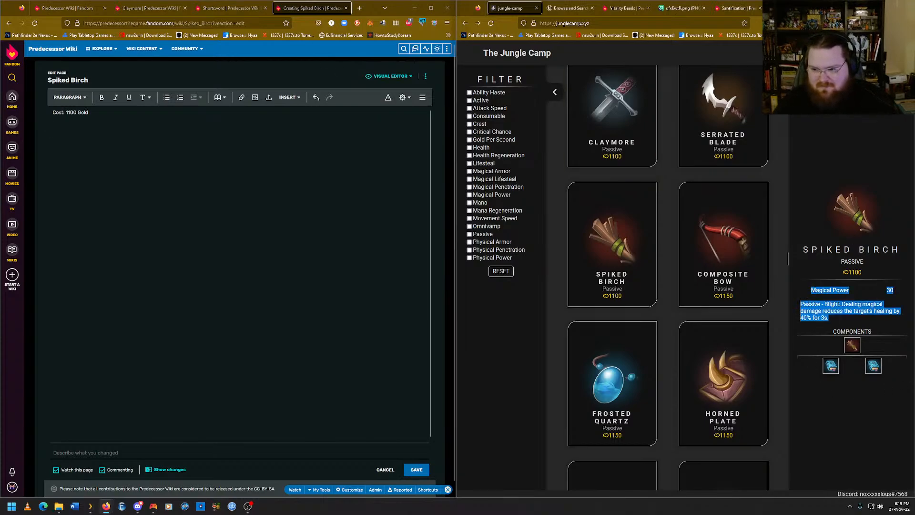
{"action": "right_click", "coordinate": [815, 290]}
{"action": "left_click", "coordinate": [828, 298]}
{"action": "left_click", "coordinate": [54, 129]}
{"action": "type", "text": "Magical Power30 Passive - Blight: Dealing magical damage reduces the target's healing by 40% for 3s."}
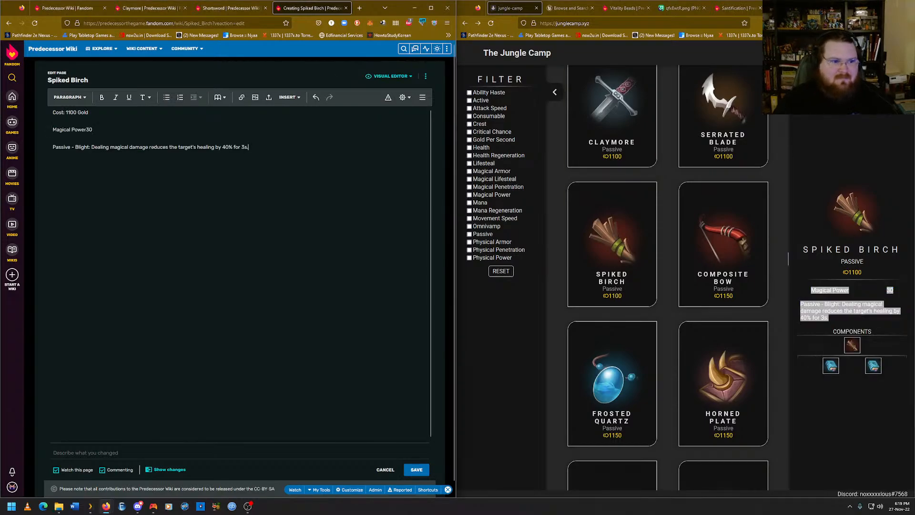
Separate the Magical Power label from 30 with a colon and add the line "Upgrades from" below the Blight description.
{"action": "key", "text": "Up"}
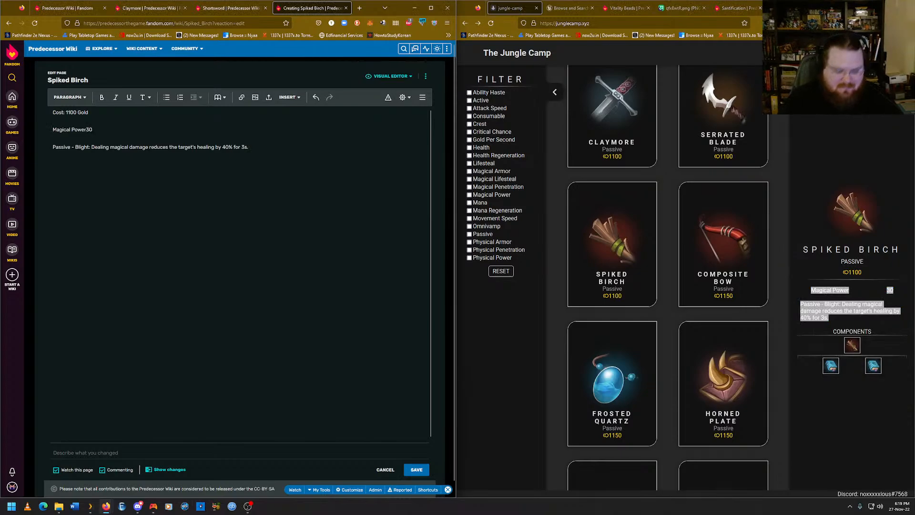
{"action": "key", "text": "Left"}
{"action": "key", "text": "Left"}
{"action": "type", "text": ": "}
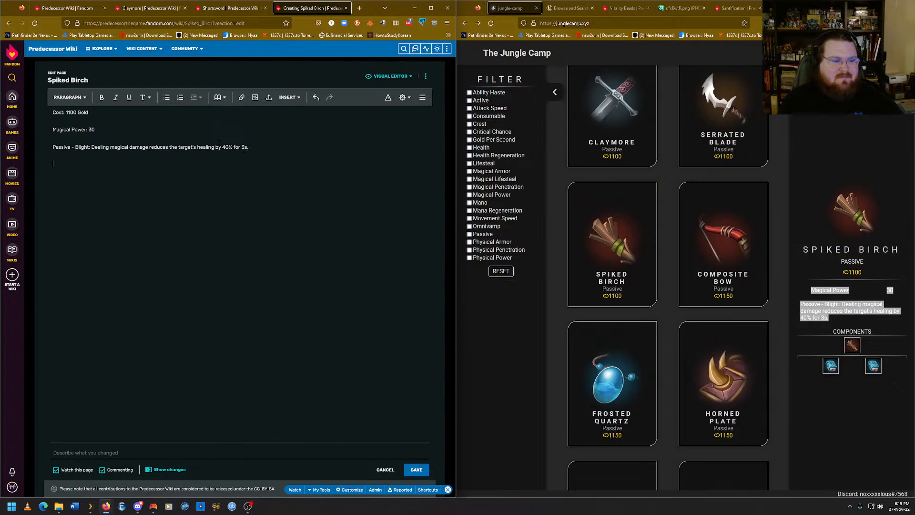
{"action": "type", "text": "Upgrades fro"}
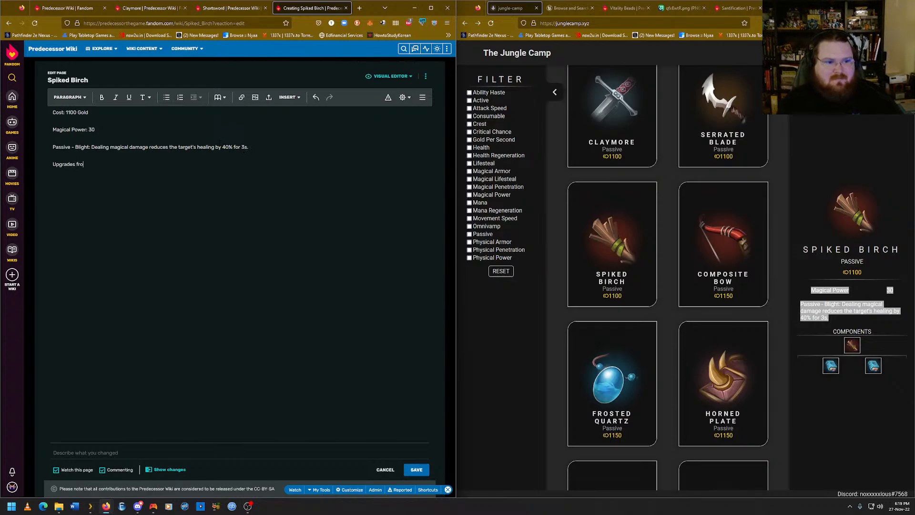
{"action": "type", "text": "m"}
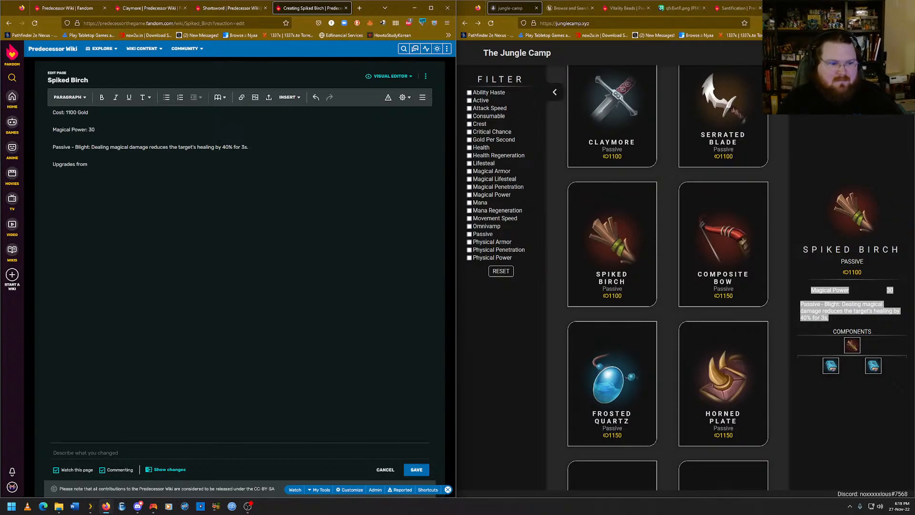
{"action": "left_click", "coordinate": [229, 8]}
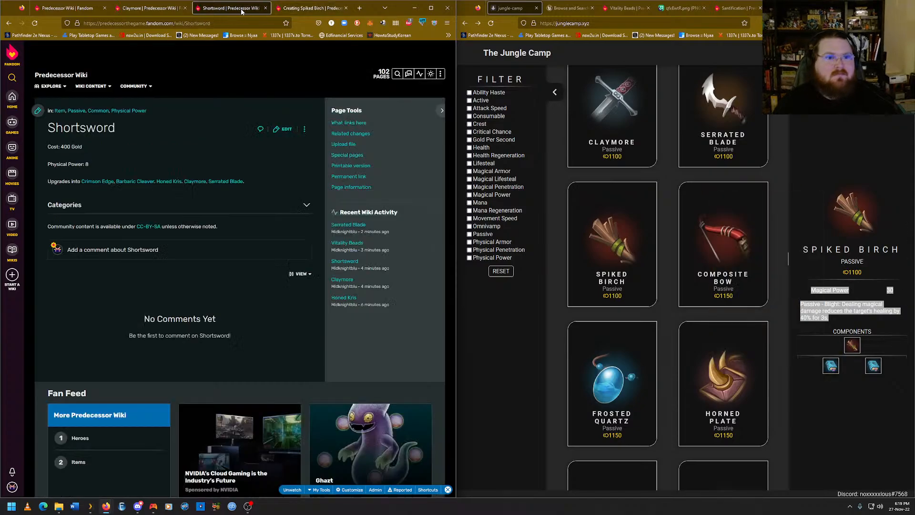
{"action": "left_click", "coordinate": [435, 88]}
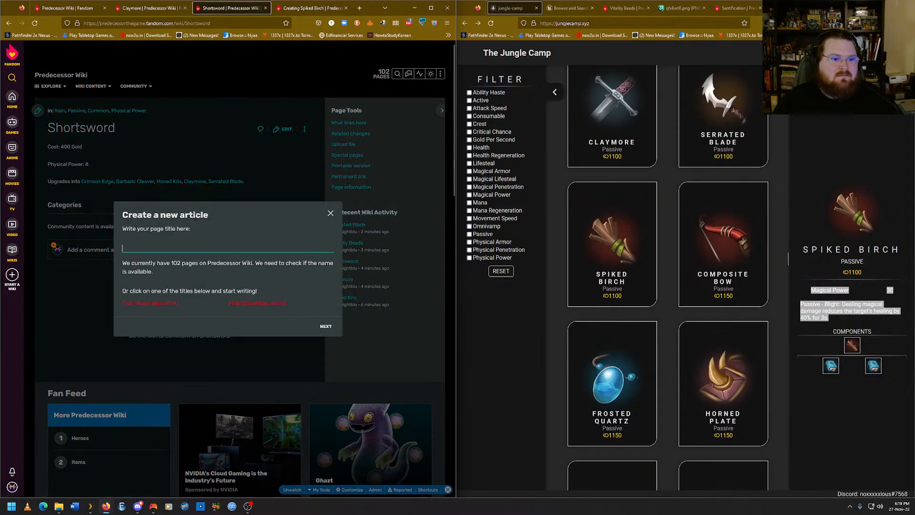
{"action": "key", "text": "d"}
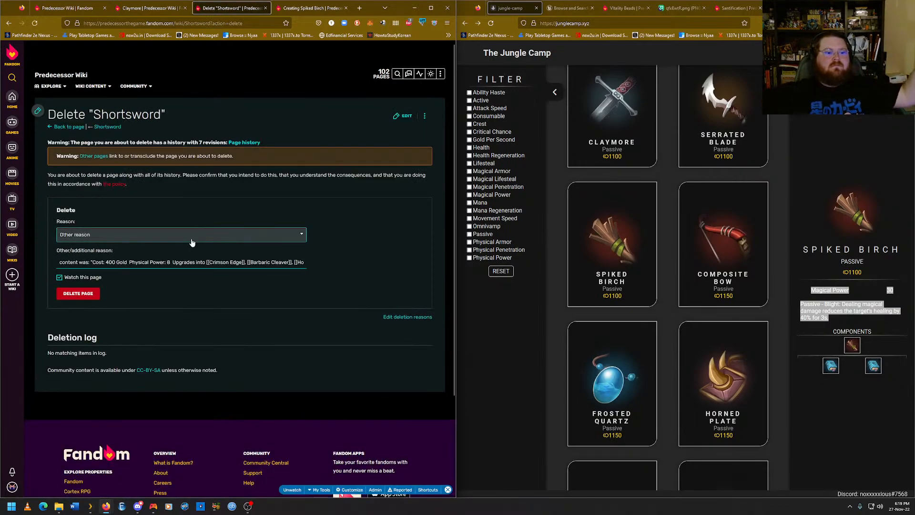
{"action": "left_click", "coordinate": [516, 105]}
{"action": "key", "text": "alt+Left"}
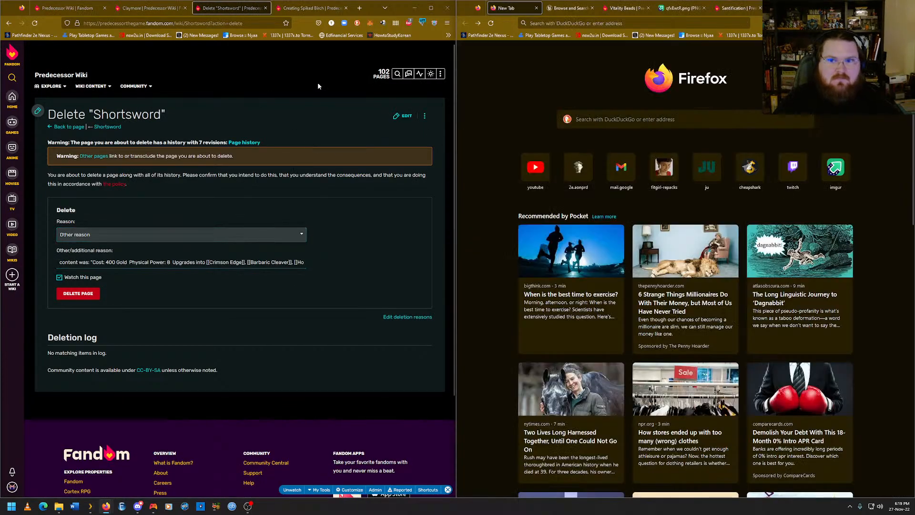
{"action": "key", "text": "alt+Right"}
{"action": "left_click", "coordinate": [260, 163]}
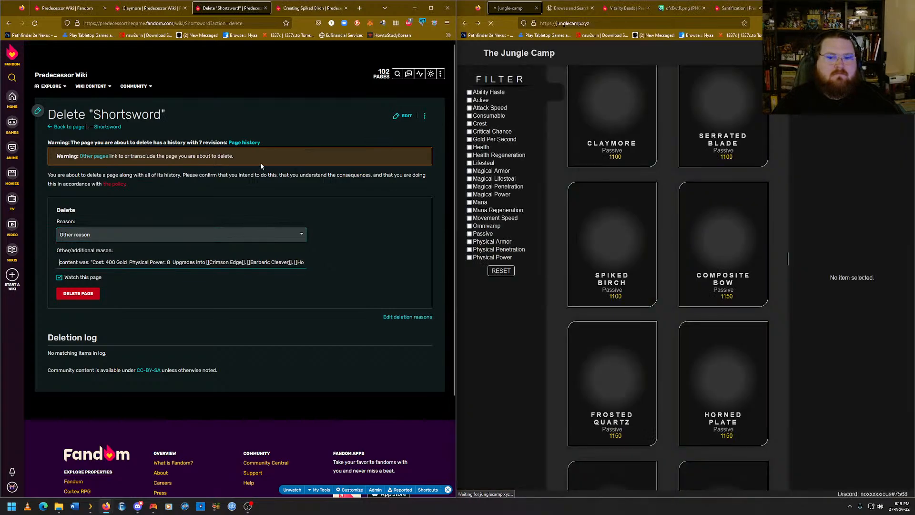
{"action": "key", "text": "alt+Left"}
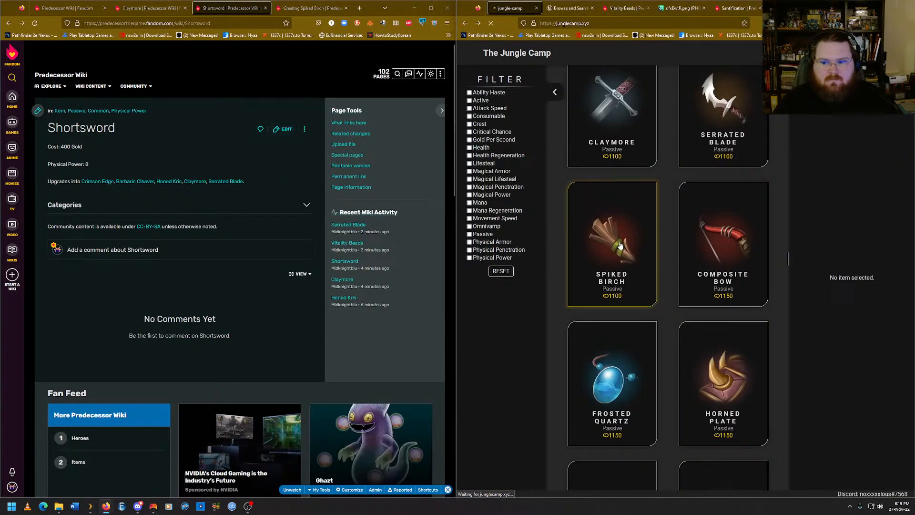
{"action": "left_click", "coordinate": [620, 245]}
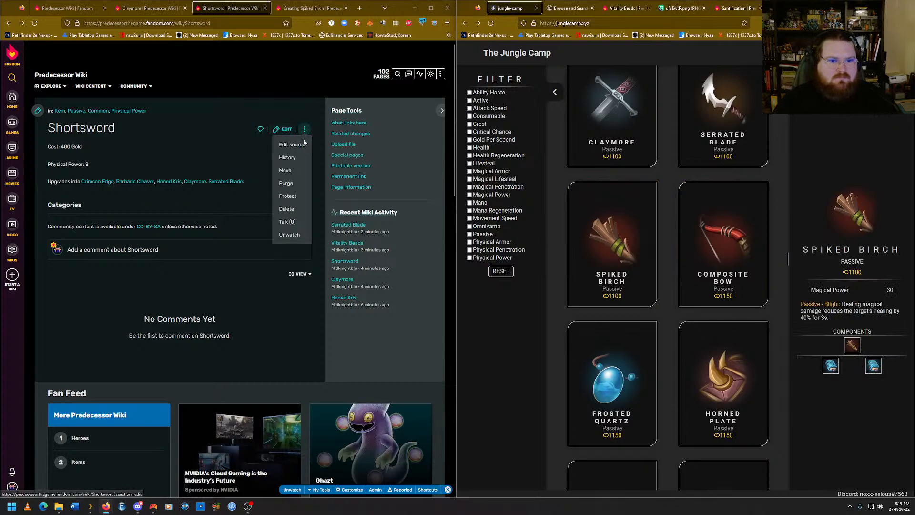
Look up the title "Codex" as a new article, open the existing Codex page and copy its address.
{"action": "mouse_move", "coordinate": [438, 71]}
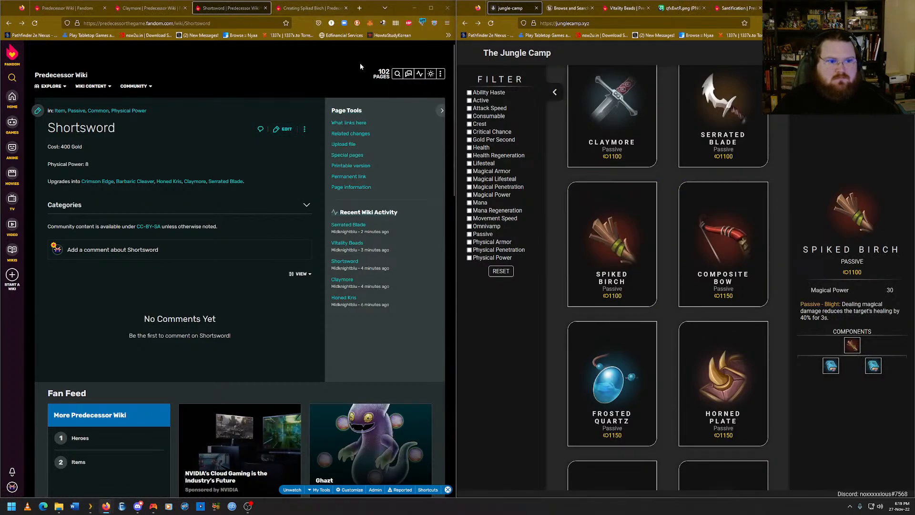
{"action": "left_click", "coordinate": [416, 86]}
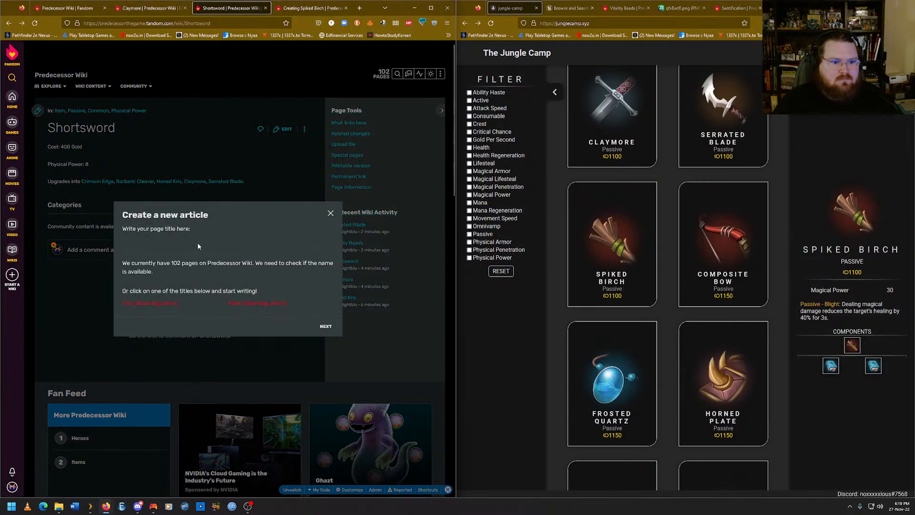
{"action": "type", "text": "Codex"}
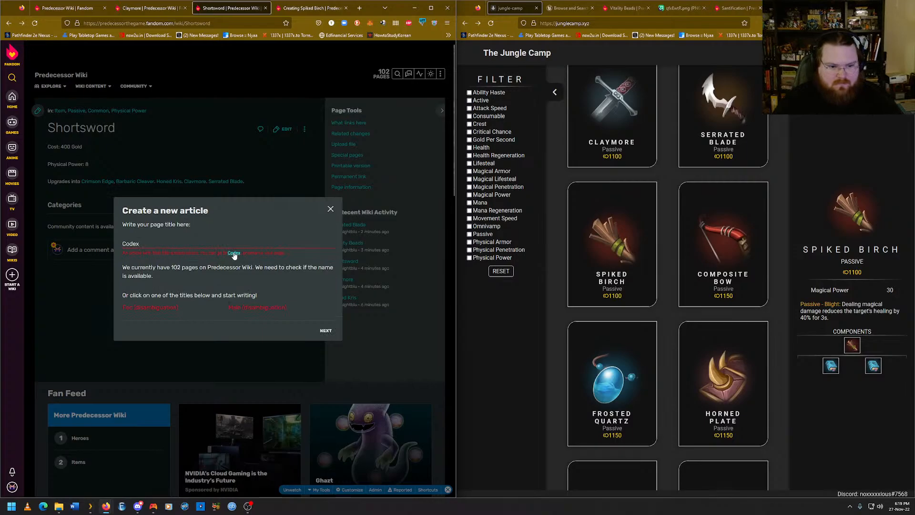
{"action": "left_click", "coordinate": [234, 252]}
{"action": "key", "text": "ctrl+l"}
{"action": "right_click", "coordinate": [195, 24]}
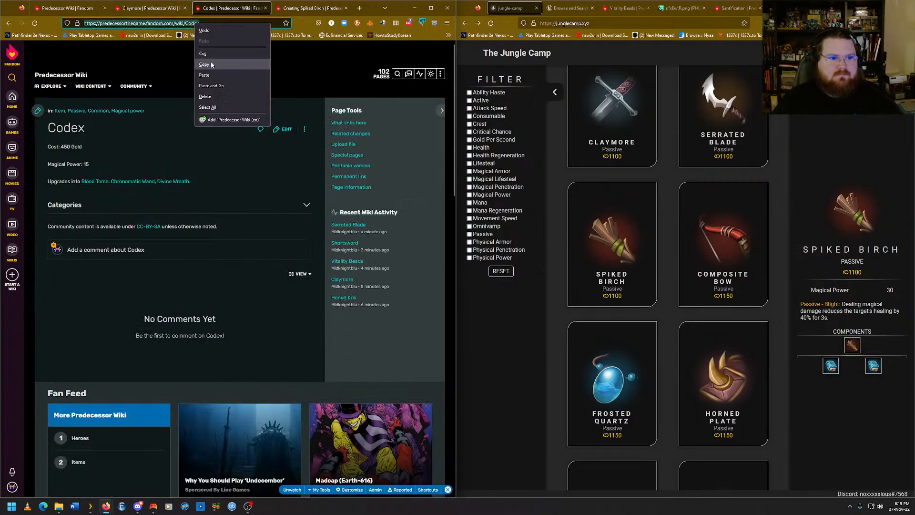
{"action": "left_click", "coordinate": [212, 64]}
Complete the "Upgrades from" line on the Spiked Birch page with a link to Codex and a period, and save the page.
{"action": "left_click", "coordinate": [295, 9]}
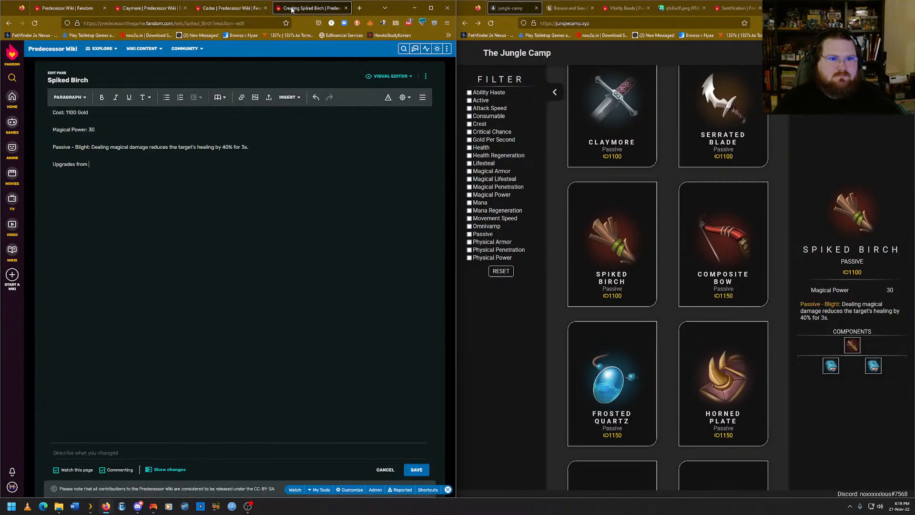
{"action": "key", "text": "ctrl+v"}
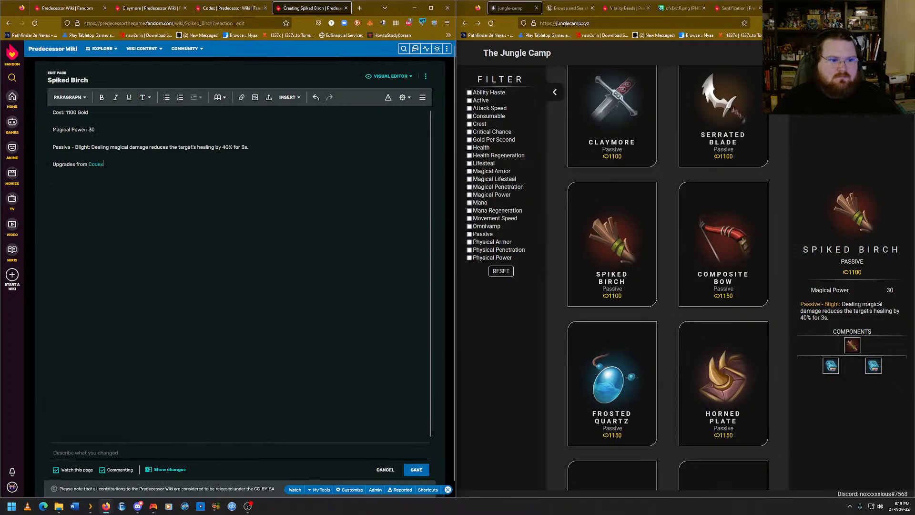
{"action": "left_click", "coordinate": [233, 9]}
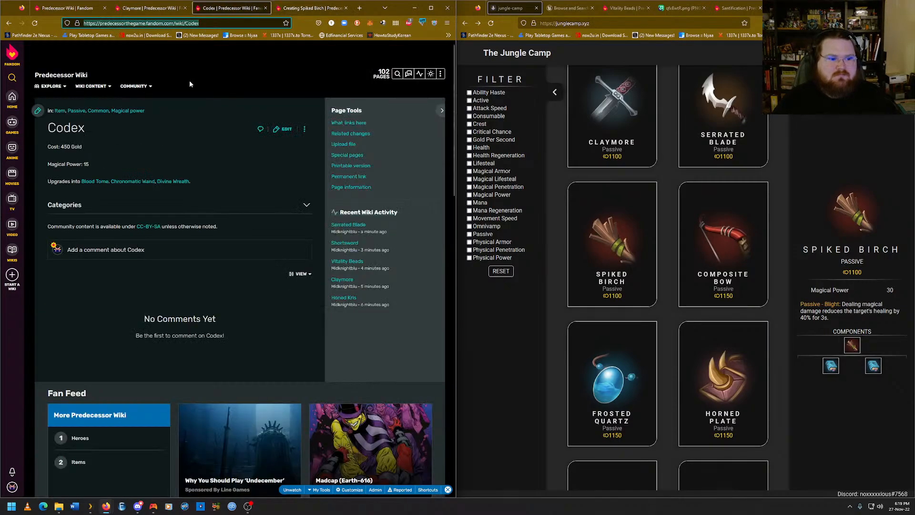
{"action": "left_click", "coordinate": [288, 9]}
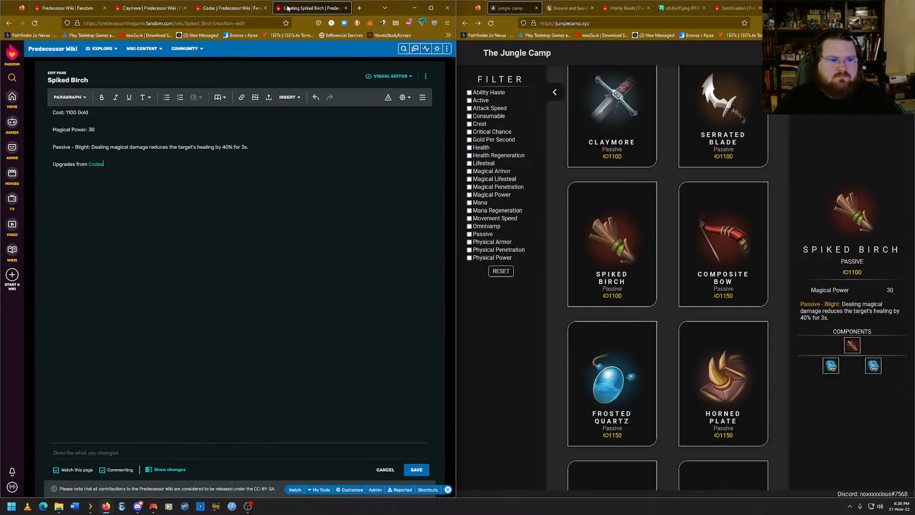
{"action": "left_click", "coordinate": [226, 8]}
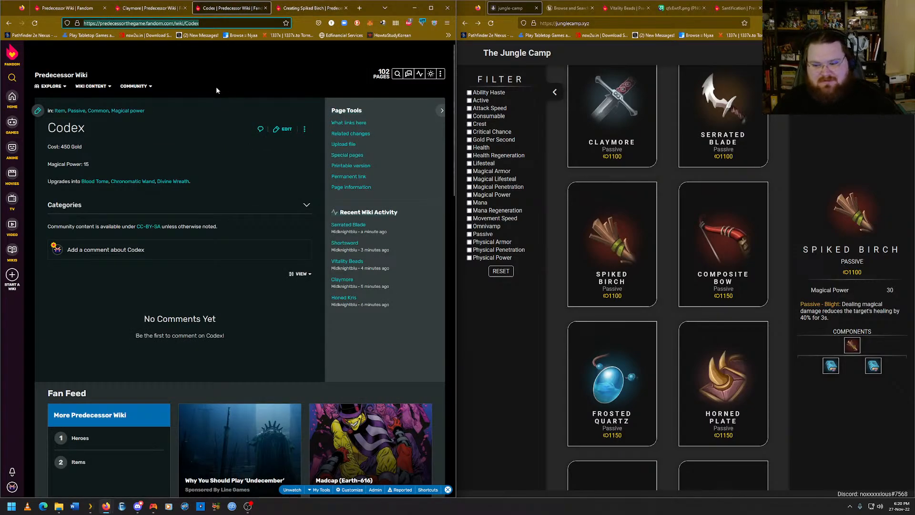
{"action": "left_click", "coordinate": [300, 8]}
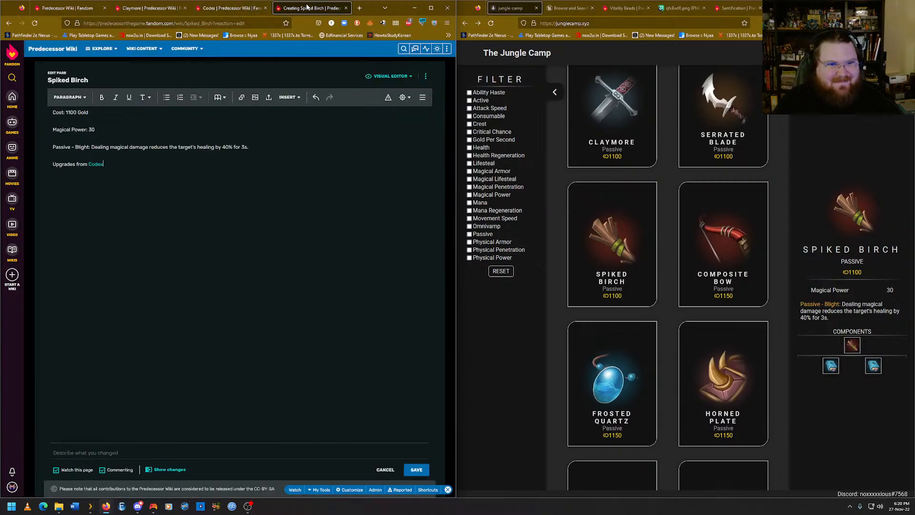
{"action": "type", "text": "."}
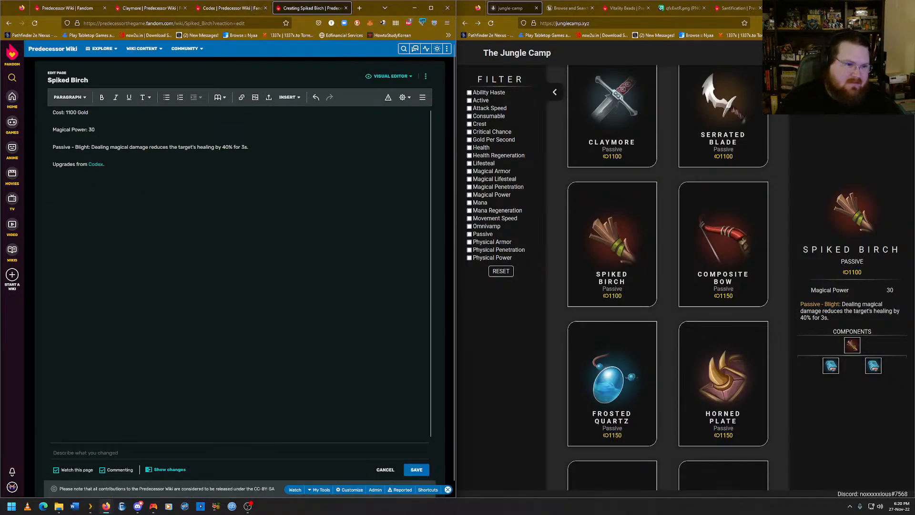
{"action": "left_click", "coordinate": [416, 470]}
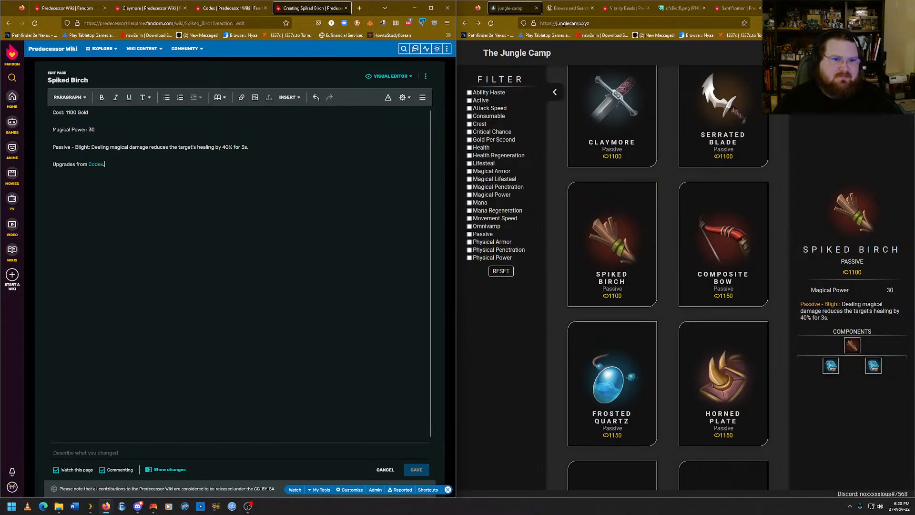
Open the Codex page for editing and copy the address of the Spiked Birch page.
{"action": "left_click", "coordinate": [229, 8]}
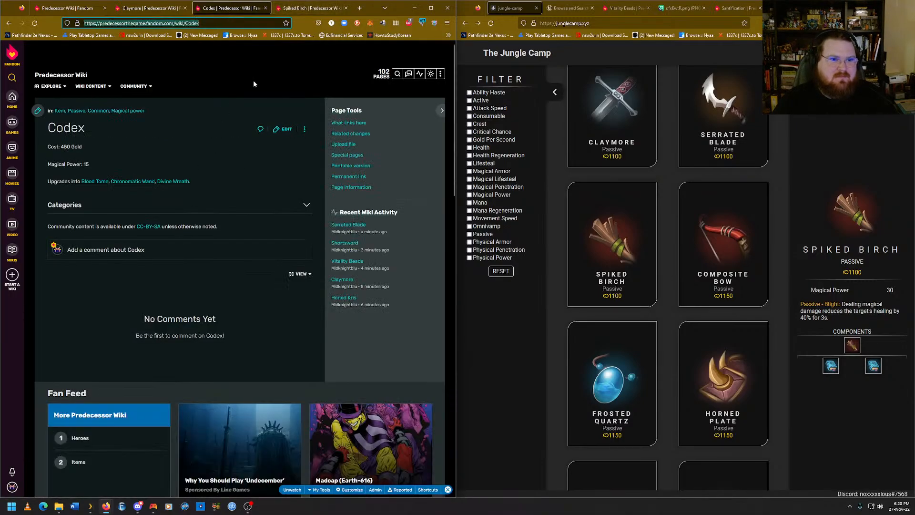
{"action": "left_click", "coordinate": [311, 8]}
{"action": "left_click", "coordinate": [224, 8]}
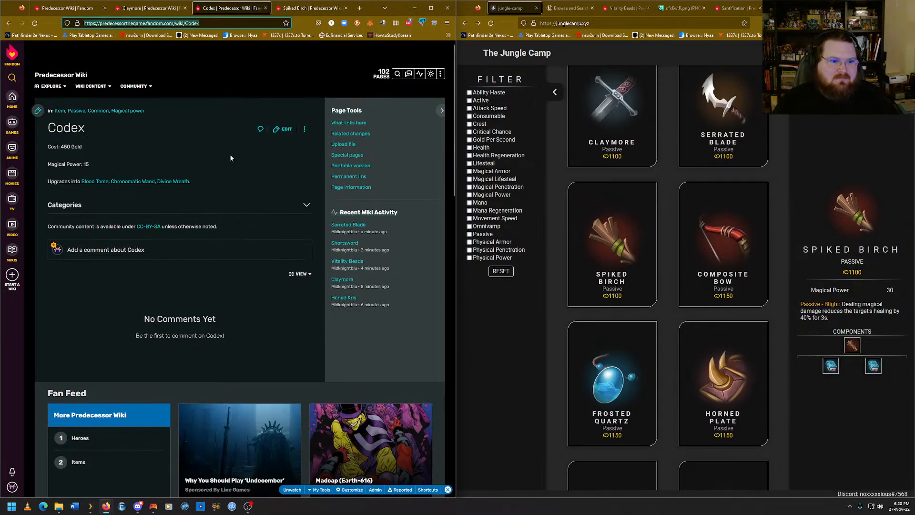
{"action": "left_click", "coordinate": [285, 129]}
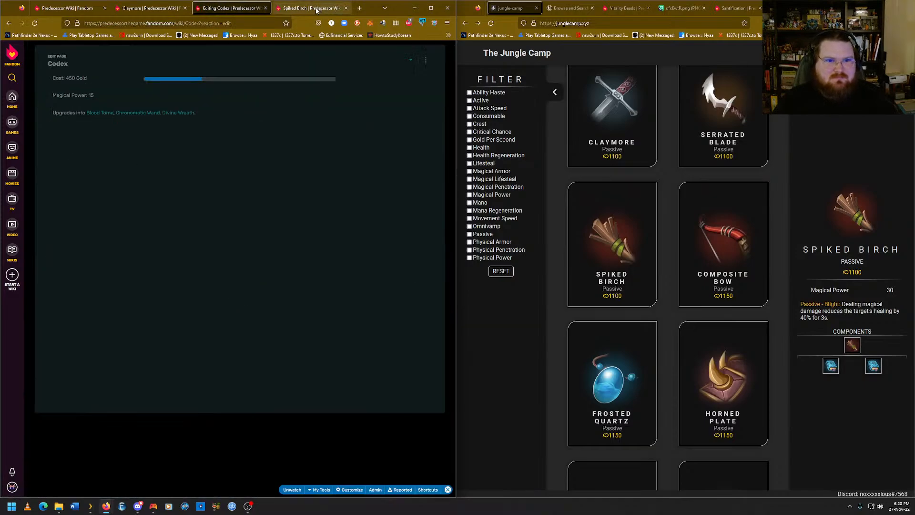
{"action": "left_click", "coordinate": [316, 9]}
{"action": "left_click", "coordinate": [222, 23]}
{"action": "right_click", "coordinate": [223, 23]}
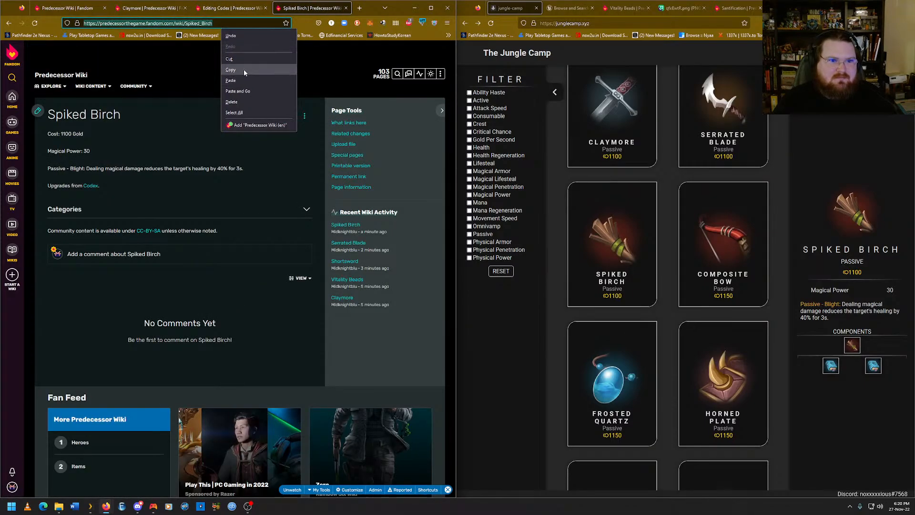
{"action": "left_click", "coordinate": [244, 70]}
Add a Spiked Birch link after Divine Wreath in the Codex page's "Upgrades into" list and save the page.
{"action": "key", "text": "ctrl+shift+Tab"}
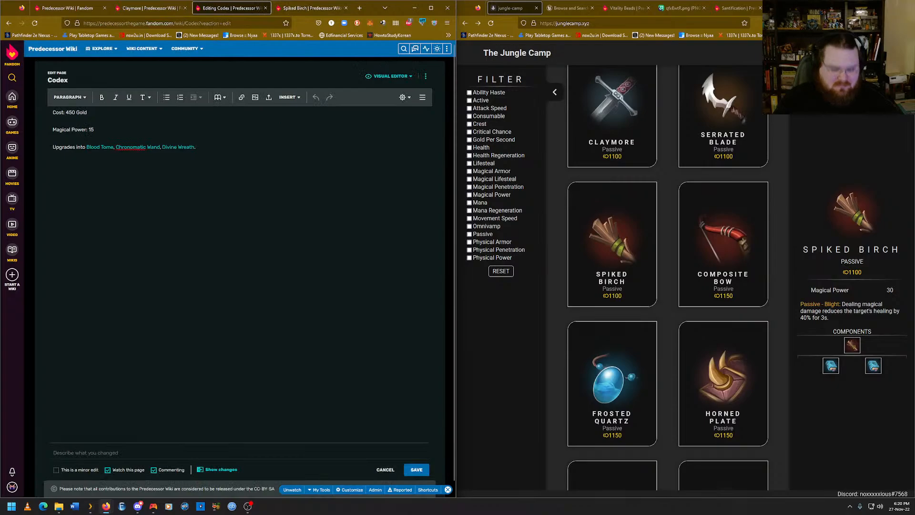
{"action": "key", "text": "BackSpace"}
{"action": "key", "text": "ctrl+v"}
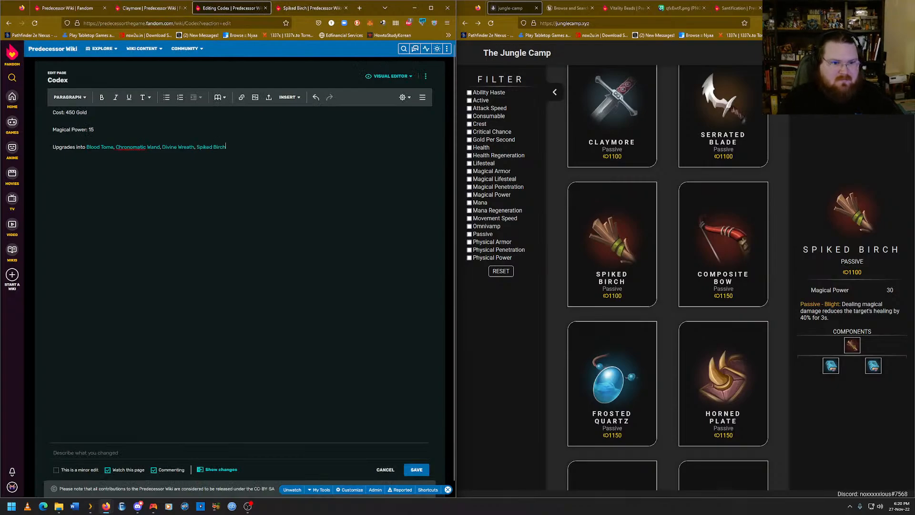
{"action": "type", "text": "."}
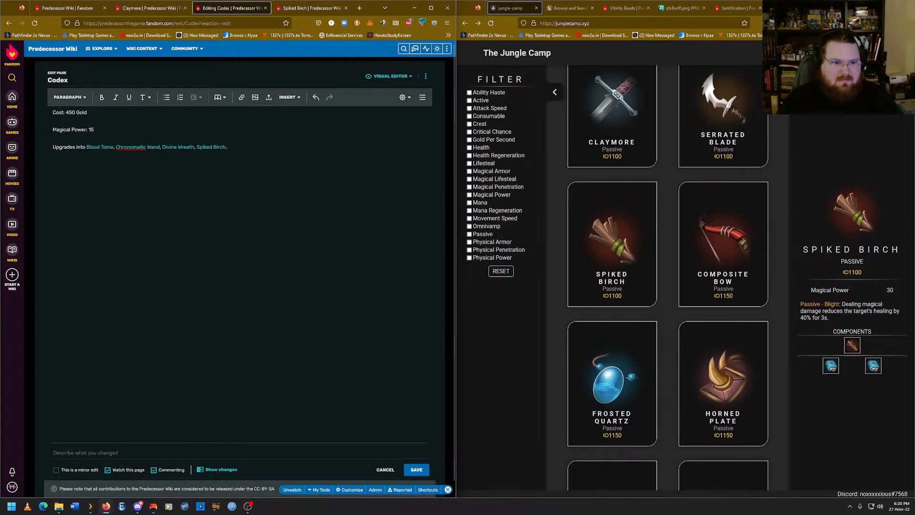
{"action": "left_click", "coordinate": [416, 470]}
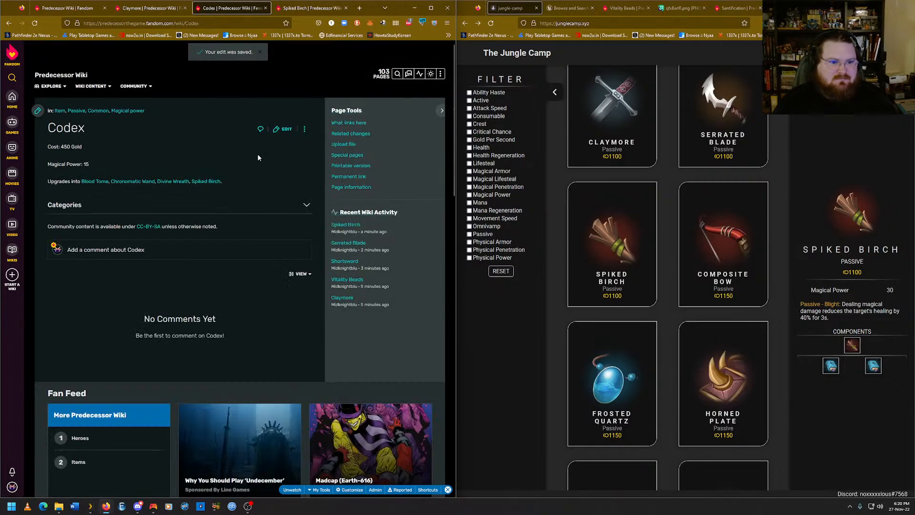
Display the Composite Bow details on Jungle Camp and create a new wiki article titled "Composite Bow".
{"action": "left_click", "coordinate": [724, 238]}
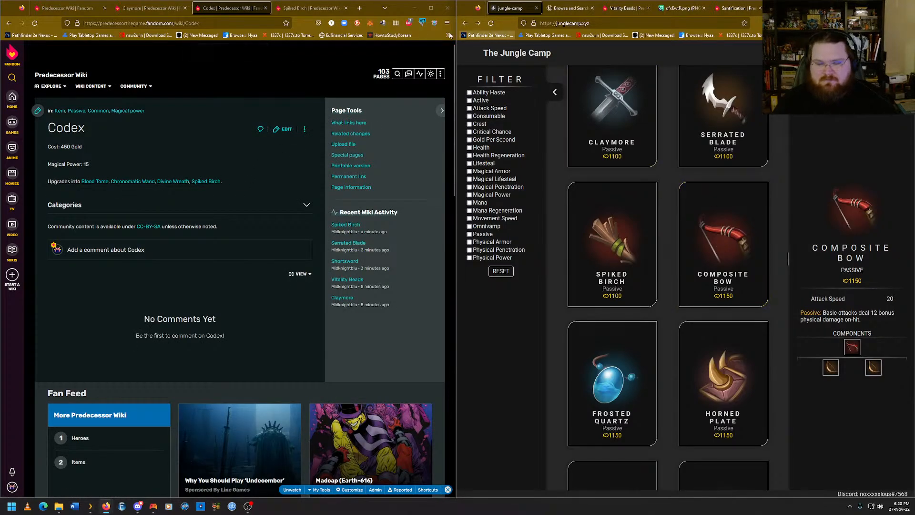
{"action": "left_click", "coordinate": [301, 8]}
{"action": "mouse_move", "coordinate": [438, 84]}
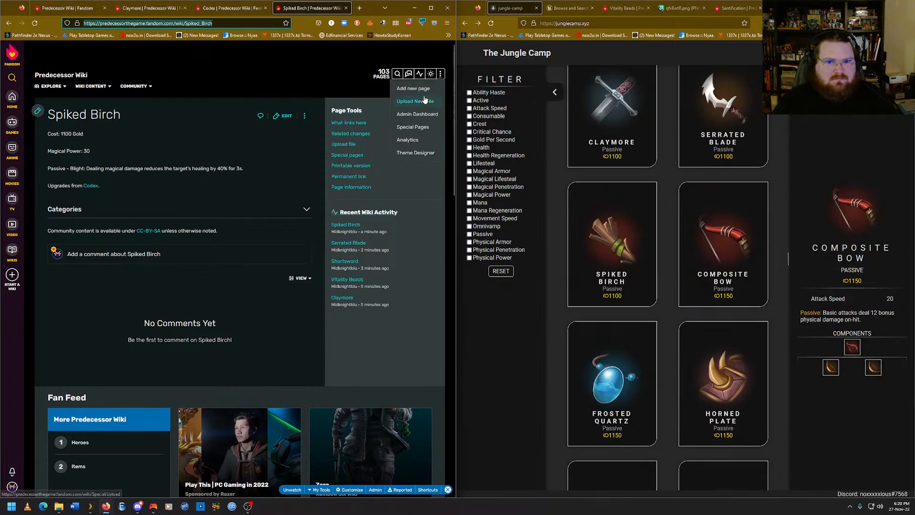
{"action": "left_click", "coordinate": [410, 92]}
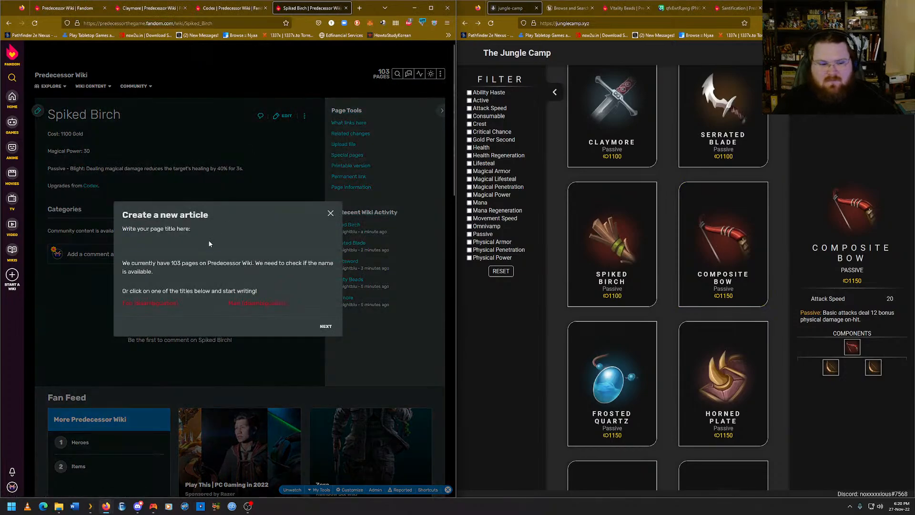
{"action": "left_click", "coordinate": [173, 248]}
{"action": "type", "text": "Composi"}
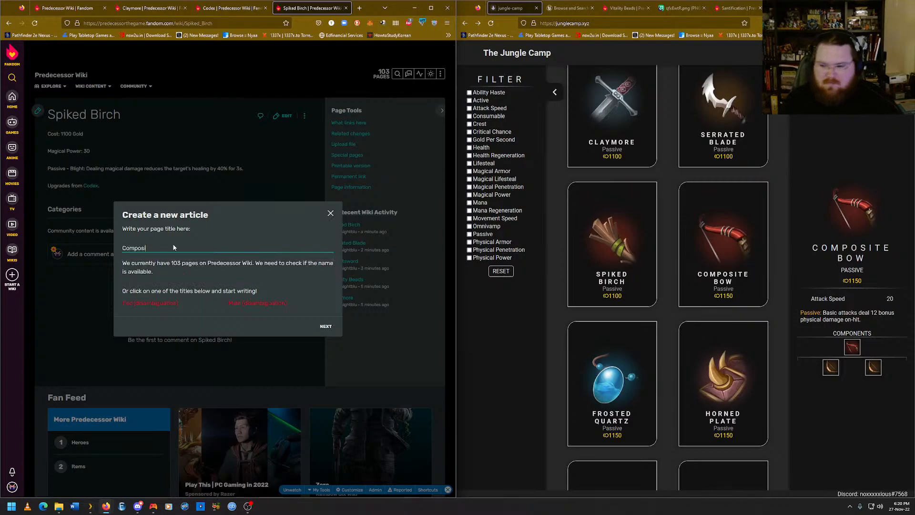
{"action": "type", "text": "te B"}
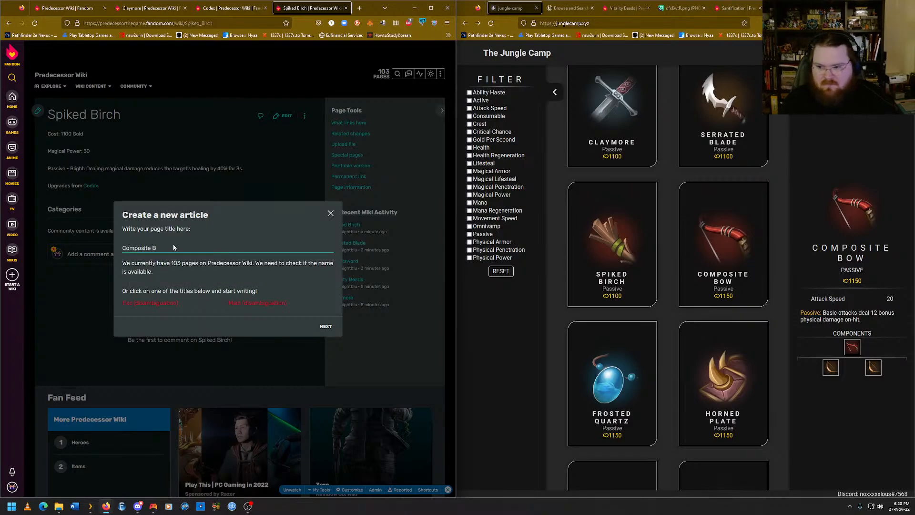
{"action": "type", "text": "ow"}
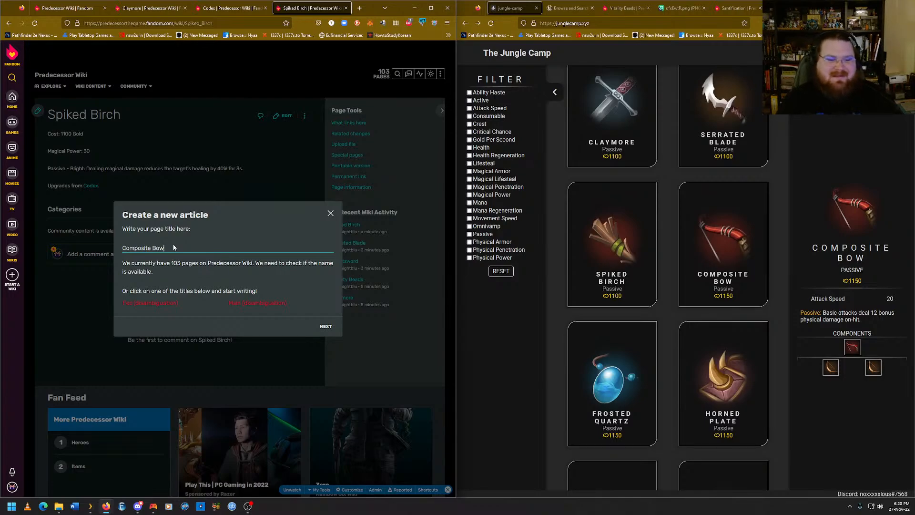
{"action": "left_click", "coordinate": [336, 325]}
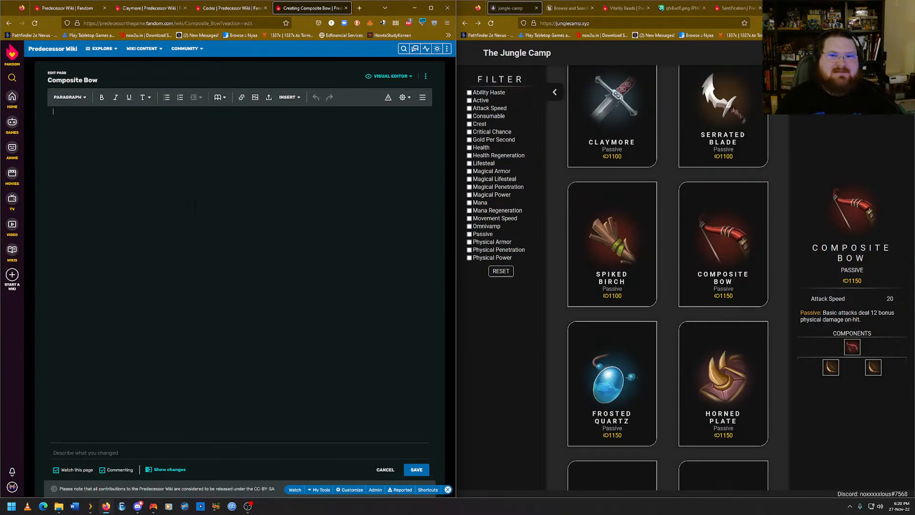
Enter the line "Cost: 1150 Gold" on the new Composite Bow page.
{"action": "type", "text": "Cost: 1"}
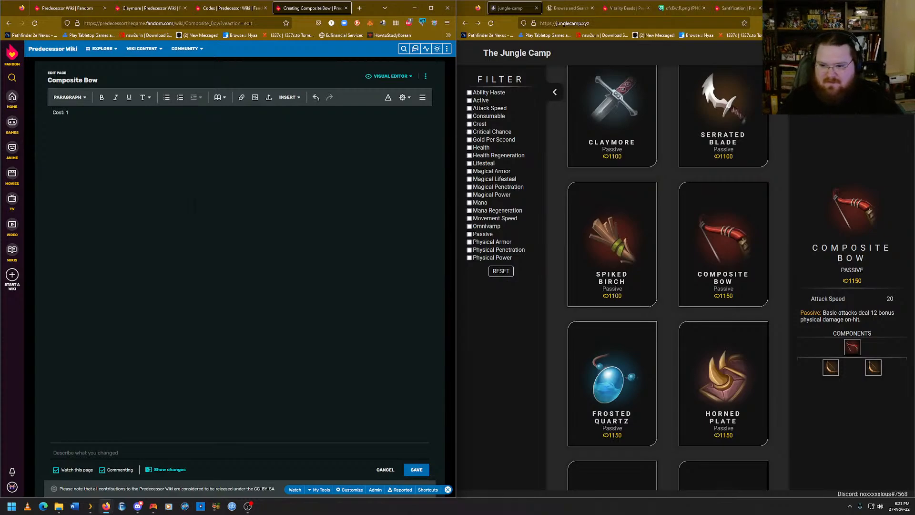
{"action": "type", "text": "150 G"}
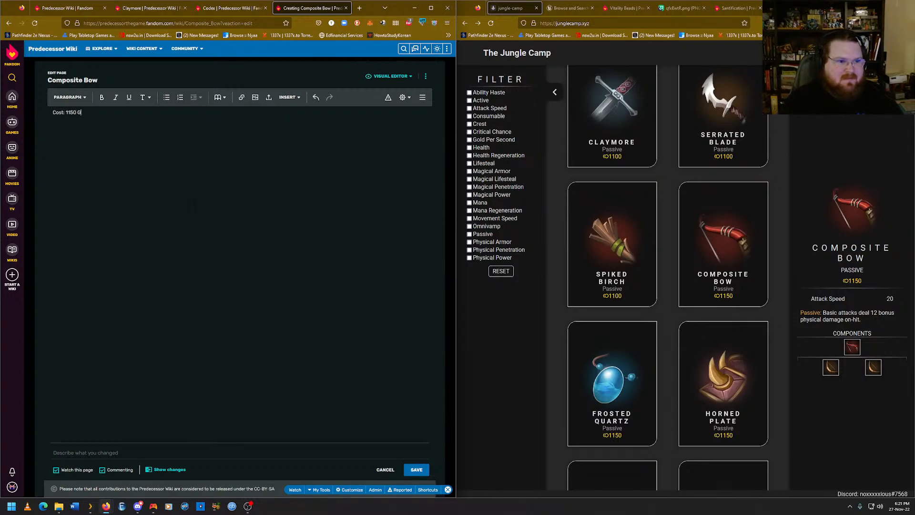
{"action": "type", "text": "old"}
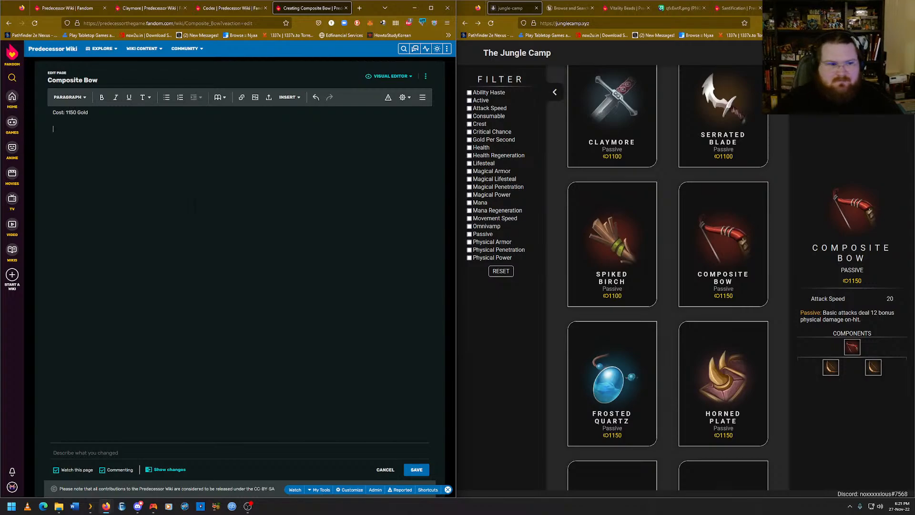
Copy the attack speed and passive text from Jungle Camp into the page, format it as "Attack Speed: 20" and begin an "Upgrades from" line.
{"action": "left_click_drag", "start_coordinate": [862, 320], "coordinate": [810, 298]}
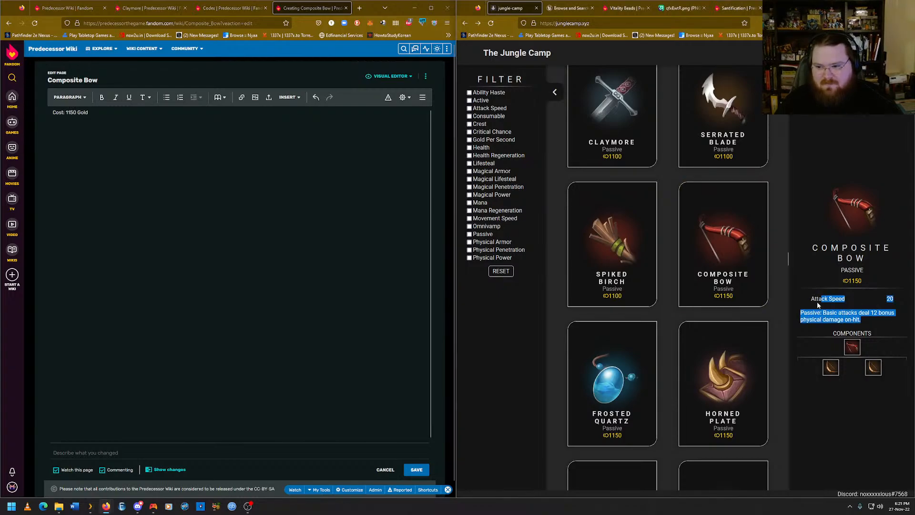
{"action": "right_click", "coordinate": [811, 299]}
{"action": "left_click", "coordinate": [823, 304]}
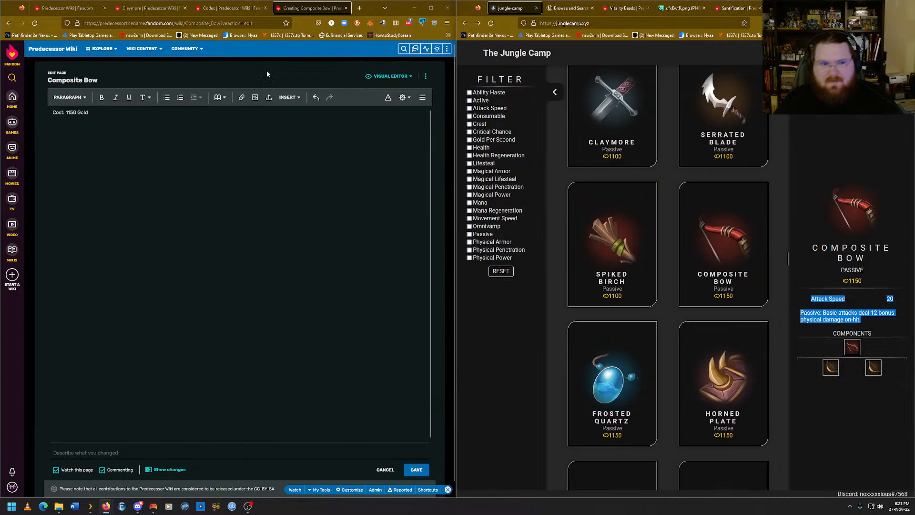
{"action": "left_click", "coordinate": [237, 18]}
{"action": "key", "text": "ctrl+v"}
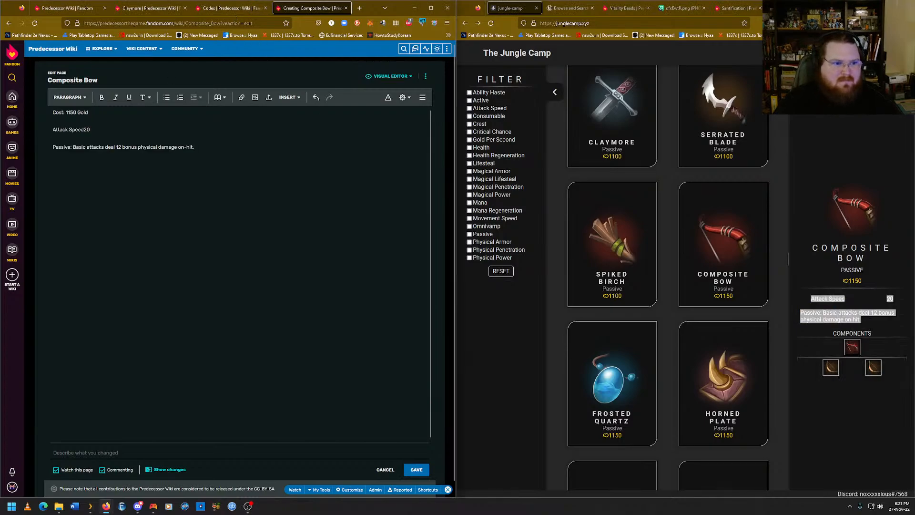
{"action": "type", "text": ":"}
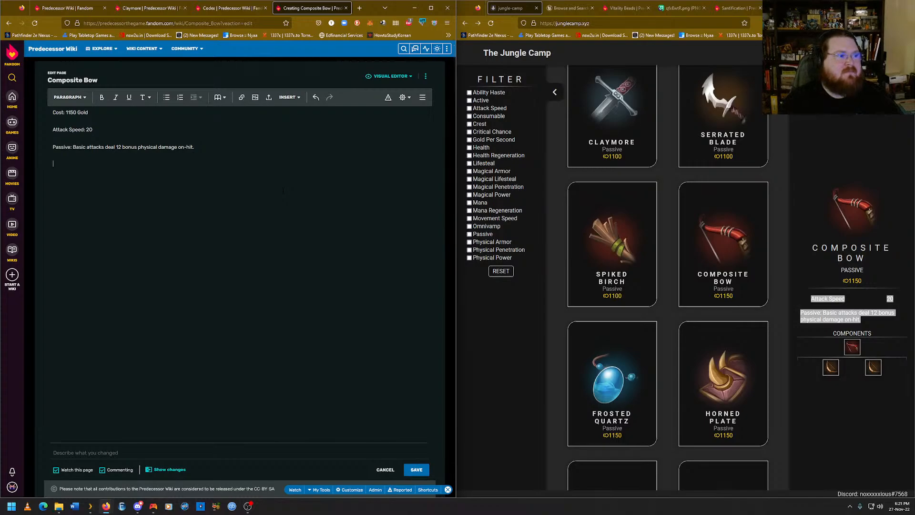
{"action": "type", "text": "Upgrades from"}
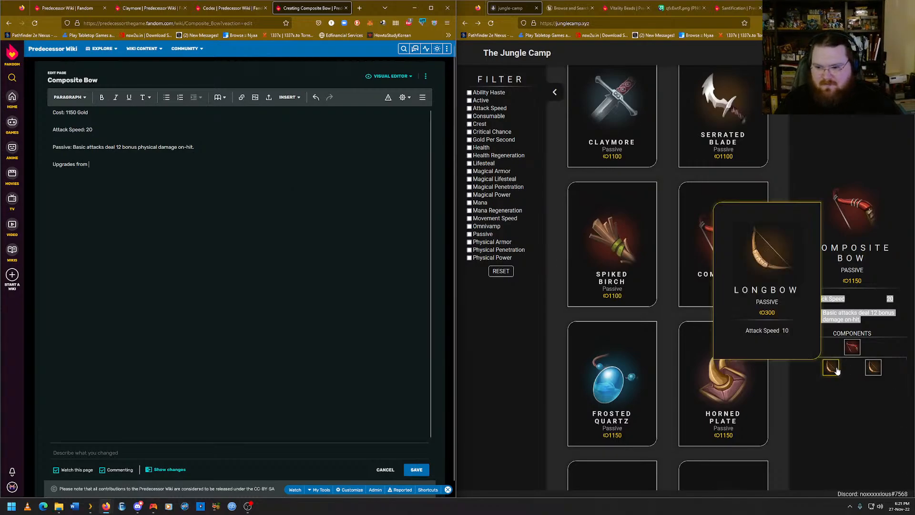
Look up the title "Longbow" as a new article, open the existing Longbow page and copy its address.
{"action": "left_click", "coordinate": [229, 8]}
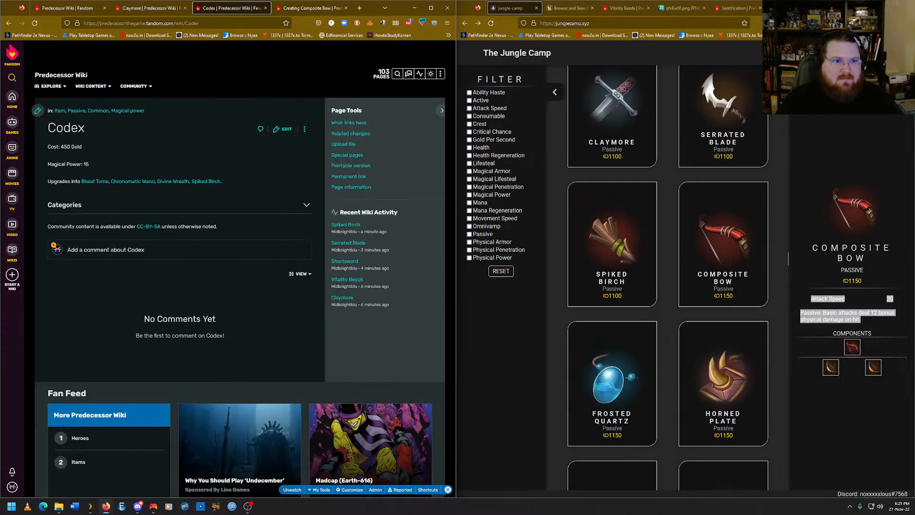
{"action": "left_click", "coordinate": [200, 23]}
{"action": "left_click", "coordinate": [302, 81]}
{"action": "mouse_move", "coordinate": [441, 74]}
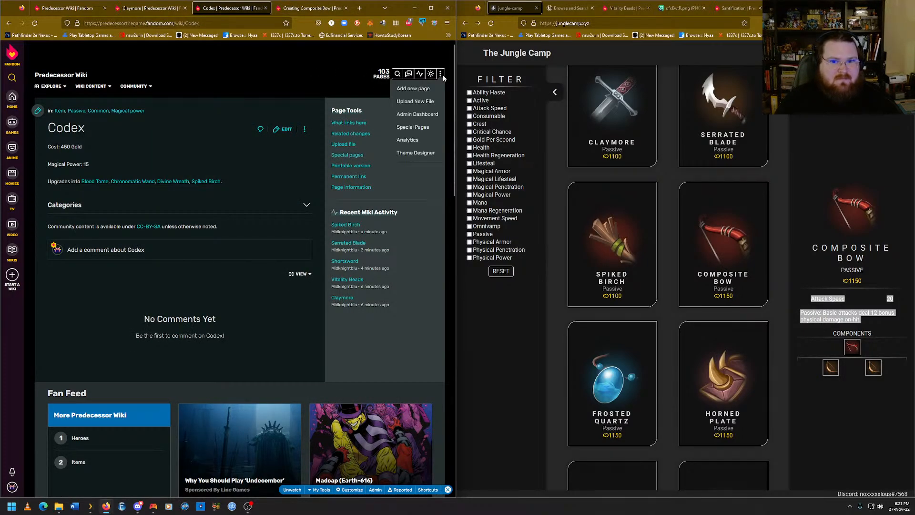
{"action": "left_click", "coordinate": [415, 90]}
{"action": "left_click", "coordinate": [169, 241]}
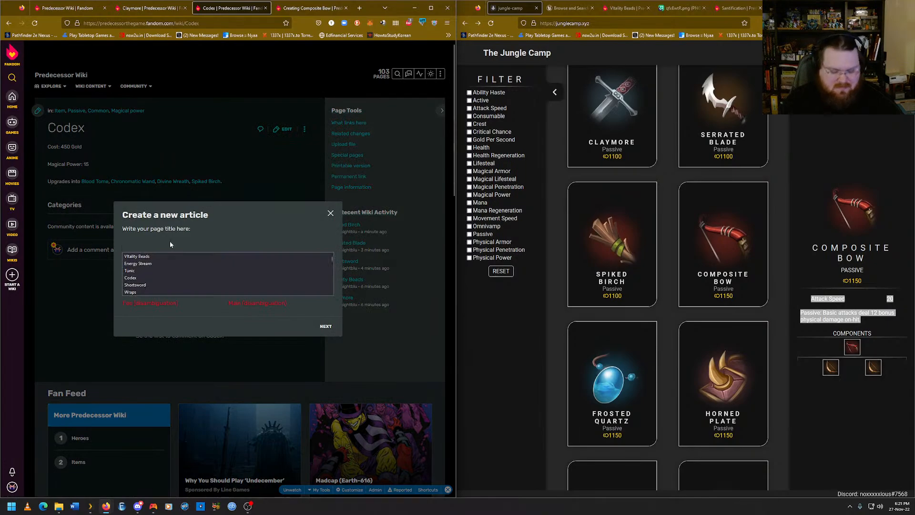
{"action": "type", "text": "long"}
{"action": "key", "text": "Down"}
{"action": "key", "text": "Return"}
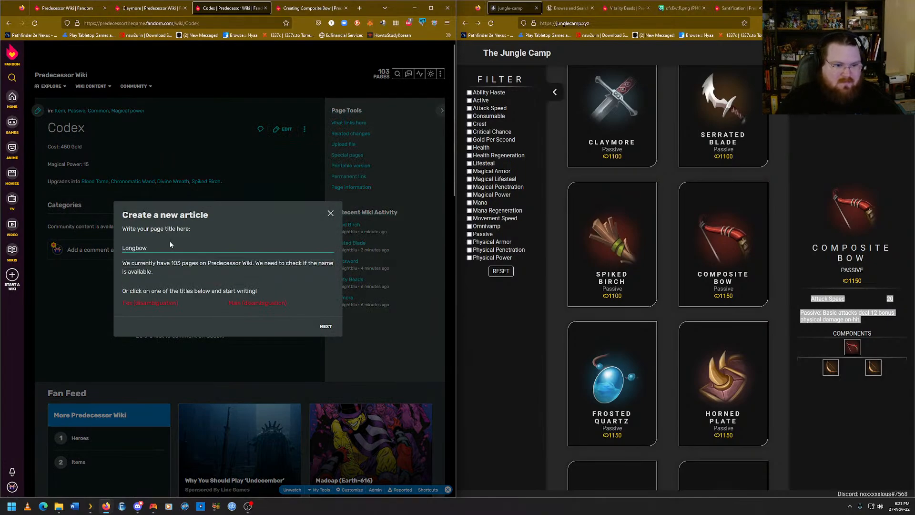
{"action": "left_click", "coordinate": [237, 253]}
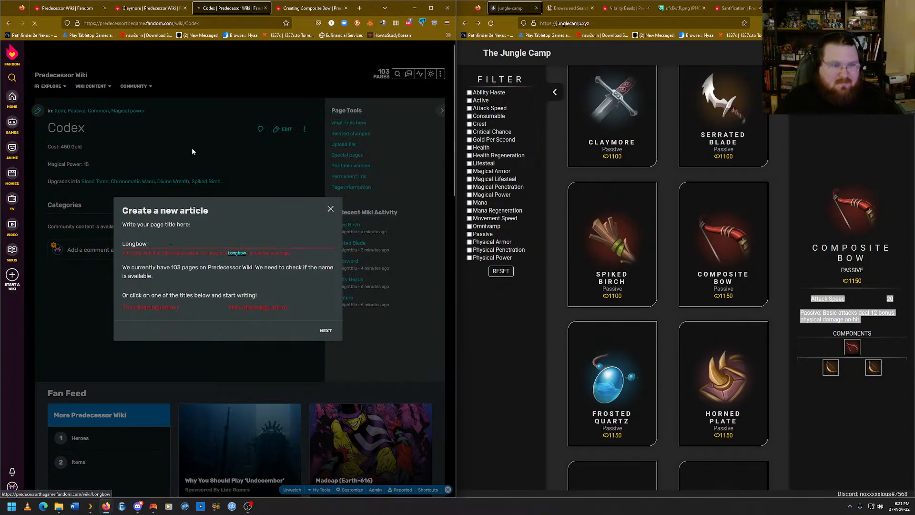
{"action": "right_click", "coordinate": [168, 23]}
{"action": "left_click", "coordinate": [183, 68]}
Complete the "Upgrades from" line on the Composite Bow page with a link to Longbow and a period, and save the page.
{"action": "left_click", "coordinate": [311, 9]}
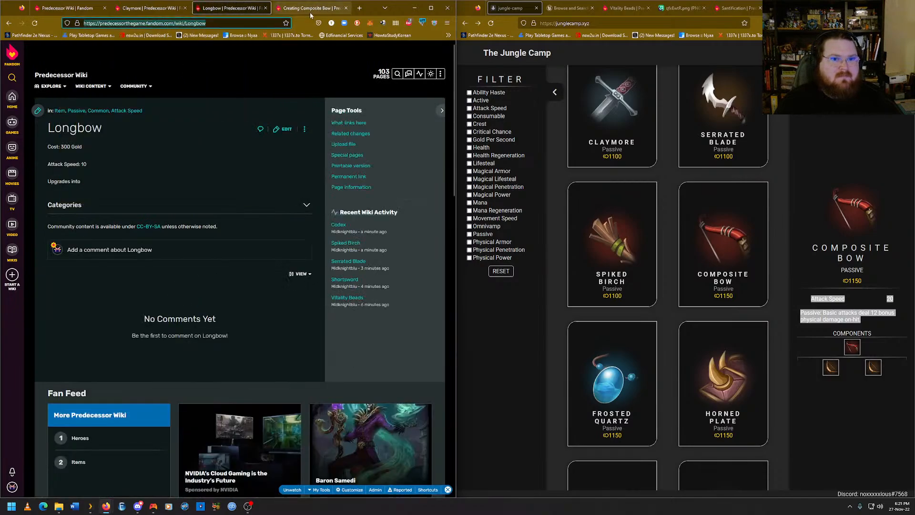
{"action": "key", "text": "ctrl+v"}
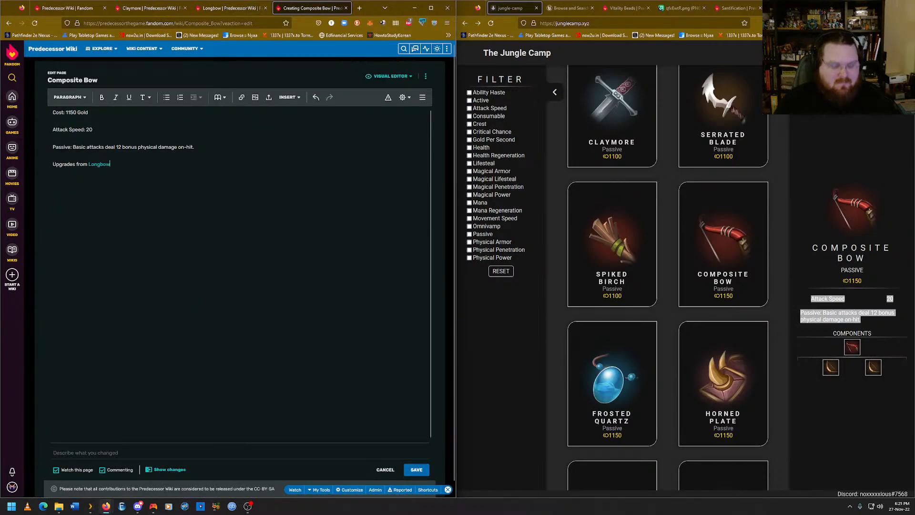
{"action": "left_click", "coordinate": [416, 469]}
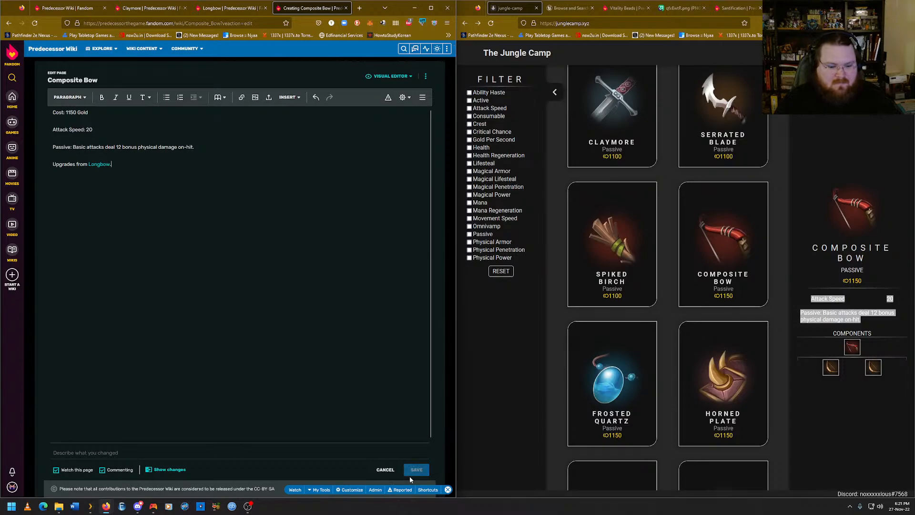
Return to the saved Composite Bow page and copy its address.
{"action": "left_click", "coordinate": [224, 8]}
{"action": "left_click", "coordinate": [308, 8]}
{"action": "left_click", "coordinate": [250, 8]}
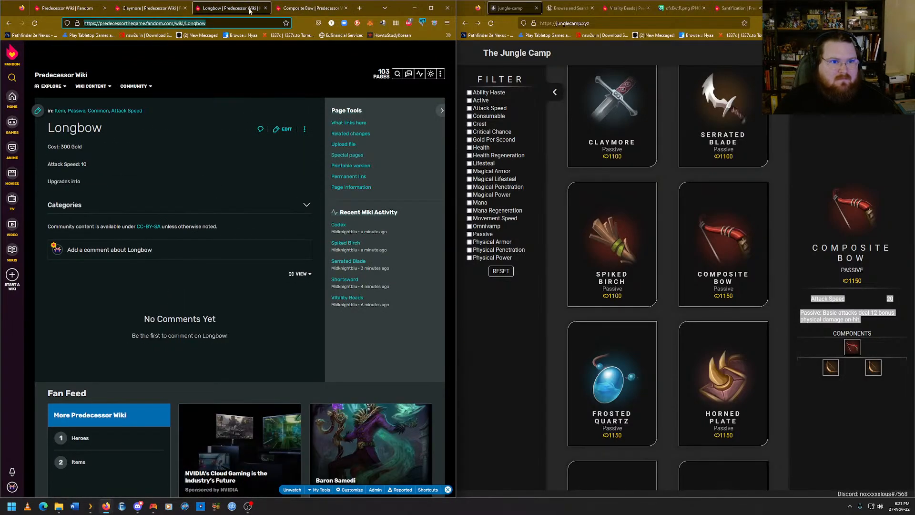
{"action": "left_click", "coordinate": [294, 8]}
{"action": "left_click", "coordinate": [253, 8]}
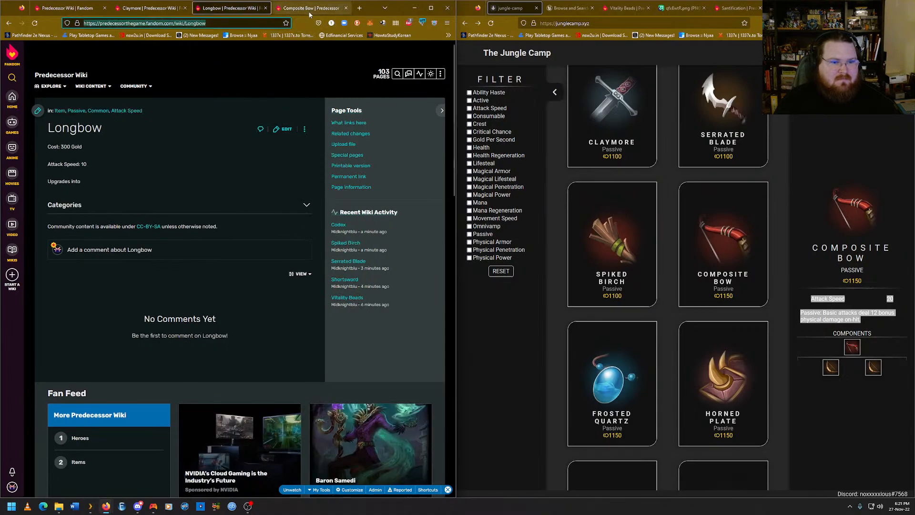
{"action": "left_click", "coordinate": [309, 13]}
{"action": "left_click", "coordinate": [232, 24]}
{"action": "right_click", "coordinate": [232, 24]}
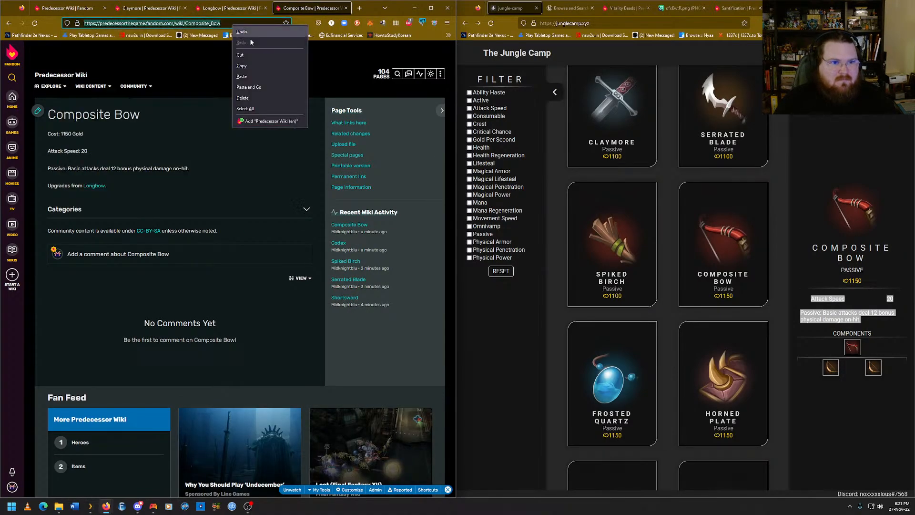
{"action": "left_click", "coordinate": [254, 64]}
Complete the "Upgrades into" line on the Longbow page with a link to Composite Bow and a period, and save the page.
{"action": "left_click", "coordinate": [230, 12]}
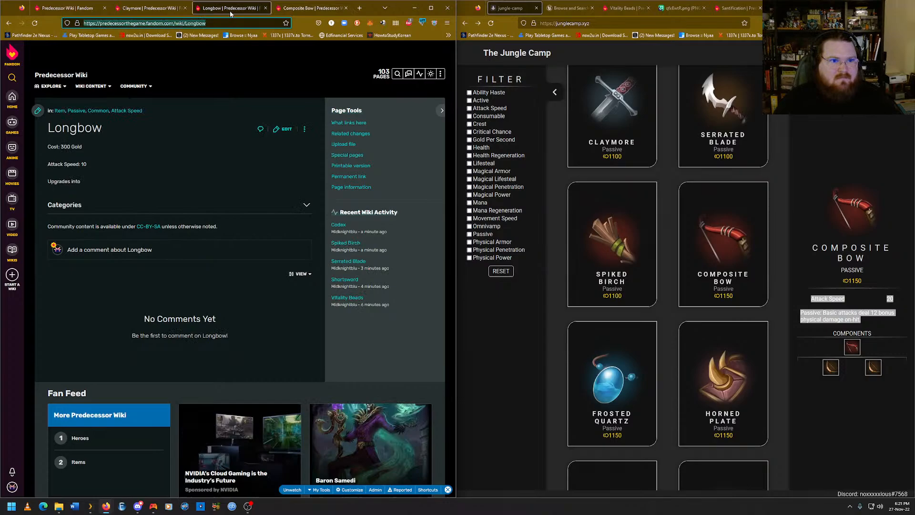
{"action": "left_click", "coordinate": [285, 129]}
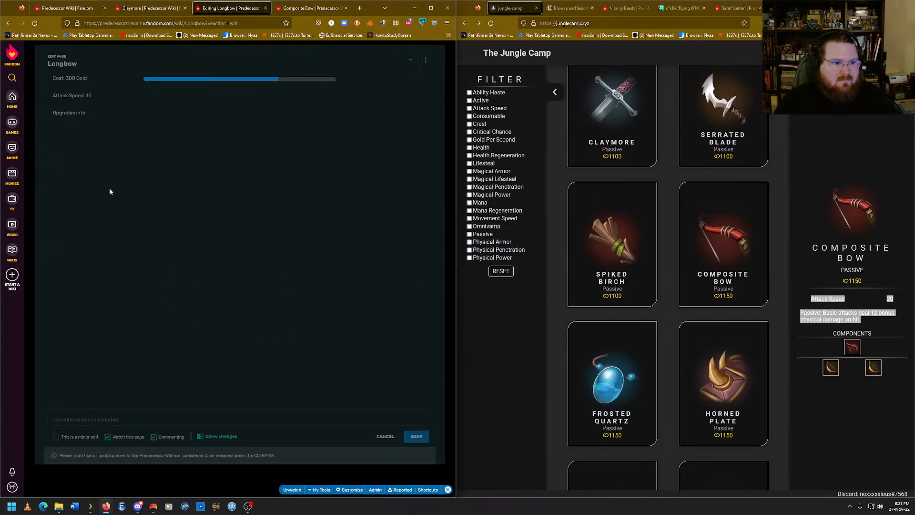
{"action": "key", "text": "ctrl+v"}
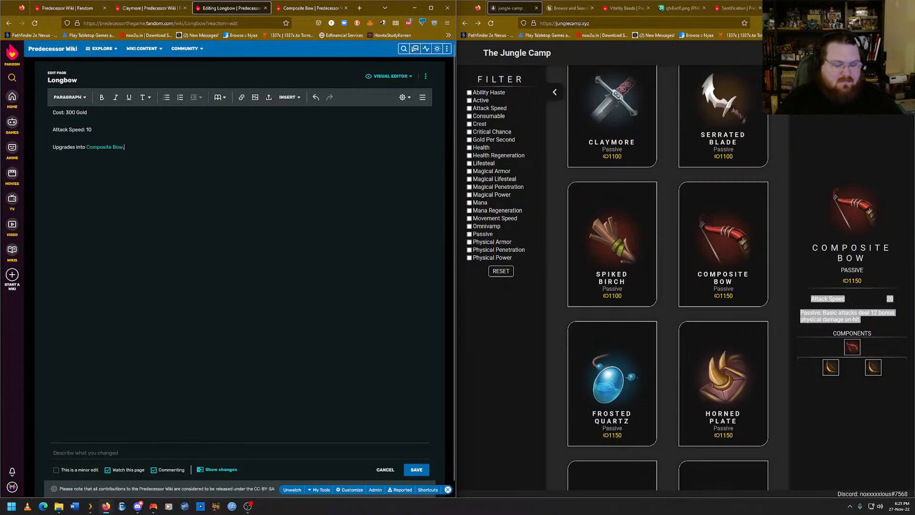
{"action": "left_click", "coordinate": [416, 469]}
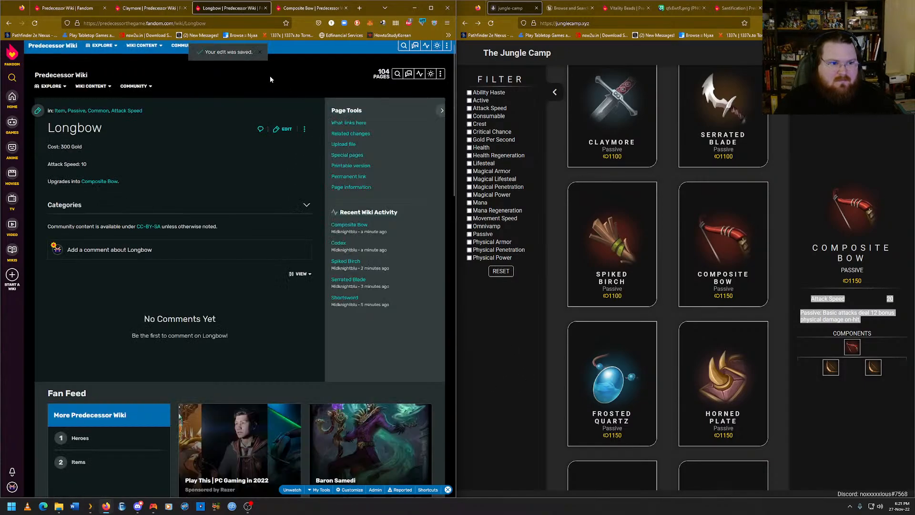
Add the categories Item and Passive to the Composite Bow page.
{"action": "left_click", "coordinate": [310, 7]}
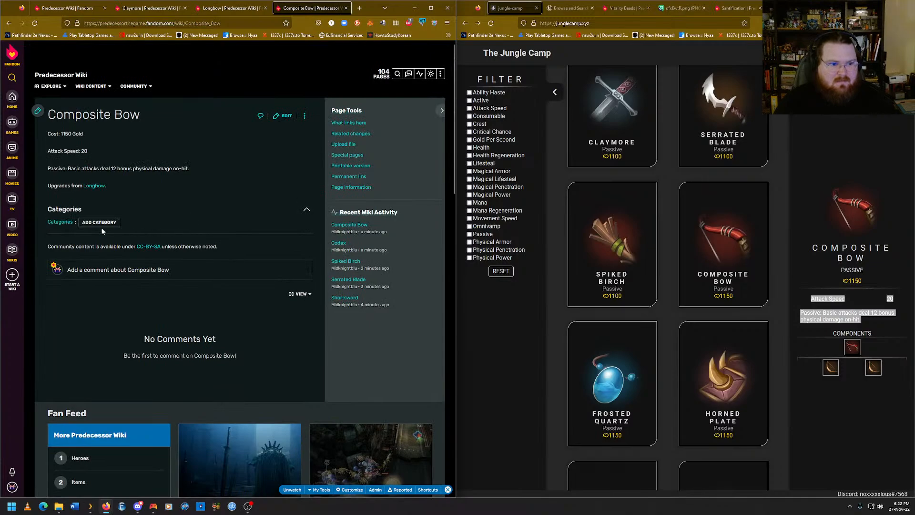
{"action": "left_click", "coordinate": [101, 230]}
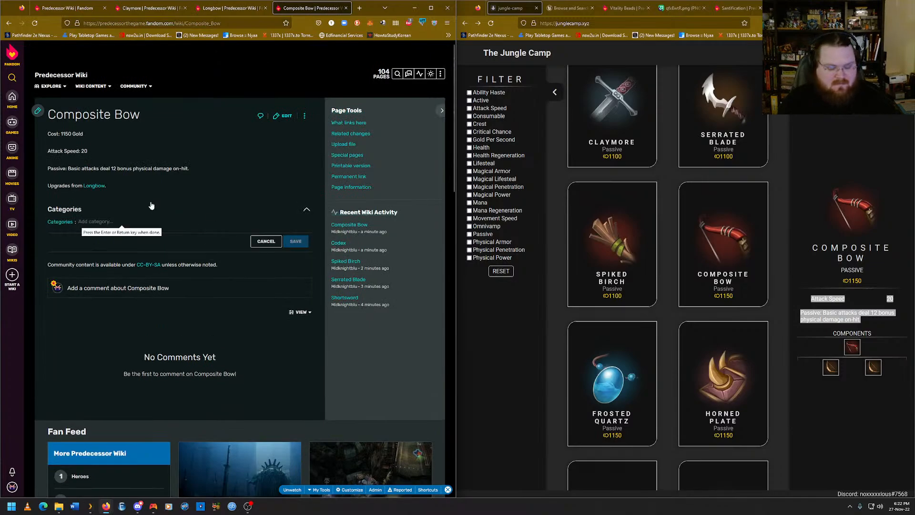
{"action": "type", "text": "Item"}
{"action": "key", "text": "Return"}
{"action": "type", "text": "Passive"}
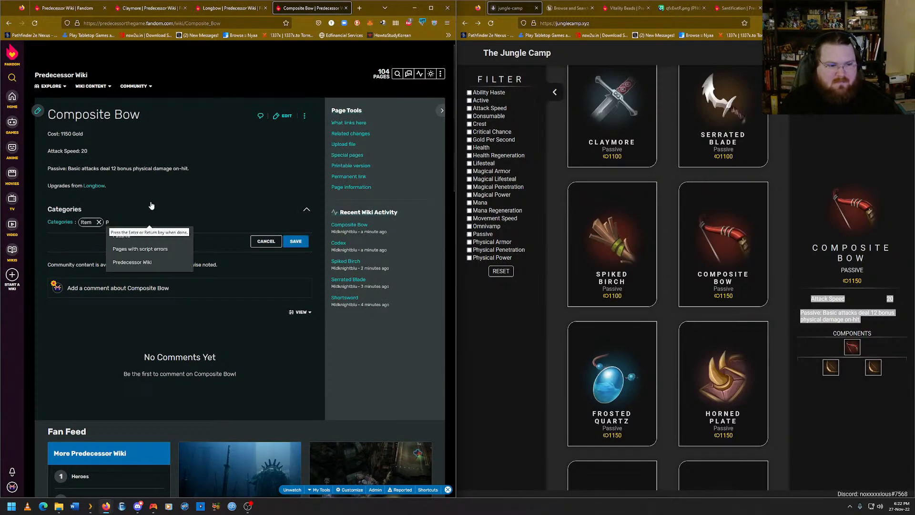
{"action": "key", "text": "Return"}
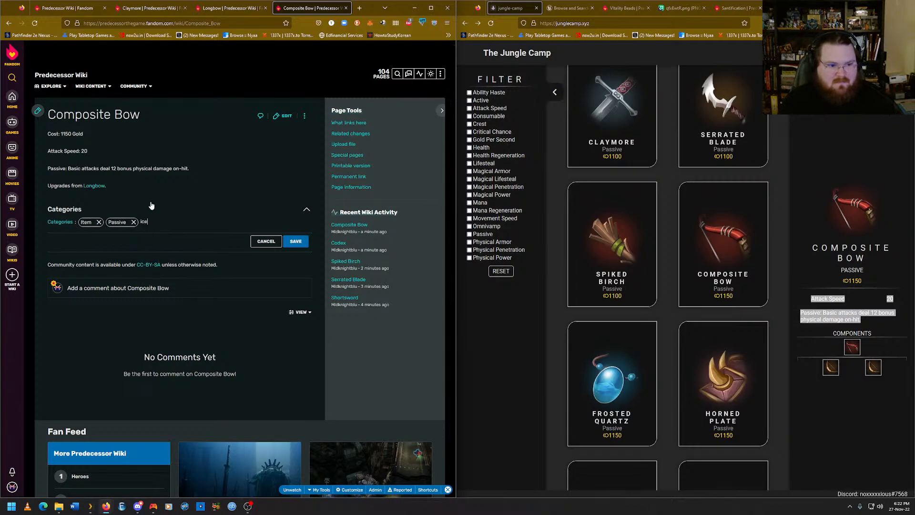
{"action": "type", "text": "ic"}
{"action": "key", "text": "BackSpace"}
{"action": "key", "text": "BackSpace"}
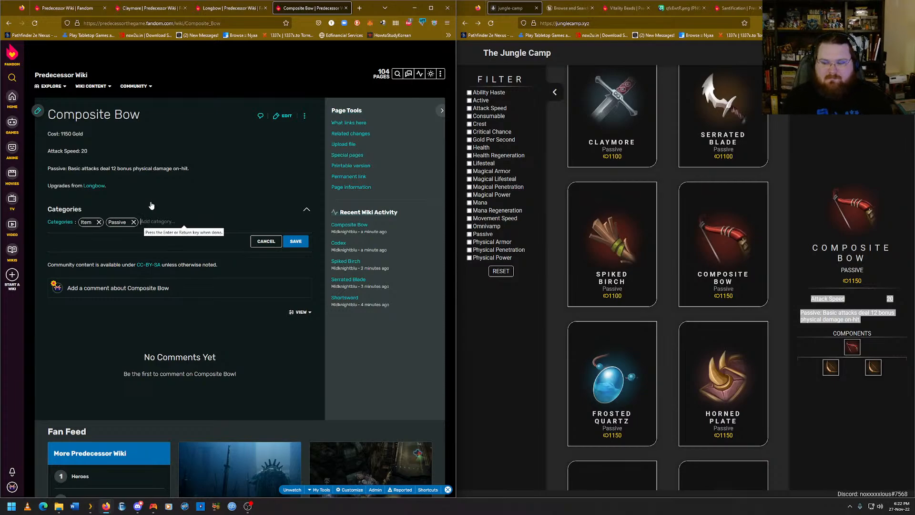
Add the categories Uncommon and Attack Speed to the Composite Bow page and save the category list.
{"action": "type", "text": "Uncommon"}
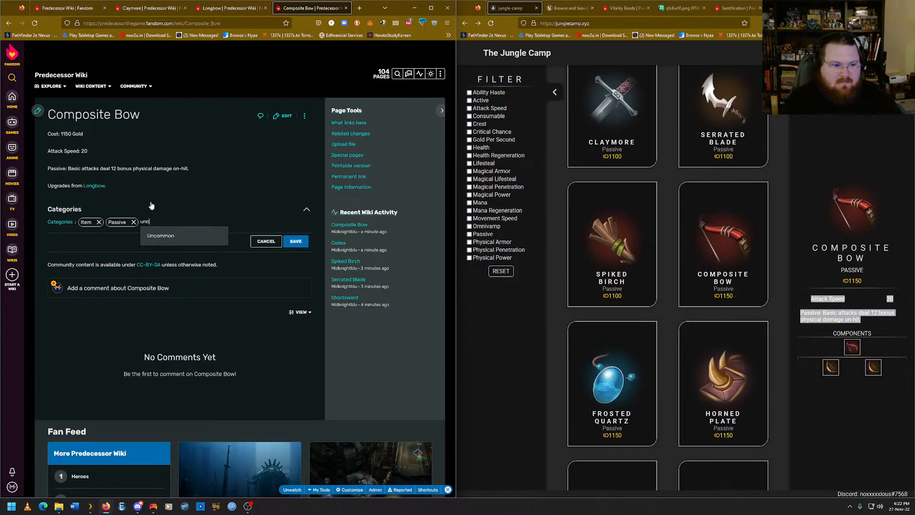
{"action": "key", "text": "Return"}
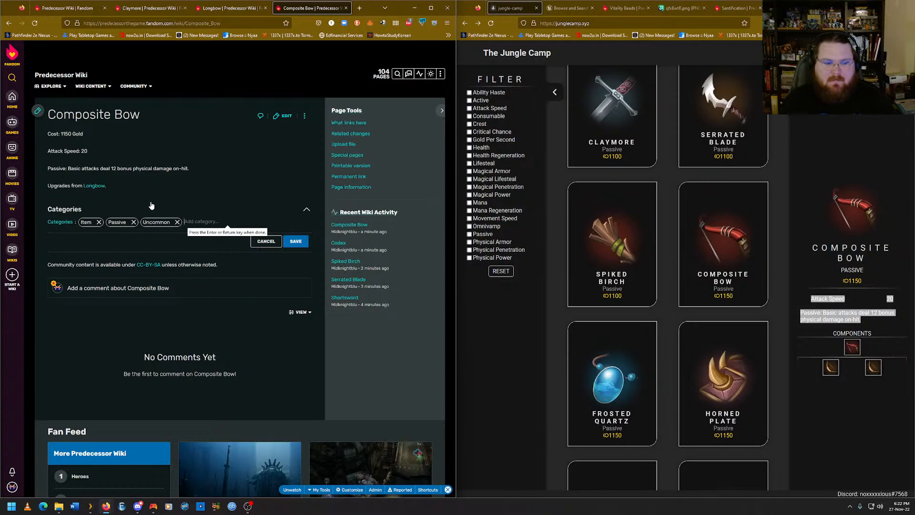
{"action": "type", "text": "A"}
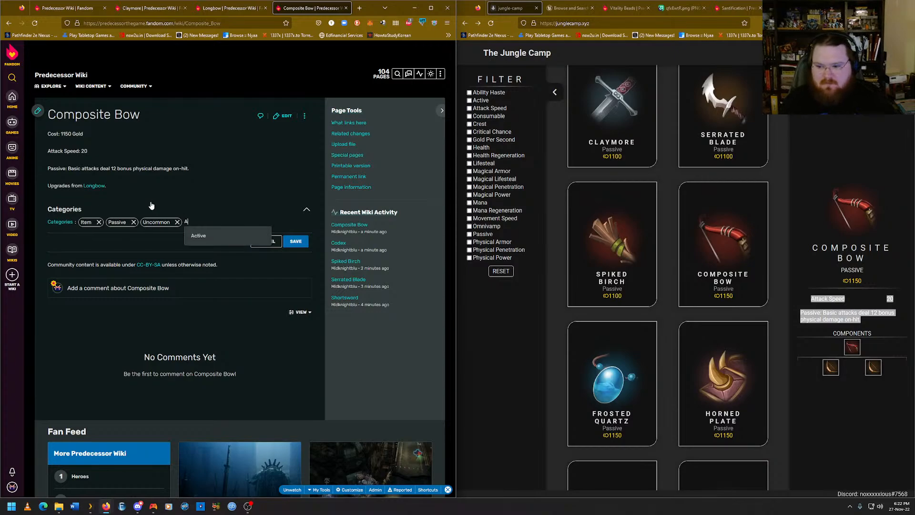
{"action": "type", "text": "ttack Speed"}
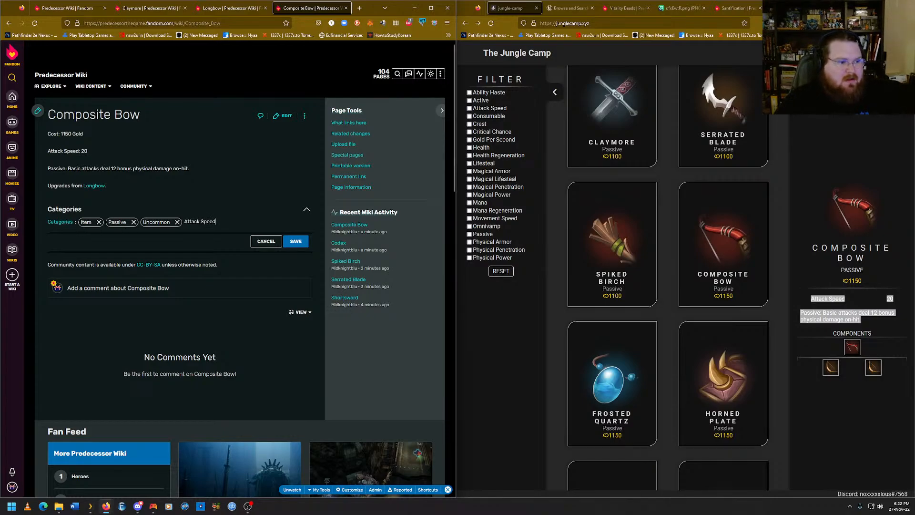
{"action": "key", "text": "Return"}
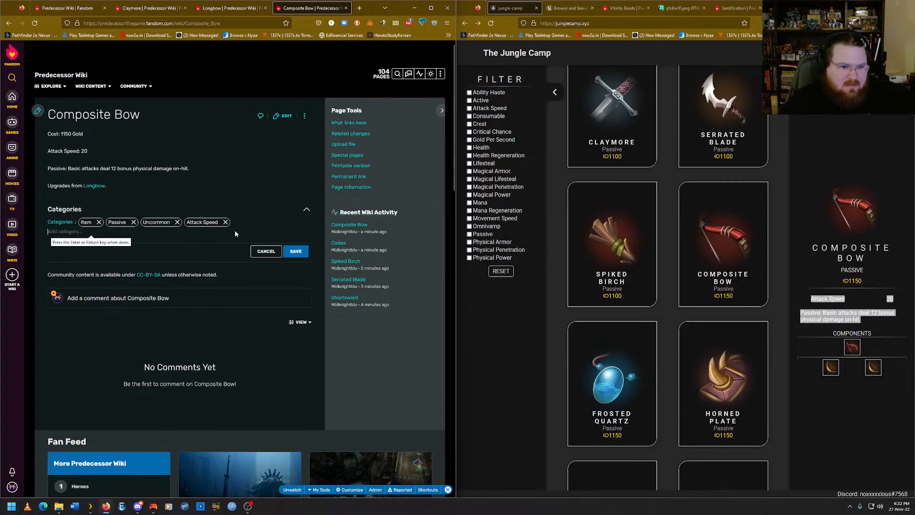
{"action": "left_click", "coordinate": [305, 255]}
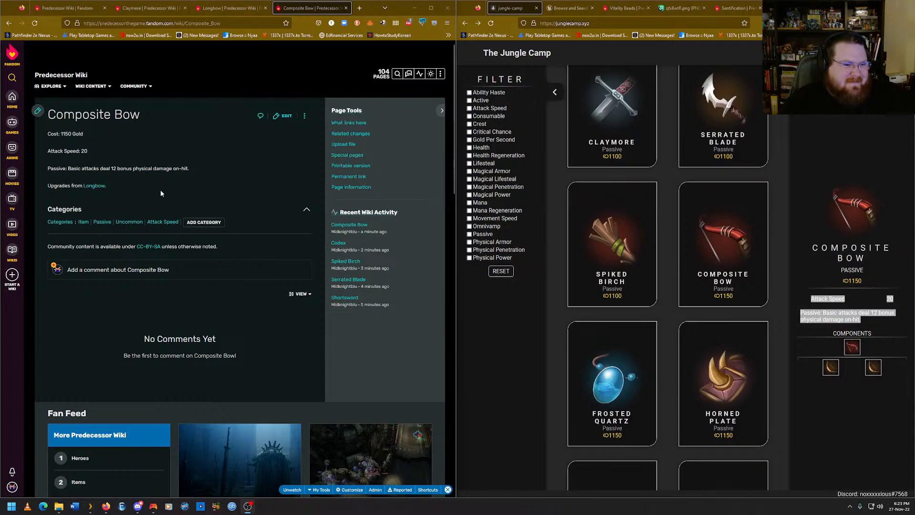
{"action": "left_click", "coordinate": [224, 8]}
{"action": "left_click", "coordinate": [310, 8]}
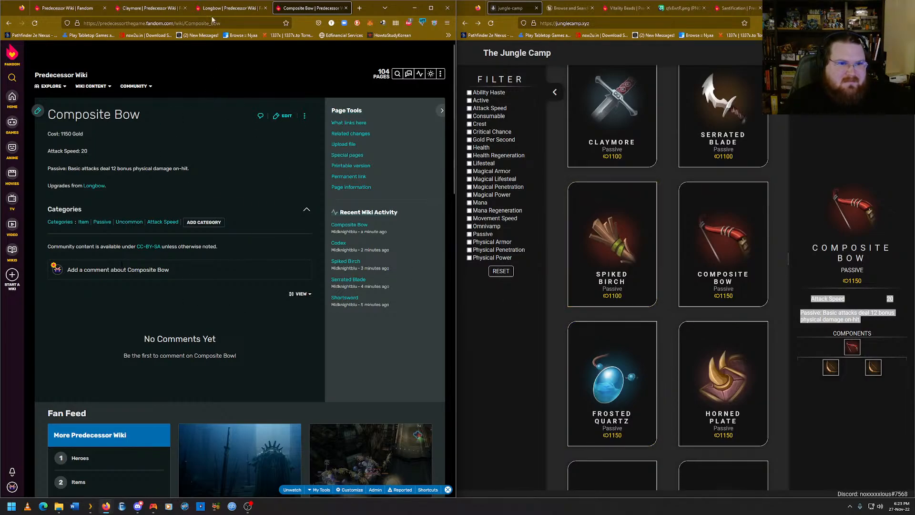
{"action": "left_click", "coordinate": [227, 9]}
{"action": "left_click", "coordinate": [290, 9]}
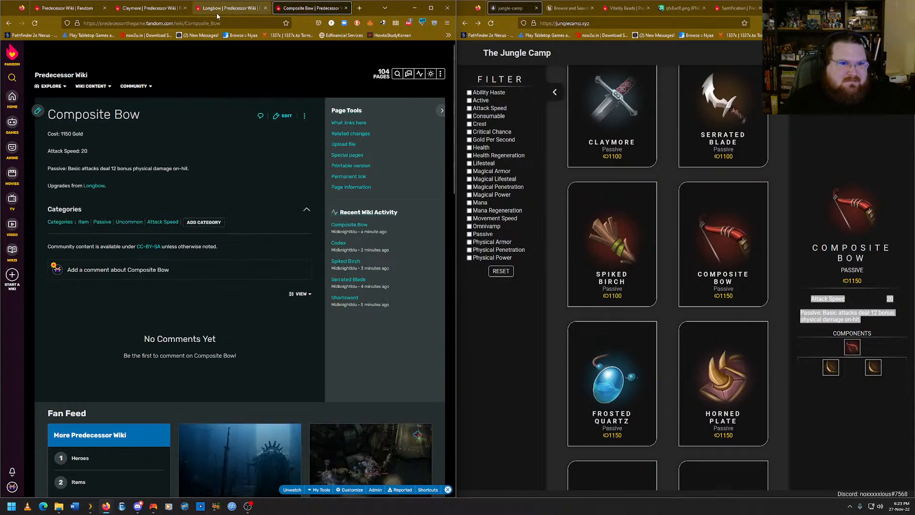
{"action": "left_click", "coordinate": [223, 10]}
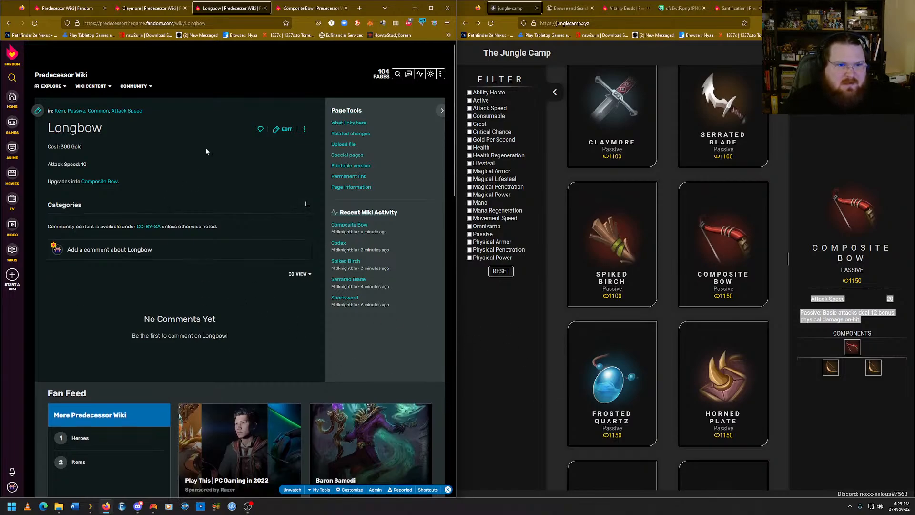
{"action": "key", "text": "ctrl+Tab"}
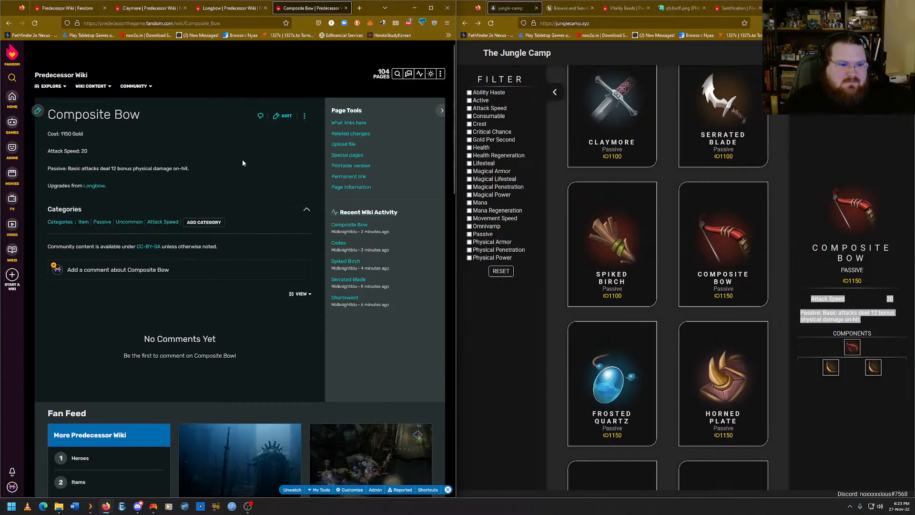
{"action": "left_click", "coordinate": [224, 8]}
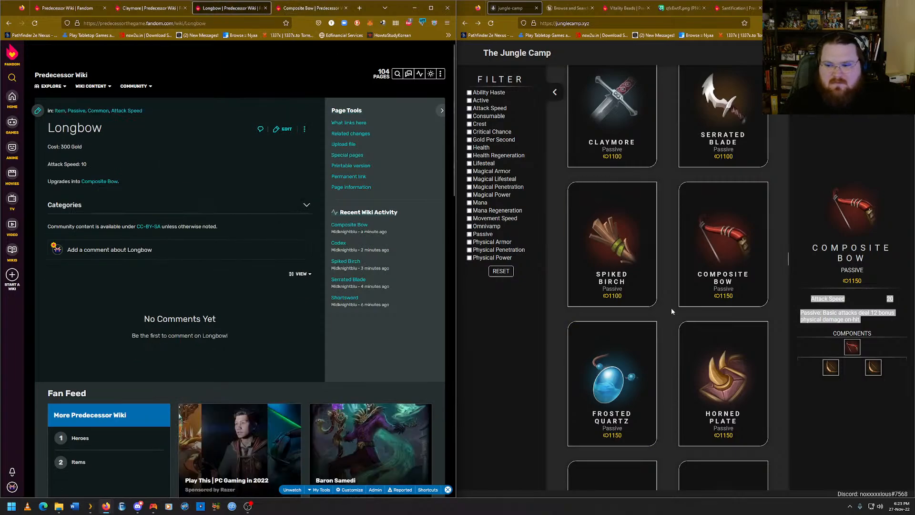
Show the Frosted Quartz details on Jungle Camp and create a new wiki article titled "Frosted Quartz".
{"action": "scroll", "coordinate": [669, 318], "scroll_direction": "down", "scroll_amount": 2}
{"action": "left_click", "coordinate": [637, 302]}
{"action": "scroll", "coordinate": [674, 292], "scroll_direction": "down", "scroll_amount": 3}
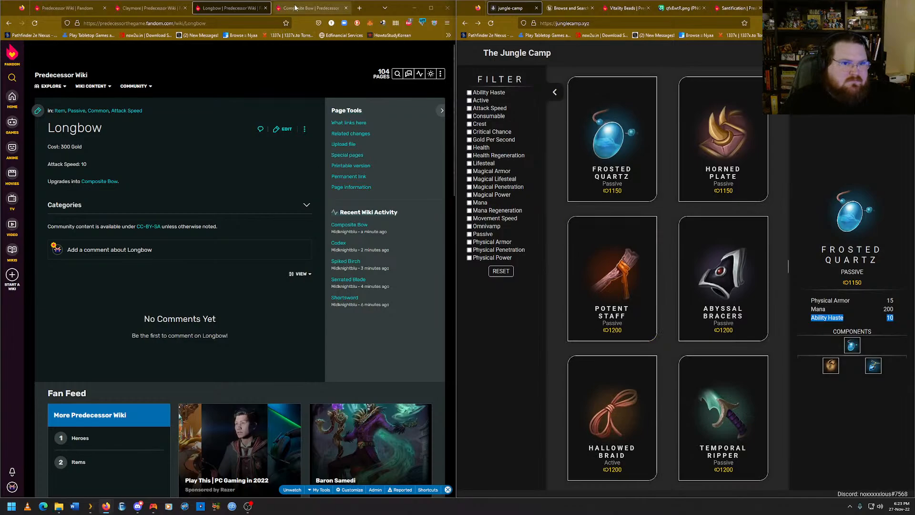
{"action": "left_click", "coordinate": [310, 8]}
{"action": "mouse_move", "coordinate": [441, 75]}
{"action": "left_click", "coordinate": [413, 88]}
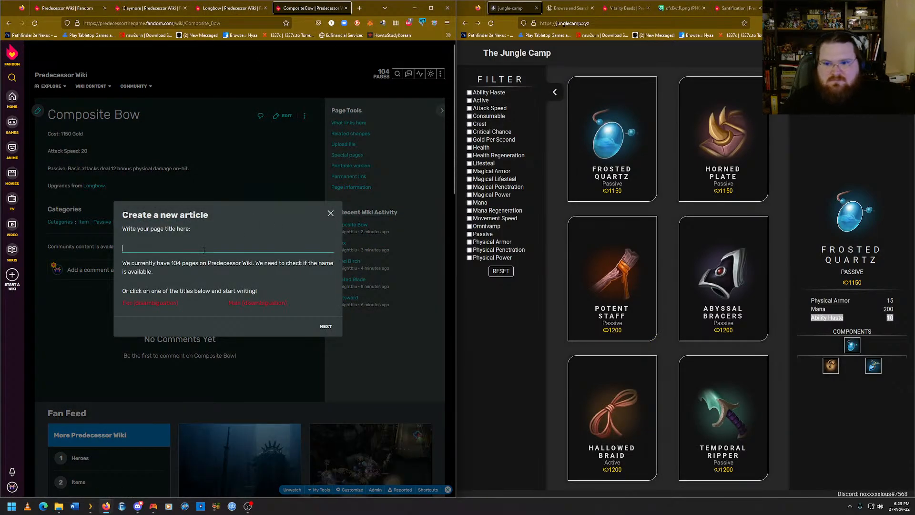
{"action": "type", "text": "Frost"}
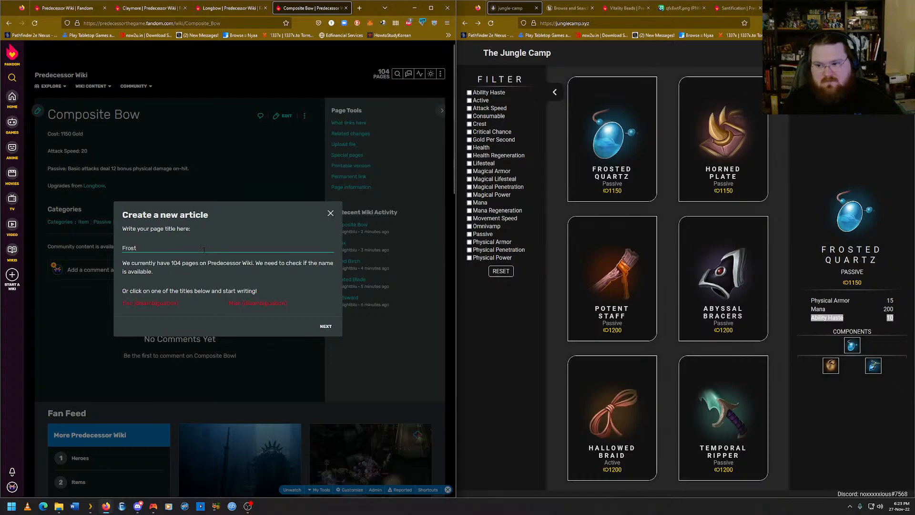
{"action": "type", "text": "ed Quartz"}
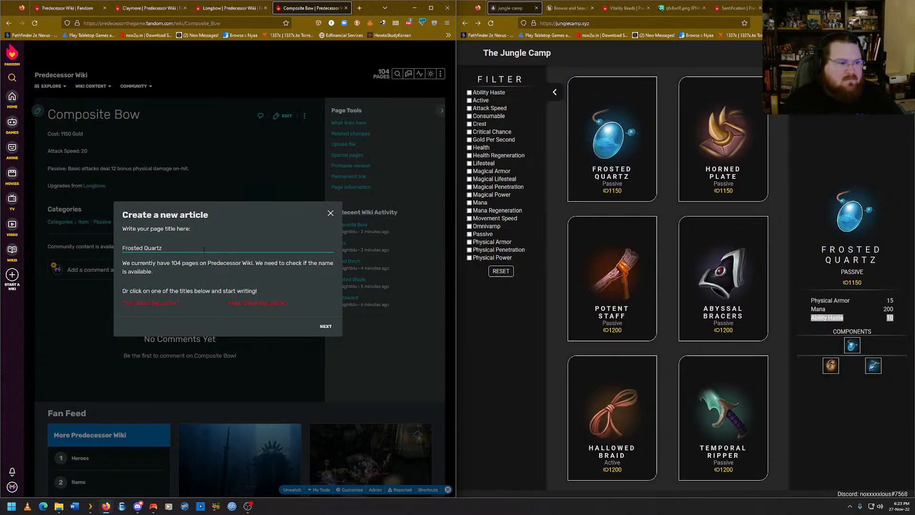
{"action": "key", "text": "Return"}
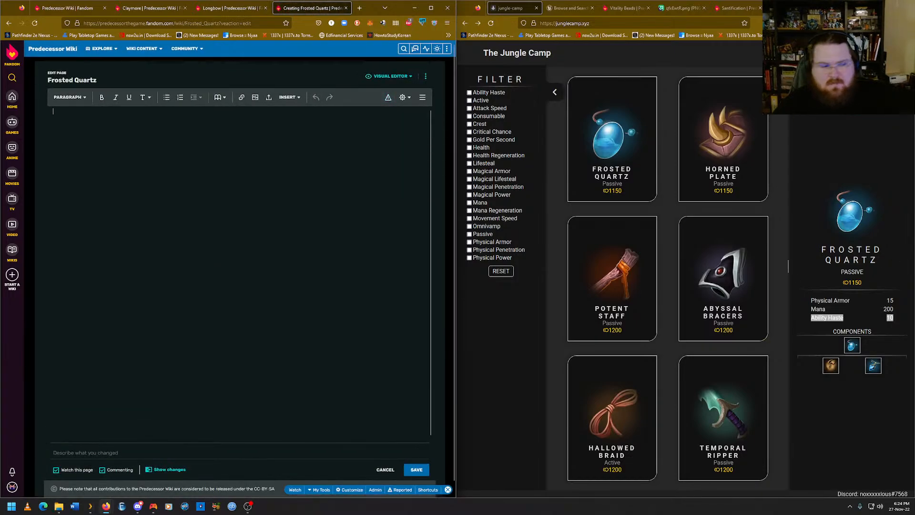
Enter "Cost: 1150 Gold" as the first line of the Frosted Quartz page and start a new paragraph.
{"action": "type", "text": "Cost"}
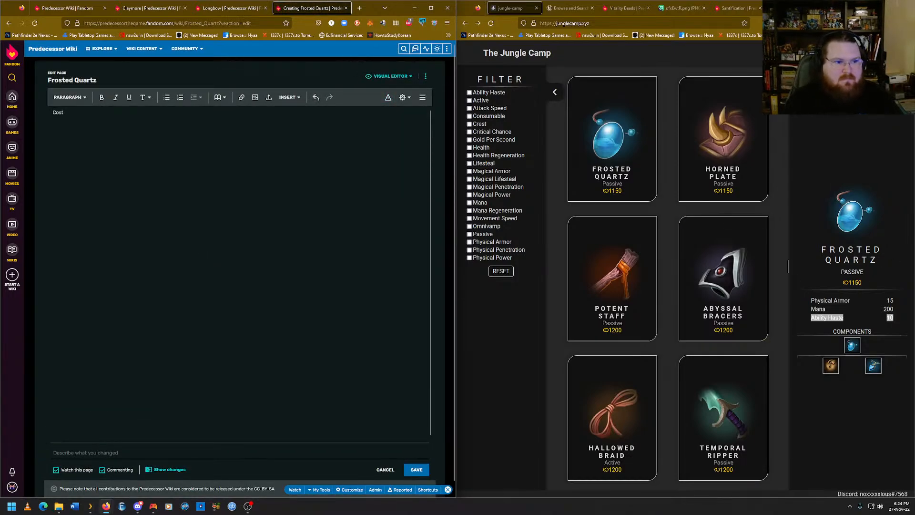
{"action": "type", "text": ": 1"}
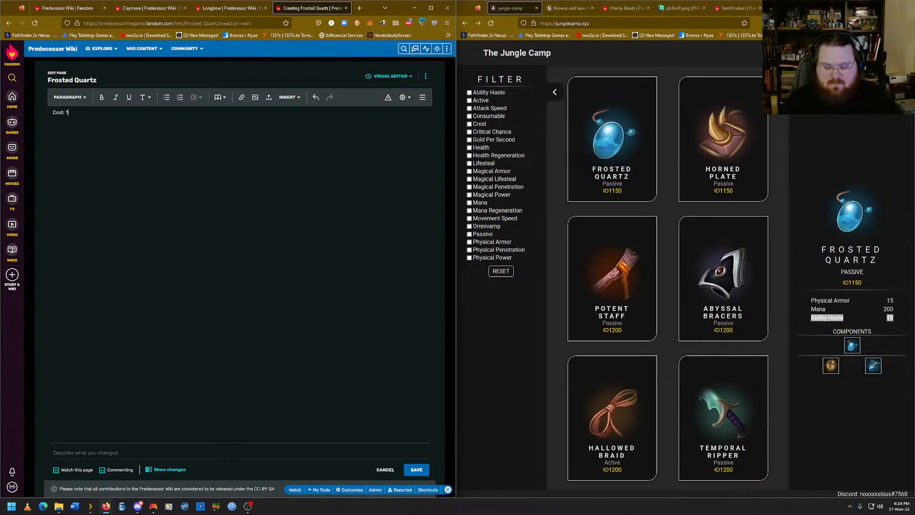
{"action": "type", "text": "150 Gold"}
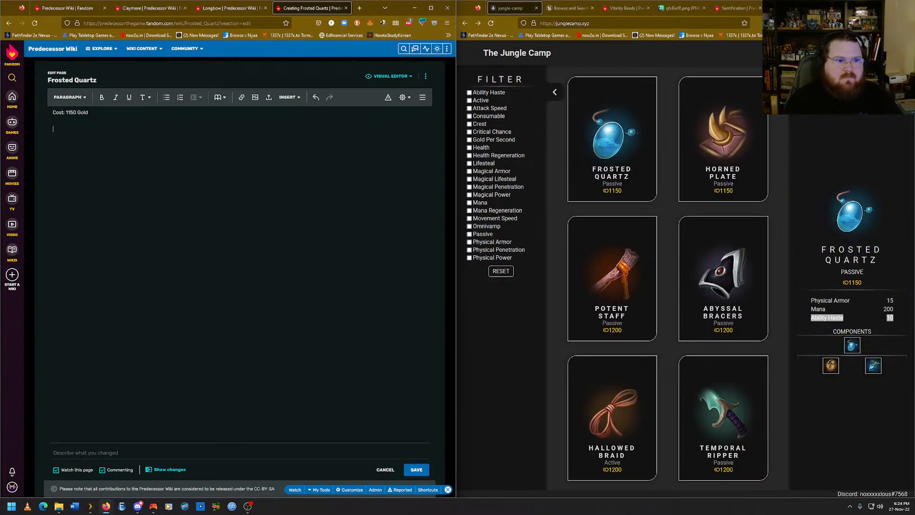
{"action": "key", "text": "Return"}
Copy the Physical Armor, Mana and Ability Haste stats of Frosted Quartz from Jungle Camp and paste them below the cost line.
{"action": "left_click_drag", "start_coordinate": [894, 316], "coordinate": [810, 299]}
{"action": "right_click", "coordinate": [834, 310]}
{"action": "left_click", "coordinate": [828, 309]}
{"action": "key", "text": "alt+Tab"}
{"action": "key", "text": "ctrl+v"}
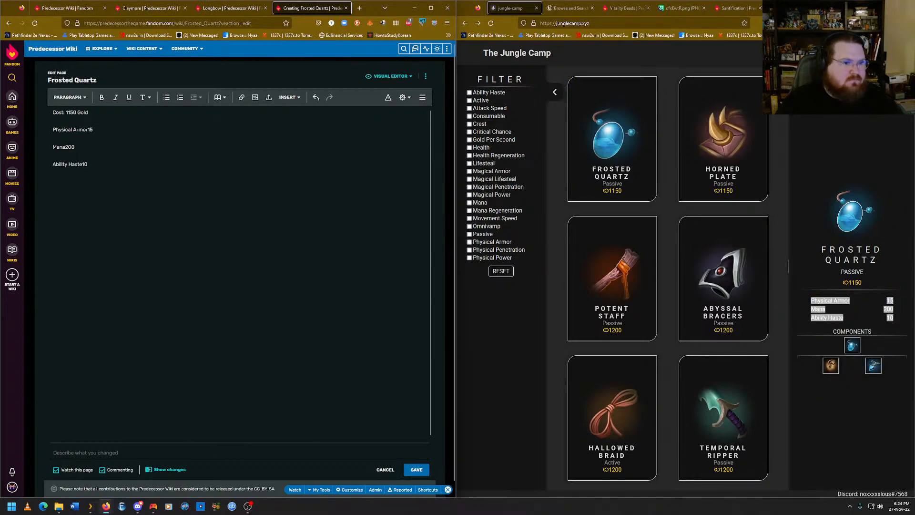
Separate the pasted stat names from their values with a colon and space, and add an "Upgrades from" line below them.
{"action": "type", "text": ":"}
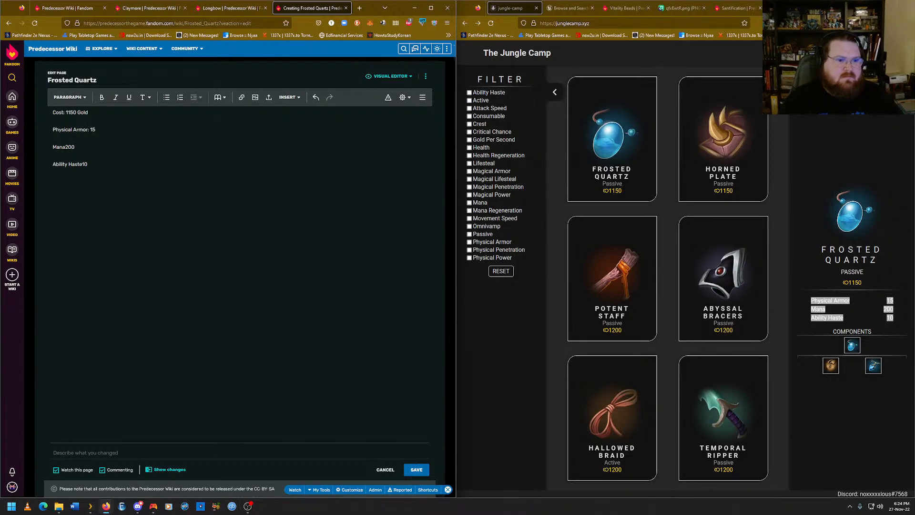
{"action": "key", "text": "Left"}
{"action": "key", "text": "Left"}
{"action": "key", "text": "Left"}
{"action": "type", "text": ":"}
{"action": "key", "text": "Down"}
{"action": "key", "text": "Right"}
{"action": "key", "text": "Right"}
{"action": "key", "text": "Right"}
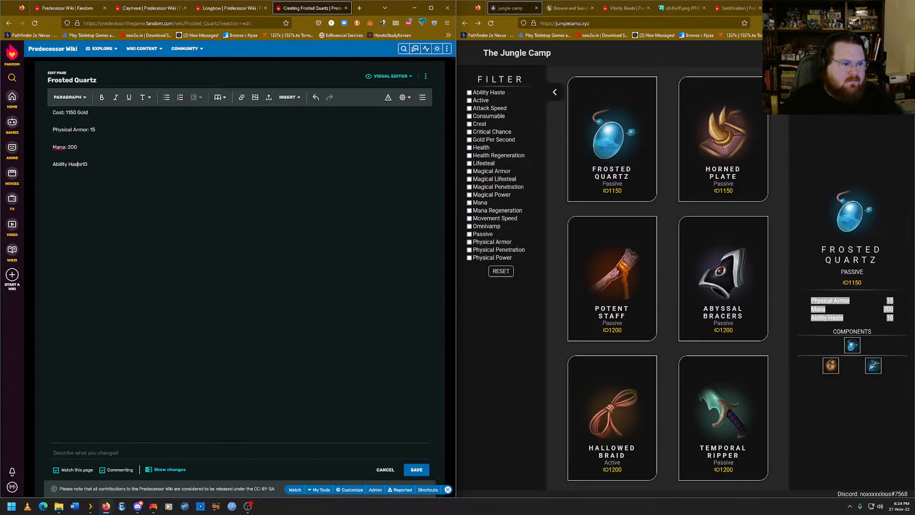
{"action": "type", "text": ":"}
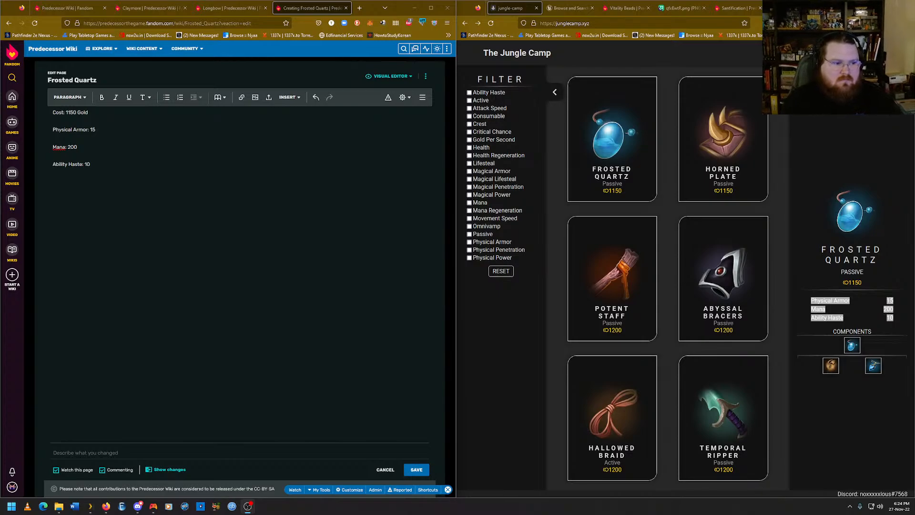
{"action": "left_click", "coordinate": [90, 164]}
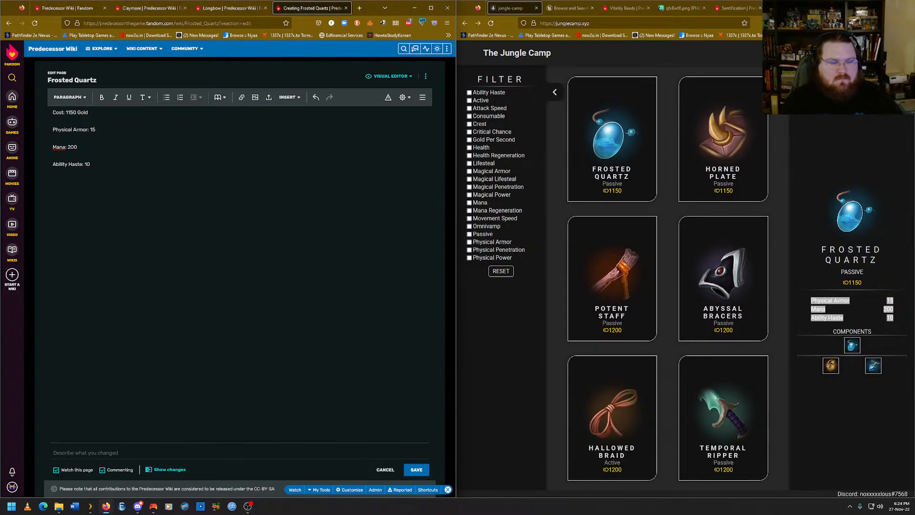
{"action": "type", "text": "Upgrades from"}
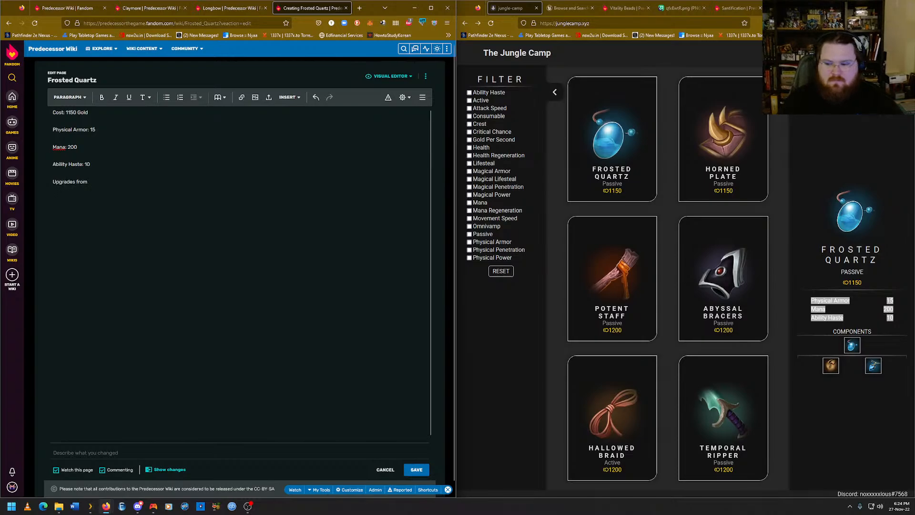
Look up the existing Tunic wiki page and add "Tunic" as a link to its page in Frosted Quartz's "Upgrades from" line.
{"action": "left_click", "coordinate": [205, 6]}
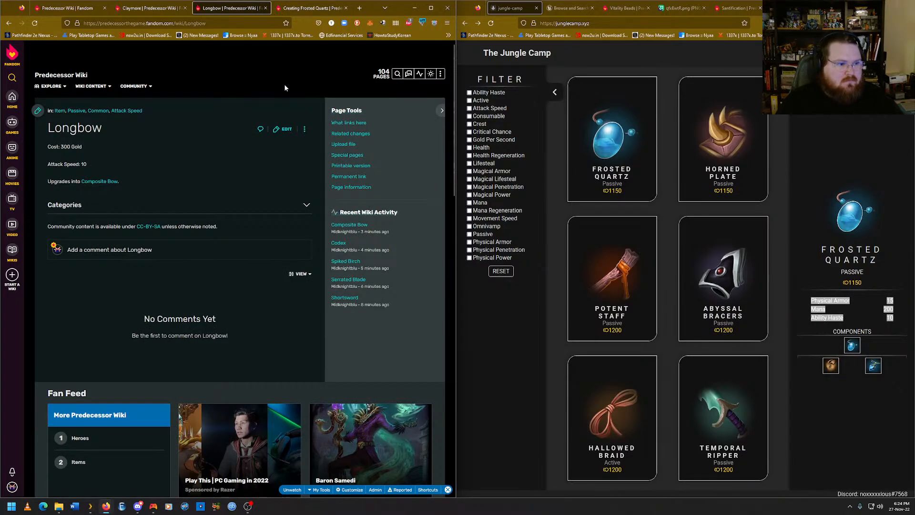
{"action": "mouse_move", "coordinate": [440, 74]}
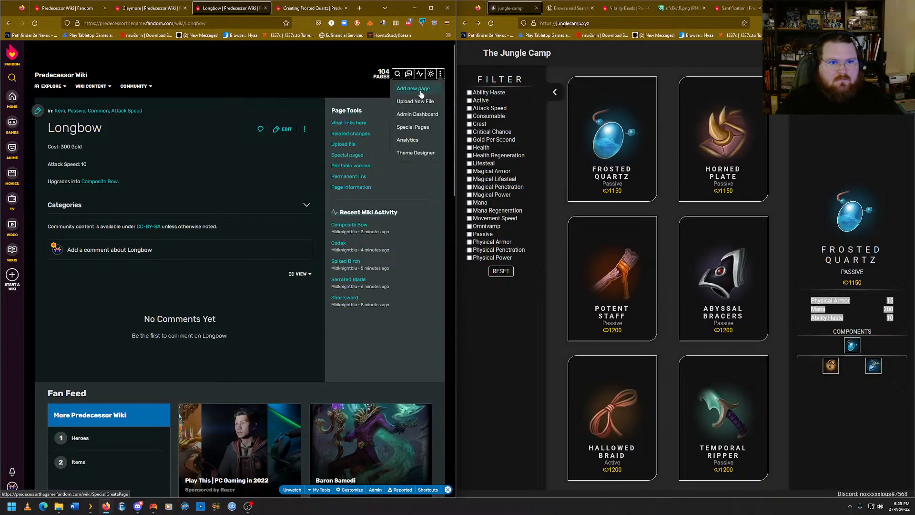
{"action": "left_click", "coordinate": [421, 92]}
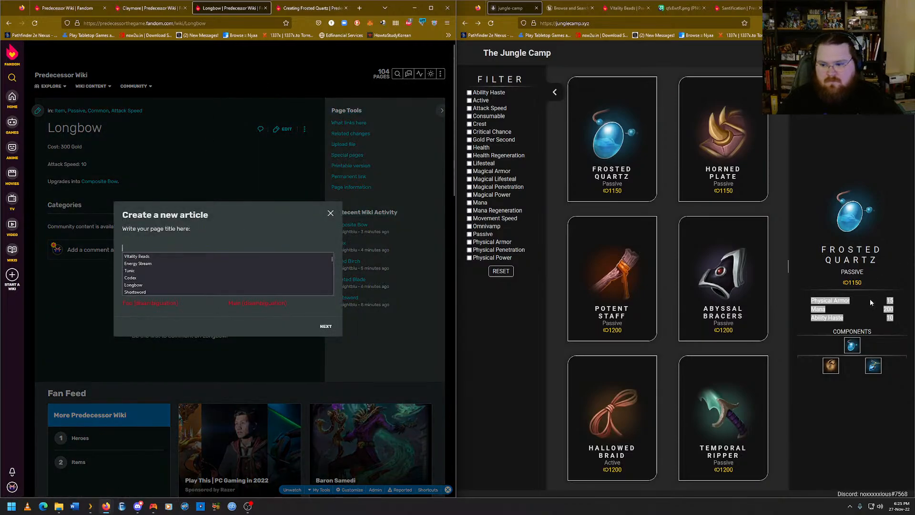
{"action": "left_click", "coordinate": [221, 247]}
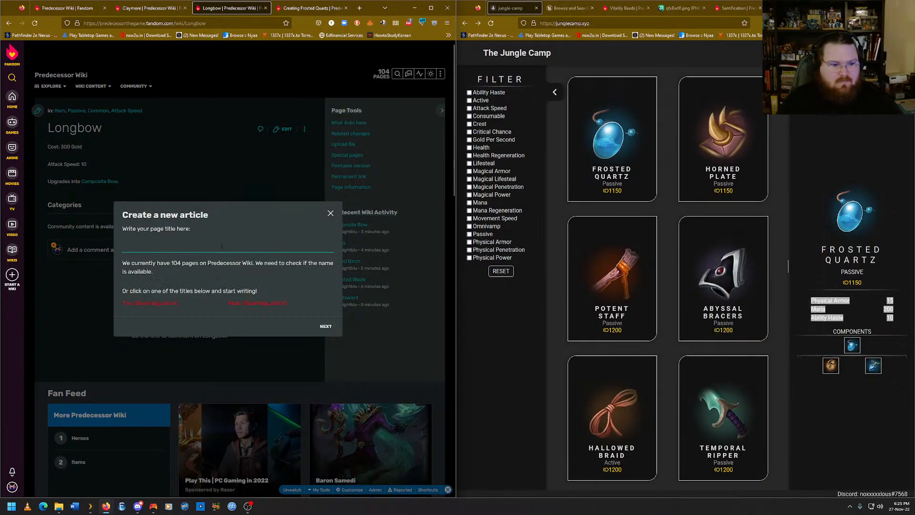
{"action": "type", "text": "Tunic"}
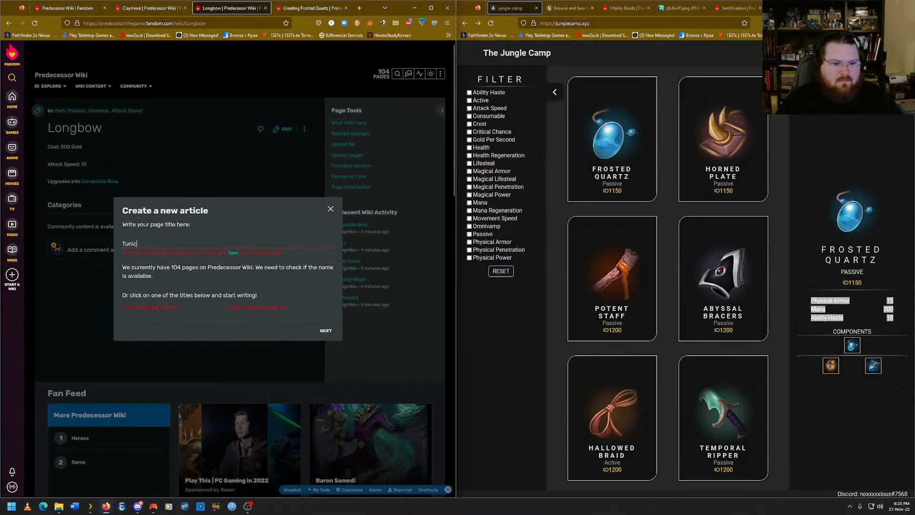
{"action": "left_click", "coordinate": [233, 253]}
{"action": "left_click", "coordinate": [189, 23]}
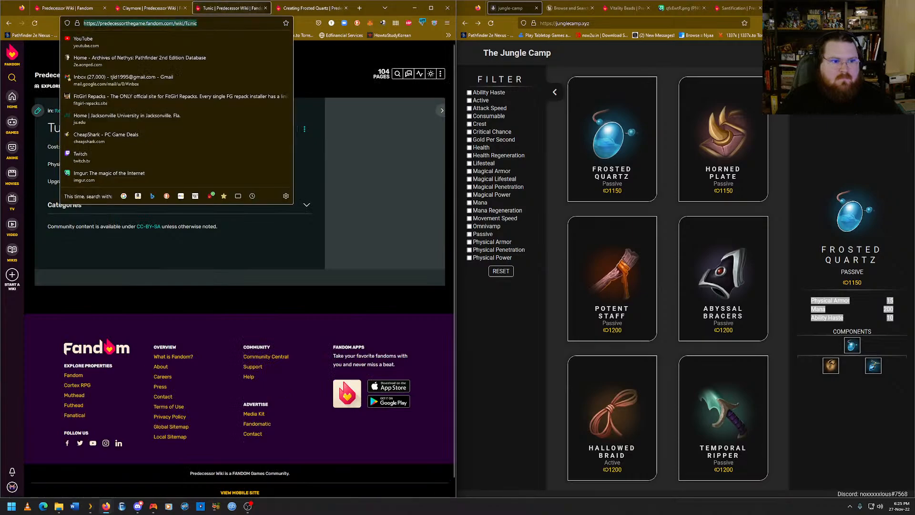
{"action": "left_click", "coordinate": [287, 8]}
{"action": "type", "text": "Tunic"}
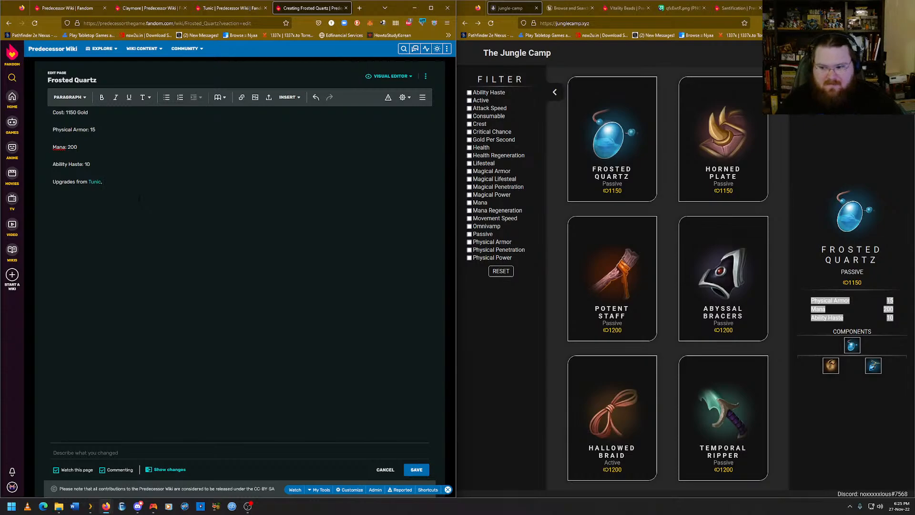
Find the existing Spirit Beads page through the new-article title check, open it and copy its address.
{"action": "left_click", "coordinate": [151, 8]}
{"action": "left_click", "coordinate": [225, 99]}
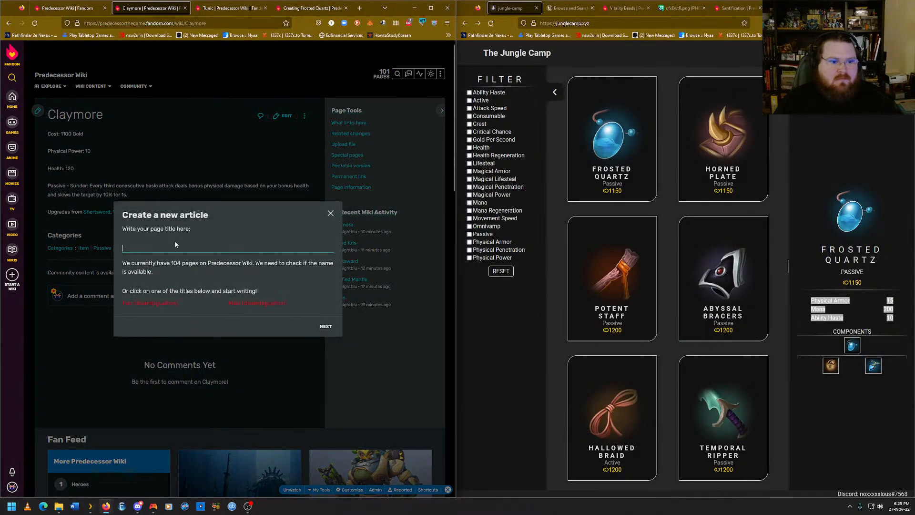
{"action": "type", "text": "S"}
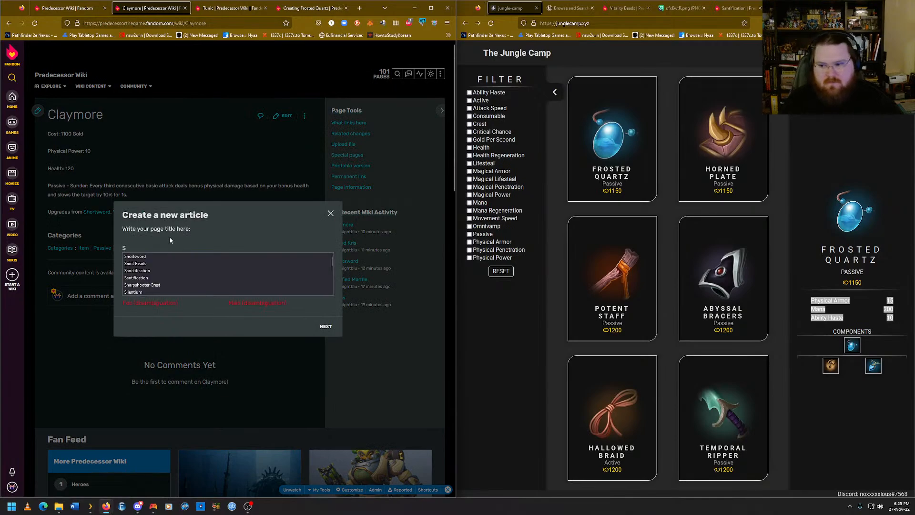
{"action": "type", "text": "pirit"}
{"action": "key", "text": "Down"}
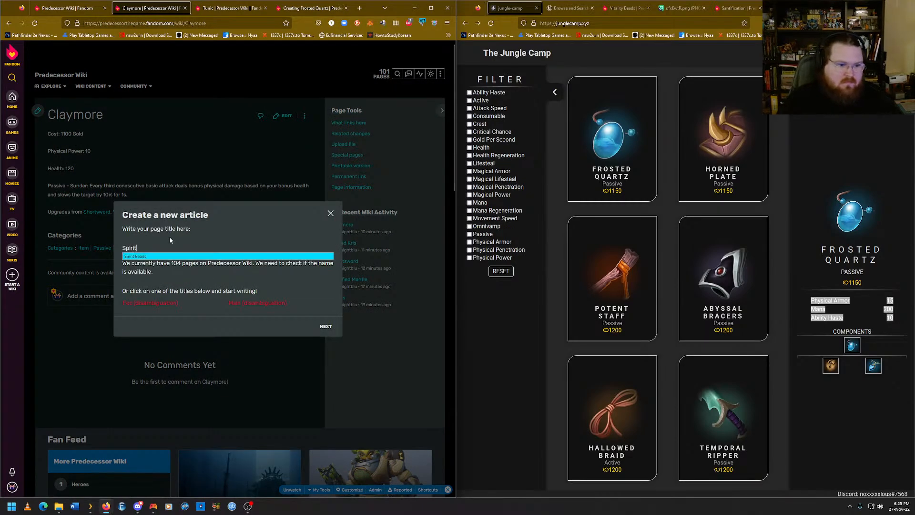
{"action": "key", "text": "Return"}
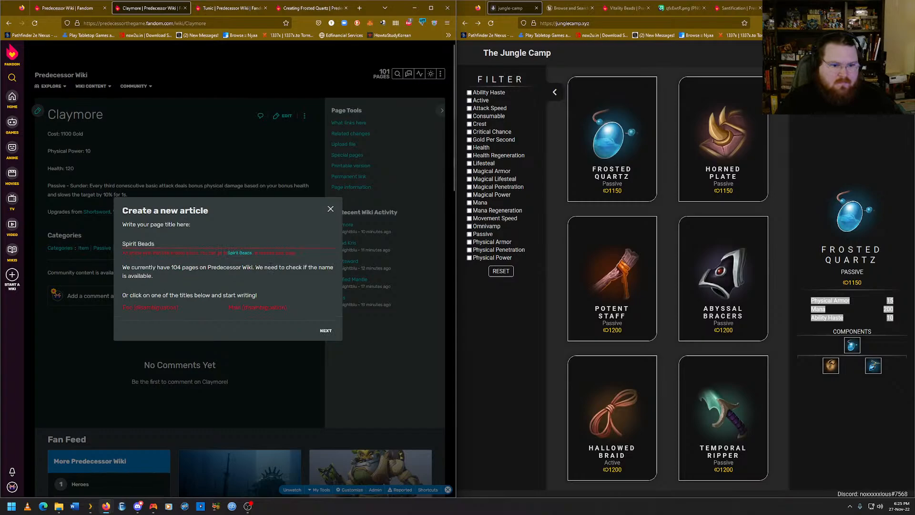
{"action": "left_click", "coordinate": [239, 253]}
{"action": "left_click", "coordinate": [136, 24]}
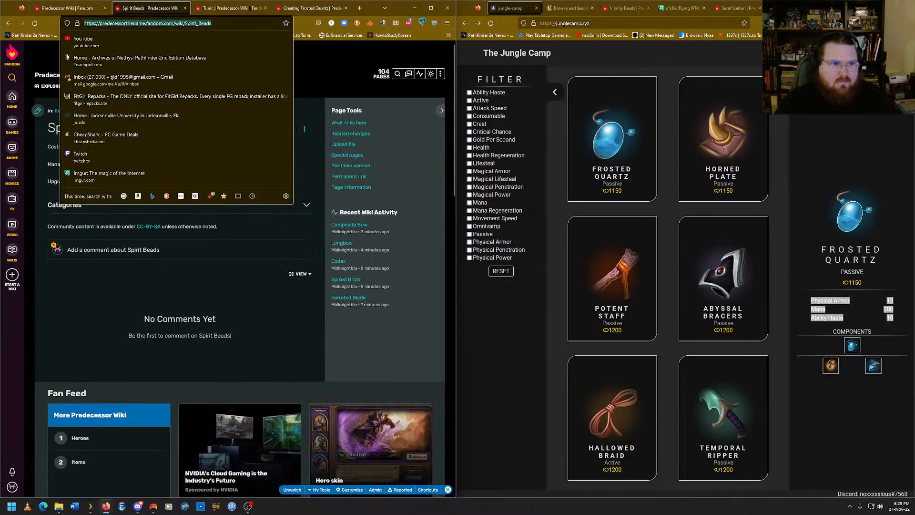
{"action": "right_click", "coordinate": [136, 24]}
{"action": "left_click", "coordinate": [150, 66]}
Add a linked "Spirit Beads" after Tunic in Frosted Quartz's "Upgrades from" line and save the page.
{"action": "left_click", "coordinate": [310, 8]}
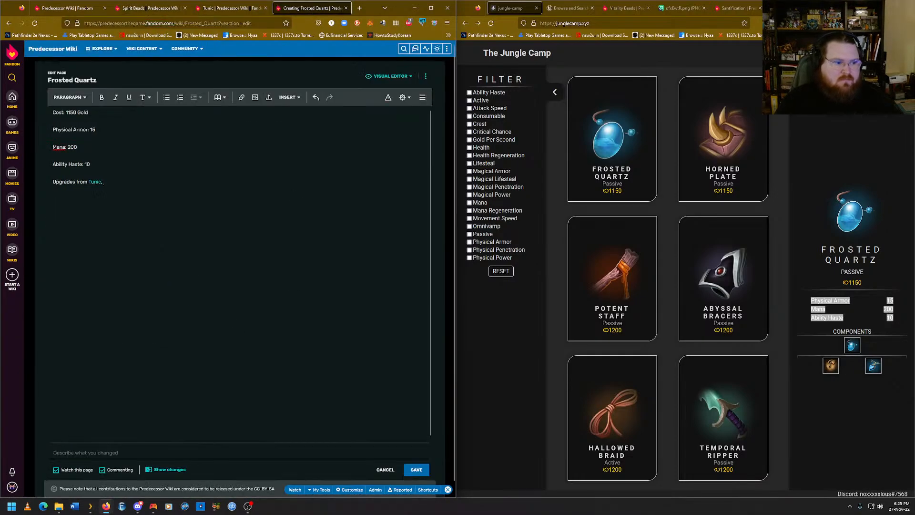
{"action": "key", "text": "ctrl+v"}
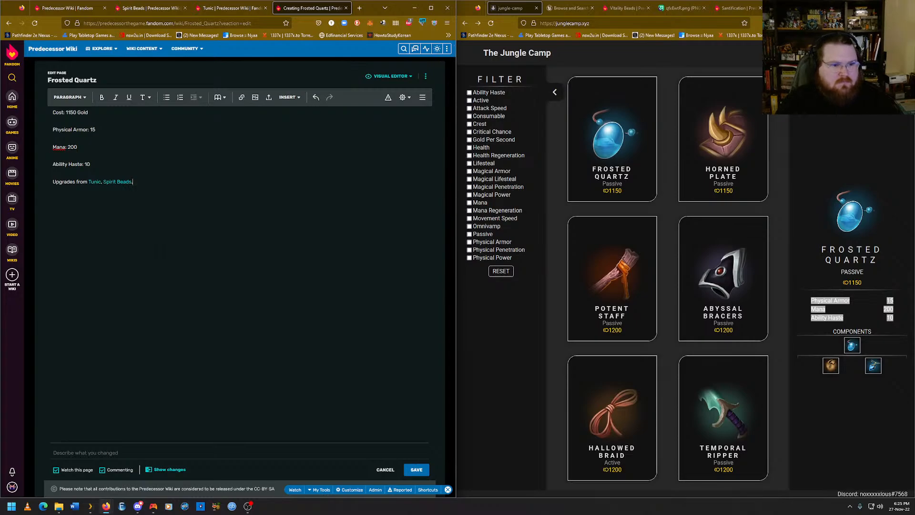
{"action": "left_click", "coordinate": [426, 471]}
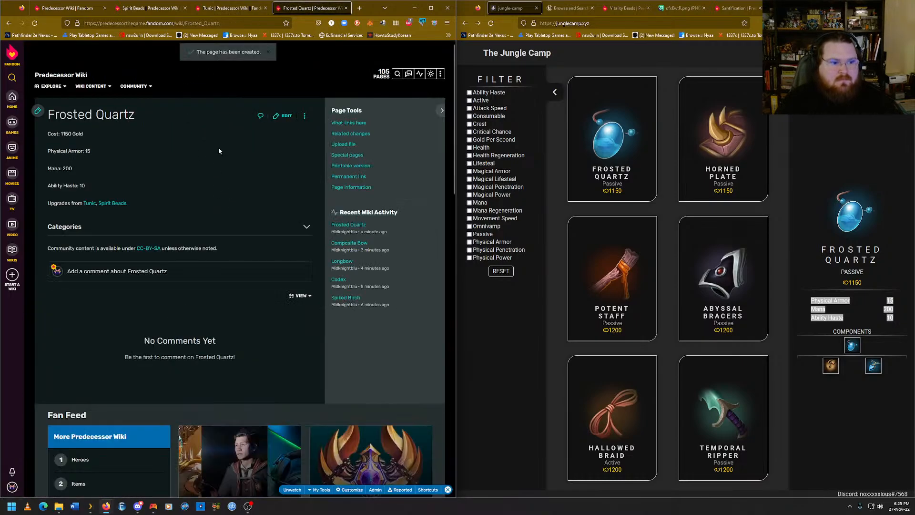
Copy the web address of the published Frosted Quartz page.
{"action": "left_click", "coordinate": [243, 23]}
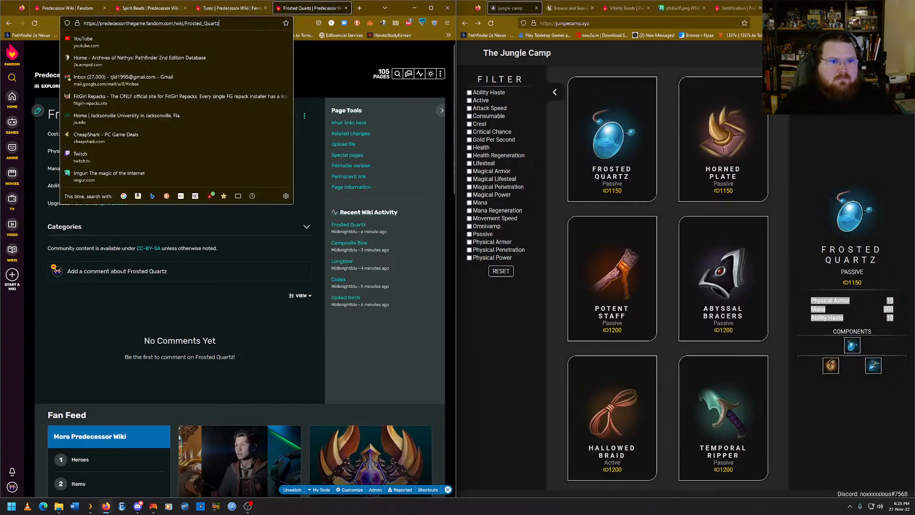
{"action": "right_click", "coordinate": [243, 24]}
{"action": "left_click", "coordinate": [253, 70]}
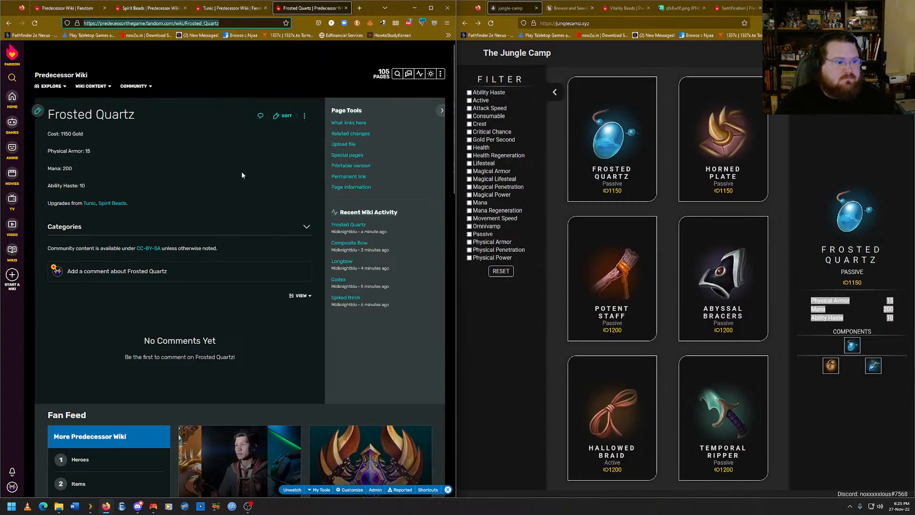
Examine the category lists on the Tunic and Spirit Beads pages.
{"action": "key", "text": "ctrl+shift+Tab"}
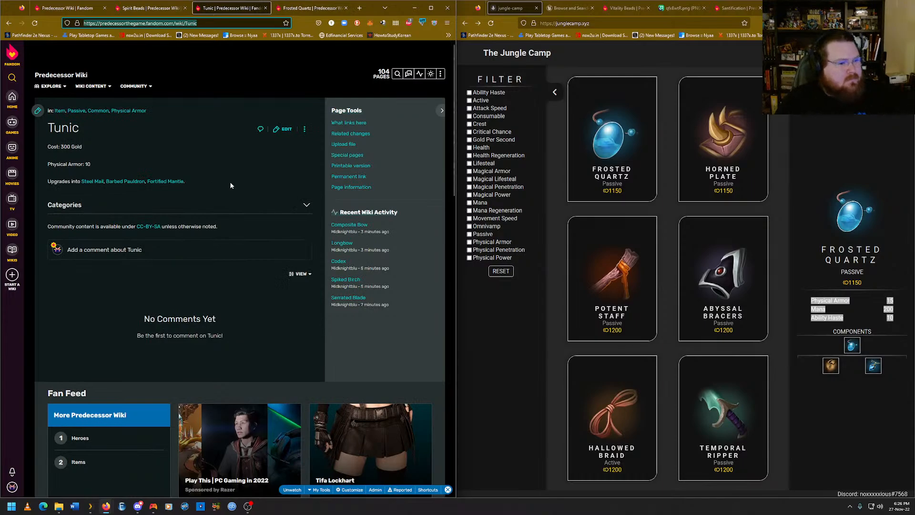
{"action": "left_click", "coordinate": [189, 207]}
{"action": "left_click", "coordinate": [195, 208]}
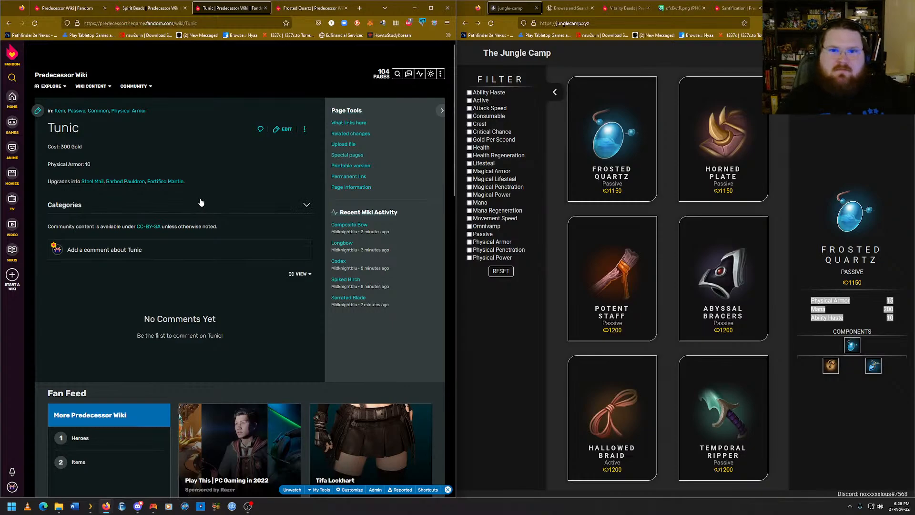
{"action": "left_click", "coordinate": [201, 204]}
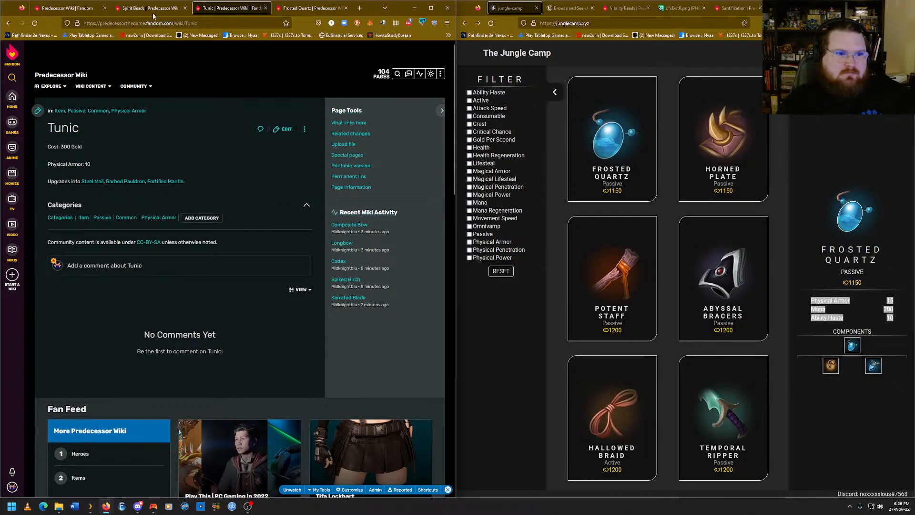
{"action": "left_click", "coordinate": [153, 11]}
{"action": "left_click", "coordinate": [122, 205]}
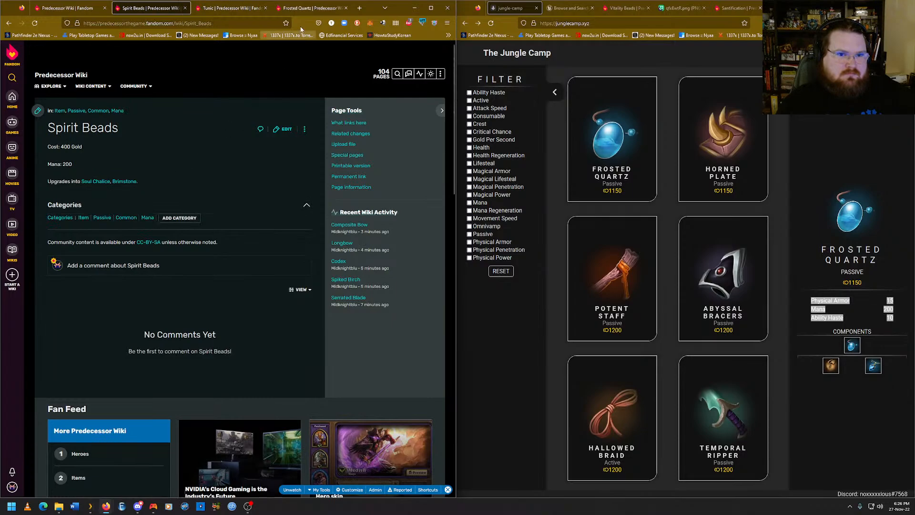
Add a linked "Frosted Quartz" after Brimstone in the "Upgrades into" line of the Spirit Beads page and save the edit.
{"action": "left_click", "coordinate": [281, 129]}
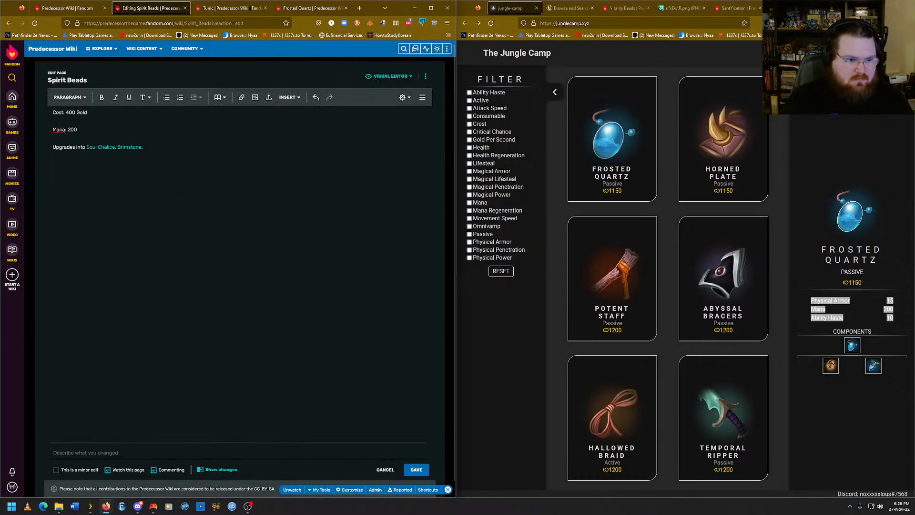
{"action": "type", "text": ","}
{"action": "key", "text": "ctrl+v"}
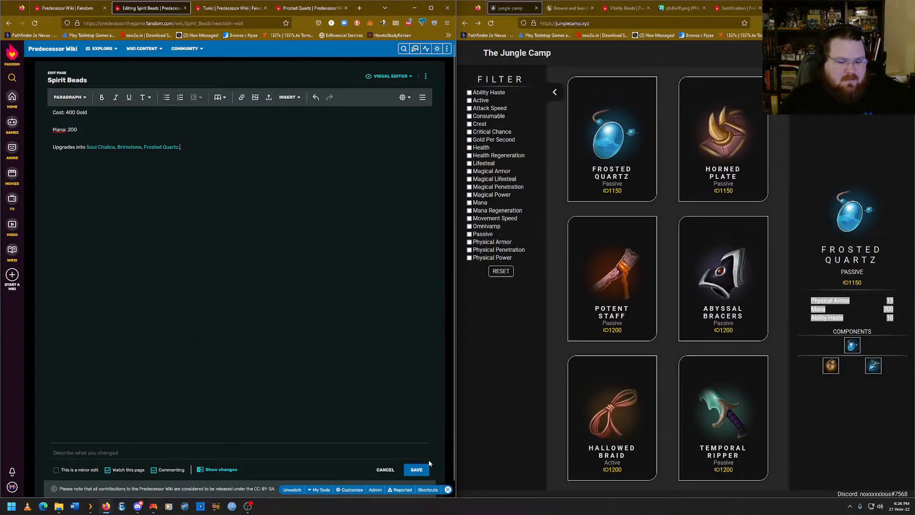
{"action": "left_click", "coordinate": [417, 470]}
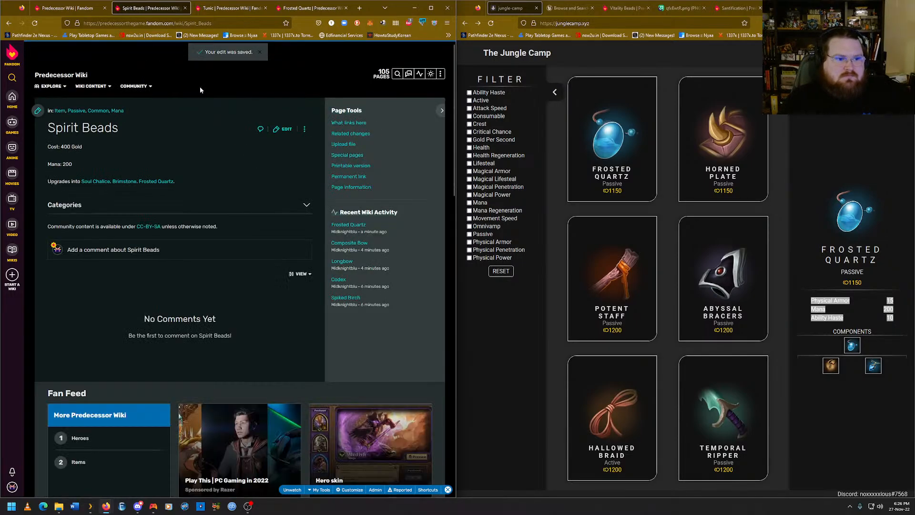
Add a linked "Frosted Quartz" after Fortified Mantle in the Tunic page's "Upgrades into" line, end it with a period and save.
{"action": "left_click", "coordinate": [228, 8]}
{"action": "left_click", "coordinate": [284, 130]}
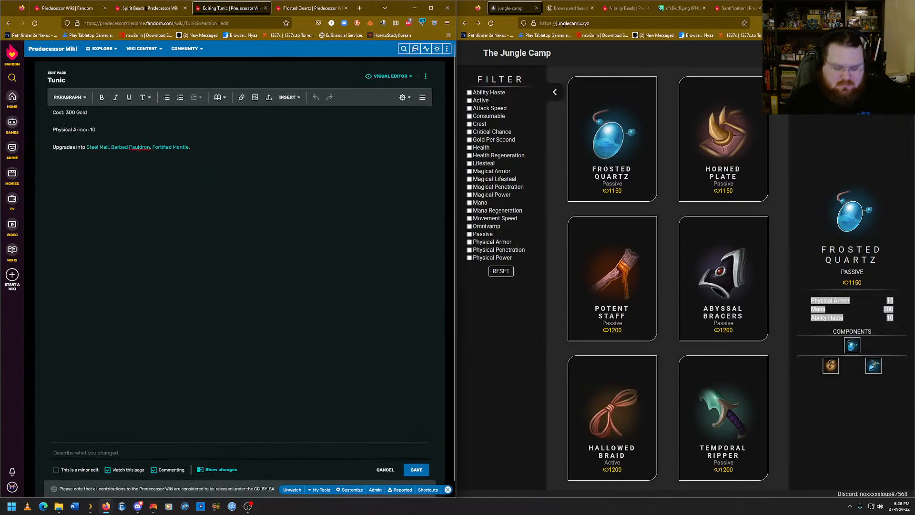
{"action": "type", "text": "Frosted Quartz"}
{"action": "key", "text": "ctrl+f"}
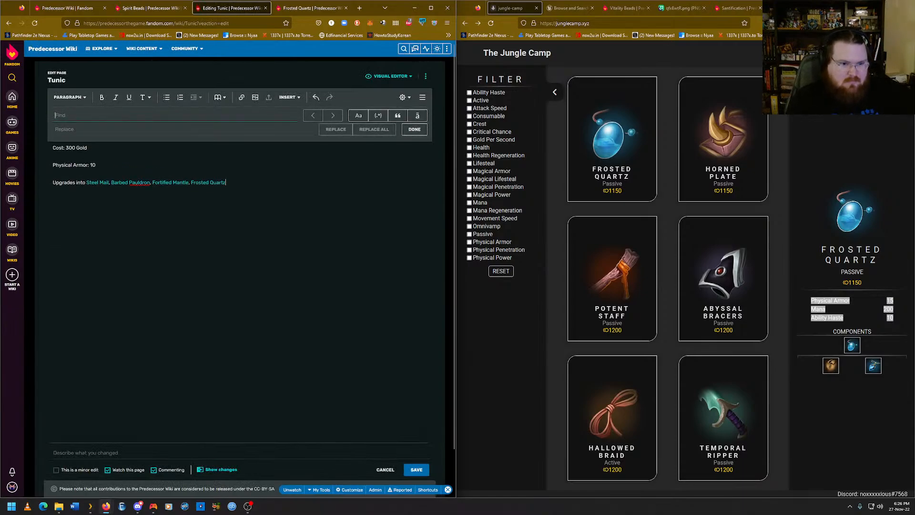
{"action": "key", "text": "Escape"}
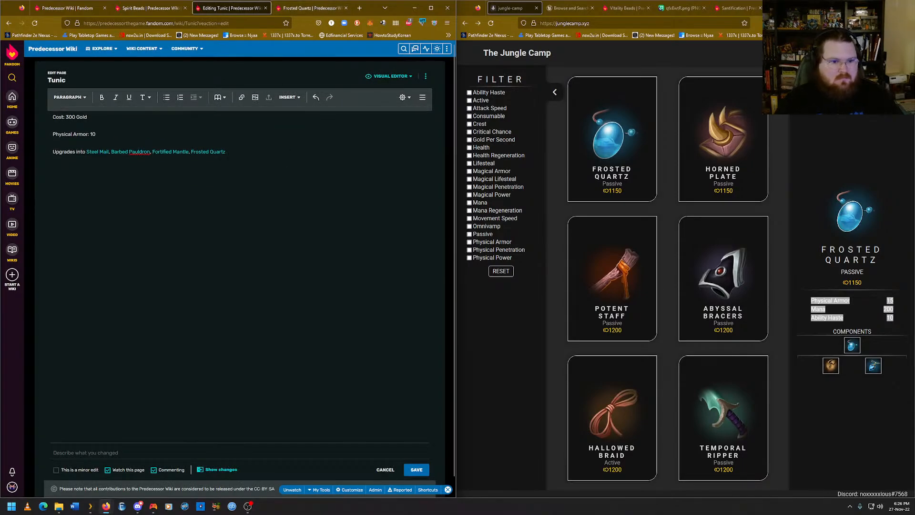
{"action": "type", "text": "."}
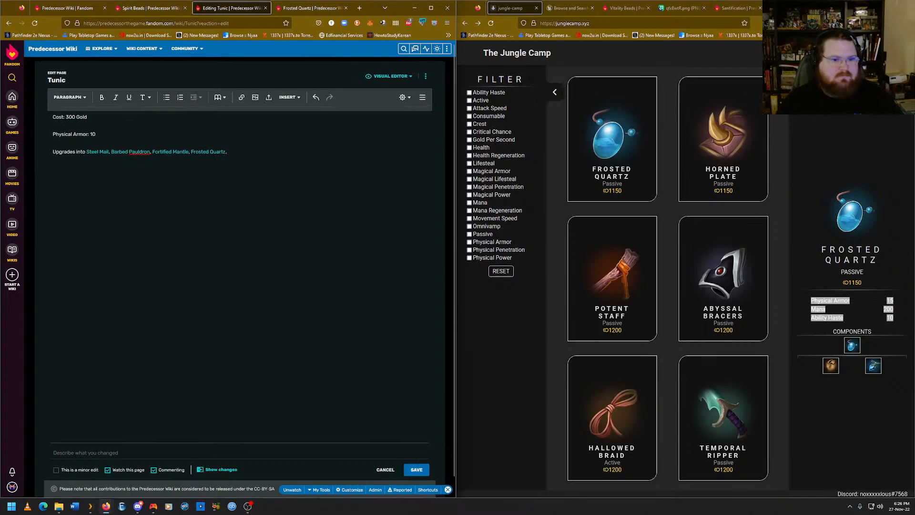
{"action": "left_click", "coordinate": [415, 471]}
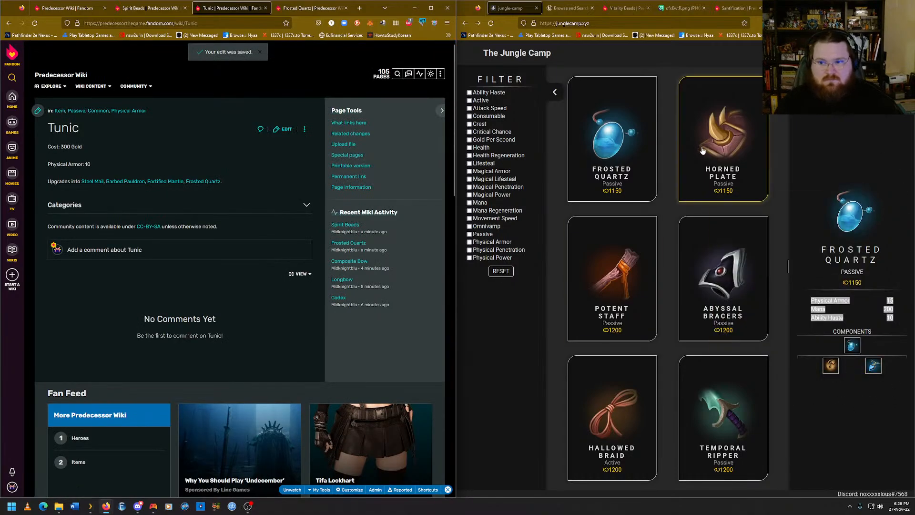
Show the Horned Plate details on Jungle Camp and select its Physical Armor stat.
{"action": "left_click", "coordinate": [723, 143]}
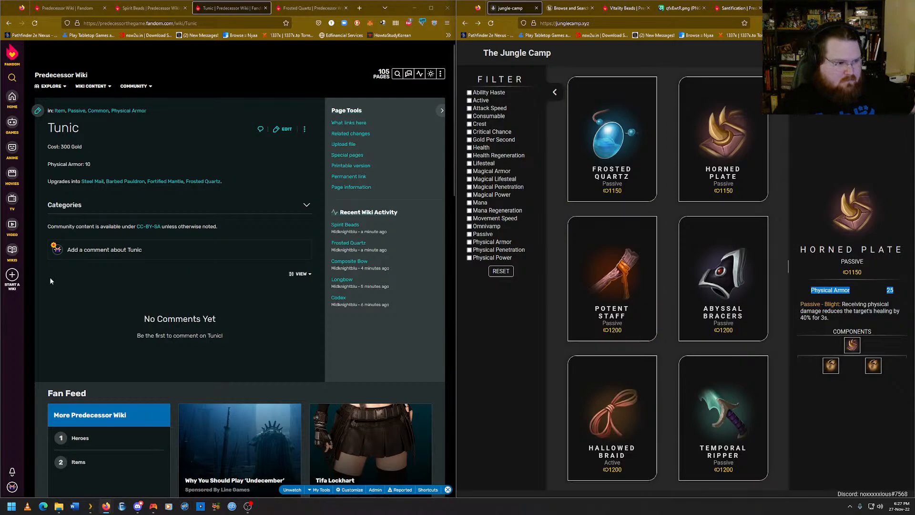
{"action": "key", "text": "alt+Tab"}
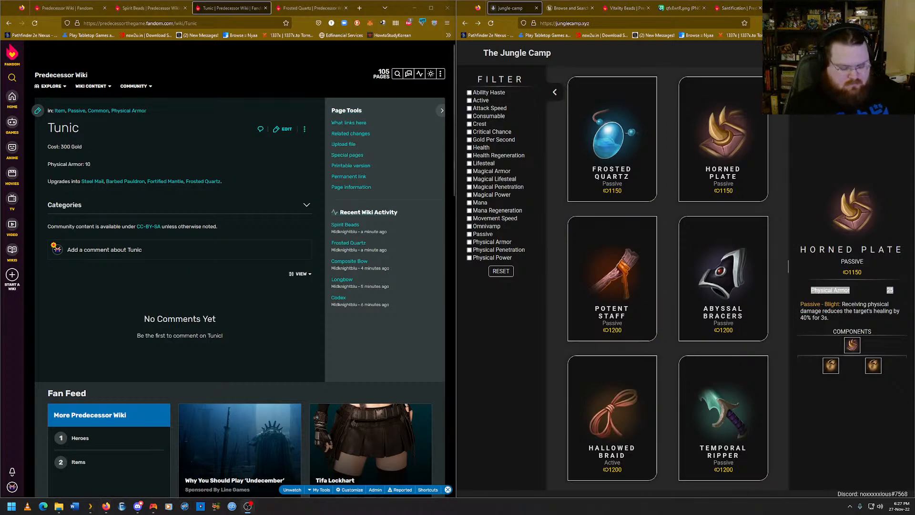
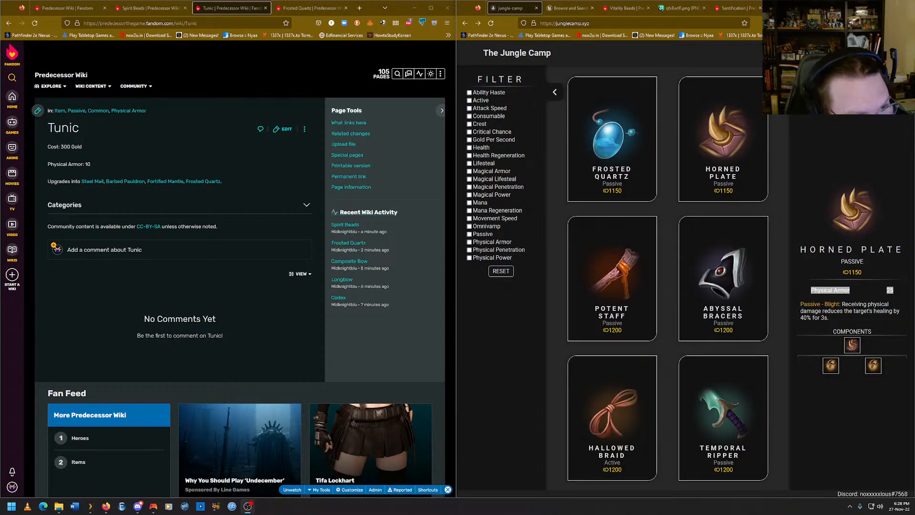
{"action": "left_click", "coordinate": [284, 9]}
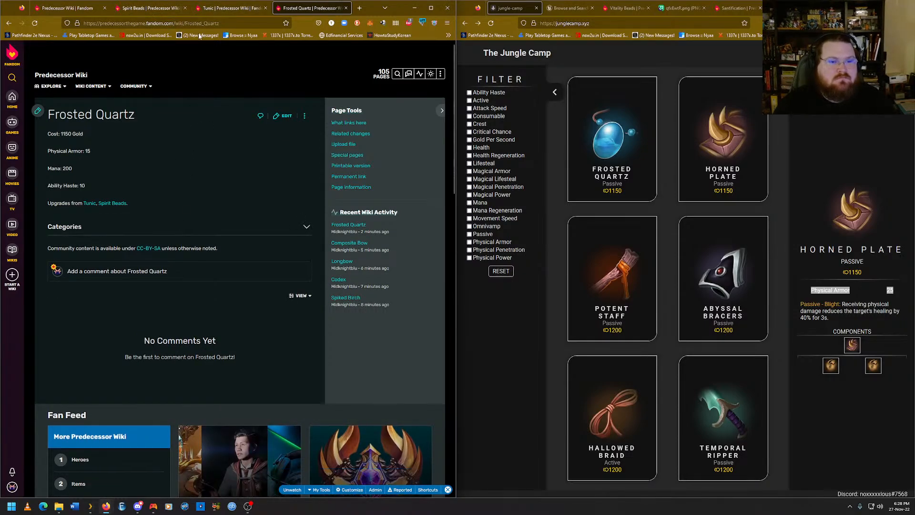
{"action": "left_click", "coordinate": [206, 9]}
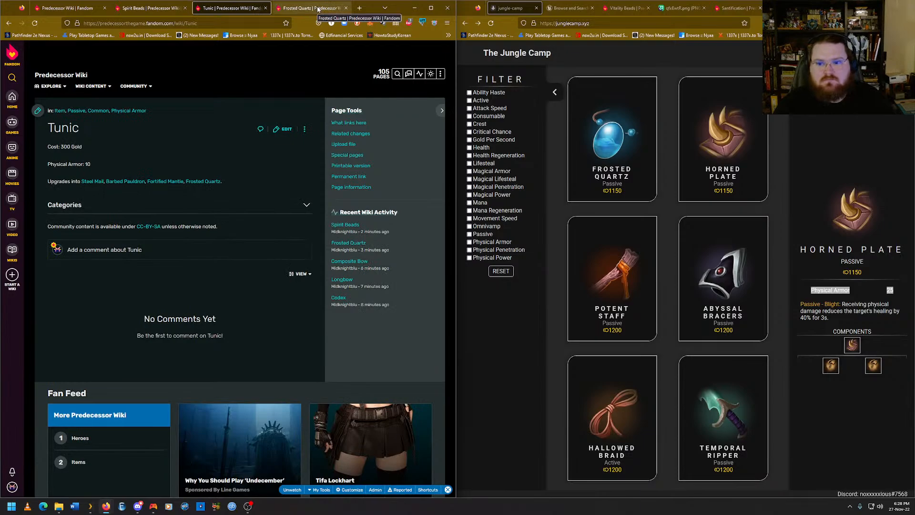
{"action": "key", "text": "ctrl+shift+Tab"}
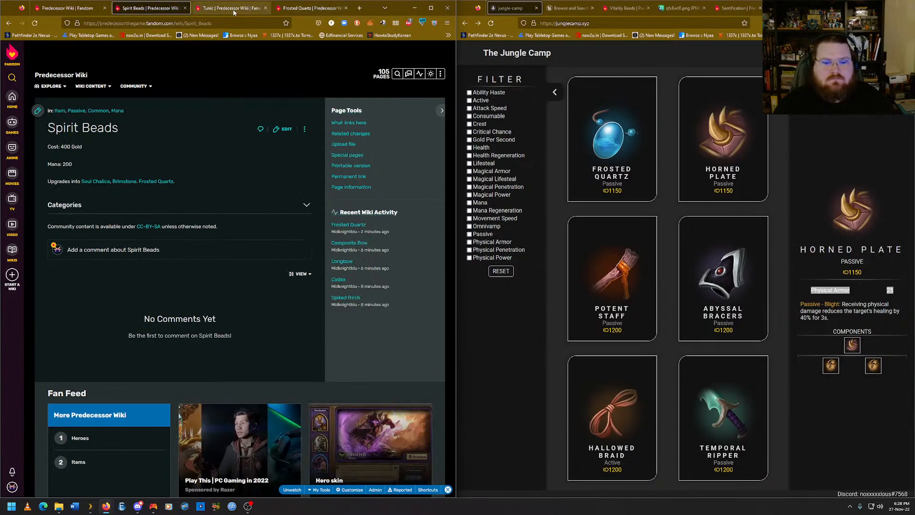
Bring up the Horned Plate details on Jungle Camp and start a new wiki article titled "Horned Plate".
{"action": "left_click", "coordinate": [615, 162]}
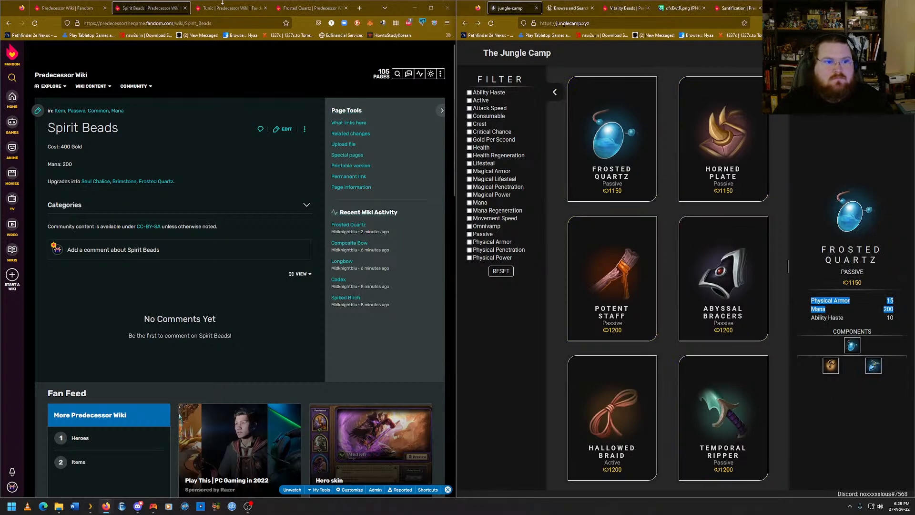
{"action": "key", "text": "ctrl+Tab"}
{"action": "key", "text": "ctrl+Tab"}
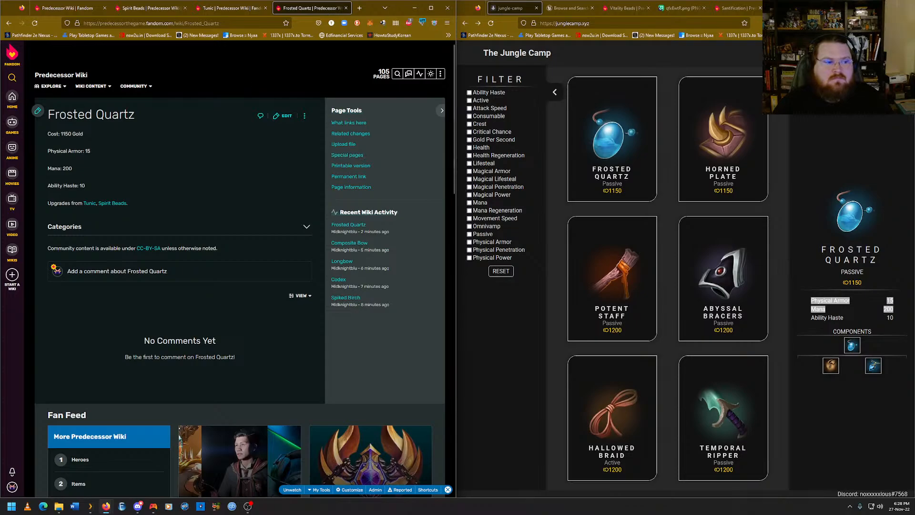
{"action": "mouse_move", "coordinate": [441, 74]}
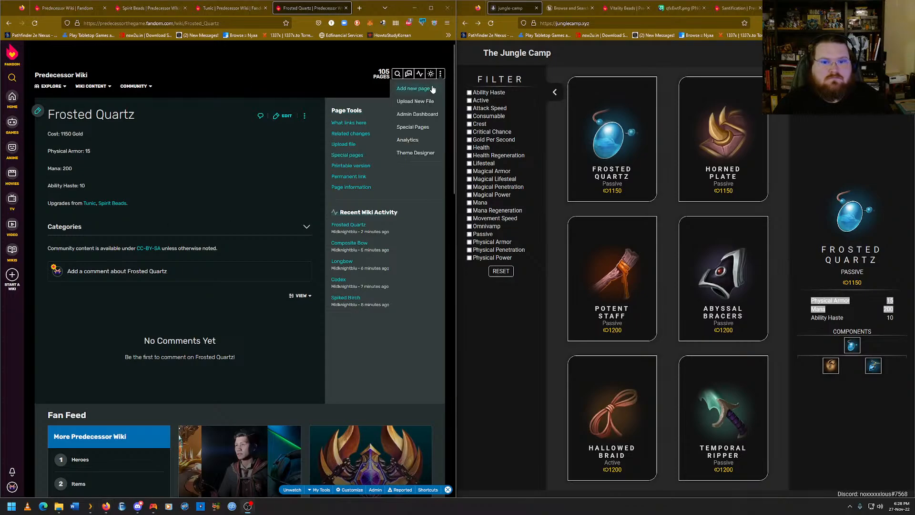
{"action": "left_click", "coordinate": [724, 139]}
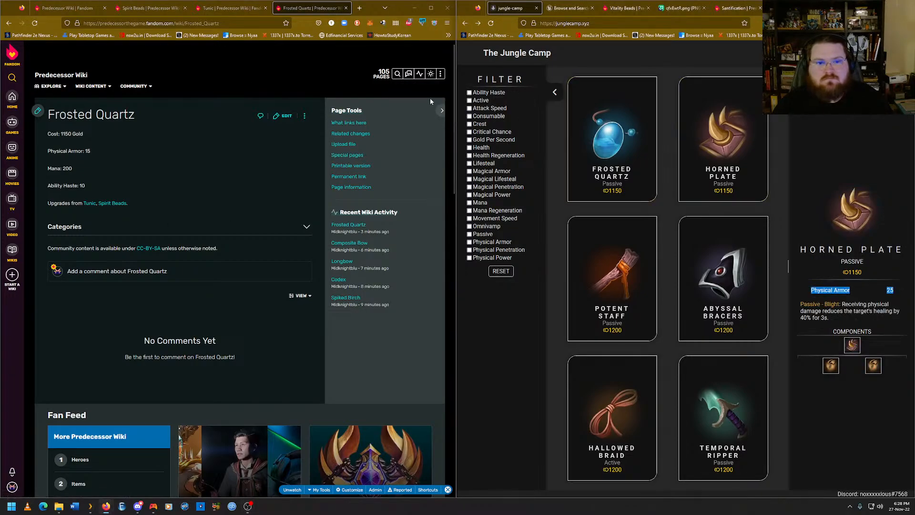
{"action": "left_click", "coordinate": [418, 89]}
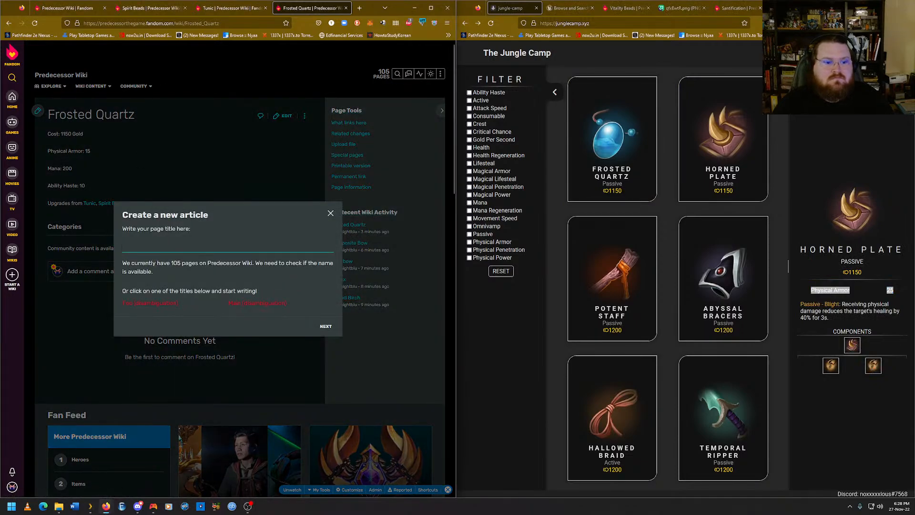
{"action": "type", "text": "Horned"}
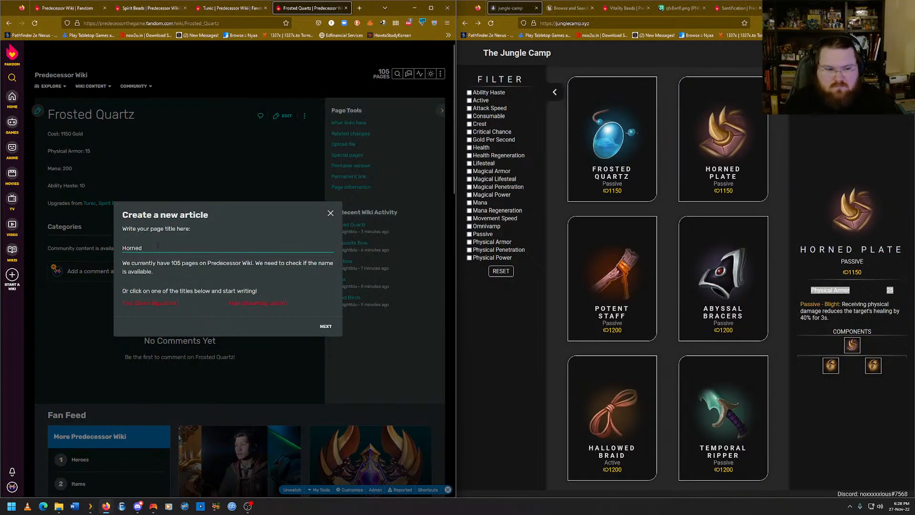
{"action": "type", "text": " Plate"}
{"action": "key", "text": "Return"}
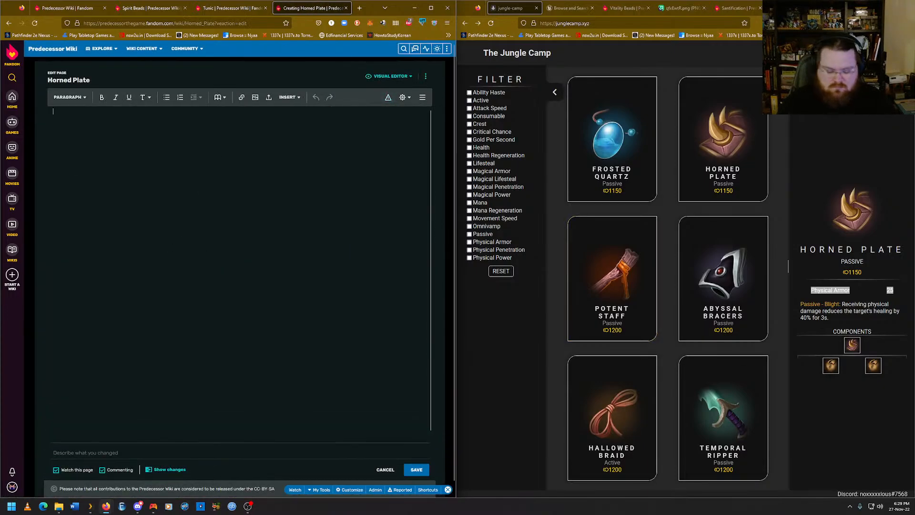
Enter "Cost: 1150 Gold" and add the Physical Armor: 25 and Passive - Blight lines copied from Jungle Camp.
{"action": "type", "text": "Cost: 11"}
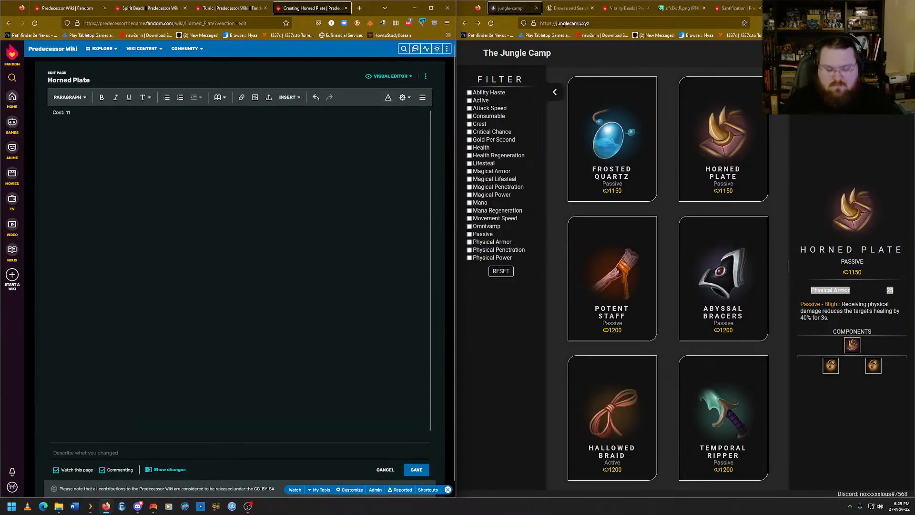
{"action": "type", "text": "50 Gold"}
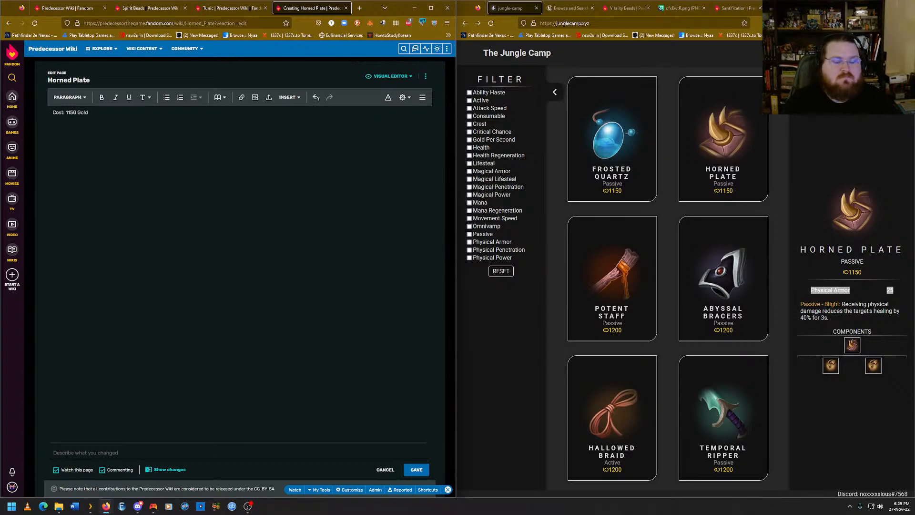
{"action": "left_click_drag", "start_coordinate": [839, 320], "coordinate": [812, 290]}
{"action": "right_click", "coordinate": [817, 290]}
{"action": "left_click", "coordinate": [828, 298]}
{"action": "left_click", "coordinate": [215, 143]}
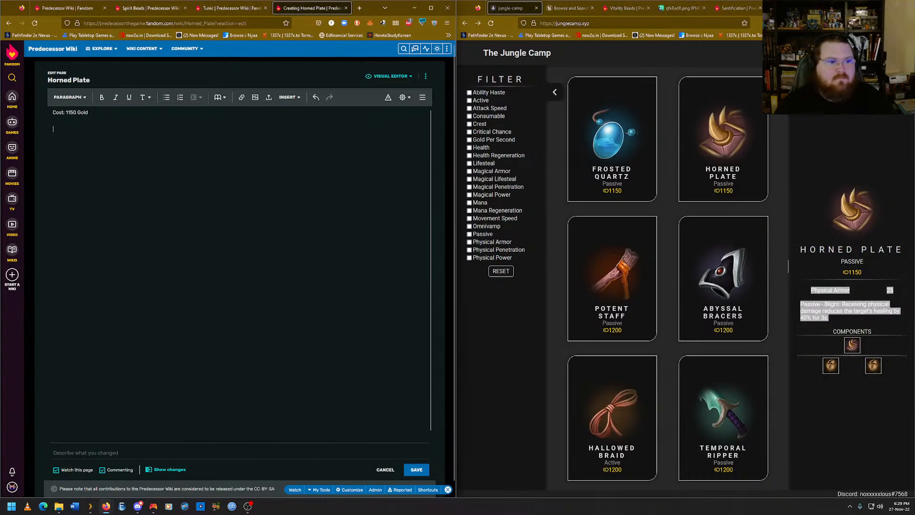
{"action": "key", "text": "ctrl+v"}
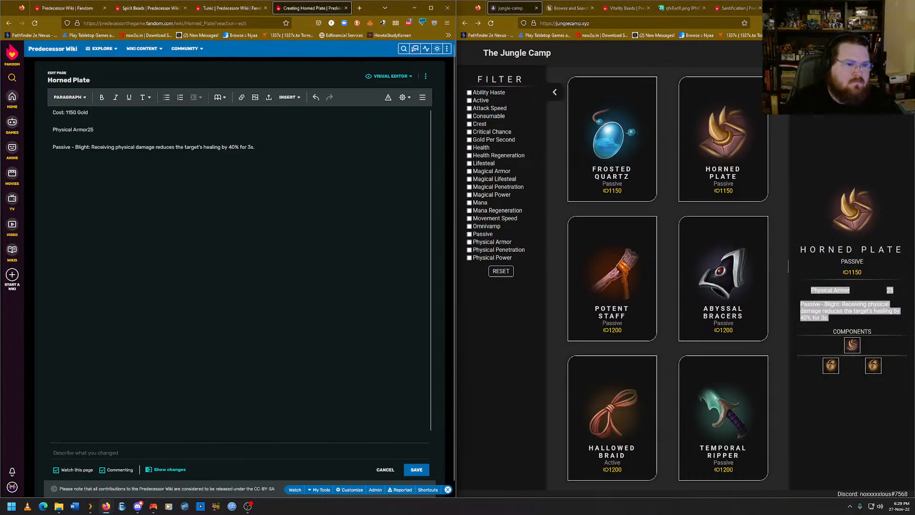
{"action": "type", "text": ":"}
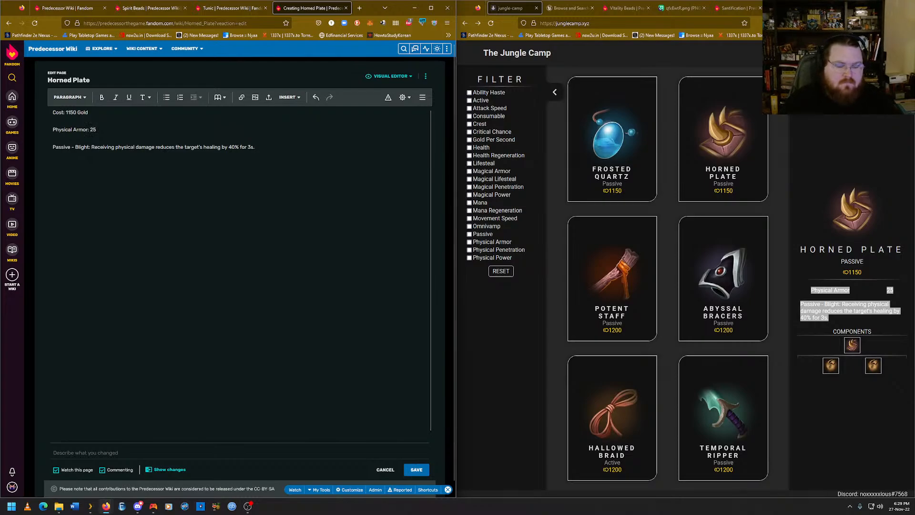
Add an "Upgrades from" line with a linked "Tunic" and a closing period, and save the Horned Plate page.
{"action": "key", "text": "Return"}
{"action": "type", "text": "Upgra"}
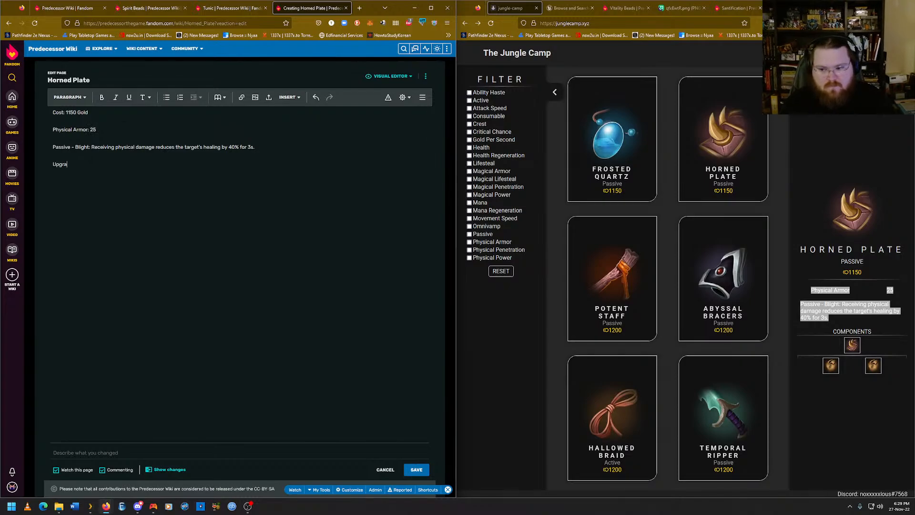
{"action": "type", "text": "des from Tun"}
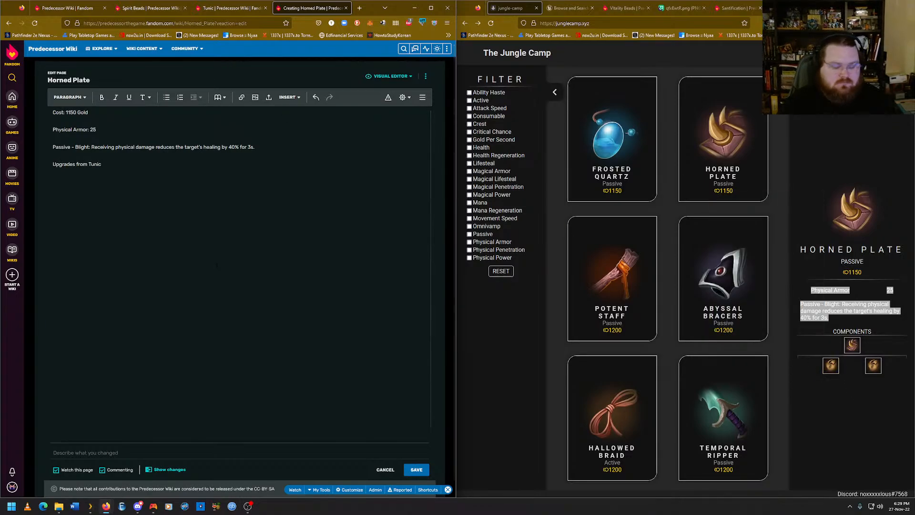
{"action": "key", "text": "ctrl+BackSpace"}
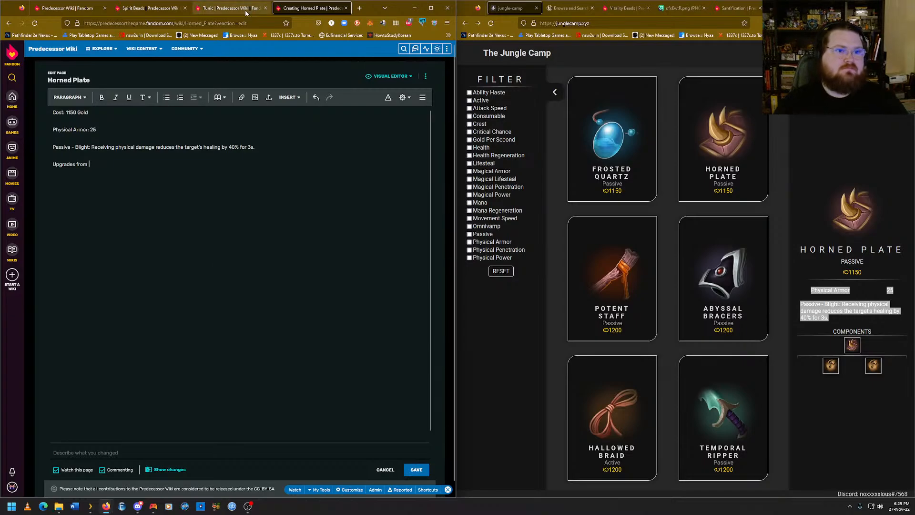
{"action": "left_click", "coordinate": [229, 8]}
{"action": "left_click", "coordinate": [215, 23]}
{"action": "right_click", "coordinate": [233, 23]}
{"action": "left_click", "coordinate": [245, 63]}
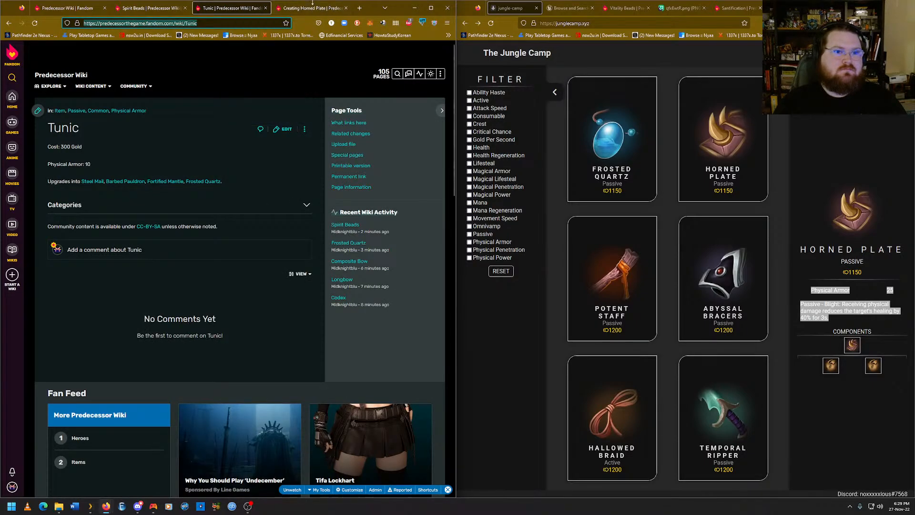
{"action": "left_click", "coordinate": [311, 8]}
{"action": "key", "text": "ctrl+v"}
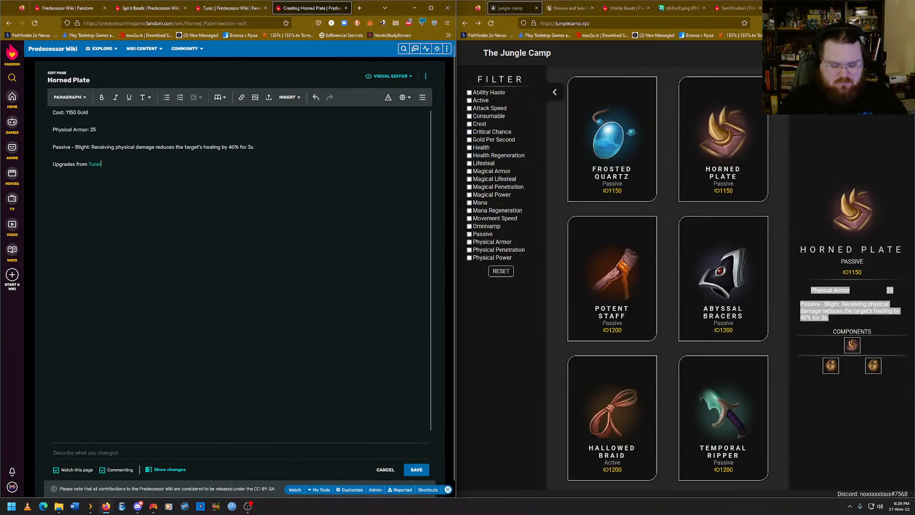
{"action": "left_click", "coordinate": [416, 470]}
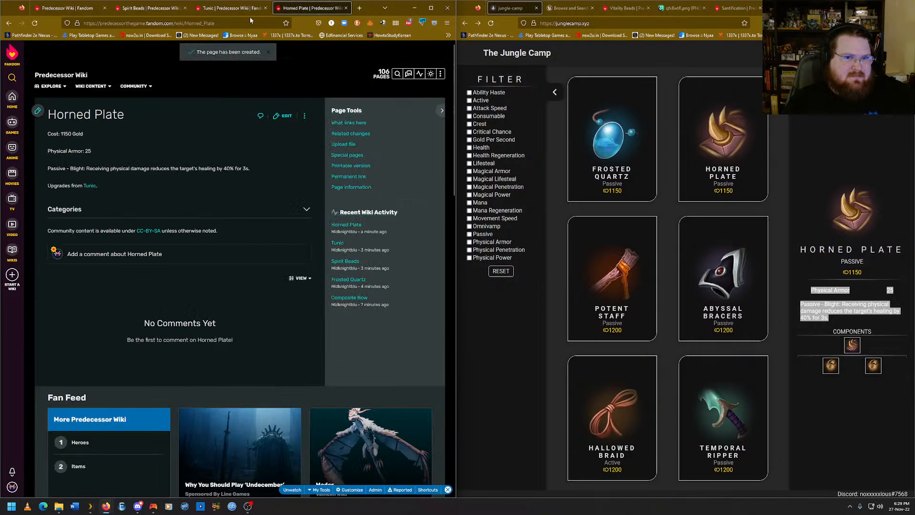
Add a linked "Horned Plate" after Frosted Quartz in the Tunic page's "Upgrades into" line, end it with a period and save.
{"action": "left_click", "coordinate": [230, 22]}
{"action": "right_click", "coordinate": [230, 23]}
{"action": "left_click", "coordinate": [248, 66]}
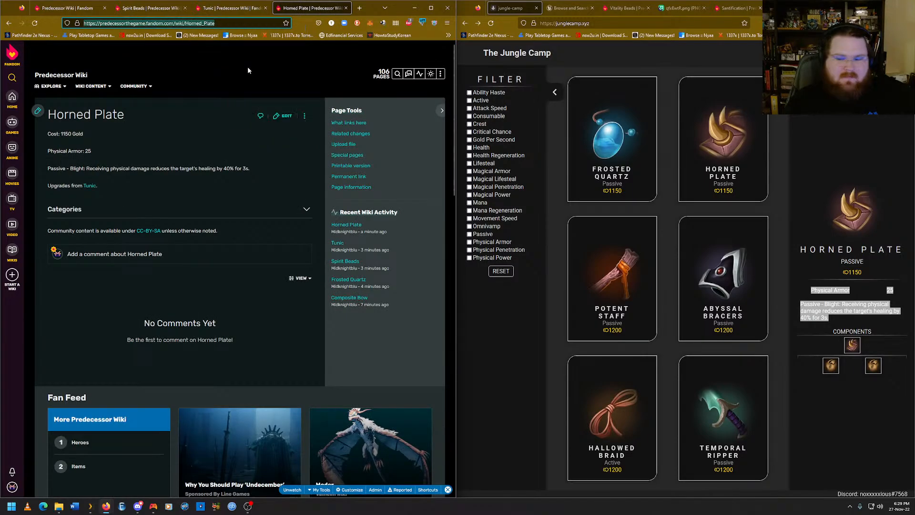
{"action": "left_click", "coordinate": [231, 9]}
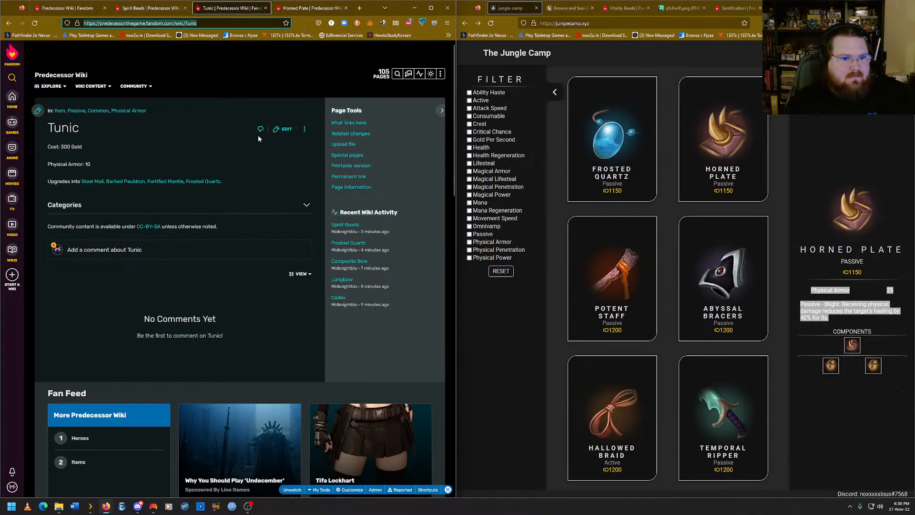
{"action": "left_click", "coordinate": [284, 130]}
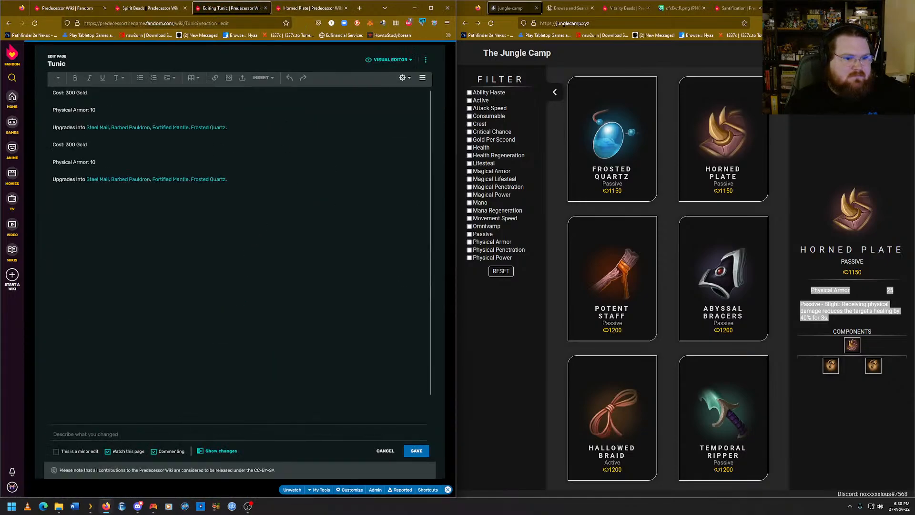
{"action": "key", "text": "BackSpace"}
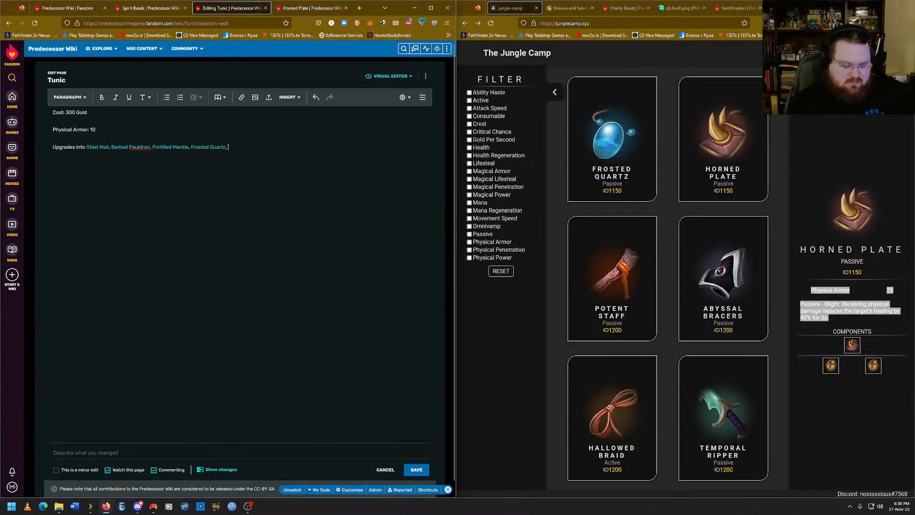
{"action": "type", "text": ","}
{"action": "key", "text": "ctrl+v"}
{"action": "type", "text": "."}
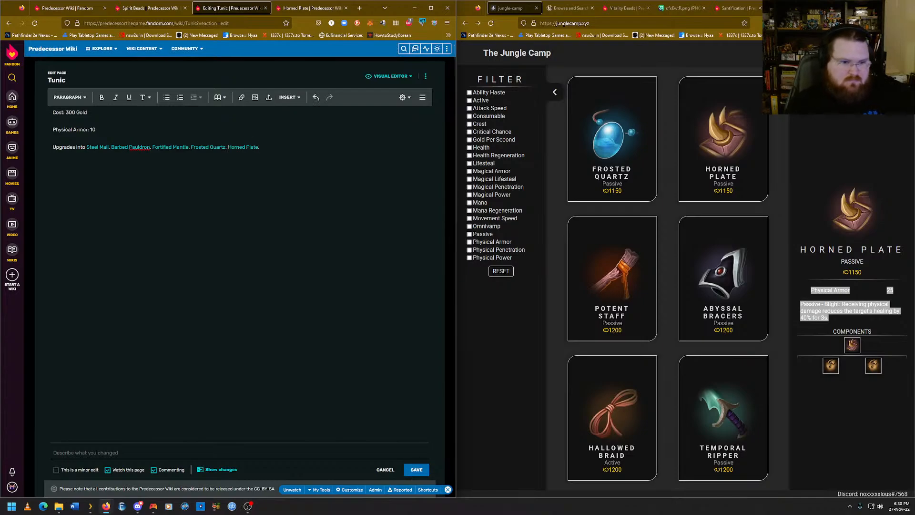
{"action": "left_click", "coordinate": [424, 470]}
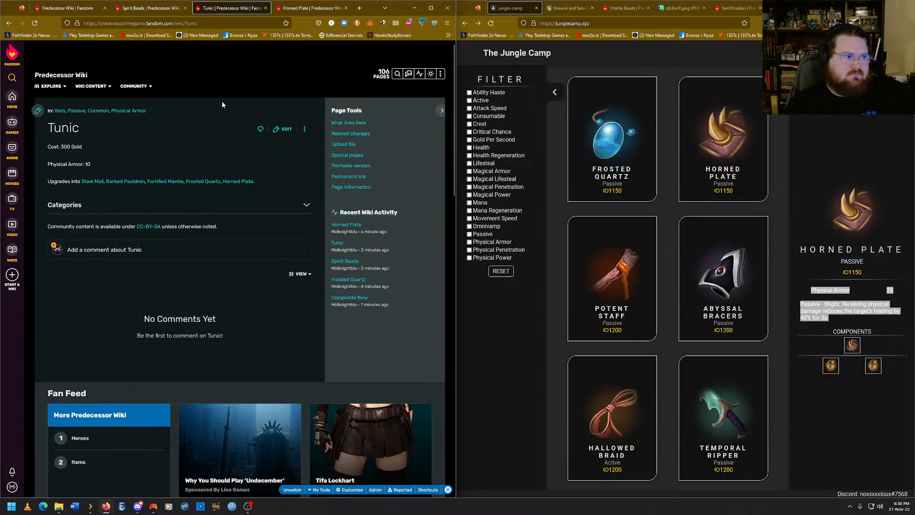
Add the categories Item, Passive, Uncommon and Physical Armor to the Horned Plate page and save them.
{"action": "left_click", "coordinate": [292, 9]}
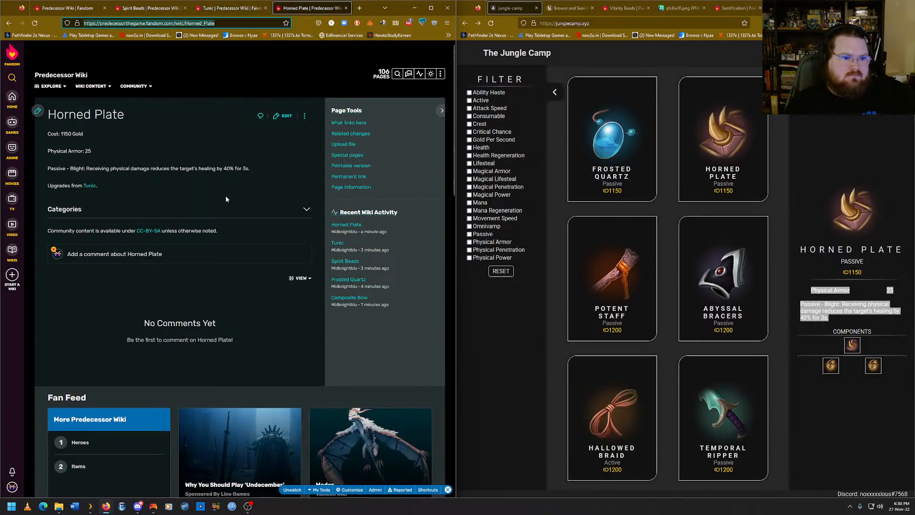
{"action": "left_click", "coordinate": [190, 213]}
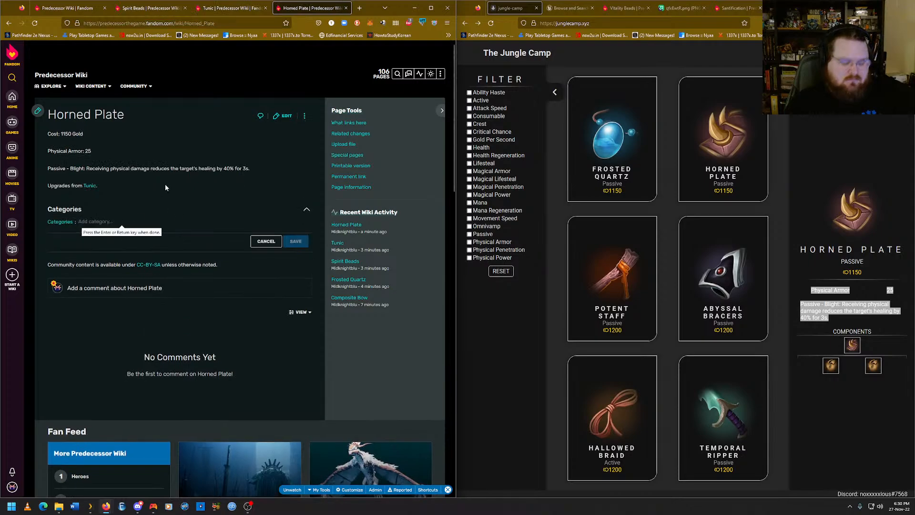
{"action": "type", "text": "Item"}
{"action": "key", "text": "Return"}
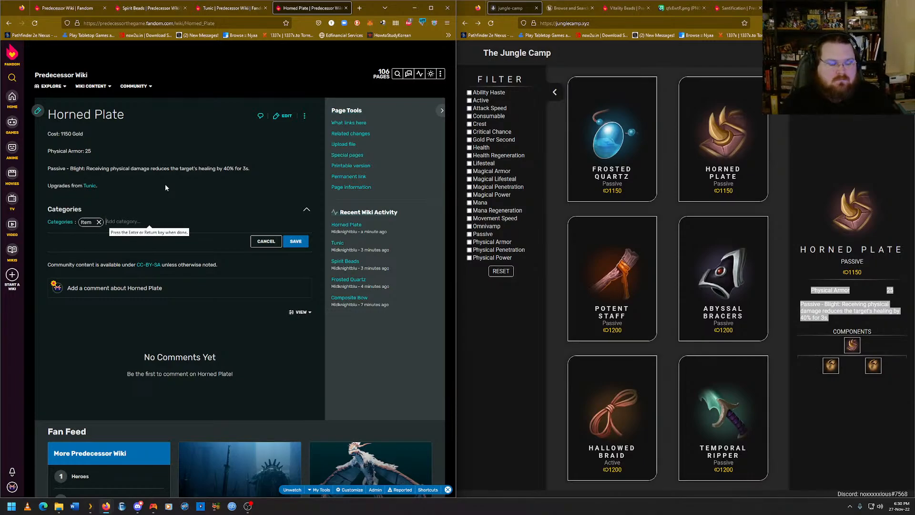
{"action": "type", "text": "Passive"}
{"action": "key", "text": "Return"}
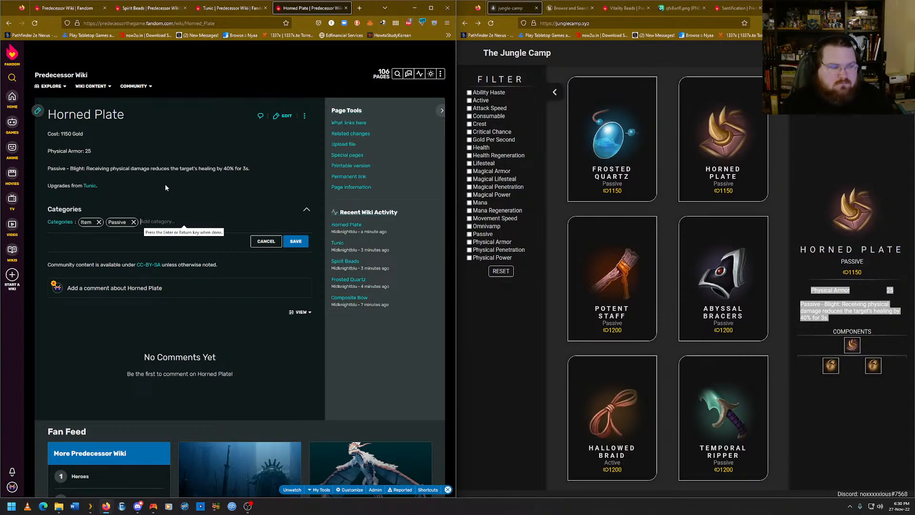
{"action": "type", "text": "Uncommon"}
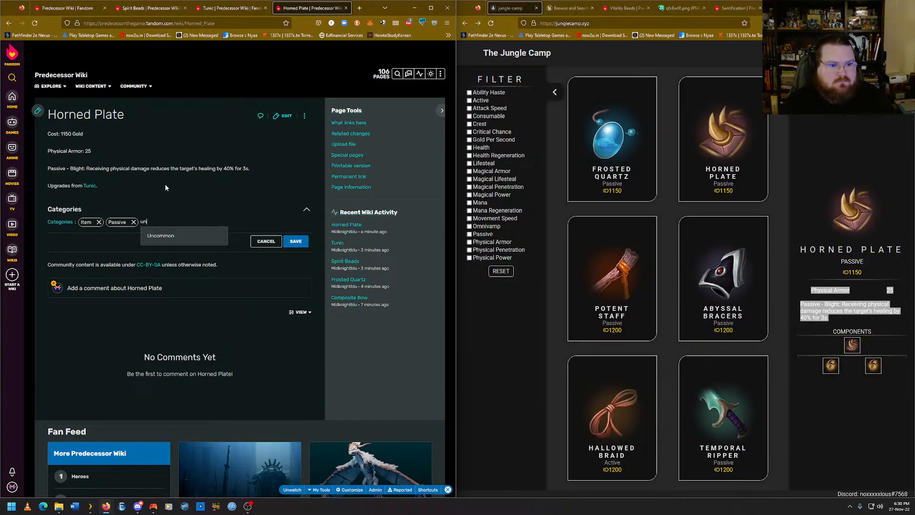
{"action": "key", "text": "Return"}
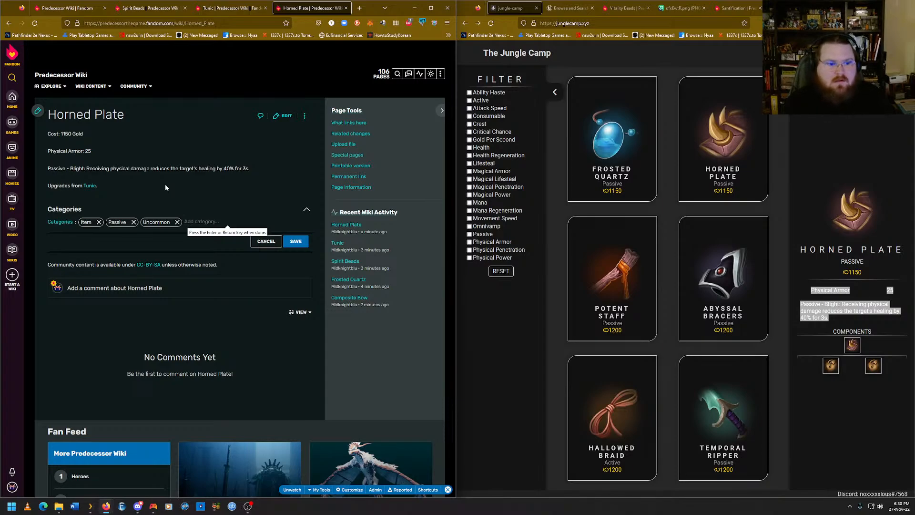
{"action": "type", "text": "Physi"}
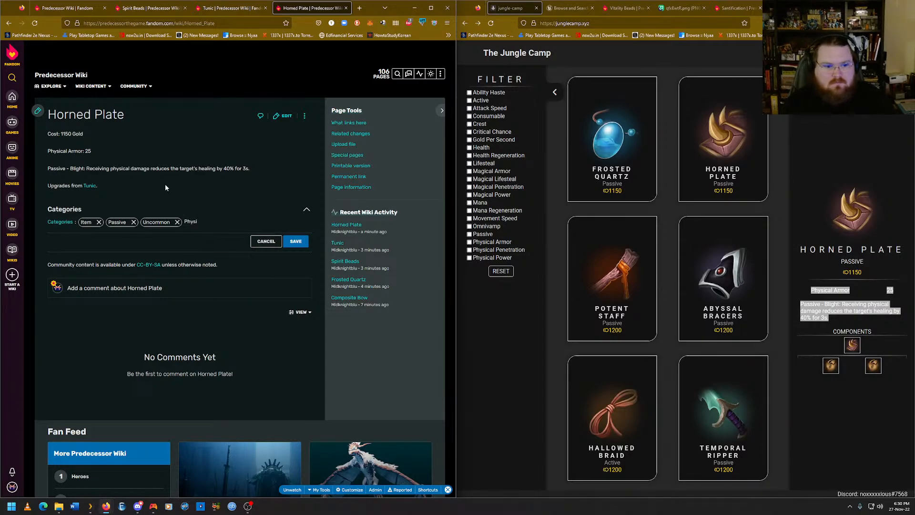
{"action": "type", "text": "cal Armor"}
{"action": "key", "text": "Return"}
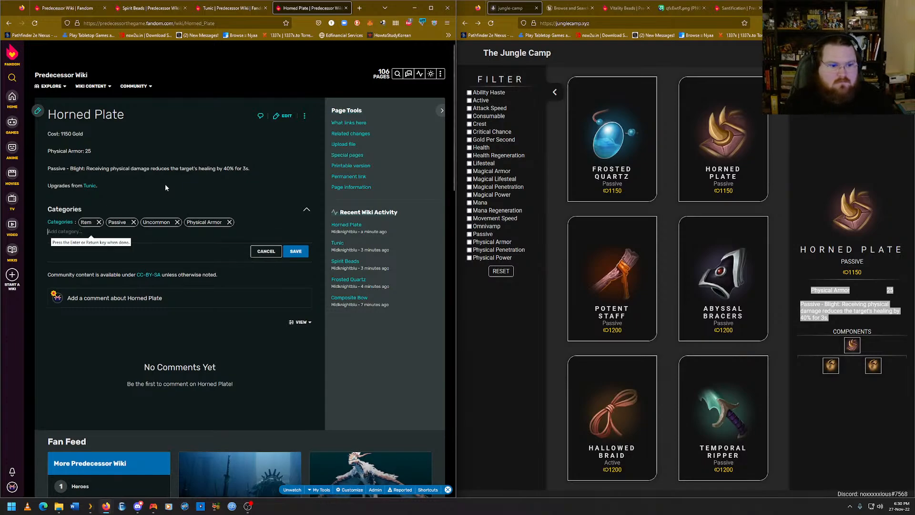
{"action": "left_click", "coordinate": [305, 255]}
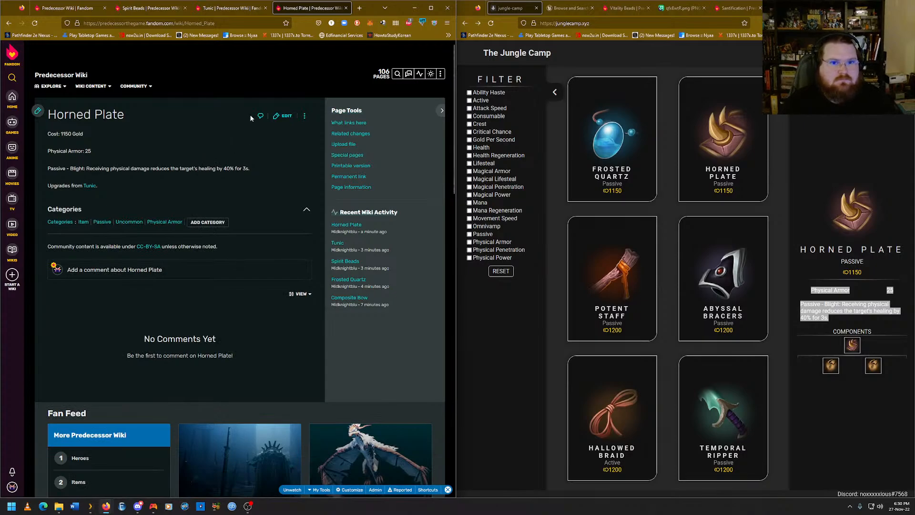
Show the Potent Staff details on Jungle Camp and look over the neighbouring items.
{"action": "left_click", "coordinate": [654, 235]}
{"action": "scroll", "coordinate": [668, 232], "scroll_direction": "down", "scroll_amount": 2}
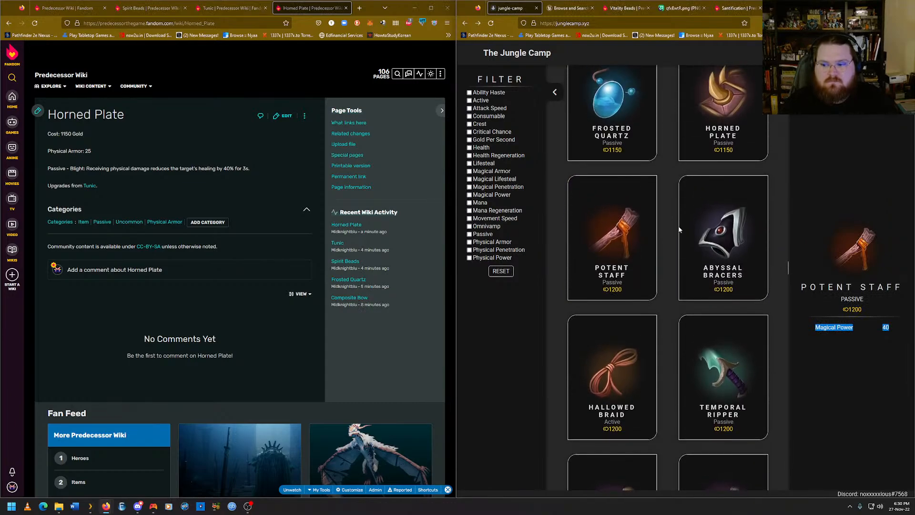
{"action": "scroll", "coordinate": [665, 248], "scroll_direction": "down", "scroll_amount": 1}
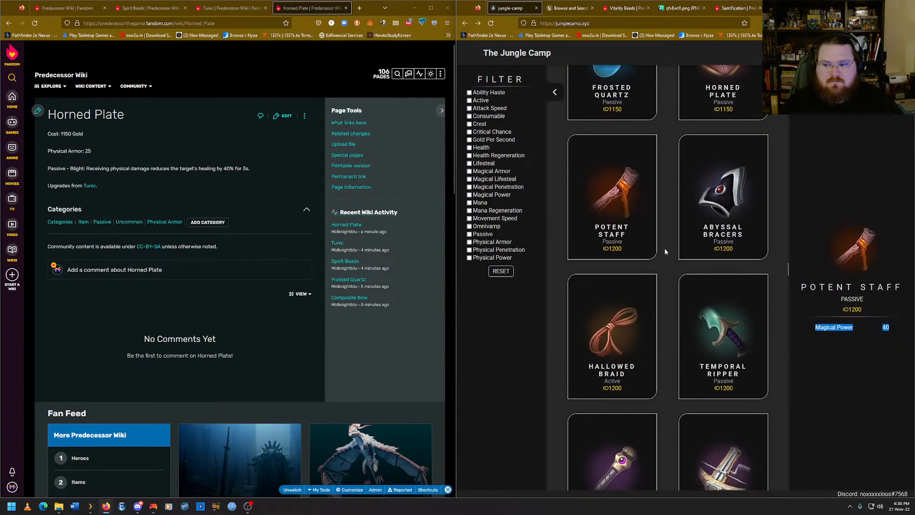
Create a new wiki article titled "Potent Staff".
{"action": "left_click", "coordinate": [860, 349]}
{"action": "mouse_move", "coordinate": [441, 75]}
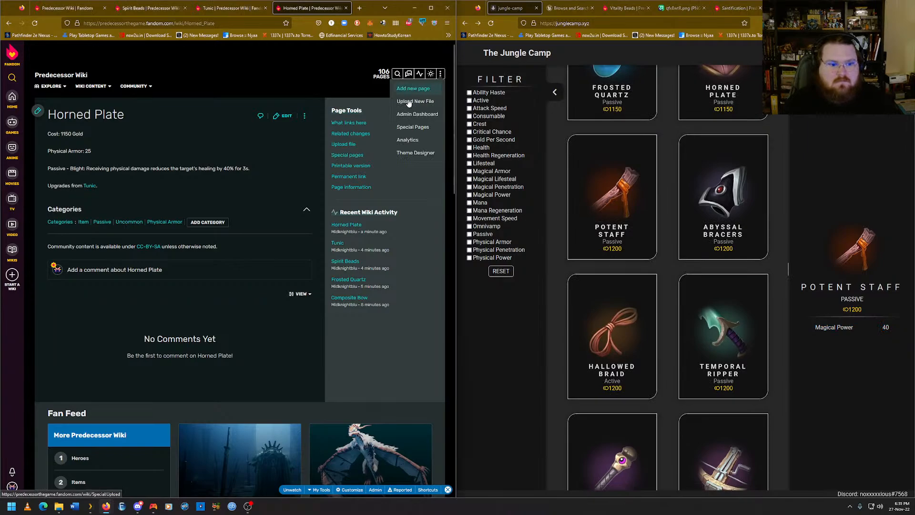
{"action": "left_click", "coordinate": [413, 88]}
{"action": "left_click", "coordinate": [241, 243]}
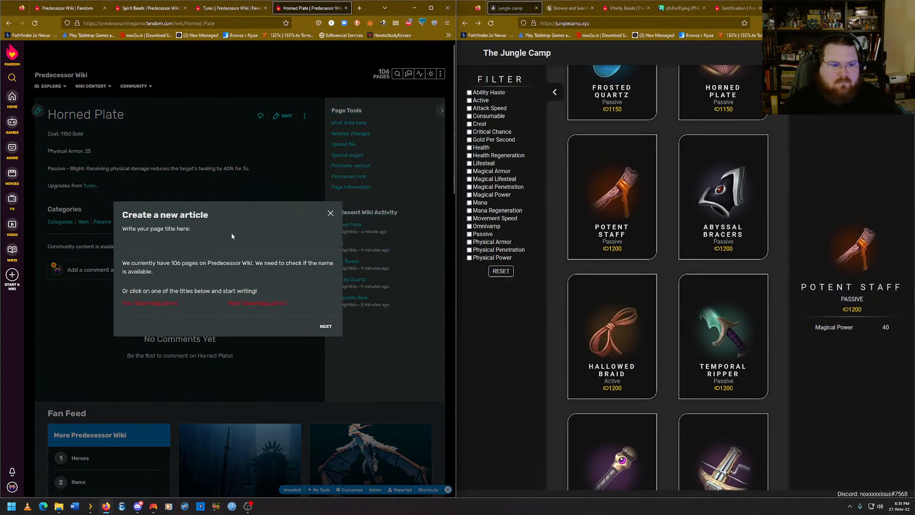
{"action": "left_click", "coordinate": [218, 251]}
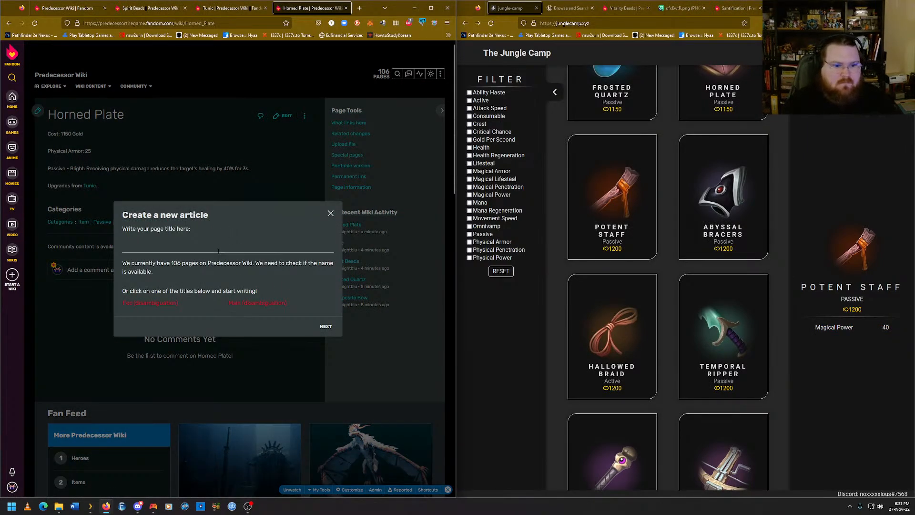
{"action": "type", "text": "Pote"}
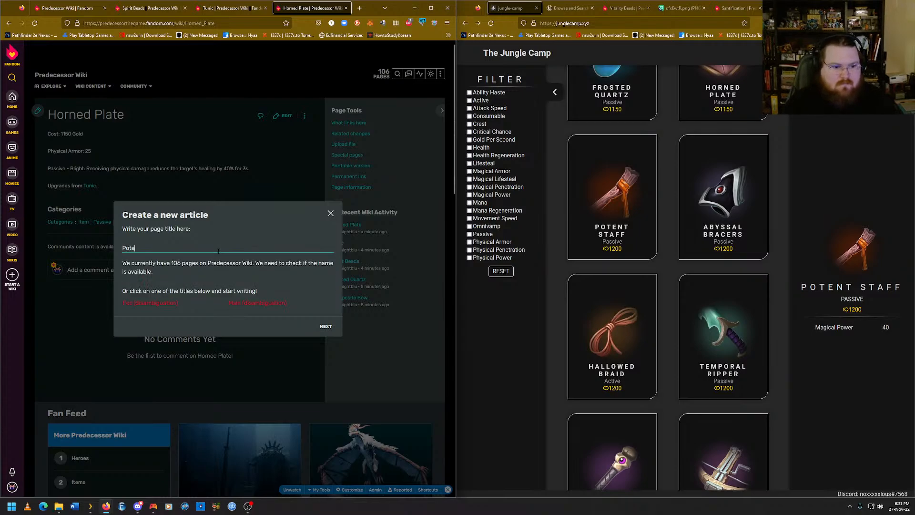
{"action": "type", "text": "nt Staff"}
{"action": "key", "text": "Return"}
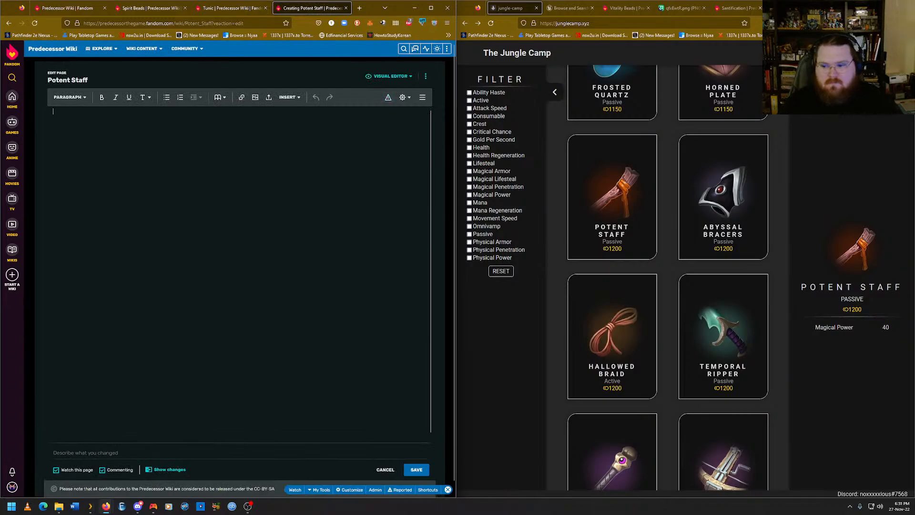
Enter the line "Cost: 1200 Gold" on the Potent Staff page and start a new paragraph below it.
{"action": "type", "text": "Cost"}
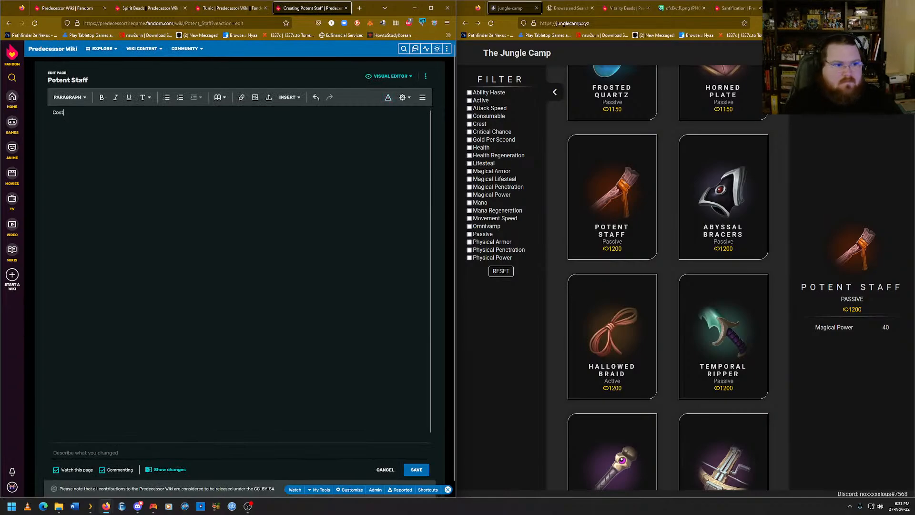
{"action": "type", "text": ":"}
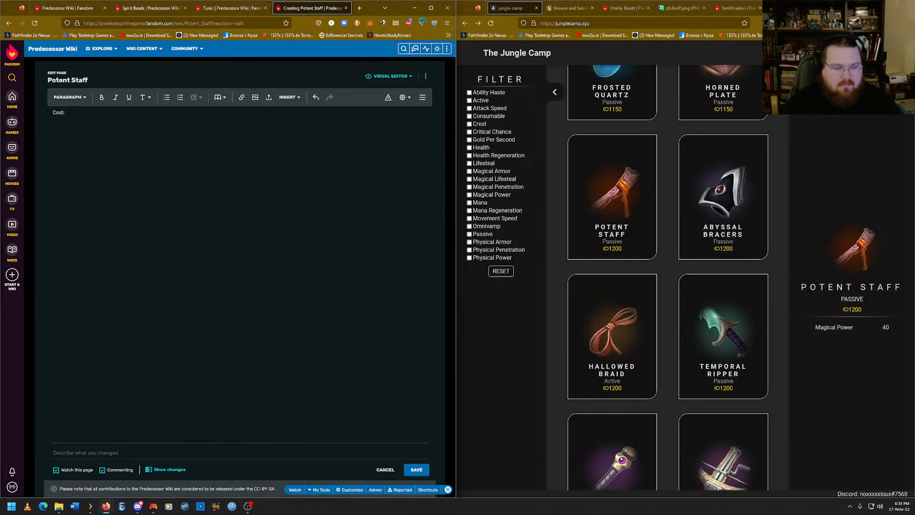
{"action": "type", "text": " 1200"}
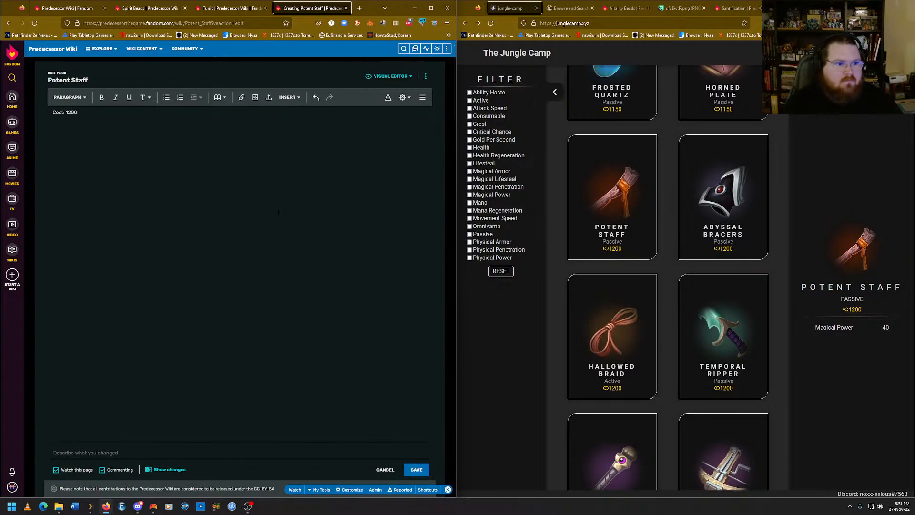
{"action": "type", "text": " Gold"}
{"action": "key", "text": "Return"}
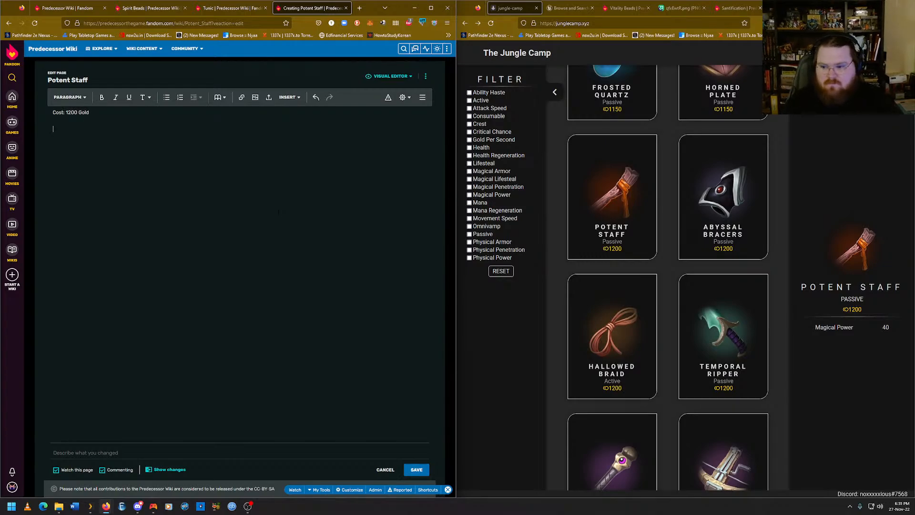
Copy the Potent Staff stat from Jungle Camp into the article, format it as "Magical Power: 40" and save the page.
{"action": "left_click_drag", "start_coordinate": [890, 327], "coordinate": [850, 339]}
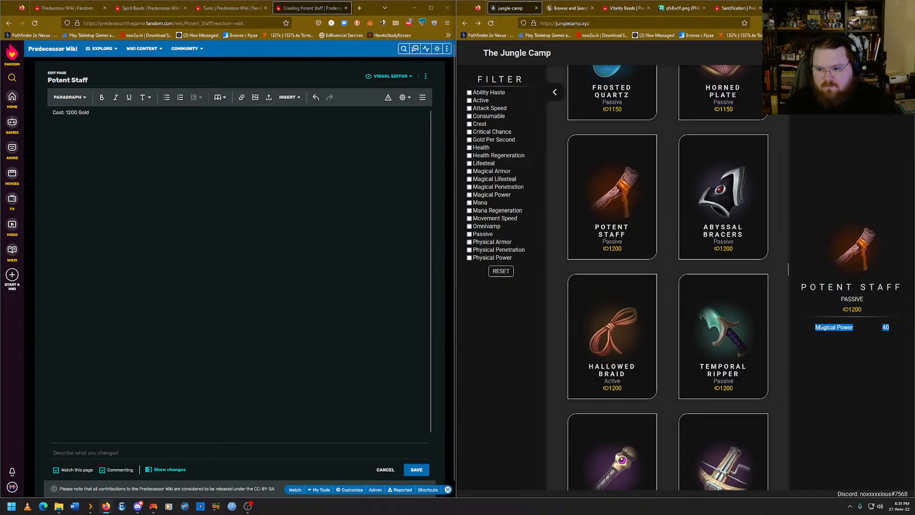
{"action": "right_click", "coordinate": [823, 328]}
{"action": "left_click", "coordinate": [828, 338]}
{"action": "key", "text": "alt+Tab"}
{"action": "type", "text": "Magical Power40"}
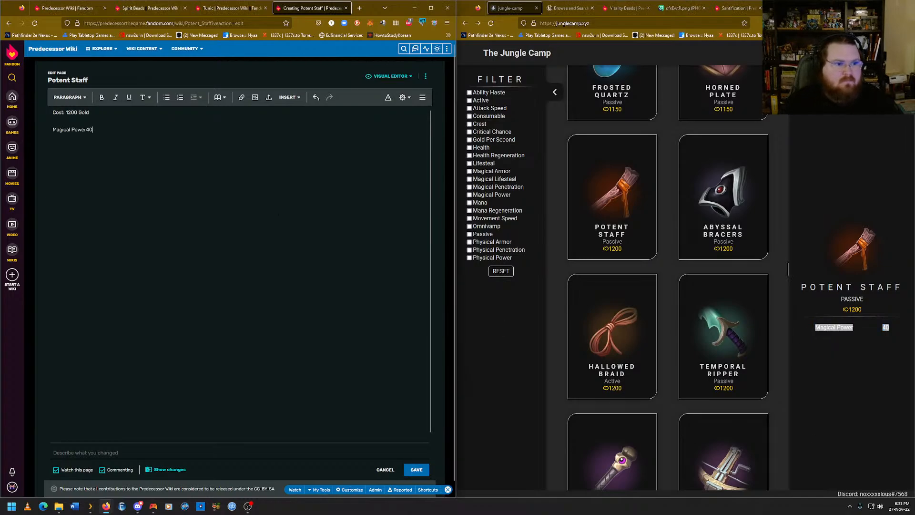
{"action": "key", "text": "Left"}
{"action": "key", "text": "Left"}
{"action": "type", "text": ":"}
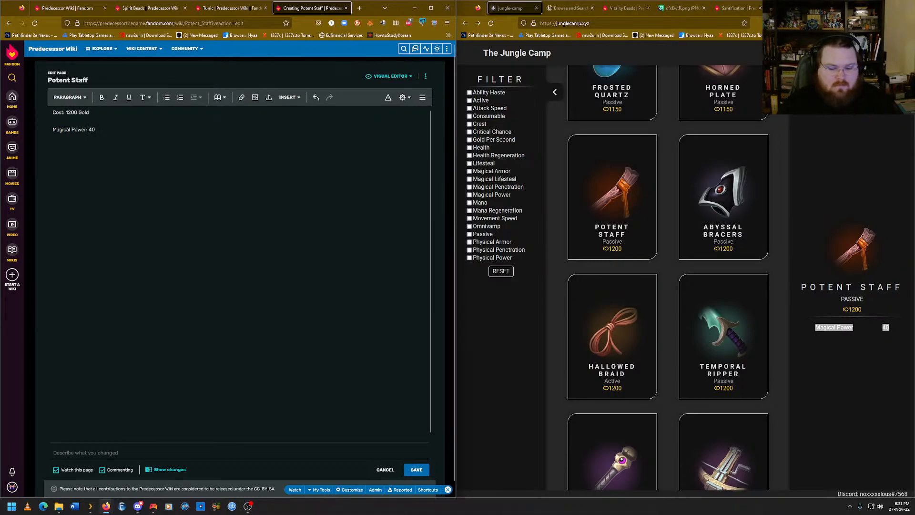
{"action": "left_click", "coordinate": [416, 470]}
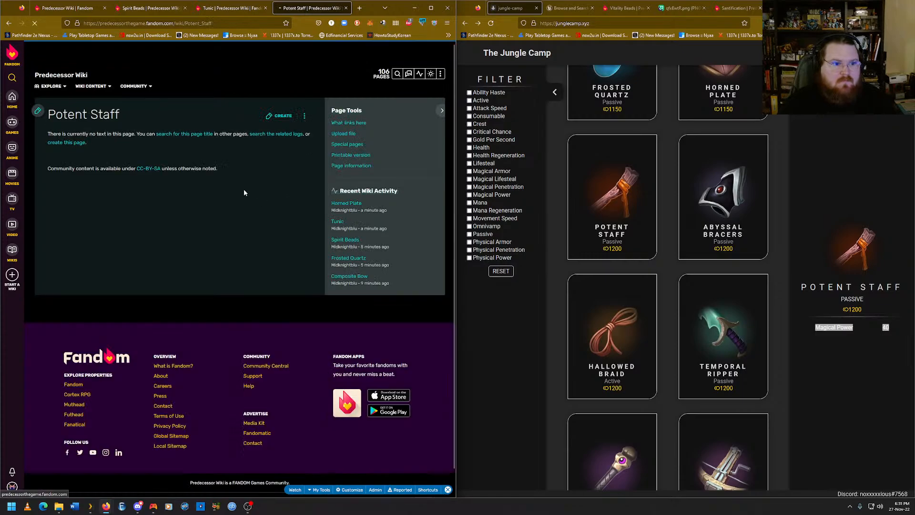
Add the categories Item and Passive to the Potent Staff page.
{"action": "left_click", "coordinate": [139, 177]}
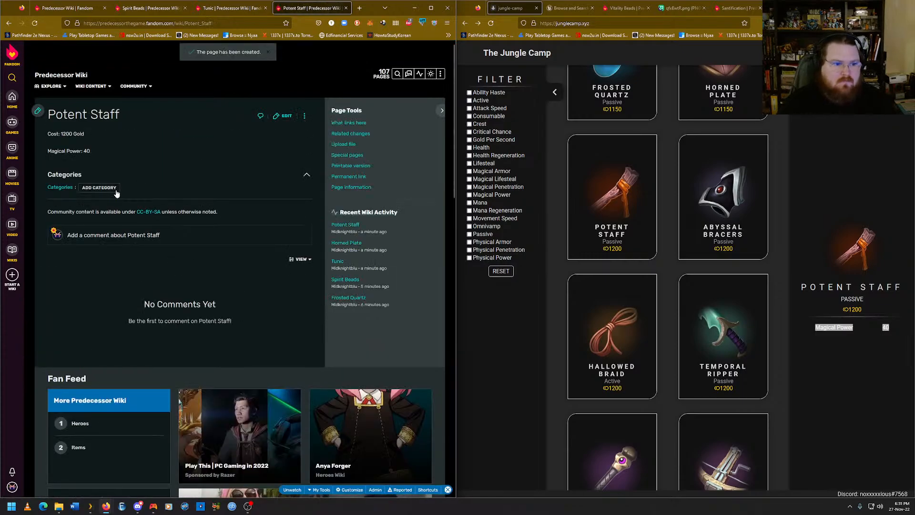
{"action": "type", "text": "Item"}
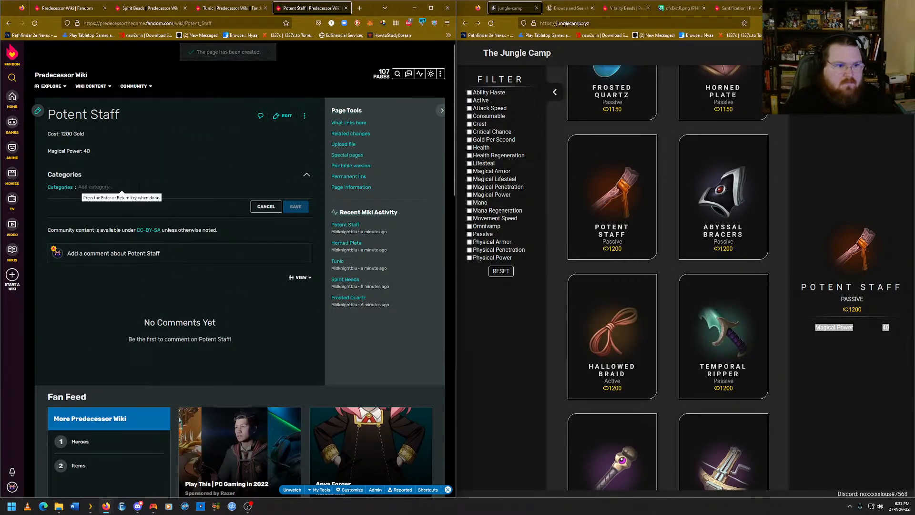
{"action": "key", "text": "Return"}
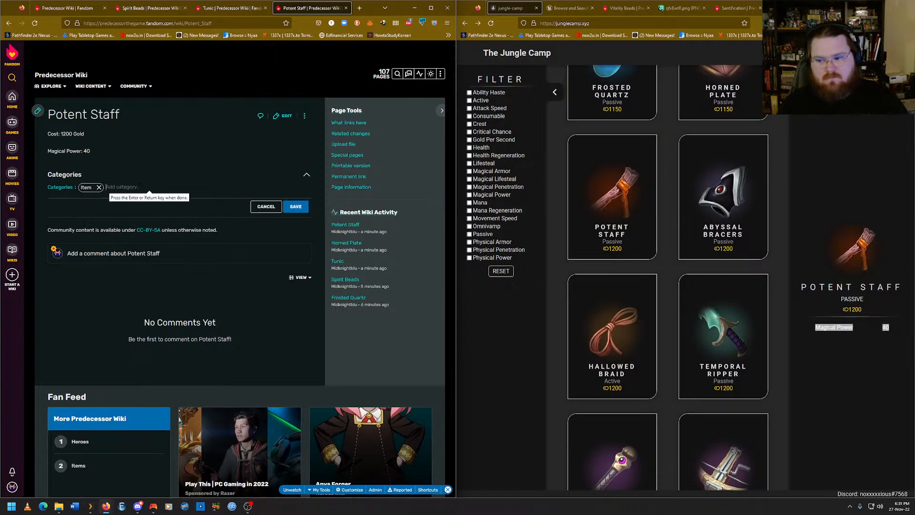
{"action": "type", "text": "u"}
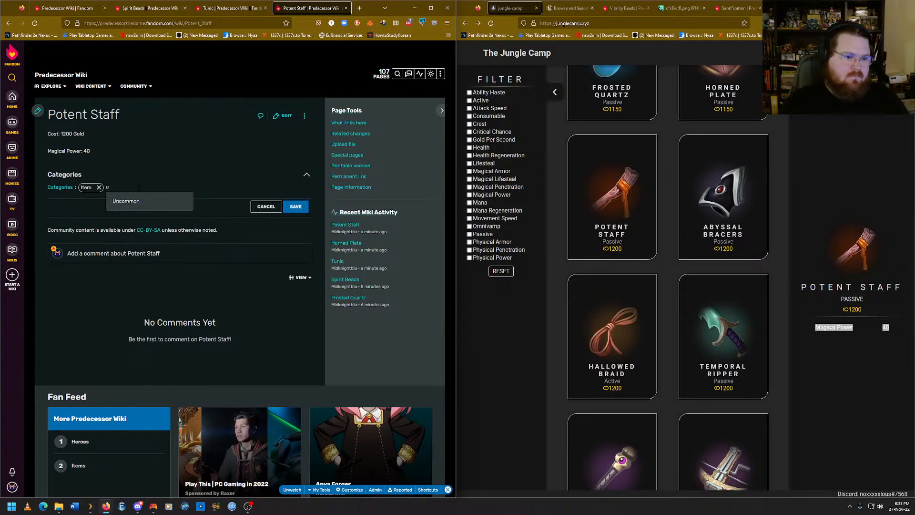
{"action": "key", "text": "BackSpace"}
{"action": "type", "text": "passive"}
{"action": "key", "text": "Return"}
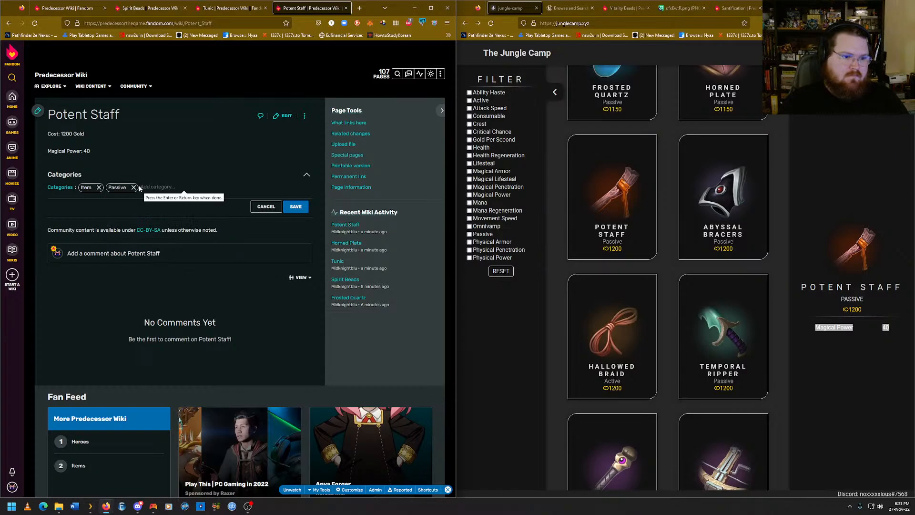
{"action": "type", "text": "uncommon"}
{"action": "key", "text": "Return"}
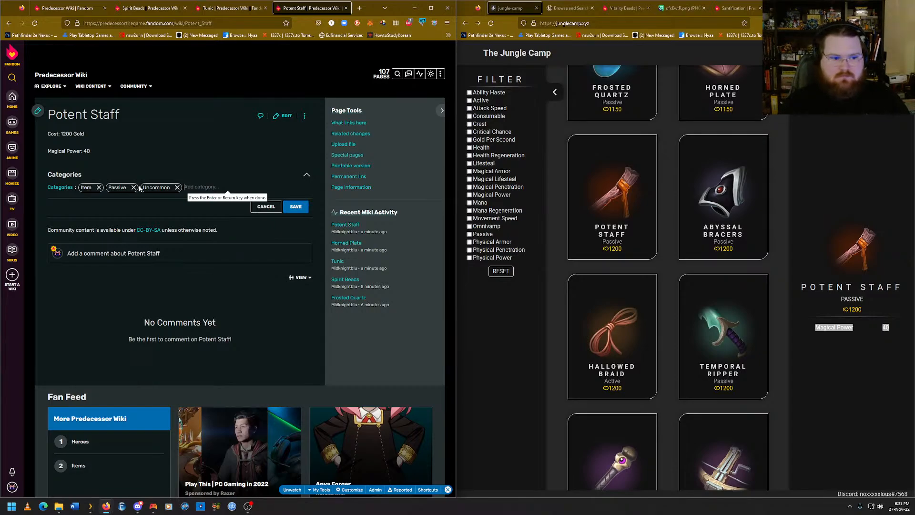
{"action": "left_click", "coordinate": [177, 187]}
Add the categories Common and Magical Power to the Potent Staff page and save the categories.
{"action": "type", "text": "Common"}
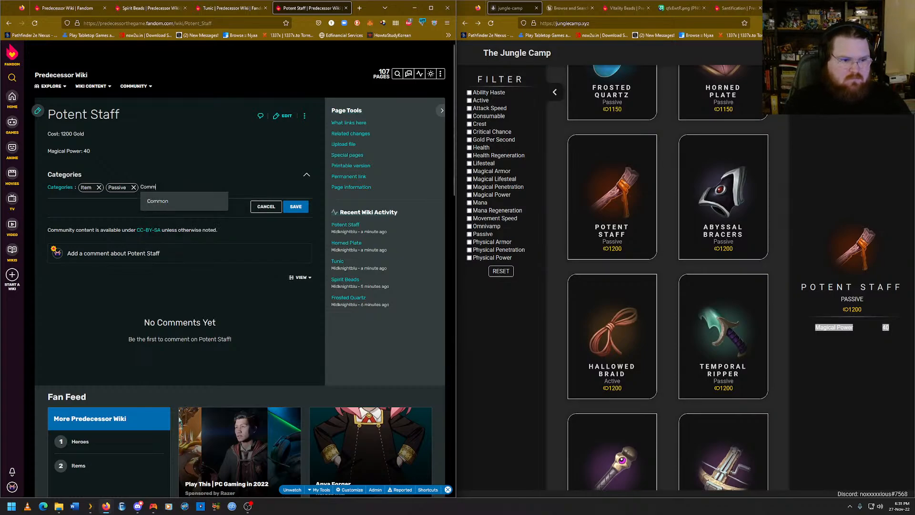
{"action": "key", "text": "Return"}
{"action": "type", "text": "Magical Power"}
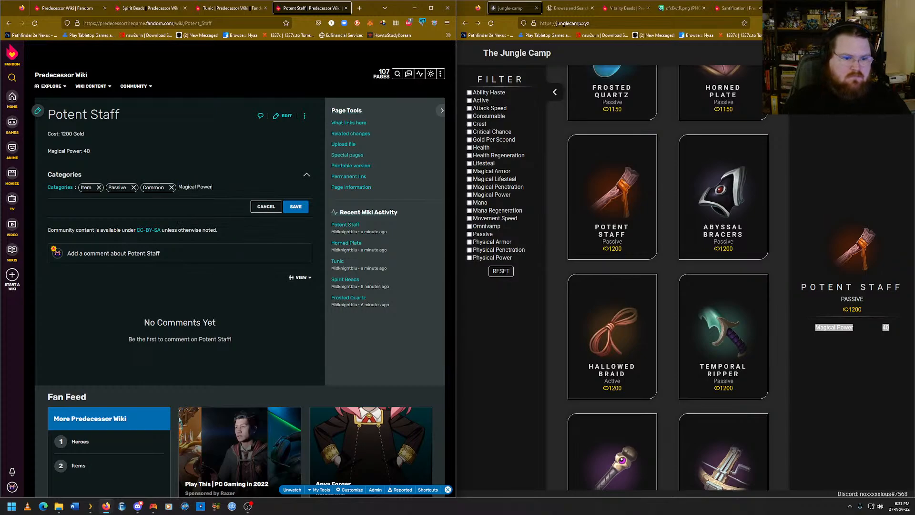
{"action": "key", "text": "Return"}
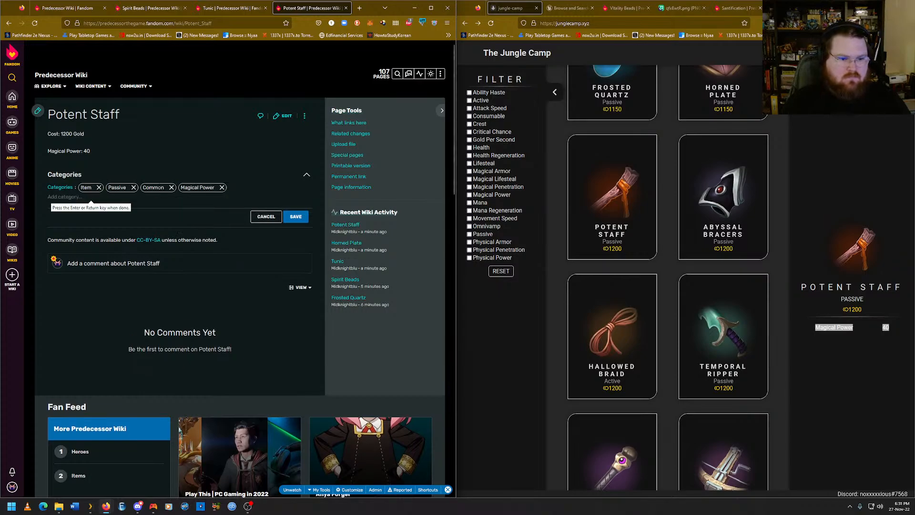
{"action": "left_click", "coordinate": [296, 217]}
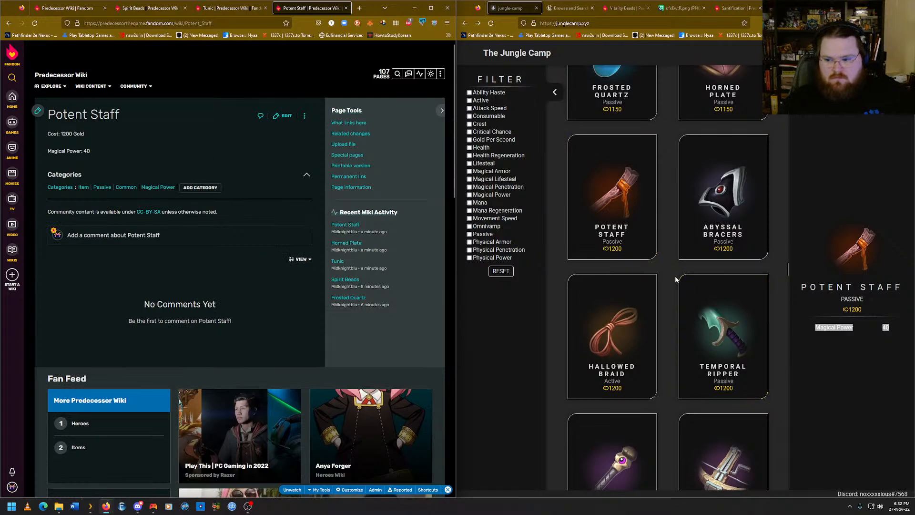
Show the Abyssal Bracers details on Jungle Camp and create a new wiki article titled "Abyssal Bracers".
{"action": "left_click", "coordinate": [699, 257]}
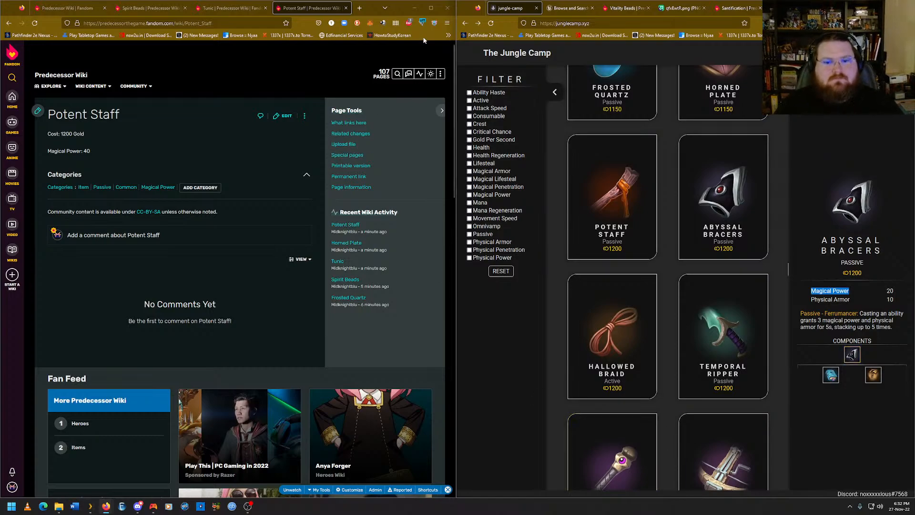
{"action": "left_click", "coordinate": [441, 73]}
{"action": "left_click", "coordinate": [400, 89]}
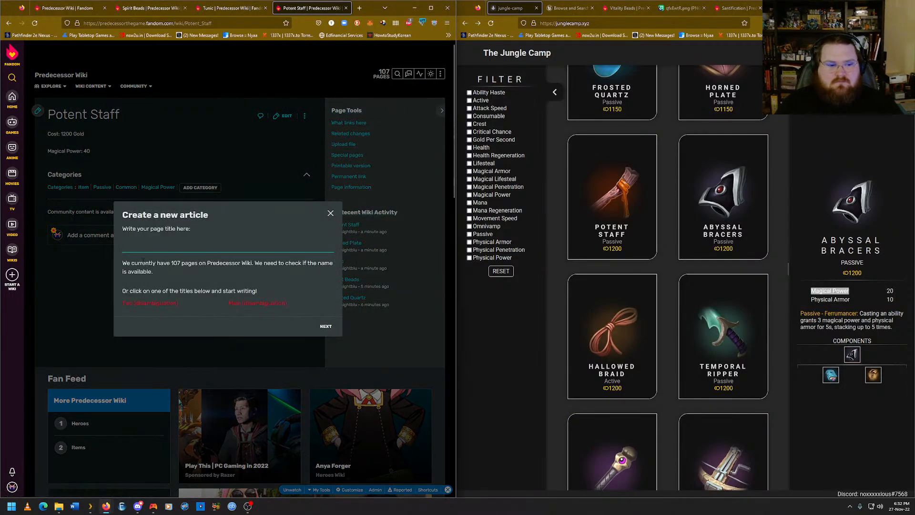
{"action": "left_click", "coordinate": [159, 250]}
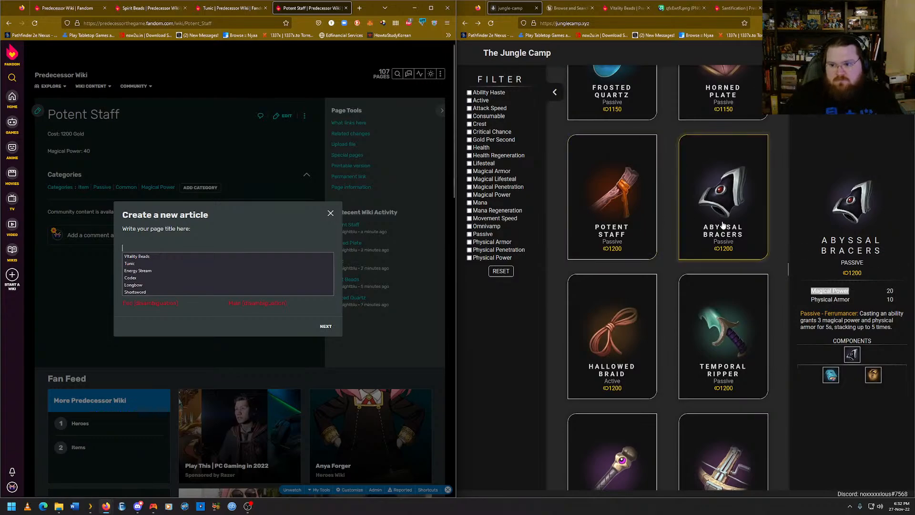
{"action": "left_click", "coordinate": [153, 252]}
{"action": "type", "text": "?A"}
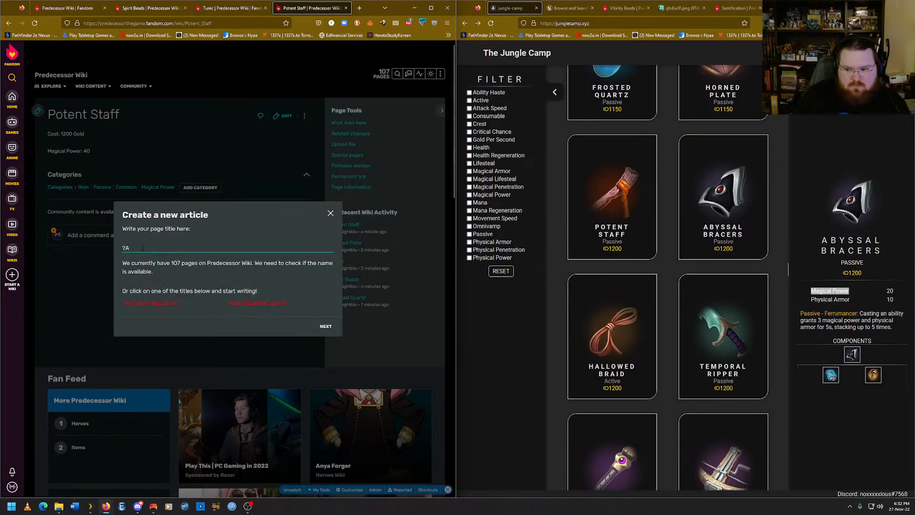
{"action": "key", "text": "BackSpace"}
{"action": "type", "text": "Abyss"}
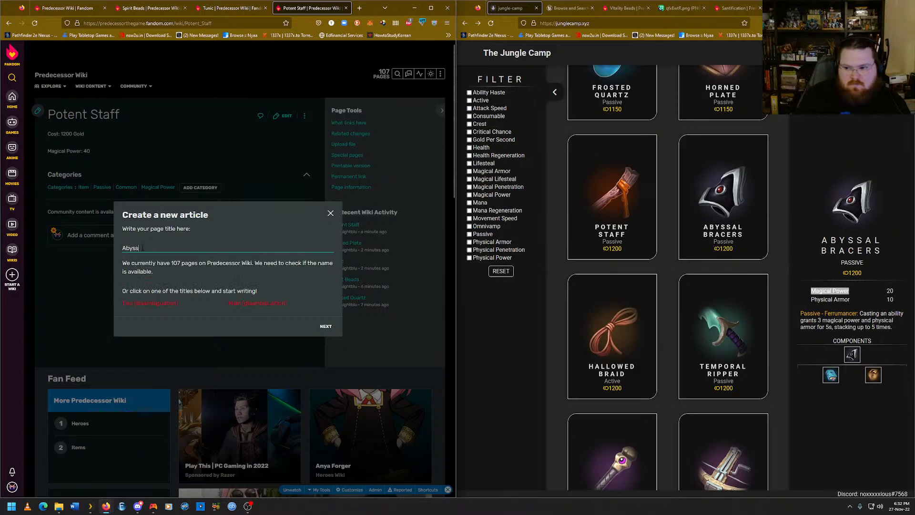
{"action": "type", "text": "al Bracers"}
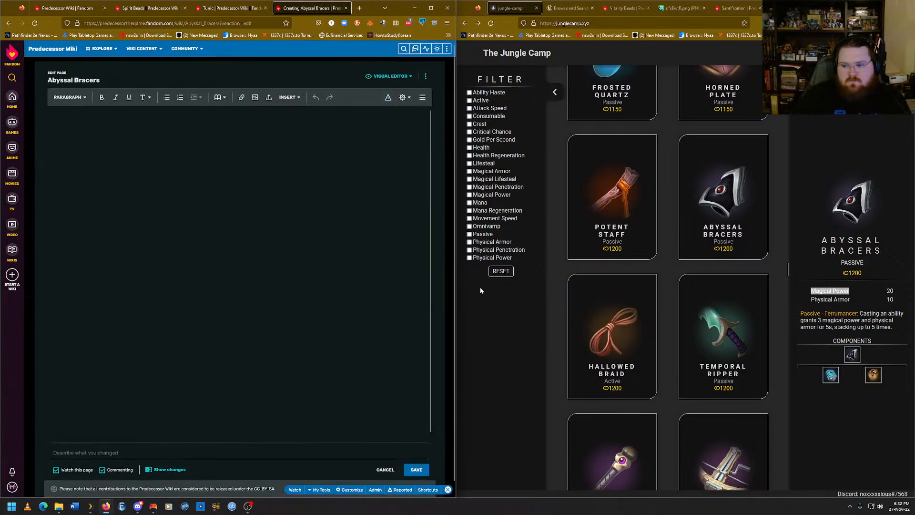
Enter the line "Cost: 1200 Gold" on the Abyssal Bracers page and start a new paragraph below it.
{"action": "type", "text": "Cos"}
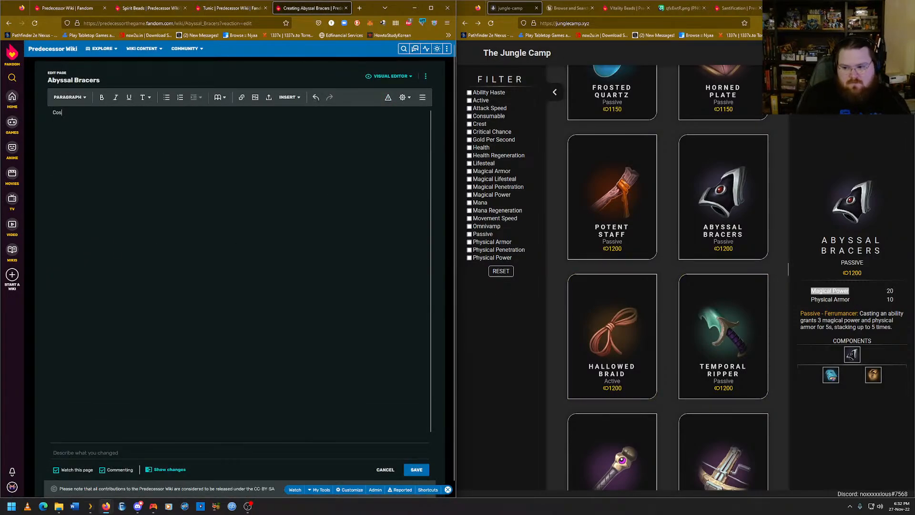
{"action": "type", "text": "t: 12"}
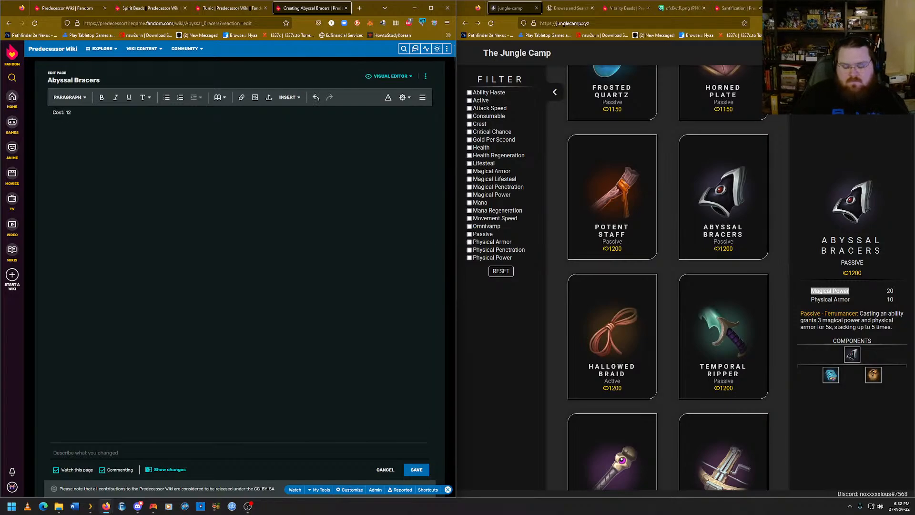
{"action": "type", "text": "00 Gold"}
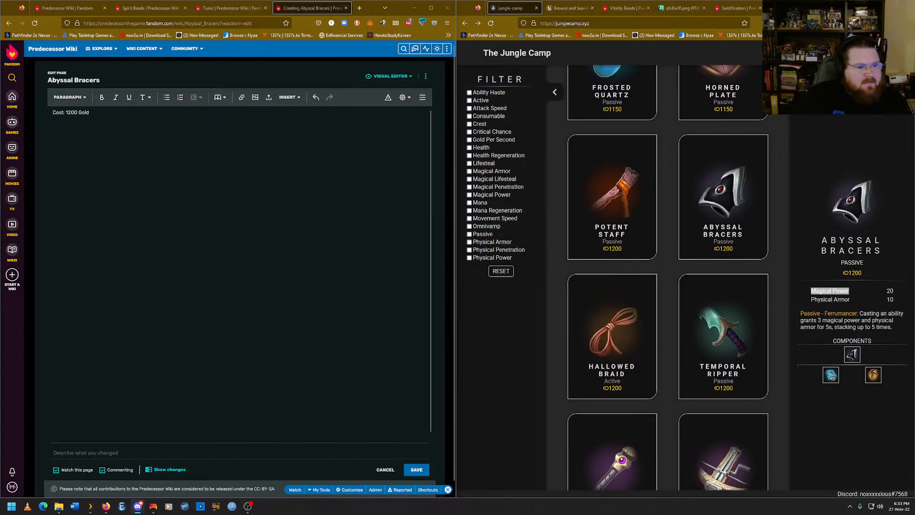
{"action": "left_click", "coordinate": [90, 113]}
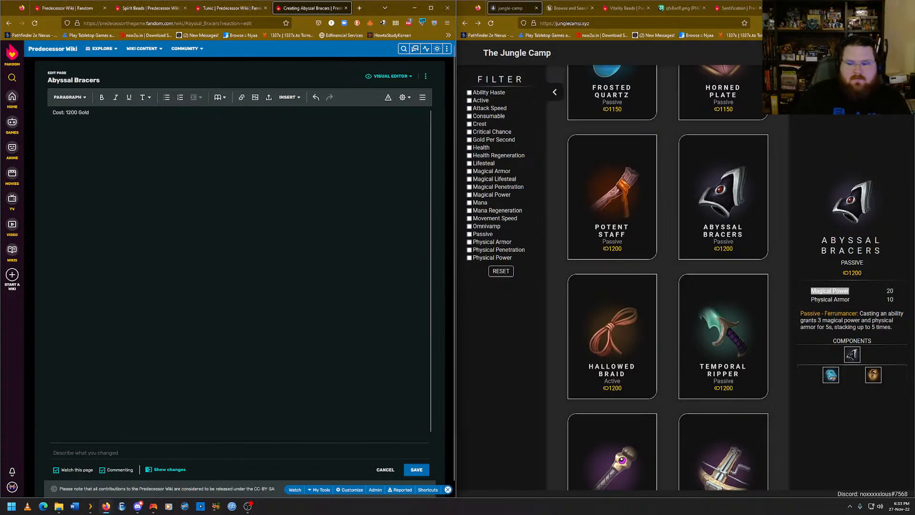
{"action": "key", "text": "Return"}
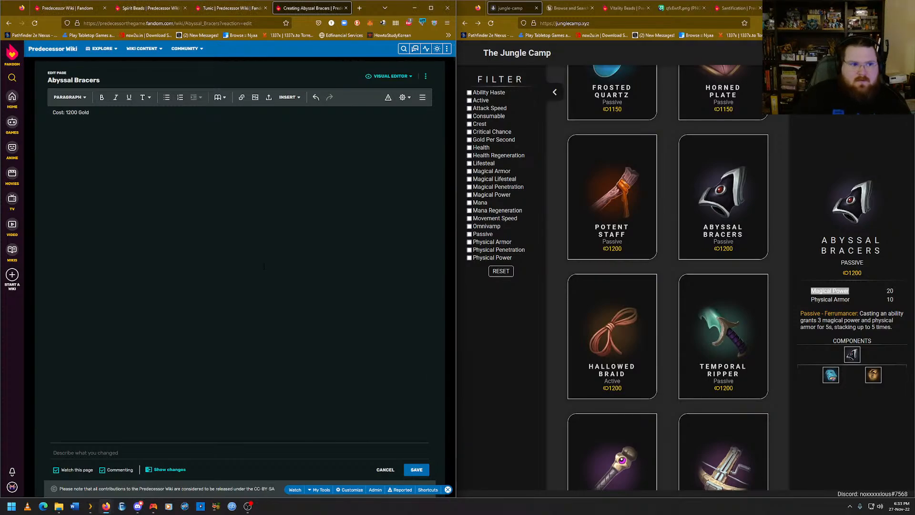
Copy the Abyssal Bracers stats and Ferrumancer passive from Jungle Camp into the page, formatted as "Magical Power: 20" and "Physical Armor: 10".
{"action": "left_click_drag", "start_coordinate": [834, 310], "coordinate": [812, 290]}
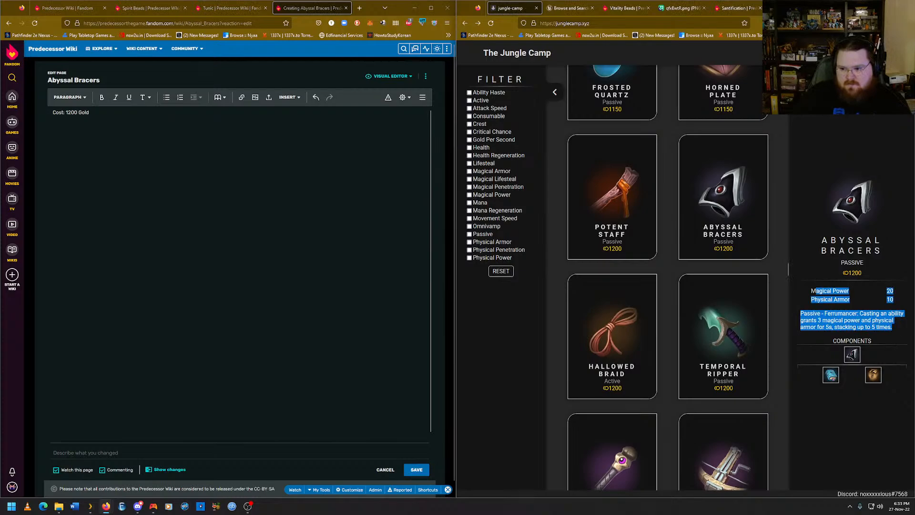
{"action": "right_click", "coordinate": [813, 291]}
{"action": "left_click", "coordinate": [825, 301]}
{"action": "left_click", "coordinate": [53, 130]}
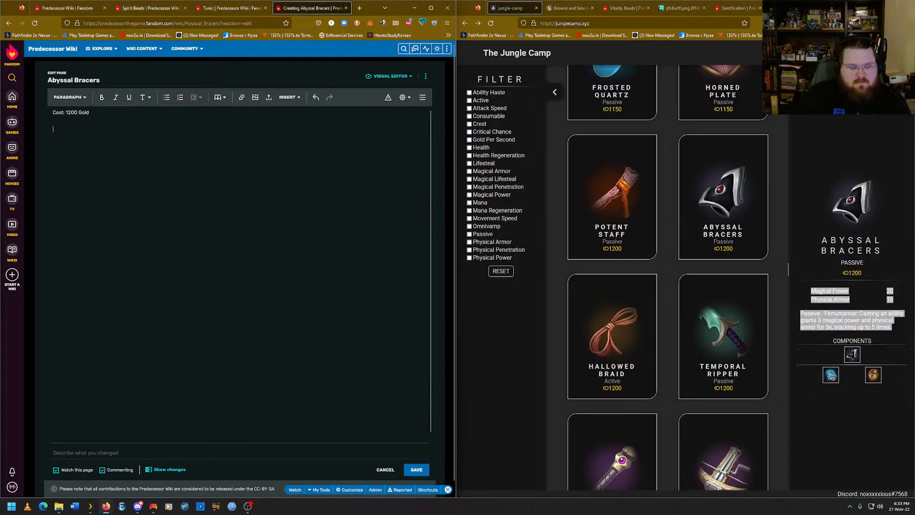
{"action": "key", "text": "ctrl+v"}
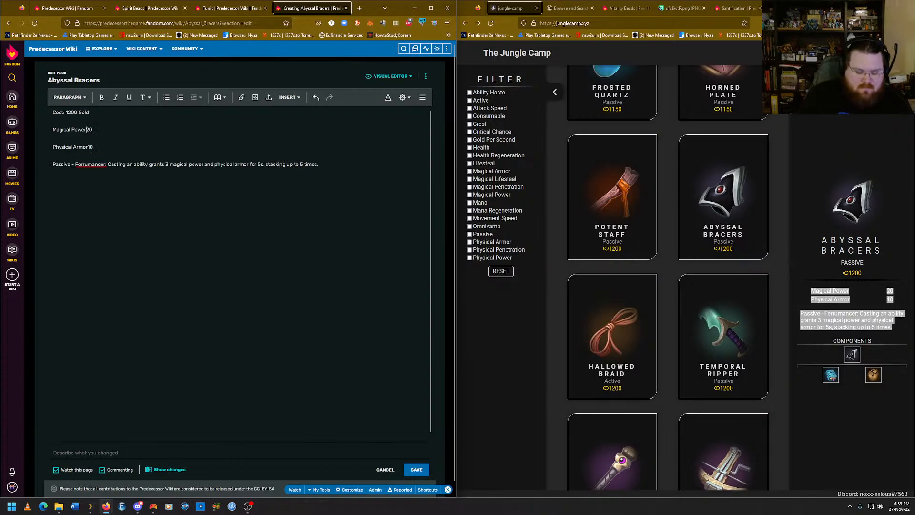
{"action": "type", "text": ": "}
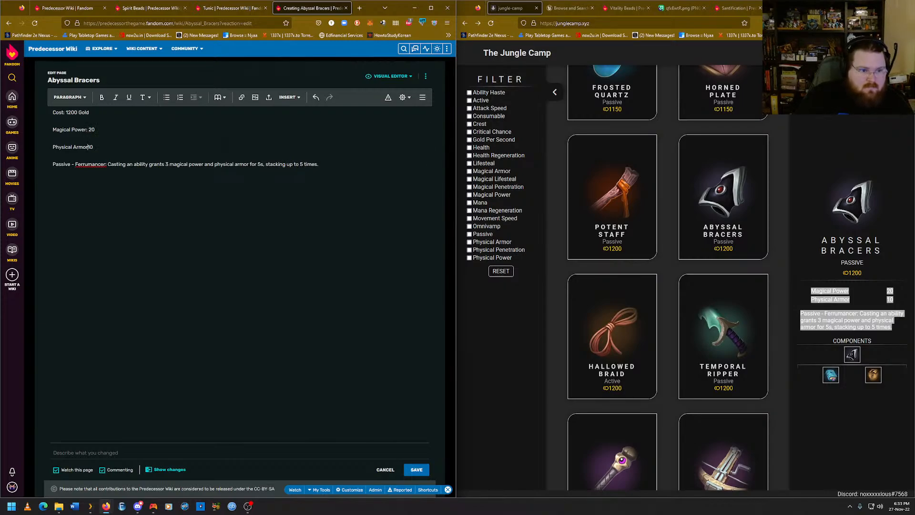
{"action": "type", "text": ":"}
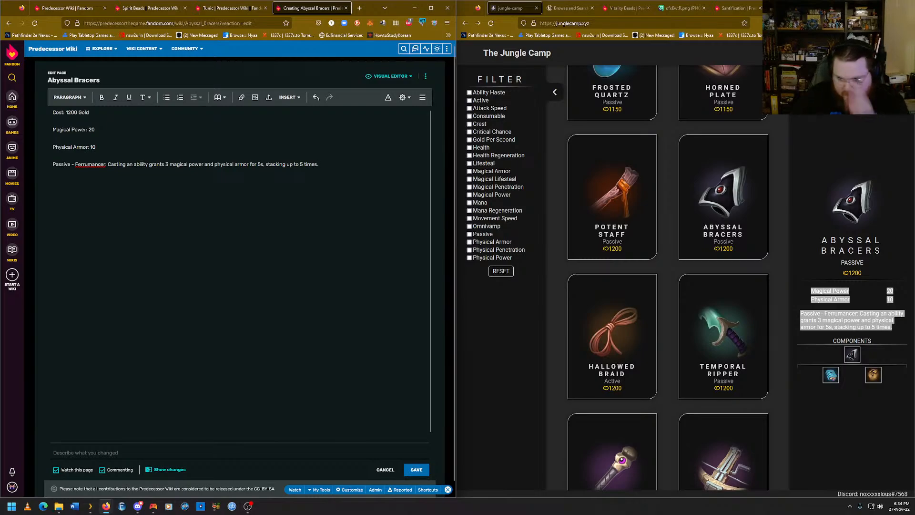
{"action": "left_click", "coordinate": [788, 270]}
{"action": "key", "text": "alt+Tab"}
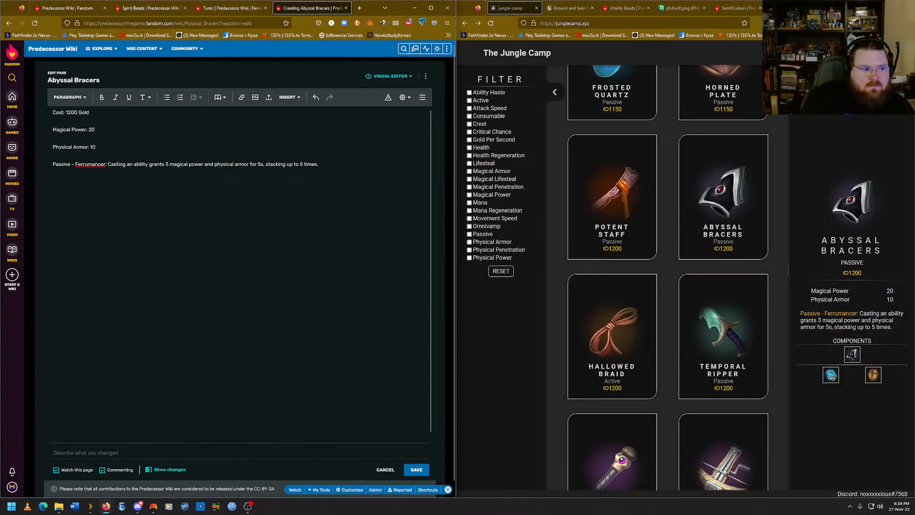
Begin an "Upgrades from" line on the Abyssal Bracers page and open the existing Codex page in another tab.
{"action": "type", "text": "Upgrades from"}
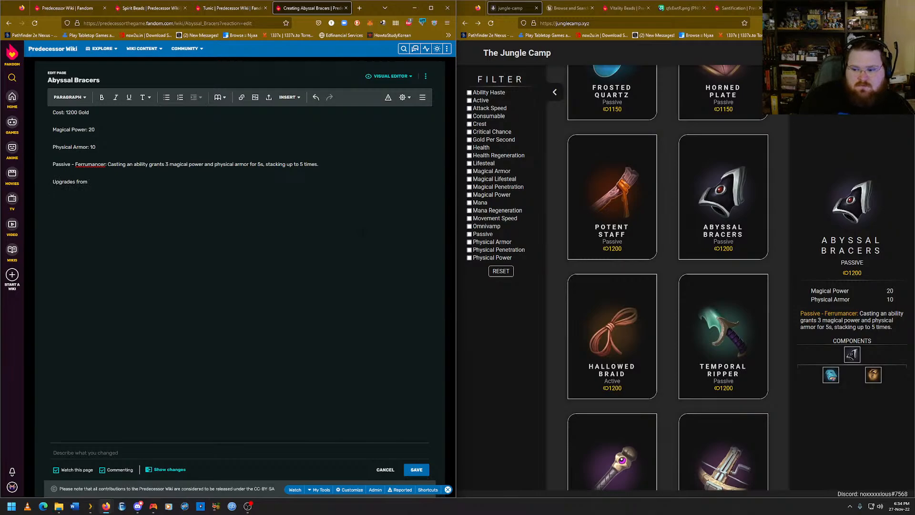
{"action": "key", "text": "ctrl+shift+Tab"}
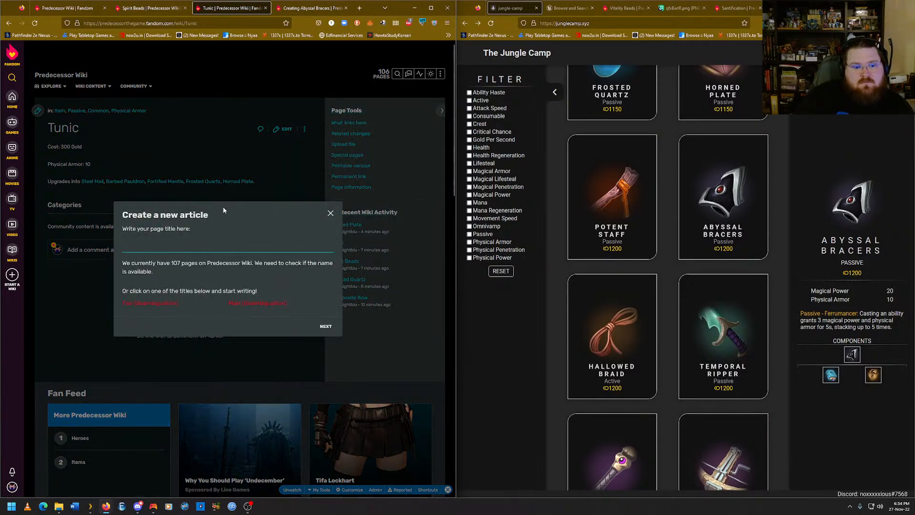
{"action": "type", "text": "c"}
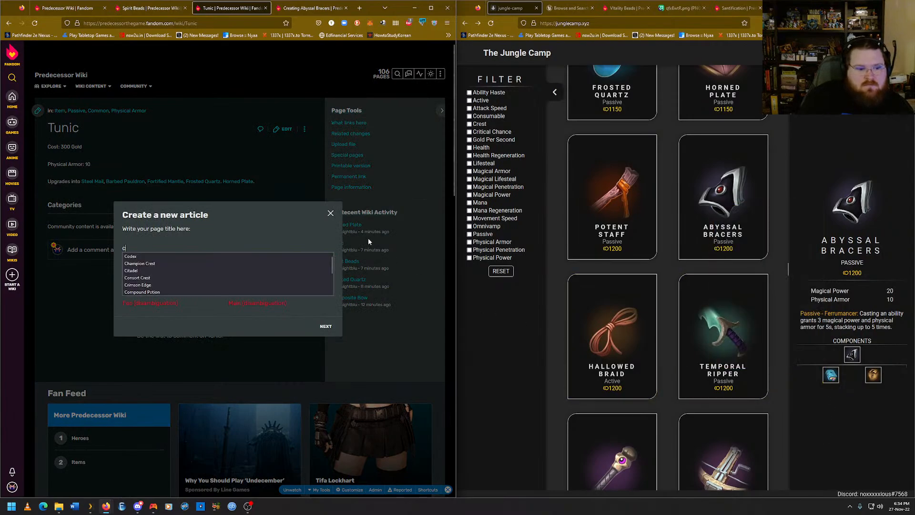
{"action": "type", "text": "odex"}
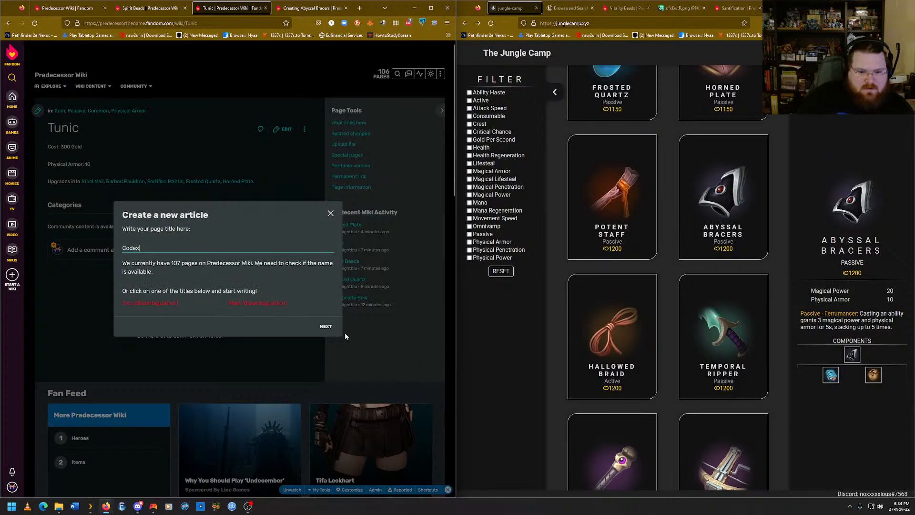
{"action": "left_click", "coordinate": [326, 326]}
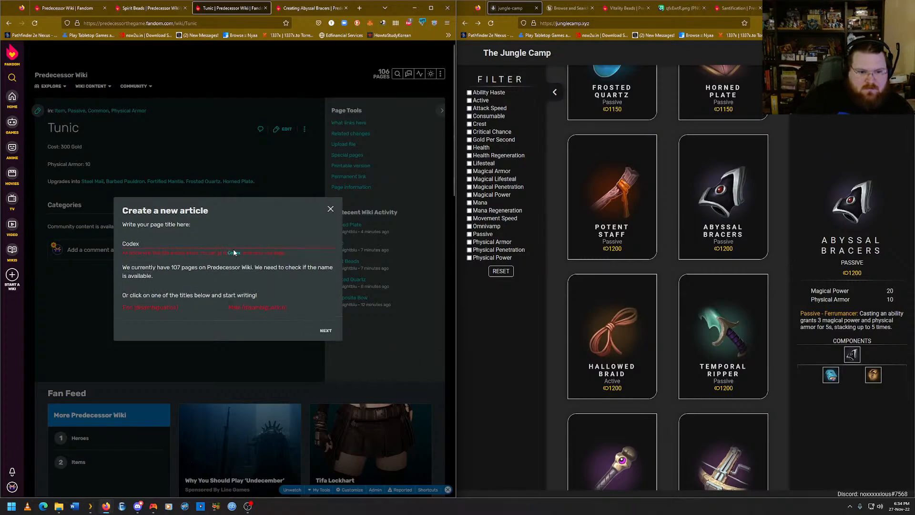
{"action": "left_click", "coordinate": [234, 252]}
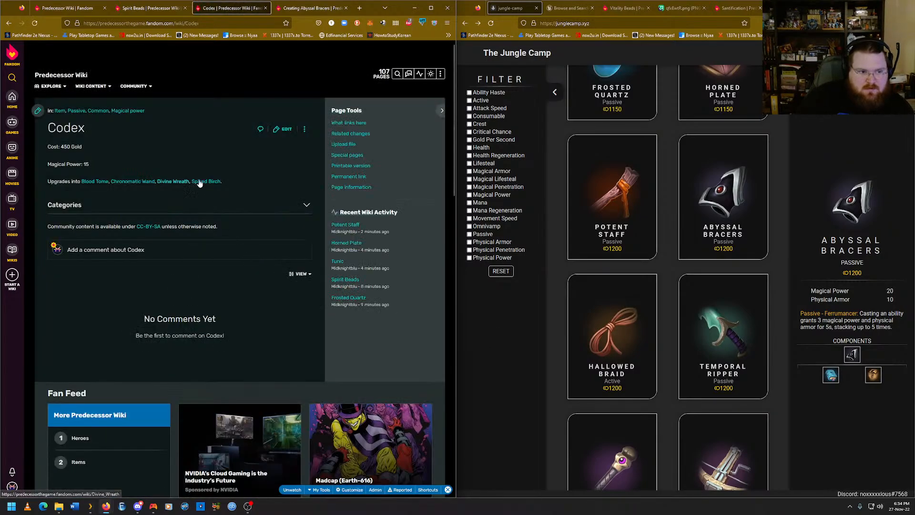
Copy the Codex page's address and insert it as a link after "Upgrades from" on the Abyssal Bracers page.
{"action": "left_click", "coordinate": [132, 28]}
{"action": "right_click", "coordinate": [132, 28]}
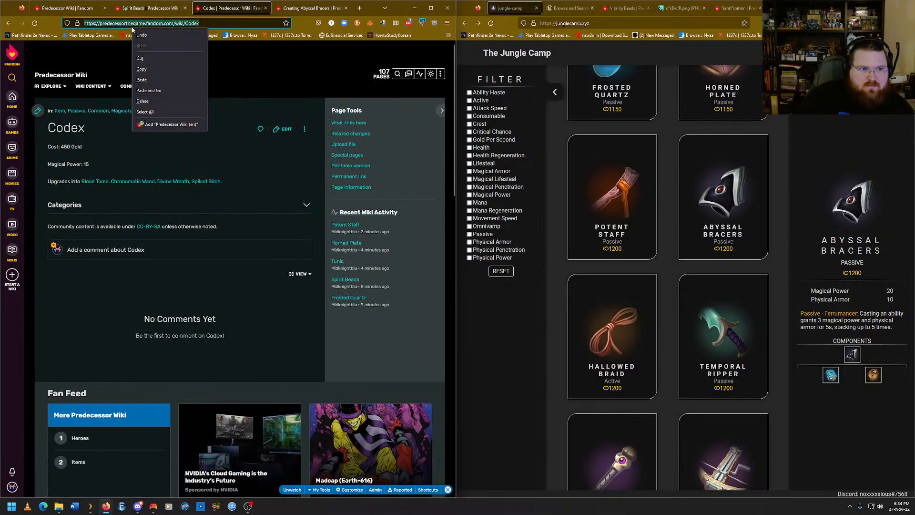
{"action": "left_click", "coordinate": [160, 70]}
{"action": "left_click", "coordinate": [283, 8]}
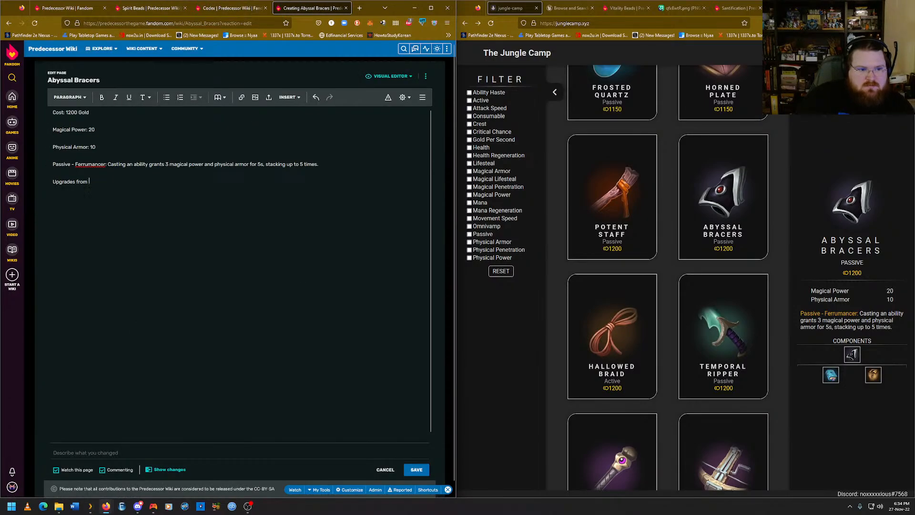
{"action": "key", "text": "ctrl+v"}
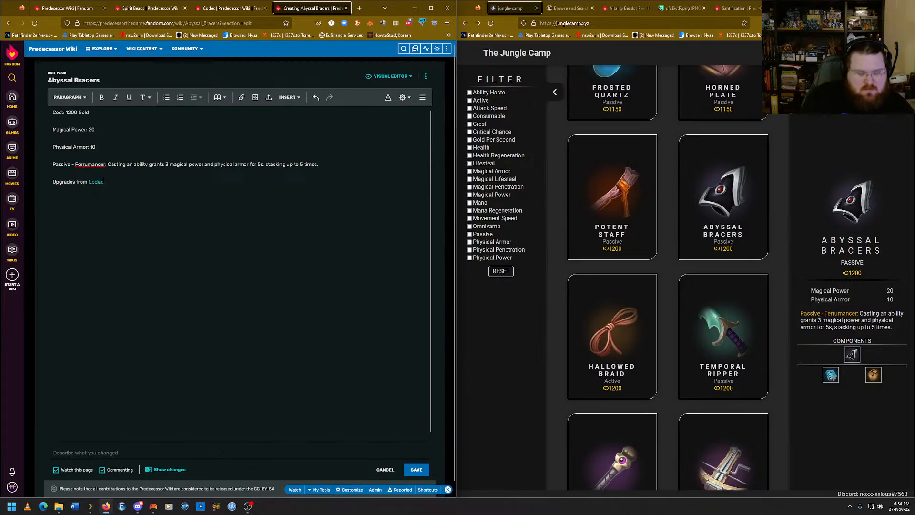
Open the existing Tunic wiki page in the Spirit Beads tab by entering its title for a new article.
{"action": "left_click", "coordinate": [148, 10]}
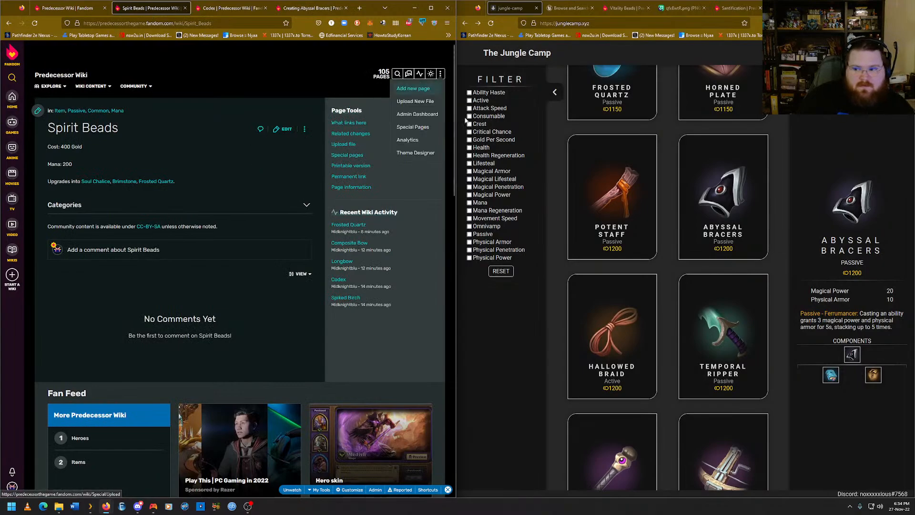
{"action": "mouse_move", "coordinate": [441, 73]}
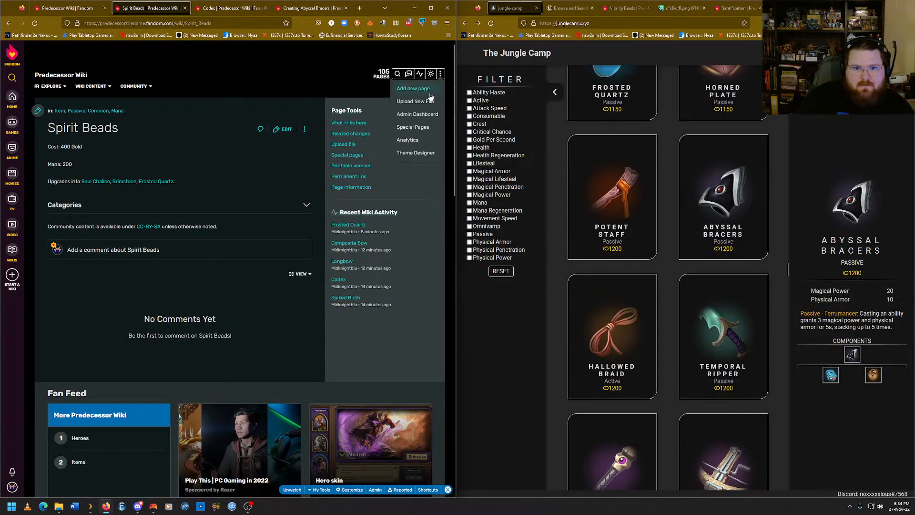
{"action": "left_click", "coordinate": [404, 112]}
{"action": "left_click", "coordinate": [237, 243]}
{"action": "type", "text": "Tunic"}
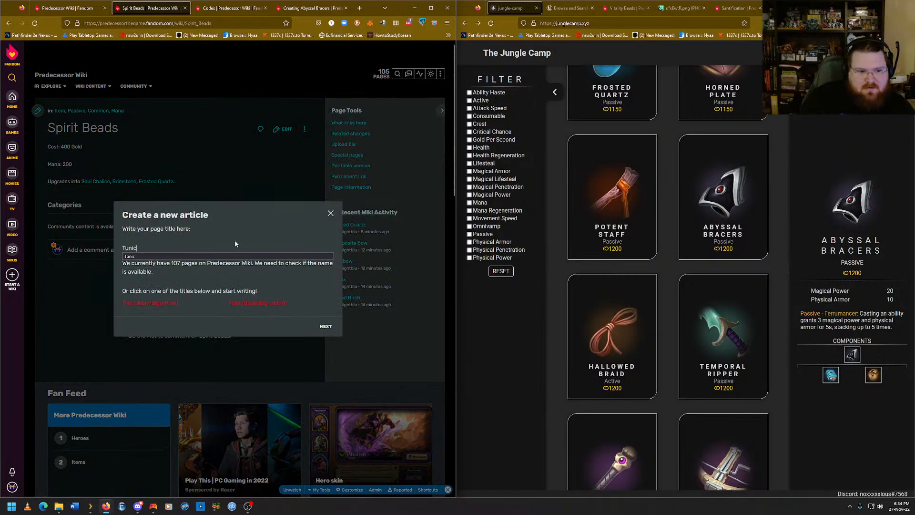
{"action": "key", "text": "Down"}
{"action": "key", "text": "Return"}
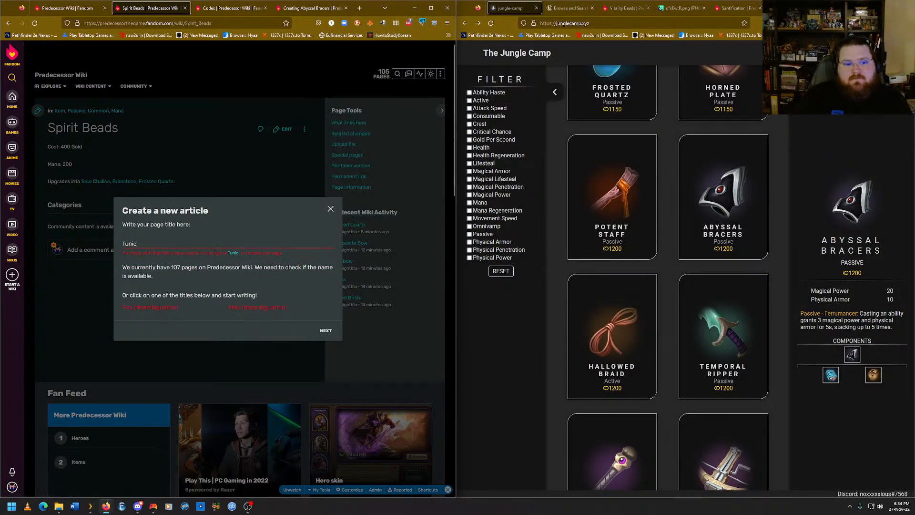
{"action": "left_click", "coordinate": [233, 253]}
Insert a link to the Tunic page after Codex in the "Upgrades from" line and save the Abyssal Bracers page.
{"action": "left_click", "coordinate": [193, 23]}
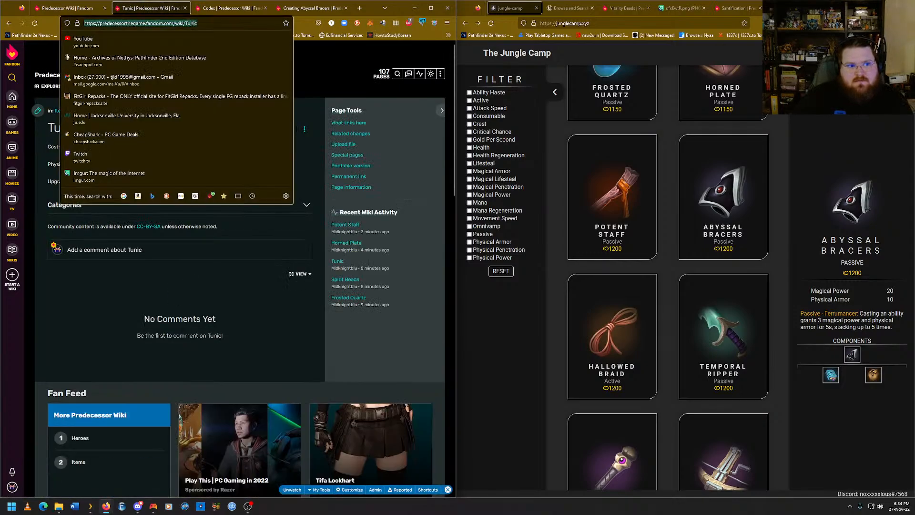
{"action": "right_click", "coordinate": [193, 23]}
{"action": "left_click", "coordinate": [214, 70]}
{"action": "left_click", "coordinate": [319, 23]}
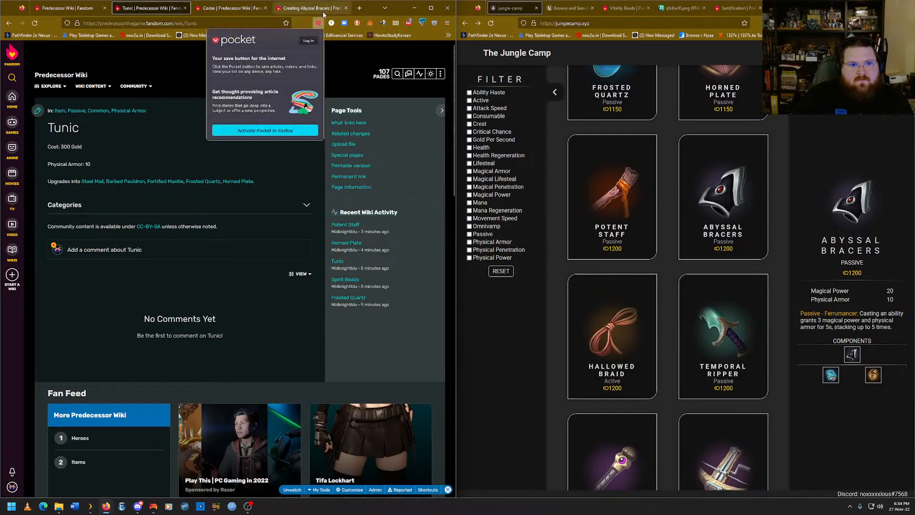
{"action": "left_click", "coordinate": [316, 9]}
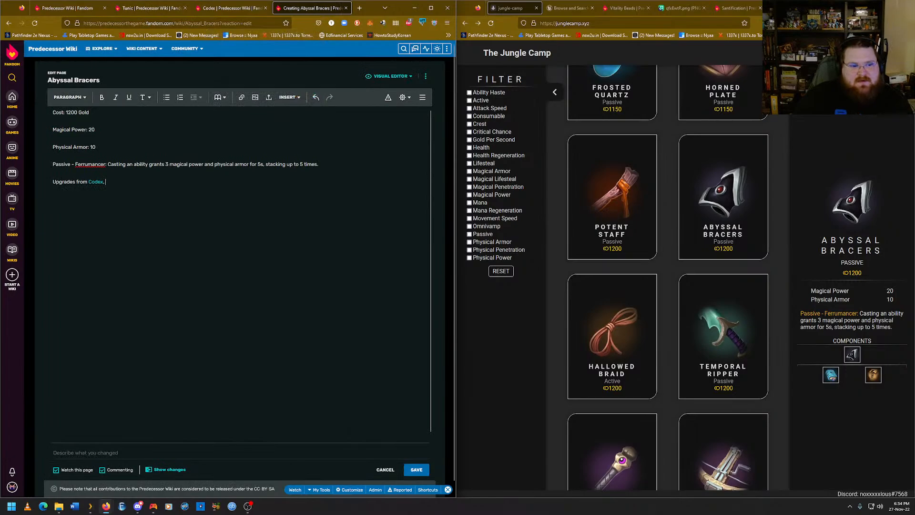
{"action": "key", "text": "ctrl+v"}
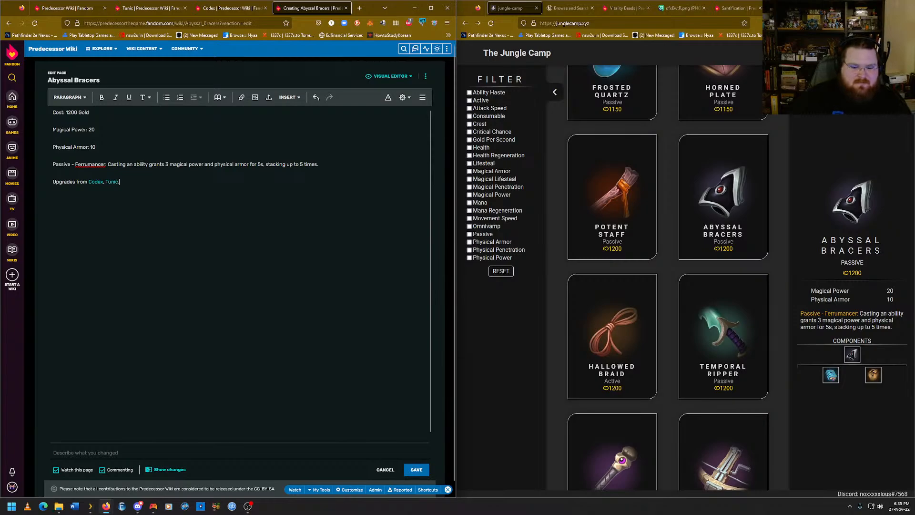
{"action": "left_click", "coordinate": [416, 470]}
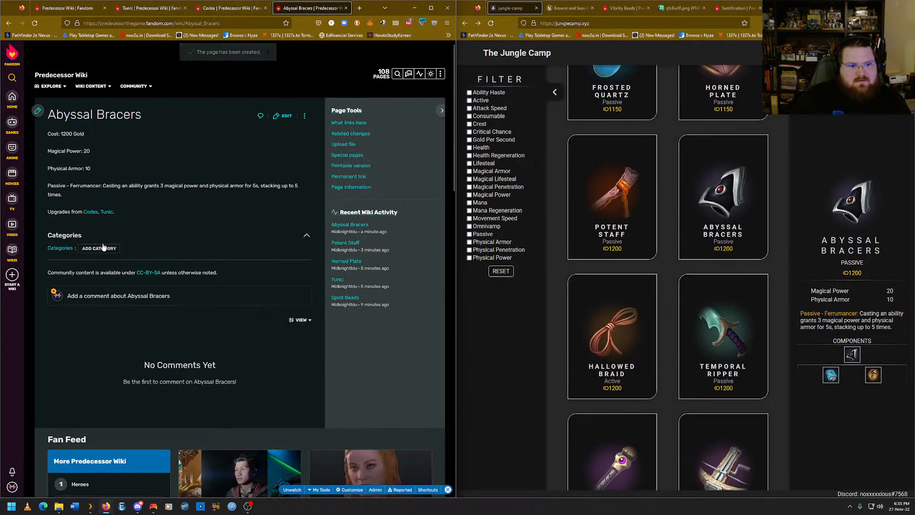
Add the categories Item and Passive to the Abyssal Bracers page.
{"action": "left_click", "coordinate": [118, 240]}
{"action": "left_click", "coordinate": [108, 235]}
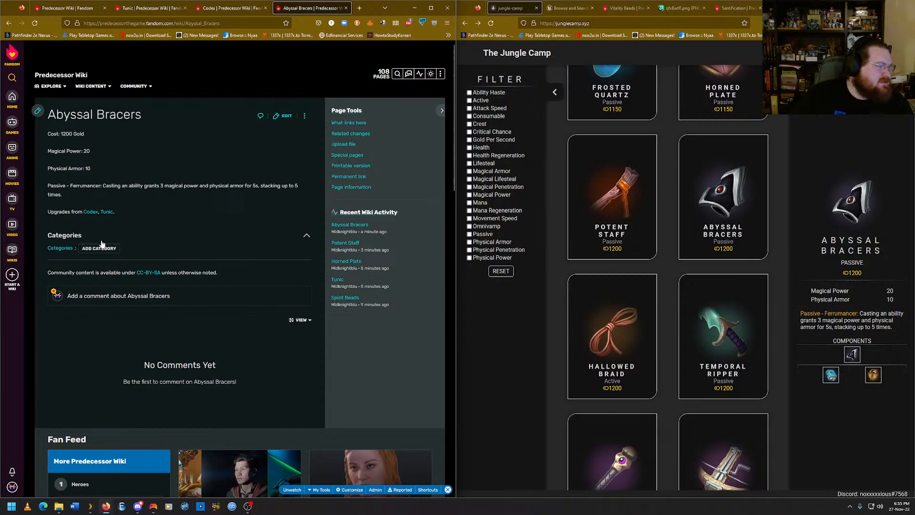
{"action": "left_click", "coordinate": [102, 245]}
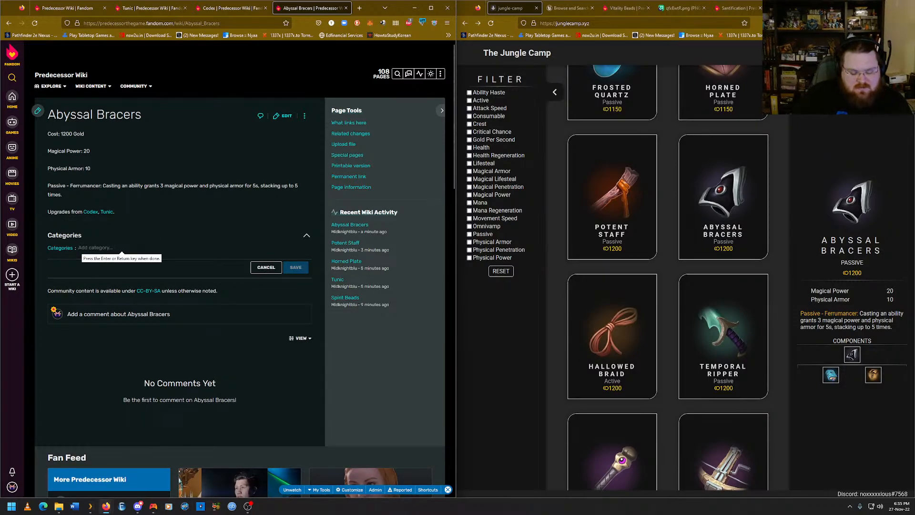
{"action": "type", "text": "Item"}
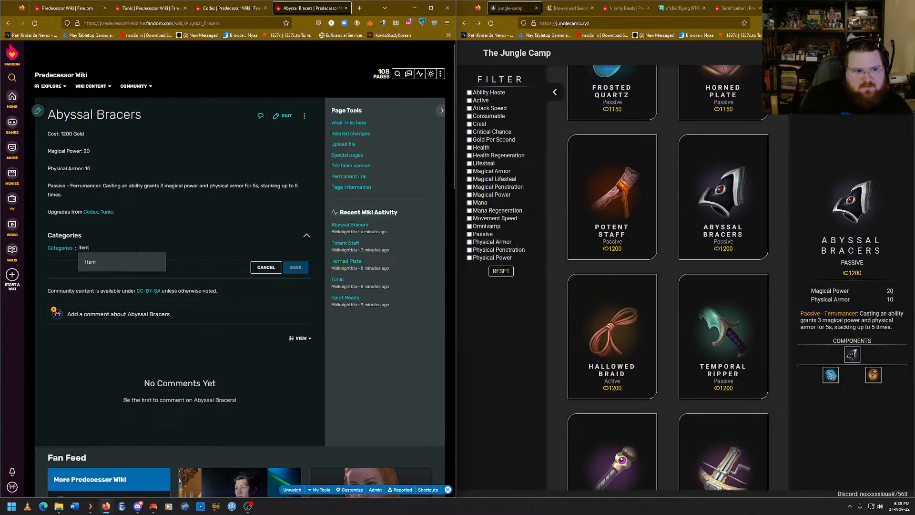
{"action": "key", "text": "Return"}
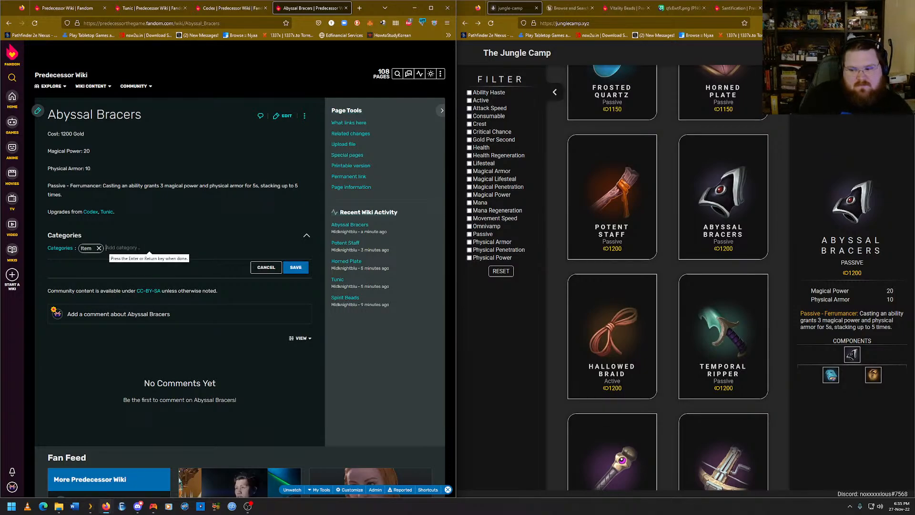
{"action": "type", "text": "Passive"}
{"action": "key", "text": "Return"}
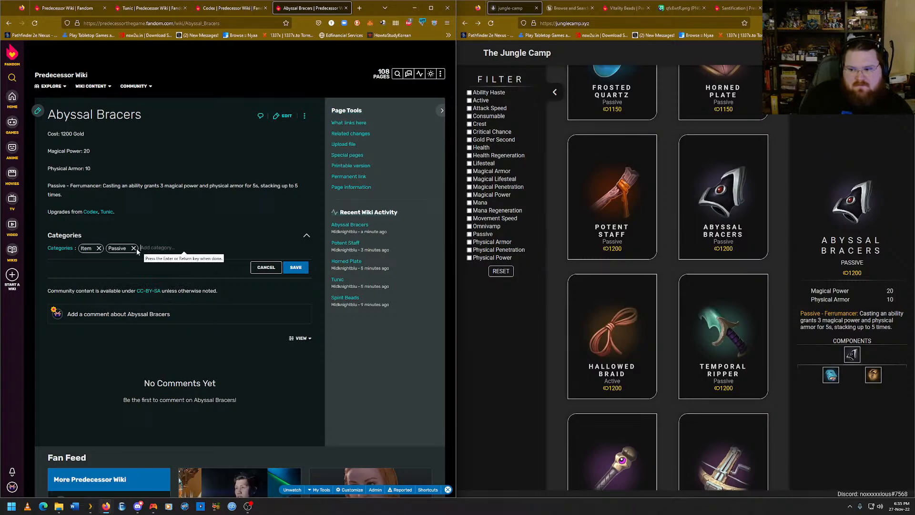
Add the categories Uncommon, Magical Power and Magical Armor to the Abyssal Bracers page and save the categories.
{"action": "type", "text": "uncomm"}
{"action": "key", "text": "Return"}
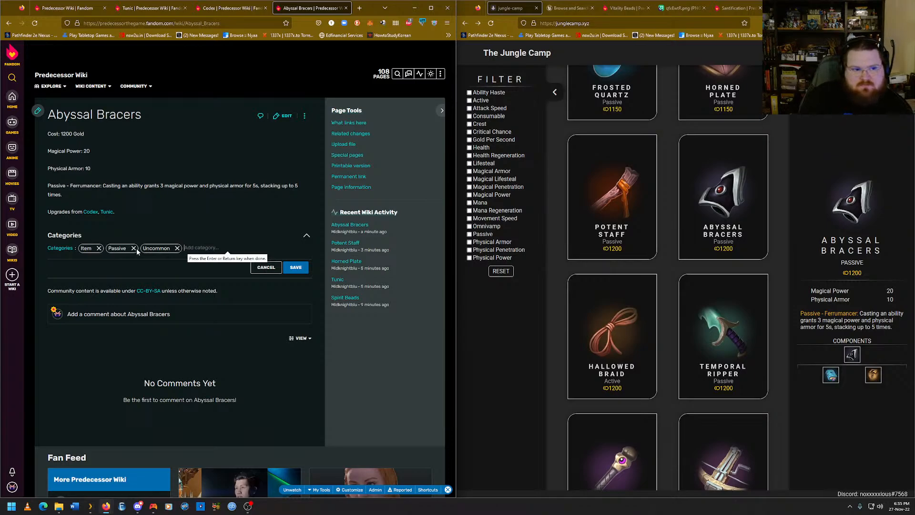
{"action": "type", "text": "Magical Power"}
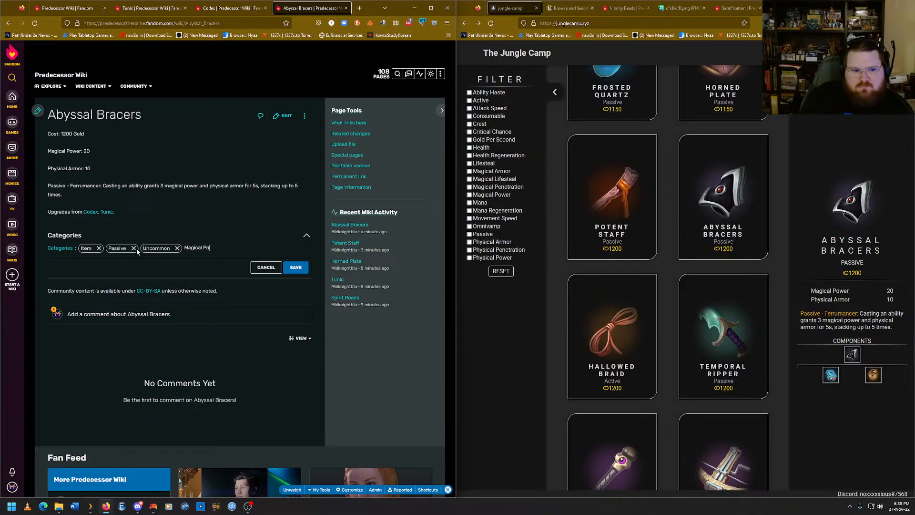
{"action": "key", "text": "Return"}
{"action": "type", "text": "Magical Armor"}
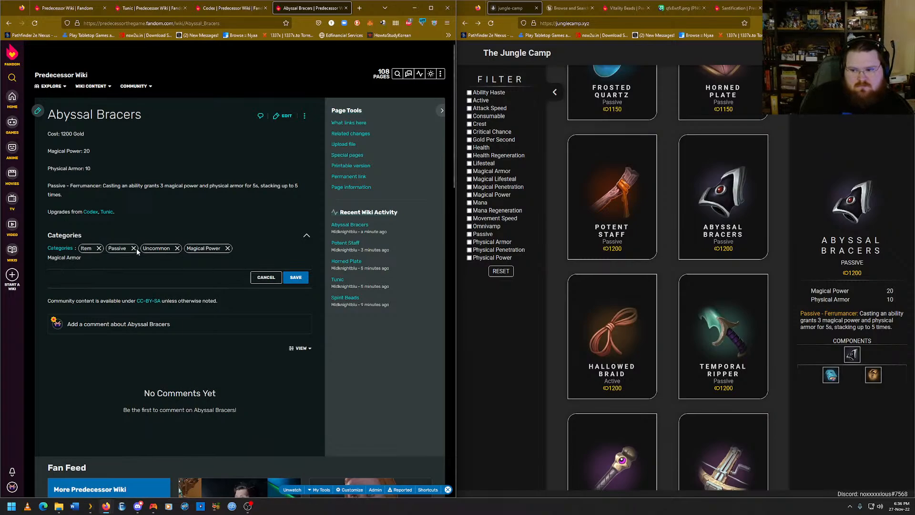
{"action": "key", "text": "Return"}
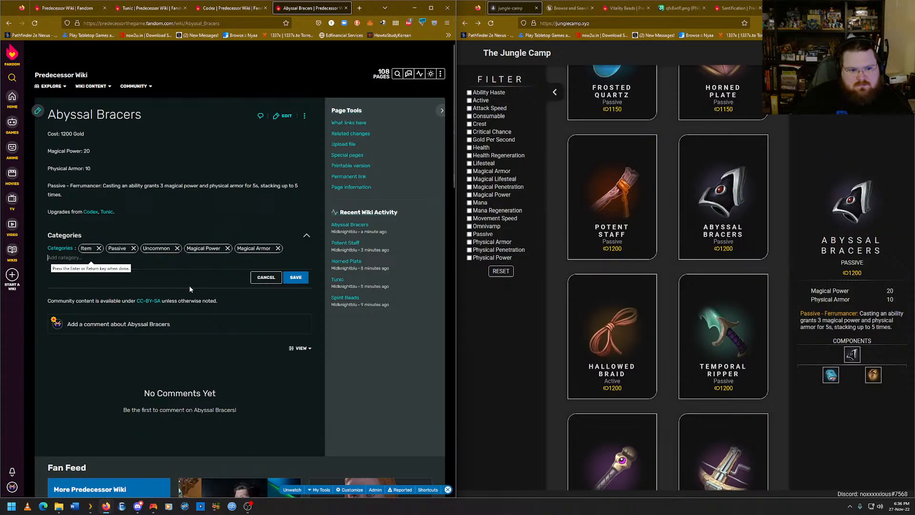
{"action": "left_click", "coordinate": [295, 277]}
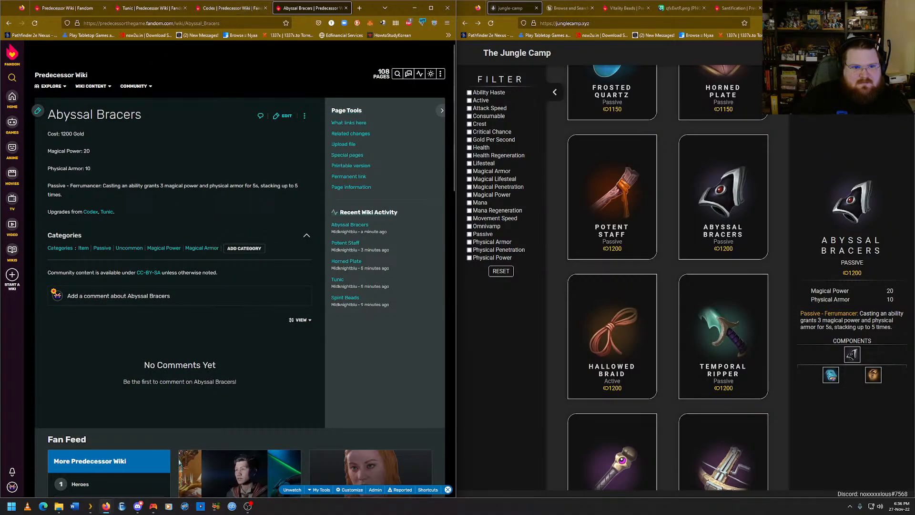
Insert an Abyssal Bracers link after Spiked Birch in the Codex page's "Upgrades into" line and save the page.
{"action": "right_click", "coordinate": [219, 23]}
{"action": "left_click", "coordinate": [229, 8]}
{"action": "left_click", "coordinate": [229, 8]}
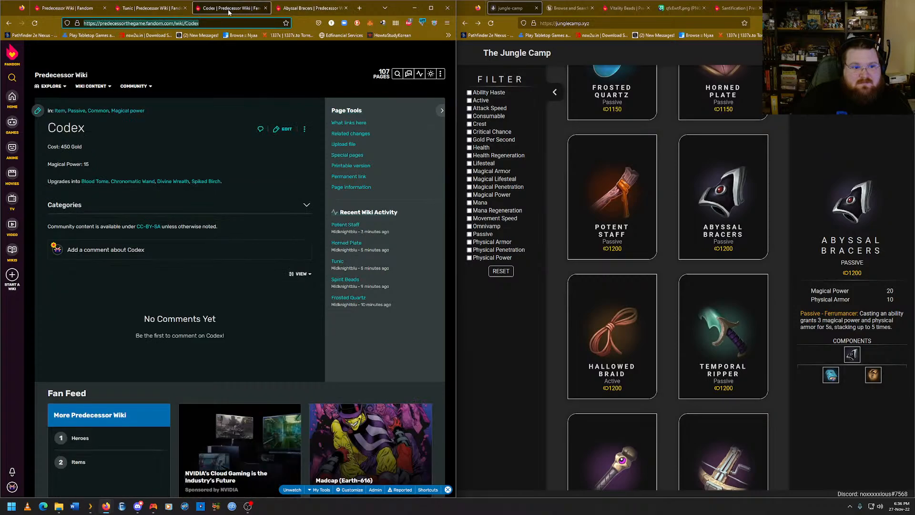
{"action": "left_click", "coordinate": [284, 129]}
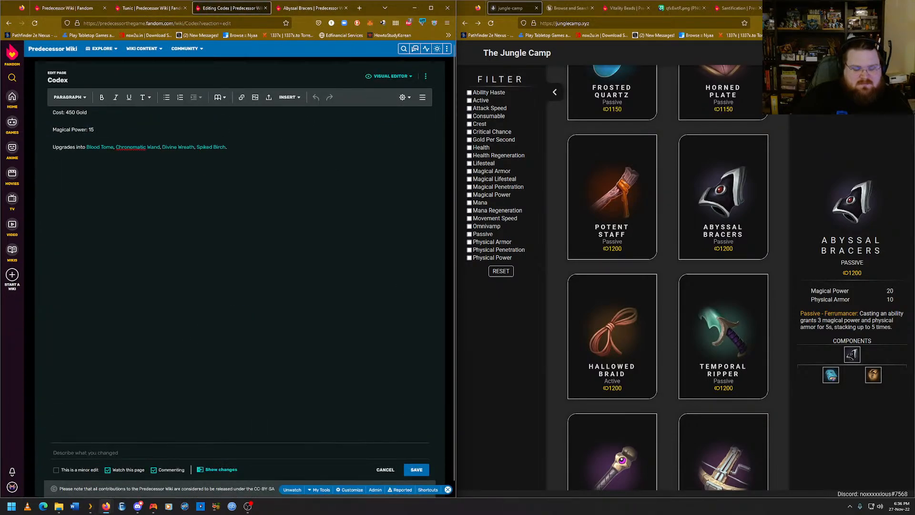
{"action": "key", "text": "BackSpace"}
{"action": "type", "text": ","}
{"action": "type", "text": "Abyssal Bracers"}
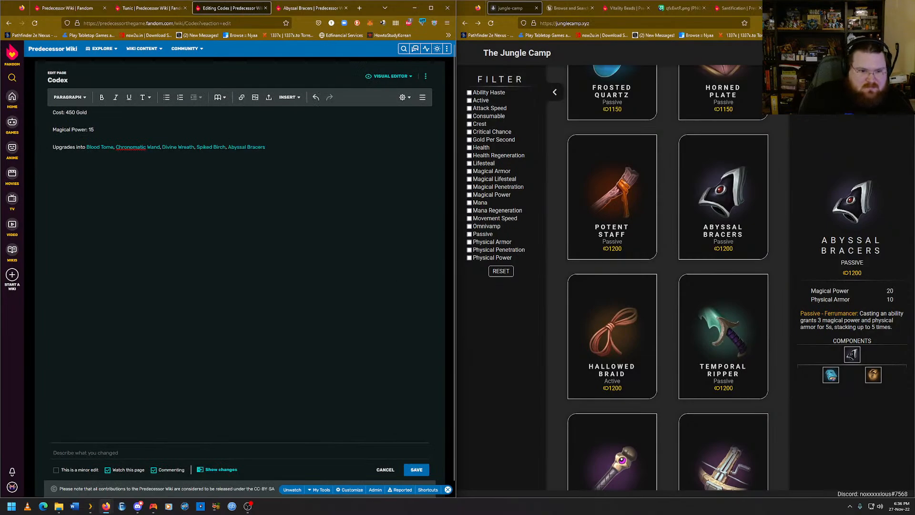
{"action": "type", "text": "."}
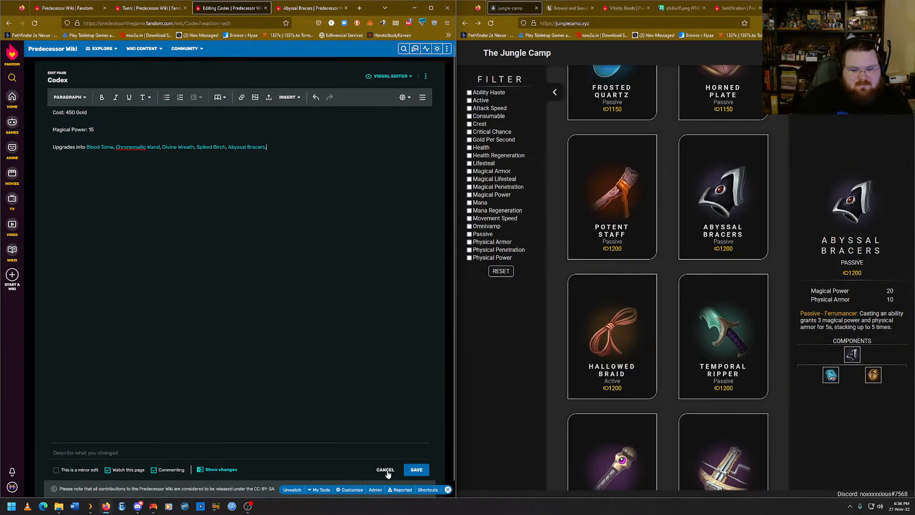
{"action": "left_click", "coordinate": [416, 470]}
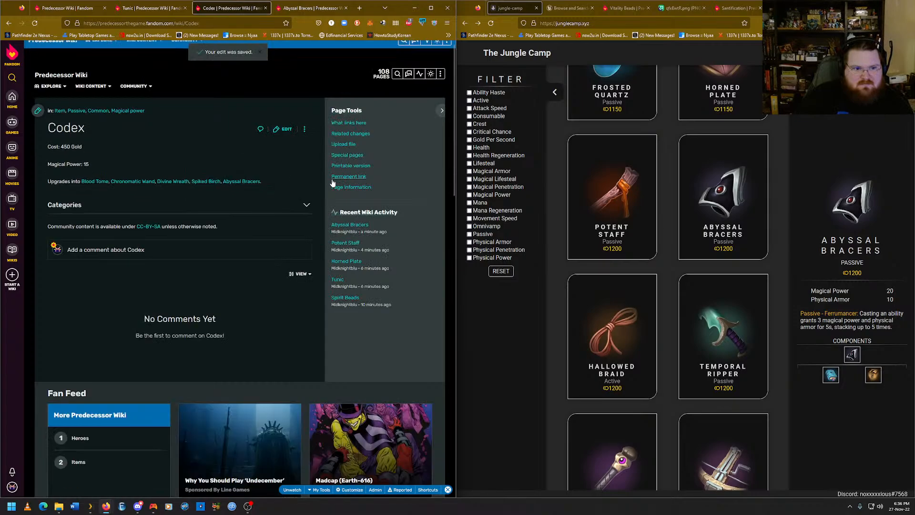
Insert an Abyssal Bracers link after Horned Plate in the Tunic page's "Upgrades into" line and save the page.
{"action": "left_click", "coordinate": [164, 10]}
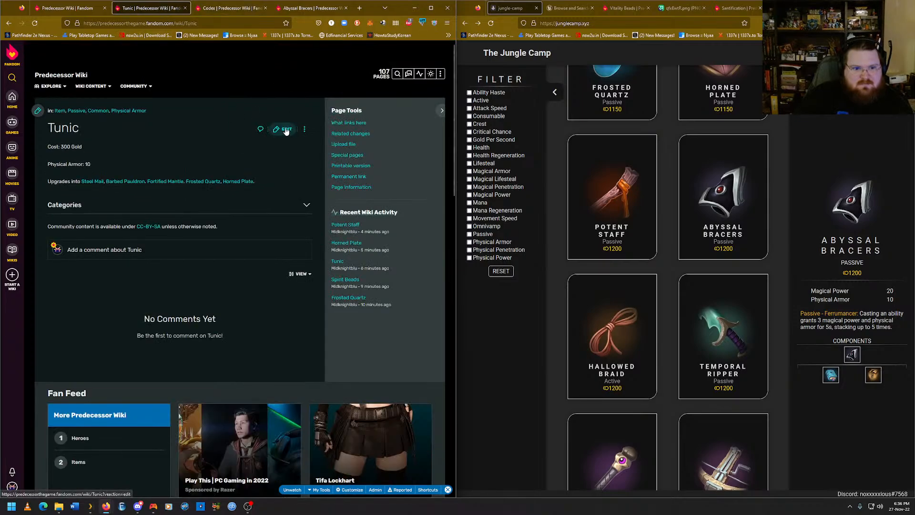
{"action": "left_click", "coordinate": [285, 129]}
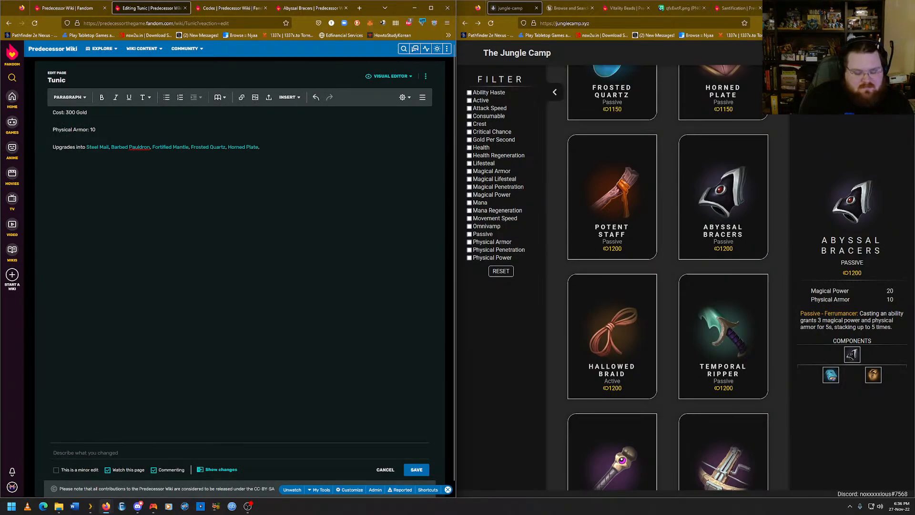
{"action": "type", "text": "Abyssal Bracers"}
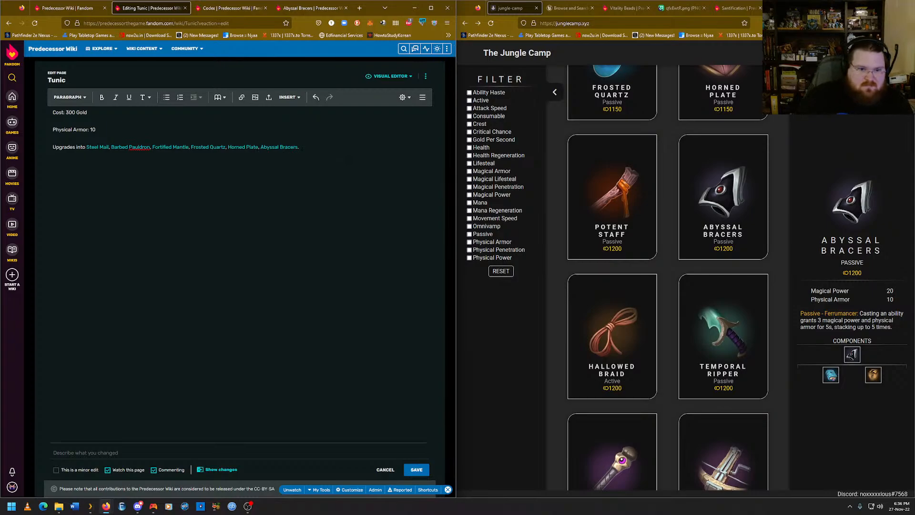
{"action": "left_click", "coordinate": [417, 470]}
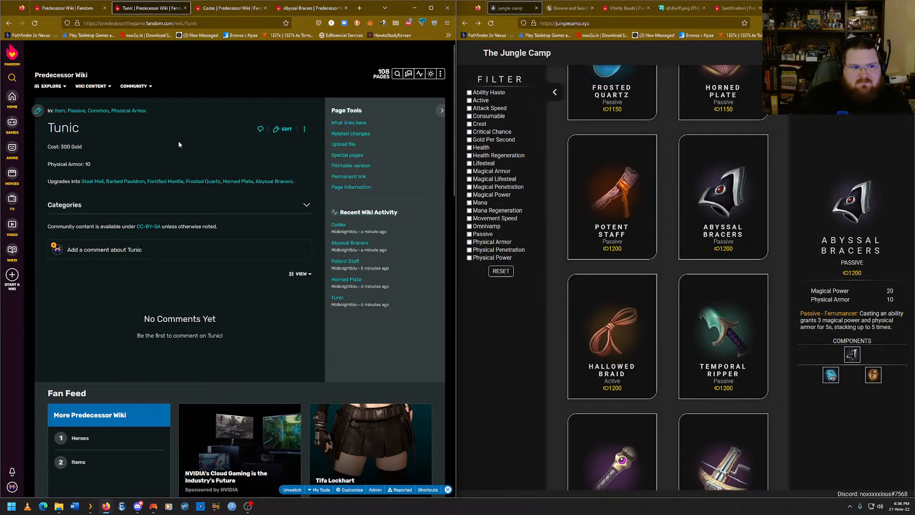
Show the Hallowed Braid item details in The Jungle Camp and start a new wiki article titled "Hallowed Braid".
{"action": "left_click", "coordinate": [305, 8]}
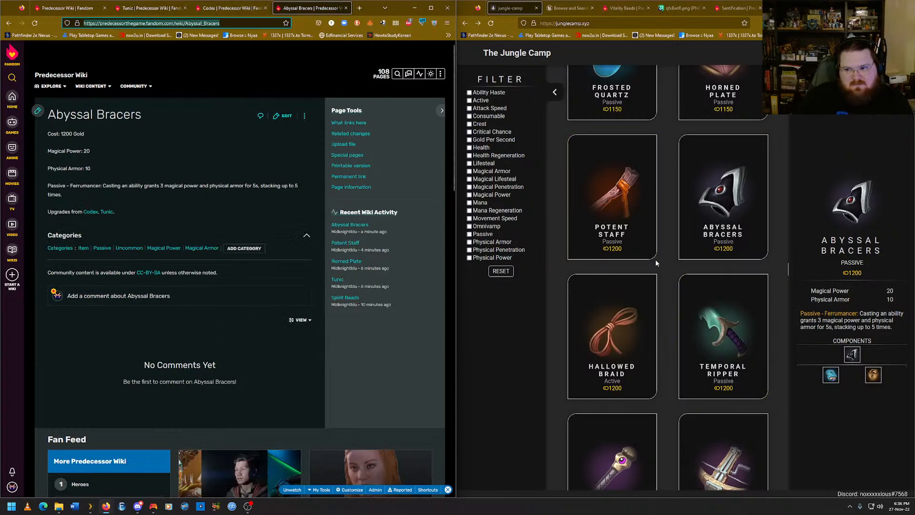
{"action": "left_click", "coordinate": [654, 299]}
{"action": "scroll", "coordinate": [654, 299], "scroll_direction": "down", "scroll_amount": 1}
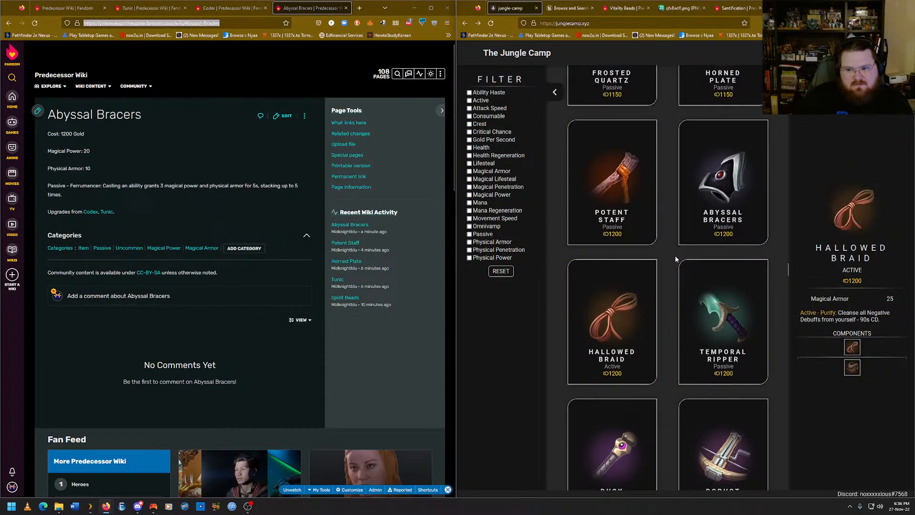
{"action": "mouse_move", "coordinate": [440, 73]}
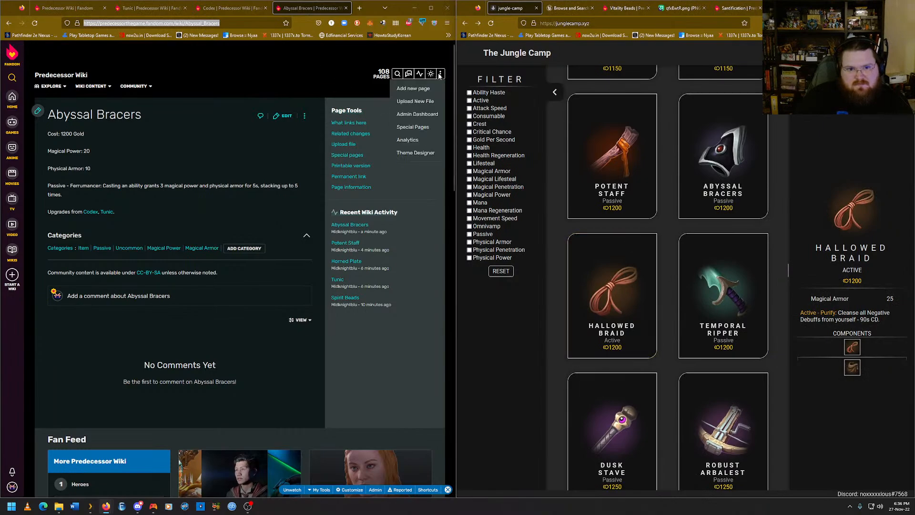
{"action": "left_click", "coordinate": [413, 88]}
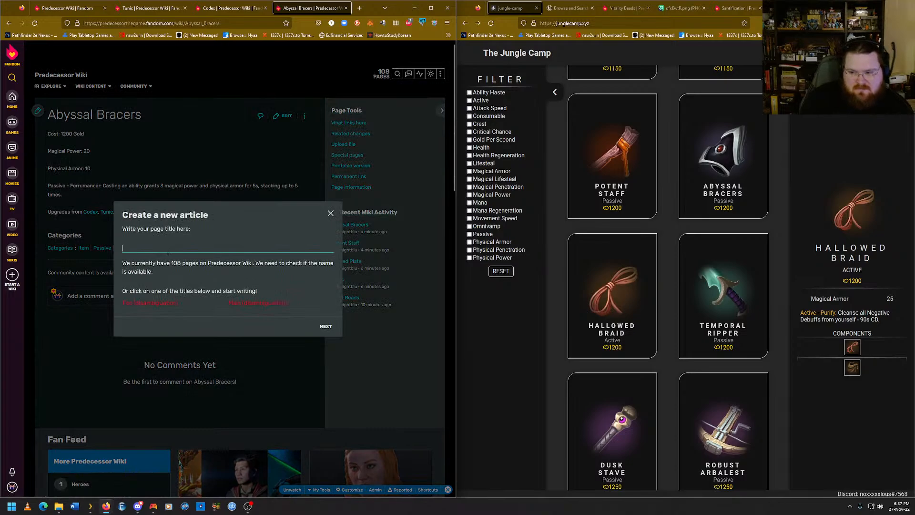
{"action": "type", "text": "Hallowed"}
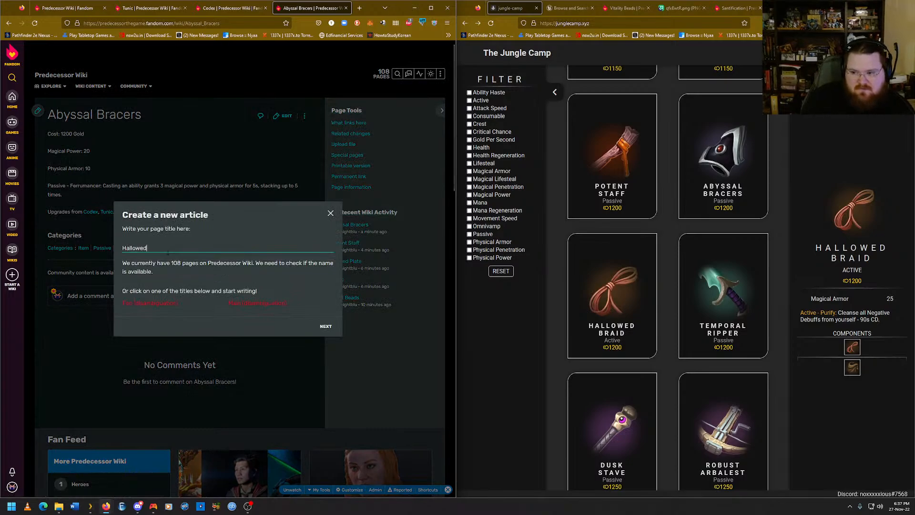
{"action": "type", "text": " Braid"}
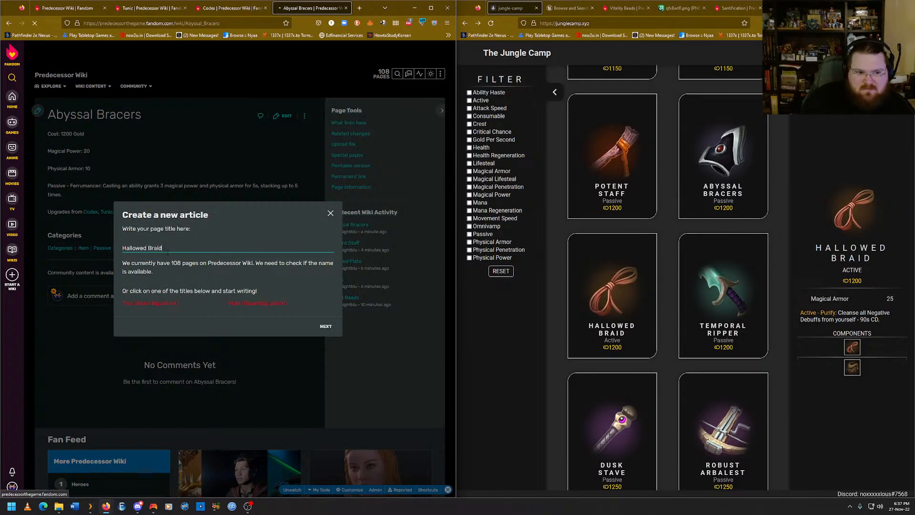
{"action": "key", "text": "Return"}
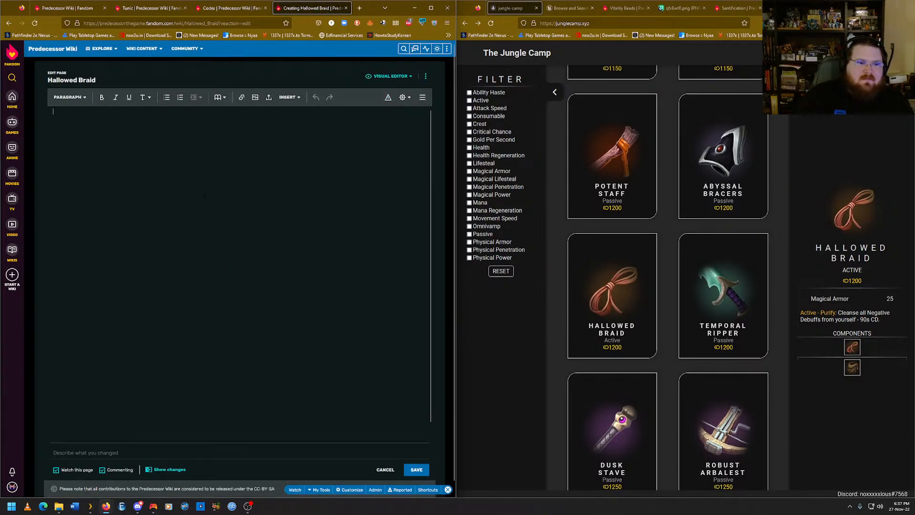
Enter "Cost: 1200 Gold" as the first line of the Hallowed Braid page.
{"action": "type", "text": "Cos"}
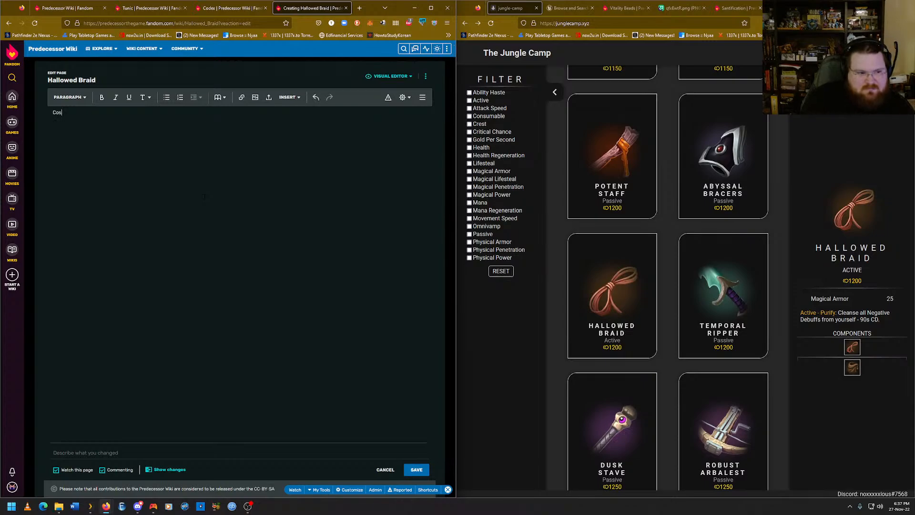
{"action": "type", "text": "t: 1200 "}
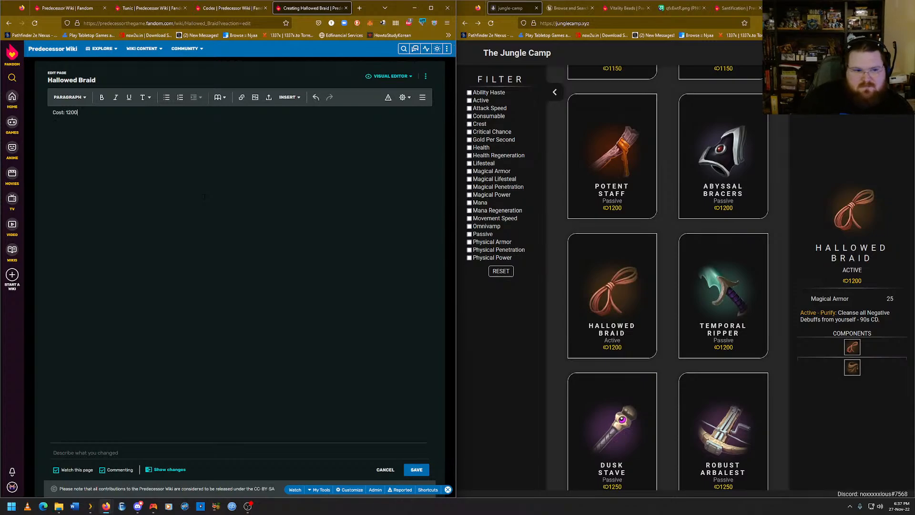
{"action": "type", "text": "Gold"}
{"action": "key", "text": "Return"}
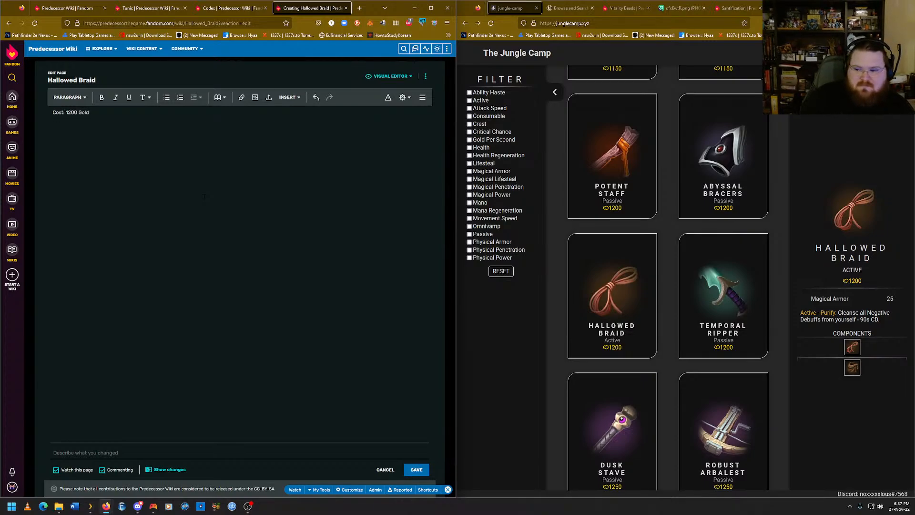
Copy Hallowed Braid's stats and Active - Purify text from The Jungle Camp into the page, format the stat as "Magical Armor: 25", and save.
{"action": "left_click_drag", "start_coordinate": [888, 319], "coordinate": [812, 300]}
{"action": "right_click", "coordinate": [815, 300]}
{"action": "left_click", "coordinate": [823, 305]}
{"action": "left_click", "coordinate": [53, 129]}
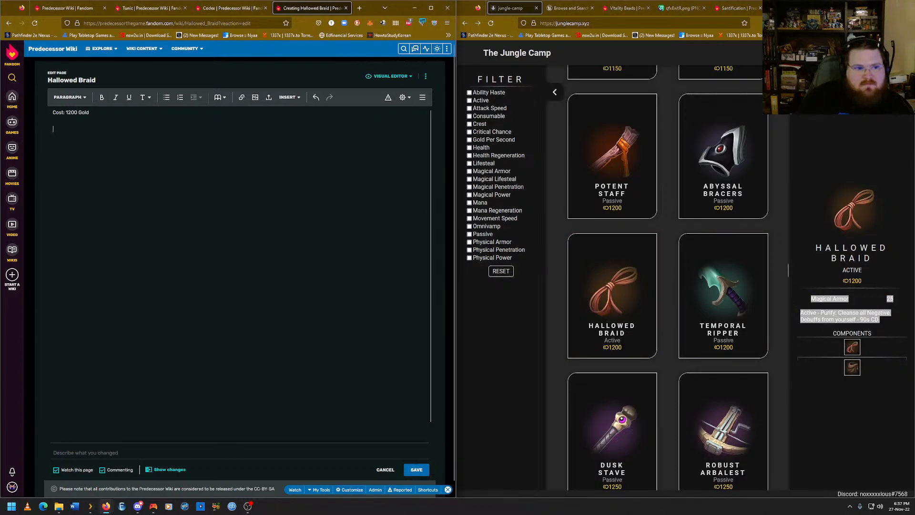
{"action": "key", "text": "ctrl+v"}
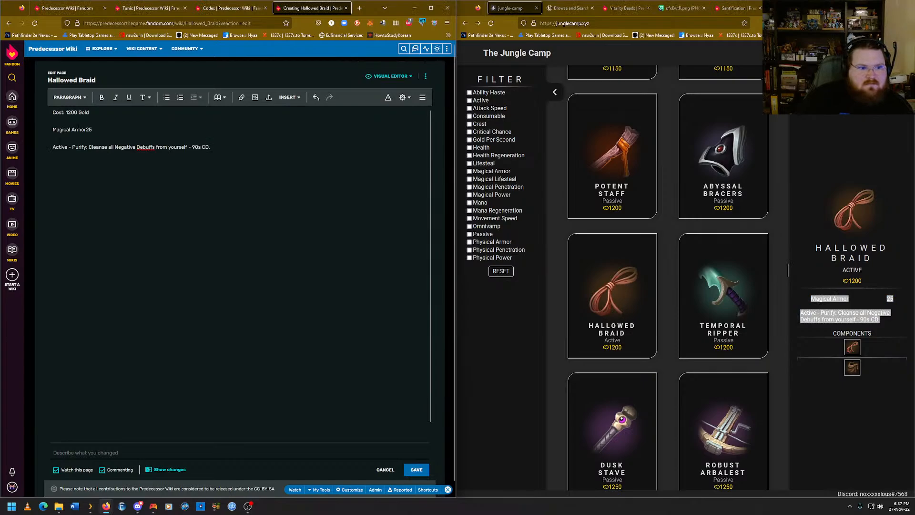
{"action": "type", "text": ":"}
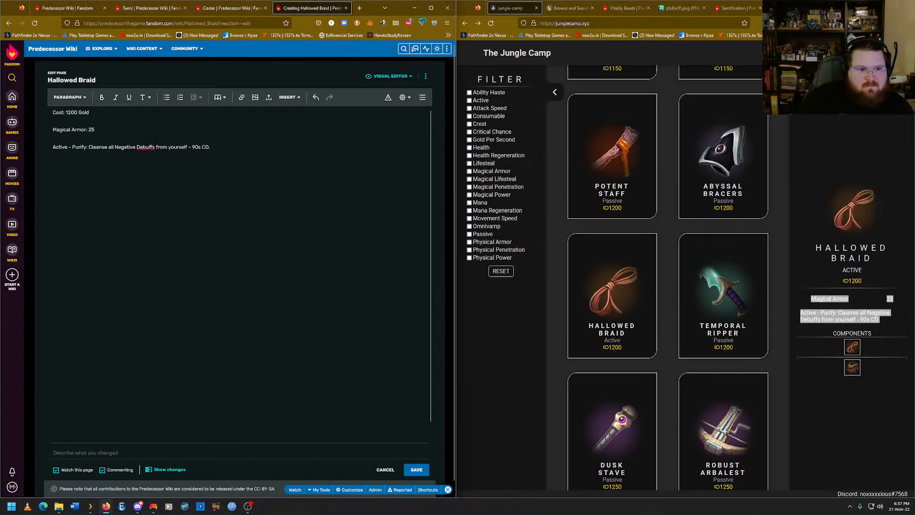
{"action": "left_click", "coordinate": [417, 470]}
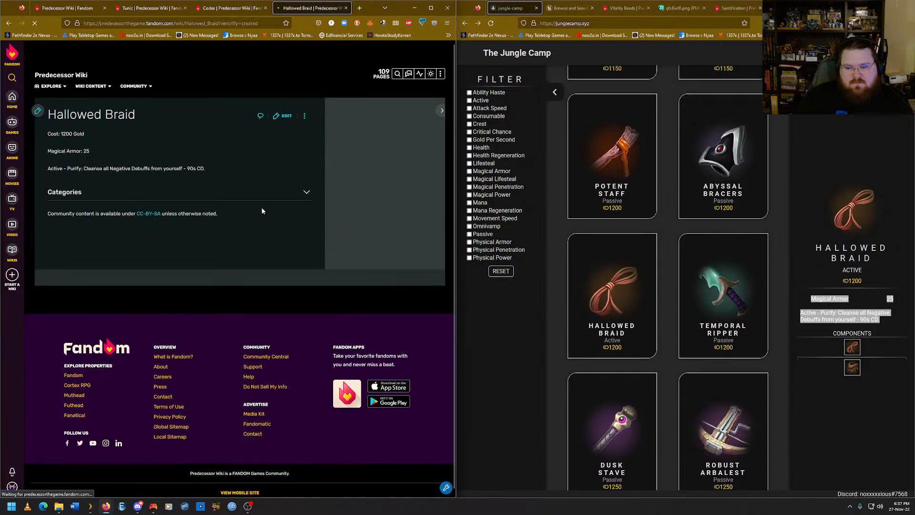
Reopen the Hallowed Braid page for editing and open the existing Hunt page in the wiki Home tab by entering "hunt" as an article title.
{"action": "left_click", "coordinate": [283, 119]}
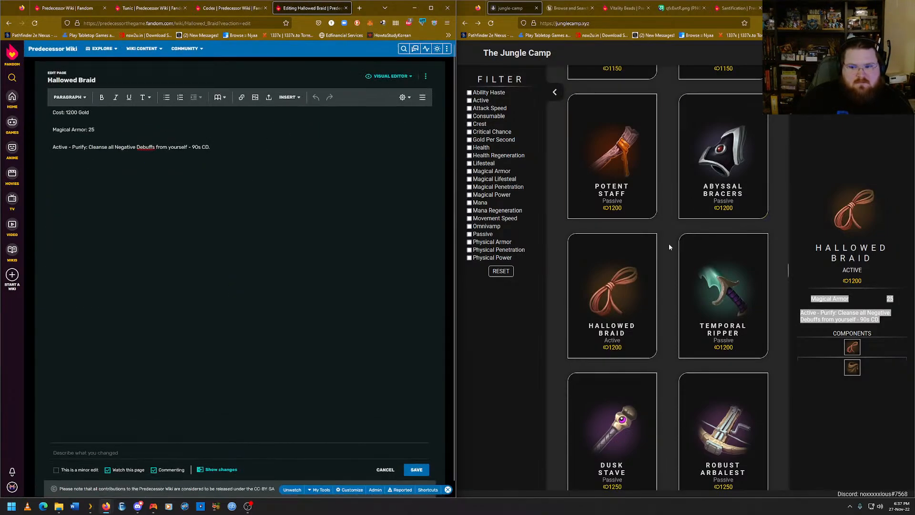
{"action": "left_click", "coordinate": [211, 148]}
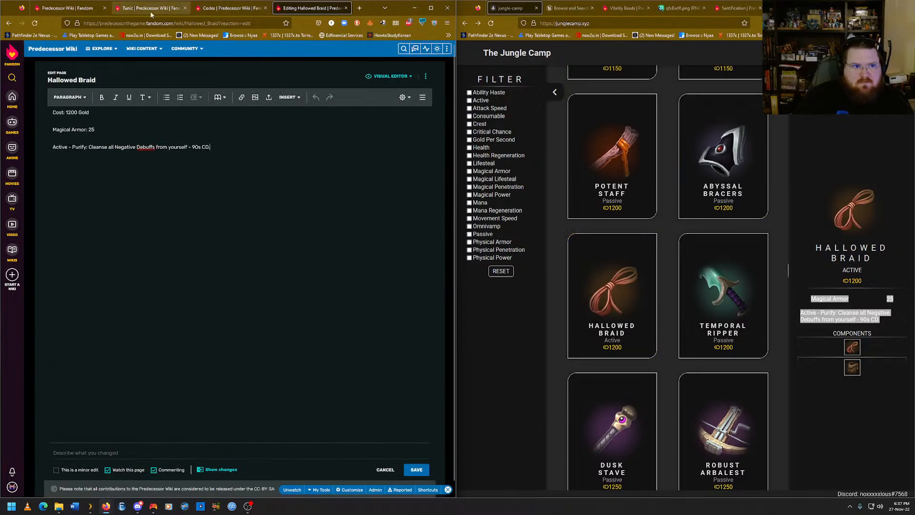
{"action": "left_click", "coordinate": [66, 8]}
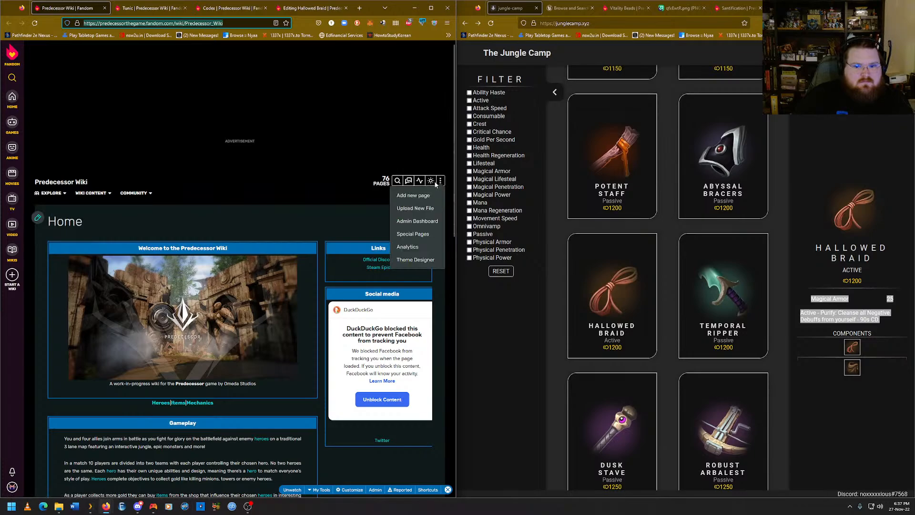
{"action": "left_click", "coordinate": [432, 197]}
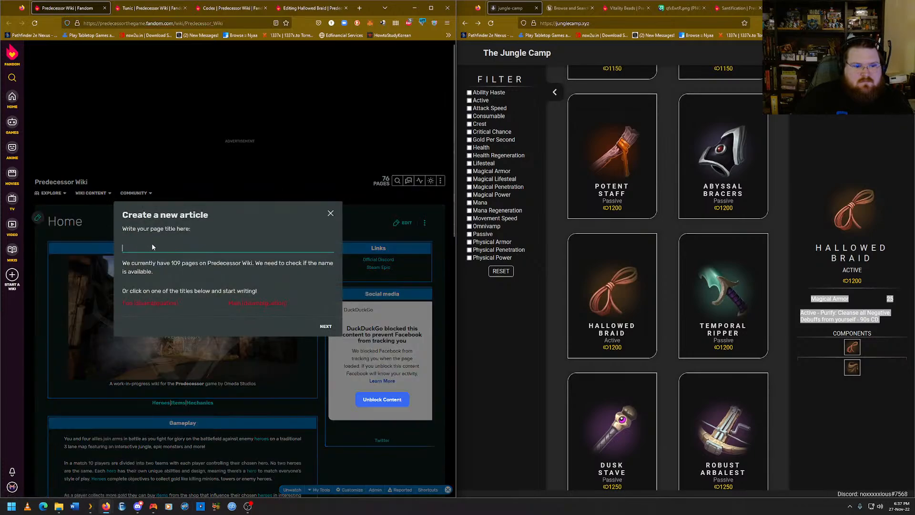
{"action": "type", "text": "hunt"}
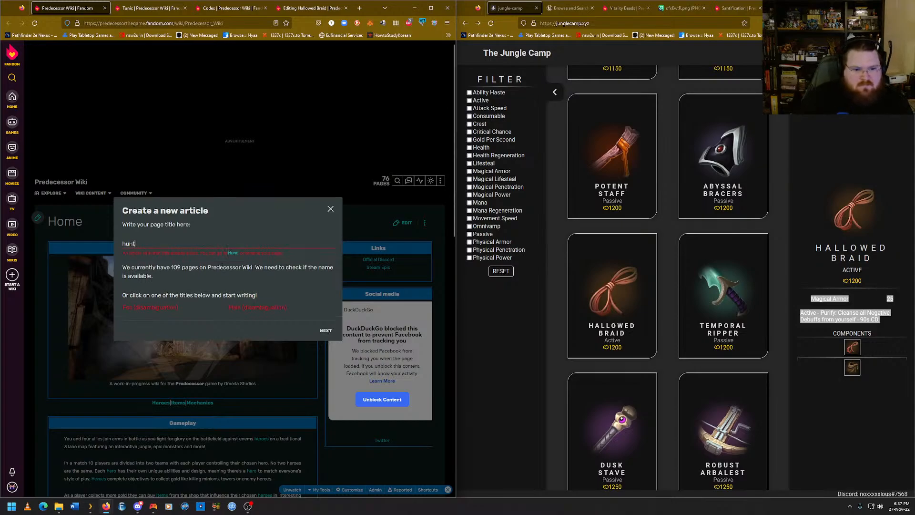
{"action": "left_click", "coordinate": [233, 252]}
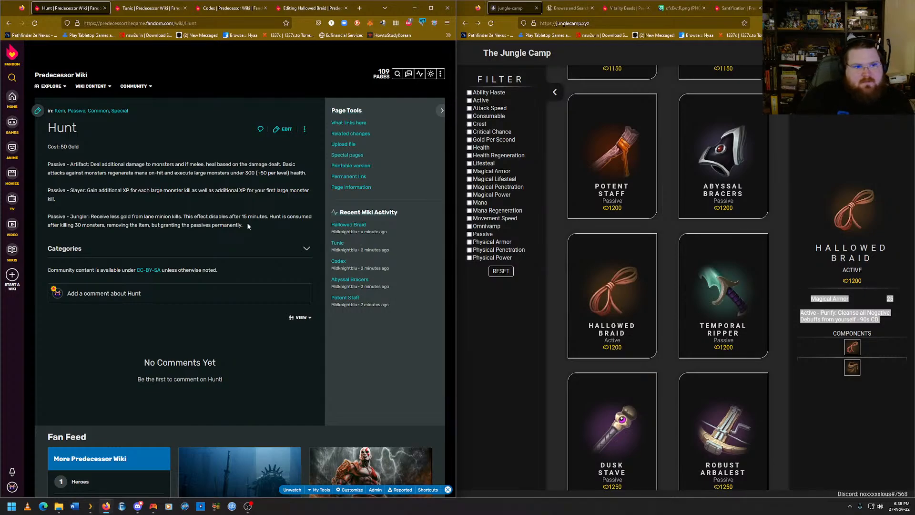
Review the Passive - Jungler description on the Hunt page and check the Tunic and Codex pages against it.
{"action": "left_click_drag", "start_coordinate": [247, 228], "coordinate": [79, 218]}
{"action": "left_click", "coordinate": [40, 218]}
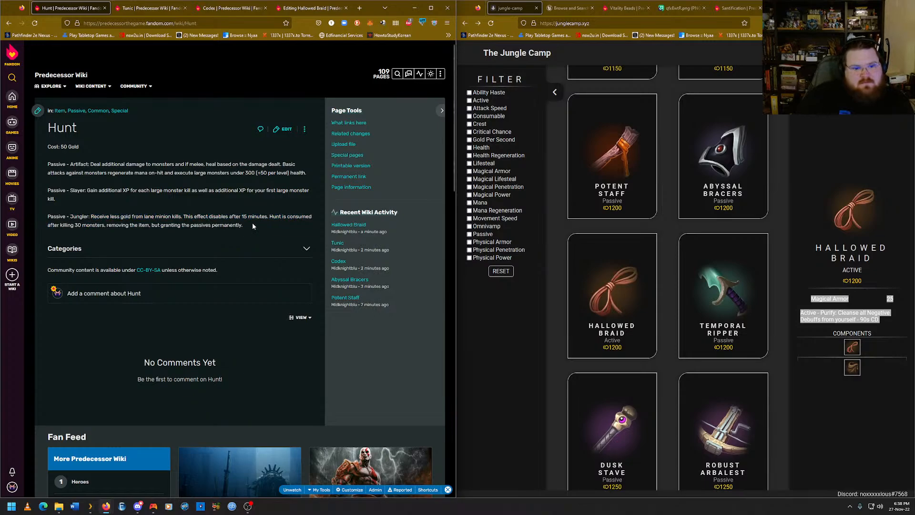
{"action": "left_click_drag", "start_coordinate": [253, 225], "coordinate": [51, 216]}
{"action": "left_click", "coordinate": [162, 9]}
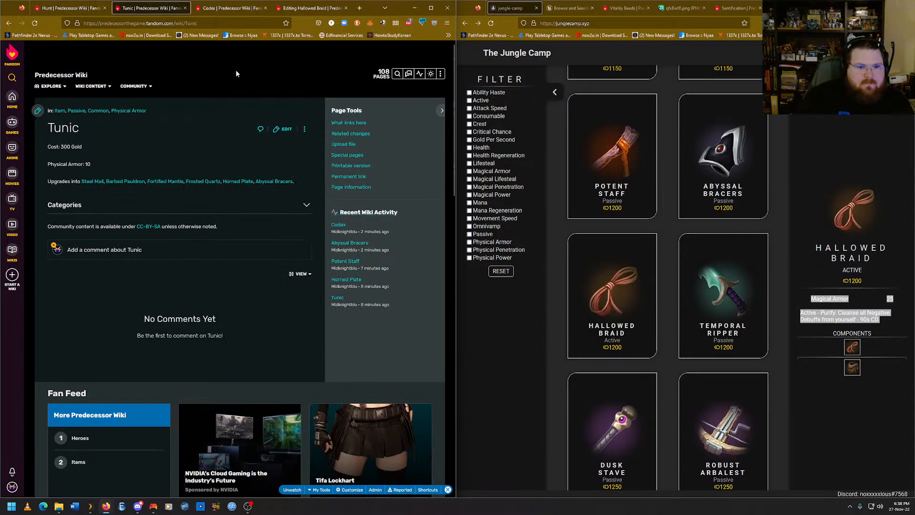
{"action": "left_click", "coordinate": [233, 8]}
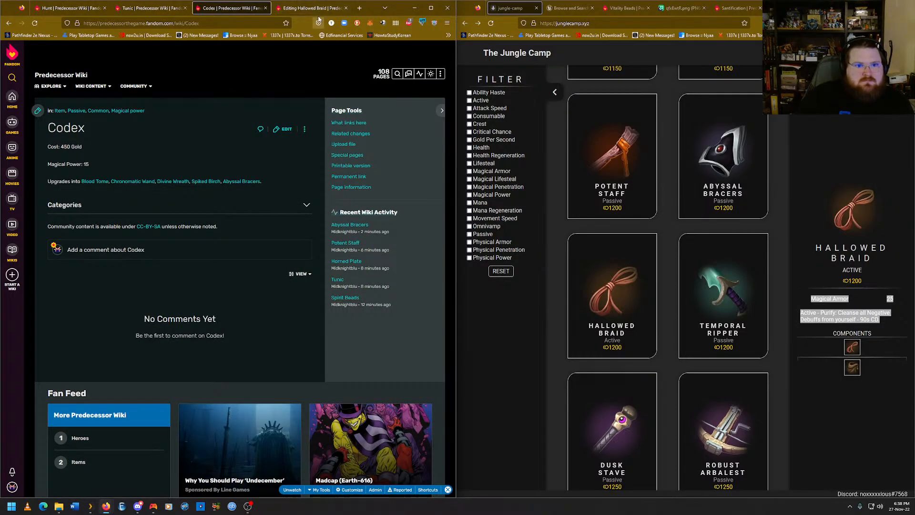
{"action": "left_click", "coordinate": [72, 8]}
{"action": "left_click", "coordinate": [191, 209]}
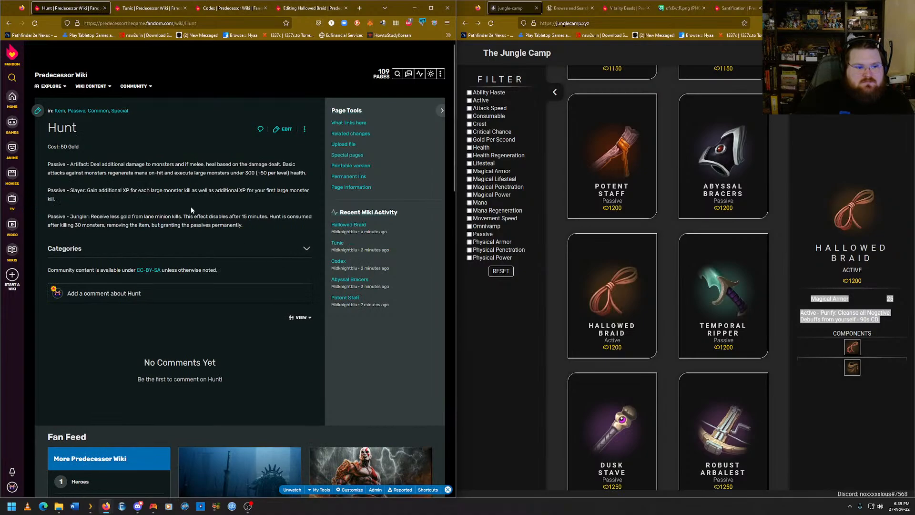
{"action": "mouse_move", "coordinate": [246, 225]}
{"action": "left_mouse_down"}
{"action": "mouse_move", "coordinate": [48, 217]}
{"action": "mouse_move", "coordinate": [265, 219]}
{"action": "mouse_move", "coordinate": [263, 228]}
{"action": "mouse_move", "coordinate": [54, 202]}
{"action": "mouse_move", "coordinate": [264, 227]}
{"action": "mouse_move", "coordinate": [48, 214]}
{"action": "mouse_move", "coordinate": [251, 233]}
{"action": "left_mouse_up"}
{"action": "double_click", "coordinate": [56, 217]}
{"action": "left_click", "coordinate": [45, 206]}
{"action": "left_click", "coordinate": [38, 208]}
{"action": "left_click", "coordinate": [251, 233]}
{"action": "left_click", "coordinate": [243, 9]}
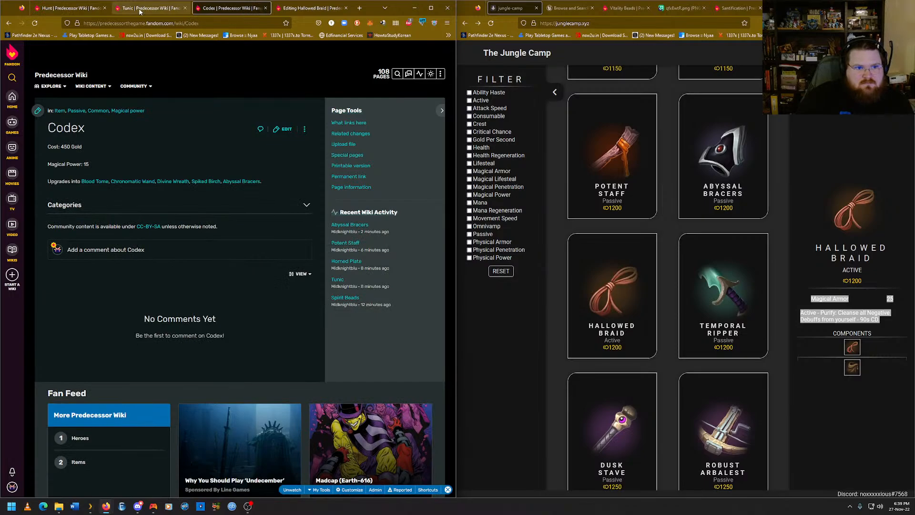
{"action": "left_click", "coordinate": [139, 10]}
{"action": "left_click", "coordinate": [167, 23]}
{"action": "left_click", "coordinate": [221, 11]}
{"action": "left_click", "coordinate": [72, 8]}
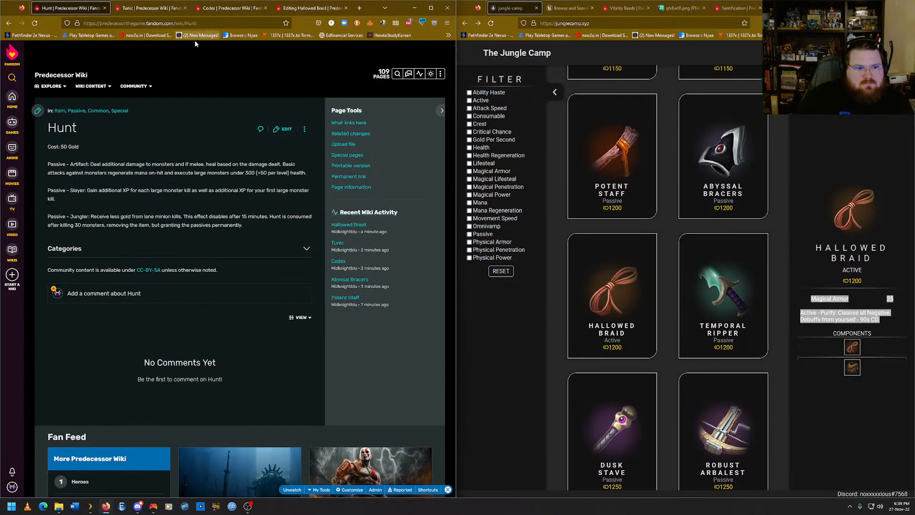
{"action": "left_click", "coordinate": [229, 8]}
{"action": "left_click", "coordinate": [141, 10]}
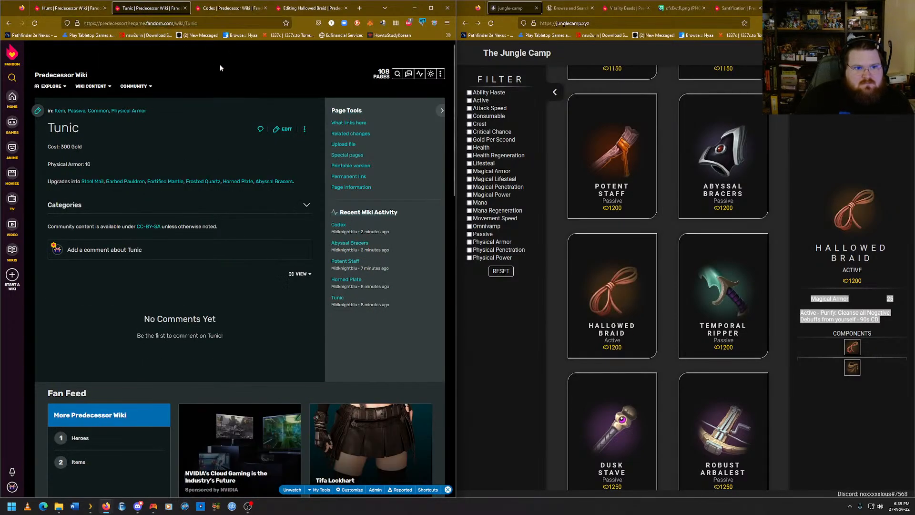
{"action": "left_click", "coordinate": [229, 8]}
{"action": "left_click", "coordinate": [70, 8]}
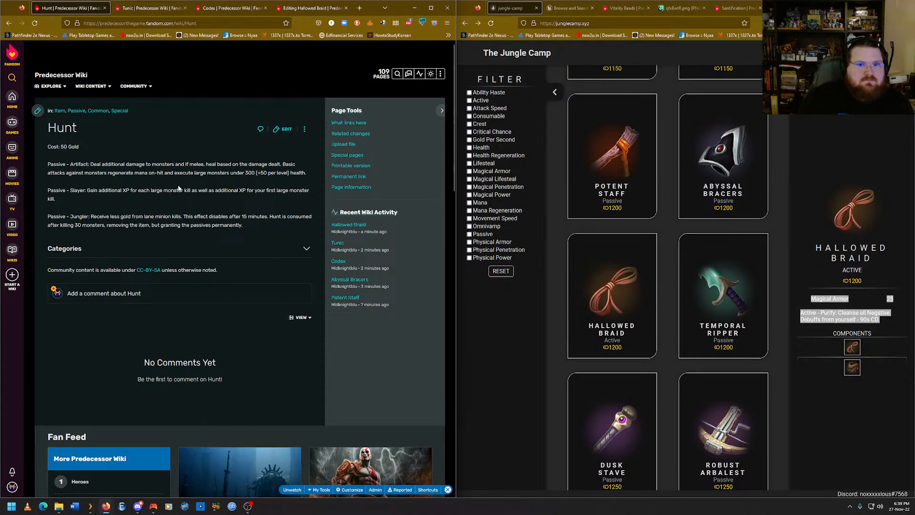
Add a new line reading "Upgrades from" below the Active - Purify text on the Hallowed Braid page.
{"action": "left_click", "coordinate": [310, 8]}
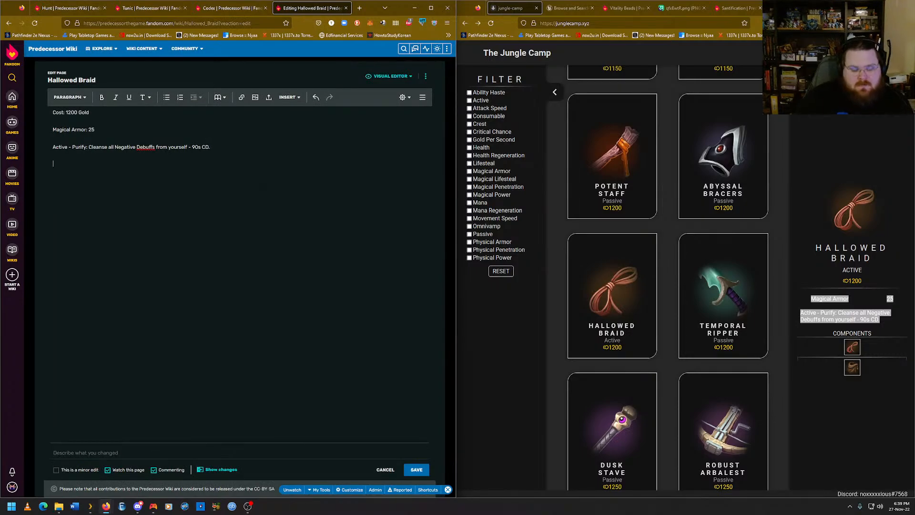
{"action": "key", "text": "Return"}
{"action": "type", "text": "Upgrades from"}
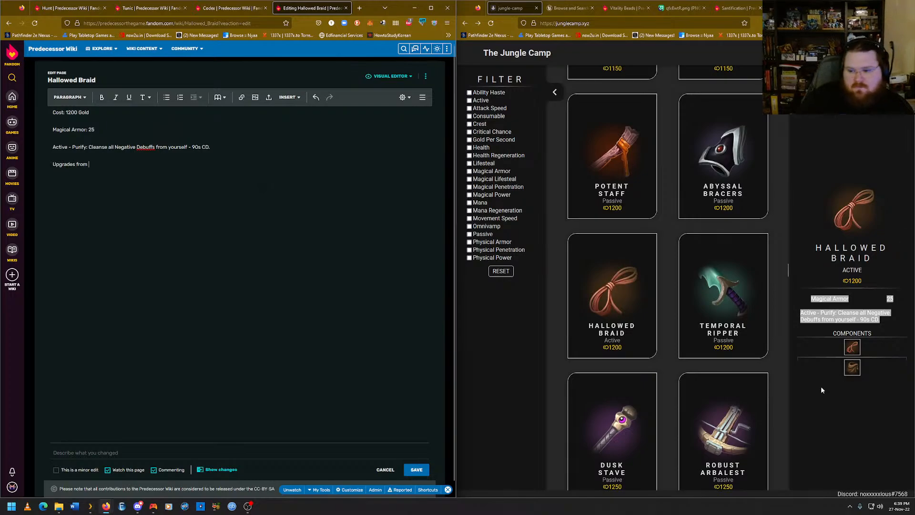
Open the existing Wraps page in place of the Codex page by entering "wraps" as a new article title.
{"action": "left_click", "coordinate": [224, 8]}
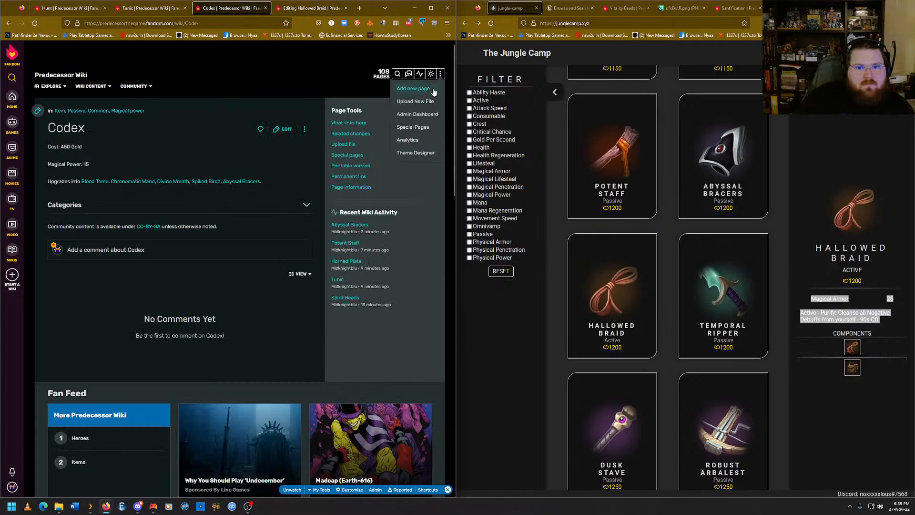
{"action": "left_click", "coordinate": [432, 90]}
{"action": "type", "text": "wraps"}
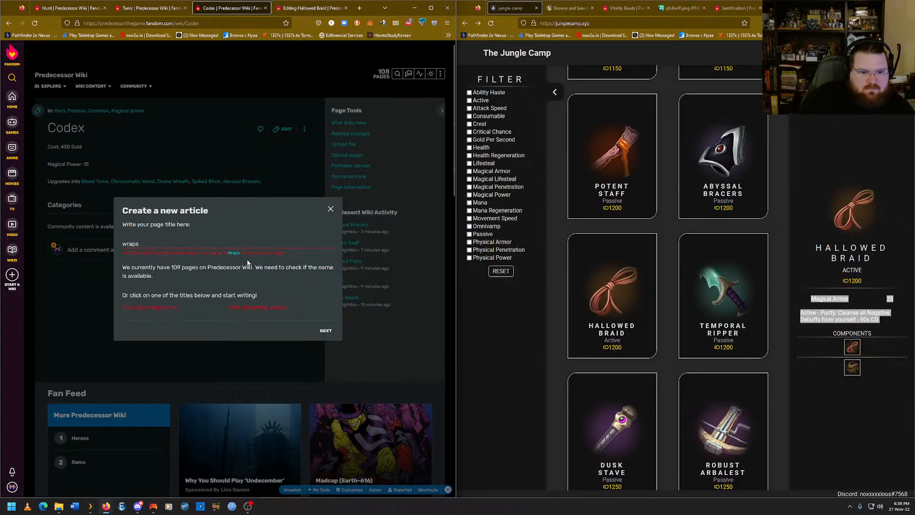
{"action": "left_click", "coordinate": [233, 254]}
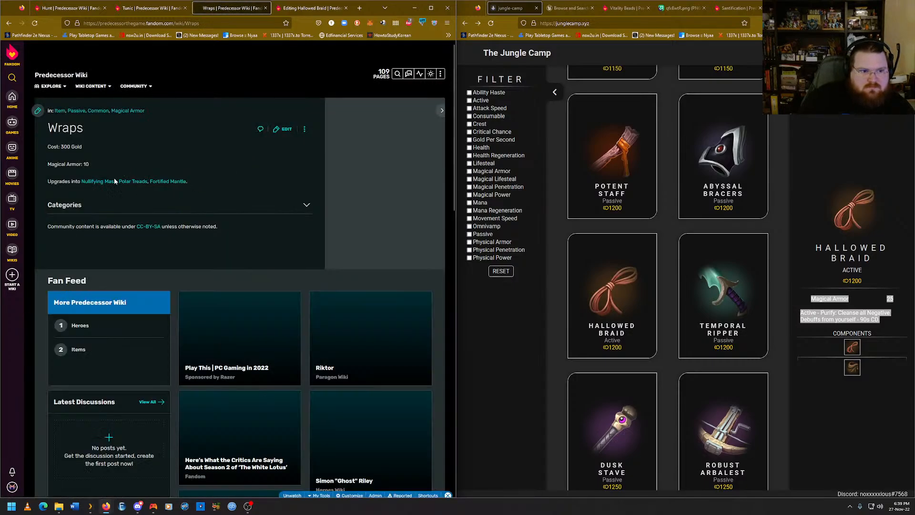
Copy the Wraps page address, insert it as a link after "Upgrades from" on the Hallowed Braid page, and save.
{"action": "left_click", "coordinate": [119, 23]}
{"action": "right_click", "coordinate": [119, 24]}
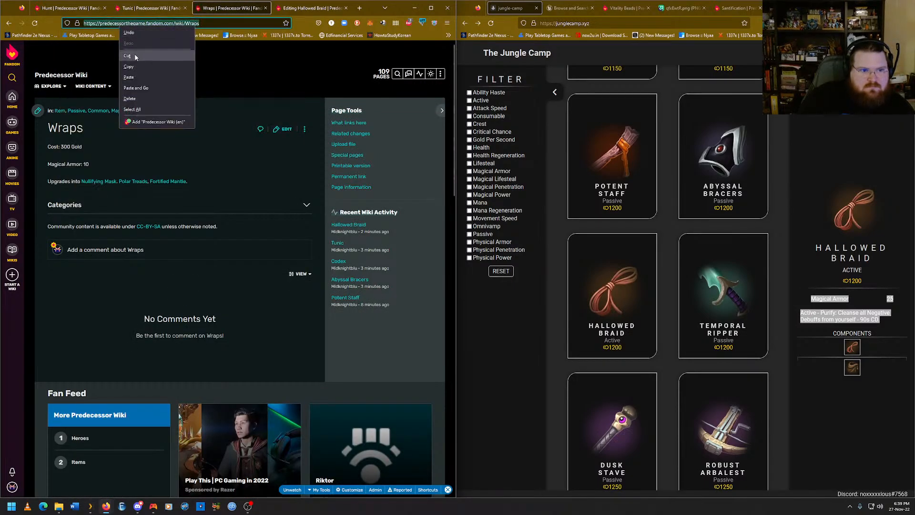
{"action": "left_click", "coordinate": [133, 72]}
{"action": "left_click", "coordinate": [329, 9]}
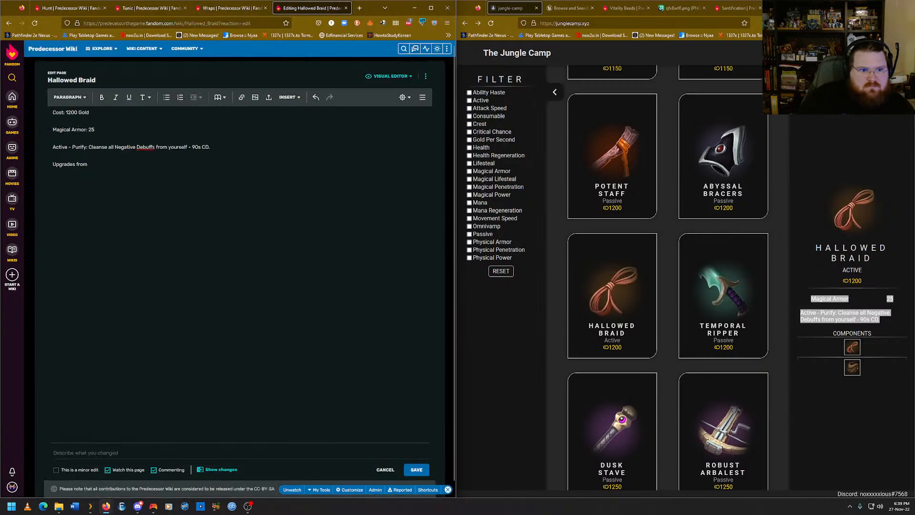
{"action": "key", "text": "ctrl+v"}
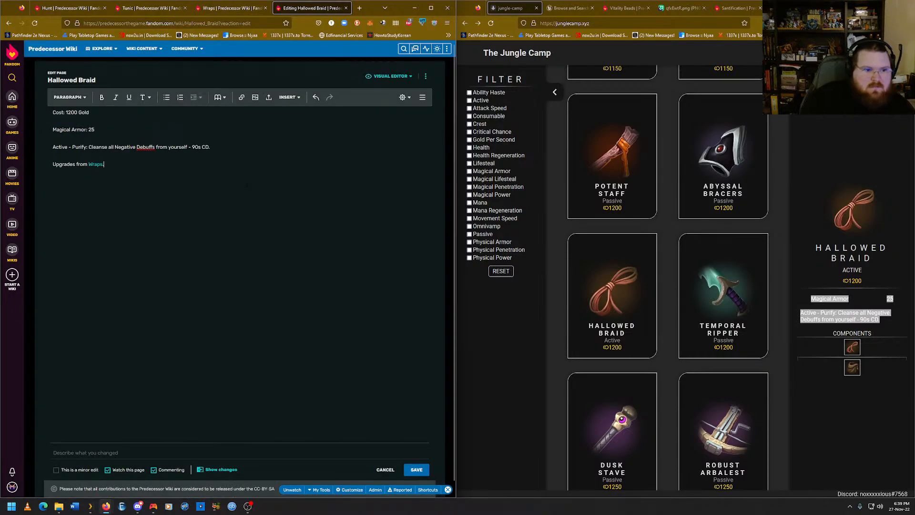
{"action": "left_click", "coordinate": [413, 472]}
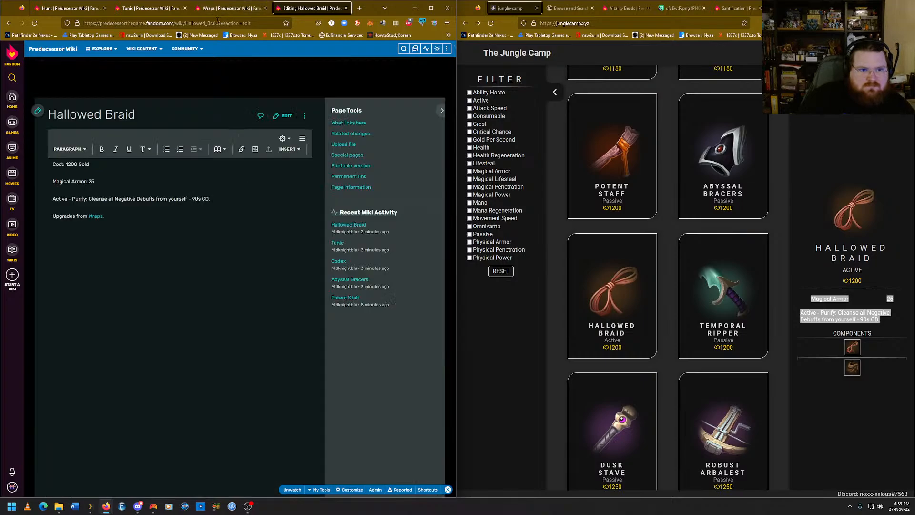
Copy the Hallowed Braid page address, add it as a link ending the "Upgrades into" line on the Wraps page, and save.
{"action": "left_click", "coordinate": [217, 23]}
{"action": "right_click", "coordinate": [216, 23]}
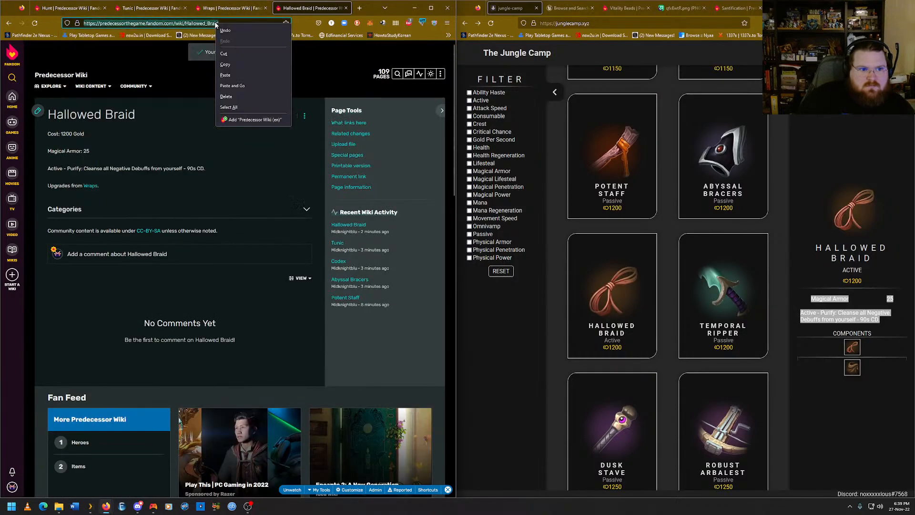
{"action": "left_click", "coordinate": [233, 64]}
{"action": "left_click", "coordinate": [231, 8]}
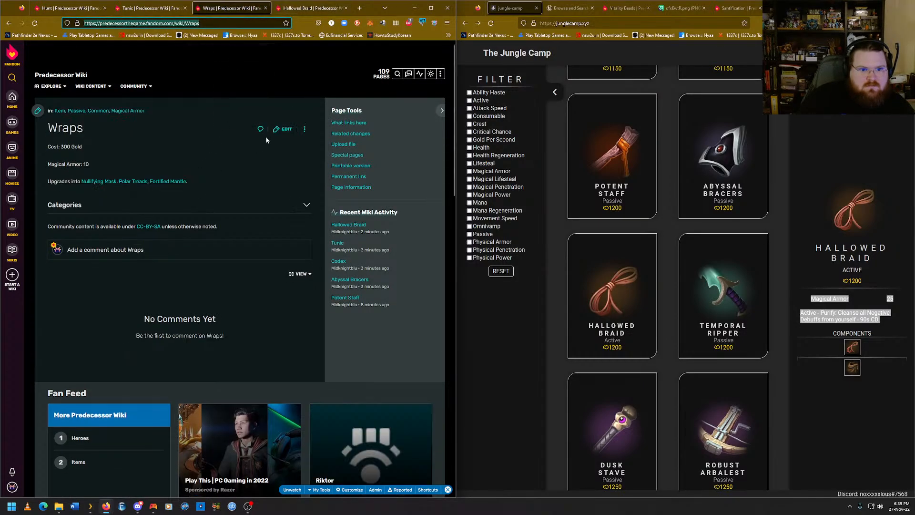
{"action": "left_click", "coordinate": [285, 129]}
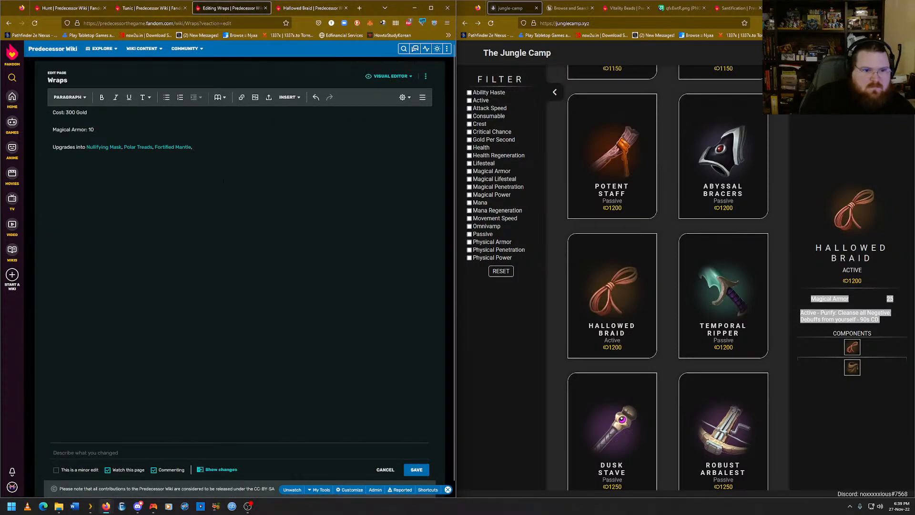
{"action": "key", "text": "ctrl+v"}
{"action": "type", "text": "."}
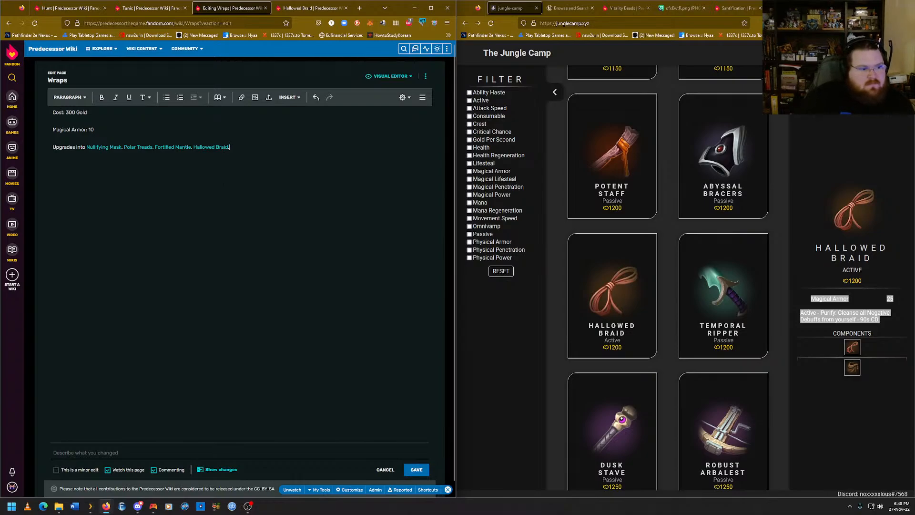
{"action": "key", "text": "ctrl+1"}
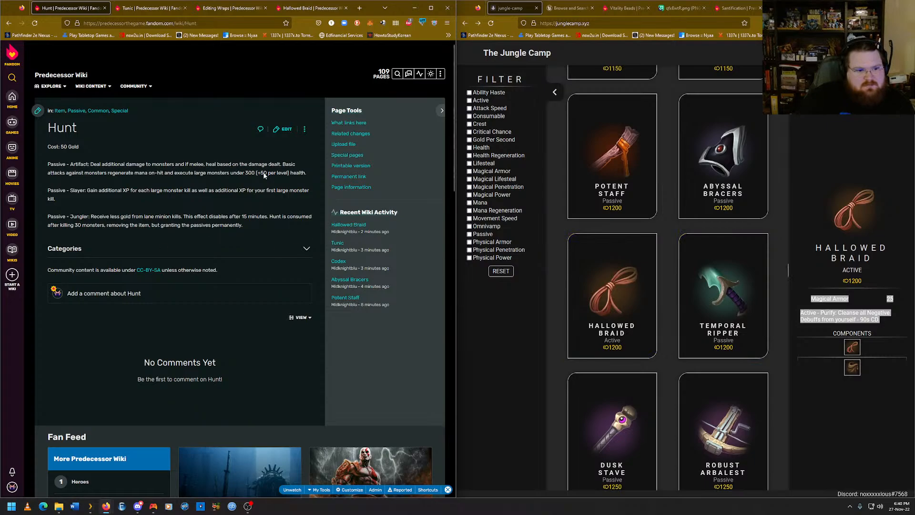
{"action": "key", "text": "ctrl+4"}
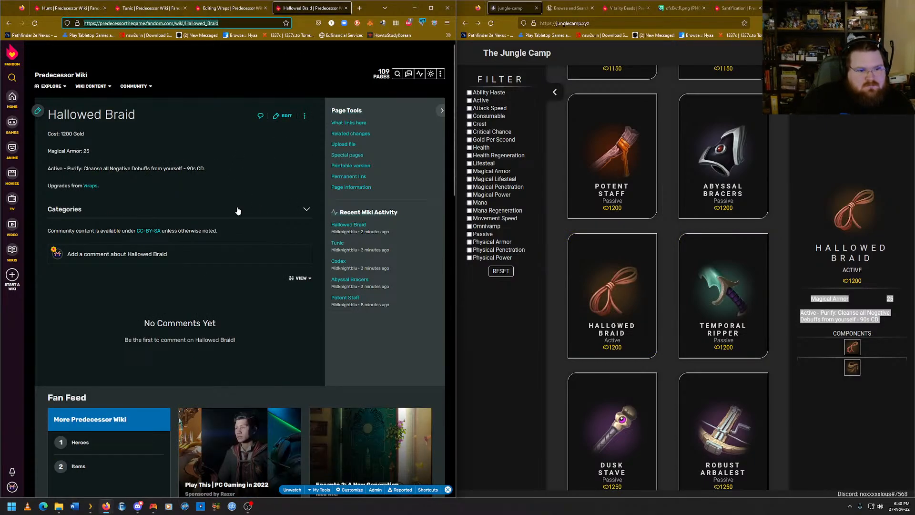
{"action": "left_click", "coordinate": [219, 8]}
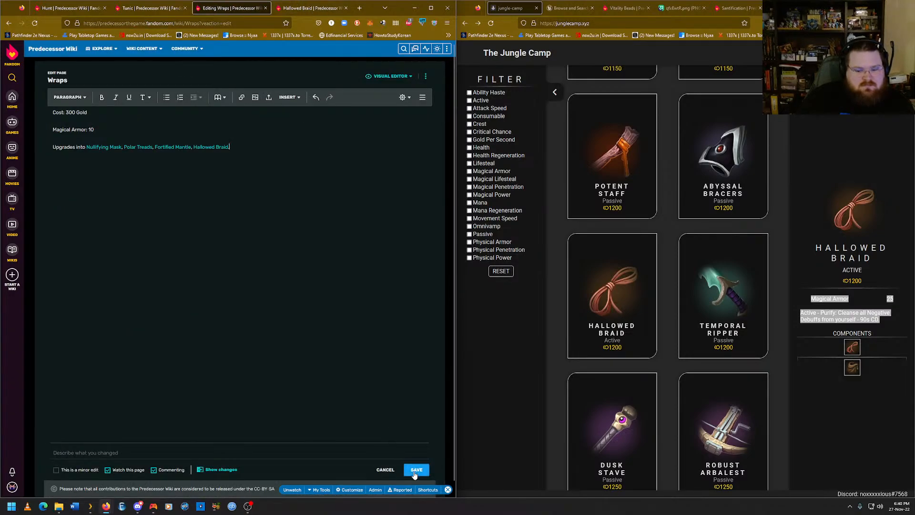
{"action": "left_click", "coordinate": [416, 469]}
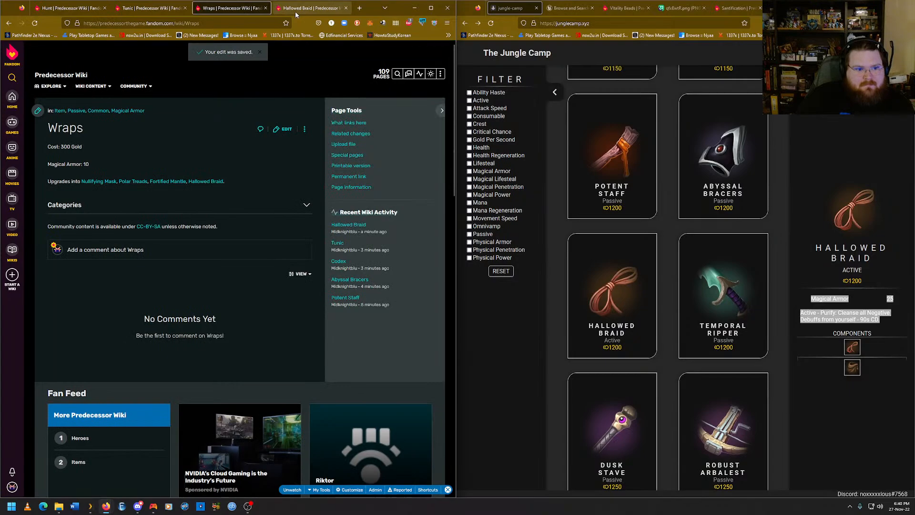
Add the categories Item, Active, Uncommon and Magical Armor to the Hallowed Braid page and save them.
{"action": "left_click", "coordinate": [296, 8]}
{"action": "left_click", "coordinate": [118, 224]}
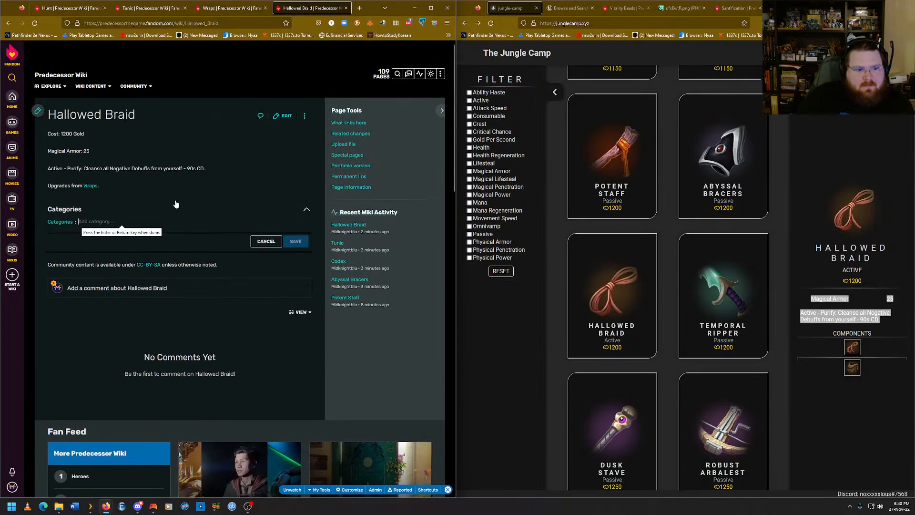
{"action": "type", "text": "item"}
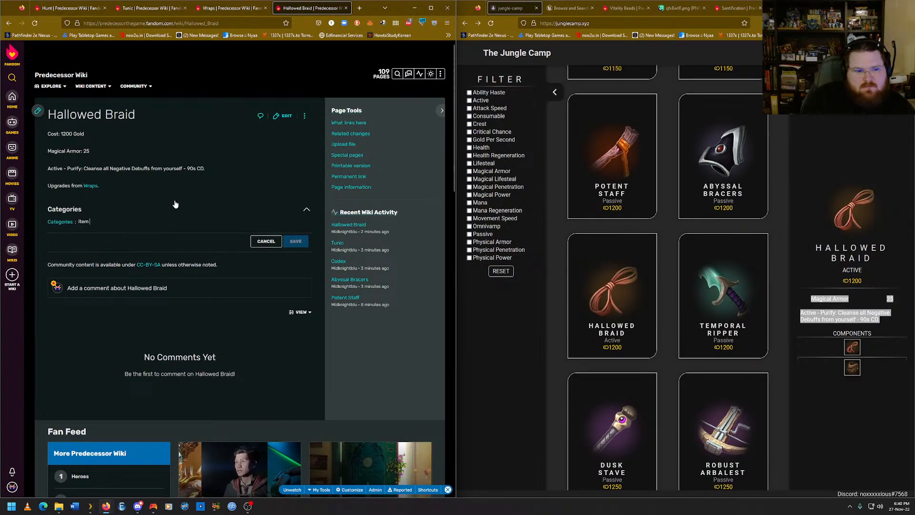
{"action": "key", "text": "Return"}
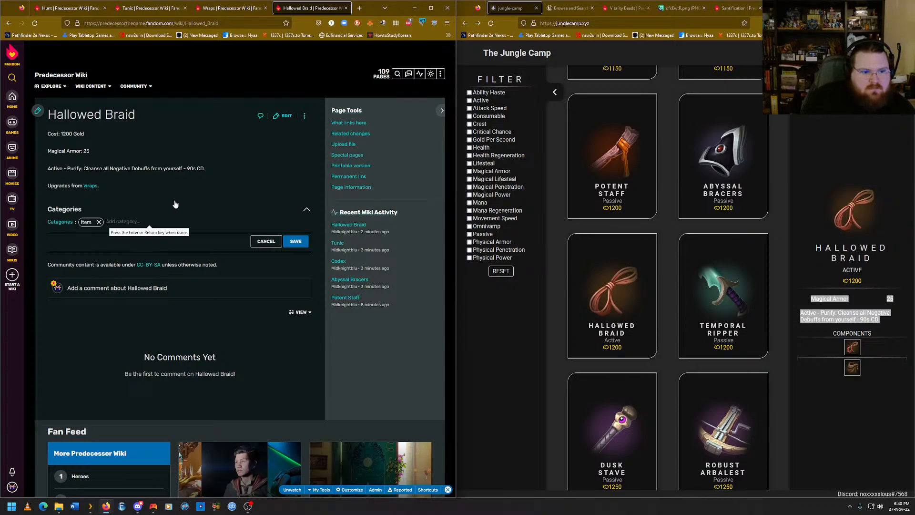
{"action": "type", "text": "as"}
{"action": "key", "text": "BackSpace"}
{"action": "type", "text": "ct"}
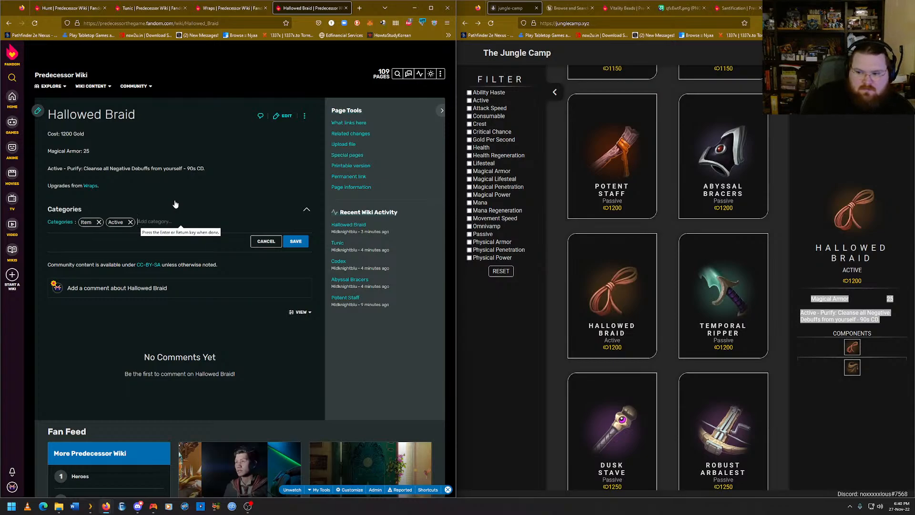
{"action": "type", "text": "Uncommon"}
{"action": "key", "text": "Return"}
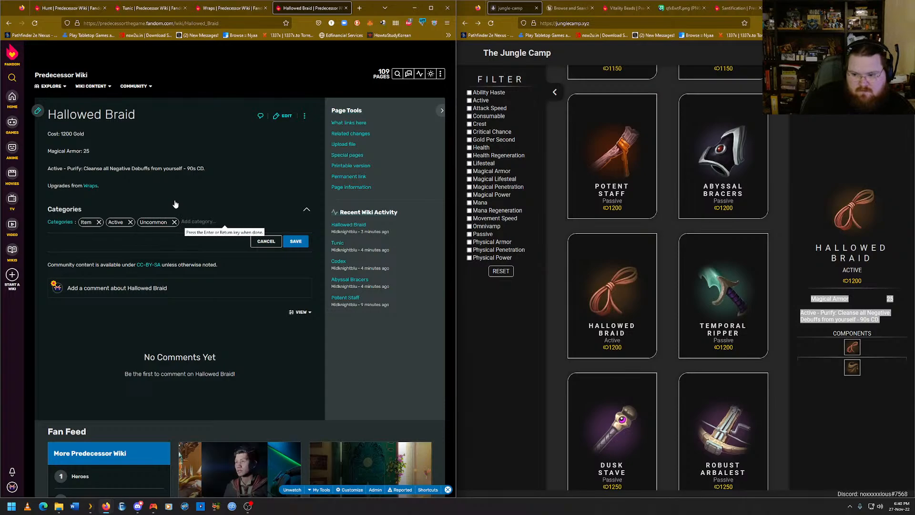
{"action": "type", "text": "Magical Armor"}
{"action": "key", "text": "Return"}
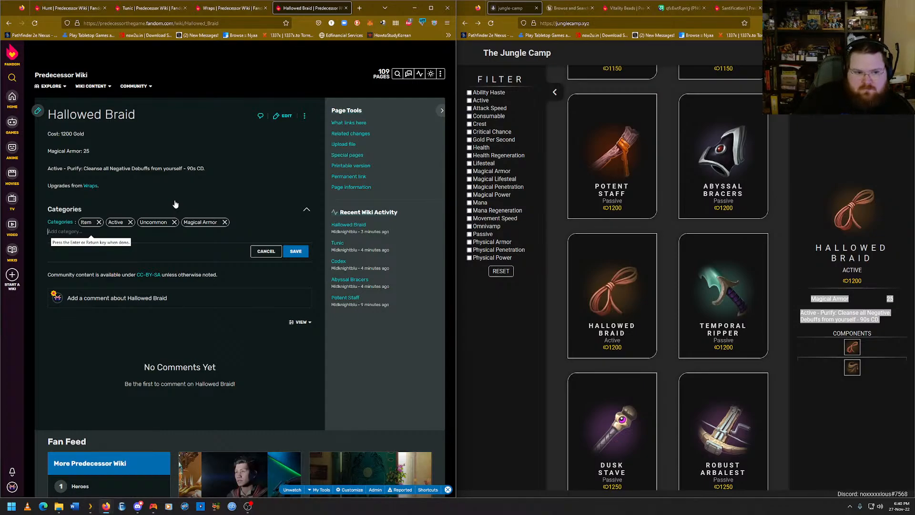
{"action": "left_click", "coordinate": [295, 253]}
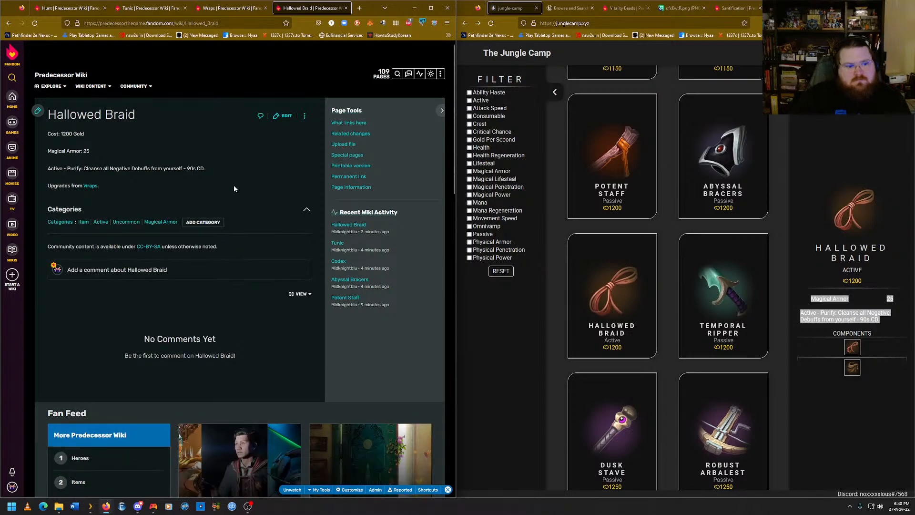